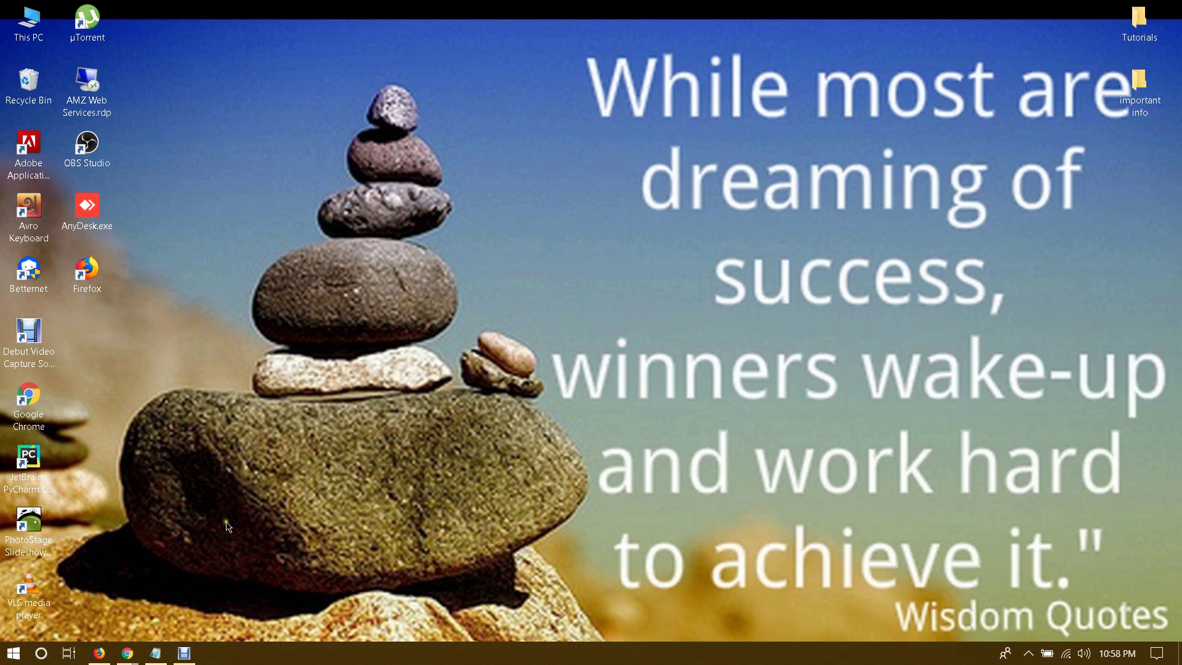
Step: Bring Chrome forward and switch to the CPAGrip tab showing the Dyson V10 offer details
{"action": "mouse_move", "coordinate": [128, 651]}
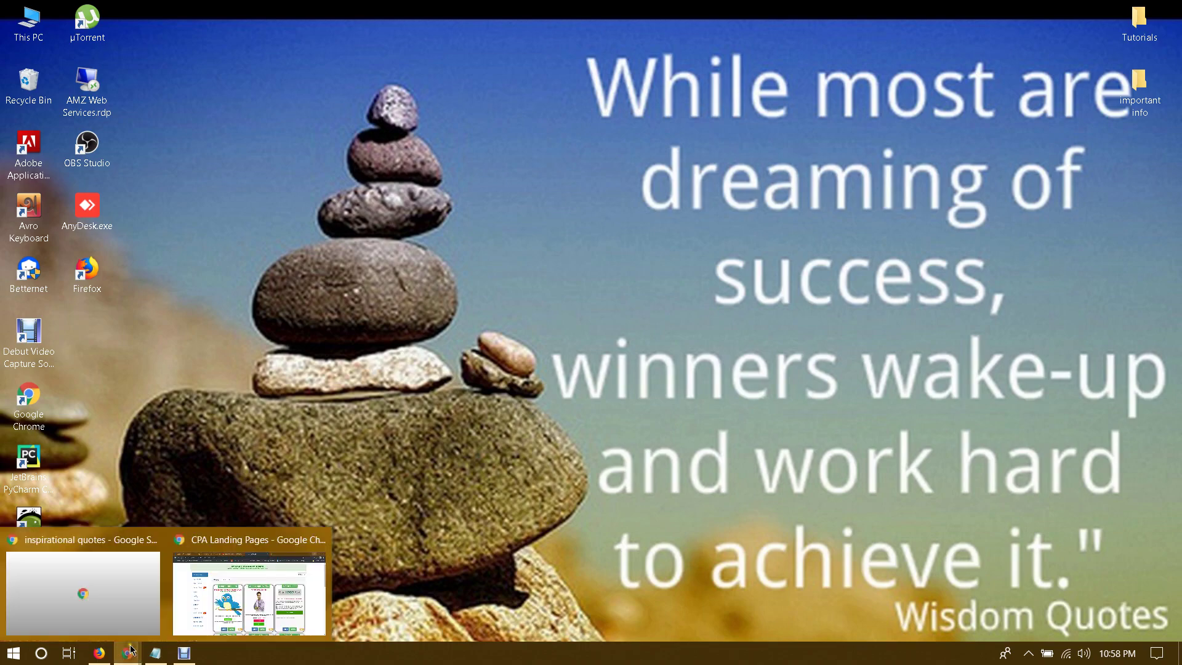
{"action": "left_click", "coordinate": [122, 600]}
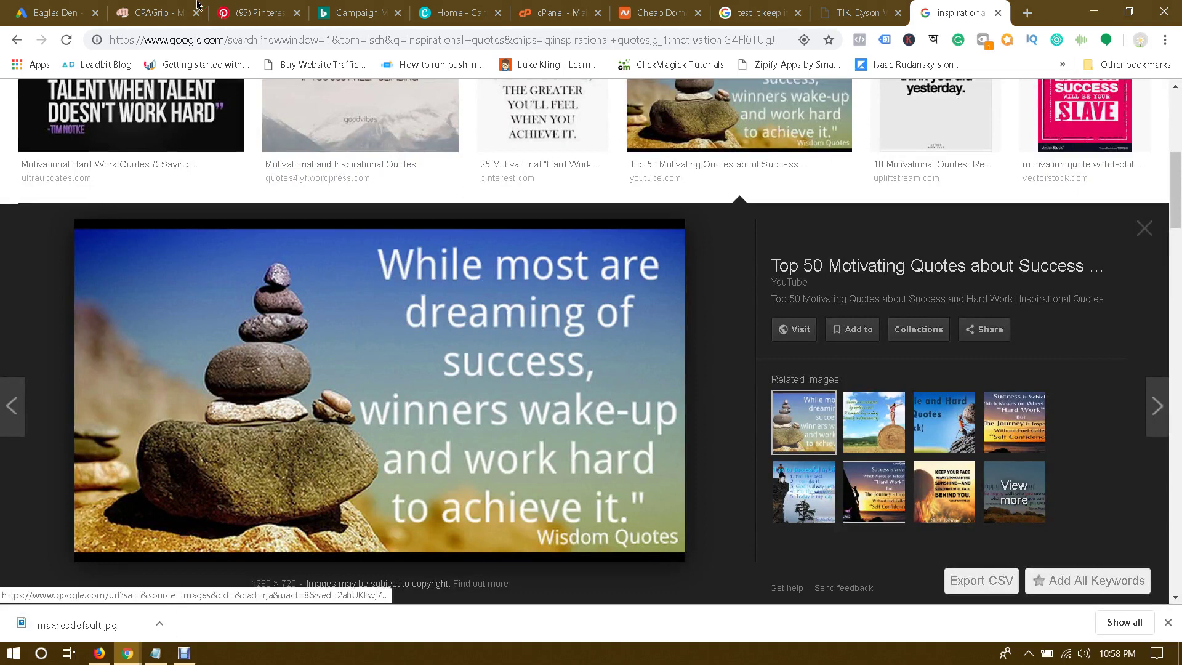
{"action": "left_click", "coordinate": [83, 12]}
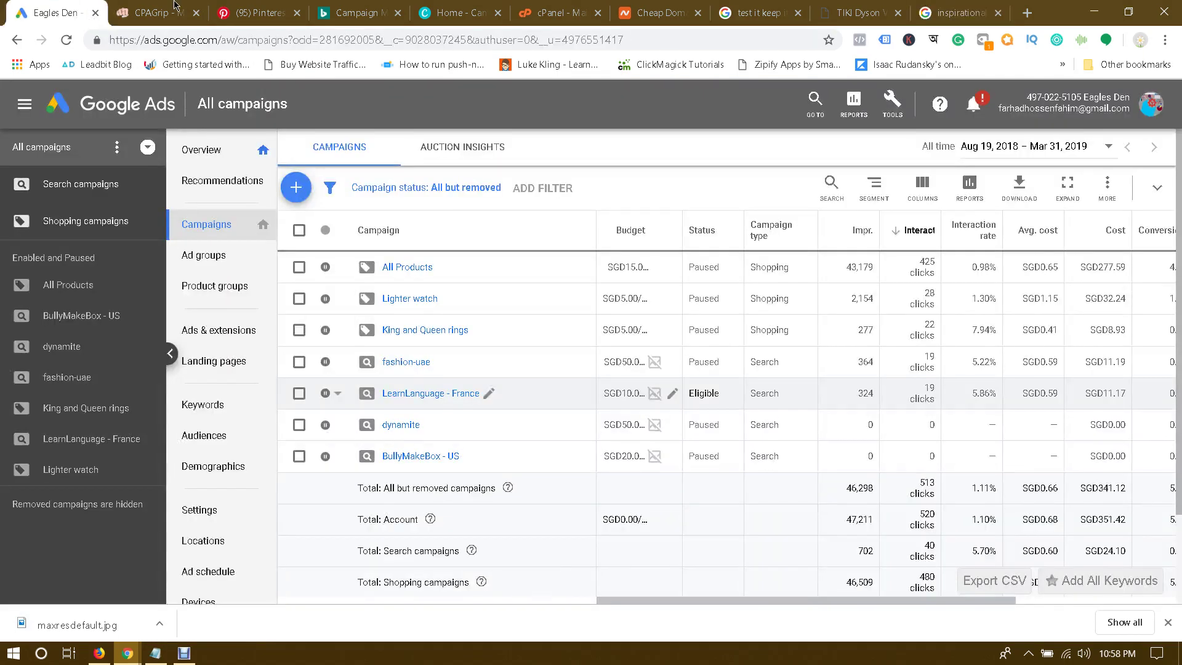
{"action": "left_click", "coordinate": [157, 13]}
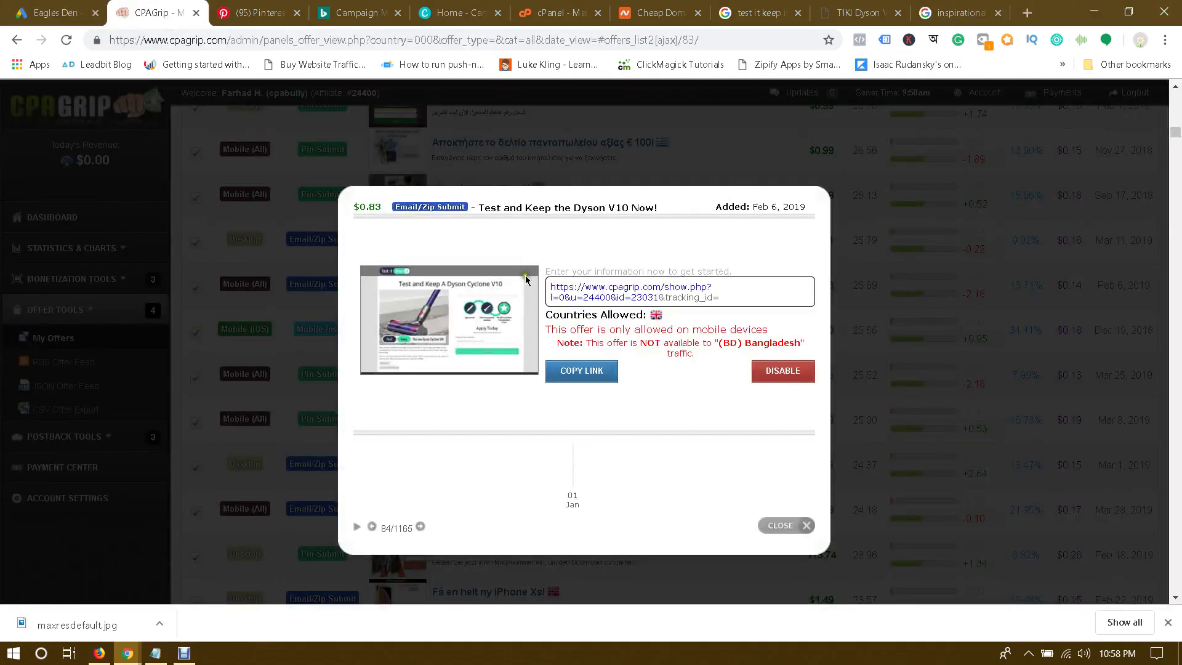
Step: Close the downloads bar and review the 'Test and Keep A Dyson Cyclone V10' landing page
{"action": "left_click", "coordinate": [1168, 622]}
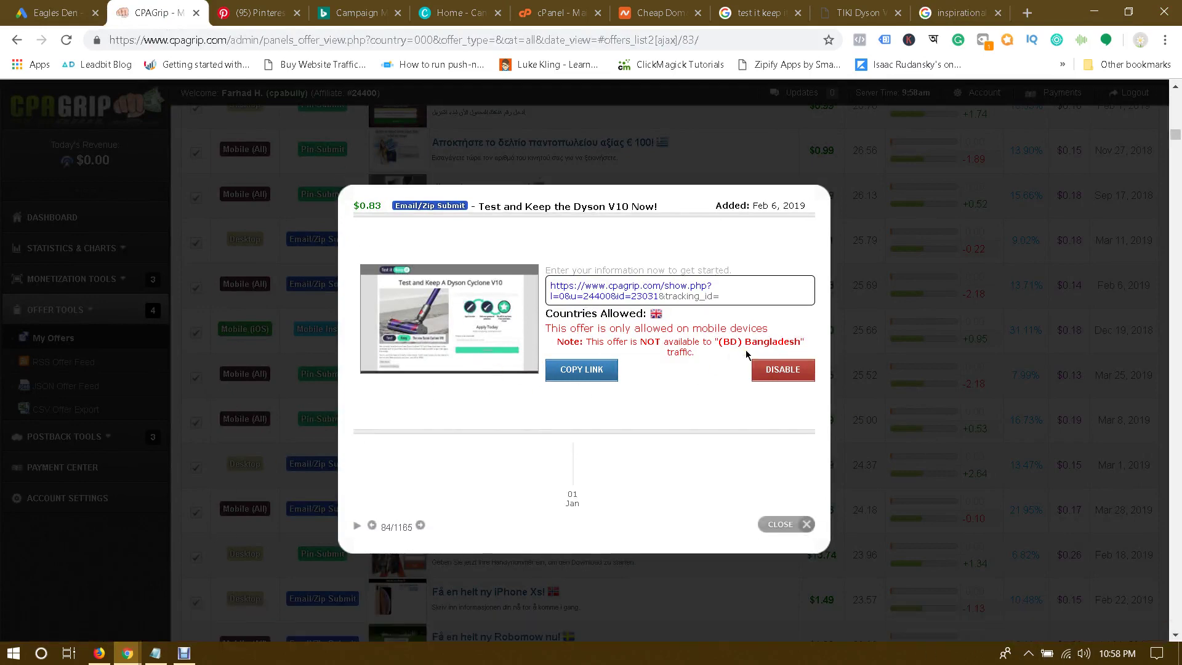
{"action": "left_click", "coordinate": [854, 13]}
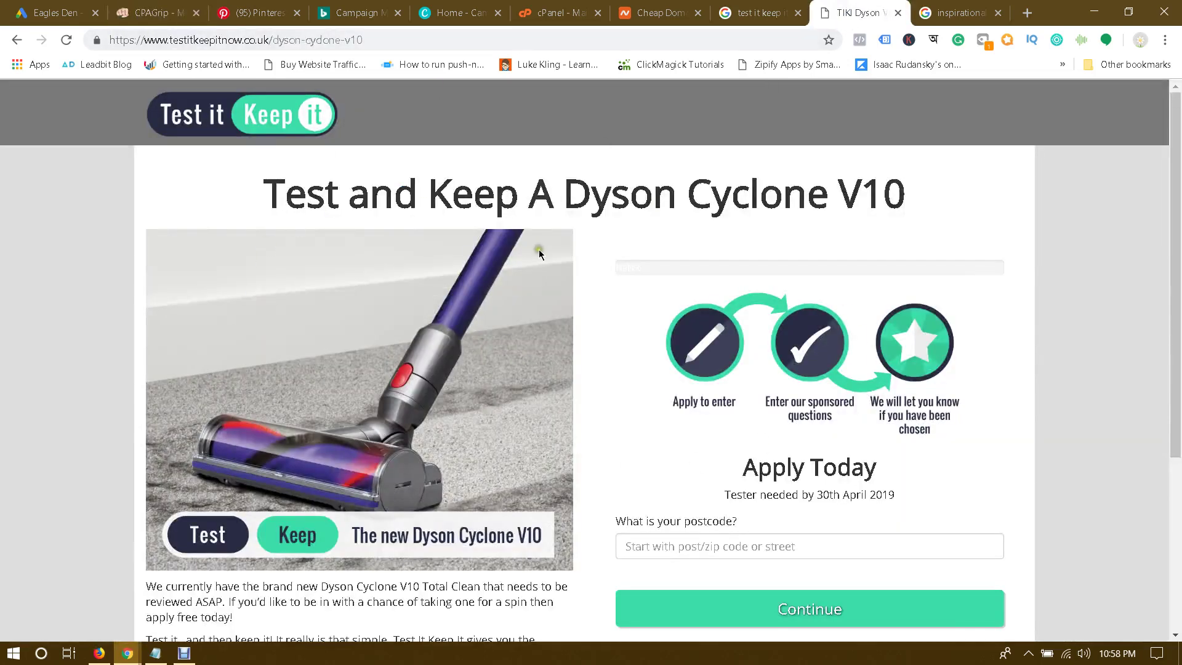
{"action": "scroll", "coordinate": [634, 334], "scroll_direction": "down", "scroll_amount": 2}
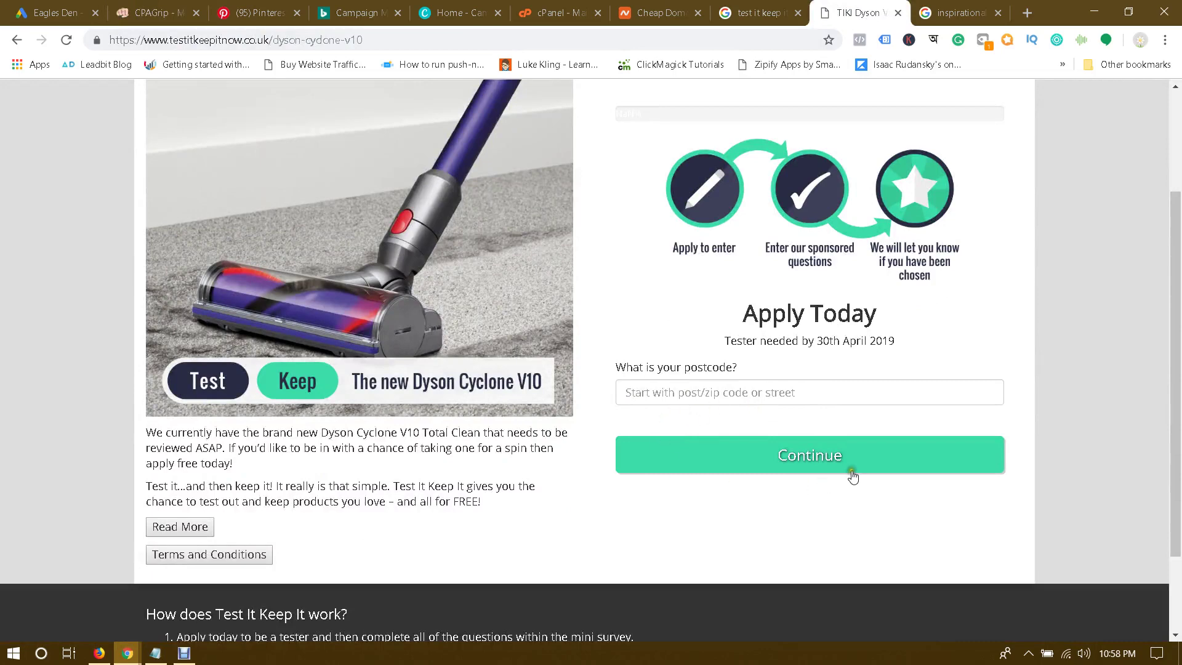
{"action": "left_click", "coordinate": [158, 7]}
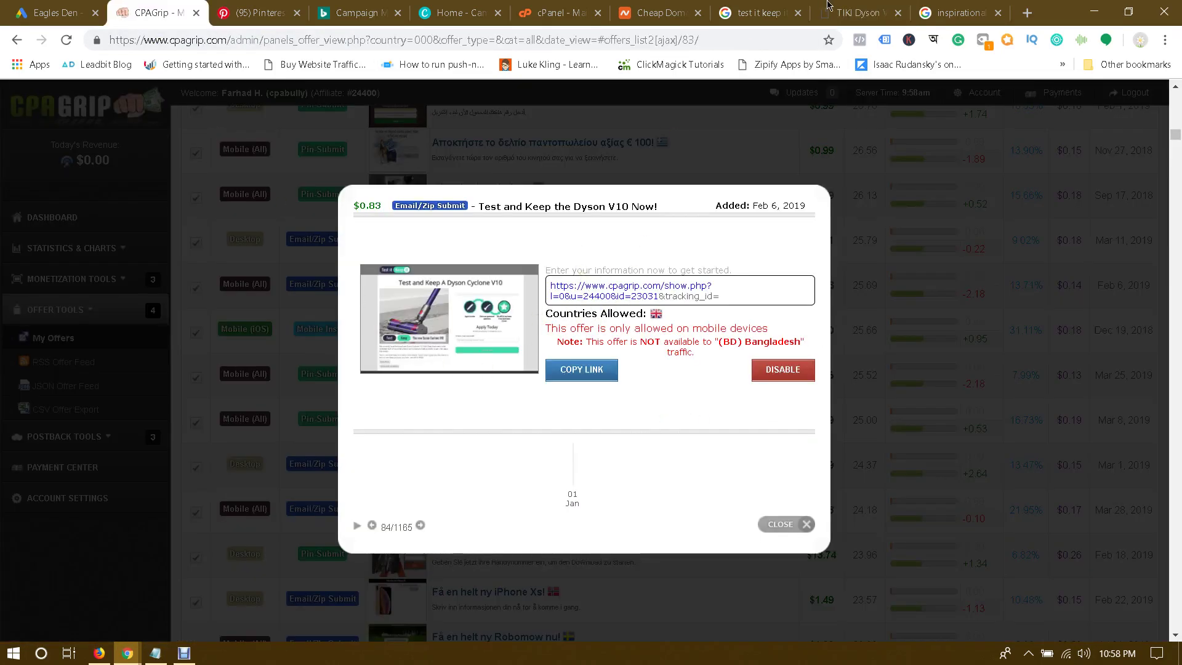
{"action": "left_click", "coordinate": [844, 9]}
{"action": "scroll", "coordinate": [664, 326], "scroll_direction": "up", "scroll_amount": 3}
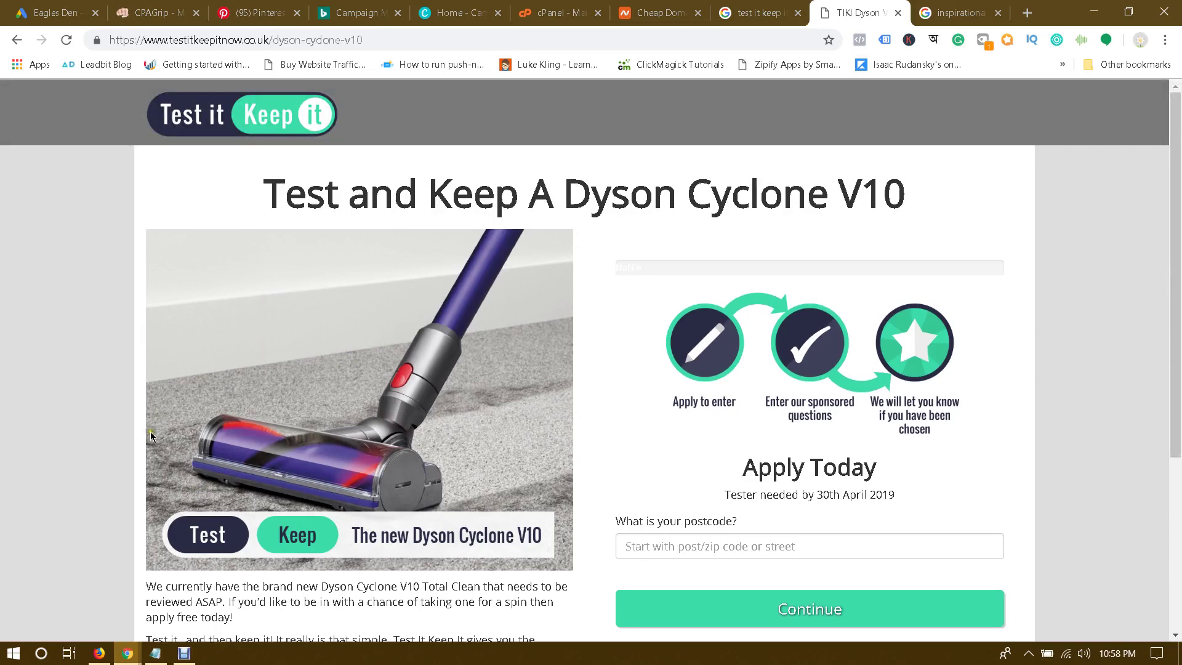
{"action": "left_click", "coordinate": [192, 660]}
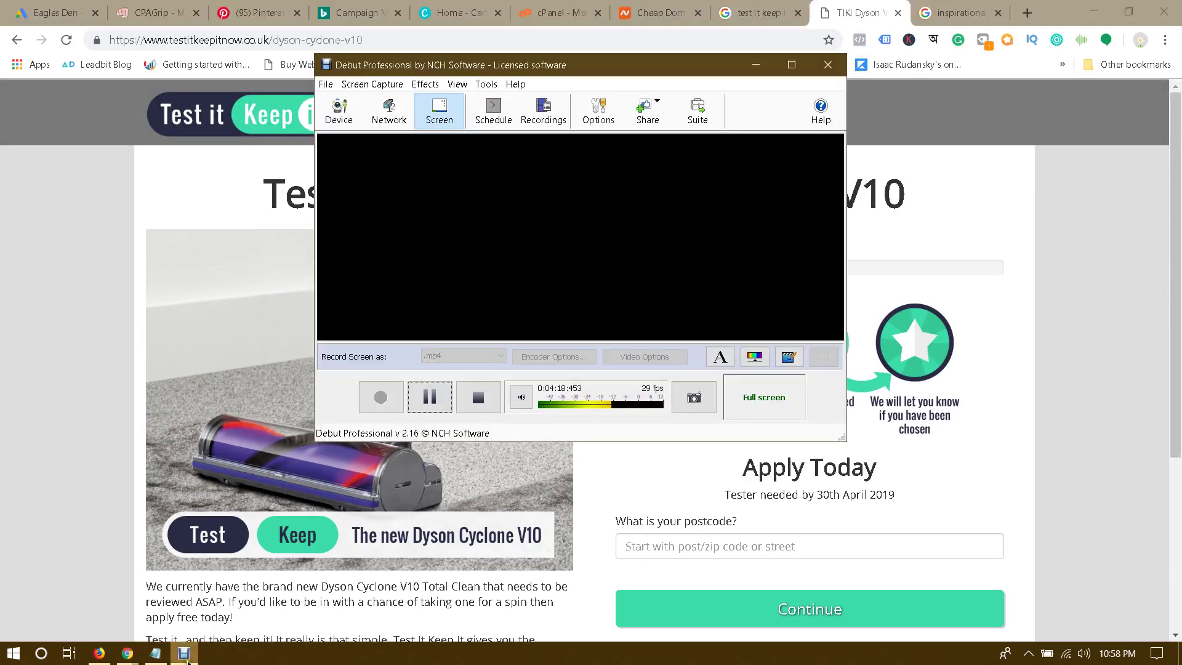
Step: Check the Bing Ads campaigns, move to the Pinterest feed, and bring up the Notepad promotion list
{"action": "left_click", "coordinate": [187, 660]}
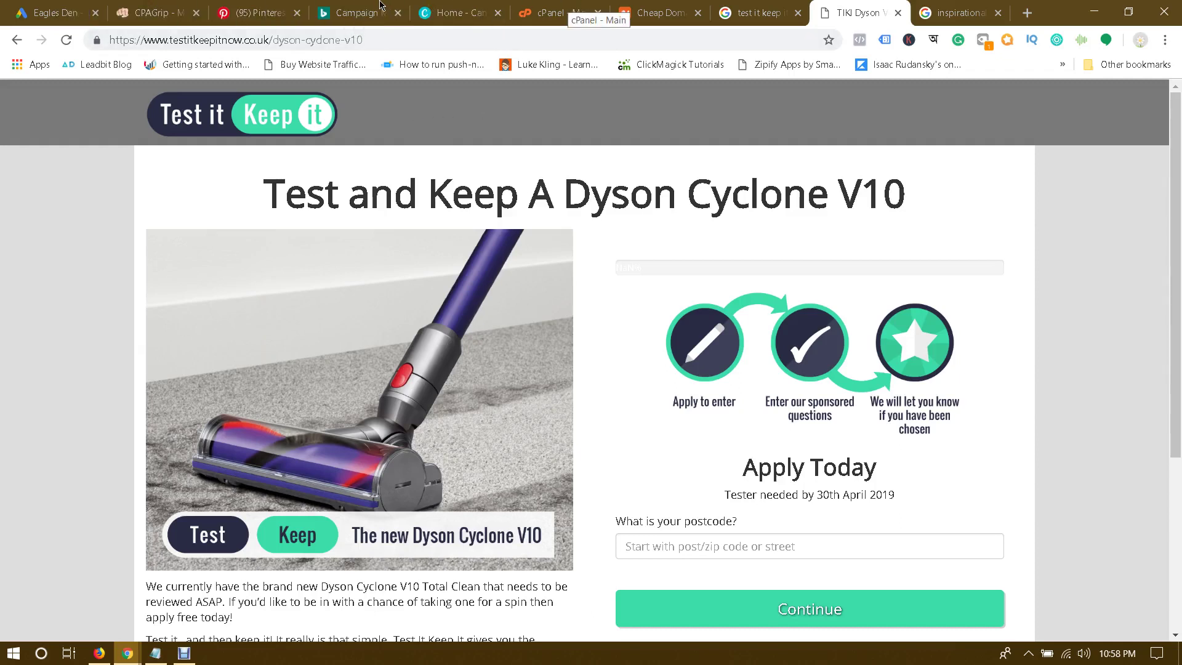
{"action": "left_click", "coordinate": [382, 8]}
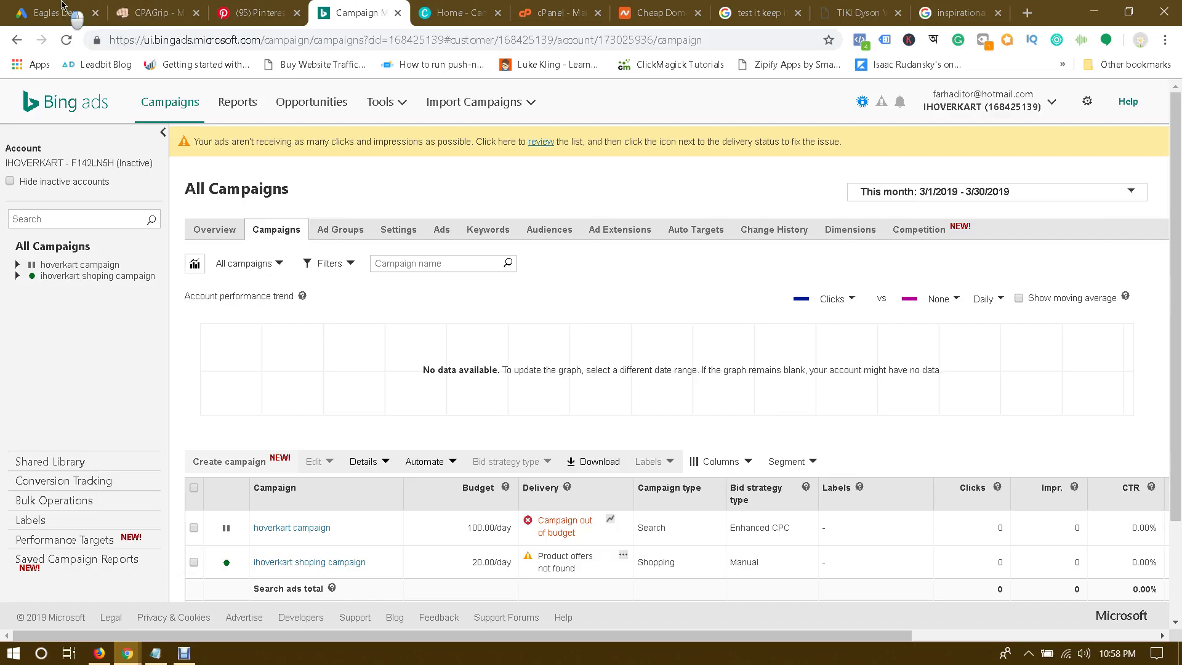
{"action": "left_click", "coordinate": [77, 13]}
{"action": "left_click", "coordinate": [328, 7]}
{"action": "left_click", "coordinate": [232, 14]}
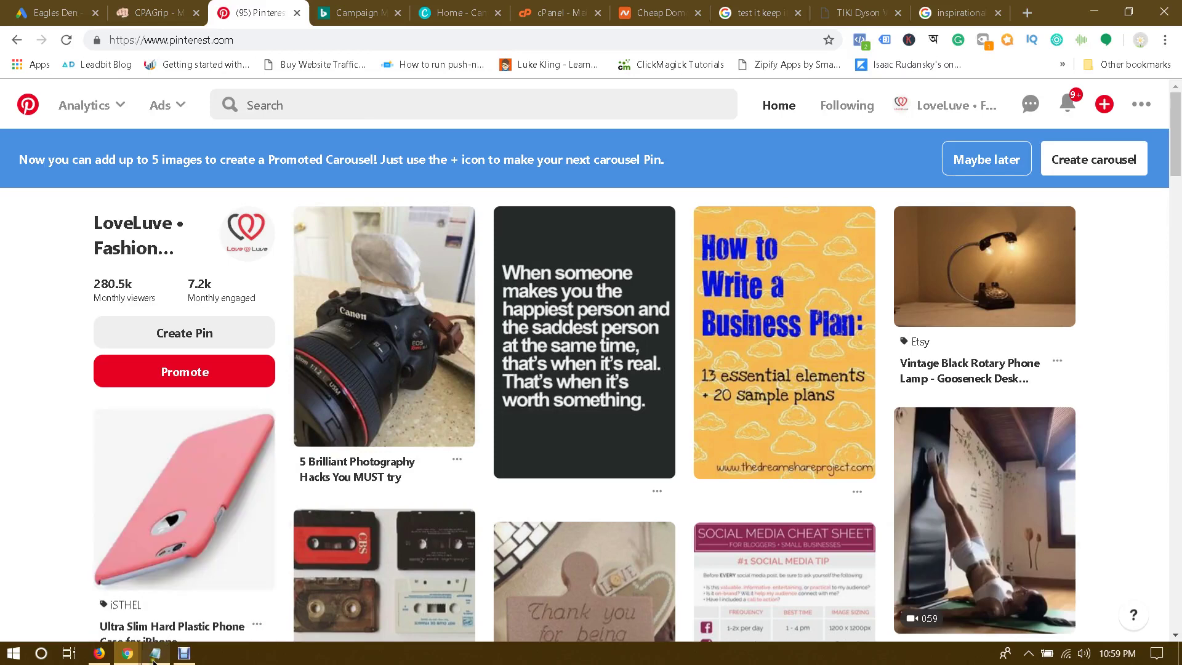
{"action": "left_click", "coordinate": [156, 653]}
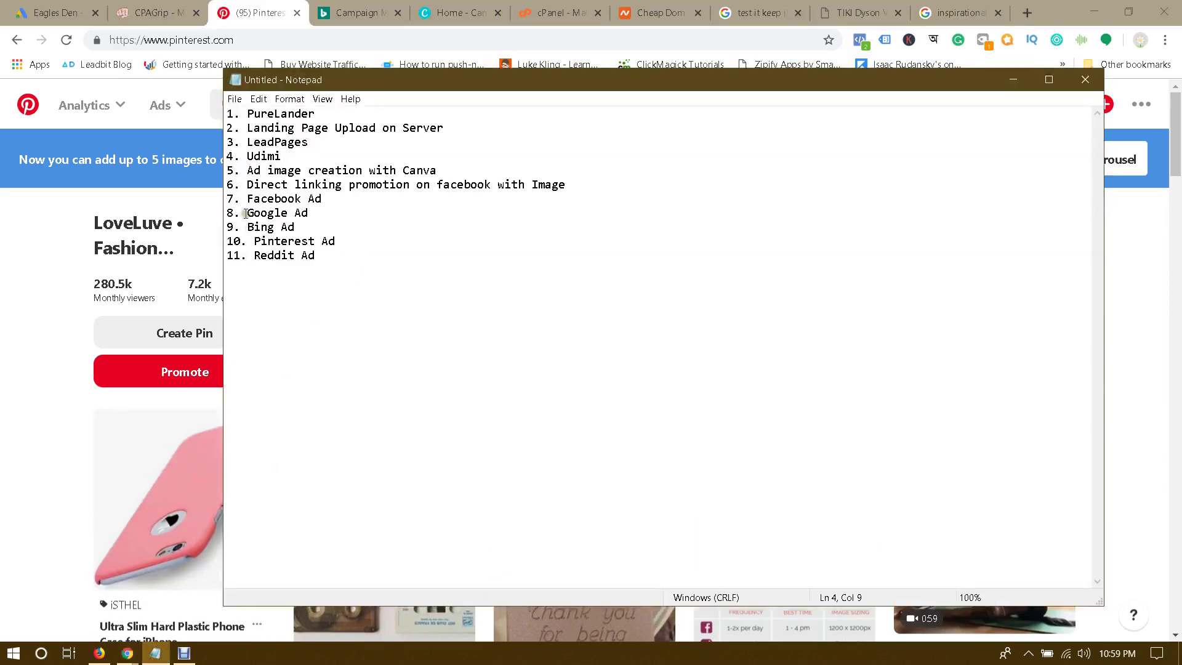
Step: Point to line 8, 'Google Ad', in the Notepad task list
{"action": "left_click", "coordinate": [348, 213]}
Step: Open facebook.com/groups/CodersHeavenIT in a new tab
{"action": "left_click", "coordinate": [1026, 12]}
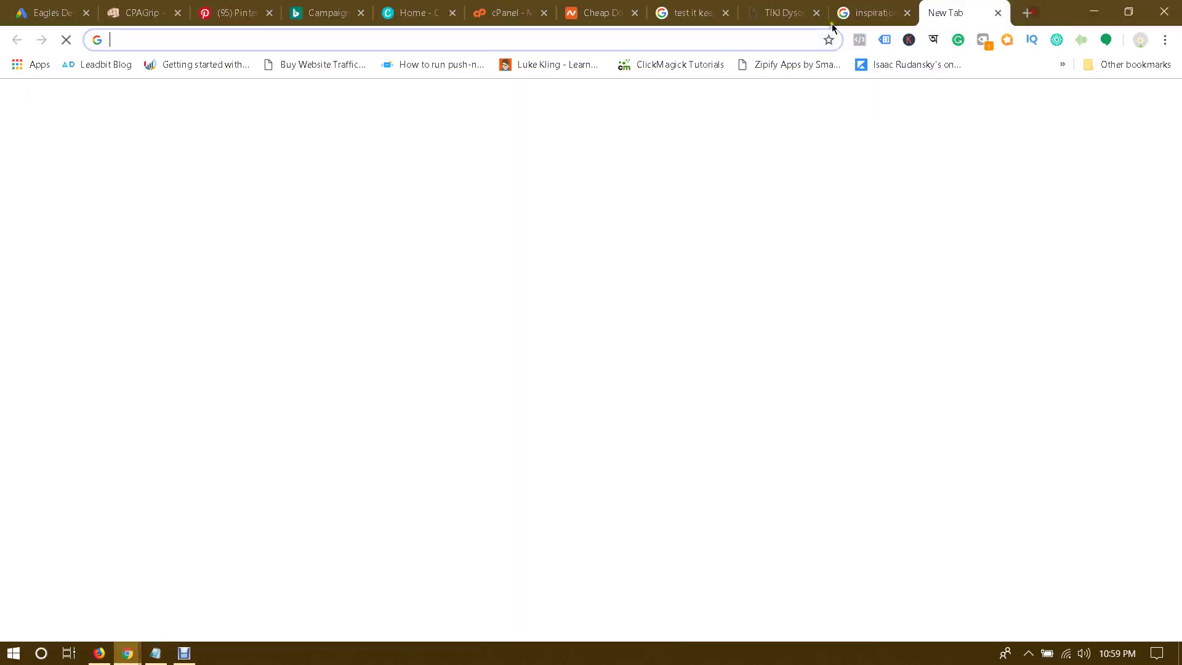
{"action": "type", "text": "facebook.com"}
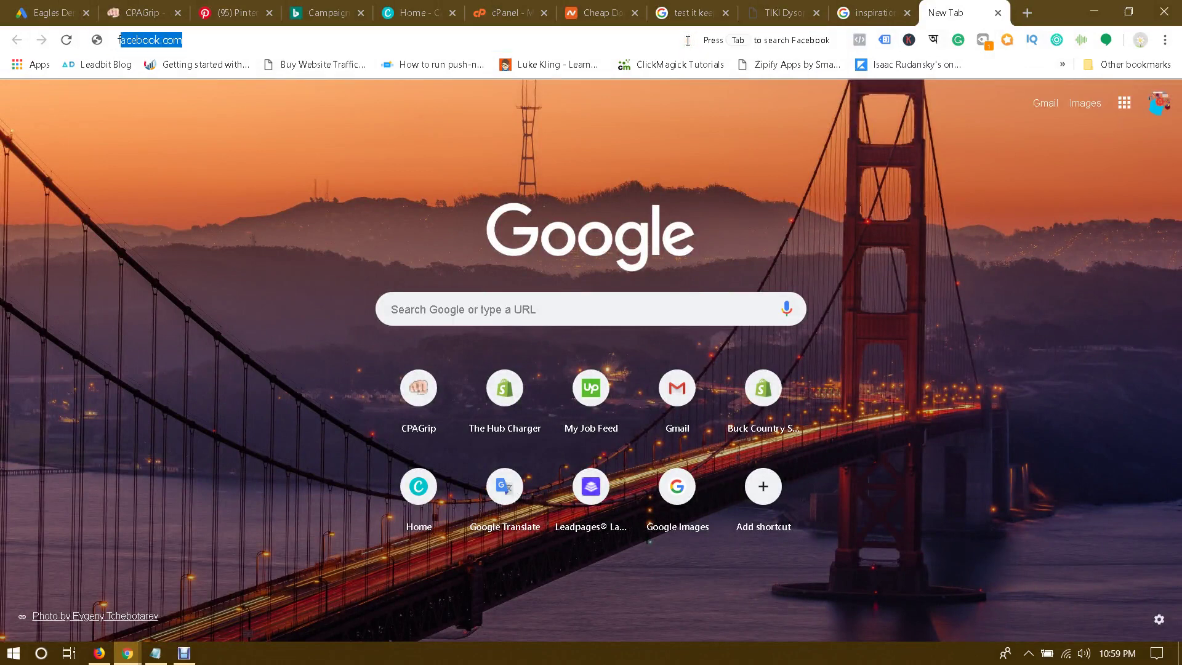
{"action": "key", "text": "Right"}
{"action": "type", "text": "/g"}
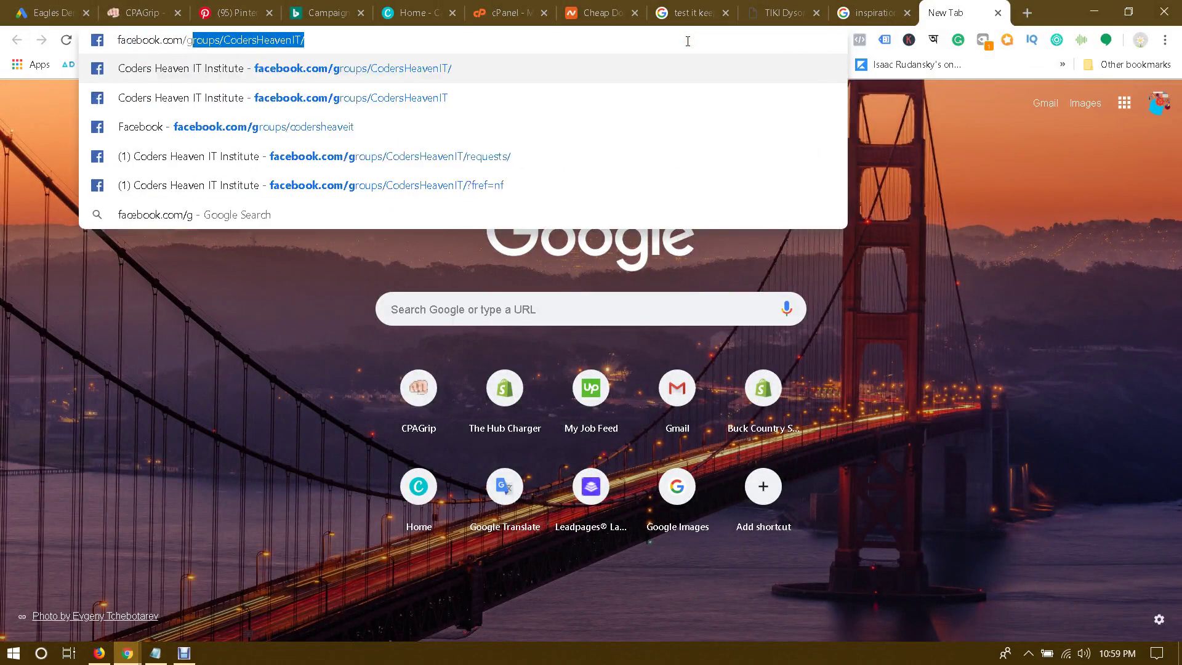
{"action": "key", "text": "Return"}
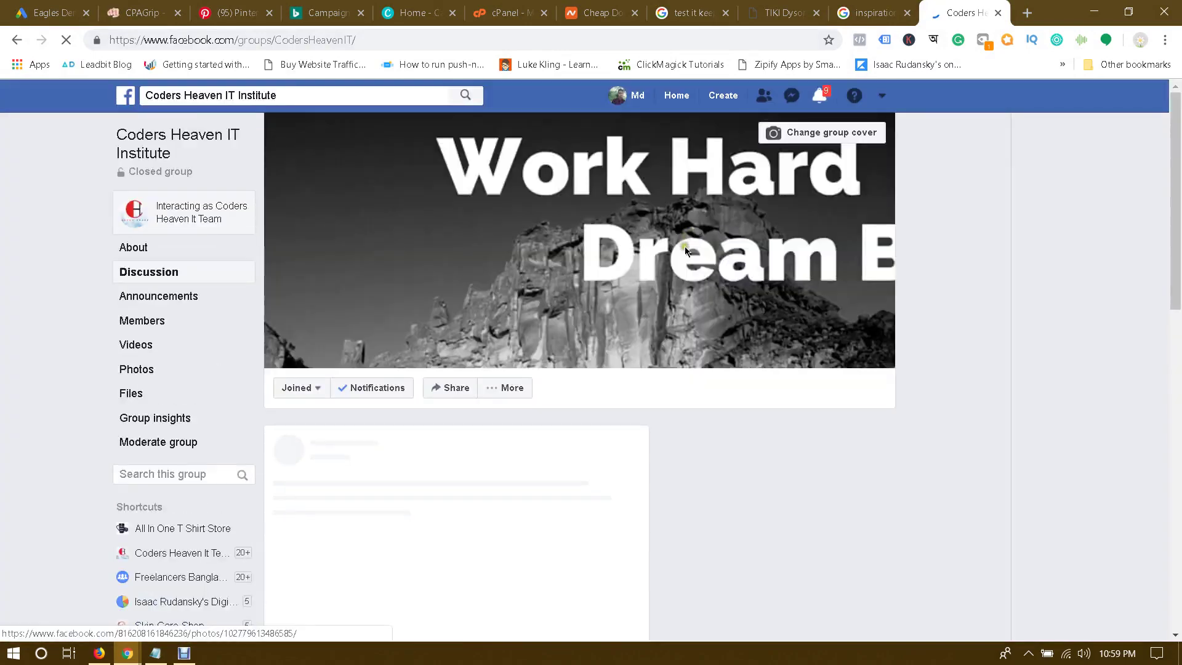
Step: Browse the Coders Heaven IT Institute group's 30 Day Challenge post, then return to Bing Ads campaigns
{"action": "scroll", "coordinate": [704, 300], "scroll_direction": "down", "scroll_amount": 9}
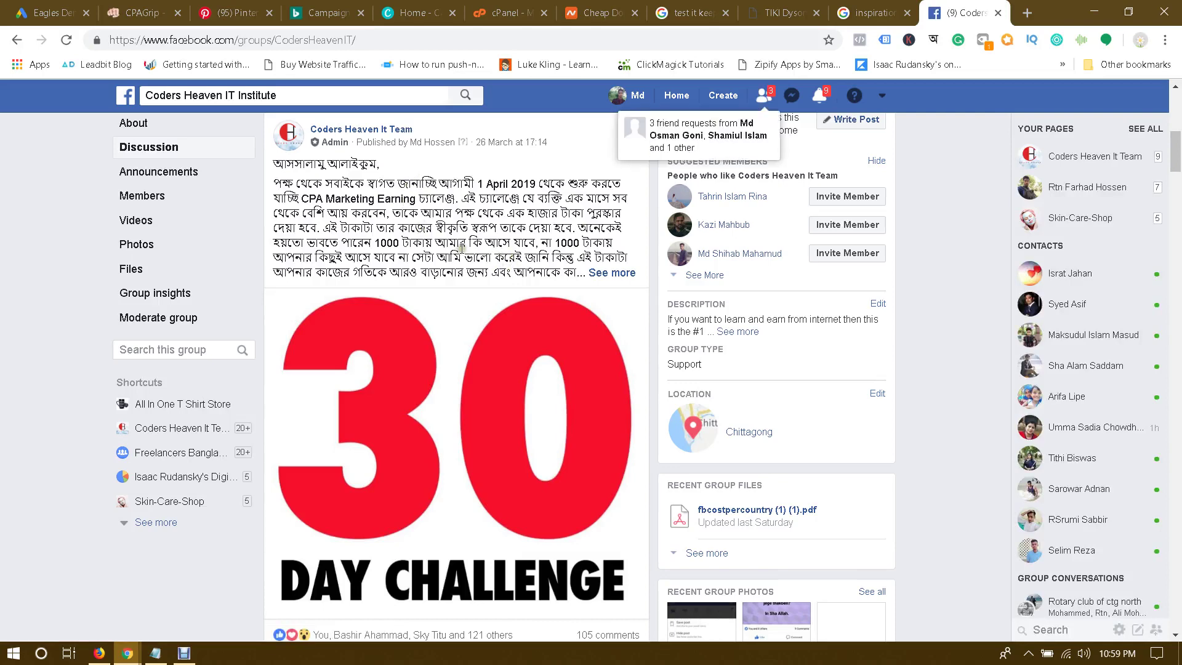
{"action": "scroll", "coordinate": [461, 249], "scroll_direction": "down", "scroll_amount": 1}
{"action": "scroll", "coordinate": [465, 249], "scroll_direction": "down", "scroll_amount": 1}
{"action": "scroll", "coordinate": [465, 248], "scroll_direction": "up", "scroll_amount": 2}
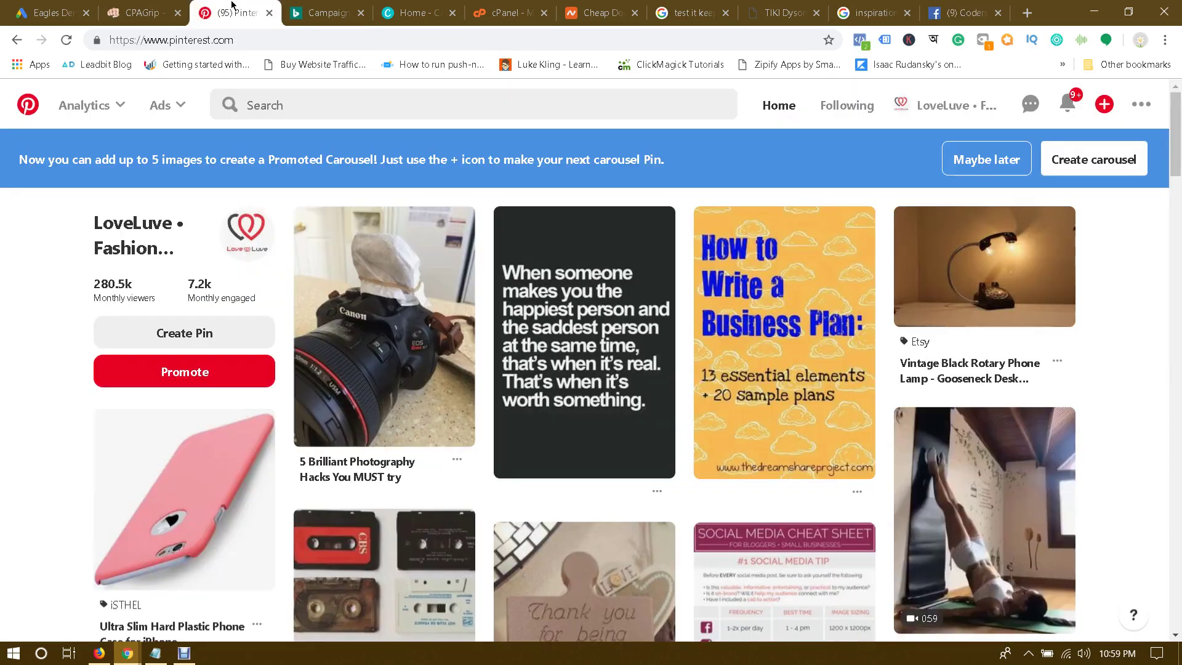
{"action": "left_click", "coordinate": [240, 13]}
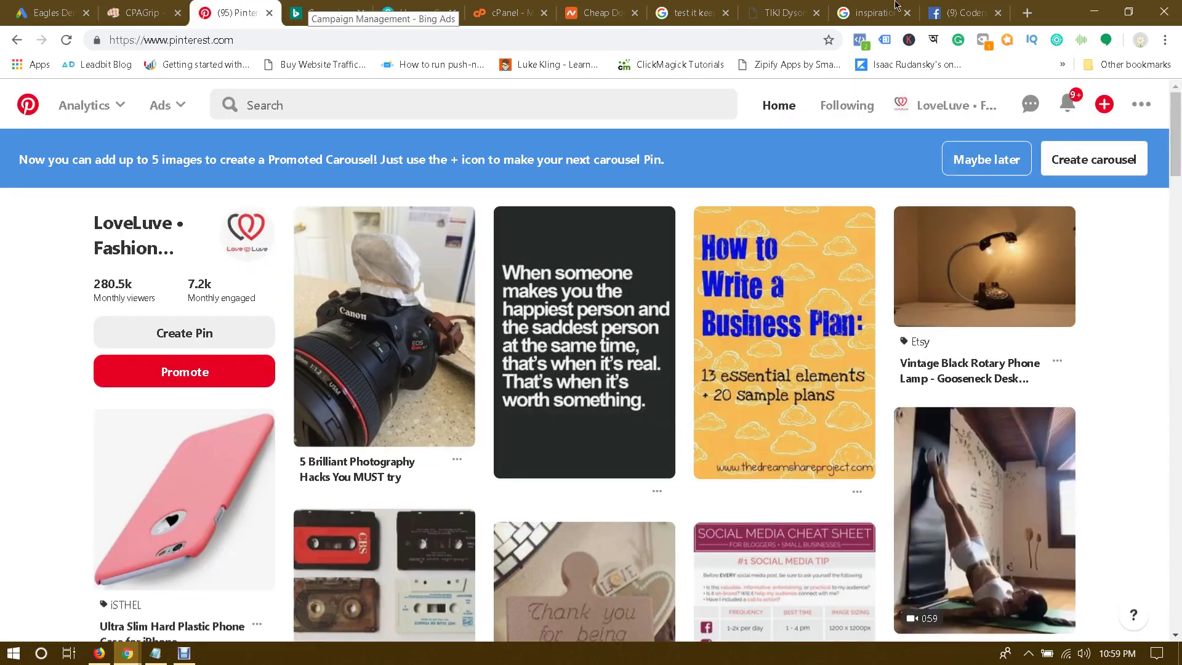
{"action": "left_click", "coordinate": [935, 5]}
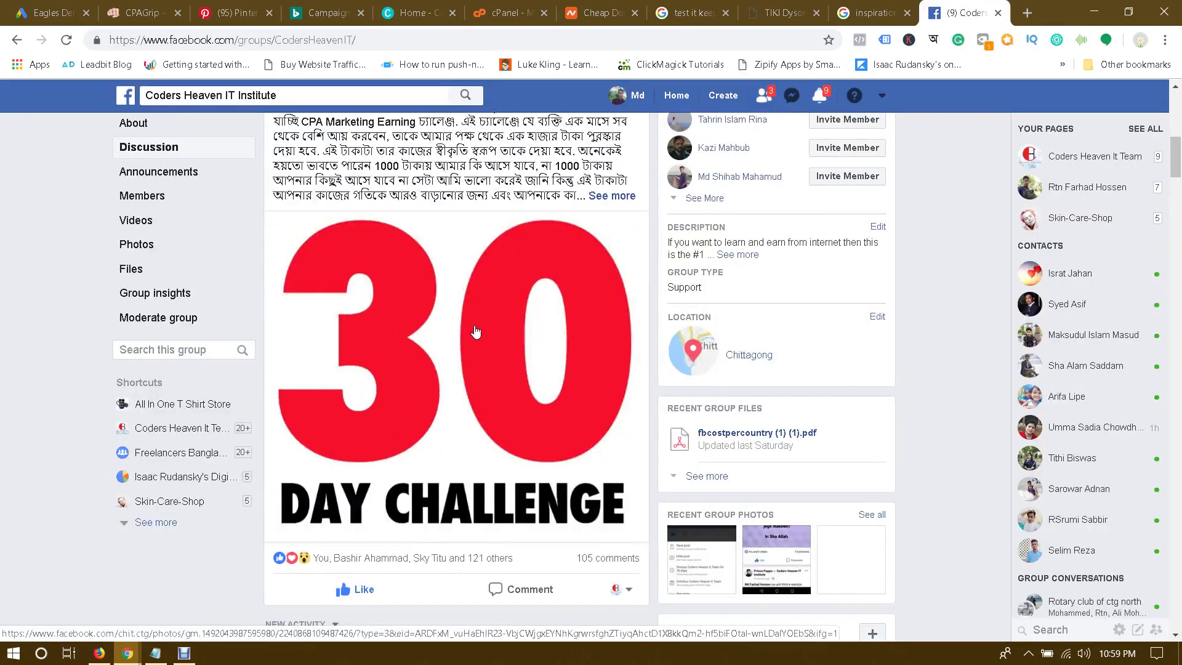
{"action": "scroll", "coordinate": [476, 333], "scroll_direction": "down", "scroll_amount": 4}
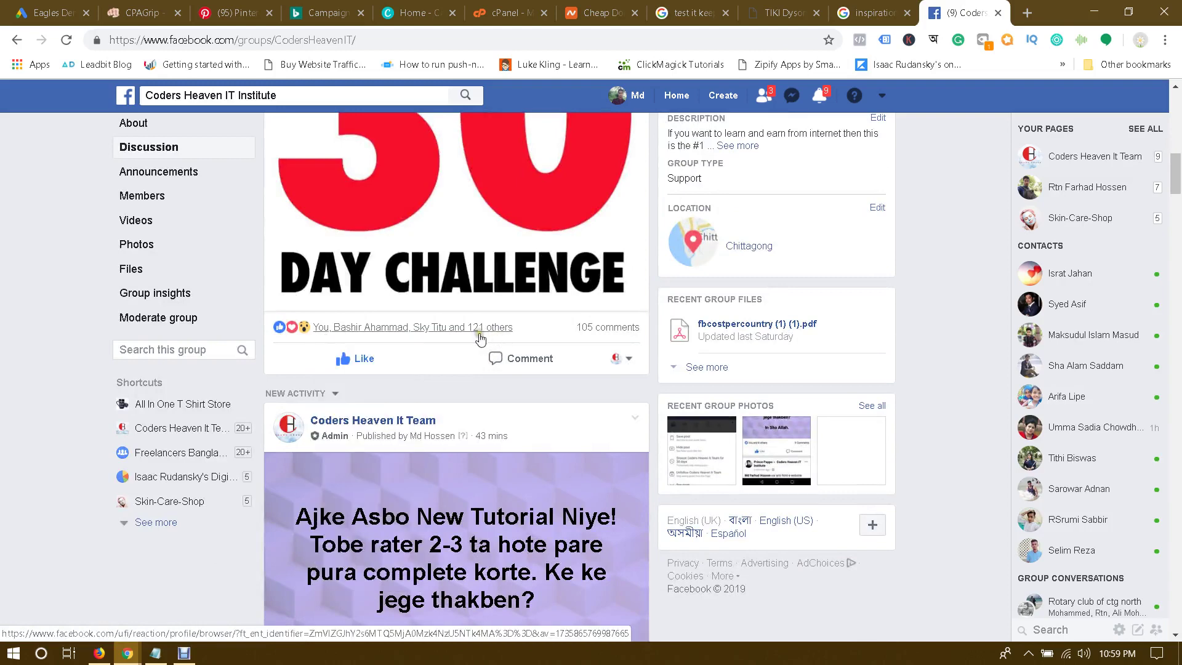
{"action": "scroll", "coordinate": [498, 338], "scroll_direction": "up", "scroll_amount": 6}
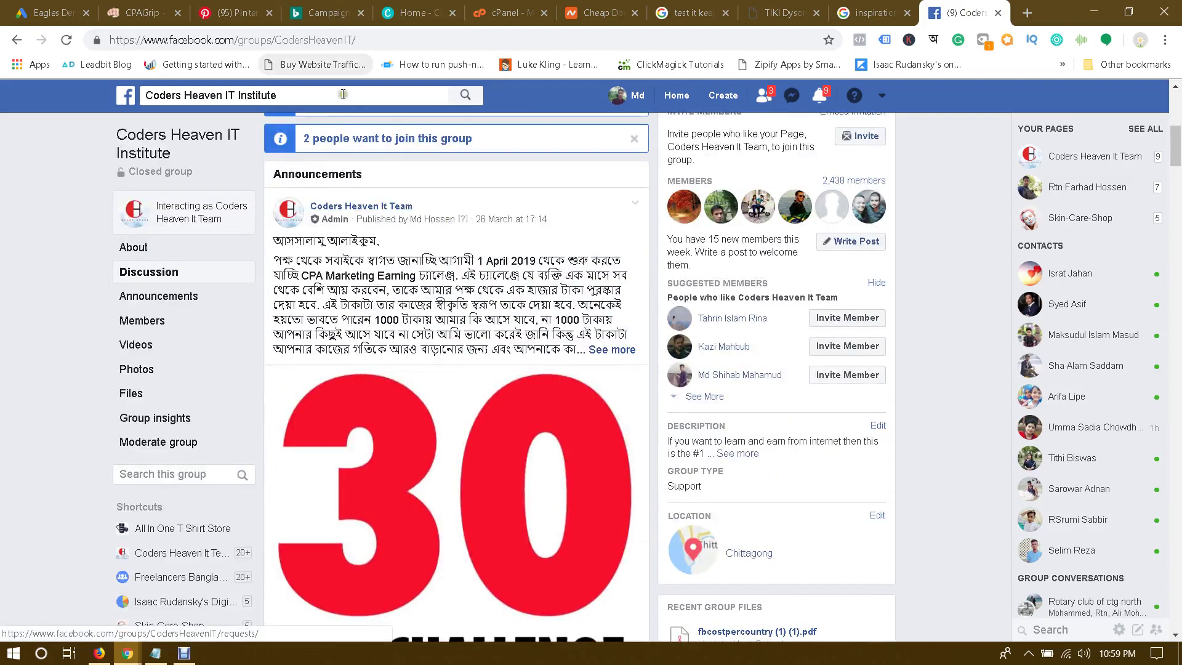
{"action": "left_click", "coordinate": [335, 7]}
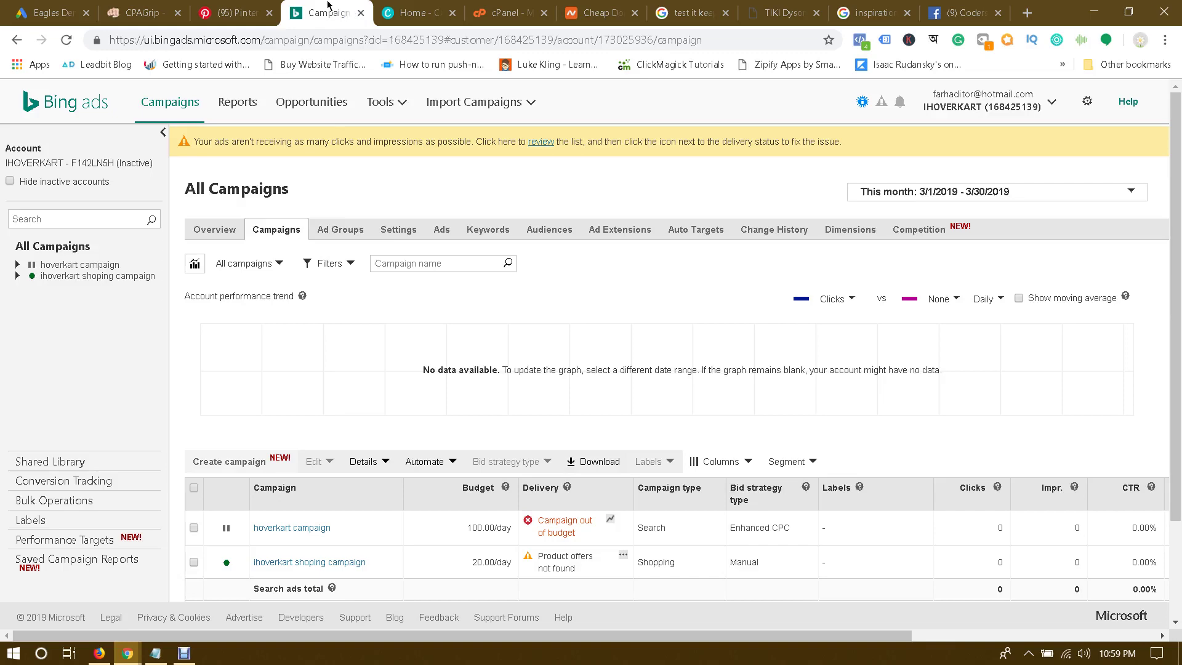
Step: Move from Bing Ads through Canva to the Pinterest feed, then bring the Notepad list forward
{"action": "left_click", "coordinate": [442, 8]}
{"action": "left_click", "coordinate": [222, 6]}
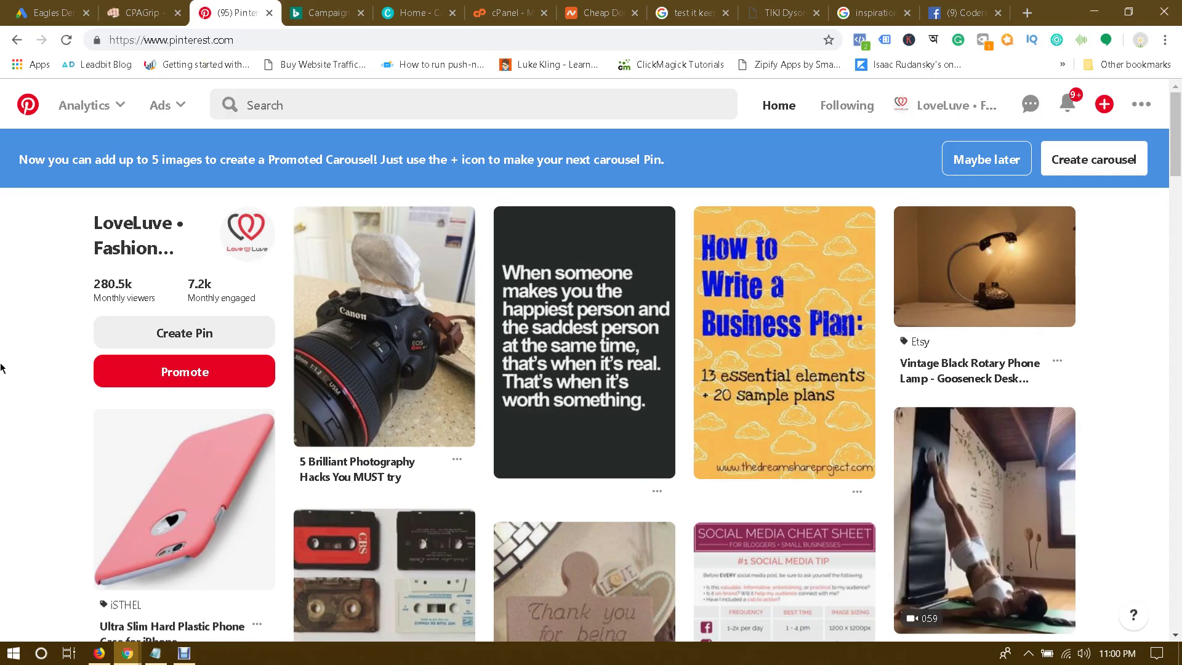
{"action": "left_click", "coordinate": [153, 653]}
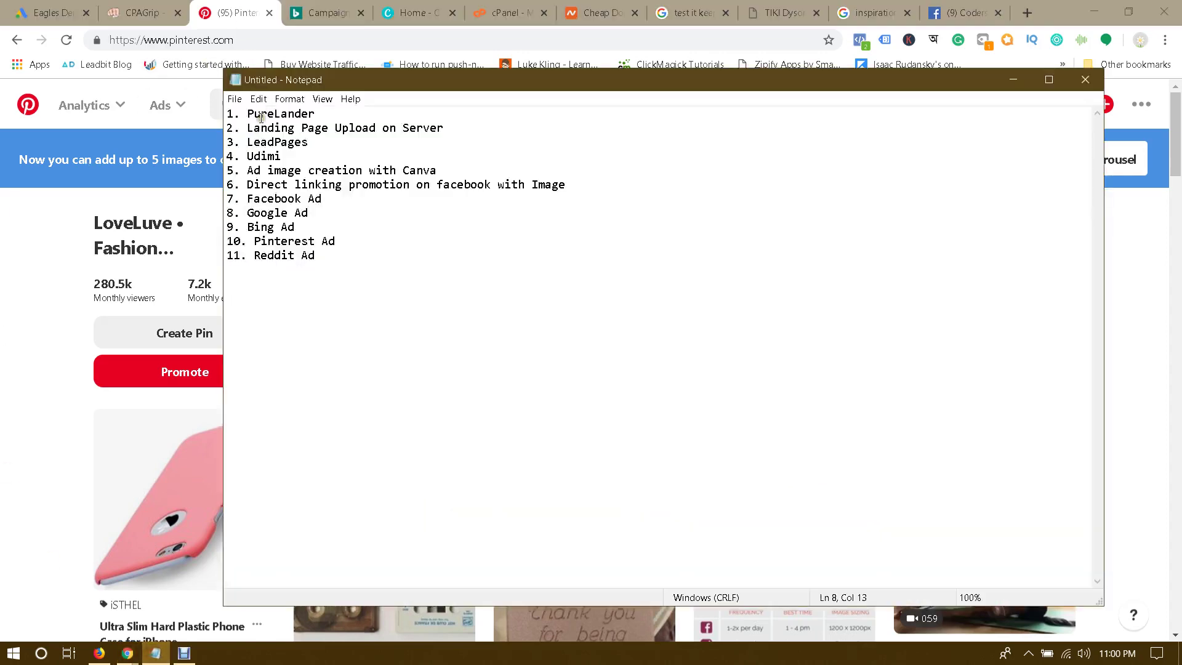
Step: Pick PureLander from the Notepad list and bring up its CPA Landing Pages templates window
{"action": "left_click", "coordinate": [368, 114]}
{"action": "mouse_move", "coordinate": [131, 657]}
{"action": "left_click", "coordinate": [248, 591]}
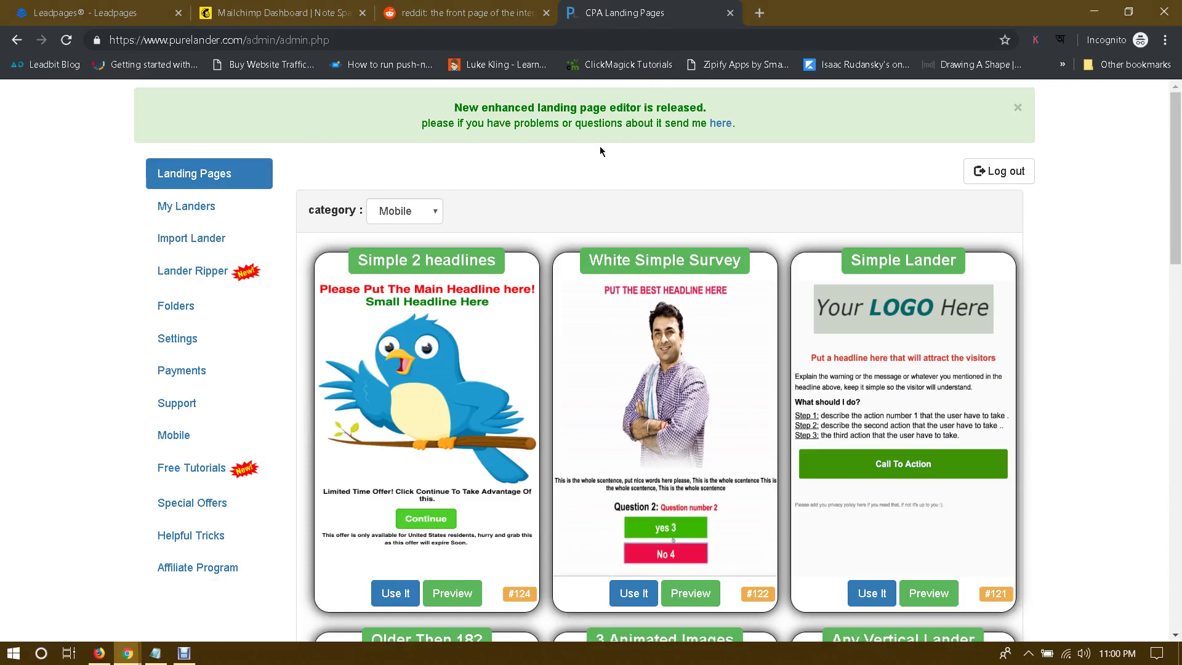
{"action": "scroll", "coordinate": [1134, 298], "scroll_direction": "down", "scroll_amount": 7}
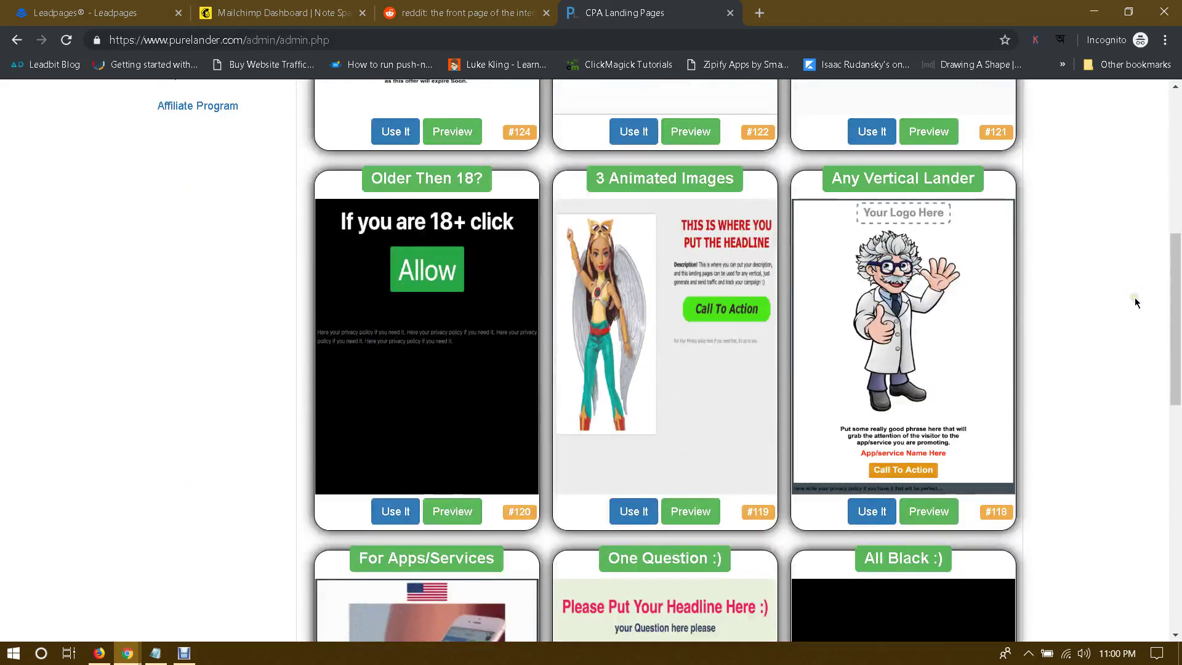
{"action": "scroll", "coordinate": [1135, 298], "scroll_direction": "up", "scroll_amount": 7}
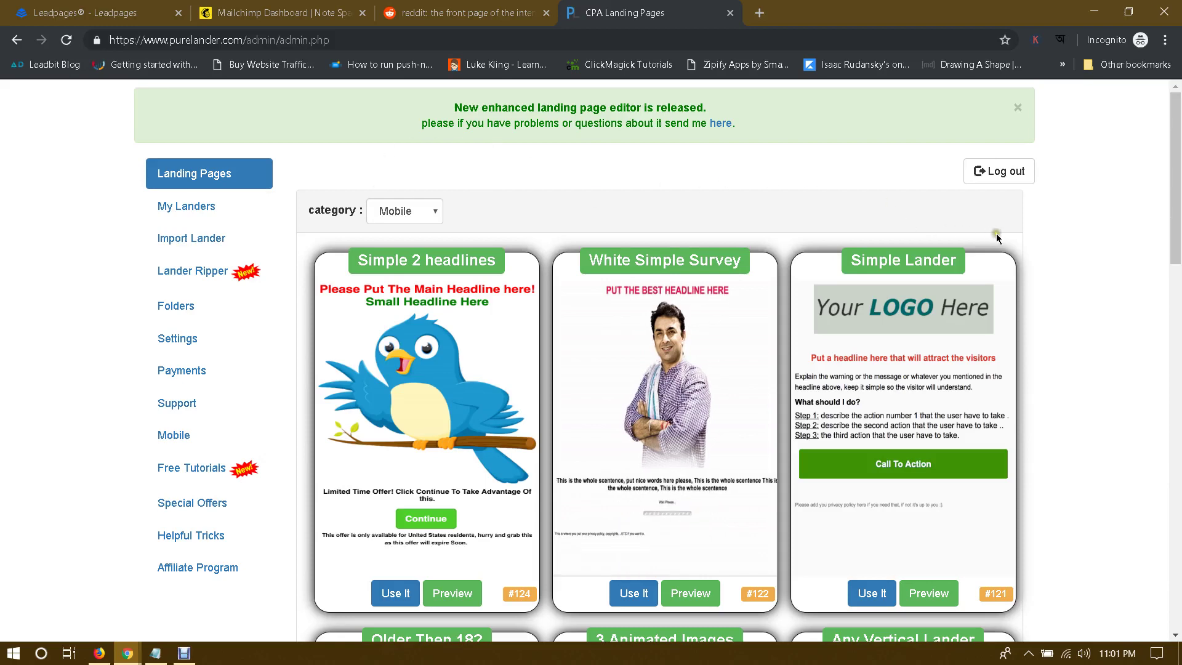
{"action": "scroll", "coordinate": [997, 237], "scroll_direction": "down", "scroll_amount": 4}
{"action": "scroll", "coordinate": [997, 237], "scroll_direction": "up", "scroll_amount": 4}
{"action": "scroll", "coordinate": [1088, 264], "scroll_direction": "down", "scroll_amount": 6}
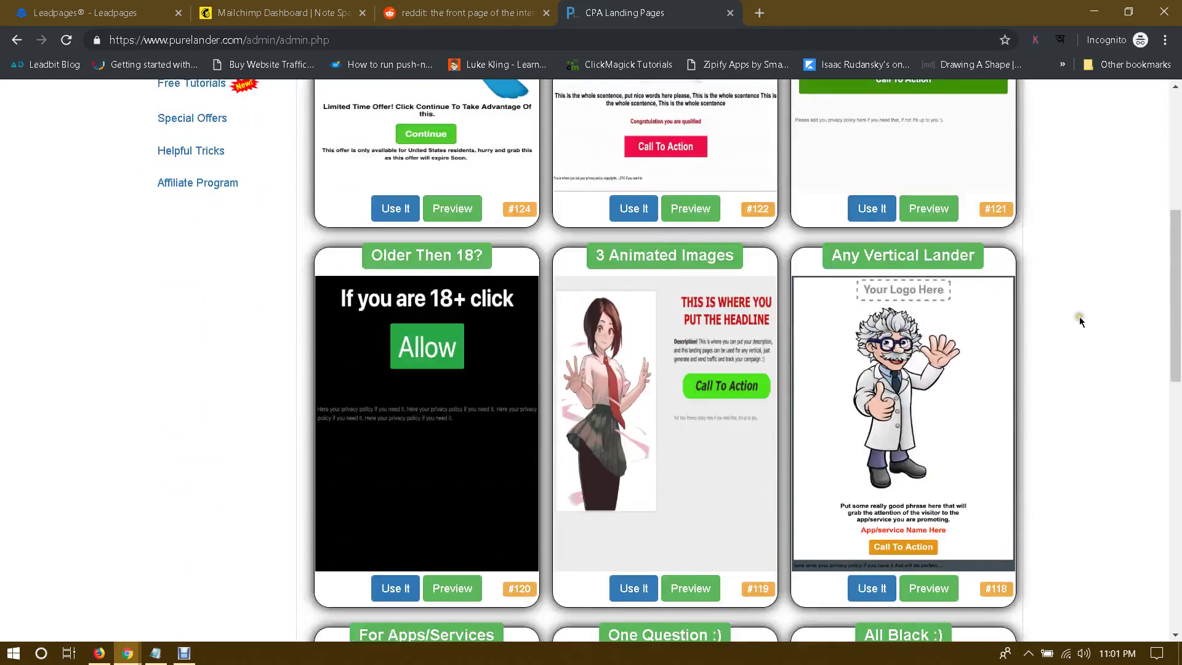
{"action": "scroll", "coordinate": [1081, 320], "scroll_direction": "down", "scroll_amount": 11}
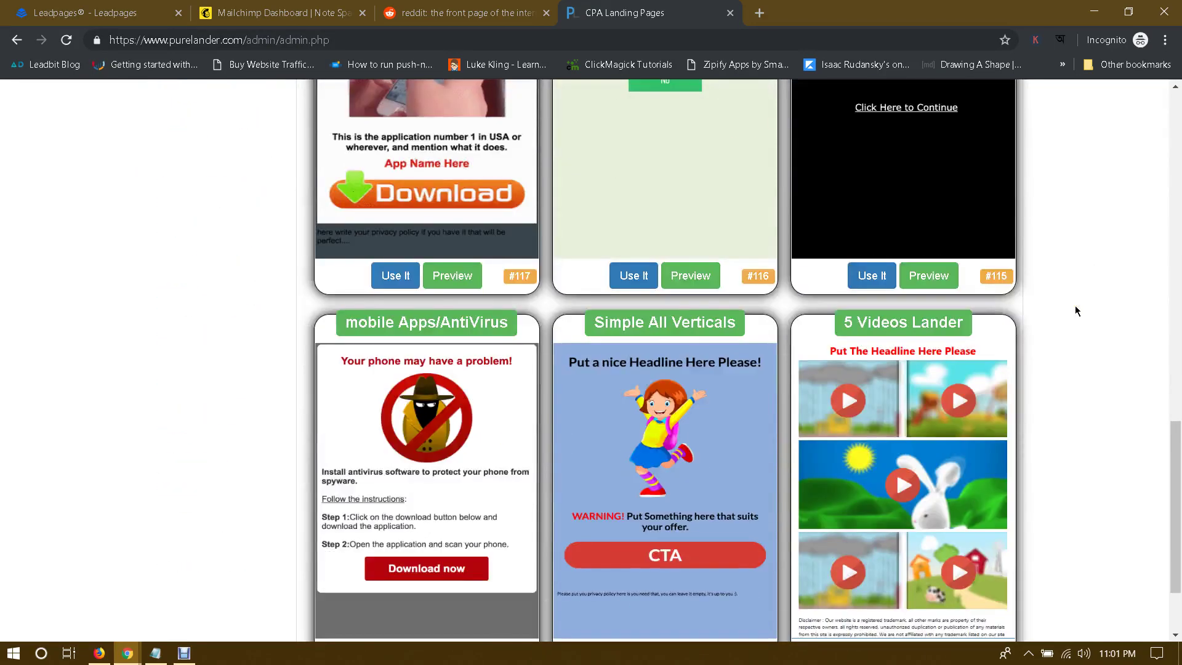
{"action": "scroll", "coordinate": [1074, 306], "scroll_direction": "down", "scroll_amount": 2}
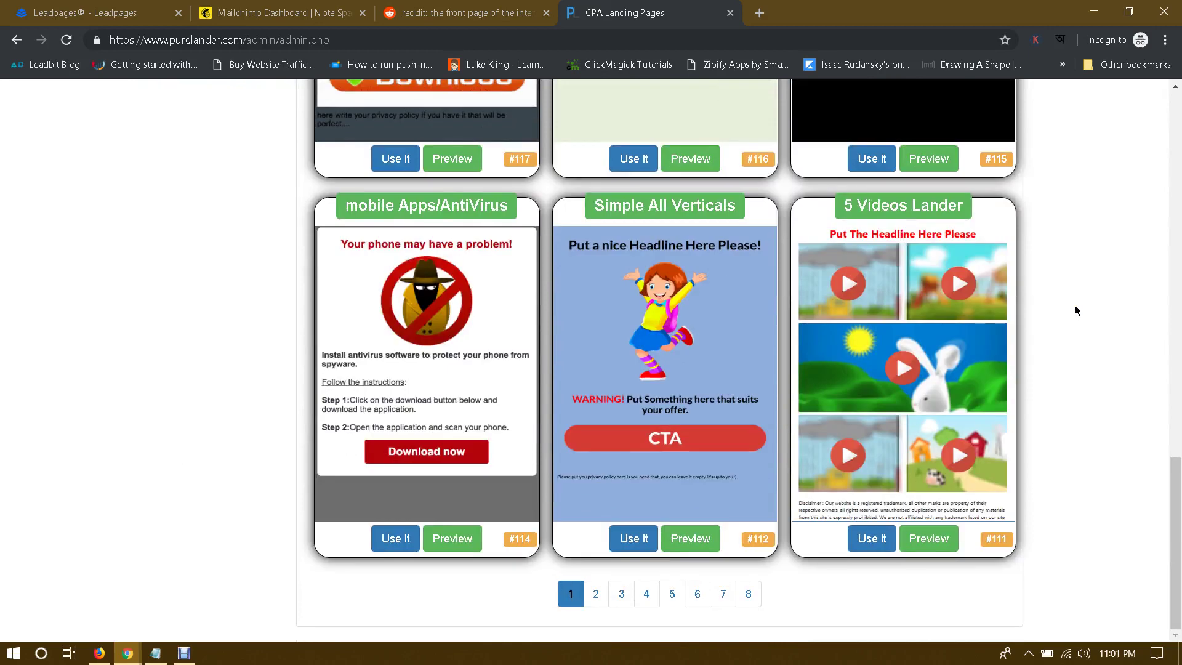
{"action": "left_click", "coordinate": [595, 594]}
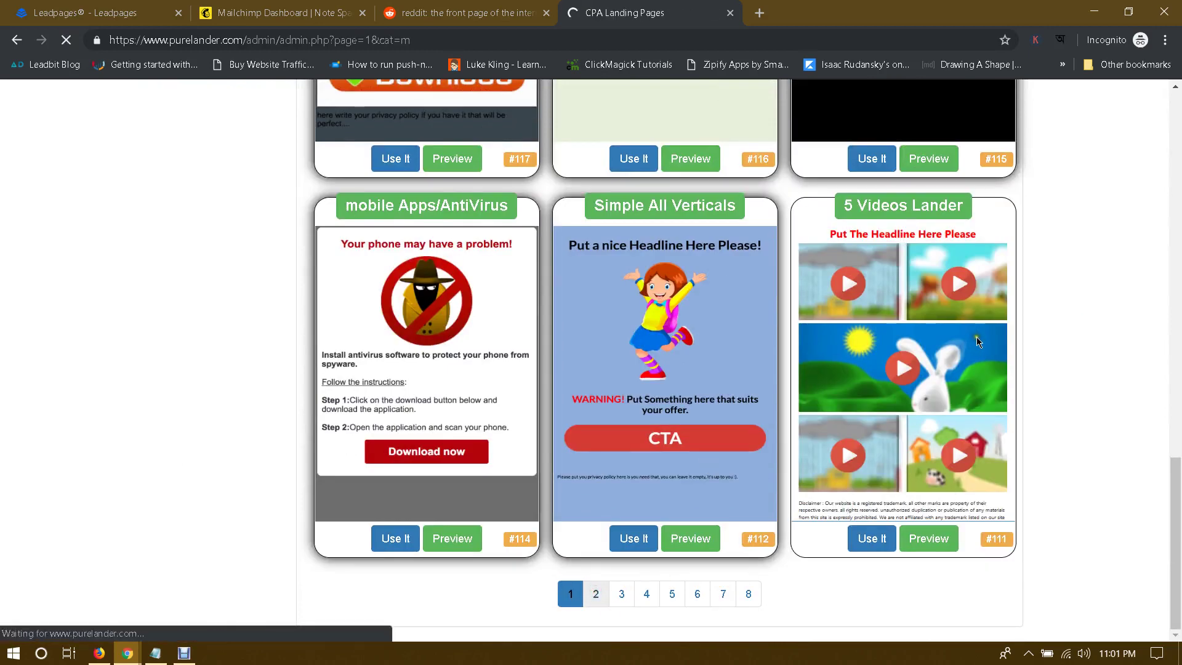
{"action": "scroll", "coordinate": [977, 332], "scroll_direction": "down", "scroll_amount": 7}
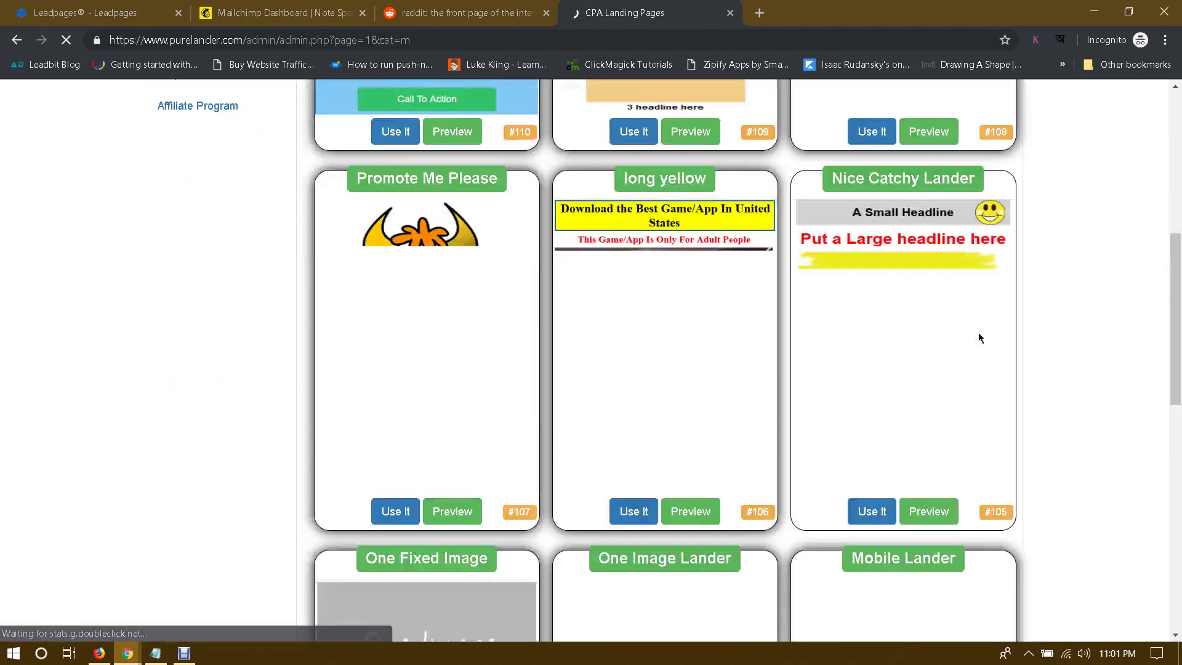
{"action": "scroll", "coordinate": [978, 338], "scroll_direction": "down", "scroll_amount": 5}
{"action": "scroll", "coordinate": [978, 338], "scroll_direction": "up", "scroll_amount": 4}
{"action": "scroll", "coordinate": [978, 337], "scroll_direction": "down", "scroll_amount": 11}
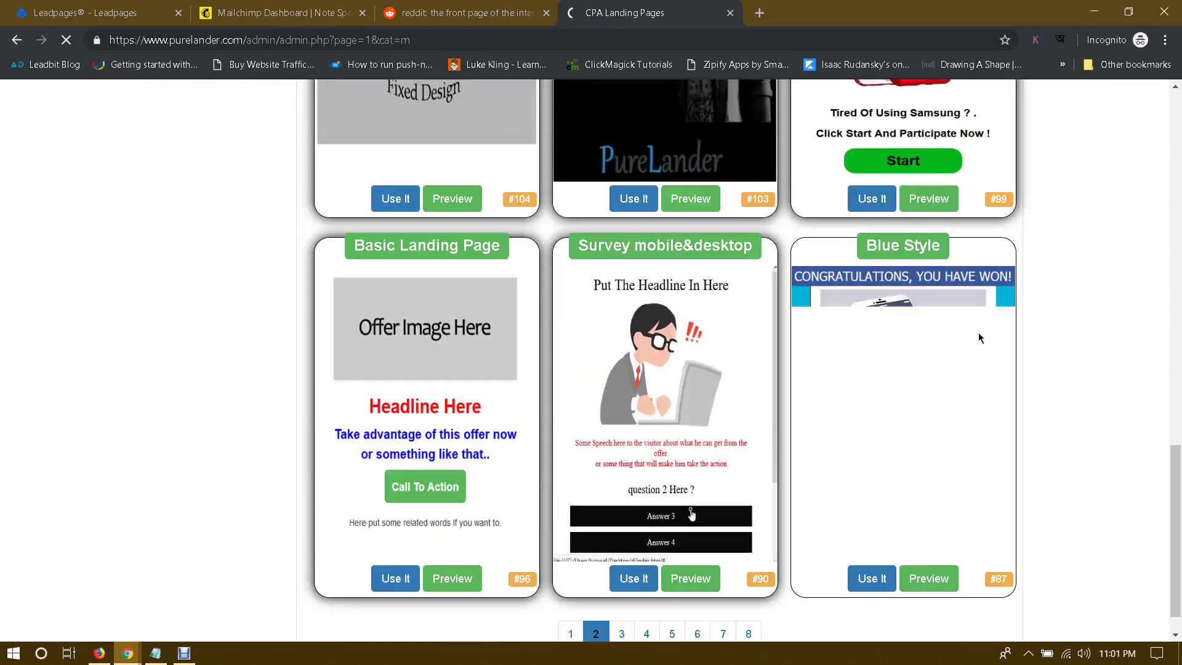
{"action": "scroll", "coordinate": [979, 337], "scroll_direction": "down", "scroll_amount": 1}
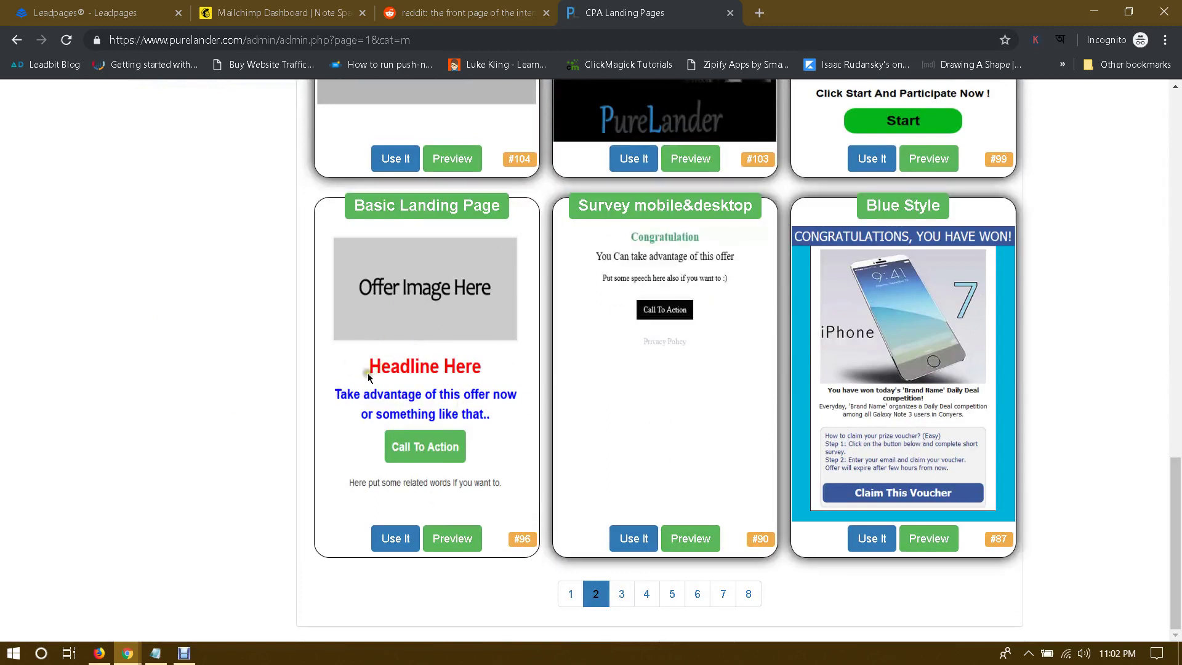
{"action": "scroll", "coordinate": [456, 394], "scroll_direction": "up", "scroll_amount": 3}
{"action": "scroll", "coordinate": [492, 529], "scroll_direction": "down", "scroll_amount": 3}
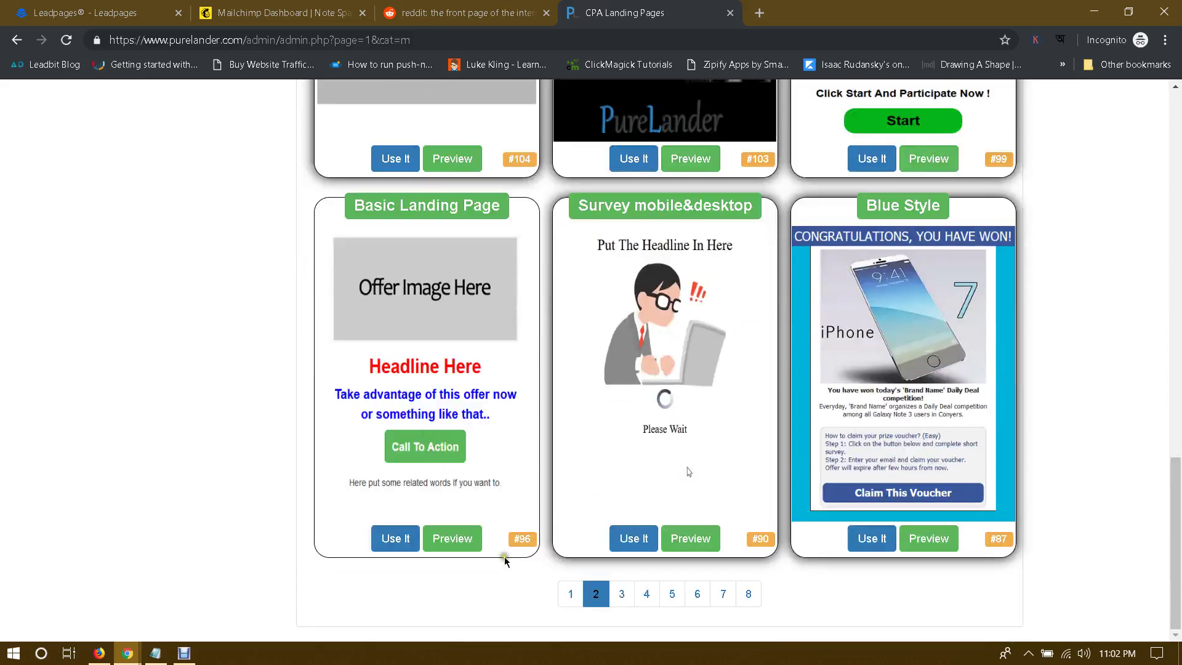
{"action": "left_click", "coordinate": [568, 594]}
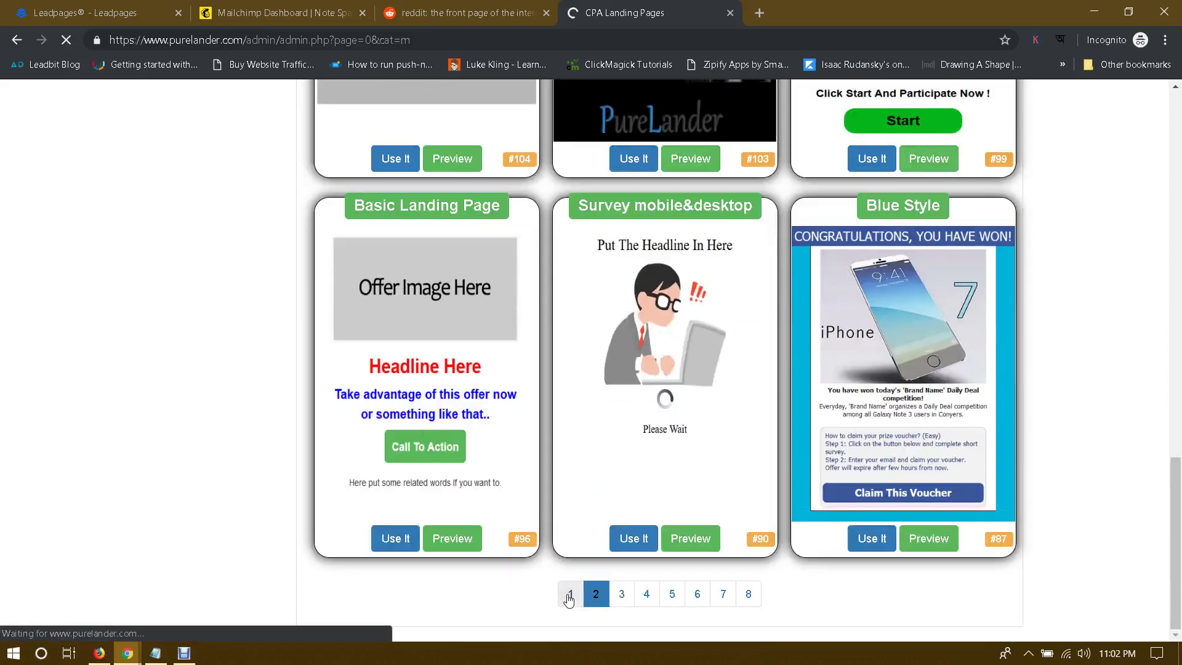
{"action": "scroll", "coordinate": [493, 476], "scroll_direction": "down", "scroll_amount": 3}
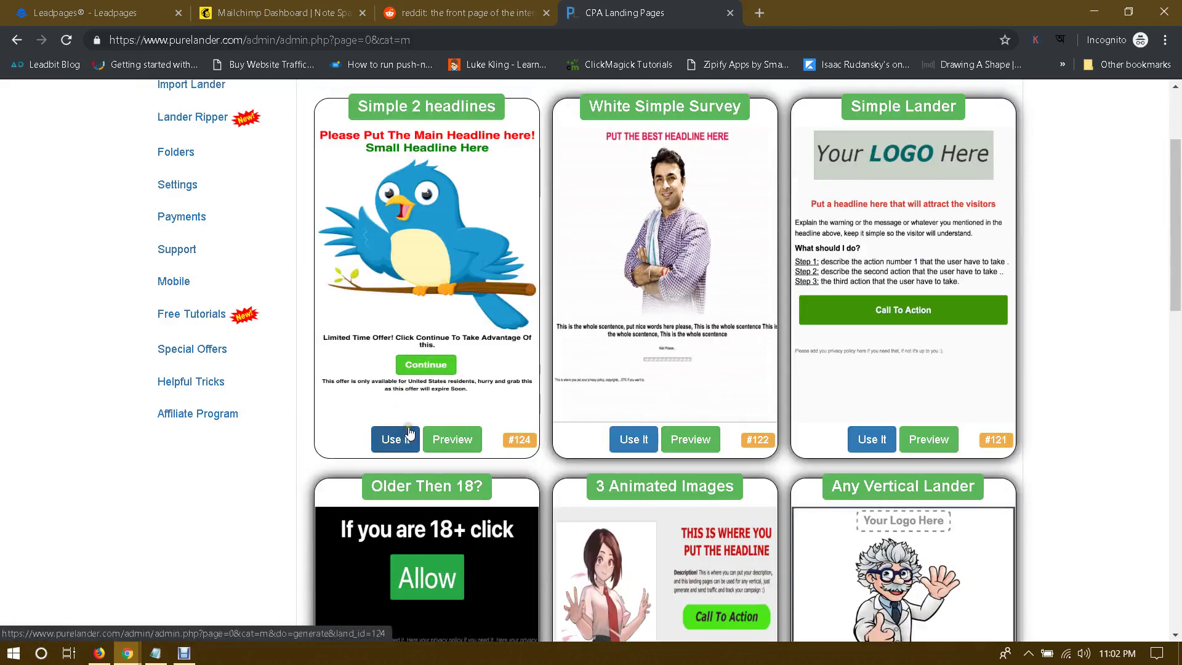
Step: Preview the Simple 2 headlines template #124, then start a new landing page from it
{"action": "left_click", "coordinate": [436, 444]}
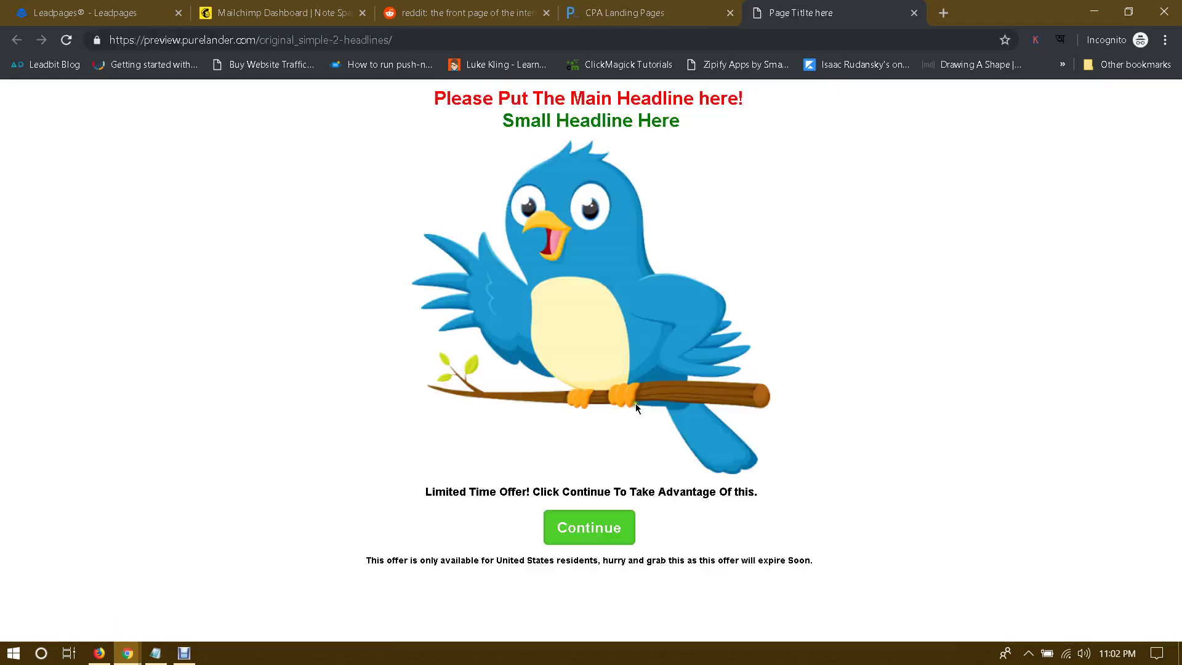
{"action": "left_click", "coordinate": [693, 5]}
{"action": "left_click", "coordinate": [381, 583]}
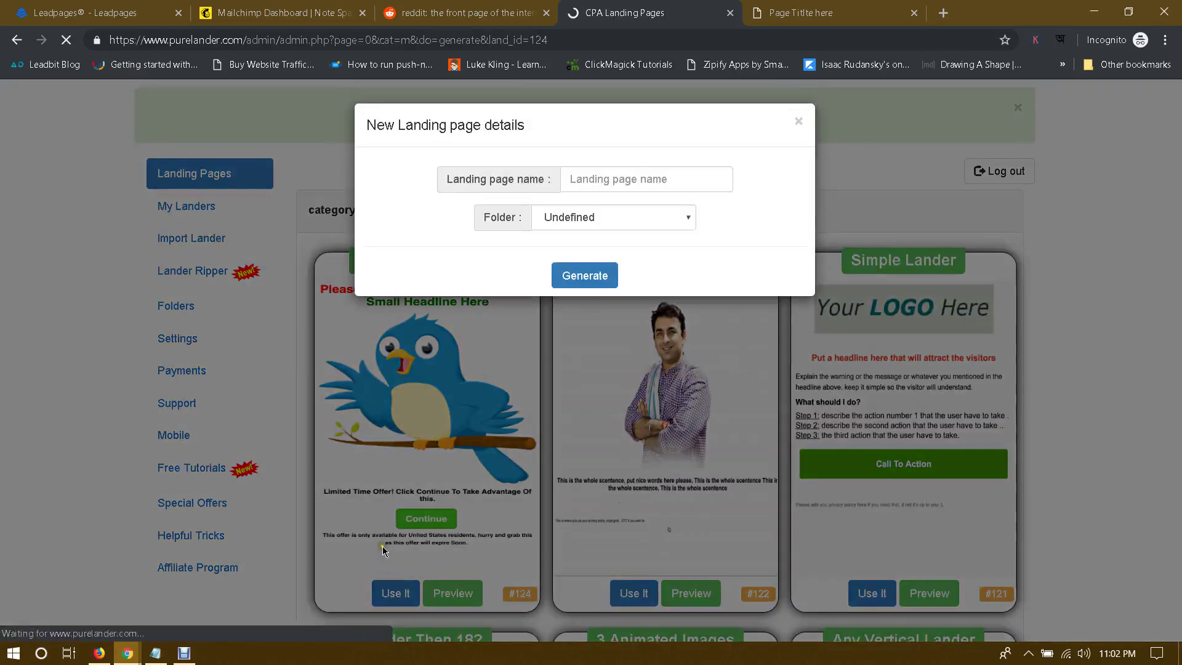
Step: Copy 'the Dyson V10' from the CPAGrip offer title for the landing page name
{"action": "left_click", "coordinate": [600, 178]}
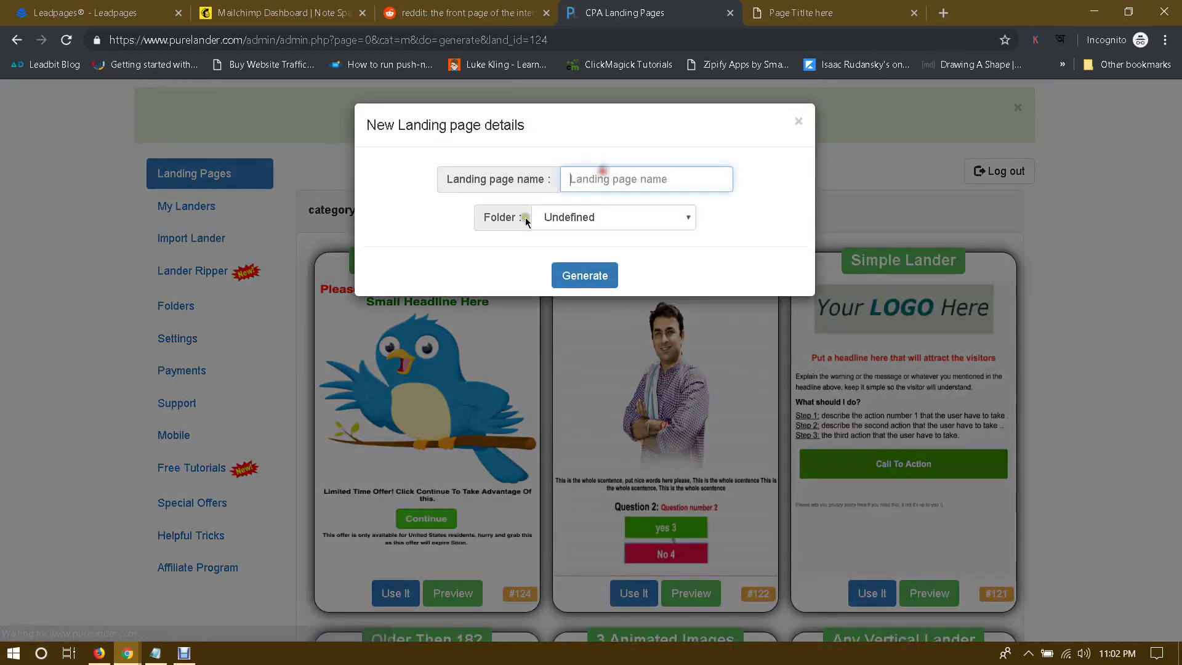
{"action": "mouse_move", "coordinate": [127, 652]}
{"action": "left_click", "coordinate": [117, 585]}
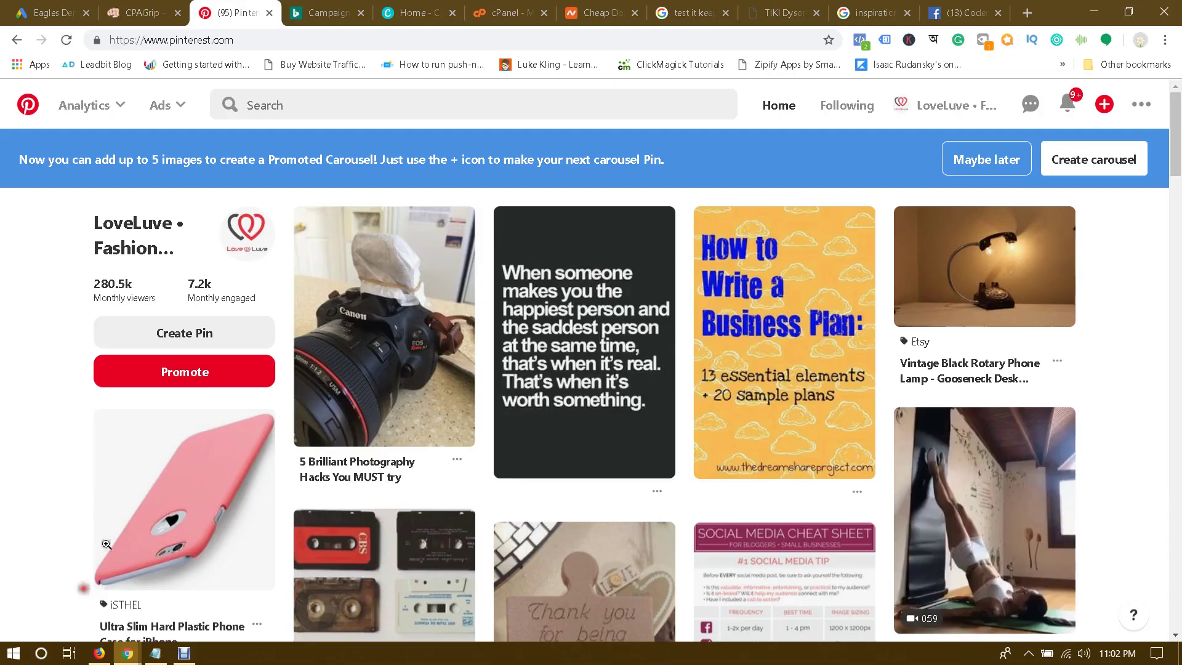
{"action": "key", "text": "ctrl+shift+Tab"}
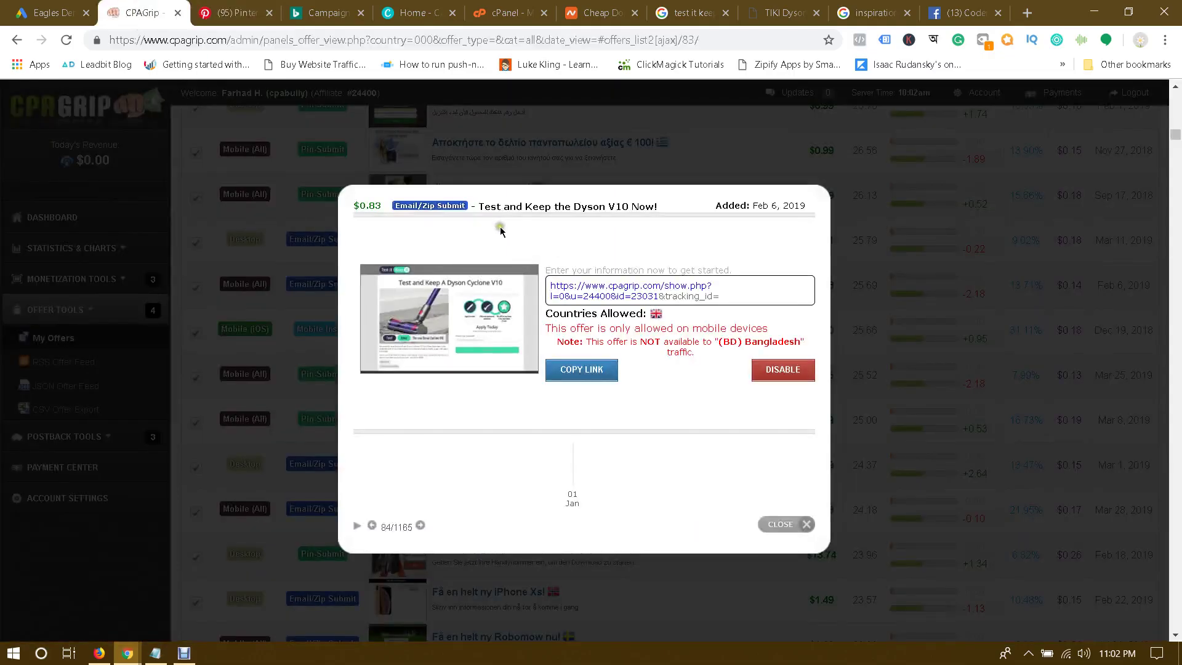
{"action": "left_click_drag", "start_coordinate": [573, 205], "coordinate": [655, 208]}
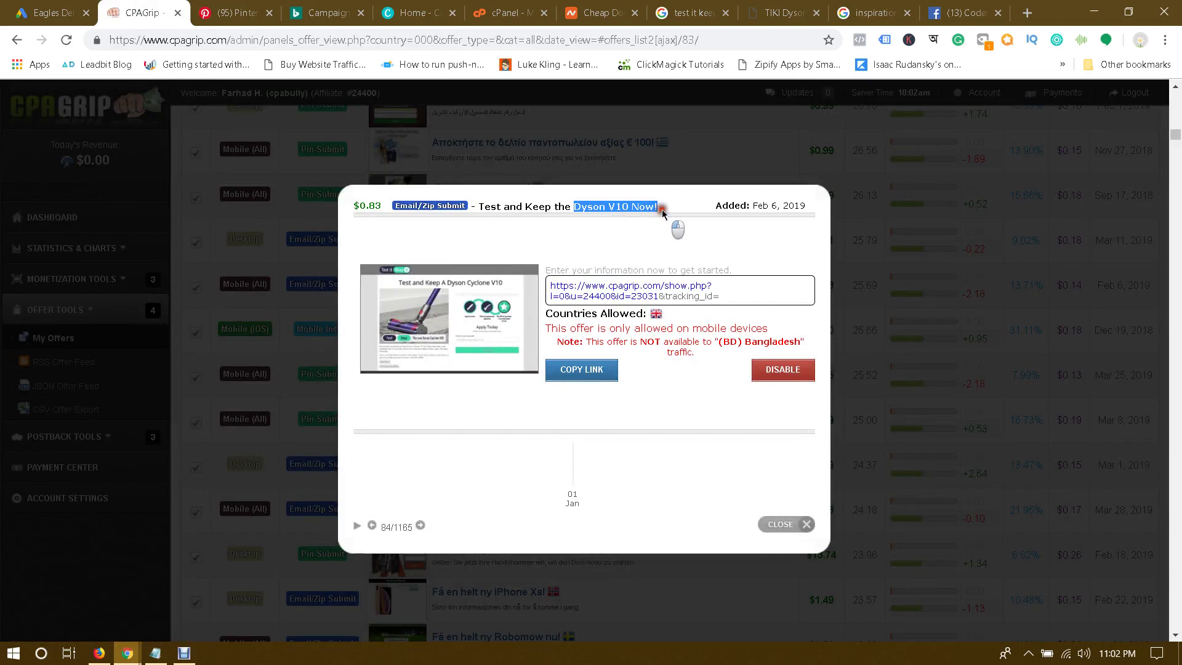
{"action": "left_click", "coordinate": [576, 206]}
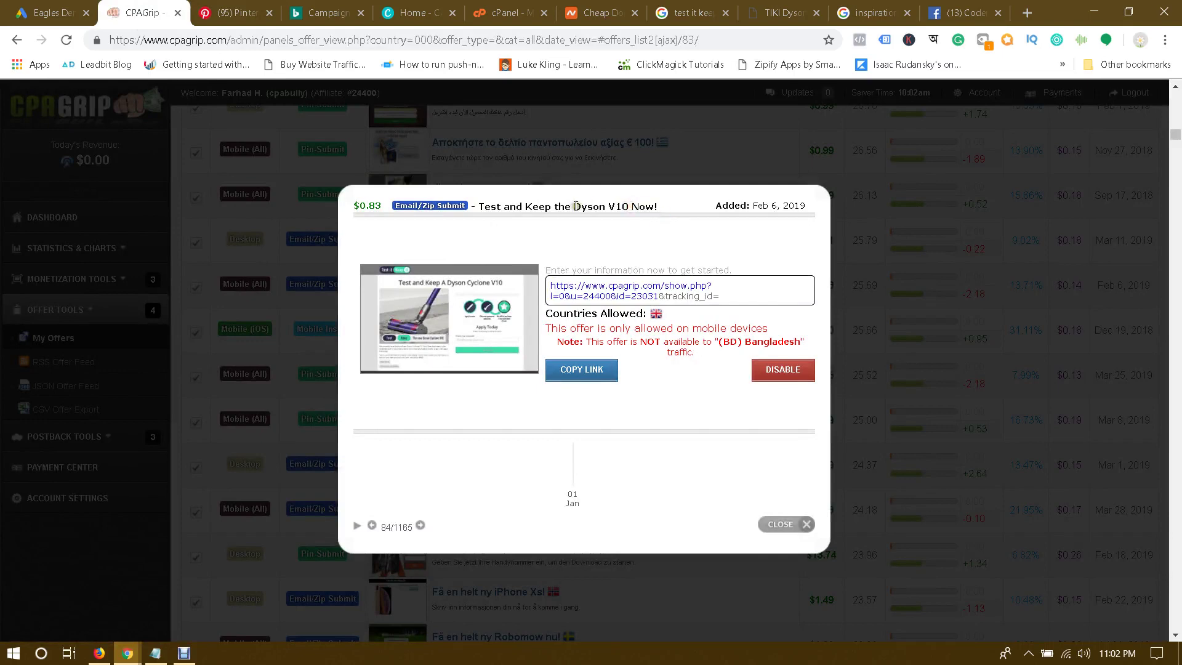
{"action": "left_click_drag", "start_coordinate": [553, 207], "coordinate": [629, 206]}
{"action": "key", "text": "ctrl+c"}
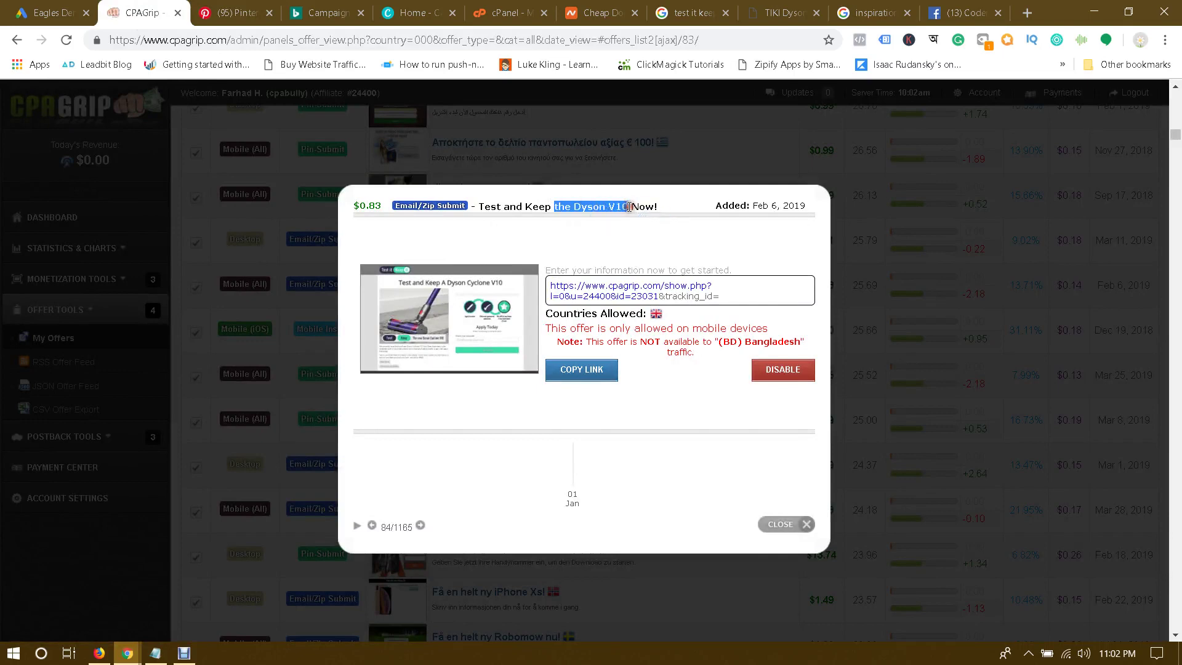
Step: Paste it as the landing page name, capitalized to 'The Dyson V10'
{"action": "left_click", "coordinate": [127, 651]}
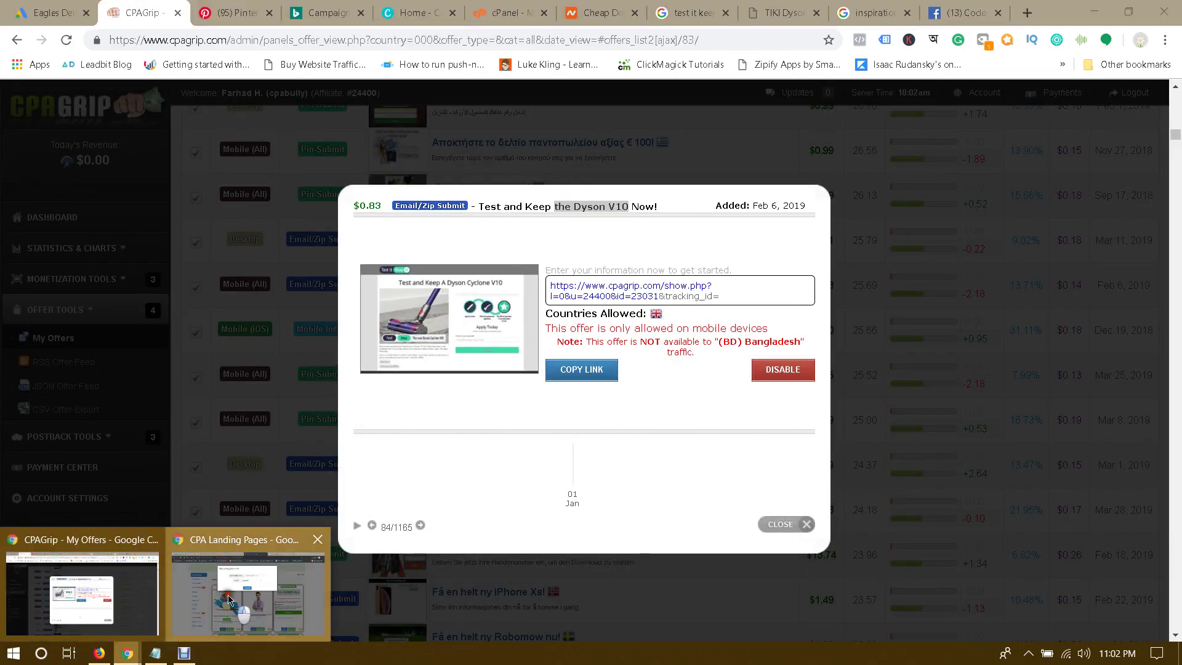
{"action": "left_click", "coordinate": [246, 609]}
{"action": "key", "text": "ctrl+v"}
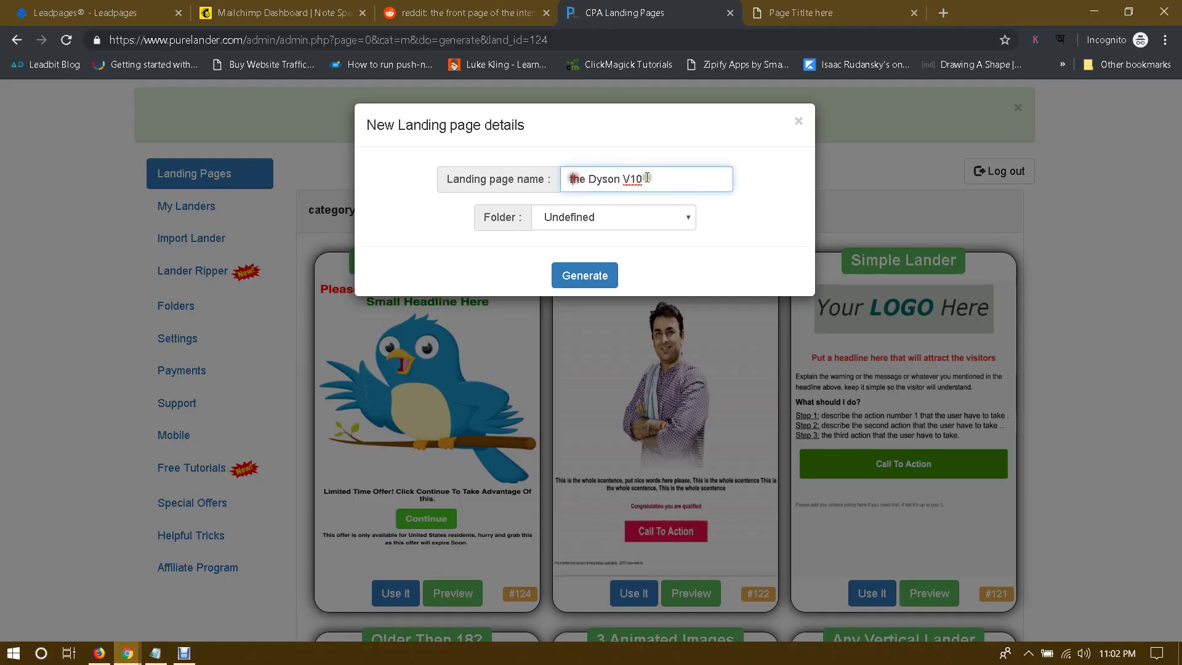
{"action": "key", "text": "Home"}
{"action": "key", "text": "Delete"}
{"action": "type", "text": "T"}
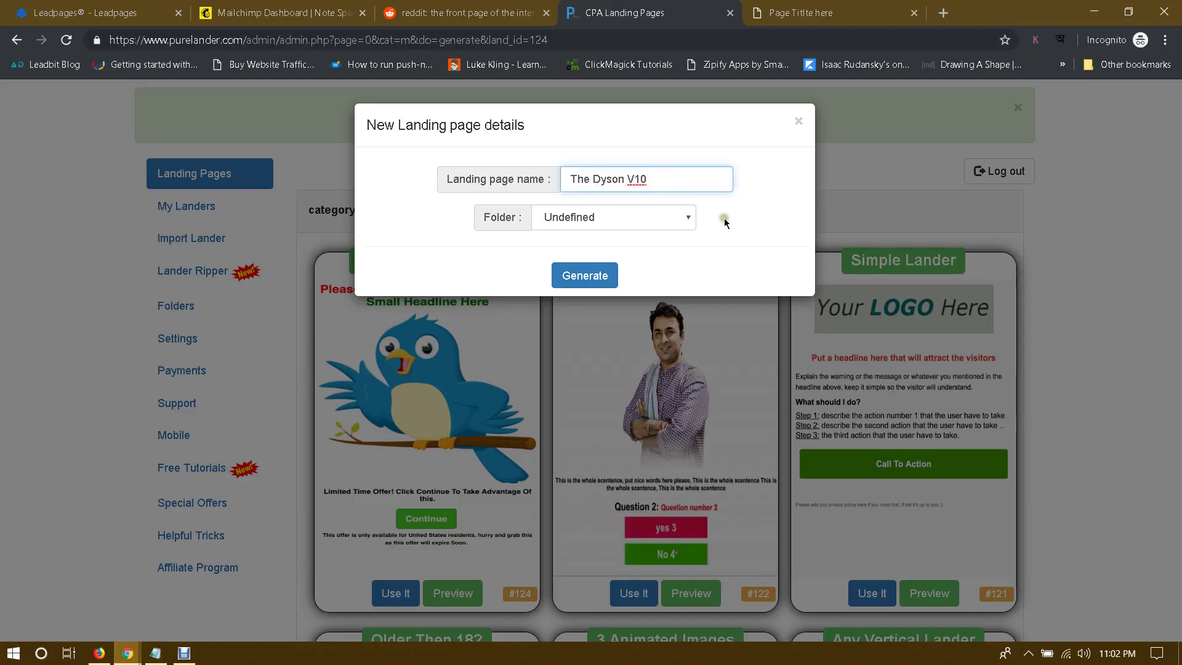
{"action": "left_click", "coordinate": [724, 218]}
Step: Check the Folder dropdown options and leave the folder as Undefined
{"action": "left_click", "coordinate": [628, 217]}
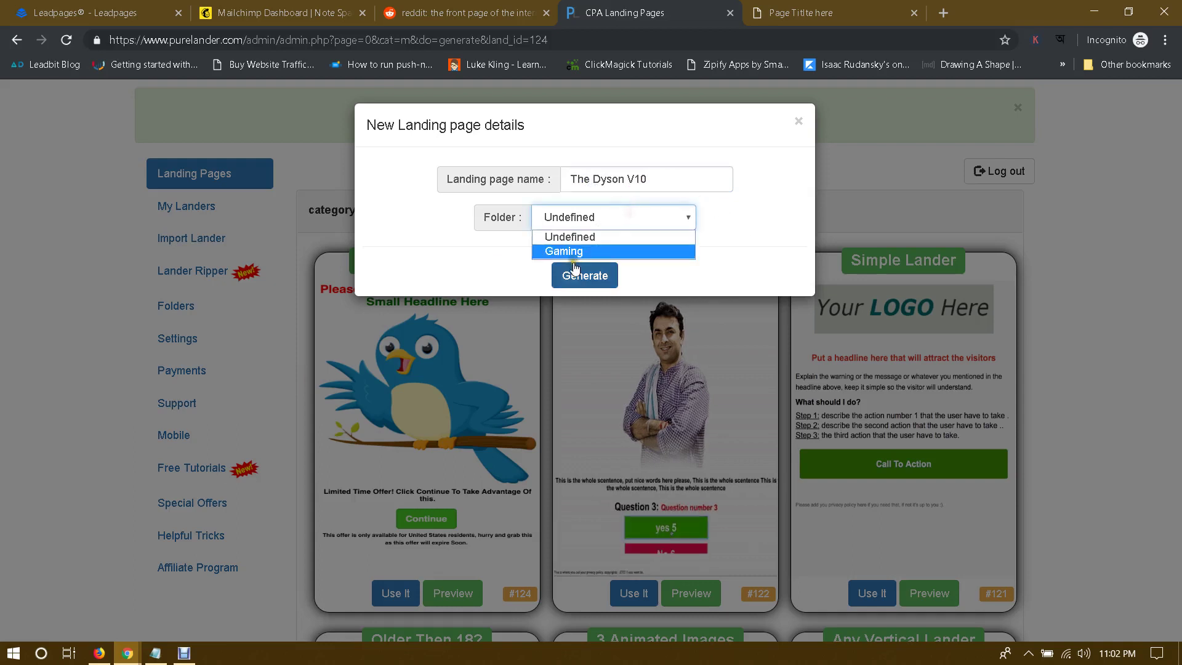
{"action": "left_click", "coordinate": [752, 216]}
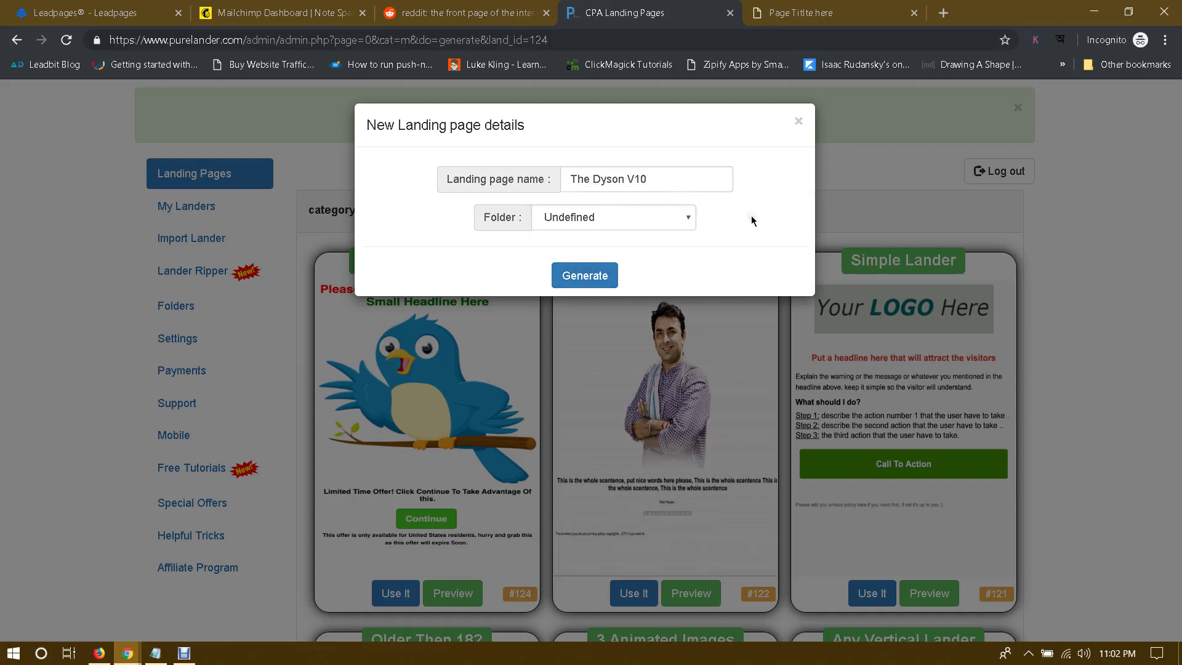
{"action": "left_click", "coordinate": [585, 219]}
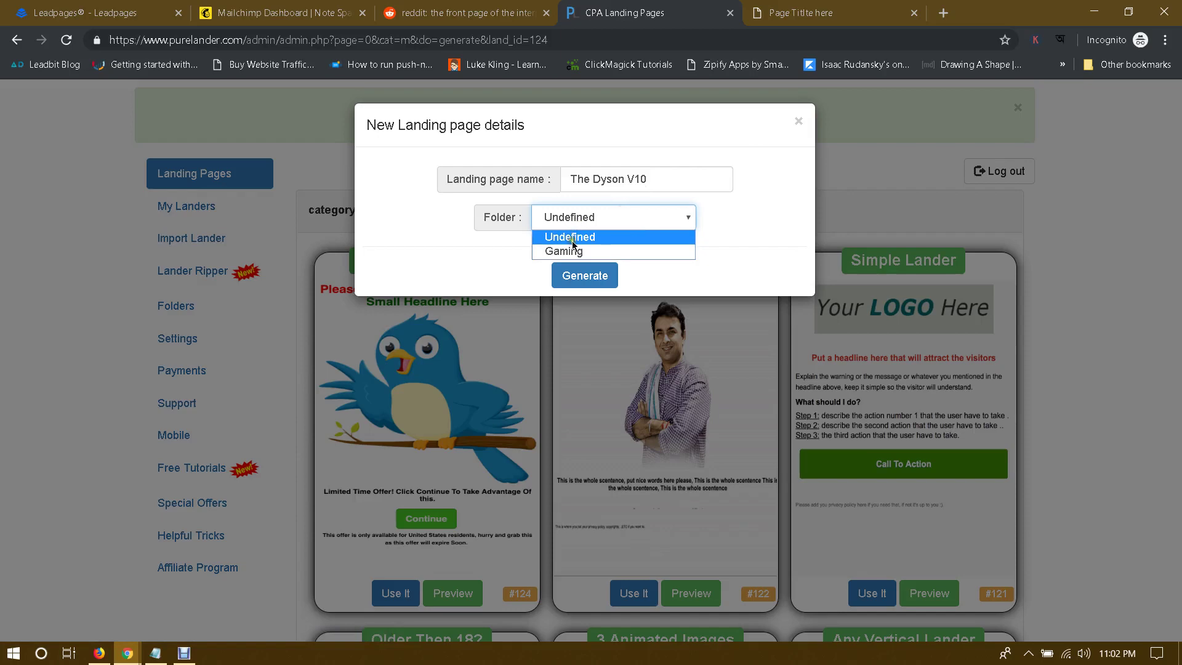
{"action": "left_click", "coordinate": [738, 222]}
Step: Close the new landing page form, open the Folders page, and dismiss the CPAGrip offer details
{"action": "left_click", "coordinate": [797, 120]}
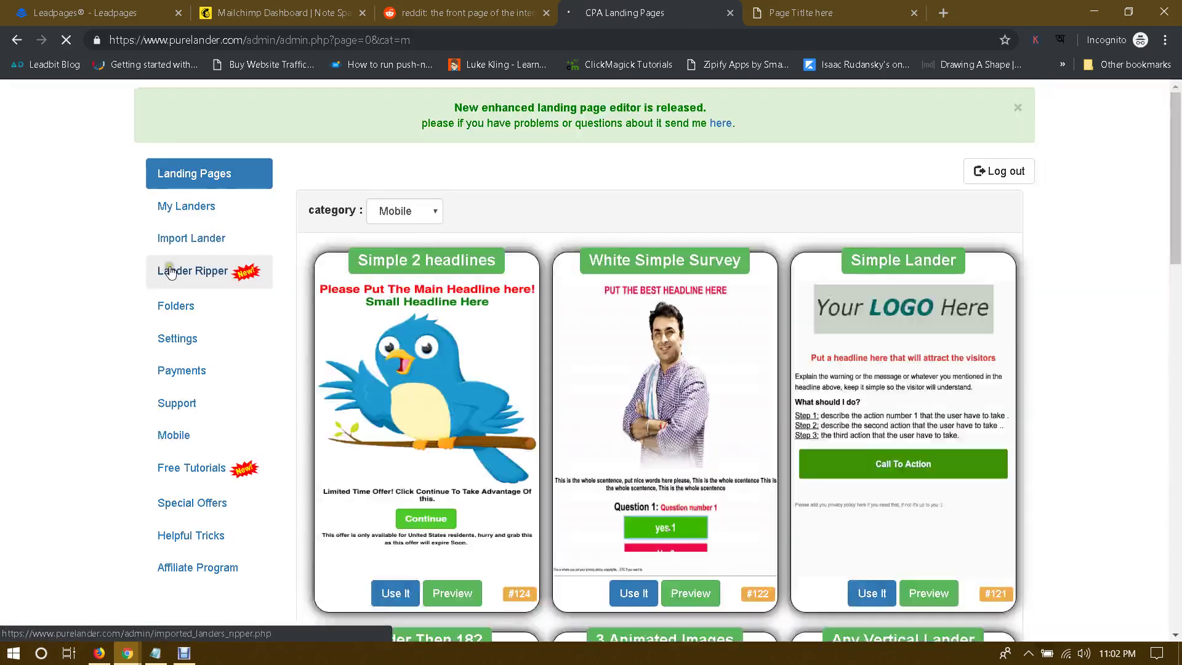
{"action": "left_click", "coordinate": [164, 306]}
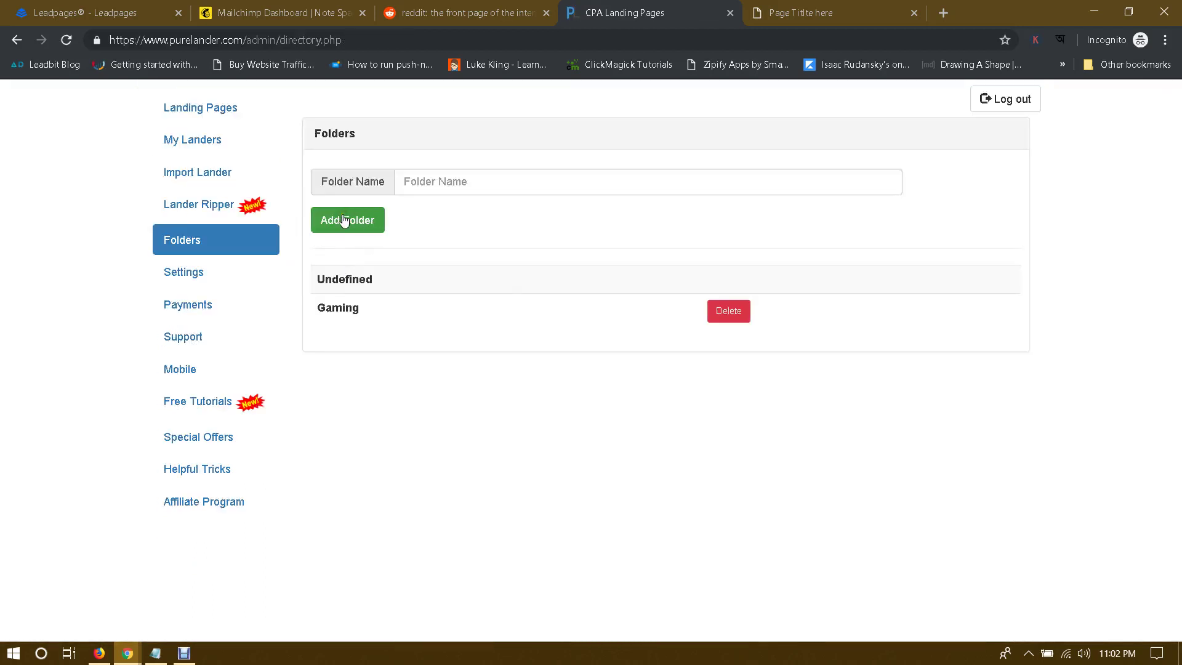
{"action": "left_click", "coordinate": [452, 184]}
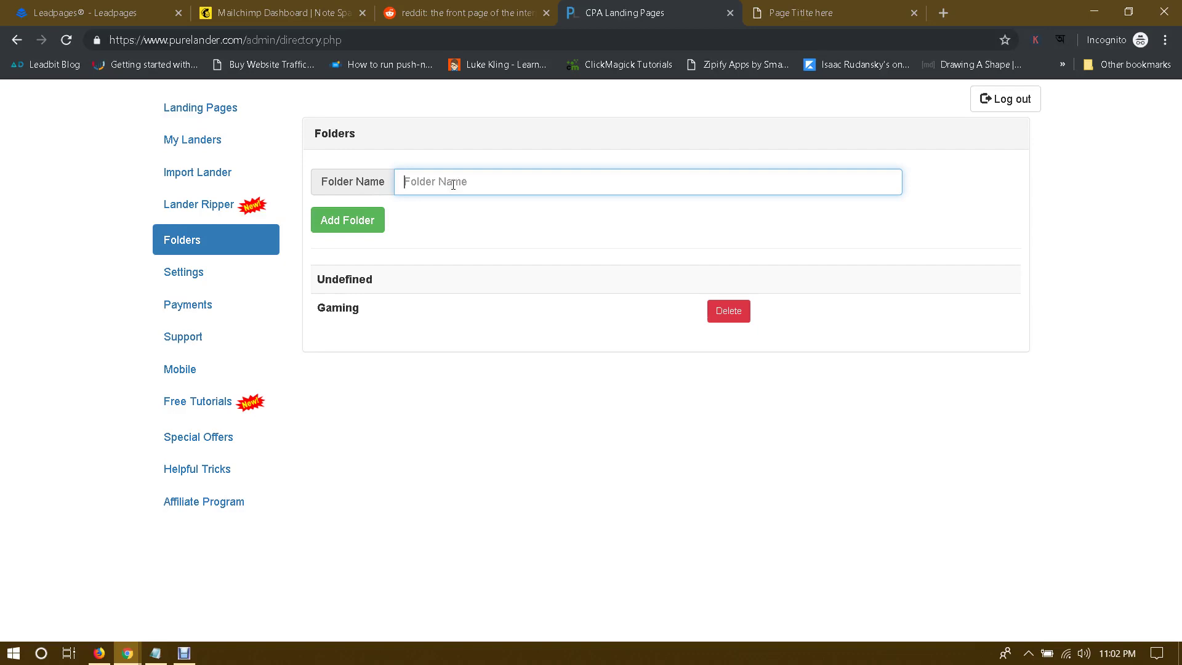
{"action": "mouse_move", "coordinate": [129, 655]}
{"action": "left_click", "coordinate": [83, 600]}
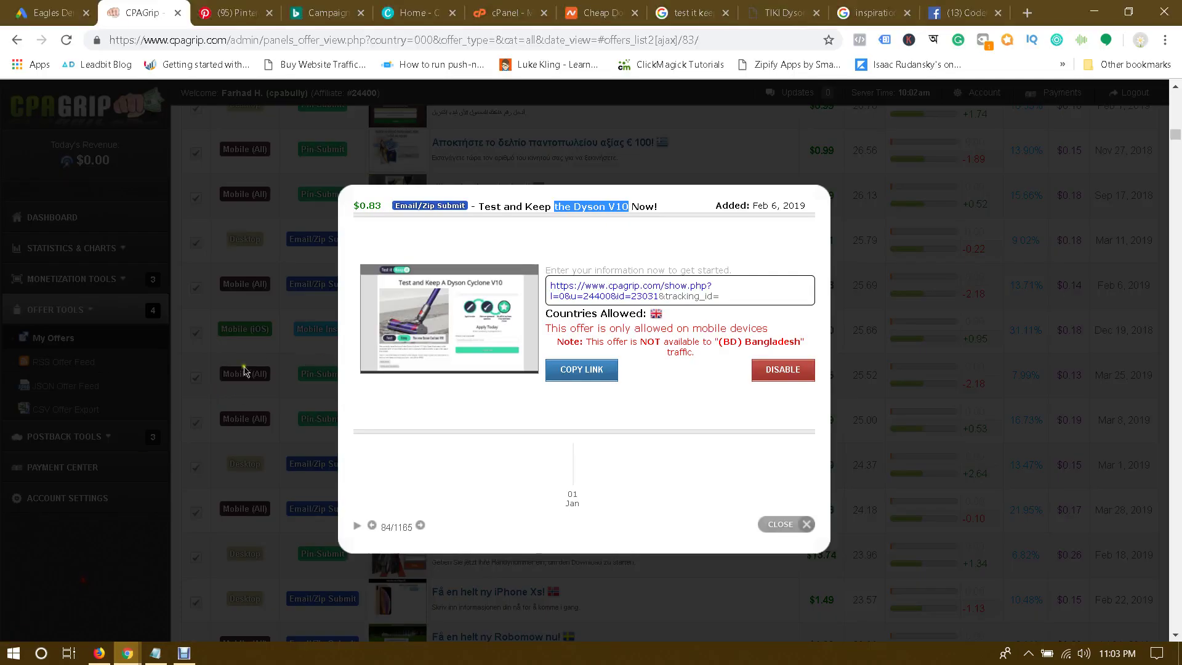
{"action": "left_click", "coordinate": [308, 391]}
{"action": "left_click", "coordinate": [345, 298]}
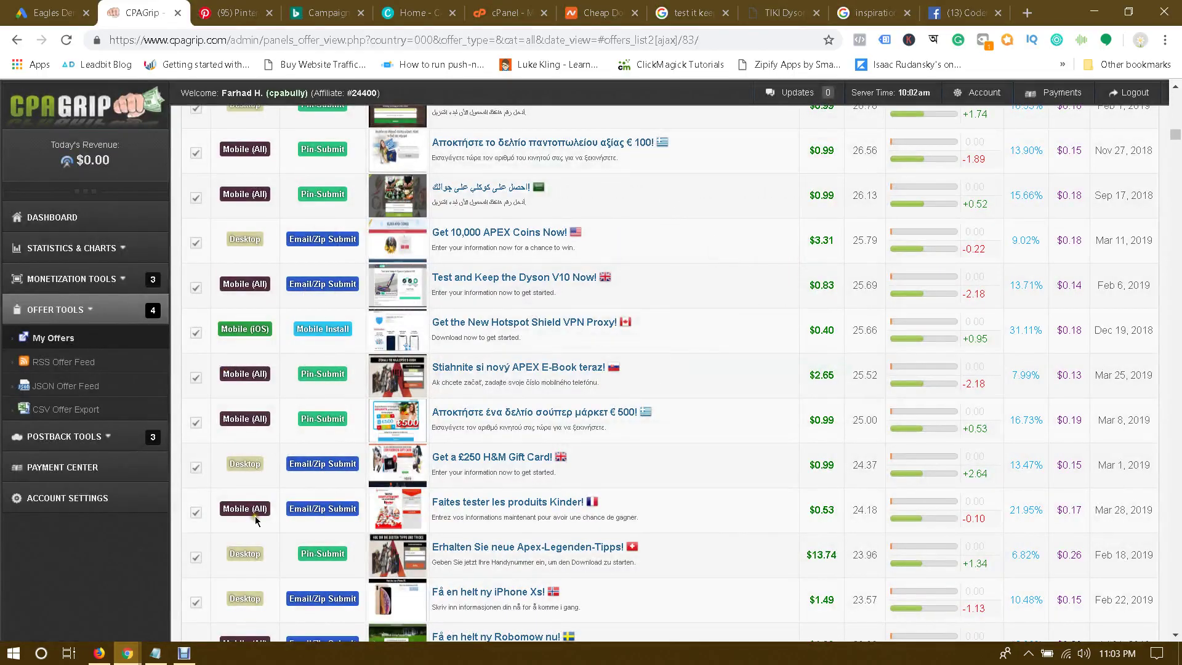
Step: Add the 'eMail Submit' folder and return to the Landing Pages templates
{"action": "mouse_move", "coordinate": [126, 652]}
{"action": "left_click", "coordinate": [323, 591]}
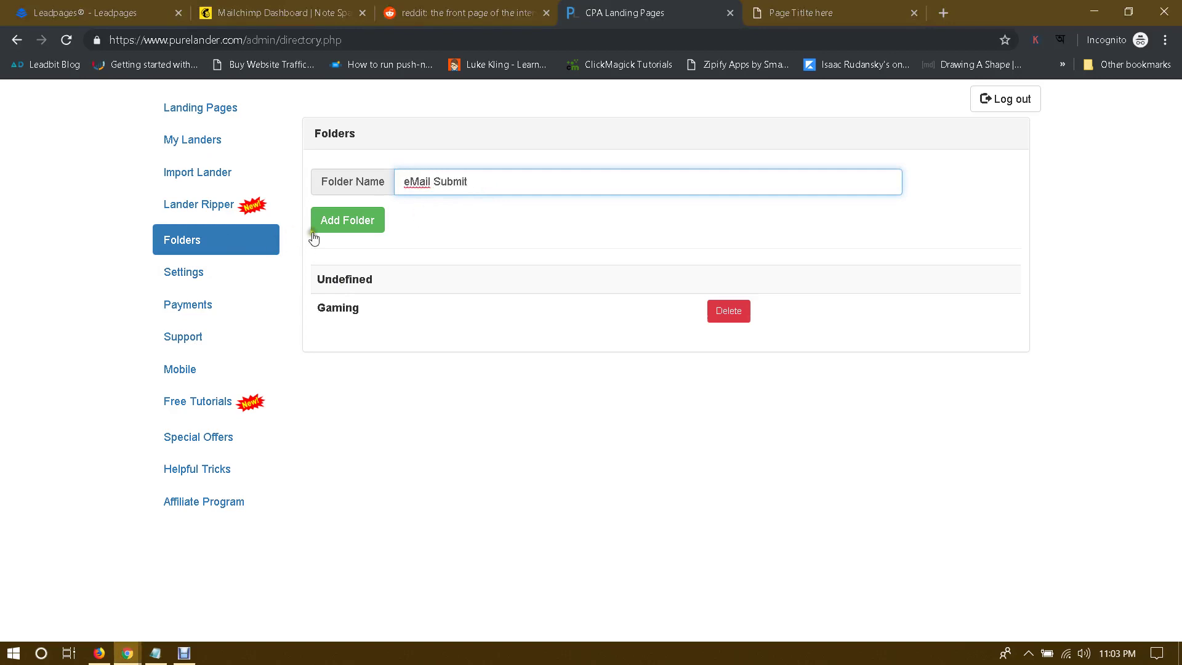
{"action": "left_click", "coordinate": [349, 220]}
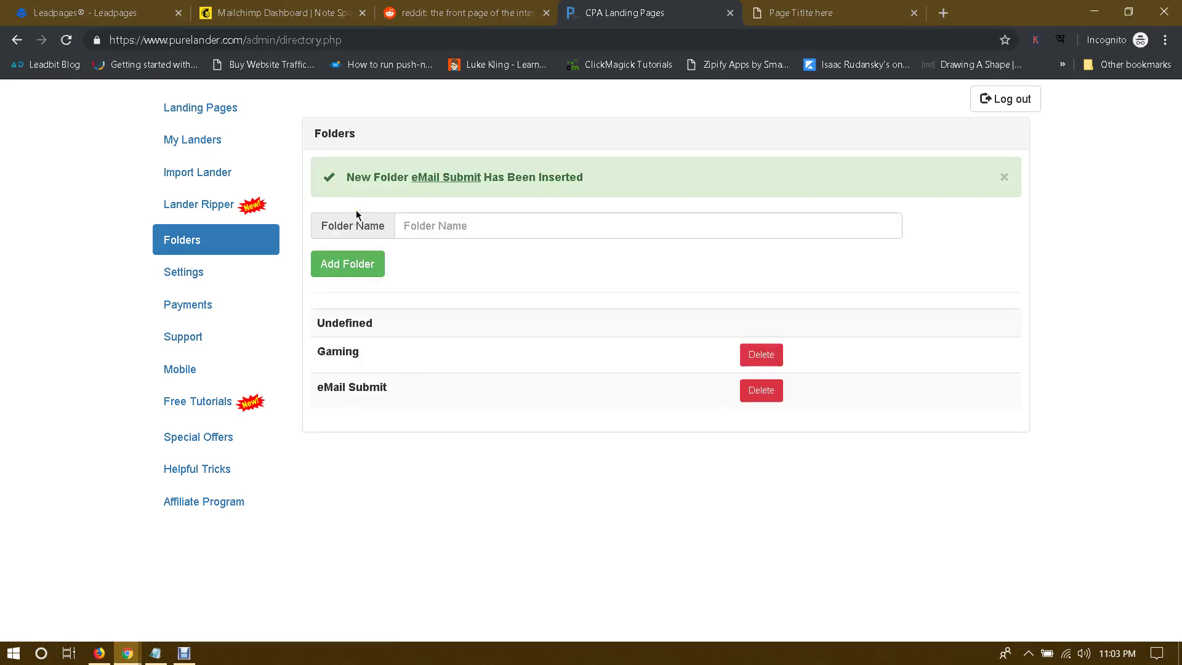
{"action": "left_click", "coordinate": [202, 111]}
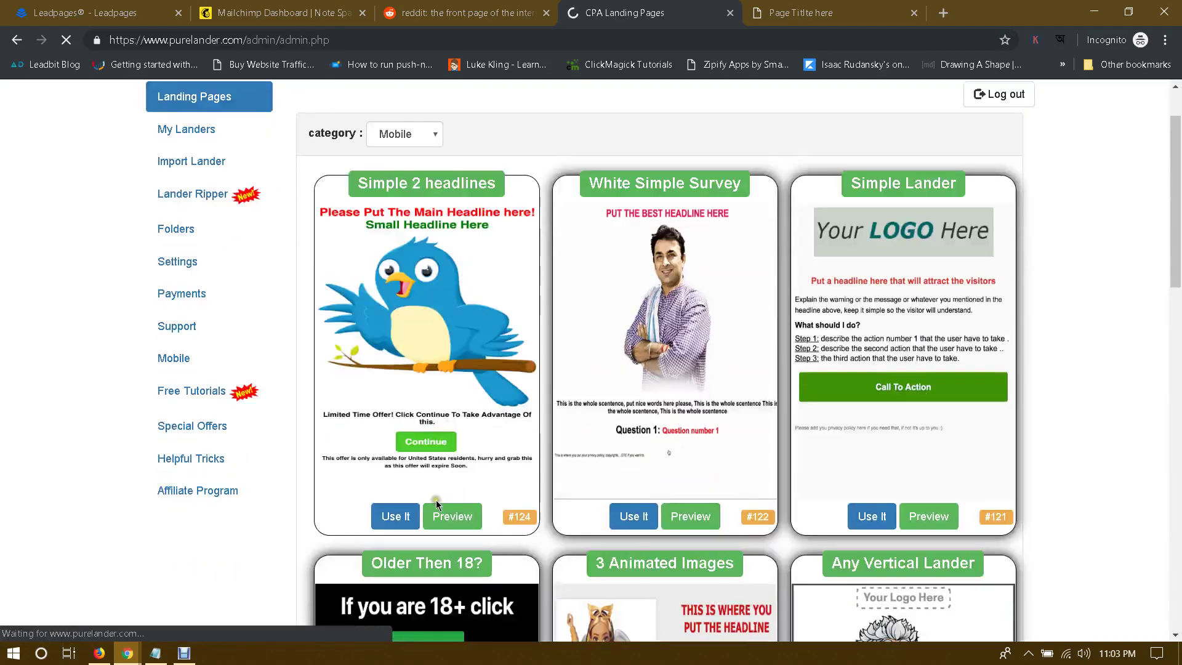
Step: Start a landing page from the Simple 2 headlines template and name it 'The Dyson V10'
{"action": "left_click", "coordinate": [390, 515]}
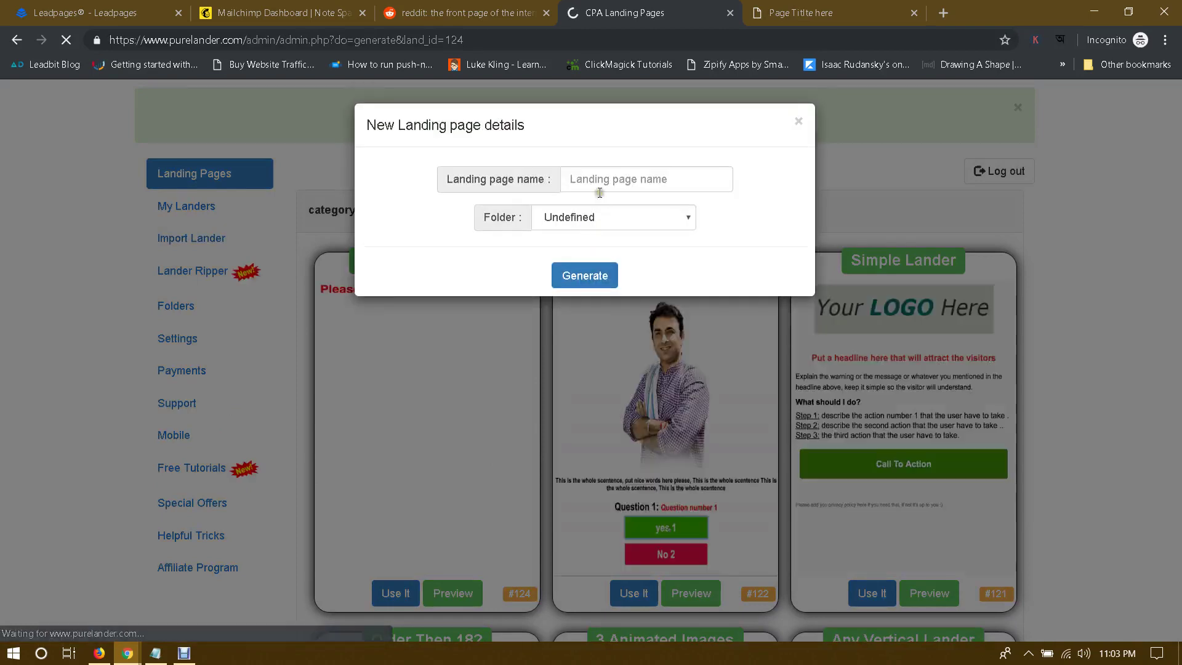
{"action": "left_click", "coordinate": [602, 179]}
{"action": "type", "text": "the Dyson V10"}
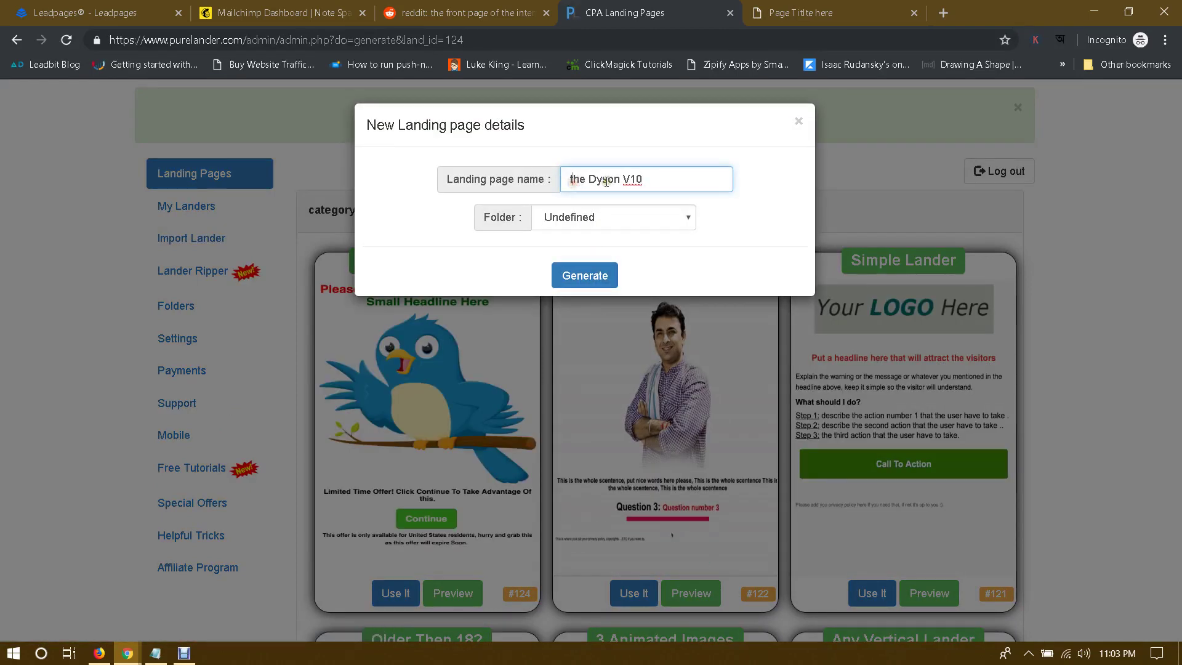
{"action": "key", "text": "Delete"}
{"action": "type", "text": "T"}
{"action": "left_click", "coordinate": [726, 213]}
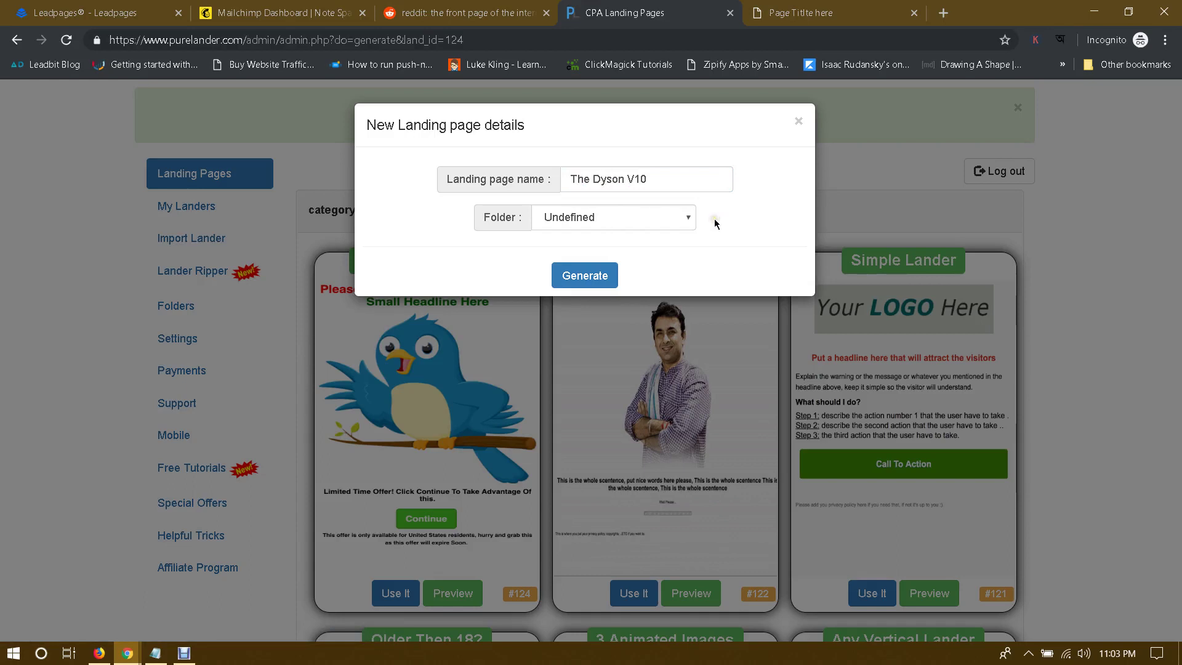
Step: File the page in the eMail Submit folder and generate it
{"action": "left_click", "coordinate": [688, 217]}
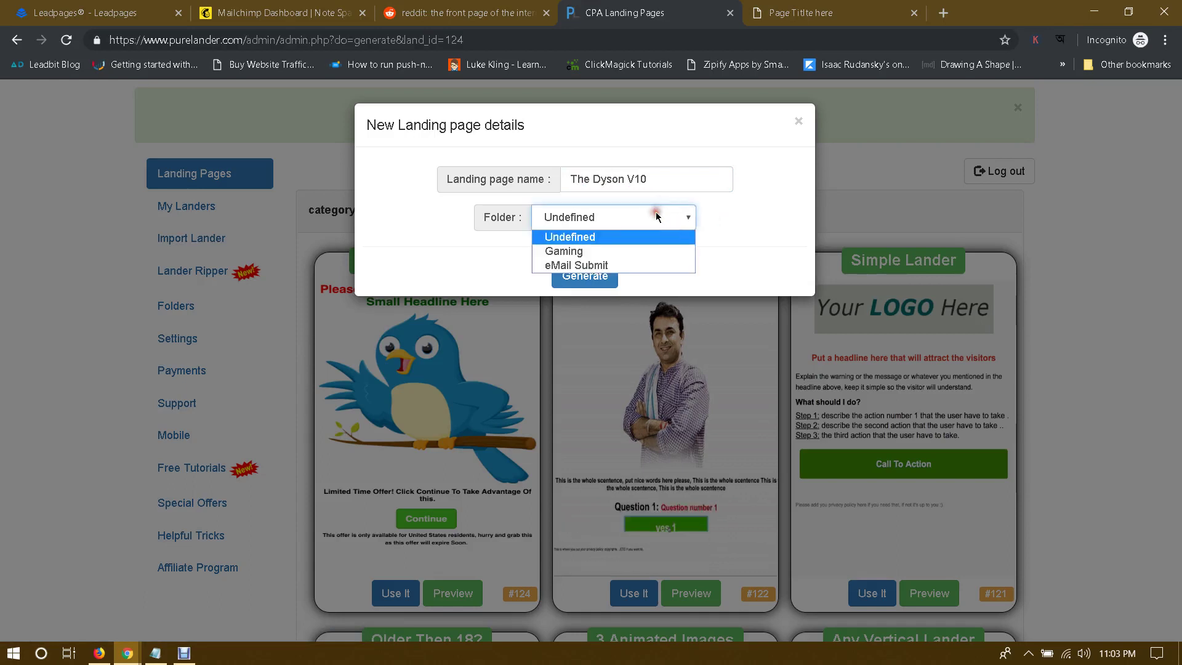
{"action": "left_click", "coordinate": [582, 265]}
{"action": "left_click", "coordinate": [627, 221]}
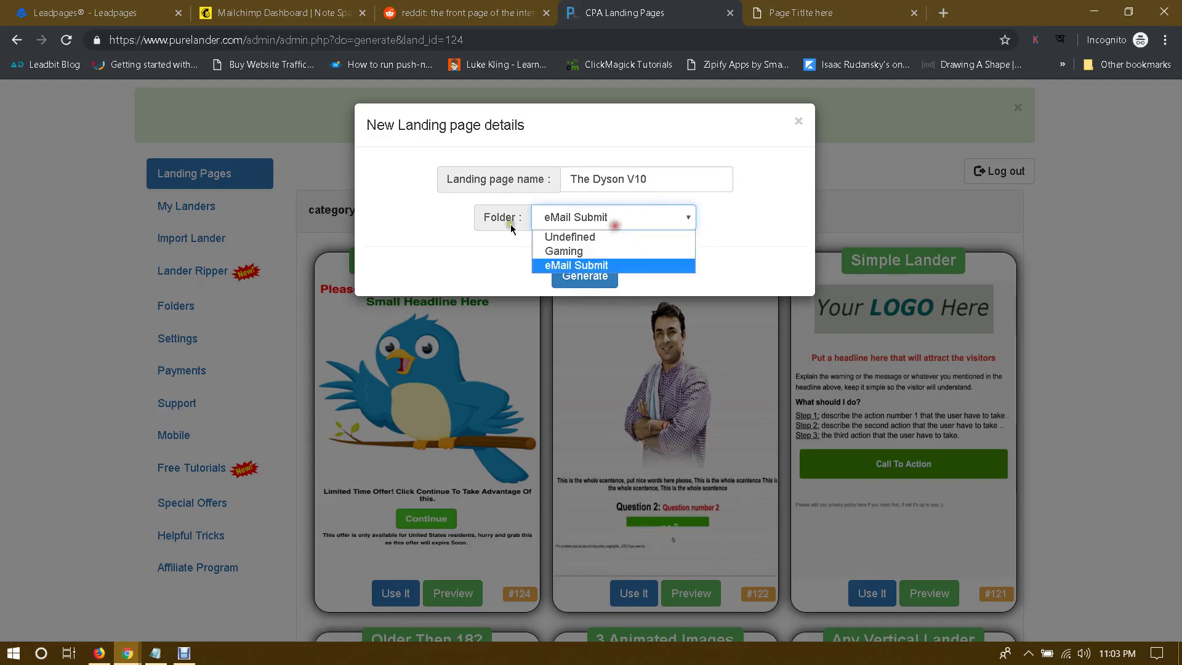
{"action": "left_click", "coordinate": [484, 236]}
{"action": "left_click", "coordinate": [557, 219]}
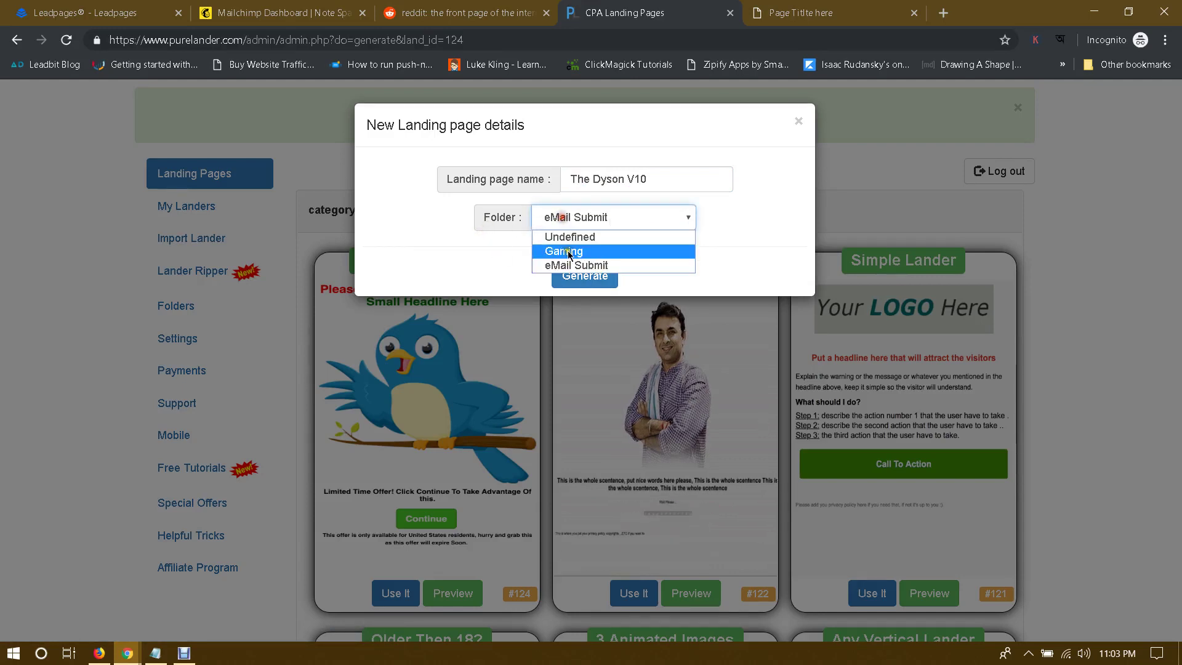
{"action": "left_click", "coordinate": [565, 263]}
{"action": "left_click", "coordinate": [589, 274]}
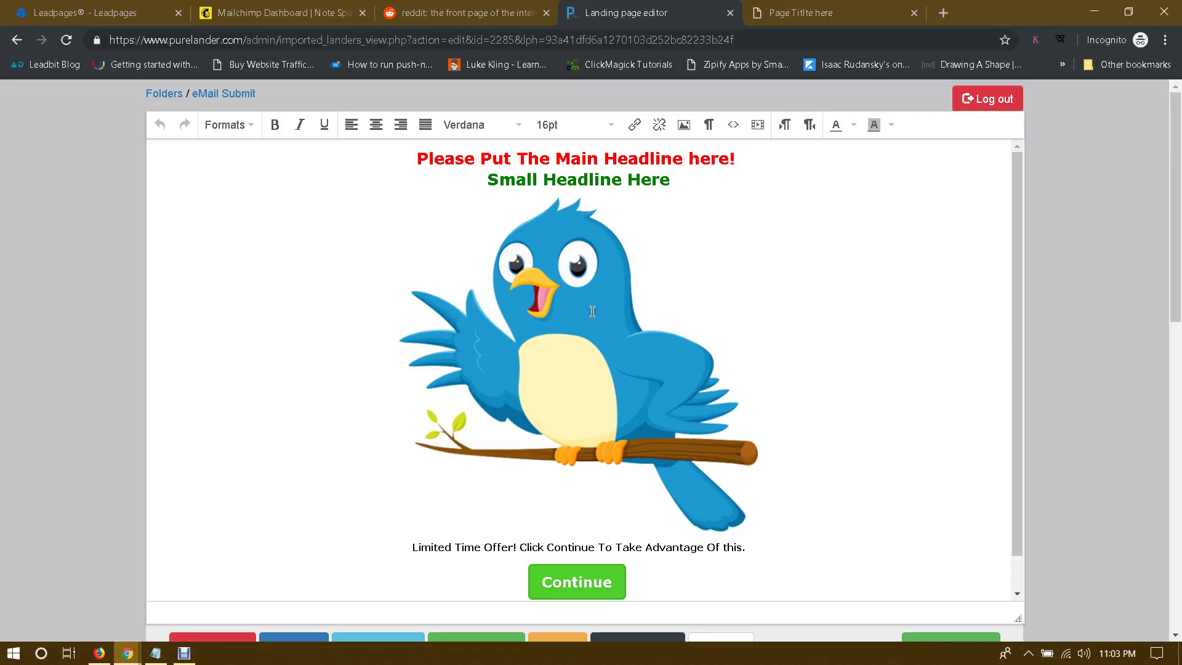
Step: Scroll through the new page's template, then bring the CPAGrip My Offers window to the front
{"action": "scroll", "coordinate": [592, 311], "scroll_direction": "down", "scroll_amount": 1}
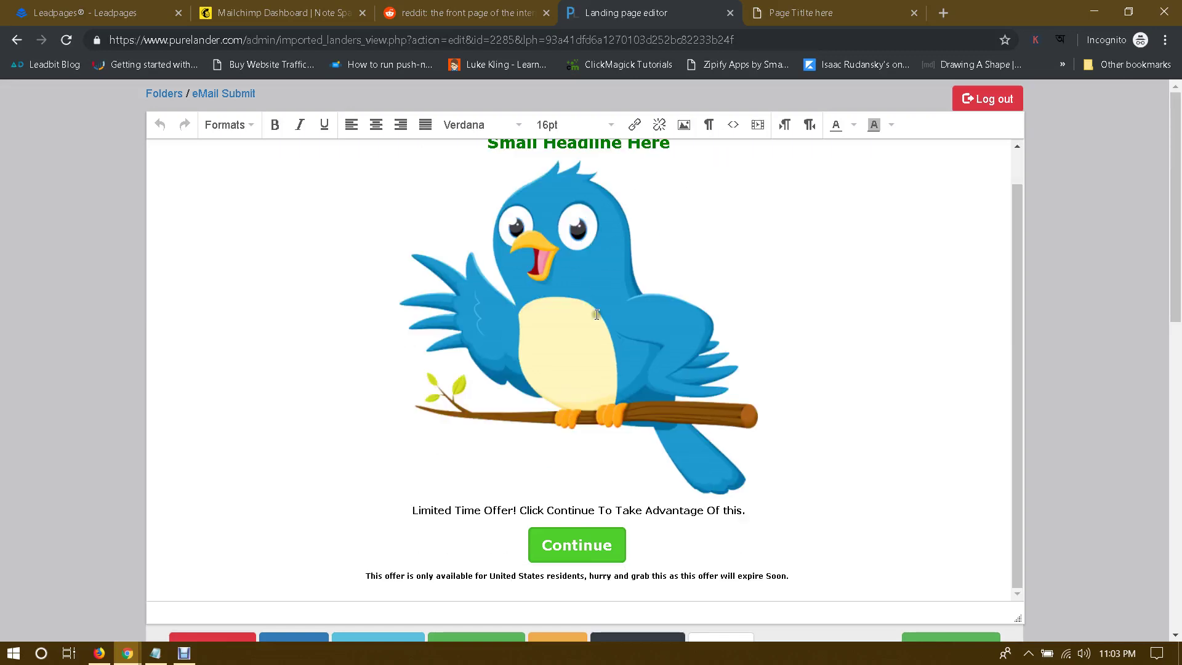
{"action": "scroll", "coordinate": [1077, 317], "scroll_direction": "down", "scroll_amount": 1}
{"action": "left_click", "coordinate": [1068, 309]}
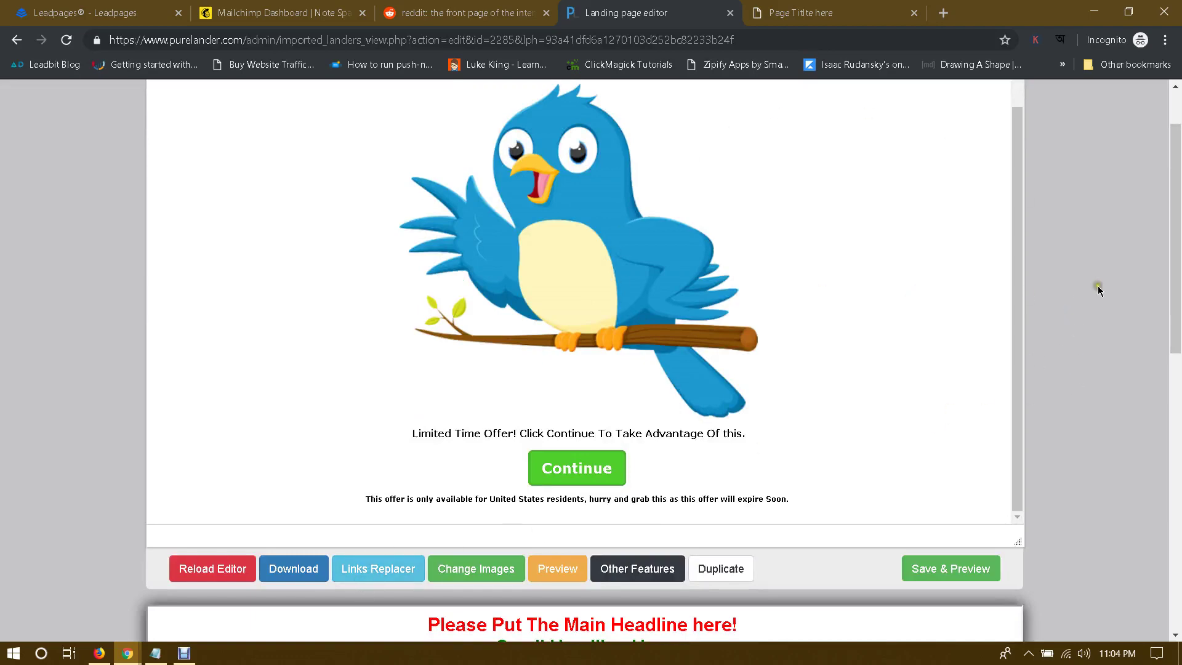
{"action": "scroll", "coordinate": [1098, 290], "scroll_direction": "up", "scroll_amount": 1}
{"action": "scroll", "coordinate": [802, 325], "scroll_direction": "up", "scroll_amount": 1}
{"action": "scroll", "coordinate": [1083, 327], "scroll_direction": "down", "scroll_amount": 1}
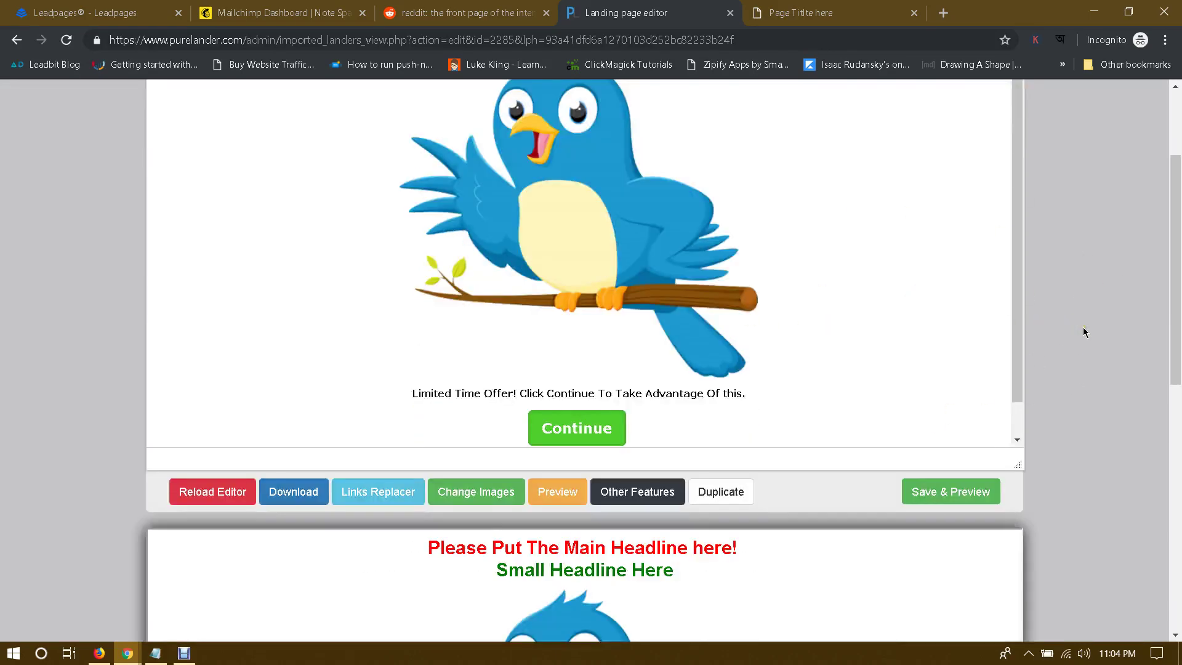
{"action": "scroll", "coordinate": [1084, 327], "scroll_direction": "up", "scroll_amount": 1}
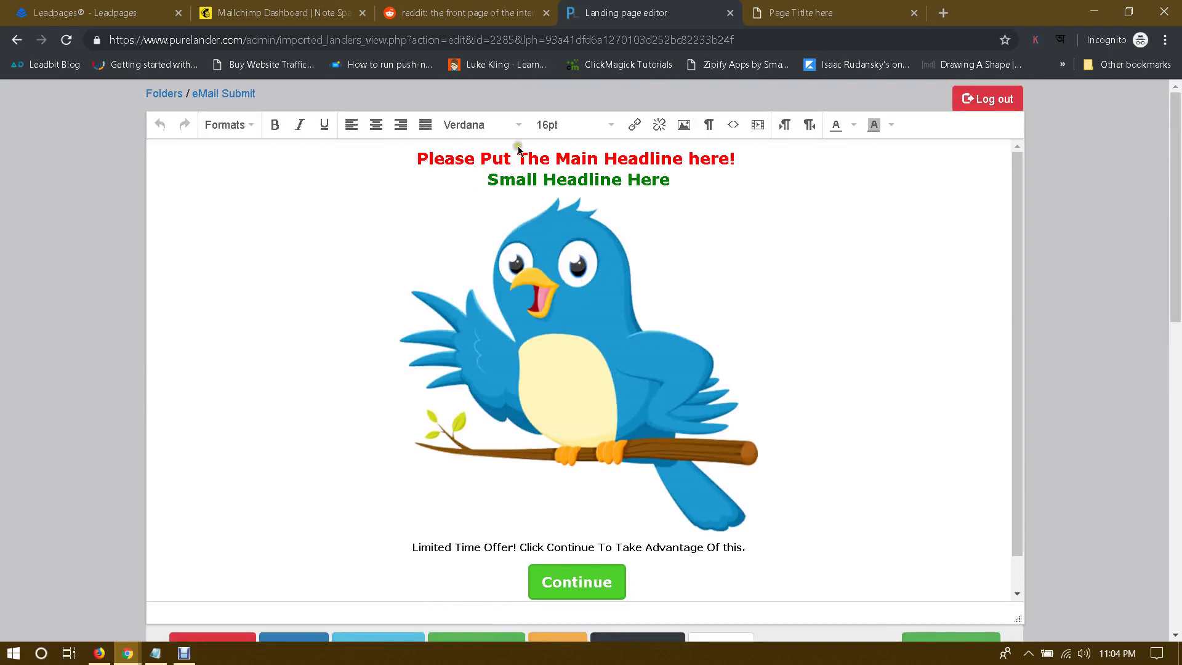
{"action": "left_click", "coordinate": [127, 653]}
{"action": "left_click", "coordinate": [247, 585]}
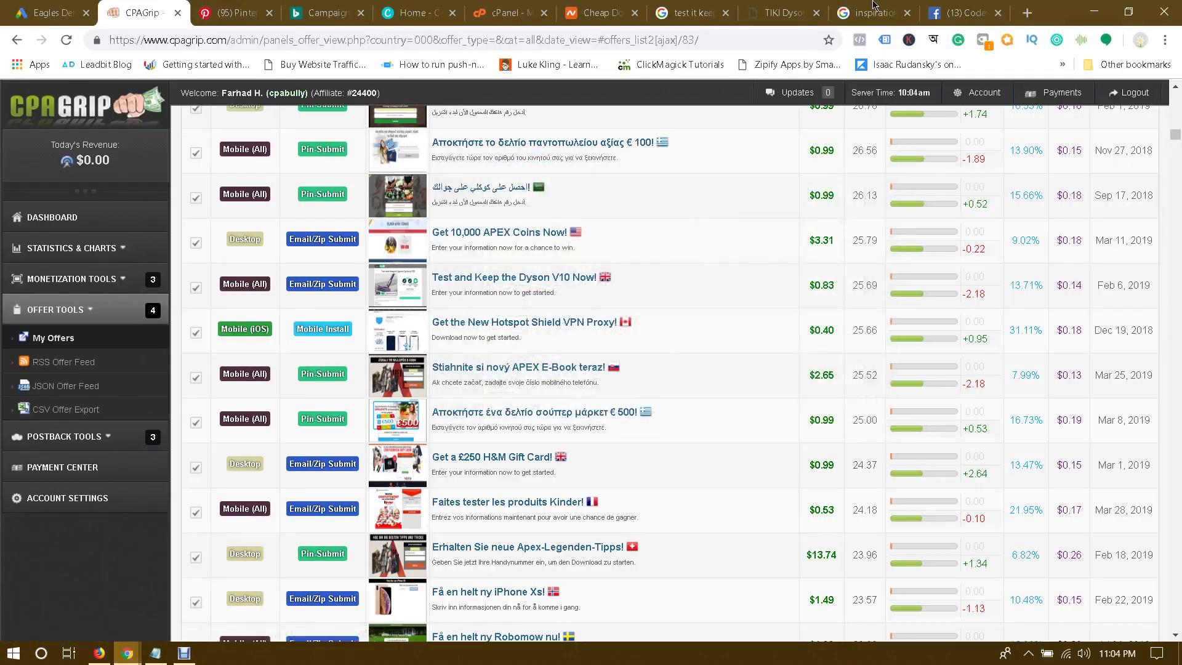
Step: Copy 'A Dyson Cyclone V10' from the Test it Keep it Dyson page heading, then return to the PureLander editor
{"action": "left_click", "coordinate": [794, 12]}
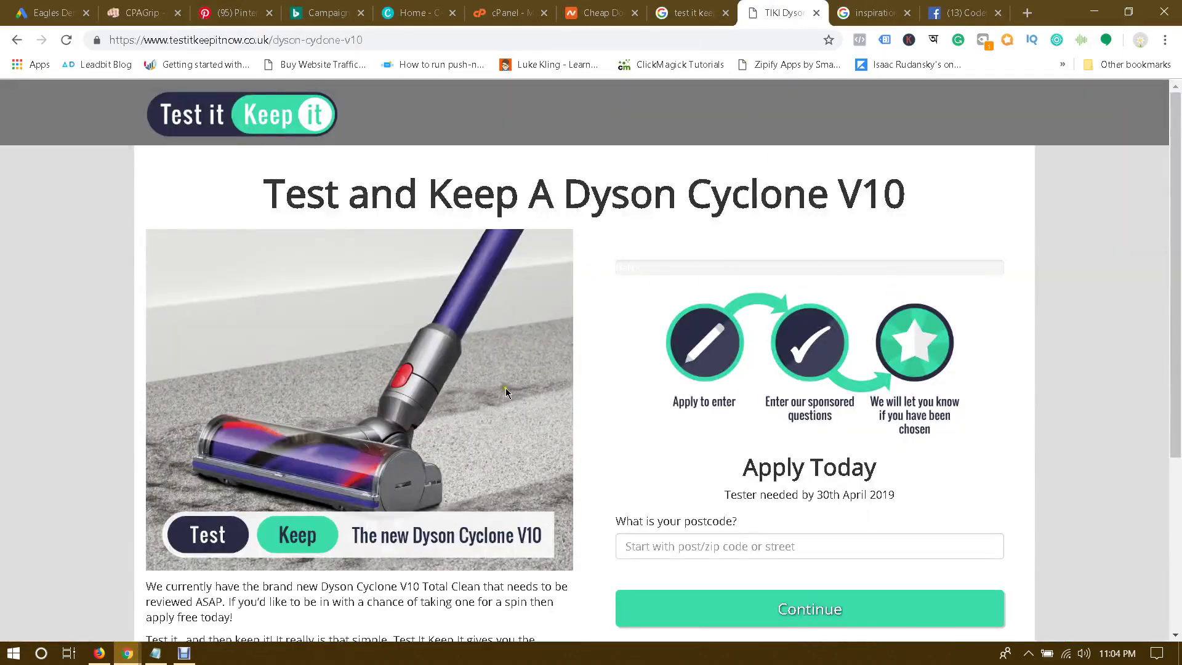
{"action": "scroll", "coordinate": [505, 391], "scroll_direction": "down", "scroll_amount": 2}
{"action": "scroll", "coordinate": [526, 397], "scroll_direction": "up", "scroll_amount": 2}
{"action": "left_click_drag", "start_coordinate": [528, 196], "coordinate": [908, 194]}
{"action": "key", "text": "ctrl+c"}
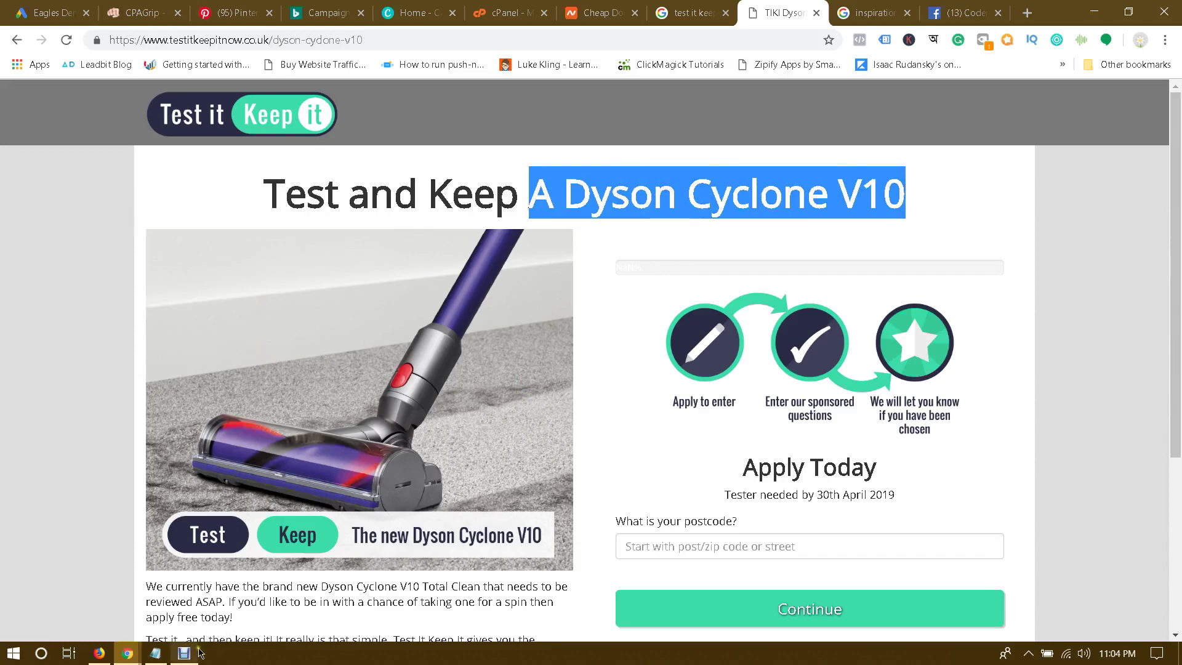
{"action": "left_click", "coordinate": [127, 652]}
{"action": "left_click", "coordinate": [293, 578]}
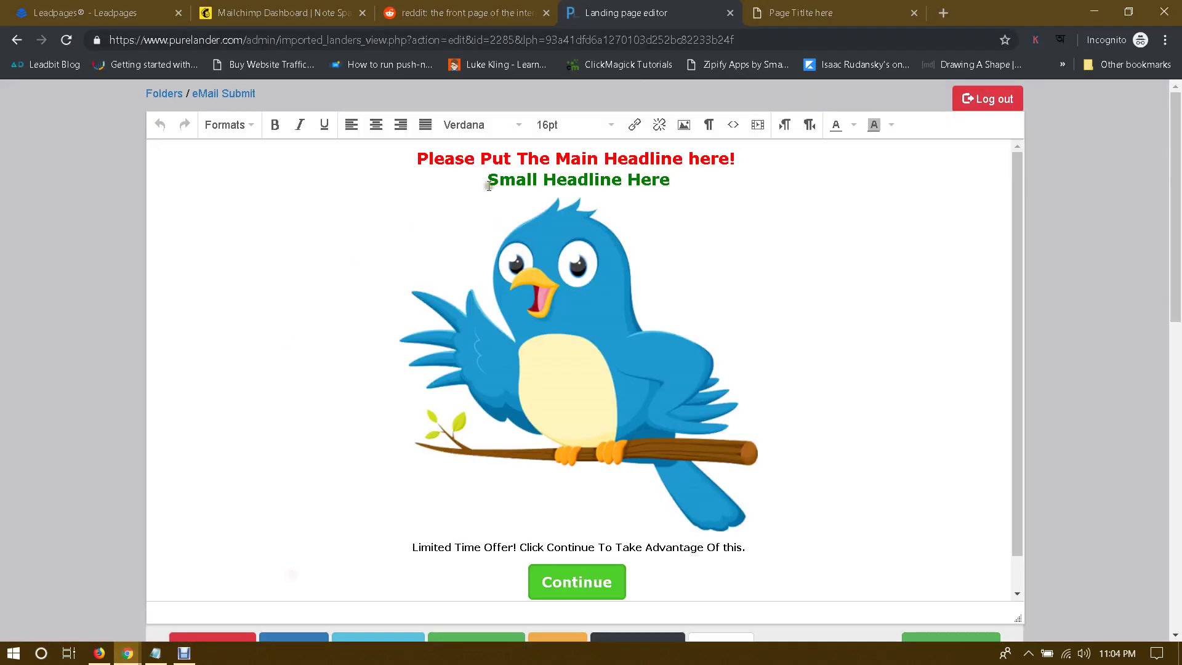
Step: Replace the red main headline with the pasted 'A Dyson Cyclone V10', removing the leftover exclamation mark
{"action": "left_click", "coordinate": [569, 158]}
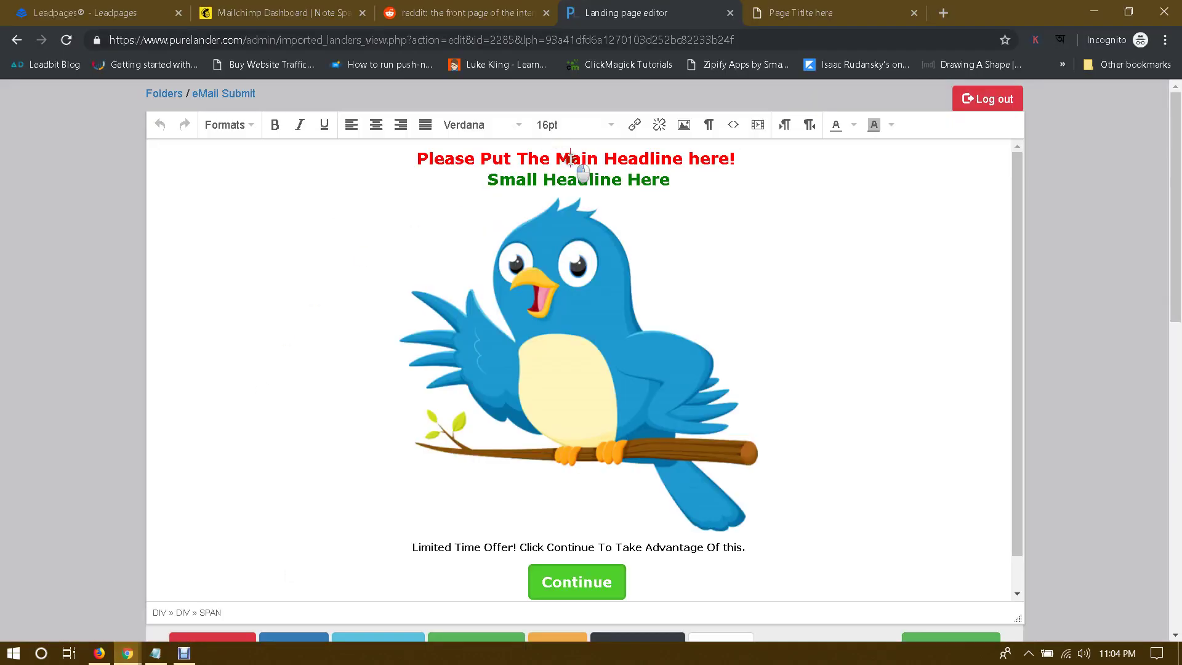
{"action": "left_click", "coordinate": [731, 157]}
{"action": "key", "text": "BackSpace"}
{"action": "key", "text": "BackSpace"}
{"action": "key", "text": "BackSpace"}
{"action": "key", "text": "BackSpace"}
{"action": "key", "text": "BackSpace"}
{"action": "key", "text": "BackSpace"}
{"action": "key", "text": "BackSpace"}
{"action": "key", "text": "BackSpace"}
{"action": "key", "text": "BackSpace"}
{"action": "key", "text": "BackSpace"}
{"action": "key", "text": "BackSpace"}
{"action": "key", "text": "BackSpace"}
{"action": "key", "text": "BackSpace"}
{"action": "key", "text": "BackSpace"}
{"action": "key", "text": "BackSpace"}
{"action": "key", "text": "BackSpace"}
{"action": "key", "text": "BackSpace"}
{"action": "key", "text": "BackSpace"}
{"action": "key", "text": "BackSpace"}
{"action": "key", "text": "BackSpace"}
{"action": "key", "text": "BackSpace"}
{"action": "key", "text": "BackSpace"}
{"action": "key", "text": "BackSpace"}
{"action": "key", "text": "BackSpace"}
{"action": "key", "text": "BackSpace"}
{"action": "key", "text": "BackSpace"}
{"action": "key", "text": "BackSpace"}
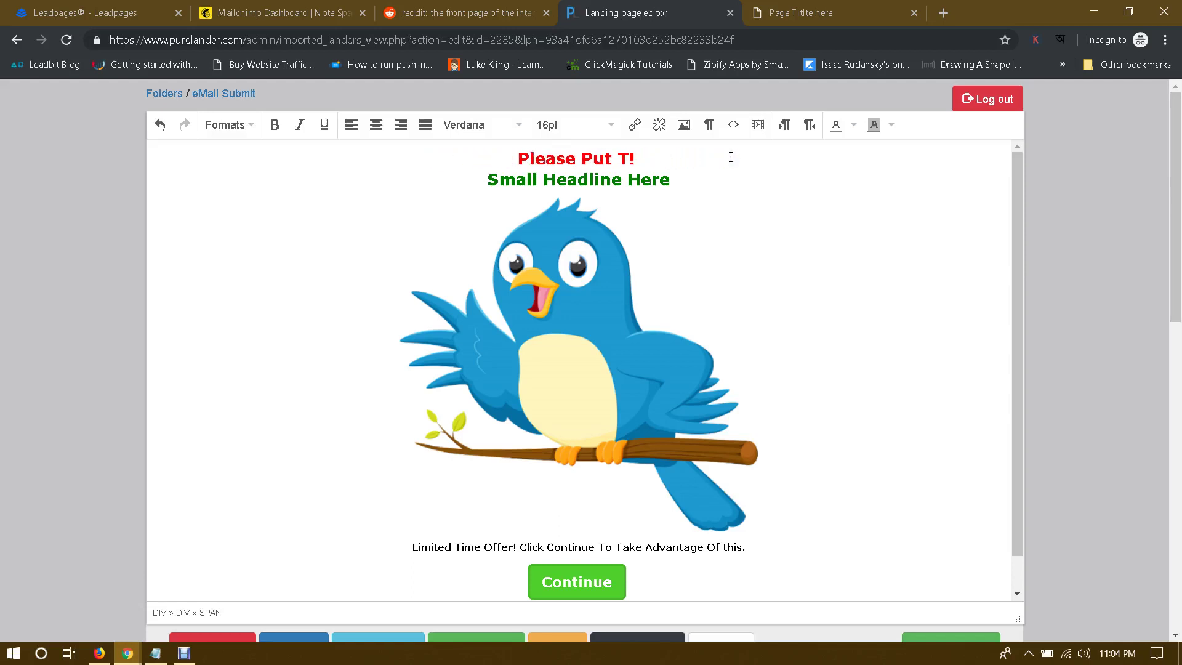
{"action": "key", "text": "BackSpace"}
{"action": "key", "text": "BackSpace"}
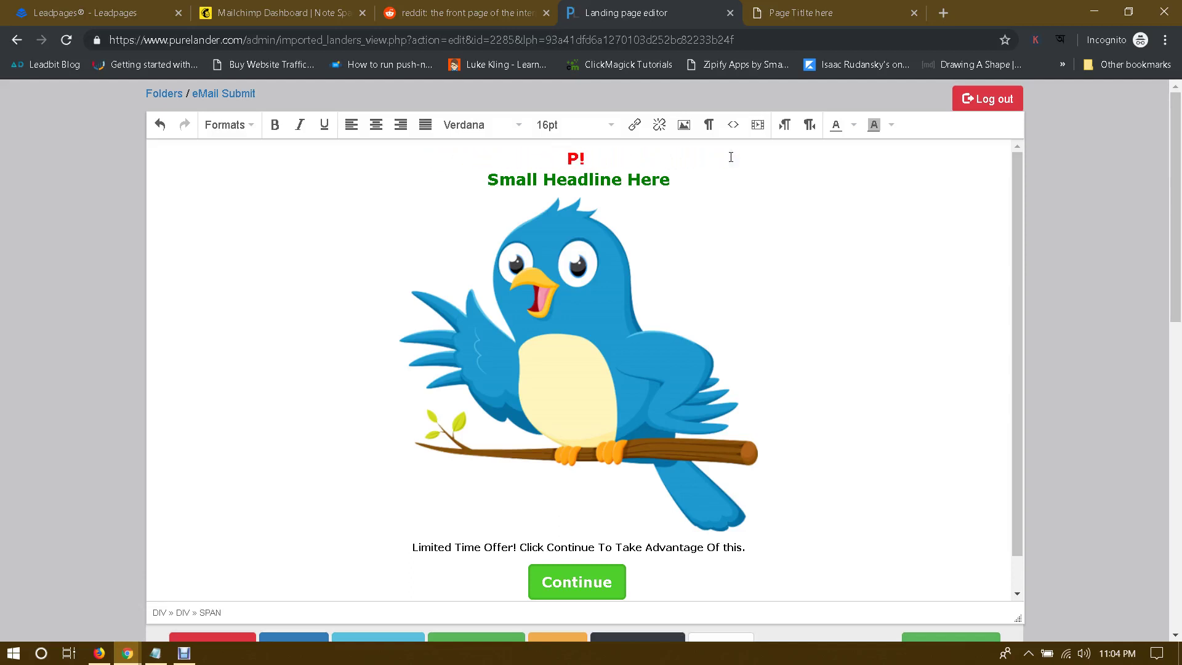
{"action": "key", "text": "ctrl+v"}
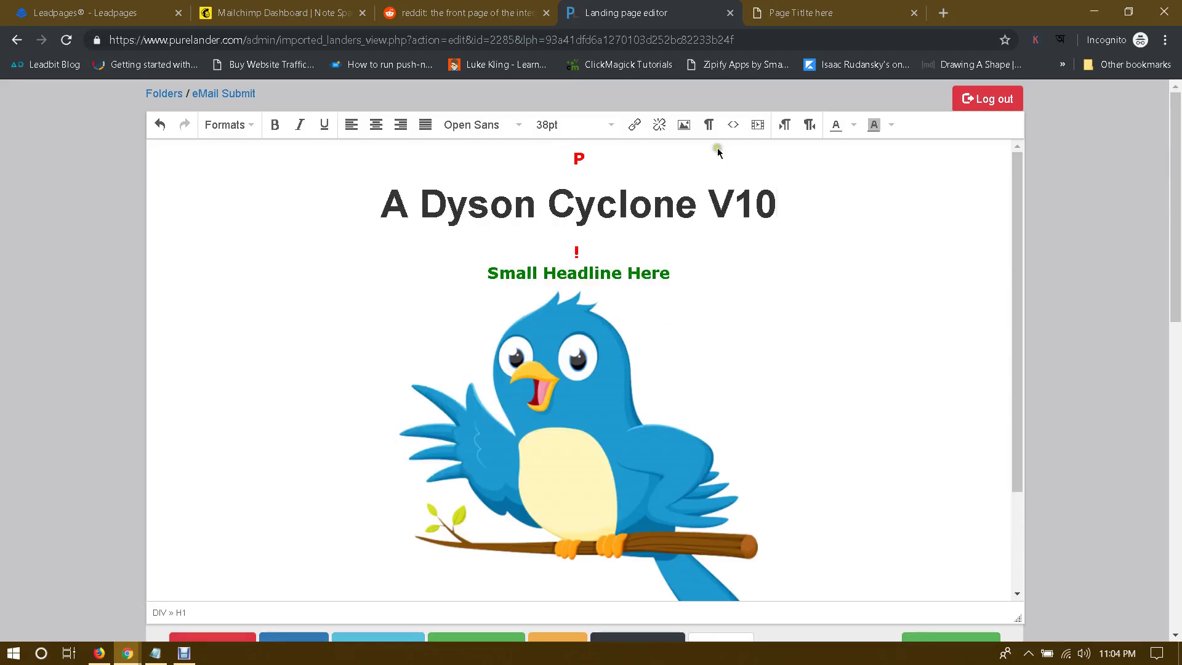
{"action": "key", "text": "Delete"}
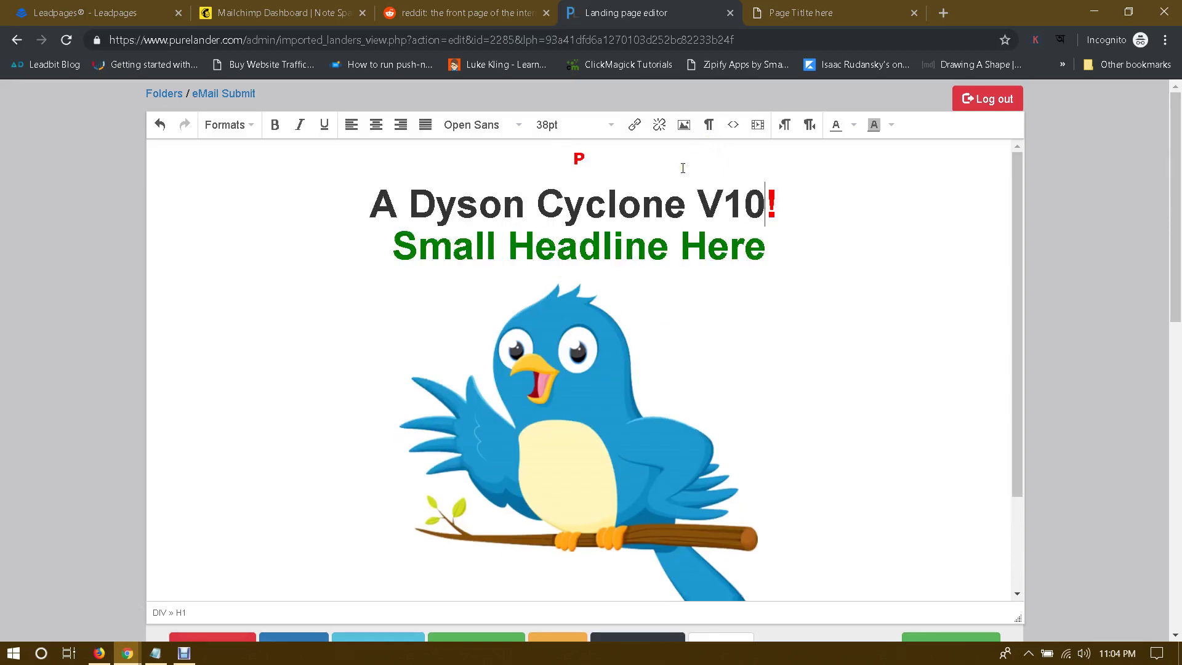
{"action": "key", "text": "Delete"}
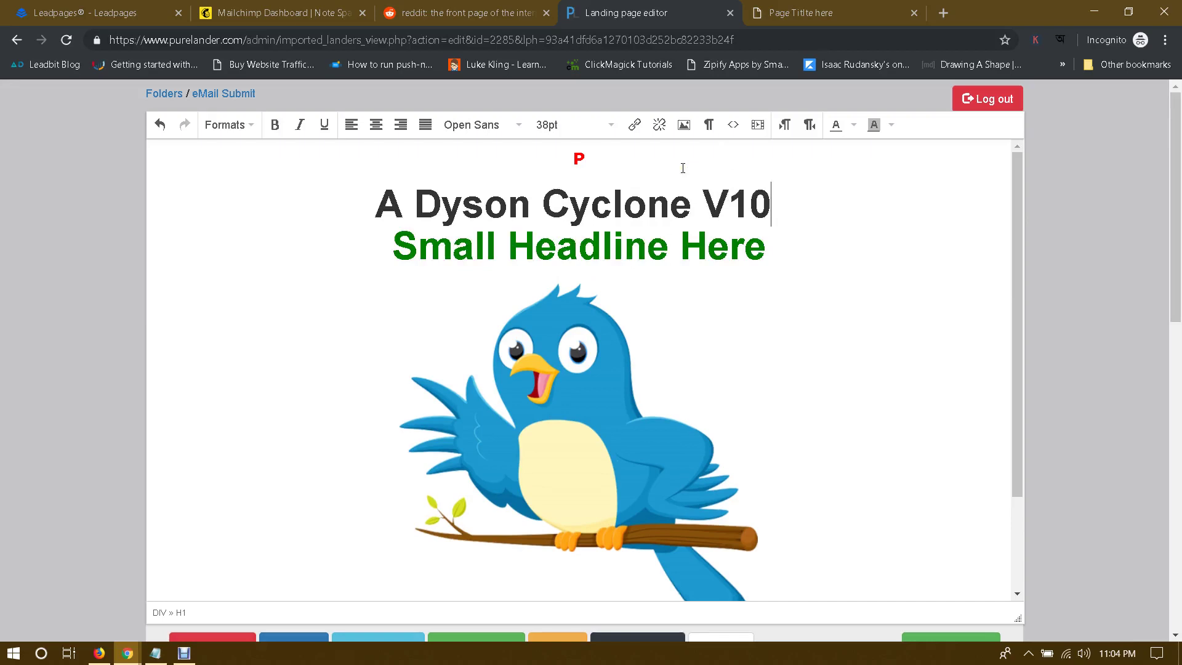
{"action": "left_click", "coordinate": [608, 159]}
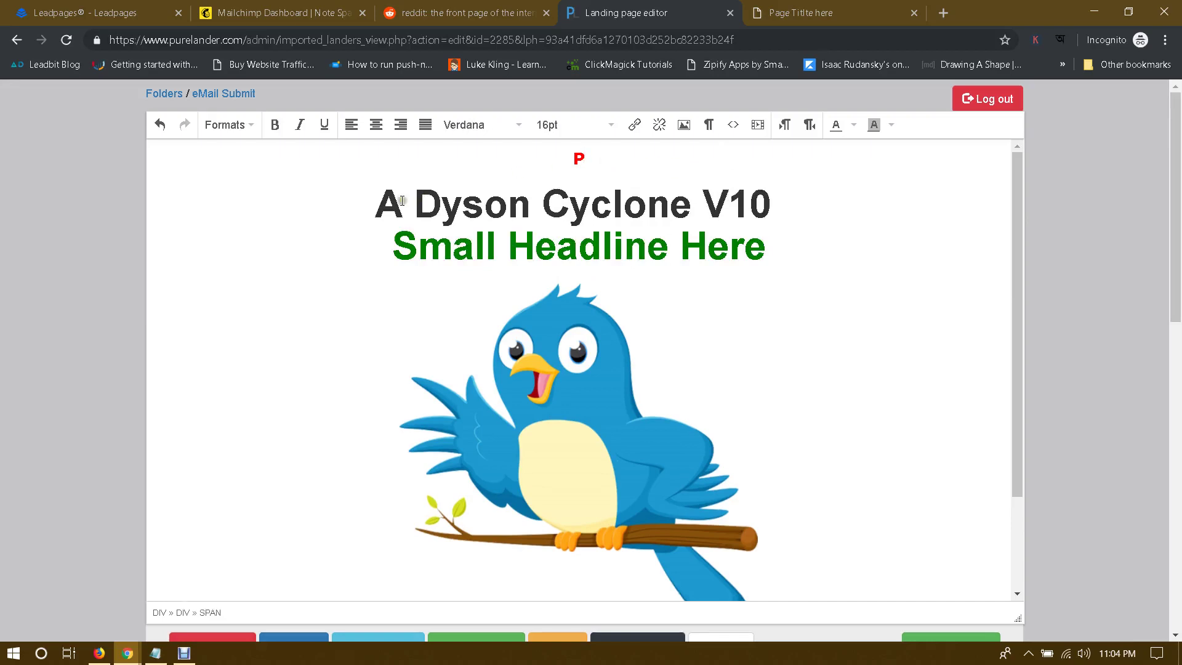
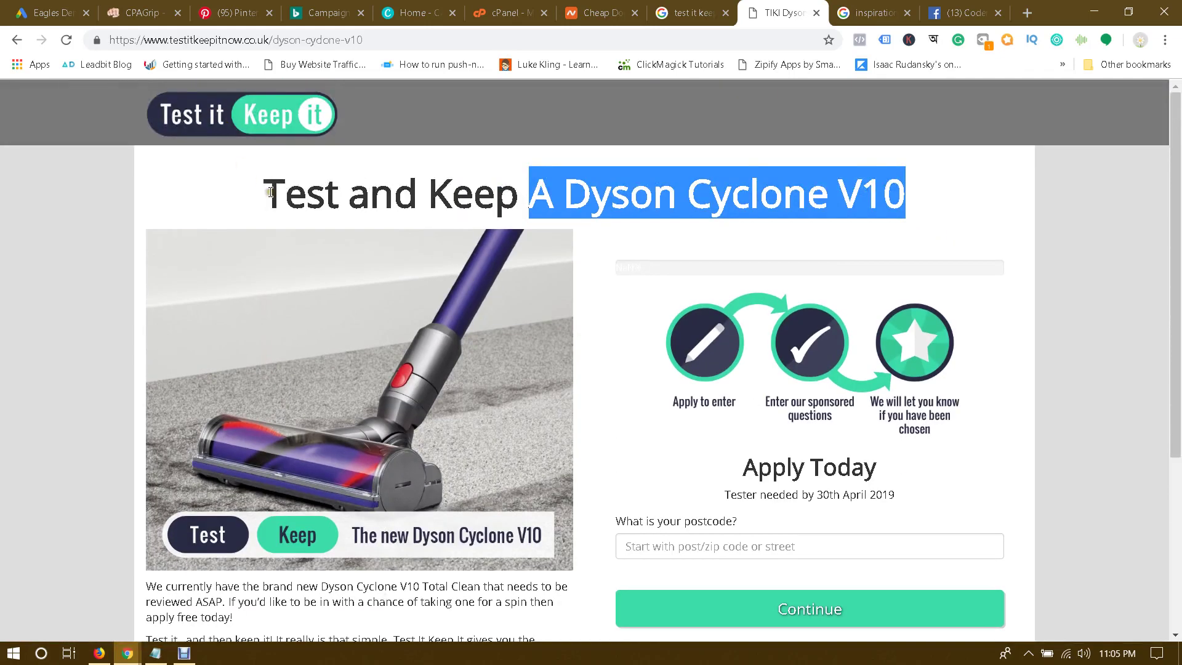
Step: Search Google for 'Dyson Cyclone V10' using the product name in the page heading
{"action": "left_click_drag", "start_coordinate": [270, 192], "coordinate": [480, 190]}
{"action": "left_click", "coordinate": [482, 191]}
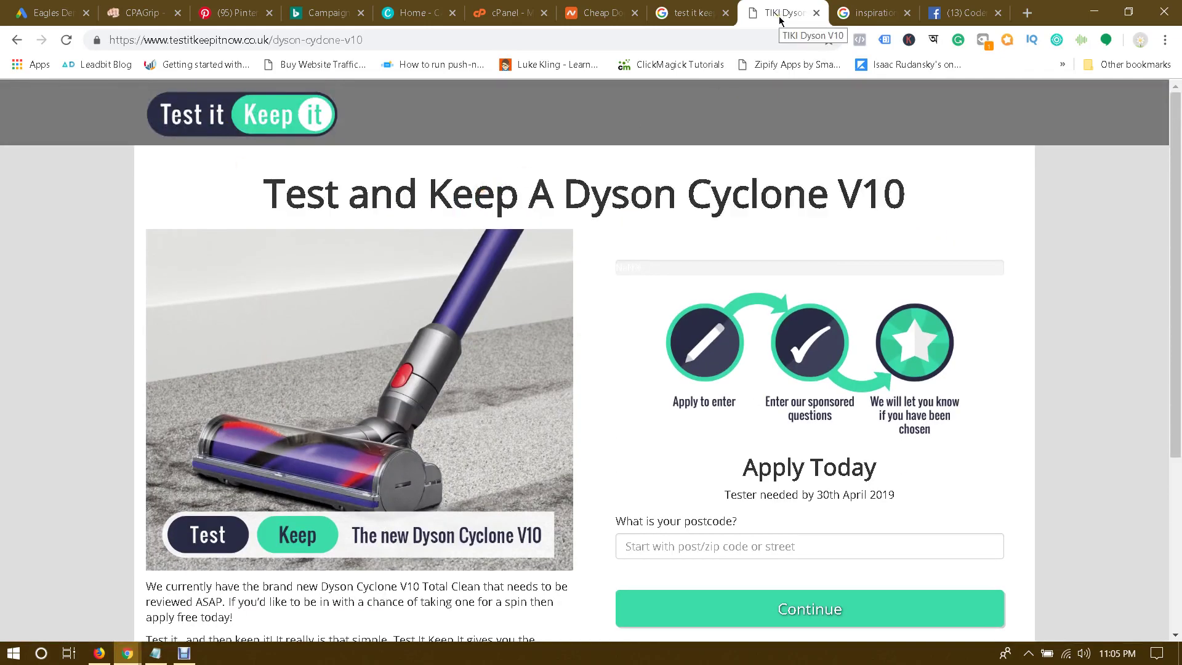
{"action": "left_click_drag", "start_coordinate": [567, 191], "coordinate": [1055, 184]}
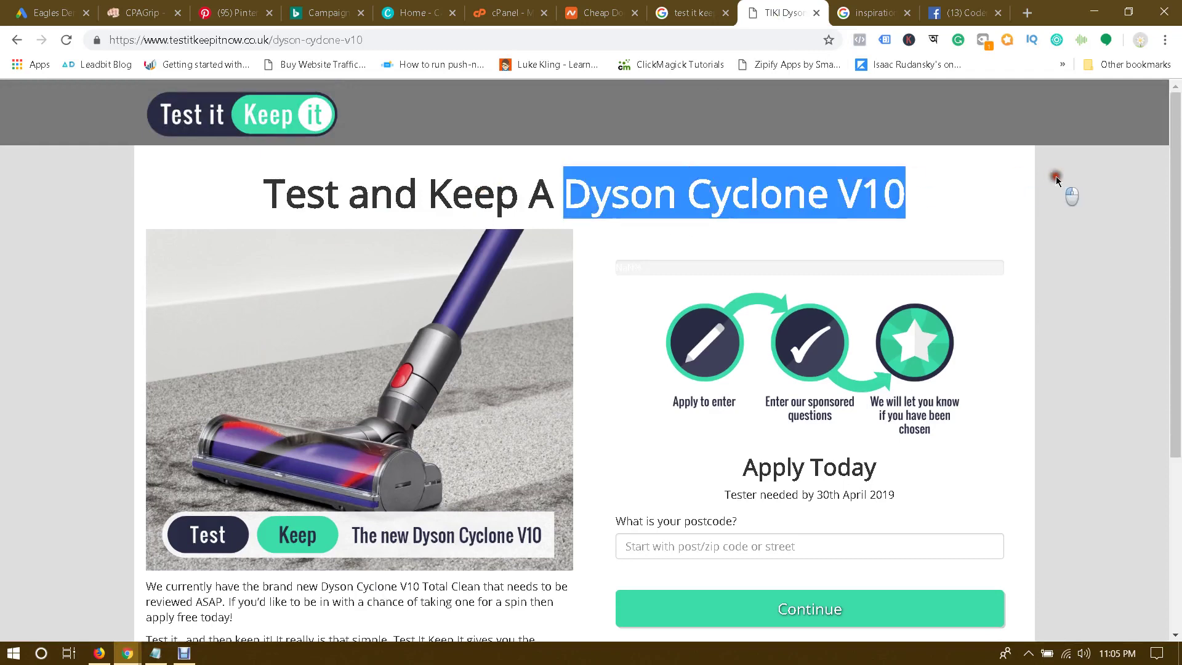
{"action": "right_click", "coordinate": [790, 194]}
{"action": "left_click", "coordinate": [852, 224]}
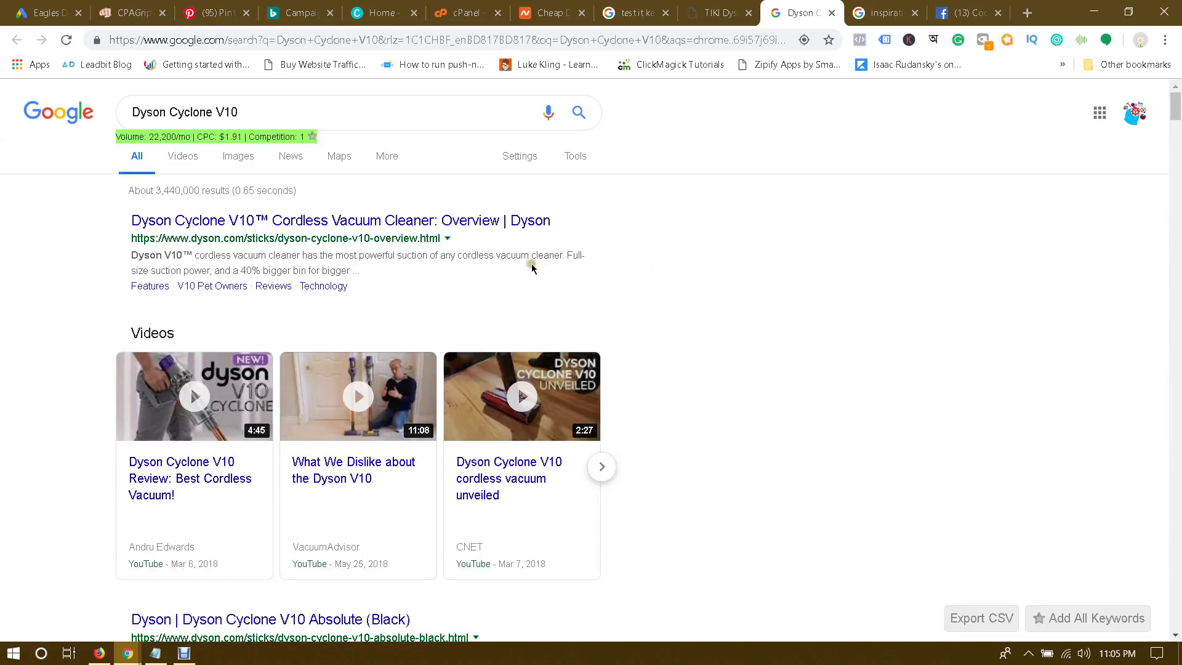
Step: Open the official Dyson result in a new tab, view it, then return to the editor
{"action": "middle_click", "coordinate": [542, 220]}
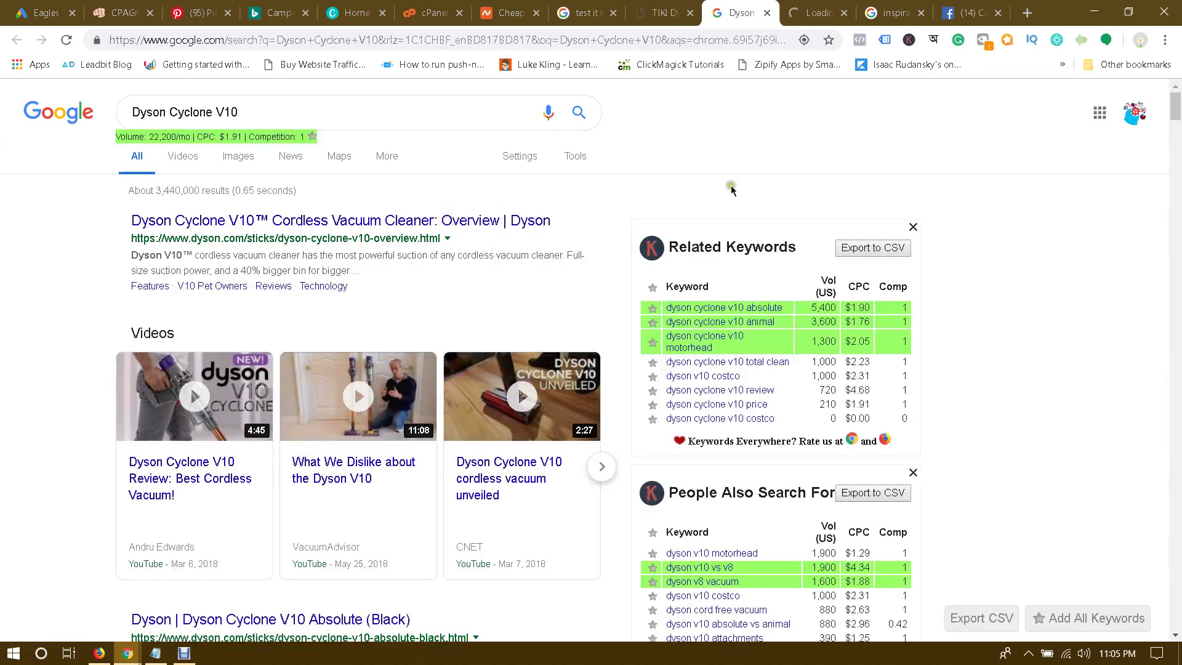
{"action": "left_click", "coordinate": [808, 5]}
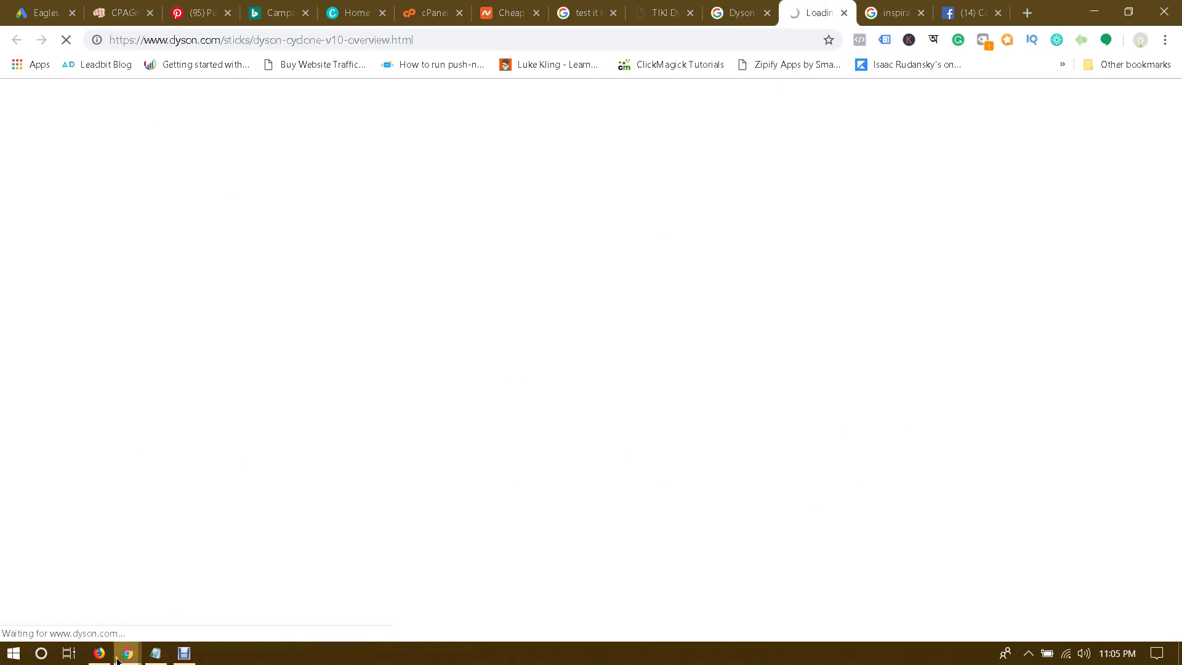
{"action": "mouse_move", "coordinate": [127, 652]}
{"action": "left_click", "coordinate": [276, 595]}
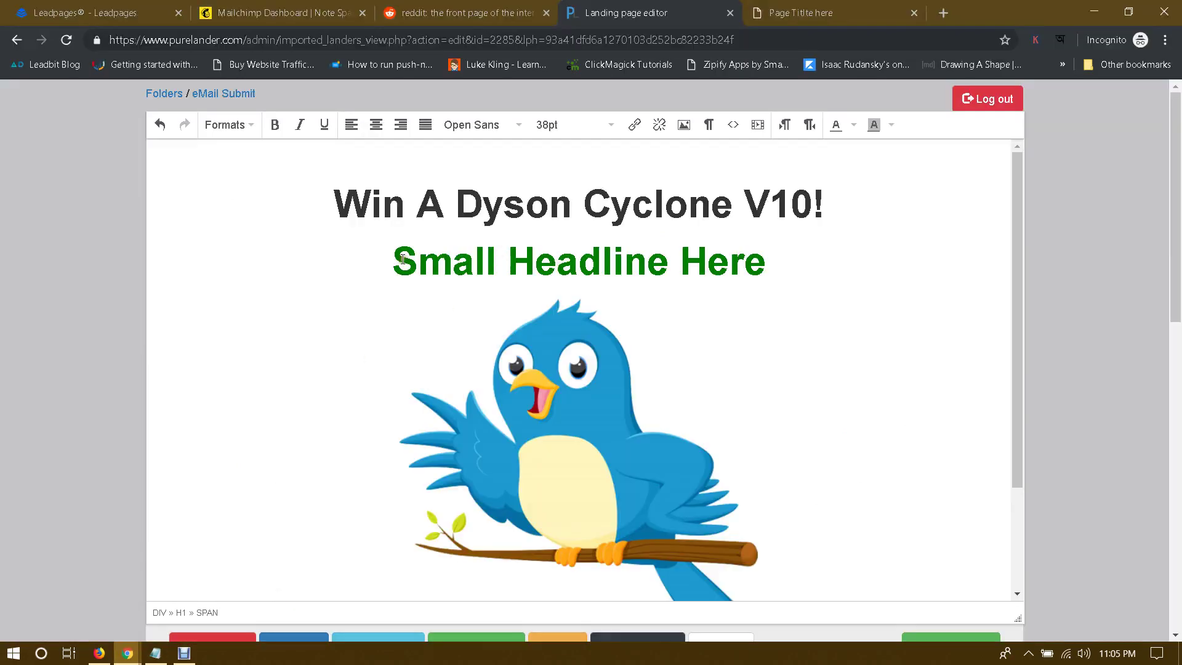
Step: Replace the green subheadline with 'THE BEST VACUUM CLEANER', fixing the doubled-C typo
{"action": "left_click_drag", "start_coordinate": [402, 259], "coordinate": [757, 267]}
{"action": "type", "text": "THE BEST "}
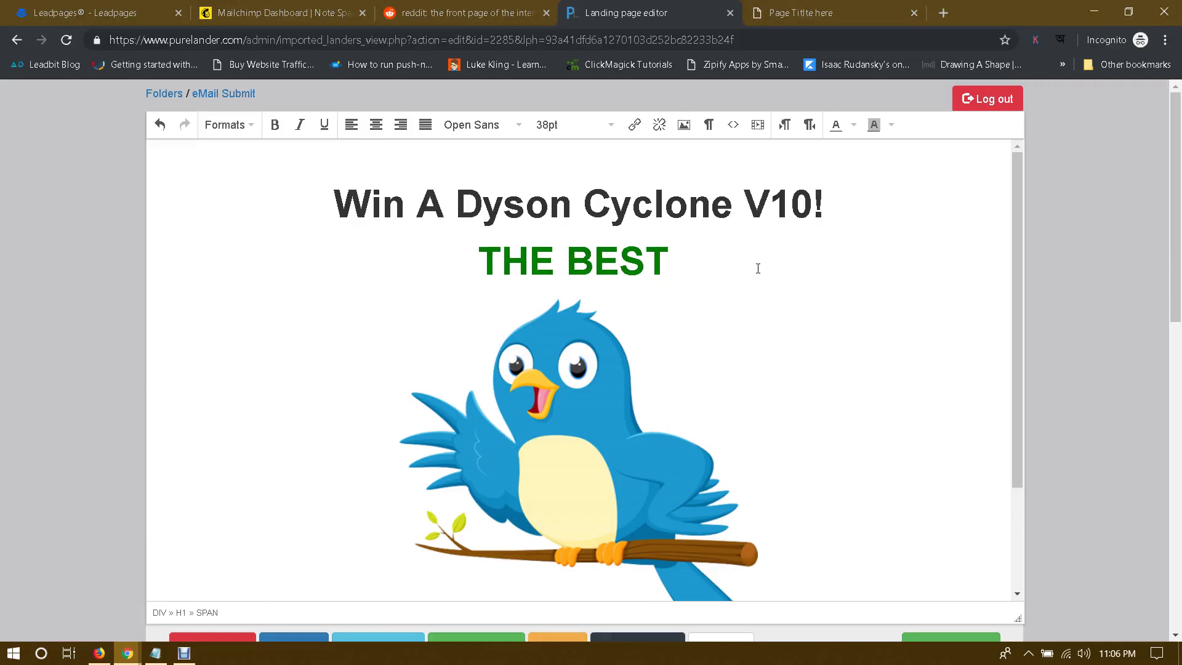
{"action": "type", "text": "VACCU"}
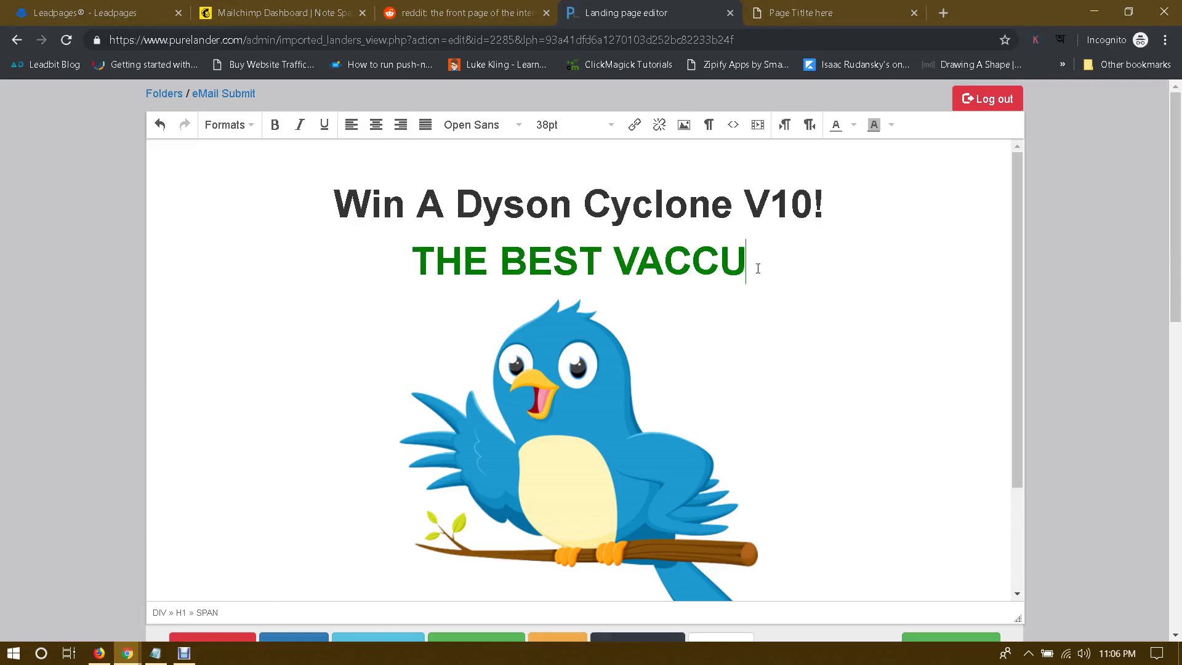
{"action": "type", "text": "UM CL"}
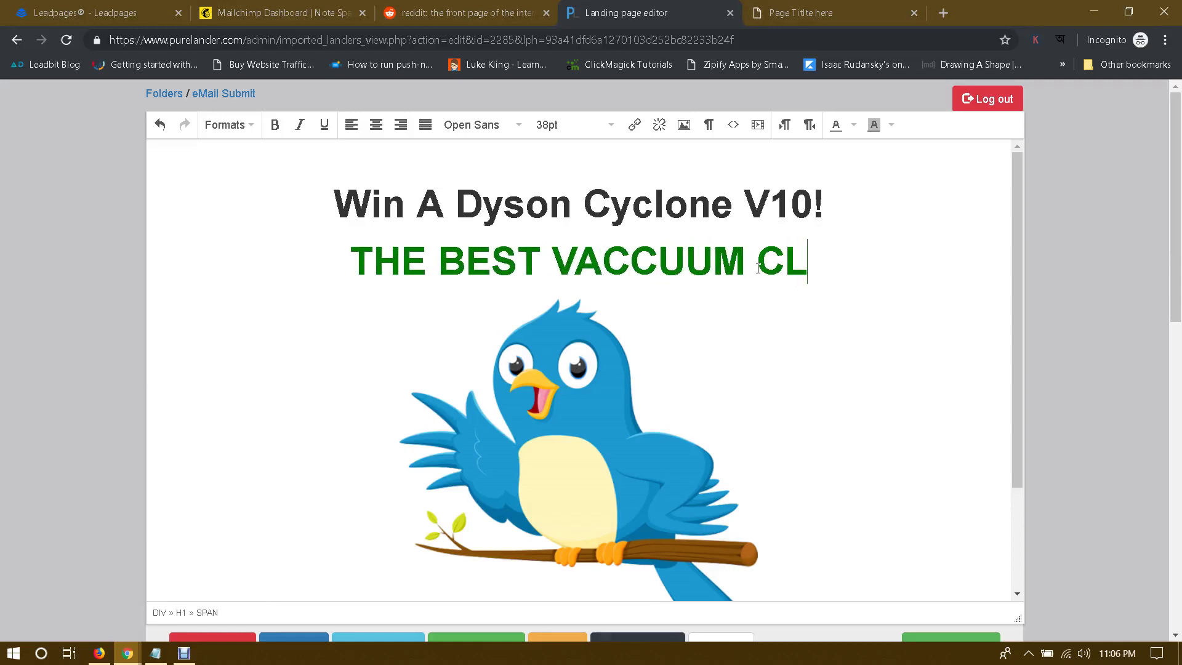
{"action": "type", "text": "EANER"}
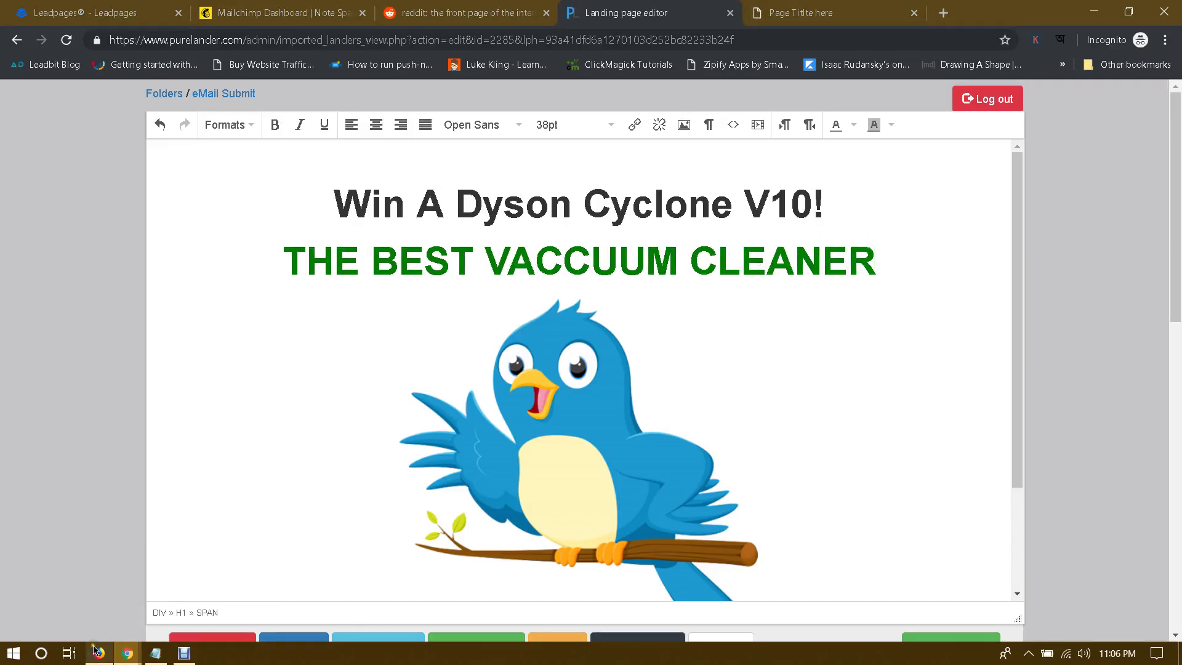
{"action": "key", "text": "alt+Tab"}
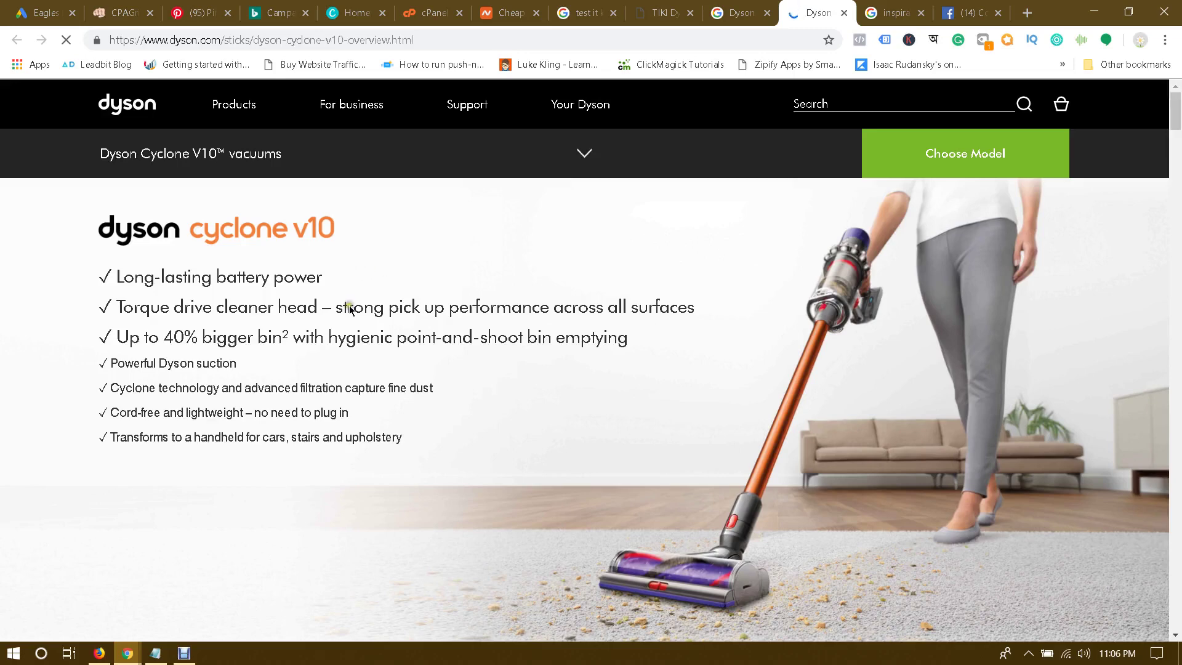
{"action": "left_click", "coordinate": [742, 11]}
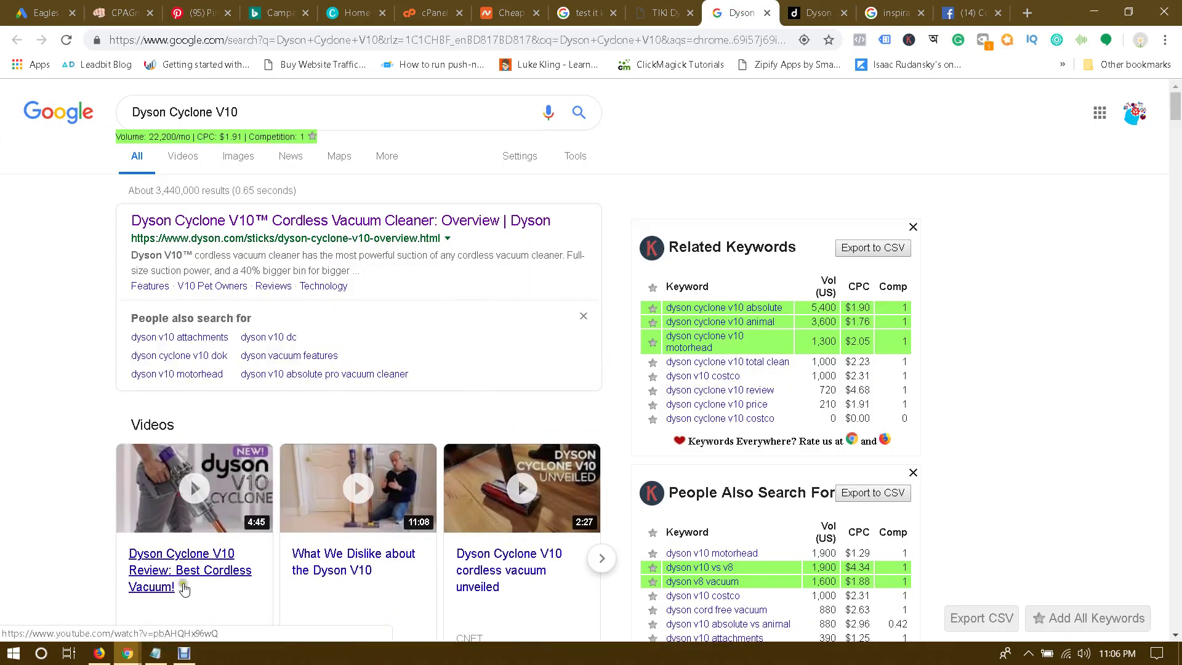
{"action": "mouse_move", "coordinate": [128, 653]}
{"action": "left_click", "coordinate": [215, 574]}
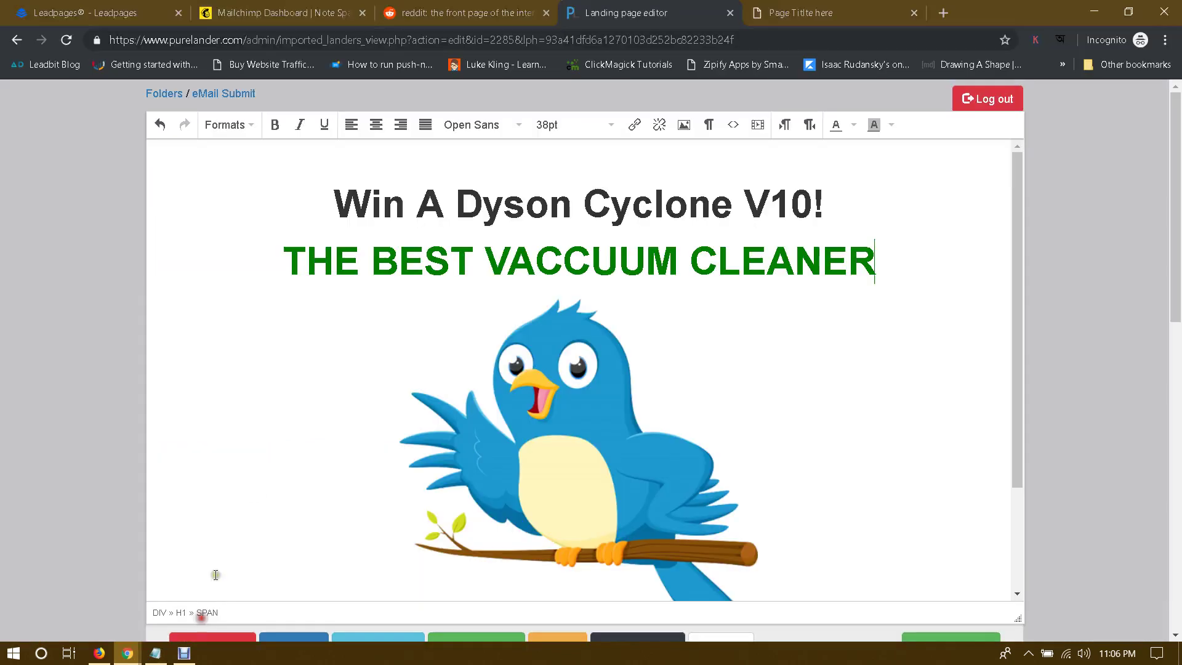
{"action": "left_click", "coordinate": [588, 256]}
{"action": "key", "text": "BackSpace"}
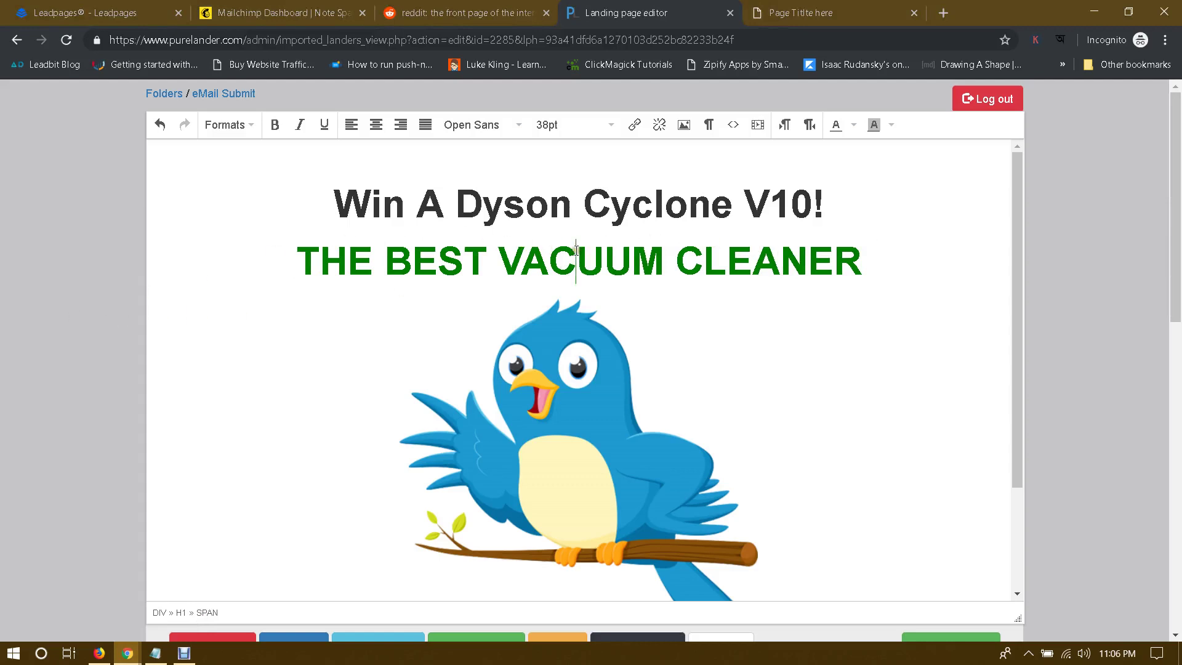
Step: Set the subheadline font size to 24pt, then return to the Dyson search results
{"action": "triple_click", "coordinate": [576, 250]}
{"action": "left_click", "coordinate": [571, 125]}
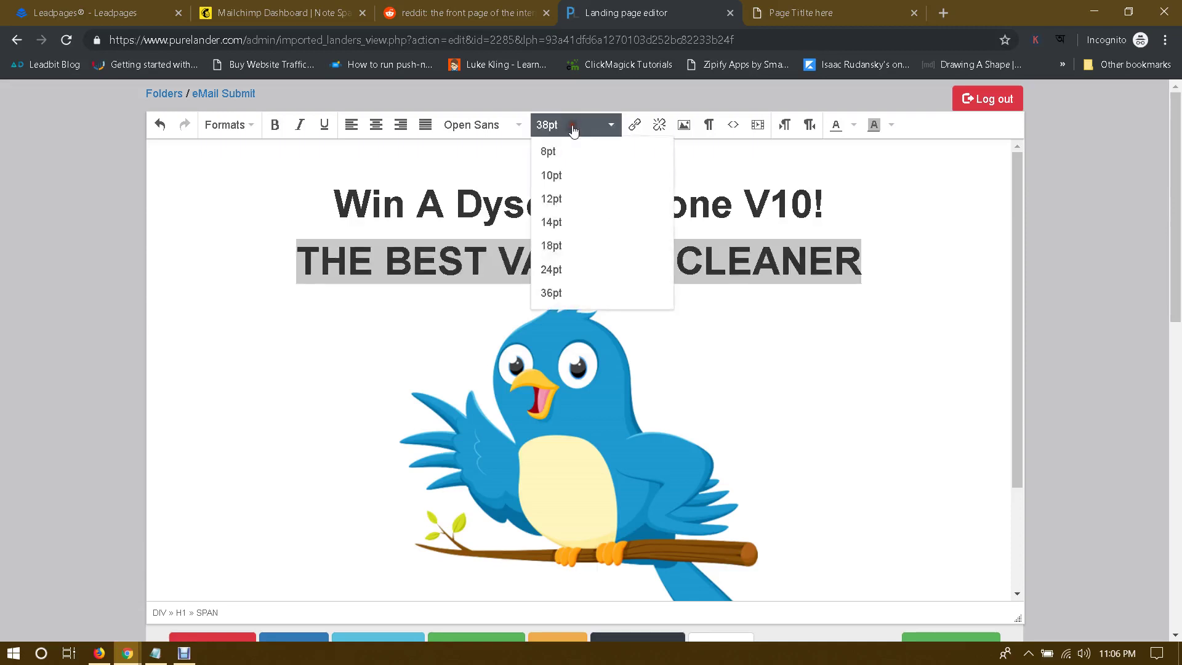
{"action": "left_click", "coordinate": [558, 268]}
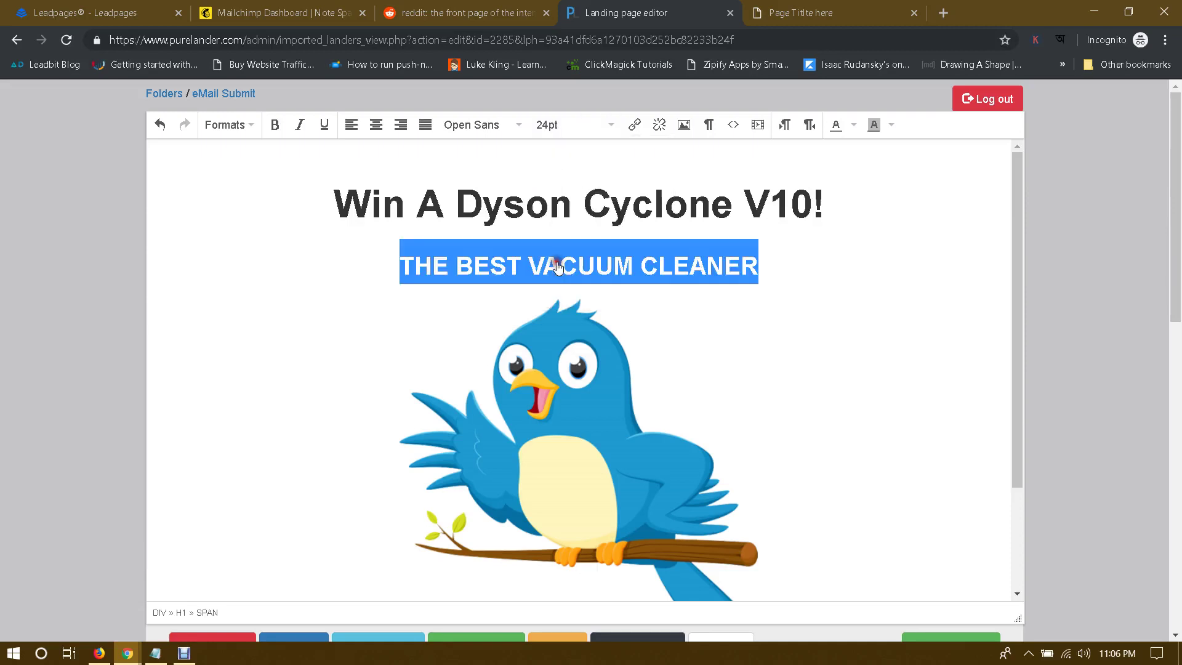
{"action": "left_click", "coordinate": [598, 269]}
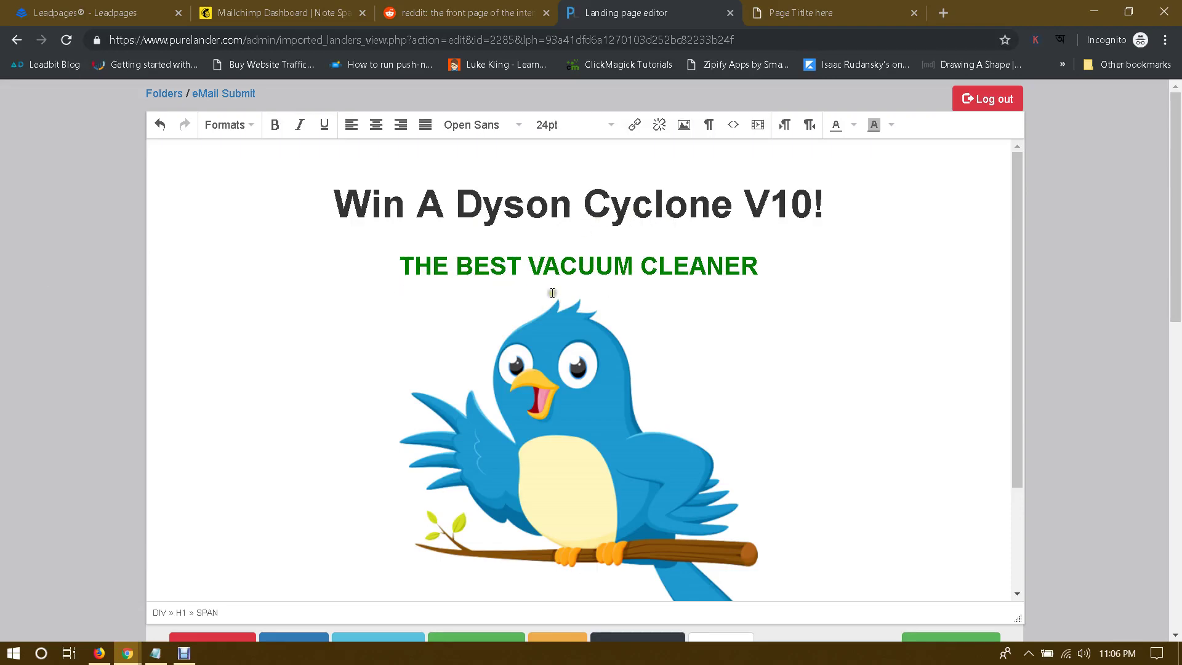
{"action": "mouse_move", "coordinate": [123, 647]}
{"action": "left_click", "coordinate": [80, 579]}
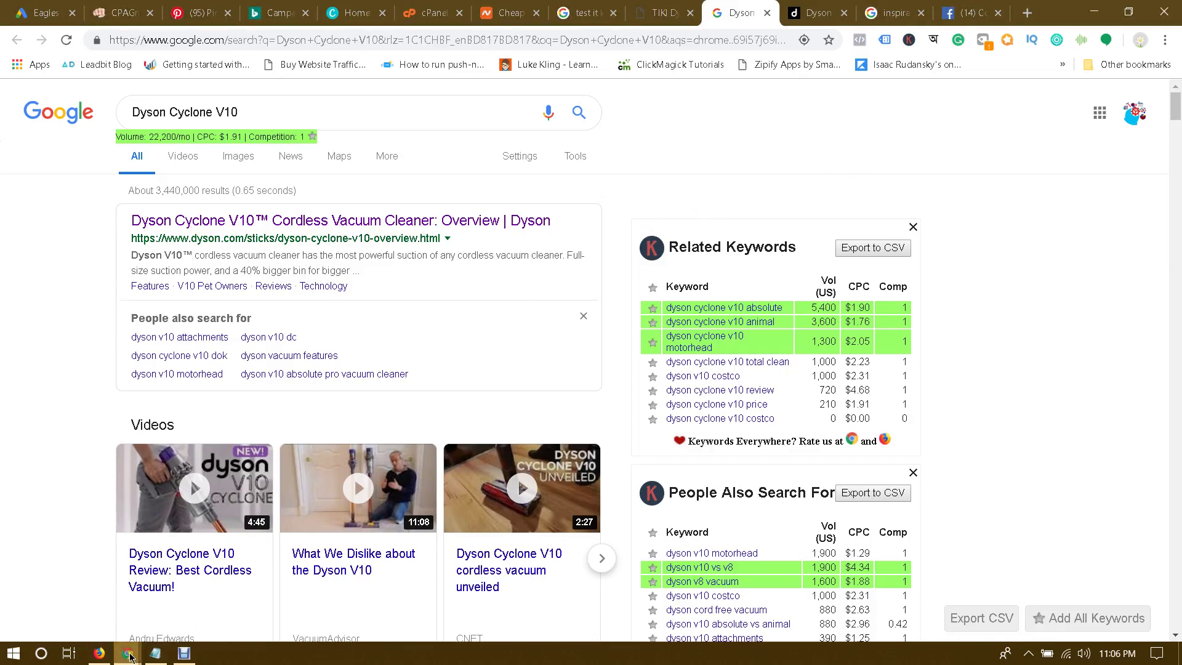
Step: Return to the landing page editor and open the image manager
{"action": "mouse_move", "coordinate": [127, 652]}
{"action": "left_click", "coordinate": [237, 591]}
{"action": "scroll", "coordinate": [775, 322], "scroll_direction": "down", "scroll_amount": 2}
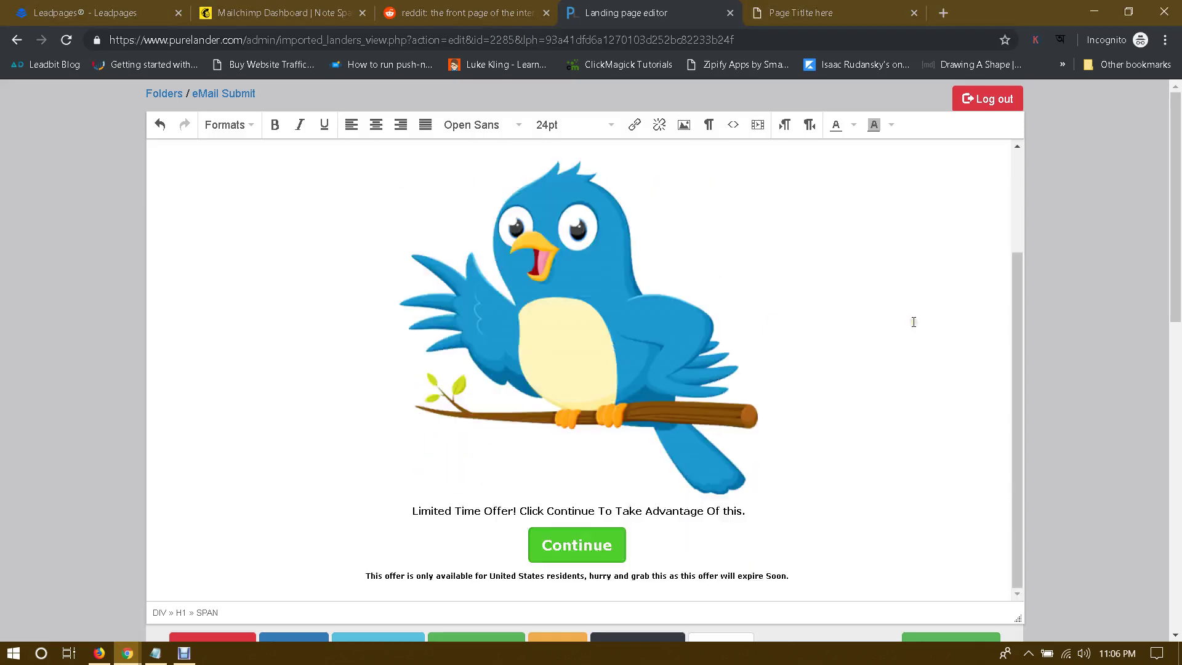
{"action": "scroll", "coordinate": [1139, 345], "scroll_direction": "down", "scroll_amount": 2}
{"action": "scroll", "coordinate": [1139, 344], "scroll_direction": "up", "scroll_amount": 2}
{"action": "scroll", "coordinate": [916, 335], "scroll_direction": "down", "scroll_amount": 2}
{"action": "scroll", "coordinate": [915, 335], "scroll_direction": "down", "scroll_amount": 1}
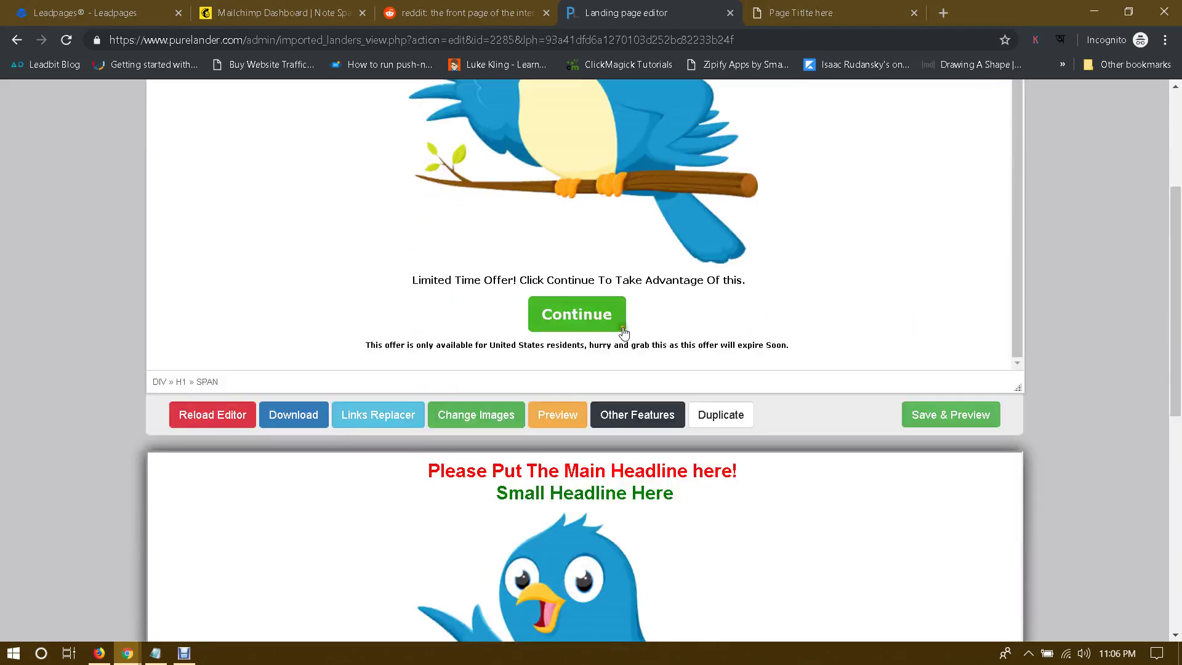
{"action": "left_click", "coordinate": [472, 421]}
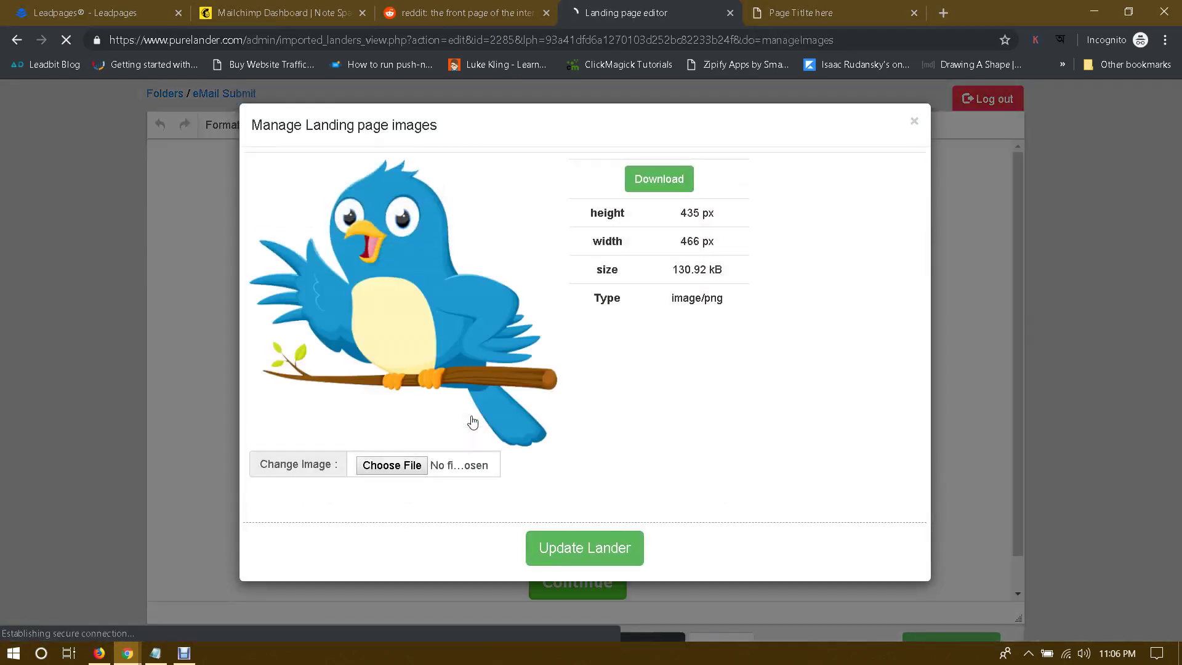
Step: Read the bird image's size: 466 px wide by 435 px high
{"action": "left_click", "coordinate": [603, 333]}
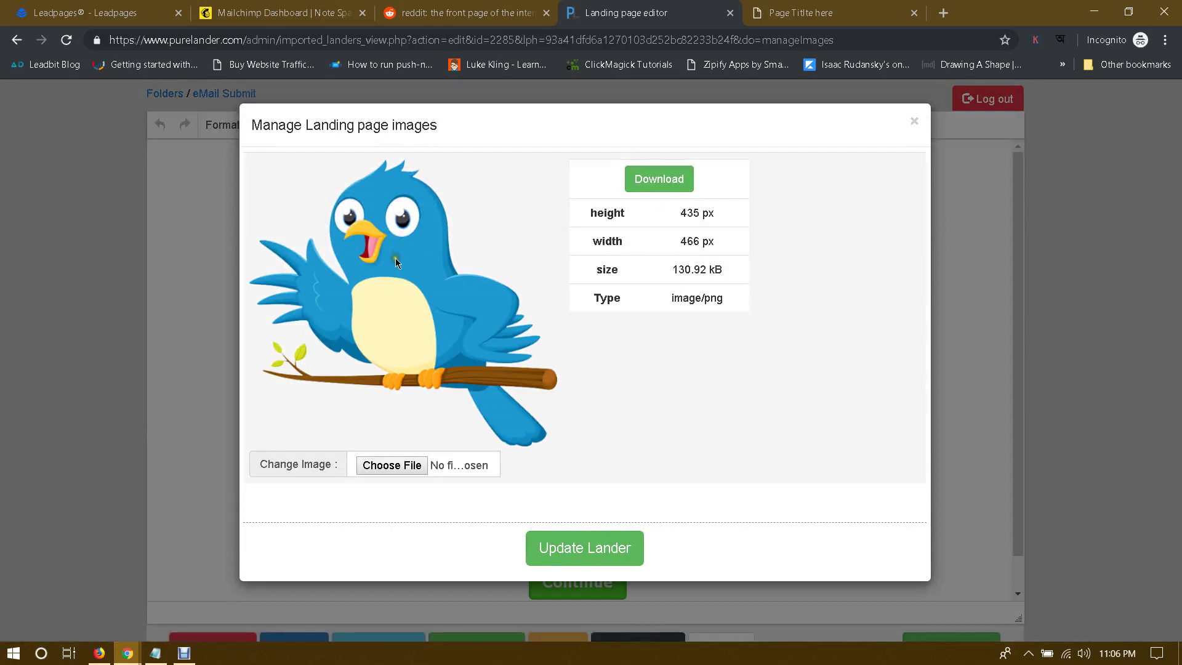
{"action": "left_click_drag", "start_coordinate": [692, 219], "coordinate": [757, 206]}
{"action": "left_click", "coordinate": [685, 213]}
{"action": "left_click_drag", "start_coordinate": [681, 211], "coordinate": [727, 245]}
{"action": "left_click", "coordinate": [705, 217]}
{"action": "left_click", "coordinate": [726, 245]}
Step: Search Google Images for 'A Dyson Cyclone V10' in a new tab
{"action": "left_click", "coordinate": [942, 12]}
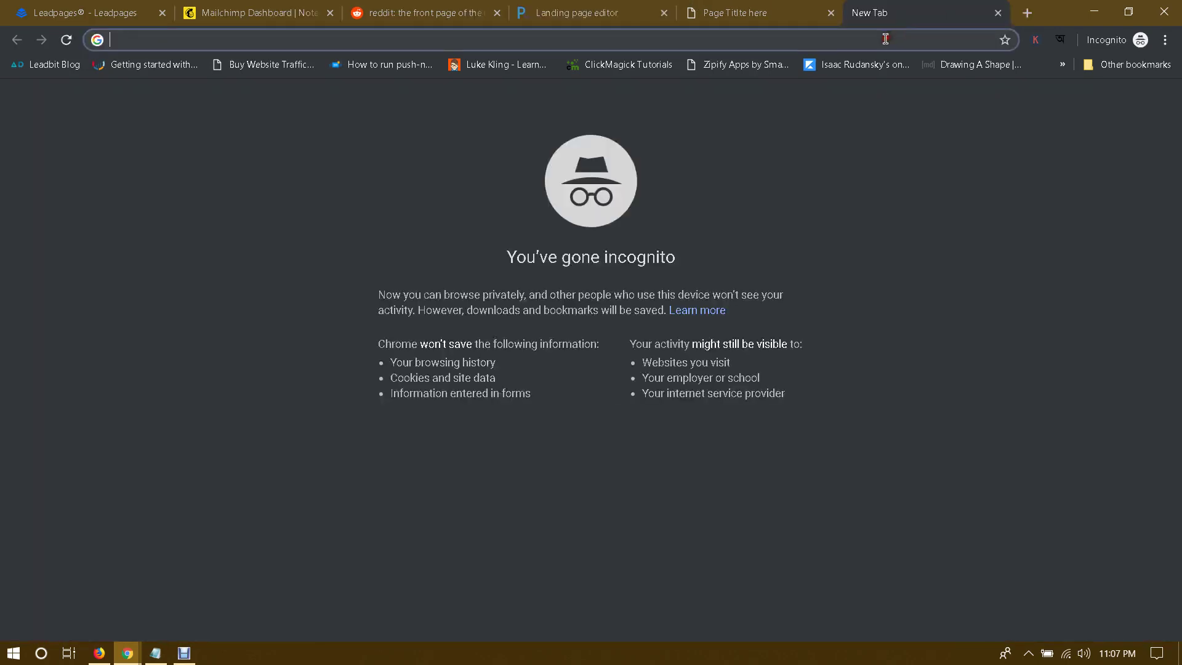
{"action": "type", "text": "images.google.com"}
{"action": "key", "text": "Return"}
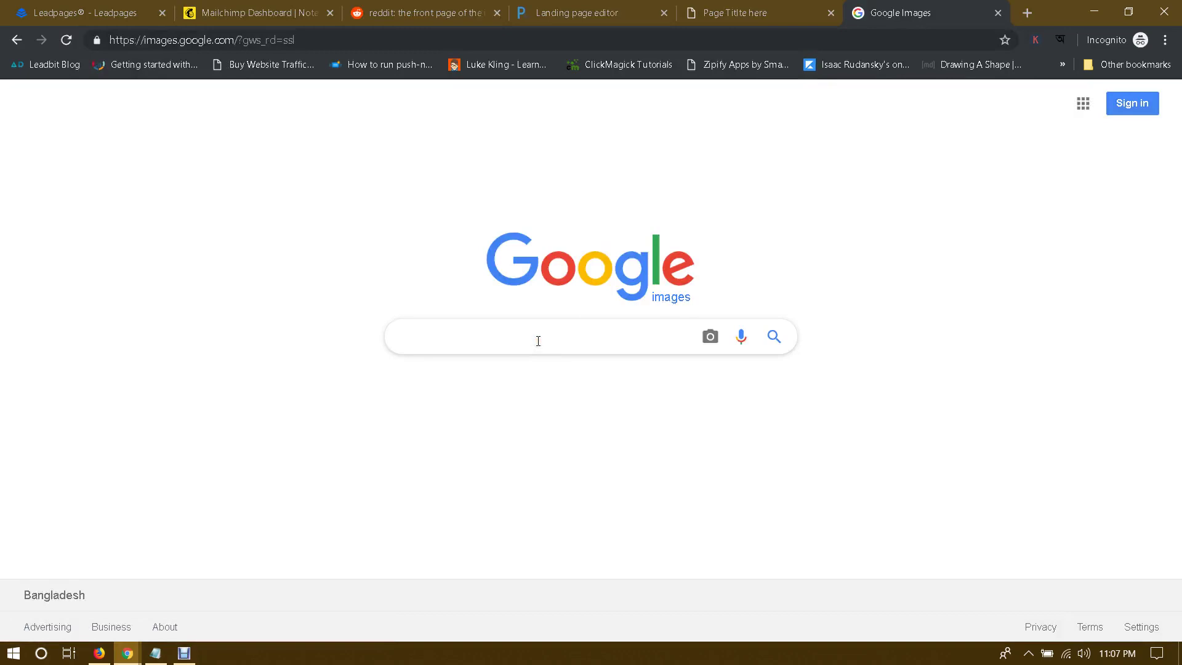
{"action": "type", "text": "A Dyson Cyclone V10"}
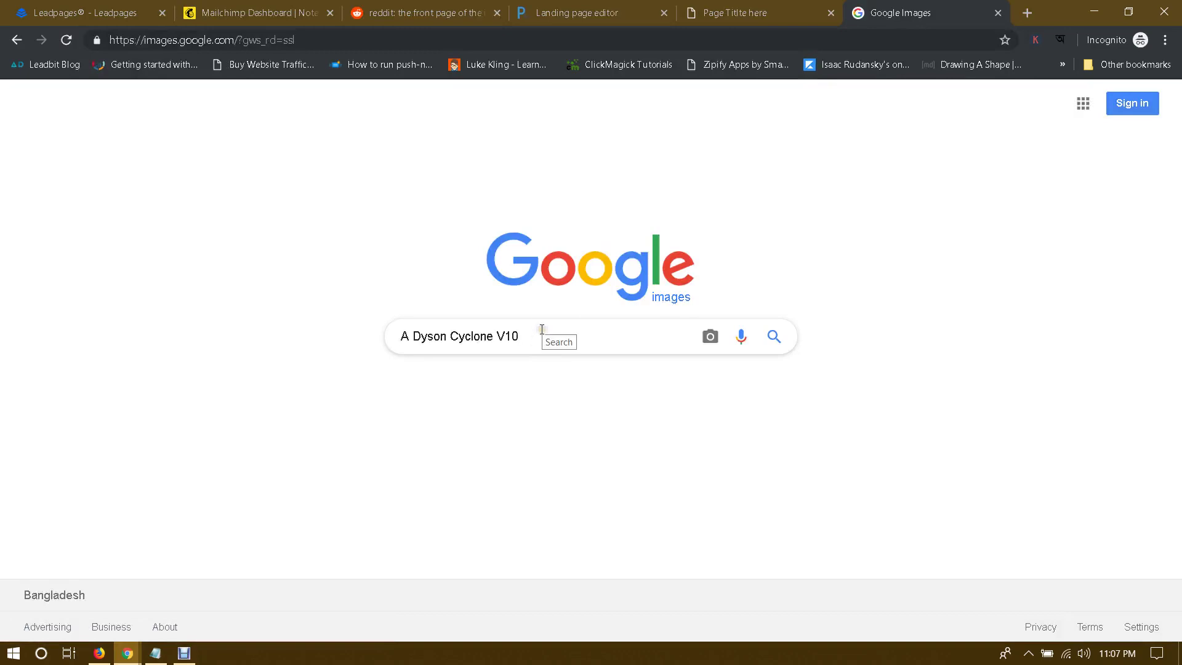
{"action": "key", "text": "Return"}
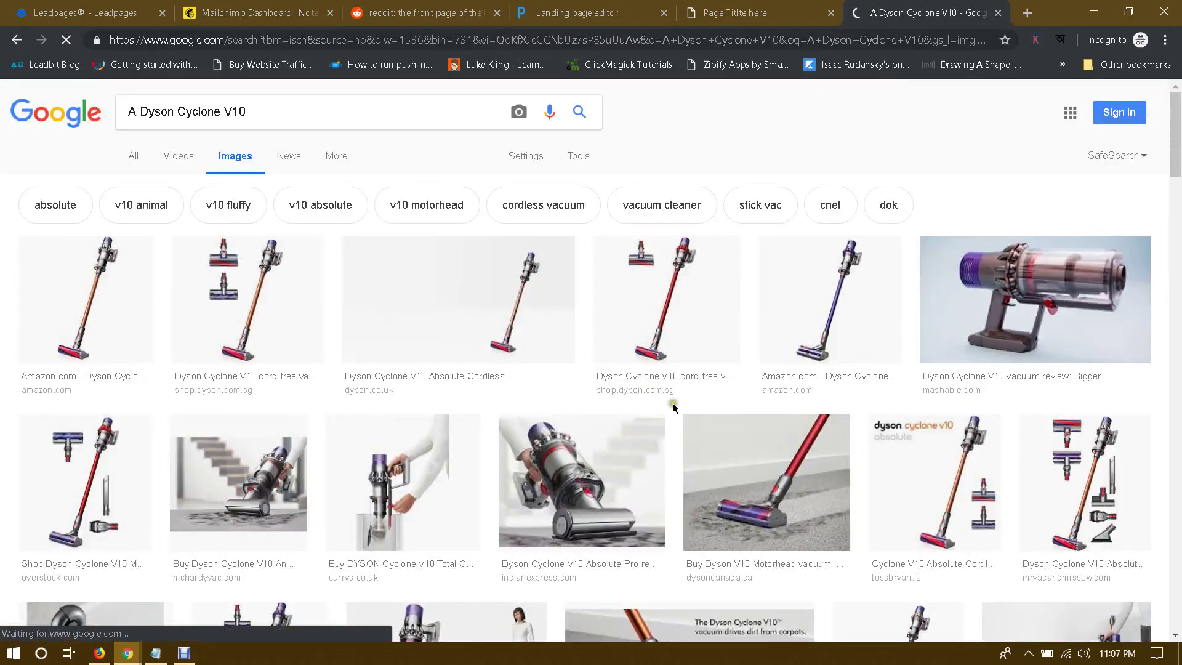
Step: Save the dysoncanada Dyson V10 Motorhead photo as 'A Dyson Cyclone V10.jpg', then return to the editor
{"action": "scroll", "coordinate": [699, 379], "scroll_direction": "down", "scroll_amount": 1}
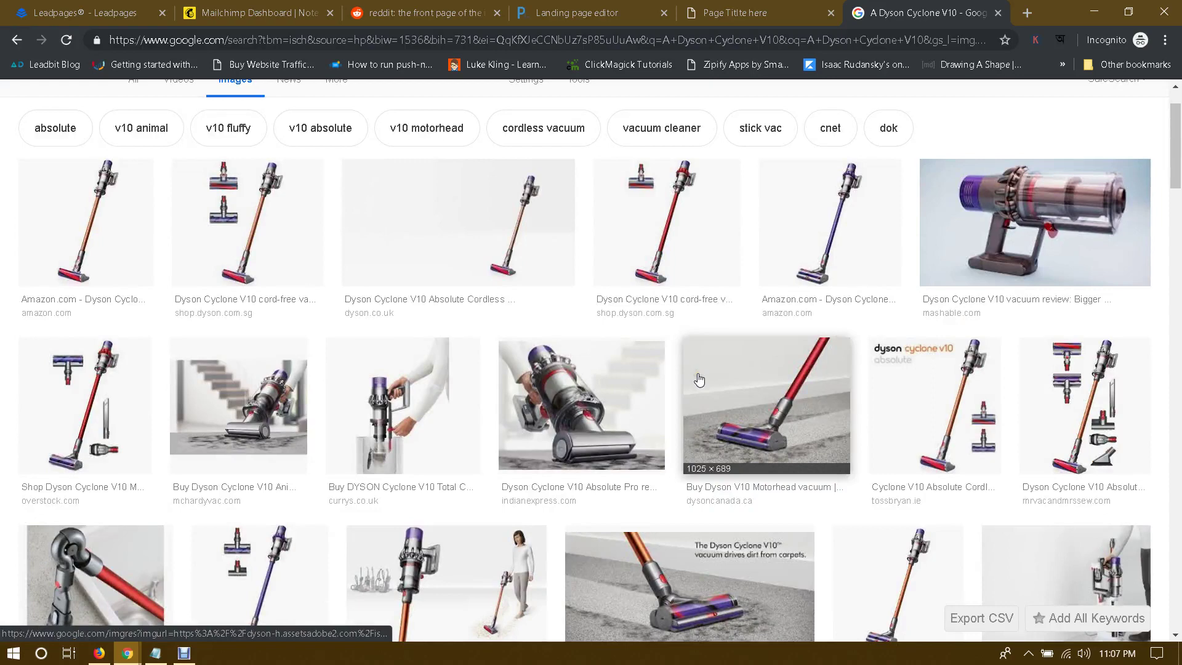
{"action": "scroll", "coordinate": [699, 379], "scroll_direction": "down", "scroll_amount": 1}
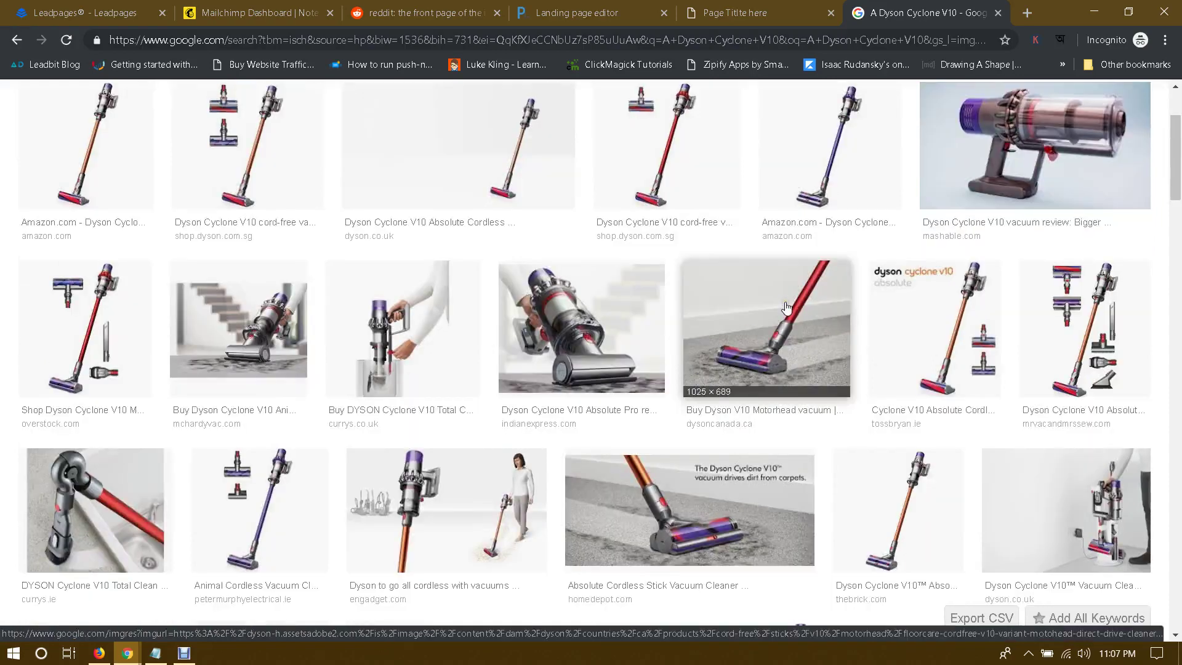
{"action": "left_click", "coordinate": [605, 296]}
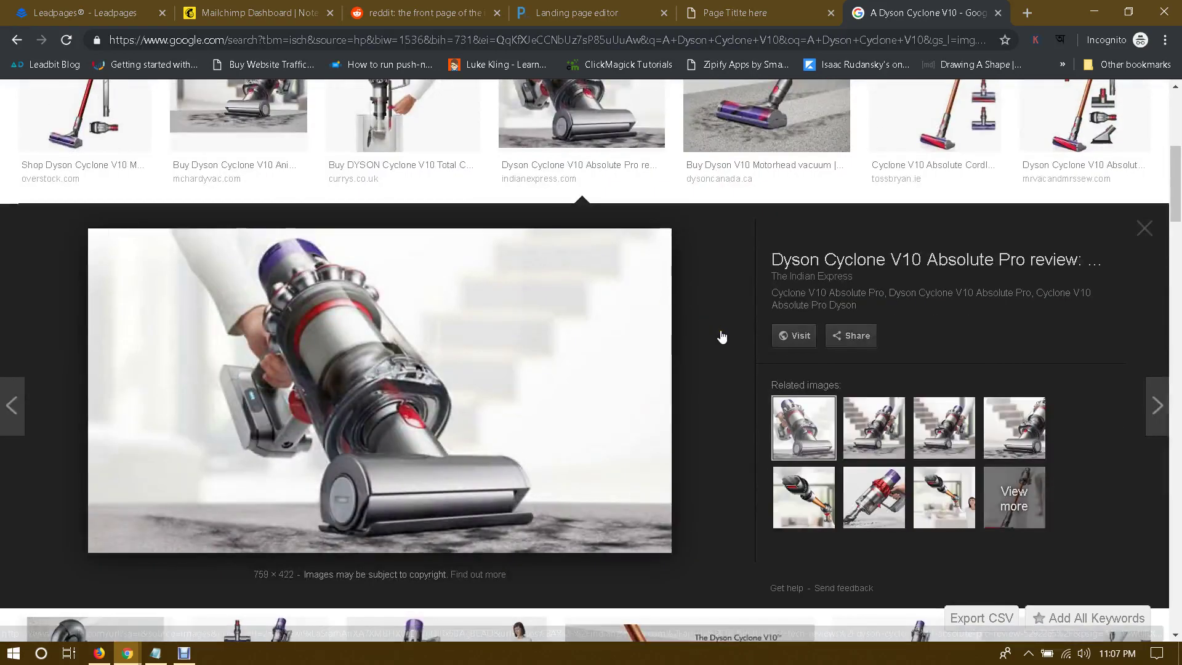
{"action": "scroll", "coordinate": [720, 335], "scroll_direction": "up", "scroll_amount": 2}
{"action": "left_click", "coordinate": [720, 335]}
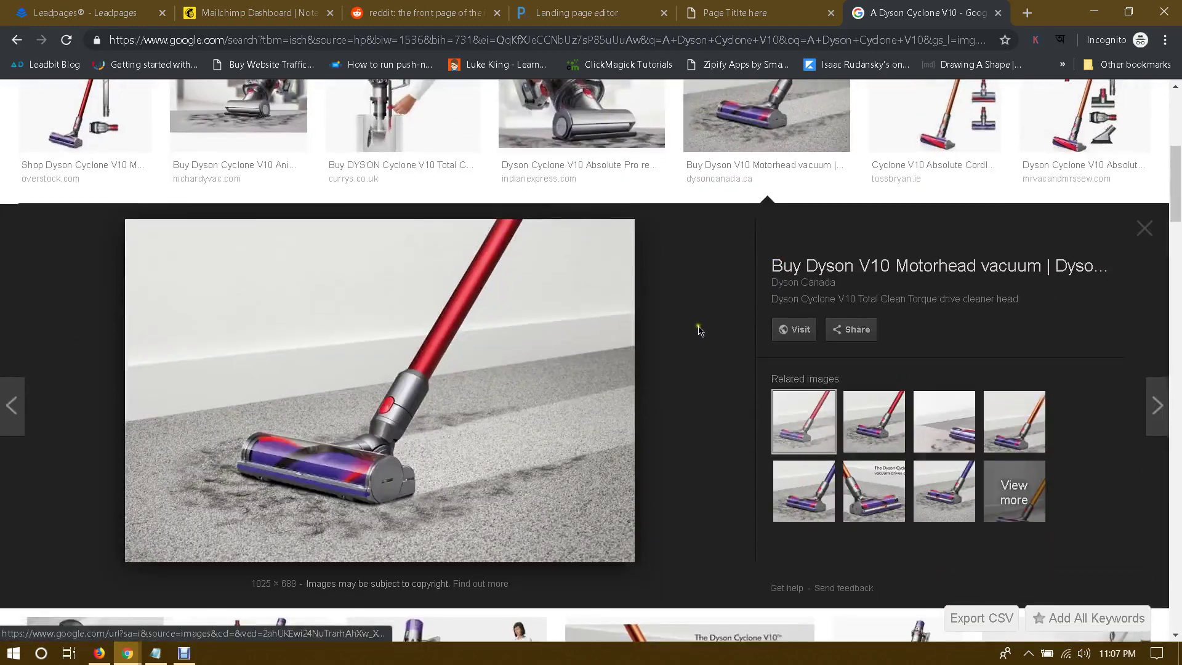
{"action": "right_click", "coordinate": [374, 335]}
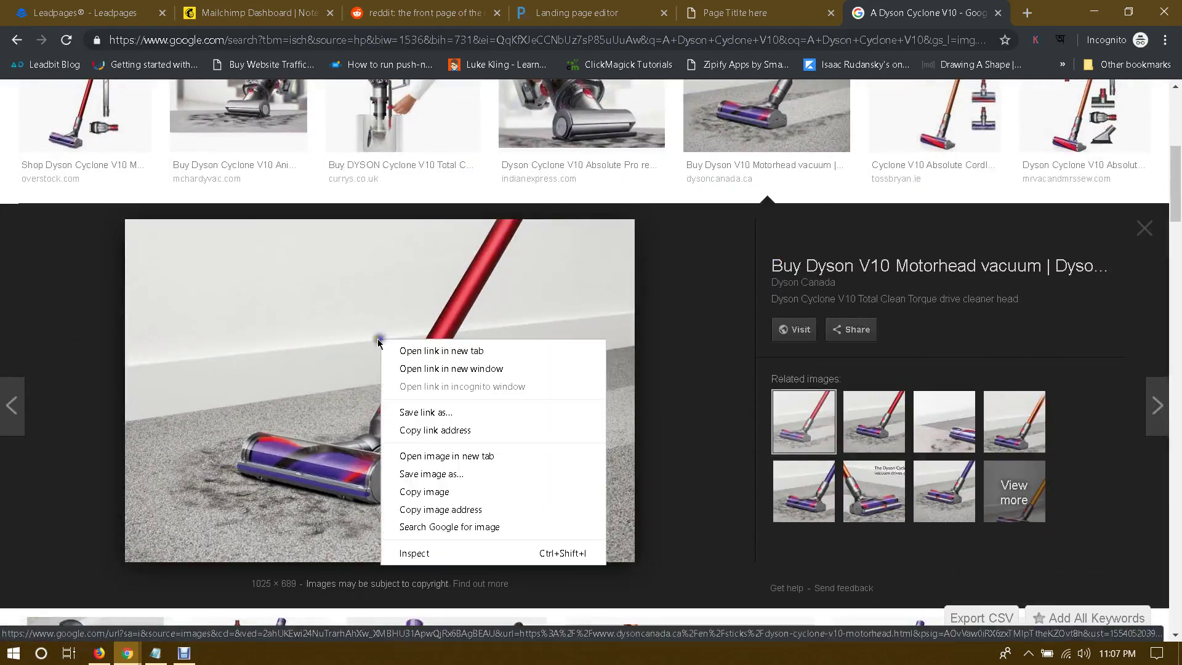
{"action": "left_click", "coordinate": [422, 476]}
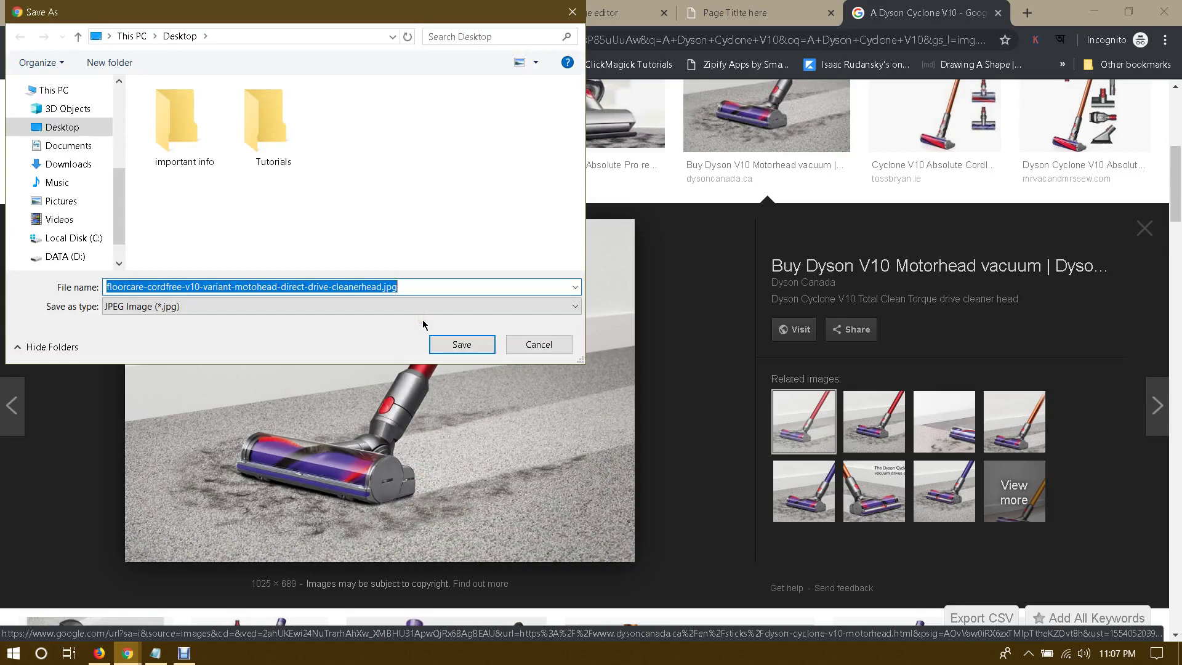
{"action": "type", "text": "A Dyson Cyclone V10"}
{"action": "left_click", "coordinate": [459, 343]}
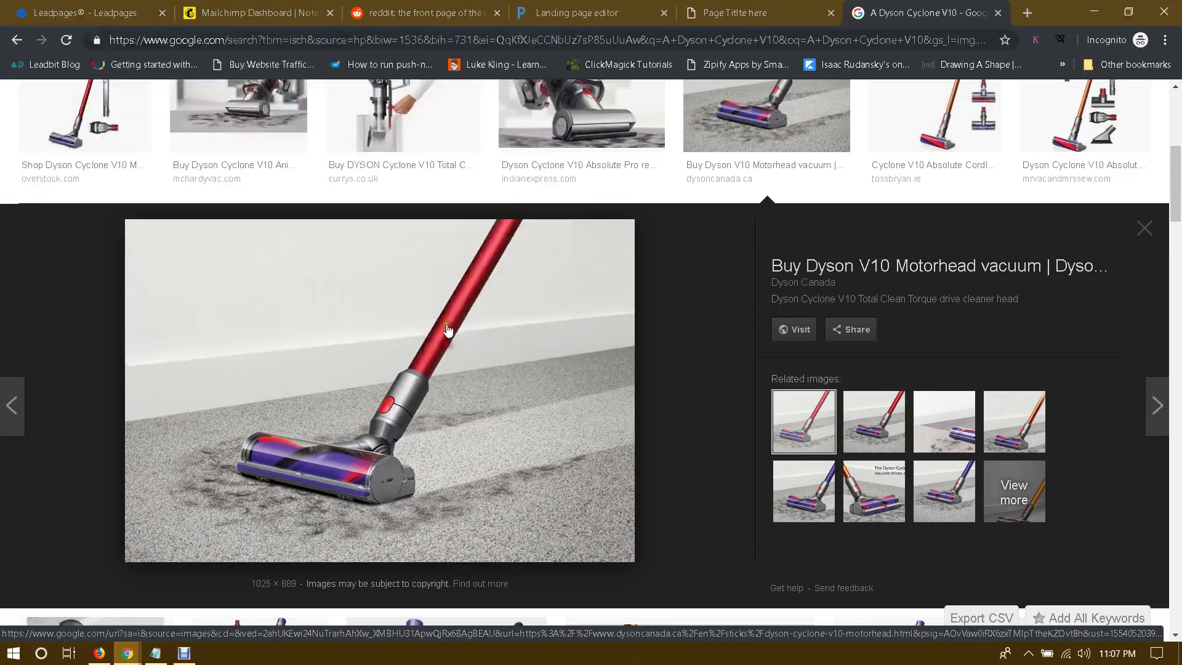
{"action": "left_click", "coordinate": [610, 12]}
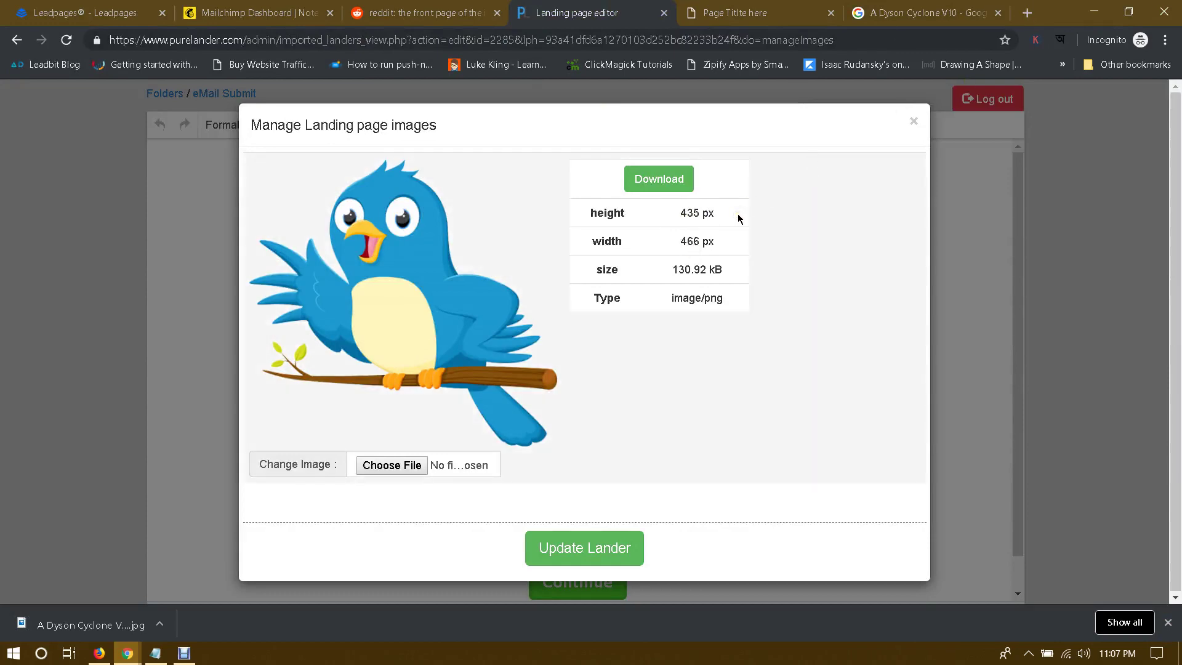
Step: Clear the desktop and open the saved vacuum photo in Paint
{"action": "left_click", "coordinate": [1093, 6]}
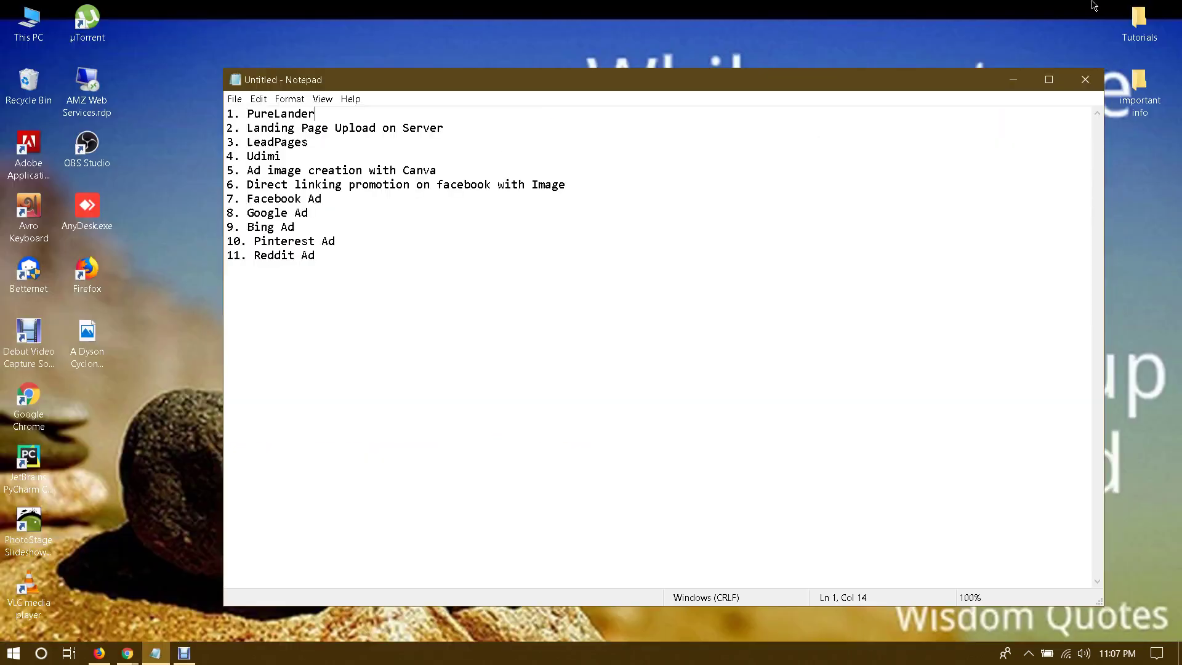
{"action": "left_click", "coordinate": [1020, 88]}
{"action": "right_click", "coordinate": [91, 330]}
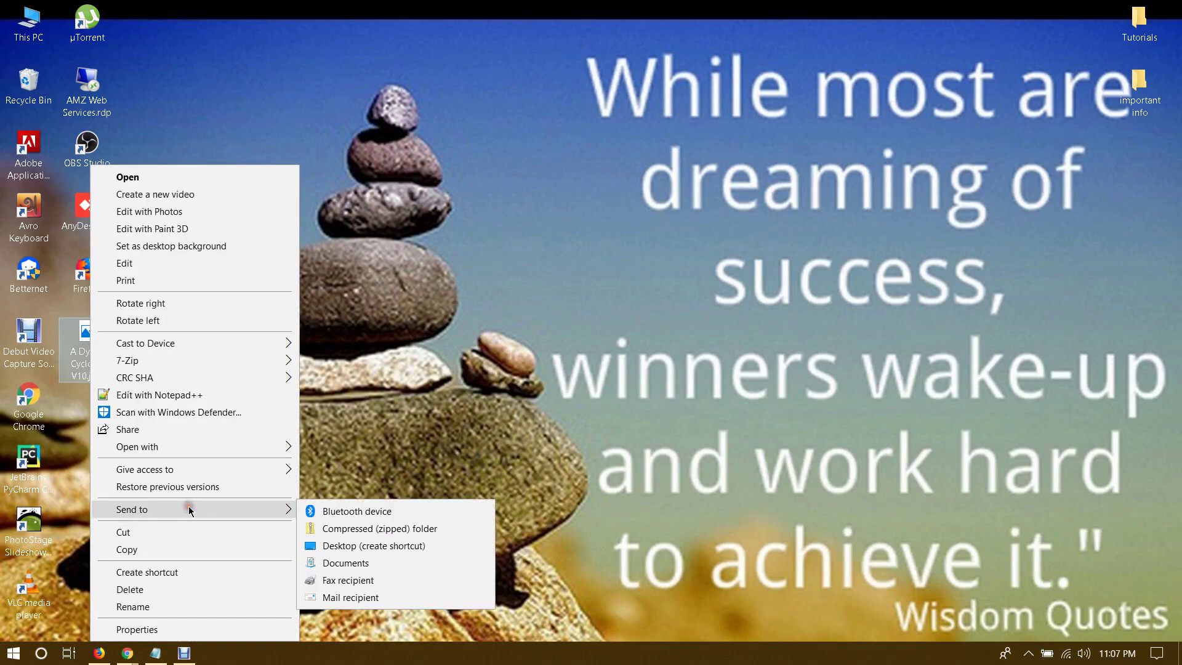
{"action": "mouse_move", "coordinate": [193, 447]}
{"action": "left_click", "coordinate": [336, 482]}
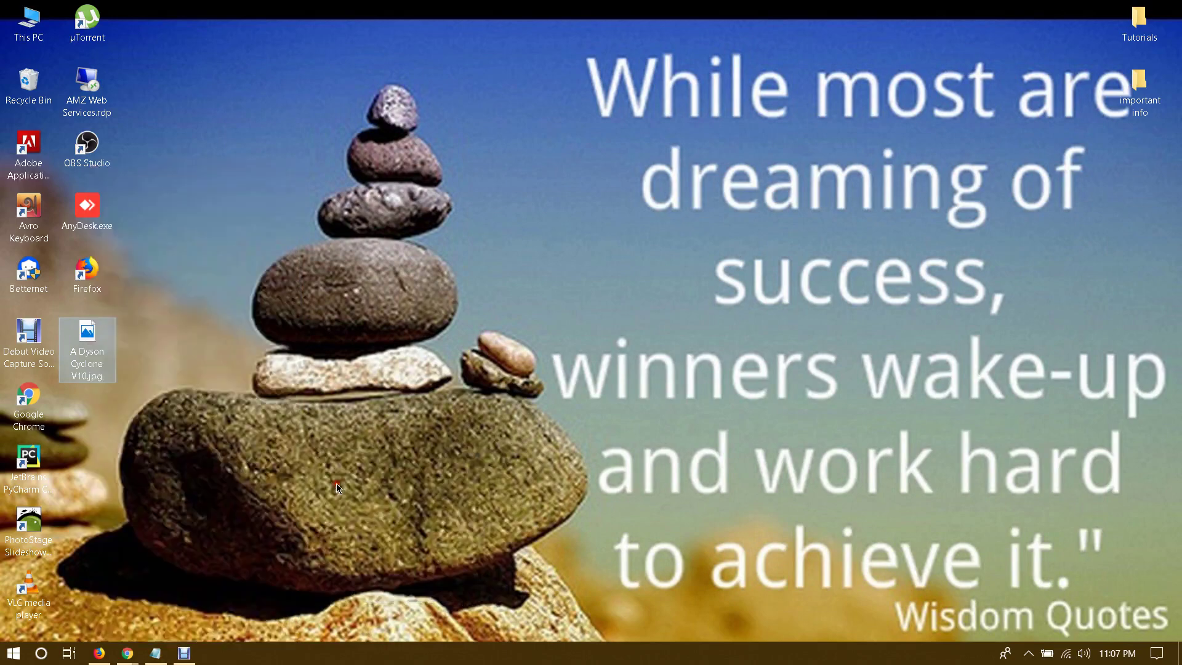
Step: Resize the photo to 435 × 466 pixels without keeping aspect ratio, save, and close Paint
{"action": "left_click", "coordinate": [132, 62]}
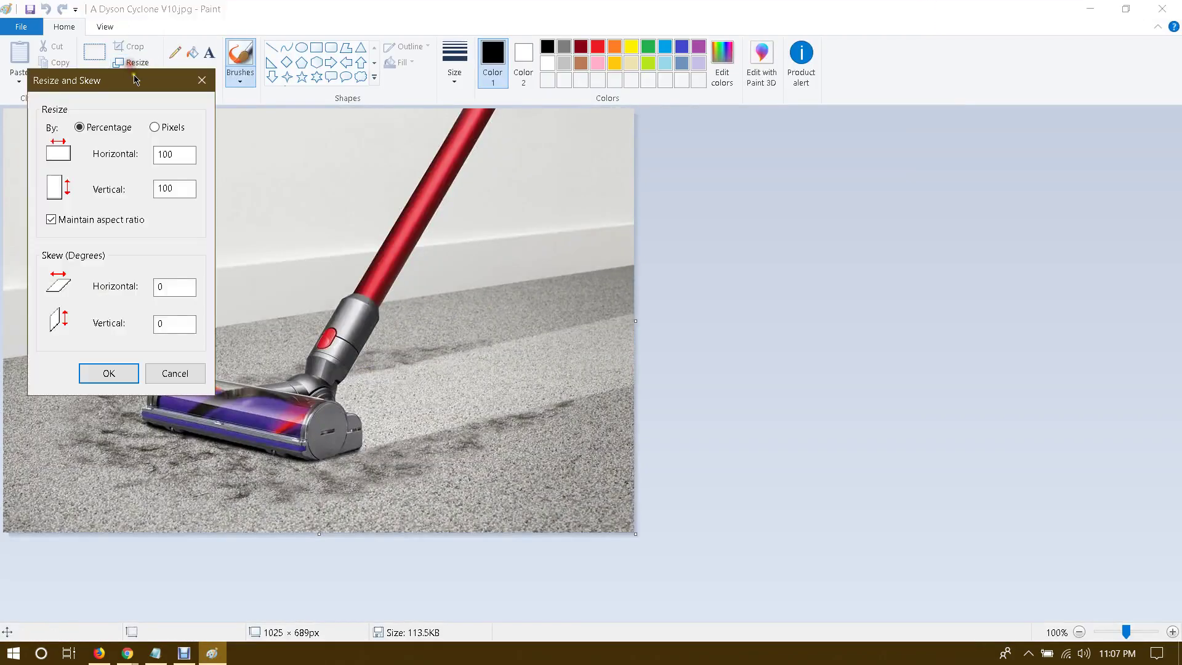
{"action": "left_click", "coordinate": [165, 128]}
{"action": "left_click", "coordinate": [75, 212]}
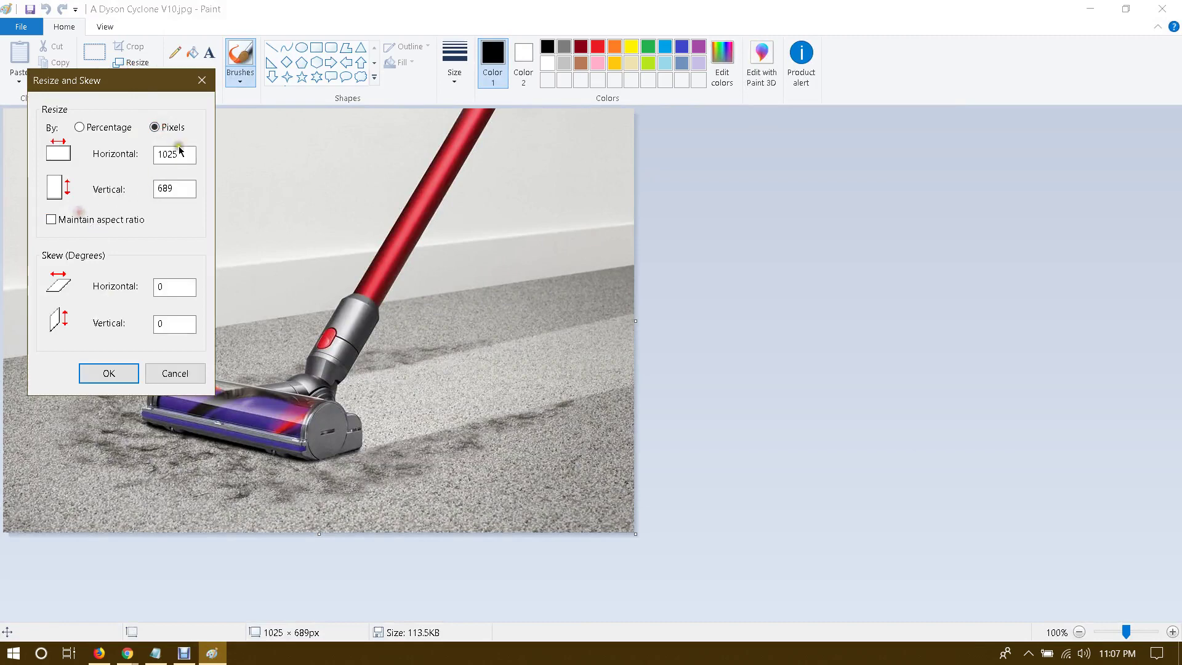
{"action": "left_click", "coordinate": [127, 653]}
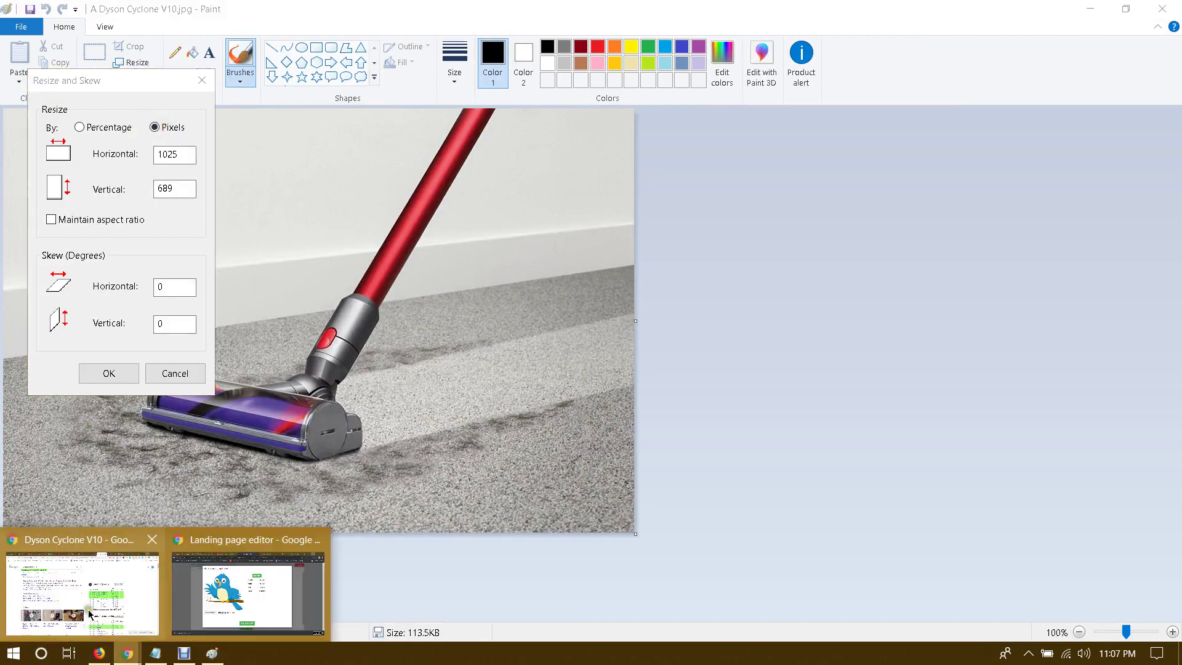
{"action": "left_click", "coordinate": [223, 586]}
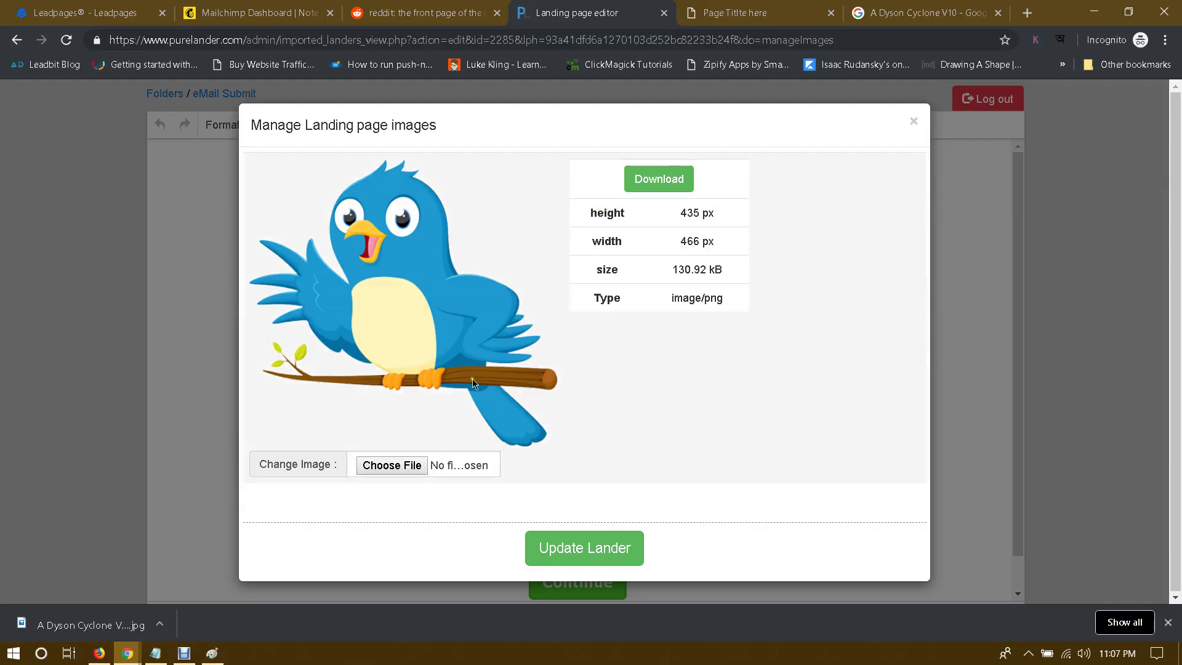
{"action": "left_click", "coordinate": [212, 653]}
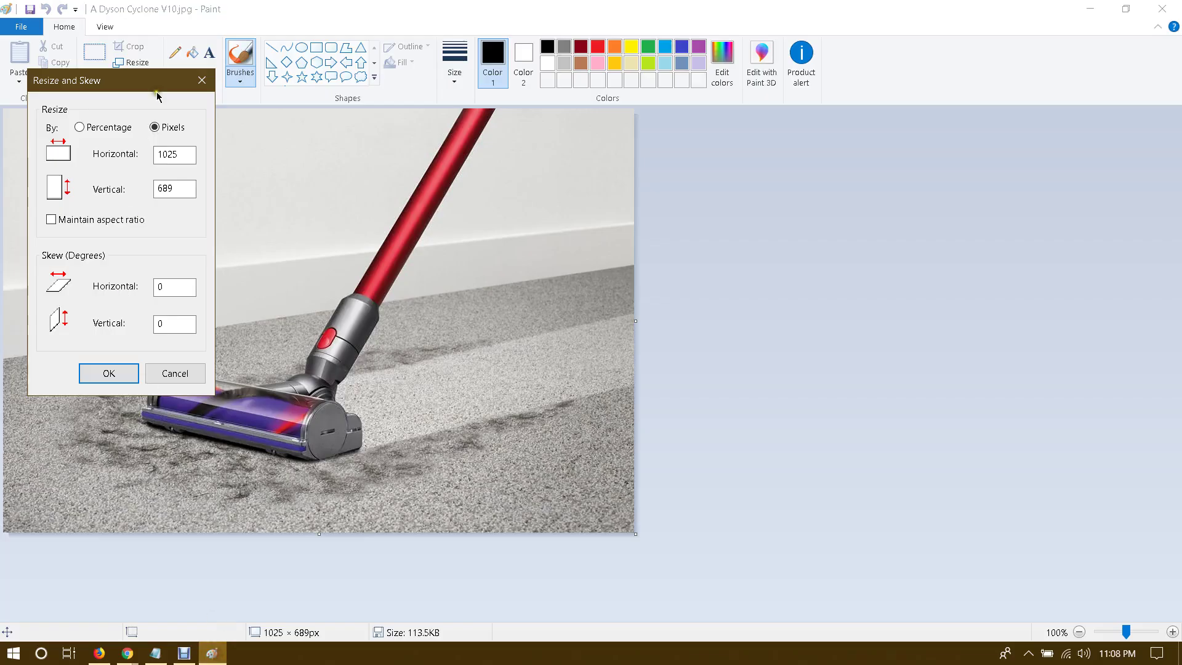
{"action": "double_click", "coordinate": [195, 162]}
{"action": "double_click", "coordinate": [182, 190]}
{"action": "left_click", "coordinate": [108, 373]}
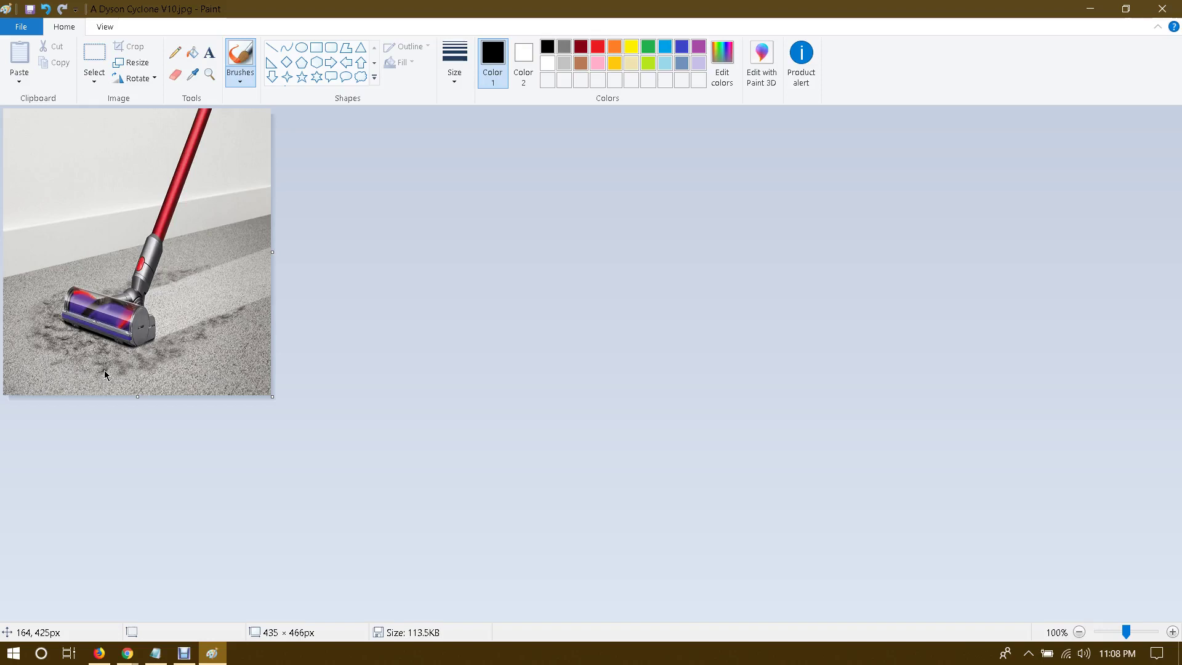
{"action": "key", "text": "ctrl+s"}
{"action": "left_click", "coordinate": [1160, 6]}
Step: Compare Dyson V10 previews from Amazon, Dyson Singapore, Overstock and Mr Vac & Mrs Sew
{"action": "left_click", "coordinate": [930, 12]}
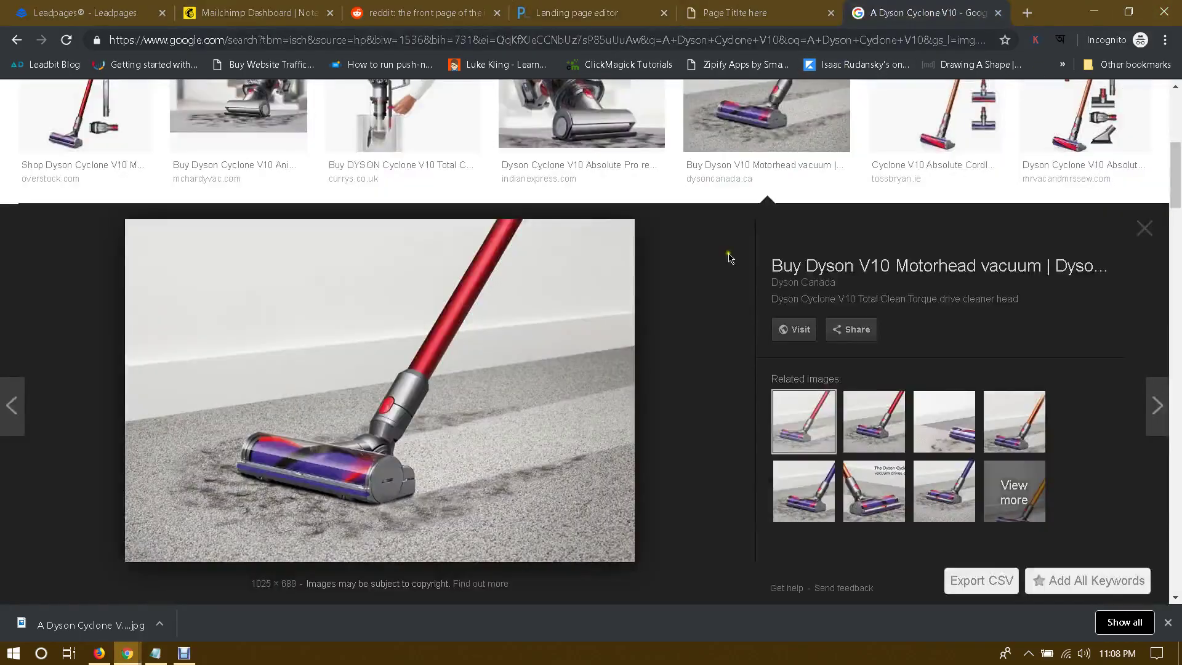
{"action": "scroll", "coordinate": [707, 333], "scroll_direction": "up", "scroll_amount": 3}
{"action": "scroll", "coordinate": [707, 331], "scroll_direction": "up", "scroll_amount": 2}
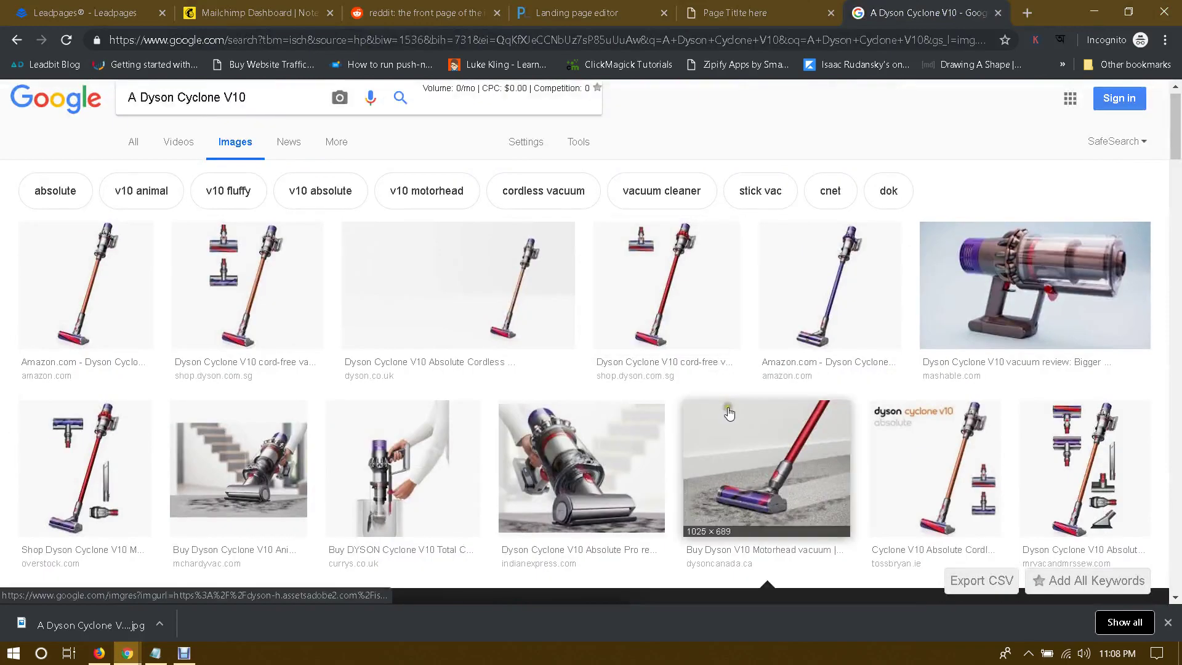
{"action": "left_click", "coordinate": [223, 279]}
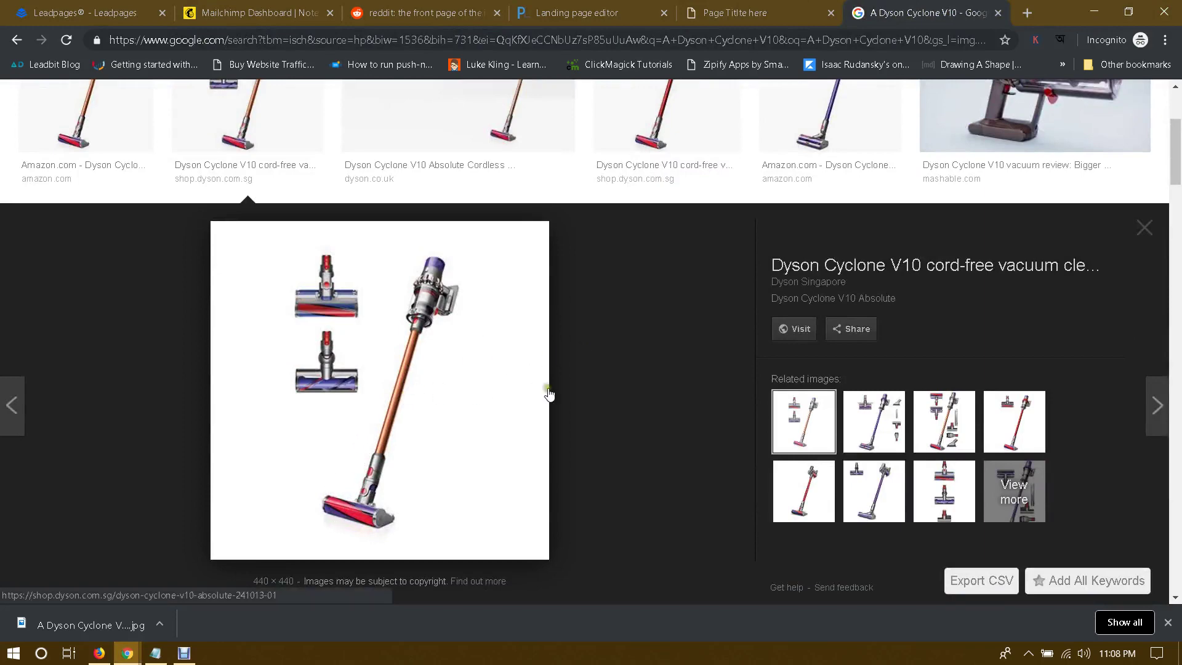
{"action": "scroll", "coordinate": [549, 394], "scroll_direction": "up", "scroll_amount": 2}
{"action": "left_click", "coordinate": [83, 240]}
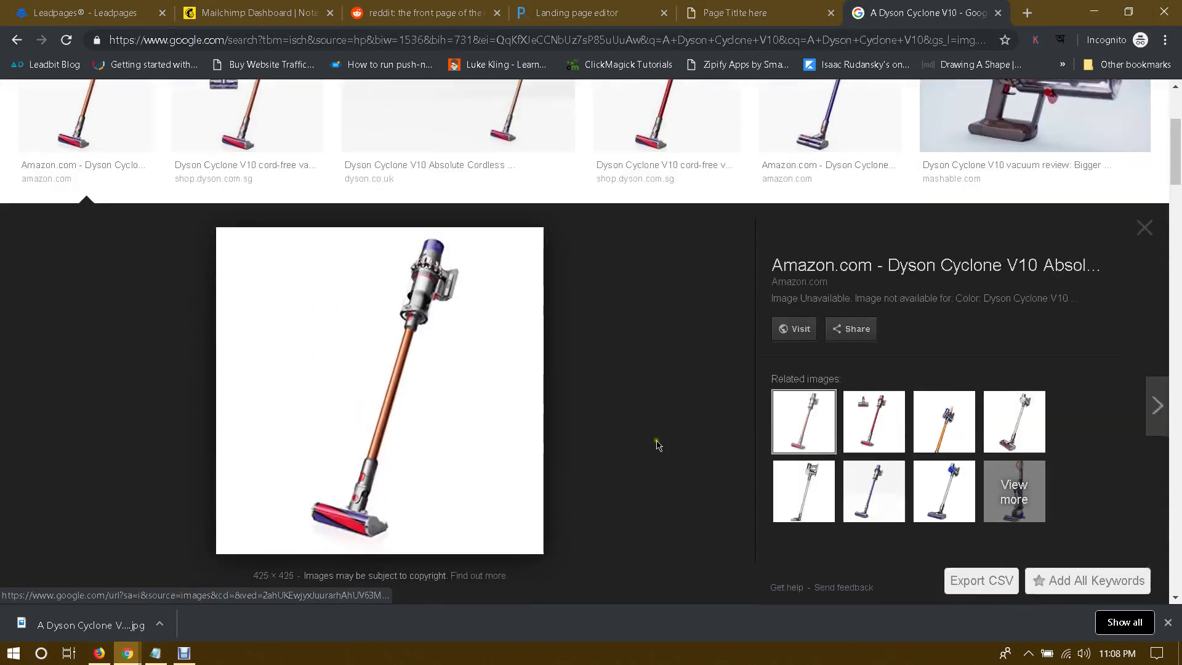
{"action": "scroll", "coordinate": [657, 444], "scroll_direction": "up", "scroll_amount": 2}
{"action": "left_click", "coordinate": [677, 289]}
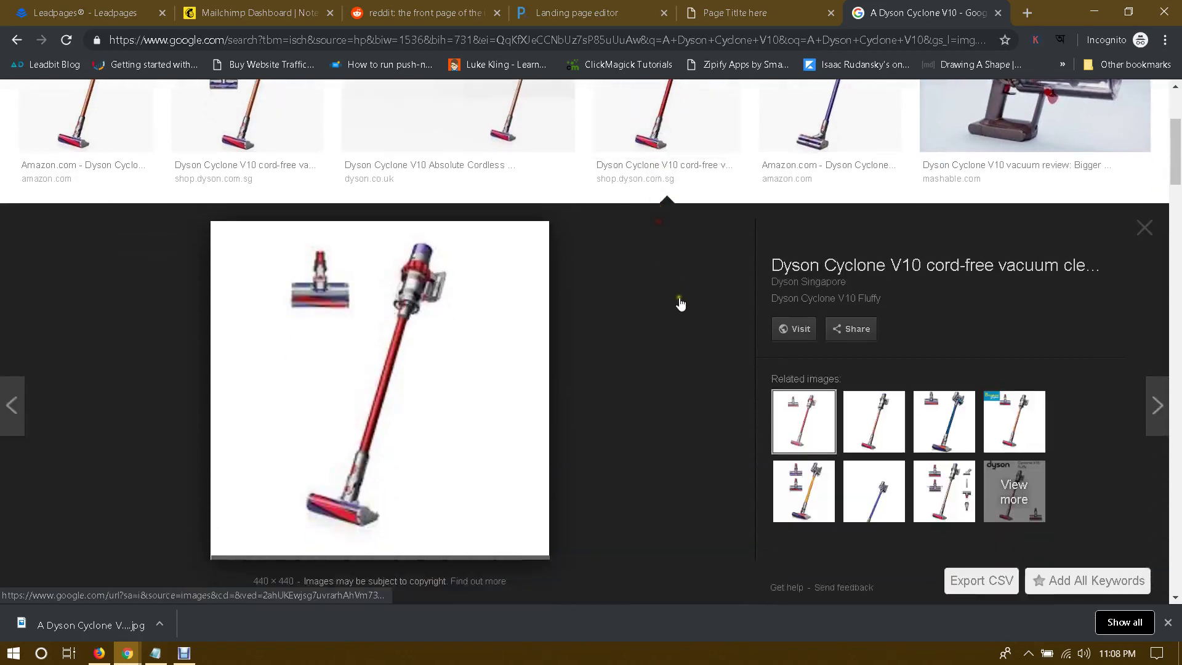
{"action": "scroll", "coordinate": [688, 322], "scroll_direction": "up", "scroll_amount": 2}
{"action": "left_click", "coordinate": [776, 158]}
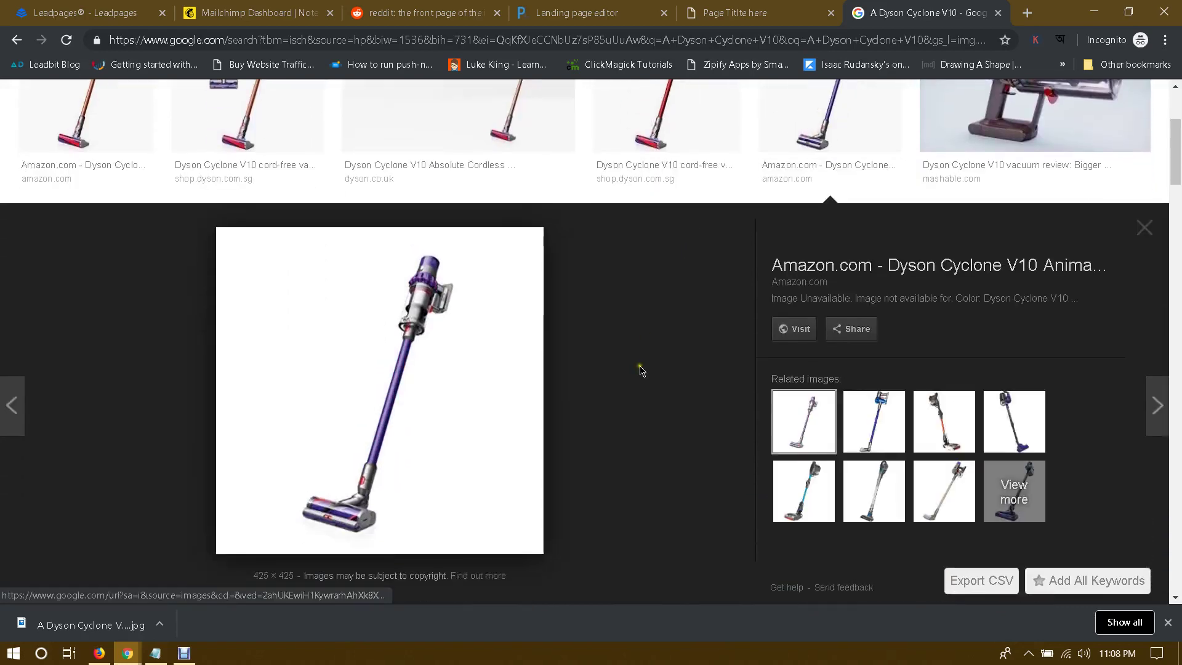
{"action": "scroll", "coordinate": [640, 368], "scroll_direction": "down", "scroll_amount": 5}
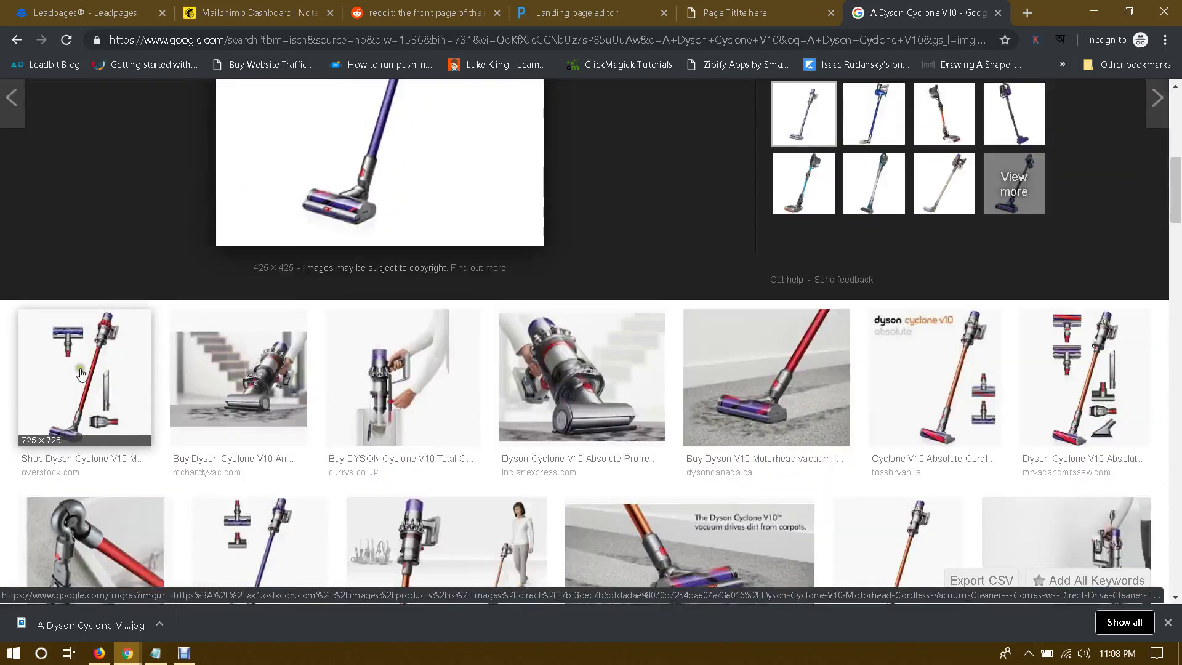
{"action": "left_click", "coordinate": [81, 373]}
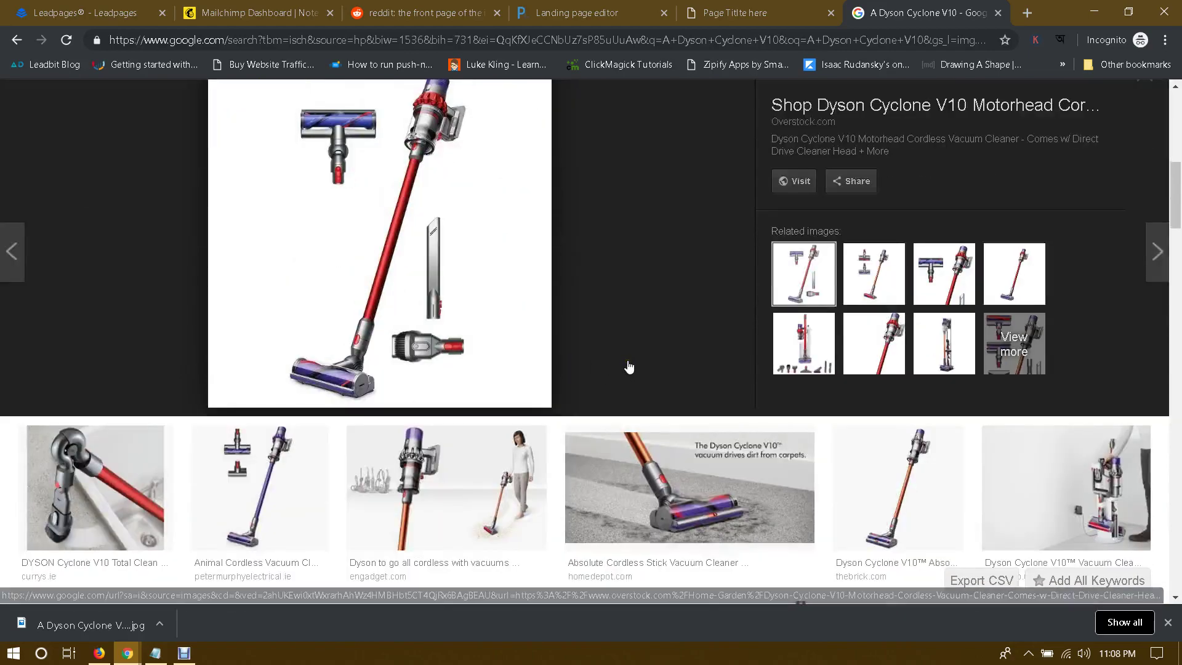
{"action": "scroll", "coordinate": [628, 367], "scroll_direction": "up", "scroll_amount": 2}
{"action": "scroll", "coordinate": [628, 367], "scroll_direction": "down", "scroll_amount": 1}
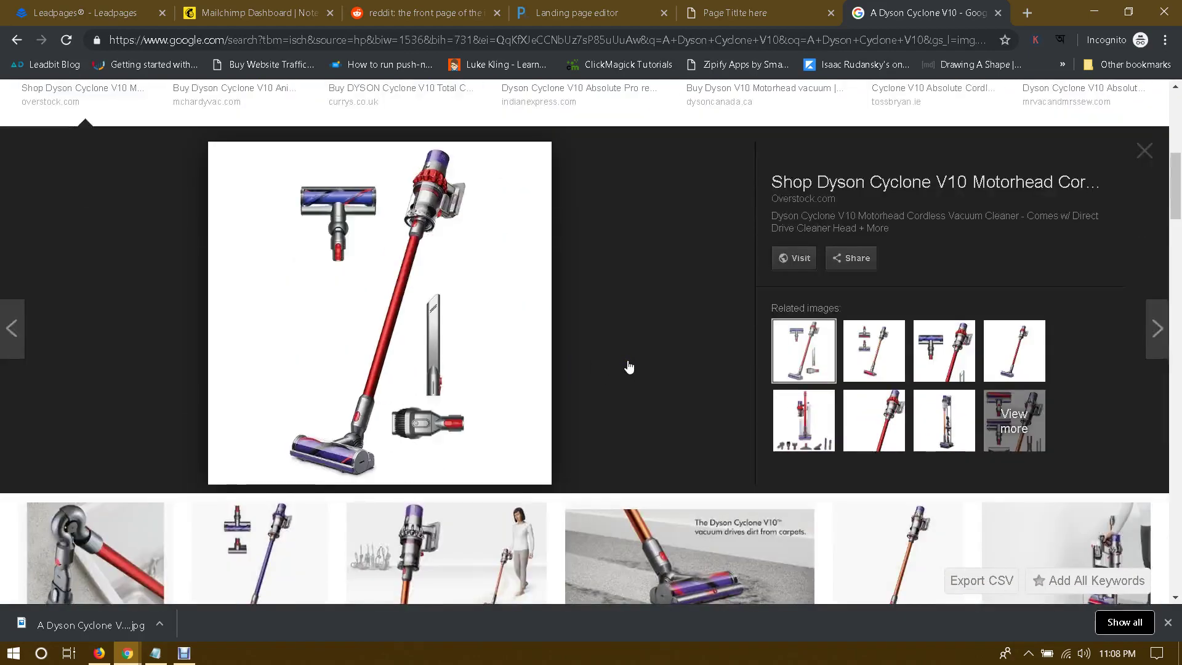
{"action": "scroll", "coordinate": [628, 368], "scroll_direction": "up", "scroll_amount": 3}
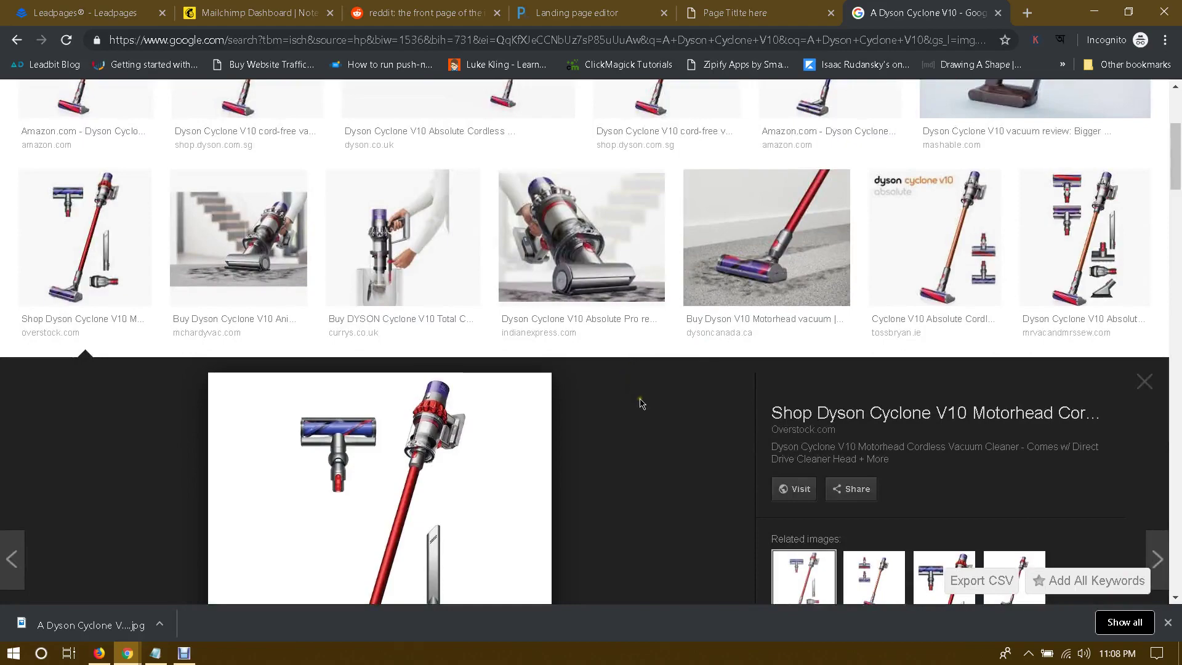
{"action": "scroll", "coordinate": [640, 404], "scroll_direction": "up", "scroll_amount": 1}
{"action": "left_click", "coordinate": [1061, 295]}
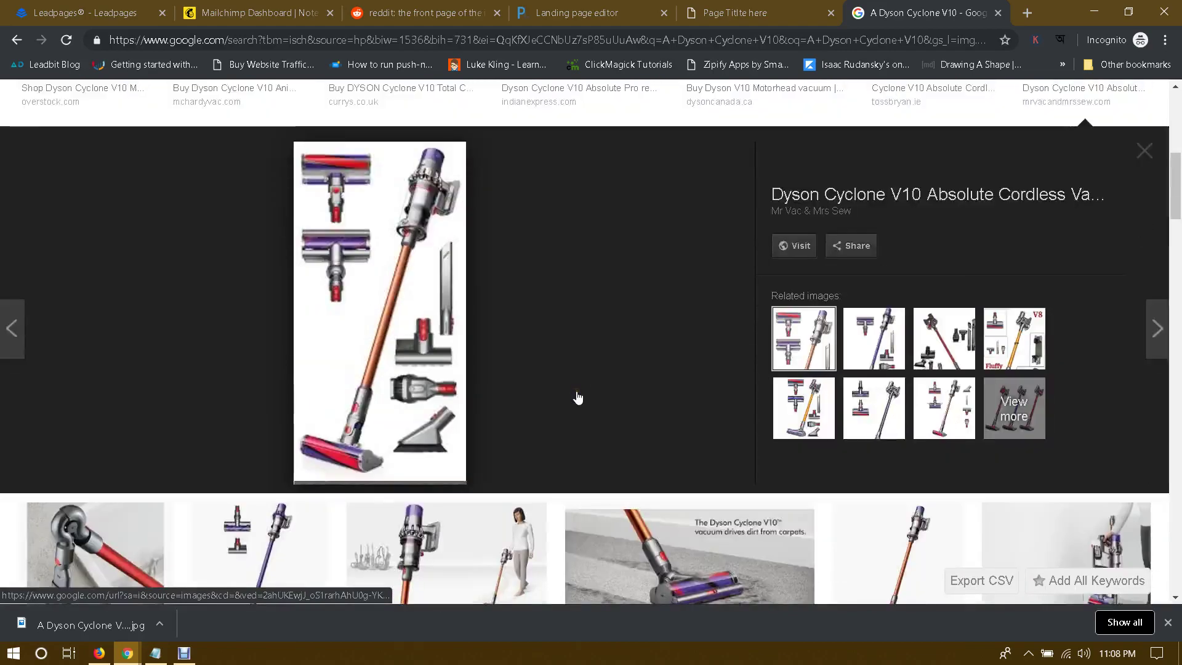
{"action": "scroll", "coordinate": [577, 398], "scroll_direction": "down", "scroll_amount": 3}
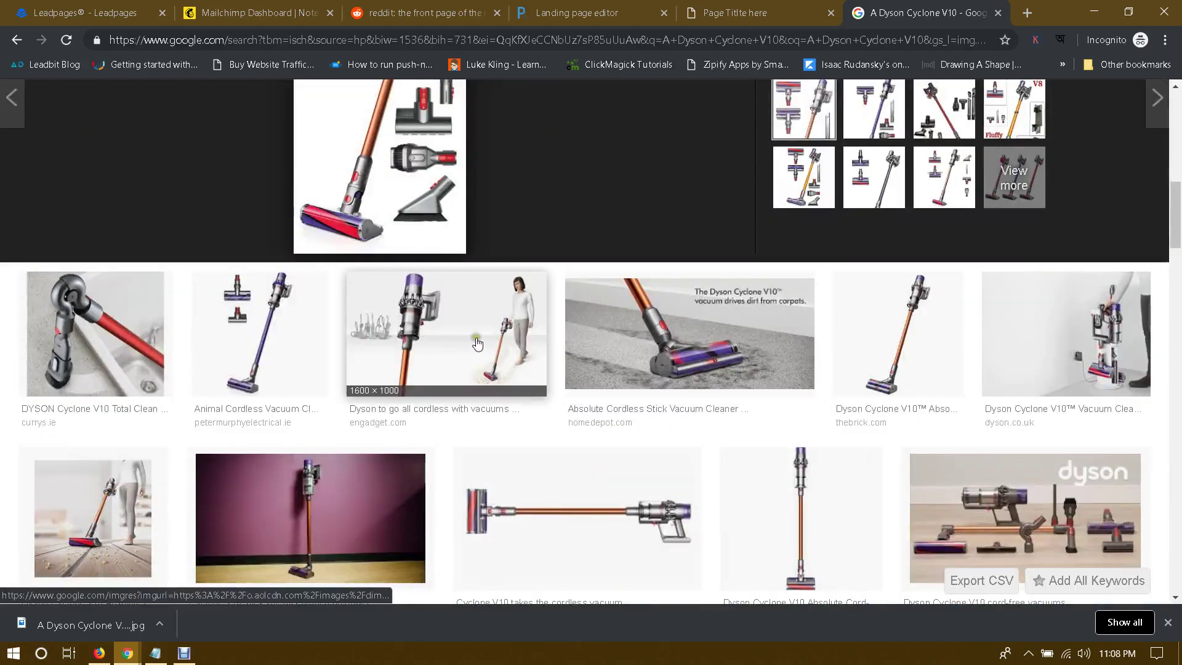
Step: Save the Engadget cordless Dyson photo as dims.jpg and minimize Chrome
{"action": "left_click", "coordinate": [486, 357]}
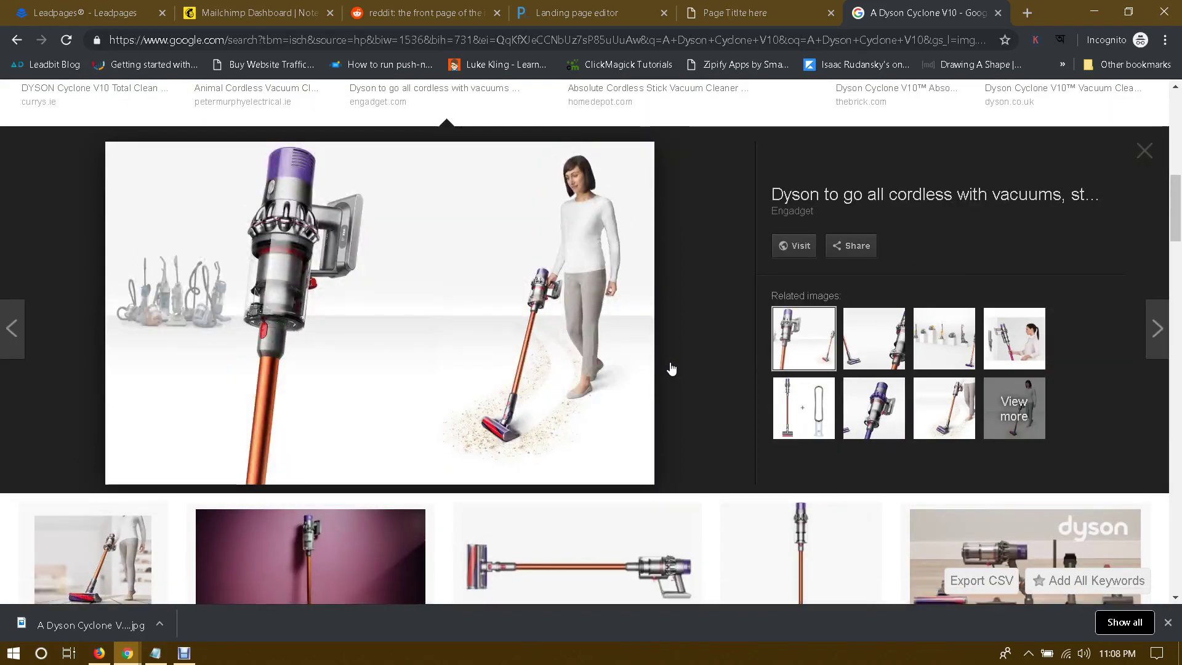
{"action": "right_click", "coordinate": [378, 336]}
{"action": "left_click", "coordinate": [395, 451]}
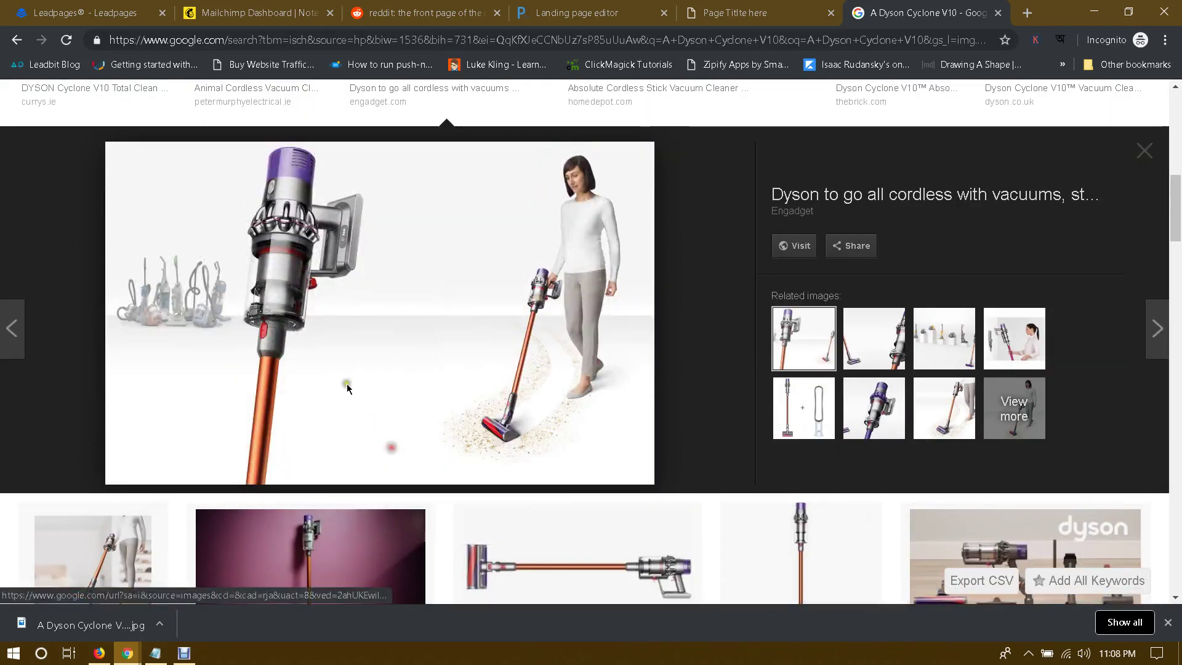
{"action": "left_click", "coordinate": [460, 346]}
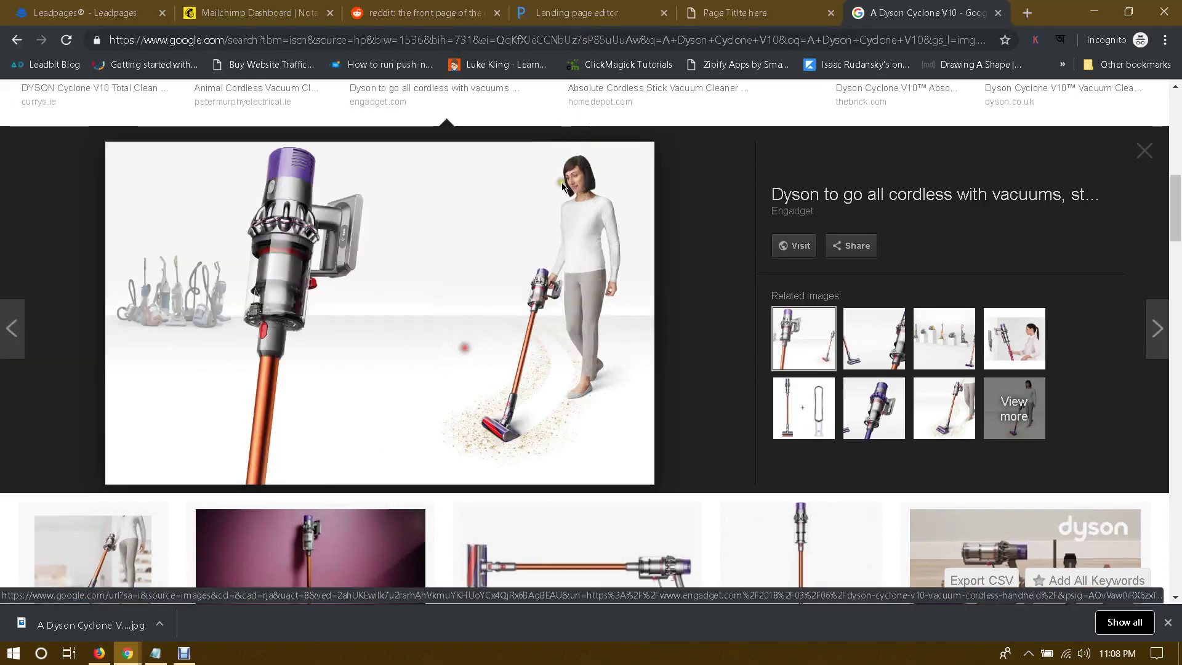
{"action": "left_click", "coordinate": [1093, 11]}
Step: Open dims.jpg from the desktop in Paint
{"action": "right_click", "coordinate": [85, 403]}
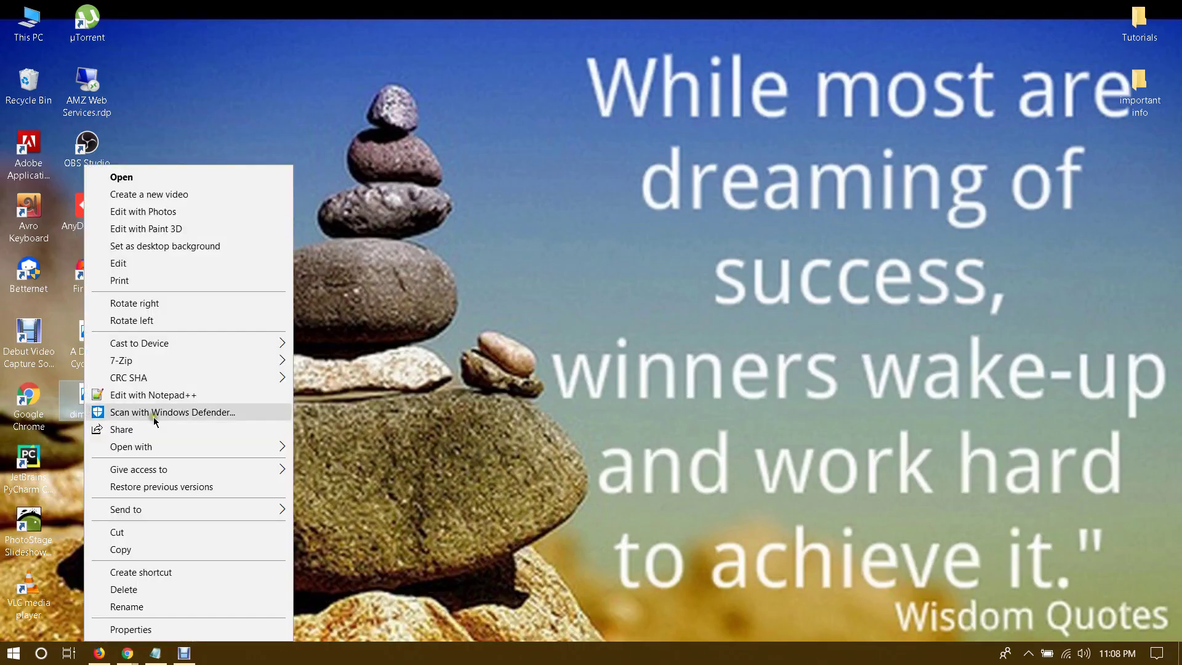
{"action": "mouse_move", "coordinate": [175, 453]}
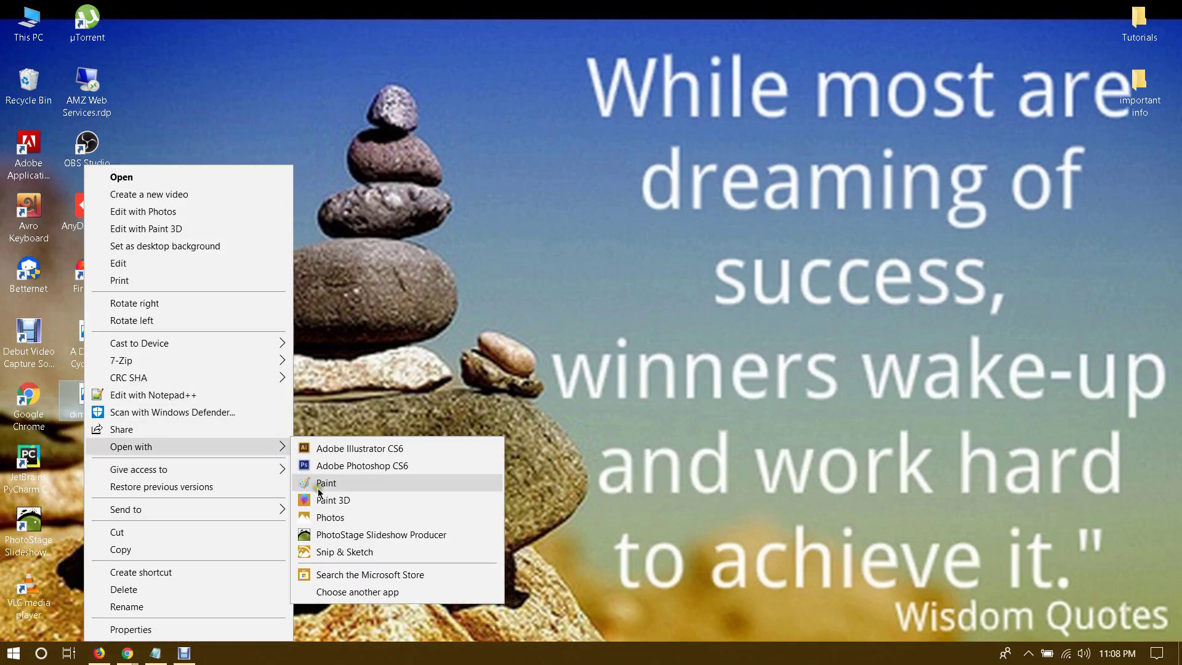
{"action": "left_click", "coordinate": [320, 484]}
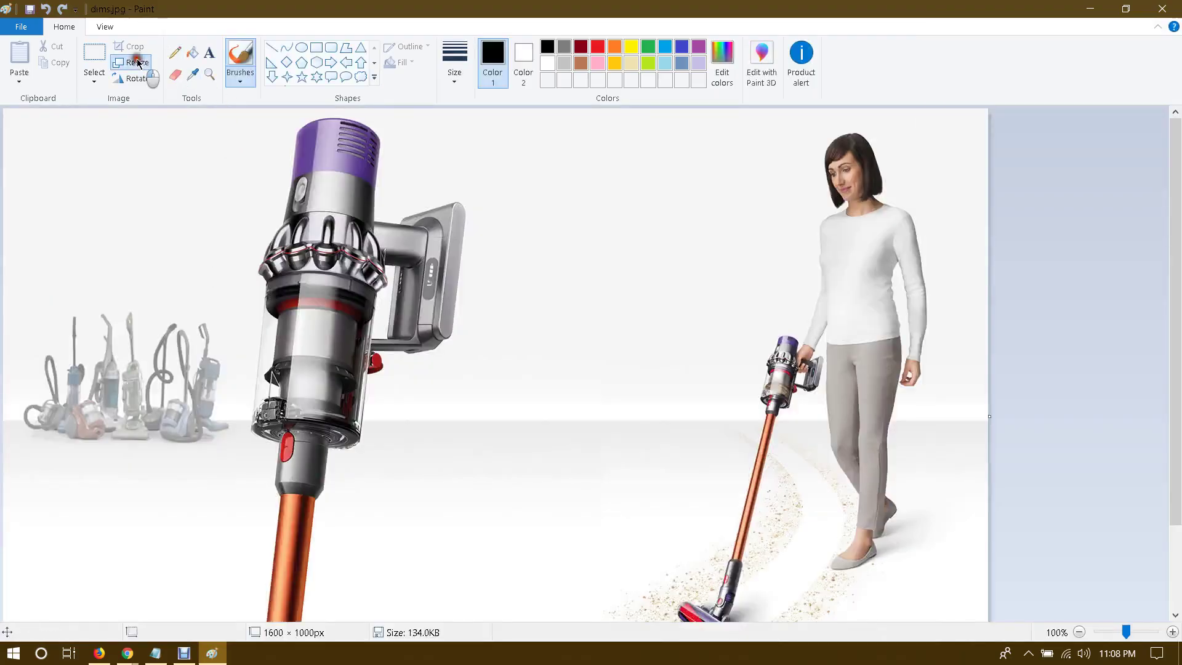
Step: Resize dims.jpg to 435 × 466 pixels with aspect ratio unlocked, then close Paint
{"action": "left_click", "coordinate": [131, 62]}
{"action": "left_click", "coordinate": [170, 128]}
{"action": "left_click", "coordinate": [105, 220]}
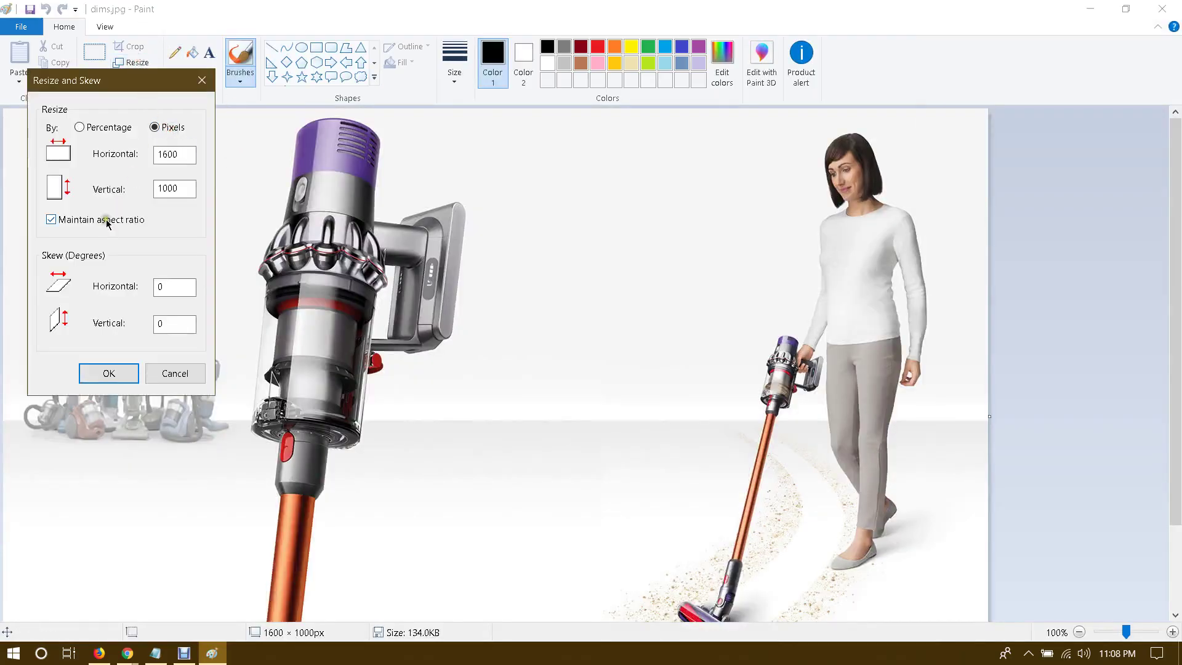
{"action": "double_click", "coordinate": [184, 154]}
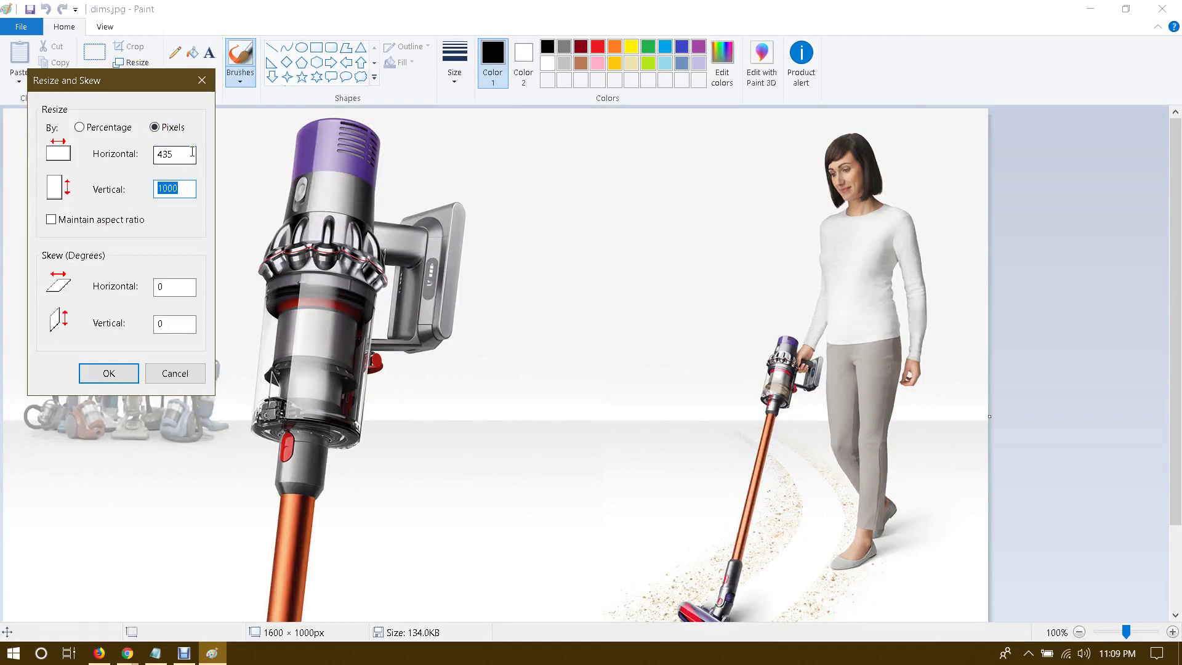
{"action": "type", "text": "66"}
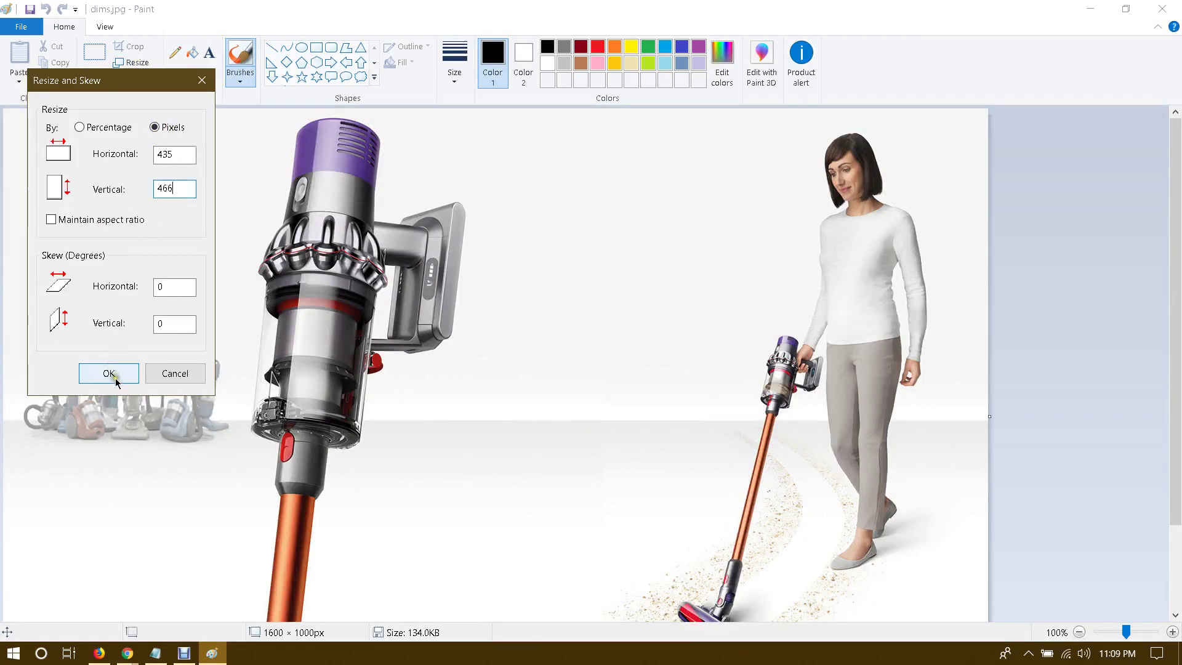
{"action": "left_click", "coordinate": [112, 374]}
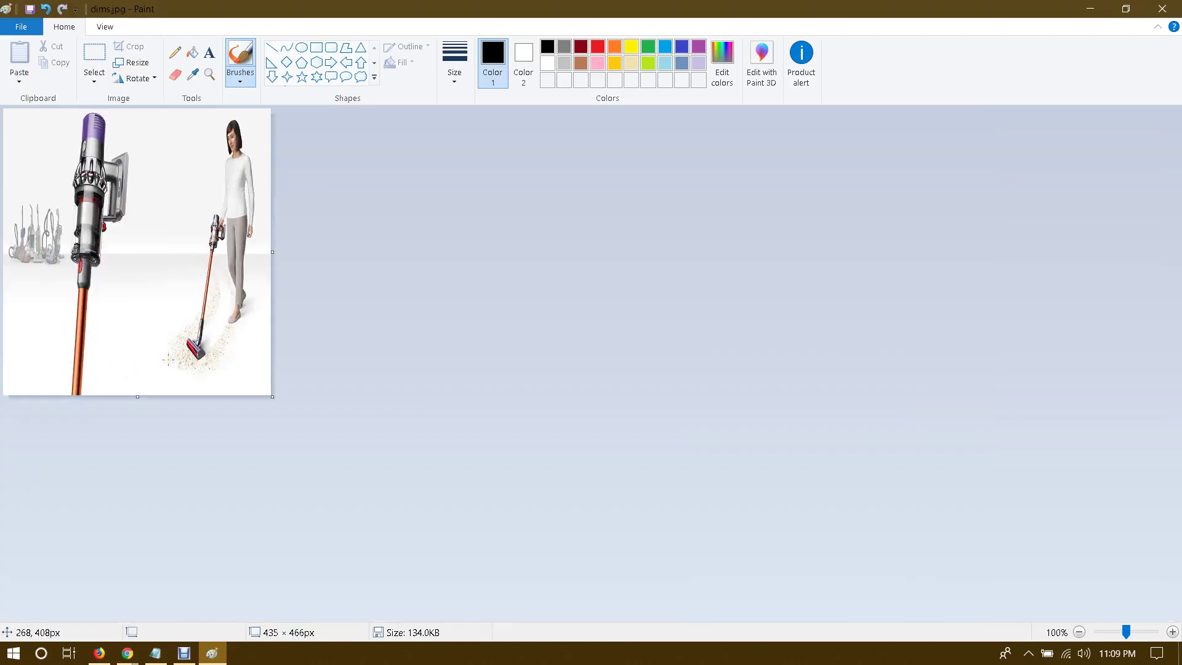
{"action": "left_click", "coordinate": [1162, 9]}
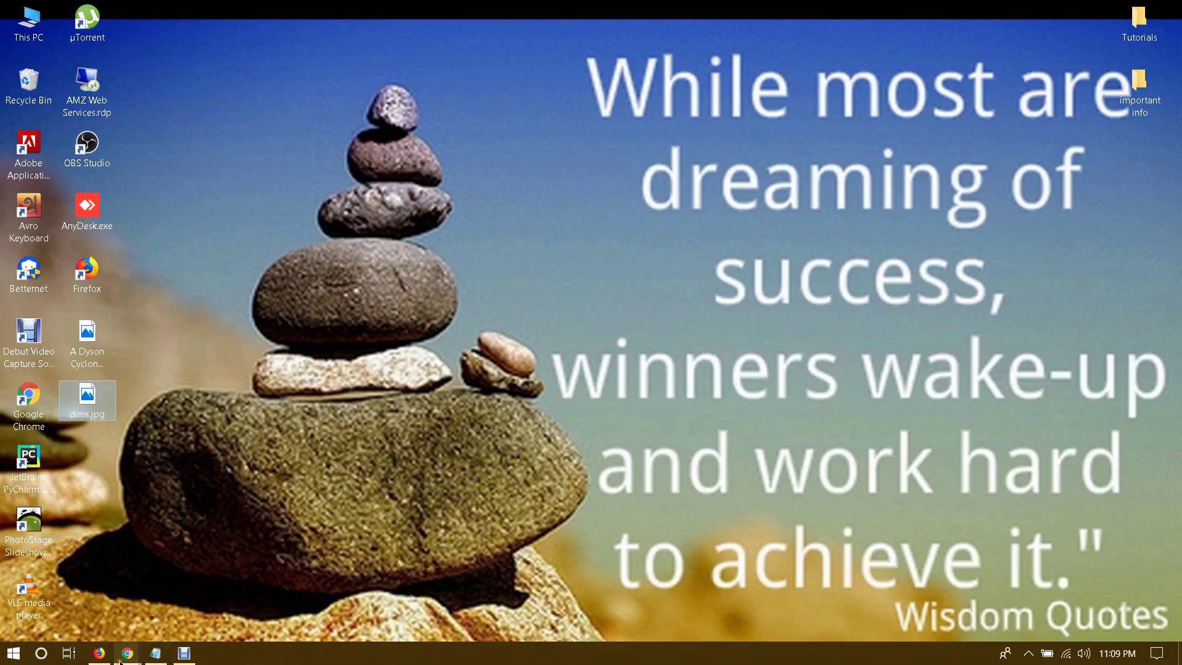
Step: Back in Chrome, preview the Overstock Dyson V10 Absolute image showing its attachments
{"action": "mouse_move", "coordinate": [127, 653]}
{"action": "left_click", "coordinate": [246, 578]}
{"action": "key", "text": "Escape"}
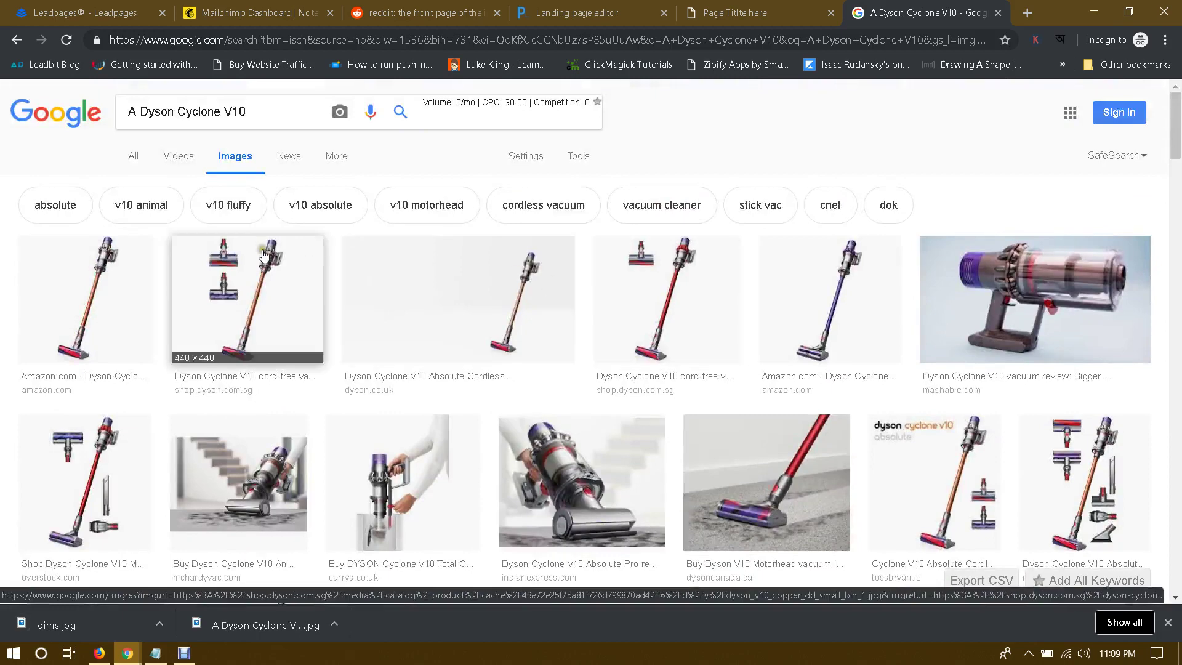
{"action": "left_click", "coordinate": [261, 254]}
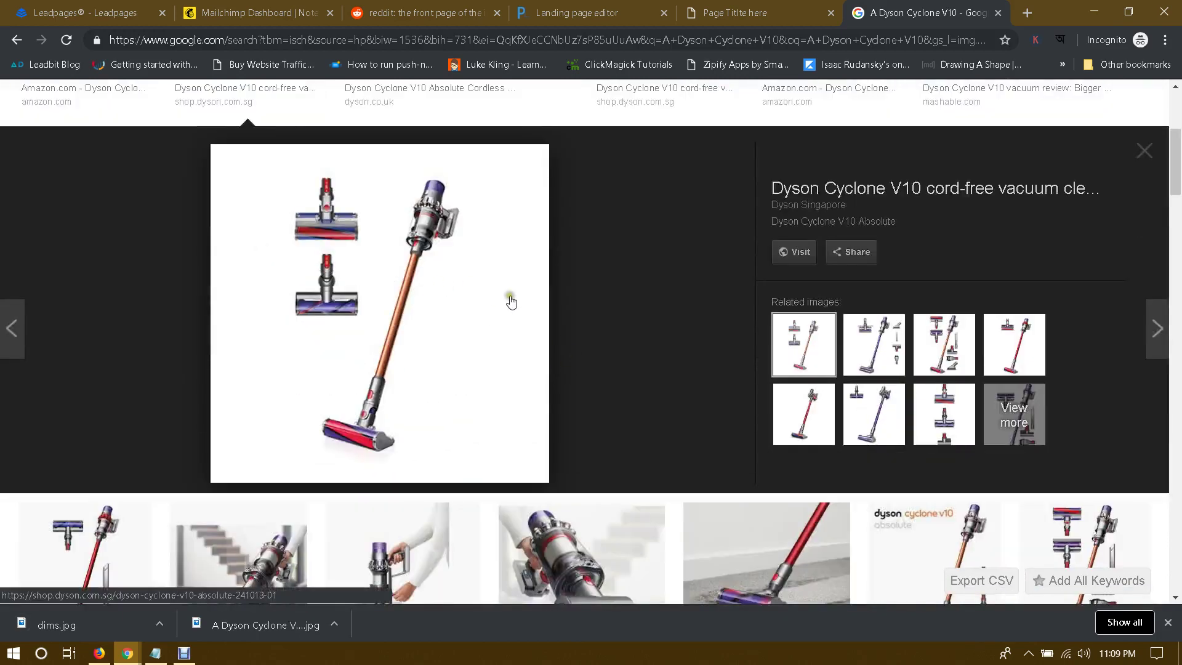
{"action": "scroll", "coordinate": [658, 332], "scroll_direction": "up", "scroll_amount": 1}
{"action": "left_click", "coordinate": [848, 425]}
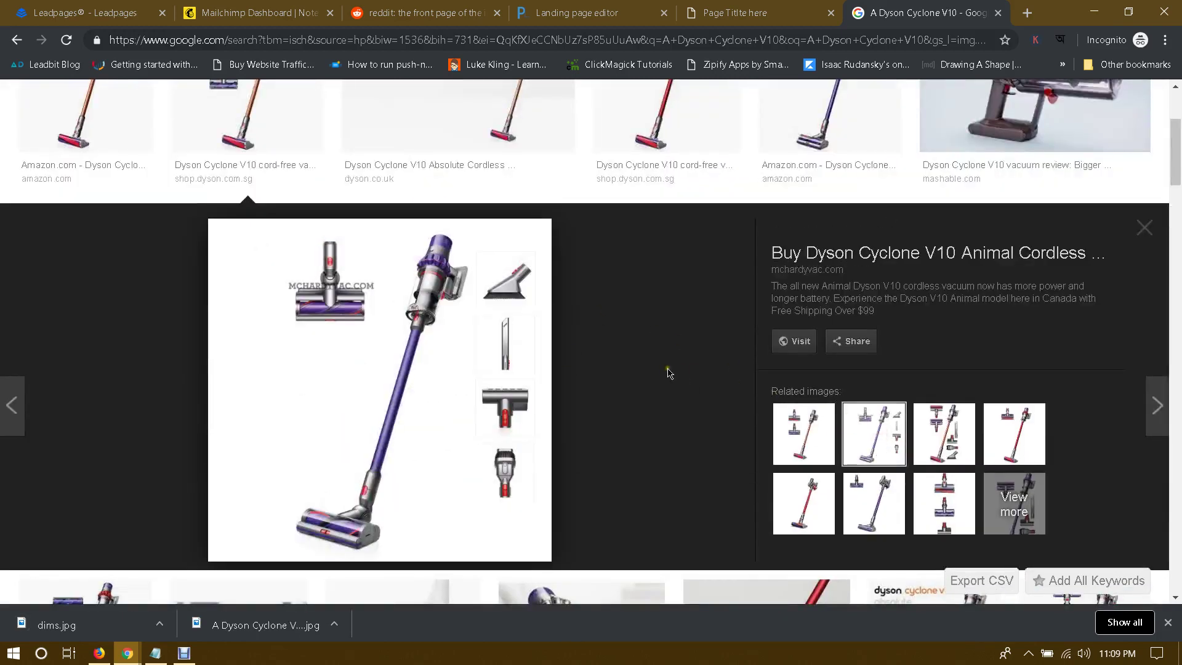
{"action": "left_click", "coordinate": [963, 438]}
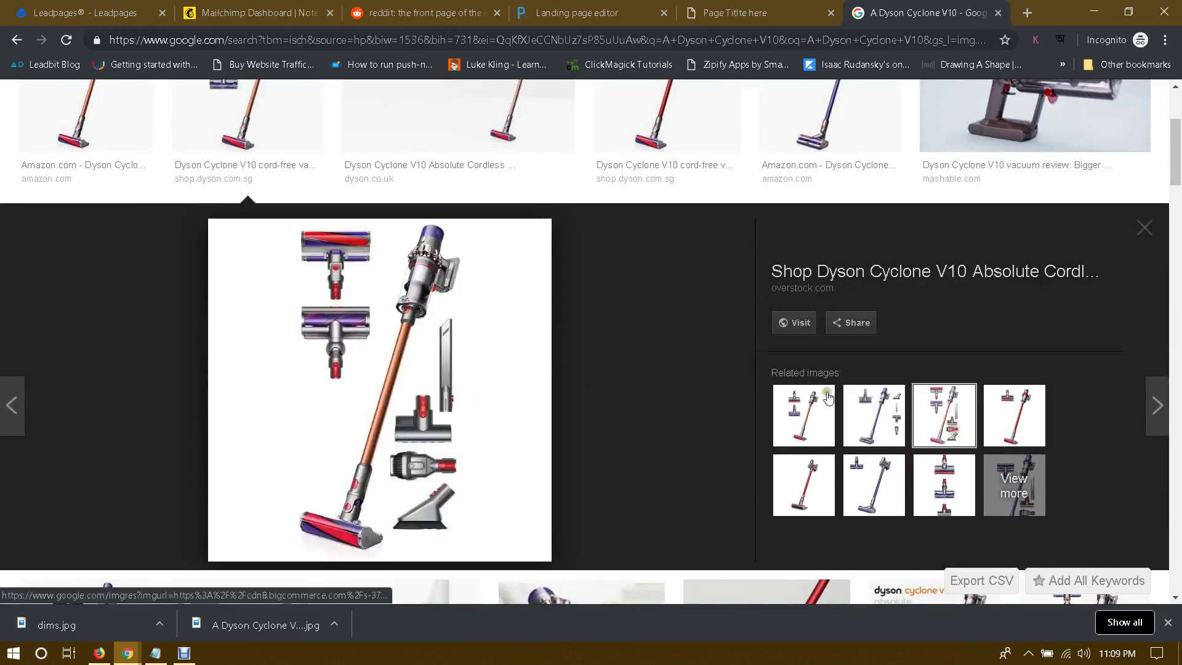
Step: Save that image to the desktop as dyson.jpg and minimize Chrome
{"action": "right_click", "coordinate": [423, 312]}
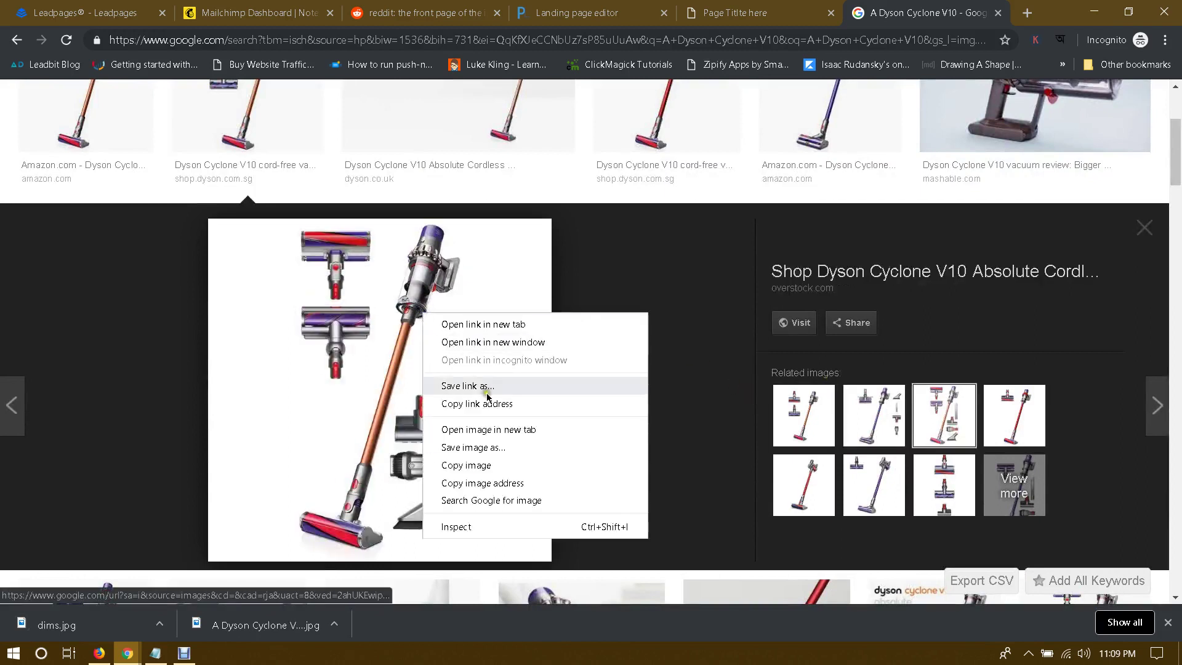
{"action": "left_click", "coordinate": [470, 446]}
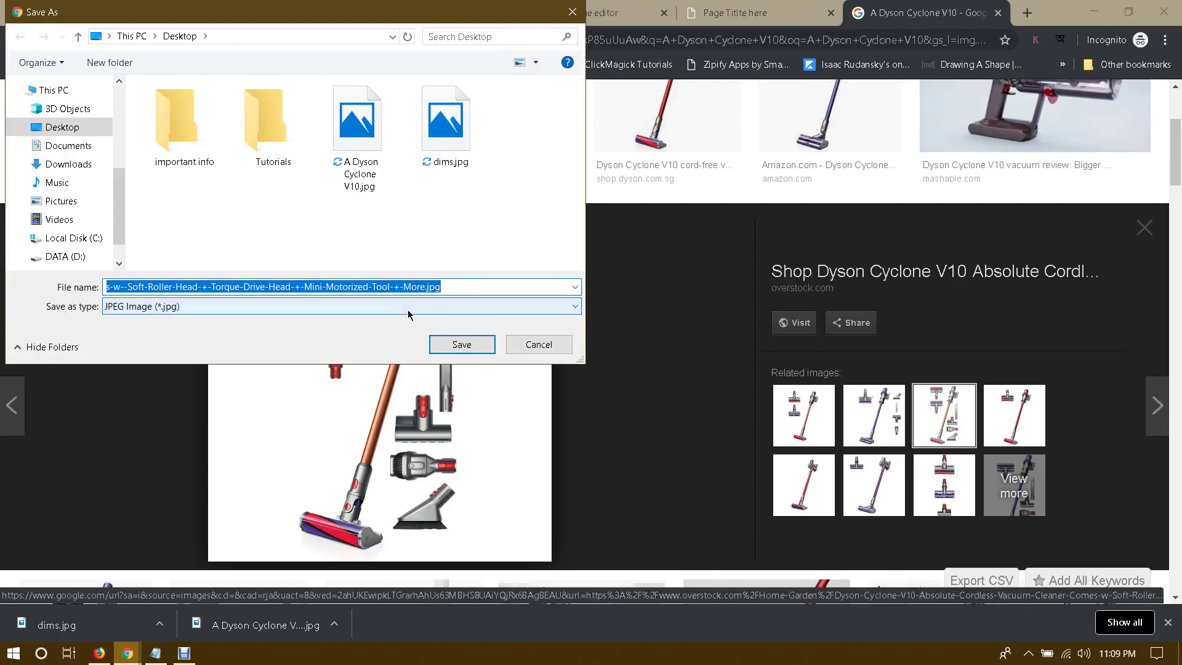
{"action": "type", "text": "dyn"}
{"action": "type", "text": "on"}
{"action": "key", "text": "Return"}
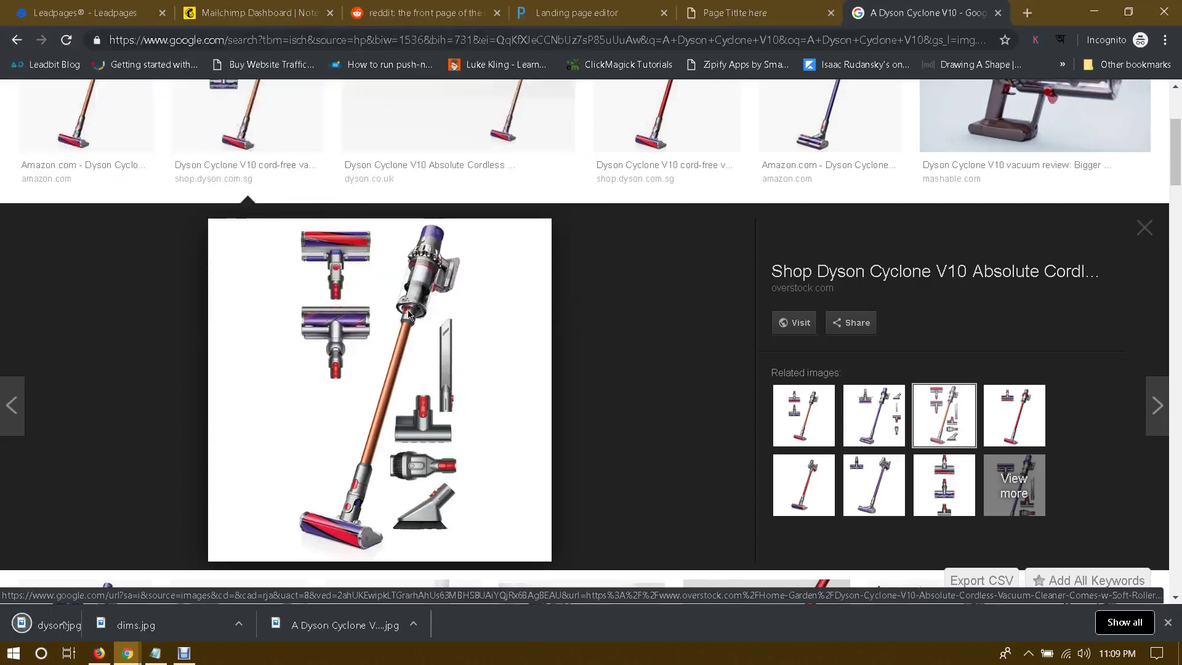
{"action": "left_click", "coordinate": [1104, 6]}
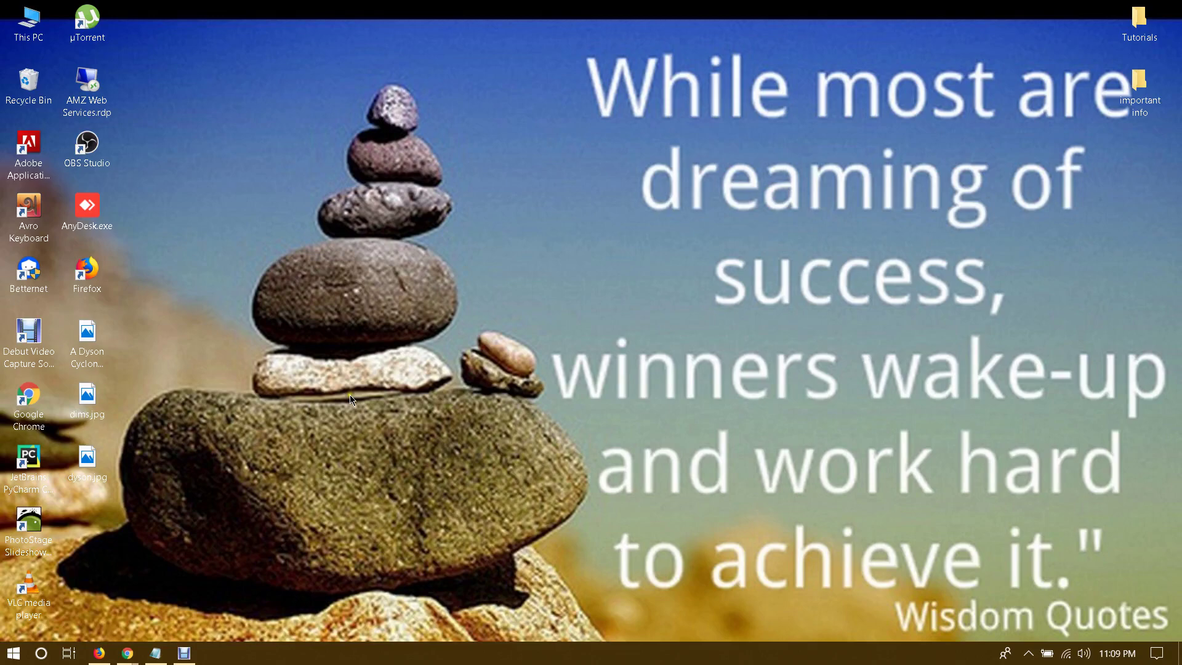
Step: Open dyson.jpg from the desktop in Paint
{"action": "right_click", "coordinate": [92, 459]}
{"action": "mouse_move", "coordinate": [246, 446]}
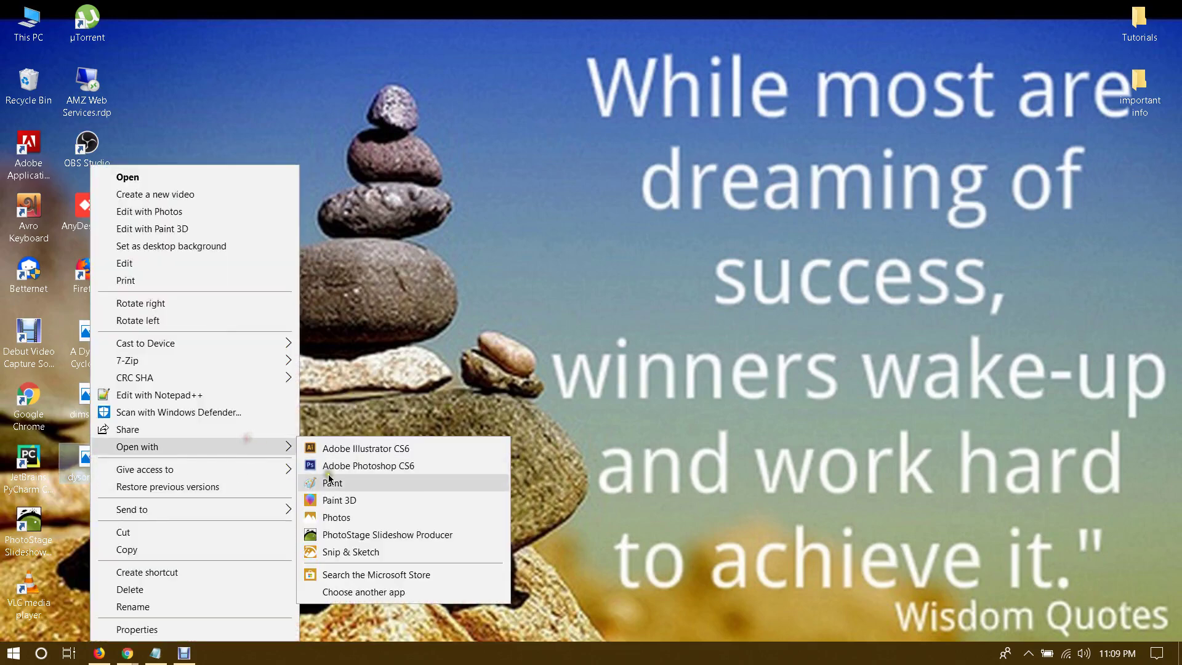
{"action": "left_click", "coordinate": [328, 482]}
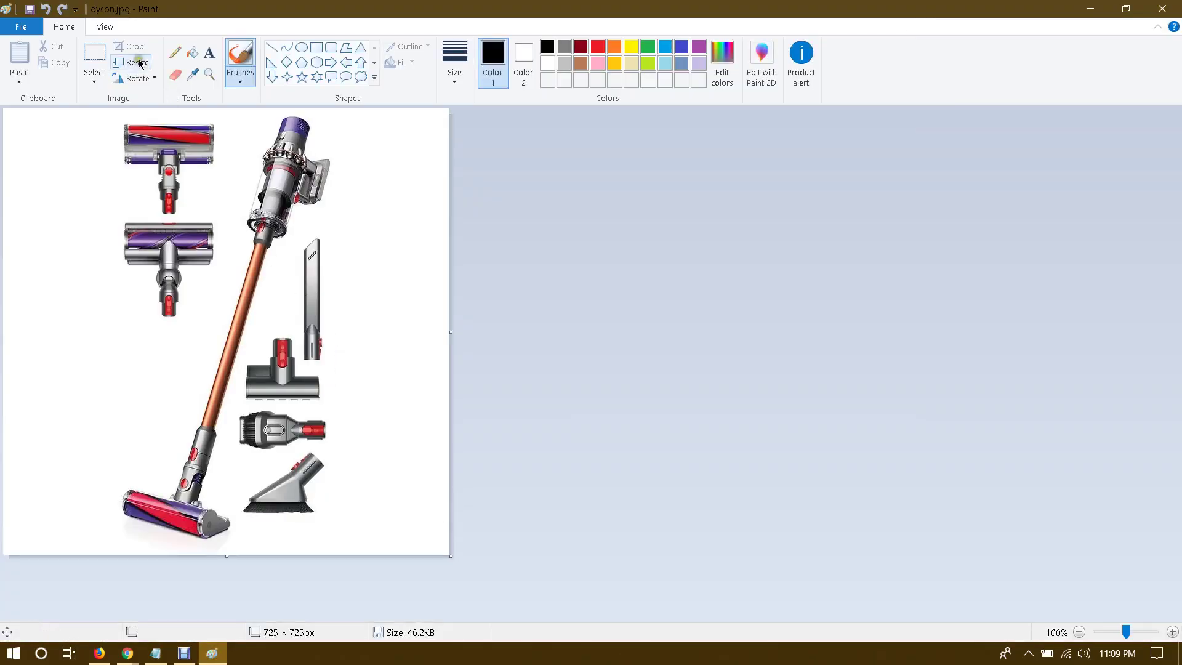
Step: Resize dyson.jpg from 725 × 725 to 435 × 466 pixels, then close Paint
{"action": "left_click", "coordinate": [131, 62]}
{"action": "left_click", "coordinate": [154, 127]}
{"action": "left_click", "coordinate": [110, 219]}
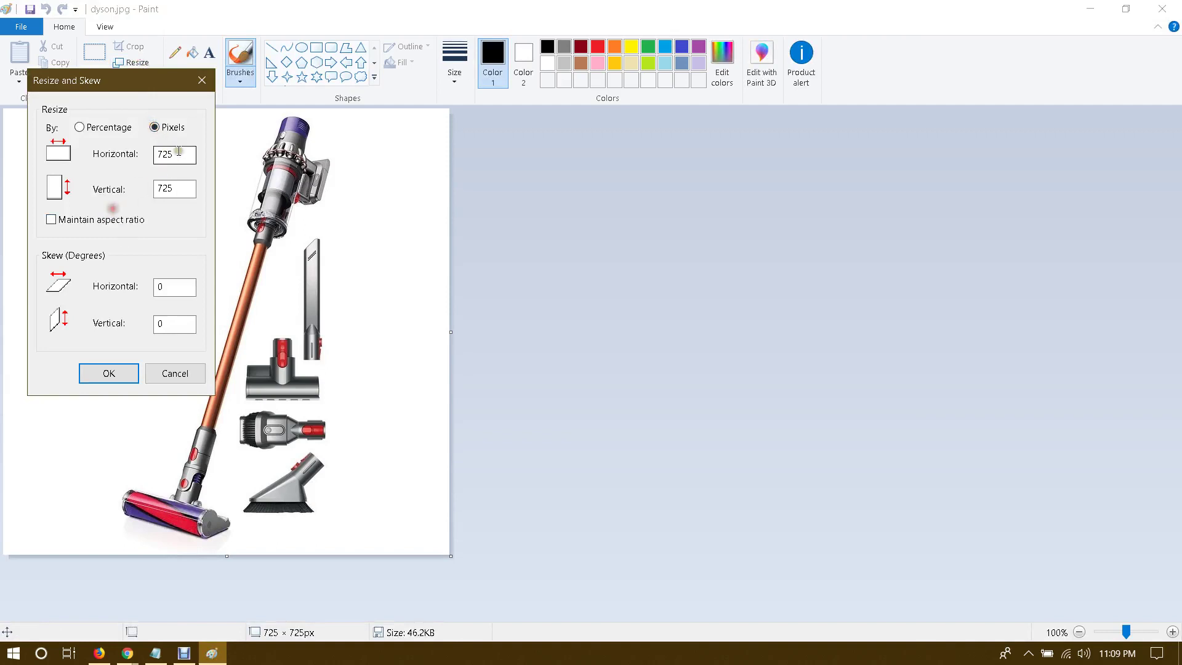
{"action": "double_click", "coordinate": [181, 149]}
{"action": "double_click", "coordinate": [172, 188]}
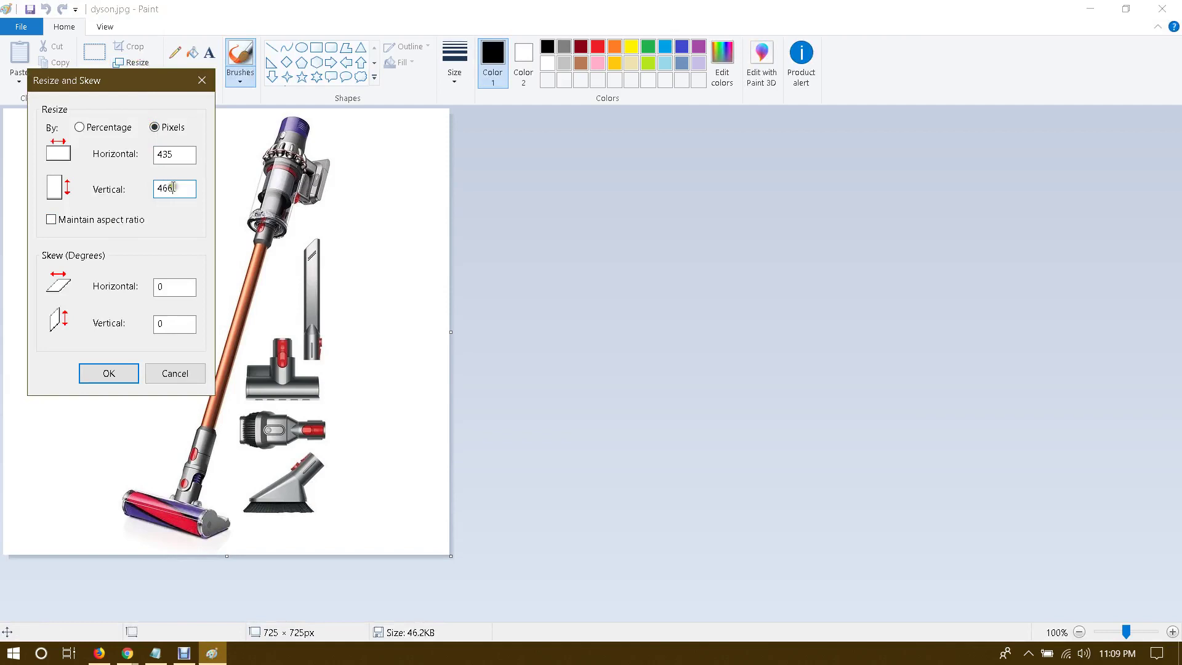
{"action": "left_click", "coordinate": [98, 374]}
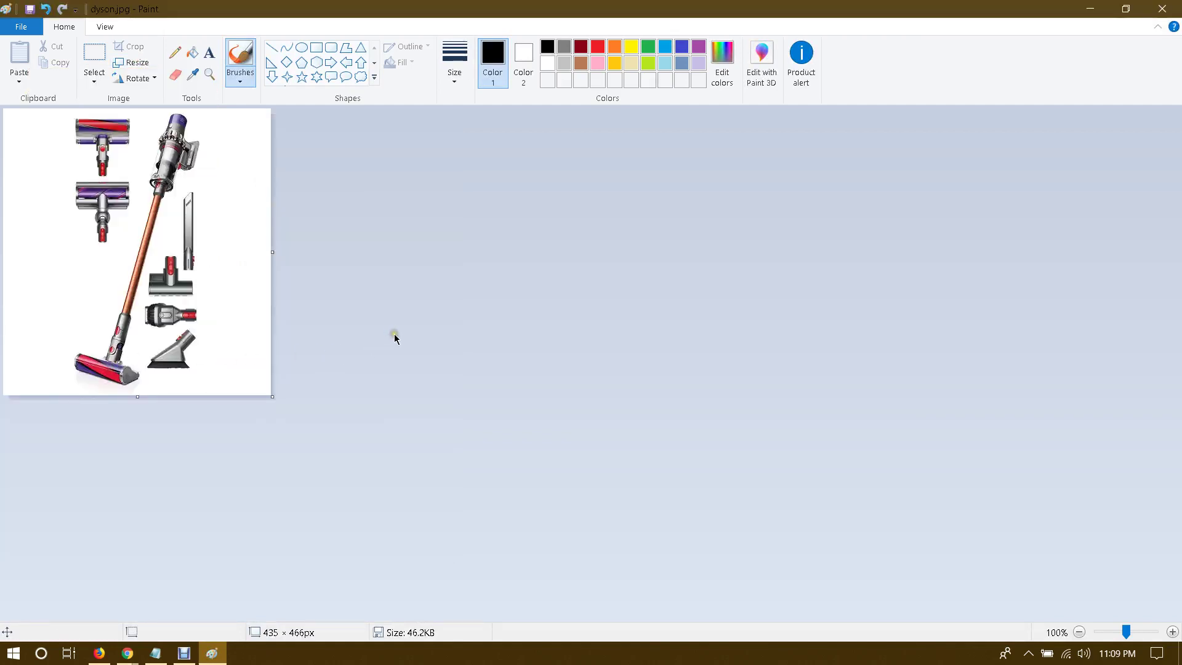
{"action": "left_click", "coordinate": [1163, 7]}
Step: In the landing page image manager, choose dyson.jpg as the replacement image
{"action": "mouse_move", "coordinate": [127, 652]}
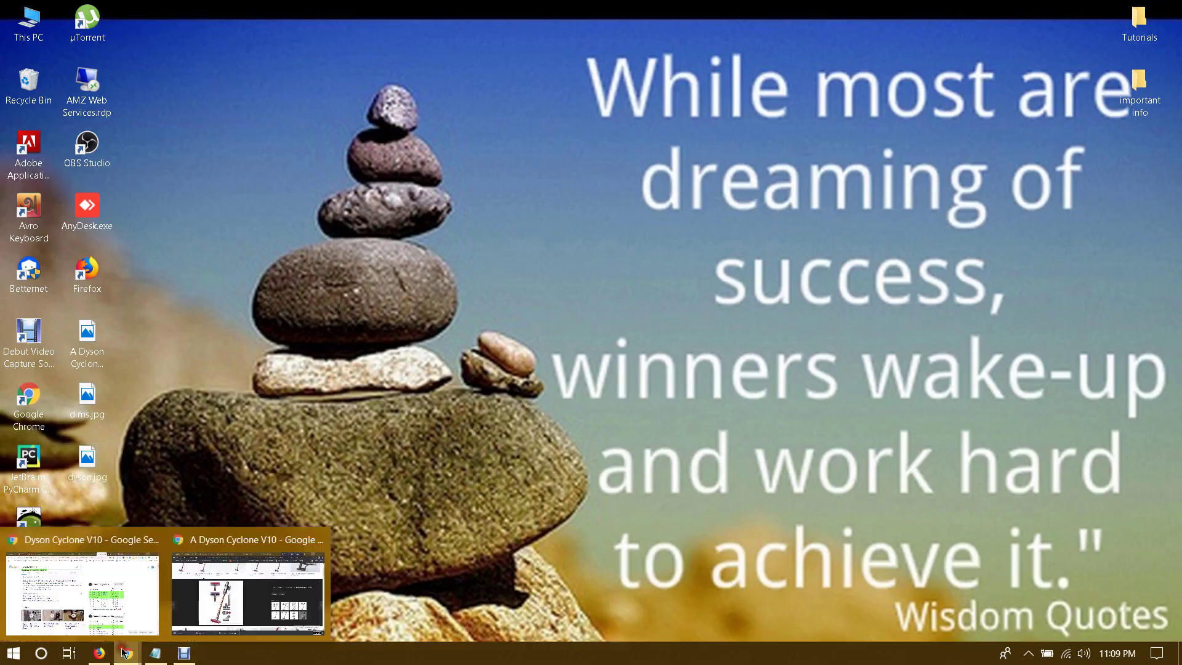
{"action": "left_click", "coordinate": [247, 594]}
{"action": "left_click", "coordinate": [572, 8]}
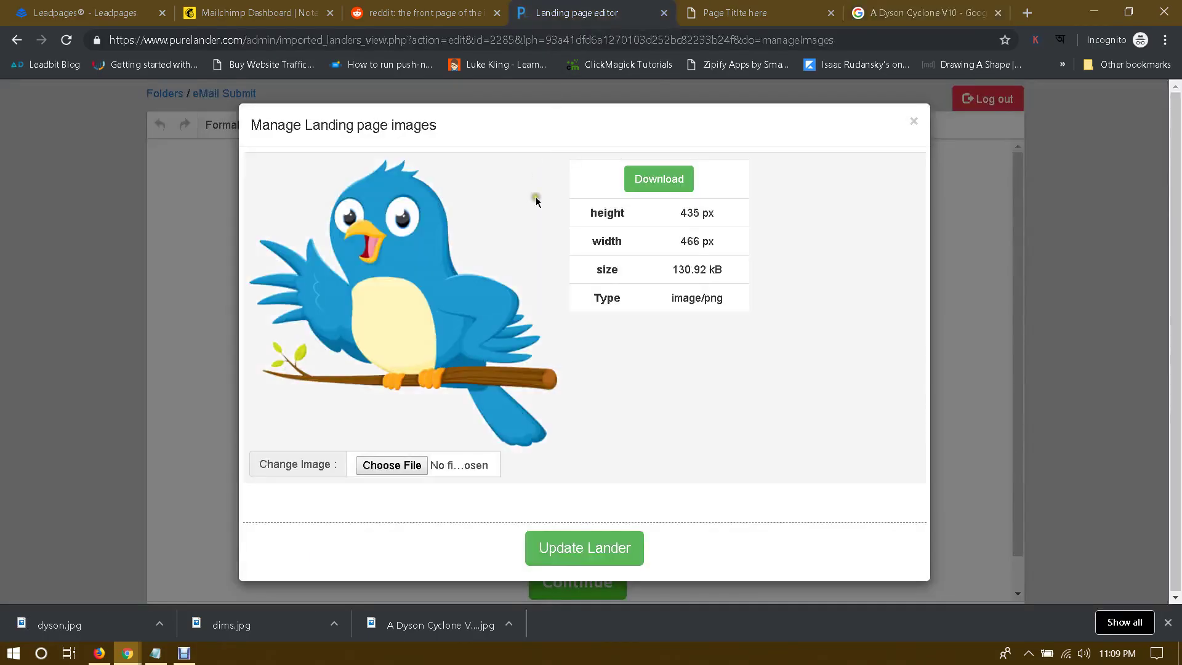
{"action": "left_click", "coordinate": [390, 465]}
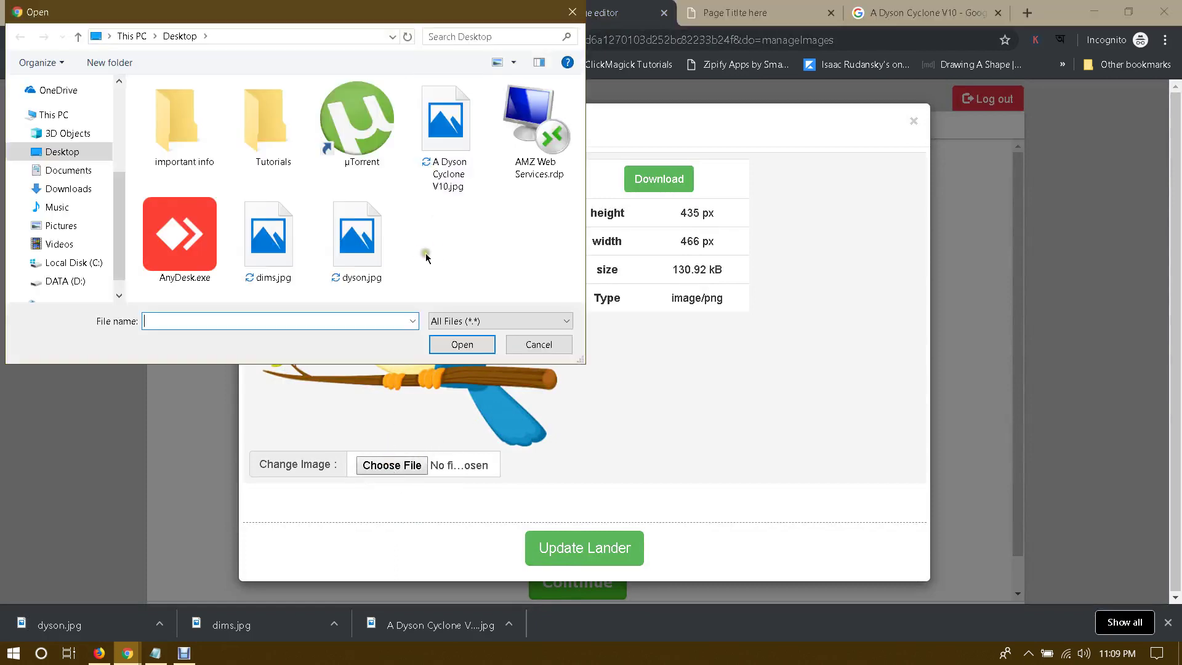
{"action": "left_click", "coordinate": [357, 240]}
{"action": "left_click", "coordinate": [462, 342]}
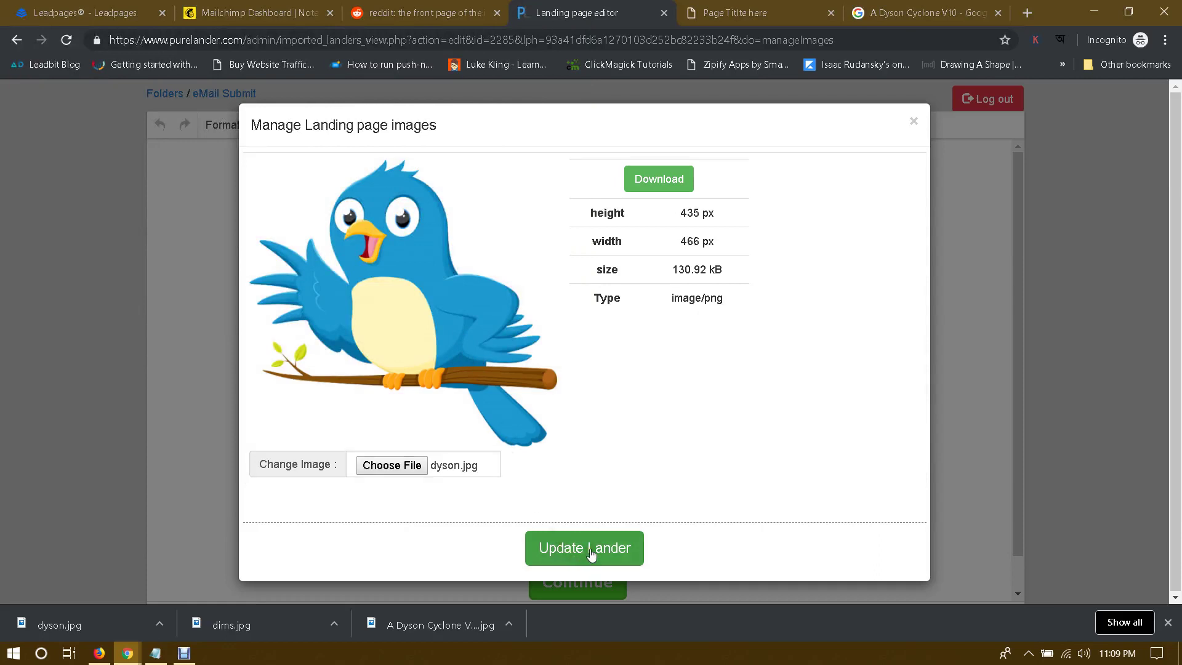
Step: Update the lander with the Dyson photo and close the image manager
{"action": "left_click", "coordinate": [590, 551]}
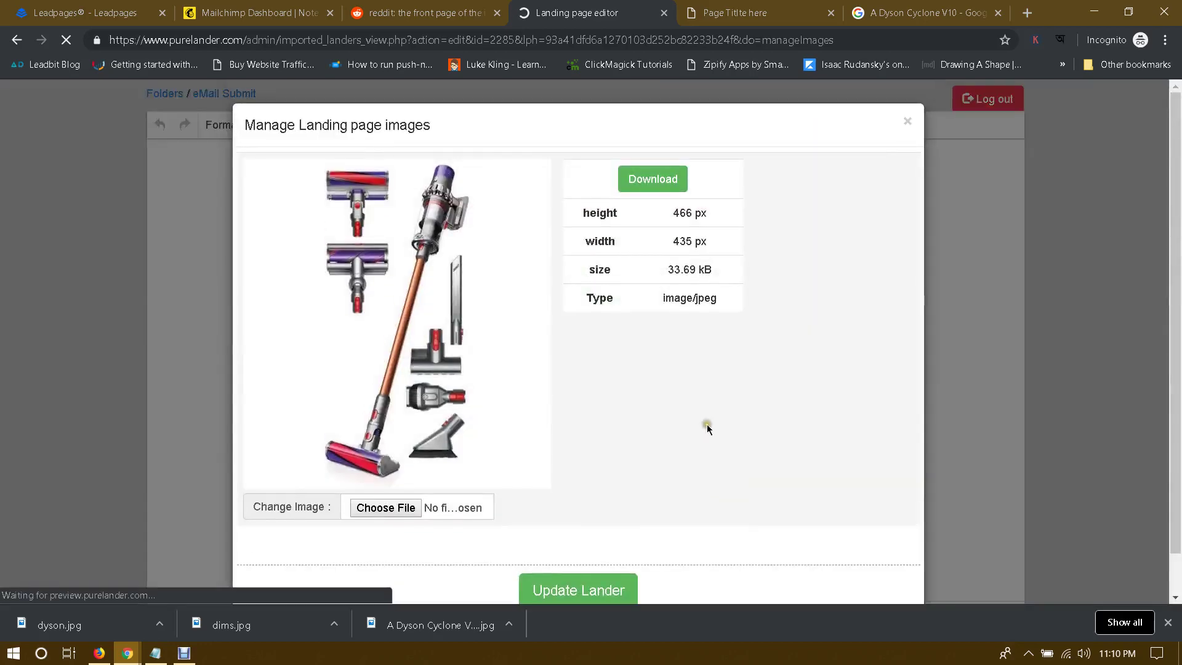
{"action": "scroll", "coordinate": [823, 443], "scroll_direction": "down", "scroll_amount": 1}
{"action": "scroll", "coordinate": [844, 411], "scroll_direction": "up", "scroll_amount": 1}
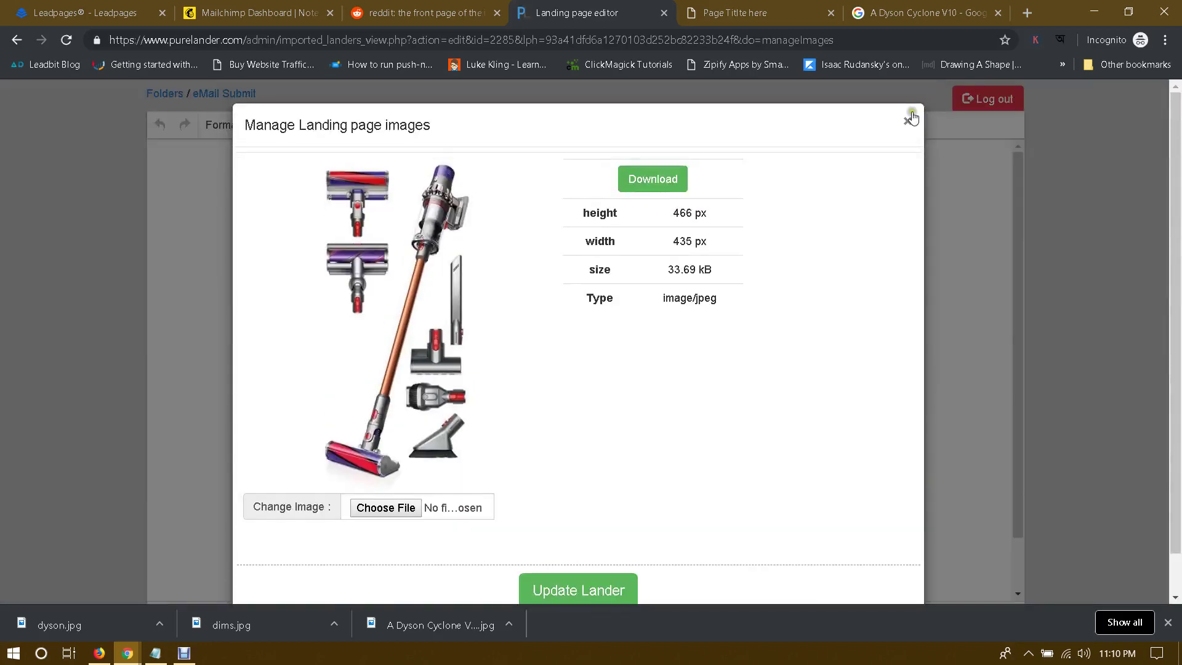
{"action": "left_click", "coordinate": [907, 126]}
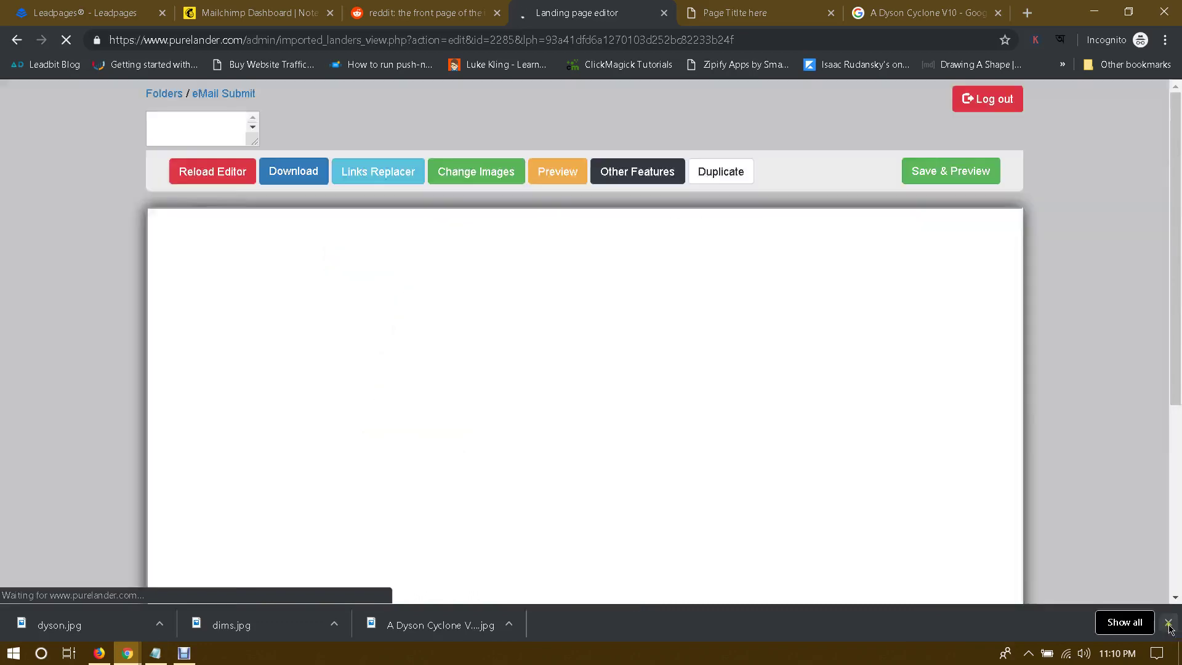
{"action": "left_click", "coordinate": [1168, 622]}
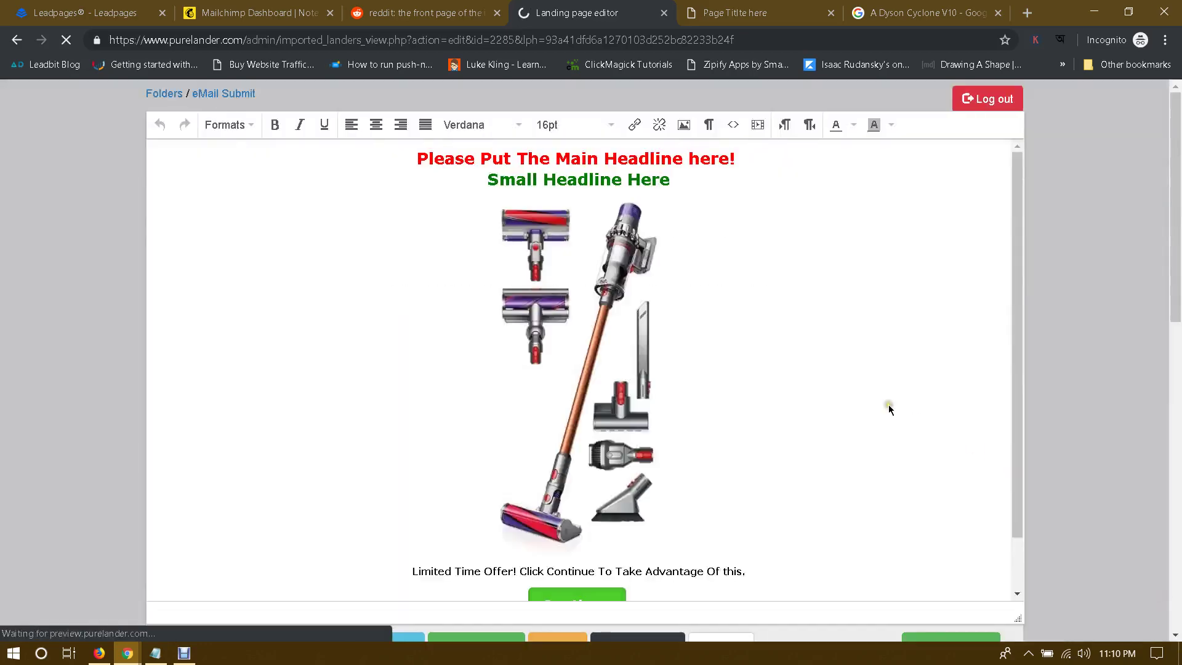
Step: Check the new vacuum image and Continue button on the page, then return to the Dyson Cyclone V10 image results
{"action": "scroll", "coordinate": [790, 335], "scroll_direction": "down", "scroll_amount": 1}
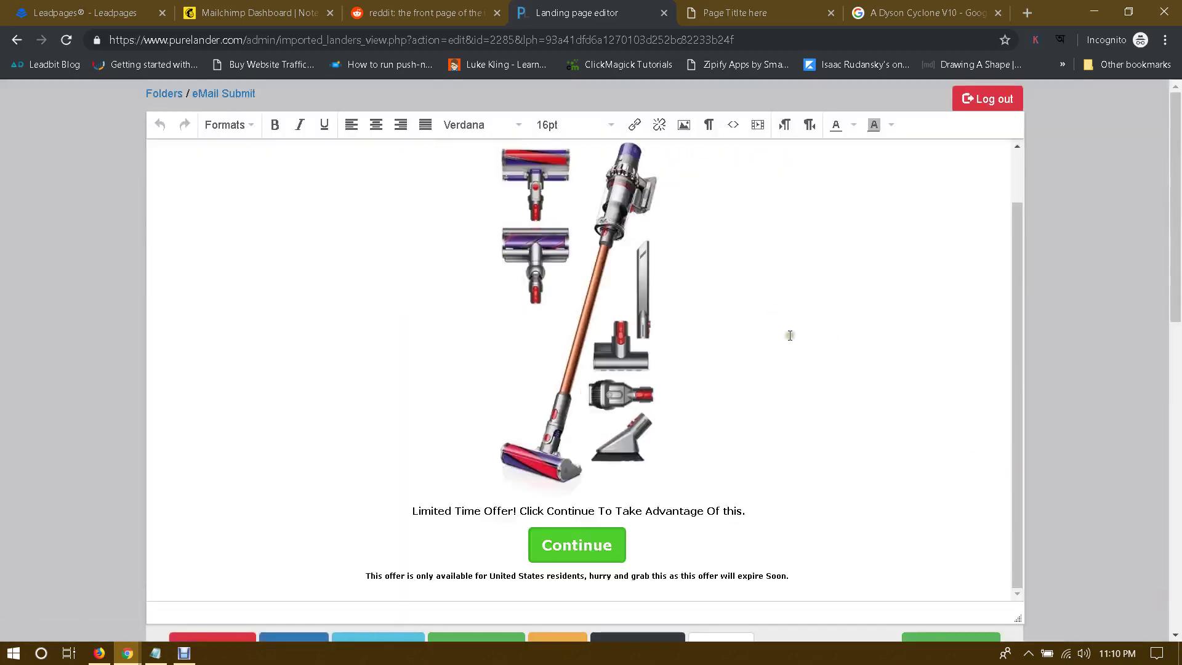
{"action": "scroll", "coordinate": [790, 336], "scroll_direction": "up", "scroll_amount": 1}
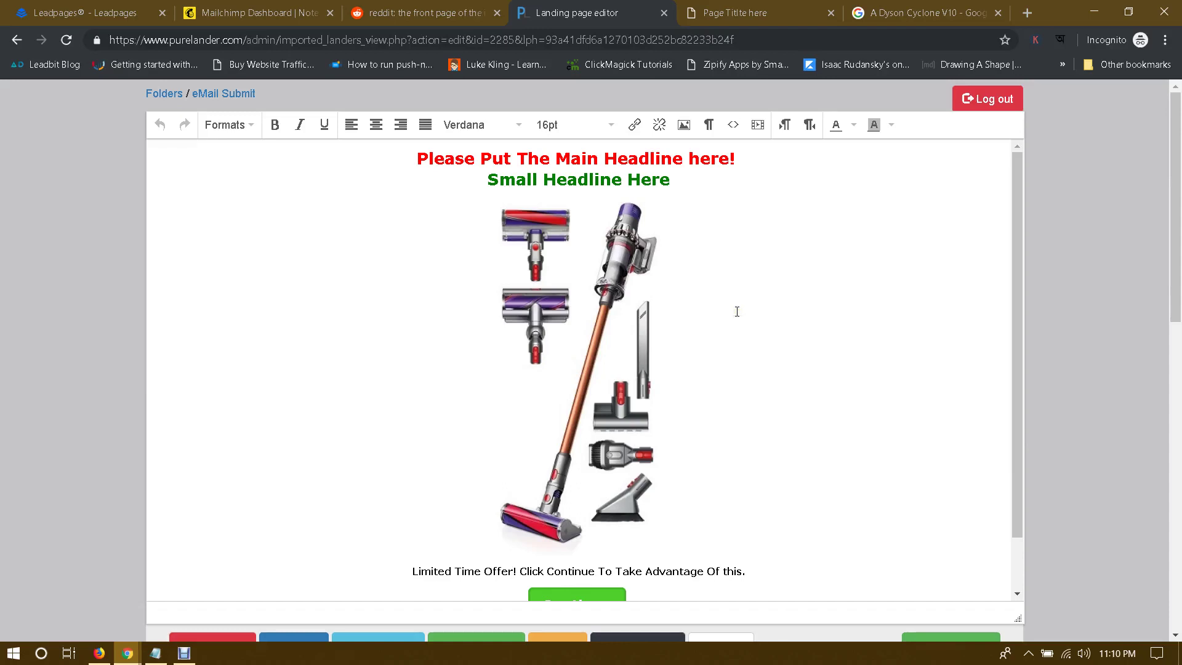
{"action": "scroll", "coordinate": [736, 312], "scroll_direction": "down", "scroll_amount": 1}
{"action": "scroll", "coordinate": [737, 312], "scroll_direction": "up", "scroll_amount": 1}
{"action": "scroll", "coordinate": [720, 335], "scroll_direction": "down", "scroll_amount": 1}
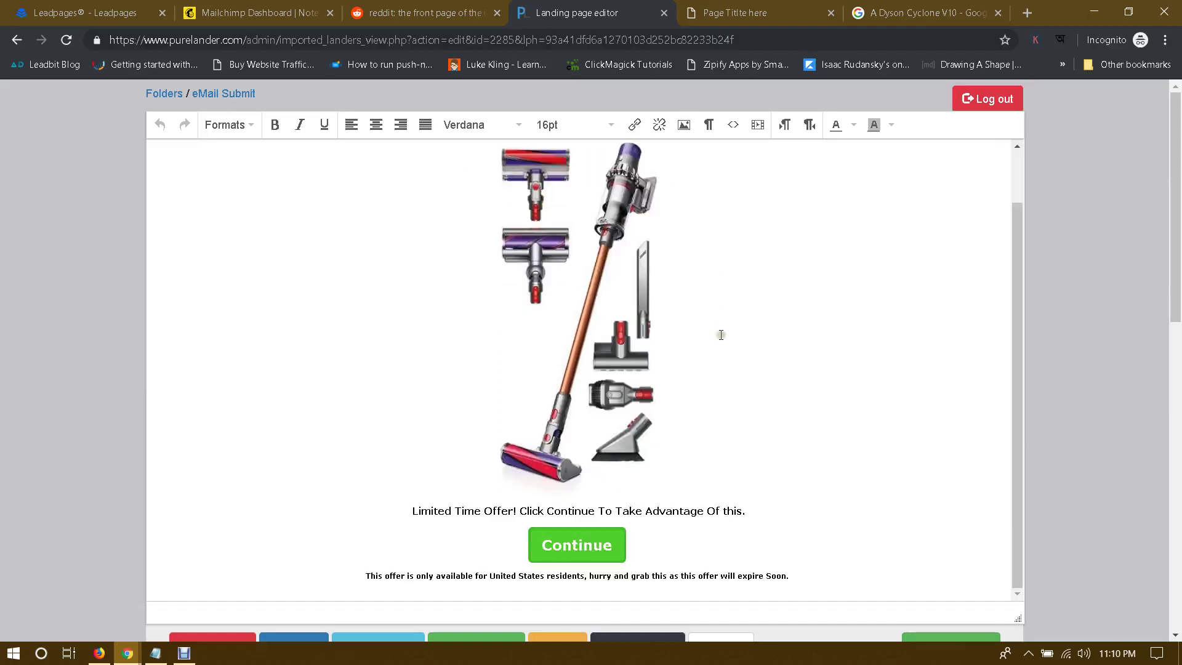
{"action": "scroll", "coordinate": [721, 335], "scroll_direction": "up", "scroll_amount": 1}
{"action": "left_click", "coordinate": [580, 286]}
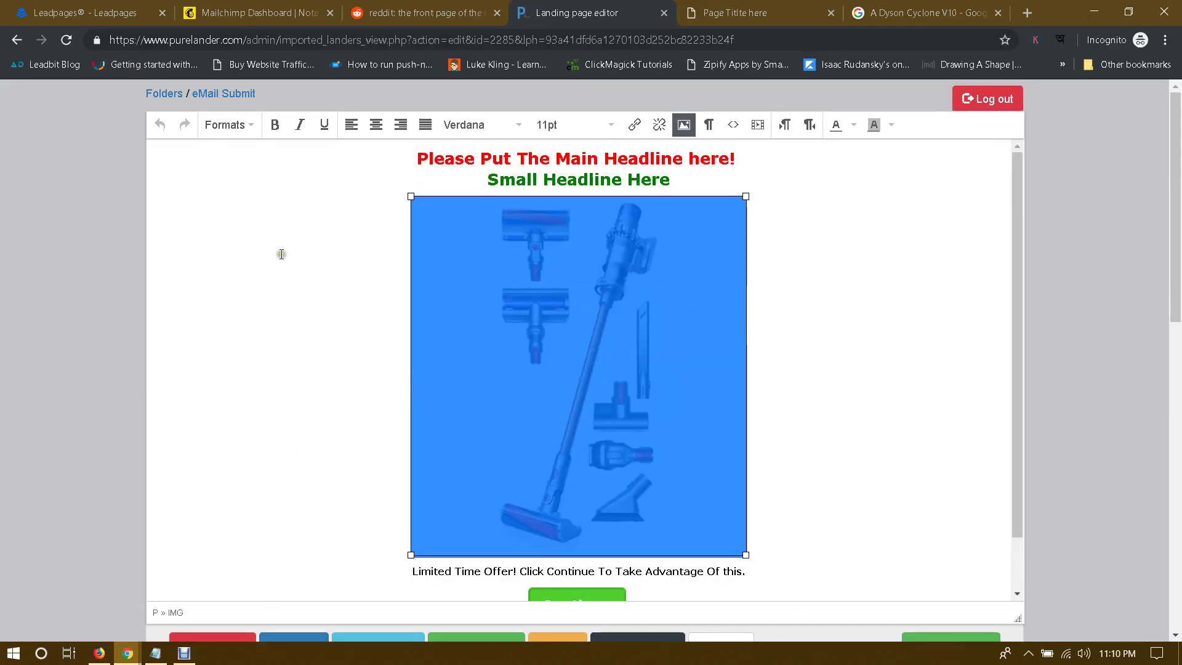
{"action": "left_click", "coordinate": [885, 4]}
{"action": "scroll", "coordinate": [651, 285], "scroll_direction": "up", "scroll_amount": 3}
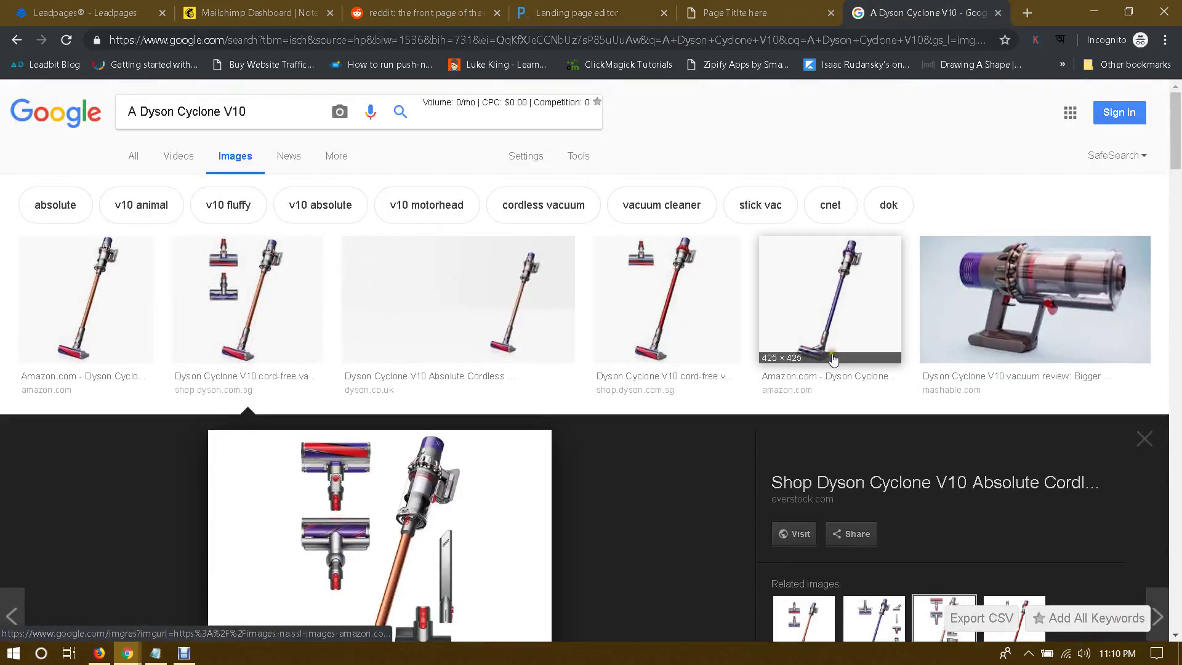
Step: Download the dysoncanada red V10 Motorhead carpet photo as final.jpg and return to the landing page editor
{"action": "left_click", "coordinate": [1014, 303]}
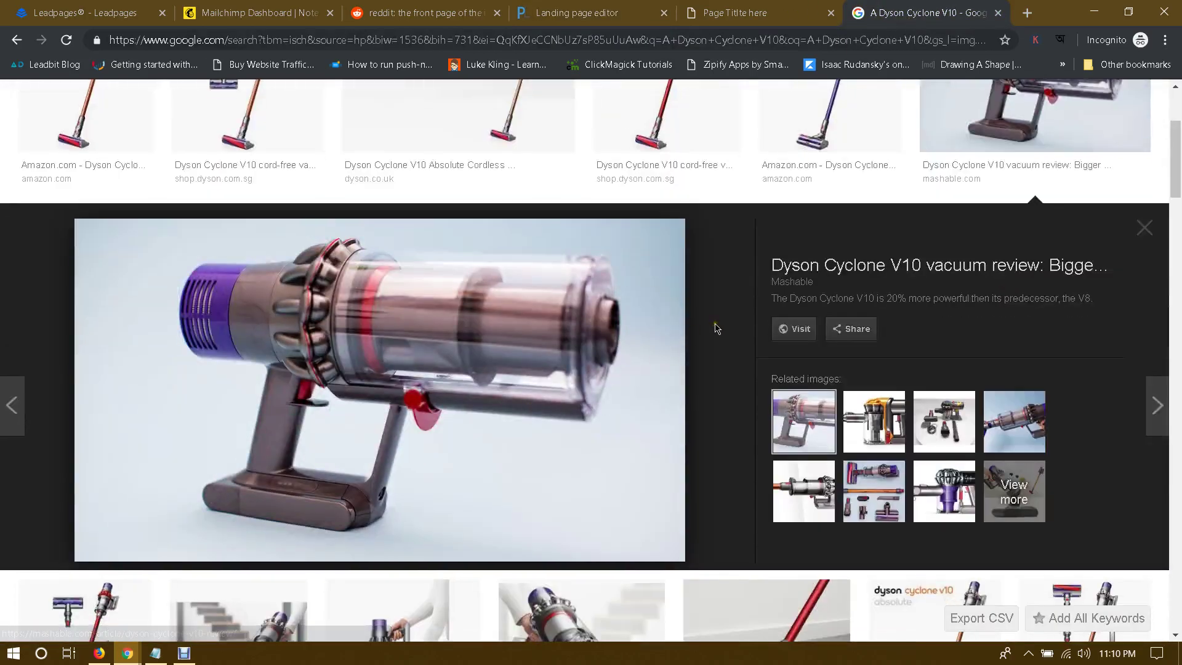
{"action": "scroll", "coordinate": [717, 328], "scroll_direction": "down", "scroll_amount": 2}
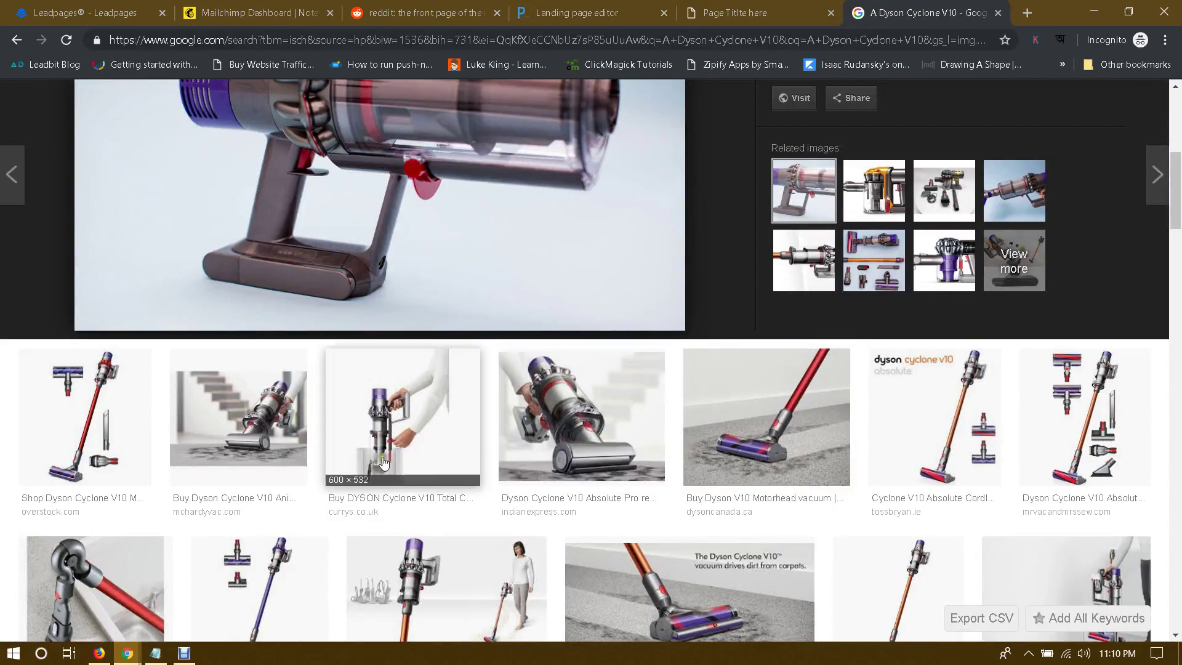
{"action": "left_click", "coordinate": [785, 434]}
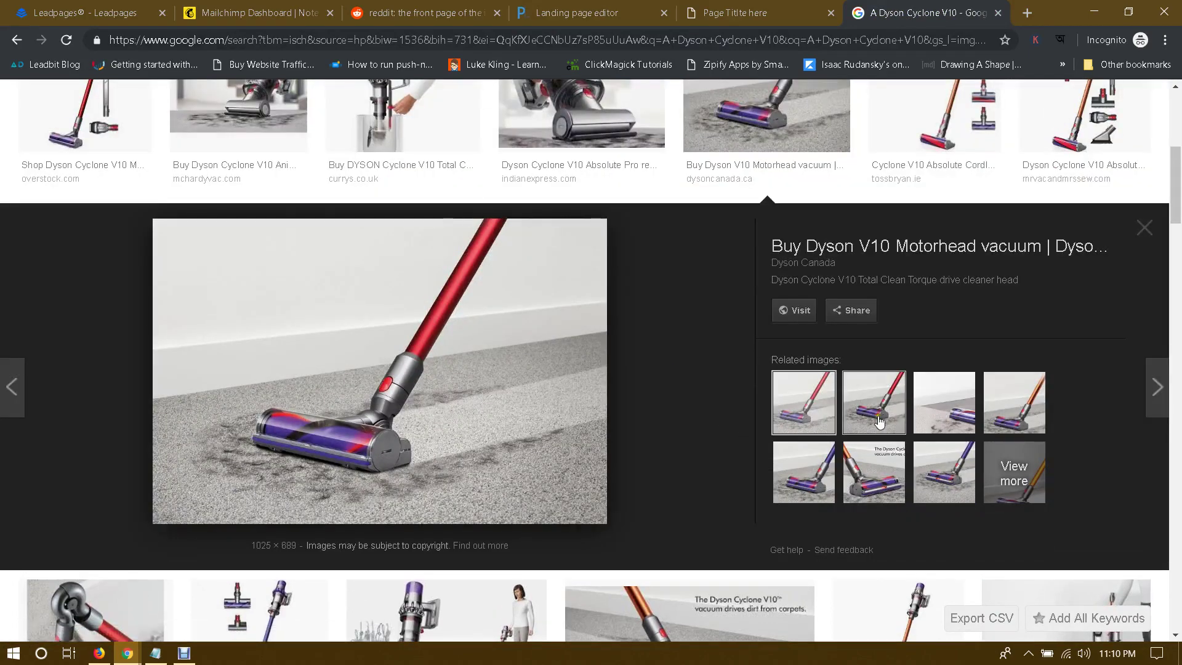
{"action": "right_click", "coordinate": [441, 335]}
{"action": "left_click", "coordinate": [505, 469]}
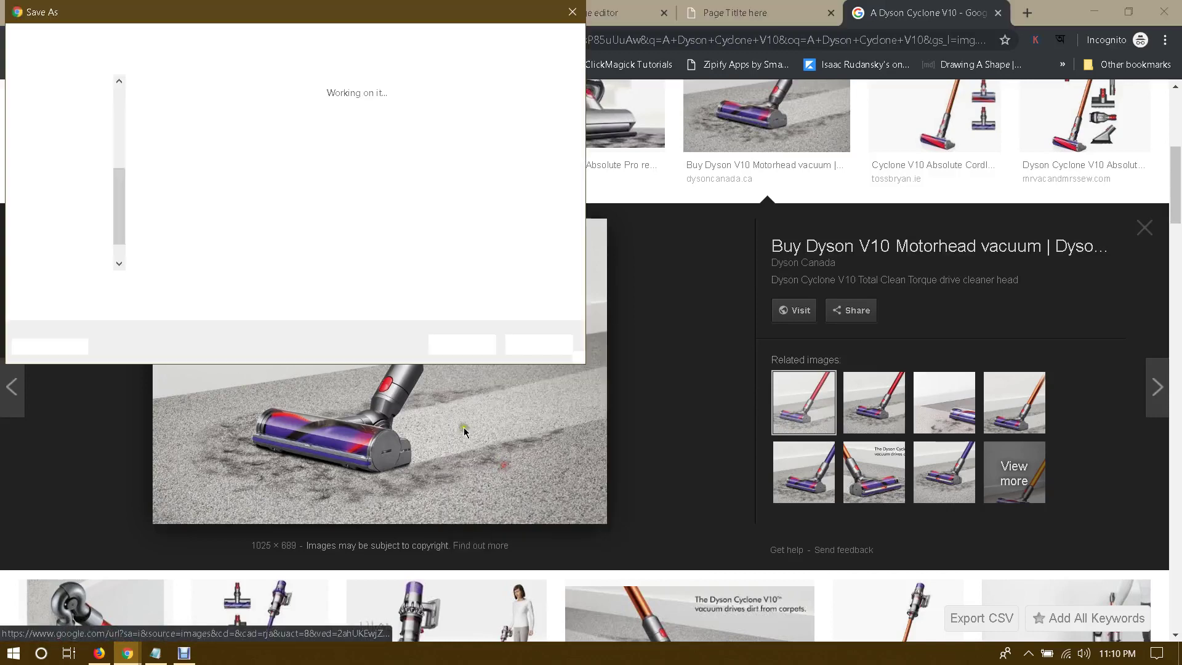
{"action": "type", "text": "final"}
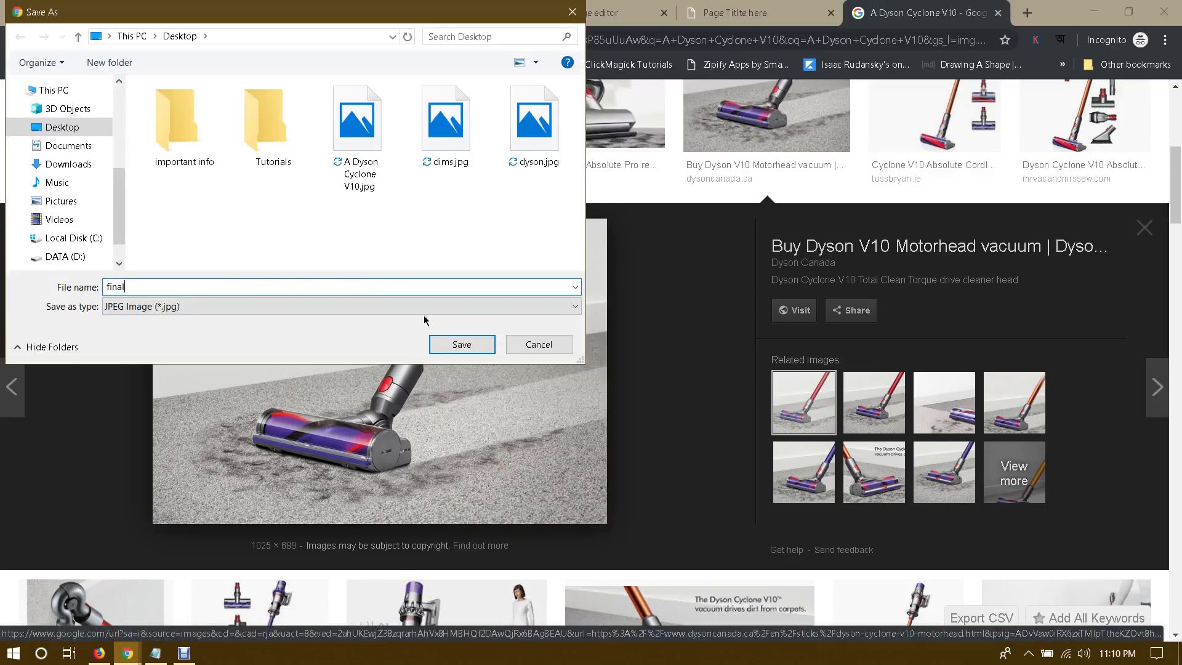
{"action": "key", "text": "Return"}
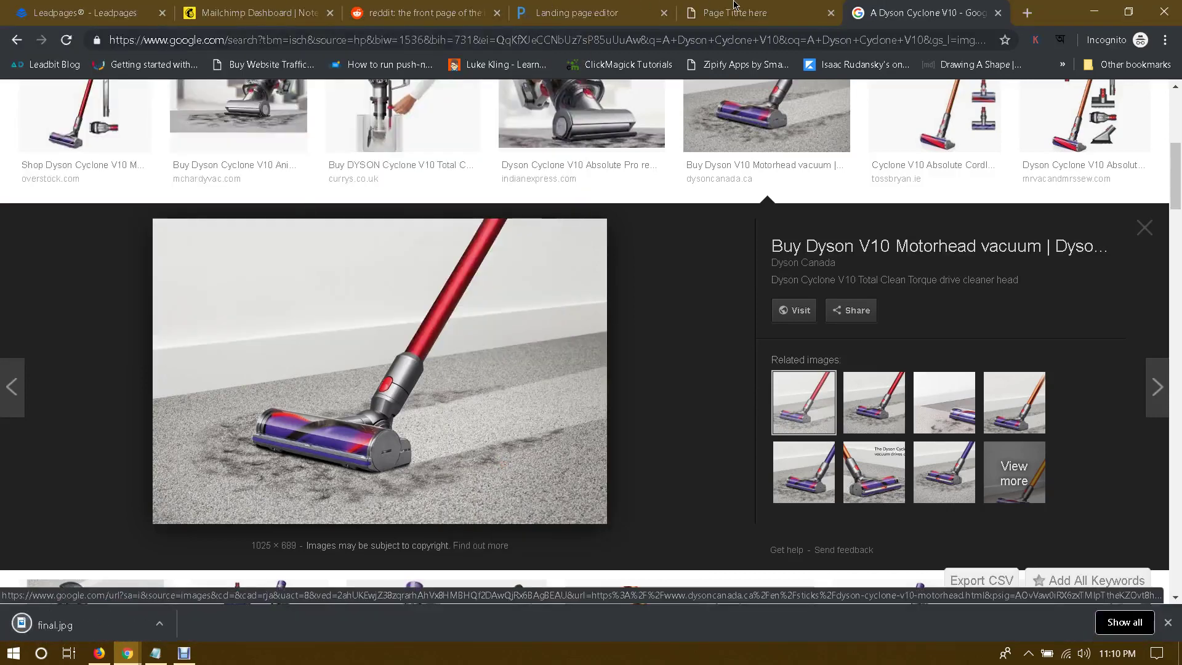
{"action": "left_click", "coordinate": [551, 22]}
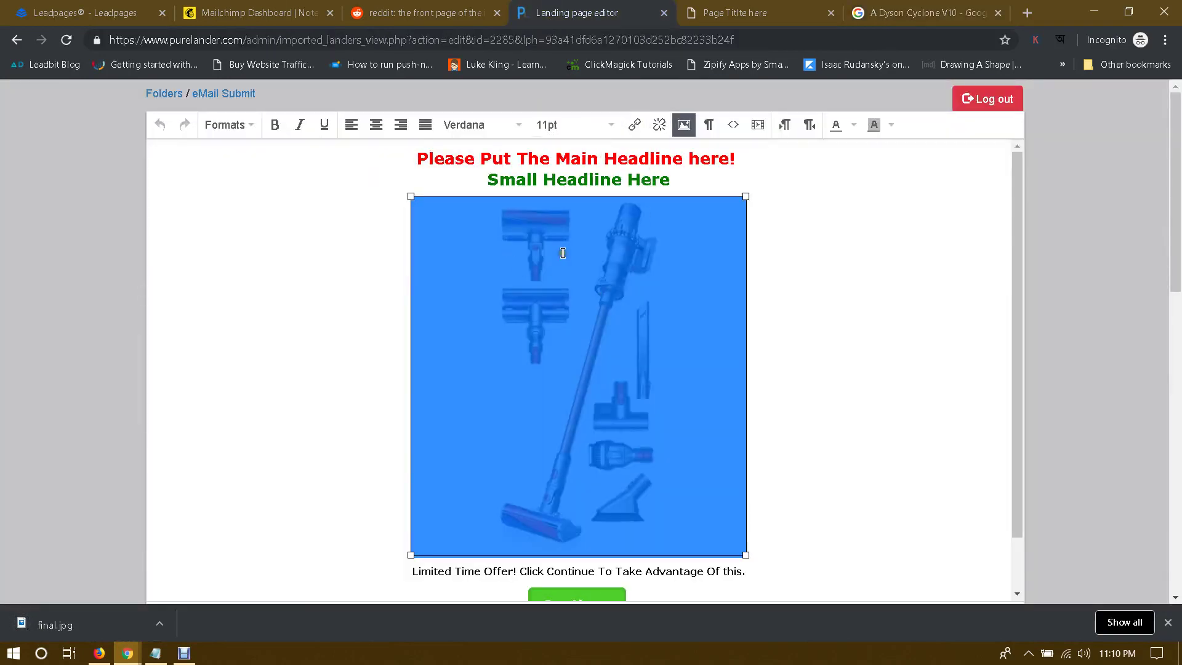
Step: Replace the lander's picture with final.jpg, the 1025 × 689 px red Dyson carpet photo, via Change Images
{"action": "scroll", "coordinate": [581, 382], "scroll_direction": "down", "scroll_amount": 1}
{"action": "scroll", "coordinate": [581, 383], "scroll_direction": "down", "scroll_amount": 2}
{"action": "left_click", "coordinate": [470, 491]}
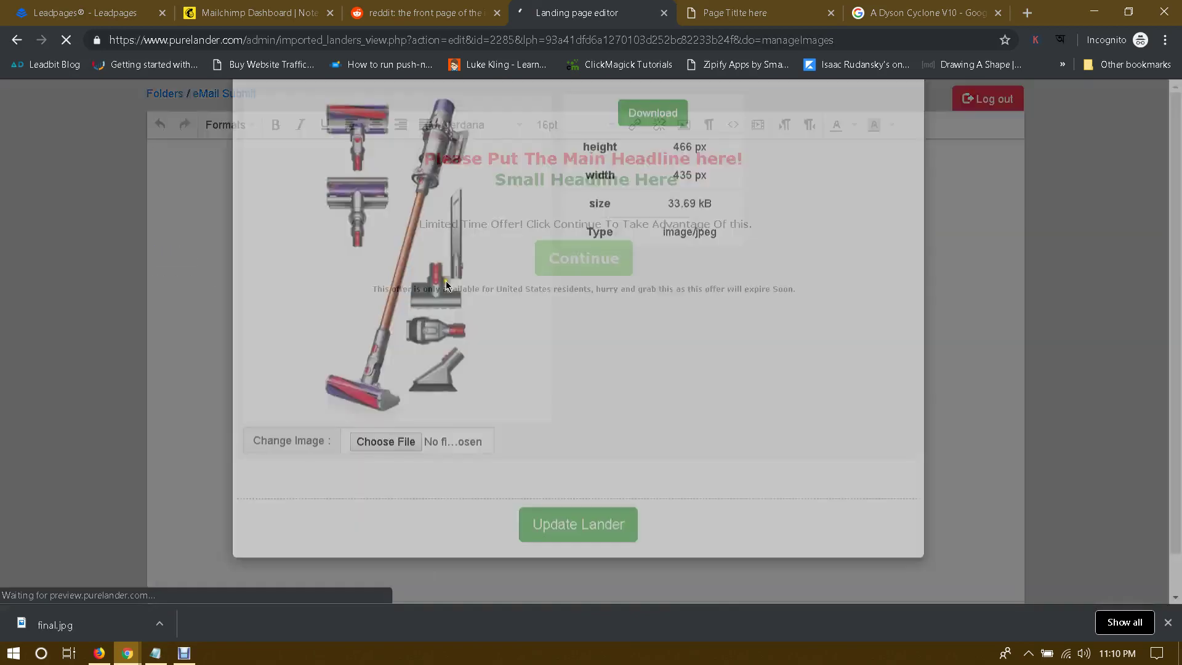
{"action": "scroll", "coordinate": [551, 277], "scroll_direction": "down", "scroll_amount": 1}
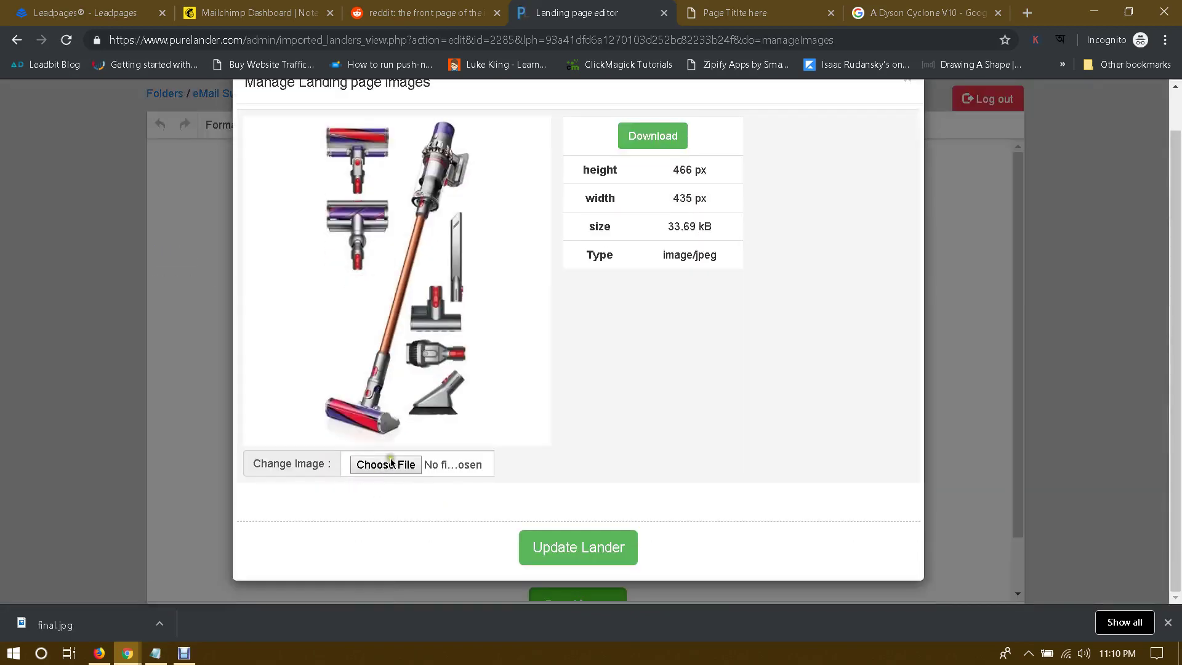
{"action": "left_click", "coordinate": [390, 463]}
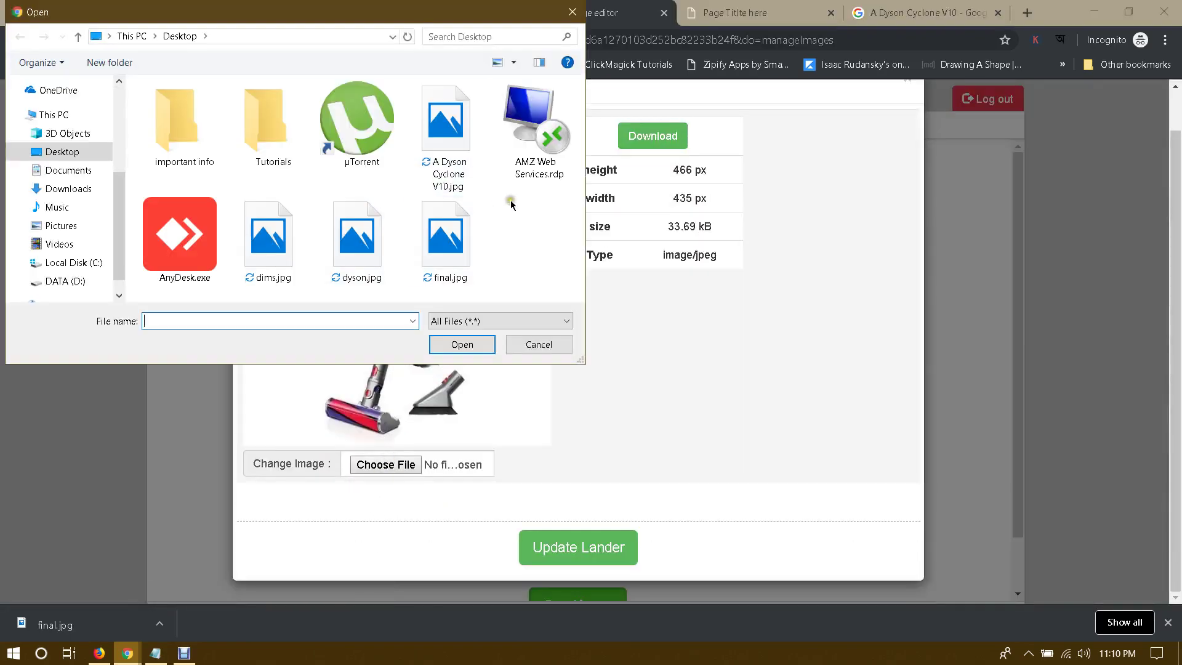
{"action": "double_click", "coordinate": [434, 244]}
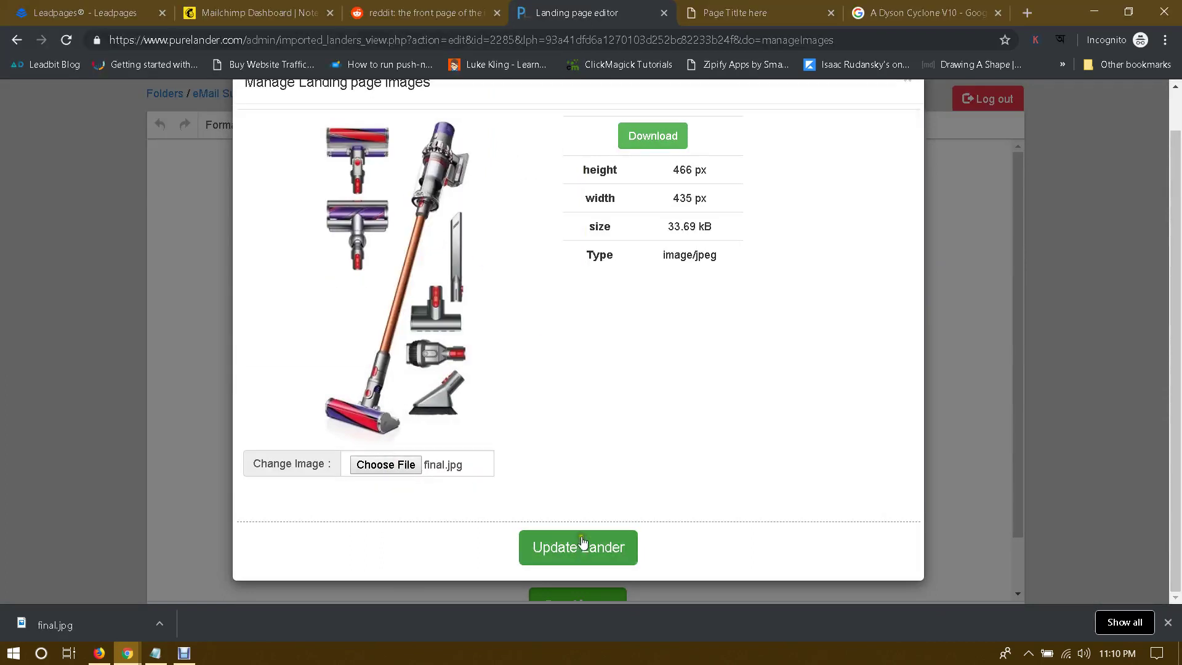
{"action": "left_click", "coordinate": [576, 553]}
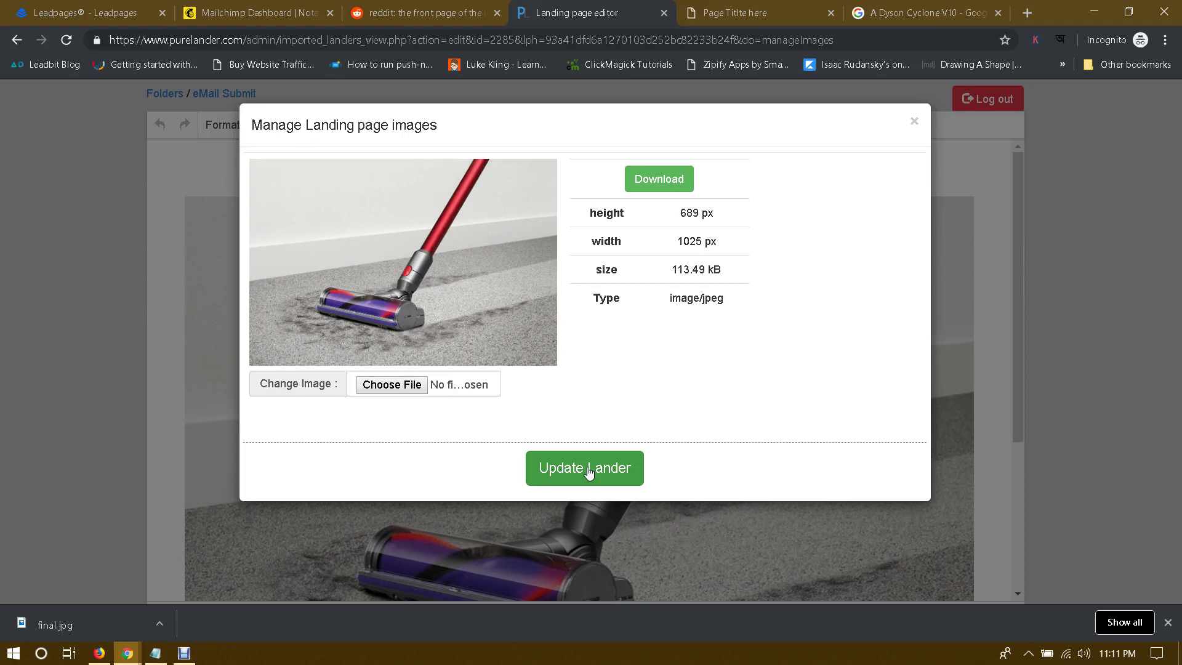
{"action": "left_click", "coordinate": [588, 471]}
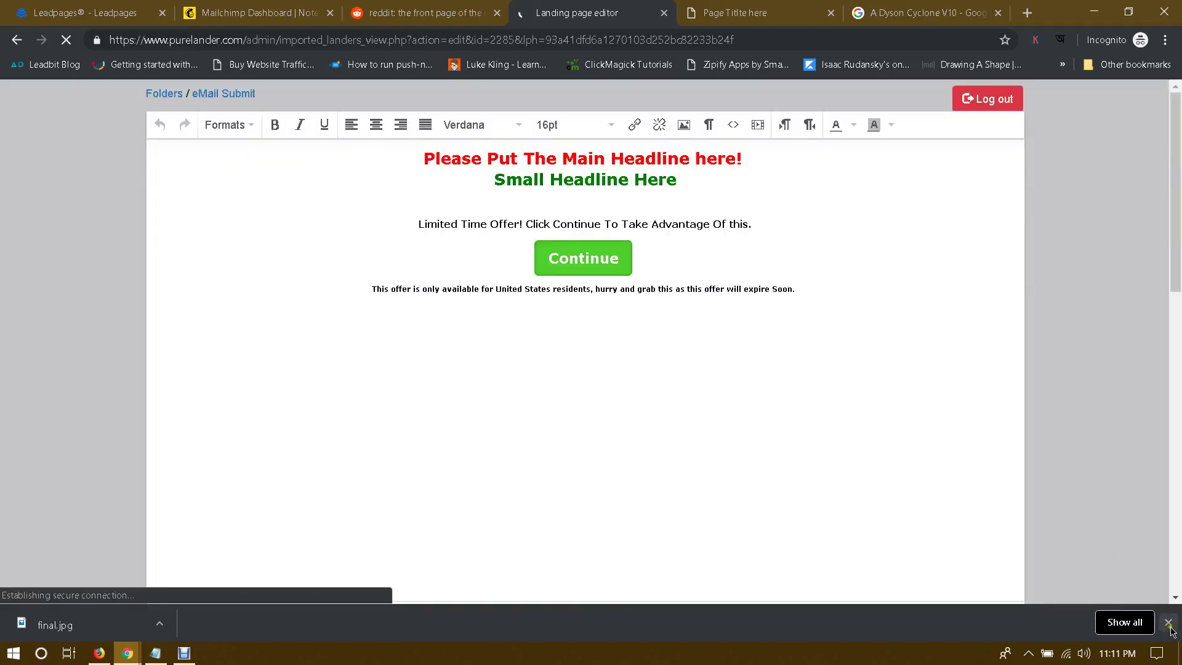
Step: Dismiss the downloads bar, select the carpet vacuum photo and start dragging its corner handle inward
{"action": "left_click", "coordinate": [1167, 623]}
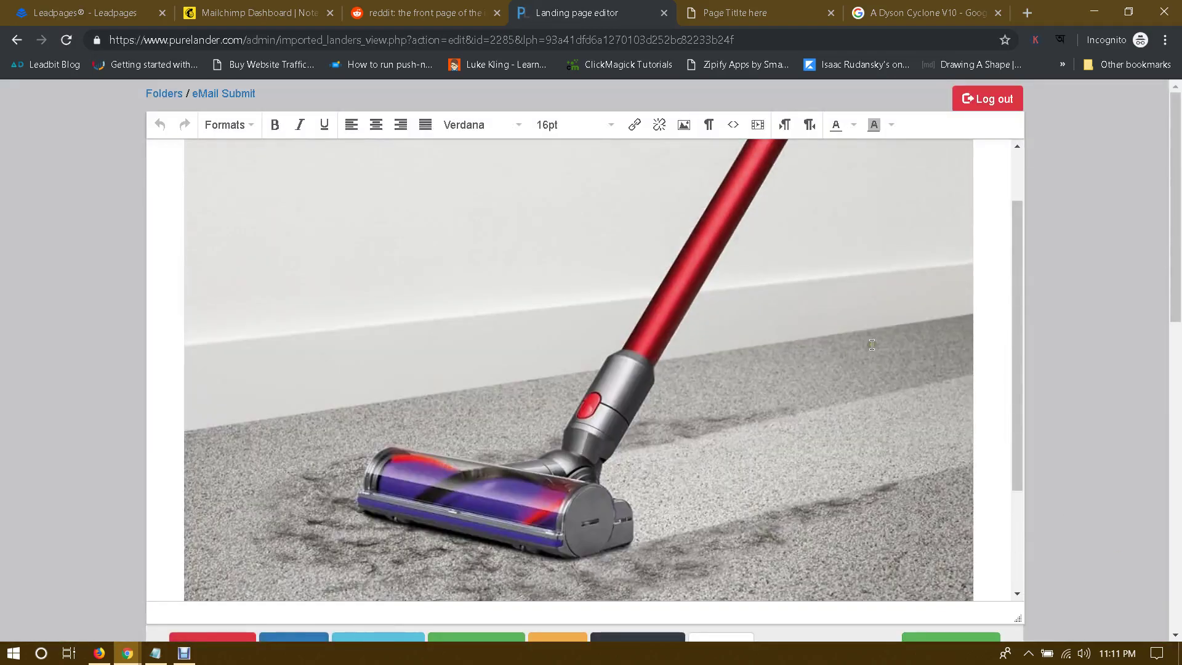
{"action": "scroll", "coordinate": [871, 344], "scroll_direction": "up", "scroll_amount": 2}
{"action": "scroll", "coordinate": [865, 339], "scroll_direction": "down", "scroll_amount": 5}
{"action": "scroll", "coordinate": [859, 333], "scroll_direction": "up", "scroll_amount": 5}
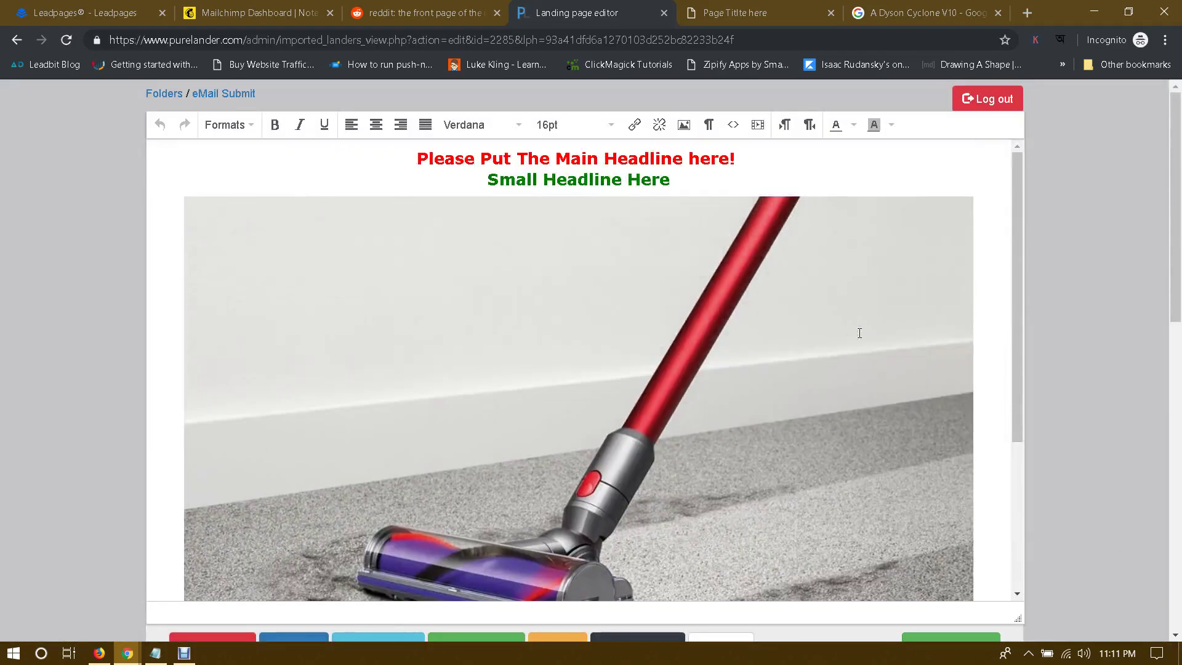
{"action": "left_click", "coordinate": [604, 333]}
{"action": "scroll", "coordinate": [742, 343], "scroll_direction": "down", "scroll_amount": 3}
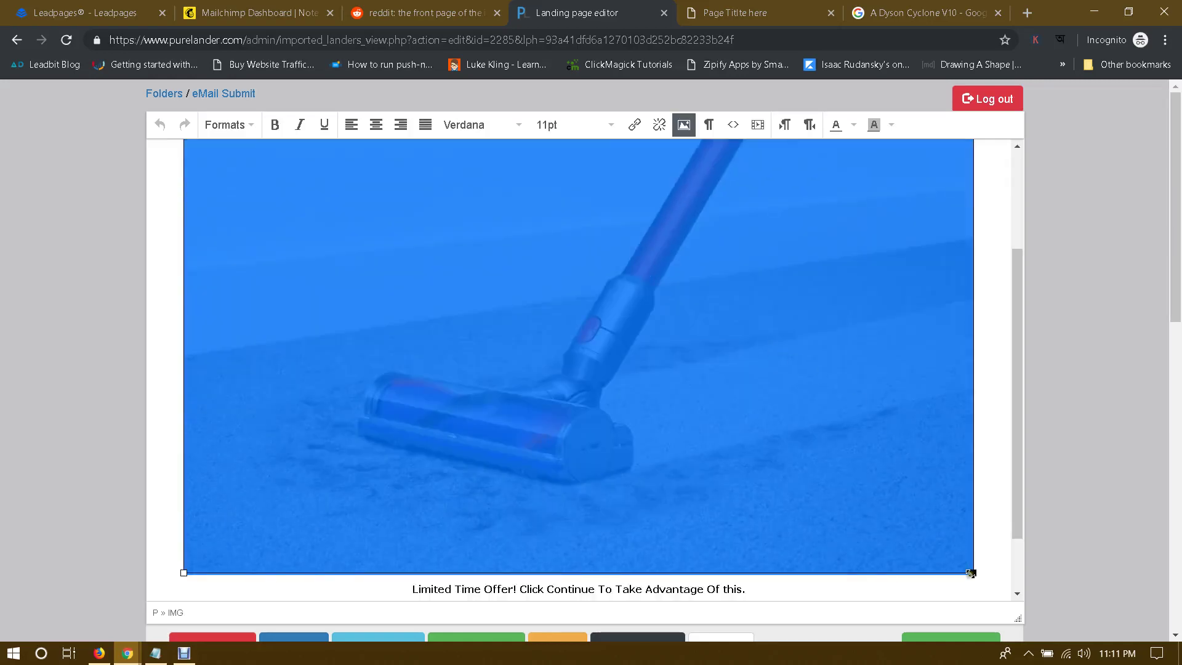
{"action": "left_click_drag", "start_coordinate": [970, 573], "coordinate": [871, 469]}
{"action": "scroll", "coordinate": [925, 426], "scroll_direction": "up", "scroll_amount": 2}
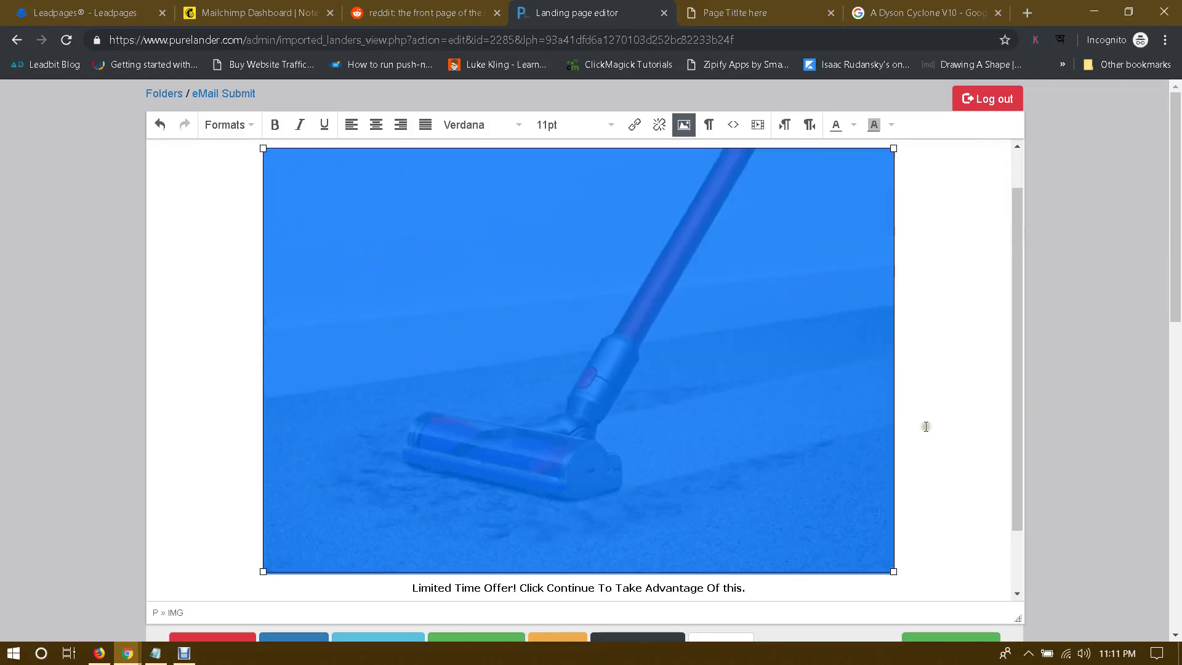
{"action": "scroll", "coordinate": [925, 427], "scroll_direction": "up", "scroll_amount": 1}
{"action": "scroll", "coordinate": [914, 552], "scroll_direction": "down", "scroll_amount": 2}
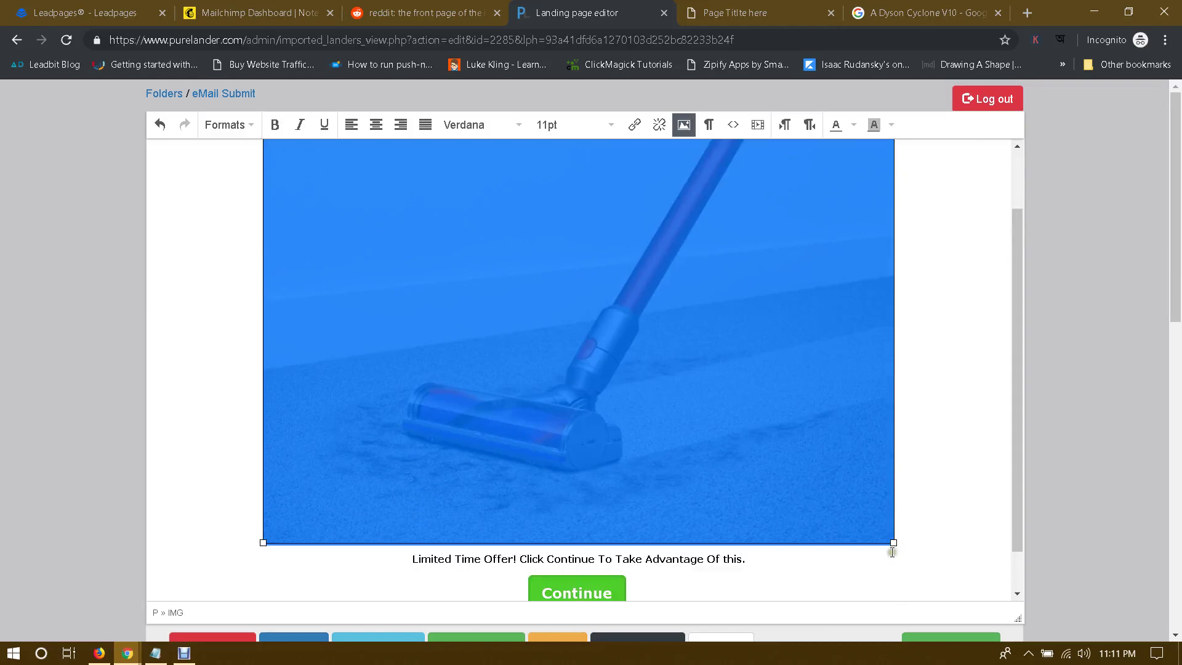
Step: Shrink the carpet photo to about 690 px wide so it sits centred, then deselect it
{"action": "left_click_drag", "start_coordinate": [892, 545], "coordinate": [890, 497]}
{"action": "scroll", "coordinate": [870, 440], "scroll_direction": "up", "scroll_amount": 2}
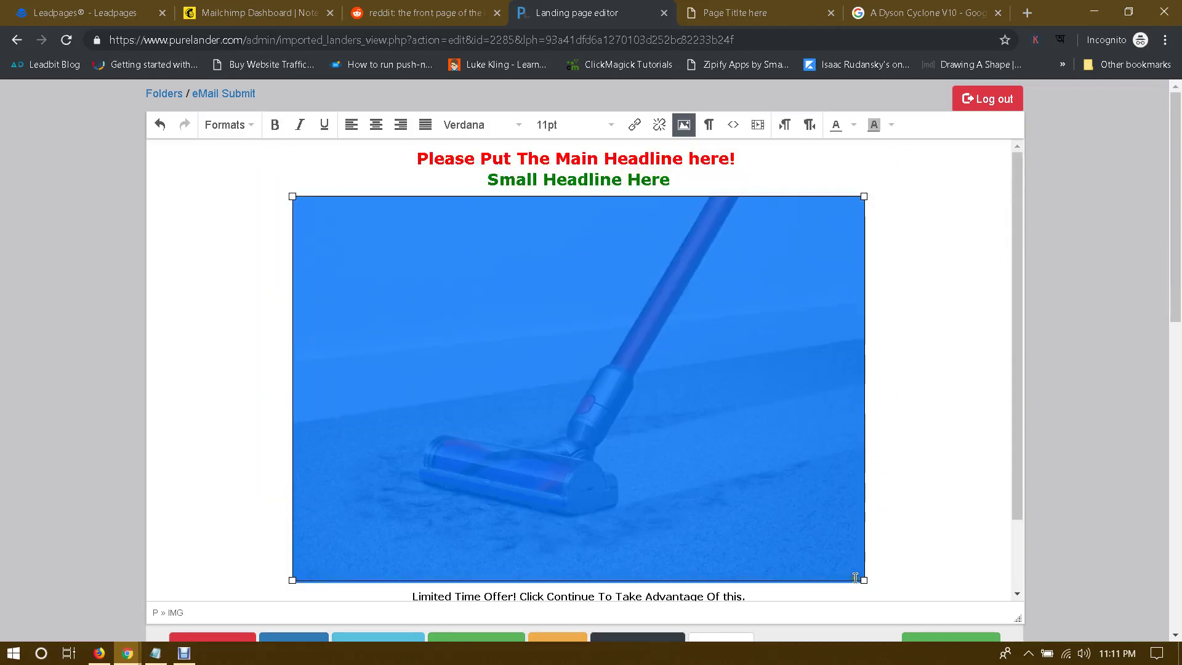
{"action": "left_click_drag", "start_coordinate": [864, 580], "coordinate": [813, 480]}
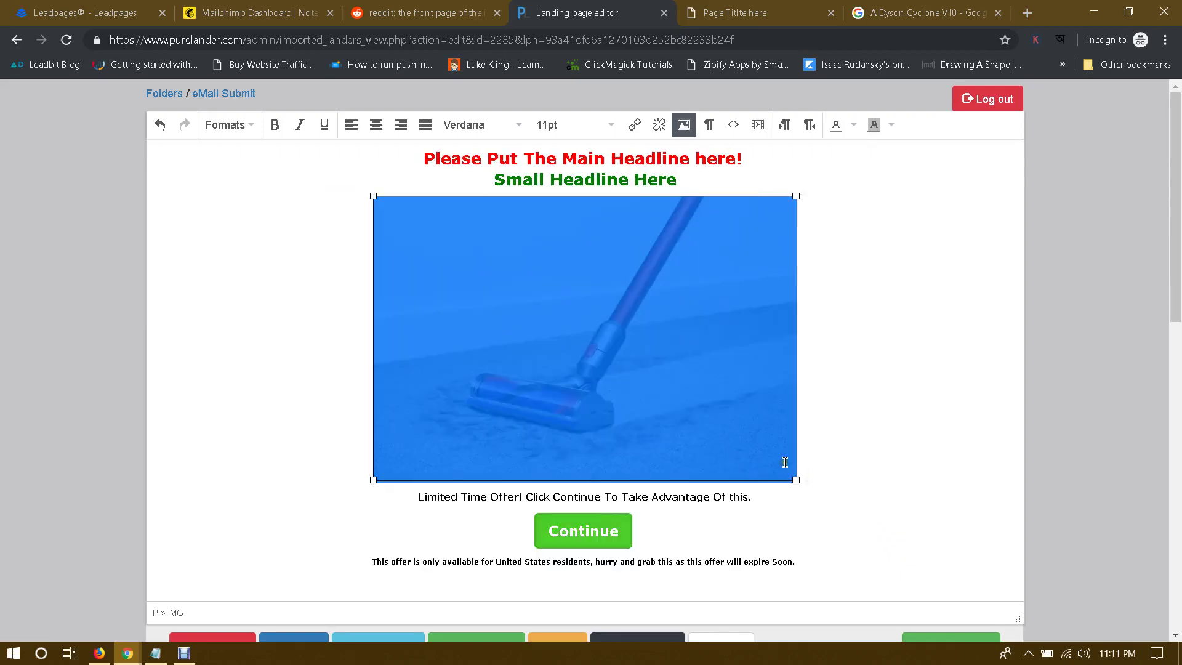
{"action": "left_click", "coordinate": [811, 357]}
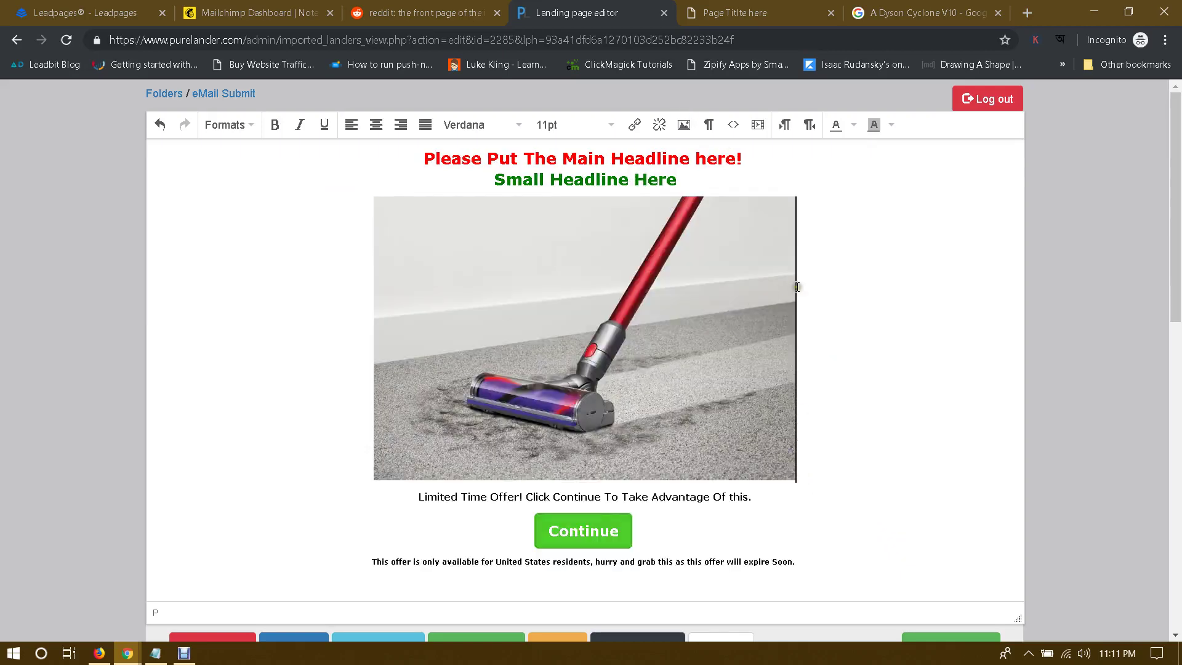
{"action": "scroll", "coordinate": [884, 338], "scroll_direction": "down", "scroll_amount": 3}
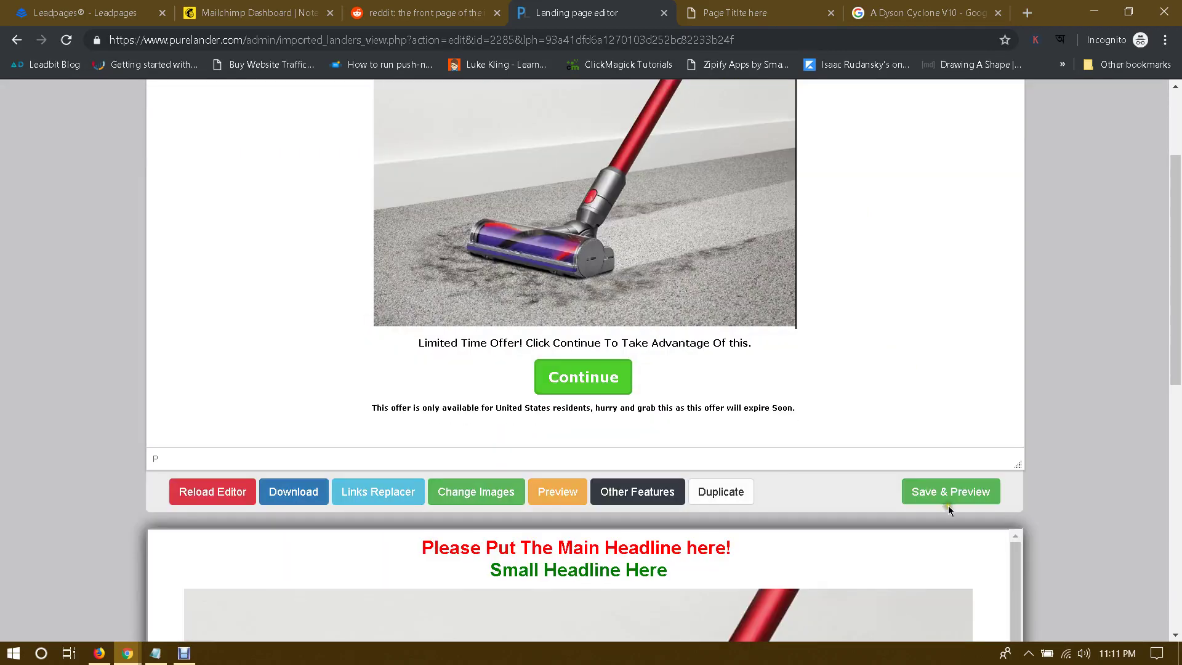
{"action": "scroll", "coordinate": [938, 421], "scroll_direction": "up", "scroll_amount": 3}
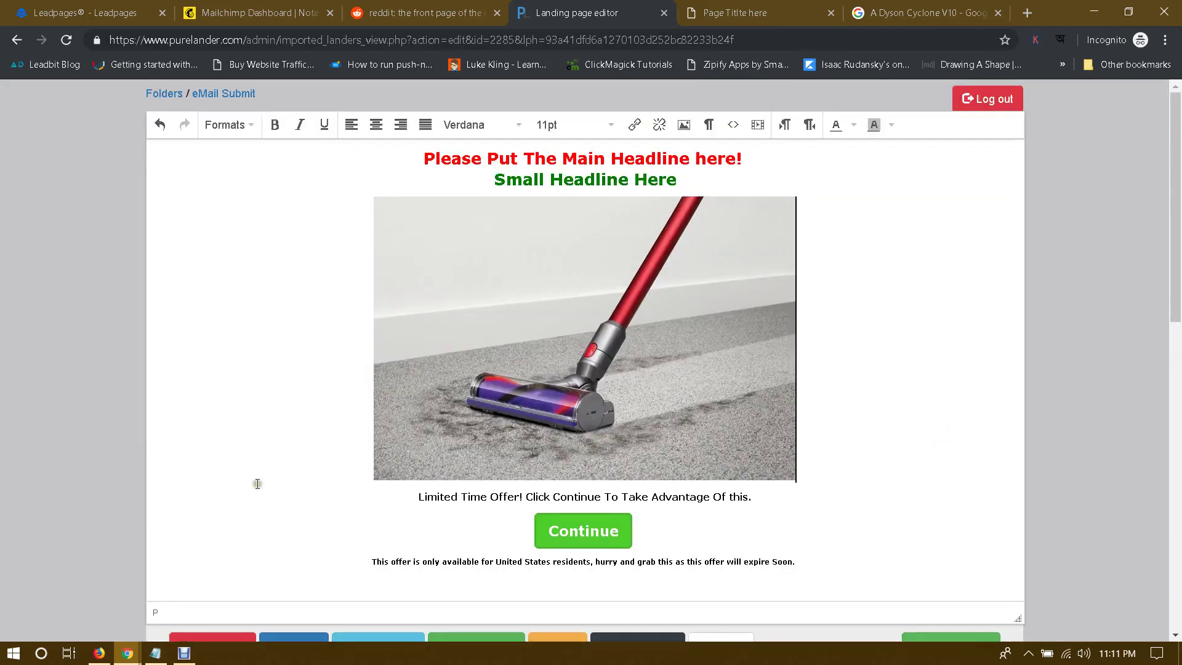
{"action": "left_click", "coordinate": [99, 652]}
Step: Select 'A Dyson Cyclone V10' in the Test it Keep it page title, then return to the editor window
{"action": "mouse_move", "coordinate": [127, 650]}
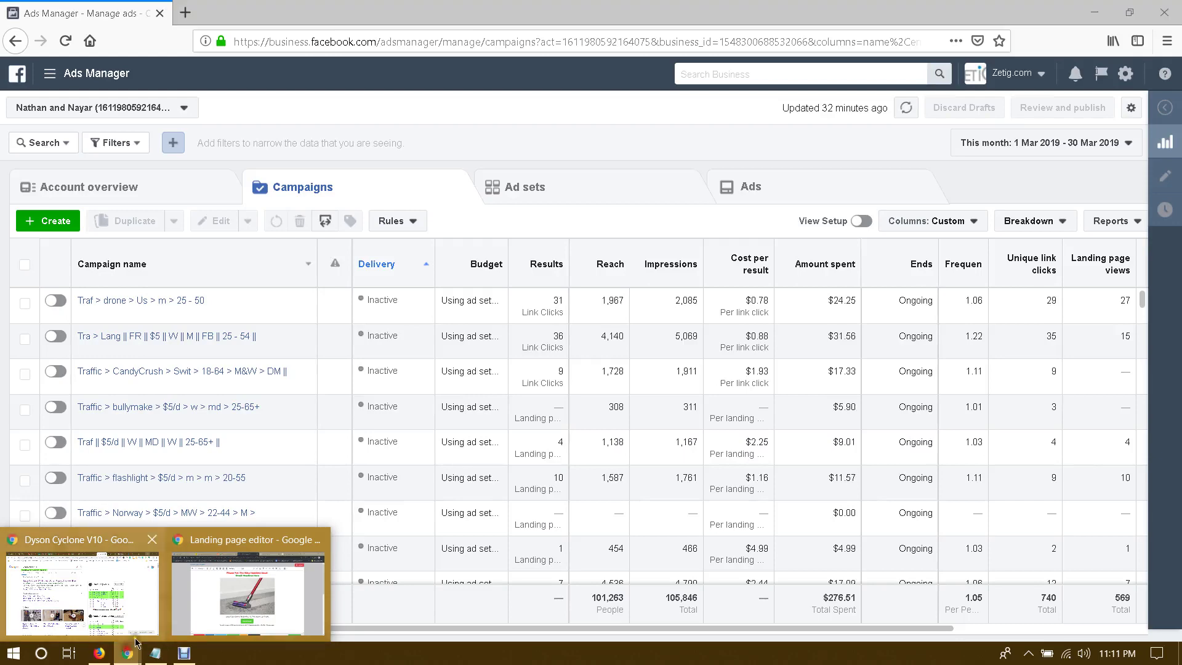
{"action": "left_click", "coordinate": [129, 579]}
{"action": "left_click", "coordinate": [641, 7]}
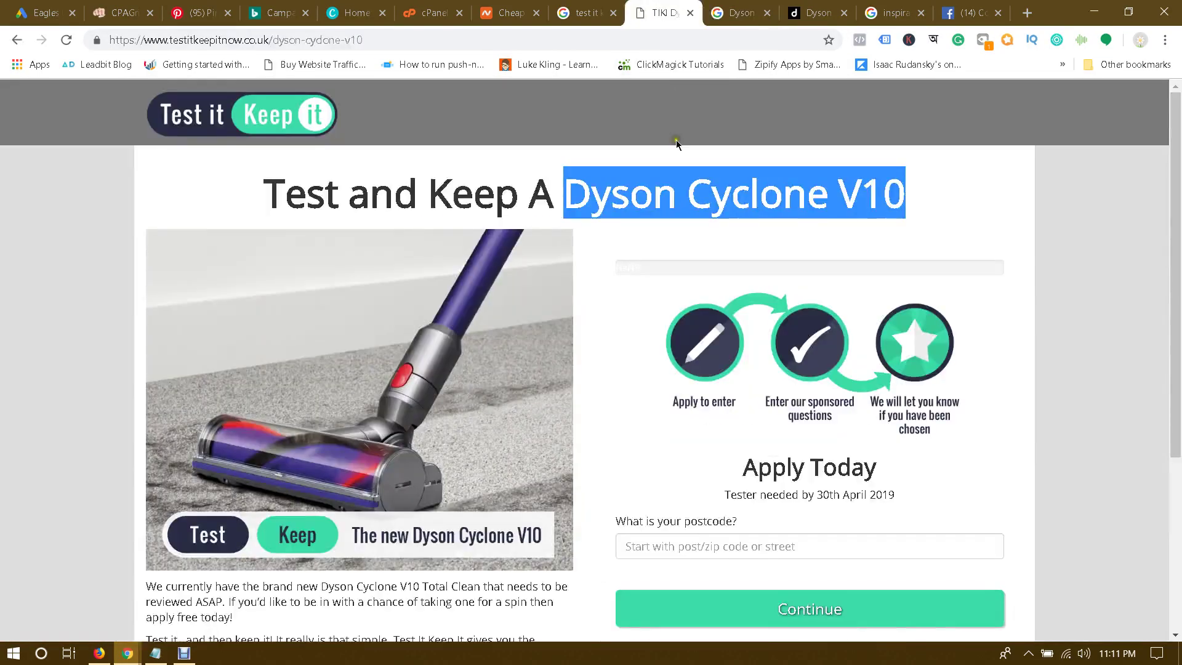
{"action": "left_click_drag", "start_coordinate": [535, 197], "coordinate": [895, 197]}
{"action": "key", "text": "ctrl+c"}
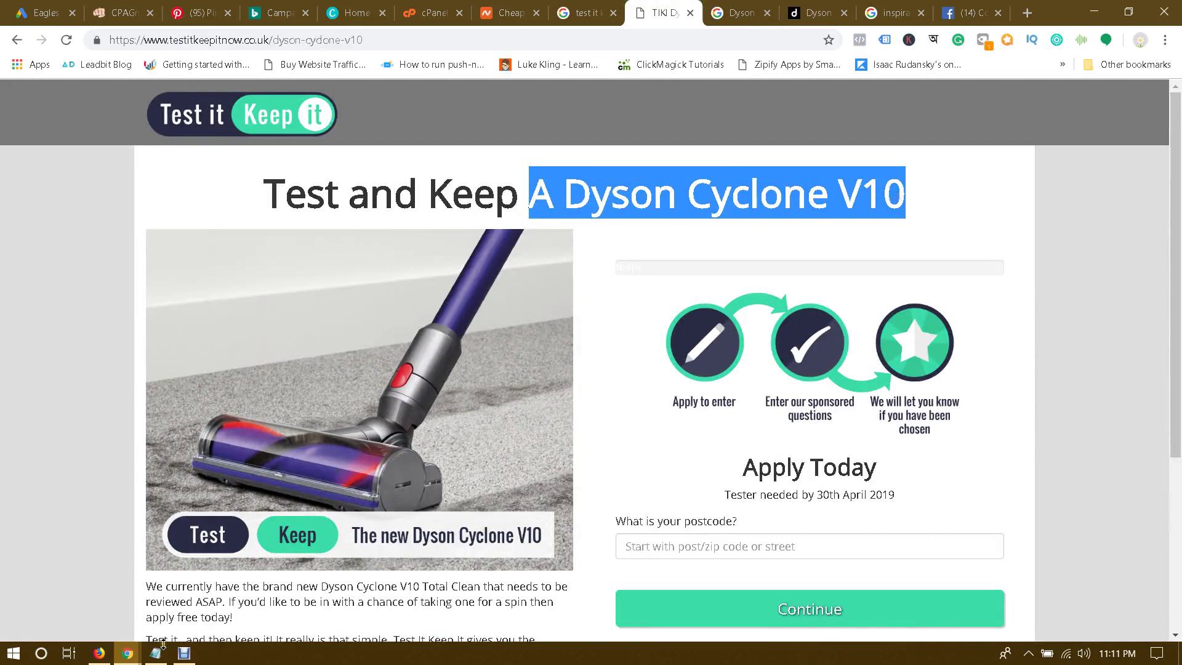
{"action": "left_click", "coordinate": [127, 652]}
{"action": "left_click", "coordinate": [255, 582]}
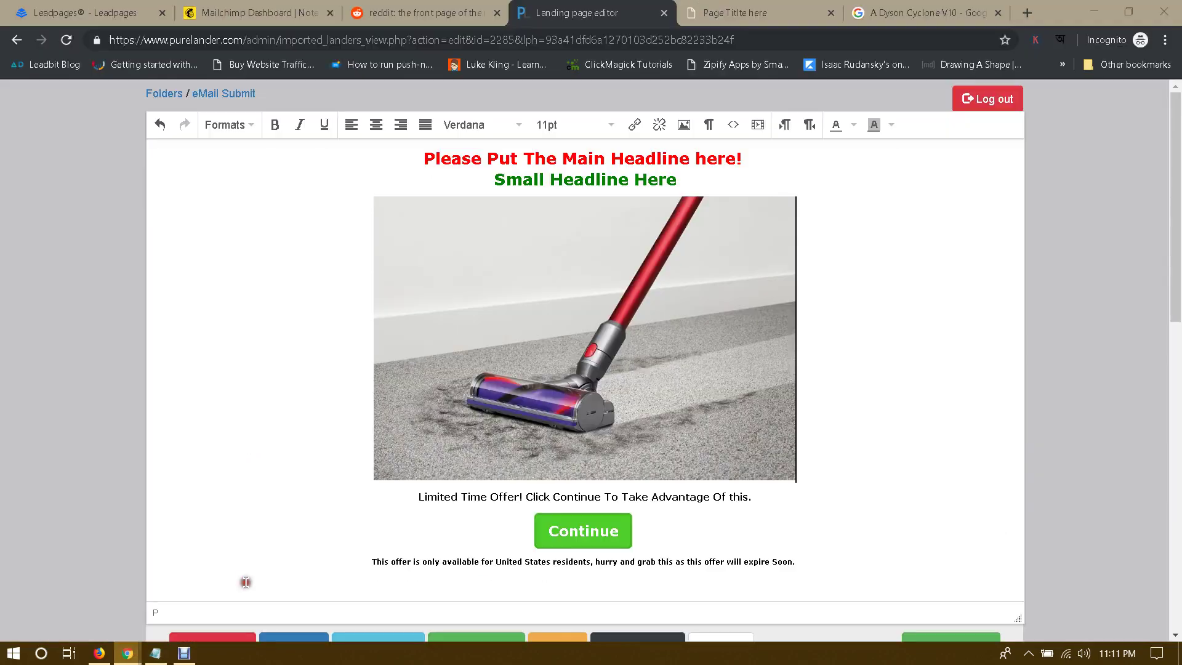
Step: Replace the red headline with plain-text 'A Dyson Cyclone V10' via Notepad, keeping Small Headline Here on its own line
{"action": "triple_click", "coordinate": [578, 151]}
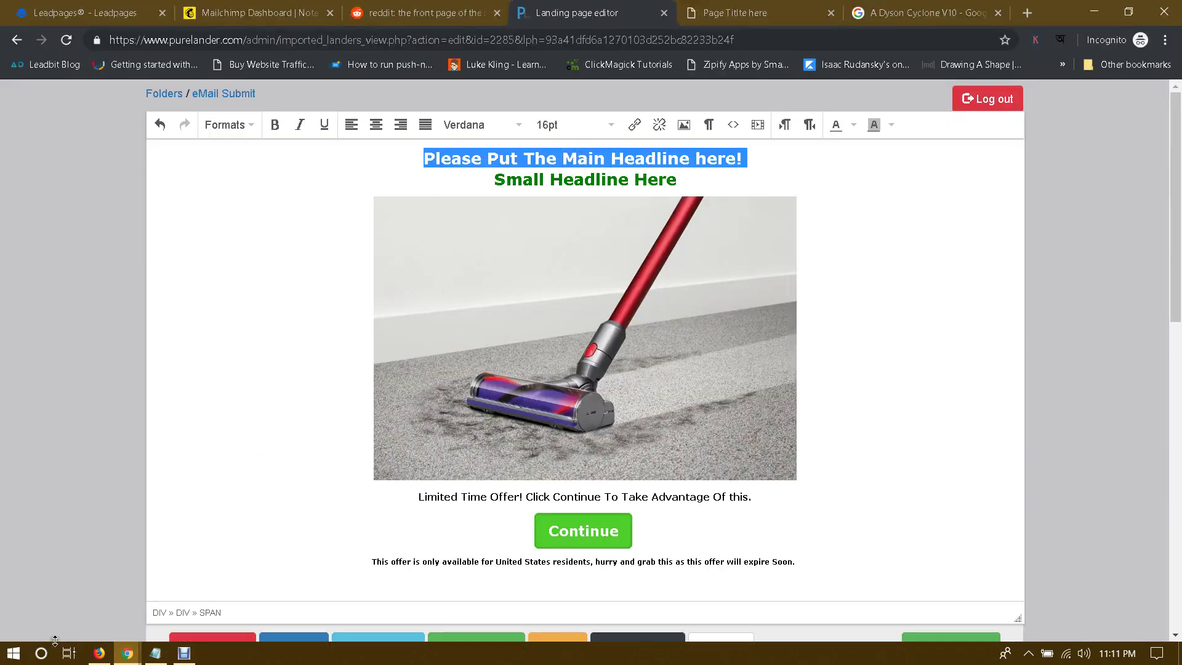
{"action": "left_click", "coordinate": [40, 654]}
{"action": "type", "text": "note"}
{"action": "key", "text": "Return"}
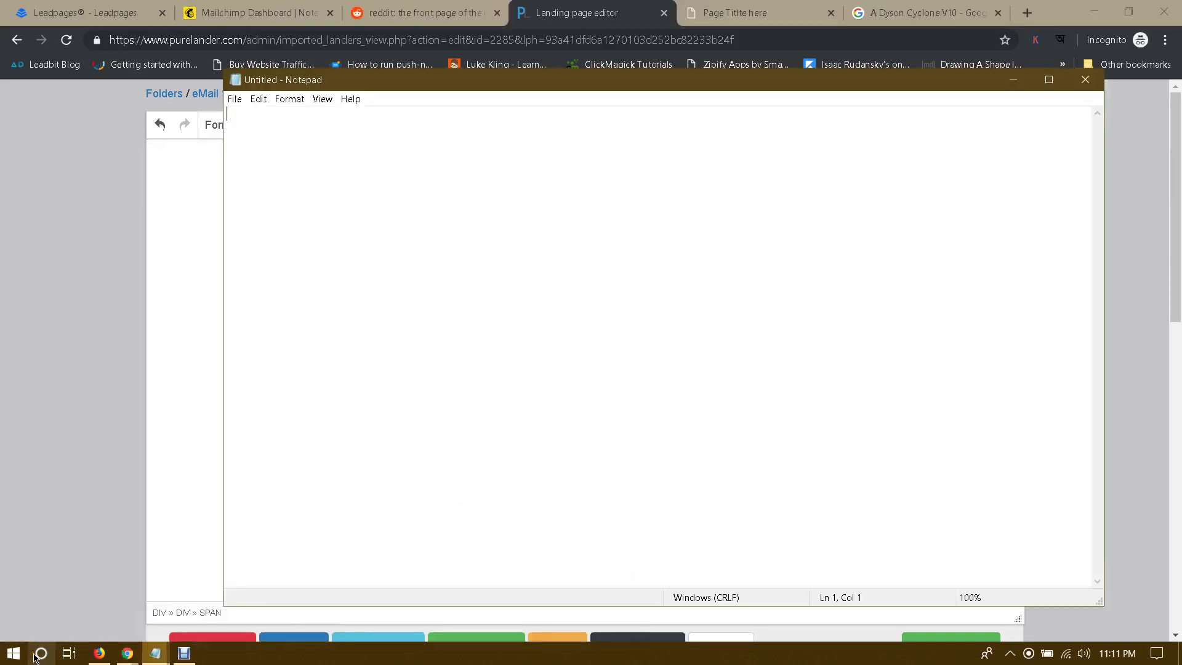
{"action": "key", "text": "ctrl+v"}
{"action": "key", "text": "ctrl+a"}
{"action": "key", "text": "ctrl+c"}
{"action": "key", "text": "alt+Tab"}
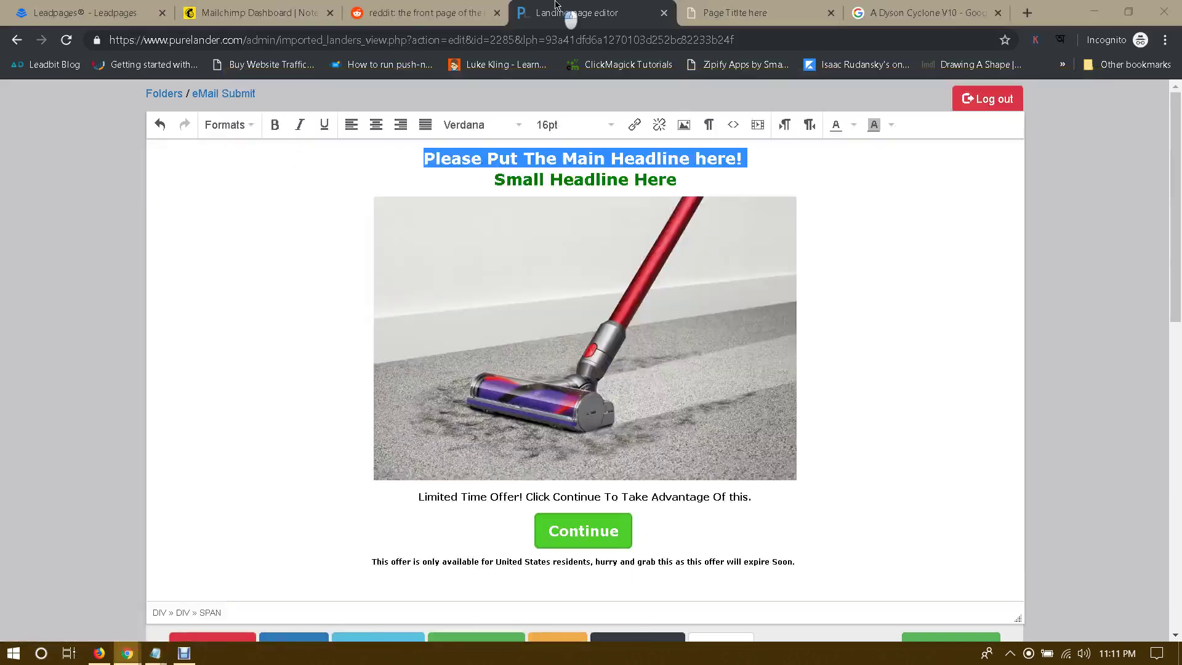
{"action": "key", "text": "ctrl+v"}
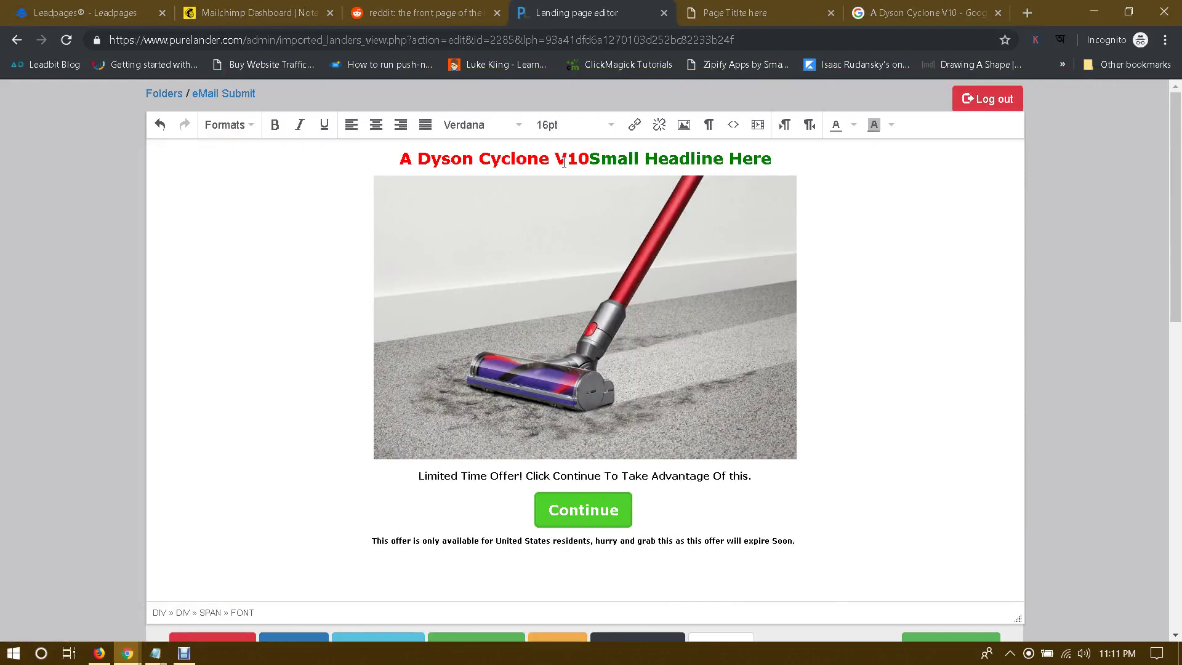
{"action": "key", "text": "Return"}
Step: Prefix the headline with 'Win' and set it to 36pt
{"action": "left_click_drag", "start_coordinate": [504, 157], "coordinate": [491, 158]}
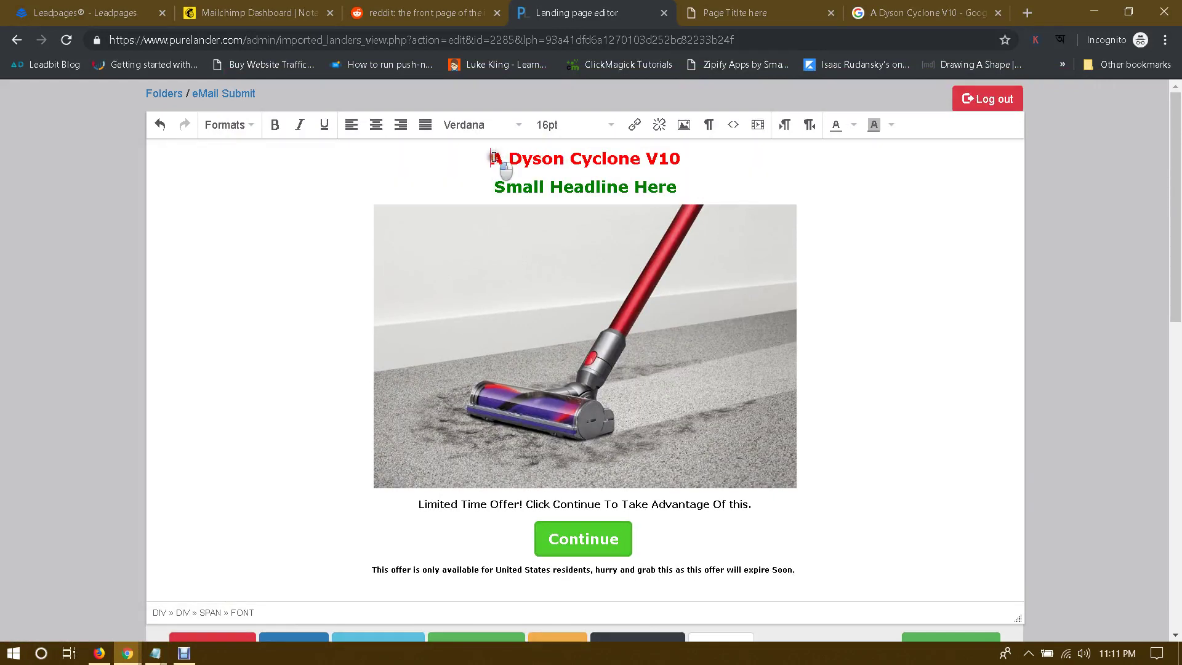
{"action": "type", "text": "Win"}
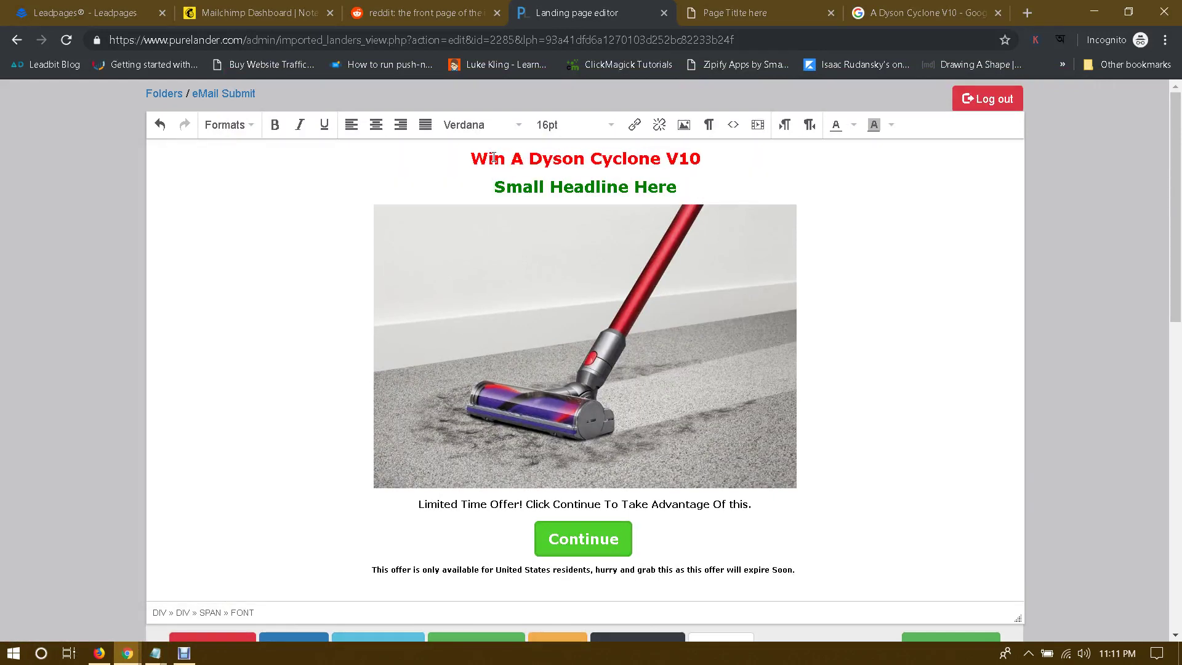
{"action": "triple_click", "coordinate": [597, 155]}
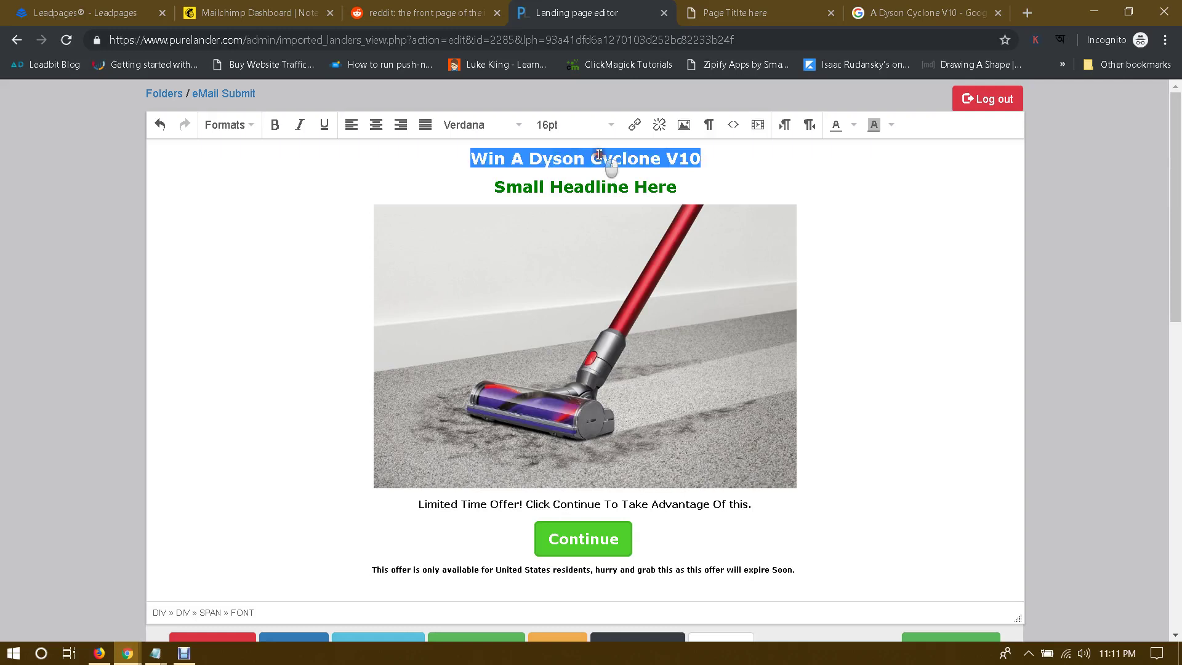
{"action": "left_click", "coordinate": [569, 126]}
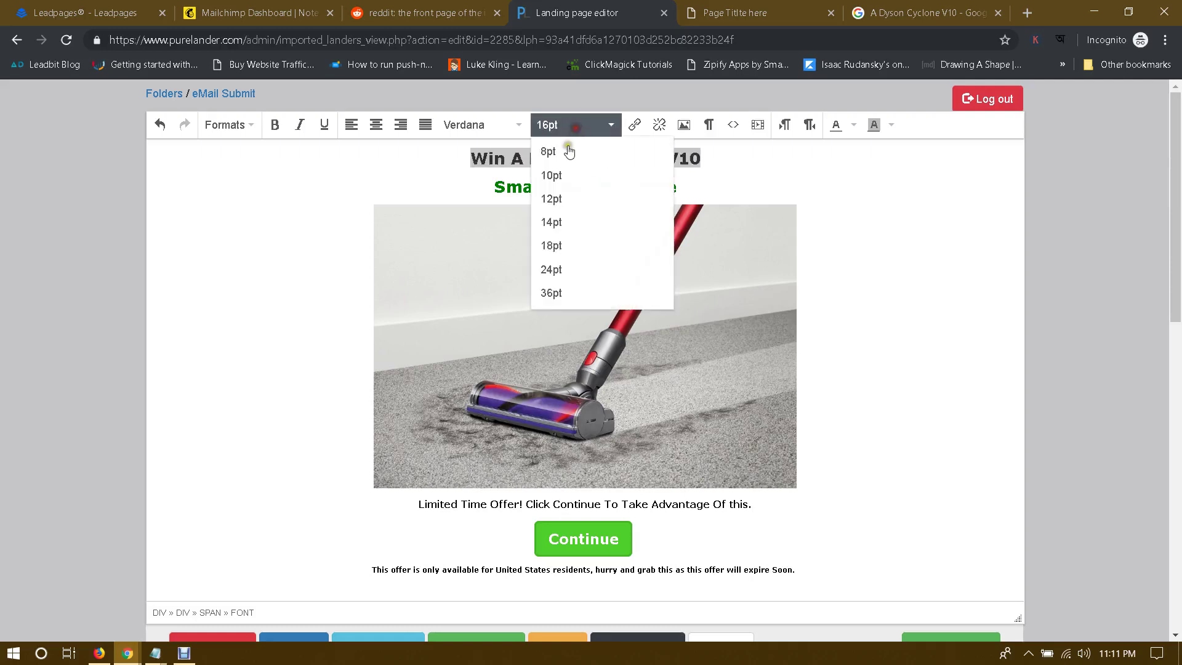
{"action": "left_click", "coordinate": [552, 292]}
Step: Change the green subheading to 'The Best Vacuum Cleaner'
{"action": "left_click", "coordinate": [605, 217]}
{"action": "triple_click", "coordinate": [600, 216]}
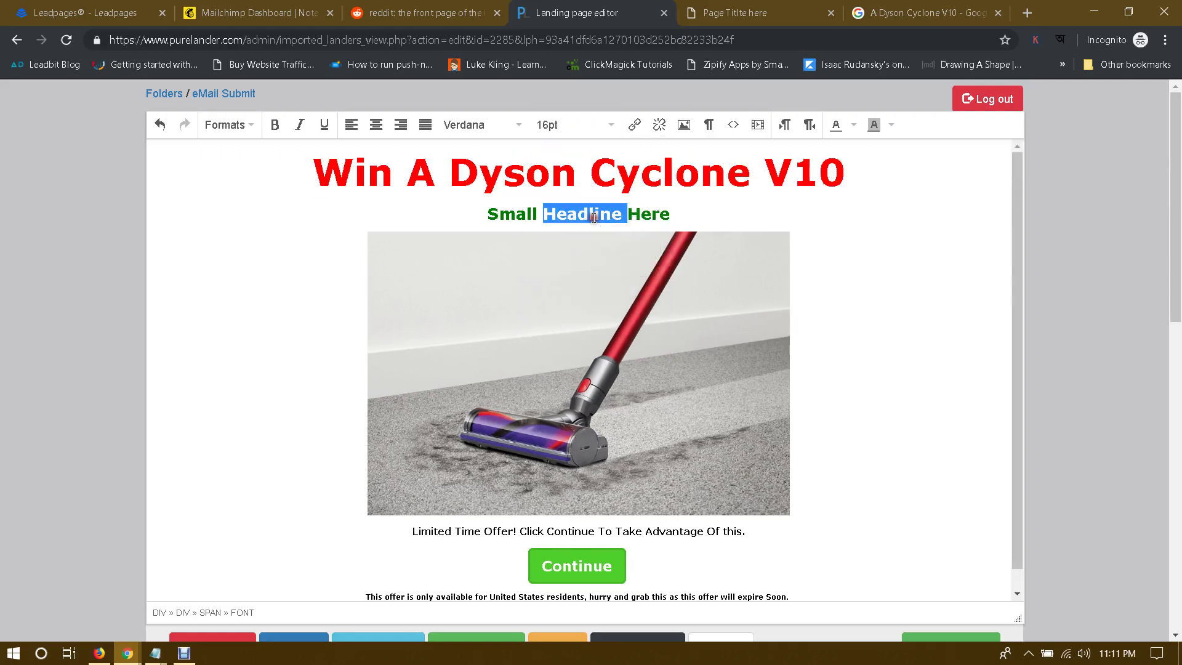
{"action": "type", "text": "The Be"}
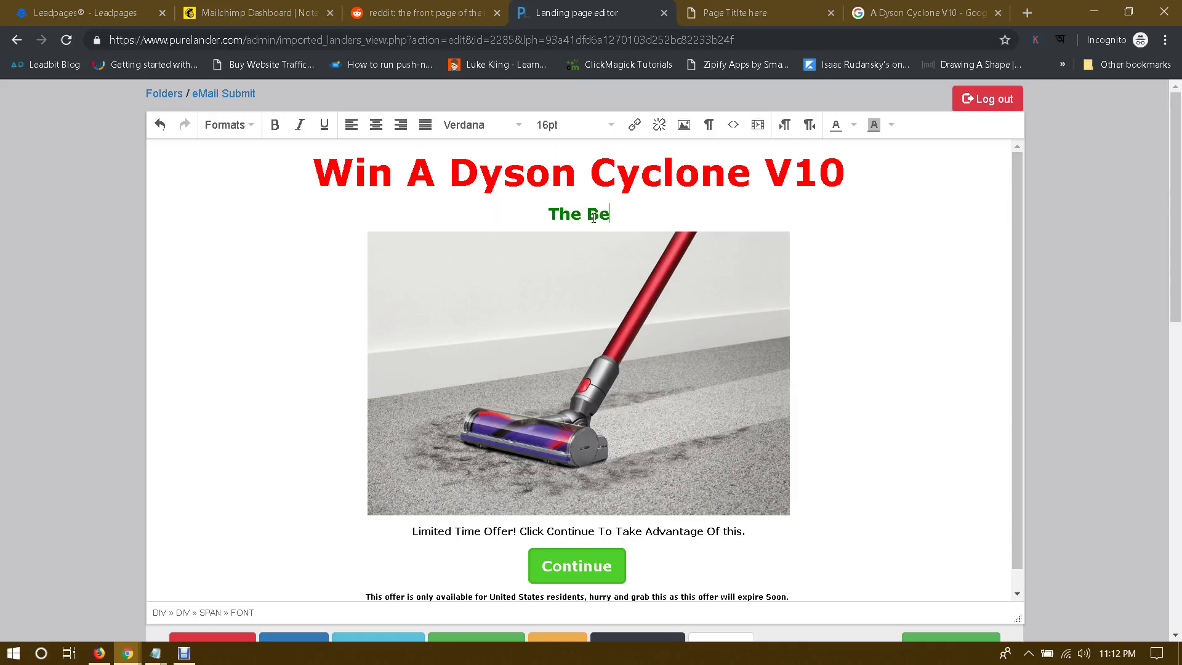
{"action": "type", "text": "st Va"}
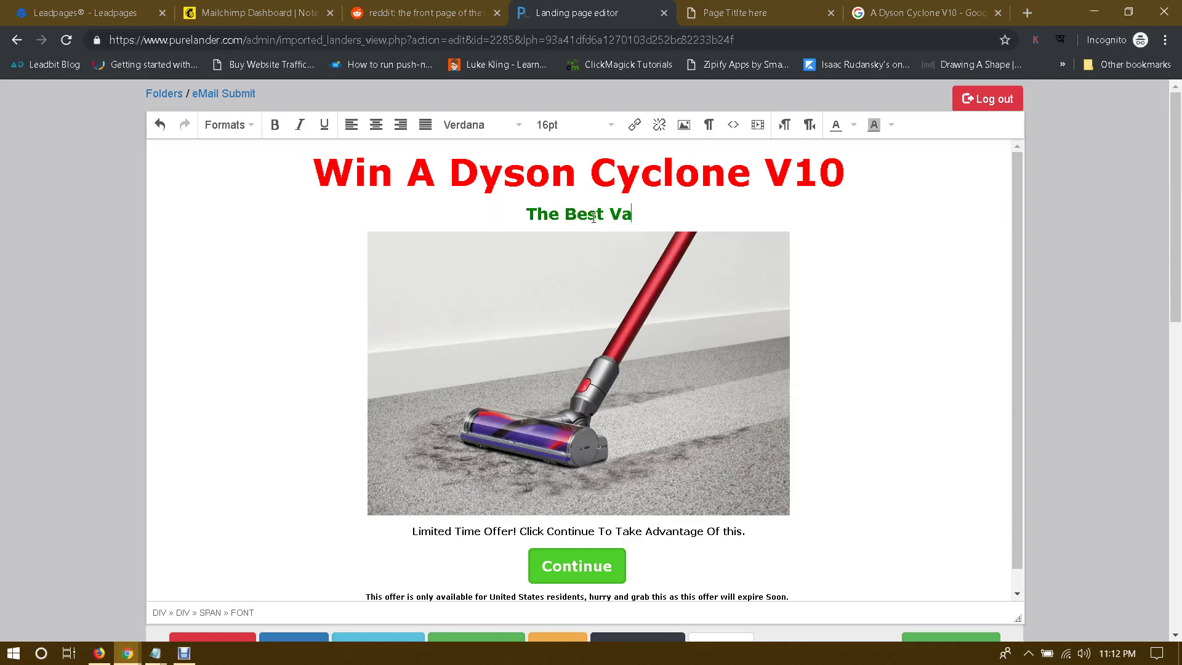
{"action": "type", "text": "cuum"}
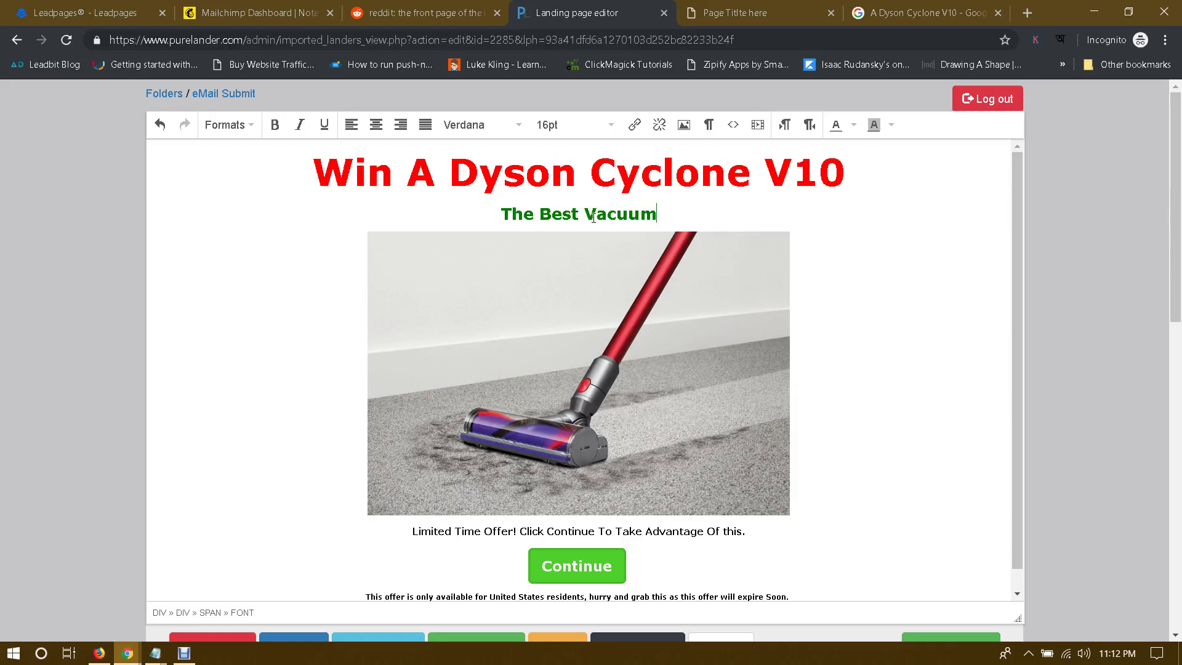
{"action": "type", "text": " Cleaner"}
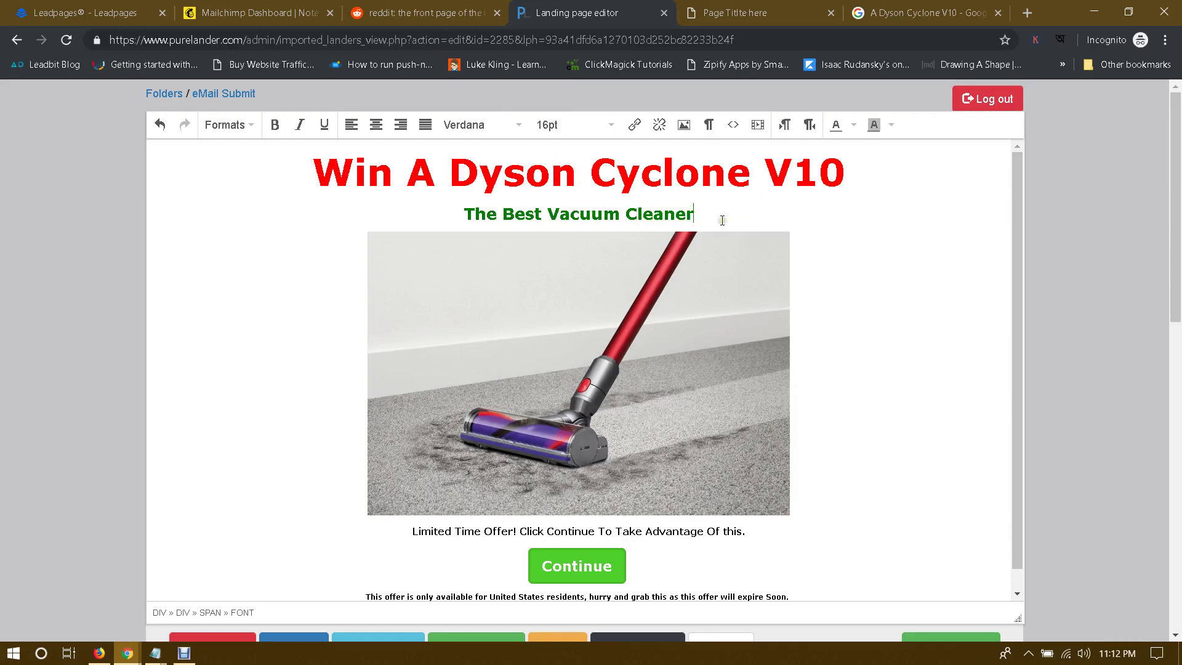
{"action": "scroll", "coordinate": [514, 389], "scroll_direction": "down", "scroll_amount": 1}
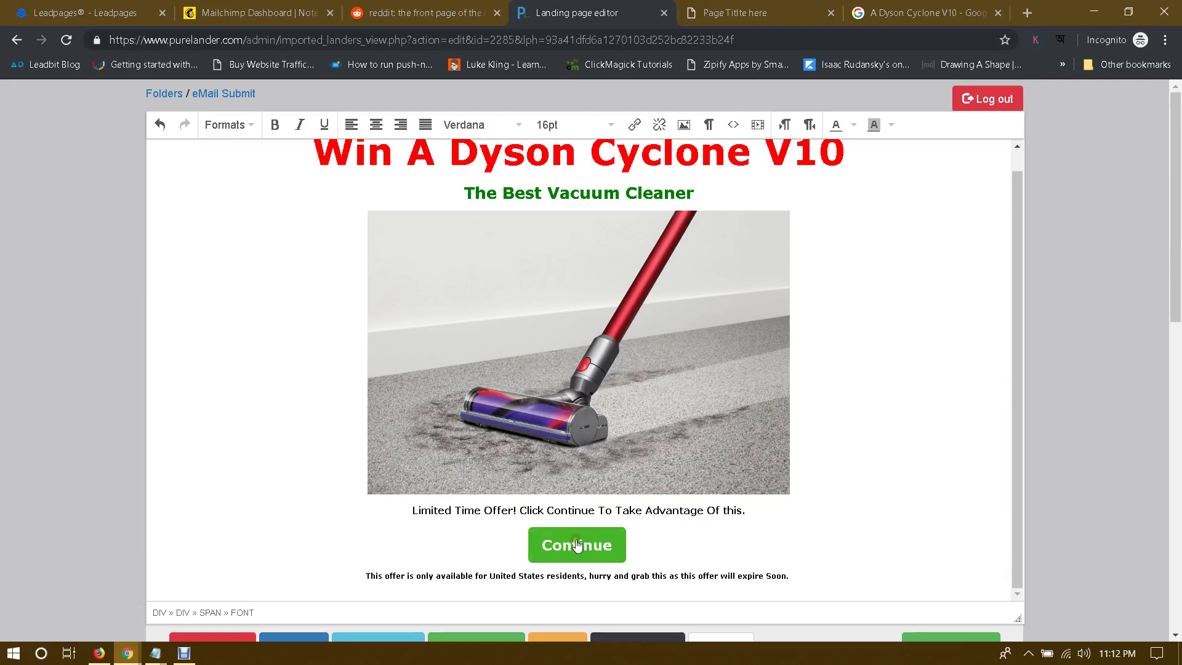
{"action": "scroll", "coordinate": [689, 501], "scroll_direction": "down", "scroll_amount": 1}
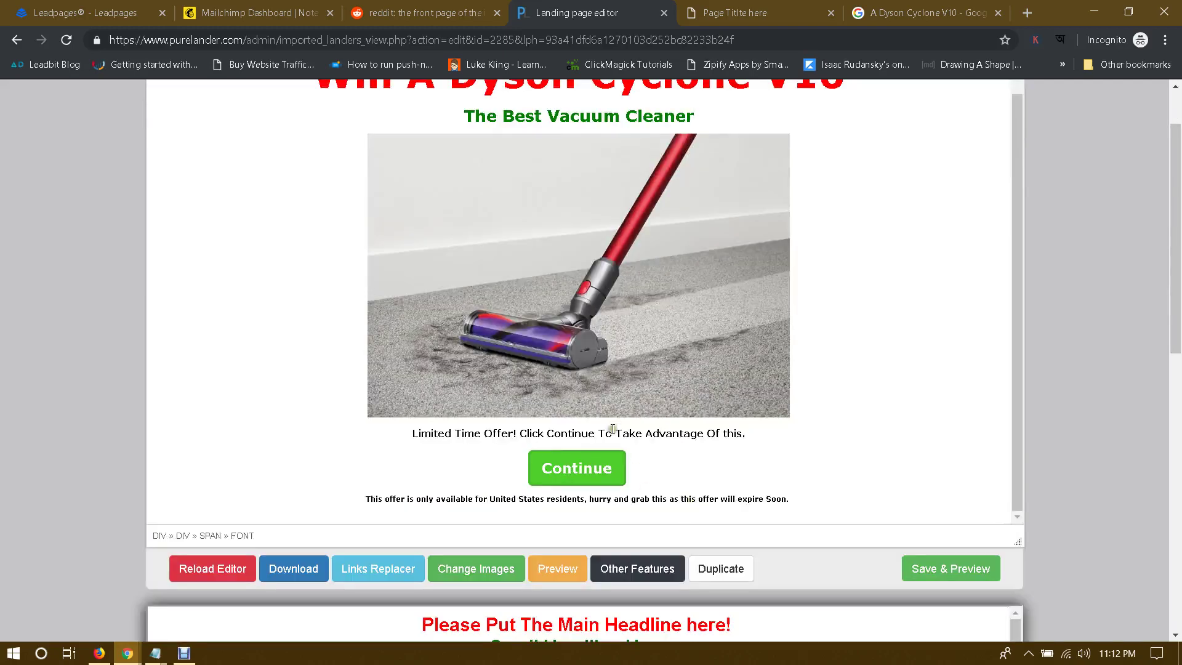
{"action": "scroll", "coordinate": [612, 429], "scroll_direction": "up", "scroll_amount": 1}
{"action": "scroll", "coordinate": [731, 424], "scroll_direction": "down", "scroll_amount": 1}
Step: Copy the tracking link of CPAGrip's UK mobile 'Test and Keep the Dyson V10 Now!' offer, then return to the editor
{"action": "mouse_move", "coordinate": [127, 648]}
{"action": "left_click", "coordinate": [80, 585]}
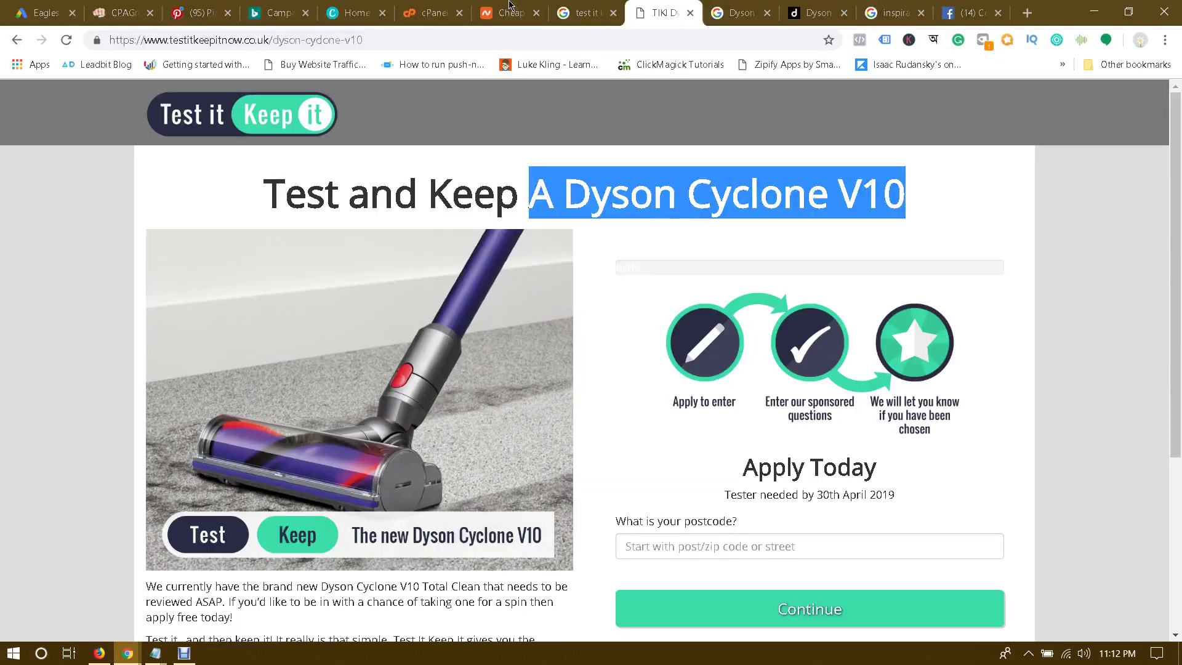
{"action": "left_click", "coordinate": [121, 11]}
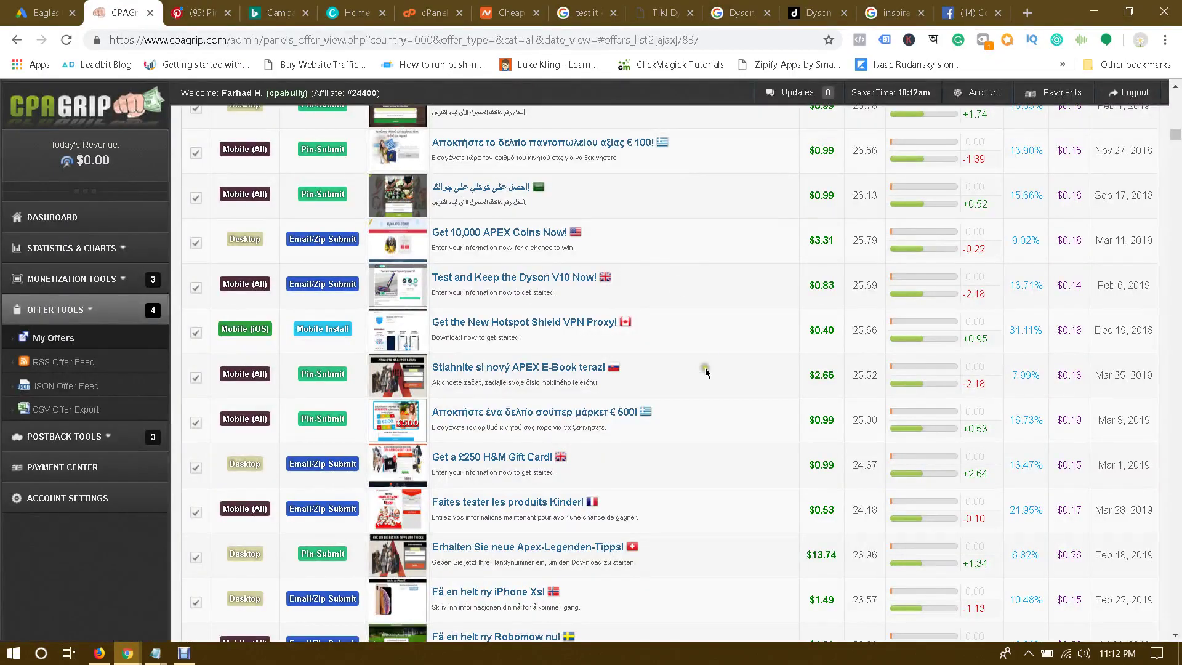
{"action": "left_click", "coordinate": [408, 295]}
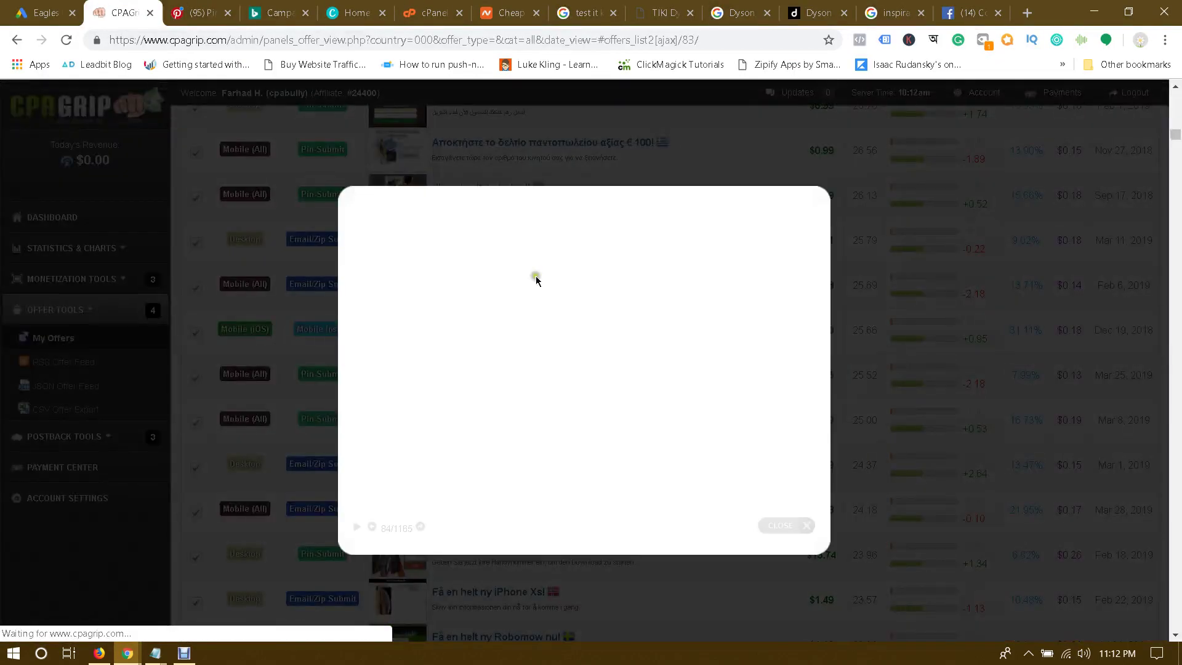
{"action": "left_click", "coordinate": [581, 373]}
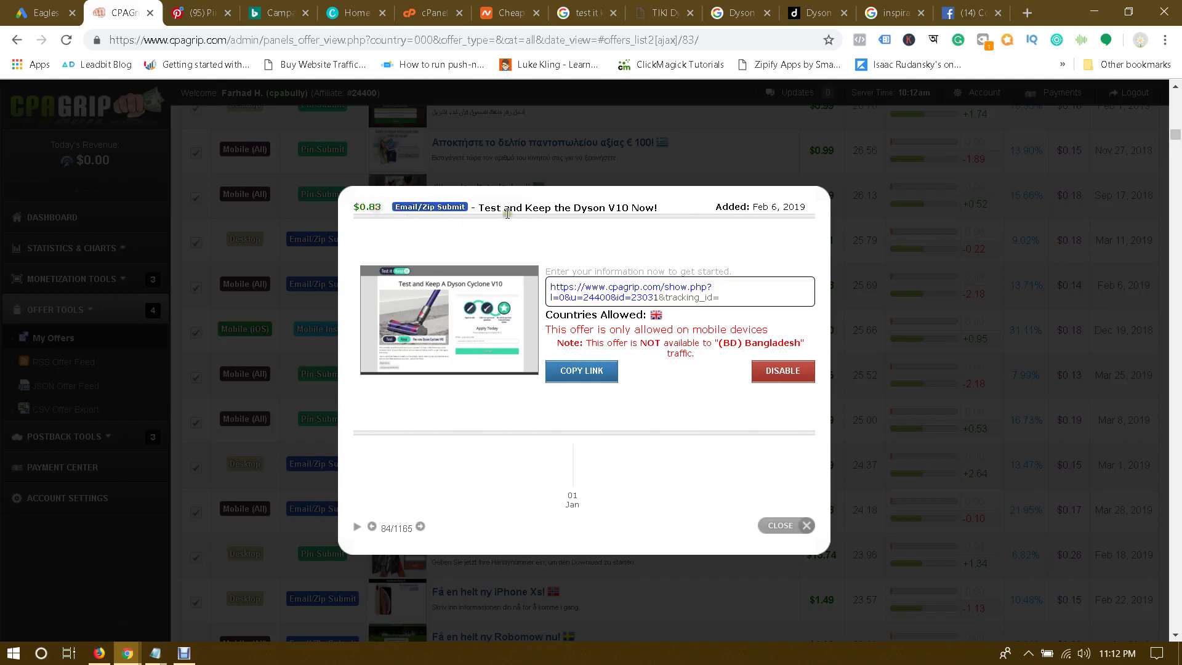
{"action": "left_click_drag", "start_coordinate": [403, 203], "coordinate": [478, 204]}
{"action": "left_click", "coordinate": [478, 203]}
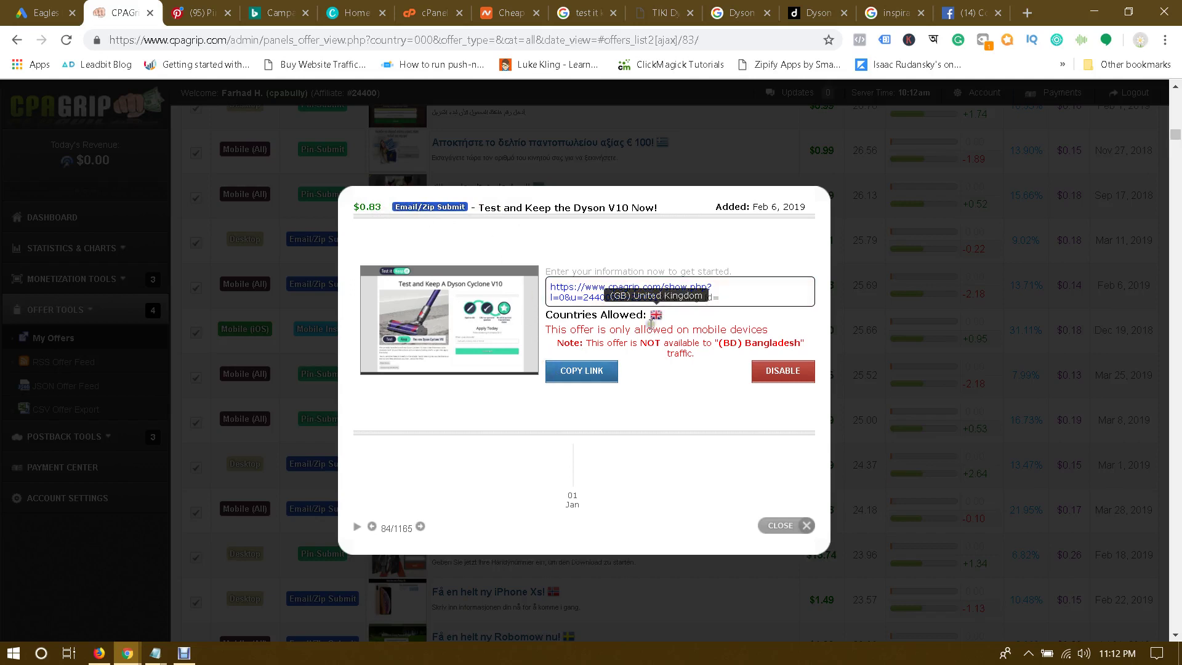
{"action": "left_click", "coordinate": [125, 651]}
{"action": "left_click", "coordinate": [248, 592]}
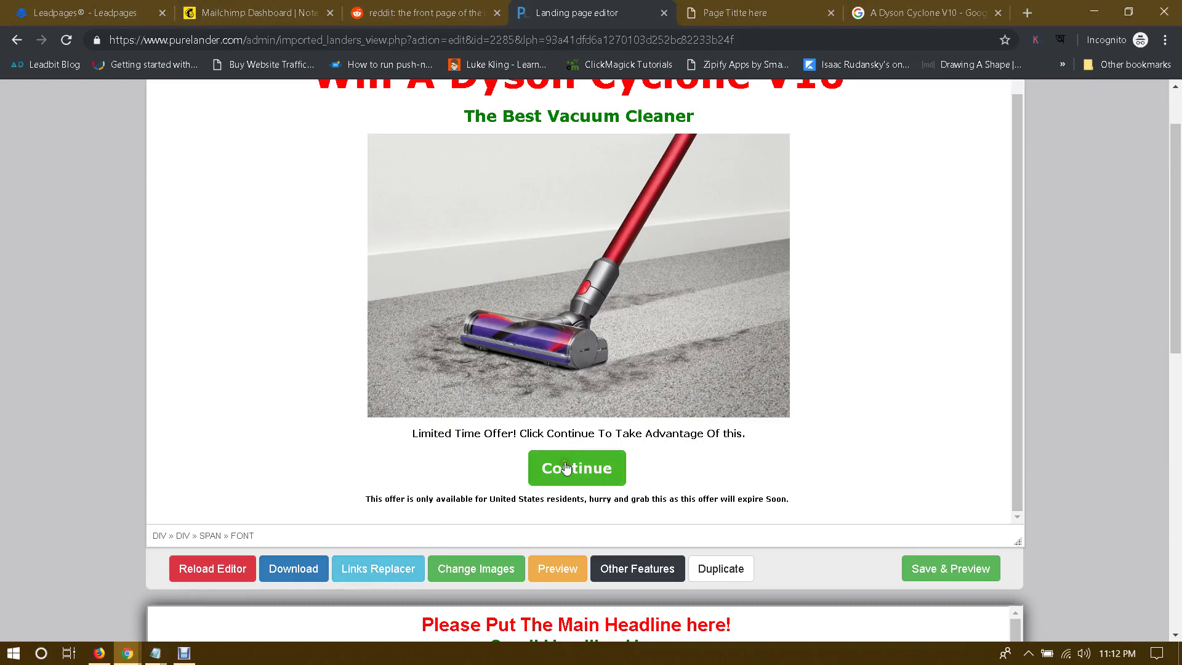
{"action": "left_click", "coordinate": [371, 572]}
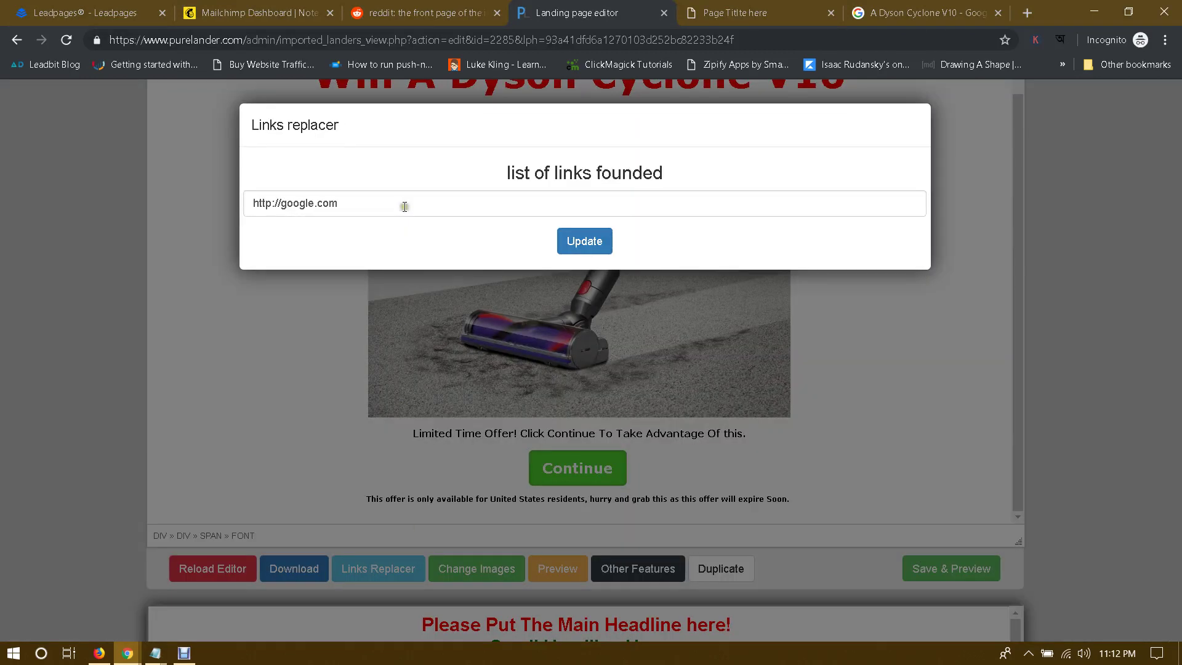
{"action": "triple_click", "coordinate": [405, 206]}
{"action": "key", "text": "BackSpace"}
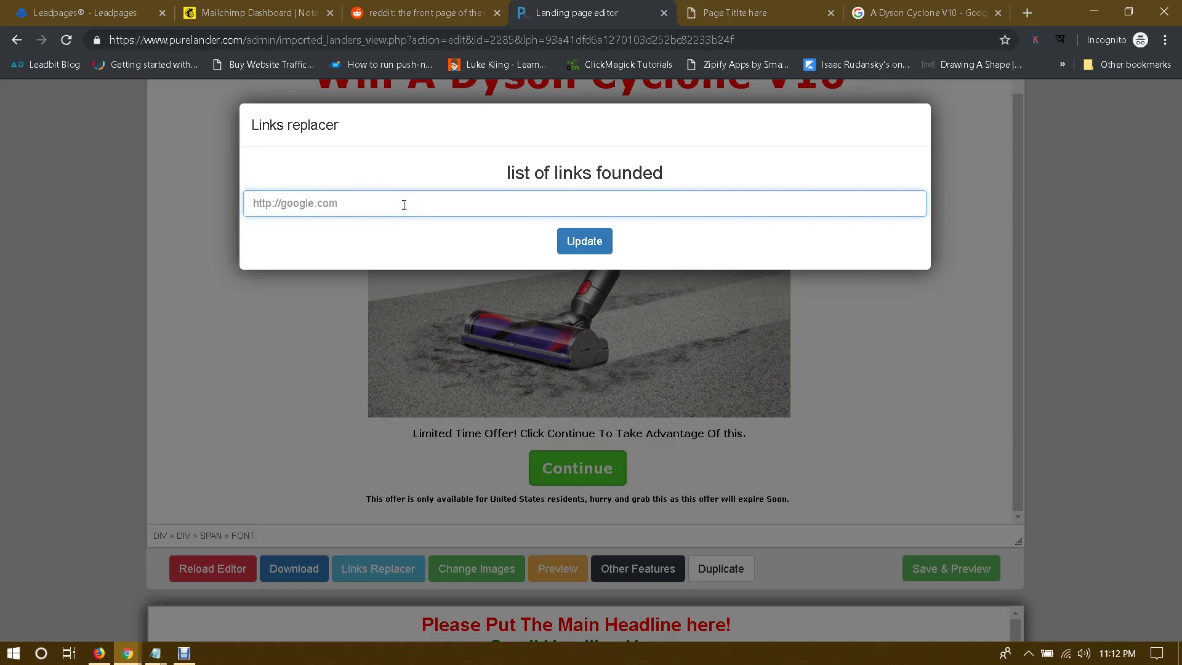
{"action": "key", "text": "ctrl+v"}
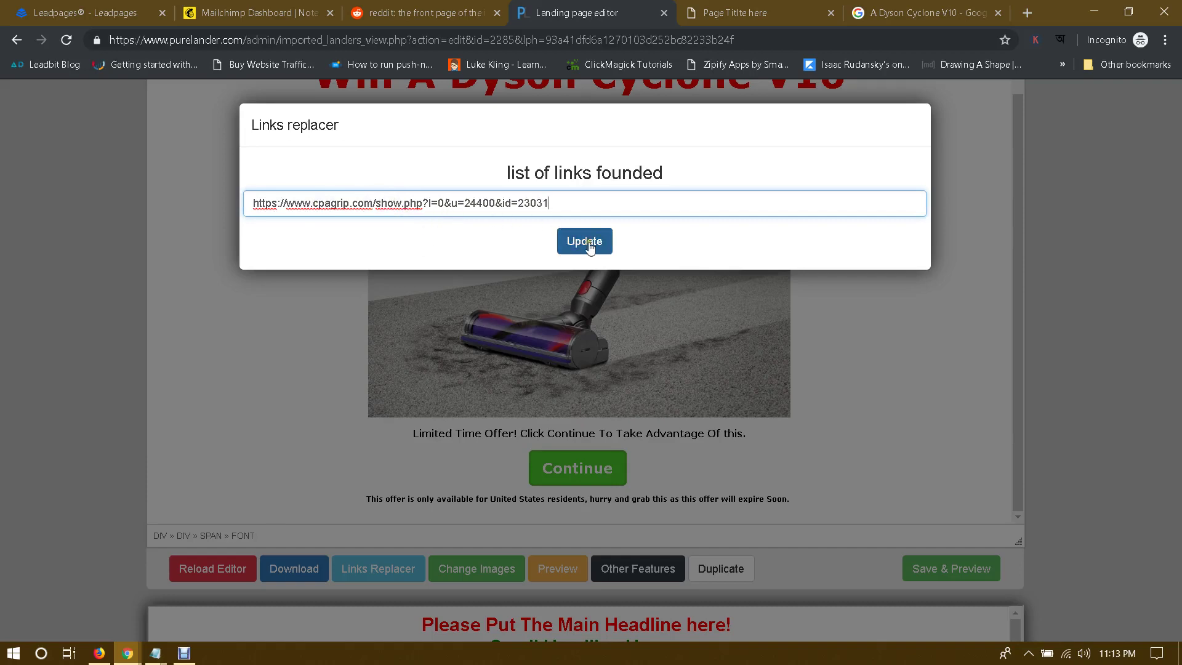
{"action": "left_click", "coordinate": [700, 222]}
{"action": "left_click", "coordinate": [747, 352]}
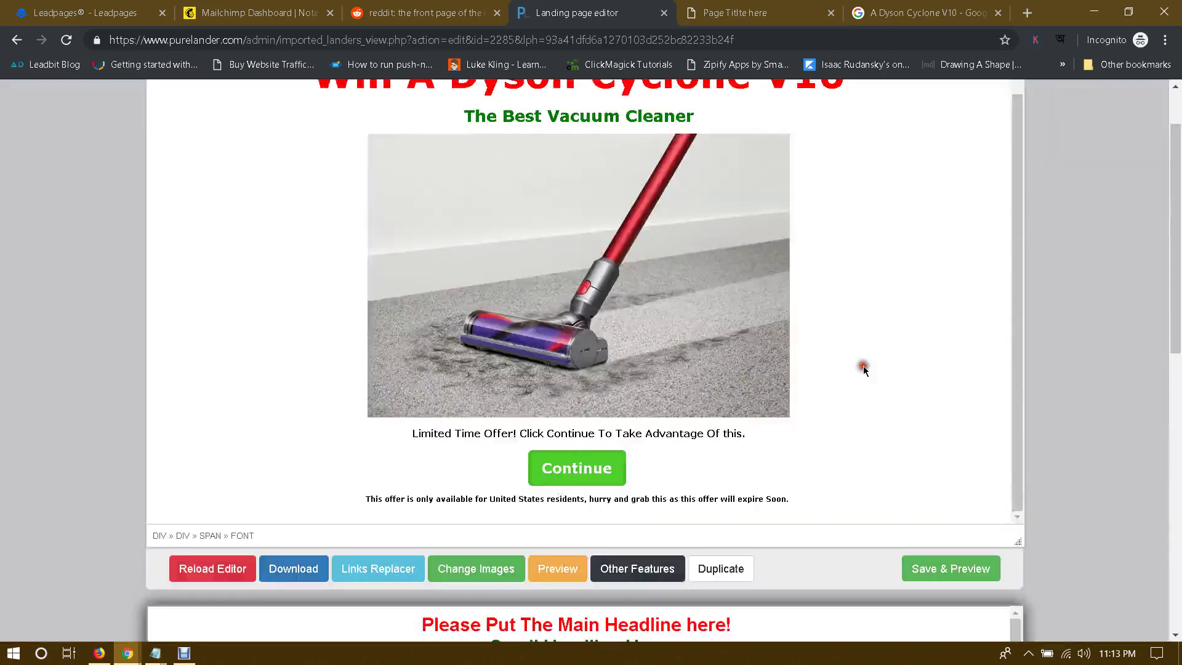
{"action": "scroll", "coordinate": [853, 358], "scroll_direction": "up", "scroll_amount": 1}
{"action": "scroll", "coordinate": [852, 358], "scroll_direction": "down", "scroll_amount": 2}
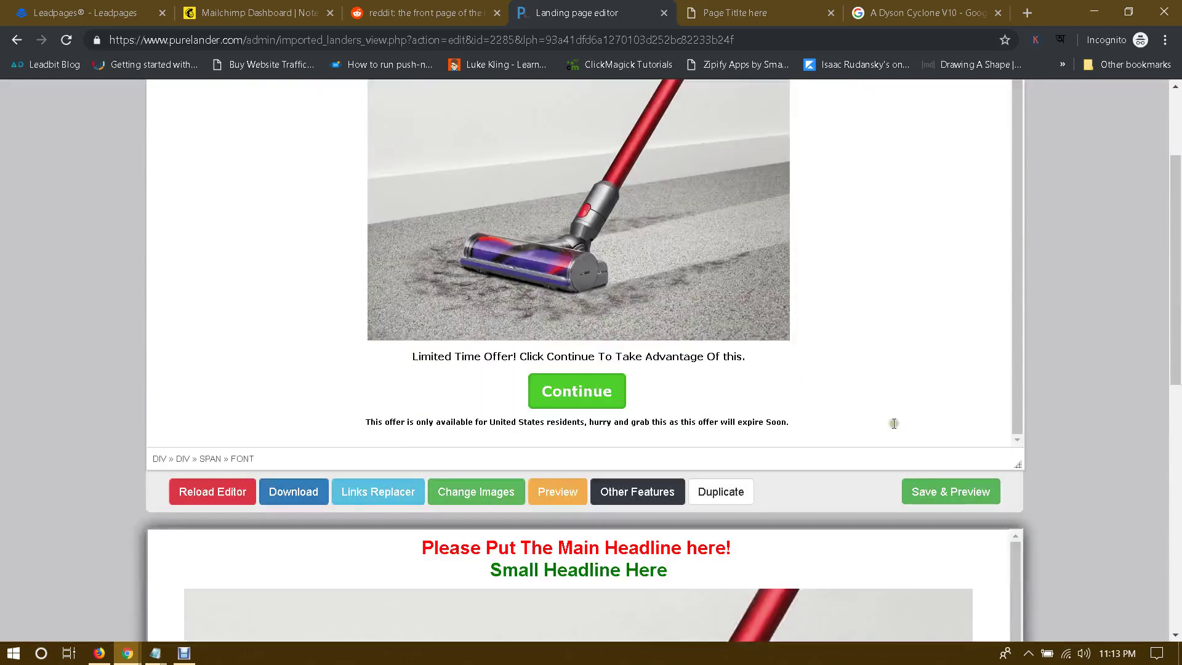
{"action": "left_click", "coordinate": [946, 491]}
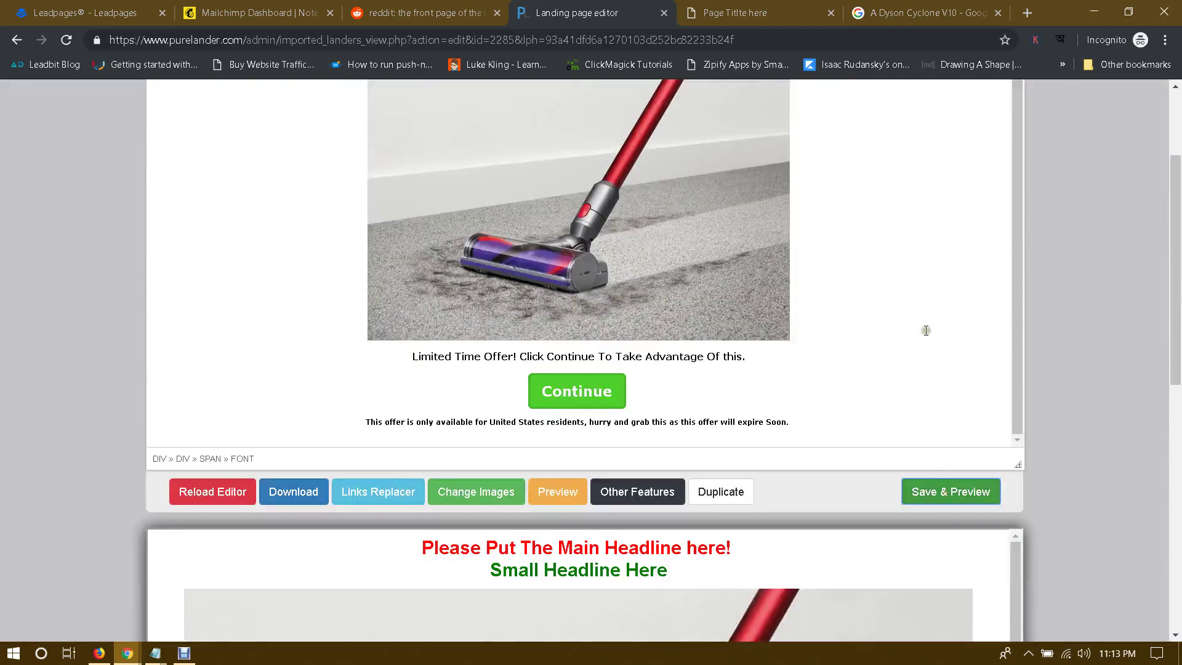
Step: Save again and reapply the CPAGrip link replacement in the Links Replacer until it confirms success
{"action": "scroll", "coordinate": [923, 322], "scroll_direction": "up", "scroll_amount": 4}
{"action": "scroll", "coordinate": [916, 423], "scroll_direction": "down", "scroll_amount": 3}
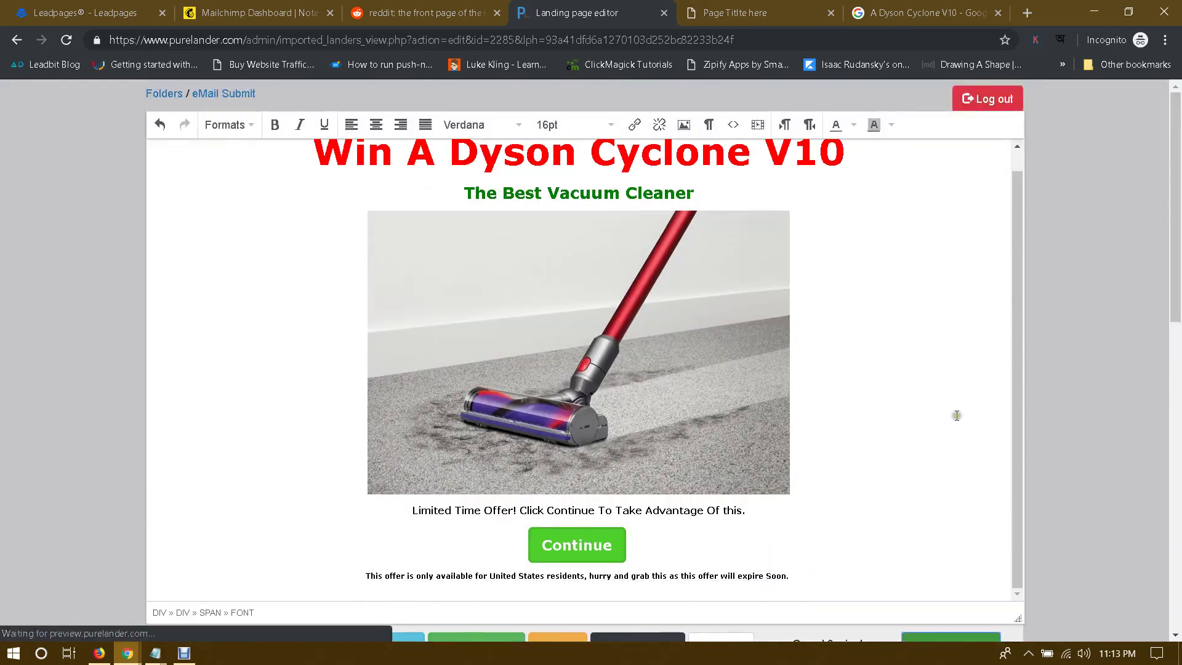
{"action": "key", "text": "Return"}
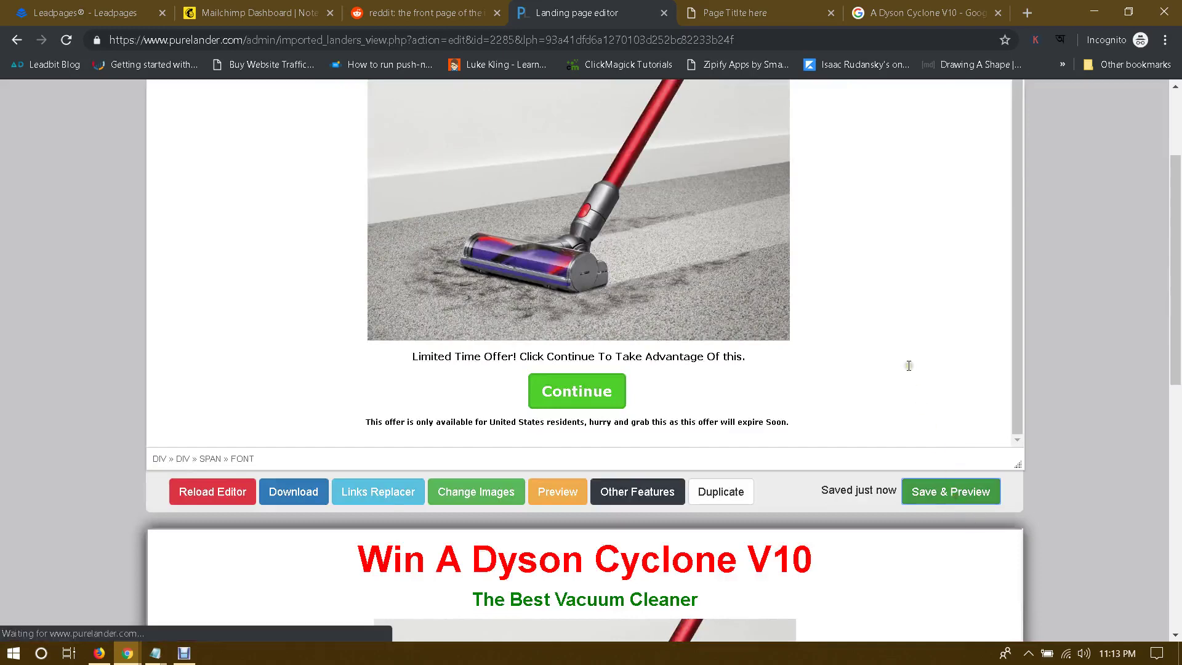
{"action": "left_click", "coordinate": [380, 491]}
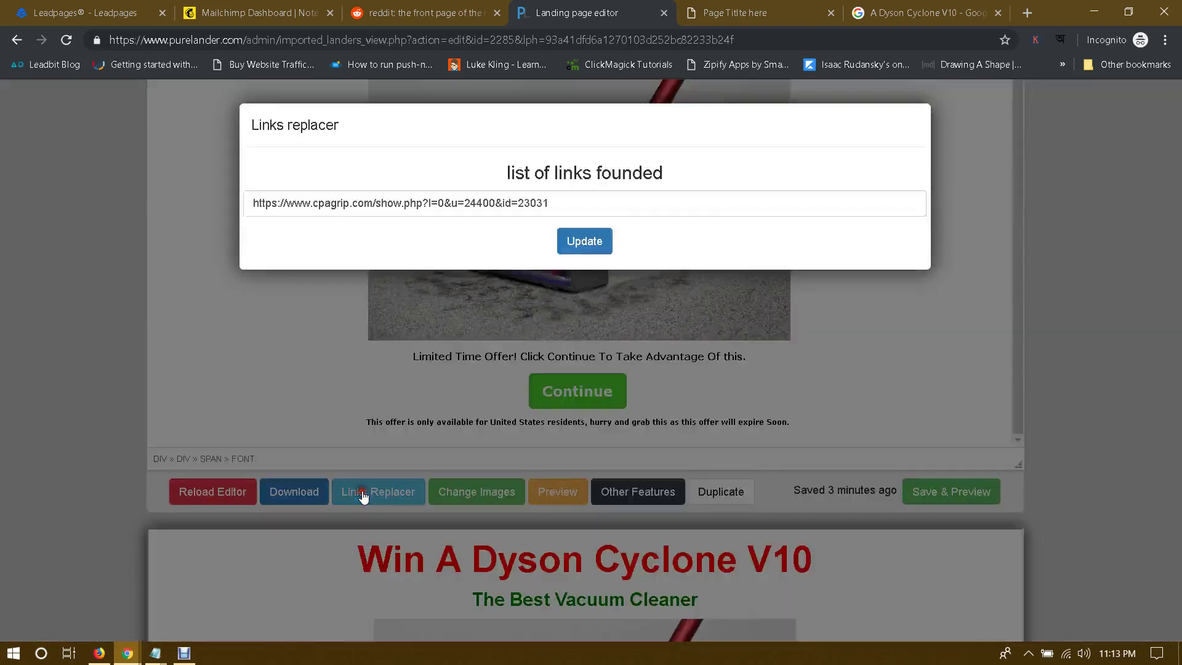
{"action": "left_click", "coordinate": [587, 243]}
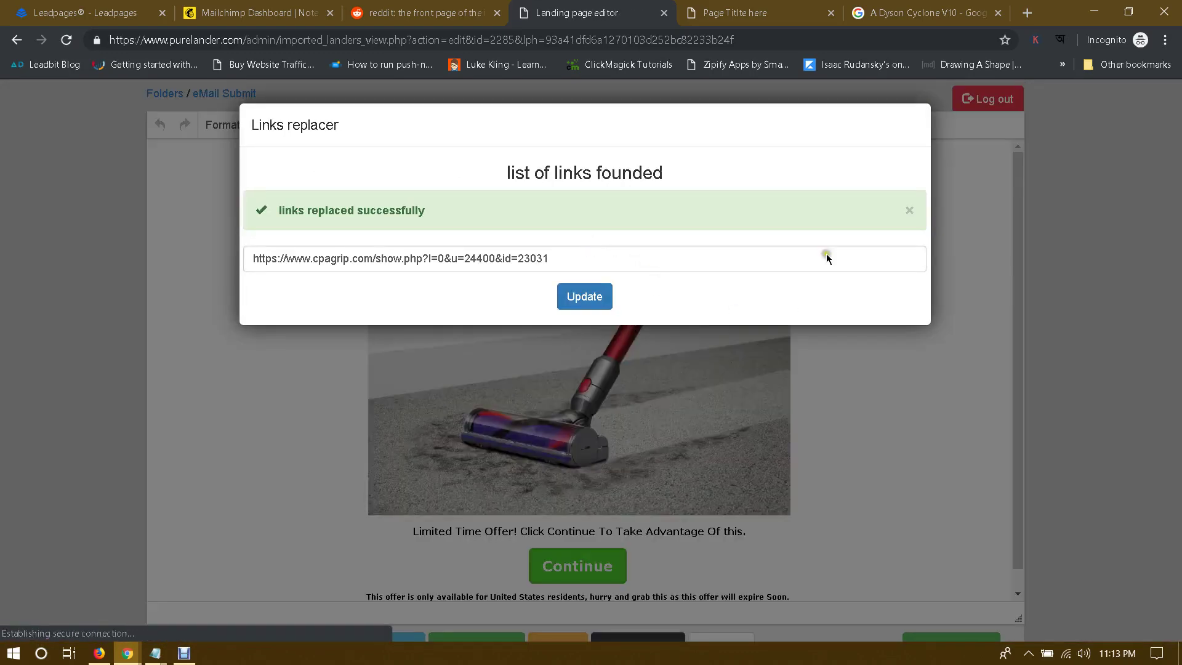
{"action": "left_click", "coordinate": [903, 334]}
{"action": "scroll", "coordinate": [901, 375], "scroll_direction": "down", "scroll_amount": 3}
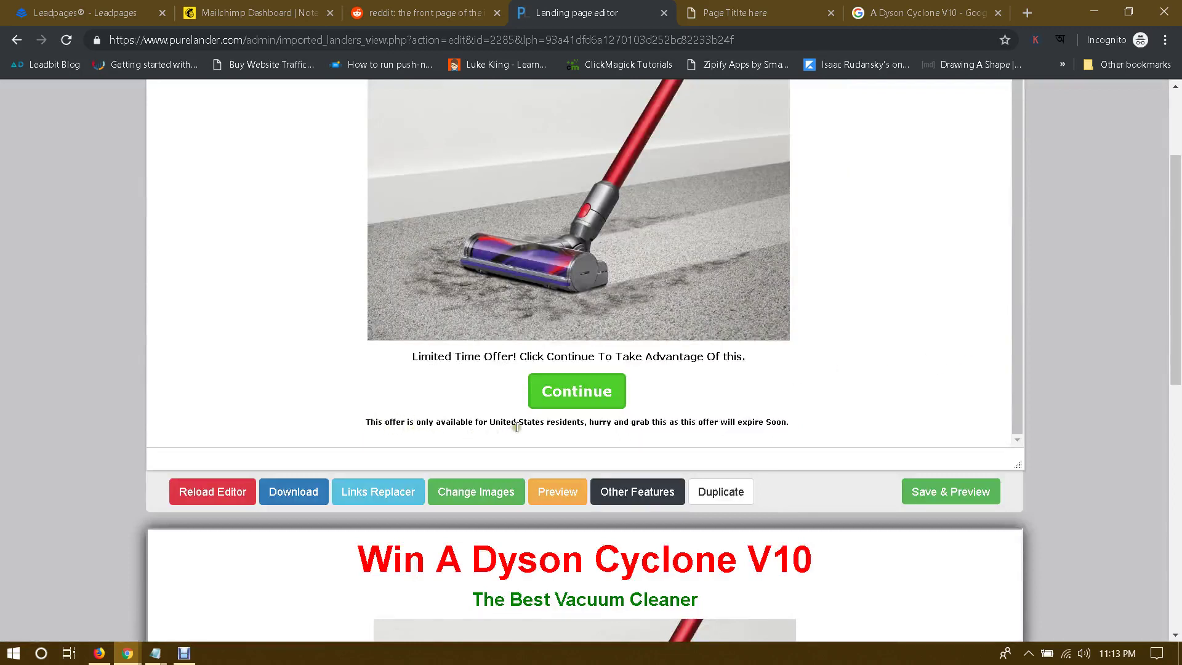
{"action": "left_click_drag", "start_coordinate": [489, 423], "coordinate": [544, 421]}
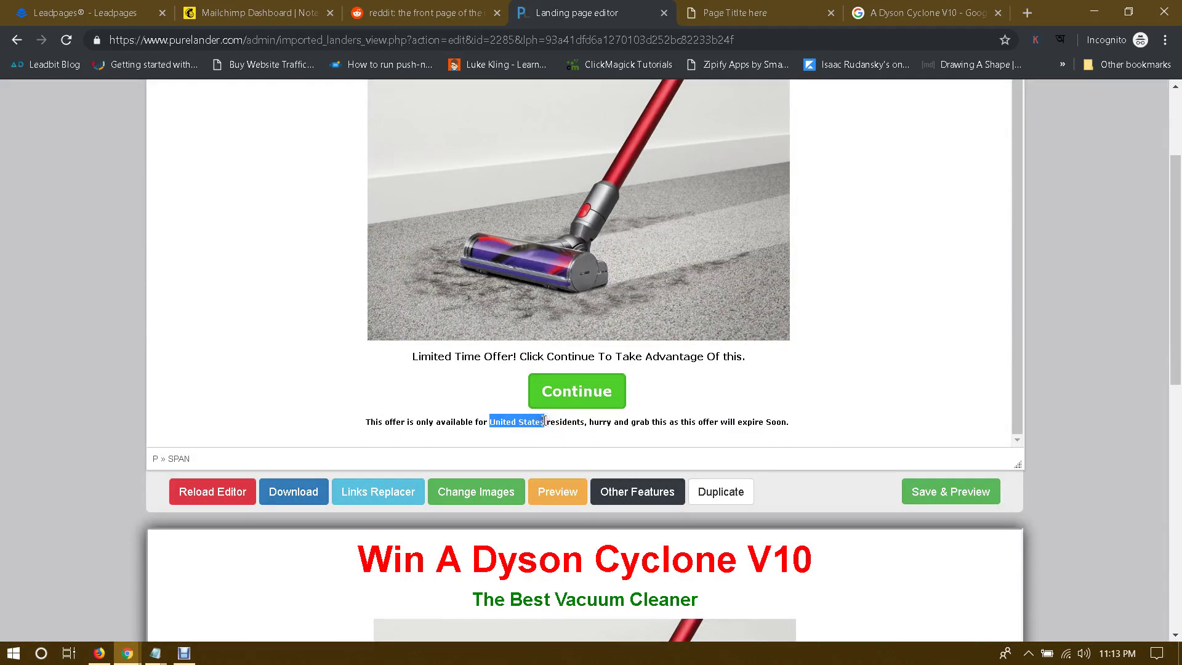
Step: Make the eligibility line read 'only available for United Kingdom residents, hurry and grab this offer now.'
{"action": "type", "text": "Uni"}
{"action": "type", "text": "ted Kin"}
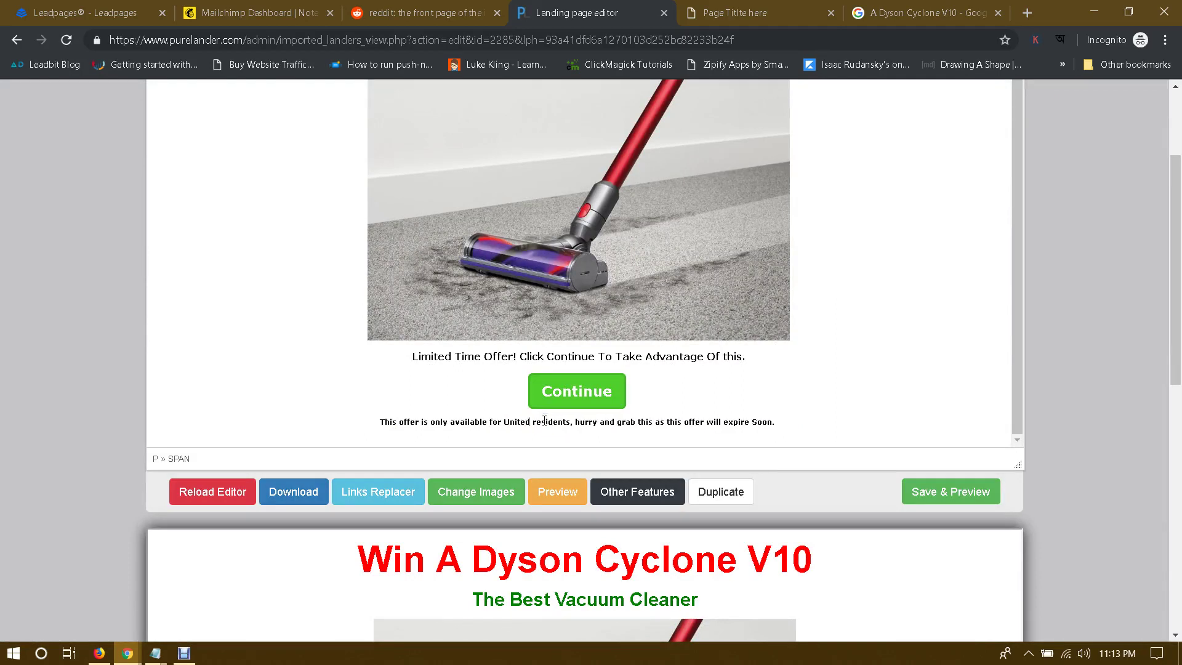
{"action": "type", "text": "gdom"}
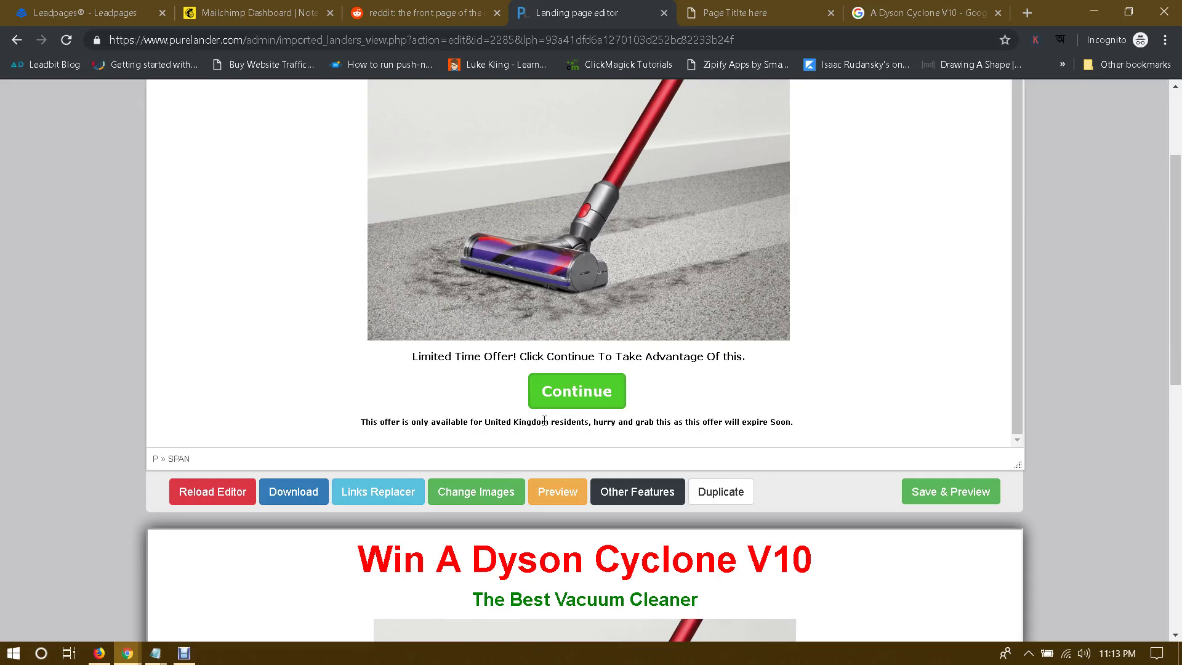
{"action": "type", "text": "'s"}
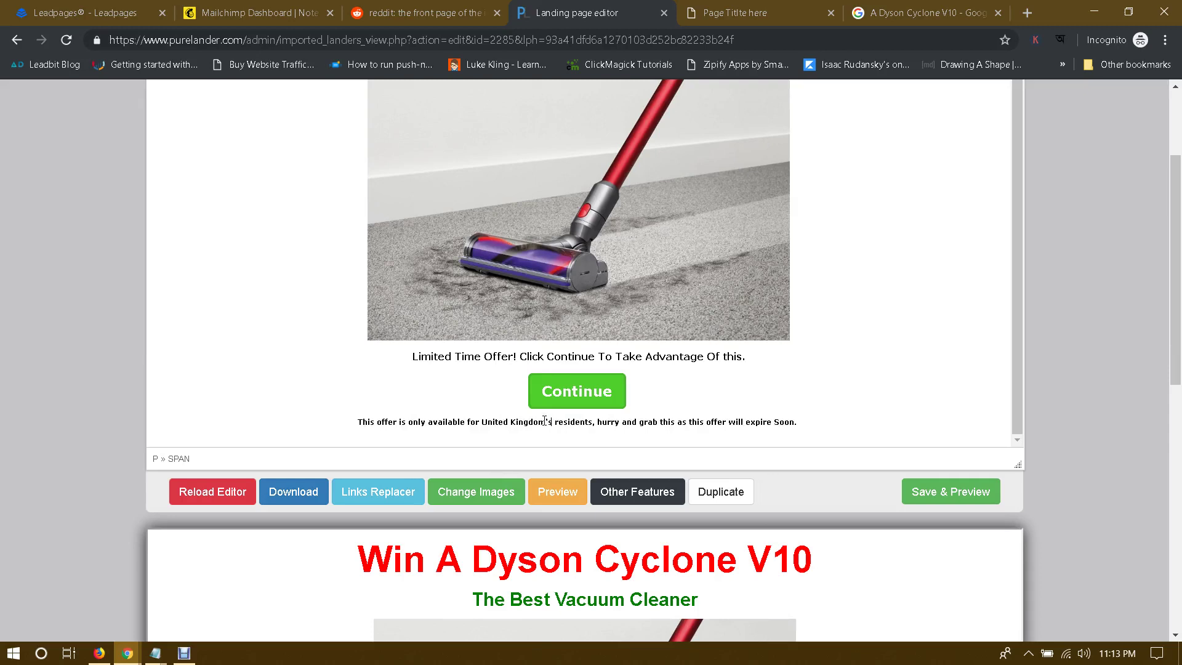
{"action": "key", "text": "BackSpace"}
{"action": "key", "text": "BackSpace"}
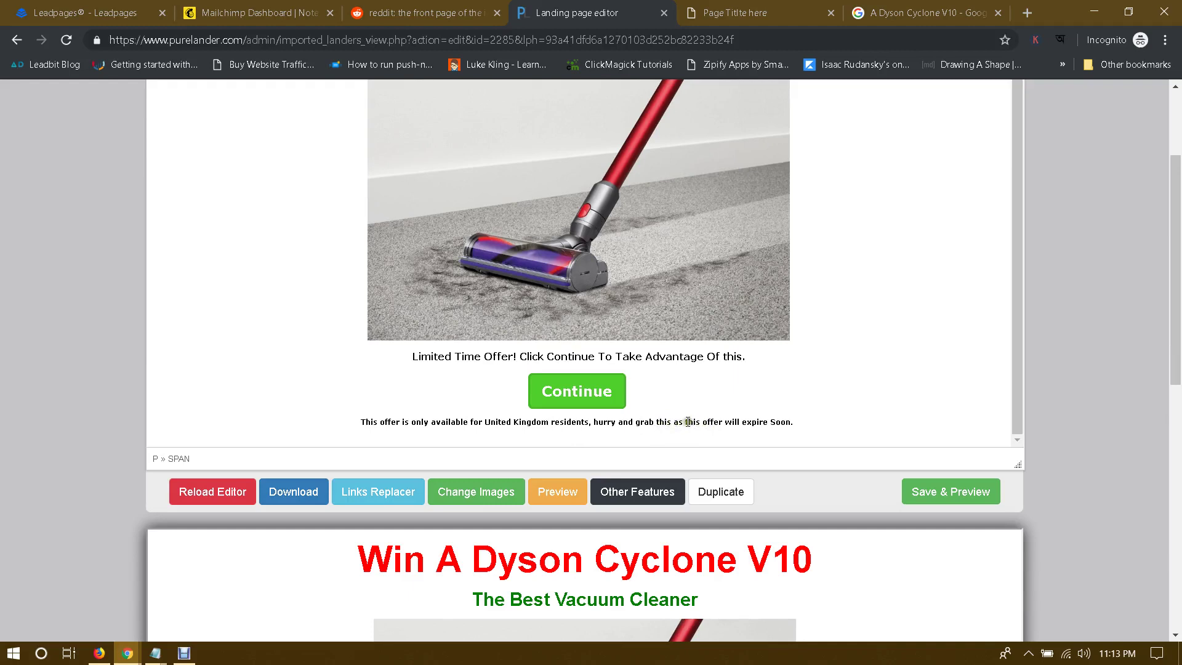
{"action": "left_click_drag", "start_coordinate": [683, 422], "coordinate": [655, 422]}
{"action": "key", "text": "BackSpace"}
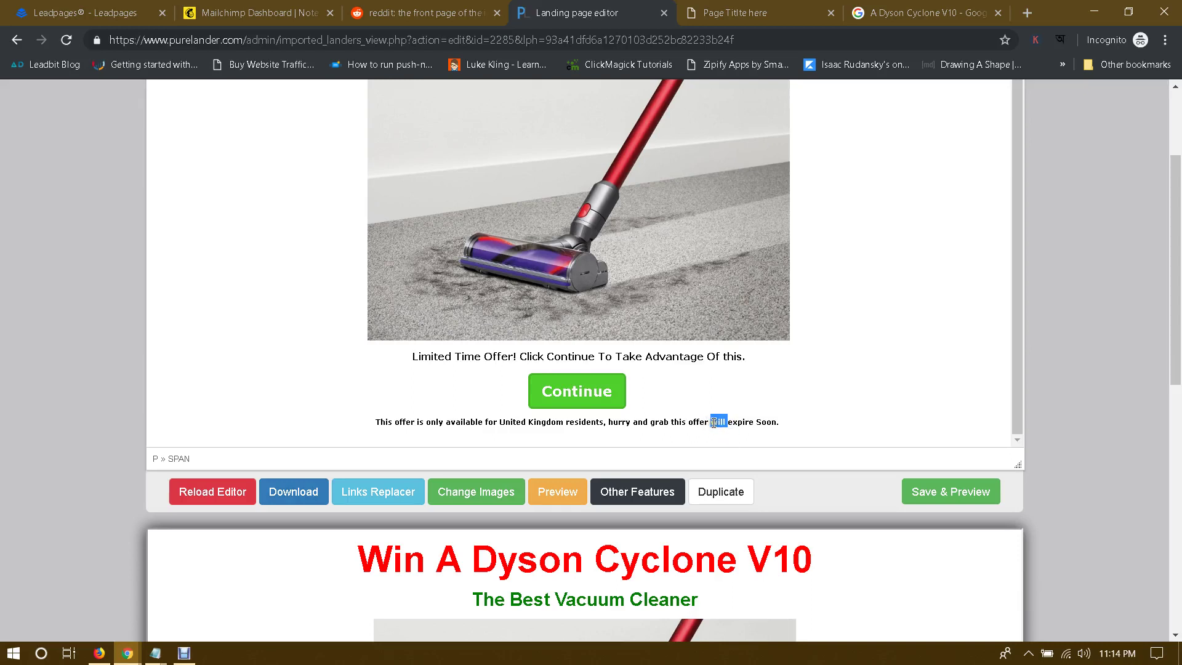
{"action": "type", "text": "now"}
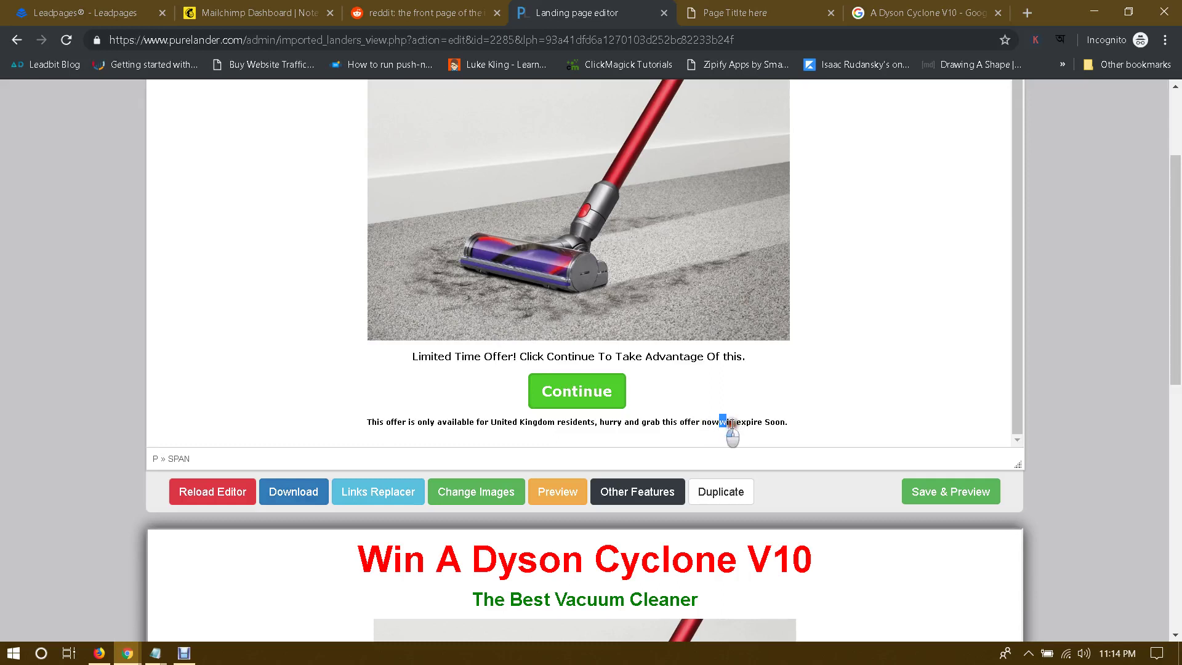
{"action": "left_click_drag", "start_coordinate": [723, 424], "coordinate": [815, 425]}
{"action": "key", "text": "BackSpace"}
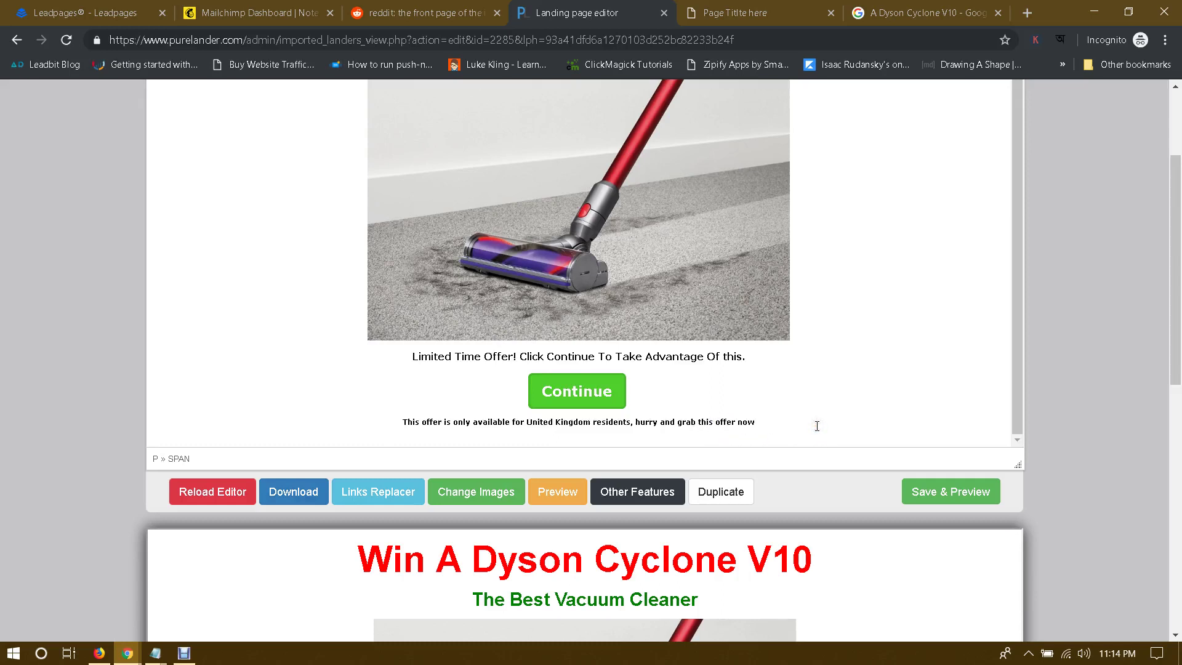
{"action": "type", "text": "."}
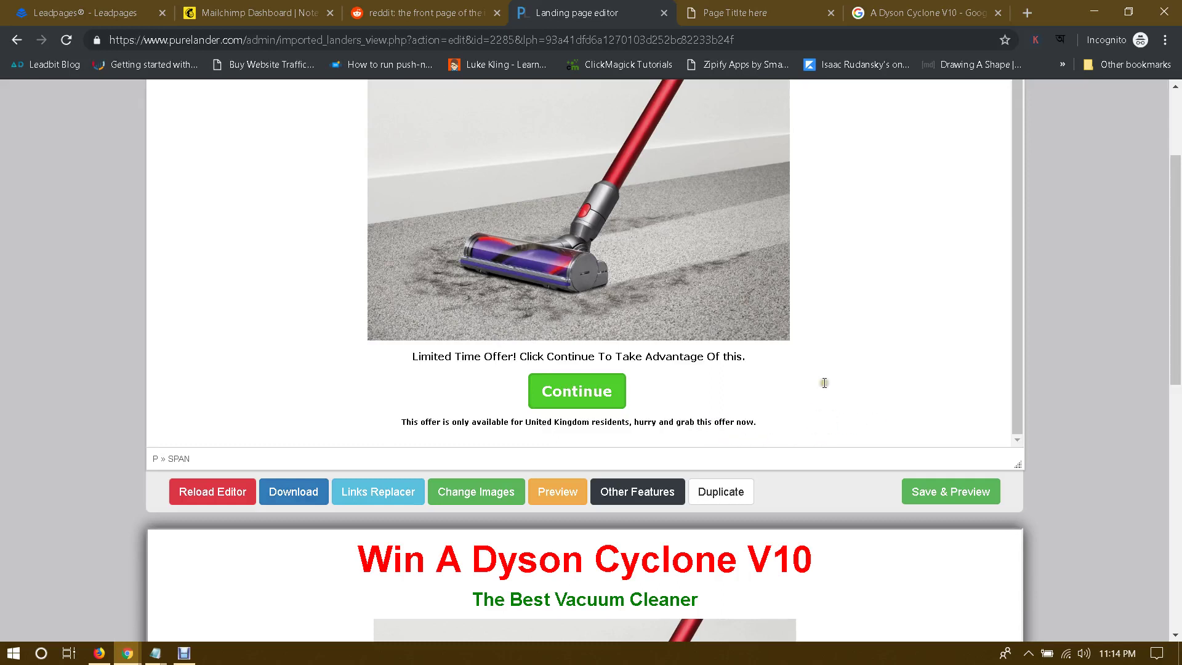
{"action": "scroll", "coordinate": [708, 391], "scroll_direction": "down", "scroll_amount": 3}
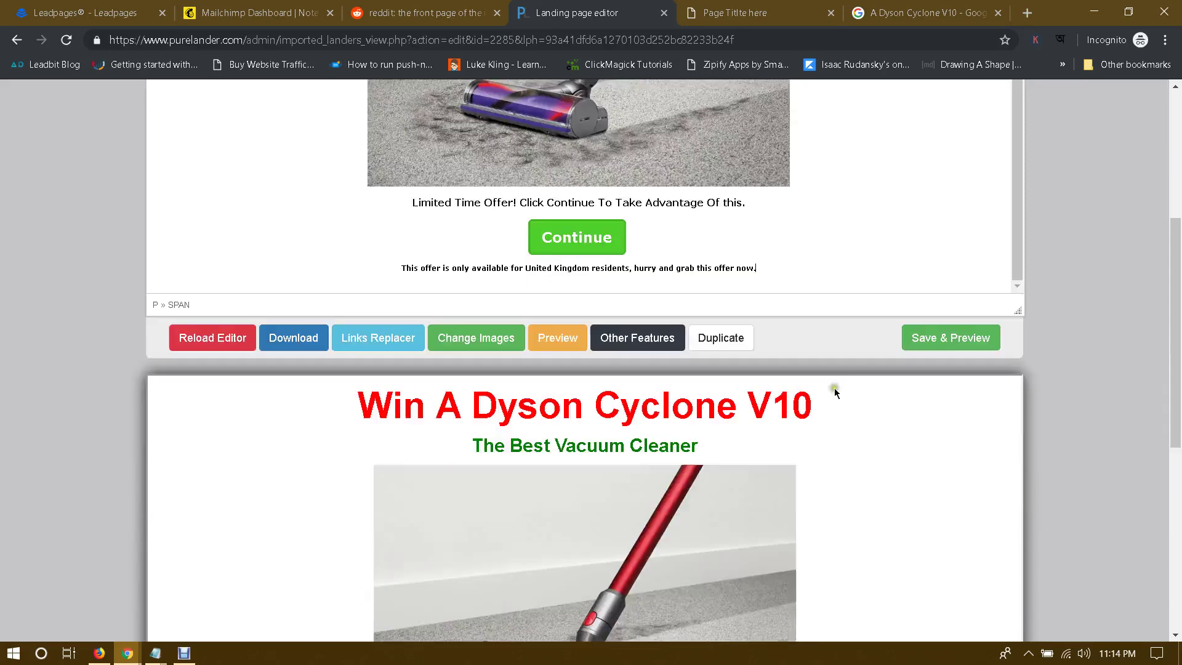
Step: Save the Dyson Cyclone V10 landing page, open its live preview in a new tab, then return to the editor
{"action": "left_click", "coordinate": [945, 341]}
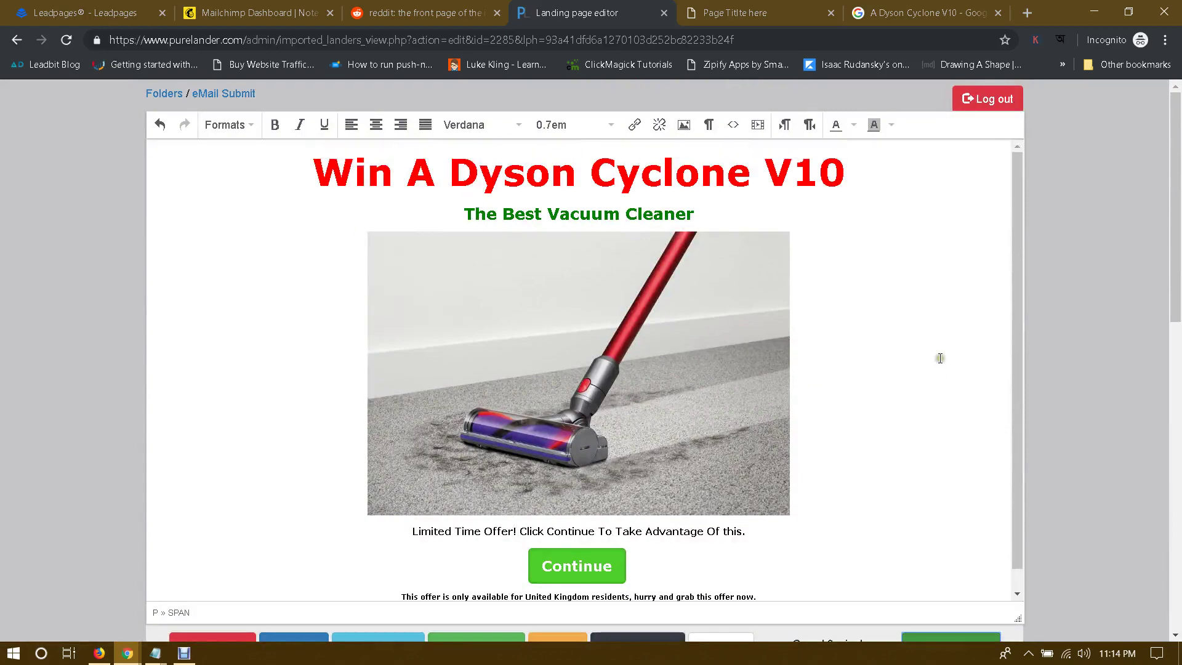
{"action": "scroll", "coordinate": [843, 354], "scroll_direction": "down", "scroll_amount": 10}
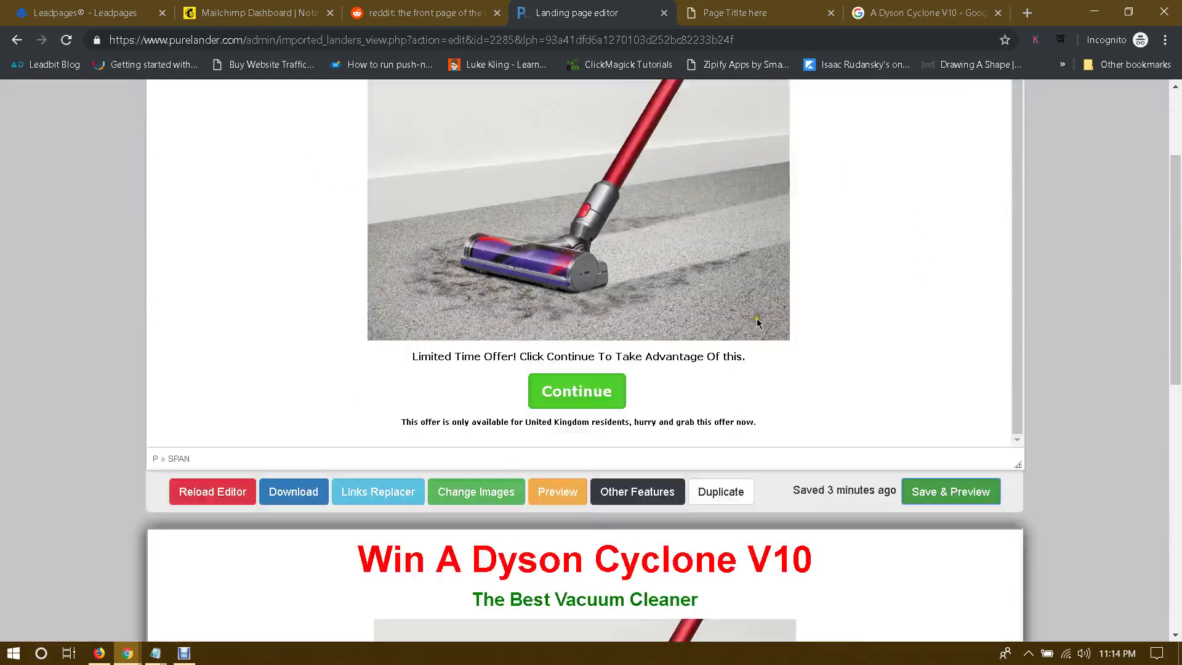
{"action": "scroll", "coordinate": [844, 344], "scroll_direction": "down", "scroll_amount": 3}
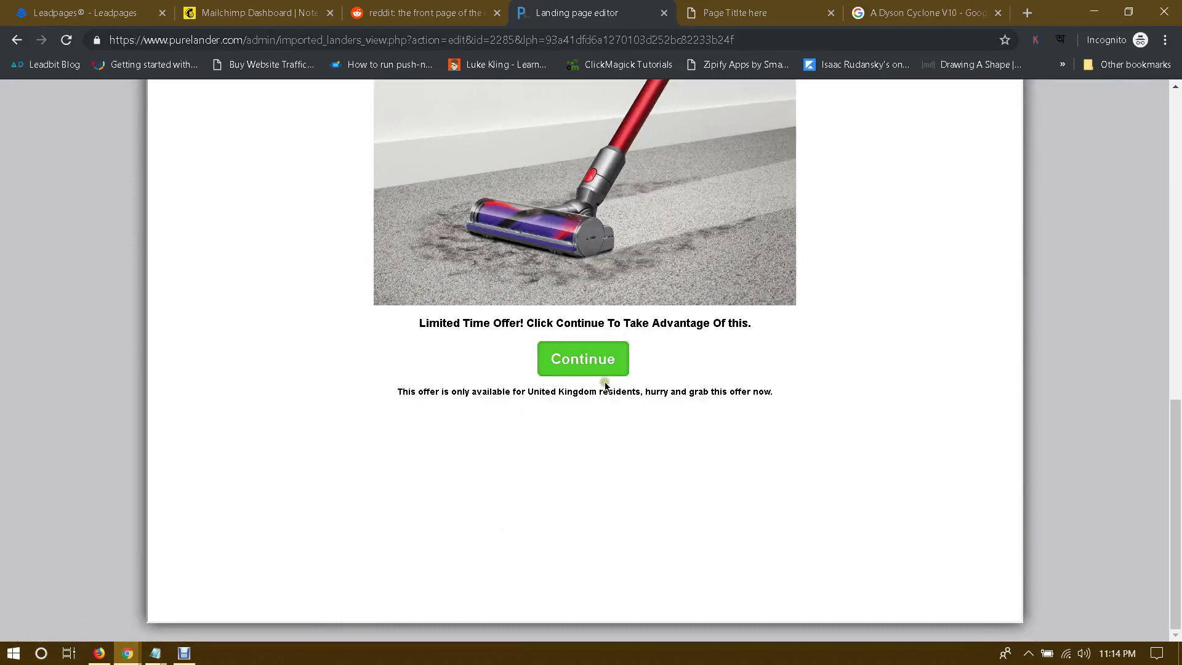
{"action": "scroll", "coordinate": [606, 380], "scroll_direction": "down", "scroll_amount": 8}
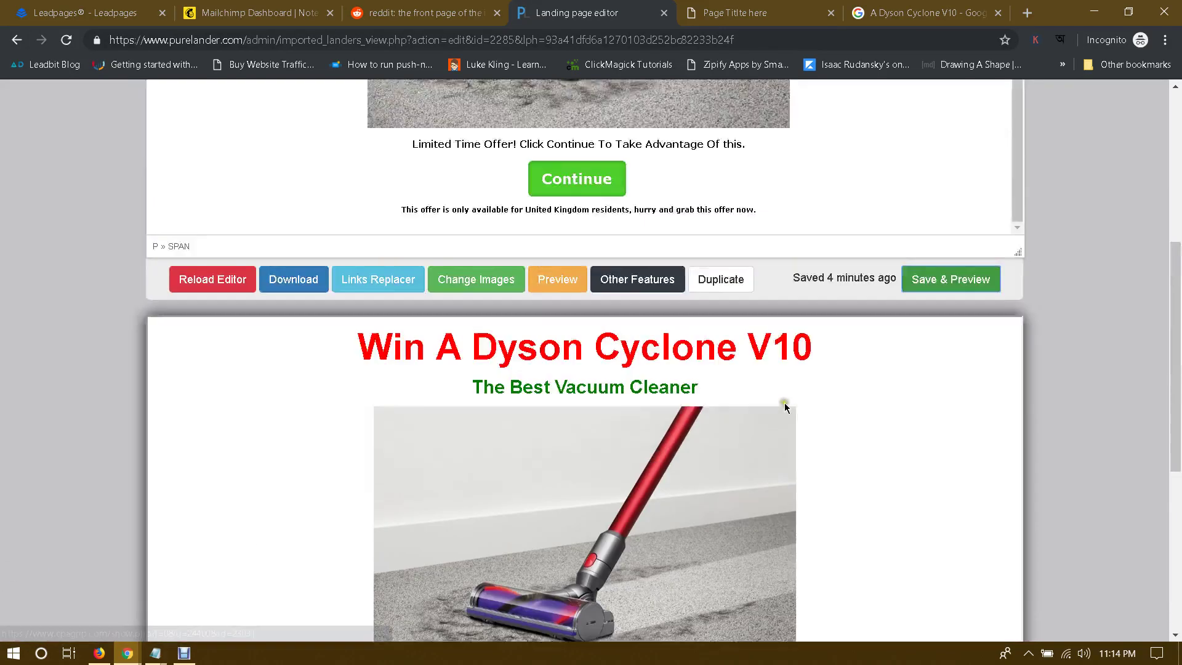
{"action": "scroll", "coordinate": [910, 397], "scroll_direction": "down", "scroll_amount": 2}
{"action": "scroll", "coordinate": [1144, 404], "scroll_direction": "down", "scroll_amount": 3}
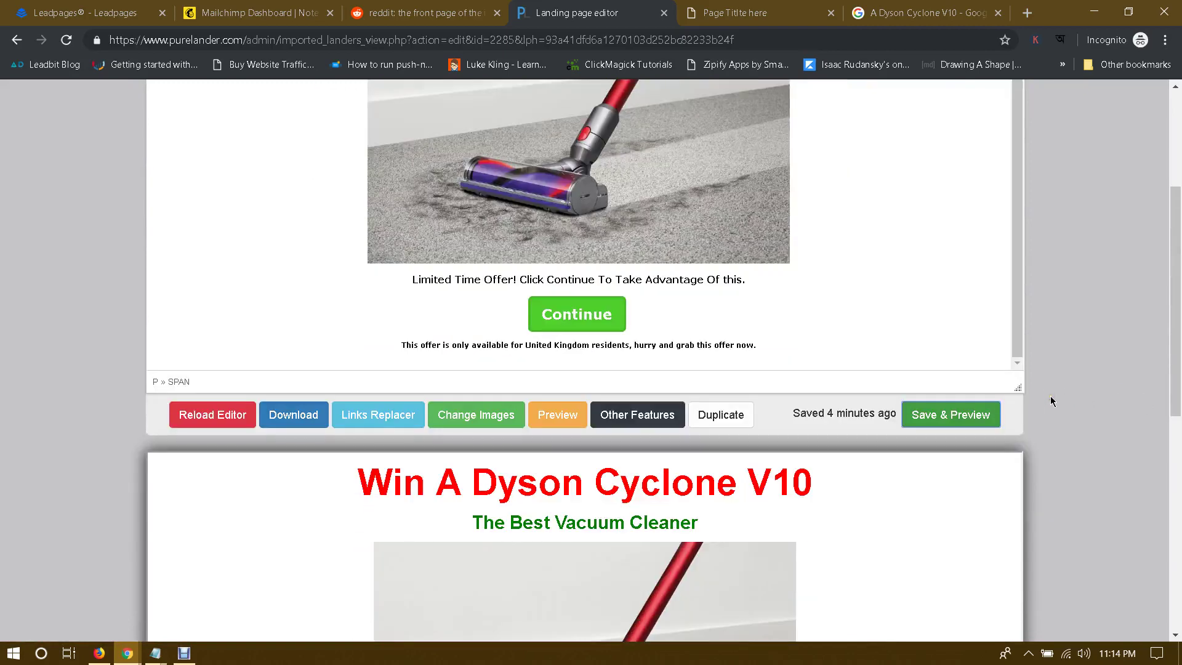
{"action": "left_click", "coordinate": [547, 413]}
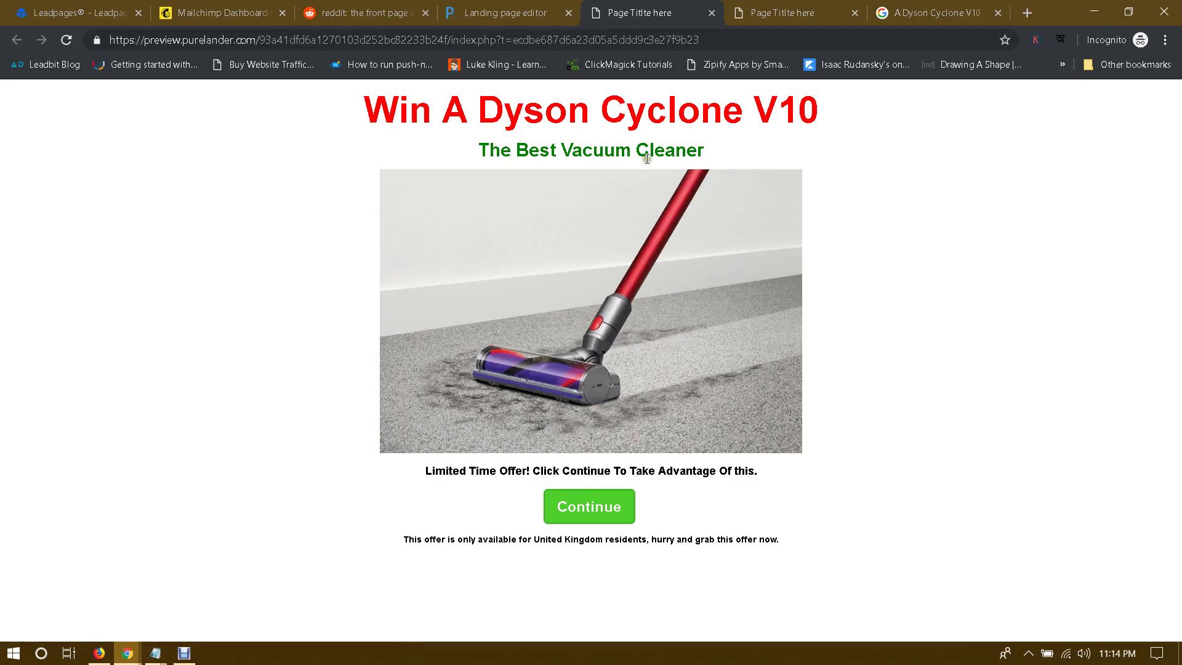
{"action": "key", "text": "ctrl+shift+Tab"}
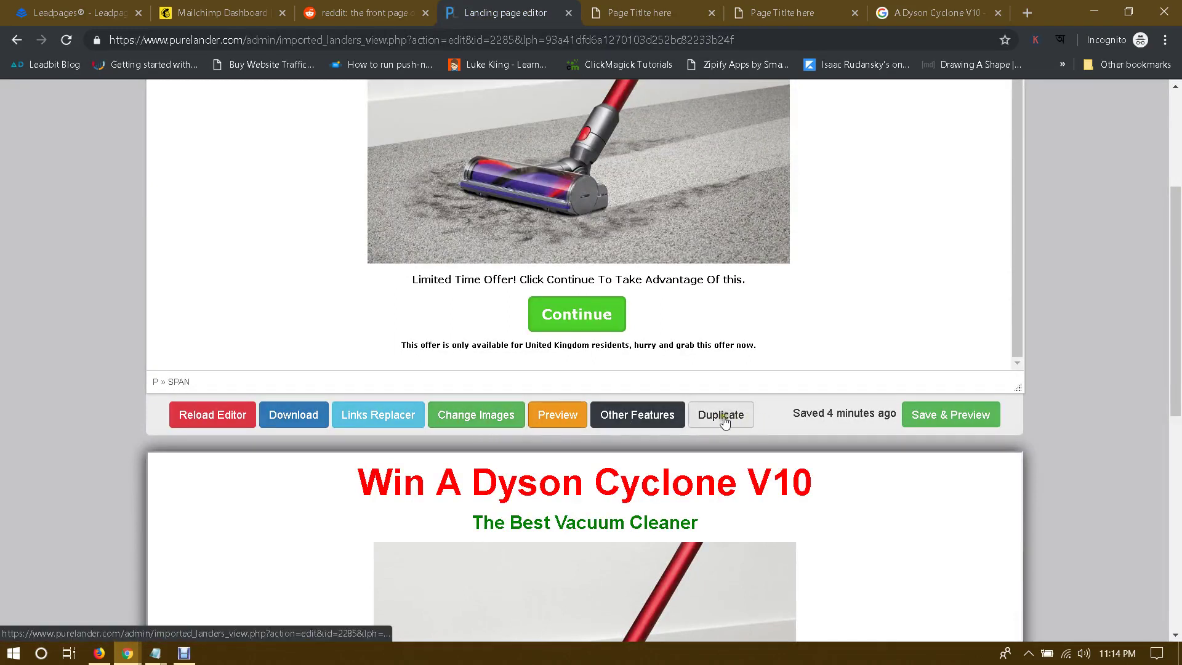
Step: Open the Other Features settings and click into the Landing Page Title field reading 'Page Titlte here'
{"action": "left_click", "coordinate": [630, 418]}
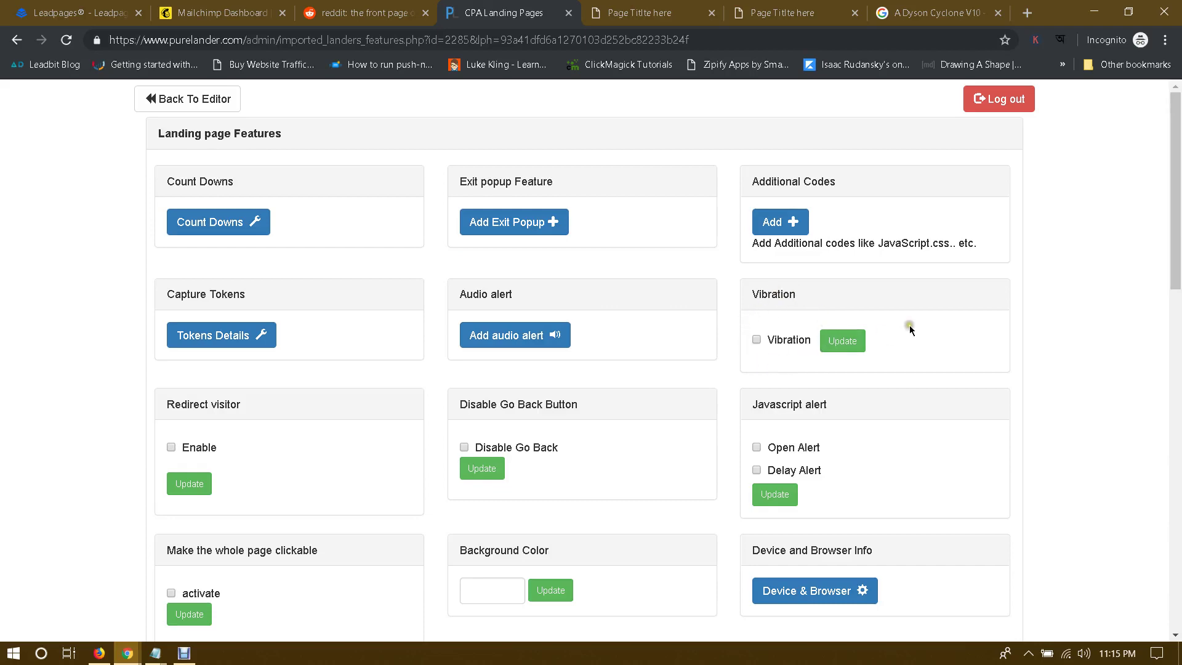
{"action": "scroll", "coordinate": [909, 325], "scroll_direction": "down", "scroll_amount": 2}
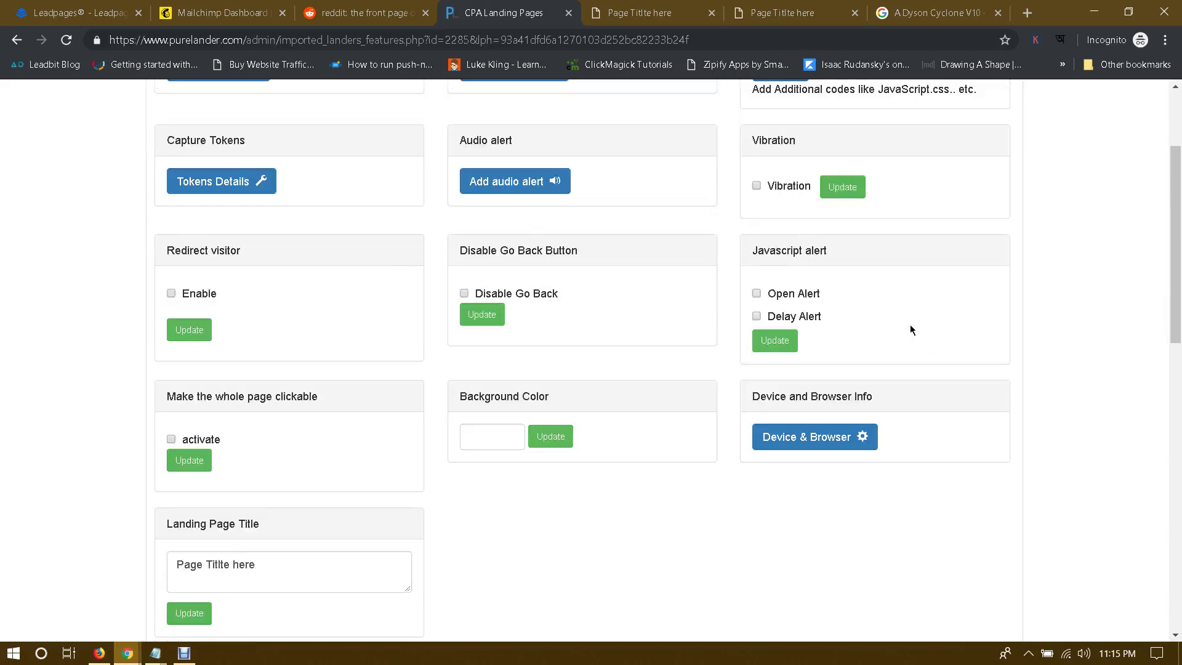
{"action": "scroll", "coordinate": [909, 324], "scroll_direction": "down", "scroll_amount": 2}
{"action": "left_click", "coordinate": [315, 408]}
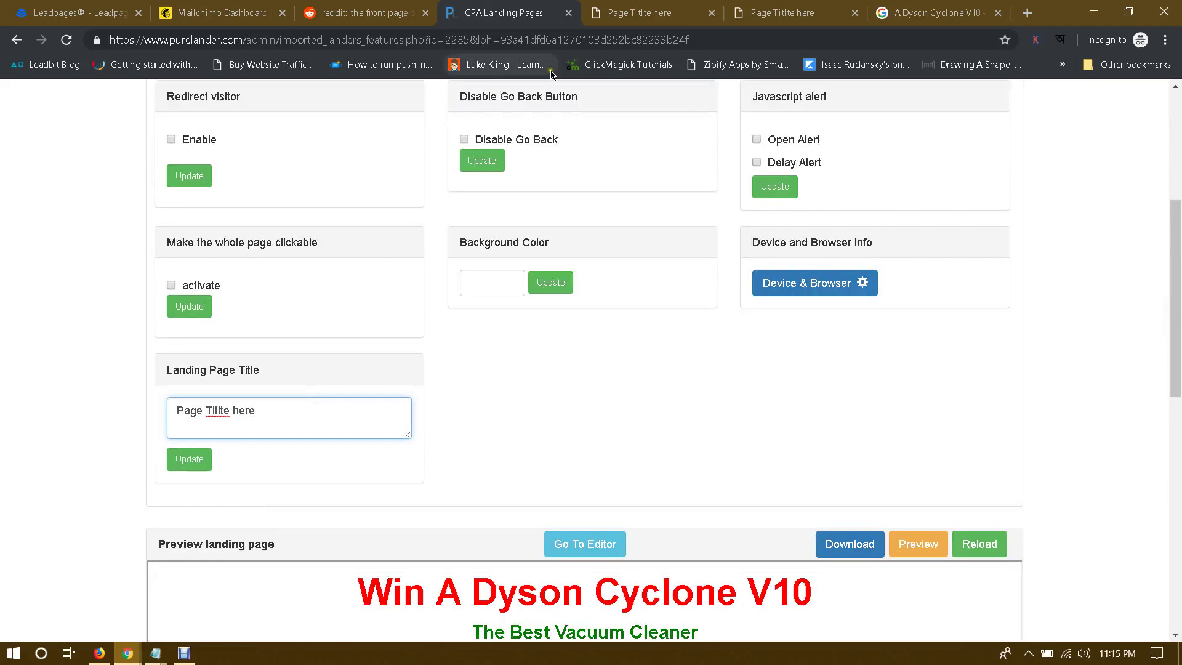
Step: Compare with the preview tab's title and the Dyson Cyclone V10 image search, then return to settings
{"action": "left_click", "coordinate": [663, 20]}
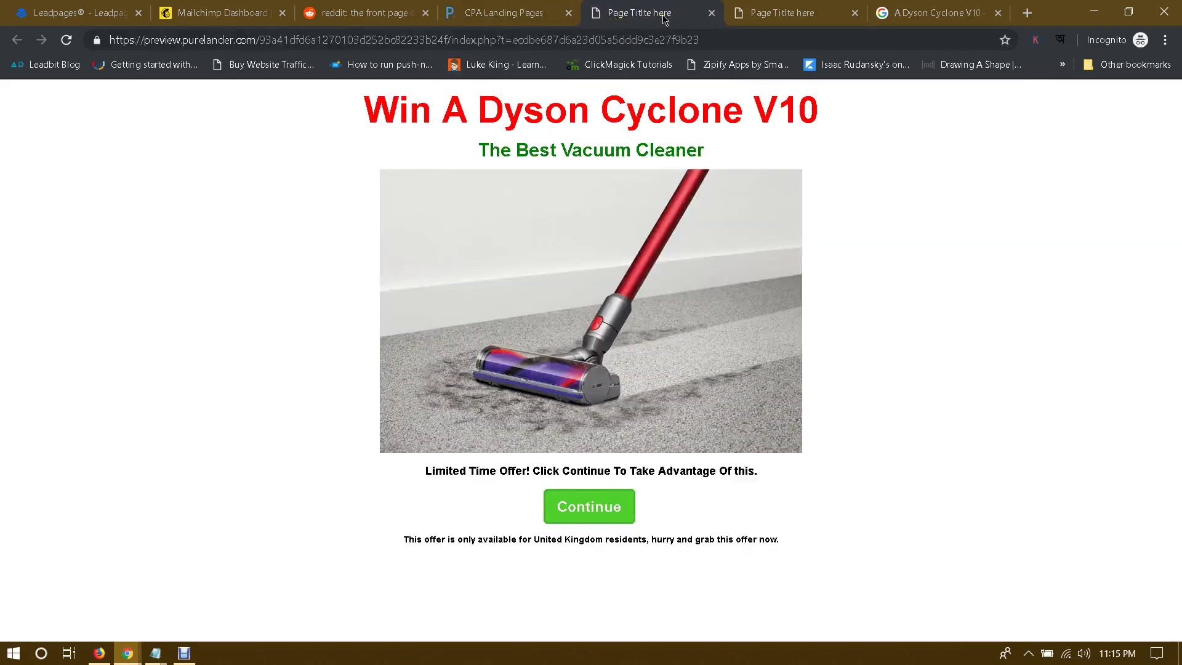
{"action": "left_click", "coordinate": [882, 13]}
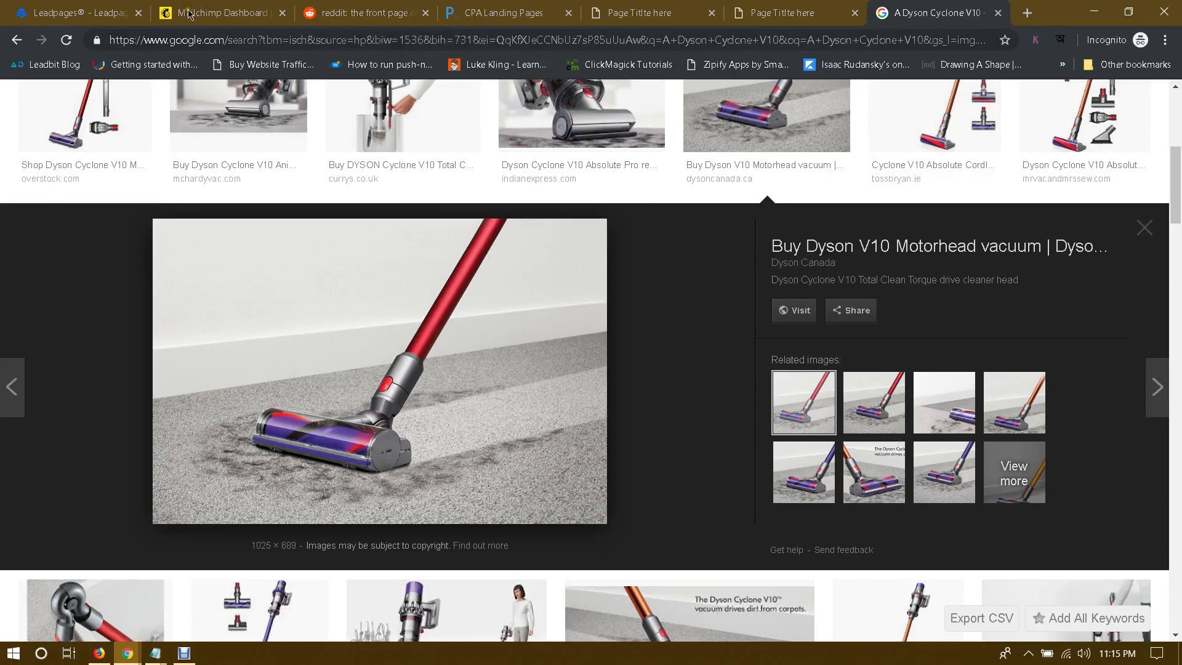
{"action": "left_click", "coordinate": [646, 6]}
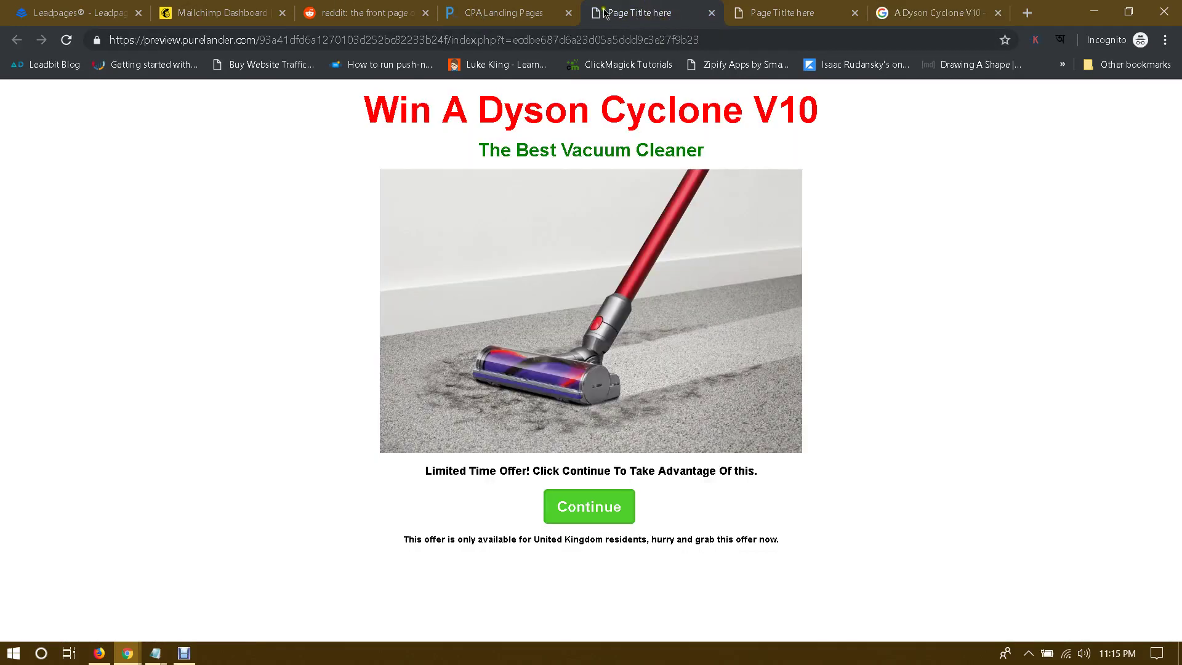
{"action": "left_click", "coordinate": [486, 17]}
Step: Replace the placeholder title with 'Win A Dyson Cyclone V10 Now!' and click Update
{"action": "triple_click", "coordinate": [280, 411]}
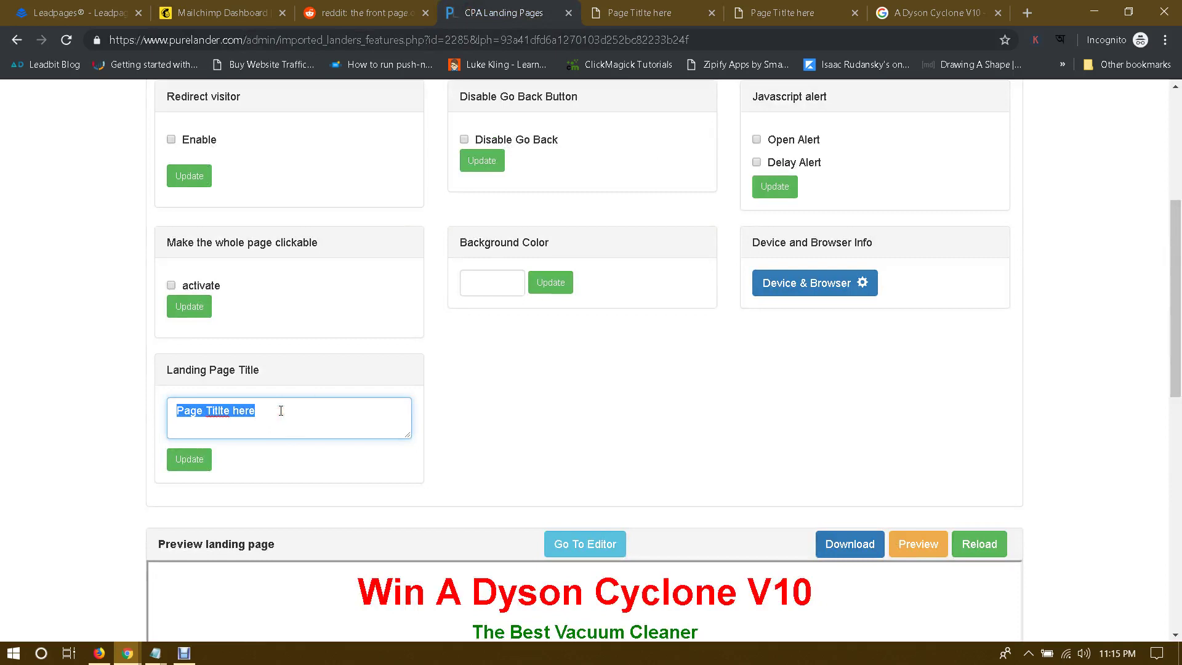
{"action": "key", "text": "BackSpace"}
{"action": "type", "text": "Win A Dyson Cyclone V10 Now!"}
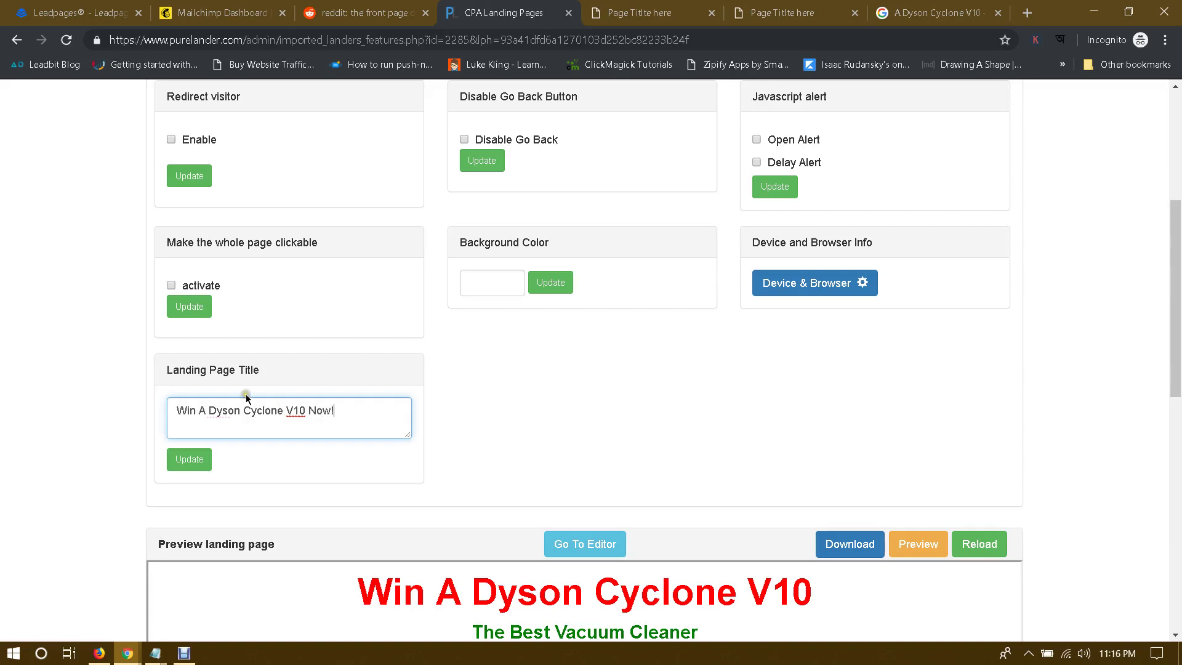
{"action": "left_click", "coordinate": [45, 384]}
{"action": "left_click", "coordinate": [188, 466]}
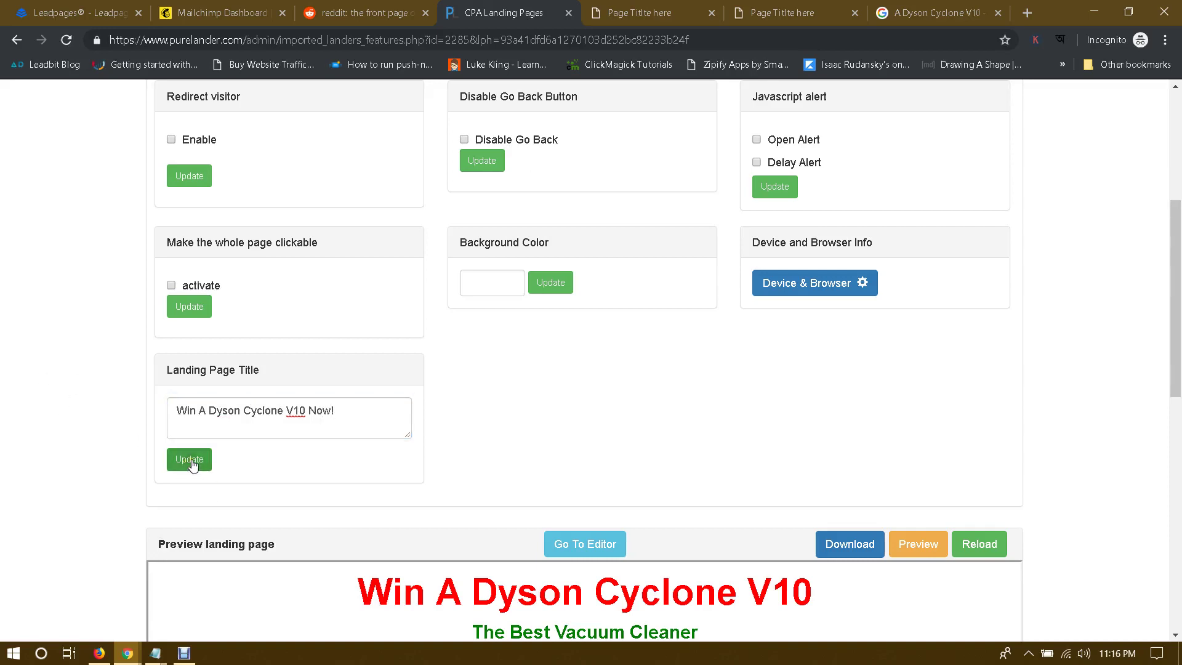
{"action": "left_click", "coordinate": [191, 463]}
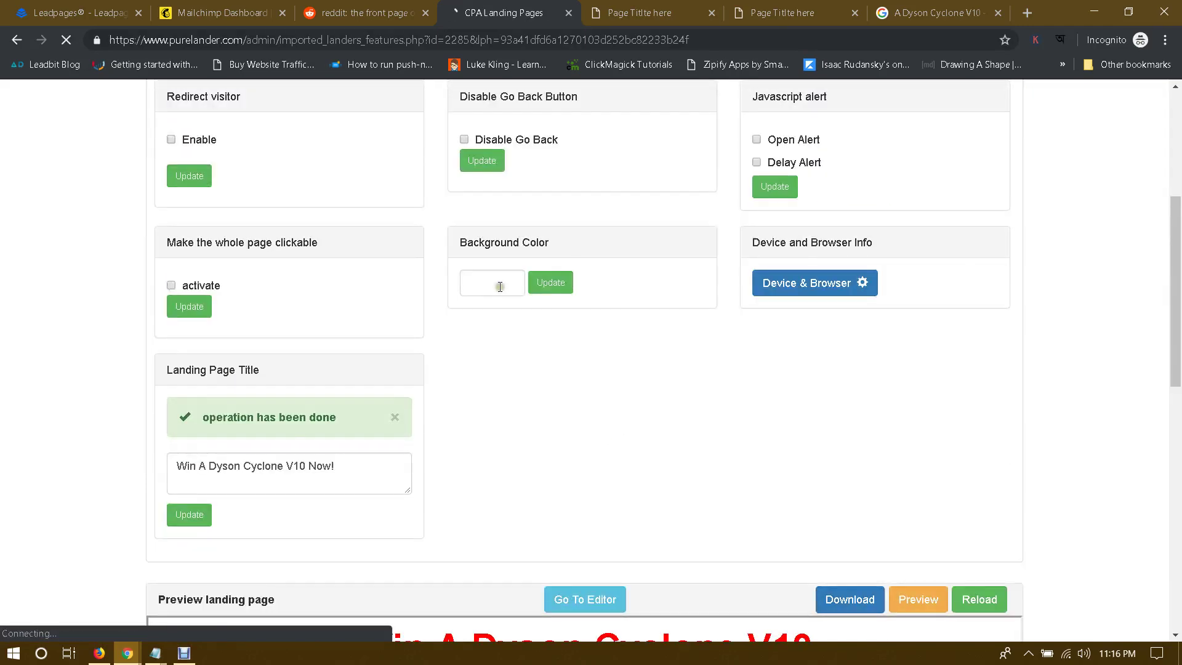
Step: Dismiss the background colour picker without a change and look over the landing page preview
{"action": "left_click", "coordinate": [499, 286]}
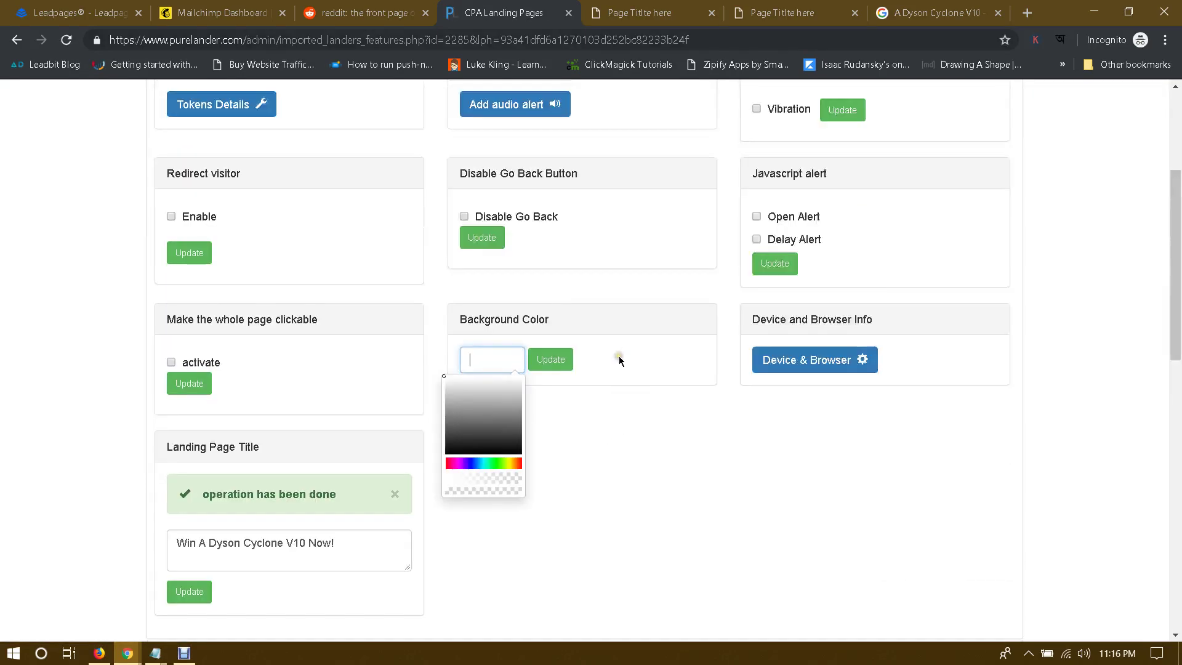
{"action": "scroll", "coordinate": [619, 360], "scroll_direction": "up", "scroll_amount": 3}
{"action": "scroll", "coordinate": [657, 412], "scroll_direction": "down", "scroll_amount": 1}
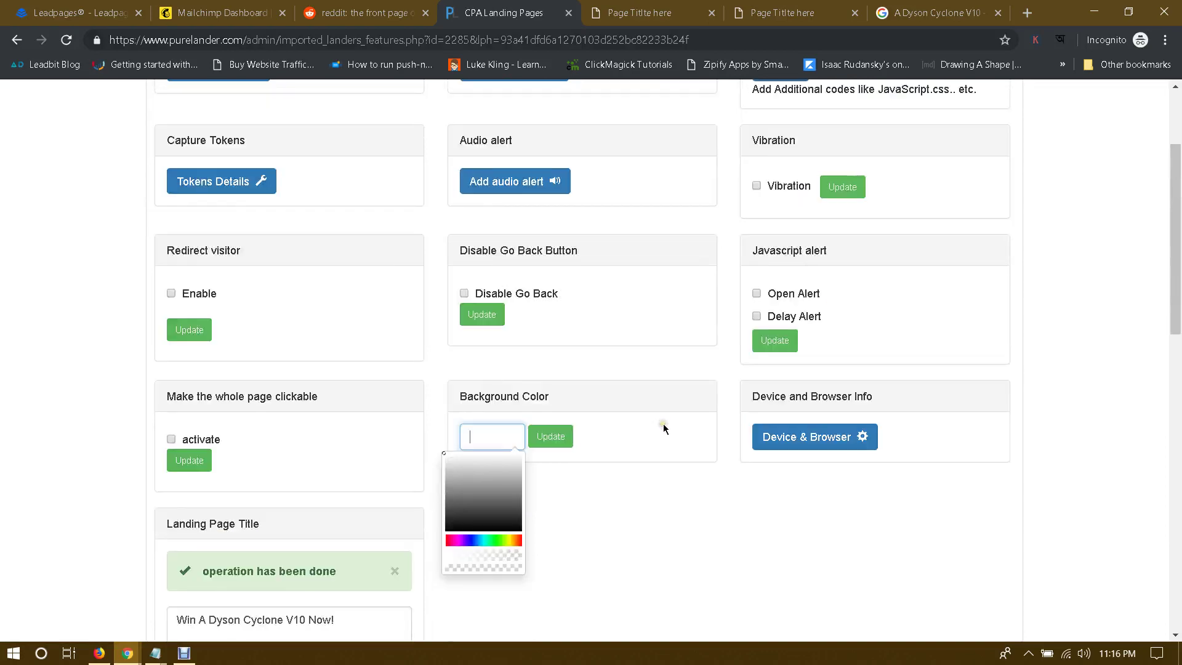
{"action": "left_click", "coordinate": [681, 495]}
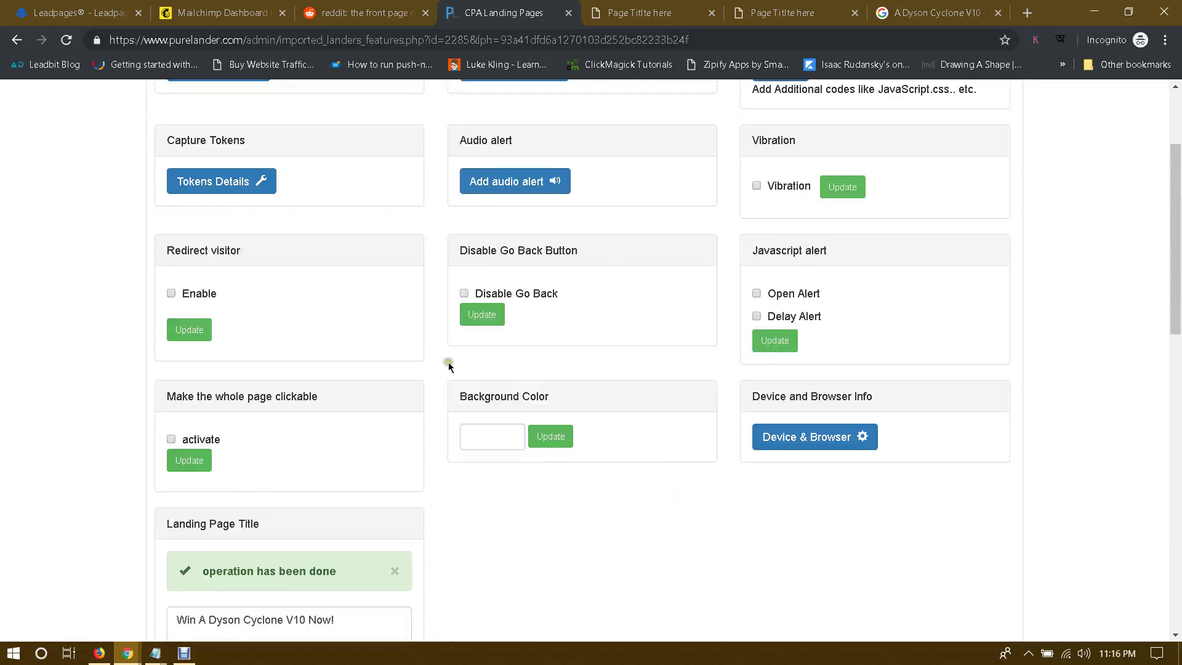
{"action": "left_click", "coordinate": [665, 9]}
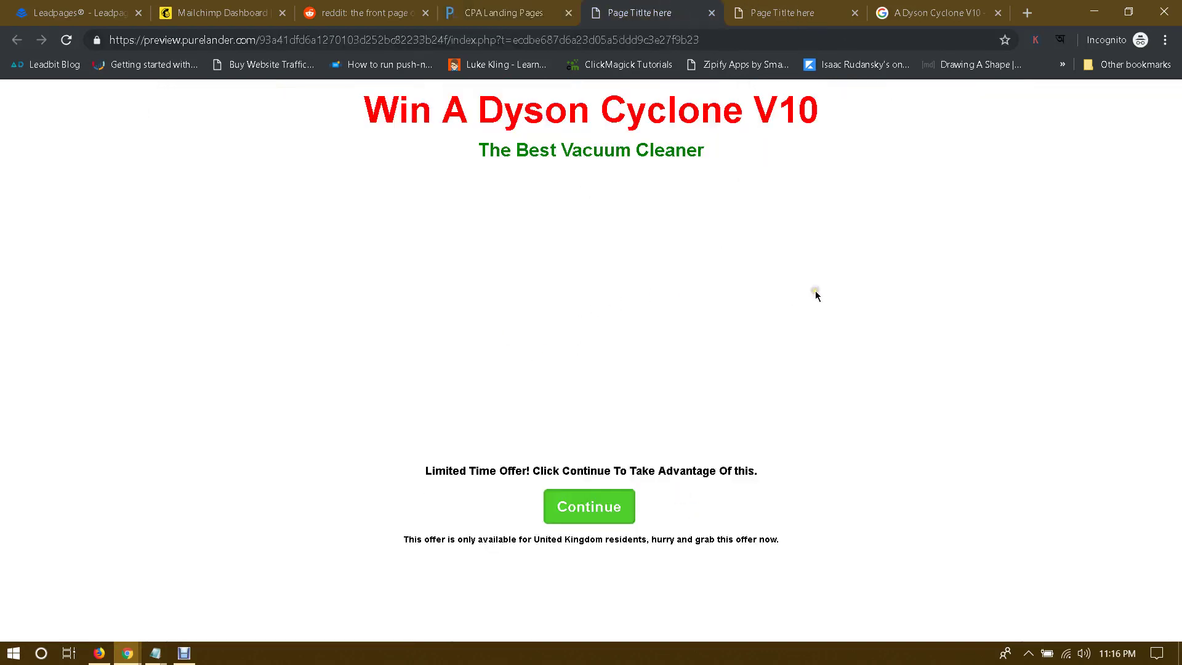
{"action": "left_click", "coordinate": [795, 354]}
{"action": "left_click", "coordinate": [9, 319]}
{"action": "left_click", "coordinate": [511, 13]}
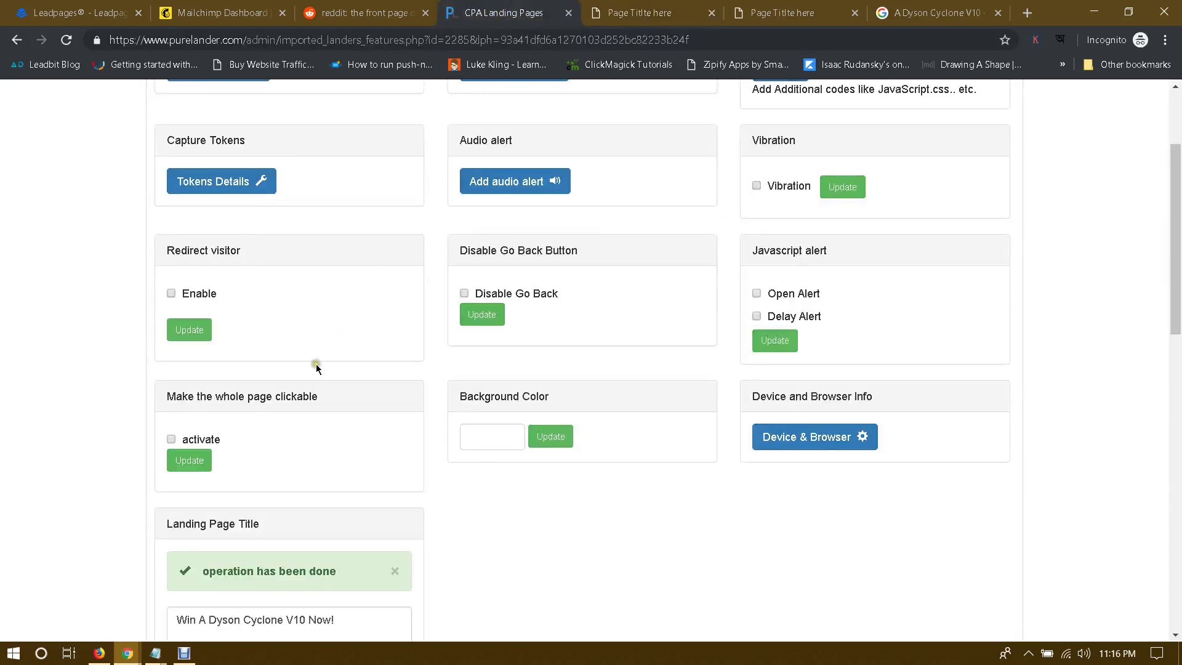
Step: Try making the whole page clickable, test Continue in the preview, then untick it again
{"action": "left_click", "coordinate": [173, 442]}
{"action": "left_click", "coordinate": [225, 458]}
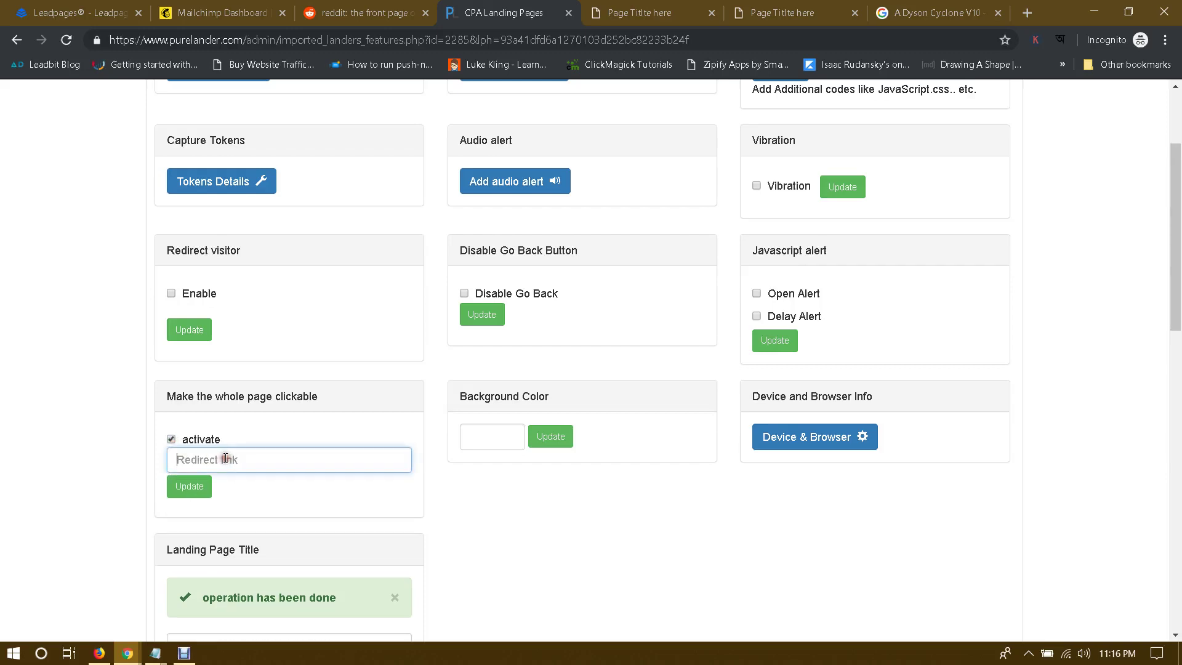
{"action": "left_click", "coordinate": [634, 5]}
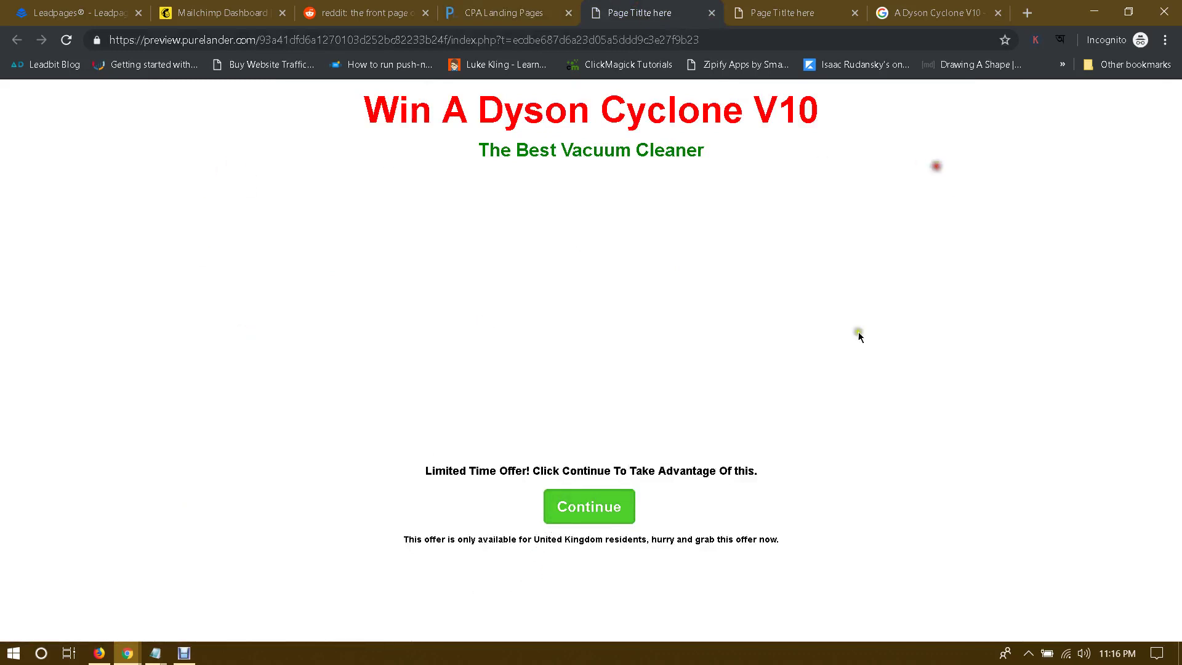
{"action": "left_click", "coordinate": [594, 496]}
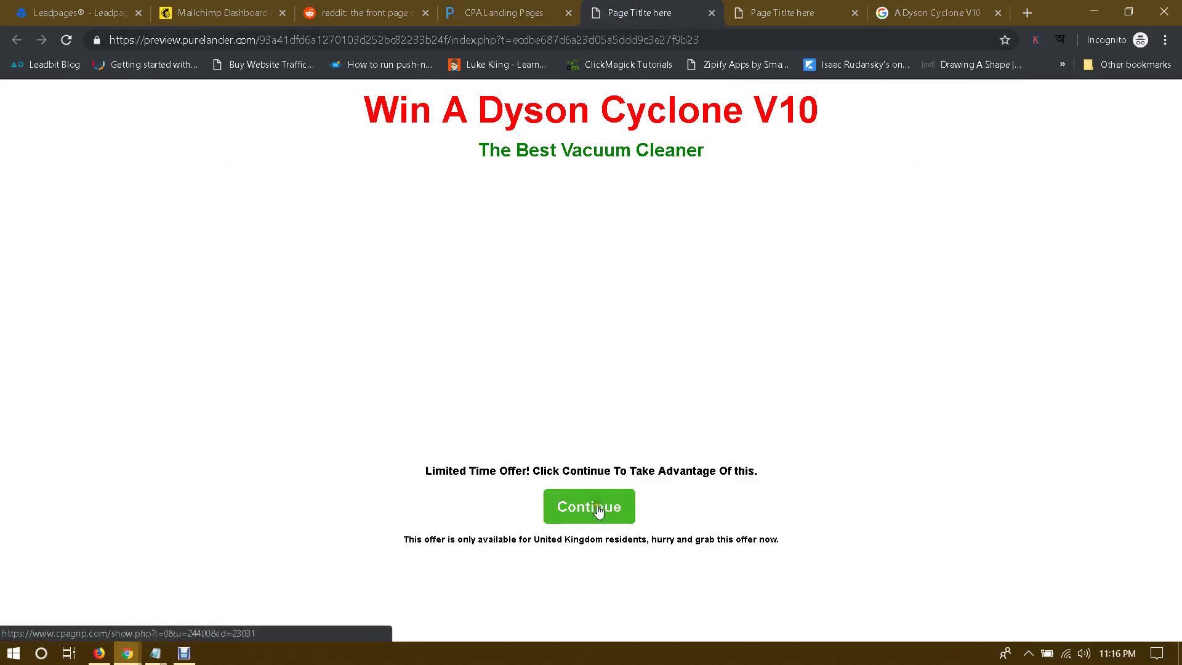
{"action": "left_click", "coordinate": [529, 9]}
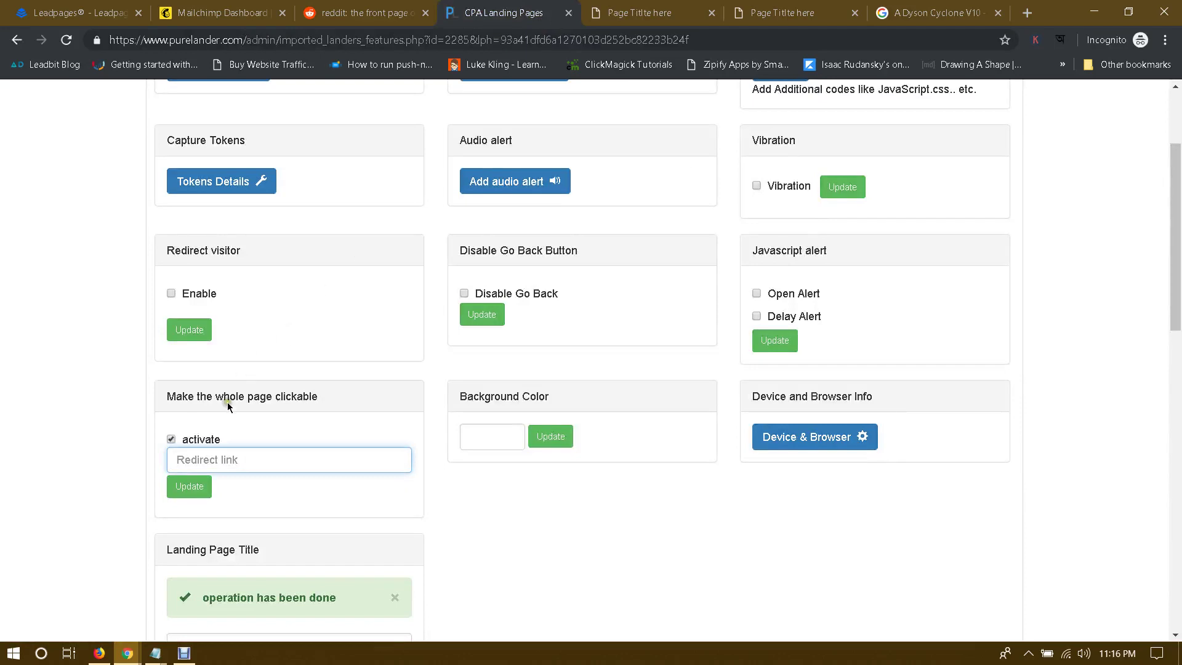
{"action": "left_click", "coordinate": [172, 440]}
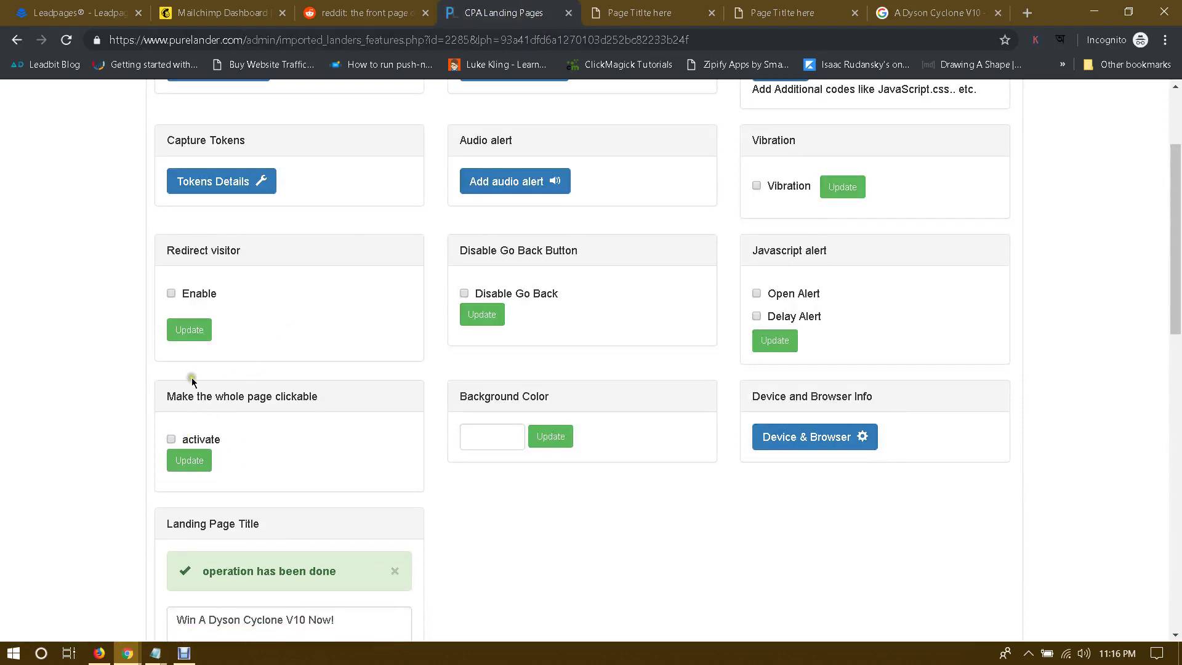
{"action": "left_click", "coordinate": [296, 443]}
{"action": "left_click", "coordinate": [636, 11]}
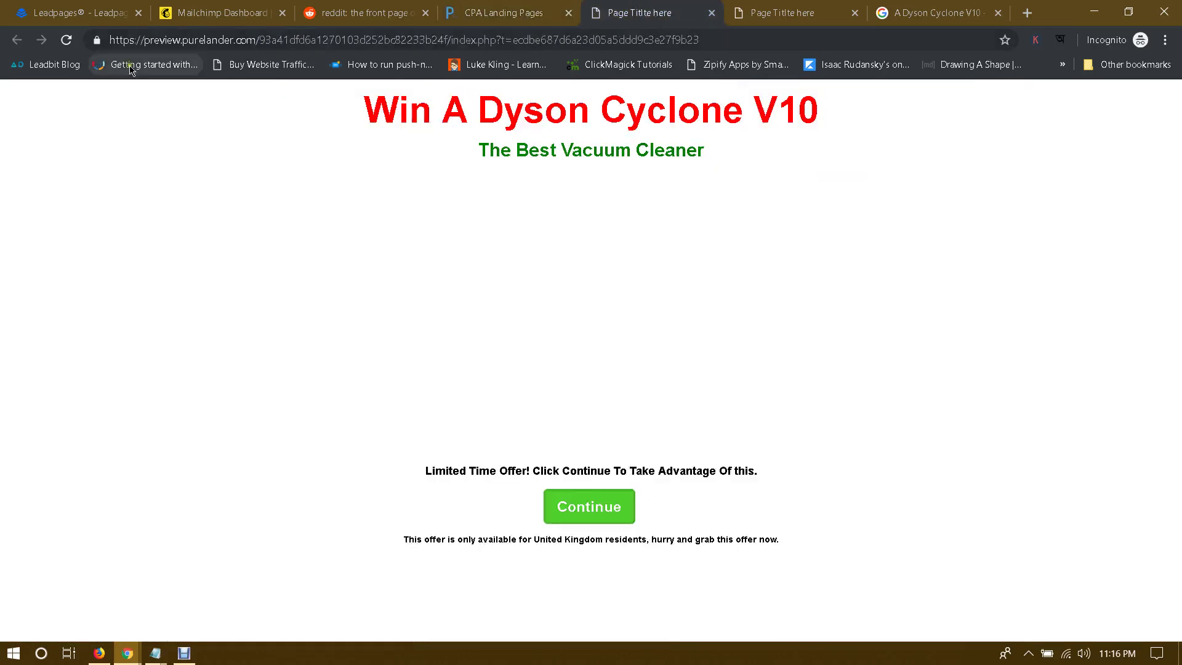
{"action": "left_click", "coordinate": [503, 12]}
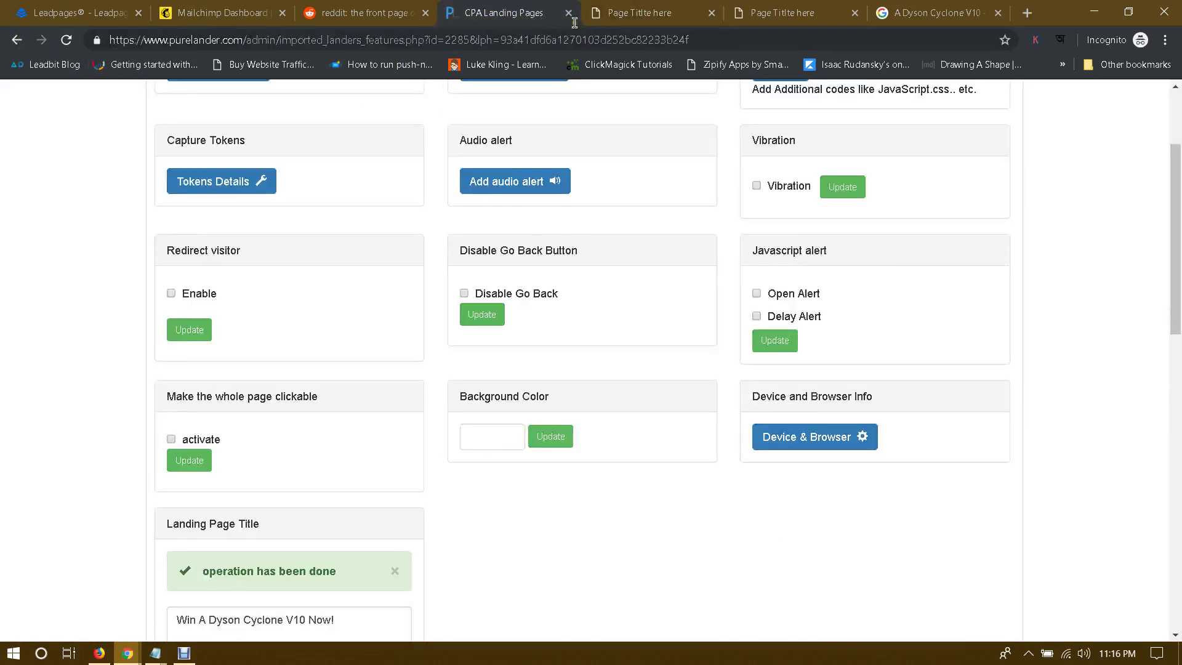
Step: Tick Disable Go Back, leaving its redirect link empty, and check the preview
{"action": "left_click", "coordinate": [465, 293]}
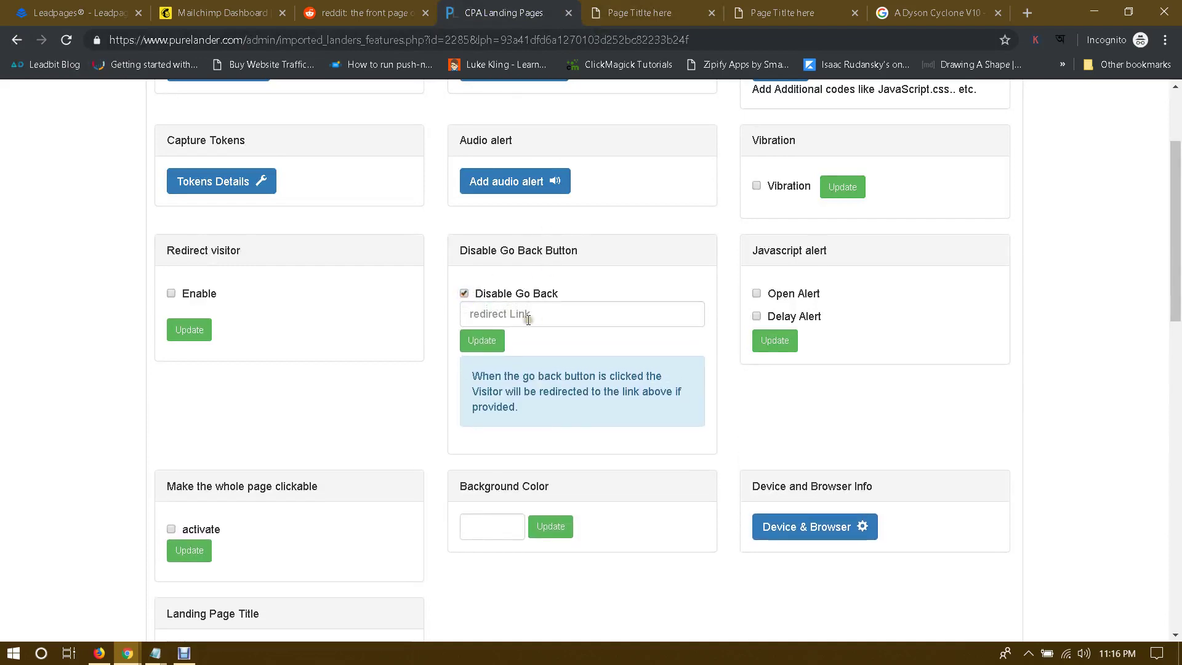
{"action": "left_click", "coordinate": [637, 13]}
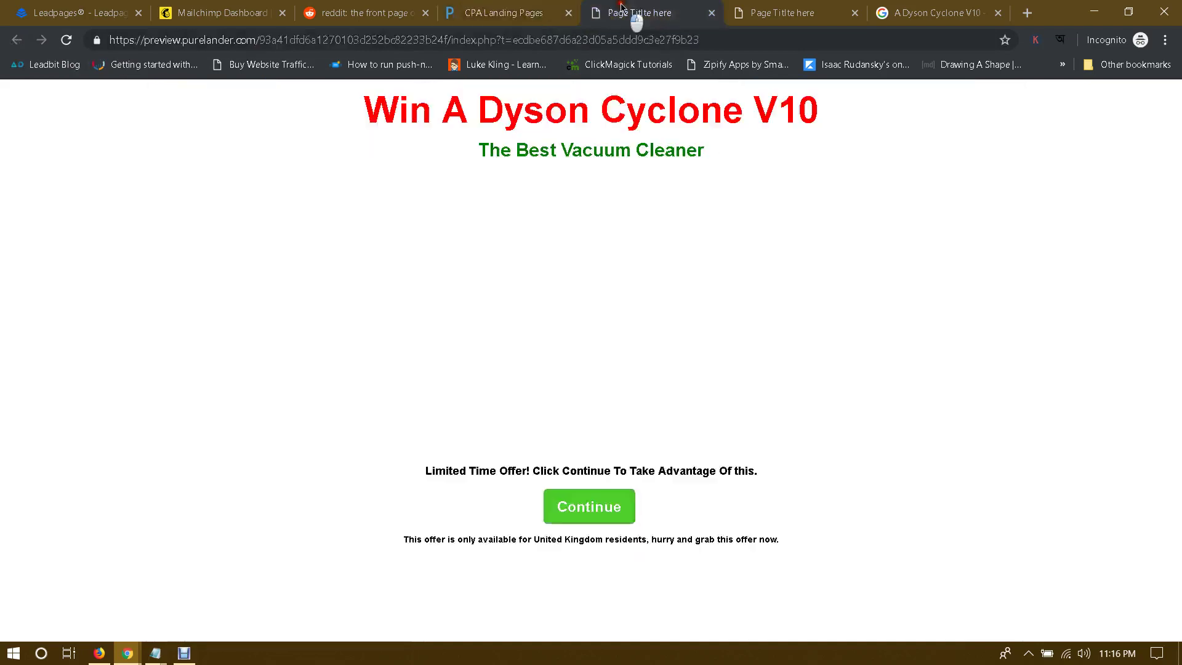
{"action": "left_click", "coordinate": [506, 5]}
{"action": "key", "text": "ctrl+Tab"}
{"action": "left_click", "coordinate": [473, 22]}
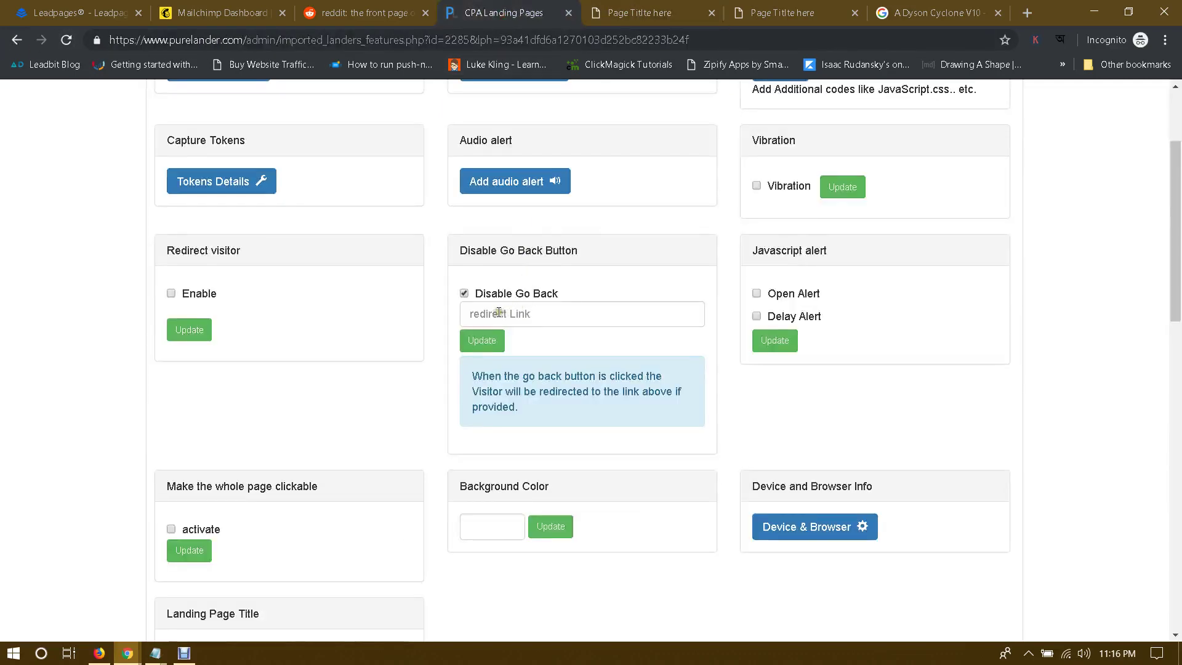
Step: Untick Disable Go Back and enable visitor redirect with a 1 Second delay, checking the preview
{"action": "left_click", "coordinate": [464, 294]}
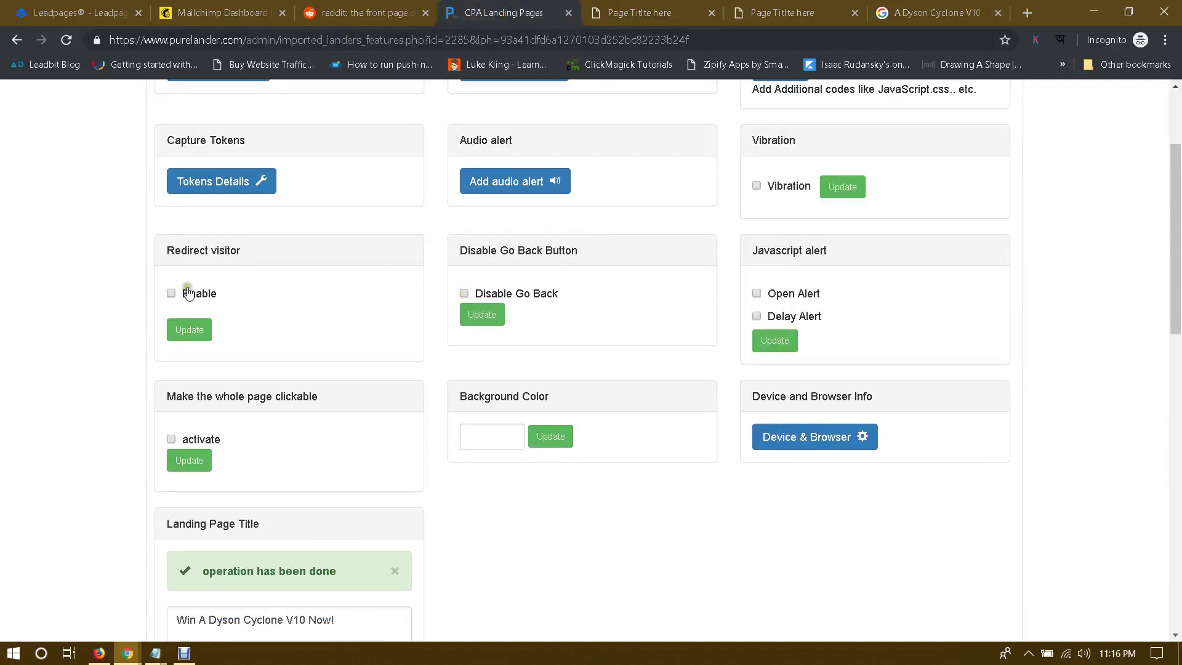
{"action": "left_click", "coordinate": [170, 293]}
{"action": "left_click", "coordinate": [294, 331]}
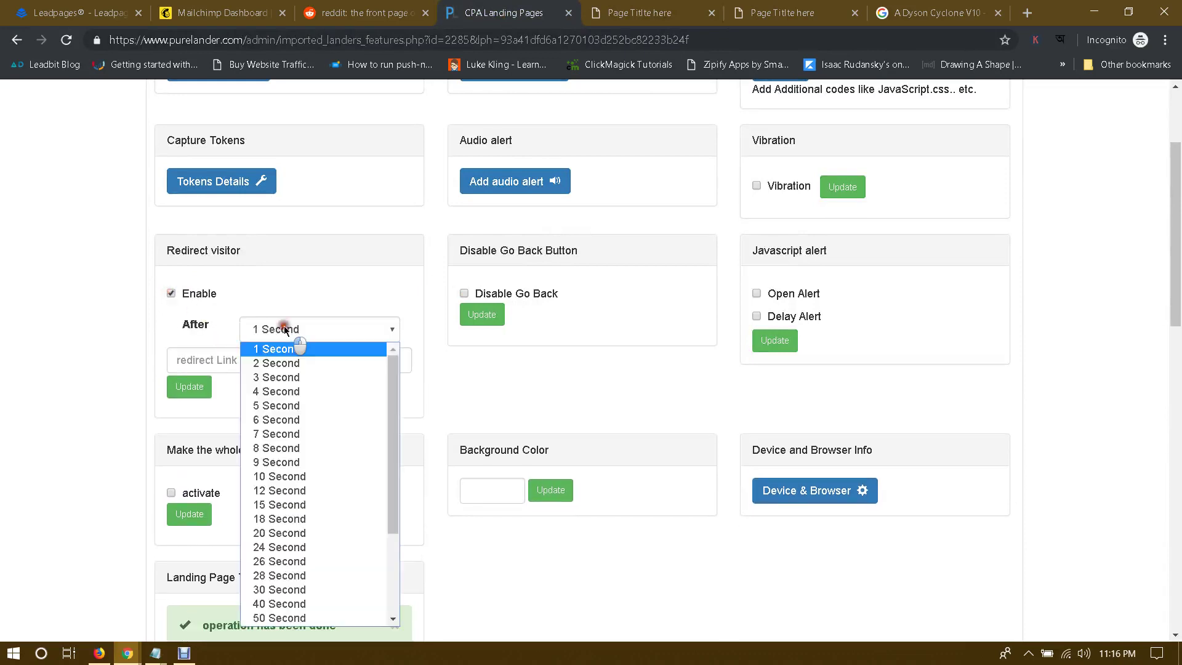
{"action": "left_click", "coordinate": [285, 331]}
{"action": "key", "text": "ctrl+Tab"}
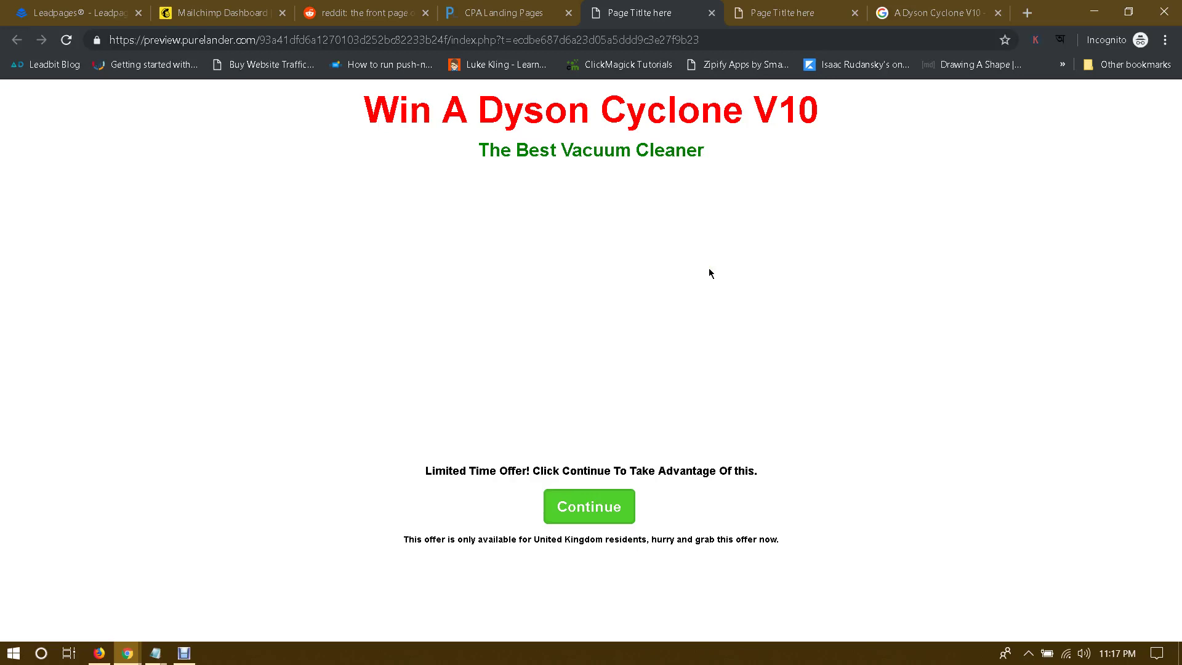
{"action": "key", "text": "ctrl+shift+Tab"}
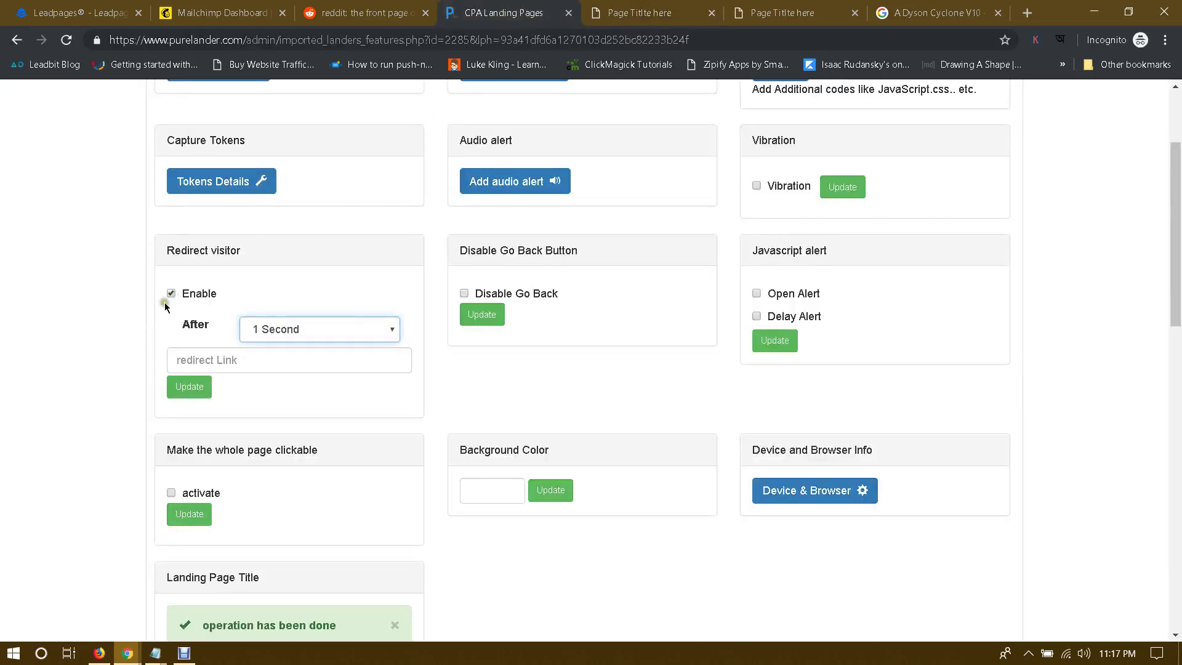
Step: Turn visitor redirect off again and recheck the preview
{"action": "left_click", "coordinate": [172, 293]}
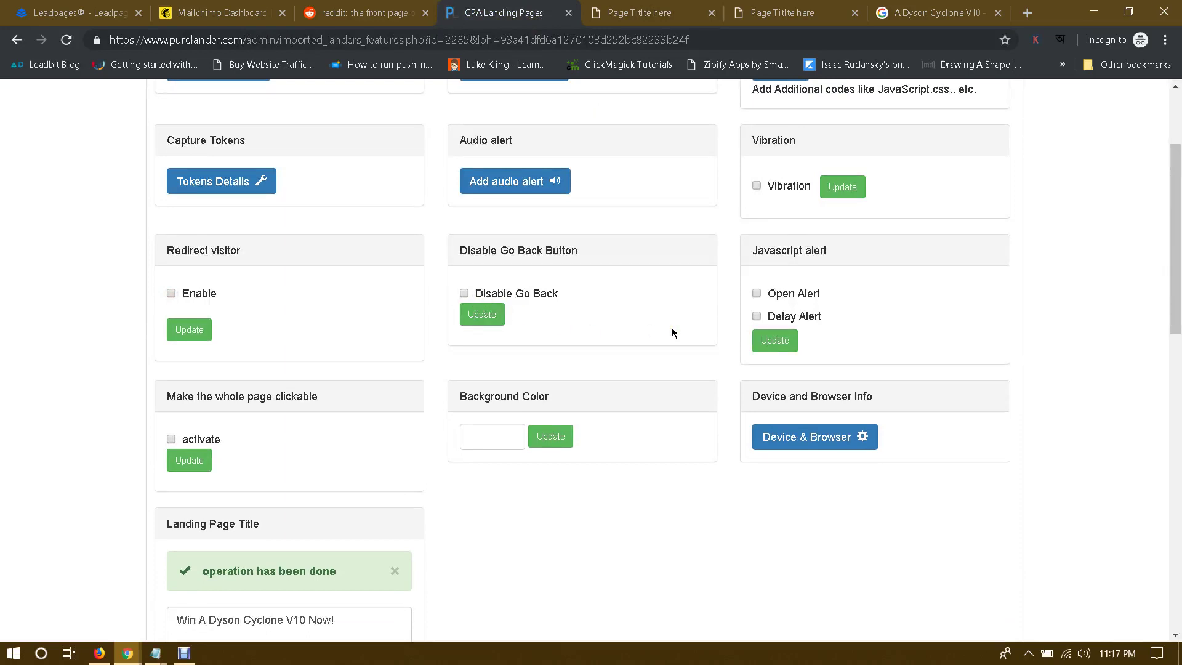
{"action": "key", "text": "ctrl+Tab"}
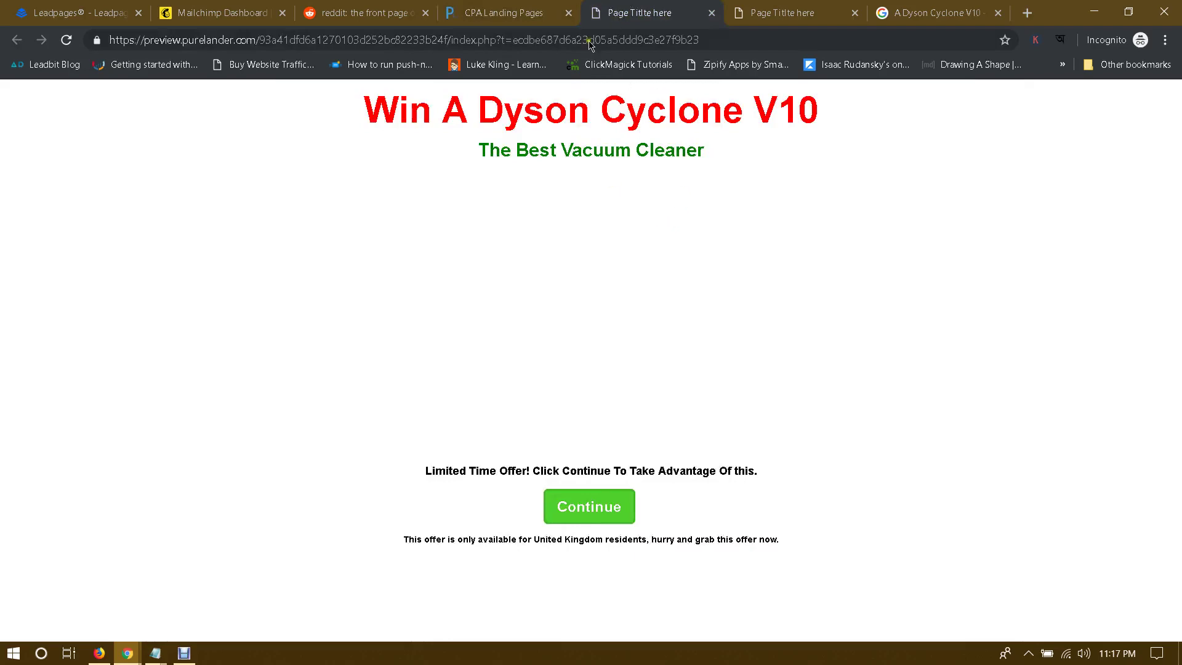
{"action": "key", "text": "ctrl+shift+Tab"}
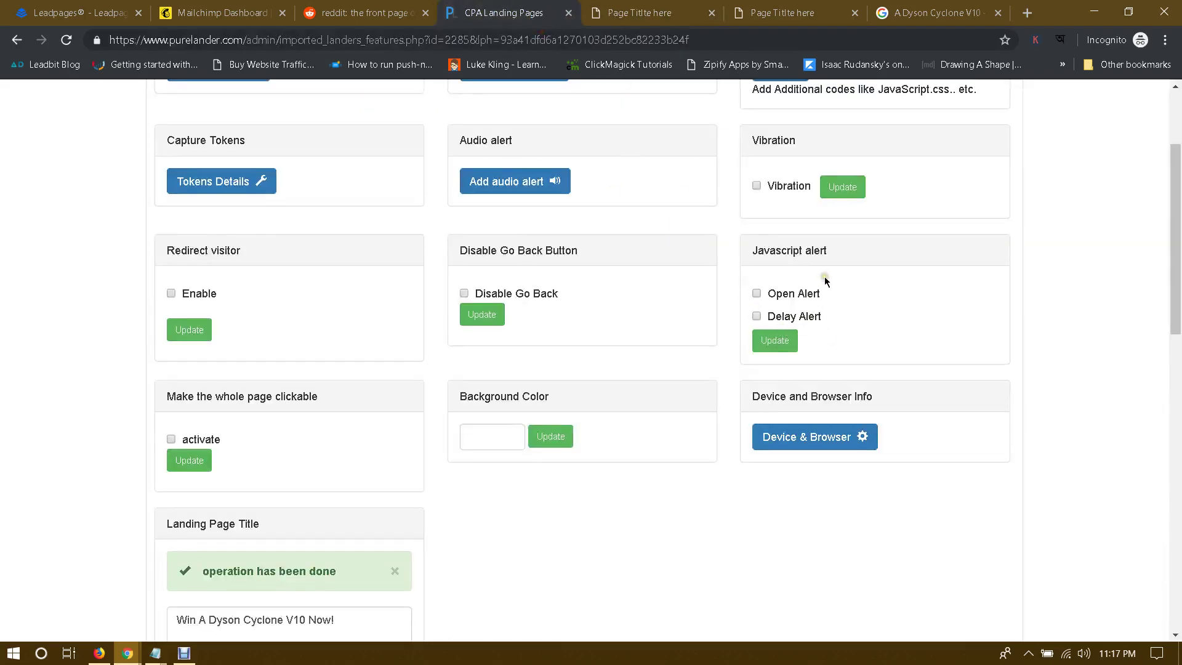
{"action": "scroll", "coordinate": [825, 281], "scroll_direction": "up", "scroll_amount": 3}
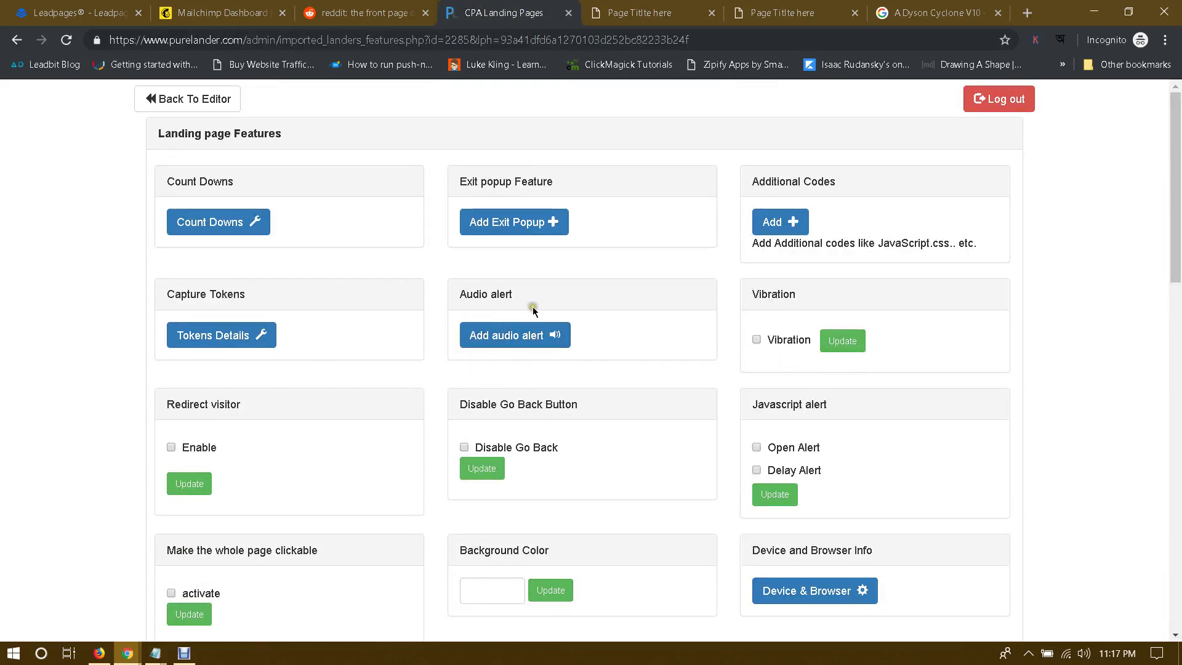
{"action": "left_click", "coordinate": [517, 344]}
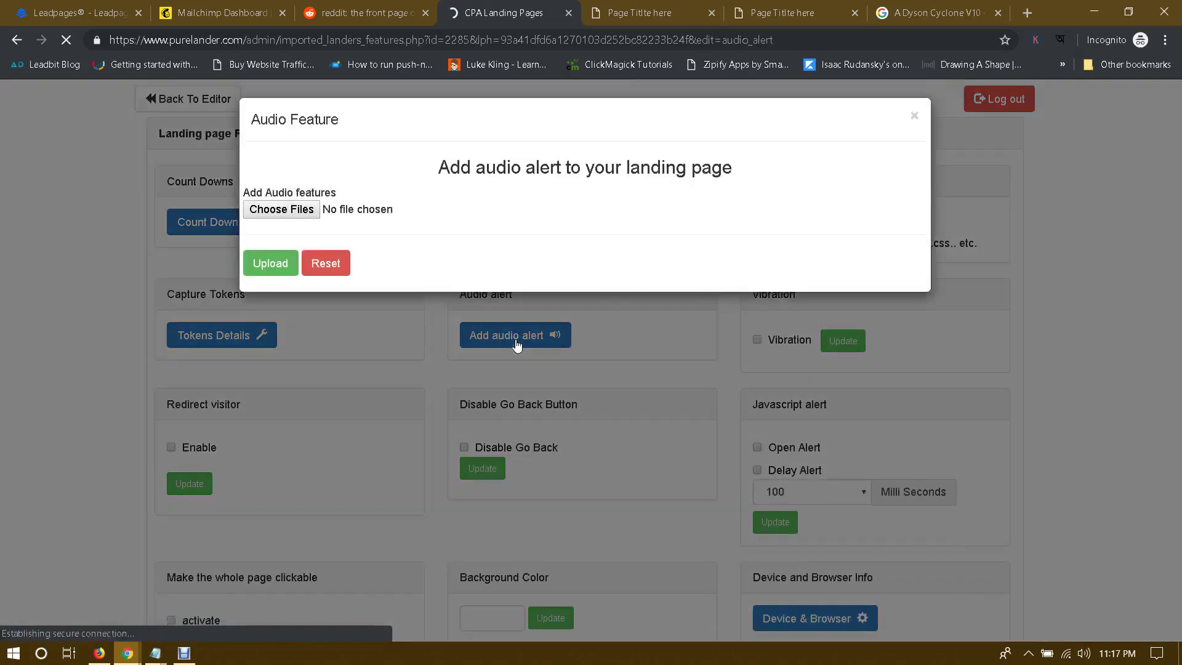
{"action": "left_click", "coordinate": [294, 217]}
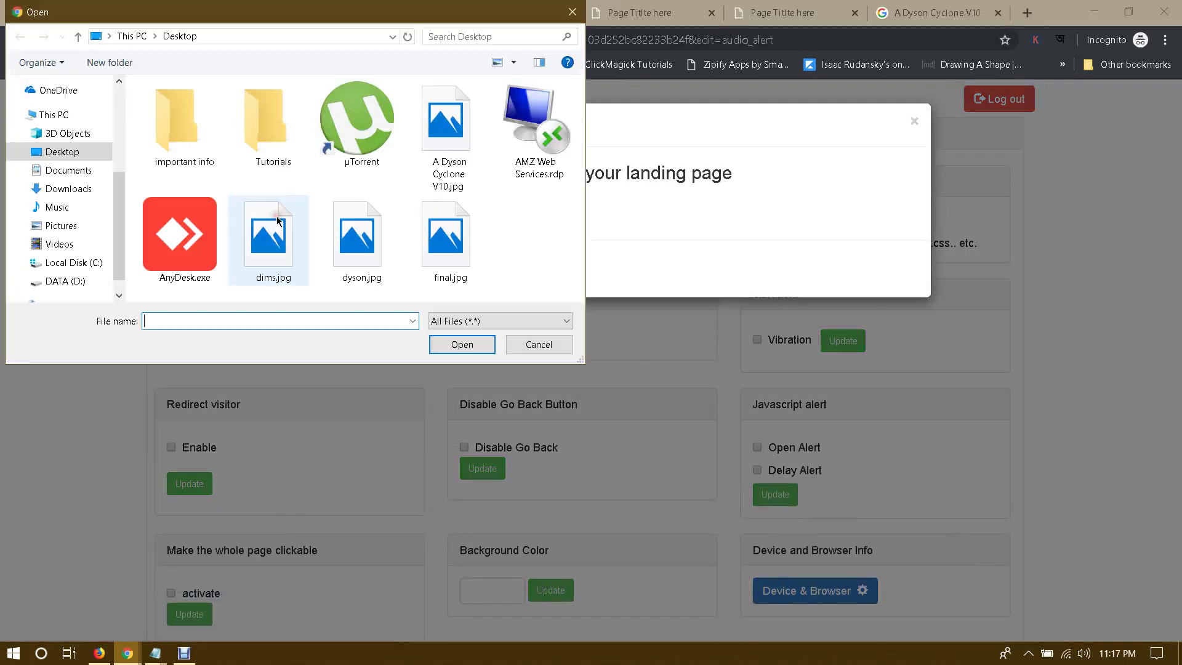
{"action": "left_click", "coordinate": [568, 23]}
{"action": "left_click", "coordinate": [911, 121]}
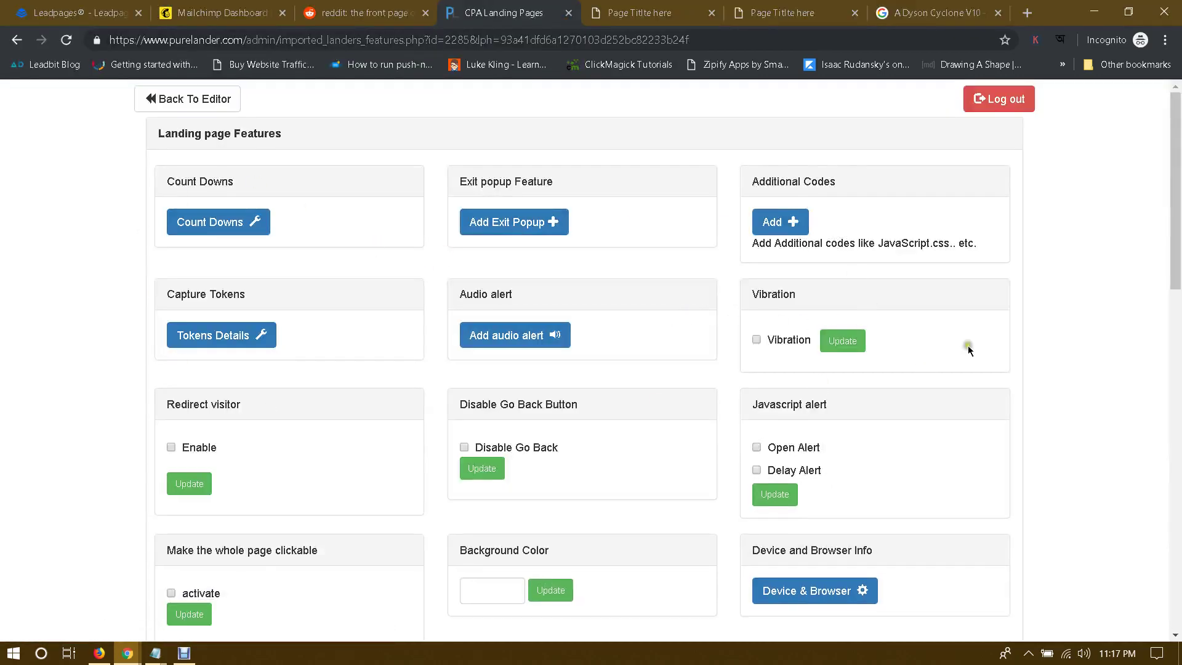
{"action": "scroll", "coordinate": [1047, 335], "scroll_direction": "down", "scroll_amount": 5}
Step: Return to the landing page editor, highlighting lines 3–11 of the to-do notes along the way
{"action": "left_click", "coordinate": [152, 100]}
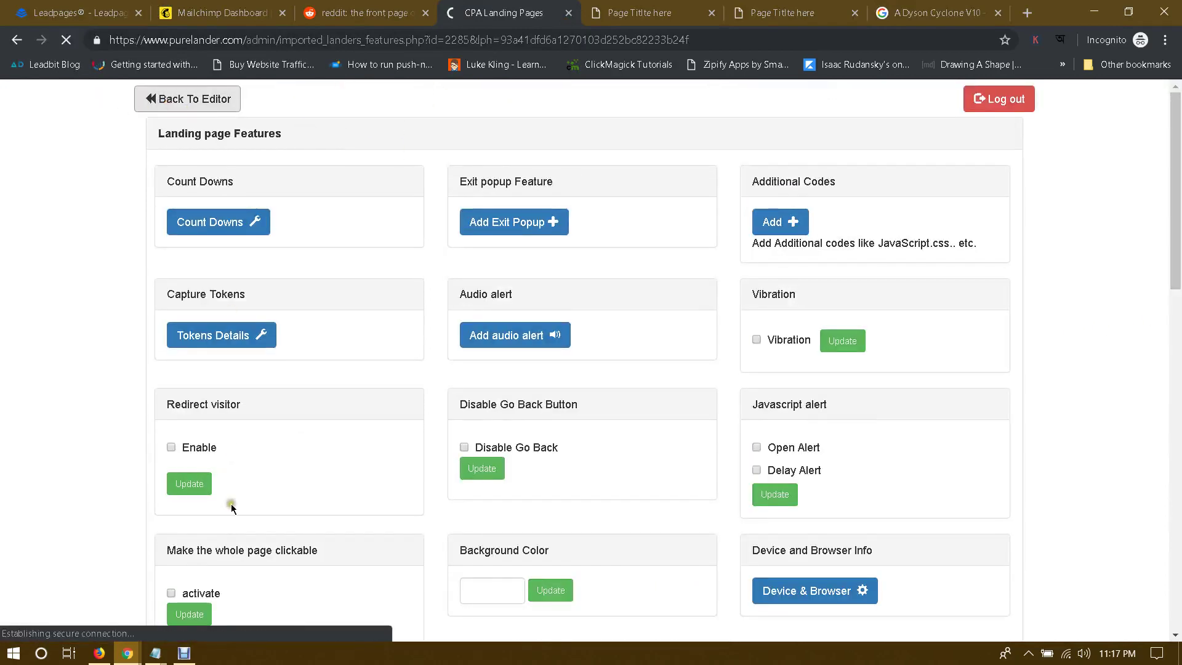
{"action": "key", "text": "super+3"}
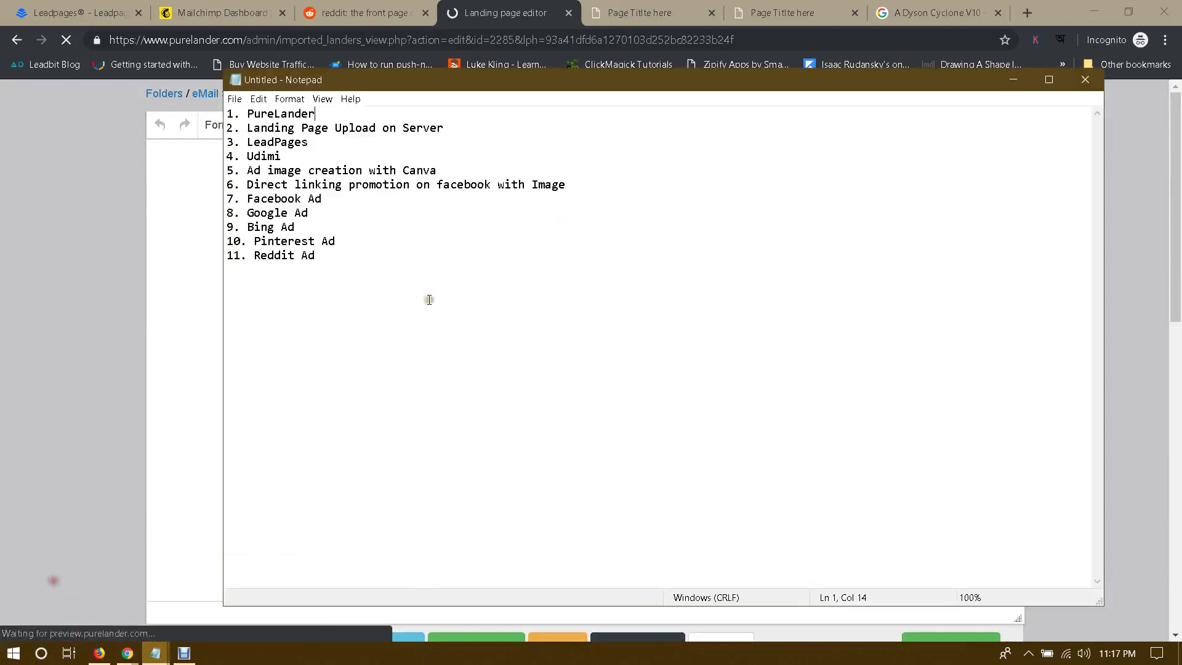
{"action": "left_click_drag", "start_coordinate": [429, 300], "coordinate": [179, 143]}
{"action": "left_click", "coordinate": [56, 230]}
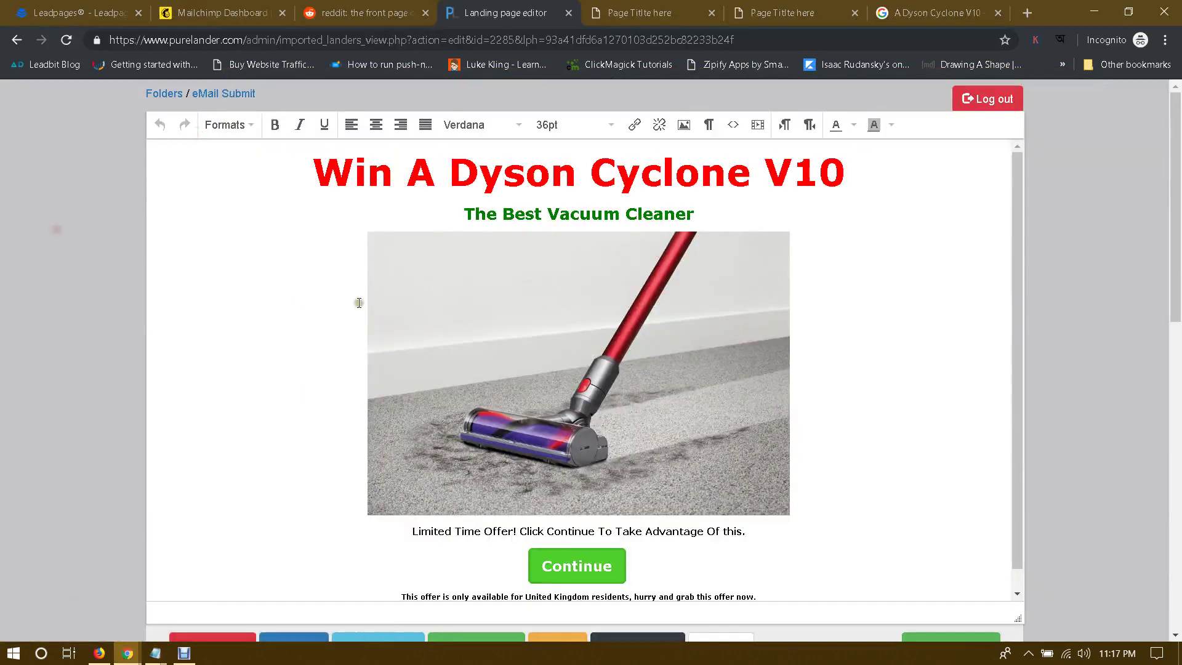
Step: Open a fresh landing page preview and close the two old preview tabs
{"action": "scroll", "coordinate": [359, 303], "scroll_direction": "down", "scroll_amount": 1}
{"action": "scroll", "coordinate": [1060, 328], "scroll_direction": "down", "scroll_amount": 3}
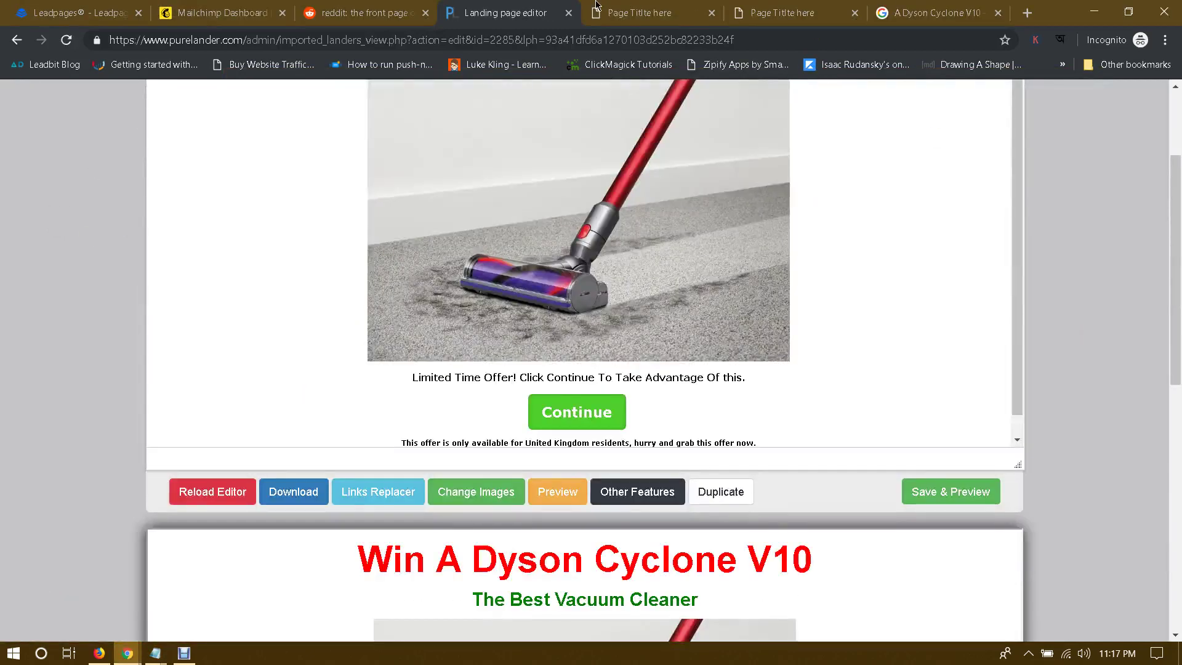
{"action": "scroll", "coordinate": [620, 435], "scroll_direction": "down", "scroll_amount": 1}
{"action": "left_click", "coordinate": [558, 491]}
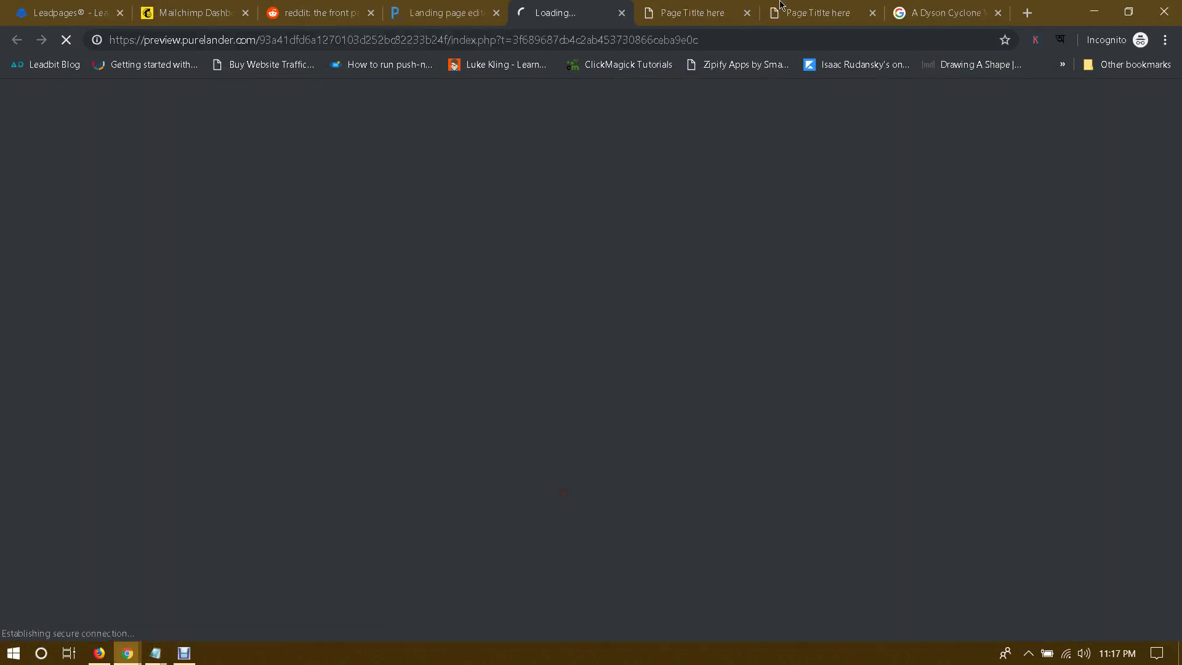
{"action": "left_click", "coordinate": [746, 13]}
{"action": "left_click", "coordinate": [747, 13]}
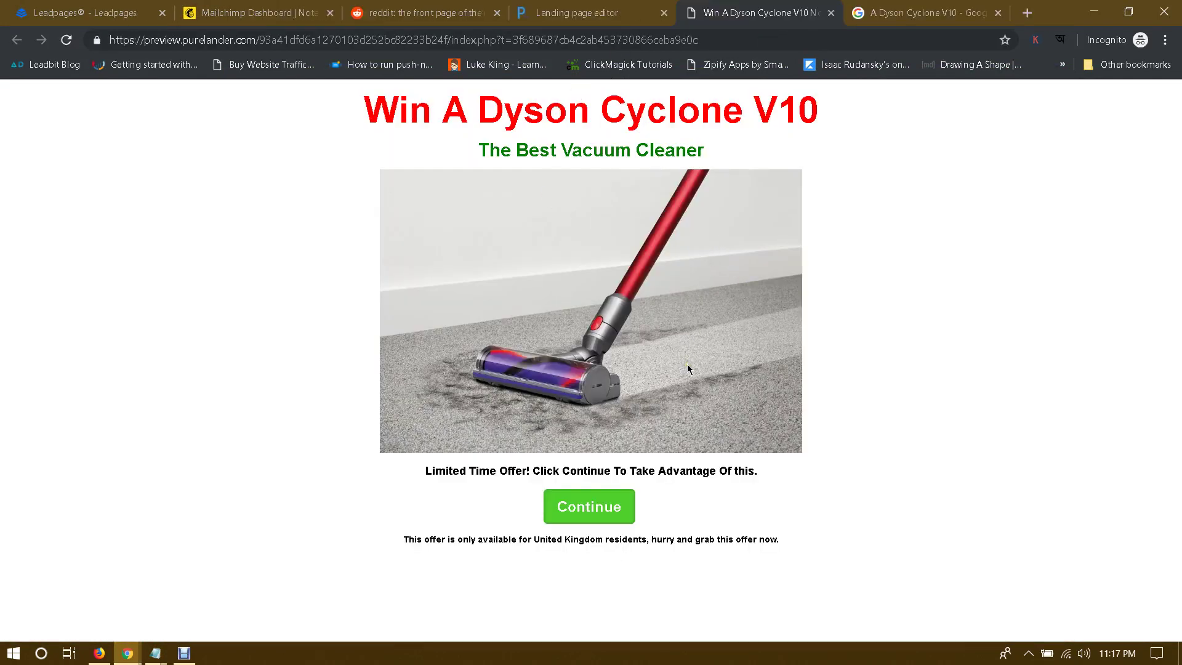
{"action": "left_click", "coordinate": [579, 5]}
Step: Download the Normal Version zip (136.29 KB) and open File Explorer
{"action": "scroll", "coordinate": [878, 383], "scroll_direction": "down", "scroll_amount": 5}
{"action": "scroll", "coordinate": [878, 382], "scroll_direction": "up", "scroll_amount": 5}
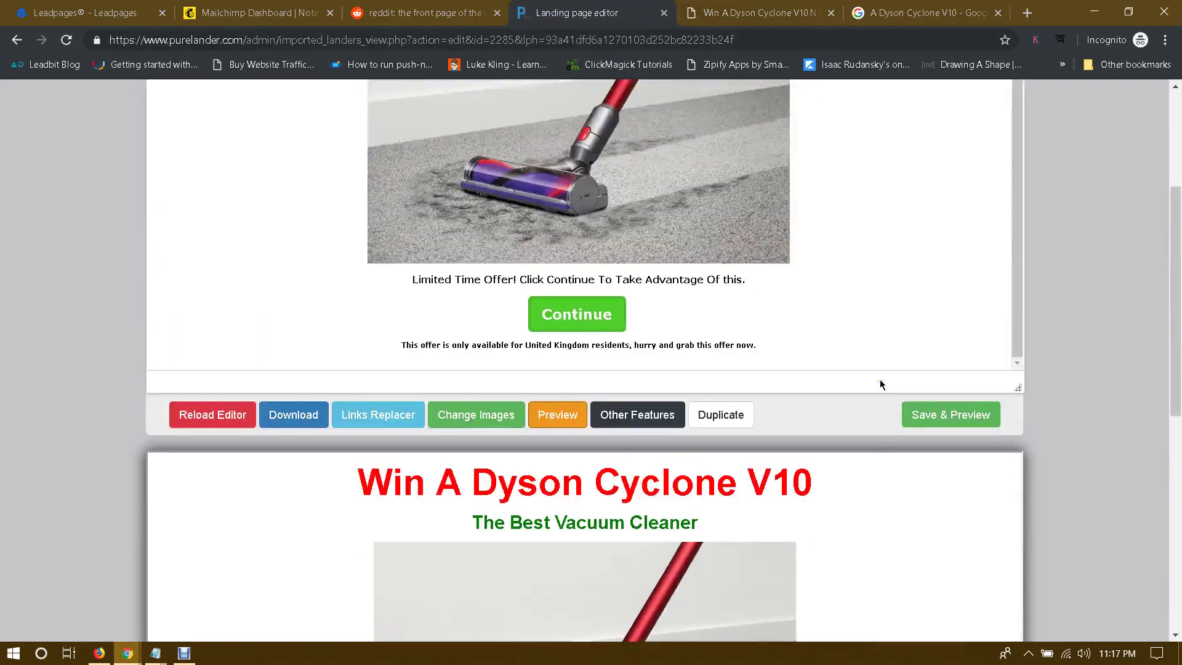
{"action": "left_click", "coordinate": [301, 415]}
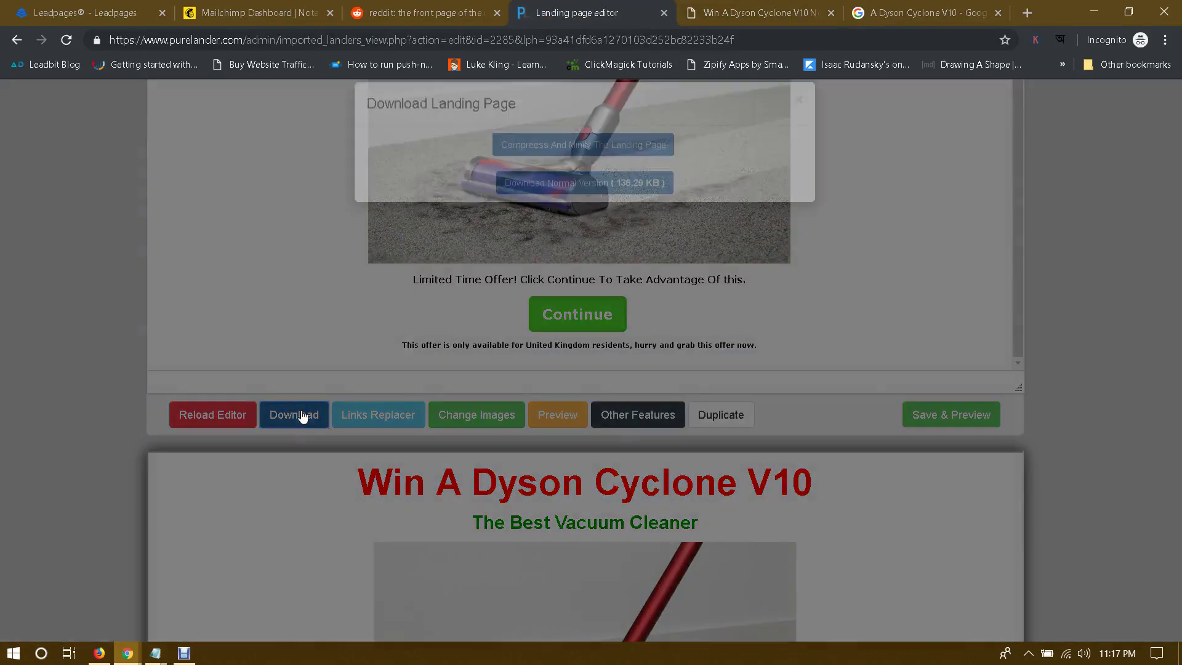
{"action": "left_click", "coordinate": [557, 204]}
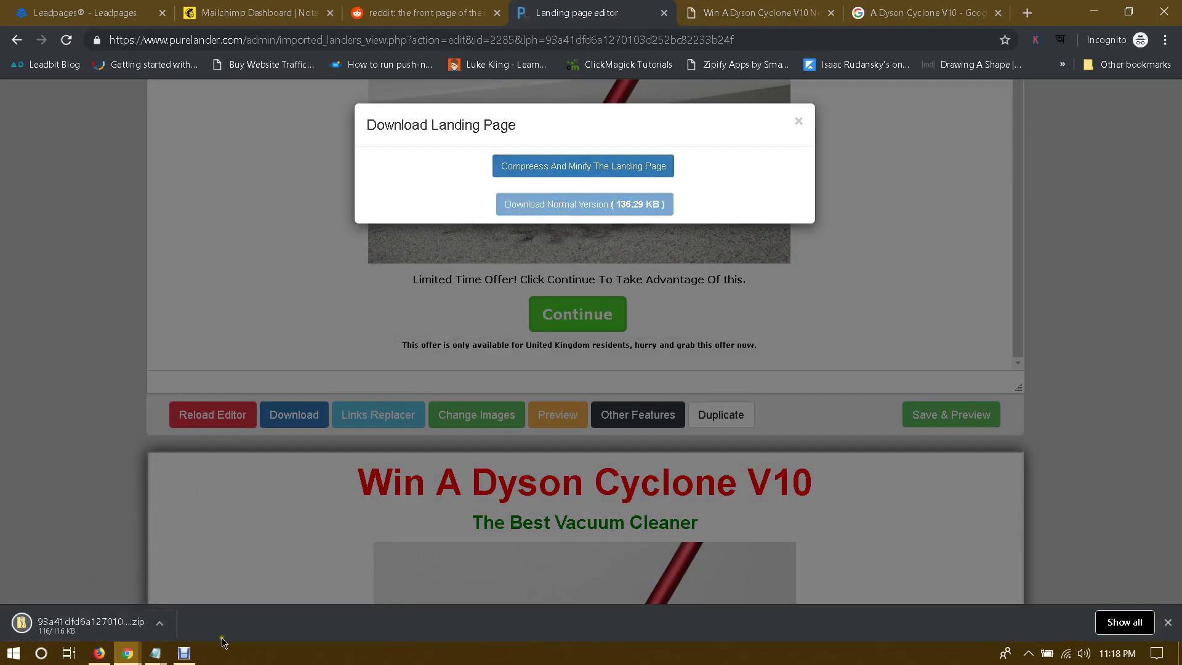
{"action": "key", "text": "super+e"}
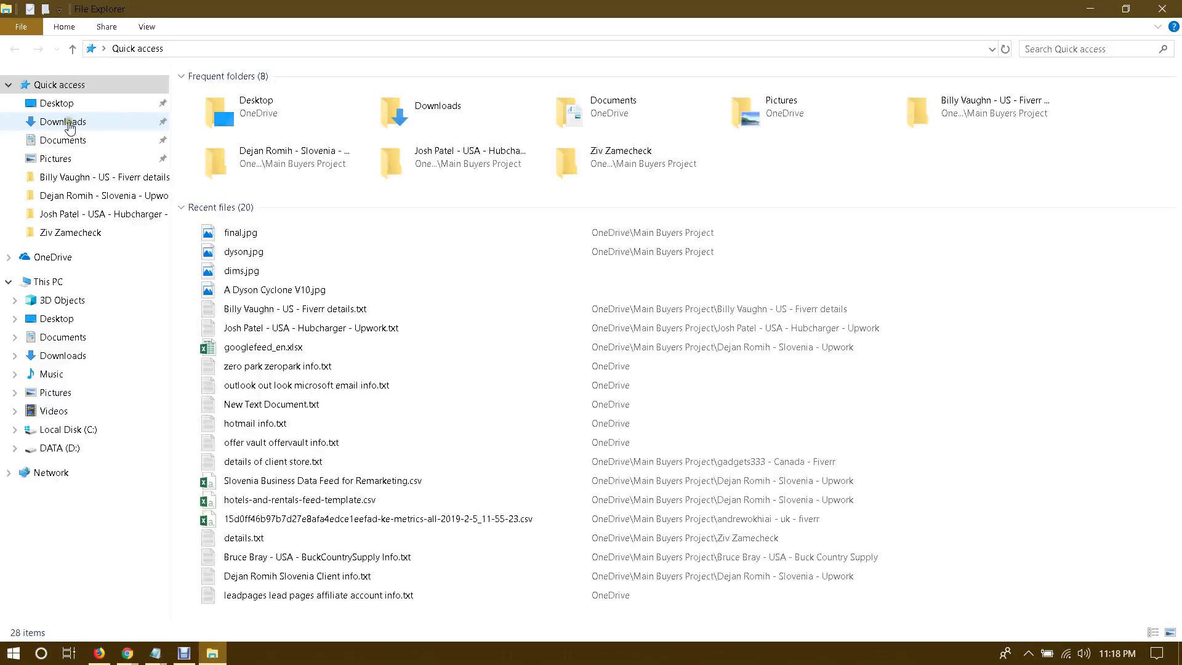
Step: Rename the downloaded zip in Downloads to Dyson.zip
{"action": "left_click", "coordinate": [63, 123]}
{"action": "left_click", "coordinate": [221, 157]}
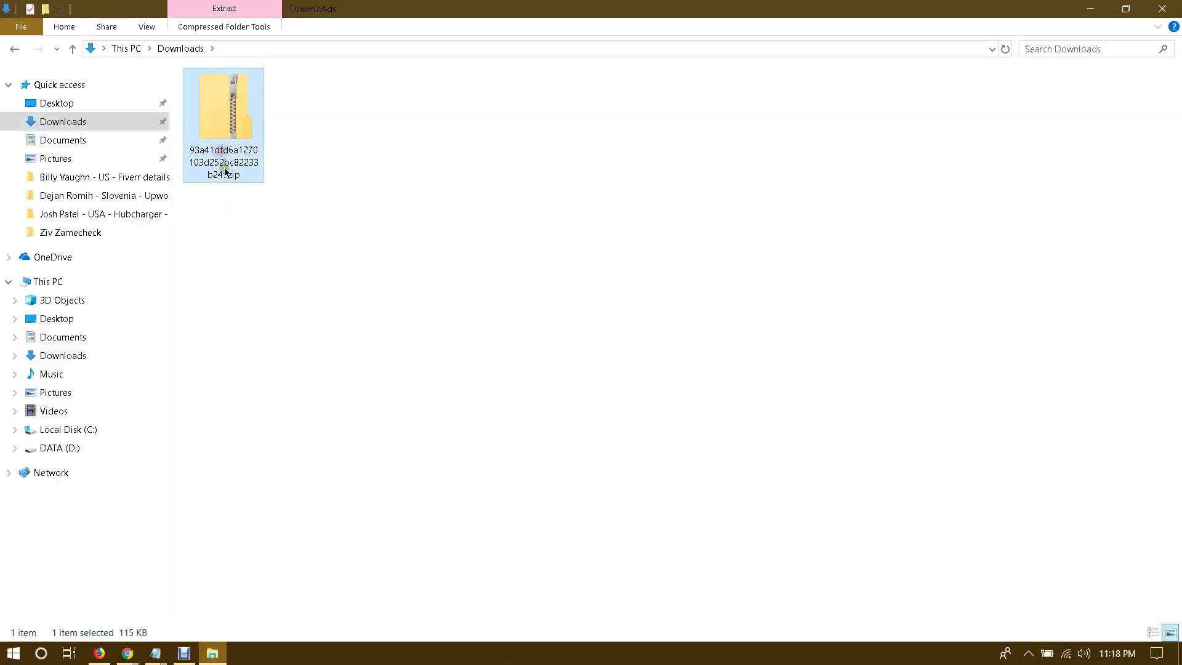
{"action": "left_click", "coordinate": [224, 170]}
{"action": "type", "text": "Dyson"}
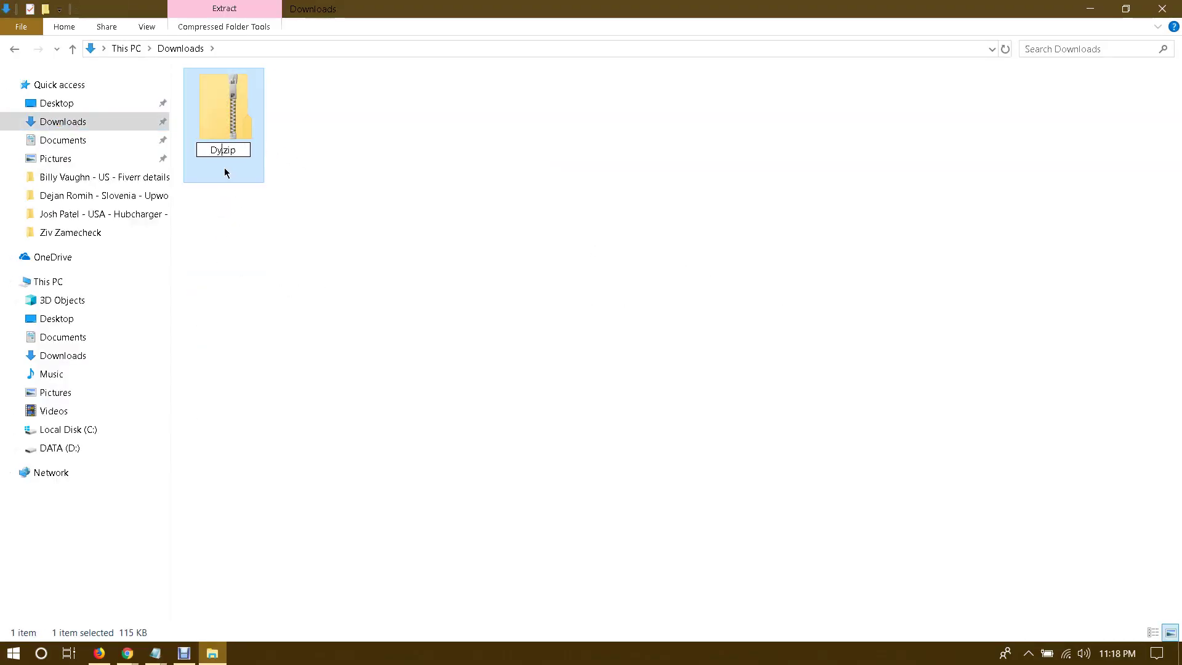
{"action": "key", "text": "Return"}
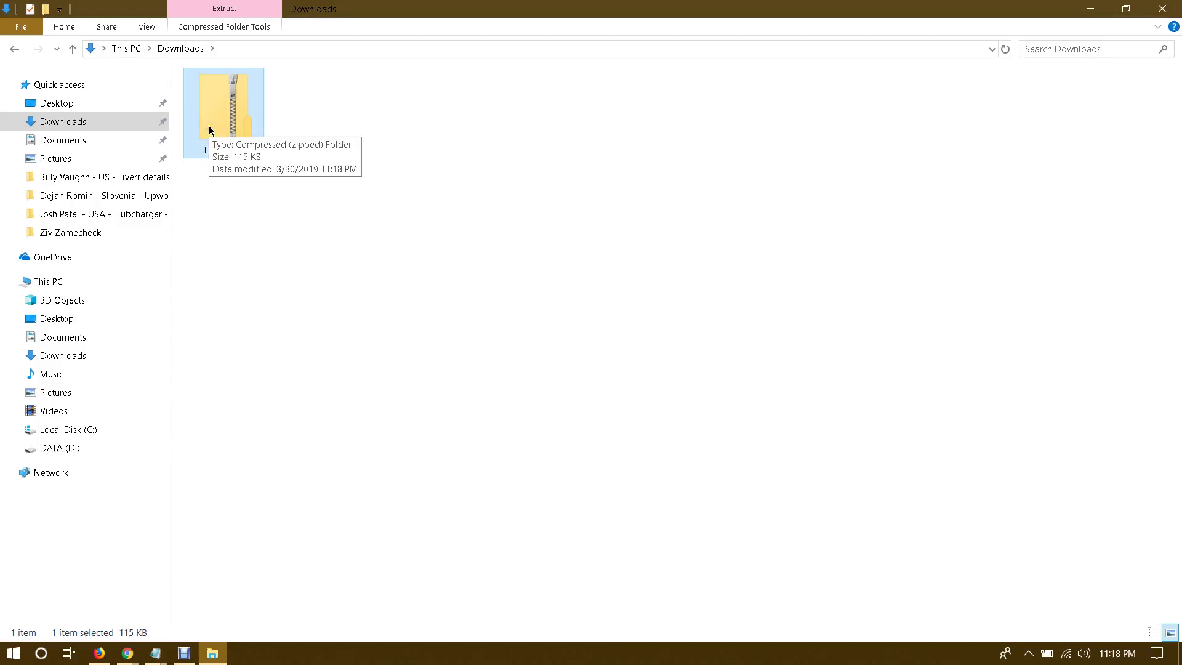
Step: Extract Dyson.zip into the suggested Dyson folder and open it
{"action": "right_click", "coordinate": [213, 124]}
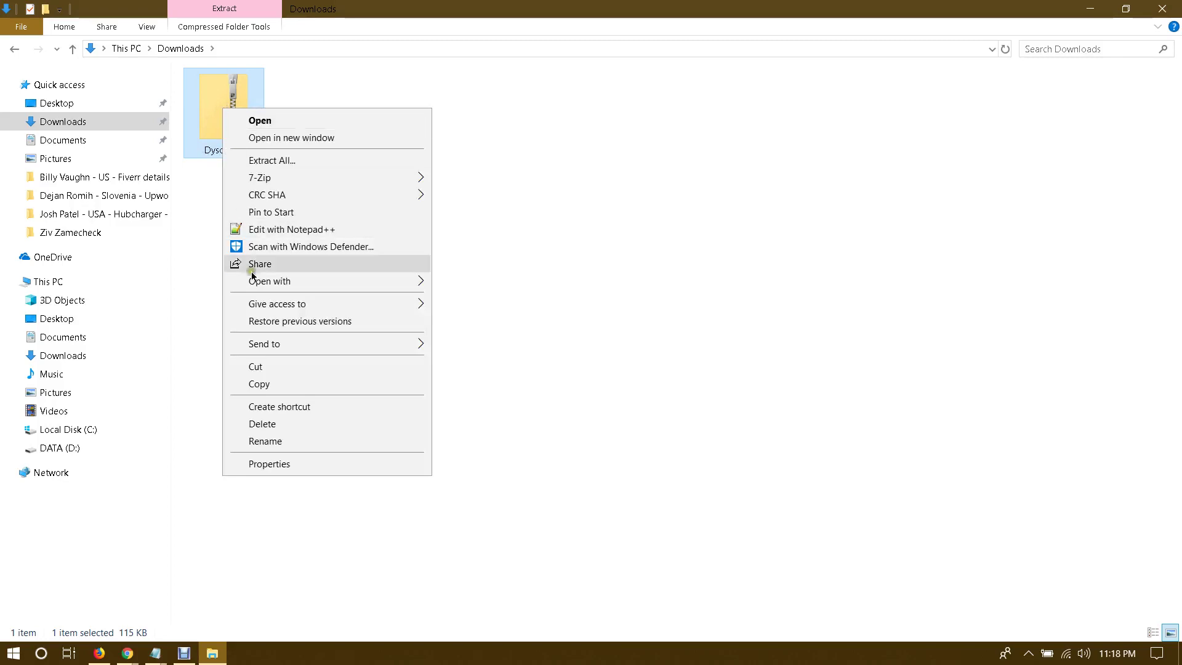
{"action": "left_click", "coordinate": [284, 161]}
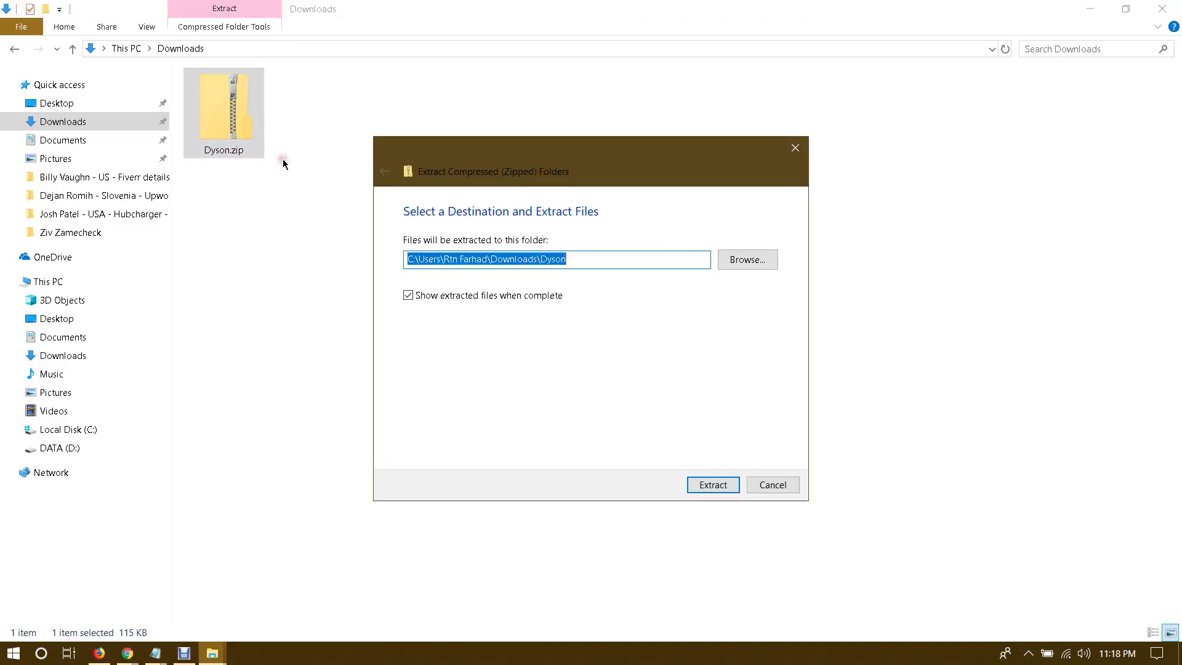
{"action": "left_click", "coordinate": [711, 484]}
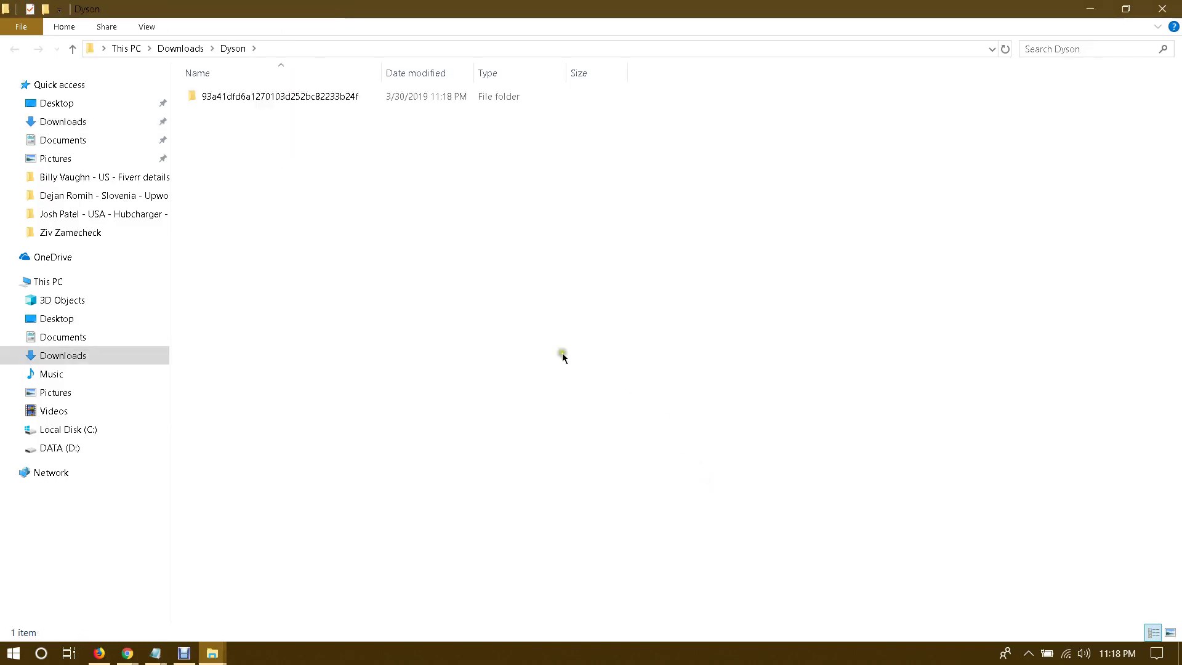
{"action": "left_click", "coordinate": [62, 121]}
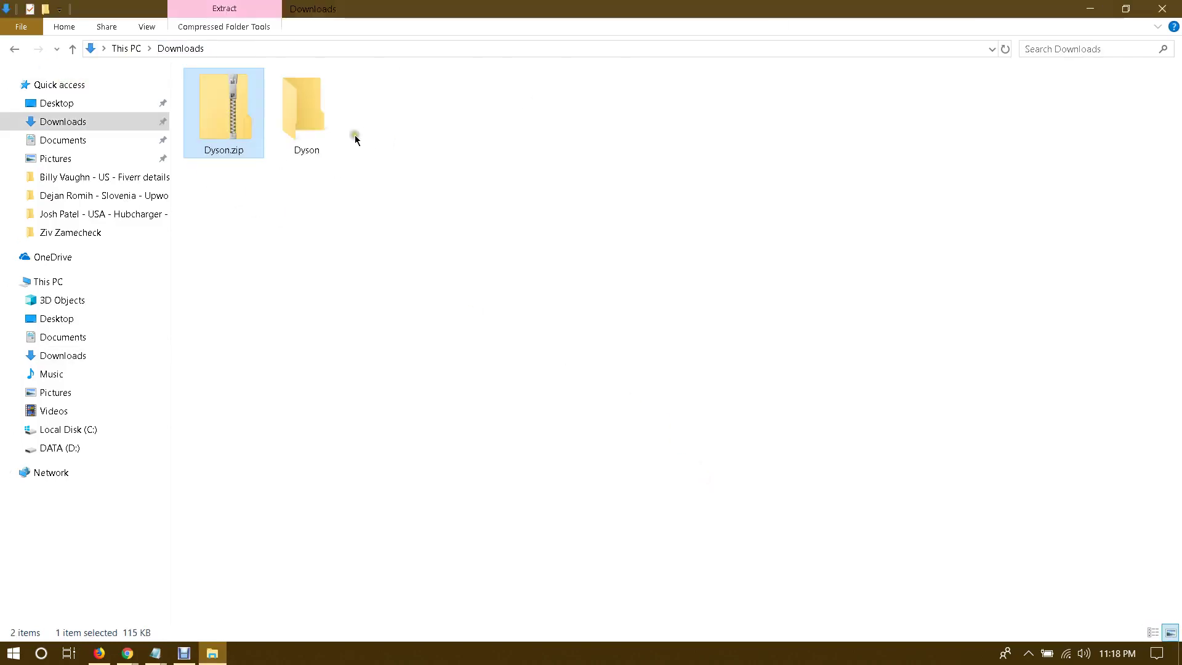
{"action": "left_click", "coordinate": [306, 142]}
{"action": "left_click", "coordinate": [229, 121]}
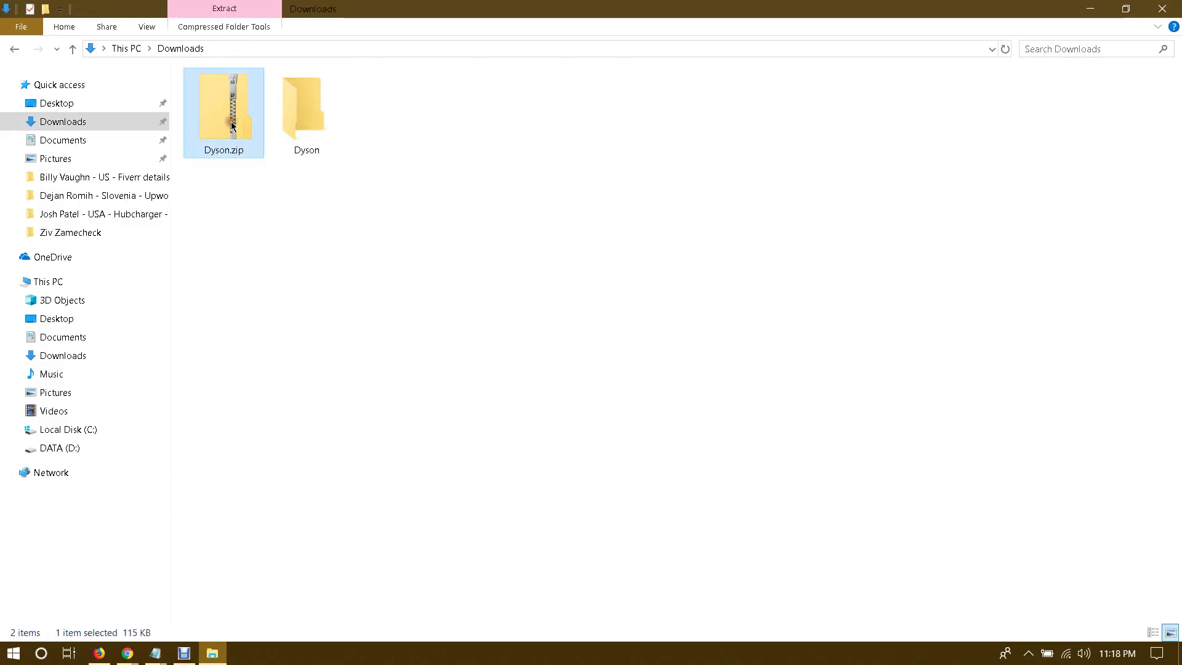
{"action": "left_click", "coordinate": [301, 124]}
{"action": "double_click", "coordinate": [301, 124]}
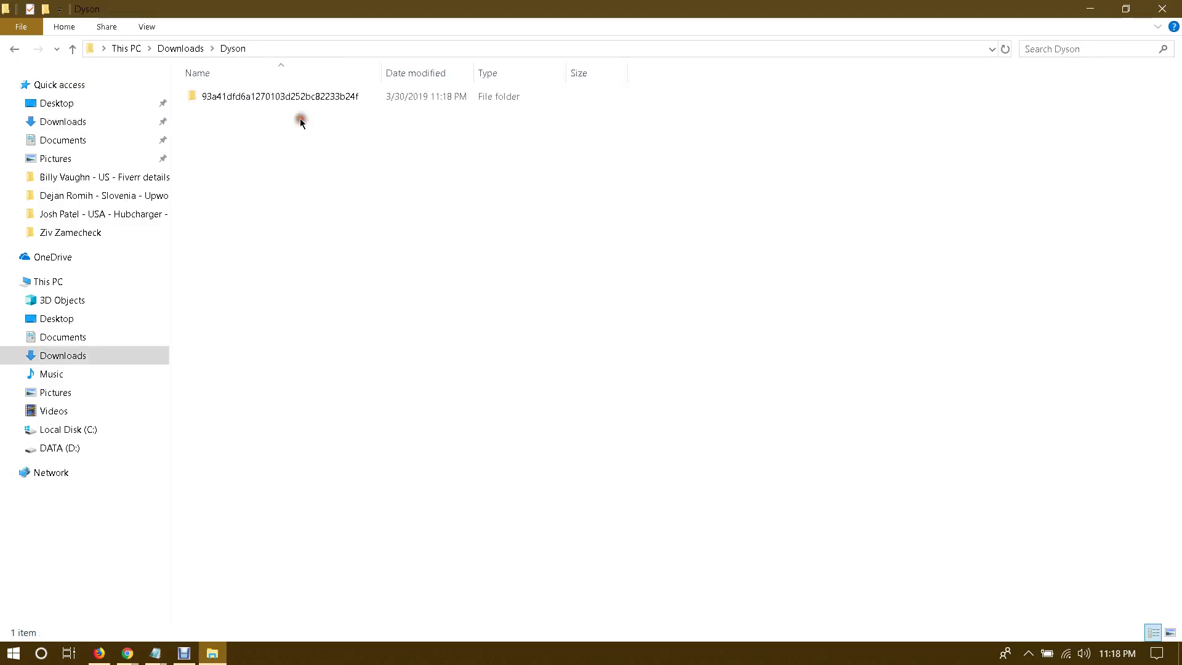
Step: Rename the hash-named subfolder to dyson and open it
{"action": "left_click", "coordinate": [255, 102]}
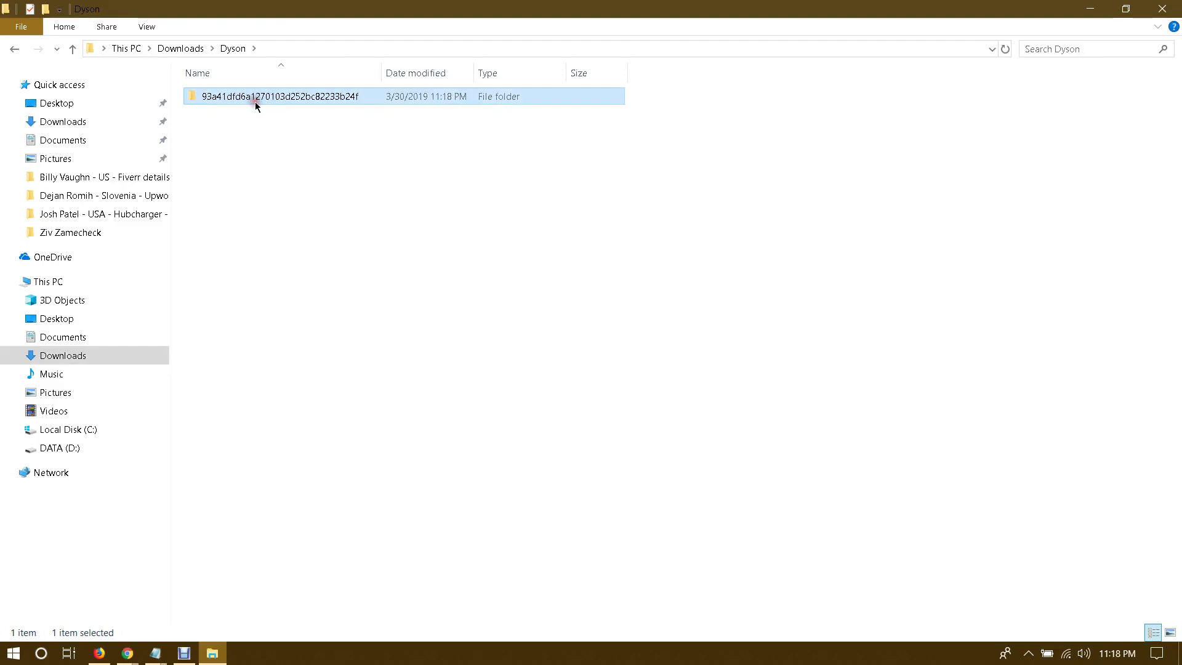
{"action": "left_click", "coordinate": [255, 101]}
{"action": "type", "text": "dyson"}
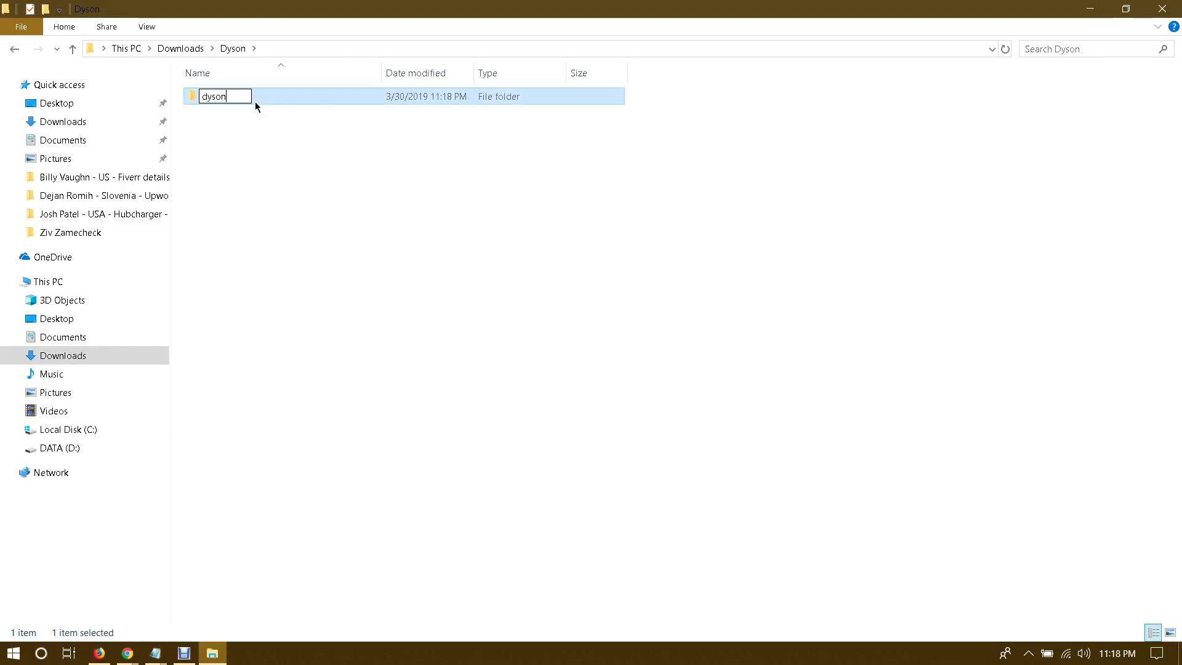
{"action": "key", "text": "Return"}
{"action": "double_click", "coordinate": [255, 101]}
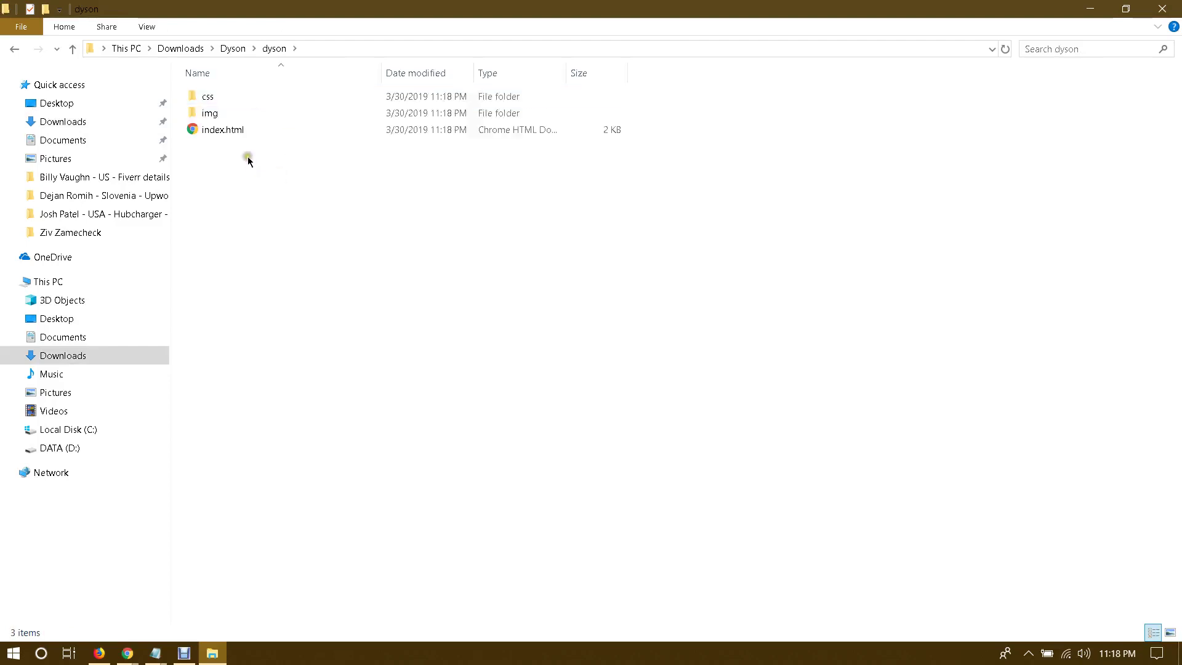
Step: Check the css, img and index.html contents, then open index.html in Chrome
{"action": "left_click_drag", "start_coordinate": [246, 158], "coordinate": [182, 76]}
{"action": "left_click", "coordinate": [298, 149]}
{"action": "left_click_drag", "start_coordinate": [297, 149], "coordinate": [212, 86]}
{"action": "left_click", "coordinate": [243, 150]}
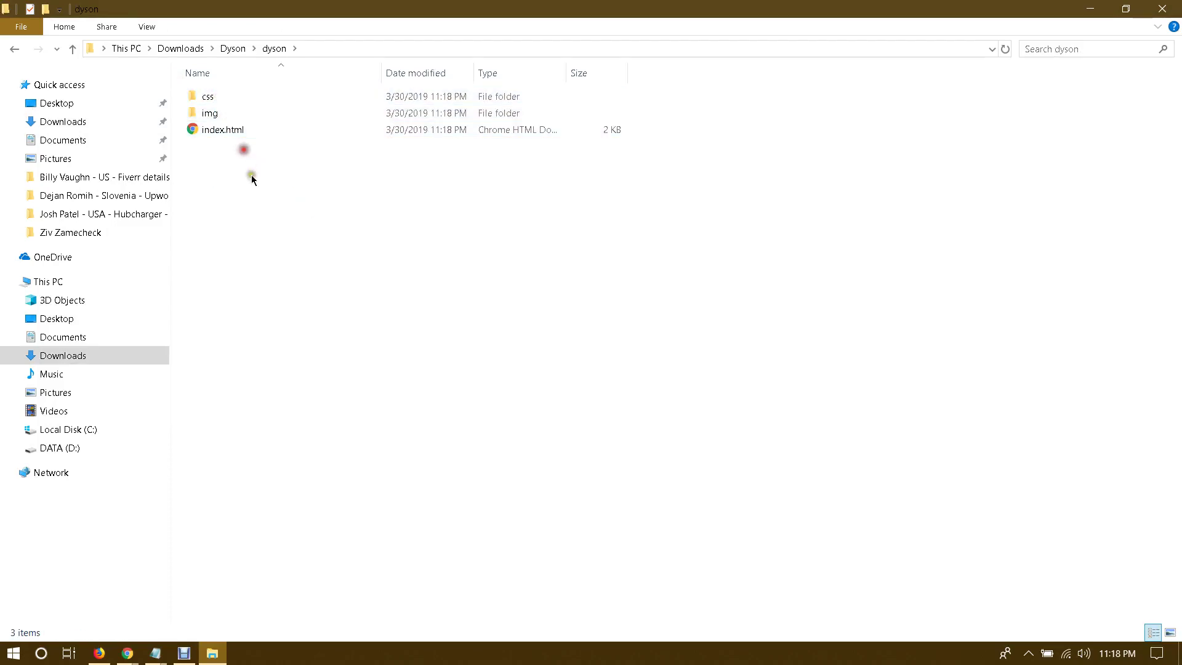
{"action": "double_click", "coordinate": [221, 130]}
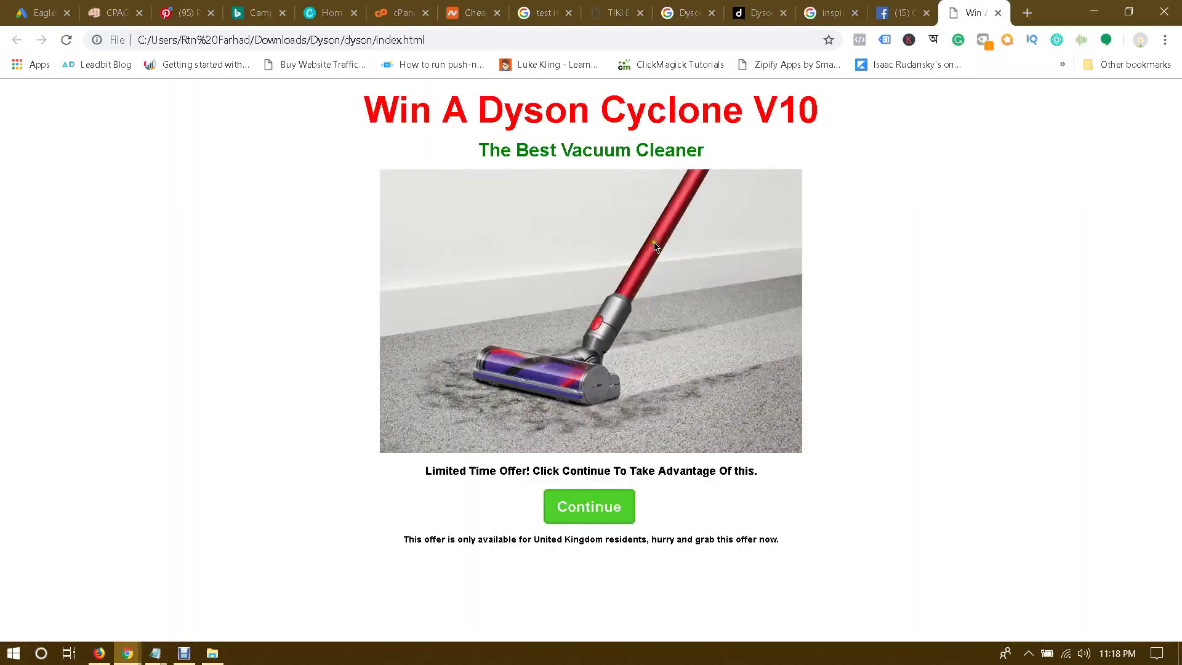
Step: Check the local index.html address, toggle between File Explorer and Chrome, then go to the Namecheap tab
{"action": "left_click", "coordinate": [158, 39]}
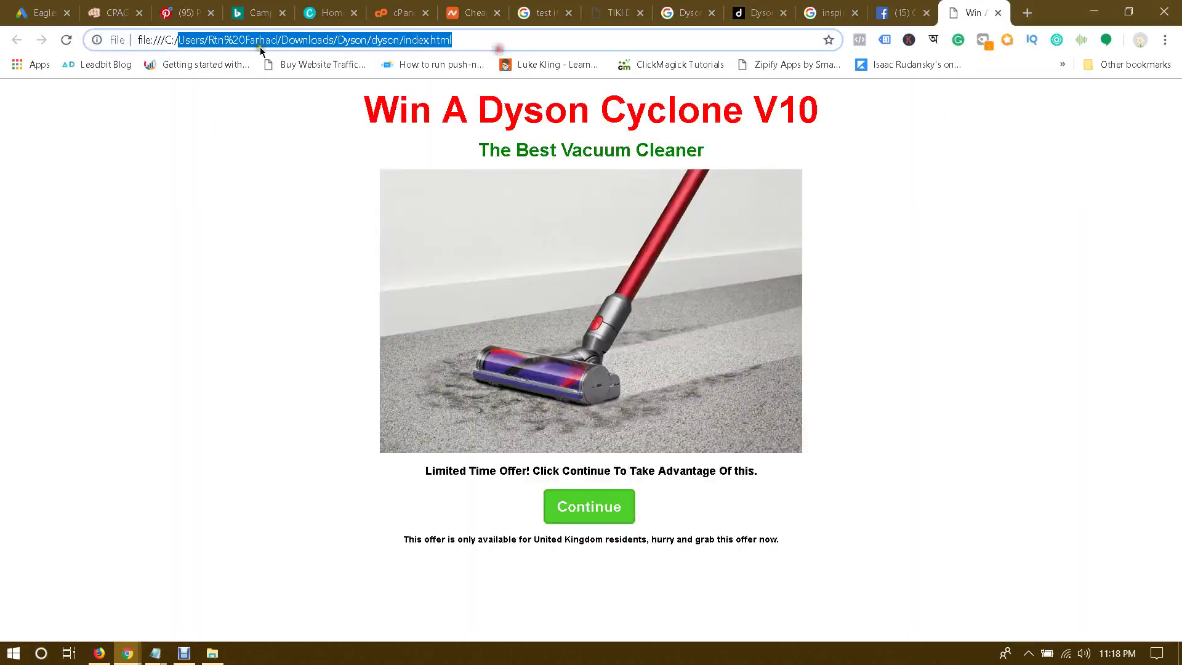
{"action": "left_click", "coordinate": [187, 40]}
{"action": "left_click", "coordinate": [213, 651]}
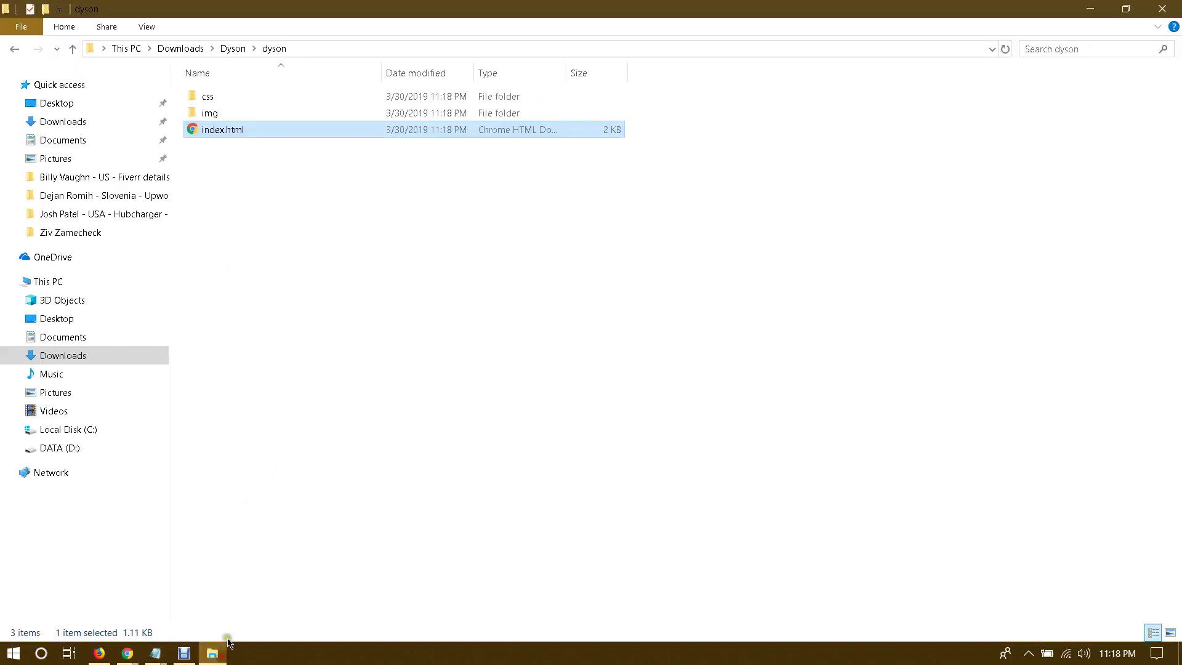
{"action": "left_click", "coordinate": [1089, 8]}
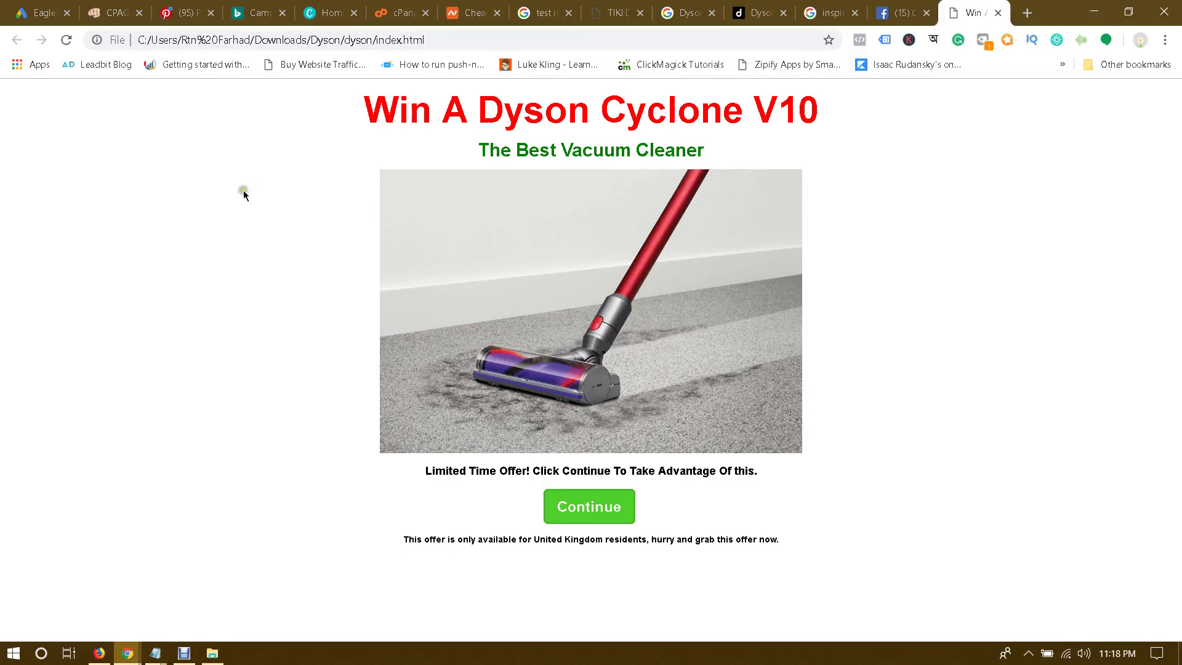
{"action": "left_click", "coordinate": [213, 653]}
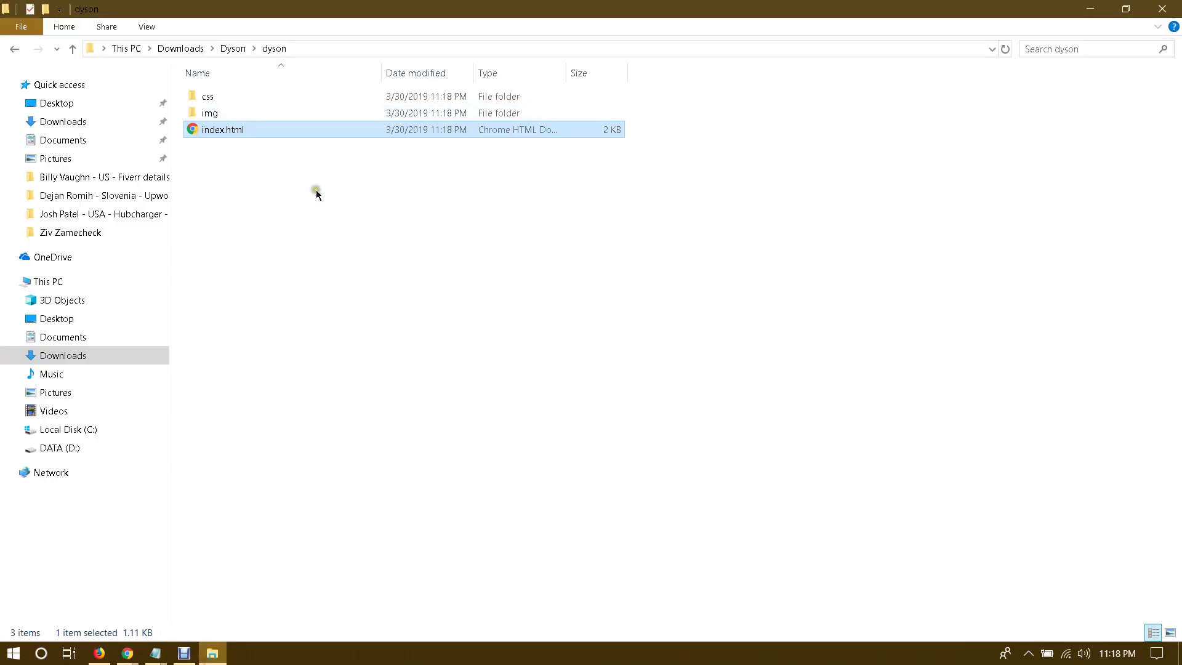
{"action": "left_click", "coordinate": [343, 278]}
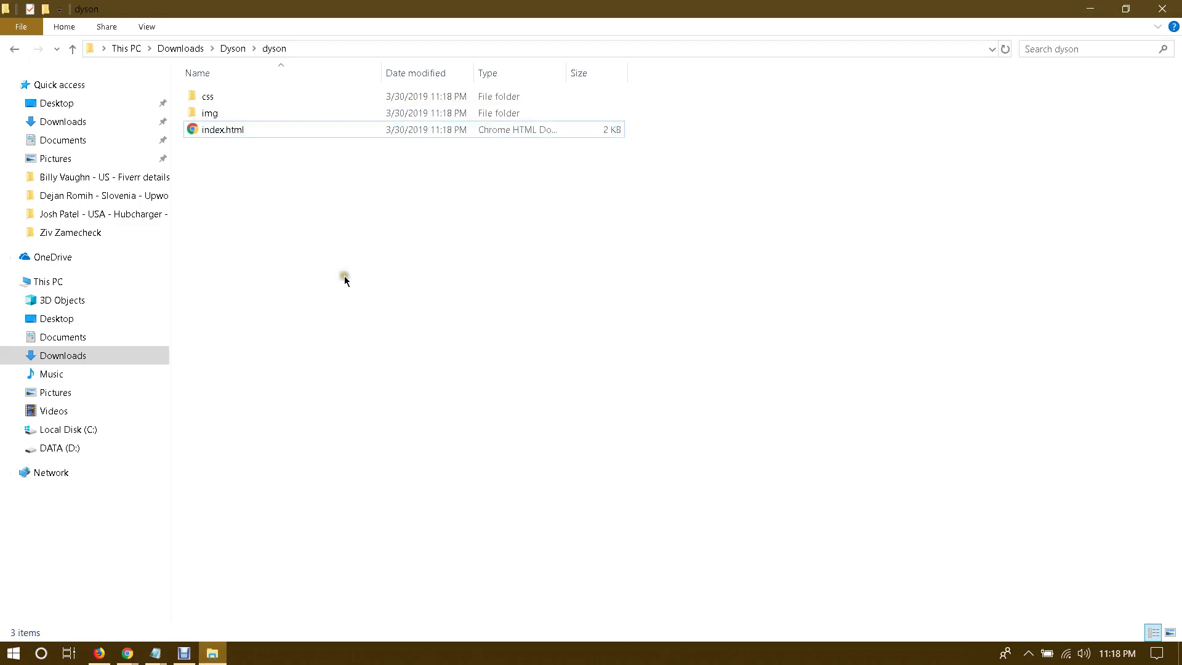
{"action": "key", "text": "alt+Tab"}
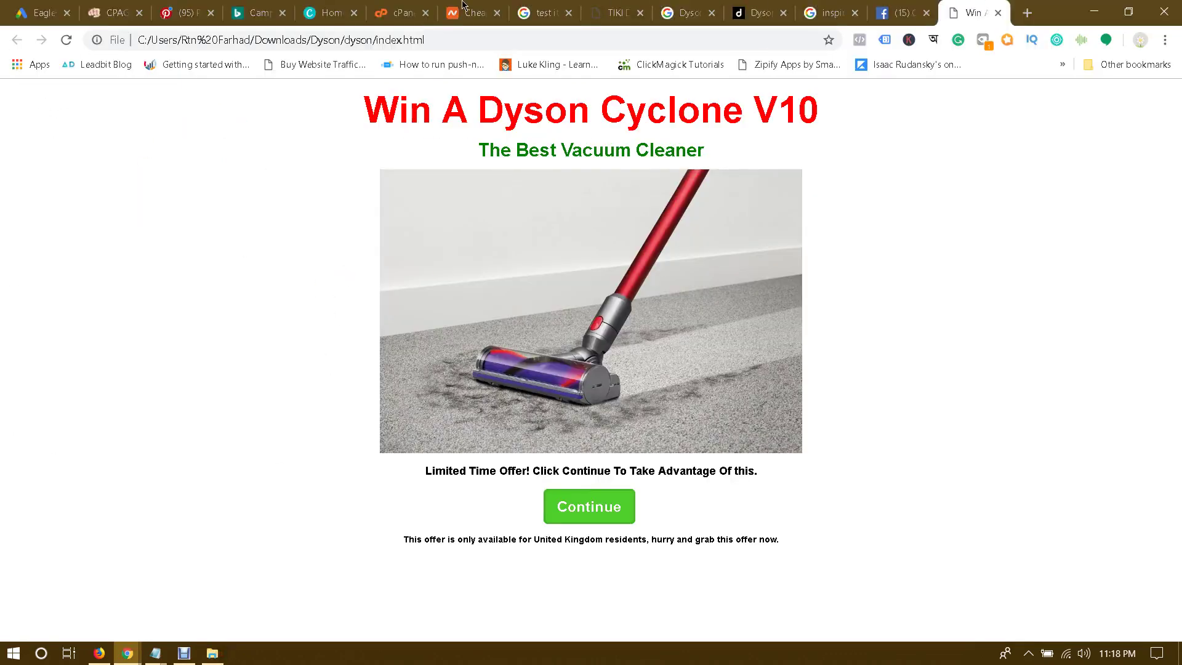
{"action": "left_click", "coordinate": [463, 6]}
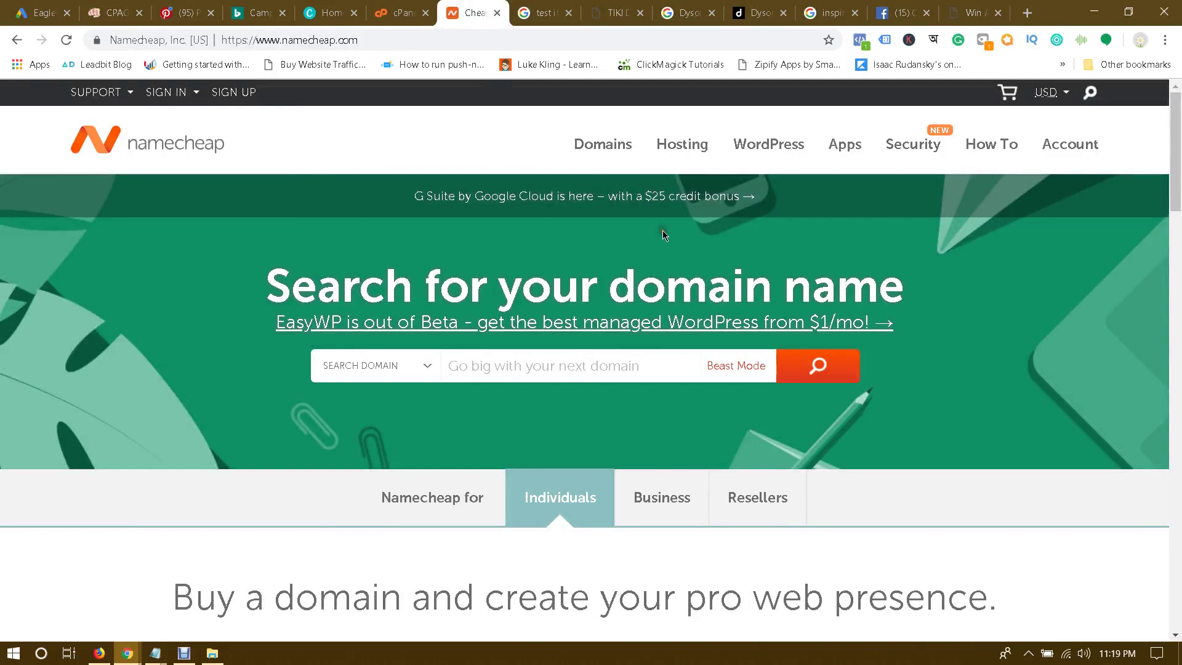
Step: Search Namecheap Domains for 'dysonjugle', finding dysonjugle.com at $8.88/yr
{"action": "left_click", "coordinate": [609, 151]}
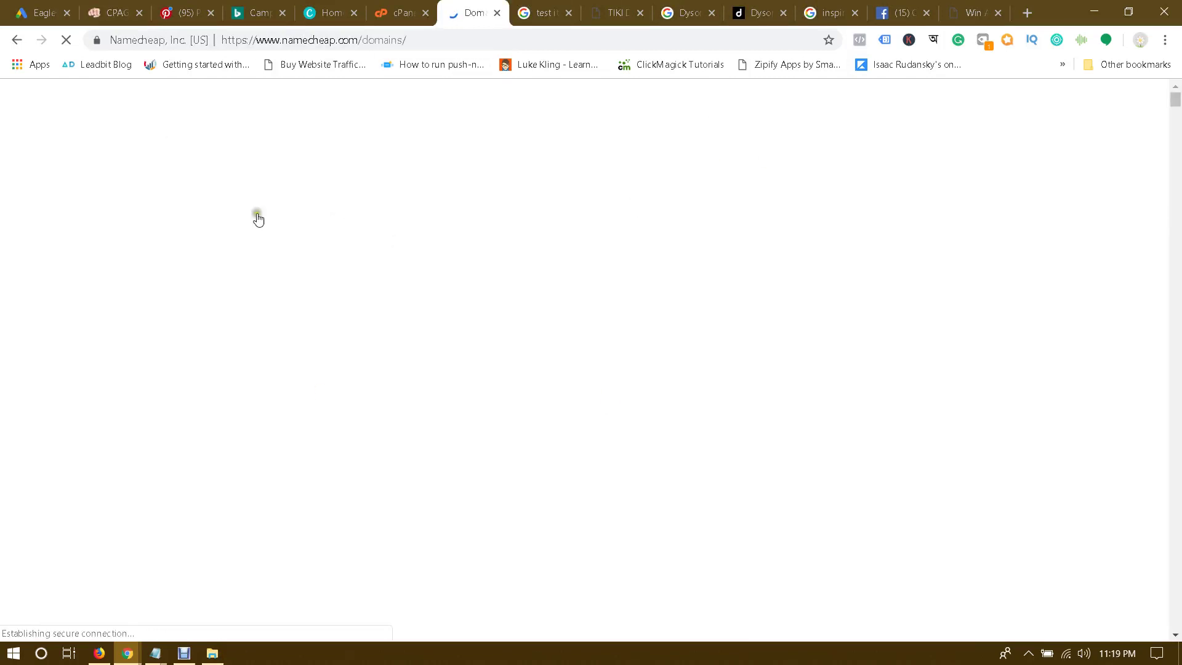
{"action": "left_click", "coordinate": [454, 261]}
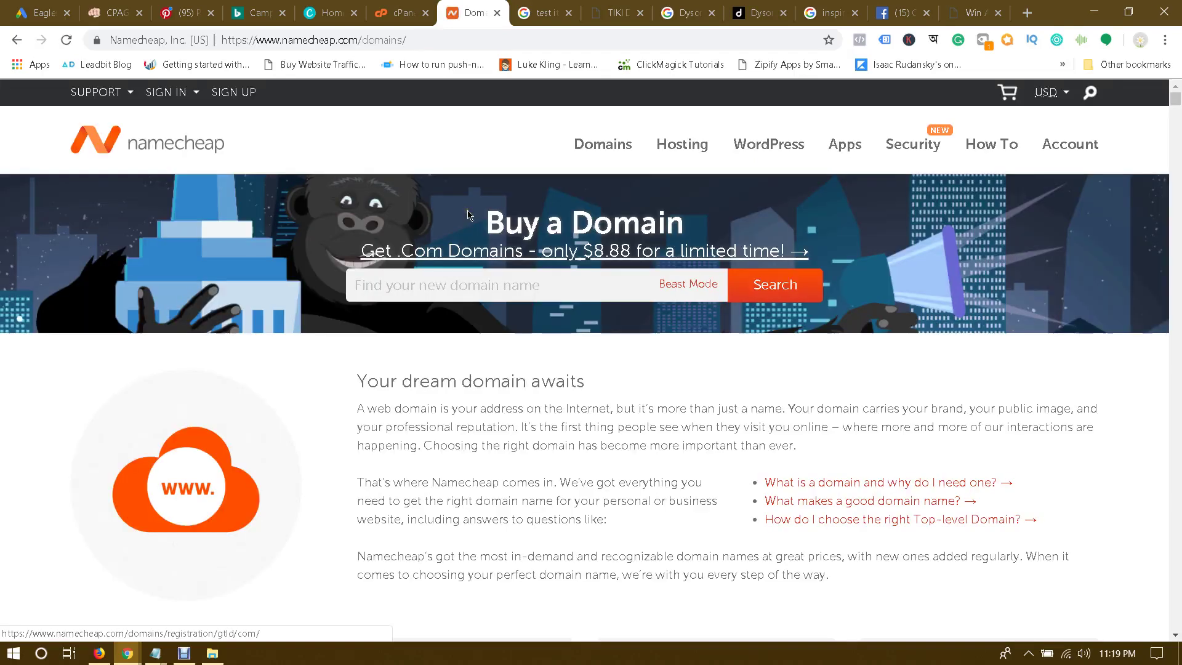
{"action": "left_click", "coordinate": [487, 289]}
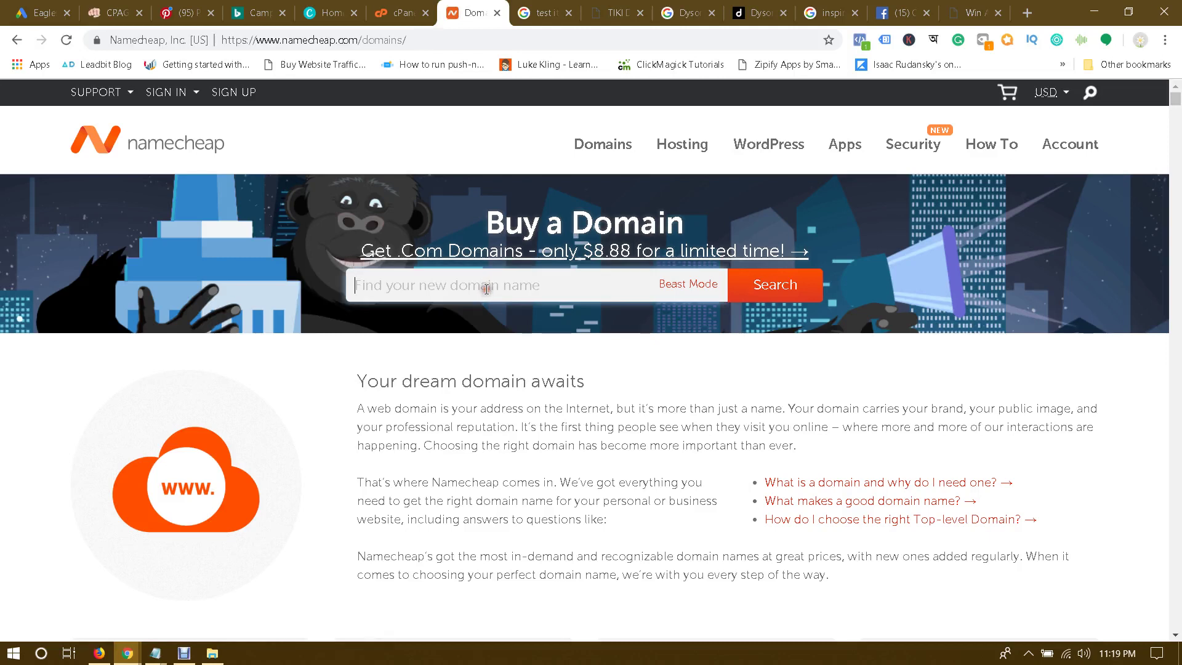
{"action": "type", "text": "dysonjugle"}
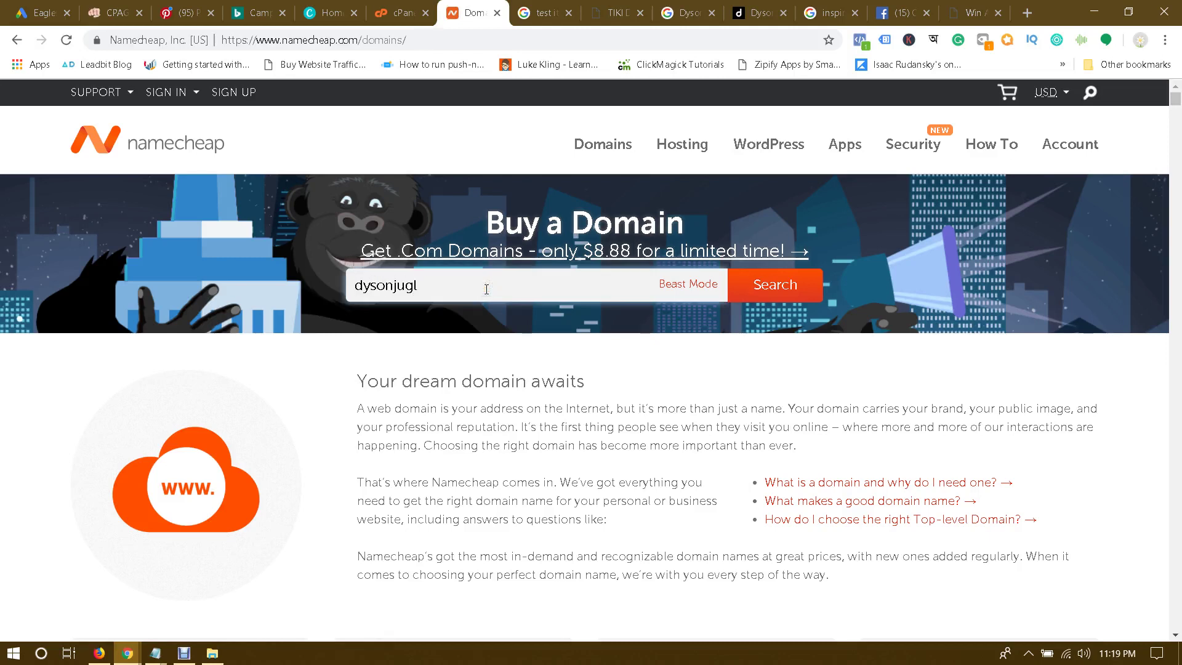
{"action": "left_click", "coordinate": [780, 285]}
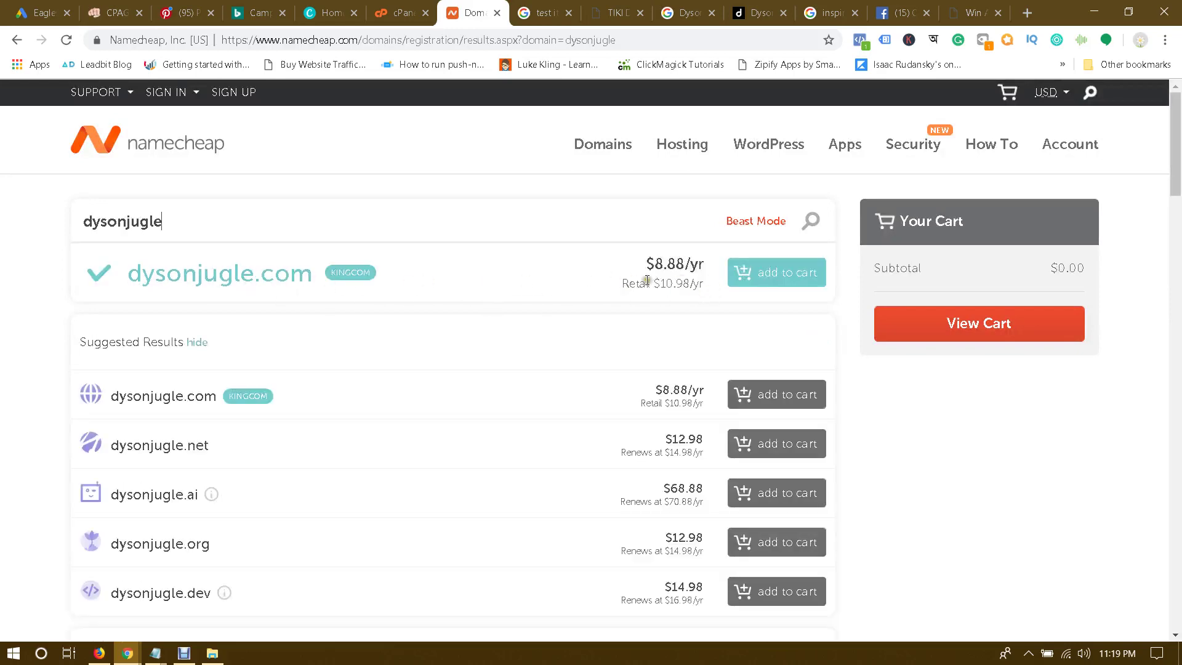
{"action": "scroll", "coordinate": [665, 267], "scroll_direction": "down", "scroll_amount": 1}
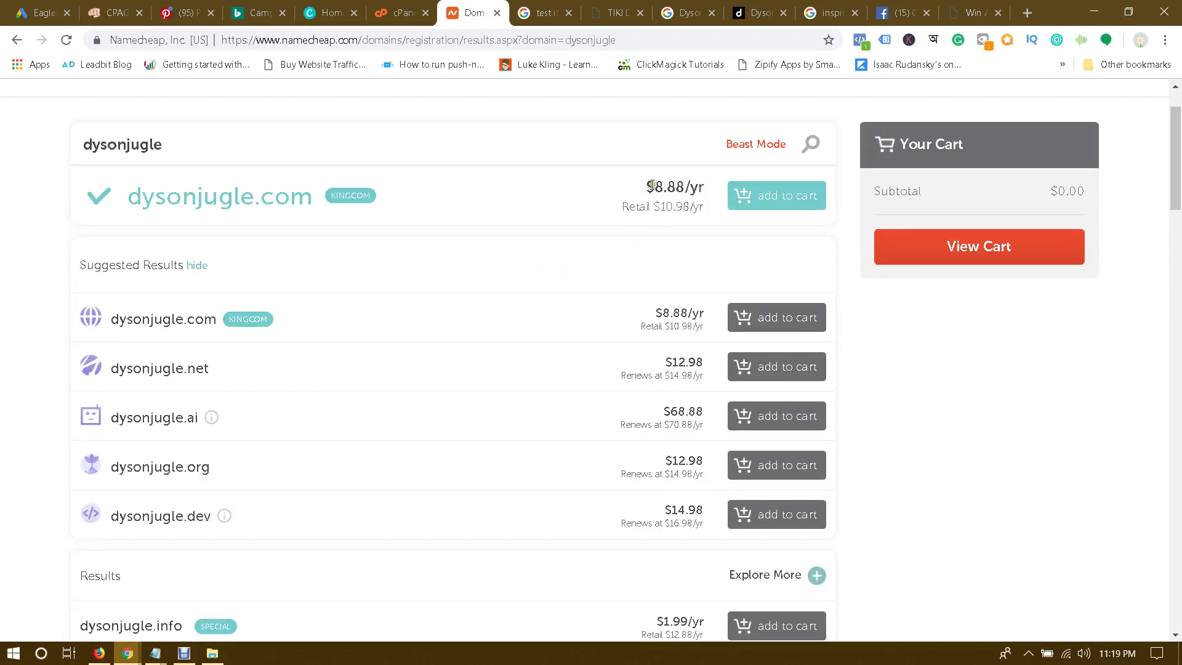
{"action": "scroll", "coordinate": [655, 200], "scroll_direction": "down", "scroll_amount": 1}
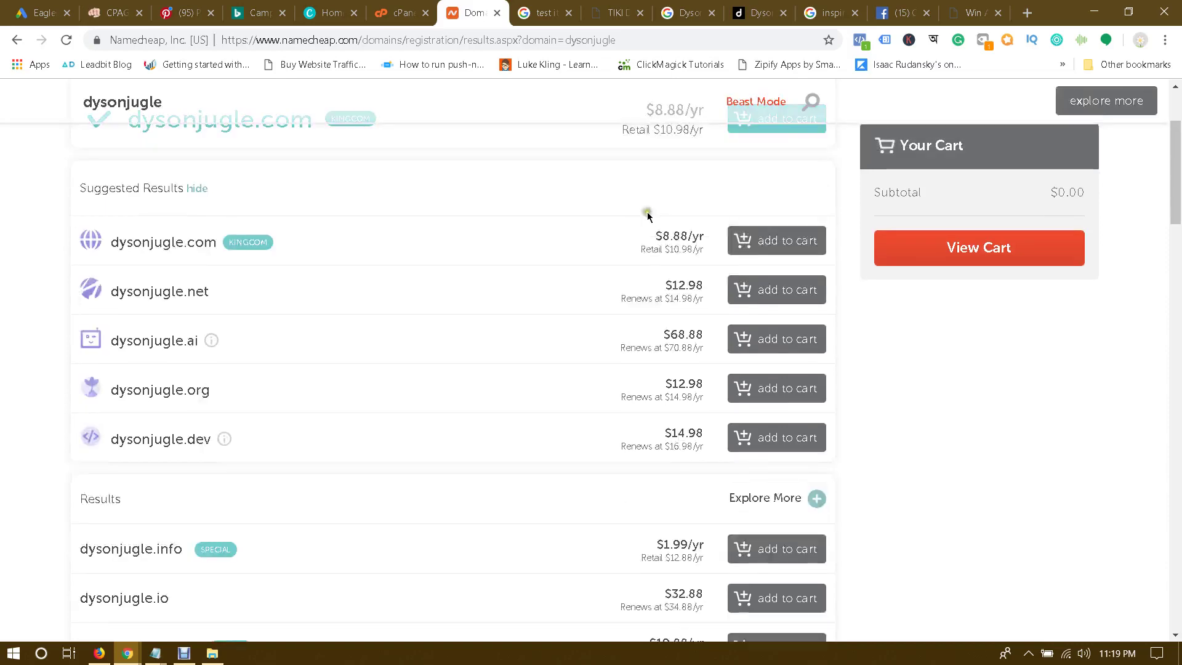
{"action": "scroll", "coordinate": [601, 295], "scroll_direction": "down", "scroll_amount": 3}
{"action": "scroll", "coordinate": [601, 298], "scroll_direction": "down", "scroll_amount": 1}
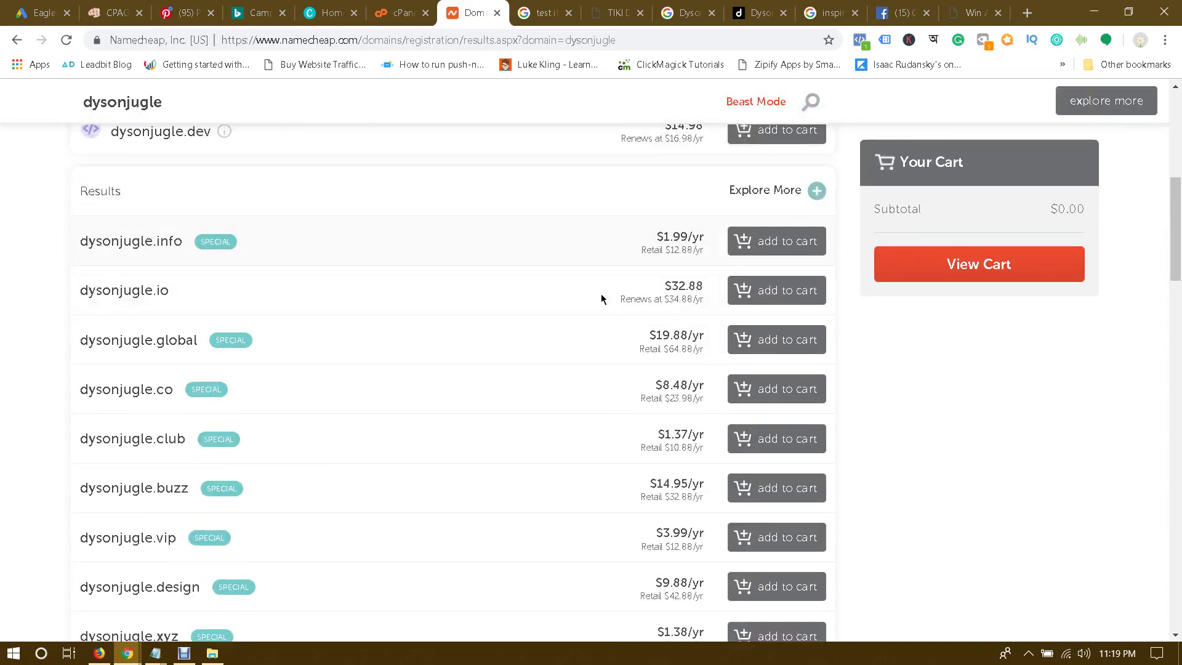
{"action": "left_click_drag", "start_coordinate": [146, 240], "coordinate": [188, 241]}
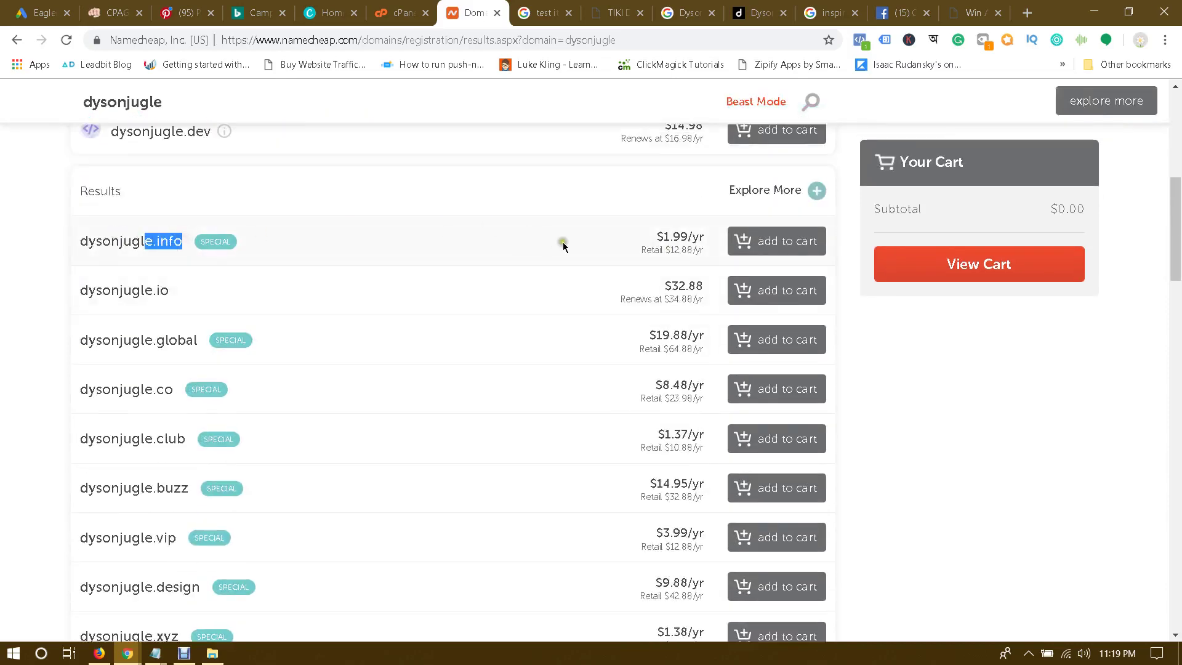
{"action": "left_click_drag", "start_coordinate": [656, 235], "coordinate": [692, 241]}
{"action": "left_click", "coordinate": [684, 234]}
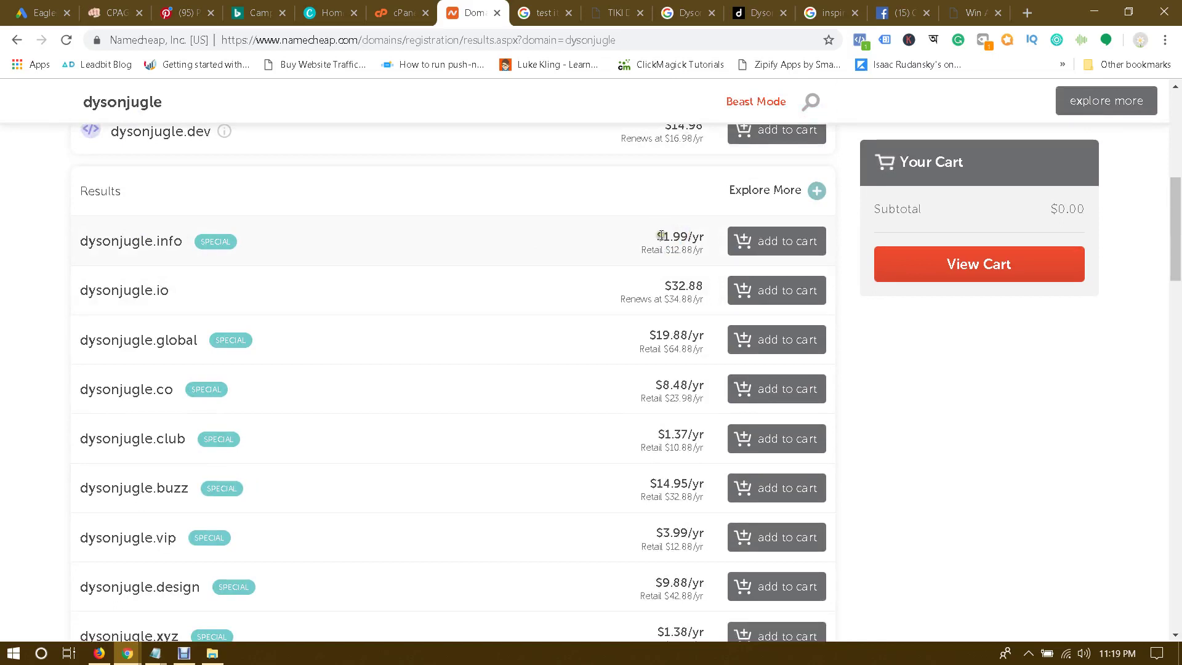
{"action": "scroll", "coordinate": [659, 239], "scroll_direction": "down", "scroll_amount": 2}
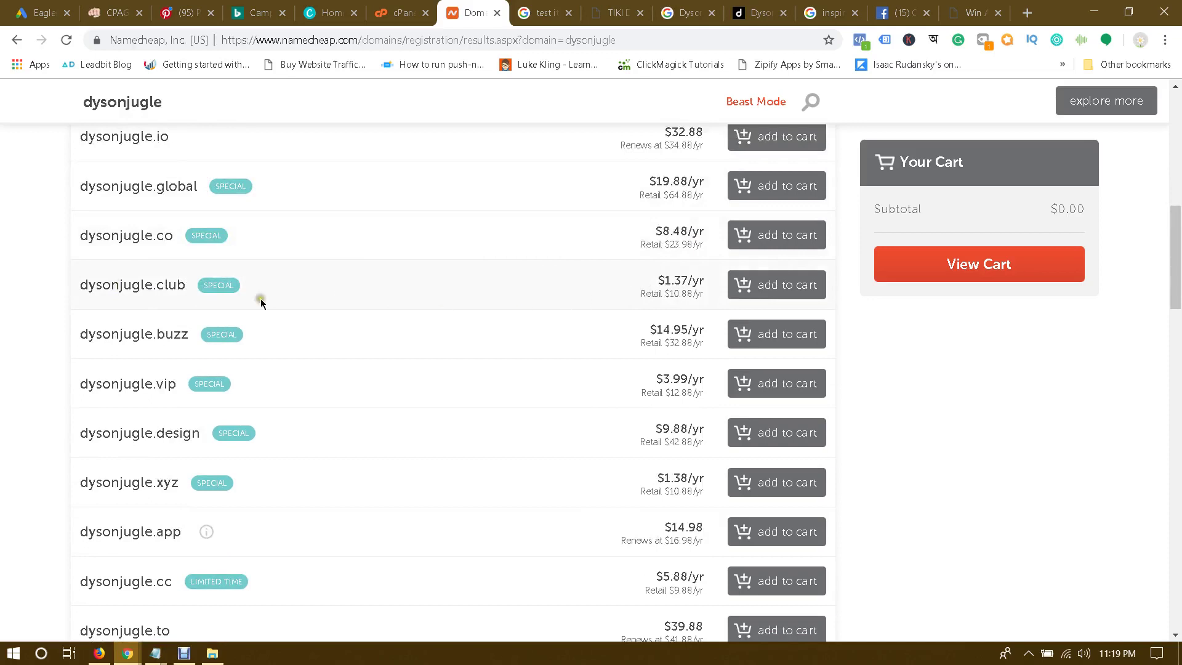
{"action": "scroll", "coordinate": [379, 308], "scroll_direction": "up", "scroll_amount": 1}
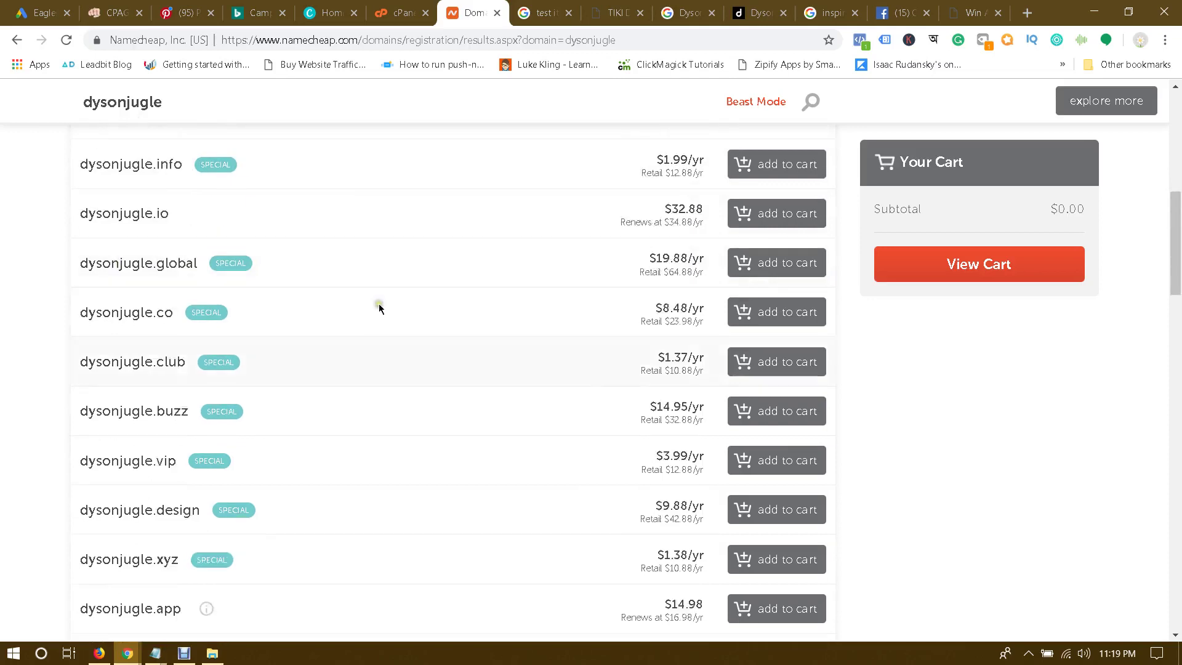
{"action": "scroll", "coordinate": [308, 280], "scroll_direction": "down", "scroll_amount": 2}
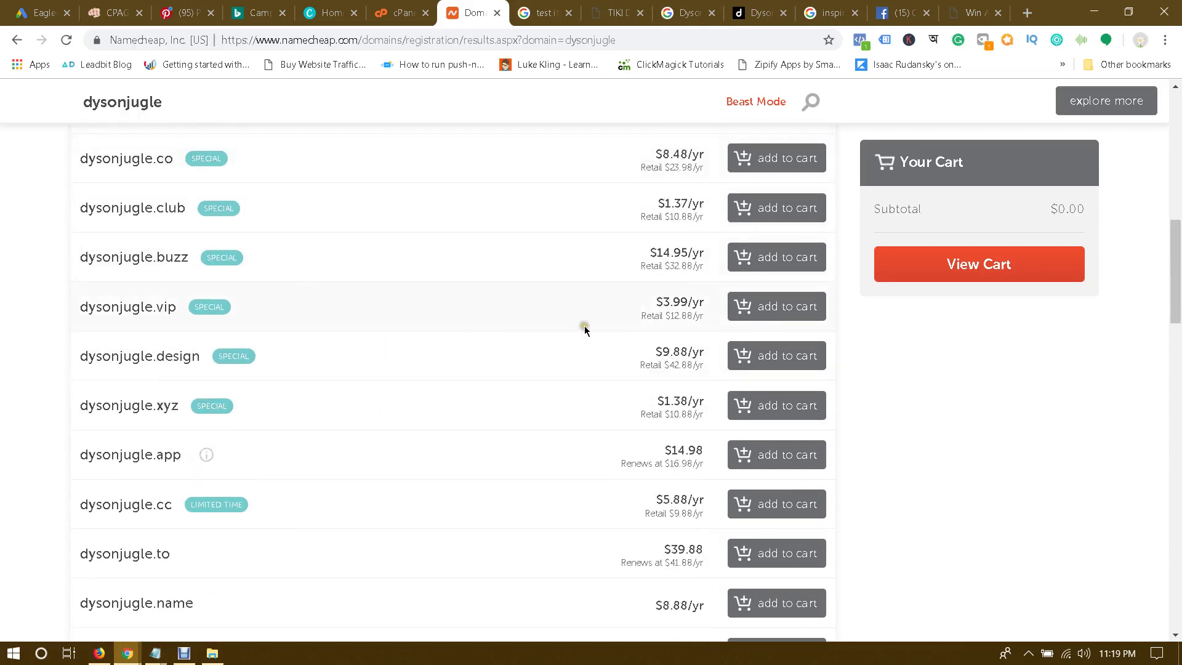
{"action": "scroll", "coordinate": [496, 352], "scroll_direction": "down", "scroll_amount": 1}
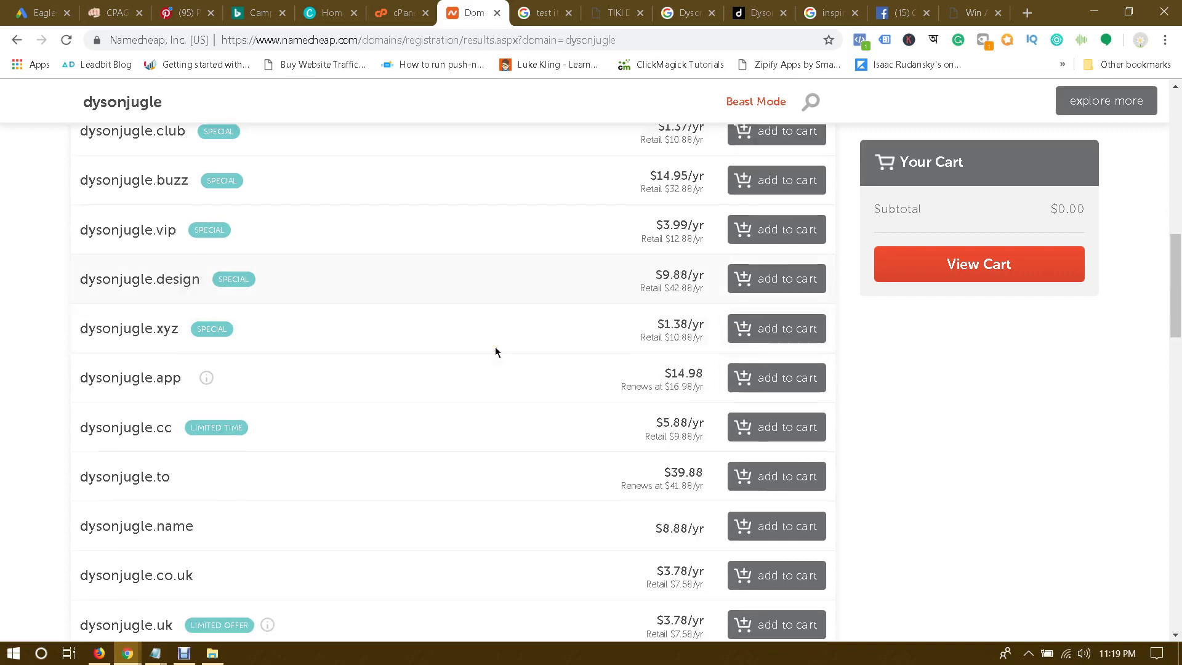
{"action": "scroll", "coordinate": [538, 377], "scroll_direction": "down", "scroll_amount": 1}
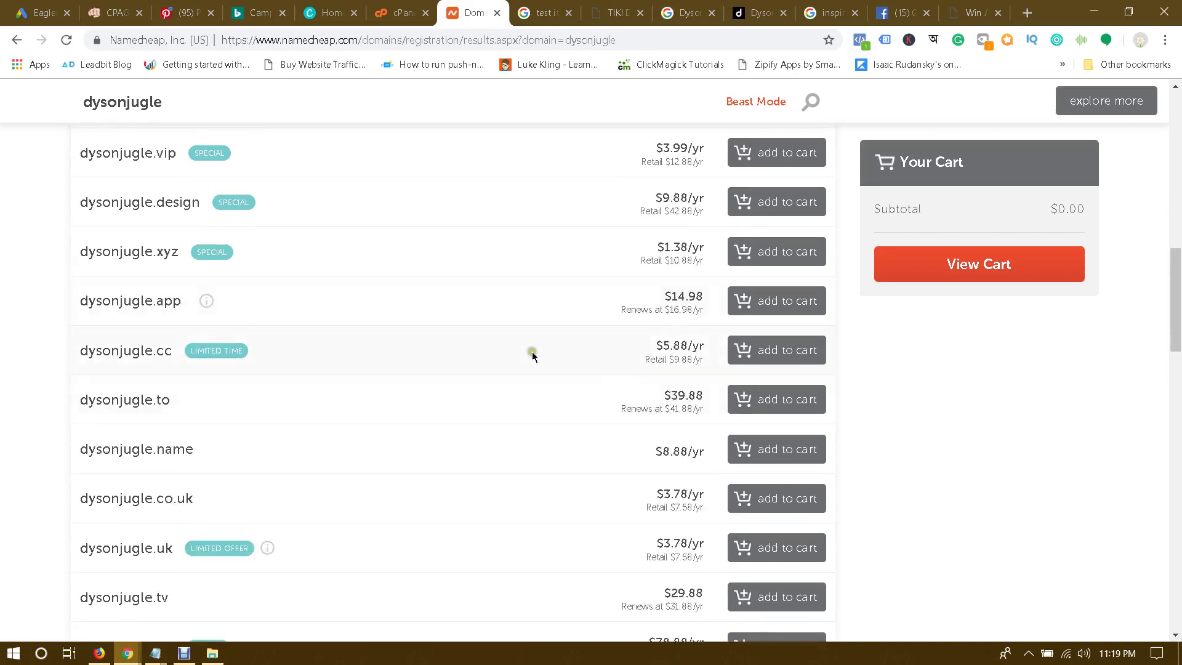
{"action": "scroll", "coordinate": [571, 418], "scroll_direction": "down", "scroll_amount": 1}
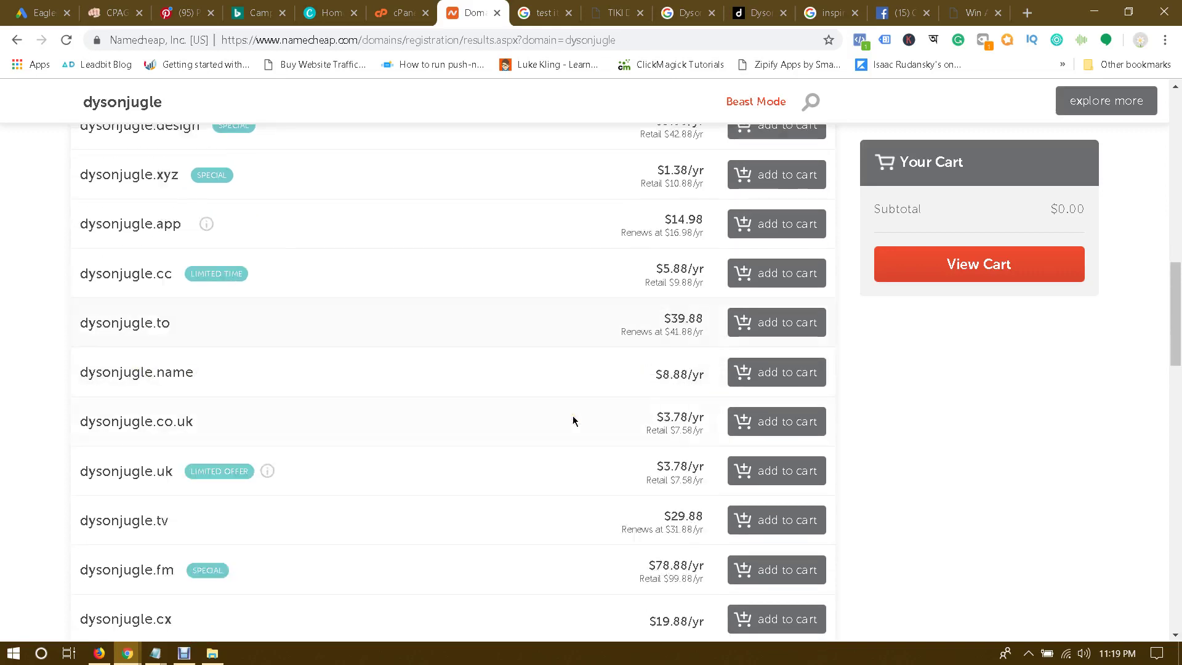
{"action": "scroll", "coordinate": [625, 415], "scroll_direction": "down", "scroll_amount": 2}
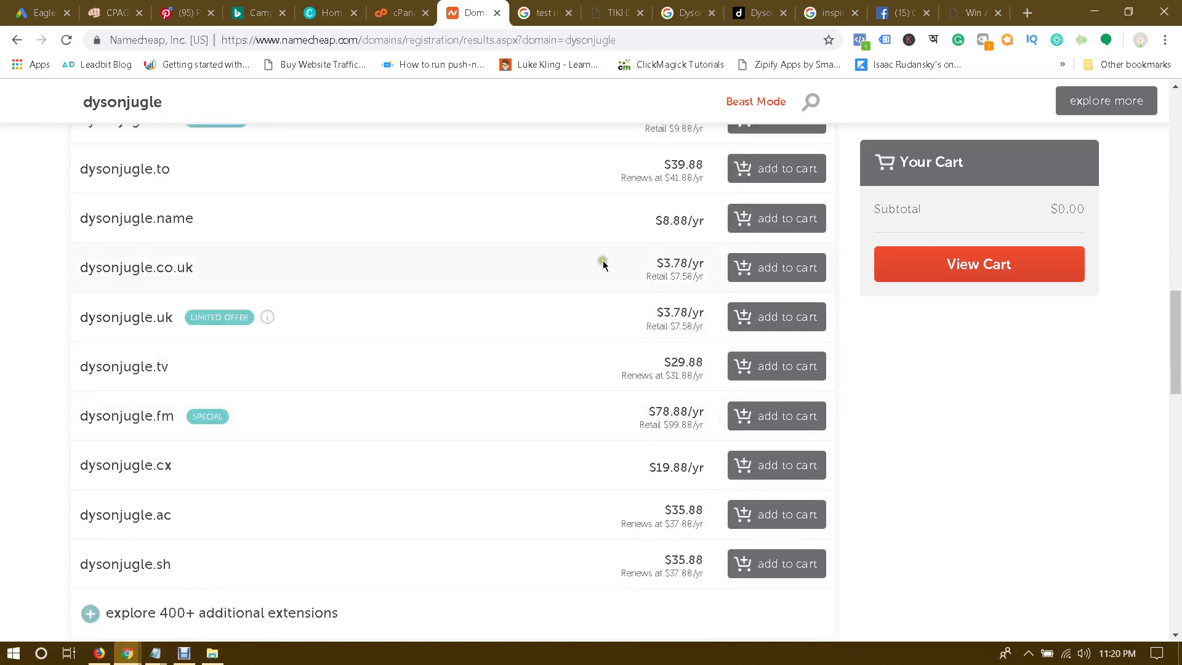
{"action": "left_click_drag", "start_coordinate": [167, 266], "coordinate": [264, 266]}
{"action": "left_click", "coordinate": [264, 266]}
{"action": "left_click_drag", "start_coordinate": [132, 265], "coordinate": [319, 266]}
{"action": "left_click", "coordinate": [345, 271]}
{"action": "left_click_drag", "start_coordinate": [133, 267], "coordinate": [324, 271]}
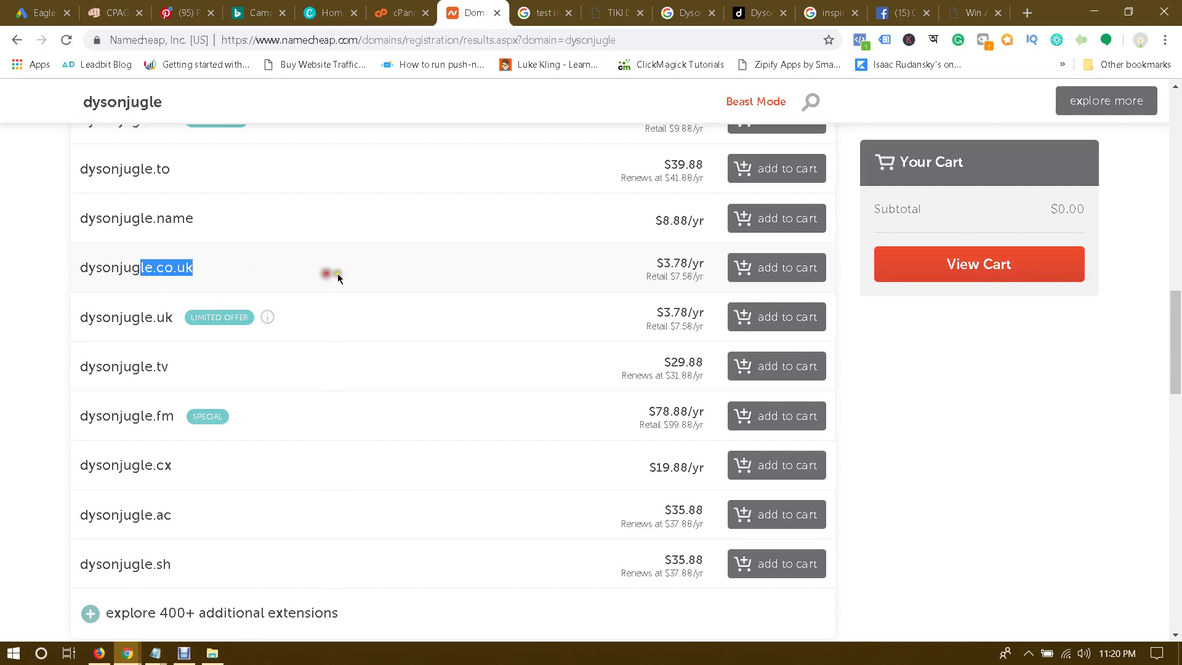
{"action": "left_click", "coordinate": [337, 271]}
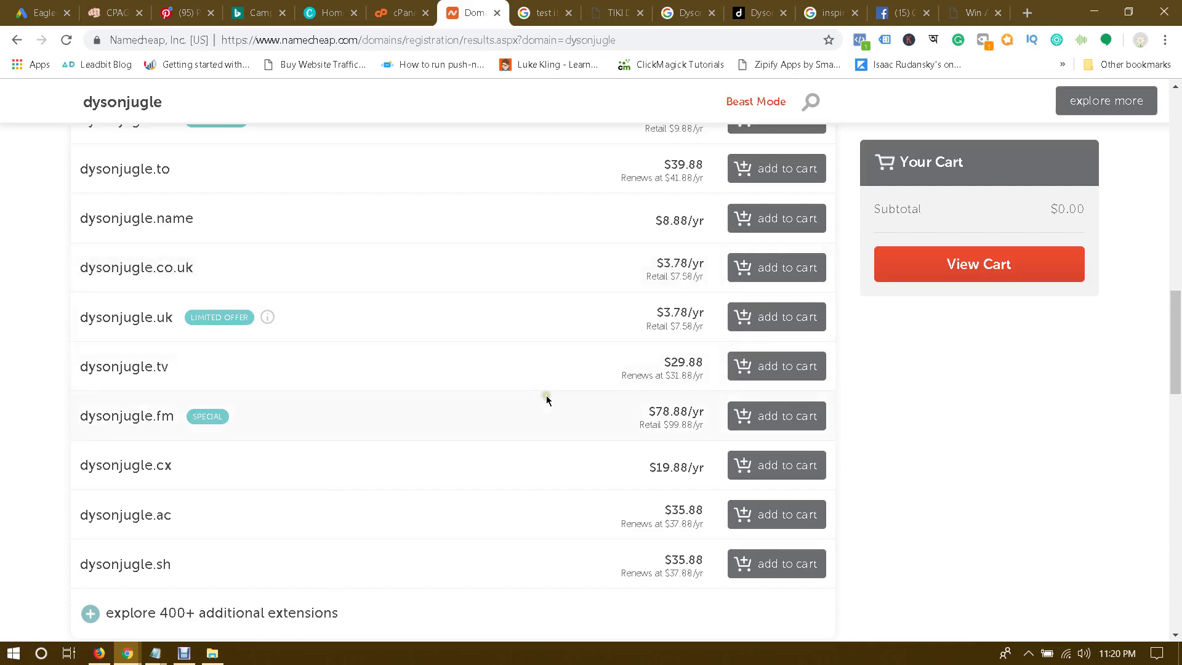
{"action": "scroll", "coordinate": [547, 400], "scroll_direction": "down", "scroll_amount": 3}
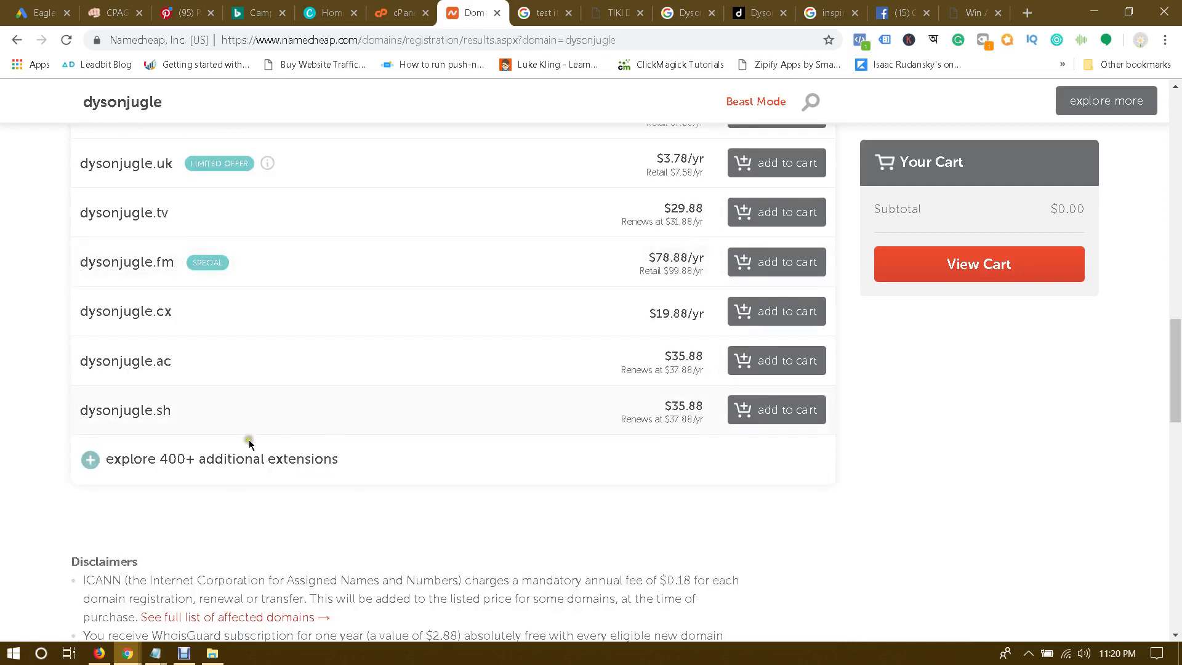
Step: Show the 400+ additional extensions, apply the '$2 or less' filter, and highlight dysonjugle.site and its price
{"action": "left_click", "coordinate": [238, 457]}
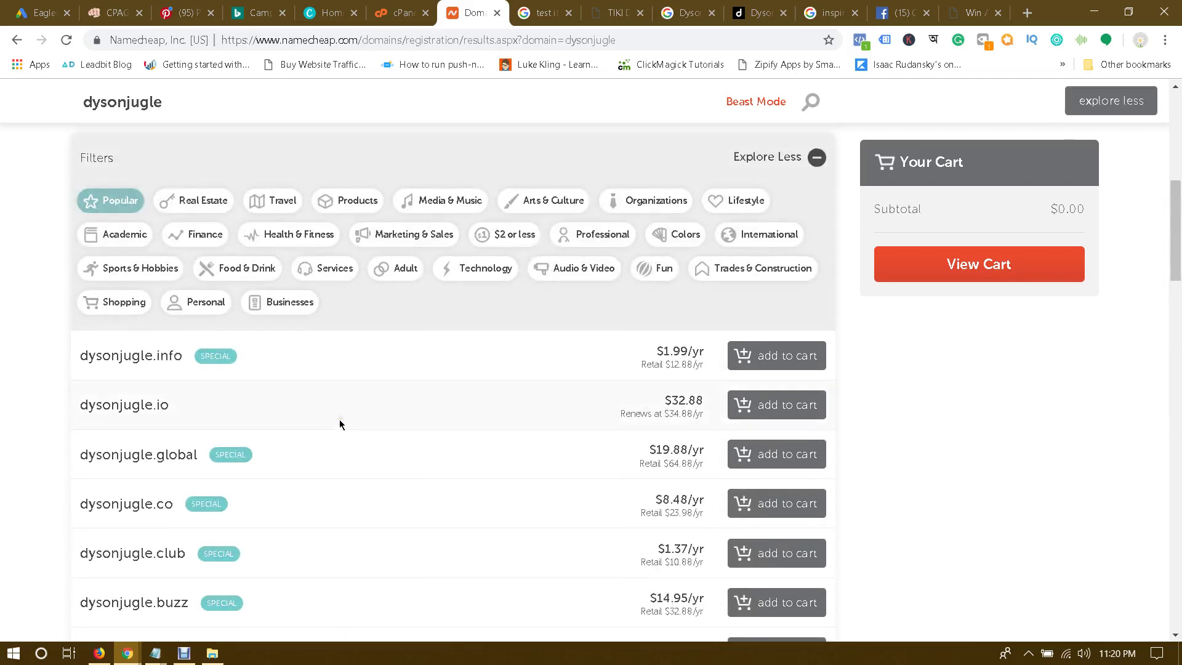
{"action": "left_click", "coordinate": [508, 239]}
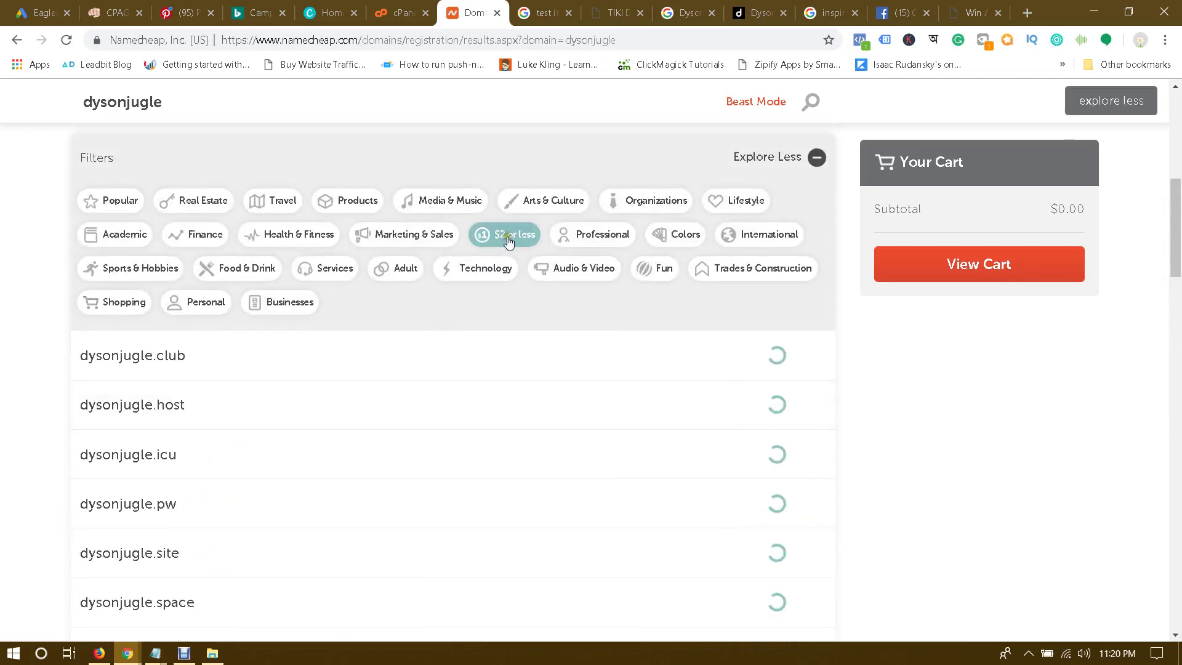
{"action": "scroll", "coordinate": [511, 369], "scroll_direction": "down", "scroll_amount": 2}
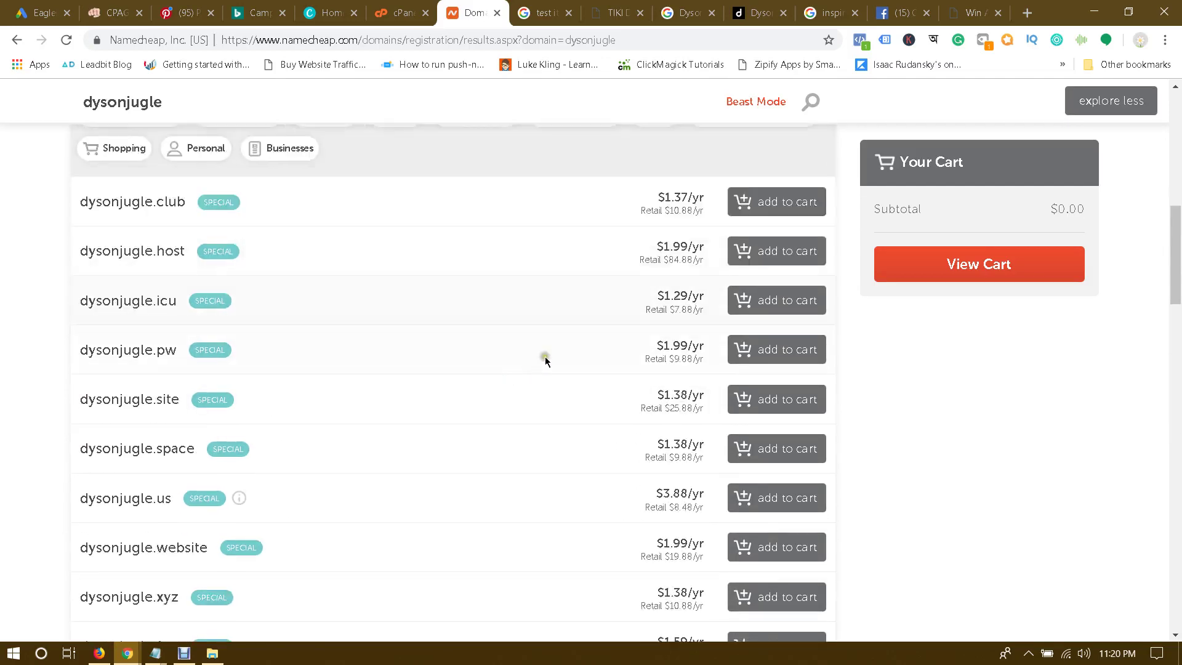
{"action": "scroll", "coordinate": [198, 372], "scroll_direction": "down", "scroll_amount": 1}
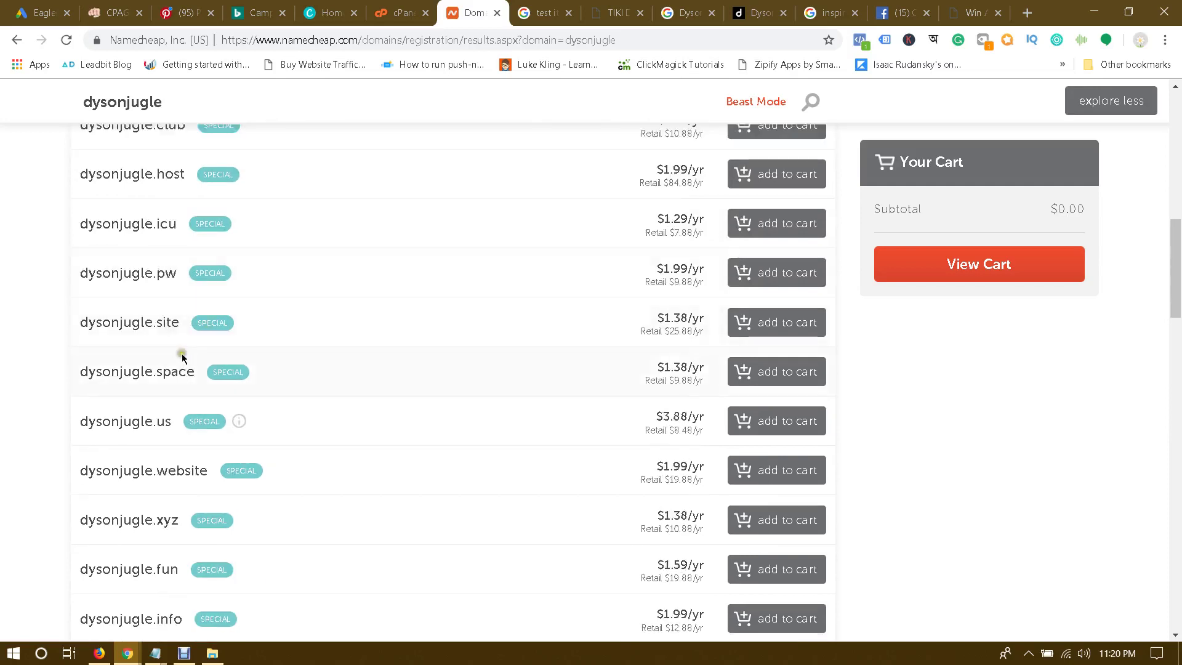
{"action": "left_click_drag", "start_coordinate": [110, 320], "coordinate": [298, 325]}
{"action": "left_click", "coordinate": [451, 324]}
{"action": "left_click_drag", "start_coordinate": [670, 313], "coordinate": [707, 326]}
{"action": "left_click", "coordinate": [545, 353]}
Step: Scroll through the '$2 or less' dysonjugle extension results
{"action": "scroll", "coordinate": [546, 353], "scroll_direction": "down", "scroll_amount": 1}
{"action": "scroll", "coordinate": [601, 330], "scroll_direction": "down", "scroll_amount": 8}
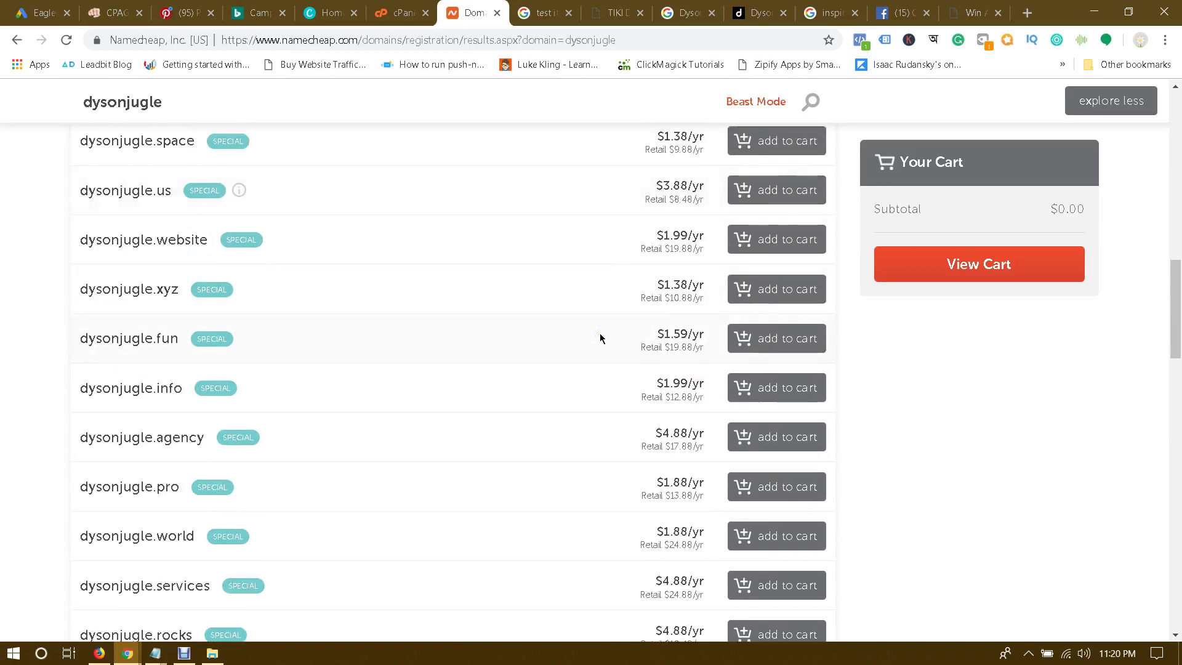
{"action": "scroll", "coordinate": [600, 335], "scroll_direction": "up", "scroll_amount": 5}
{"action": "scroll", "coordinate": [599, 337], "scroll_direction": "up", "scroll_amount": 9}
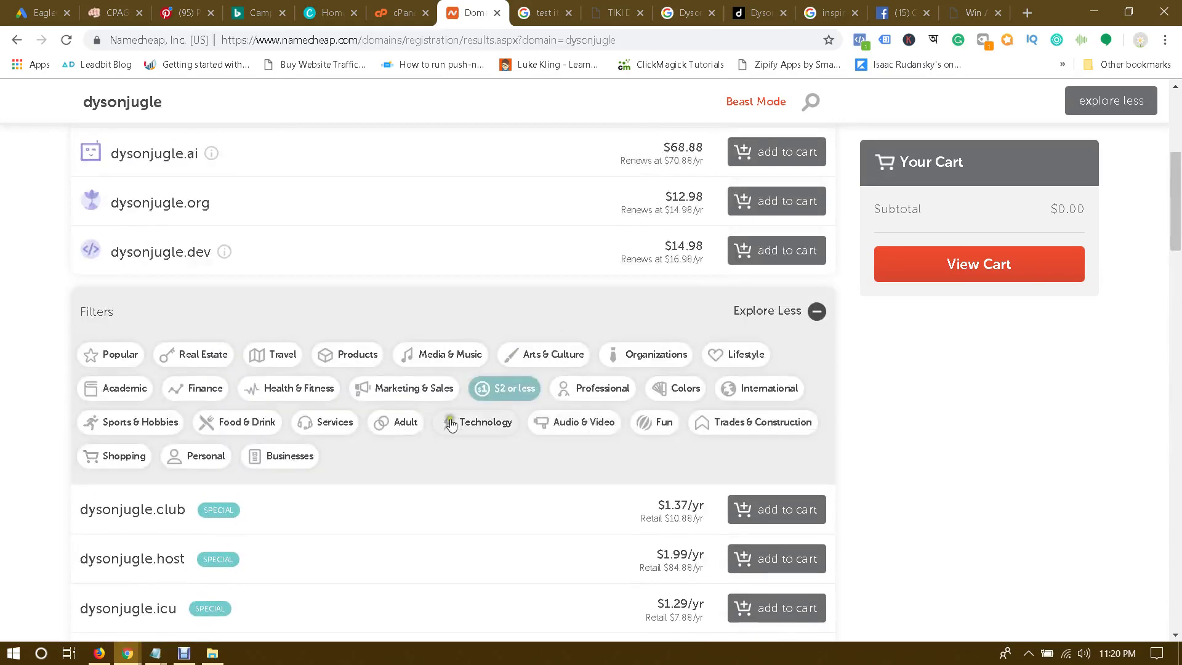
{"action": "scroll", "coordinate": [763, 428], "scroll_direction": "down", "scroll_amount": 4}
{"action": "left_click_drag", "start_coordinate": [673, 336], "coordinate": [629, 482]}
{"action": "scroll", "coordinate": [637, 463], "scroll_direction": "up", "scroll_amount": 3}
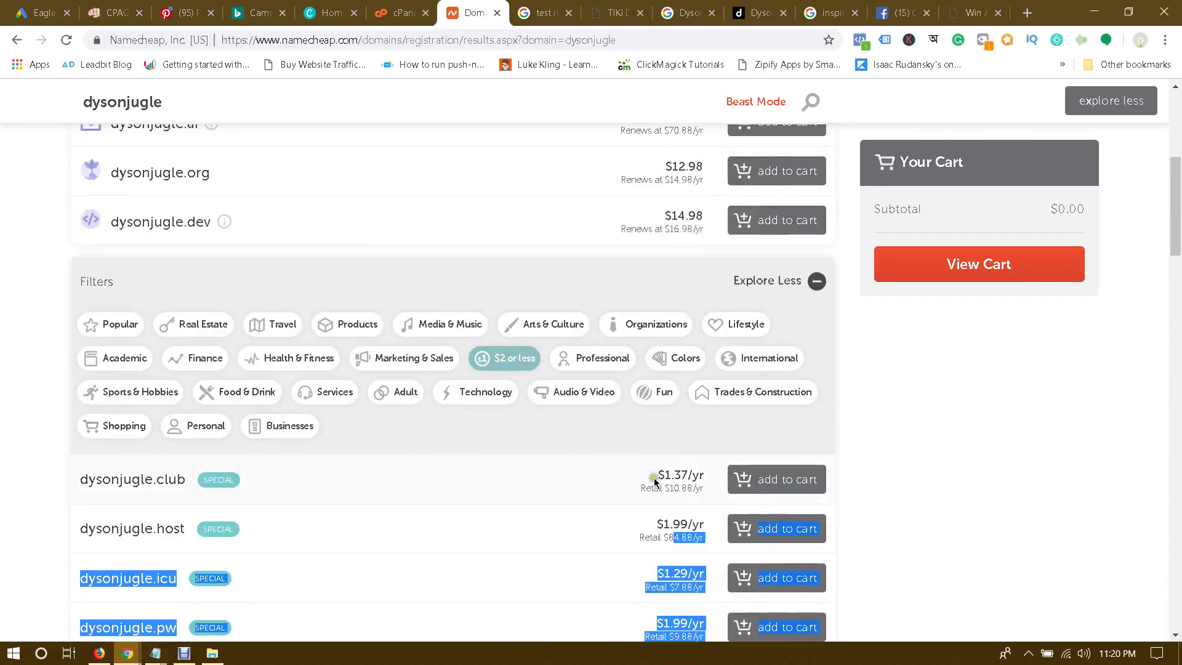
{"action": "scroll", "coordinate": [921, 453], "scroll_direction": "up", "scroll_amount": 5}
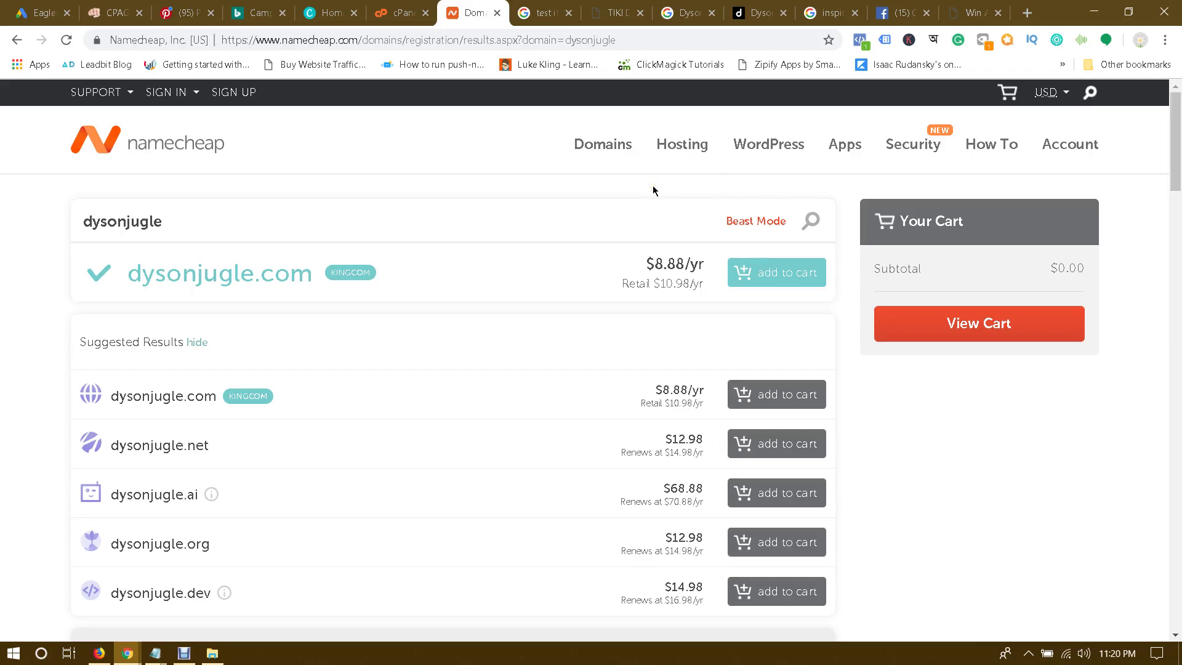
Step: Go to Hosting and choose Shared Hosting from its dropdown
{"action": "left_click", "coordinate": [692, 149]}
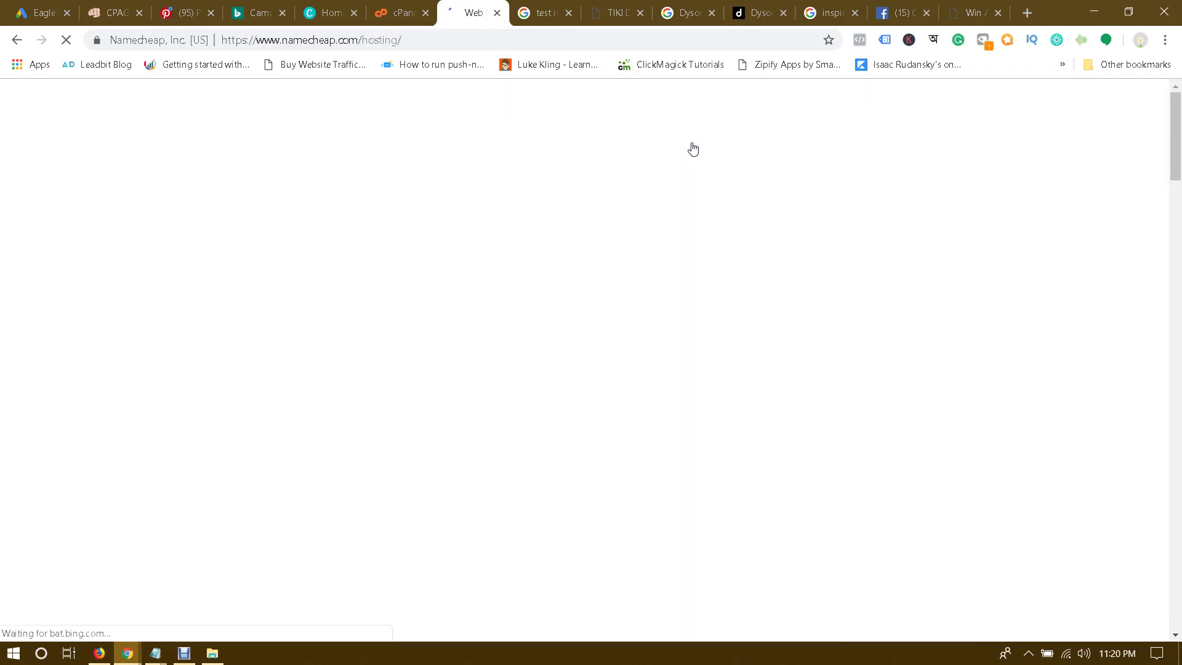
{"action": "scroll", "coordinate": [491, 319], "scroll_direction": "down", "scroll_amount": 5}
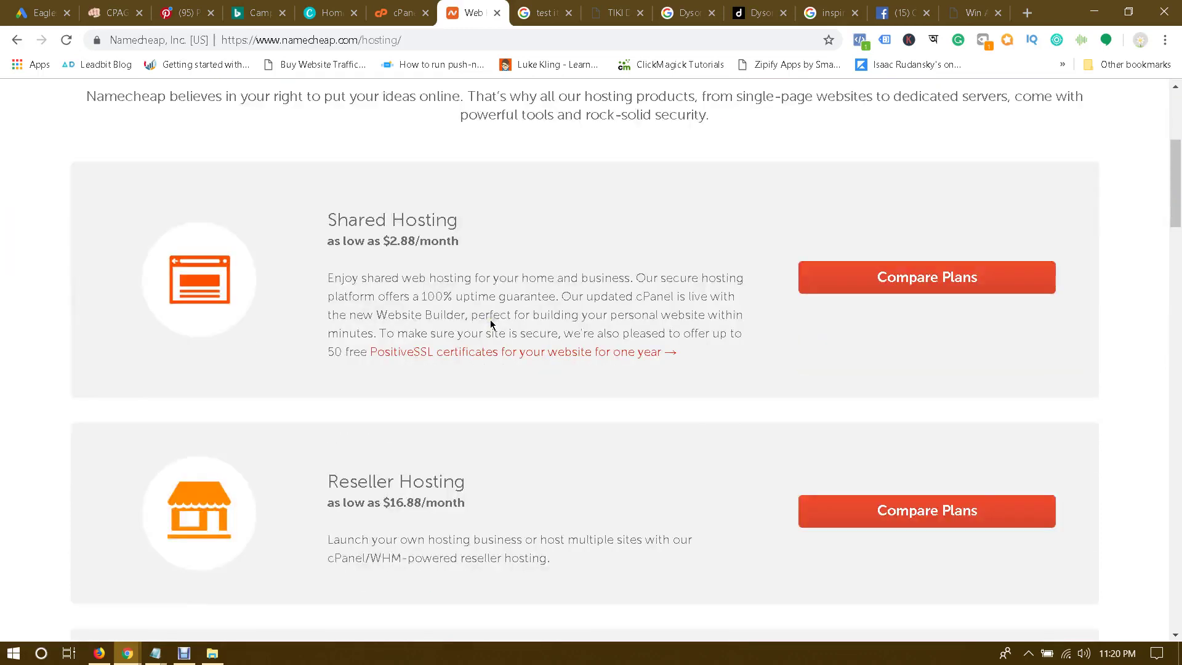
{"action": "scroll", "coordinate": [638, 325], "scroll_direction": "up", "scroll_amount": 5}
{"action": "mouse_move", "coordinate": [685, 145]}
{"action": "left_click", "coordinate": [687, 185]}
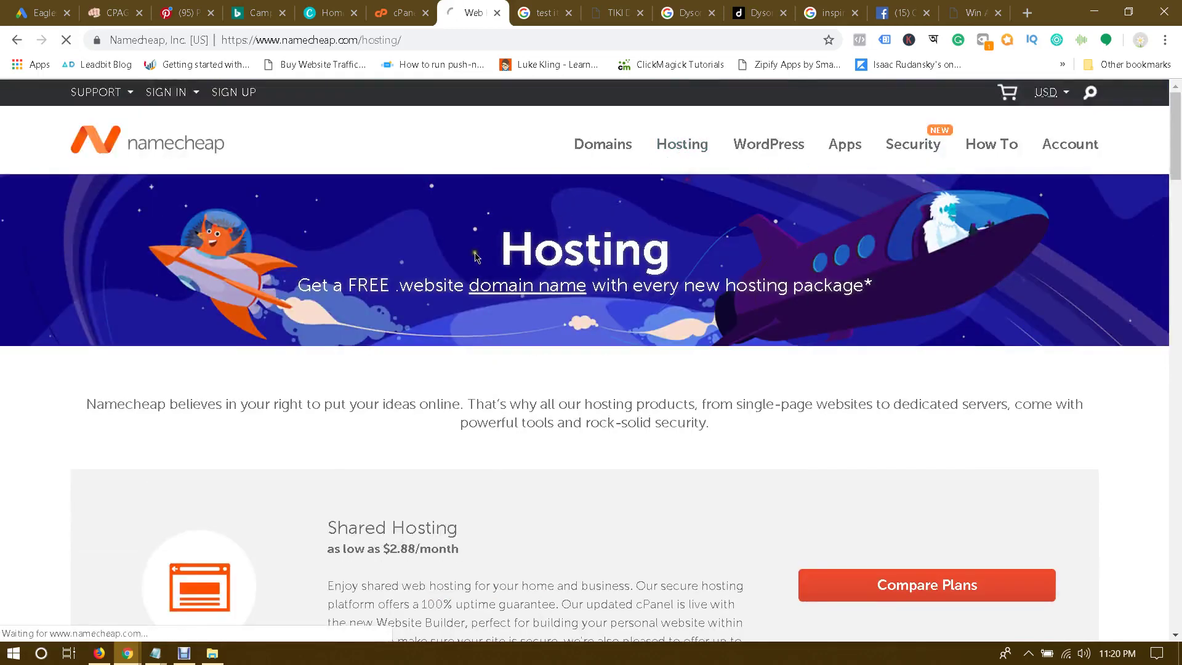
{"action": "scroll", "coordinate": [474, 258], "scroll_direction": "down", "scroll_amount": 5}
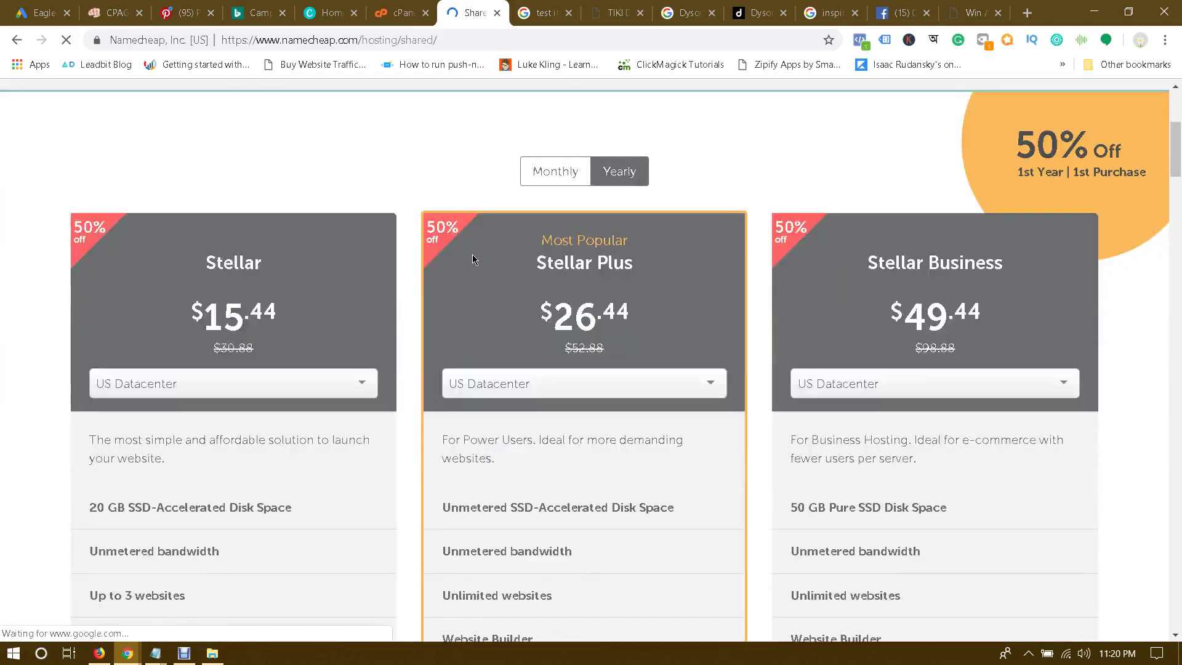
Step: Highlight the Stellar plan's $15.44 yearly price and its old price for comparison
{"action": "left_click_drag", "start_coordinate": [197, 314], "coordinate": [313, 311]}
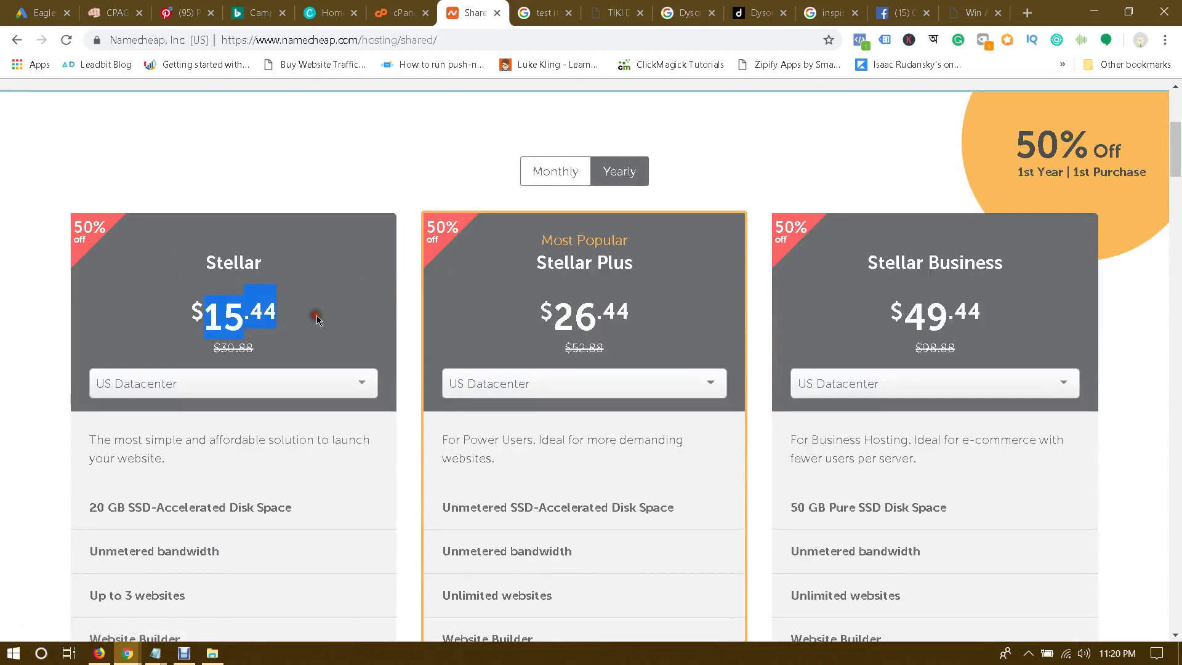
{"action": "left_click", "coordinate": [313, 313]}
{"action": "left_click_drag", "start_coordinate": [212, 350], "coordinate": [316, 343]}
{"action": "left_click", "coordinate": [317, 344]}
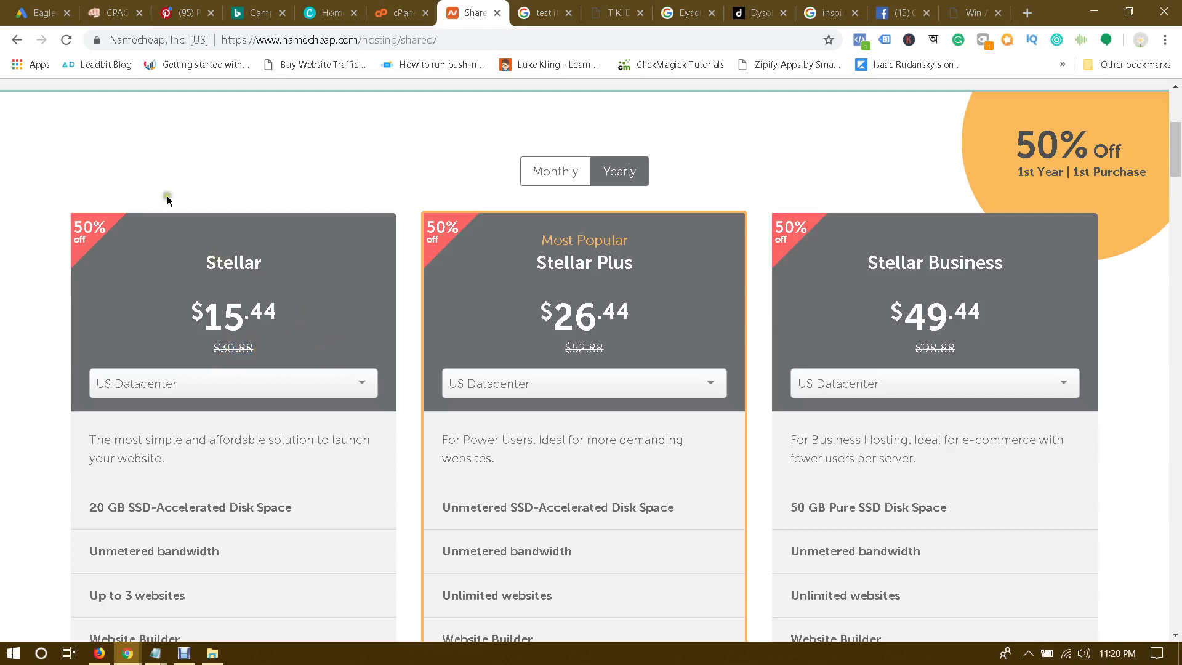
{"action": "left_click_drag", "start_coordinate": [192, 316], "coordinate": [309, 322]}
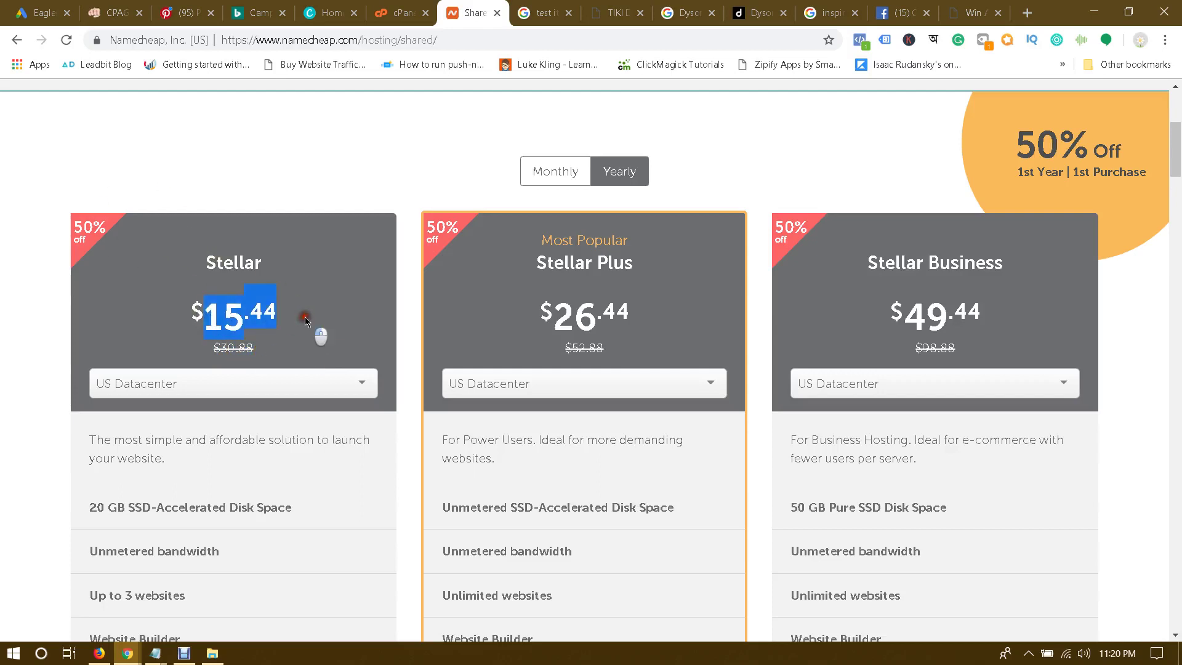
{"action": "left_click", "coordinate": [305, 317]}
{"action": "left_click_drag", "start_coordinate": [202, 322], "coordinate": [298, 309]}
{"action": "left_click", "coordinate": [300, 312]}
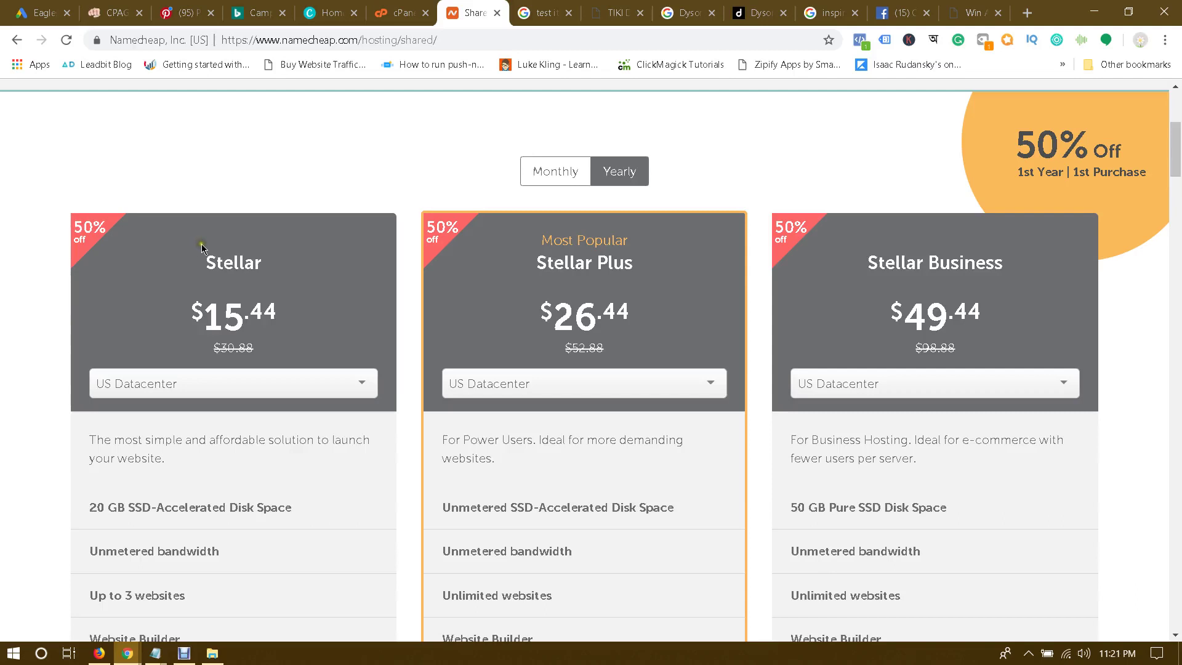
{"action": "left_click_drag", "start_coordinate": [204, 262], "coordinate": [282, 330]}
{"action": "left_click", "coordinate": [343, 264]}
{"action": "scroll", "coordinate": [345, 264], "scroll_direction": "down", "scroll_amount": 1}
{"action": "scroll", "coordinate": [345, 264], "scroll_direction": "up", "scroll_amount": 5}
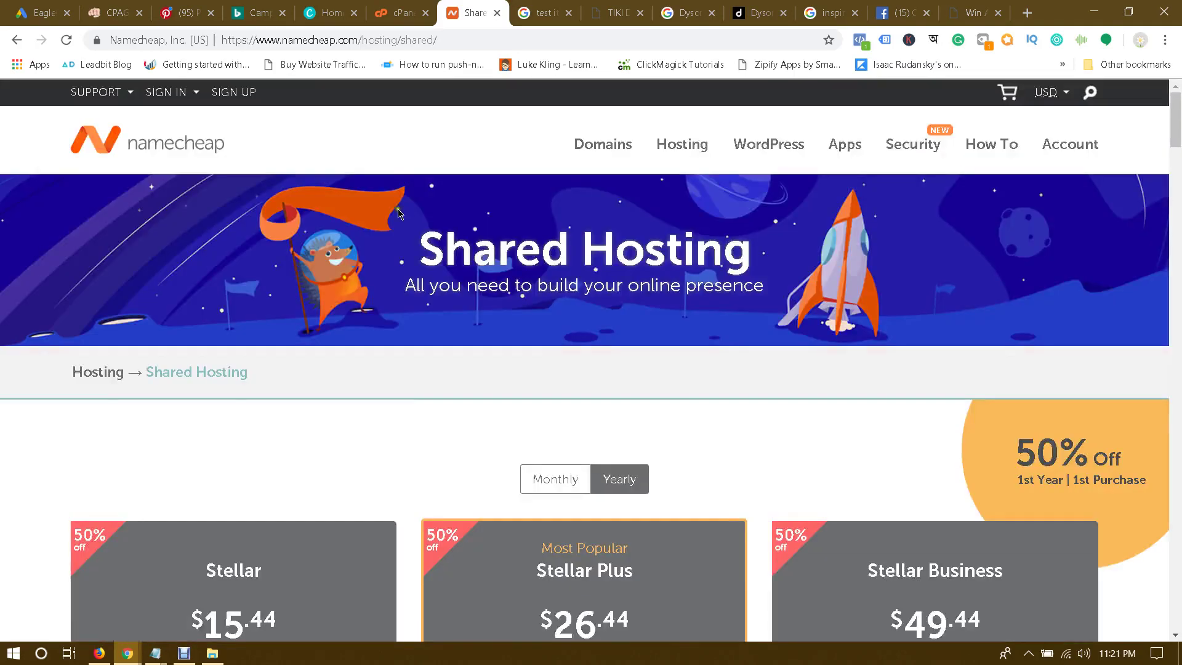
{"action": "scroll", "coordinate": [293, 306], "scroll_direction": "down", "scroll_amount": 3}
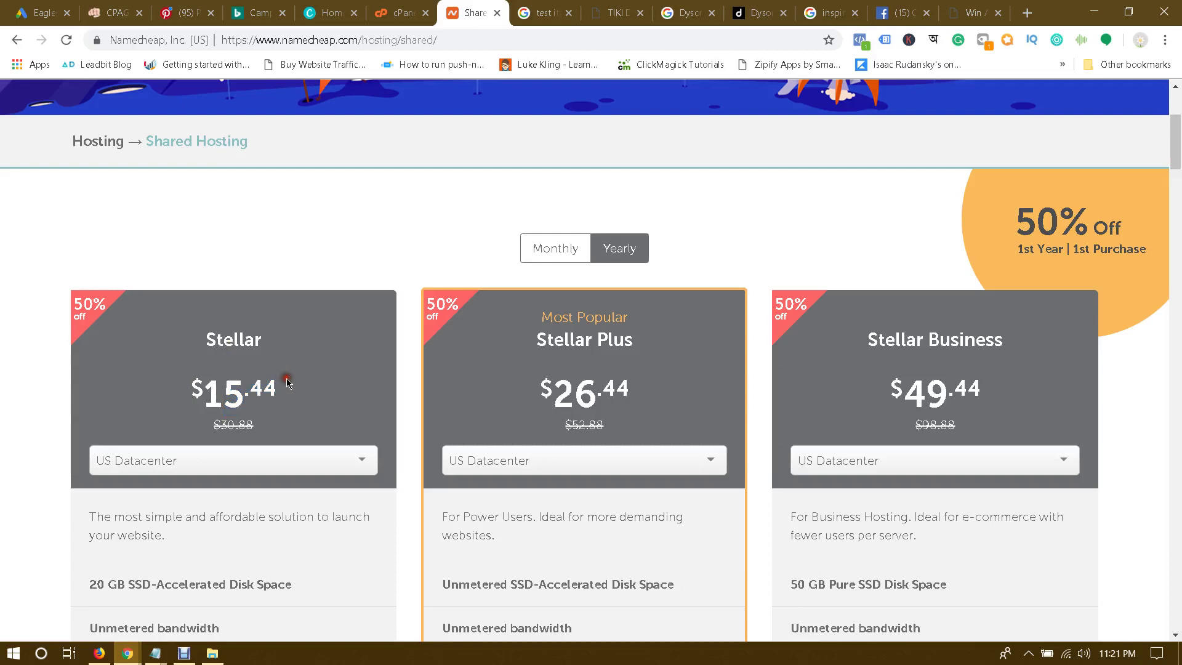
Step: Highlight the Stellar plan's $15.44 yearly price on the Namecheap pricing page
{"action": "double_click", "coordinate": [264, 388]}
{"action": "left_click", "coordinate": [308, 371]}
{"action": "triple_click", "coordinate": [296, 386]}
{"action": "left_click", "coordinate": [300, 391]}
{"action": "triple_click", "coordinate": [301, 389]}
{"action": "left_click", "coordinate": [301, 389]}
{"action": "triple_click", "coordinate": [383, 394]}
{"action": "left_click", "coordinate": [344, 395]}
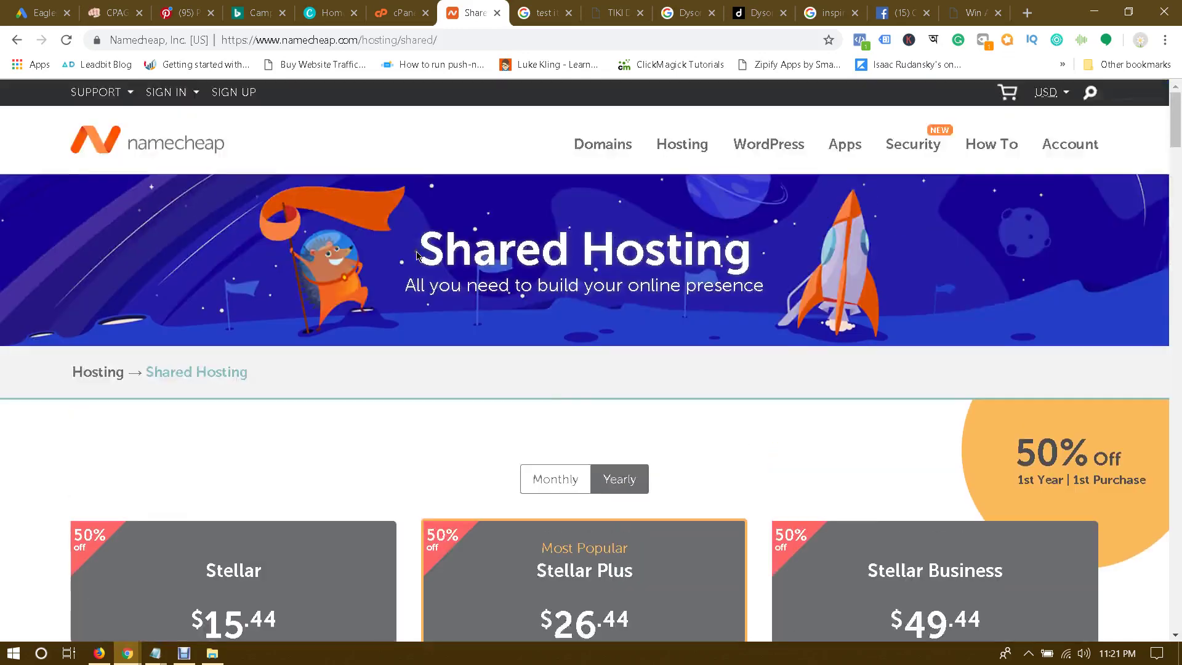
Step: Scroll through the pricing page, then bring the cPanel dashboard back up
{"action": "scroll", "coordinate": [407, 252], "scroll_direction": "up", "scroll_amount": 4}
{"action": "scroll", "coordinate": [448, 271], "scroll_direction": "down", "scroll_amount": 4}
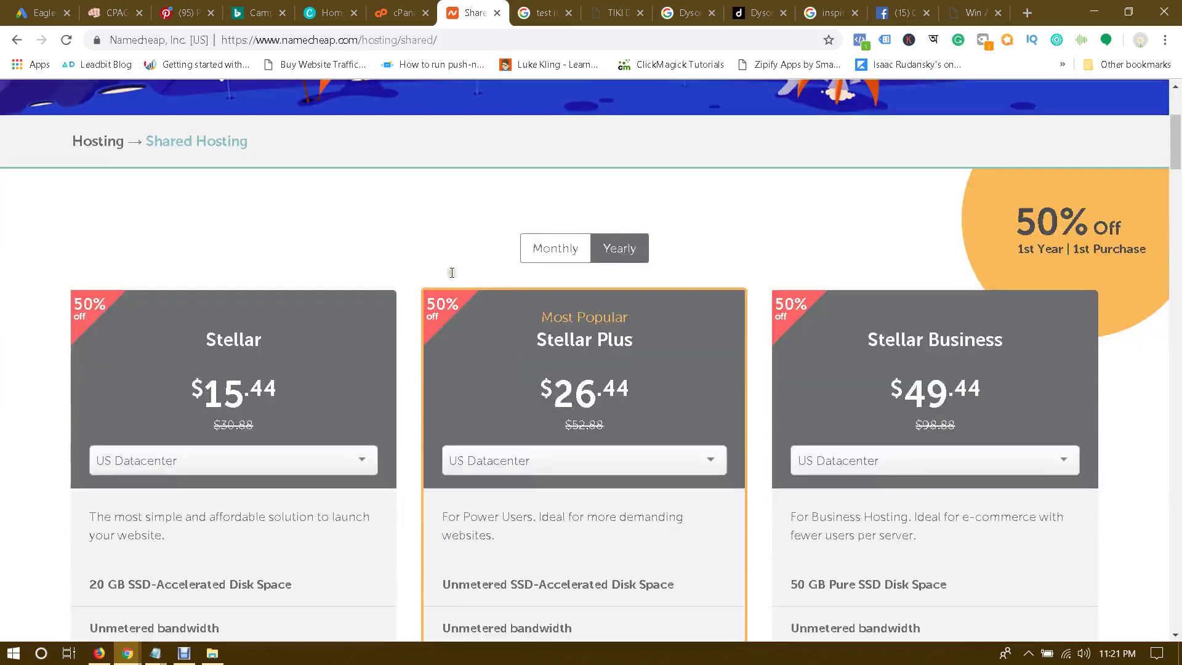
{"action": "scroll", "coordinate": [448, 270], "scroll_direction": "up", "scroll_amount": 4}
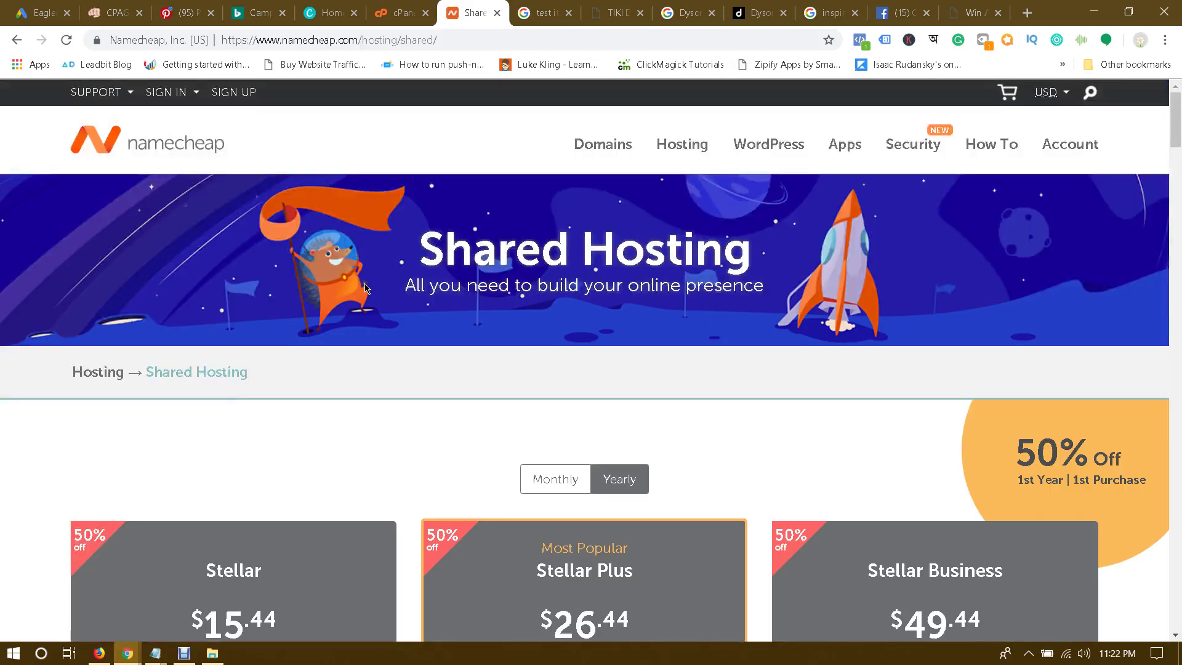
{"action": "left_click", "coordinate": [404, 12]}
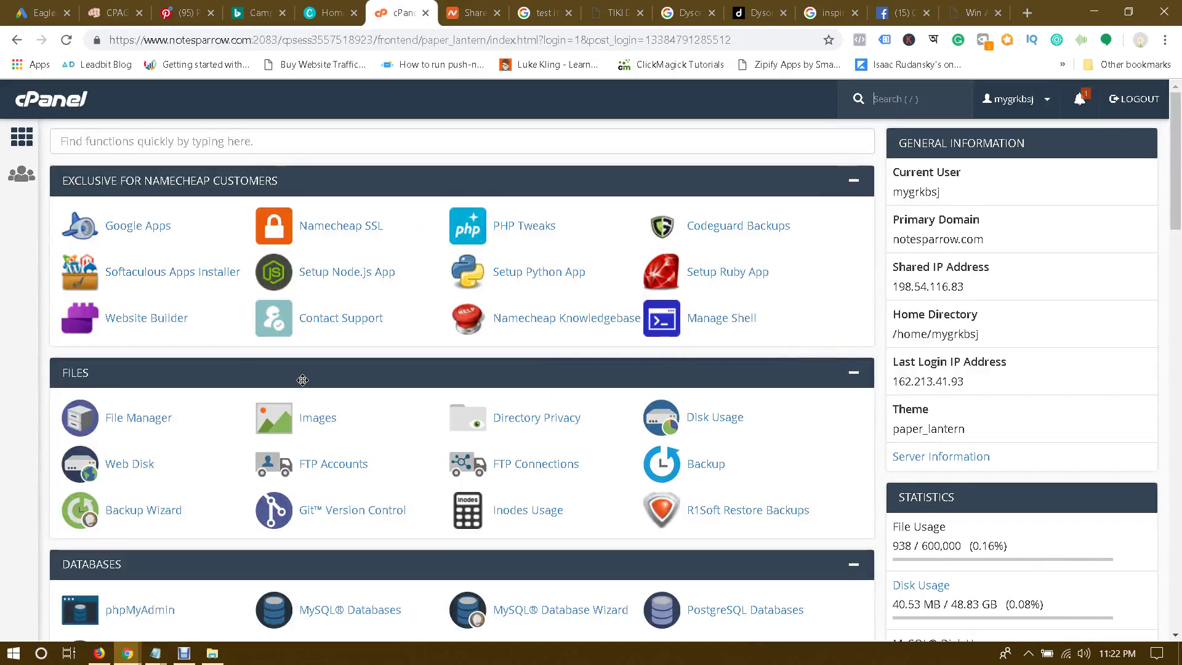
{"action": "left_click", "coordinate": [478, 14]}
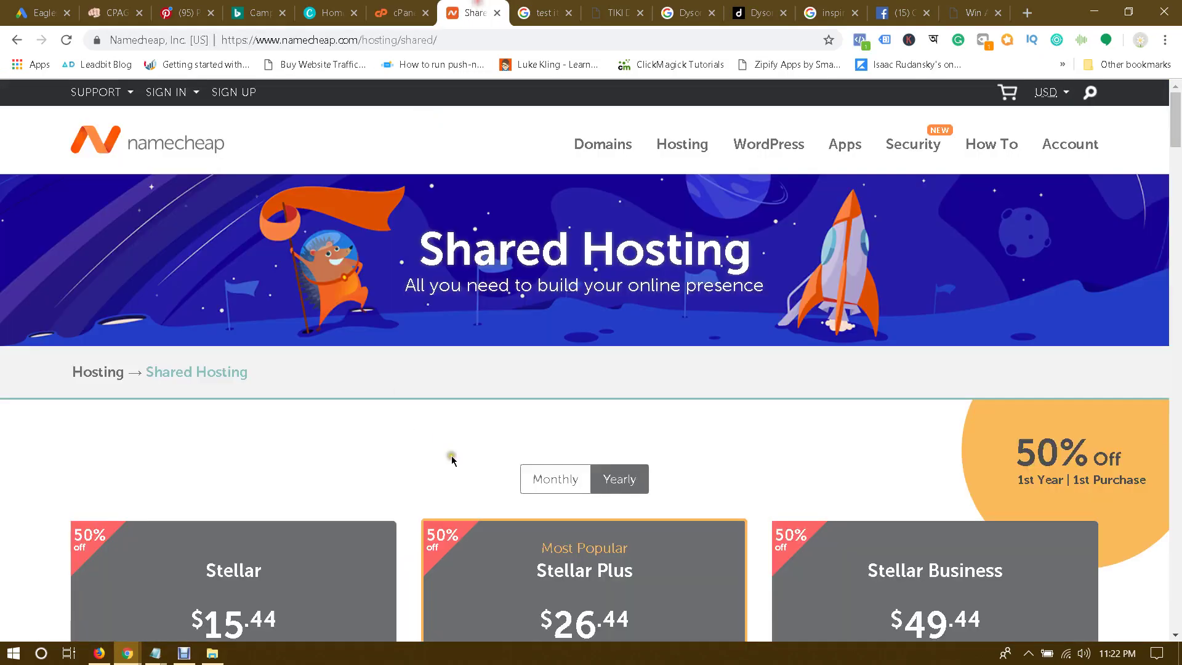
{"action": "scroll", "coordinate": [452, 459], "scroll_direction": "down", "scroll_amount": 3}
{"action": "left_click_drag", "start_coordinate": [209, 414], "coordinate": [306, 420]}
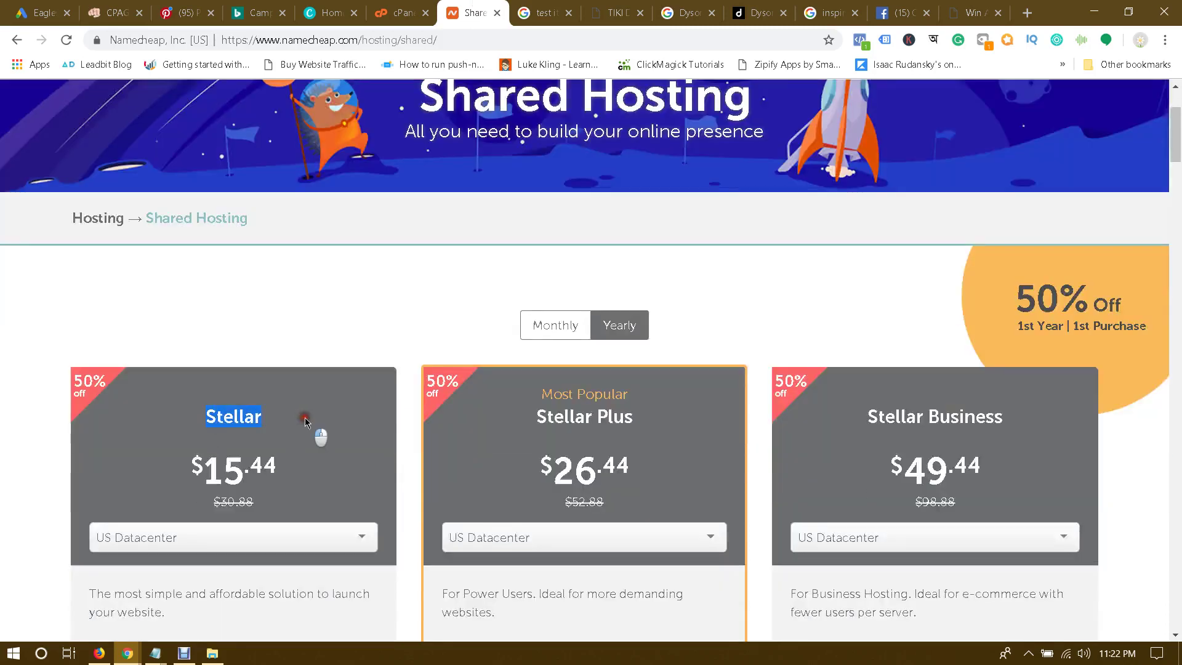
{"action": "left_click", "coordinate": [400, 13]}
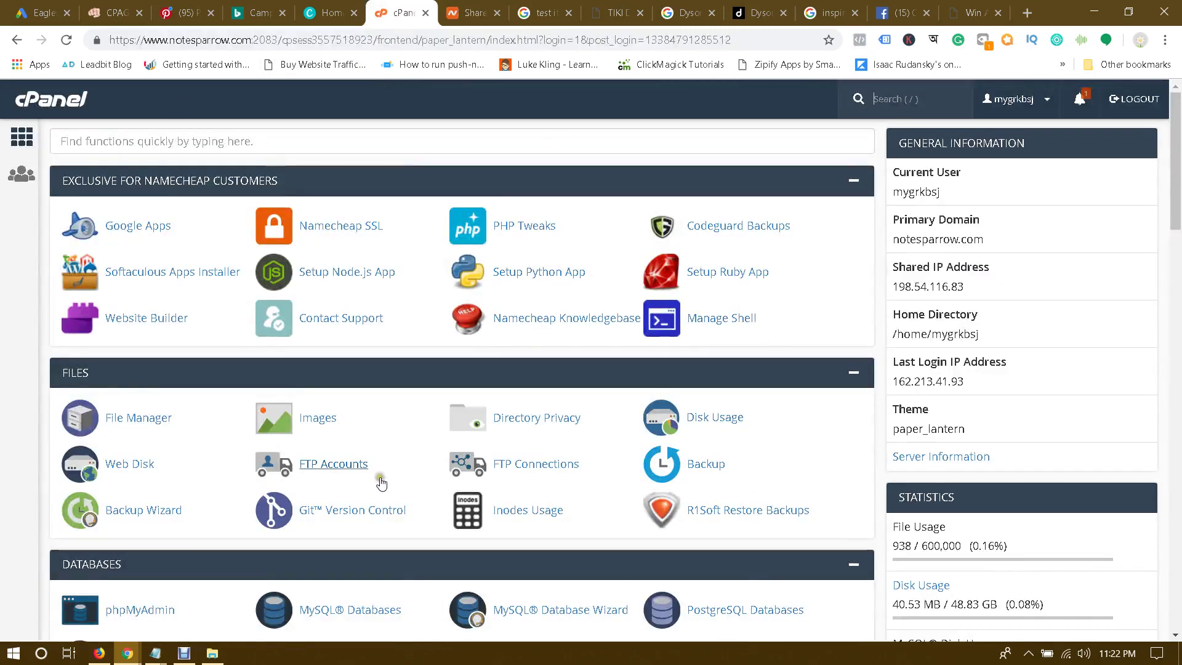
Step: Highlight the account's primary domain name on the cPanel dashboard
{"action": "left_click", "coordinate": [1101, 218]}
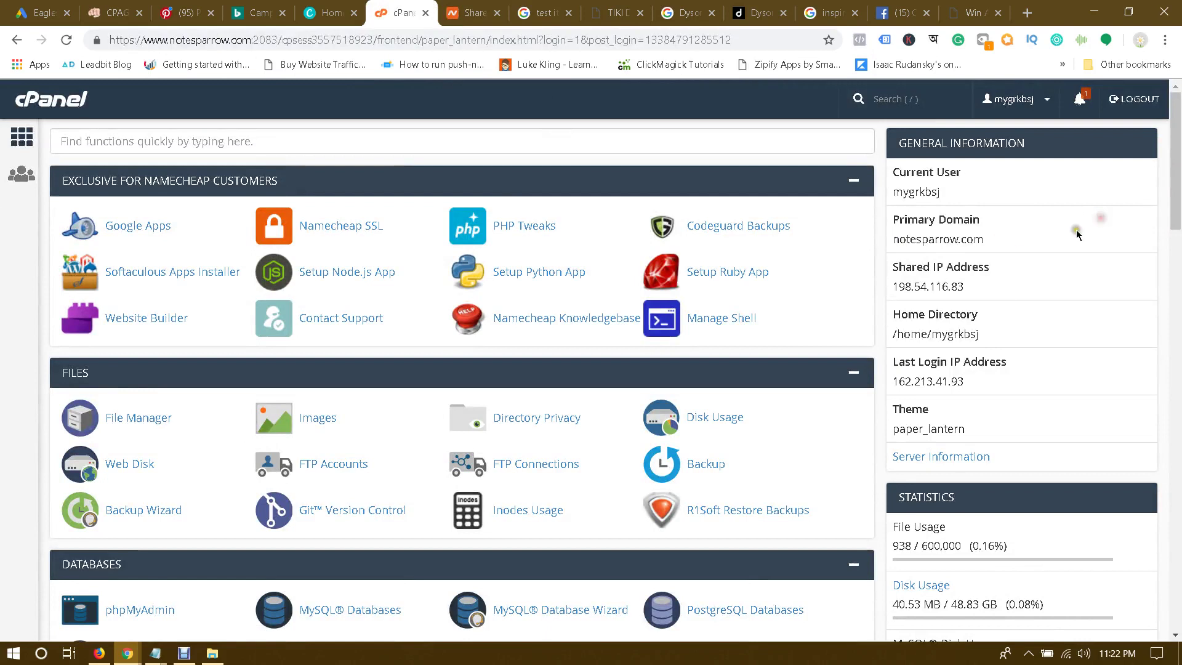
{"action": "left_click_drag", "start_coordinate": [891, 240], "coordinate": [1016, 259]}
{"action": "left_click", "coordinate": [1005, 245]}
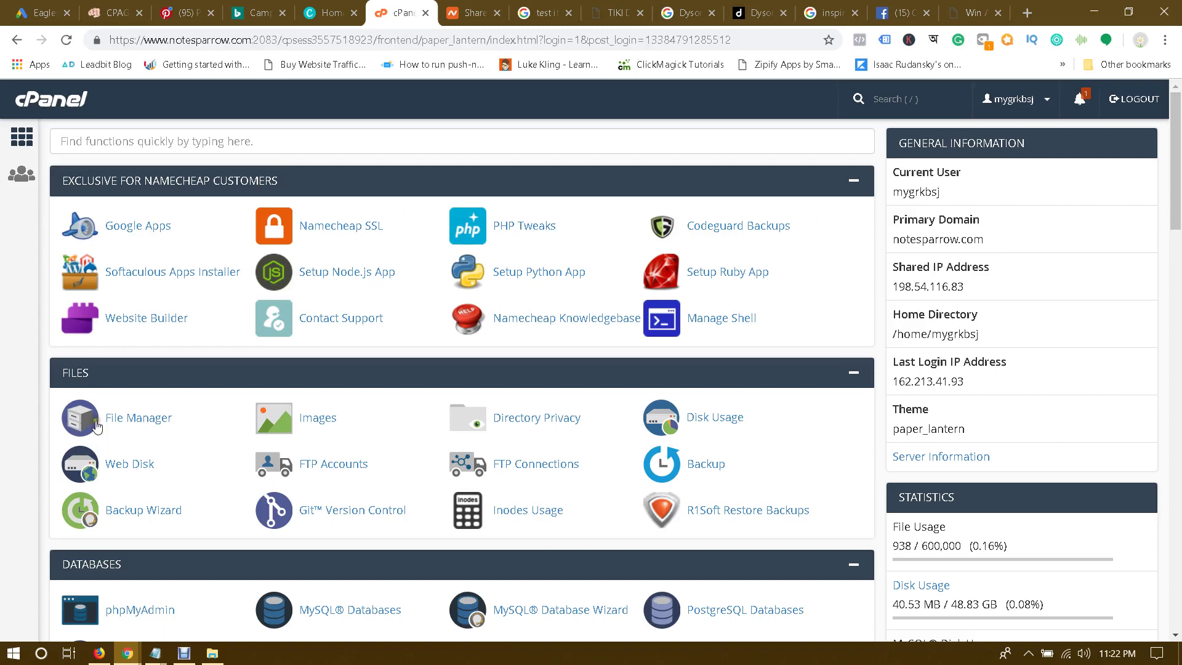
Step: Open File Manager and enter randybray.com to list its drone and learn-new-language folders
{"action": "left_click", "coordinate": [141, 429]}
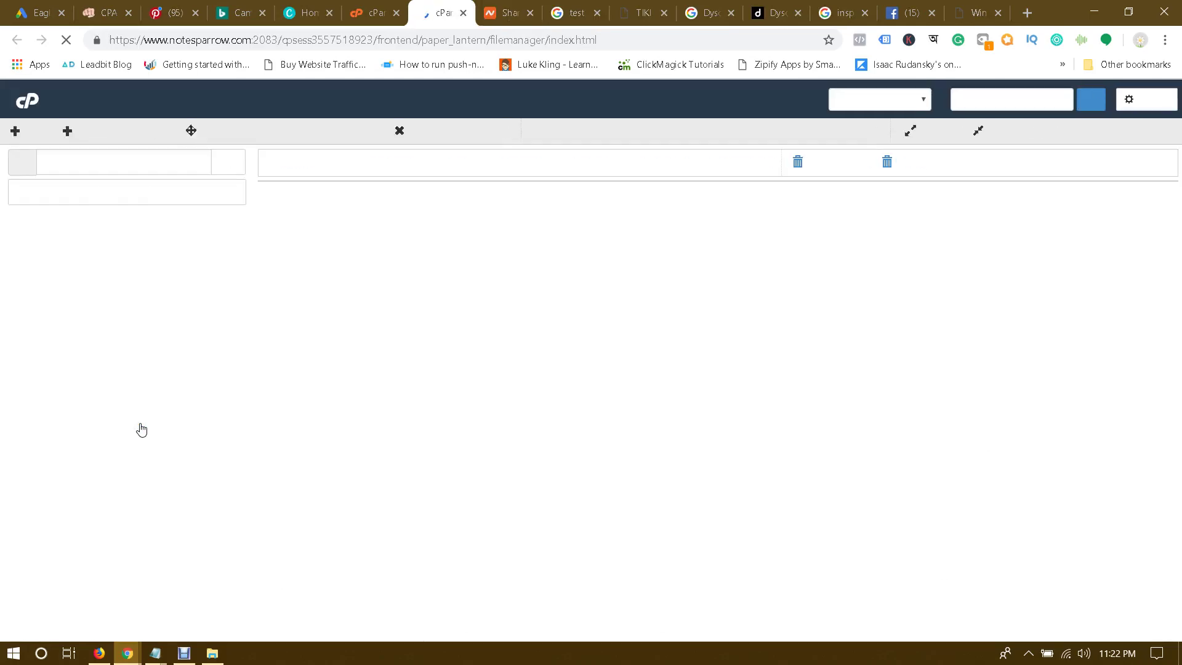
{"action": "scroll", "coordinate": [477, 414], "scroll_direction": "down", "scroll_amount": 4}
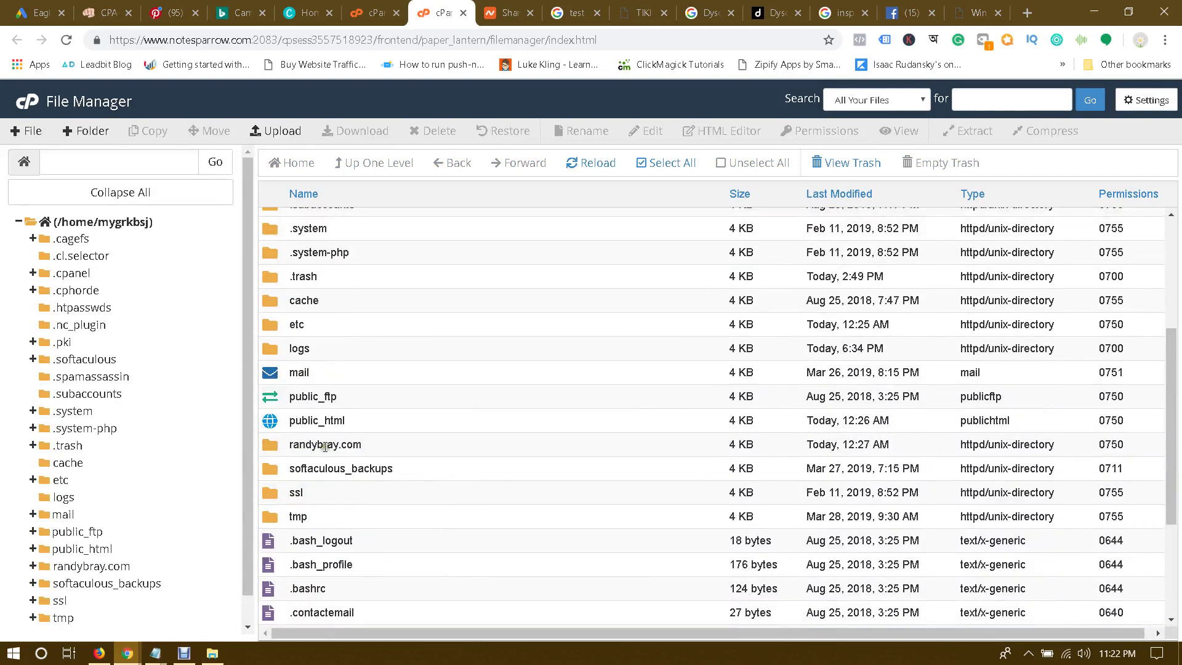
{"action": "left_click", "coordinate": [364, 444]}
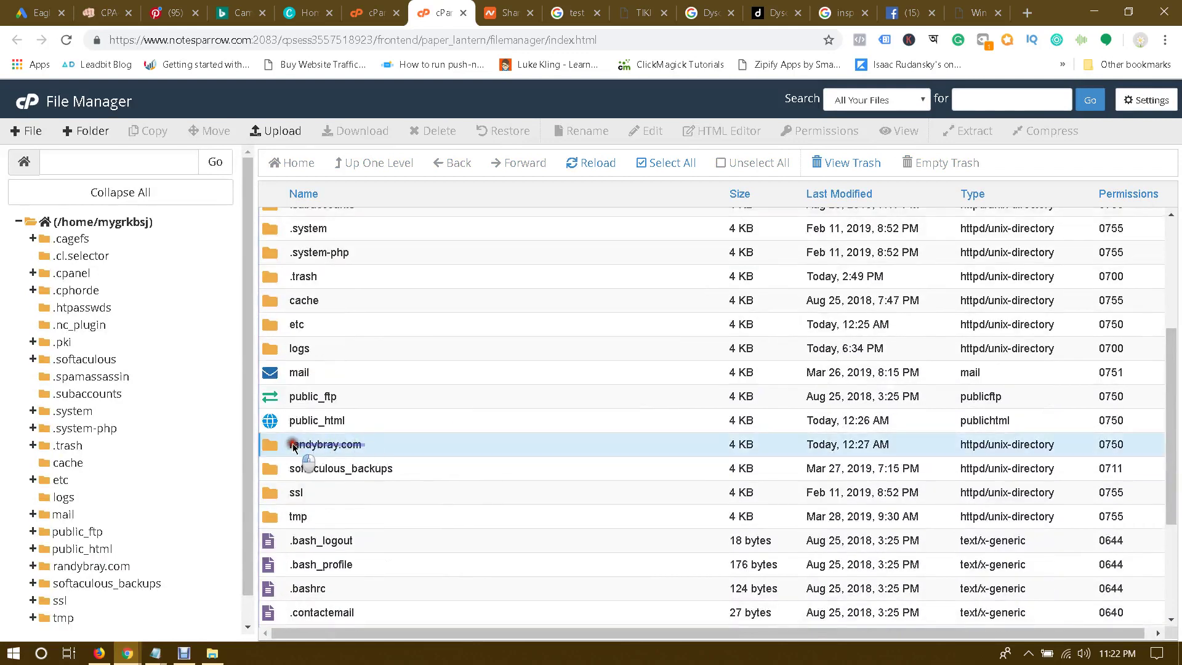
{"action": "left_click", "coordinate": [293, 443]}
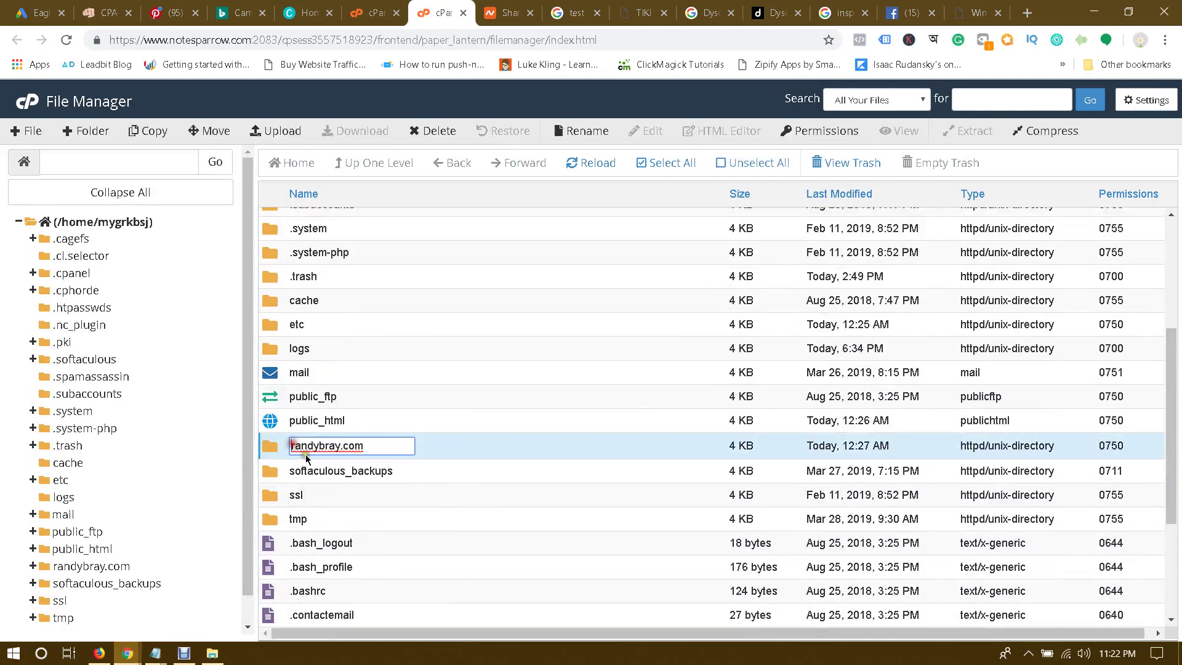
{"action": "left_click", "coordinate": [269, 454]}
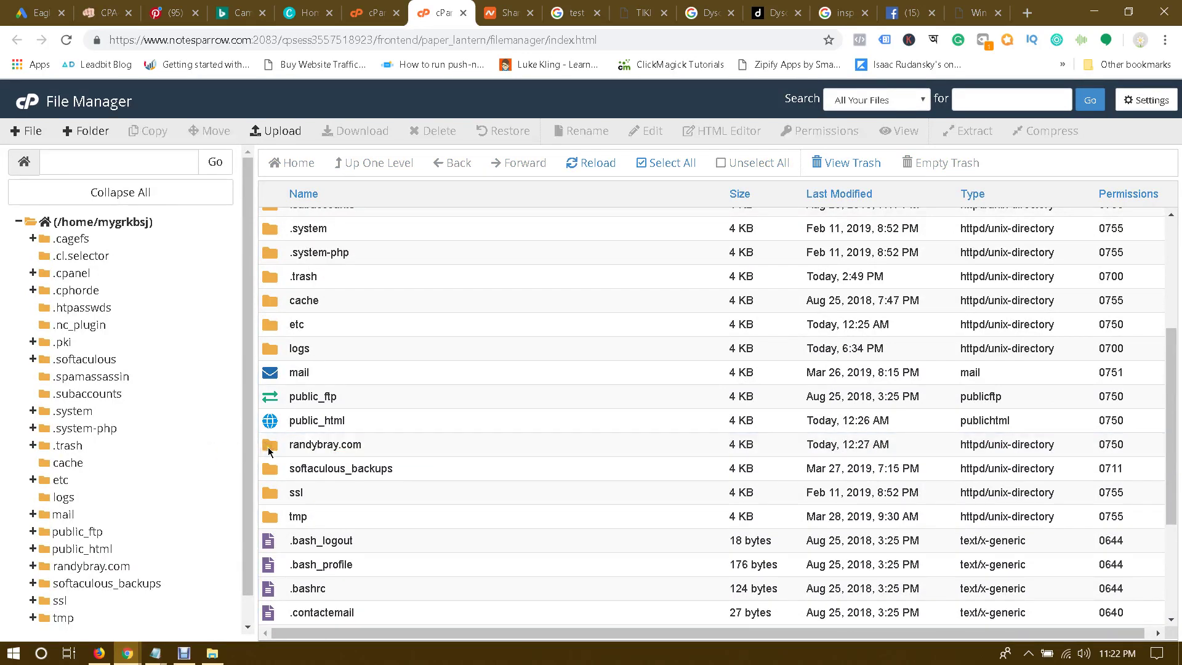
{"action": "left_click", "coordinate": [269, 451]}
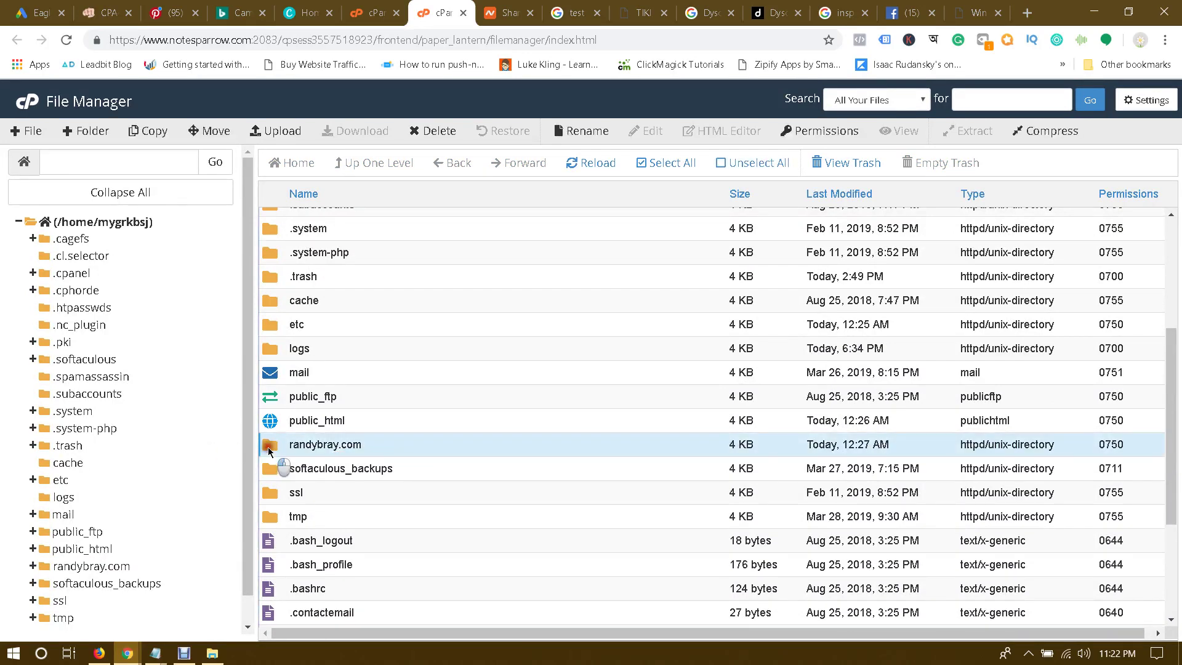
{"action": "double_click", "coordinate": [269, 451]}
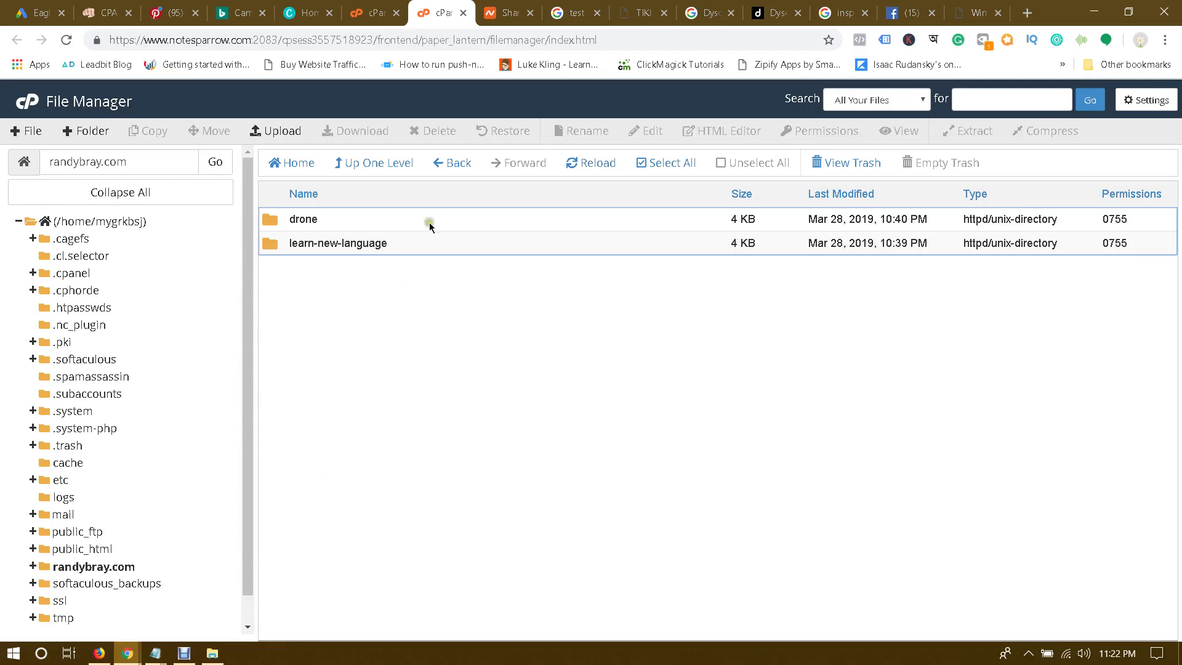
{"action": "left_click", "coordinate": [377, 6]}
Step: Return to Namecheap's Yearly shared hosting plans, glancing at the File Manager
{"action": "left_click", "coordinate": [481, 7]}
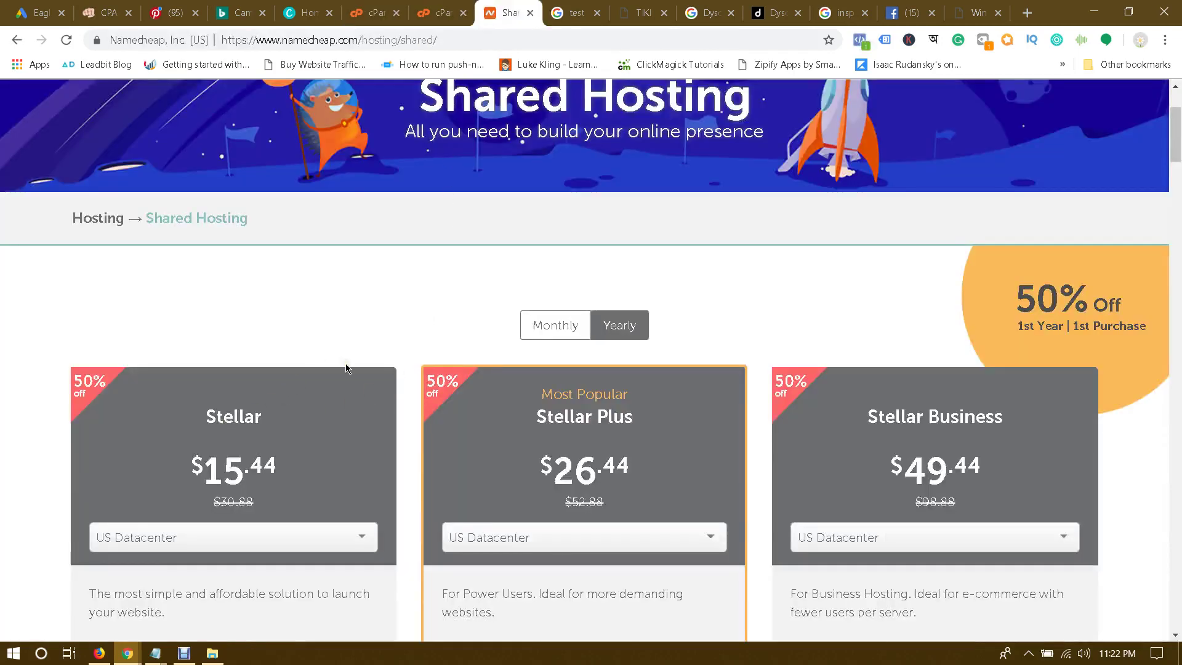
{"action": "scroll", "coordinate": [369, 372], "scroll_direction": "down", "scroll_amount": 2}
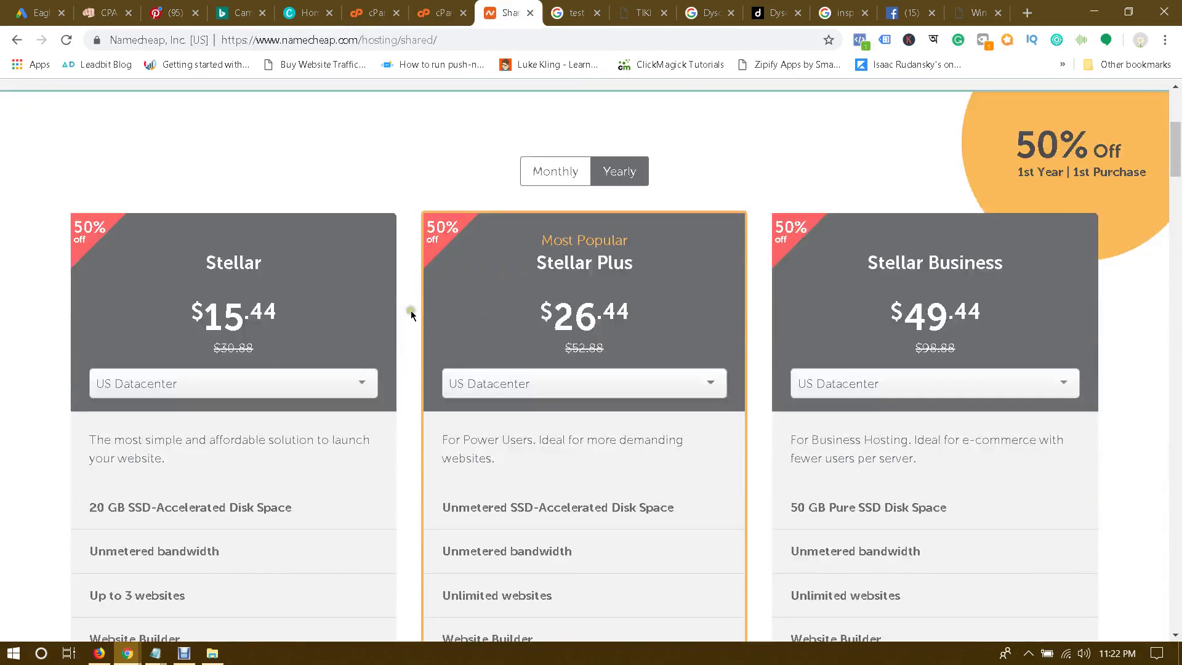
{"action": "scroll", "coordinate": [406, 312], "scroll_direction": "up", "scroll_amount": 1}
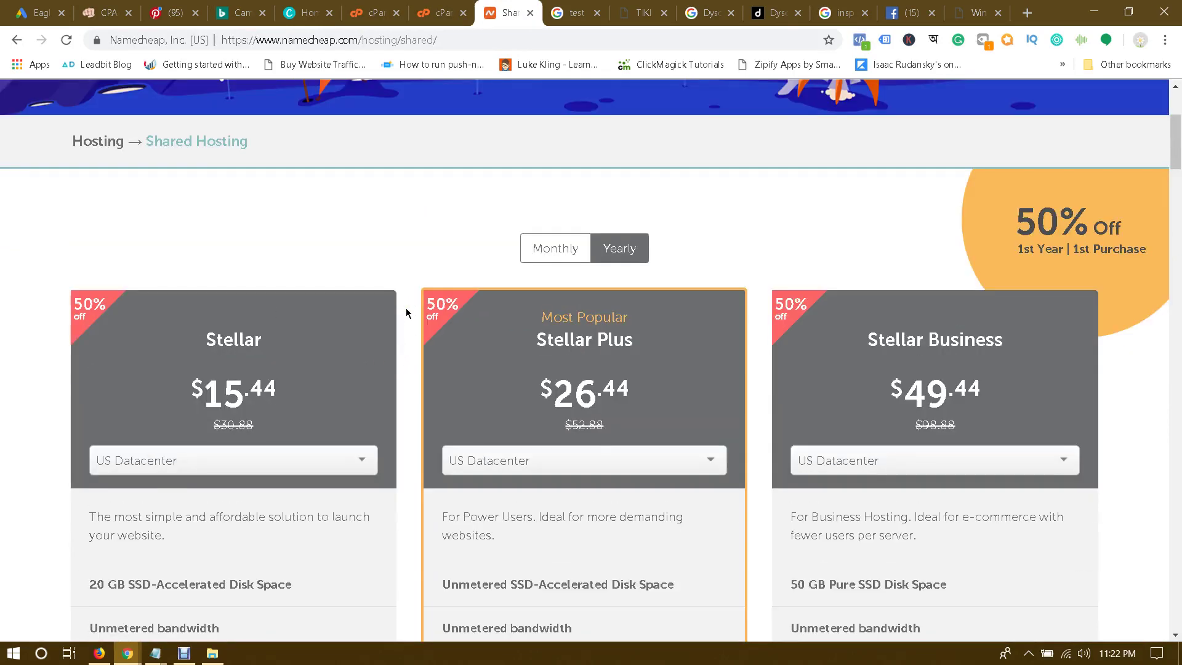
{"action": "left_click", "coordinate": [442, 12]}
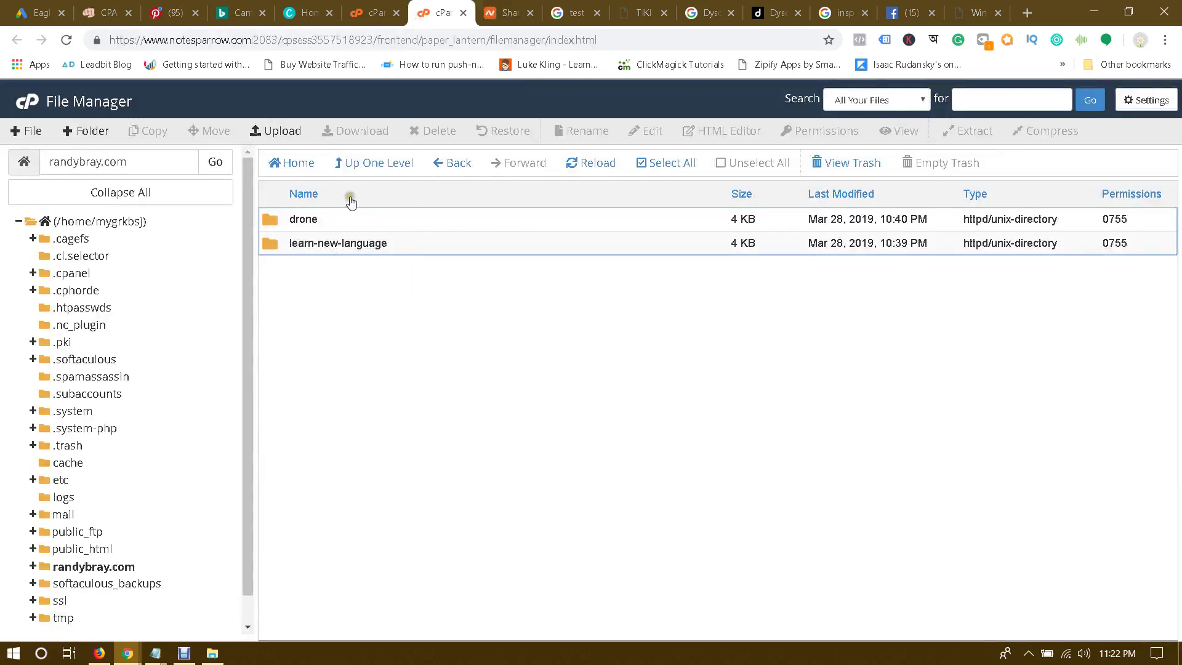
{"action": "left_click", "coordinate": [501, 13]}
{"action": "scroll", "coordinate": [414, 254], "scroll_direction": "down", "scroll_amount": 1}
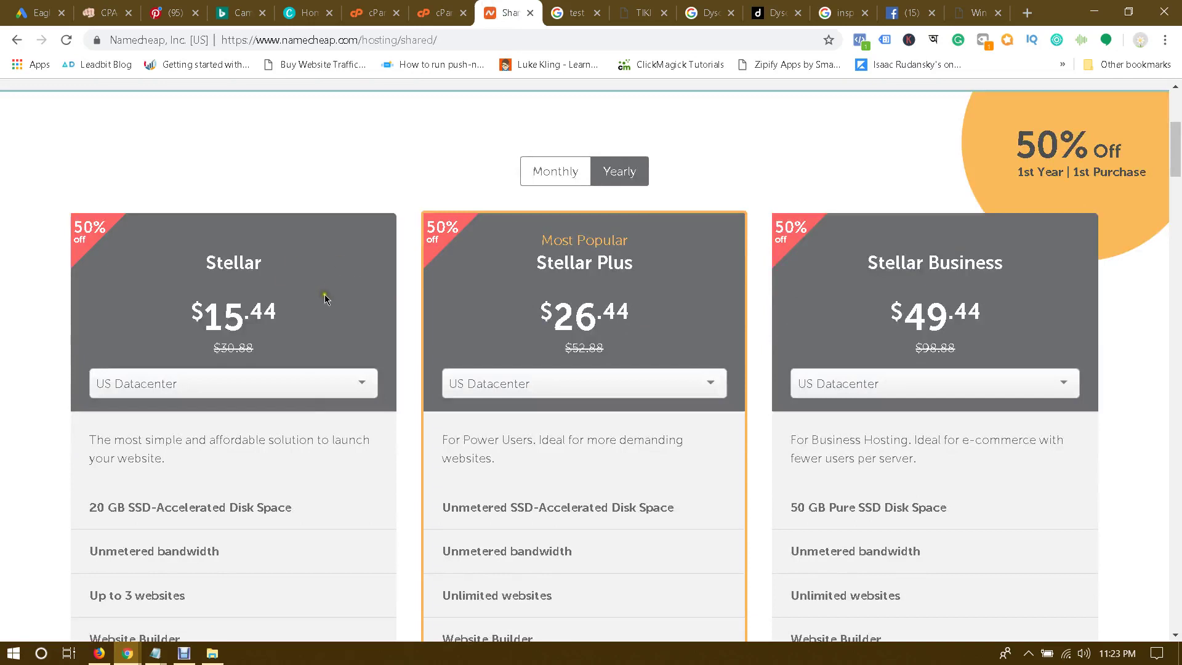
{"action": "scroll", "coordinate": [325, 299], "scroll_direction": "down", "scroll_amount": 1}
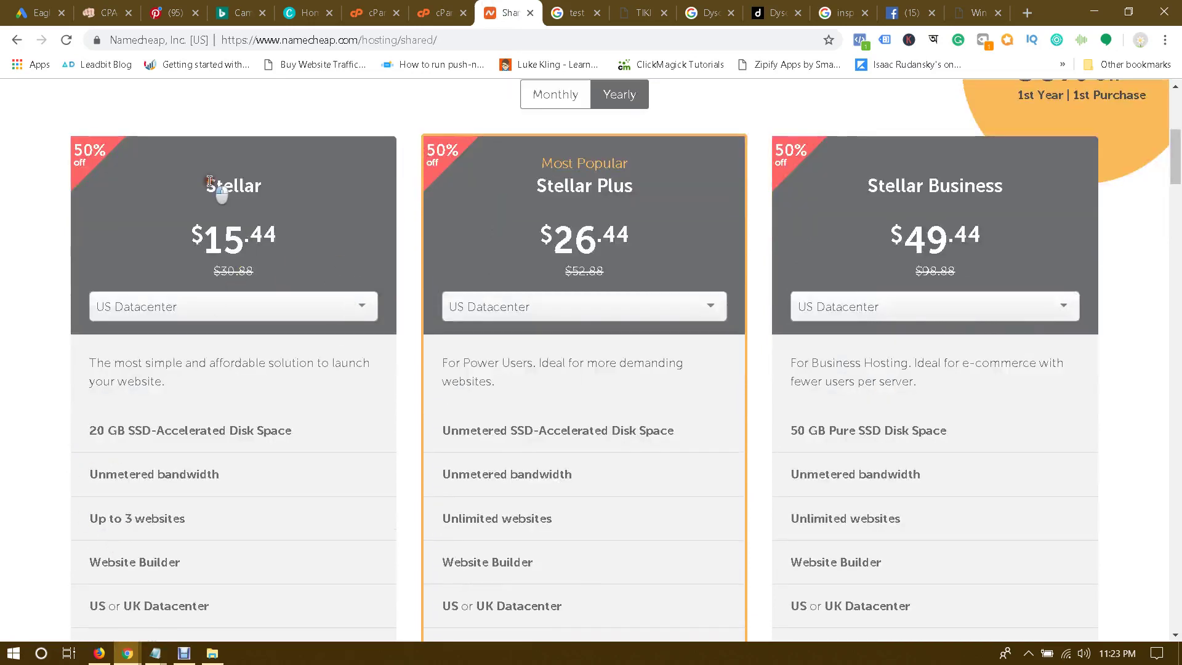
Step: Highlight the Stellar plan's name, $15.44 price and 3-website limit
{"action": "left_click_drag", "start_coordinate": [209, 180], "coordinate": [285, 230]}
{"action": "left_click", "coordinate": [274, 223]}
{"action": "left_click_drag", "start_coordinate": [123, 523], "coordinate": [213, 516]}
{"action": "left_click", "coordinate": [213, 515]}
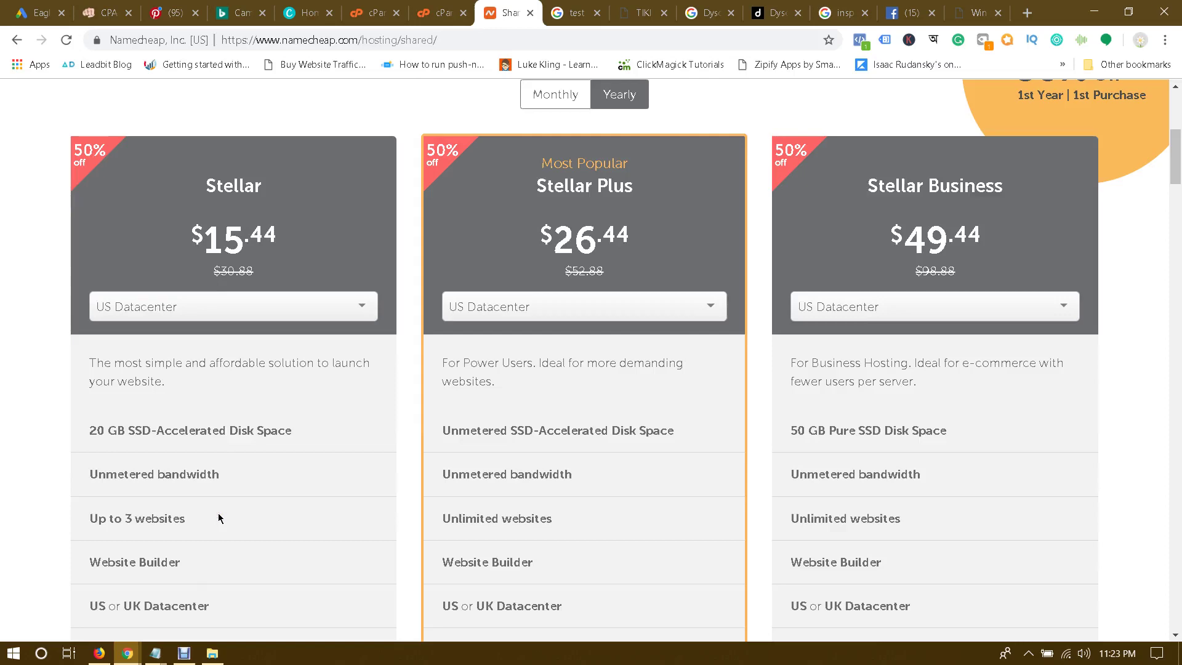
Step: Highlight the Stellar Plus bandwidth and websites features
{"action": "scroll", "coordinate": [218, 518], "scroll_direction": "down", "scroll_amount": 1}
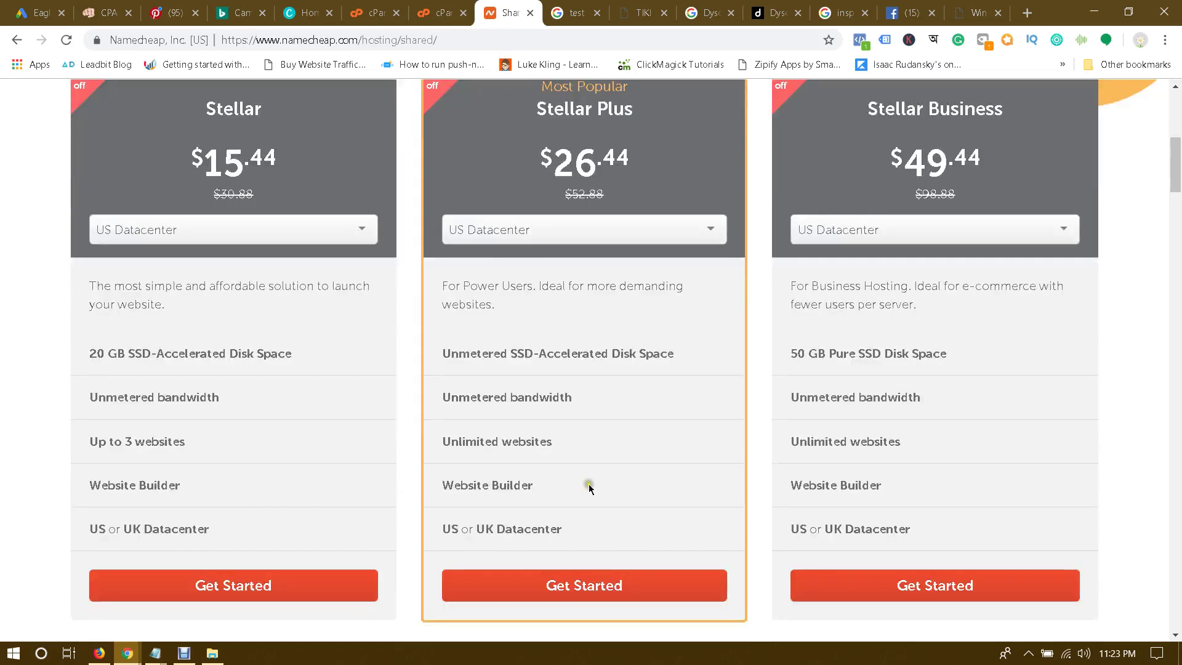
{"action": "scroll", "coordinate": [917, 477], "scroll_direction": "up", "scroll_amount": 4}
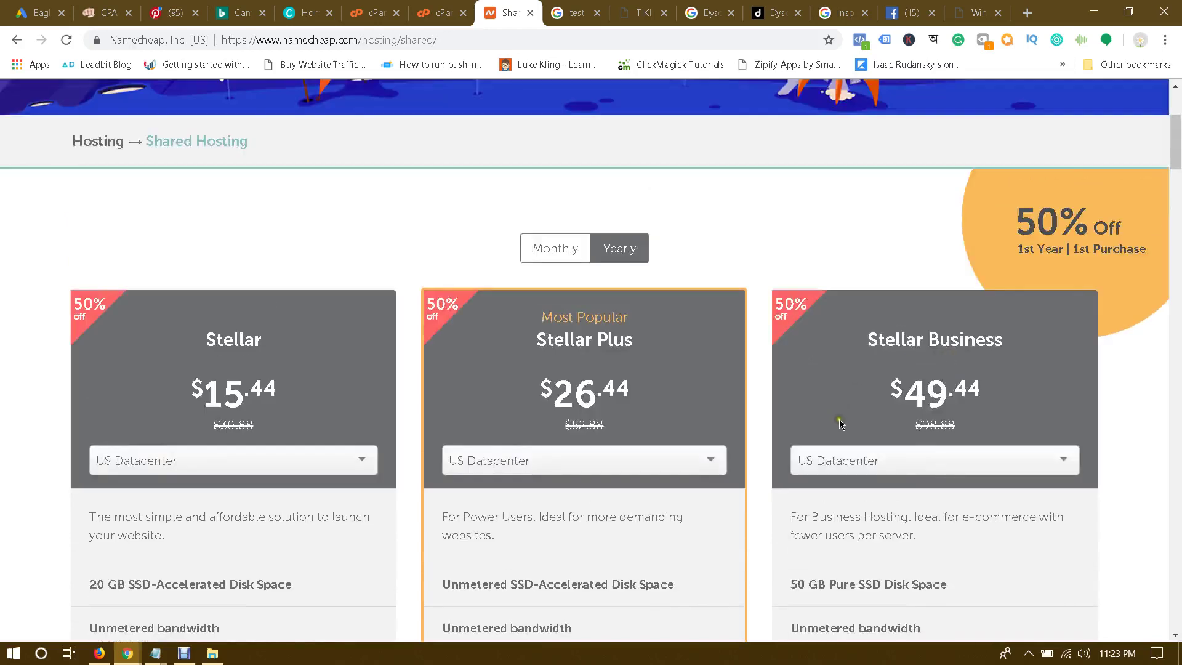
{"action": "scroll", "coordinate": [837, 413], "scroll_direction": "down", "scroll_amount": 4}
{"action": "left_click_drag", "start_coordinate": [789, 388], "coordinate": [878, 454]}
{"action": "left_click", "coordinate": [896, 461]}
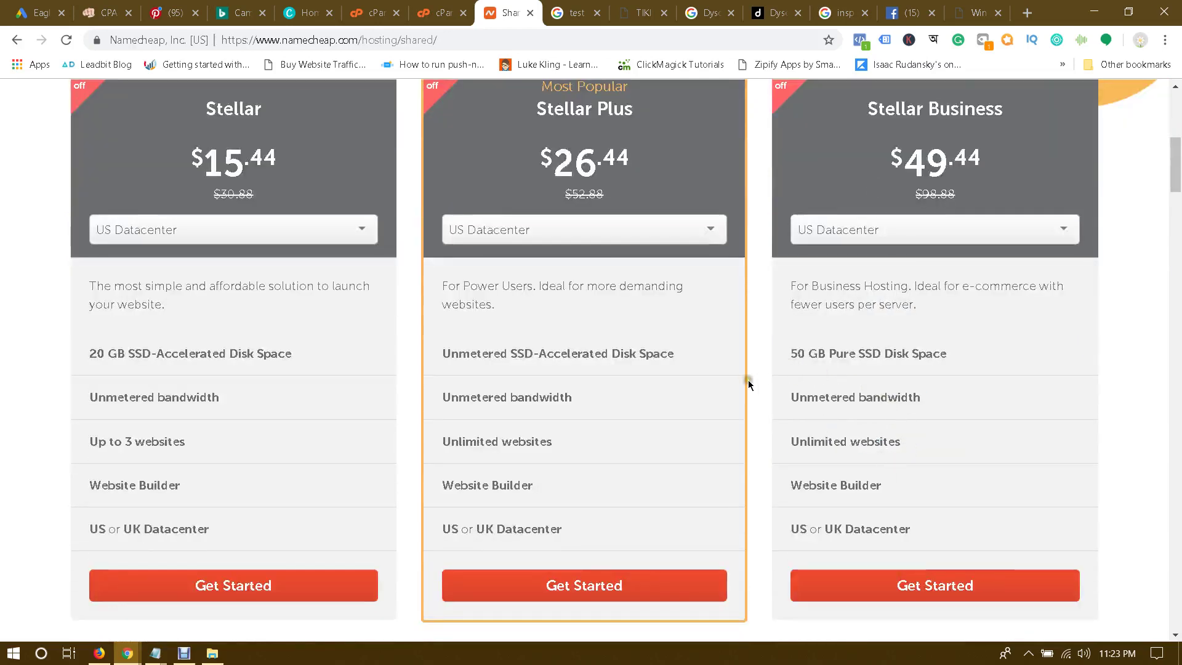
Step: Compare the disk space, unmetered bandwidth and unlimited websites lines across the plans
{"action": "scroll", "coordinate": [628, 241], "scroll_direction": "up", "scroll_amount": 1}
{"action": "scroll", "coordinate": [554, 386], "scroll_direction": "down", "scroll_amount": 1}
{"action": "scroll", "coordinate": [575, 414], "scroll_direction": "up", "scroll_amount": 1}
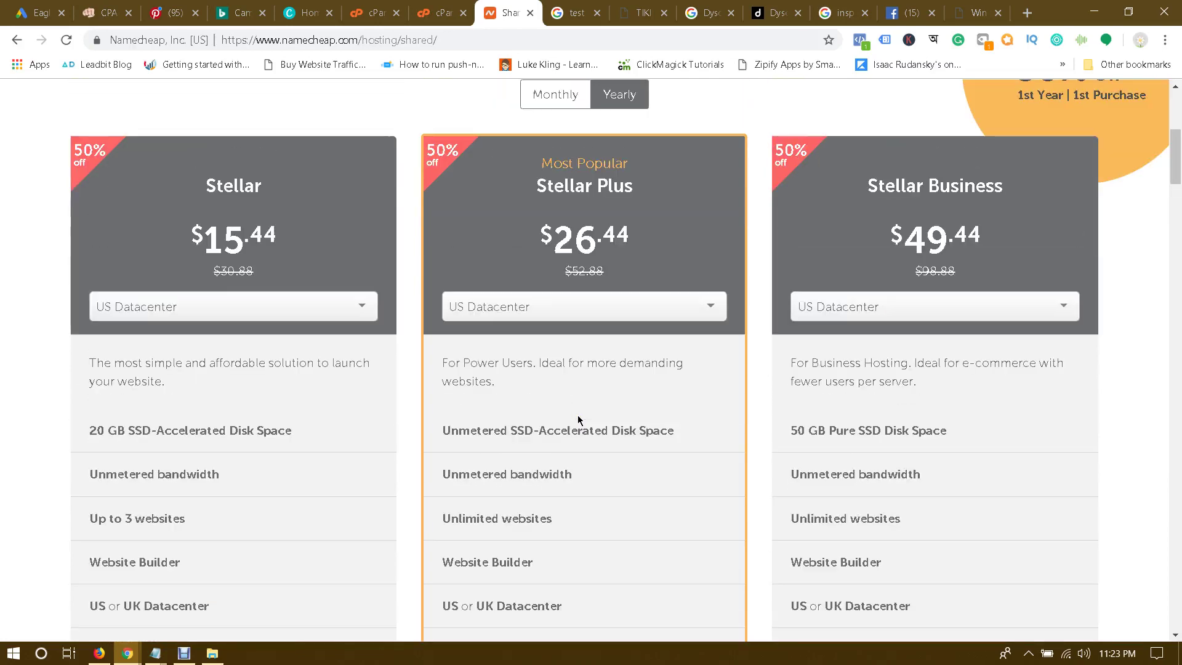
{"action": "scroll", "coordinate": [511, 441], "scroll_direction": "down", "scroll_amount": 1}
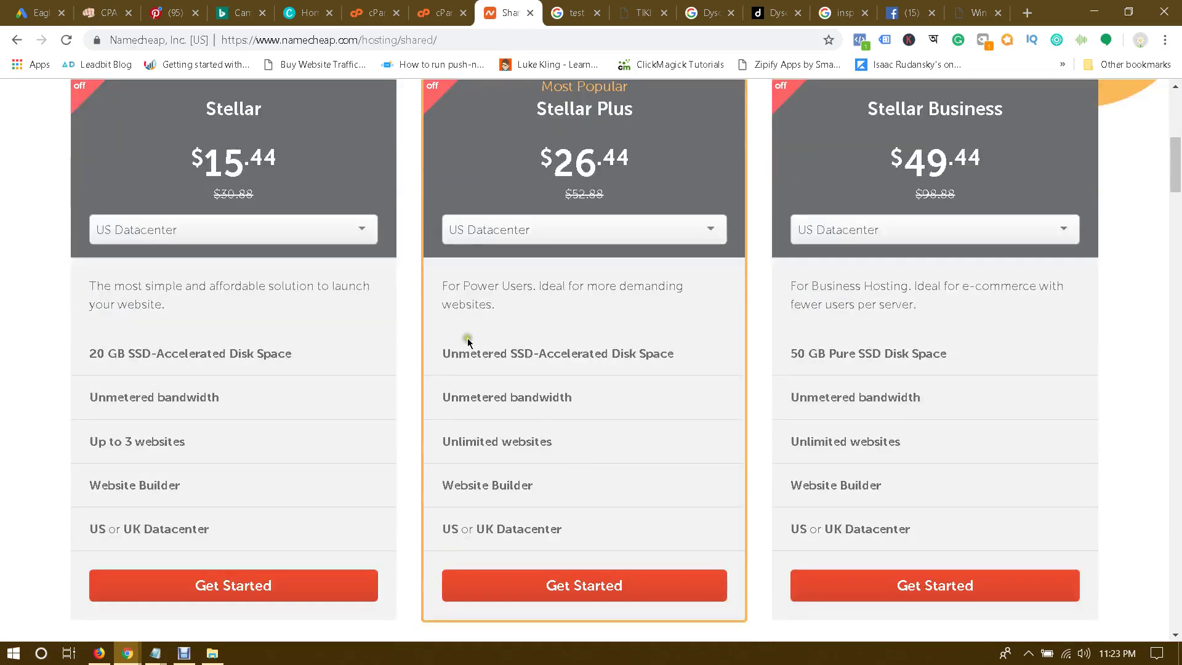
{"action": "left_click_drag", "start_coordinate": [516, 355], "coordinate": [681, 366]}
{"action": "left_click", "coordinate": [681, 365]}
{"action": "left_click_drag", "start_coordinate": [438, 397], "coordinate": [601, 392]}
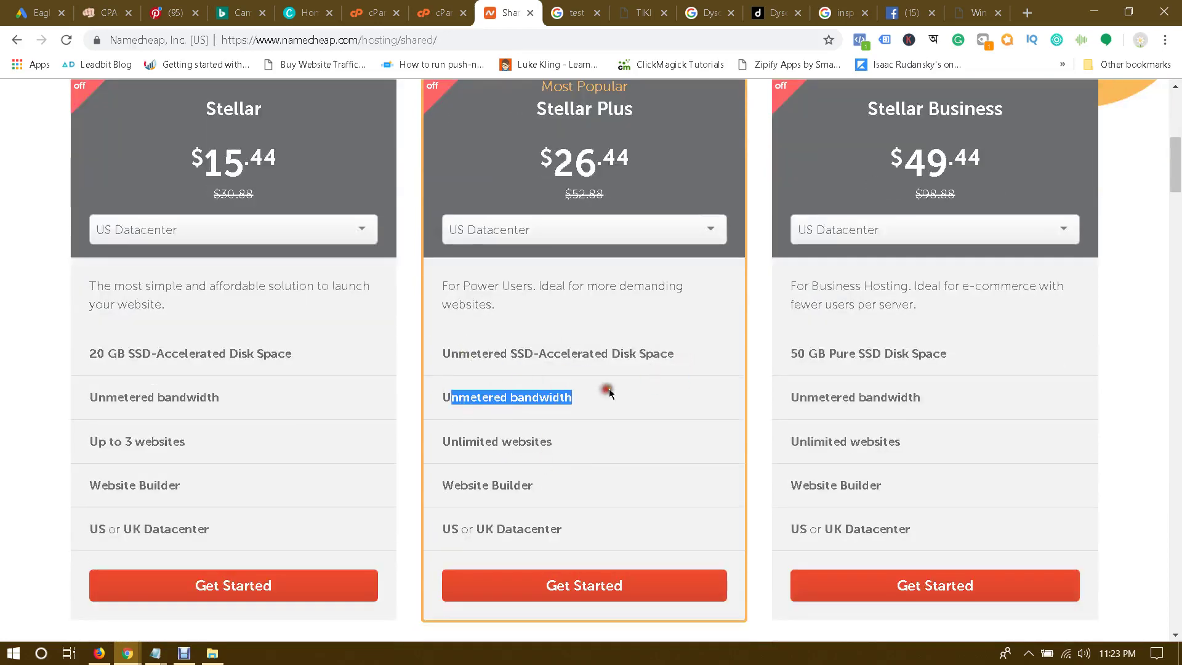
{"action": "left_click", "coordinate": [601, 392]}
{"action": "left_click_drag", "start_coordinate": [491, 441], "coordinate": [605, 448]}
{"action": "left_click", "coordinate": [604, 447]}
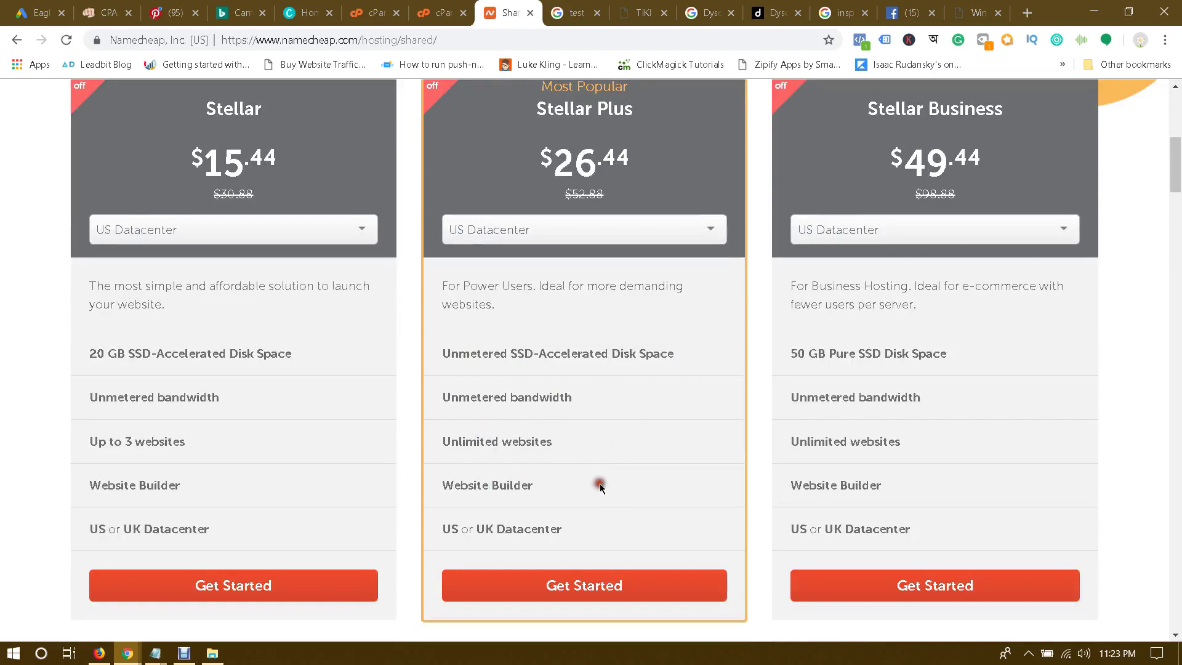
Step: Review the Stellar, Stellar Plus and Stellar Business prices again after checking File Manager
{"action": "scroll", "coordinate": [638, 484], "scroll_direction": "up", "scroll_amount": 2}
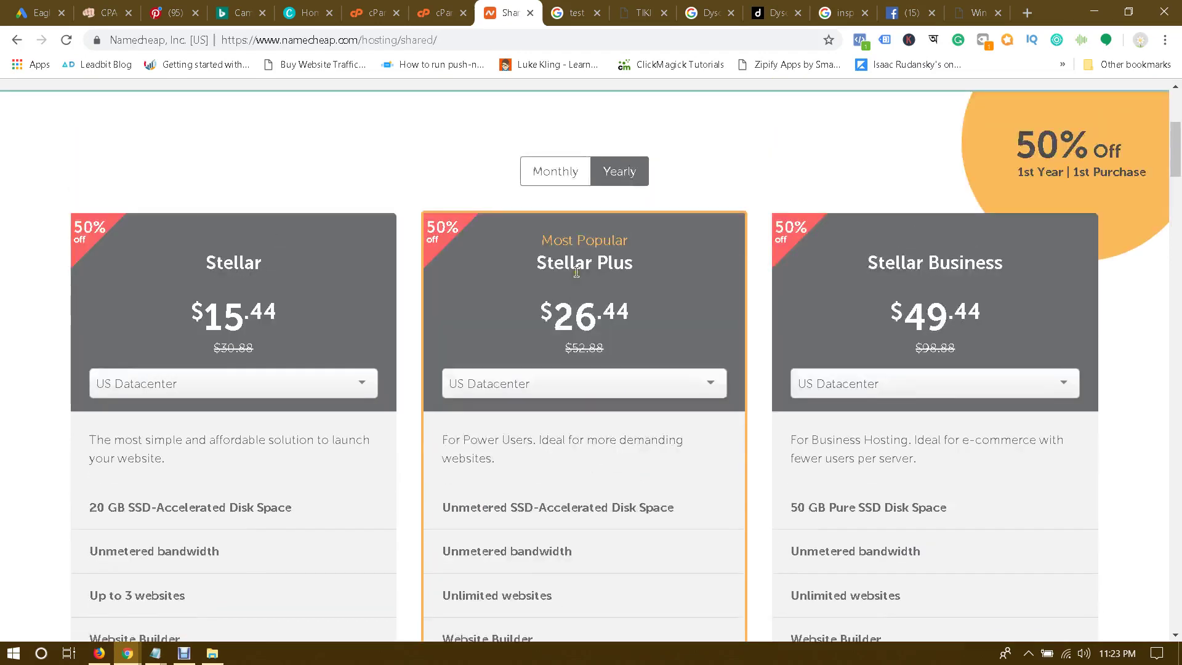
{"action": "scroll", "coordinate": [559, 346], "scroll_direction": "down", "scroll_amount": 2}
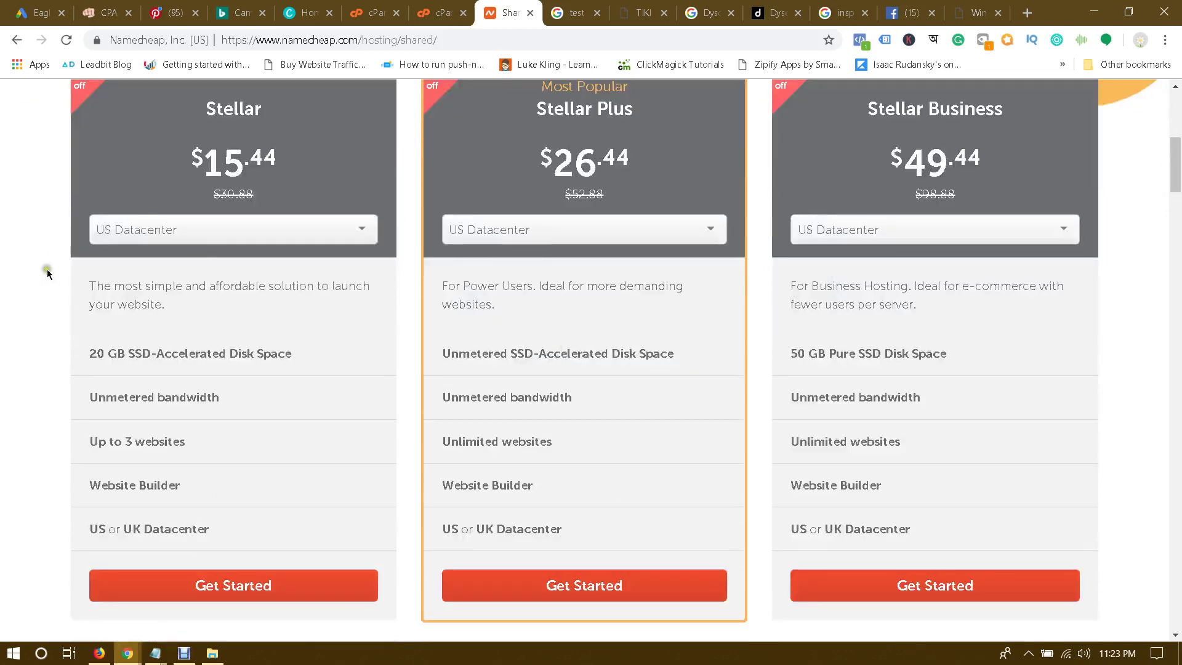
{"action": "scroll", "coordinate": [242, 259], "scroll_direction": "up", "scroll_amount": 1}
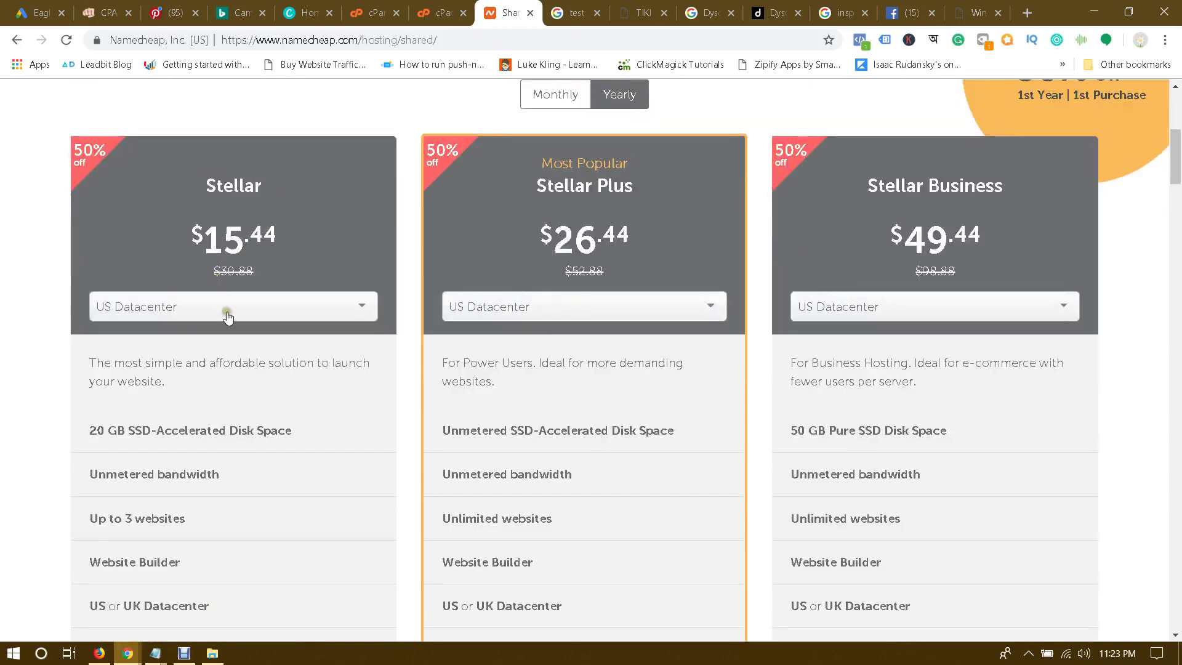
{"action": "left_click", "coordinate": [432, 9]}
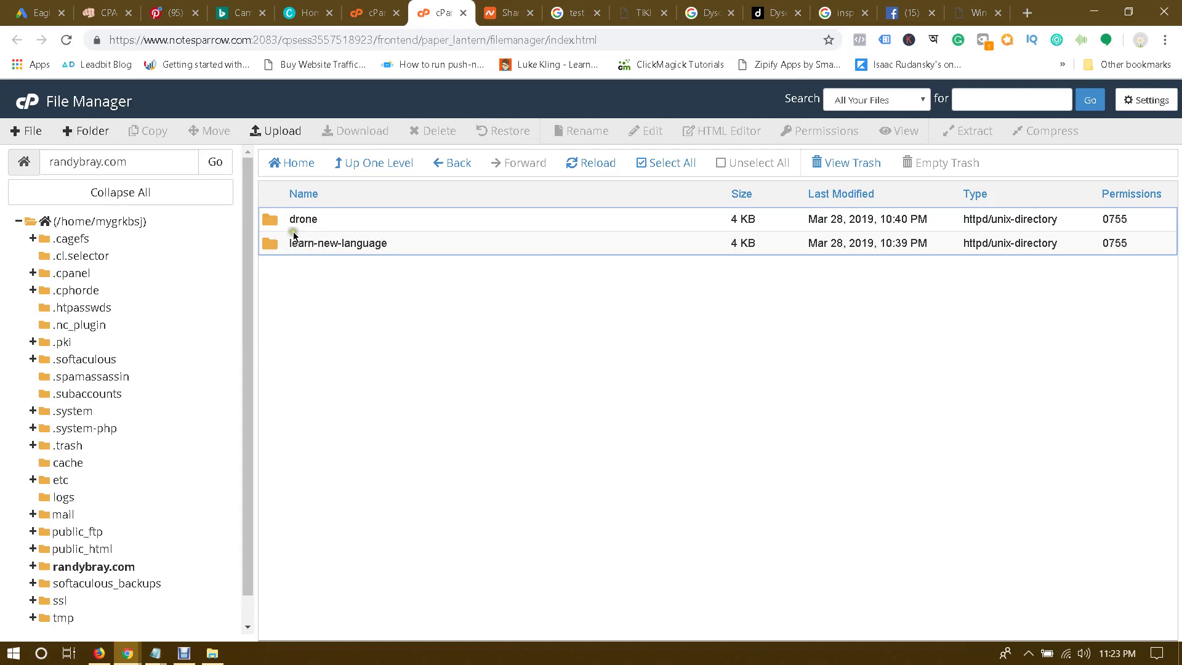
{"action": "left_click", "coordinate": [510, 12]}
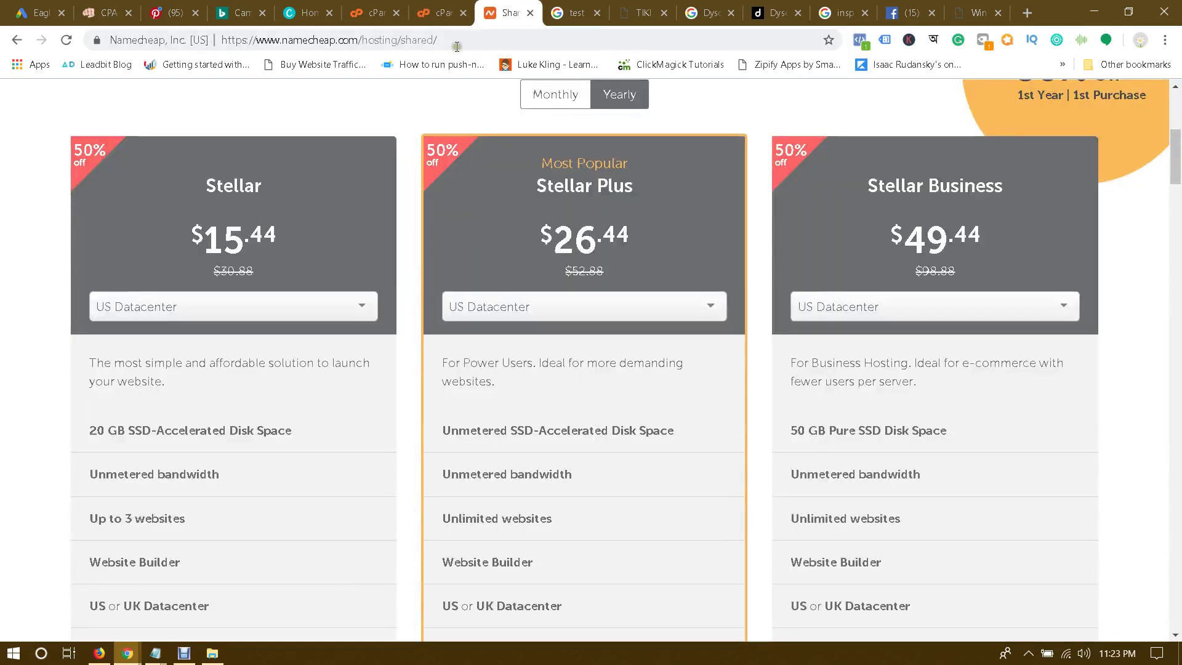
Step: Load randybray.com/drone, the page offering a $1000 drone gift card draw
{"action": "left_click", "coordinate": [472, 36]}
{"action": "type", "text": "note"}
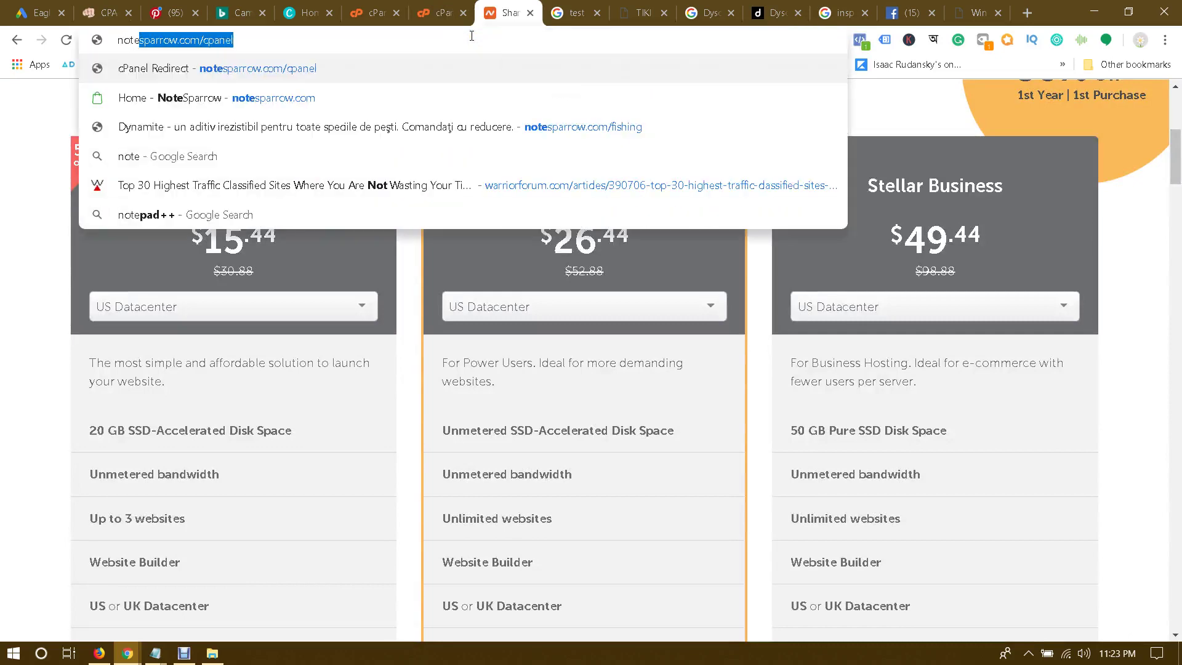
{"action": "key", "text": "BackSpace"}
{"action": "key", "text": "BackSpace"}
{"action": "key", "text": "BackSpace"}
{"action": "key", "text": "BackSpace"}
{"action": "key", "text": "BackSpace"}
{"action": "type", "text": "randybray.com"}
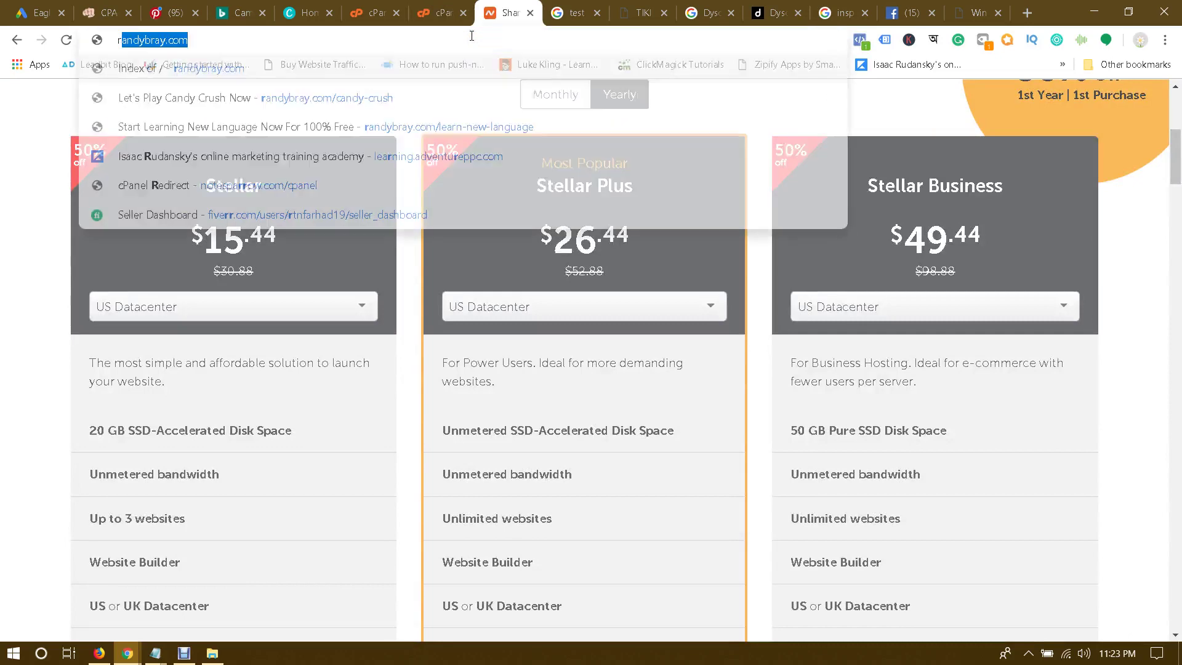
{"action": "key", "text": "End"}
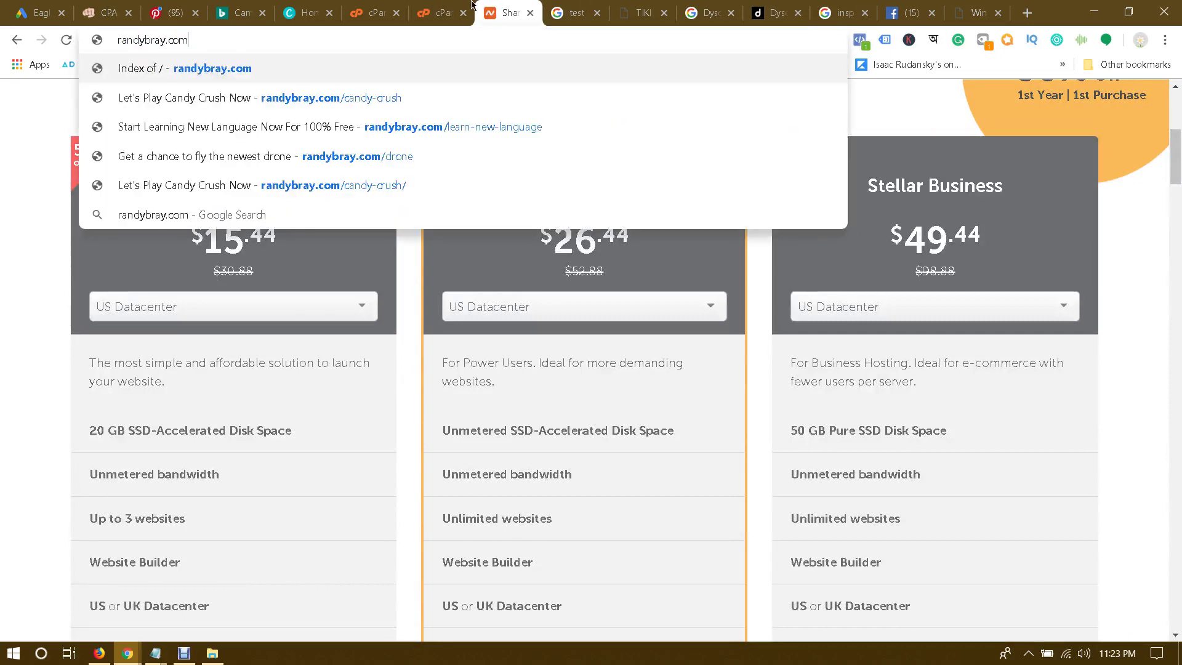
{"action": "left_click", "coordinate": [468, 9]}
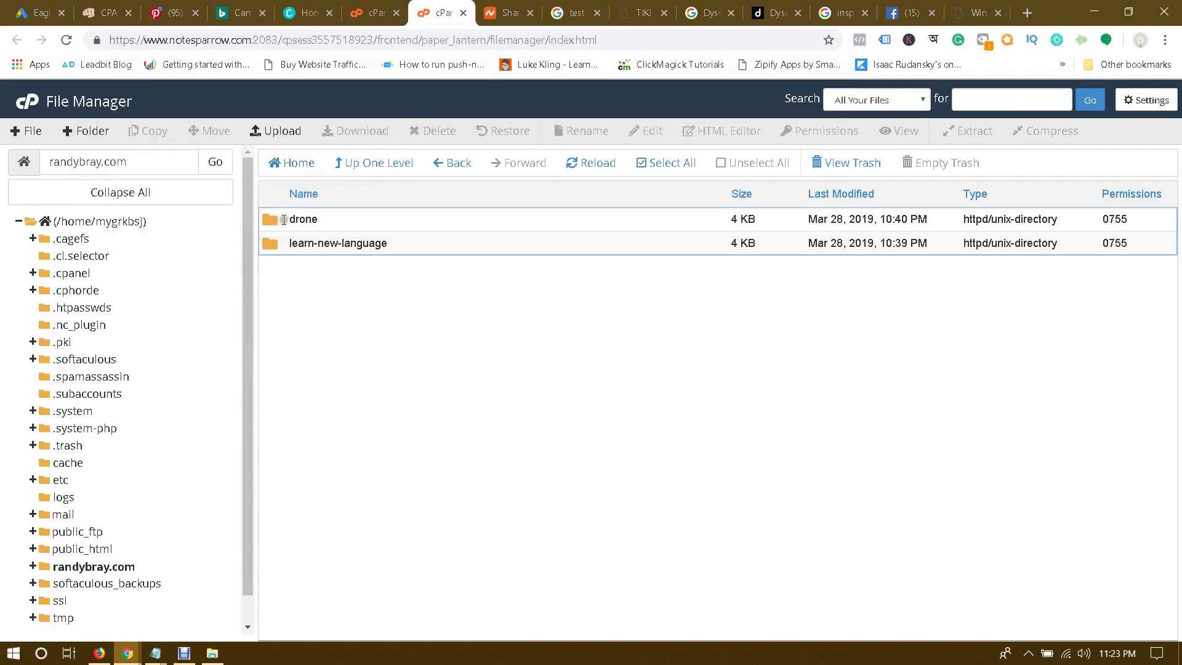
{"action": "left_click", "coordinate": [494, 9]}
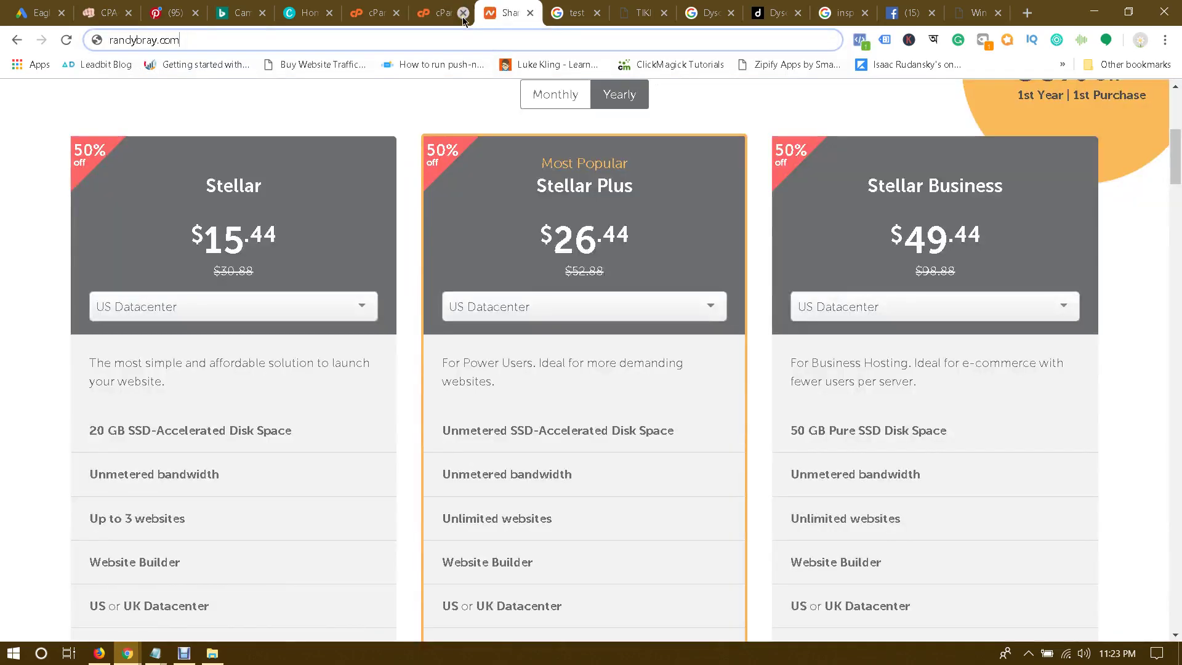
{"action": "type", "text": "/d"}
{"action": "key", "text": "Return"}
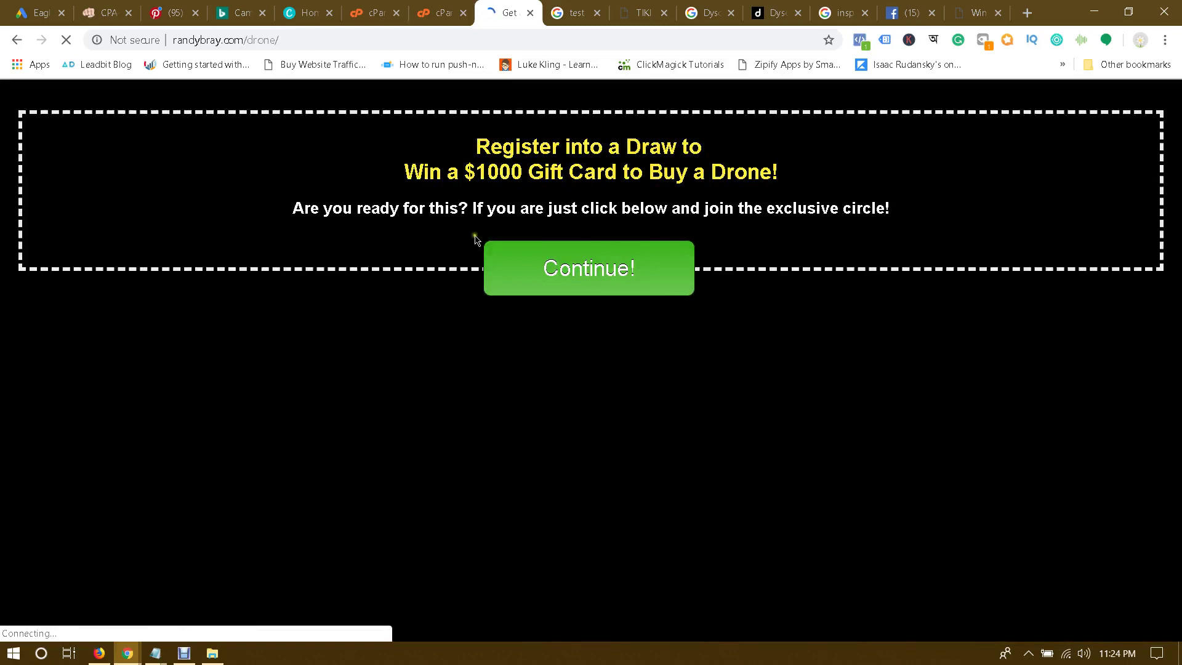
{"action": "left_click", "coordinate": [441, 9]}
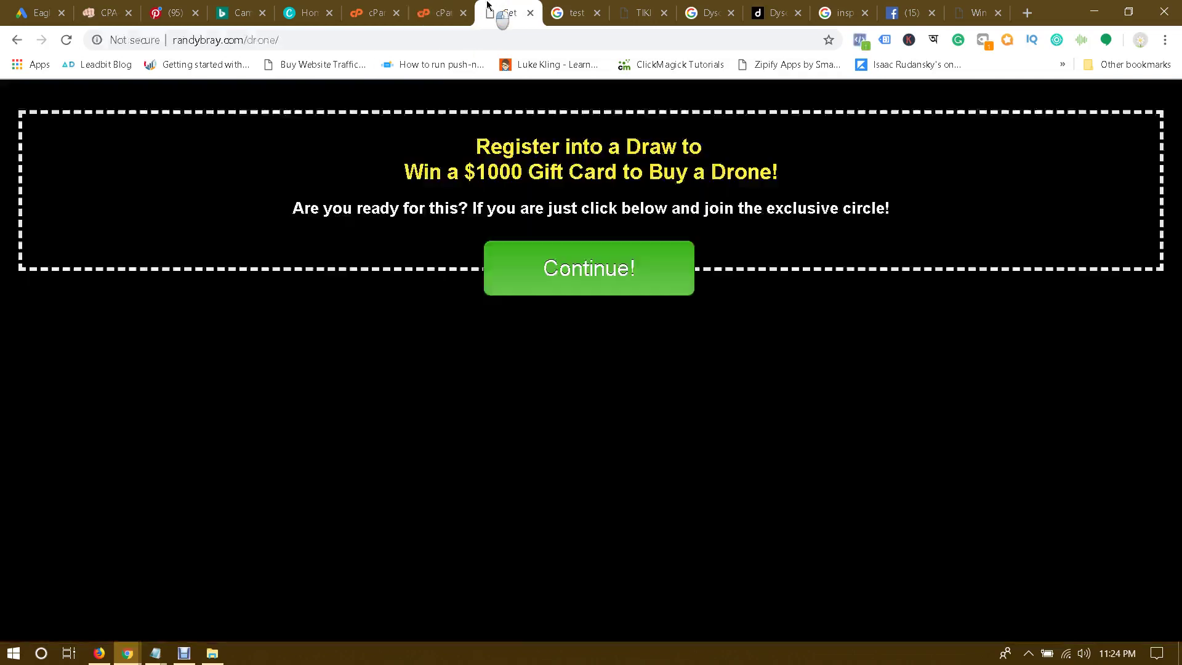
{"action": "left_click", "coordinate": [506, 12]}
{"action": "double_click", "coordinate": [259, 40]}
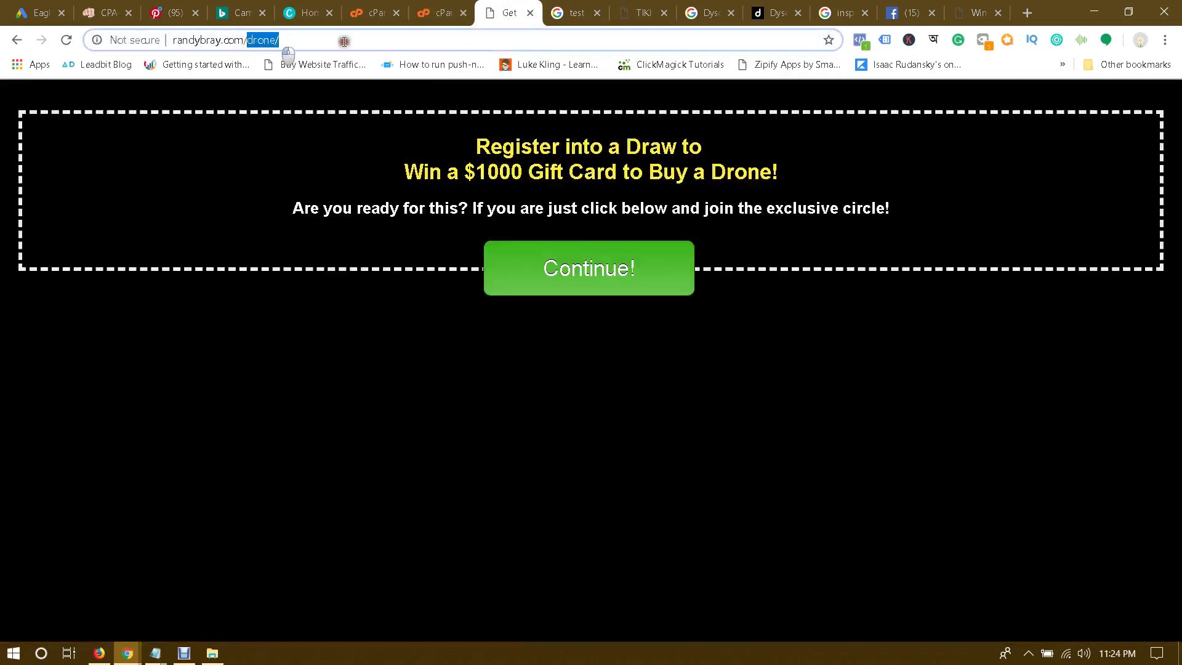
Step: Load and scroll randybray.com/learn-new-language, then close it and return to File Manager
{"action": "type", "text": "le"}
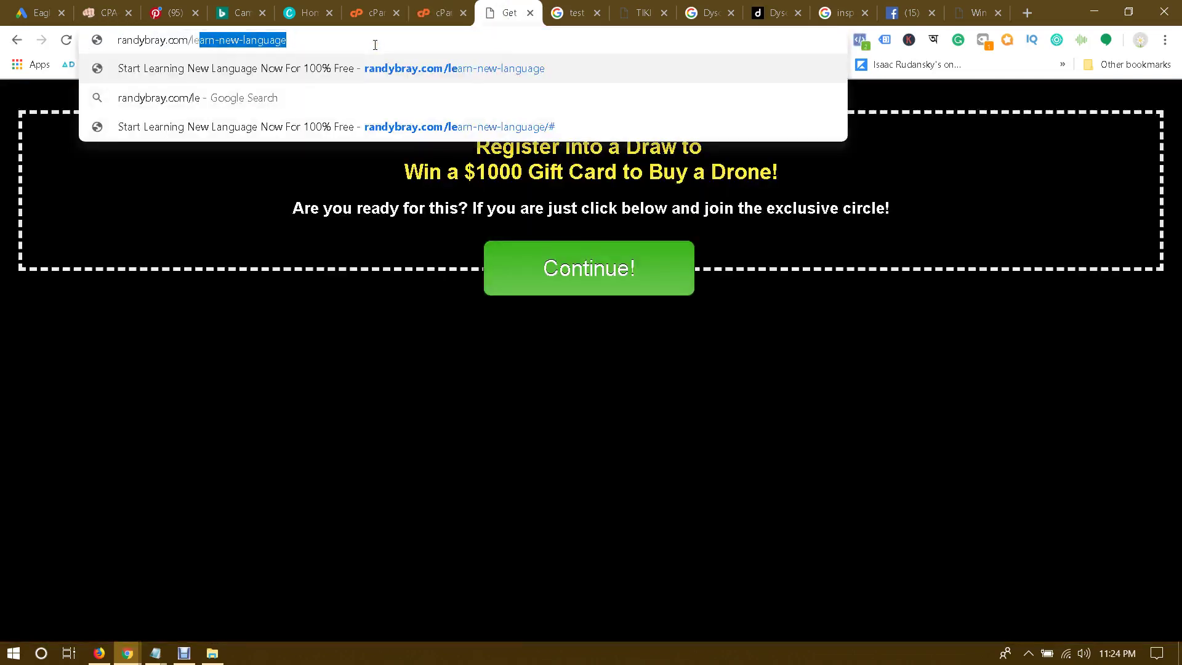
{"action": "key", "text": "Return"}
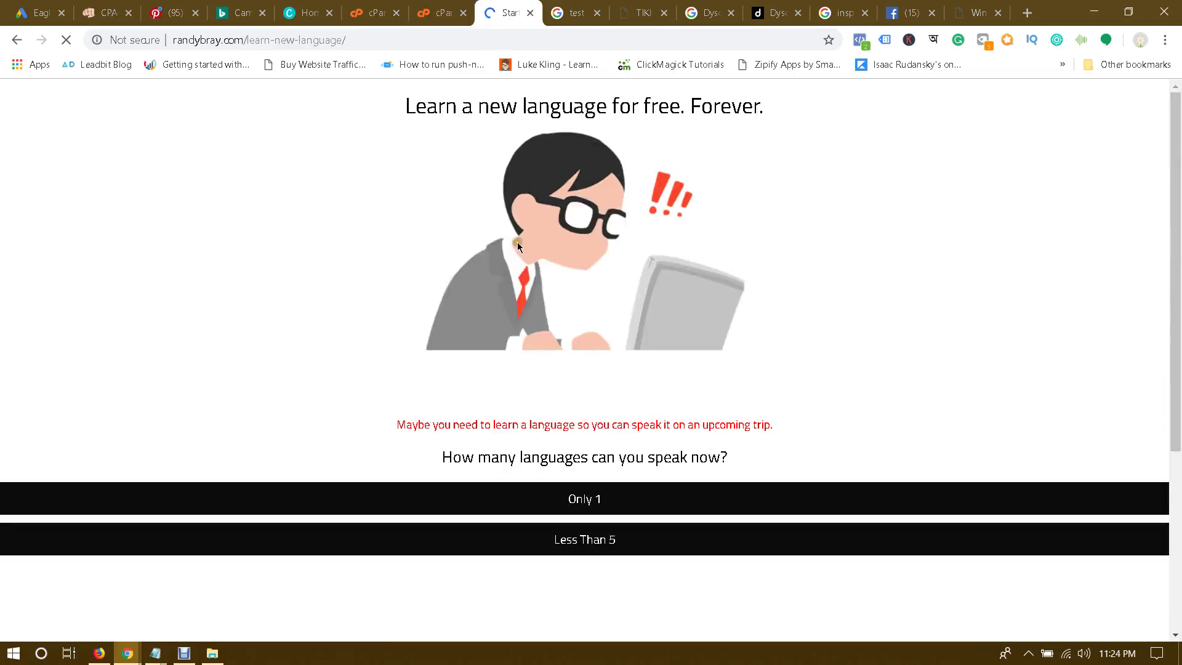
{"action": "scroll", "coordinate": [603, 322], "scroll_direction": "down", "scroll_amount": 4}
{"action": "scroll", "coordinate": [605, 338], "scroll_direction": "up", "scroll_amount": 4}
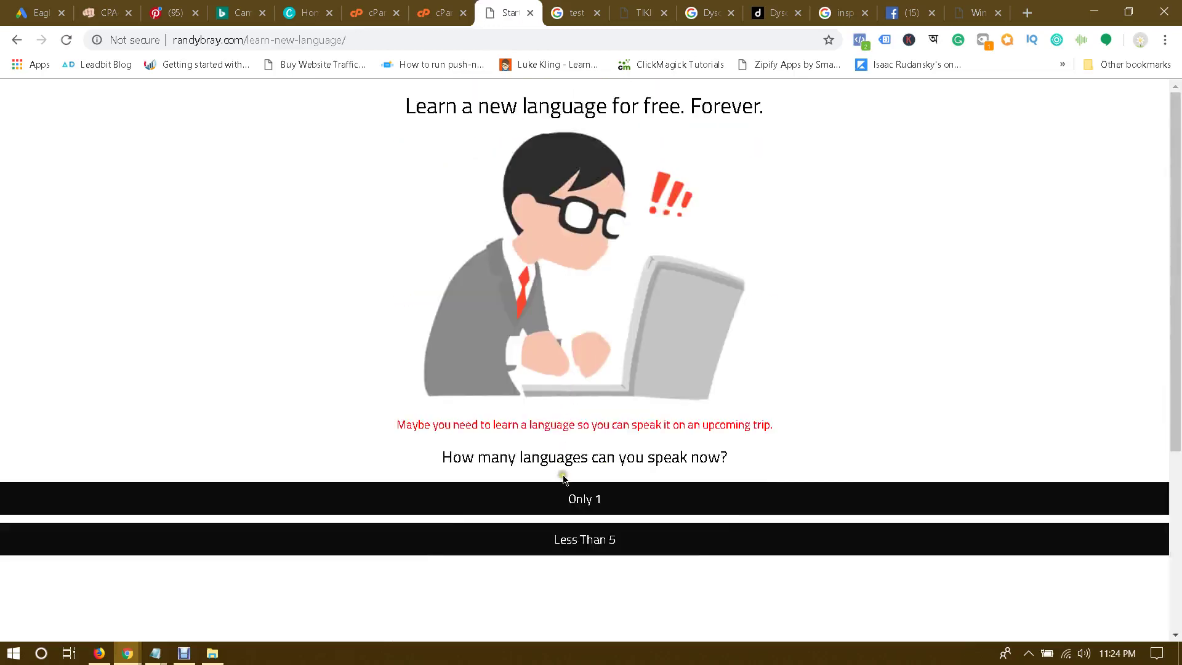
{"action": "left_click", "coordinate": [530, 13]}
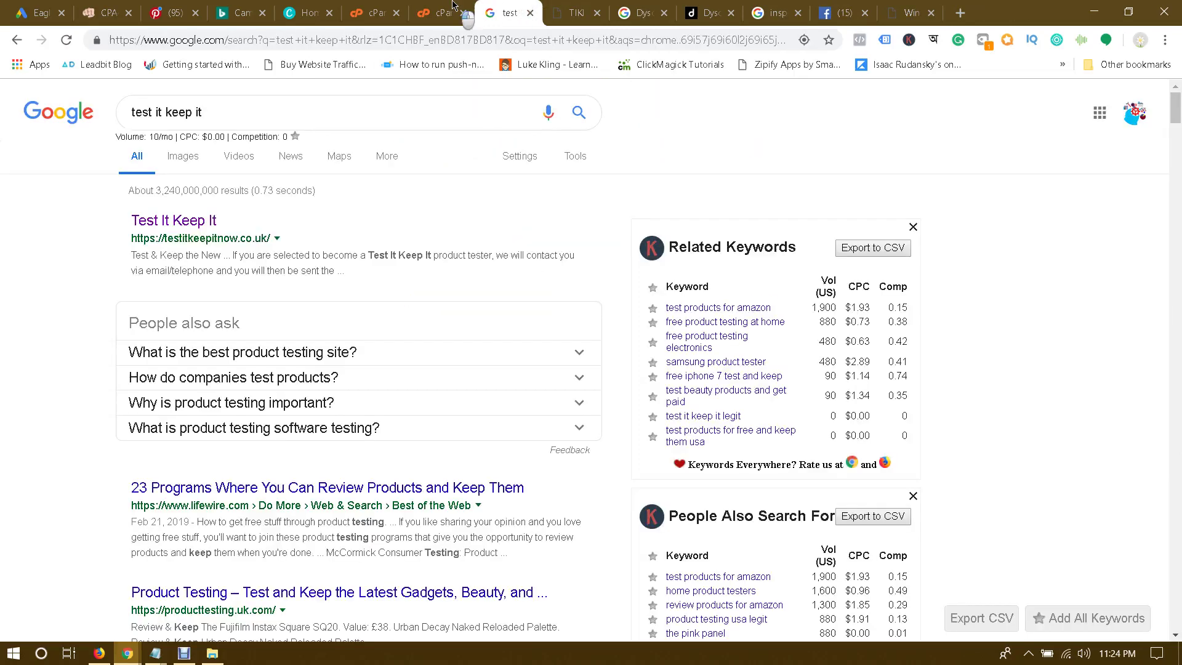
{"action": "left_click", "coordinate": [438, 12]}
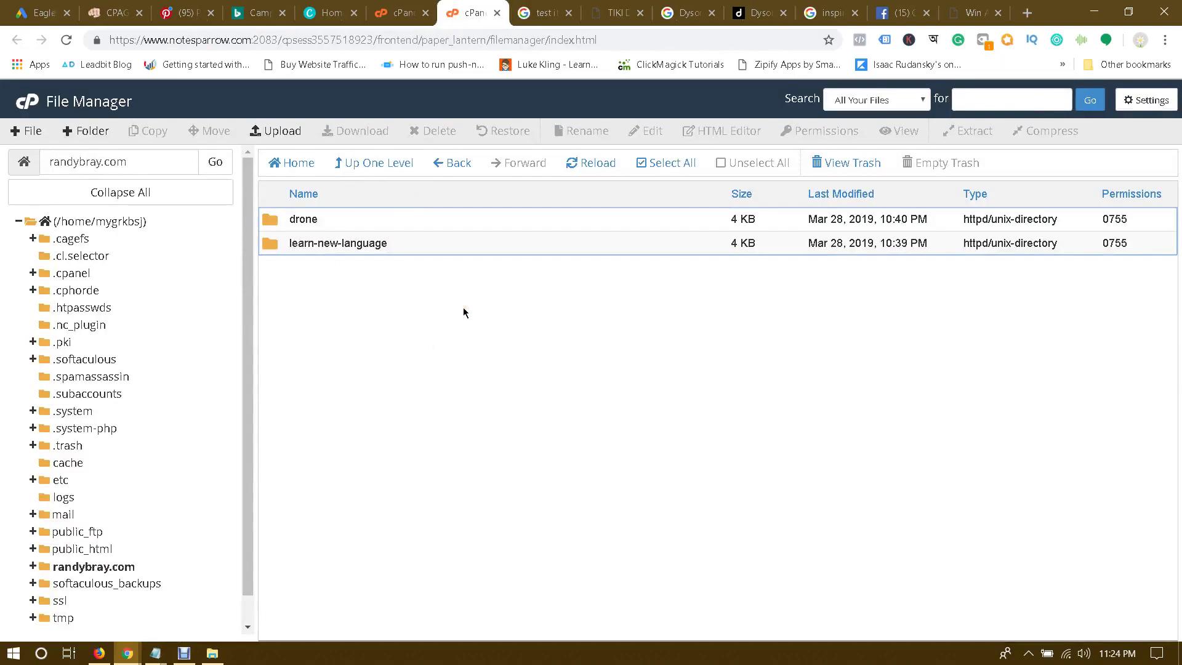
Step: Preview the local dyson site's index.html in the browser, then close it
{"action": "left_click", "coordinate": [212, 652]}
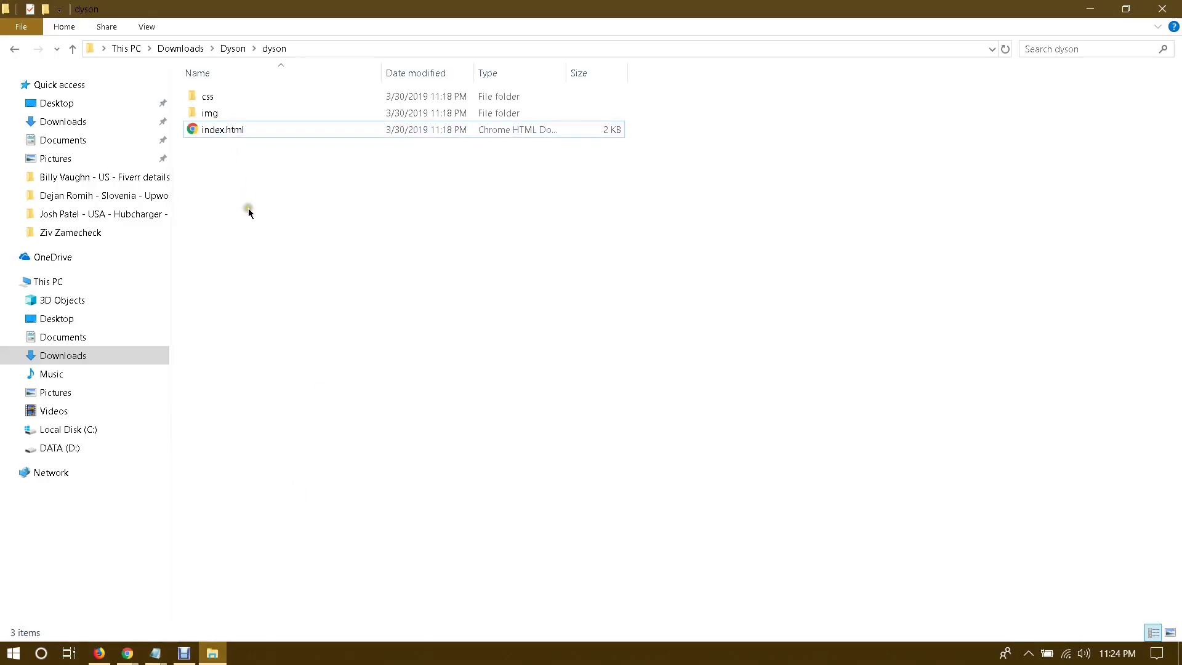
{"action": "left_click_drag", "start_coordinate": [288, 197], "coordinate": [207, 84]}
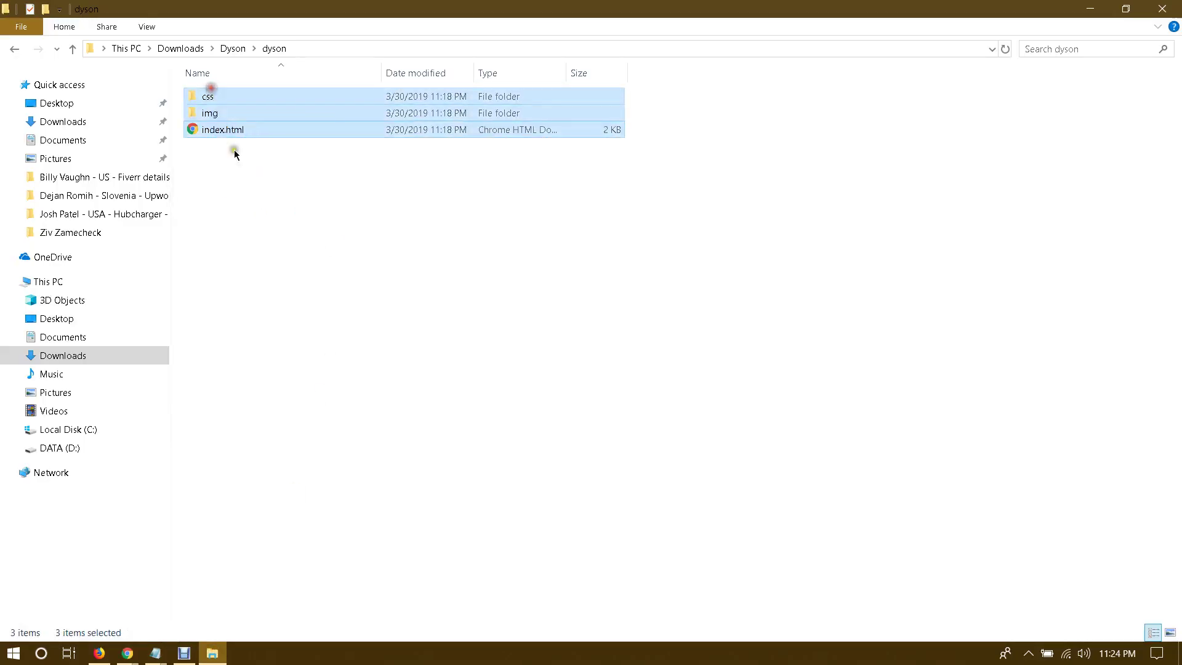
{"action": "left_click", "coordinate": [337, 233]}
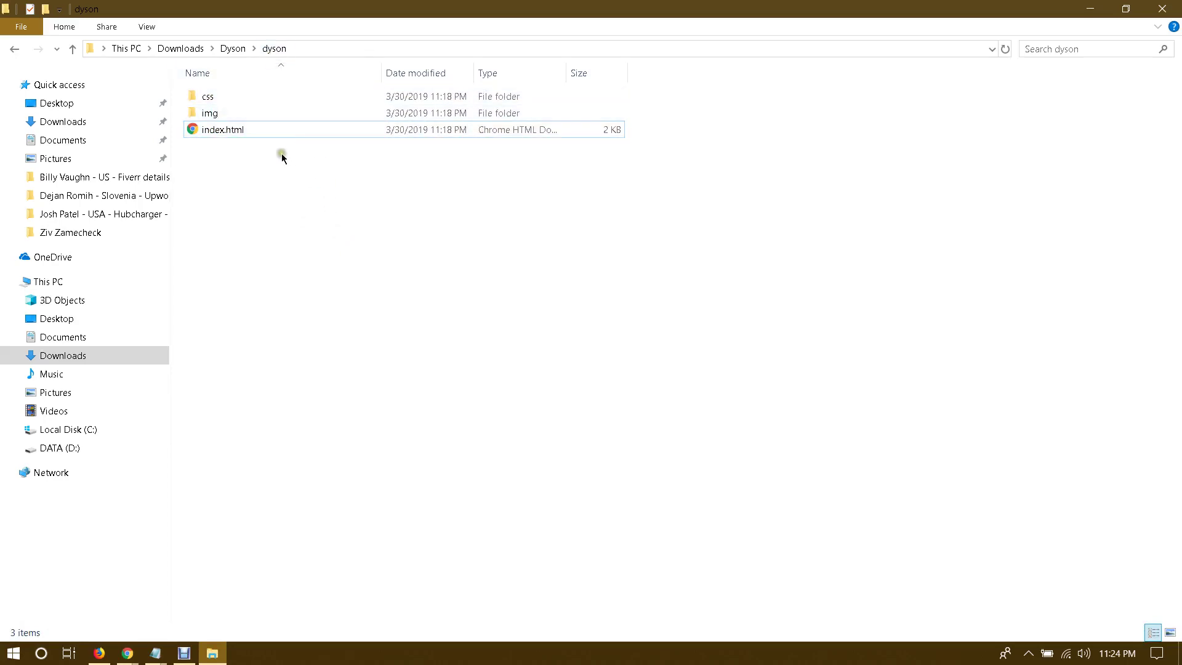
{"action": "double_click", "coordinate": [222, 129]}
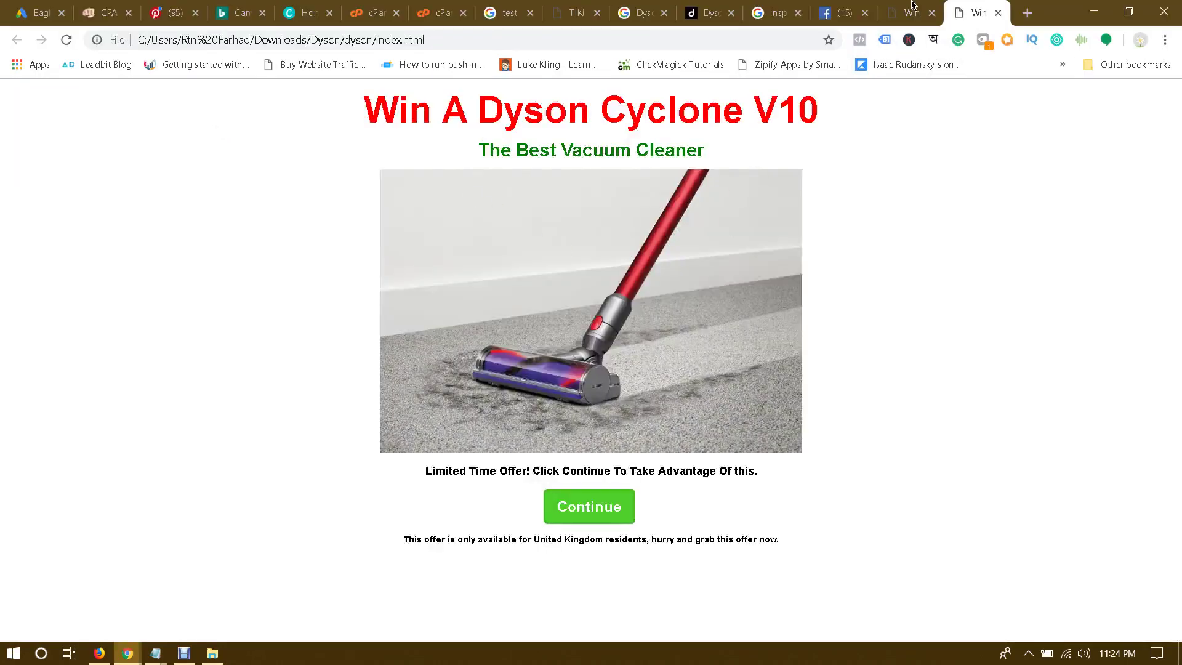
{"action": "left_click", "coordinate": [931, 13]}
{"action": "left_click", "coordinate": [931, 12]}
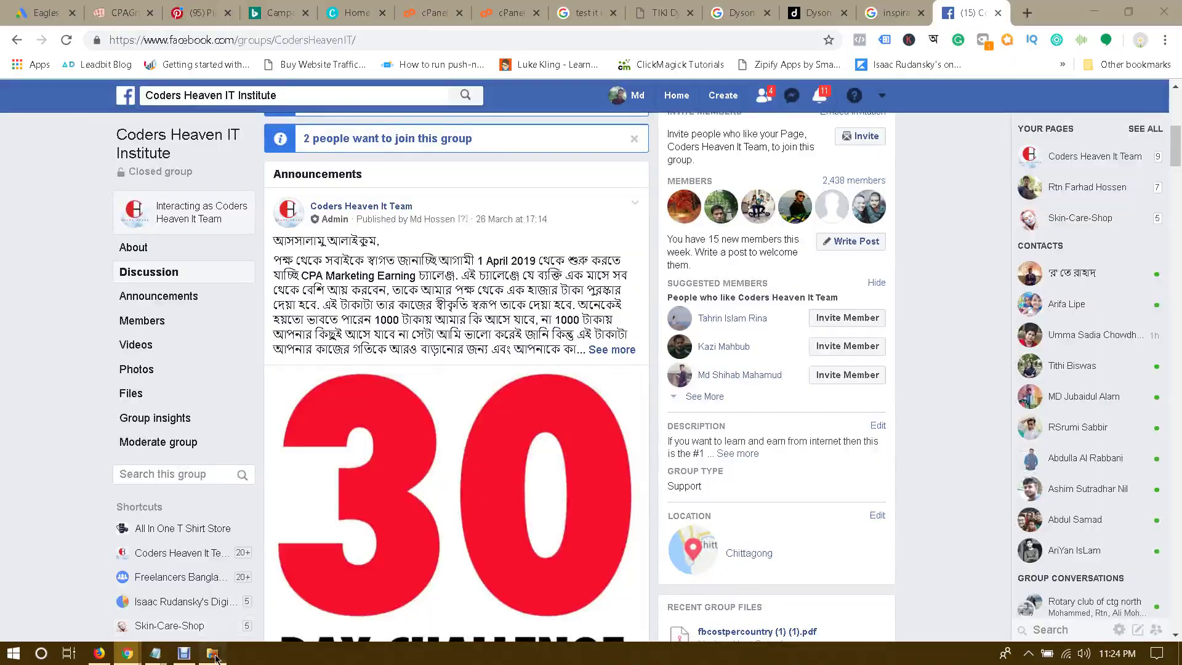
{"action": "left_click", "coordinate": [213, 653]}
Step: Select the css, img and index.html items in the local dyson folder
{"action": "left_click_drag", "start_coordinate": [301, 240], "coordinate": [196, 115]}
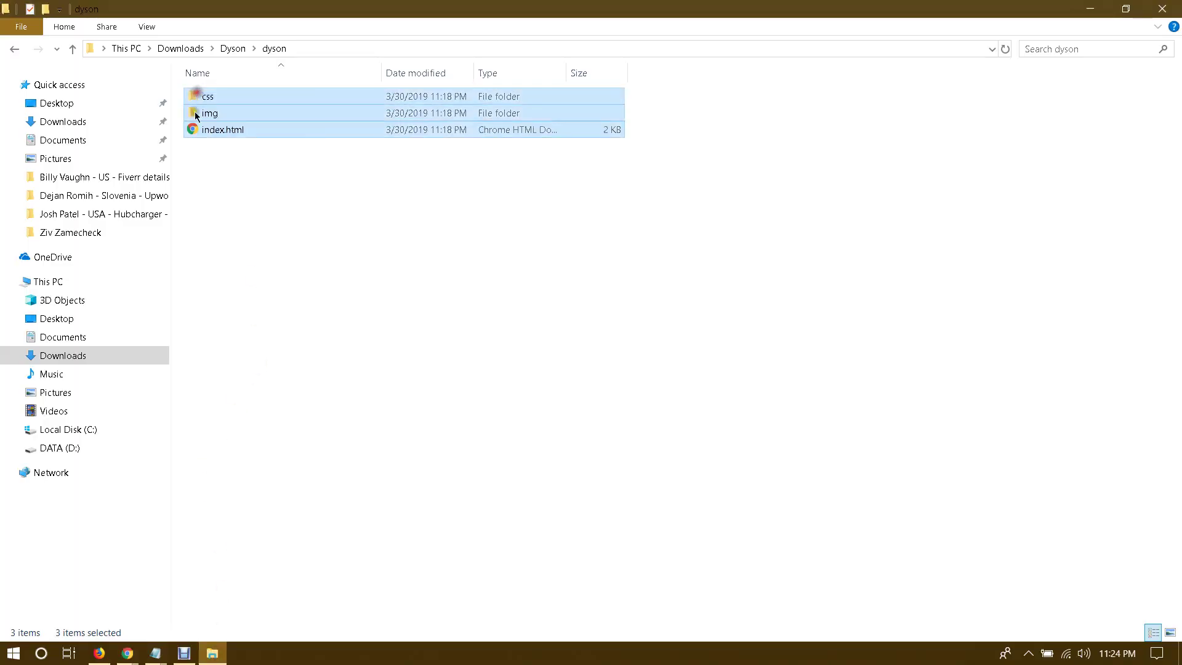
{"action": "left_click", "coordinate": [127, 653]}
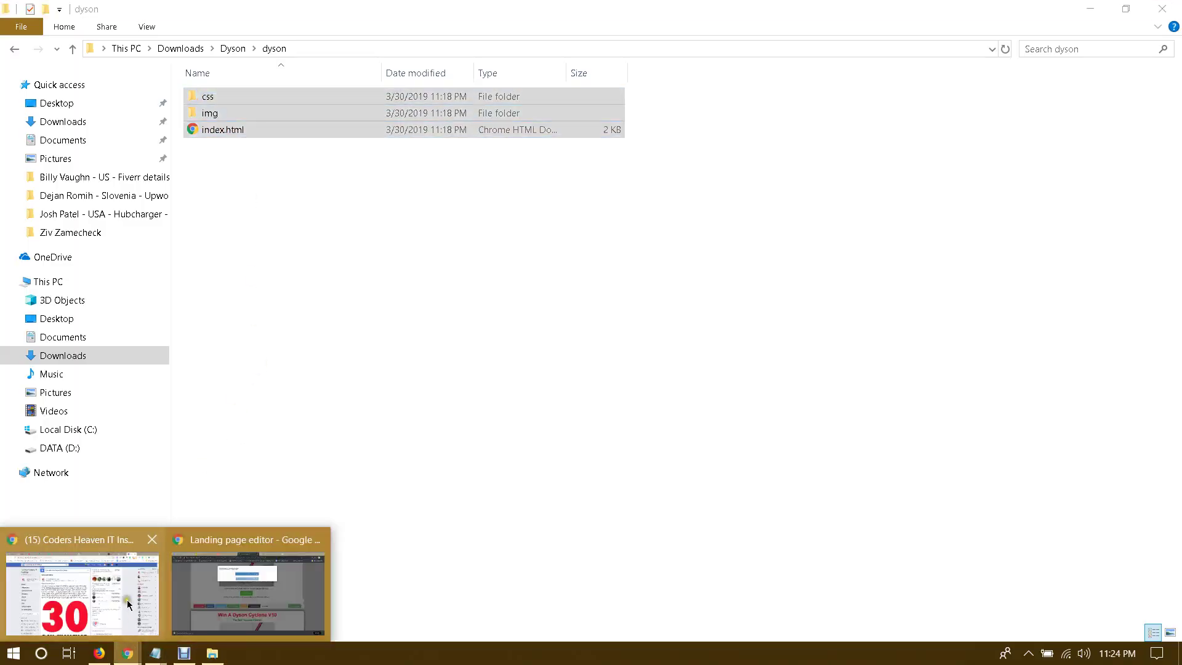
{"action": "left_click", "coordinate": [129, 603]}
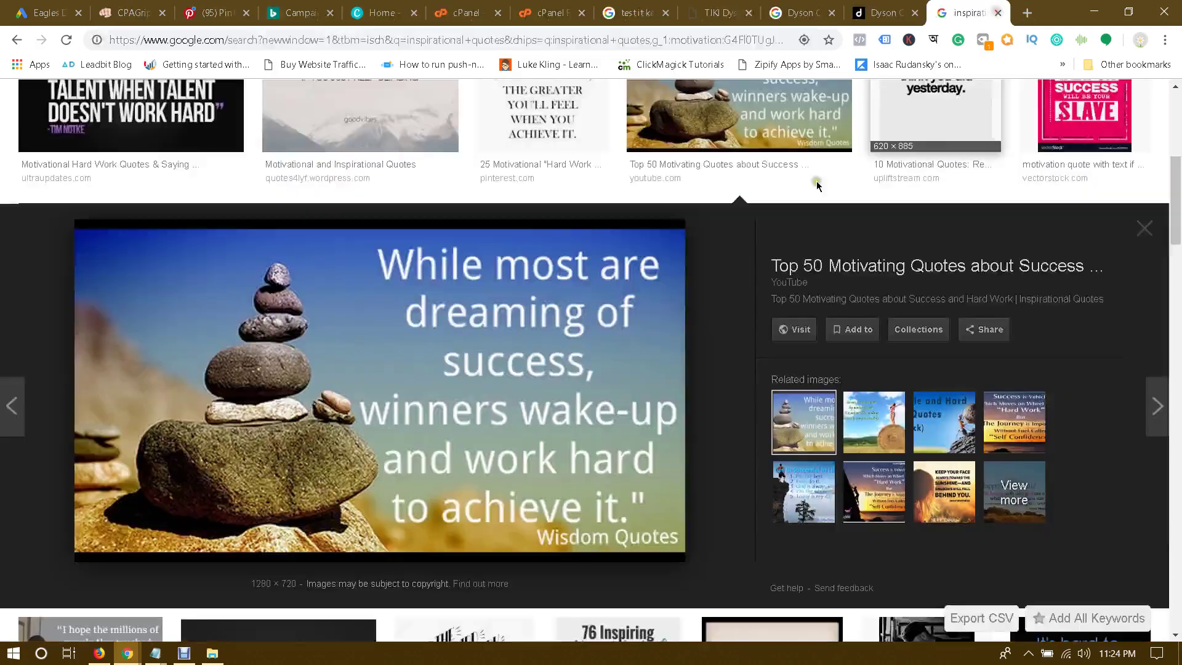
{"action": "left_click", "coordinate": [211, 654]}
{"action": "right_click", "coordinate": [244, 111]}
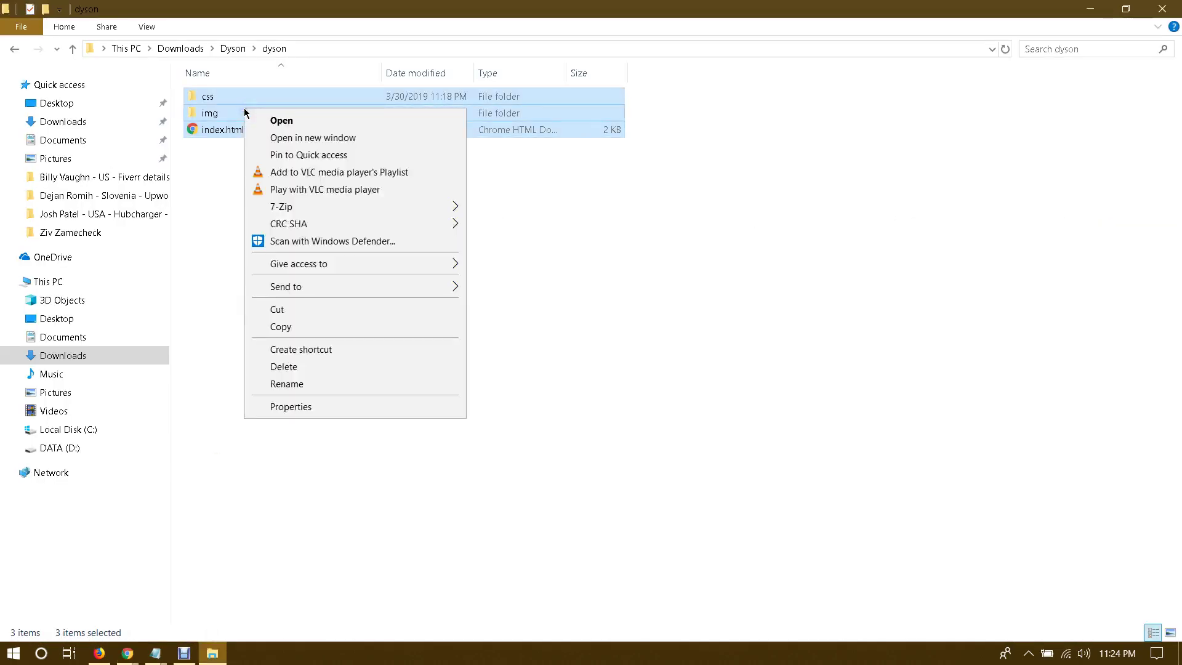
{"action": "mouse_move", "coordinate": [369, 291]}
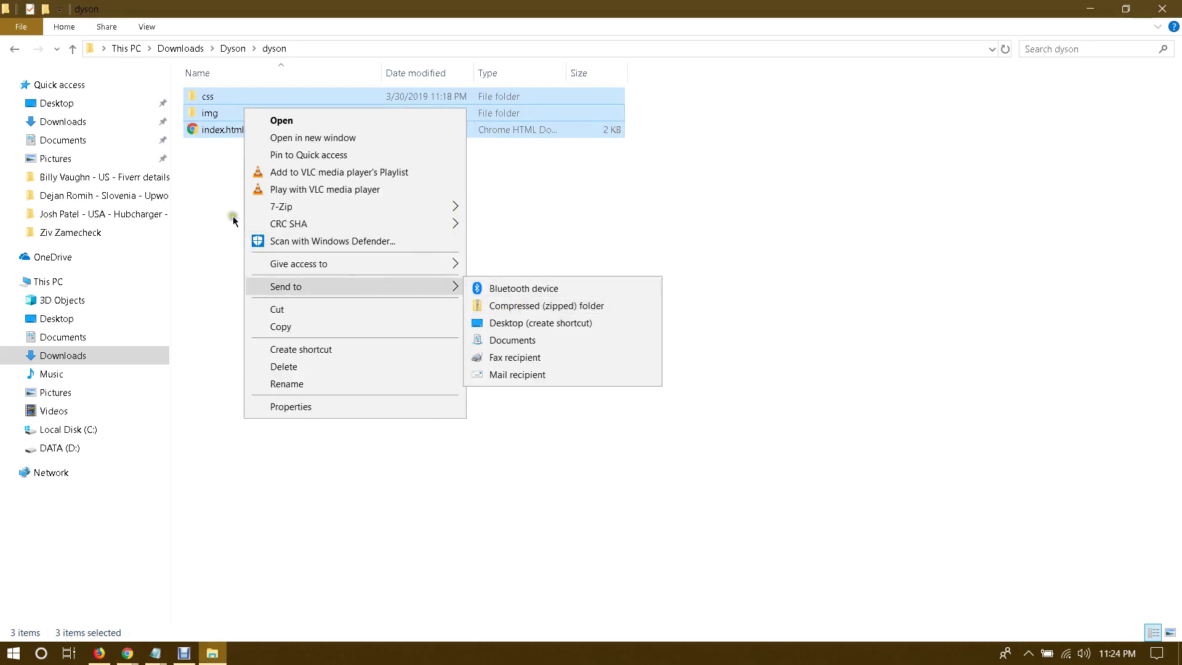
{"action": "left_click", "coordinate": [213, 208]}
{"action": "left_click_drag", "start_coordinate": [266, 211], "coordinate": [207, 91]}
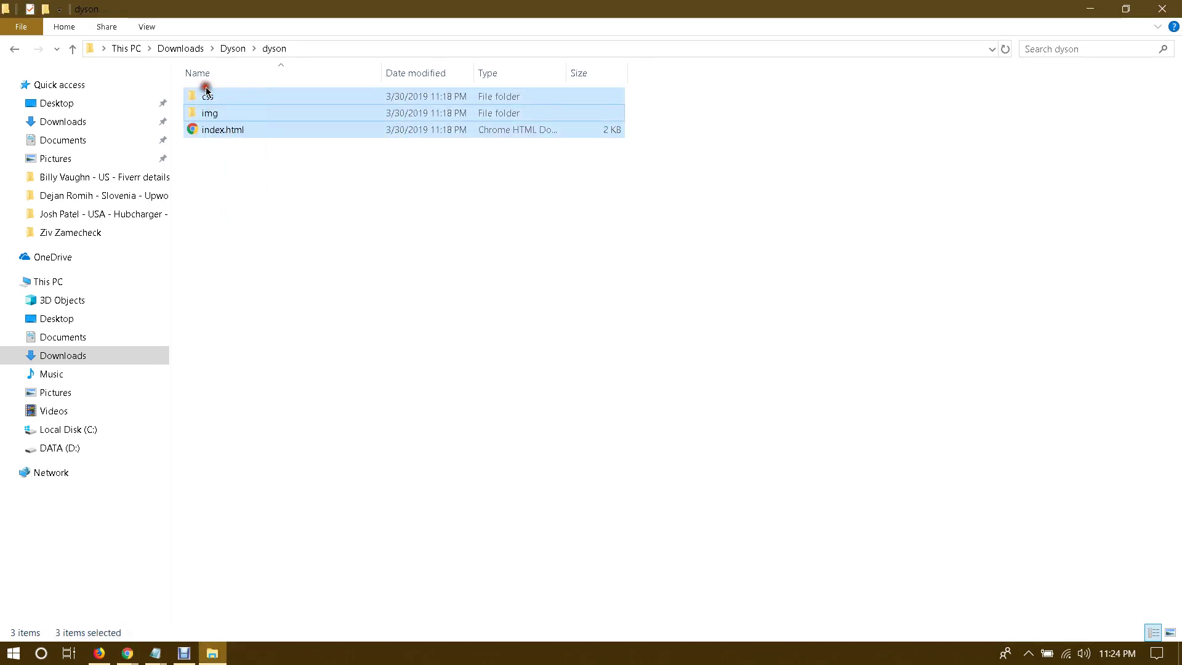
Step: Compress css, img and index.html into a zip archive named Dyson.zip
{"action": "right_click", "coordinate": [232, 112]}
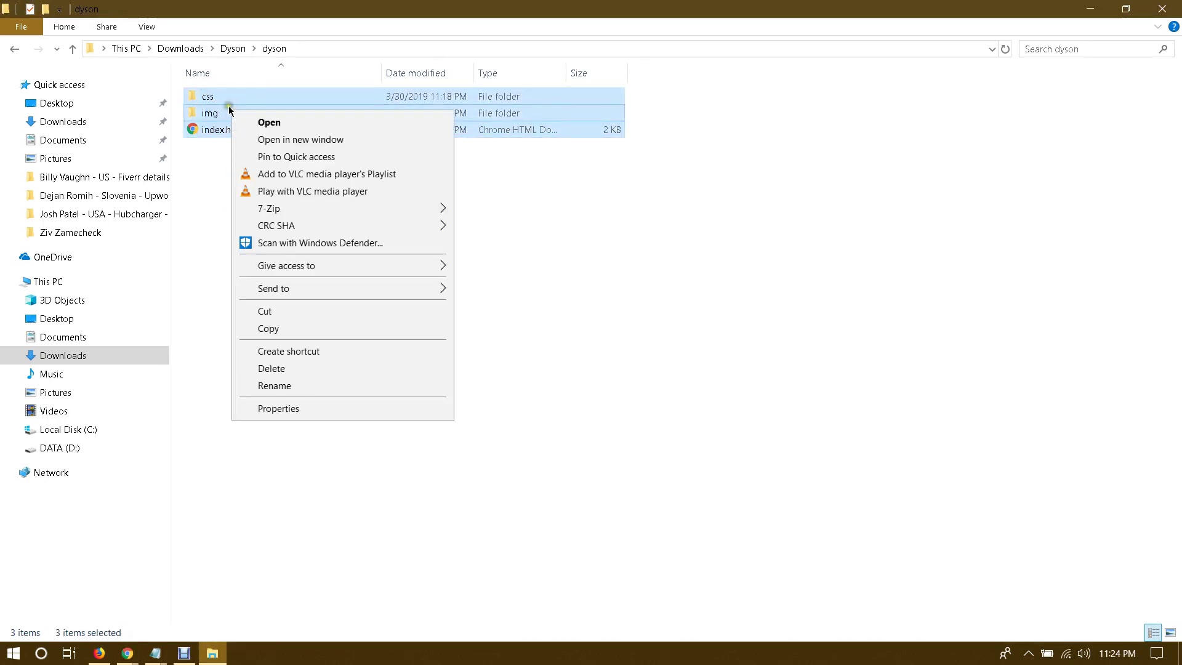
{"action": "right_click", "coordinate": [216, 99]}
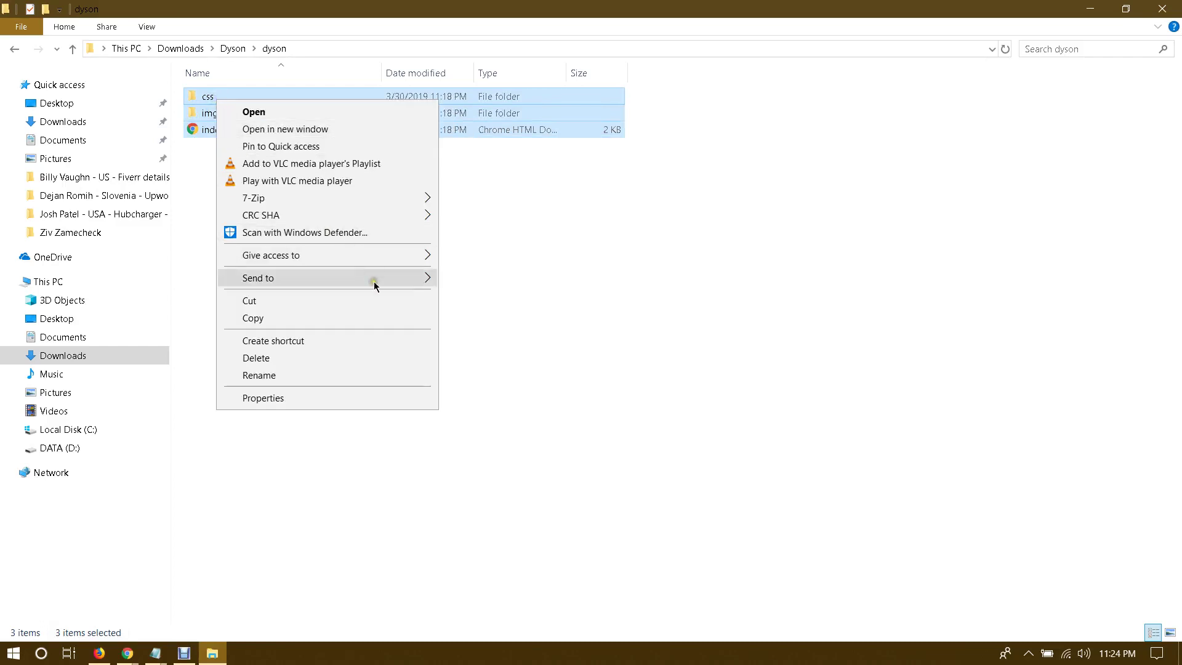
{"action": "mouse_move", "coordinate": [374, 282]}
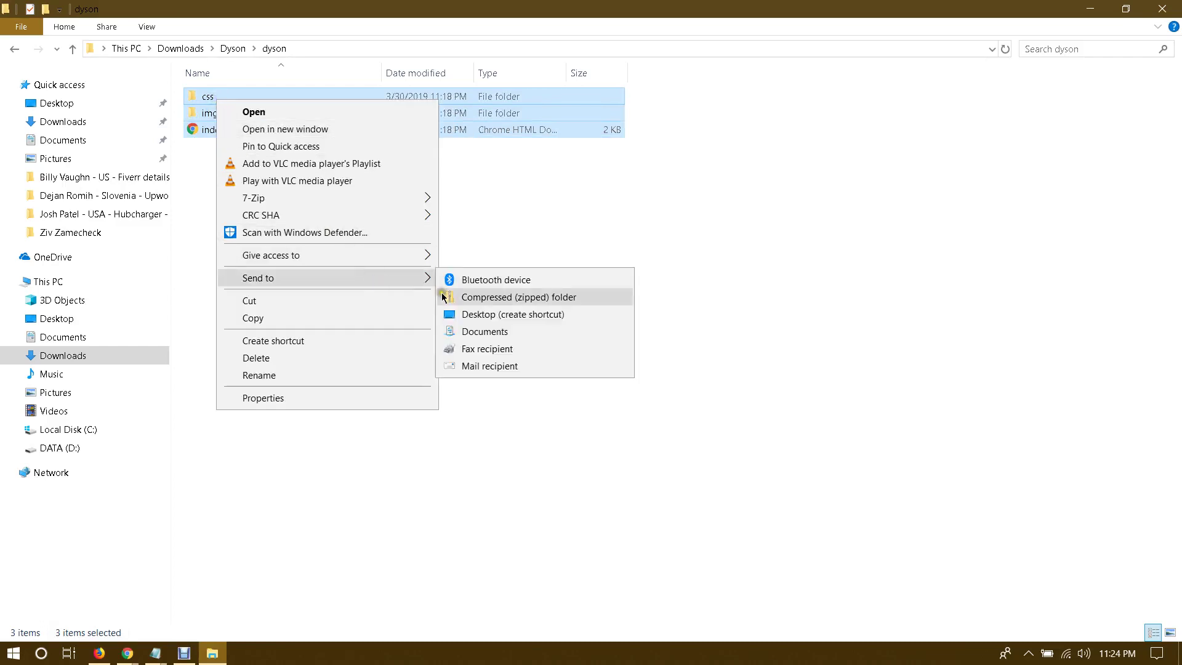
{"action": "left_click", "coordinate": [482, 299]}
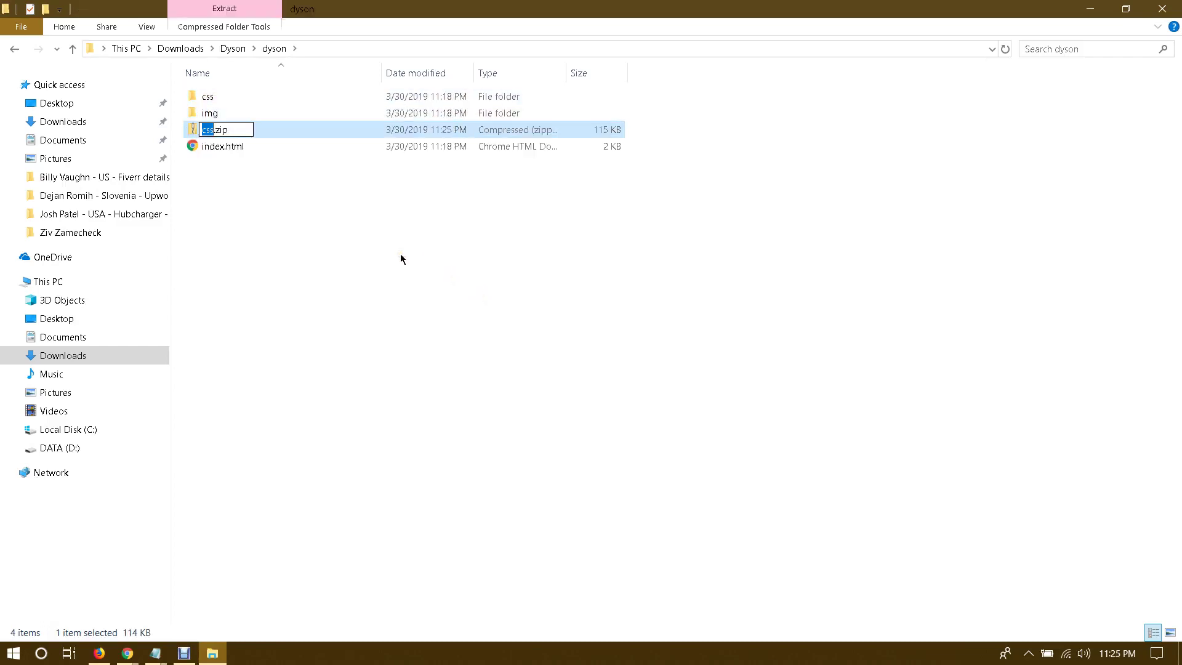
{"action": "type", "text": "Dy"}
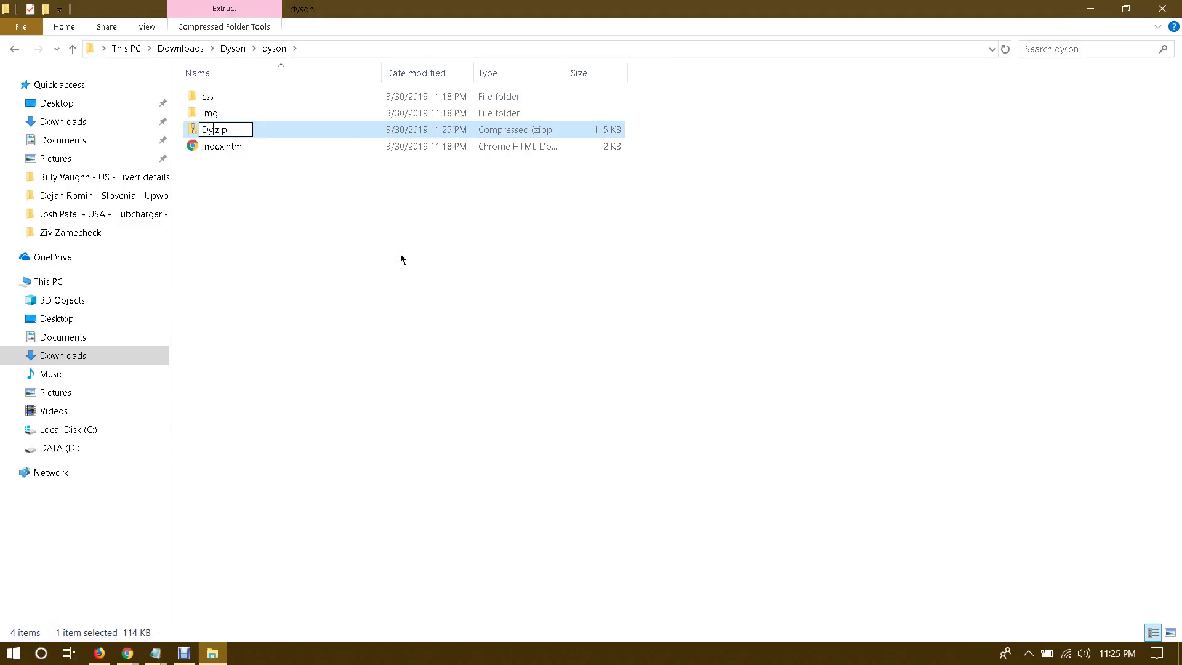
{"action": "type", "text": "son"}
{"action": "key", "text": "Return"}
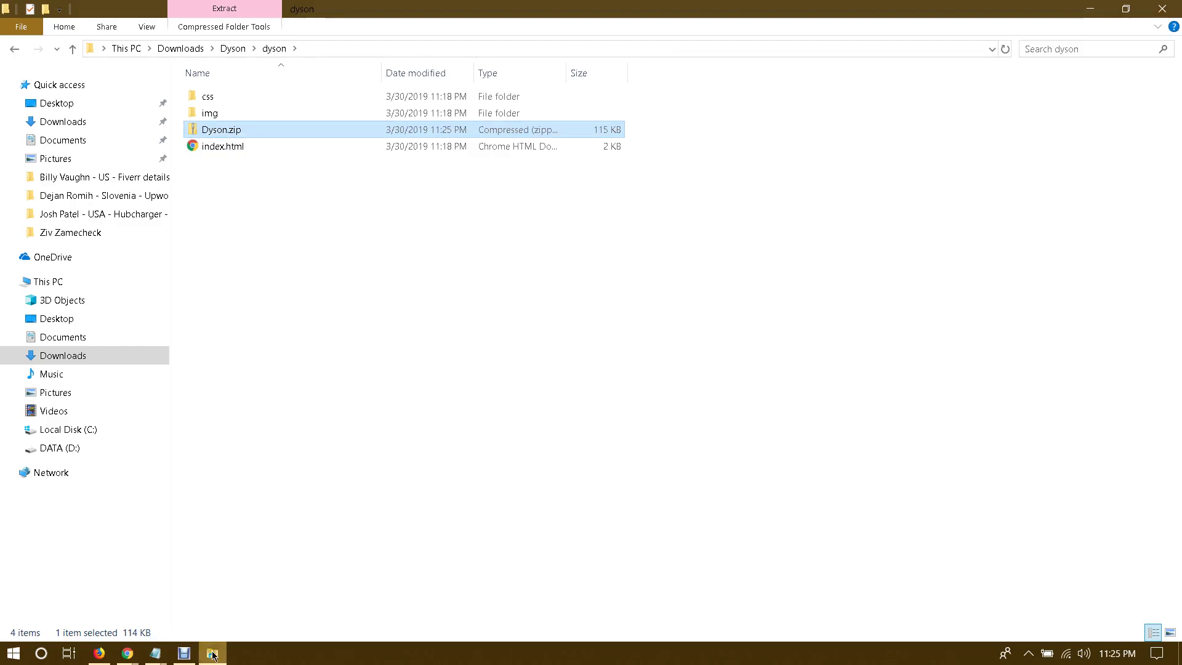
{"action": "mouse_move", "coordinate": [213, 654]}
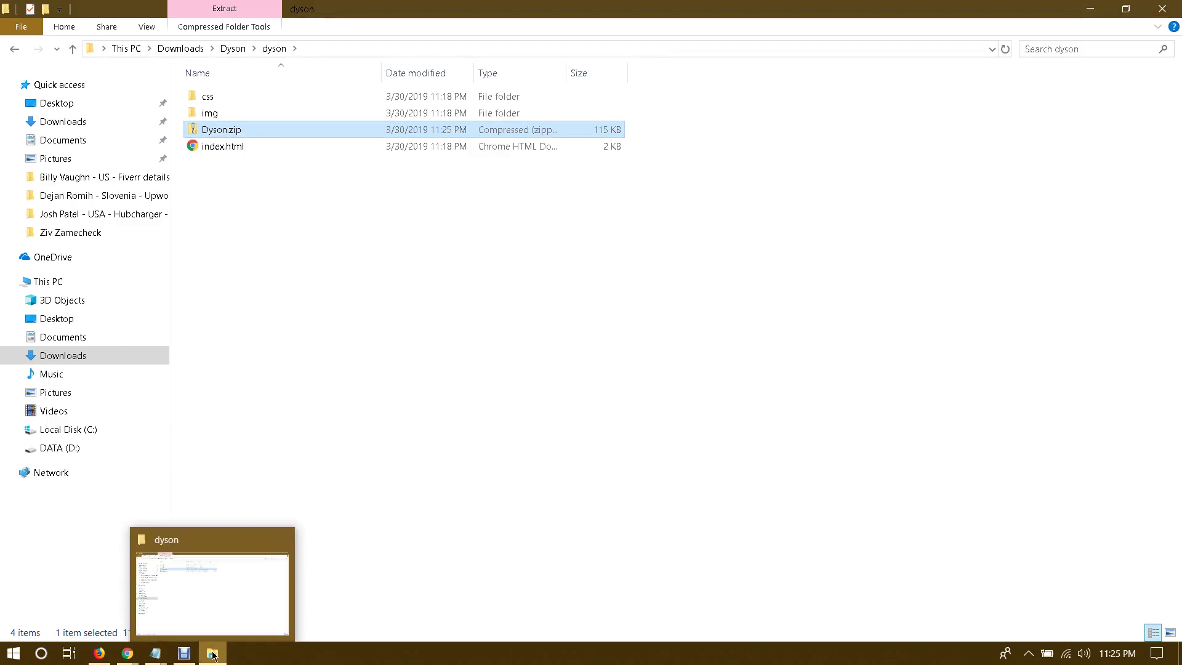
{"action": "left_click", "coordinate": [127, 653]}
Step: Create a new folder named dyson inside randybray.com in cPanel File Manager
{"action": "left_click", "coordinate": [118, 583]}
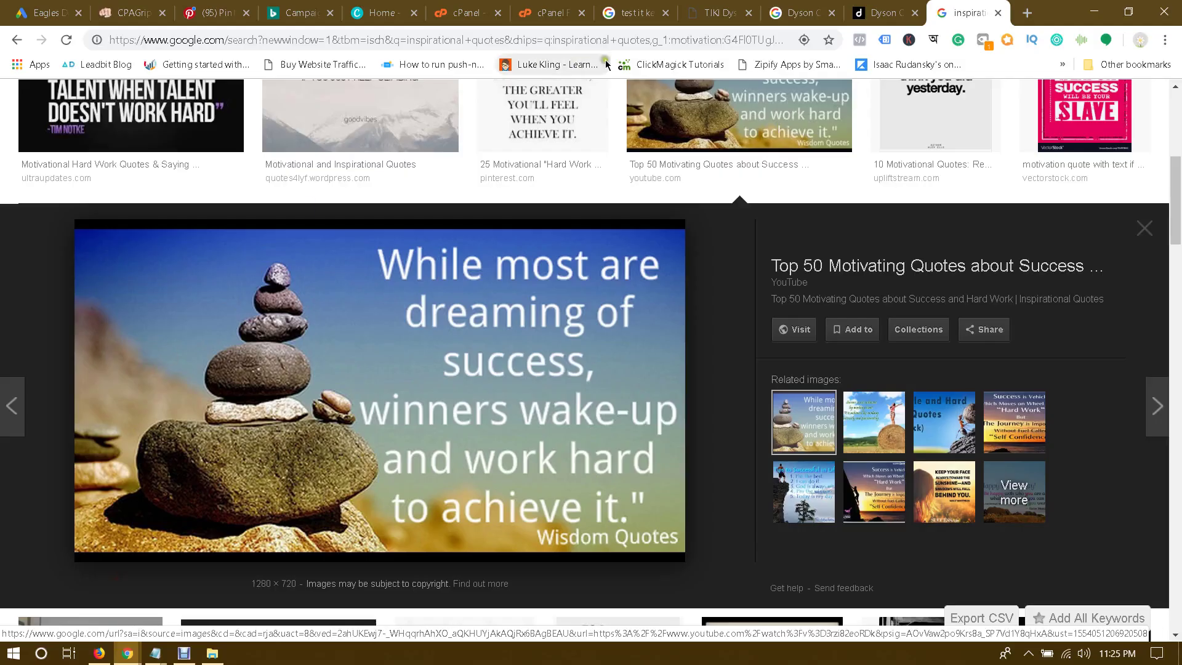
{"action": "left_click", "coordinate": [540, 8]}
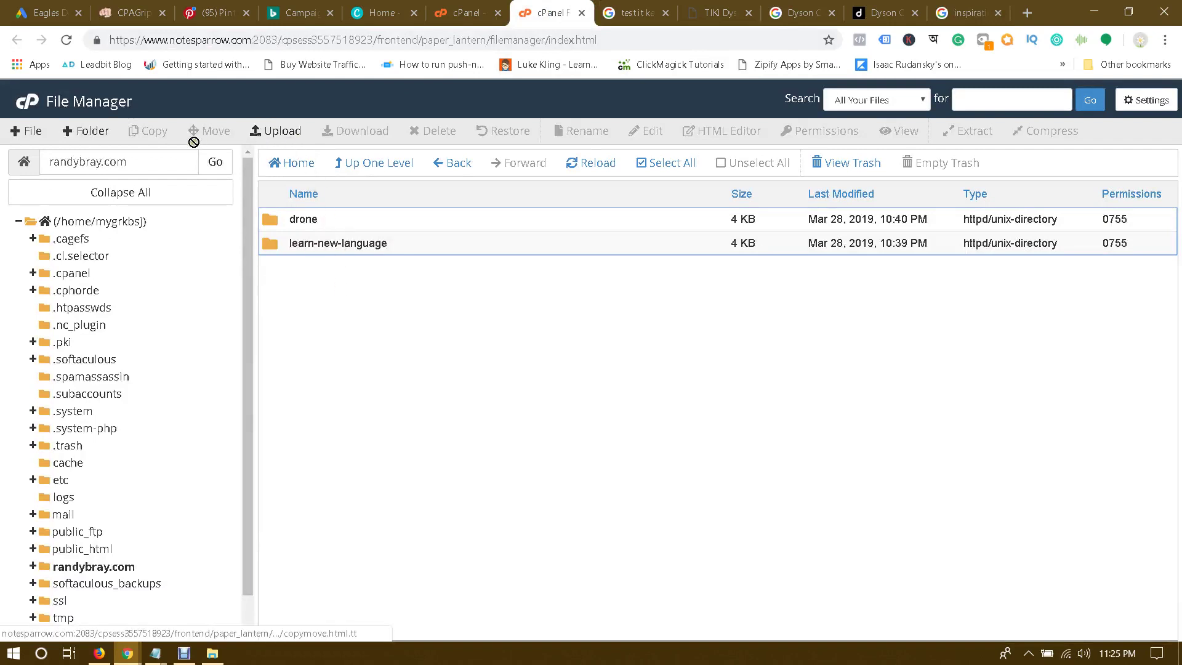
{"action": "left_click", "coordinate": [88, 131]}
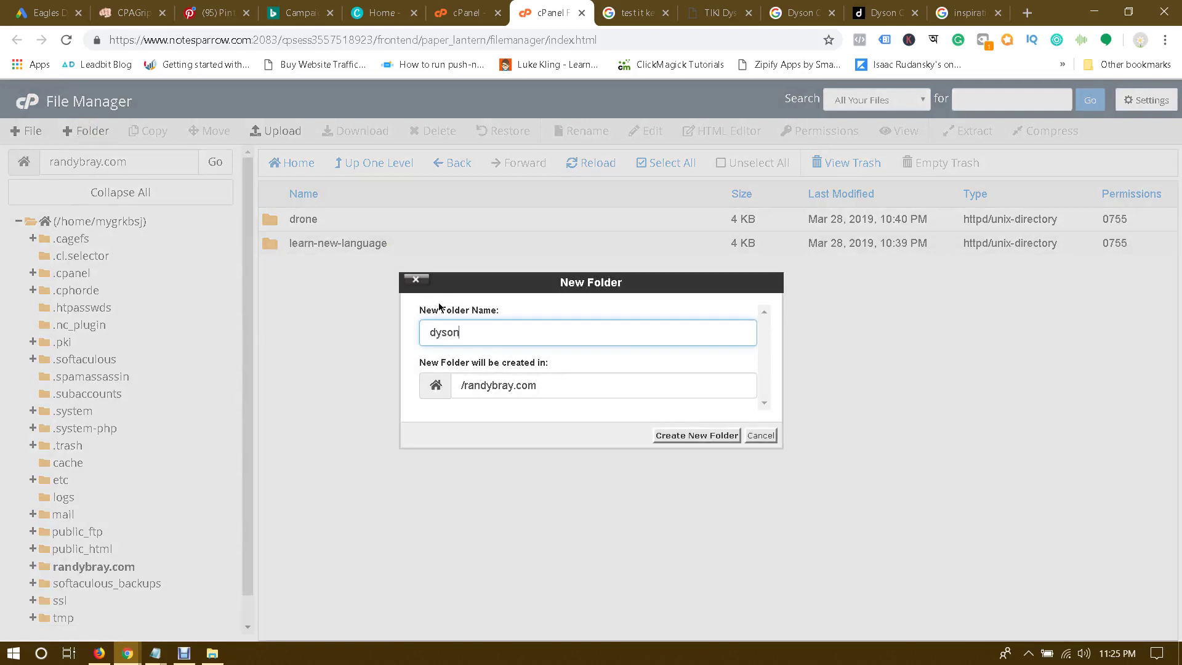
{"action": "type", "text": "dyson"}
{"action": "left_click", "coordinate": [693, 436]}
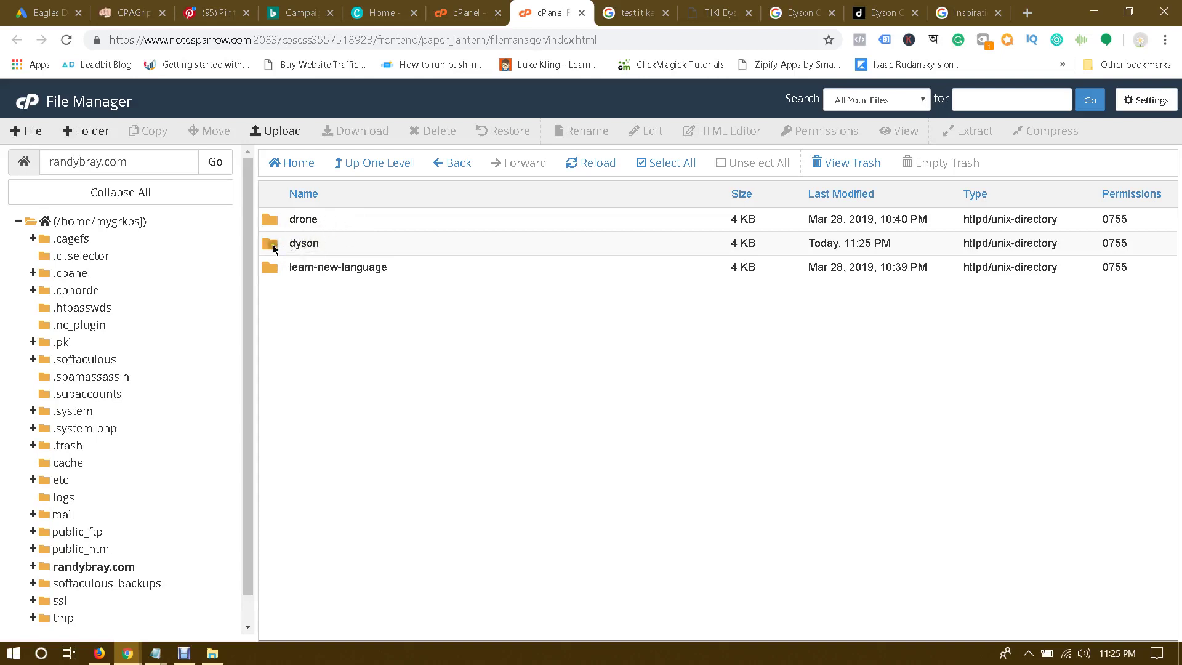
Step: Enter the dyson folder and reach its upload page, noting the 48.78 GB limit
{"action": "double_click", "coordinate": [269, 246]}
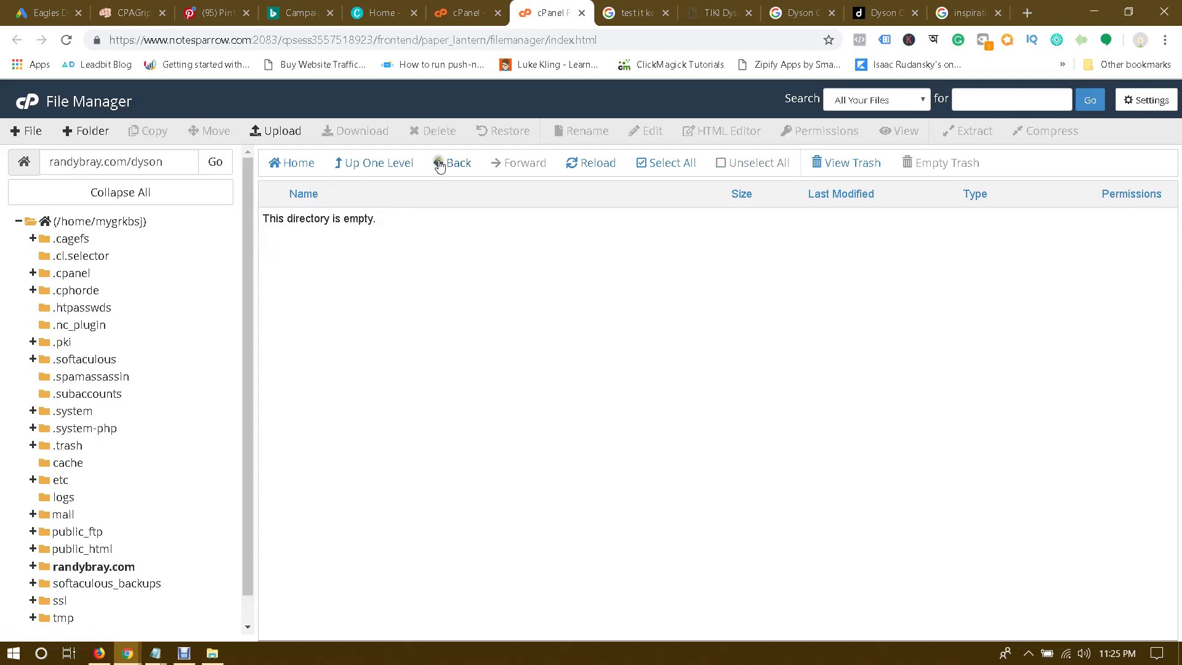
{"action": "left_click", "coordinate": [439, 163]}
{"action": "double_click", "coordinate": [269, 246]}
{"action": "left_click_drag", "start_coordinate": [275, 220], "coordinate": [389, 219]}
{"action": "left_click", "coordinate": [389, 219]}
{"action": "double_click", "coordinate": [137, 161]}
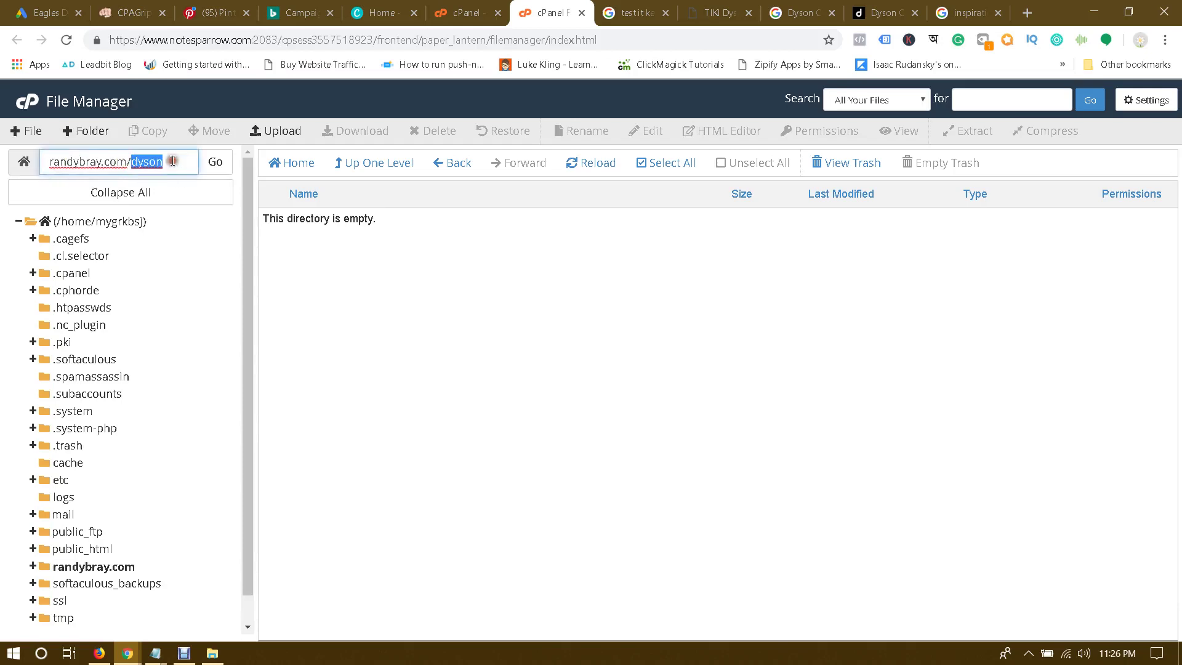
{"action": "left_click", "coordinate": [376, 255]}
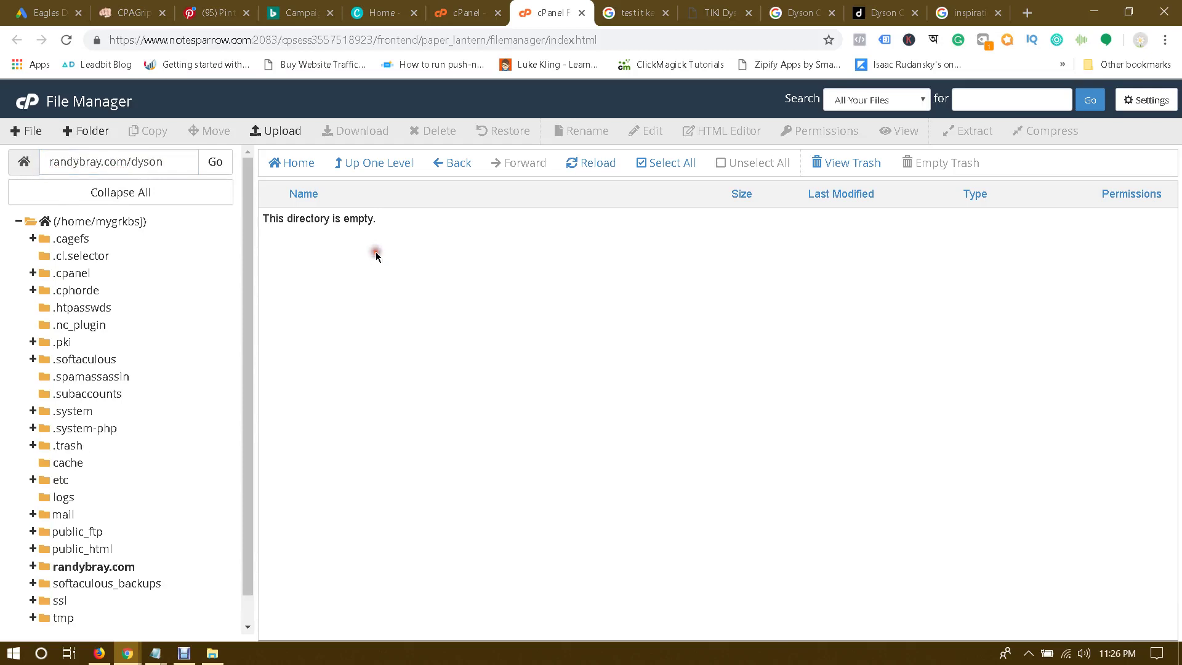
{"action": "left_click", "coordinate": [285, 133]}
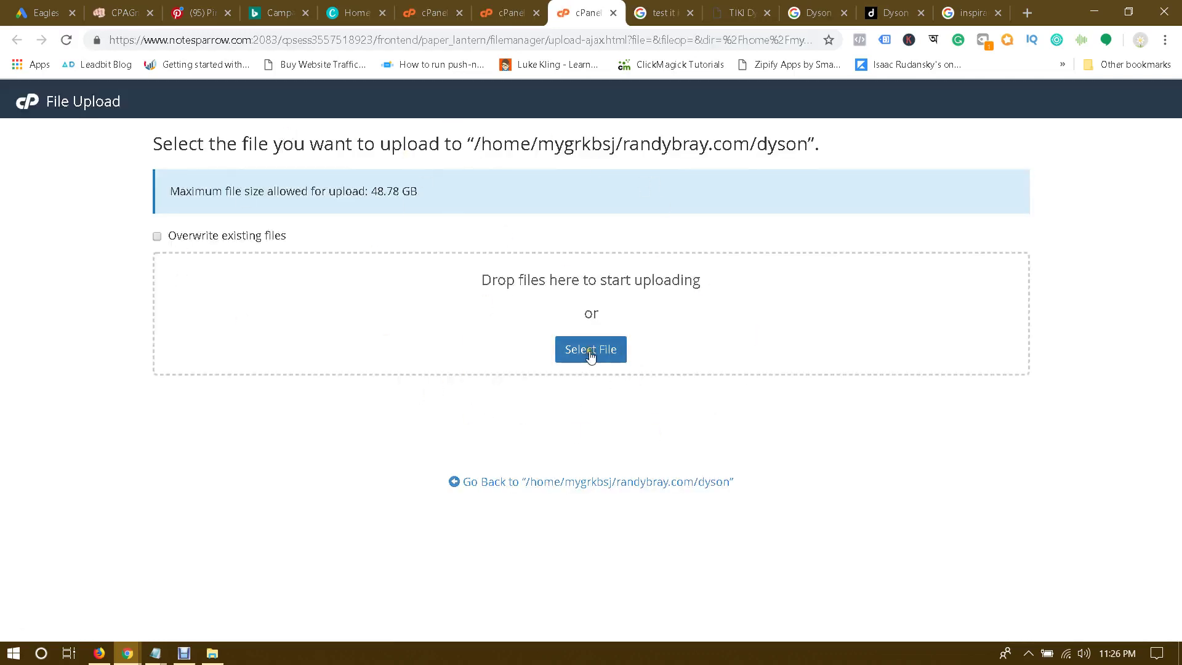
{"action": "left_click_drag", "start_coordinate": [365, 192], "coordinate": [474, 191]}
{"action": "left_click", "coordinate": [479, 192]}
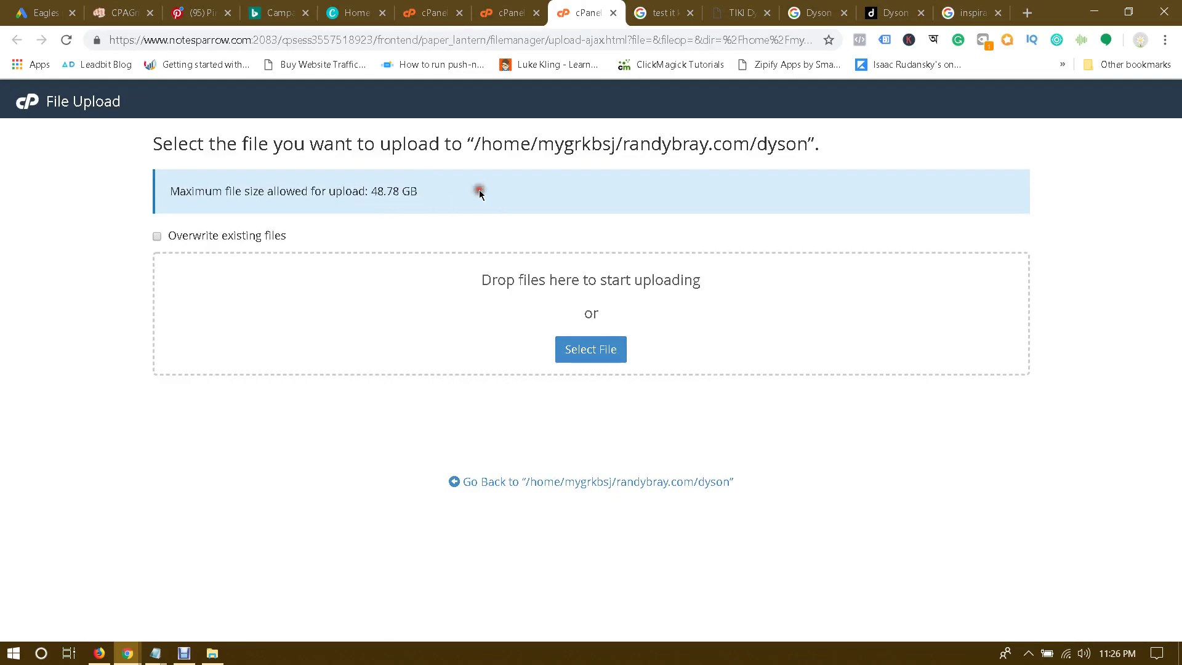
Step: Upload Dyson.zip from Downloads > Dyson > dyson into the dyson folder
{"action": "left_click", "coordinate": [601, 352]}
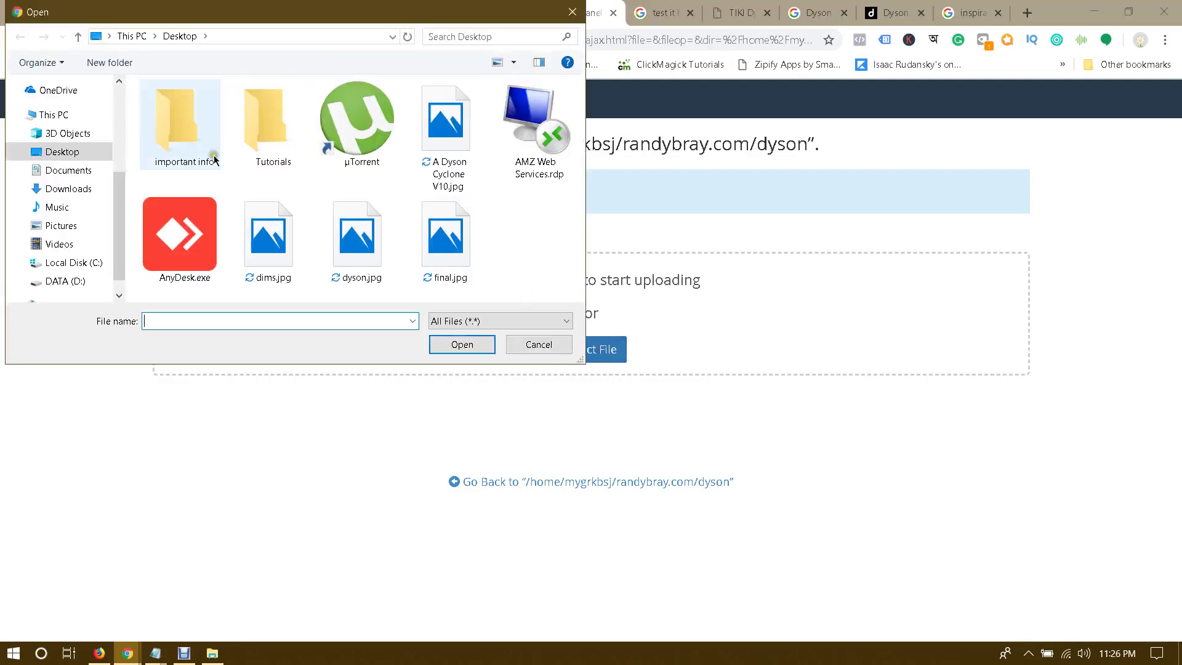
{"action": "left_click", "coordinate": [69, 189]}
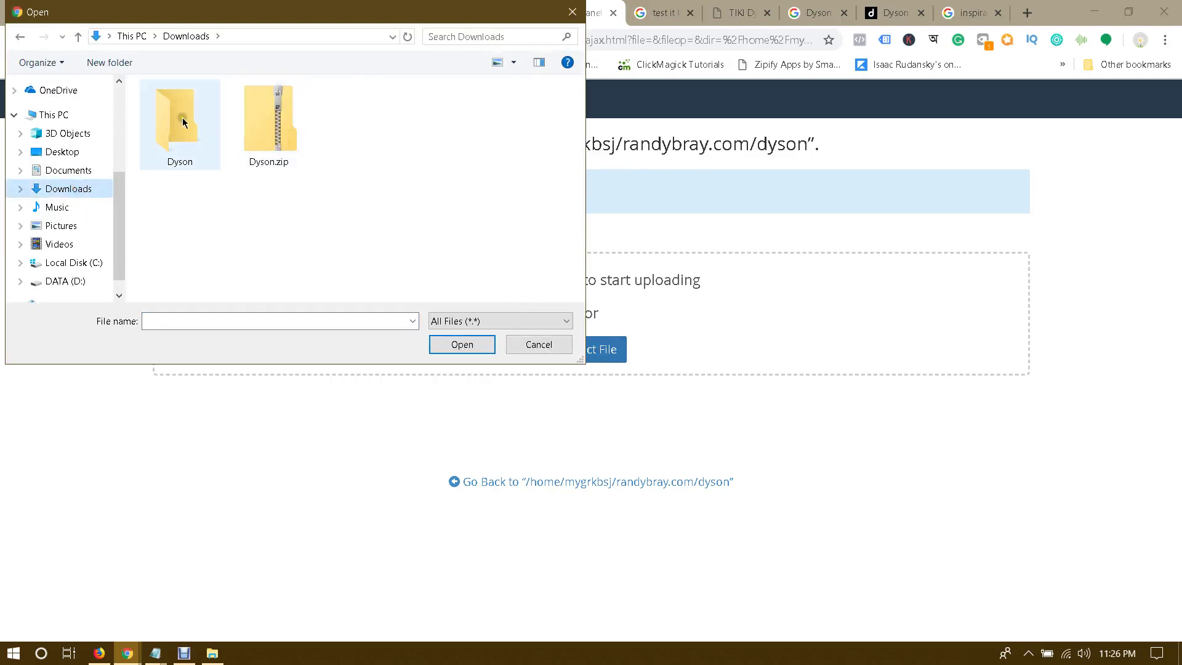
{"action": "double_click", "coordinate": [182, 117]}
{"action": "double_click", "coordinate": [177, 108]}
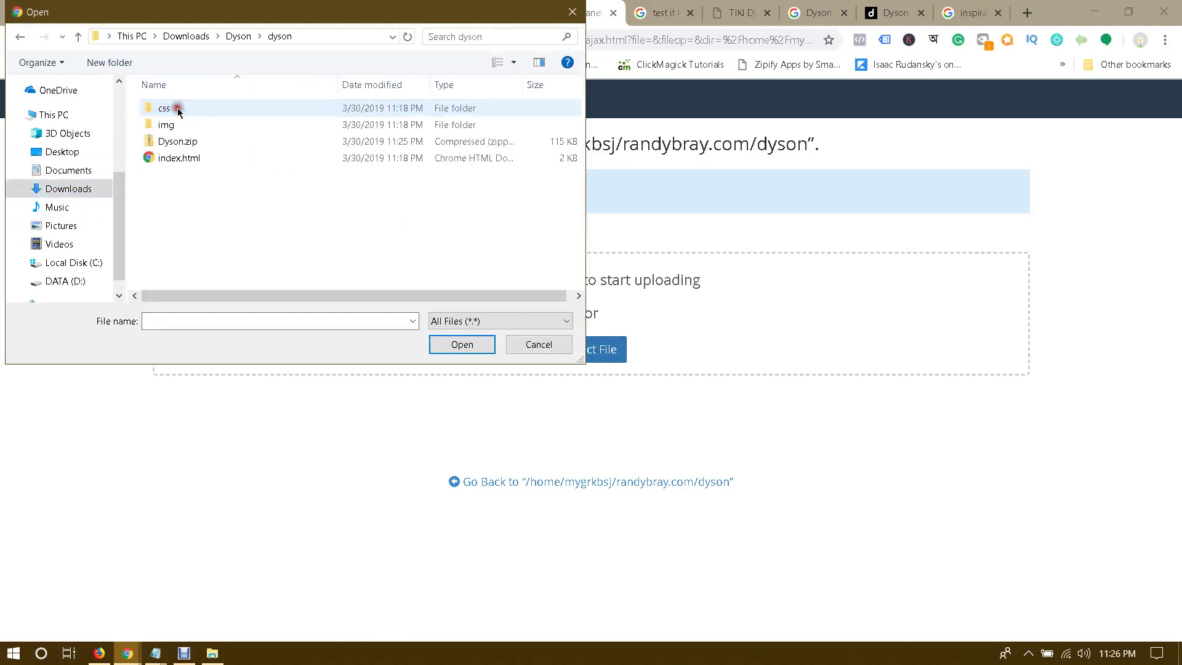
{"action": "left_click", "coordinate": [174, 143]}
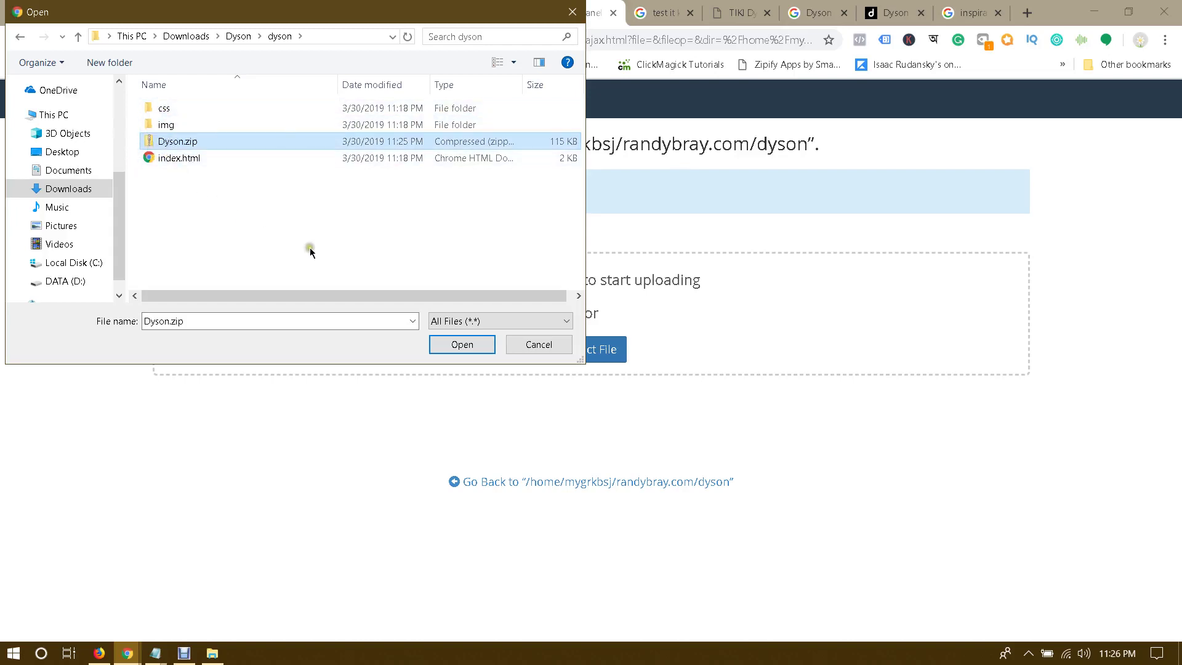
{"action": "left_click", "coordinate": [462, 344]}
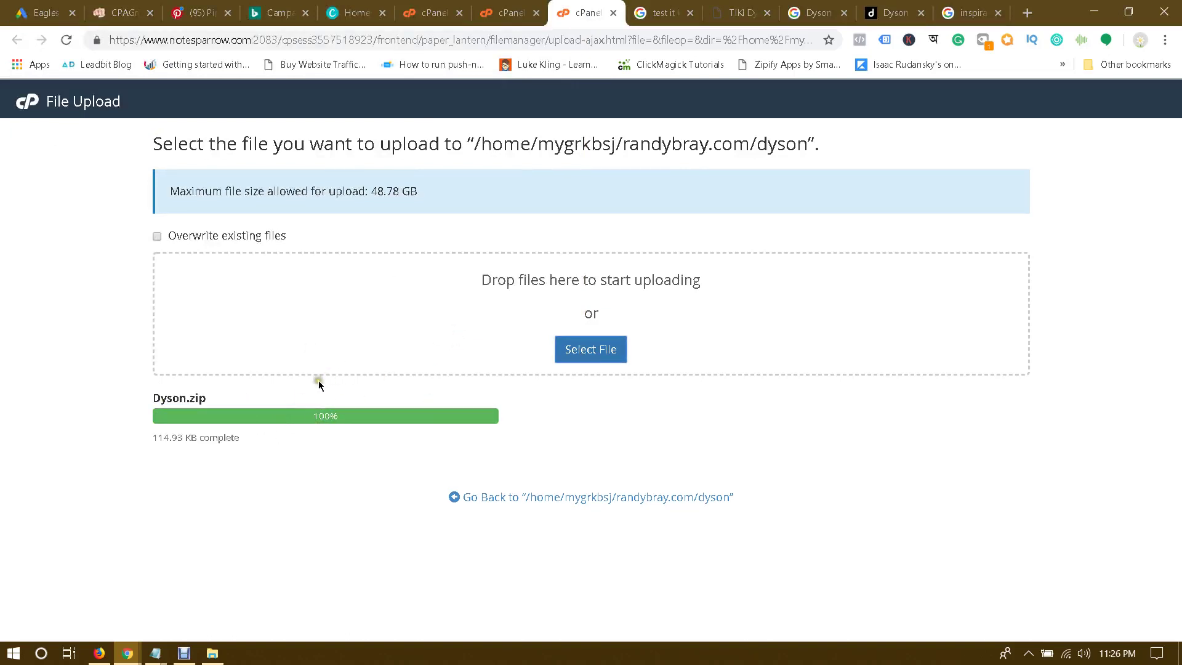
{"action": "left_click", "coordinate": [517, 12]}
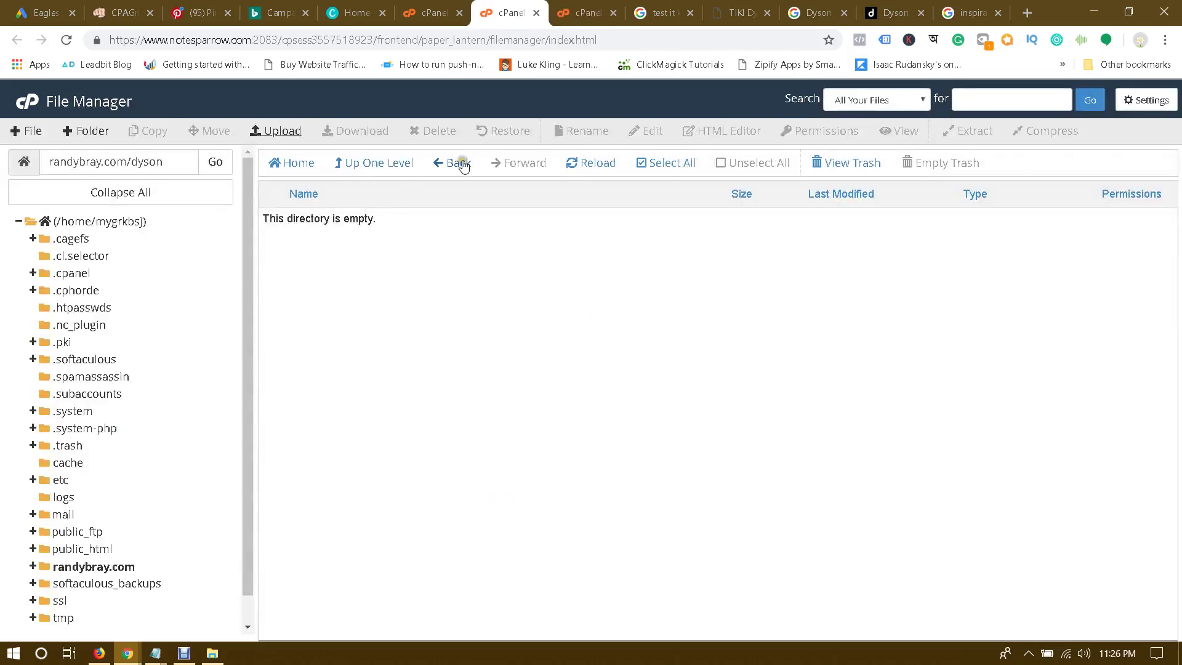
Step: Extract Dyson.zip in the dyson folder and reload to show css, img and index.html
{"action": "left_click", "coordinate": [588, 163]}
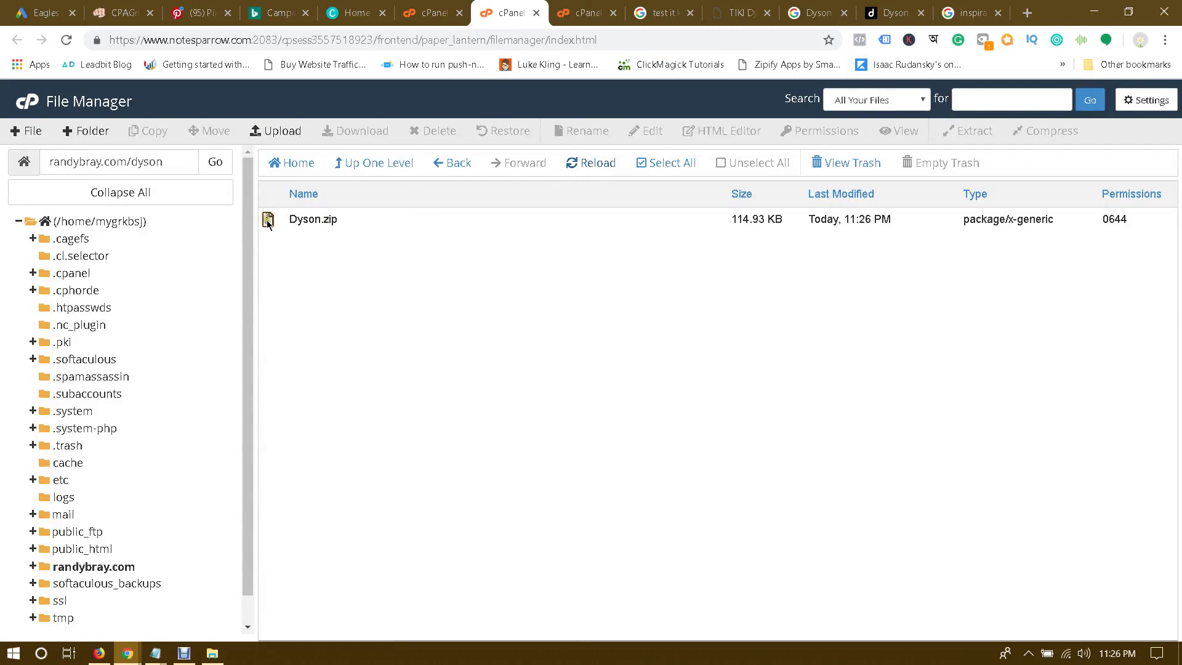
{"action": "left_click", "coordinate": [267, 223]}
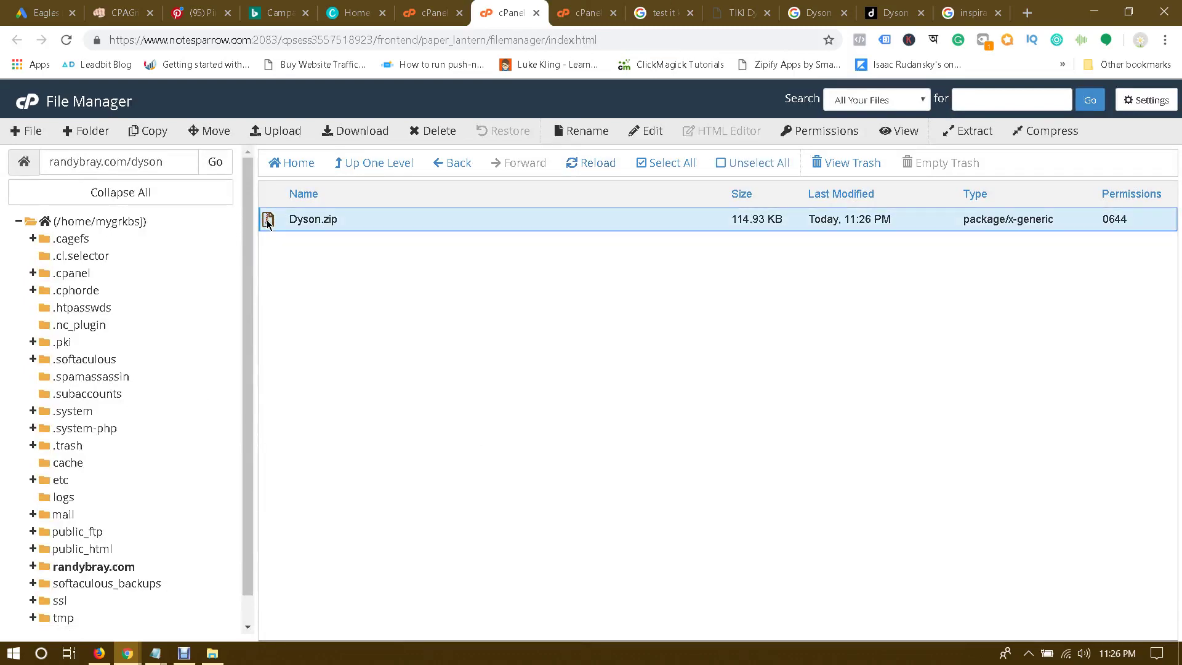
{"action": "right_click", "coordinate": [268, 223]}
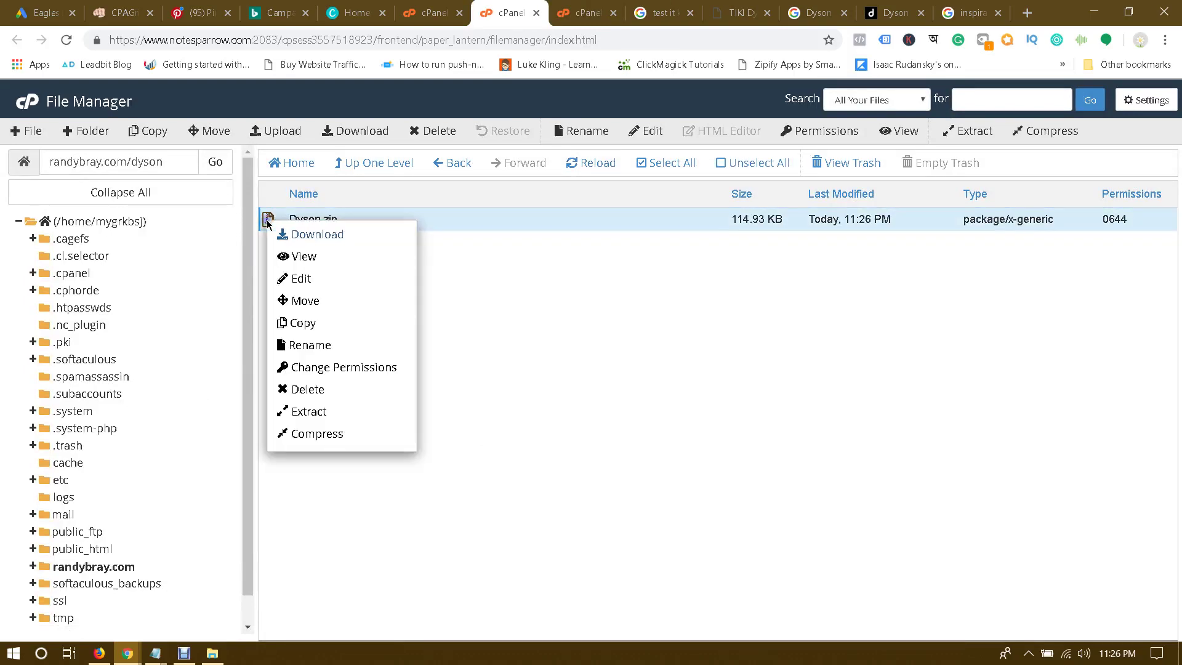
{"action": "left_click", "coordinate": [310, 411]}
{"action": "left_click", "coordinate": [704, 439]}
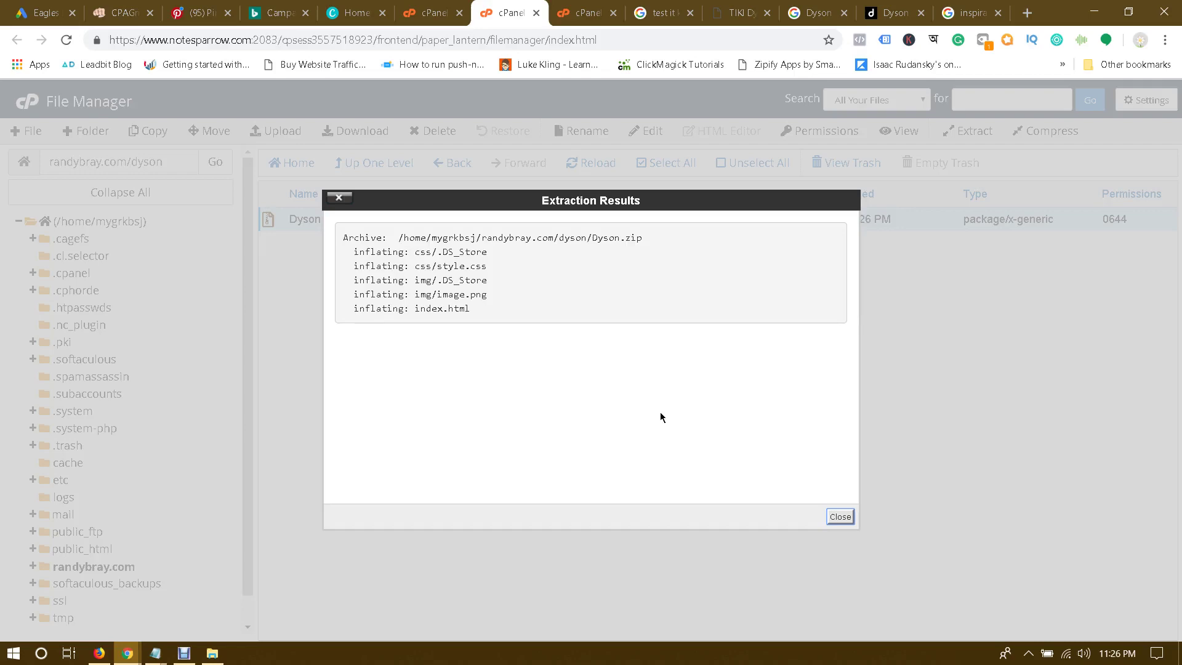
{"action": "left_click", "coordinate": [840, 515]}
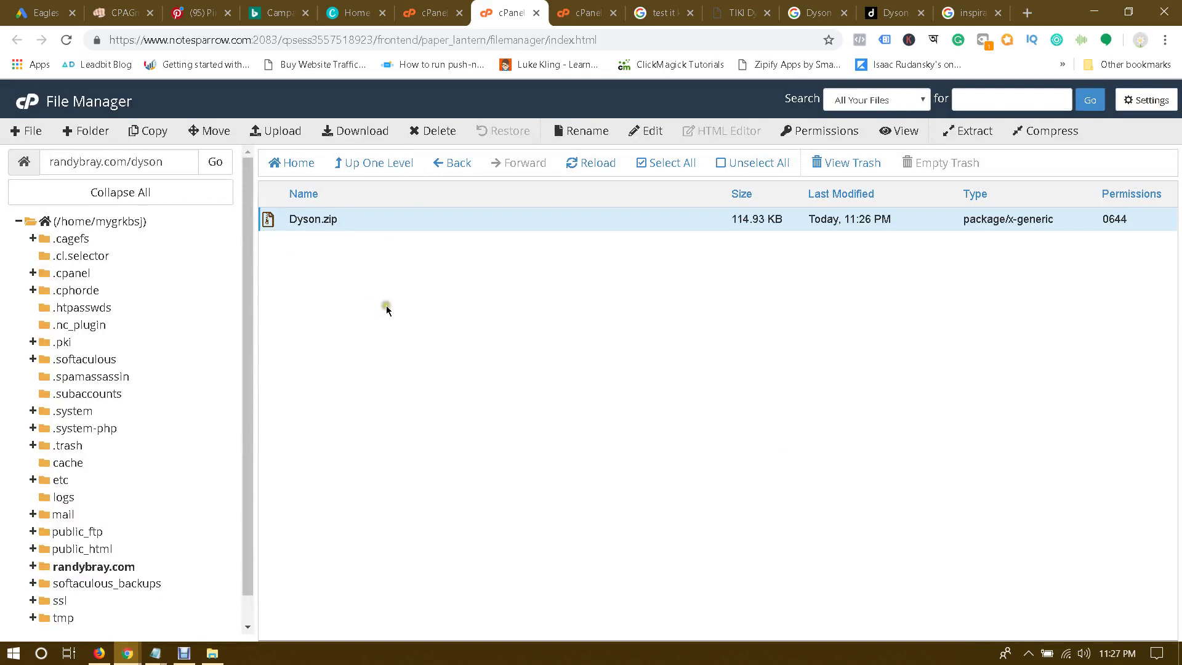
{"action": "left_click", "coordinate": [594, 163]}
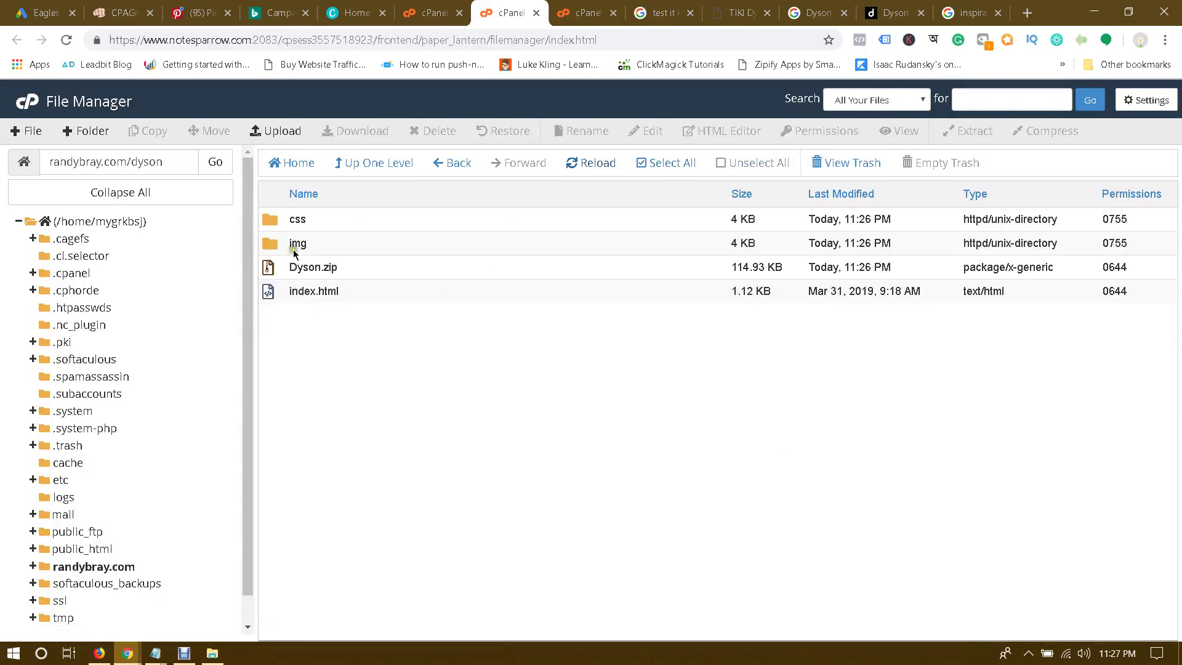
Step: Compare with the index.html and css items in the local dyson folder
{"action": "left_click", "coordinate": [212, 652]}
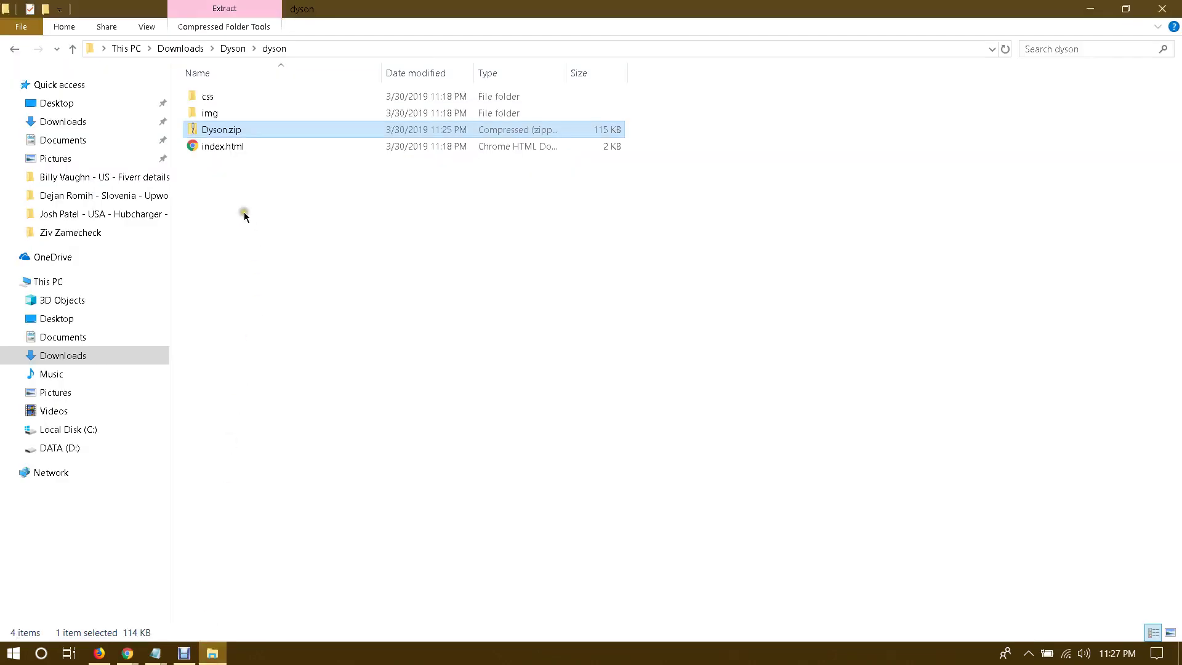
{"action": "left_click", "coordinate": [234, 151]}
{"action": "left_click", "coordinate": [210, 98]}
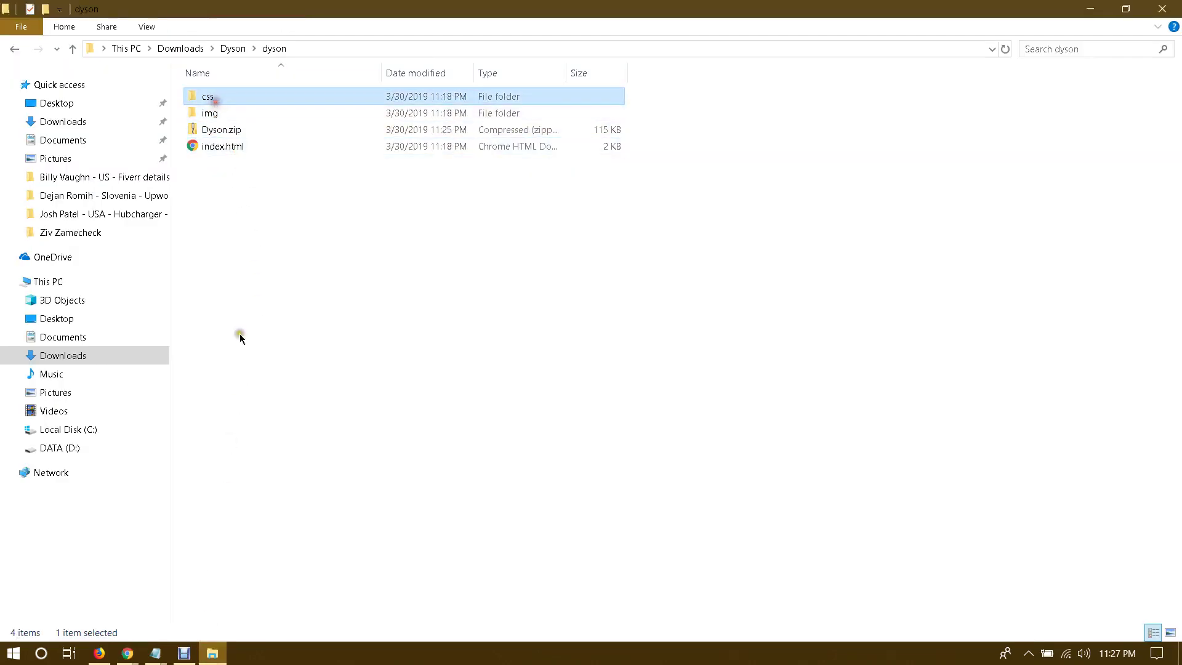
Step: Delete Dyson.zip from randybray.com/dyson, confirming its move to the trash
{"action": "left_click", "coordinate": [213, 652]}
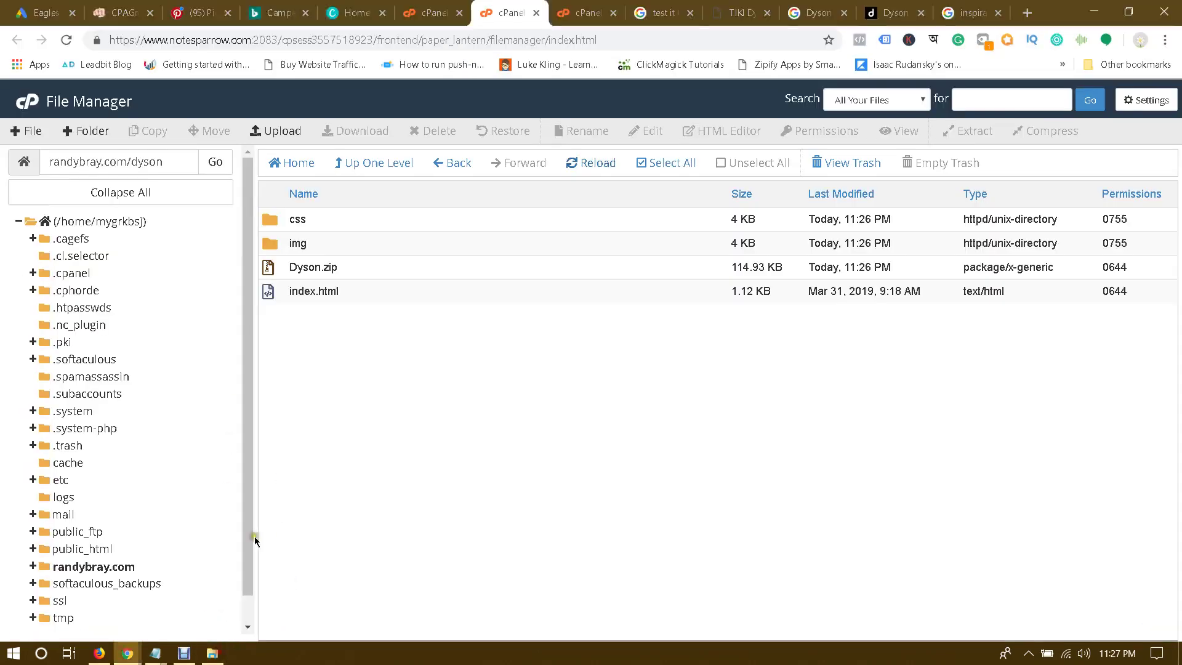
{"action": "left_click", "coordinate": [272, 270]}
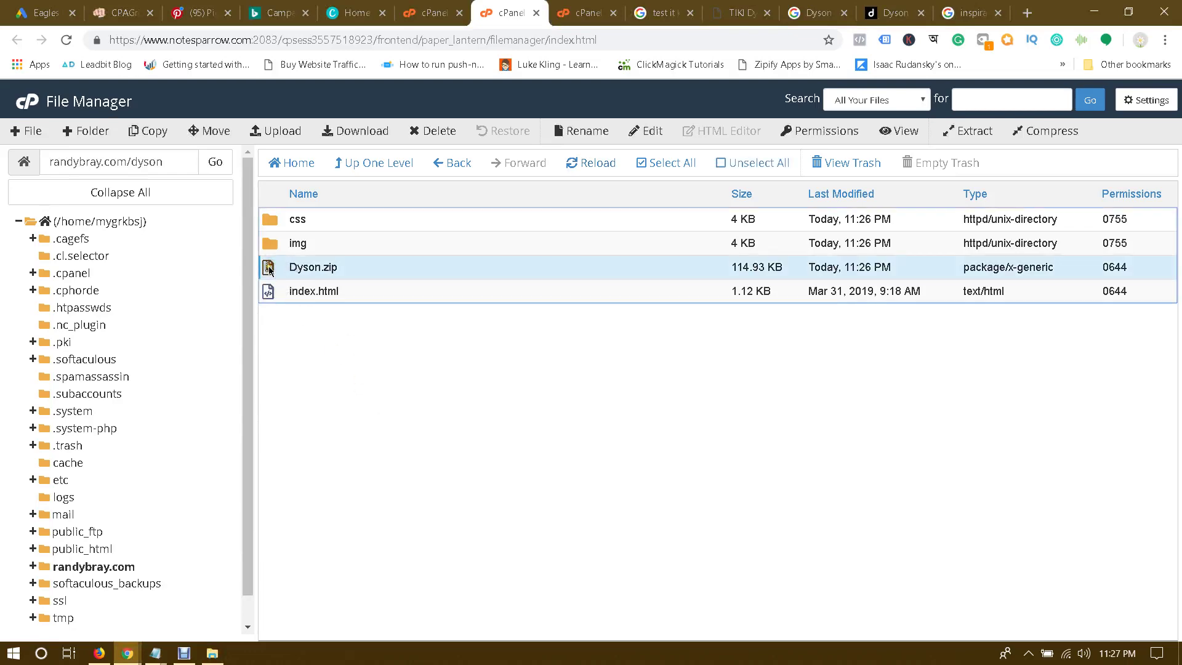
{"action": "key", "text": "Delete"}
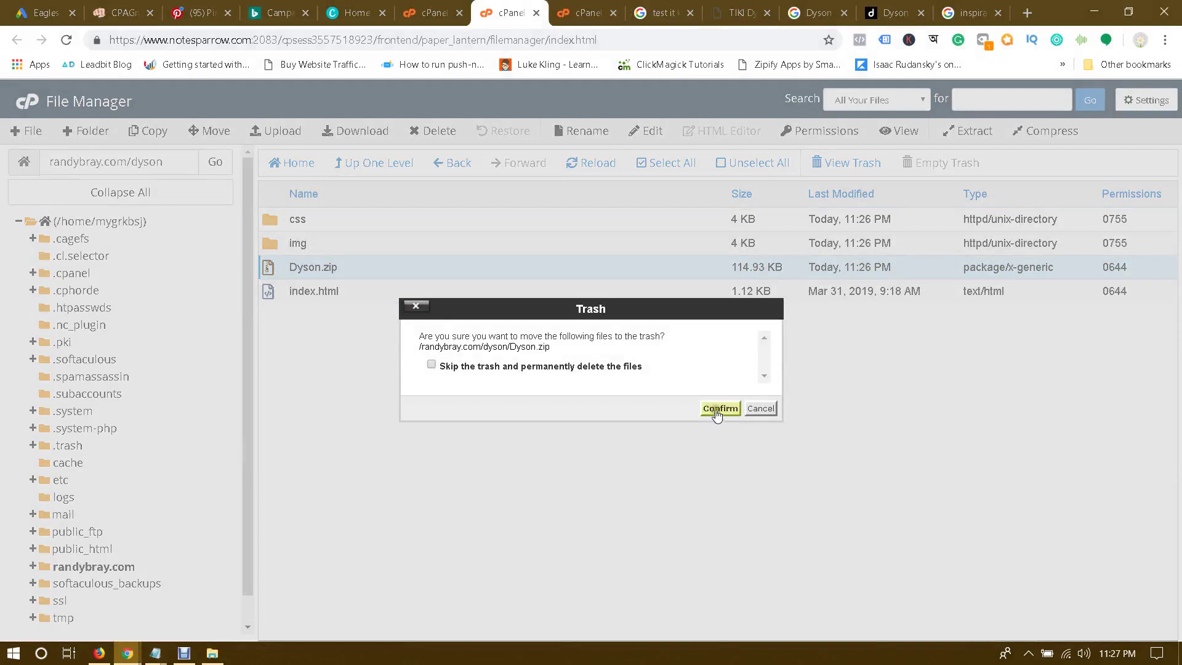
{"action": "left_click", "coordinate": [716, 410]}
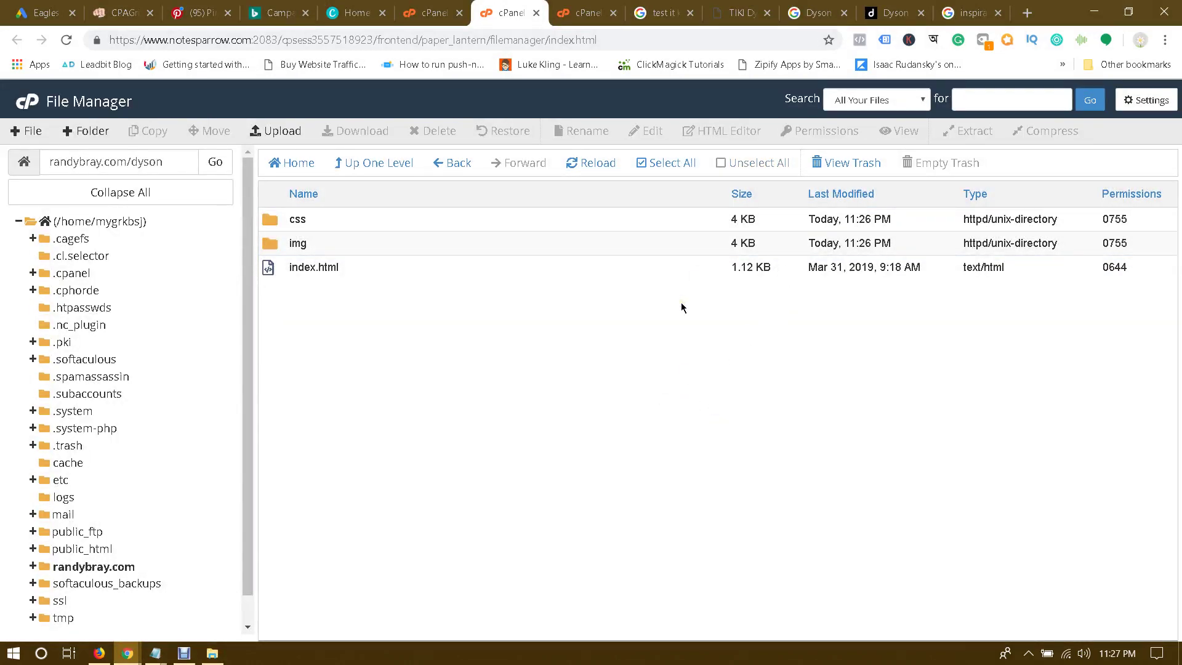
{"action": "left_click", "coordinate": [482, 313]}
Step: Copy the randybray.com/dyson path and load it in the upload tab's address bar
{"action": "triple_click", "coordinate": [181, 154]}
{"action": "key", "text": "super+c"}
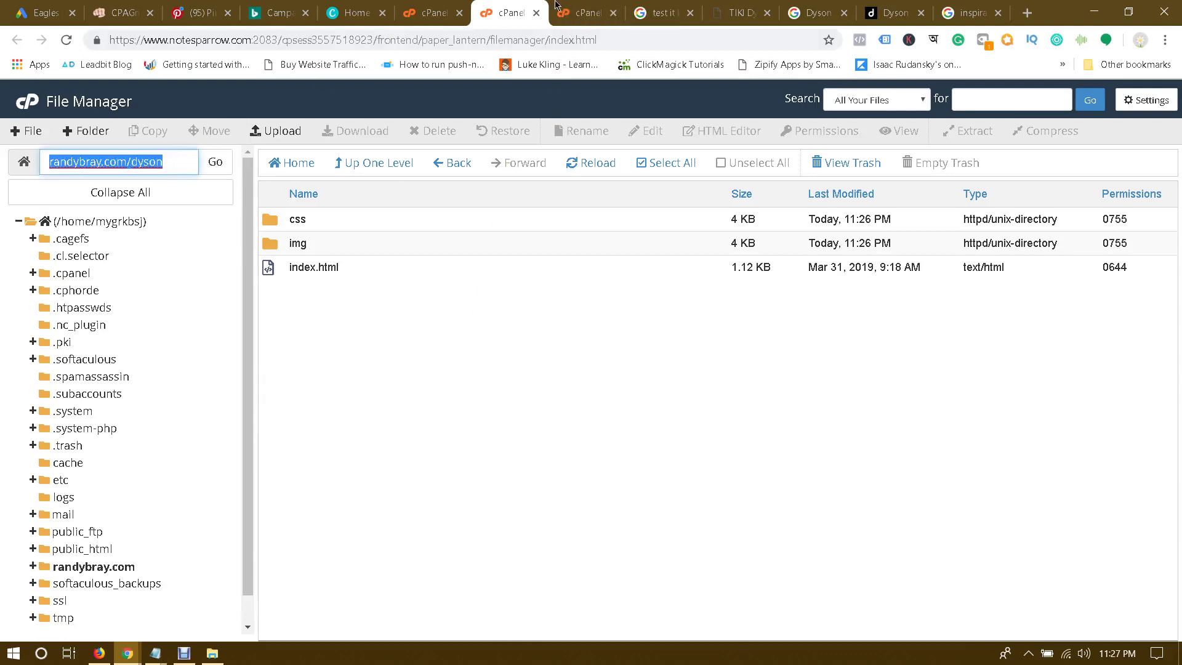
{"action": "left_click", "coordinate": [581, 12]}
{"action": "left_click", "coordinate": [486, 41]}
{"action": "right_click", "coordinate": [485, 41]}
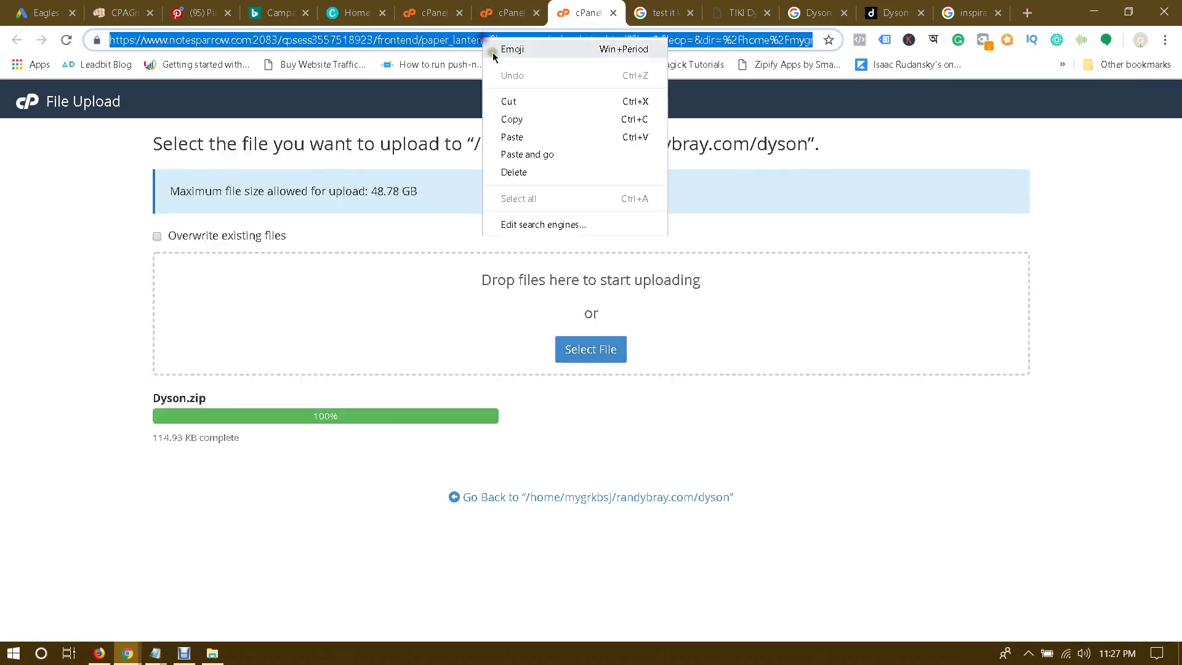
{"action": "left_click", "coordinate": [540, 154]}
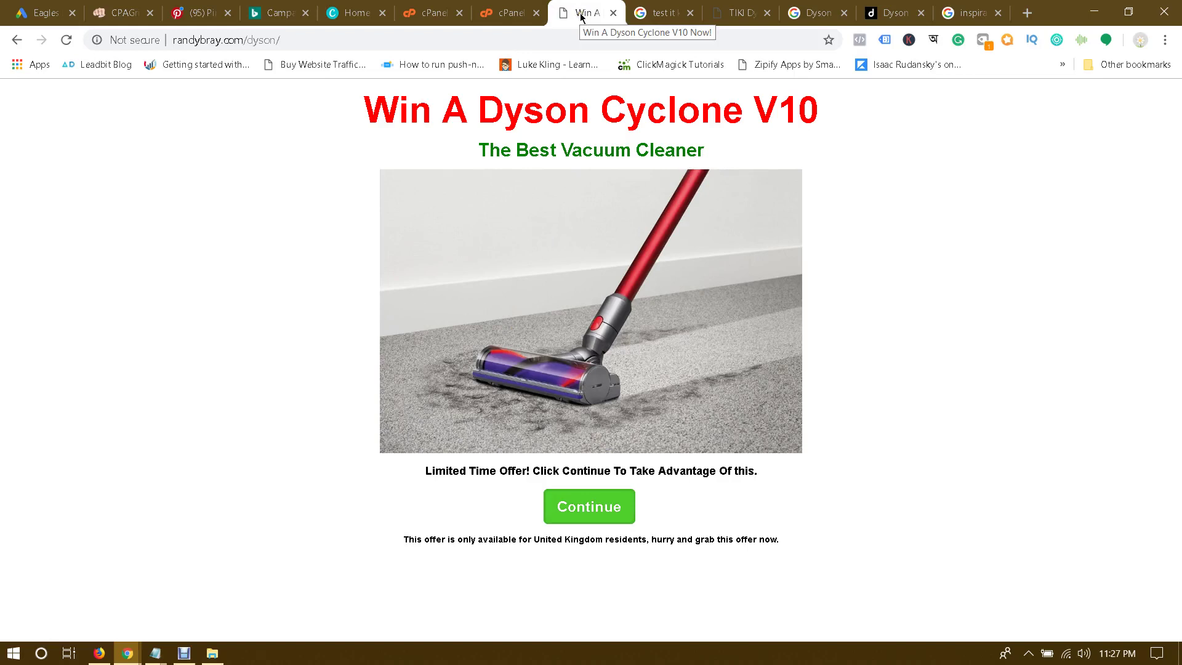
Step: Highlight the 'Win A Dyson Cyclone V10' title and 'The Best Vacuum Cleaner' subtitle to check them
{"action": "left_click_drag", "start_coordinate": [382, 120], "coordinate": [896, 120]}
{"action": "left_click", "coordinate": [896, 123]}
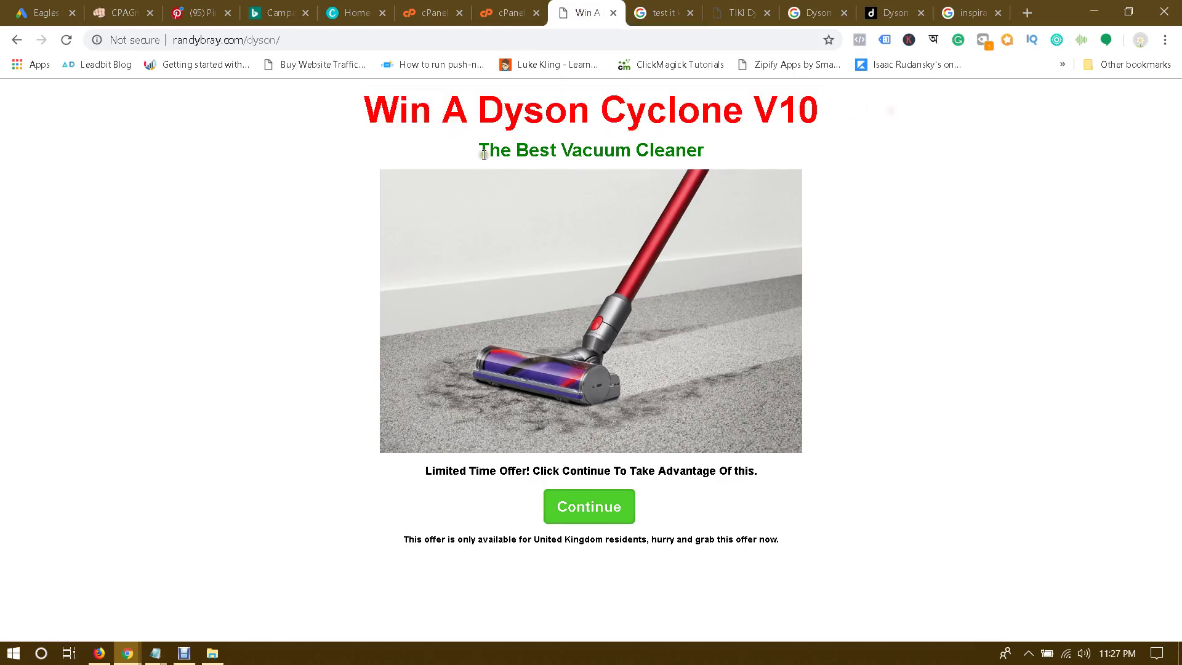
{"action": "left_click_drag", "start_coordinate": [484, 155], "coordinate": [797, 155]}
{"action": "left_click", "coordinate": [810, 167]}
{"action": "left_click", "coordinate": [122, 12]}
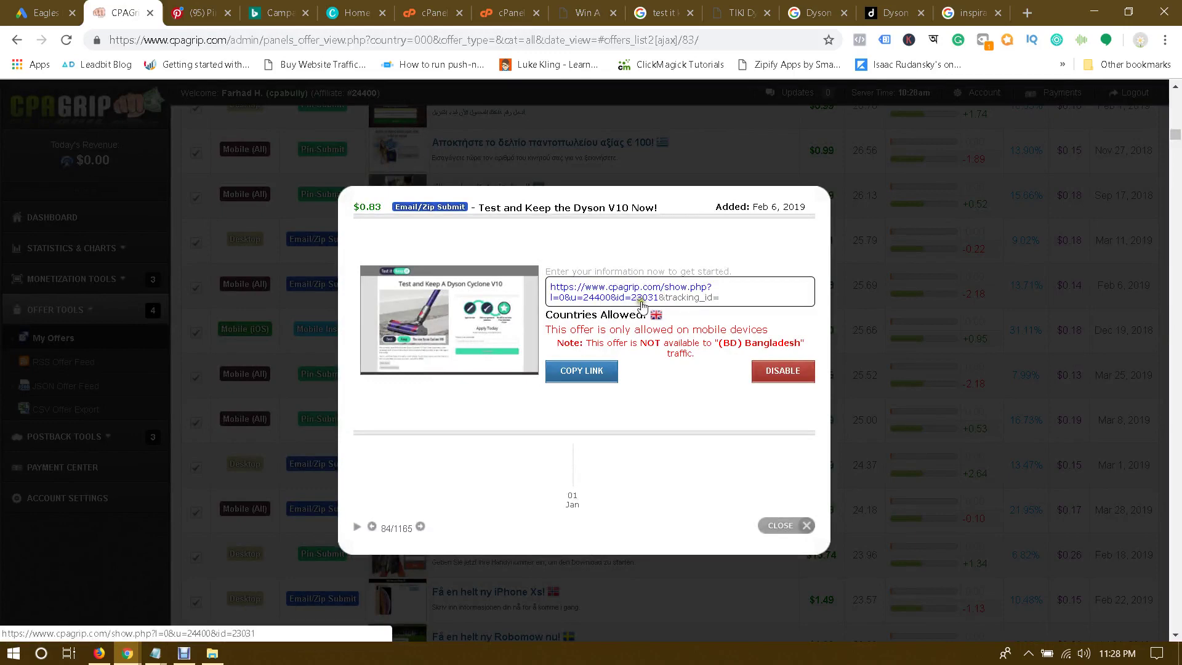
{"action": "left_click", "coordinate": [516, 7]}
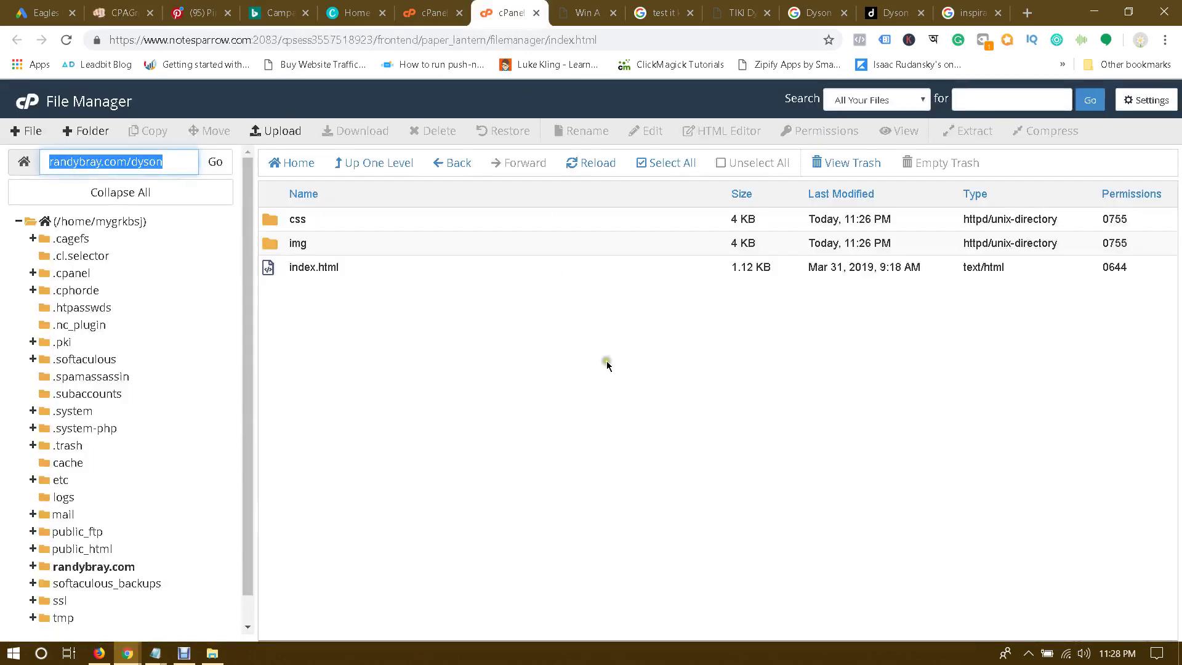
{"action": "left_click", "coordinate": [598, 9]}
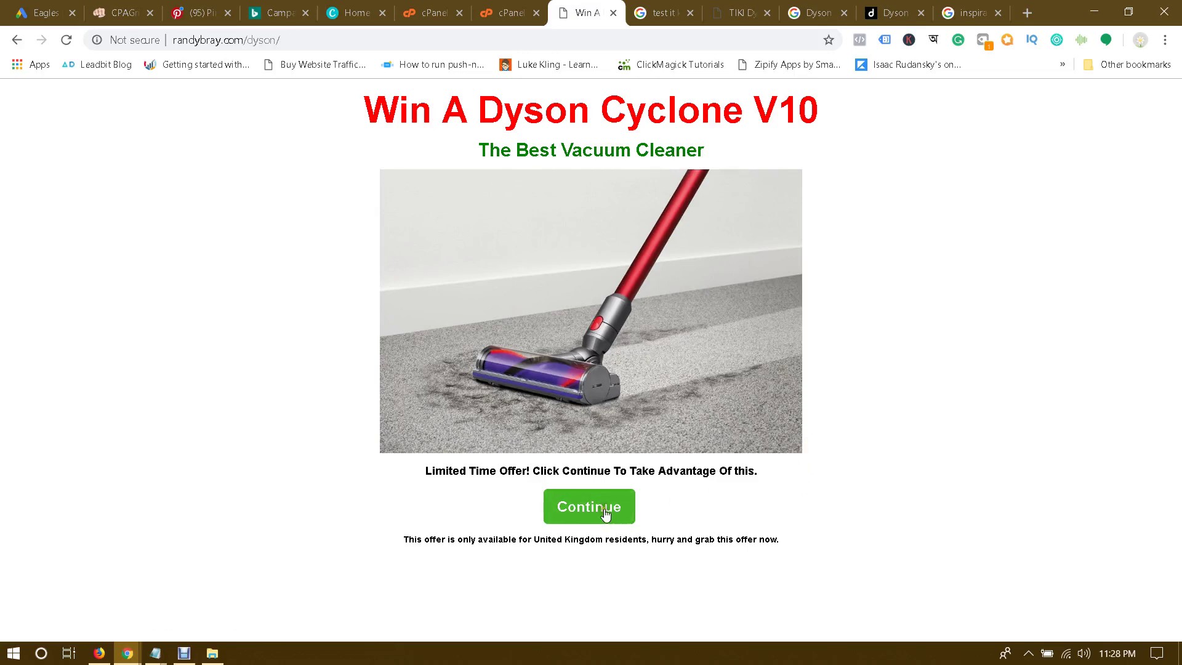
{"action": "left_click", "coordinate": [588, 508]}
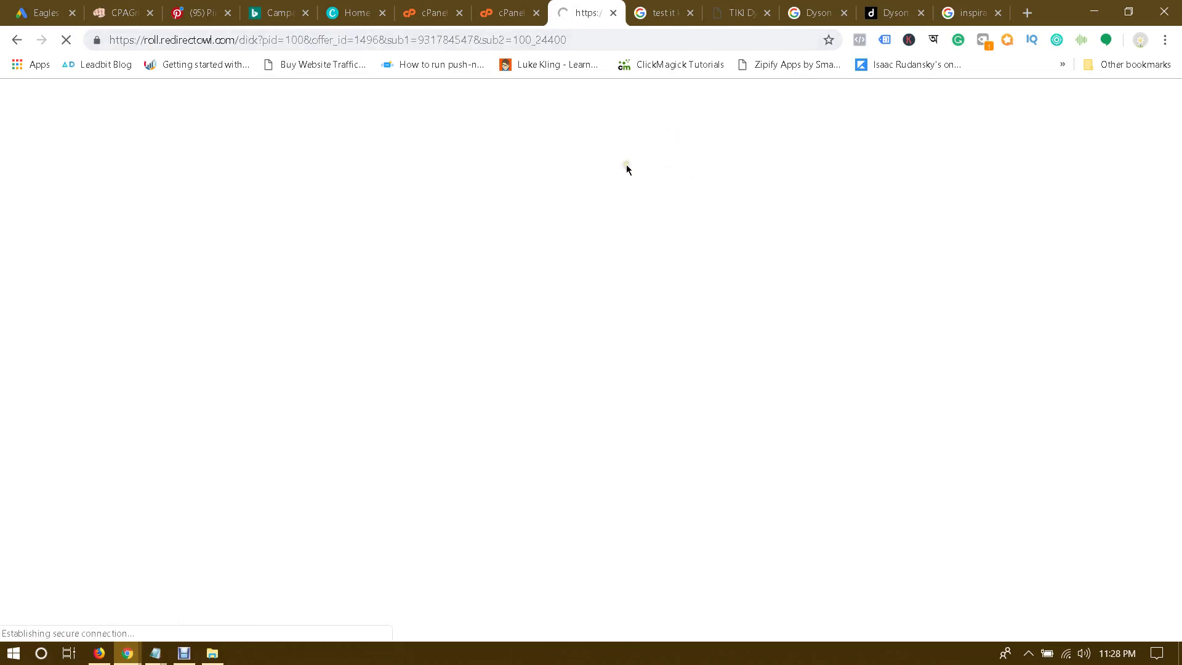
{"action": "left_click", "coordinate": [18, 41]}
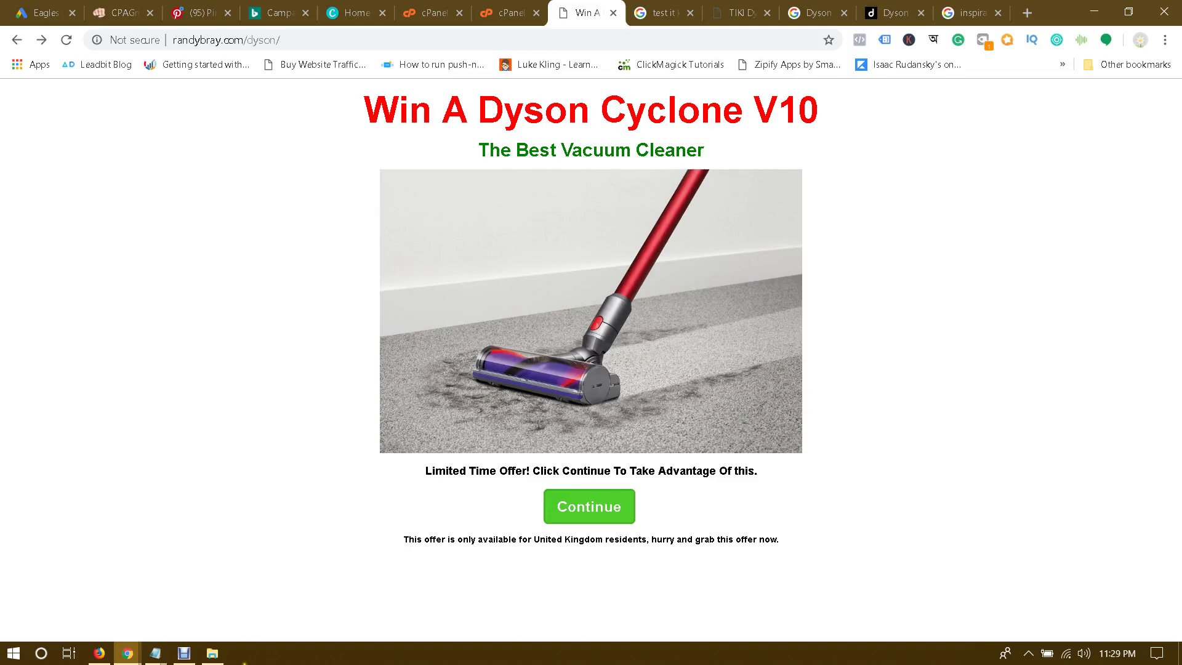
Step: Close PureLander's Download Landing Page dialog and open the eMail Submit folder
{"action": "left_click", "coordinate": [134, 654]}
{"action": "left_click", "coordinate": [247, 588]}
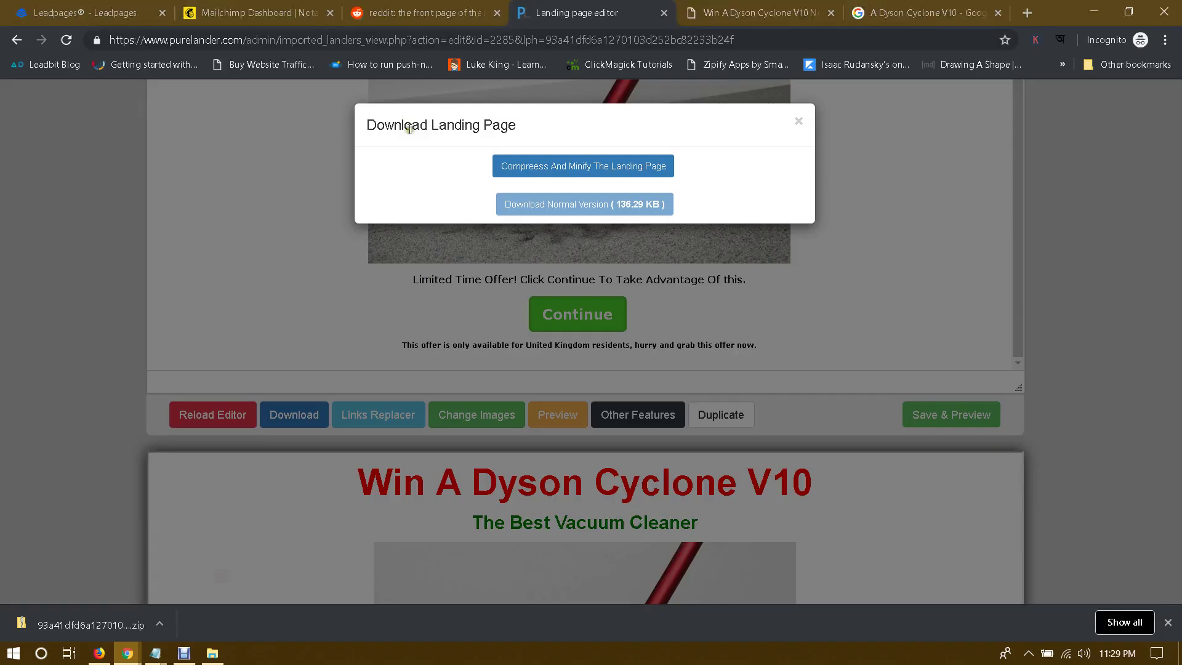
{"action": "left_click", "coordinate": [798, 125]}
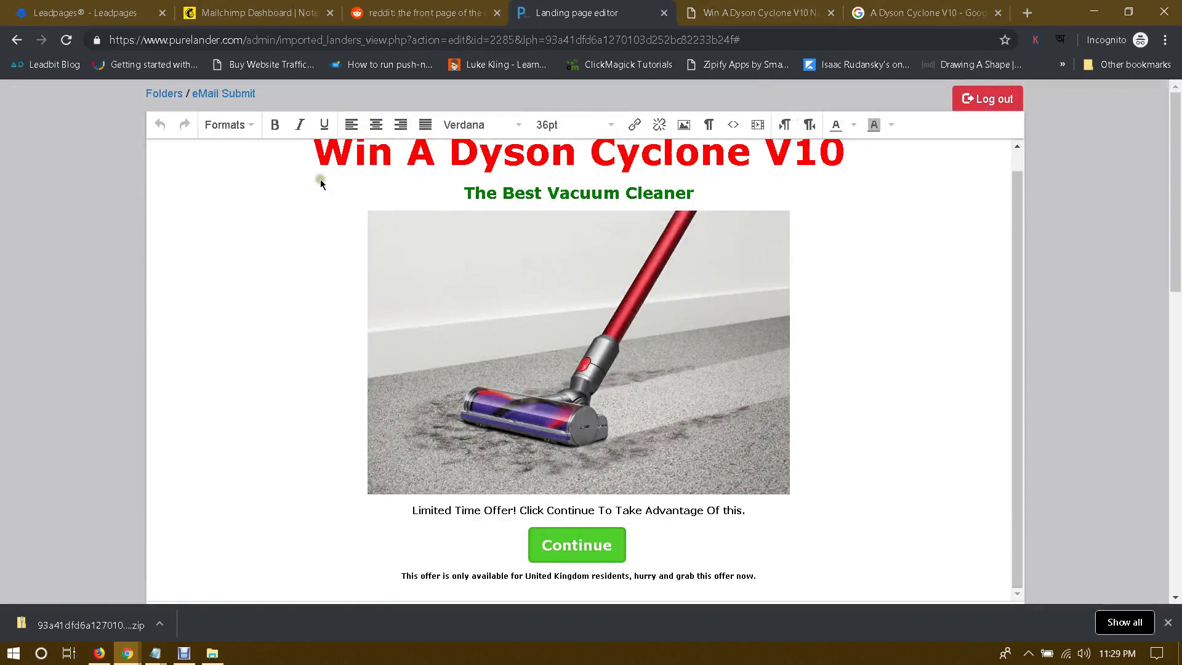
{"action": "left_click", "coordinate": [156, 95]}
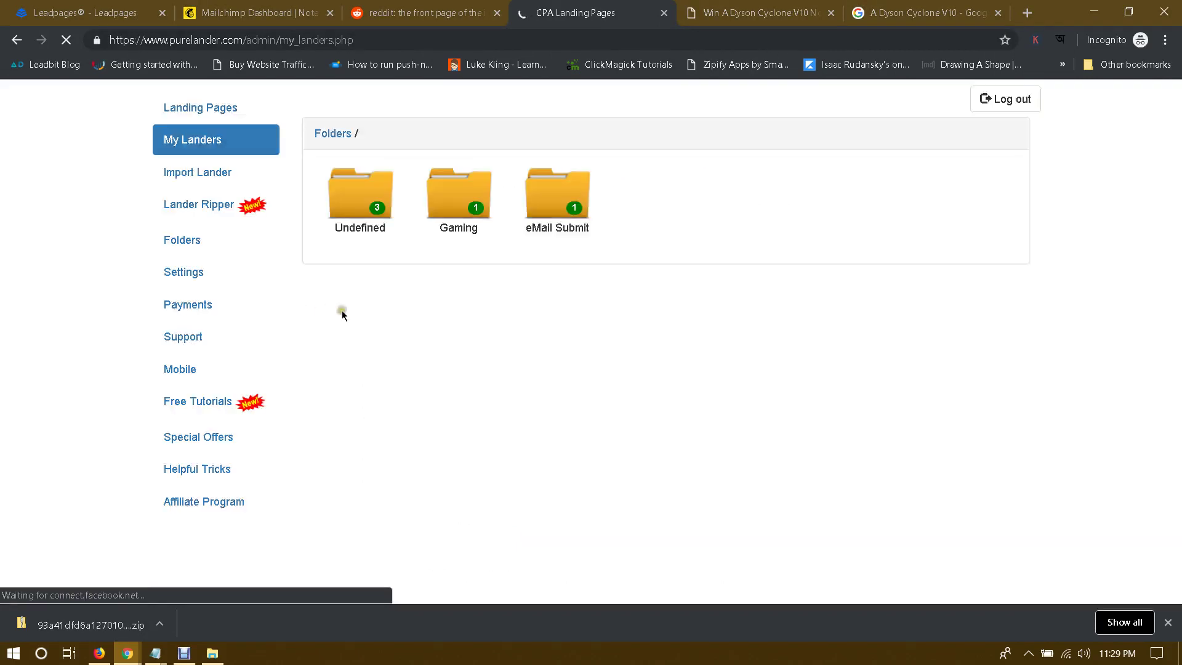
{"action": "left_click", "coordinate": [564, 204]}
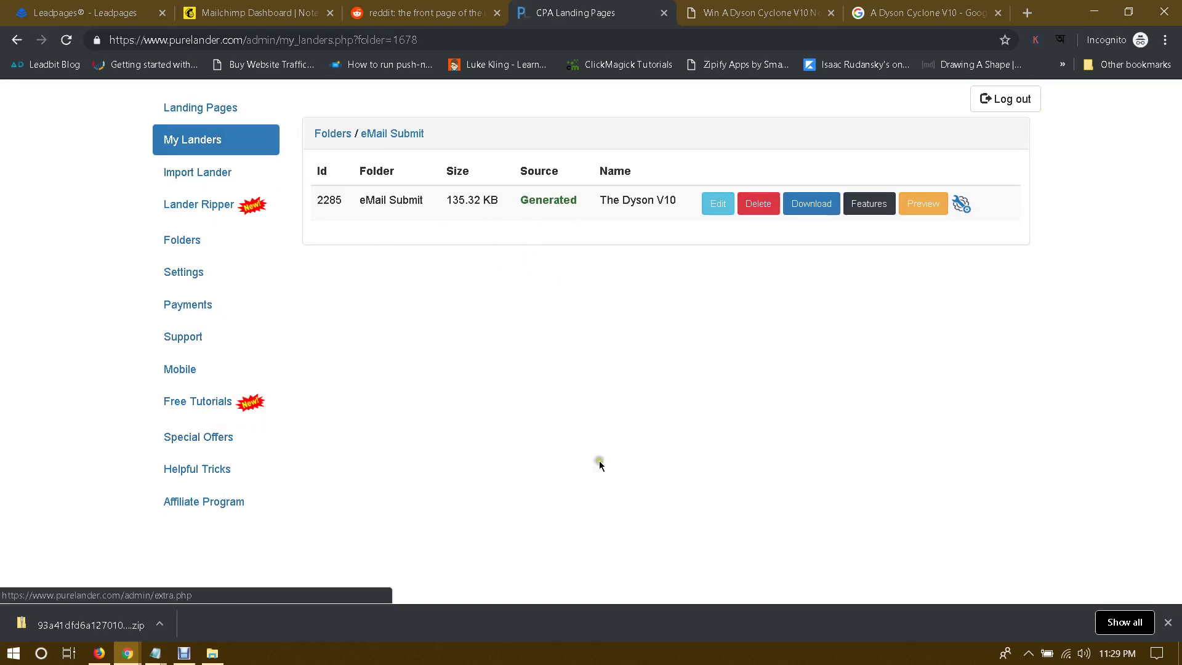
Step: Dismiss the downloads bar and switch to the Leadpages dashboard
{"action": "left_click", "coordinate": [1167, 622]}
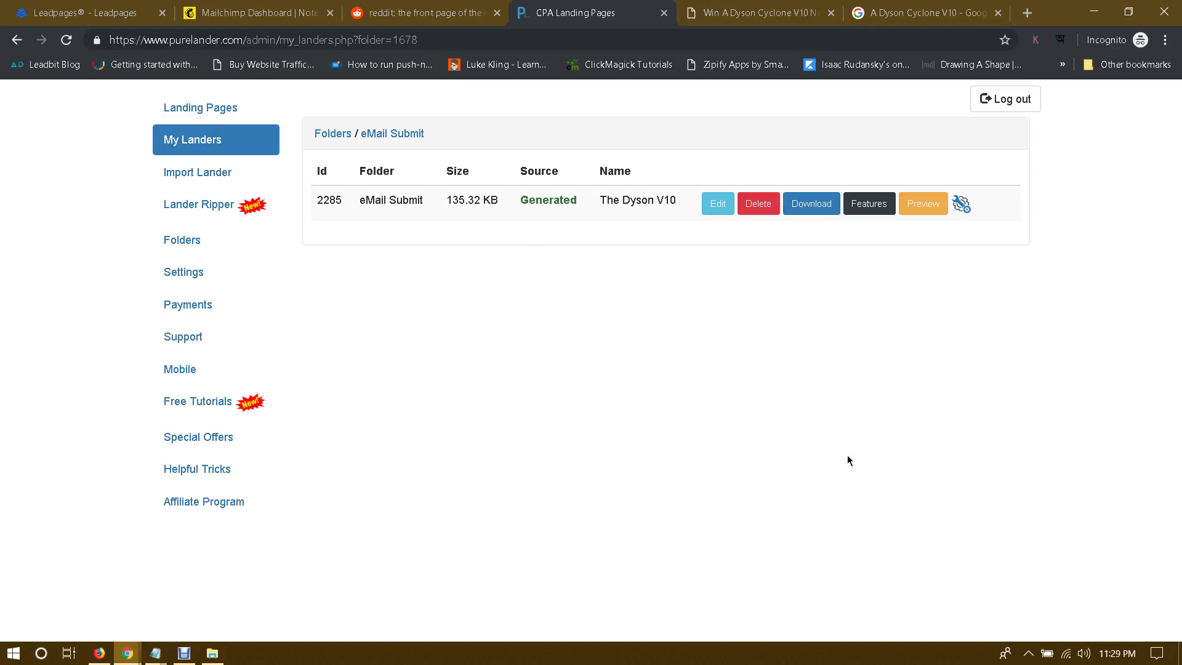
{"action": "left_click", "coordinate": [787, 364]}
{"action": "left_click", "coordinate": [141, 12]}
{"action": "left_click", "coordinate": [257, 310]}
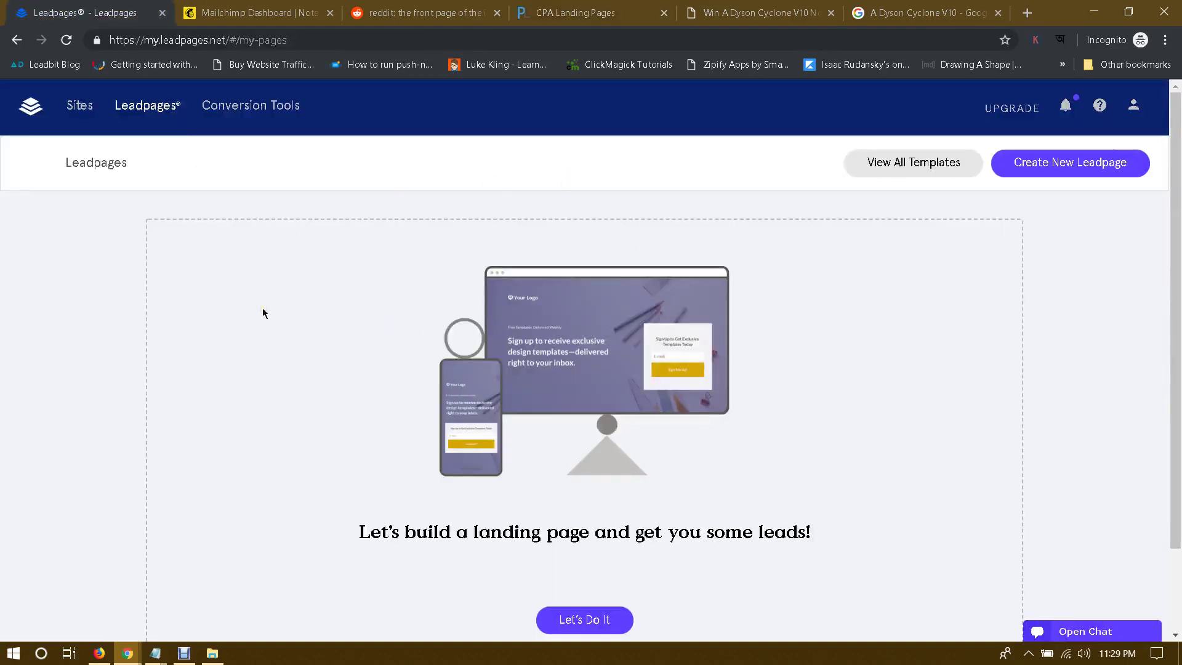
{"action": "scroll", "coordinate": [718, 288], "scroll_direction": "down", "scroll_amount": 2}
{"action": "scroll", "coordinate": [717, 291], "scroll_direction": "up", "scroll_amount": 2}
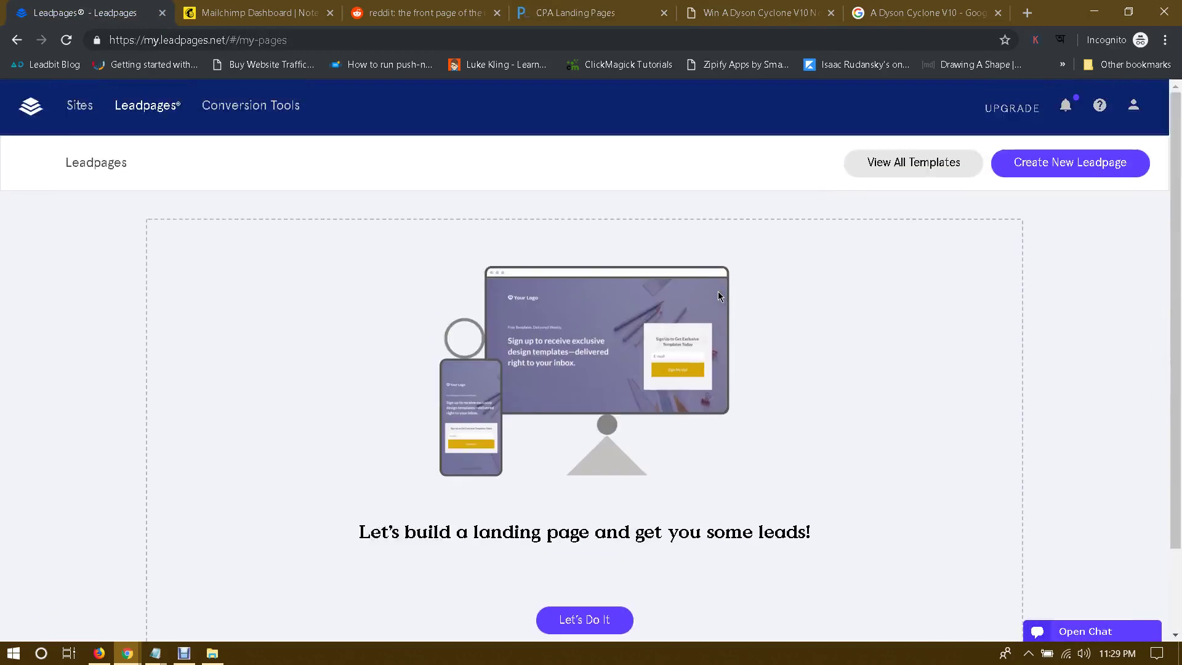
{"action": "left_click", "coordinate": [572, 10]}
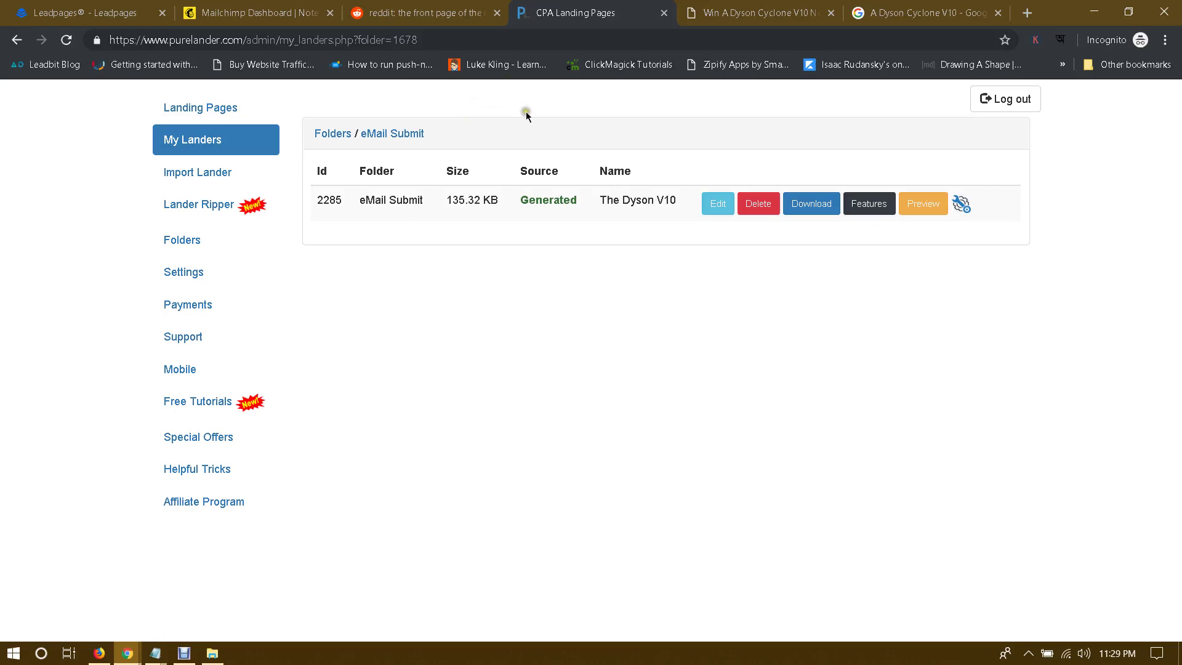
{"action": "left_click", "coordinate": [340, 80]}
{"action": "left_click", "coordinate": [62, 7]}
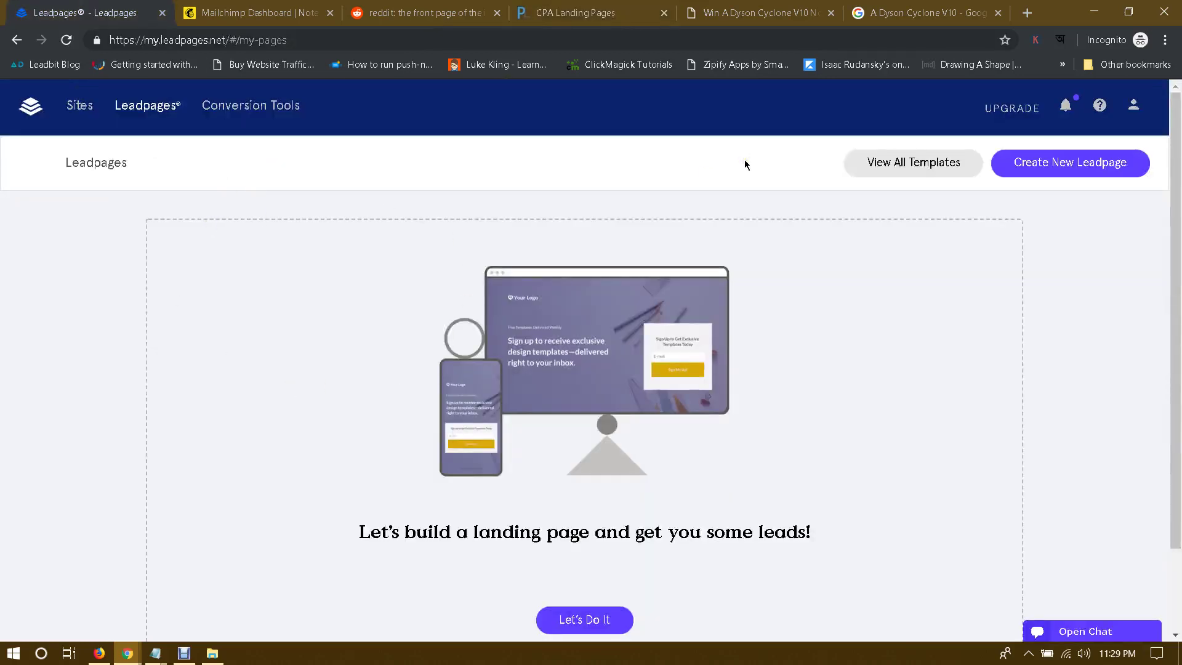
{"action": "left_click", "coordinate": [618, 14]}
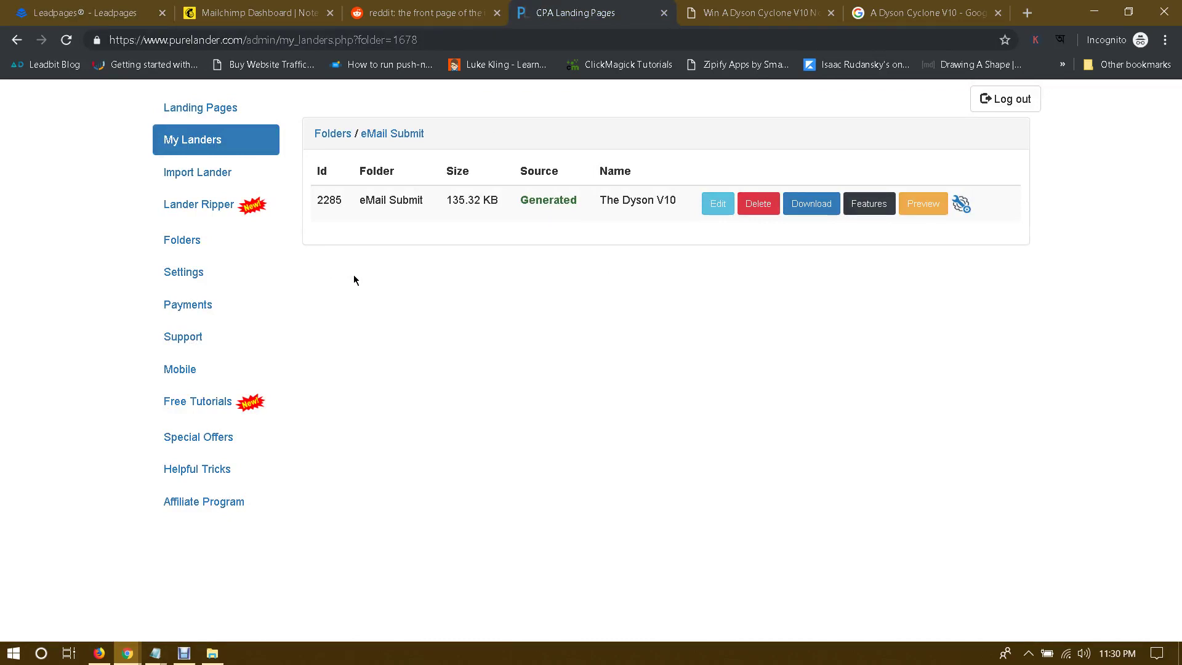
{"action": "left_click", "coordinate": [417, 318]}
{"action": "left_click", "coordinate": [112, 14]}
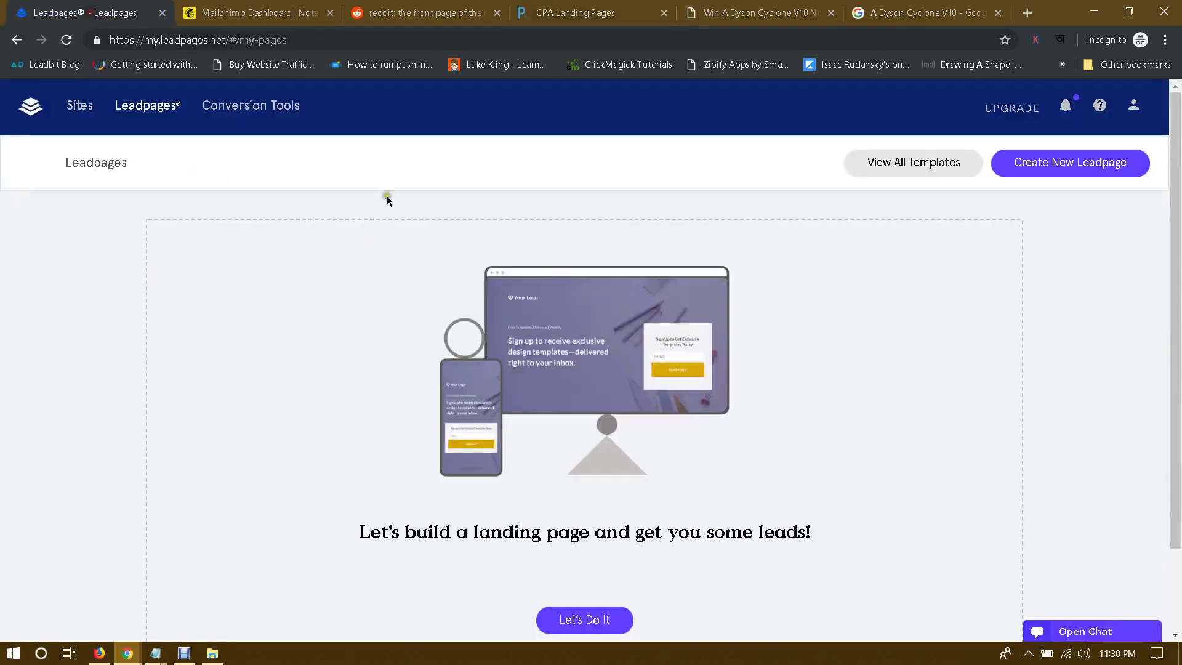
{"action": "left_click", "coordinate": [603, 16]}
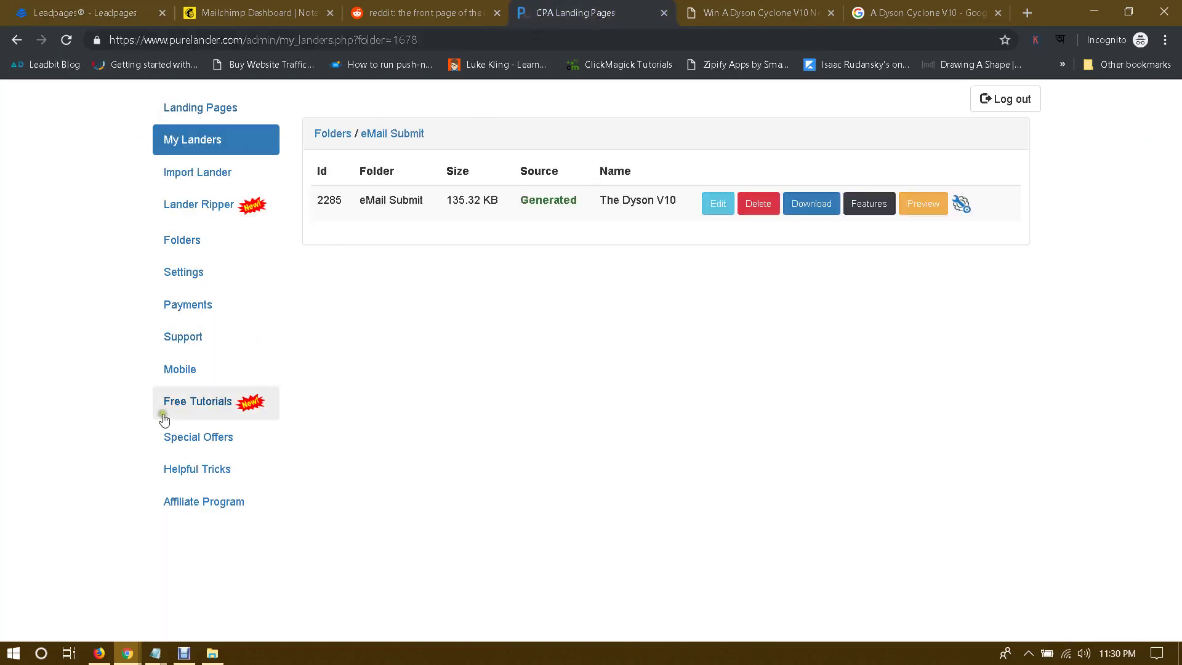
{"action": "left_click", "coordinate": [73, 9]}
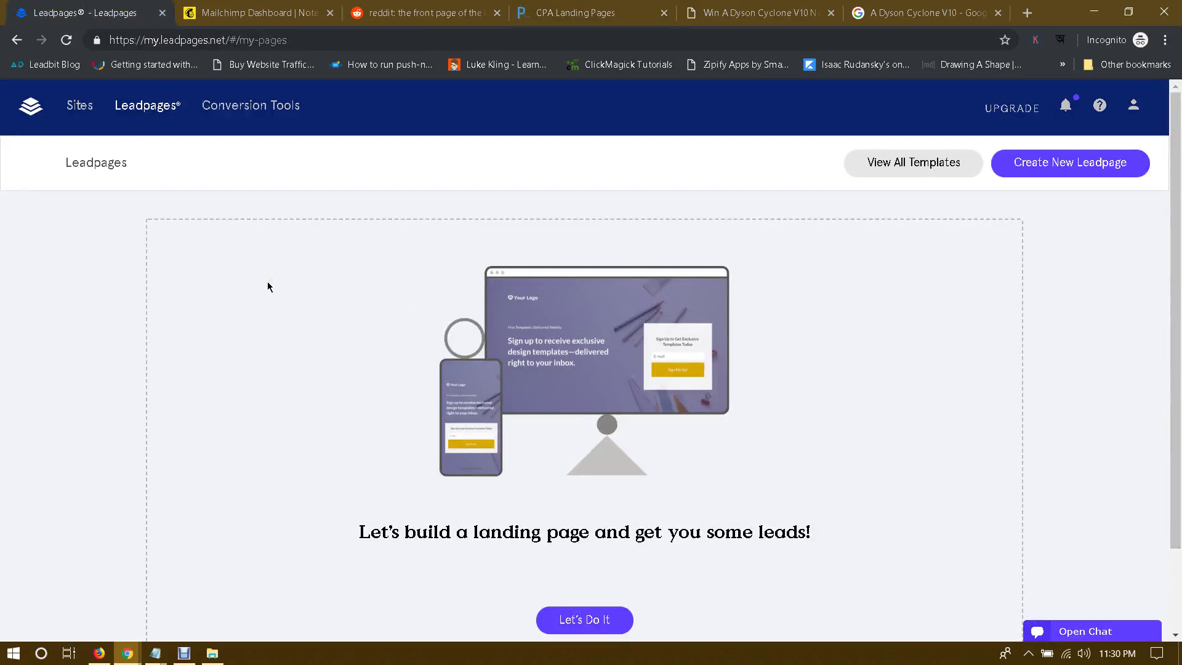
{"action": "left_click", "coordinate": [556, 9]}
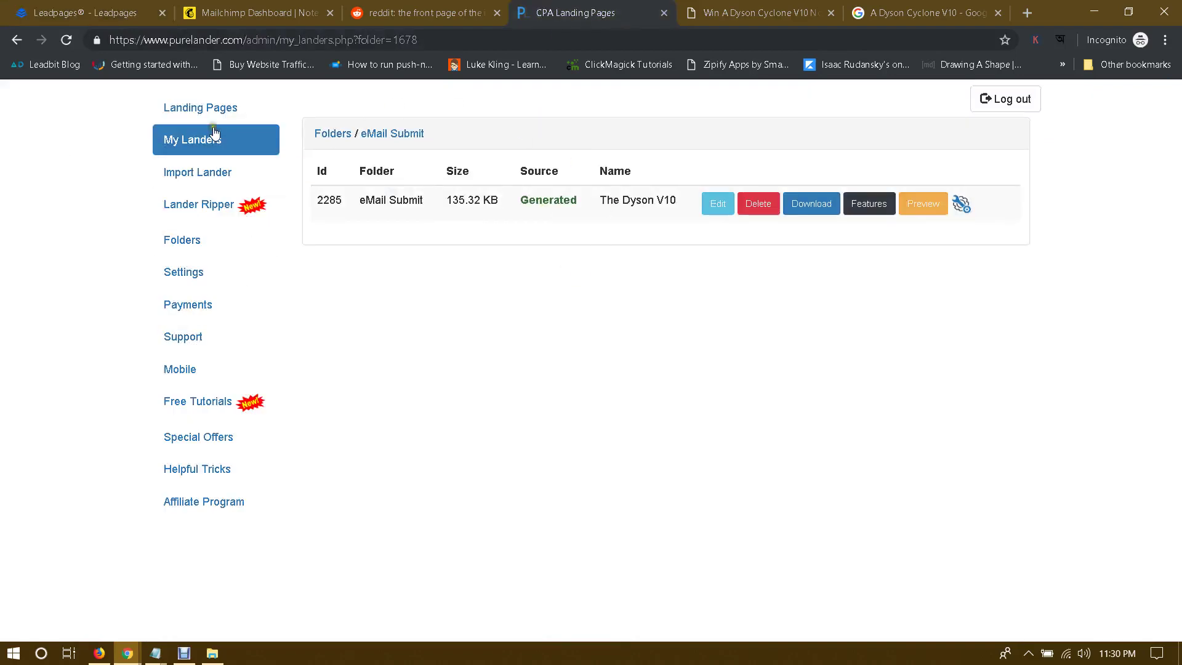
{"action": "left_click", "coordinate": [201, 99]}
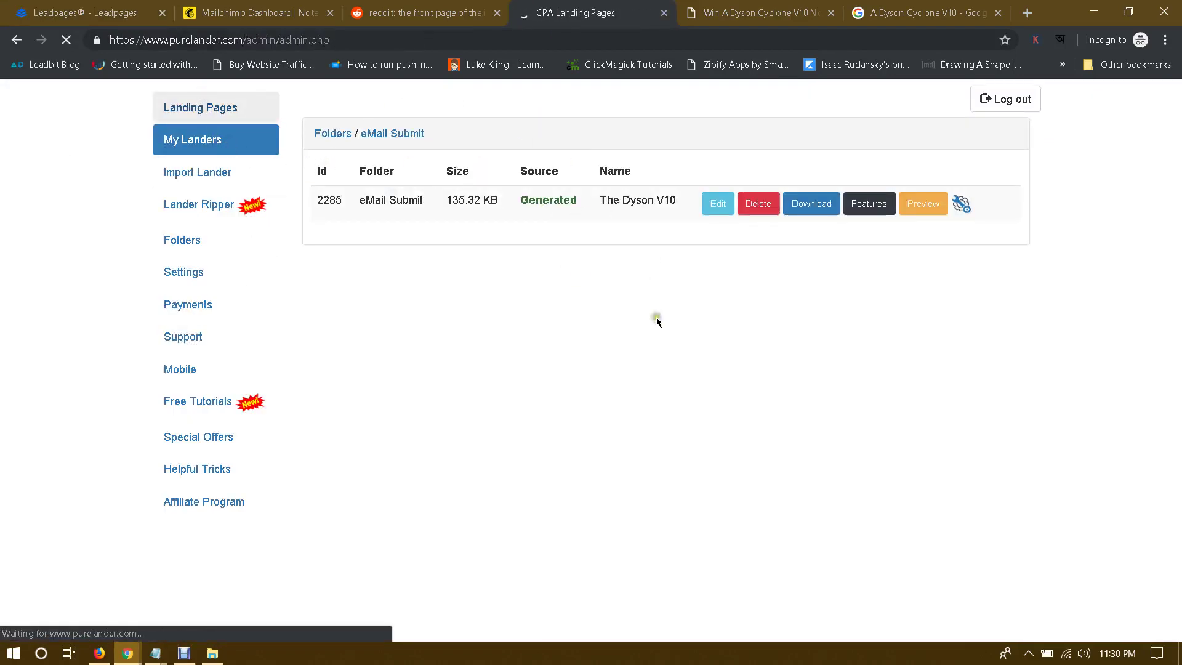
{"action": "key", "text": "ctrl+1"}
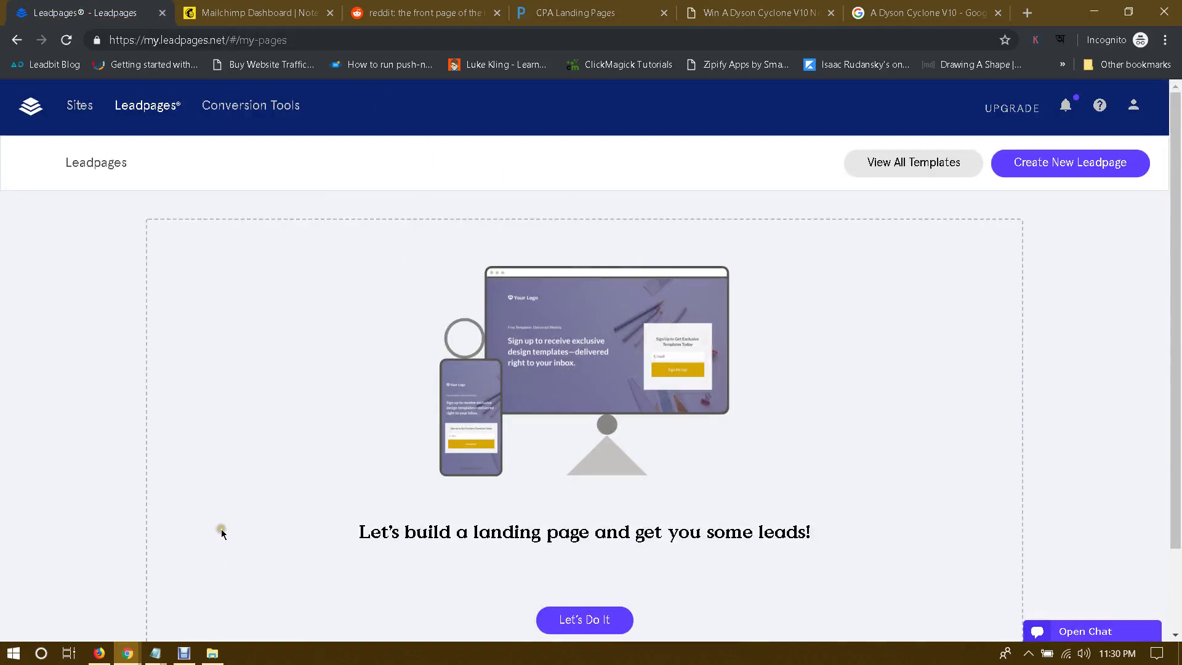
Step: Replace the Dyson title in the Notepad note with 'email marketing', then return to the browser
{"action": "mouse_move", "coordinate": [158, 647]}
{"action": "left_click", "coordinate": [211, 576]}
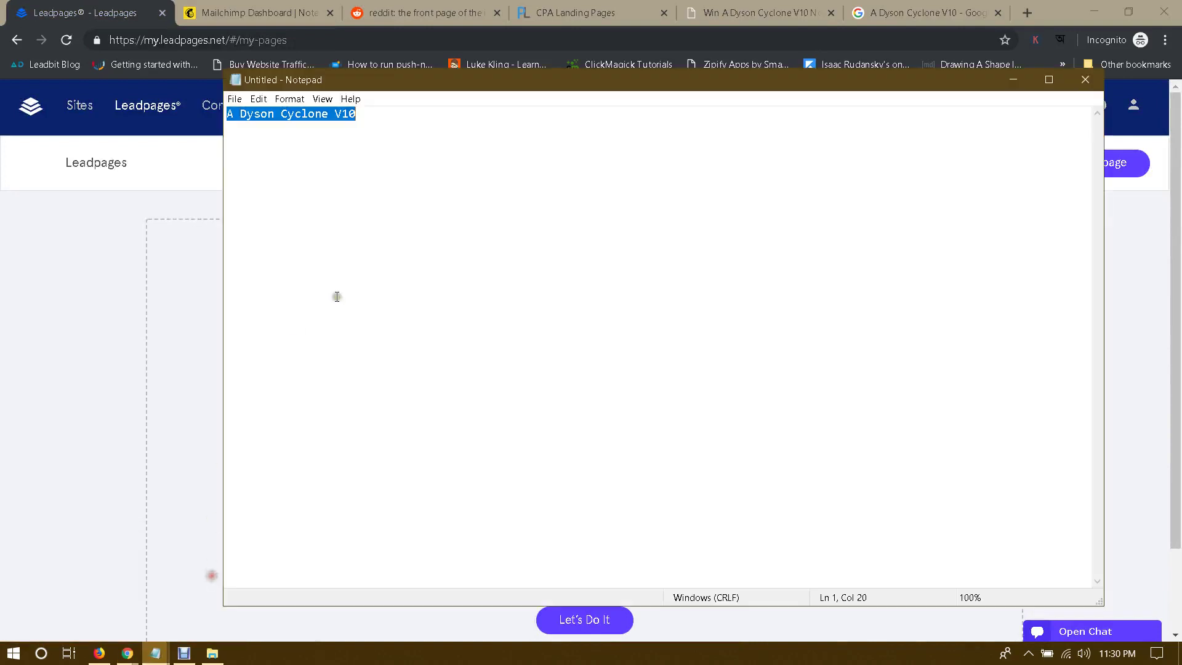
{"action": "type", "text": "email marketing"}
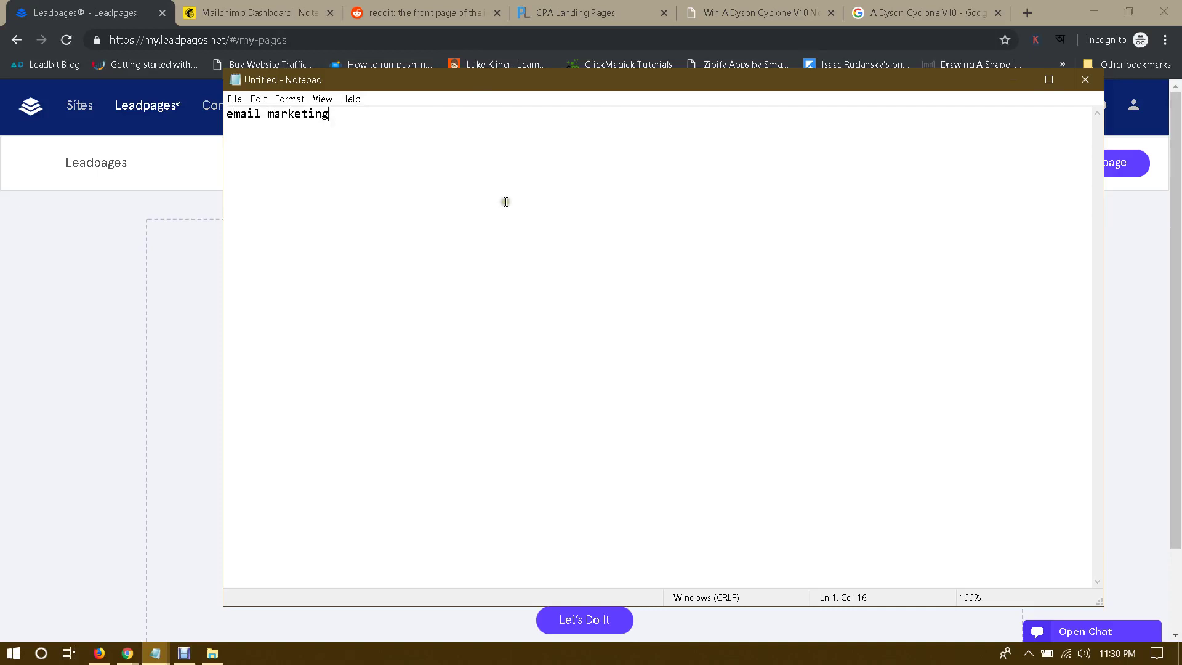
{"action": "left_click_drag", "start_coordinate": [226, 116], "coordinate": [431, 117]}
{"action": "left_click", "coordinate": [433, 123]}
{"action": "left_click", "coordinate": [60, 5]}
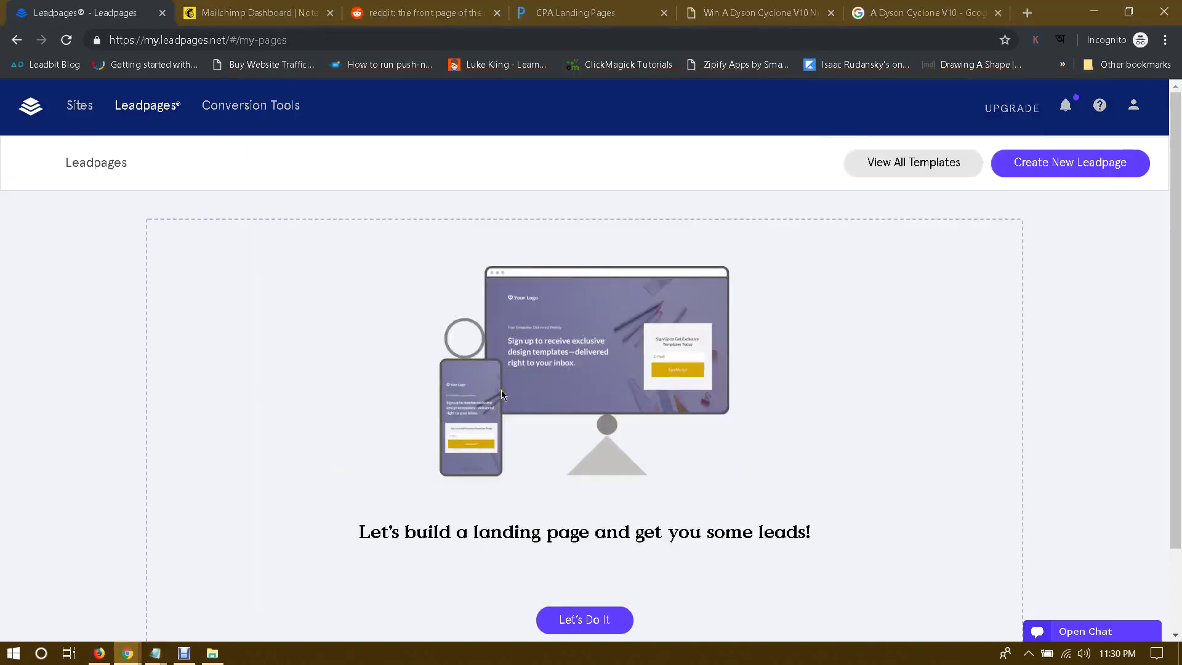
{"action": "left_click", "coordinate": [127, 653]}
{"action": "left_click", "coordinate": [106, 600]}
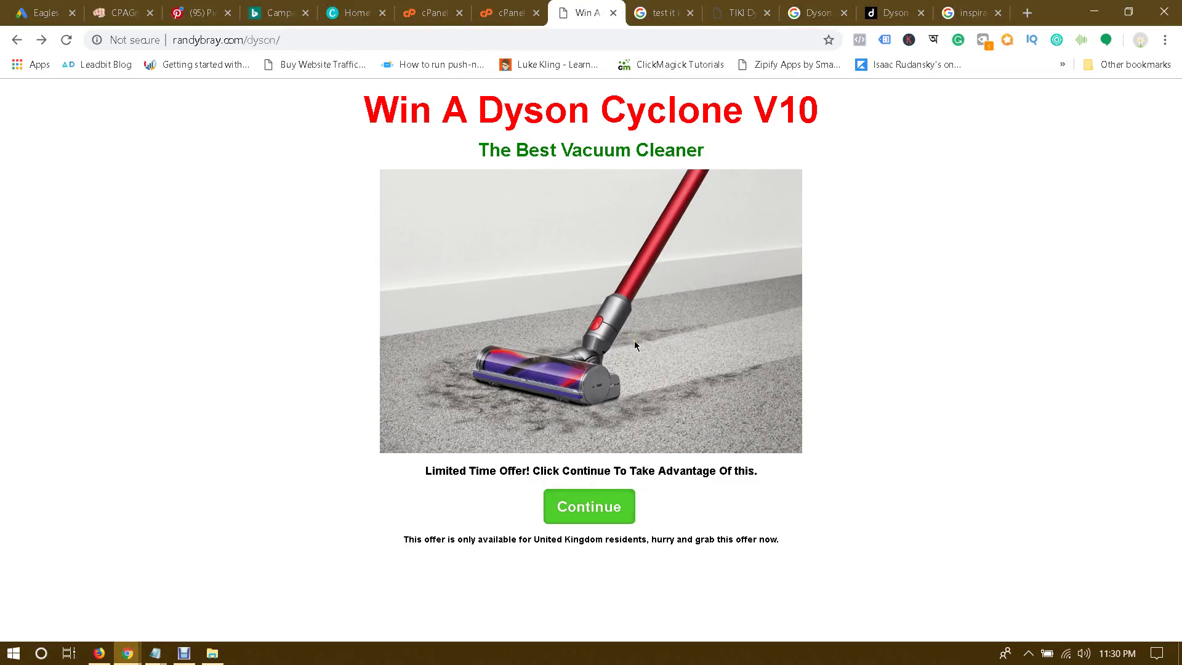
{"action": "key", "text": "ctrl+2"}
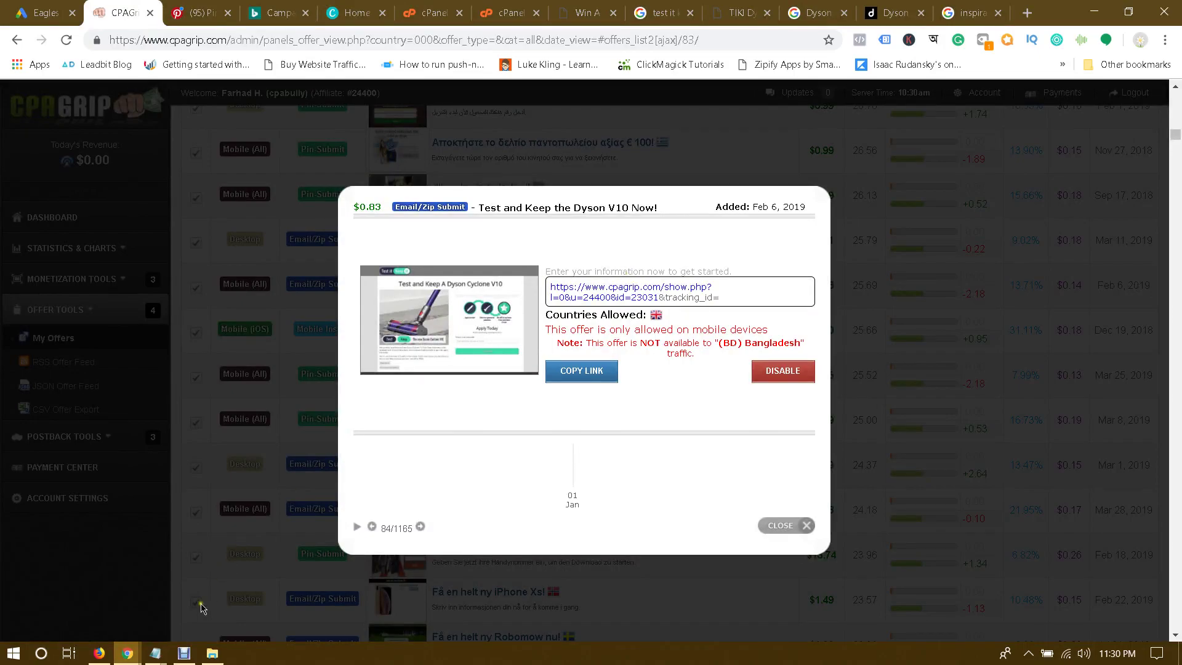
{"action": "mouse_move", "coordinate": [127, 652]}
{"action": "left_click", "coordinate": [237, 587]}
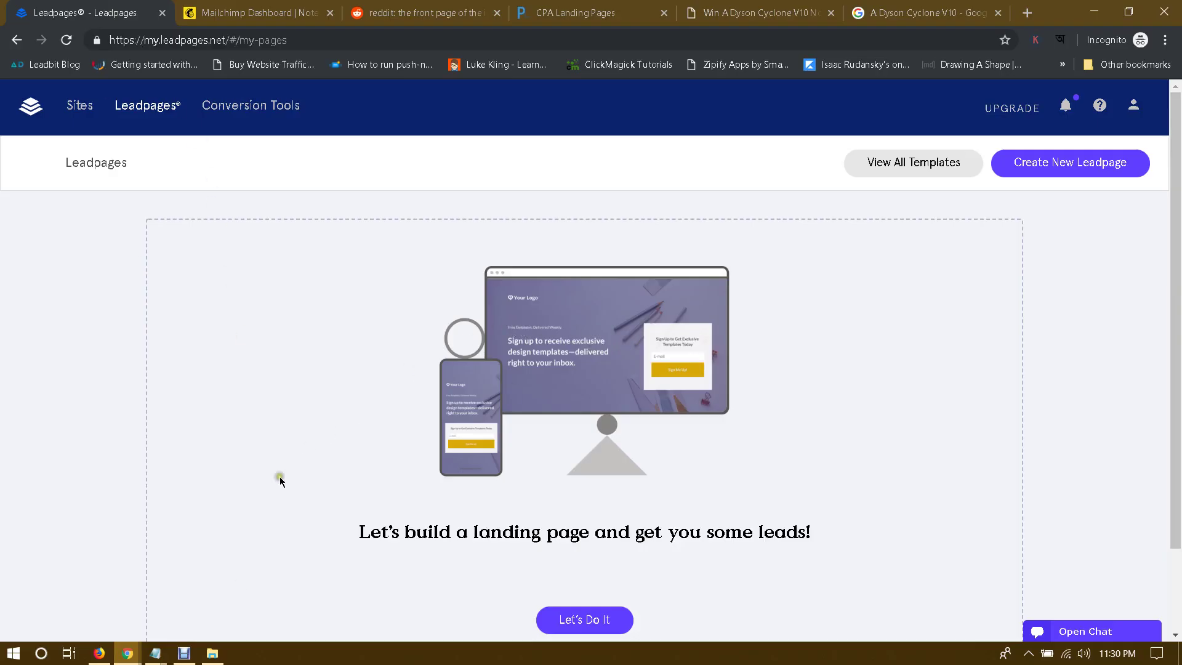
{"action": "mouse_move", "coordinate": [128, 652]}
{"action": "left_click", "coordinate": [120, 607]}
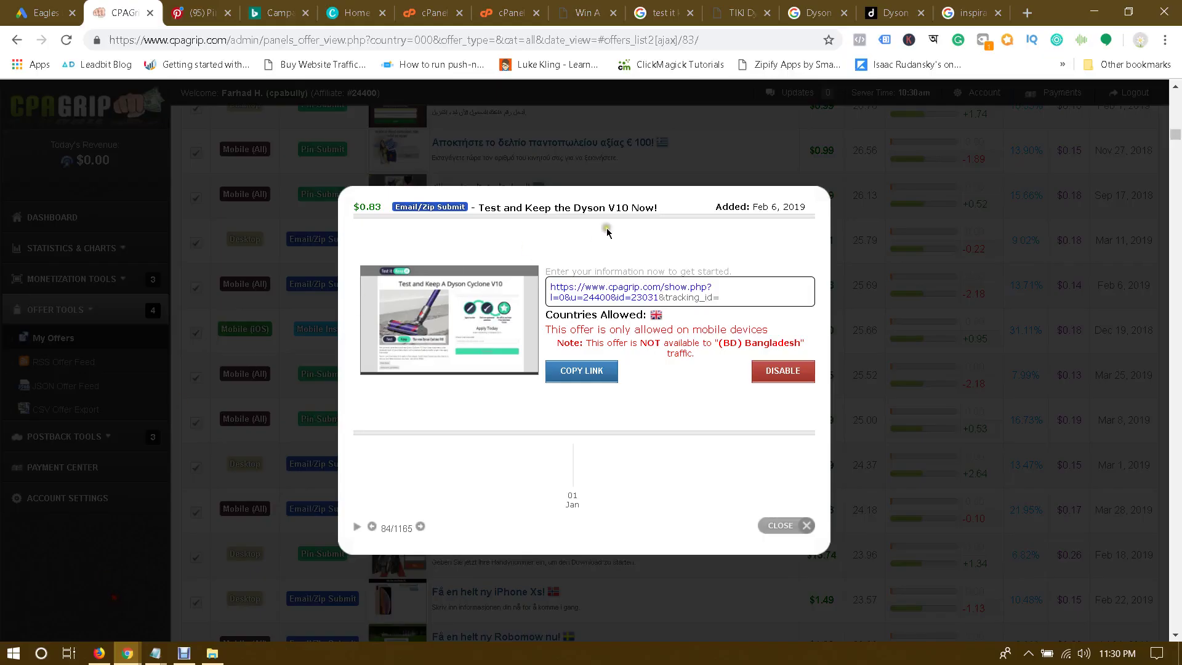
{"action": "left_click", "coordinate": [618, 5]}
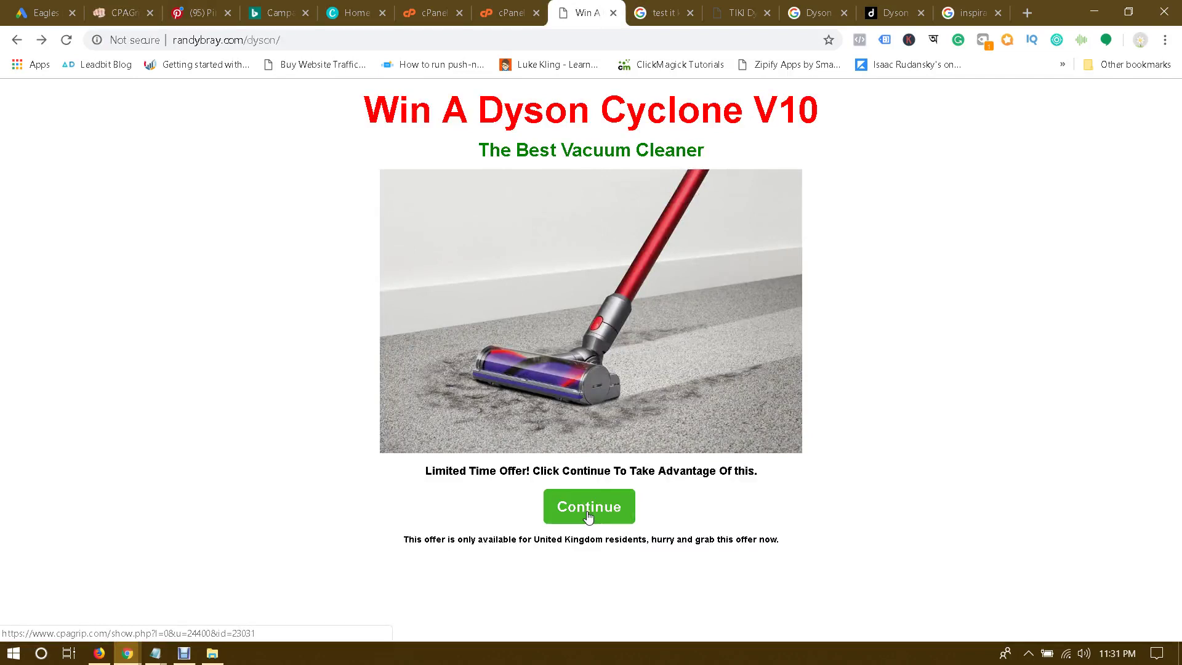
{"action": "left_click", "coordinate": [246, 560]}
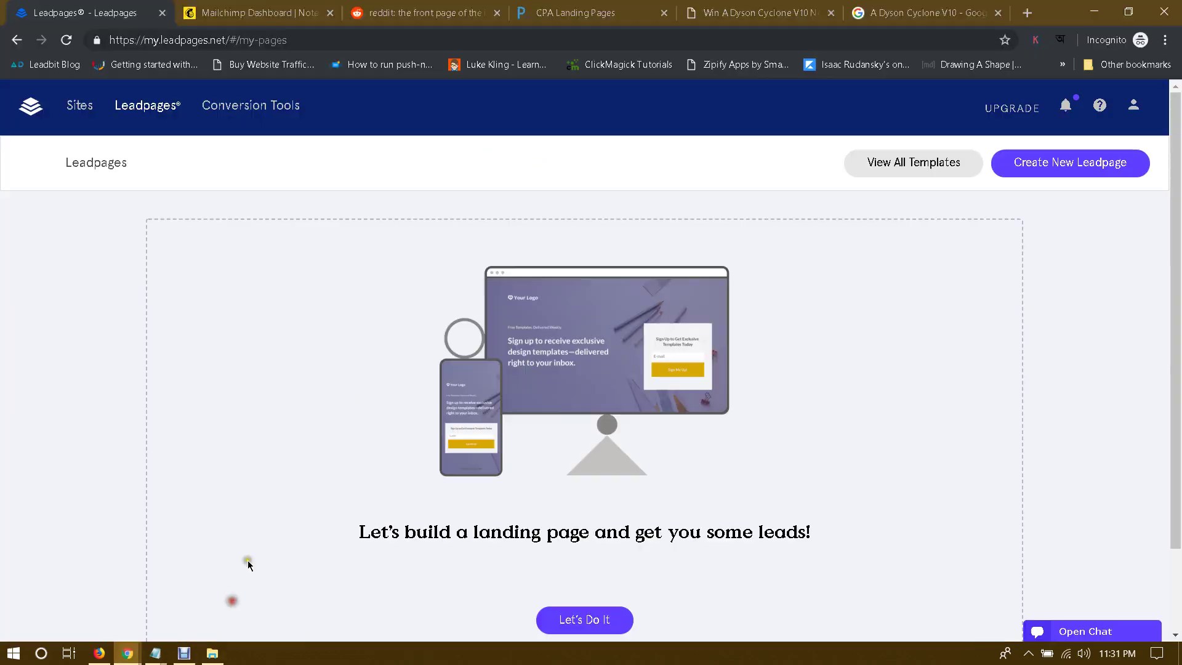
{"action": "left_click", "coordinate": [595, 11]}
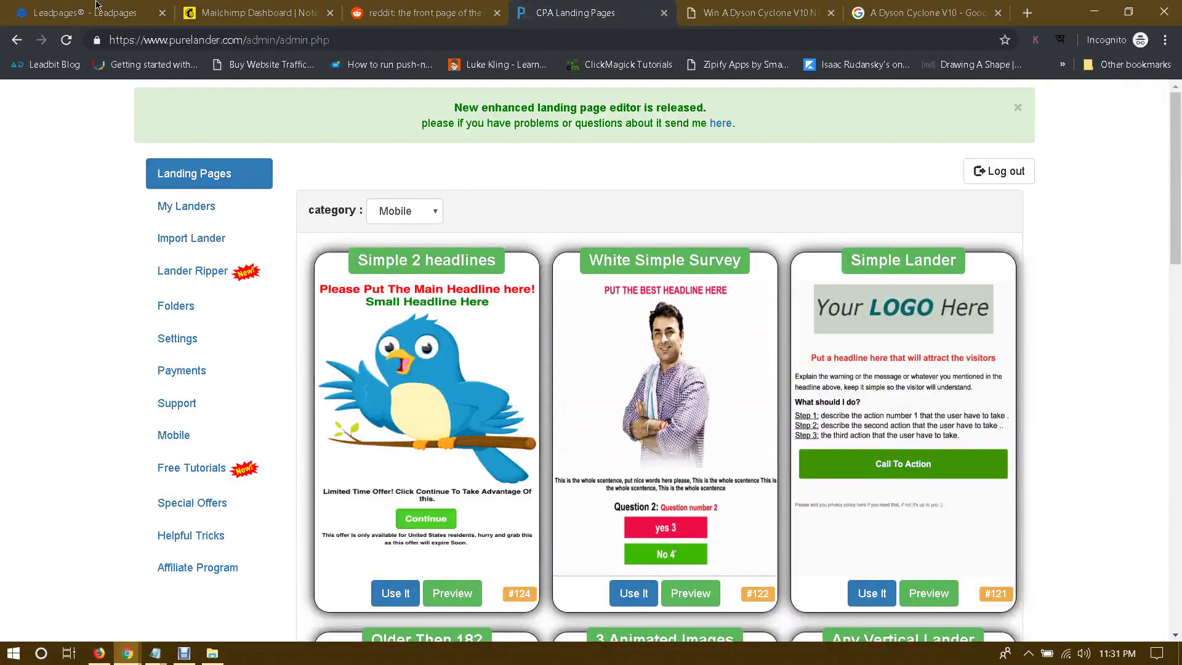
{"action": "key", "text": "ctrl+1"}
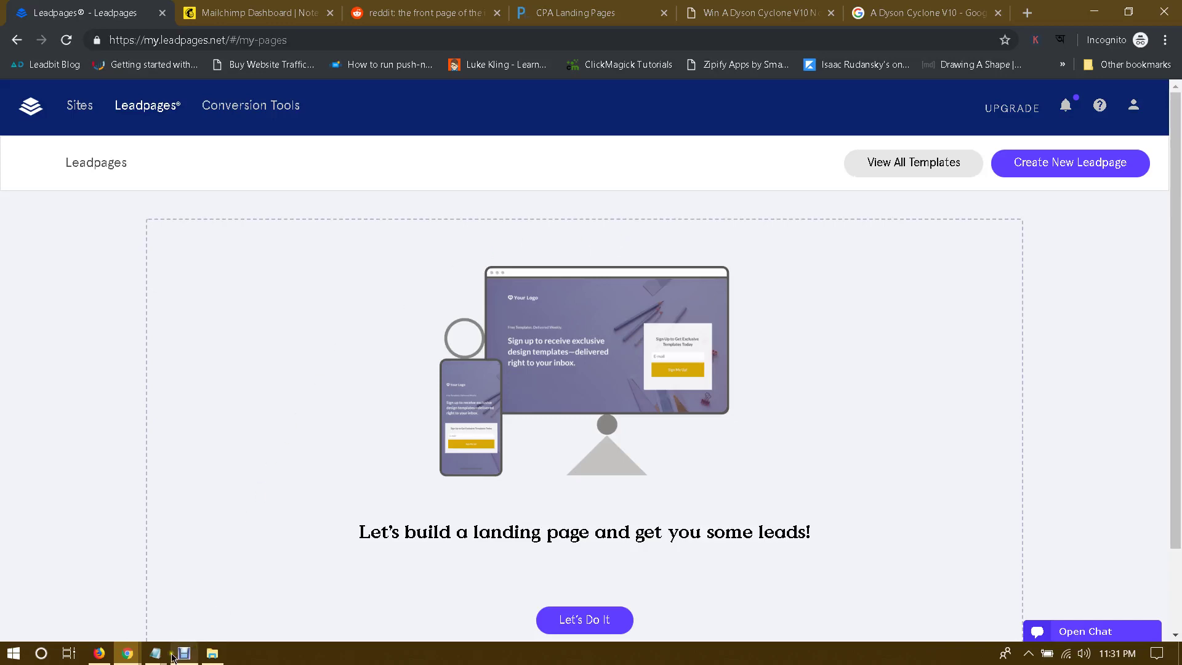
Step: Add 'why collect email?' and '1. Forever customer' below the heading in the Notepad note
{"action": "mouse_move", "coordinate": [155, 653]}
{"action": "left_click", "coordinate": [216, 606]}
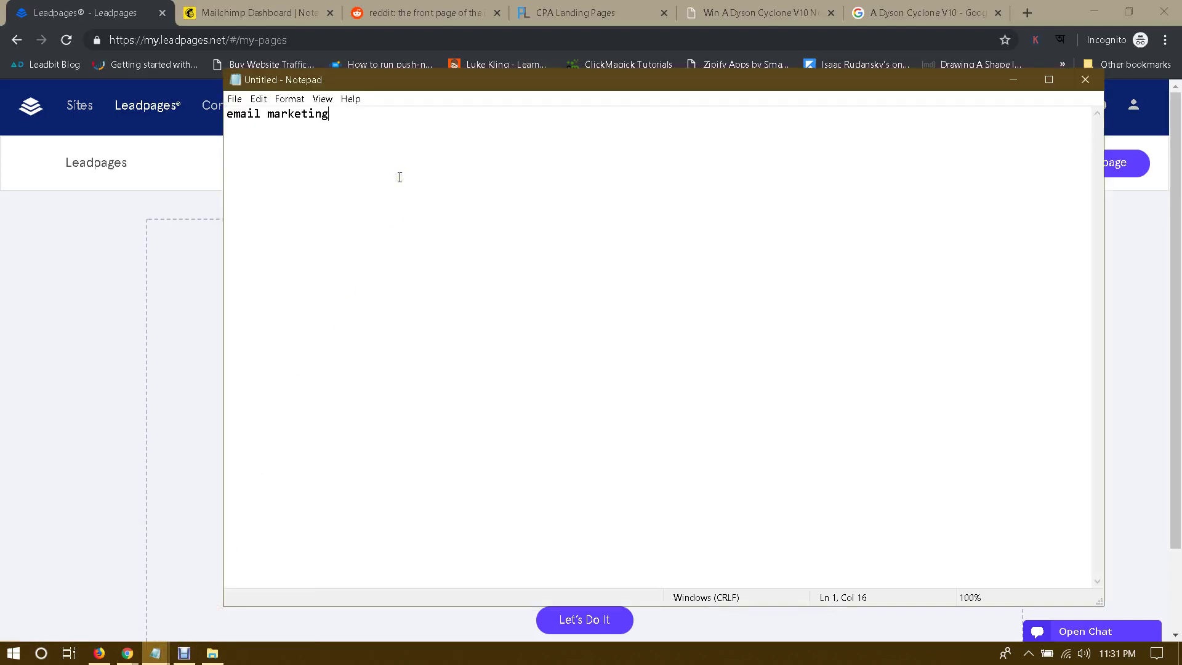
{"action": "key", "text": "Return"}
{"action": "key", "text": "Return"}
{"action": "type", "text": "why colelct em"}
{"action": "key", "text": "BackSpace"}
{"action": "key", "text": "BackSpace"}
{"action": "key", "text": "BackSpace"}
{"action": "key", "text": "BackSpace"}
{"action": "key", "text": "BackSpace"}
{"action": "key", "text": "BackSpace"}
{"action": "key", "text": "BackSpace"}
{"action": "type", "text": "lect email?  1. "}
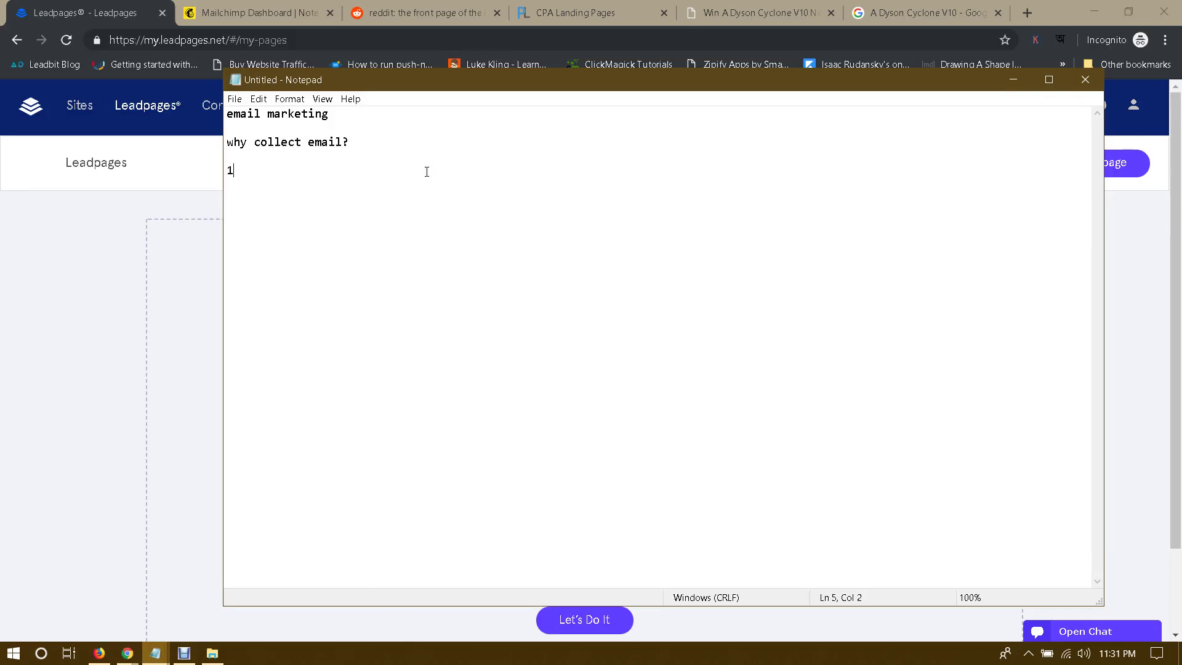
{"action": "type", "text": "Forever customer"}
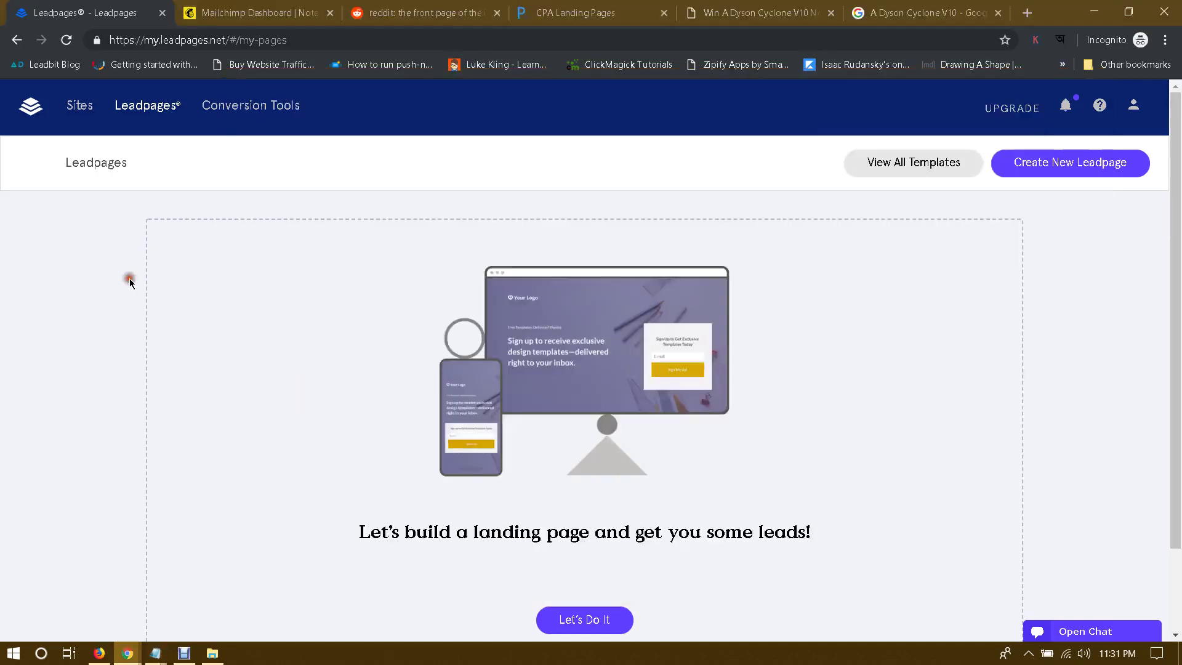
Step: Return to the Dyson Chrome window's Test it Keep it Dyson tab
{"action": "left_click", "coordinate": [128, 278]}
{"action": "mouse_move", "coordinate": [129, 651]}
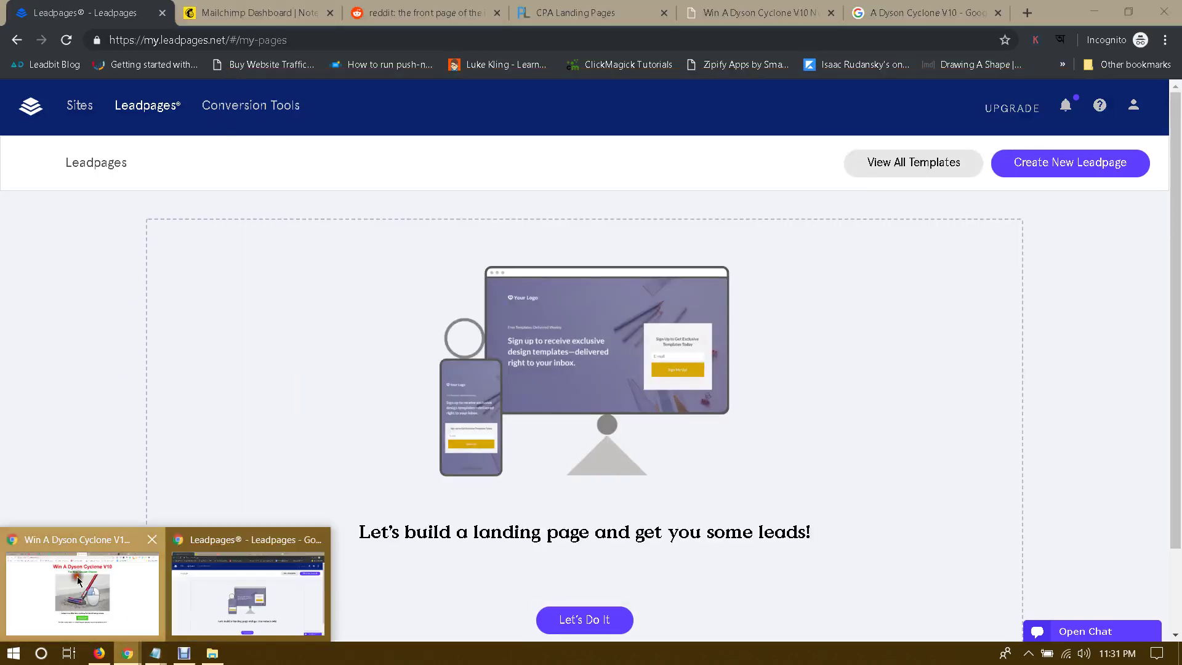
{"action": "left_click", "coordinate": [76, 575]}
{"action": "left_click", "coordinate": [746, 11]}
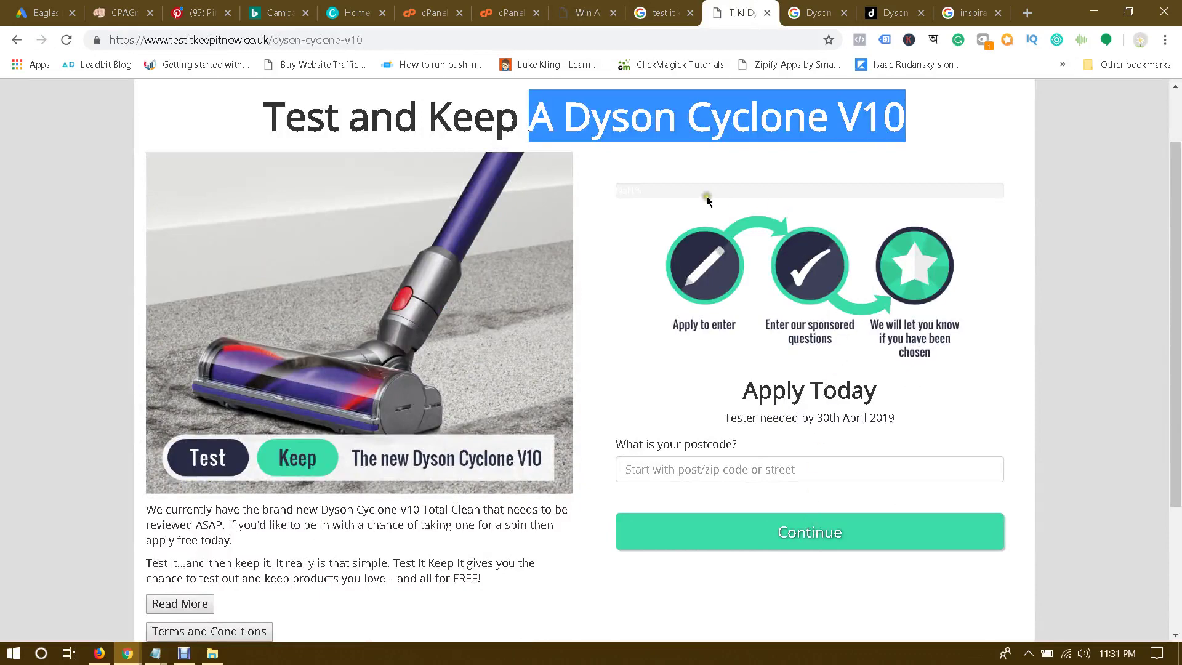
{"action": "left_click", "coordinate": [584, 6]}
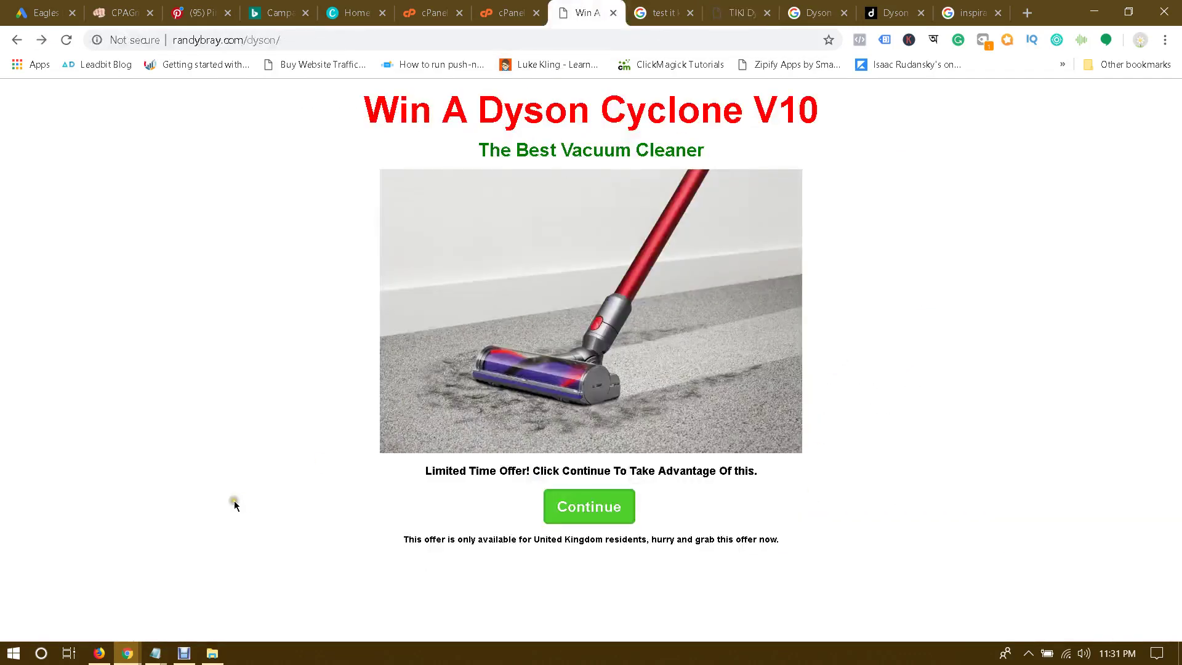
{"action": "left_click", "coordinate": [733, 7]}
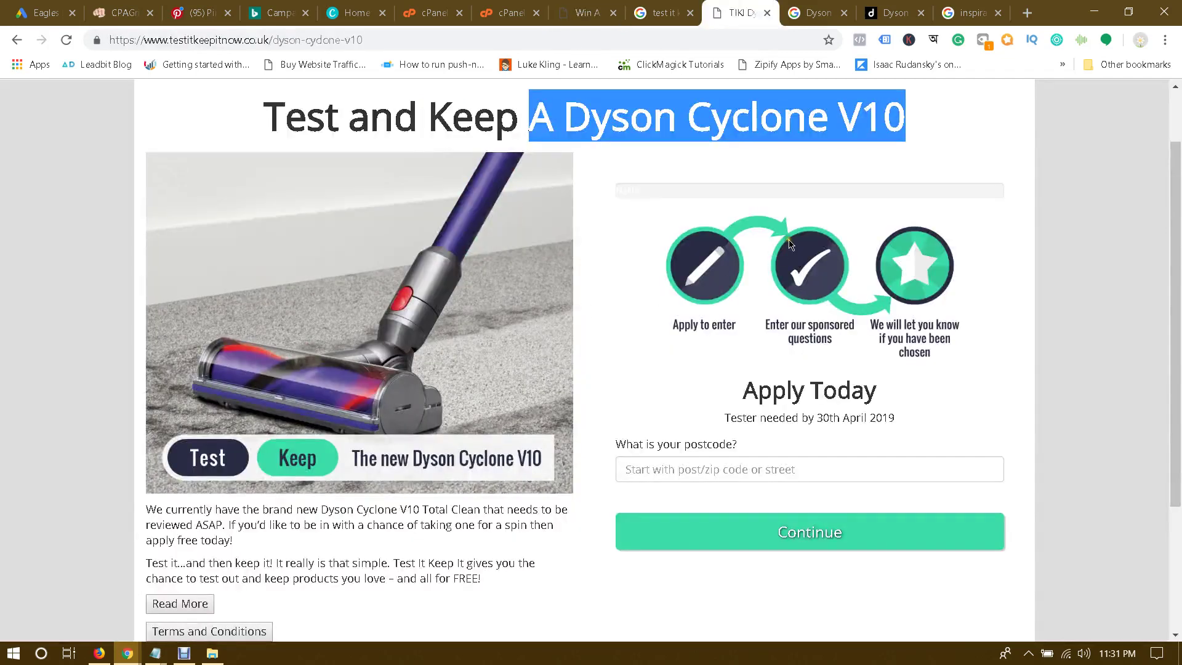
{"action": "scroll", "coordinate": [654, 249], "scroll_direction": "up", "scroll_amount": 2}
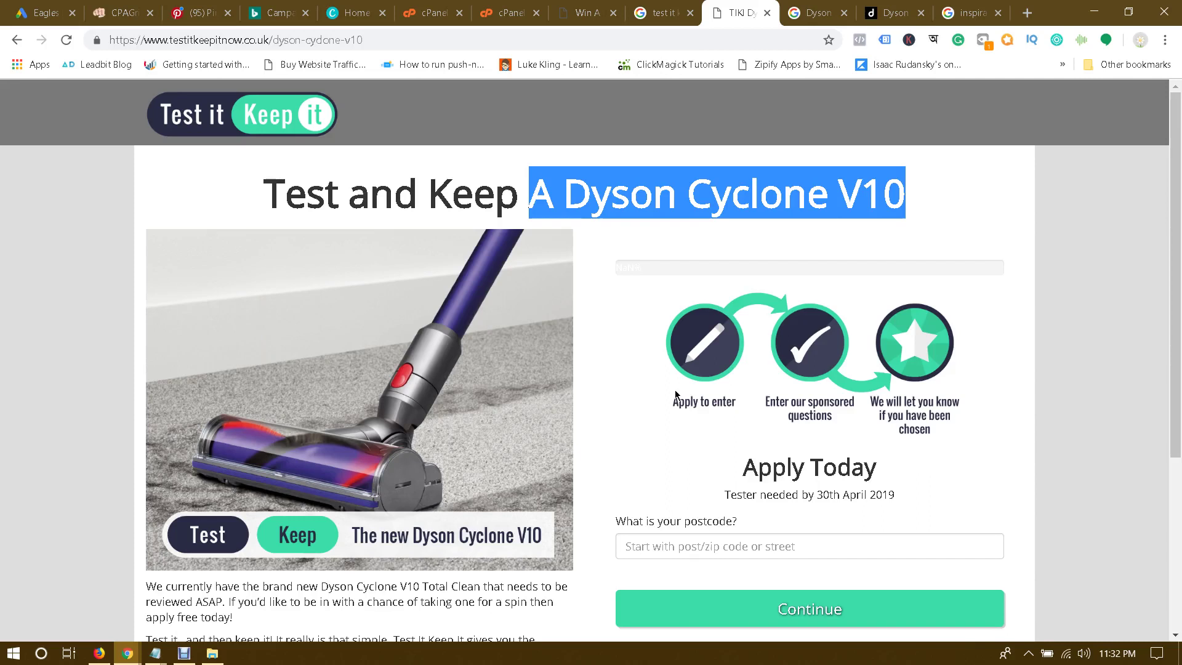
{"action": "left_click", "coordinate": [640, 271]}
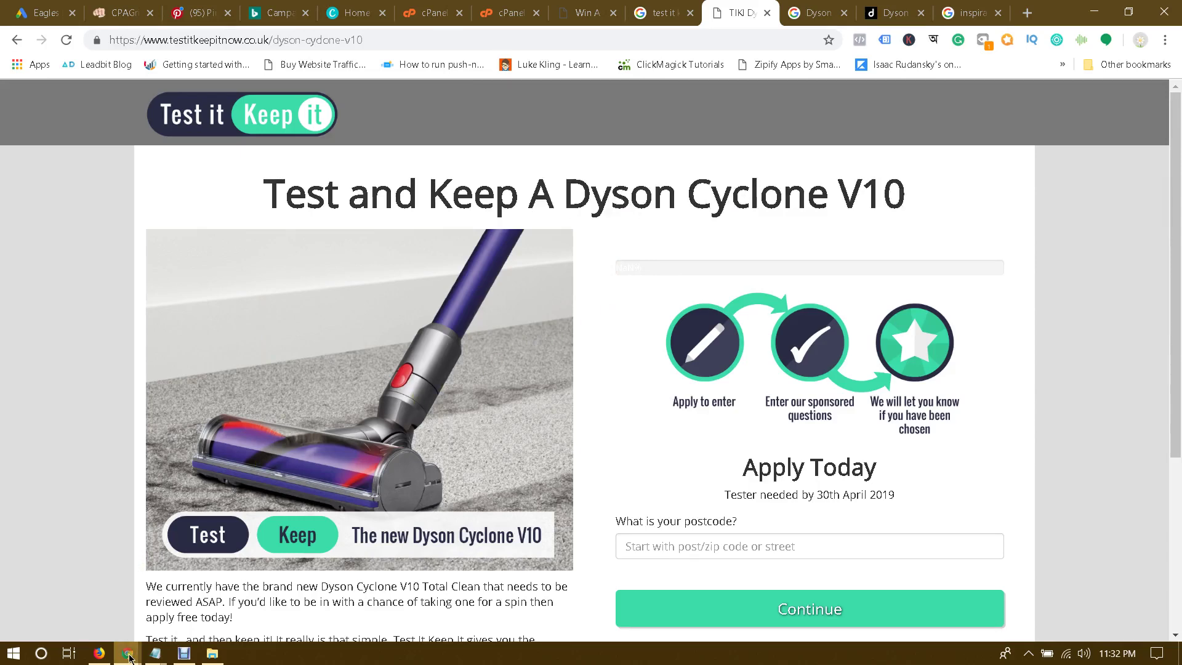
Step: Bring up Leadpages and browse the full list of Drag & Drop templates
{"action": "mouse_move", "coordinate": [127, 651]}
{"action": "left_click", "coordinate": [234, 602]}
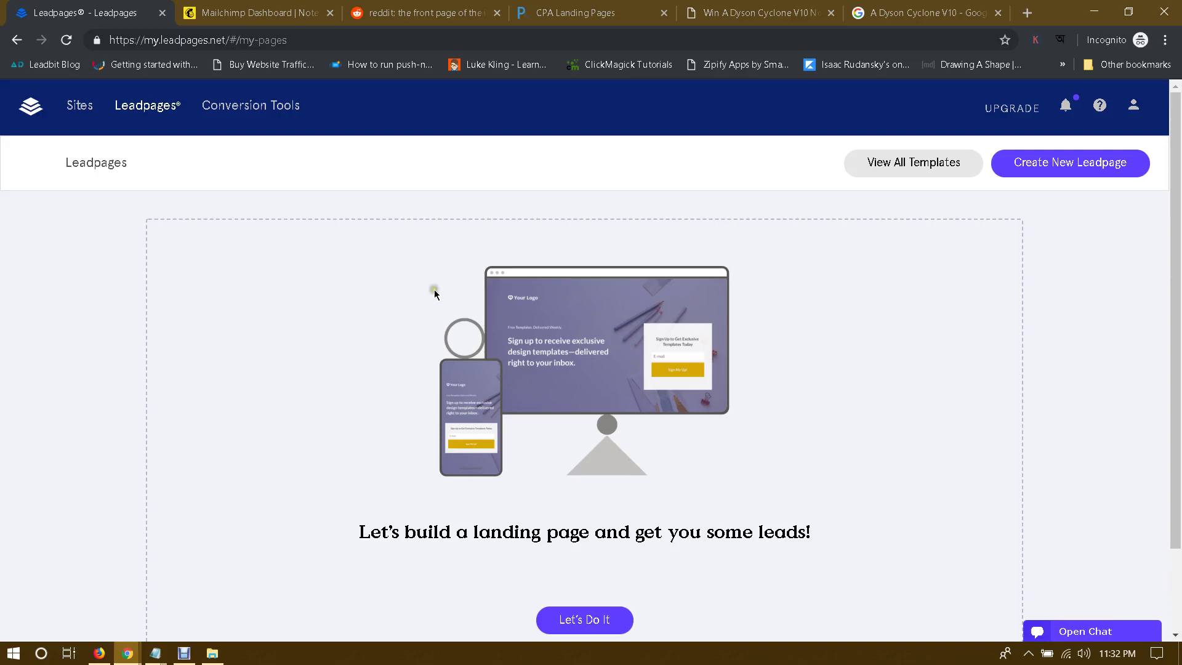
{"action": "left_click", "coordinate": [928, 166]}
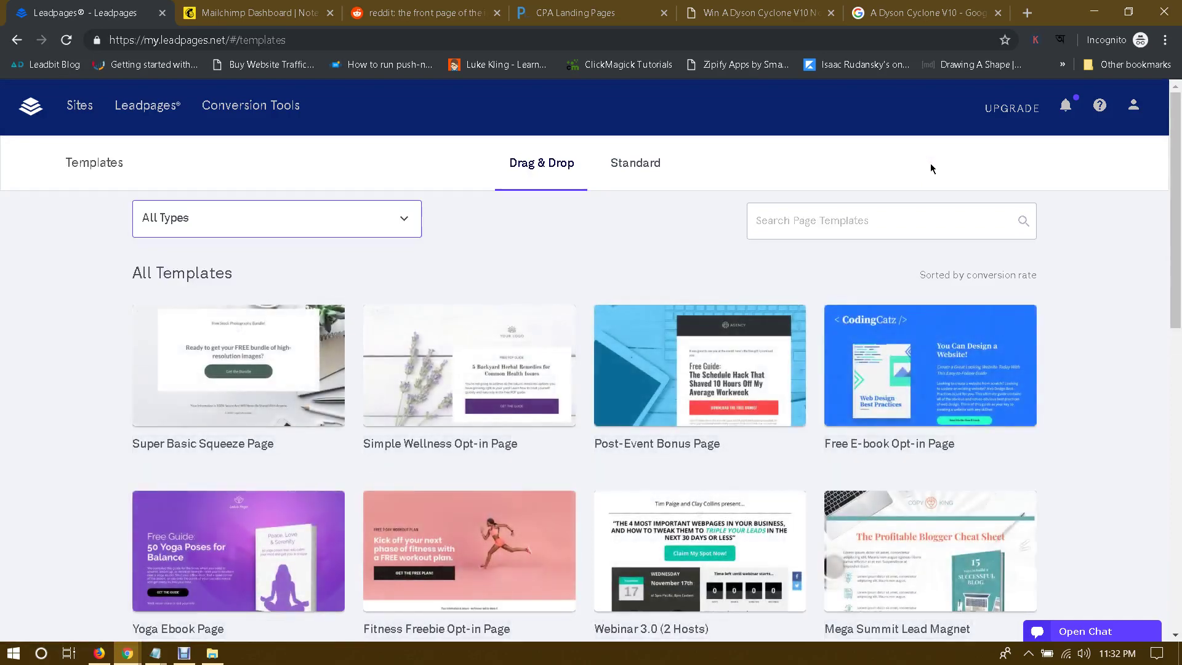
{"action": "scroll", "coordinate": [929, 164], "scroll_direction": "down", "scroll_amount": 2}
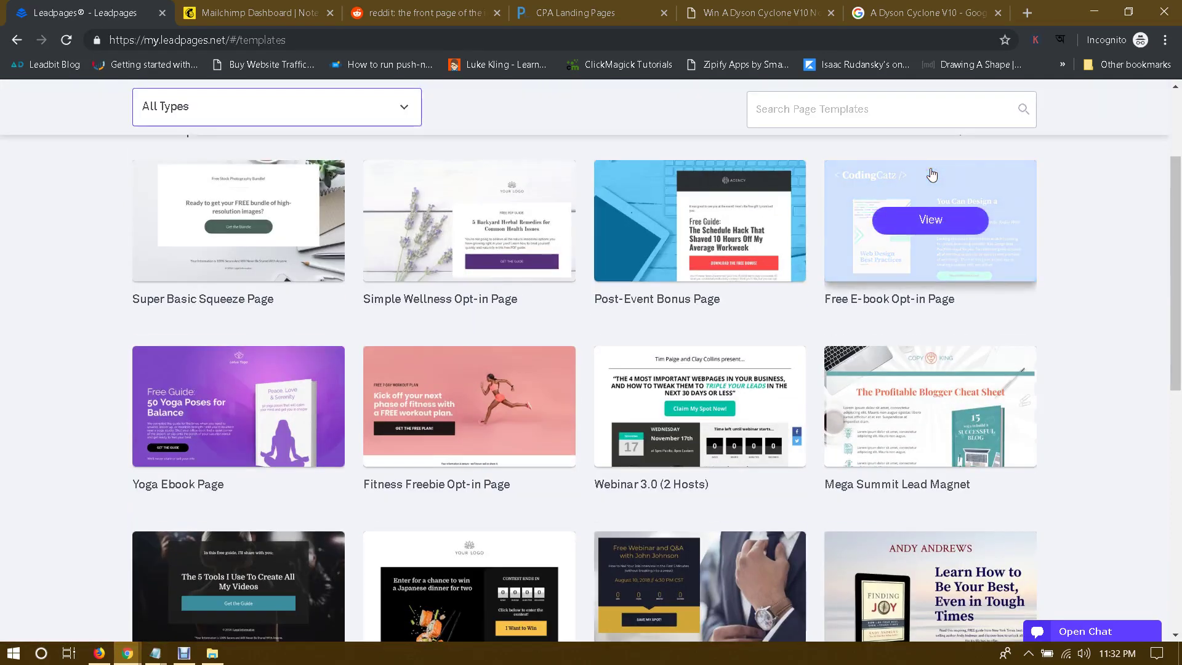
{"action": "scroll", "coordinate": [931, 176], "scroll_direction": "down", "scroll_amount": 5}
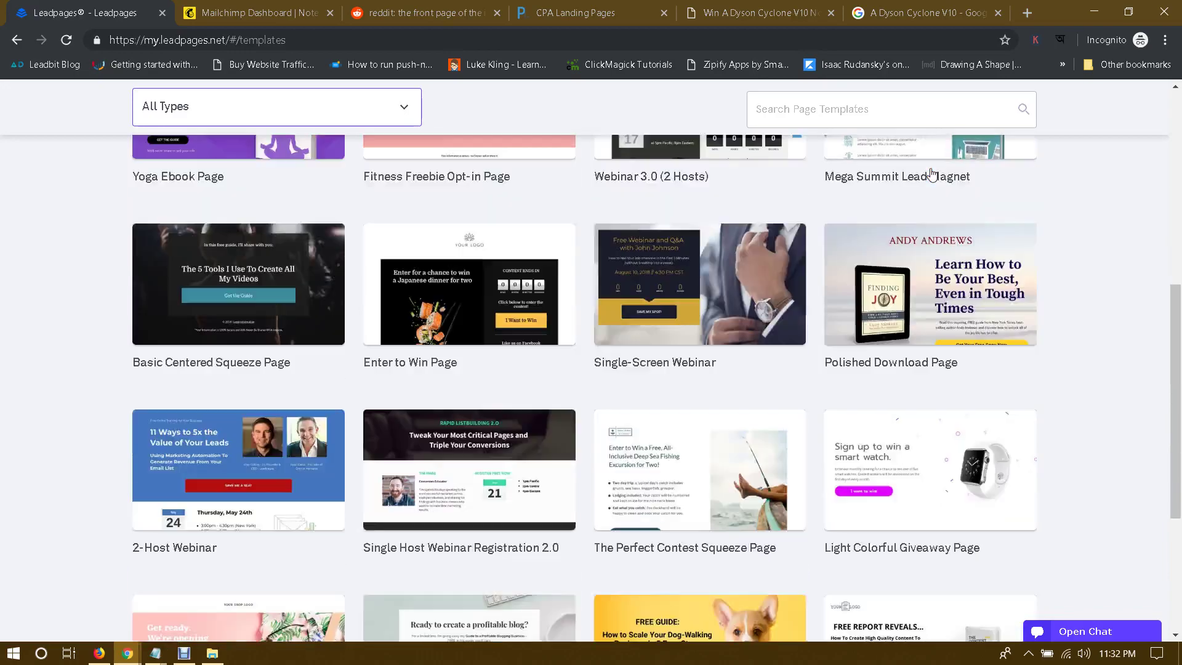
{"action": "scroll", "coordinate": [931, 176], "scroll_direction": "up", "scroll_amount": 6}
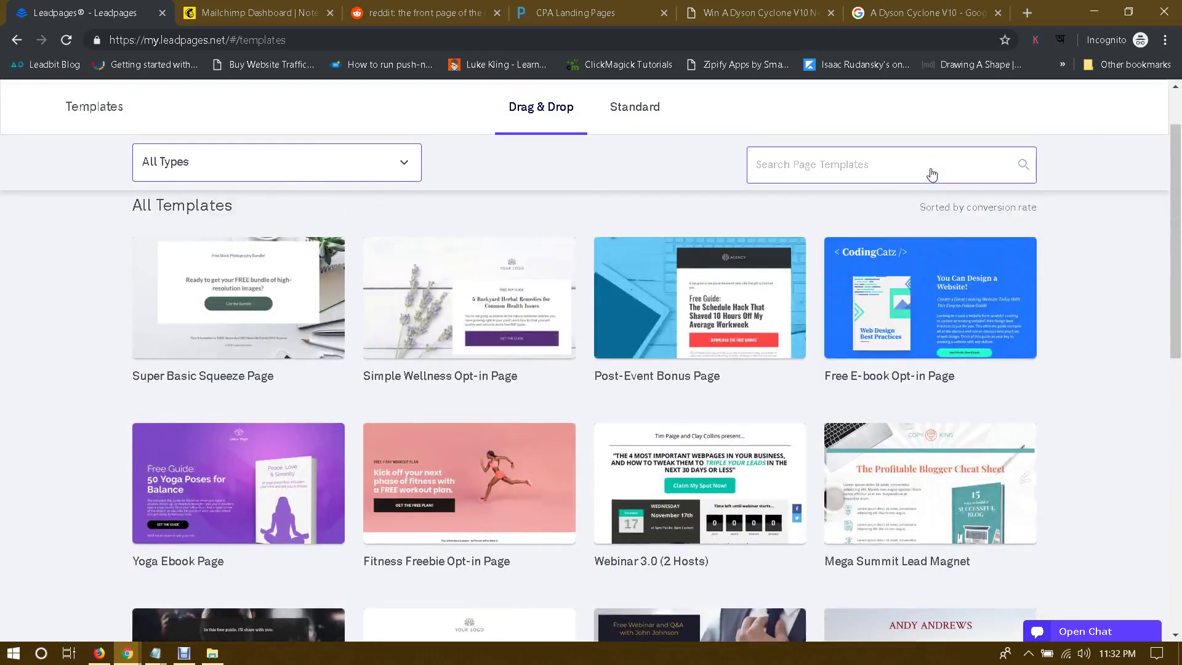
{"action": "scroll", "coordinate": [932, 176], "scroll_direction": "up", "scroll_amount": 1}
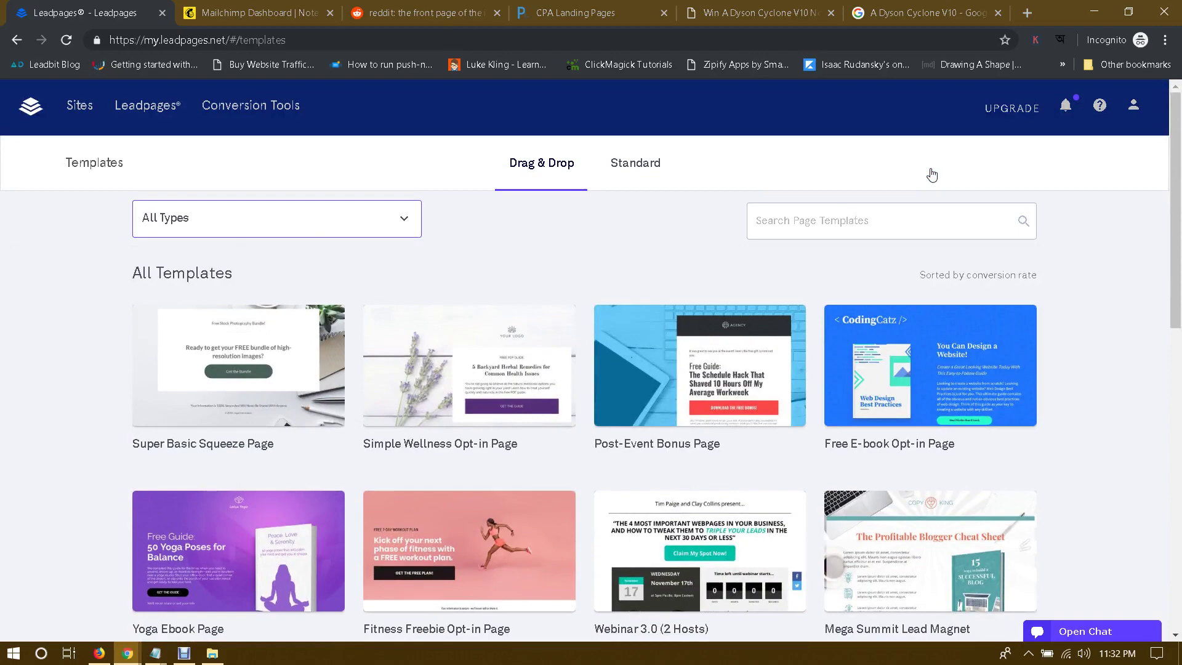
{"action": "scroll", "coordinate": [1112, 236], "scroll_direction": "down", "scroll_amount": 10}
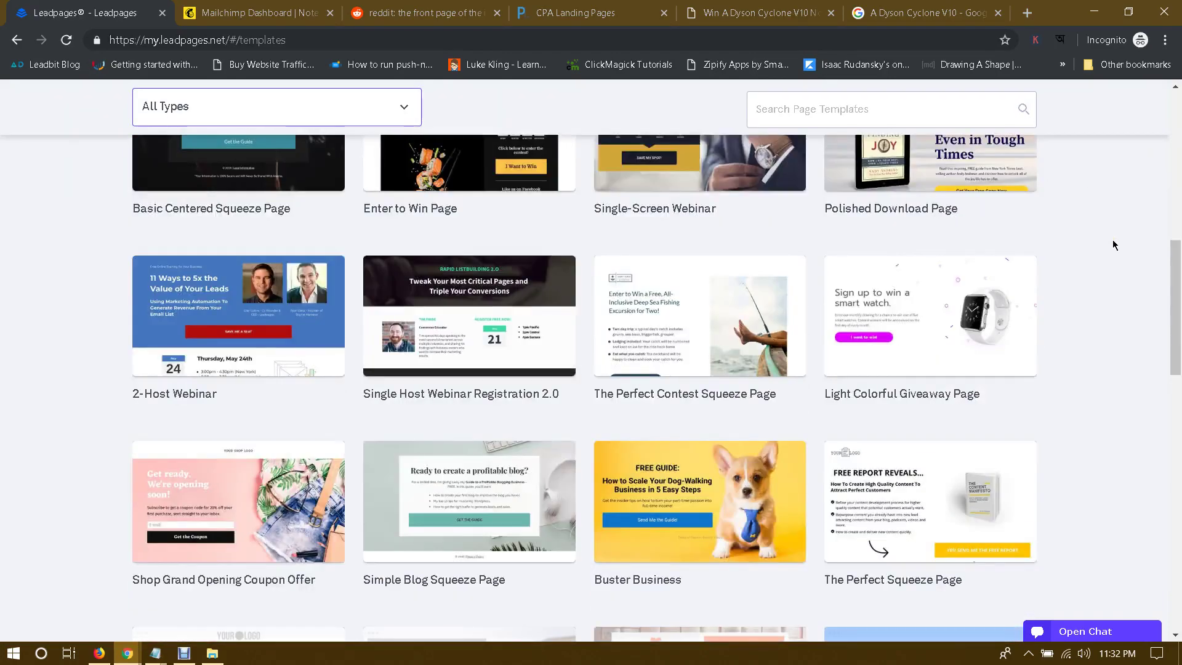
{"action": "scroll", "coordinate": [1112, 244], "scroll_direction": "down", "scroll_amount": 5}
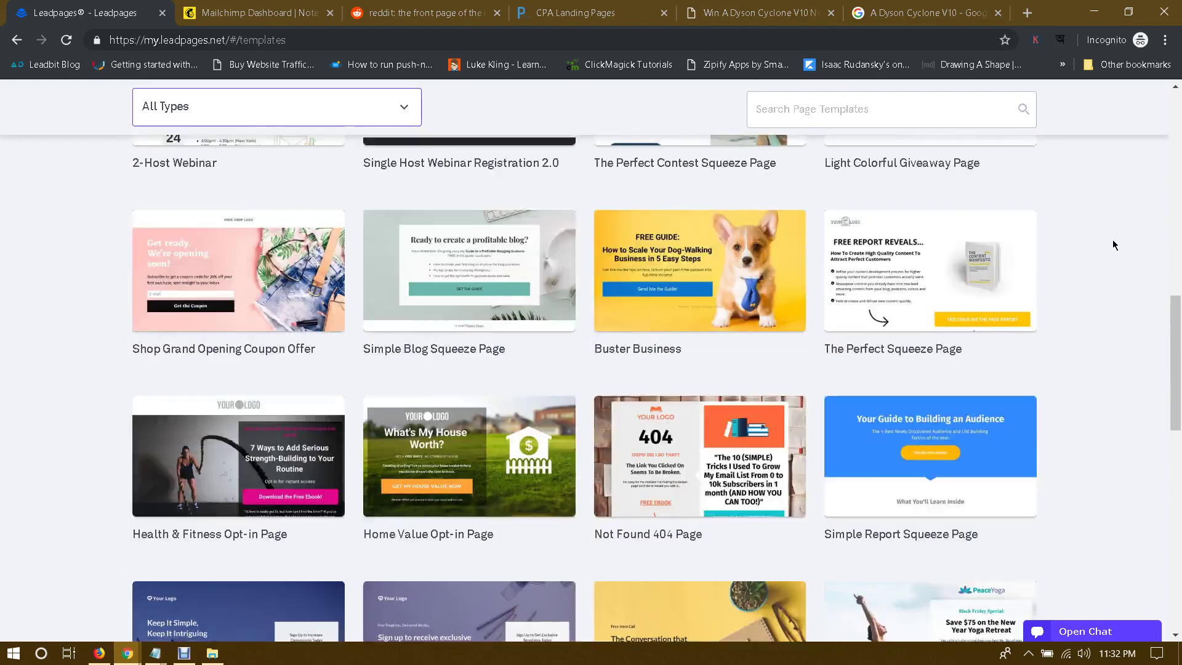
{"action": "scroll", "coordinate": [1112, 244], "scroll_direction": "down", "scroll_amount": 1}
{"action": "scroll", "coordinate": [1113, 244], "scroll_direction": "down", "scroll_amount": 3}
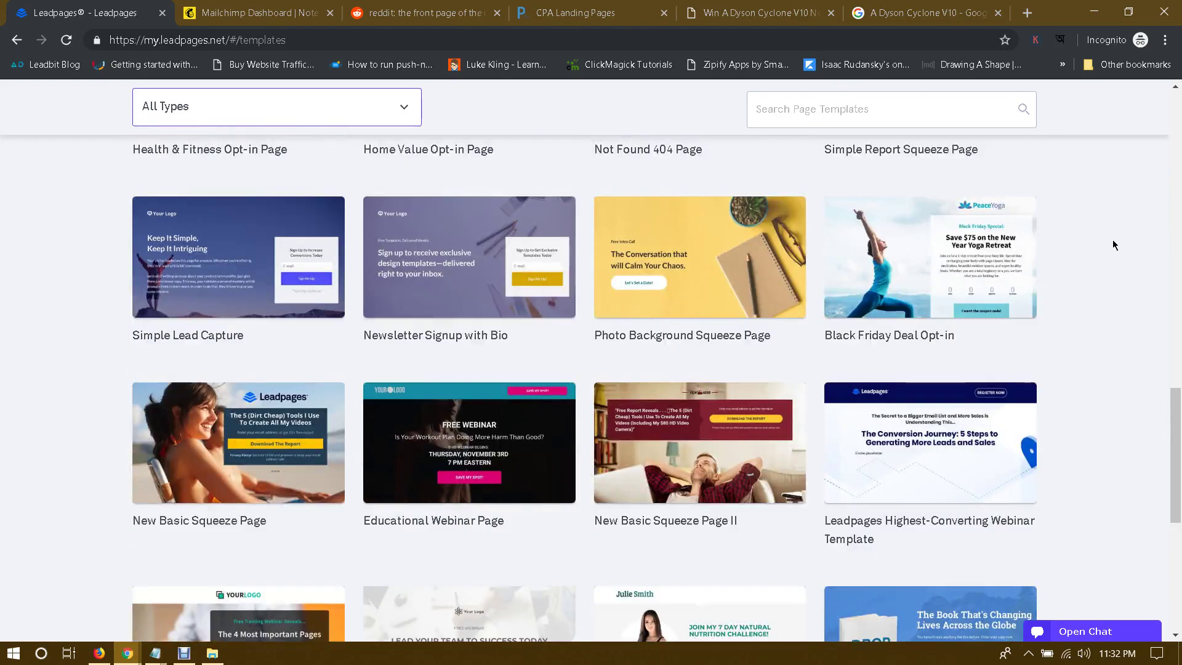
{"action": "scroll", "coordinate": [1112, 244], "scroll_direction": "down", "scroll_amount": 2}
{"action": "scroll", "coordinate": [1113, 245], "scroll_direction": "down", "scroll_amount": 1}
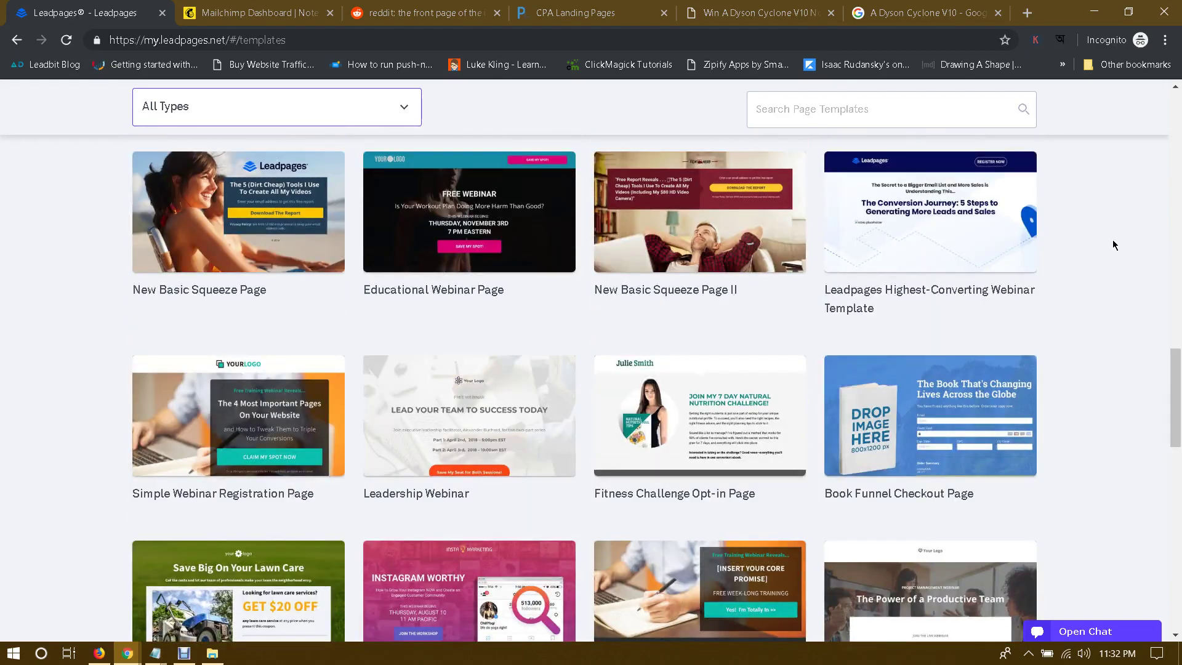
{"action": "scroll", "coordinate": [1113, 244], "scroll_direction": "down", "scroll_amount": 3}
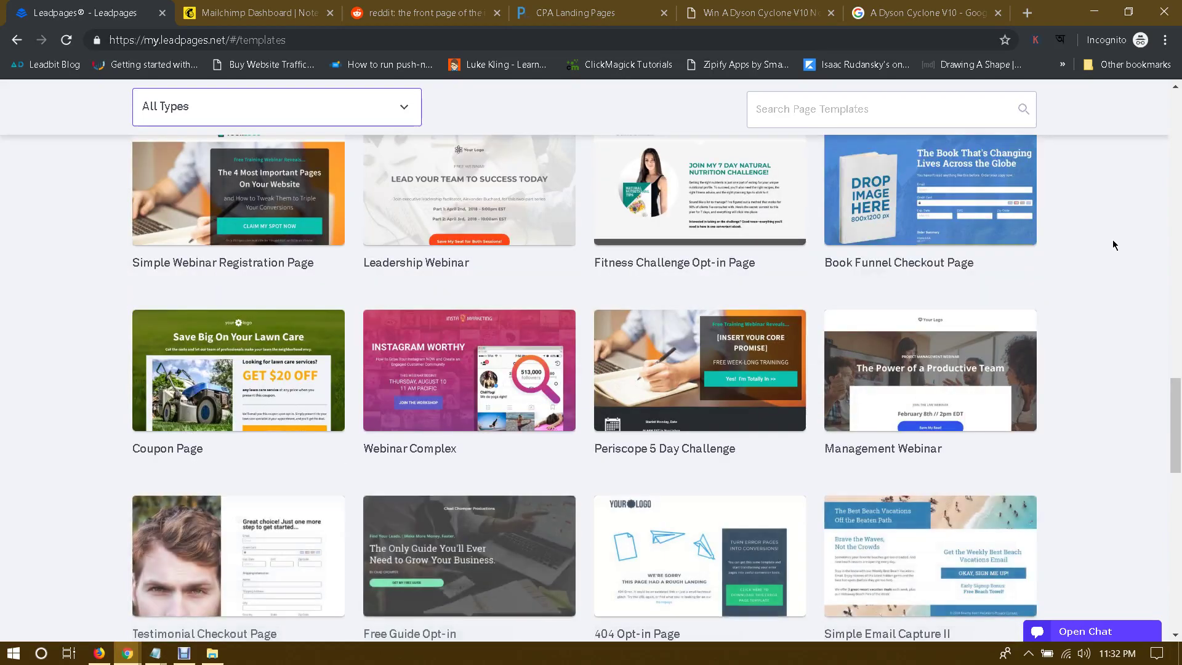
{"action": "scroll", "coordinate": [1113, 244], "scroll_direction": "down", "scroll_amount": 13}
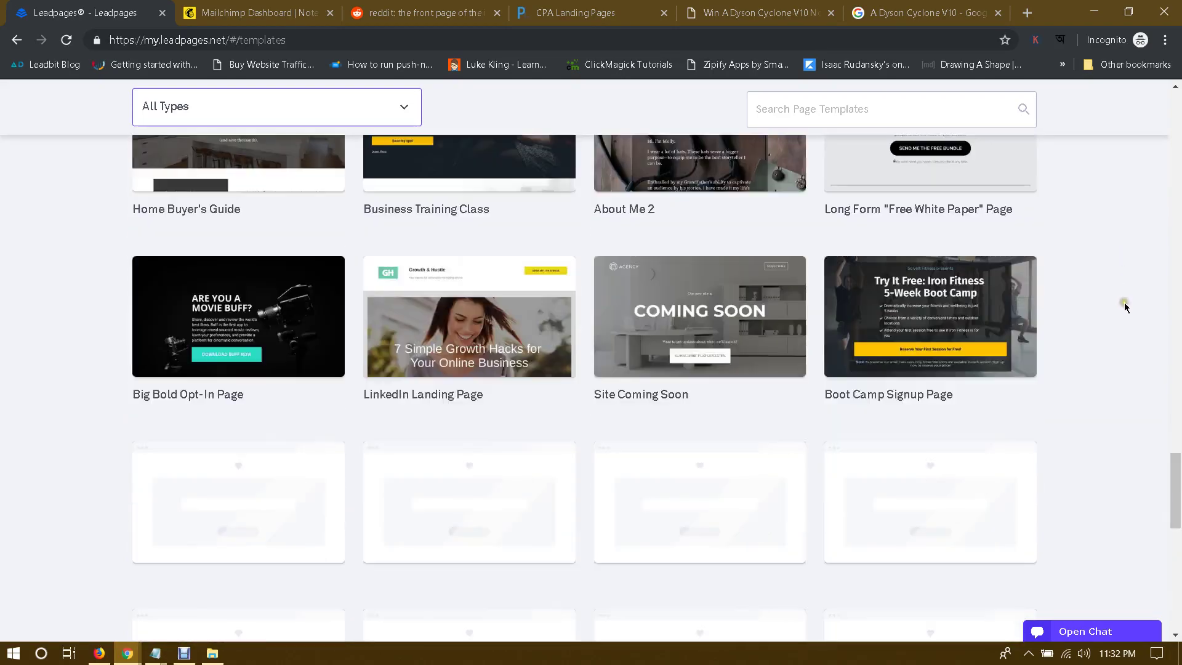
{"action": "scroll", "coordinate": [1125, 306], "scroll_direction": "up", "scroll_amount": 20}
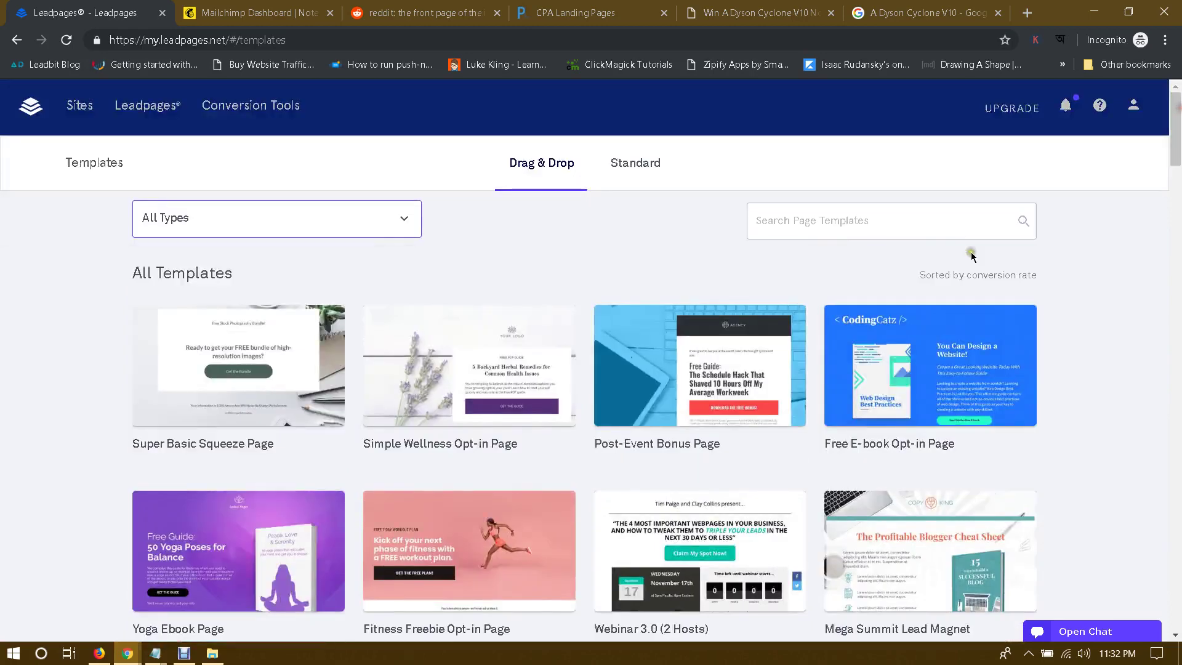
Step: Open the preview of the Polished Download Page template
{"action": "mouse_move", "coordinate": [296, 380]}
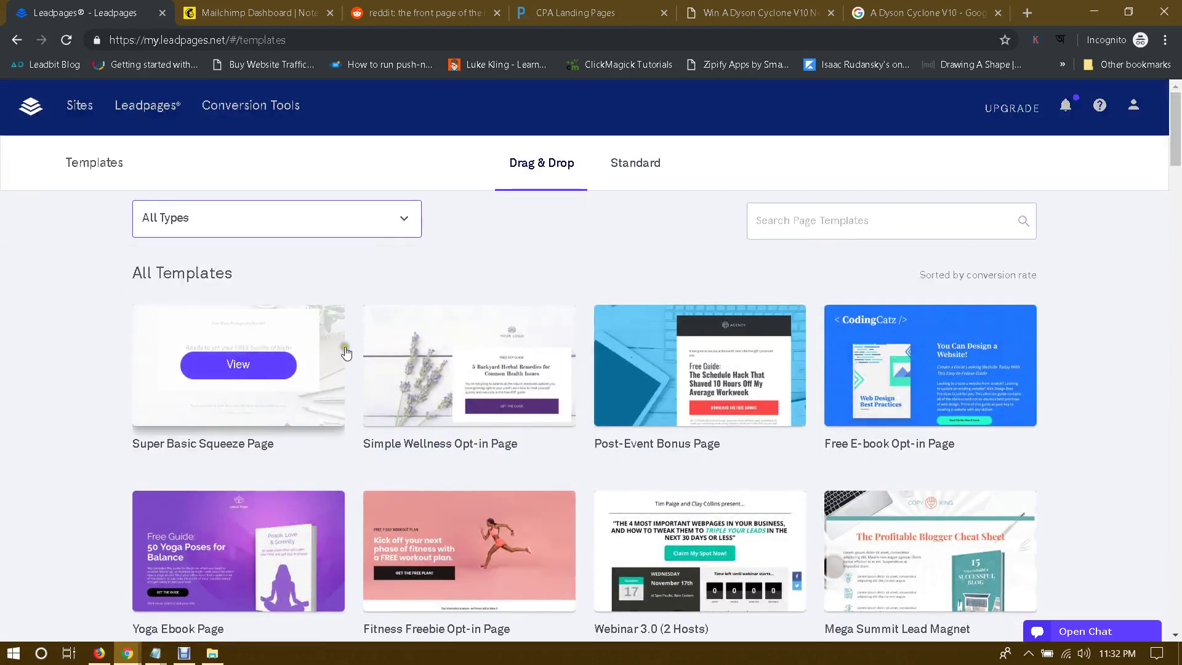
{"action": "scroll", "coordinate": [1048, 352], "scroll_direction": "down", "scroll_amount": 3}
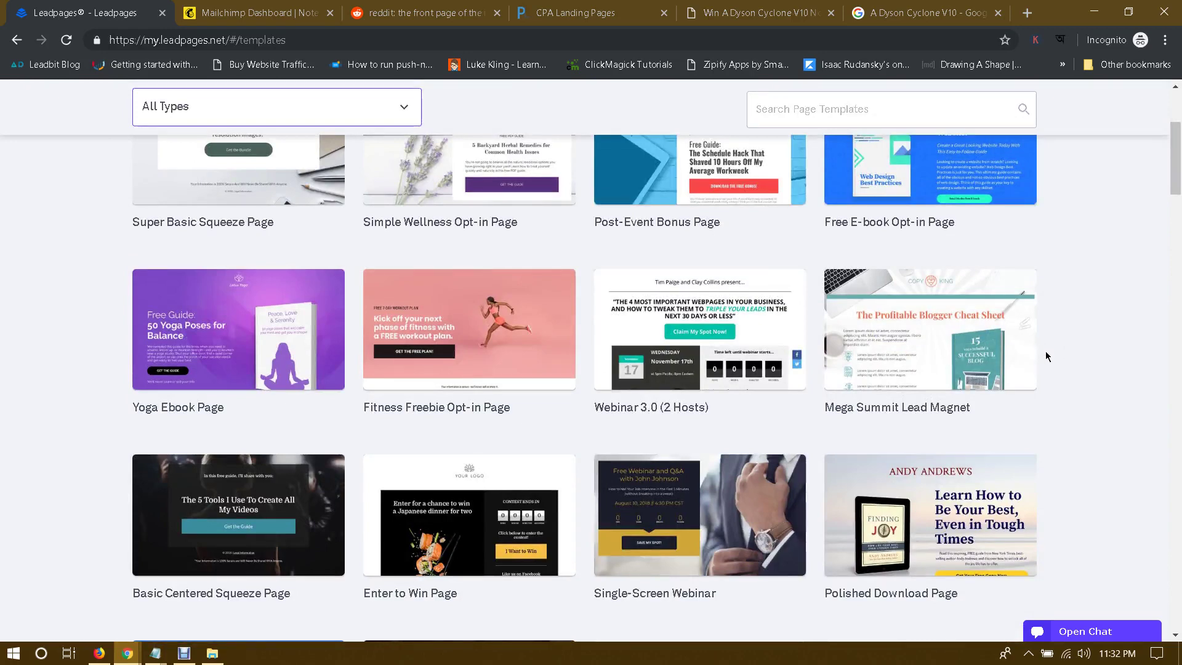
{"action": "scroll", "coordinate": [1046, 357], "scroll_direction": "down", "scroll_amount": 1}
{"action": "scroll", "coordinate": [1046, 356], "scroll_direction": "down", "scroll_amount": 1}
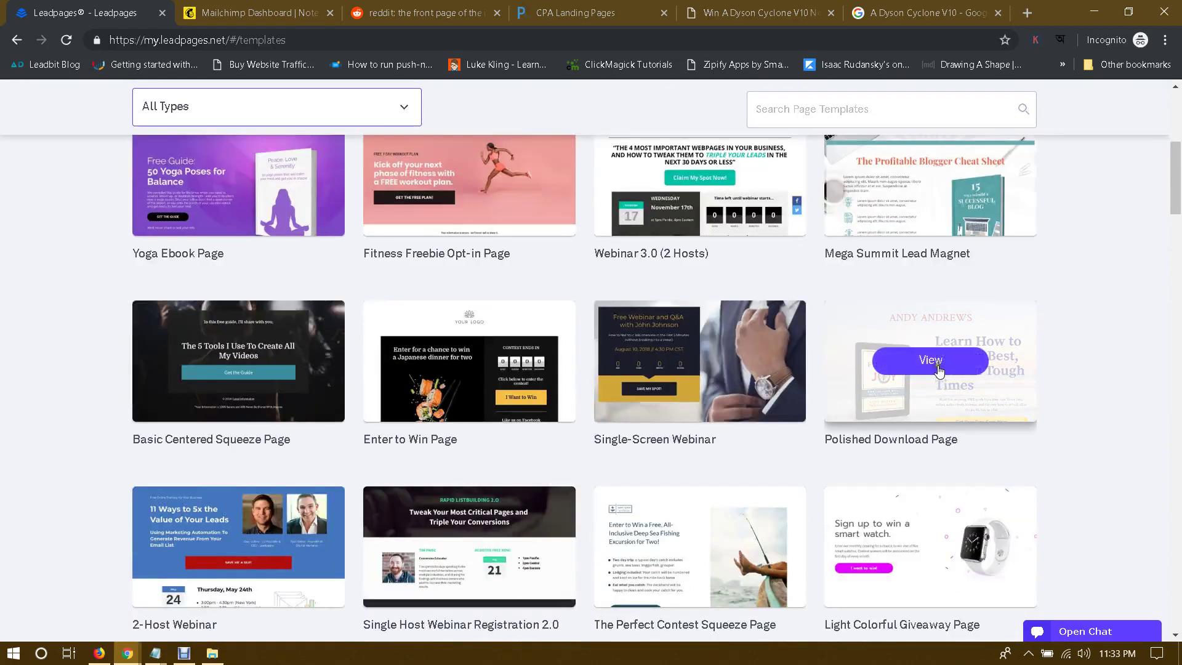
{"action": "left_click", "coordinate": [931, 360]}
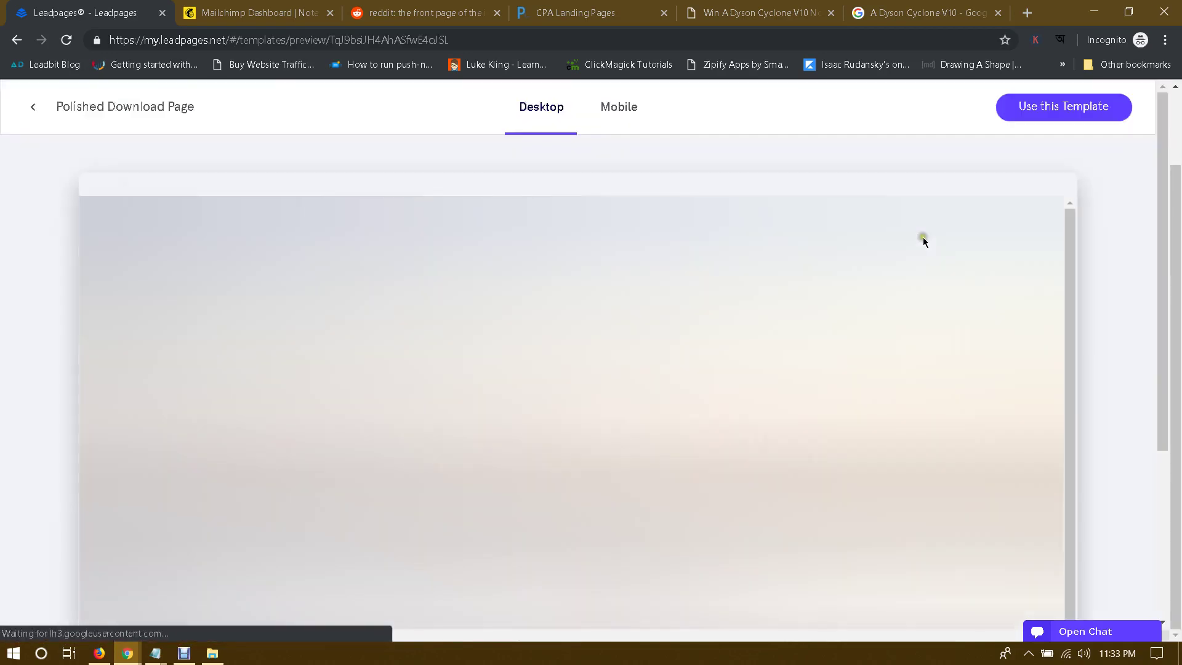
{"action": "scroll", "coordinate": [813, 289], "scroll_direction": "down", "scroll_amount": 5}
{"action": "scroll", "coordinate": [820, 307], "scroll_direction": "up", "scroll_amount": 3}
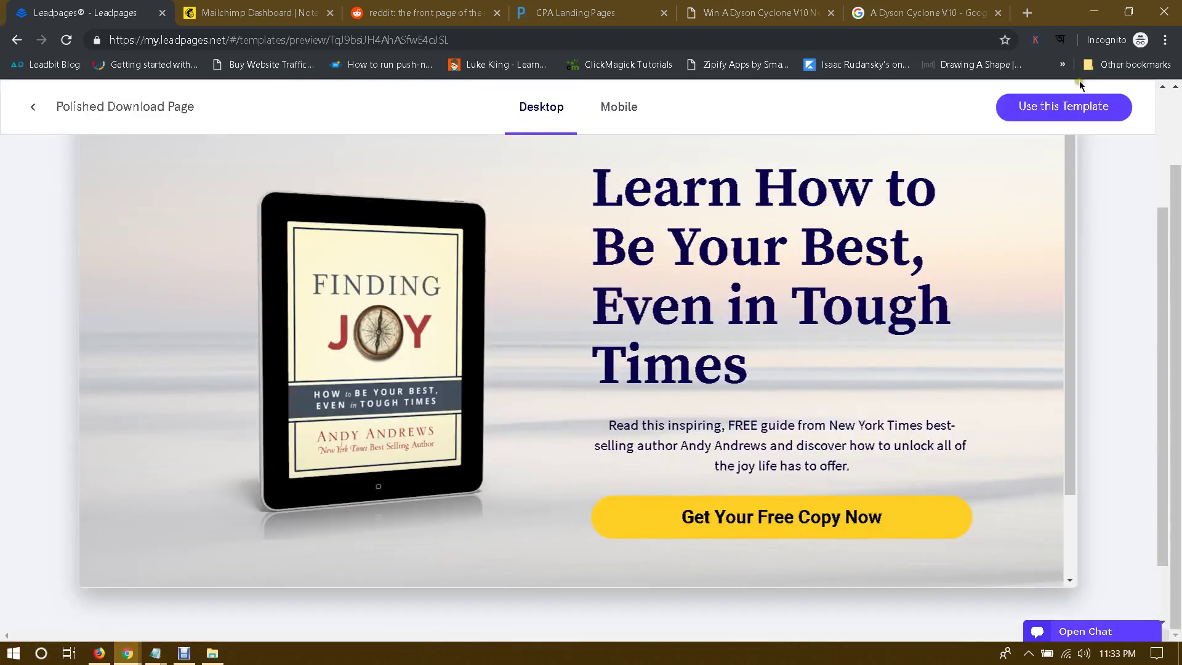
Step: Start a new page from the template and select the Dyson V10 offer name on CPAGrip
{"action": "left_click", "coordinate": [1034, 113]}
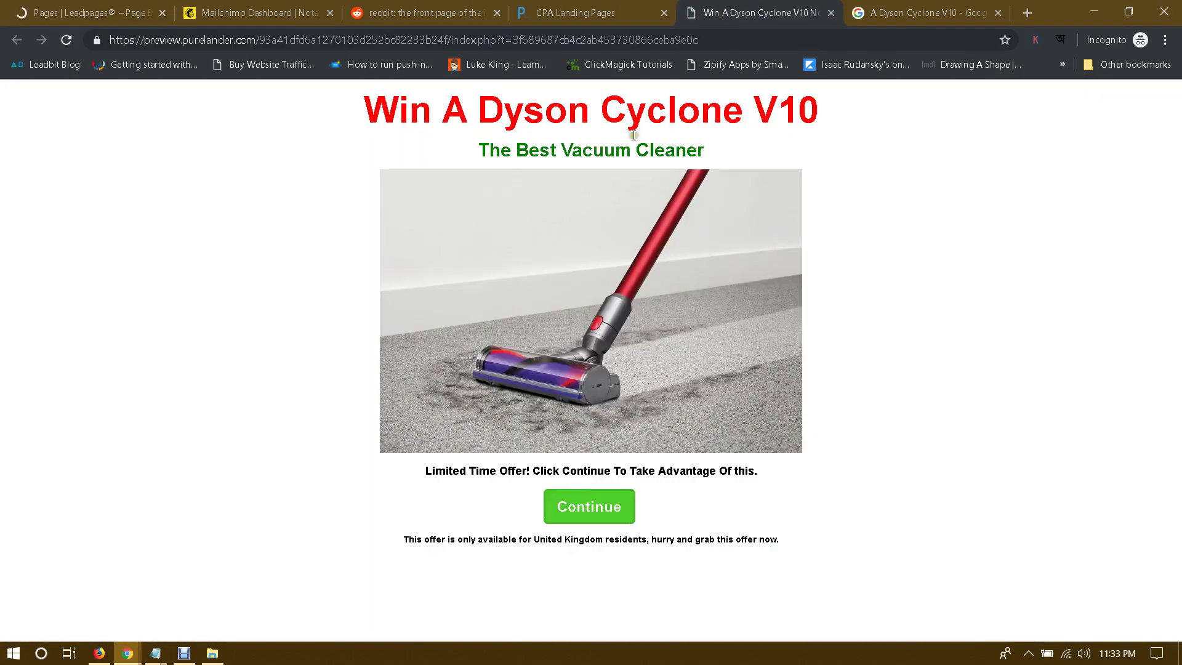
{"action": "left_click", "coordinate": [778, 6]}
{"action": "left_click_drag", "start_coordinate": [778, 5], "coordinate": [292, 8]}
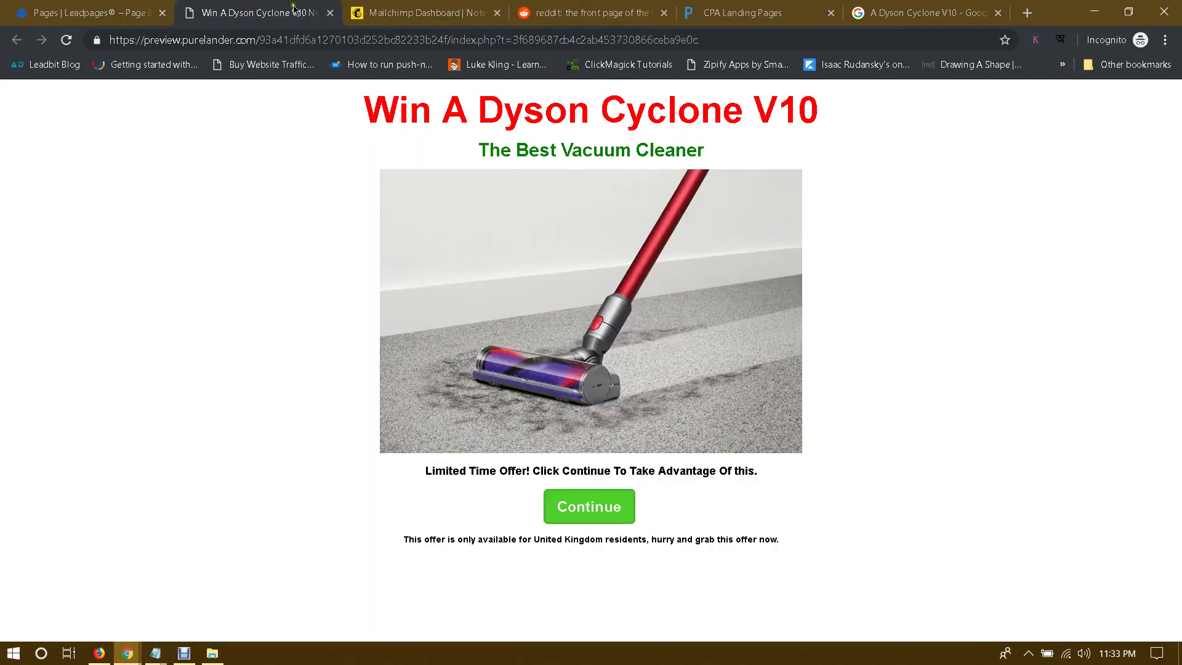
{"action": "left_click", "coordinate": [60, 5]}
{"action": "left_click", "coordinate": [291, 17]}
{"action": "mouse_move", "coordinate": [127, 652]}
{"action": "left_click", "coordinate": [79, 590]}
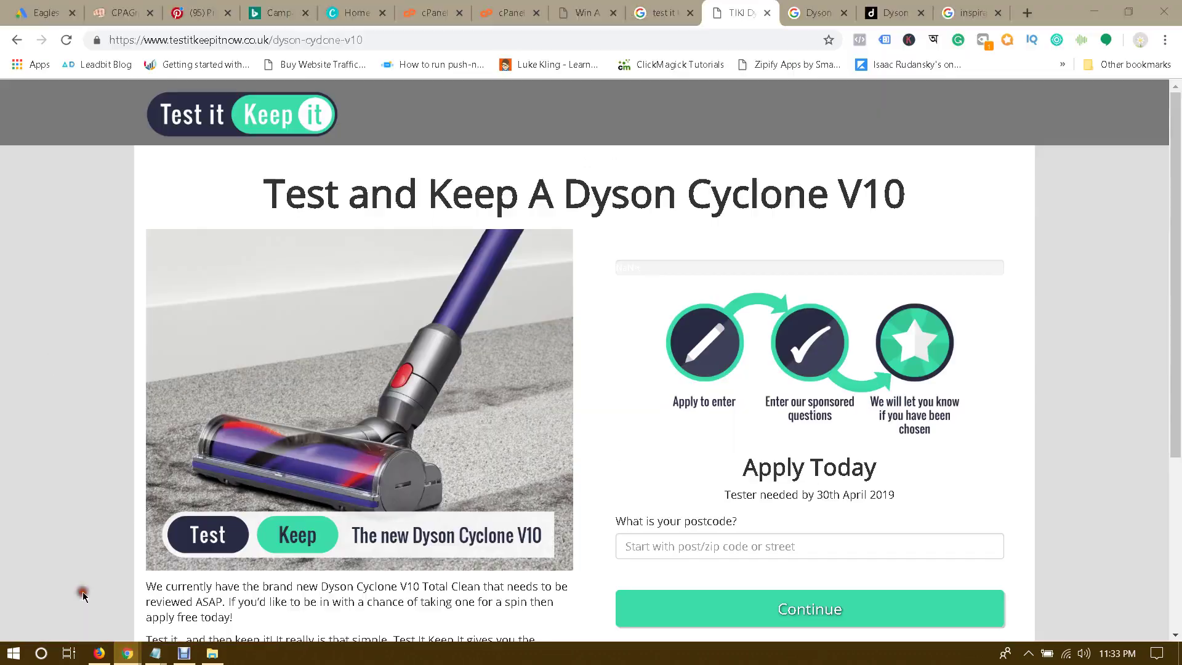
{"action": "left_click", "coordinate": [135, 8]}
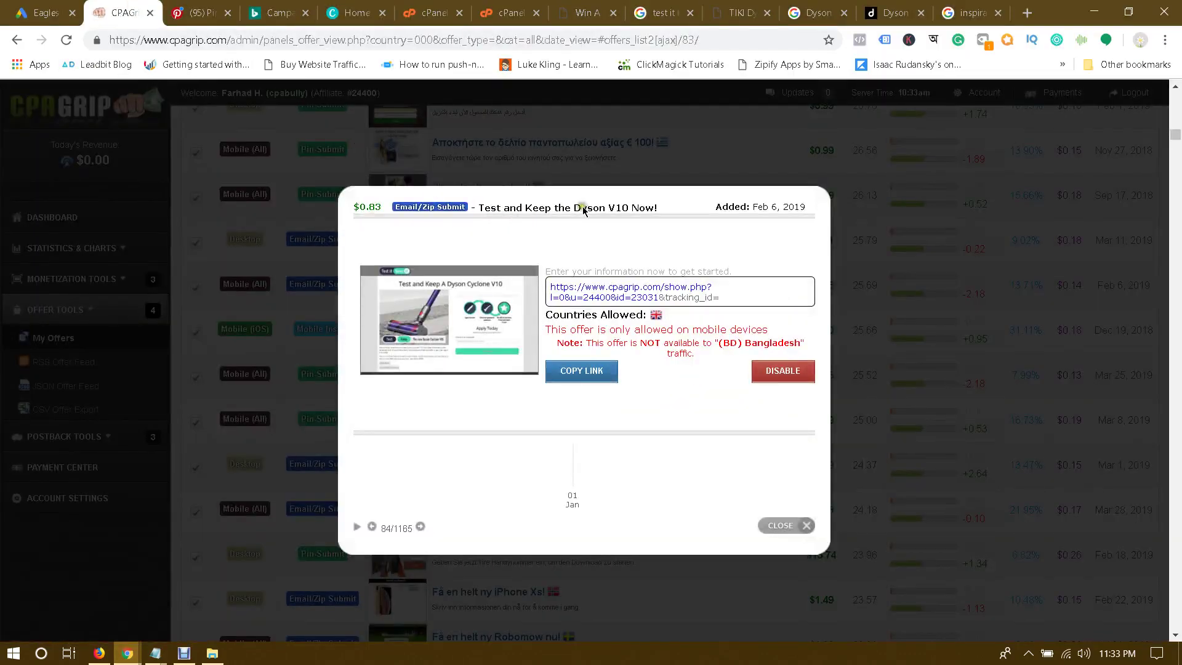
{"action": "left_click_drag", "start_coordinate": [556, 208], "coordinate": [672, 214]}
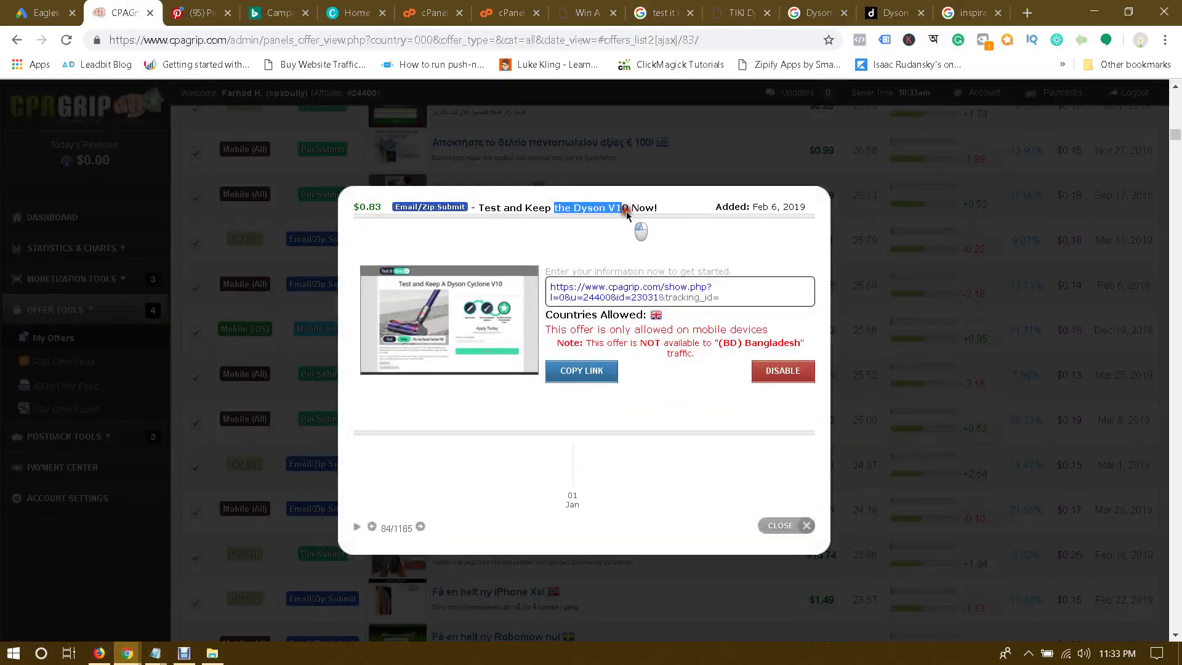
Step: Name the page 'The Dyson V10' with a capital T, continue, and dismiss the chat popup
{"action": "mouse_move", "coordinate": [128, 652]}
{"action": "left_click", "coordinate": [182, 546]}
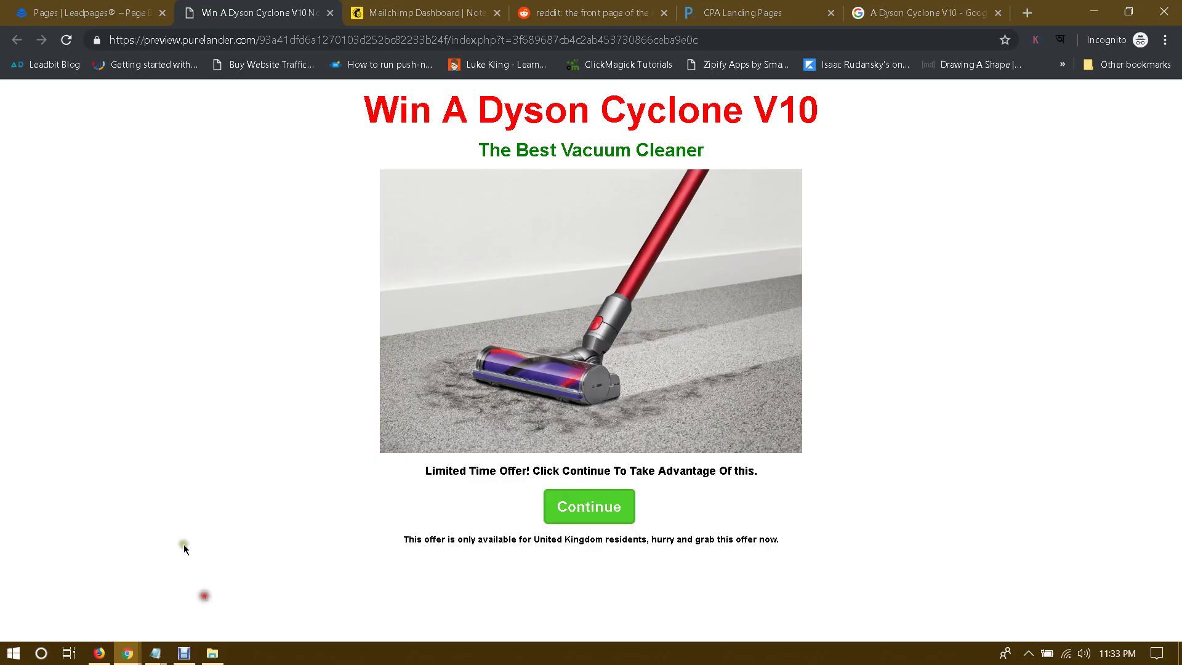
{"action": "left_click", "coordinate": [66, 13]}
{"action": "type", "text": "the Dyson V10"}
{"action": "key", "text": "Home"}
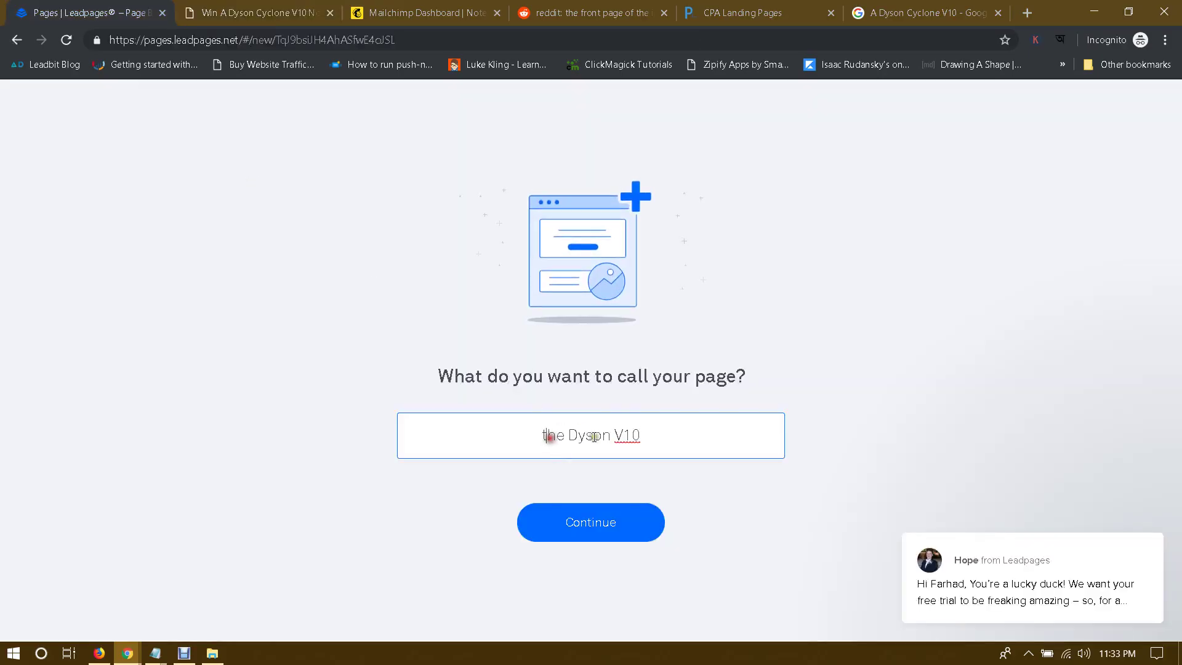
{"action": "key", "text": "Delete"}
{"action": "type", "text": "T"}
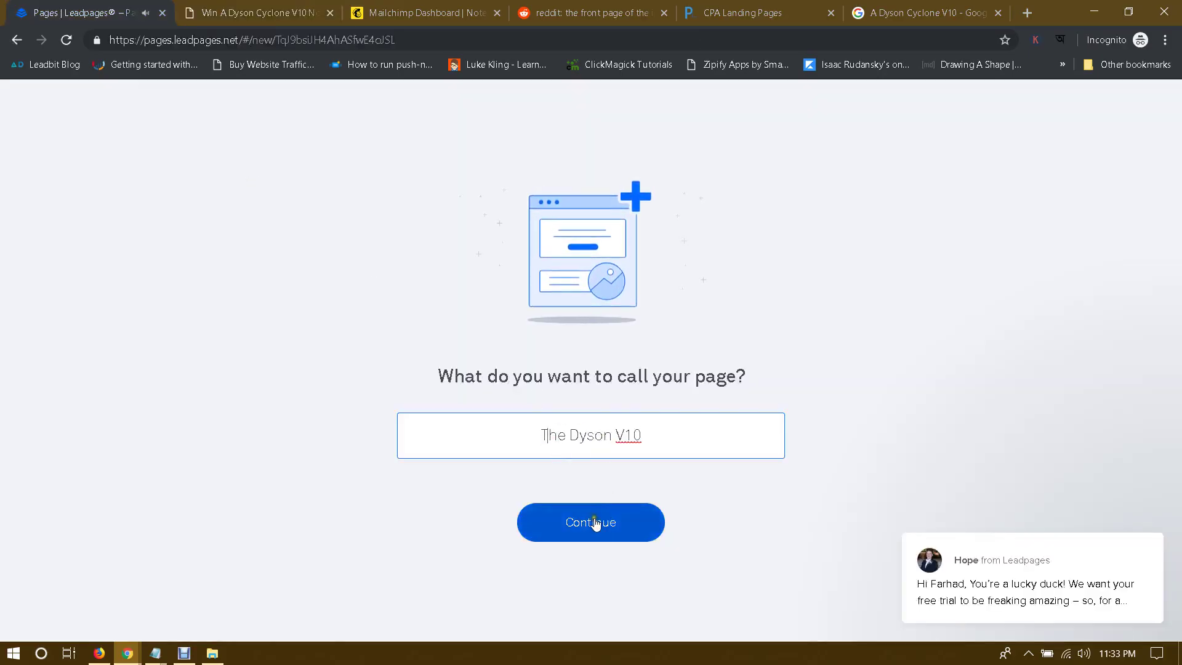
{"action": "left_click", "coordinate": [601, 520]}
{"action": "left_click", "coordinate": [1130, 514]}
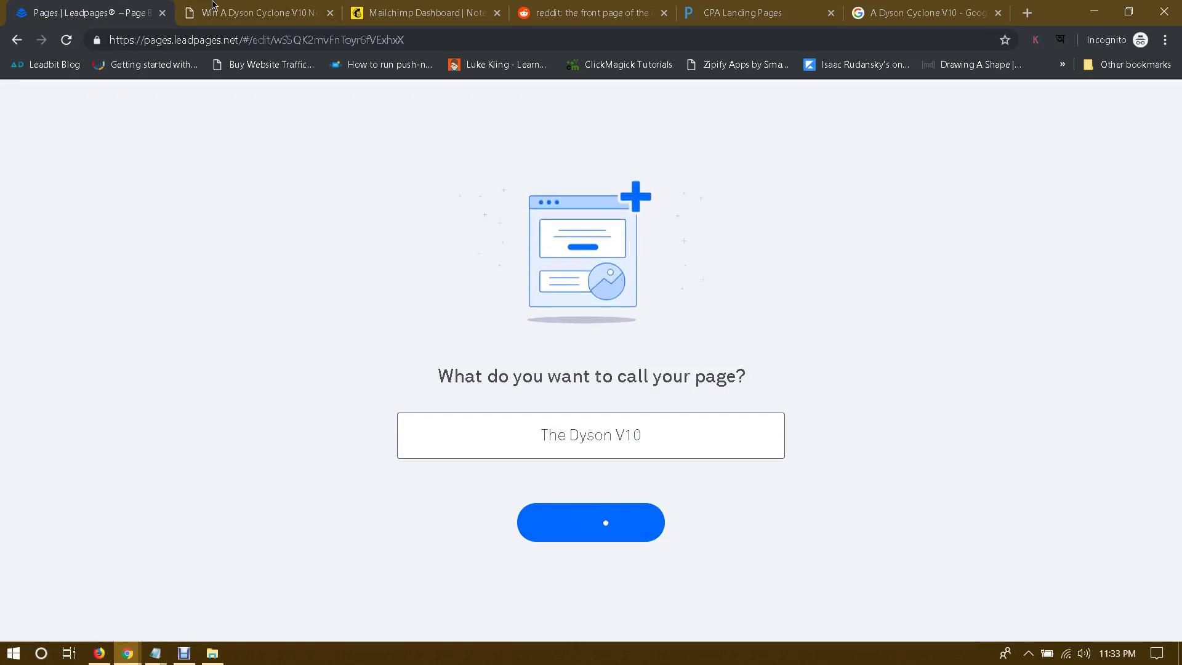
Step: Copy 'Win A Dyson Cyclone V10' from the Dyson page and paste it as the main headline
{"action": "key", "text": "ctrl+Tab"}
{"action": "left_click_drag", "start_coordinate": [370, 104], "coordinate": [843, 117]}
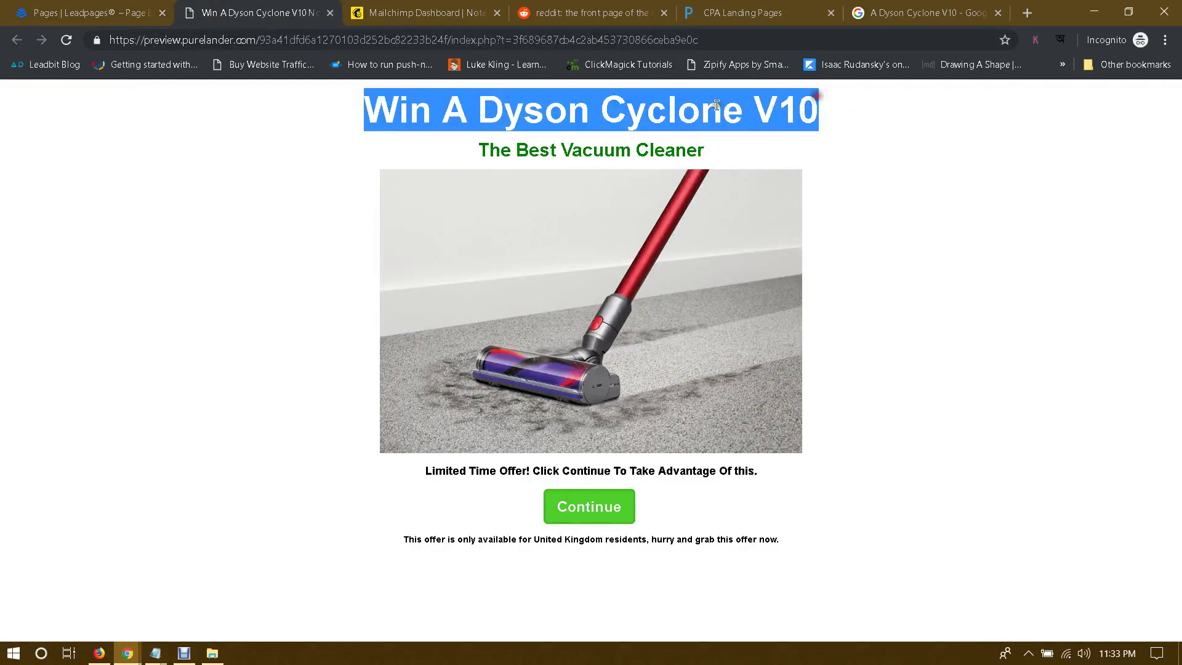
{"action": "right_click", "coordinate": [688, 97]}
{"action": "left_click", "coordinate": [723, 110]}
{"action": "left_click", "coordinate": [52, 5]}
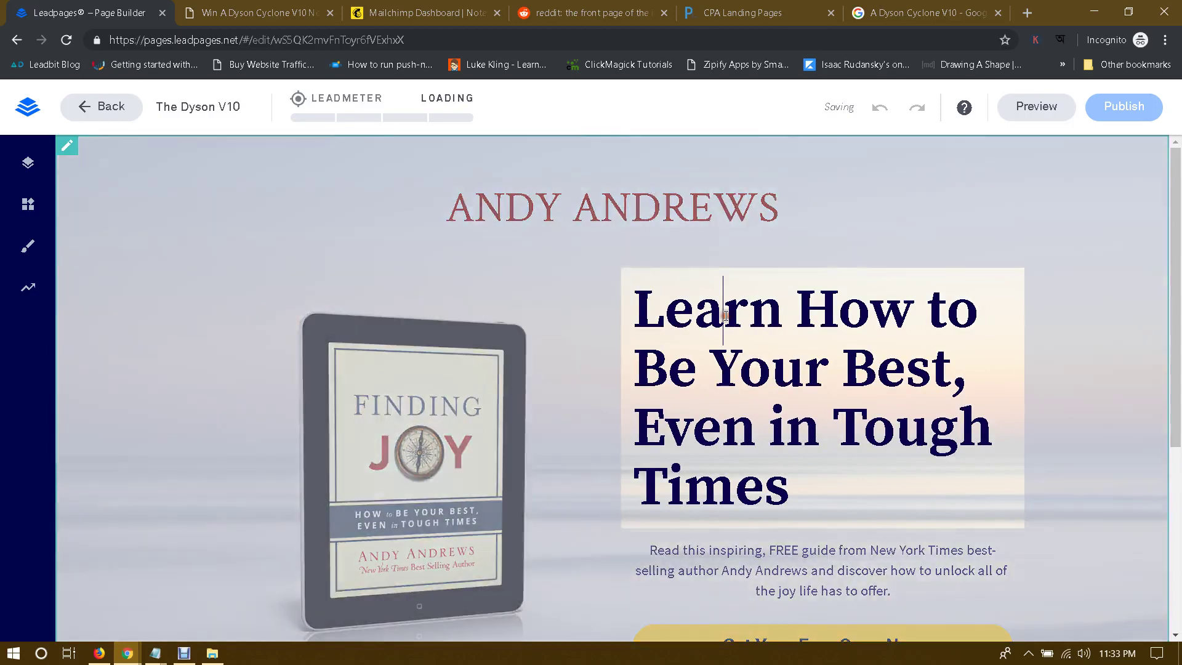
{"action": "triple_click", "coordinate": [726, 315]}
{"action": "key", "text": "ctrl+v"}
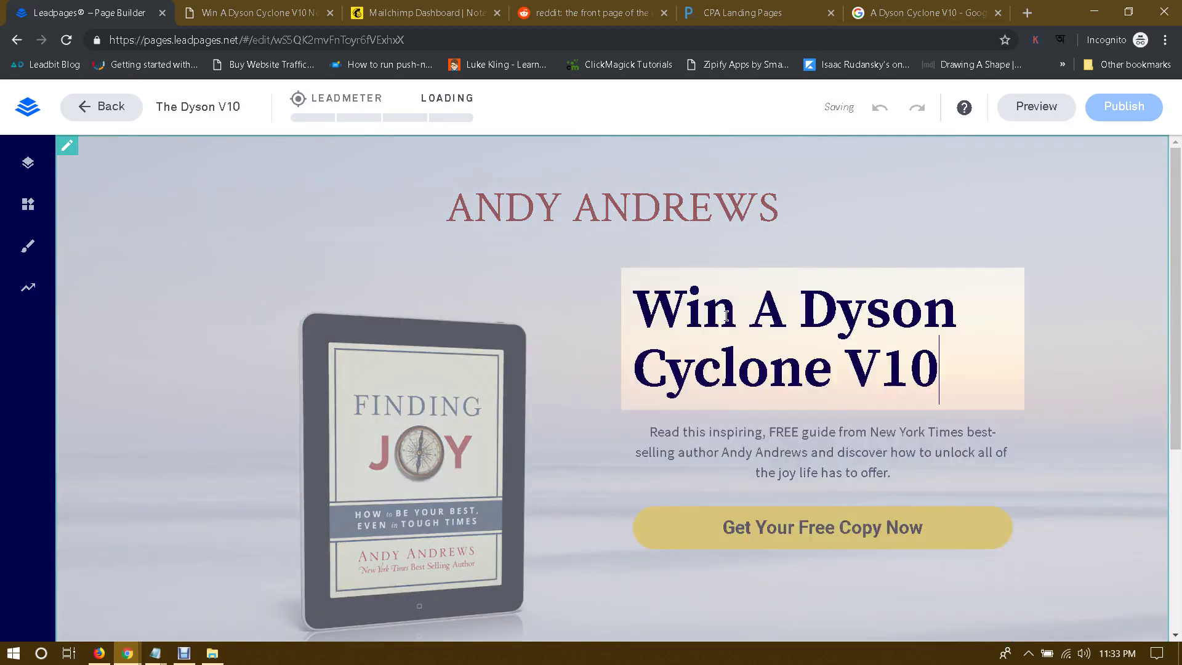
{"action": "left_click", "coordinate": [1063, 342]}
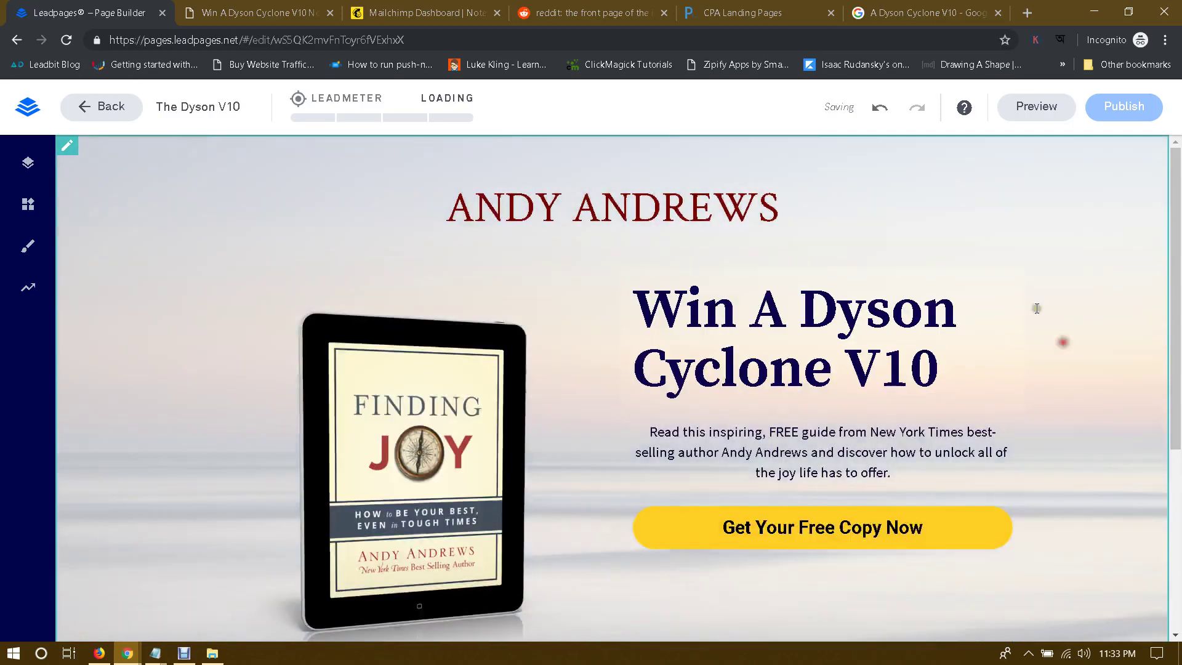
Step: Replace the ANDY ANDREWS top title with 'Test It Win It'
{"action": "triple_click", "coordinate": [589, 198]}
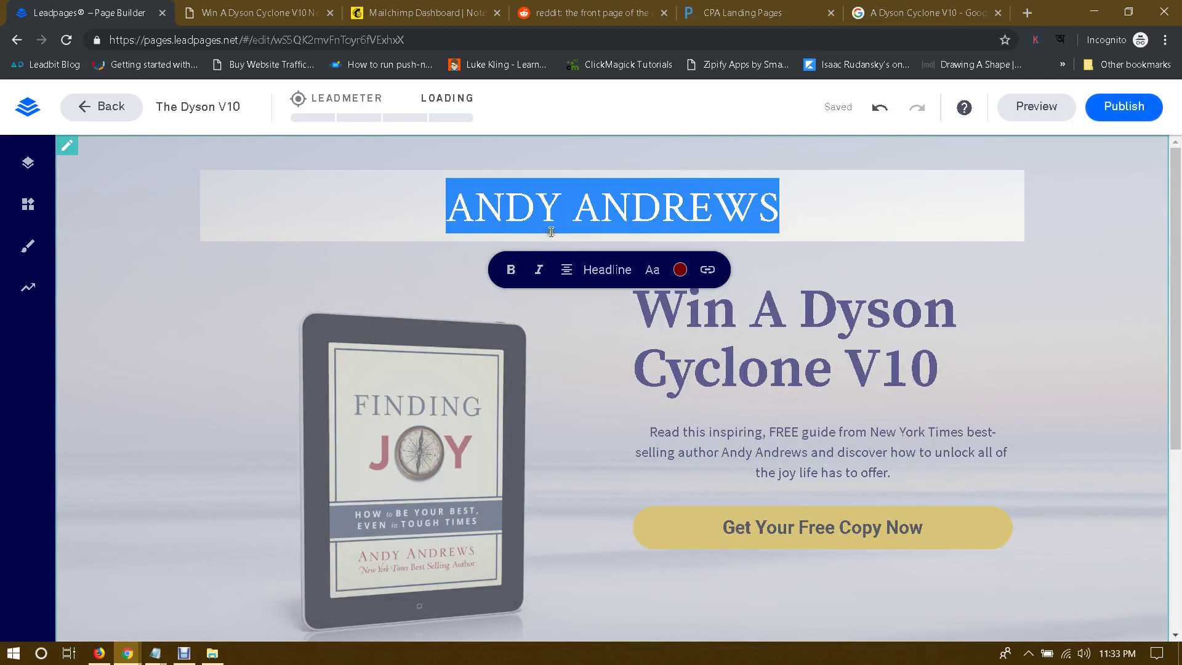
{"action": "type", "text": "Test"}
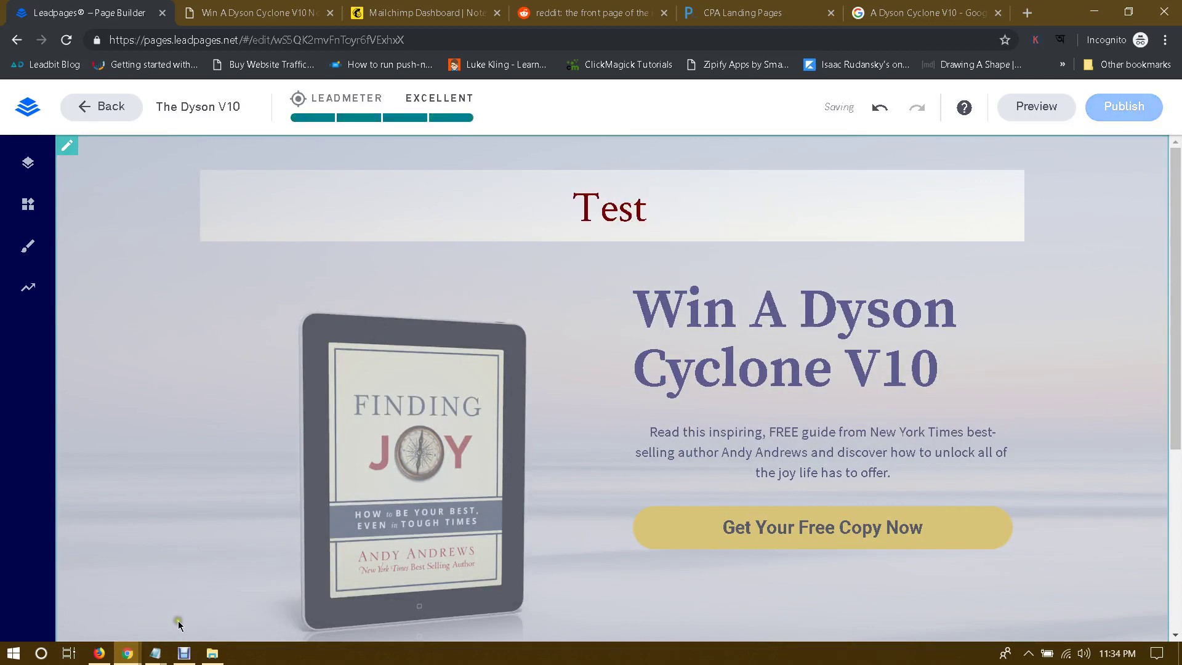
{"action": "mouse_move", "coordinate": [127, 651]}
{"action": "left_click", "coordinate": [128, 610]}
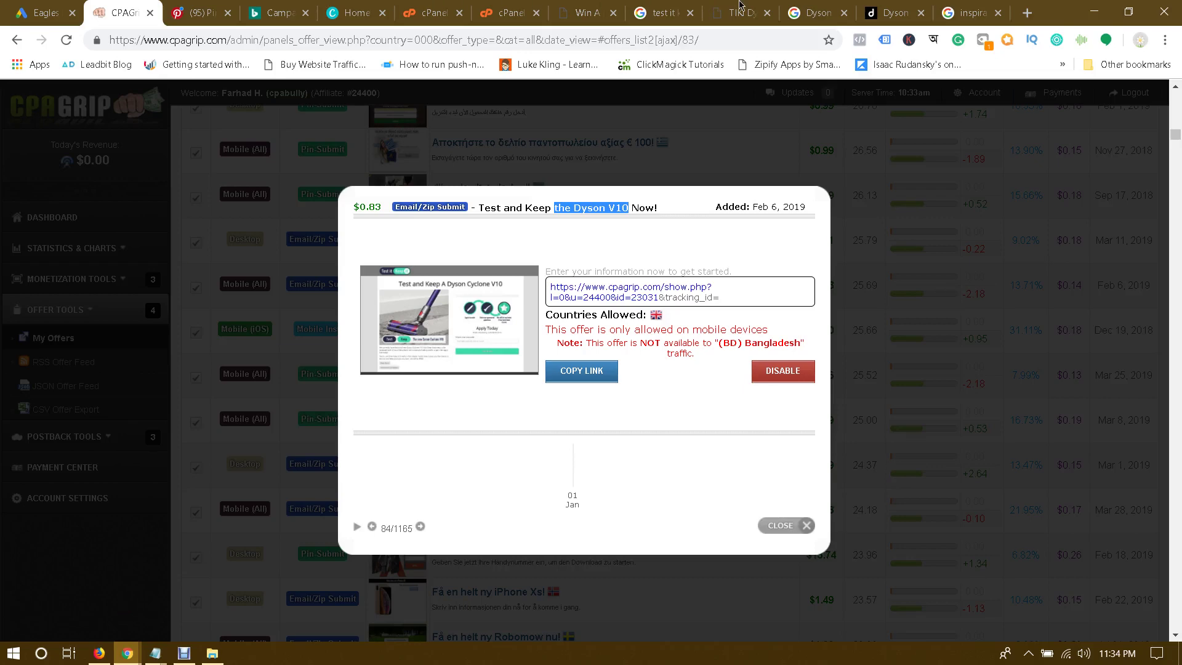
{"action": "left_click", "coordinate": [739, 7]}
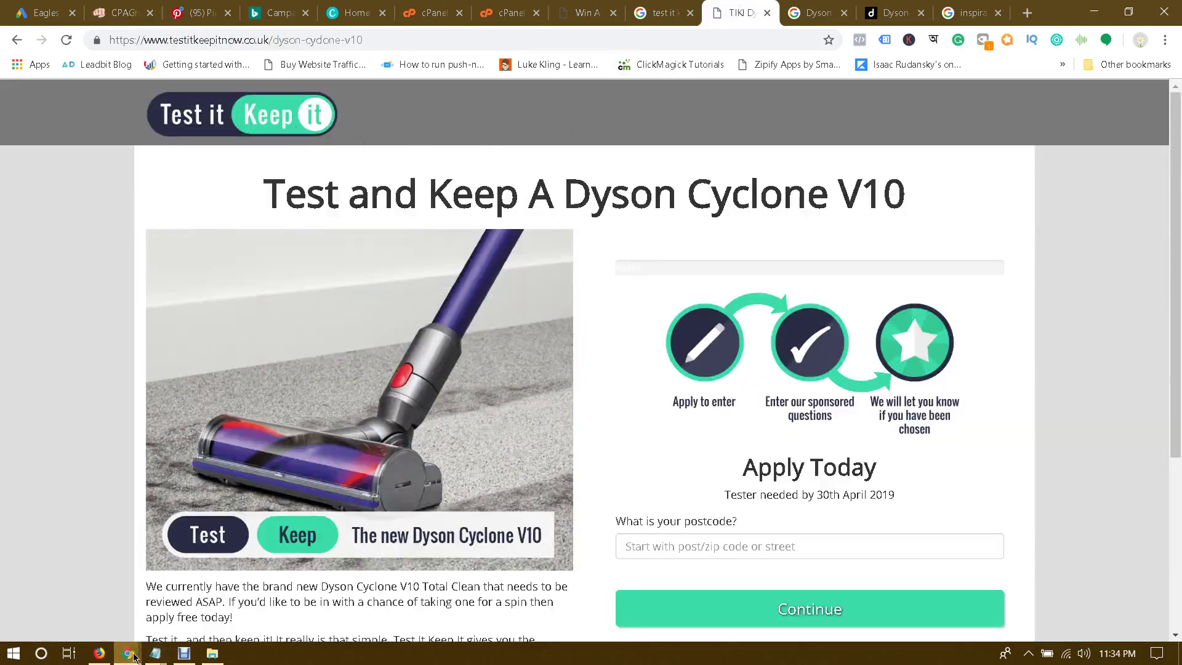
{"action": "mouse_move", "coordinate": [127, 652]}
{"action": "left_click", "coordinate": [255, 581]}
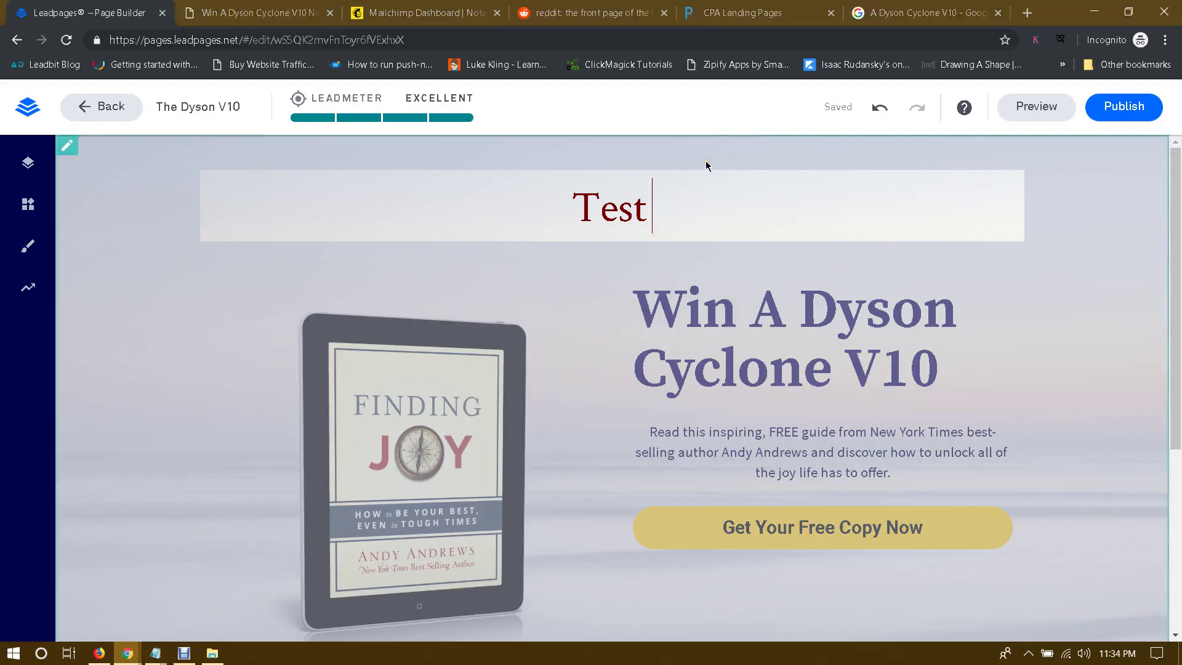
{"action": "type", "text": "It Win It"}
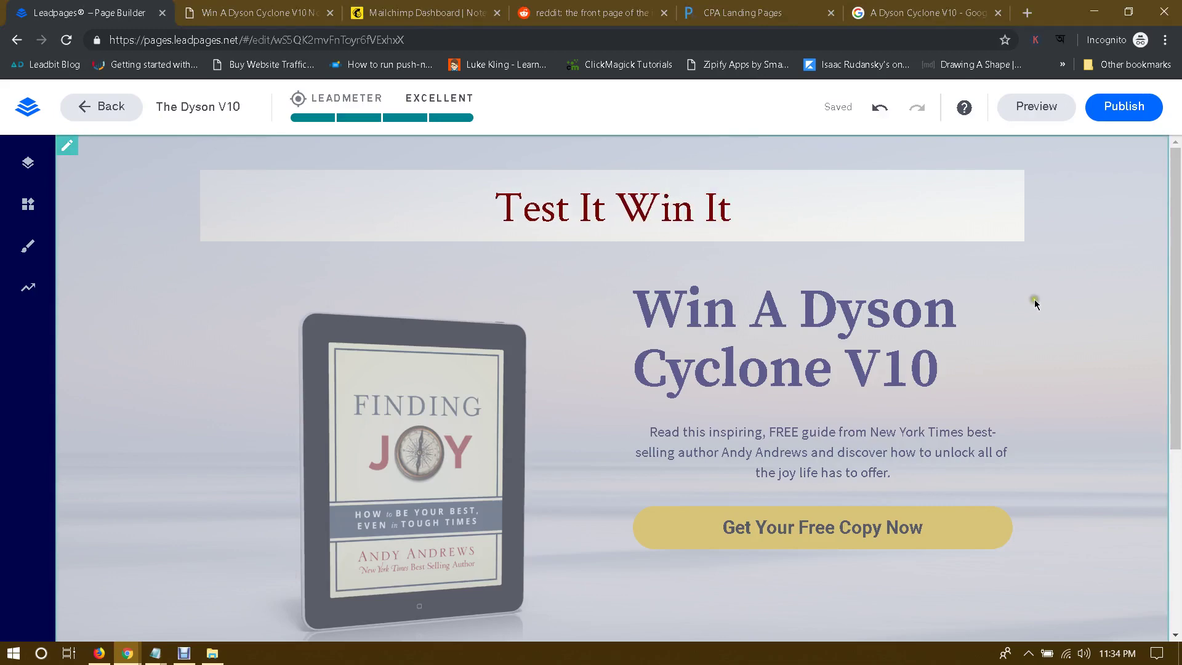
{"action": "left_click", "coordinate": [1034, 304]}
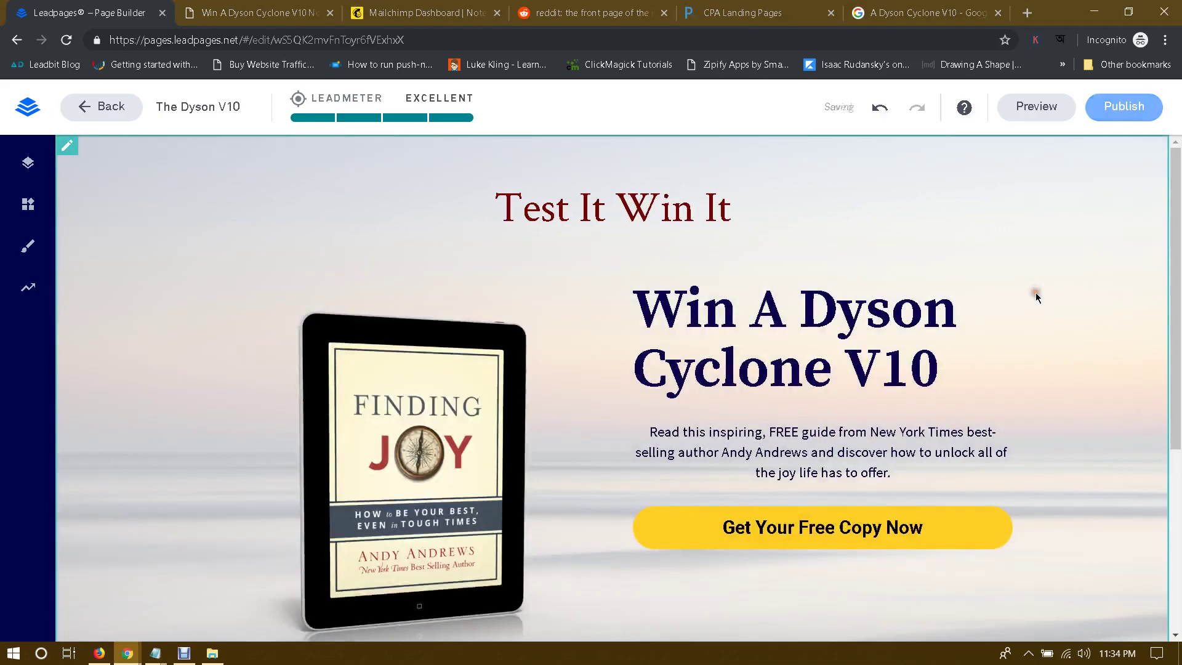
{"action": "scroll", "coordinate": [526, 360], "scroll_direction": "down", "scroll_amount": 1}
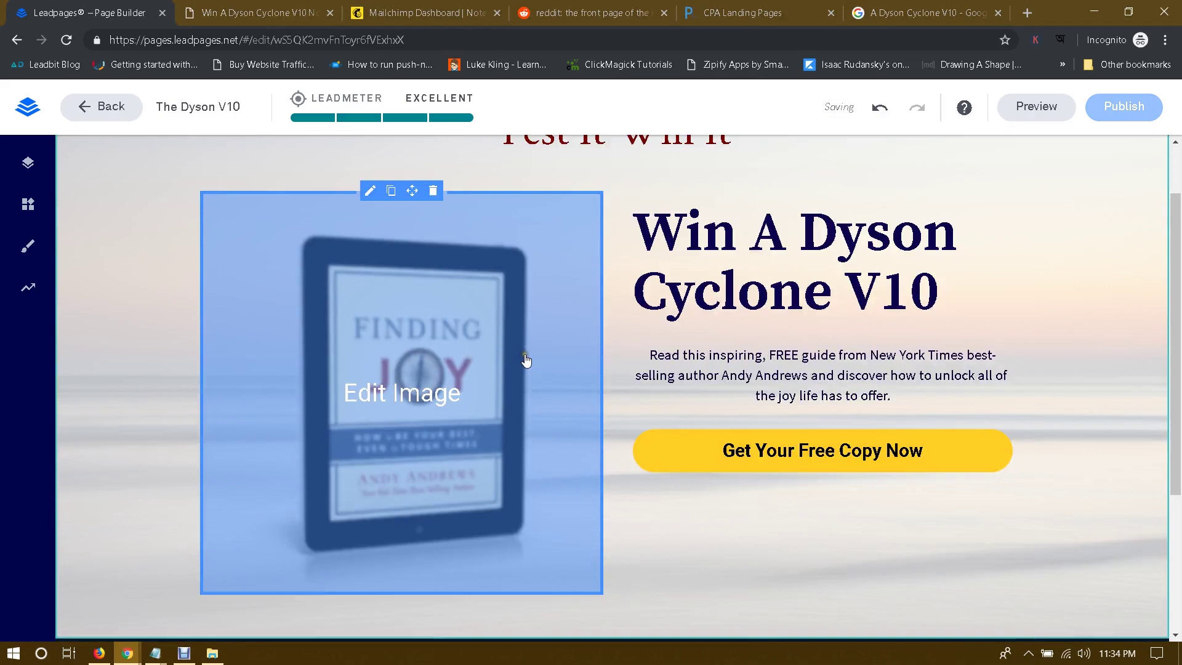
Step: Open the image picker to replace the Finding Joy book image with a computer file
{"action": "left_click", "coordinate": [449, 329]}
{"action": "scroll", "coordinate": [462, 486], "scroll_direction": "down", "scroll_amount": 1}
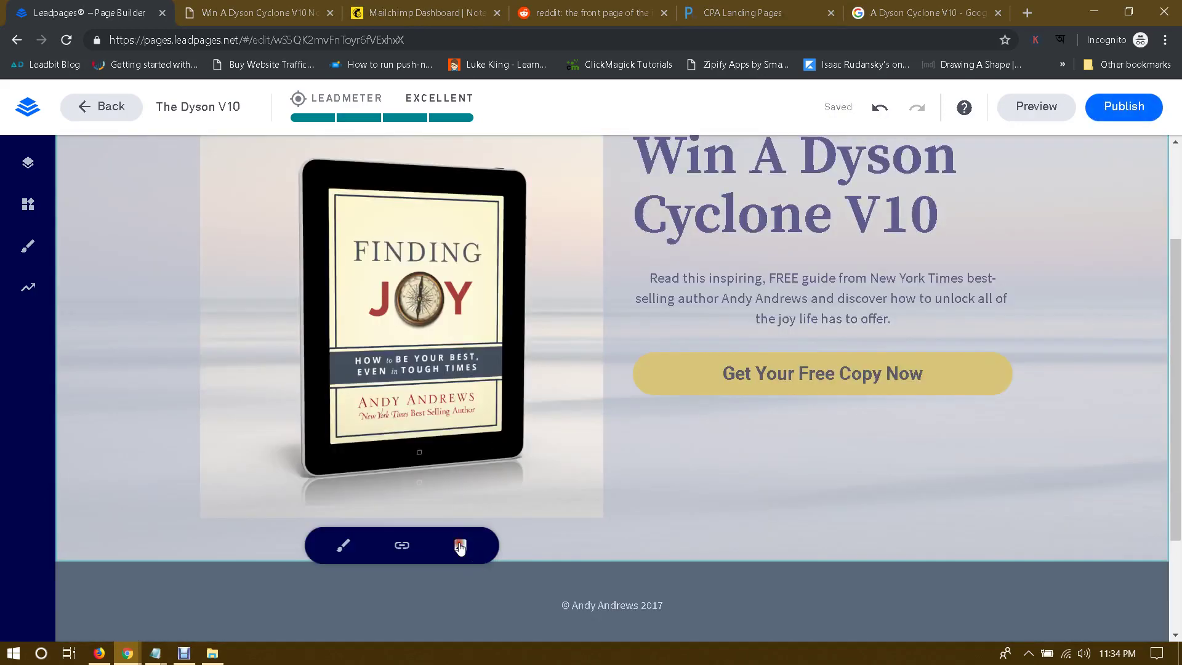
{"action": "left_click", "coordinate": [460, 545]}
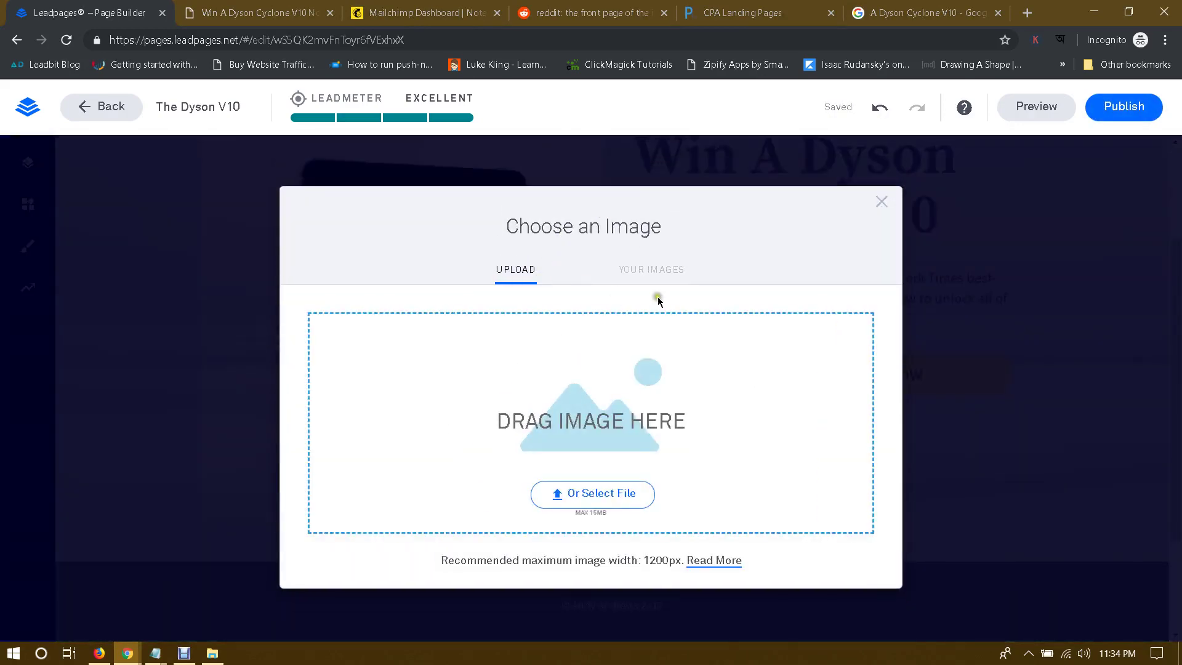
{"action": "left_click", "coordinate": [589, 492]}
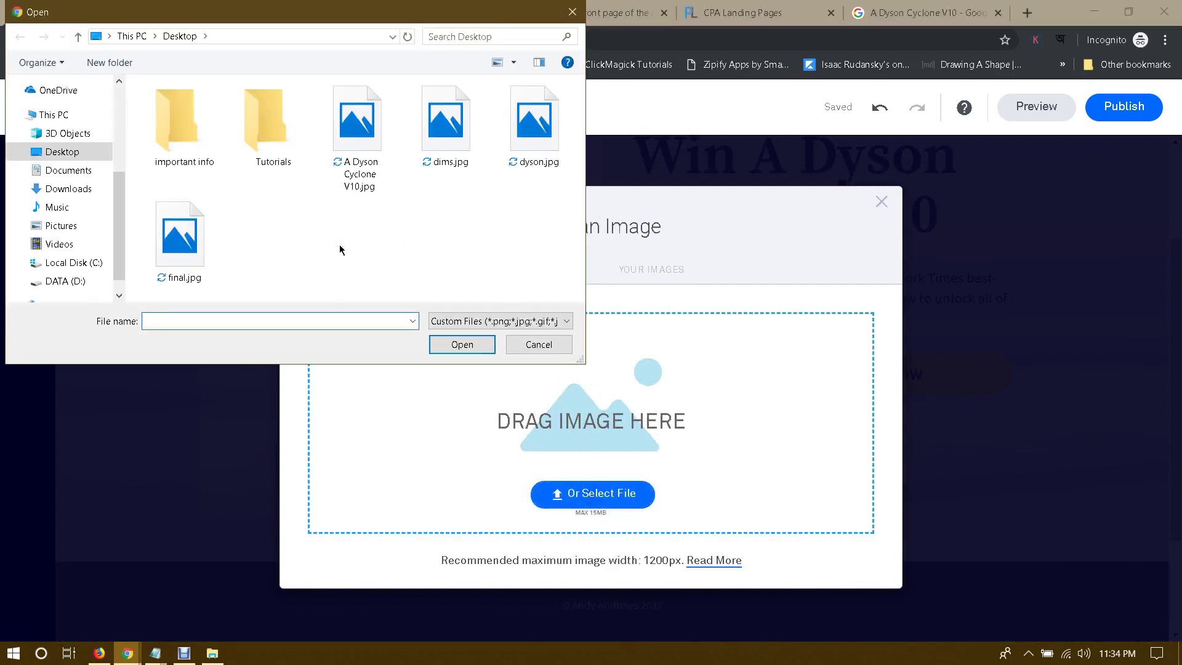
Step: Cancel the file upload and return to the Dyson Cyclone V10 Google Images results
{"action": "left_click", "coordinate": [537, 344]}
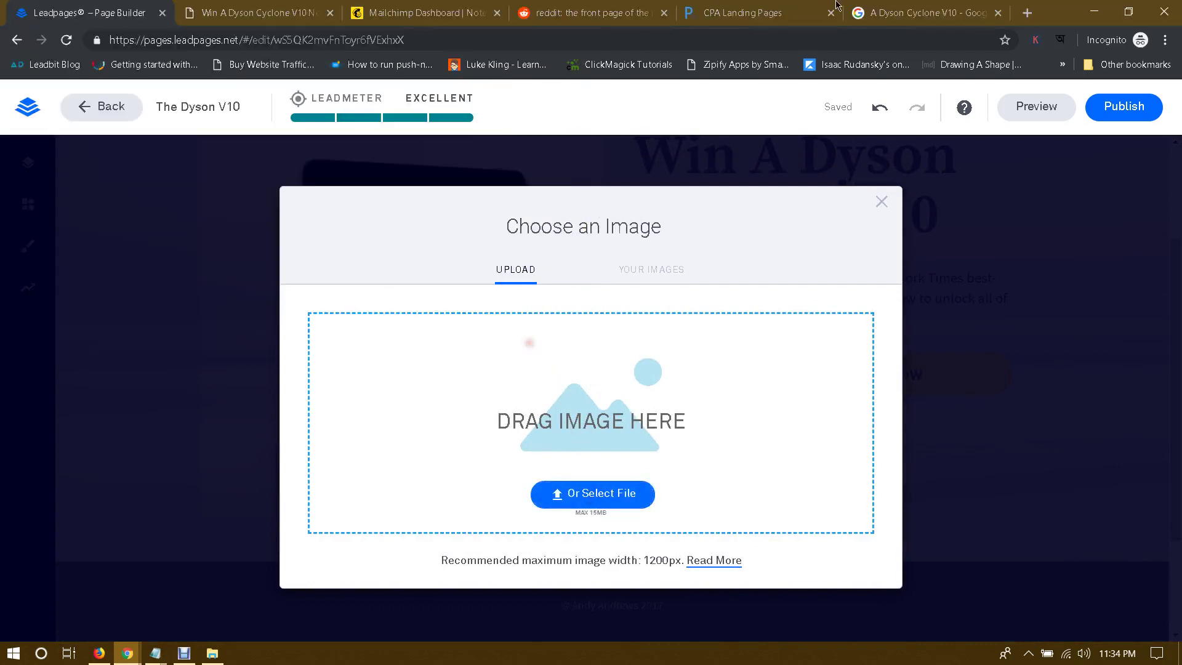
{"action": "left_click", "coordinate": [927, 12]}
{"action": "scroll", "coordinate": [628, 292], "scroll_direction": "up", "scroll_amount": 5}
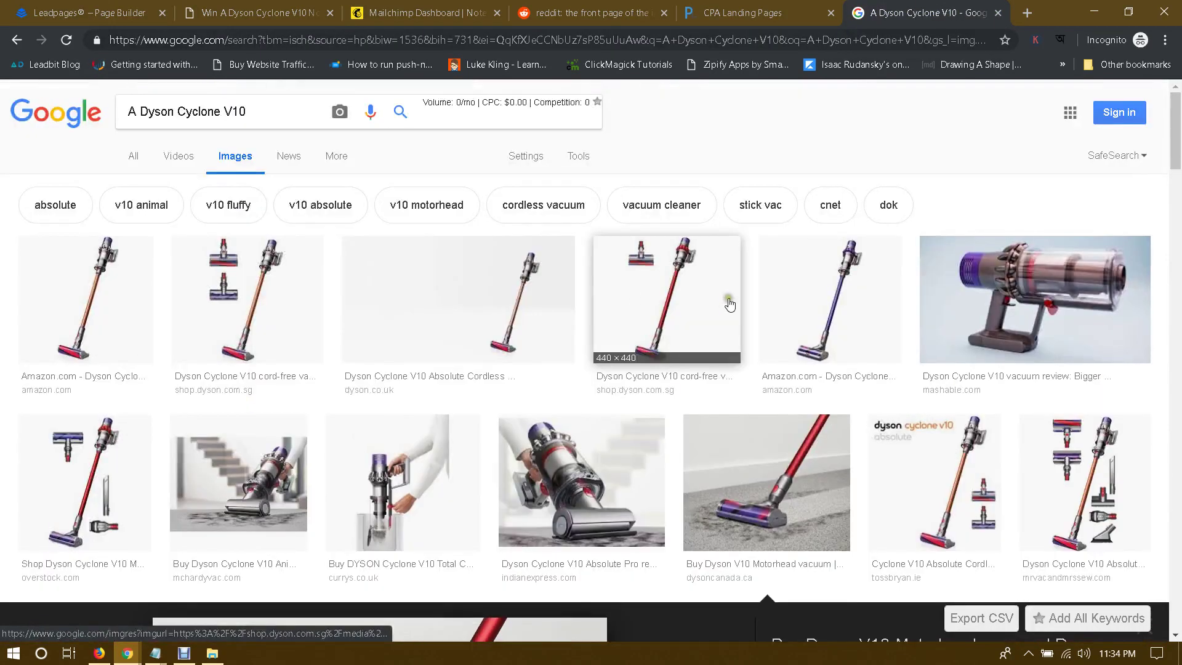
Step: Scroll through the Dyson Cyclone V10 image results and preview the Macy's image
{"action": "scroll", "coordinate": [728, 301], "scroll_direction": "down", "scroll_amount": 1}
{"action": "scroll", "coordinate": [738, 319], "scroll_direction": "down", "scroll_amount": 2}
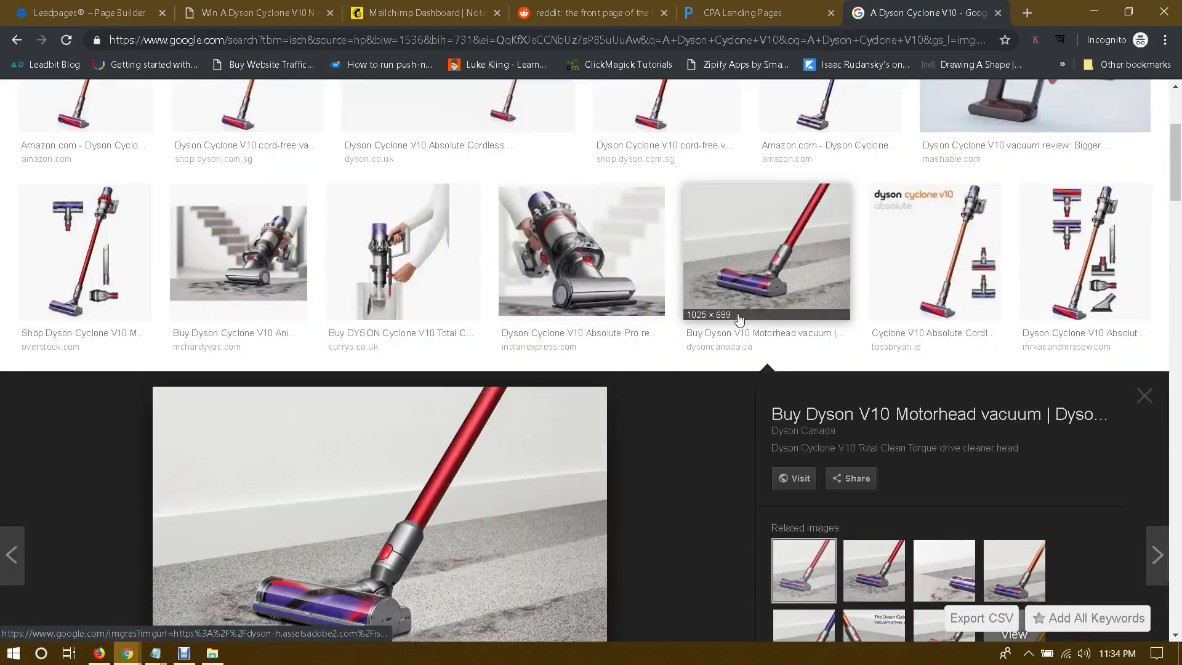
{"action": "scroll", "coordinate": [738, 319], "scroll_direction": "down", "scroll_amount": 6}
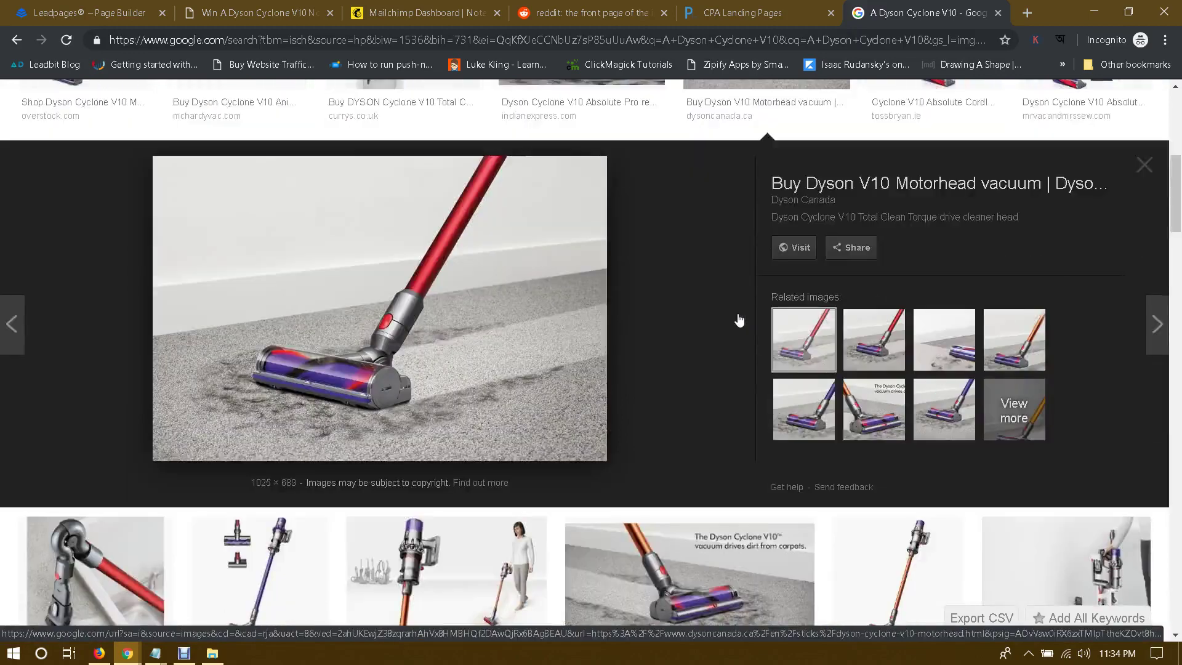
{"action": "scroll", "coordinate": [739, 319], "scroll_direction": "down", "scroll_amount": 1}
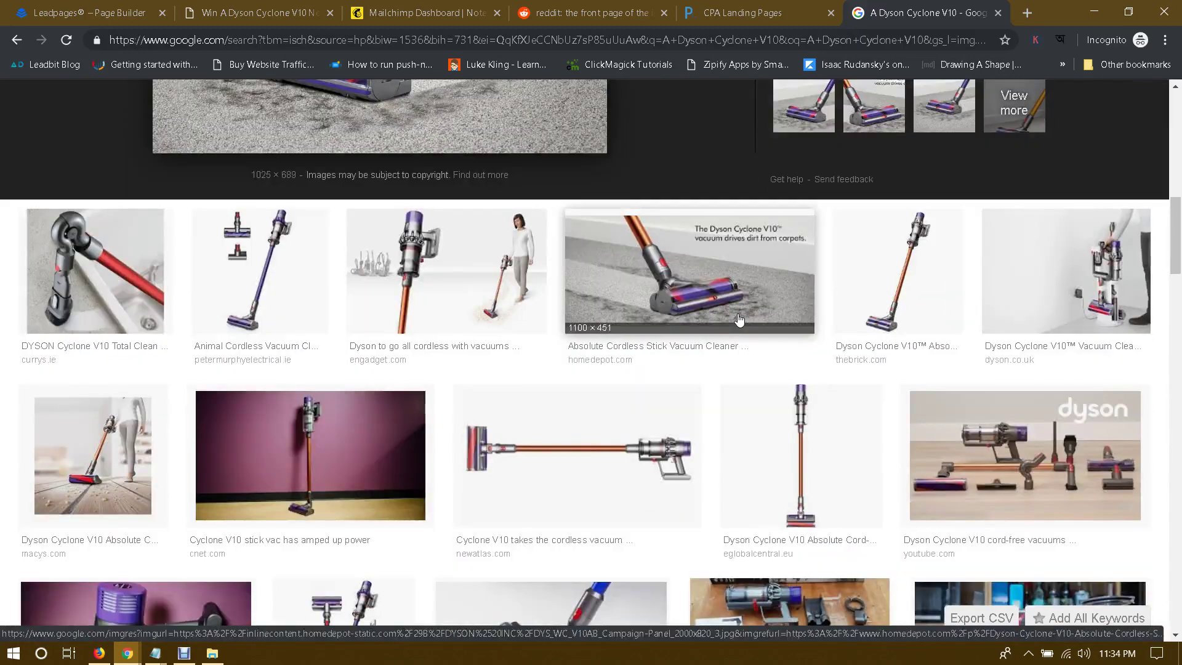
{"action": "scroll", "coordinate": [739, 319], "scroll_direction": "down", "scroll_amount": 1}
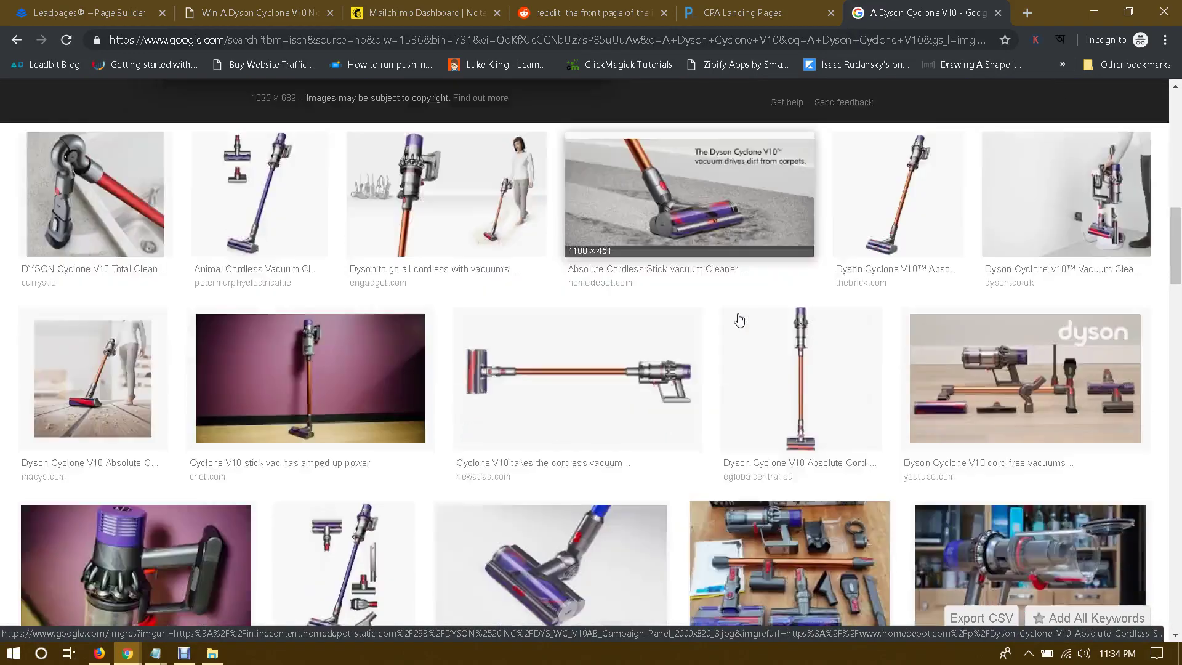
{"action": "scroll", "coordinate": [738, 319], "scroll_direction": "down", "scroll_amount": 1}
{"action": "left_click", "coordinate": [116, 299]}
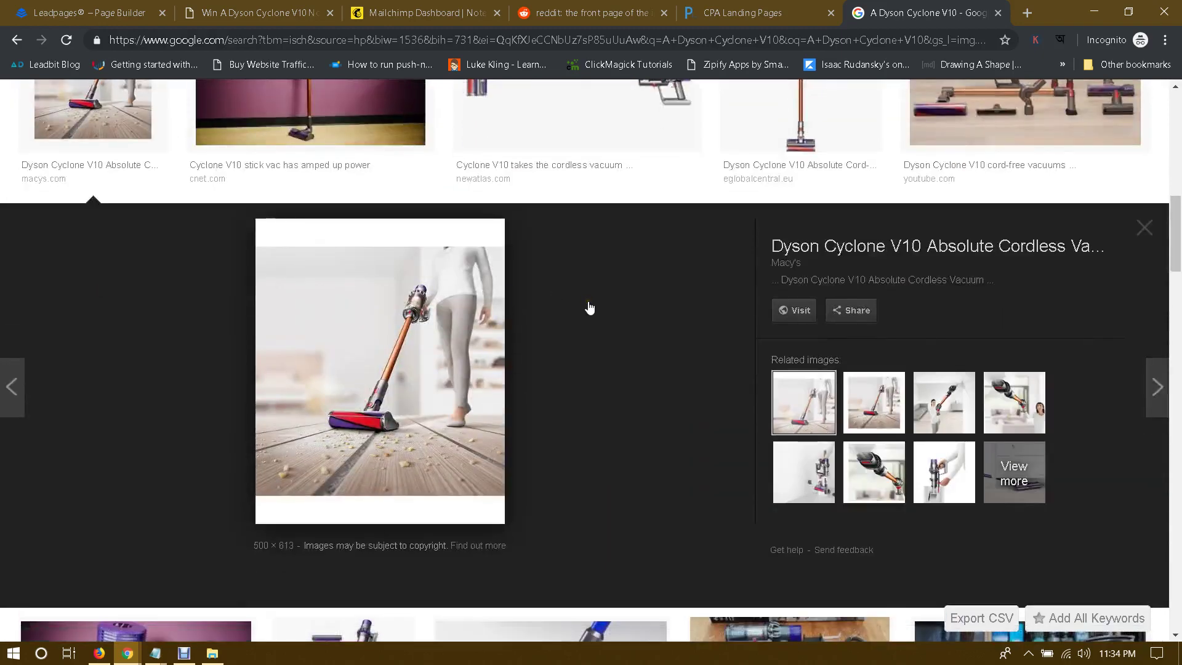
Step: Browse further down the results, then go back to the Leadpages image chooser
{"action": "scroll", "coordinate": [659, 296], "scroll_direction": "down", "scroll_amount": 4}
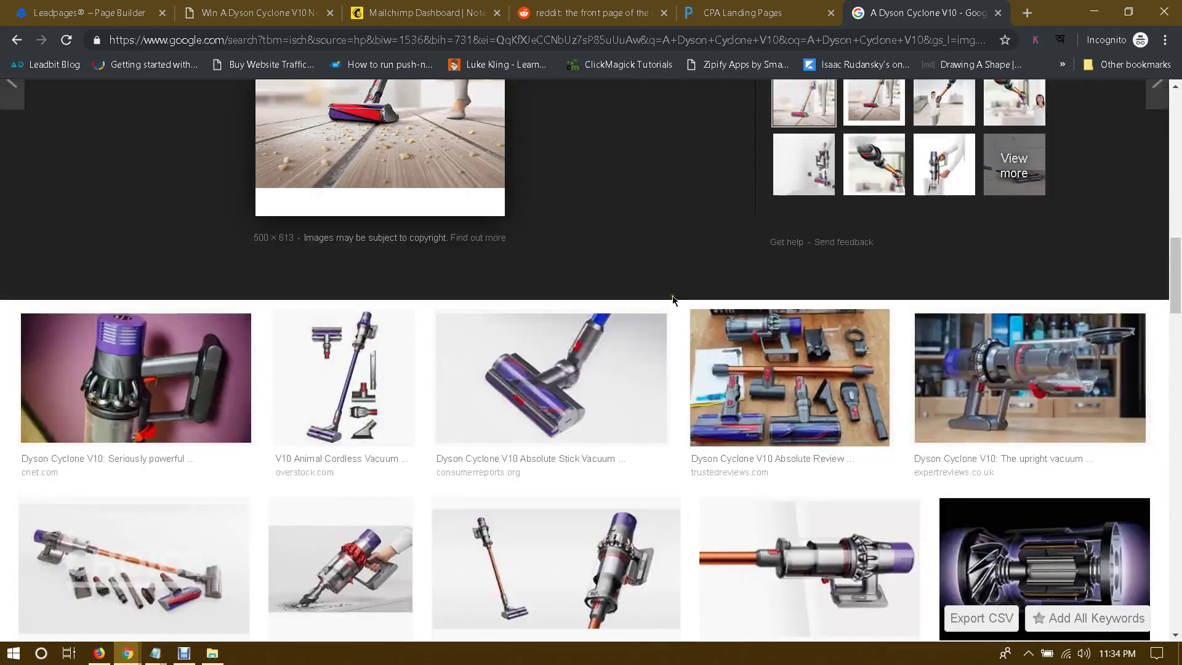
{"action": "scroll", "coordinate": [665, 299], "scroll_direction": "down", "scroll_amount": 4}
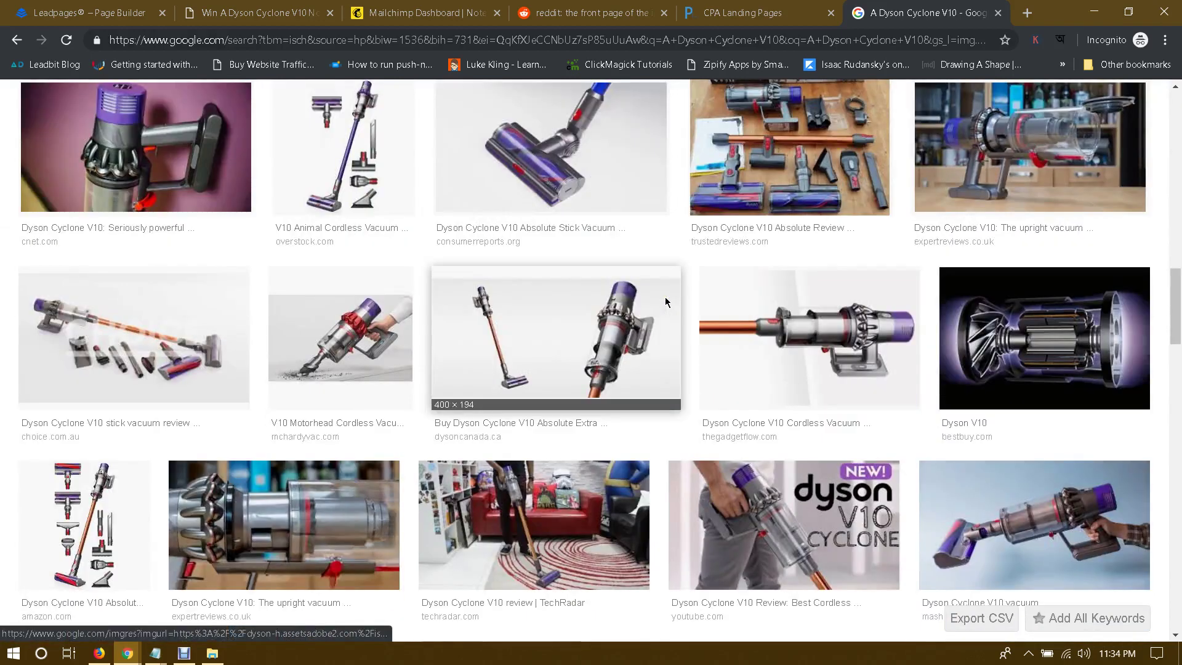
{"action": "scroll", "coordinate": [669, 316], "scroll_direction": "down", "scroll_amount": 2}
{"action": "scroll", "coordinate": [670, 316], "scroll_direction": "down", "scroll_amount": 2}
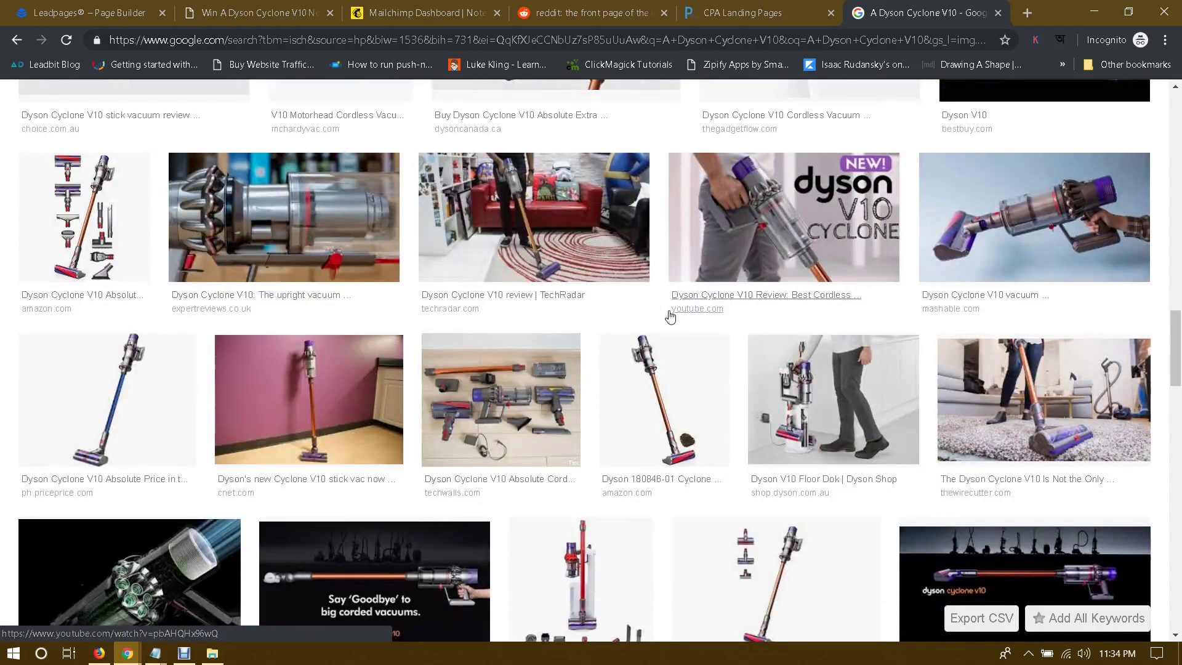
{"action": "scroll", "coordinate": [670, 316], "scroll_direction": "down", "scroll_amount": 2}
{"action": "scroll", "coordinate": [669, 316], "scroll_direction": "up", "scroll_amount": 15}
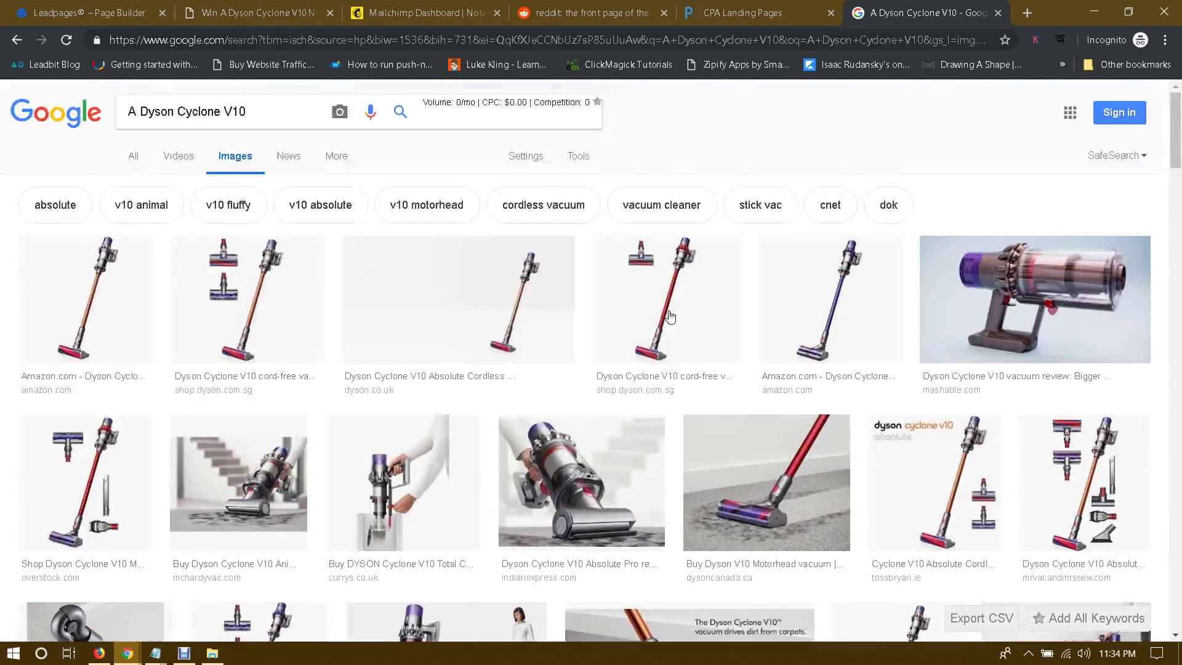
{"action": "key", "text": "ctrl+Tab"}
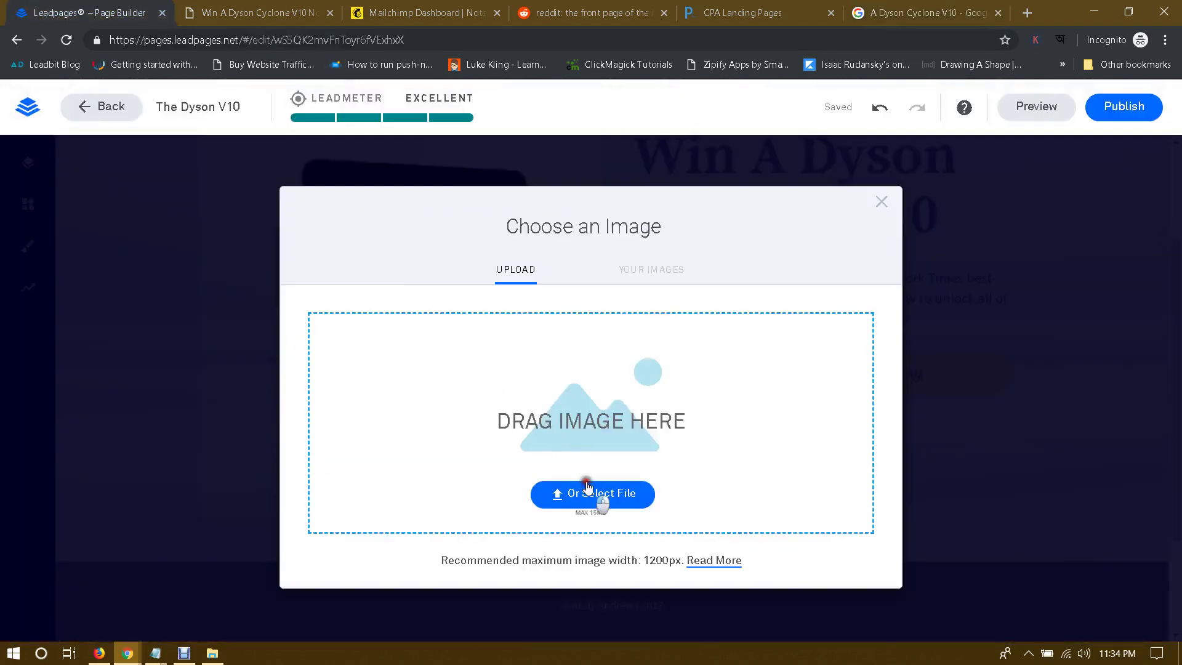
Step: Upload final.jpg from the computer and insert it in place of the book image
{"action": "left_click", "coordinate": [587, 490]}
{"action": "double_click", "coordinate": [178, 246]}
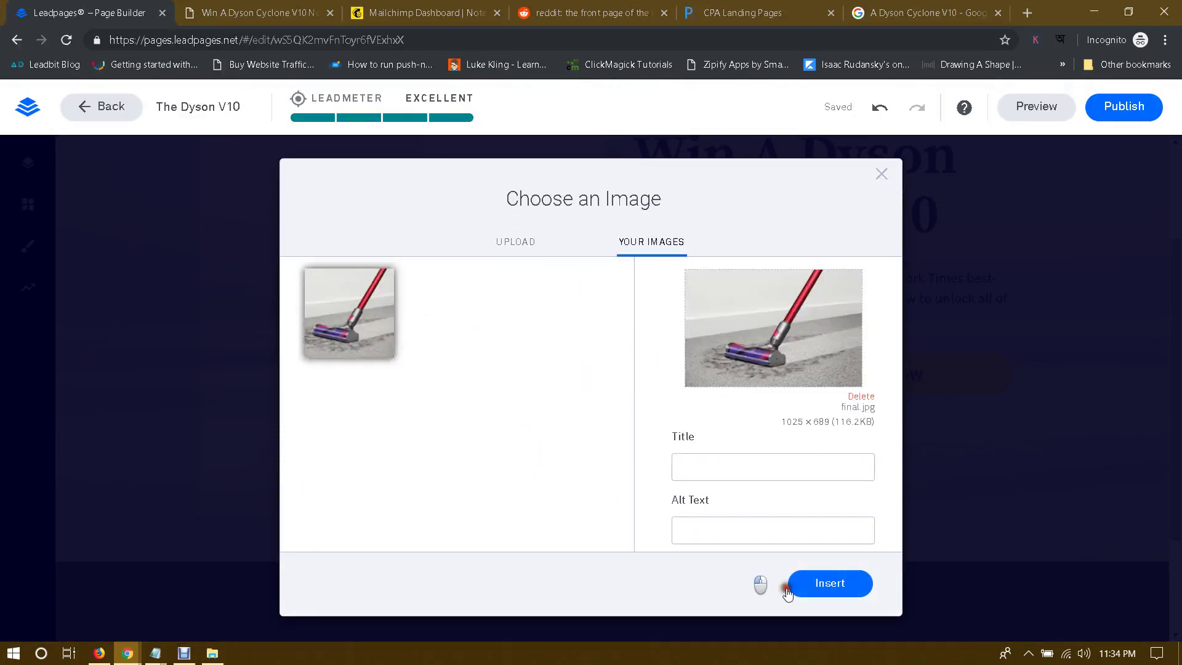
{"action": "left_click", "coordinate": [800, 585]}
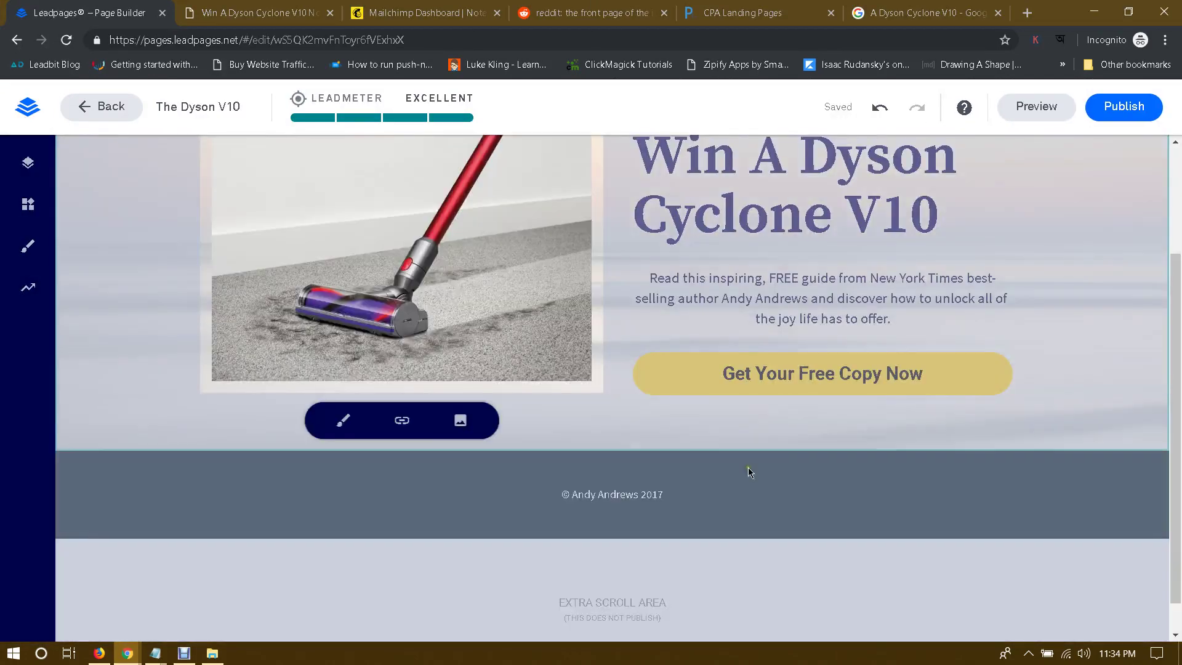
{"action": "scroll", "coordinate": [1024, 424], "scroll_direction": "up", "scroll_amount": 3}
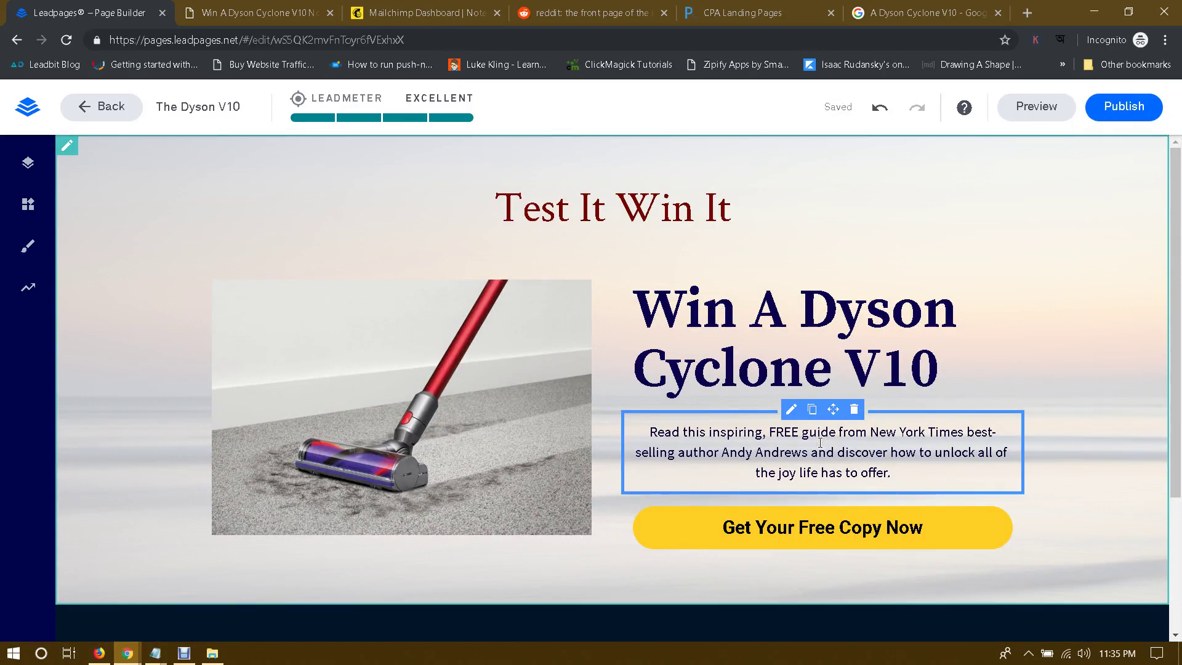
{"action": "left_click", "coordinate": [271, 10]}
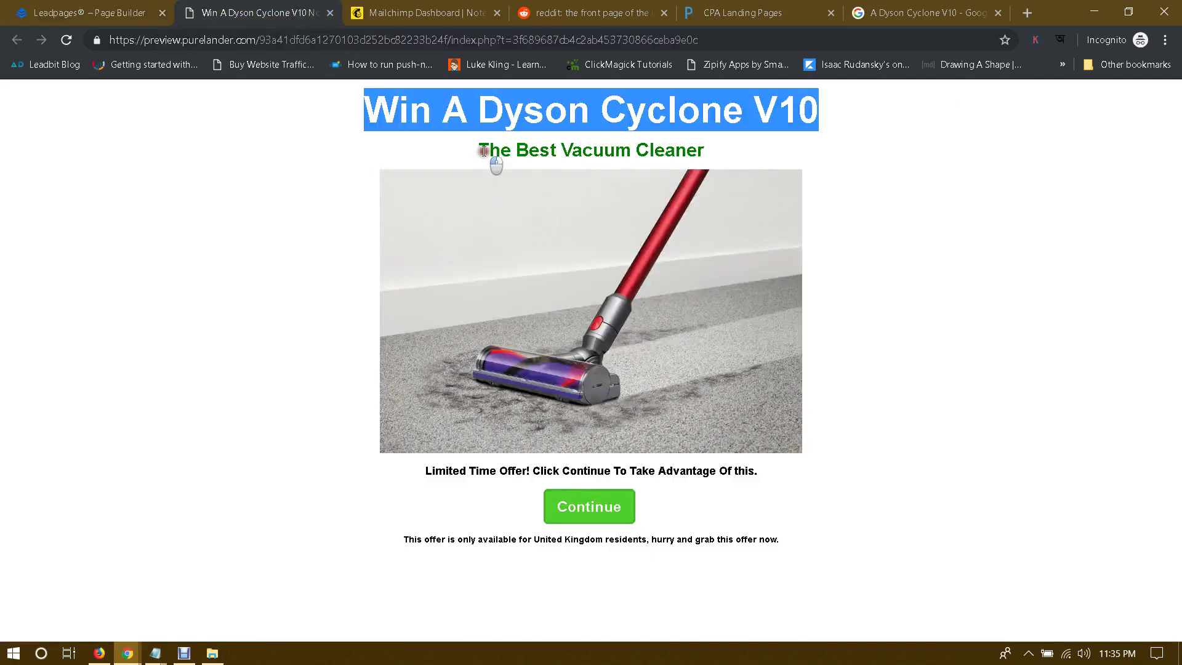
{"action": "left_click_drag", "start_coordinate": [491, 161], "coordinate": [766, 158]}
{"action": "left_click_drag", "start_coordinate": [479, 152], "coordinate": [731, 163]}
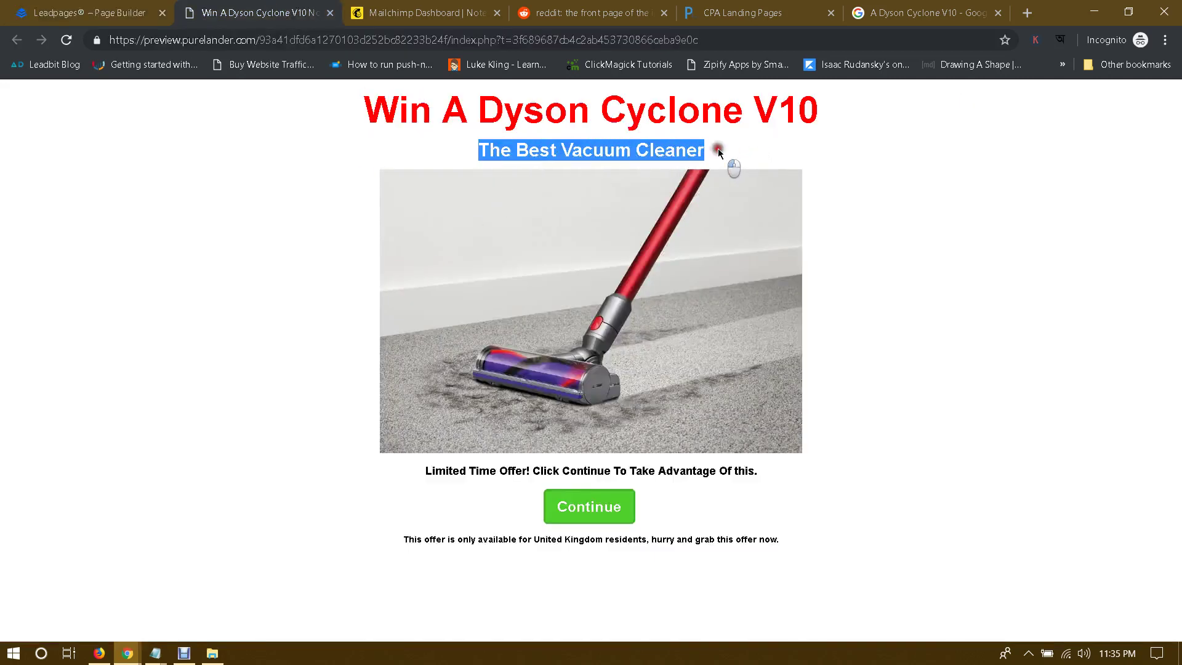
{"action": "left_click", "coordinate": [127, 652]}
{"action": "left_click", "coordinate": [96, 528]}
{"action": "scroll", "coordinate": [768, 382], "scroll_direction": "down", "scroll_amount": 3}
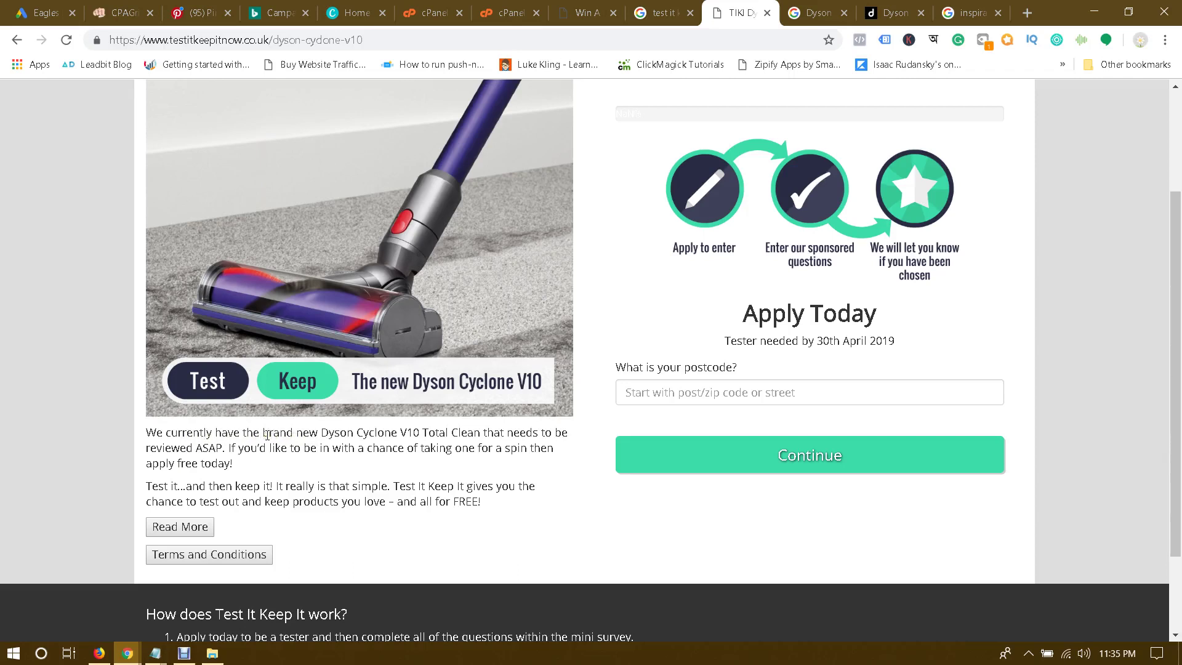
{"action": "scroll", "coordinate": [309, 475], "scroll_direction": "up", "scroll_amount": 3}
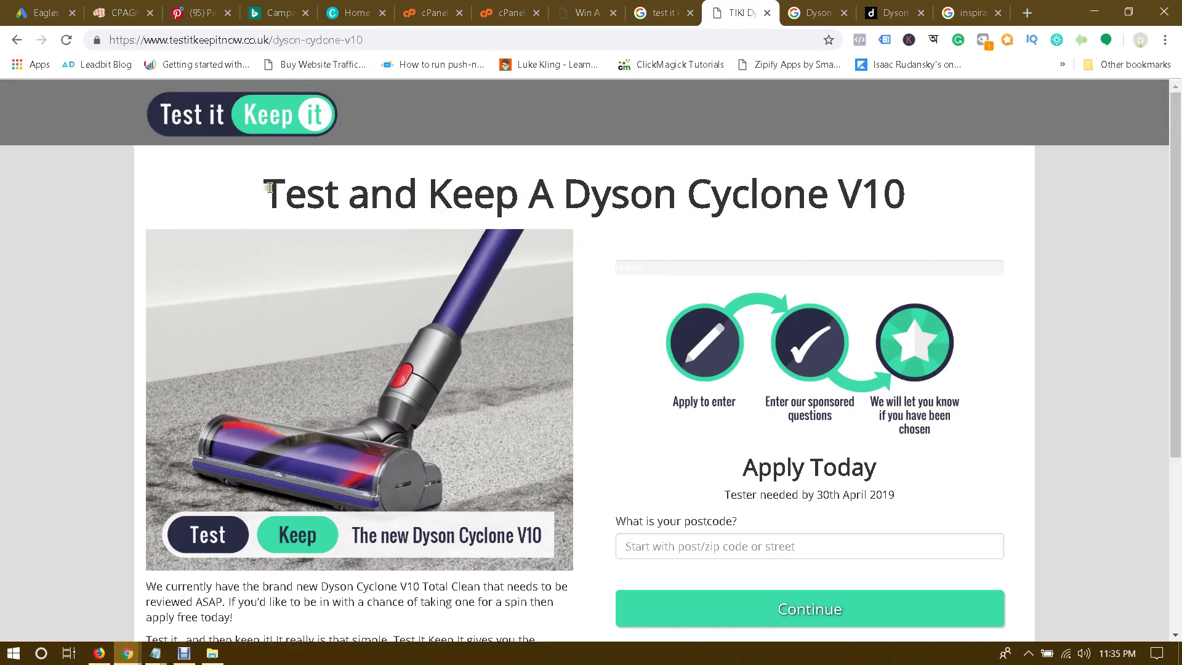
{"action": "mouse_move", "coordinate": [127, 653]}
{"action": "left_click", "coordinate": [224, 591]}
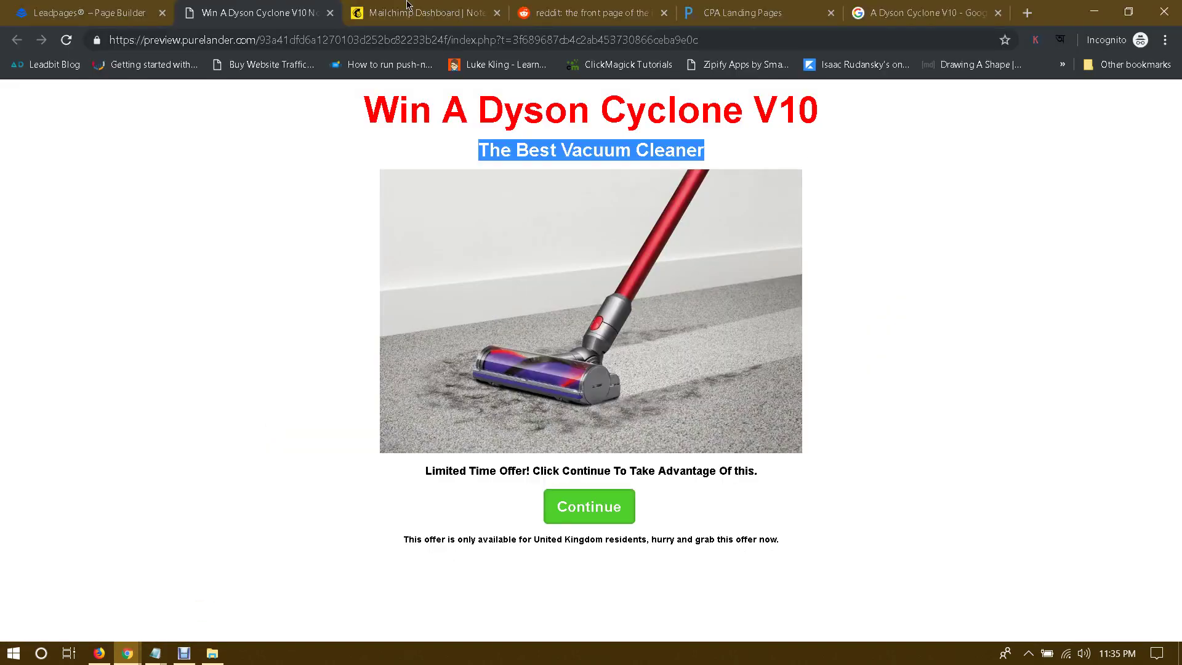
{"action": "left_click", "coordinate": [92, 14]}
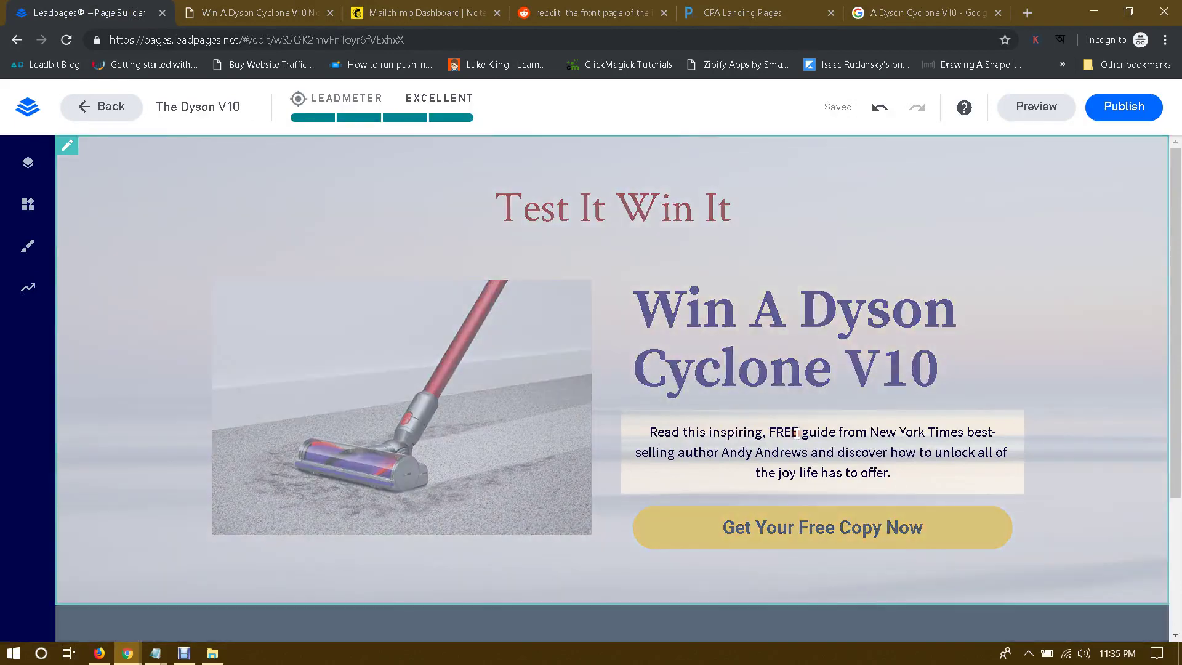
Step: Replace the body paragraph with 'The Best Vacuum Cleaner Ever'
{"action": "triple_click", "coordinate": [797, 432]}
{"action": "key", "text": "BackSpace"}
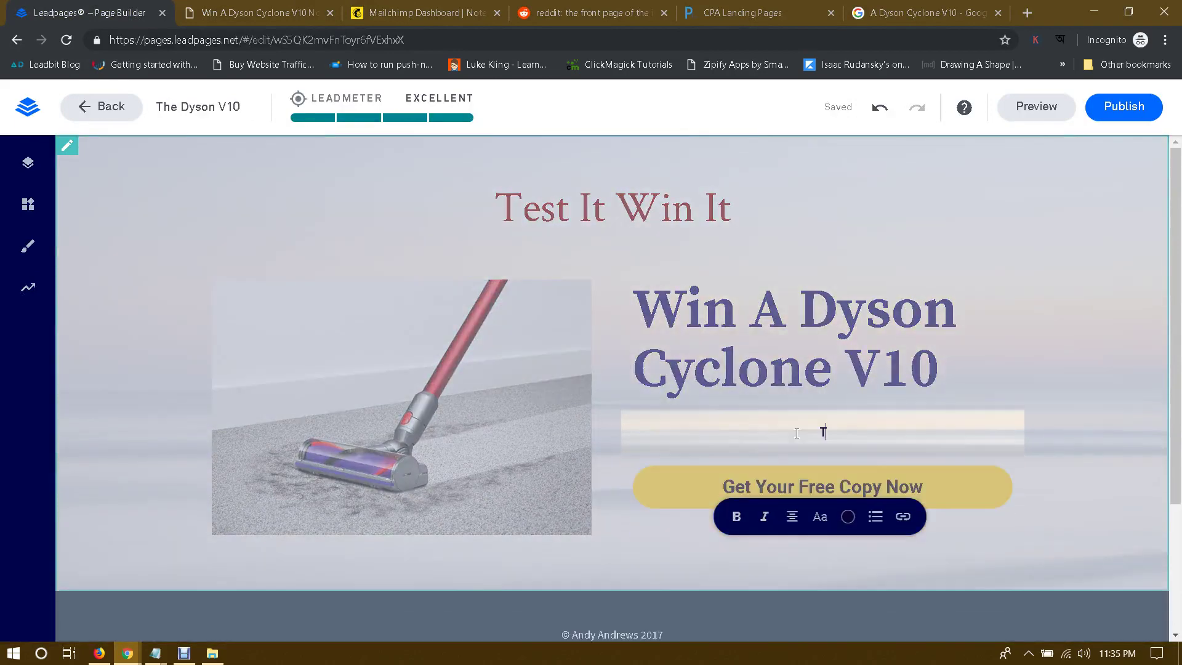
{"action": "type", "text": "The Best Vacuum "}
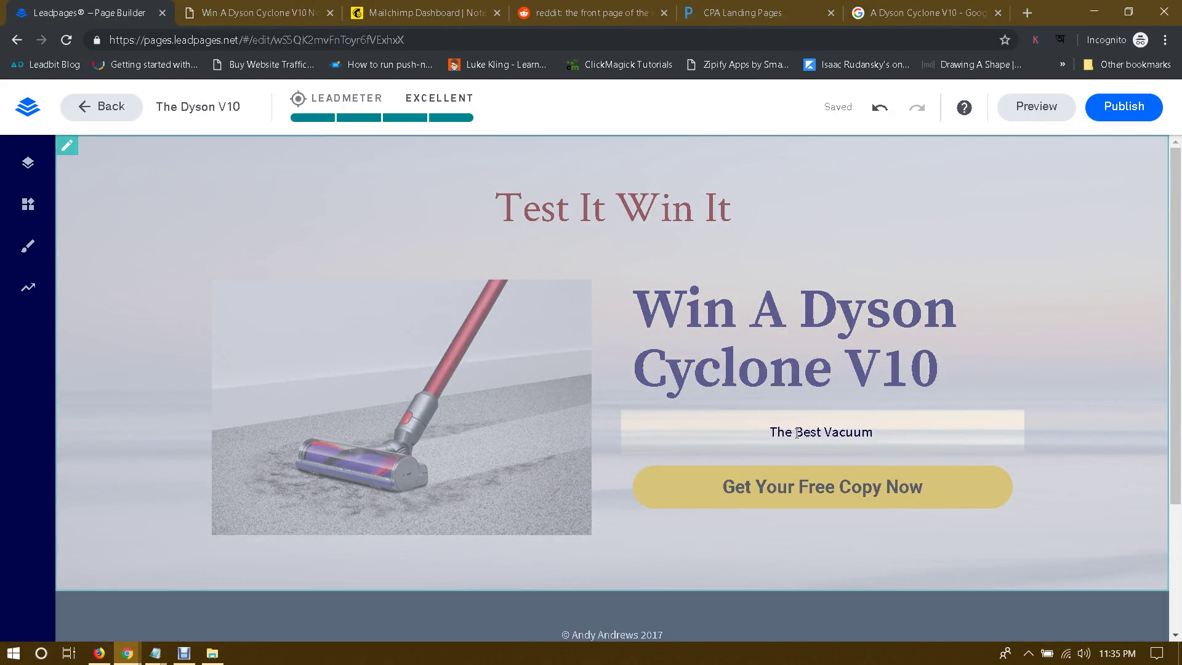
{"action": "type", "text": "Cleaner E"}
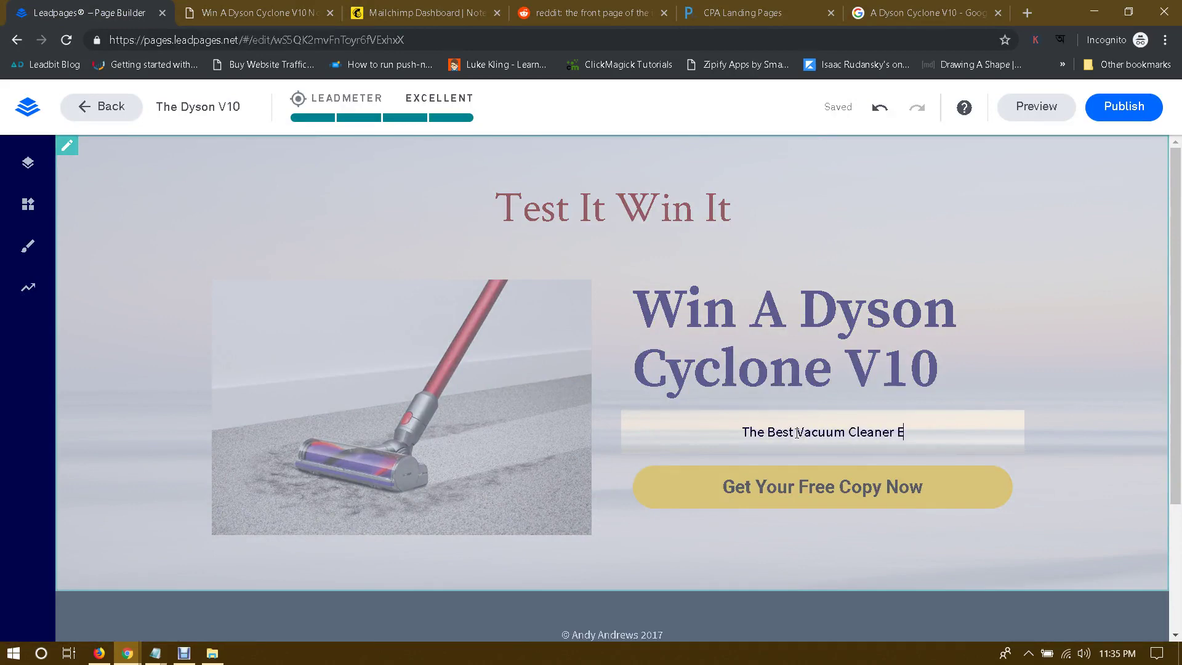
{"action": "type", "text": "ver"}
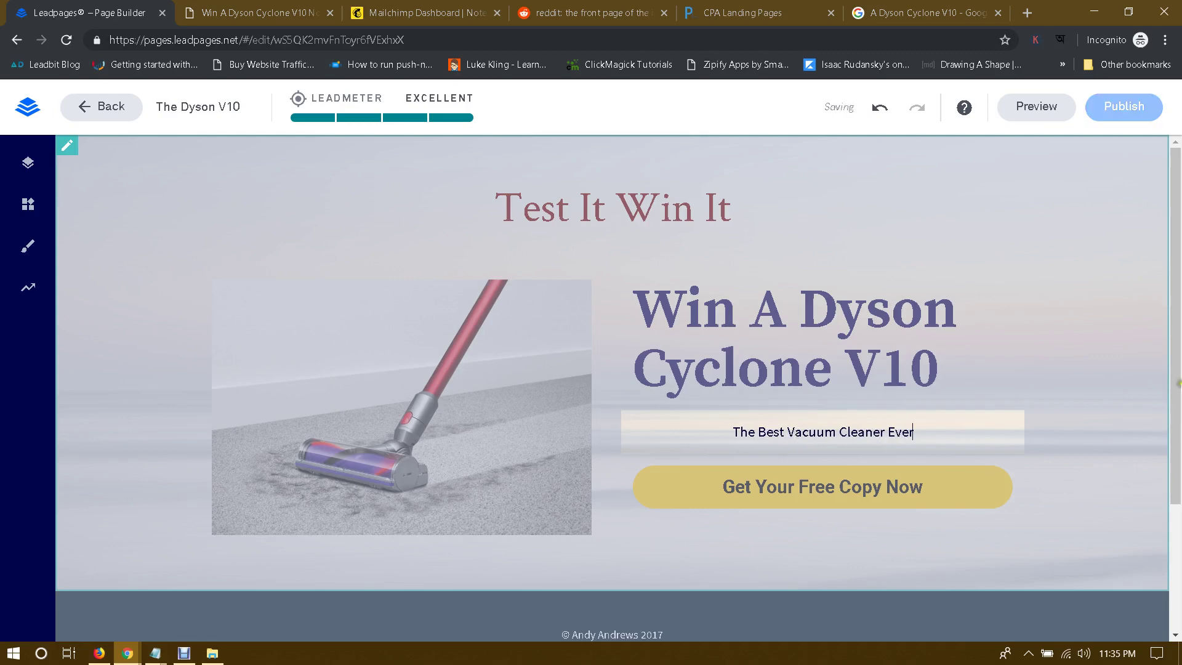
{"action": "left_click", "coordinate": [1039, 380]}
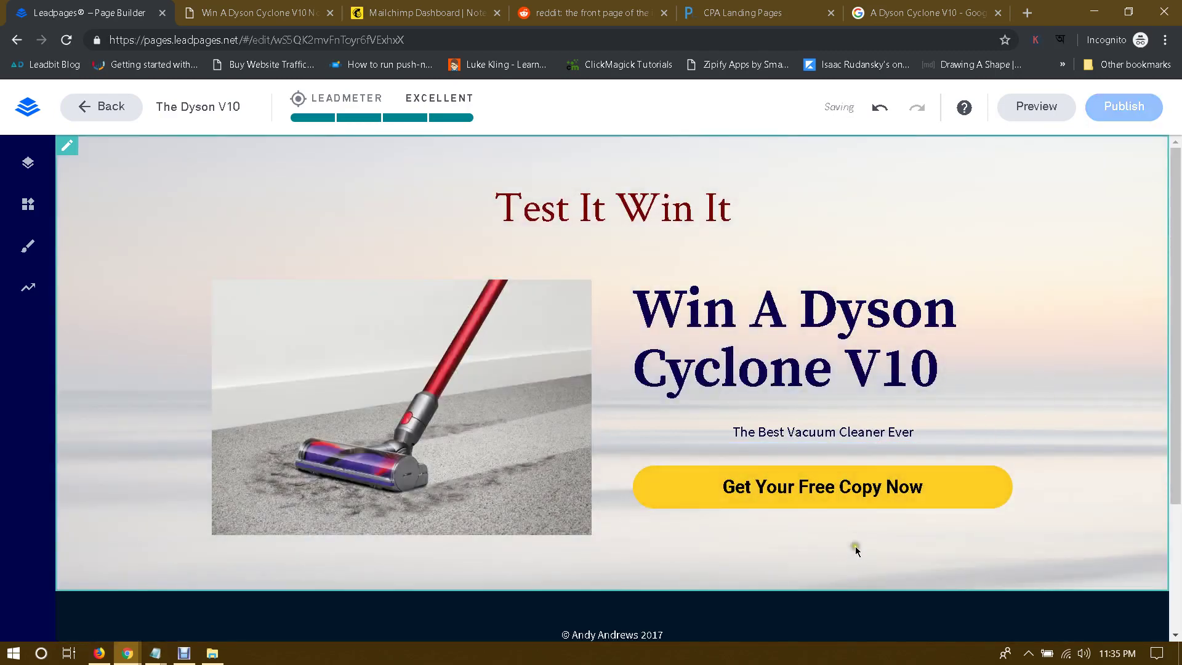
Step: Relabel the yellow button 'Get Yours Now'
{"action": "triple_click", "coordinate": [826, 487]}
{"action": "type", "text": "Get Yours Now"}
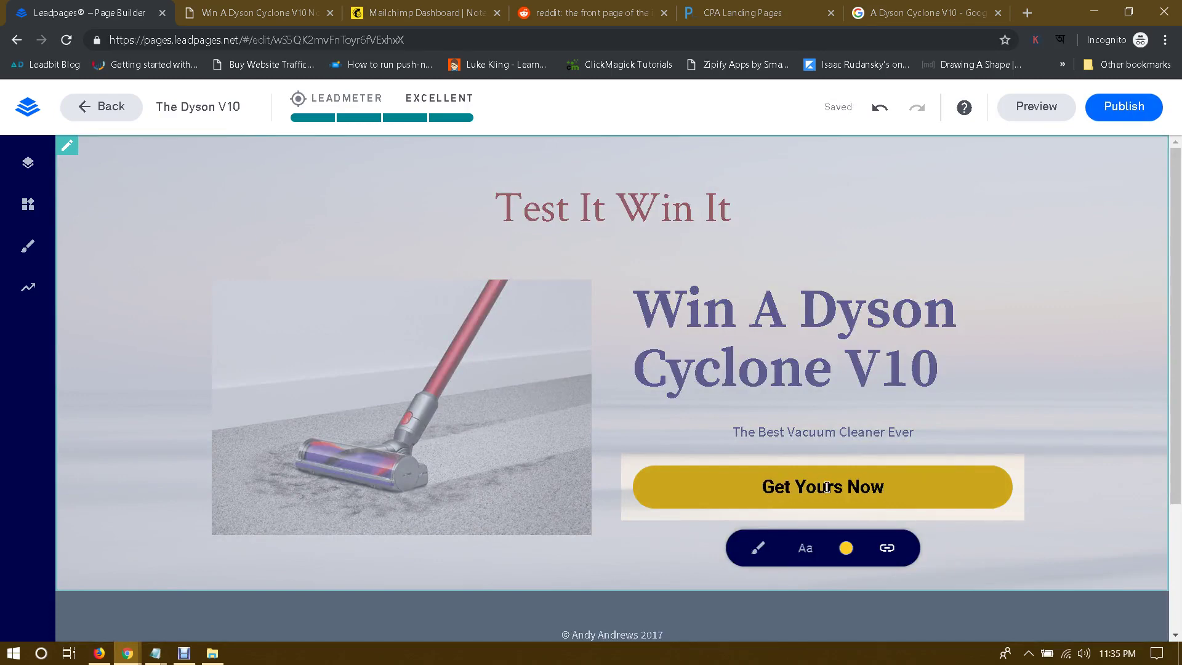
{"action": "left_click", "coordinate": [1023, 373]}
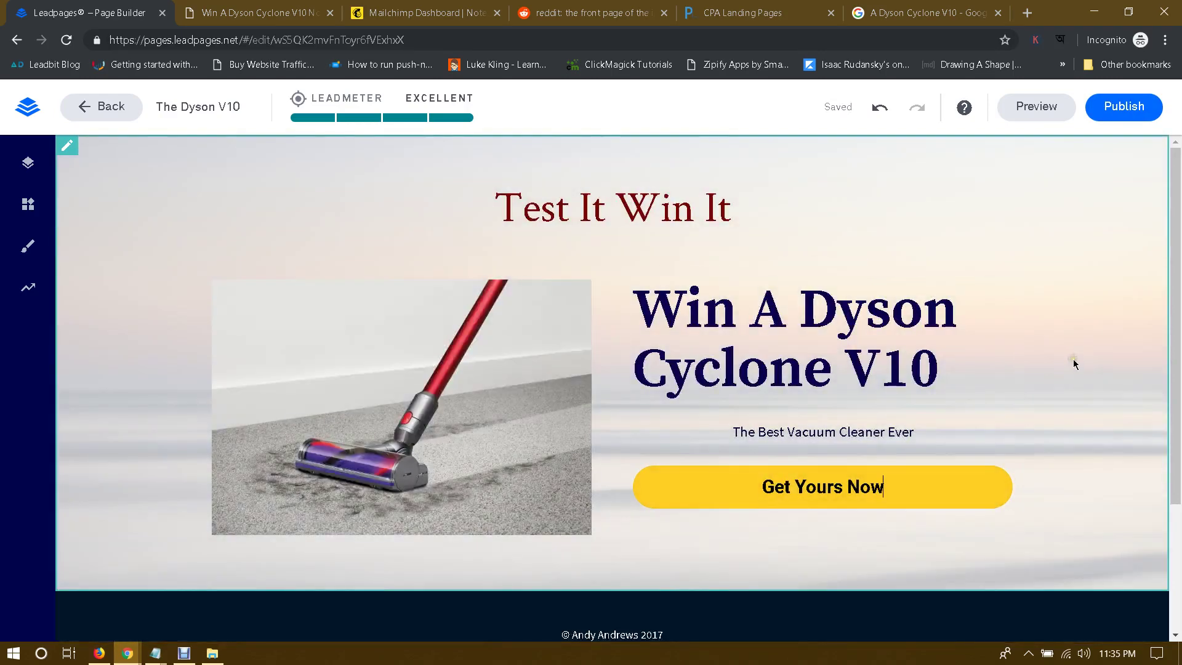
{"action": "scroll", "coordinate": [1064, 360], "scroll_direction": "down", "scroll_amount": 3}
{"action": "scroll", "coordinate": [1064, 360], "scroll_direction": "up", "scroll_amount": 3}
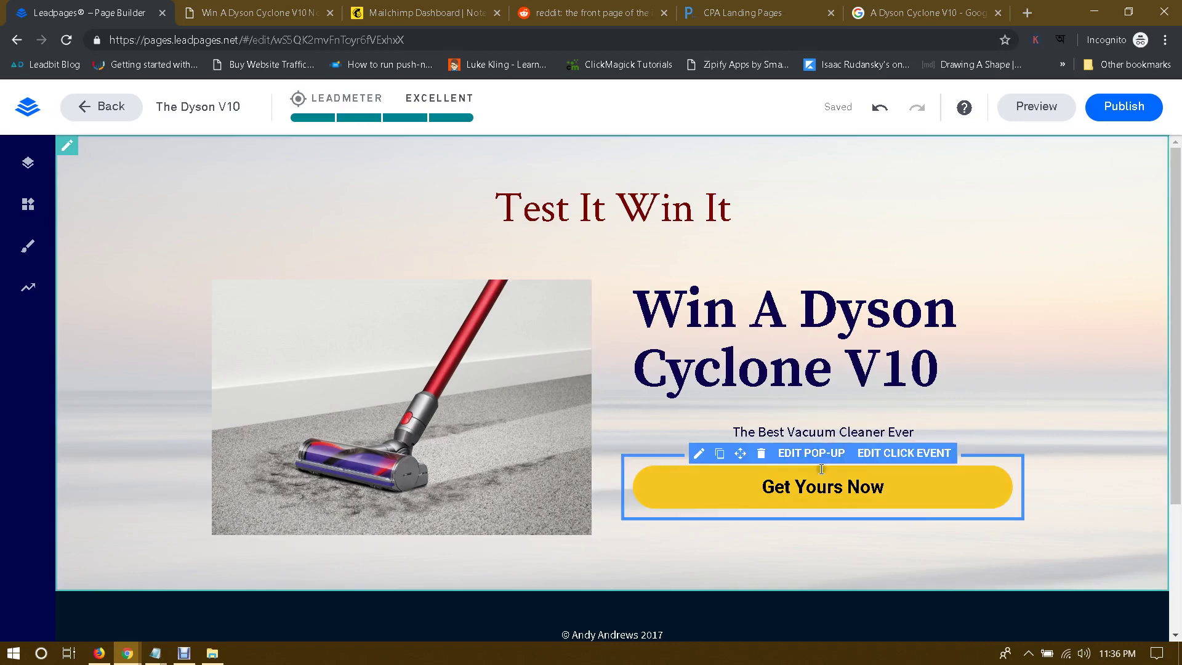
{"action": "scroll", "coordinate": [953, 476], "scroll_direction": "down", "scroll_amount": 2}
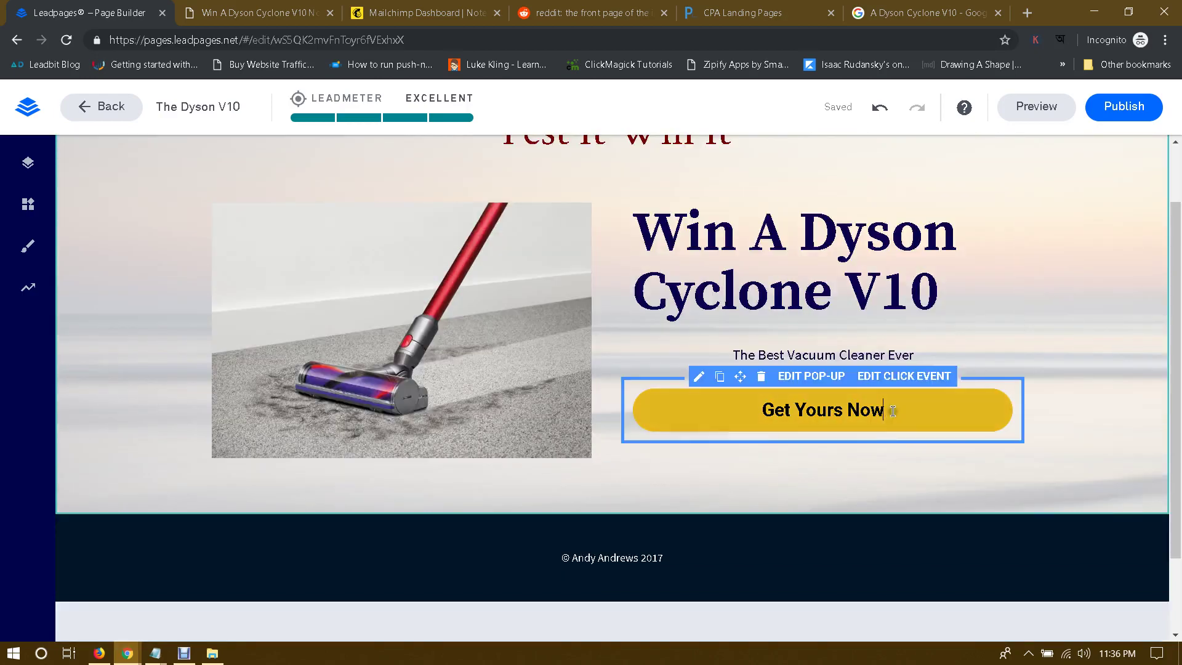
Step: Delete the First Name field from the pop-up form's fields
{"action": "left_click", "coordinate": [813, 376]}
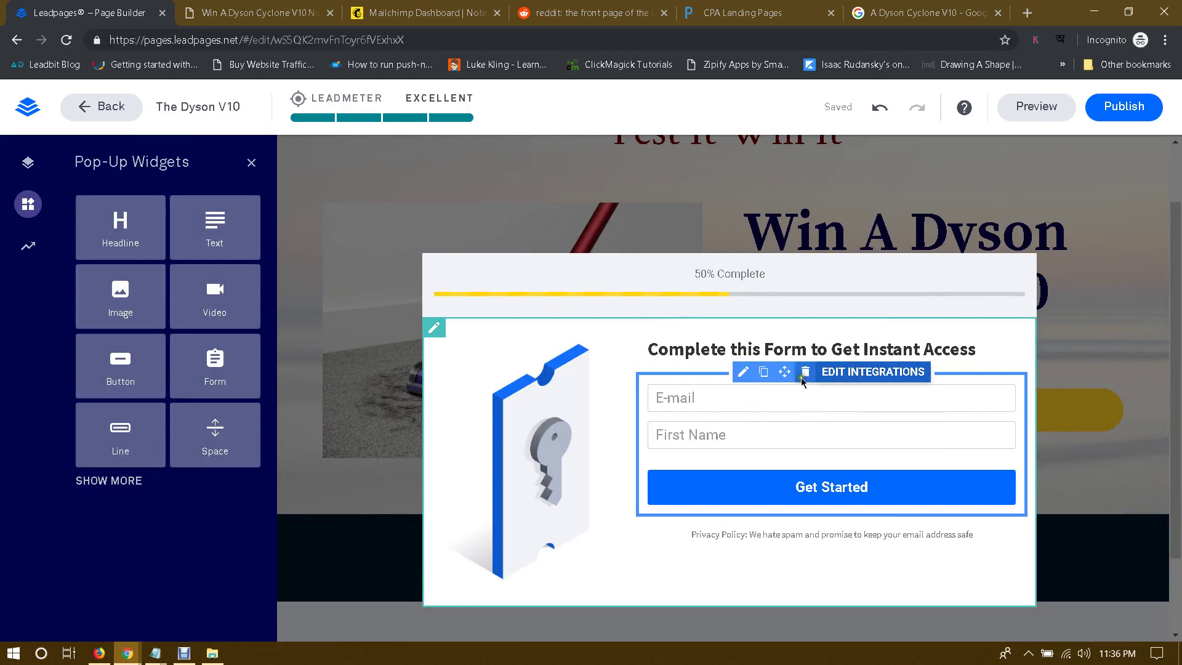
{"action": "left_click", "coordinate": [718, 396]}
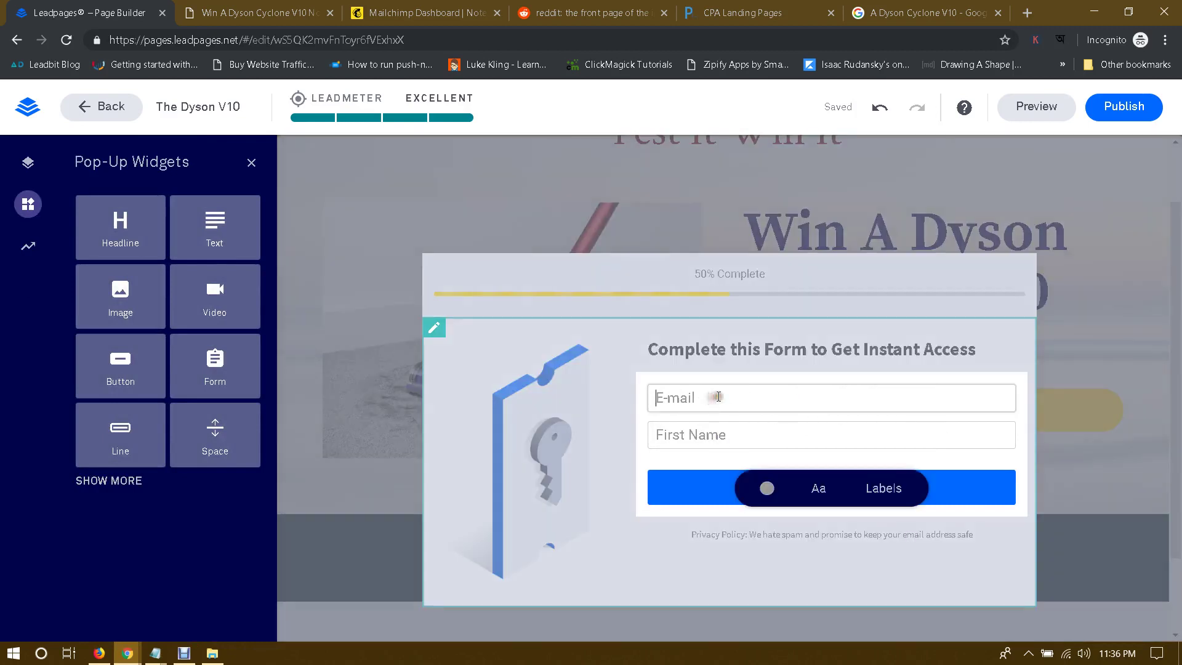
{"action": "left_click", "coordinate": [688, 422]}
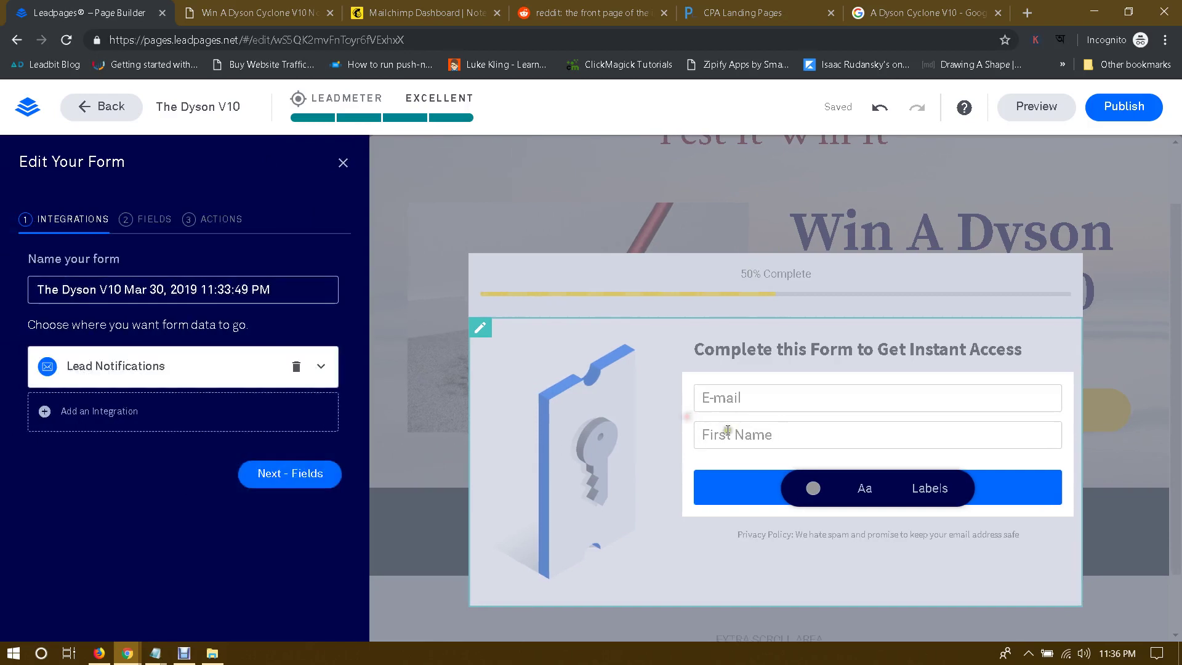
{"action": "left_click", "coordinate": [766, 437]}
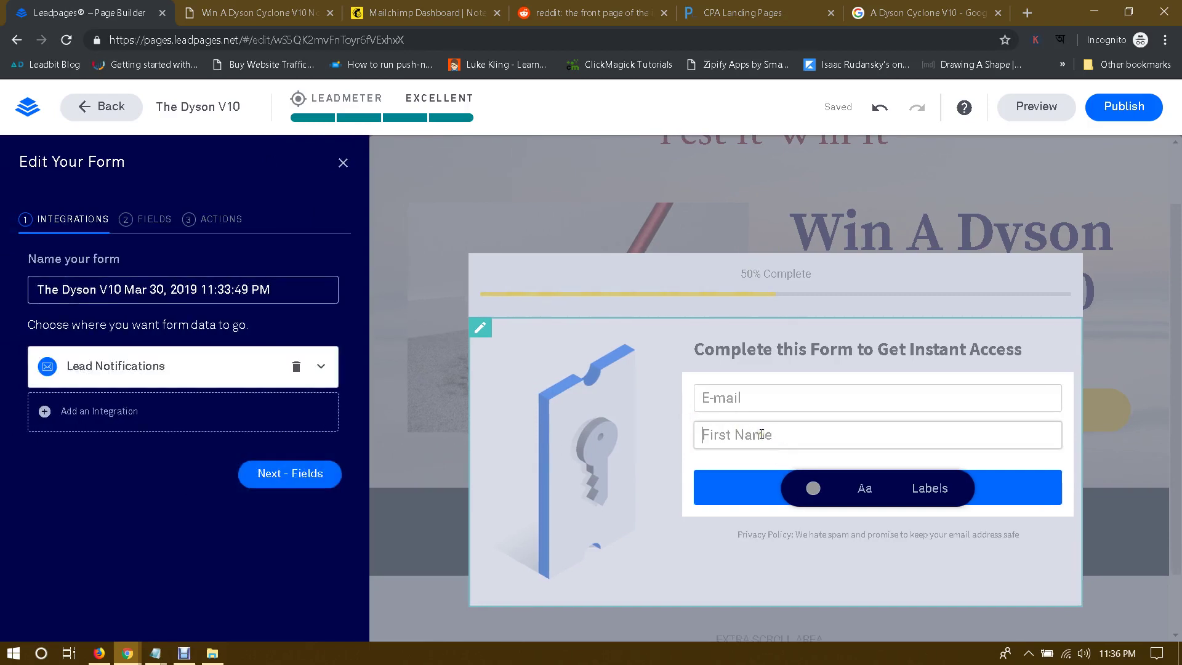
{"action": "left_click", "coordinate": [157, 219]}
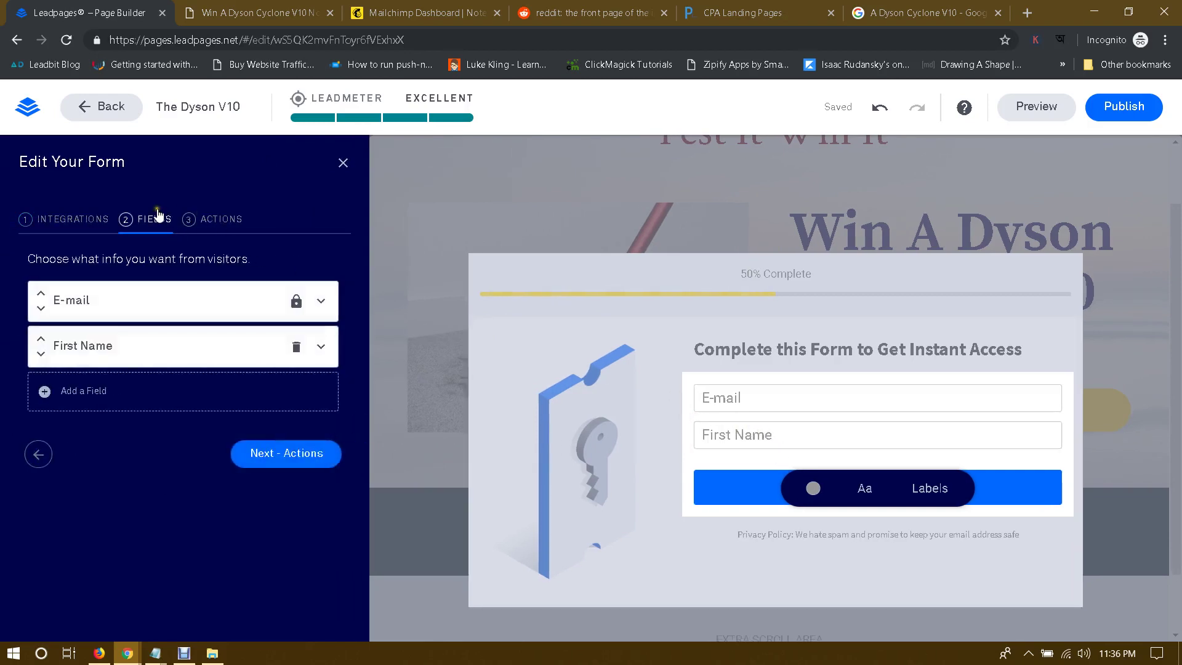
{"action": "left_click", "coordinate": [296, 349]}
{"action": "left_click", "coordinate": [298, 304]}
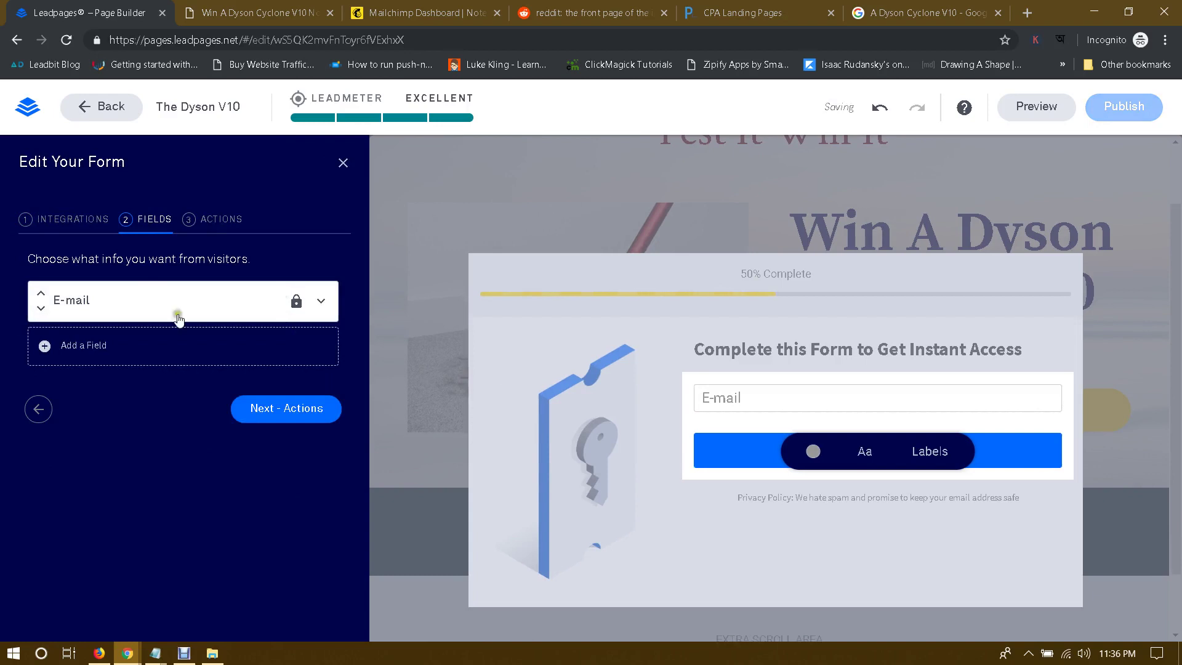
Step: Check the form's Lead Notifications integration, close settings, and return to the Dyson image results
{"action": "left_click", "coordinate": [55, 220]}
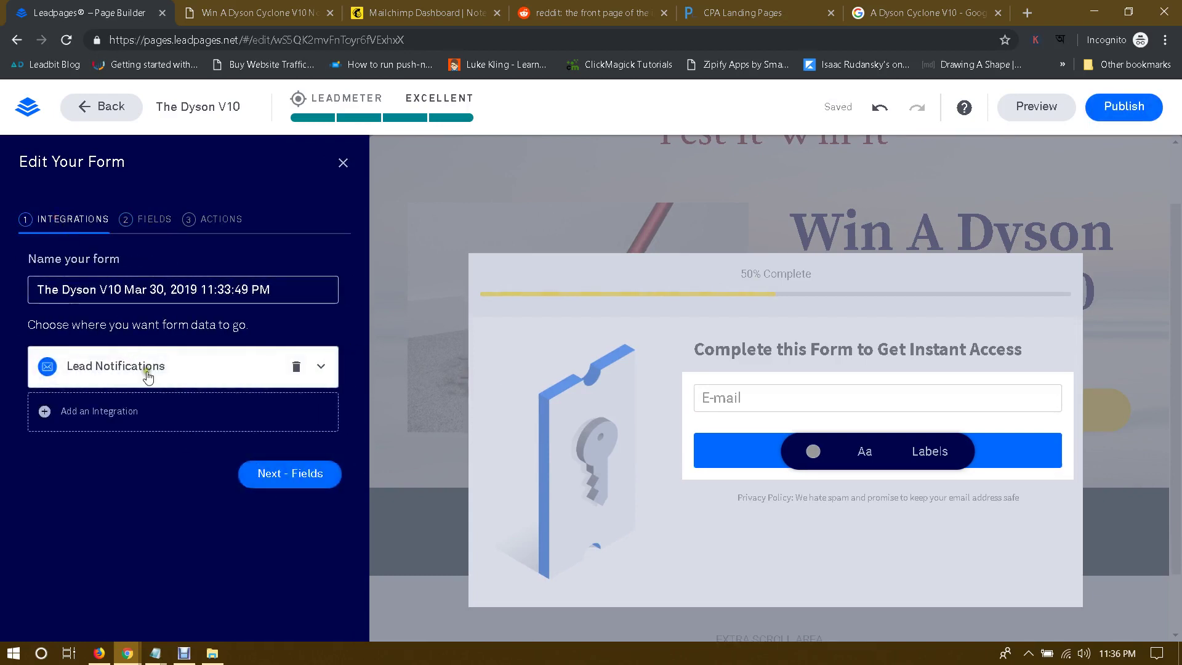
{"action": "left_click", "coordinate": [103, 290]}
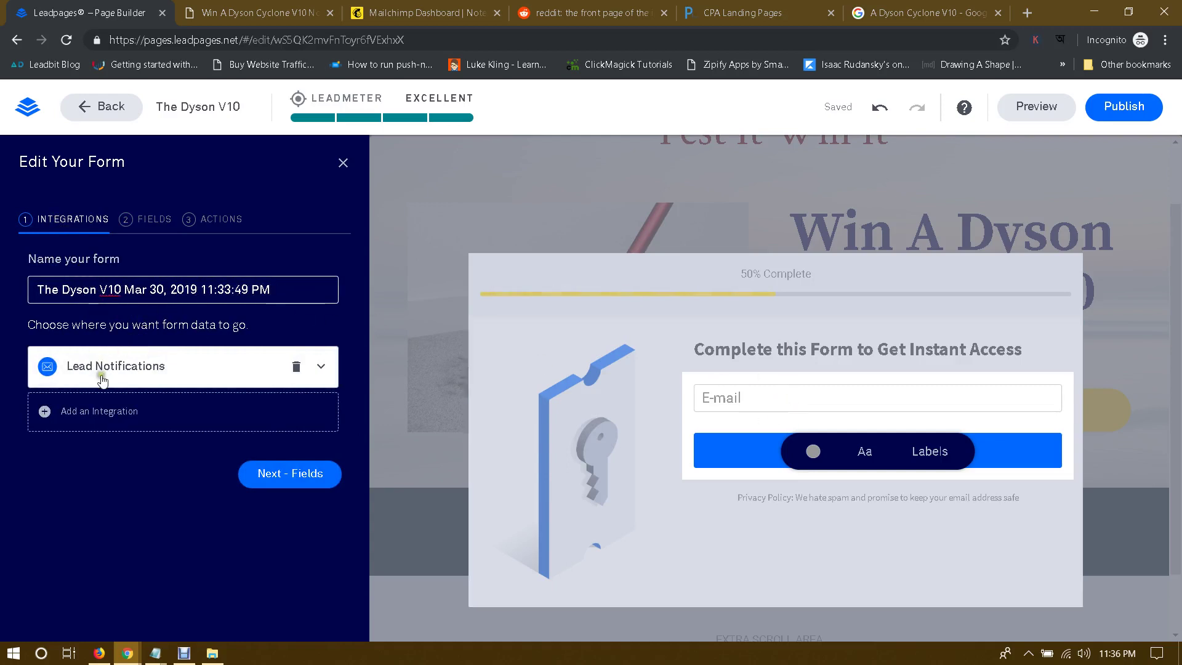
{"action": "left_click", "coordinate": [145, 366]}
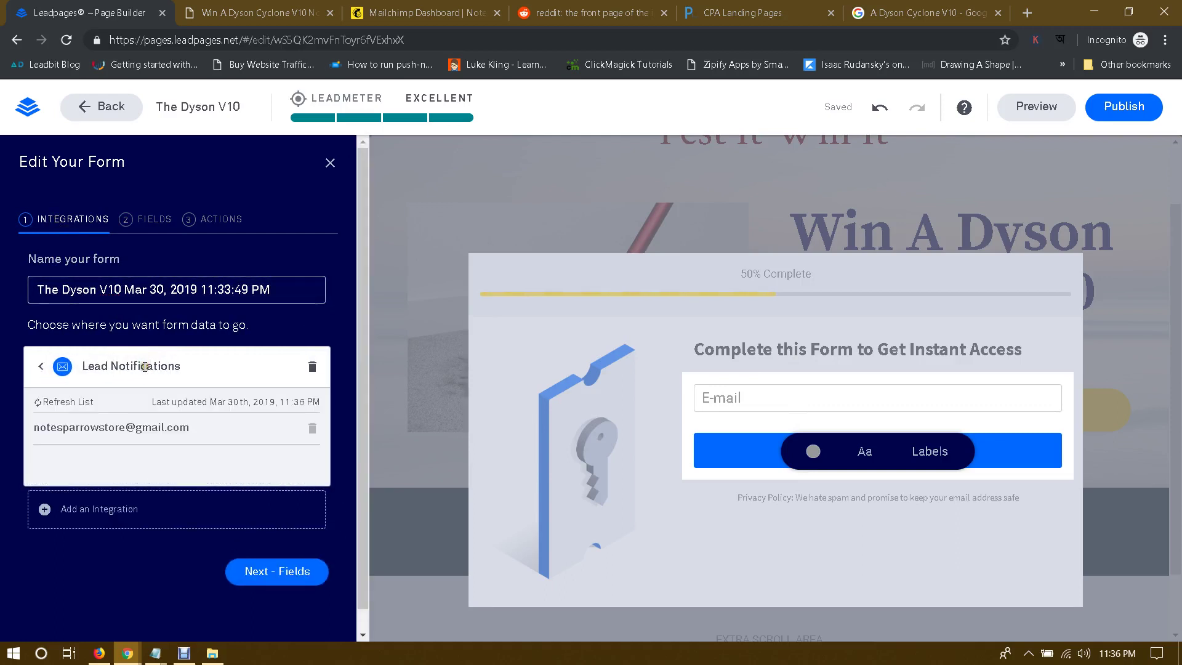
{"action": "left_click", "coordinate": [330, 163]}
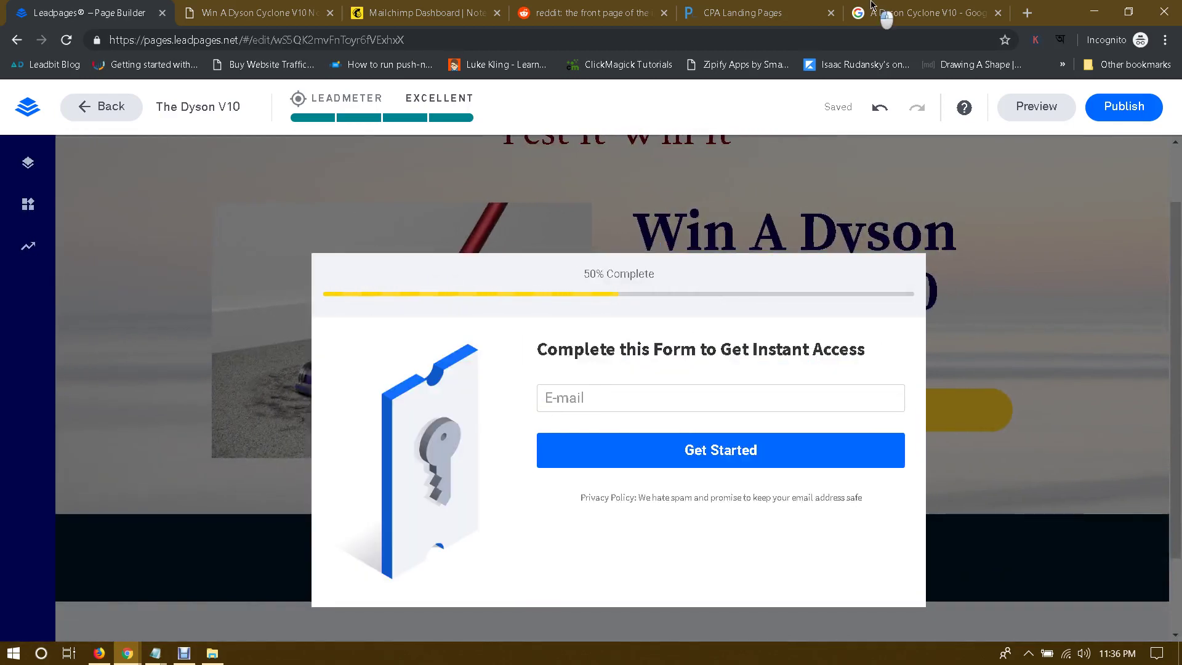
{"action": "left_click", "coordinate": [887, 13]}
{"action": "scroll", "coordinate": [525, 331], "scroll_direction": "down", "scroll_amount": 2}
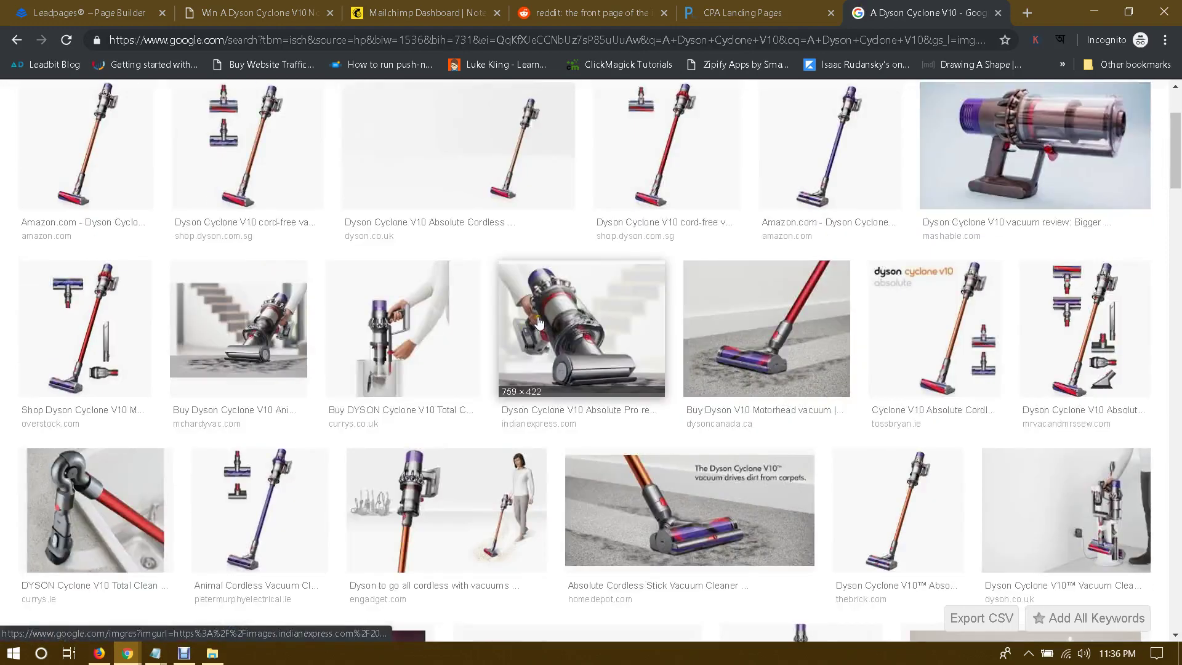
Step: Preview Dyson Cyclone V10 image results from currys, Amazon, overstock, consumerreports and others
{"action": "left_click", "coordinate": [403, 329]}
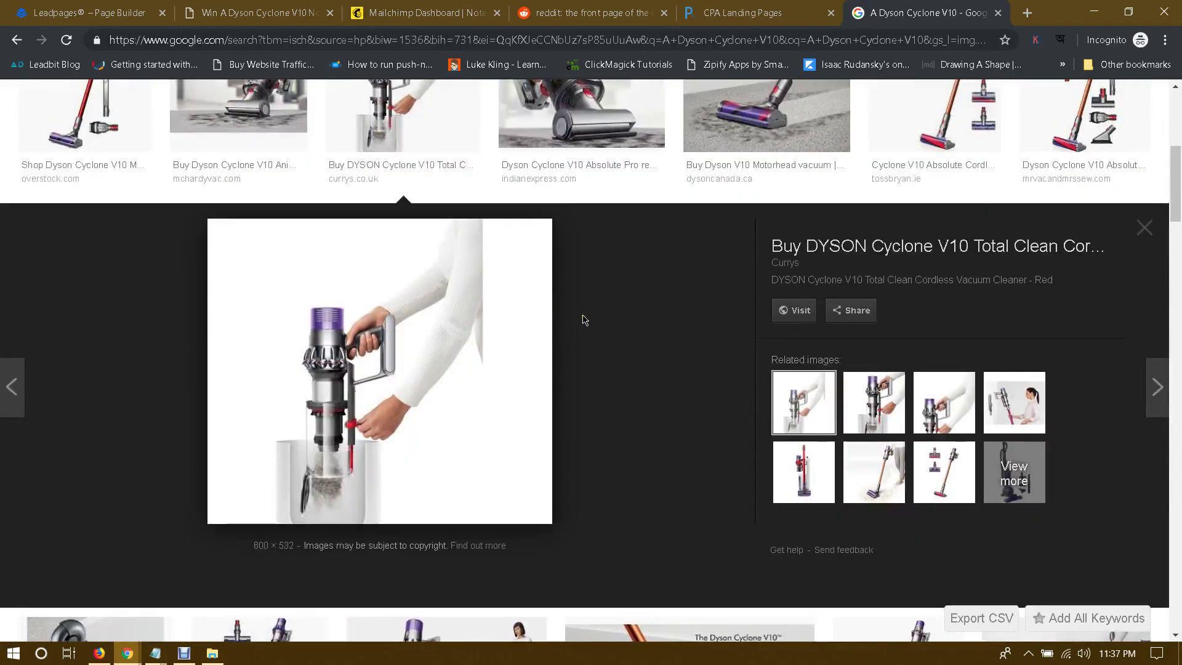
{"action": "scroll", "coordinate": [584, 319], "scroll_direction": "up", "scroll_amount": 5}
{"action": "scroll", "coordinate": [1090, 369], "scroll_direction": "down", "scroll_amount": 1}
{"action": "left_click", "coordinate": [1086, 344]}
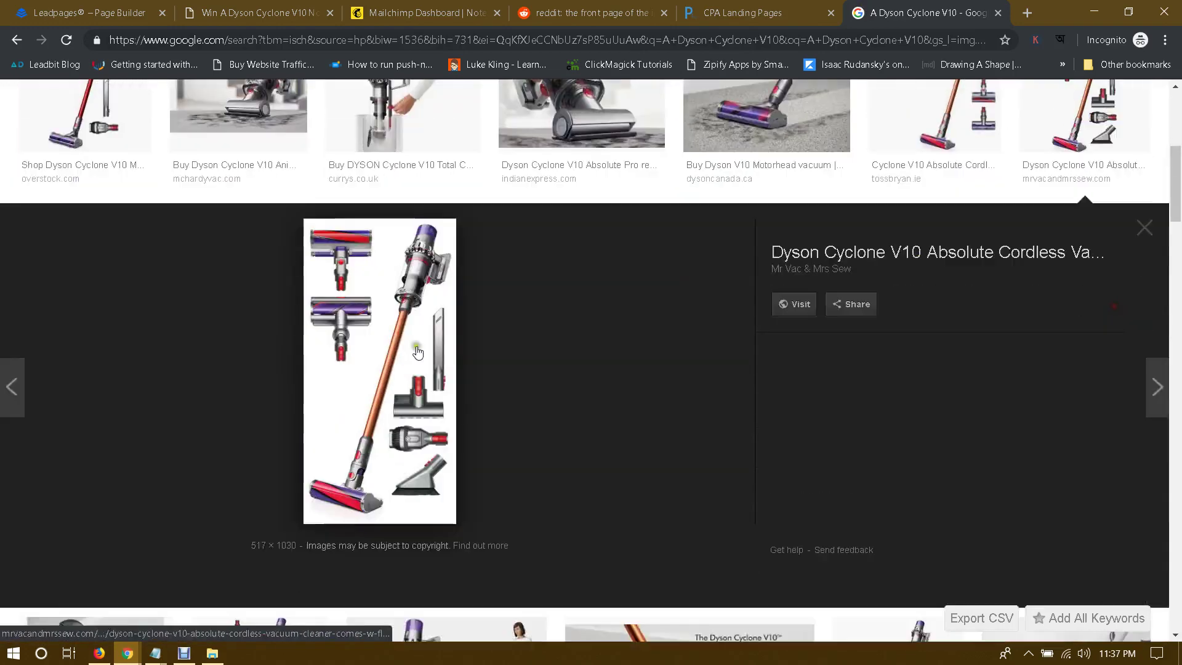
{"action": "scroll", "coordinate": [570, 320], "scroll_direction": "up", "scroll_amount": 5}
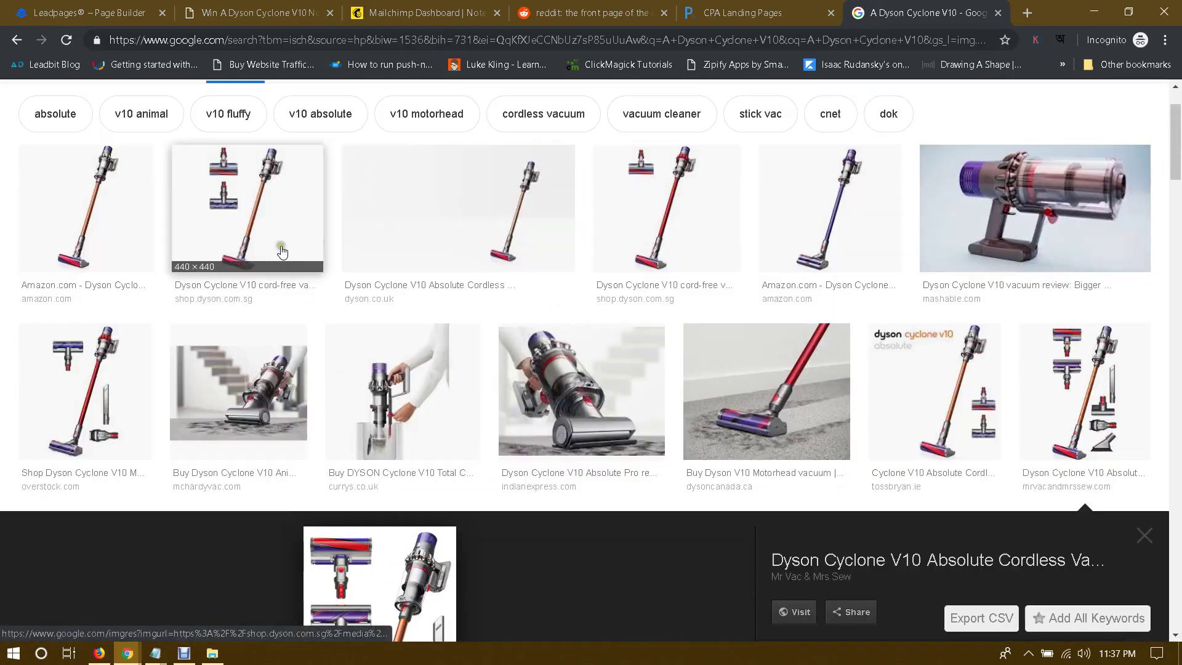
{"action": "left_click", "coordinate": [282, 251]}
{"action": "scroll", "coordinate": [591, 316], "scroll_direction": "up", "scroll_amount": 3}
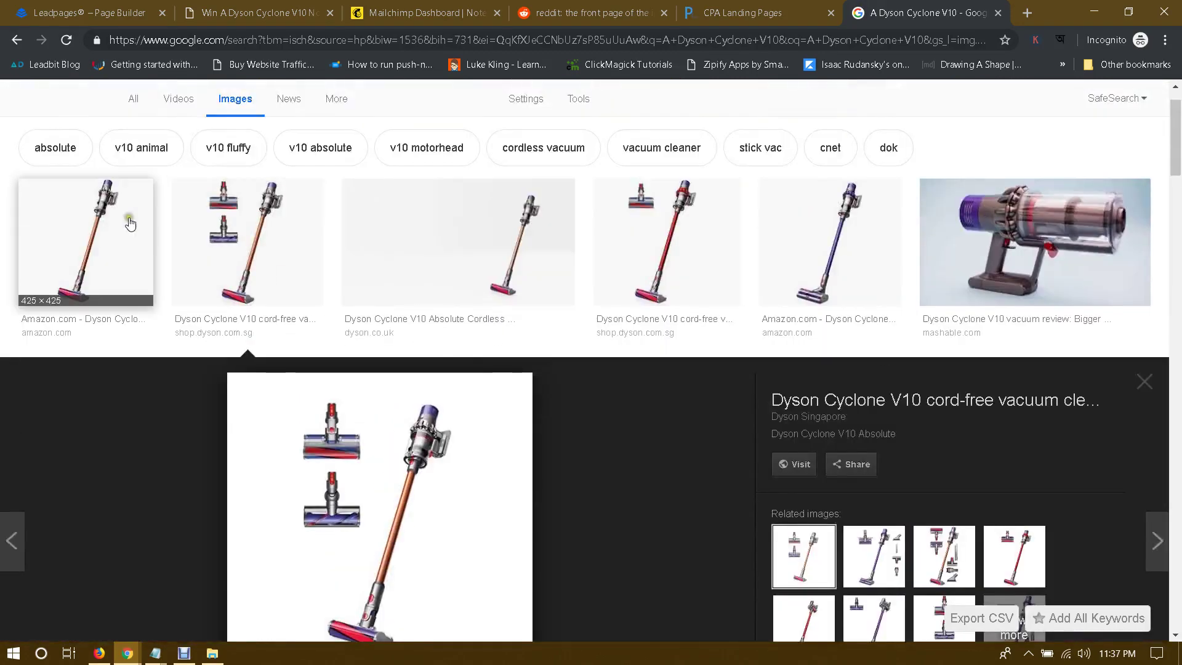
{"action": "left_click", "coordinate": [130, 223]}
{"action": "scroll", "coordinate": [602, 311], "scroll_direction": "up", "scroll_amount": 2}
{"action": "scroll", "coordinate": [602, 319], "scroll_direction": "down", "scroll_amount": 6}
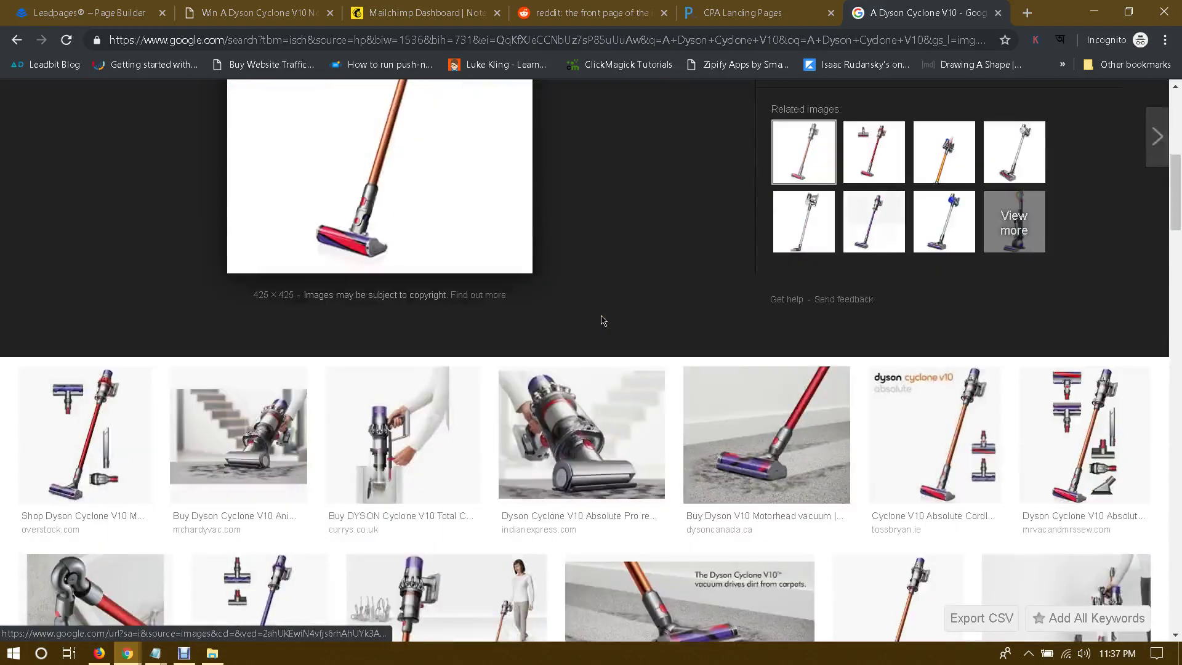
{"action": "scroll", "coordinate": [602, 320], "scroll_direction": "down", "scroll_amount": 2}
{"action": "left_click", "coordinate": [100, 264]}
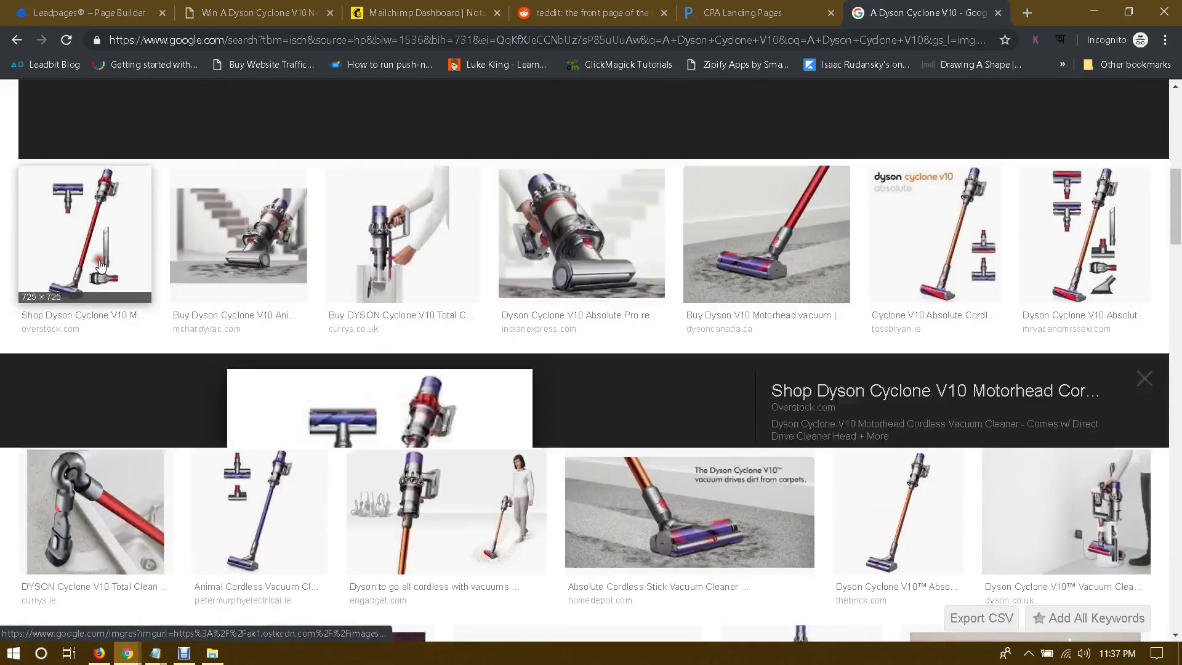
{"action": "scroll", "coordinate": [609, 292], "scroll_direction": "up", "scroll_amount": 4}
{"action": "left_click", "coordinate": [1086, 283]}
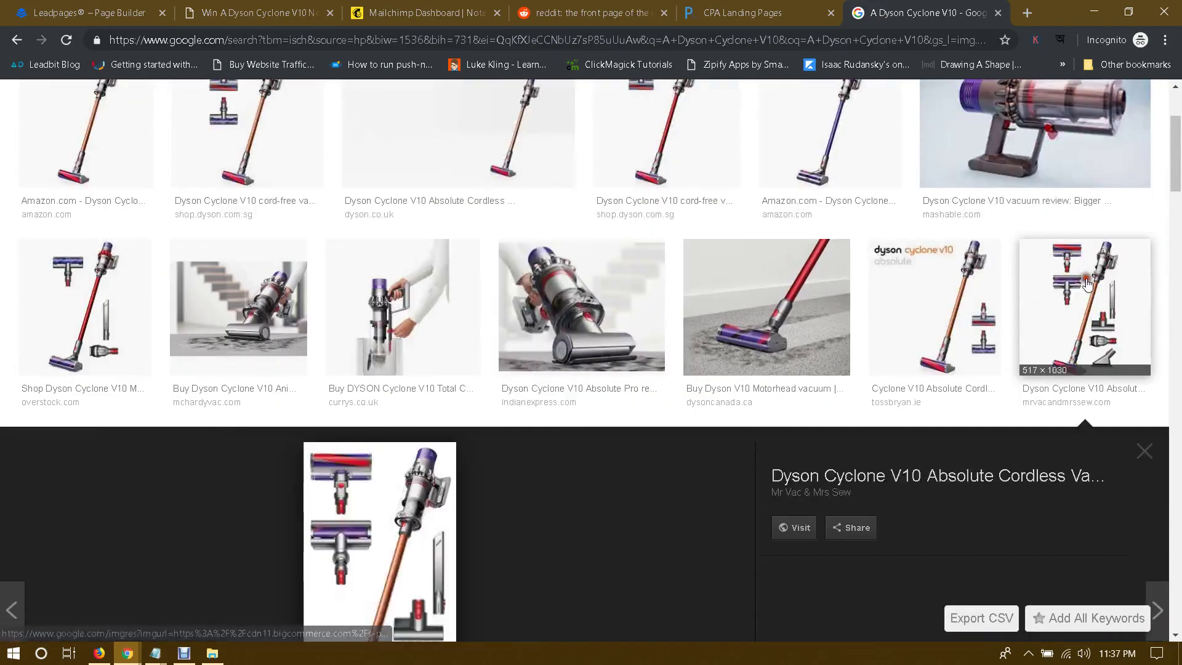
{"action": "scroll", "coordinate": [591, 336], "scroll_direction": "down", "scroll_amount": 8}
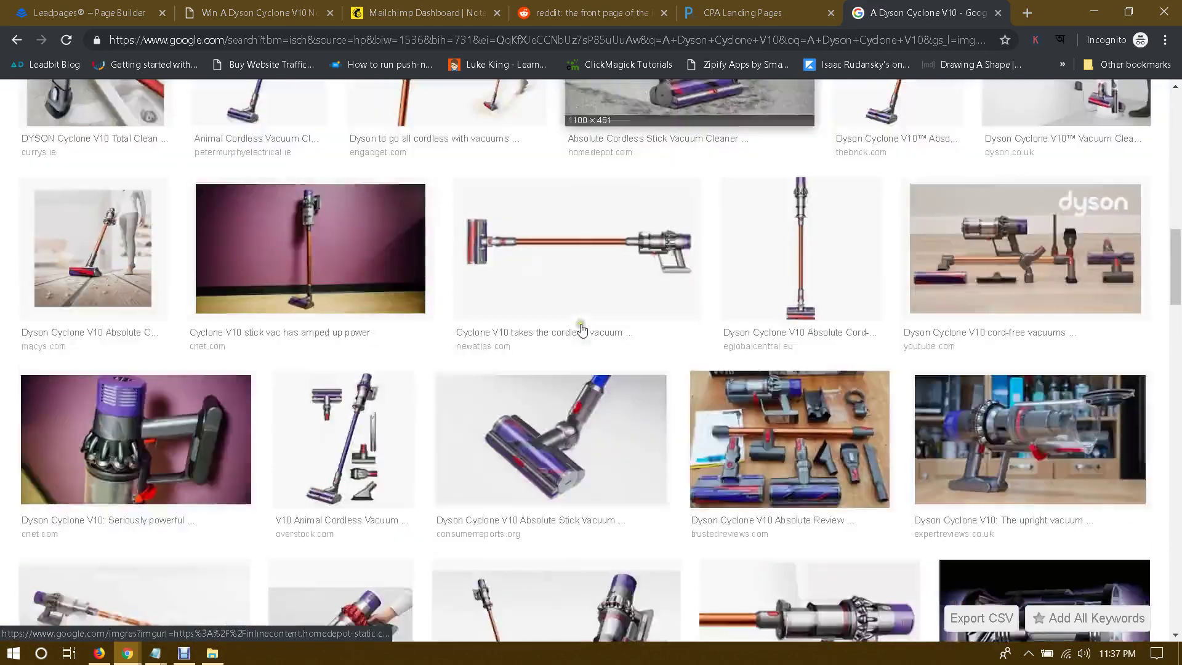
{"action": "scroll", "coordinate": [581, 329], "scroll_direction": "down", "scroll_amount": 2}
{"action": "left_click", "coordinate": [586, 343]}
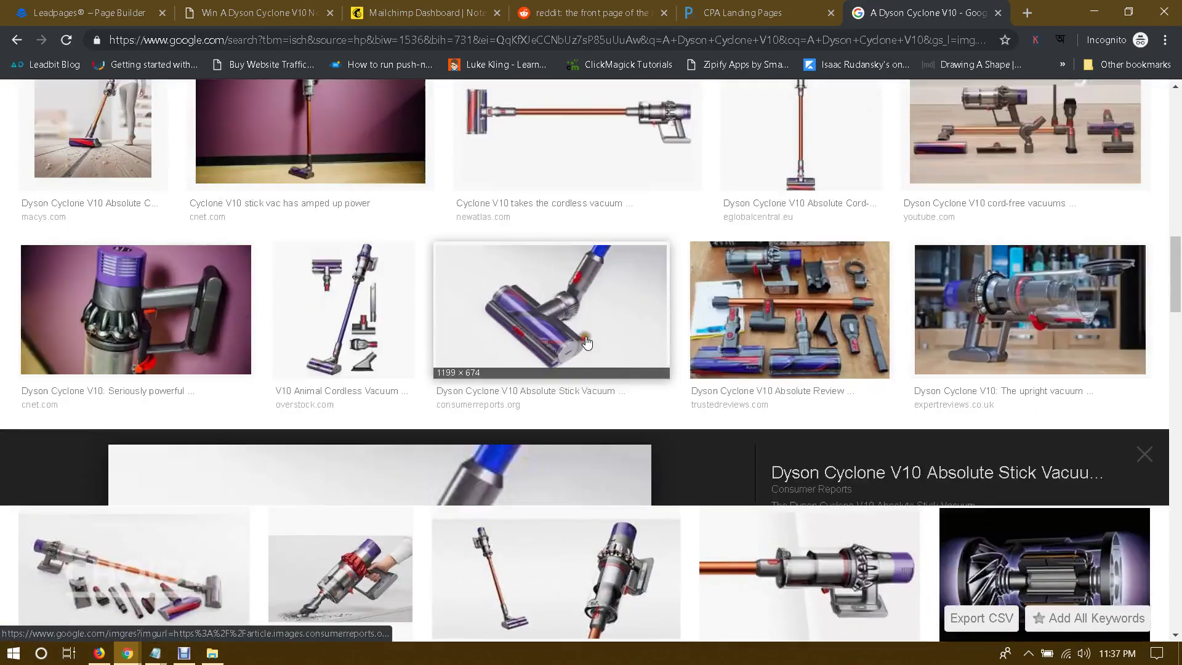
{"action": "left_click", "coordinate": [859, 394]}
{"action": "scroll", "coordinate": [785, 378], "scroll_direction": "up", "scroll_amount": 5}
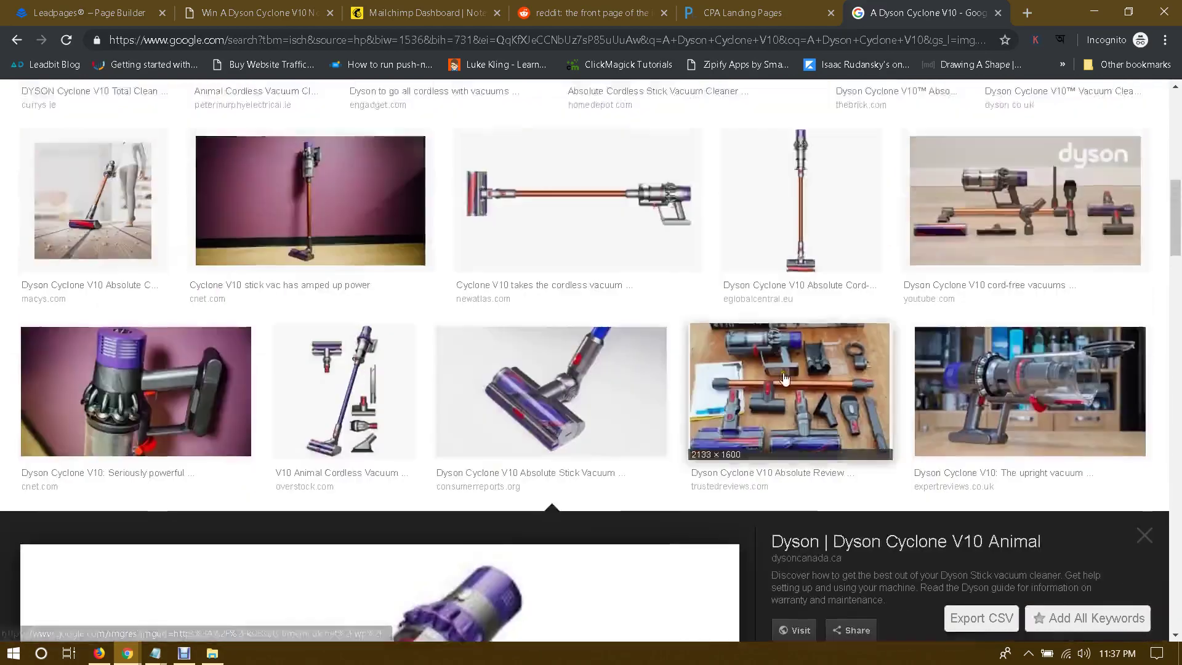
{"action": "scroll", "coordinate": [576, 357], "scroll_direction": "down", "scroll_amount": 10}
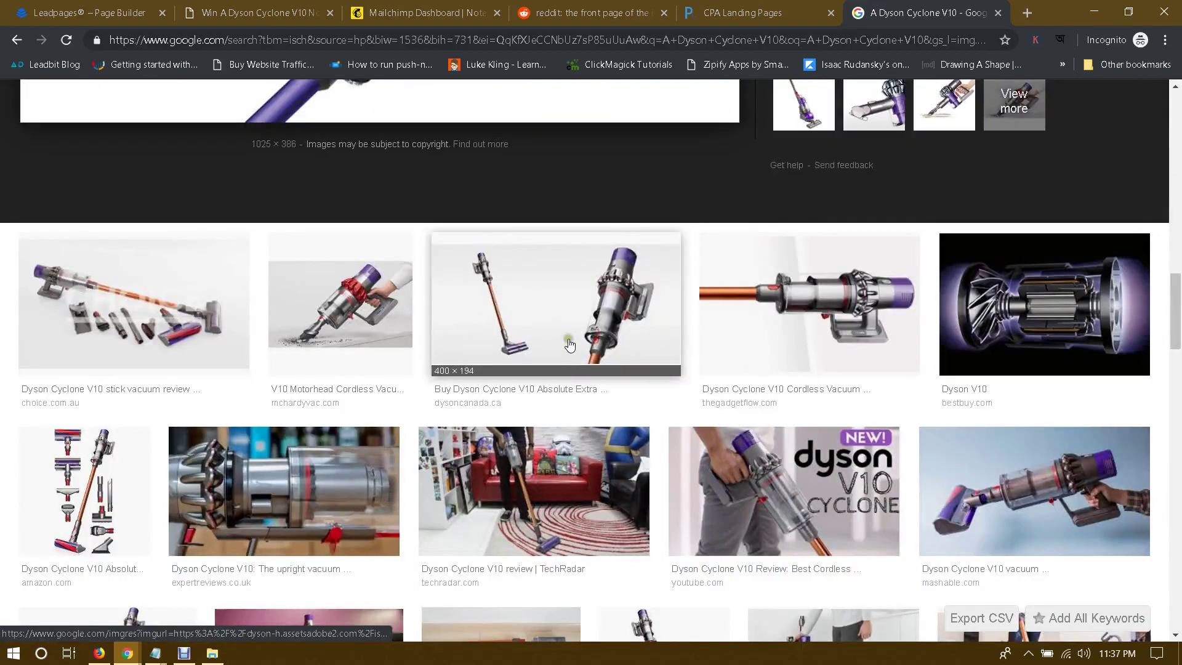
{"action": "scroll", "coordinate": [404, 345], "scroll_direction": "down", "scroll_amount": 2}
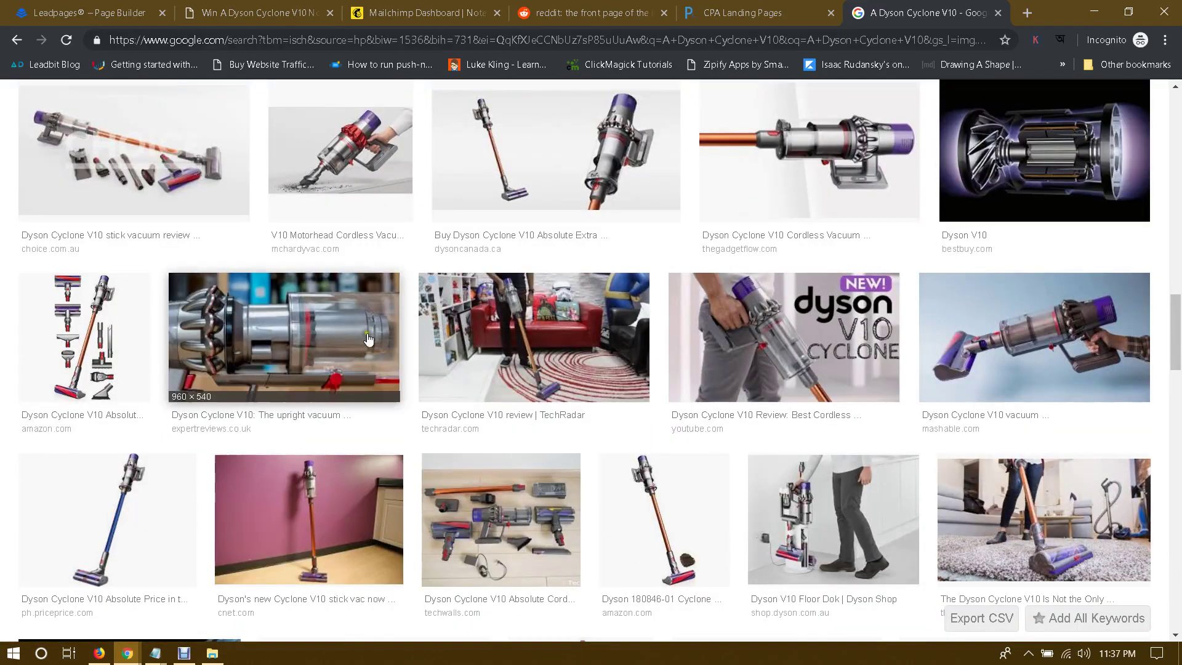
{"action": "left_click", "coordinate": [86, 326]}
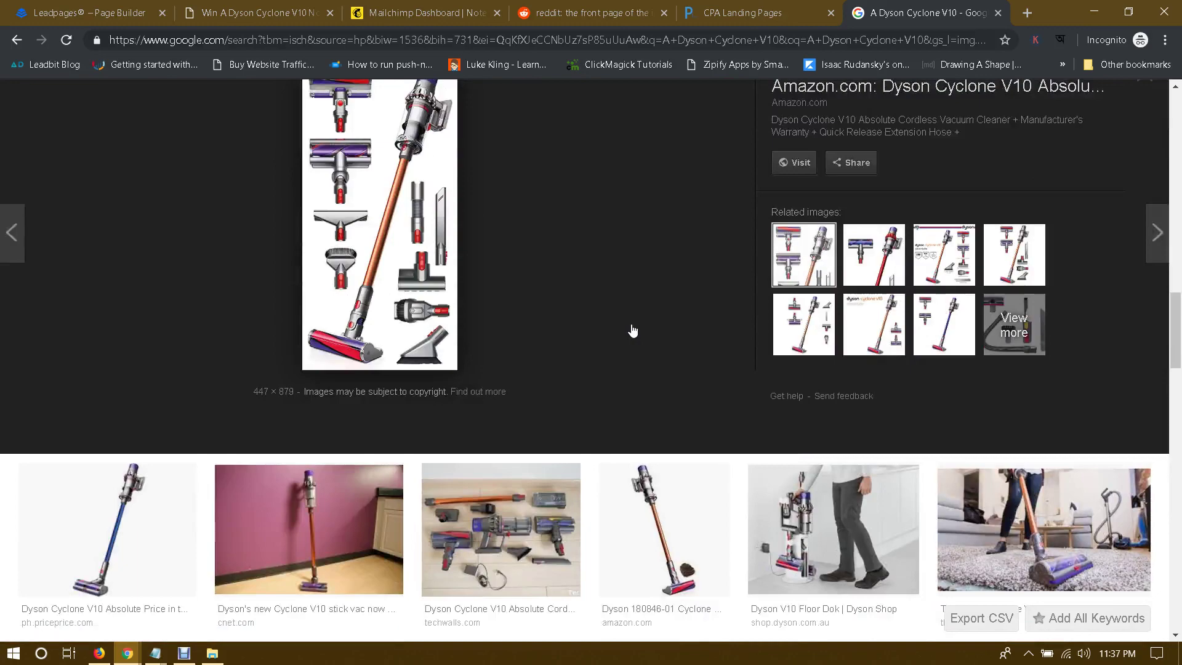
{"action": "scroll", "coordinate": [632, 330], "scroll_direction": "down", "scroll_amount": 3}
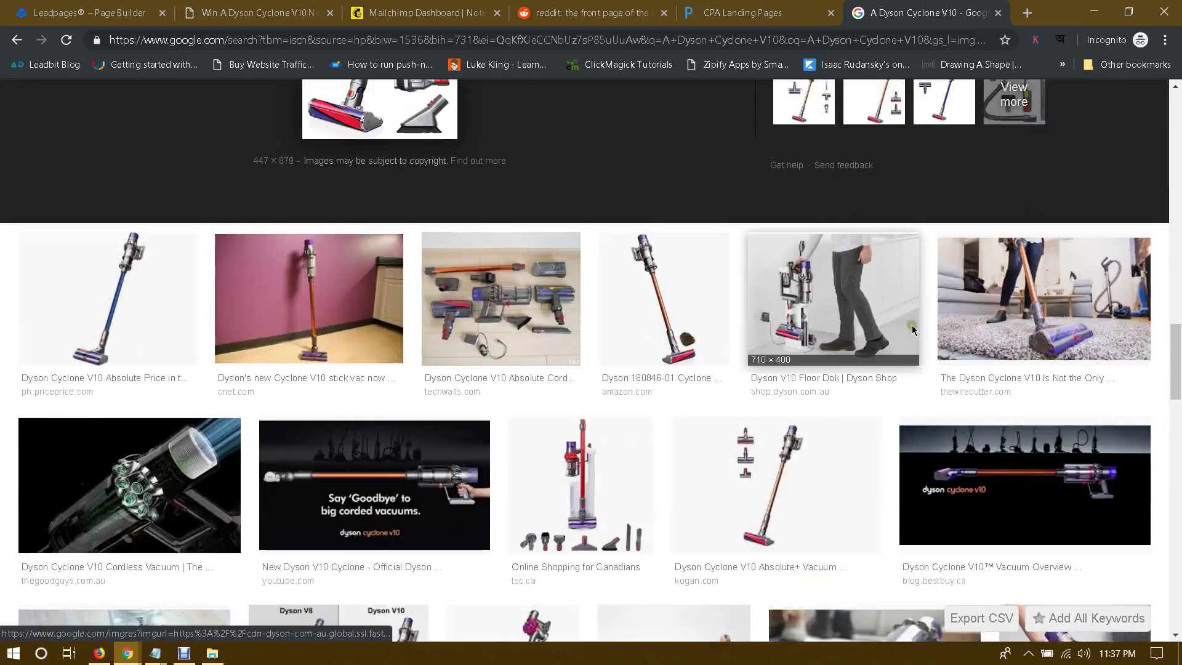
{"action": "scroll", "coordinate": [822, 343], "scroll_direction": "down", "scroll_amount": 2}
{"action": "scroll", "coordinate": [783, 348], "scroll_direction": "down", "scroll_amount": 2}
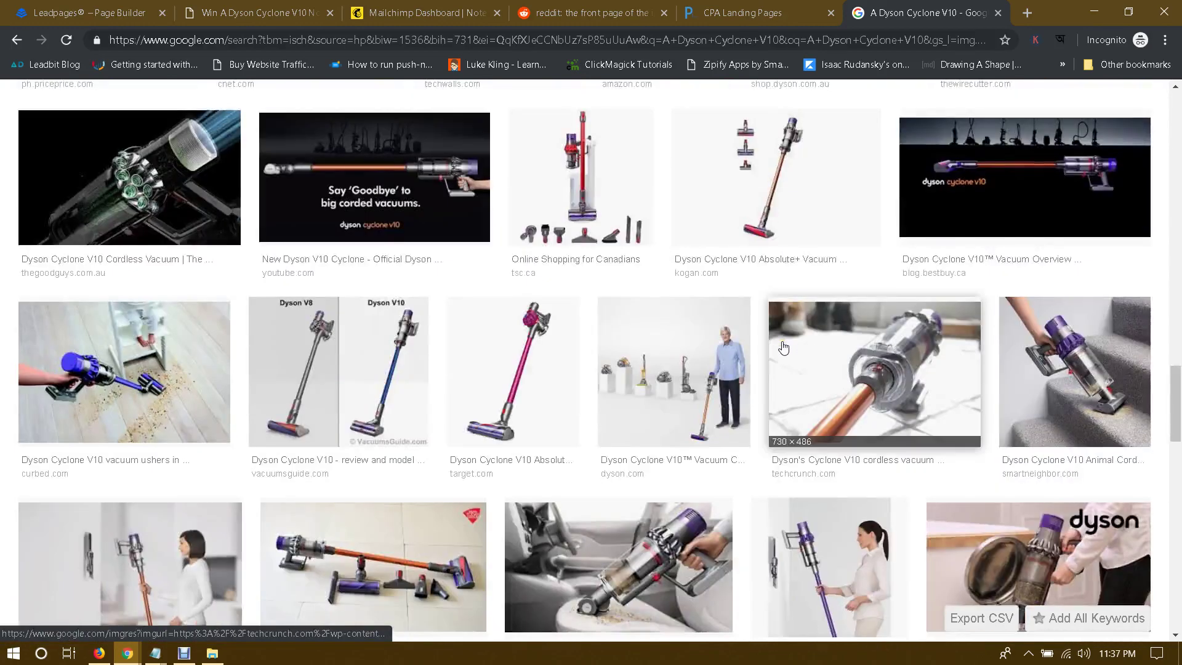
Step: Save the Dyson V10 stairs photo to the Desktop as 'dyson vacuum cleaner', then return to Leadpages
{"action": "left_click", "coordinate": [1046, 369]}
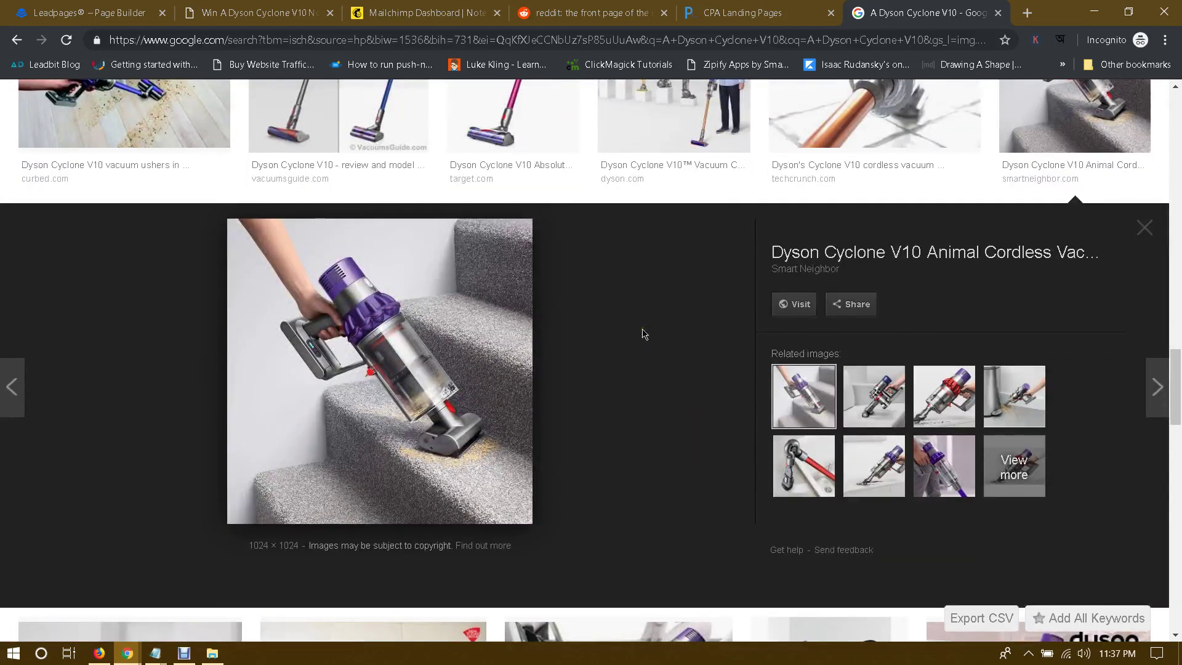
{"action": "right_click", "coordinate": [373, 304]}
{"action": "left_click", "coordinate": [431, 441]}
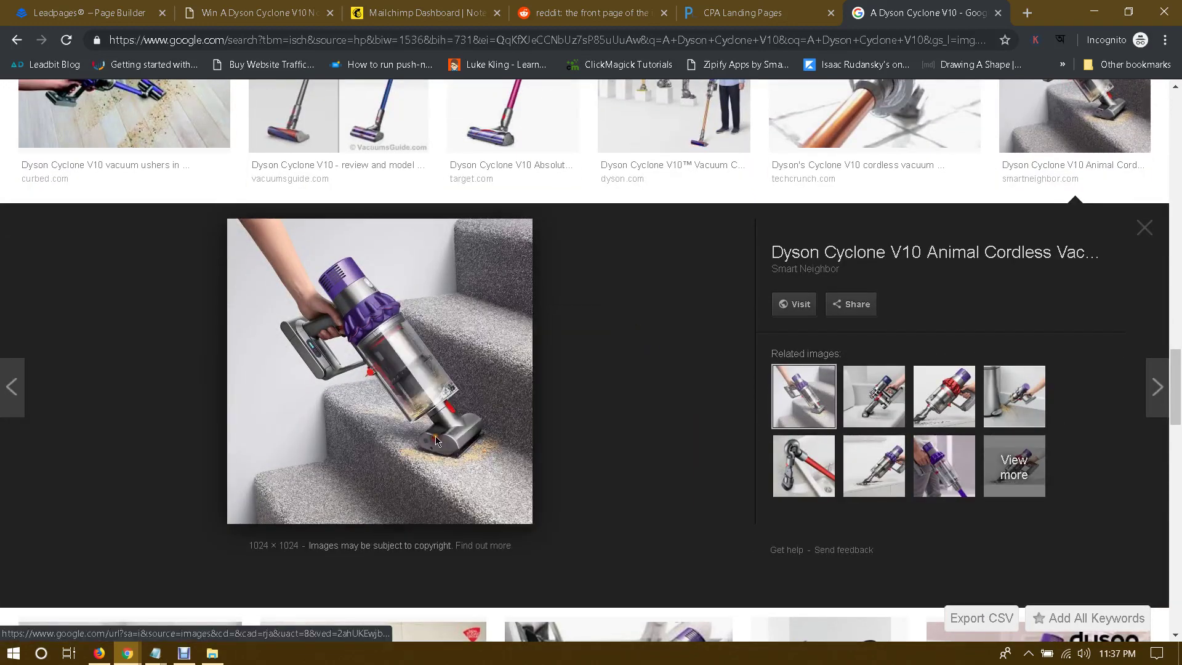
{"action": "type", "text": "dyson vacuum cleaner"}
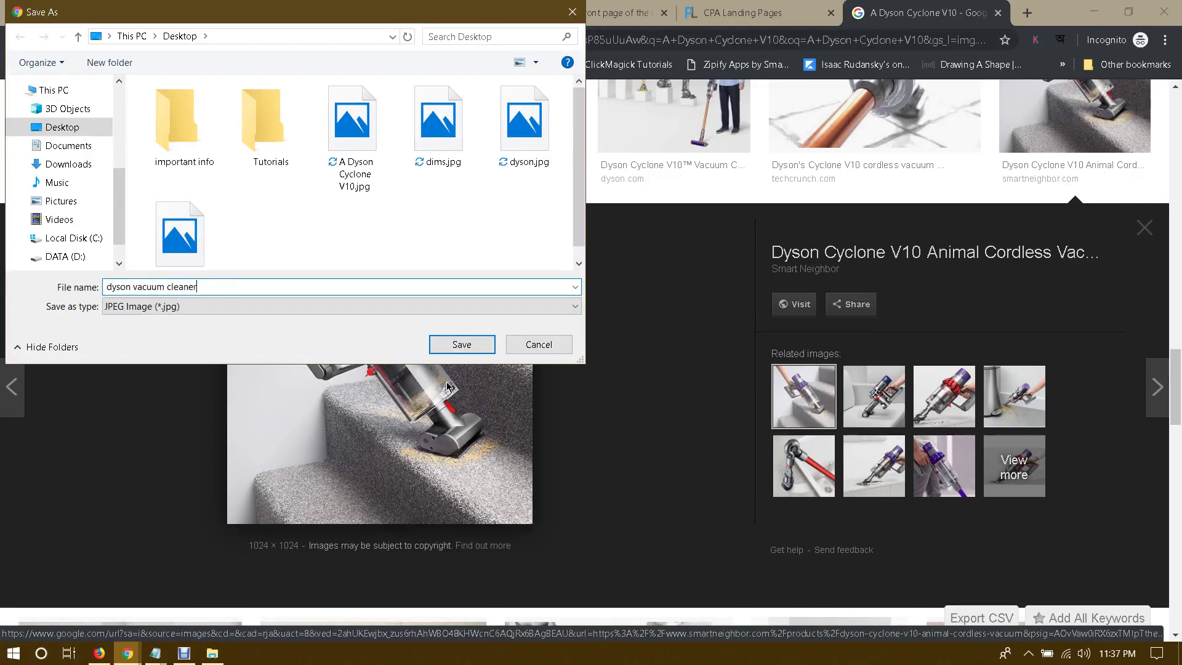
{"action": "key", "text": "Return"}
{"action": "left_click", "coordinate": [132, 15]}
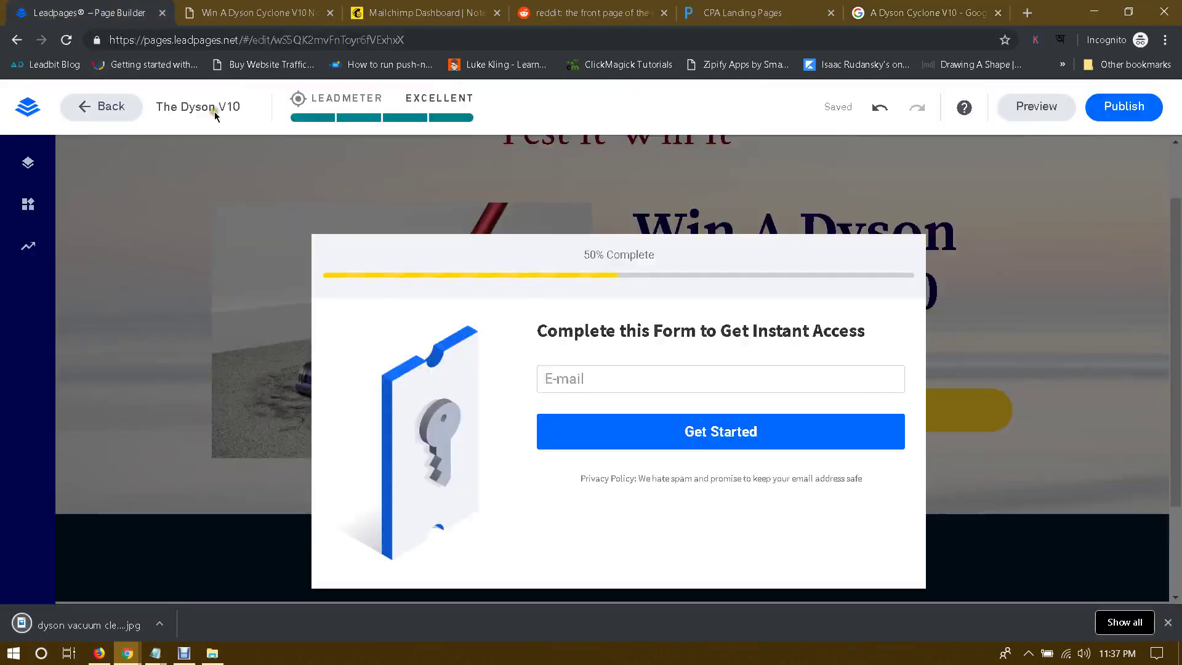
Step: Upload 'dyson vacuum cleaner.jpg' and insert it as the pop-up form's image
{"action": "left_click", "coordinate": [406, 395]}
{"action": "left_click", "coordinate": [469, 512]}
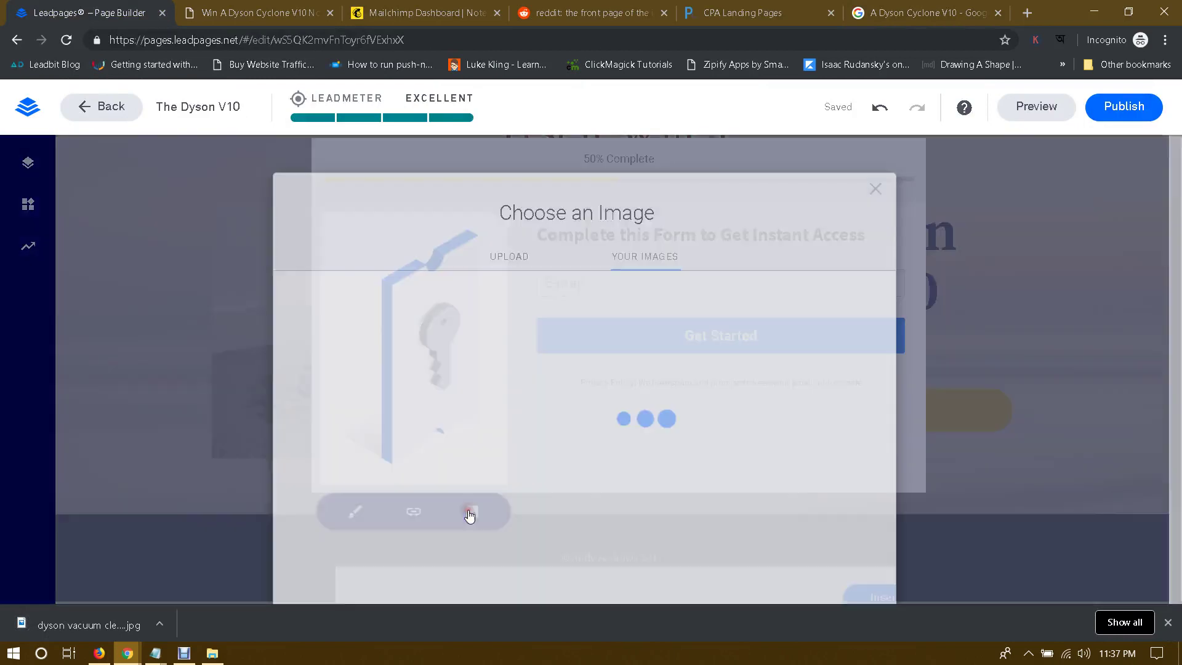
{"action": "left_click", "coordinate": [526, 249]}
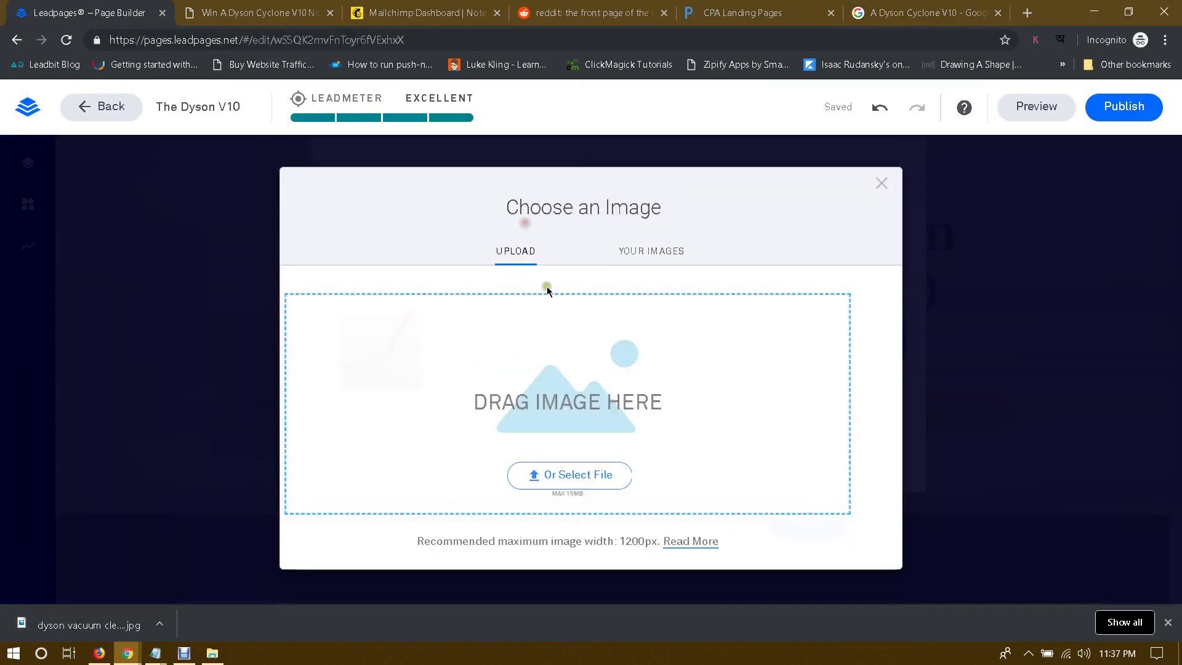
{"action": "left_click", "coordinate": [552, 419]}
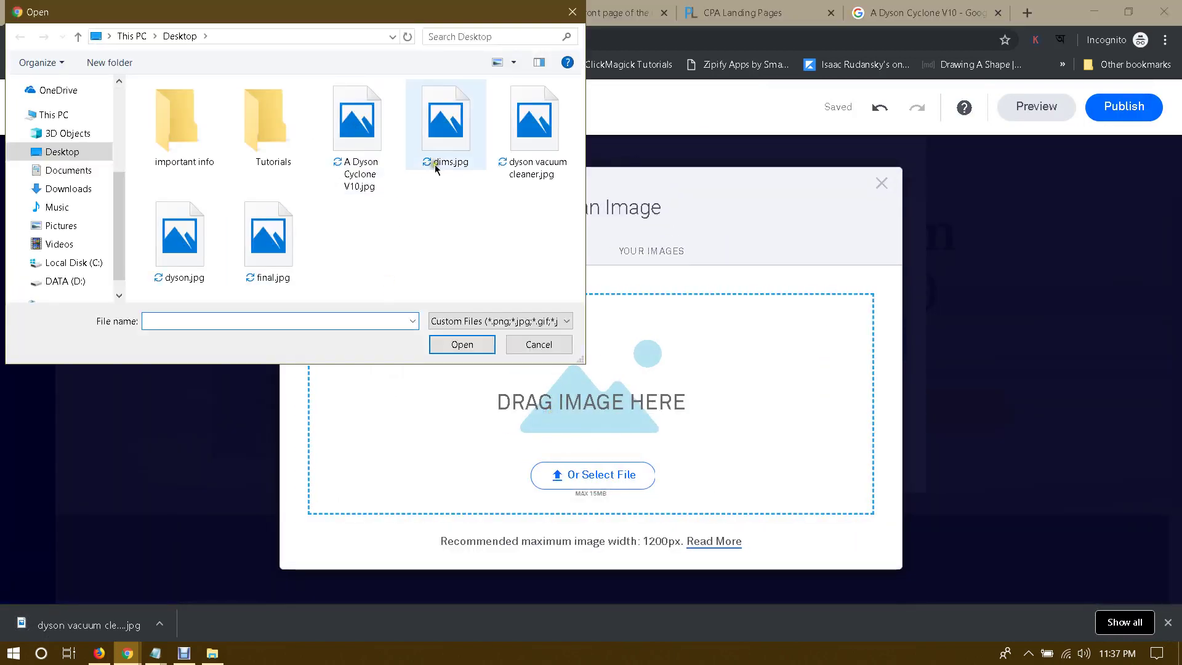
{"action": "double_click", "coordinate": [544, 144]}
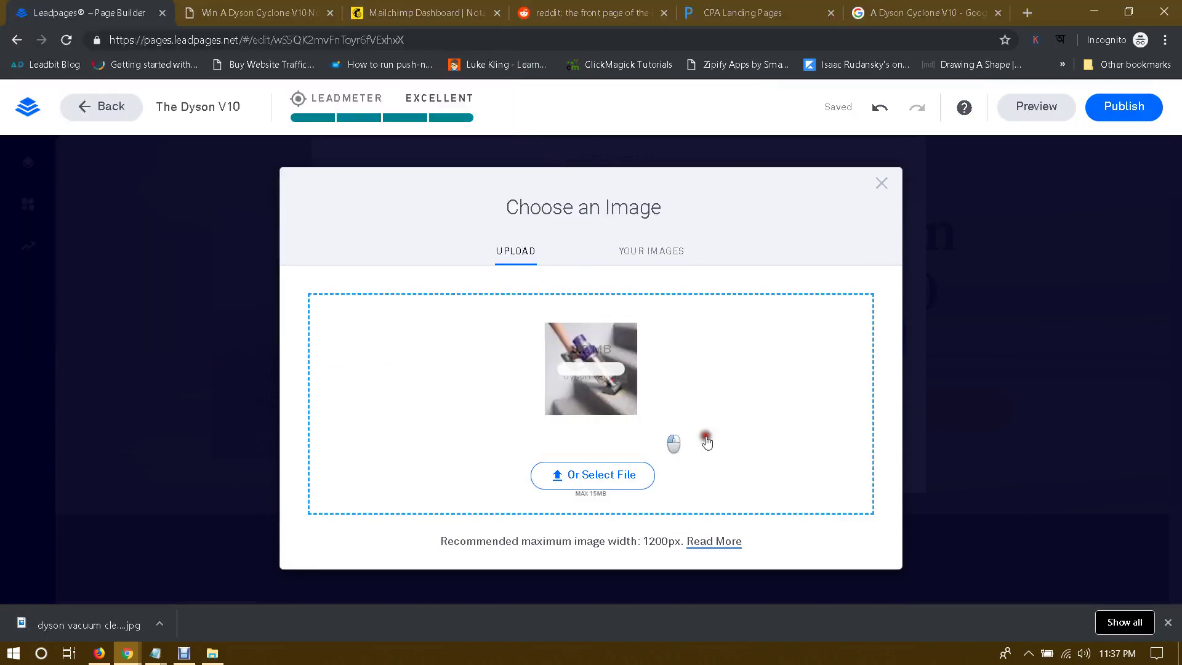
{"action": "left_click", "coordinate": [1167, 622]}
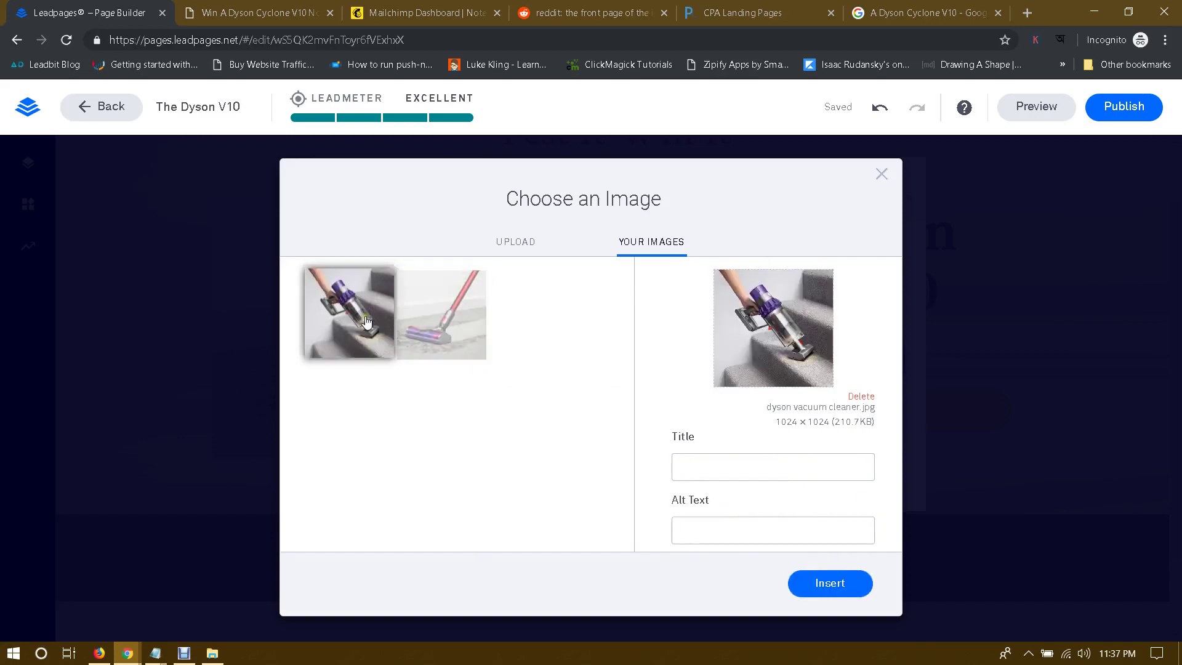
{"action": "left_click", "coordinate": [349, 314]}
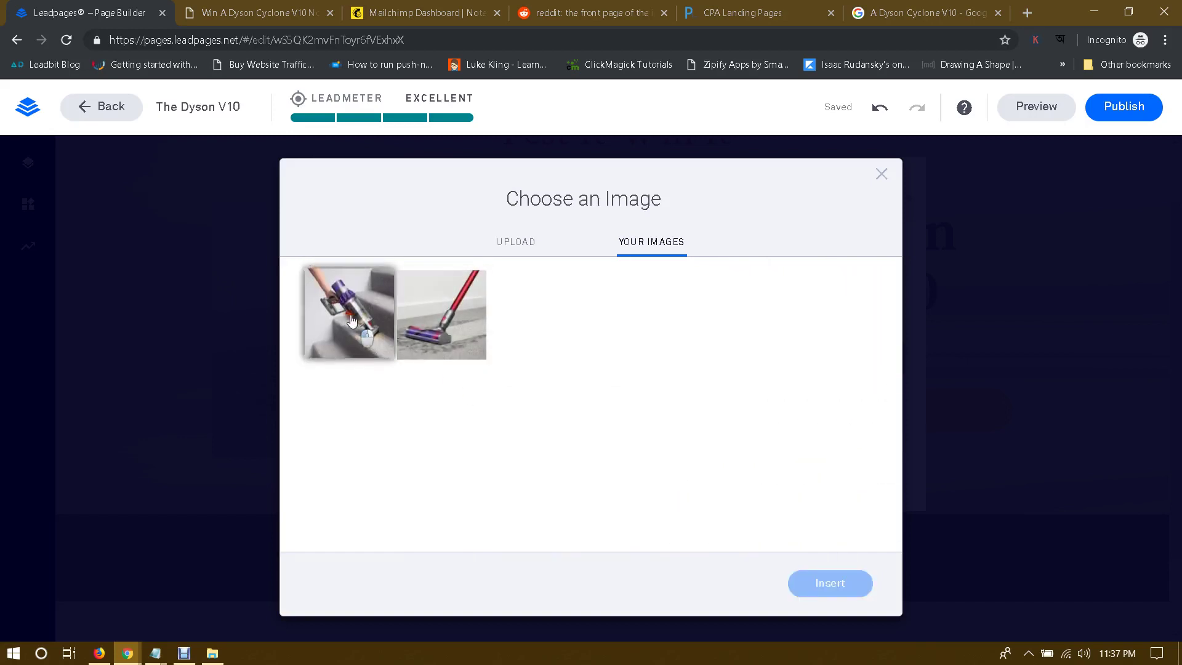
{"action": "left_click", "coordinate": [841, 583]}
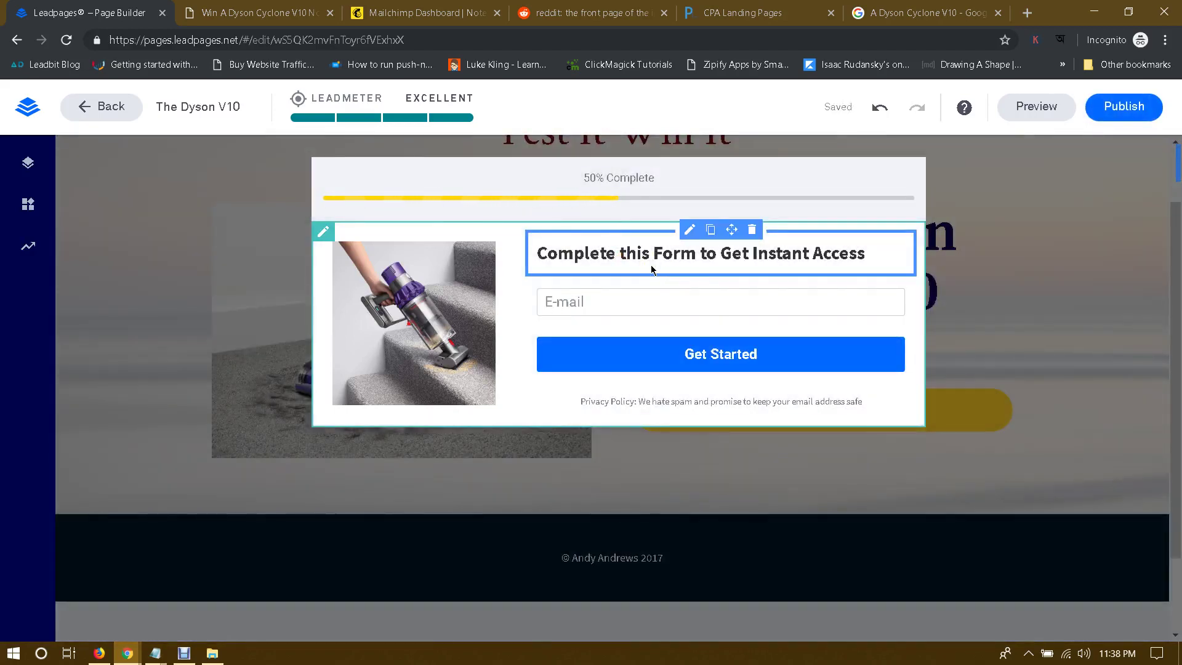
{"action": "mouse_move", "coordinate": [128, 652]}
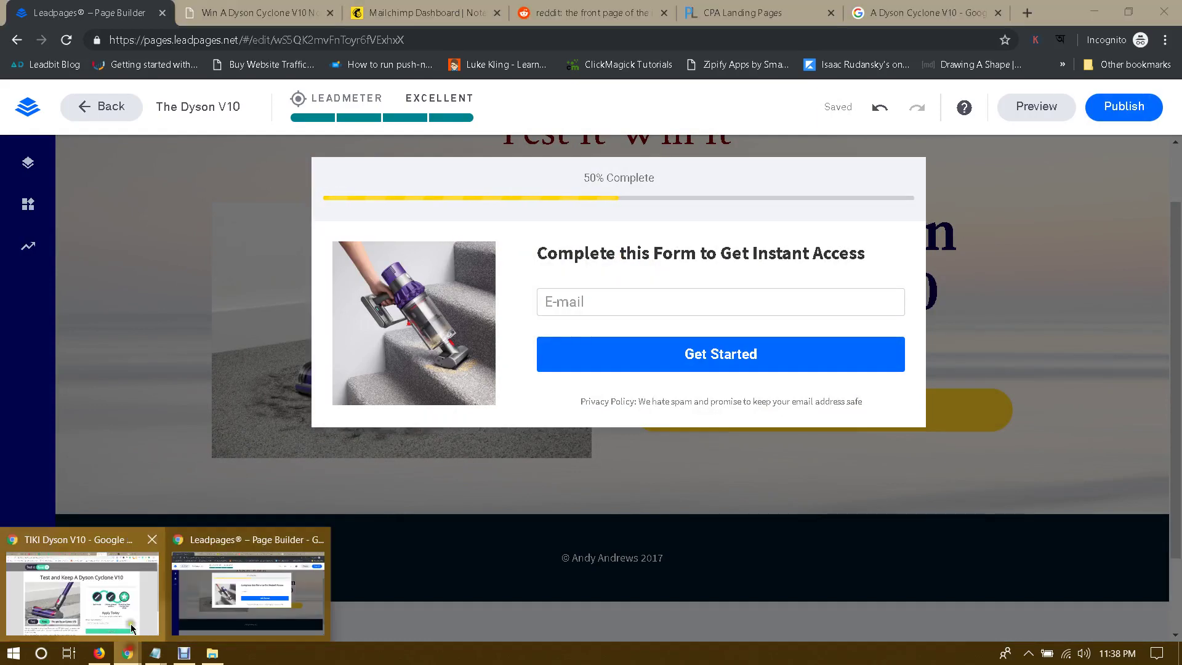
{"action": "left_click", "coordinate": [83, 584]}
{"action": "scroll", "coordinate": [798, 371], "scroll_direction": "down", "scroll_amount": 3}
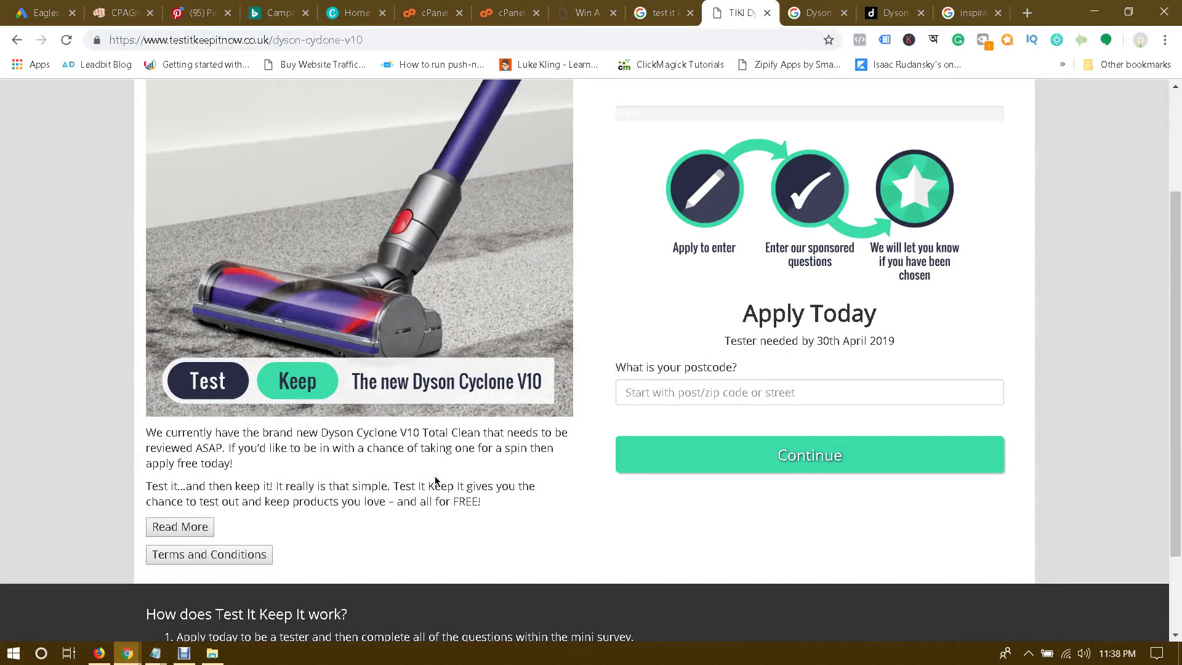
{"action": "scroll", "coordinate": [435, 481], "scroll_direction": "up", "scroll_amount": 2}
{"action": "scroll", "coordinate": [438, 470], "scroll_direction": "down", "scroll_amount": 3}
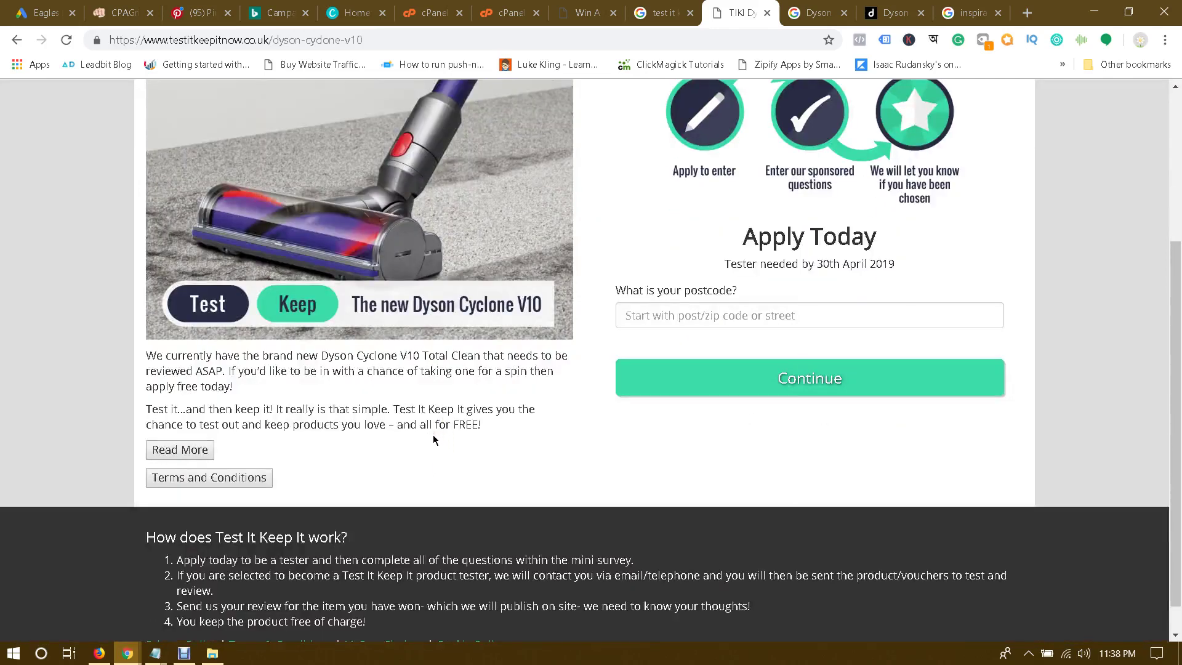
{"action": "mouse_move", "coordinate": [127, 652]}
{"action": "left_click", "coordinate": [247, 591]}
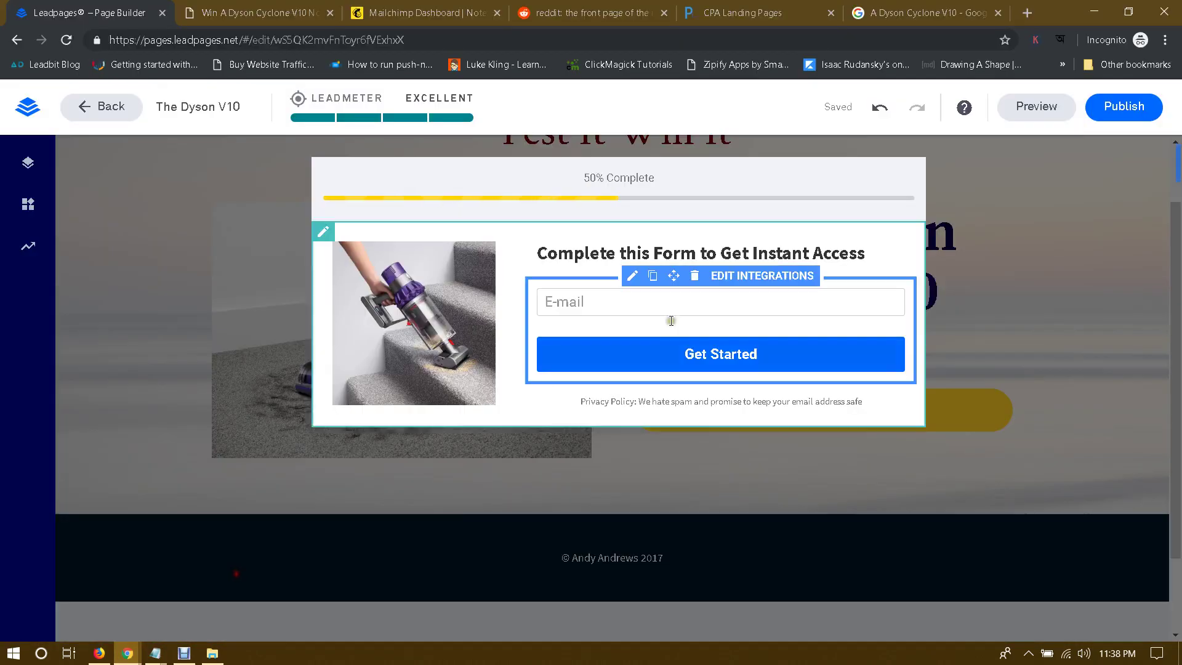
Step: Retype the form headline as 'Submit Your Best Email To Be Notified' and open the form settings
{"action": "left_click", "coordinate": [684, 253]}
{"action": "triple_click", "coordinate": [689, 255]}
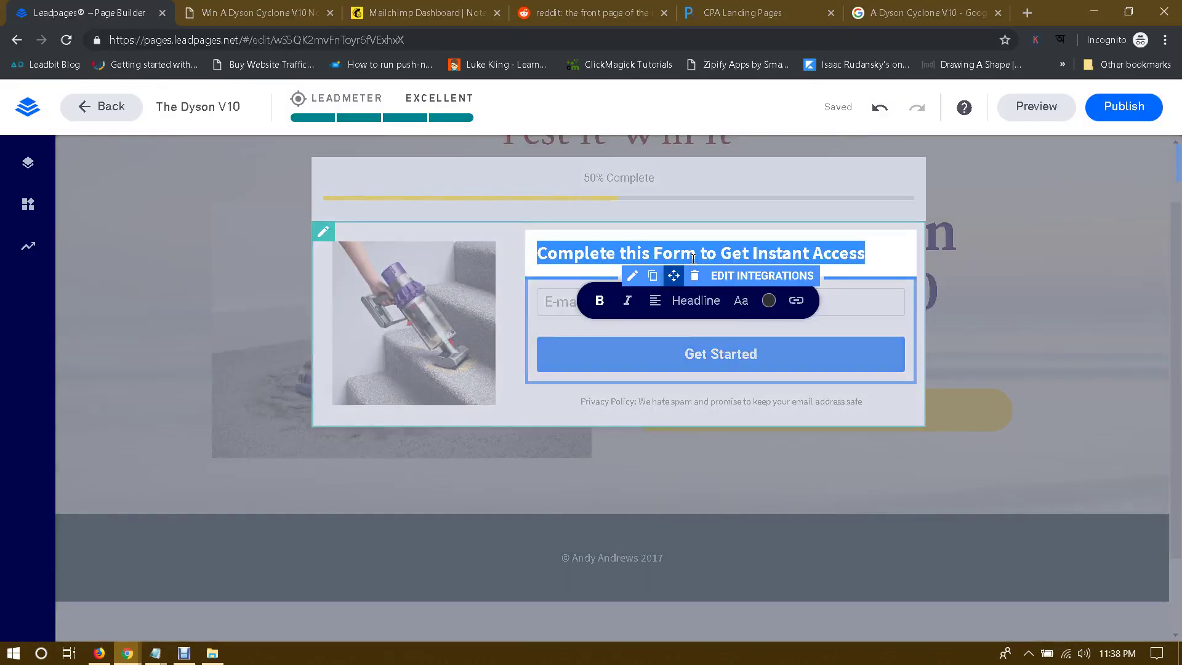
{"action": "type", "text": "Su"}
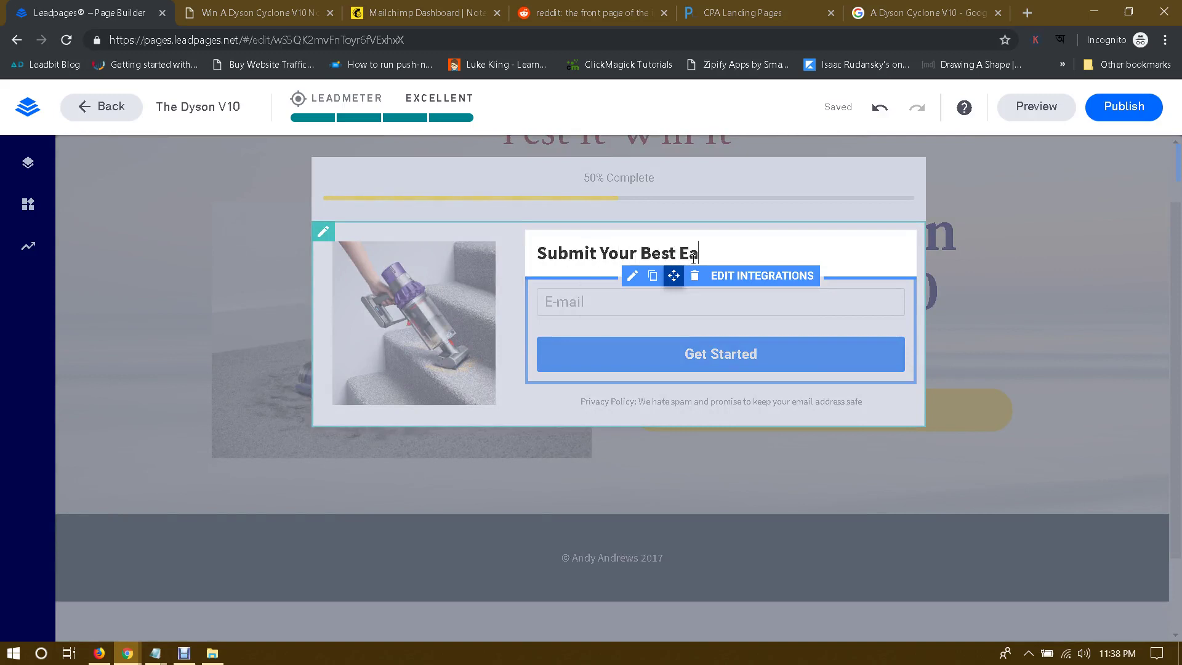
{"action": "type", "text": "bmit Your Best Email T"}
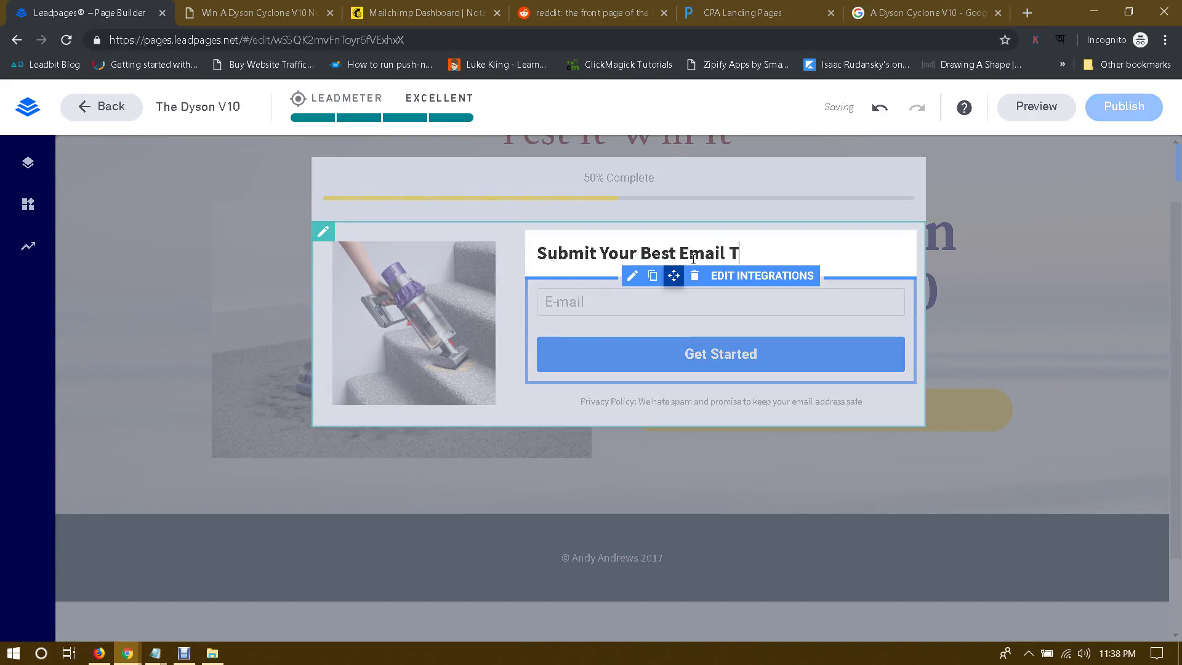
{"action": "type", "text": "o Be Notified"}
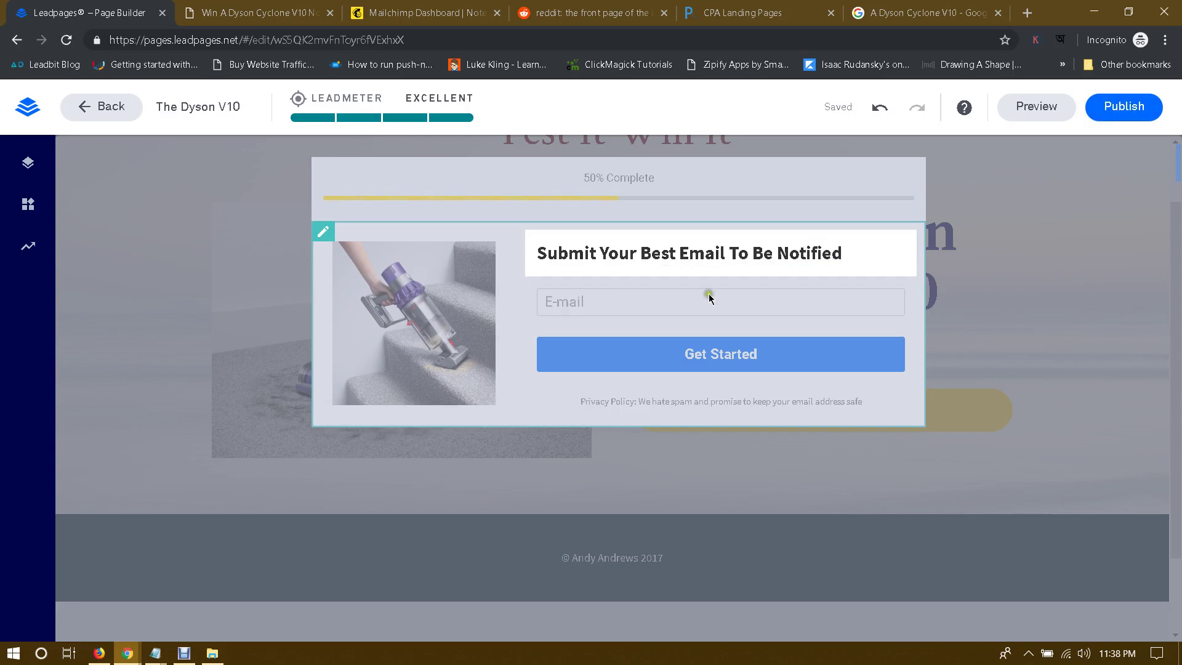
{"action": "left_click", "coordinate": [817, 289]}
{"action": "left_click", "coordinate": [810, 298]}
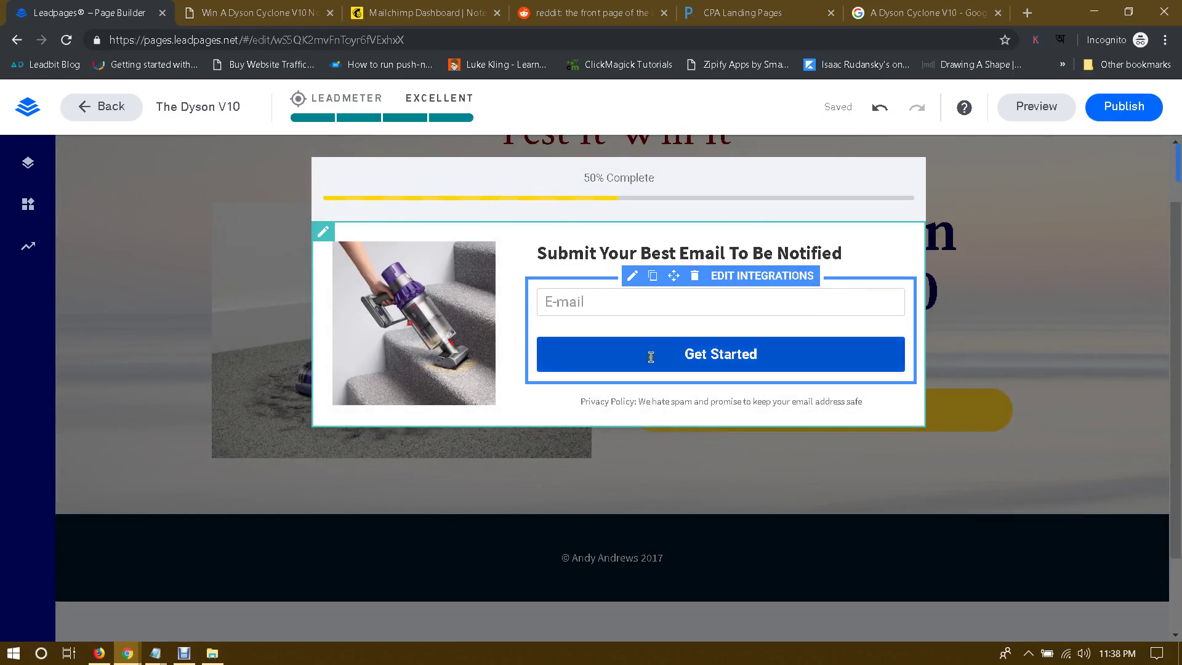
{"action": "left_click", "coordinate": [627, 298]}
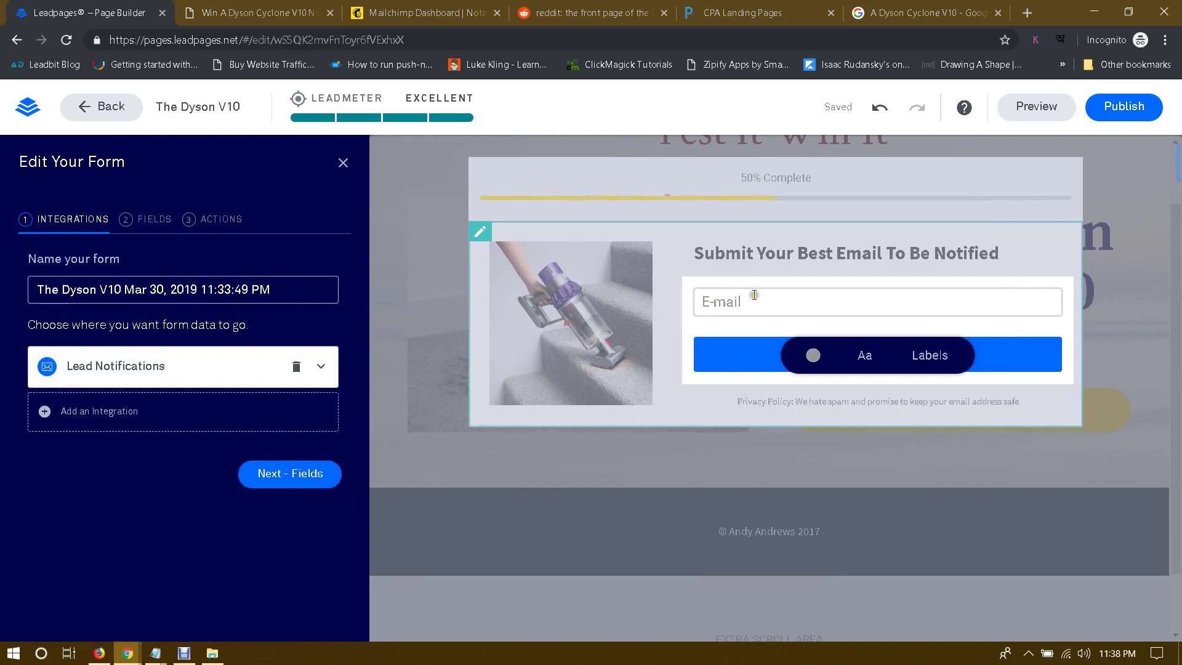
Step: Give the pop-up form's Get Started button the yellow Recent Colors background instead of blue
{"action": "left_click", "coordinate": [810, 239]}
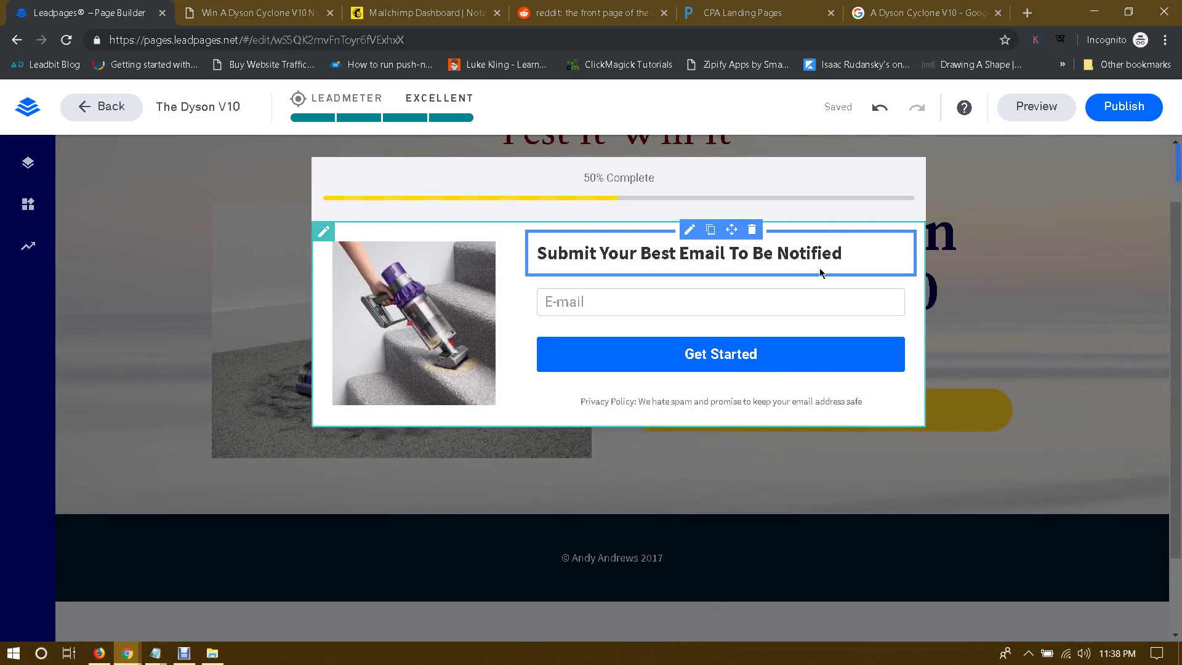
{"action": "mouse_move", "coordinate": [667, 278]}
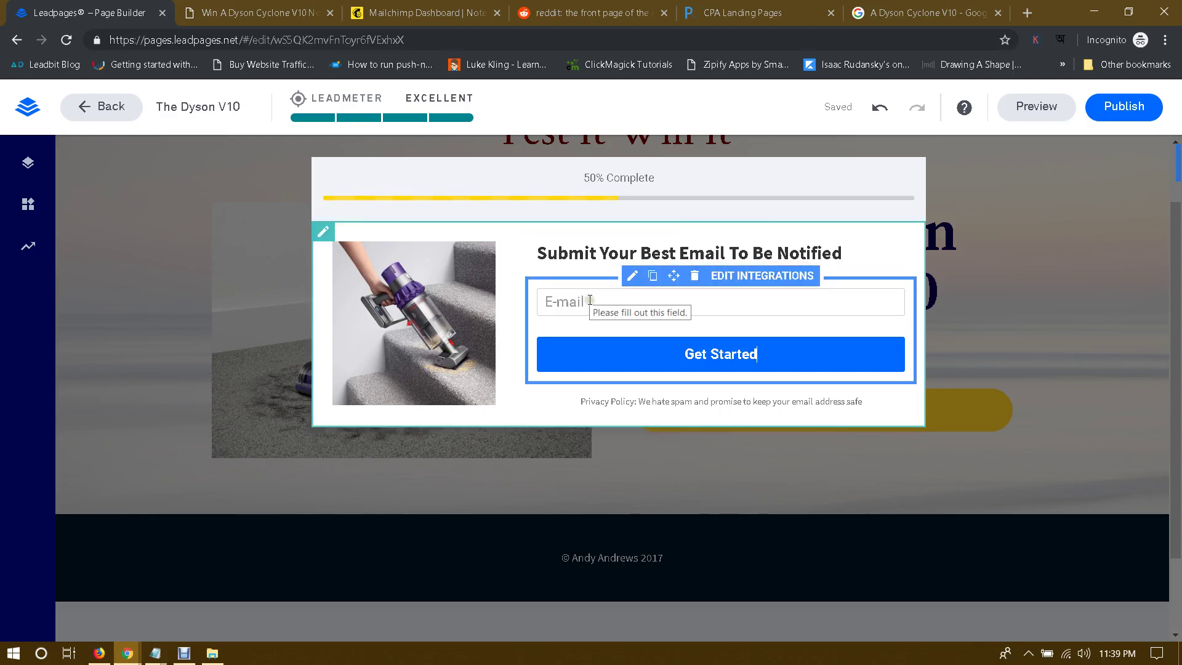
{"action": "left_click", "coordinate": [611, 328]}
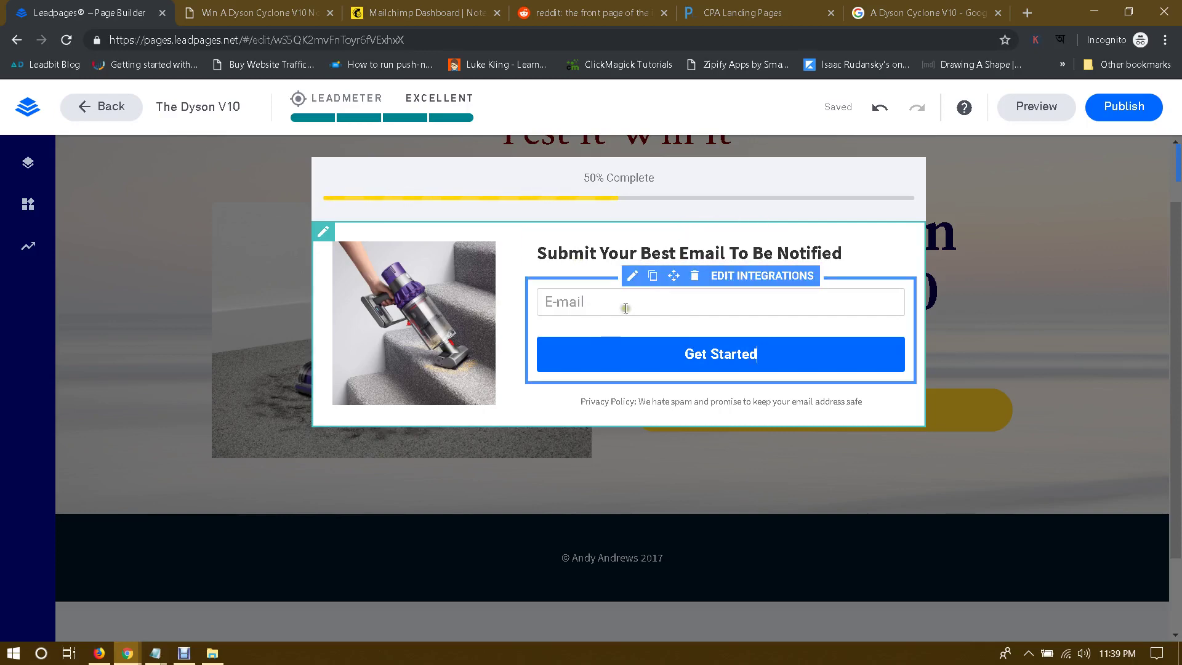
{"action": "left_click", "coordinate": [598, 305]}
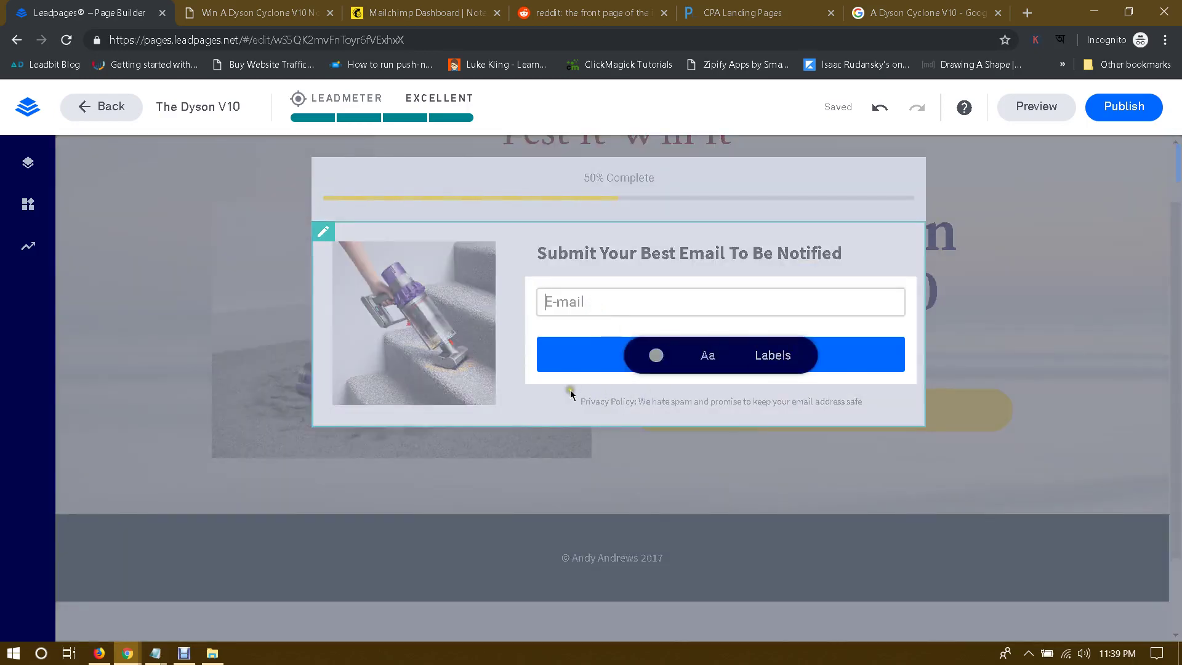
{"action": "left_click", "coordinate": [692, 382]}
{"action": "left_click", "coordinate": [867, 363]}
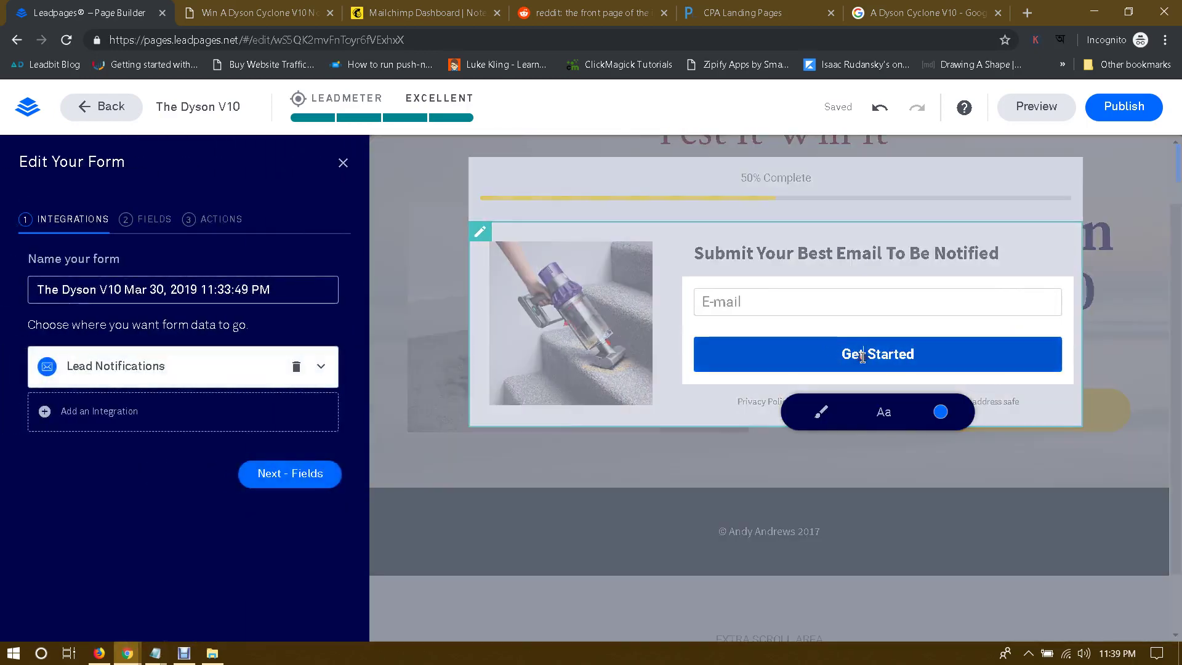
{"action": "left_click", "coordinate": [939, 418]}
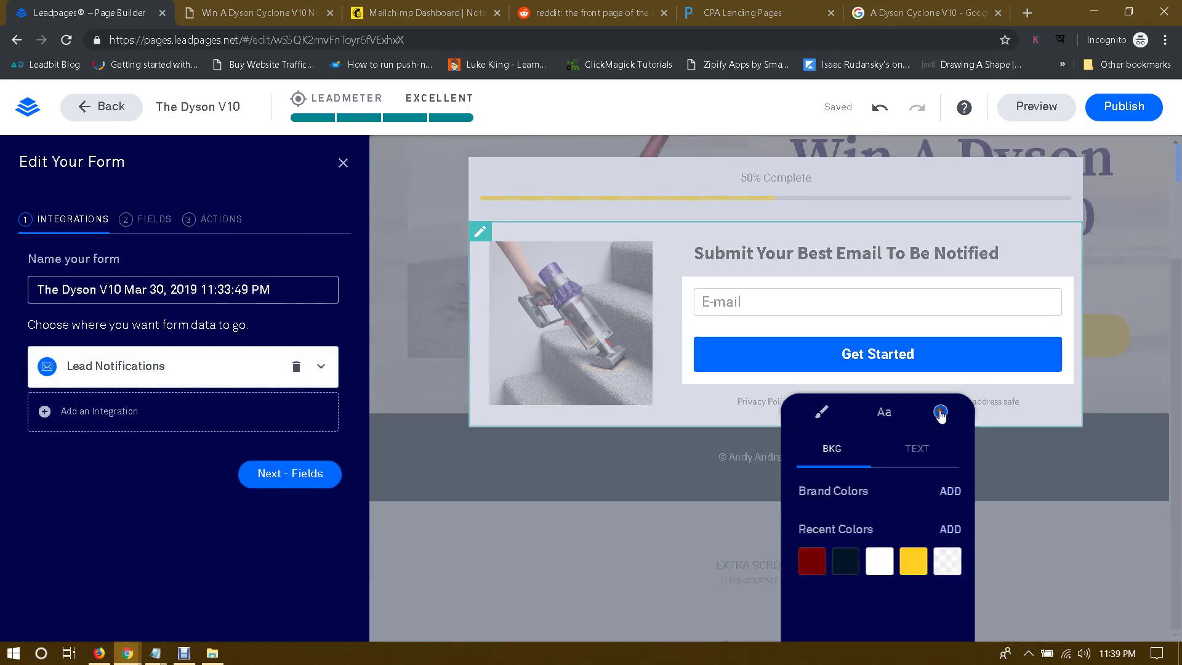
{"action": "left_click", "coordinate": [911, 560]}
{"action": "left_click", "coordinate": [722, 401]}
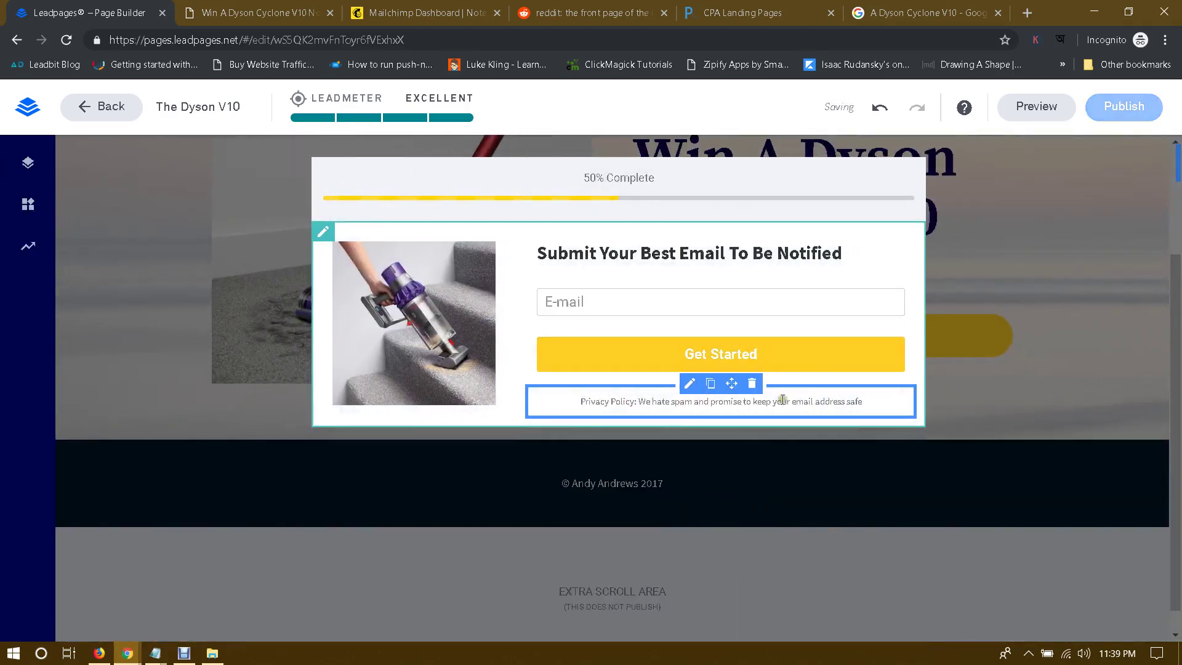
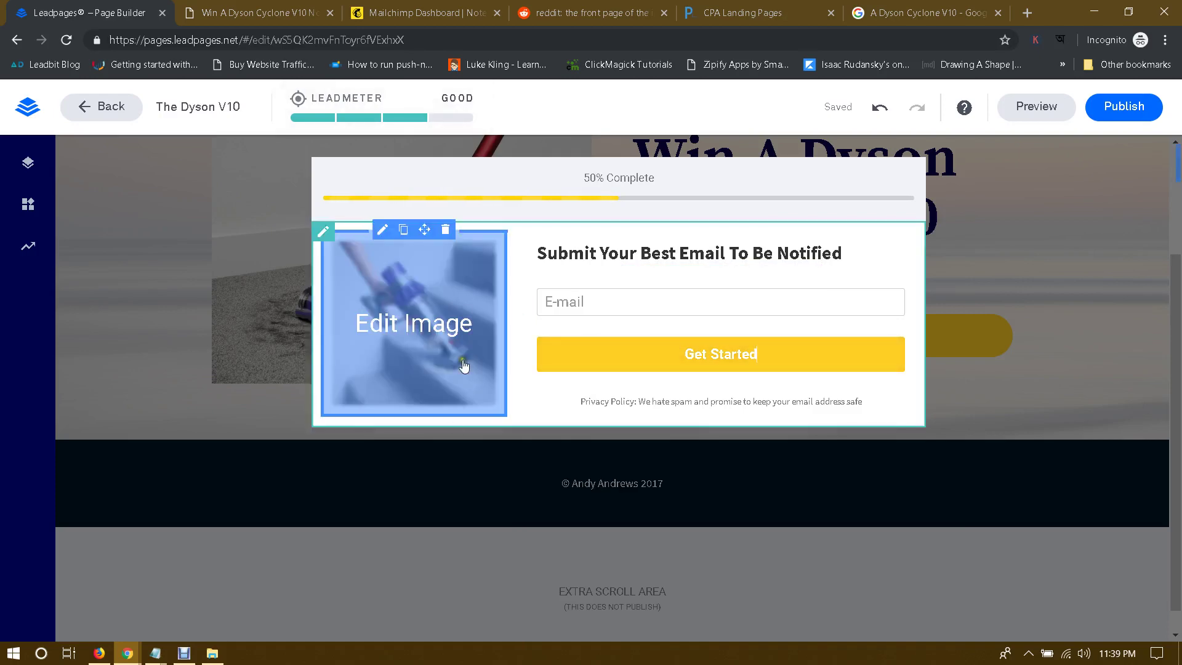
Step: Recolour the pop-up's Get Started button from dark red to olive 757000 via the custom picker
{"action": "left_click", "coordinate": [807, 357]}
{"action": "left_click", "coordinate": [783, 411]}
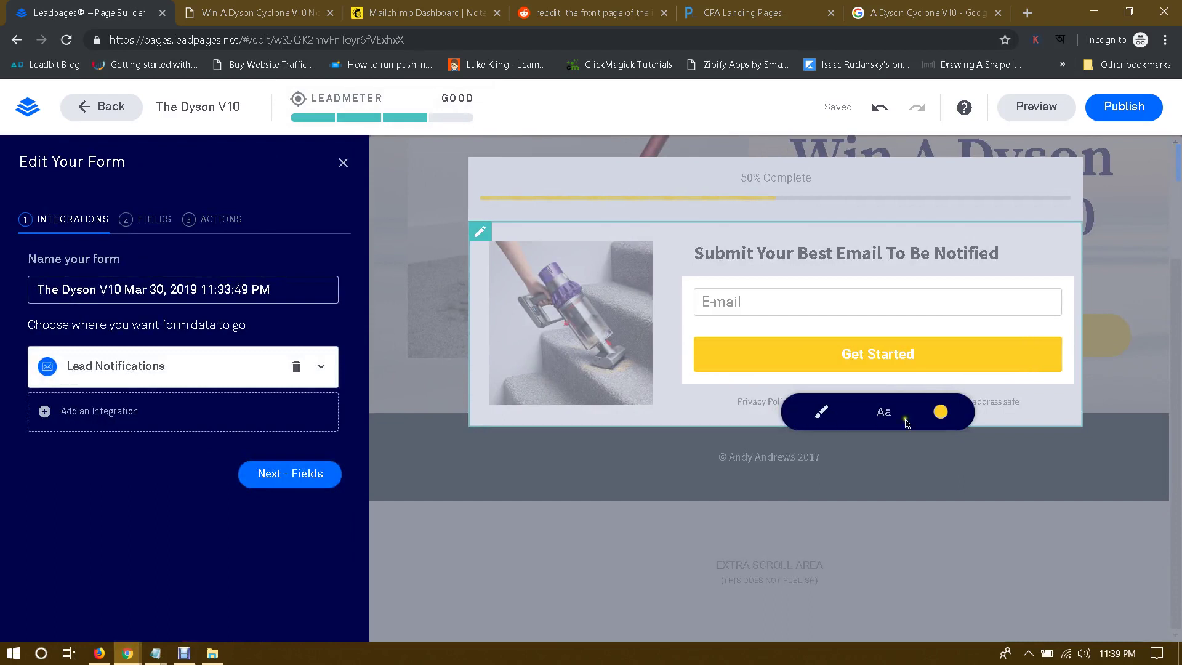
{"action": "left_click", "coordinate": [940, 412]}
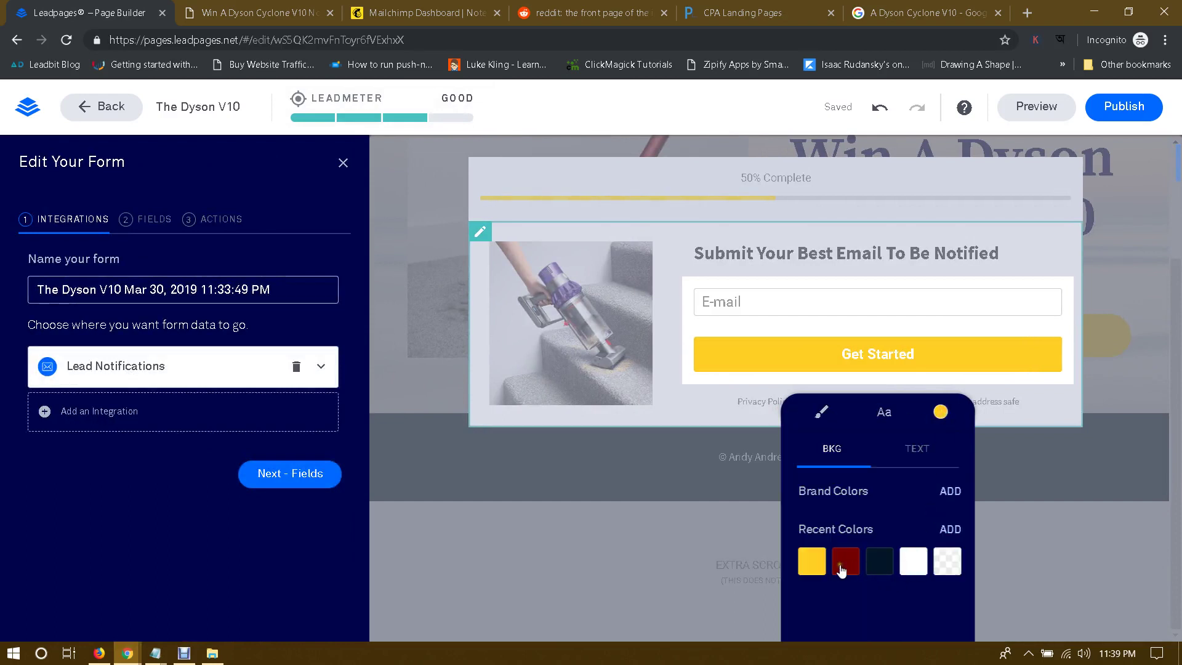
{"action": "left_click", "coordinate": [842, 563]}
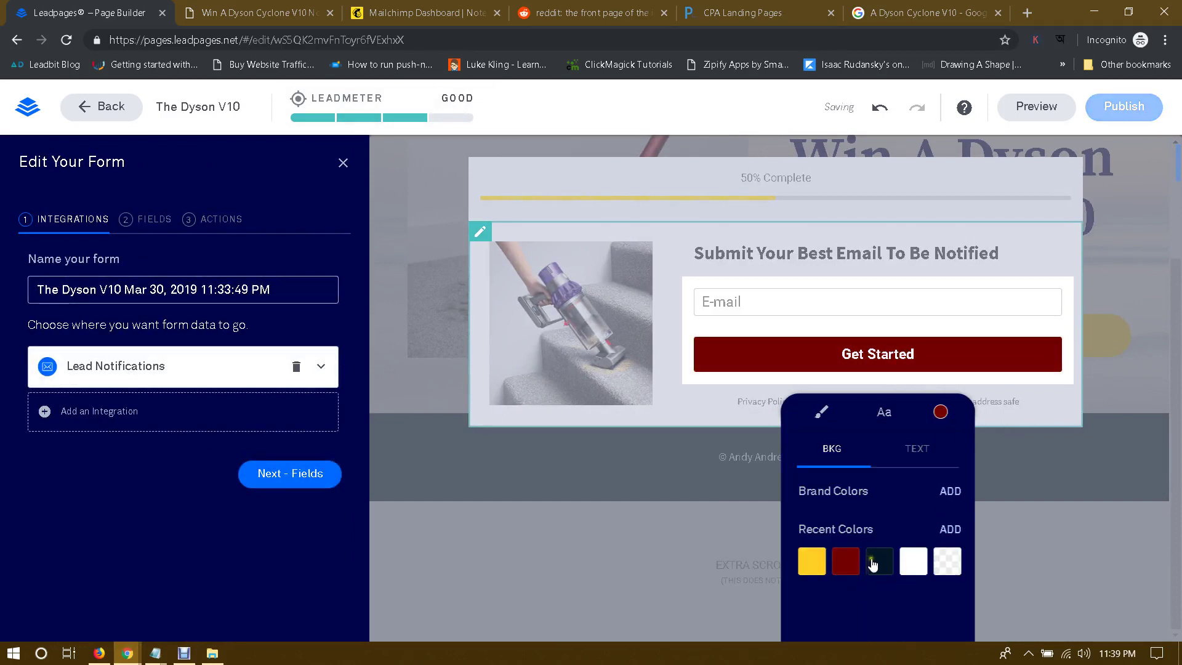
{"action": "left_click", "coordinate": [948, 529]}
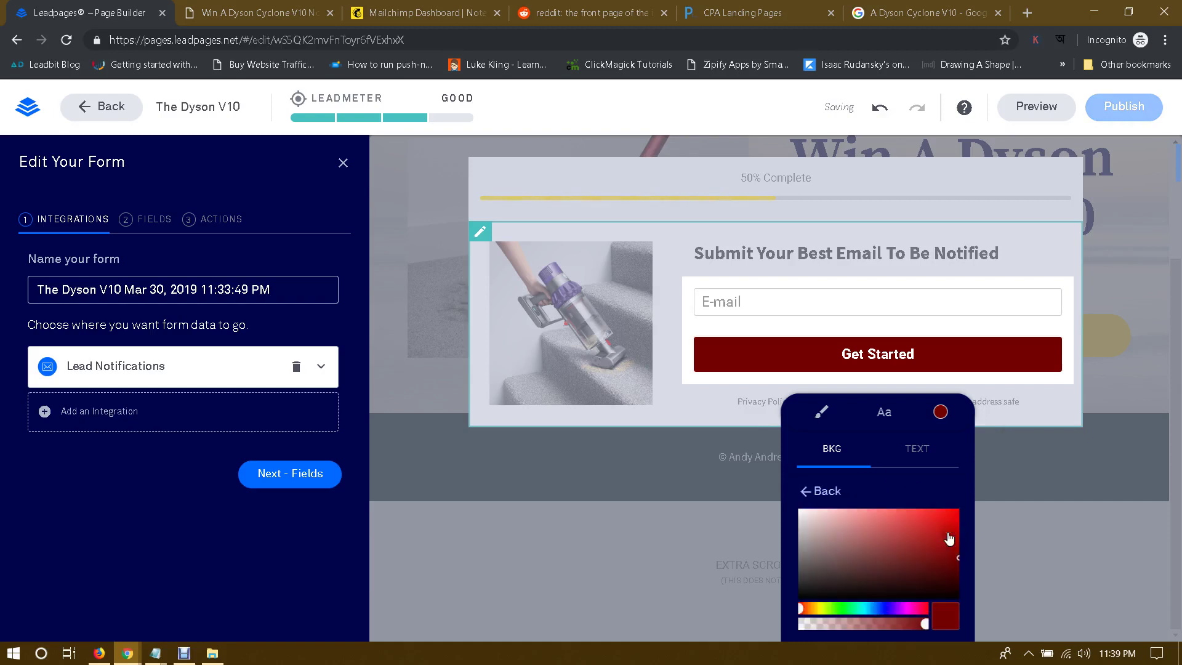
{"action": "scroll", "coordinate": [886, 536], "scroll_direction": "down", "scroll_amount": 3}
{"action": "left_click", "coordinate": [820, 416]}
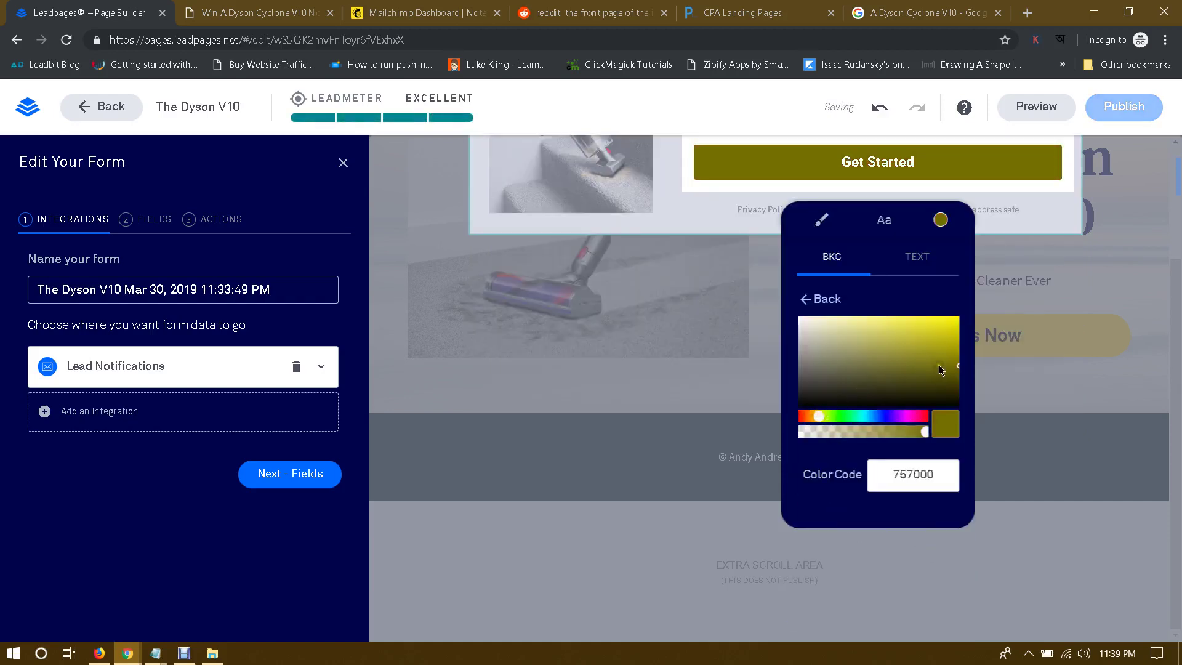
{"action": "left_click_drag", "start_coordinate": [941, 369], "coordinate": [971, 369]}
{"action": "left_click", "coordinate": [973, 317]}
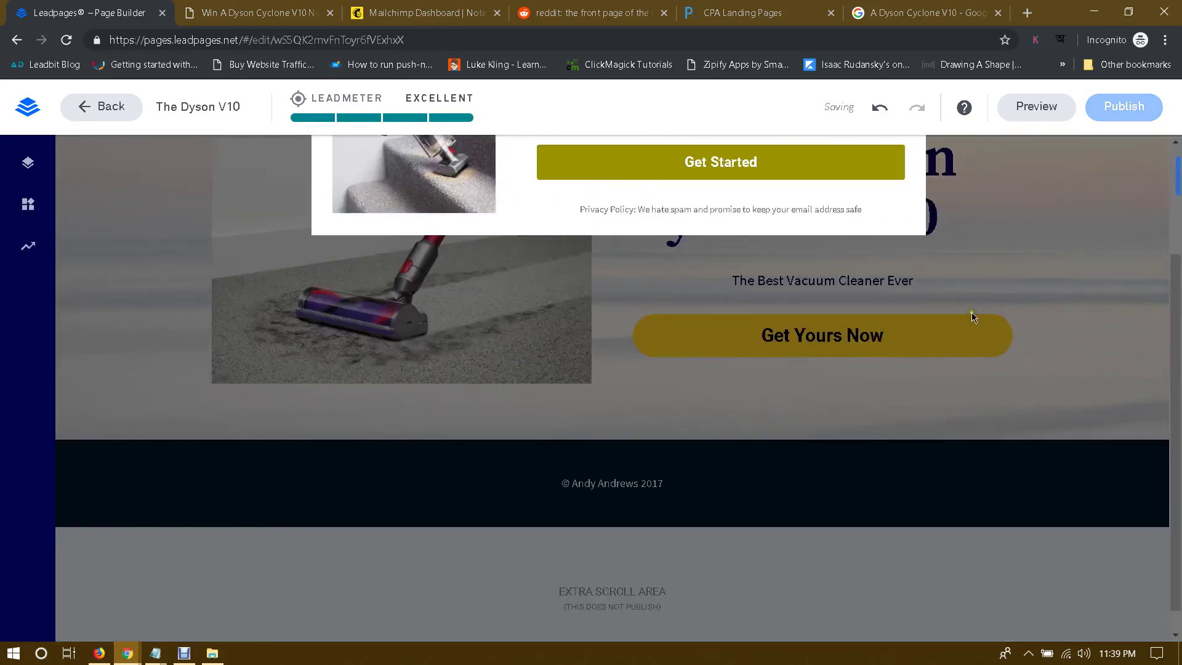
Step: Close the email pop-up and start editing the footer copyright text
{"action": "left_click", "coordinate": [951, 412]}
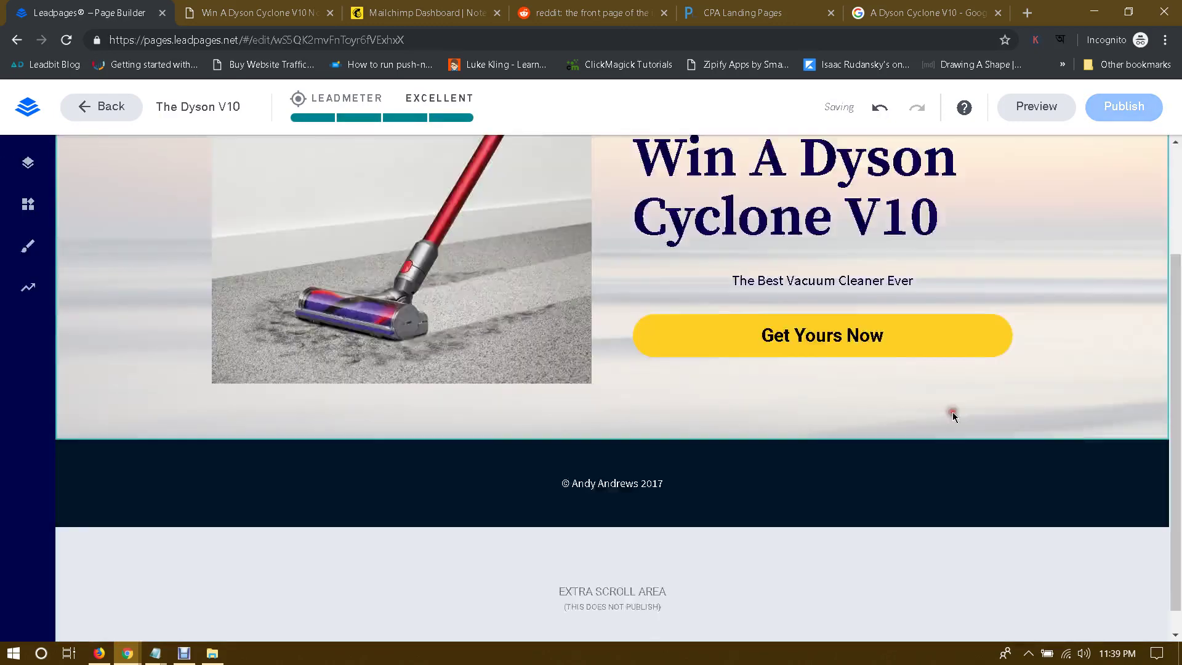
{"action": "scroll", "coordinate": [894, 407], "scroll_direction": "down", "scroll_amount": 1}
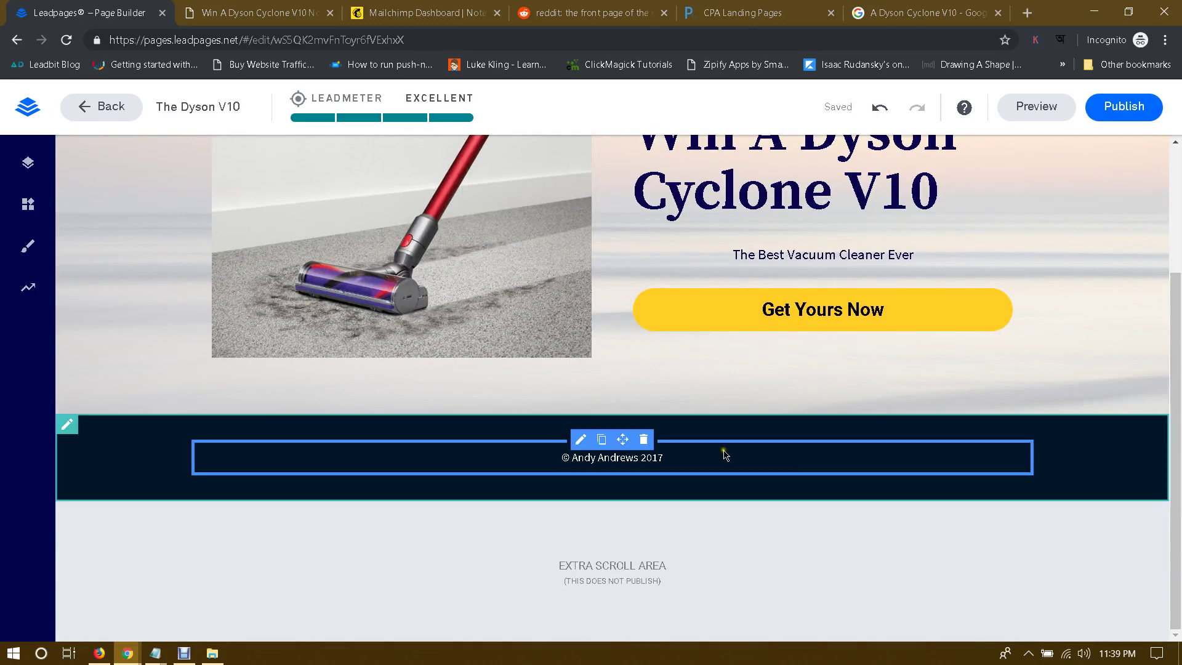
{"action": "left_click", "coordinate": [604, 458]}
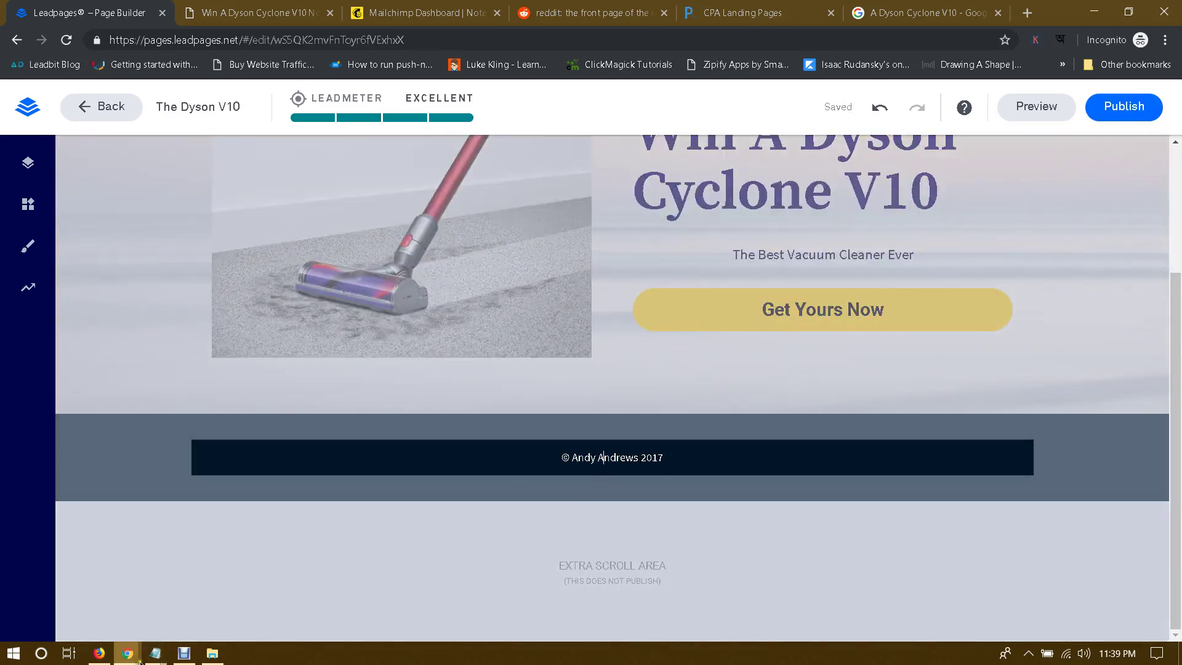
Step: Open the testitkeepitnow.co.uk privacy policy in a new tab, select its URL, and return to Leadpages
{"action": "left_click", "coordinate": [252, 591]}
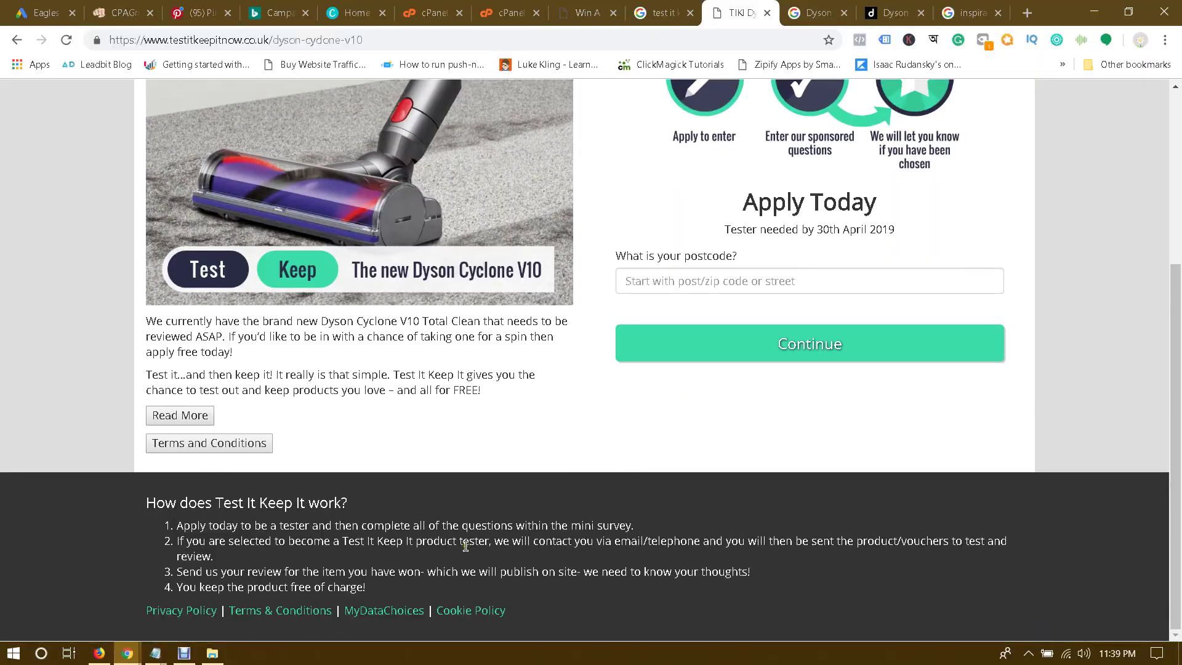
{"action": "scroll", "coordinate": [752, 520], "scroll_direction": "up", "scroll_amount": 1}
{"action": "scroll", "coordinate": [754, 526], "scroll_direction": "down", "scroll_amount": 1}
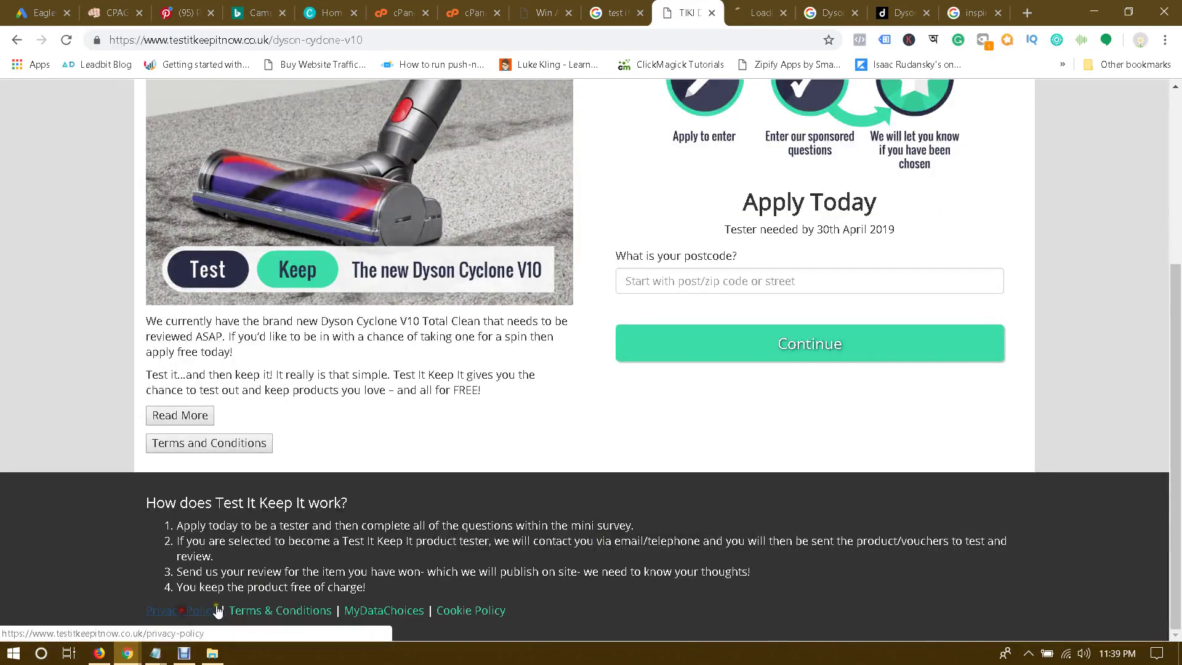
{"action": "middle_click", "coordinate": [274, 611]}
{"action": "middle_click", "coordinate": [377, 615]}
{"action": "key", "text": "ctrl+Tab"}
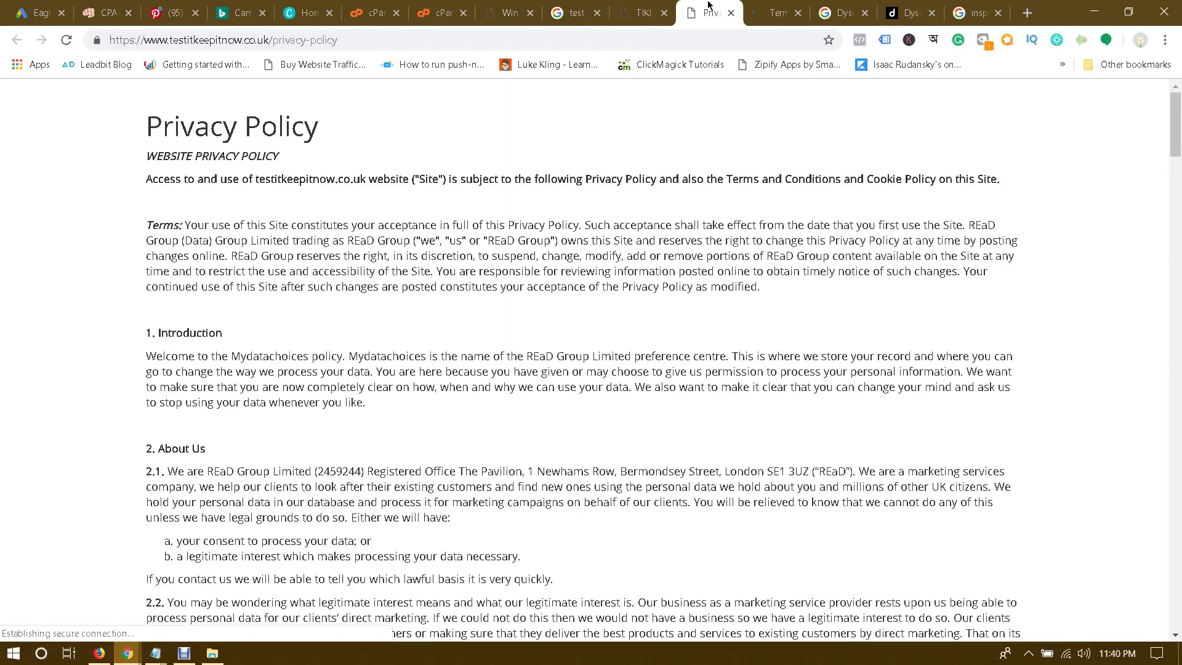
{"action": "left_click", "coordinate": [348, 40]}
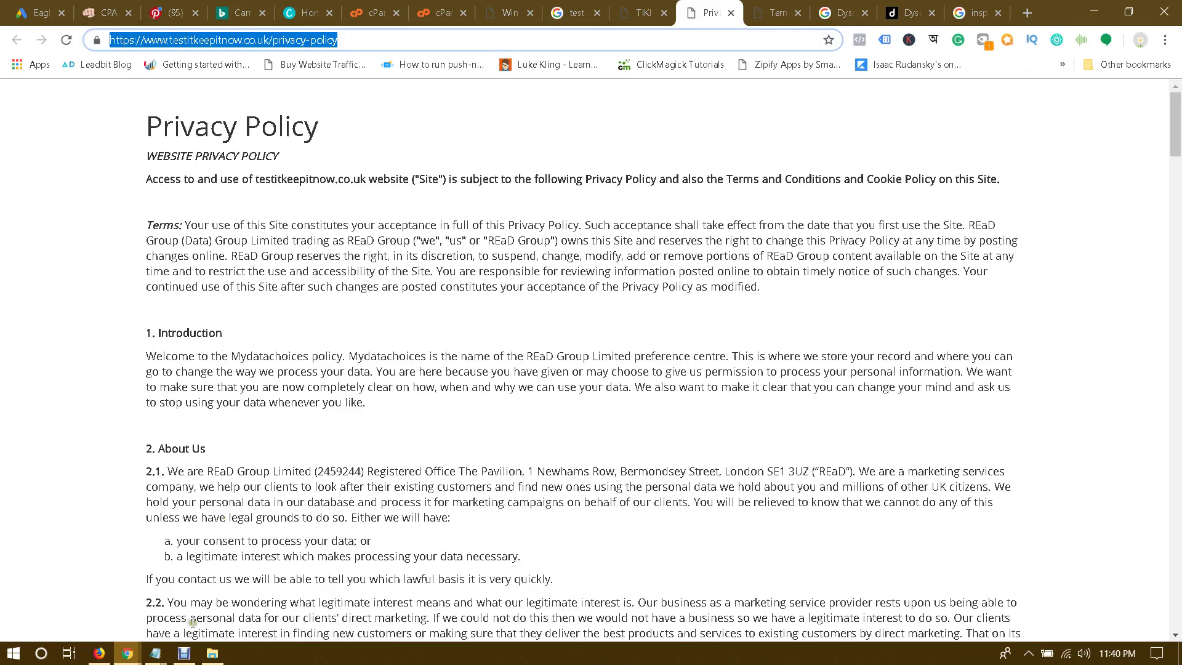
{"action": "mouse_move", "coordinate": [128, 652]}
{"action": "left_click", "coordinate": [242, 609]}
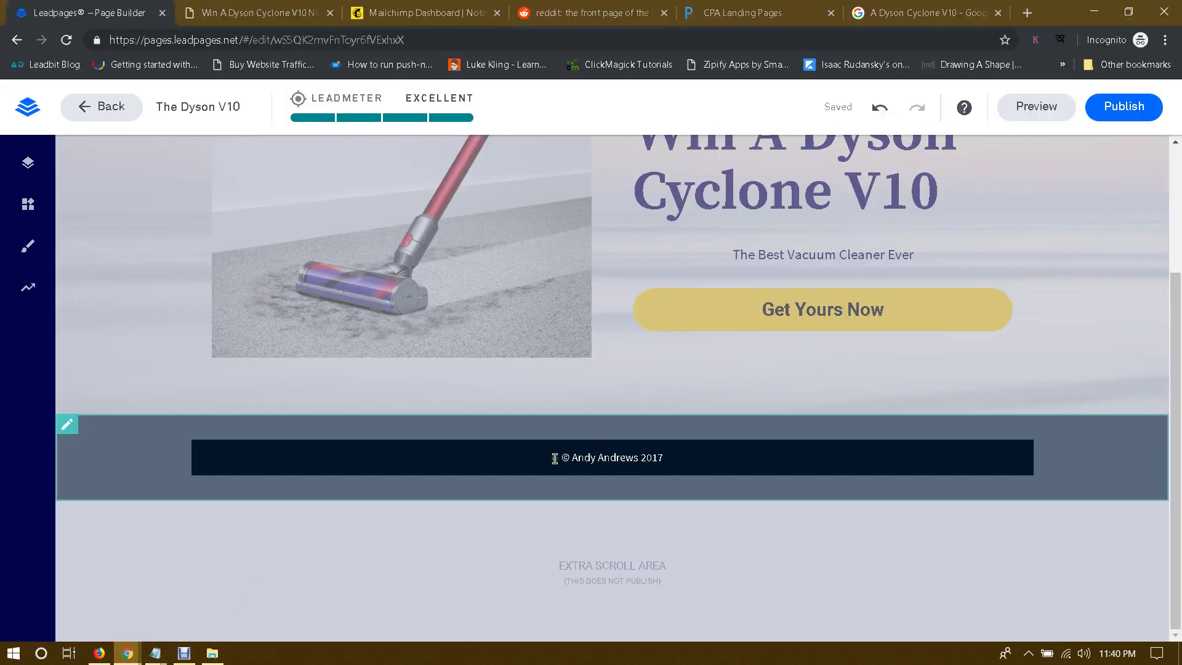
Step: Replace the footer copyright text with 'Privacy Policy'
{"action": "left_click_drag", "start_coordinate": [557, 458], "coordinate": [706, 456]}
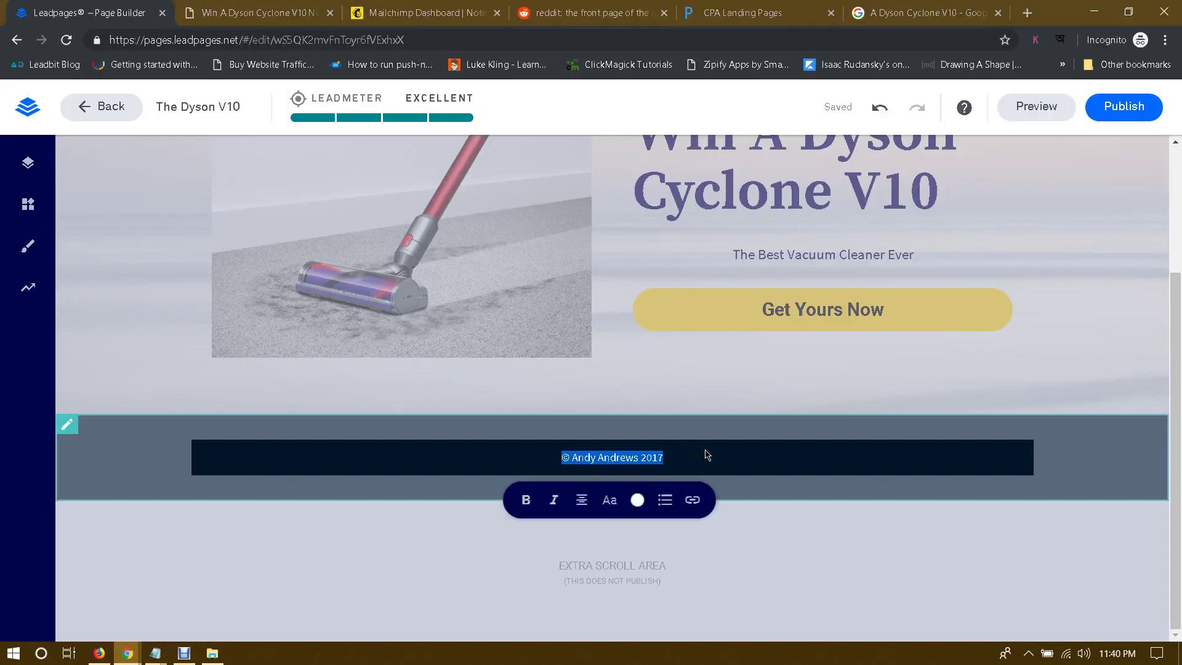
{"action": "type", "text": "Privacy Policy"}
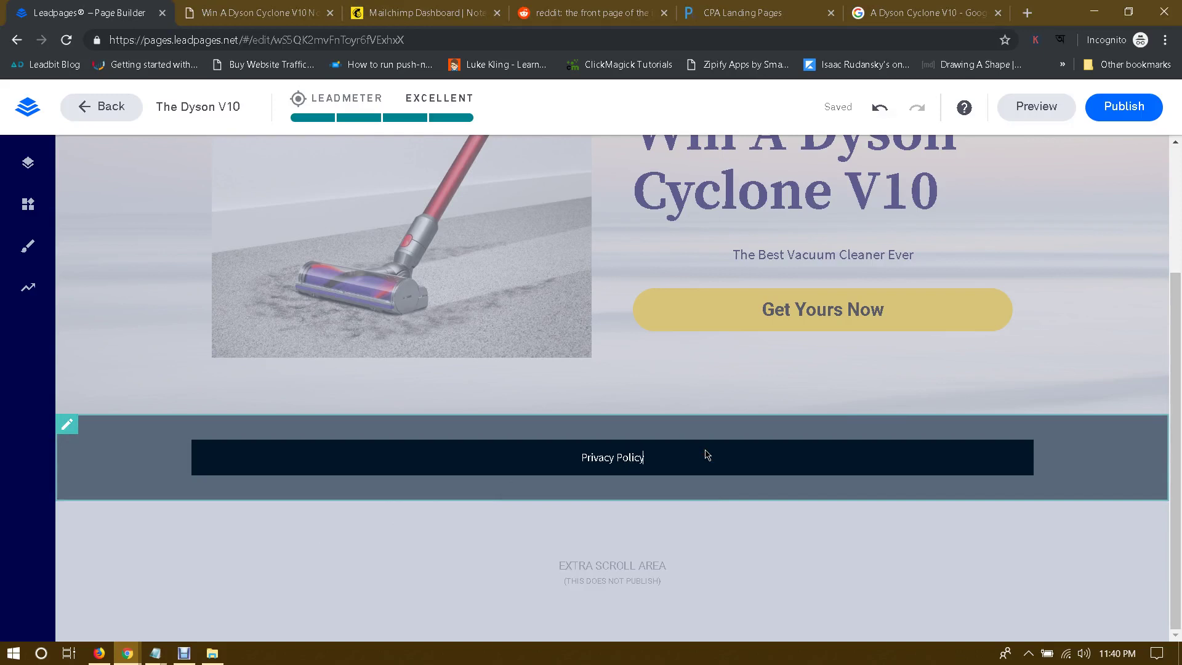
{"action": "left_click_drag", "start_coordinate": [583, 457], "coordinate": [680, 456]}
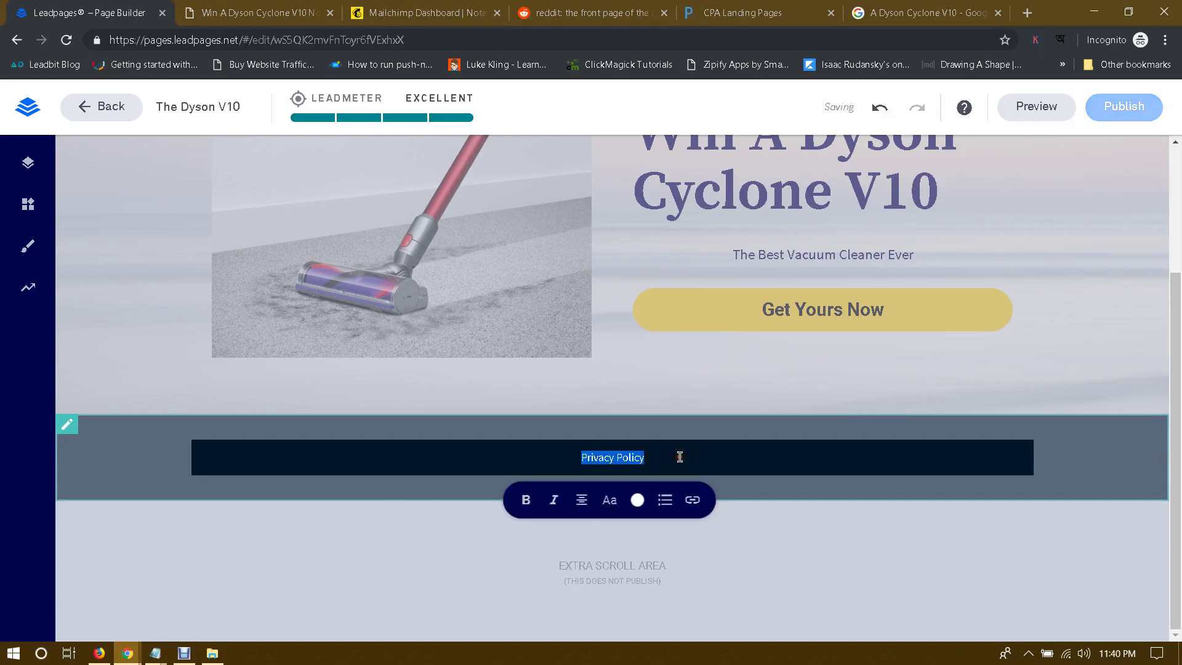
Step: Link the Privacy Policy text to the pasted privacy-policy web address as an external URL
{"action": "left_click", "coordinate": [693, 502]}
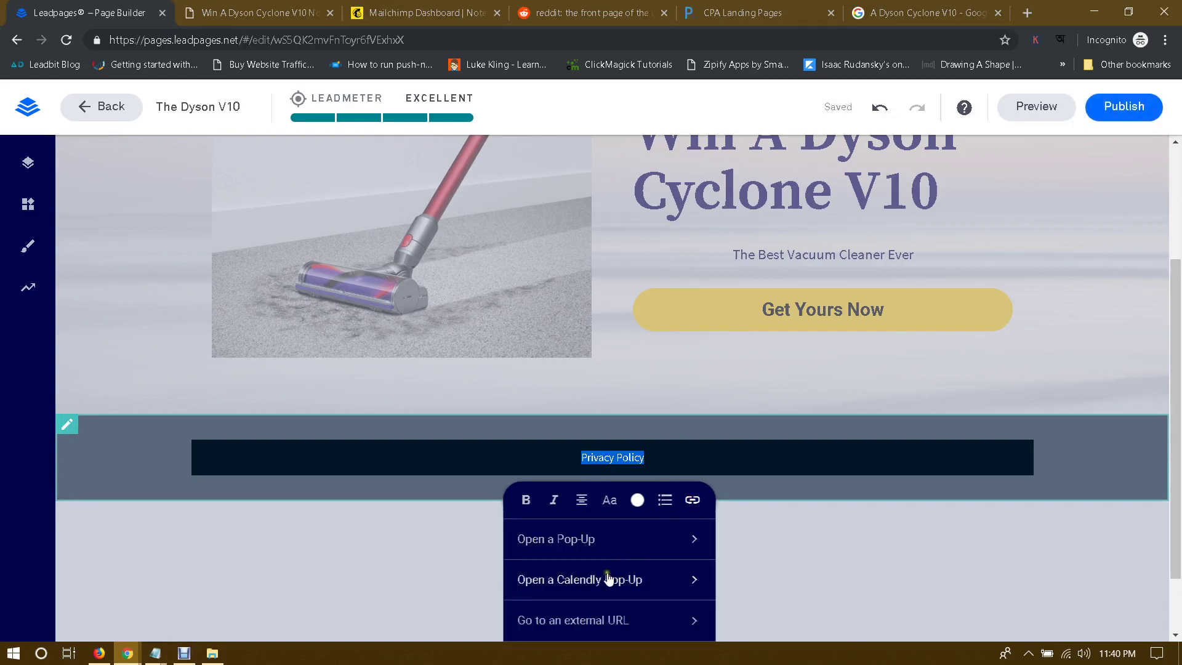
{"action": "scroll", "coordinate": [615, 572], "scroll_direction": "down", "scroll_amount": 1}
{"action": "left_click", "coordinate": [578, 543]}
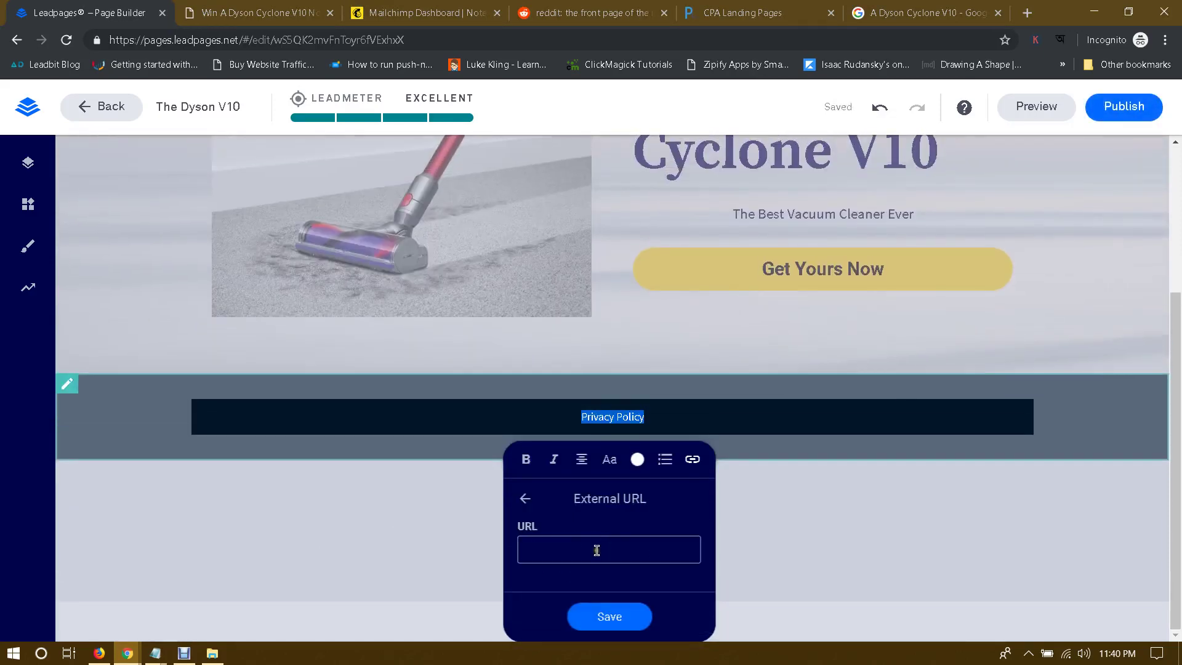
{"action": "left_click", "coordinate": [602, 548]}
{"action": "type", "text": "keepitnow.co.uk/privacy-policy"}
{"action": "left_click", "coordinate": [608, 615]}
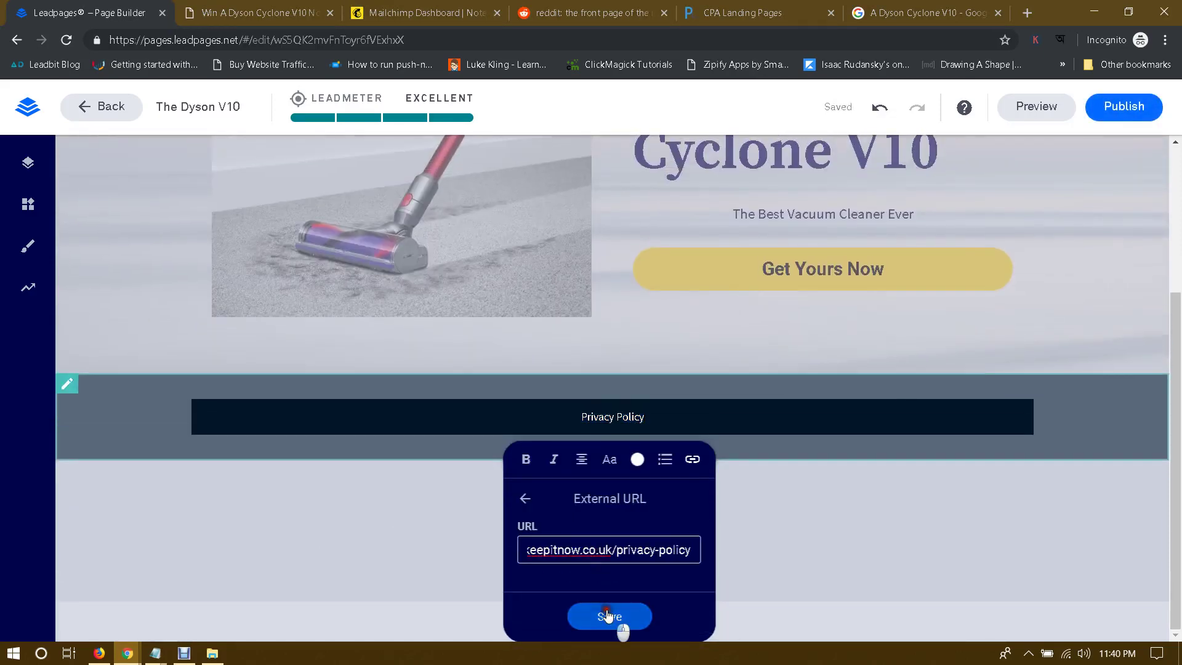
{"action": "left_click", "coordinate": [706, 413]}
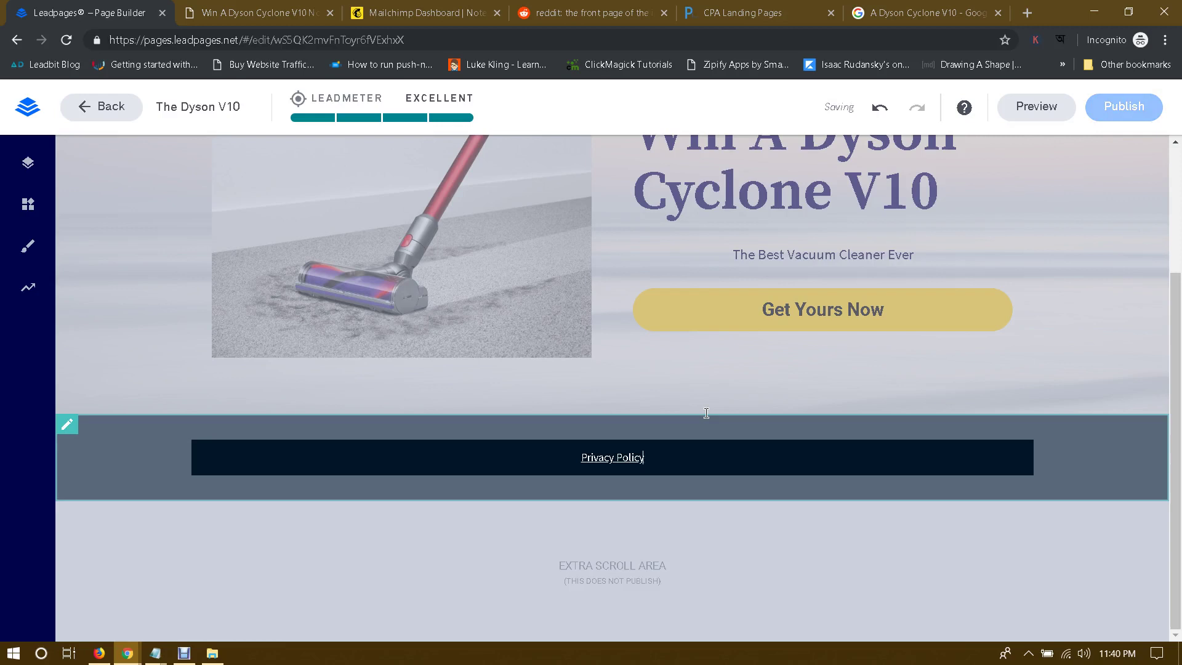
Step: Scroll through the privacy policy's sharing section, comparing it with the Dyson tester page tab
{"action": "mouse_move", "coordinate": [128, 652]}
{"action": "left_click", "coordinate": [80, 582]}
{"action": "scroll", "coordinate": [781, 451], "scroll_direction": "down", "scroll_amount": 8}
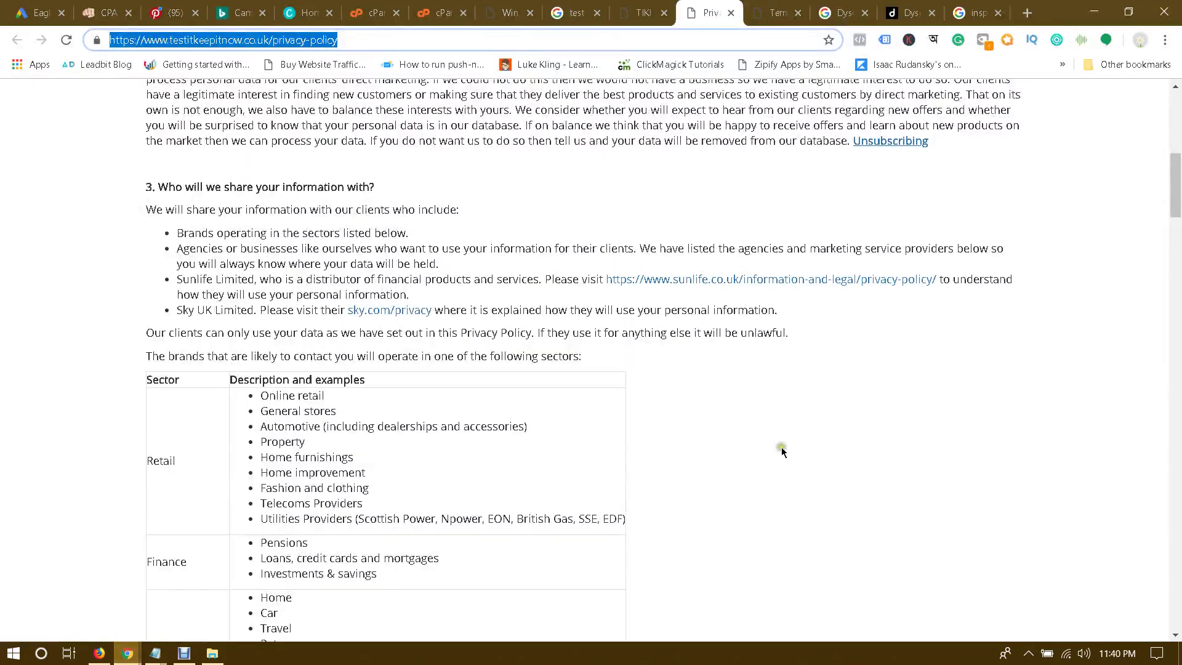
{"action": "scroll", "coordinate": [782, 451], "scroll_direction": "down", "scroll_amount": 5}
{"action": "left_click_drag", "start_coordinate": [1172, 262], "coordinate": [1176, 269]}
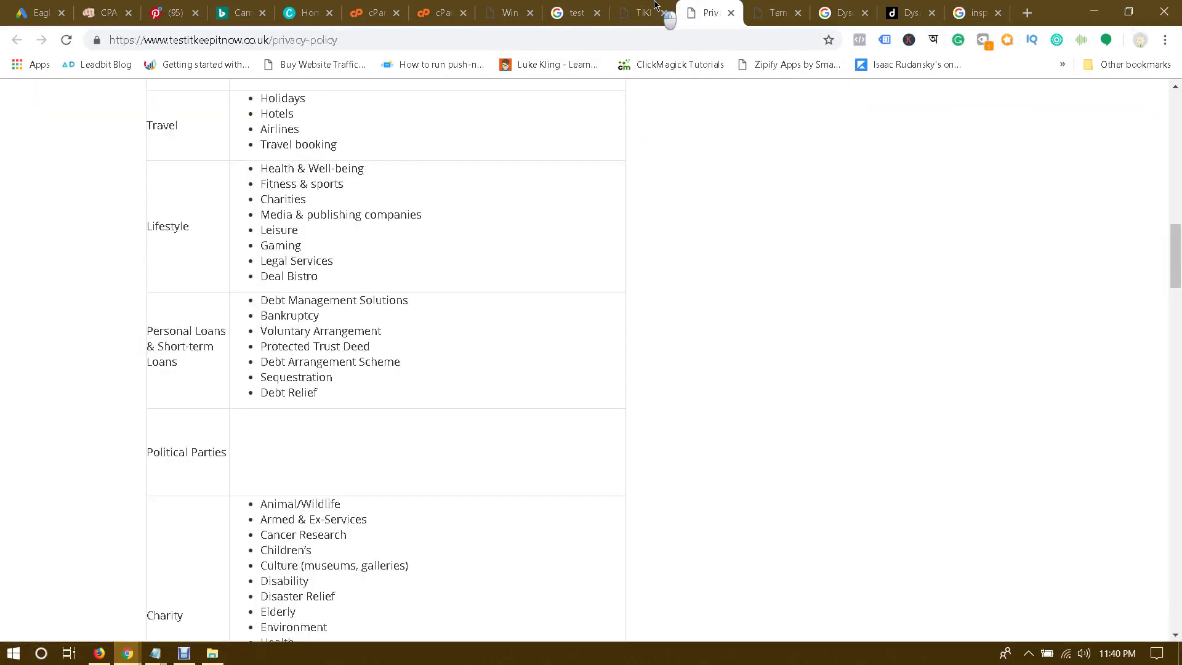
{"action": "left_click", "coordinate": [656, 5]}
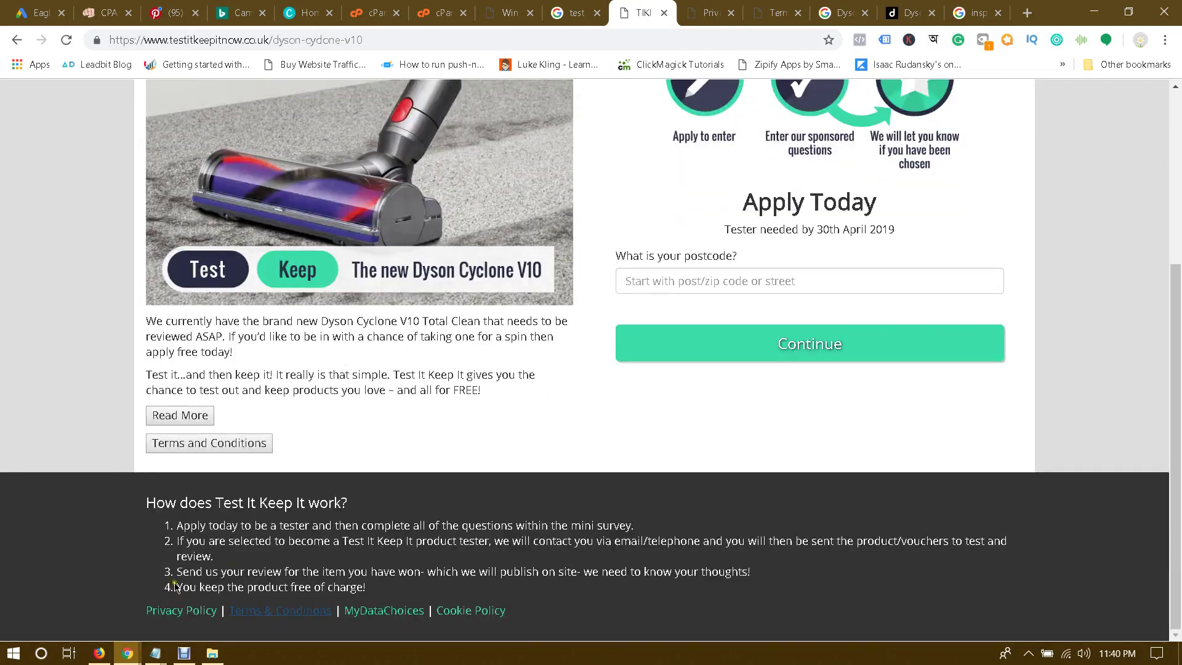
{"action": "left_click", "coordinate": [700, 5]}
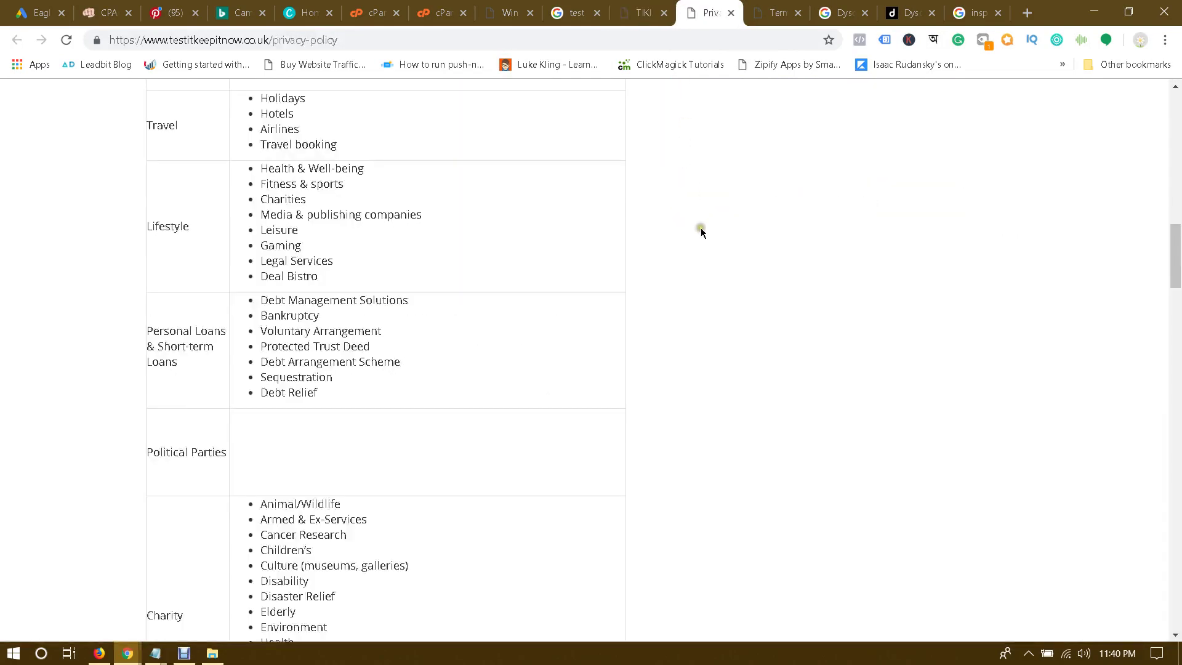
{"action": "scroll", "coordinate": [616, 220], "scroll_direction": "up", "scroll_amount": 3}
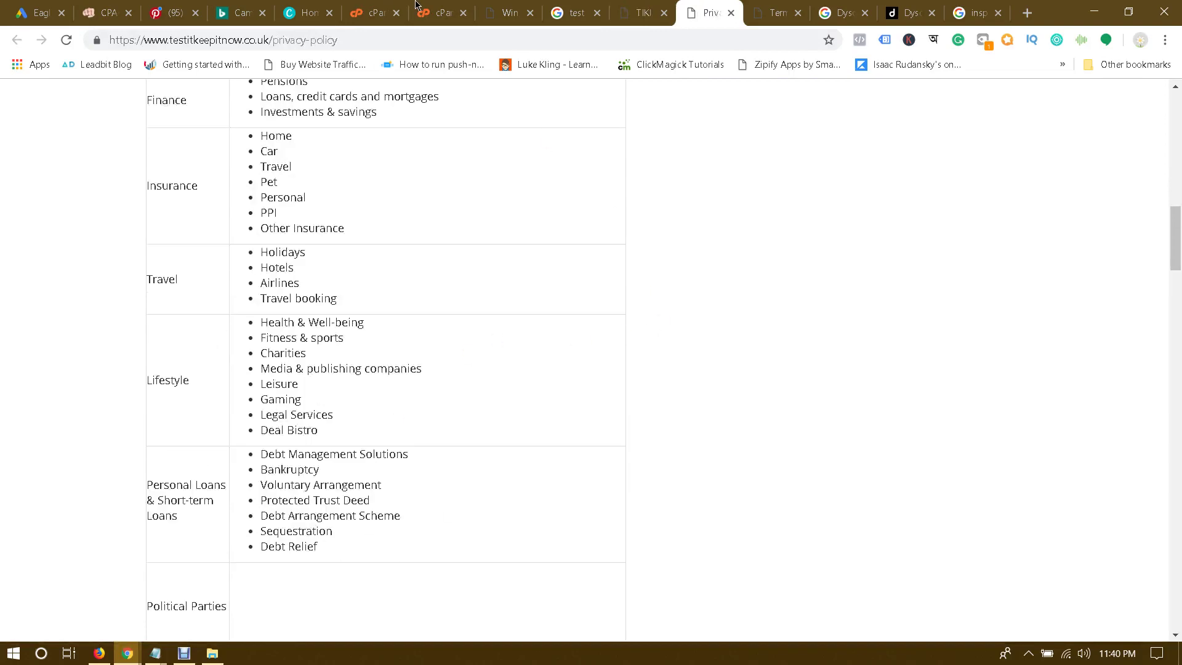
Step: Glance at the Canva home tab, then bring the Leadpages editor back to the front
{"action": "left_click", "coordinate": [290, 7]}
{"action": "scroll", "coordinate": [986, 249], "scroll_direction": "down", "scroll_amount": 18}
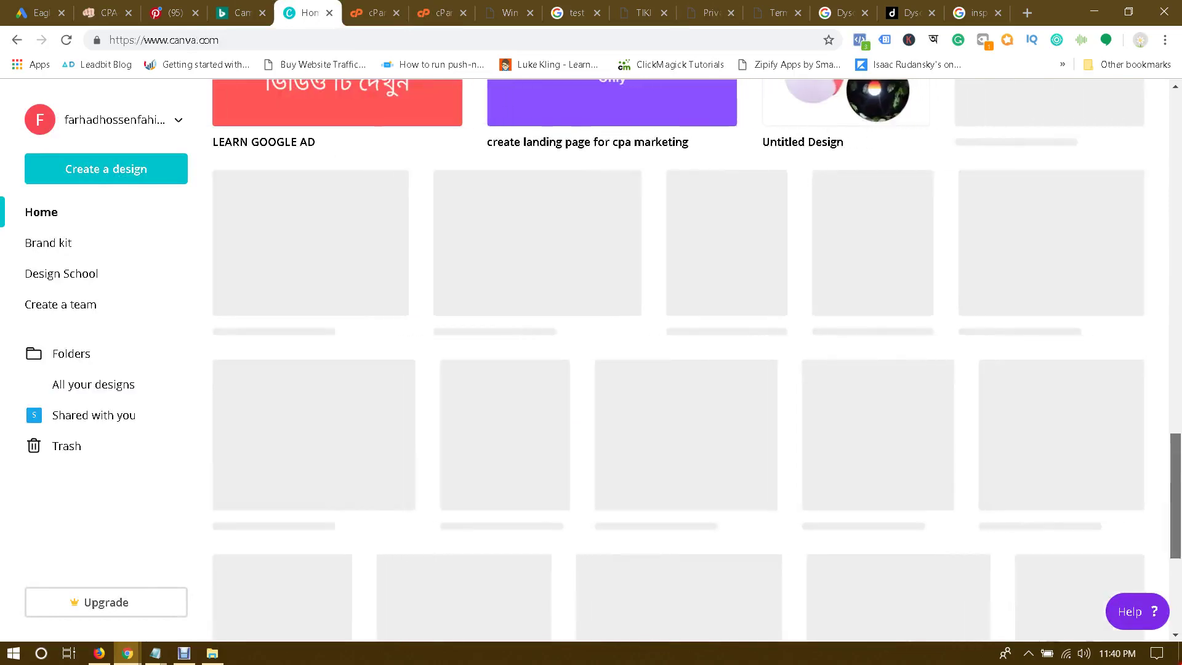
{"action": "scroll", "coordinate": [987, 250], "scroll_direction": "up", "scroll_amount": 18}
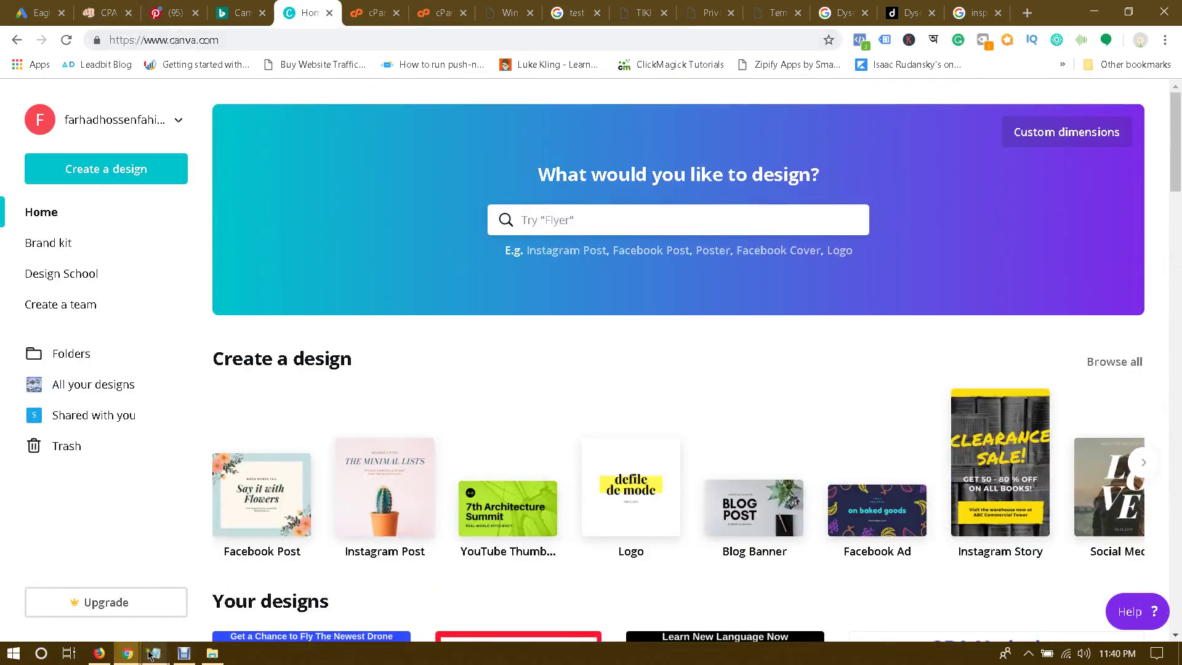
{"action": "left_click", "coordinate": [127, 653]}
{"action": "left_click", "coordinate": [218, 610]}
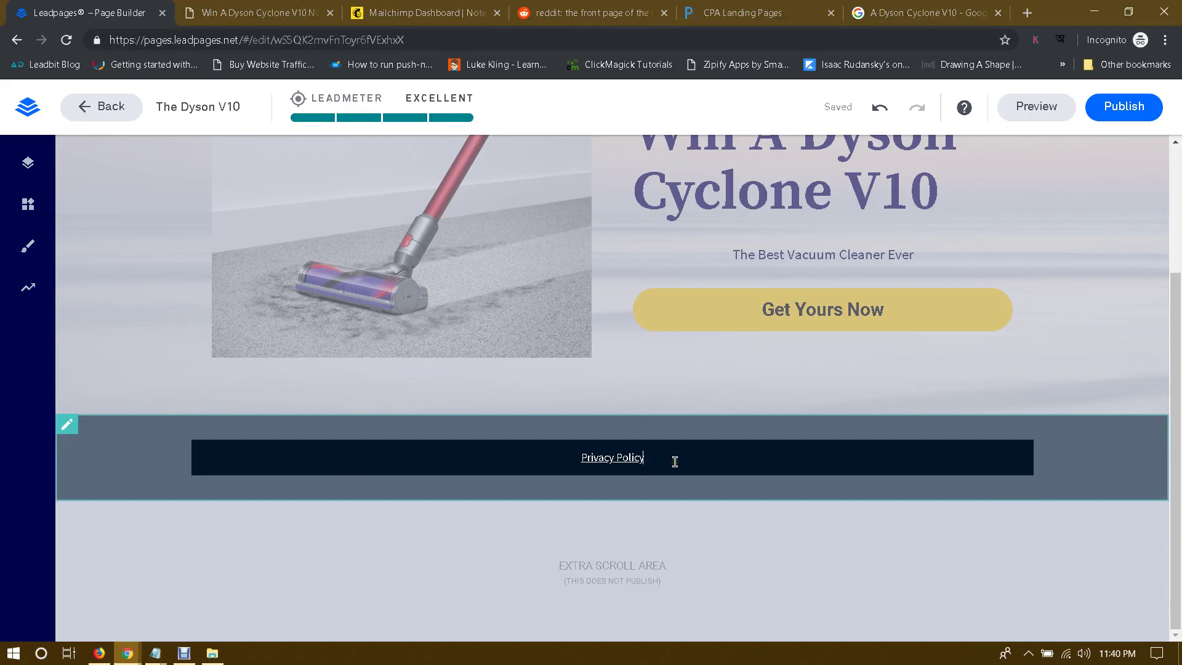
Step: Add 'Copyright in 2019 - by Test It Win It - ' ahead of Privacy Policy, capitalising 'It'
{"action": "left_click", "coordinate": [567, 461]}
{"action": "type", "text": "copyright by "}
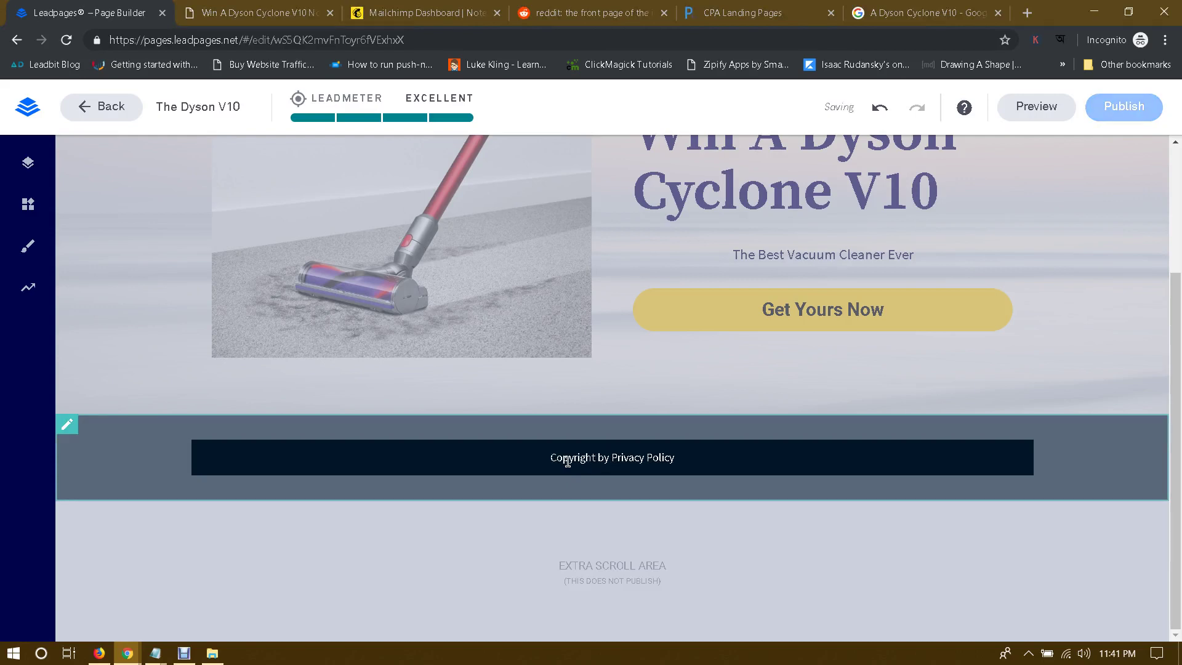
{"action": "type", "text": "Test"}
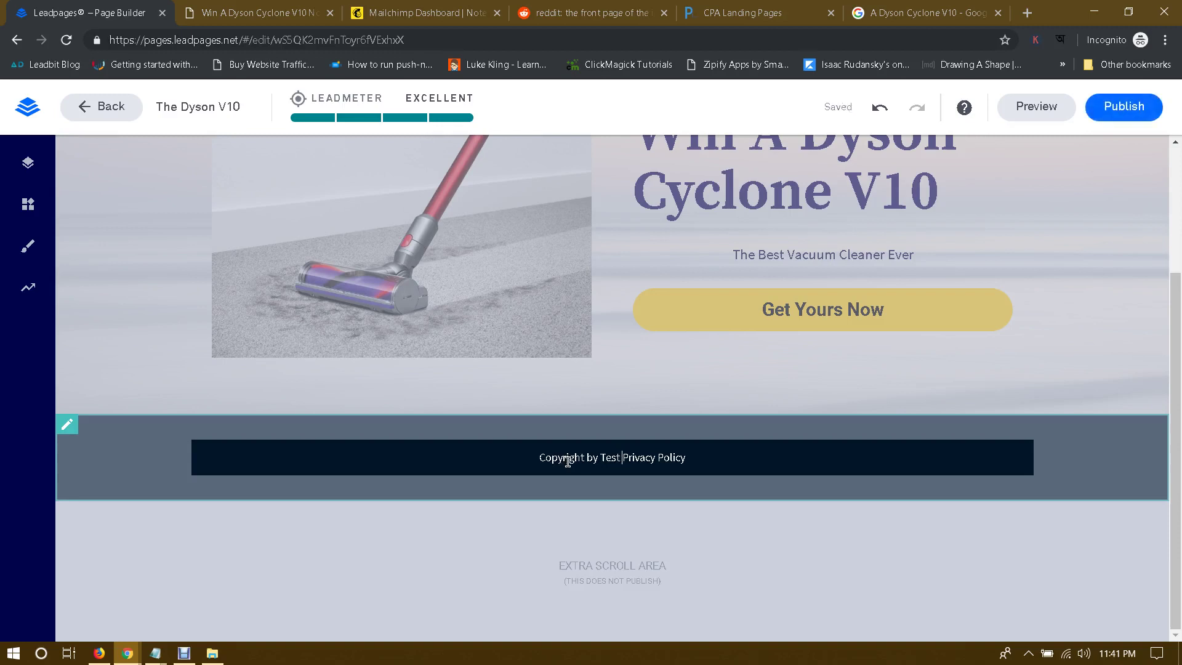
{"action": "type", "text": " it Win "}
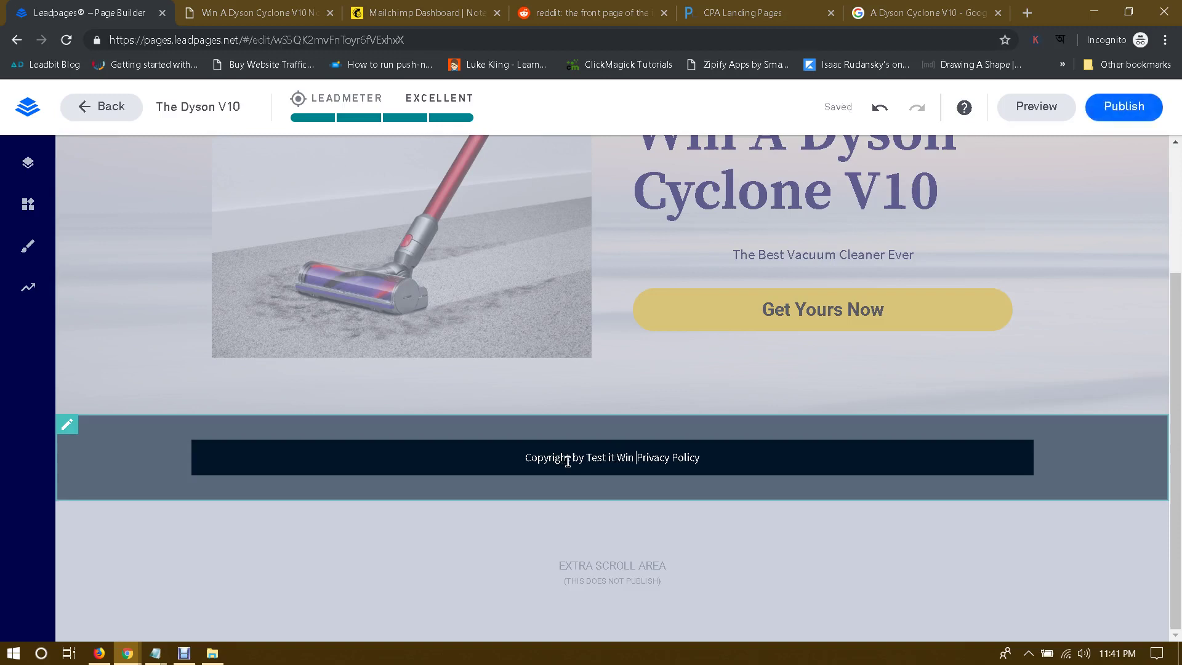
{"action": "type", "text": "I"}
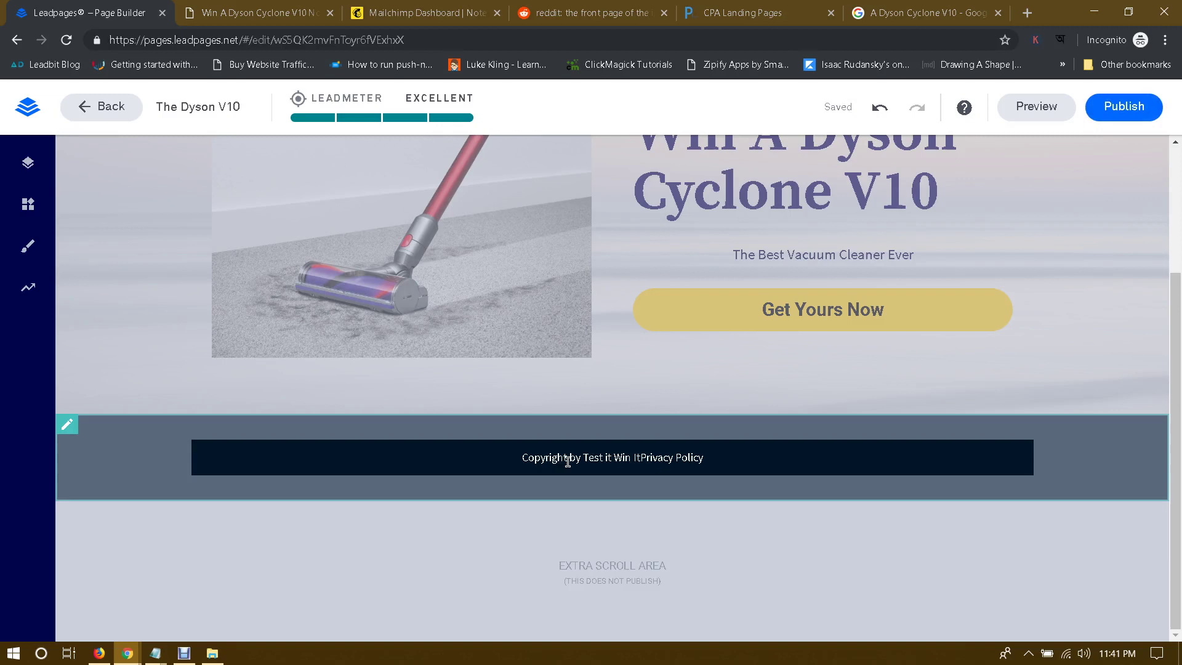
{"action": "type", "text": "t"}
{"action": "type", "text": " -"}
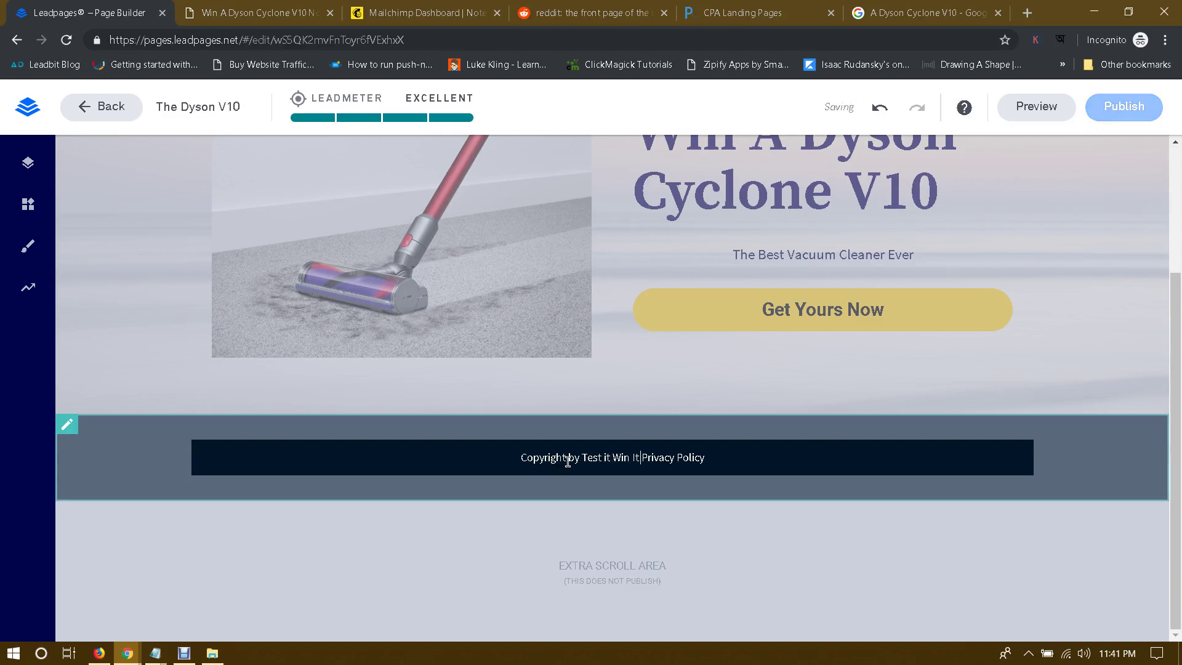
{"action": "left_click", "coordinate": [567, 457]}
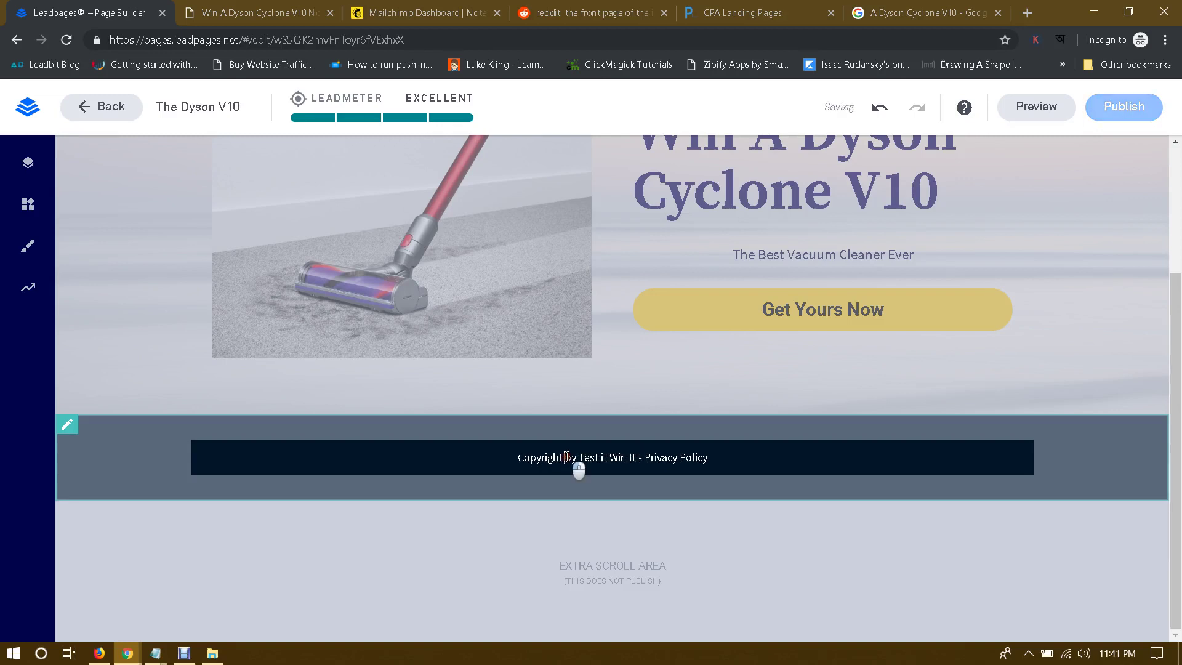
{"action": "type", "text": "in 2019"}
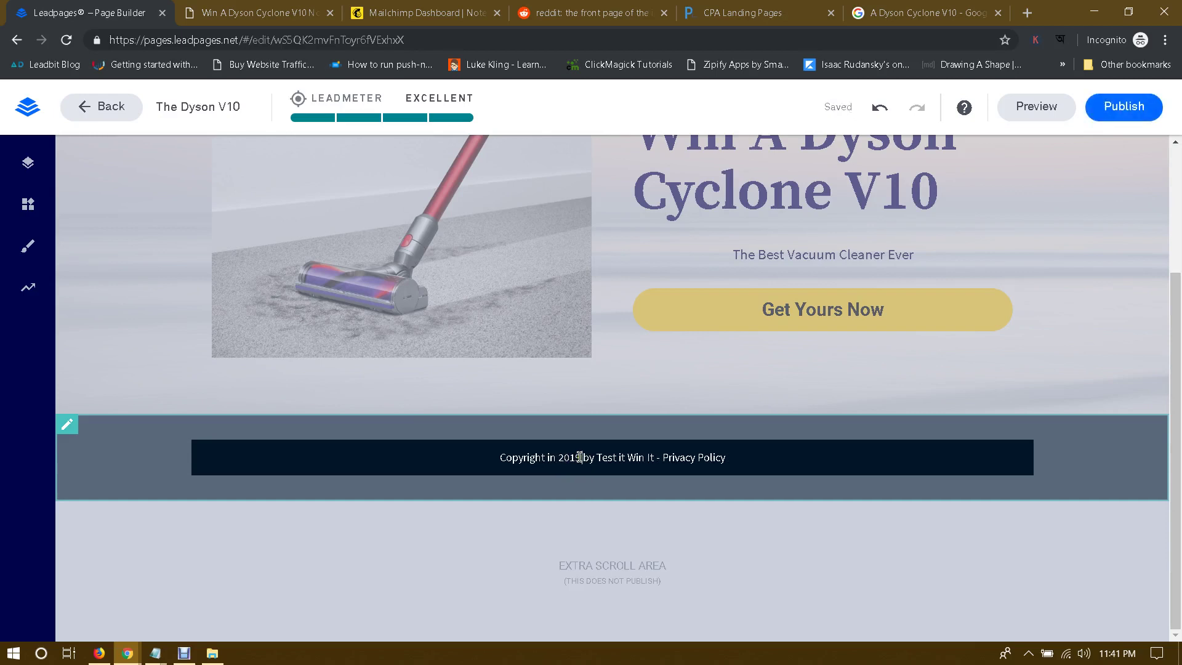
{"action": "type", "text": " -"}
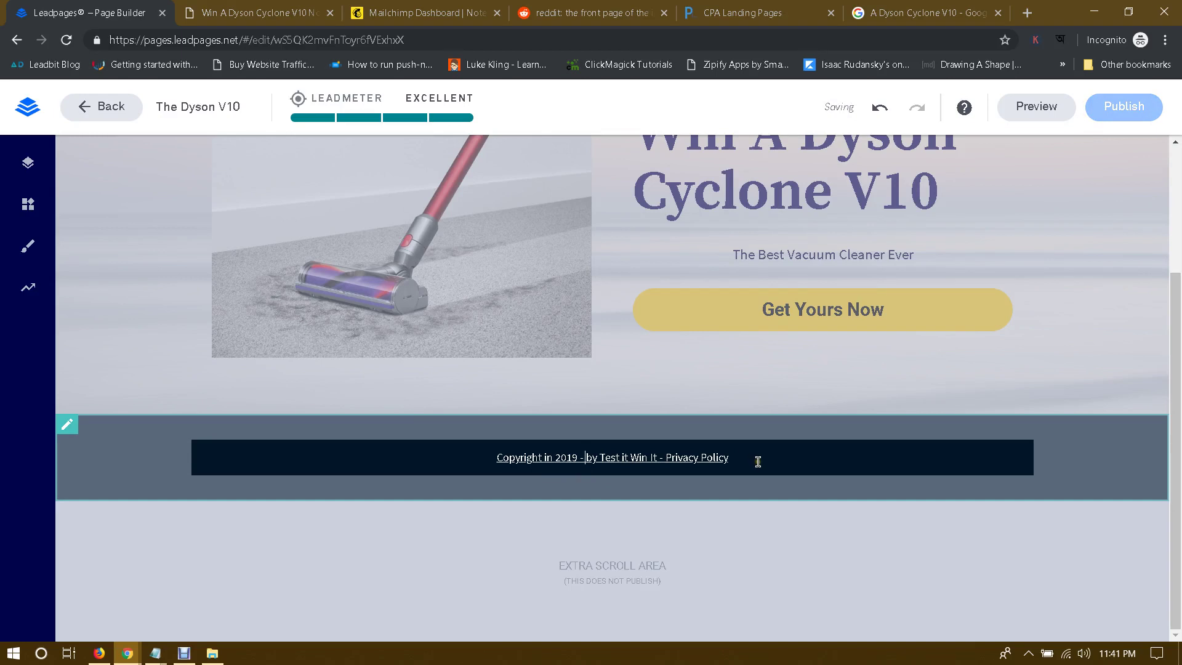
{"action": "left_click", "coordinate": [627, 457]}
{"action": "key", "text": "BackSpace"}
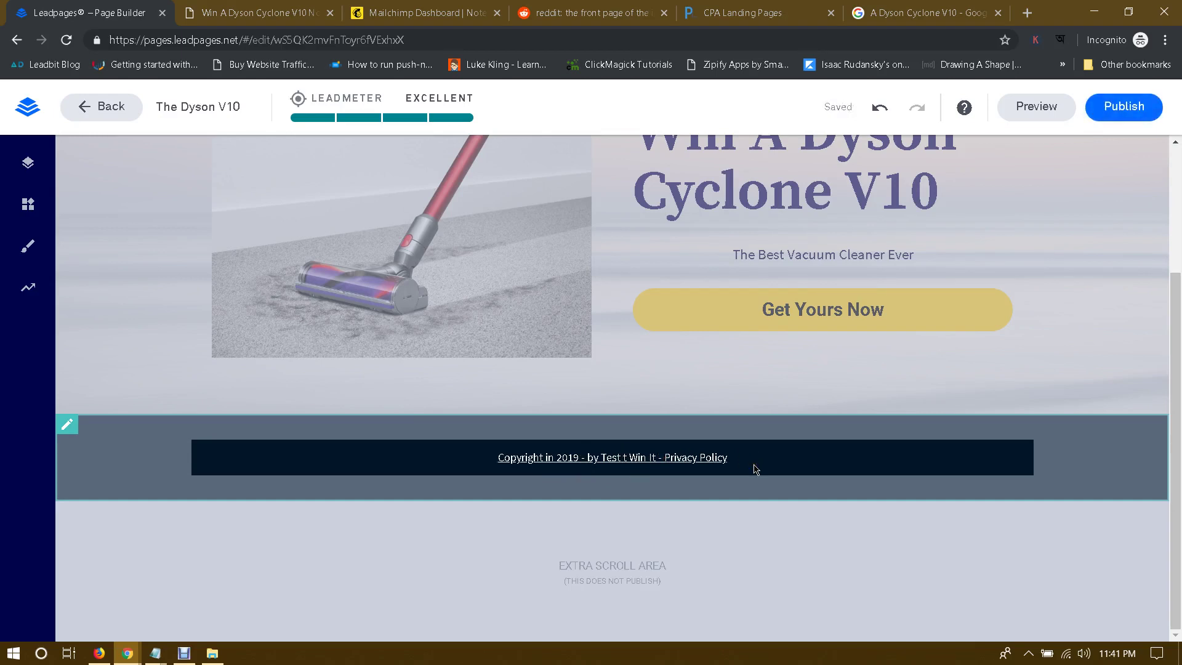
{"action": "type", "text": "I"}
{"action": "left_click", "coordinate": [784, 490]}
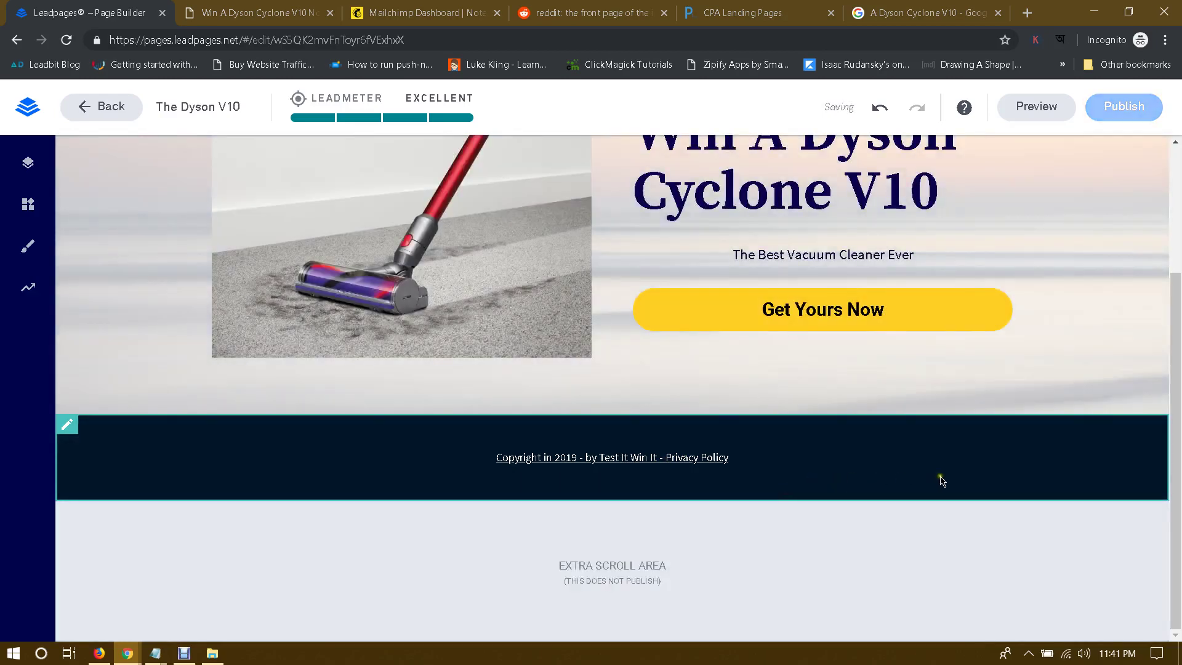
Step: Scroll to the top and preview the pop-up attached to the Get Yours Now button
{"action": "scroll", "coordinate": [940, 475], "scroll_direction": "up", "scroll_amount": 3}
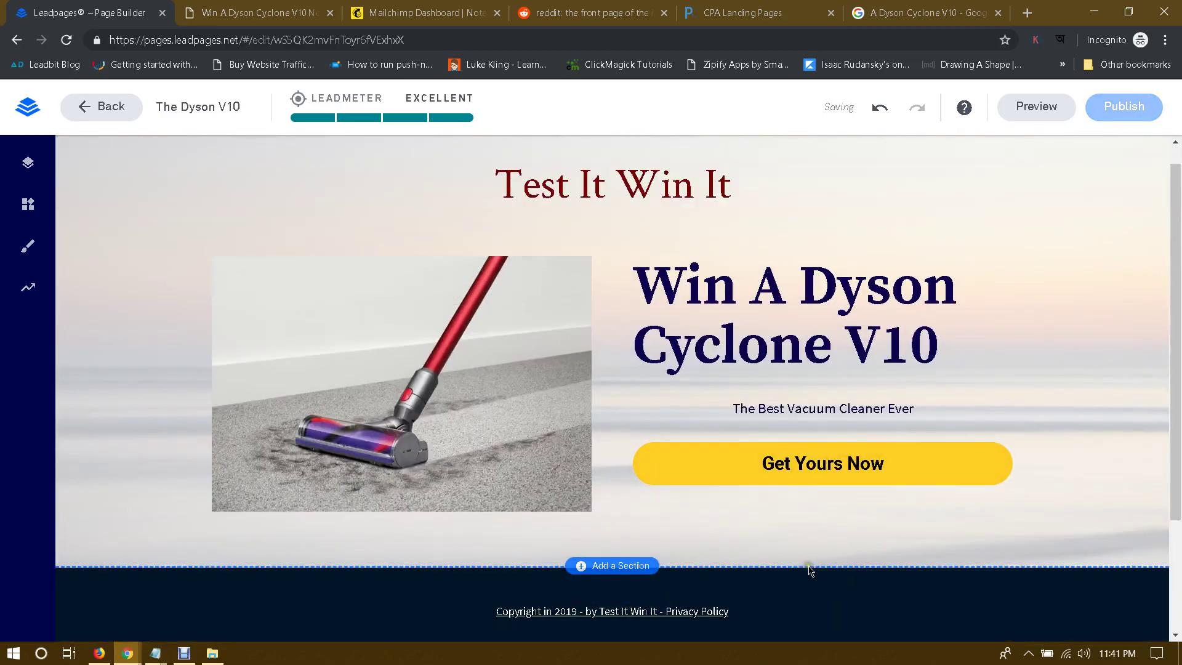
{"action": "scroll", "coordinate": [809, 567], "scroll_direction": "down", "scroll_amount": 1}
{"action": "scroll", "coordinate": [928, 514], "scroll_direction": "up", "scroll_amount": 2}
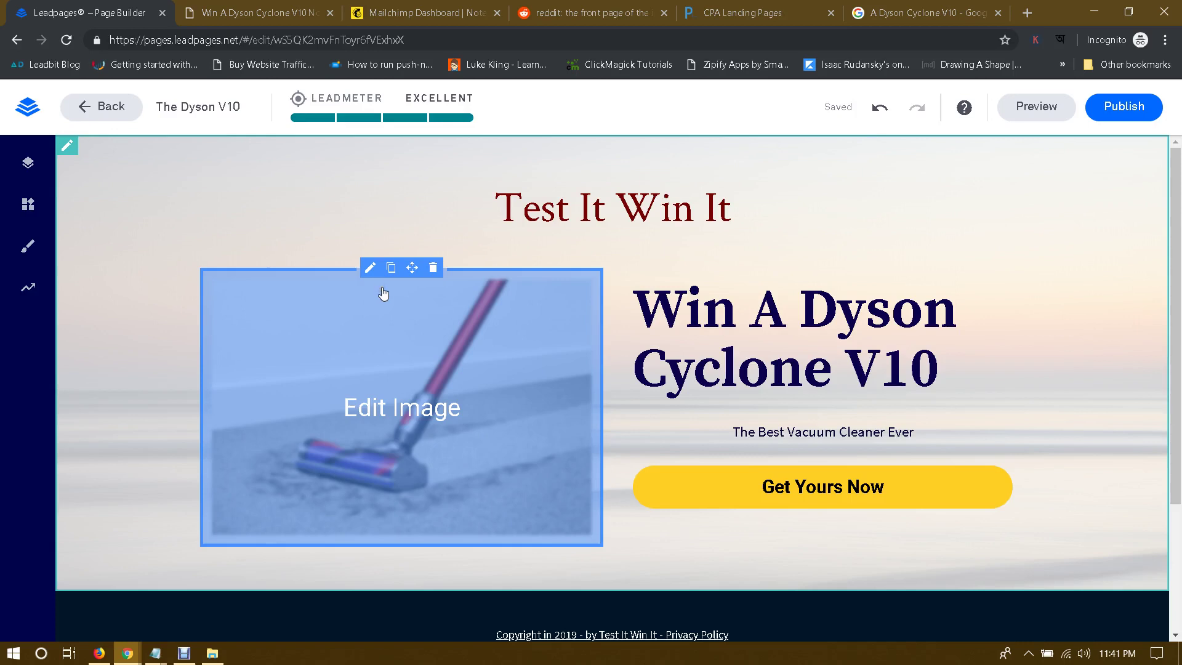
{"action": "scroll", "coordinate": [1010, 341], "scroll_direction": "down", "scroll_amount": 3}
{"action": "scroll", "coordinate": [1050, 332], "scroll_direction": "up", "scroll_amount": 3}
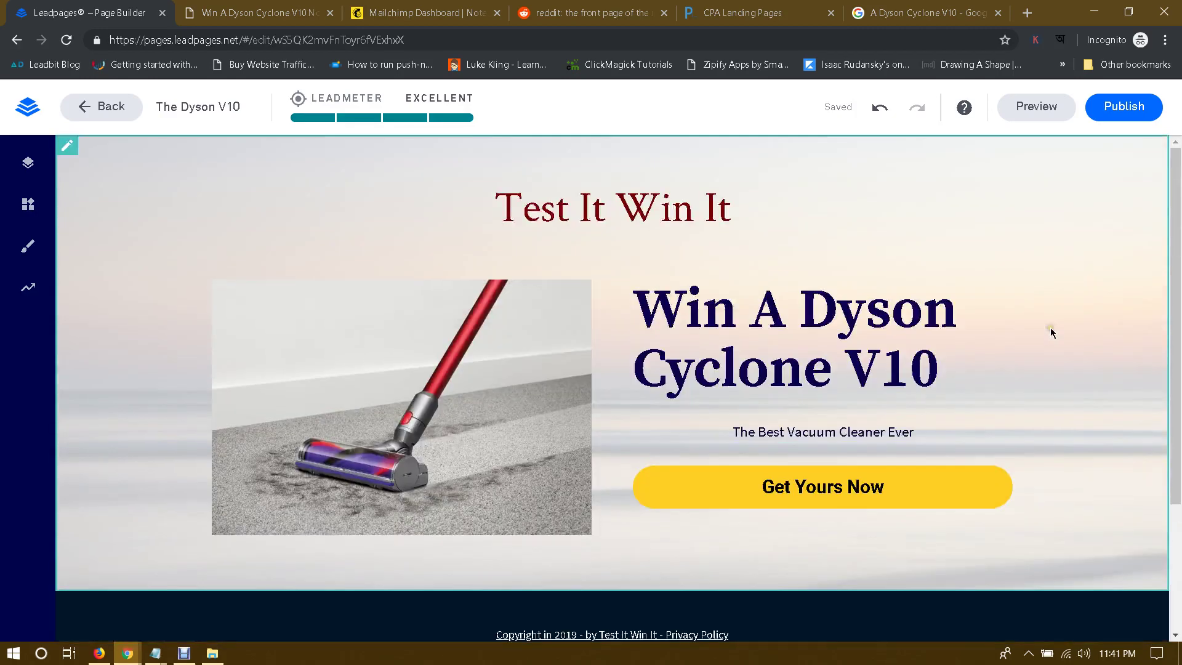
{"action": "scroll", "coordinate": [1050, 329], "scroll_direction": "down", "scroll_amount": 3}
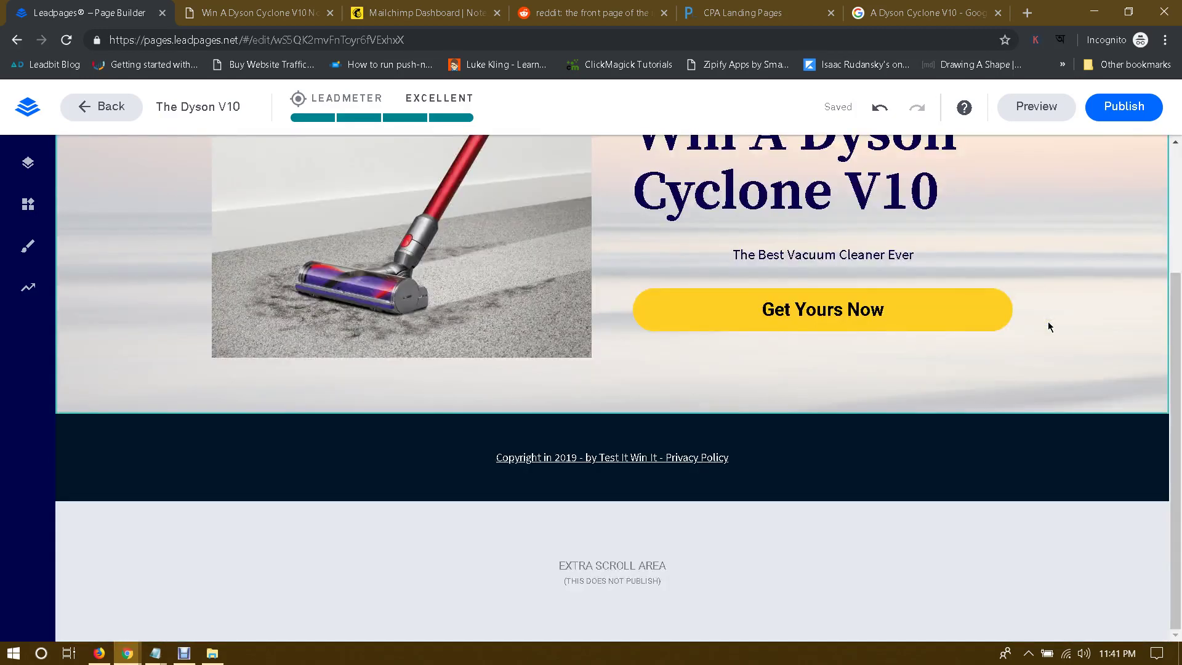
{"action": "scroll", "coordinate": [1050, 326], "scroll_direction": "up", "scroll_amount": 3}
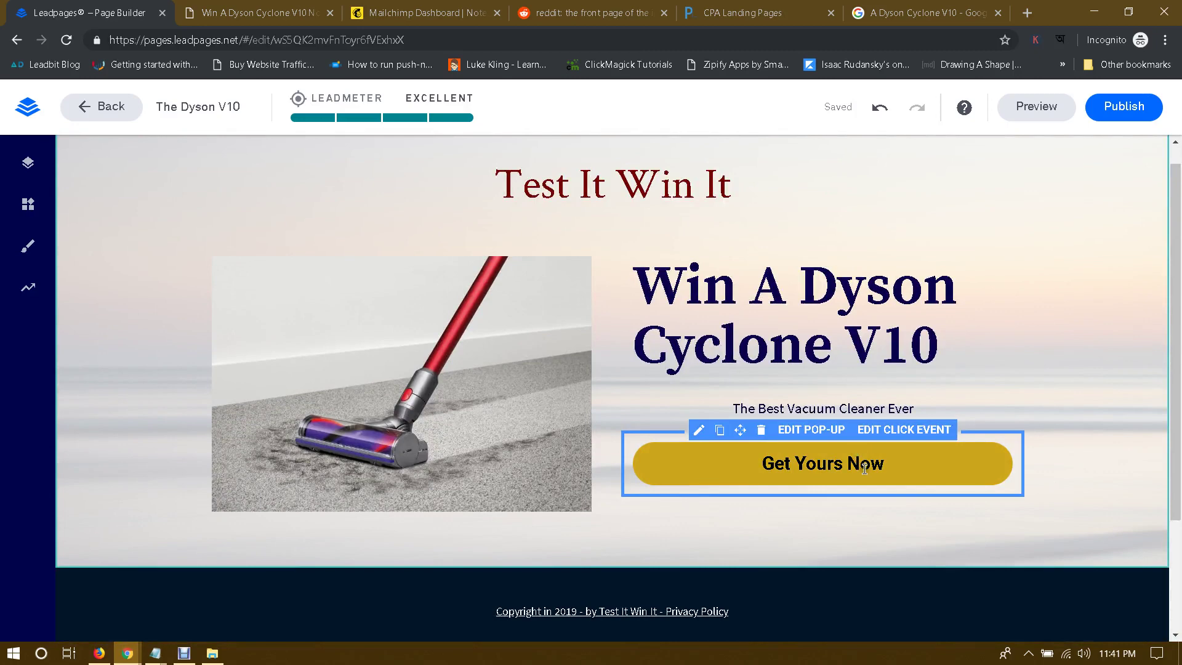
{"action": "scroll", "coordinate": [860, 477], "scroll_direction": "up", "scroll_amount": 1}
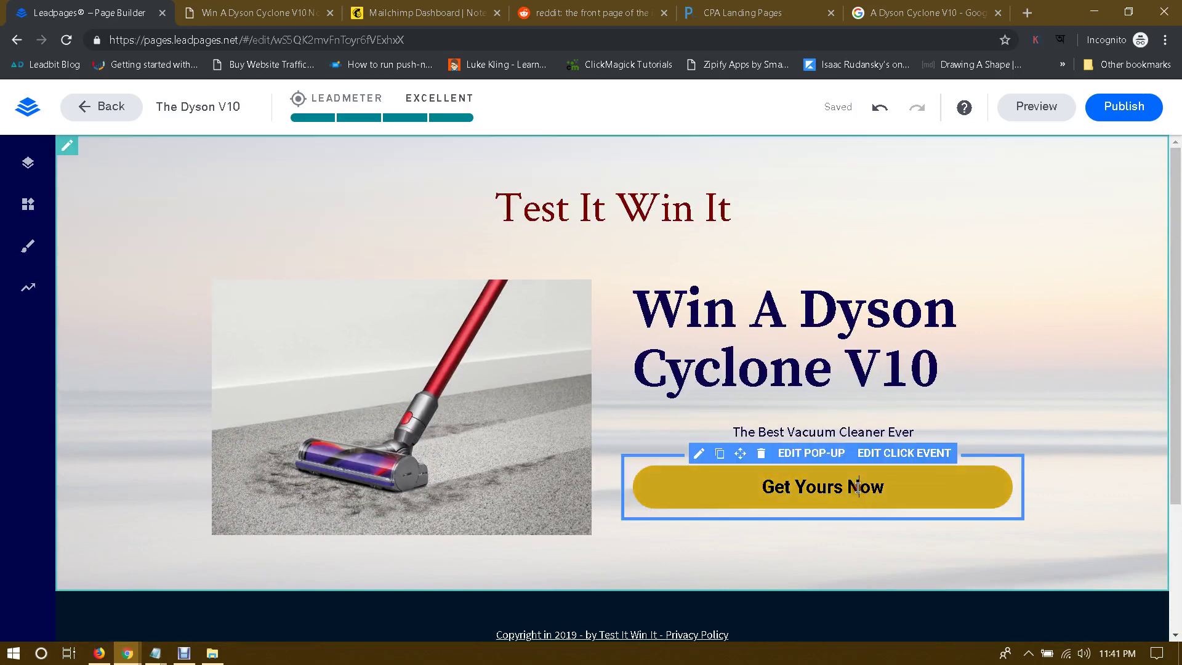
{"action": "left_click", "coordinate": [858, 488]}
{"action": "key", "text": "Escape"}
{"action": "left_click", "coordinate": [821, 455]}
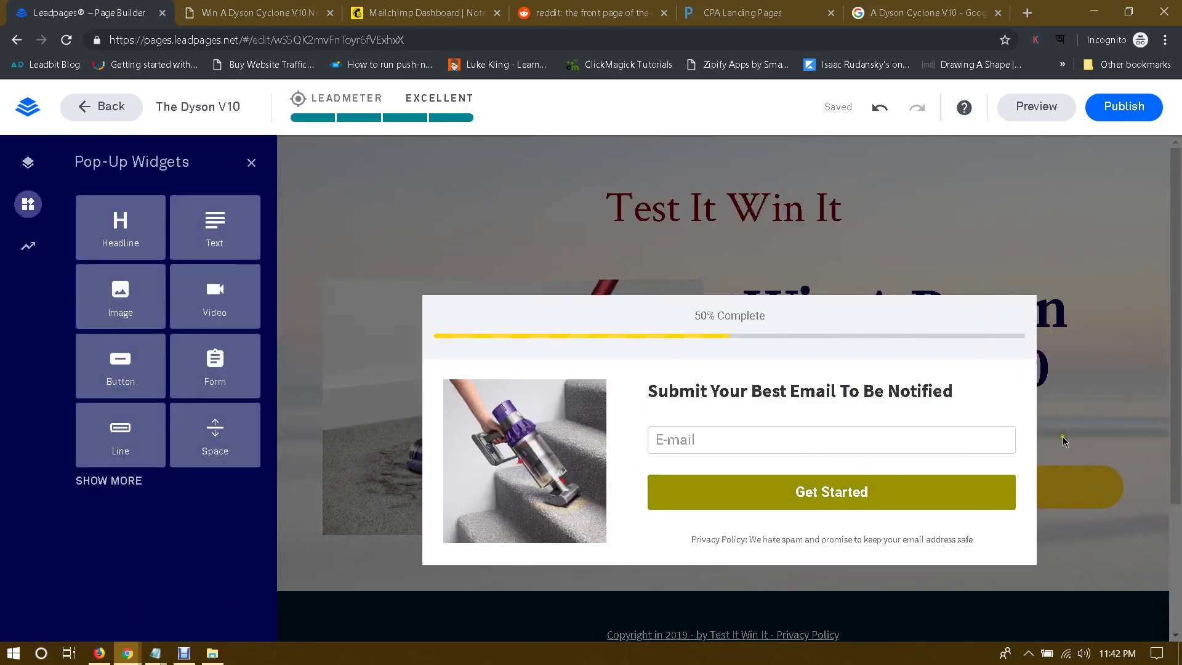
{"action": "left_click", "coordinate": [1068, 438]}
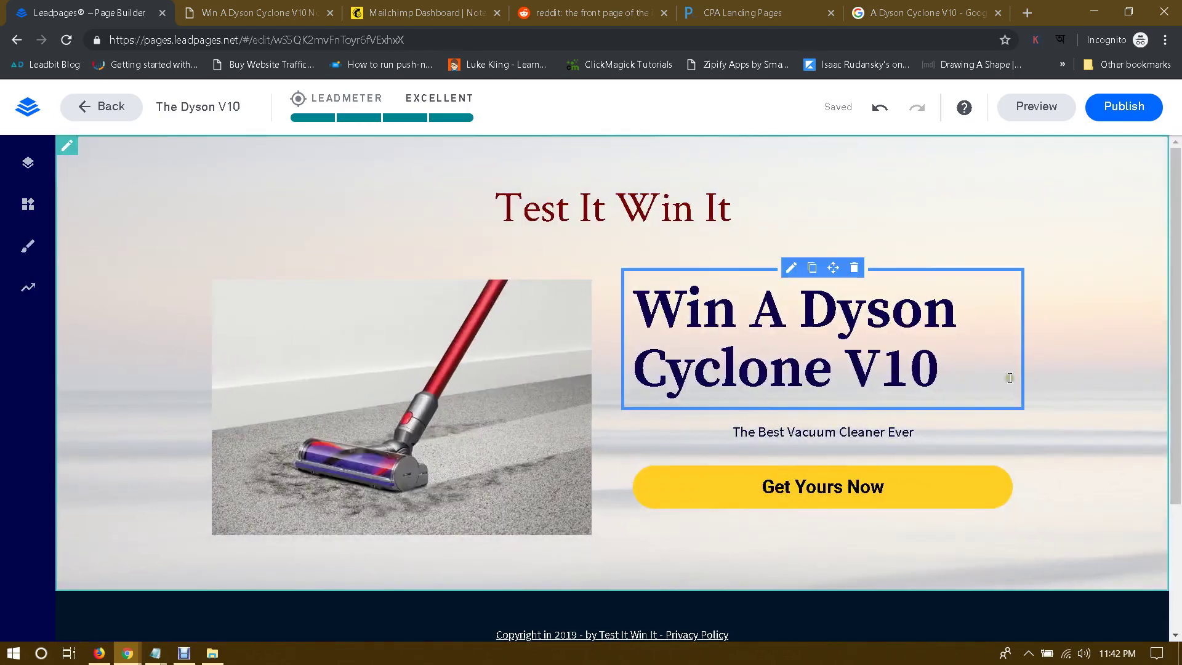
Step: Reopen the Get Yours Now button's email pop-up for editing
{"action": "left_click", "coordinate": [825, 491]}
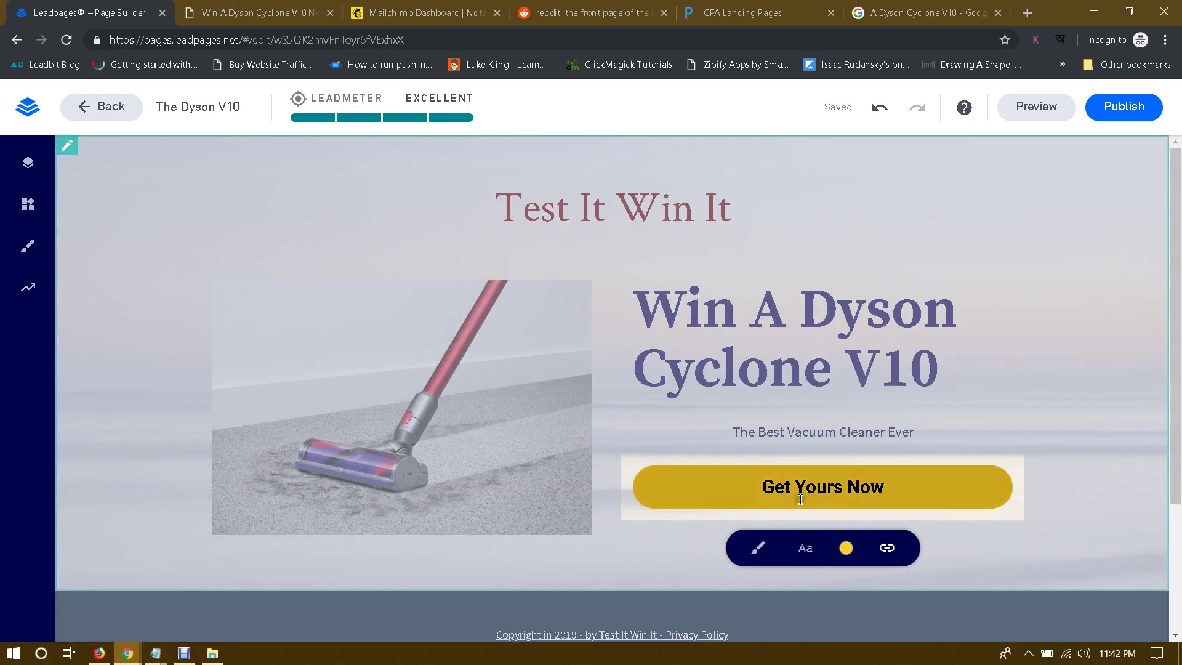
{"action": "left_click", "coordinate": [802, 489]}
{"action": "left_click", "coordinate": [944, 407]}
{"action": "left_click", "coordinate": [800, 453]}
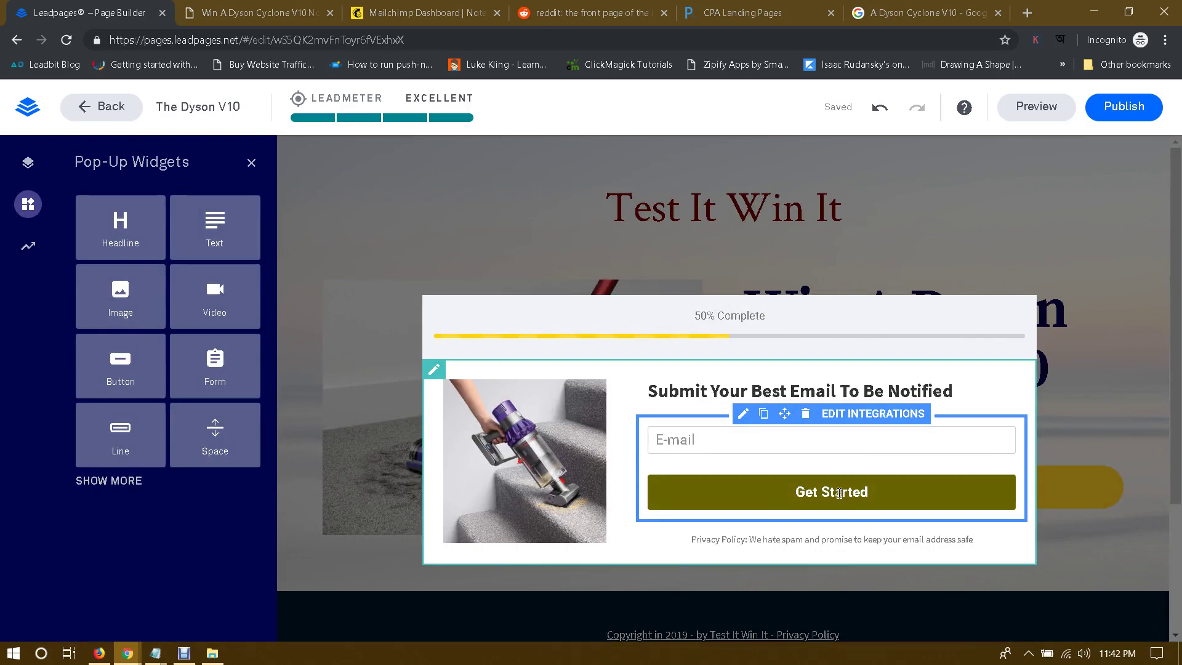
Step: Relabel the submit button 'Continue' and set the form action to External URL
{"action": "double_click", "coordinate": [887, 495]}
{"action": "type", "text": "C"}
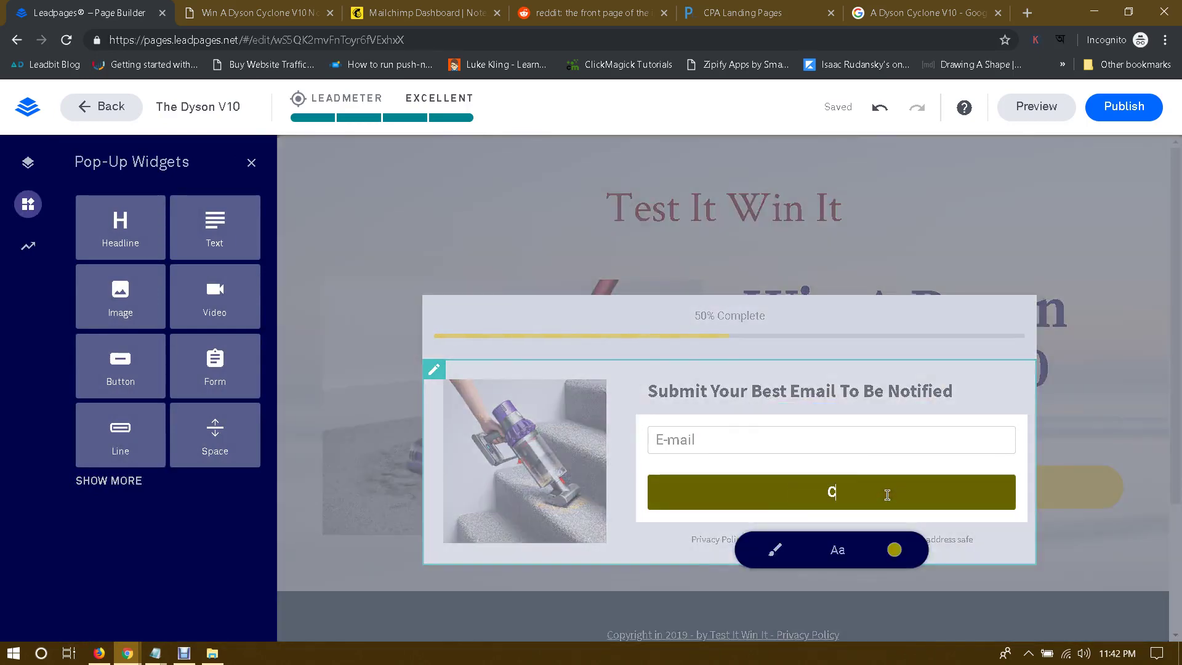
{"action": "type", "text": "ontinue"}
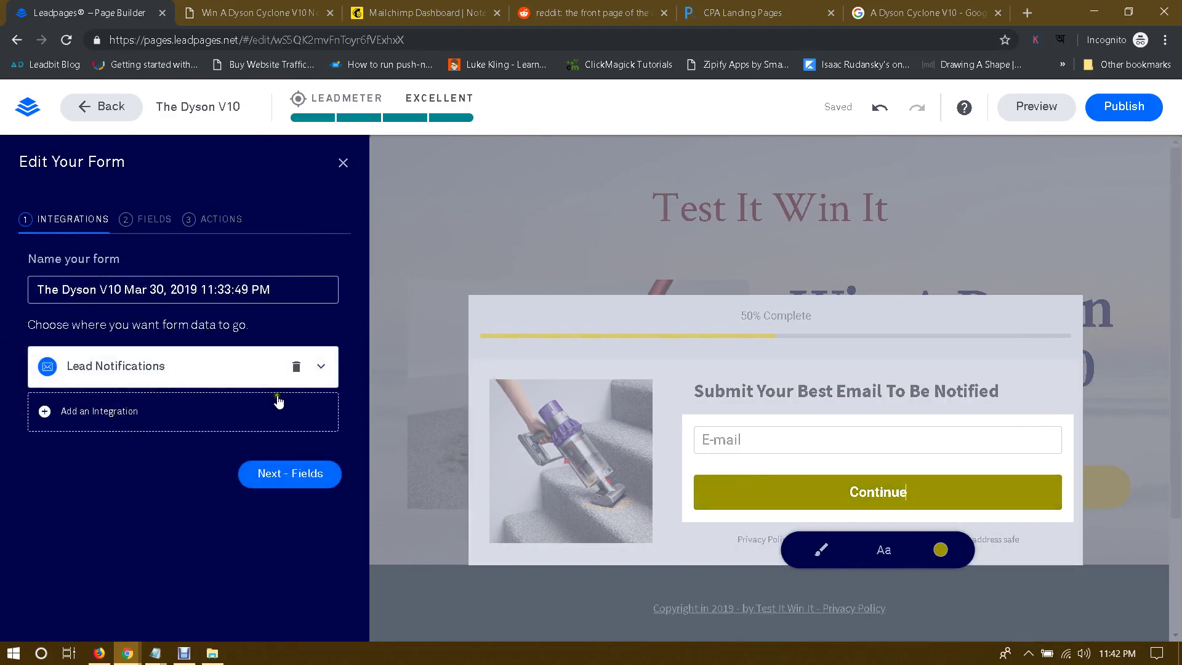
{"action": "left_click", "coordinate": [216, 220]}
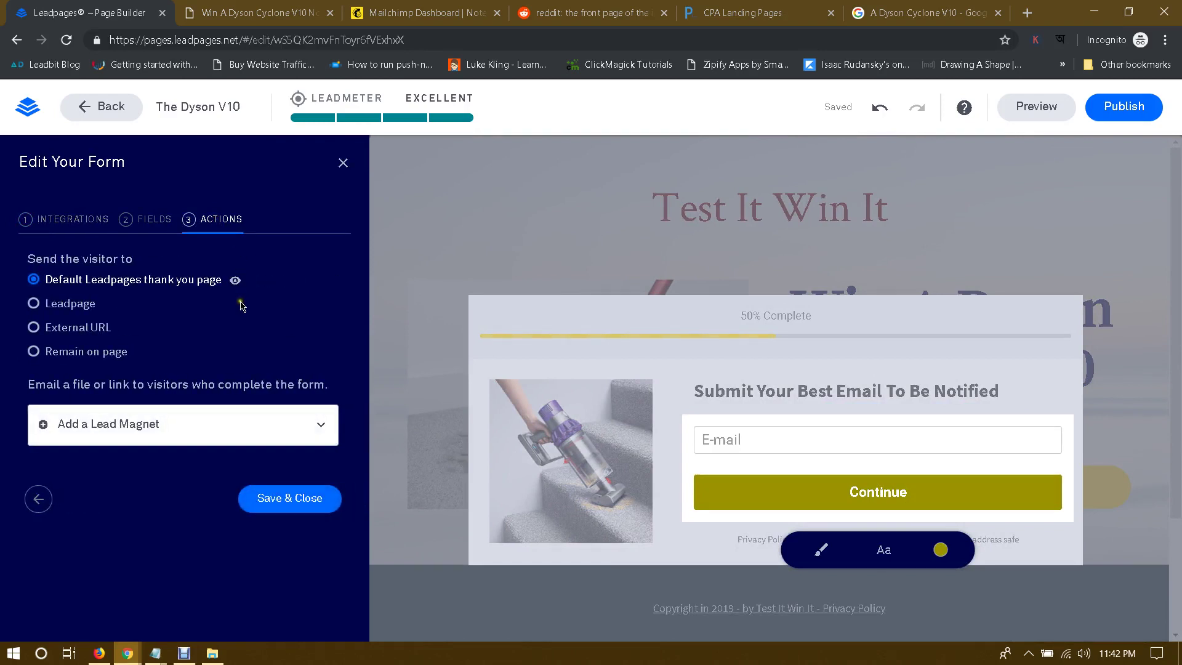
{"action": "left_click", "coordinate": [34, 329]}
{"action": "left_click", "coordinate": [136, 354]}
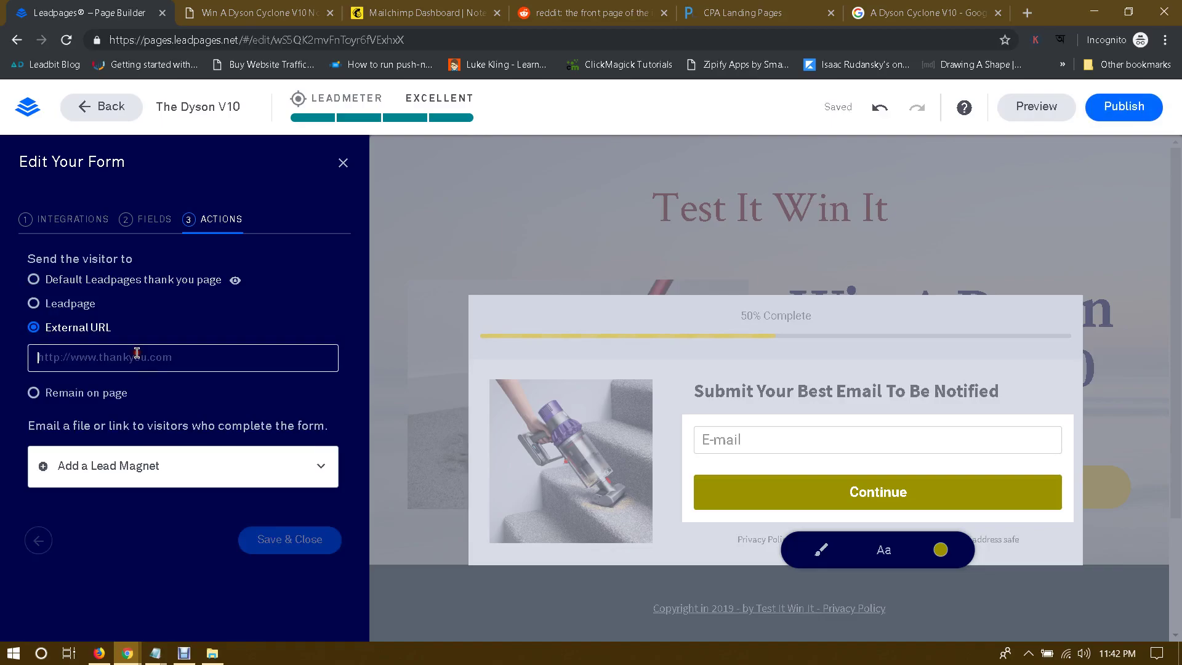
Step: Copy the CPAGrip Dyson V10 offer's tracking link and return to the Leadpages editor
{"action": "mouse_move", "coordinate": [126, 649]}
{"action": "left_click", "coordinate": [105, 613]}
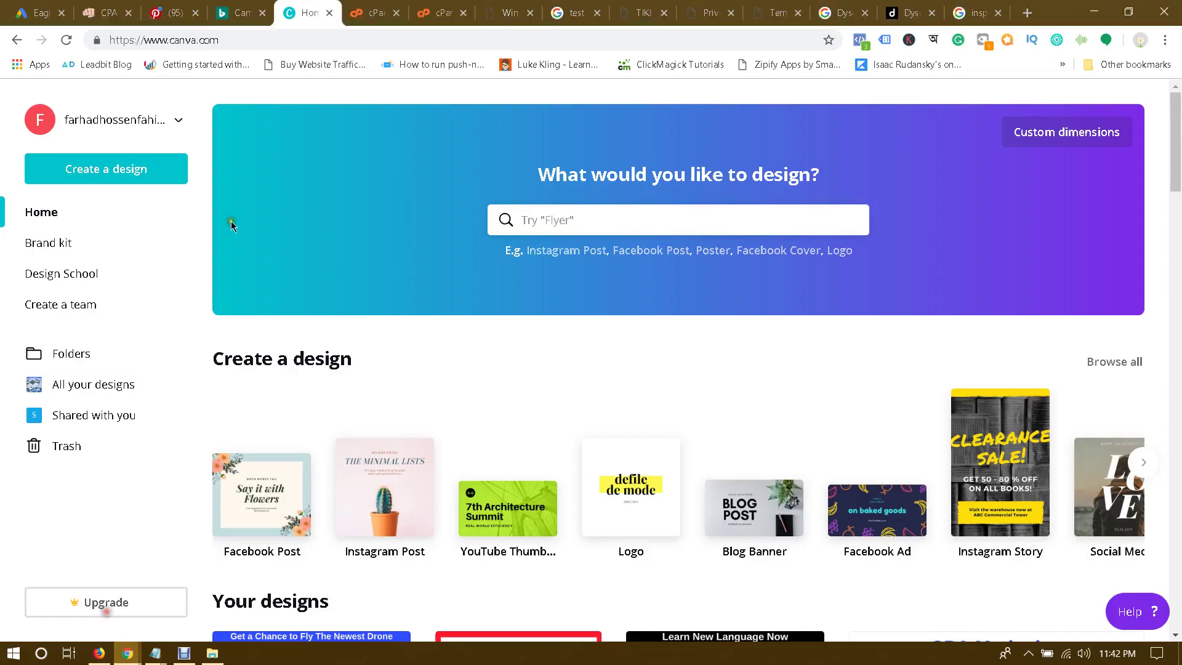
{"action": "left_click", "coordinate": [101, 11]}
{"action": "left_click", "coordinate": [581, 370]}
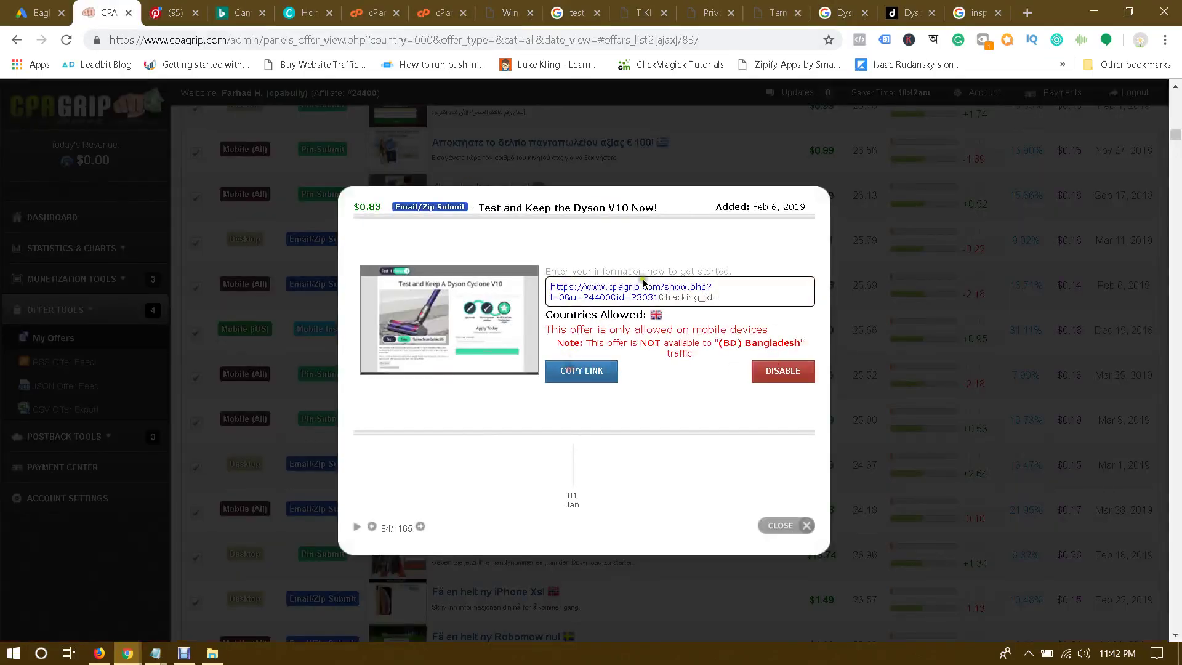
{"action": "left_click", "coordinate": [568, 372]}
{"action": "mouse_move", "coordinate": [123, 649]}
{"action": "left_click", "coordinate": [246, 591]}
Step: Paste the CPAGrip offer link as the form's redirect URL and save the form settings
{"action": "left_click", "coordinate": [109, 369]}
{"action": "key", "text": "ctrl+v"}
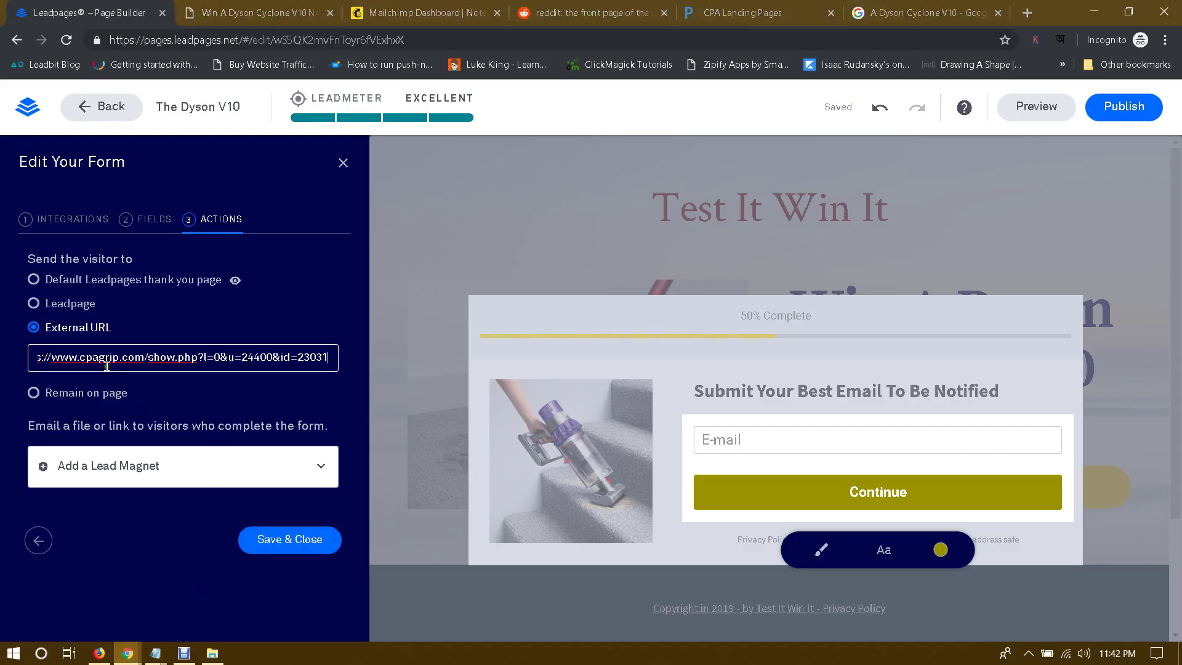
{"action": "left_click", "coordinate": [3, 363]}
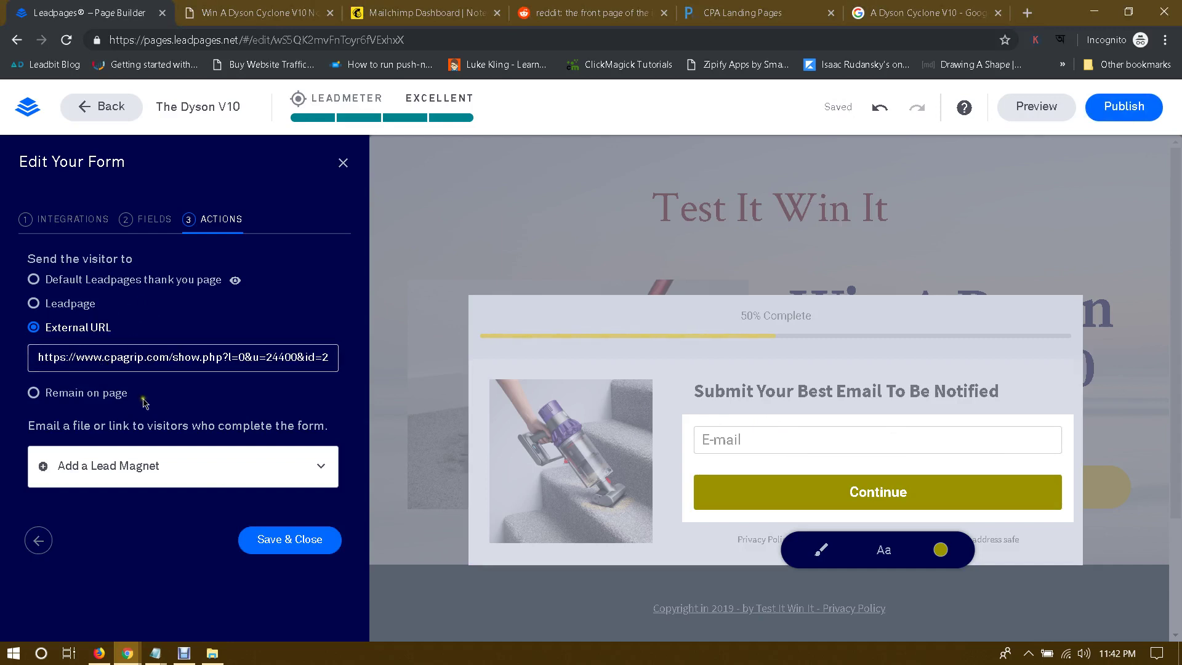
{"action": "left_click", "coordinate": [277, 540]}
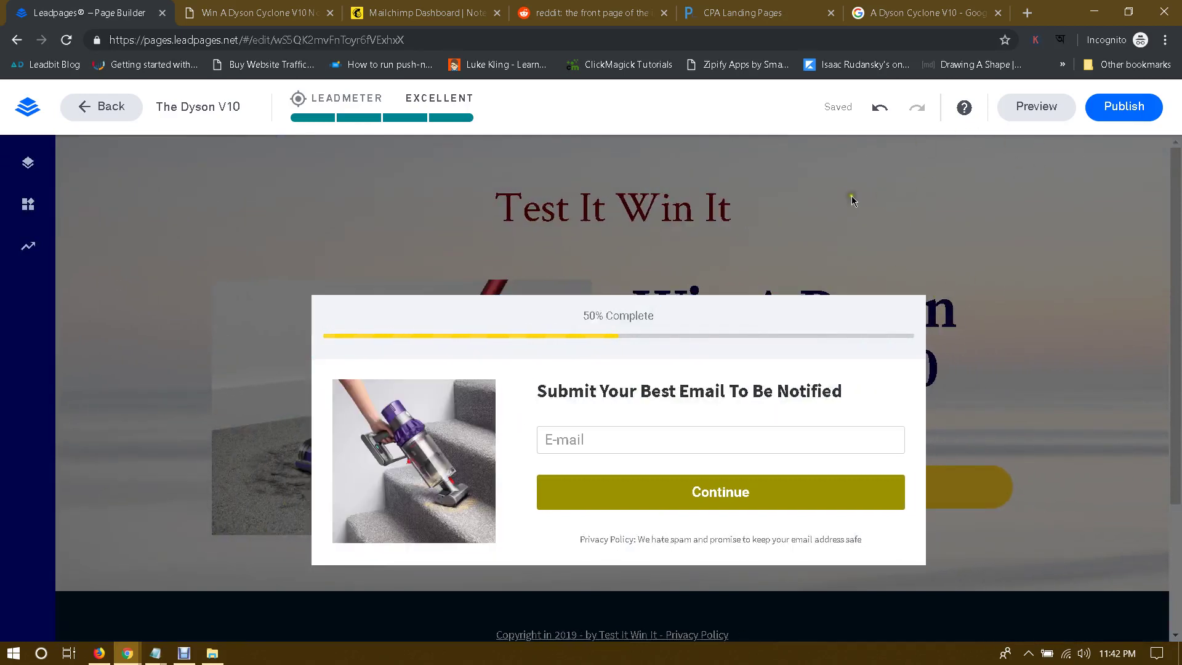
Step: Publish The Dyson V10 page under the dyson-v10 slug after using 'Fix it for me' on the slug
{"action": "left_click", "coordinate": [1126, 107]}
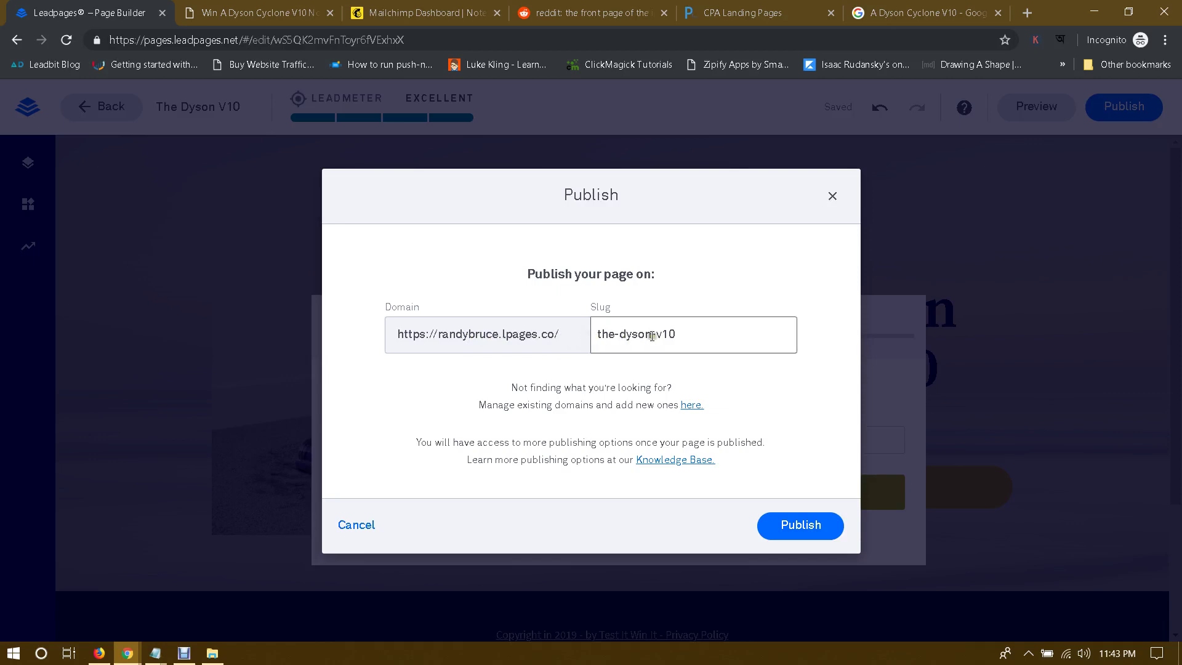
{"action": "left_click", "coordinate": [713, 334]}
{"action": "key", "text": "ctrl+a"}
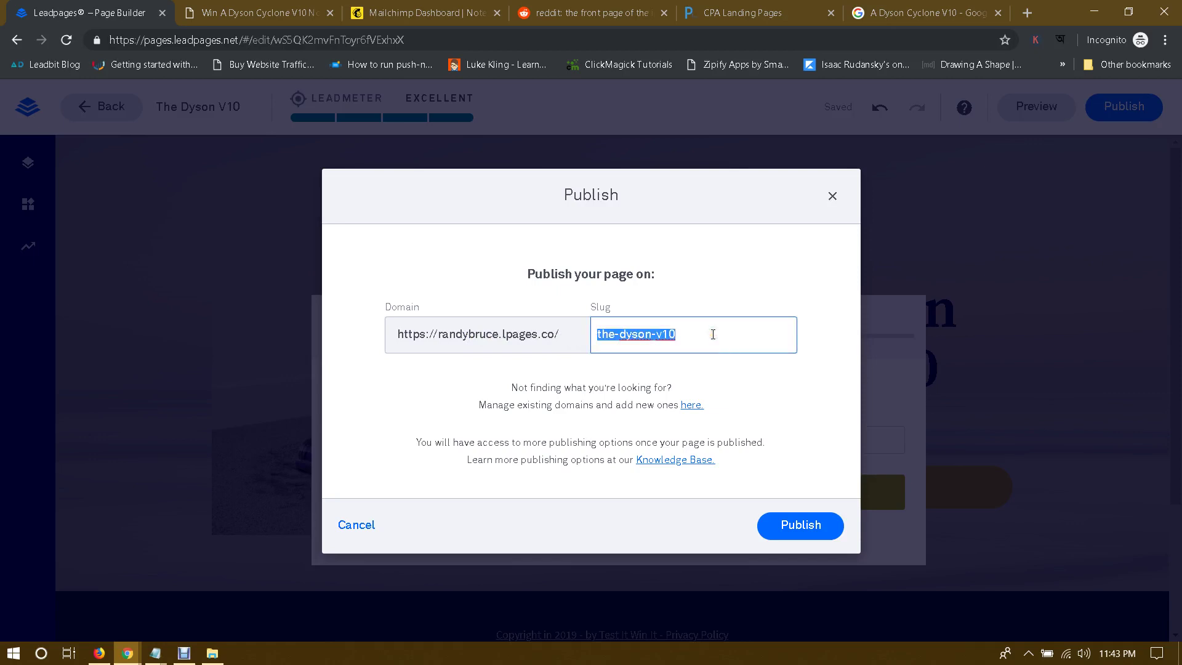
{"action": "type", "text": "Da"}
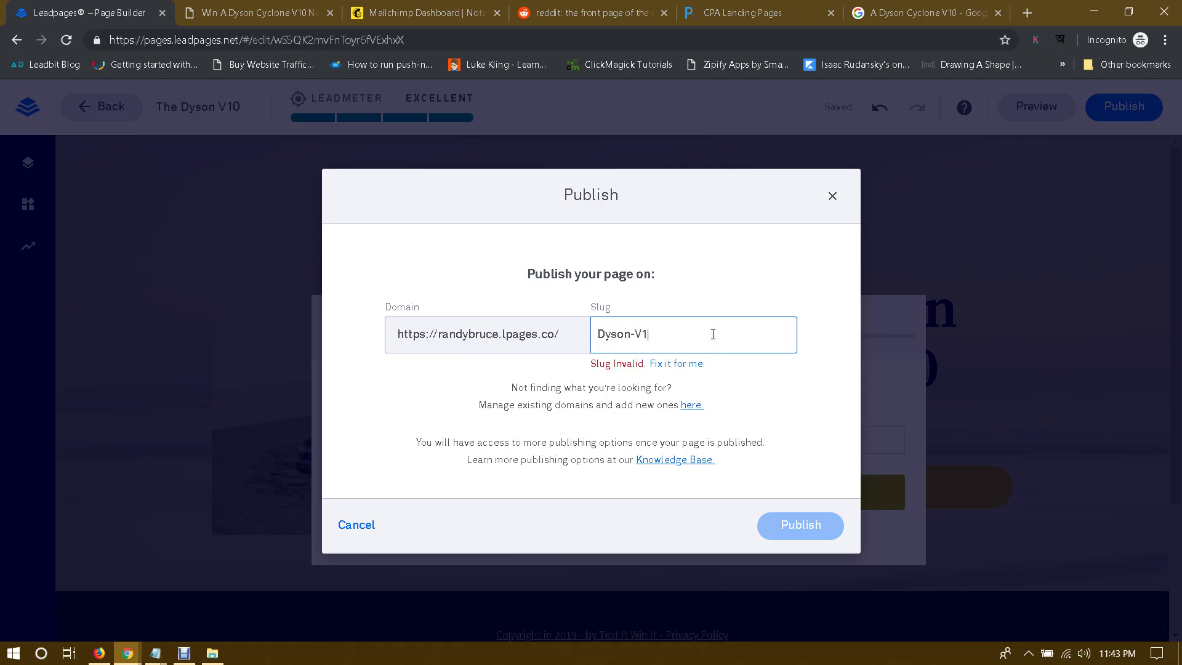
{"action": "left_click", "coordinate": [794, 369]}
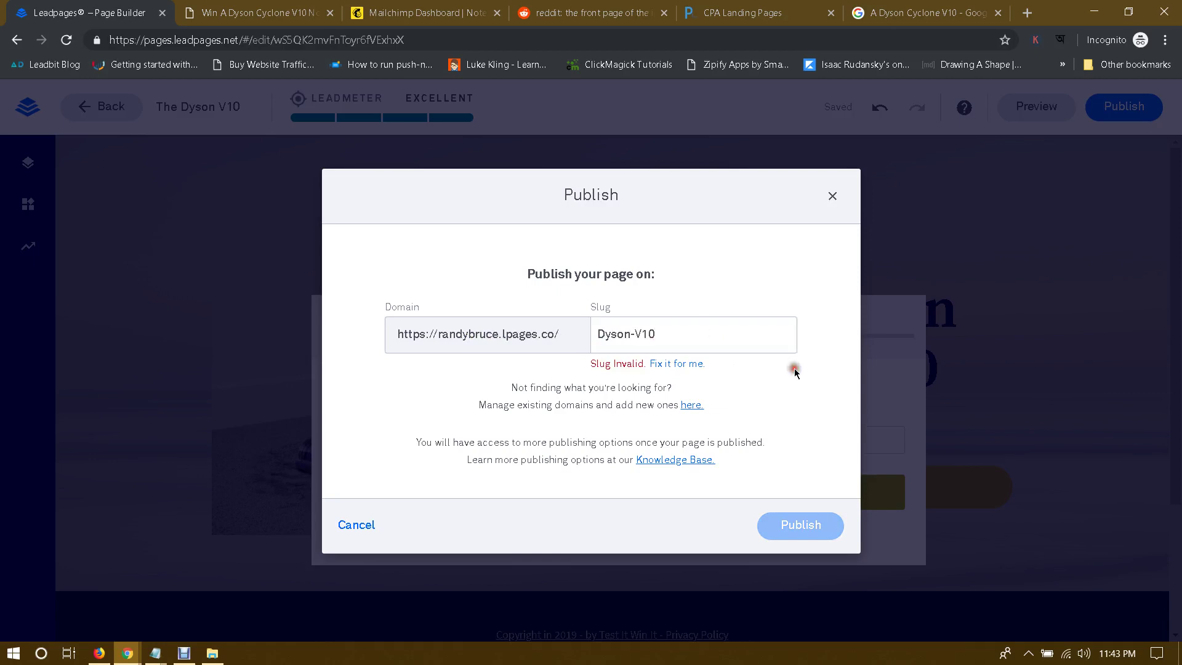
{"action": "left_click", "coordinate": [670, 367]}
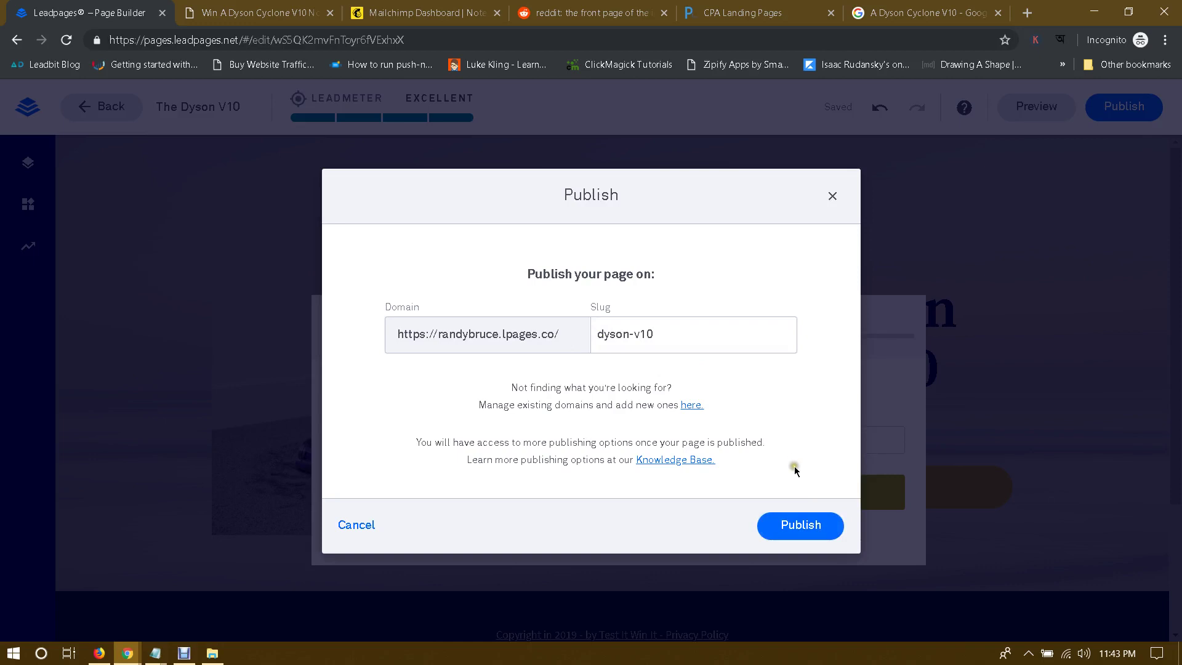
{"action": "left_click", "coordinate": [798, 526]}
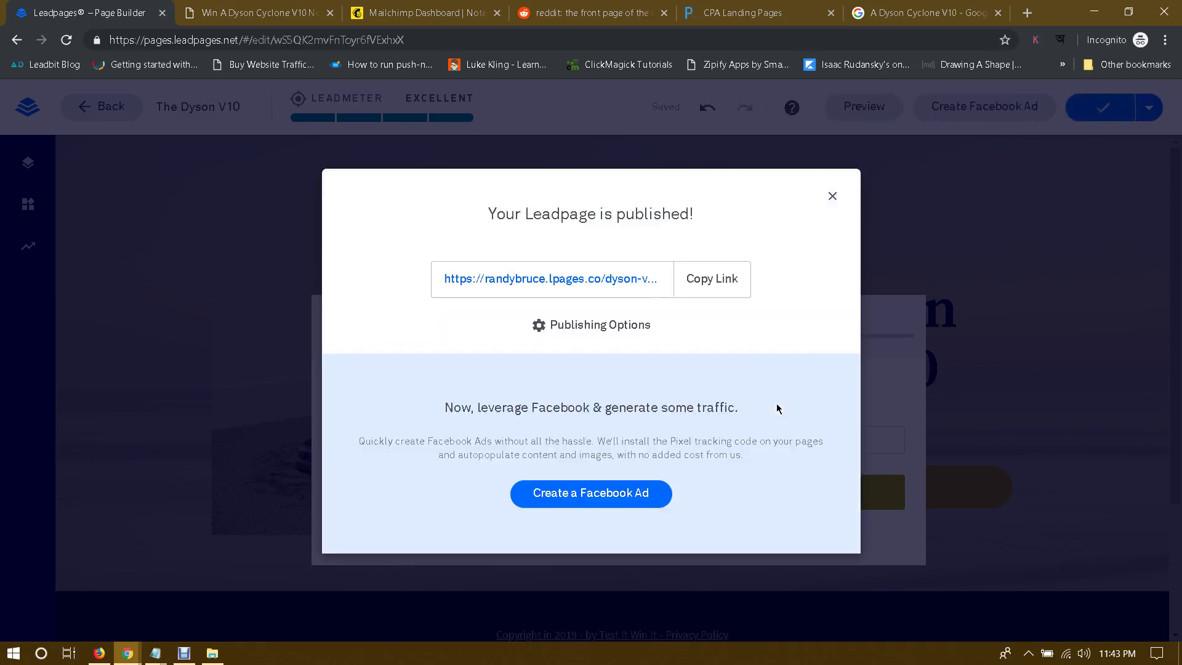
Step: Open the live Dyson V10 page and look over its title, headline and tagline
{"action": "left_click", "coordinate": [560, 282]}
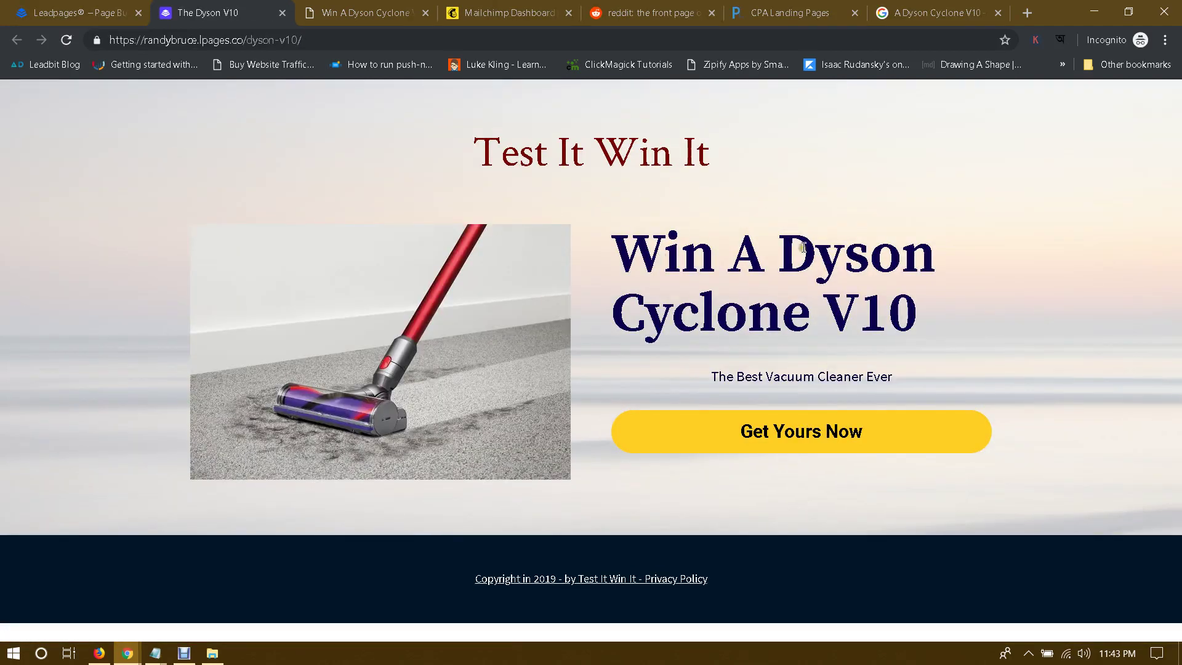
{"action": "left_click_drag", "start_coordinate": [501, 154], "coordinate": [680, 150]}
{"action": "left_click", "coordinate": [857, 138]}
{"action": "left_click_drag", "start_coordinate": [719, 252], "coordinate": [1016, 235]}
{"action": "left_click", "coordinate": [1007, 223]}
{"action": "left_click_drag", "start_coordinate": [783, 311], "coordinate": [938, 344]}
{"action": "left_click_drag", "start_coordinate": [751, 376], "coordinate": [986, 361]}
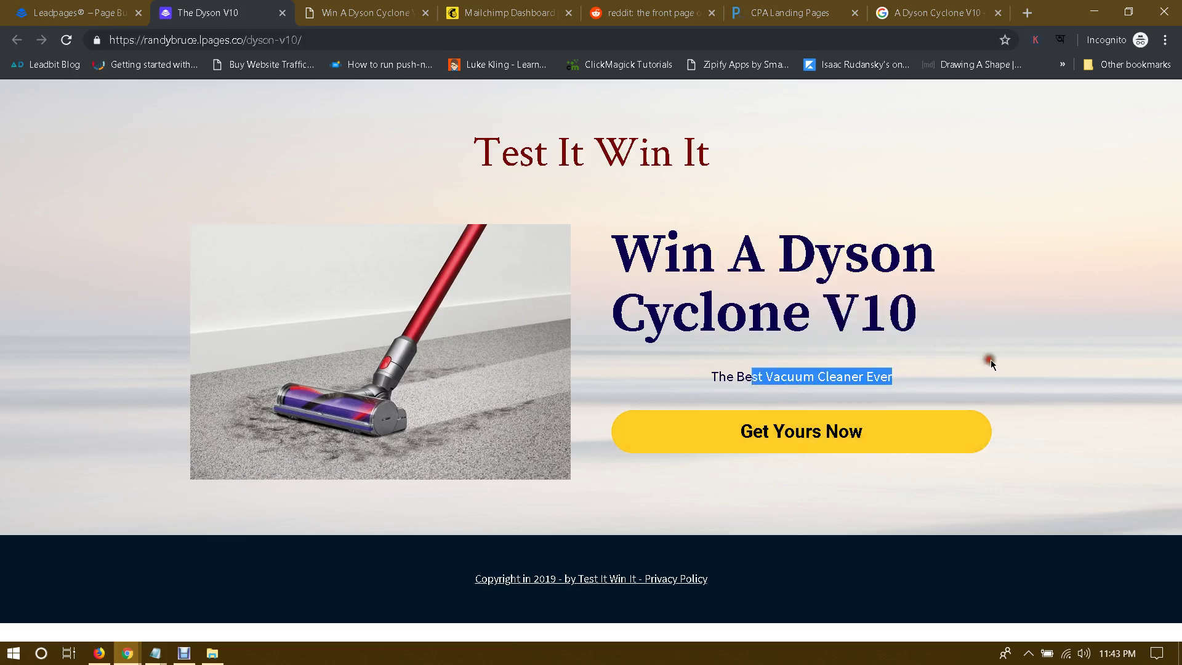
{"action": "left_click", "coordinate": [992, 365]}
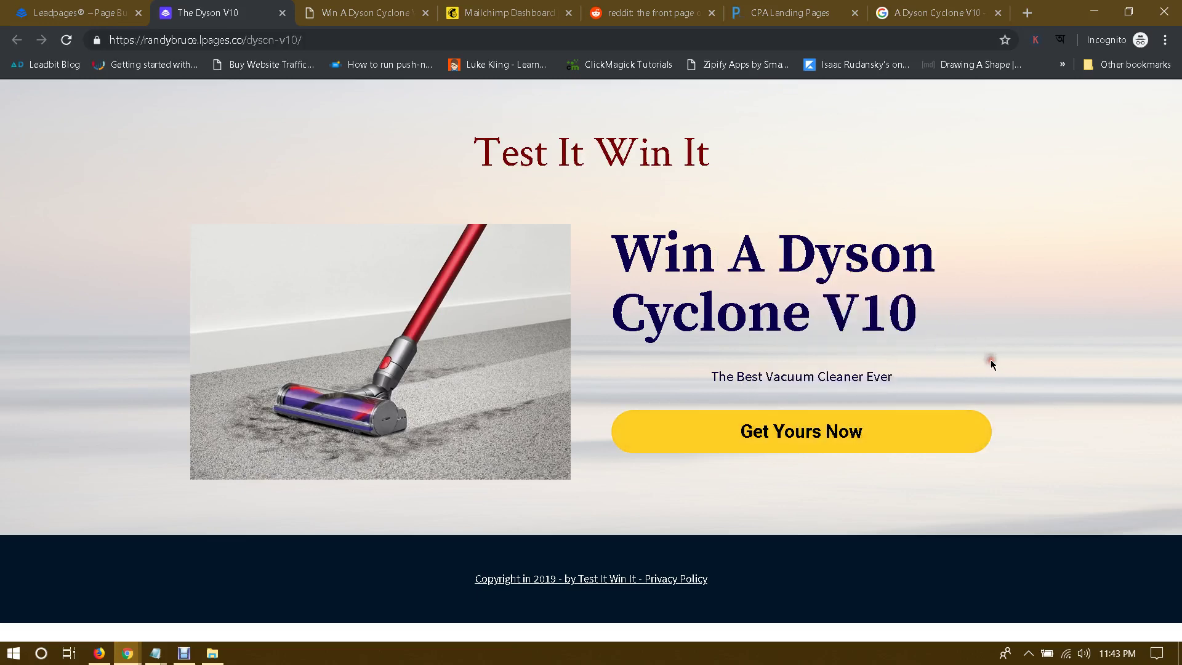
Step: Submit a test email through the live pop-up, check the CPAGrip redirect, and go back
{"action": "left_click", "coordinate": [799, 430]}
{"action": "left_click", "coordinate": [615, 376]}
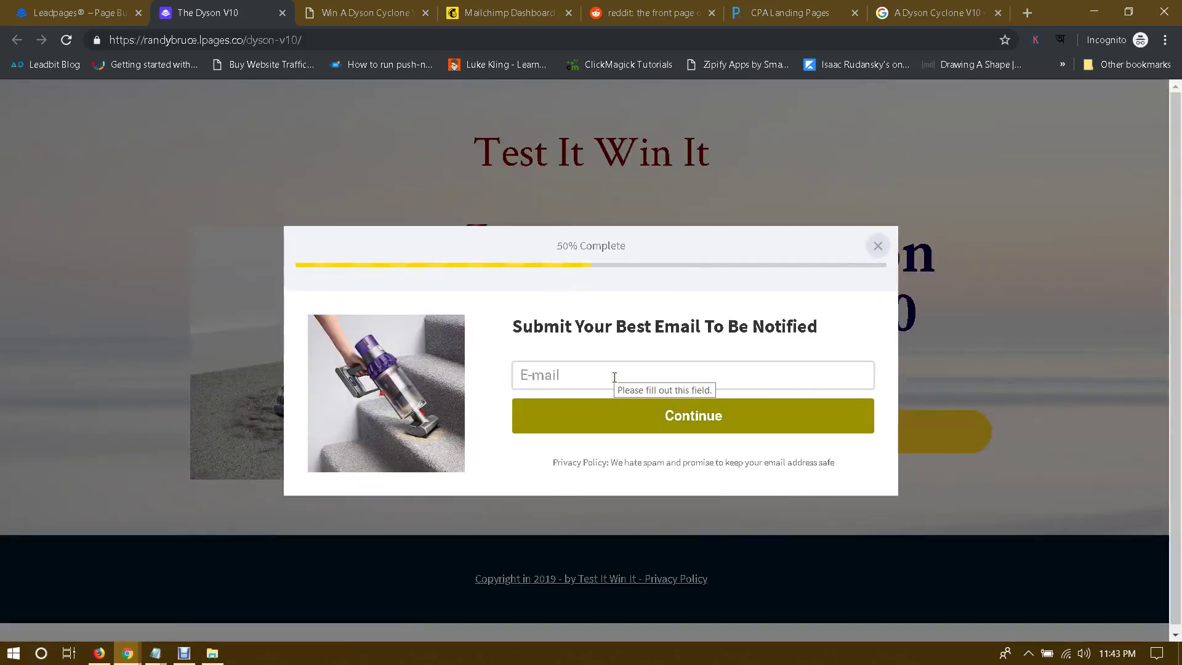
{"action": "type", "text": "test@tests.com"}
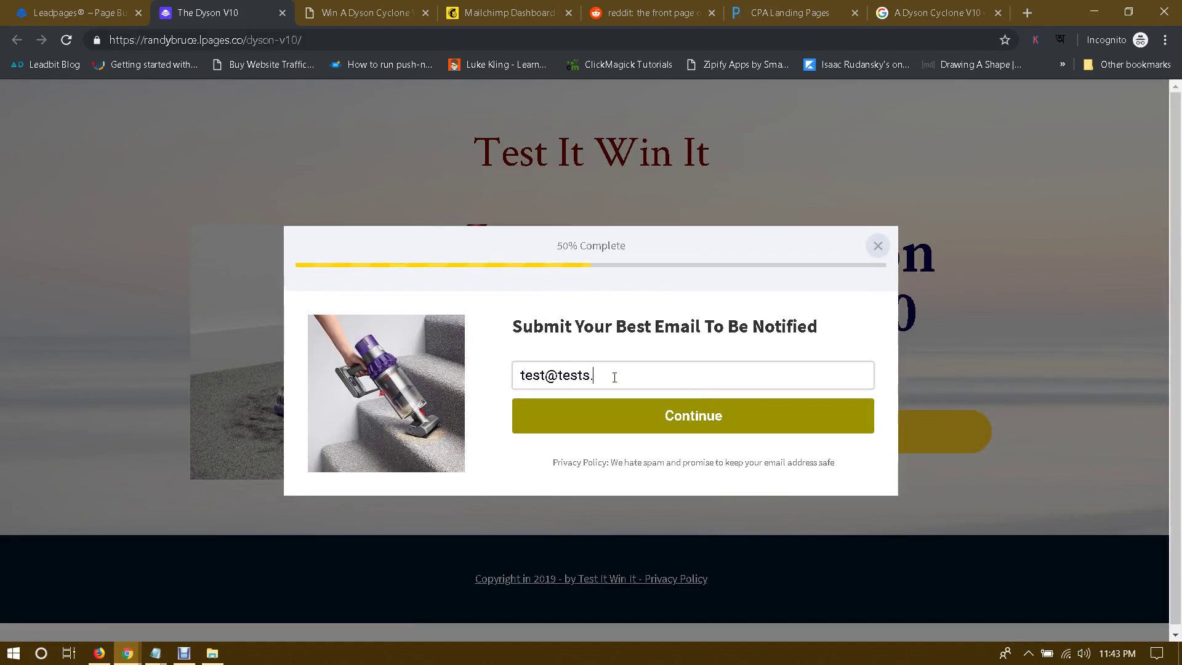
{"action": "left_click", "coordinate": [692, 416]}
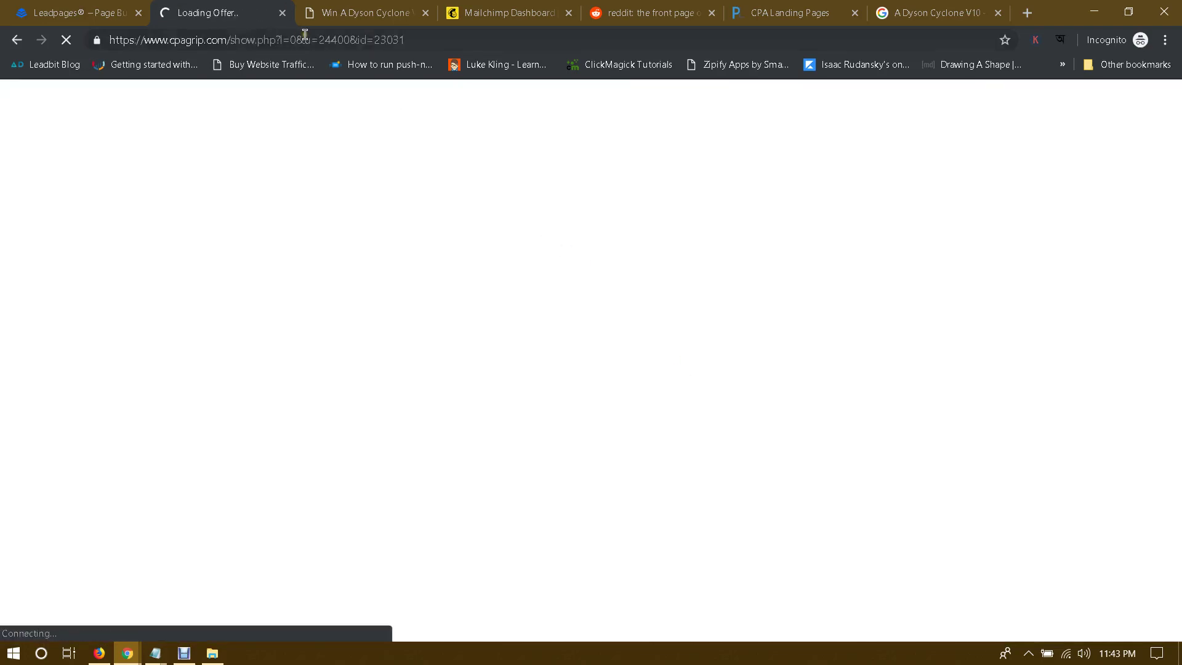
{"action": "left_click_drag", "start_coordinate": [305, 35], "coordinate": [441, 54]}
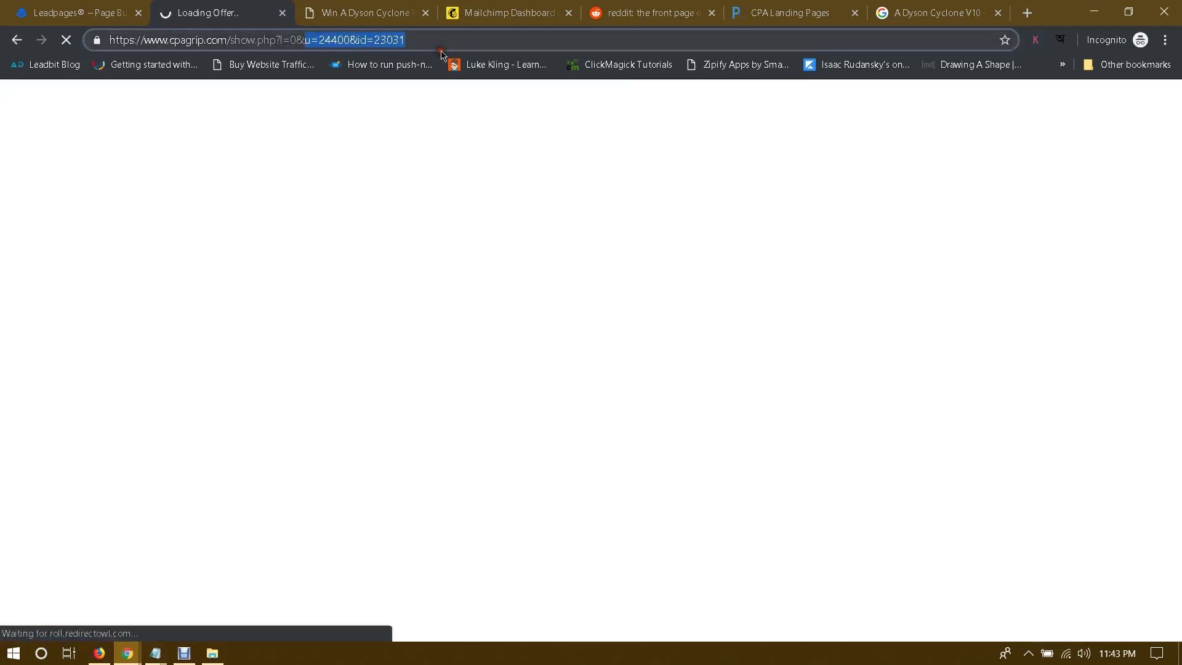
{"action": "left_click", "coordinate": [15, 40]}
Step: Dismiss the 'Your Leadpage is published!' dialog and return to My Pages, where The Dyson V10 shows 1 conversion
{"action": "left_click", "coordinate": [83, 13]}
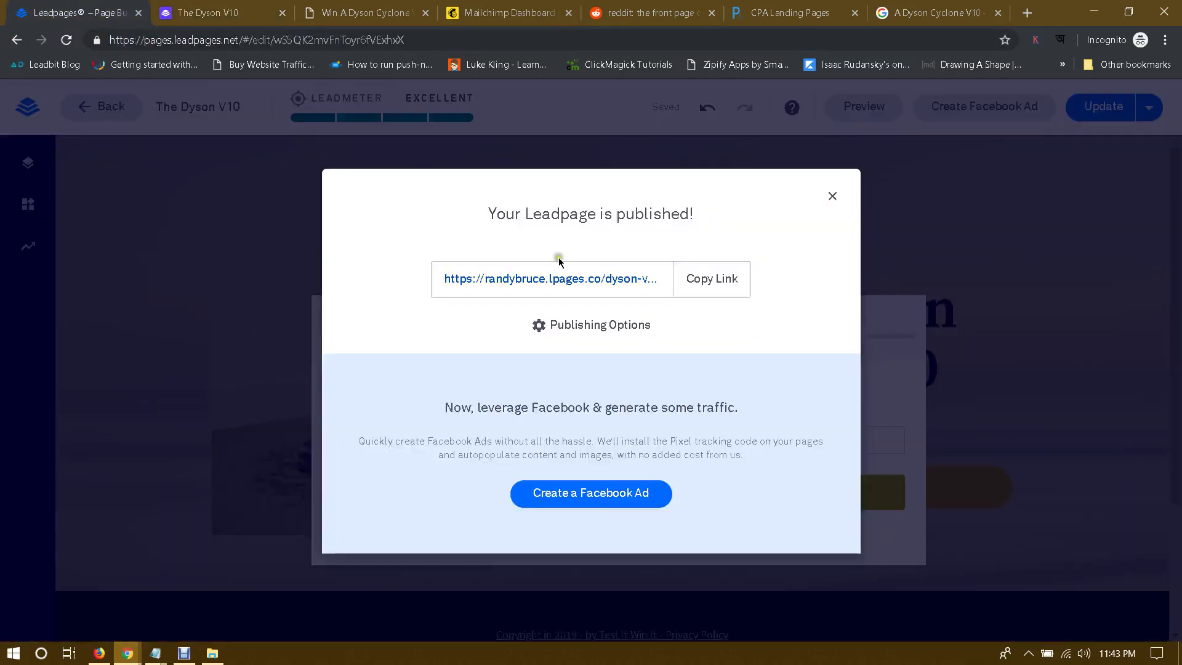
{"action": "left_click", "coordinate": [830, 197]}
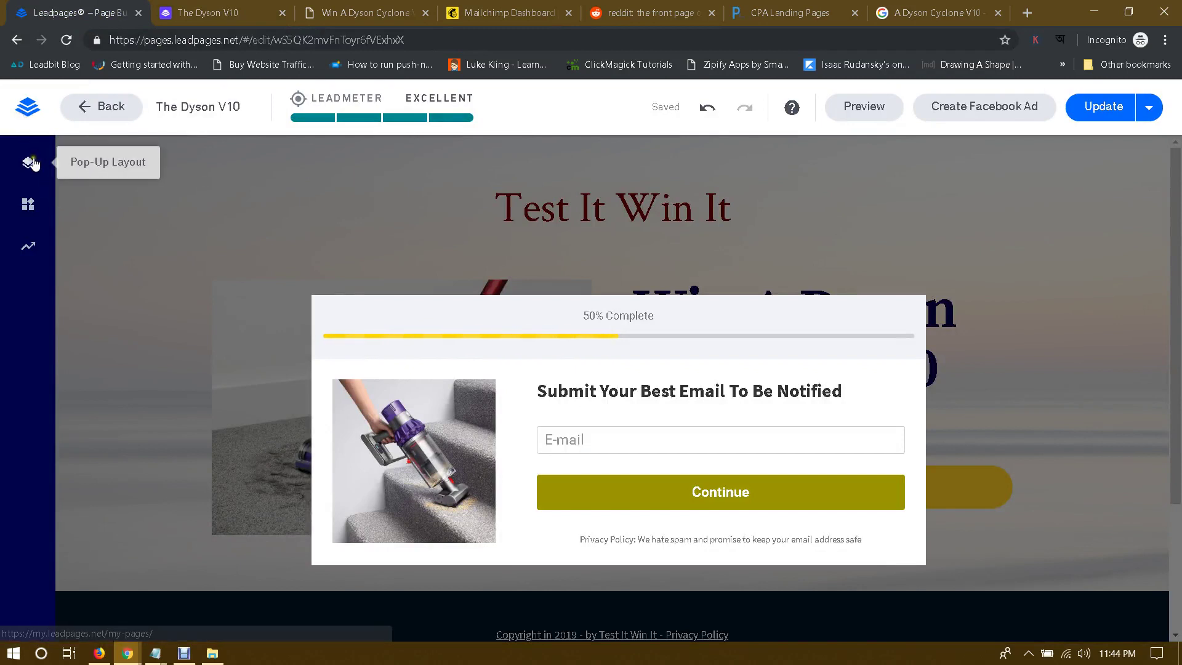
{"action": "left_click", "coordinate": [19, 106]}
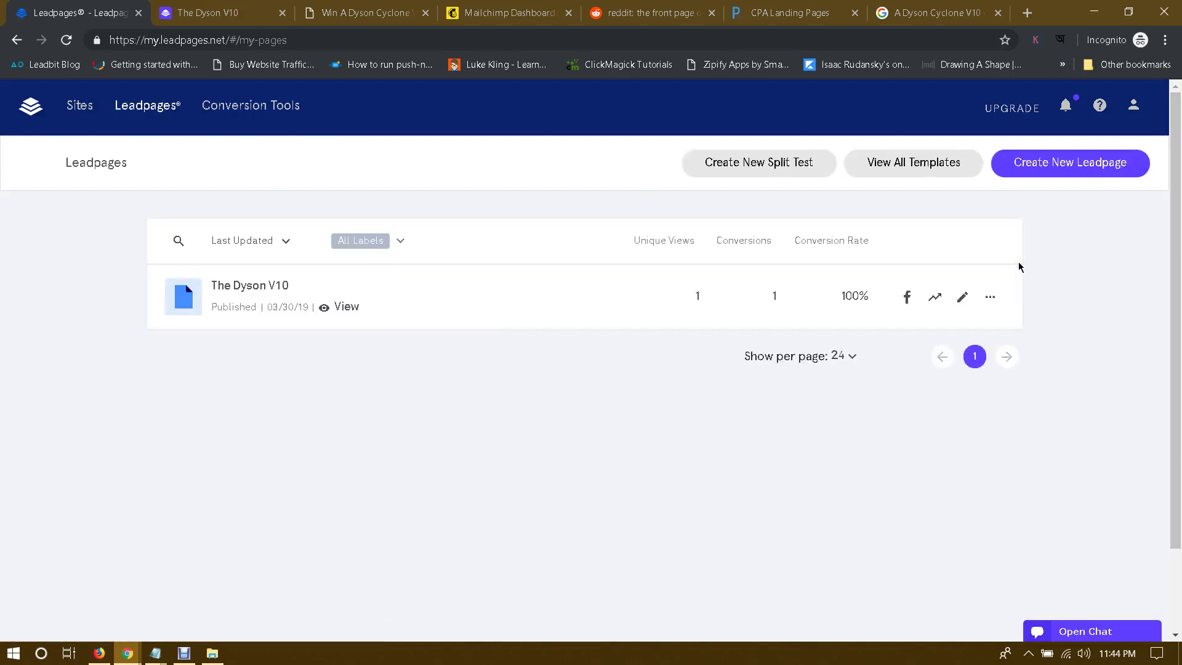
Step: Glance over the Mailchimp dashboard, then return to the Leadpages pages list with Ctrl+1
{"action": "left_click", "coordinate": [502, 13]}
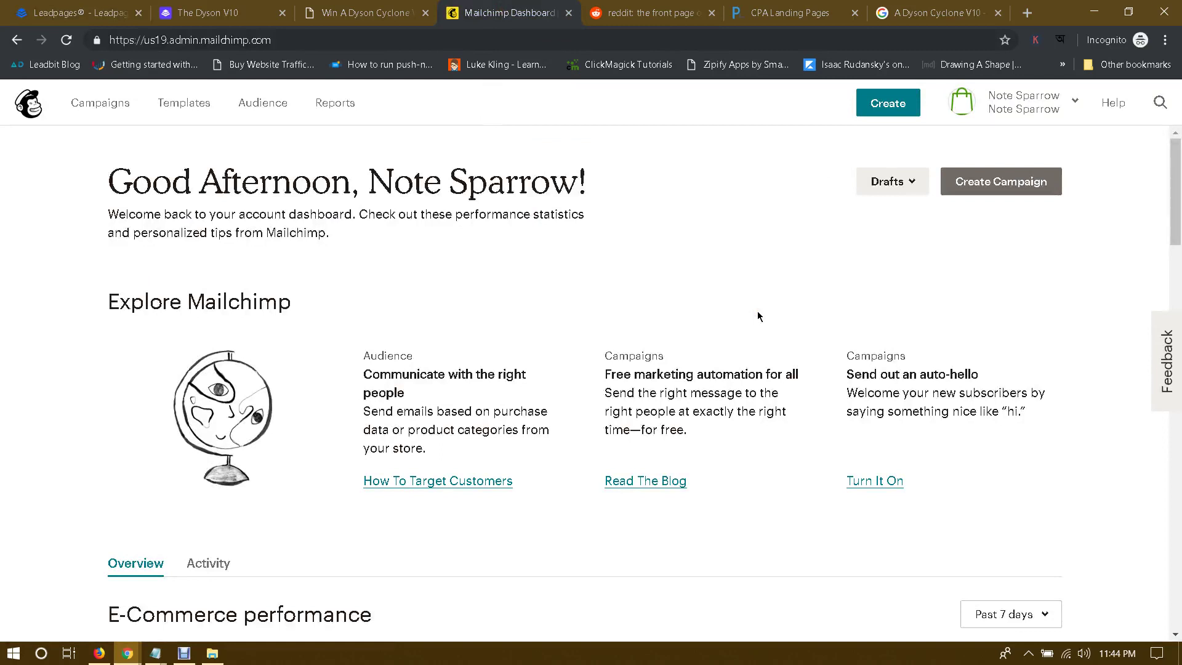
{"action": "left_click", "coordinate": [629, 326]}
{"action": "left_click", "coordinate": [54, 5]}
{"action": "left_click", "coordinate": [477, 7]}
{"action": "left_click", "coordinate": [31, 8]}
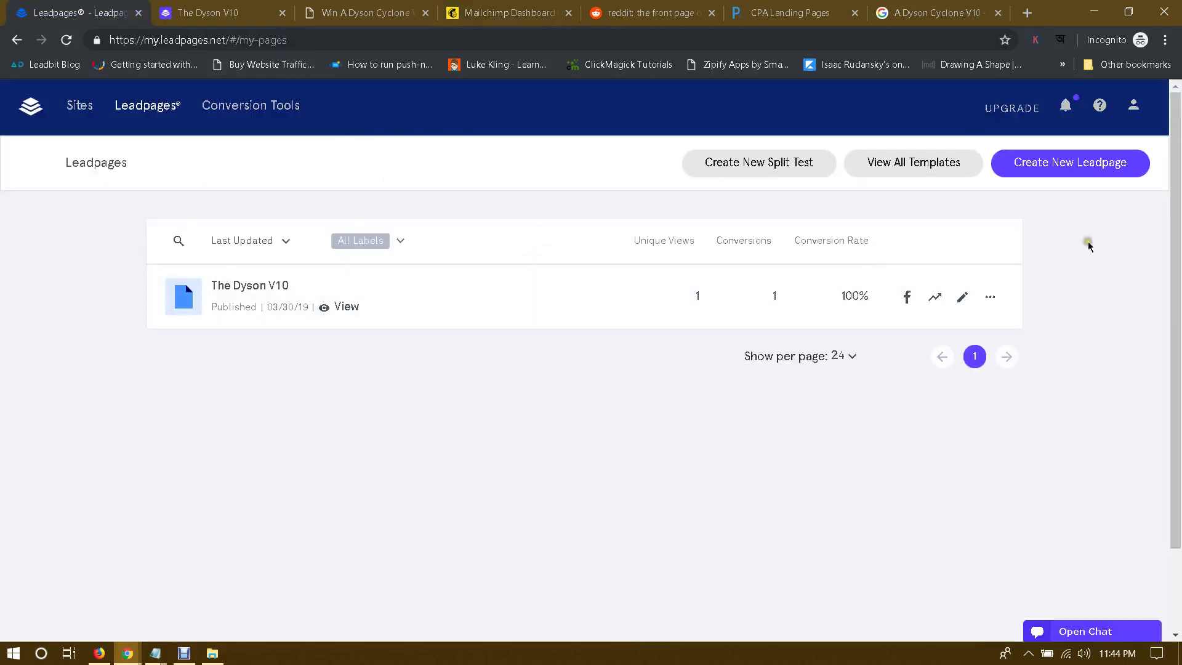
{"action": "left_click", "coordinate": [560, 8]}
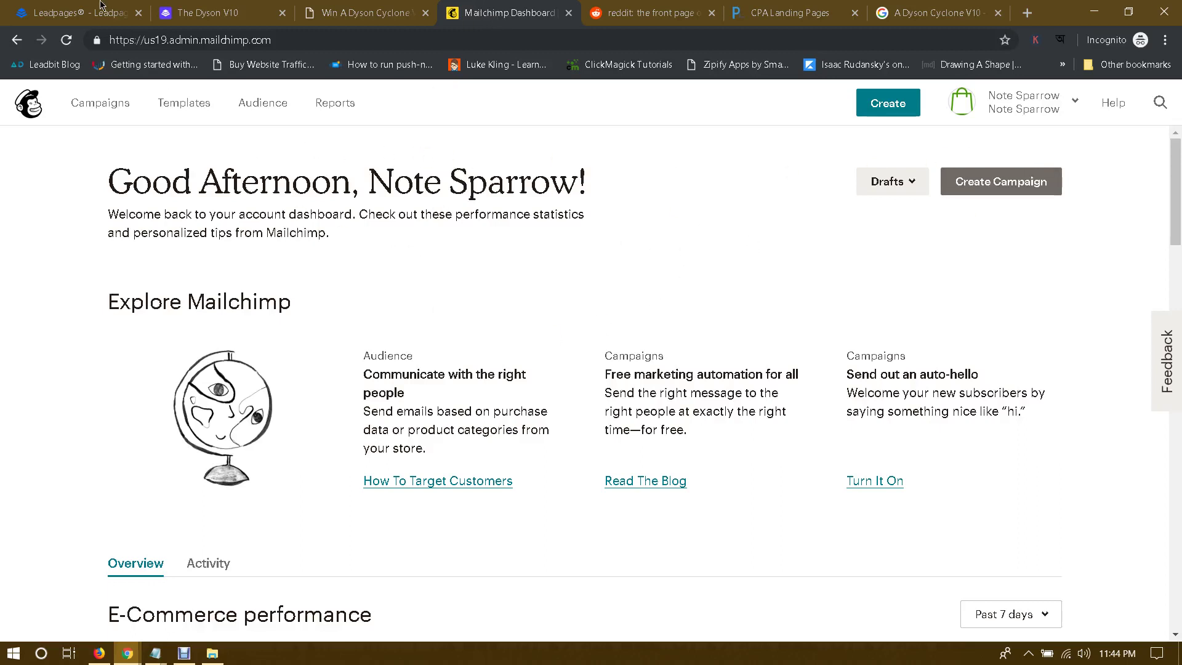
{"action": "key", "text": "ctrl+1"}
Step: Go to Integrations from the Leadpages account menu and bring up MailChimp v3.0's empty API Token field
{"action": "left_click", "coordinate": [1133, 105]}
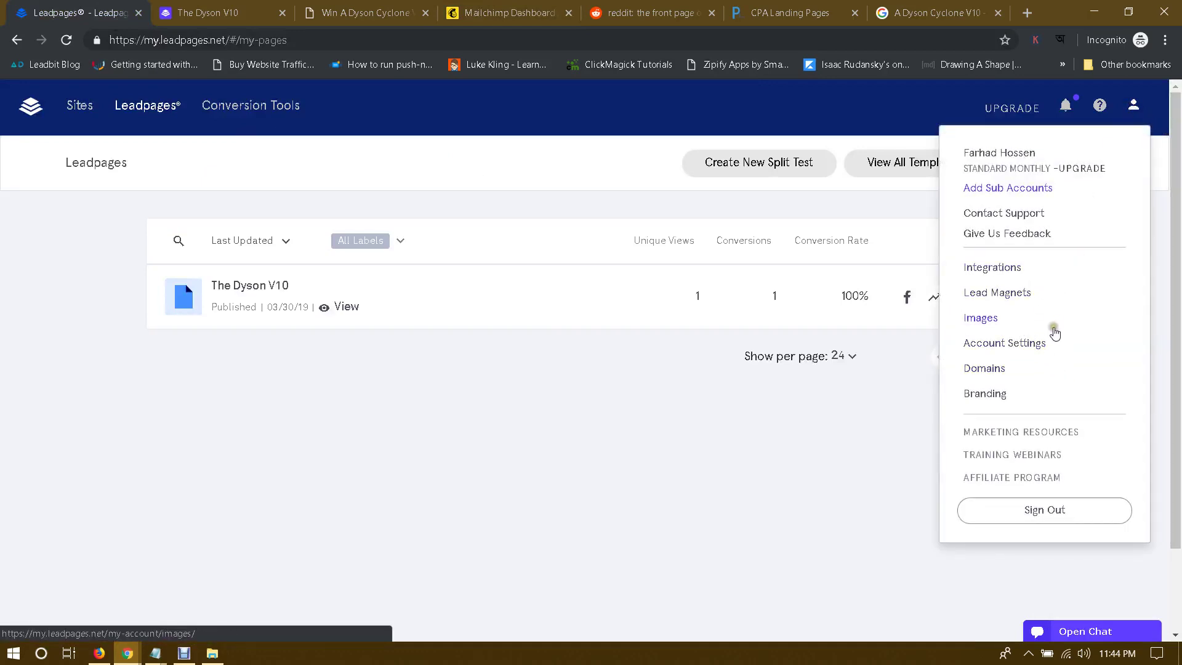
{"action": "left_click", "coordinate": [981, 273]}
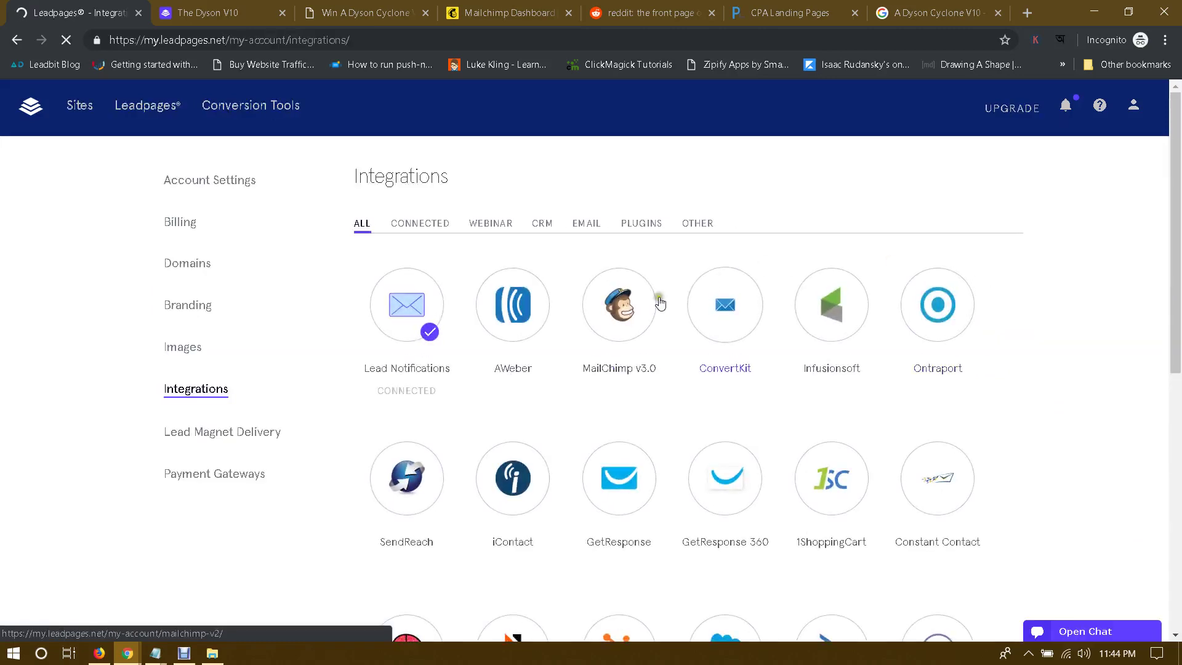
{"action": "left_click", "coordinate": [628, 312]}
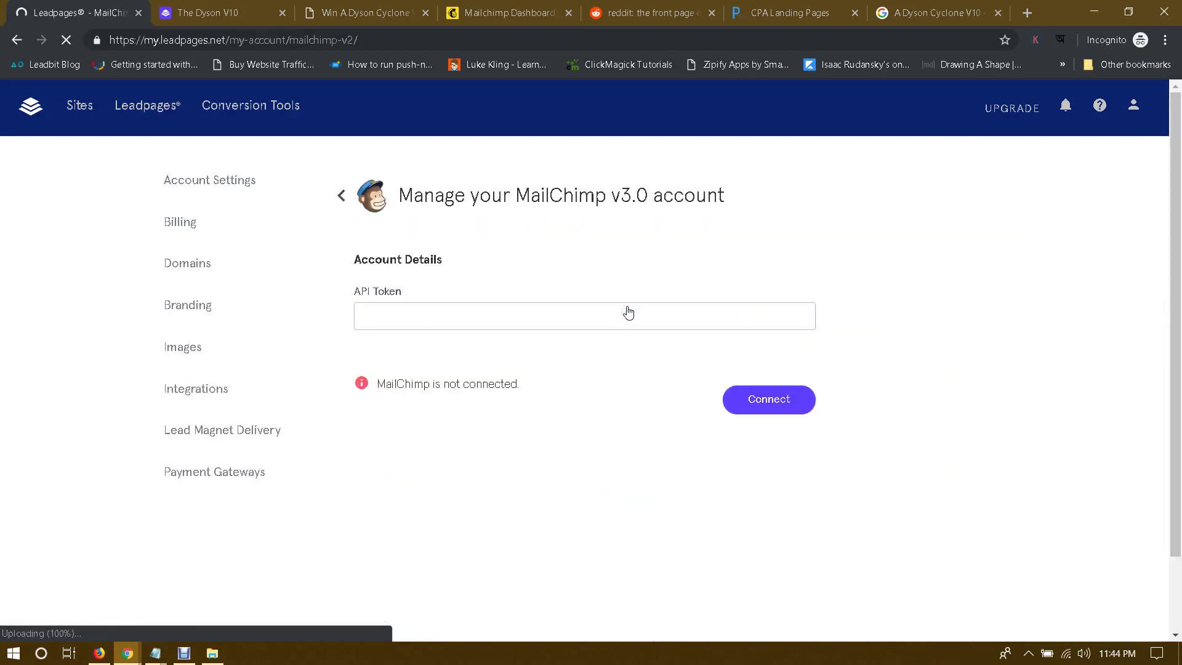
{"action": "left_click", "coordinate": [445, 320]}
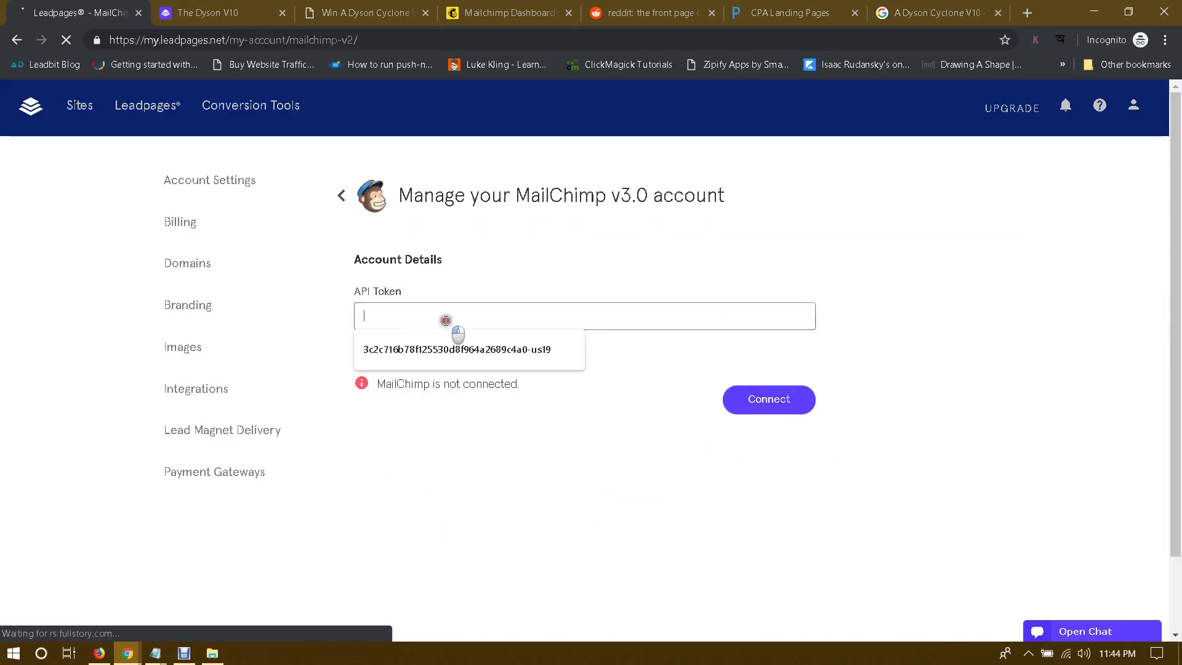
{"action": "left_click", "coordinate": [655, 405]}
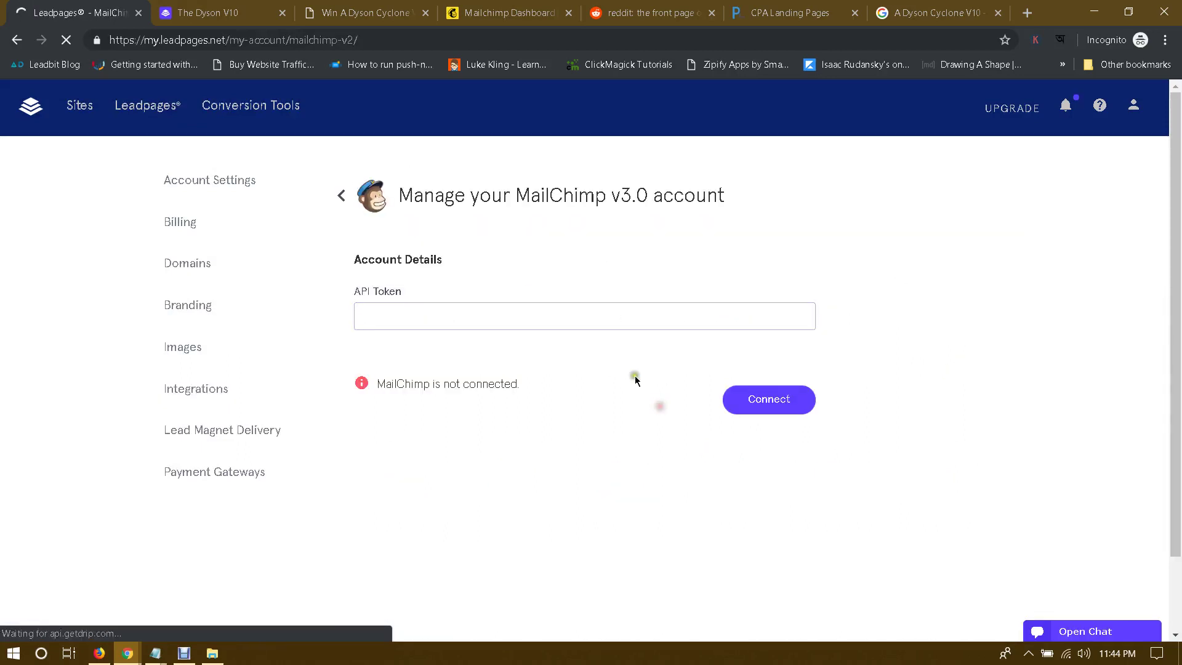
{"action": "left_click", "coordinate": [481, 6]}
Step: Navigate from the Mailchimp account menu to the Extras > API keys page
{"action": "left_click", "coordinate": [1026, 103]}
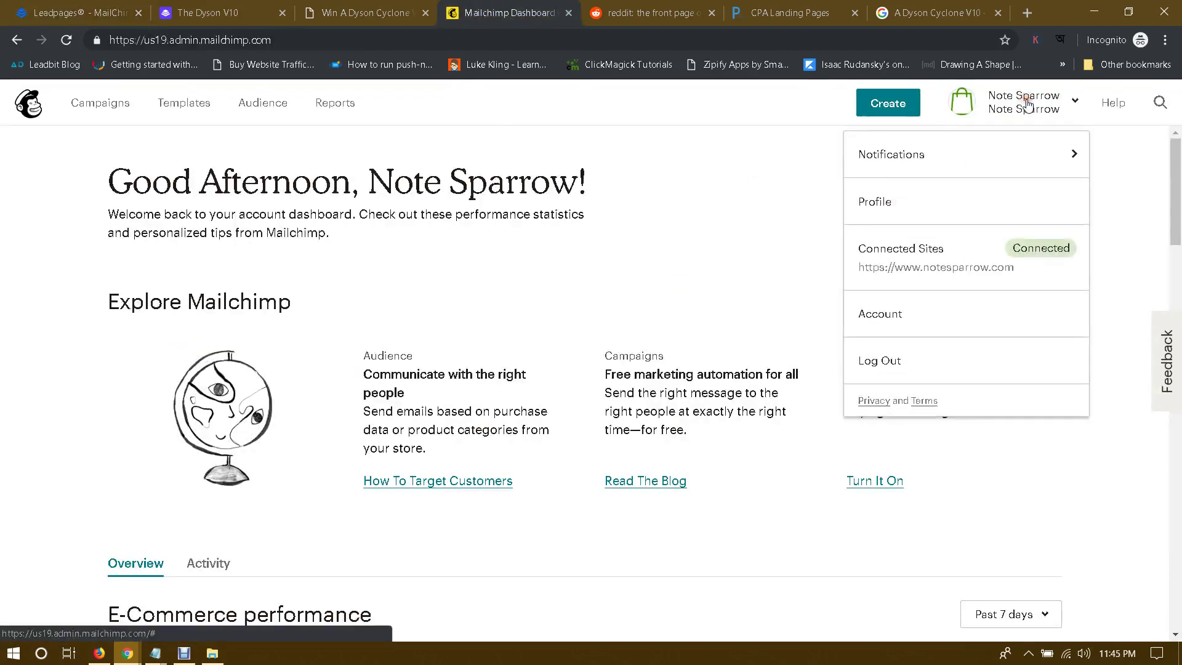
{"action": "left_click", "coordinate": [878, 317]}
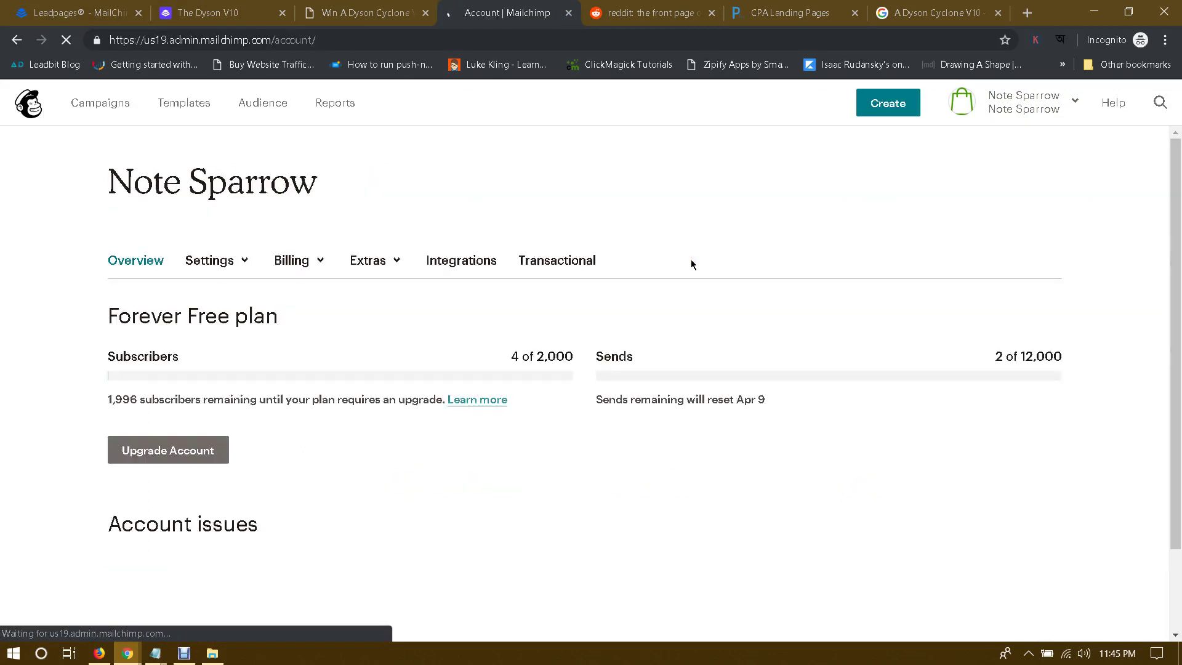
{"action": "left_click", "coordinate": [470, 262]}
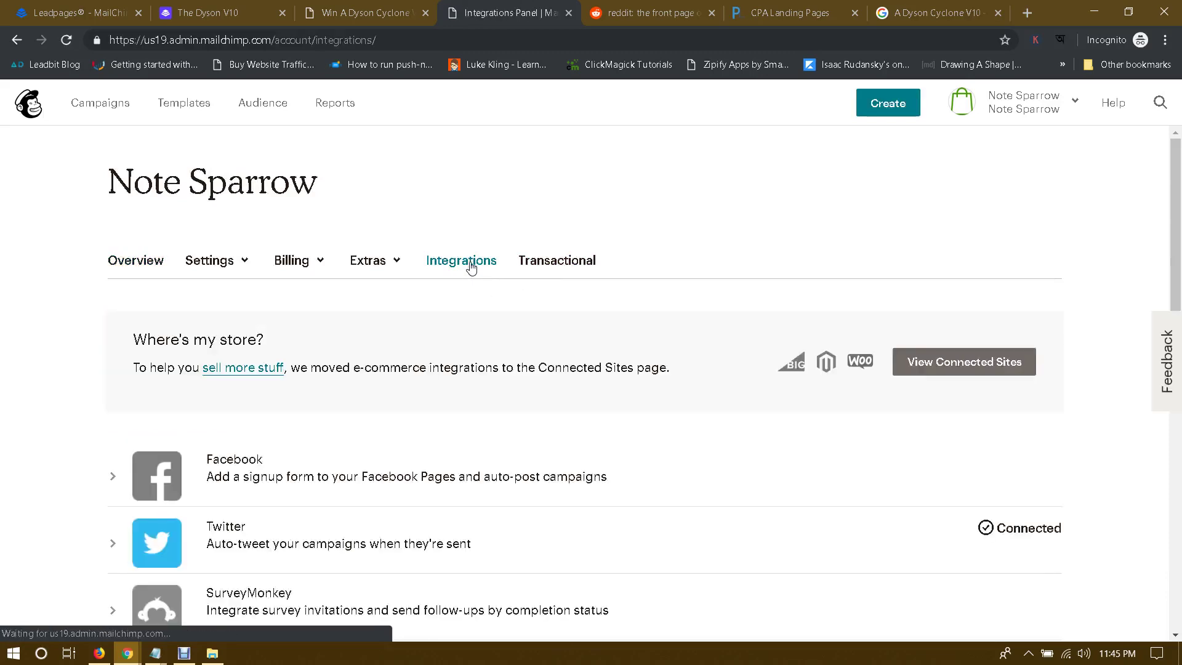
{"action": "scroll", "coordinate": [578, 280], "scroll_direction": "down", "scroll_amount": 6}
{"action": "scroll", "coordinate": [578, 280], "scroll_direction": "up", "scroll_amount": 6}
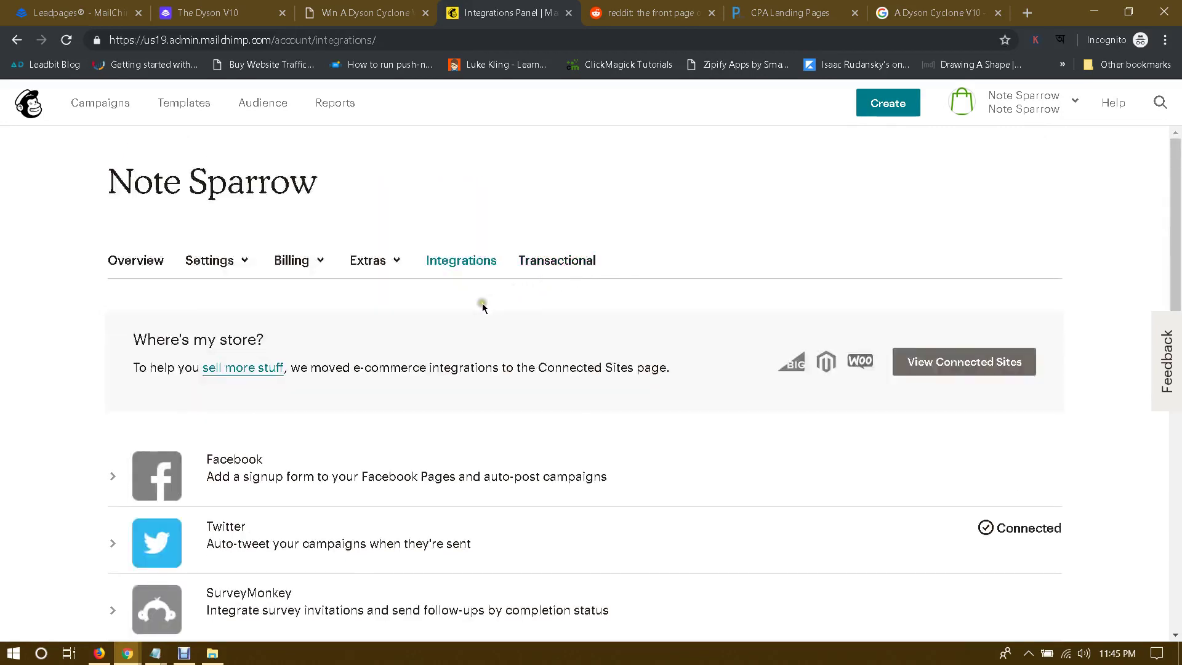
{"action": "left_click", "coordinate": [383, 260]}
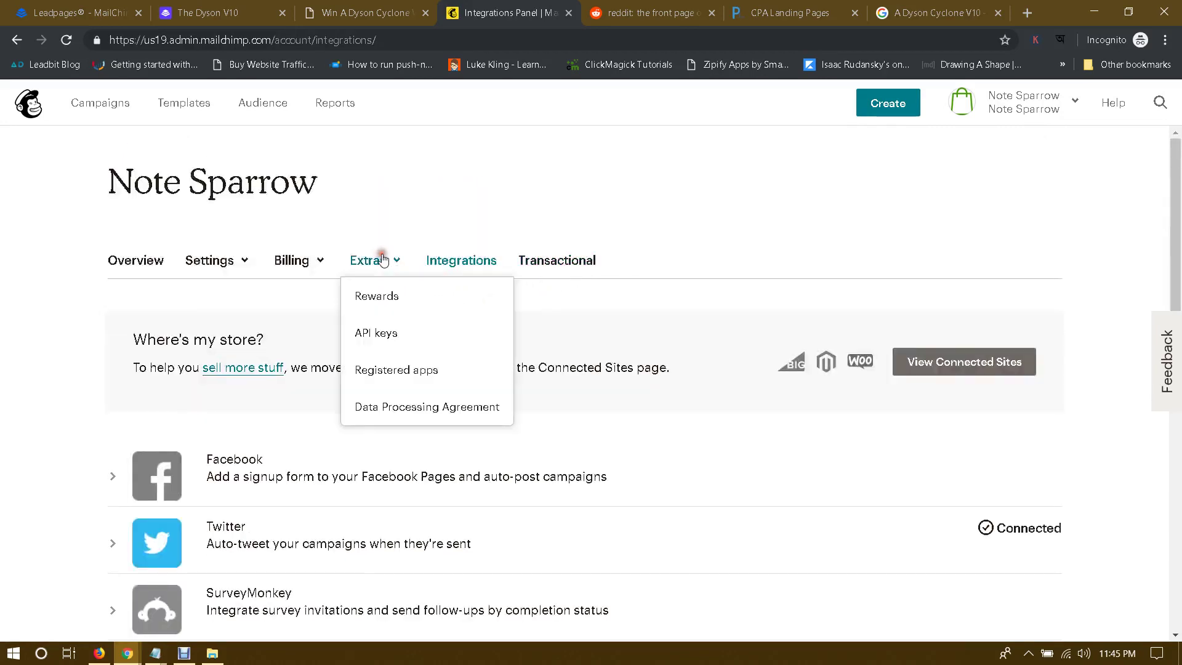
{"action": "left_click", "coordinate": [372, 334]}
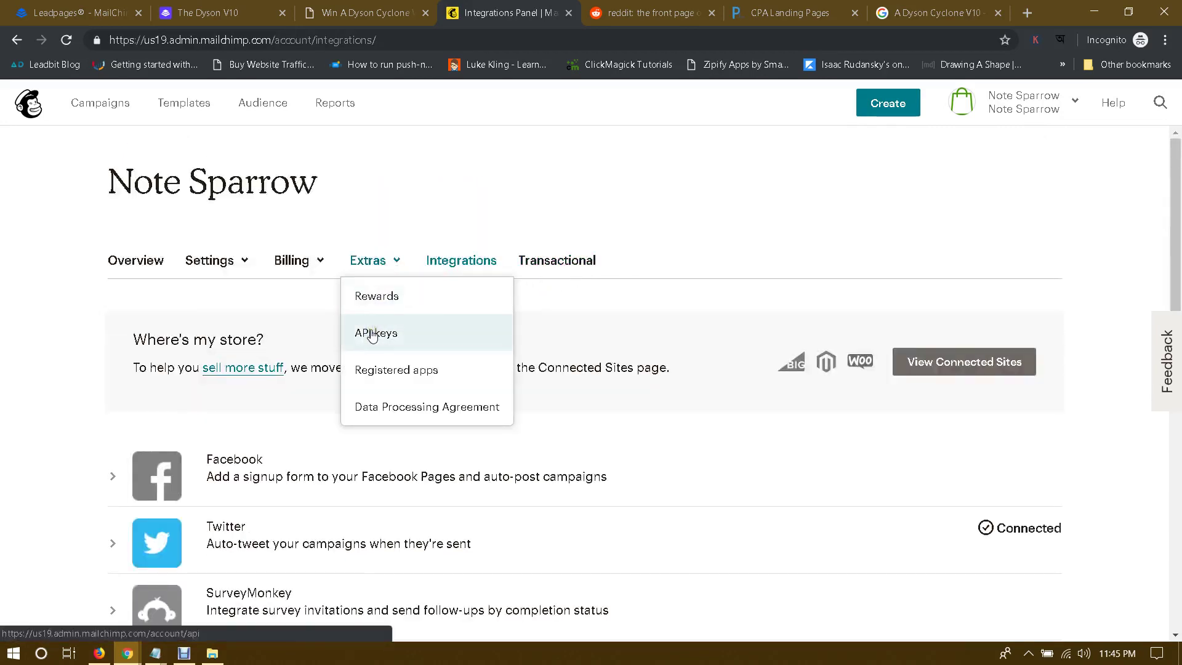
{"action": "left_click", "coordinate": [381, 342]}
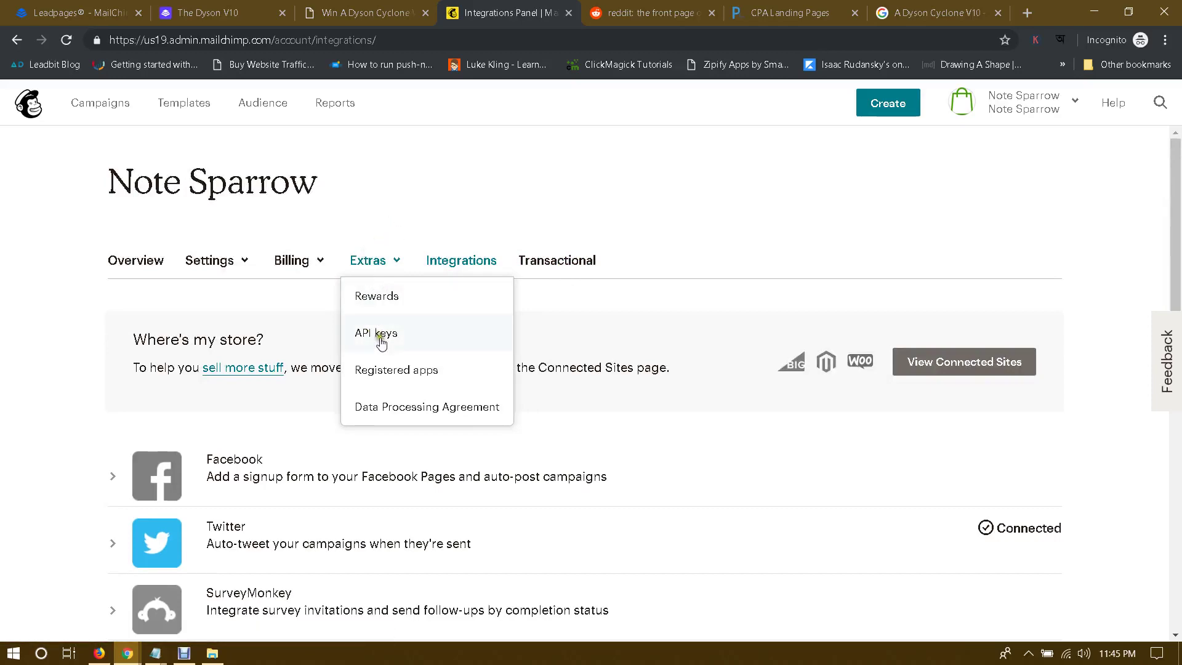
{"action": "left_click", "coordinate": [376, 331]}
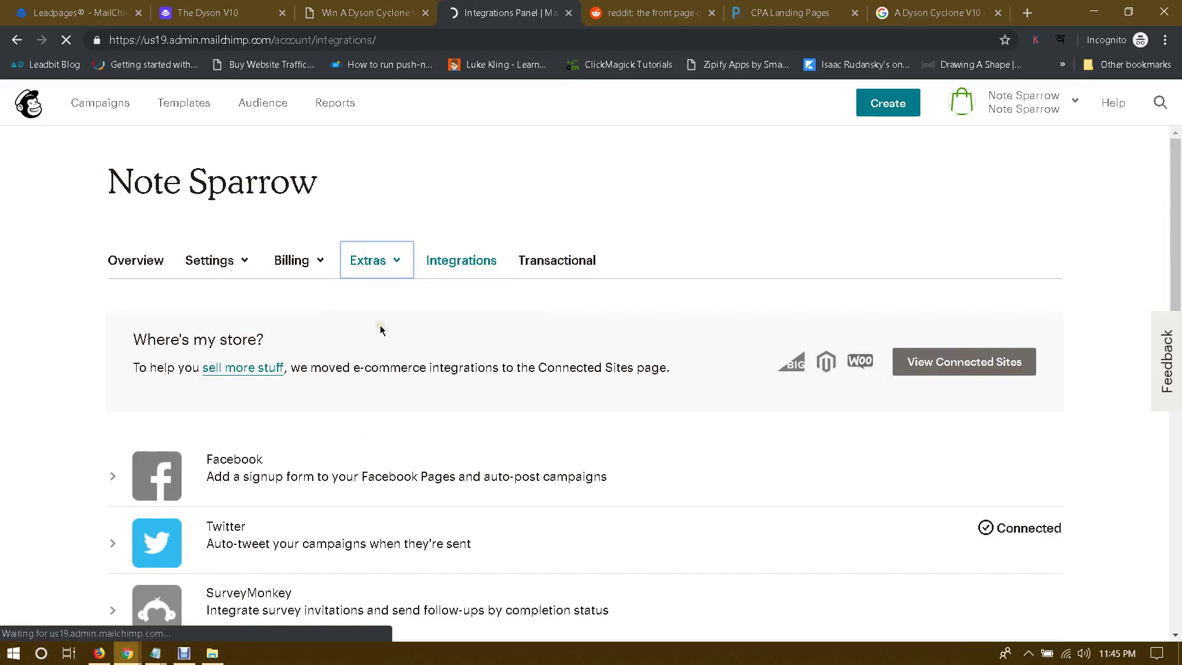
{"action": "scroll", "coordinate": [426, 312], "scroll_direction": "down", "scroll_amount": 4}
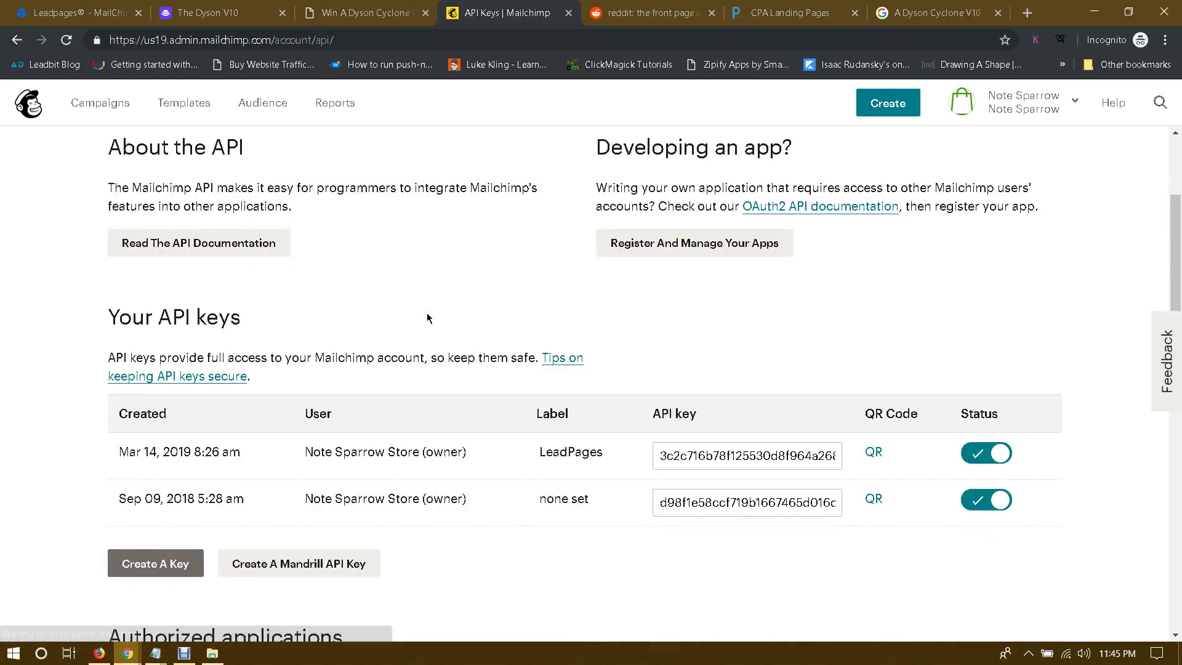
{"action": "scroll", "coordinate": [427, 318], "scroll_direction": "down", "scroll_amount": 1}
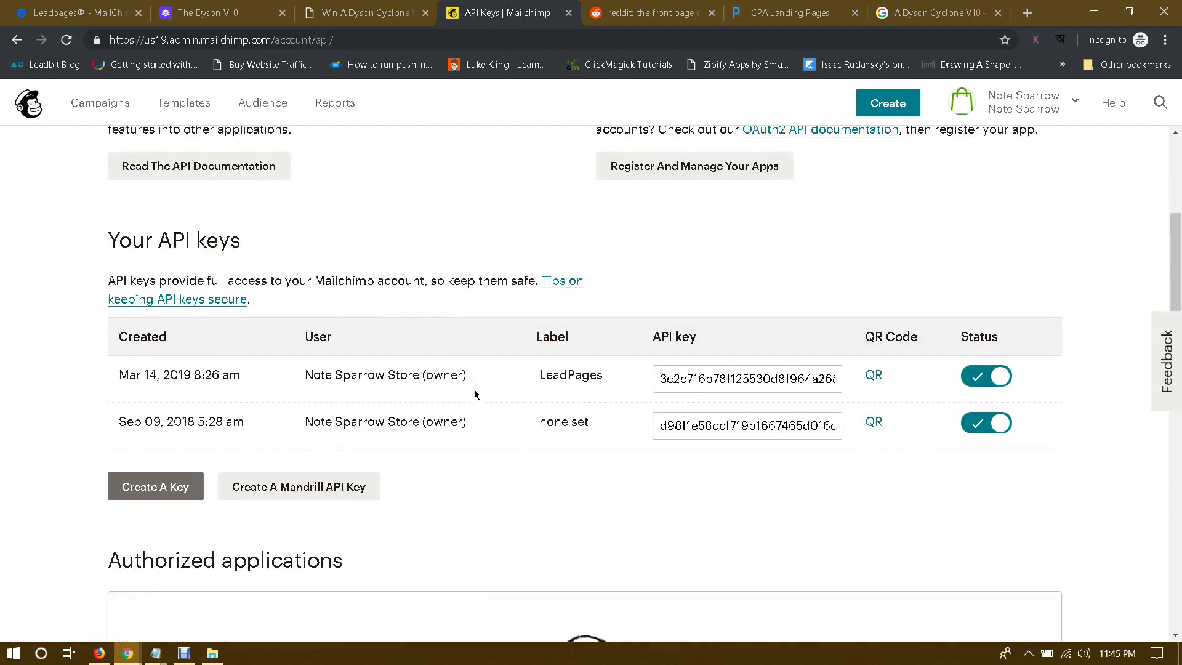
Step: Create a new API key labelled 'Dyson Leadpages' and copy the key
{"action": "left_click", "coordinate": [169, 495]}
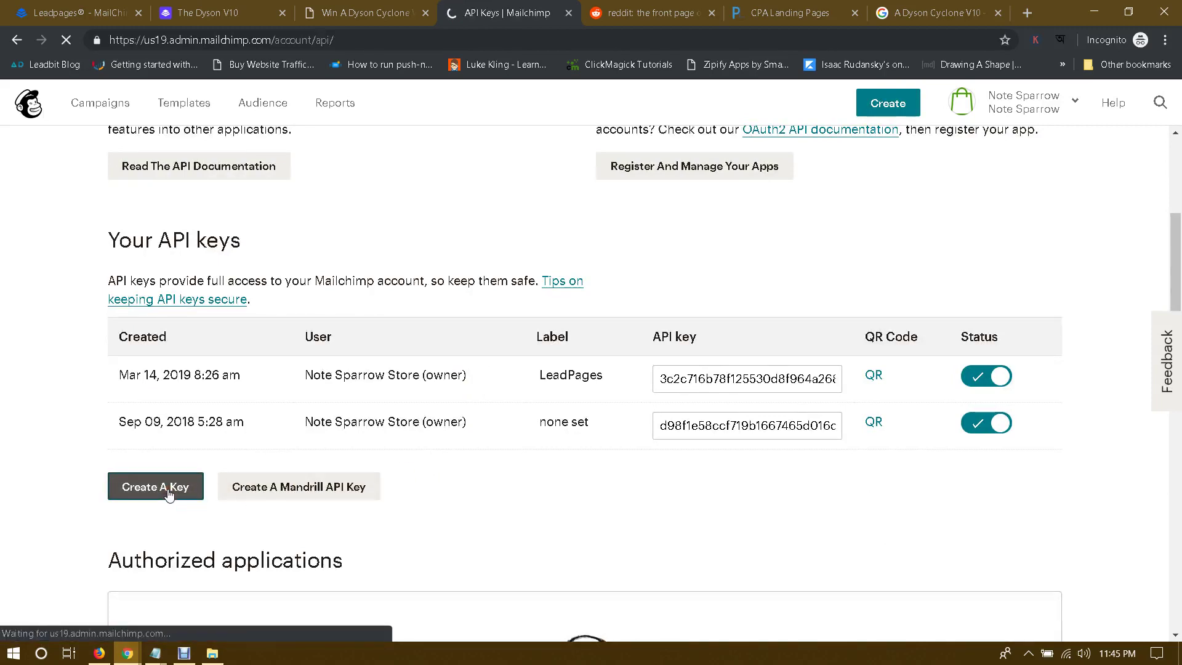
{"action": "scroll", "coordinate": [369, 462], "scroll_direction": "down", "scroll_amount": 6}
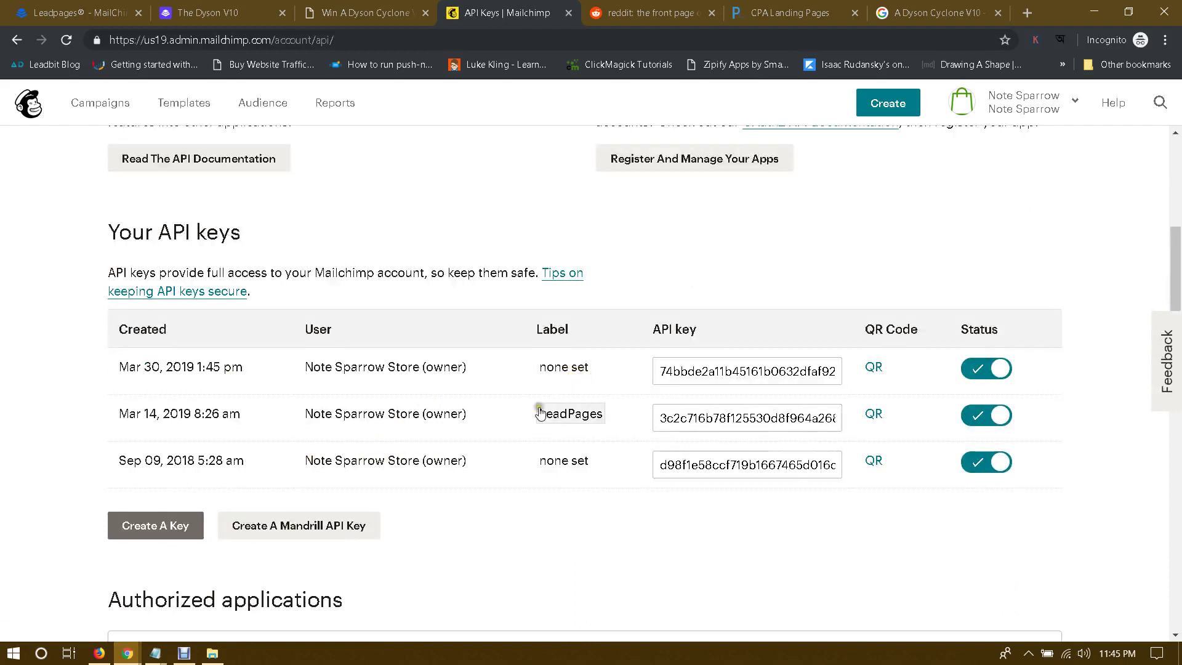
{"action": "left_click", "coordinate": [563, 368]}
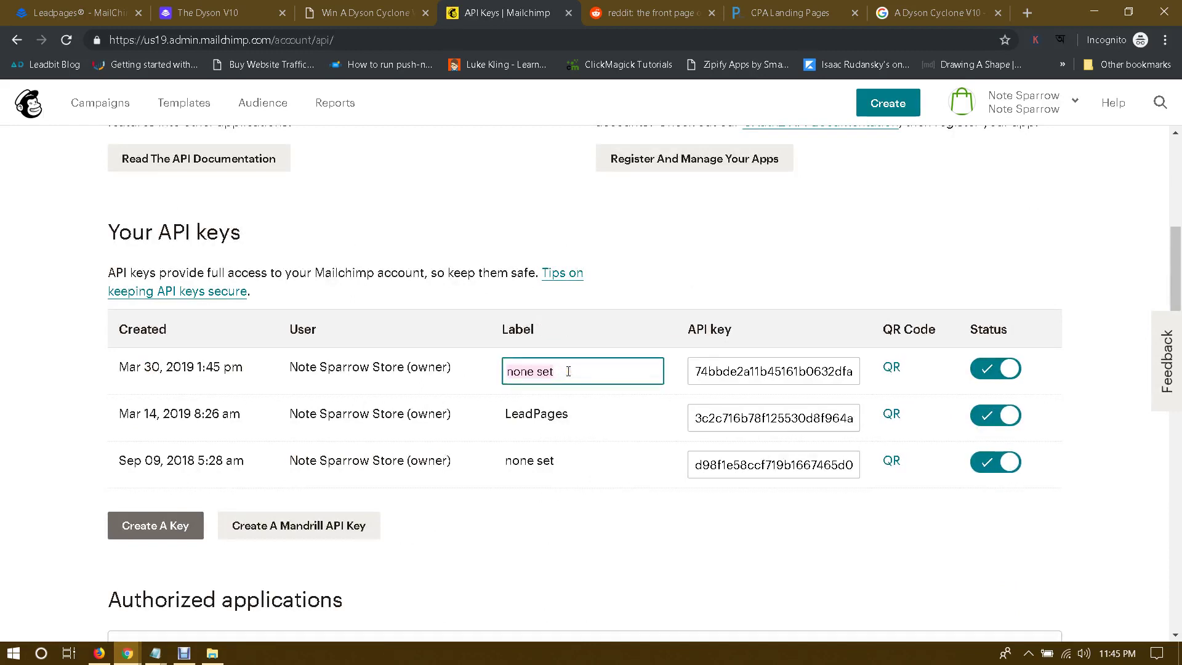
{"action": "type", "text": "Dyson Leadpage"}
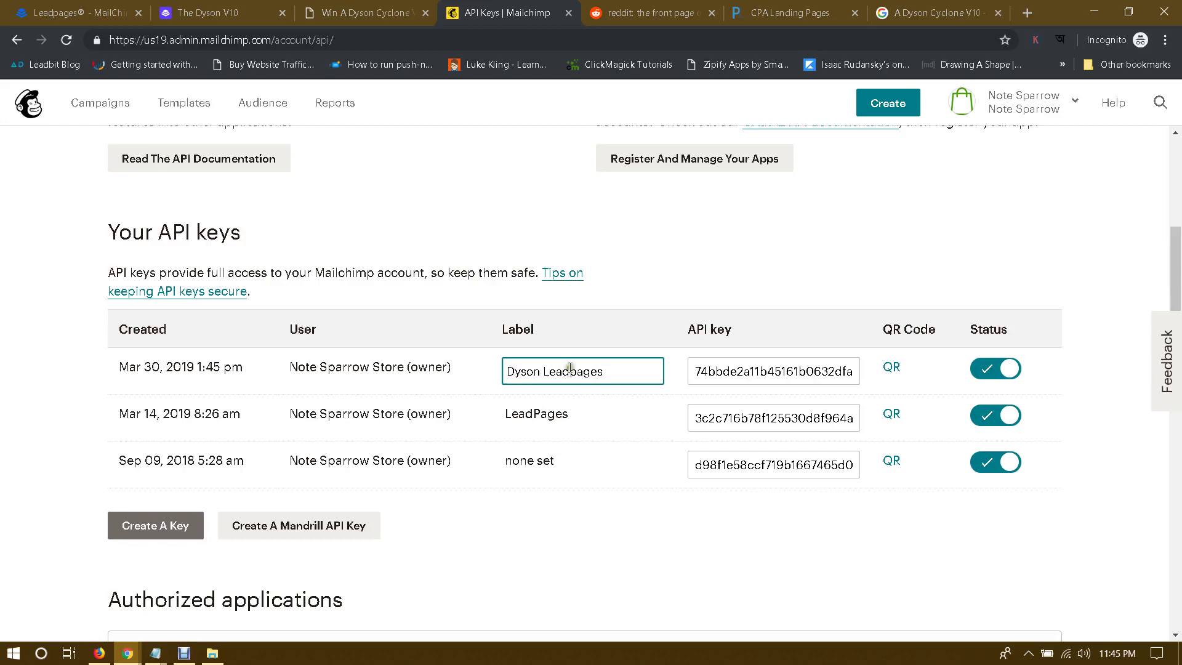
{"action": "left_click", "coordinate": [674, 422]}
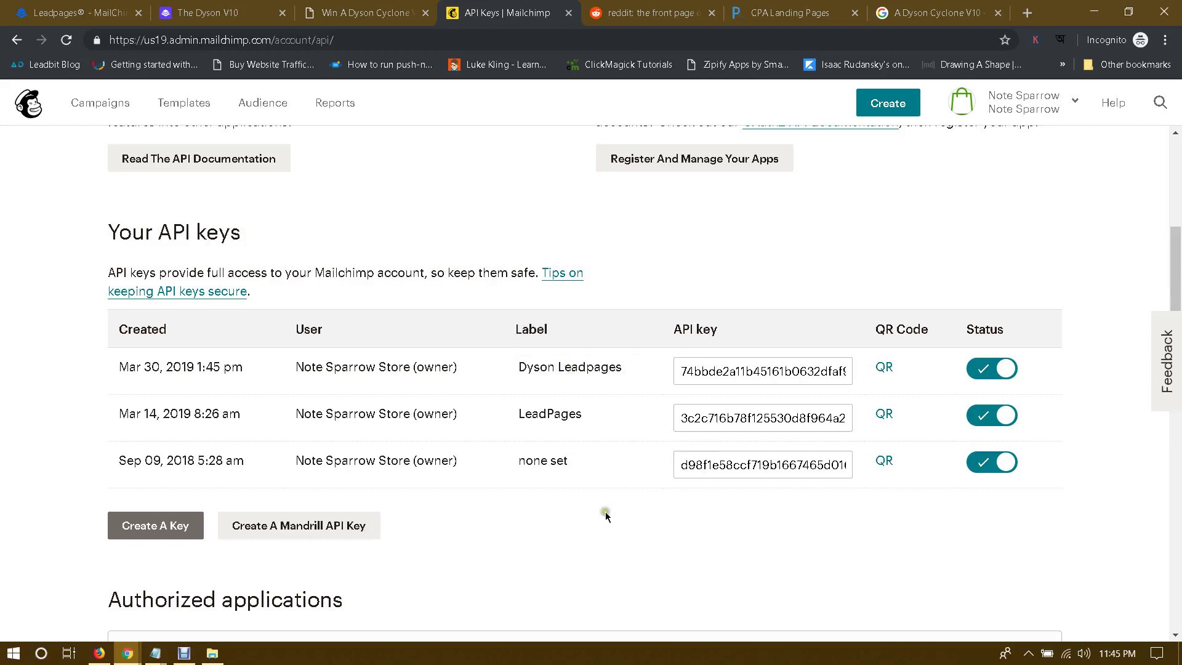
{"action": "left_click", "coordinate": [733, 371]}
{"action": "right_click", "coordinate": [734, 372]}
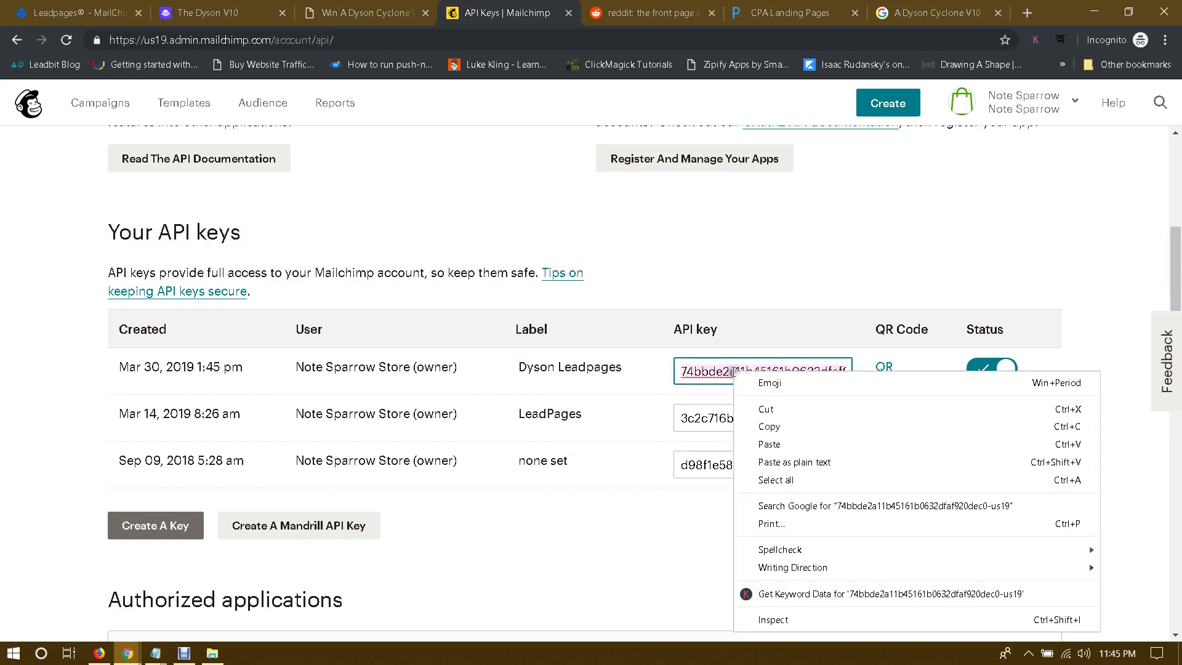
{"action": "left_click", "coordinate": [769, 426]}
{"action": "left_click", "coordinate": [622, 520]}
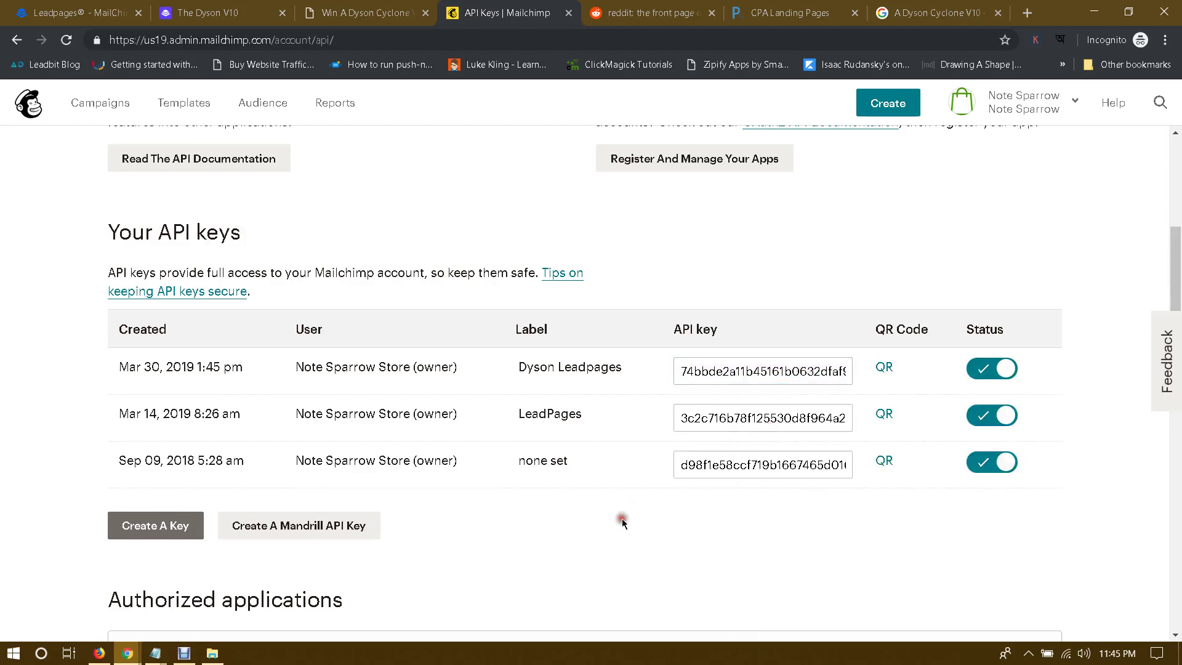
{"action": "left_click", "coordinate": [133, 7]}
Step: Paste the copied key into the MailChimp v3.0 API Token field and connect
{"action": "left_click", "coordinate": [415, 307]}
{"action": "key", "text": "ctrl+v"}
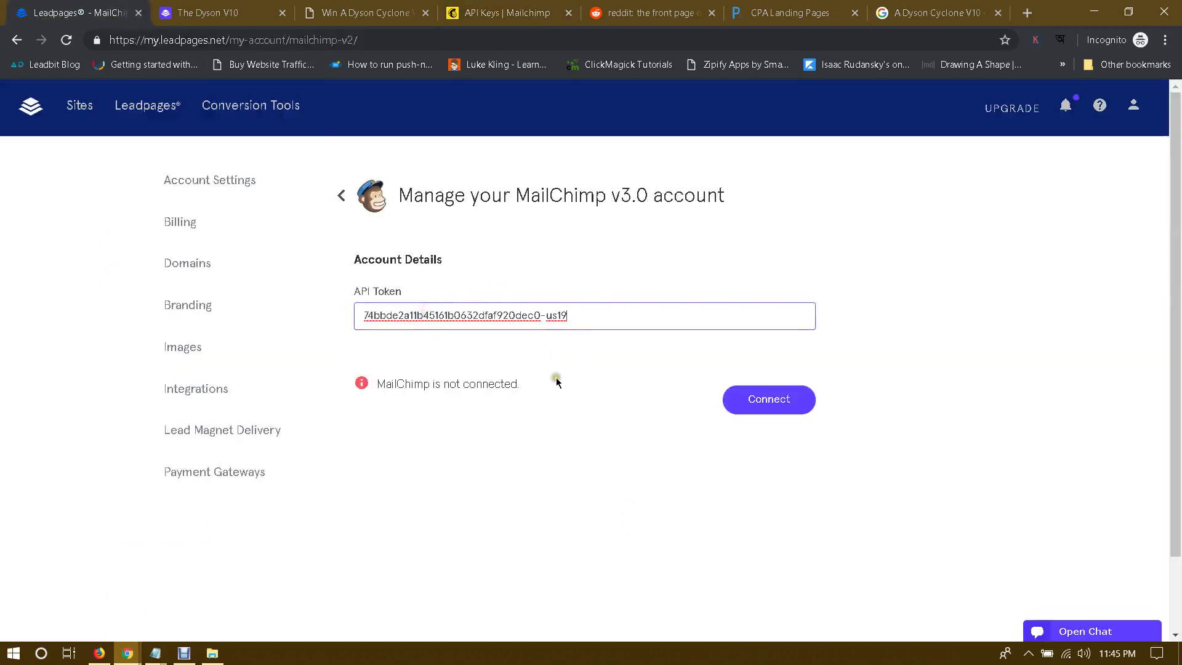
{"action": "left_click", "coordinate": [764, 406]}
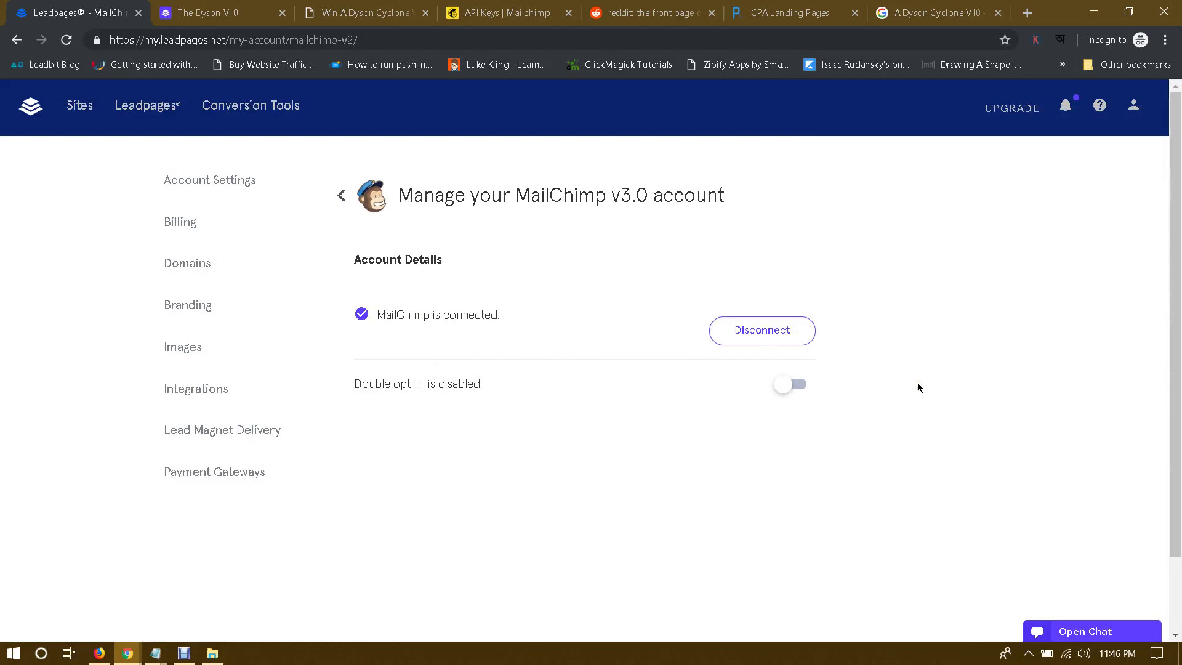
{"action": "left_click", "coordinate": [727, 280]}
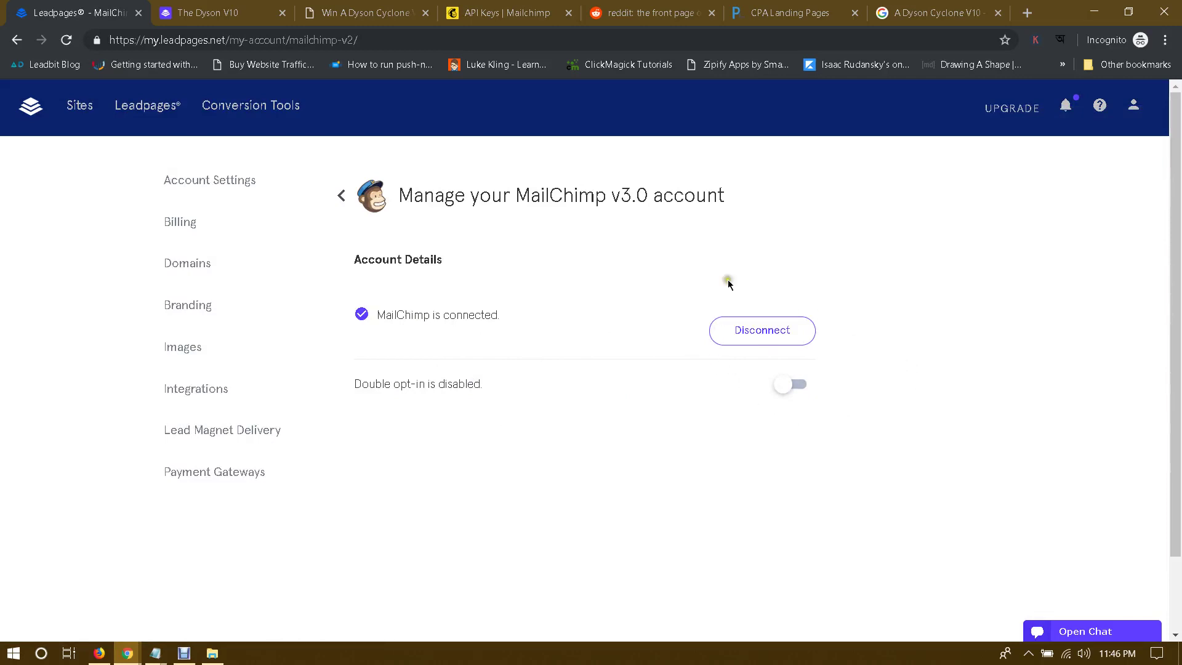
Step: Check the Dyson page and Mailchimp API keys, then confirm MailChimp v3.0 appears as connected in Integrations
{"action": "left_click", "coordinate": [330, 5]}
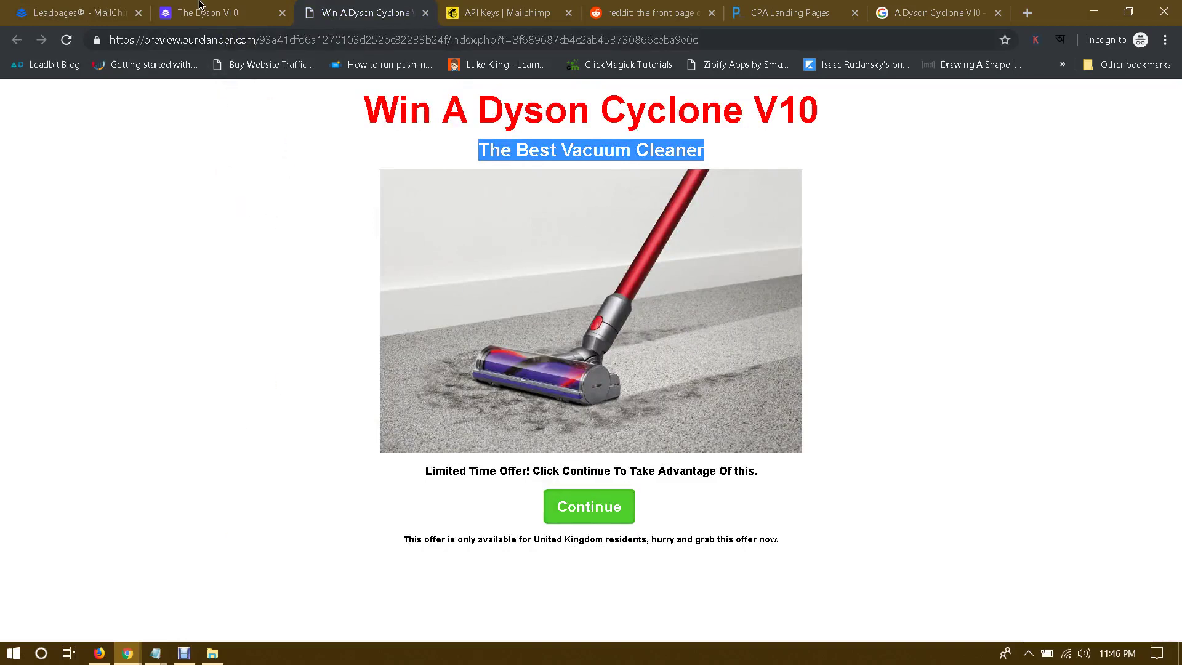
{"action": "left_click", "coordinate": [72, 5]}
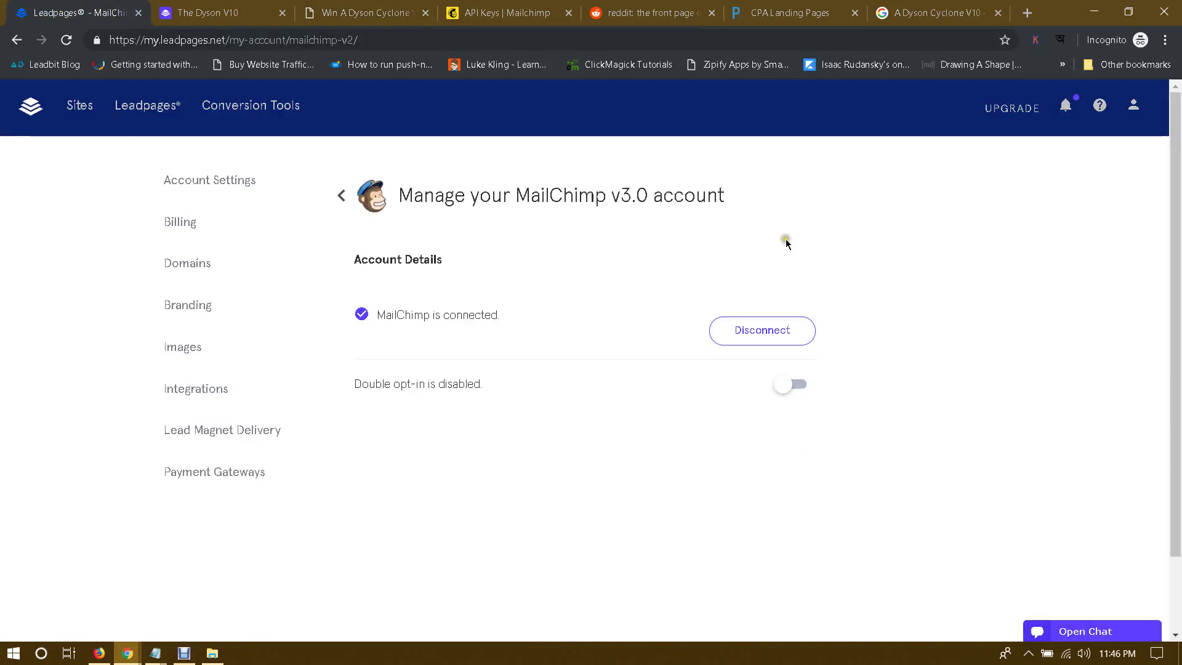
{"action": "left_click", "coordinate": [480, 5]}
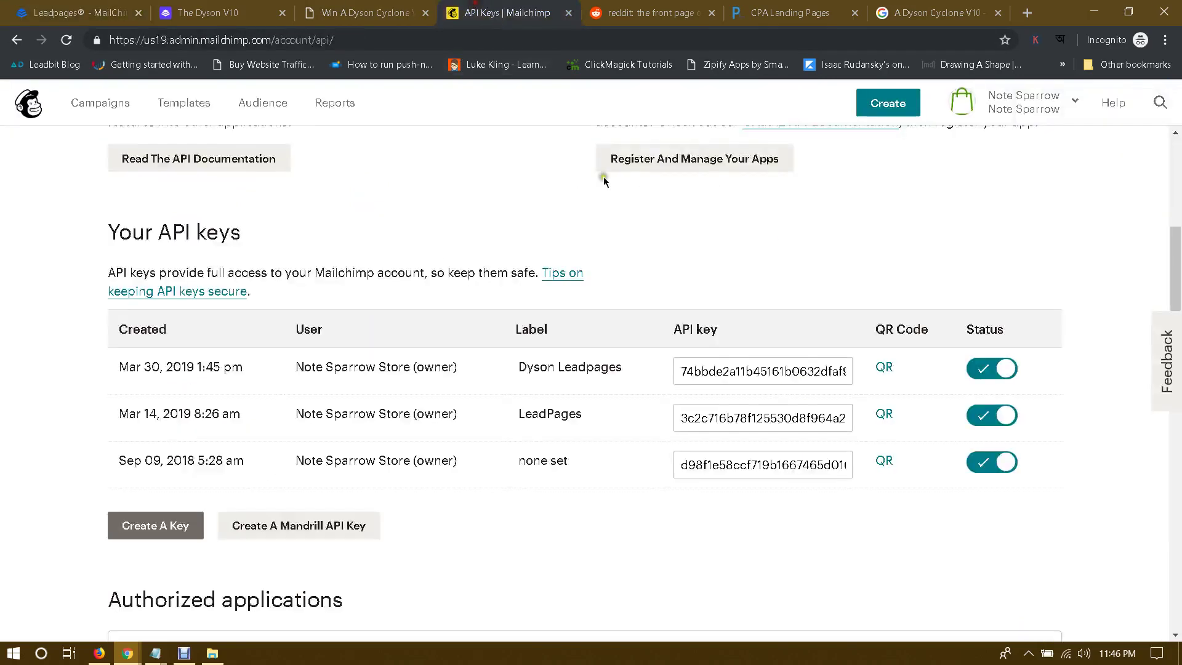
{"action": "left_click", "coordinate": [331, 213]}
{"action": "left_click", "coordinate": [91, 7]}
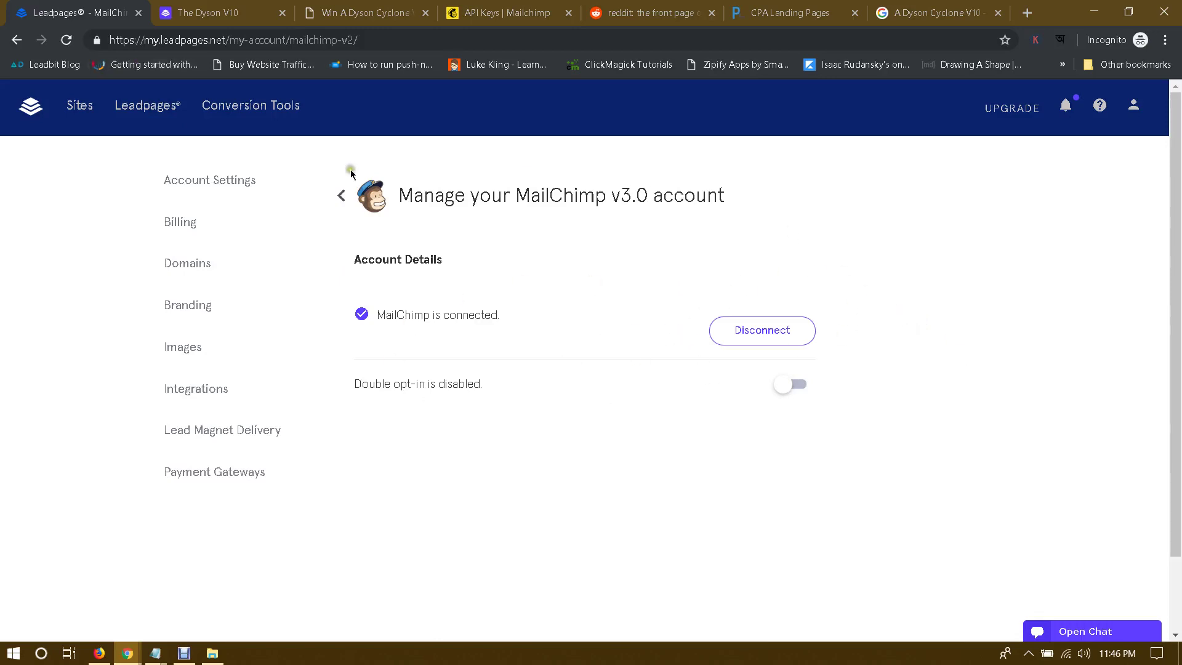
{"action": "left_click", "coordinate": [341, 195]}
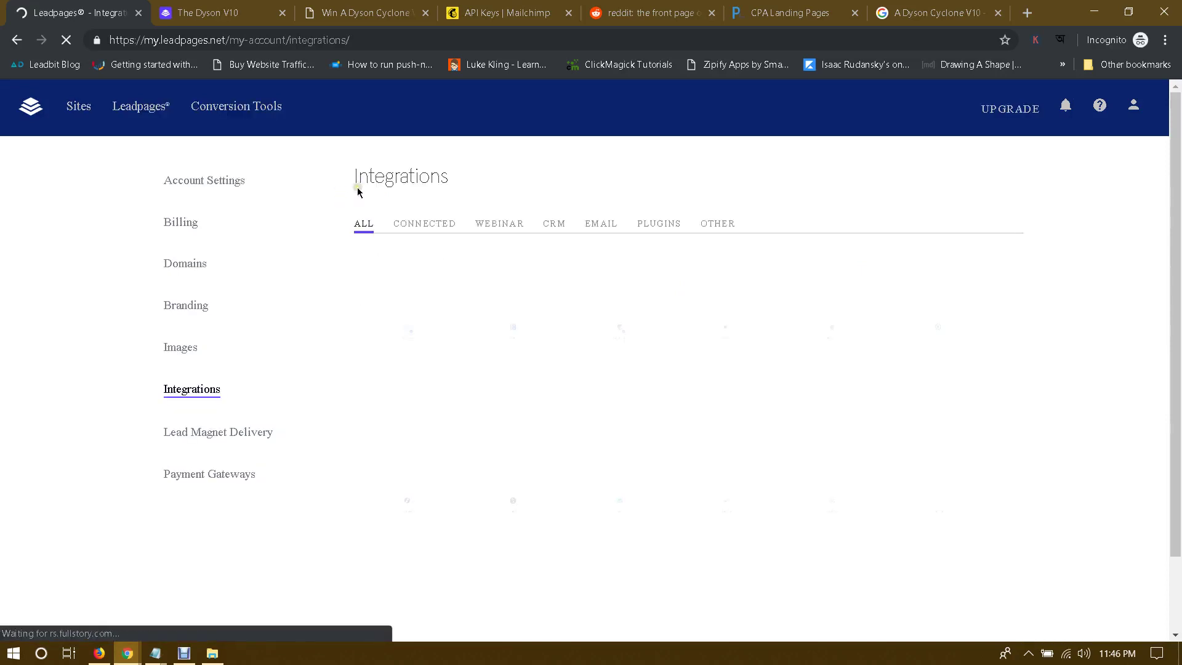
{"action": "left_click", "coordinate": [26, 112]}
{"action": "left_click", "coordinate": [520, 7]}
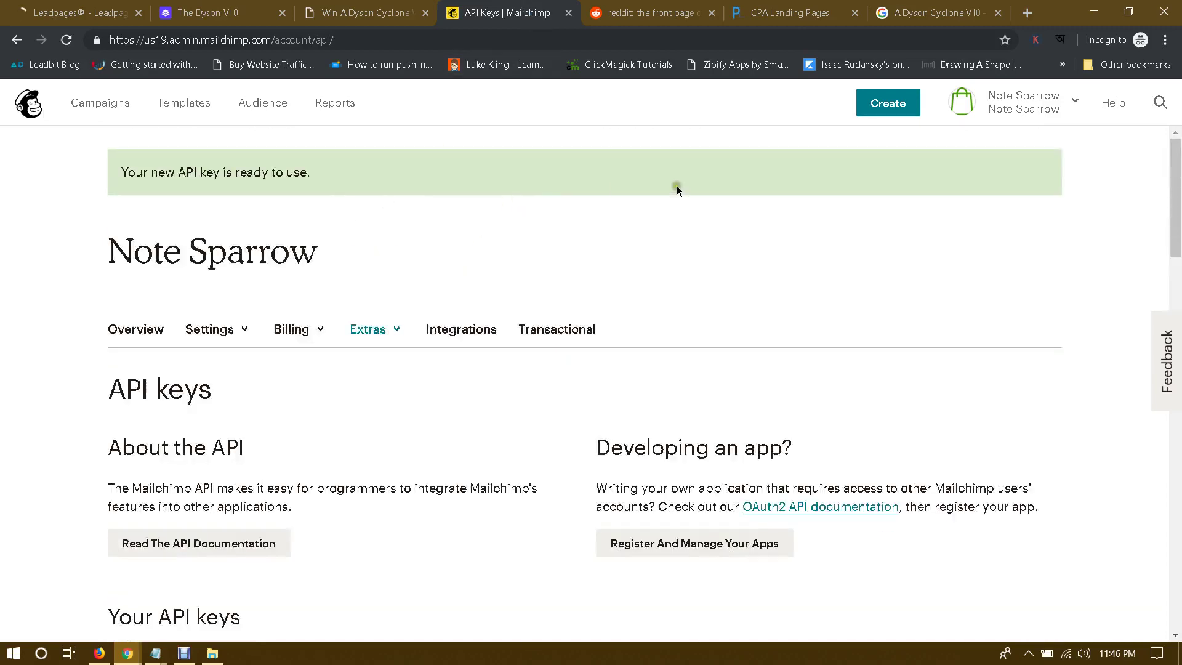
Step: Look over the Mailchimp Campaigns list and the Audience overview
{"action": "left_click", "coordinate": [97, 104]}
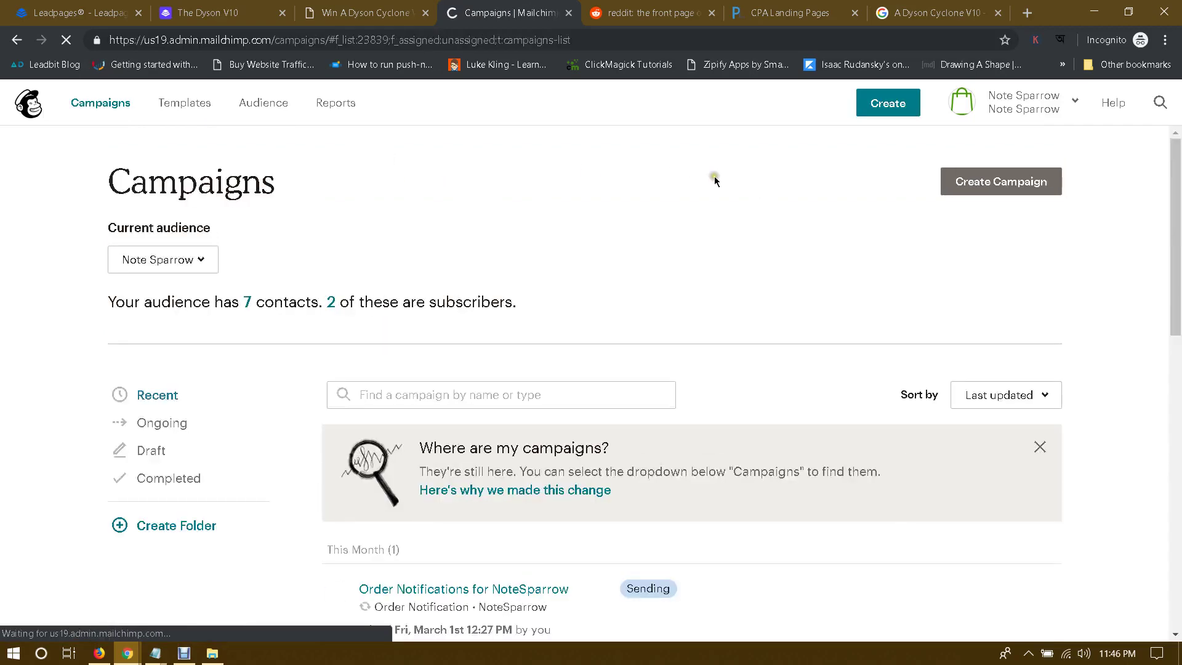
{"action": "scroll", "coordinate": [715, 185], "scroll_direction": "down", "scroll_amount": 3}
{"action": "scroll", "coordinate": [715, 184], "scroll_direction": "up", "scroll_amount": 3}
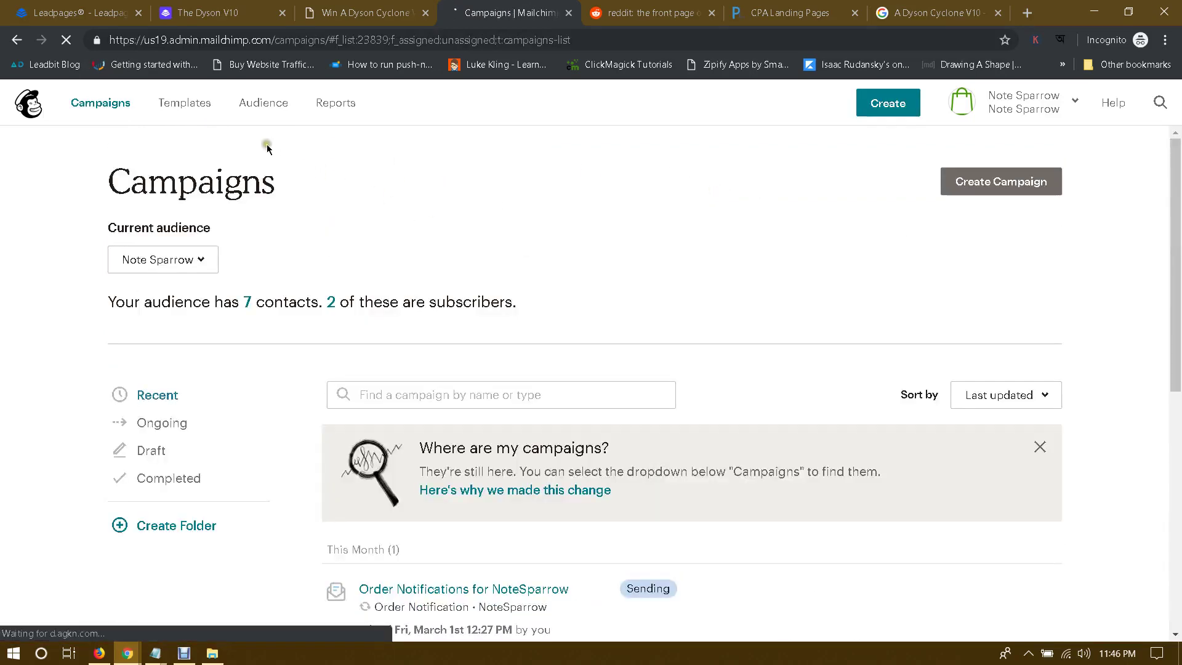
{"action": "left_click", "coordinate": [257, 106]}
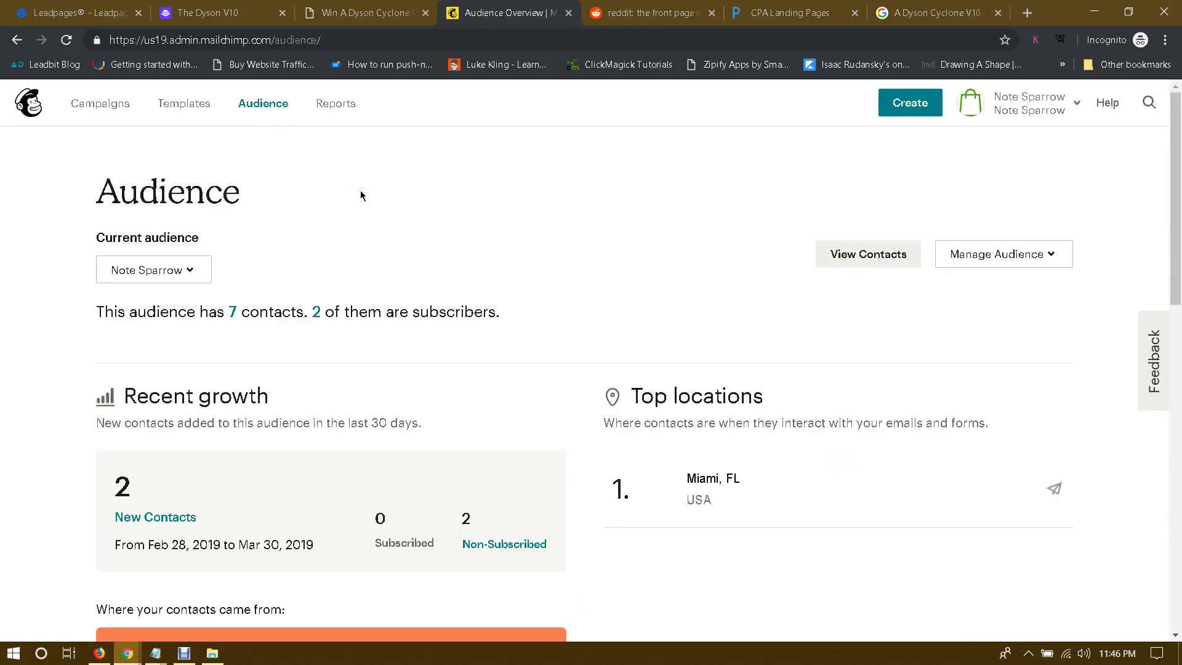
{"action": "scroll", "coordinate": [361, 195], "scroll_direction": "down", "scroll_amount": 1}
{"action": "scroll", "coordinate": [361, 196], "scroll_direction": "up", "scroll_amount": 1}
Step: Preview the Create Campaign type chooser without picking a type, then go to Templates
{"action": "left_click", "coordinate": [909, 105]}
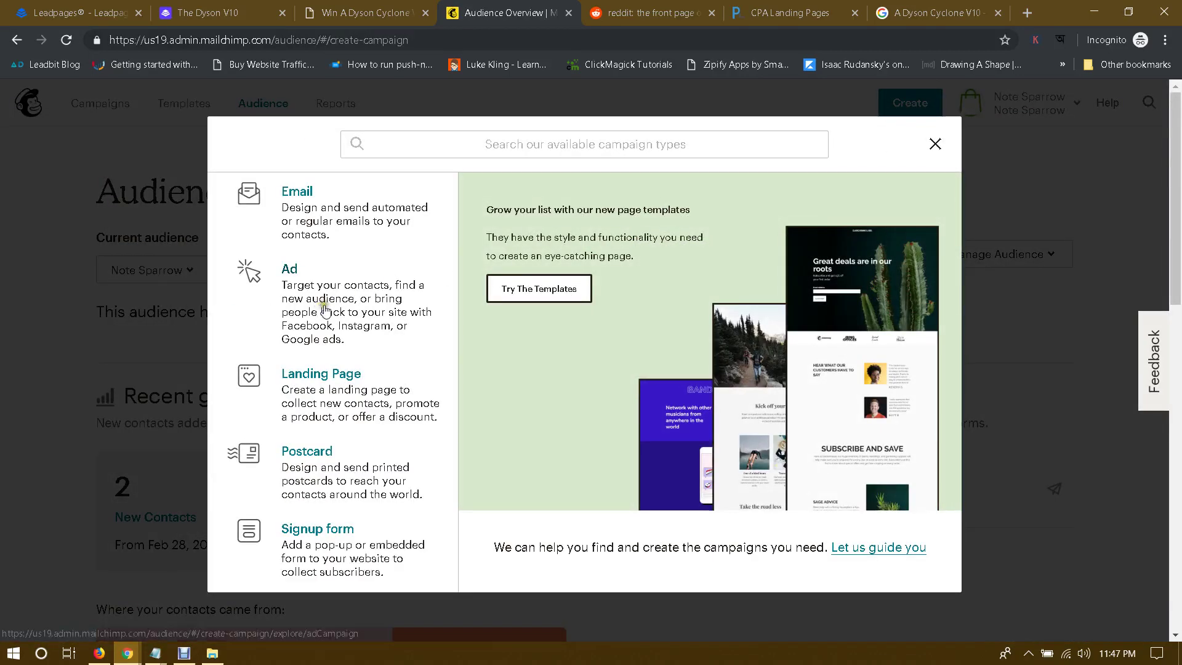
{"action": "scroll", "coordinate": [324, 309], "scroll_direction": "down", "scroll_amount": 2}
{"action": "scroll", "coordinate": [356, 365], "scroll_direction": "up", "scroll_amount": 2}
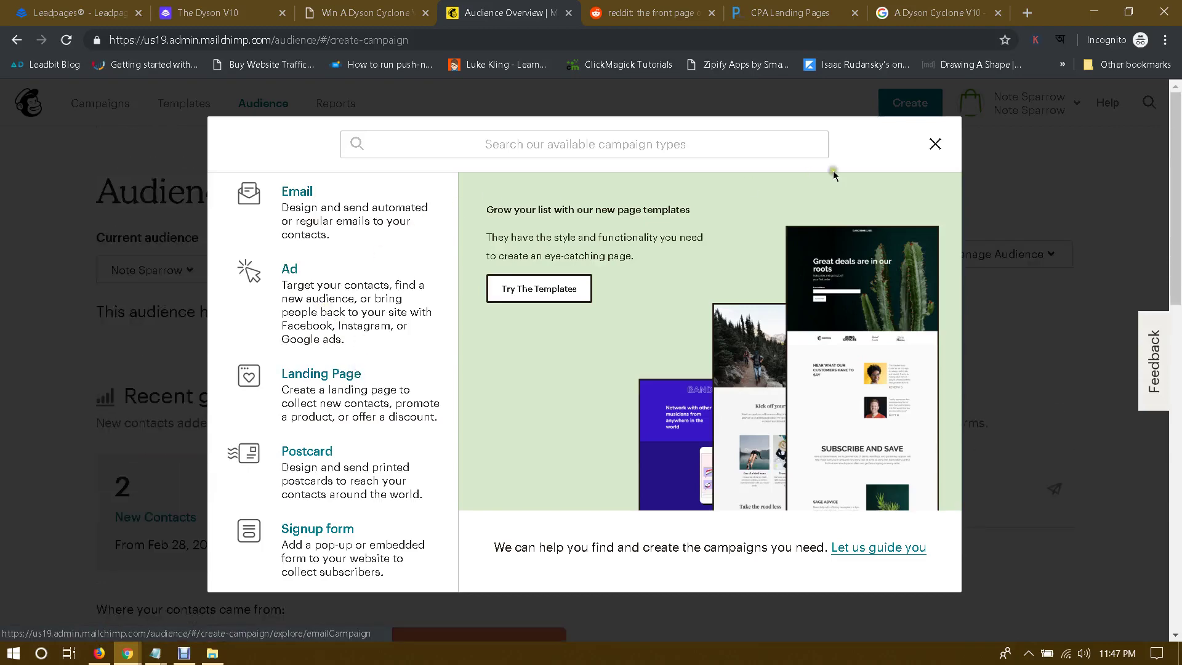
{"action": "left_click", "coordinate": [935, 143]}
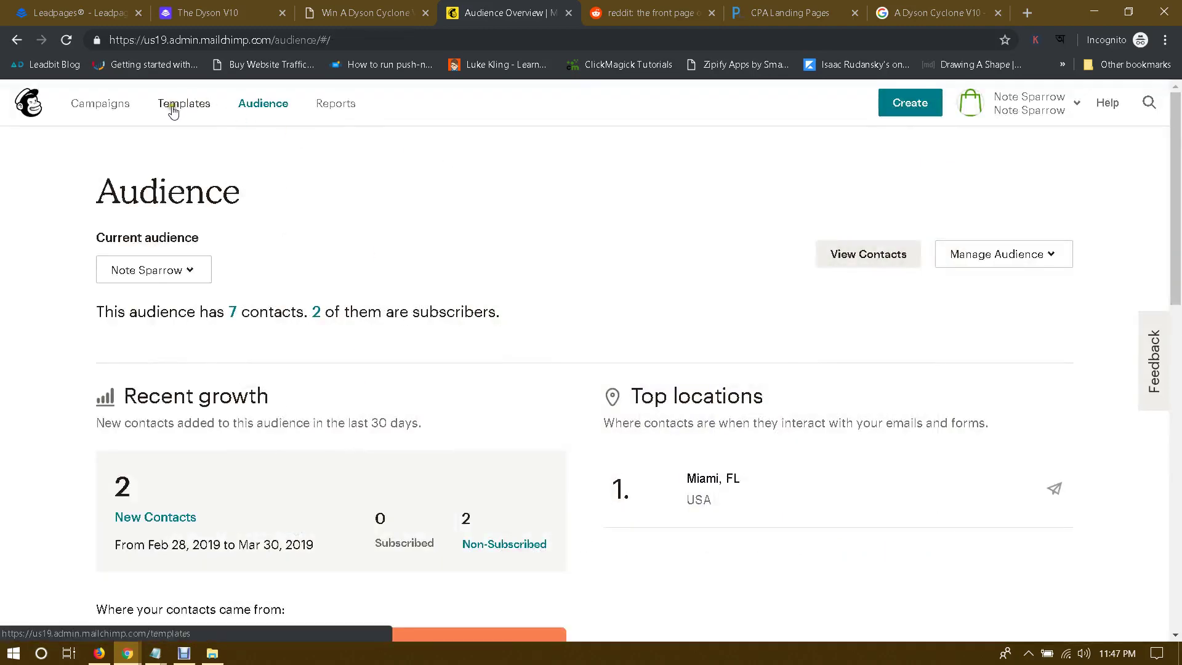
{"action": "left_click", "coordinate": [98, 103]}
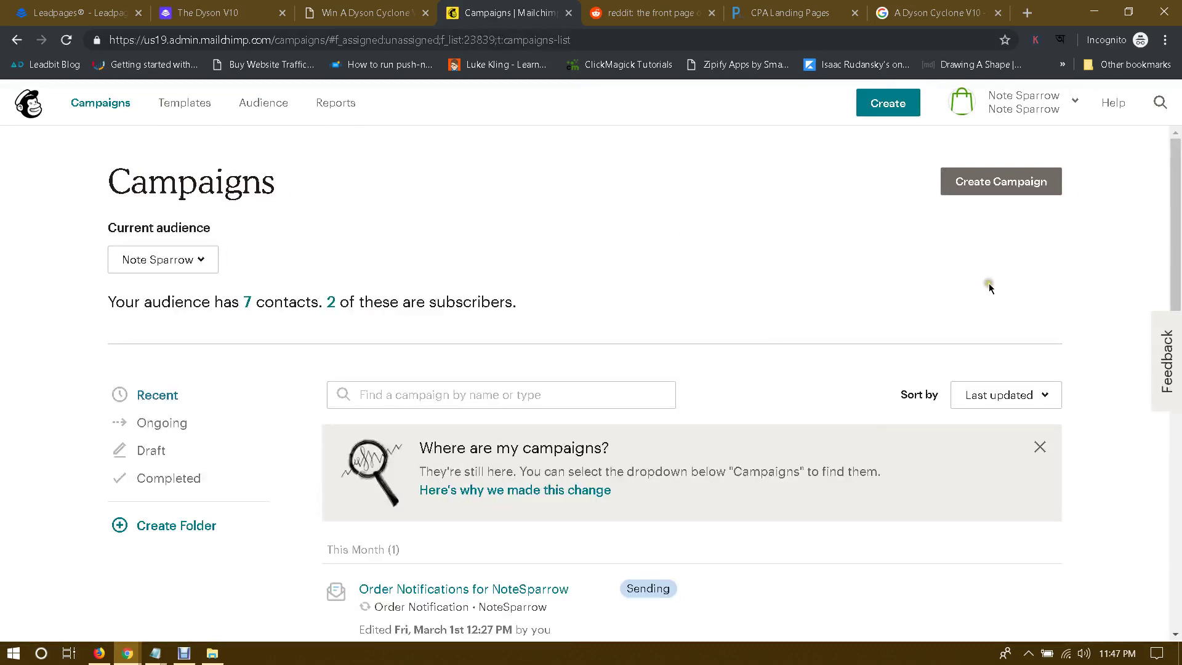
{"action": "scroll", "coordinate": [989, 288], "scroll_direction": "down", "scroll_amount": 8}
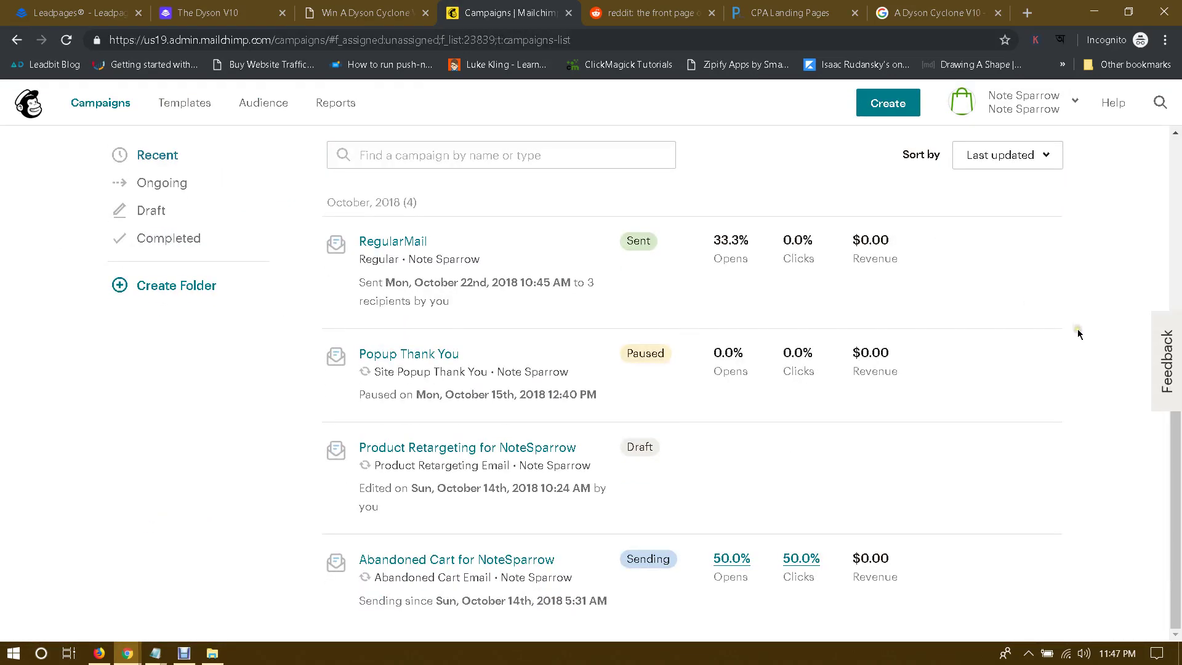
{"action": "scroll", "coordinate": [1077, 329], "scroll_direction": "up", "scroll_amount": 5}
{"action": "scroll", "coordinate": [1017, 251], "scroll_direction": "up", "scroll_amount": 3}
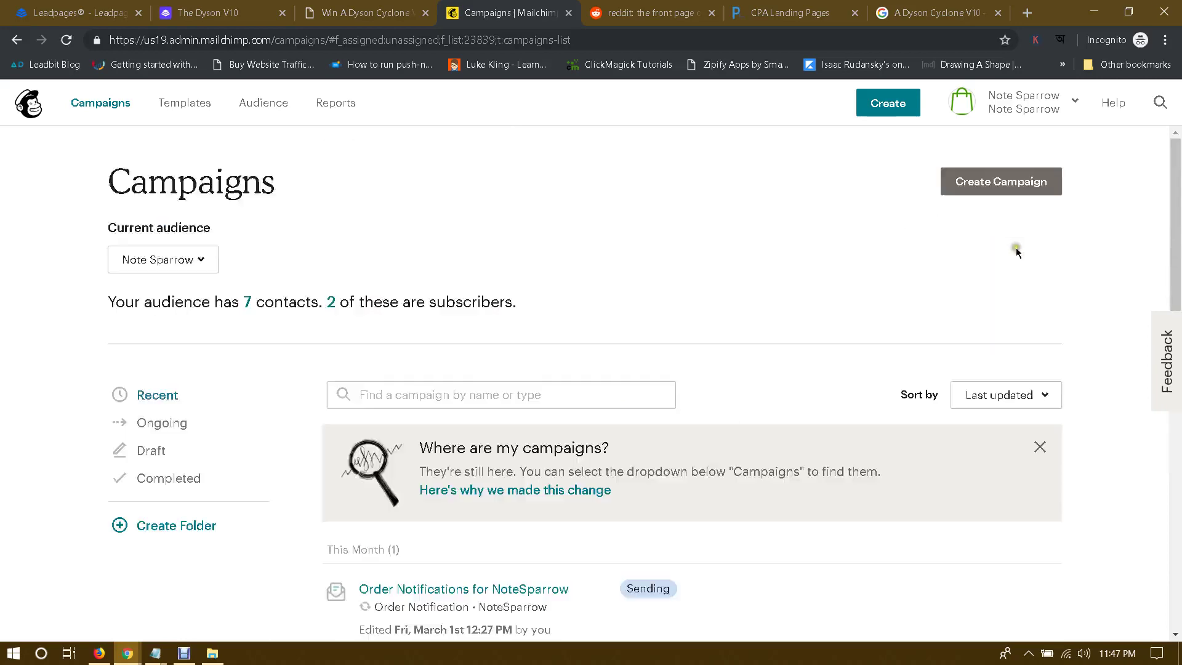
{"action": "left_click", "coordinate": [1002, 184]}
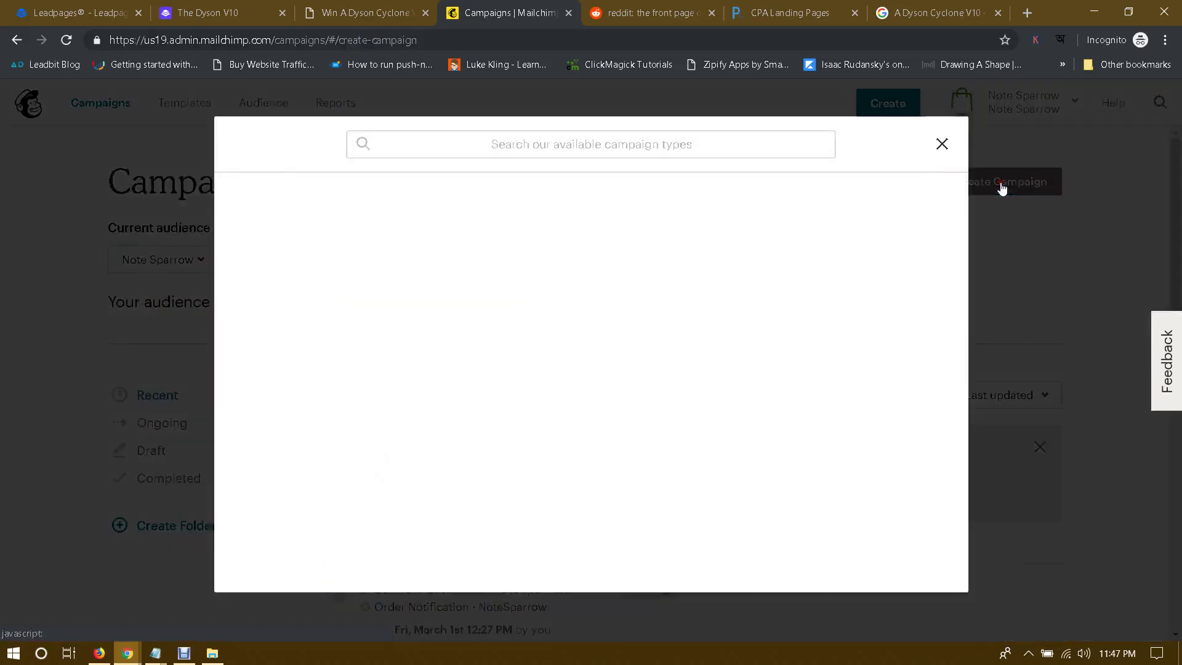
{"action": "left_click", "coordinate": [940, 144]}
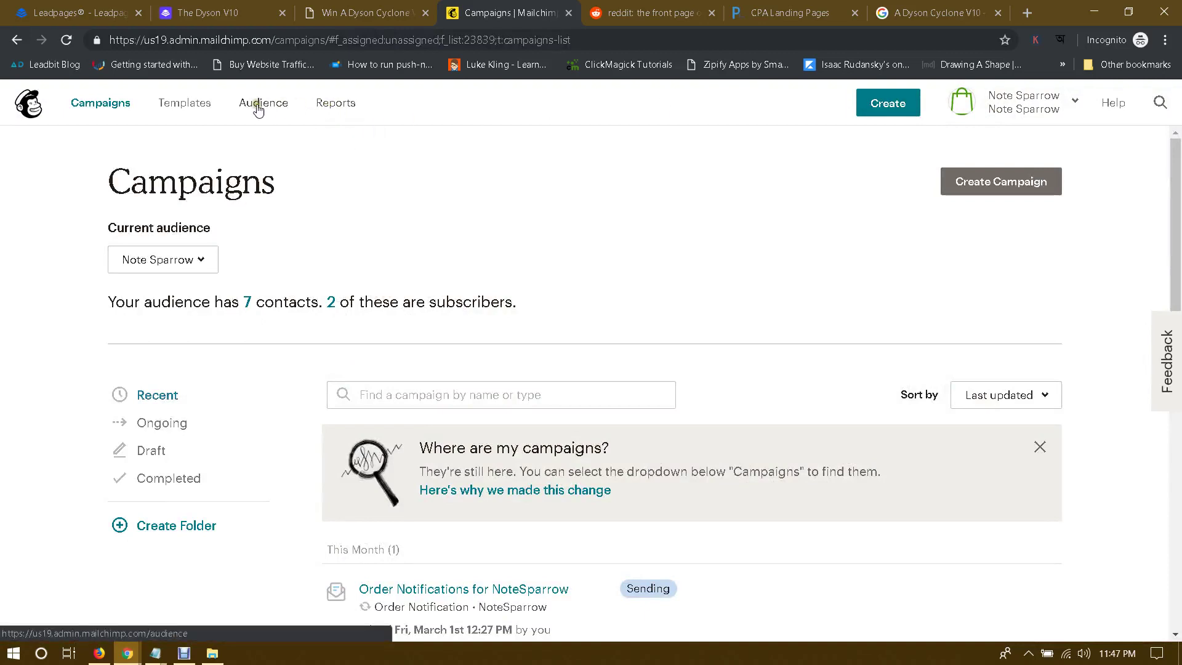
{"action": "left_click", "coordinate": [212, 112]}
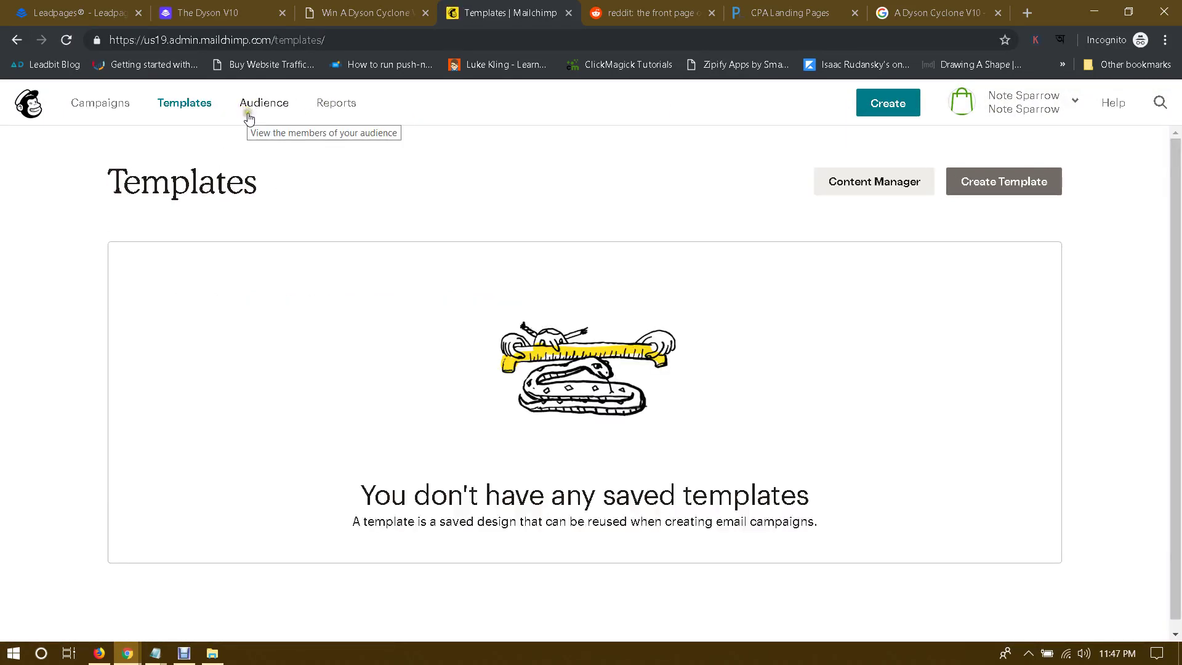
Step: Browse the Mailchimp account page's settings, billing and extras menus
{"action": "left_click", "coordinate": [1055, 104]}
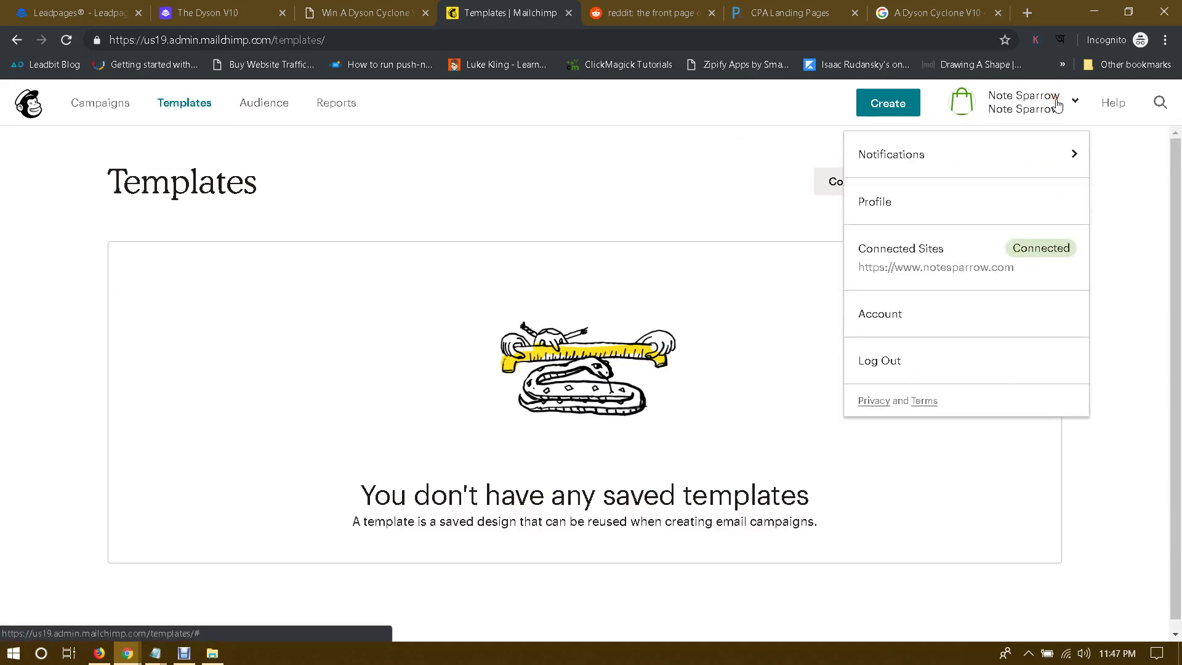
{"action": "left_click", "coordinate": [889, 311]}
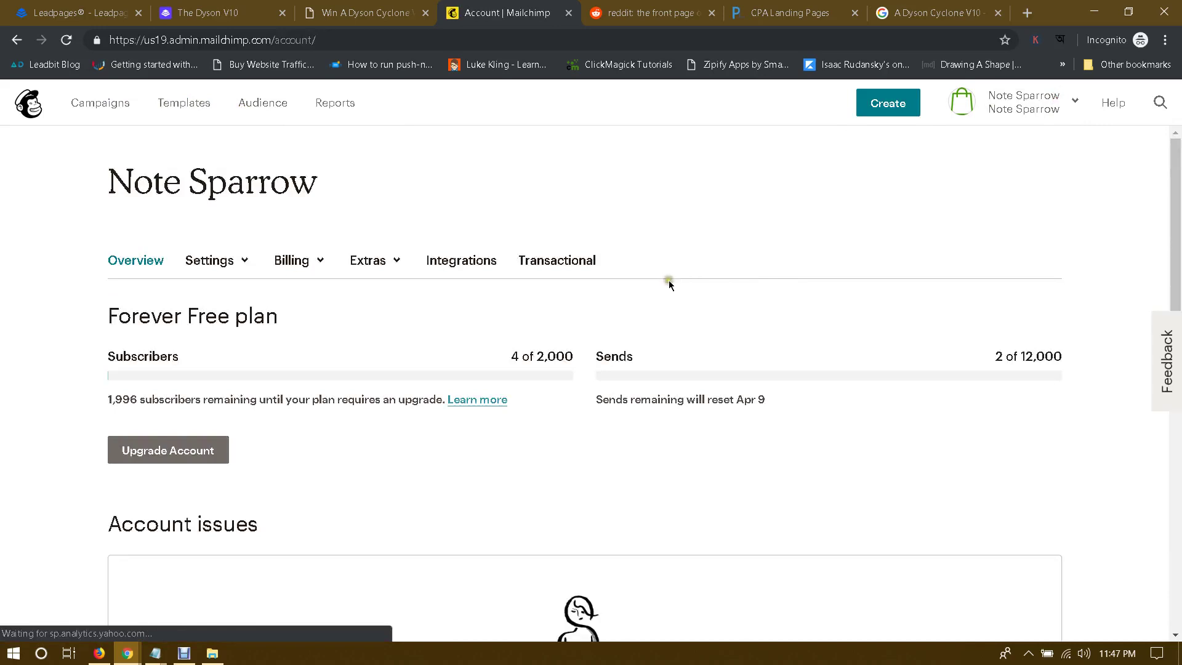
{"action": "left_click", "coordinate": [212, 257]}
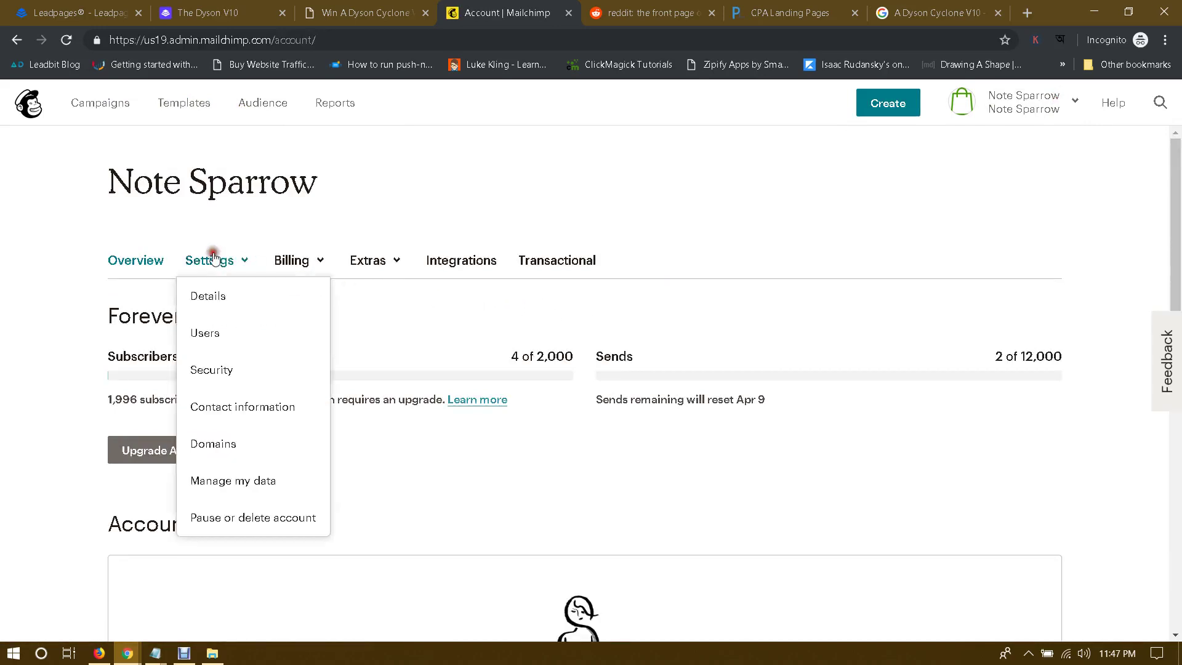
{"action": "left_click", "coordinate": [295, 260]}
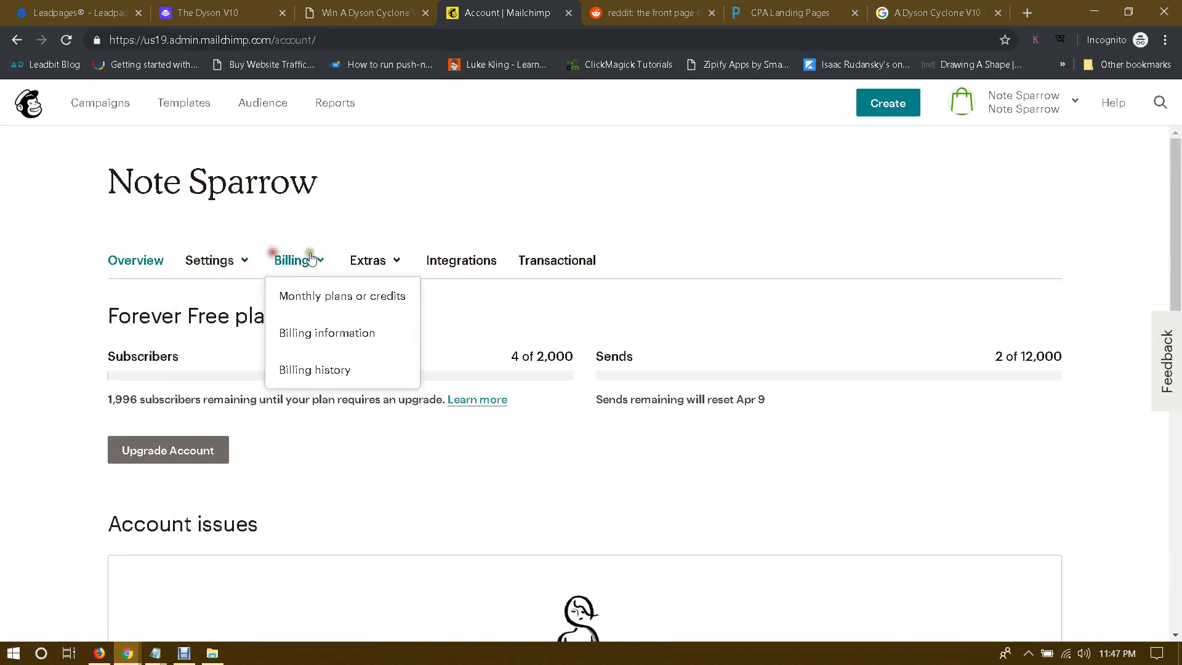
{"action": "left_click", "coordinate": [370, 260]}
{"action": "left_click", "coordinate": [706, 254]}
{"action": "scroll", "coordinate": [762, 278], "scroll_direction": "down", "scroll_amount": 7}
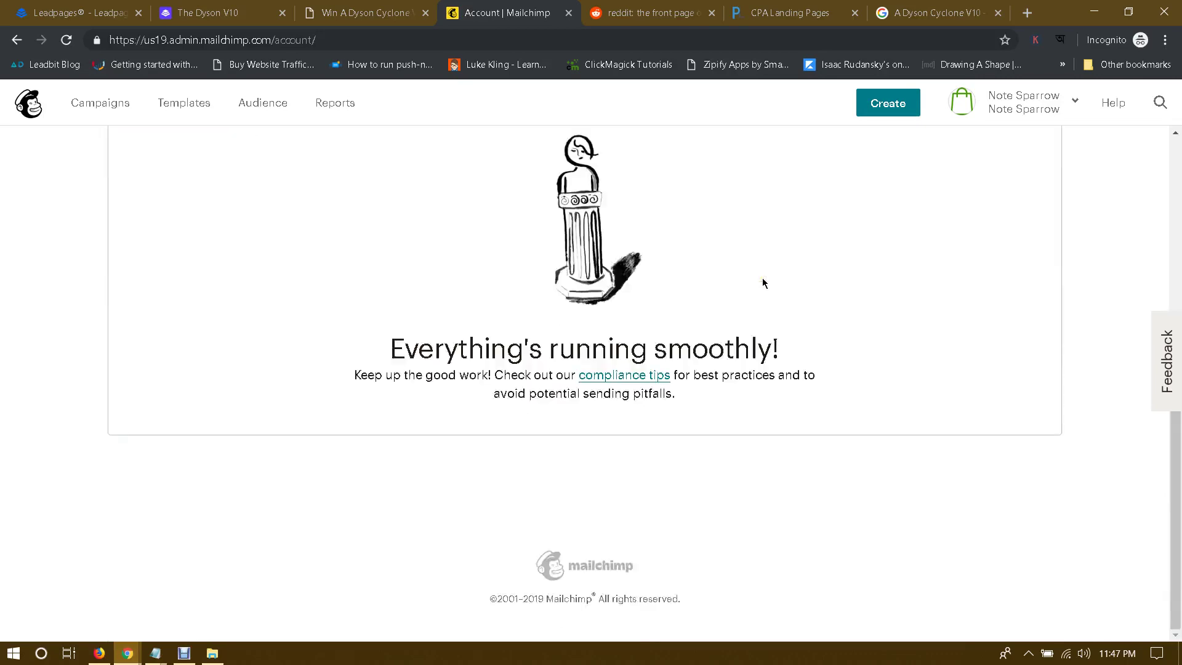
{"action": "scroll", "coordinate": [762, 278], "scroll_direction": "up", "scroll_amount": 7}
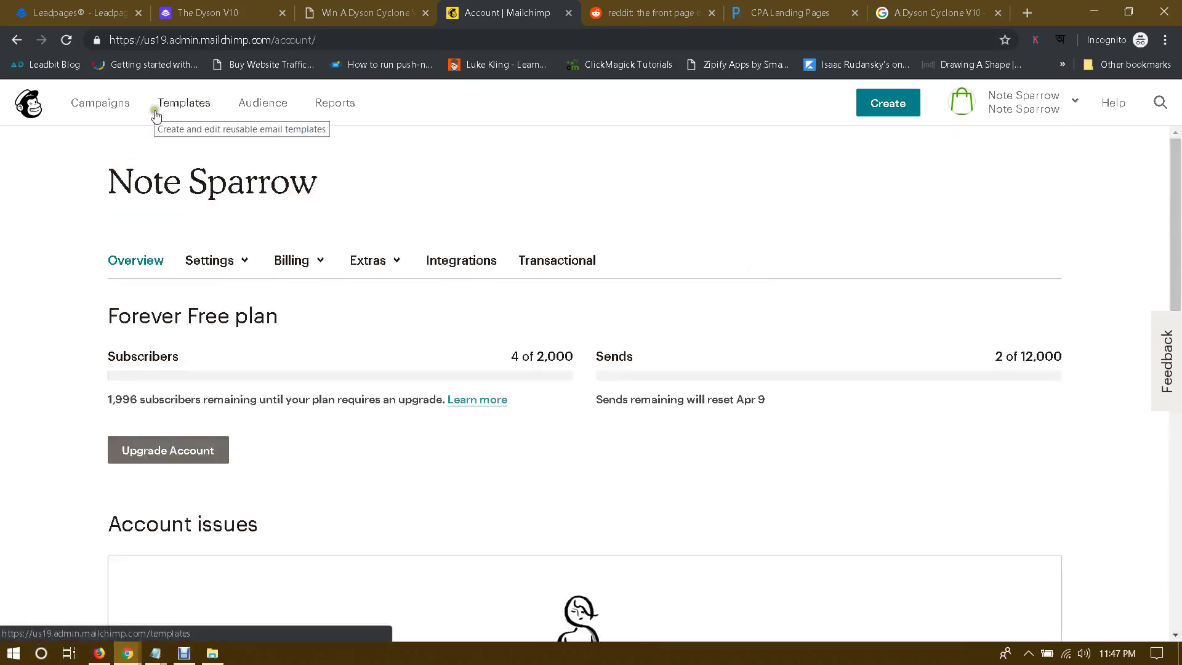
Step: Look over the Mailchimp dashboard and the Campaigns page
{"action": "left_click", "coordinate": [100, 106]}
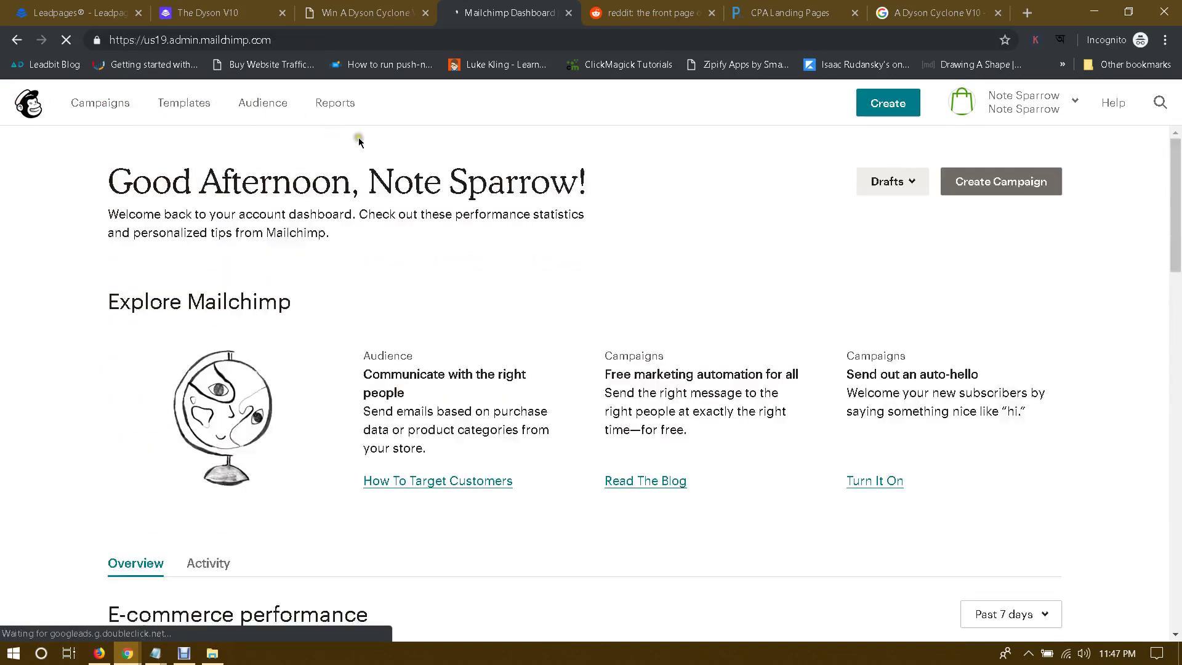
{"action": "scroll", "coordinate": [585, 209], "scroll_direction": "down", "scroll_amount": 3}
{"action": "scroll", "coordinate": [627, 205], "scroll_direction": "down", "scroll_amount": 2}
{"action": "scroll", "coordinate": [637, 206], "scroll_direction": "up", "scroll_amount": 6}
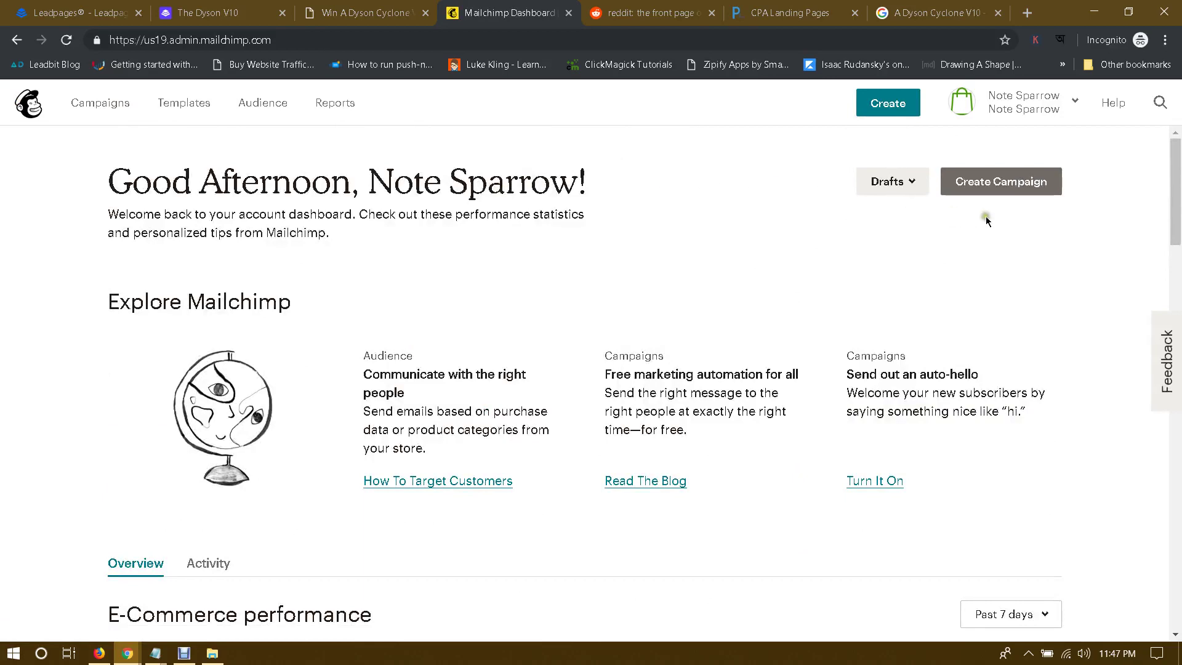
{"action": "left_click", "coordinate": [104, 104]}
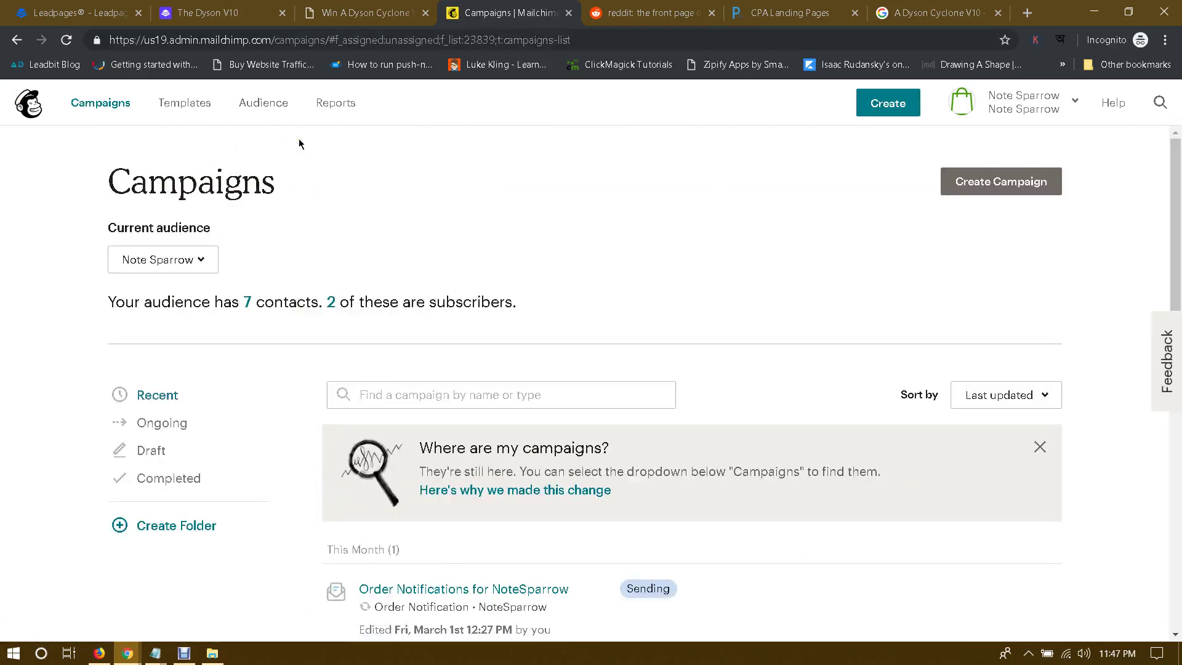
{"action": "scroll", "coordinate": [311, 161], "scroll_direction": "down", "scroll_amount": 2}
{"action": "scroll", "coordinate": [312, 161], "scroll_direction": "down", "scroll_amount": 5}
{"action": "scroll", "coordinate": [312, 162], "scroll_direction": "up", "scroll_amount": 7}
Step: From Audience, view all audiences and start a new audience via Create Audience
{"action": "left_click", "coordinate": [268, 106]}
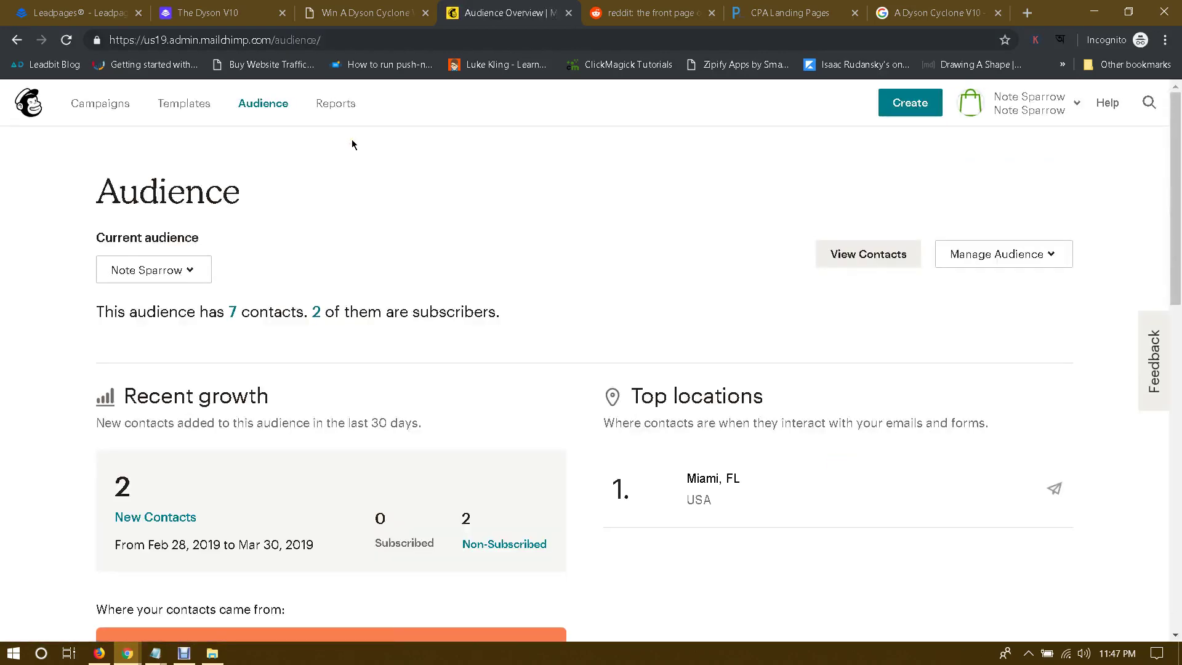
{"action": "left_click", "coordinate": [184, 653]}
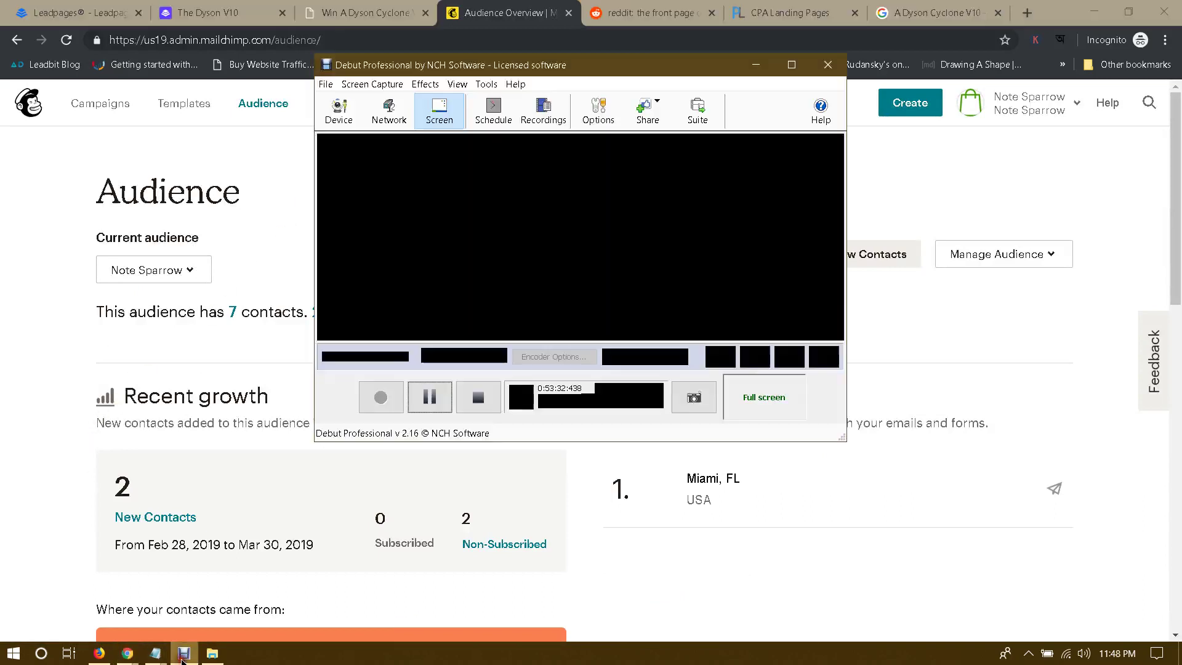
{"action": "left_click", "coordinate": [429, 398]}
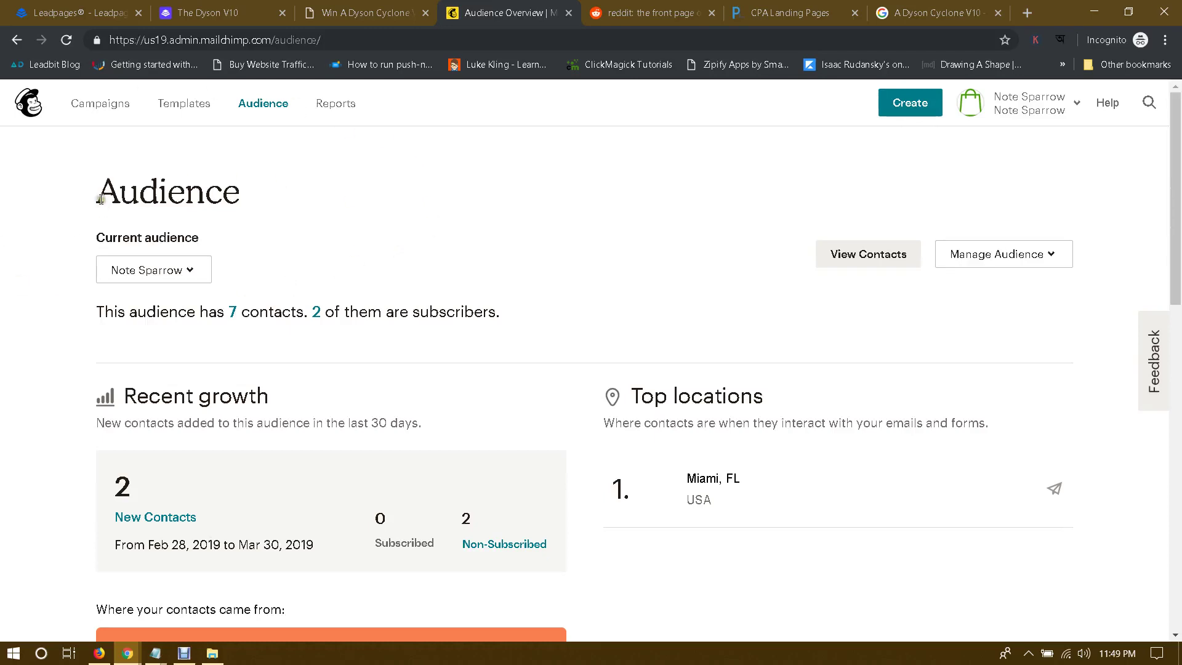
{"action": "left_click", "coordinate": [262, 102]}
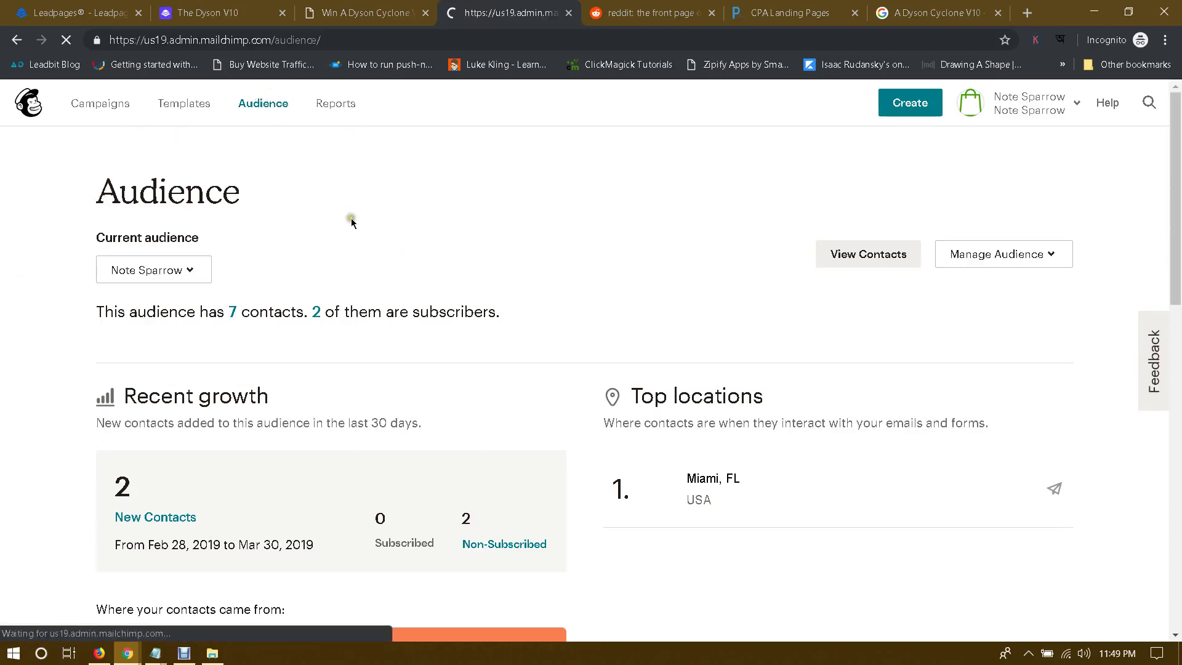
{"action": "left_click", "coordinate": [154, 272]}
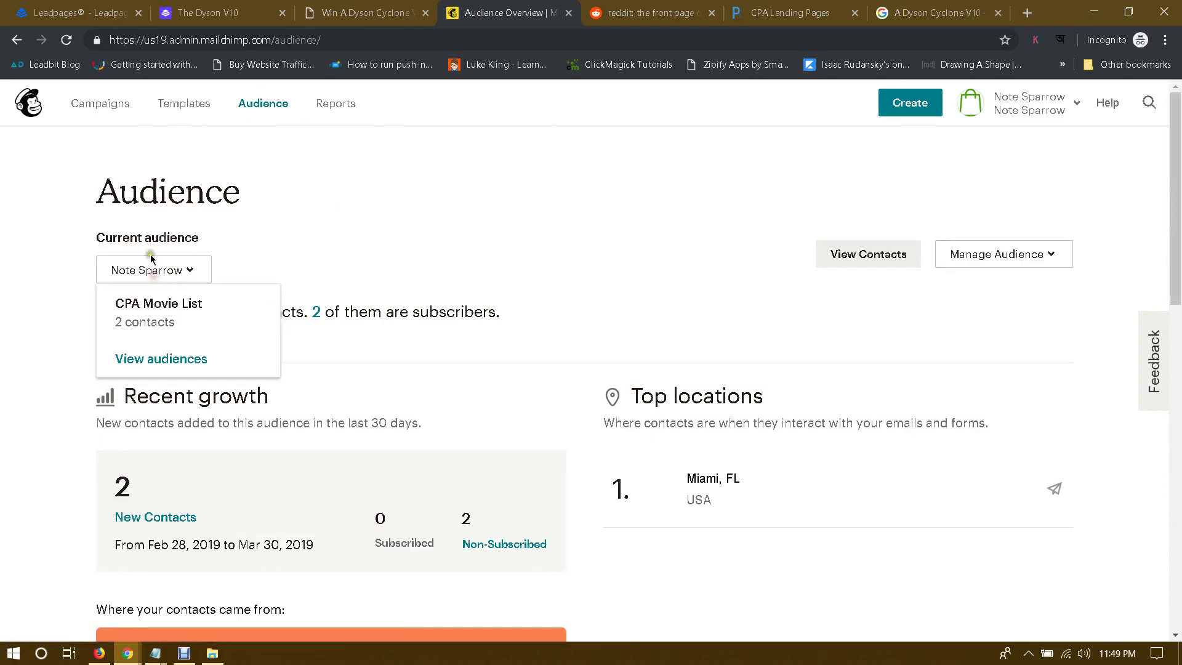
{"action": "left_click", "coordinate": [145, 361]}
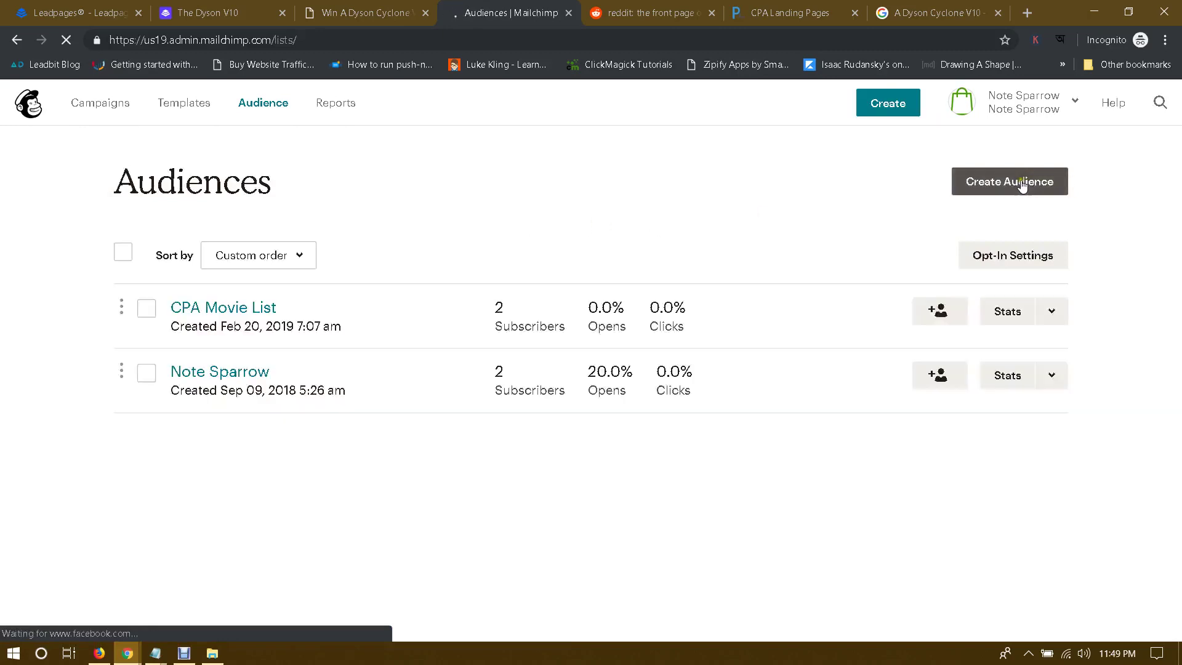
{"action": "left_click", "coordinate": [995, 184]}
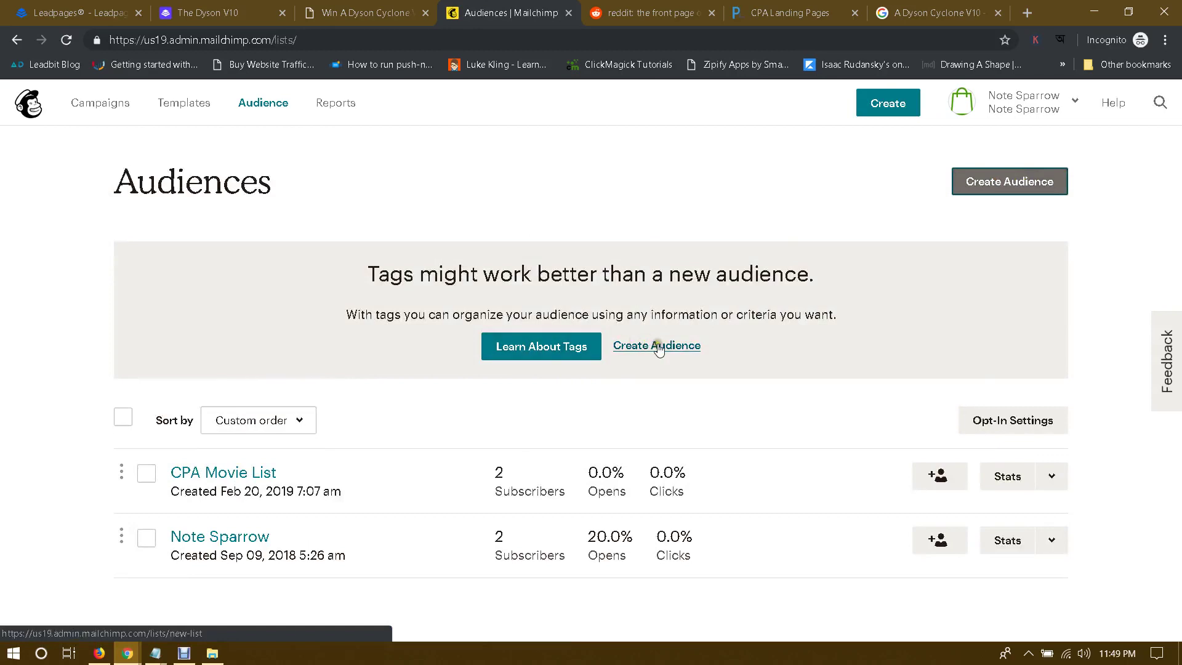
{"action": "left_click", "coordinate": [654, 344]}
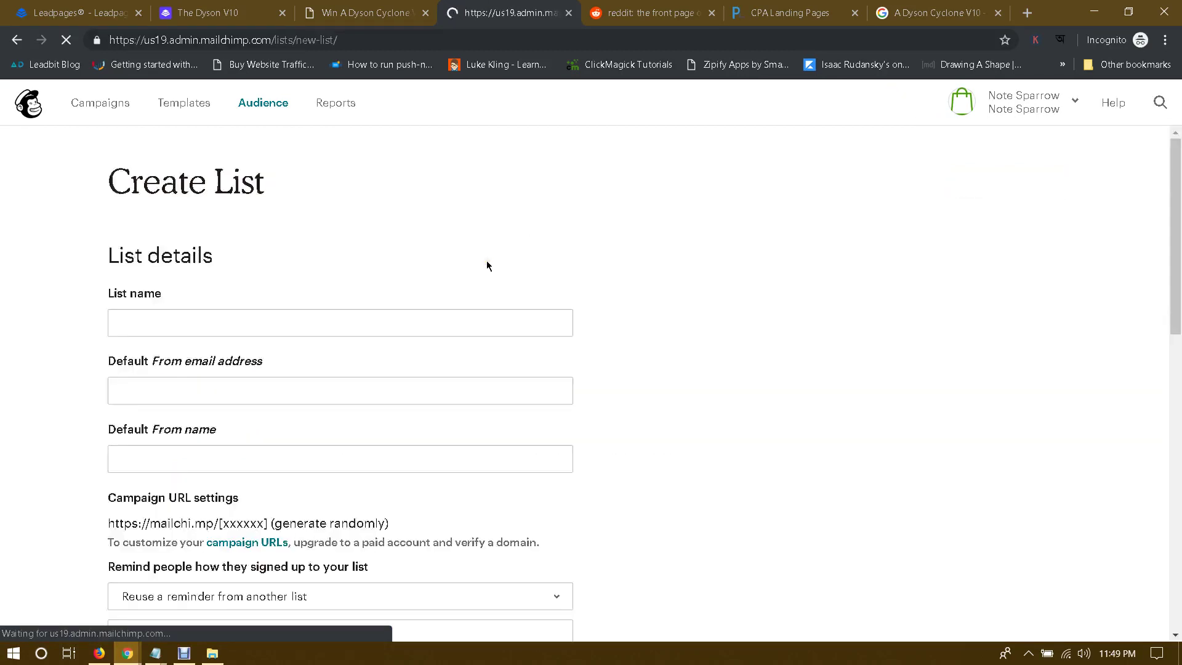
Step: Enter 'Dyson - UK' as the List name and save, which flags the empty sender fields
{"action": "left_click", "coordinate": [191, 317]}
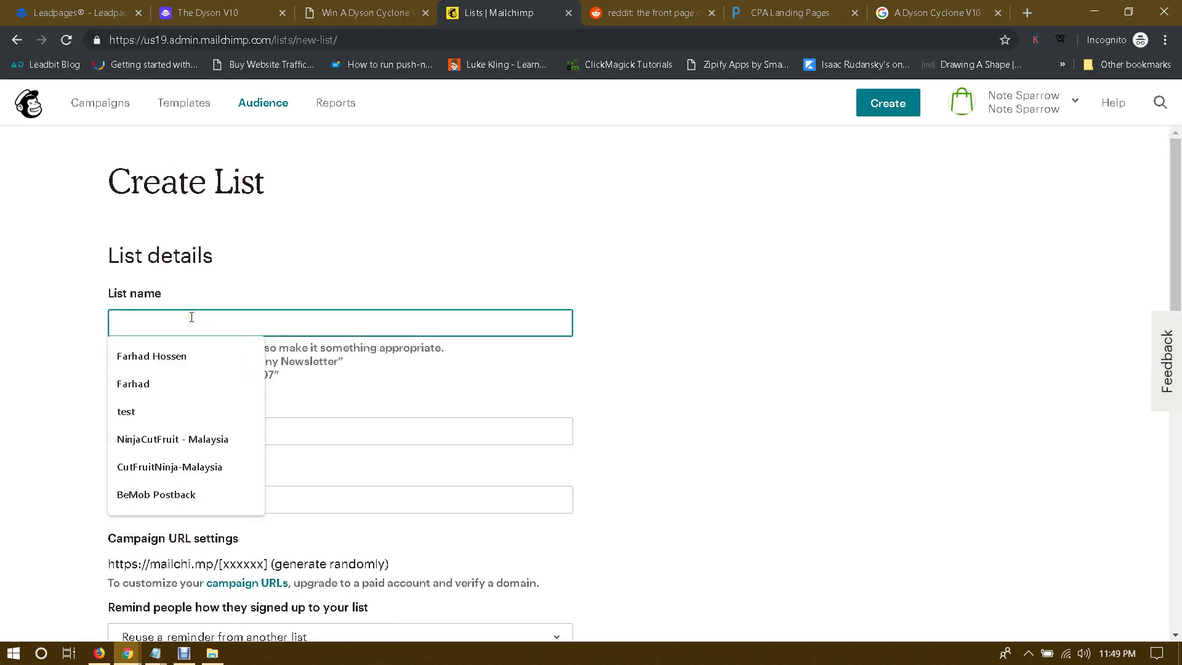
{"action": "left_click", "coordinate": [2, 306]}
{"action": "left_click", "coordinate": [201, 317]}
{"action": "type", "text": "Dyson - UK"}
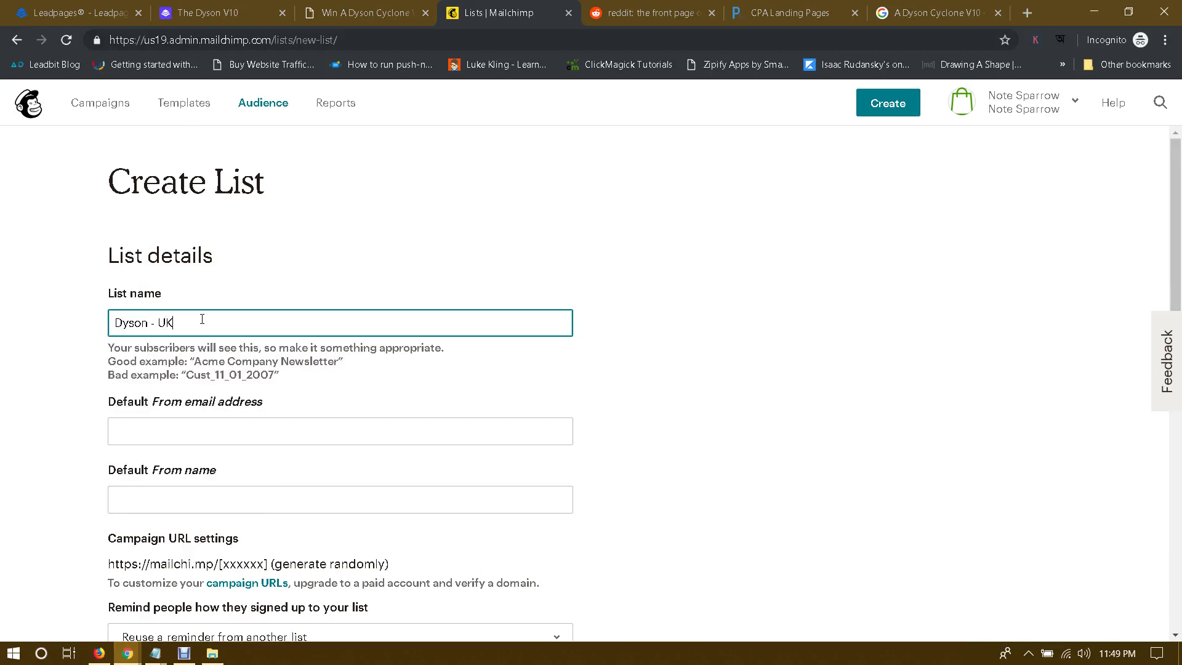
{"action": "scroll", "coordinate": [12, 342], "scroll_direction": "down", "scroll_amount": 7}
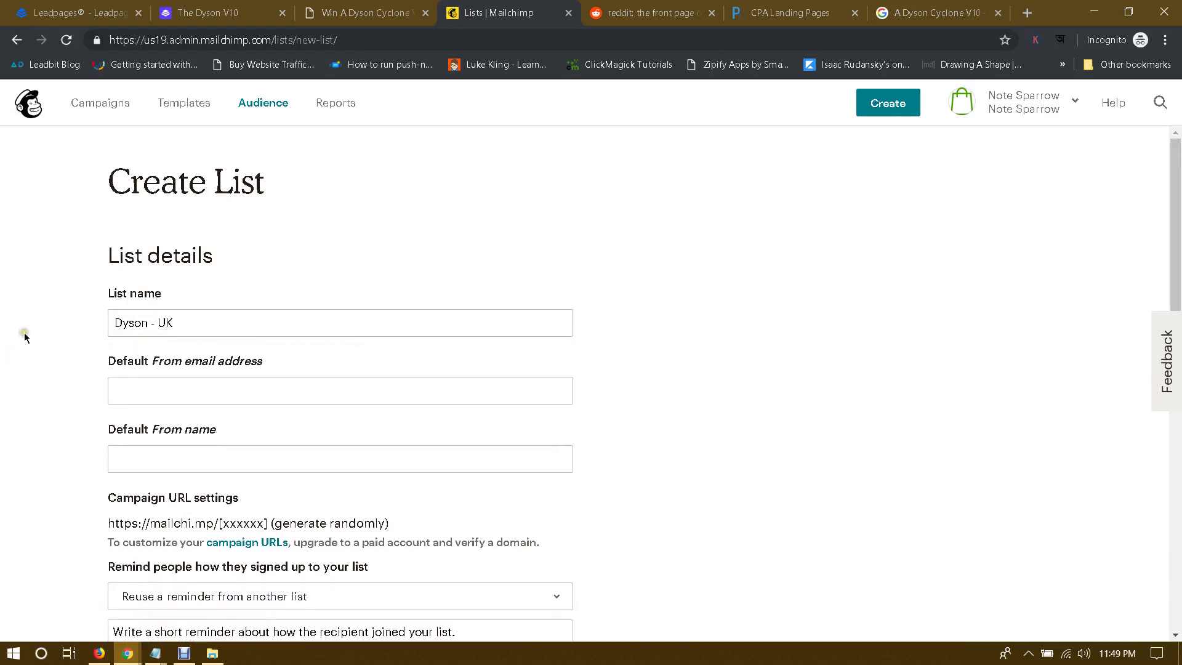
{"action": "scroll", "coordinate": [24, 338], "scroll_direction": "up", "scroll_amount": 5}
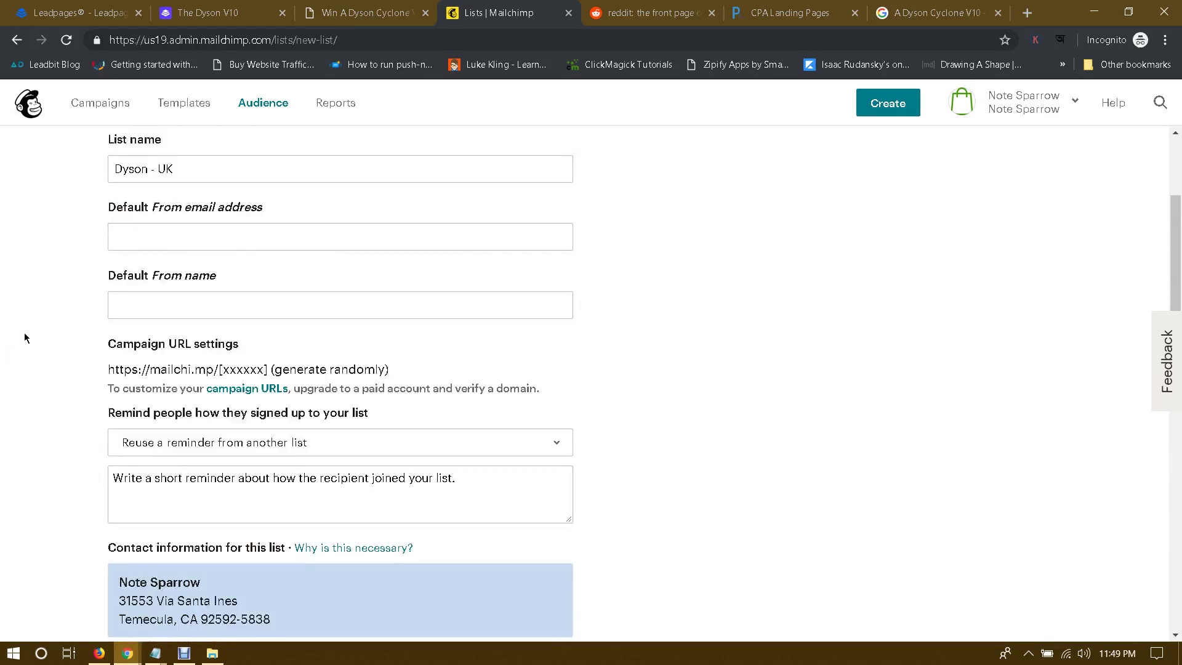
{"action": "scroll", "coordinate": [37, 319], "scroll_direction": "down", "scroll_amount": 5}
{"action": "scroll", "coordinate": [39, 321], "scroll_direction": "down", "scroll_amount": 3}
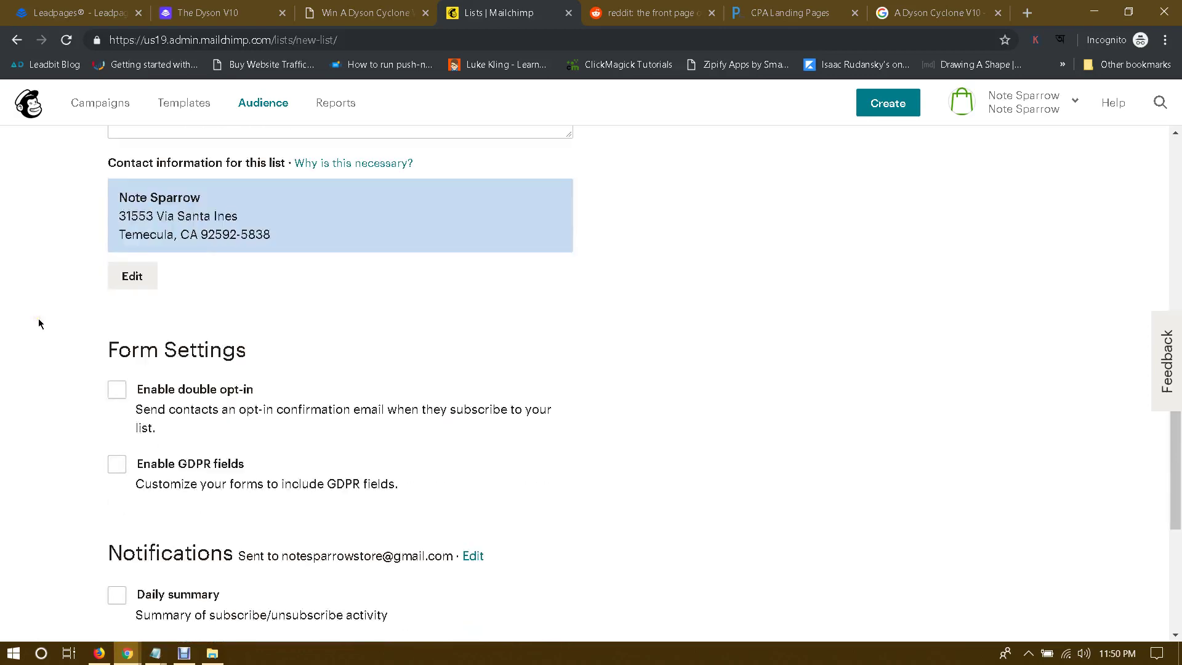
{"action": "scroll", "coordinate": [38, 319], "scroll_direction": "down", "scroll_amount": 5}
{"action": "left_click", "coordinate": [133, 533]}
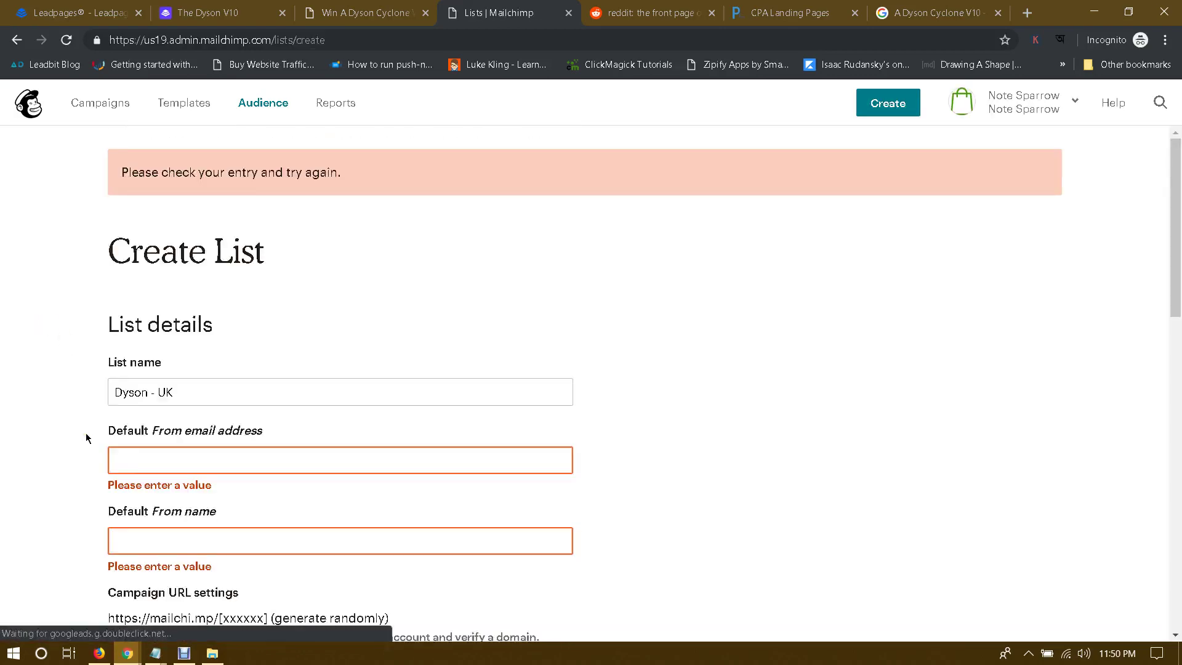
Step: Enter the support e-mail address as the list's default From email address
{"action": "left_click", "coordinate": [181, 385]}
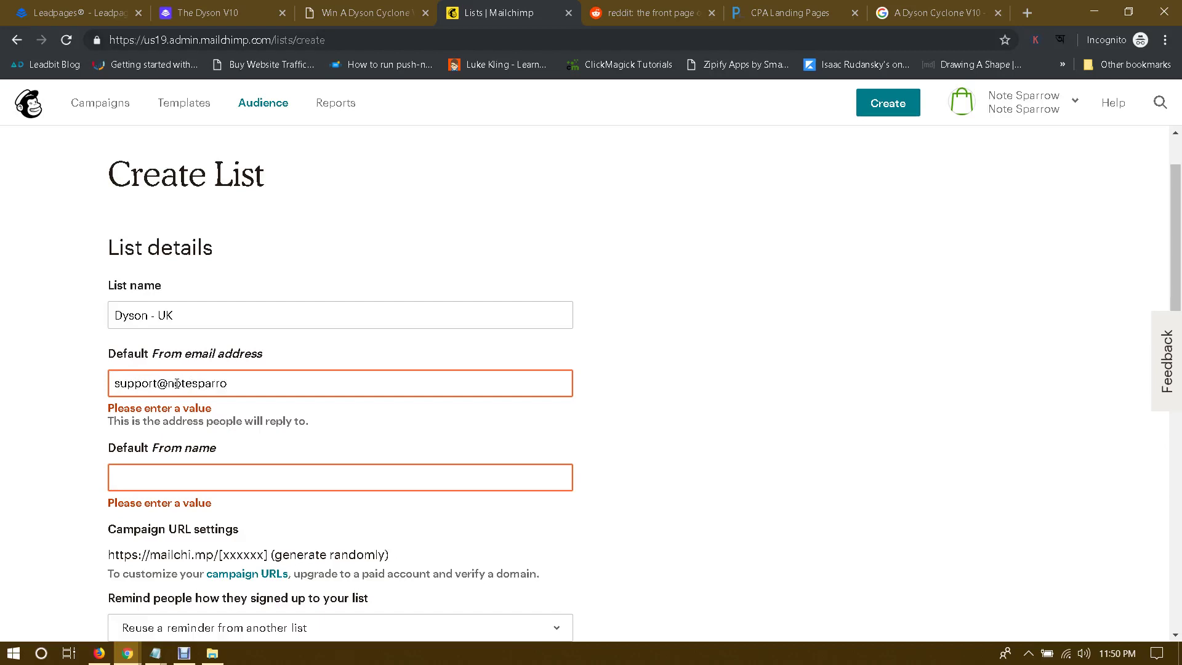
{"action": "key", "text": "Tab"}
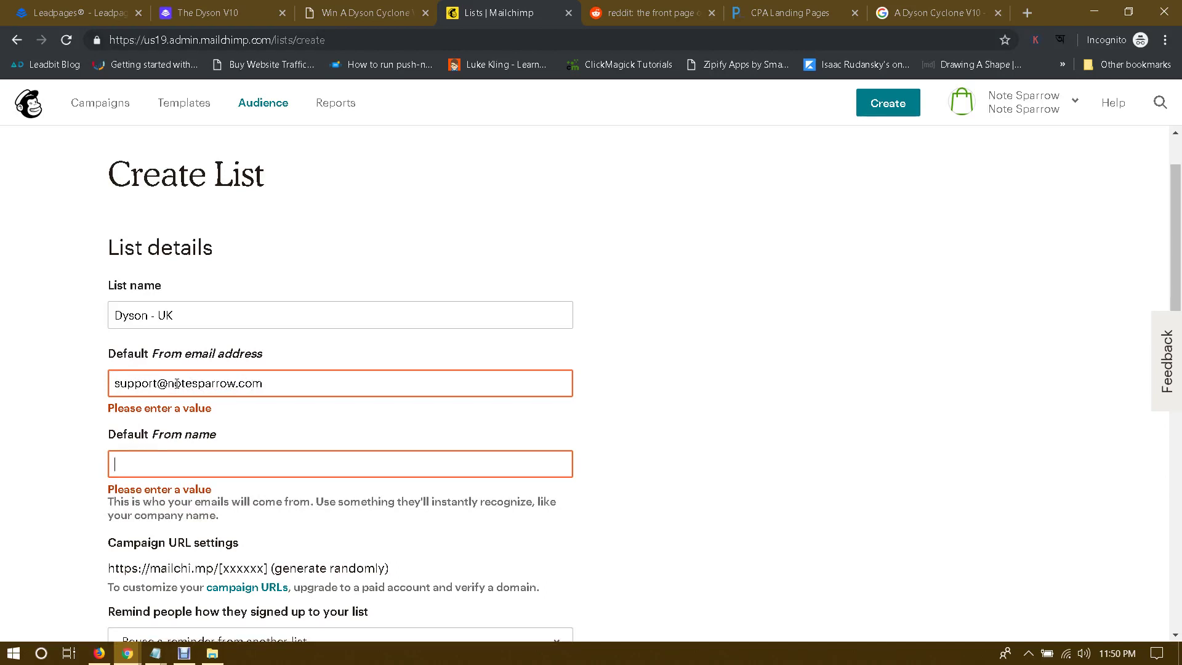
{"action": "left_click", "coordinate": [192, 458]}
{"action": "left_click", "coordinate": [328, 388]}
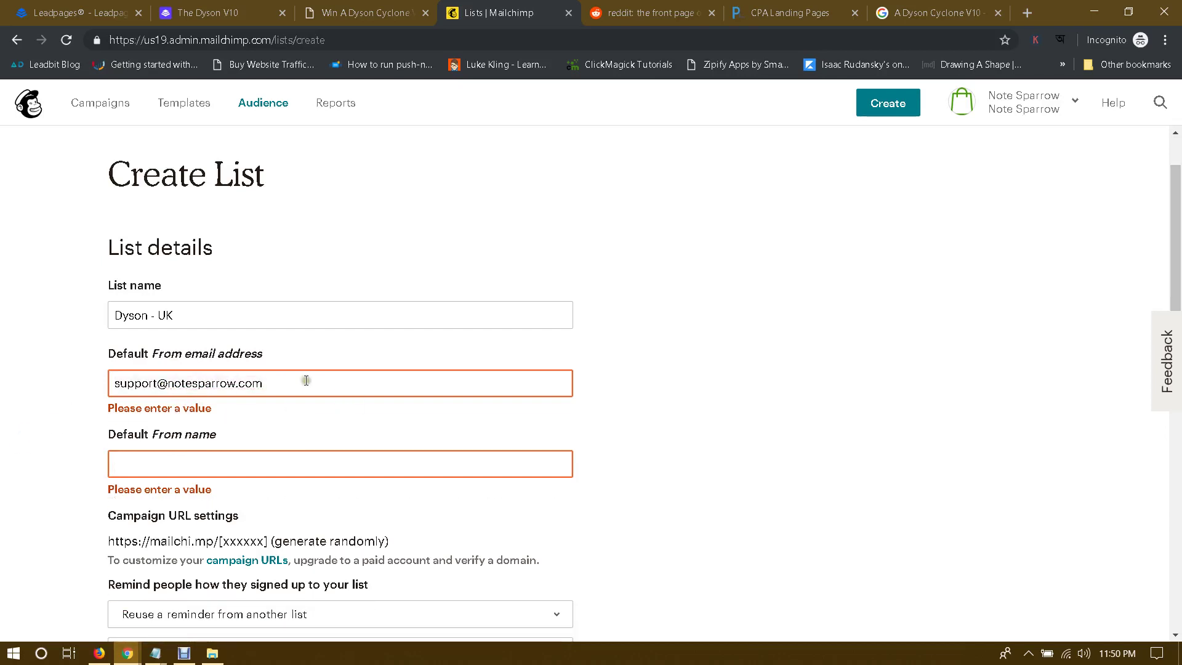
{"action": "left_click", "coordinate": [82, 382]}
{"action": "left_click", "coordinate": [327, 390]}
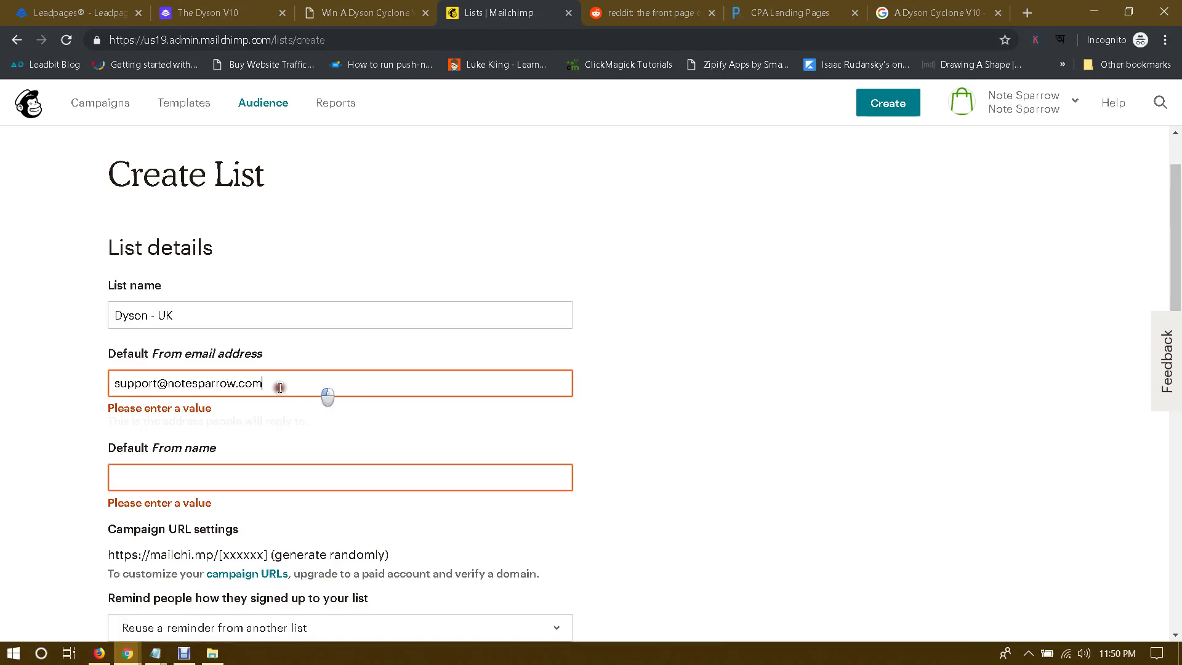
{"action": "left_click", "coordinate": [18, 404]}
{"action": "triple_click", "coordinate": [183, 383]}
{"action": "left_click", "coordinate": [13, 383]}
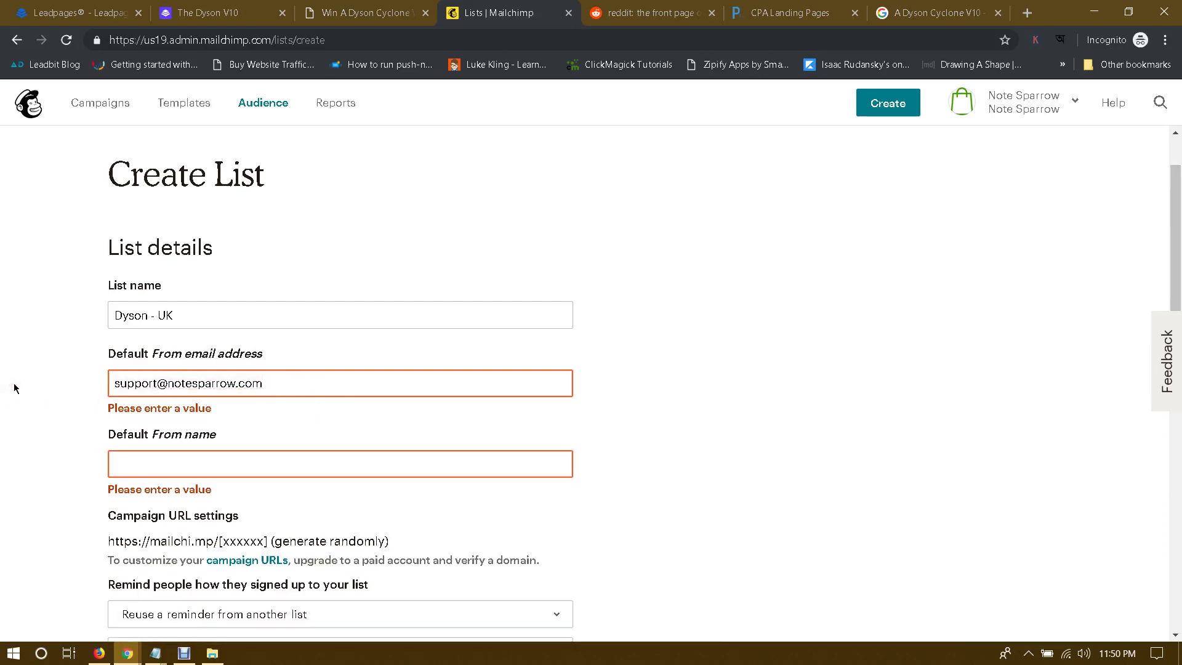
{"action": "left_click_drag", "start_coordinate": [336, 379], "coordinate": [68, 379]}
{"action": "left_click", "coordinate": [61, 380]}
Step: Fill in the default From name and save the list form again
{"action": "left_click", "coordinate": [186, 465]}
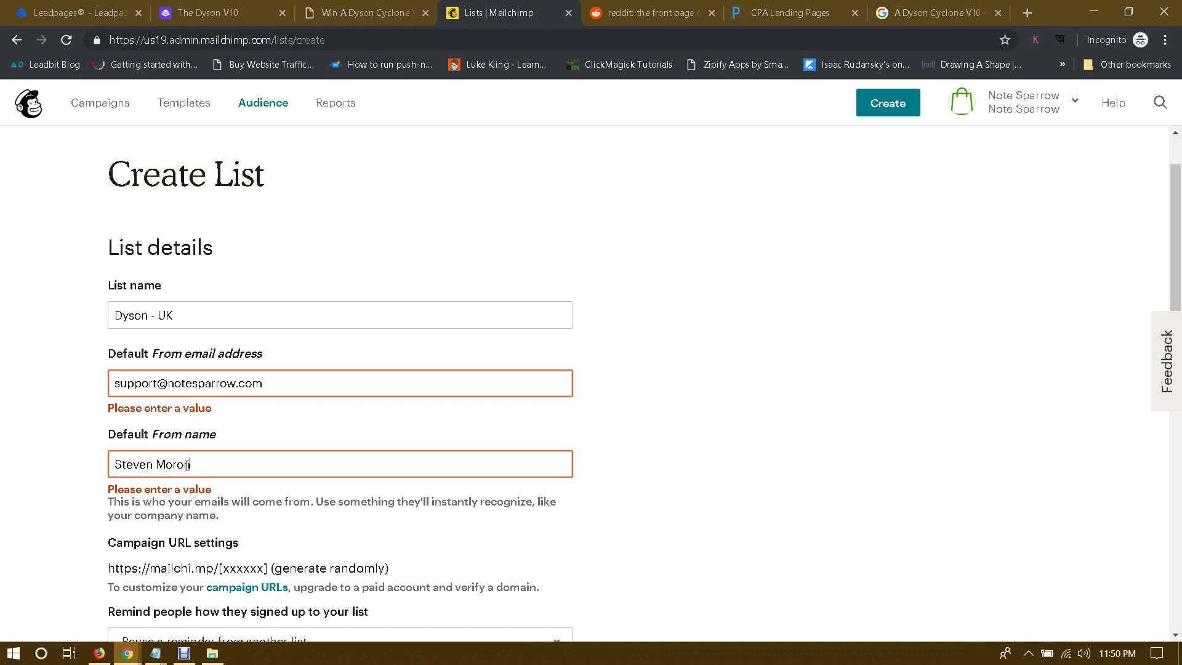
{"action": "scroll", "coordinate": [6, 356], "scroll_direction": "down", "scroll_amount": 14}
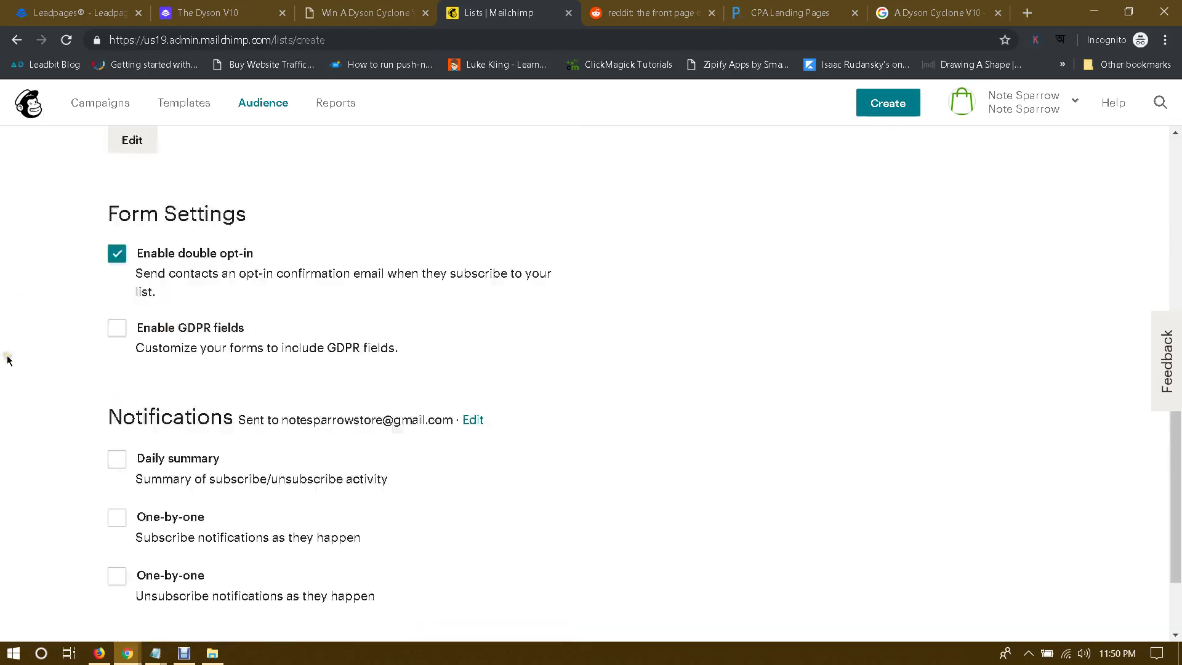
{"action": "left_click", "coordinate": [141, 532]}
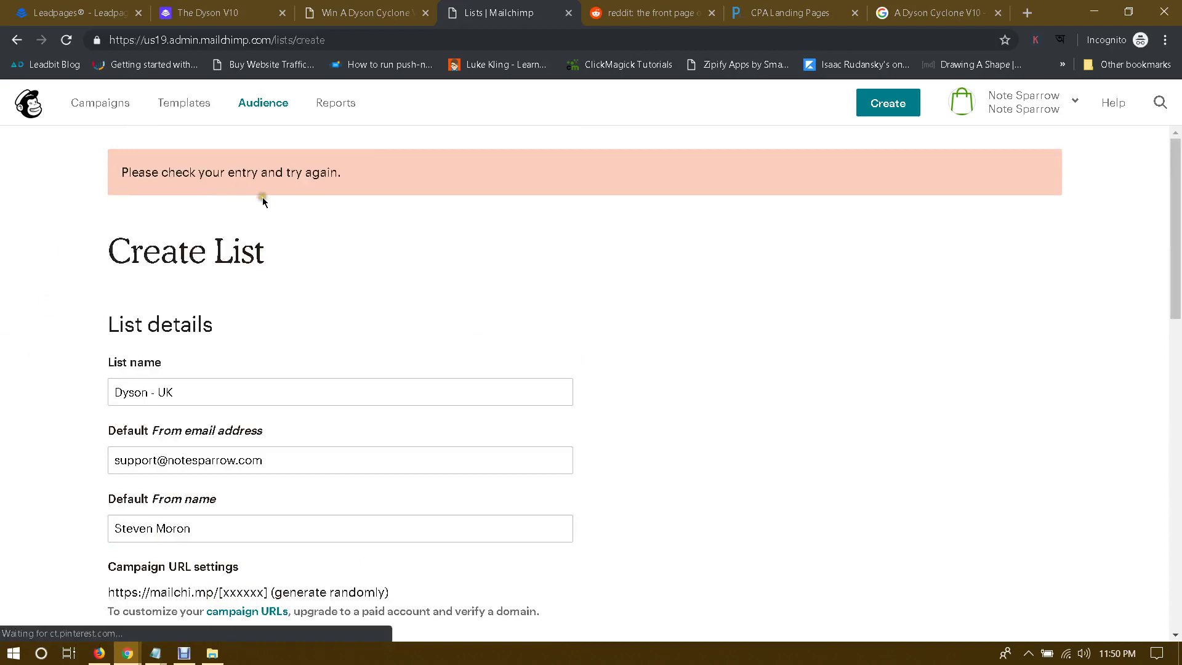
{"action": "scroll", "coordinate": [262, 196], "scroll_direction": "down", "scroll_amount": 5}
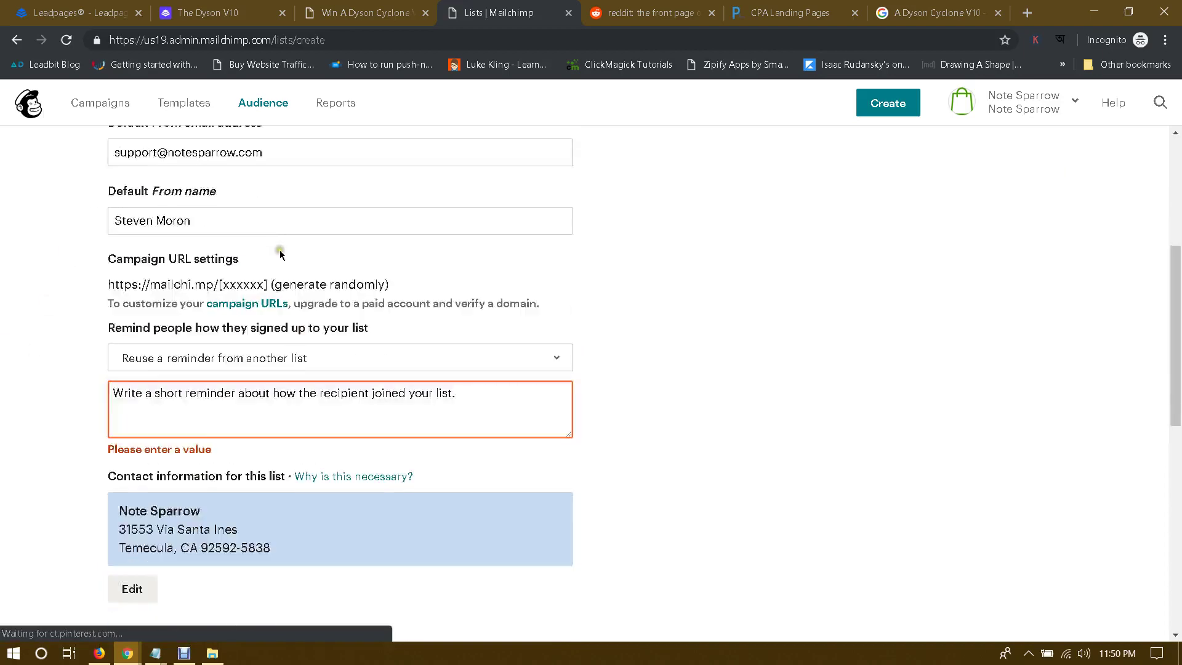
Step: Write the signup reminder about Dyson V10 updates, correcting 'mailling' to 'mailing'
{"action": "left_click", "coordinate": [498, 396]}
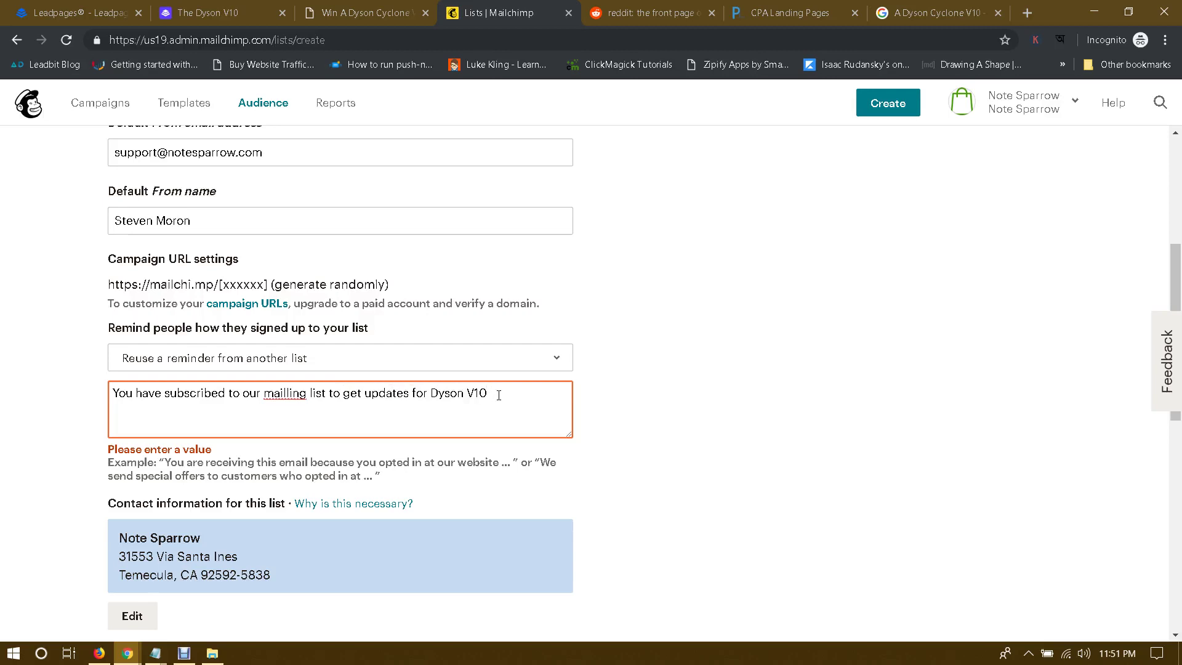
{"action": "left_click", "coordinate": [23, 429]}
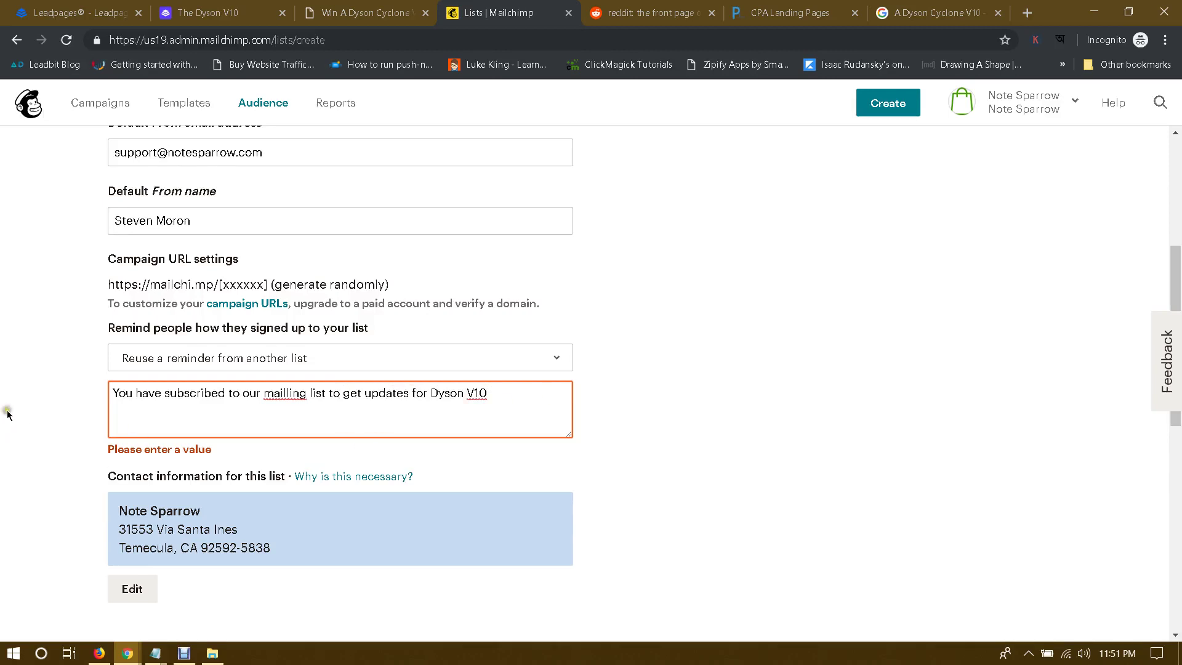
{"action": "right_click", "coordinate": [277, 391]}
{"action": "left_click", "coordinate": [340, 399]}
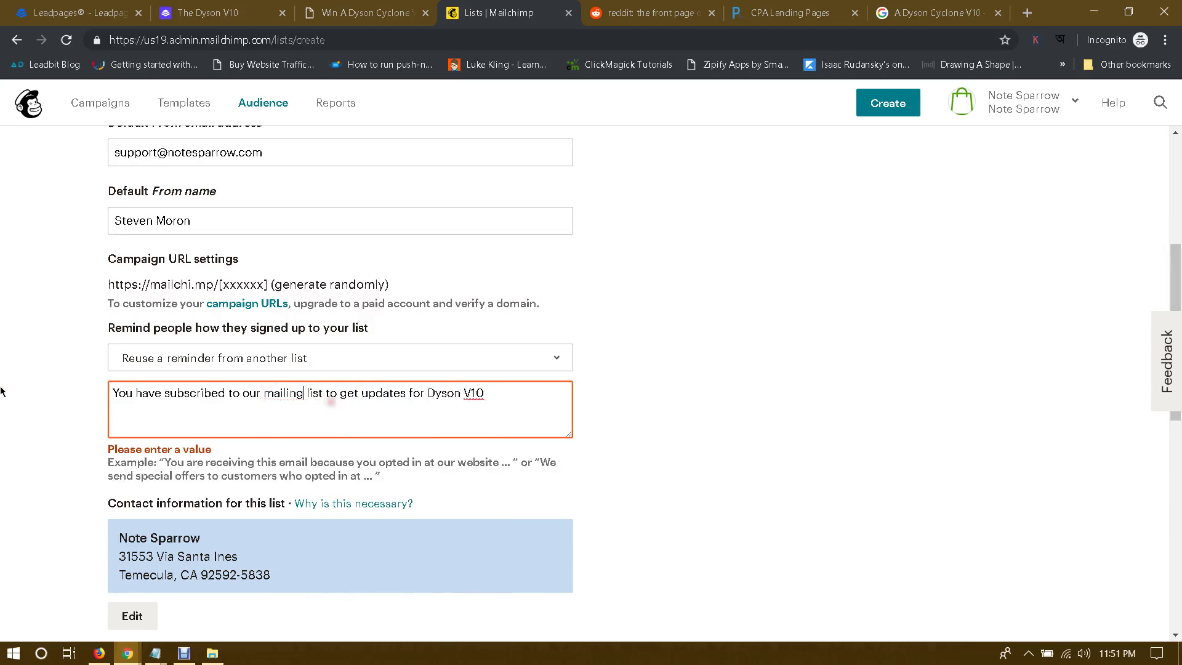
{"action": "left_click", "coordinate": [2, 390]}
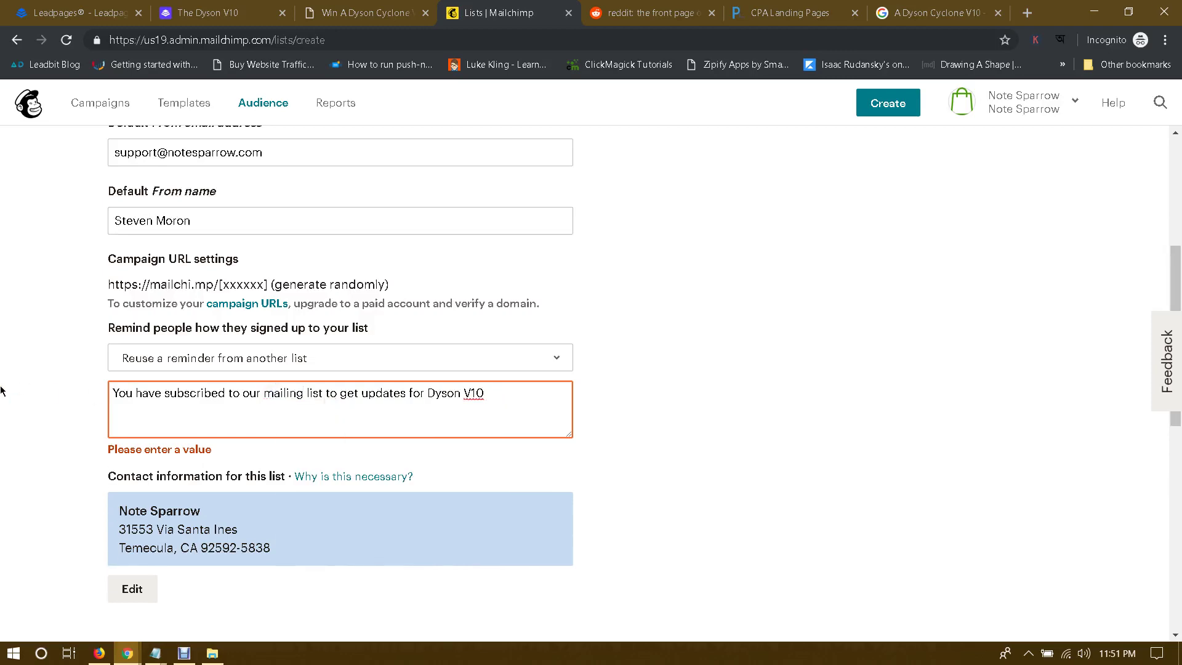
Step: Save the form to create the Dyson - UK audience with 0 contacts
{"action": "scroll", "coordinate": [1, 389], "scroll_direction": "up", "scroll_amount": 4}
{"action": "scroll", "coordinate": [107, 420], "scroll_direction": "down", "scroll_amount": 6}
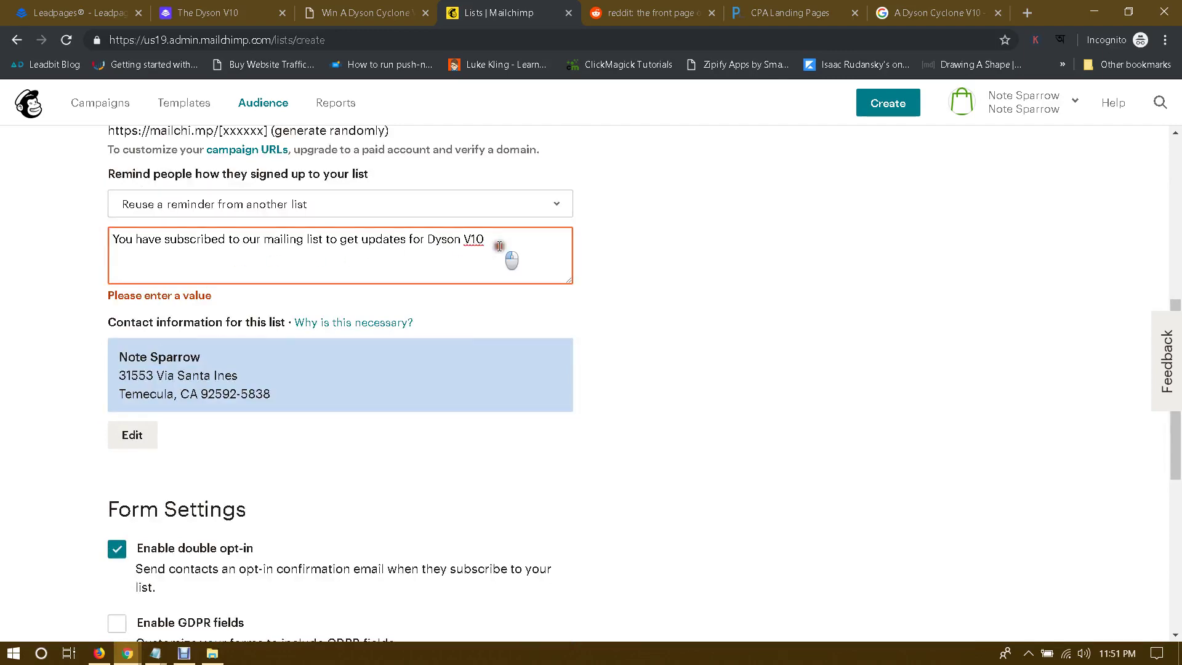
{"action": "left_click", "coordinate": [501, 250]}
{"action": "left_click", "coordinate": [29, 277]}
{"action": "scroll", "coordinate": [9, 341], "scroll_direction": "down", "scroll_amount": 6}
{"action": "scroll", "coordinate": [9, 340], "scroll_direction": "down", "scroll_amount": 1}
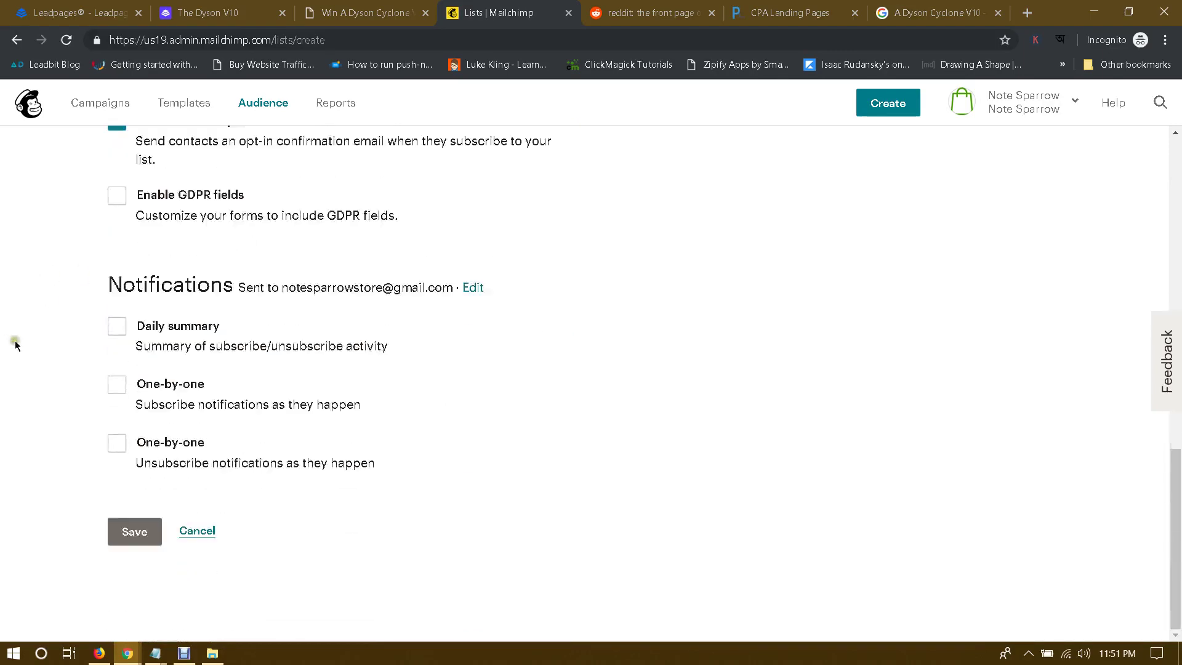
{"action": "left_click", "coordinate": [134, 530]}
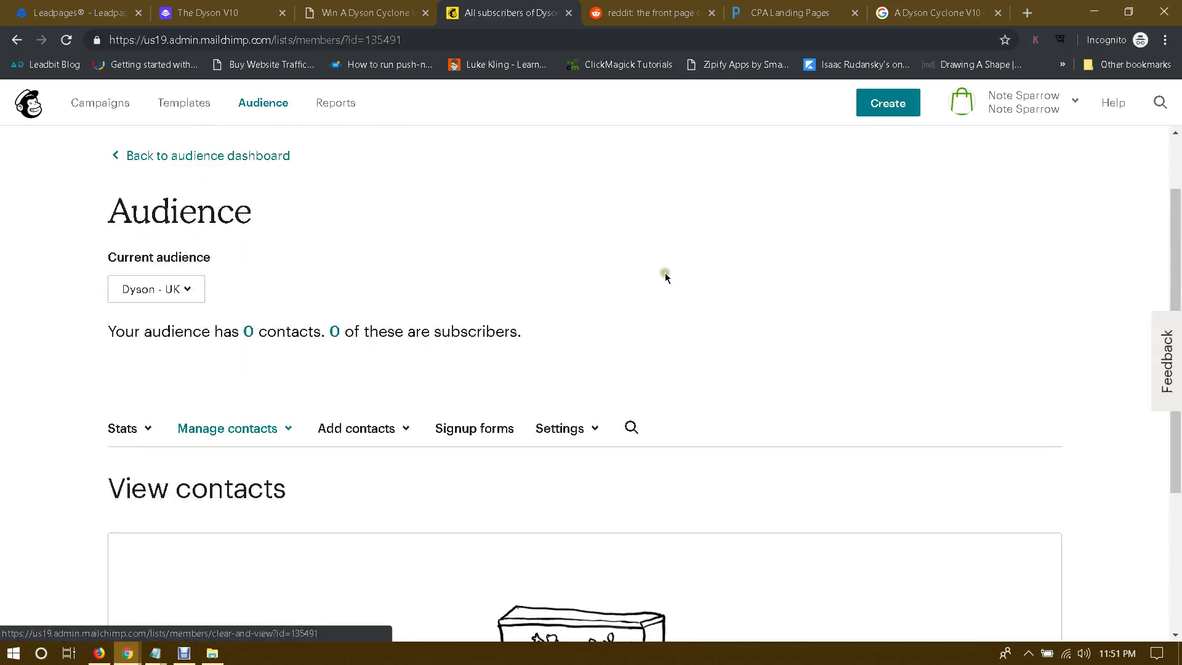
Step: Open the Mailchimp Audiences page listing Dyson - UK, CPA Movie List and Note Sparrow
{"action": "left_click", "coordinate": [163, 293]}
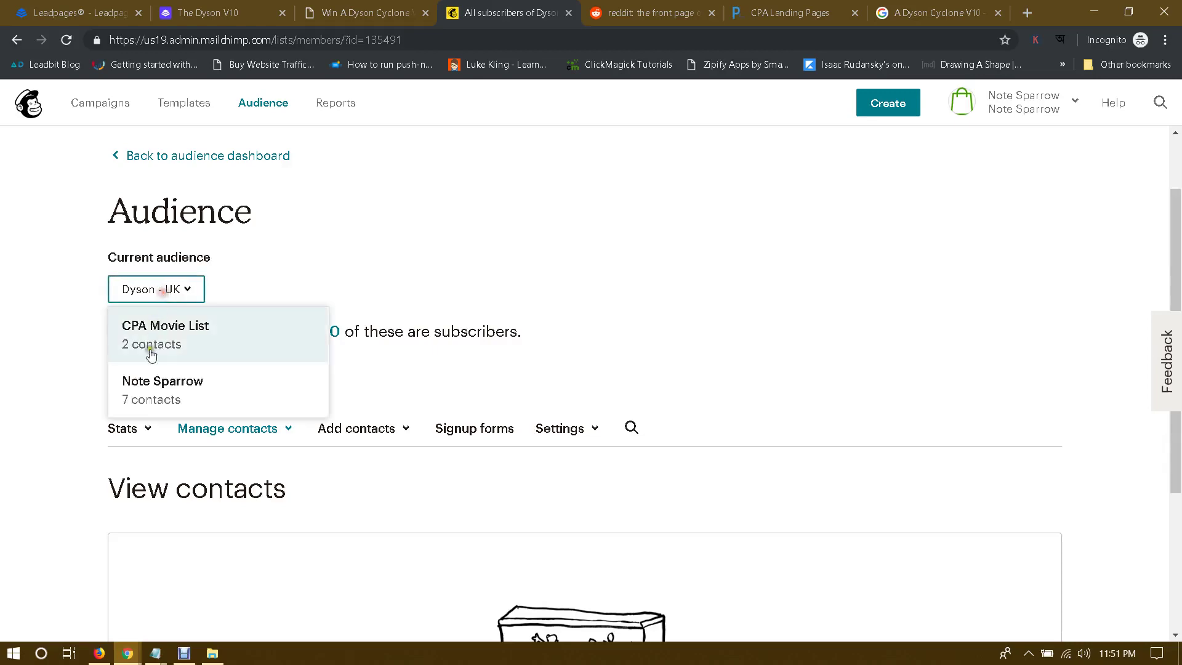
{"action": "left_click", "coordinate": [563, 273]}
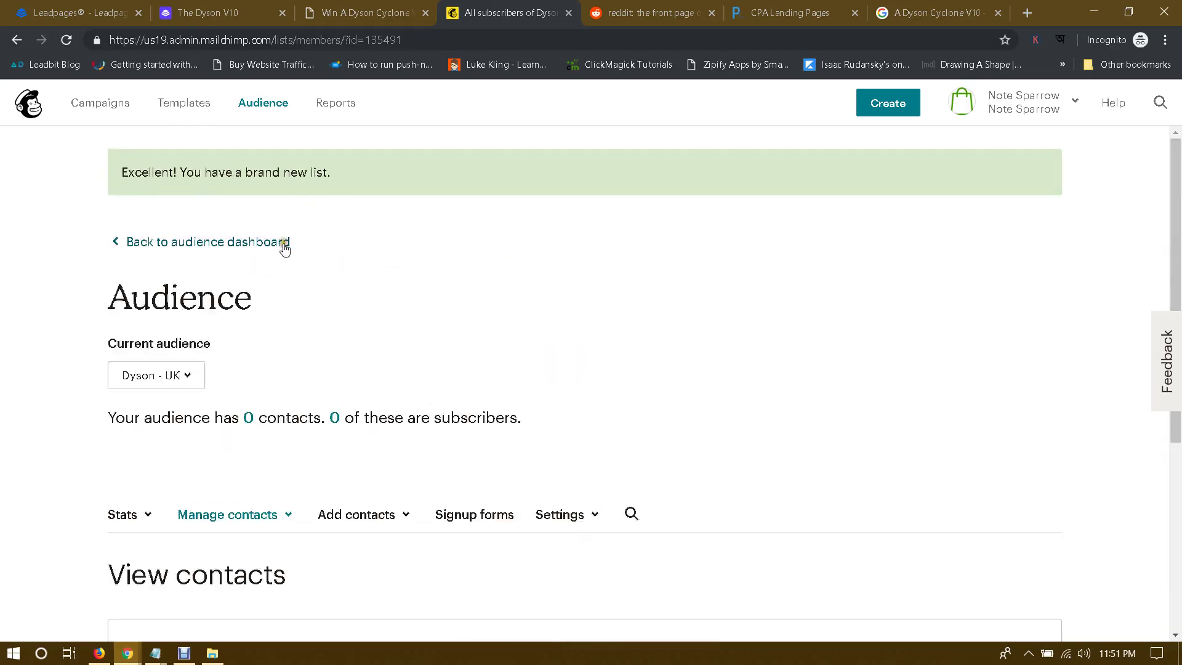
{"action": "left_click", "coordinate": [272, 103]}
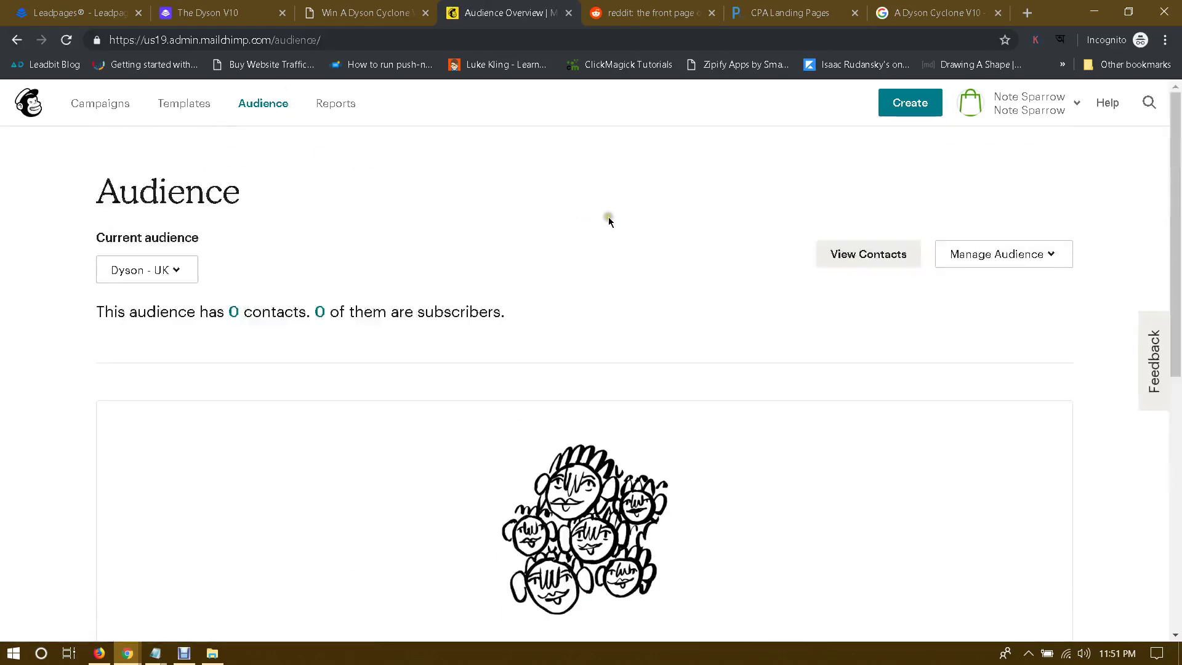
{"action": "left_click", "coordinate": [1001, 253]}
{"action": "left_click", "coordinate": [610, 247]}
{"action": "left_click", "coordinate": [131, 274]}
{"action": "left_click", "coordinate": [137, 412]}
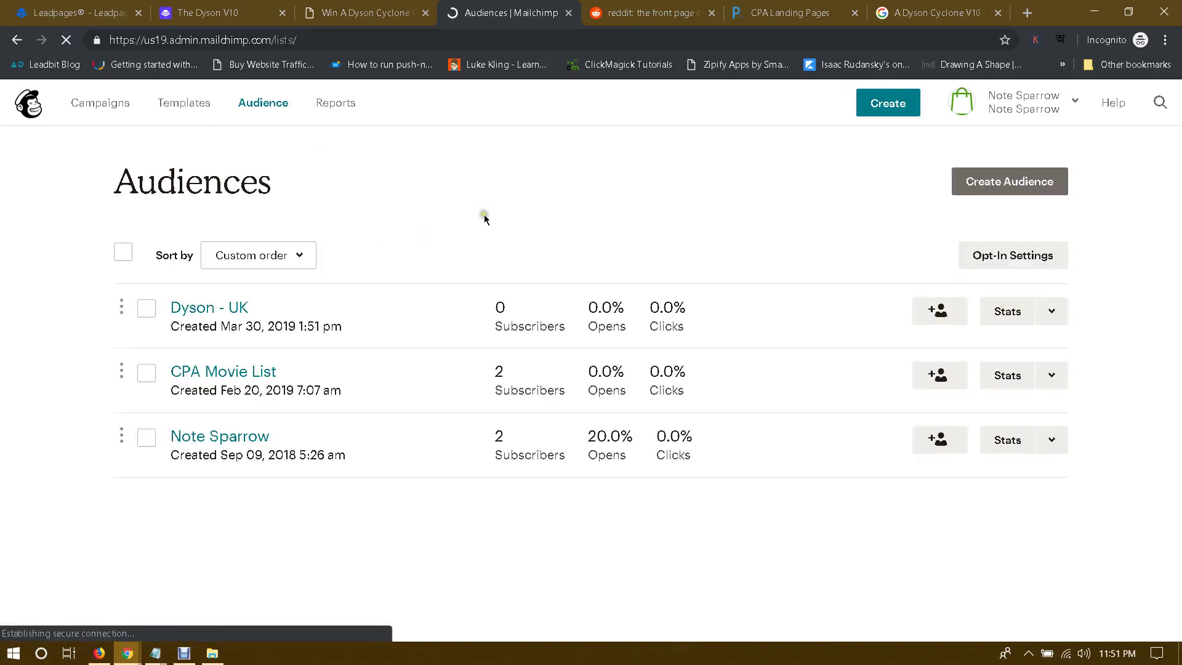
Step: Start a new Mailchimp audience and enter the list name 'Dyson - UK'
{"action": "left_click", "coordinate": [1015, 182]}
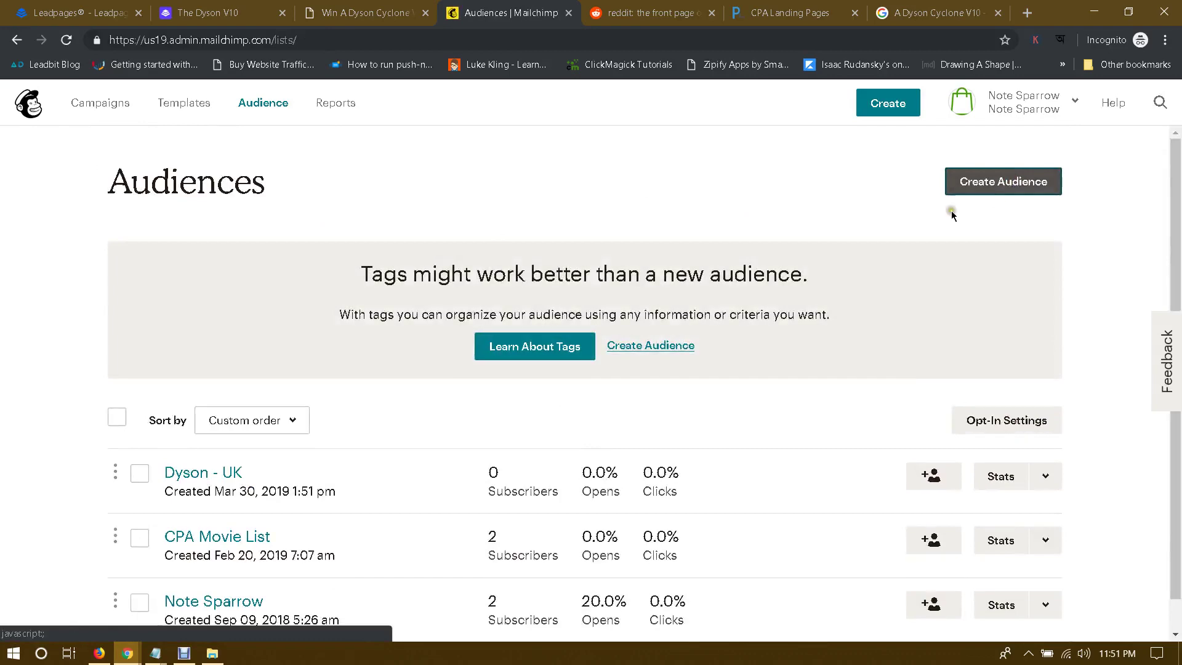
{"action": "left_click", "coordinate": [648, 346]}
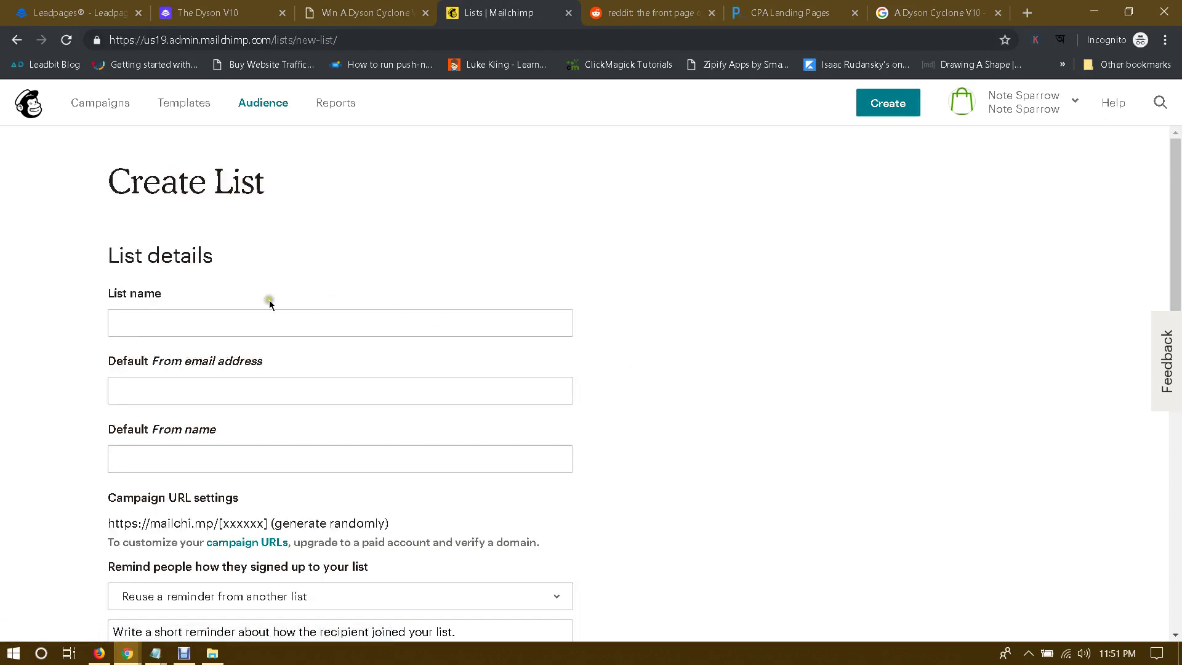
{"action": "left_click", "coordinate": [295, 325]}
{"action": "left_click", "coordinate": [10, 304]}
{"action": "scroll", "coordinate": [11, 306], "scroll_direction": "down", "scroll_amount": 1}
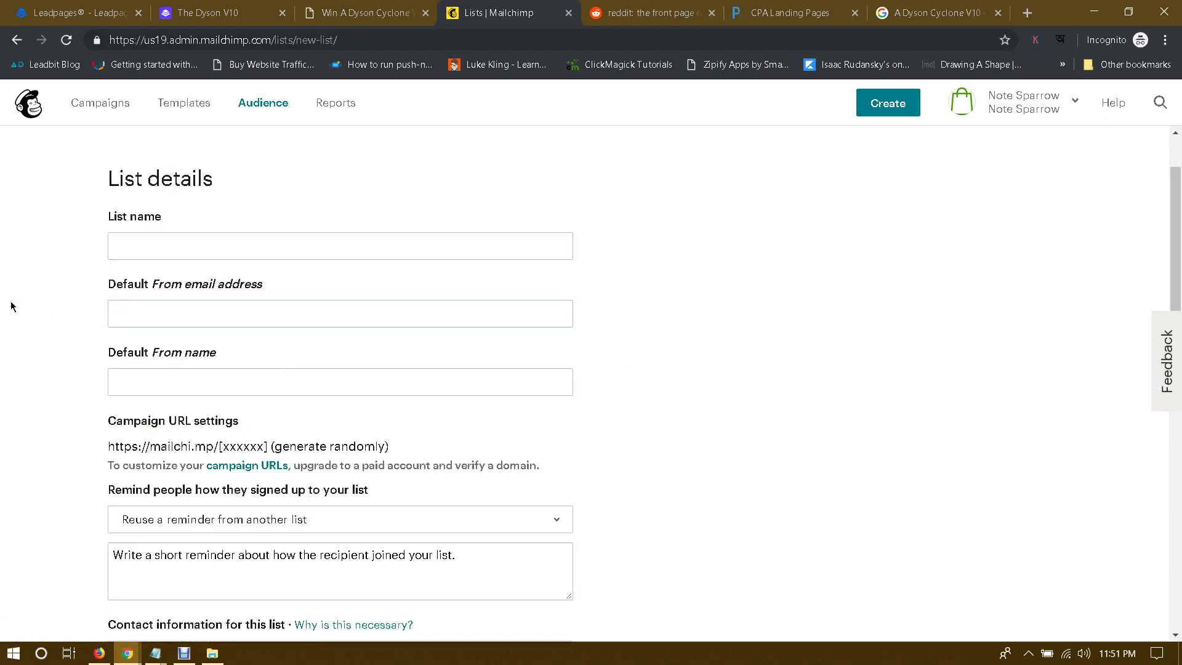
{"action": "left_click", "coordinate": [176, 242]}
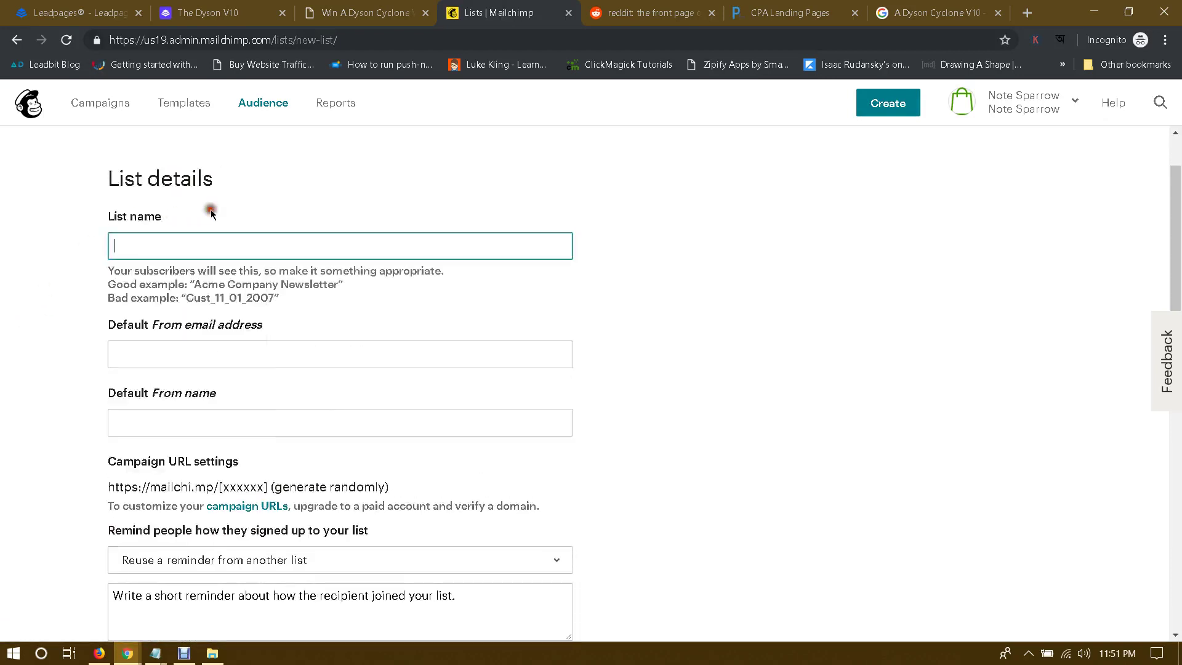
{"action": "type", "text": "Dyson"}
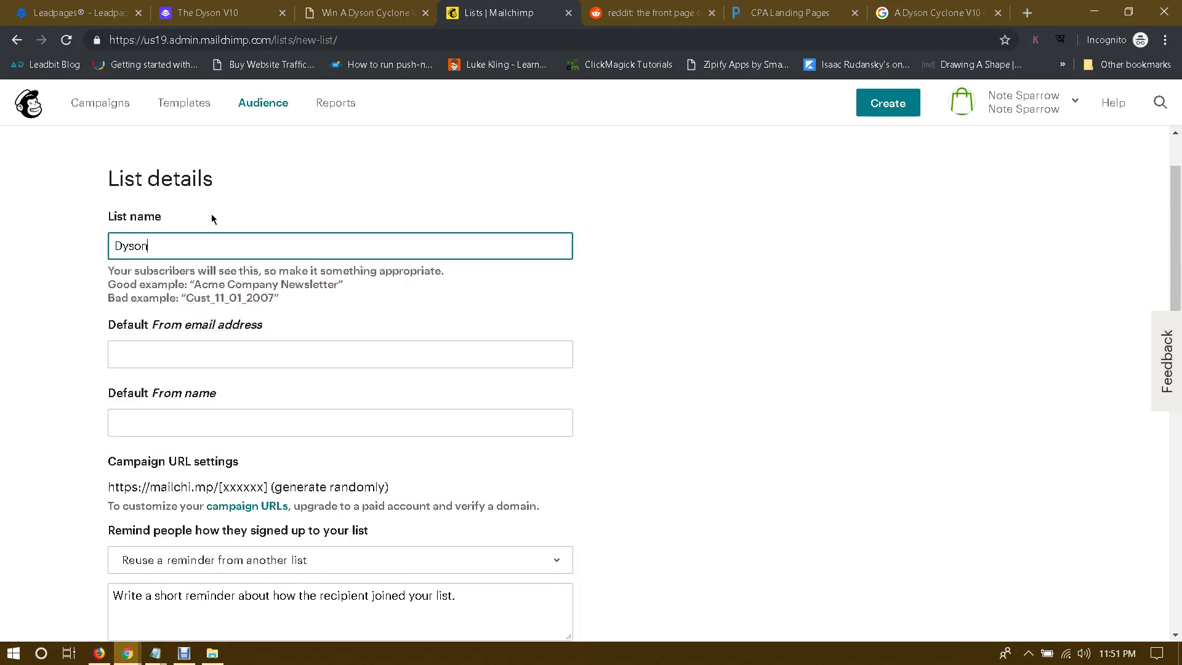
{"action": "type", "text": " - UK"}
Step: Go through the sender email, sender name and signup reminder fields of the audience form
{"action": "scroll", "coordinate": [12, 340], "scroll_direction": "down", "scroll_amount": 1}
{"action": "left_click", "coordinate": [182, 283]}
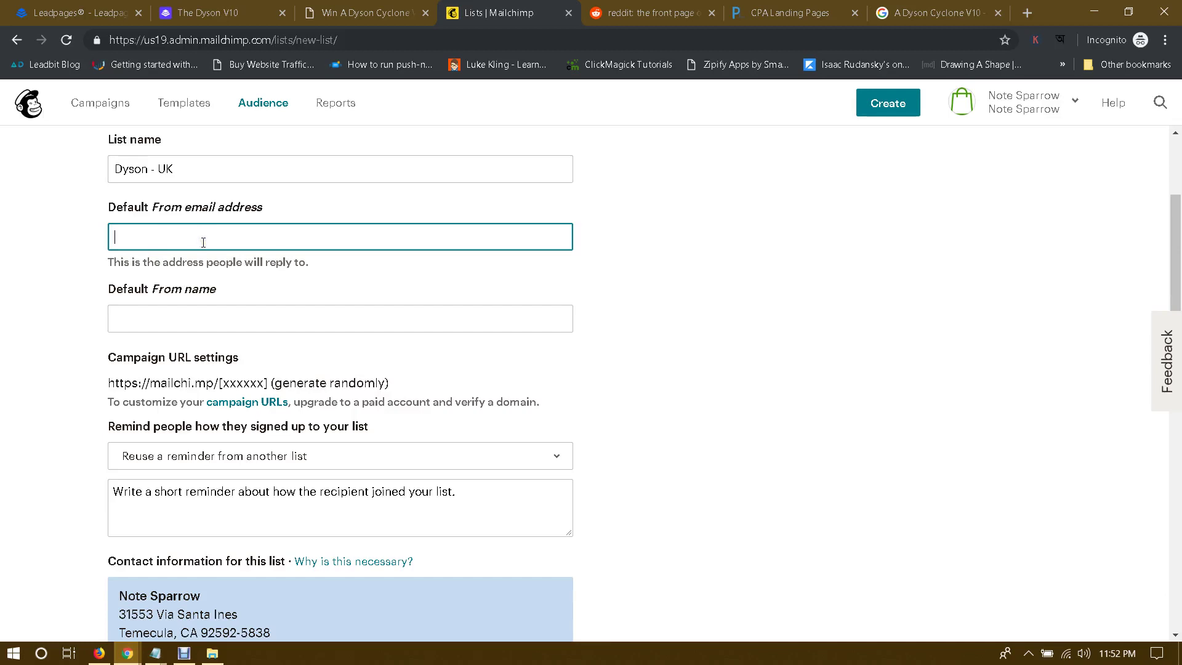
{"action": "left_click", "coordinate": [174, 317]}
{"action": "left_click", "coordinate": [87, 307]}
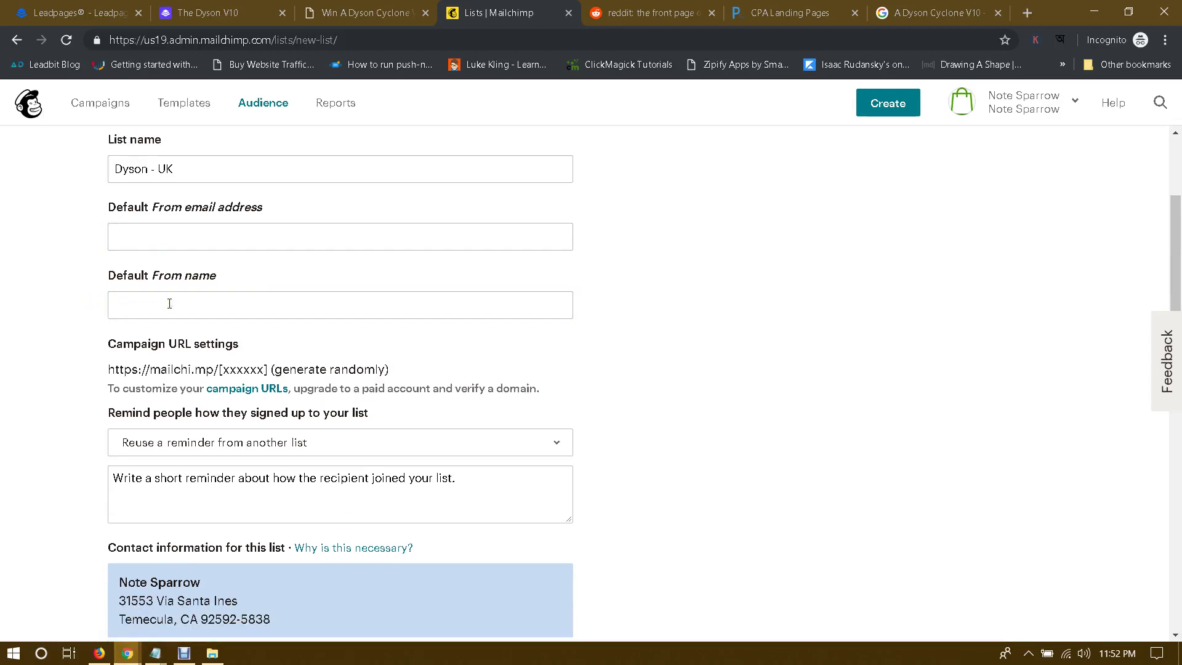
{"action": "left_click", "coordinate": [151, 306]}
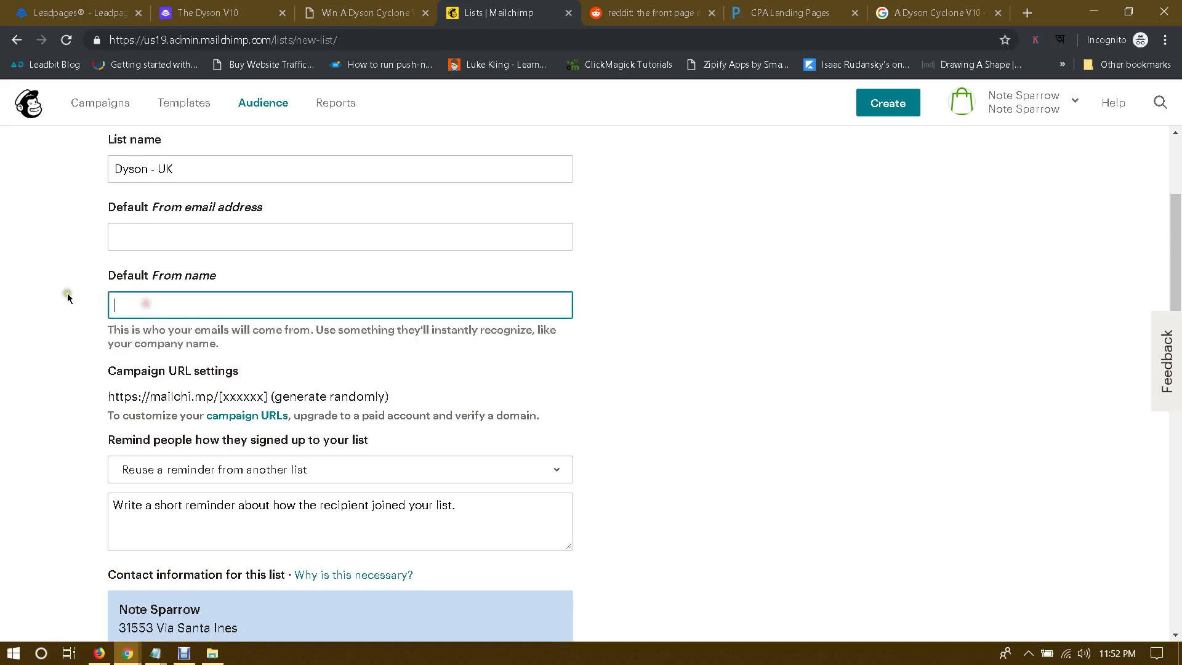
{"action": "left_click", "coordinate": [65, 294]}
{"action": "scroll", "coordinate": [53, 297], "scroll_direction": "down", "scroll_amount": 3}
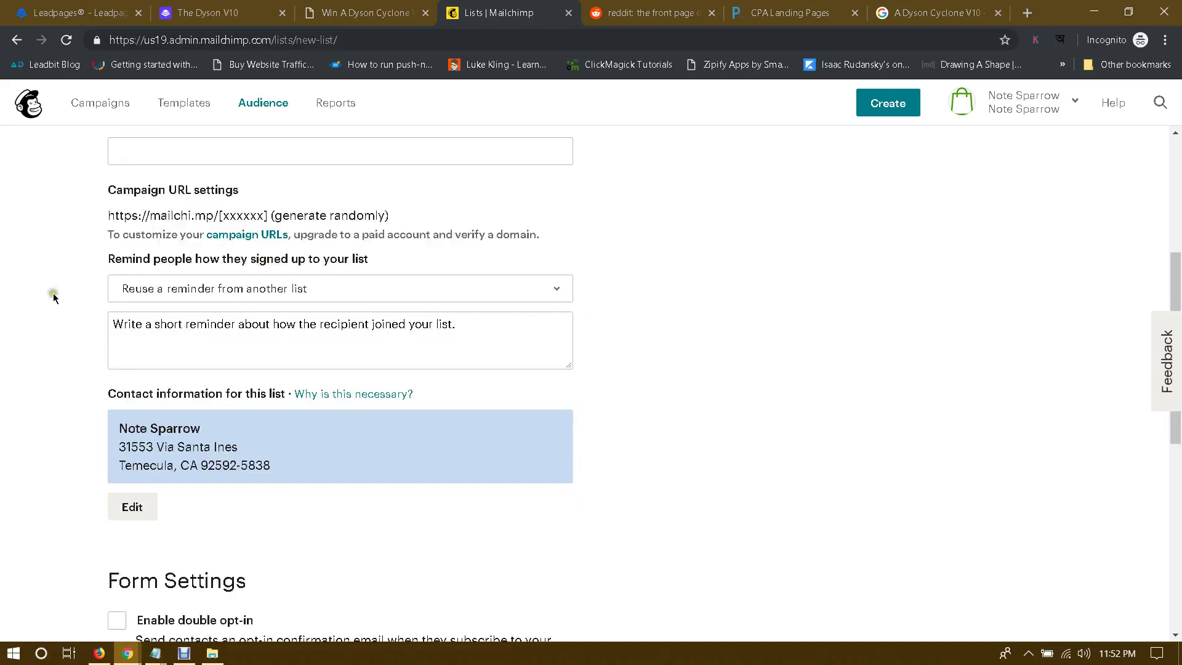
{"action": "left_click", "coordinate": [449, 328]}
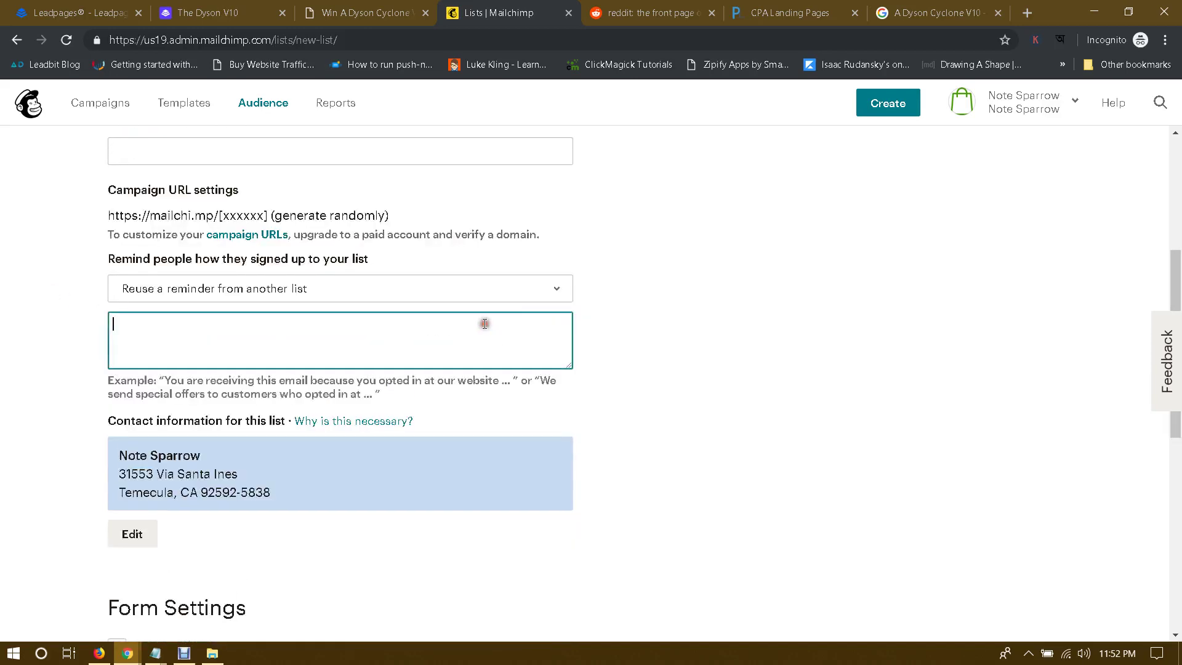
{"action": "left_click", "coordinate": [170, 381]}
{"action": "left_click", "coordinate": [250, 343]}
Step: Leave the unfinished form for the Dyson - UK audience overview showing 0 contacts
{"action": "scroll", "coordinate": [221, 349], "scroll_direction": "down", "scroll_amount": 8}
{"action": "scroll", "coordinate": [330, 223], "scroll_direction": "up", "scroll_amount": 5}
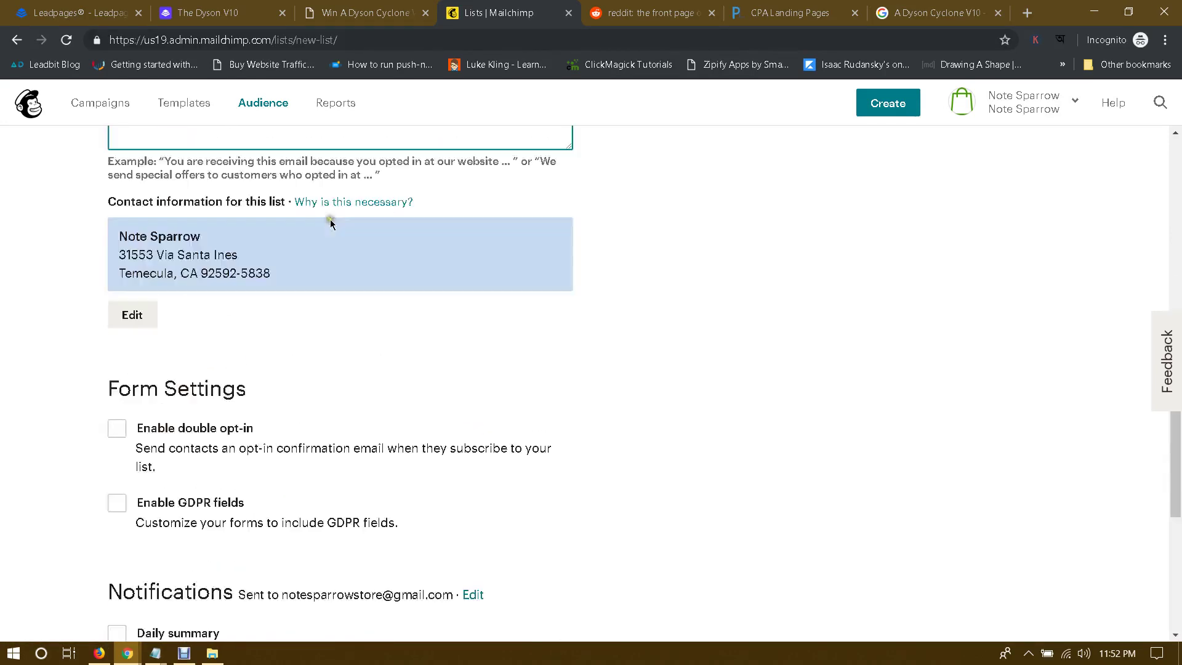
{"action": "scroll", "coordinate": [330, 223], "scroll_direction": "up", "scroll_amount": 8}
{"action": "left_click", "coordinate": [256, 104]}
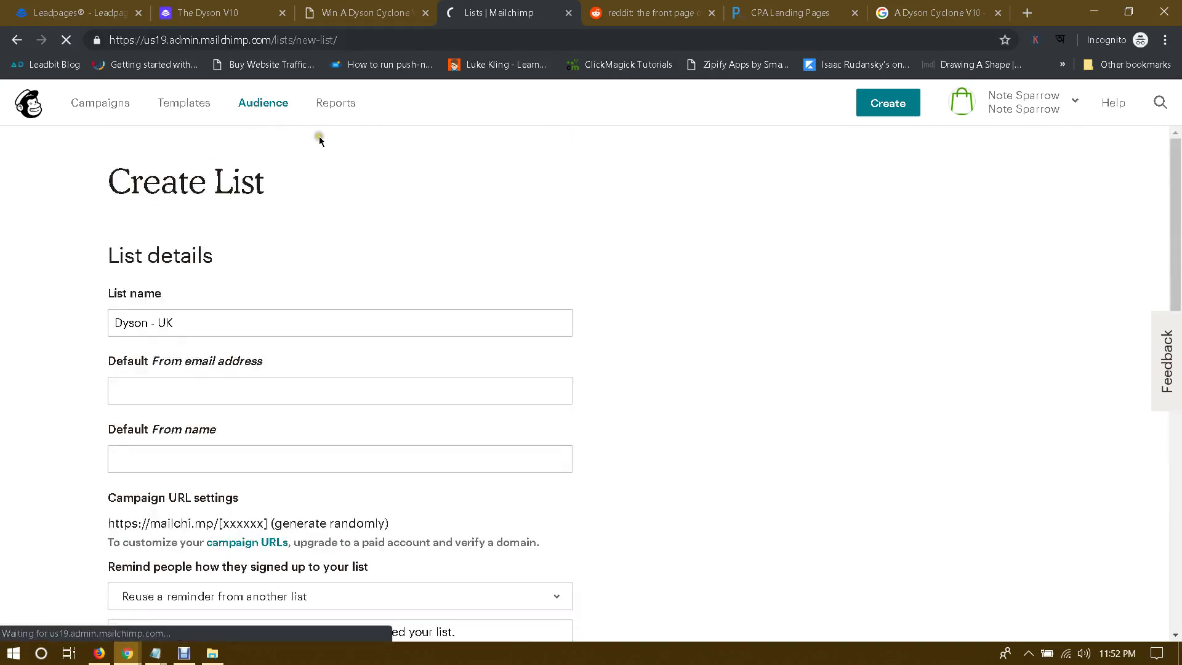
{"action": "scroll", "coordinate": [436, 227], "scroll_direction": "down", "scroll_amount": 3}
{"action": "scroll", "coordinate": [437, 230], "scroll_direction": "up", "scroll_amount": 3}
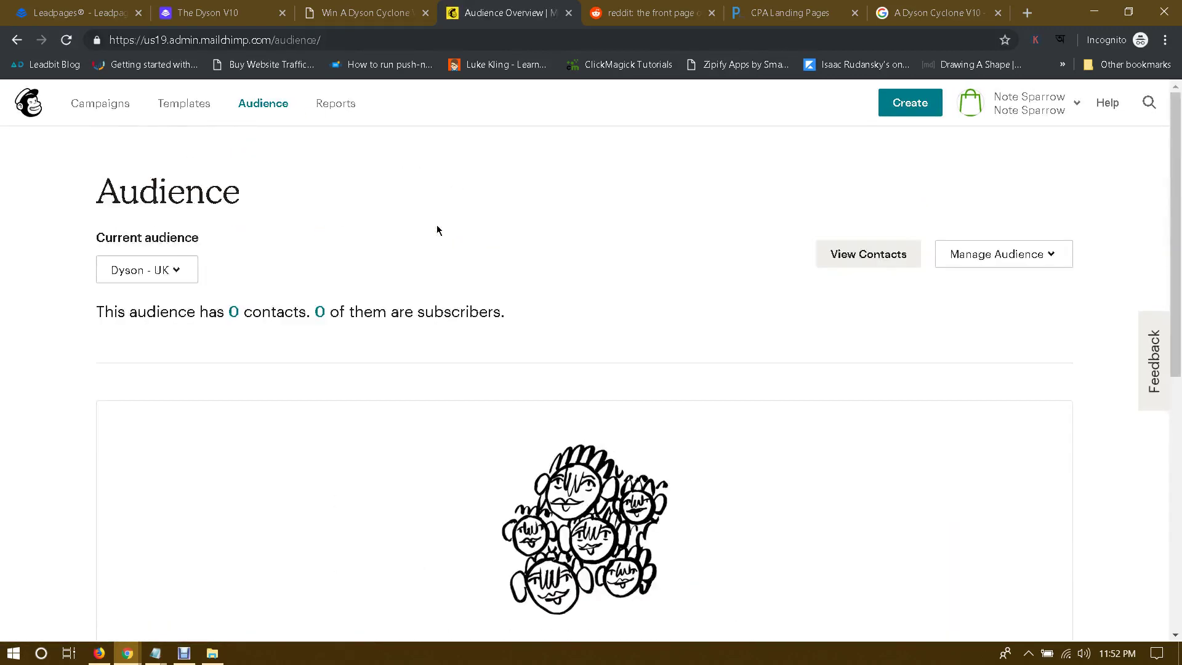
Step: Open The Dyson V10 in the editor and its 'Submit Your Best Email To Be Notified' pop-up
{"action": "left_click", "coordinate": [160, 271]}
{"action": "left_click", "coordinate": [183, 271]}
{"action": "left_click", "coordinate": [98, 8]}
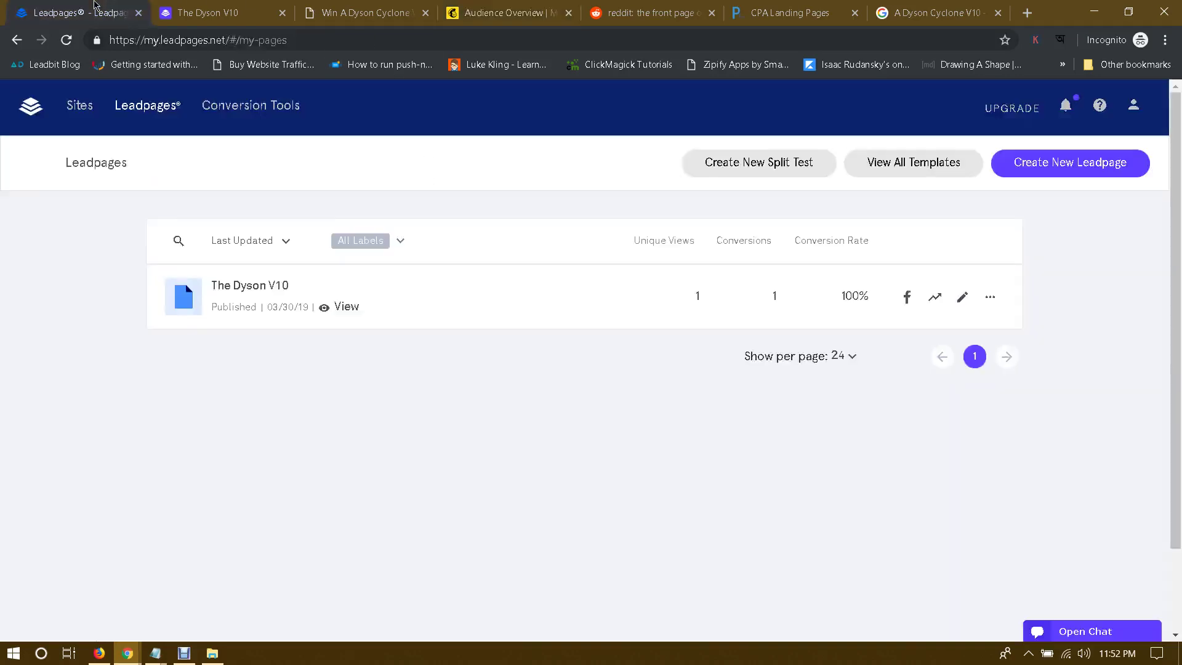
{"action": "left_click", "coordinate": [243, 286]}
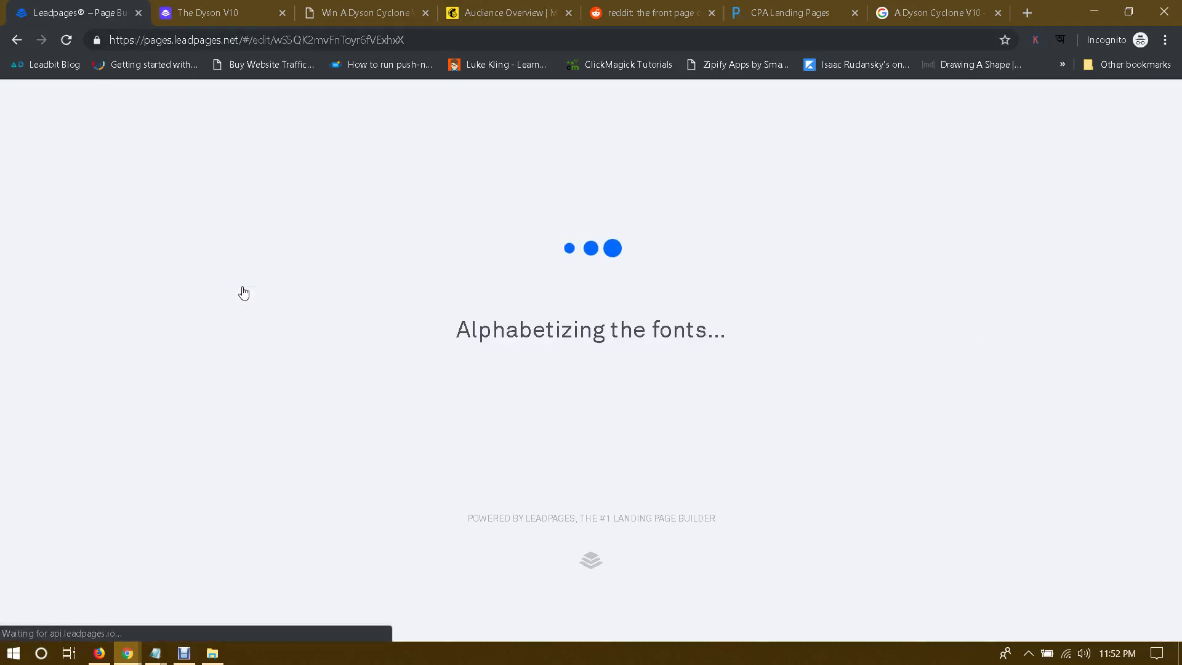
{"action": "left_click", "coordinate": [476, 9]}
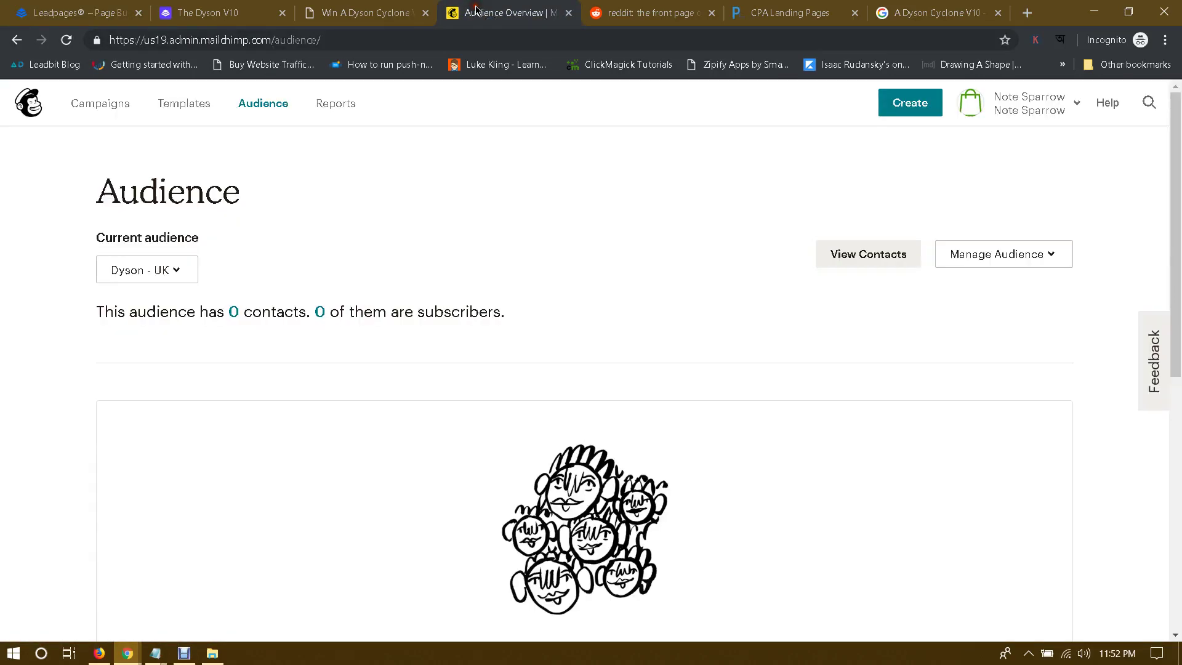
{"action": "left_click", "coordinate": [132, 4]}
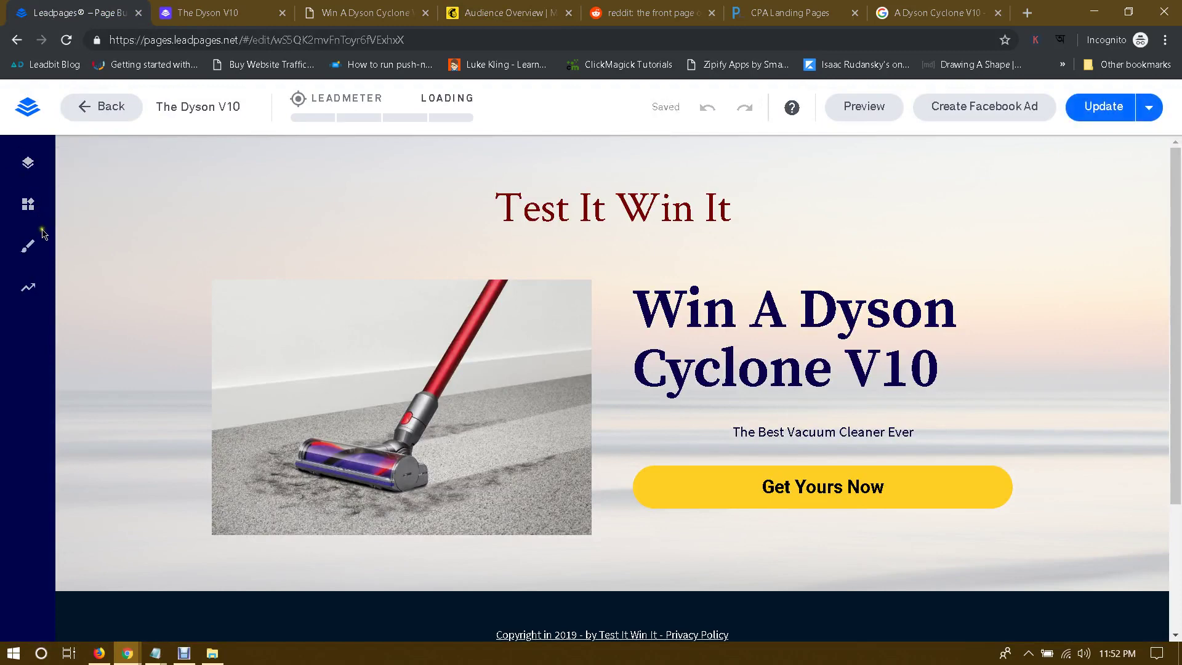
{"action": "mouse_move", "coordinate": [890, 482]}
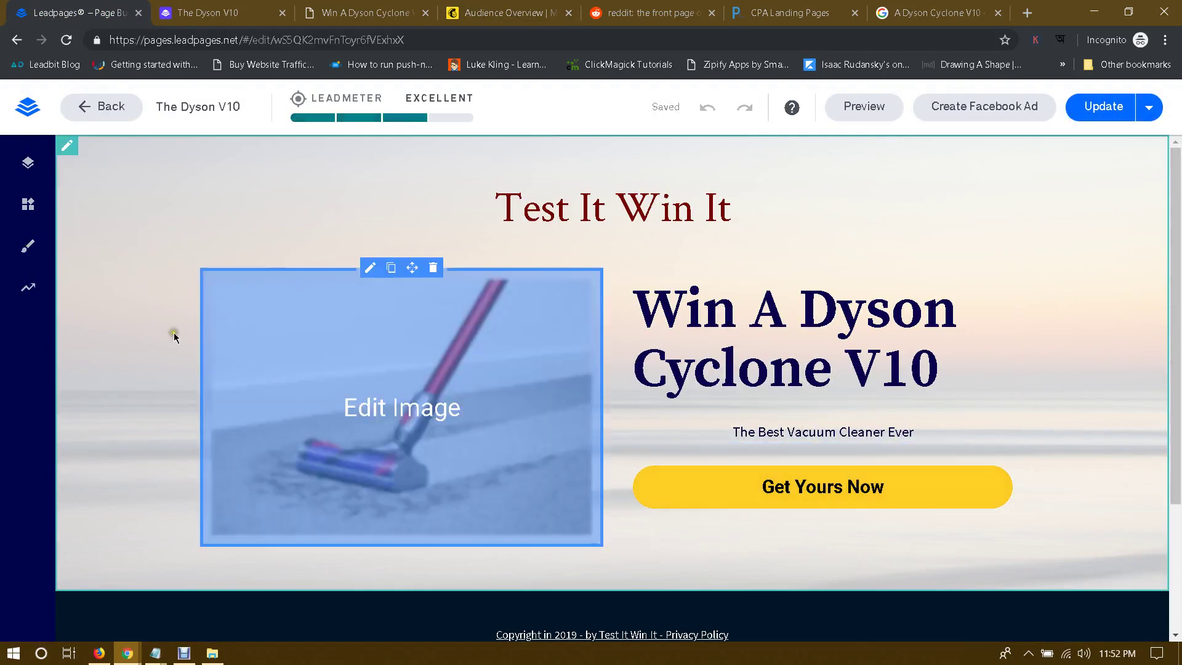
{"action": "left_click", "coordinate": [811, 453]}
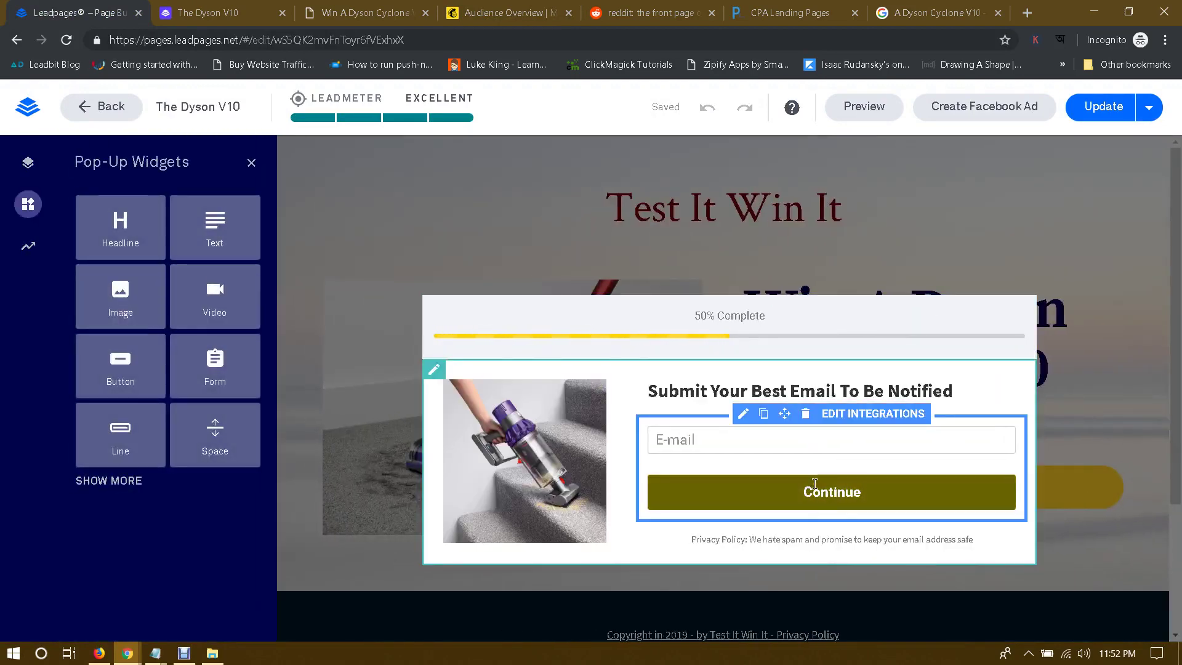
Step: Add a MailChimp integration sending the form's sign-ups to Dyson - UK, keeping Lead Notifications
{"action": "left_click", "coordinate": [729, 442]}
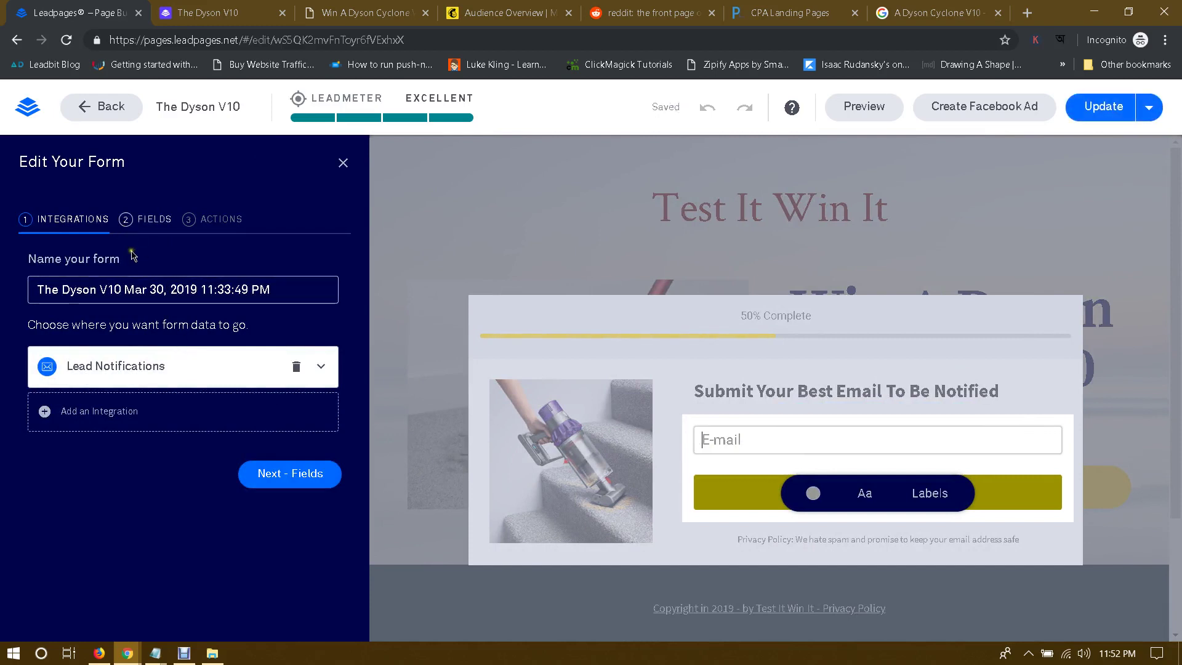
{"action": "left_click", "coordinate": [321, 368]}
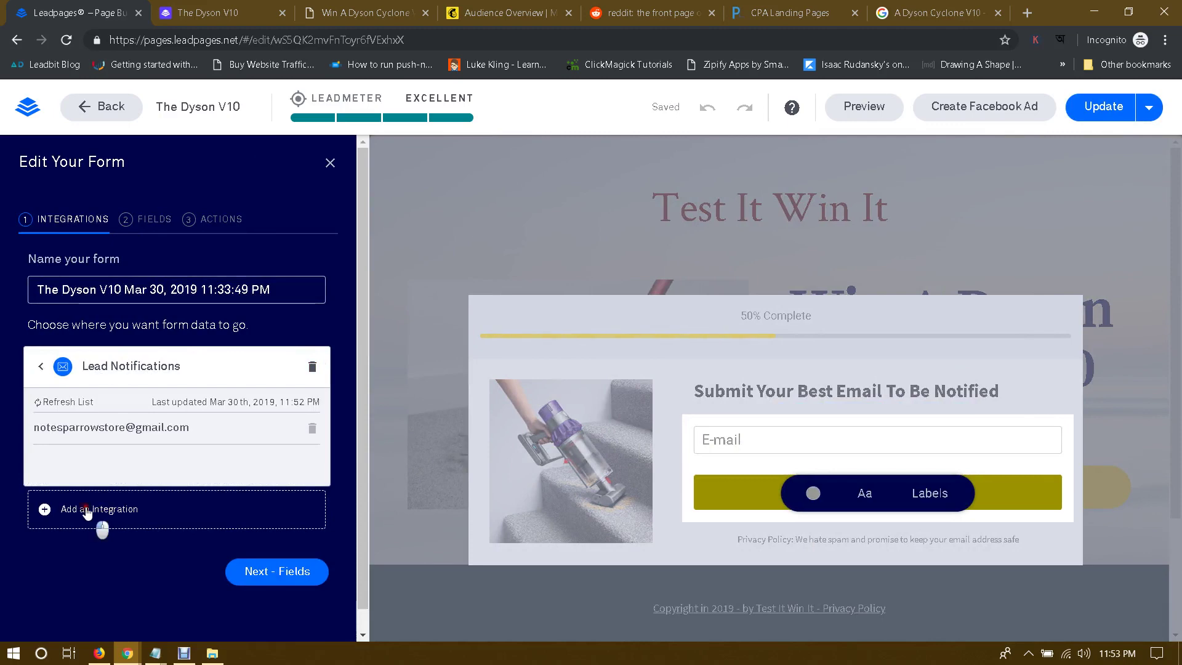
{"action": "left_click", "coordinate": [87, 511]}
{"action": "scroll", "coordinate": [137, 457], "scroll_direction": "down", "scroll_amount": 1}
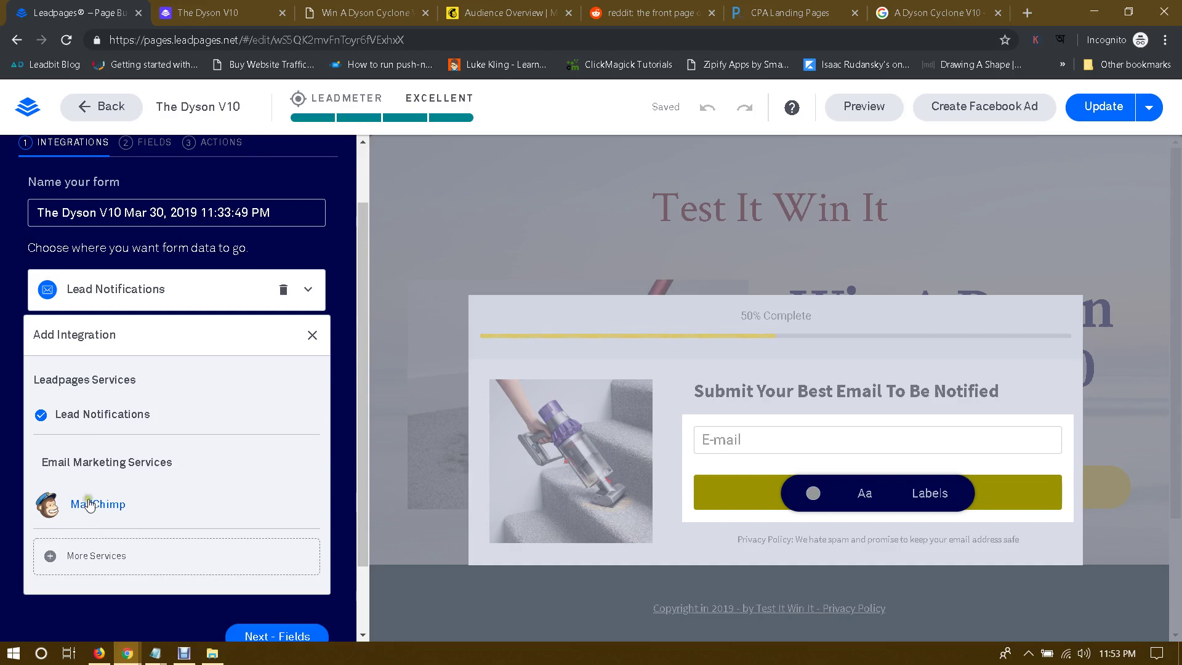
{"action": "left_click", "coordinate": [89, 505]}
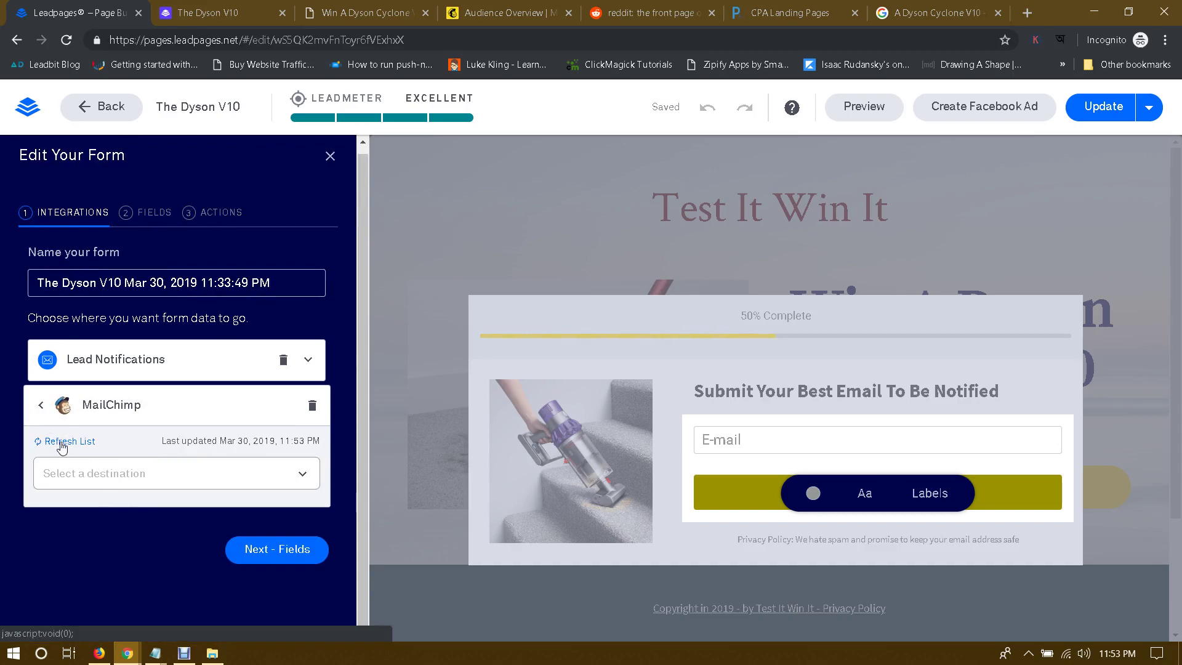
{"action": "left_click", "coordinate": [110, 473]}
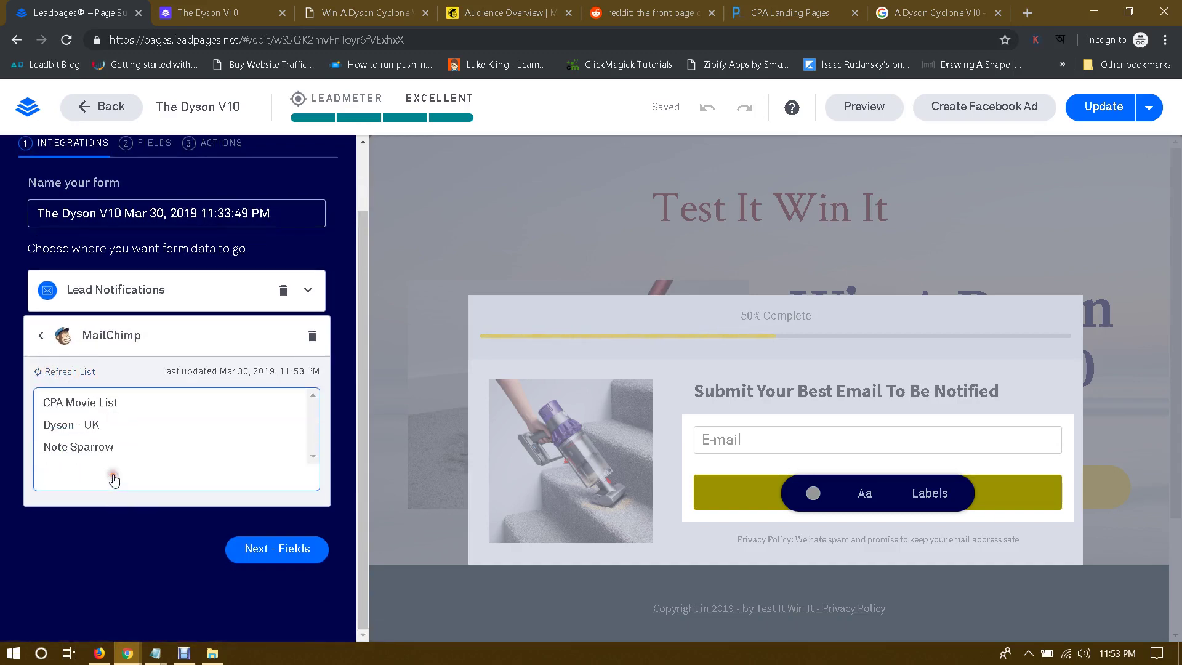
{"action": "left_click", "coordinate": [68, 429]}
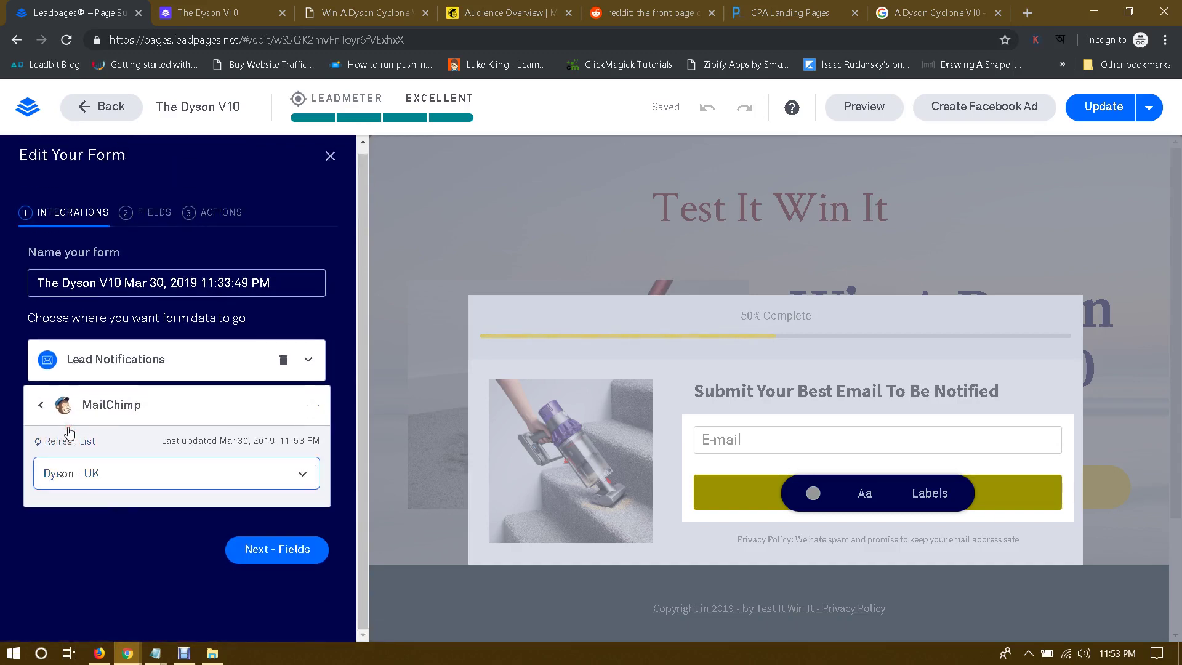
{"action": "left_click", "coordinate": [278, 549]}
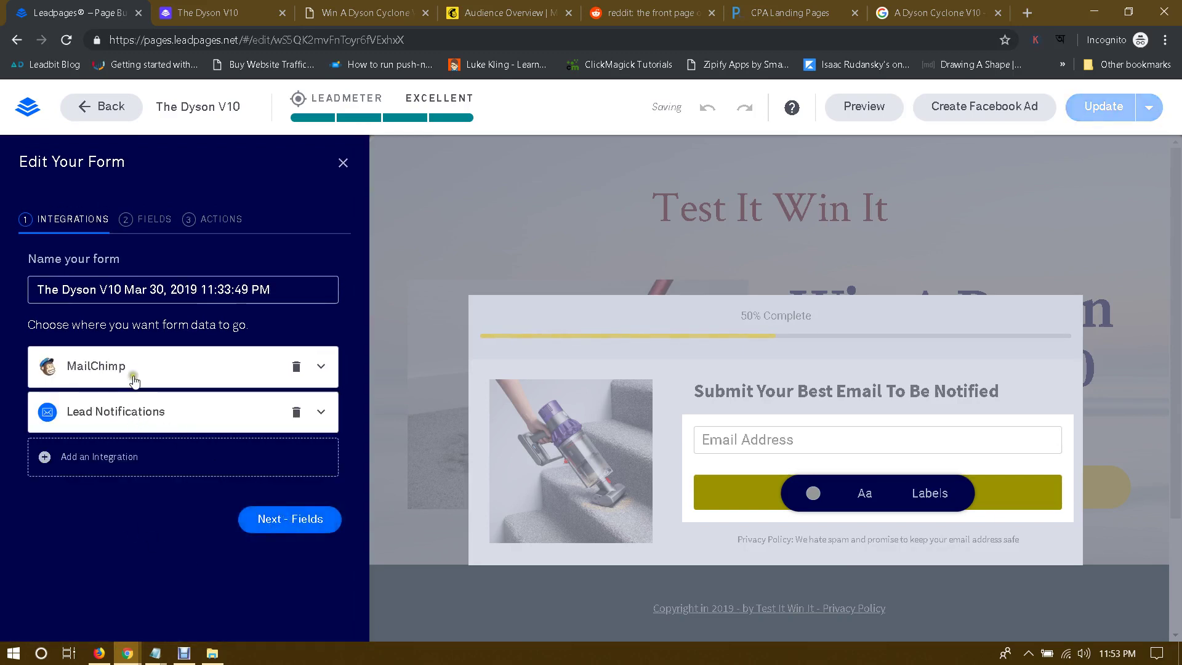
{"action": "left_click", "coordinate": [296, 412]}
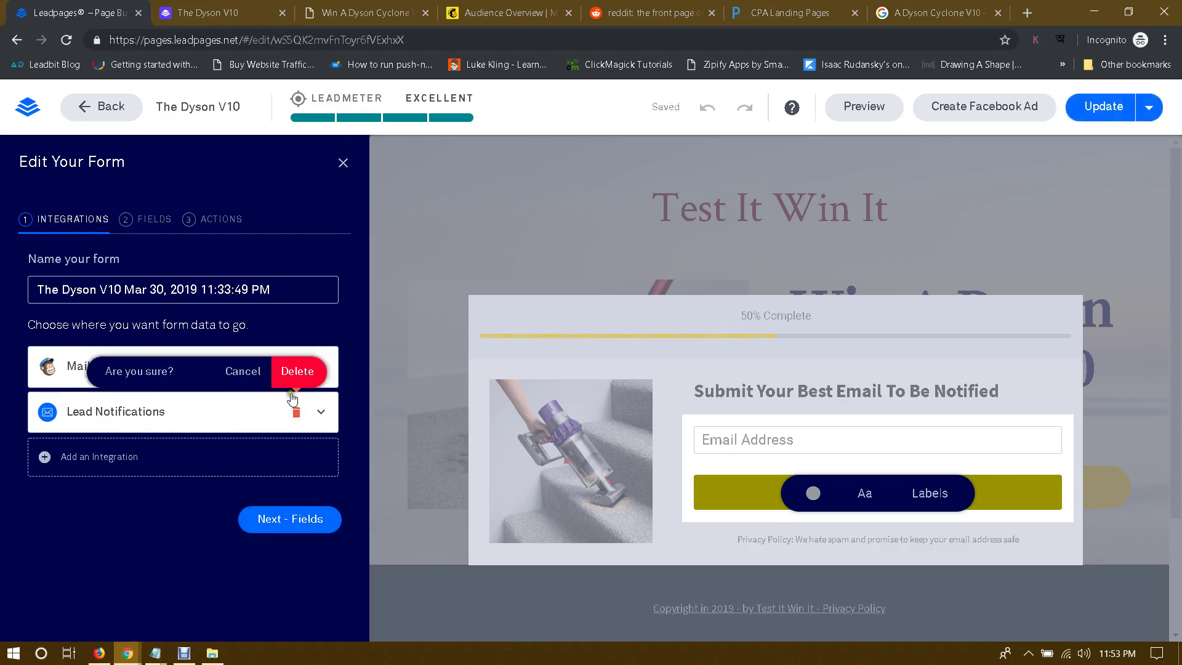
{"action": "left_click", "coordinate": [227, 371]}
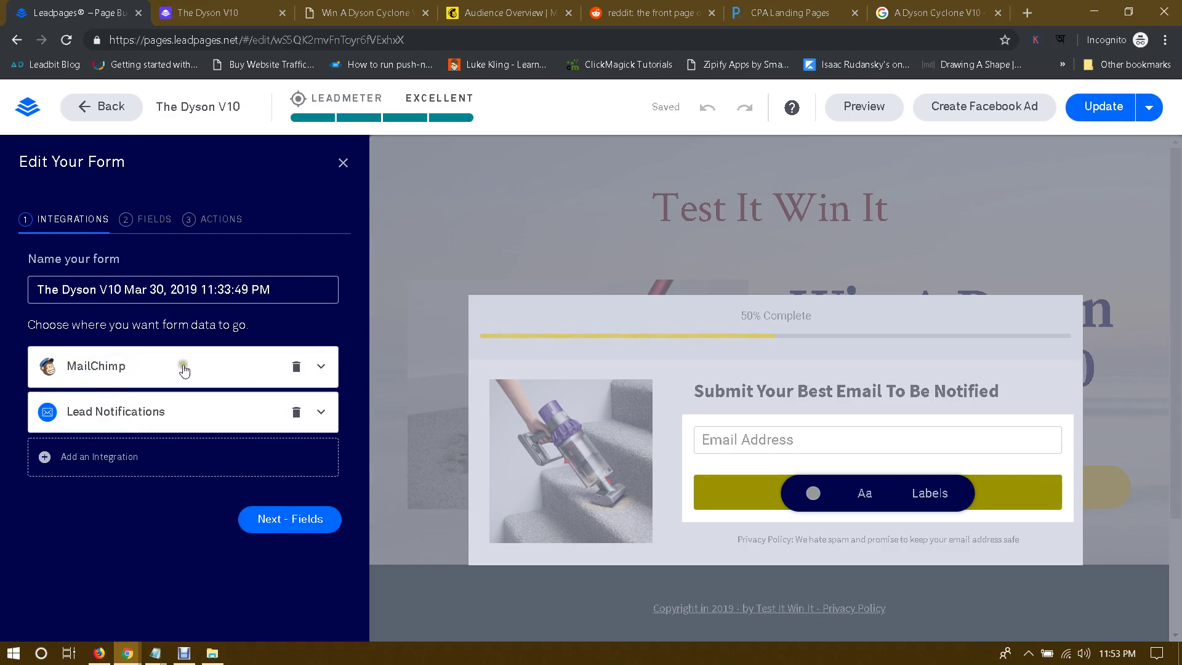
Step: Add a First Name field under Email Address and proceed to the form's Actions step
{"action": "left_click", "coordinate": [320, 524]}
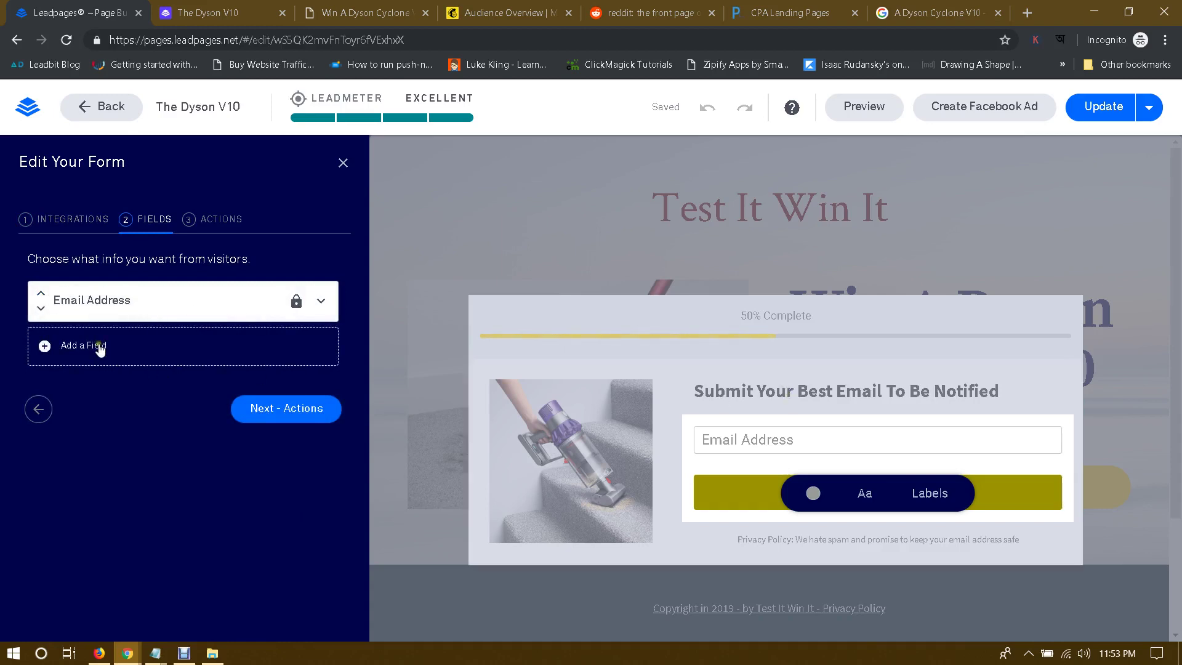
{"action": "left_click", "coordinate": [68, 346]}
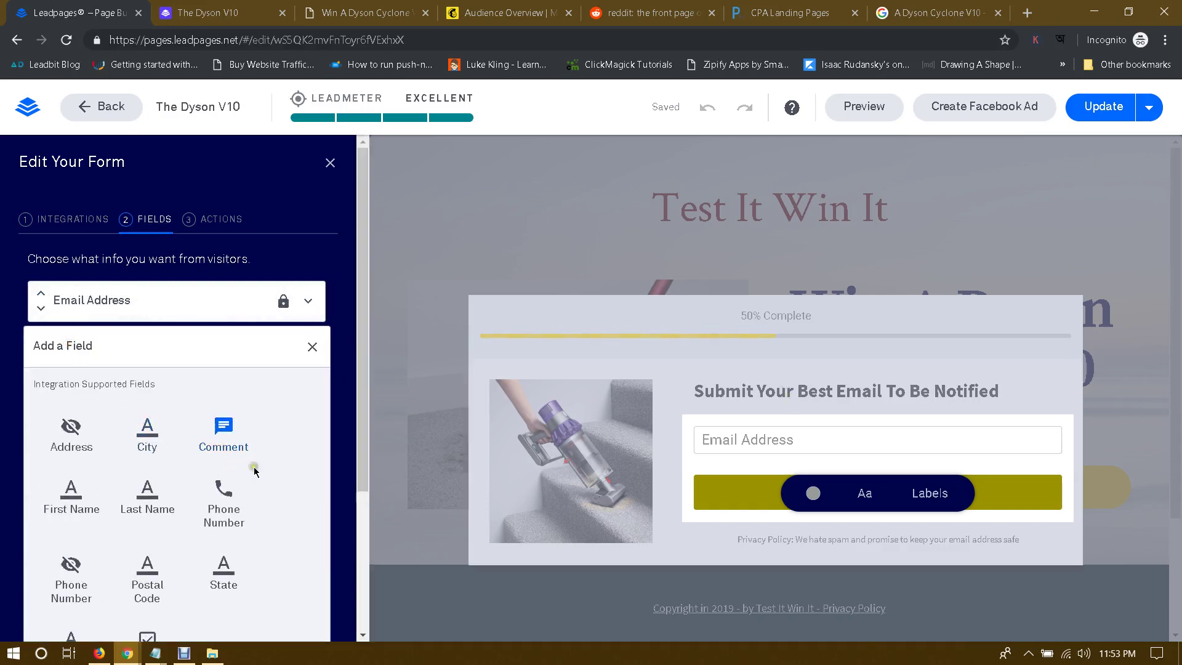
{"action": "scroll", "coordinate": [254, 472], "scroll_direction": "down", "scroll_amount": 3}
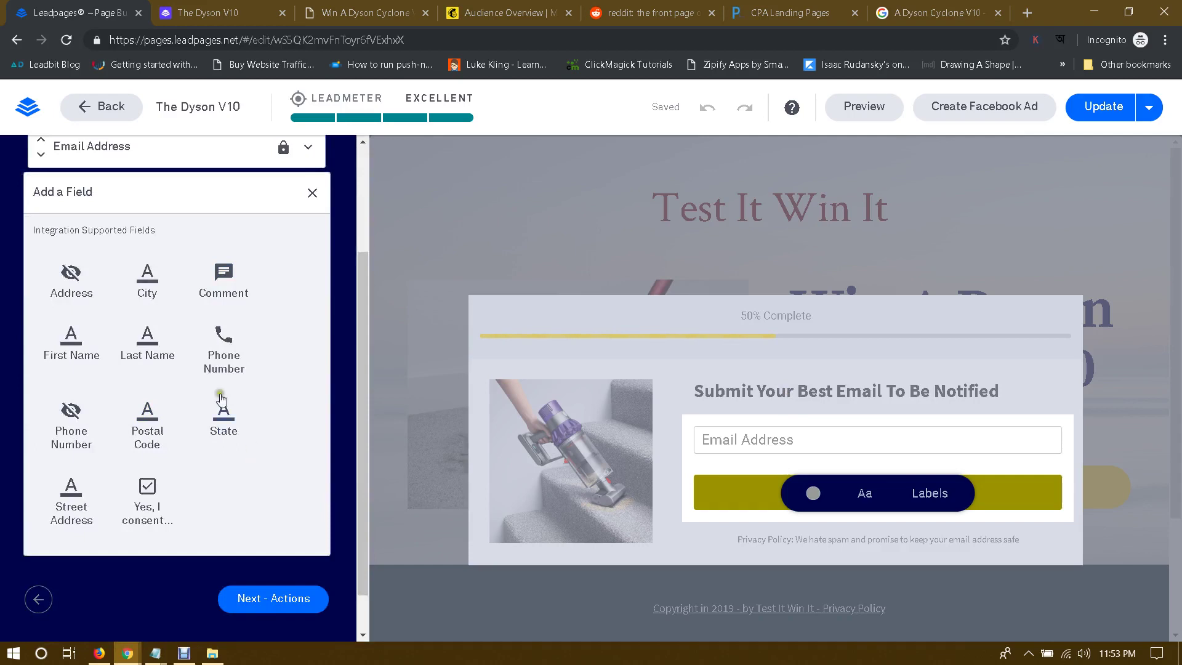
{"action": "left_click", "coordinate": [92, 345]}
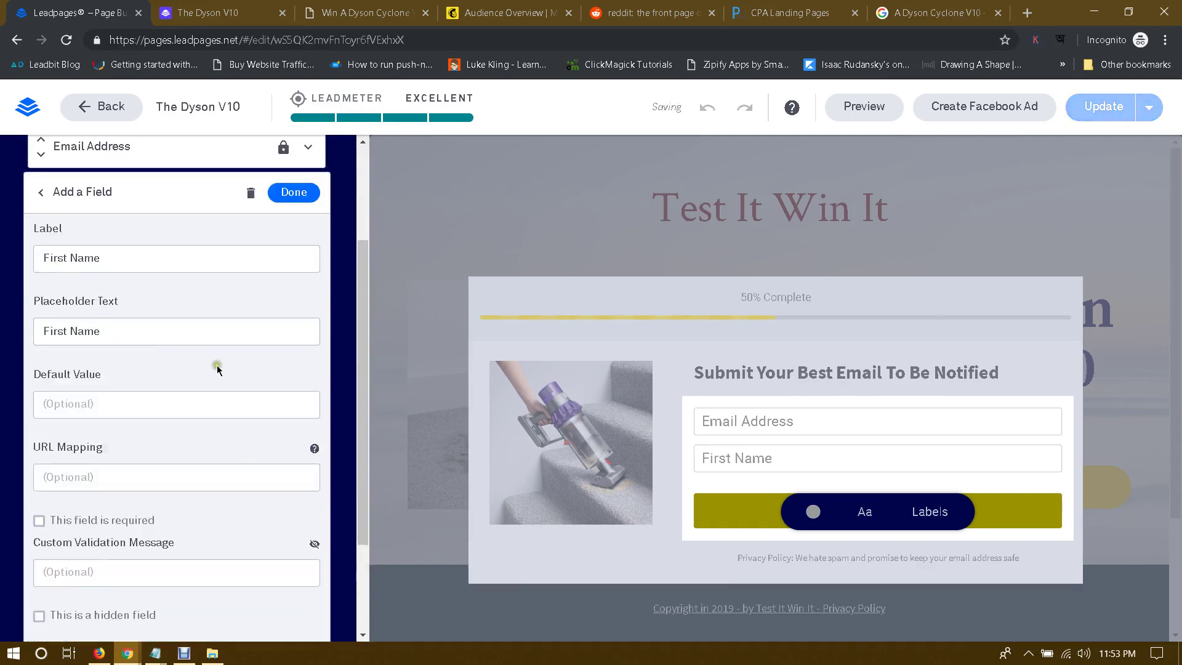
{"action": "scroll", "coordinate": [231, 372], "scroll_direction": "down", "scroll_amount": 3}
{"action": "scroll", "coordinate": [245, 390], "scroll_direction": "up", "scroll_amount": 3}
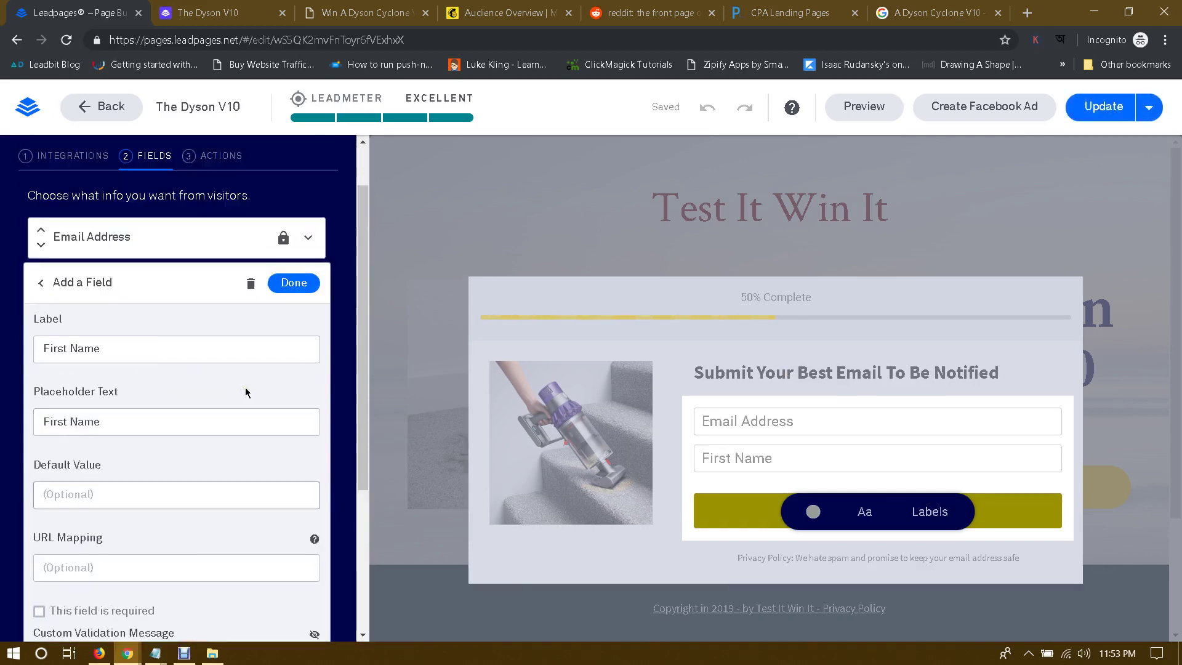
{"action": "left_click", "coordinate": [290, 284]}
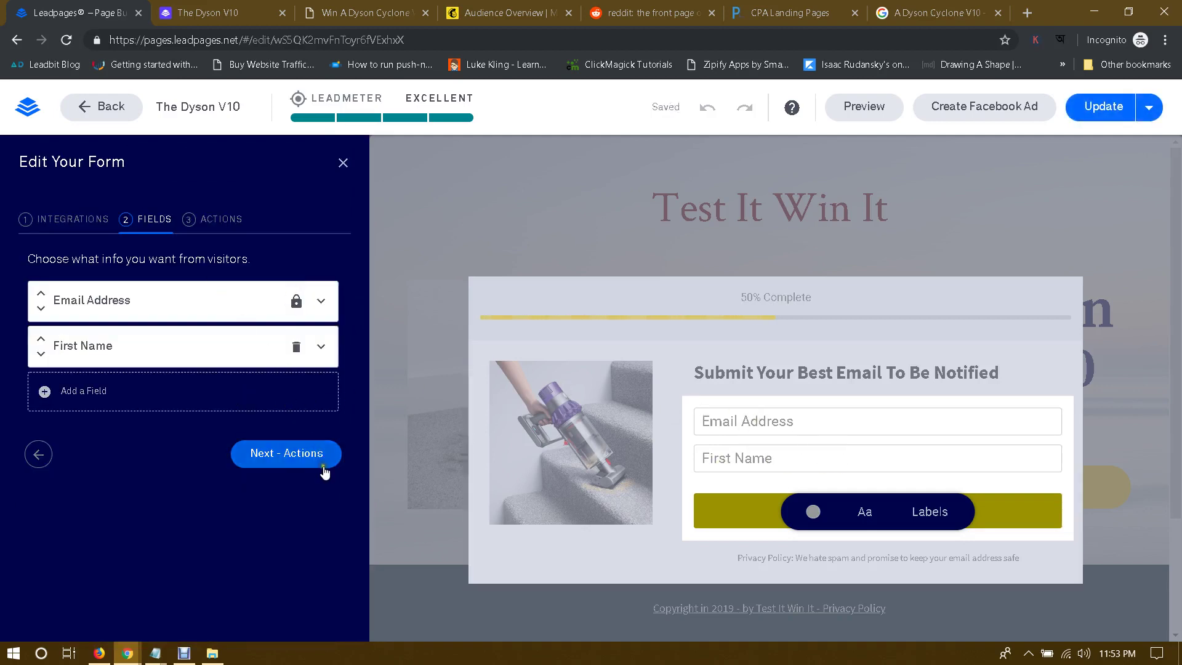
{"action": "left_click", "coordinate": [290, 456]}
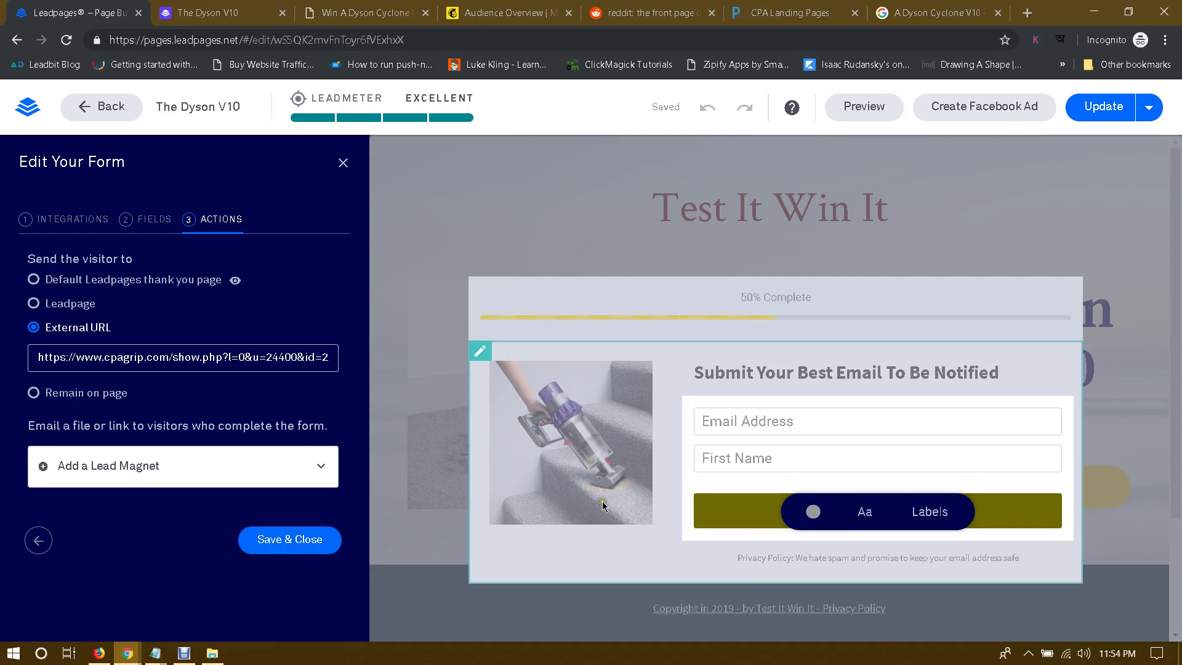
Step: Save the form settings, update the Dyson V10 page, and bring up the CPAGrip offer window
{"action": "left_click", "coordinate": [295, 543]}
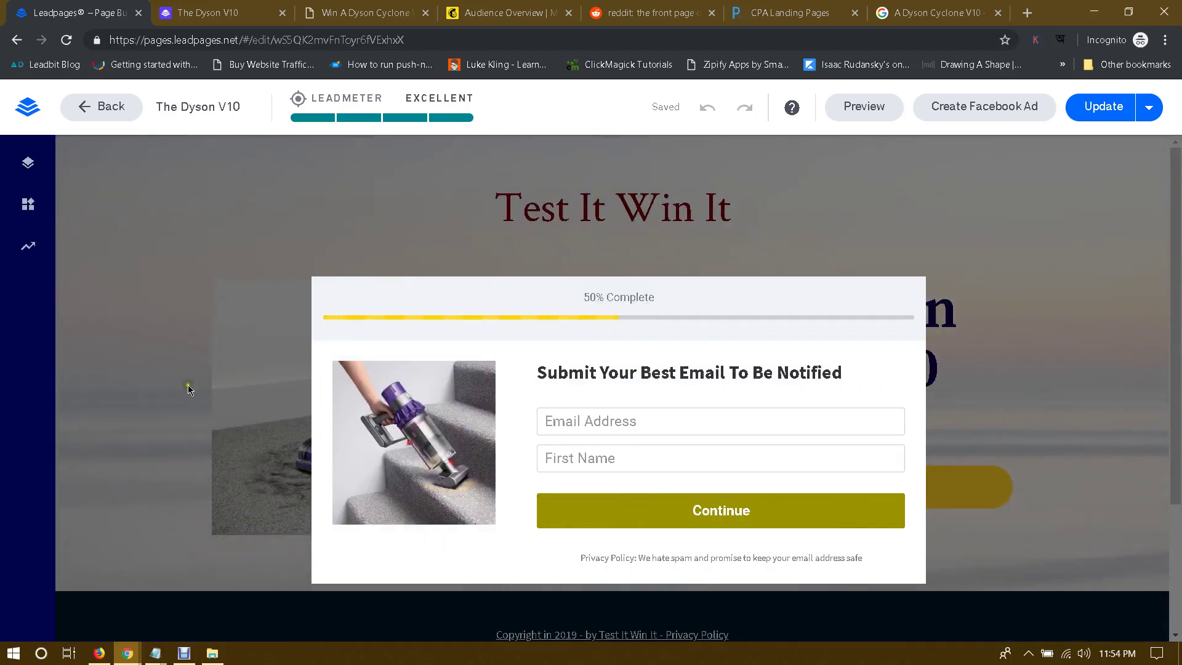
{"action": "left_click", "coordinate": [1101, 110]}
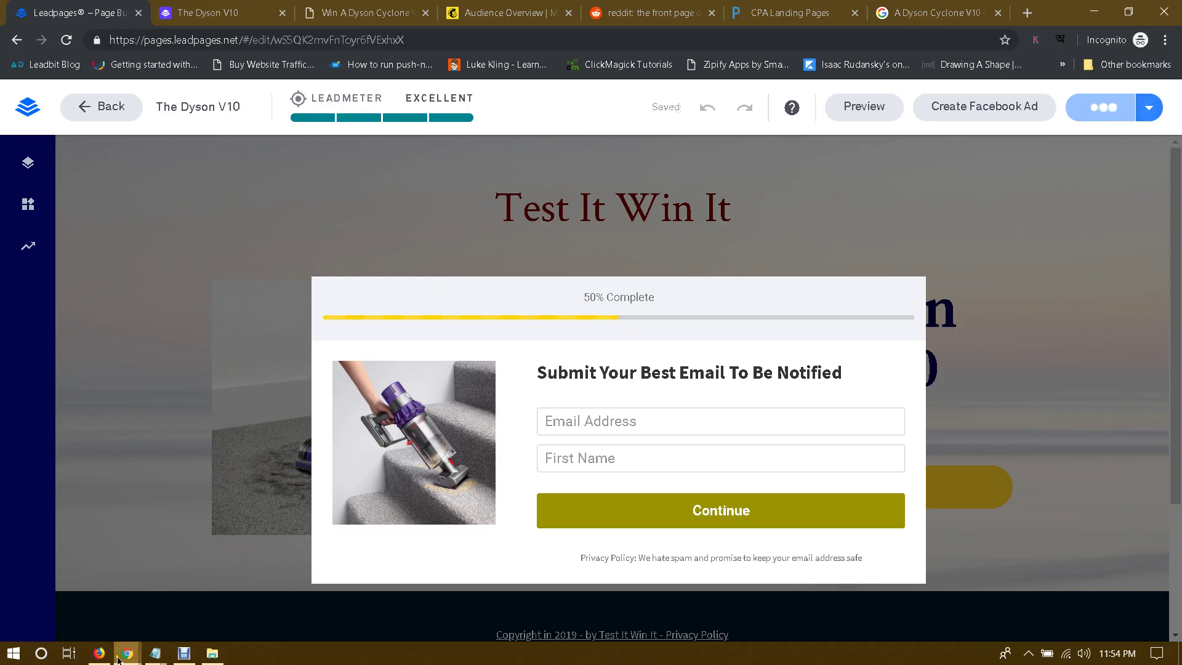
{"action": "mouse_move", "coordinate": [128, 653]}
{"action": "left_click", "coordinate": [74, 584]}
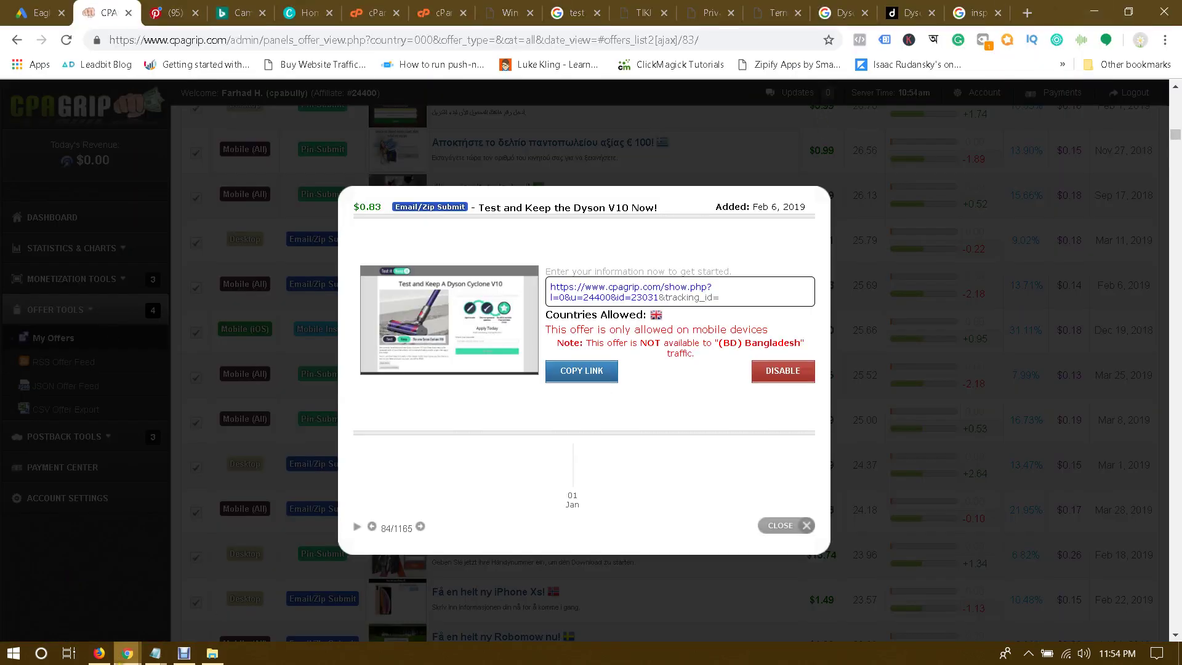
Step: Reload the live Dyson V10 page to confirm the update, then return to the editor
{"action": "left_click", "coordinate": [127, 652]}
{"action": "left_click", "coordinate": [208, 613]}
{"action": "left_click", "coordinate": [246, 9]}
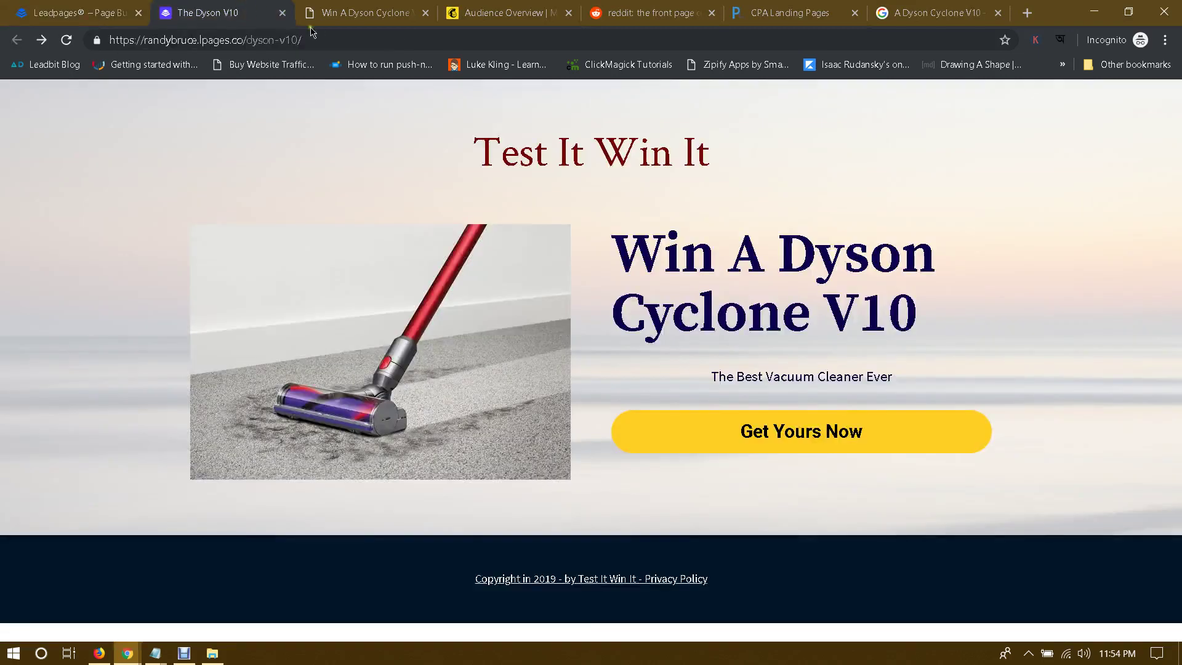
{"action": "left_click", "coordinate": [342, 42]}
{"action": "key", "text": "Return"}
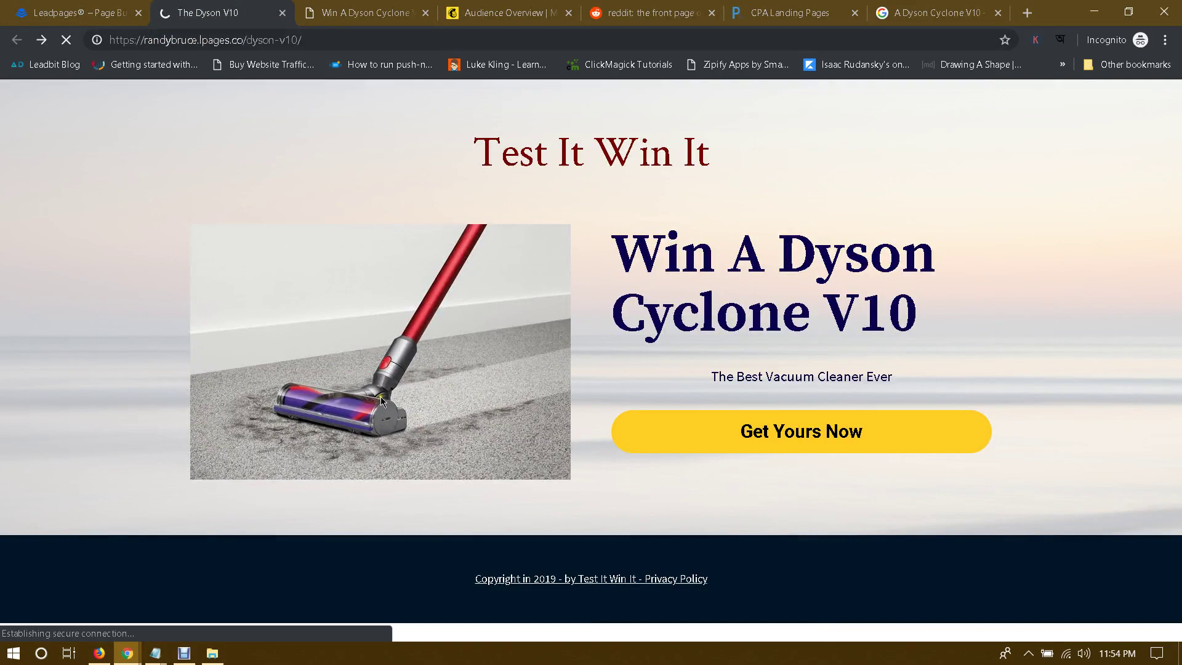
{"action": "left_click", "coordinate": [74, 12]}
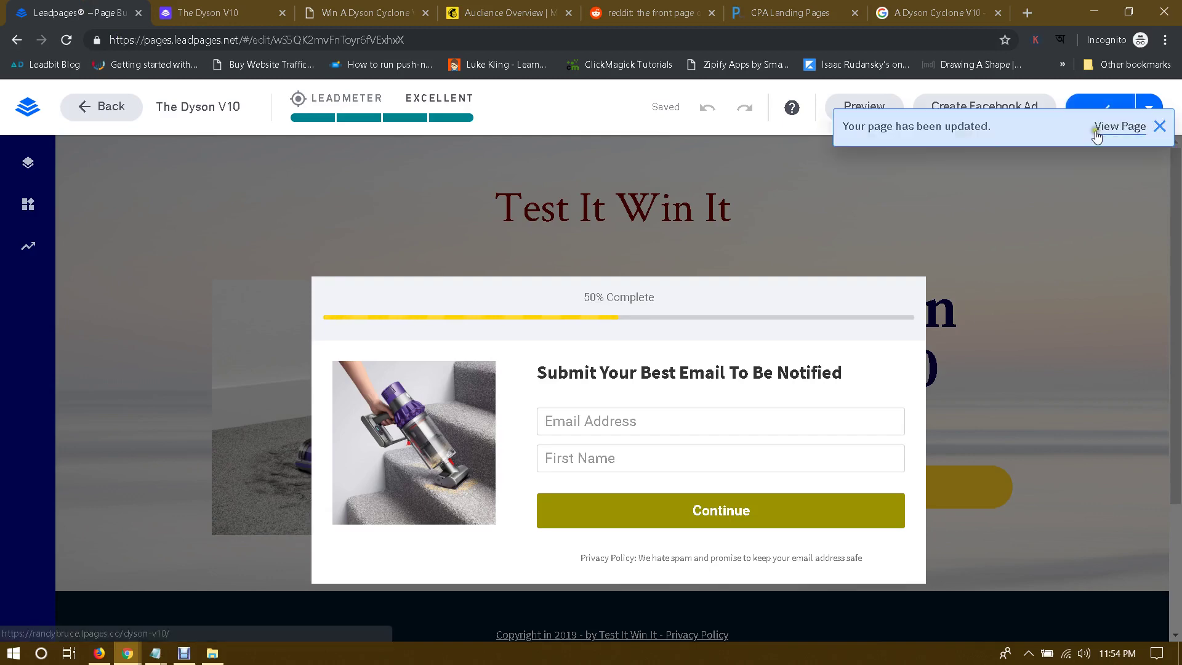
Step: View the live Dyson V10 page, test and close the Get Yours Now opt-in pop-up
{"action": "left_click", "coordinate": [1116, 127]}
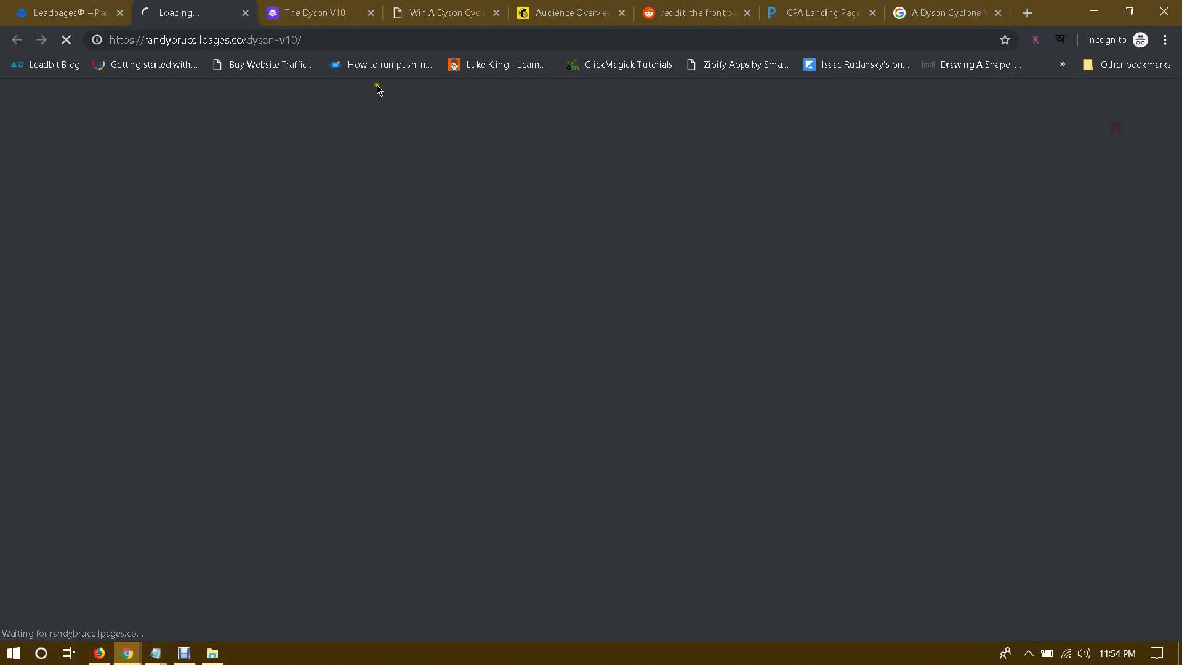
{"action": "left_click", "coordinate": [370, 13]}
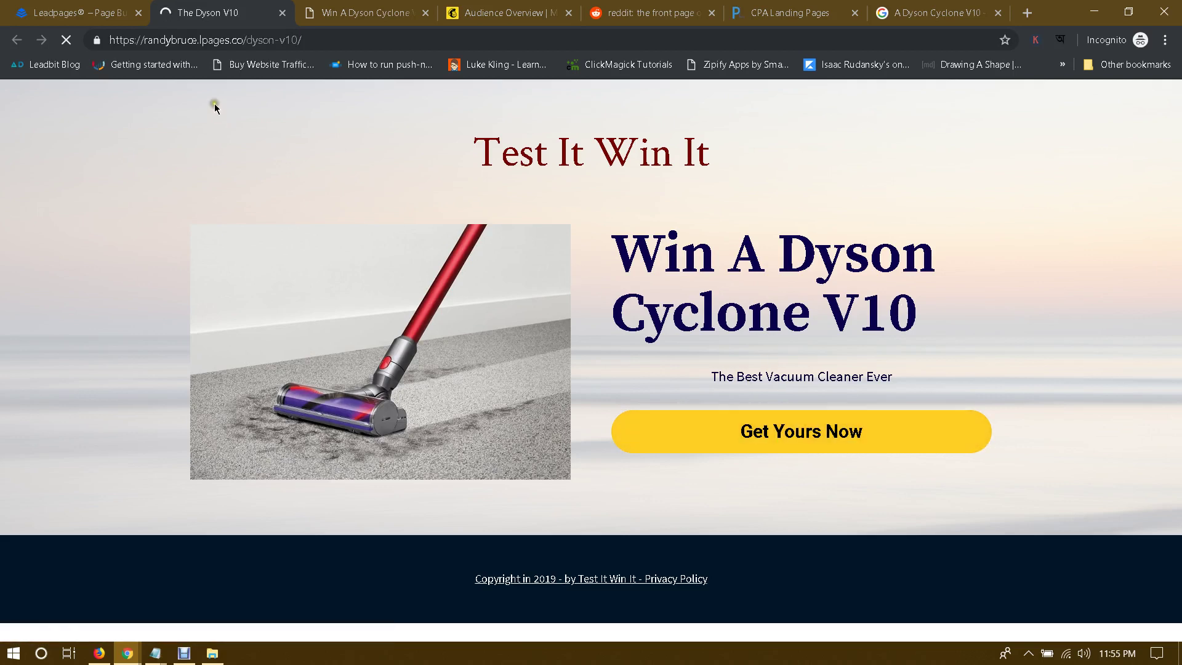
{"action": "left_click", "coordinate": [213, 11]}
{"action": "left_click", "coordinate": [818, 430]}
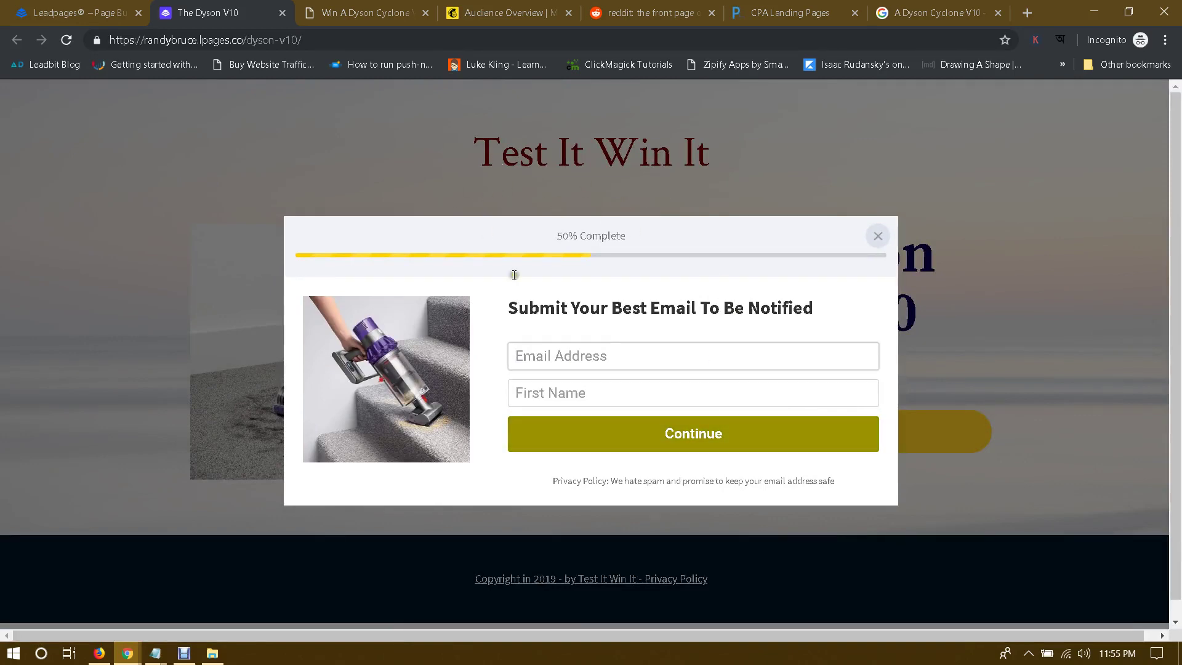
{"action": "left_click", "coordinate": [877, 236]}
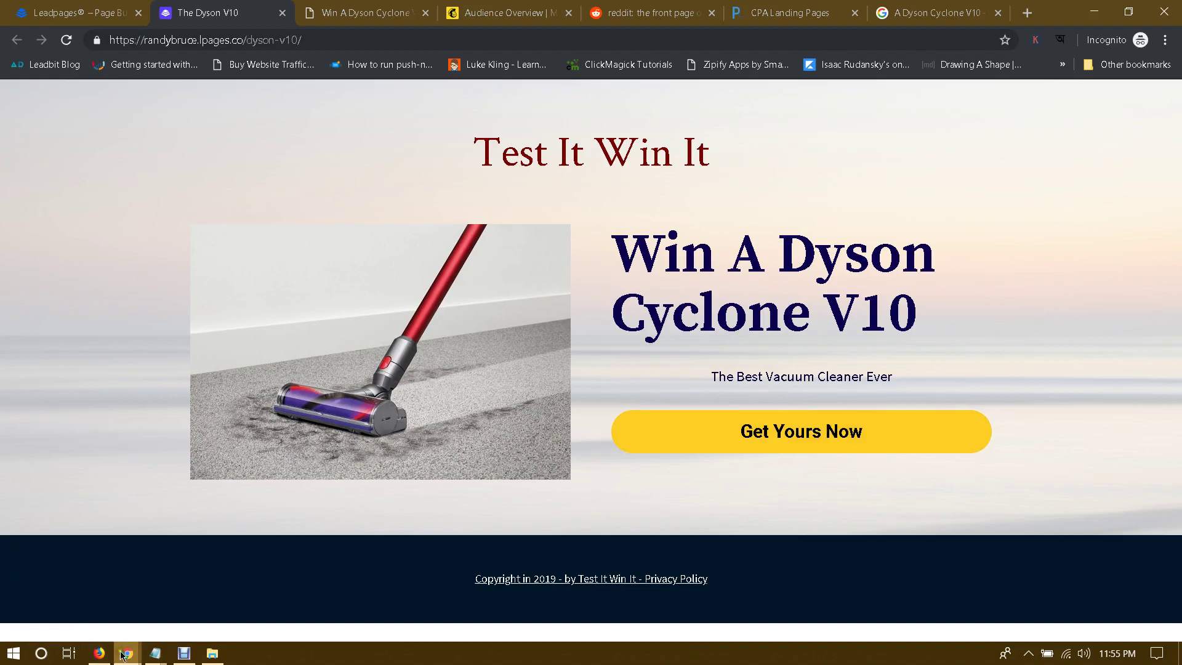
{"action": "mouse_move", "coordinate": [128, 653]}
{"action": "left_click", "coordinate": [78, 542]}
Step: Open udimi.com in a new browser tab to reach the Udimi account dashboard
{"action": "left_click", "coordinate": [1026, 12]}
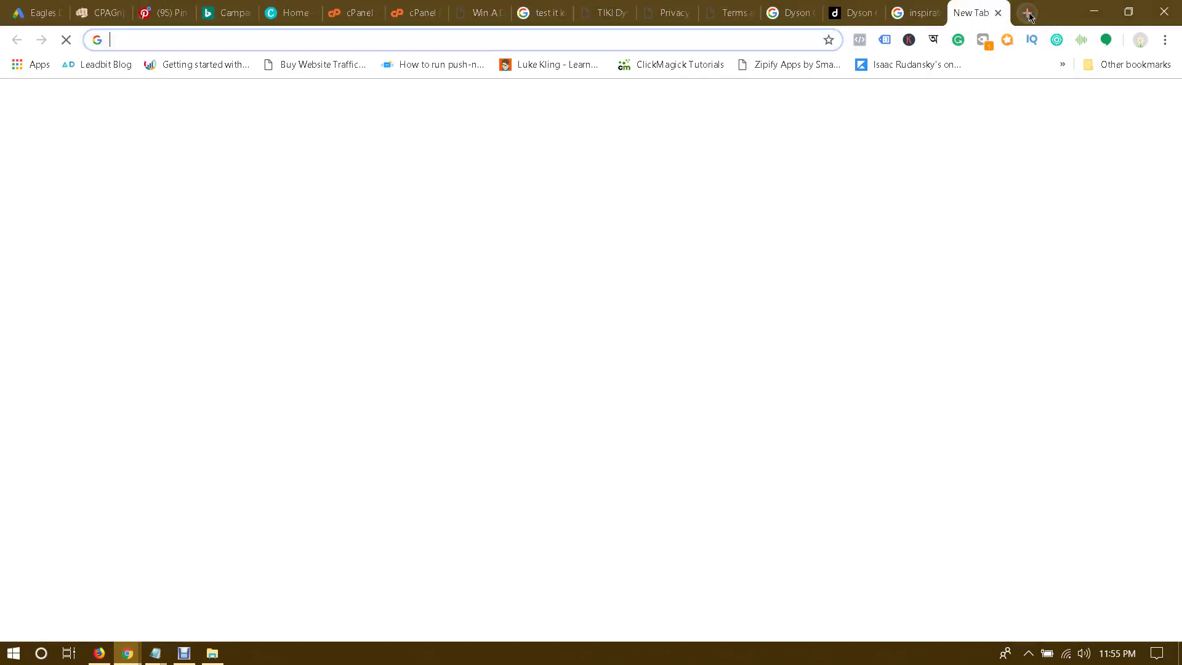
{"action": "type", "text": "udimi.com"}
{"action": "key", "text": "Return"}
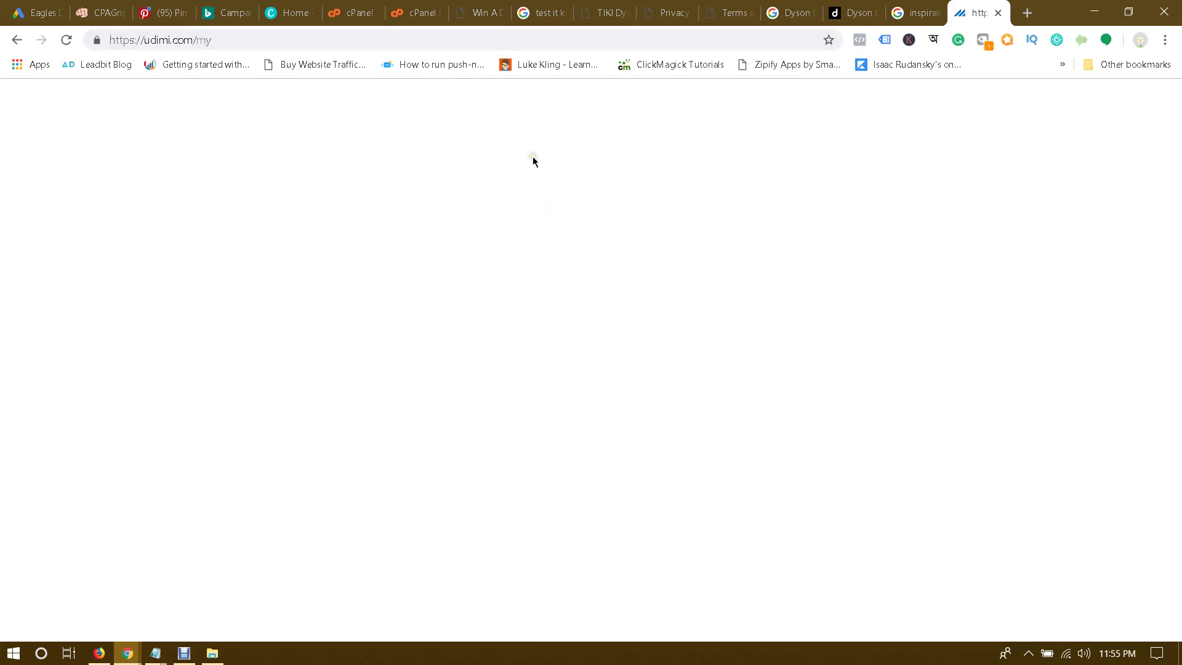
{"action": "left_click", "coordinate": [473, 48]}
Step: Append '12. Udimi' to the numbered task list in Notepad and return to Udimi
{"action": "left_click", "coordinate": [157, 651]}
{"action": "left_click", "coordinate": [230, 586]}
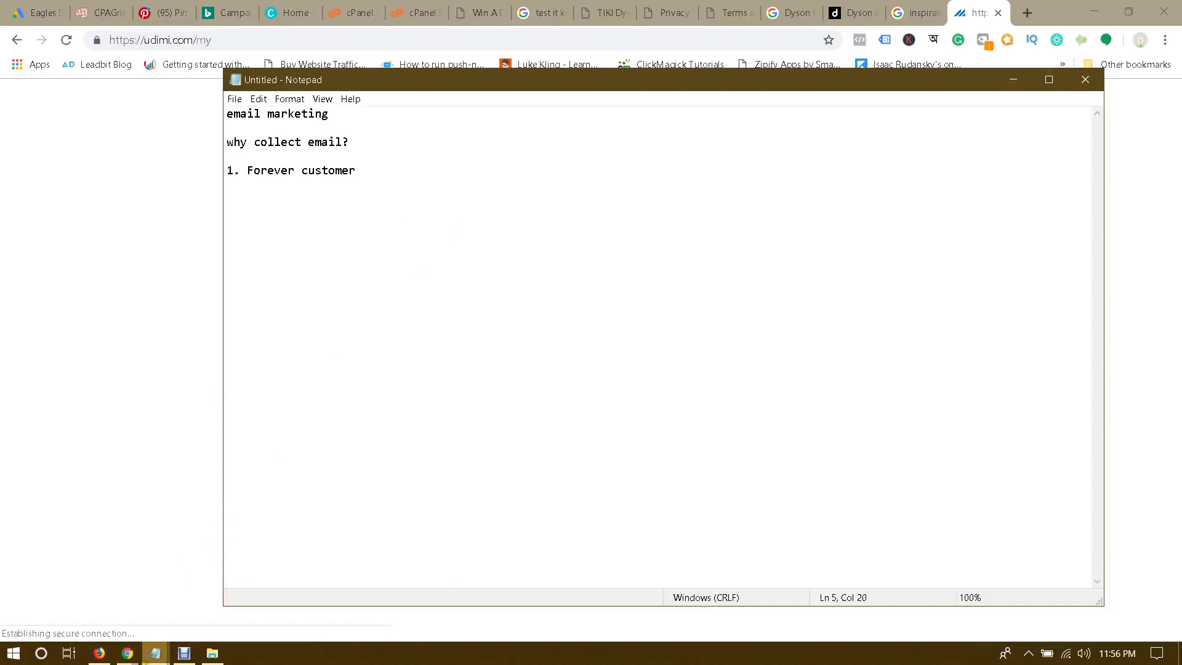
{"action": "left_click", "coordinate": [127, 653]}
{"action": "left_click", "coordinate": [141, 553]}
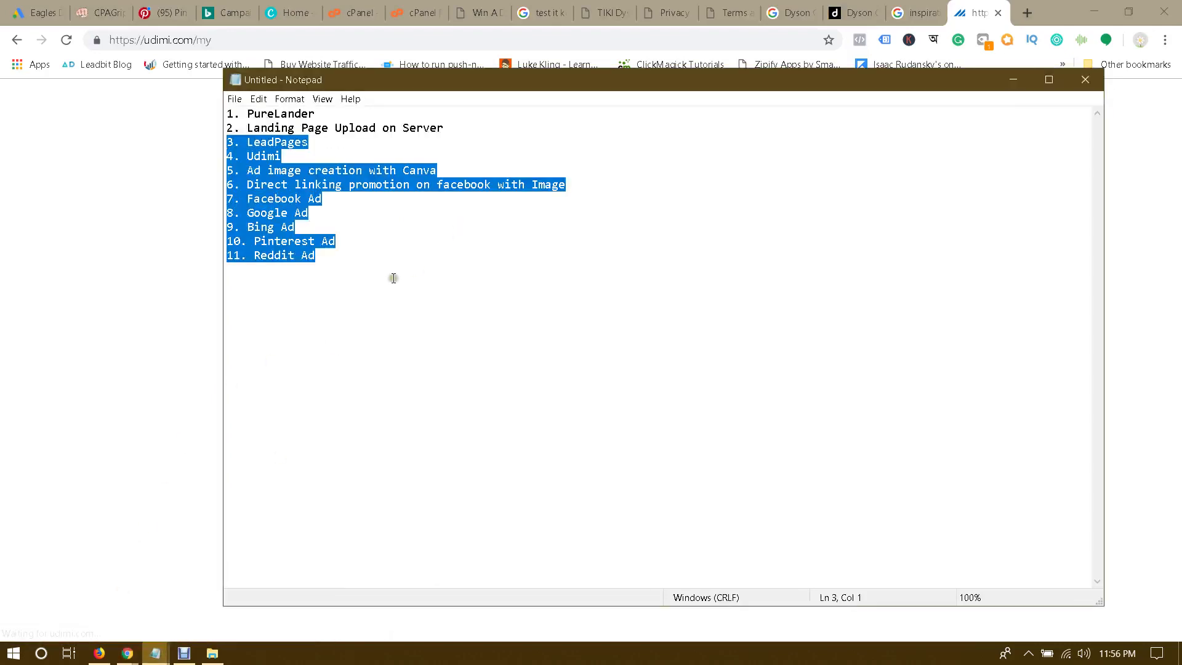
{"action": "left_click", "coordinate": [395, 257]}
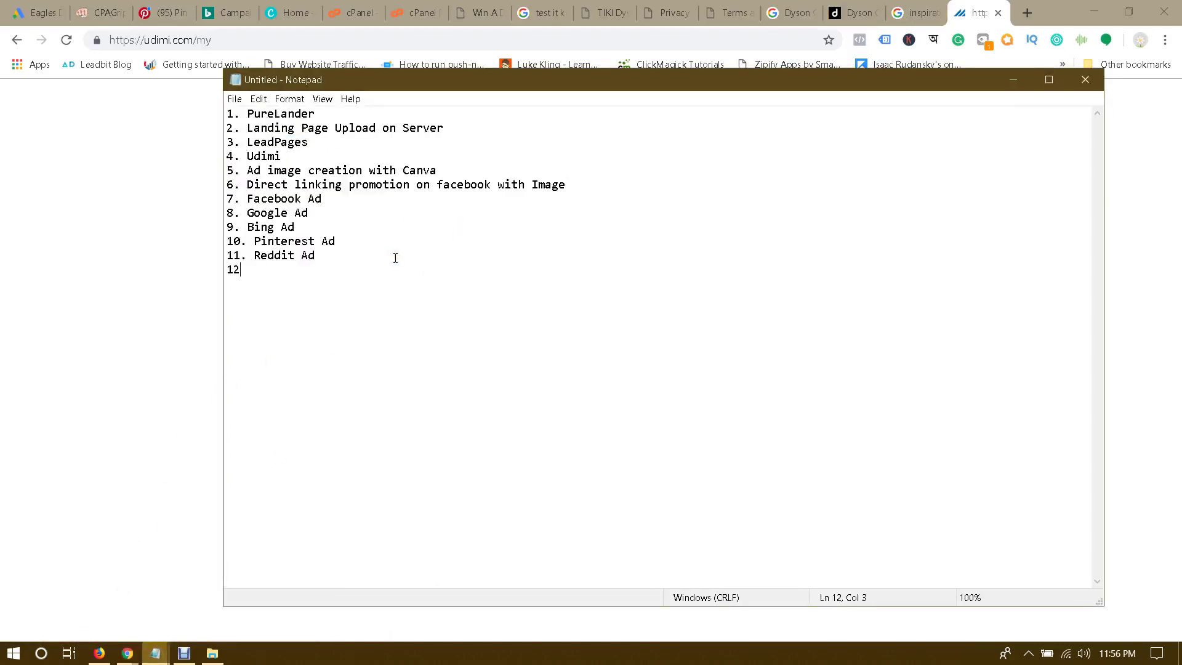
{"action": "type", "text": "12. Udimi"}
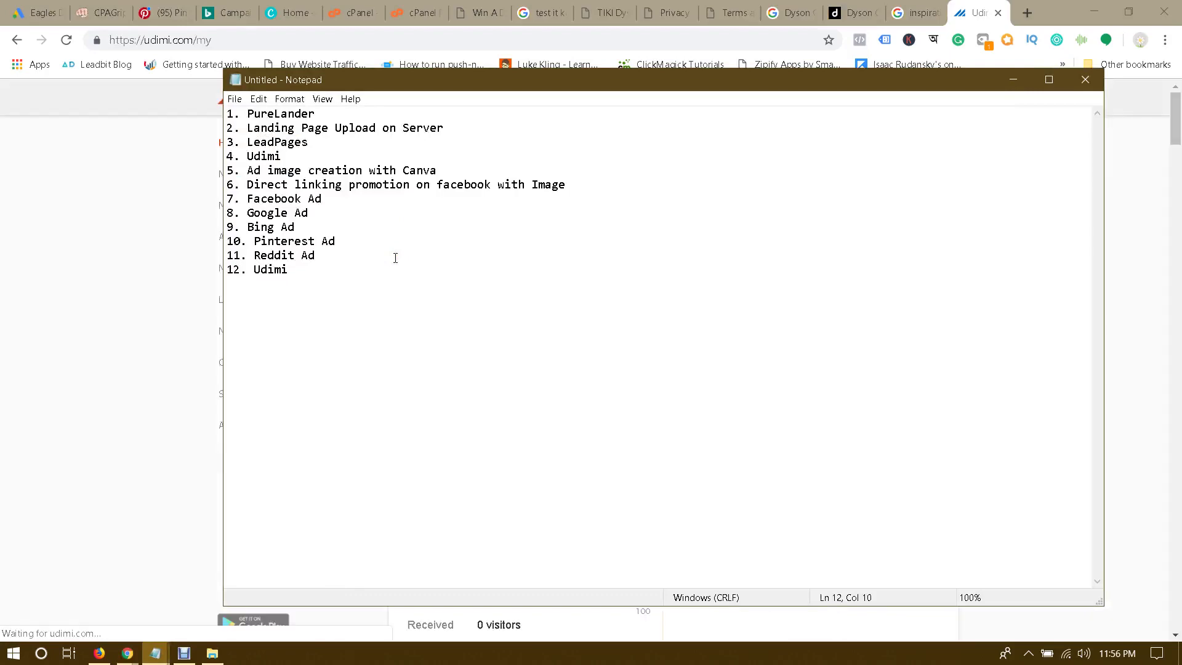
{"action": "key", "text": "alt+Tab"}
{"action": "scroll", "coordinate": [929, 330], "scroll_direction": "down", "scroll_amount": 3}
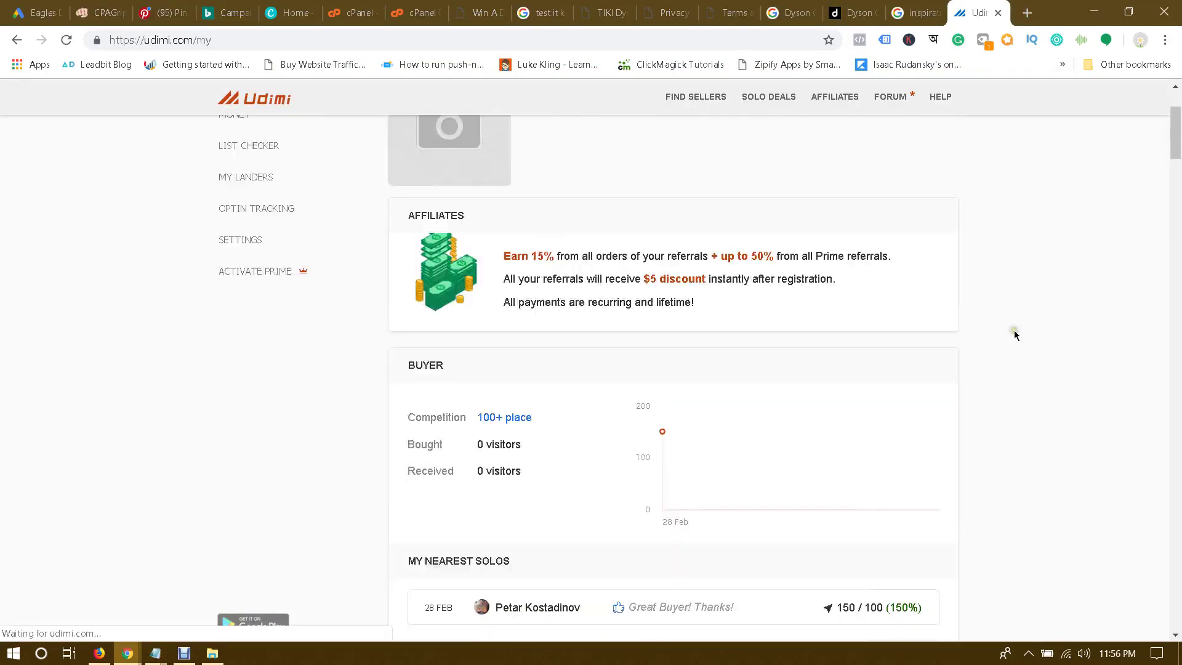
Step: Open Udimi's Solo Deals listings and scroll through the sellers' offers, prices and views
{"action": "scroll", "coordinate": [1014, 334], "scroll_direction": "up", "scroll_amount": 2}
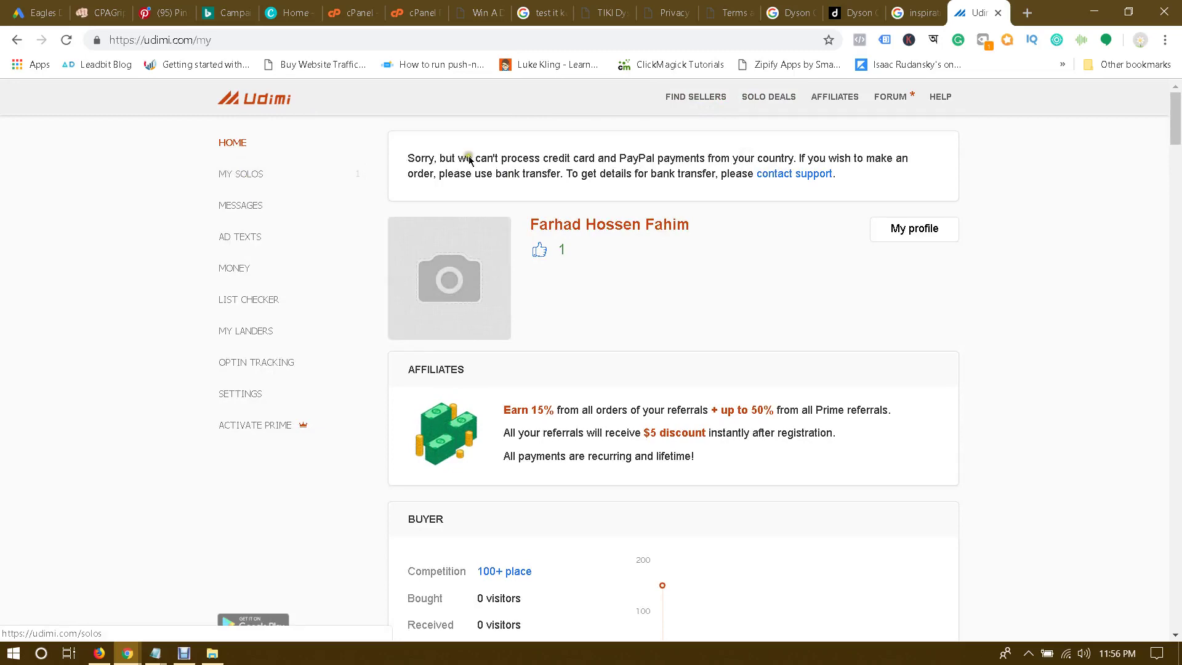
{"action": "left_click", "coordinate": [774, 101]}
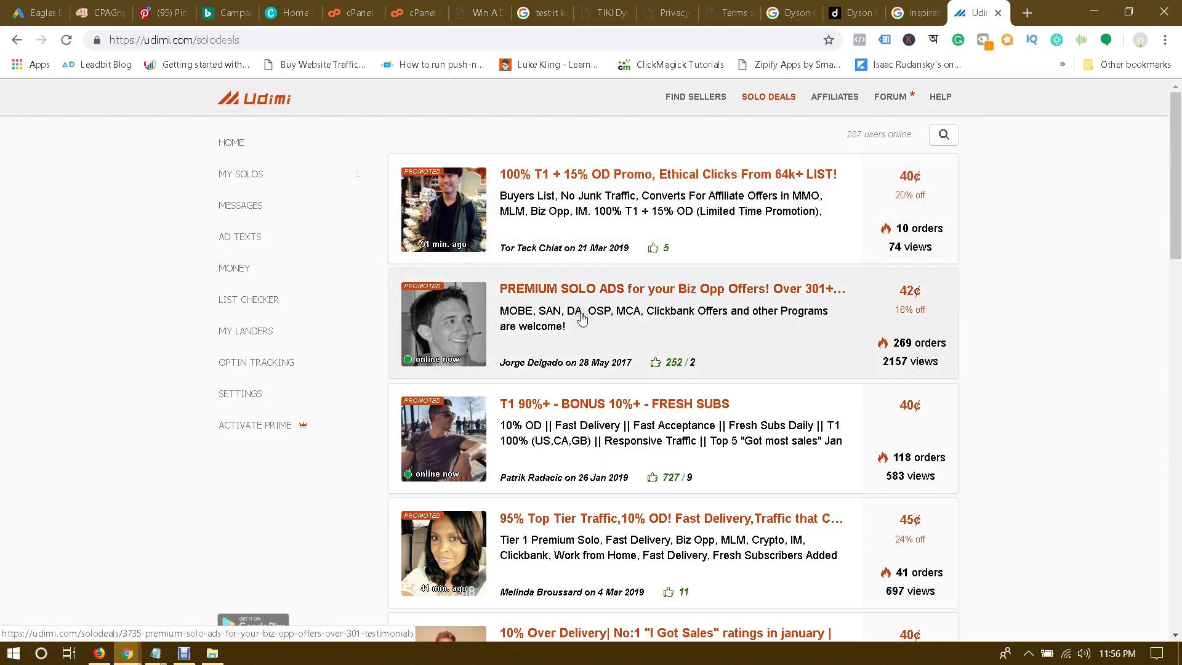
{"action": "scroll", "coordinate": [584, 317], "scroll_direction": "down", "scroll_amount": 1}
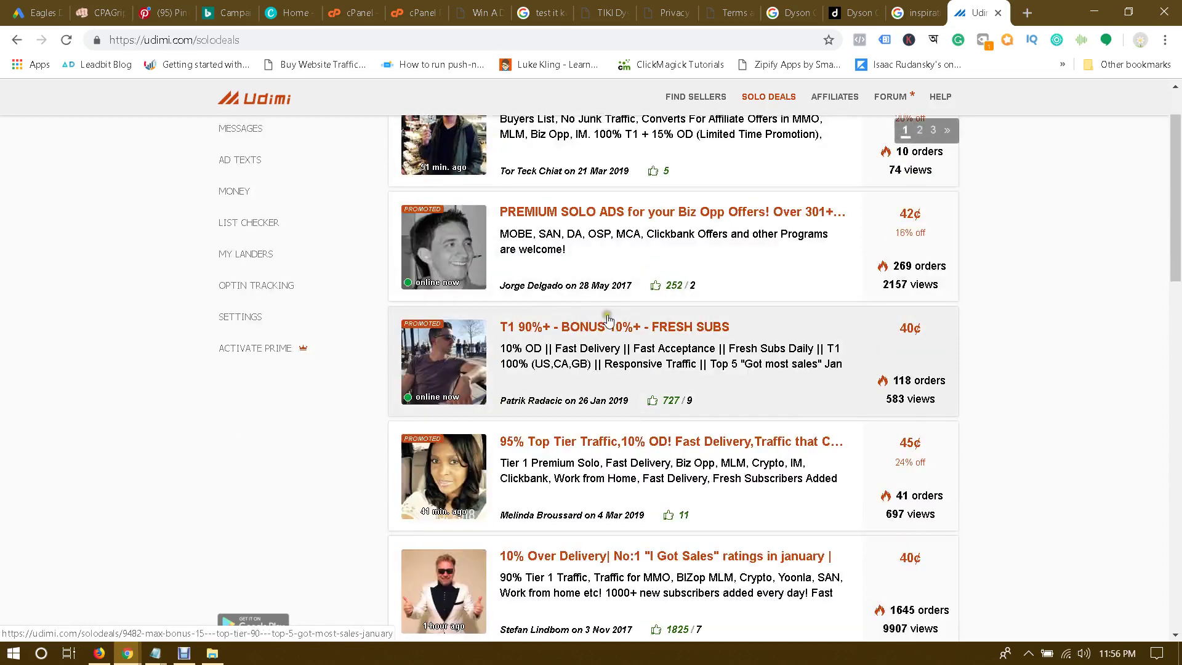
{"action": "scroll", "coordinate": [719, 355], "scroll_direction": "down", "scroll_amount": 1}
{"action": "scroll", "coordinate": [545, 355], "scroll_direction": "down", "scroll_amount": 2}
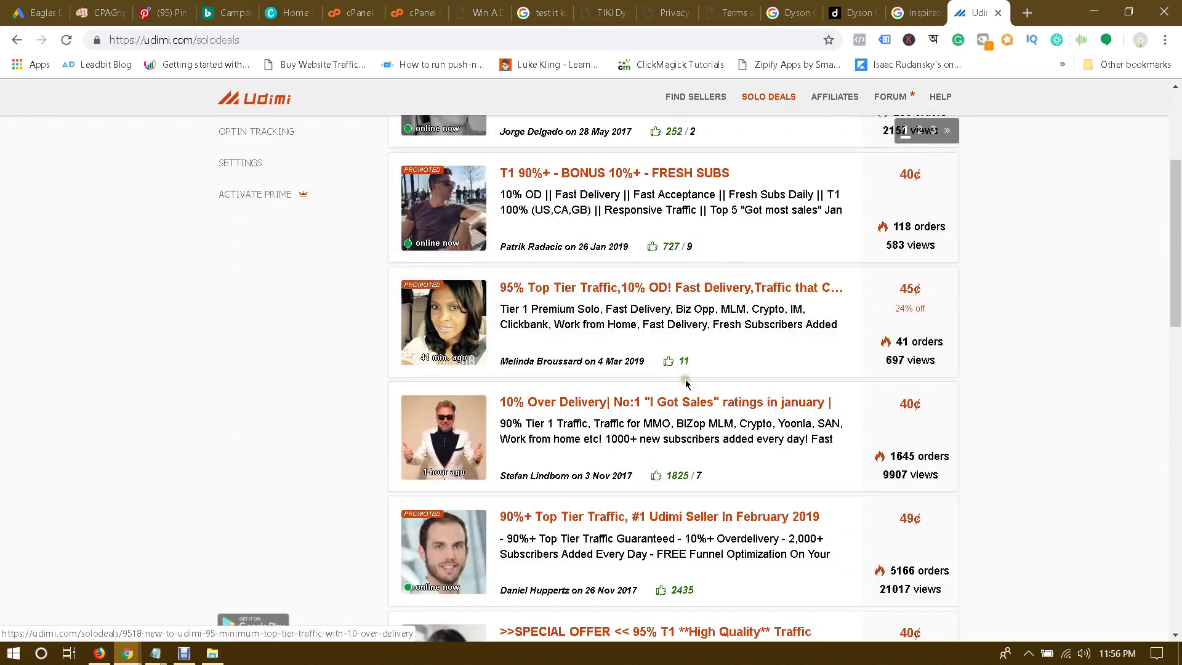
{"action": "scroll", "coordinate": [838, 388], "scroll_direction": "down", "scroll_amount": 6}
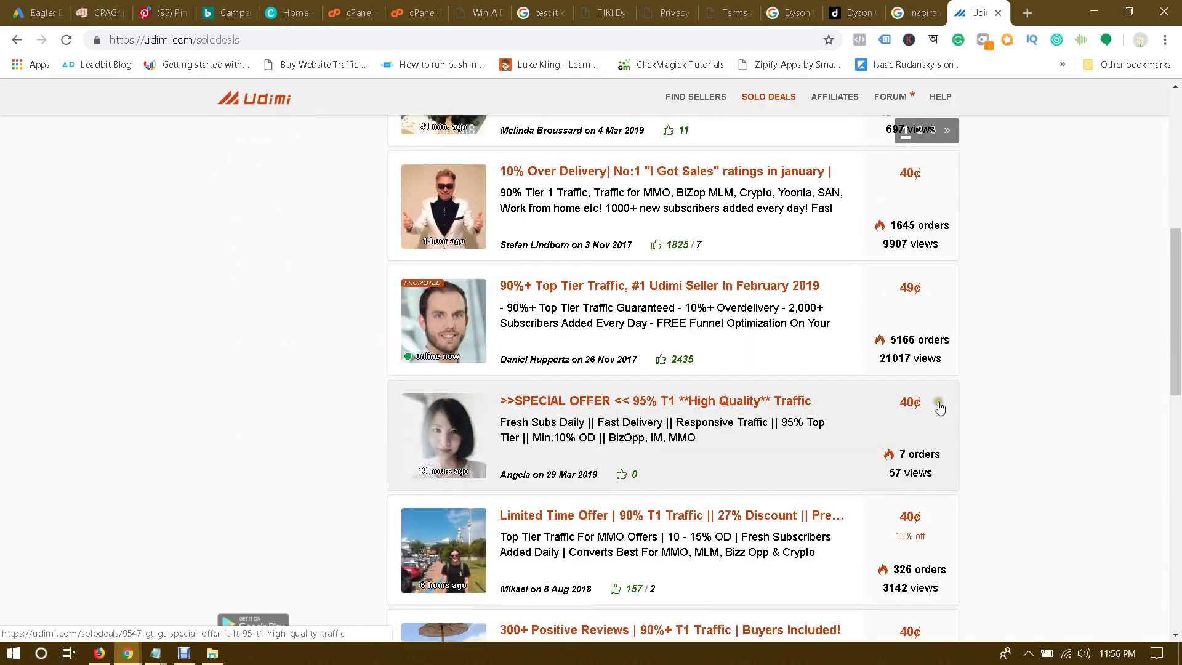
{"action": "scroll", "coordinate": [926, 412], "scroll_direction": "down", "scroll_amount": 2}
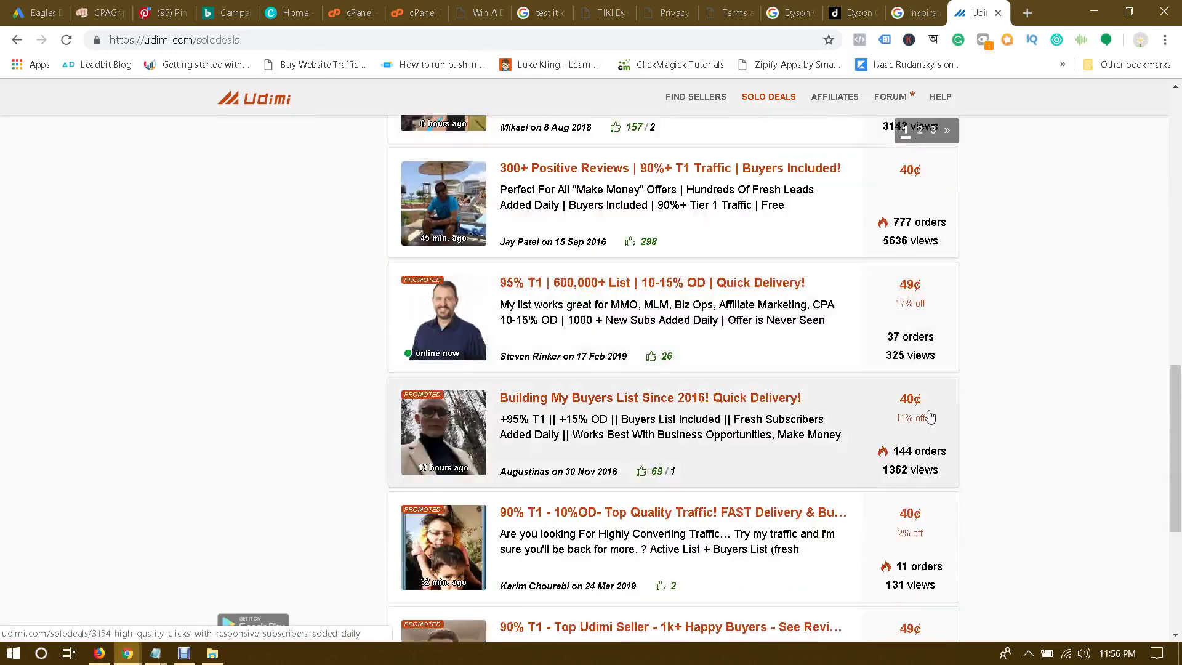
{"action": "scroll", "coordinate": [899, 362], "scroll_direction": "up", "scroll_amount": 6}
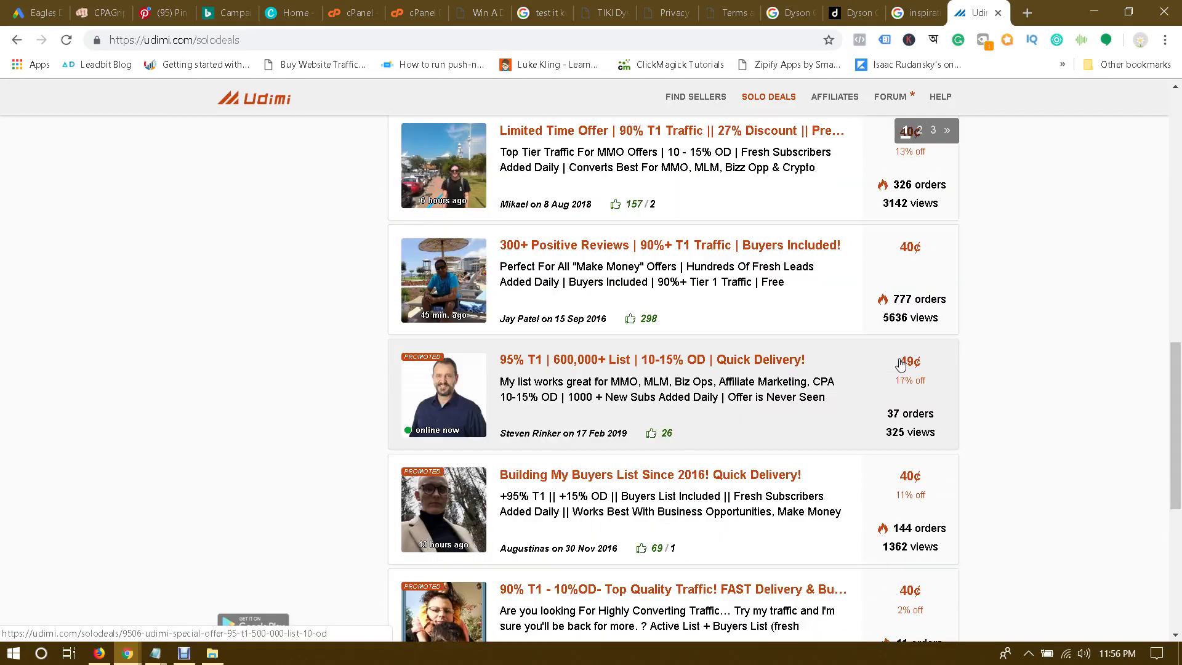
{"action": "scroll", "coordinate": [906, 362], "scroll_direction": "up", "scroll_amount": 6}
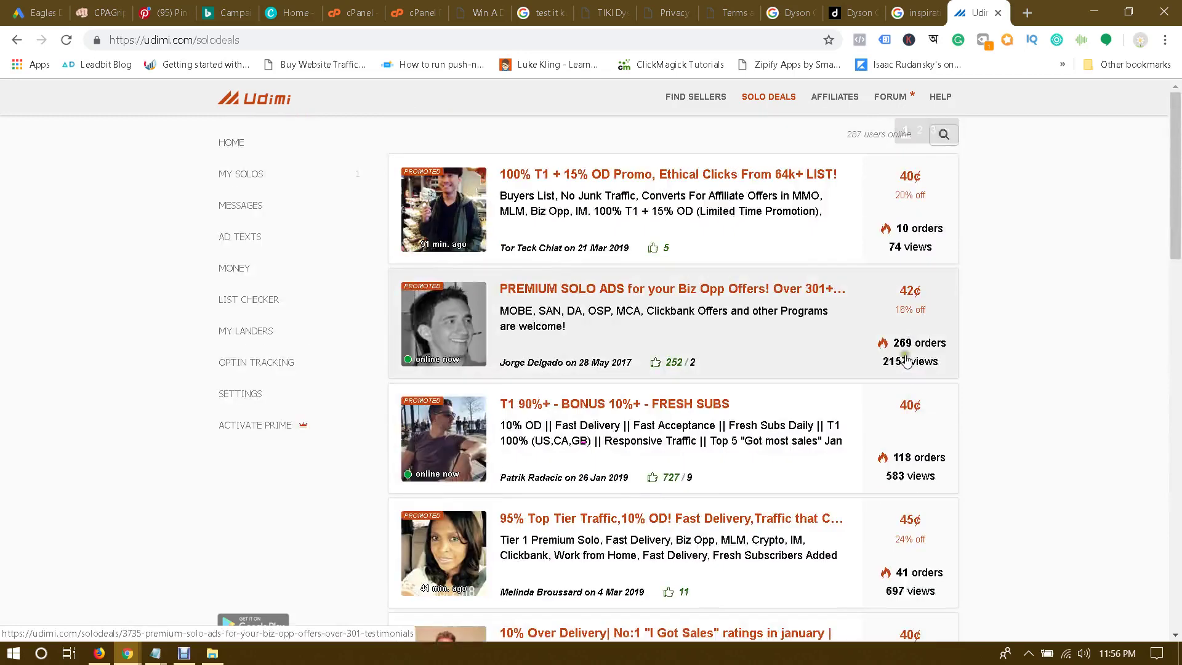
Step: Open the top-listed '100% T1 + 15% OD' solo deal and check its $0.50 price and delivery time
{"action": "left_click", "coordinate": [605, 174]}
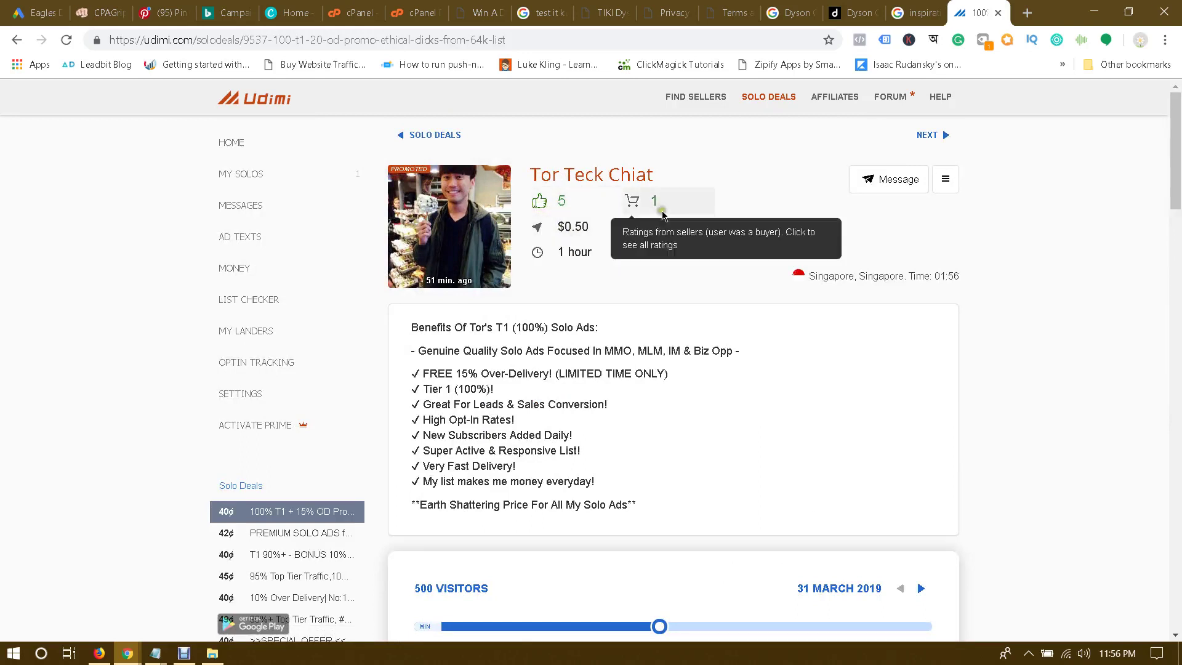
{"action": "mouse_move", "coordinate": [615, 254]}
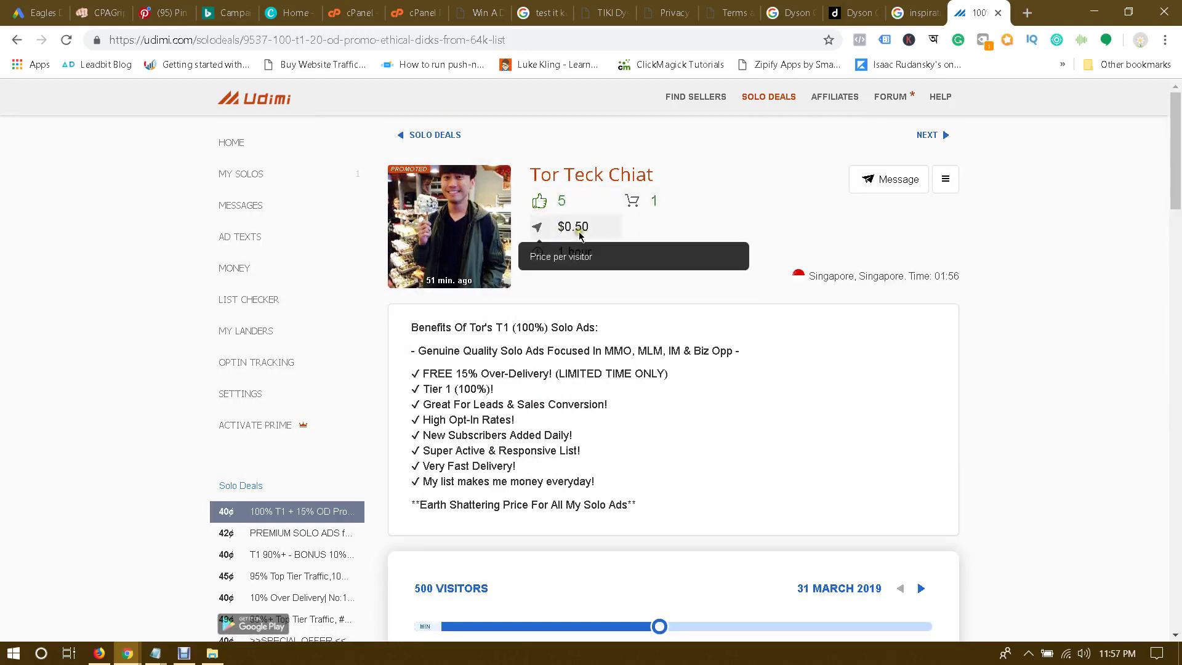
{"action": "mouse_move", "coordinate": [578, 231]}
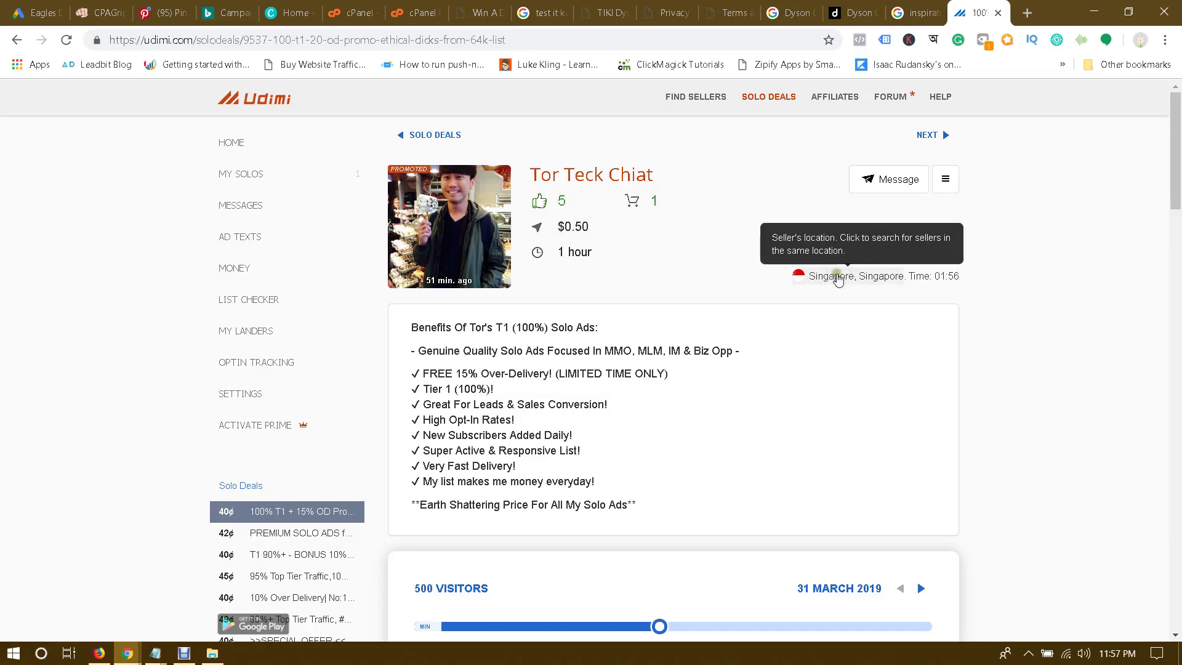
{"action": "scroll", "coordinate": [677, 308], "scroll_direction": "down", "scroll_amount": 3}
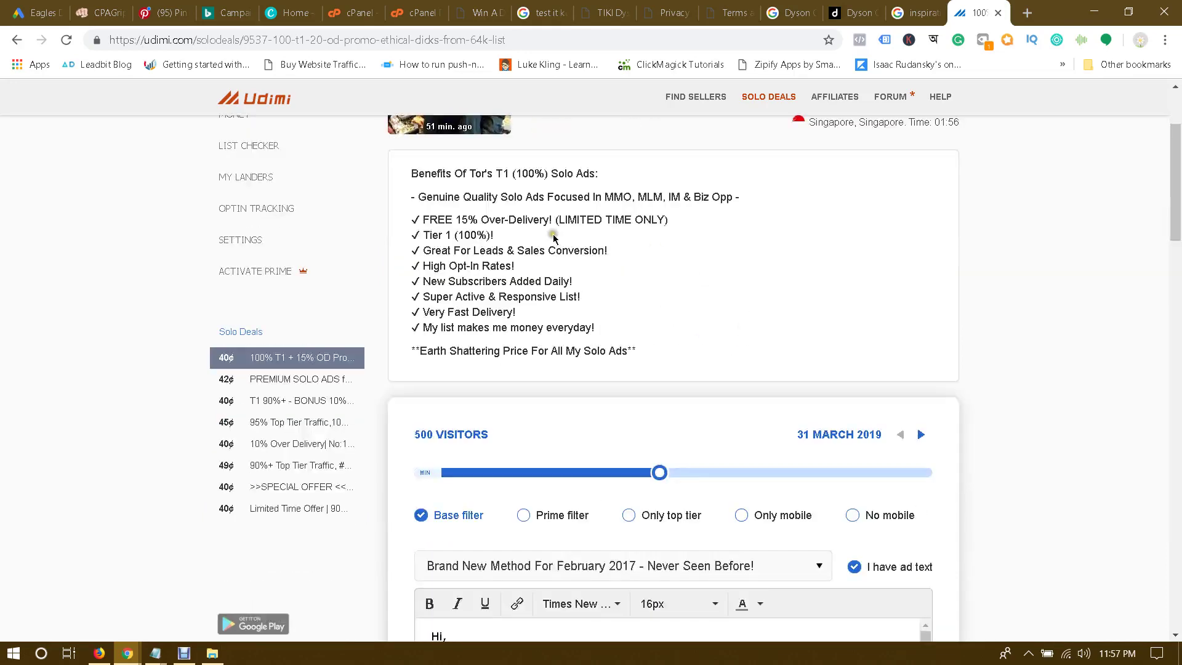
Step: Highlight the deal's benefit lines, including the price claim, while reading them
{"action": "left_click_drag", "start_coordinate": [411, 173], "coordinate": [546, 326]}
{"action": "left_click", "coordinate": [626, 333]}
{"action": "left_click_drag", "start_coordinate": [684, 350], "coordinate": [496, 269]}
{"action": "left_click", "coordinate": [497, 271]}
{"action": "left_click_drag", "start_coordinate": [471, 346], "coordinate": [618, 345]}
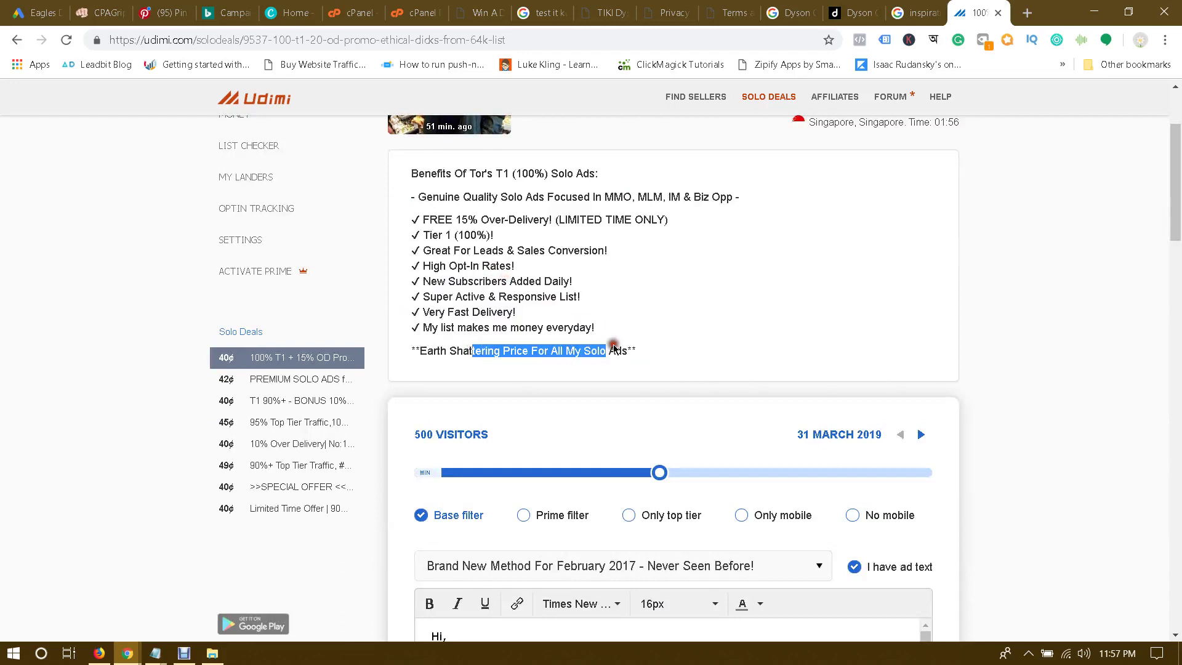
{"action": "left_click", "coordinate": [621, 346]}
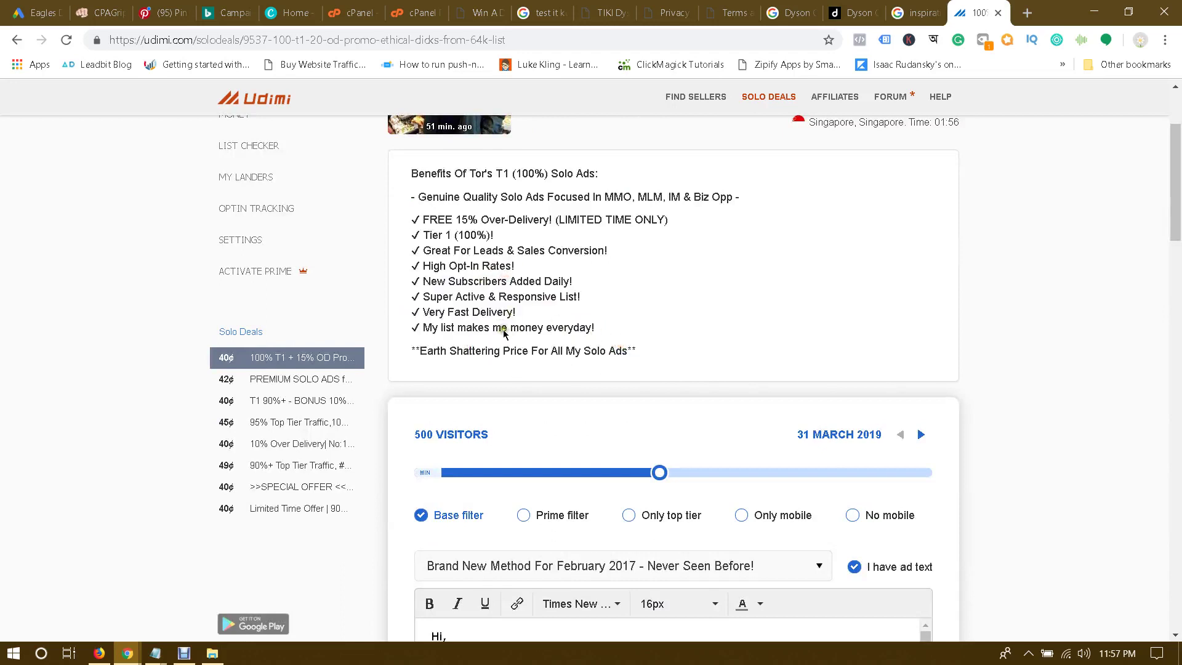
{"action": "left_click_drag", "start_coordinate": [478, 330], "coordinate": [610, 325]}
{"action": "left_click", "coordinate": [588, 331]}
{"action": "left_click", "coordinate": [547, 333]}
{"action": "left_click", "coordinate": [610, 325]}
{"action": "scroll", "coordinate": [574, 295], "scroll_direction": "down", "scroll_amount": 1}
{"action": "scroll", "coordinate": [668, 298], "scroll_direction": "up", "scroll_amount": 3}
{"action": "scroll", "coordinate": [630, 329], "scroll_direction": "down", "scroll_amount": 1}
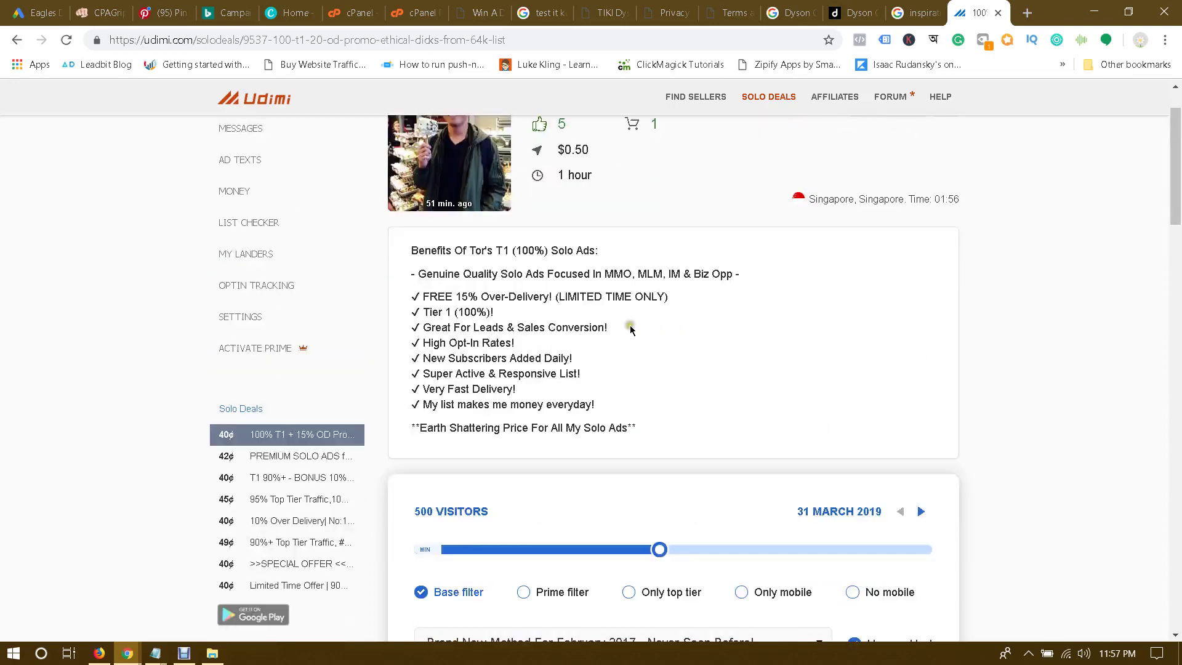
Step: Highlight the deal's MMO, MLM, IM & Biz Opp niches
{"action": "left_click", "coordinate": [606, 277]}
{"action": "left_click_drag", "start_coordinate": [606, 276], "coordinate": [678, 279]}
{"action": "left_click", "coordinate": [649, 277]}
{"action": "left_click", "coordinate": [683, 275]}
{"action": "left_click_drag", "start_coordinate": [605, 276], "coordinate": [731, 281]}
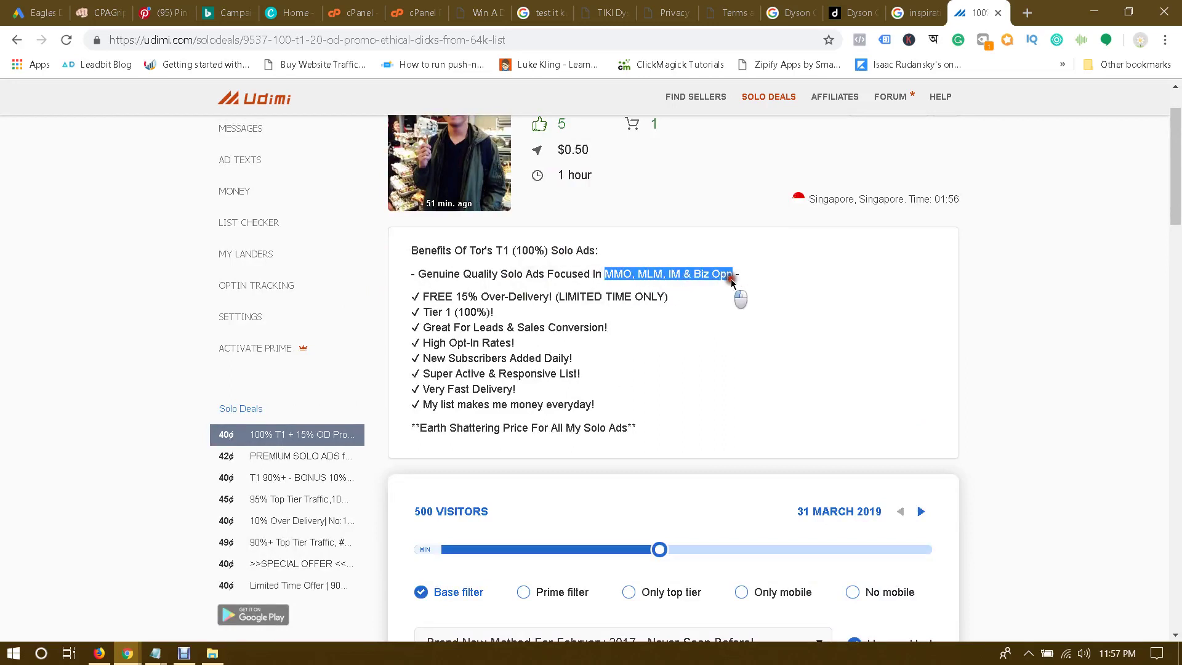
{"action": "left_click", "coordinate": [737, 277]}
{"action": "scroll", "coordinate": [643, 265], "scroll_direction": "up", "scroll_amount": 2}
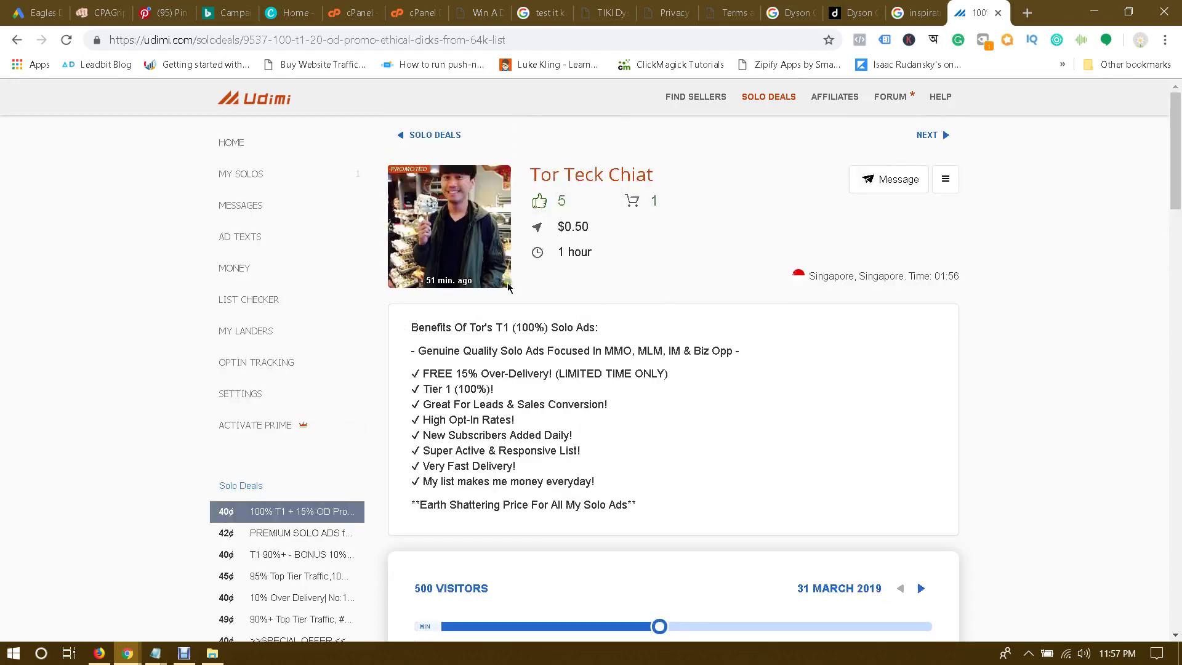
Step: Test the visitors slider at 900, then 1000, then back down to 100 visitors
{"action": "scroll", "coordinate": [677, 295], "scroll_direction": "down", "scroll_amount": 6}
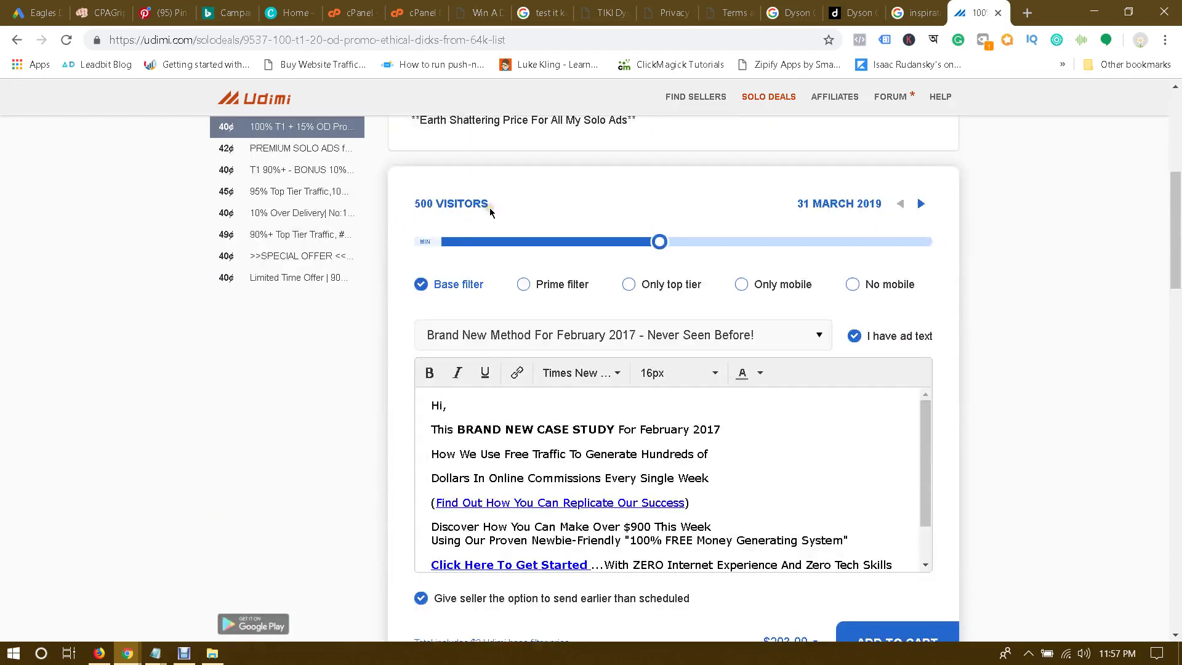
{"action": "left_click_drag", "start_coordinate": [661, 242], "coordinate": [408, 265]}
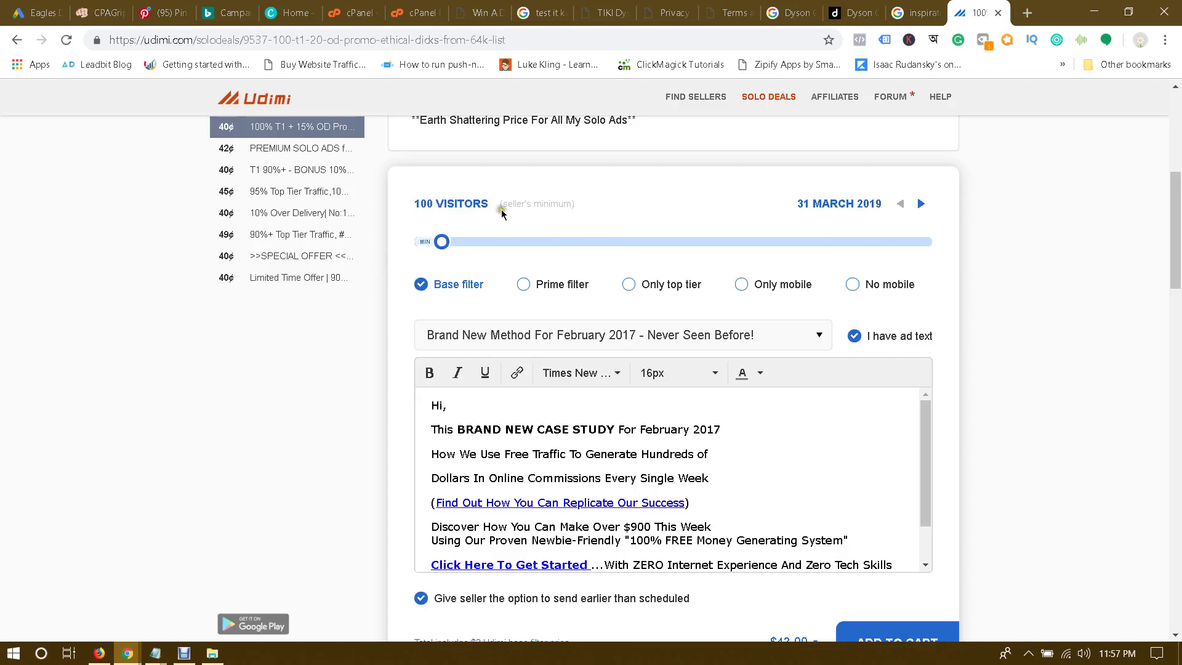
{"action": "left_click", "coordinate": [433, 241]}
{"action": "scroll", "coordinate": [1009, 336], "scroll_direction": "down", "scroll_amount": 4}
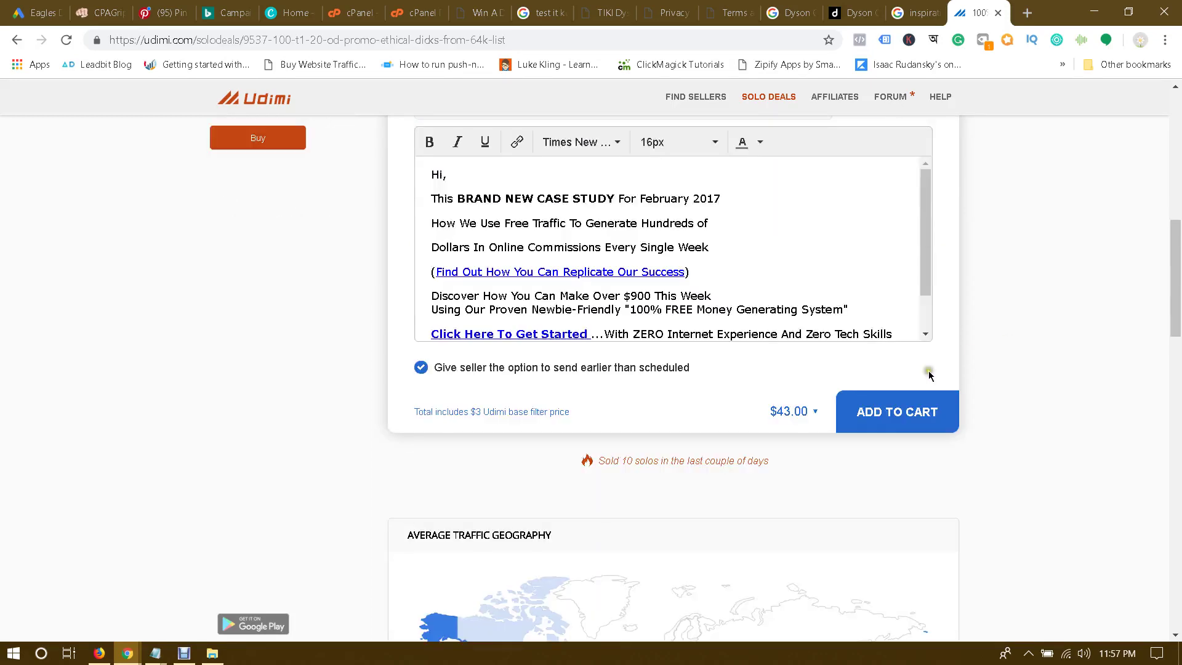
{"action": "scroll", "coordinate": [791, 419], "scroll_direction": "up", "scroll_amount": 1}
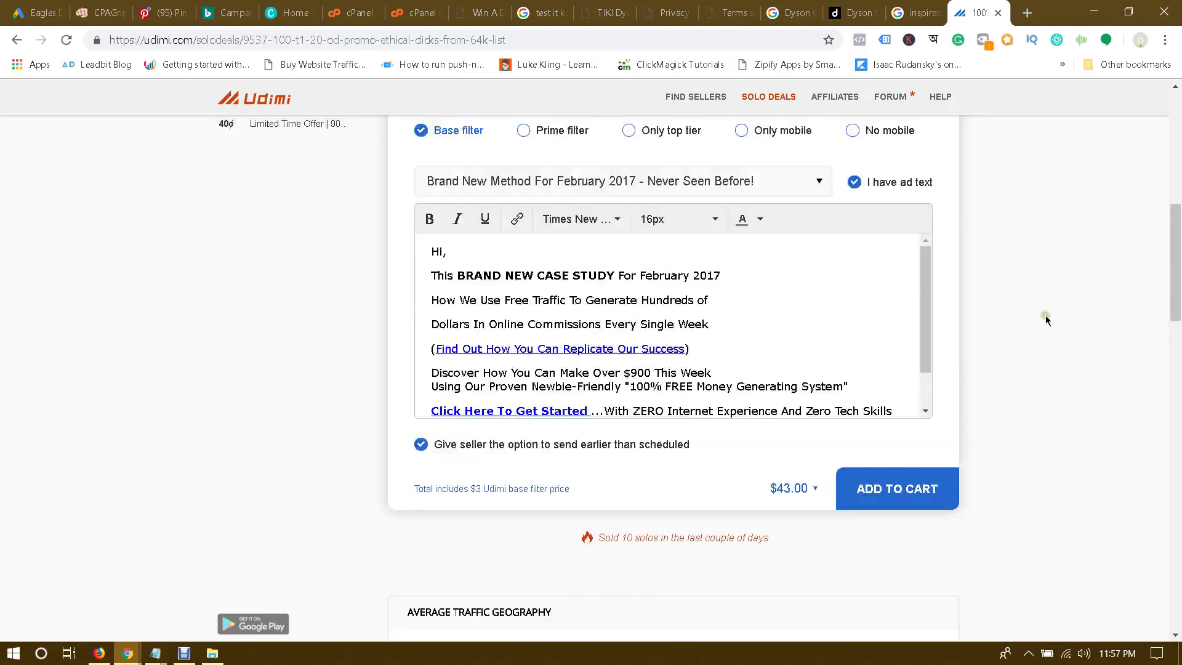
{"action": "scroll", "coordinate": [691, 227], "scroll_direction": "up", "scroll_amount": 1}
{"action": "left_click_drag", "start_coordinate": [440, 165], "coordinate": [991, 176]}
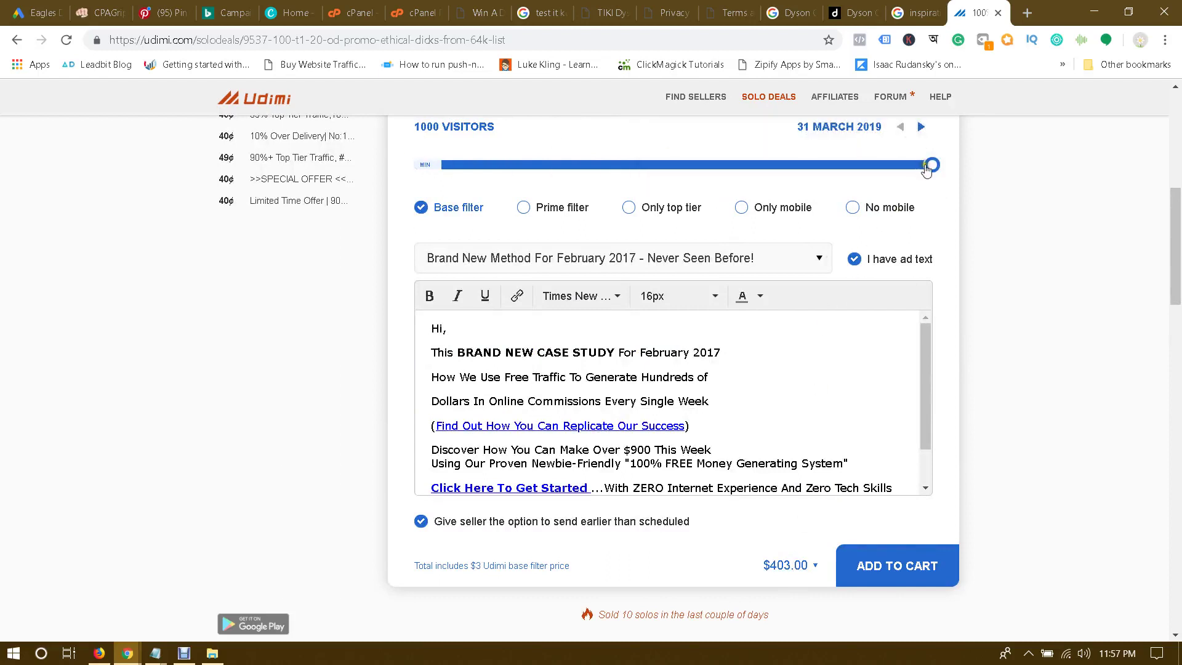
{"action": "left_click_drag", "start_coordinate": [930, 165], "coordinate": [388, 198]}
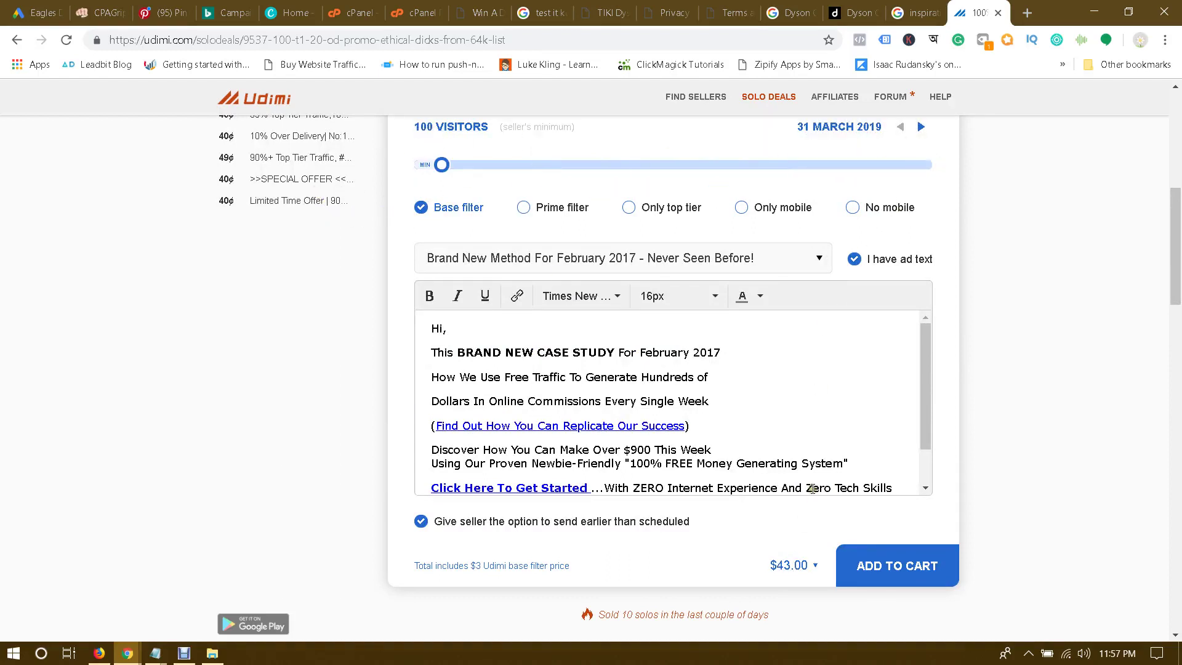
Step: Pick the $70.00 package for 167 visitors from the price list, after trying $60.00 for 142
{"action": "left_click", "coordinate": [808, 566]}
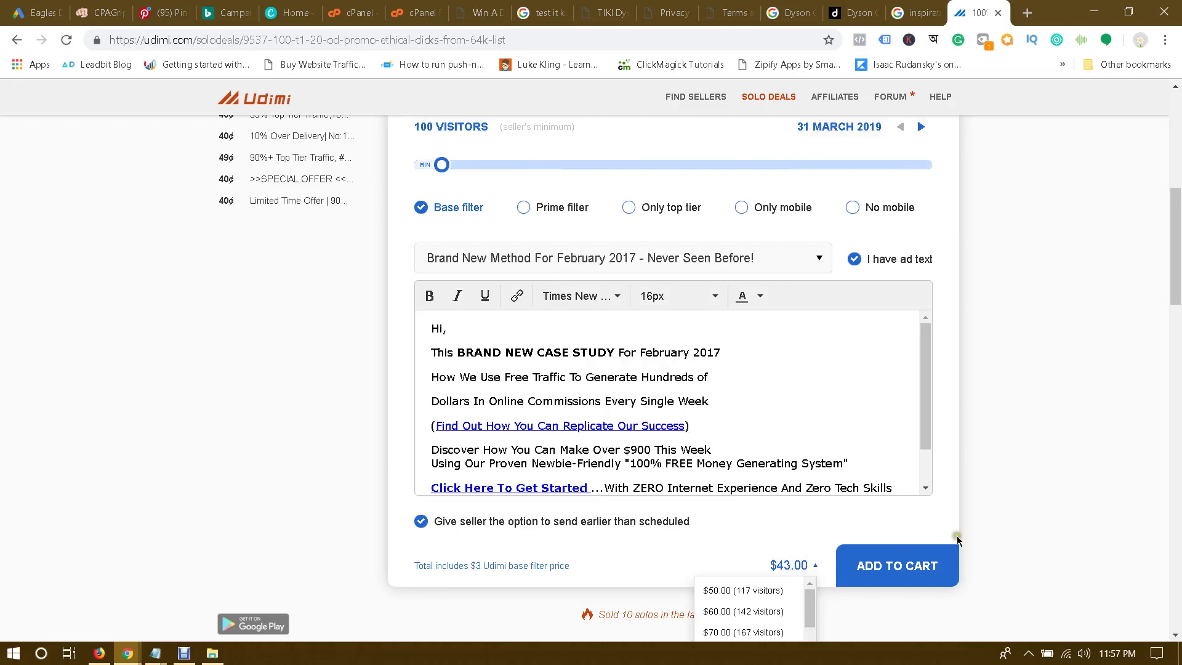
{"action": "scroll", "coordinate": [978, 513], "scroll_direction": "down", "scroll_amount": 1}
{"action": "left_click", "coordinate": [1057, 517]}
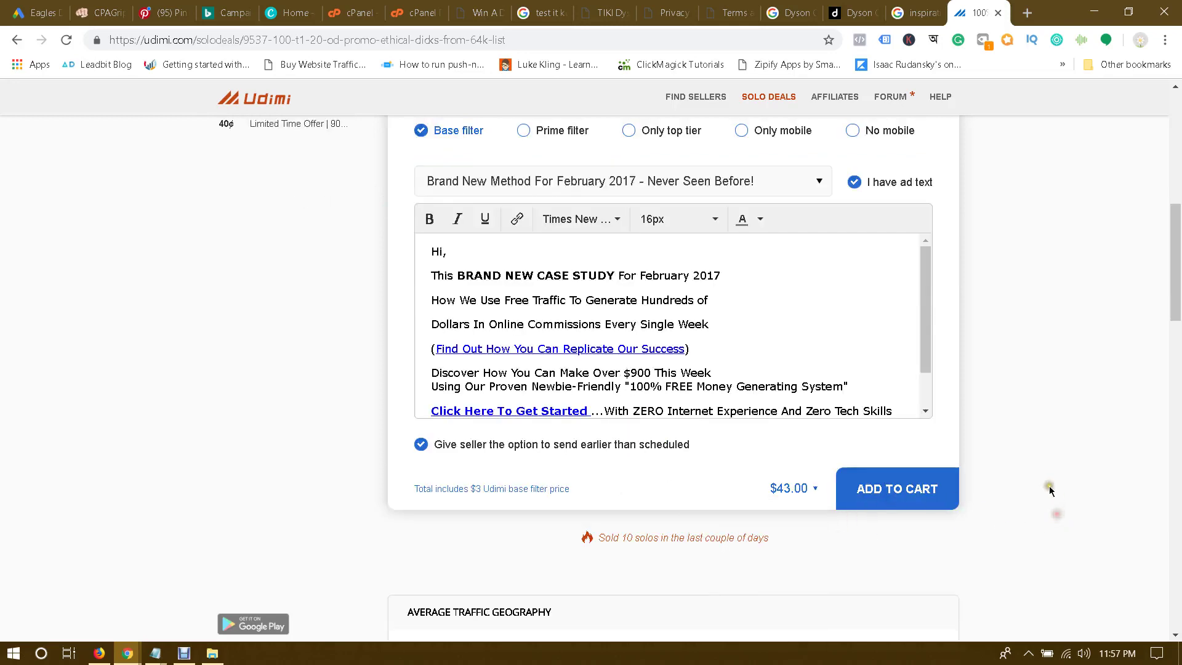
{"action": "left_click", "coordinate": [812, 487]}
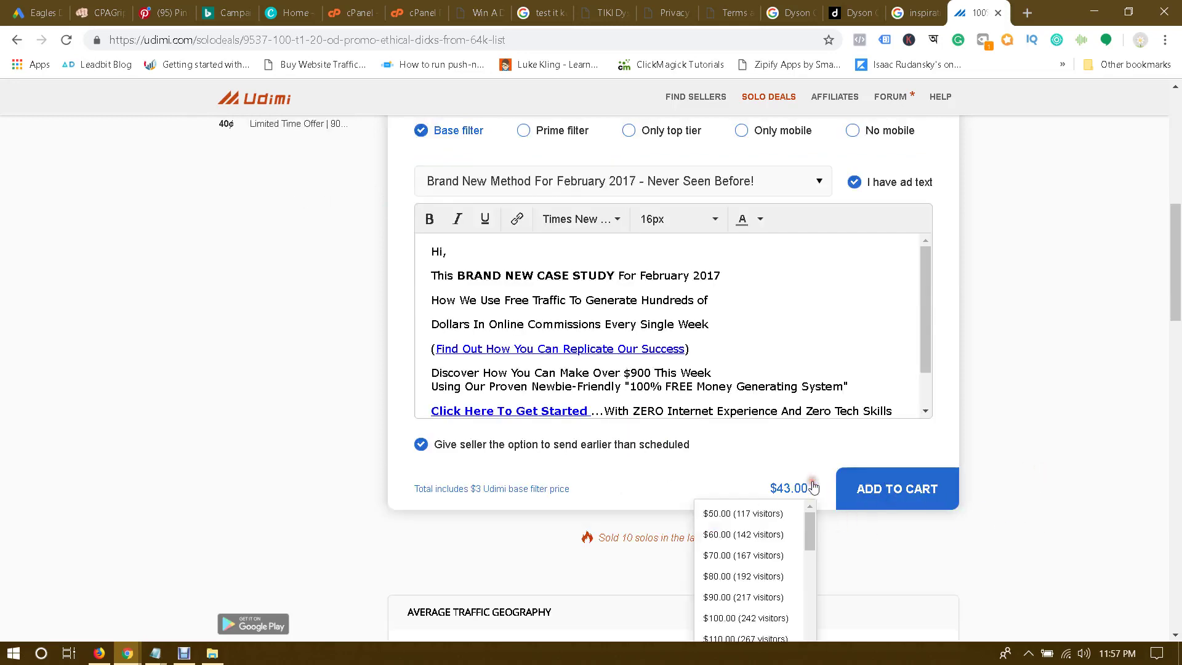
{"action": "left_click", "coordinate": [744, 534]}
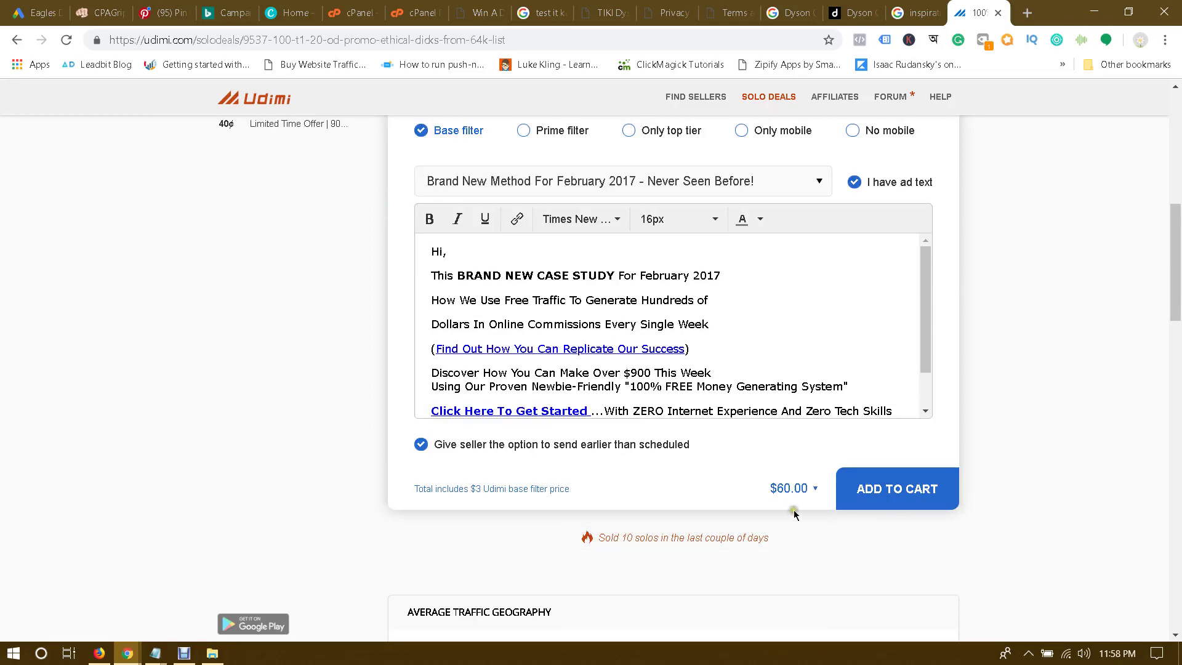
{"action": "scroll", "coordinate": [1040, 458], "scroll_direction": "up", "scroll_amount": 1}
{"action": "scroll", "coordinate": [615, 400], "scroll_direction": "down", "scroll_amount": 3}
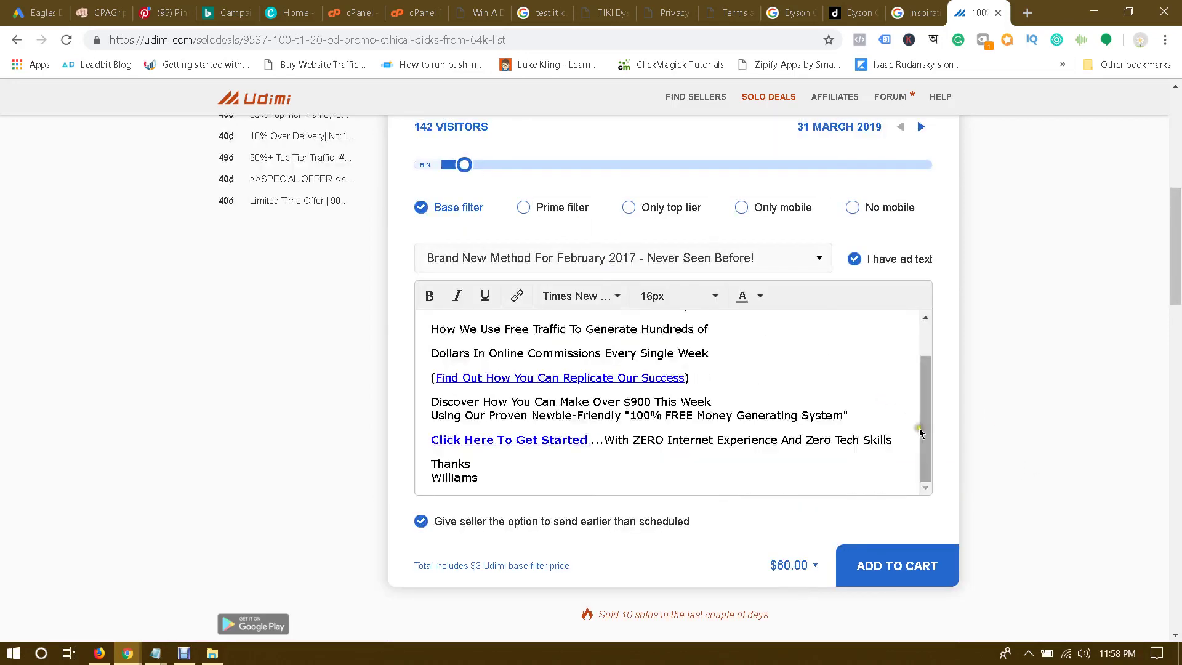
{"action": "left_click", "coordinate": [793, 488]}
{"action": "left_click", "coordinate": [762, 515]}
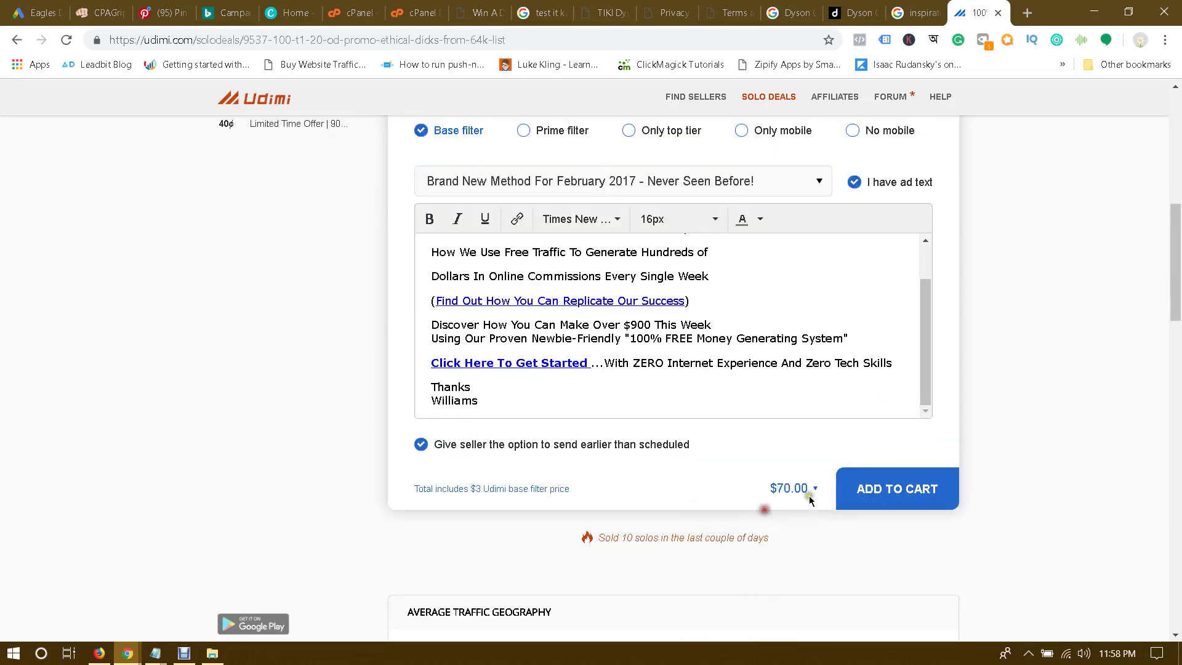
{"action": "scroll", "coordinate": [1059, 431], "scroll_direction": "up", "scroll_amount": 1}
{"action": "scroll", "coordinate": [643, 459], "scroll_direction": "up", "scroll_amount": 2}
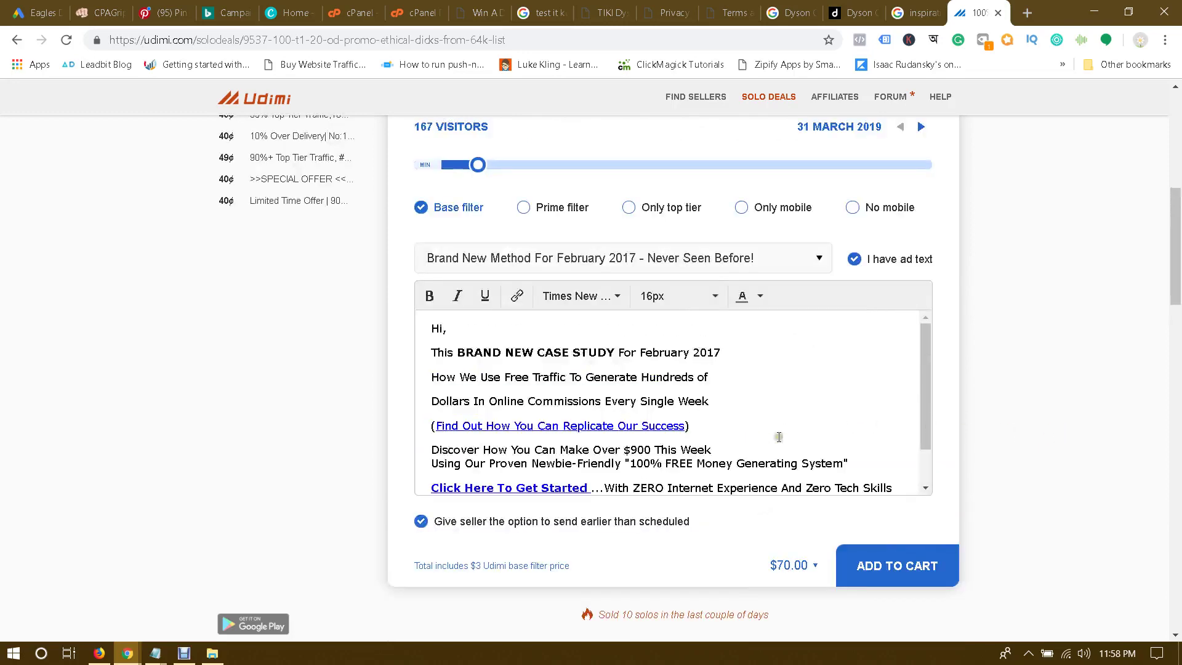
{"action": "scroll", "coordinate": [1004, 323], "scroll_direction": "up", "scroll_amount": 6}
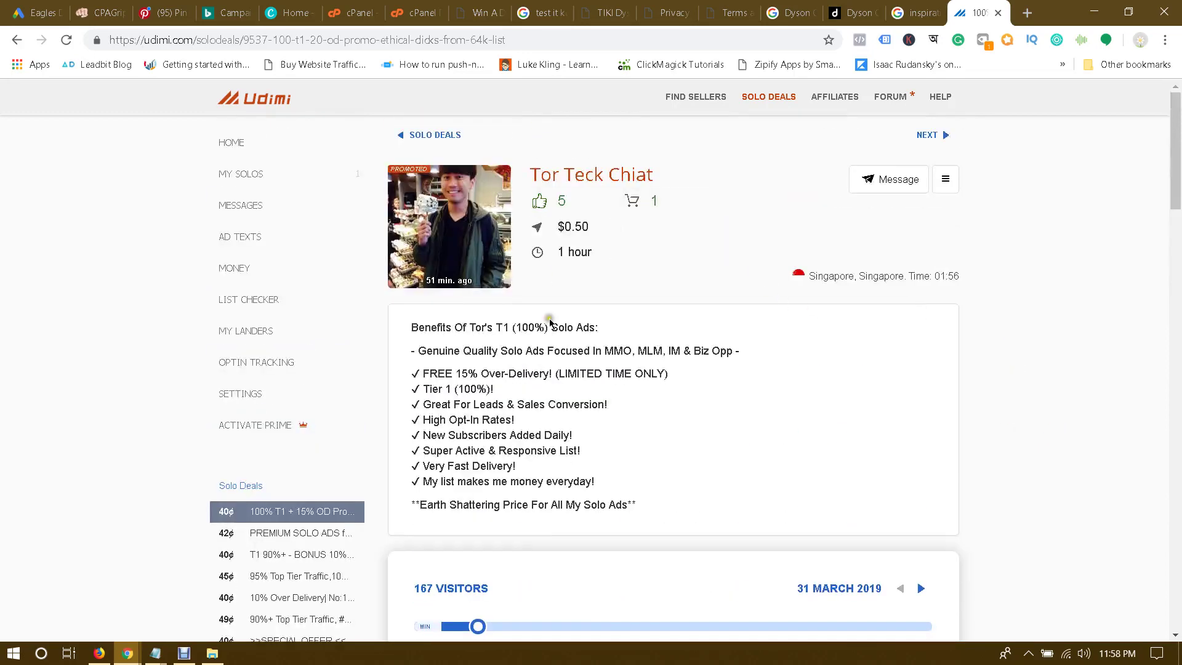
{"action": "scroll", "coordinate": [768, 240], "scroll_direction": "down", "scroll_amount": 2}
{"action": "scroll", "coordinate": [776, 237], "scroll_direction": "up", "scroll_amount": 2}
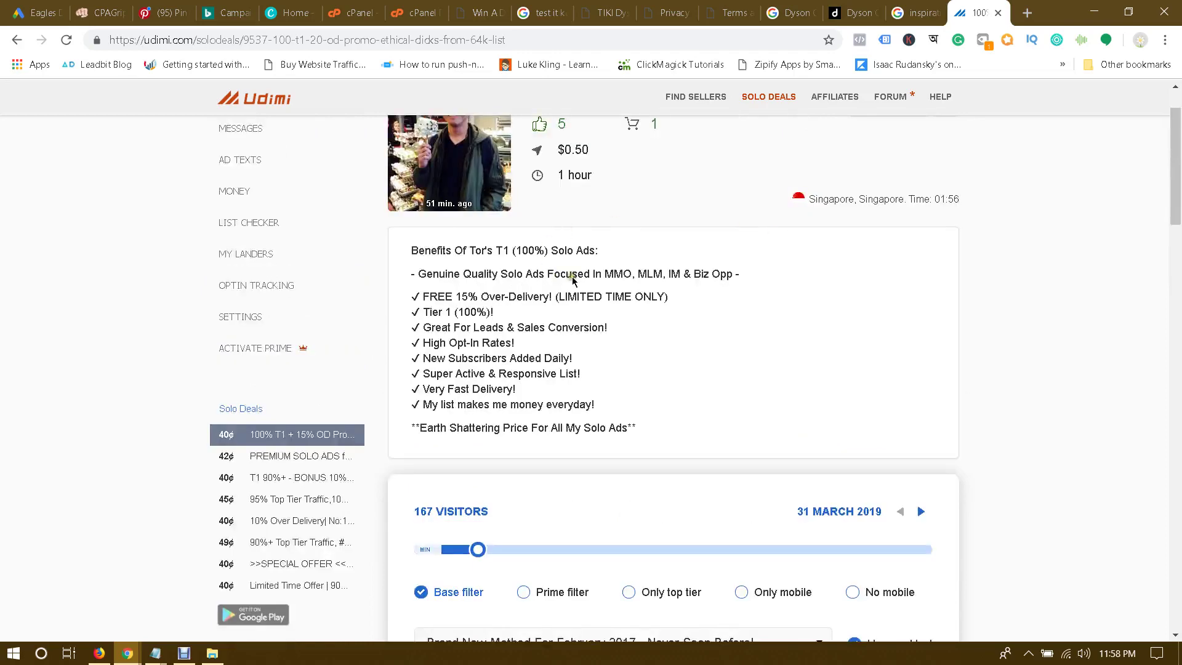
{"action": "left_click_drag", "start_coordinate": [593, 277], "coordinate": [746, 290]}
{"action": "left_click", "coordinate": [780, 278]}
{"action": "scroll", "coordinate": [850, 293], "scroll_direction": "down", "scroll_amount": 5}
{"action": "scroll", "coordinate": [1007, 313], "scroll_direction": "down", "scroll_amount": 1}
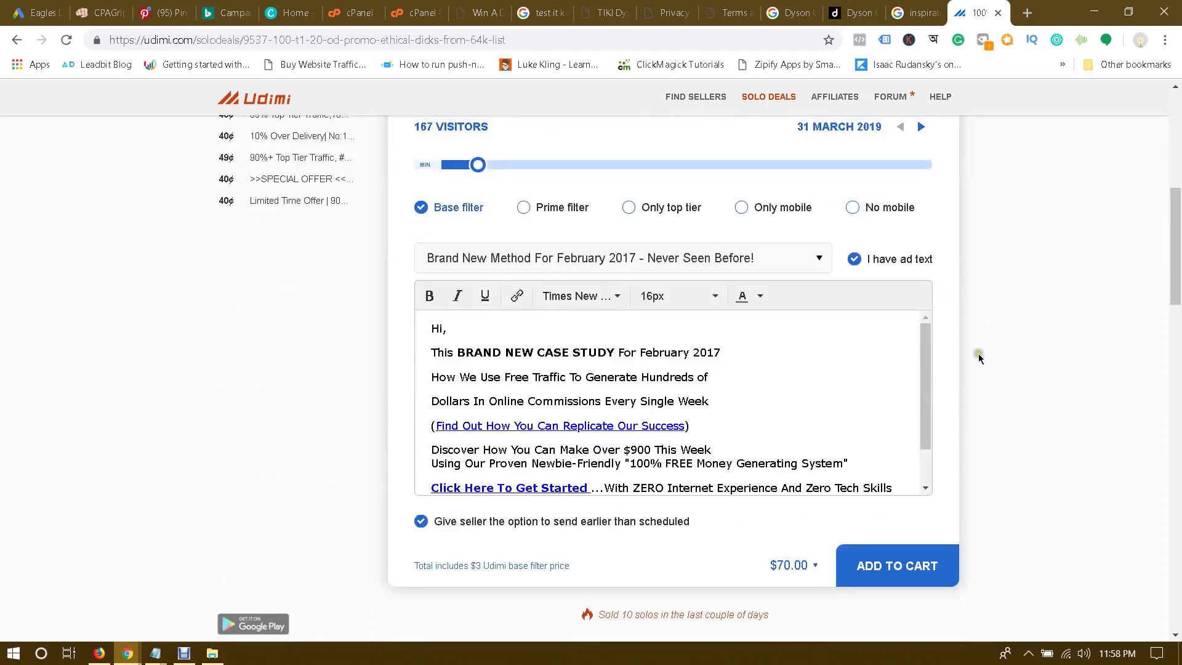
{"action": "left_click_drag", "start_coordinate": [925, 388], "coordinate": [935, 348]}
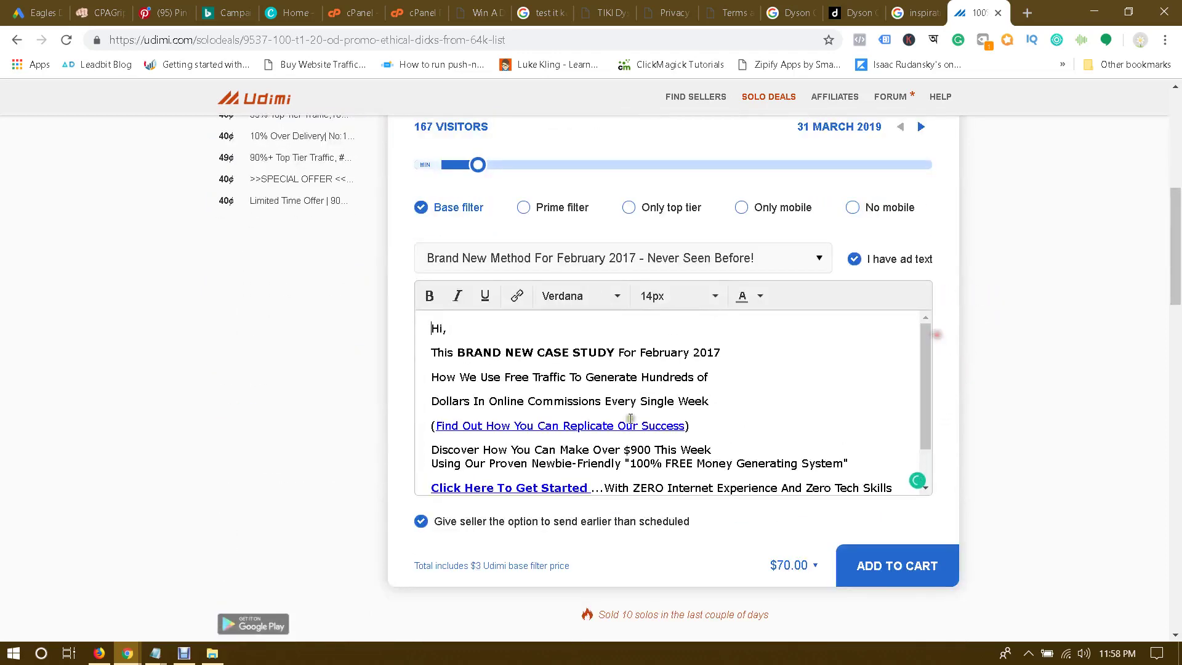
{"action": "left_click_drag", "start_coordinate": [684, 425], "coordinate": [434, 426]}
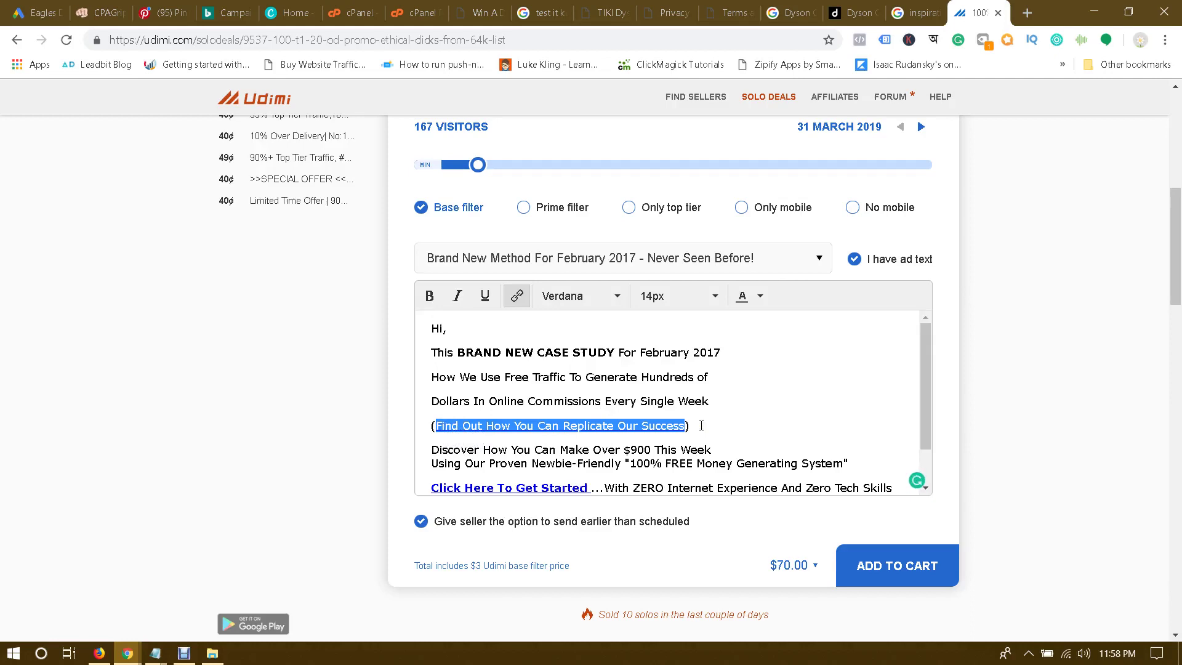
{"action": "left_click", "coordinate": [713, 401]}
{"action": "scroll", "coordinate": [921, 394], "scroll_direction": "down", "scroll_amount": 1}
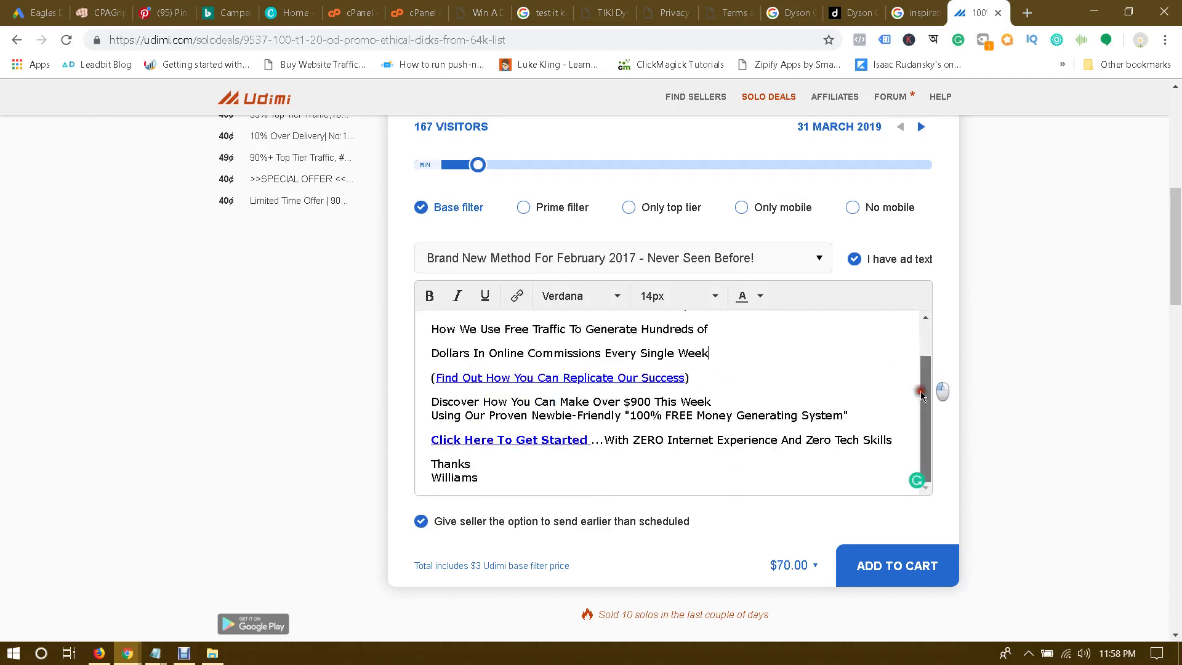
{"action": "left_click_drag", "start_coordinate": [646, 471], "coordinate": [426, 330]}
{"action": "left_click", "coordinate": [484, 374]}
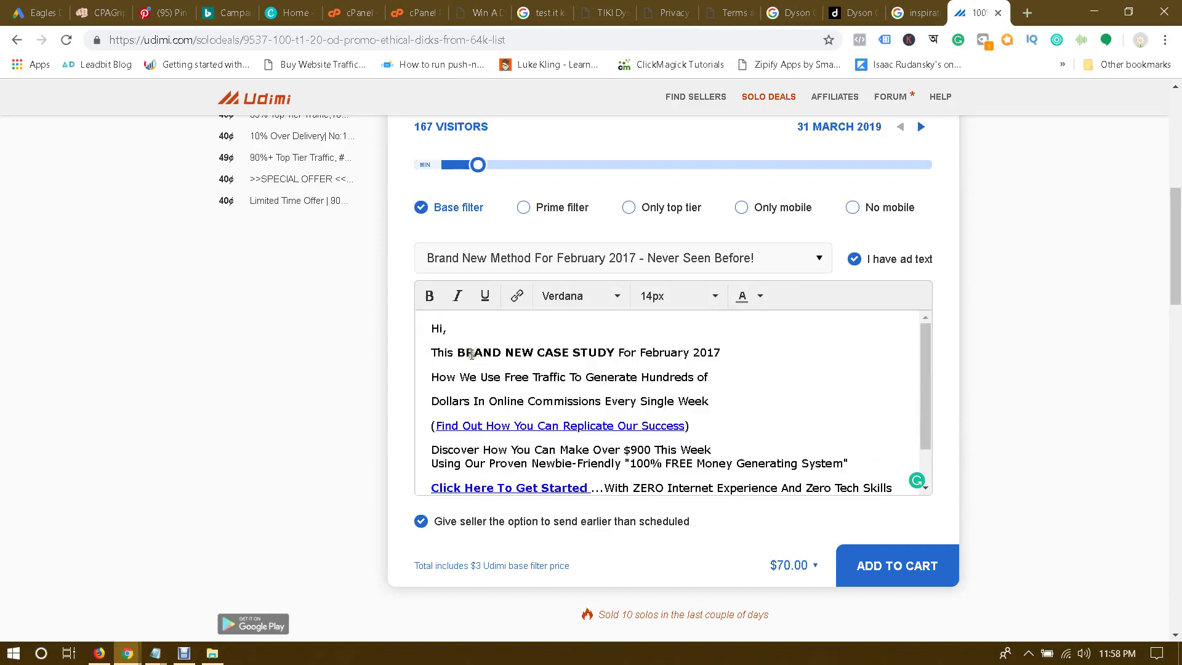
{"action": "left_click_drag", "start_coordinate": [435, 327], "coordinate": [456, 422]}
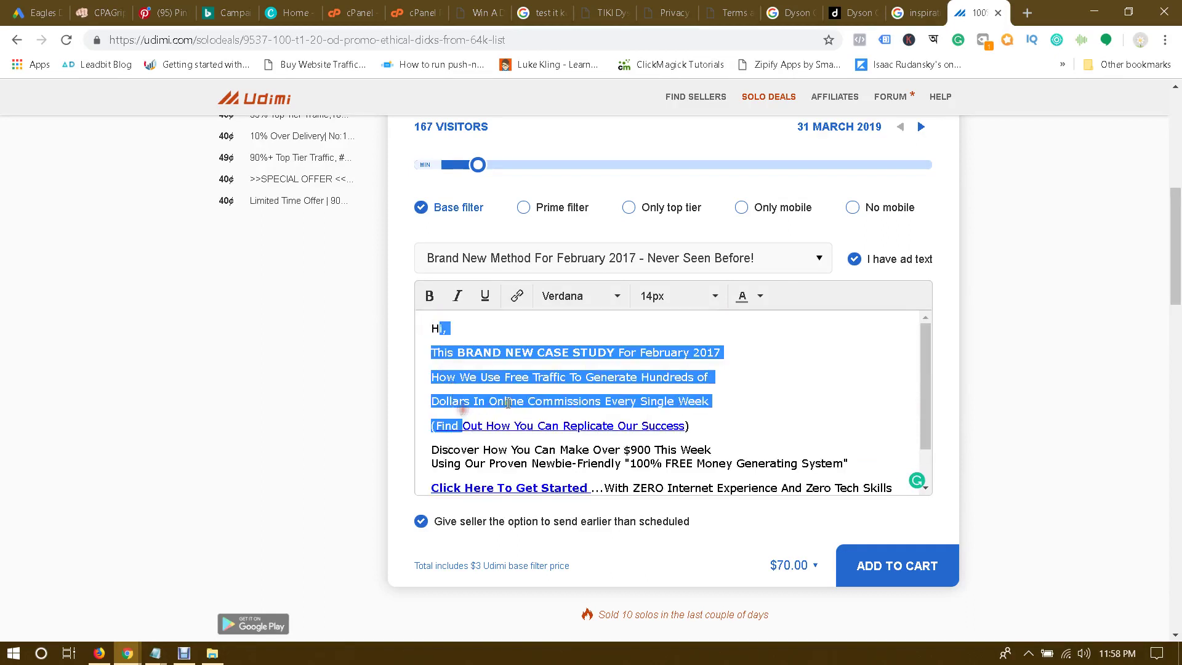
{"action": "left_click", "coordinate": [540, 382]}
{"action": "left_click_drag", "start_coordinate": [432, 327], "coordinate": [511, 508]}
{"action": "left_click", "coordinate": [502, 480]}
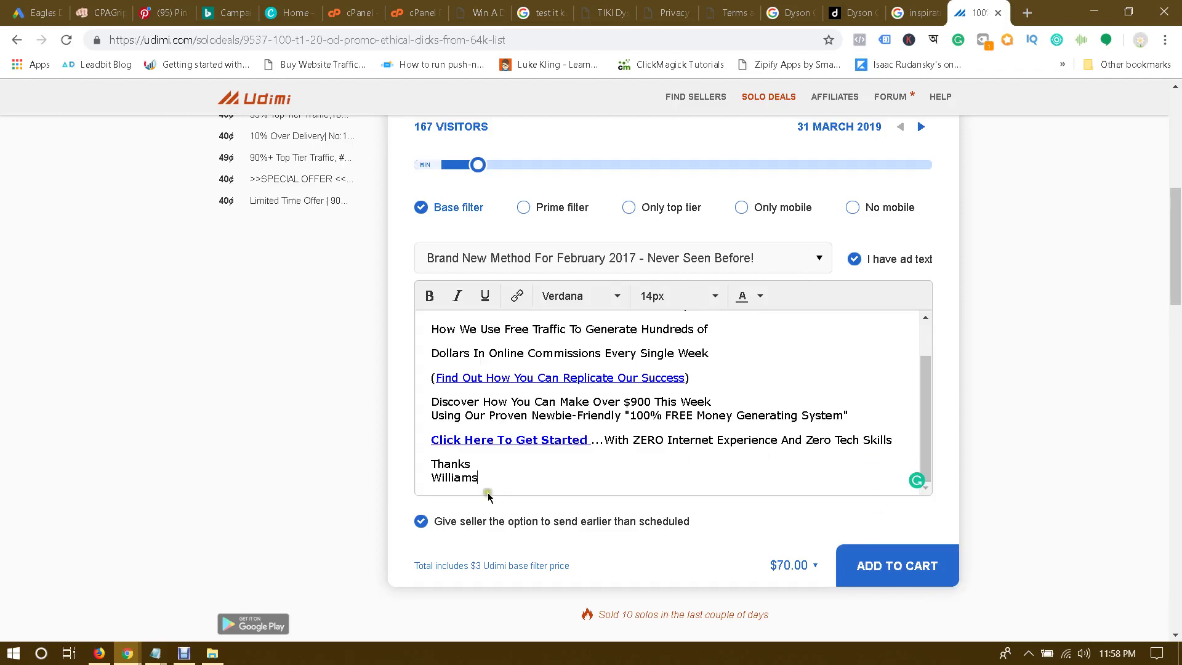
{"action": "left_click_drag", "start_coordinate": [487, 480], "coordinate": [432, 351]}
{"action": "scroll", "coordinate": [527, 175], "scroll_direction": "up", "scroll_amount": 6}
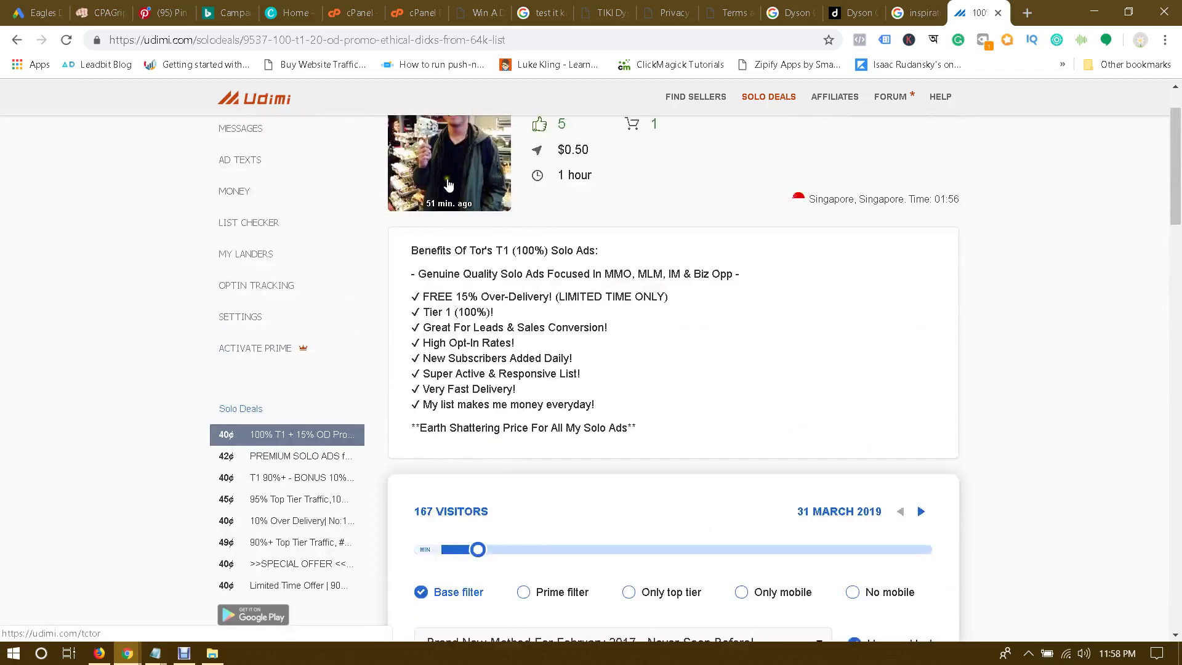
{"action": "scroll", "coordinate": [615, 339], "scroll_direction": "up", "scroll_amount": 1}
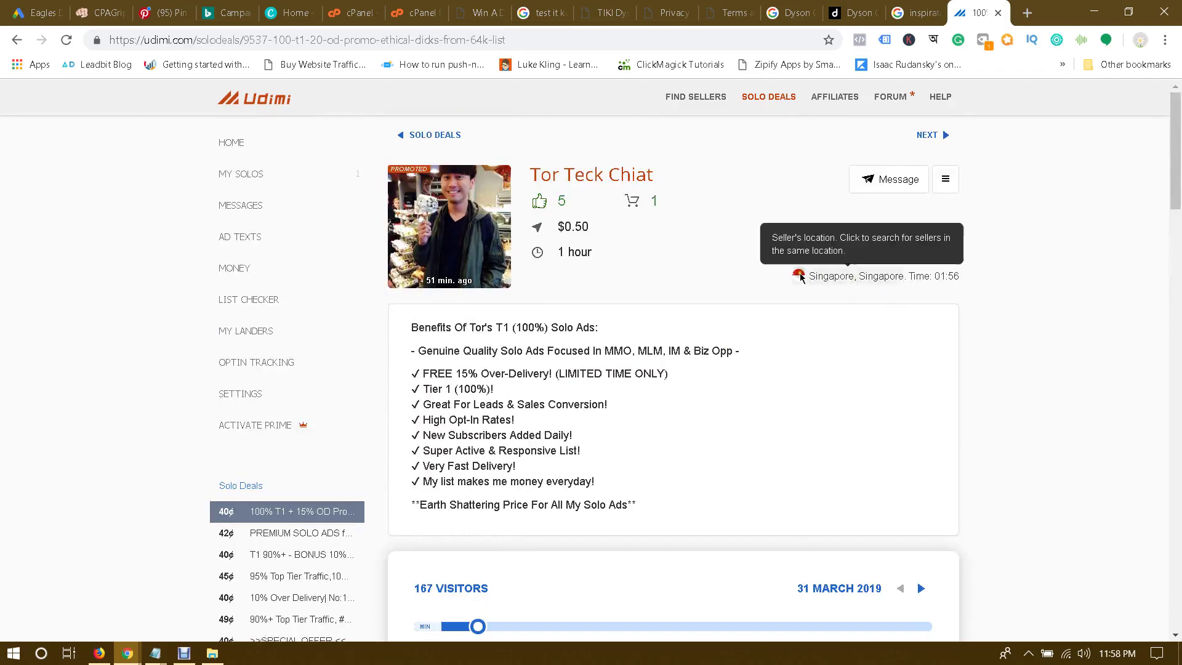
{"action": "scroll", "coordinate": [825, 405], "scroll_direction": "down", "scroll_amount": 7}
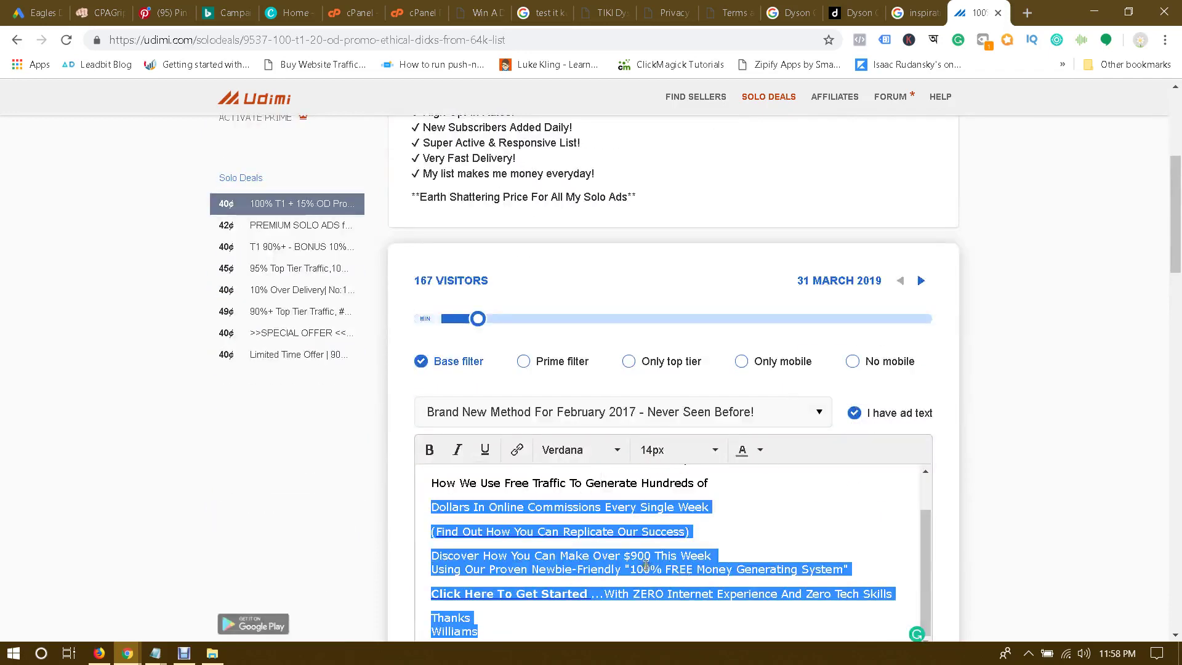
{"action": "scroll", "coordinate": [645, 565], "scroll_direction": "up", "scroll_amount": 2}
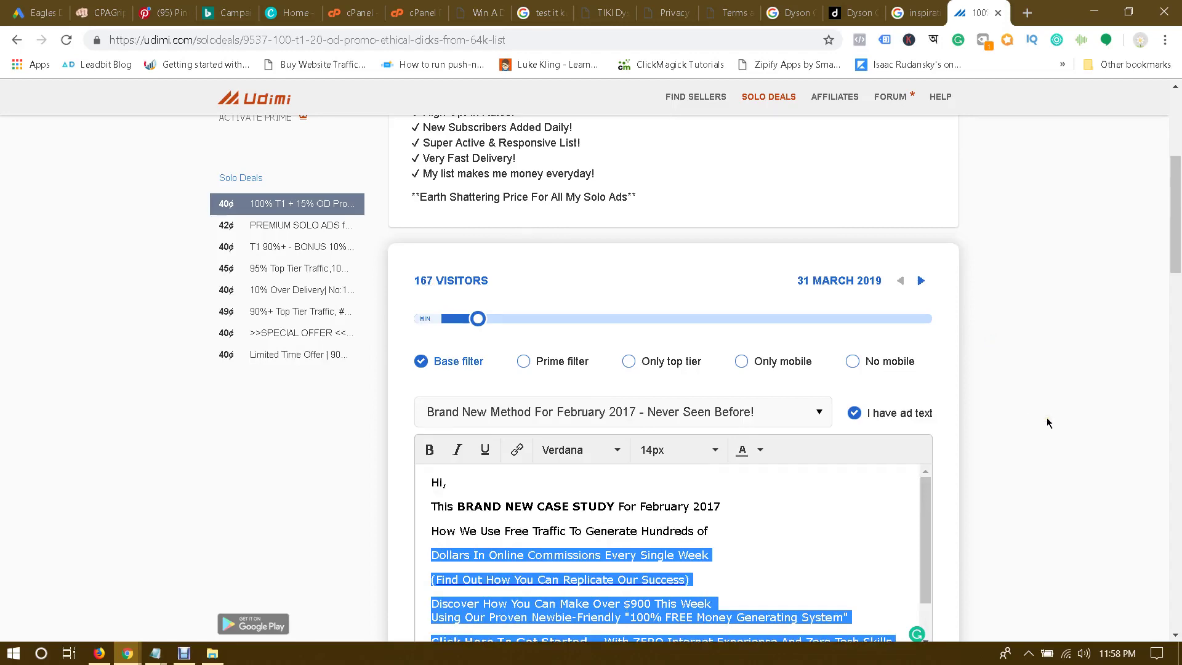
{"action": "scroll", "coordinate": [1044, 422], "scroll_direction": "up", "scroll_amount": 5}
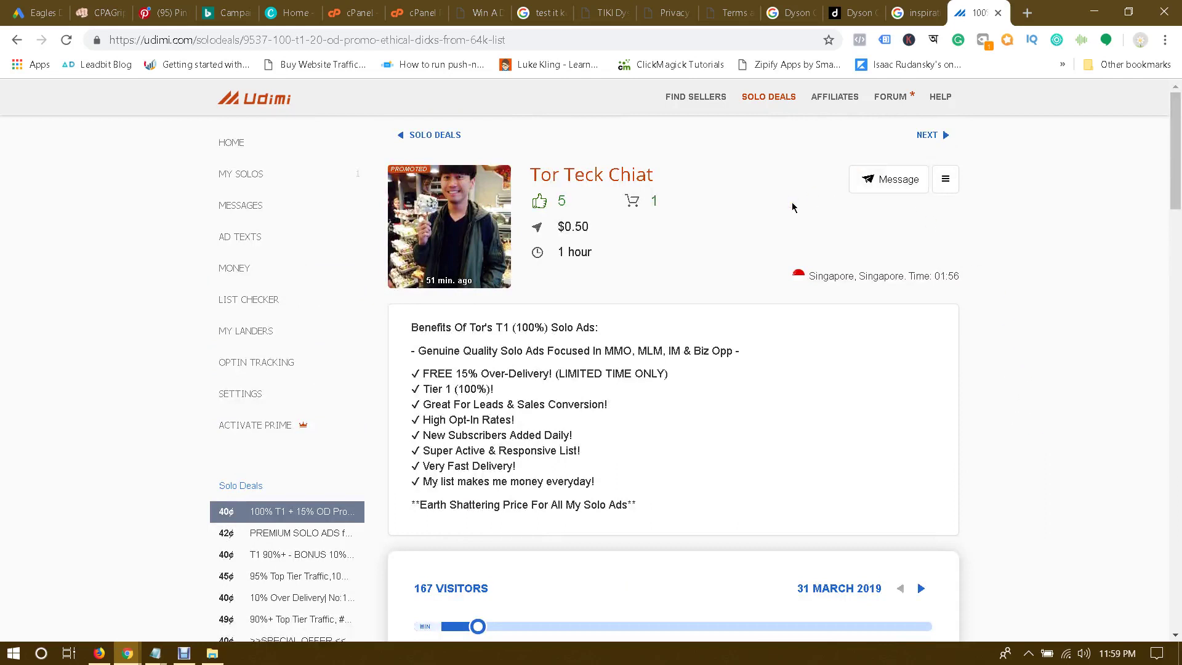
Step: Run Udimi's seller search, then bring up CPAGrip's $0.83 Dyson V10 offer details
{"action": "left_click", "coordinate": [698, 98]}
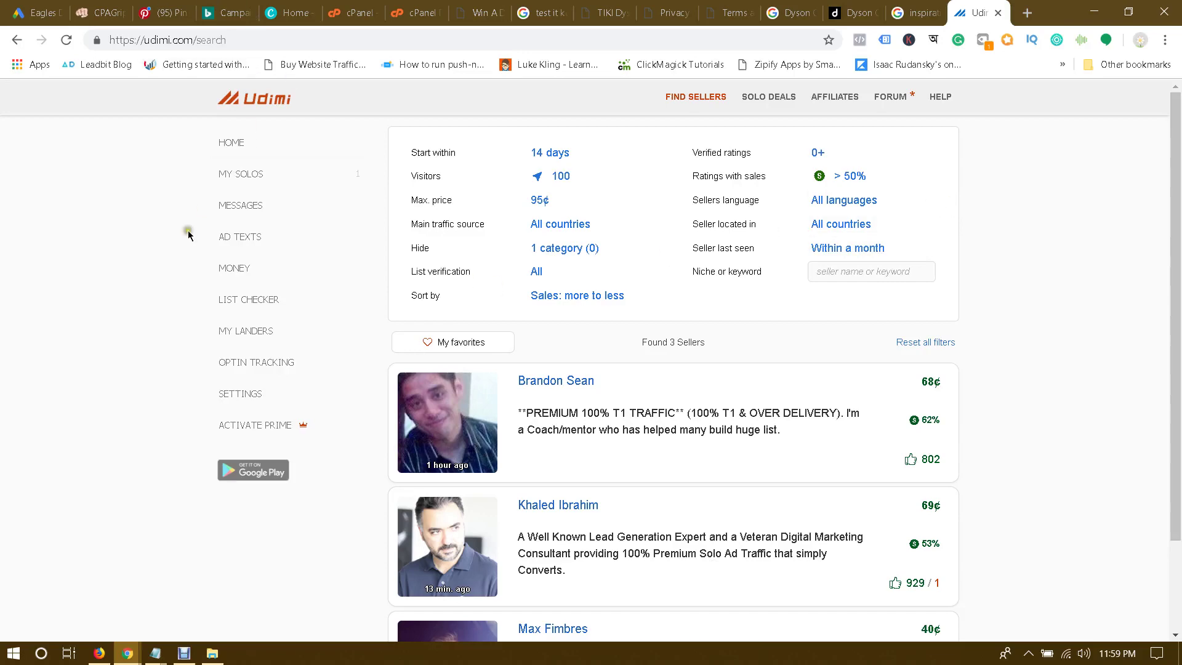
{"action": "left_click", "coordinate": [148, 6]}
{"action": "left_click", "coordinate": [102, 6]}
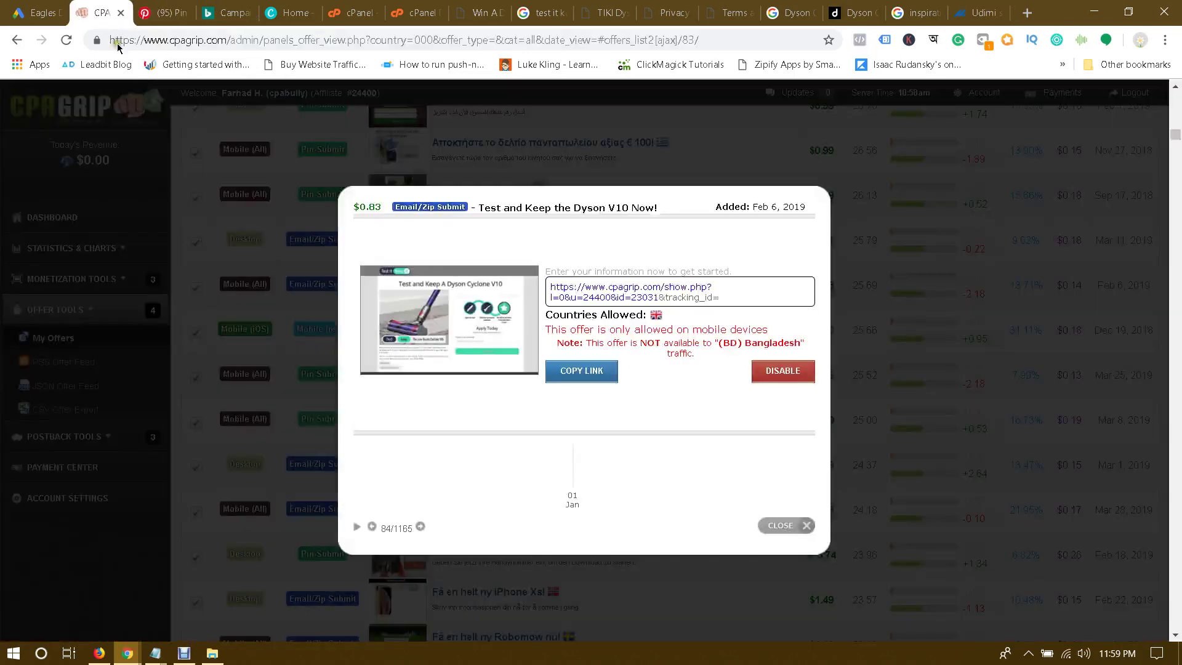
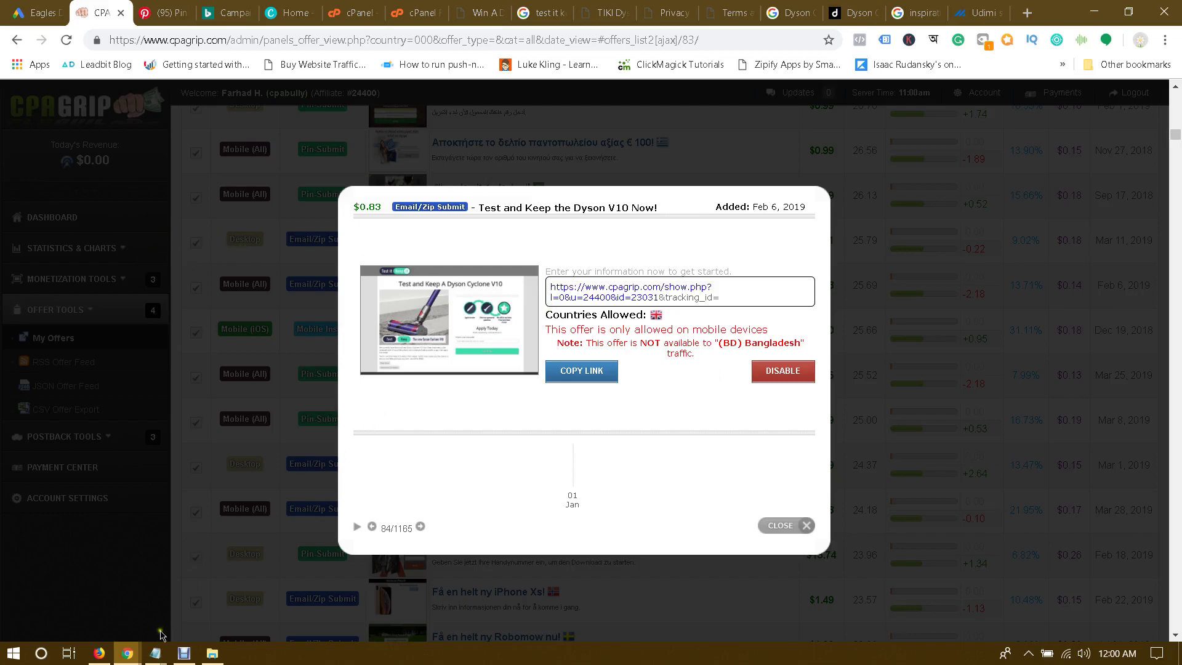
Step: Bring the Notepad with the 12-item promotion plan list to the front
{"action": "left_click", "coordinate": [987, 7]}
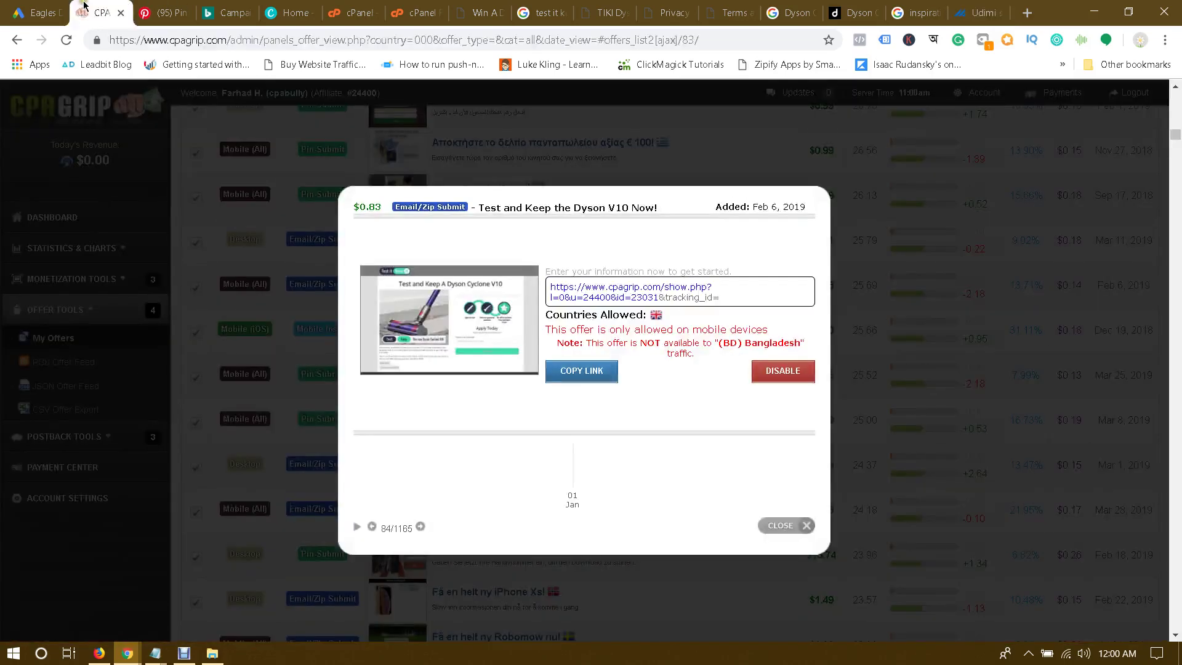
{"action": "left_click", "coordinate": [93, 12]}
{"action": "mouse_move", "coordinate": [162, 655]}
{"action": "left_click", "coordinate": [92, 609]}
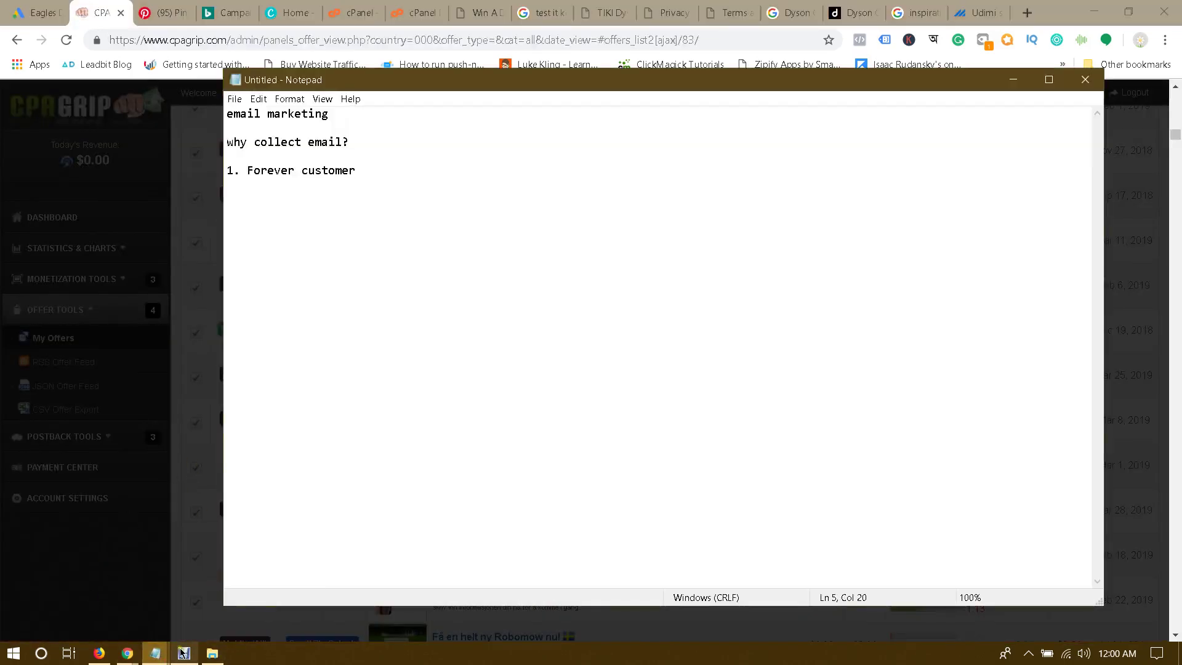
{"action": "left_click", "coordinate": [102, 588]}
Step: Highlight and deselect parts of the first list items and the word Udimi
{"action": "left_click_drag", "start_coordinate": [229, 114], "coordinate": [475, 121]}
{"action": "left_click", "coordinate": [341, 128]}
{"action": "left_click", "coordinate": [462, 123]}
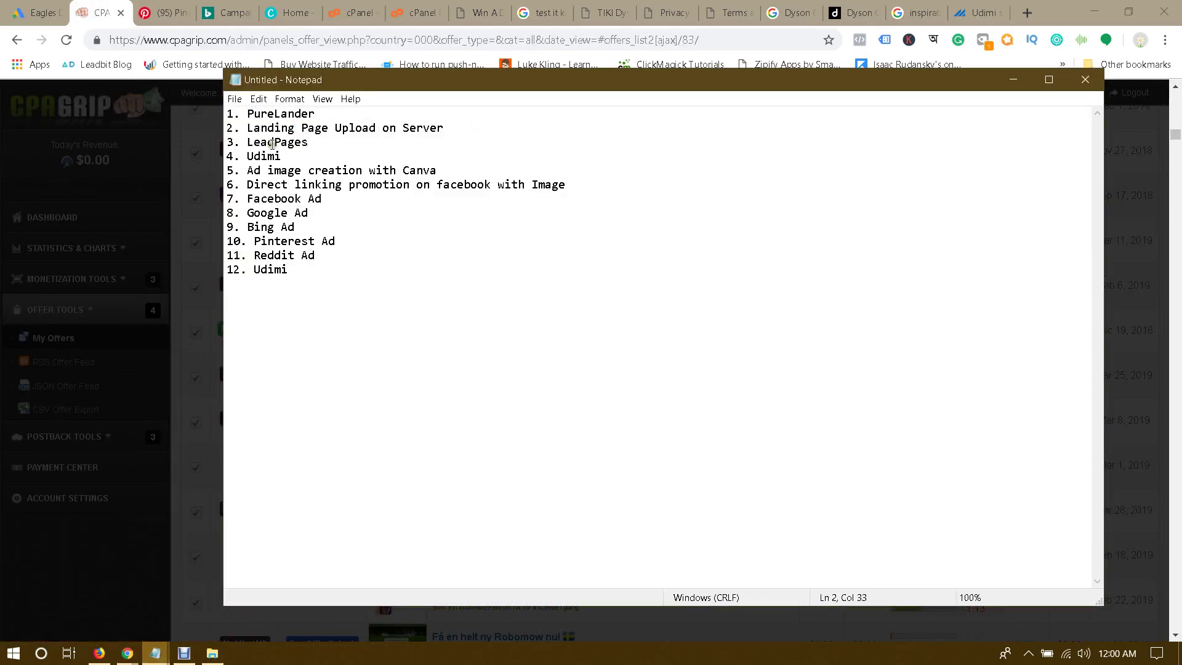
{"action": "left_click", "coordinate": [377, 130]}
{"action": "left_click_drag", "start_coordinate": [342, 128], "coordinate": [462, 123]}
{"action": "left_click", "coordinate": [475, 124]}
{"action": "left_click", "coordinate": [520, 121]}
{"action": "double_click", "coordinate": [253, 156]}
{"action": "left_click", "coordinate": [326, 151]}
Step: Delete the repeated '12. Udimi' line so the list ends at 11. Reddit Ad
{"action": "left_click", "coordinate": [310, 274]}
{"action": "left_click_drag", "start_coordinate": [311, 274], "coordinate": [228, 273]}
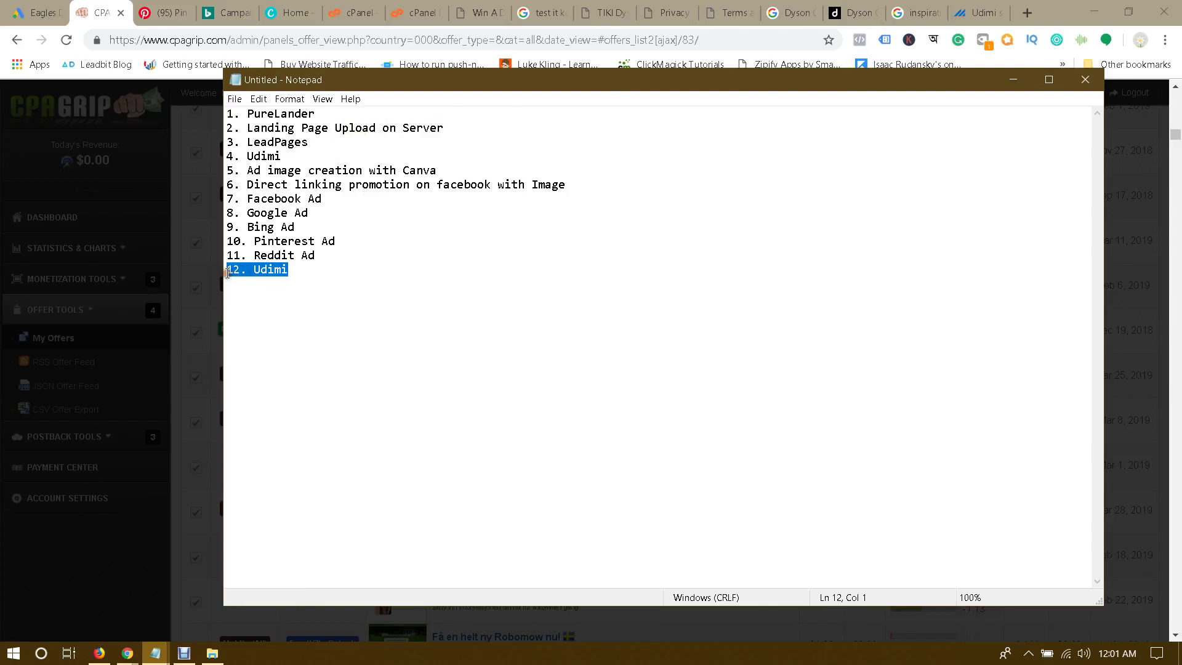
{"action": "key", "text": "BackSpace"}
{"action": "key", "text": "BackSpace"}
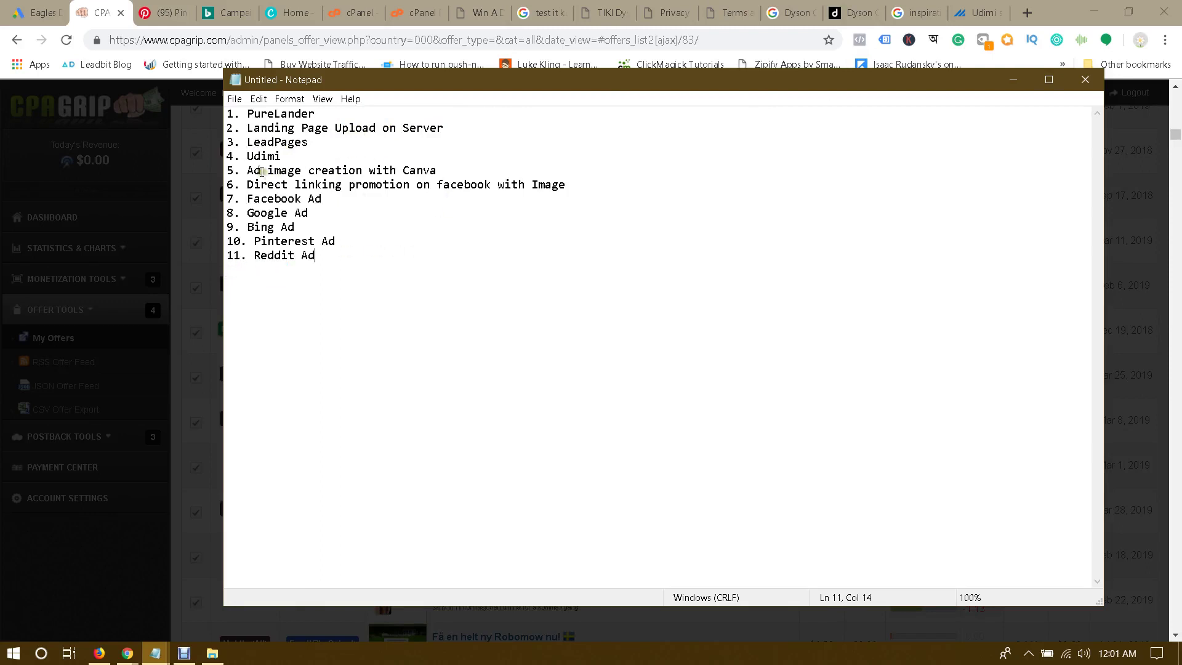
{"action": "left_click_drag", "start_coordinate": [262, 171], "coordinate": [458, 169]}
{"action": "left_click", "coordinate": [460, 170]}
Step: Bring the Chrome window with the CPAGrip Dyson V10 offer page to the front
{"action": "left_click", "coordinate": [129, 651]}
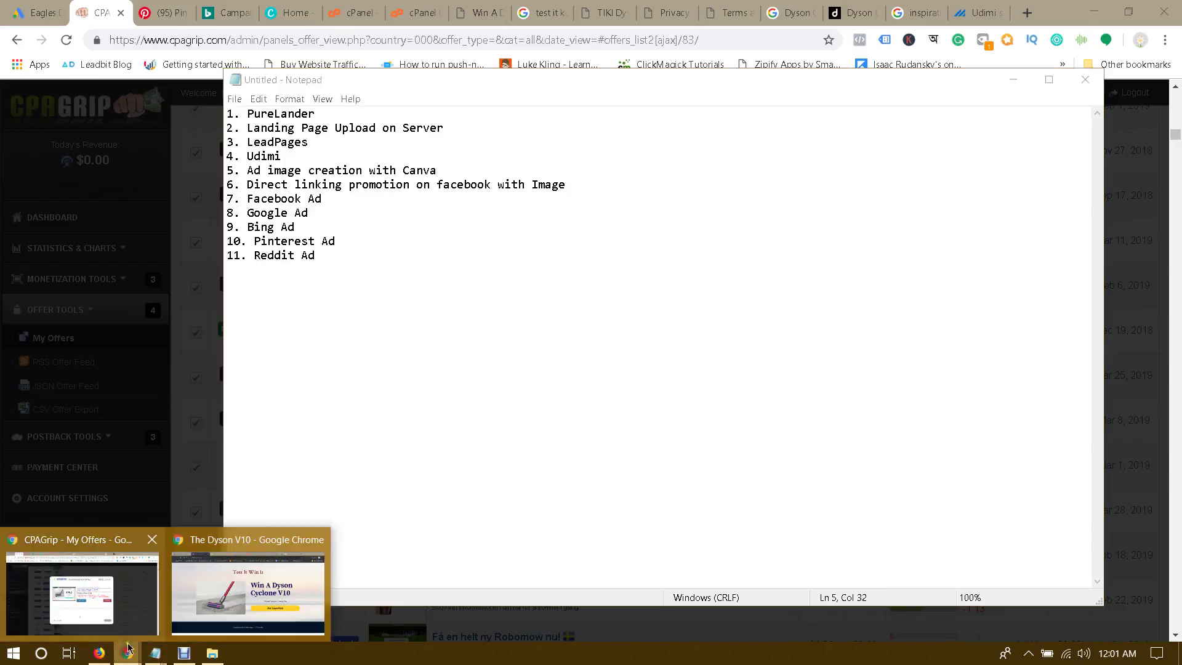
{"action": "left_click", "coordinate": [212, 573]}
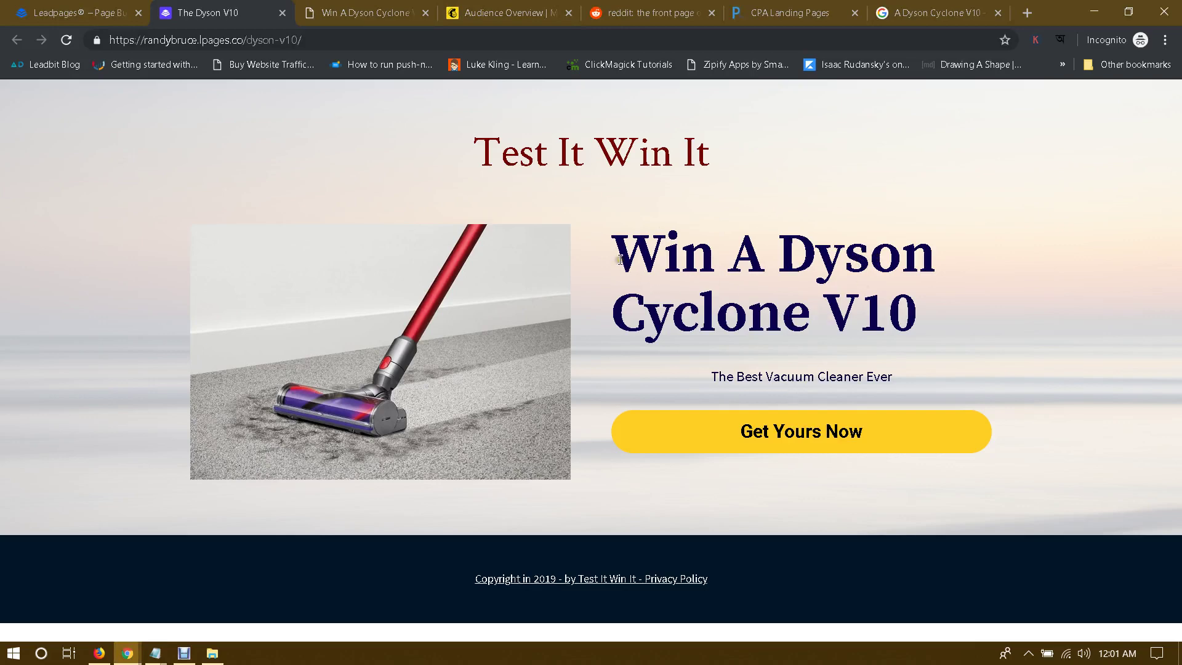
{"action": "mouse_move", "coordinate": [128, 656]}
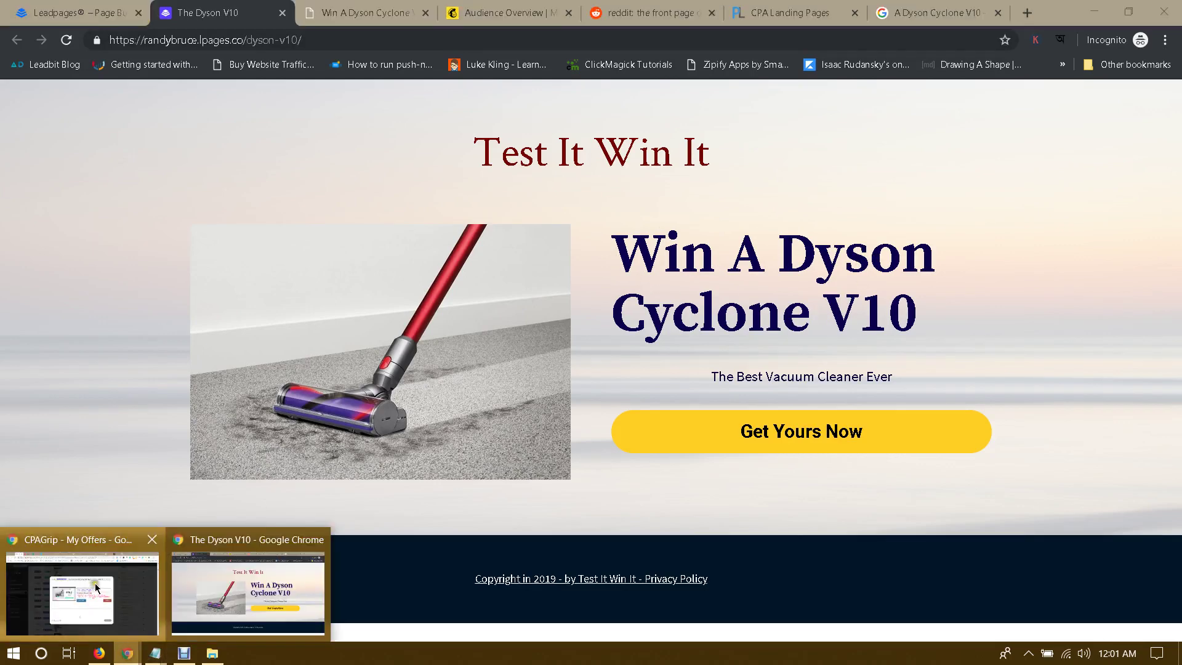
{"action": "left_click", "coordinate": [91, 580]}
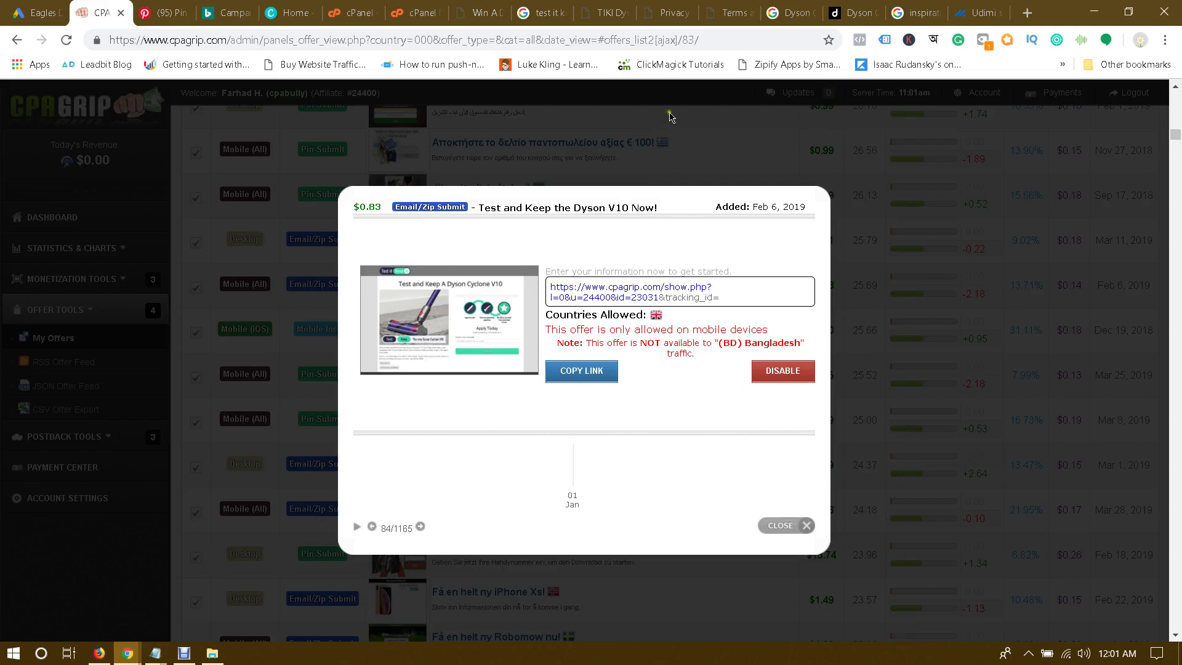
{"action": "left_click", "coordinate": [1027, 12]}
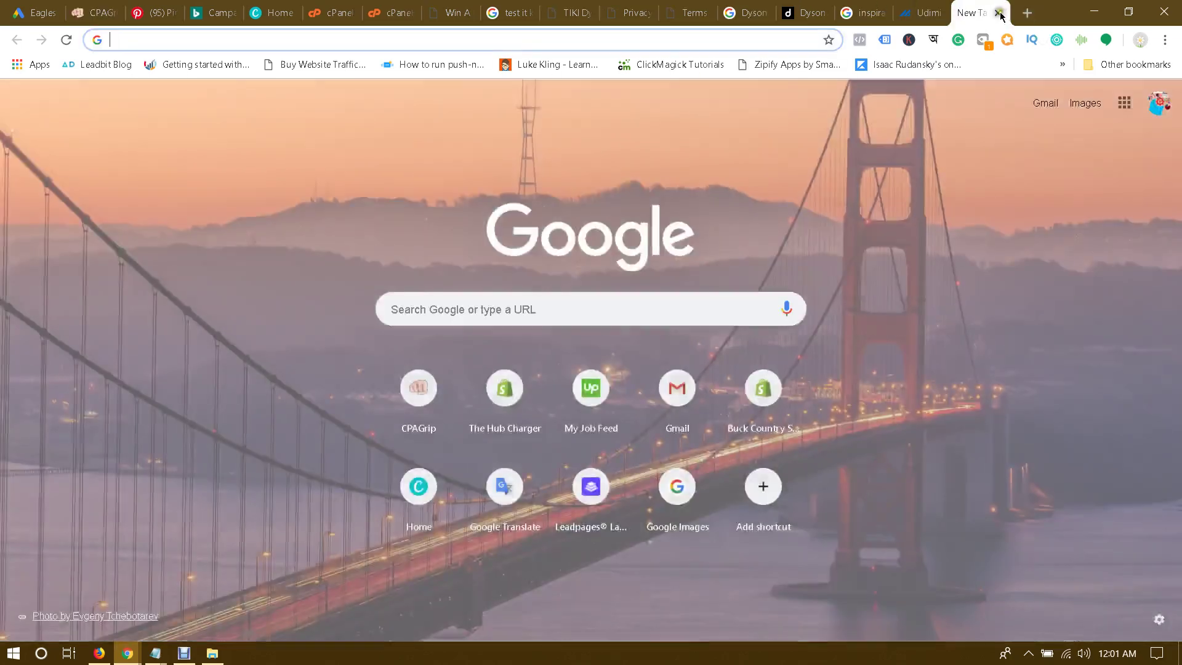
{"action": "left_click", "coordinate": [999, 13]}
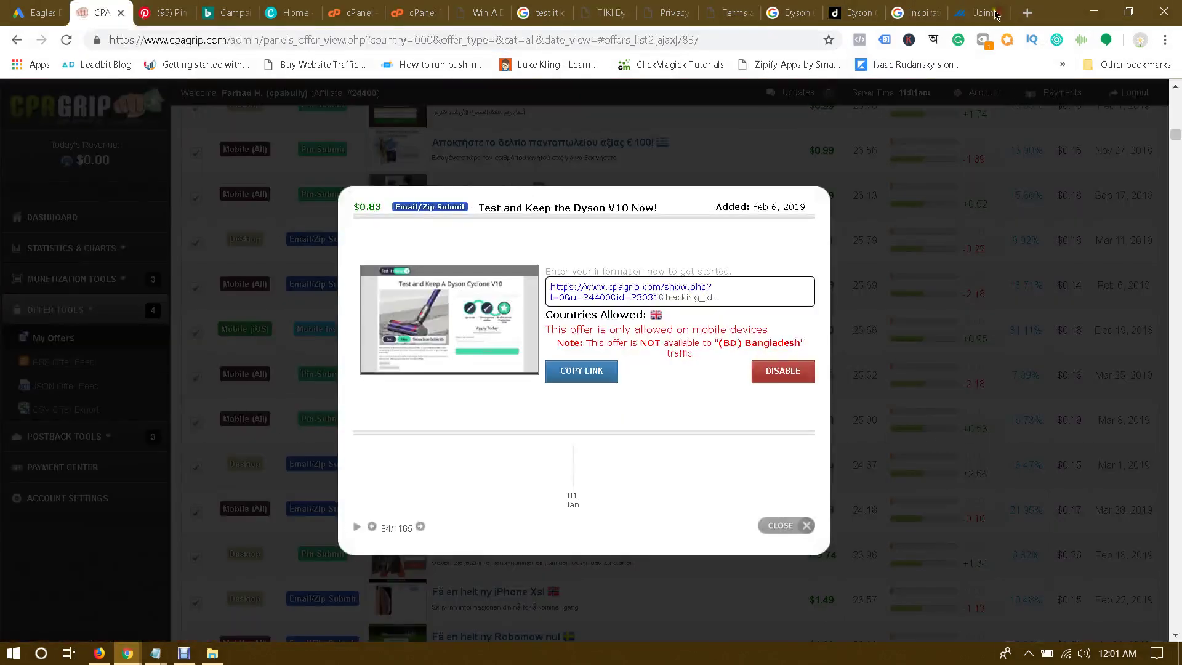
Step: Create a new blank Facebook Post design from the Canva home page and switch to it
{"action": "left_click", "coordinate": [293, 8]}
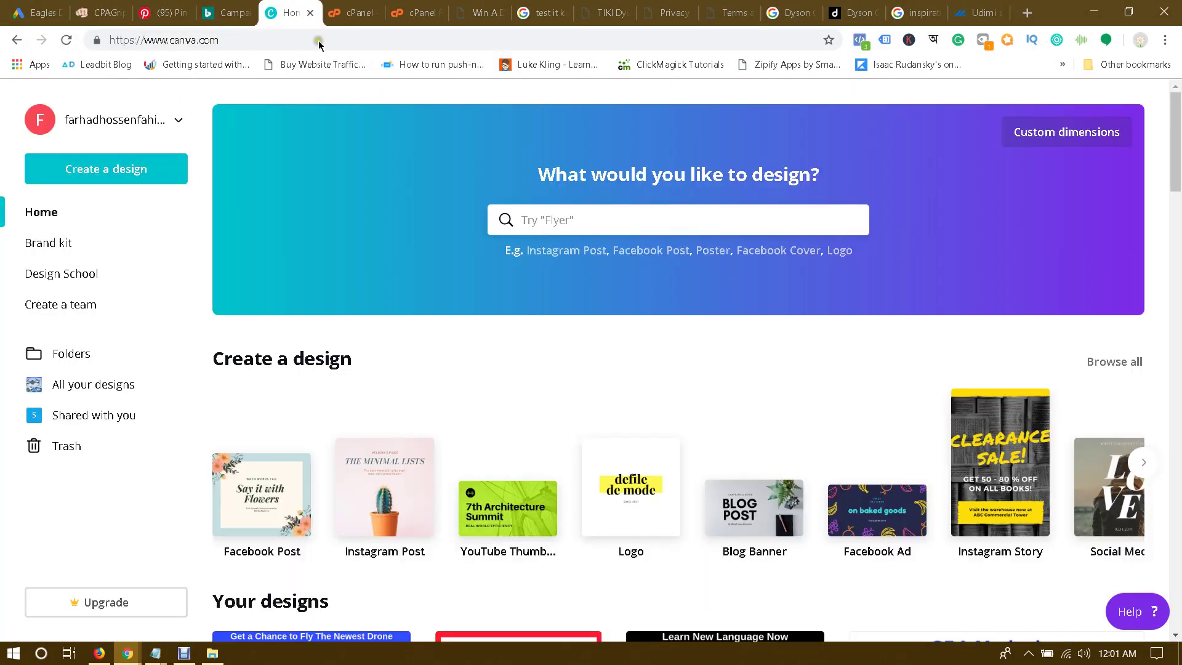
{"action": "left_click", "coordinate": [243, 475]}
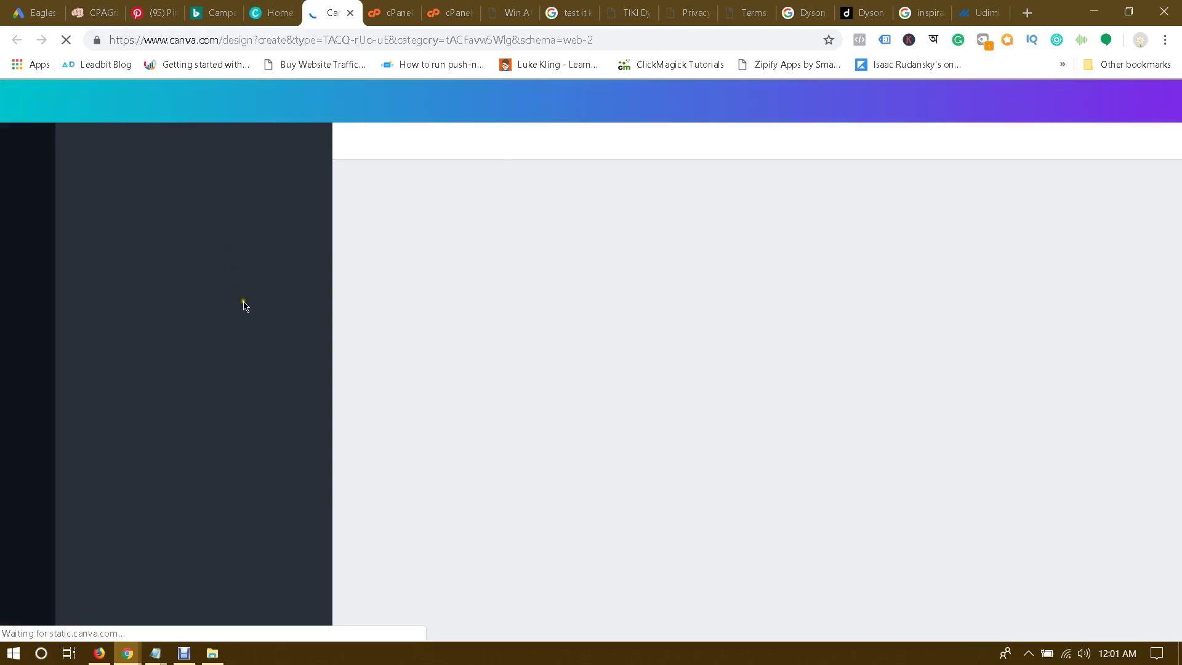
{"action": "left_click", "coordinate": [271, 12]}
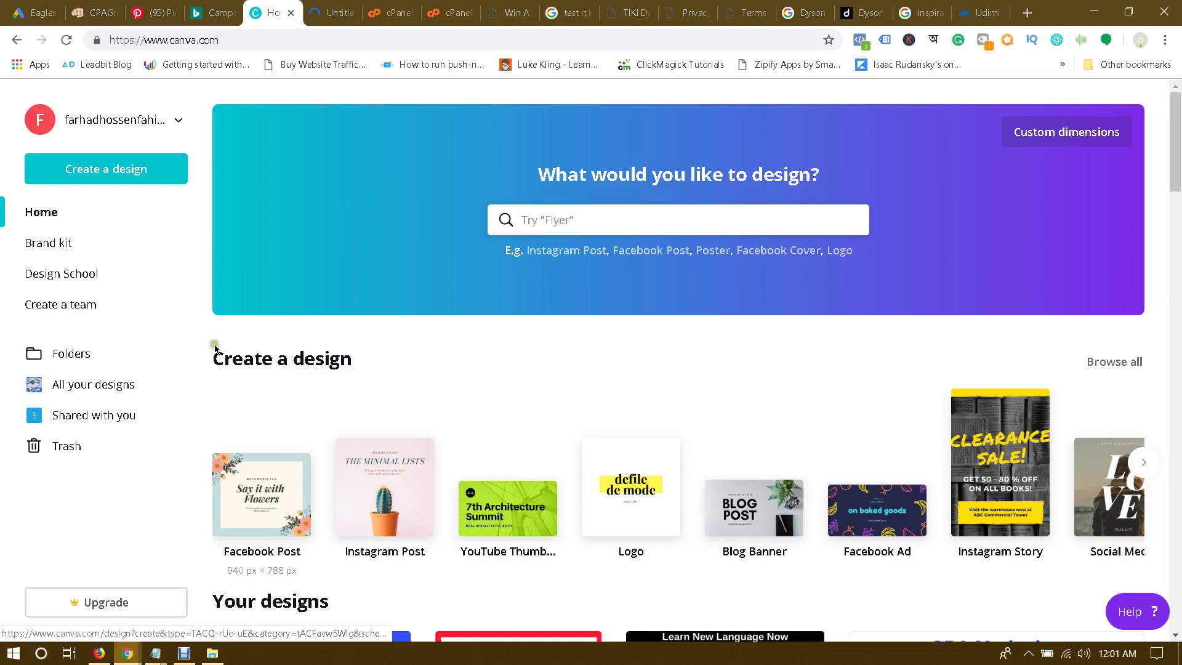
{"action": "left_click", "coordinate": [262, 545]}
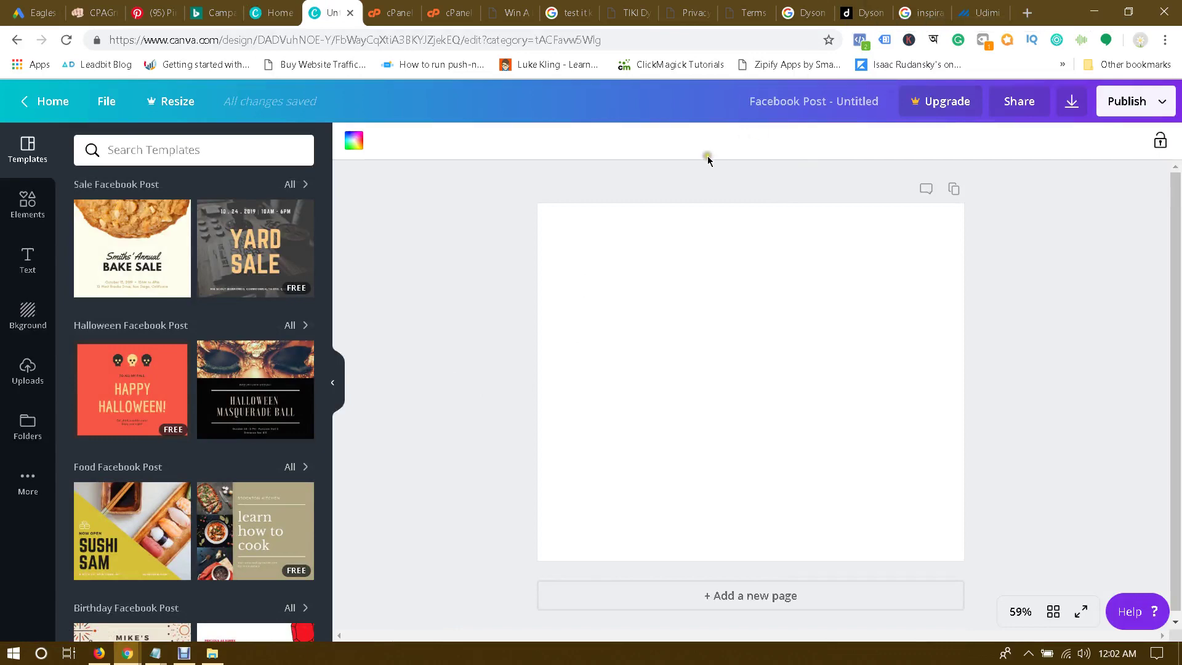
Step: Look through the Dyson, CPAGrip and File Manager tabs, then return to the Facebook Post design
{"action": "left_click", "coordinate": [922, 9]}
{"action": "left_click", "coordinate": [787, 7]}
{"action": "left_click", "coordinate": [728, 7]}
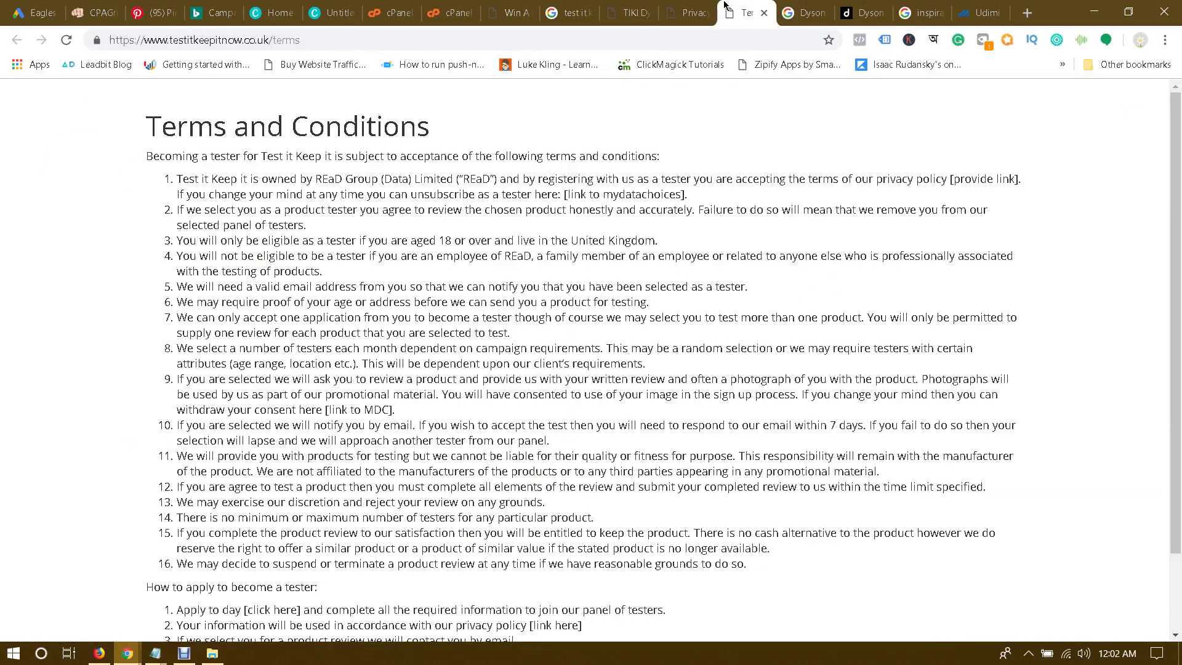
{"action": "left_click", "coordinate": [669, 8]}
{"action": "left_click", "coordinate": [616, 9]}
{"action": "left_click", "coordinate": [496, 7]}
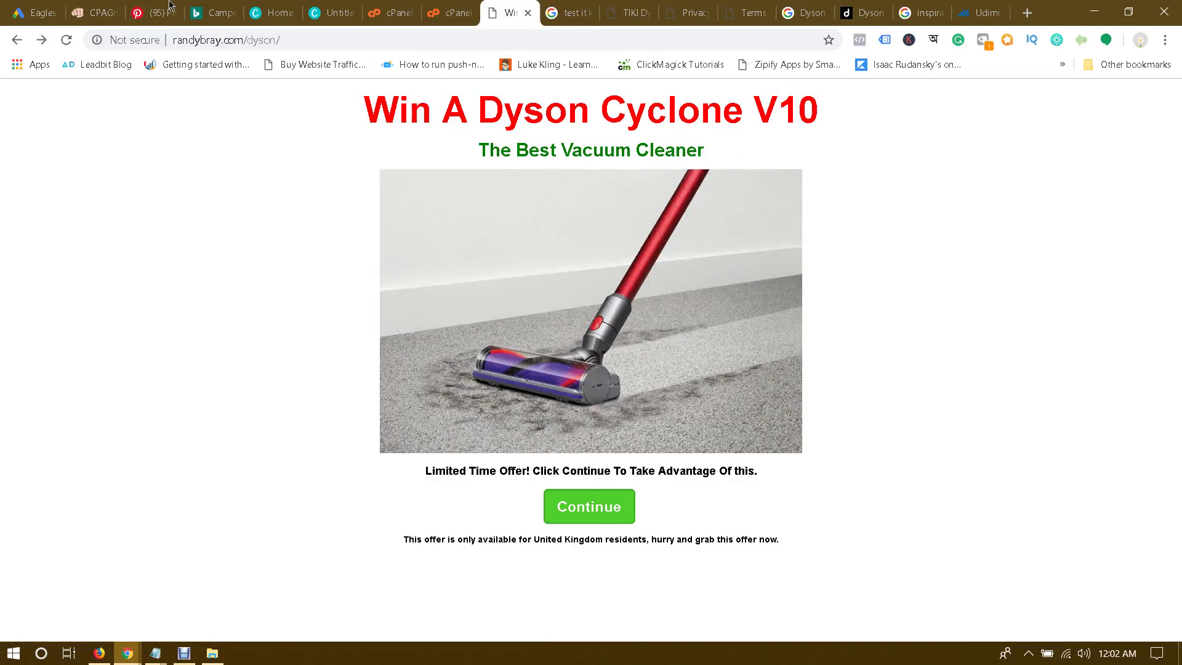
{"action": "left_click", "coordinate": [98, 7]}
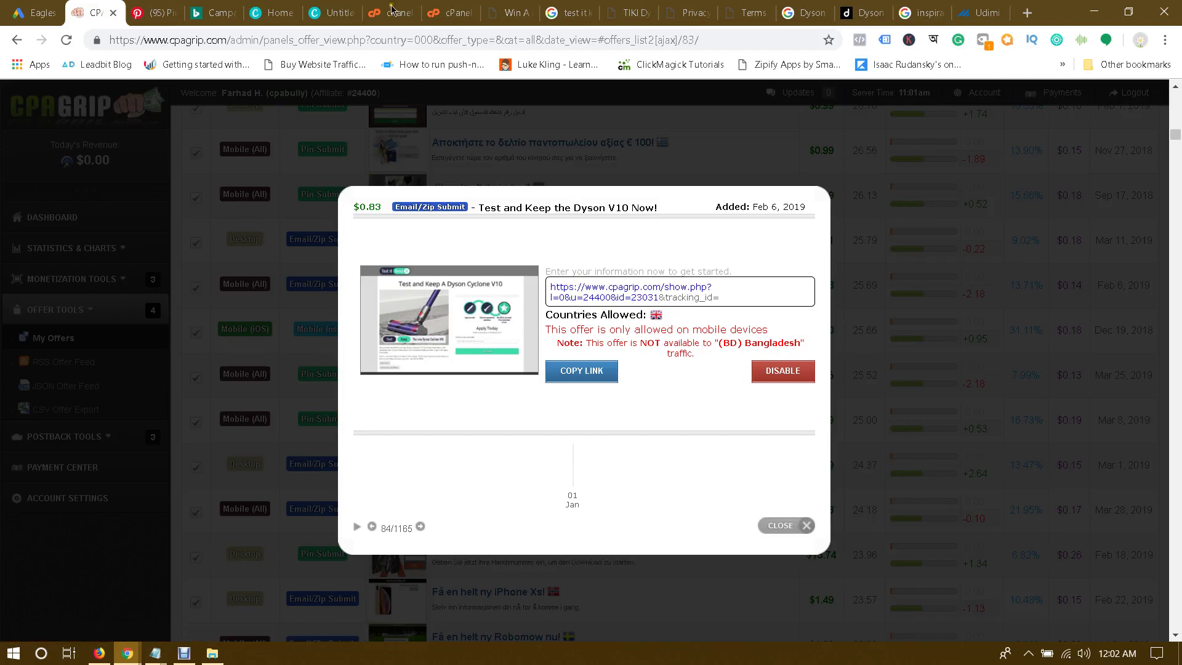
{"action": "left_click", "coordinate": [442, 9]}
{"action": "left_click", "coordinate": [355, 8]}
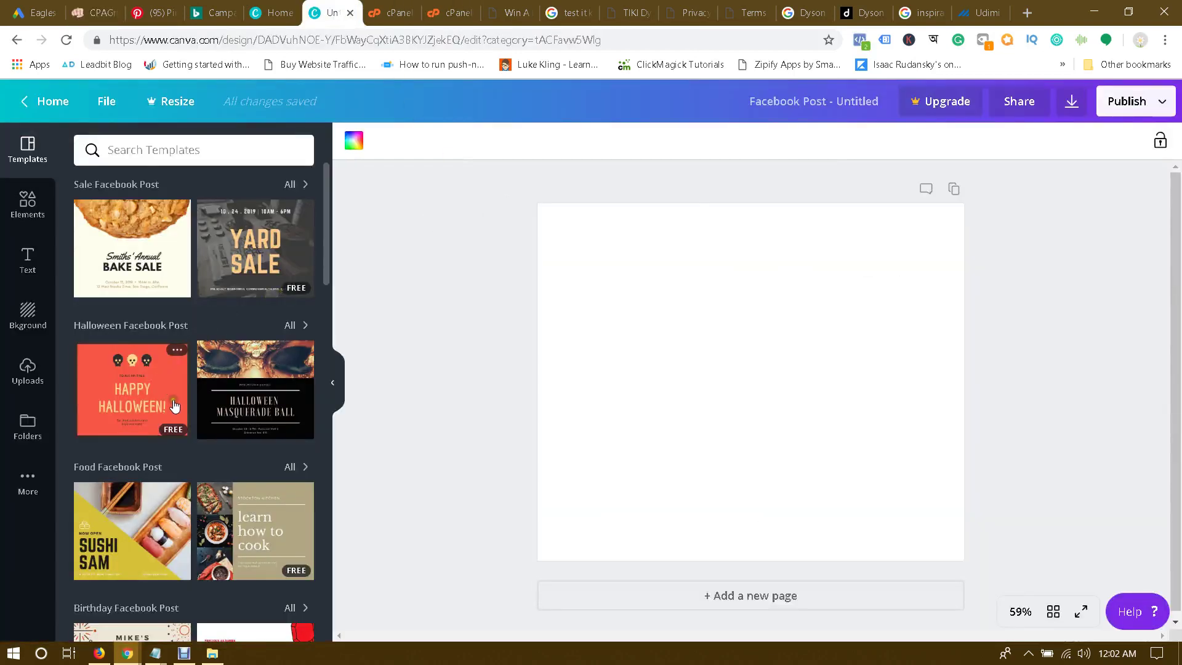
Step: Apply the 'Life's Better with Coffee' template from the Templates panel to the post
{"action": "scroll", "coordinate": [215, 370], "scroll_direction": "down", "scroll_amount": 5}
{"action": "scroll", "coordinate": [197, 406], "scroll_direction": "up", "scroll_amount": 5}
{"action": "scroll", "coordinate": [177, 403], "scroll_direction": "down", "scroll_amount": 10}
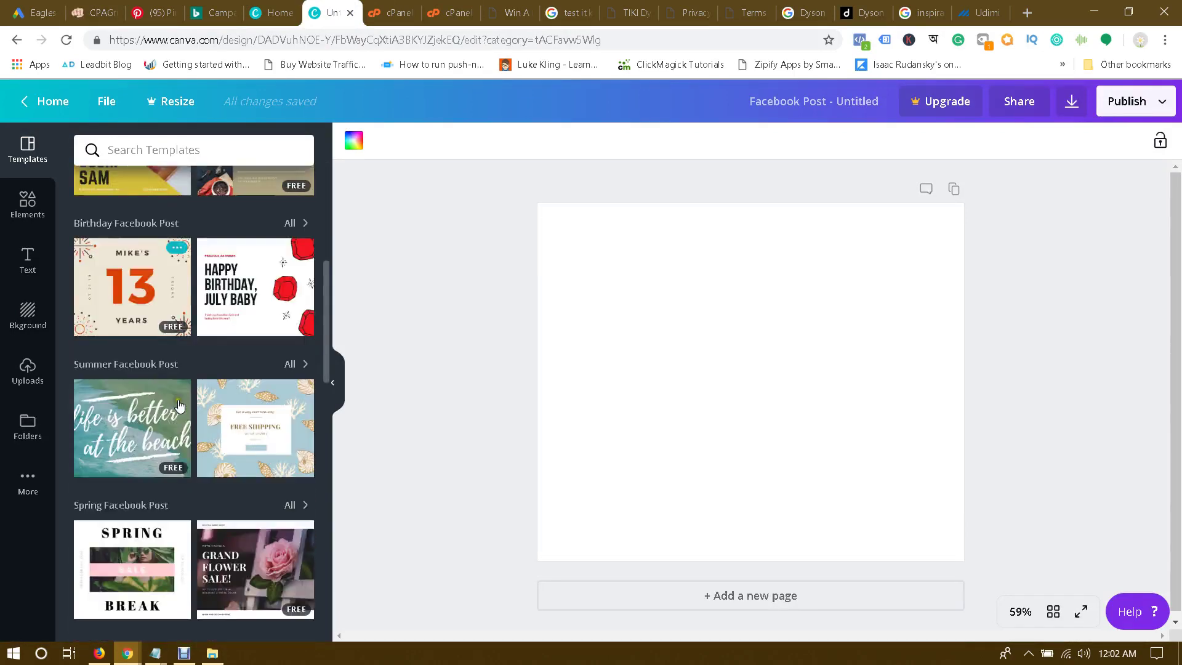
{"action": "scroll", "coordinate": [181, 405], "scroll_direction": "down", "scroll_amount": 5}
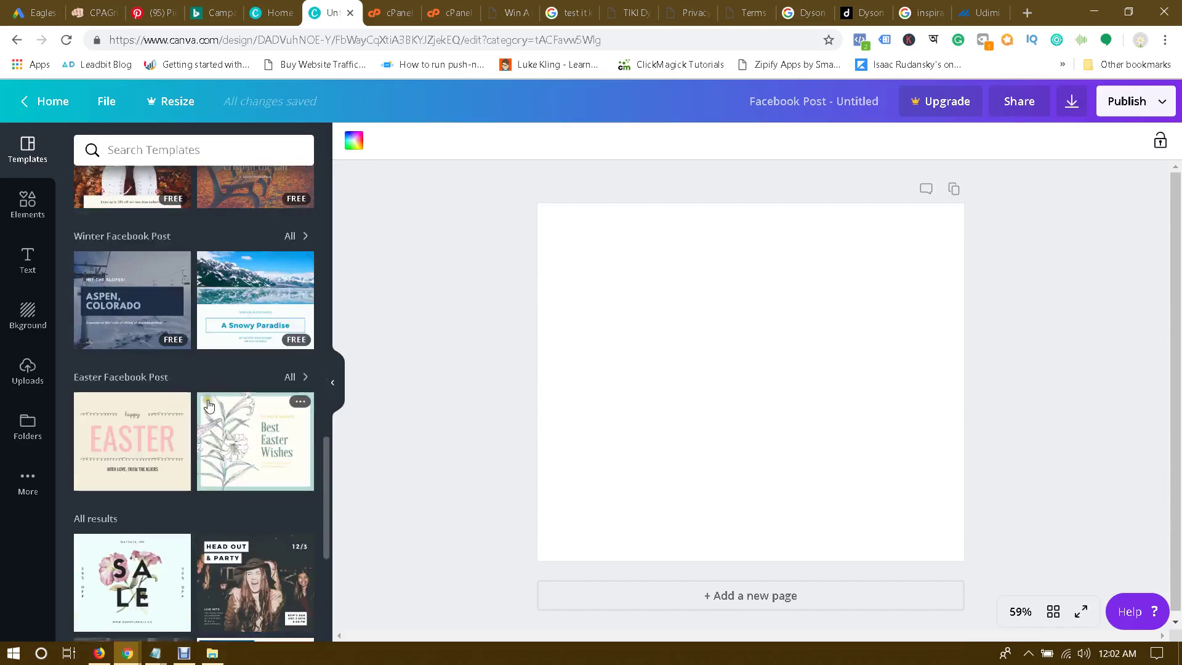
{"action": "scroll", "coordinate": [209, 405], "scroll_direction": "down", "scroll_amount": 3}
{"action": "scroll", "coordinate": [239, 408], "scroll_direction": "down", "scroll_amount": 4}
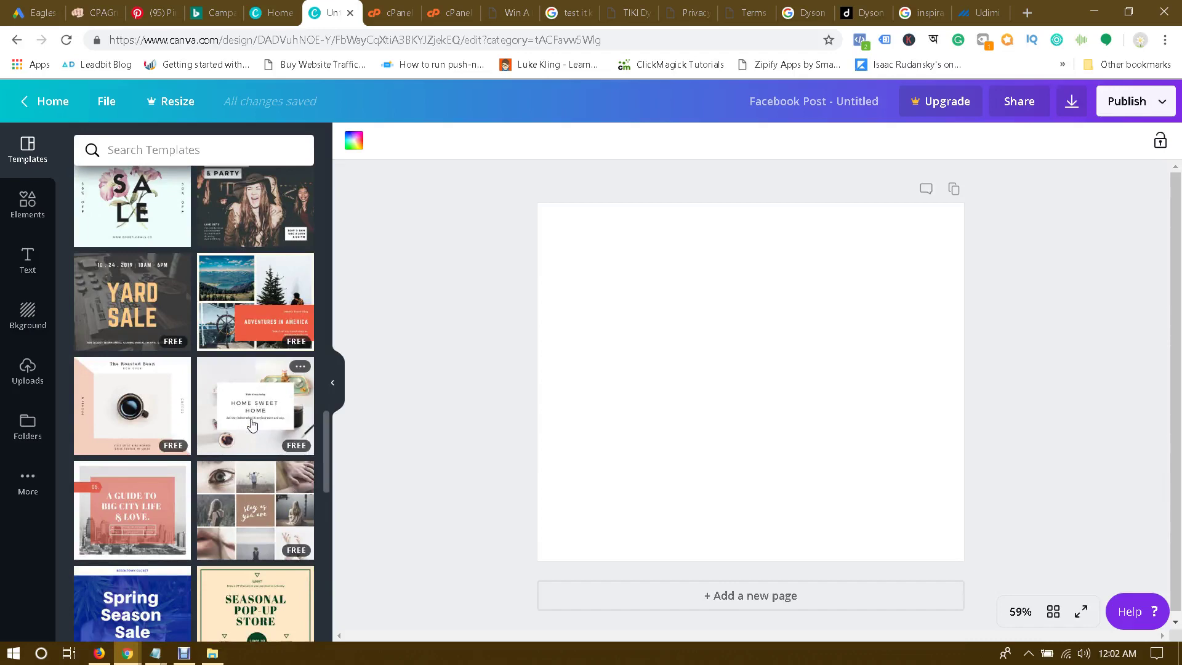
{"action": "scroll", "coordinate": [251, 424], "scroll_direction": "down", "scroll_amount": 5}
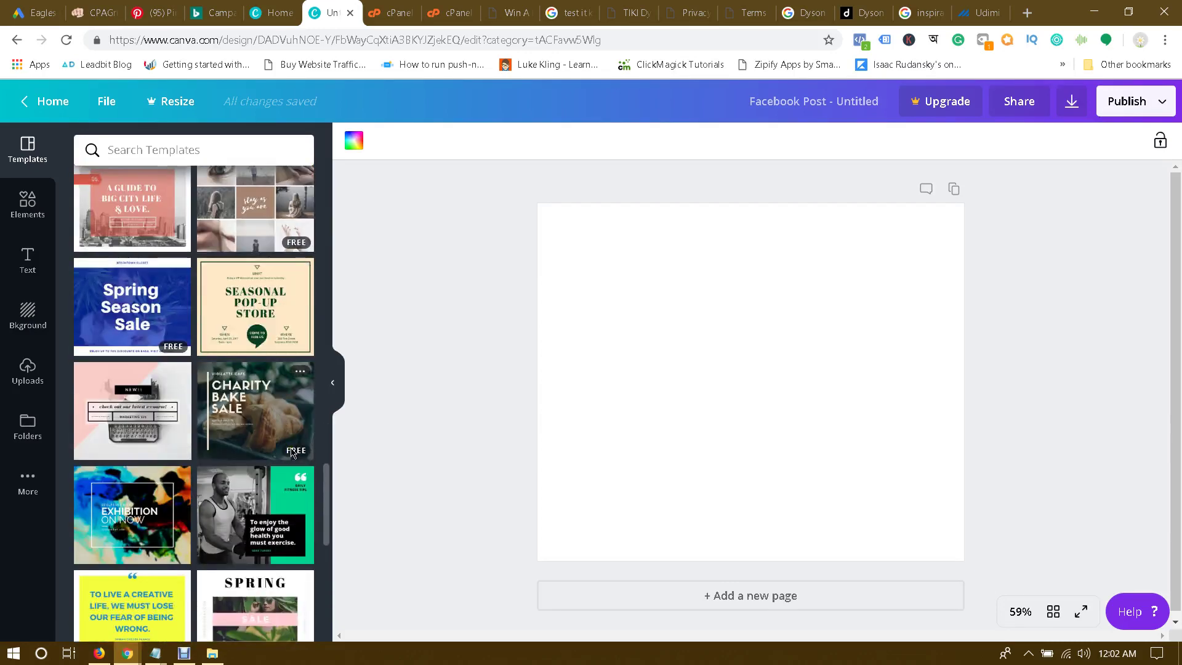
{"action": "scroll", "coordinate": [292, 453], "scroll_direction": "down", "scroll_amount": 13}
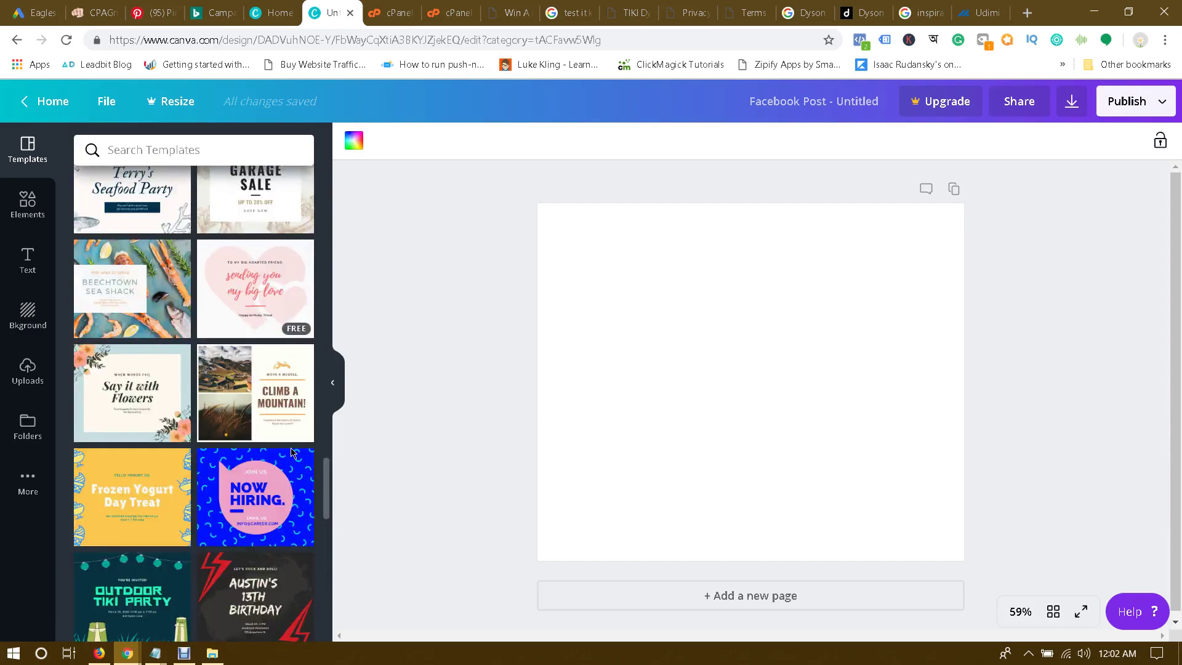
{"action": "scroll", "coordinate": [292, 452], "scroll_direction": "down", "scroll_amount": 2}
{"action": "scroll", "coordinate": [292, 453], "scroll_direction": "down", "scroll_amount": 6}
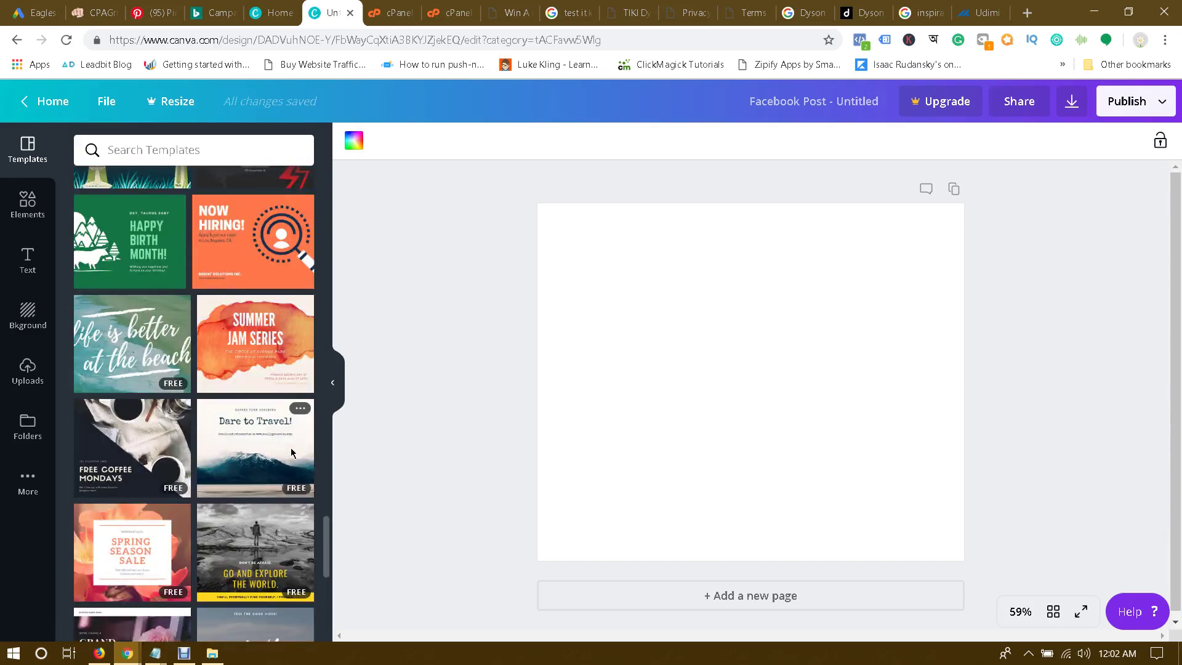
{"action": "scroll", "coordinate": [273, 434], "scroll_direction": "down", "scroll_amount": 4}
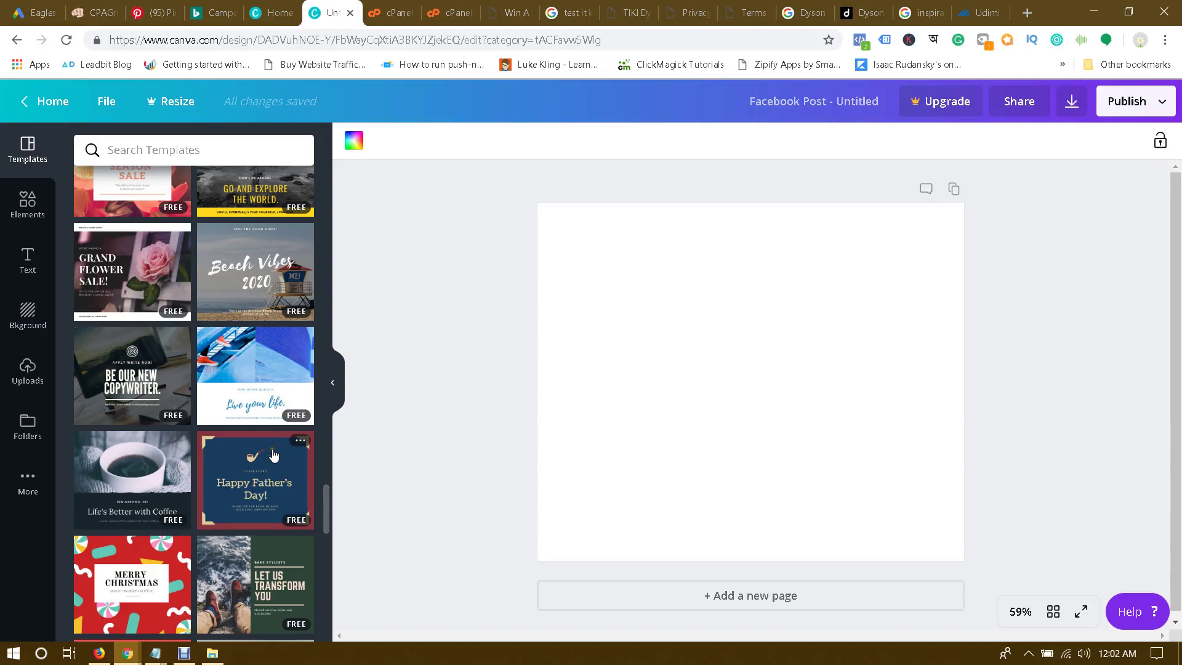
{"action": "left_click", "coordinate": [132, 477]}
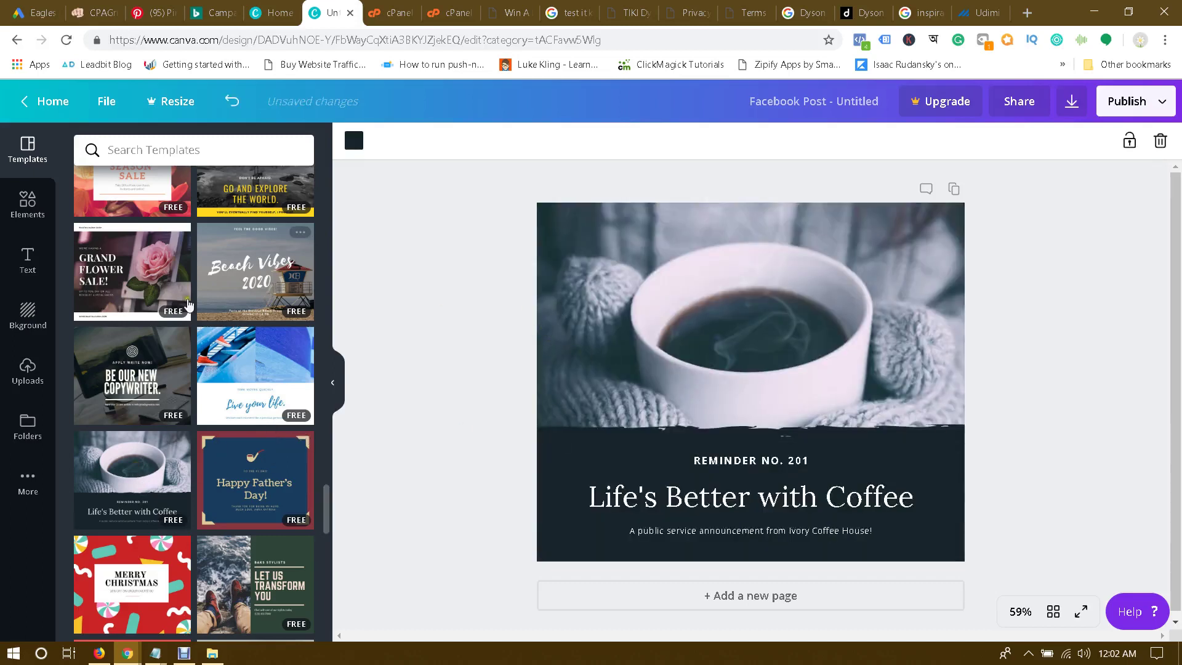
Step: Upload final.jpg from the Desktop to Canva's Uploads
{"action": "left_click", "coordinate": [9, 391]}
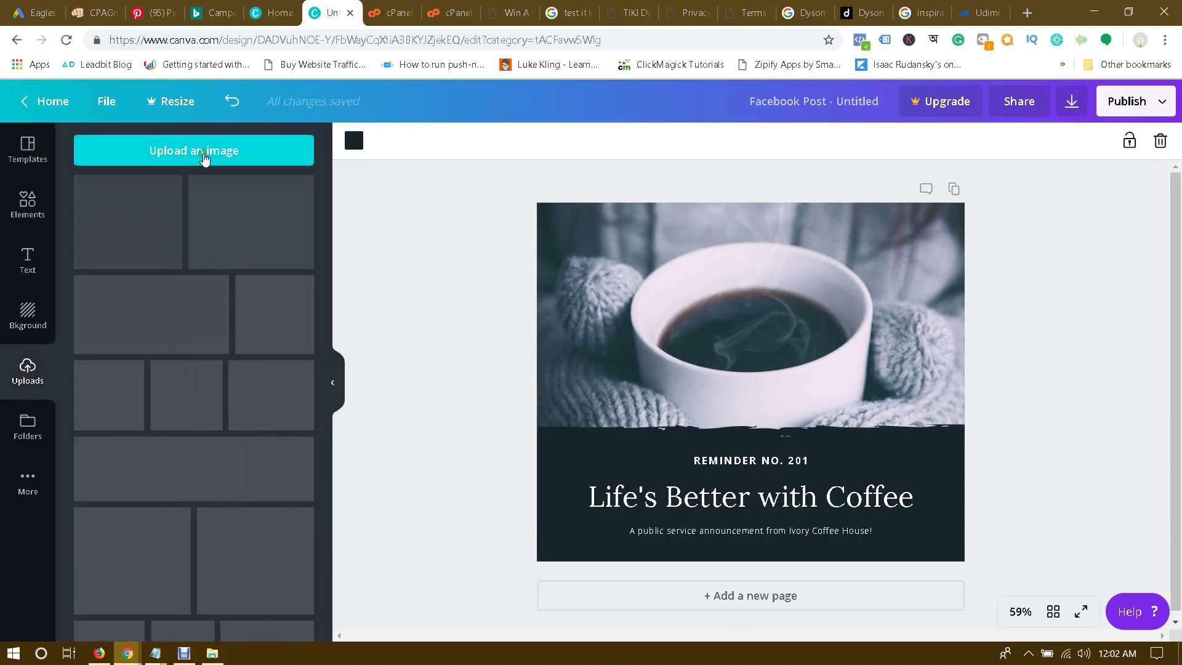
{"action": "left_click", "coordinate": [204, 154]}
{"action": "left_click", "coordinate": [97, 152]}
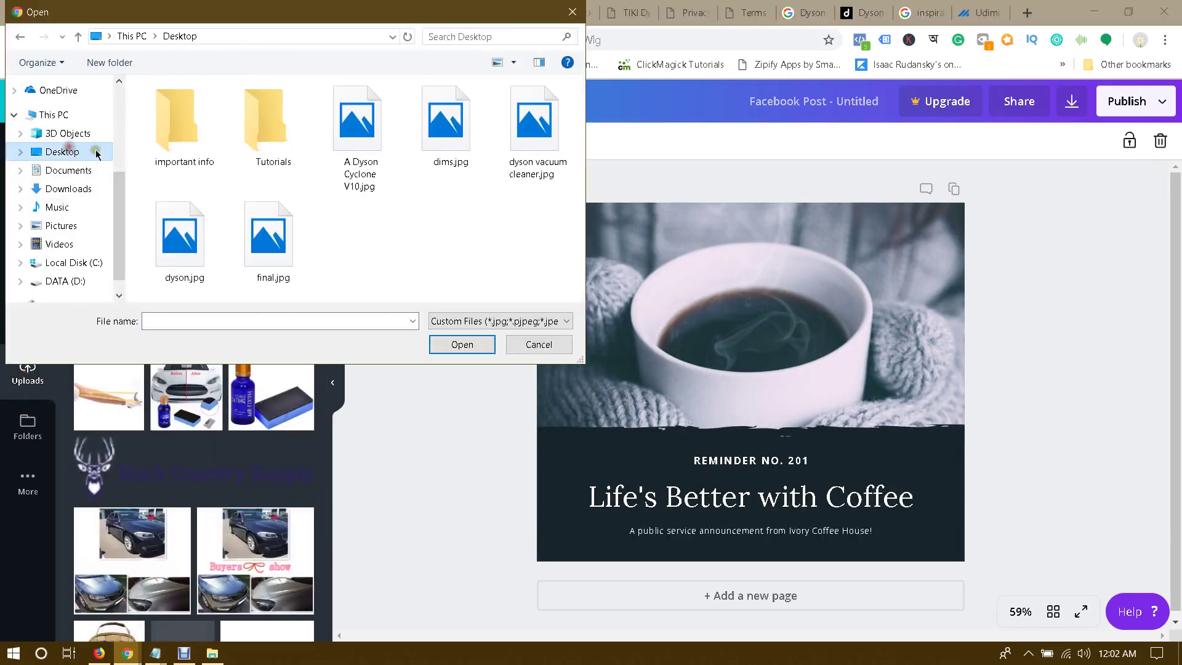
{"action": "double_click", "coordinate": [257, 234]}
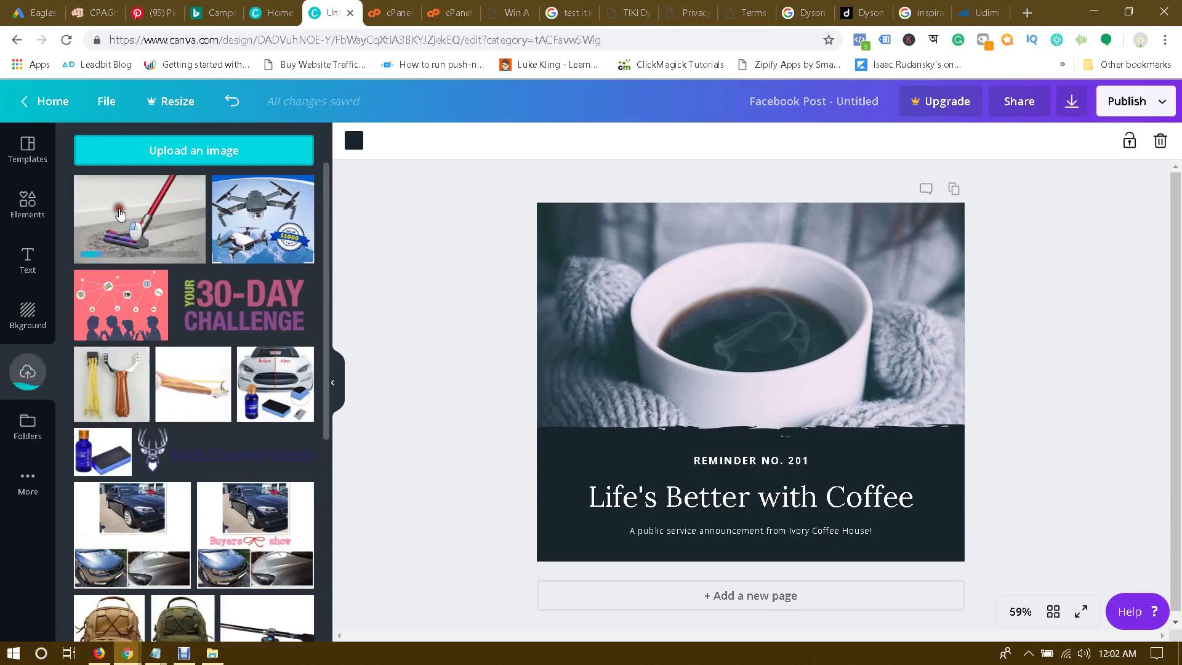
Step: Replace the coffee photo with the Dyson image and shift it up so the cleaner head shows
{"action": "left_click_drag", "start_coordinate": [120, 213], "coordinate": [571, 264]}
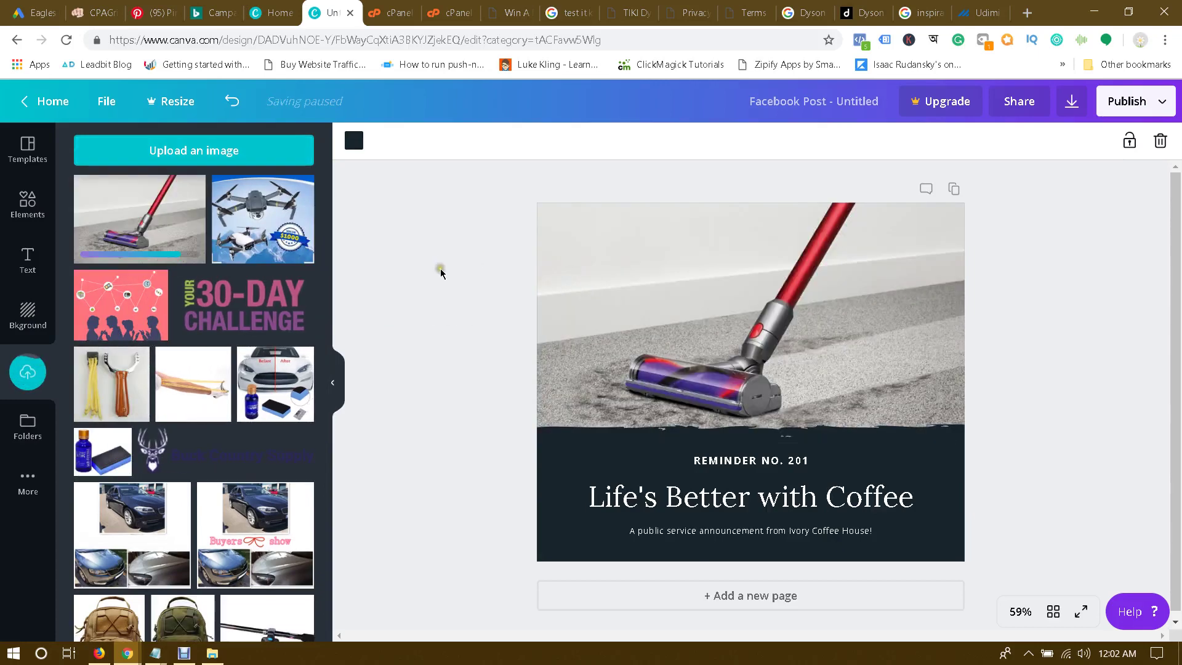
{"action": "left_click", "coordinate": [773, 300]}
{"action": "double_click", "coordinate": [773, 300]}
{"action": "left_click_drag", "start_coordinate": [773, 300], "coordinate": [773, 286]}
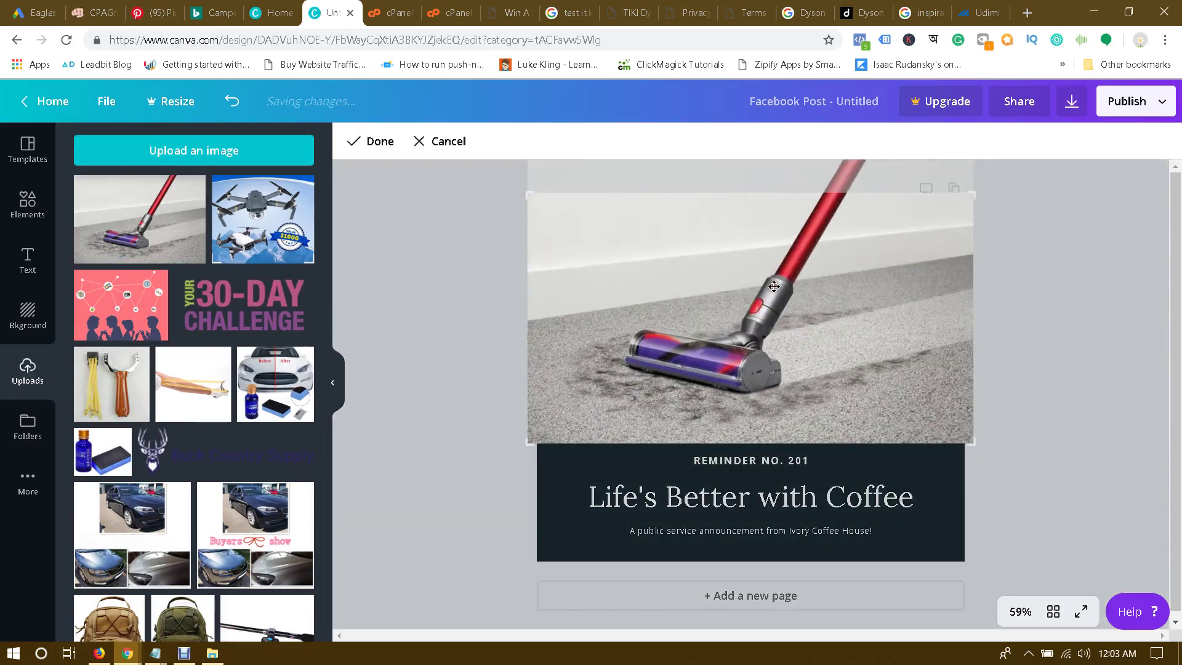
{"action": "left_click", "coordinate": [460, 337]}
Step: Change the headline text to 'Win a Dyson V10 Vacuum Cleaner'
{"action": "left_click", "coordinate": [460, 333]}
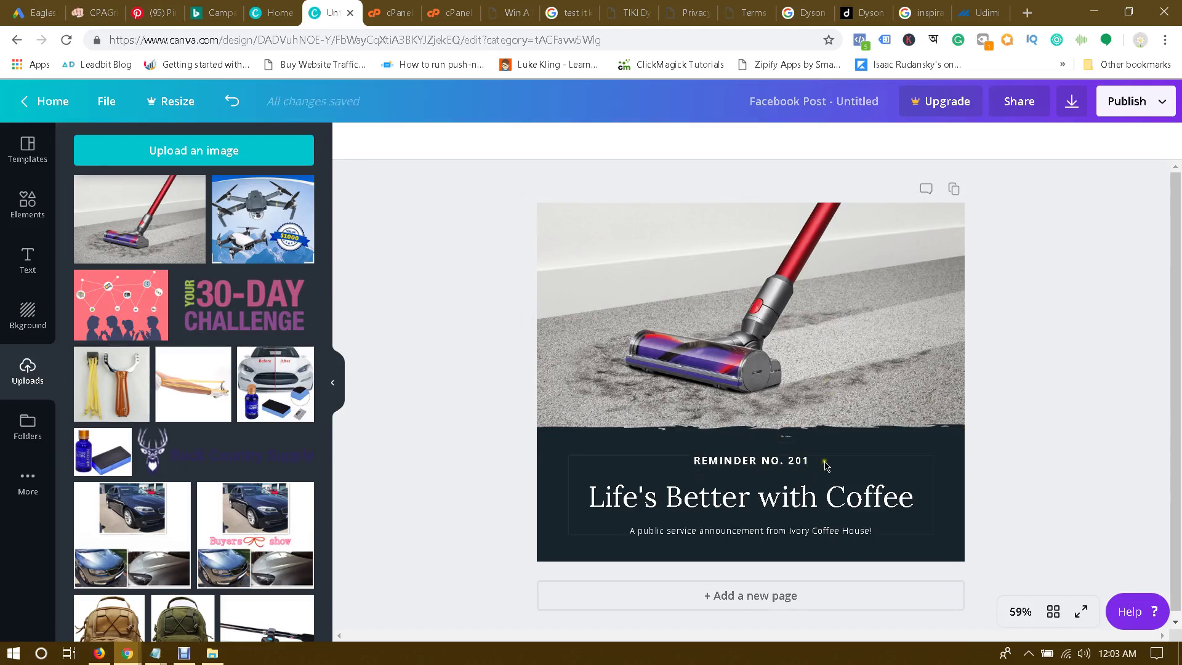
{"action": "left_click", "coordinate": [794, 466]}
{"action": "triple_click", "coordinate": [774, 502]}
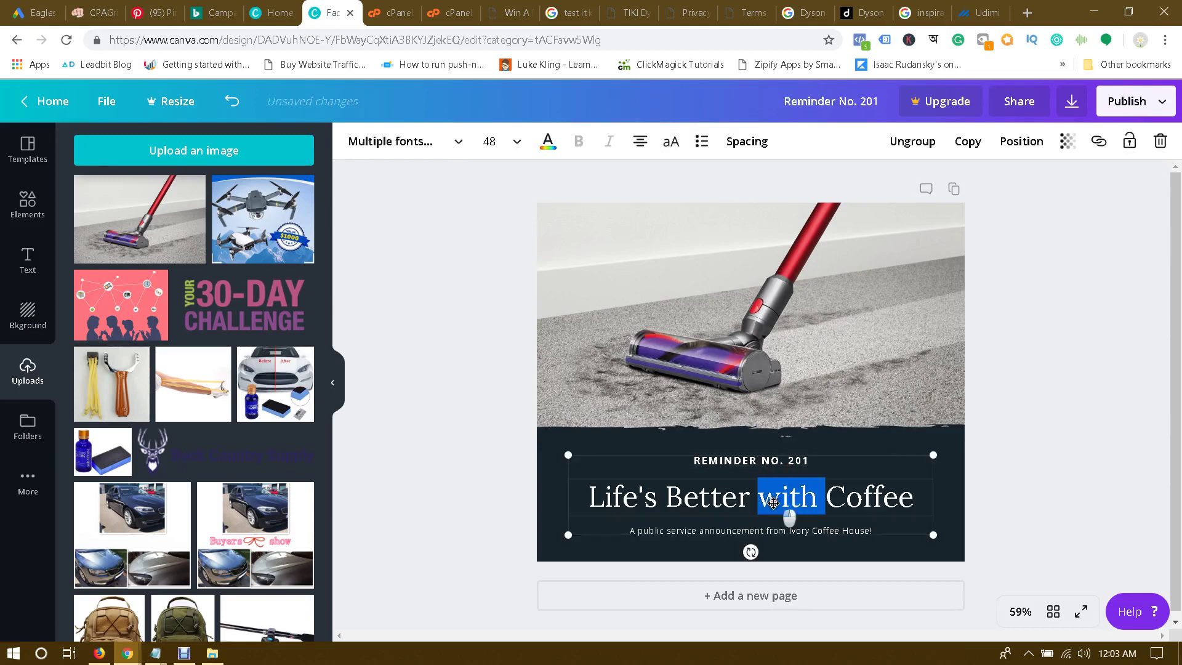
{"action": "type", "text": "Win a "}
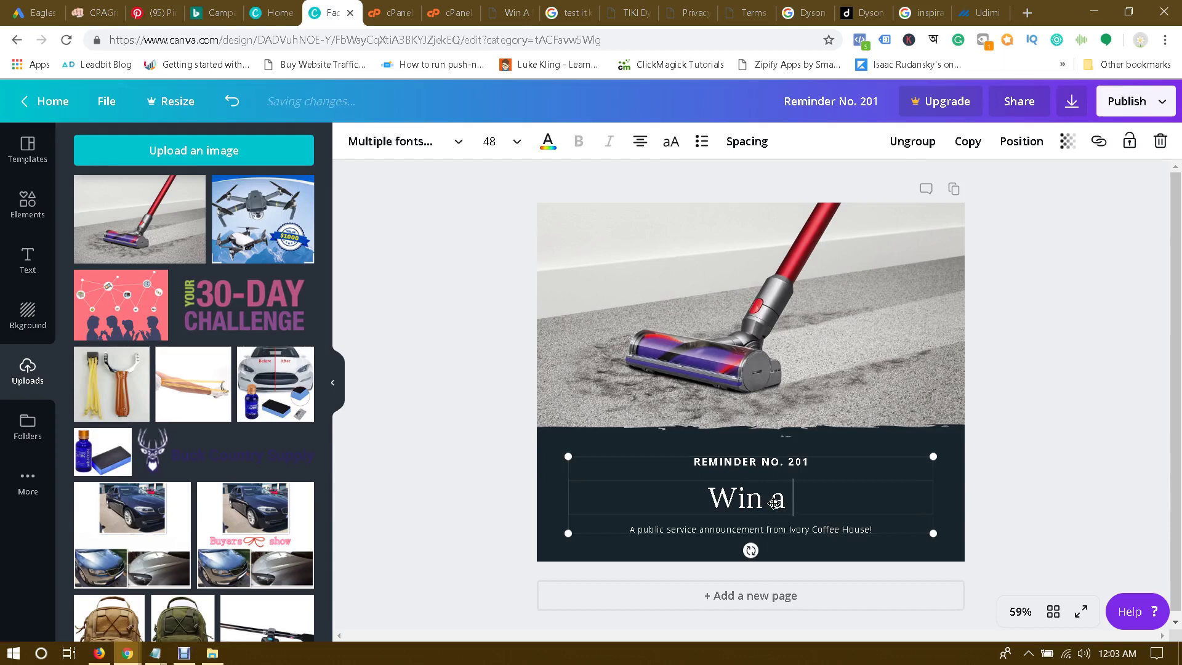
{"action": "type", "text": "Dyson"}
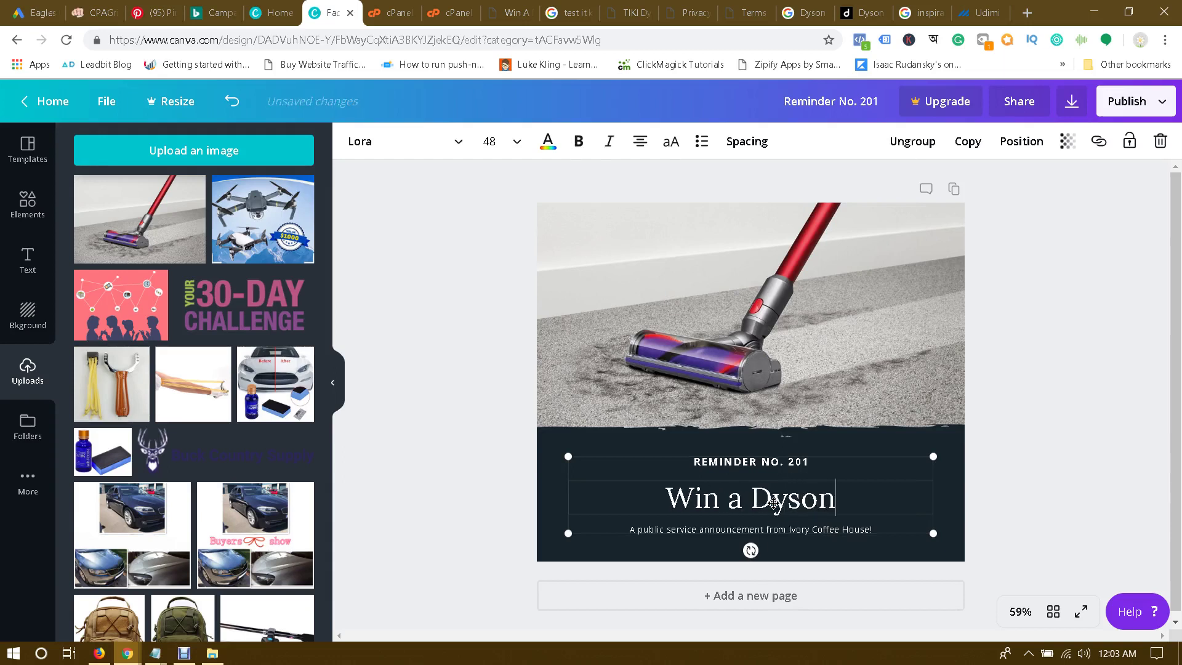
{"action": "type", "text": " V10 Vac"}
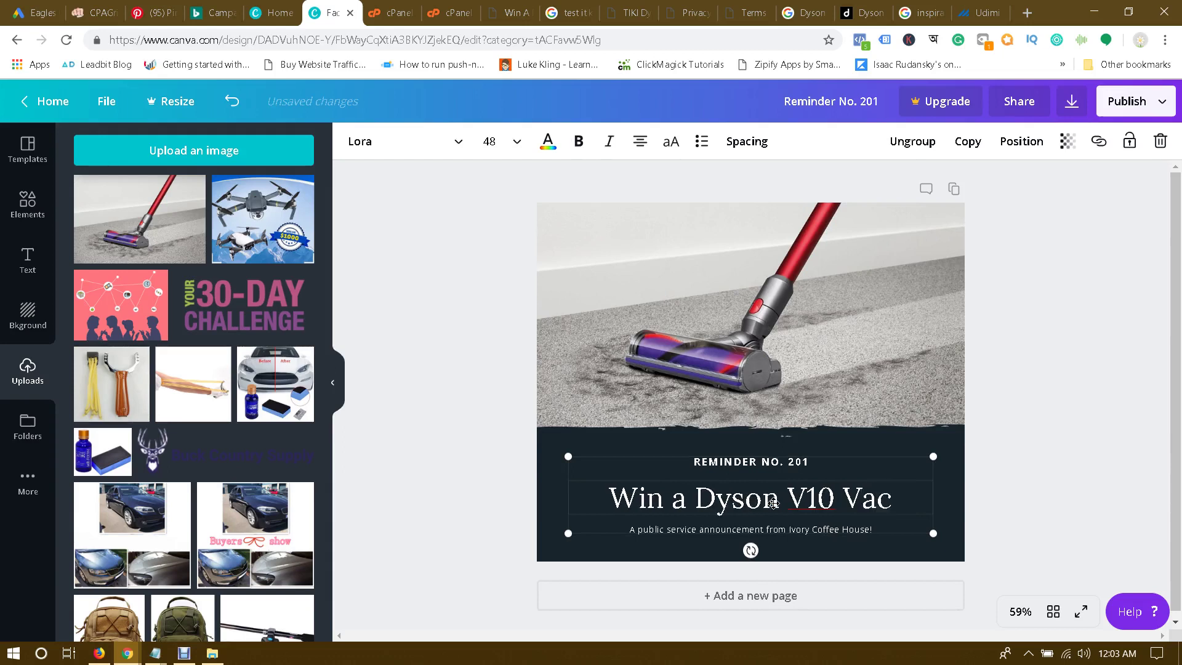
{"action": "type", "text": "uum Cl"}
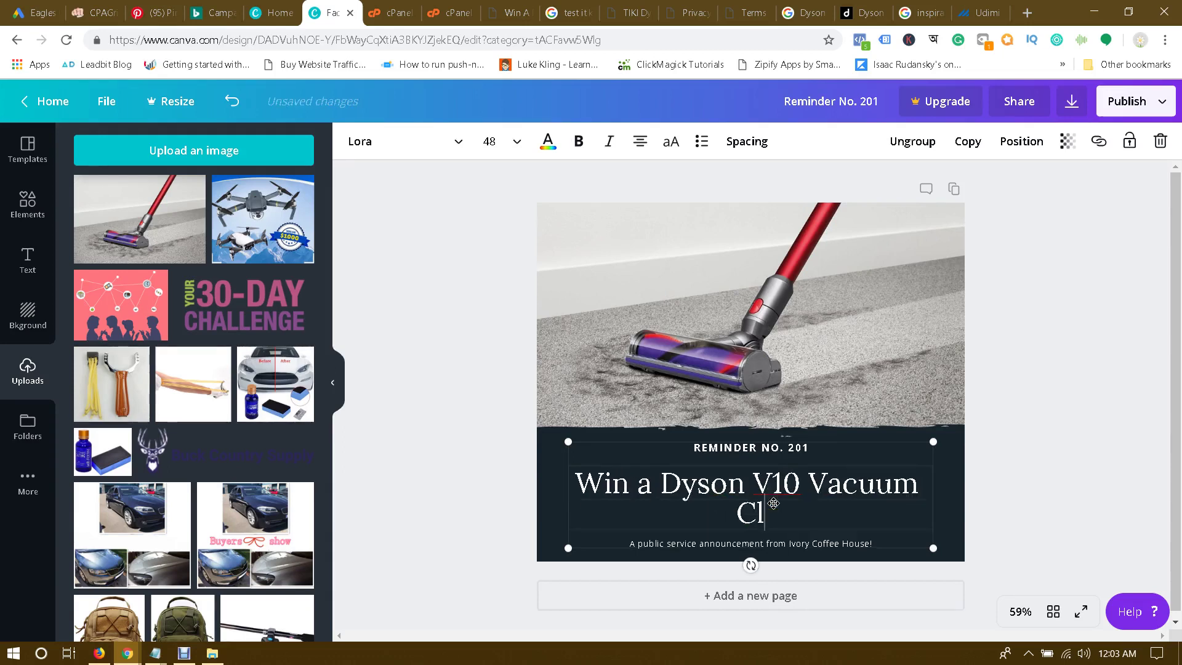
{"action": "type", "text": "eaner"}
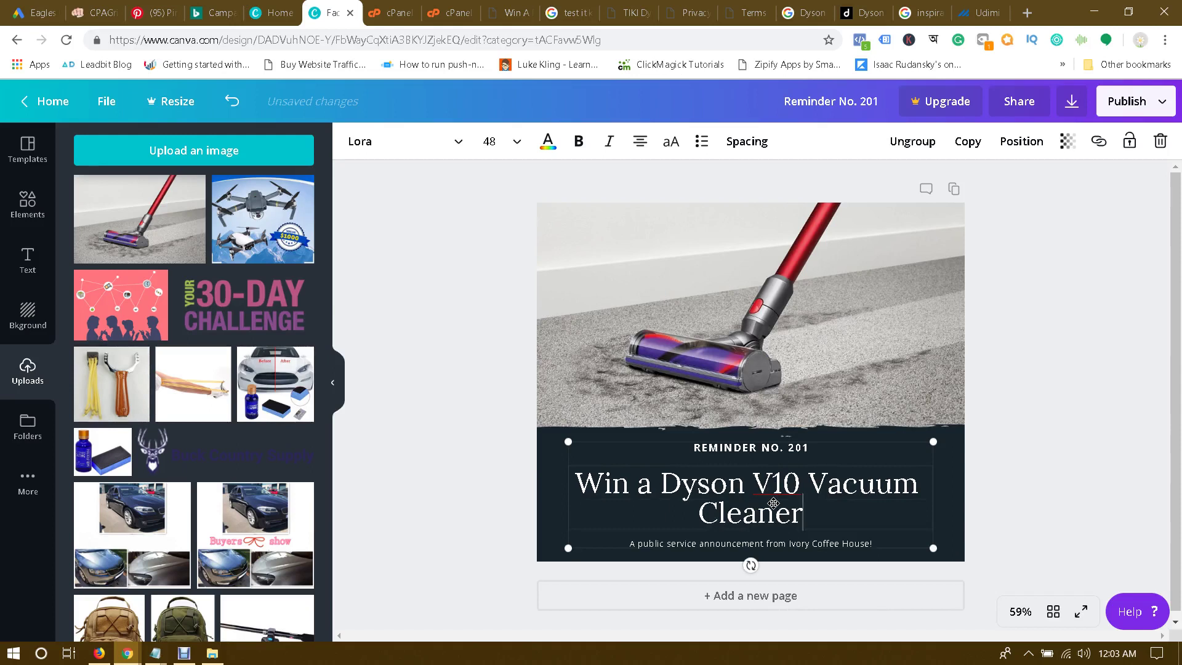
Step: Set the headline font size to 36 so it fits on one line
{"action": "key", "text": "ctrl+a"}
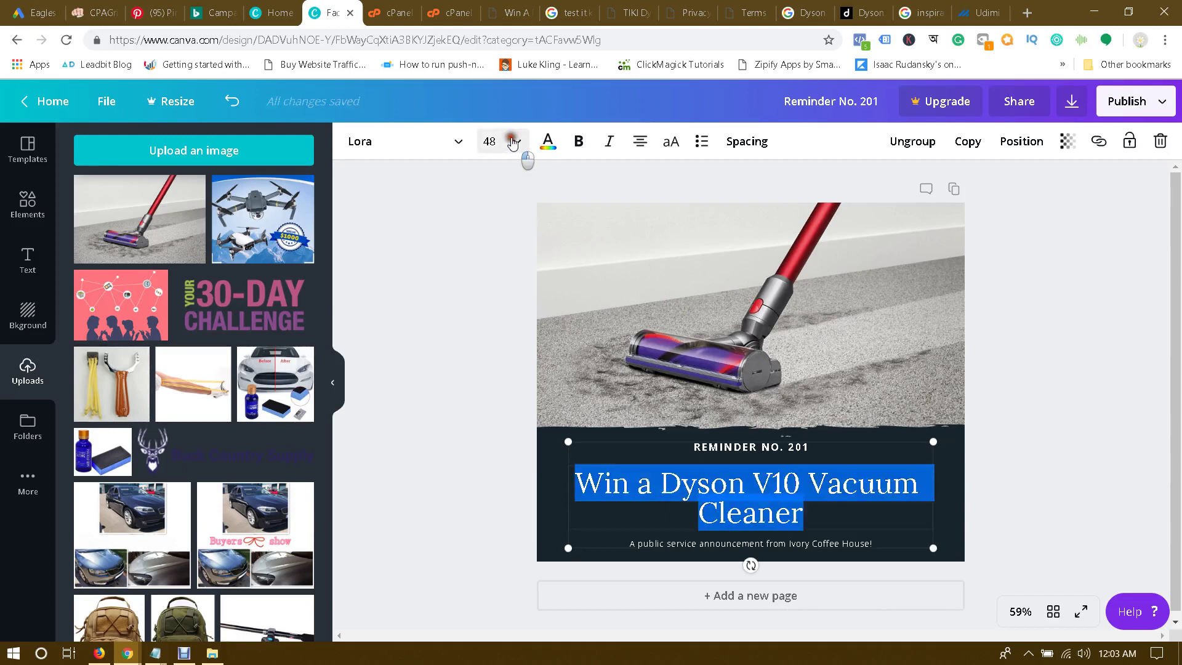
{"action": "left_click", "coordinate": [517, 142]}
{"action": "left_click", "coordinate": [511, 299]}
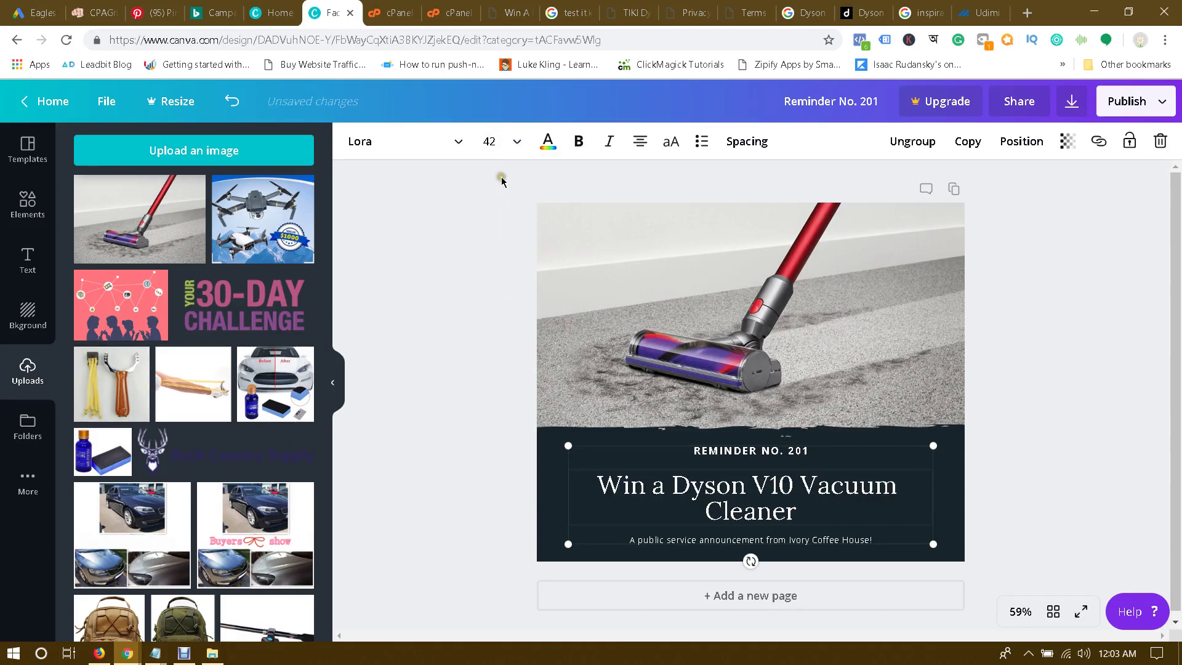
{"action": "left_click", "coordinate": [516, 142]}
{"action": "left_click", "coordinate": [501, 300]}
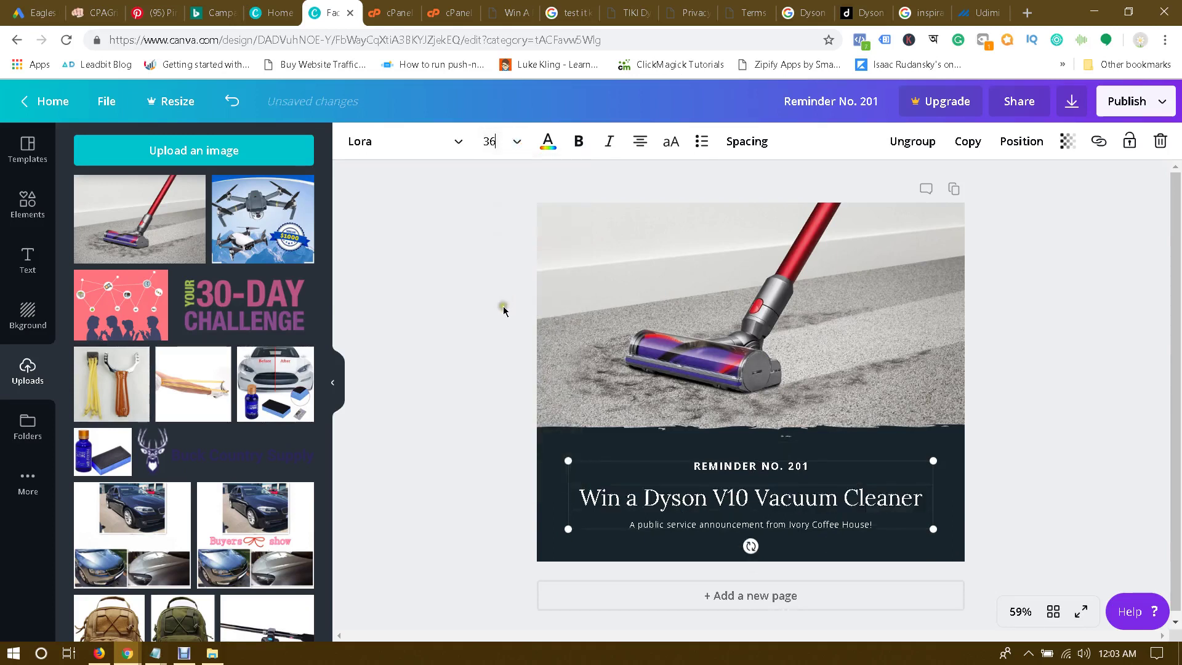
{"action": "left_click", "coordinate": [454, 386]}
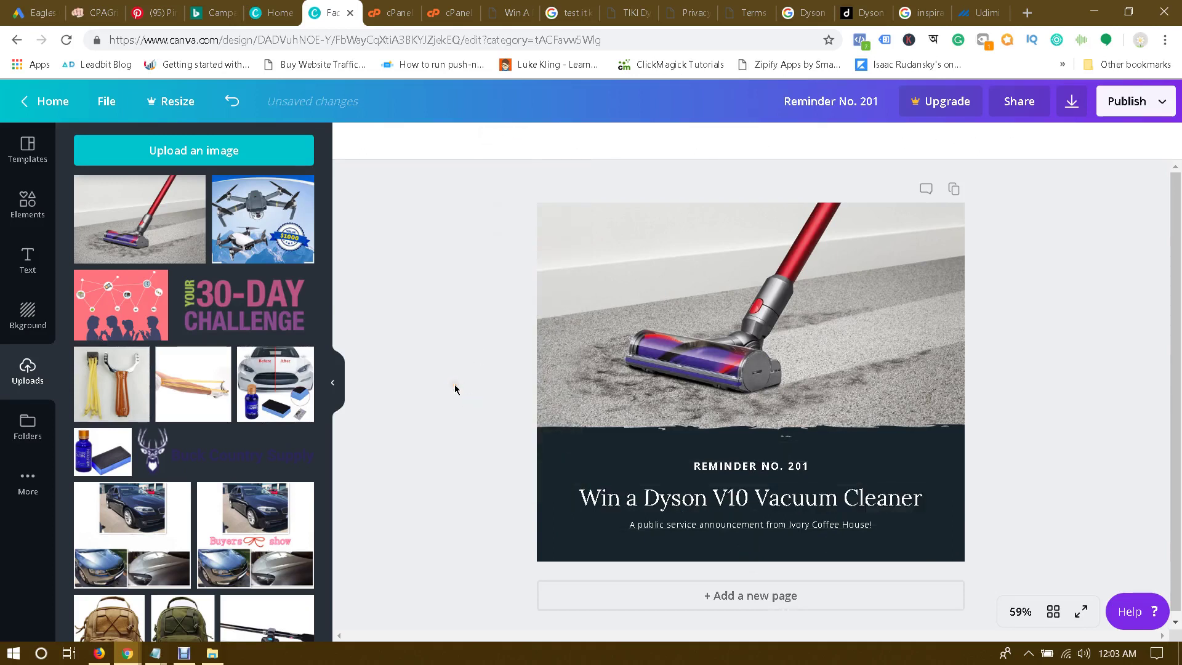
Step: Delete the REMINDER NO. 201 line and move the headline up into its space
{"action": "double_click", "coordinate": [819, 470]}
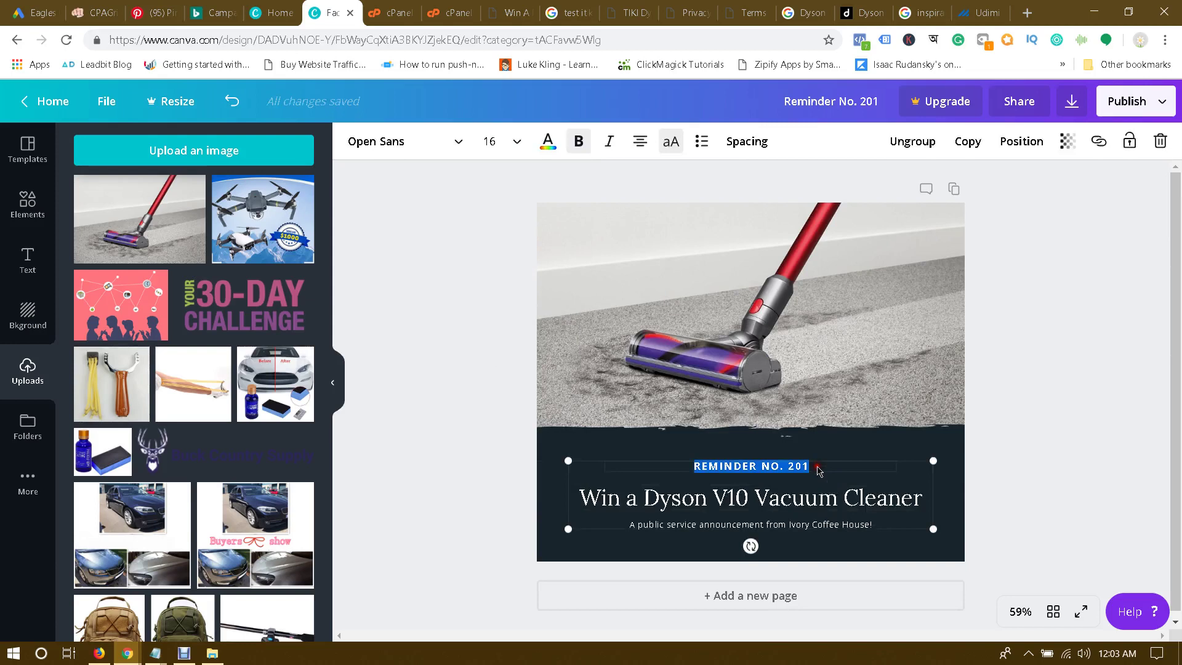
{"action": "left_click", "coordinate": [1160, 141]}
{"action": "left_click", "coordinate": [1111, 181]}
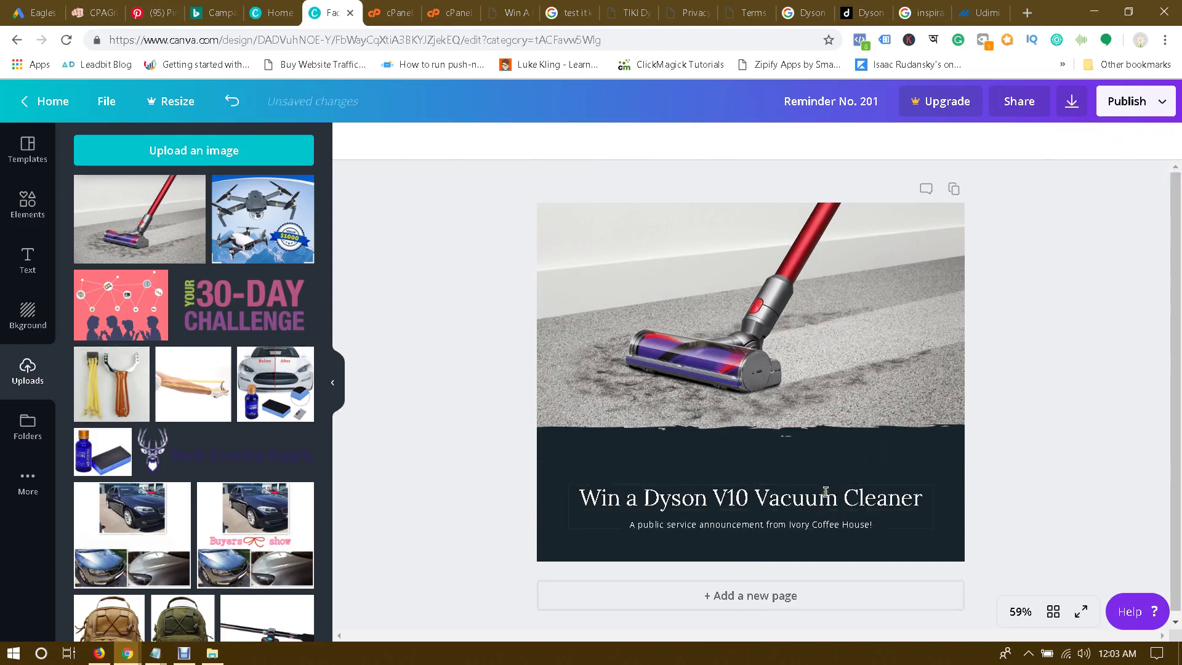
{"action": "left_click_drag", "start_coordinate": [825, 500], "coordinate": [825, 461]}
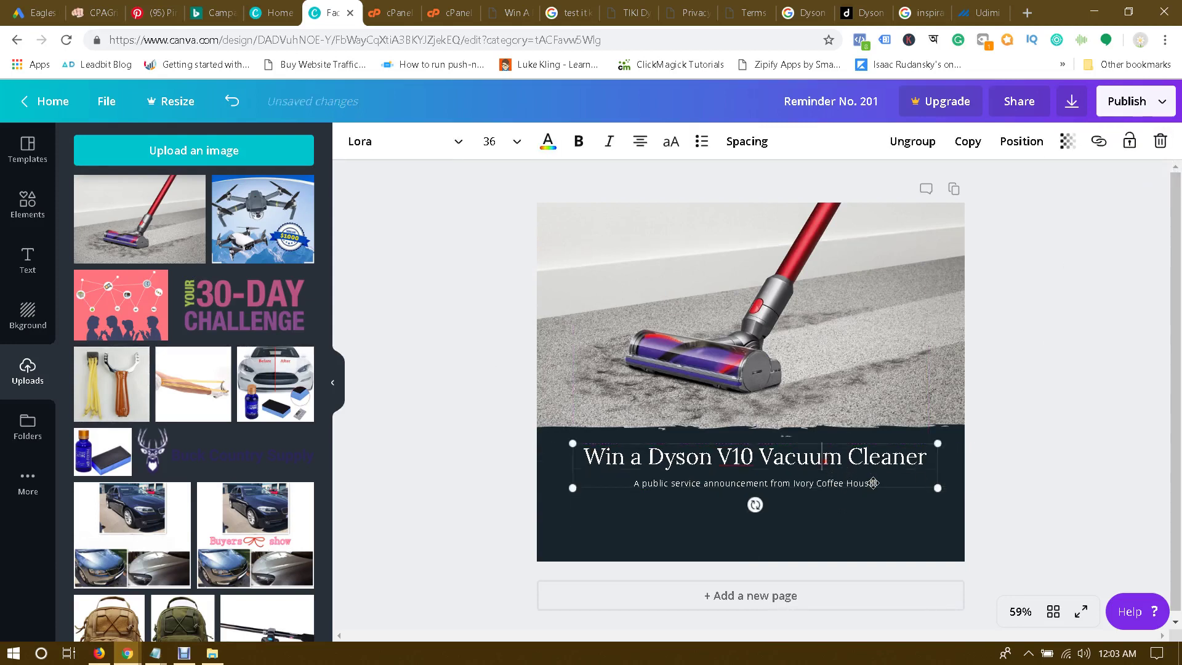
{"action": "left_click", "coordinate": [1009, 460]}
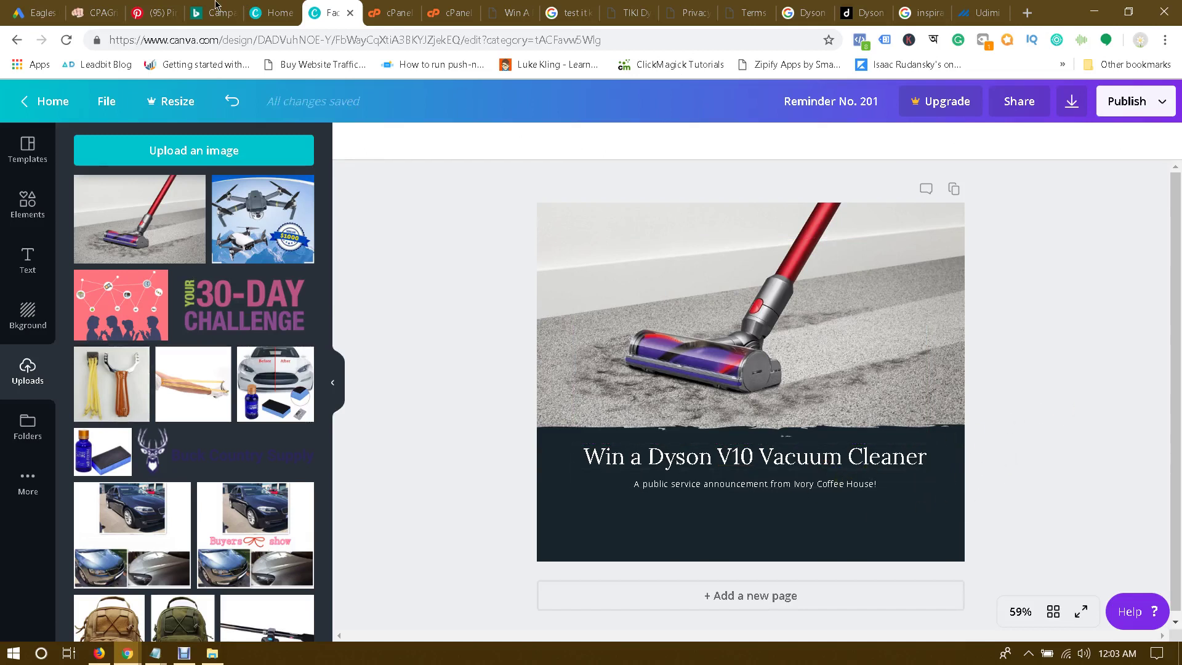
{"action": "left_click", "coordinate": [1023, 13]}
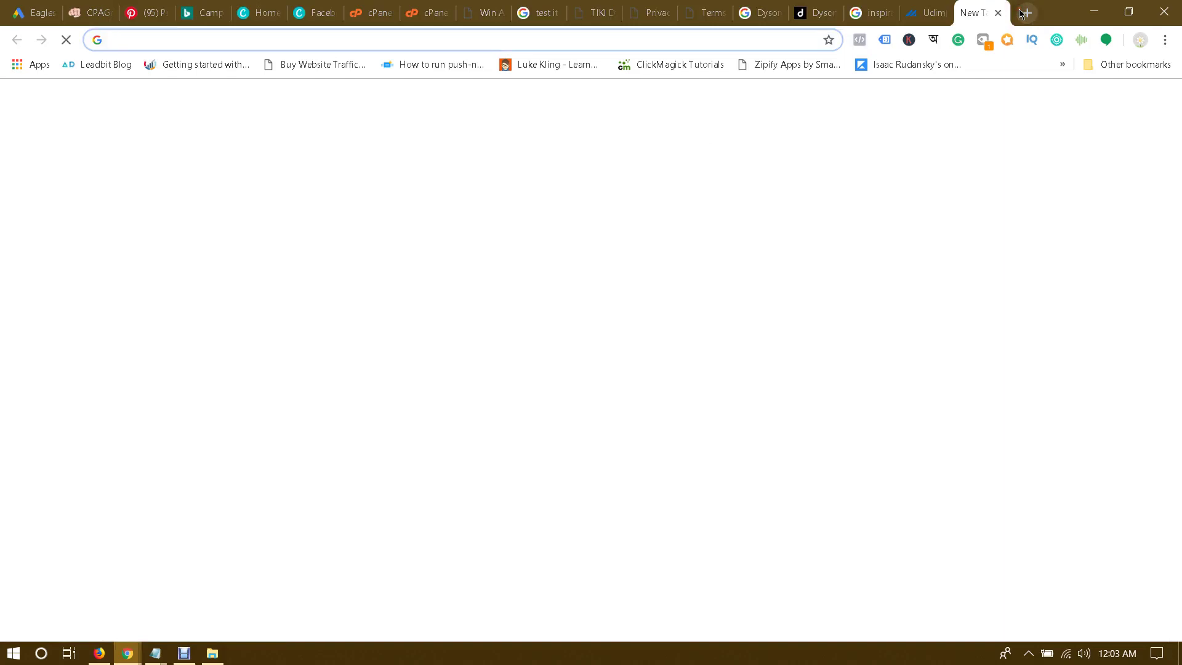
Step: Load bit.ly in the new tab and grab the Dyson offer link from the CPAGrip page
{"action": "type", "text": "bit.ly"}
{"action": "key", "text": "Return"}
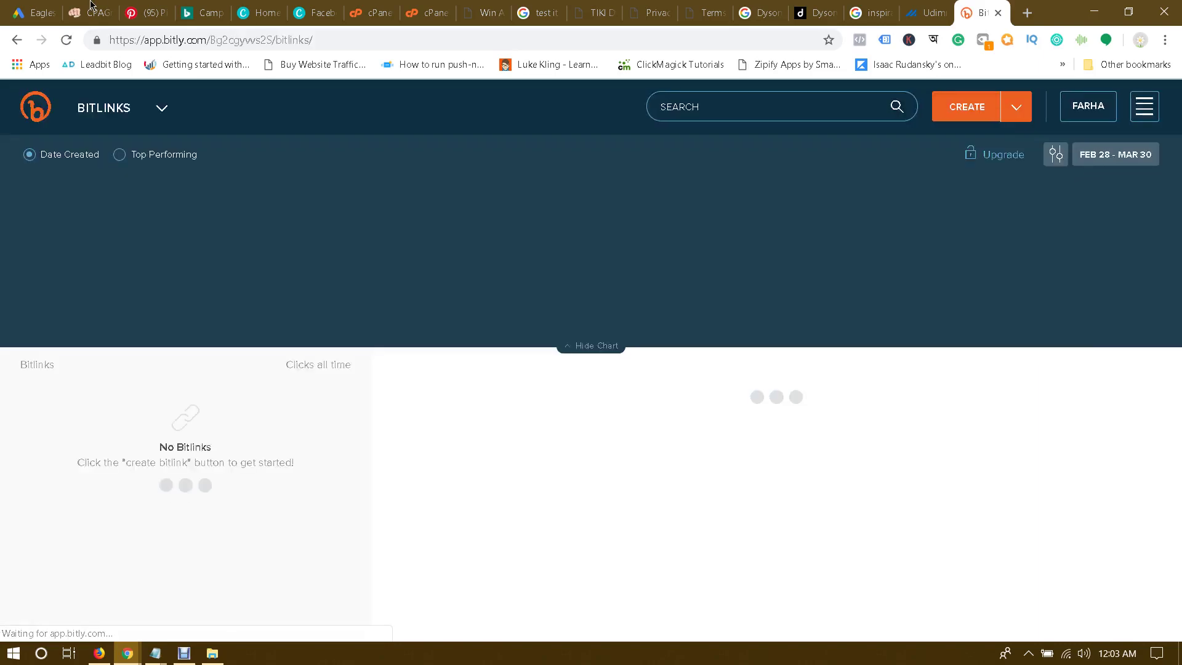
{"action": "left_click", "coordinate": [90, 13]}
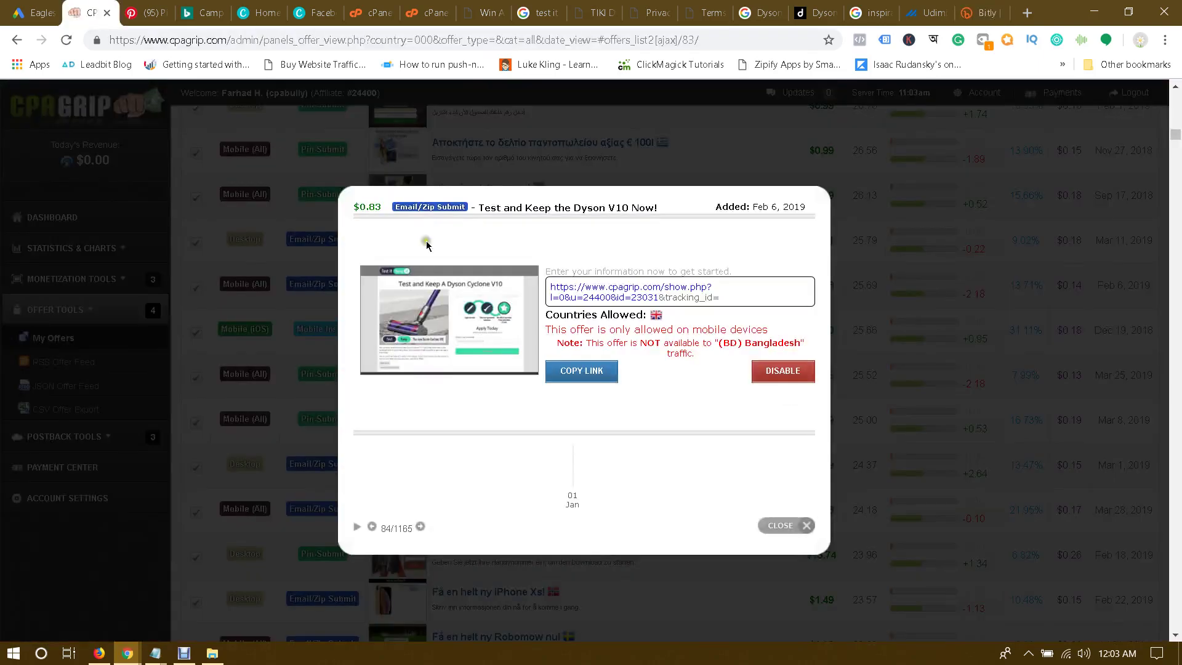
{"action": "left_click", "coordinate": [977, 7]}
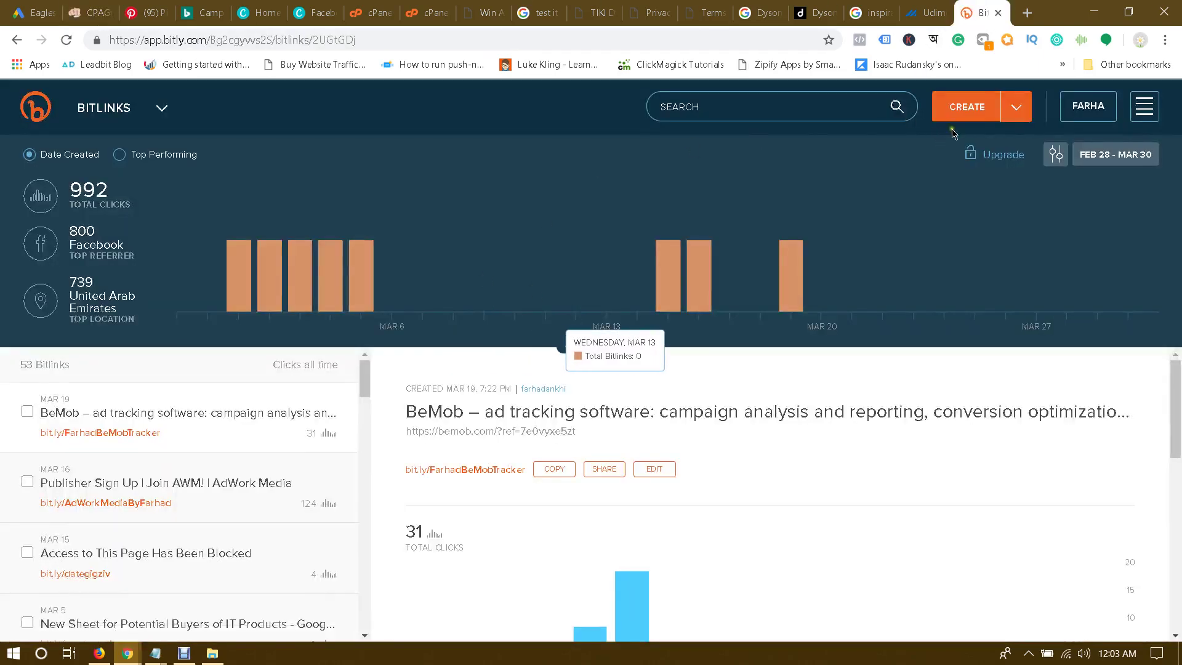
Step: Open Bitly's panel for creating a new short link, dismissing it twice
{"action": "left_click", "coordinate": [966, 107]}
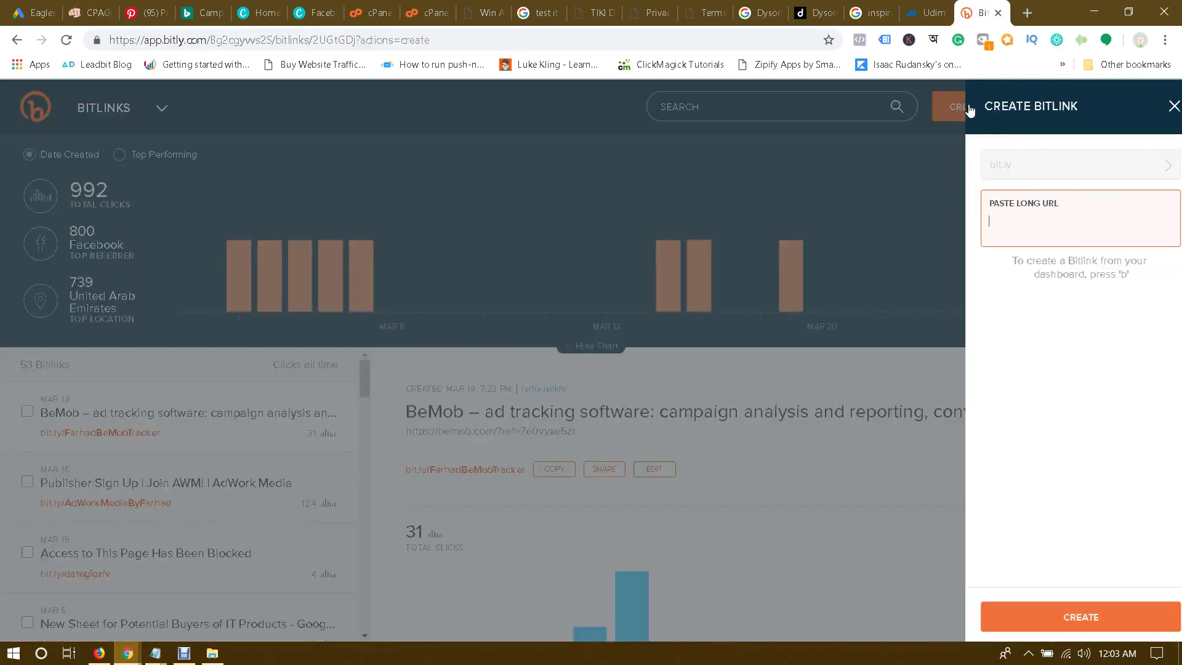
{"action": "left_click", "coordinate": [318, 174]}
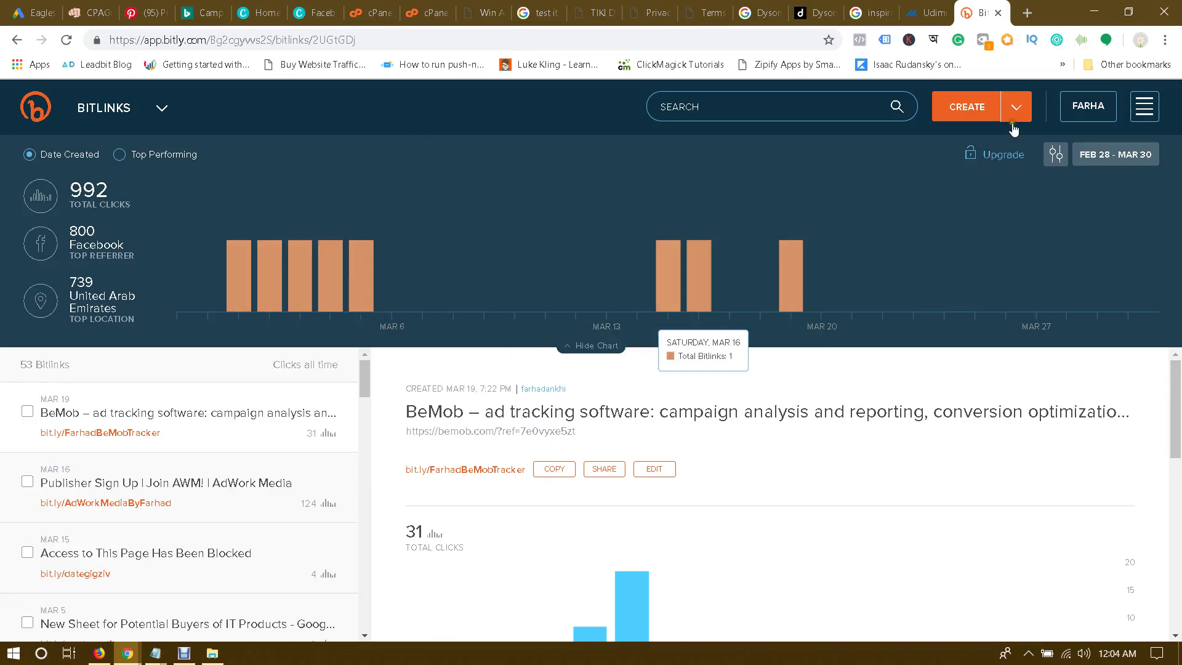
{"action": "left_click", "coordinate": [966, 108]}
{"action": "left_click", "coordinate": [929, 126]}
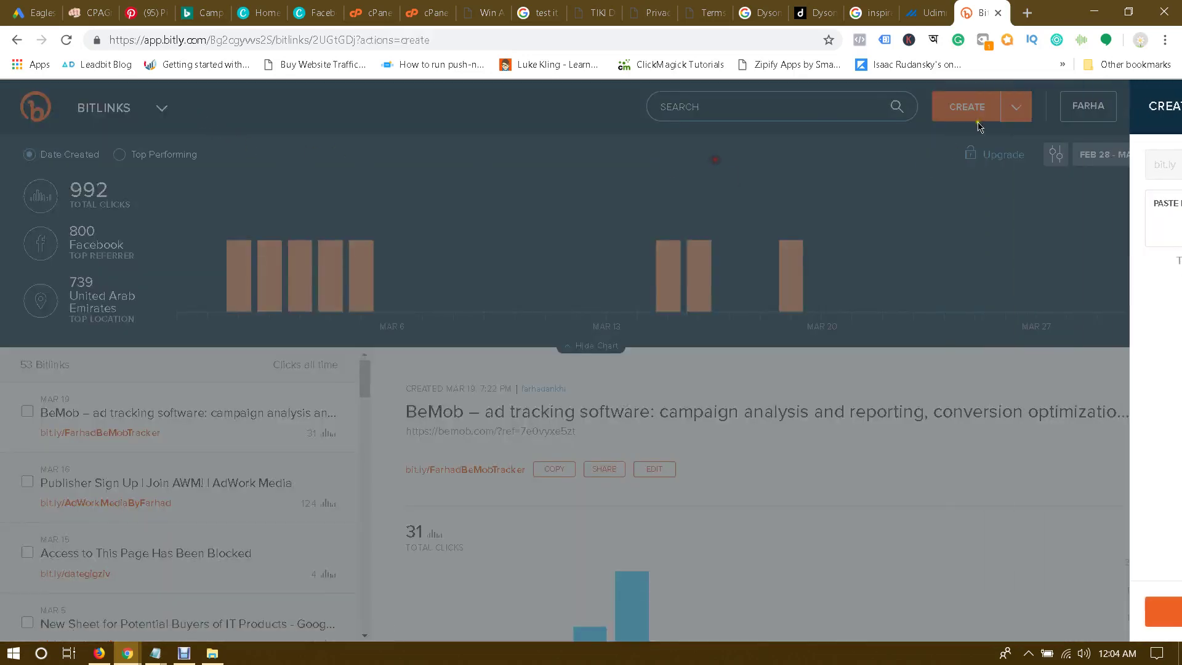
Step: Paste the Dyson offer URL into Bitly and save a custom back-half of DysonV10
{"action": "left_click", "coordinate": [966, 111]}
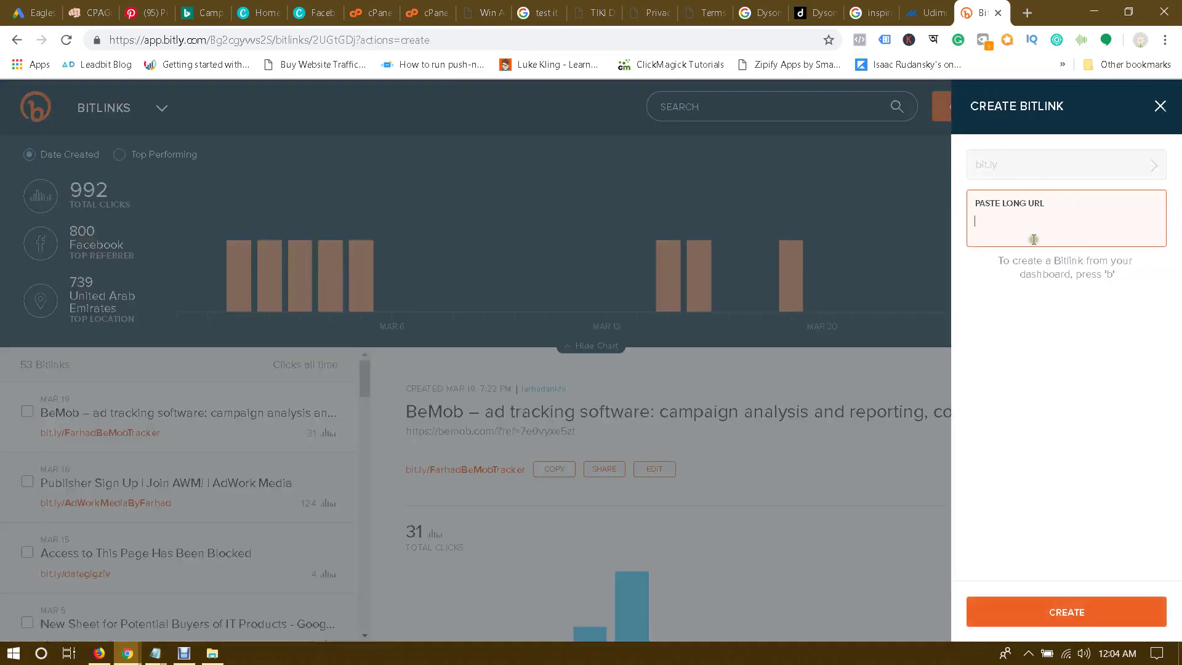
{"action": "type", "text": "https://www.cpagrip.com/show.php?l=0&u=24400&id=23031"}
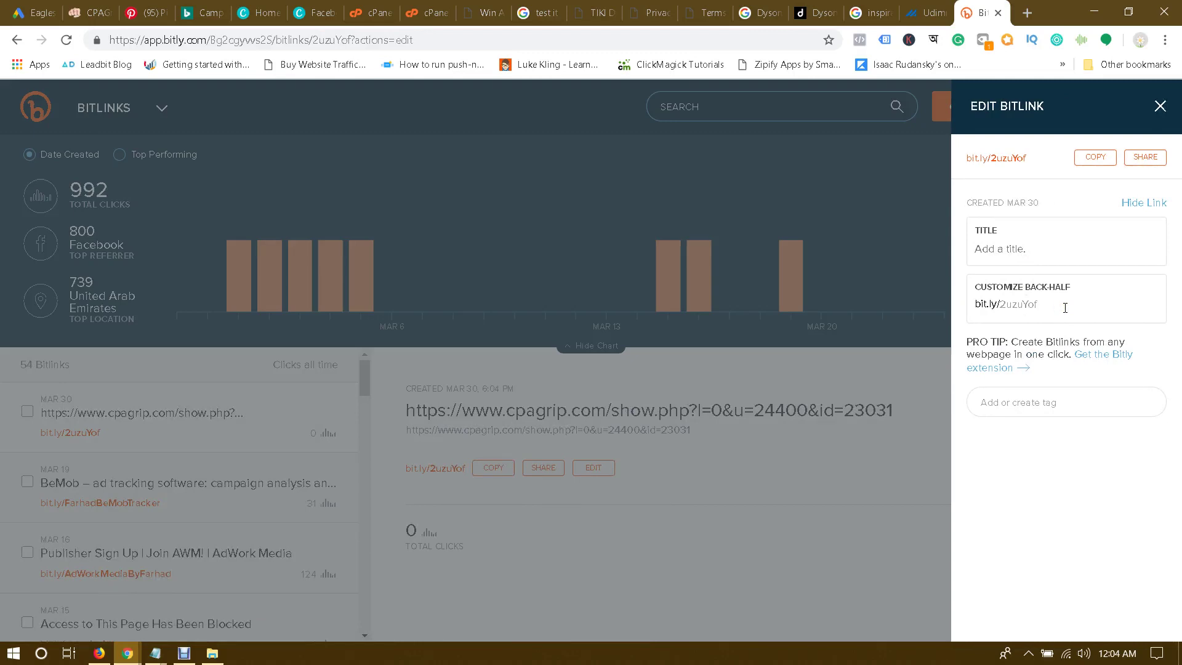
{"action": "left_click", "coordinate": [1050, 307]}
{"action": "double_click", "coordinate": [1053, 306]}
{"action": "key", "text": "BackSpace"}
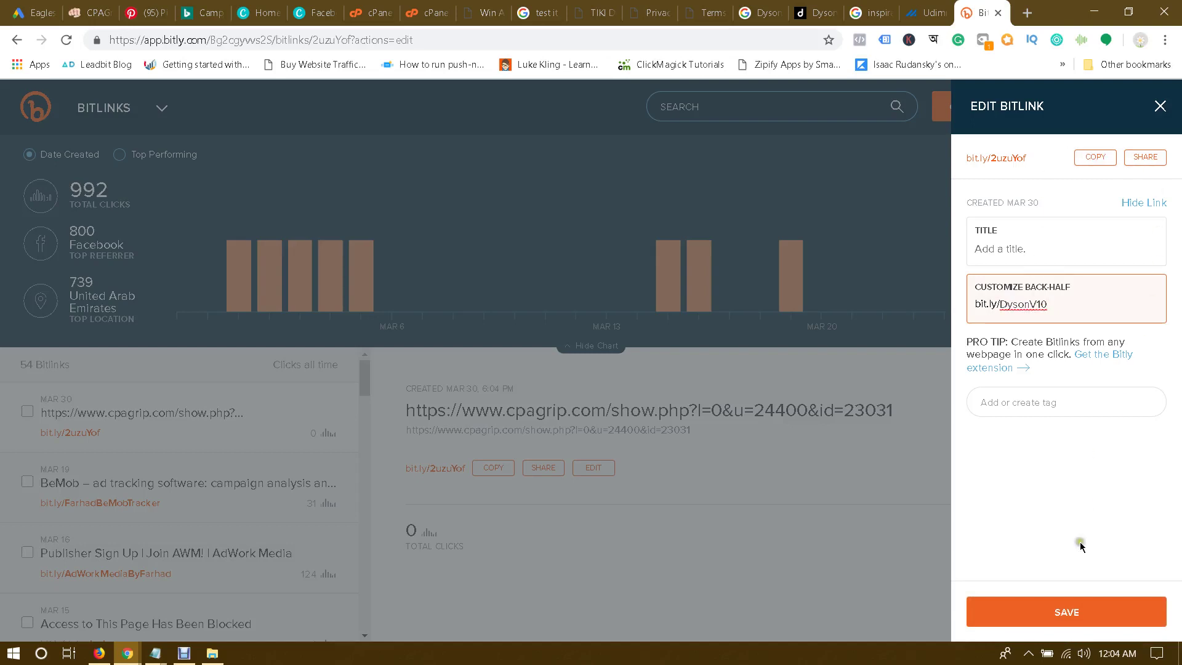
{"action": "left_click", "coordinate": [1070, 607]}
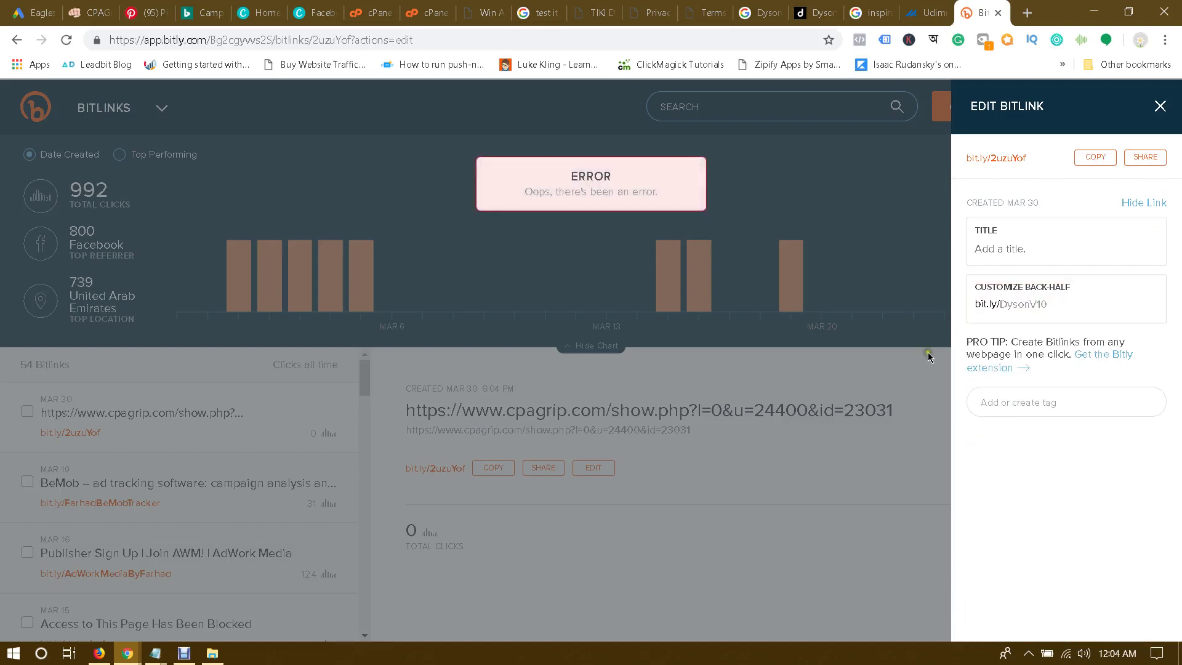
Step: Extend the back-half to DysonV10Vacuum, save, and copy the short link
{"action": "left_click", "coordinate": [1053, 303]}
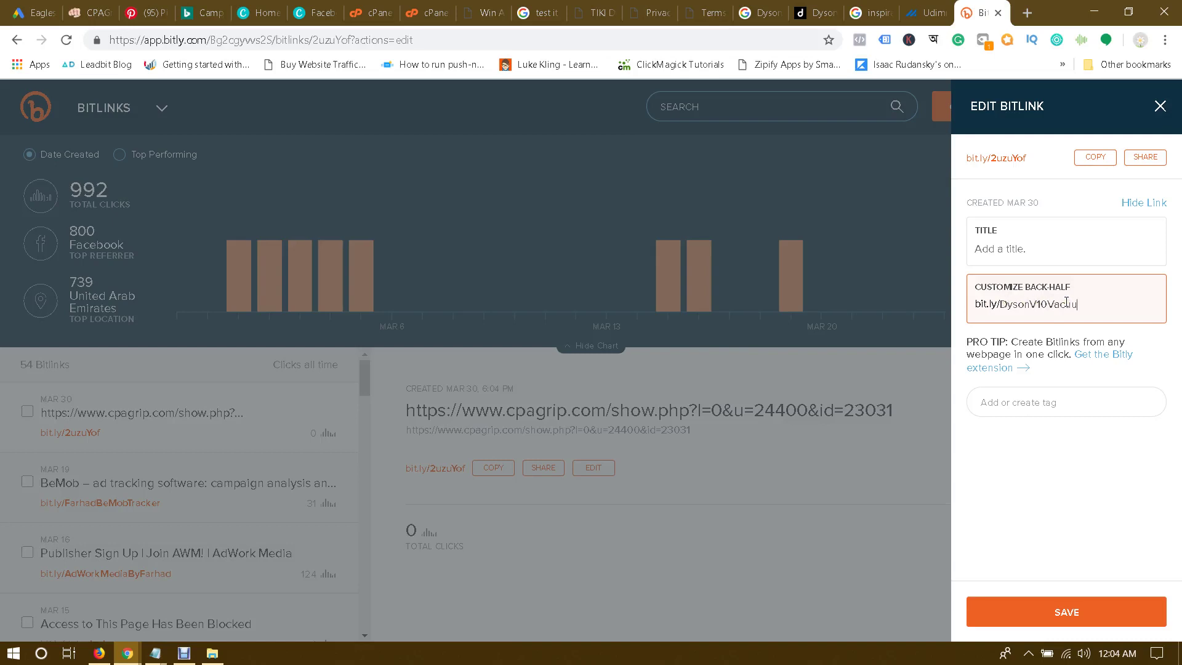
{"action": "left_click", "coordinate": [1083, 606]}
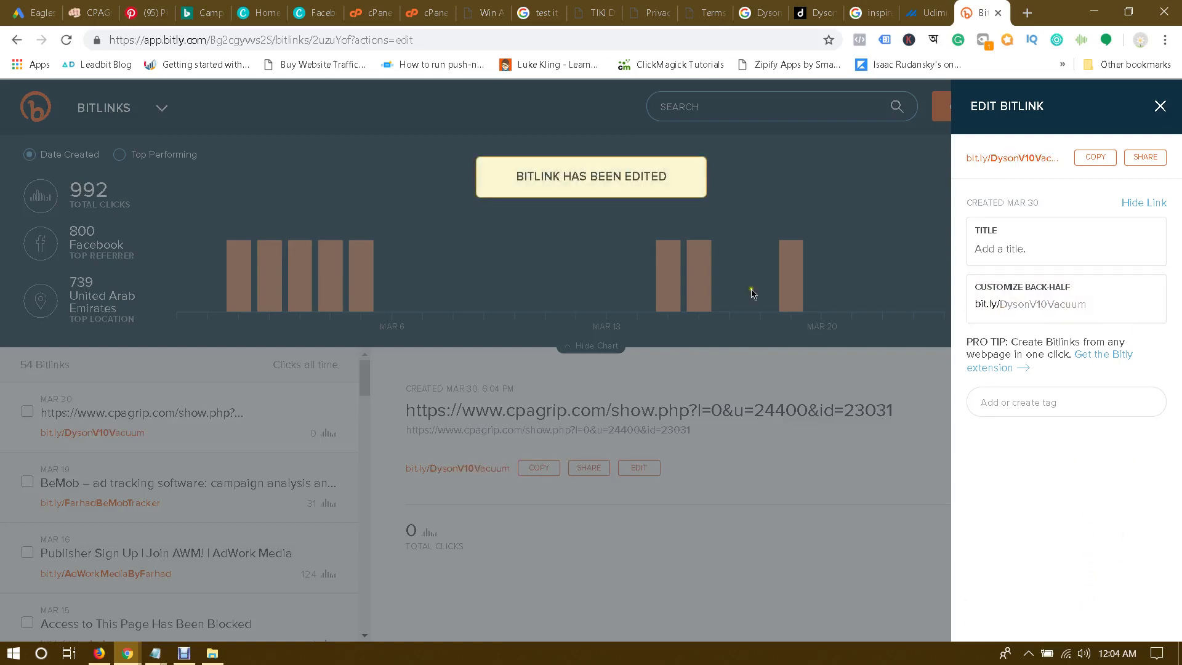
{"action": "left_click", "coordinate": [1095, 157]}
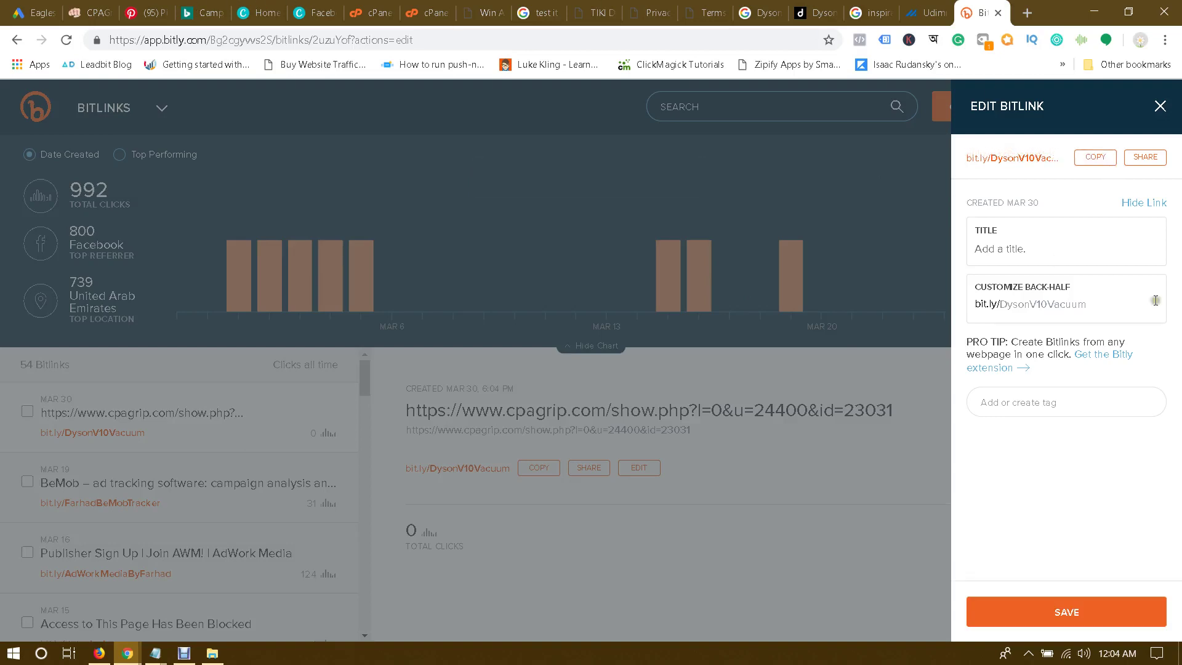
{"action": "left_click", "coordinate": [1094, 293]}
Step: In the Dyson ad design, delete the small subtitle line beneath the headline
{"action": "left_click", "coordinate": [264, 12]}
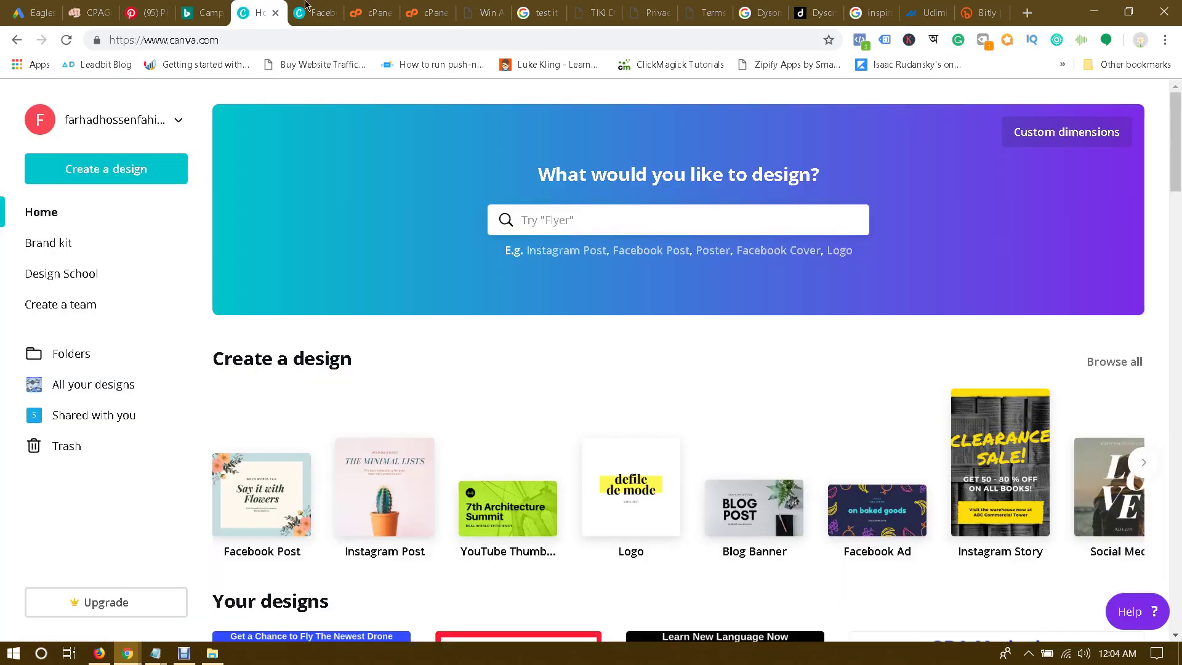
{"action": "left_click", "coordinate": [310, 12]}
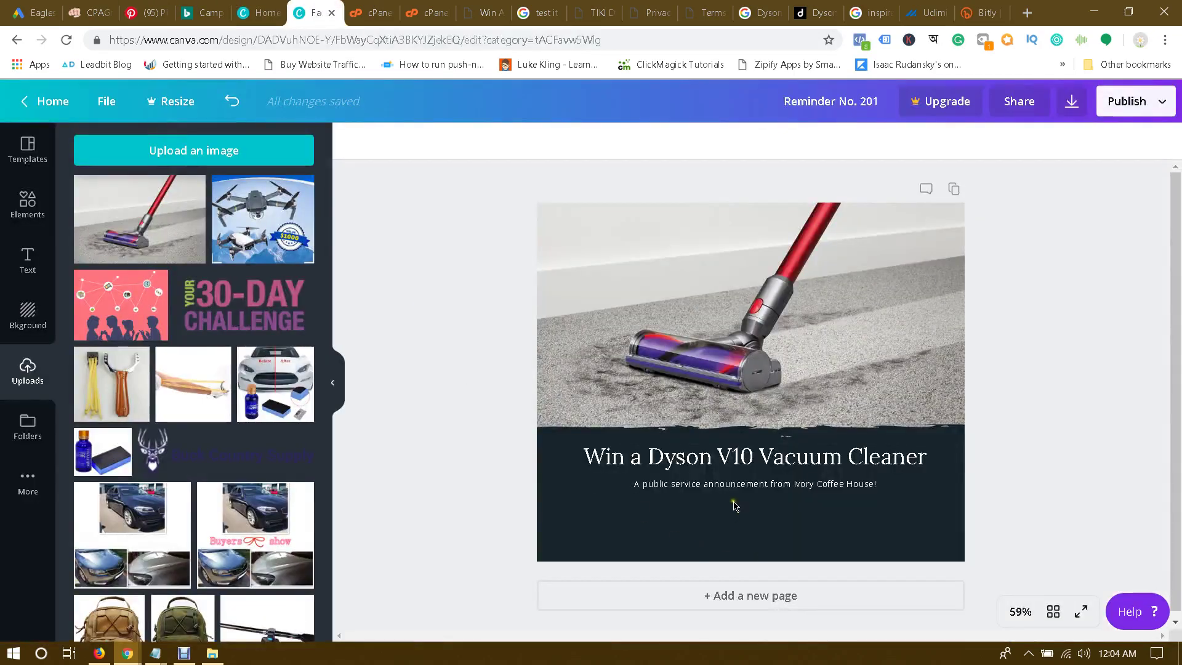
{"action": "left_click", "coordinate": [841, 485]}
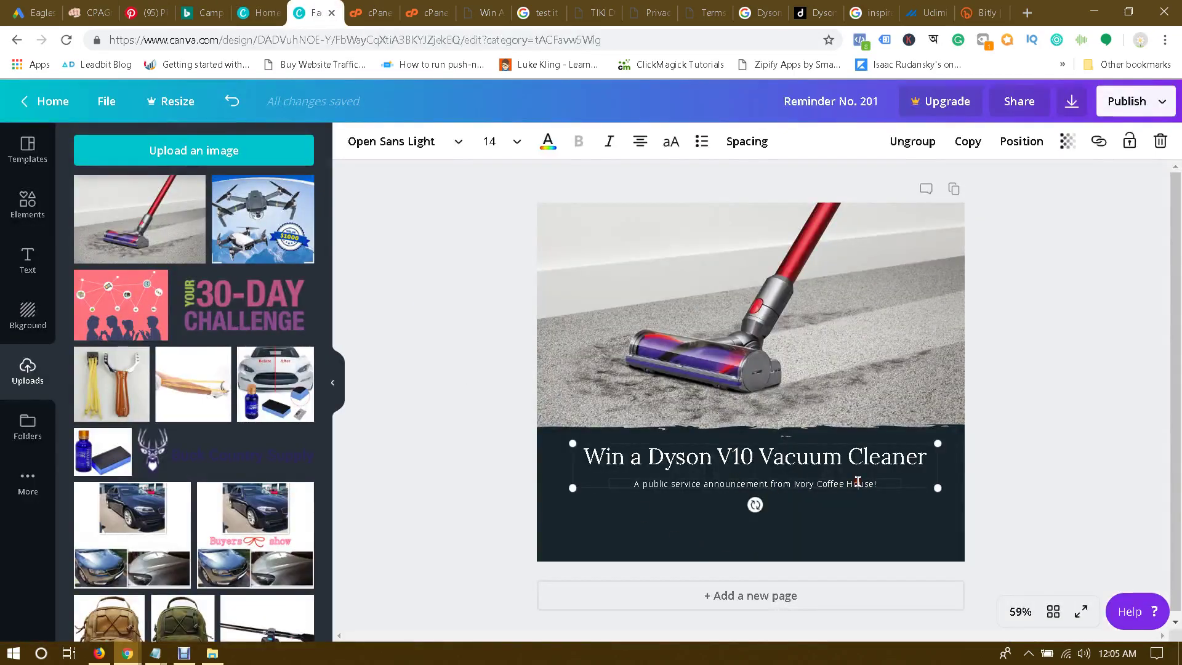
{"action": "left_click", "coordinate": [1160, 141]}
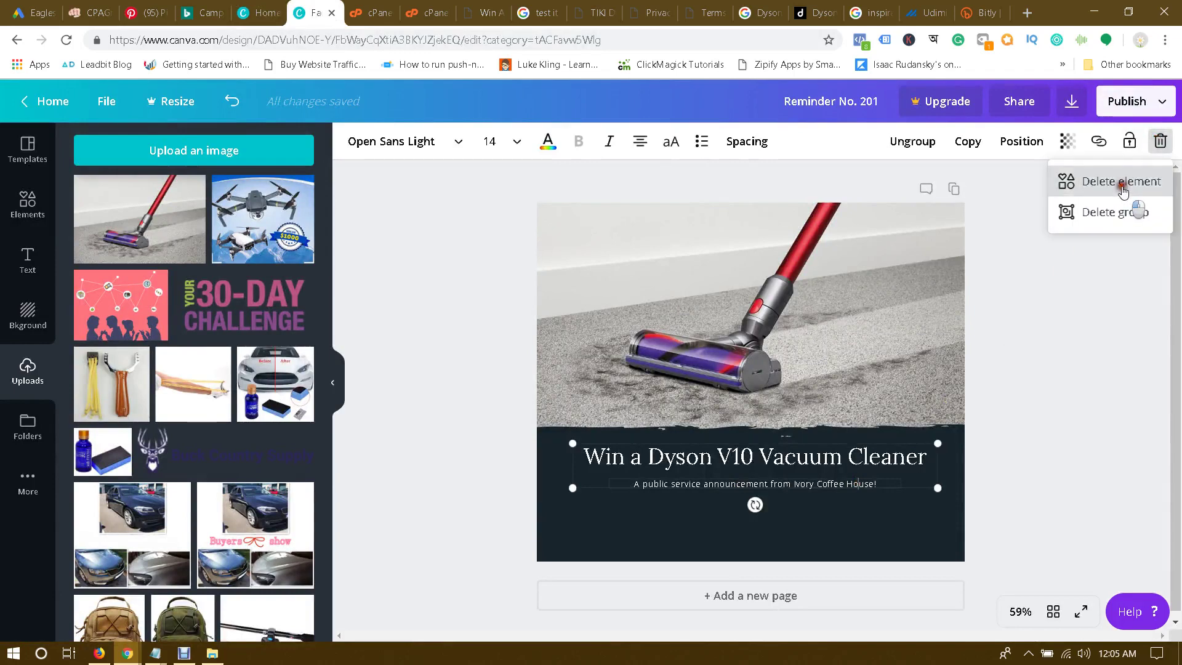
{"action": "left_click", "coordinate": [1120, 182]}
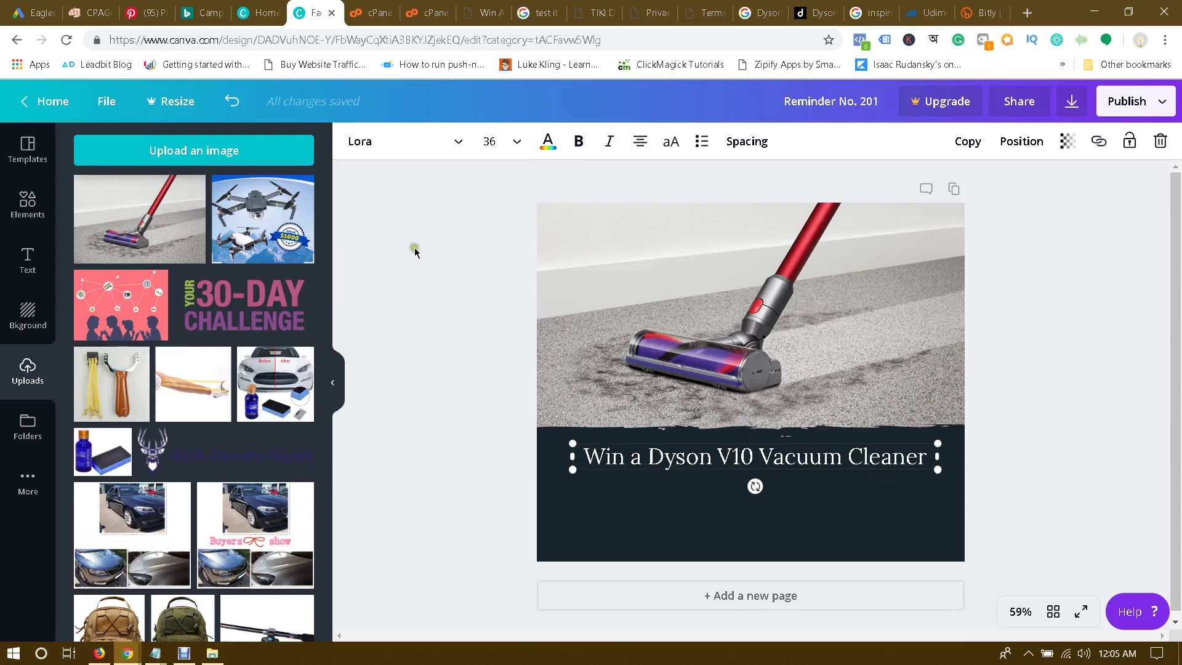
{"action": "left_click", "coordinate": [25, 260]}
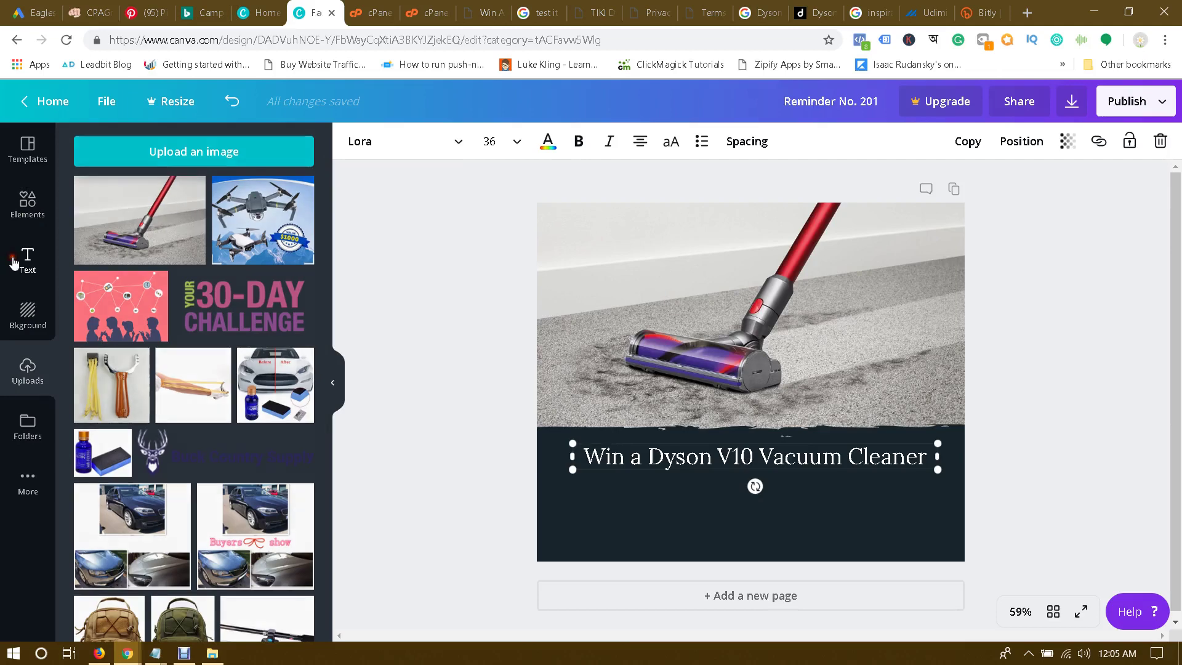
{"action": "left_click", "coordinate": [174, 211]}
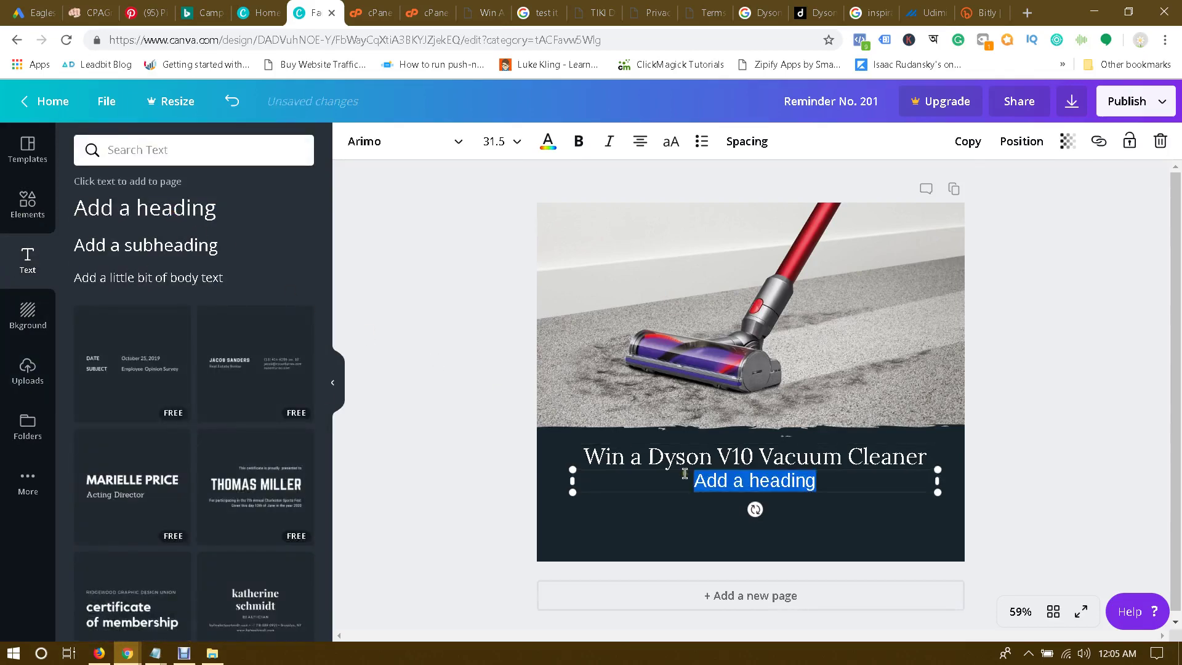
{"action": "type", "text": "http://bit.ly/DysonV10Vacuum"}
{"action": "triple_click", "coordinate": [739, 482]}
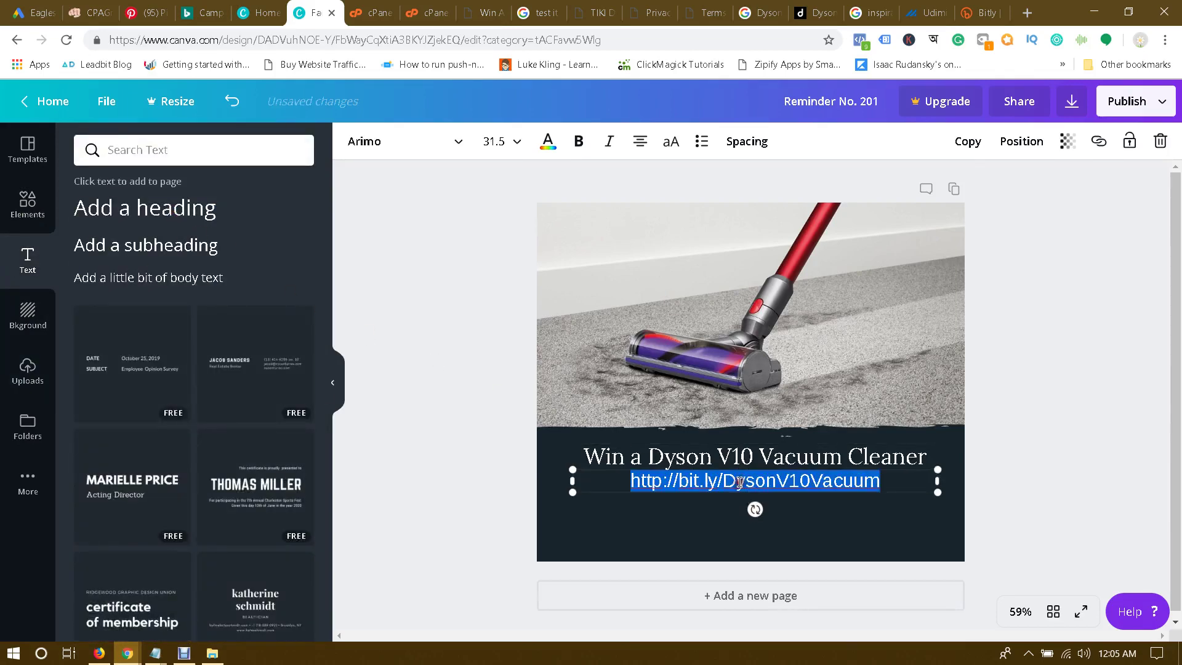
{"action": "left_click", "coordinate": [578, 141]}
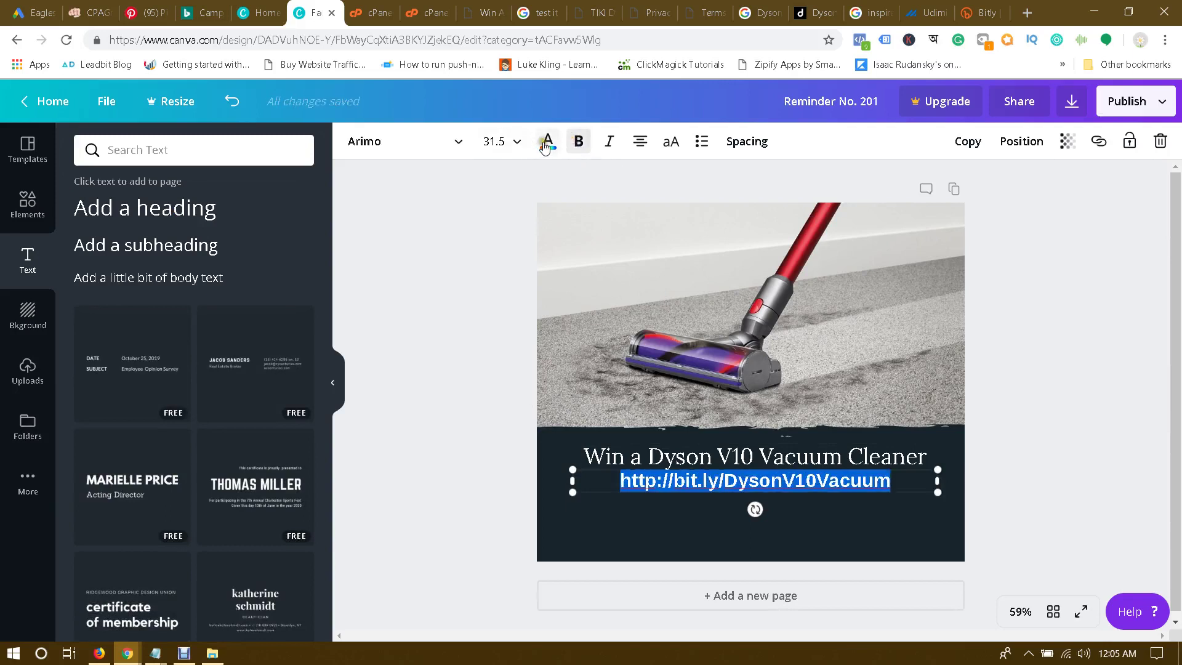
{"action": "left_click", "coordinate": [545, 142]}
{"action": "left_click", "coordinate": [298, 256]}
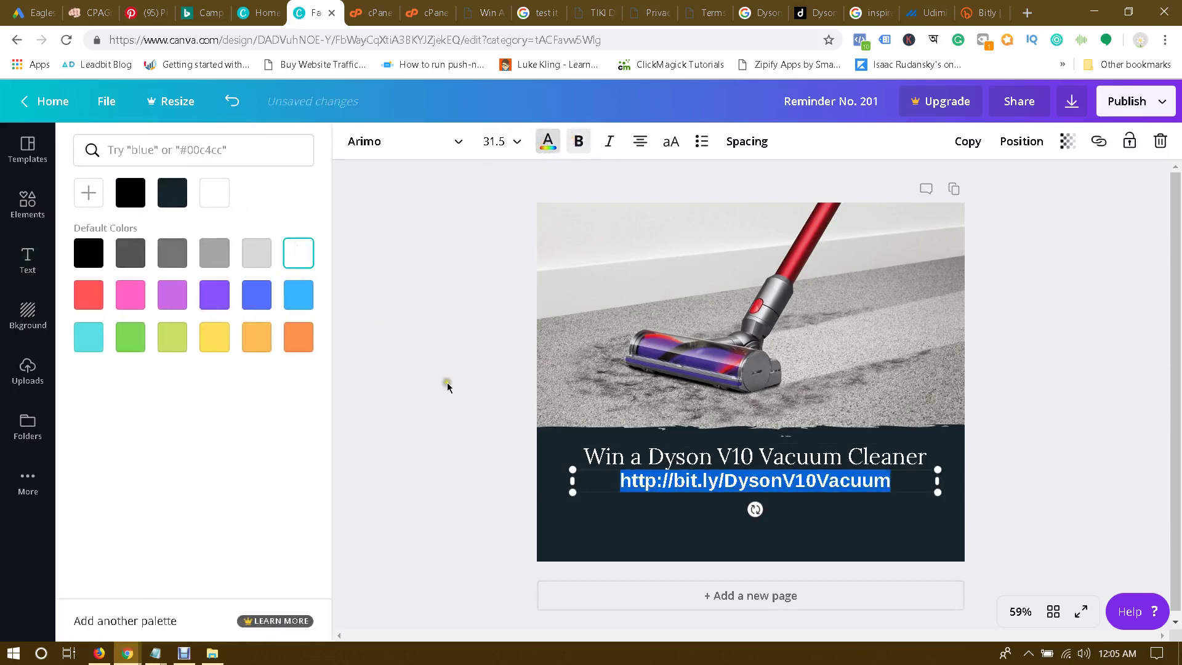
{"action": "left_click", "coordinate": [674, 481]}
{"action": "key", "text": "BackSpace"}
{"action": "key", "text": "BackSpace"}
{"action": "key", "text": "BackSpace"}
{"action": "key", "text": "BackSpace"}
{"action": "key", "text": "BackSpace"}
{"action": "key", "text": "BackSpace"}
{"action": "key", "text": "BackSpace"}
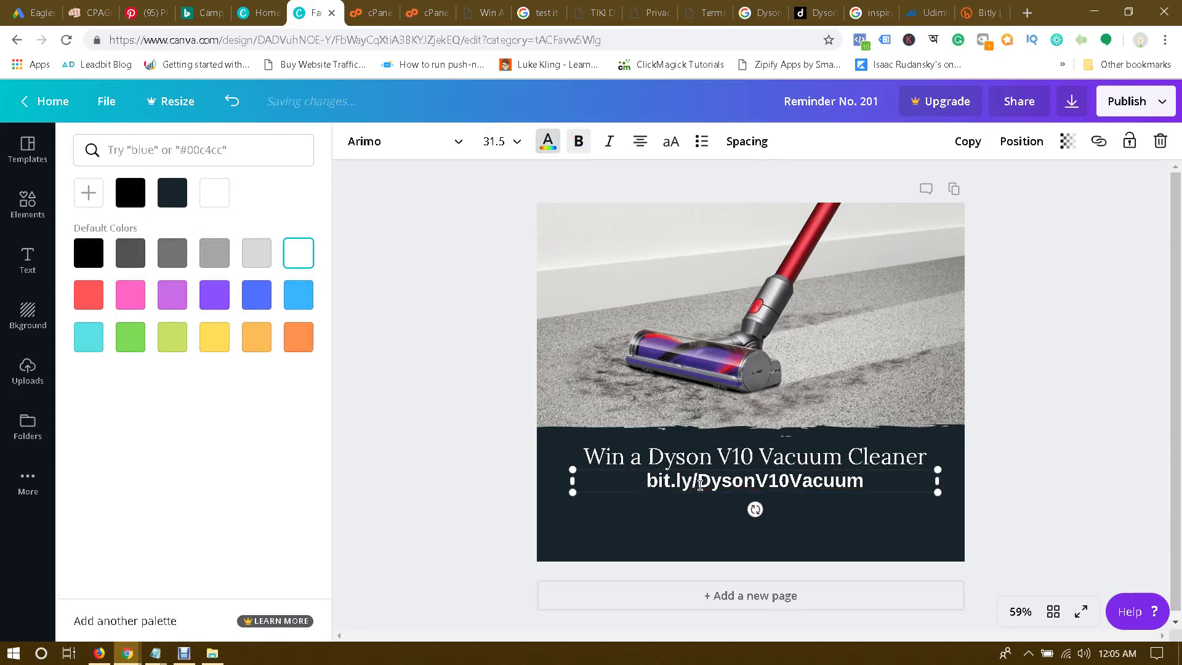
Step: Move the bit.ly/DysonV10Vacuum text down near the bottom of the dark band
{"action": "left_click", "coordinate": [1007, 496]}
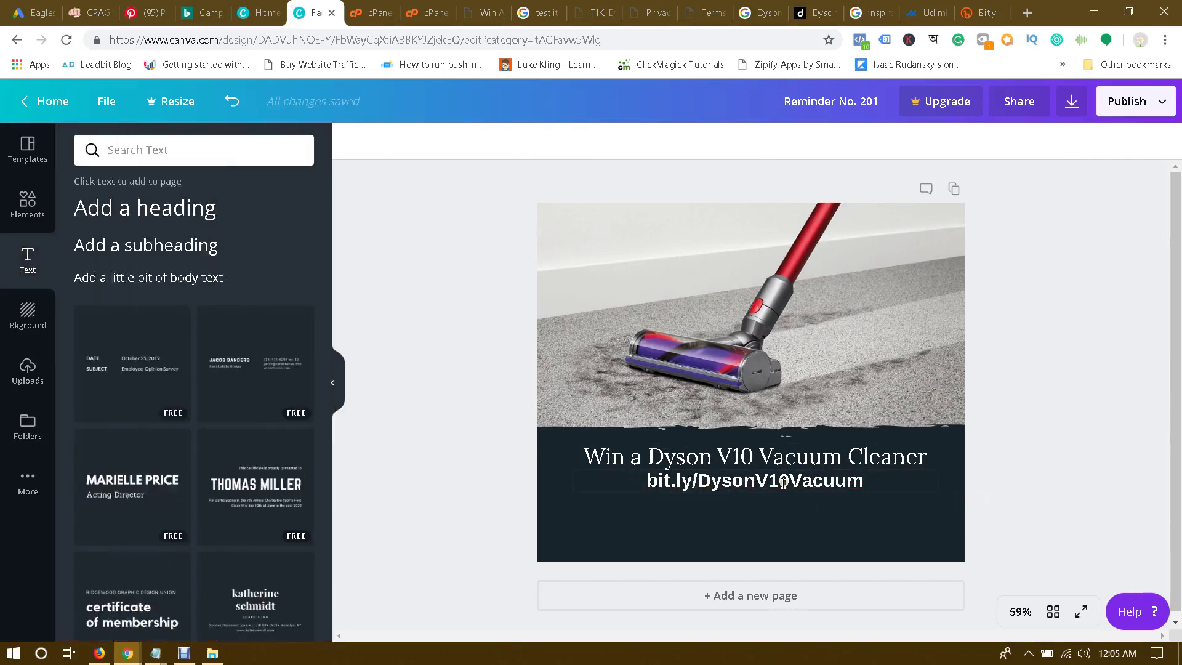
{"action": "left_click", "coordinate": [461, 367]}
{"action": "left_click_drag", "start_coordinate": [784, 480], "coordinate": [784, 499]}
{"action": "left_click", "coordinate": [1037, 433]}
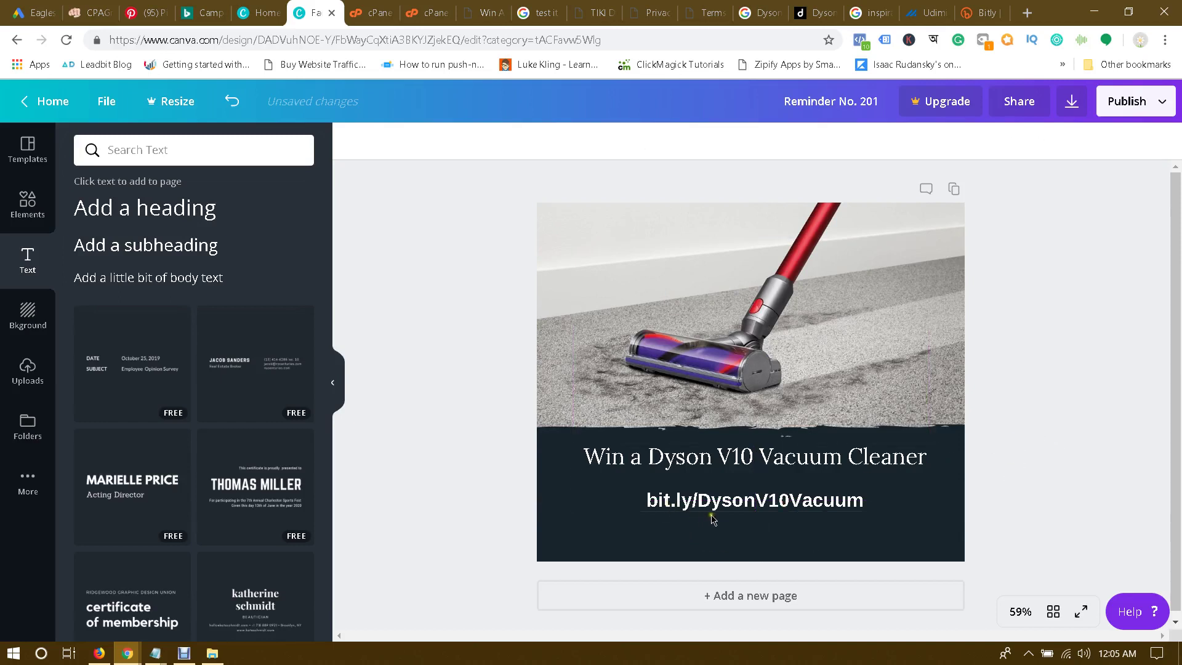
{"action": "left_click_drag", "start_coordinate": [767, 502], "coordinate": [780, 522]}
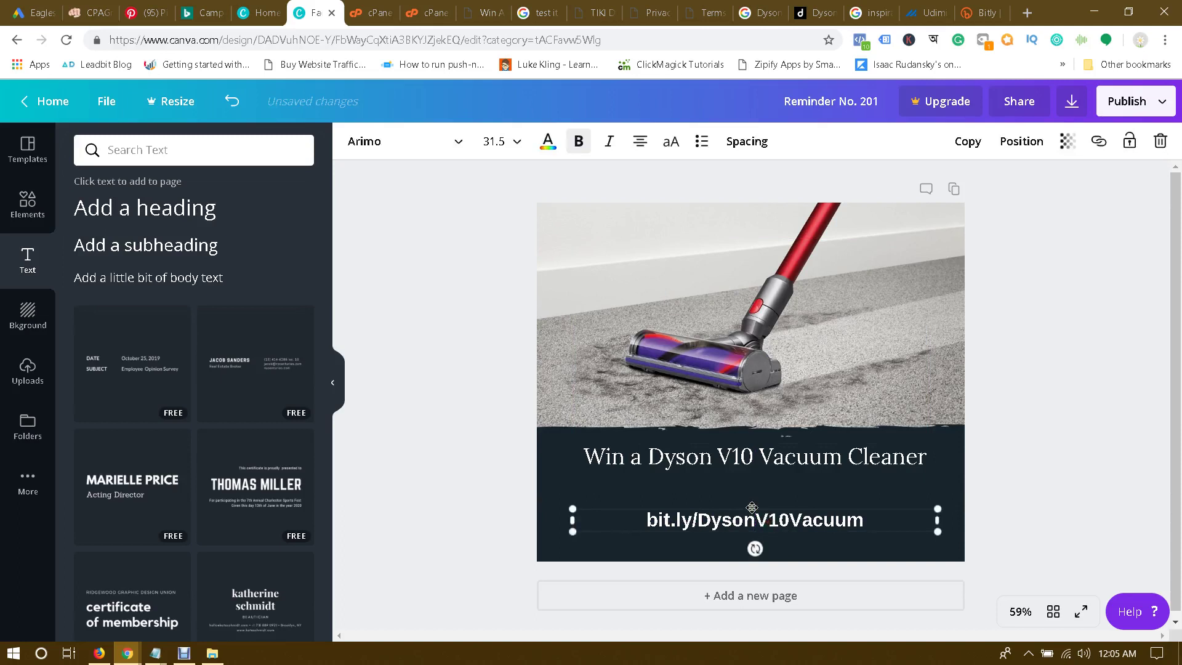
{"action": "left_click", "coordinate": [784, 522]}
{"action": "left_click", "coordinate": [400, 431]}
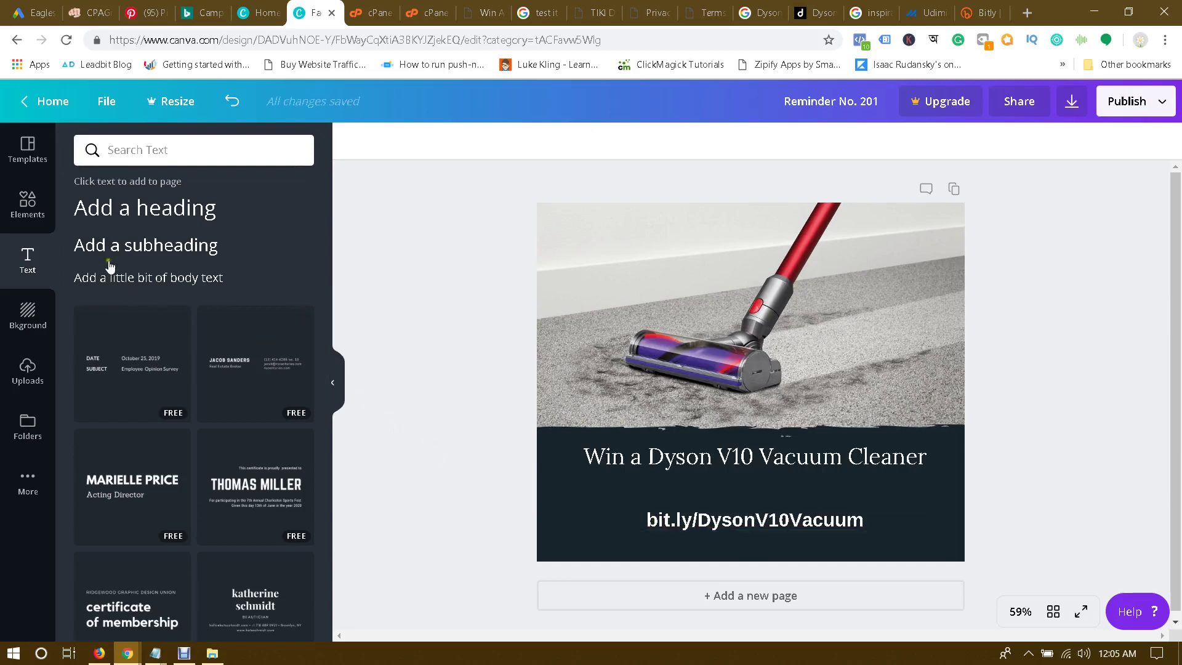
Step: Add a body-text line 'Type This Link on Your Browser', widen it to one line, and place it above the link
{"action": "left_click", "coordinate": [179, 280]}
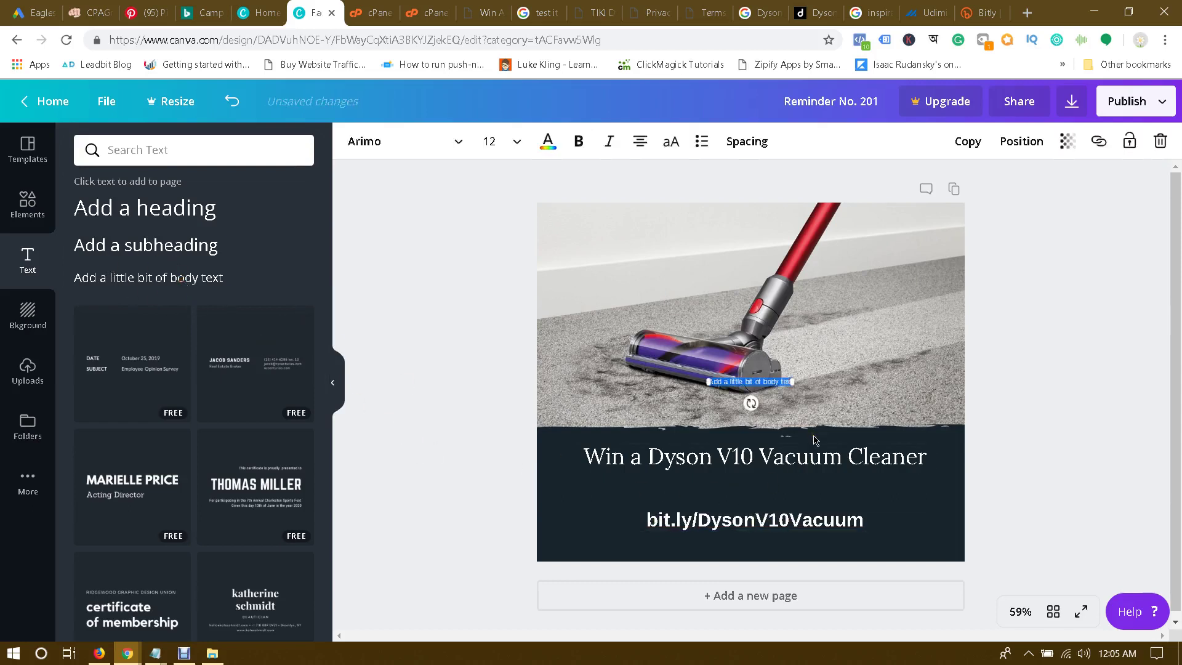
{"action": "type", "text": "Clic"}
{"action": "type", "text": "ink on Yo"}
{"action": "type", "text": "ur Browser"}
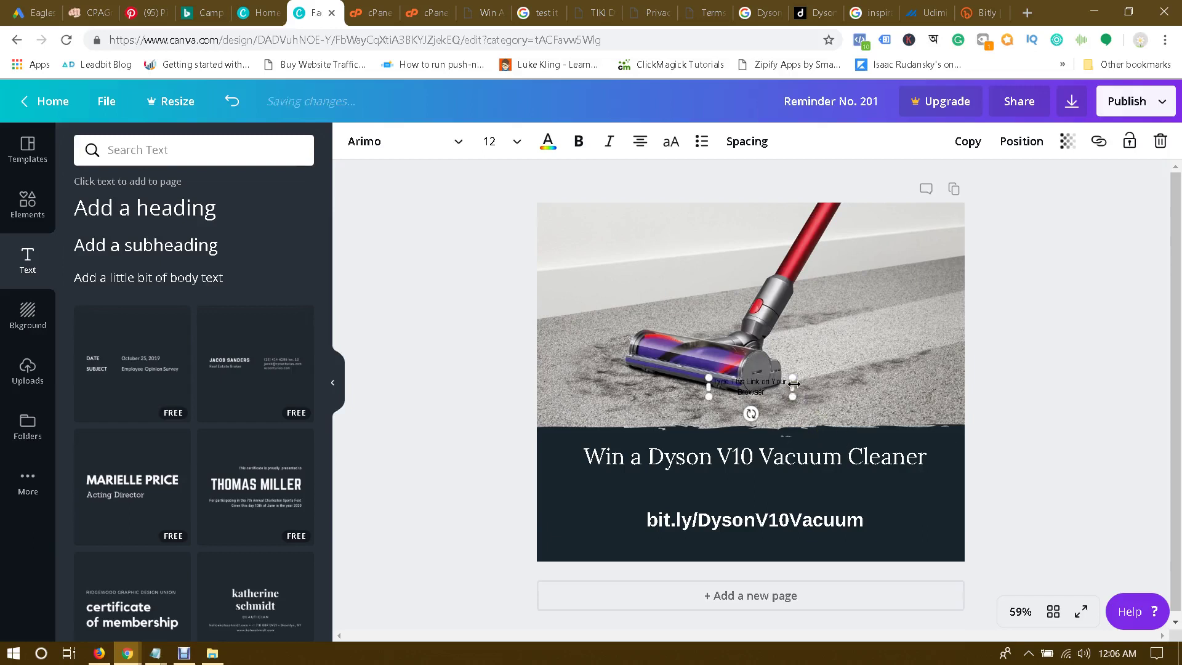
{"action": "left_click_drag", "start_coordinate": [792, 386], "coordinate": [771, 381]}
{"action": "left_click", "coordinate": [1005, 404]}
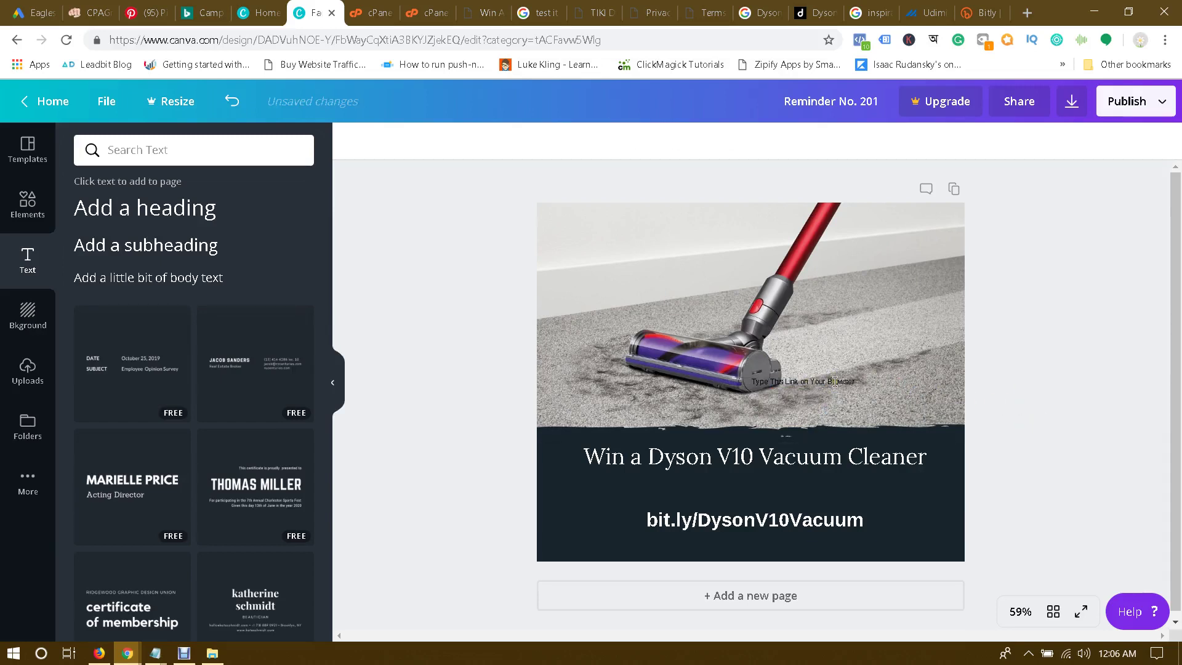
{"action": "left_click_drag", "start_coordinate": [828, 389], "coordinate": [785, 492]}
Step: Make the line bold, white and size 16, then nudge it up toward the headline
{"action": "double_click", "coordinate": [773, 493]}
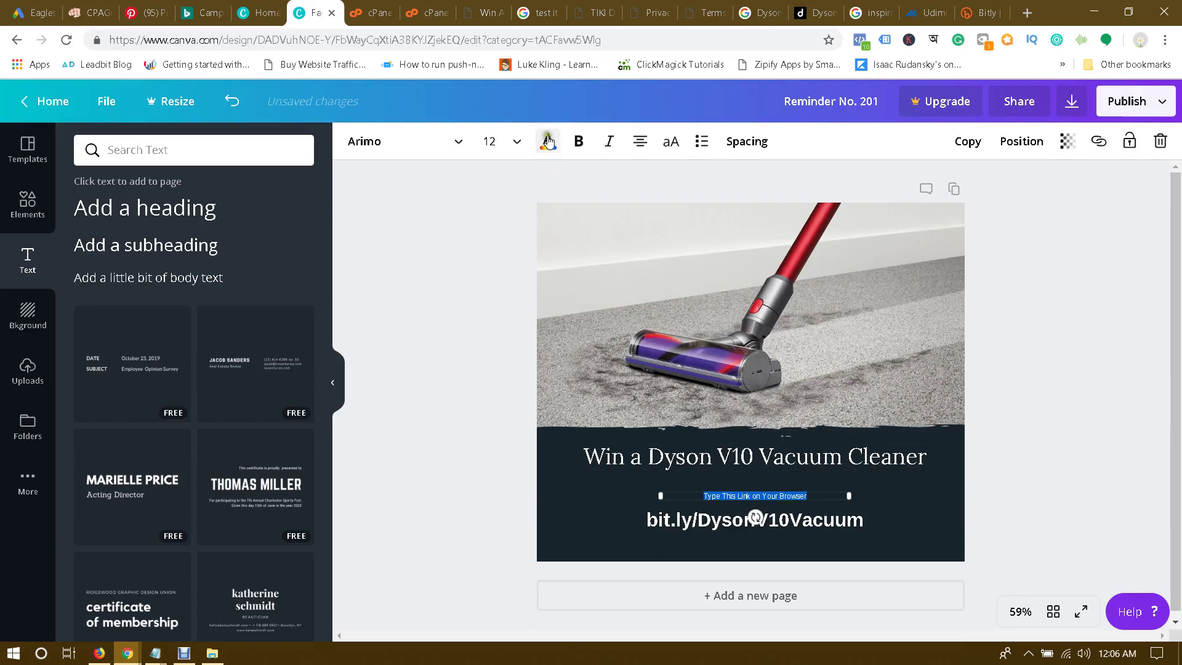
{"action": "left_click", "coordinate": [578, 141]}
{"action": "left_click", "coordinate": [542, 146]}
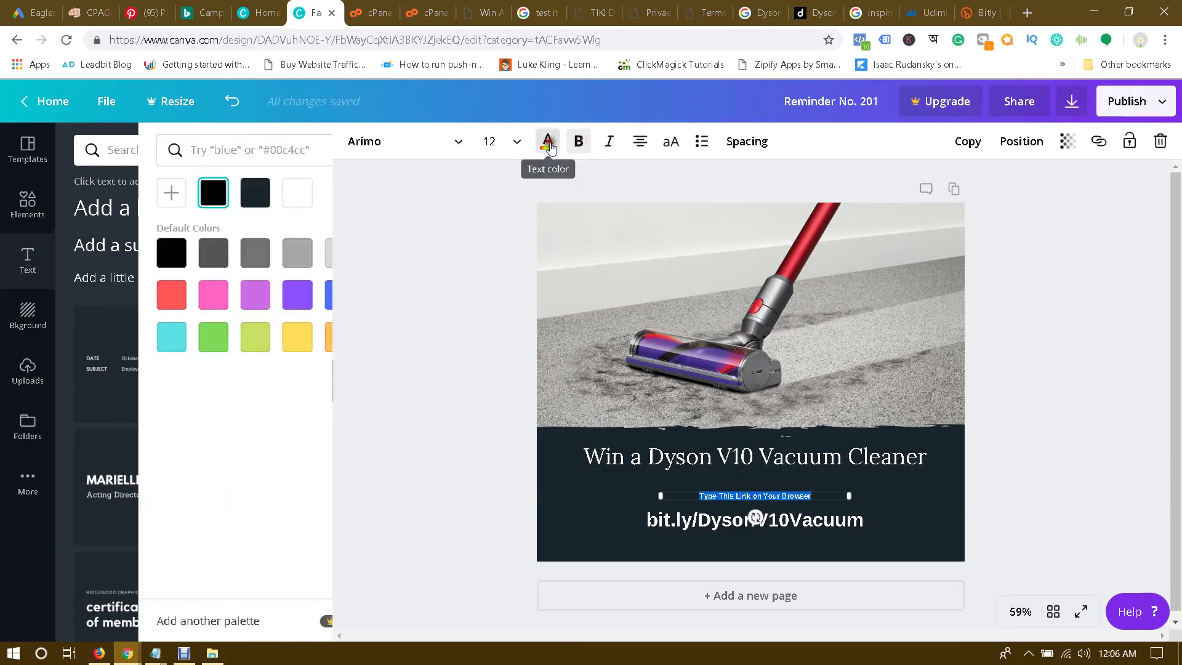
{"action": "left_click", "coordinate": [296, 250]}
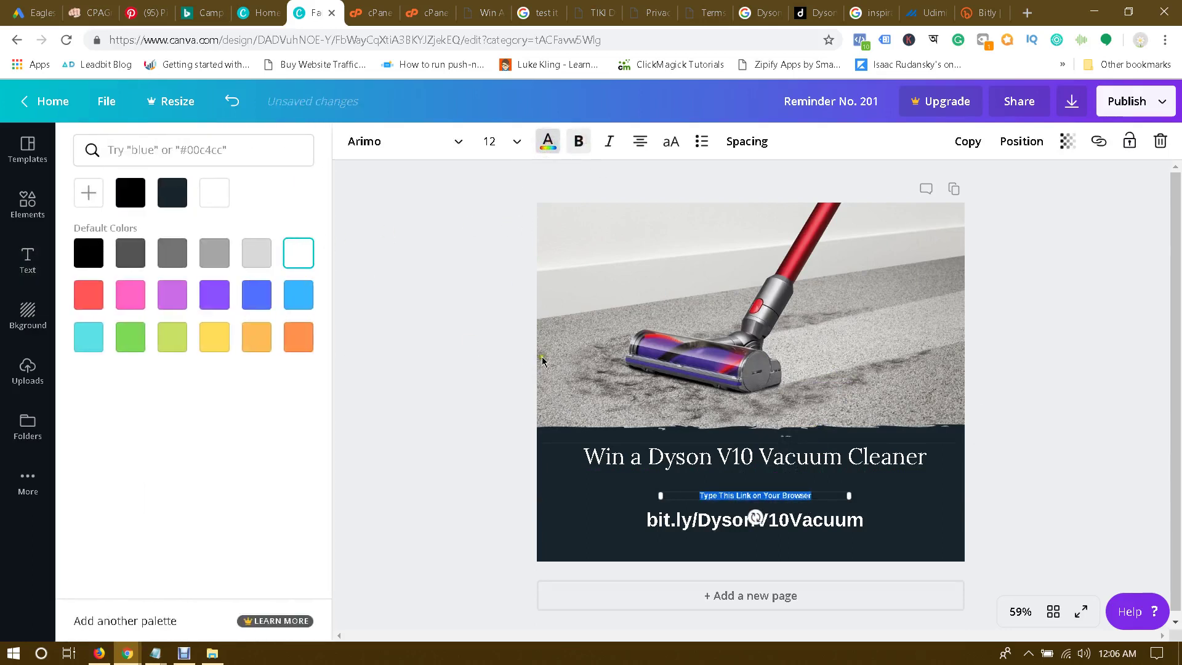
{"action": "left_click", "coordinate": [515, 141]}
{"action": "left_click", "coordinate": [503, 334]}
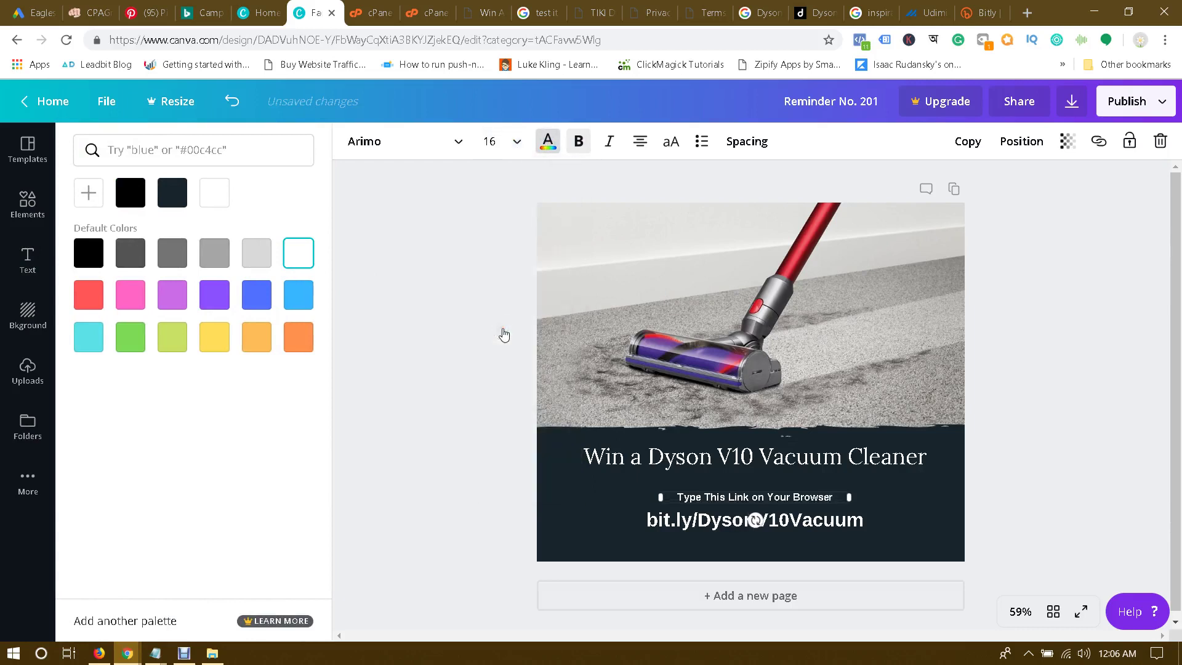
{"action": "left_click", "coordinate": [433, 346]}
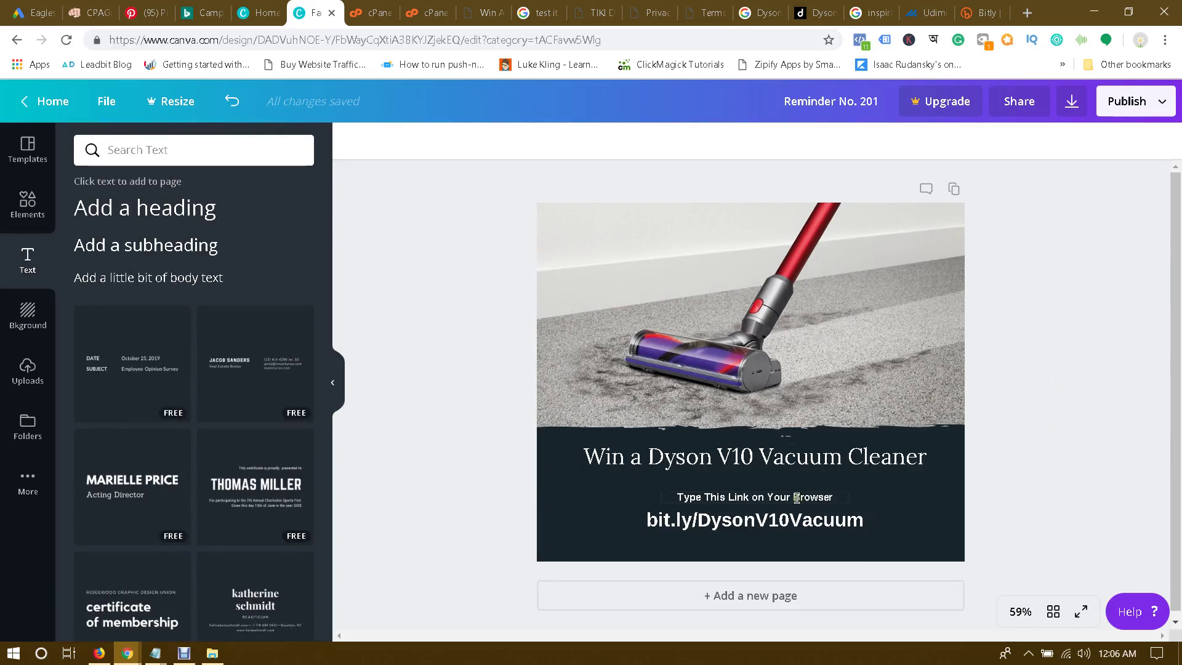
{"action": "left_click_drag", "start_coordinate": [796, 497], "coordinate": [811, 496]}
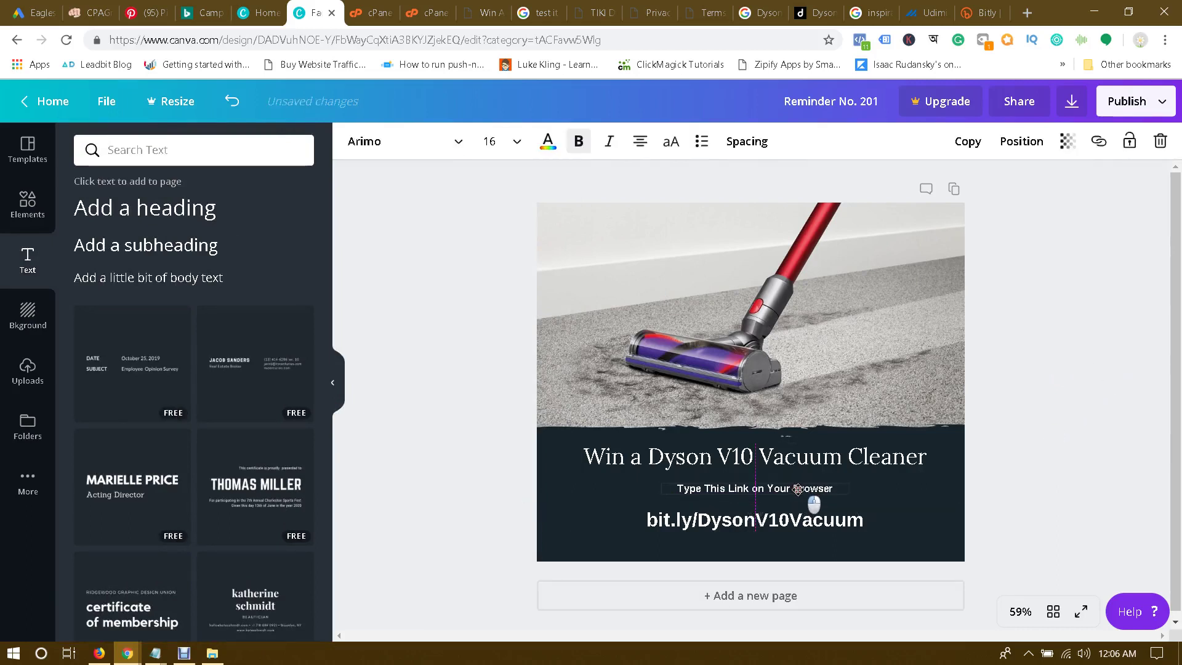
{"action": "left_click", "coordinate": [1044, 454]}
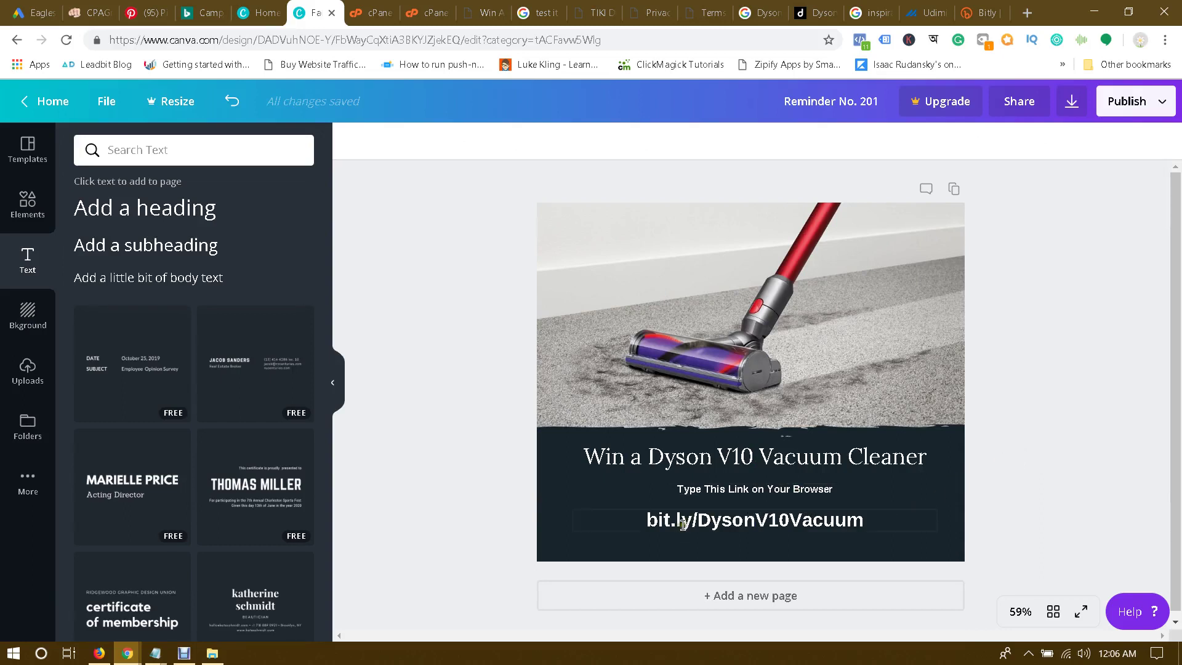
{"action": "left_click", "coordinate": [757, 571]}
Step: Load bit.ly/DysonV10Vacuum in a fresh Chrome tab
{"action": "left_click", "coordinate": [1026, 13]}
{"action": "type", "text": "bi"}
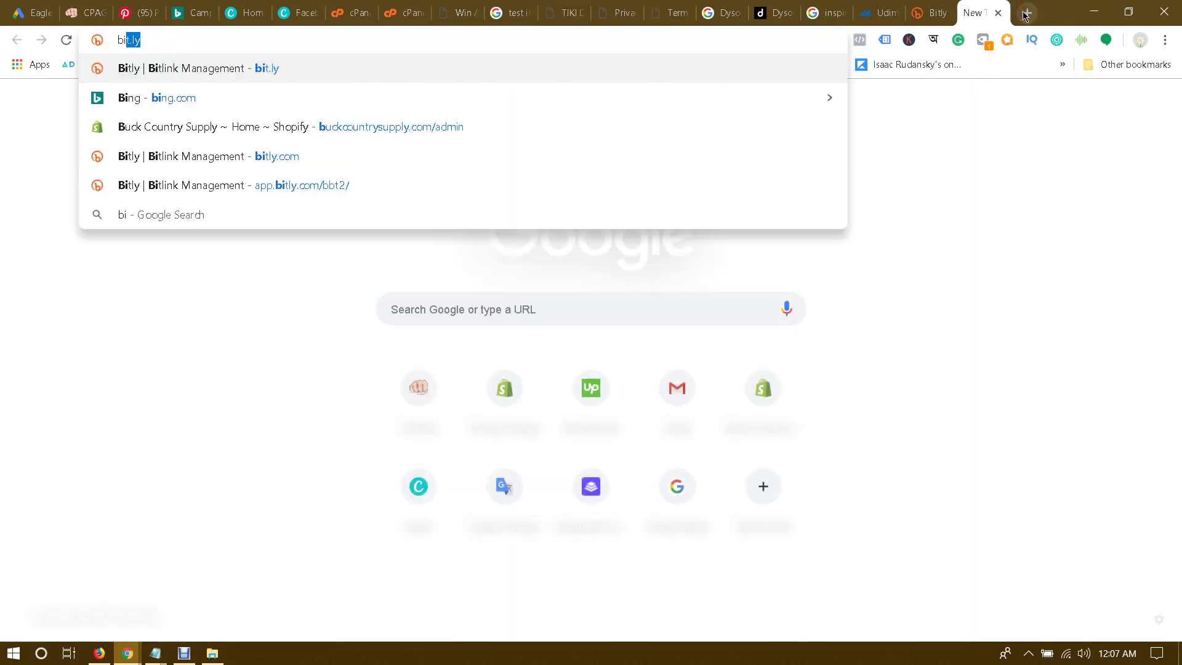
{"action": "type", "text": "t.ly"}
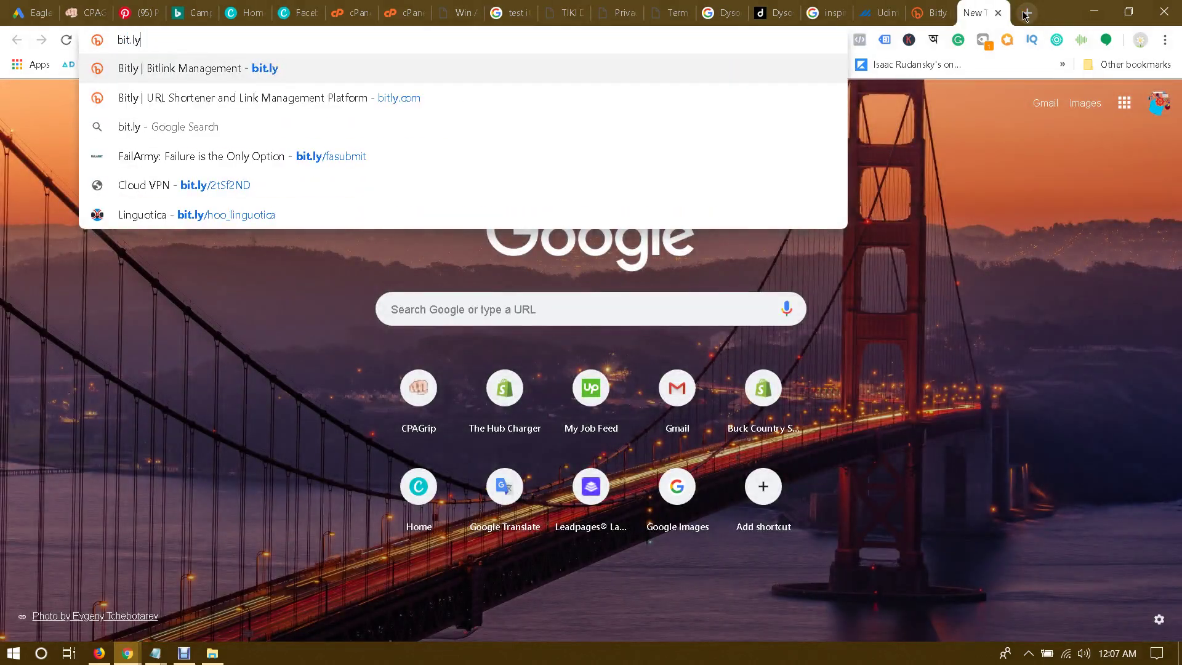
{"action": "type", "text": "/"}
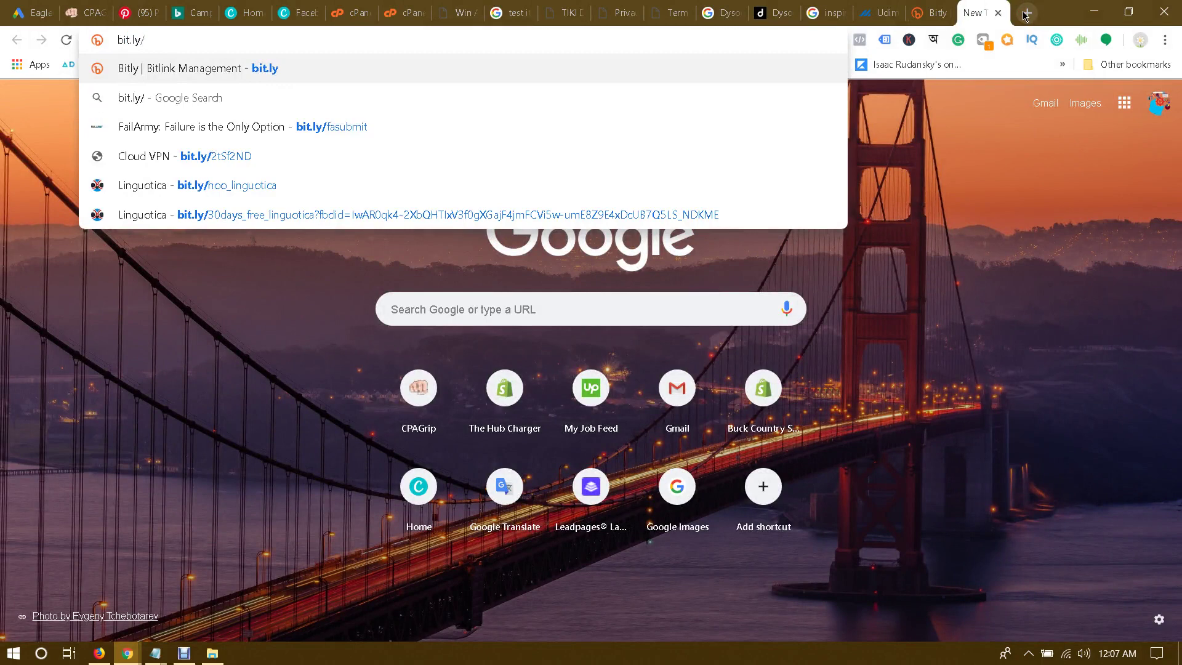
{"action": "type", "text": "Dyson"}
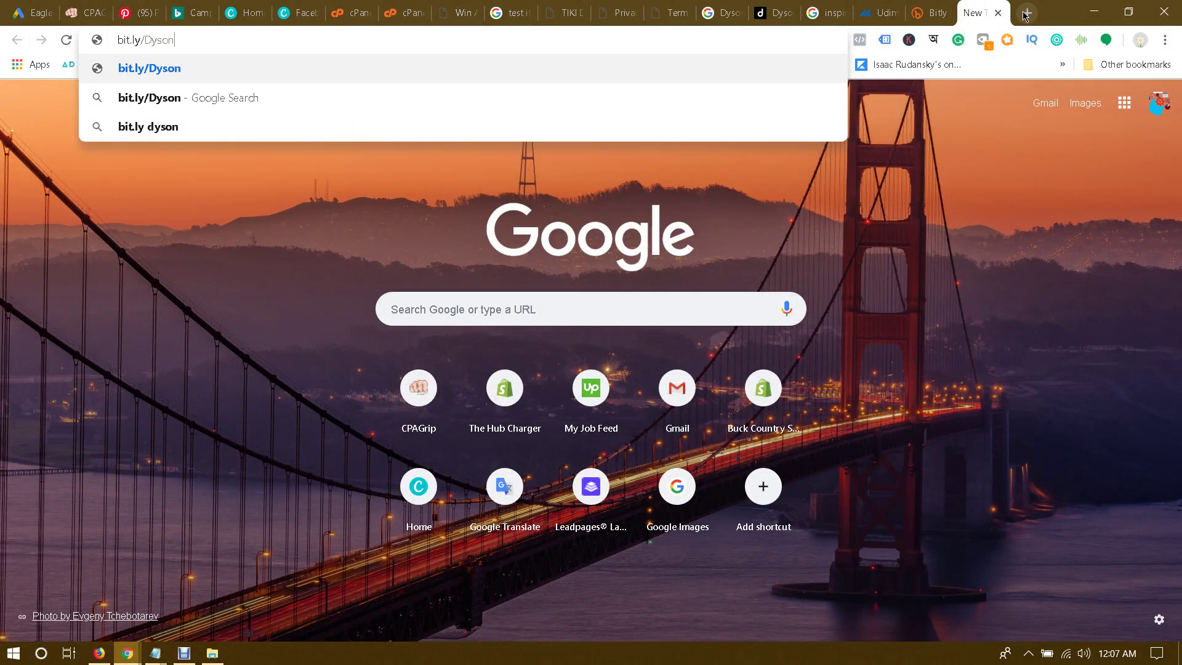
{"action": "type", "text": "V10"}
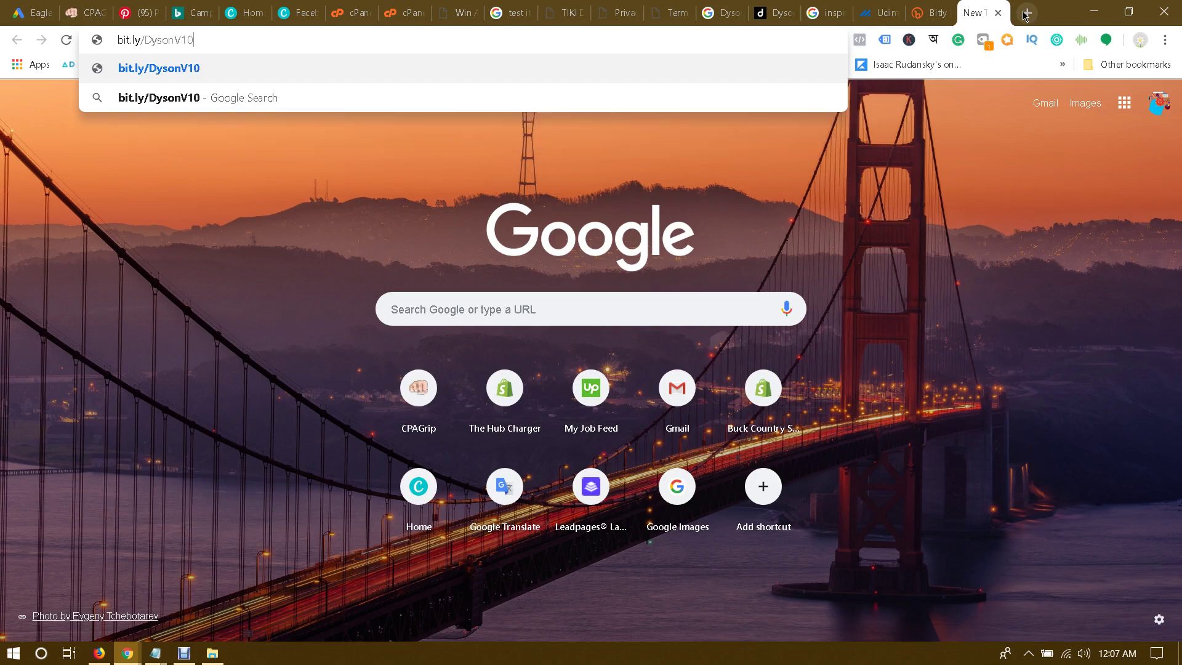
{"action": "type", "text": "Vacuum"}
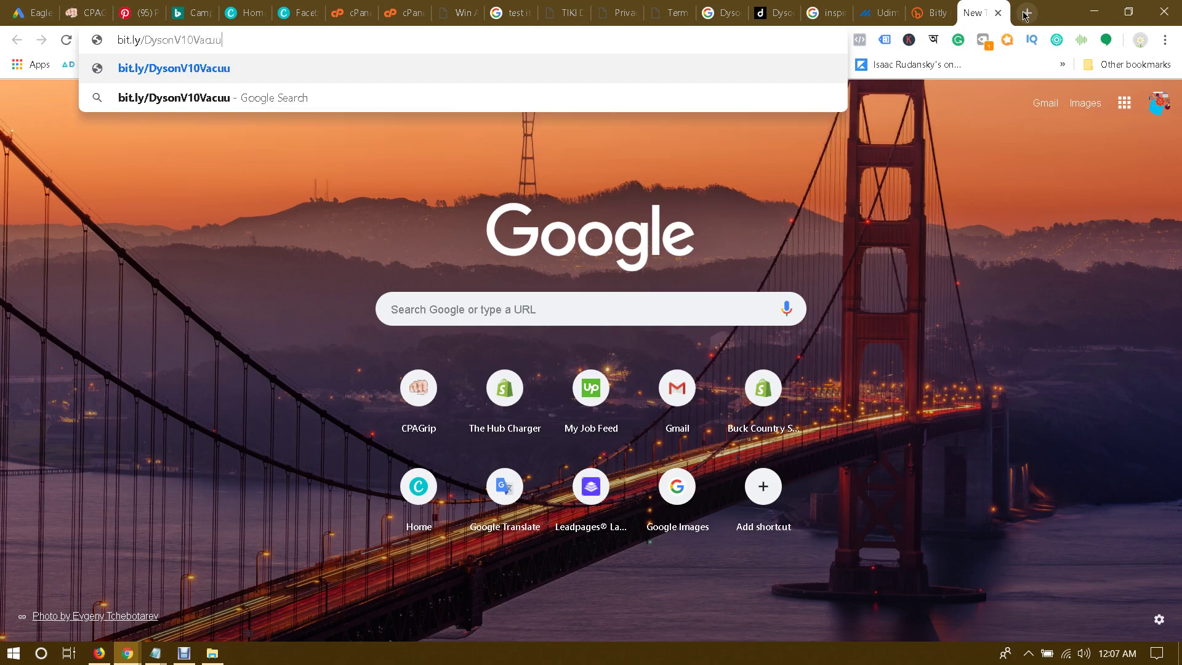
{"action": "key", "text": "Return"}
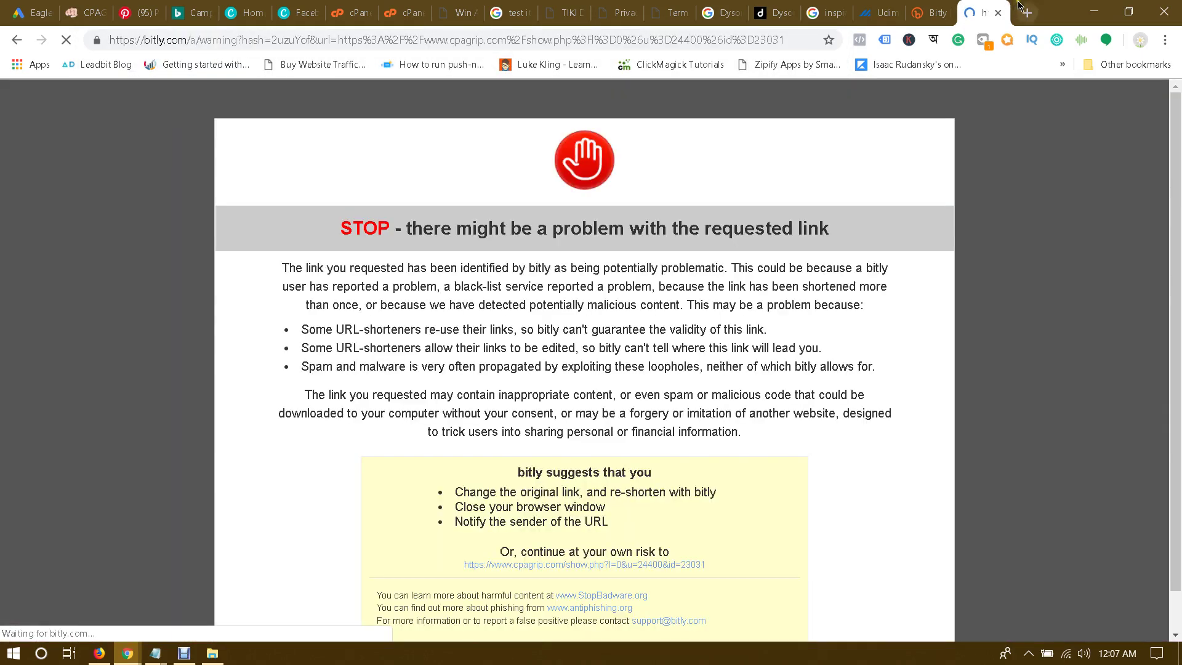
Step: Scroll the Bitly STOP warning page and inspect the link's real destination address
{"action": "scroll", "coordinate": [822, 217], "scroll_direction": "down", "scroll_amount": 1}
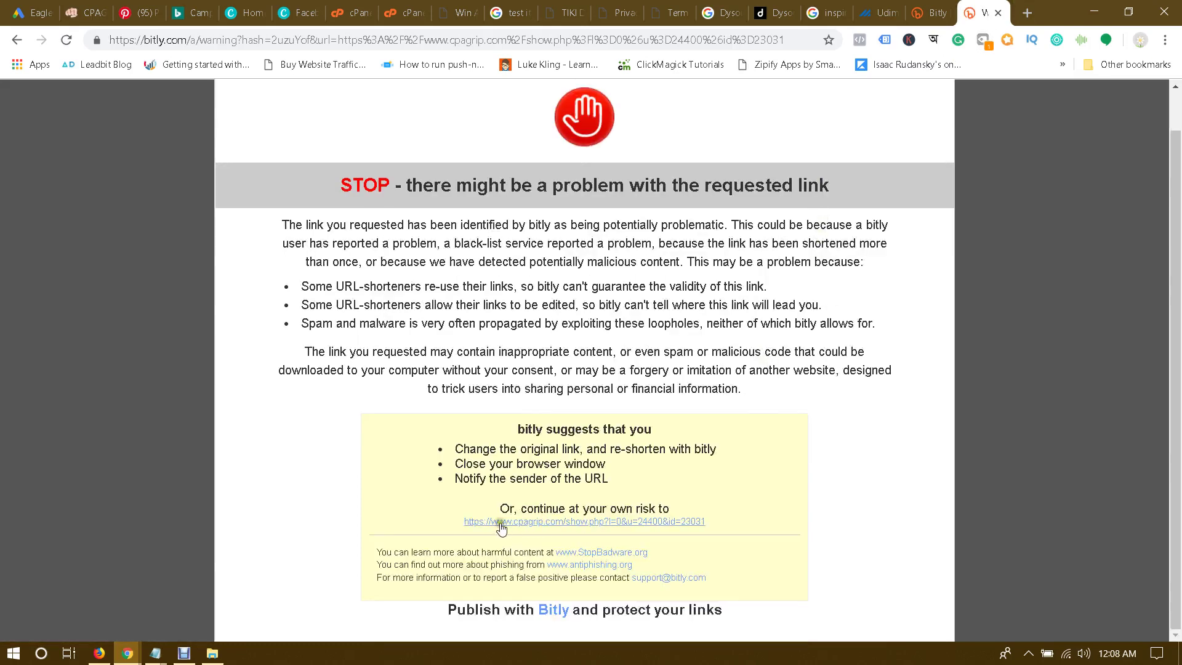
{"action": "left_click_drag", "start_coordinate": [749, 527], "coordinate": [467, 522]}
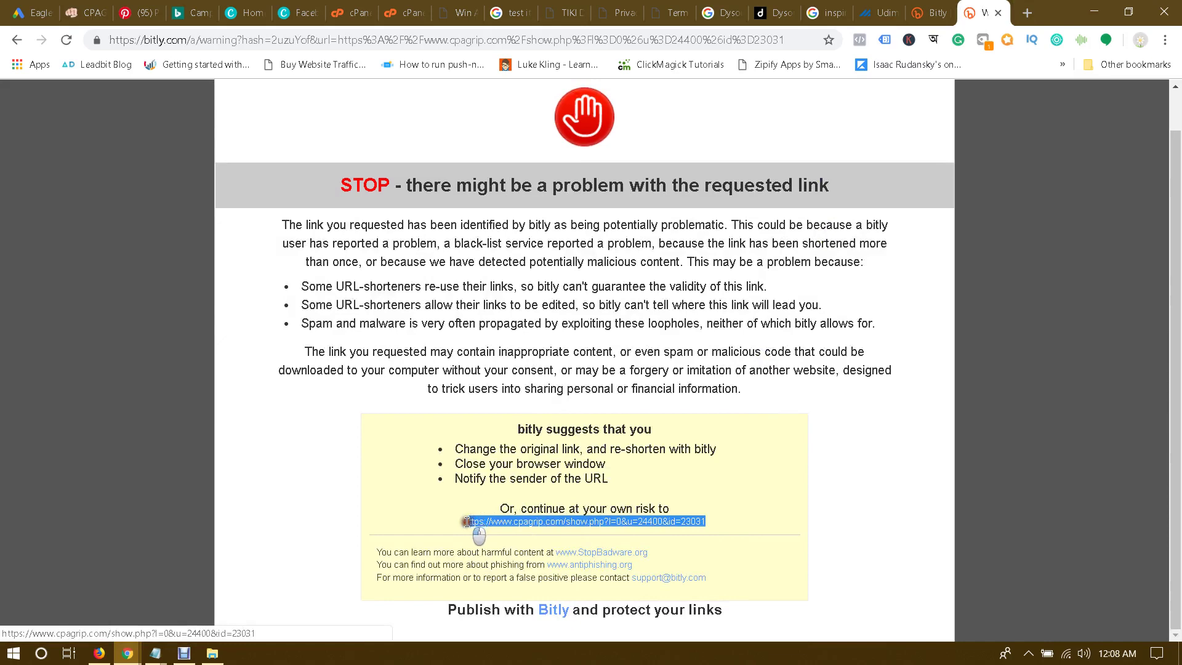
{"action": "left_click", "coordinate": [548, 473]}
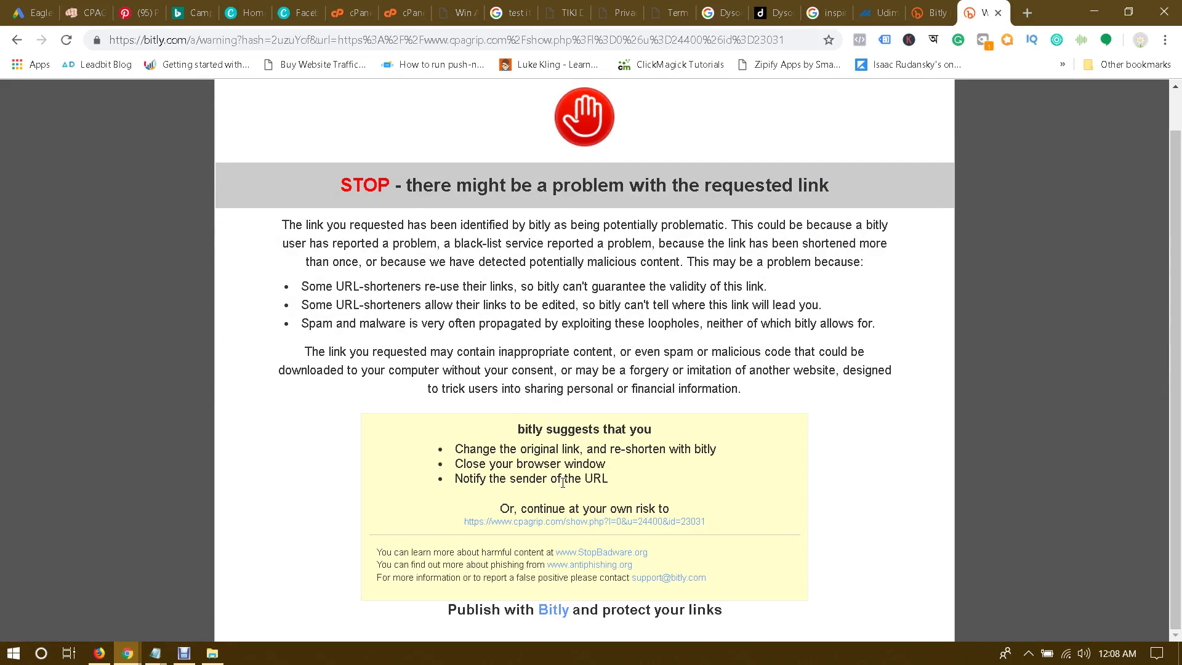
{"action": "scroll", "coordinate": [562, 482], "scroll_direction": "up", "scroll_amount": 1}
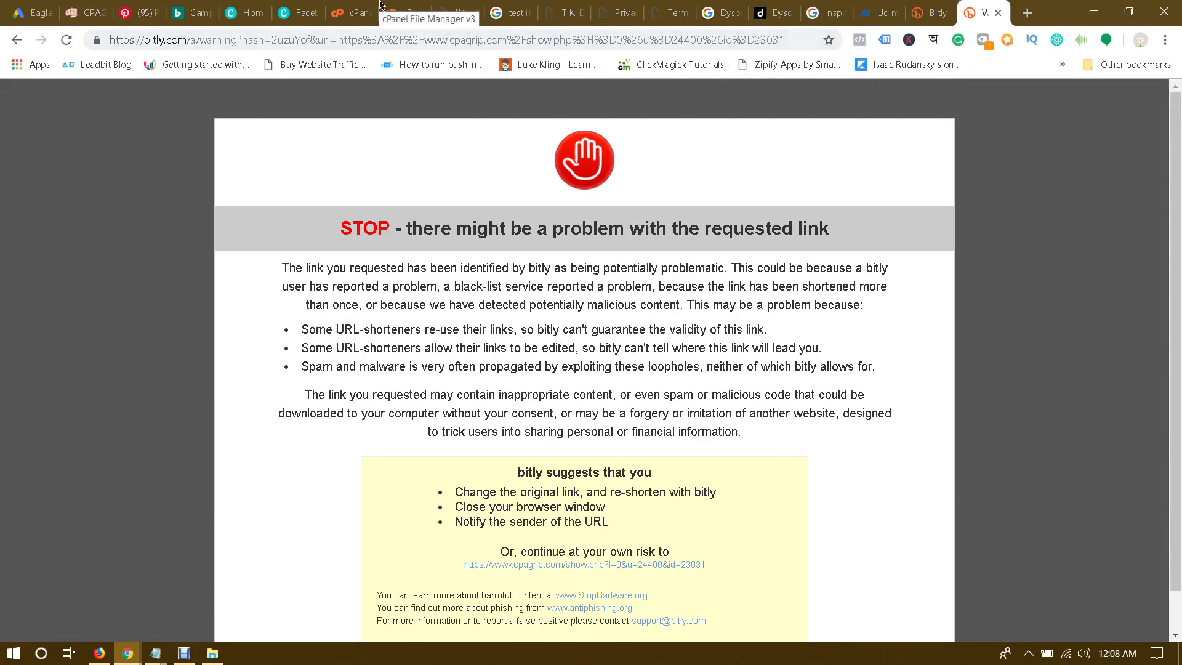
Step: Glance at the cPanel tabs, return to the Bitly warning page, and clear the address bar
{"action": "left_click", "coordinate": [406, 6]}
{"action": "left_click", "coordinate": [353, 12]}
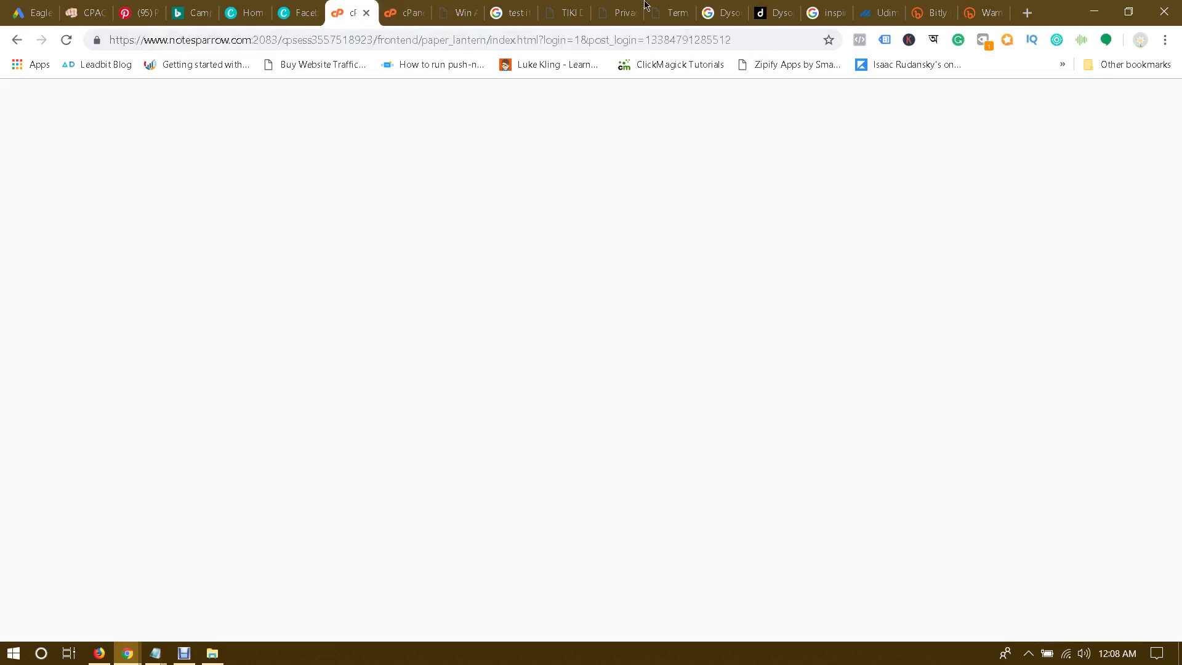
{"action": "left_click", "coordinate": [985, 12]}
{"action": "left_click", "coordinate": [715, 40]}
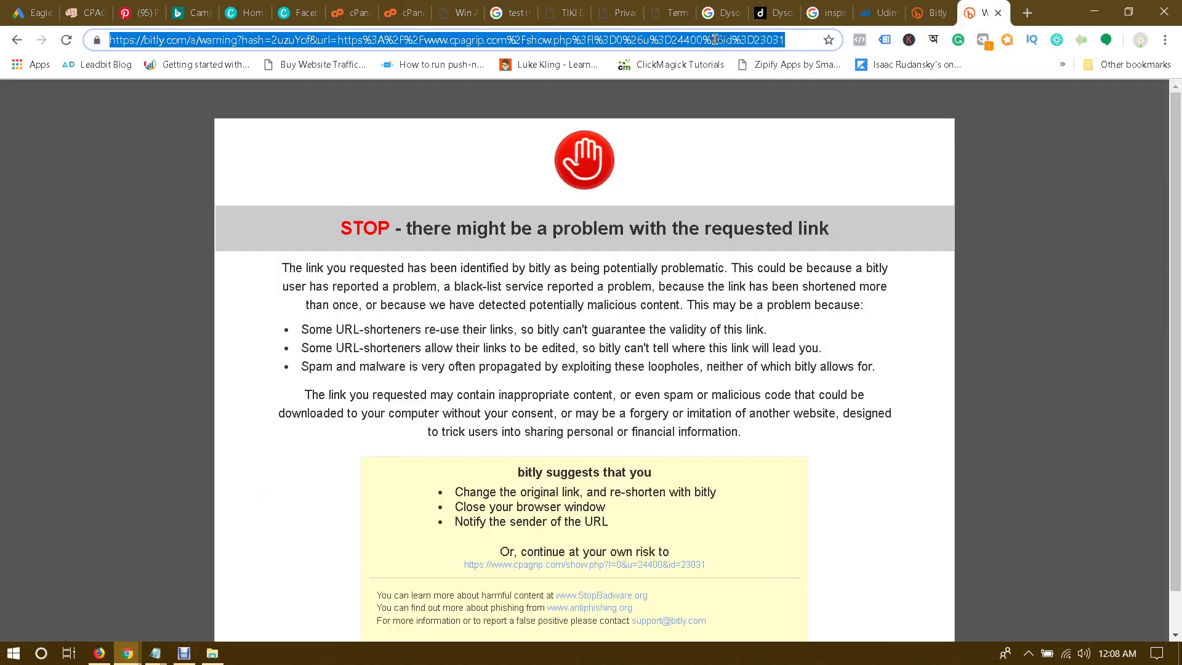
{"action": "type", "text": "note"}
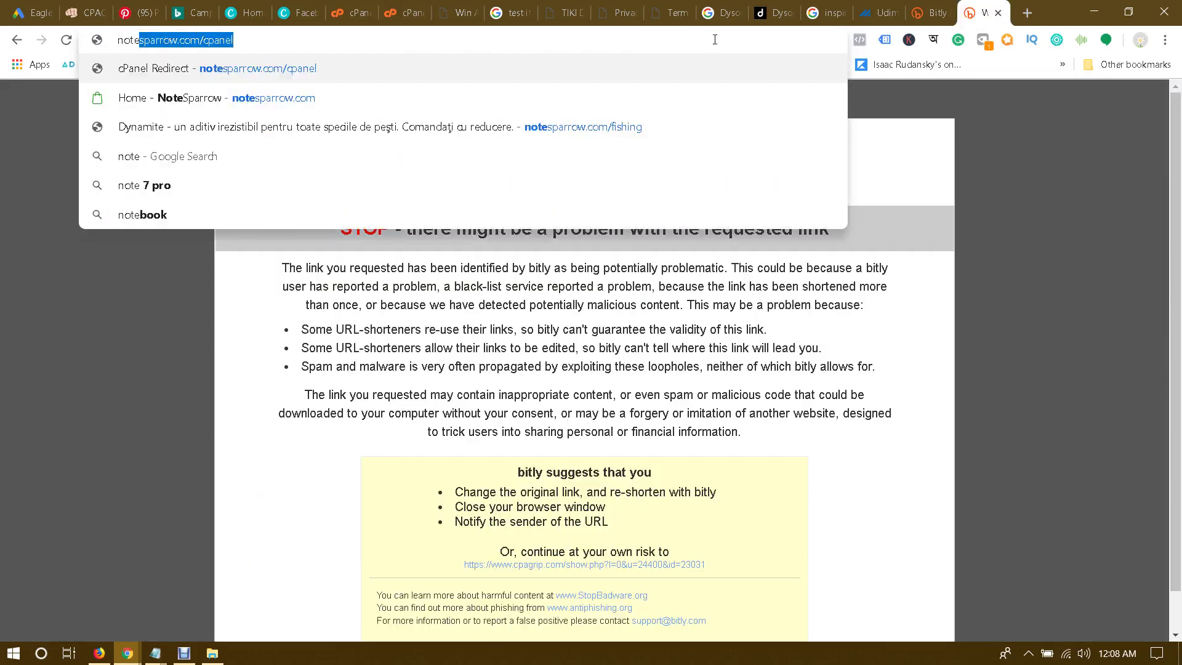
{"action": "key", "text": "BackSpace"}
{"action": "key", "text": "BackSpace"}
{"action": "key", "text": "BackSpace"}
{"action": "key", "text": "BackSpace"}
{"action": "key", "text": "BackSpace"}
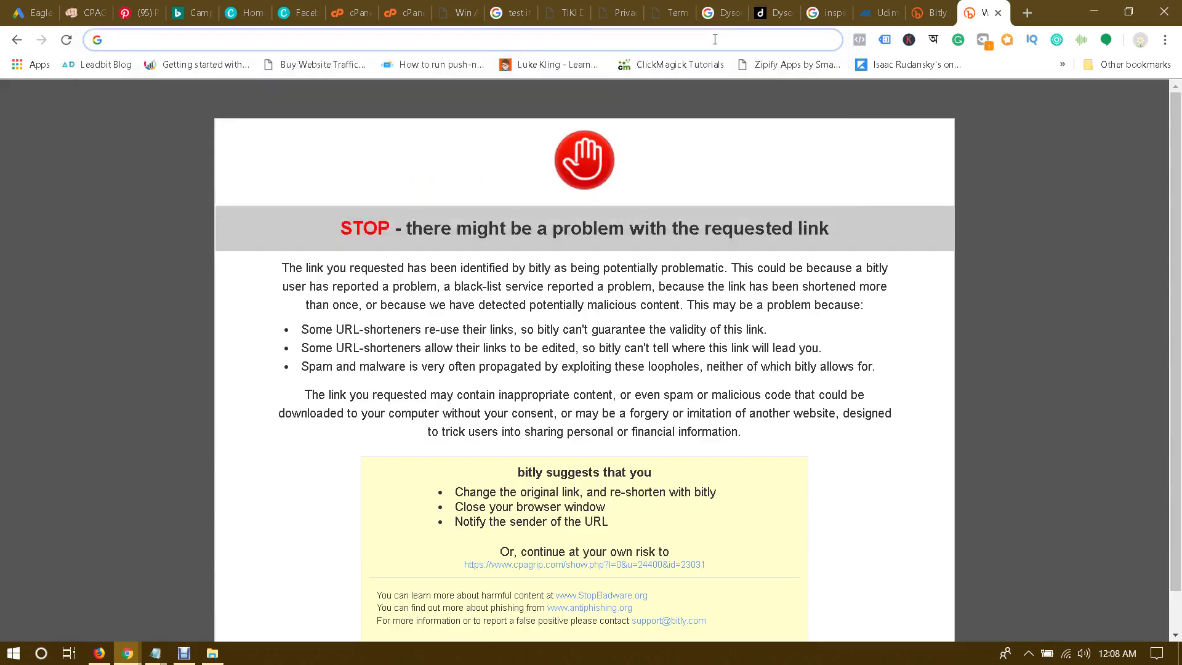
Step: Go to namecheap.com and sign in with the saved username and the account password
{"action": "type", "text": "namecheap.com"}
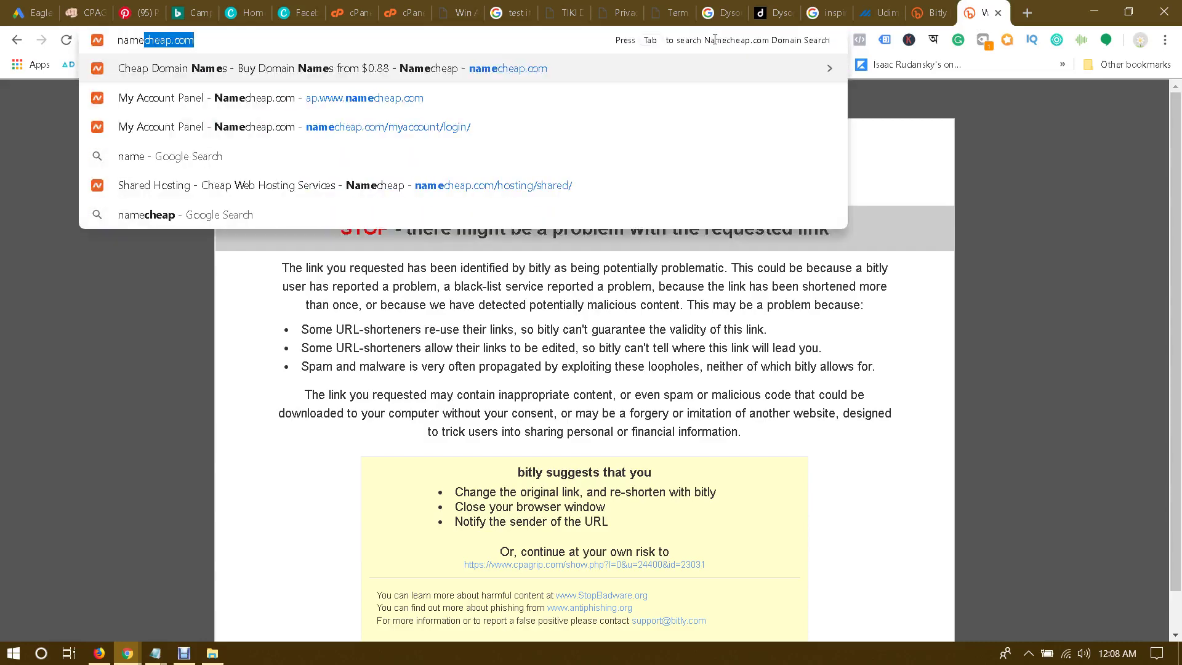
{"action": "key", "text": "Return"}
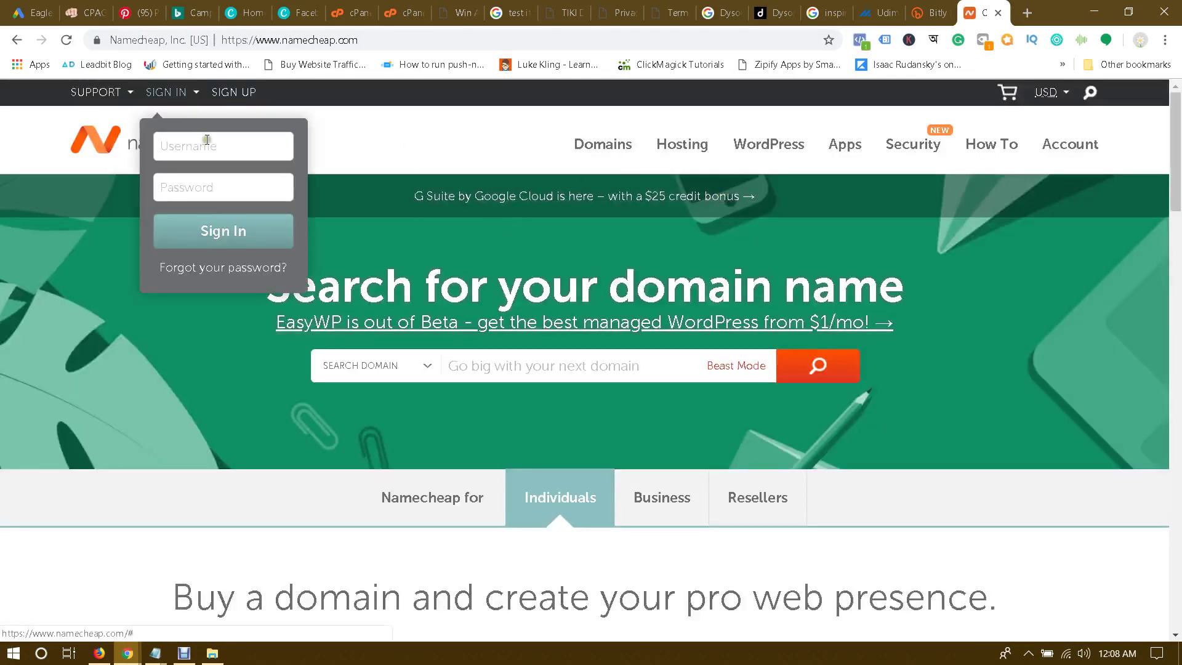
{"action": "left_click", "coordinate": [208, 142]}
{"action": "left_click", "coordinate": [205, 179]}
{"action": "left_click", "coordinate": [204, 187]}
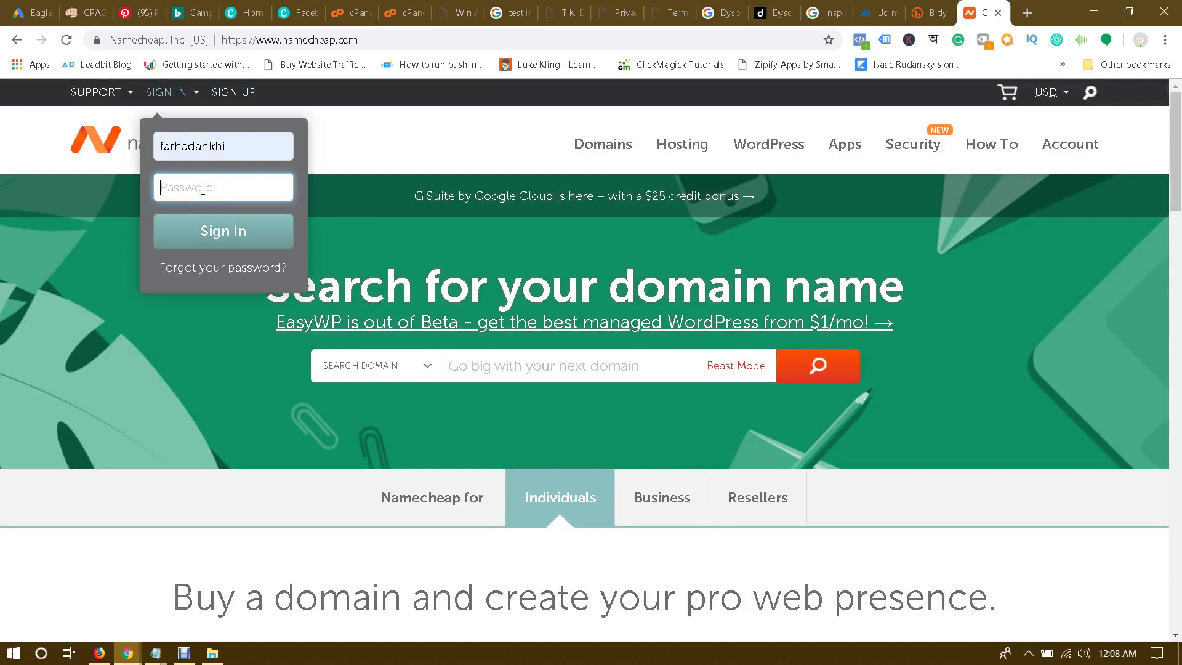
{"action": "type", "text": "•••••••••••"}
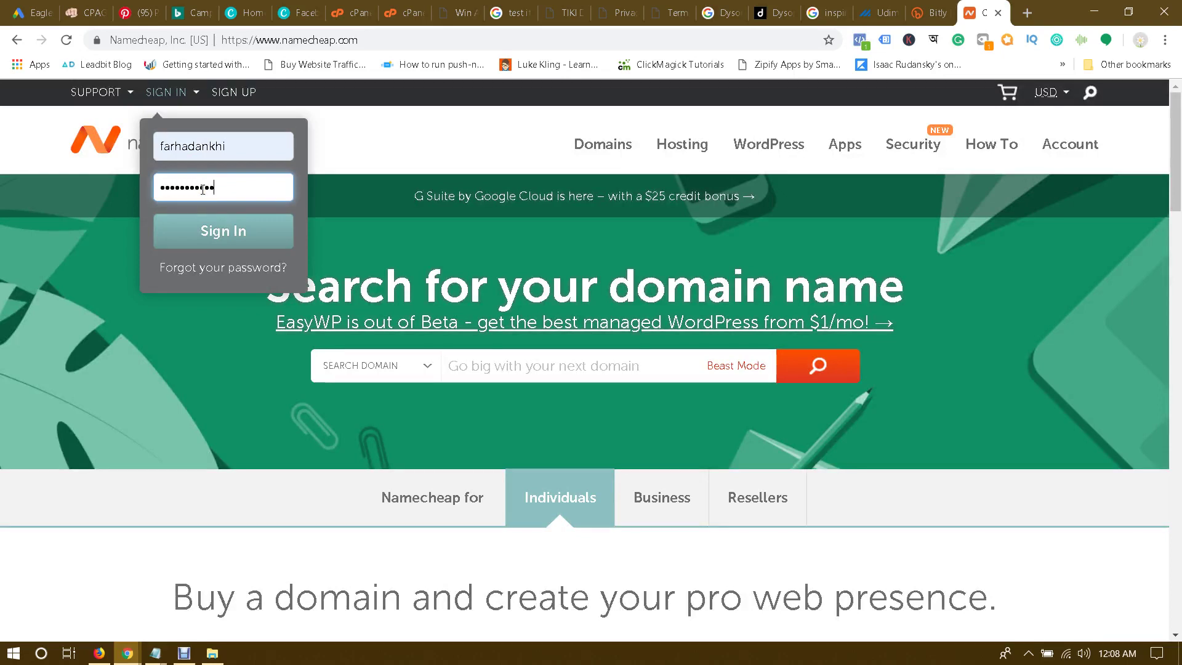
{"action": "key", "text": "Return"}
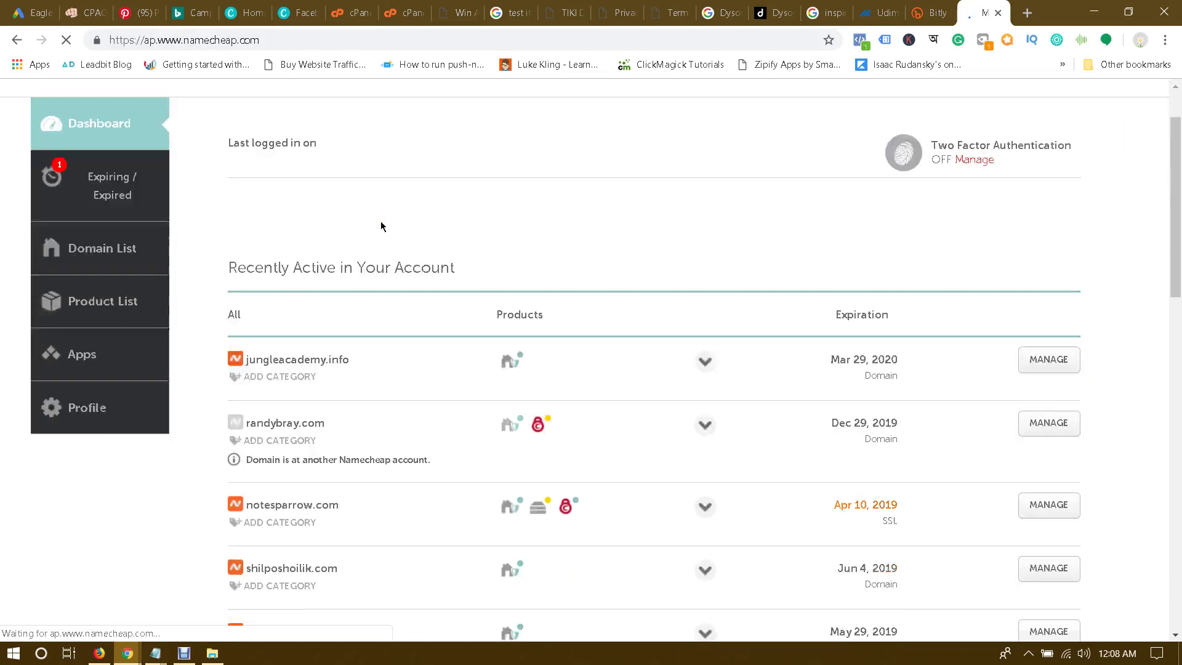
Step: Open Domain List and choose MANAGE for theaquaponicsgodstore.com
{"action": "scroll", "coordinate": [381, 225], "scroll_direction": "down", "scroll_amount": 6}
{"action": "scroll", "coordinate": [380, 226], "scroll_direction": "up", "scroll_amount": 3}
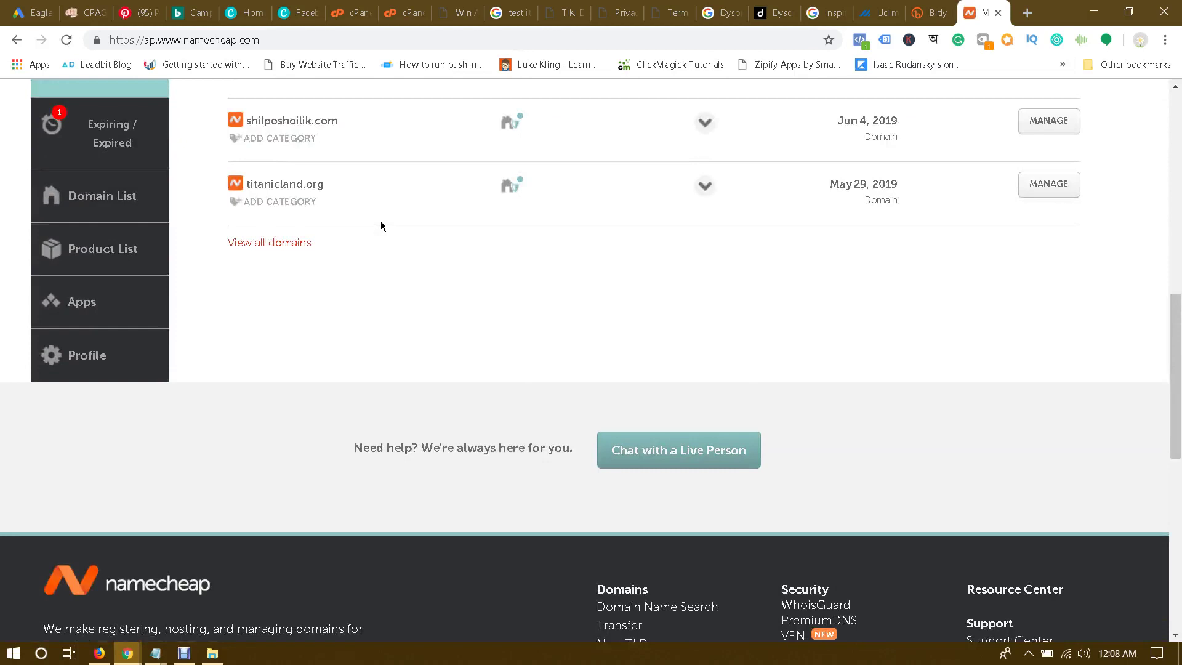
{"action": "left_click", "coordinate": [108, 207]}
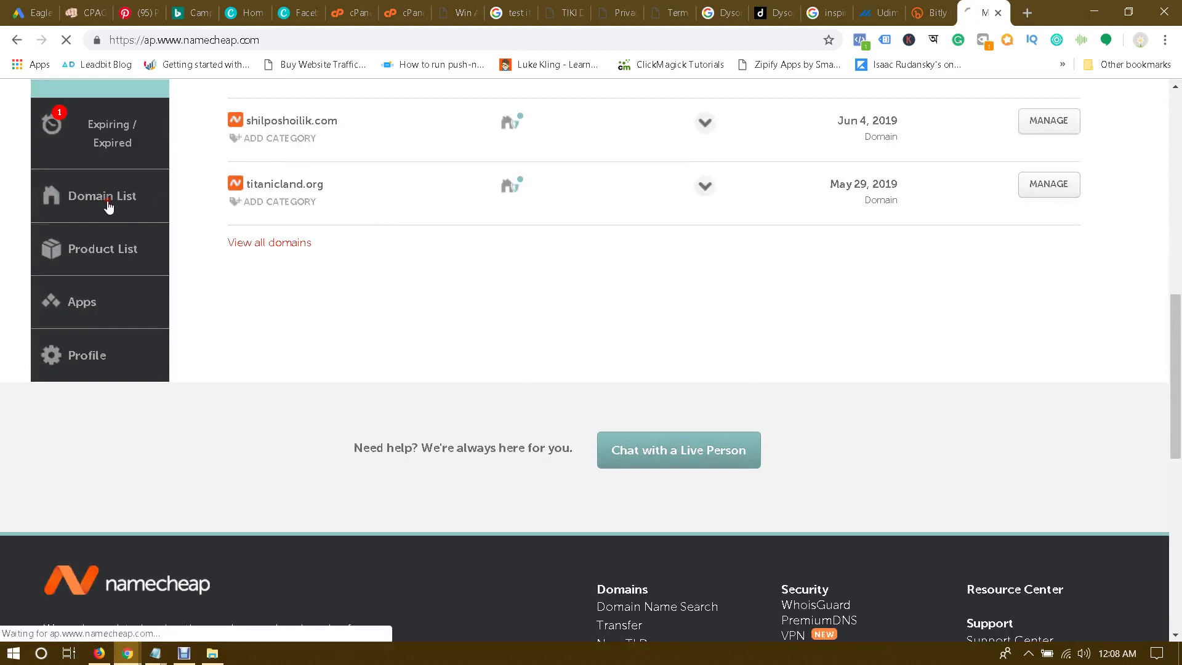
{"action": "scroll", "coordinate": [261, 238], "scroll_direction": "down", "scroll_amount": 3}
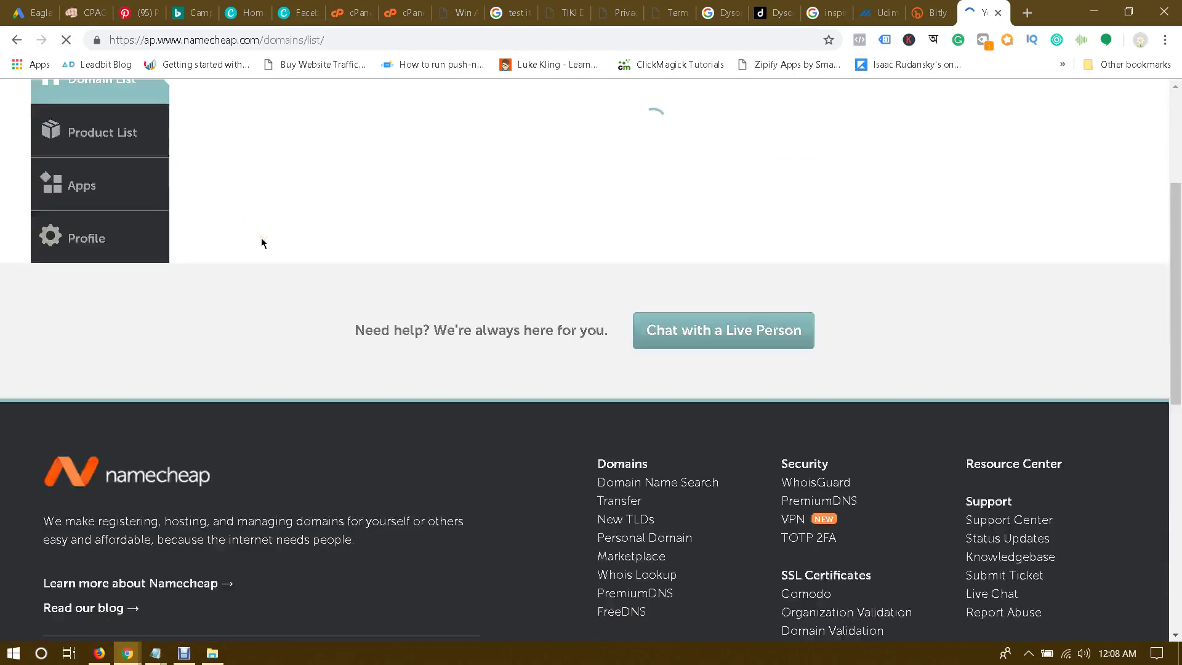
{"action": "scroll", "coordinate": [261, 238], "scroll_direction": "down", "scroll_amount": 5}
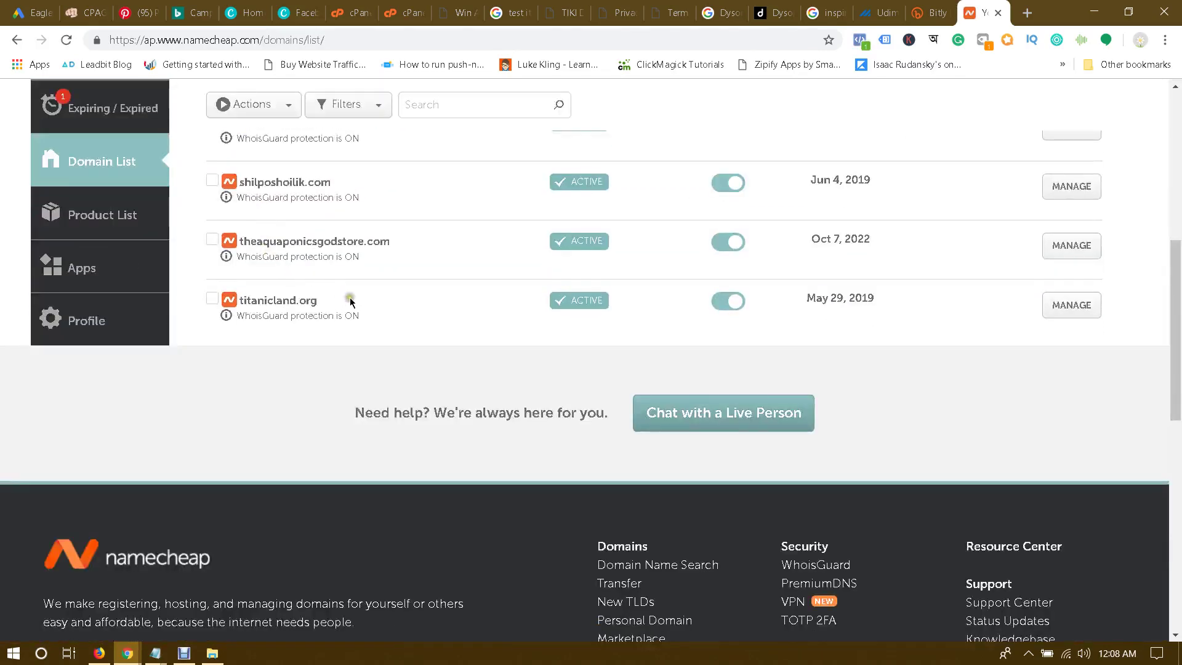
{"action": "left_click", "coordinate": [333, 245]}
{"action": "left_click", "coordinate": [1091, 247]}
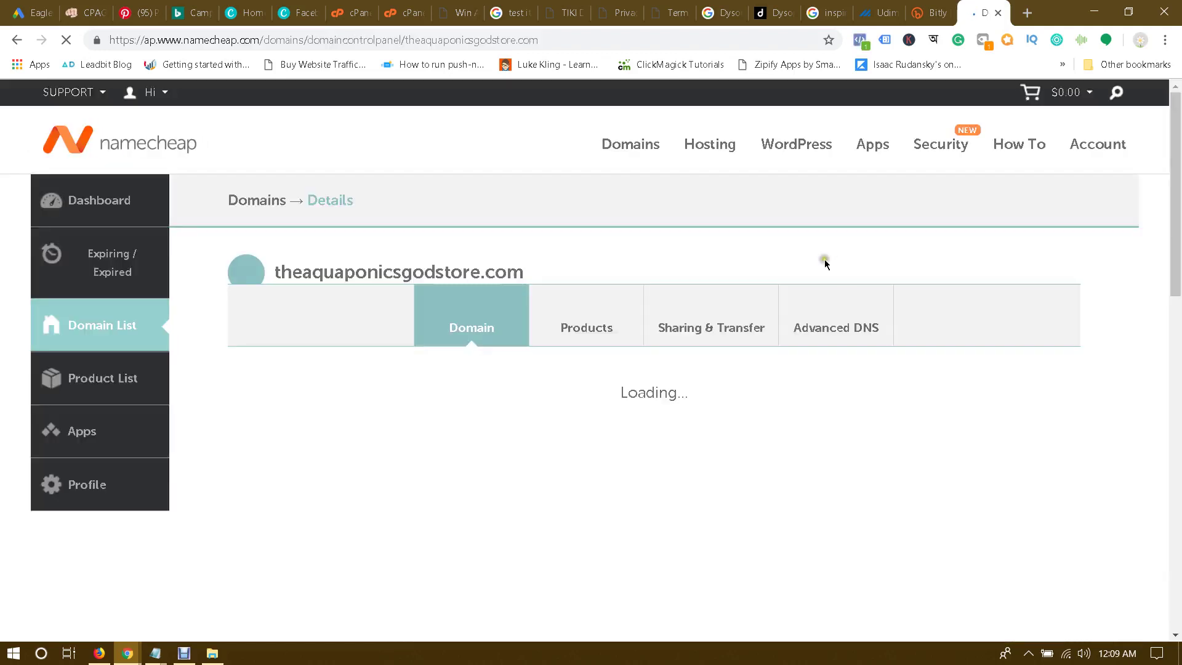
Step: Under Advanced DNS, delete the A, CNAME and TXT host records, then return to the Domain tab
{"action": "left_click", "coordinate": [830, 342]}
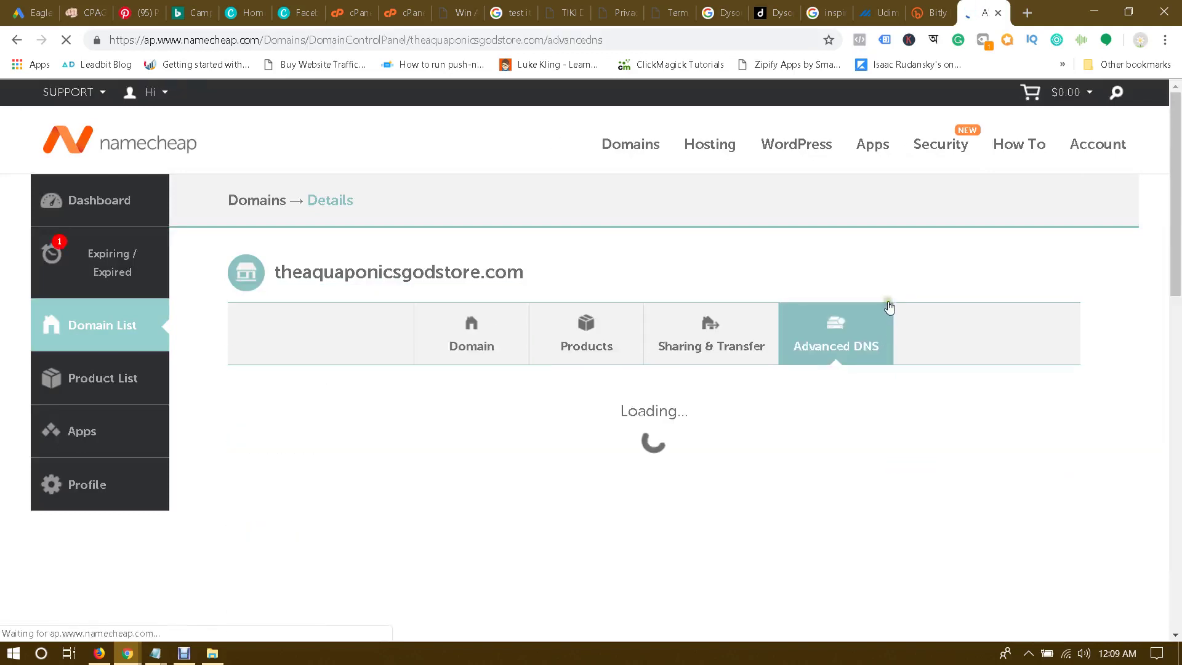
{"action": "scroll", "coordinate": [890, 307], "scroll_direction": "down", "scroll_amount": 3}
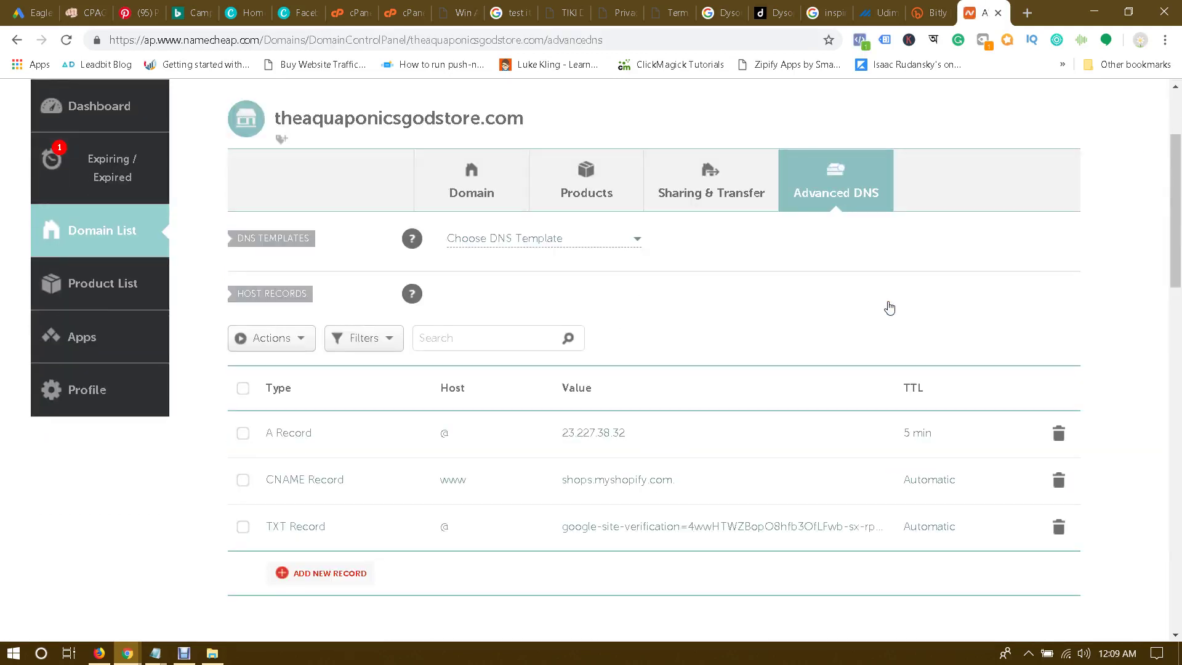
{"action": "scroll", "coordinate": [889, 308], "scroll_direction": "down", "scroll_amount": 3}
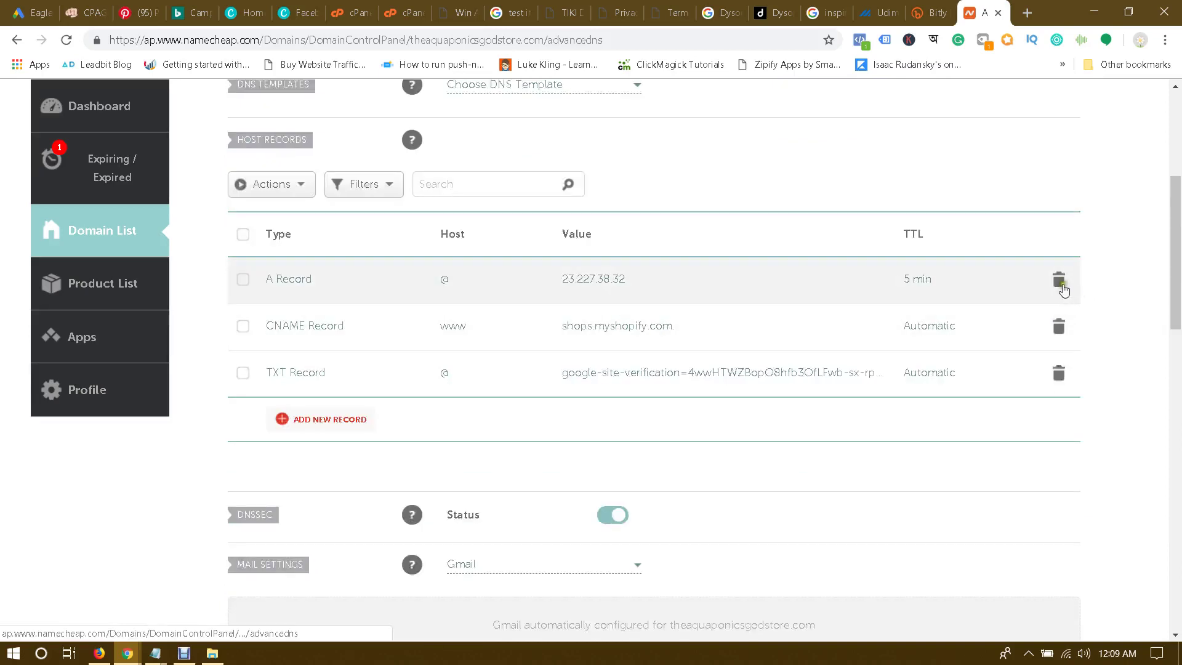
{"action": "left_click", "coordinate": [1059, 280]}
{"action": "left_click", "coordinate": [987, 349]}
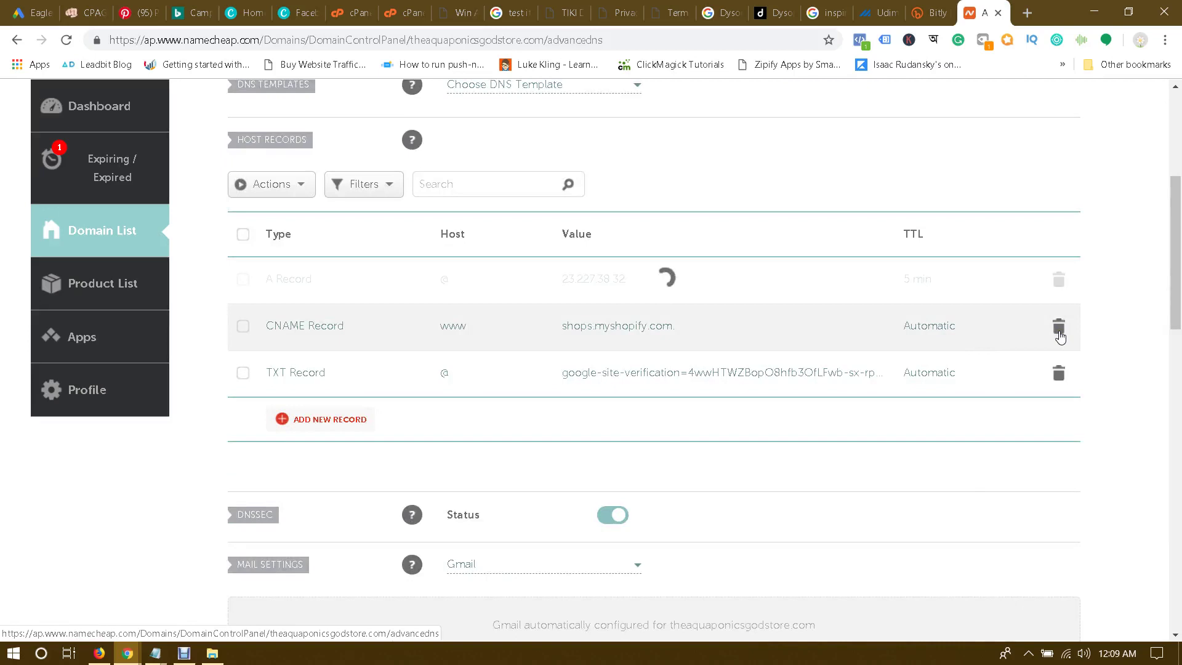
{"action": "left_click", "coordinate": [1058, 278]}
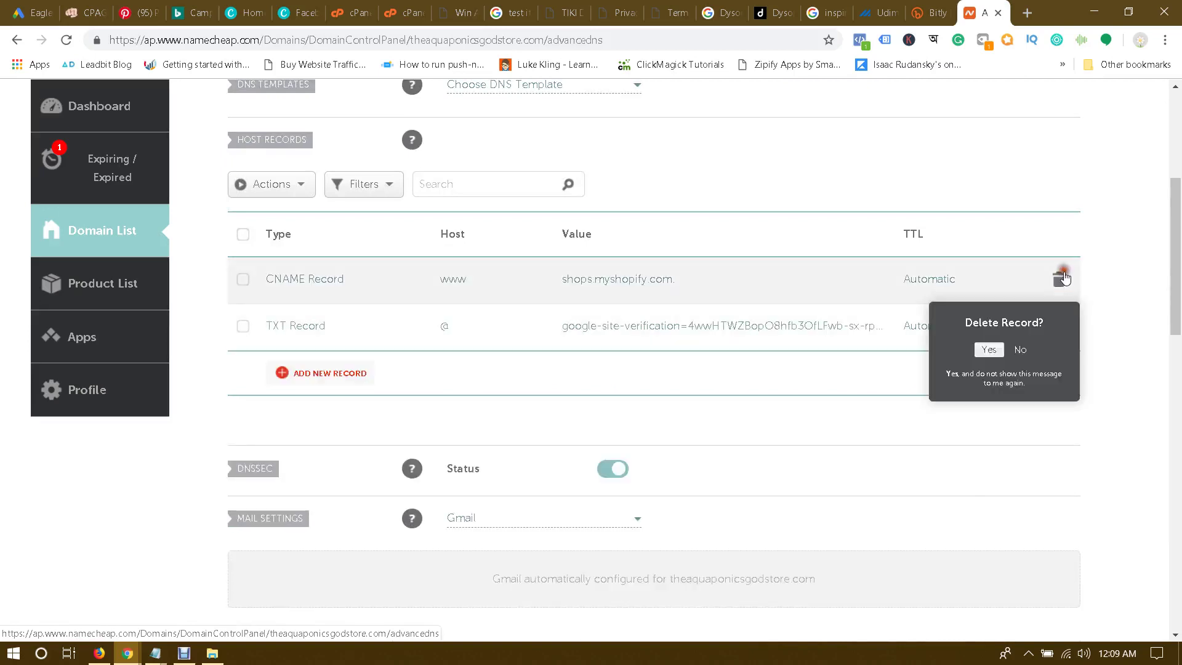
{"action": "left_click", "coordinate": [989, 348]}
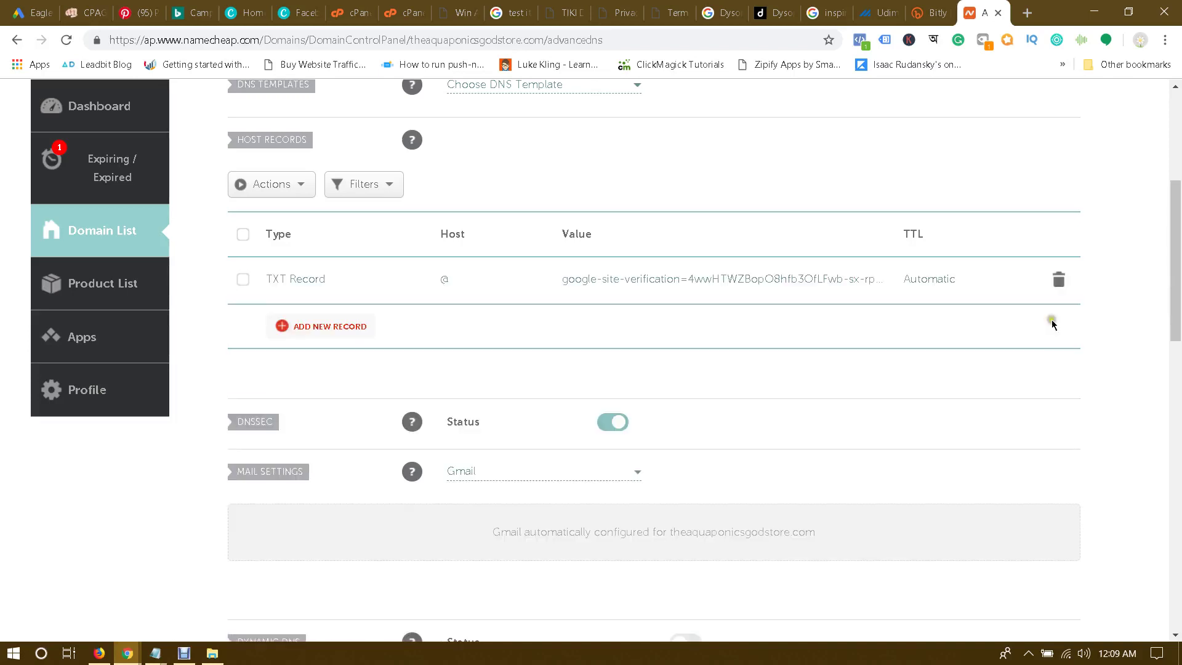
{"action": "left_click", "coordinate": [1059, 279]}
{"action": "left_click", "coordinate": [991, 349]}
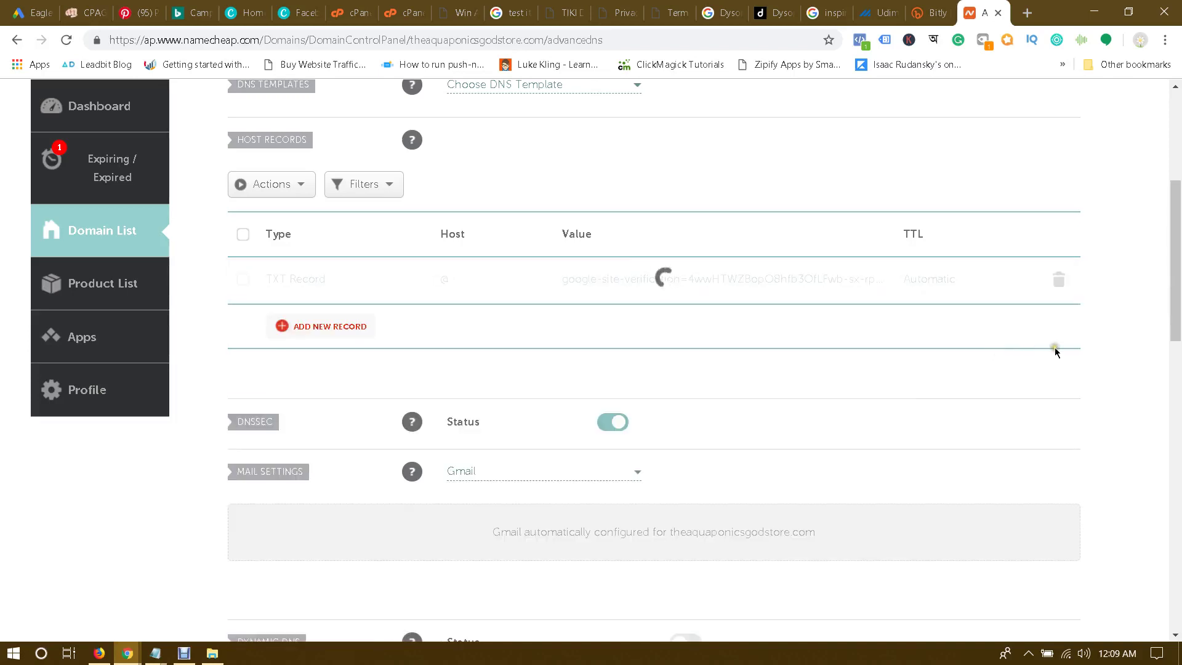
{"action": "scroll", "coordinate": [1054, 352], "scroll_direction": "up", "scroll_amount": 2}
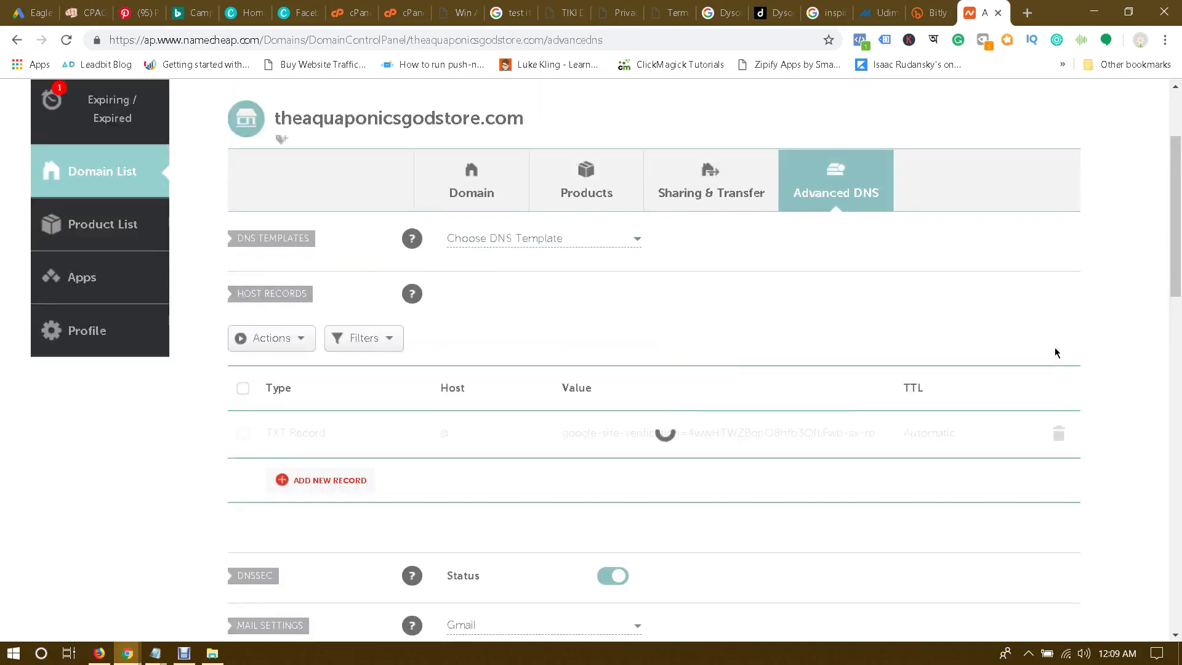
{"action": "scroll", "coordinate": [1046, 350], "scroll_direction": "up", "scroll_amount": 2}
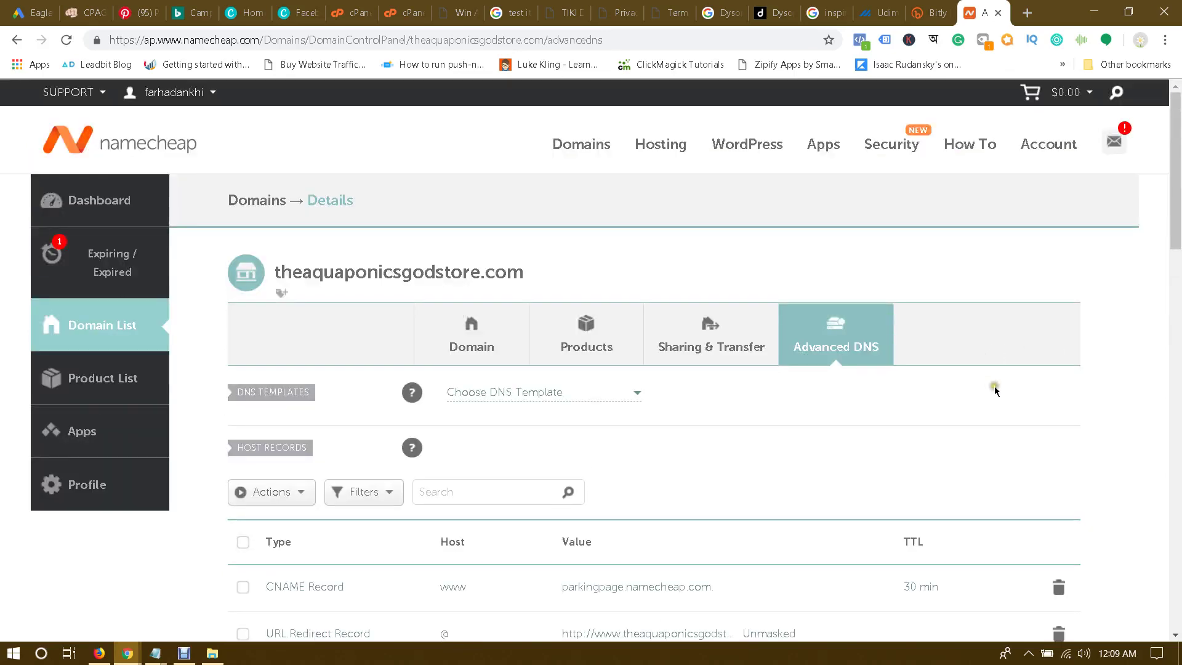
{"action": "scroll", "coordinate": [972, 372], "scroll_direction": "down", "scroll_amount": 2}
{"action": "left_click", "coordinate": [472, 187]}
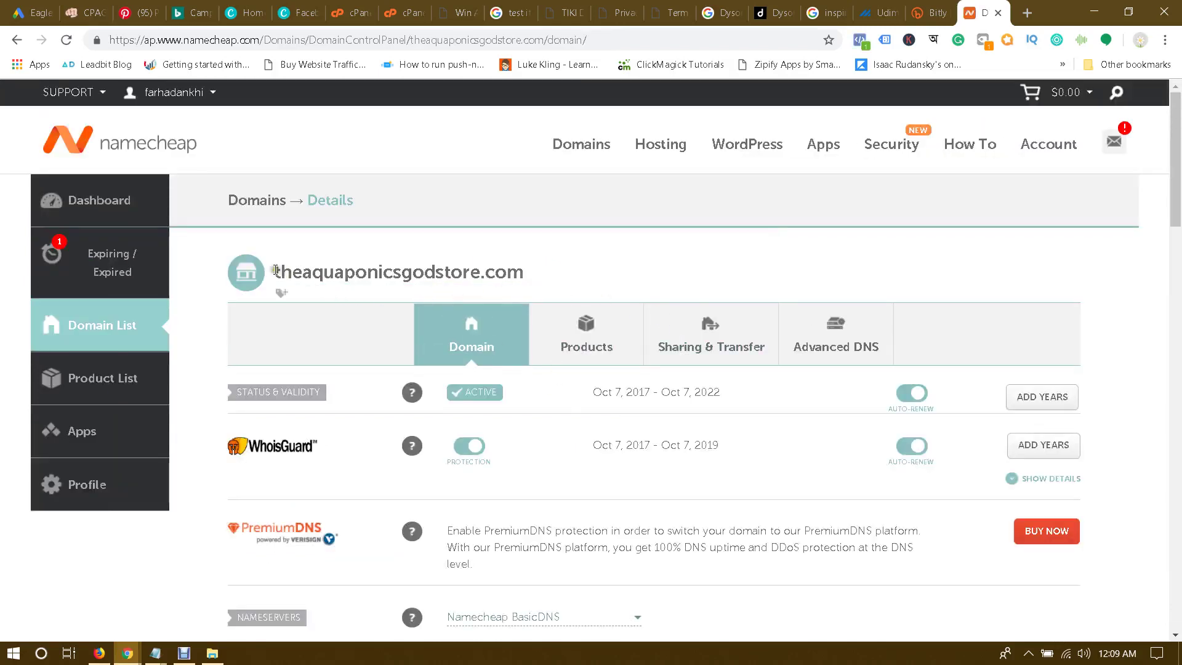
Step: Look over the domain's nameserver choices, leaving them unchanged
{"action": "left_click_drag", "start_coordinate": [274, 270], "coordinate": [524, 271]}
{"action": "left_click", "coordinate": [527, 269]}
{"action": "scroll", "coordinate": [565, 280], "scroll_direction": "down", "scroll_amount": 3}
{"action": "scroll", "coordinate": [565, 280], "scroll_direction": "down", "scroll_amount": 1}
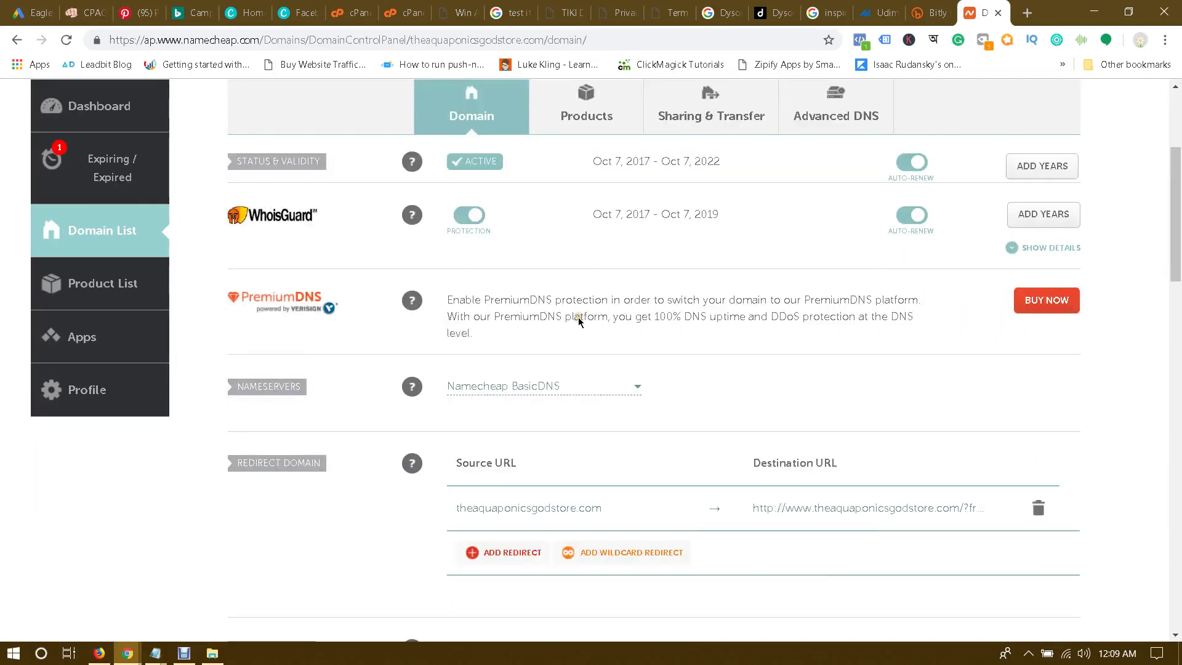
{"action": "left_click", "coordinate": [523, 386]}
{"action": "left_click", "coordinate": [740, 367]}
{"action": "scroll", "coordinate": [741, 367], "scroll_direction": "down", "scroll_amount": 2}
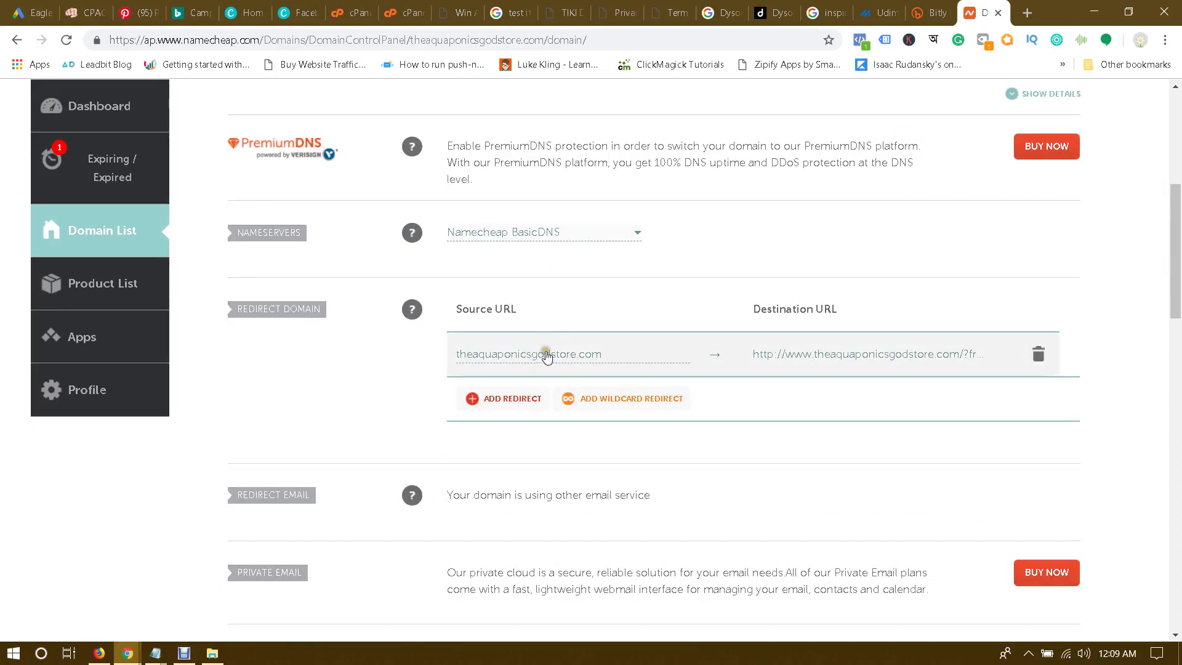
Step: Copy the CPAGrip Dyson offer link and save it as the redirect's Destination URL
{"action": "left_click", "coordinate": [948, 357]}
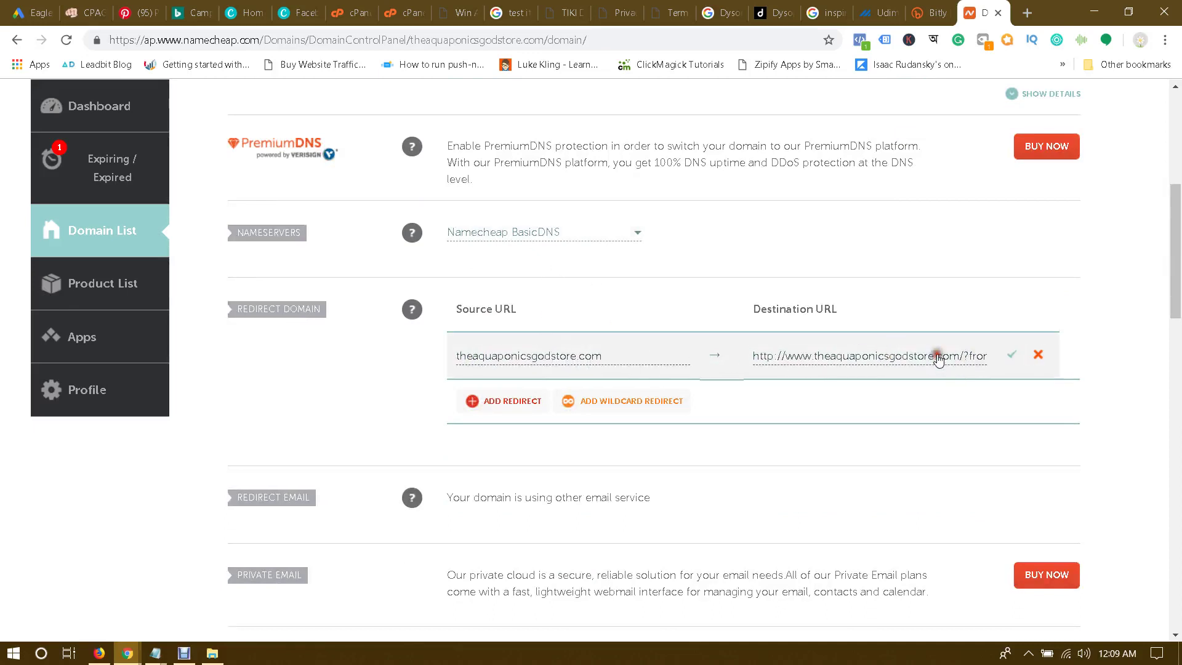
{"action": "left_click", "coordinate": [92, 9]}
{"action": "left_click", "coordinate": [594, 371]}
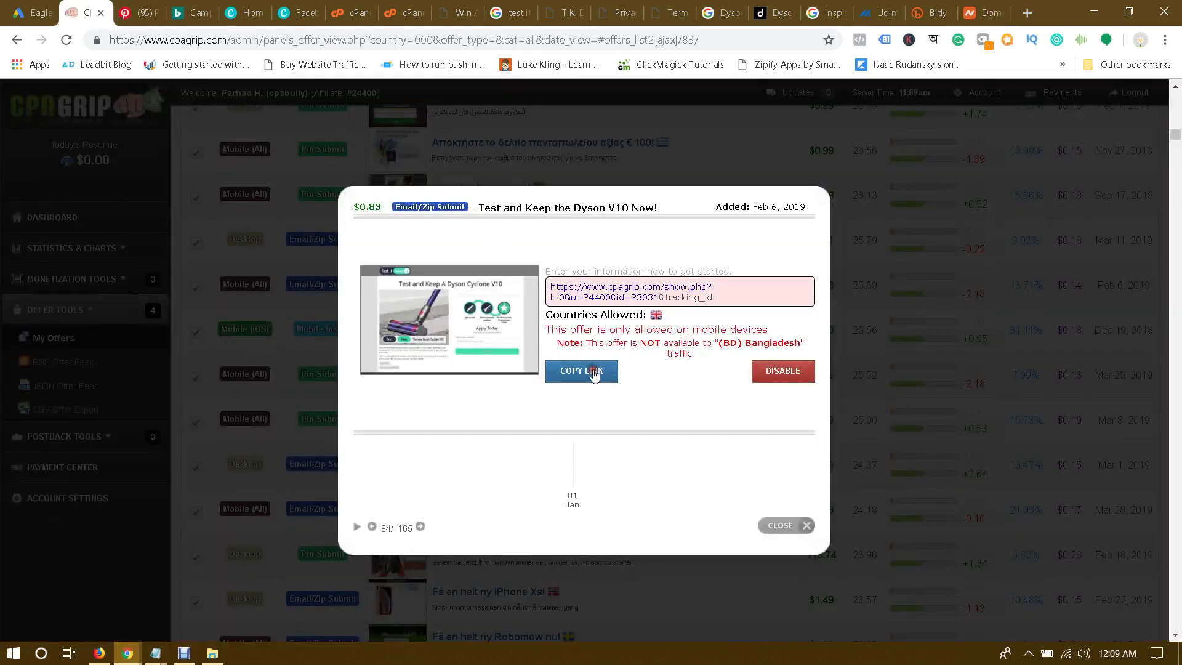
{"action": "left_click", "coordinate": [978, 8]}
{"action": "key", "text": "ctrl+a"}
{"action": "left_click", "coordinate": [828, 357]}
{"action": "key", "text": "ctrl+a"}
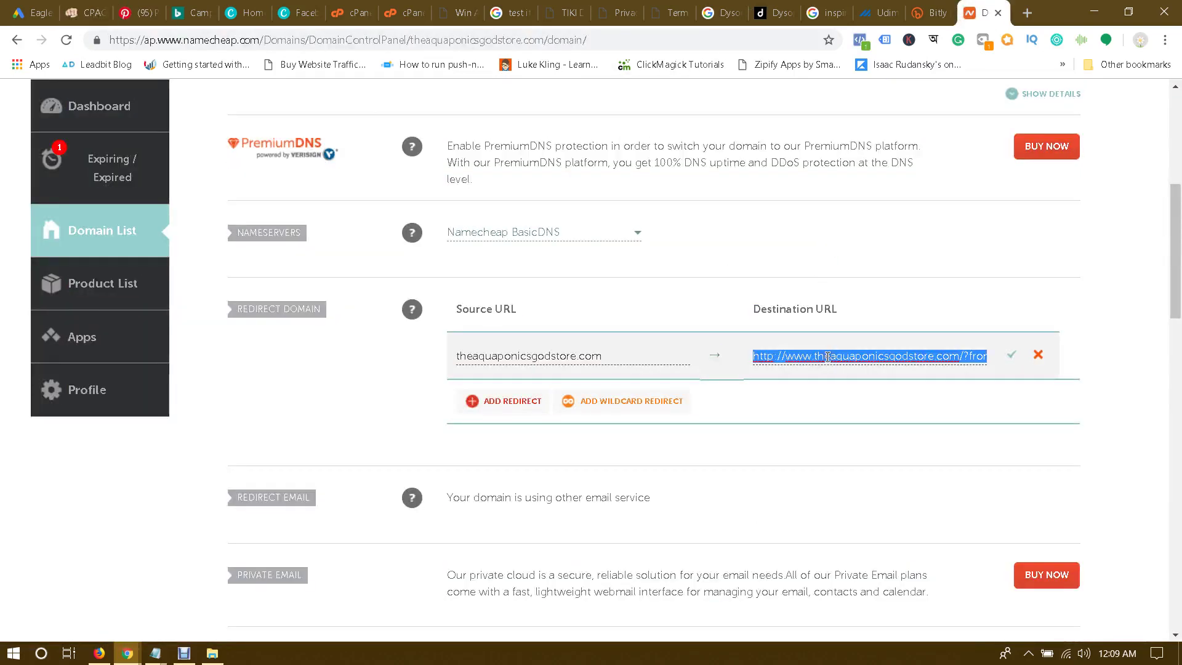
{"action": "key", "text": "ctrl+v"}
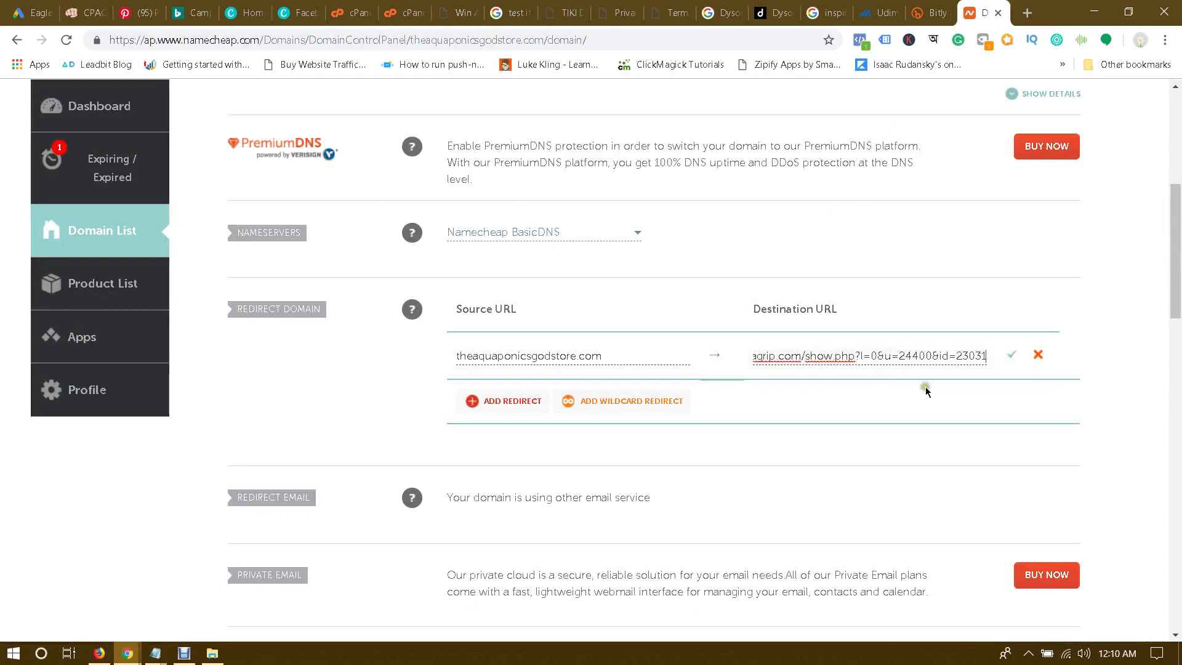
{"action": "left_click", "coordinate": [1012, 355]}
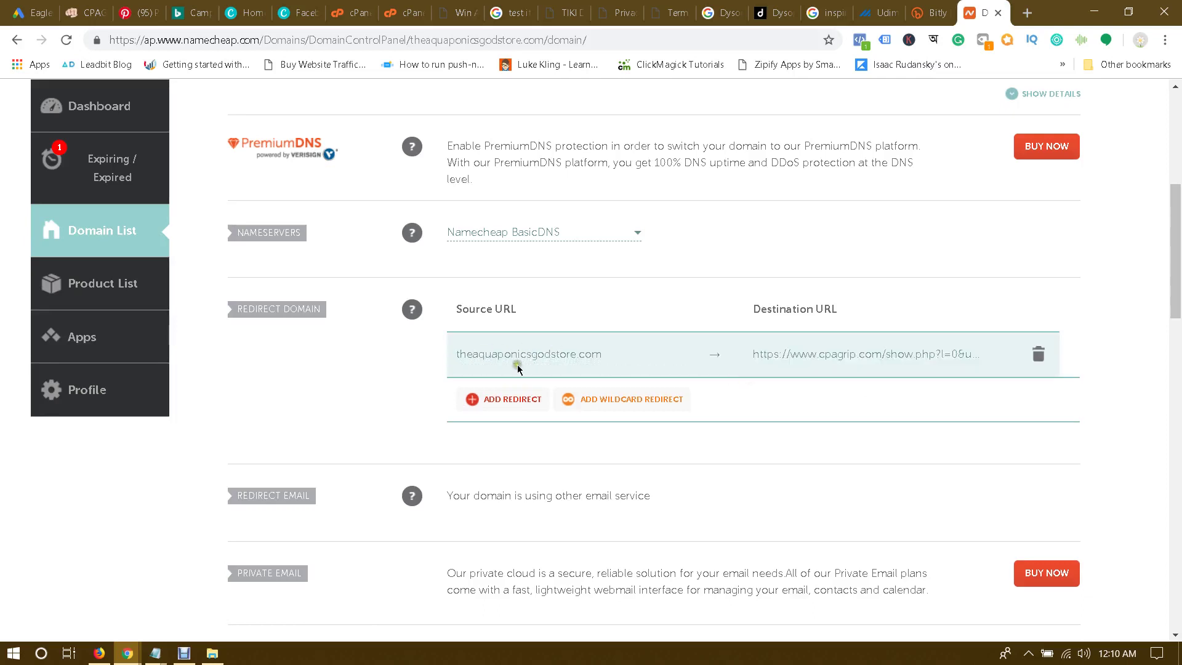
Step: Add a new redirect entry with the CPAGrip offer URL as its destination
{"action": "left_click", "coordinate": [500, 400]}
{"action": "left_click", "coordinate": [496, 399]}
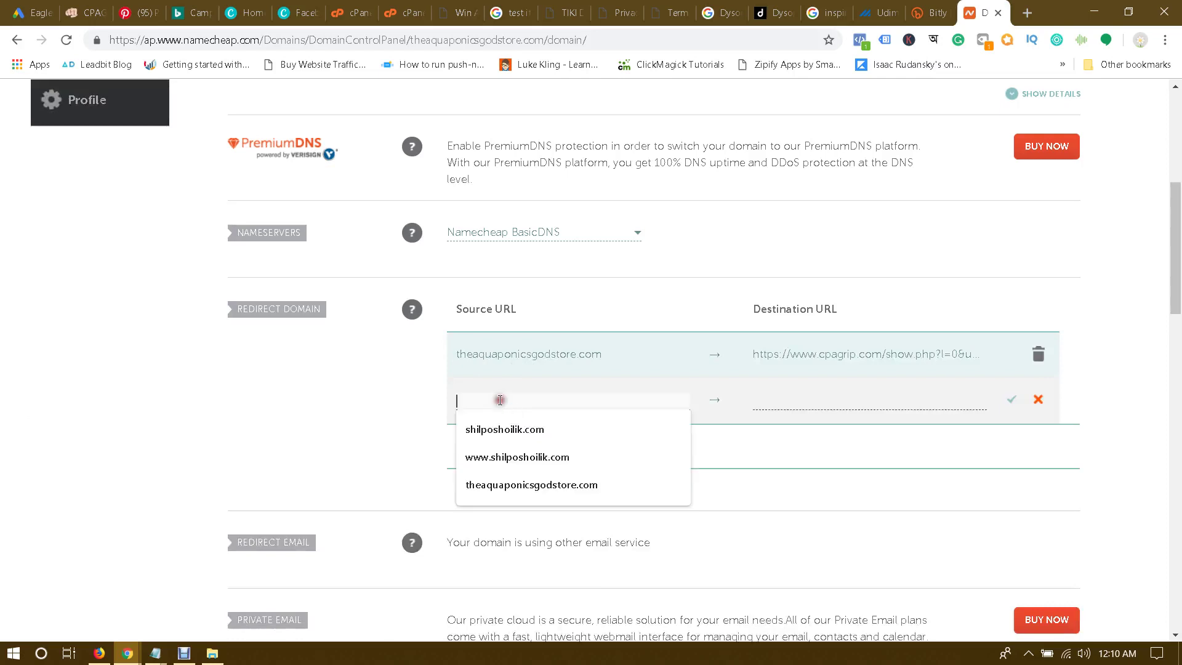
{"action": "left_click", "coordinate": [800, 409]}
{"action": "key", "text": "ctrl+v"}
{"action": "left_click", "coordinate": [804, 431]}
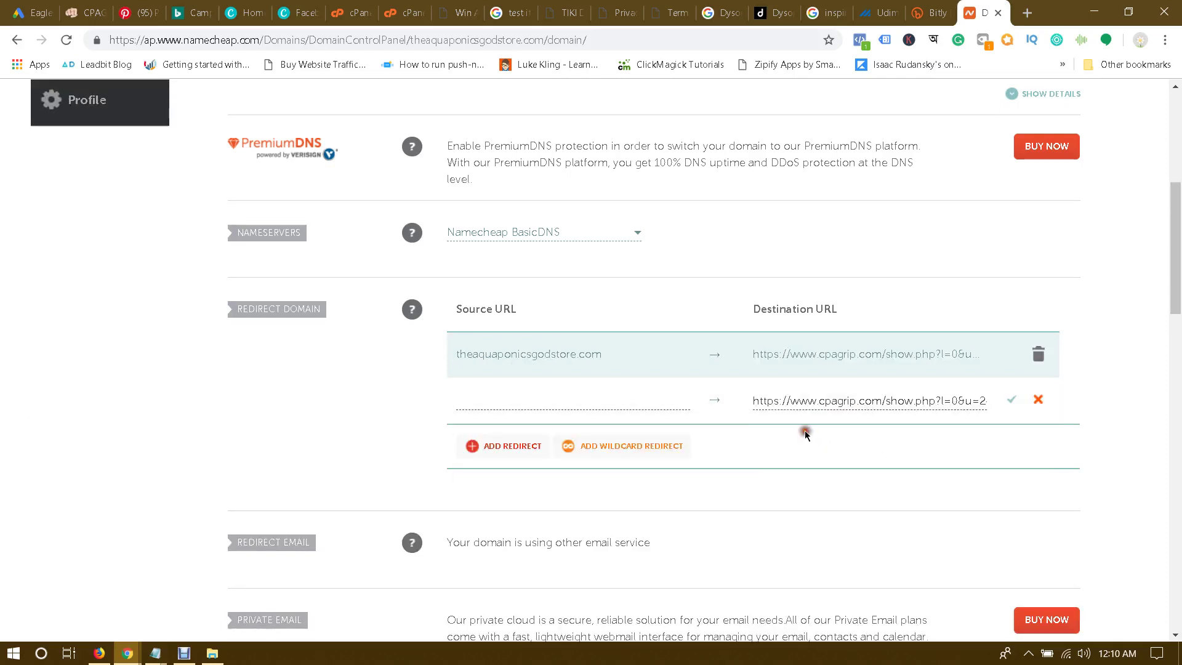
{"action": "left_click", "coordinate": [583, 354]}
{"action": "triple_click", "coordinate": [584, 356]}
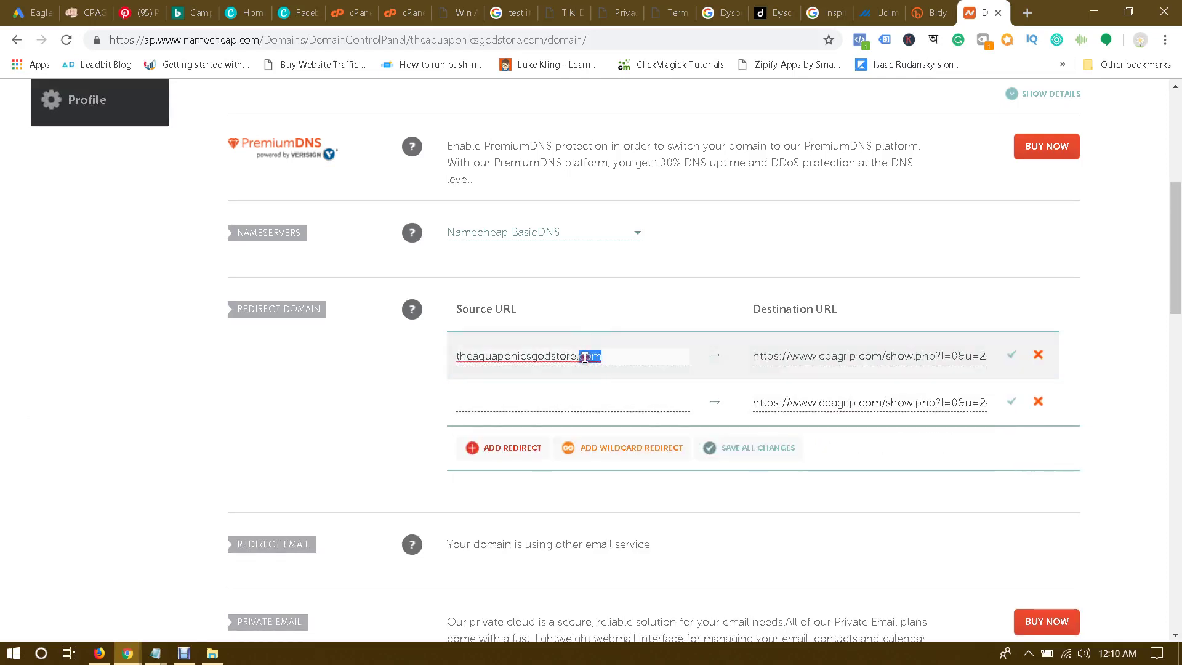
{"action": "key", "text": "ctrl+c"}
{"action": "left_click", "coordinate": [541, 402]}
{"action": "key", "text": "ctrl+v"}
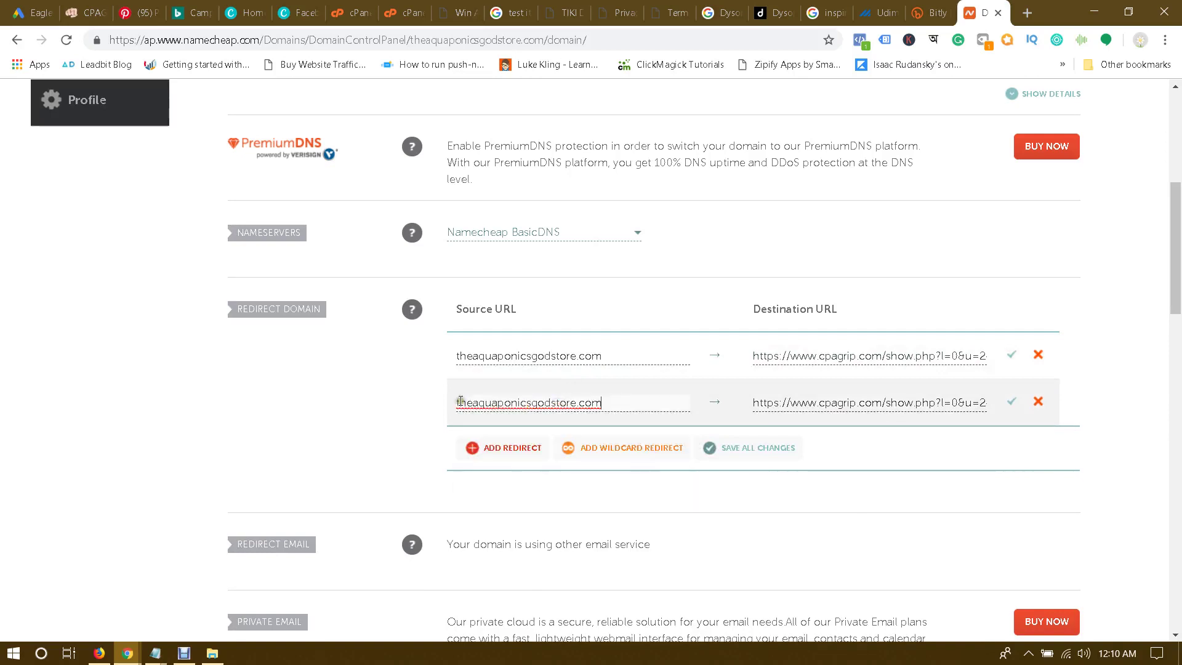
{"action": "left_click_drag", "start_coordinate": [459, 405], "coordinate": [491, 404]}
{"action": "type", "text": "www."}
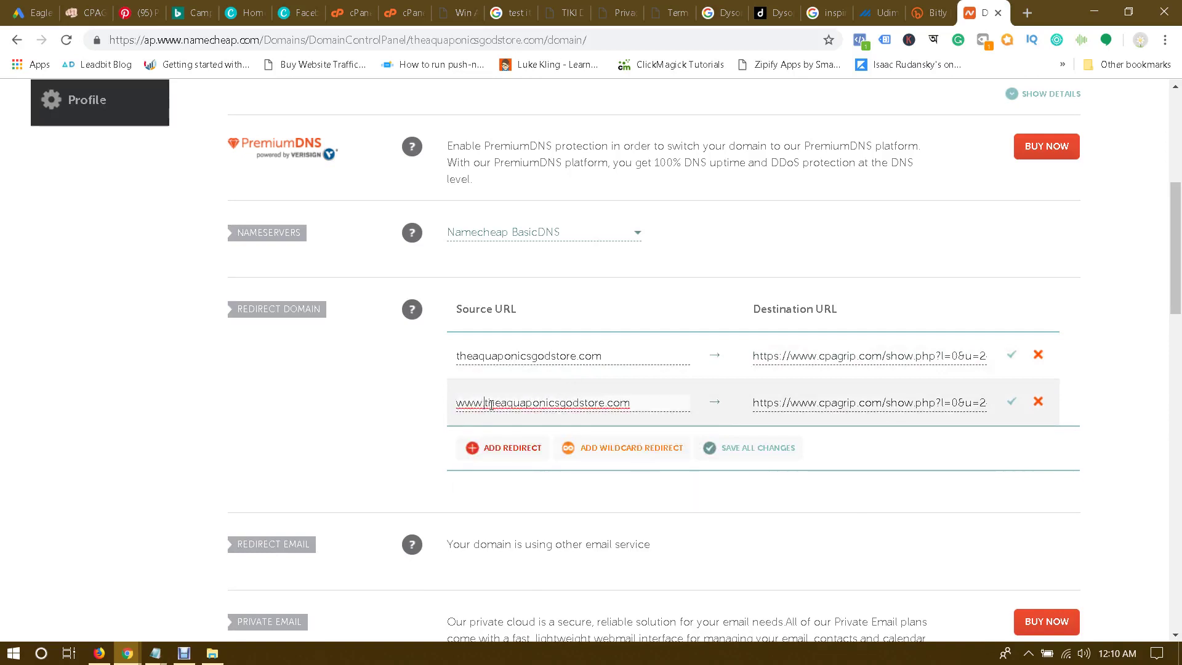
{"action": "left_click", "coordinate": [373, 390]}
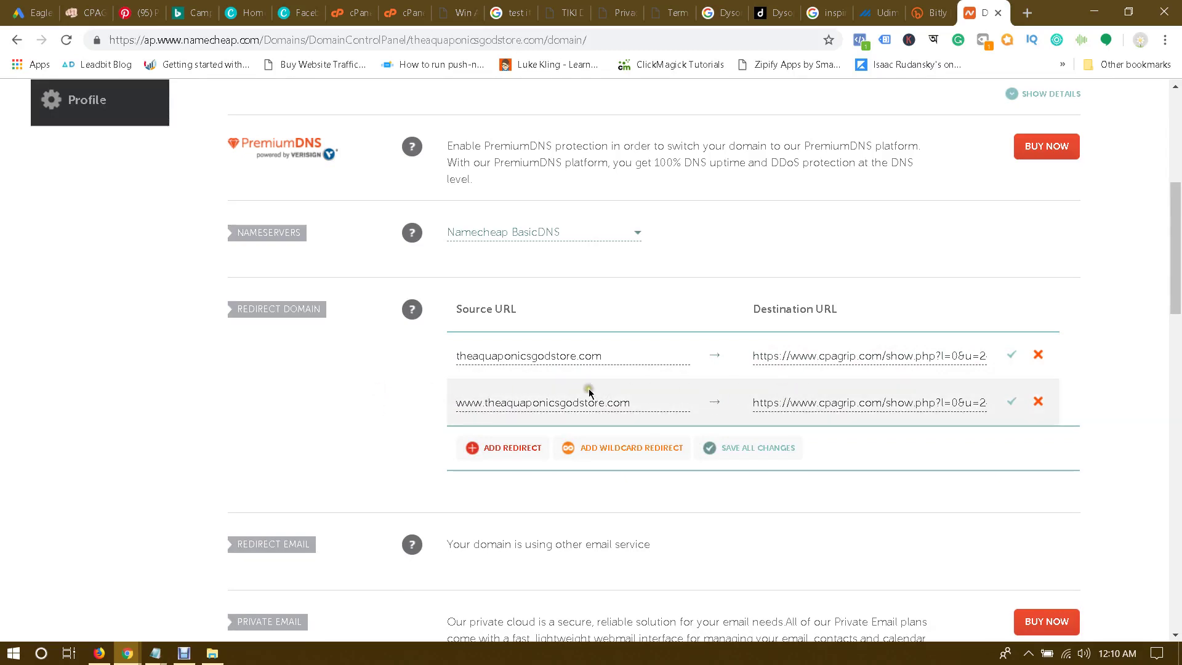
{"action": "left_click", "coordinate": [1009, 404]}
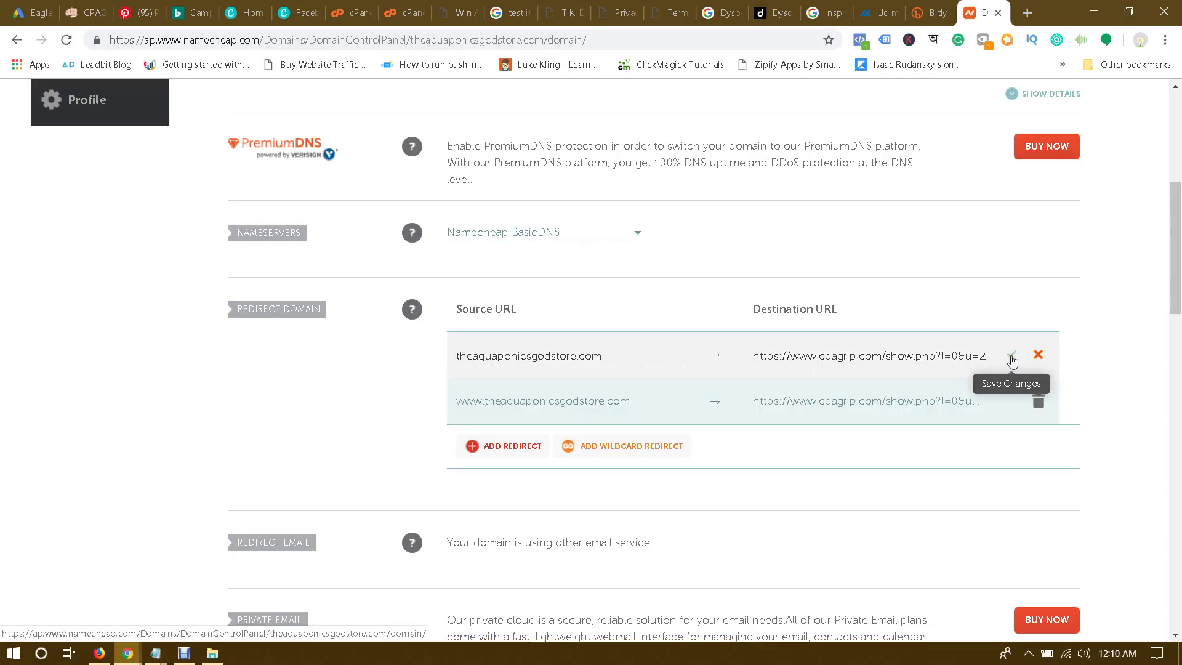
{"action": "left_click", "coordinate": [1013, 360]}
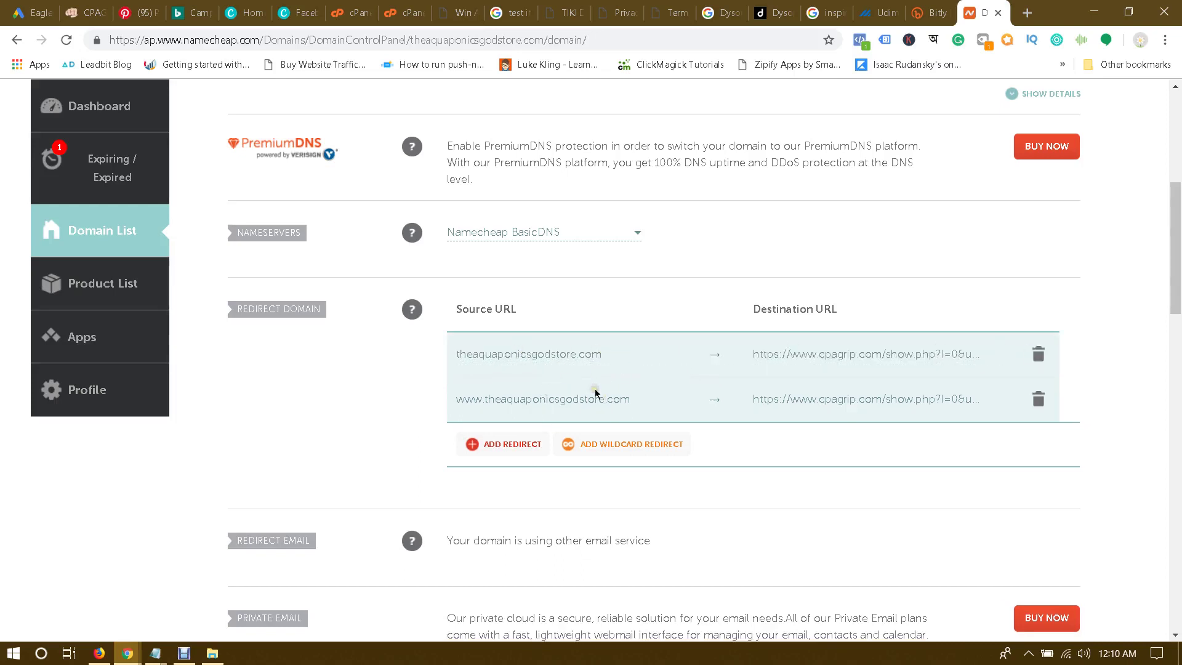
Step: Select the bare domain in the first redirect, then head back to the Canva tabs
{"action": "left_click", "coordinate": [531, 357]}
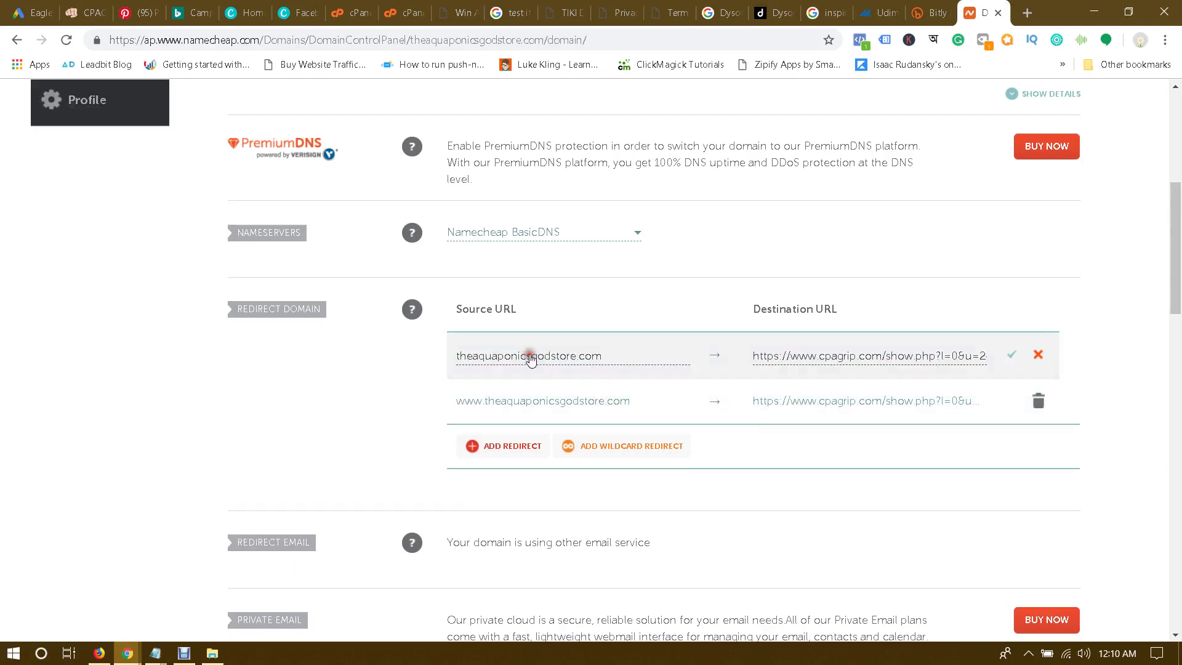
{"action": "double_click", "coordinate": [531, 357]}
{"action": "key", "text": "ctrl+c"}
{"action": "left_click", "coordinate": [359, 379]}
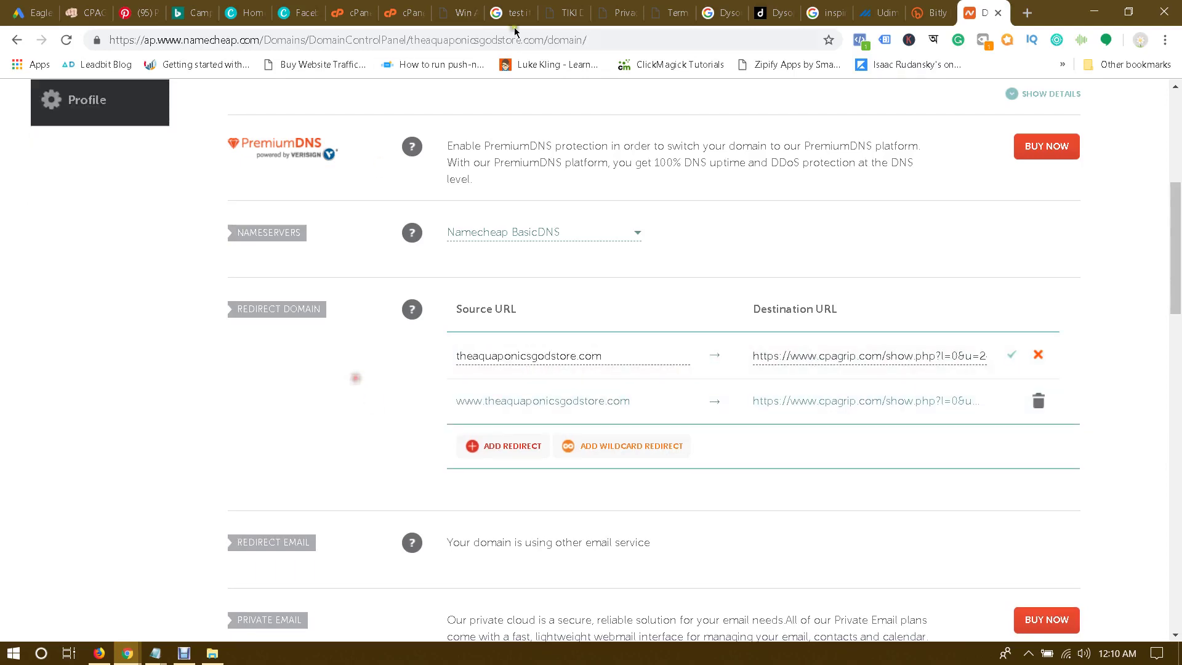
{"action": "left_click", "coordinate": [245, 13]}
{"action": "left_click", "coordinate": [337, 11]}
{"action": "left_click", "coordinate": [298, 13]}
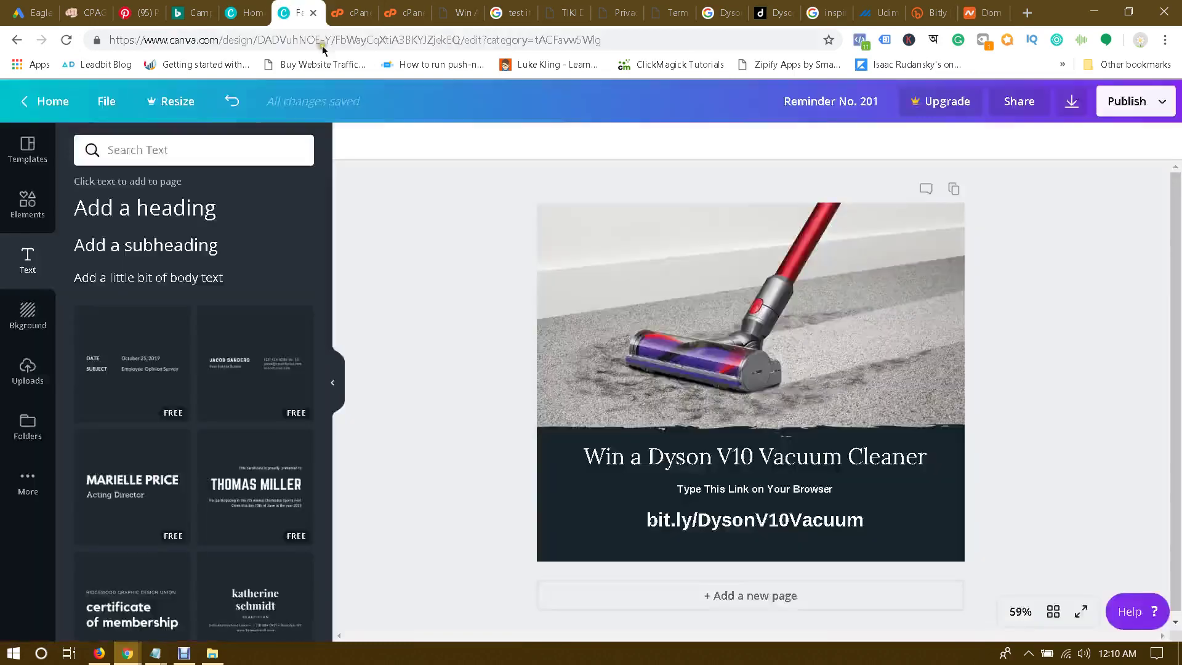
{"action": "left_click", "coordinate": [748, 512]}
{"action": "key", "text": "ctrl+a"}
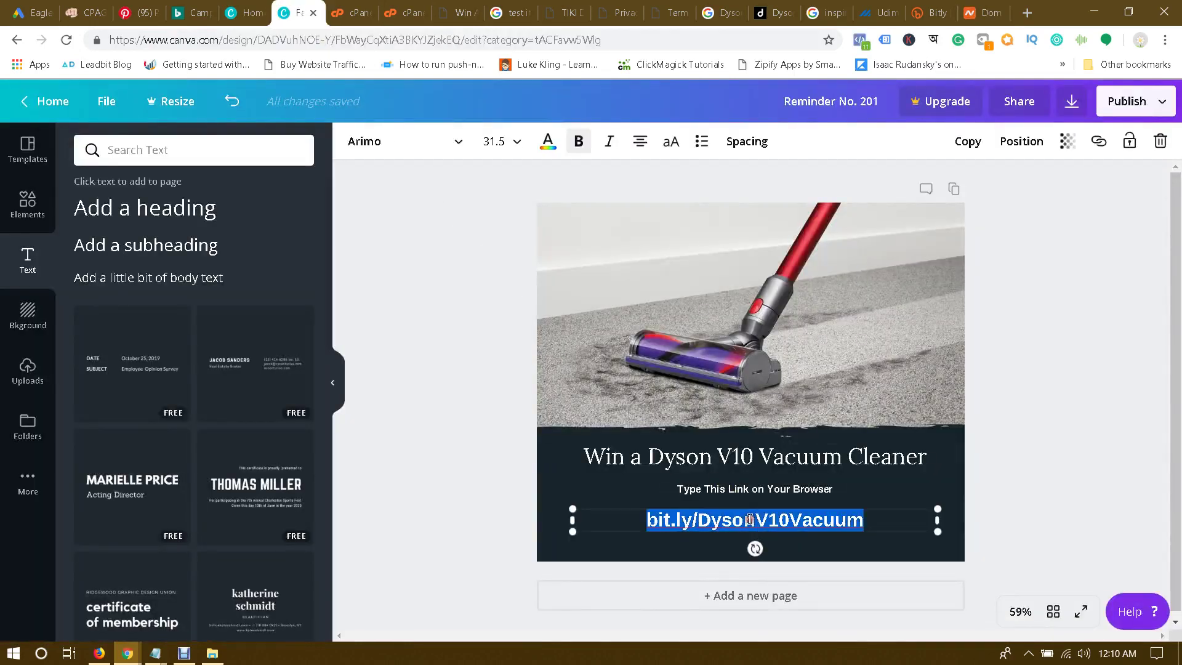
{"action": "key", "text": "ctrl+v"}
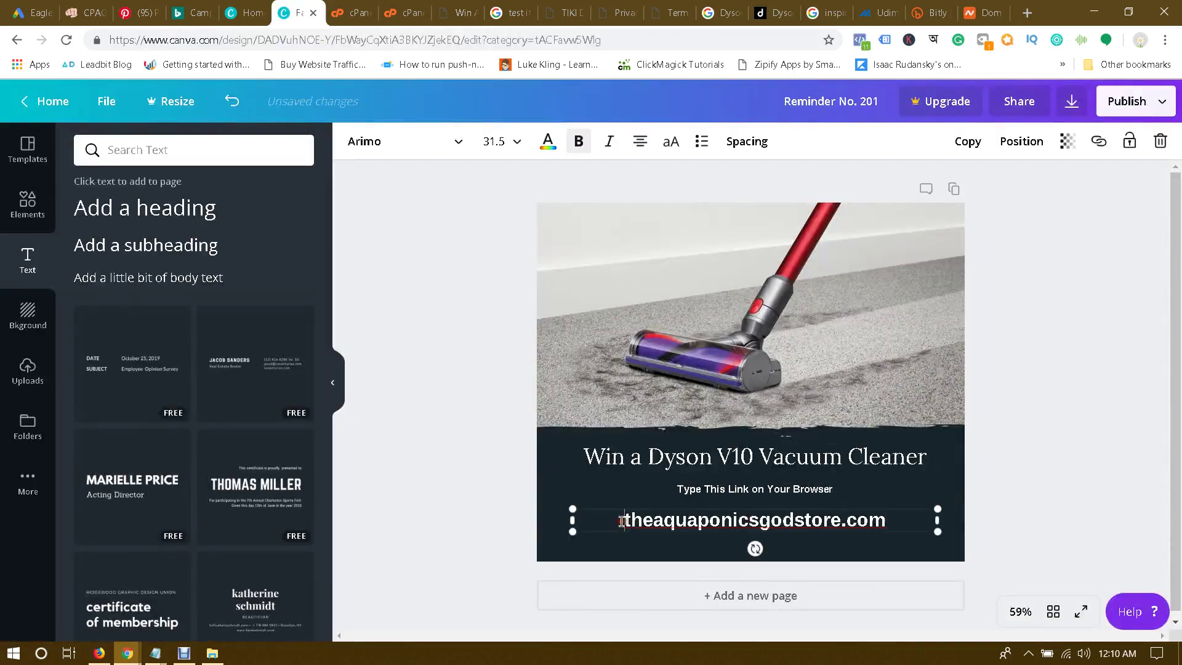
{"action": "left_click", "coordinate": [621, 522]}
{"action": "type", "text": "www."}
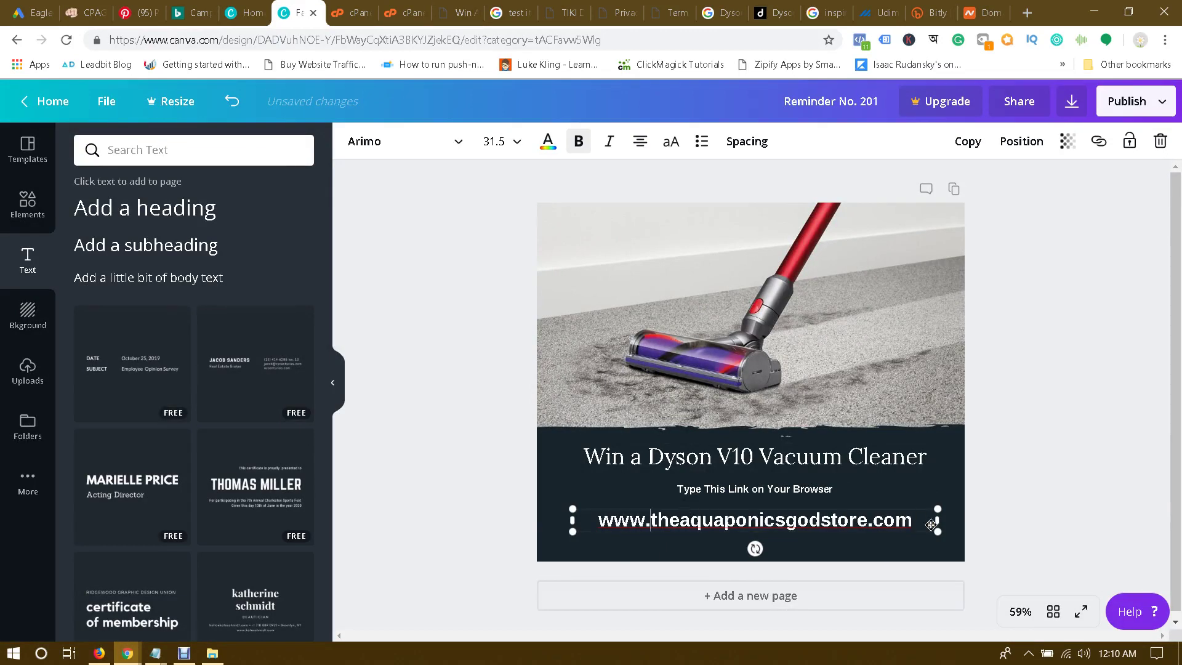
{"action": "left_click", "coordinate": [1077, 511]}
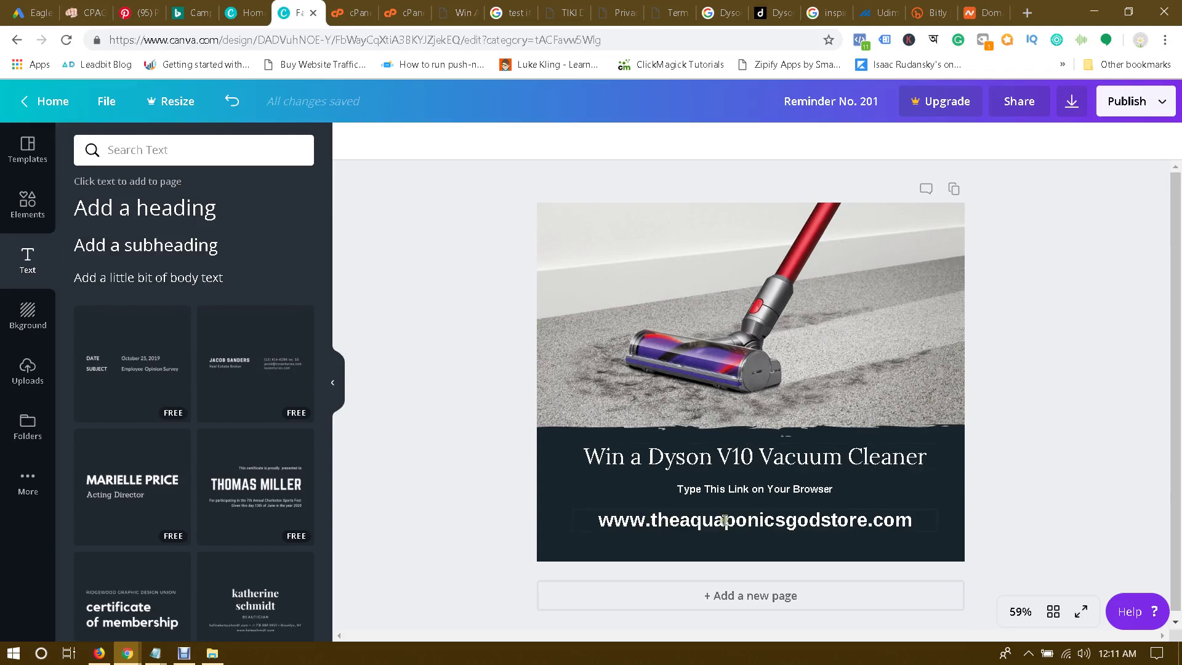
{"action": "left_click", "coordinate": [656, 517]}
{"action": "key", "text": "BackSpace"}
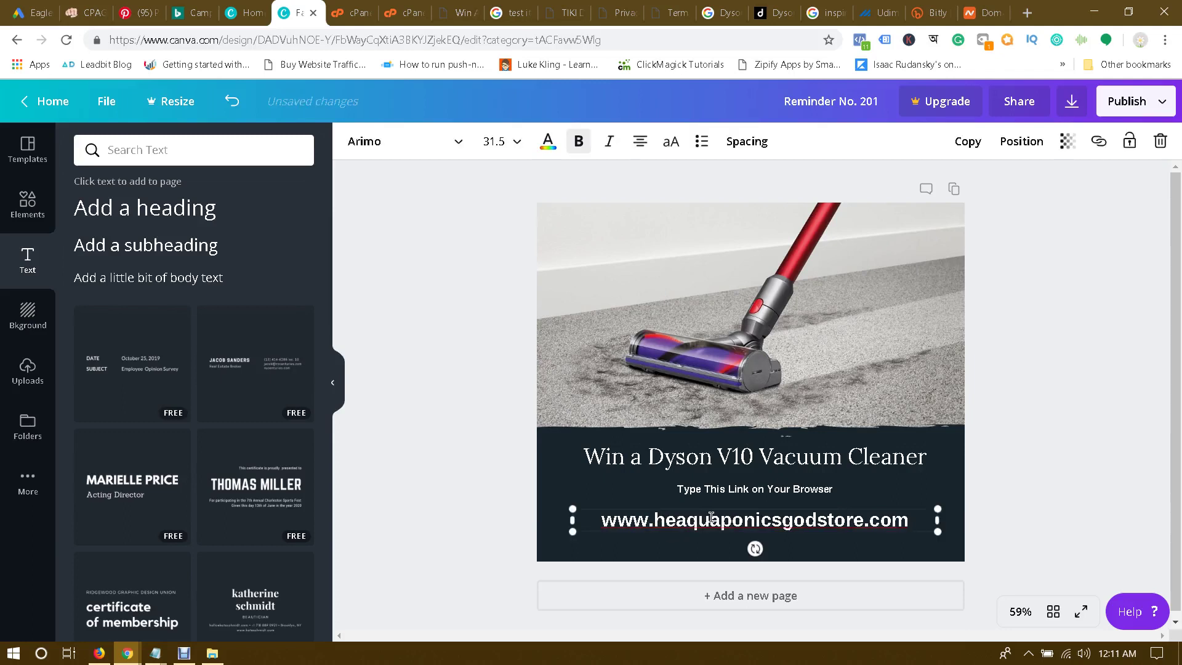
{"action": "type", "text": "T"}
{"action": "left_click", "coordinate": [702, 519]}
{"action": "key", "text": "BackSpace"}
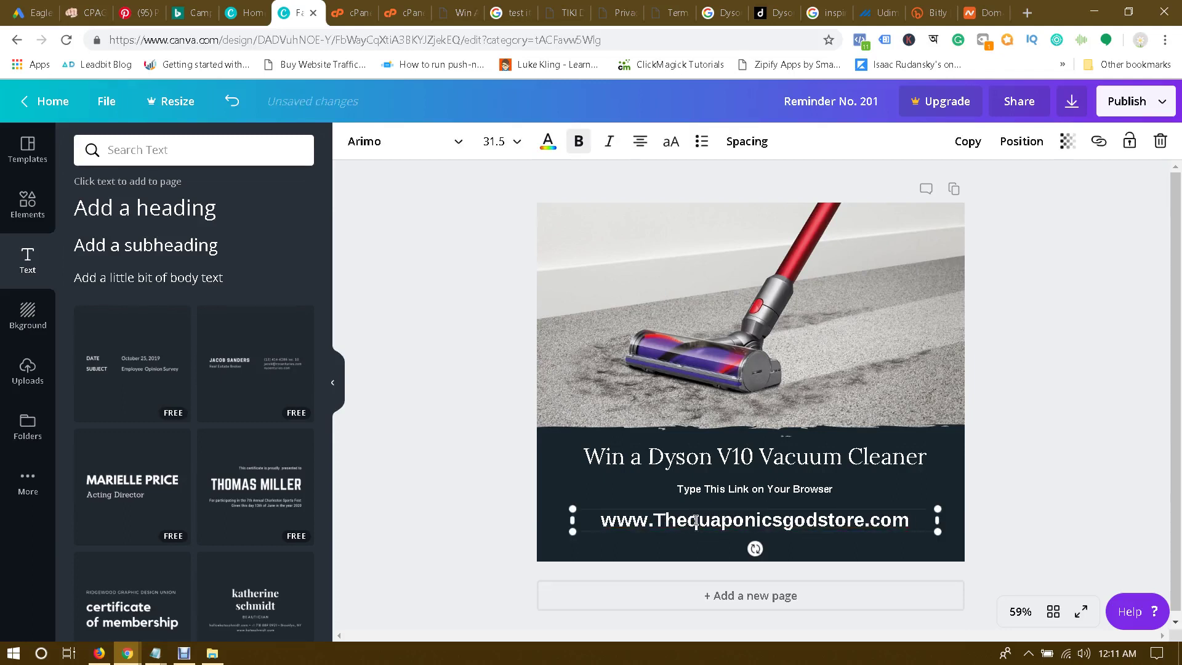
{"action": "type", "text": "A"}
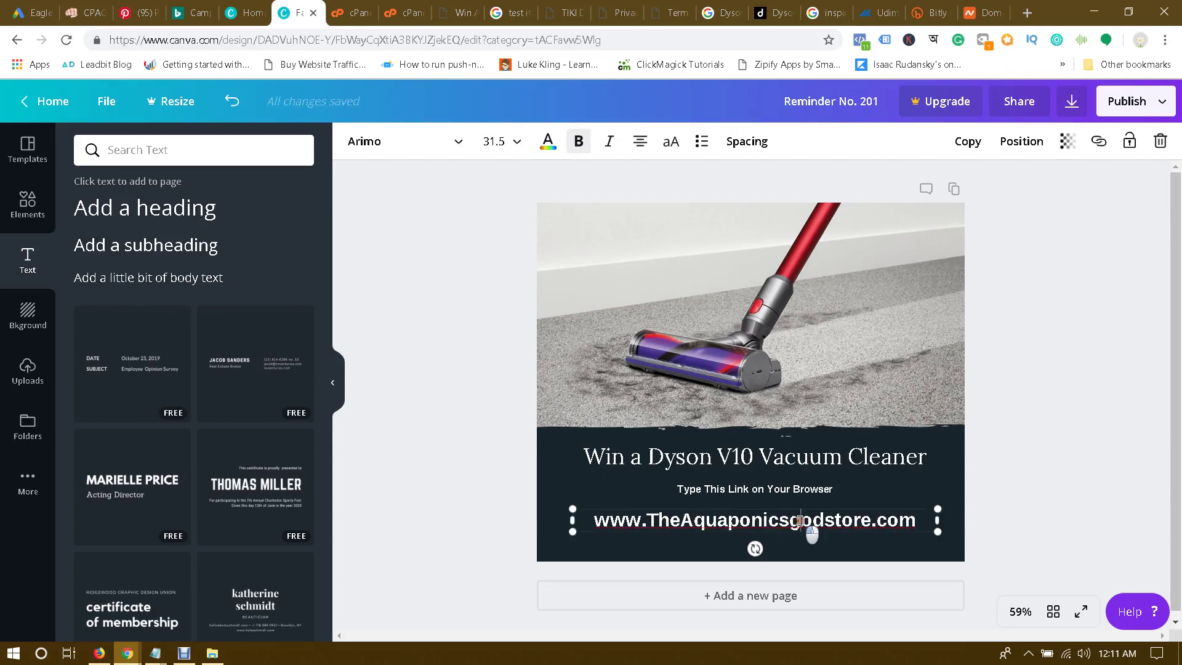
{"action": "left_click", "coordinate": [800, 520]}
{"action": "key", "text": "BackSpace"}
{"action": "type", "text": "D"}
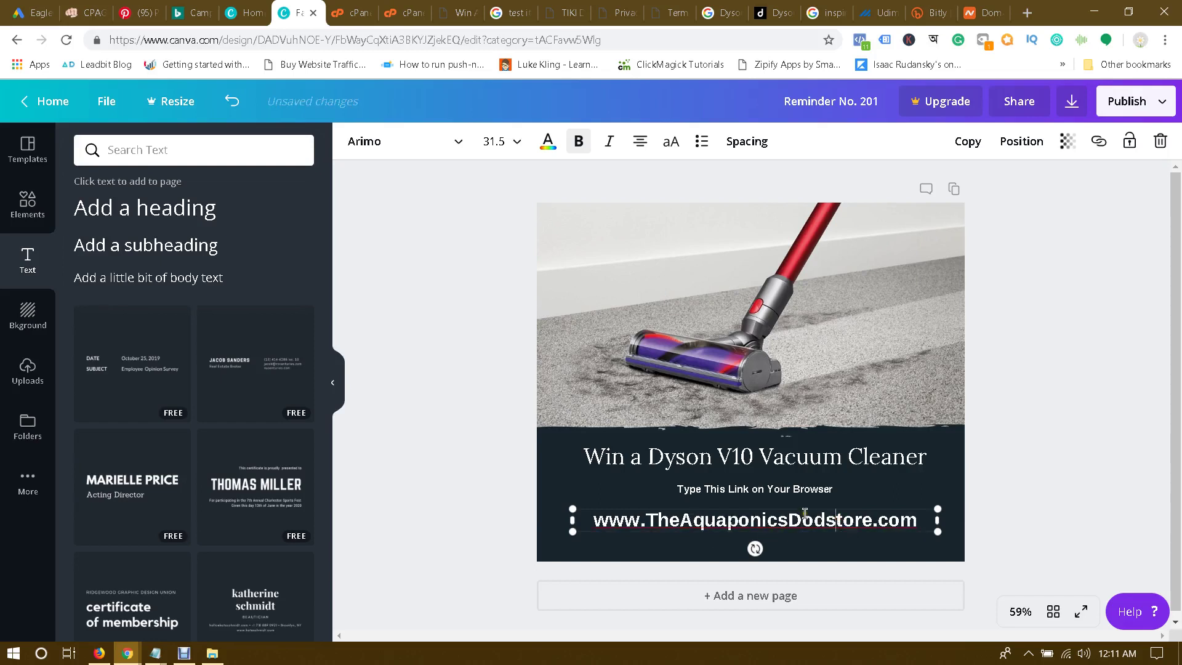
{"action": "key", "text": "BackSpace"}
{"action": "type", "text": "G"}
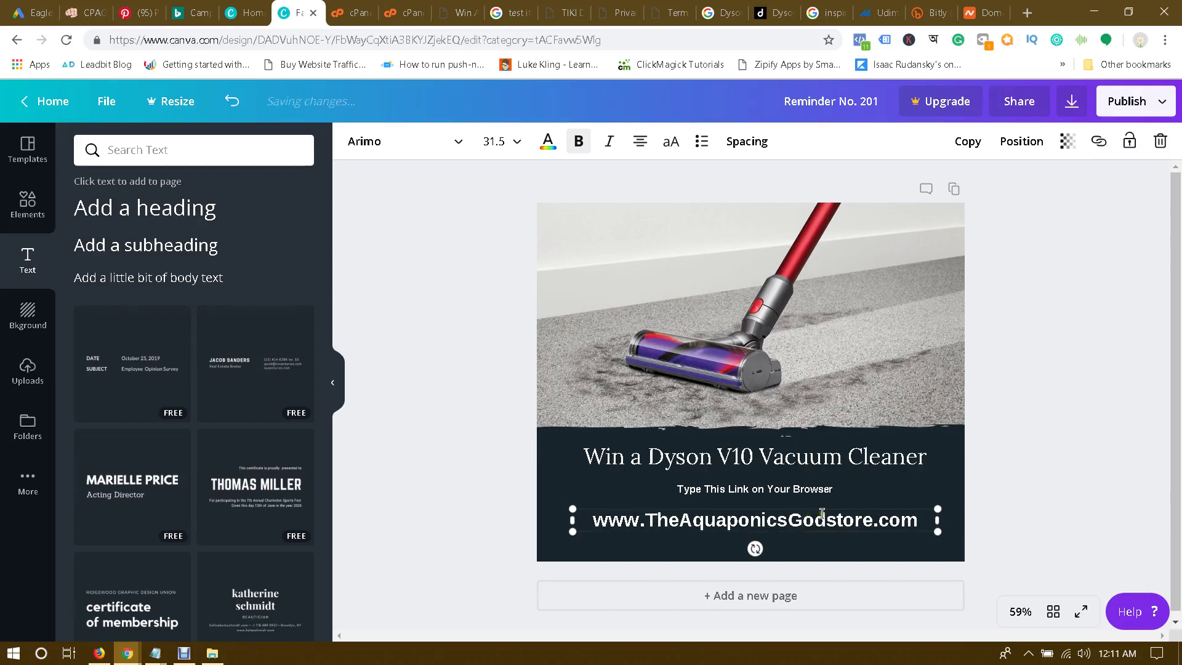
{"action": "left_click", "coordinate": [835, 520]}
{"action": "key", "text": "BackSpace"}
{"action": "type", "text": "S"}
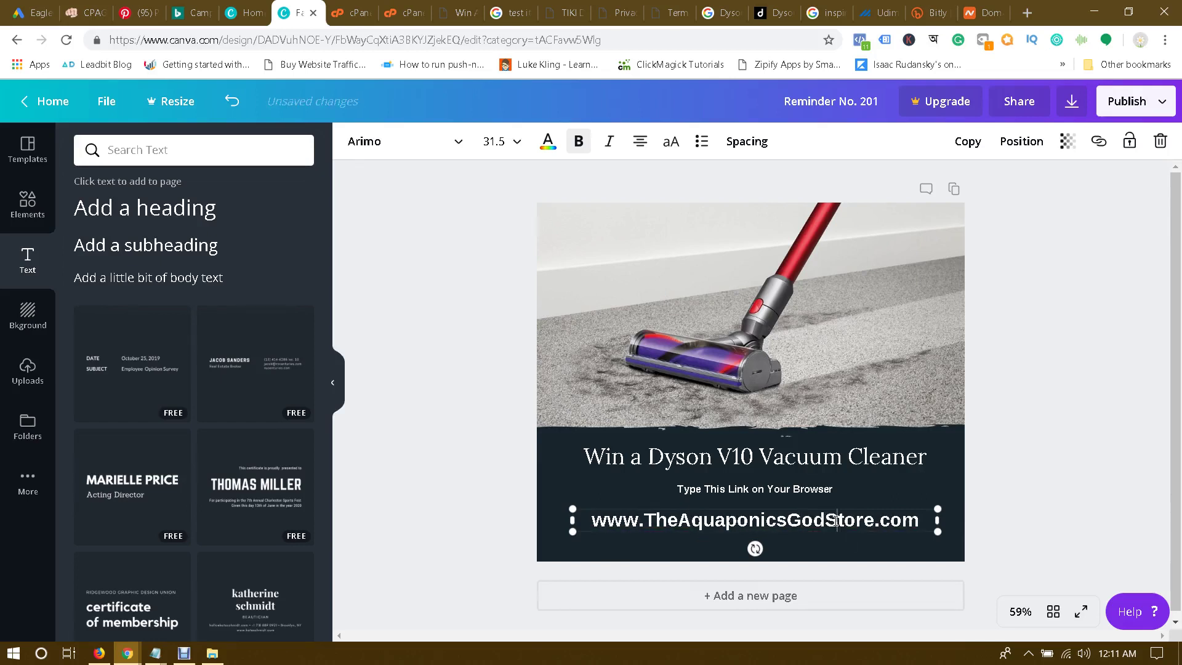
{"action": "left_click", "coordinate": [1012, 510]}
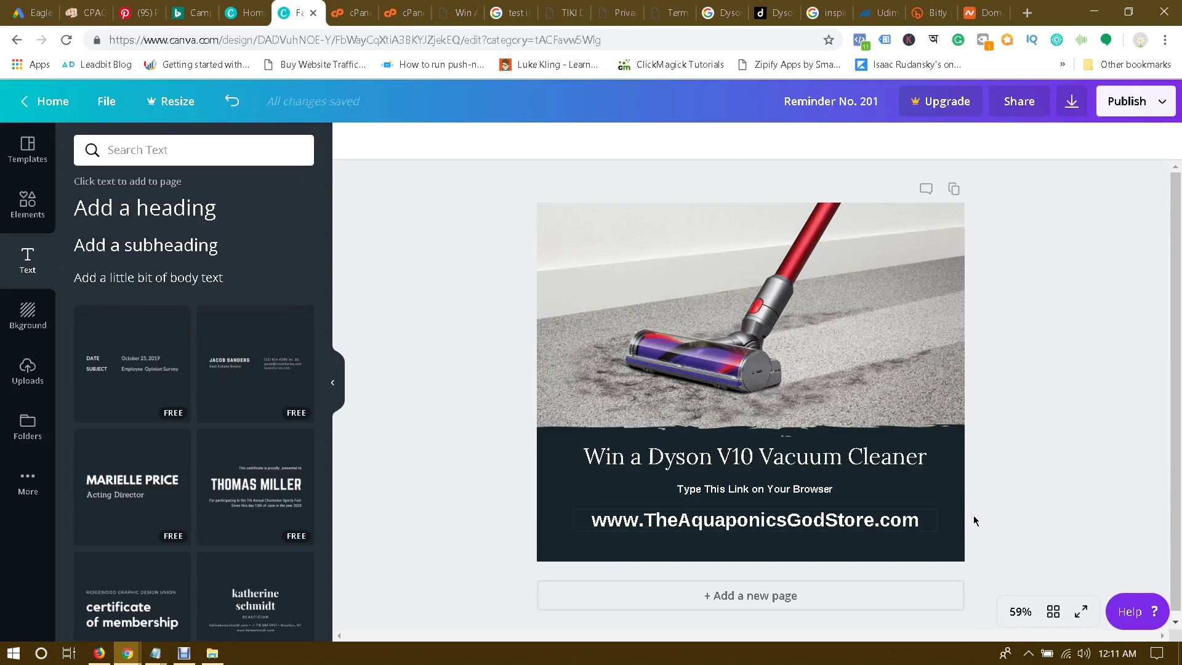
Step: Select and copy the domain text from the text box
{"action": "left_click", "coordinate": [920, 522]}
{"action": "double_click", "coordinate": [907, 520]}
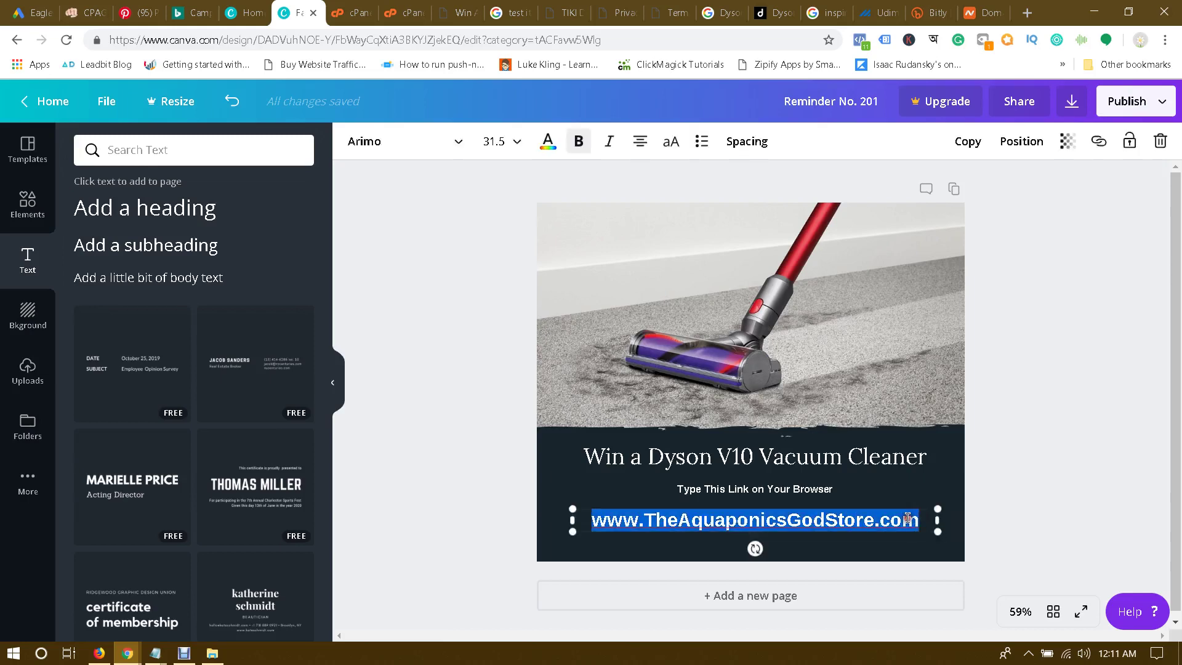
{"action": "left_click", "coordinate": [1032, 452]}
{"action": "left_click", "coordinate": [985, 13]}
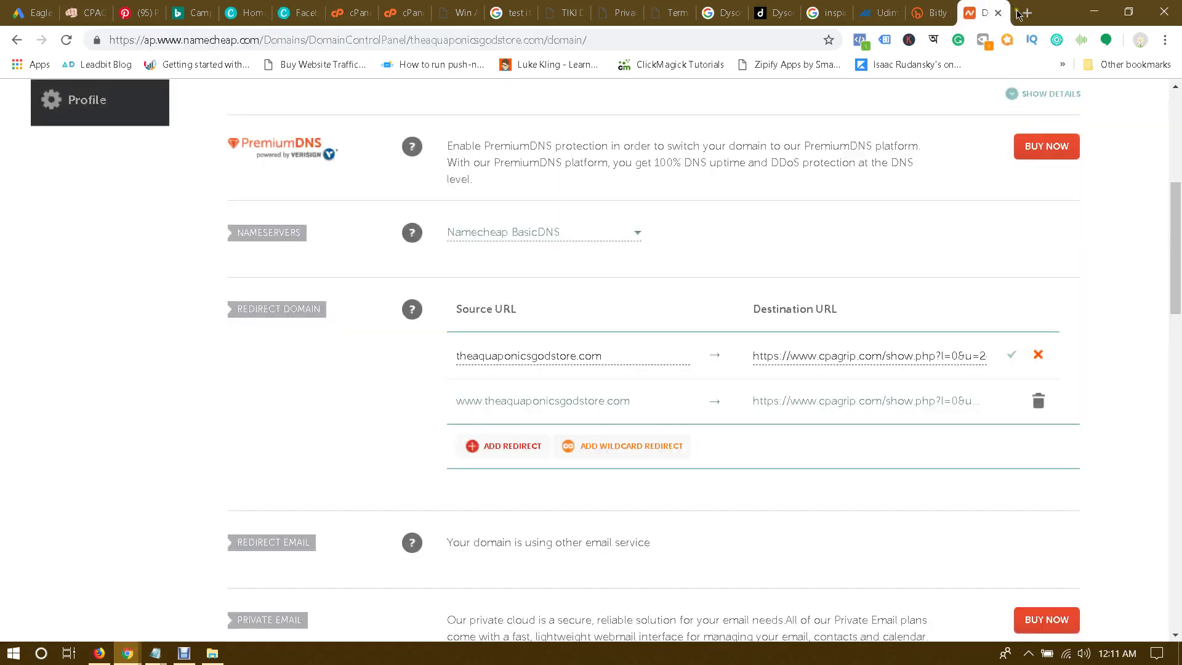
{"action": "left_click", "coordinate": [1026, 12]}
{"action": "right_click", "coordinate": [774, 40]}
{"action": "left_click", "coordinate": [819, 147]}
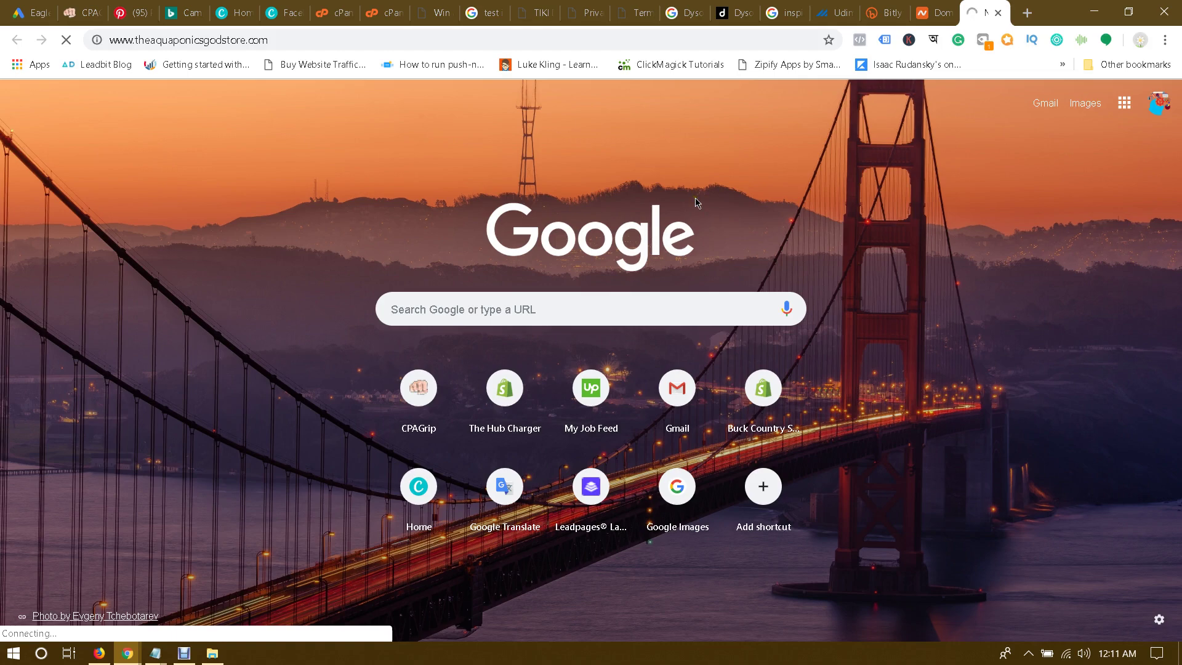
Step: Go back to the Canva home page and create a new Facebook Post design
{"action": "left_click", "coordinate": [85, 5]}
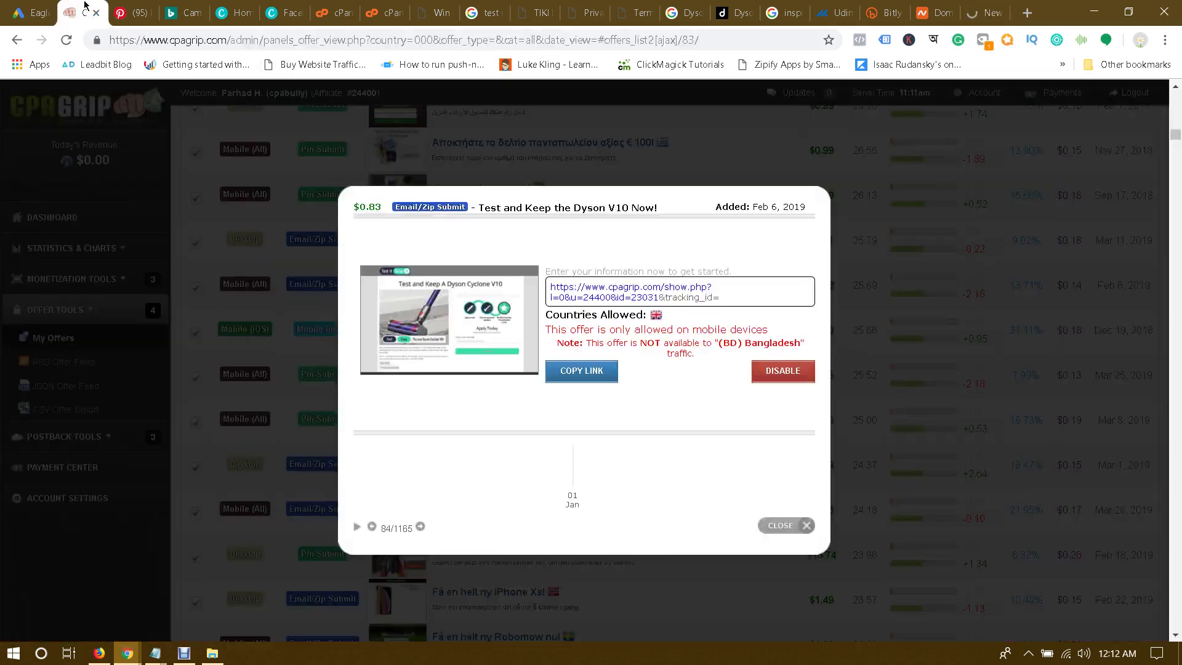
{"action": "left_click", "coordinate": [146, 5]}
{"action": "left_click", "coordinate": [200, 11]}
{"action": "left_click", "coordinate": [245, 6]}
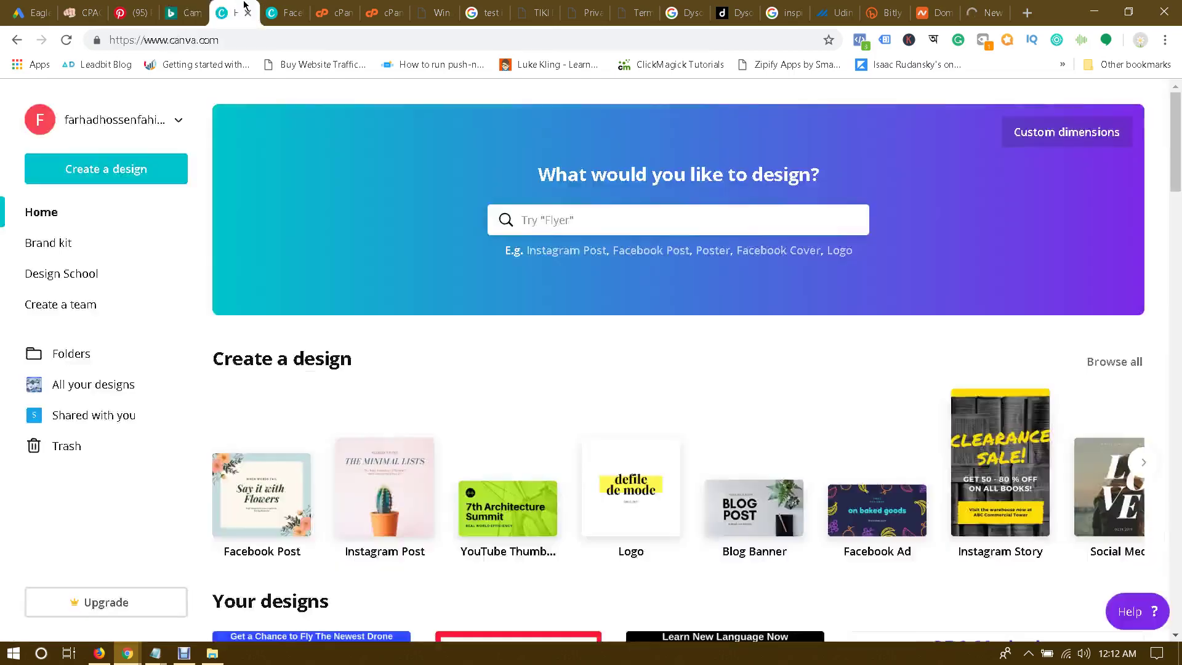
{"action": "left_click", "coordinate": [276, 5]}
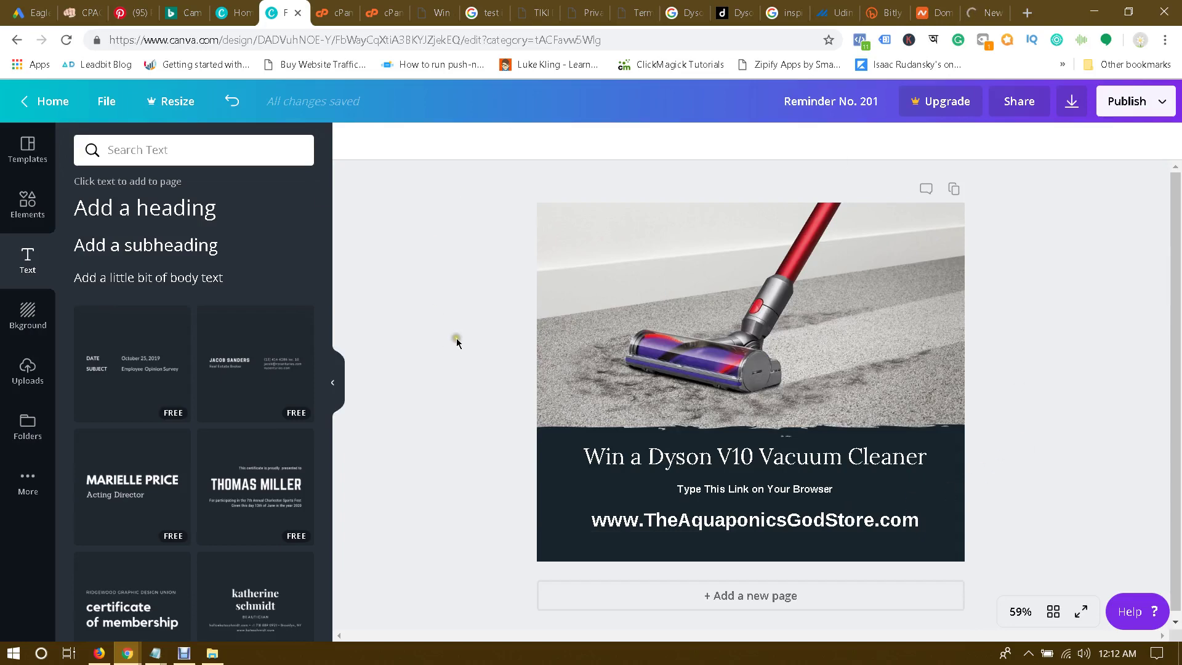
{"action": "left_click", "coordinate": [233, 8]}
{"action": "left_click", "coordinate": [246, 488]}
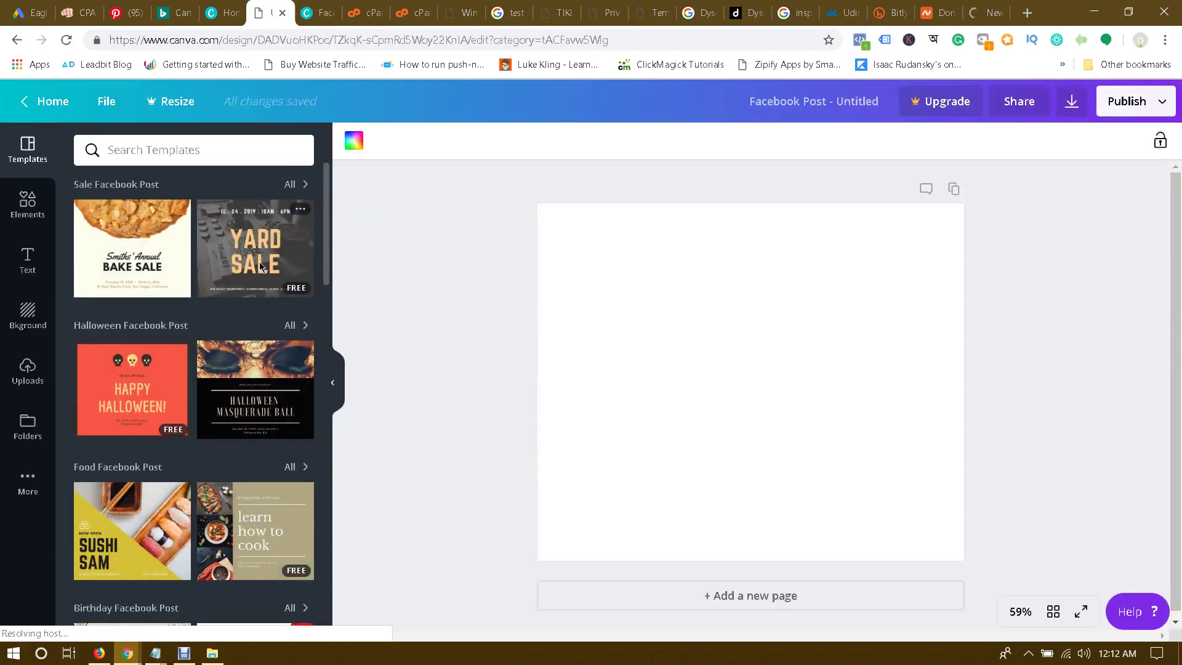
Step: Find the Winter Facebook Post templates and apply 'A Snowy Paradise' to the page
{"action": "scroll", "coordinate": [259, 266], "scroll_direction": "down", "scroll_amount": 3}
{"action": "scroll", "coordinate": [259, 266], "scroll_direction": "down", "scroll_amount": 10}
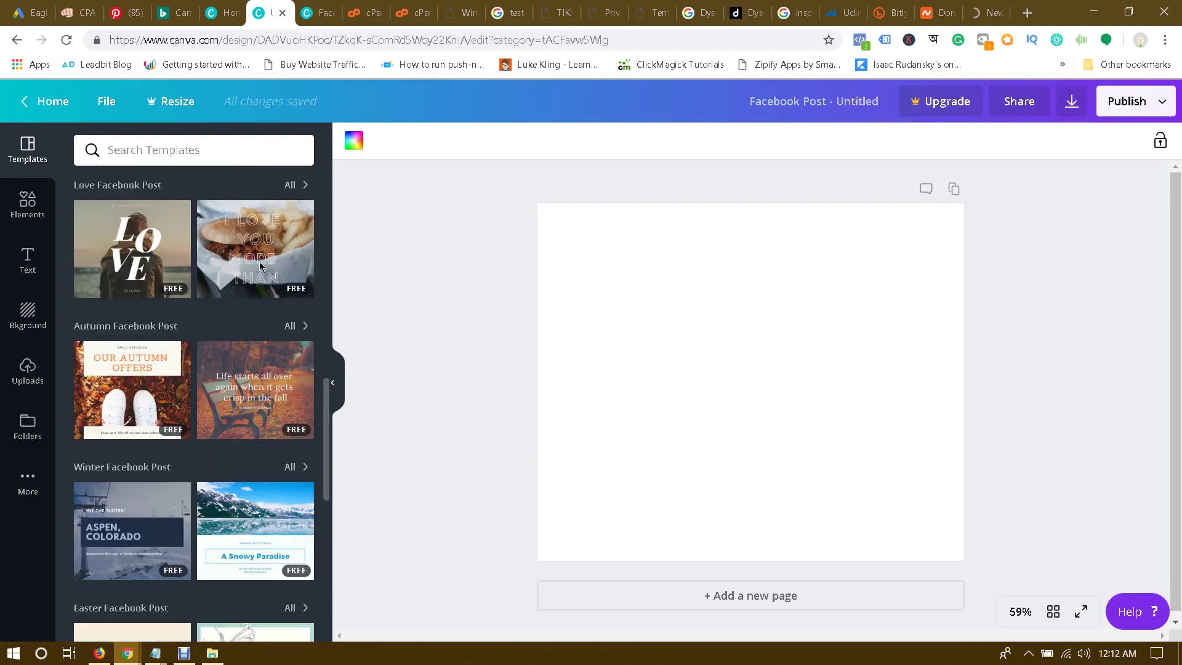
{"action": "scroll", "coordinate": [259, 266], "scroll_direction": "down", "scroll_amount": 1}
{"action": "scroll", "coordinate": [259, 266], "scroll_direction": "down", "scroll_amount": 9}
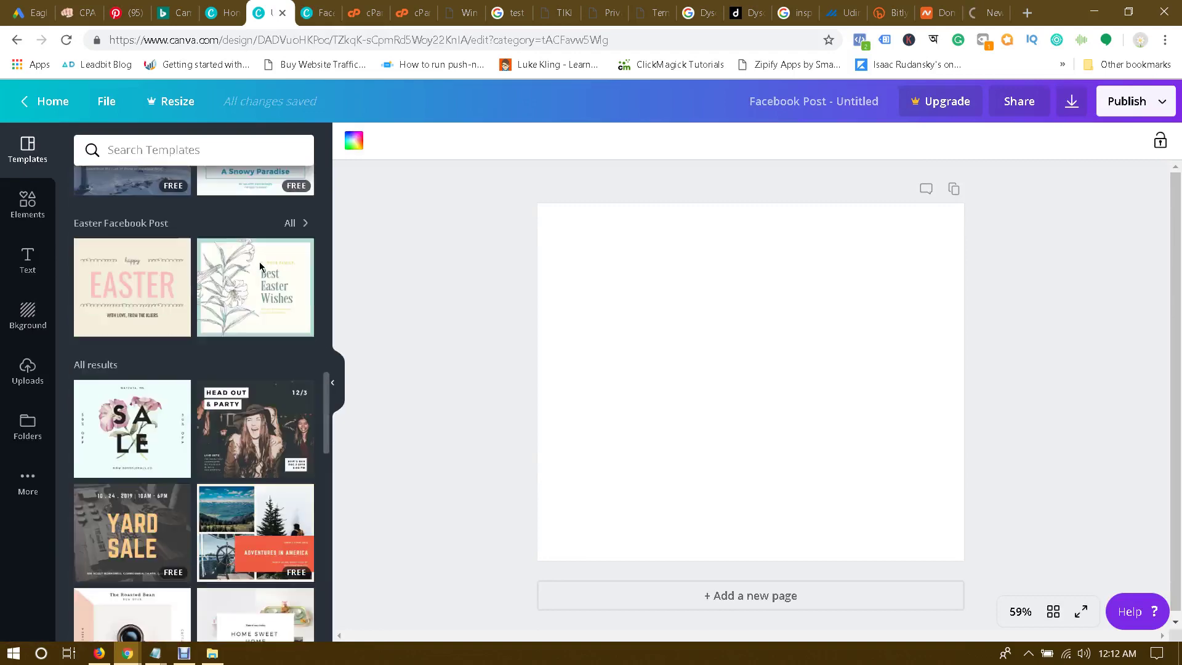
{"action": "scroll", "coordinate": [259, 266], "scroll_direction": "down", "scroll_amount": 16}
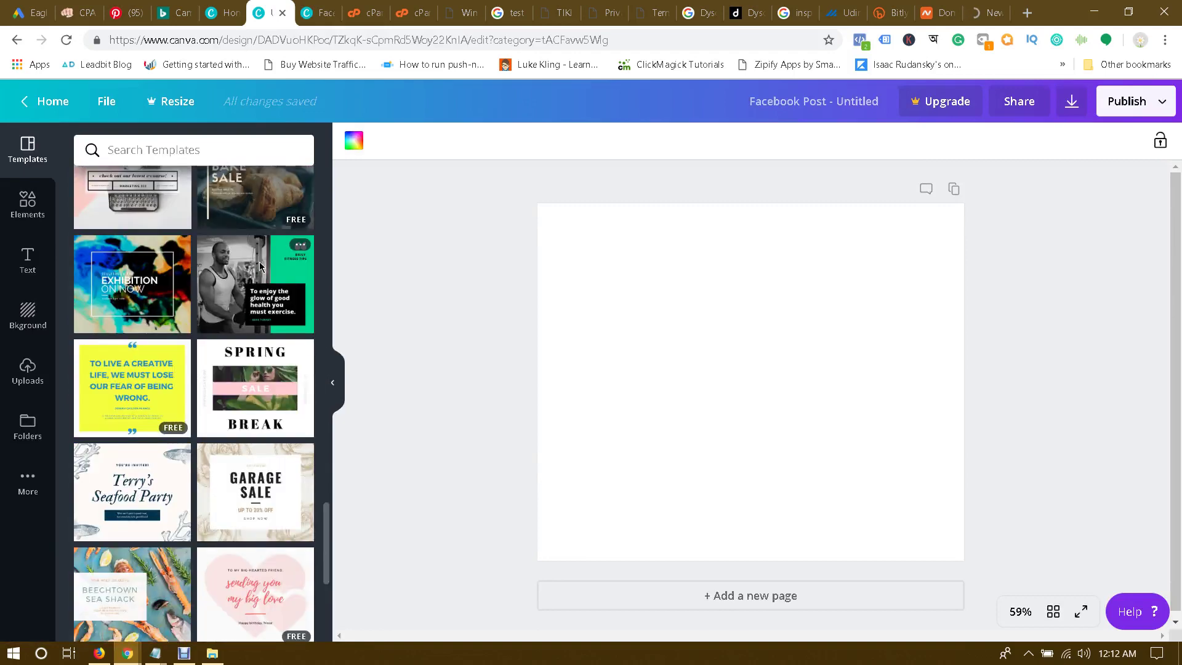
{"action": "scroll", "coordinate": [259, 266], "scroll_direction": "down", "scroll_amount": 8}
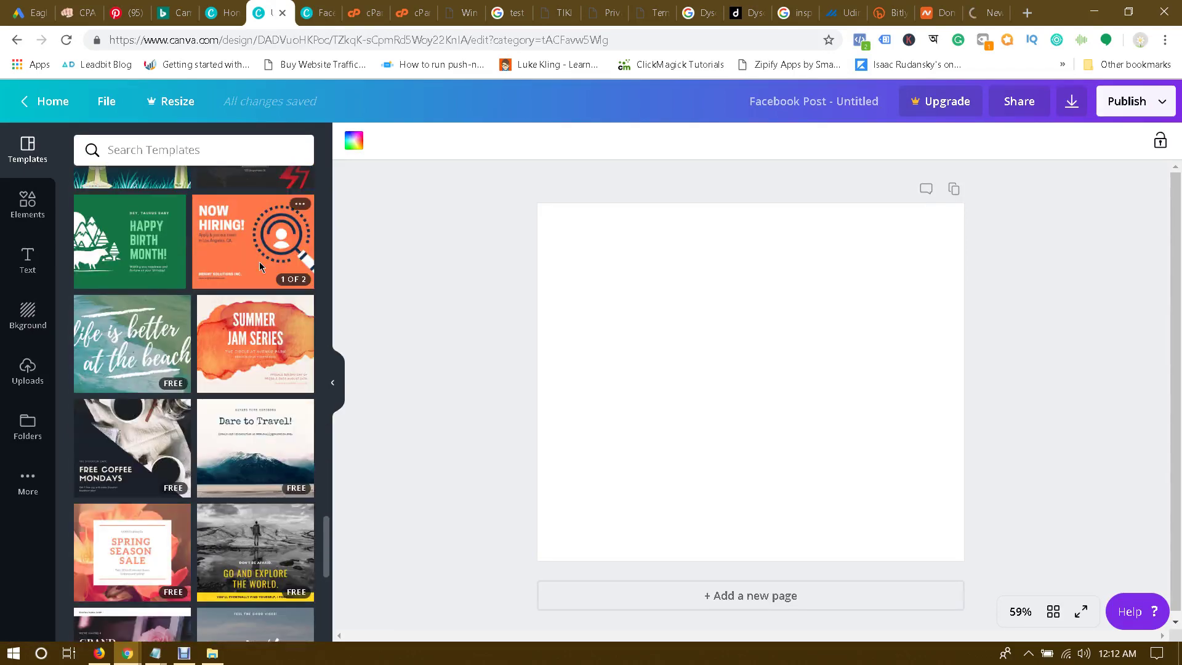
{"action": "scroll", "coordinate": [259, 266], "scroll_direction": "down", "scroll_amount": 7}
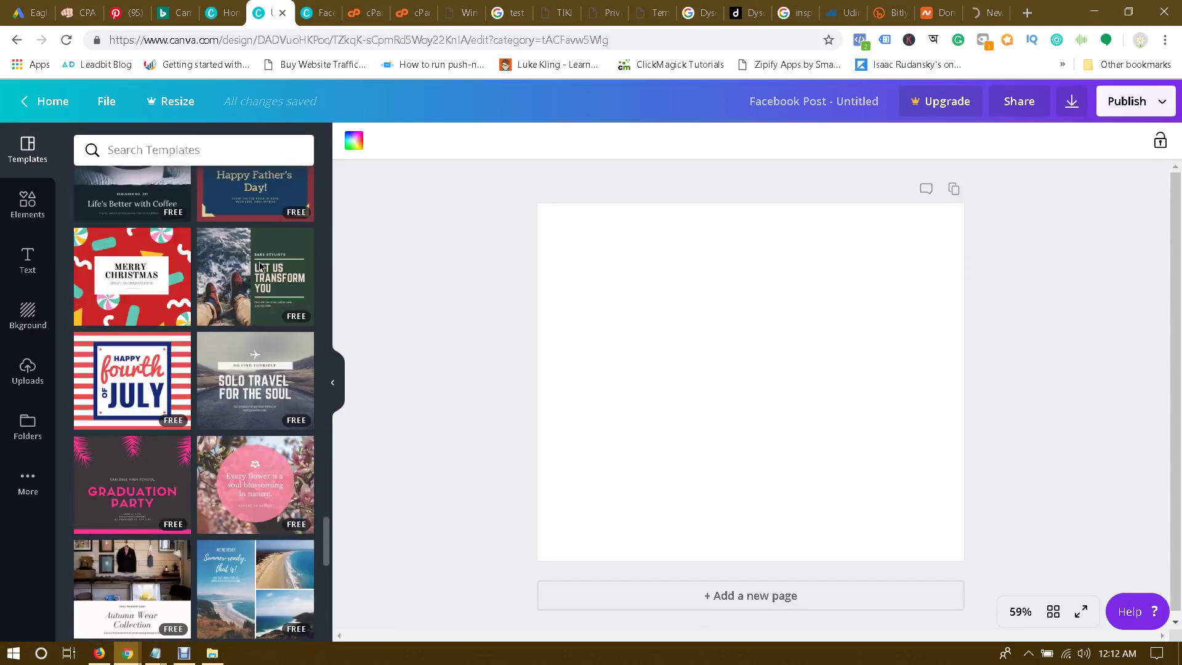
{"action": "scroll", "coordinate": [259, 265], "scroll_direction": "down", "scroll_amount": 6}
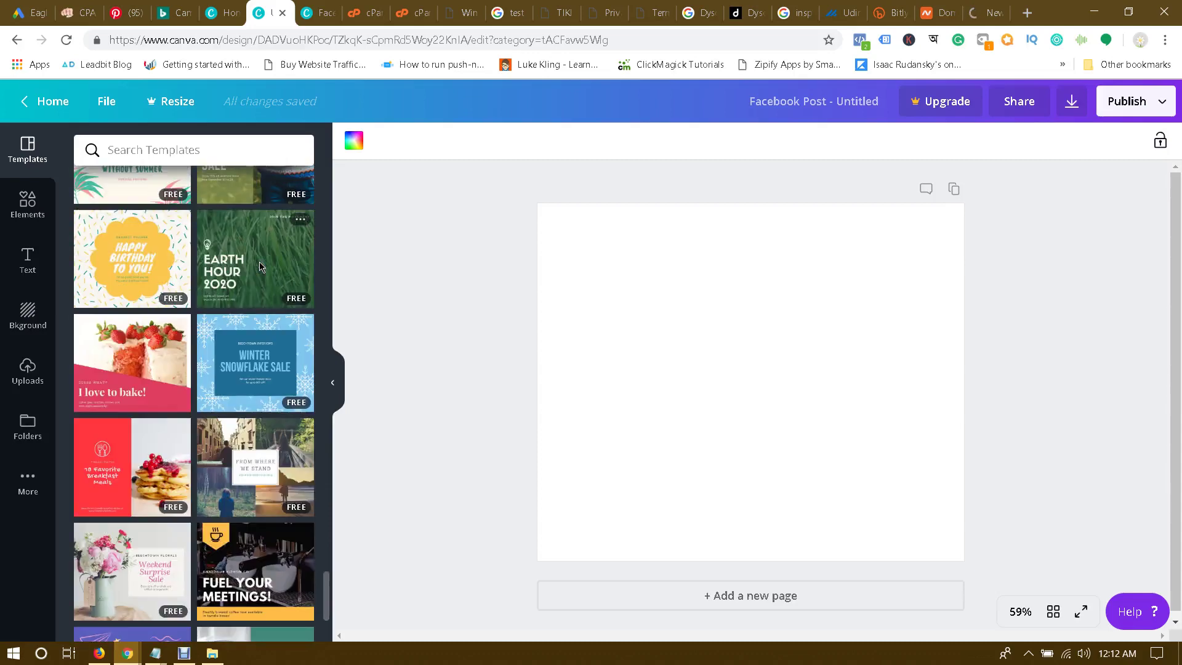
{"action": "scroll", "coordinate": [259, 266], "scroll_direction": "down", "scroll_amount": 7}
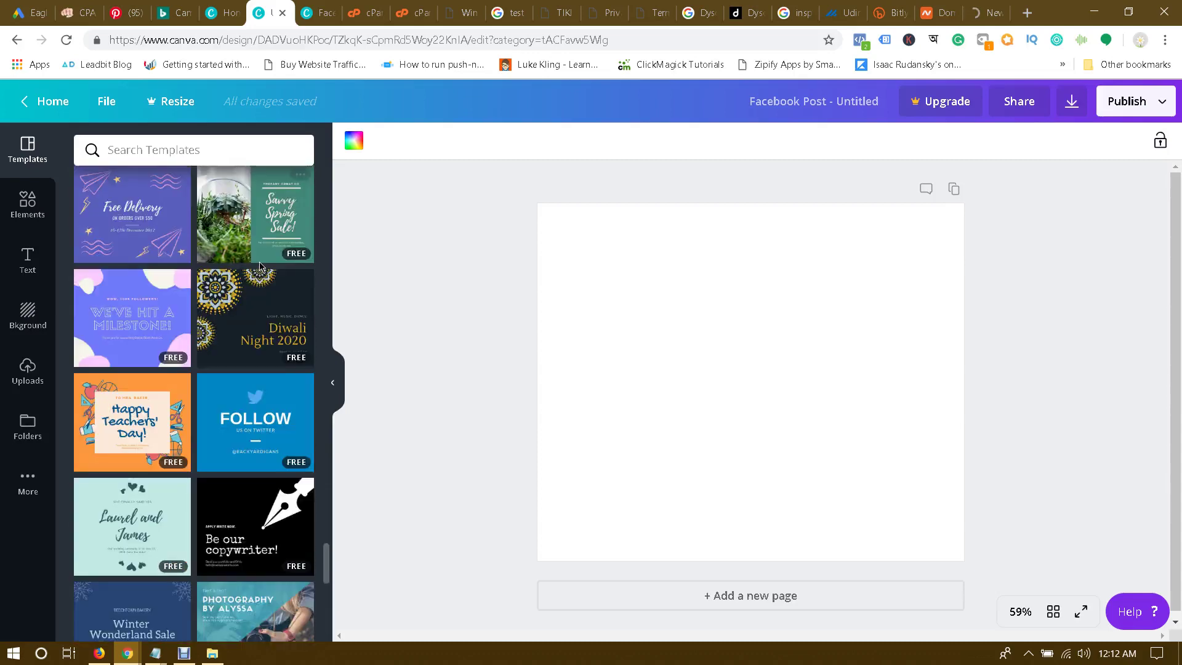
{"action": "scroll", "coordinate": [260, 266], "scroll_direction": "down", "scroll_amount": 9}
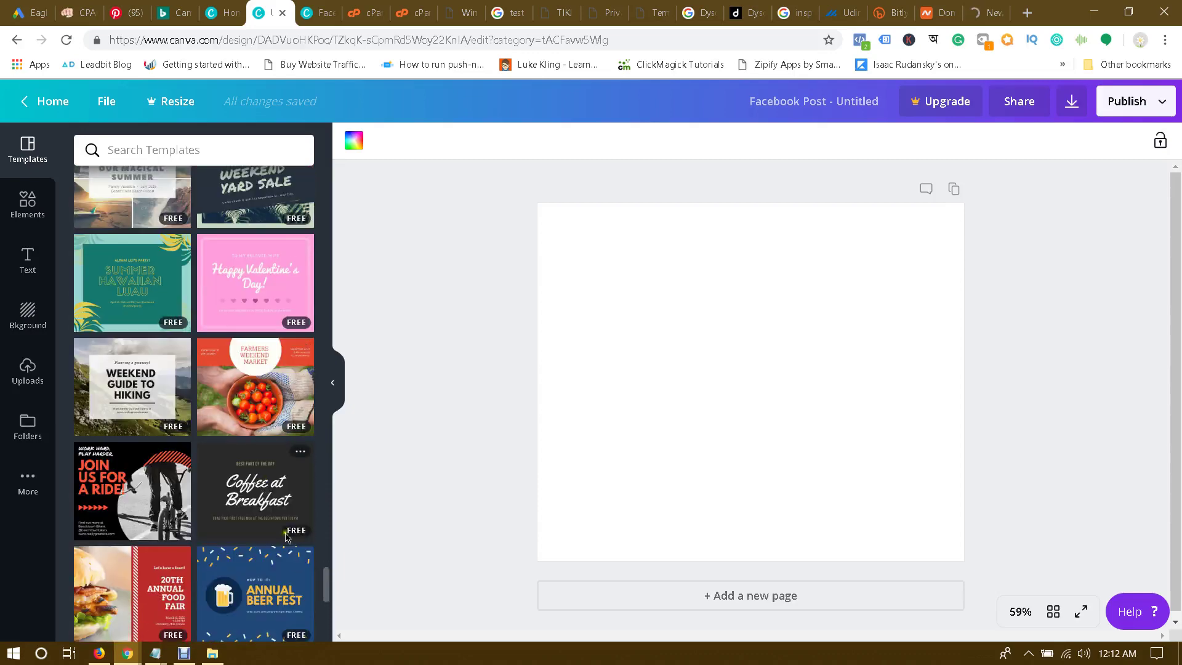
{"action": "left_click_drag", "start_coordinate": [326, 586], "coordinate": [326, 174]}
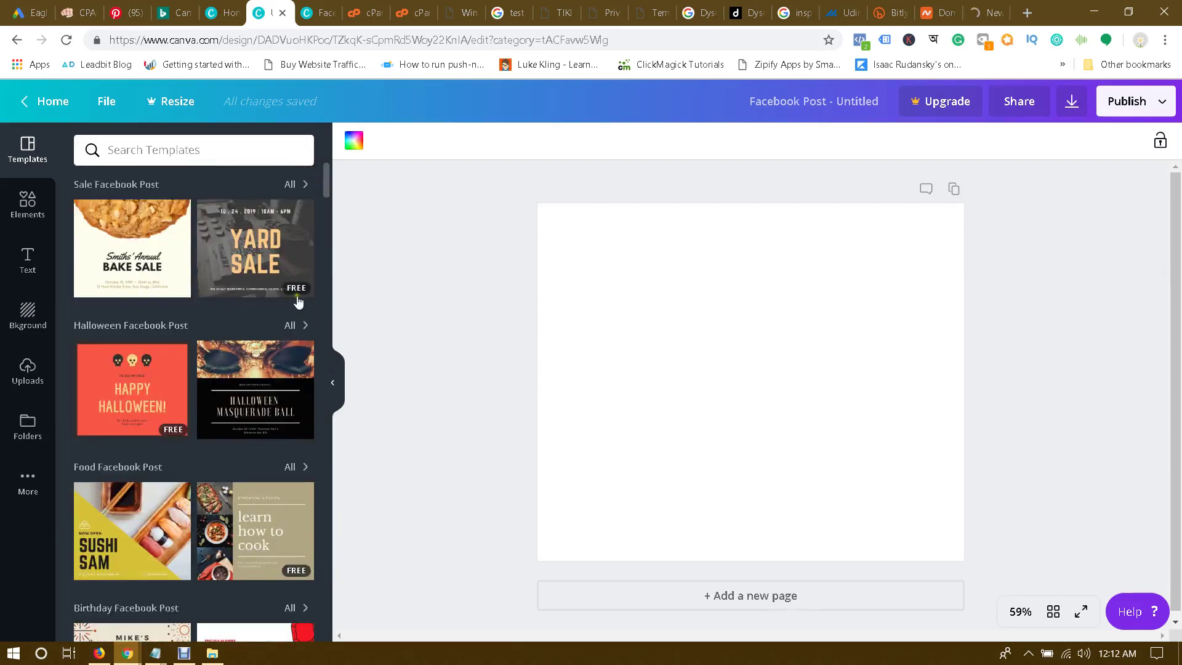
{"action": "scroll", "coordinate": [234, 302], "scroll_direction": "down", "scroll_amount": 5}
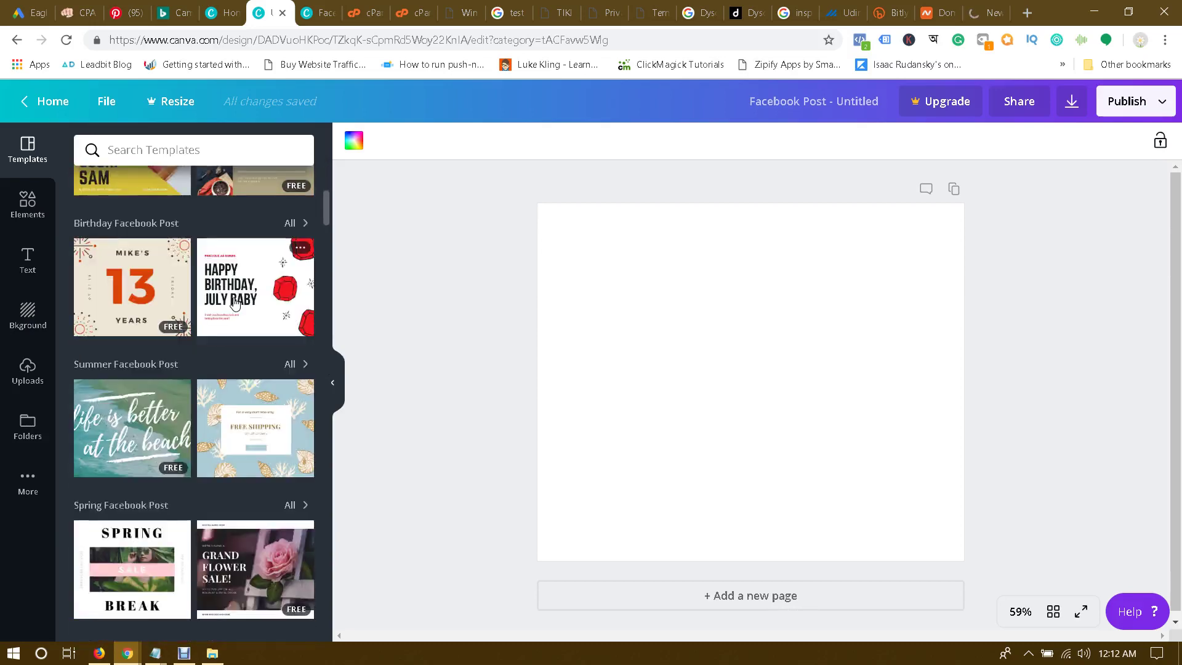
{"action": "scroll", "coordinate": [234, 302], "scroll_direction": "down", "scroll_amount": 6}
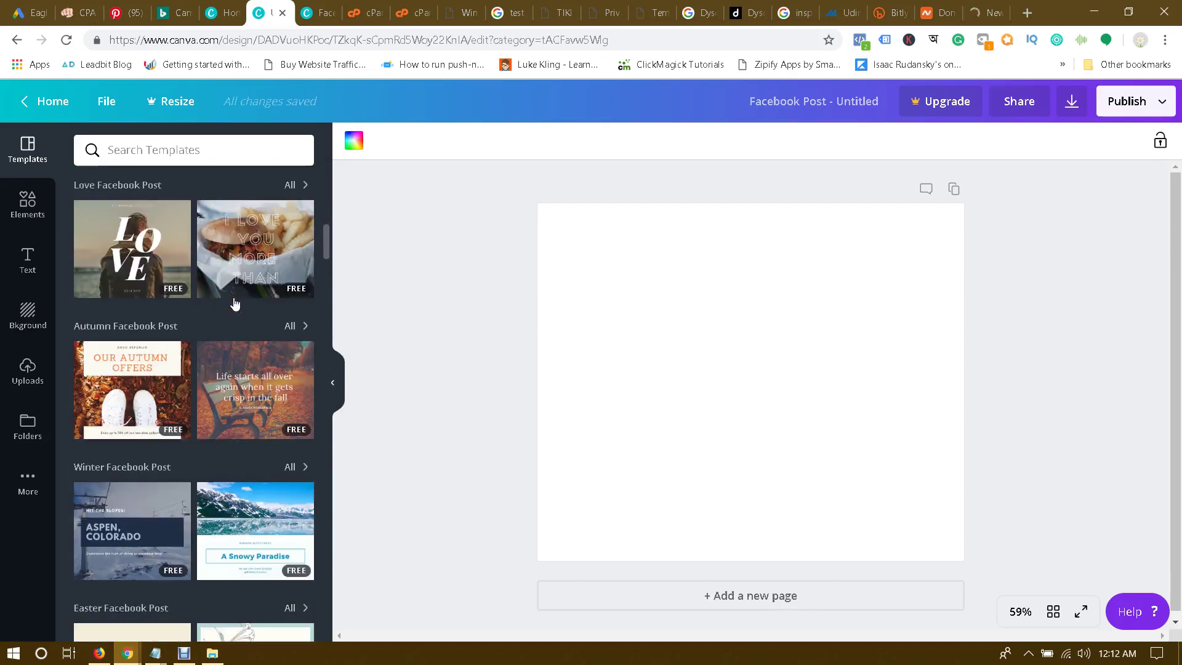
{"action": "scroll", "coordinate": [235, 304], "scroll_direction": "down", "scroll_amount": 3}
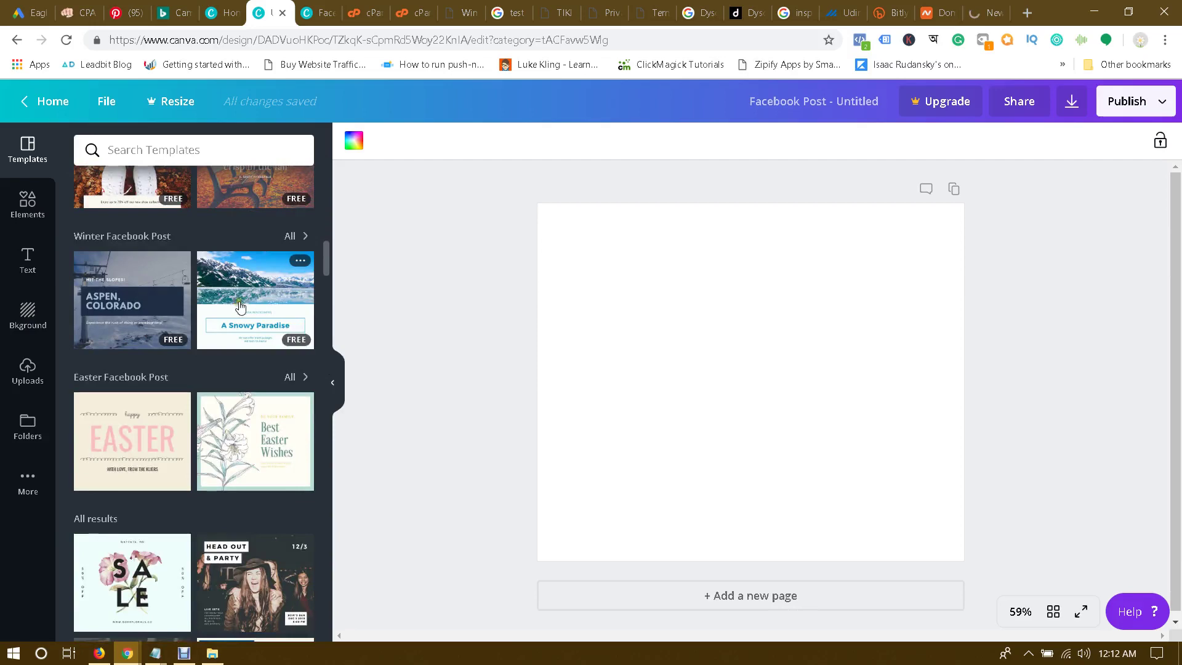
{"action": "left_click", "coordinate": [240, 307]}
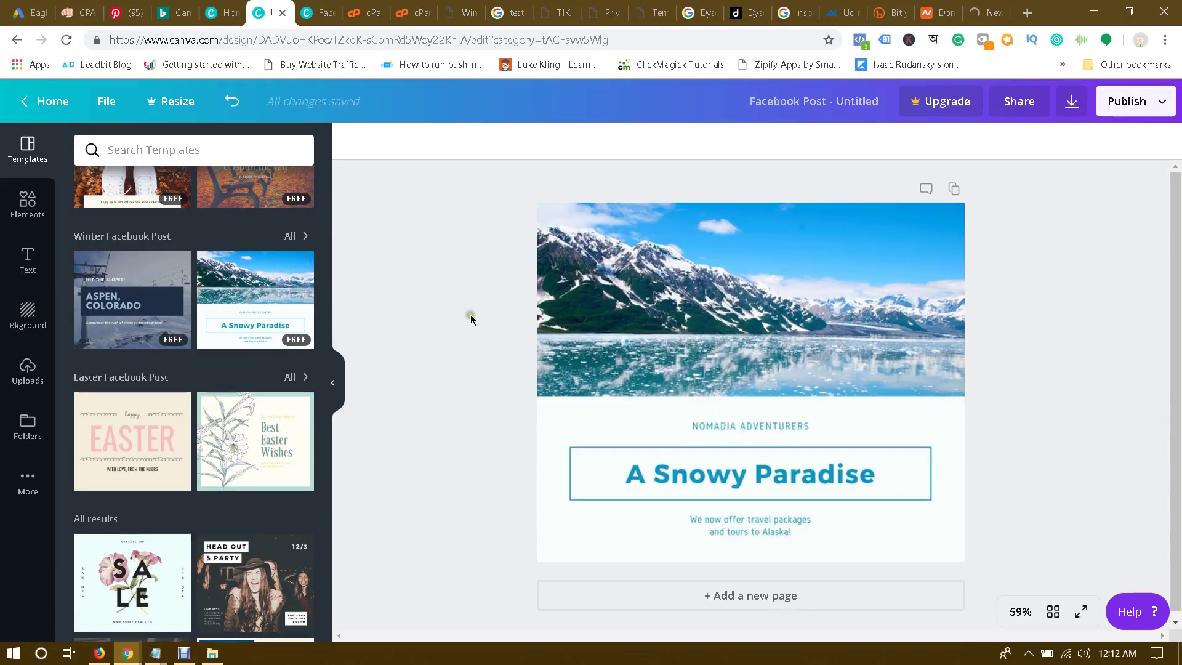
Step: Drop the uploaded Dyson vacuum photo into the template's picture frame
{"action": "left_click", "coordinate": [22, 306]}
{"action": "left_click", "coordinate": [27, 366]}
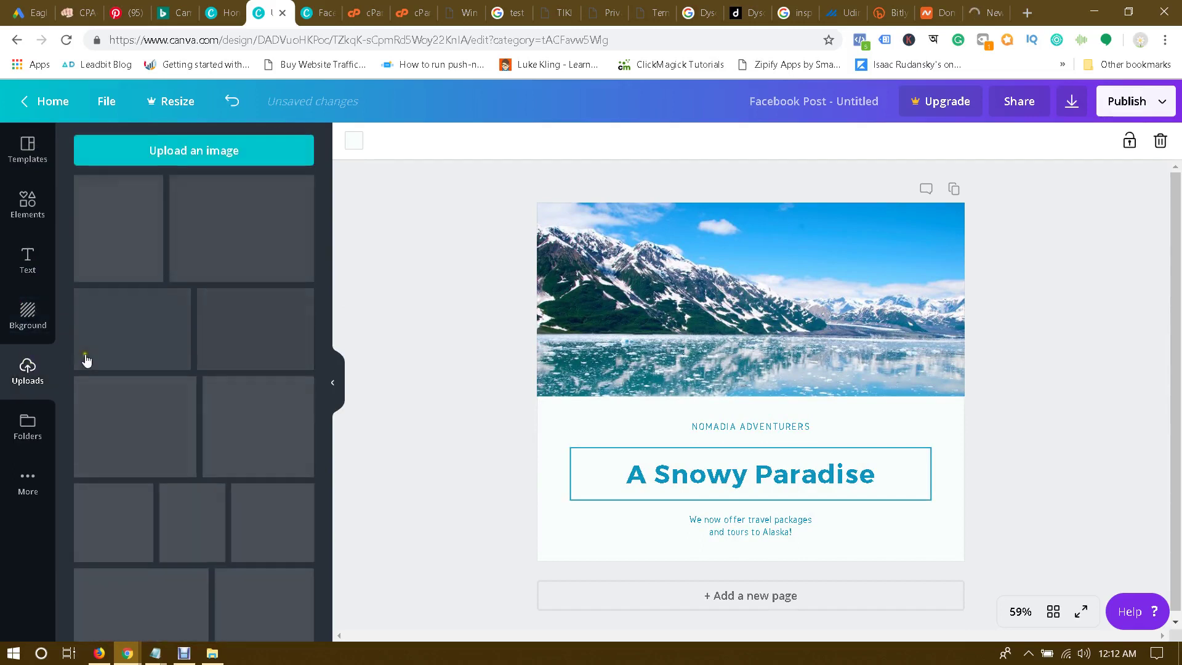
{"action": "left_click", "coordinate": [561, 280]}
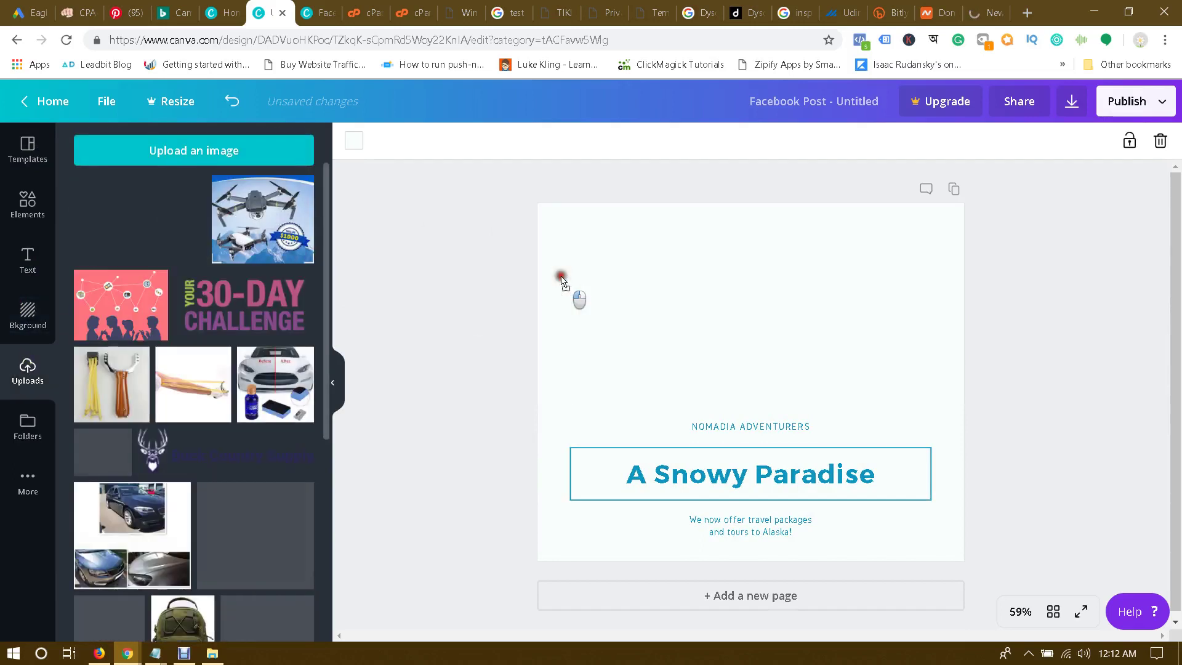
Step: Change the headline to 'Win a Dyson V10 Vacuum Cleaner' and shift the text group slightly up
{"action": "left_click", "coordinate": [825, 475]}
{"action": "double_click", "coordinate": [827, 472]}
{"action": "type", "text": "Win a "}
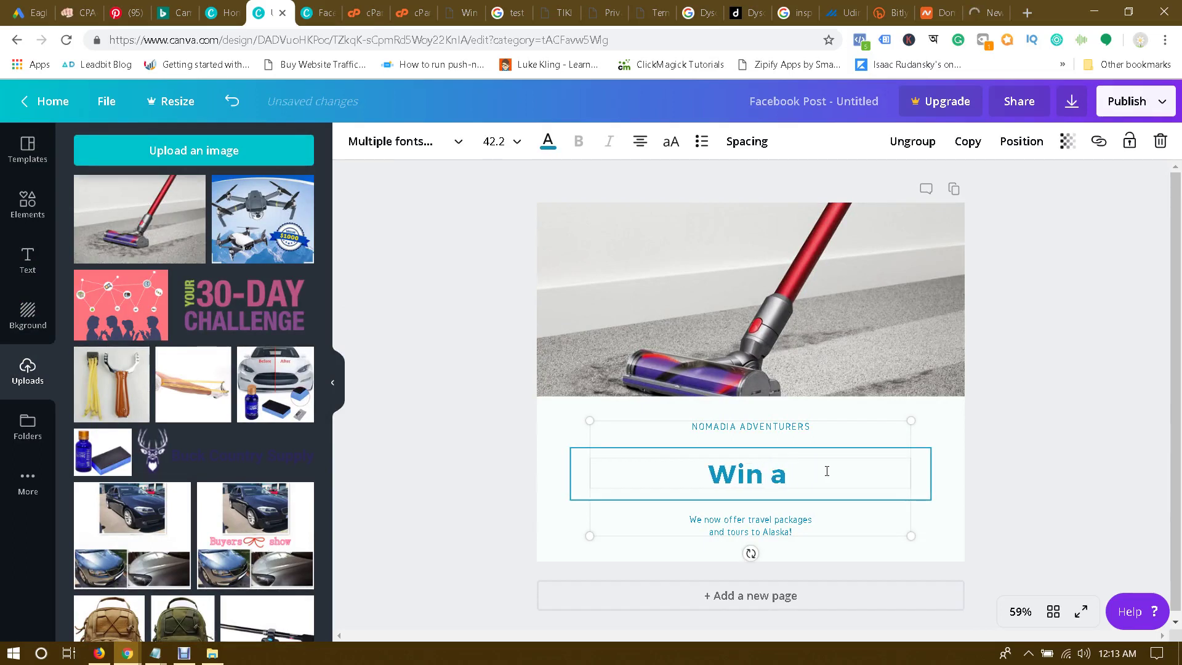
{"action": "type", "text": "D"}
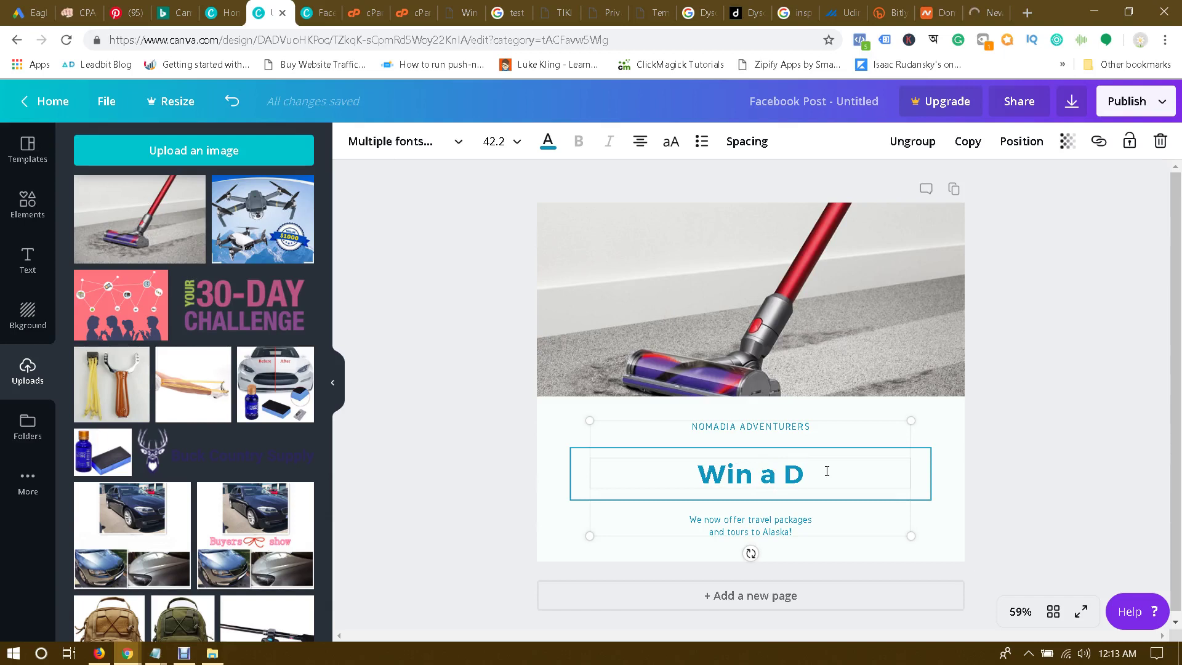
{"action": "type", "text": "yson V"}
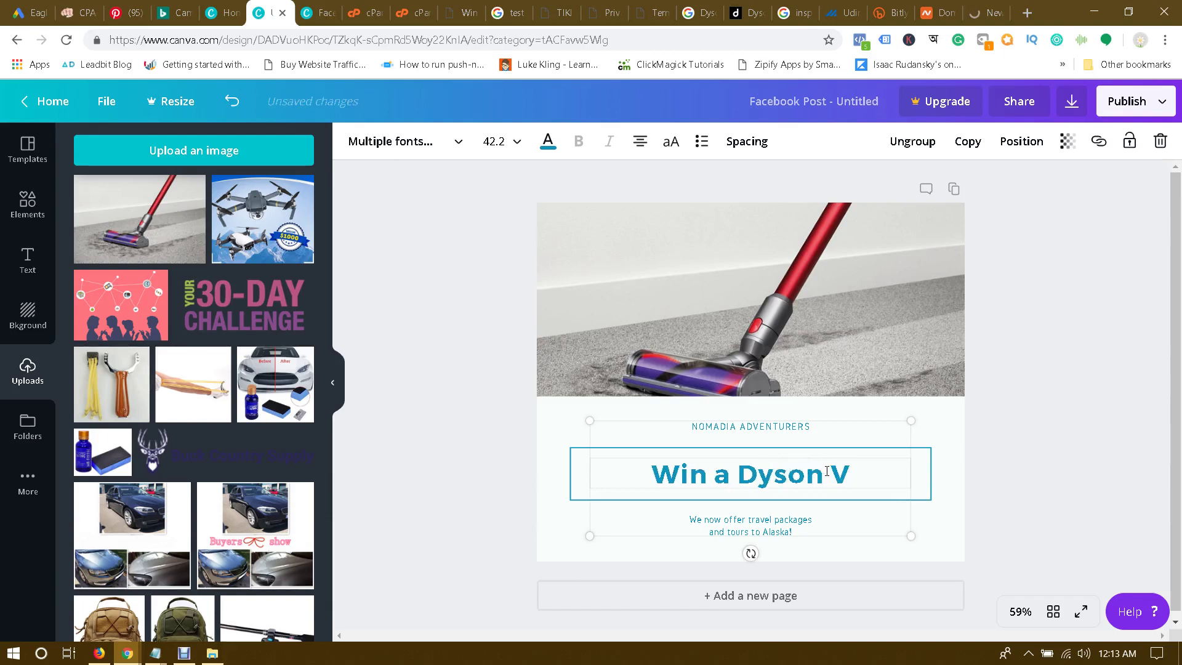
{"action": "type", "text": "10 Va"}
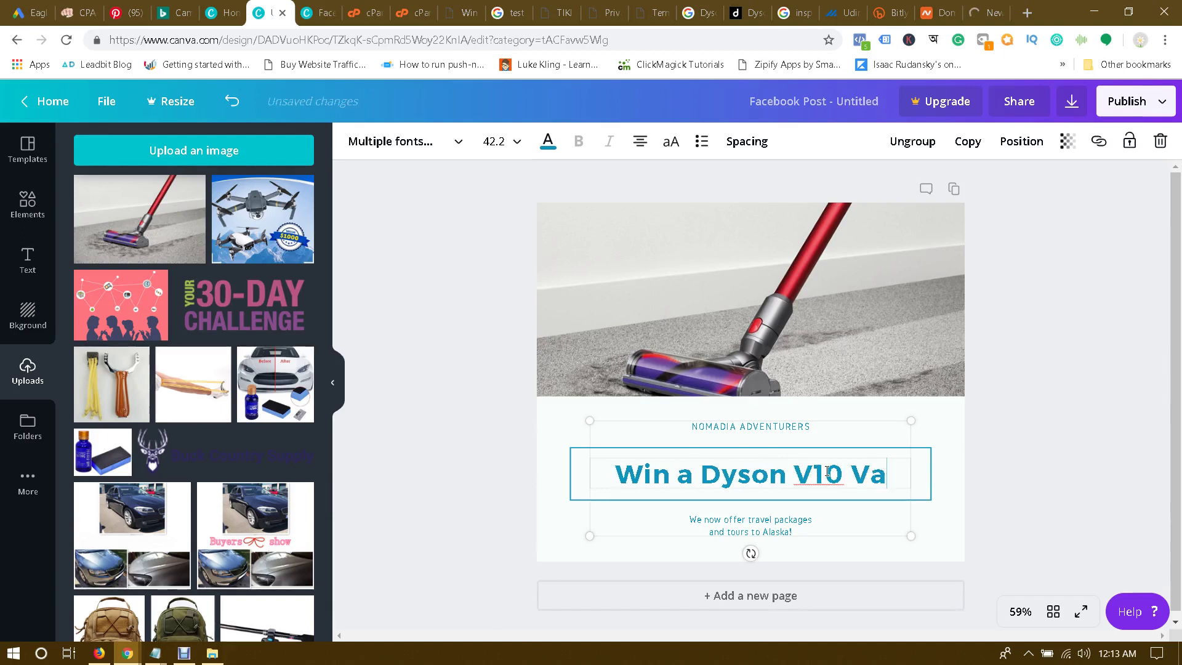
{"action": "type", "text": "cuum "}
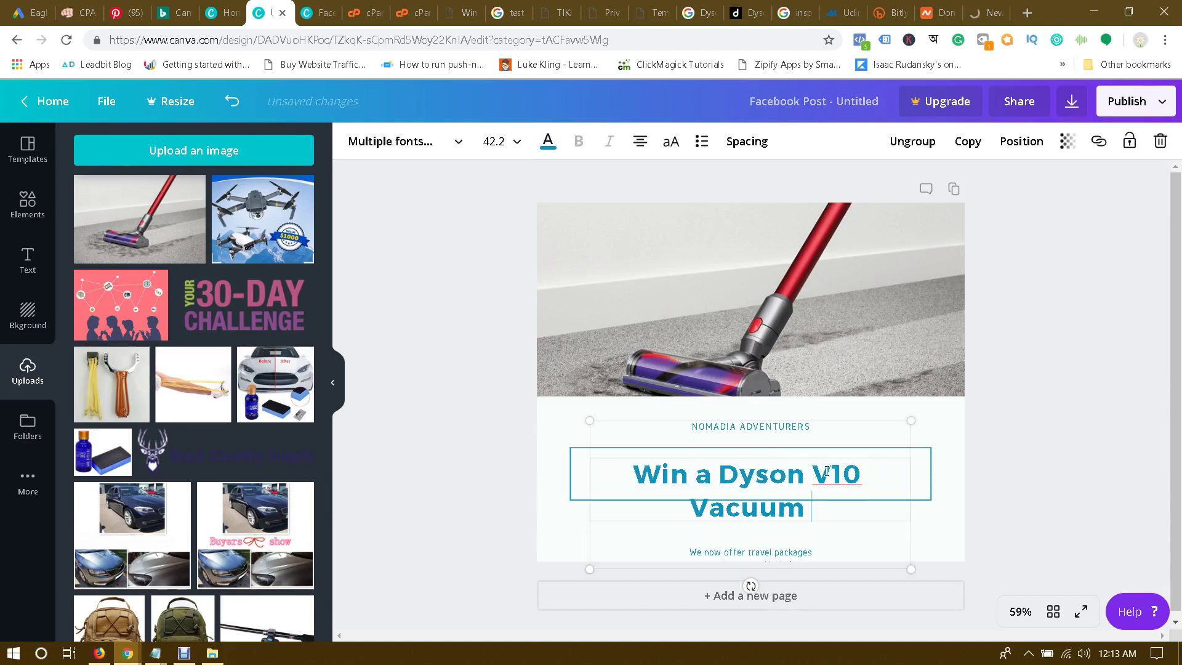
{"action": "type", "text": "Cleaner"}
{"action": "key", "text": "ctrl+a"}
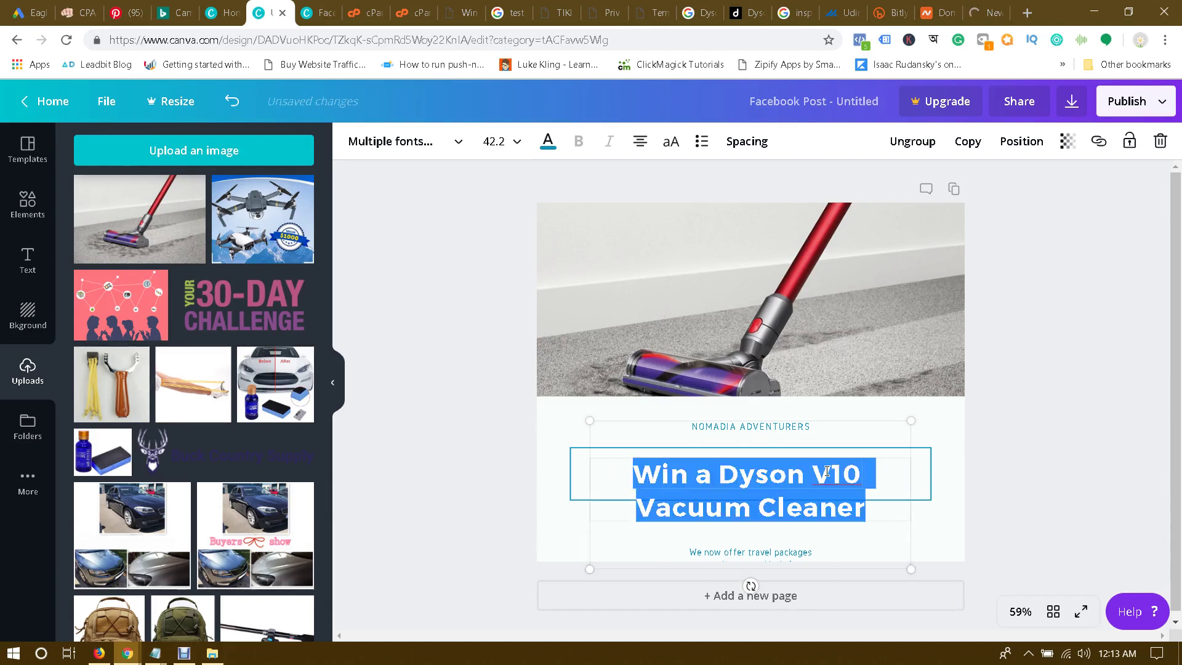
{"action": "left_click", "coordinate": [1017, 454]}
{"action": "left_click", "coordinate": [1044, 485]}
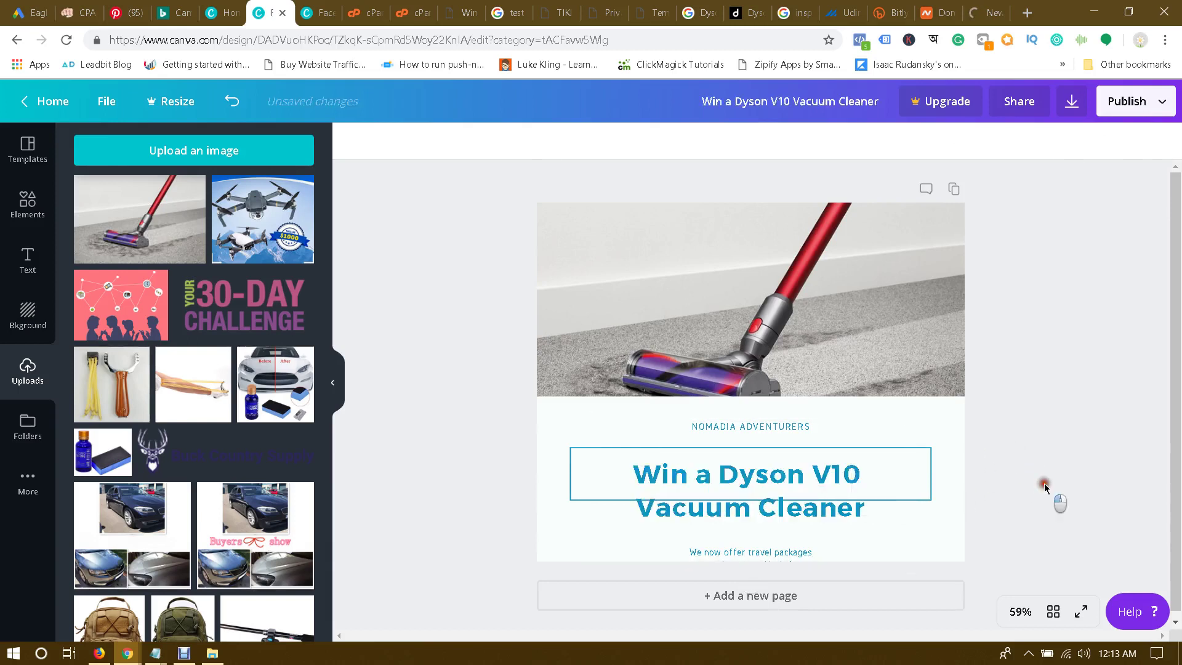
{"action": "left_click_drag", "start_coordinate": [845, 479], "coordinate": [848, 463]}
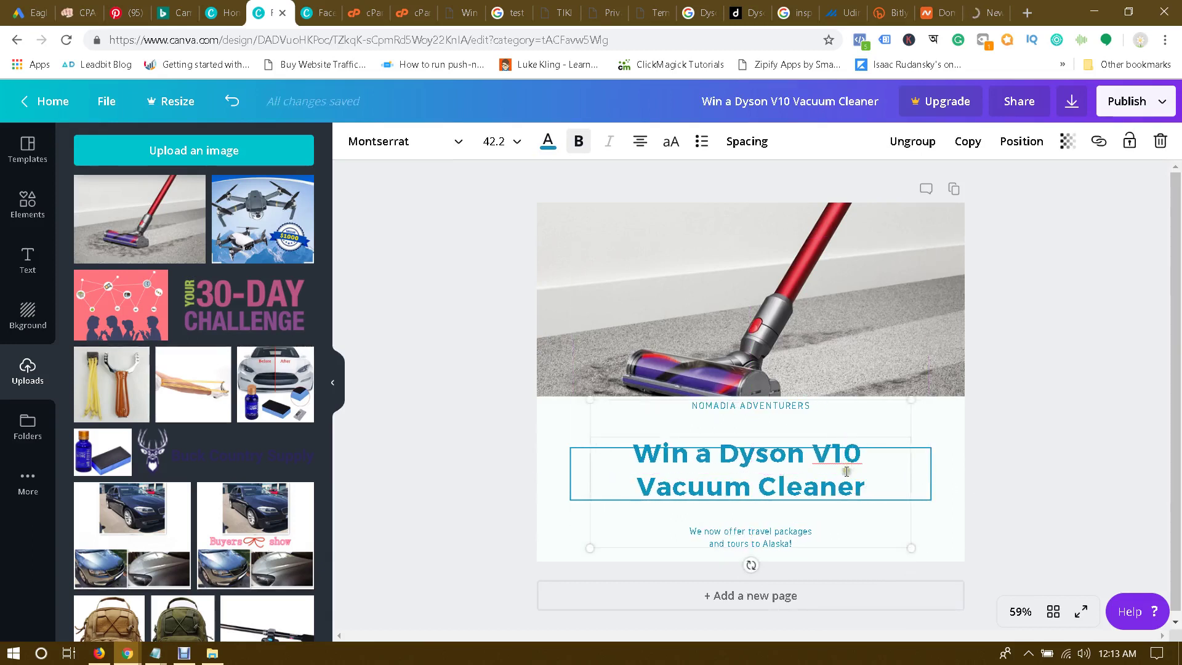
{"action": "left_click", "coordinate": [818, 536]}
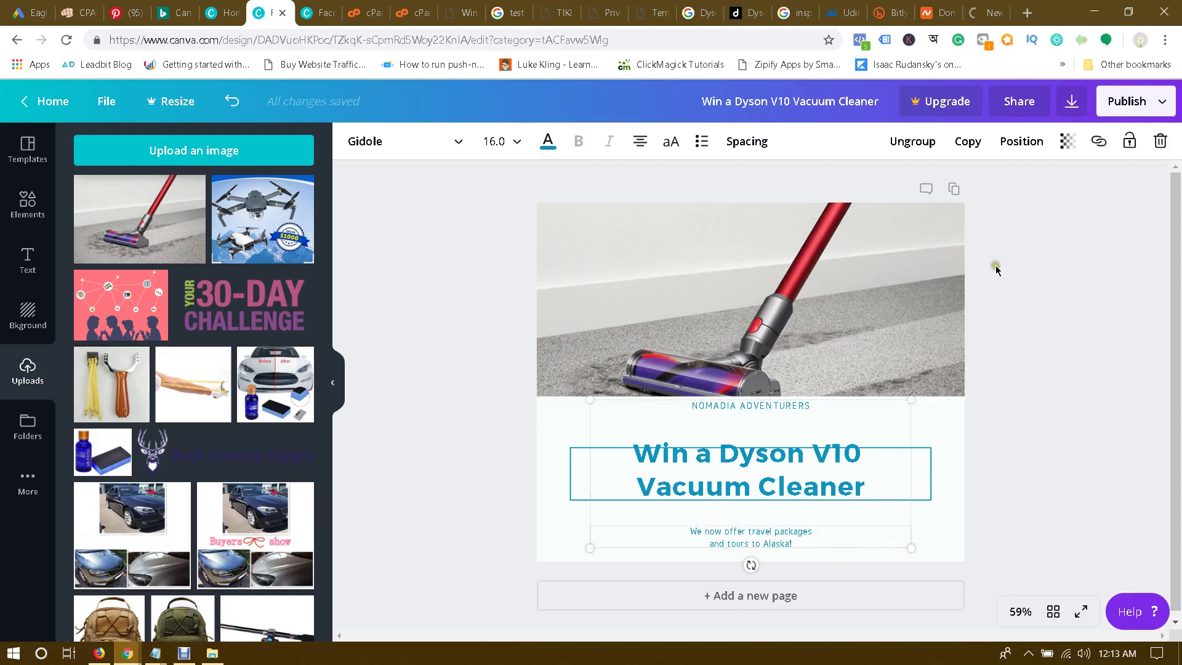
Step: Delete the travel-packages subtitle and the NOMADIA ADVENTURERS label
{"action": "left_click", "coordinate": [1160, 141]}
{"action": "left_click", "coordinate": [1120, 184]}
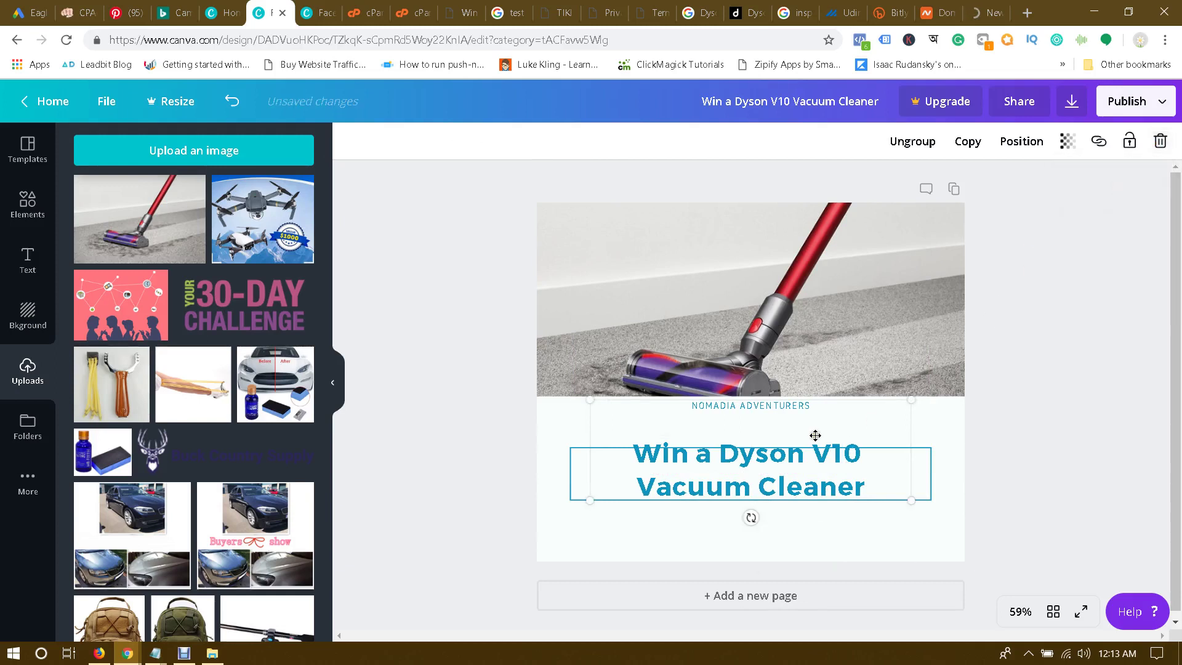
{"action": "left_click", "coordinate": [797, 406]}
{"action": "left_click", "coordinate": [1160, 141]}
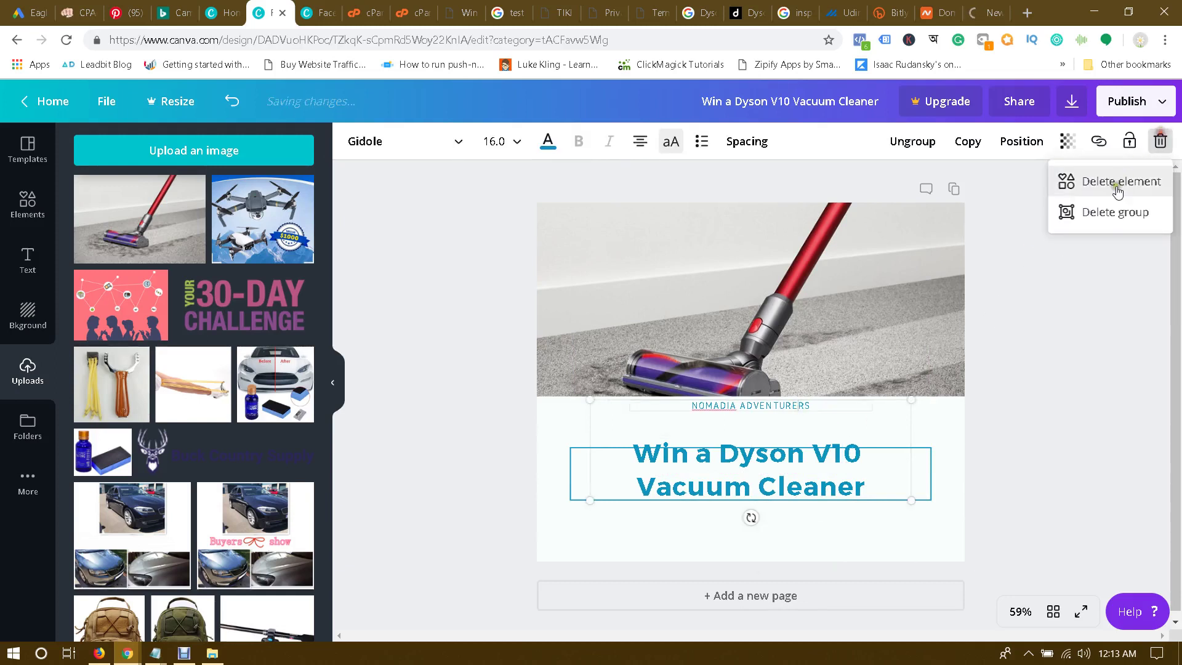
{"action": "left_click", "coordinate": [1121, 185]}
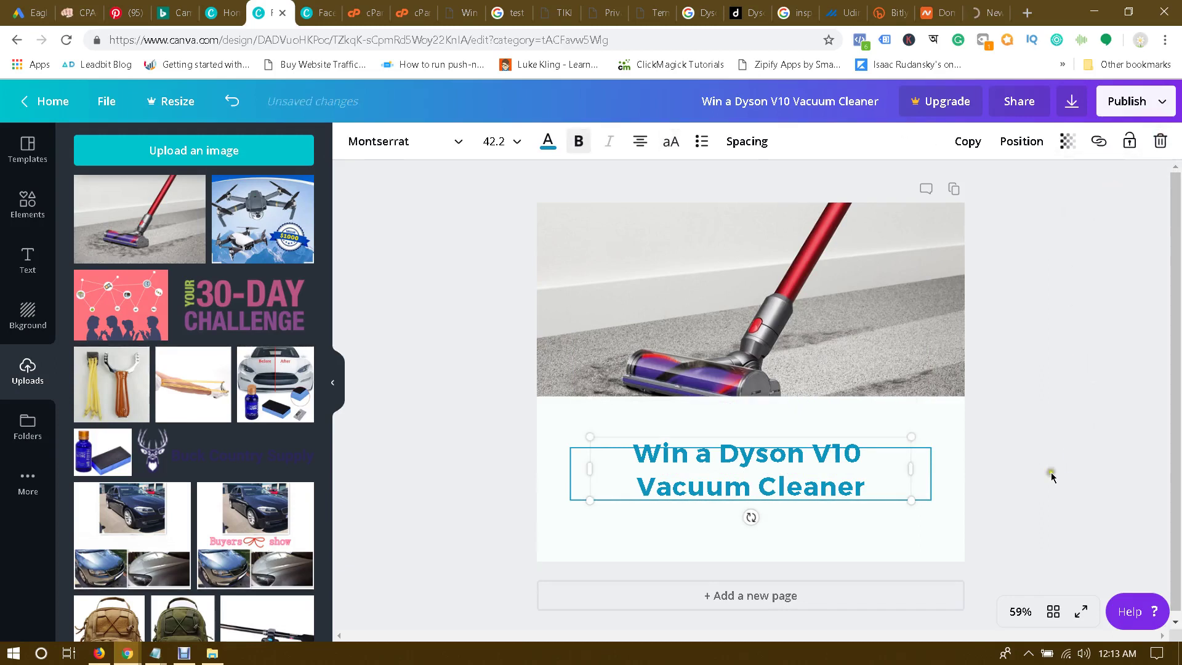
Step: Narrow the headline box and recentre it horizontally on the page
{"action": "left_click_drag", "start_coordinate": [910, 436], "coordinate": [880, 469]}
{"action": "left_click_drag", "start_coordinate": [716, 472], "coordinate": [741, 471]}
{"action": "left_click", "coordinate": [995, 470]}
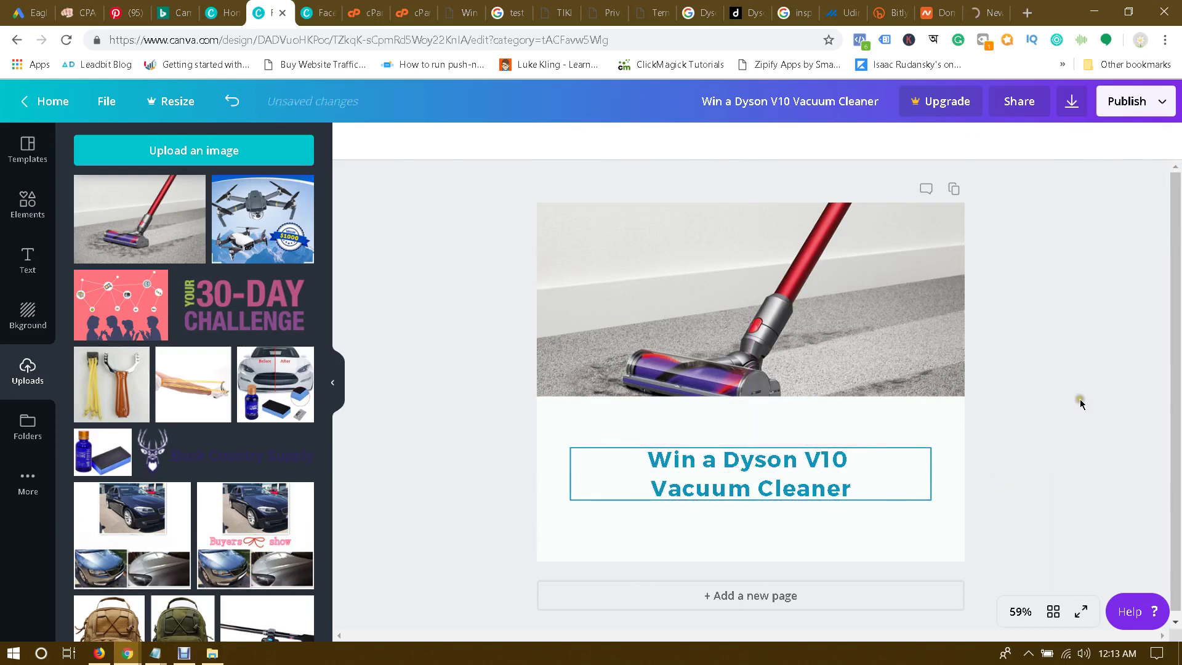
Step: Lower the light box's top edge and move the headline down inside its frame
{"action": "left_click", "coordinate": [823, 376]}
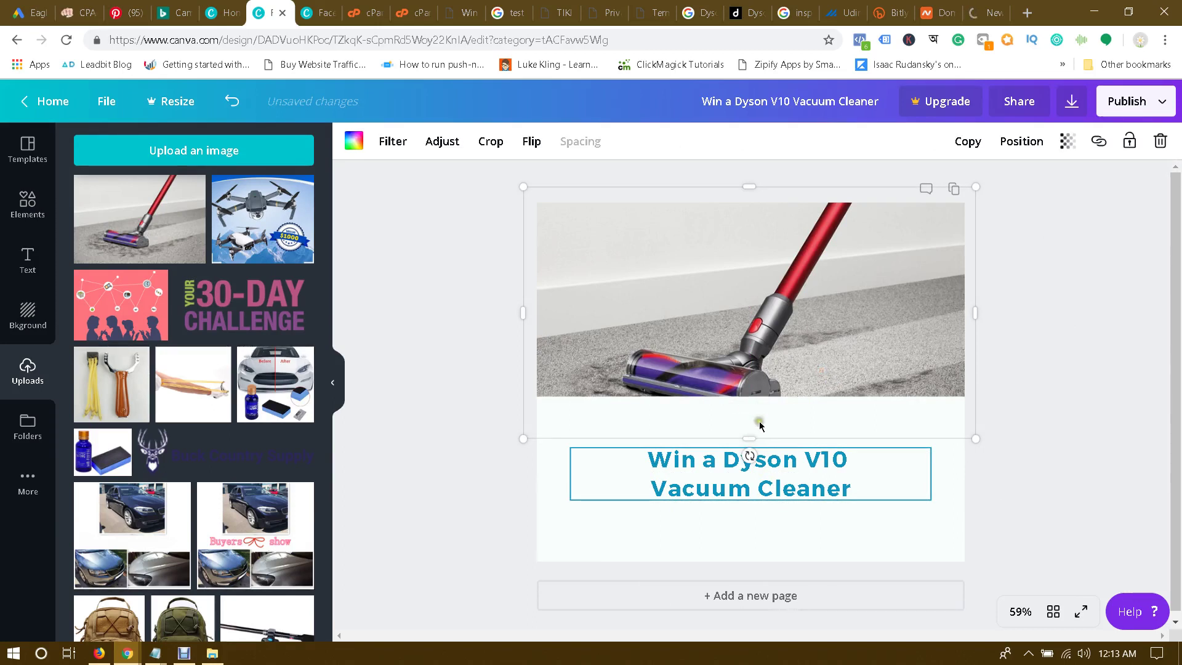
{"action": "left_click", "coordinate": [760, 423]}
{"action": "left_click_drag", "start_coordinate": [751, 395], "coordinate": [747, 434]}
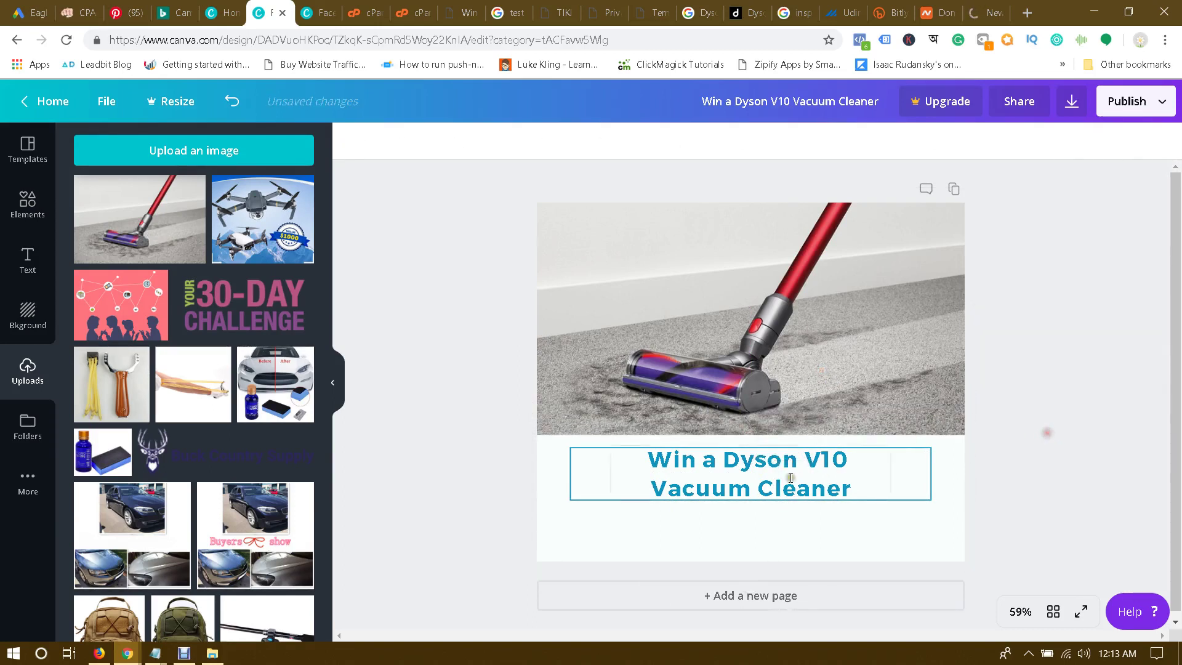
{"action": "left_click_drag", "start_coordinate": [789, 478], "coordinate": [788, 507]}
{"action": "left_click_drag", "start_coordinate": [904, 468], "coordinate": [902, 494]}
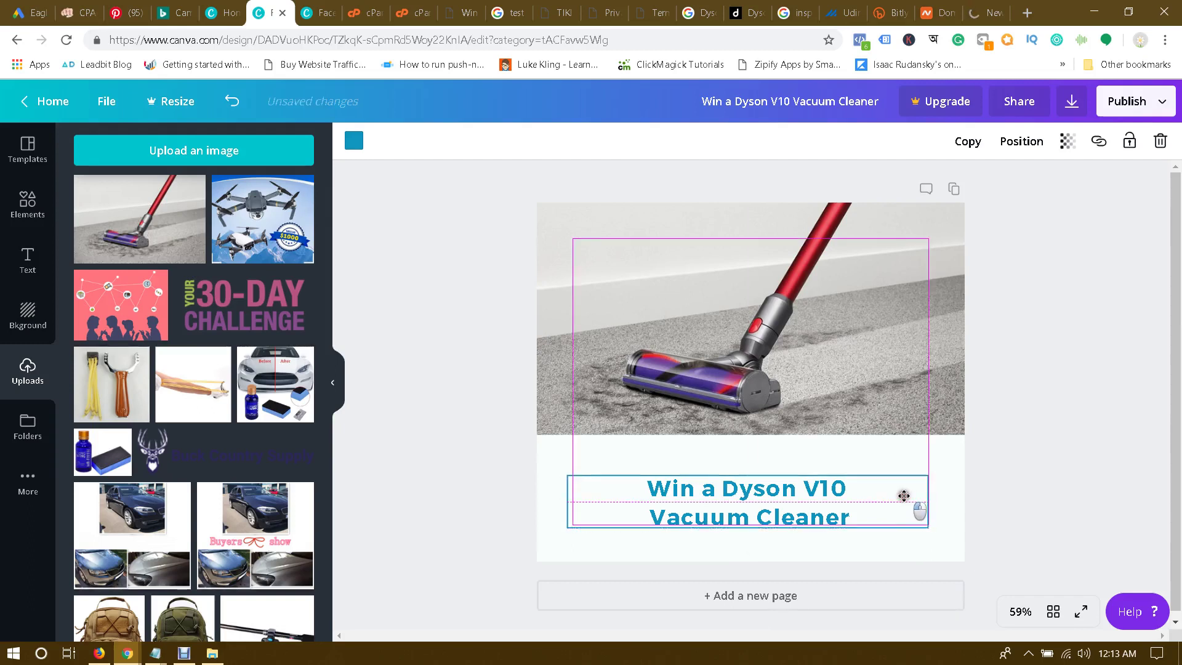
{"action": "left_click", "coordinate": [1131, 427]}
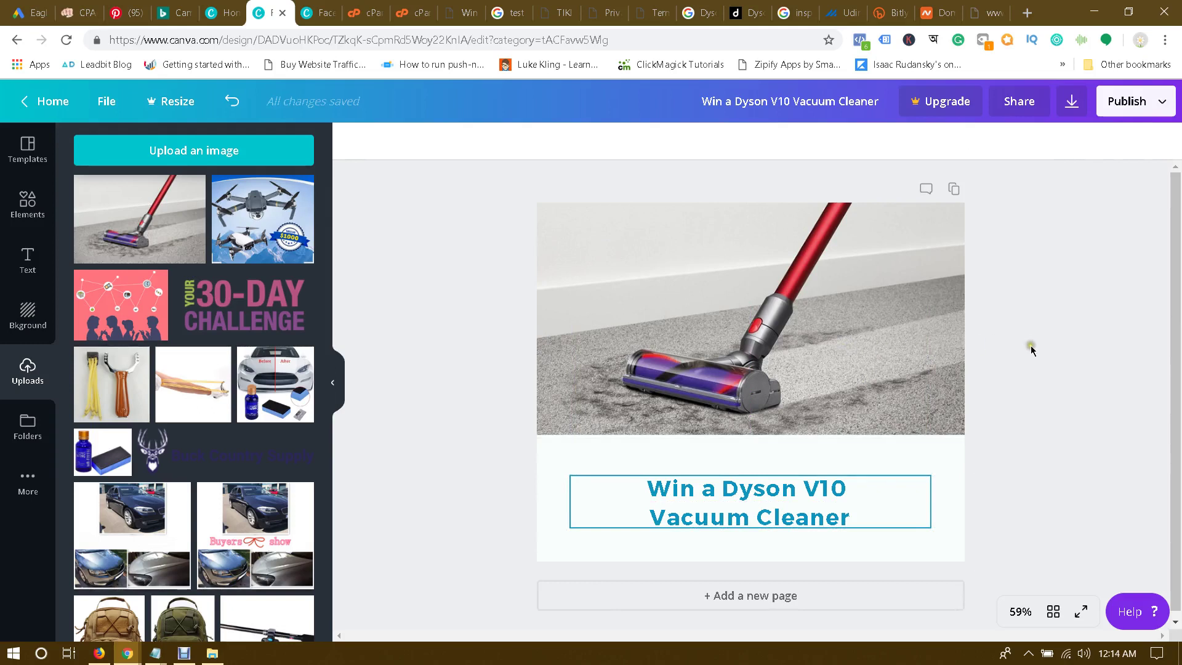
{"action": "left_click_drag", "start_coordinate": [822, 522], "coordinate": [825, 519]}
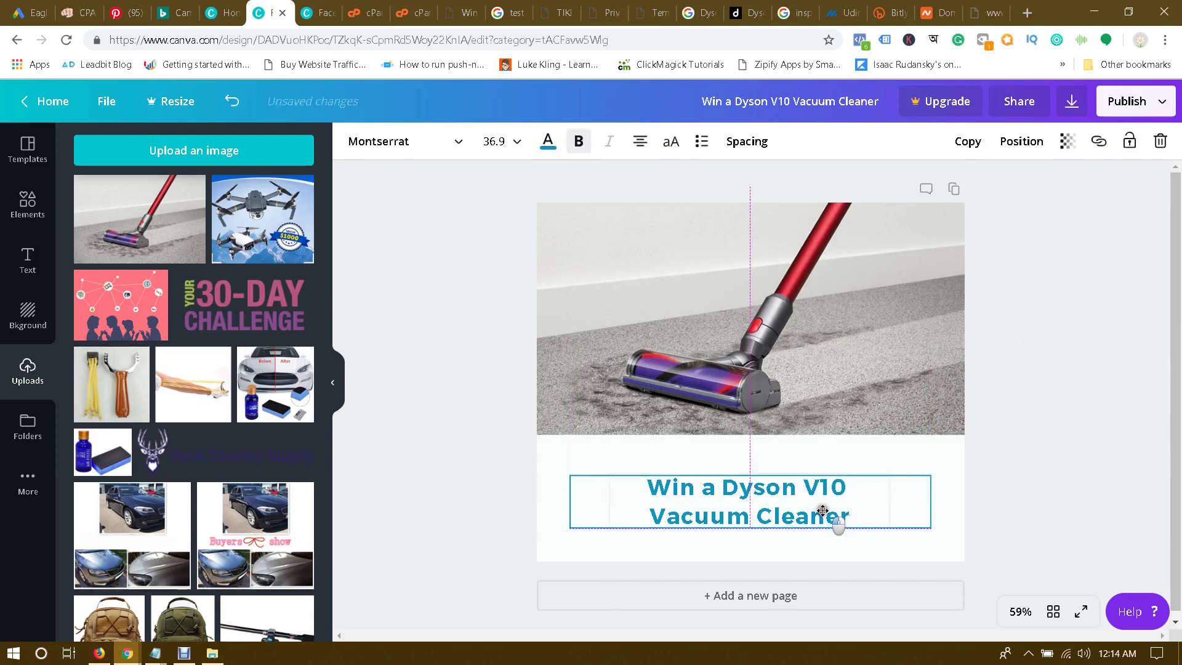
{"action": "left_click", "coordinate": [1014, 380]}
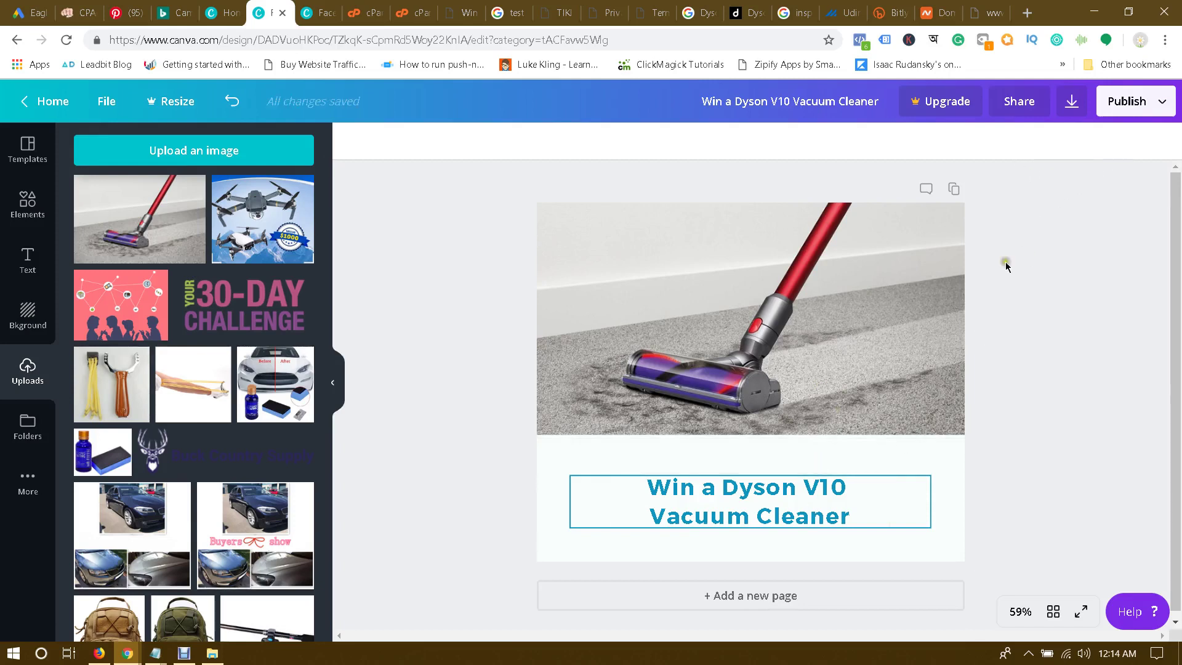
Step: Lower the light box further, move the vacuum photo up and stretch it to meet the box
{"action": "left_click", "coordinate": [875, 399]}
{"action": "left_click", "coordinate": [844, 456]}
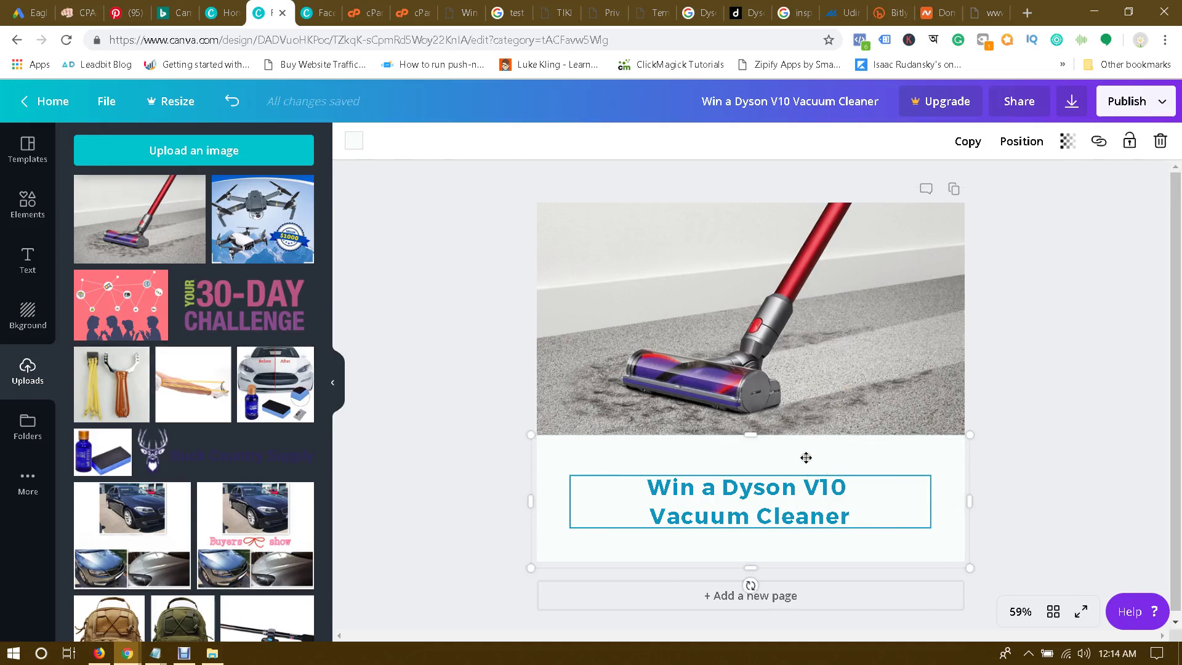
{"action": "left_click_drag", "start_coordinate": [749, 439], "coordinate": [754, 472]}
{"action": "left_click", "coordinate": [807, 409]}
{"action": "left_click_drag", "start_coordinate": [803, 391], "coordinate": [807, 355]}
{"action": "left_click_drag", "start_coordinate": [751, 454], "coordinate": [760, 470]}
{"action": "left_click", "coordinate": [1135, 326]}
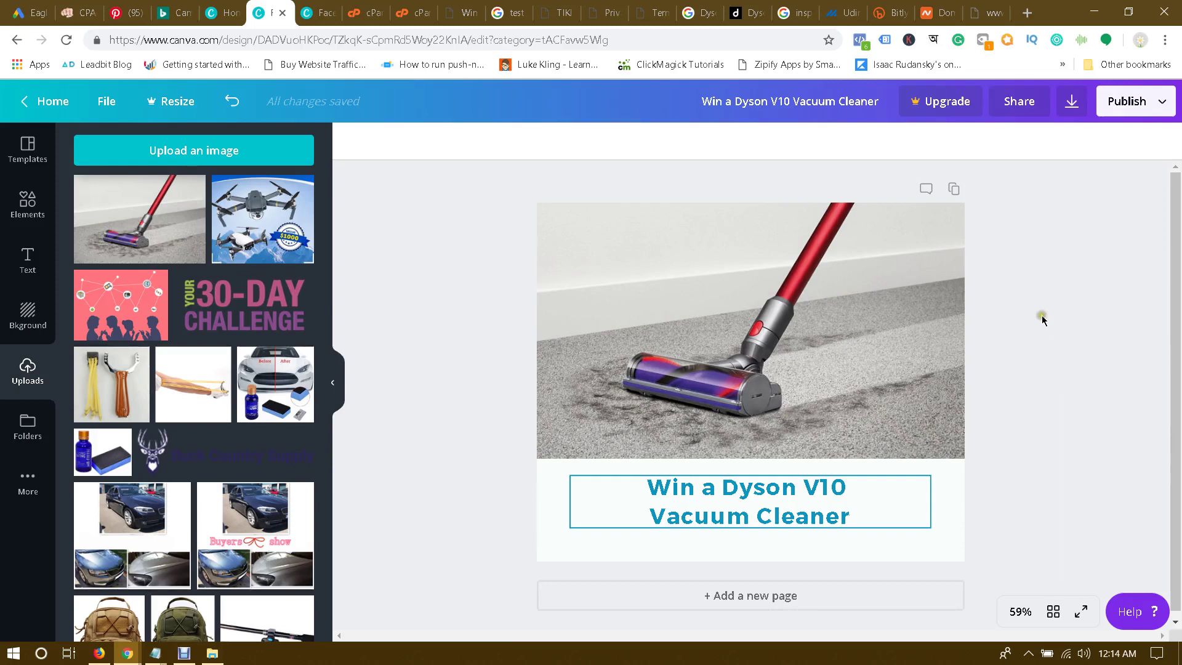
{"action": "left_click", "coordinate": [675, 516]}
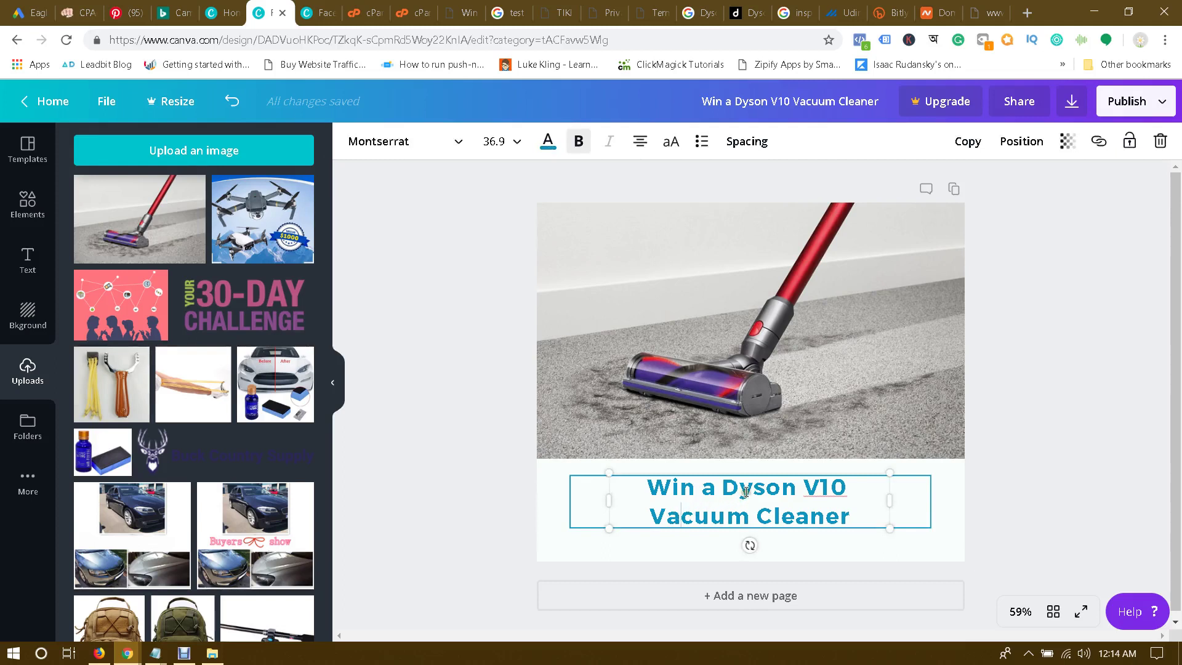
{"action": "left_click", "coordinate": [1149, 344]}
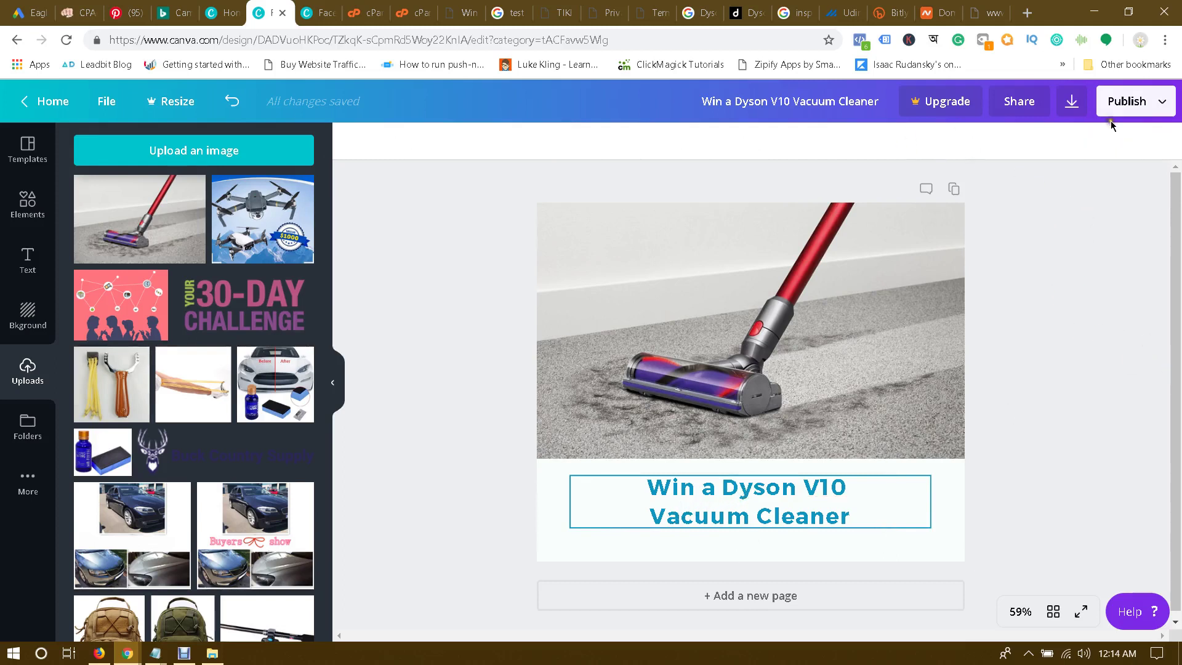
Step: Download the Dyson ad as a PNG, then dismiss the Canva for Work trial popup
{"action": "left_click", "coordinate": [1069, 101]}
{"action": "left_click", "coordinate": [1063, 273]}
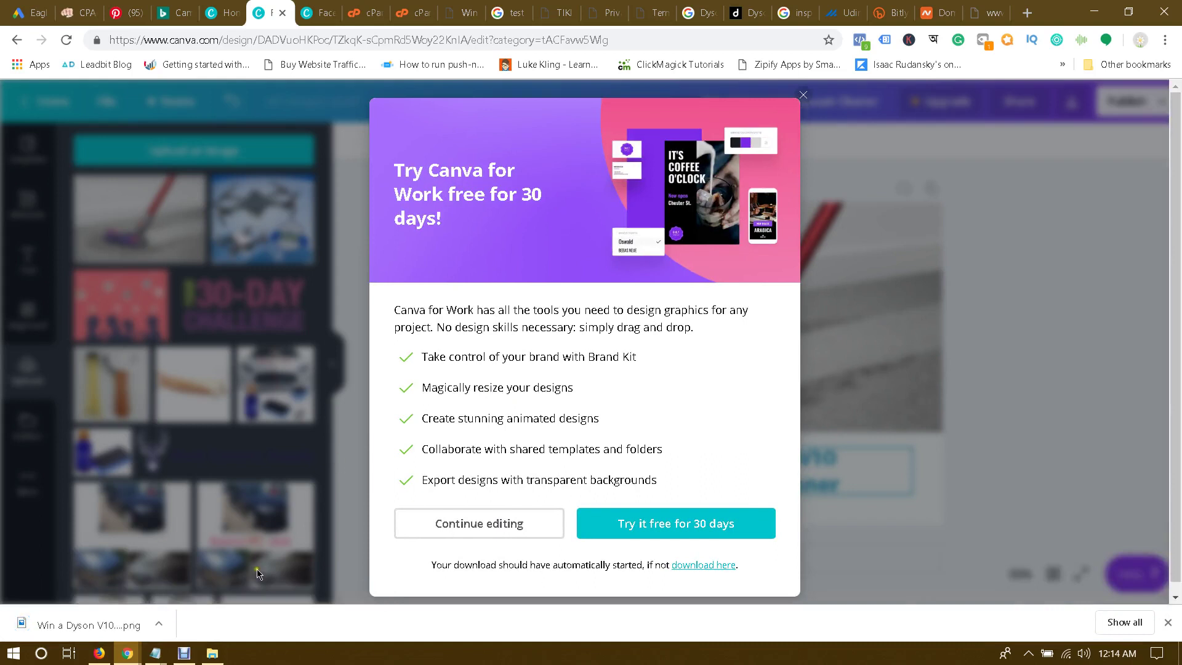
{"action": "mouse_move", "coordinate": [155, 652]}
{"action": "left_click", "coordinate": [183, 597]}
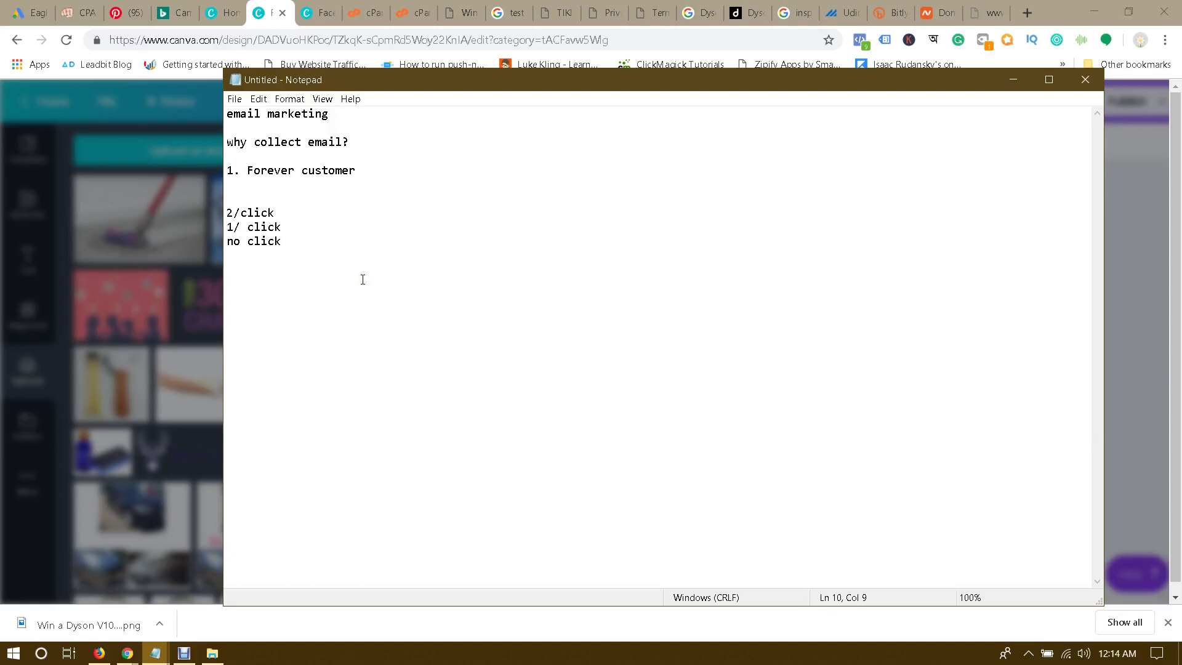
{"action": "key", "text": "alt+Tab"}
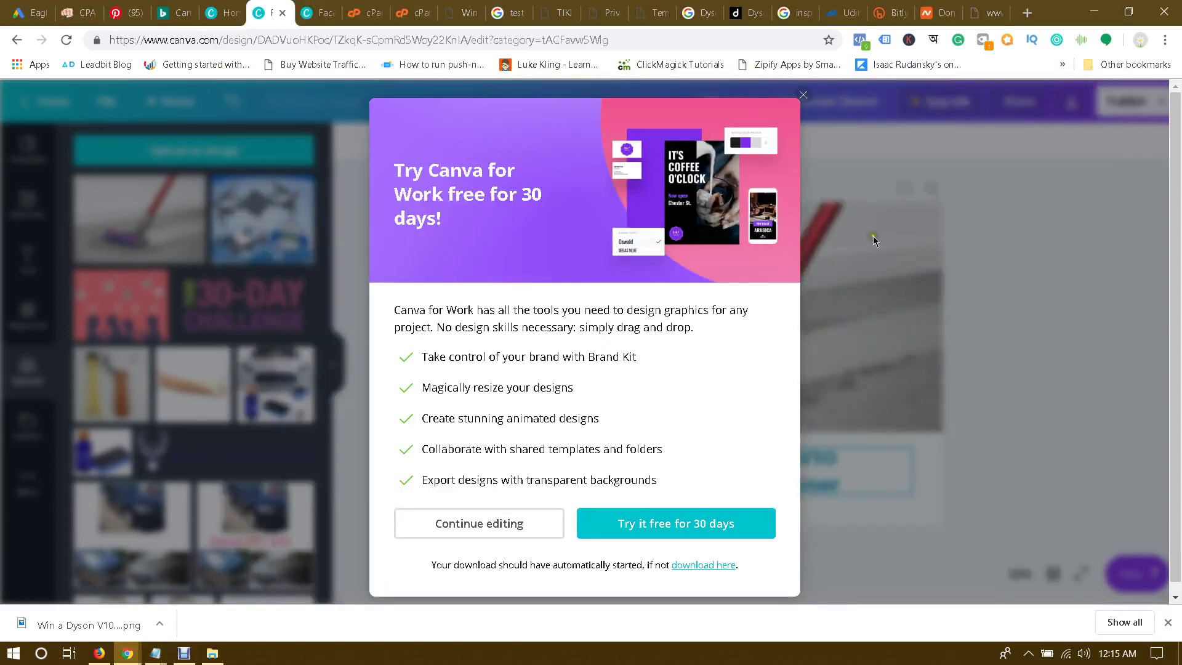
{"action": "left_click", "coordinate": [799, 99]}
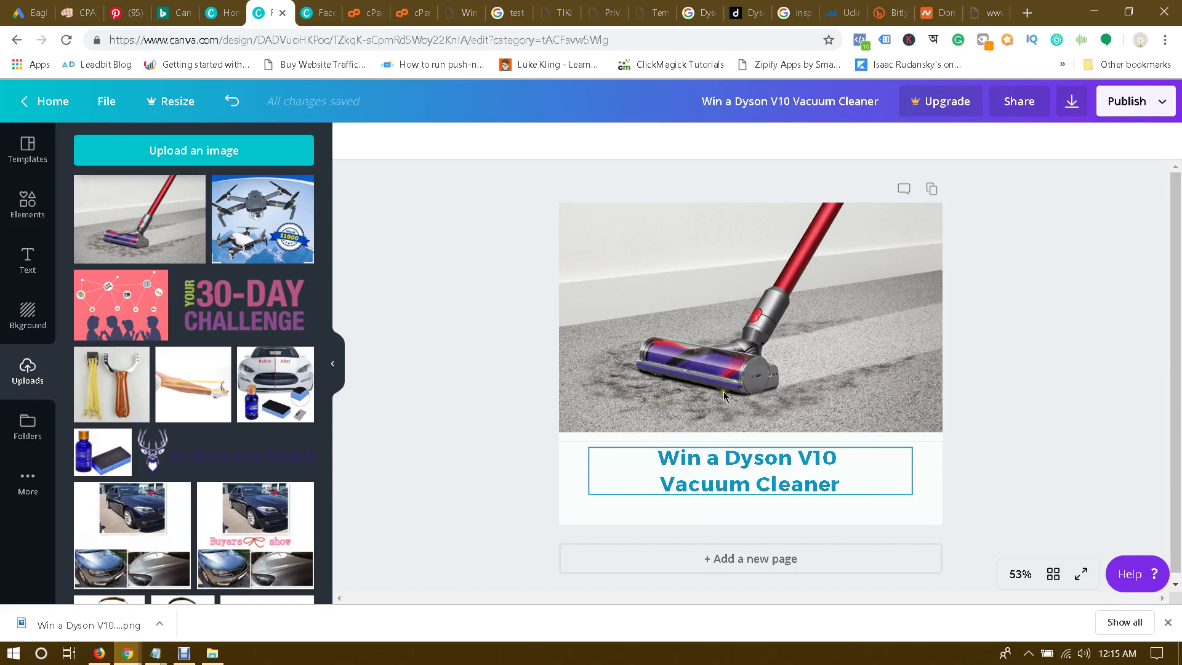
Step: Open Facebook's text overlay tool and upload the downloaded Dyson ad PNG
{"action": "left_click", "coordinate": [992, 10]}
{"action": "left_click", "coordinate": [697, 40]}
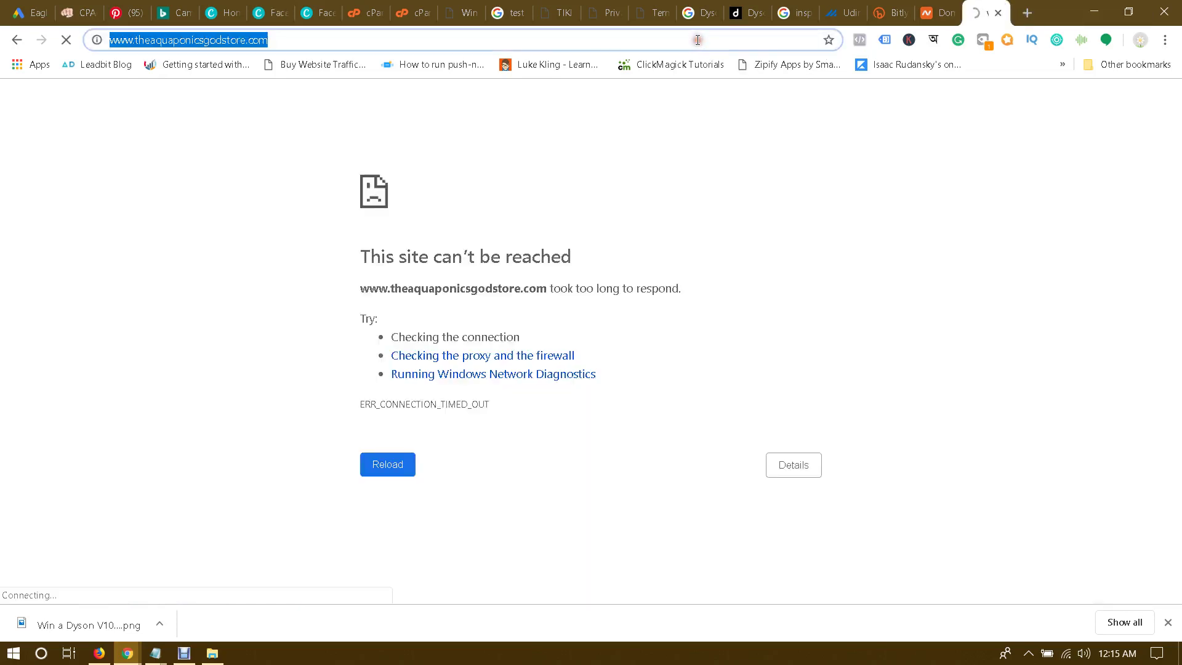
{"action": "type", "text": "fa"}
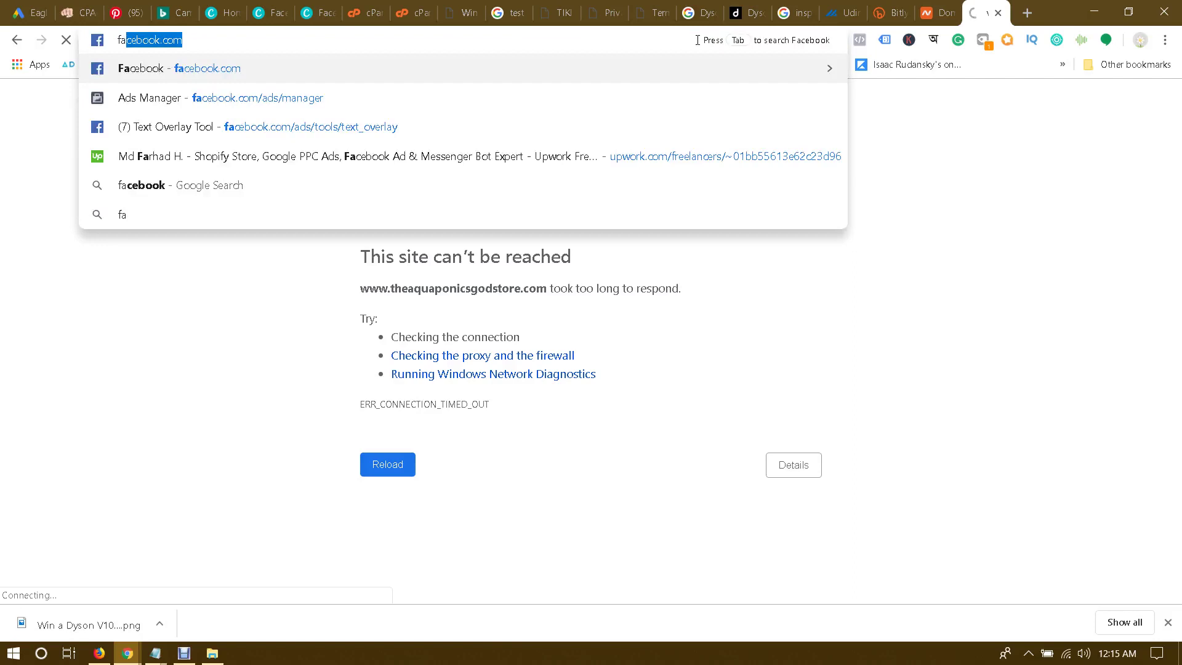
{"action": "key", "text": "Right"}
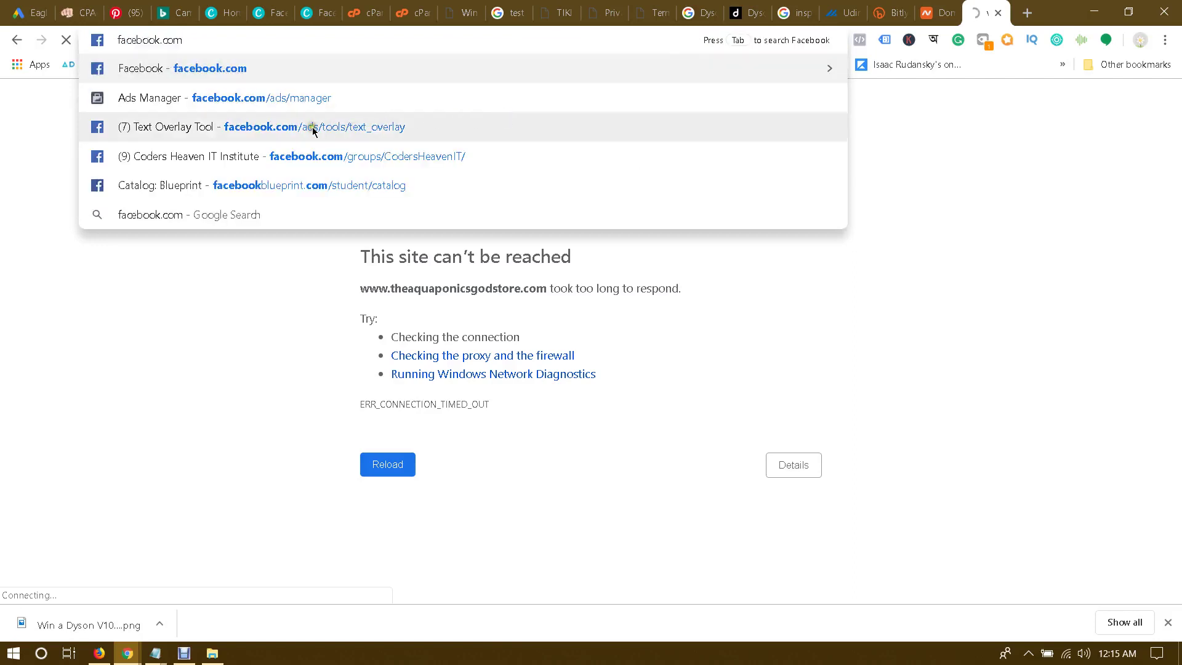
{"action": "left_click", "coordinate": [373, 134]}
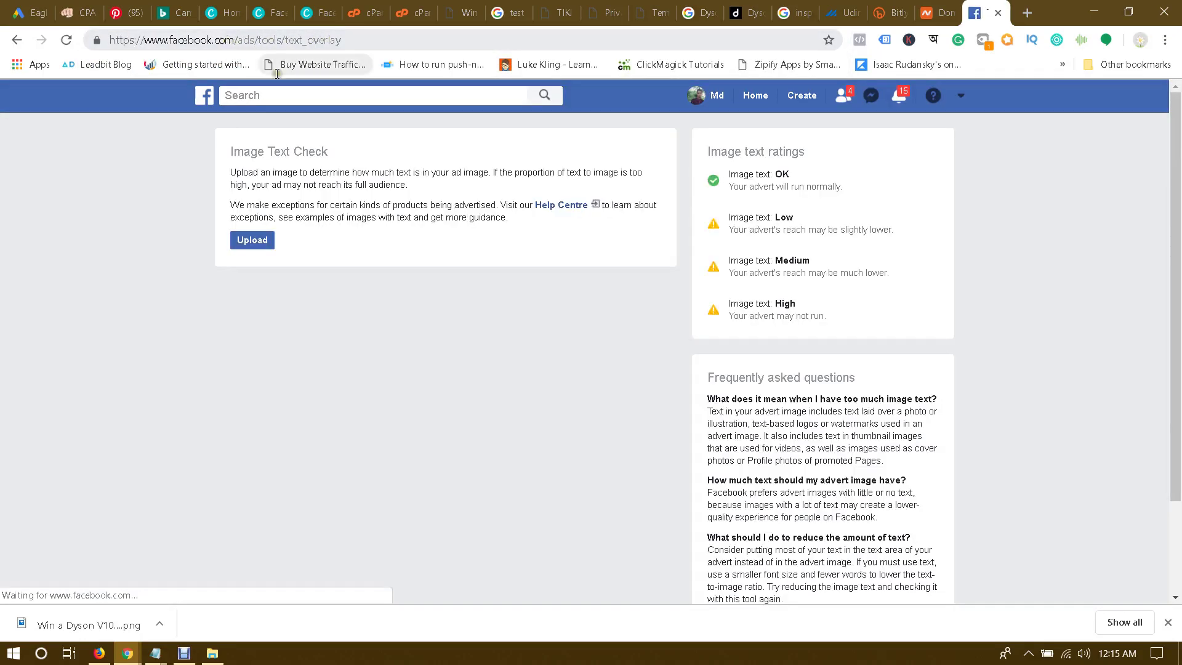
{"action": "left_click_drag", "start_coordinate": [79, 624], "coordinate": [349, 242]}
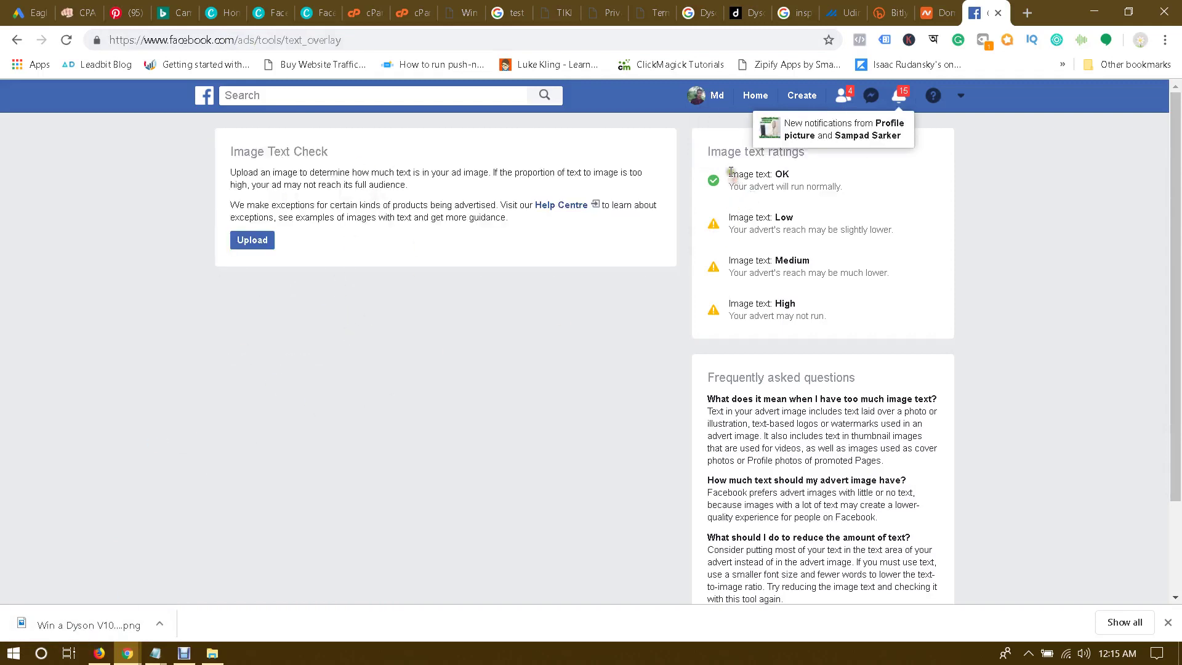
Step: Highlight the image's OK result and the Low, Medium and High rating descriptions
{"action": "left_click_drag", "start_coordinate": [730, 172], "coordinate": [800, 174]}
{"action": "triple_click", "coordinate": [752, 223]}
{"action": "left_click", "coordinate": [825, 222]}
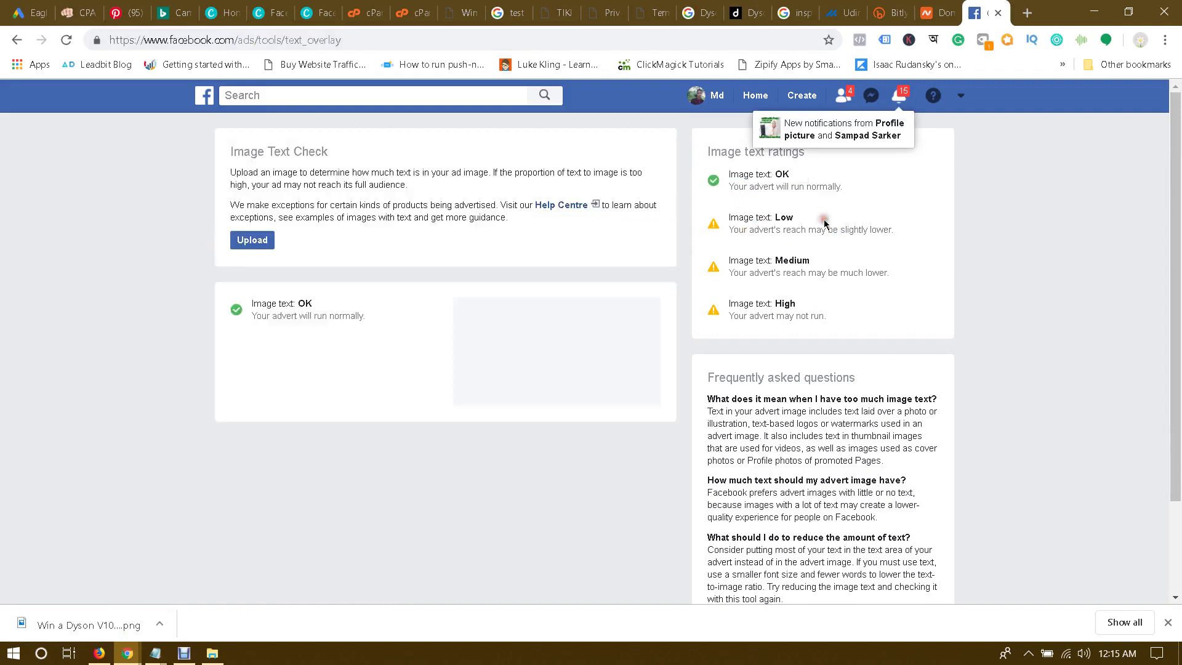
{"action": "left_click_drag", "start_coordinate": [295, 304], "coordinate": [338, 308]}
{"action": "left_click", "coordinate": [360, 325]}
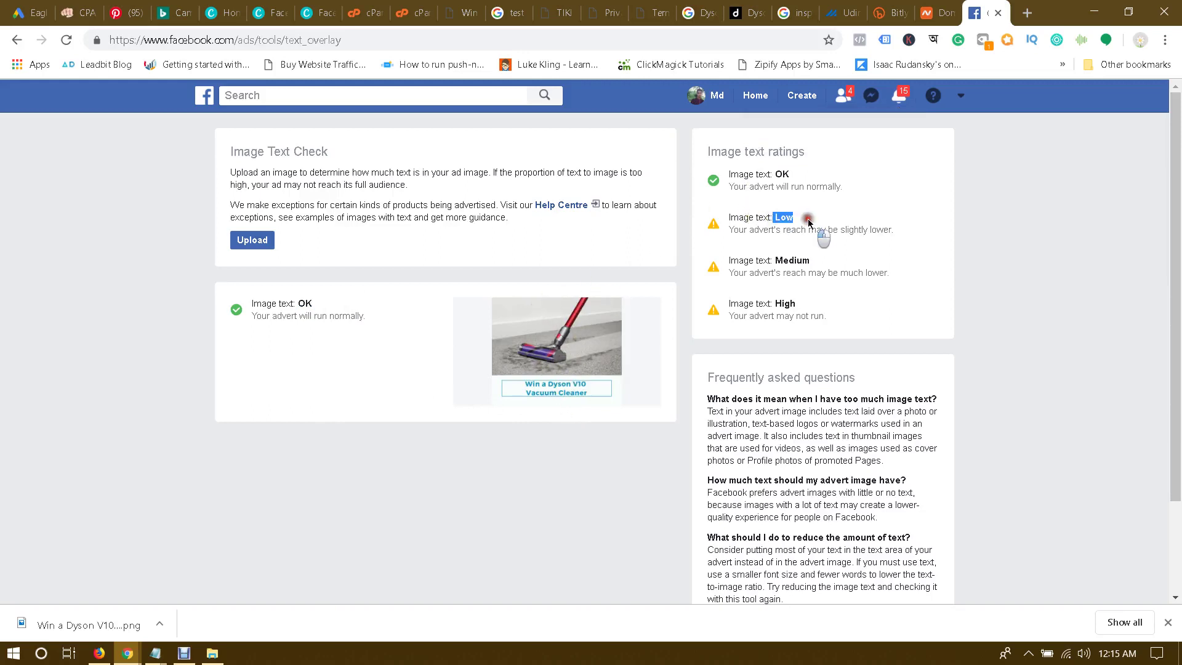
{"action": "left_click_drag", "start_coordinate": [781, 218], "coordinate": [812, 219]}
{"action": "left_click_drag", "start_coordinate": [777, 259], "coordinate": [820, 259]}
{"action": "left_click", "coordinate": [820, 259]}
{"action": "left_click_drag", "start_coordinate": [777, 302], "coordinate": [853, 311]}
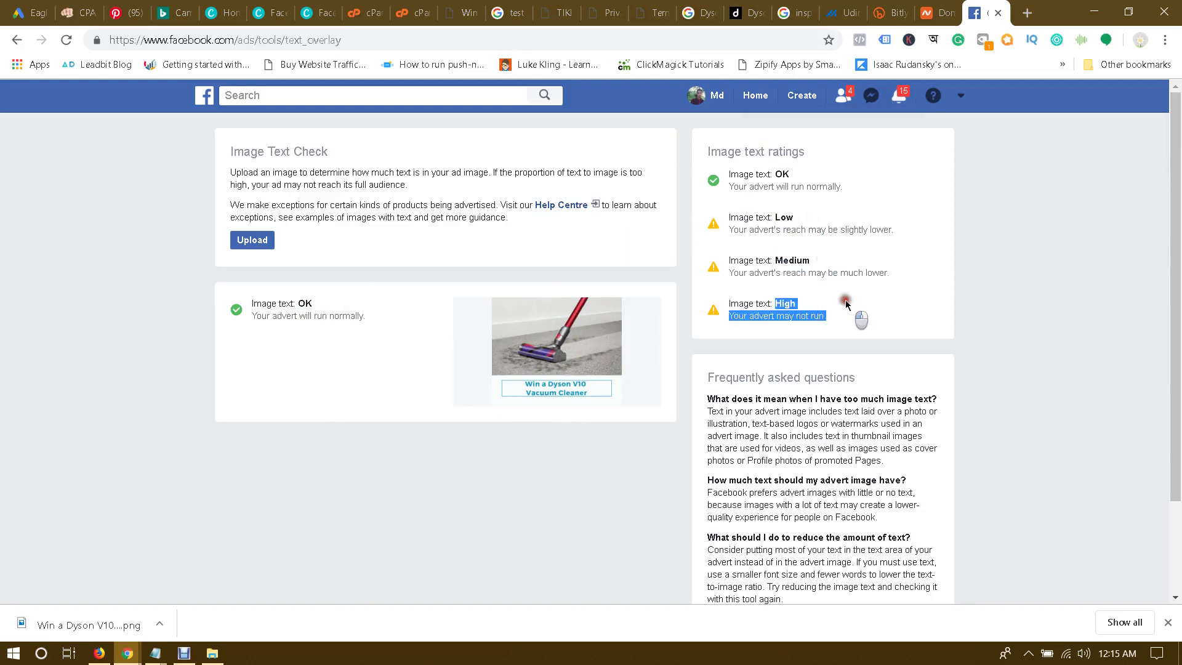
{"action": "left_click", "coordinate": [849, 306]}
Step: Close the text check page, revisit the Canva Dyson design, then bring Firefox Ads Manager forward
{"action": "left_click", "coordinate": [998, 13]}
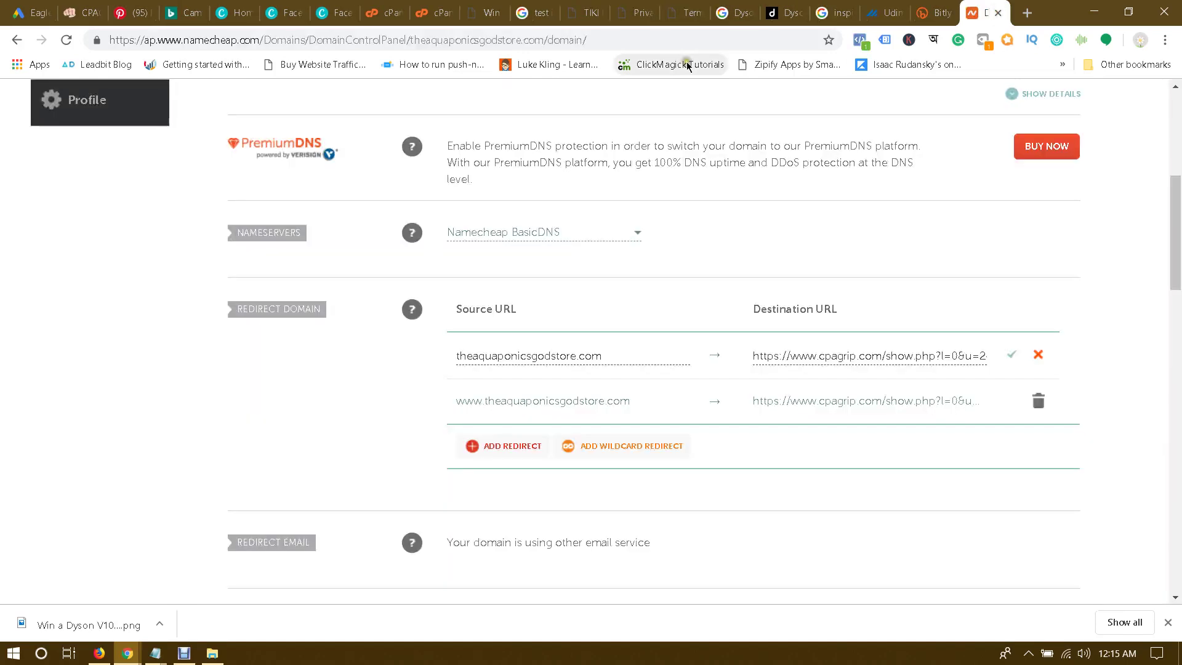
{"action": "left_click", "coordinate": [284, 6]}
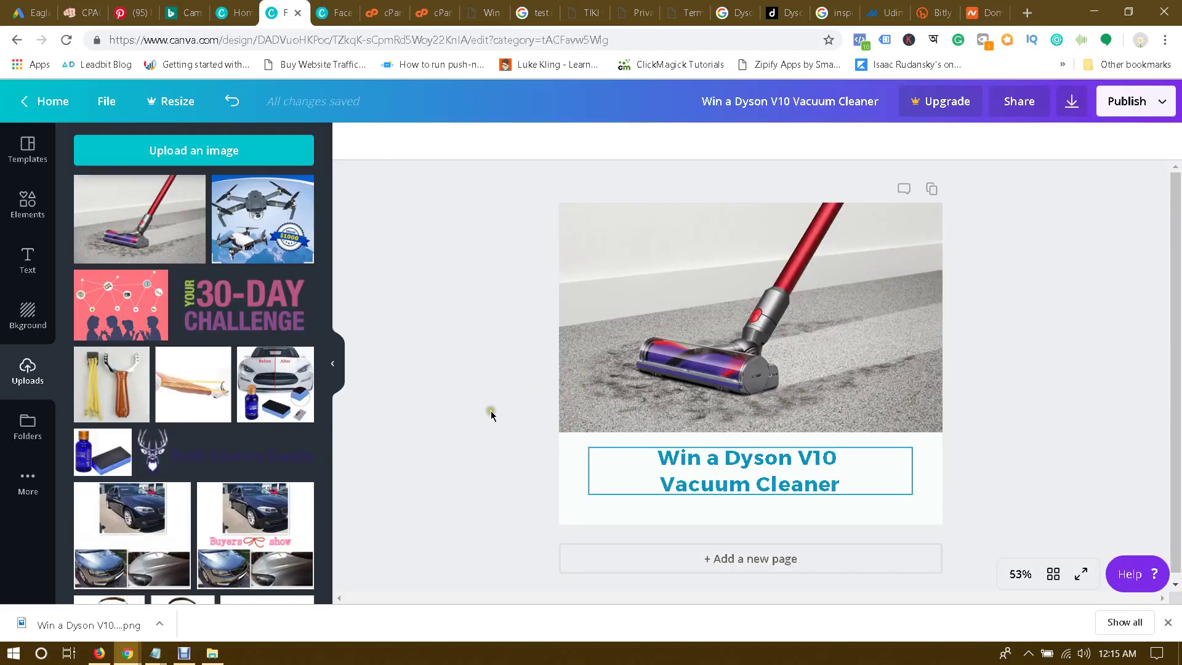
{"action": "left_click", "coordinate": [450, 424]}
{"action": "left_click", "coordinate": [99, 653]}
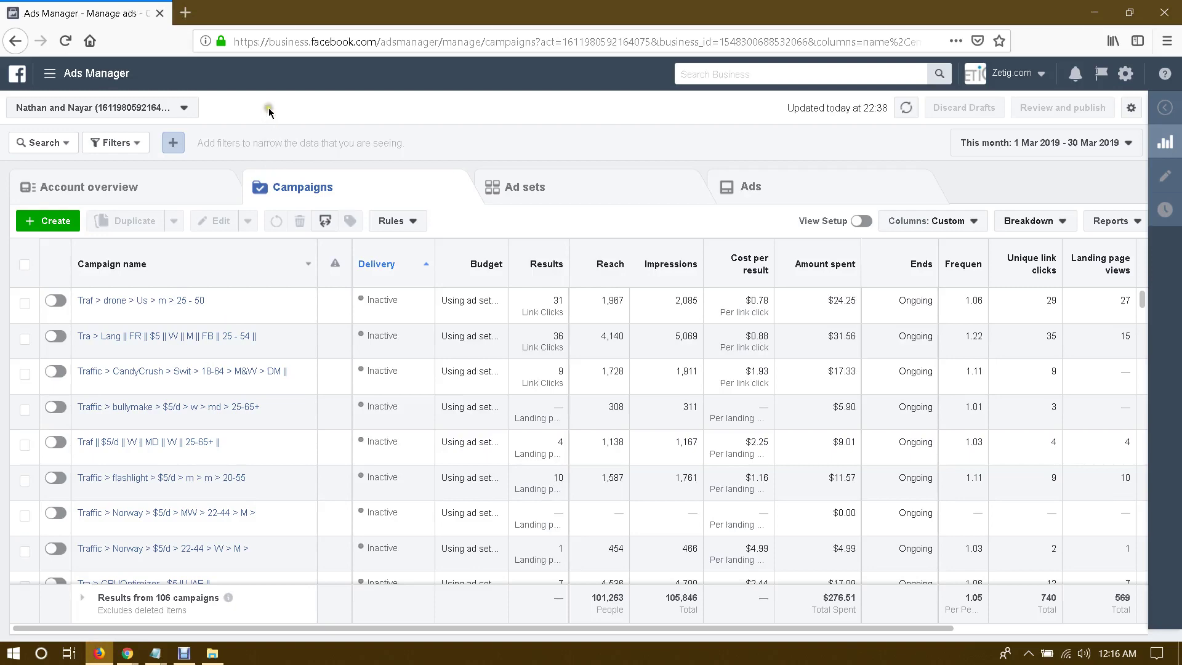
Step: Open Page posts from the All tools menu in a new tab and switch to it
{"action": "left_click", "coordinate": [78, 80]}
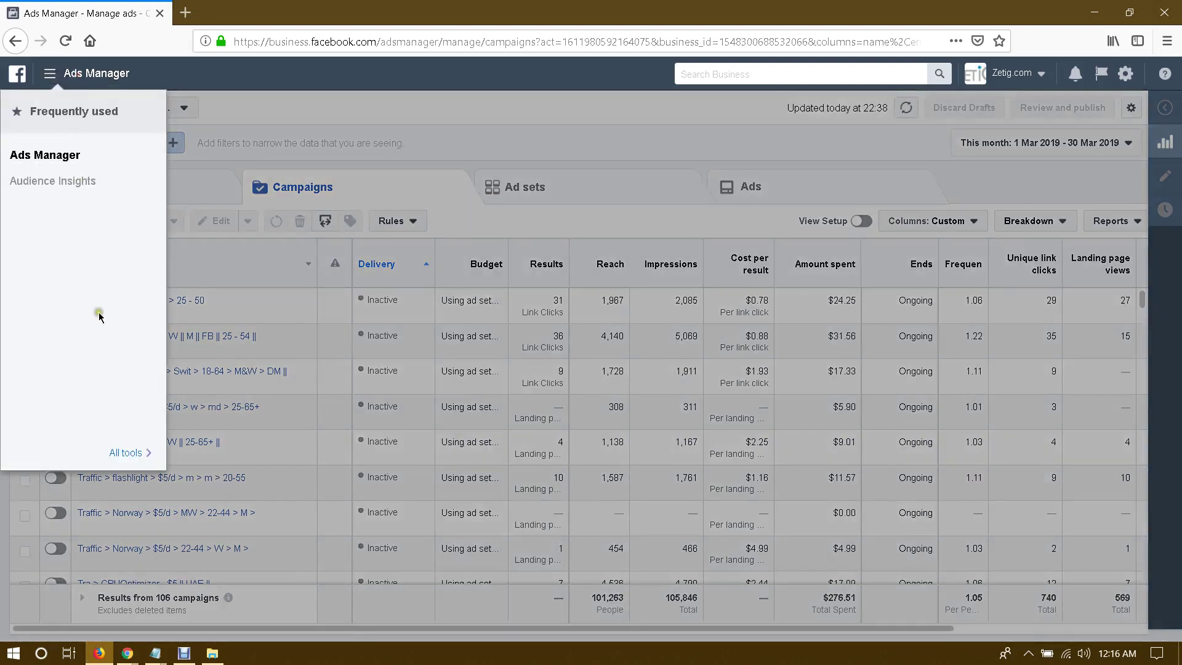
{"action": "mouse_move", "coordinate": [143, 452]}
{"action": "right_click", "coordinate": [381, 213]}
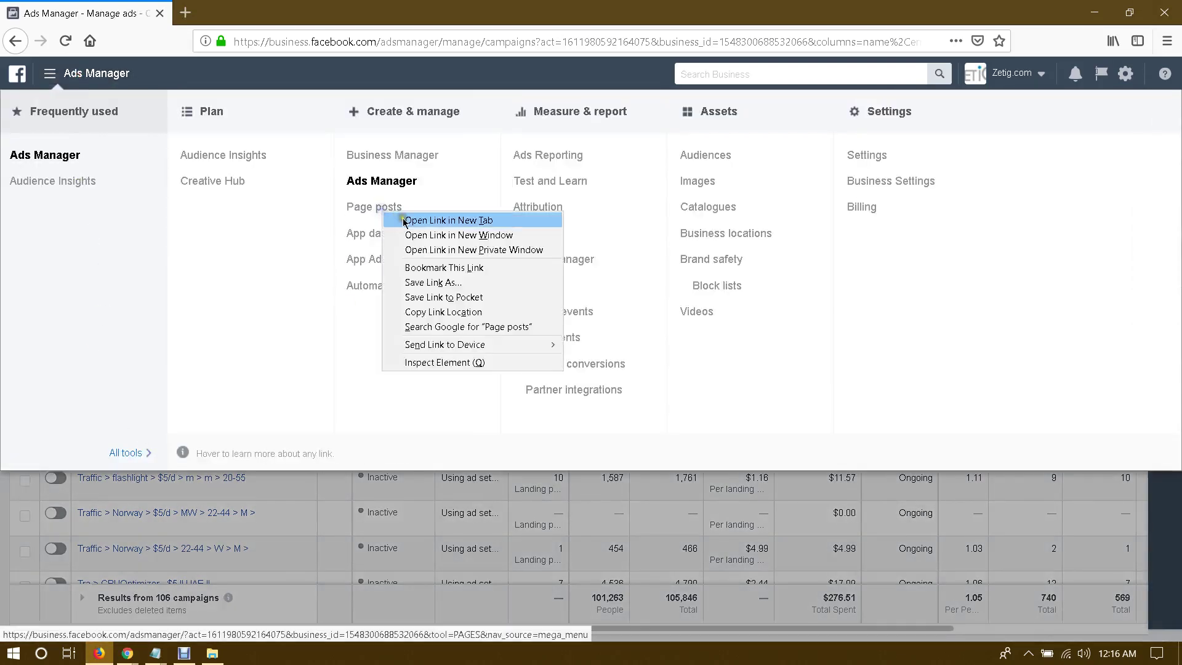
{"action": "left_click", "coordinate": [418, 219]}
{"action": "key", "text": "Escape"}
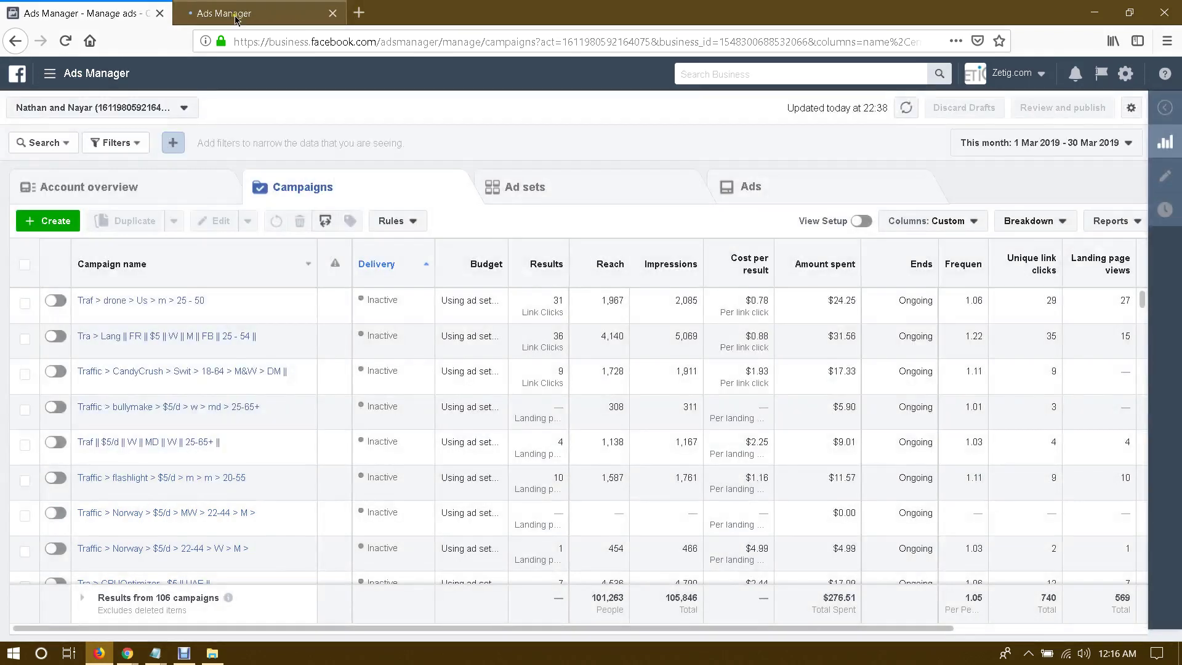
{"action": "key", "text": "ctrl+Tab"}
{"action": "key", "text": "ctrl+shift+Tab"}
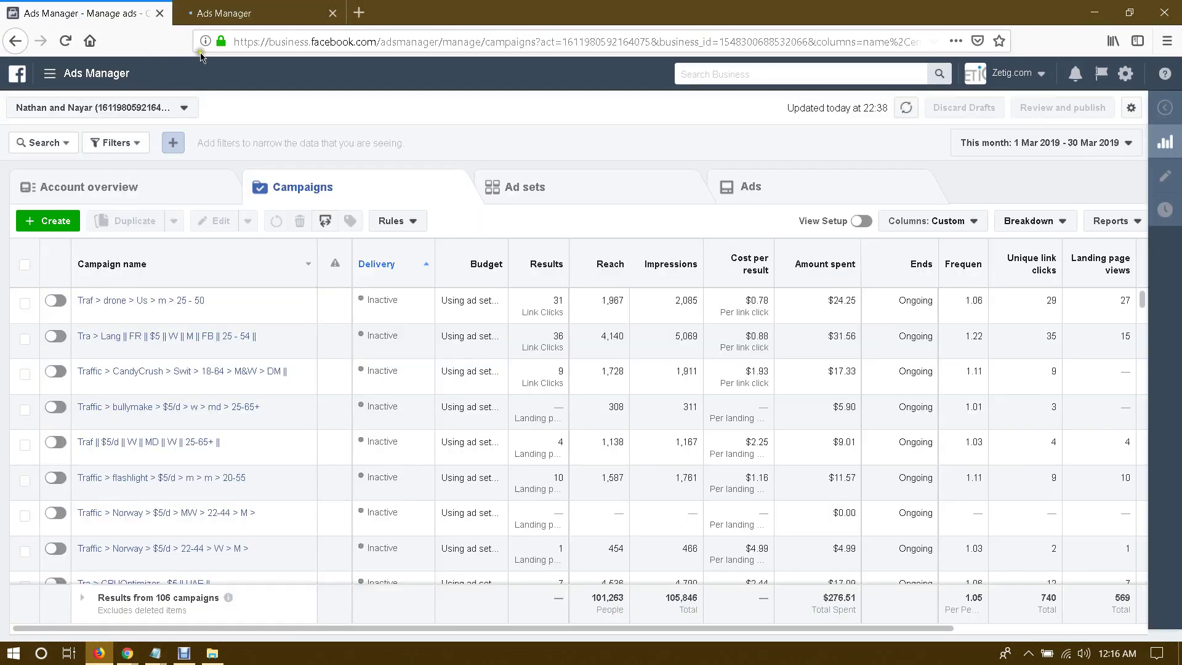
{"action": "left_click", "coordinate": [241, 17]}
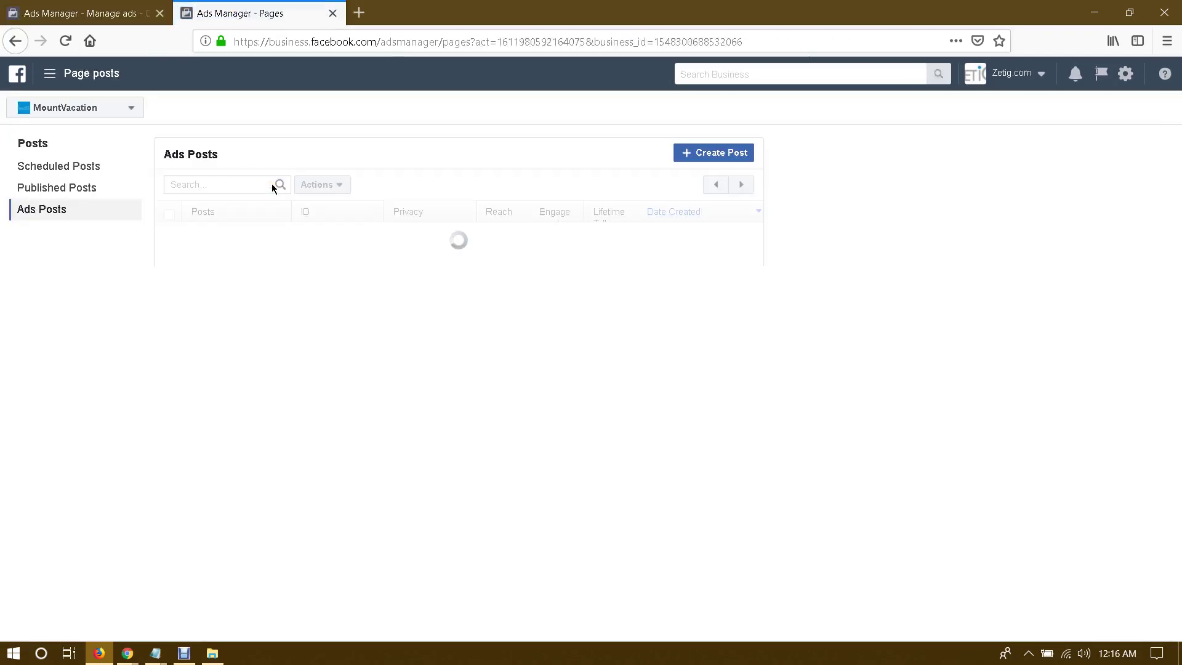
Step: Switch the page selector from MountVacation to Gadget's, then open a blank tab and come back
{"action": "left_click", "coordinate": [117, 108]}
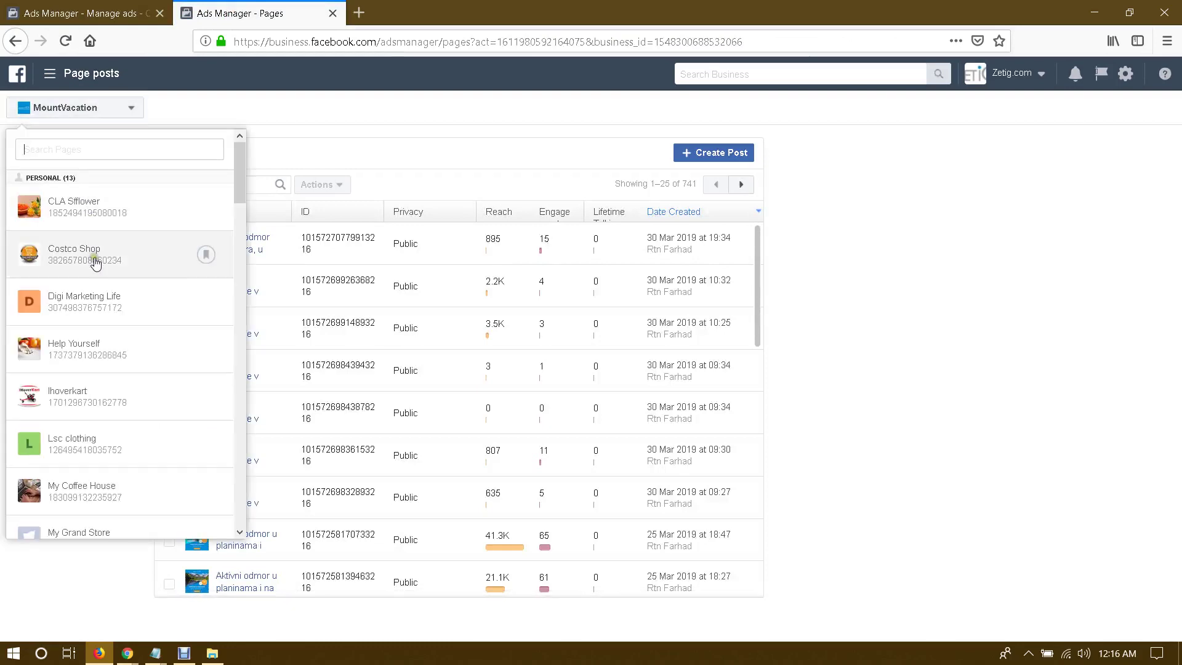
{"action": "scroll", "coordinate": [98, 258], "scroll_direction": "down", "scroll_amount": 15}
{"action": "scroll", "coordinate": [104, 259], "scroll_direction": "down", "scroll_amount": 10}
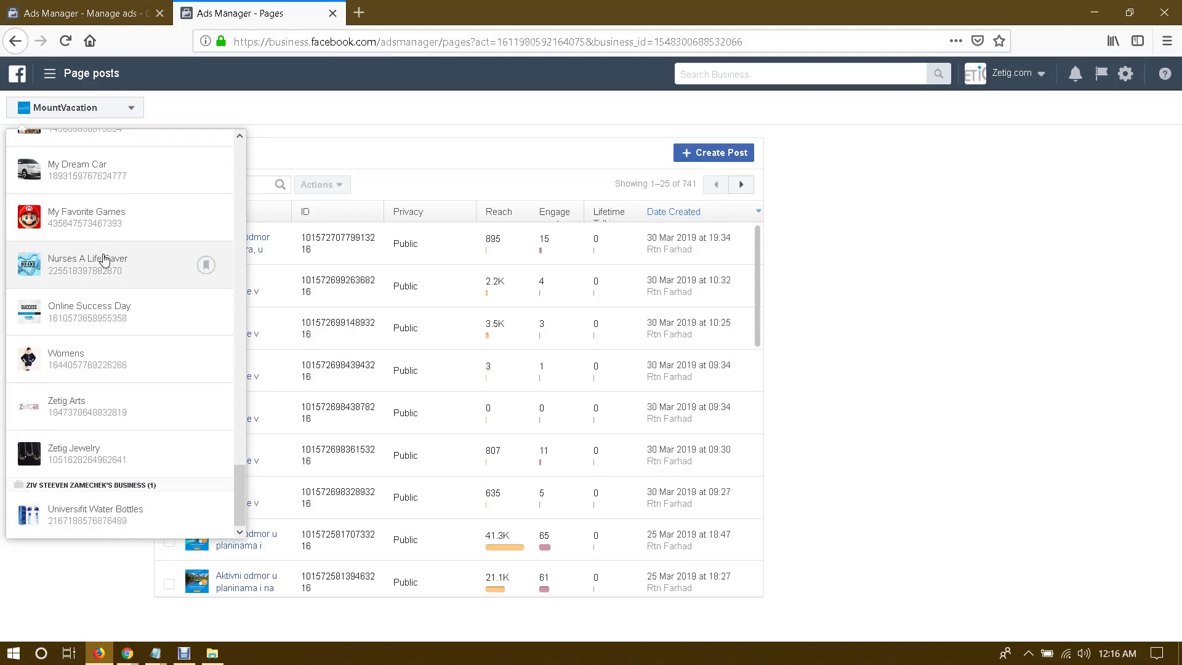
{"action": "scroll", "coordinate": [117, 372], "scroll_direction": "up", "scroll_amount": 2}
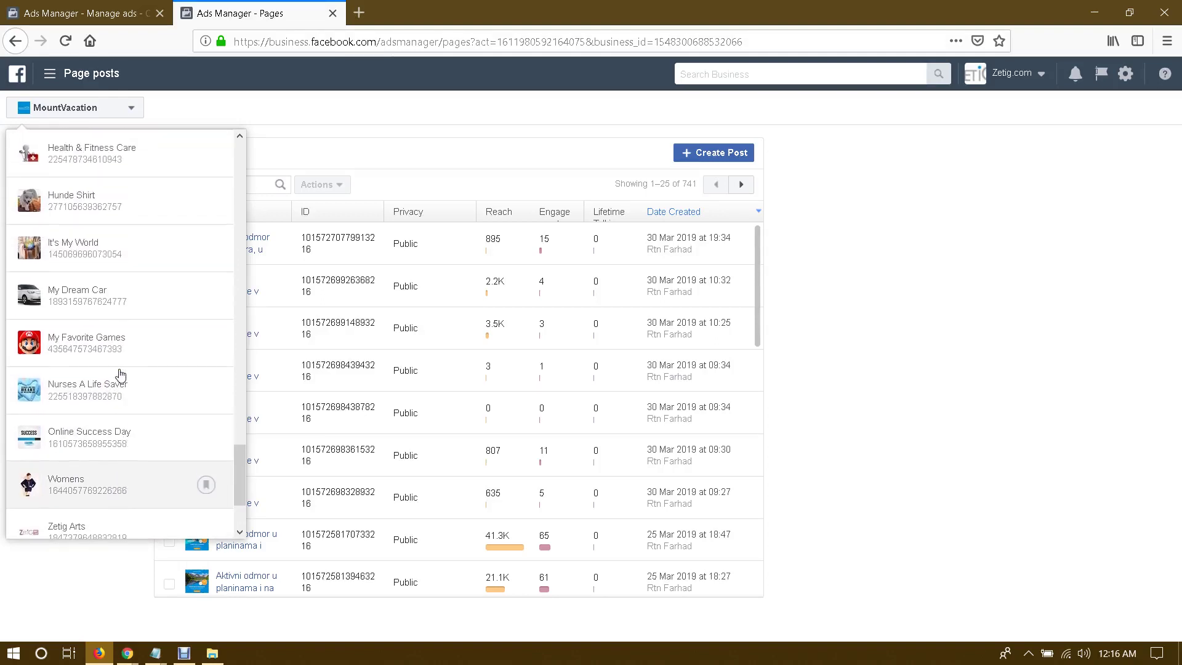
{"action": "scroll", "coordinate": [120, 374], "scroll_direction": "up", "scroll_amount": 4}
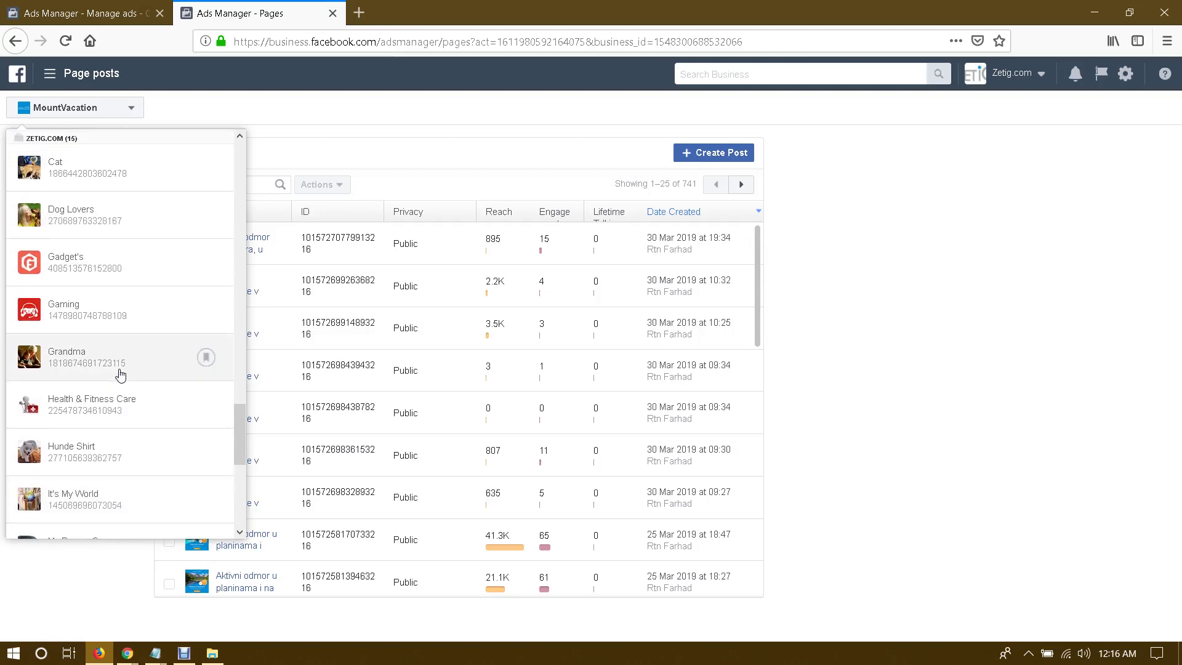
{"action": "scroll", "coordinate": [119, 374], "scroll_direction": "up", "scroll_amount": 2}
{"action": "left_click", "coordinate": [72, 320]}
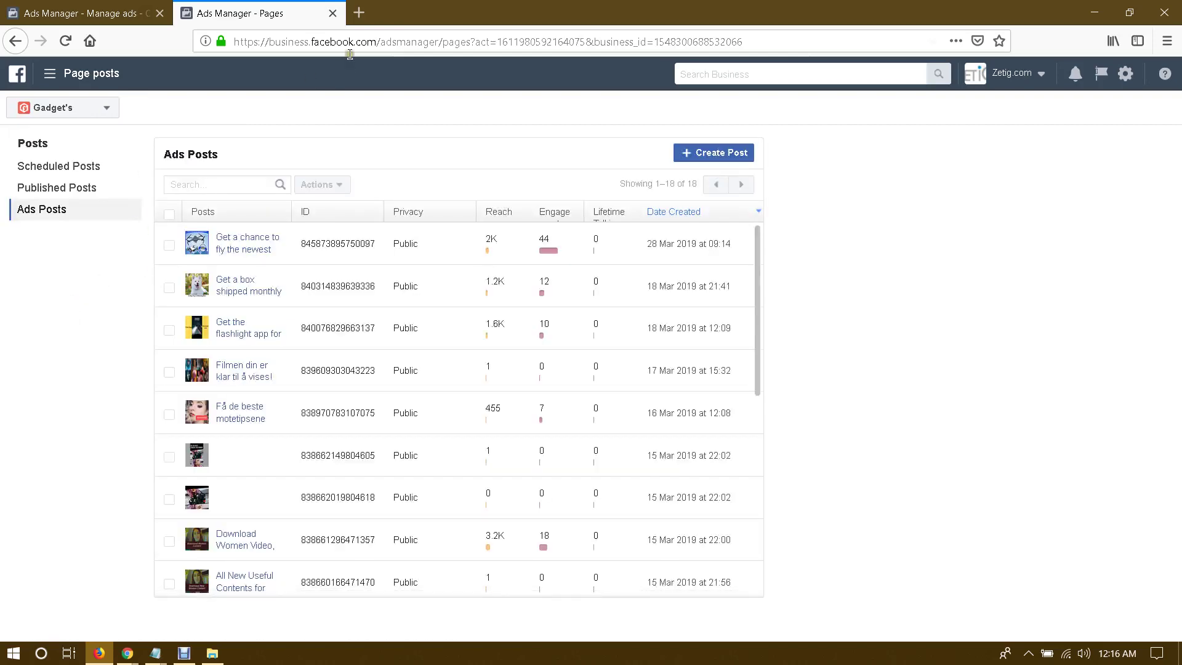
{"action": "left_click", "coordinate": [359, 12]}
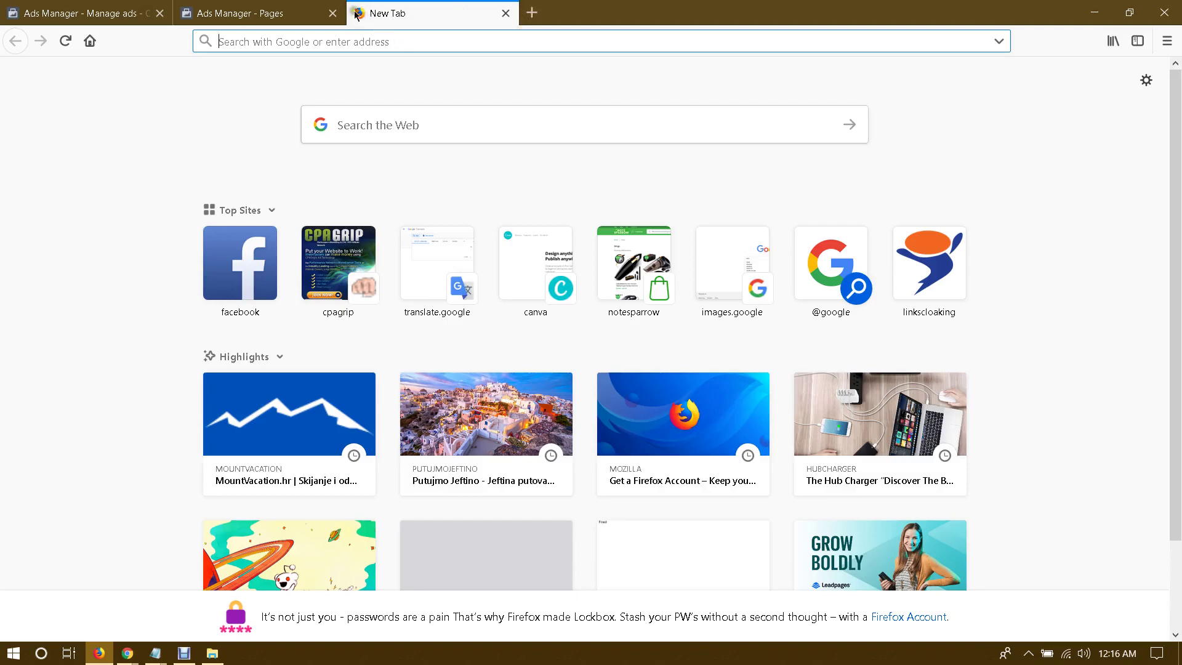
{"action": "left_click", "coordinate": [267, 6]}
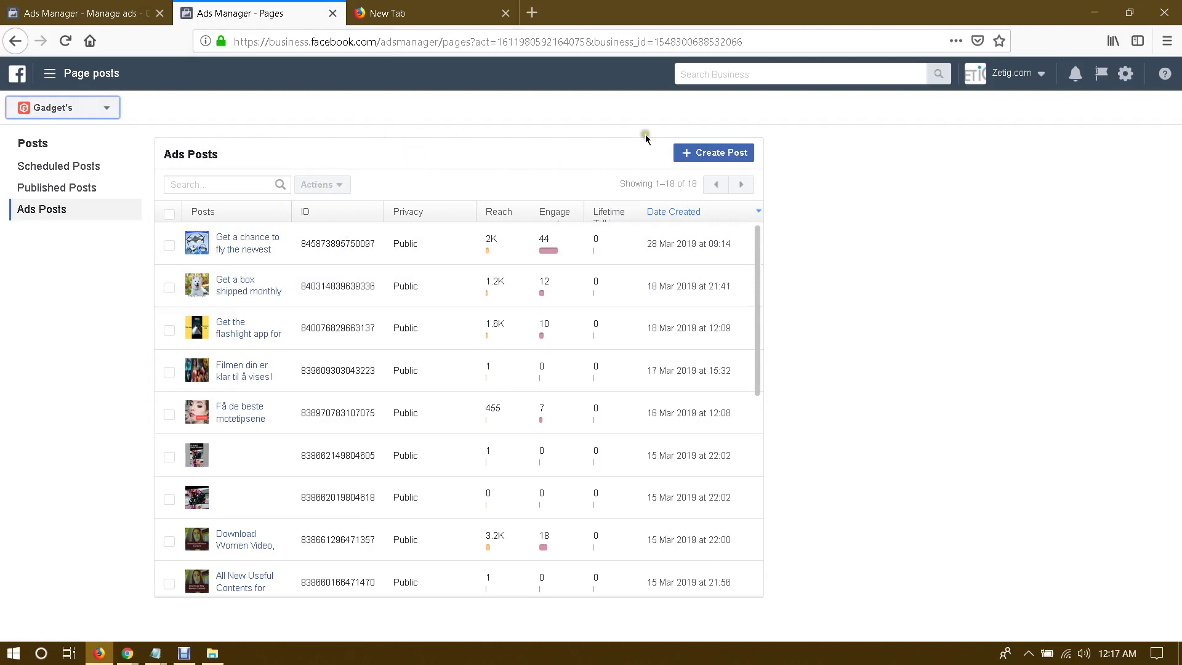
Step: Create an unpublished photo post using the uploaded Win a Dyson V10 Vacuum Cleaner PNG
{"action": "left_click", "coordinate": [723, 157]}
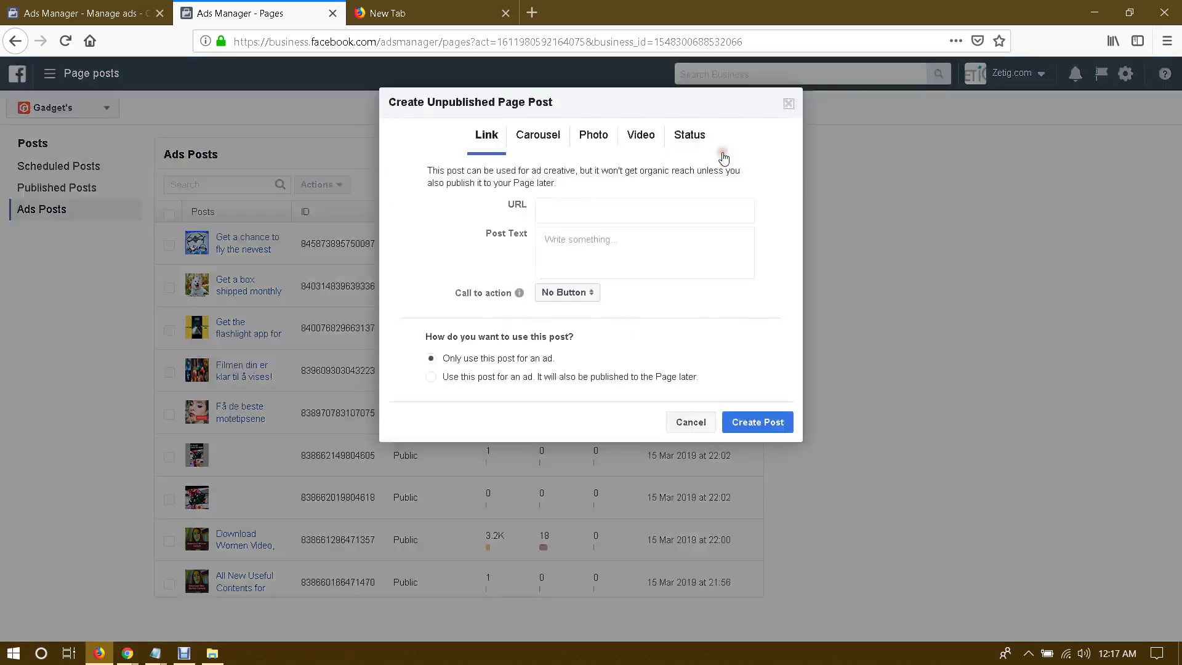
{"action": "left_click", "coordinate": [594, 136]}
{"action": "left_click", "coordinate": [602, 215]}
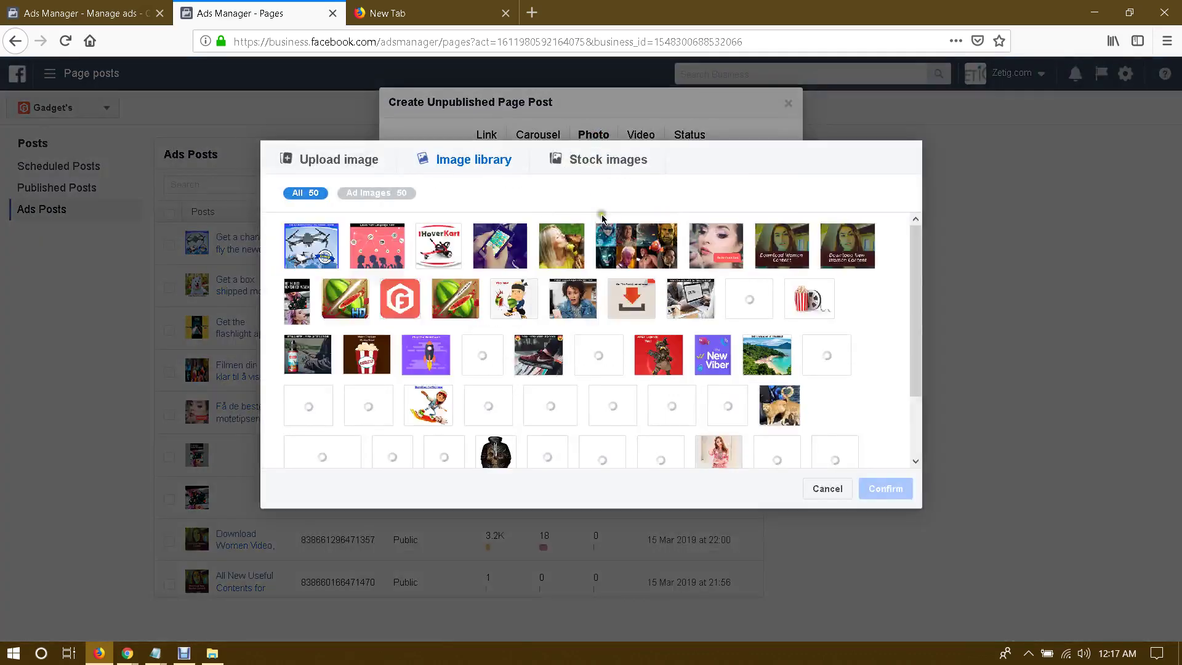
{"action": "left_click", "coordinate": [315, 161]}
{"action": "left_click", "coordinate": [558, 296]}
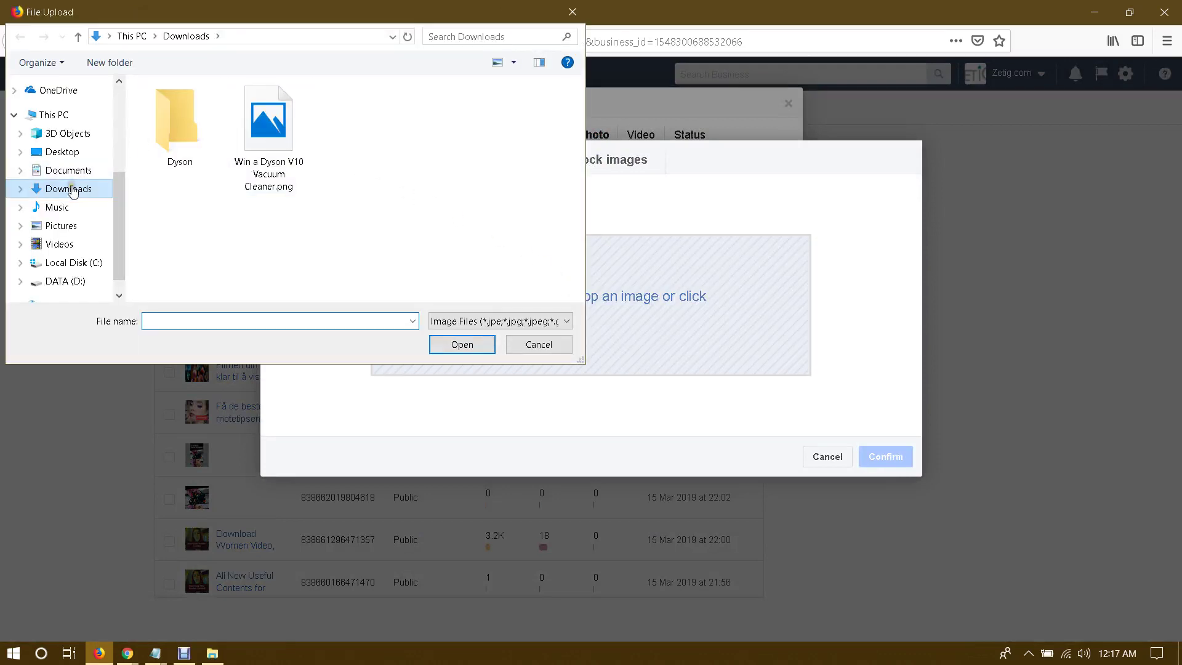
{"action": "double_click", "coordinate": [277, 124]}
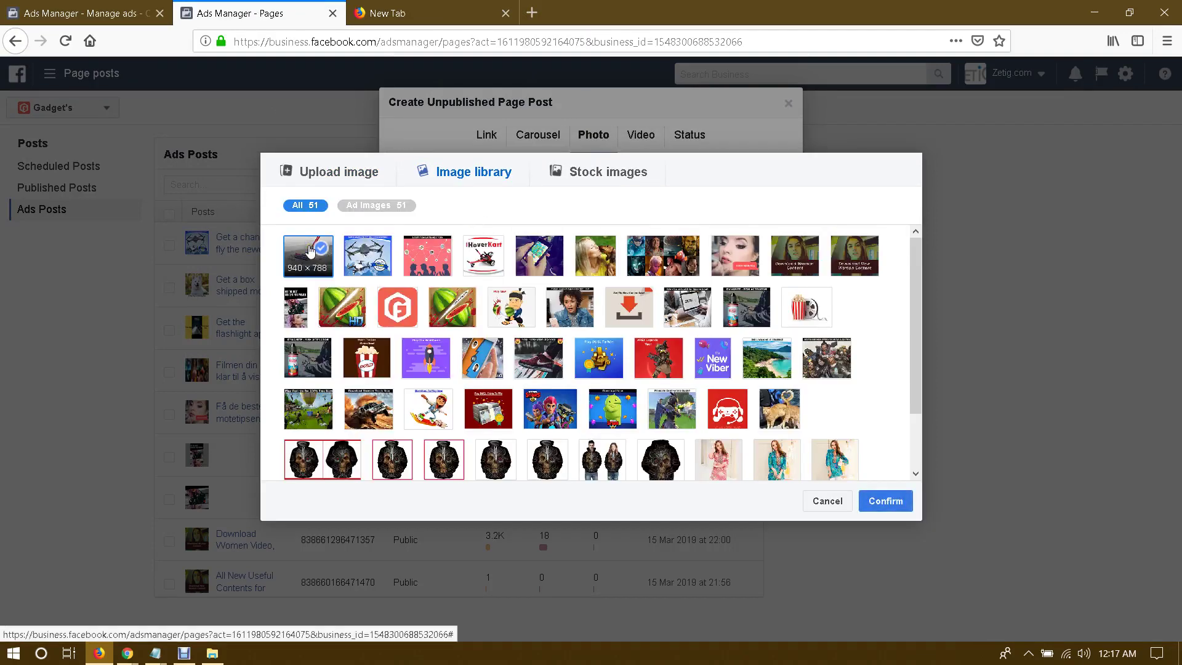
{"action": "left_click", "coordinate": [885, 500]}
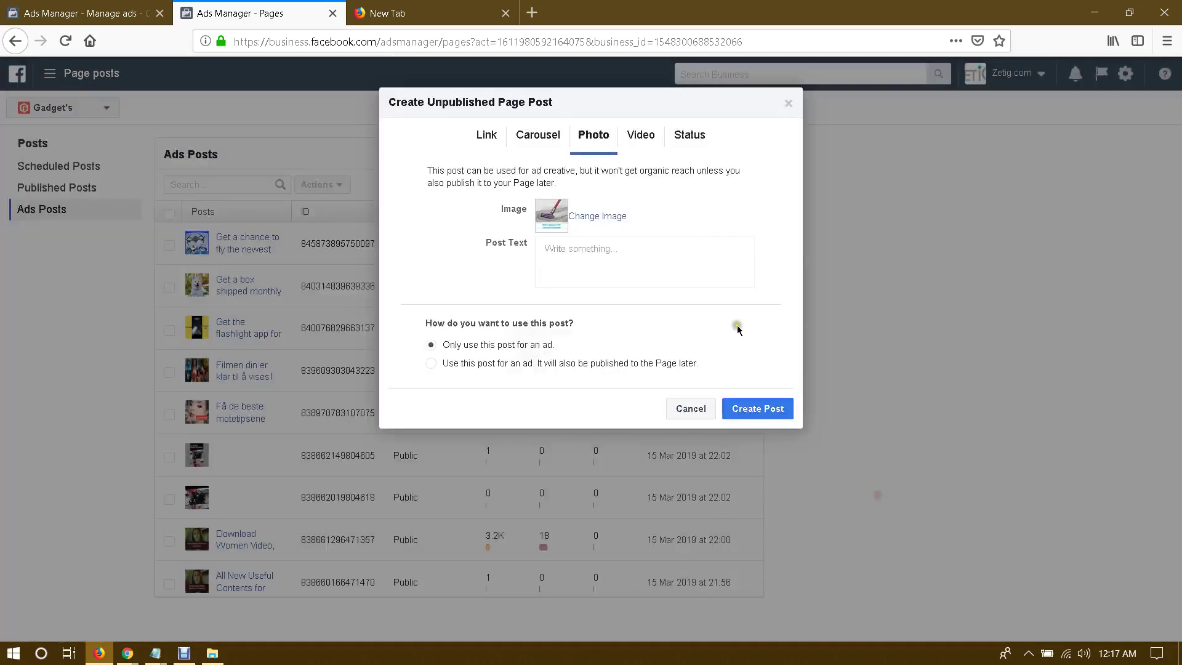
Step: Place the cursor in the post text and bring the Canva design window forward
{"action": "left_click", "coordinate": [601, 259]}
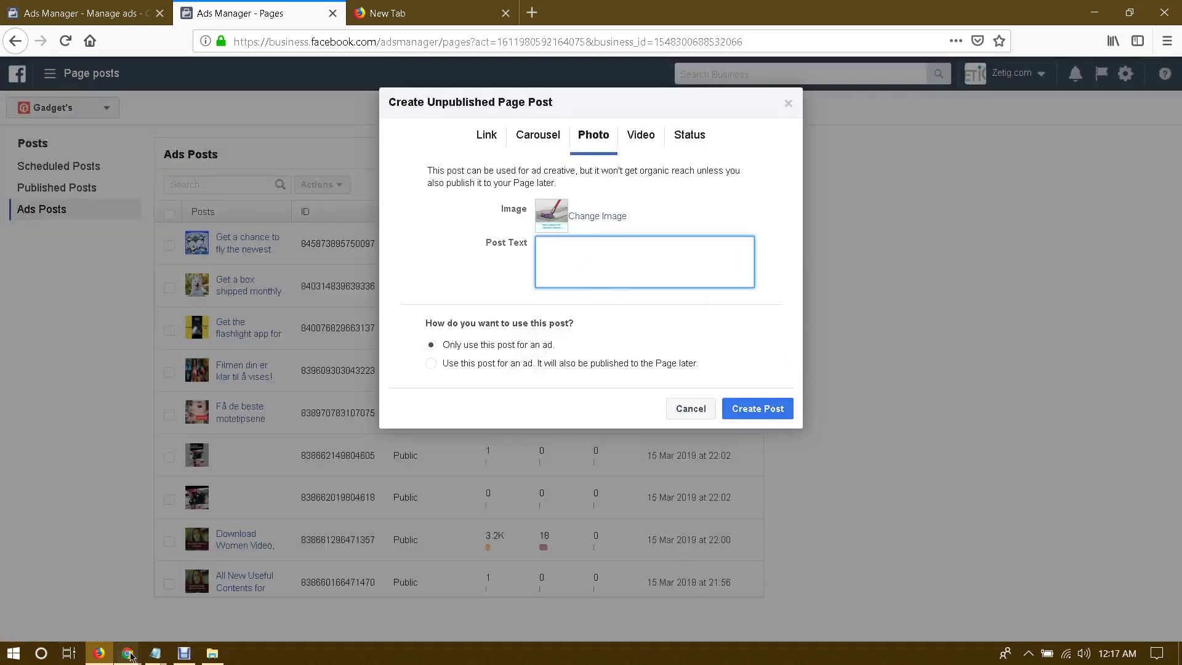
{"action": "mouse_move", "coordinate": [130, 656]}
{"action": "left_click", "coordinate": [89, 596]}
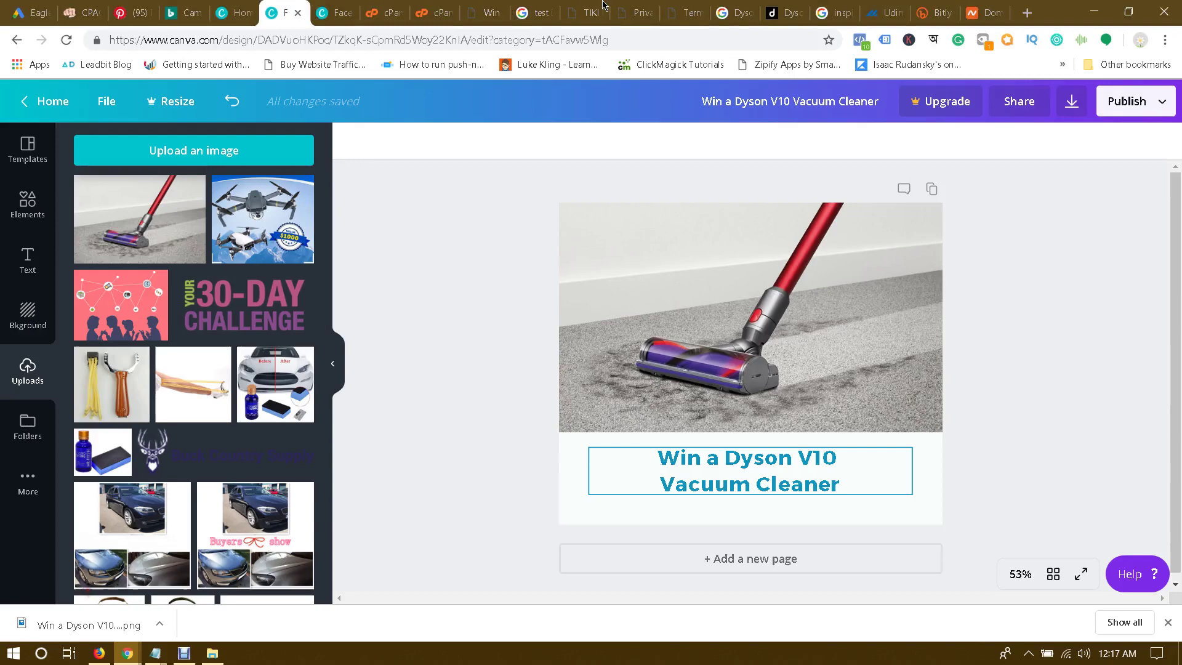
Step: Review the V10 feature list on the Dyson Cyclone V10 product page
{"action": "left_click", "coordinate": [792, 8]}
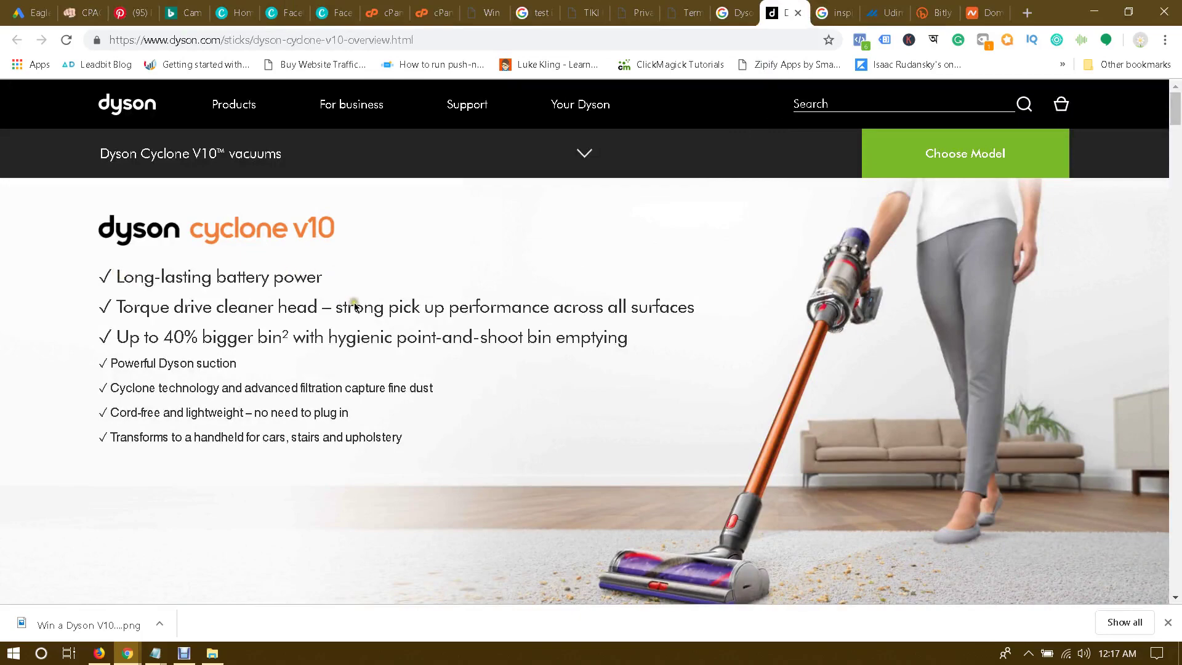
{"action": "scroll", "coordinate": [357, 308], "scroll_direction": "down", "scroll_amount": 6}
{"action": "scroll", "coordinate": [362, 313], "scroll_direction": "up", "scroll_amount": 6}
{"action": "triple_click", "coordinate": [271, 337]}
{"action": "left_click", "coordinate": [493, 351]}
{"action": "triple_click", "coordinate": [317, 338]}
{"action": "left_click", "coordinate": [497, 337]}
Step: Close the Google search results, Dyson product page and image search tabs
{"action": "left_click", "coordinate": [837, 12]}
{"action": "left_click", "coordinate": [742, 7]}
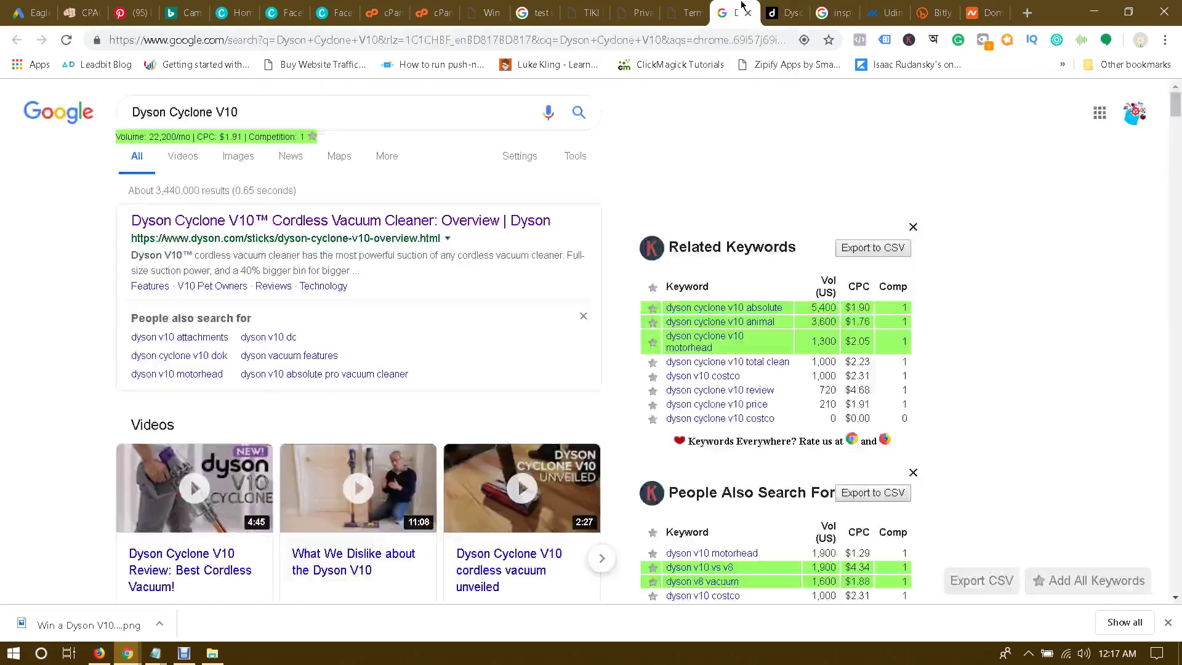
{"action": "left_click", "coordinate": [684, 8]}
{"action": "left_click", "coordinate": [739, 10]}
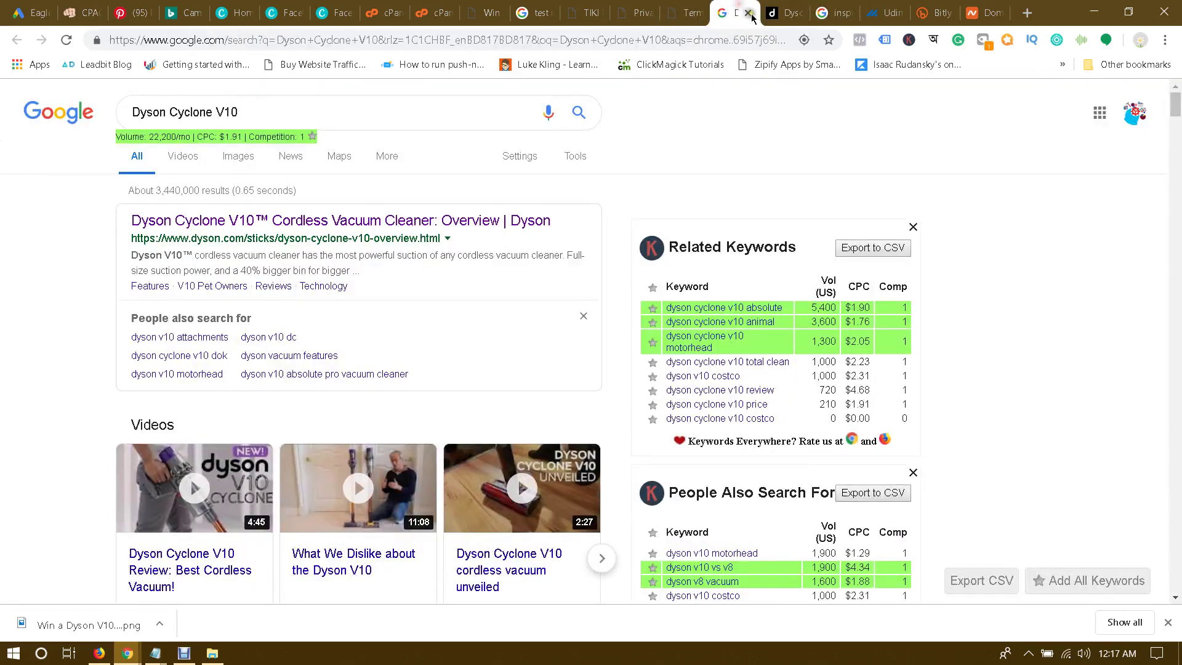
{"action": "left_click", "coordinate": [749, 12]}
{"action": "left_click", "coordinate": [749, 13]}
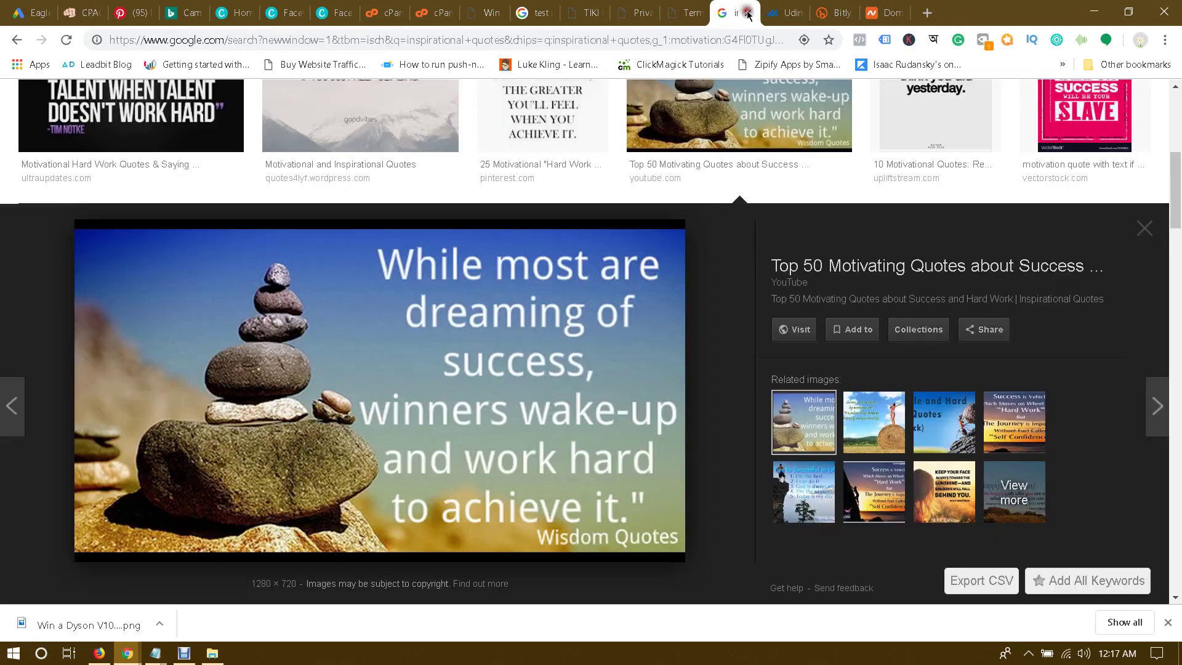
{"action": "left_click", "coordinate": [748, 13]}
{"action": "scroll", "coordinate": [749, 11], "scroll_direction": "down", "scroll_amount": 1}
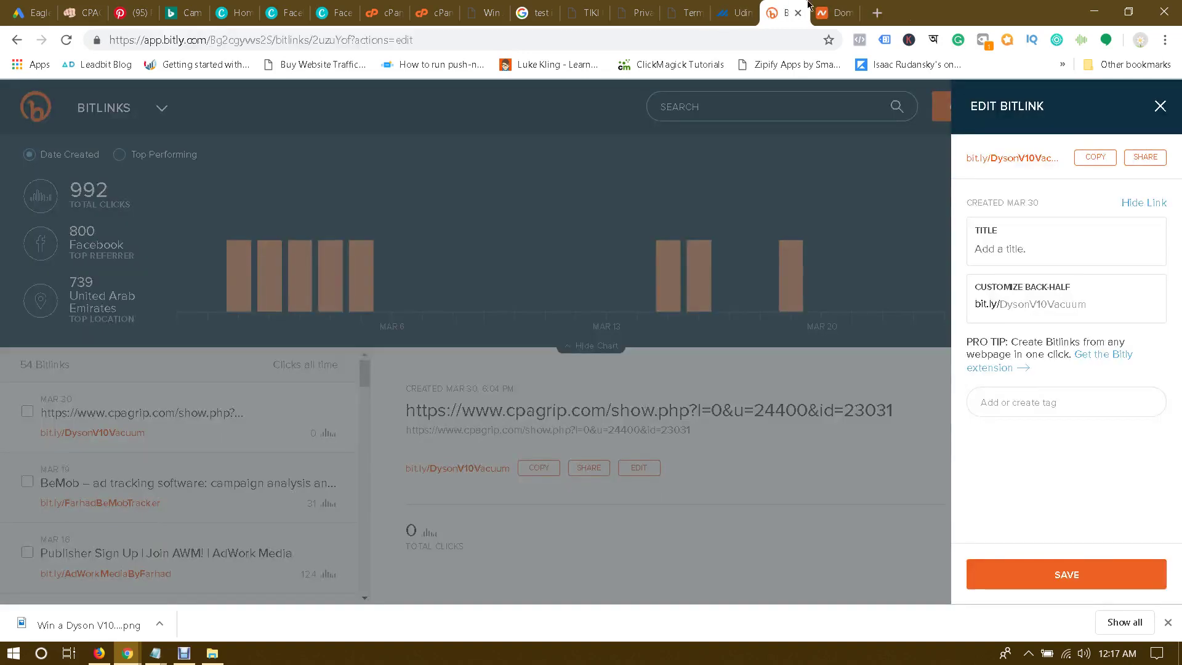
{"action": "scroll", "coordinate": [756, 5], "scroll_direction": "down", "scroll_amount": 1}
Step: Close the terms and conditions and privacy policy tabs, keeping Test and Keep Dyson open
{"action": "left_click", "coordinate": [688, 7]}
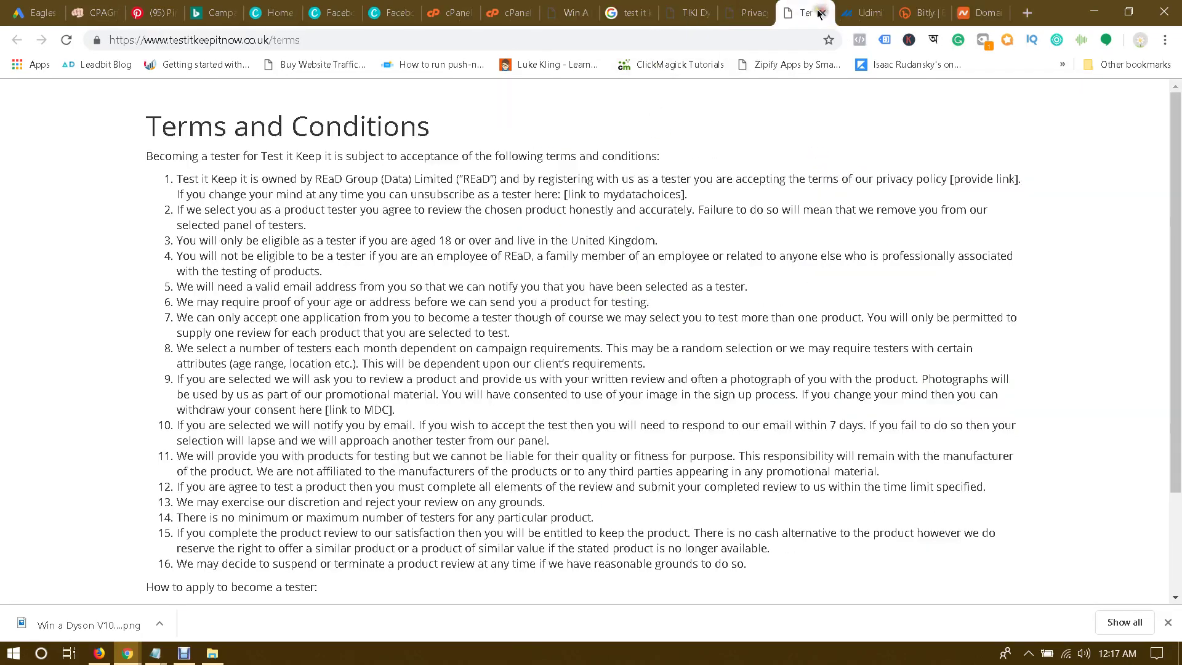
{"action": "left_click", "coordinate": [822, 13]}
{"action": "left_click", "coordinate": [762, 10]}
{"action": "scroll", "coordinate": [751, 253], "scroll_direction": "up", "scroll_amount": 15}
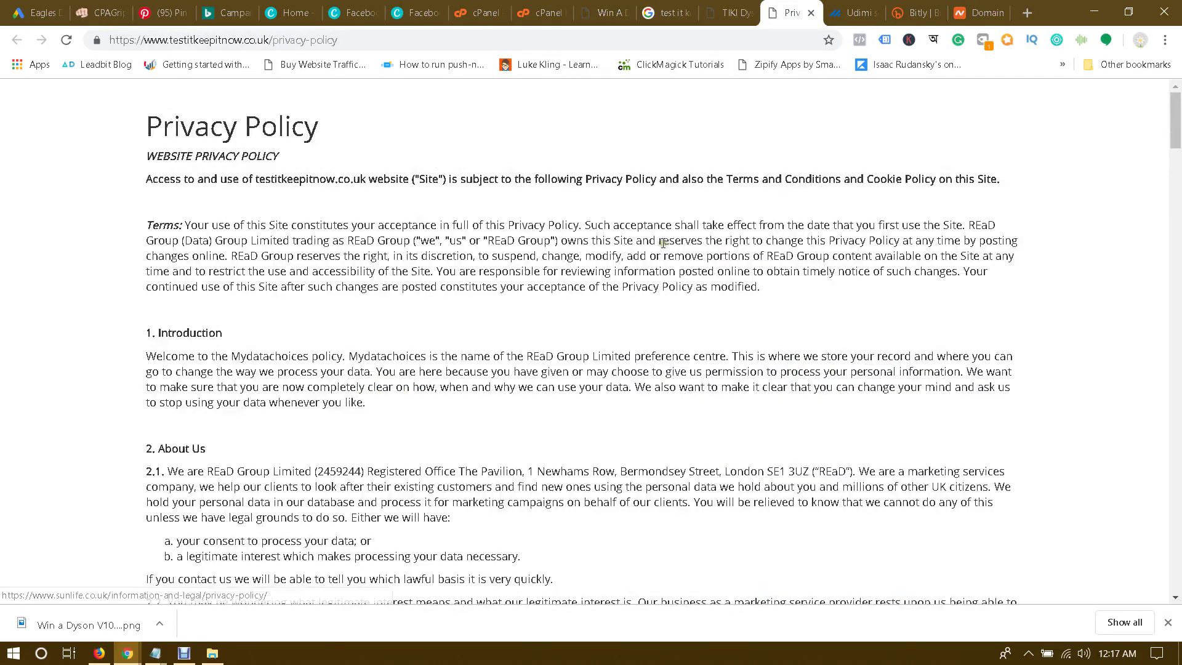
{"action": "left_click", "coordinate": [730, 11]}
{"action": "left_click", "coordinate": [794, 12]}
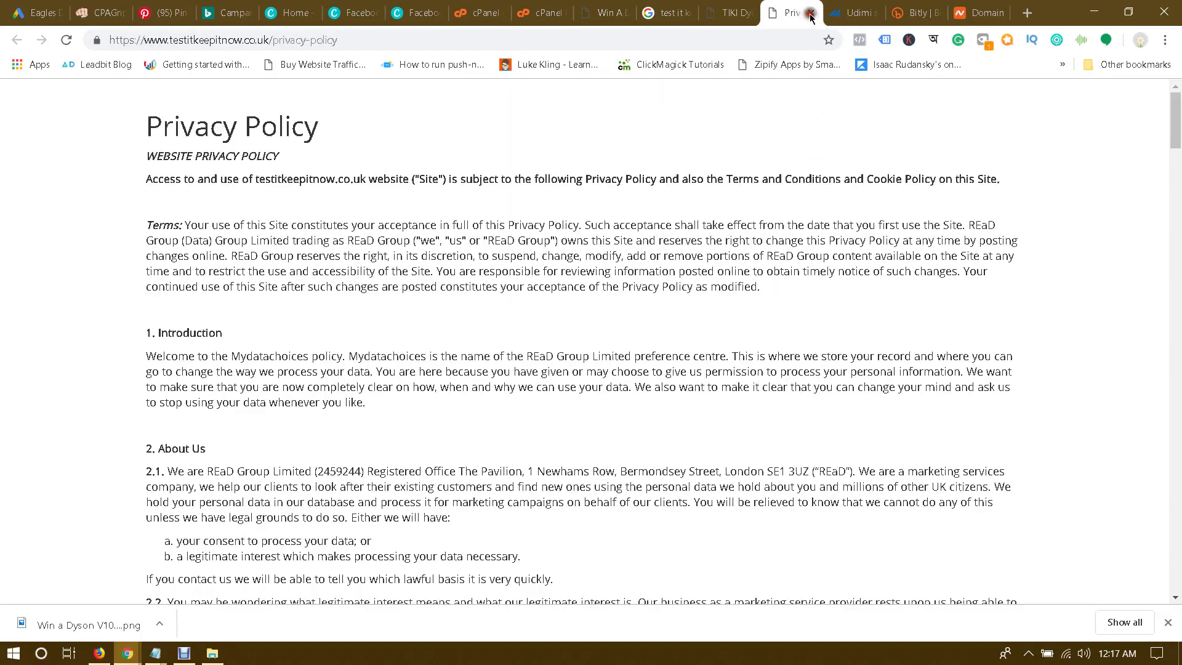
{"action": "left_click", "coordinate": [812, 12]}
{"action": "scroll", "coordinate": [718, 275], "scroll_direction": "up", "scroll_amount": 5}
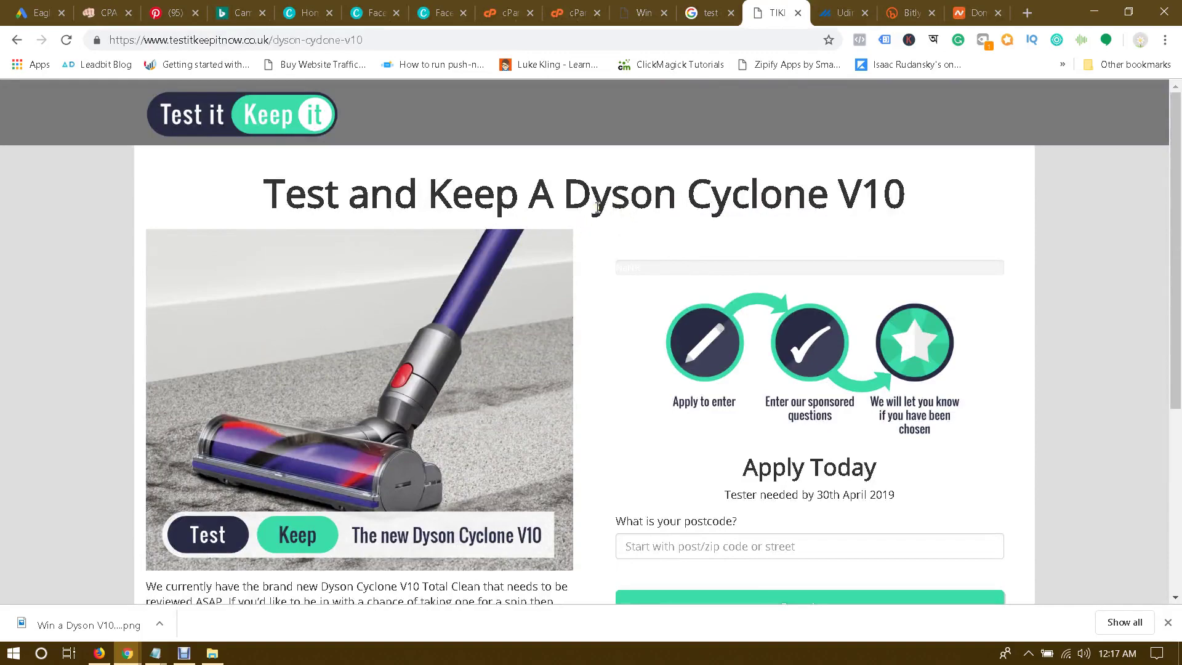
{"action": "scroll", "coordinate": [577, 230], "scroll_direction": "down", "scroll_amount": 5}
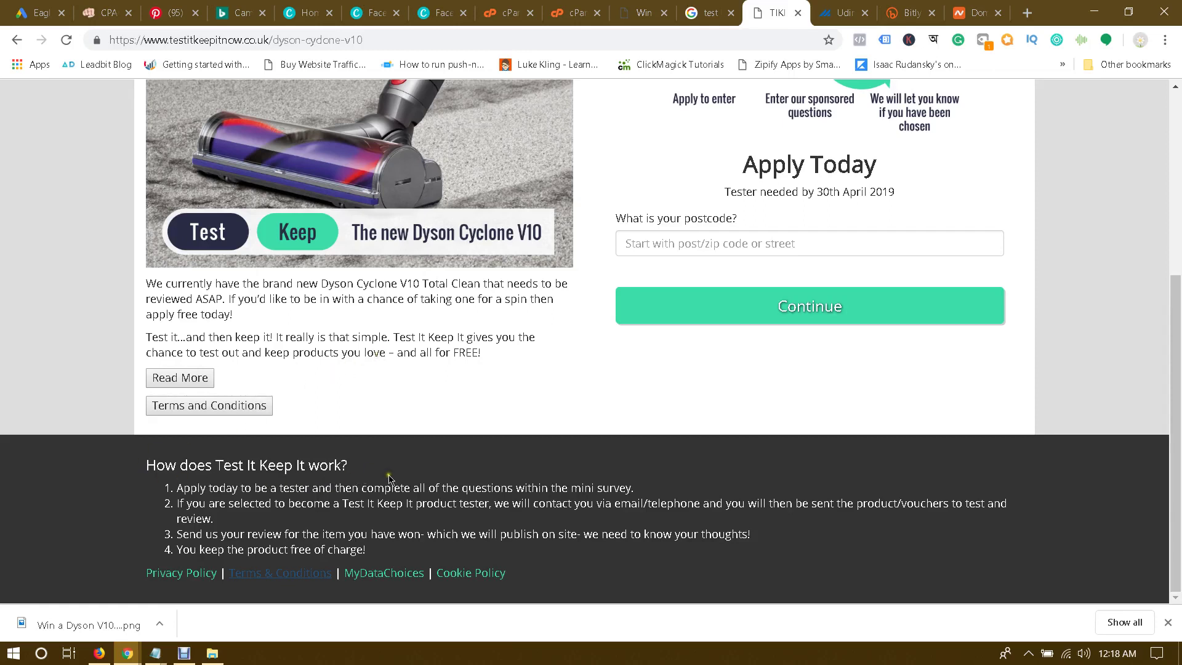
Step: Dismiss the downloads bar and return to the Facebook post dialog
{"action": "left_click", "coordinate": [1168, 622]}
{"action": "scroll", "coordinate": [456, 366], "scroll_direction": "up", "scroll_amount": 5}
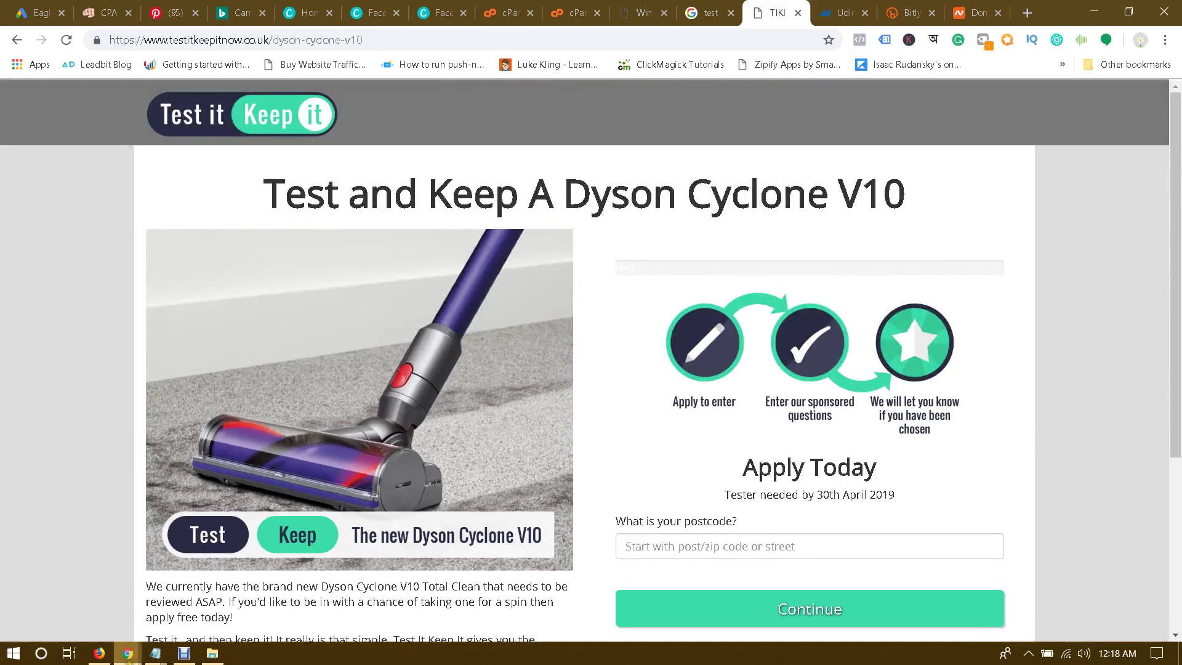
{"action": "mouse_move", "coordinate": [127, 652]}
{"action": "left_click", "coordinate": [273, 606]}
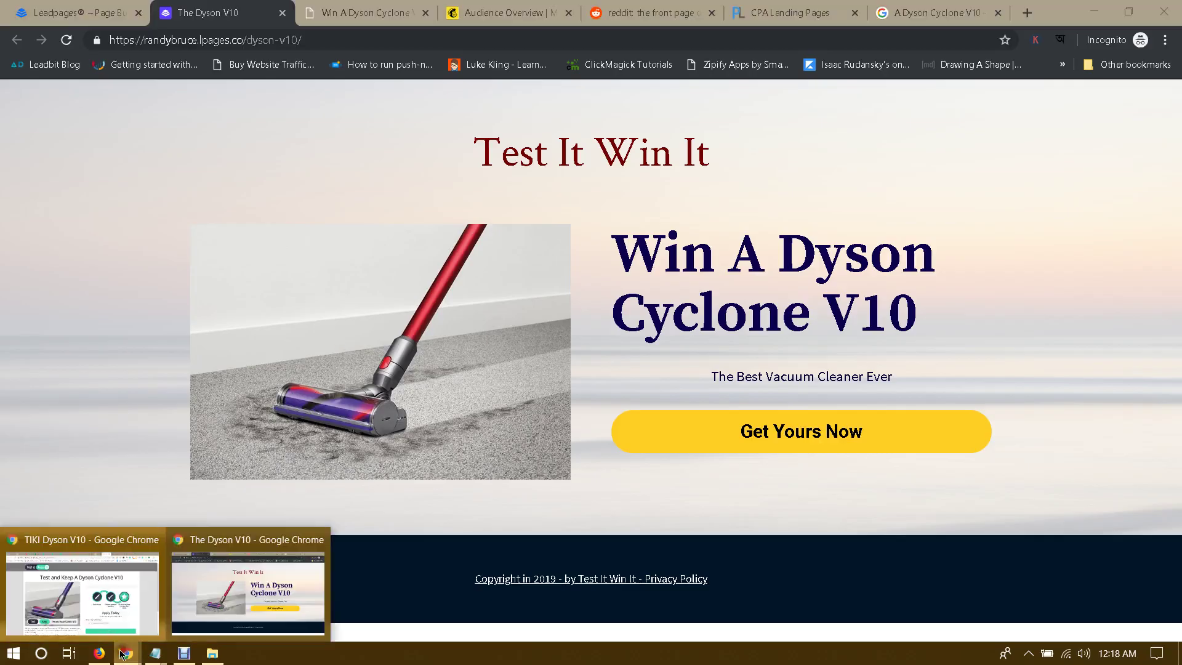
{"action": "left_click", "coordinate": [88, 592]}
{"action": "left_click", "coordinate": [104, 656]}
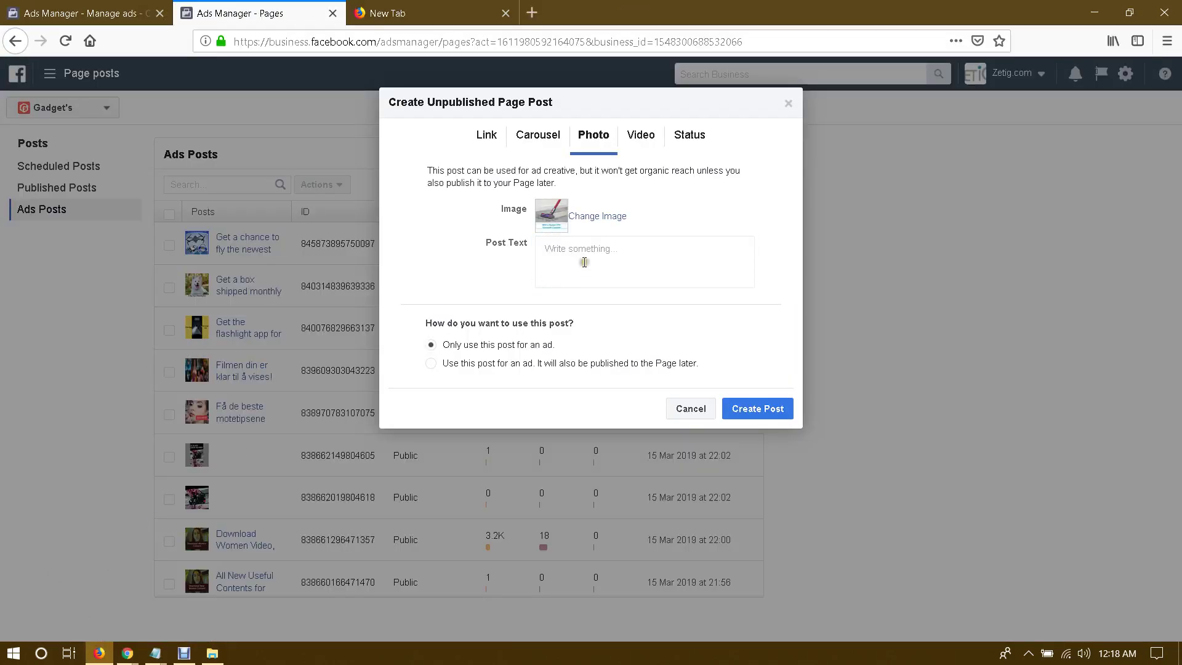
Step: Enter 'Try The New Dyson V10 Vacuum Cleaner.' as the post text, then switch to Test and Keep Dyson
{"action": "left_click", "coordinate": [604, 255]}
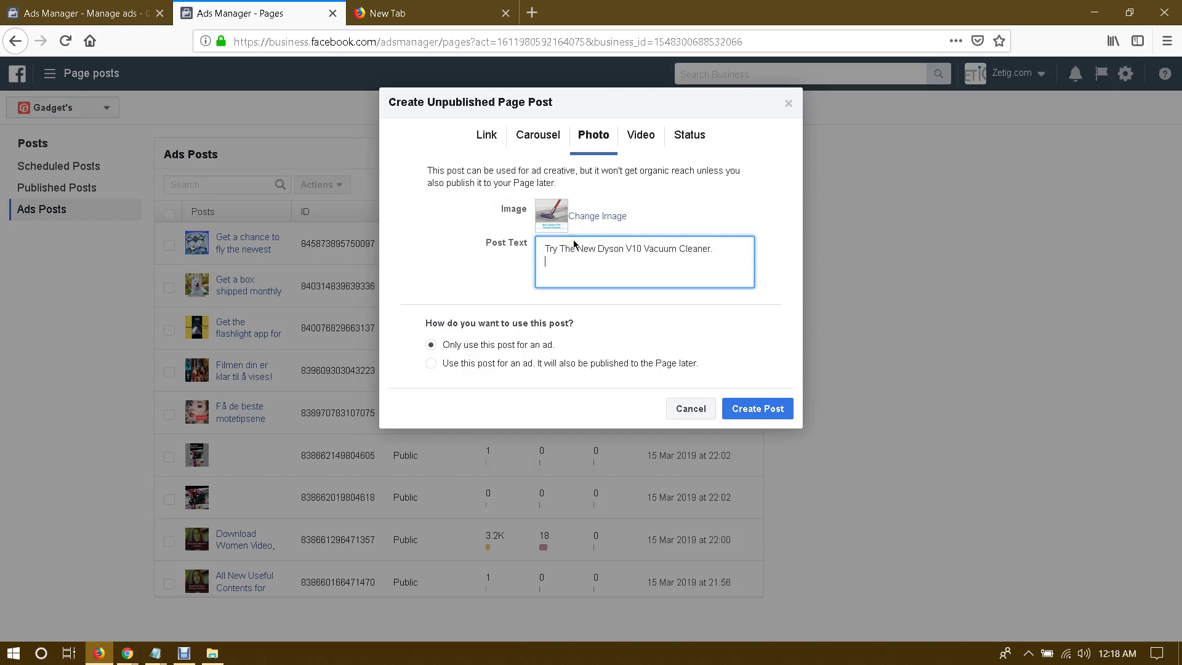
{"action": "left_click", "coordinate": [541, 263]}
{"action": "left_click", "coordinate": [127, 652]}
{"action": "left_click", "coordinate": [122, 594]}
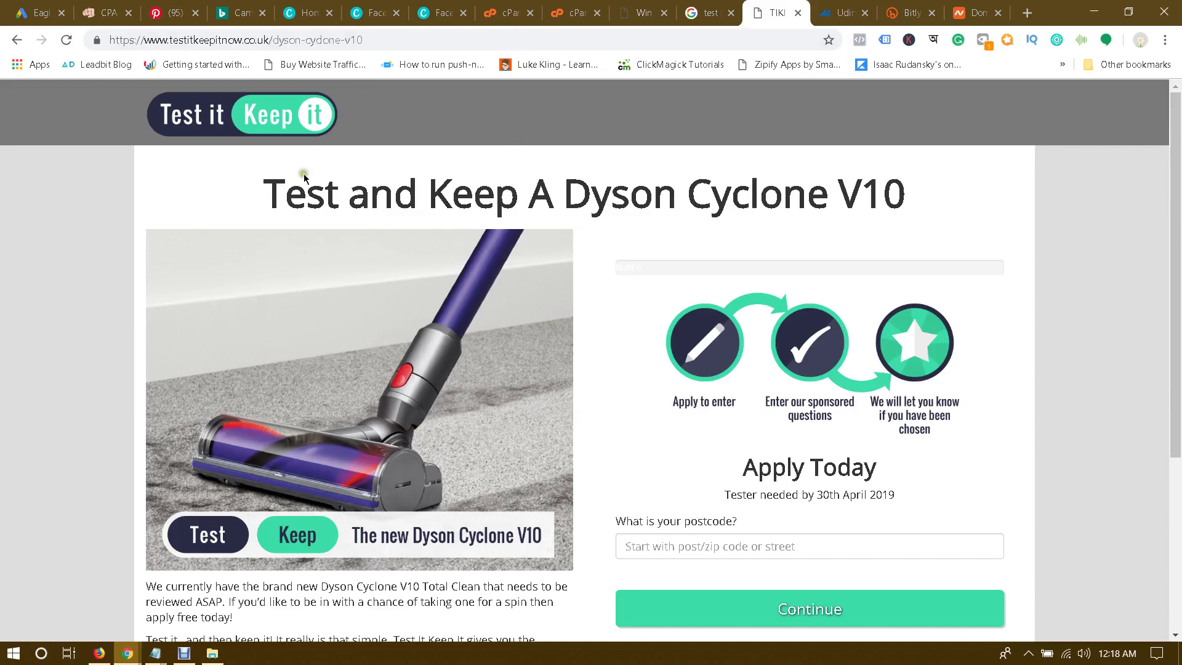
Step: Select the web address of the Win A Dyson Cyclone V10 page
{"action": "left_click", "coordinate": [127, 652]}
{"action": "left_click", "coordinate": [239, 594]}
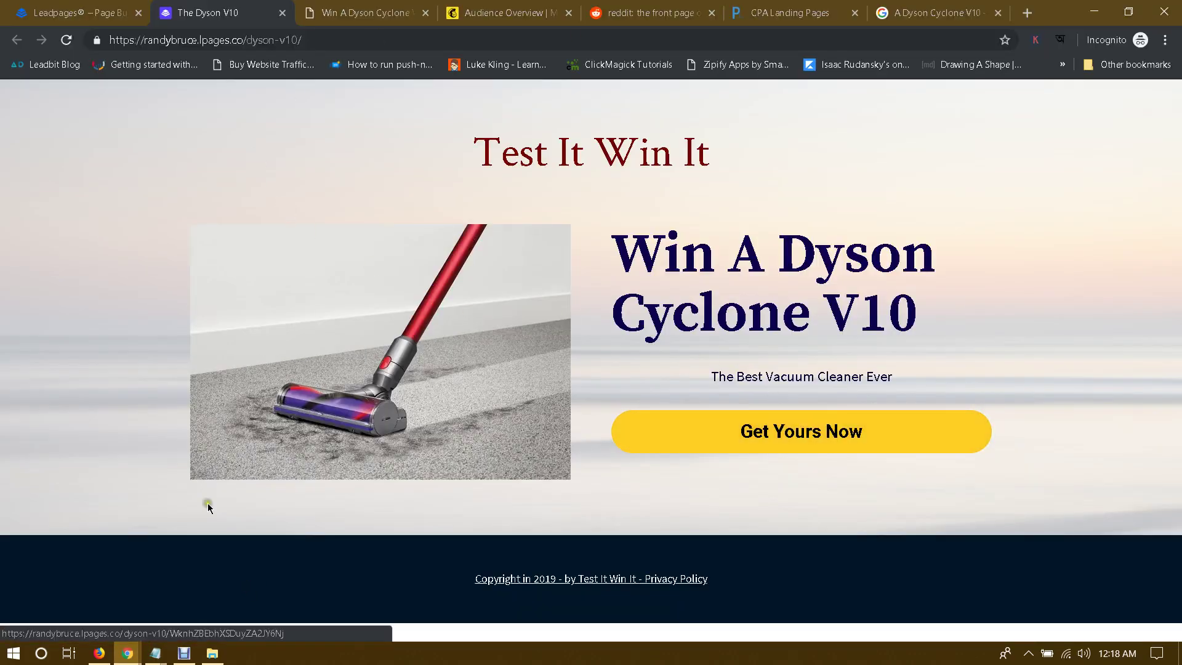
{"action": "left_click", "coordinate": [128, 653]}
{"action": "left_click", "coordinate": [122, 594]}
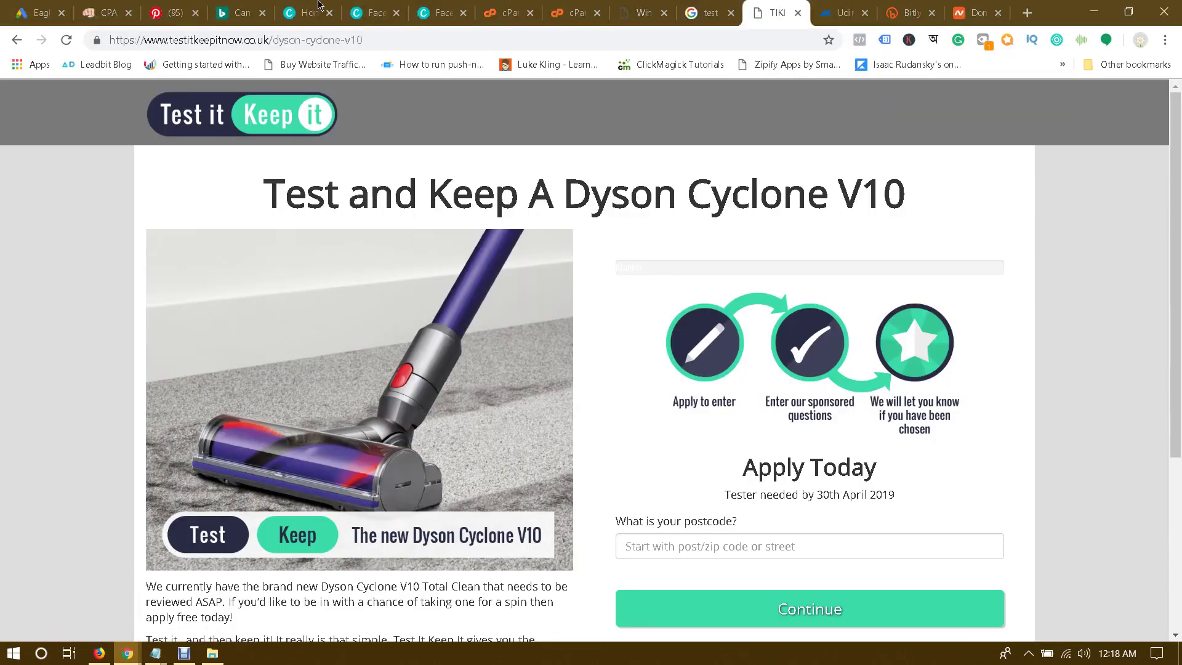
{"action": "left_click", "coordinate": [614, 7]}
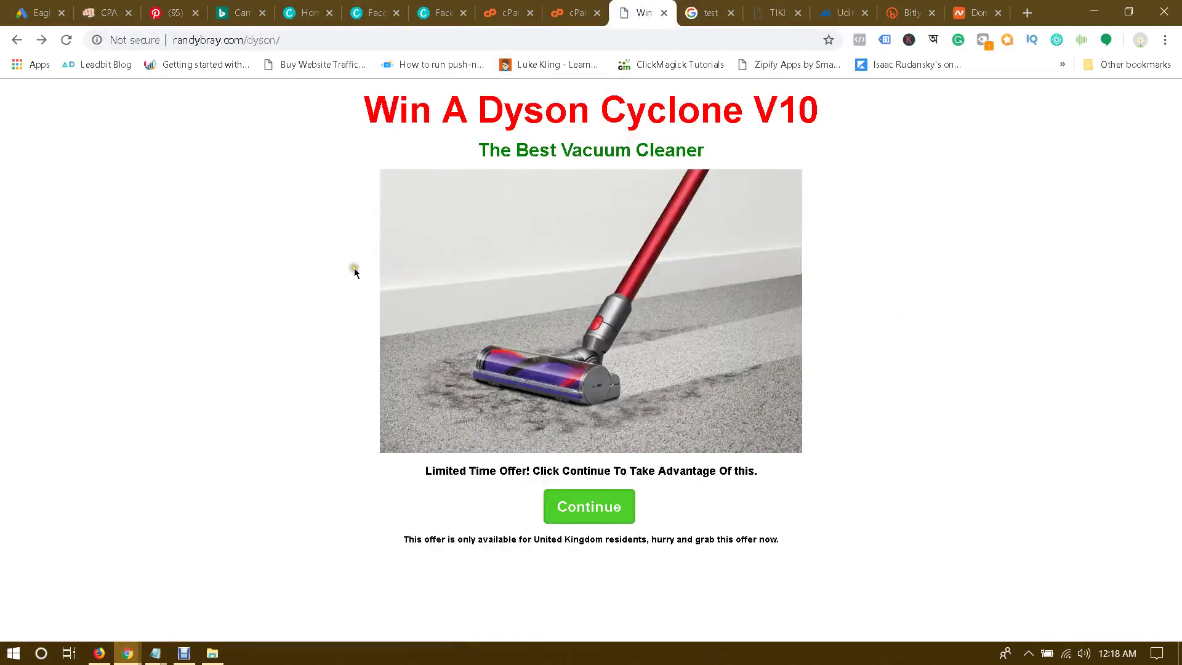
{"action": "left_click", "coordinate": [316, 33]}
Step: Copy the incognito Dyson landing page's web address and return to the Facebook post
{"action": "mouse_move", "coordinate": [127, 652]}
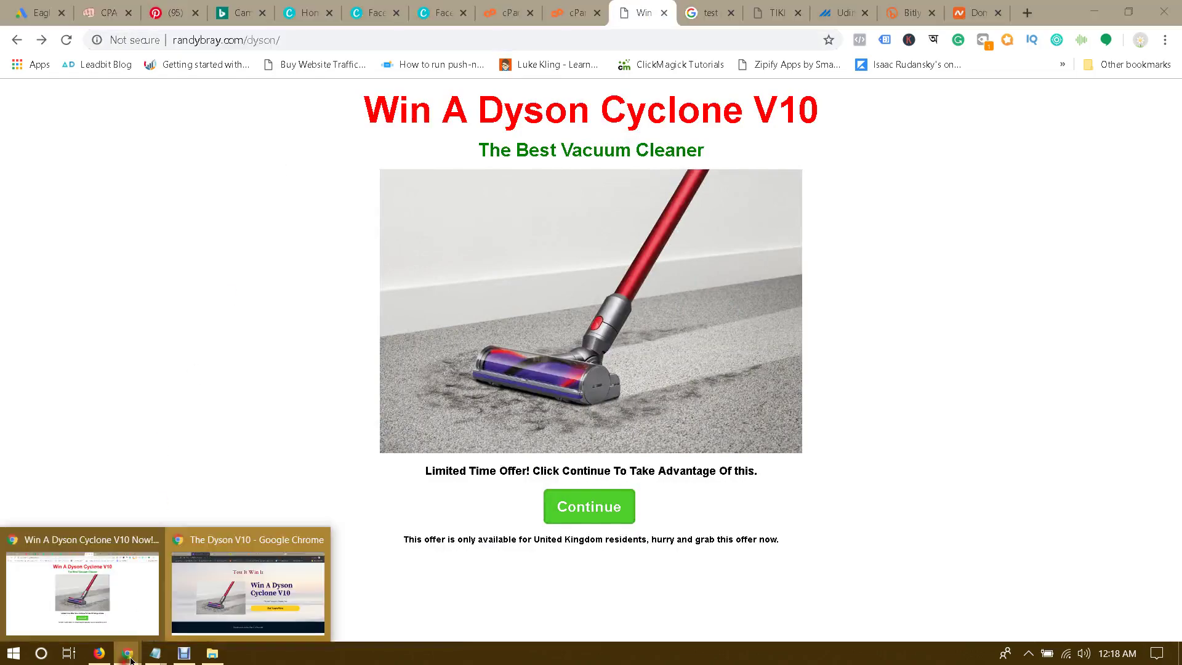
{"action": "left_click", "coordinate": [231, 593]}
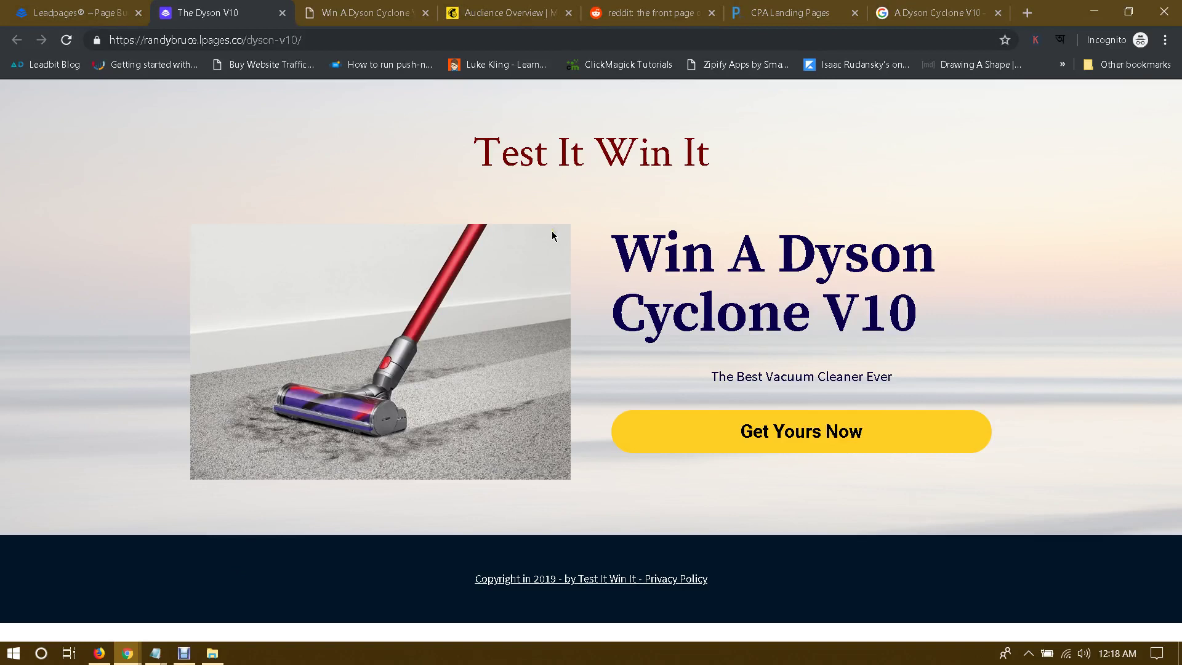
{"action": "left_click", "coordinate": [381, 38]}
{"action": "key", "text": "ctrl+c"}
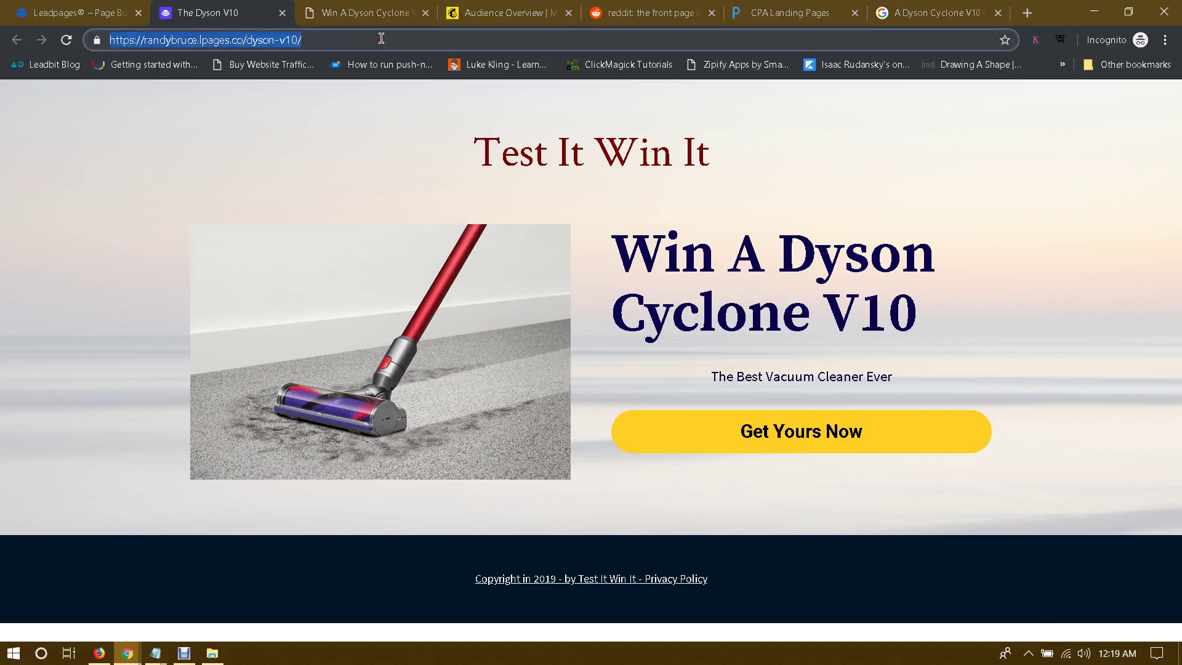
{"action": "left_click", "coordinate": [138, 641]}
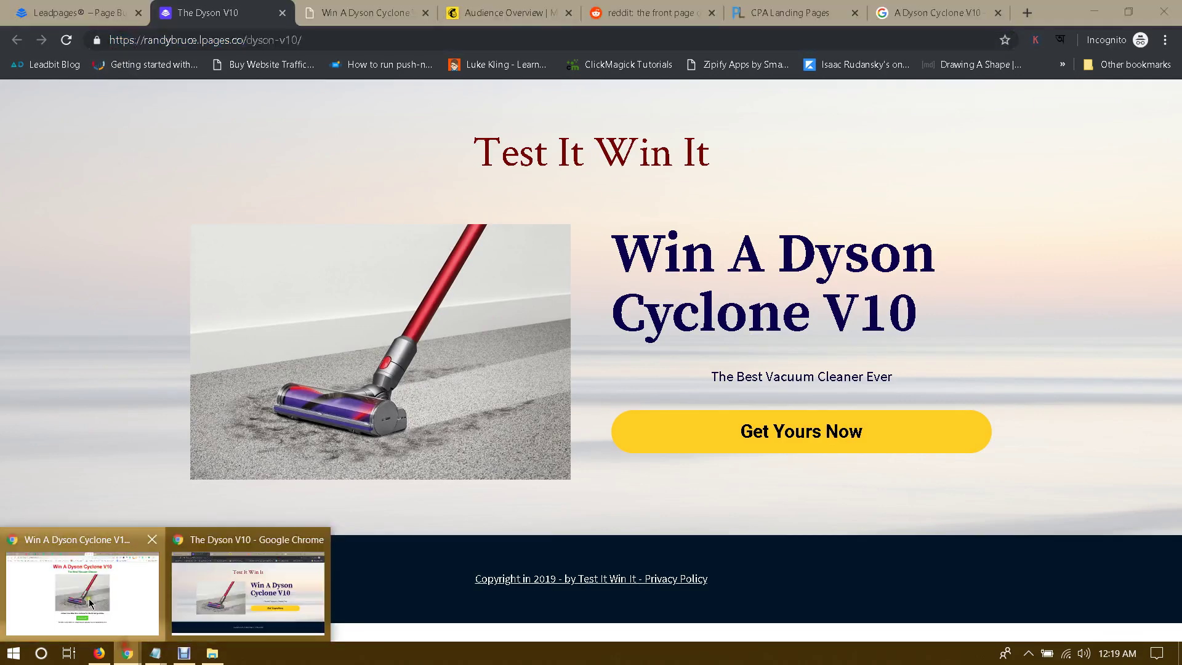
{"action": "left_click", "coordinate": [122, 631]}
{"action": "left_click", "coordinate": [99, 653]}
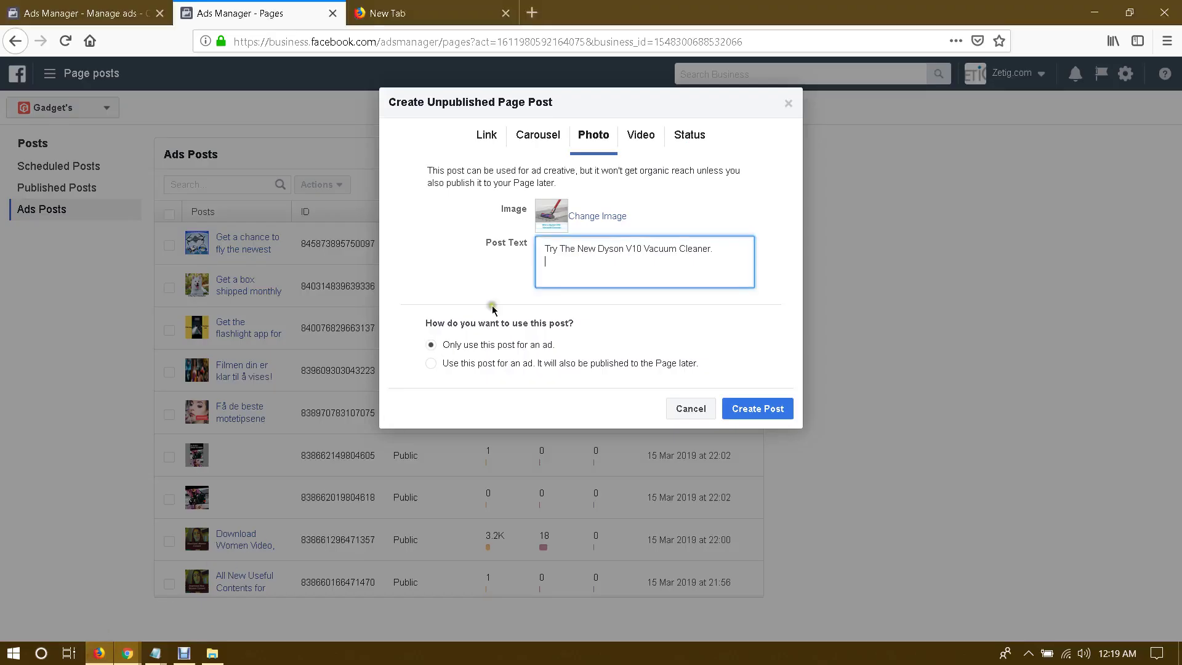
{"action": "key", "text": "ctrl+v"}
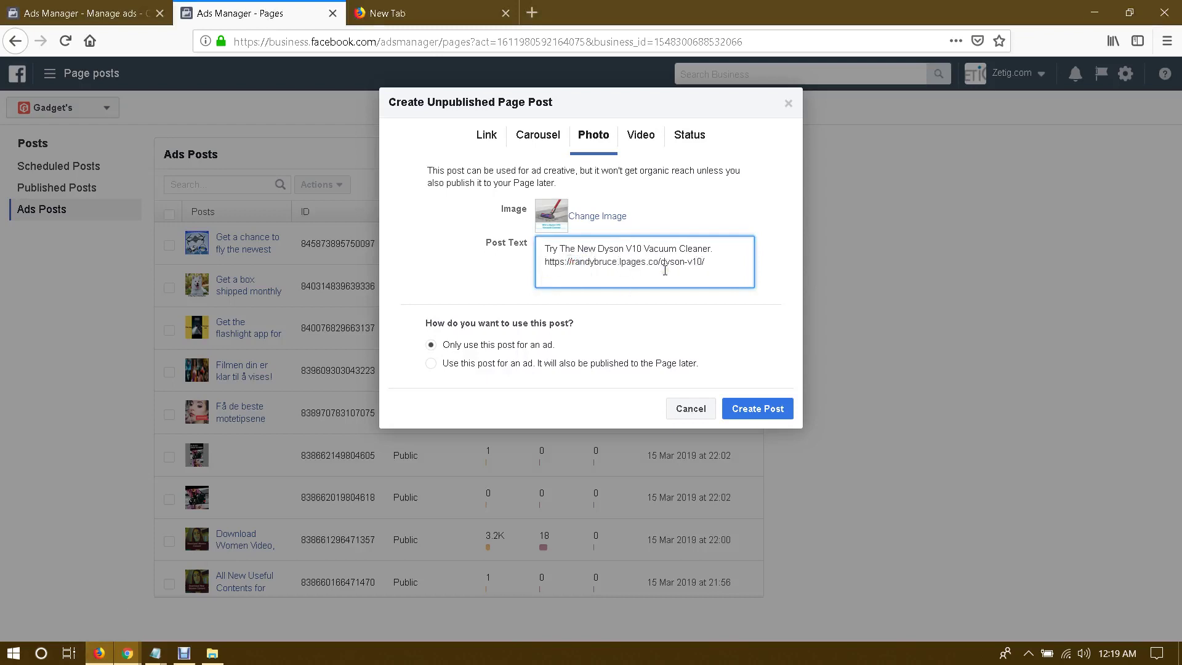
{"action": "key", "text": "Home"}
{"action": "key", "text": "Delete"}
{"action": "key", "text": "Delete"}
{"action": "key", "text": "Delete"}
{"action": "key", "text": "Delete"}
{"action": "key", "text": "Delete"}
{"action": "key", "text": "Delete"}
{"action": "key", "text": "Delete"}
{"action": "key", "text": "Delete"}
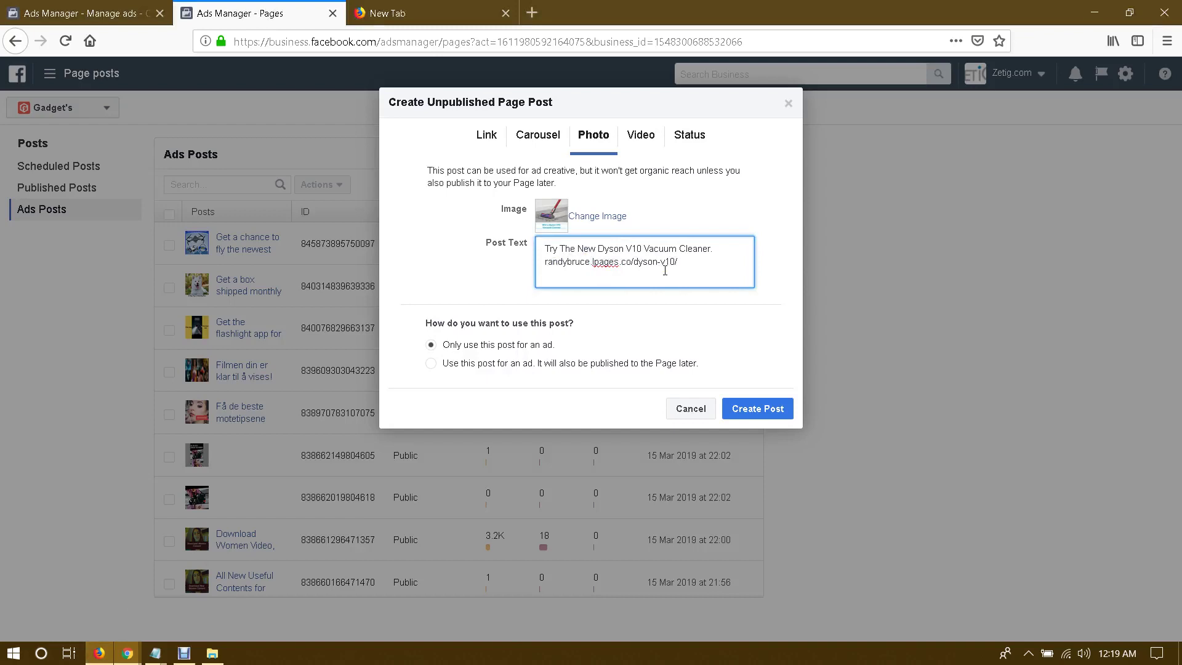
{"action": "type", "text": "www."}
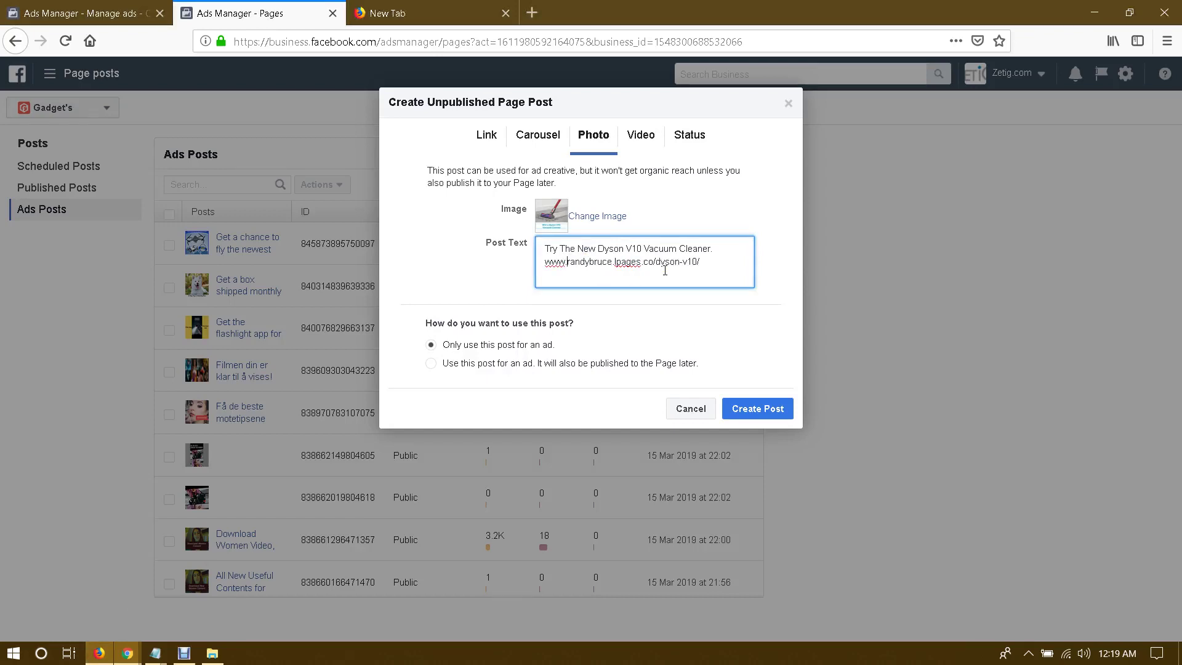
{"action": "left_click", "coordinate": [677, 323]}
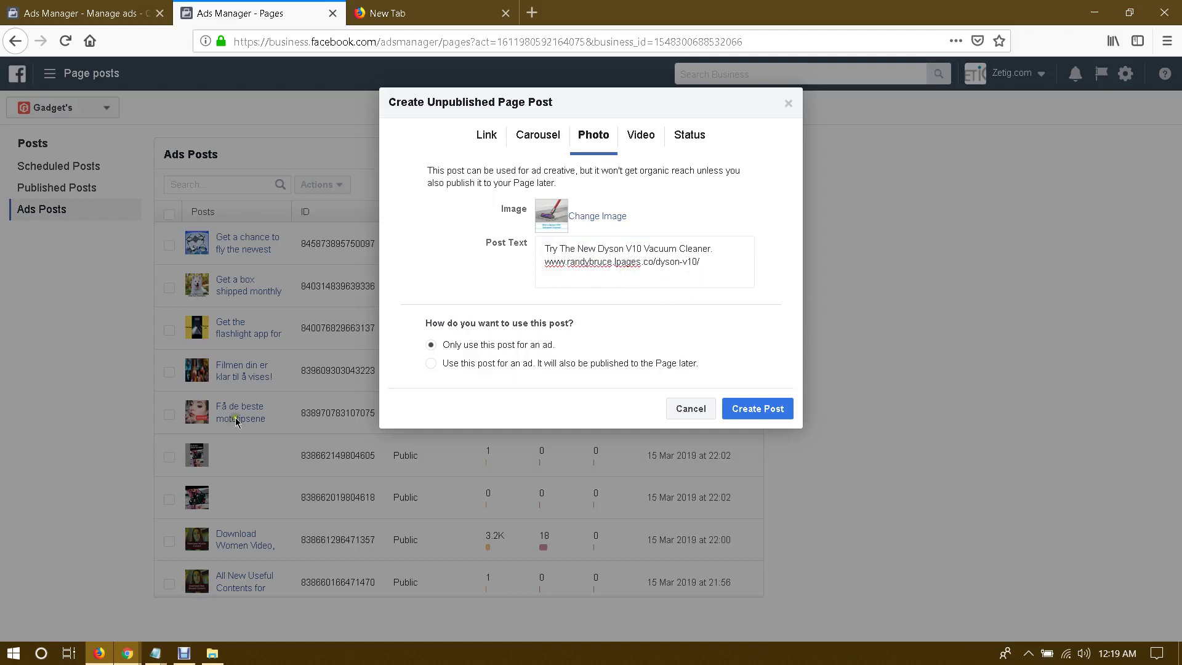
{"action": "left_click", "coordinate": [126, 653]}
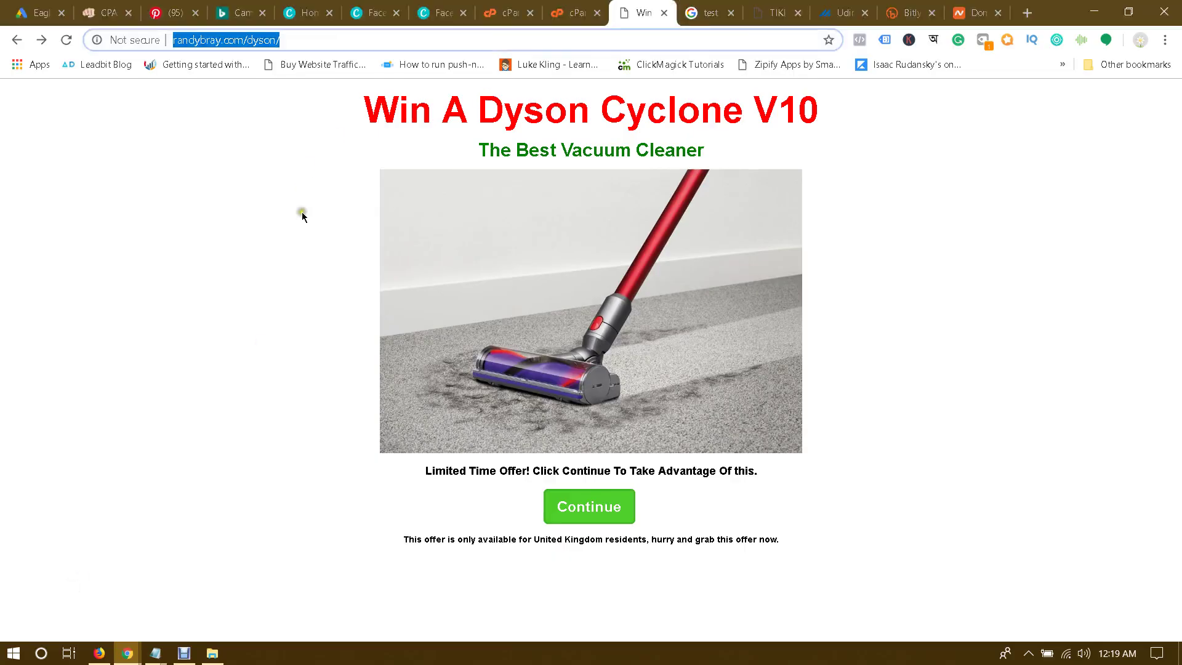
Step: Leave the Leadpages page editor for the Leadpages dashboard
{"action": "mouse_move", "coordinate": [127, 652]}
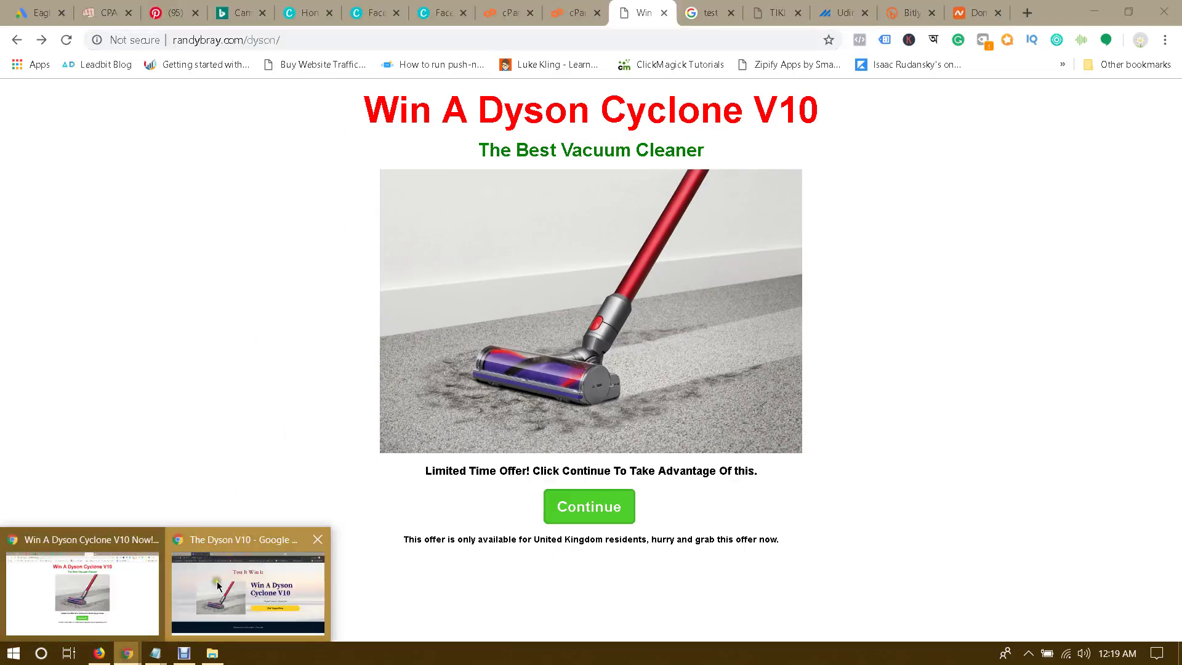
{"action": "left_click", "coordinate": [219, 554]}
{"action": "left_click", "coordinate": [128, 4]}
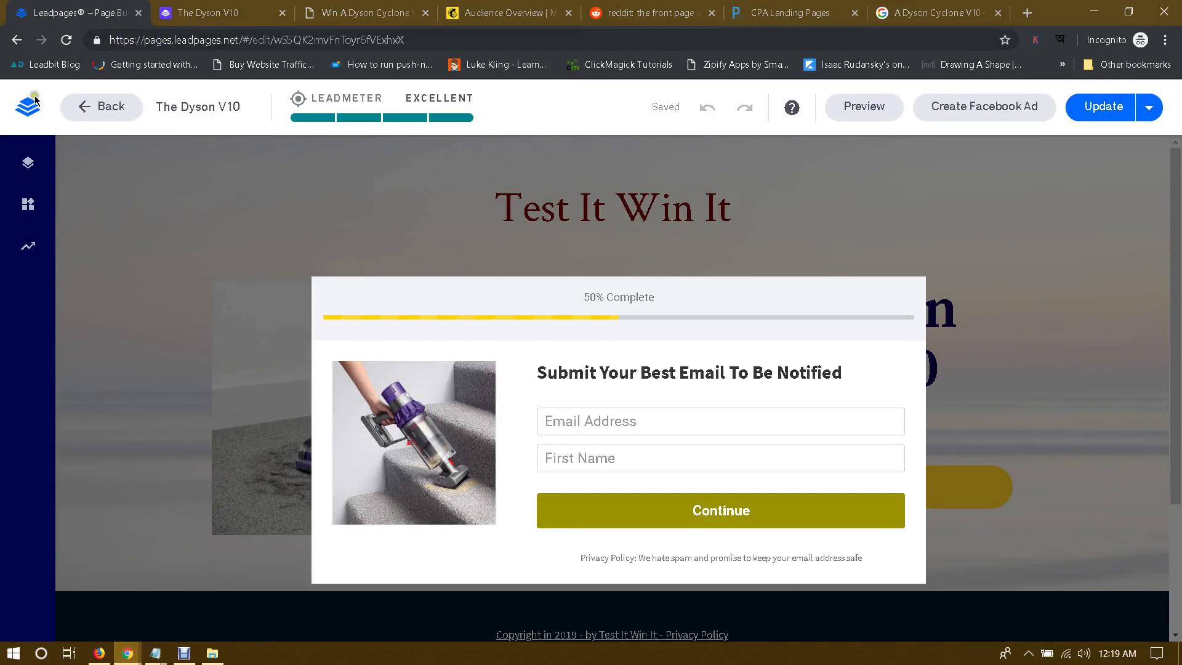
{"action": "left_click", "coordinate": [28, 119]}
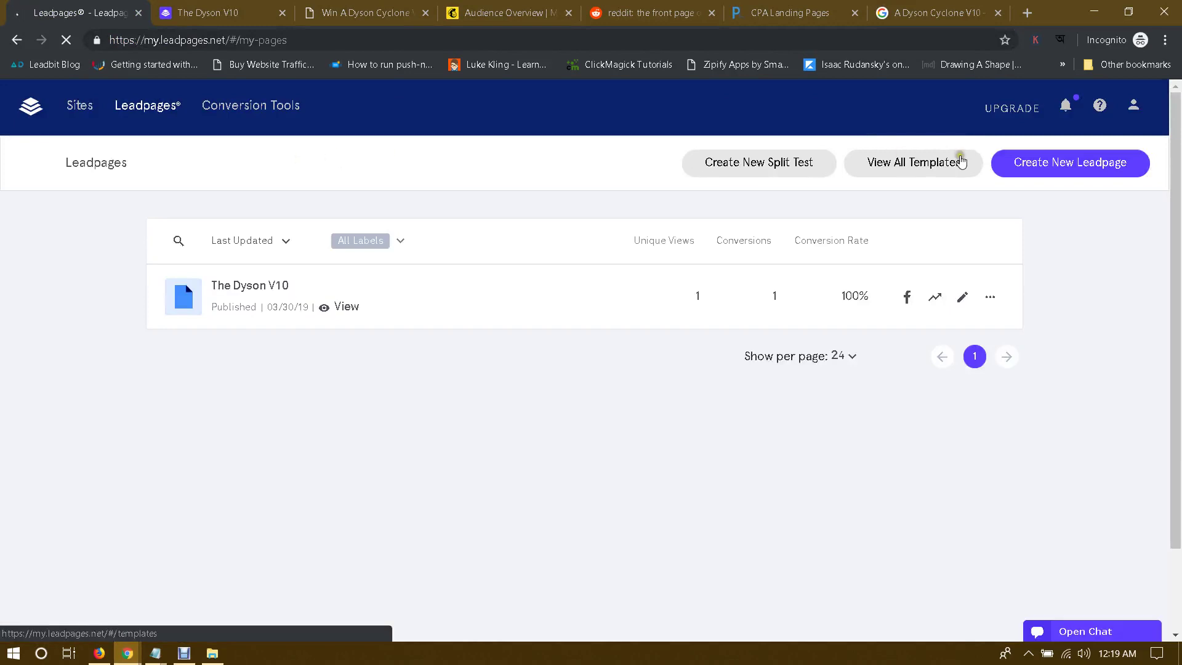
Step: In Domains, connect the custom .com domain and submit it with Next
{"action": "mouse_move", "coordinate": [1133, 106]}
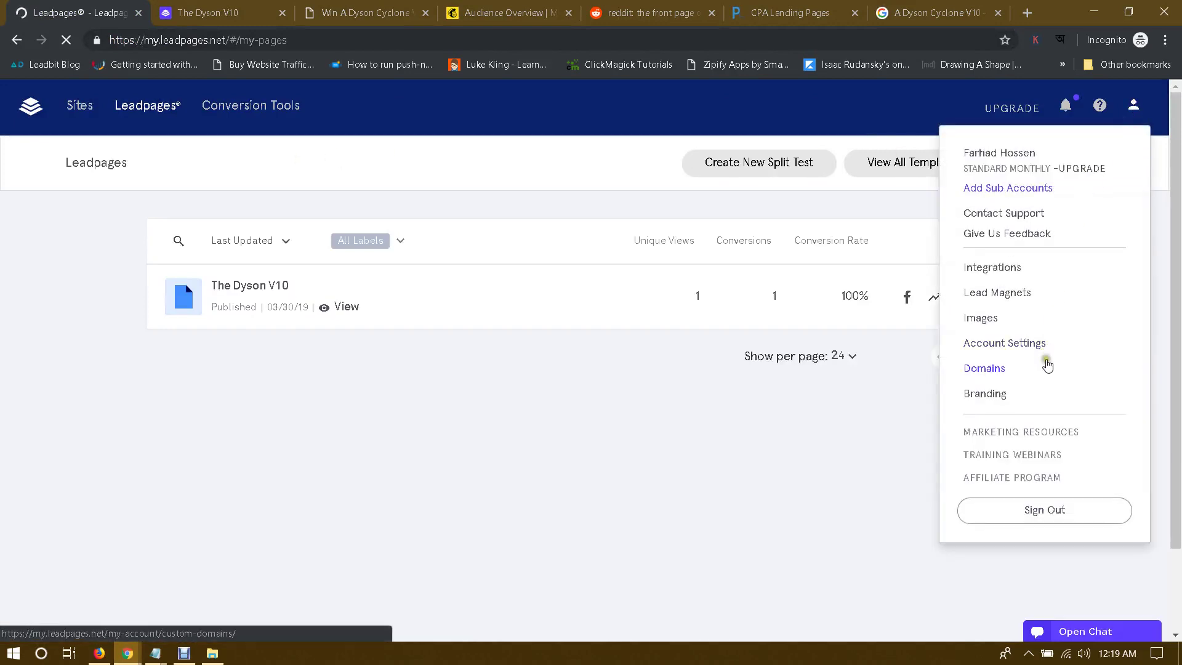
{"action": "left_click", "coordinate": [998, 369]}
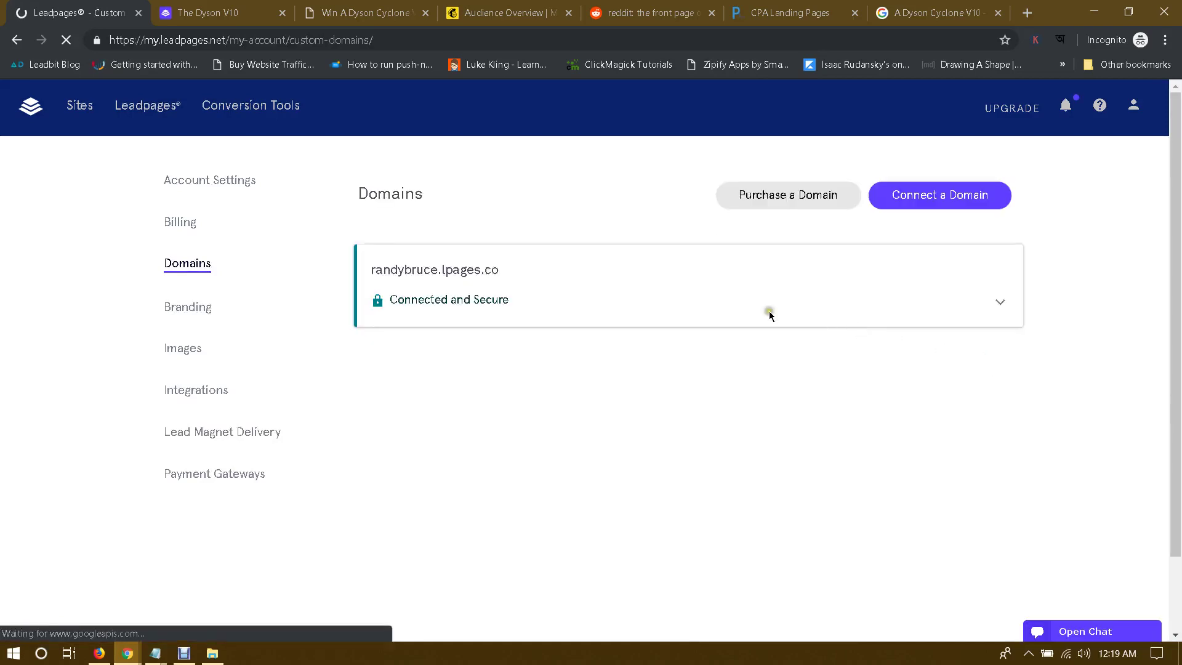
{"action": "left_click", "coordinate": [958, 203]}
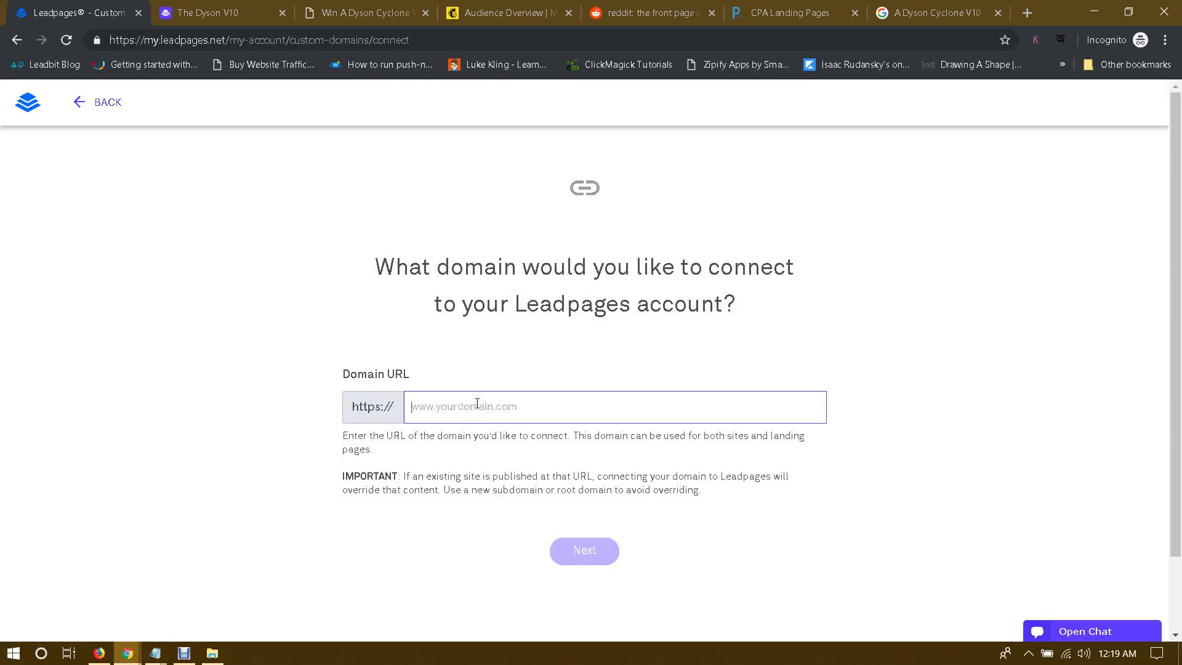
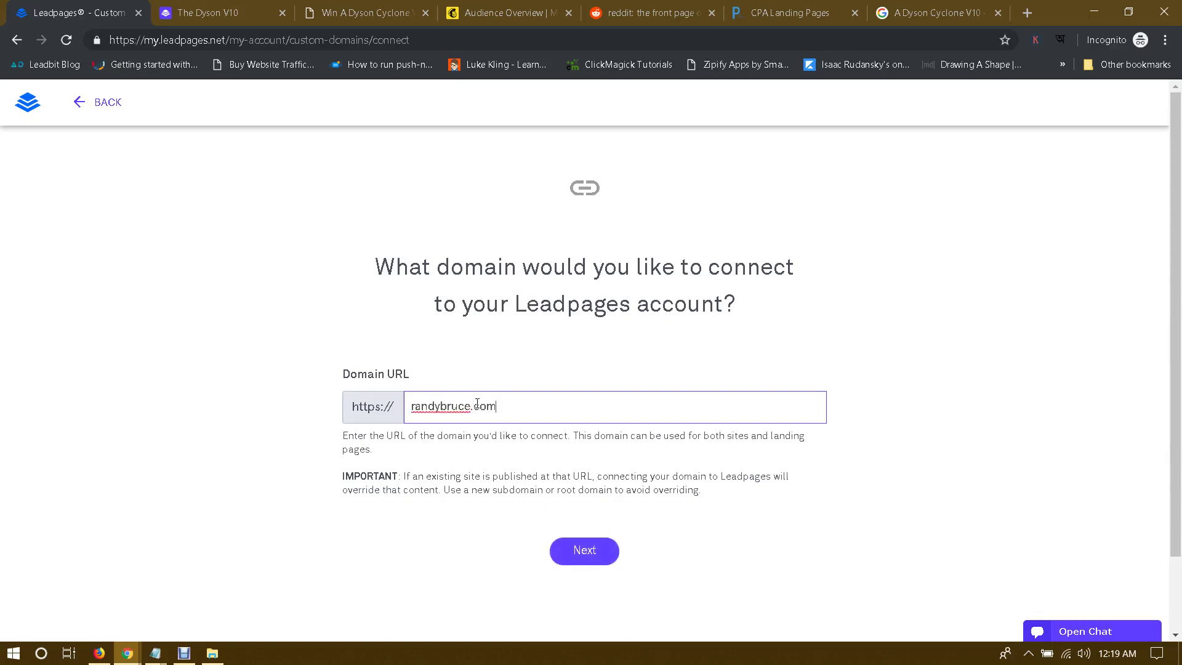
{"action": "left_click", "coordinate": [597, 555]}
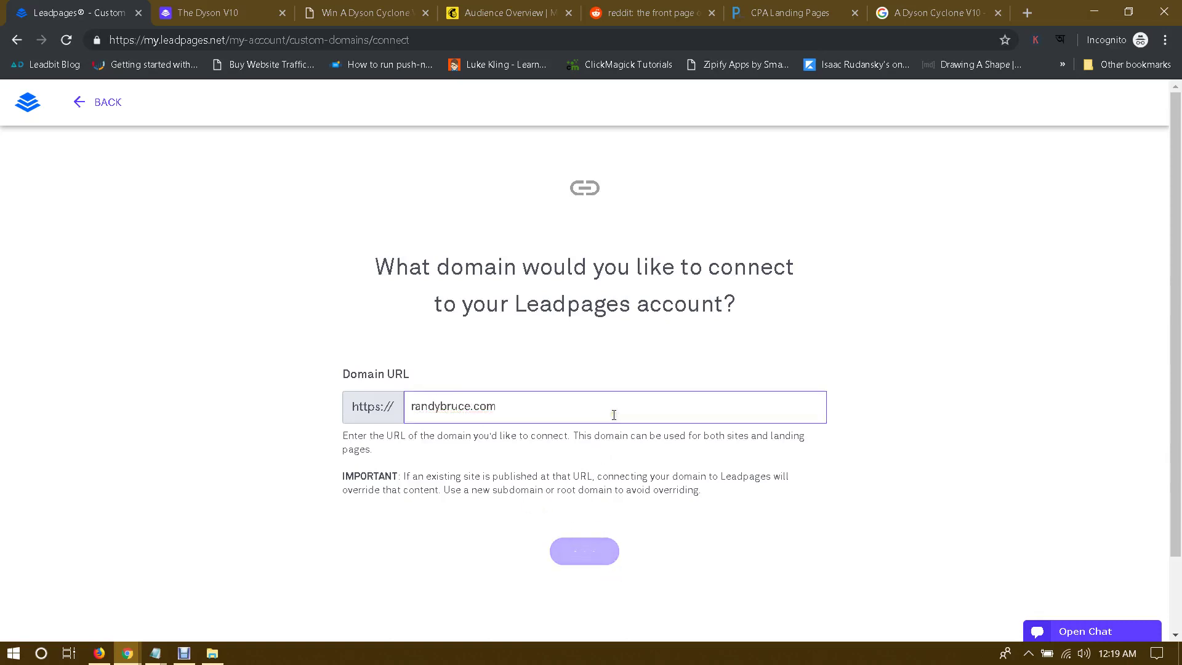
Step: Scroll through Leadpages' manual DNS steps: new A record, host @, IP 35.202.21.90
{"action": "scroll", "coordinate": [614, 415], "scroll_direction": "down", "scroll_amount": 6}
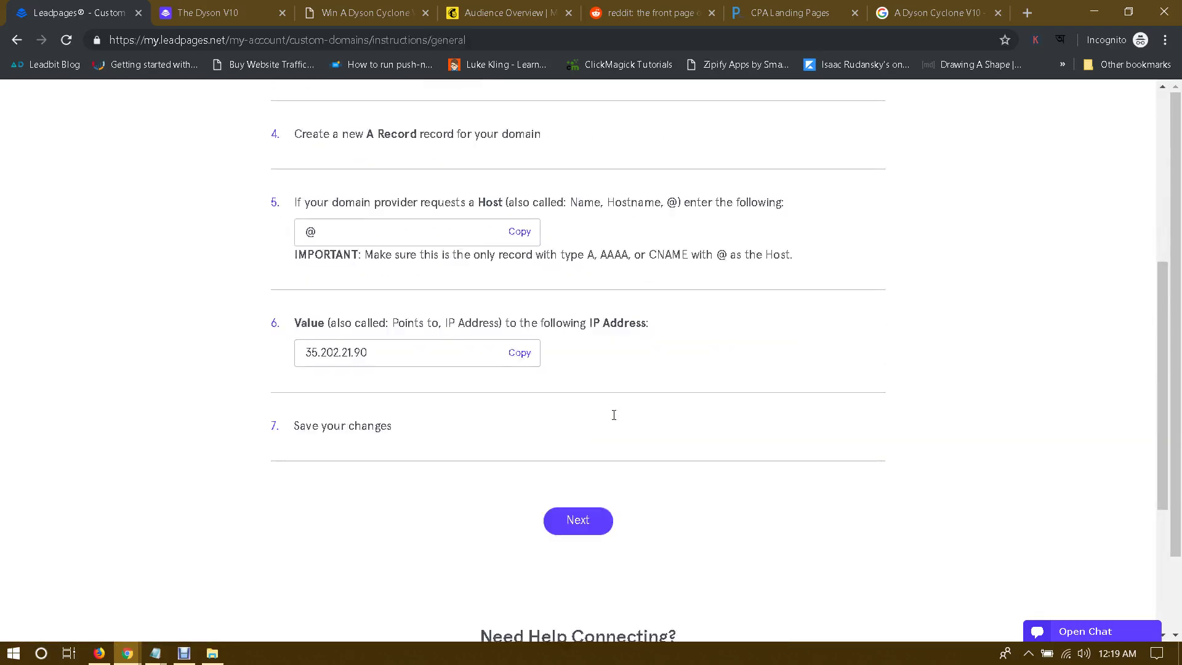
{"action": "scroll", "coordinate": [613, 414], "scroll_direction": "up", "scroll_amount": 5}
{"action": "scroll", "coordinate": [607, 369], "scroll_direction": "up", "scroll_amount": 1}
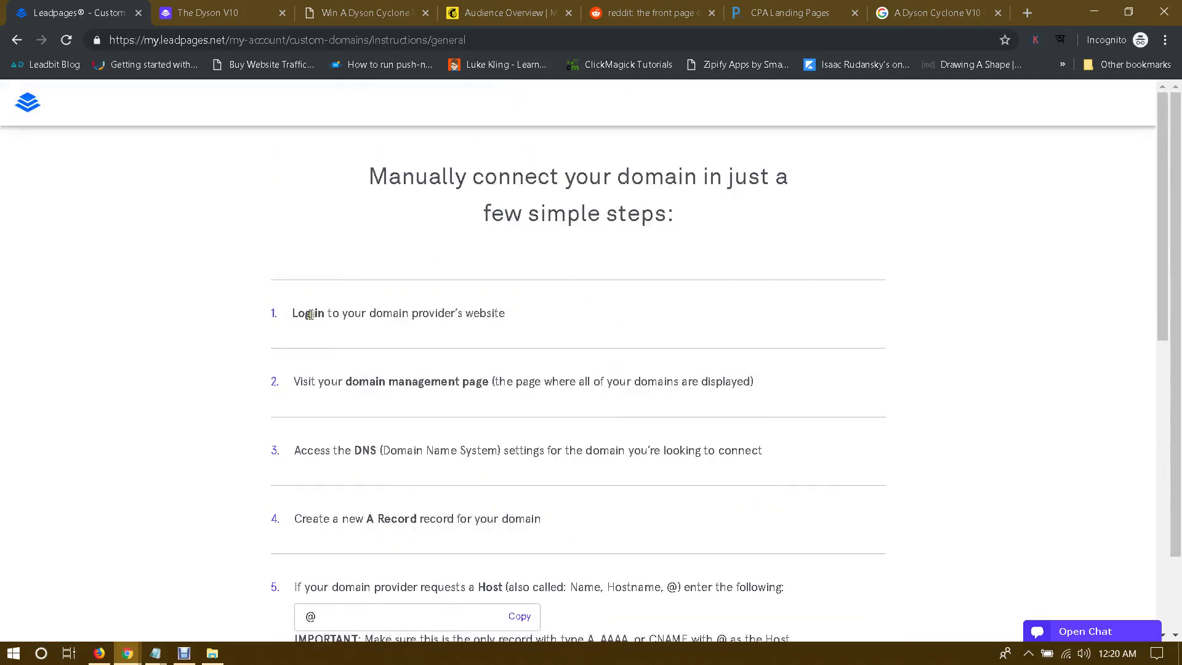
{"action": "left_click_drag", "start_coordinate": [534, 180], "coordinate": [818, 185]}
{"action": "left_click", "coordinate": [818, 185]}
{"action": "scroll", "coordinate": [533, 371], "scroll_direction": "down", "scroll_amount": 1}
{"action": "scroll", "coordinate": [536, 376], "scroll_direction": "down", "scroll_amount": 1}
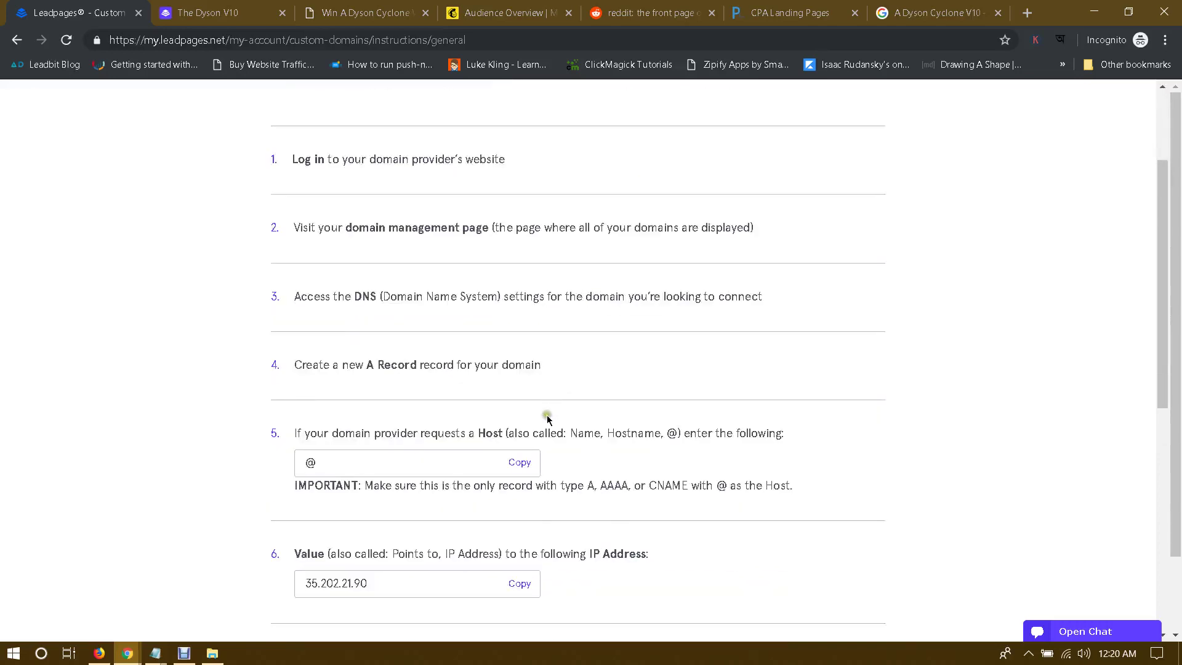
{"action": "scroll", "coordinate": [554, 411], "scroll_direction": "up", "scroll_amount": 1}
{"action": "scroll", "coordinate": [554, 411], "scroll_direction": "down", "scroll_amount": 1}
Step: Open the Advanced DNS settings for theaquaponicsgodstore.com in Namecheap
{"action": "mouse_move", "coordinate": [127, 652]}
{"action": "left_click", "coordinate": [116, 603]}
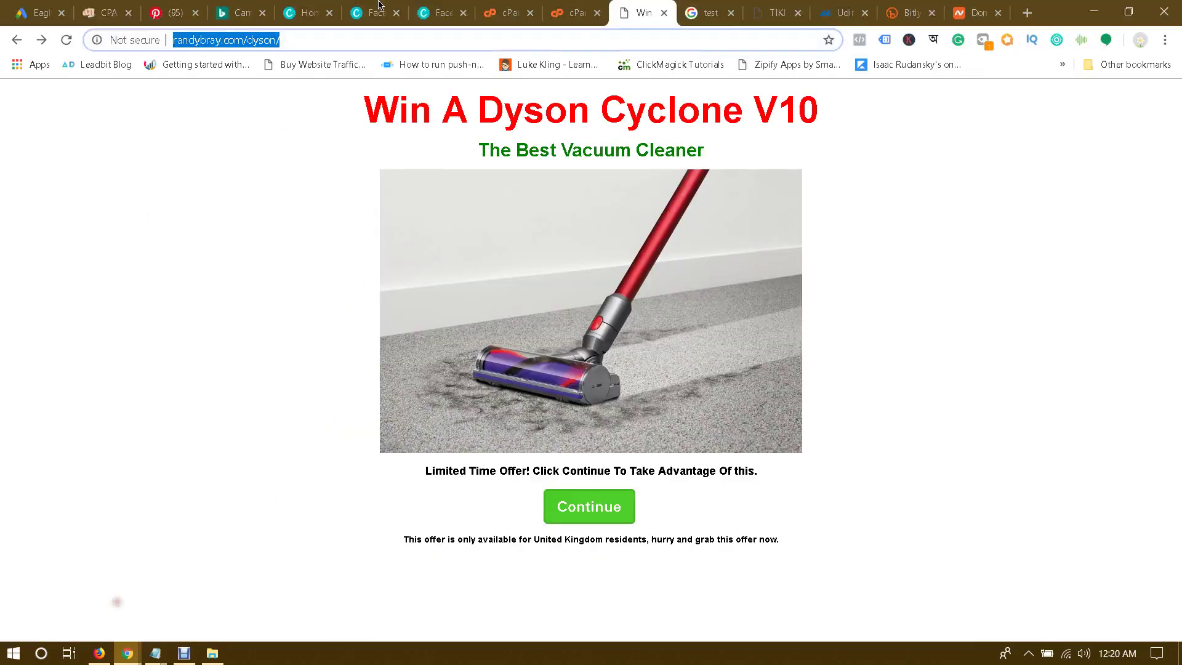
{"action": "left_click", "coordinate": [971, 9]}
{"action": "scroll", "coordinate": [667, 237], "scroll_direction": "up", "scroll_amount": 6}
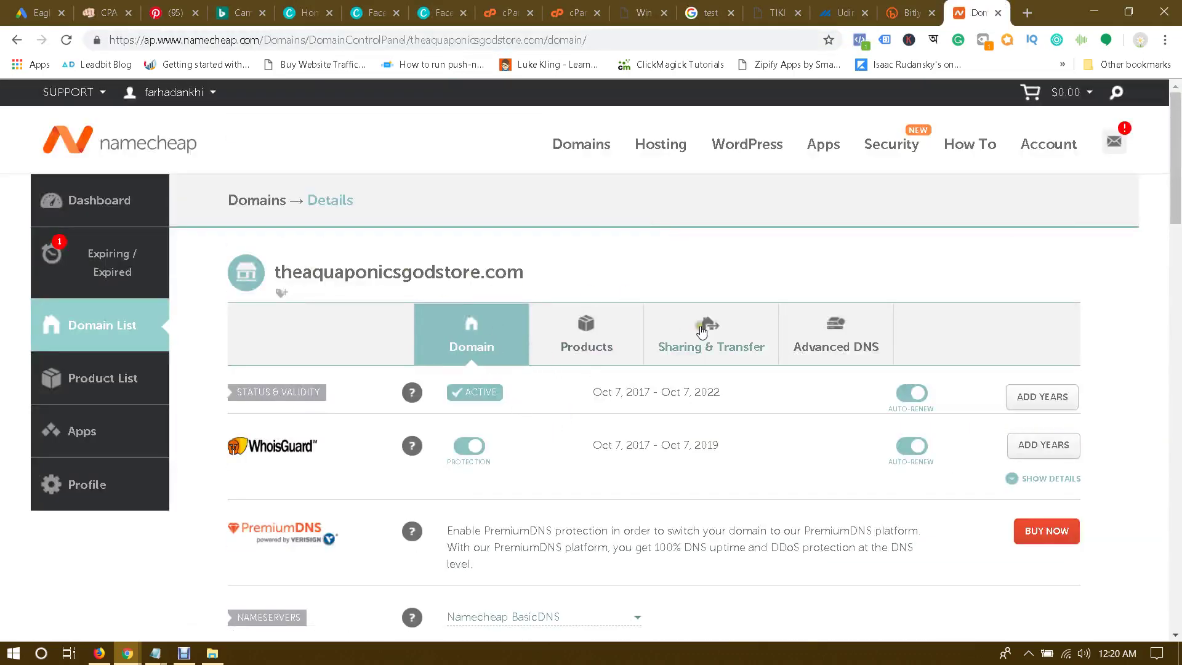
{"action": "left_click", "coordinate": [840, 338]}
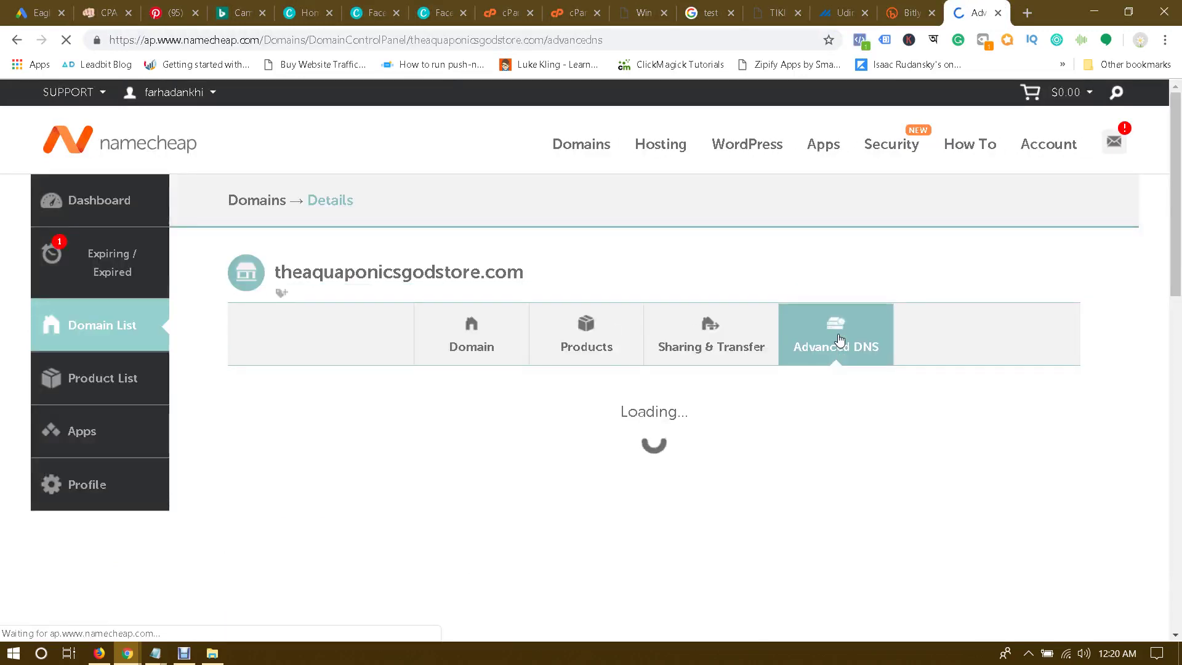
Step: Compare Namecheap's host records against the Leadpages connection instructions
{"action": "left_click", "coordinate": [128, 655]}
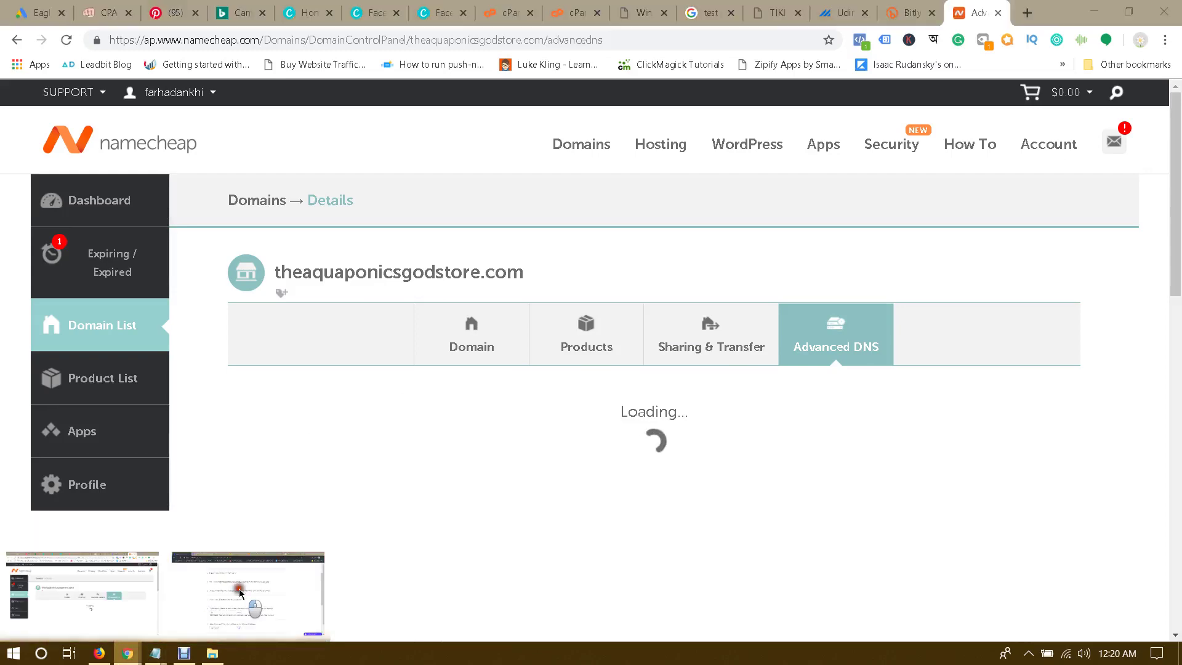
{"action": "left_click", "coordinate": [86, 591]}
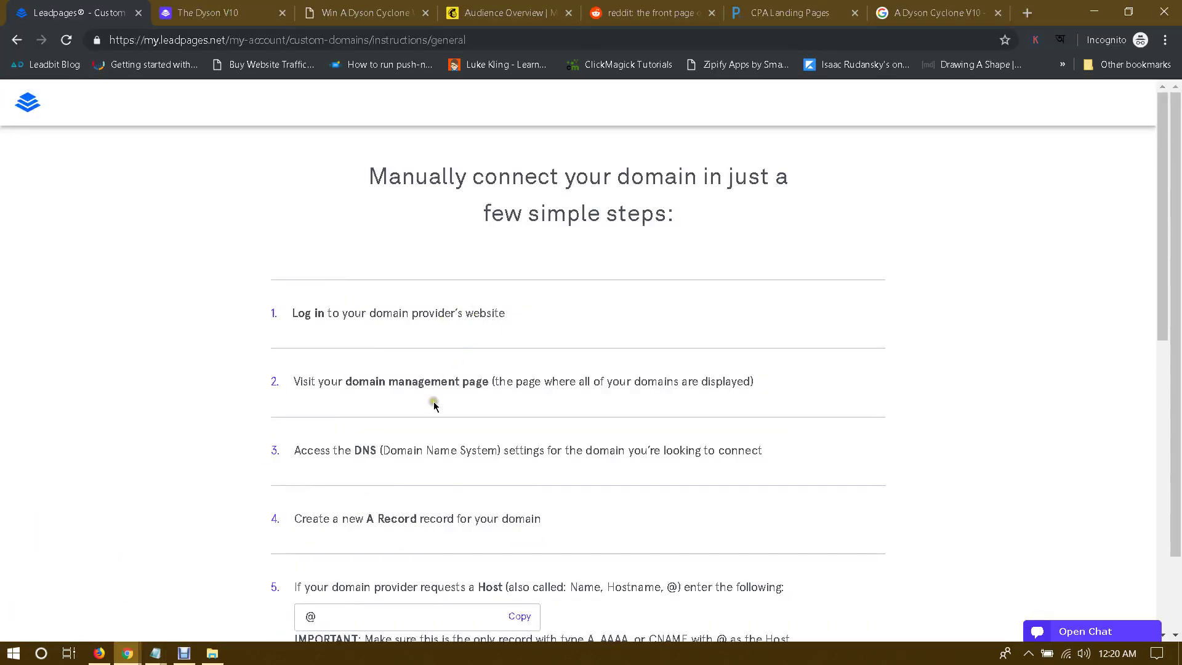
{"action": "scroll", "coordinate": [446, 445], "scroll_direction": "down", "scroll_amount": 1}
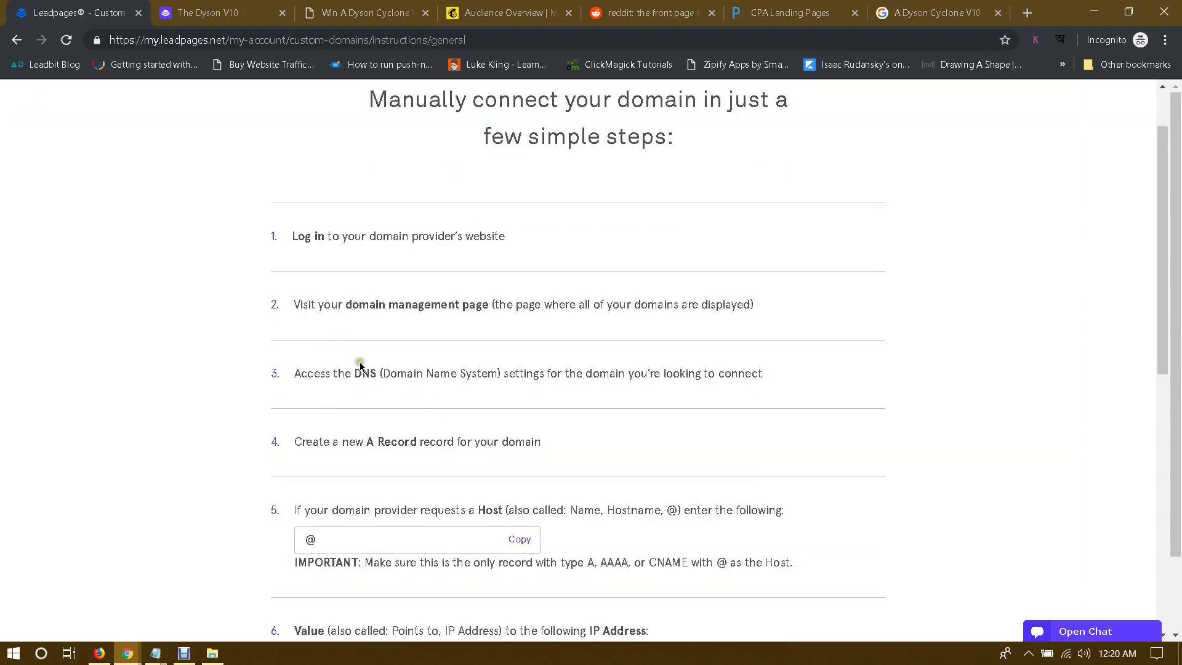
{"action": "left_click", "coordinate": [128, 653]}
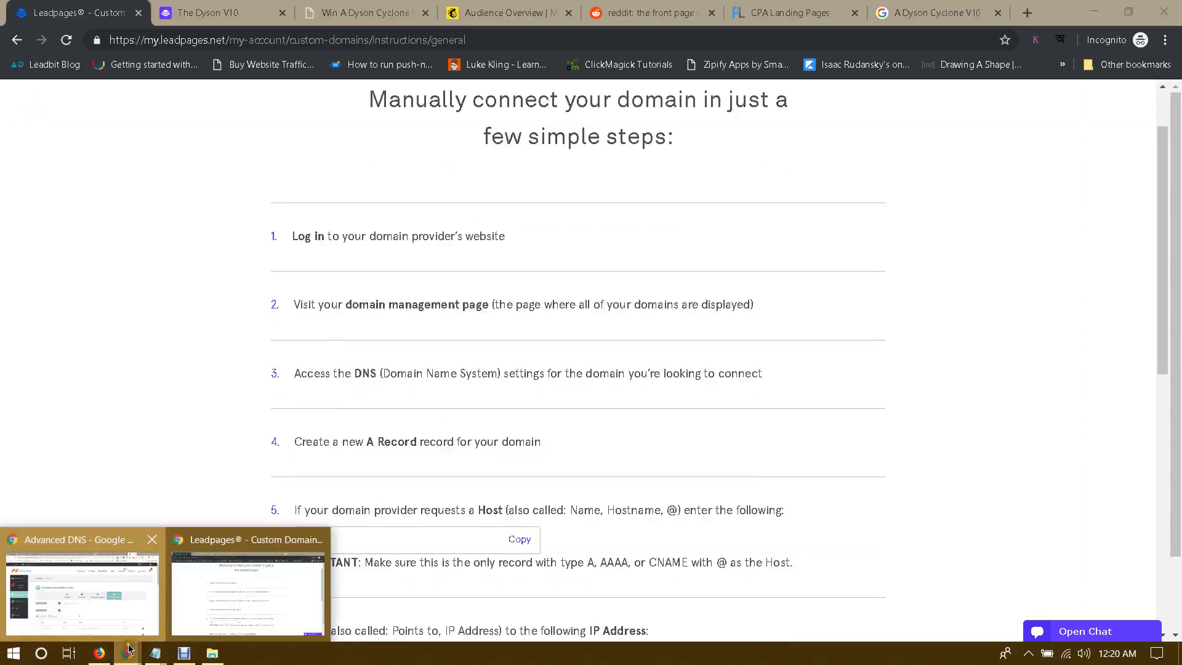
{"action": "left_click", "coordinate": [115, 606]}
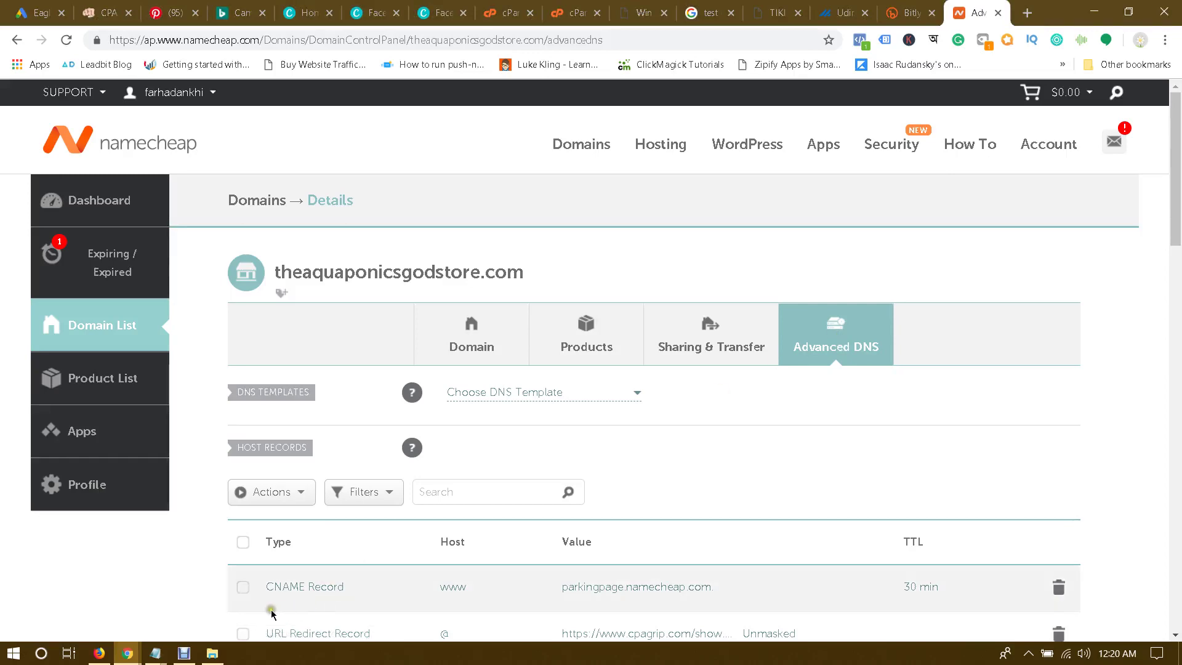
{"action": "left_click", "coordinate": [127, 653]}
{"action": "left_click", "coordinate": [196, 601]}
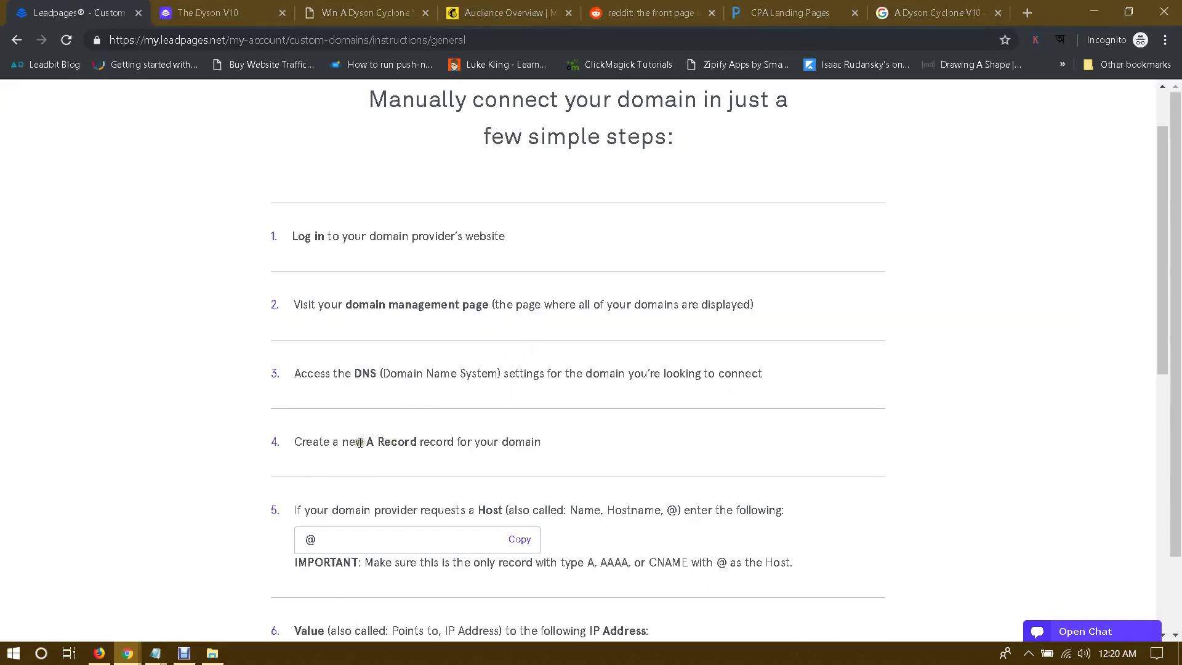
{"action": "scroll", "coordinate": [298, 430], "scroll_direction": "down", "scroll_amount": 2}
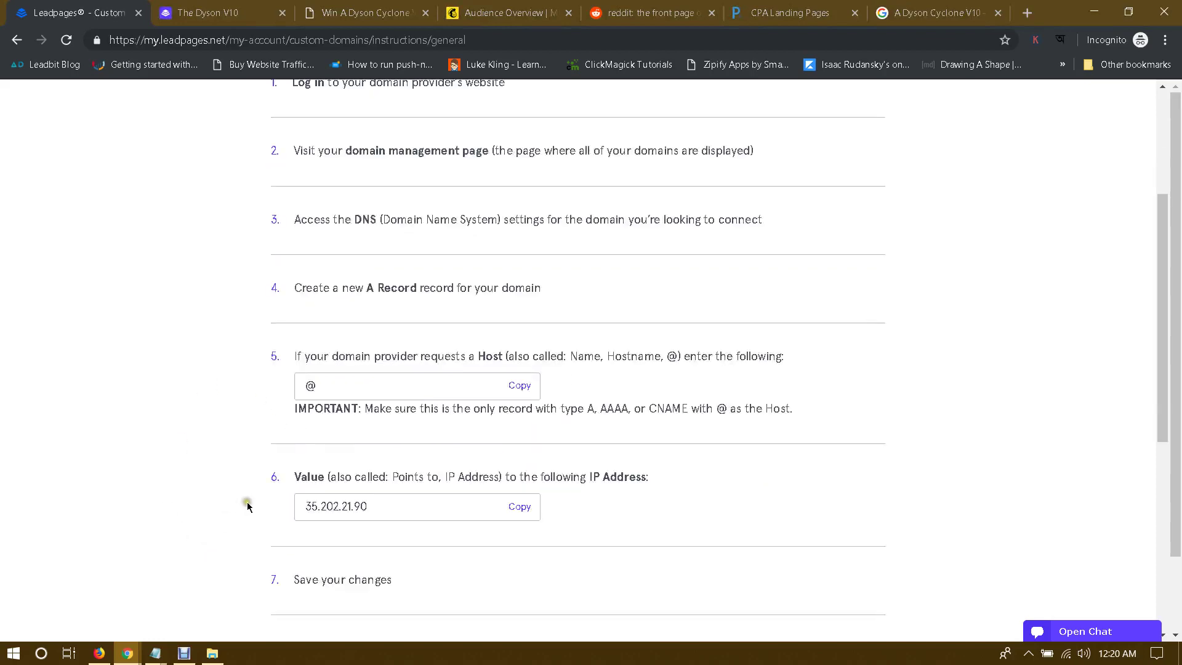
{"action": "left_click", "coordinate": [127, 654]}
{"action": "left_click", "coordinate": [119, 600]}
{"action": "scroll", "coordinate": [485, 428], "scroll_direction": "down", "scroll_amount": 5}
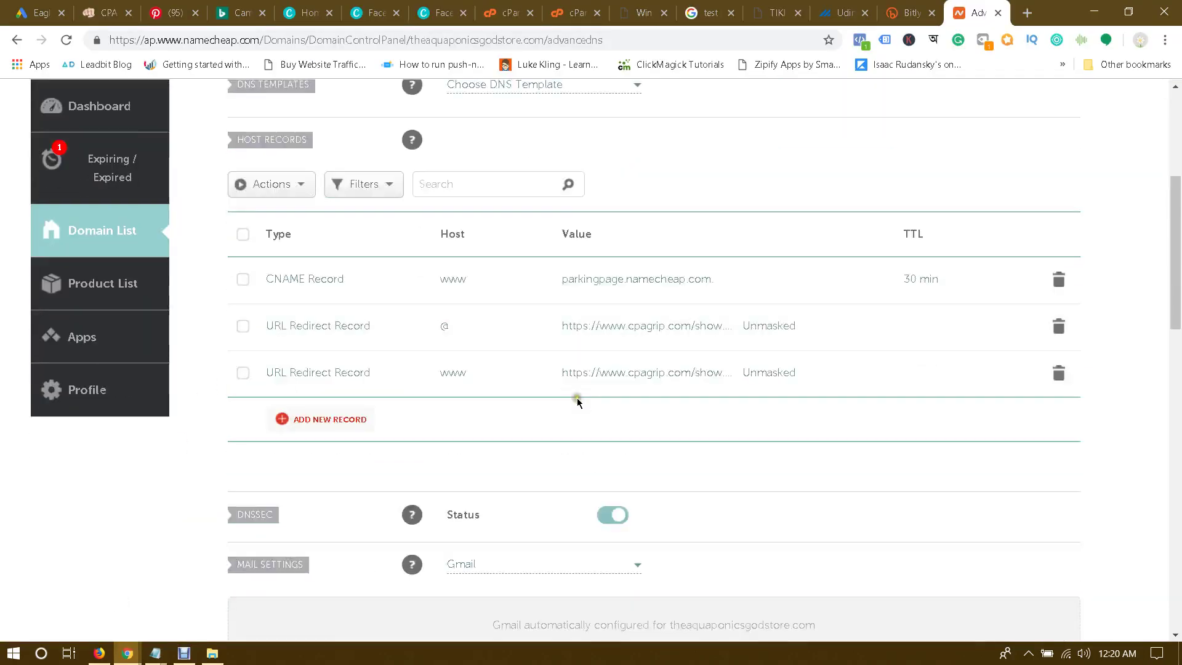
Step: Change the first host record to an A Record with host @
{"action": "left_click", "coordinate": [355, 282]}
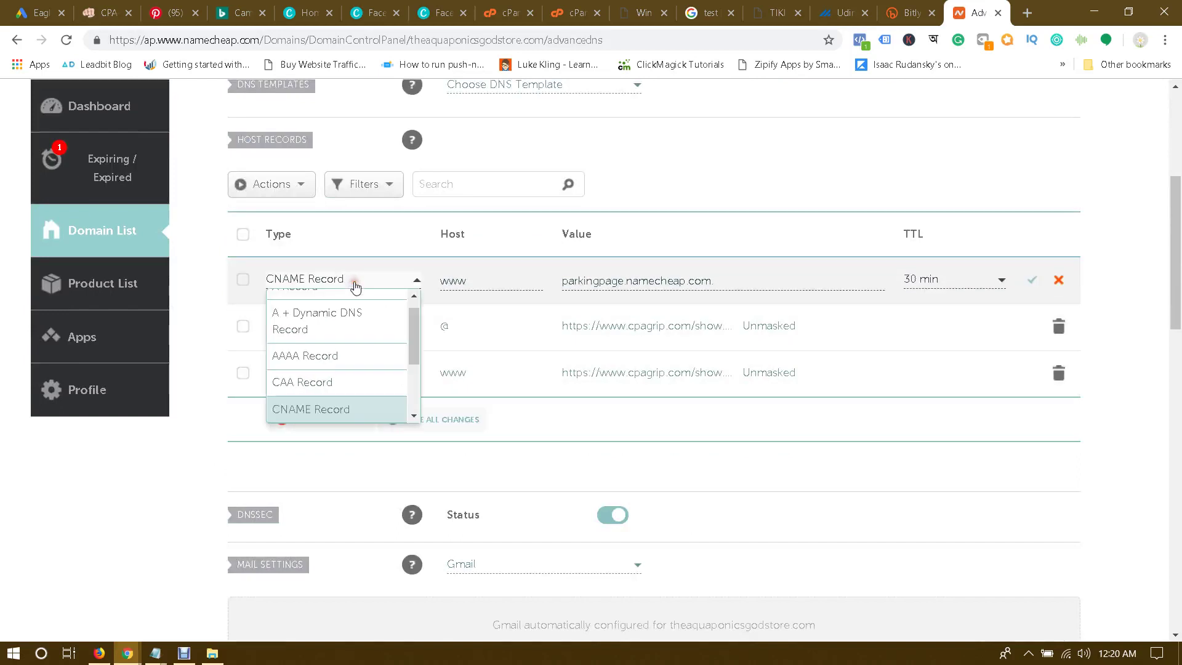
{"action": "scroll", "coordinate": [370, 303], "scroll_direction": "up", "scroll_amount": 2}
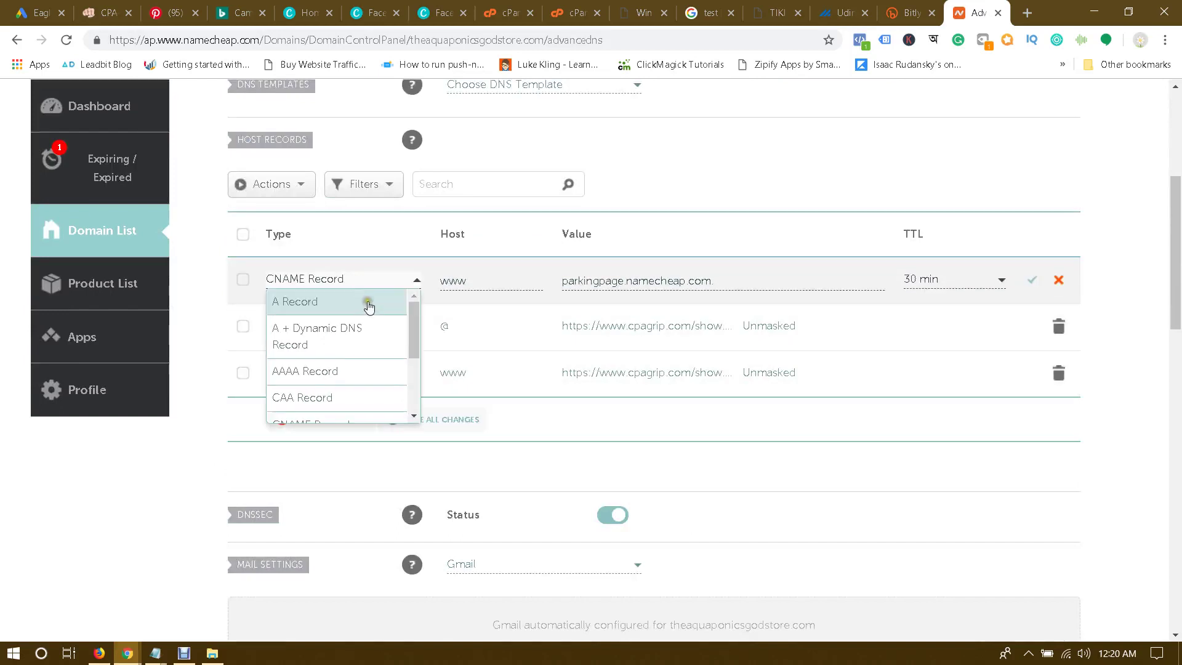
{"action": "left_click", "coordinate": [320, 301]}
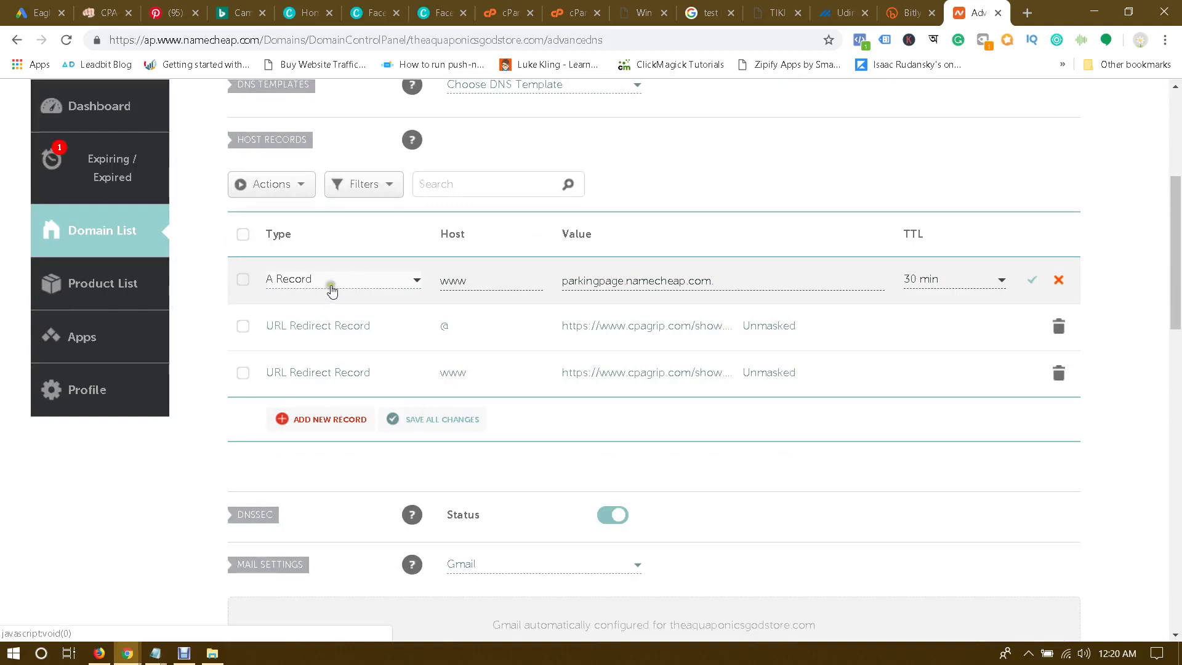
{"action": "left_click", "coordinate": [127, 652]}
{"action": "left_click", "coordinate": [216, 583]}
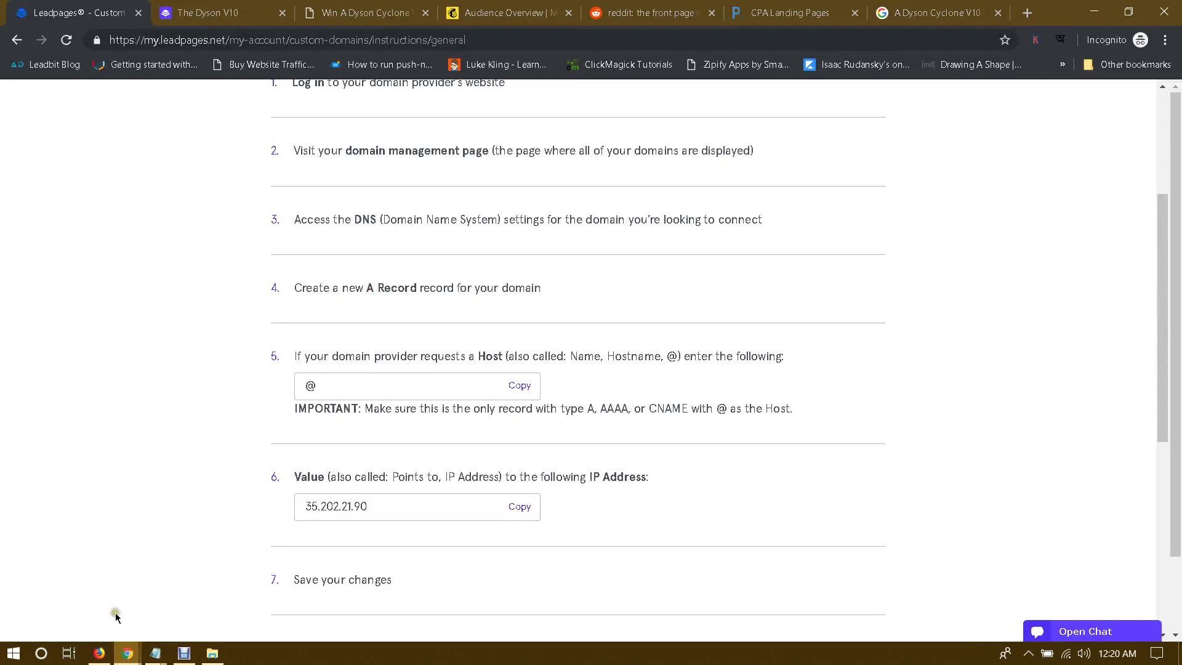
{"action": "left_click", "coordinate": [127, 652]}
{"action": "left_click", "coordinate": [80, 583]}
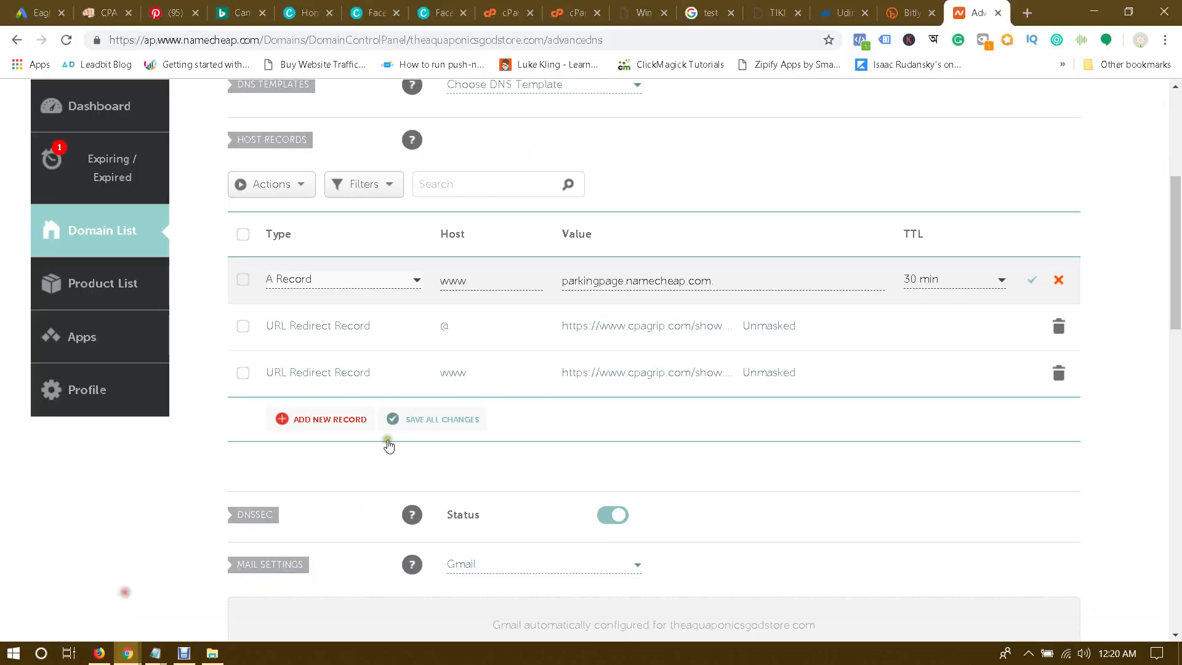
{"action": "left_click", "coordinate": [491, 280]}
{"action": "double_click", "coordinate": [491, 280]}
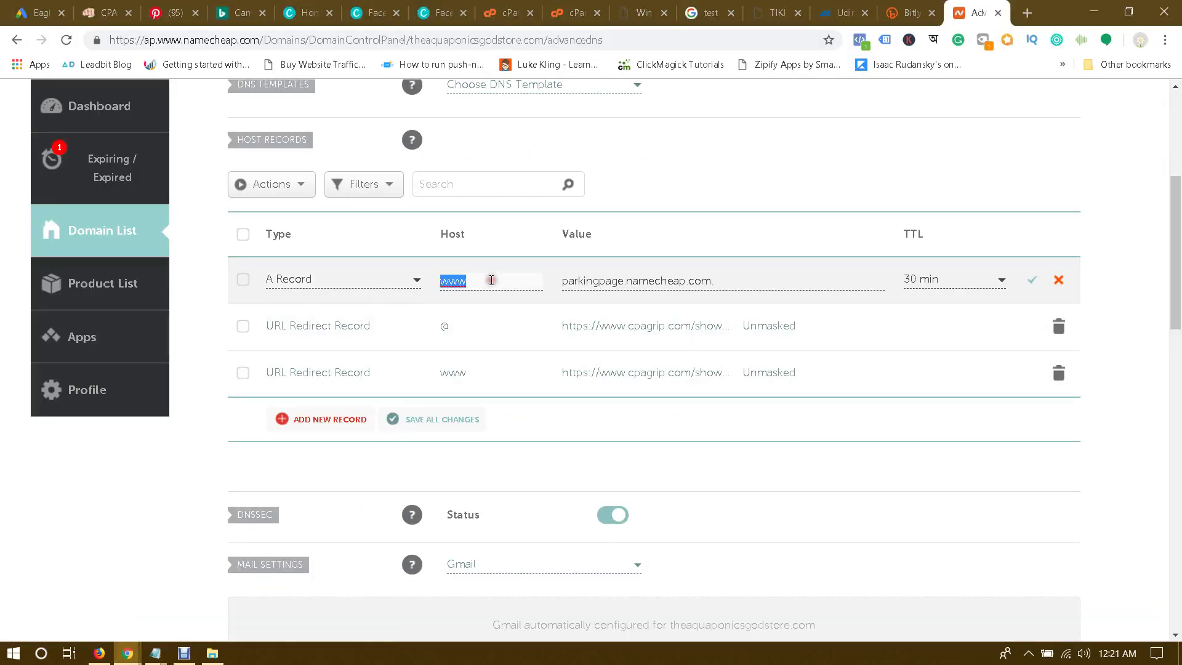
{"action": "type", "text": "@"}
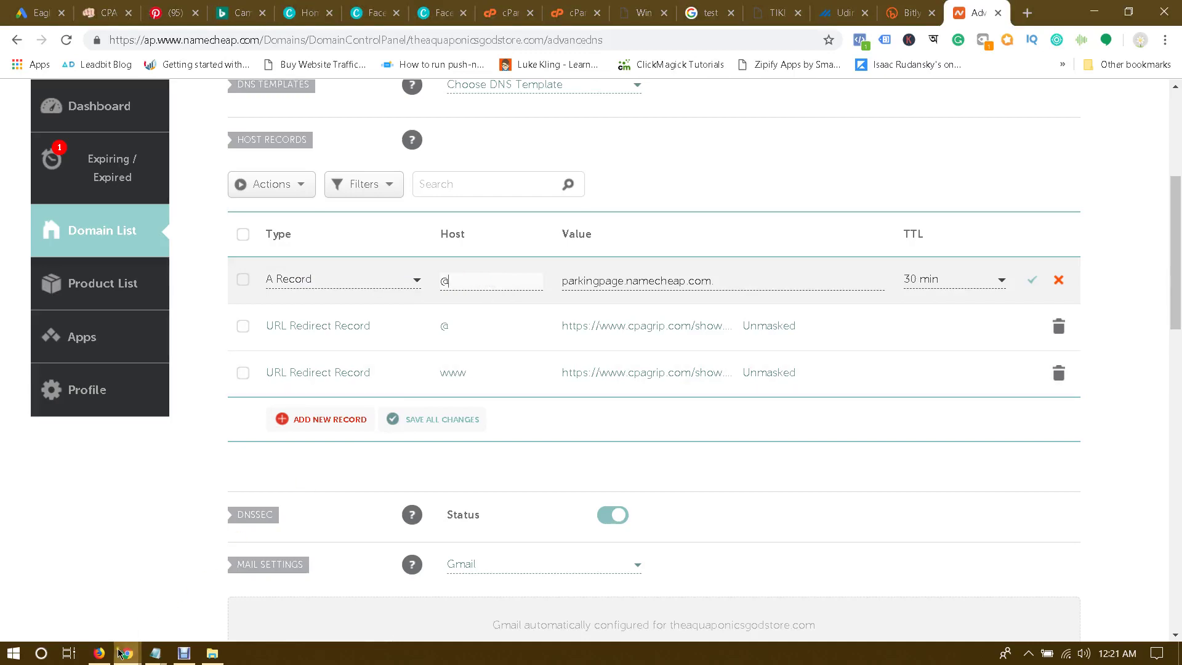
Step: Copy the Leadpages IP 35.202.21.90 into the A Record's value
{"action": "left_click", "coordinate": [198, 597]}
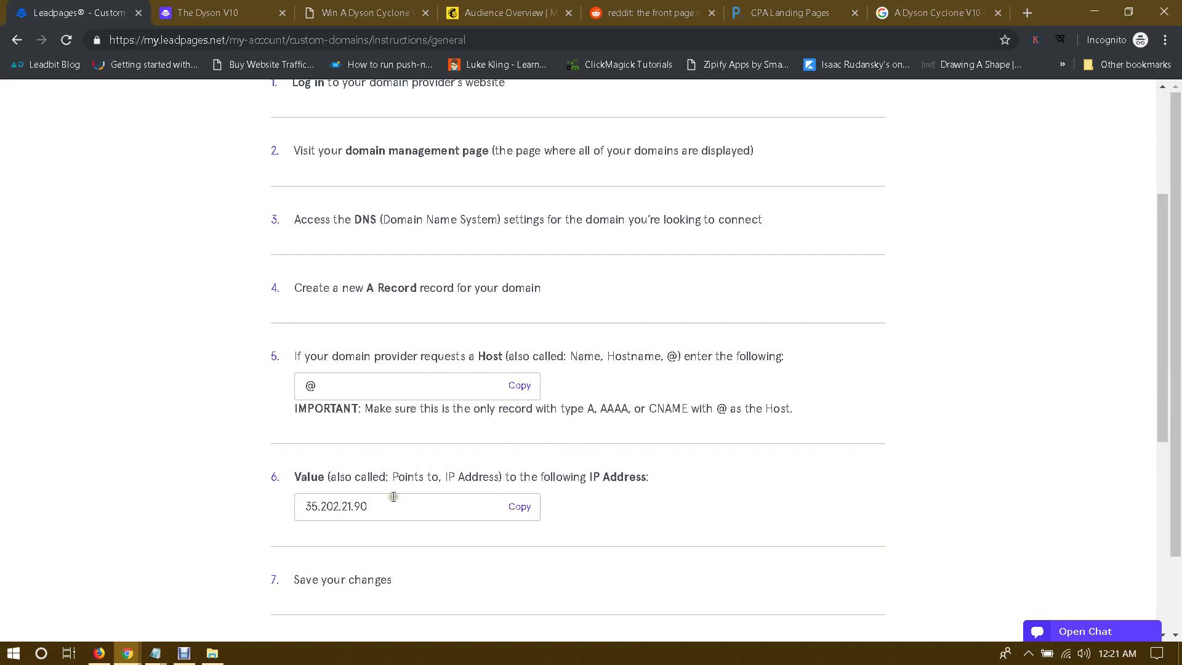
{"action": "left_click", "coordinate": [524, 510]}
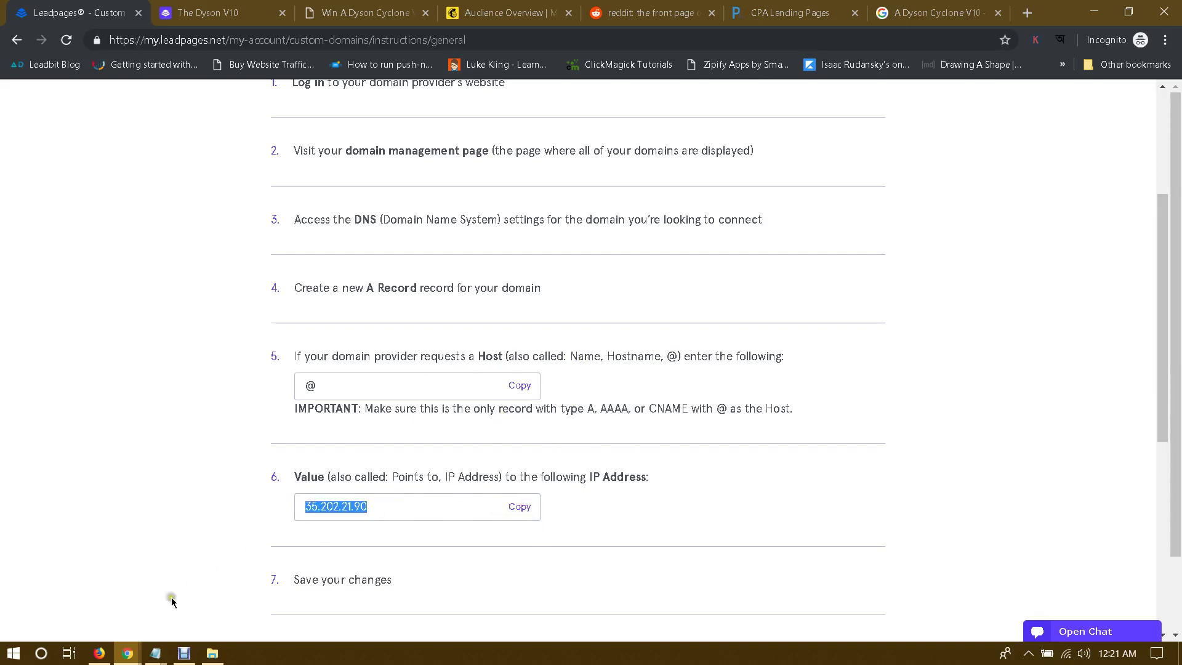
{"action": "left_click", "coordinate": [127, 653]}
{"action": "left_click", "coordinate": [116, 612]}
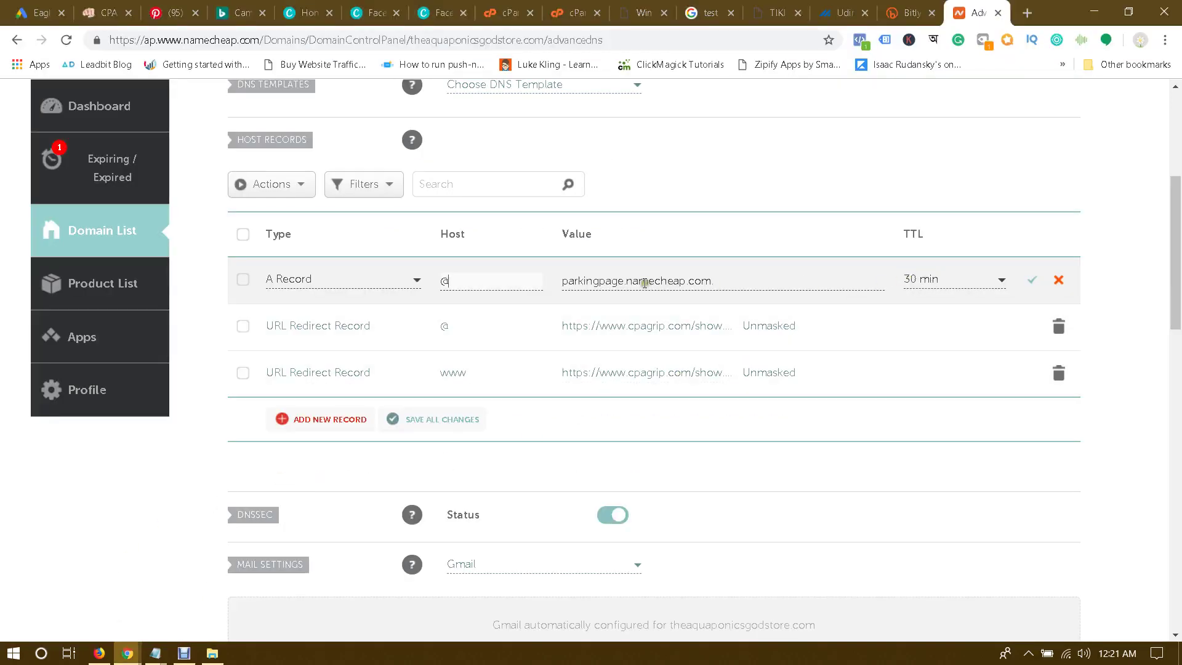
{"action": "triple_click", "coordinate": [726, 279]}
{"action": "key", "text": "ctrl+v"}
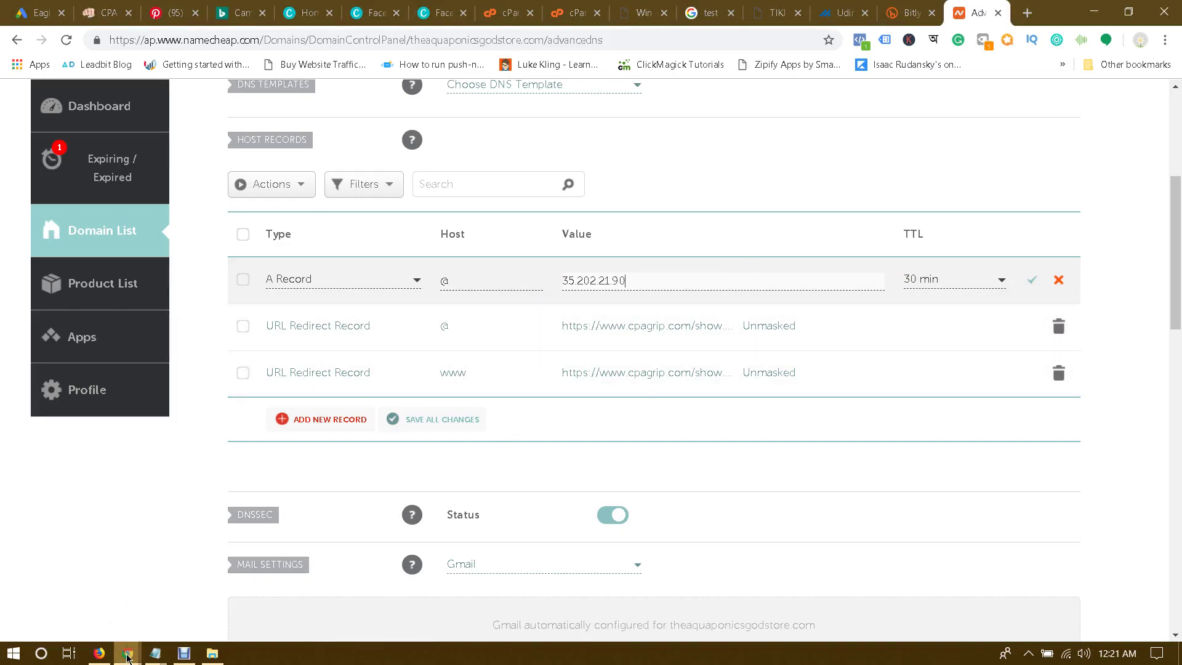
{"action": "mouse_move", "coordinate": [128, 653]}
{"action": "left_click", "coordinate": [222, 584]}
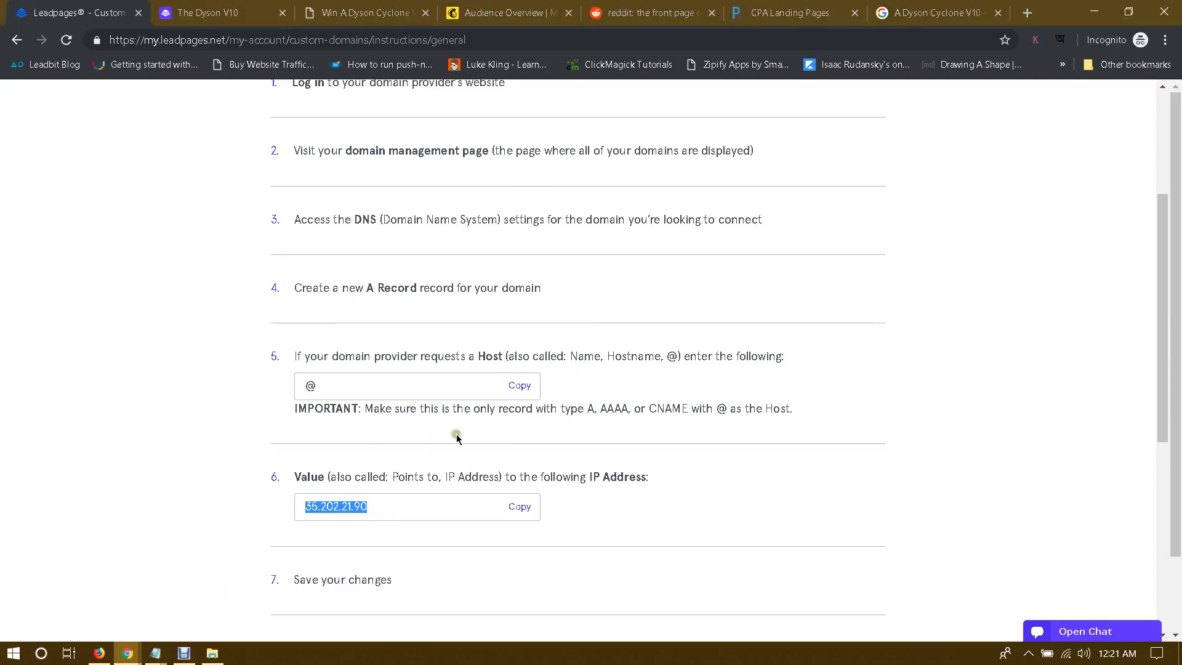
{"action": "scroll", "coordinate": [573, 420], "scroll_direction": "down", "scroll_amount": 5}
{"action": "scroll", "coordinate": [573, 420], "scroll_direction": "up", "scroll_amount": 3}
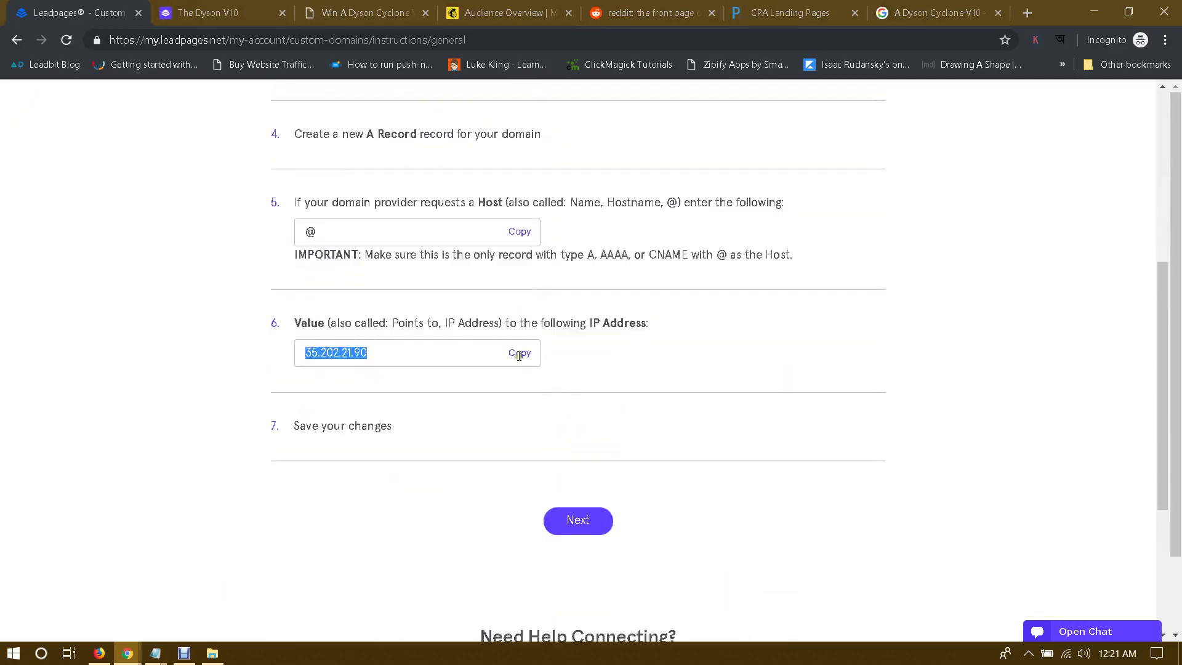
Step: Continue to Redirect My Domain and review the www CNAME to custom-proxy.leadpages.net
{"action": "left_click", "coordinate": [578, 527]}
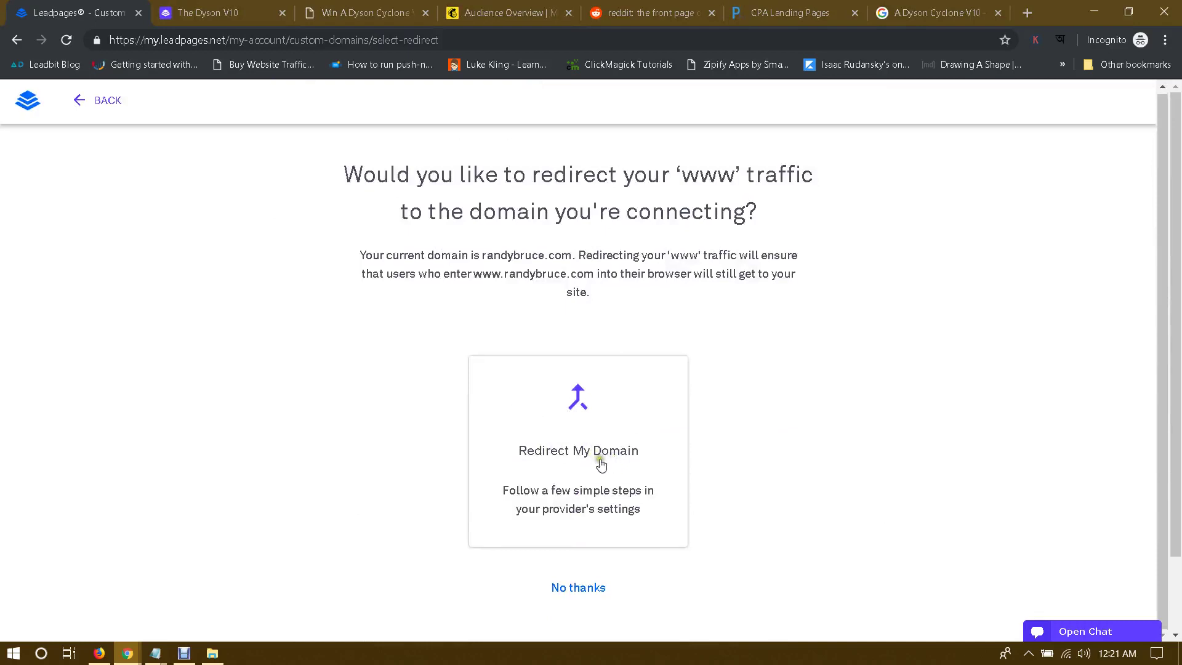
{"action": "scroll", "coordinate": [618, 443], "scroll_direction": "down", "scroll_amount": 2}
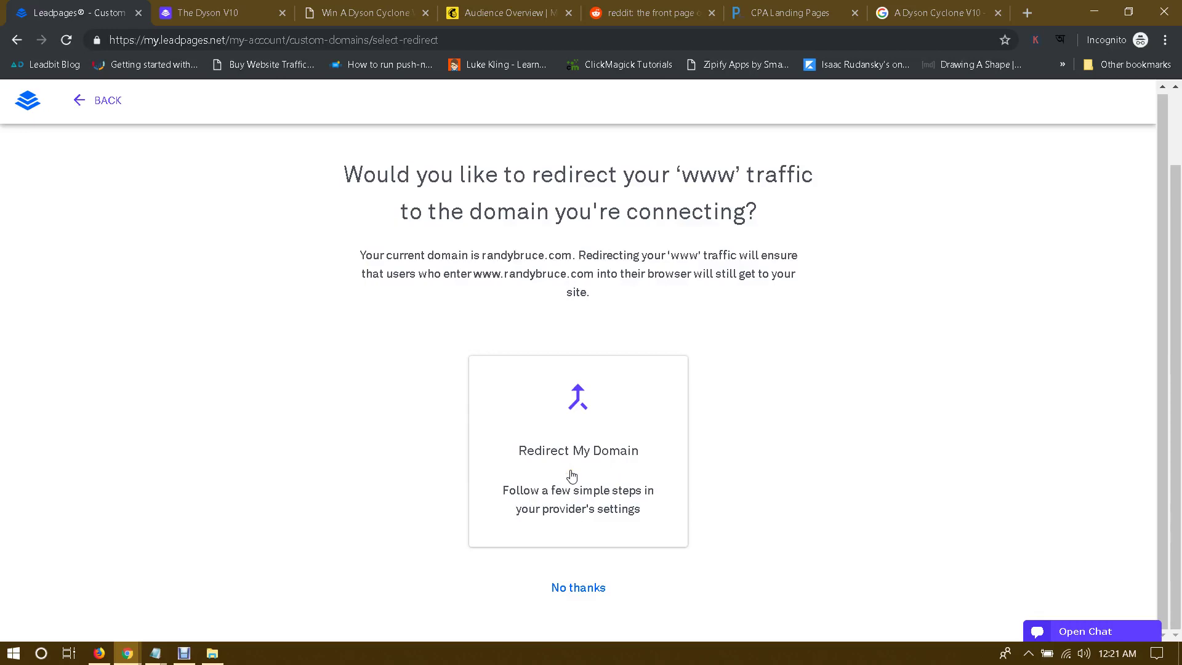
{"action": "left_click", "coordinate": [572, 475]}
{"action": "scroll", "coordinate": [594, 467], "scroll_direction": "down", "scroll_amount": 4}
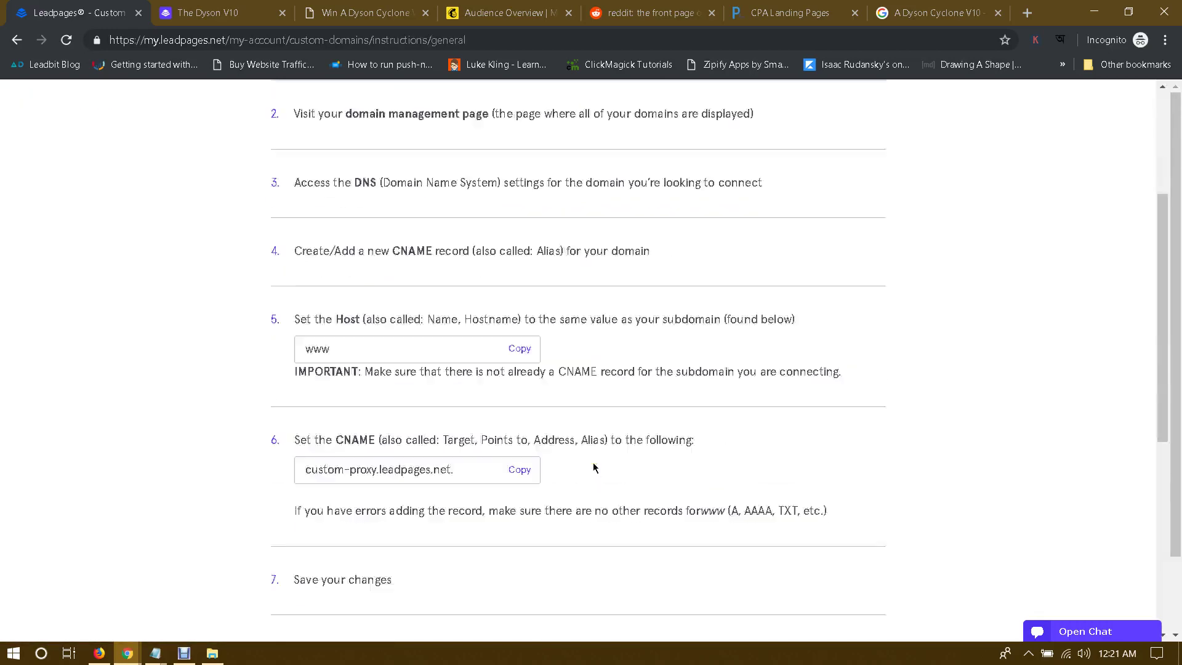
{"action": "scroll", "coordinate": [594, 466], "scroll_direction": "down", "scroll_amount": 2}
{"action": "scroll", "coordinate": [594, 466], "scroll_direction": "up", "scroll_amount": 1}
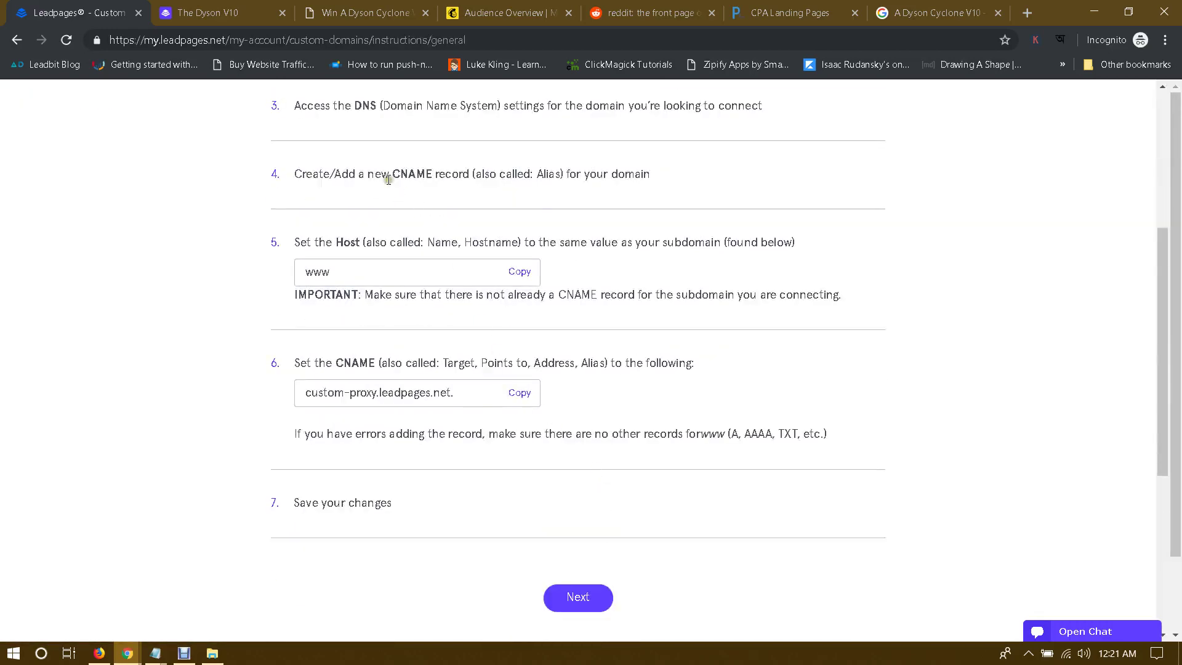
{"action": "scroll", "coordinate": [407, 221], "scroll_direction": "up", "scroll_amount": 1}
Step: Change the type of Namecheap's www record to CNAME Record
{"action": "mouse_move", "coordinate": [128, 653]}
{"action": "left_click", "coordinate": [111, 600]}
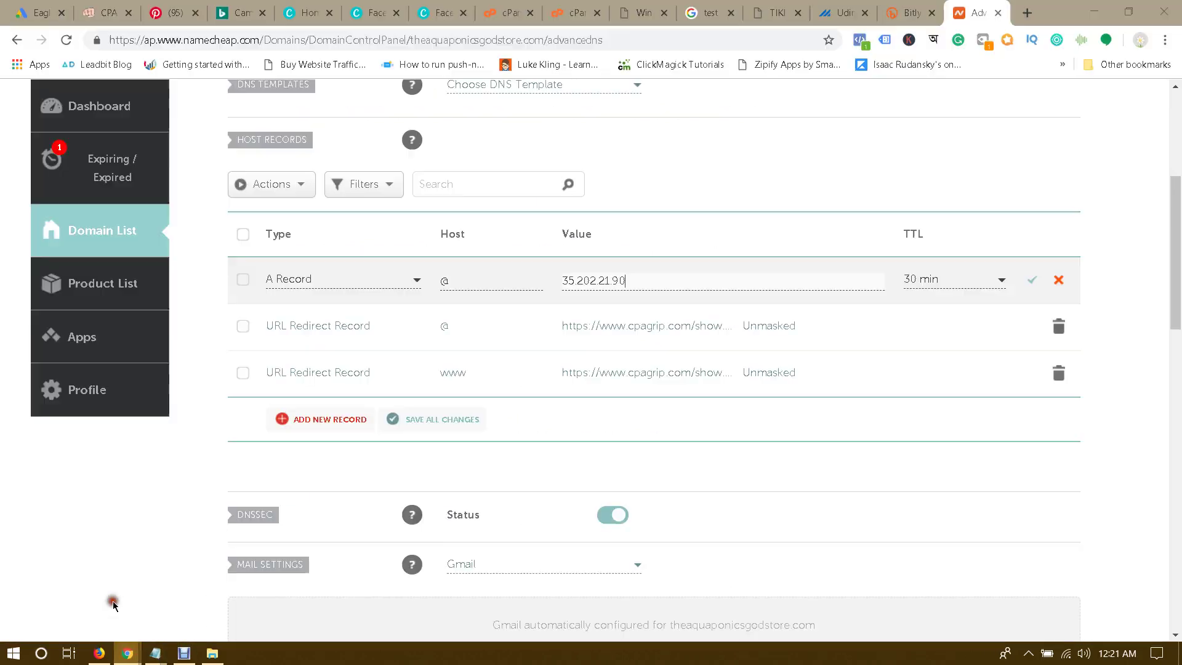
{"action": "left_click", "coordinate": [456, 372]}
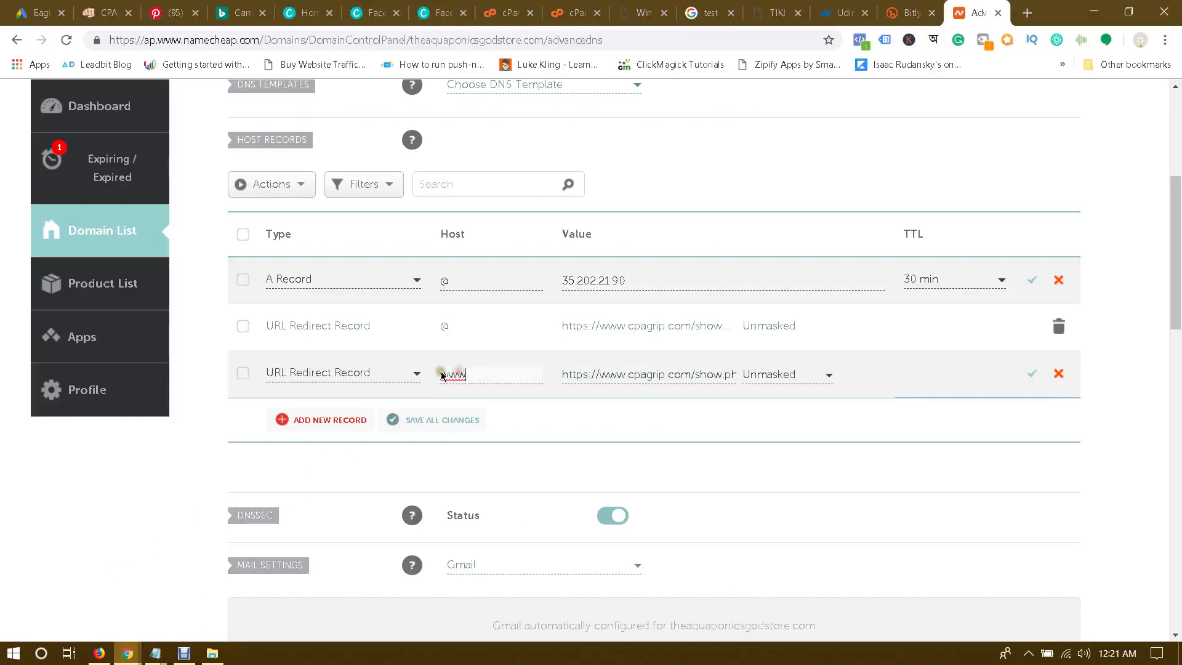
{"action": "left_click", "coordinate": [343, 372]}
{"action": "scroll", "coordinate": [331, 419], "scroll_direction": "up", "scroll_amount": 1}
{"action": "left_click", "coordinate": [330, 421]}
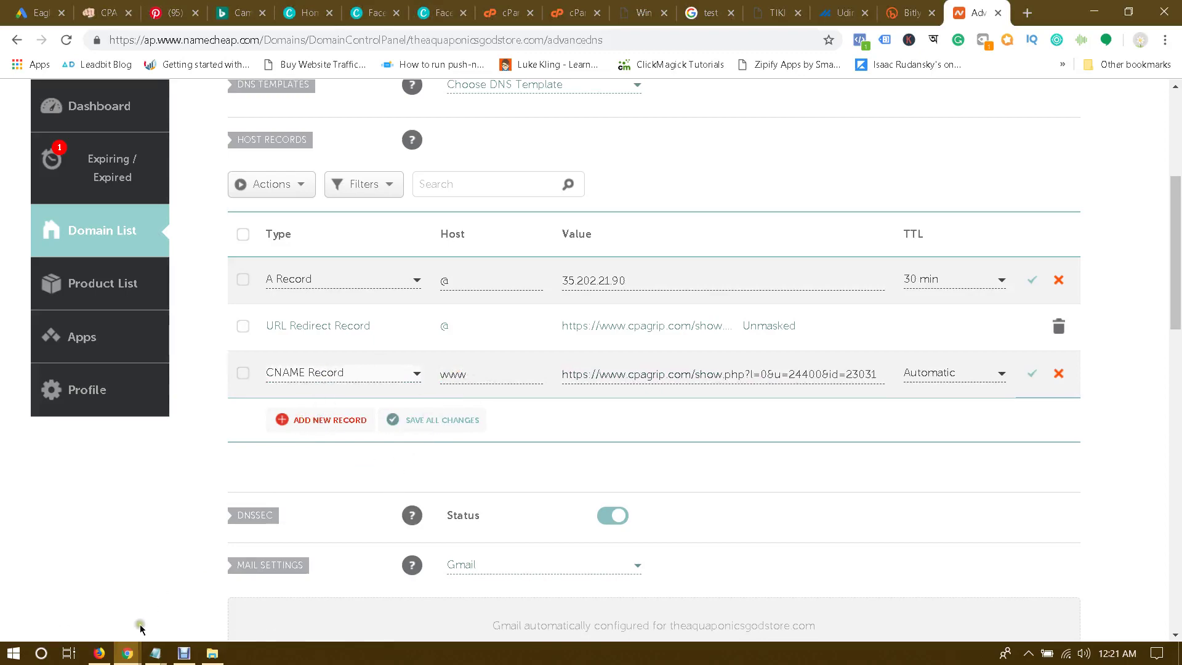
Step: Copy custom-proxy.leadpages.net from Leadpages and paste it as the www record's value
{"action": "mouse_move", "coordinate": [128, 652]}
{"action": "left_click", "coordinate": [185, 606]}
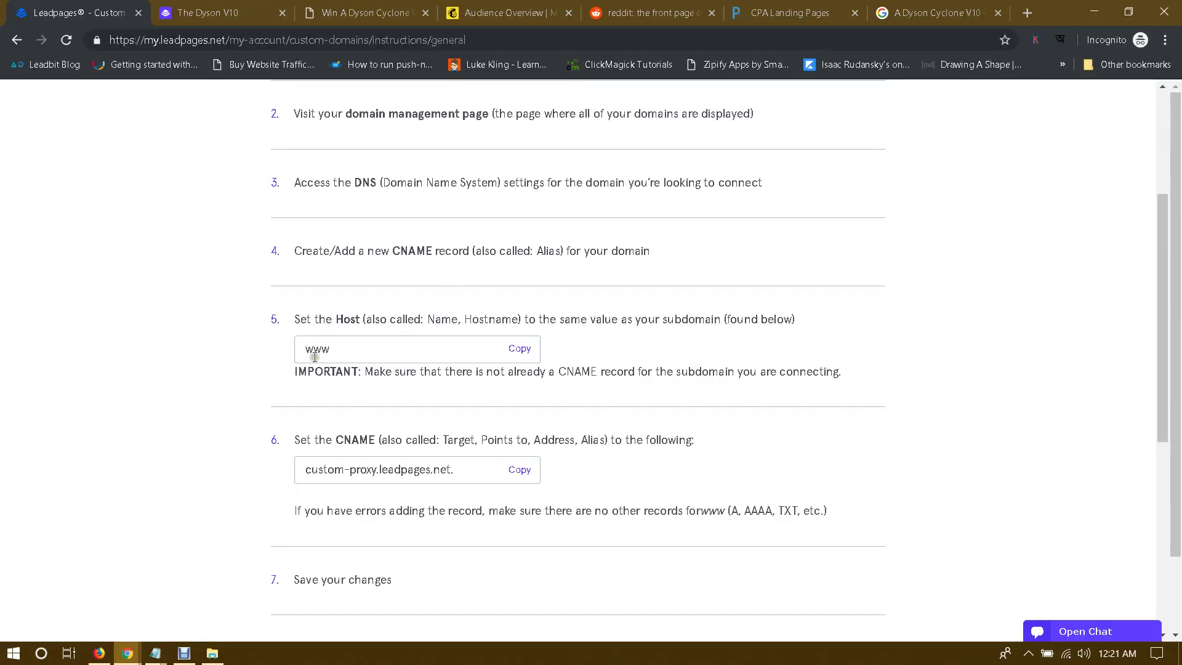
{"action": "left_click", "coordinate": [519, 470]}
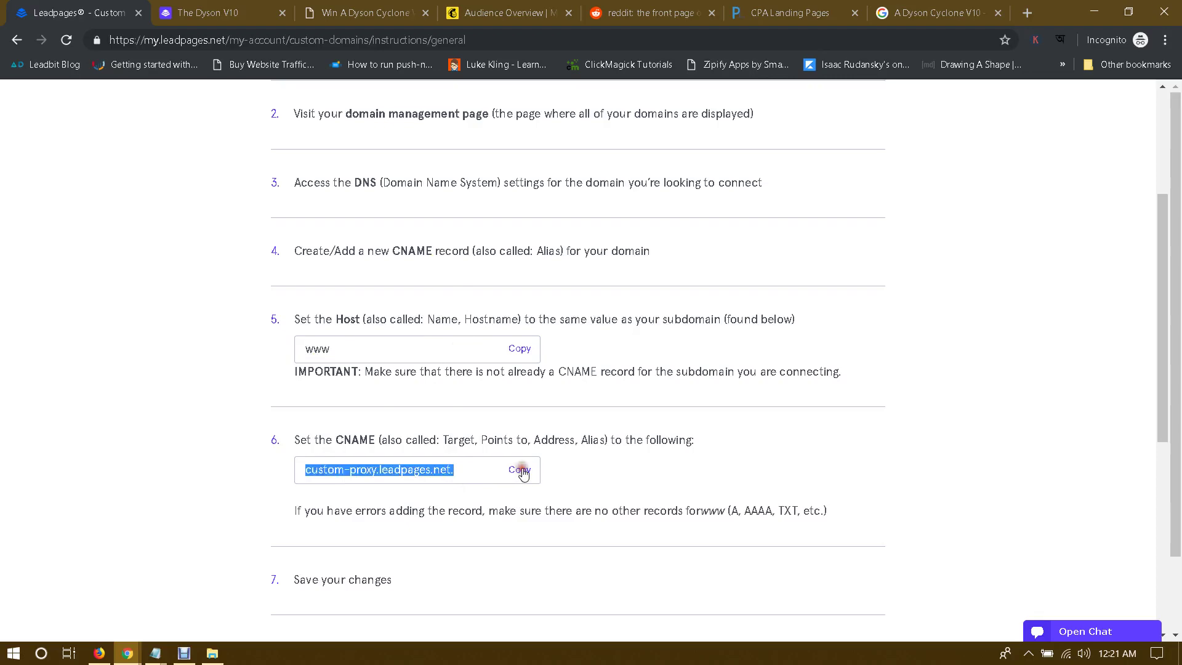
{"action": "mouse_move", "coordinate": [127, 652]}
{"action": "left_click", "coordinate": [102, 610]}
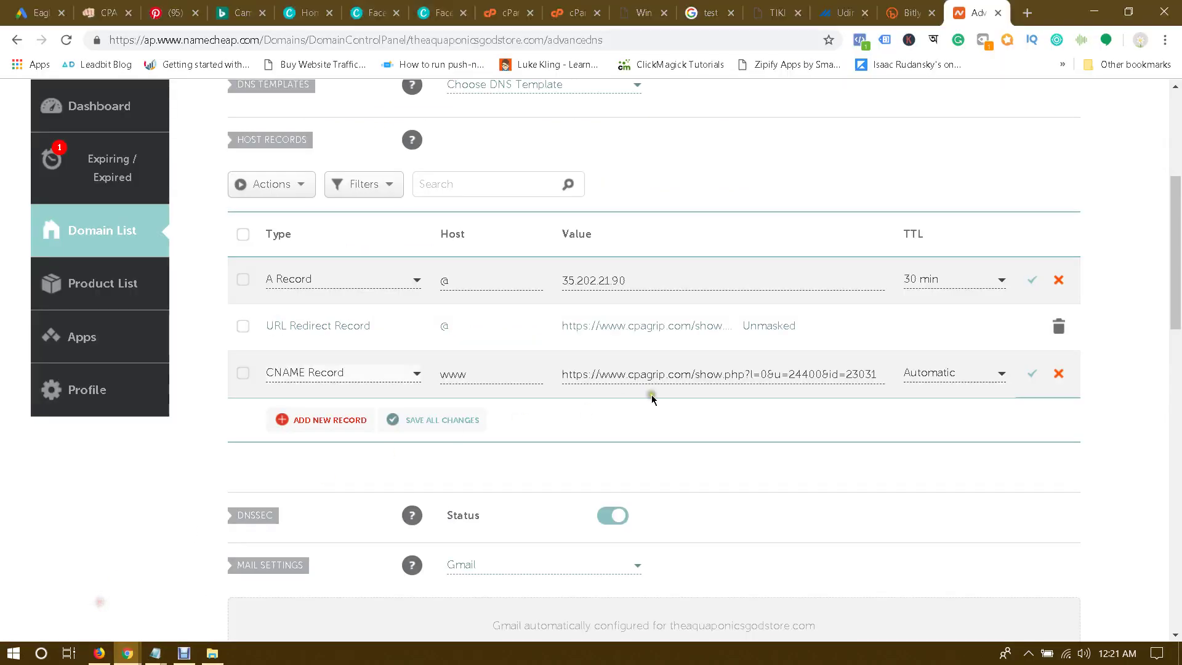
{"action": "left_click", "coordinate": [708, 377]}
{"action": "key", "text": "ctrl+a"}
{"action": "key", "text": "ctrl+v"}
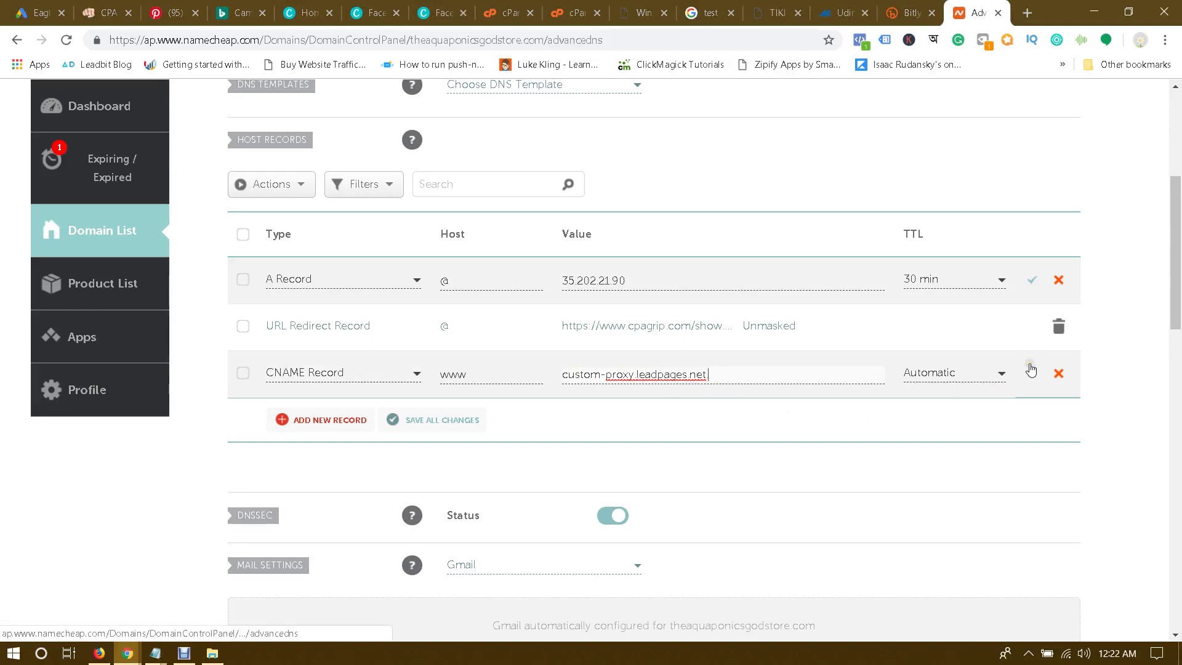
Step: Finish the Leadpages domain connection steps so it checks with the domain provider
{"action": "left_click", "coordinate": [127, 652]}
{"action": "left_click", "coordinate": [245, 575]}
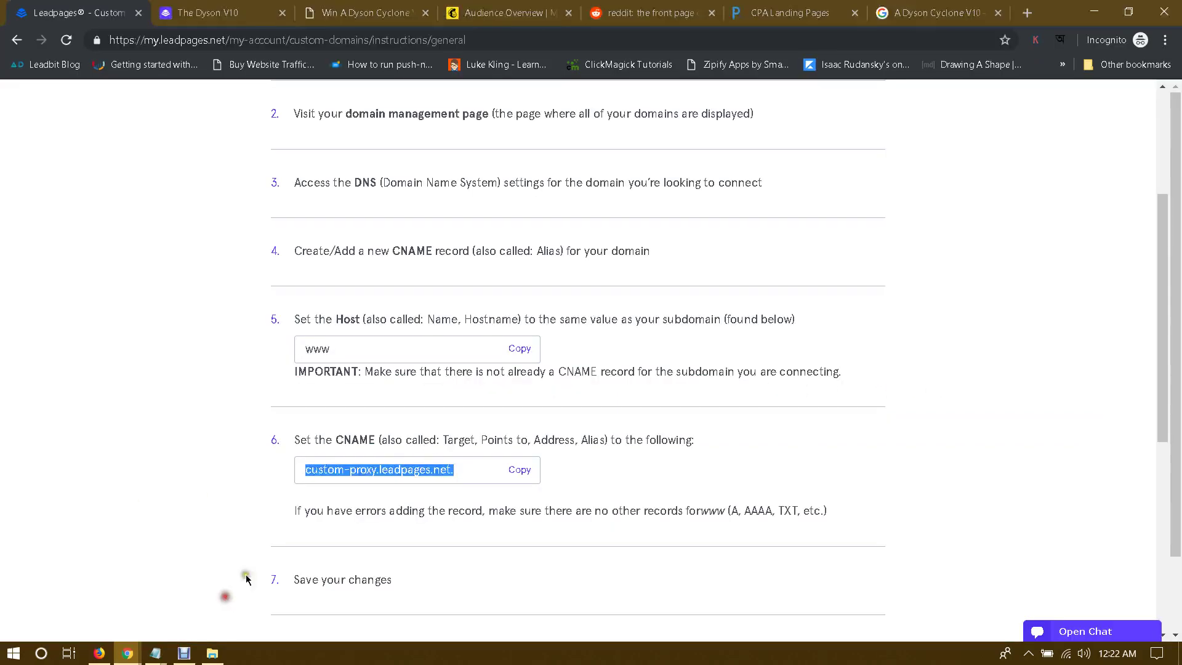
{"action": "scroll", "coordinate": [619, 428], "scroll_direction": "down", "scroll_amount": 4}
{"action": "left_click", "coordinate": [594, 372]}
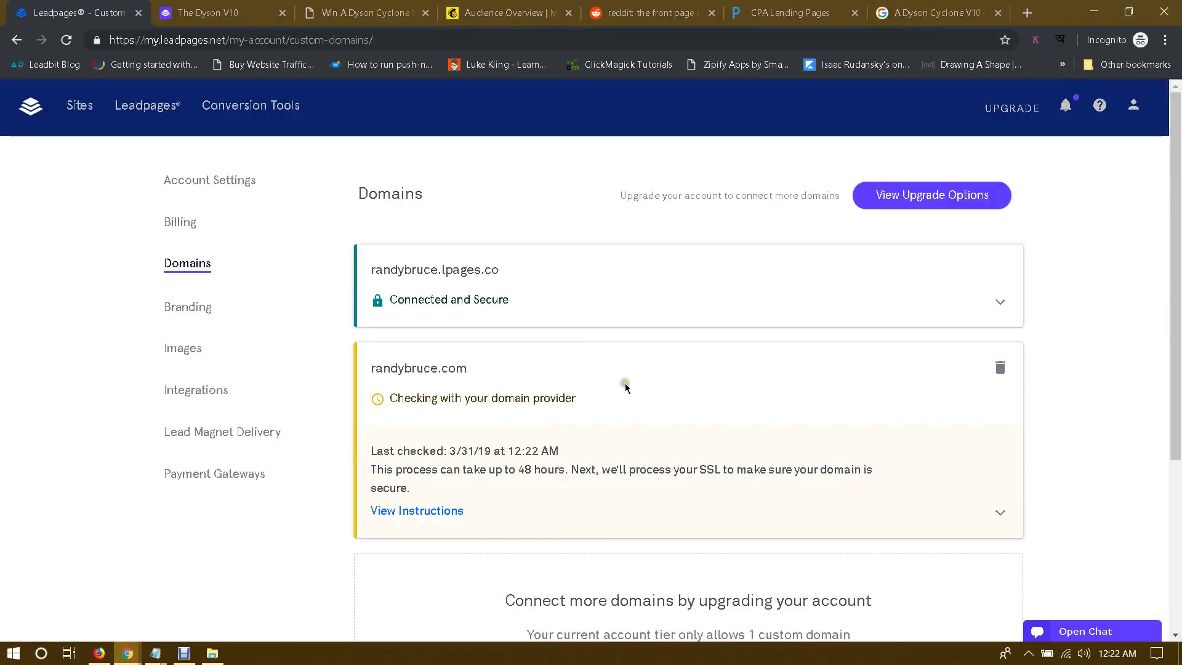
{"action": "scroll", "coordinate": [723, 353], "scroll_direction": "down", "scroll_amount": 1}
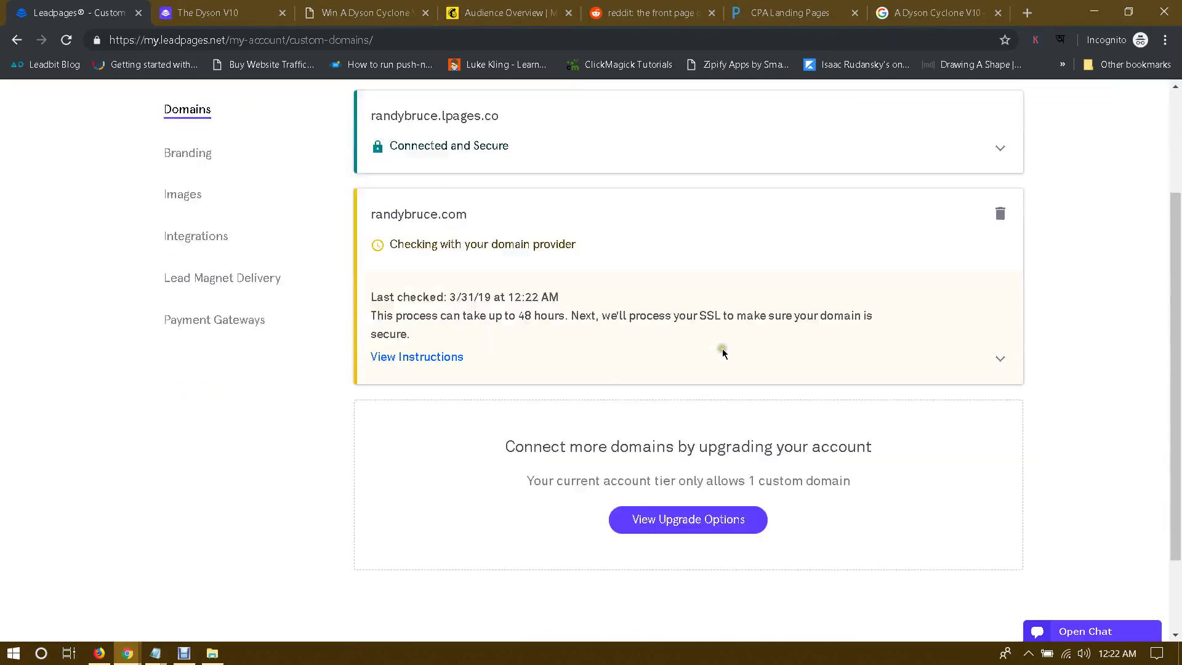
{"action": "scroll", "coordinate": [689, 308], "scroll_direction": "down", "scroll_amount": 1}
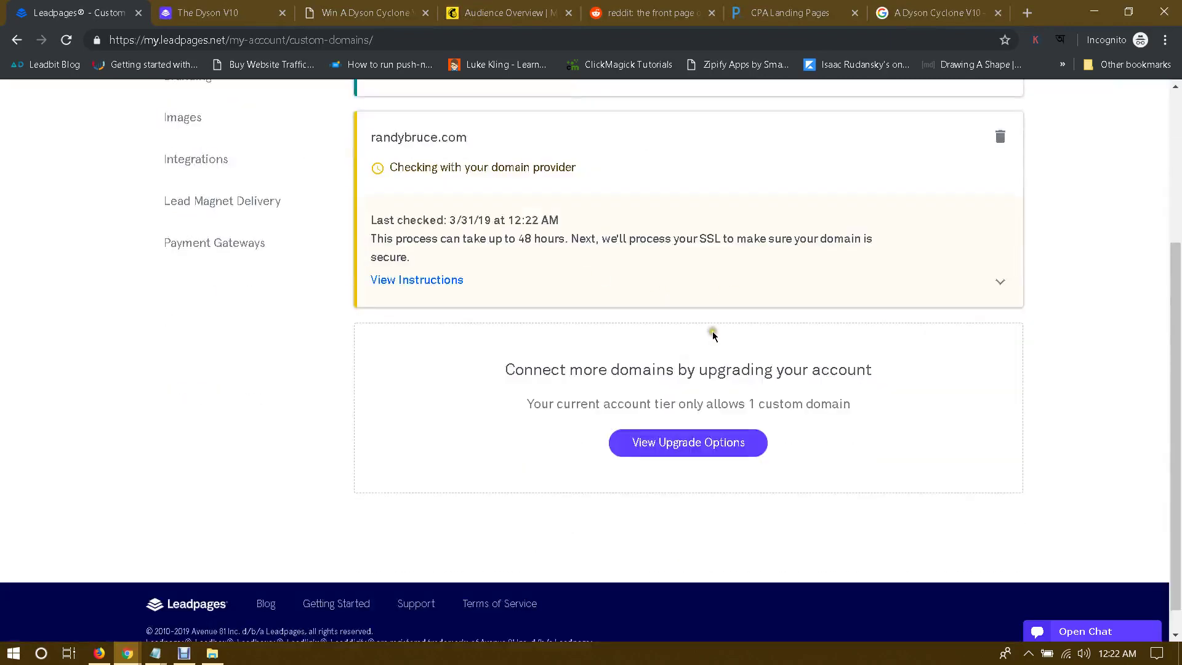
{"action": "scroll", "coordinate": [706, 344], "scroll_direction": "up", "scroll_amount": 2}
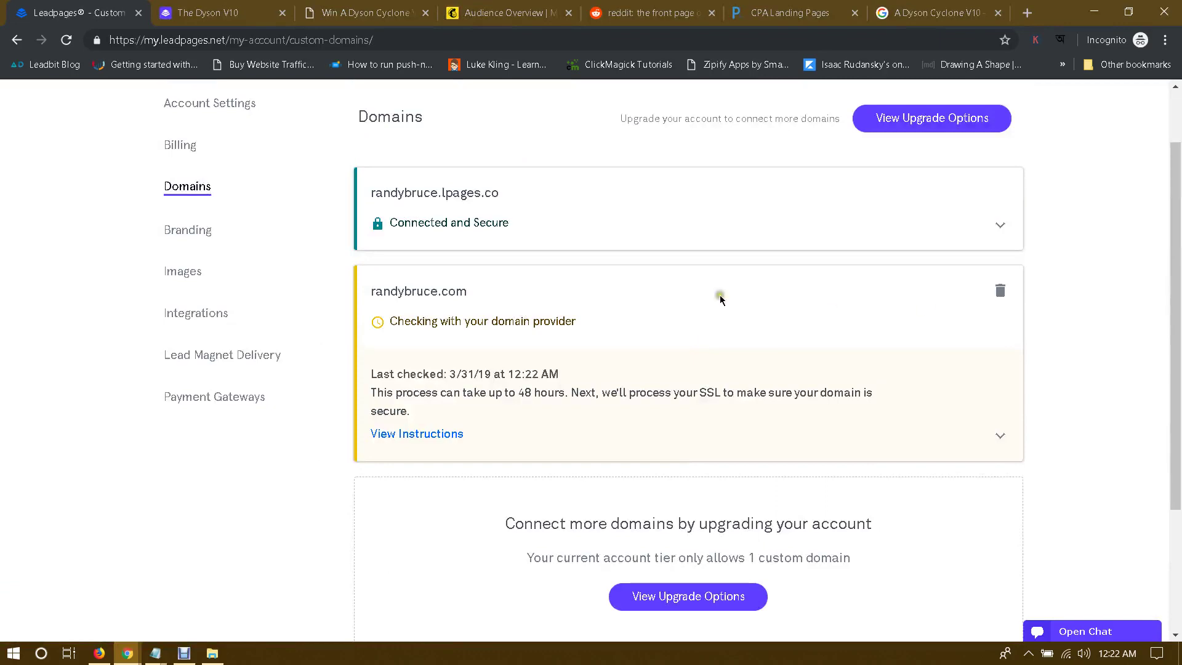
Step: Delete the pending custom .com domain in Leadpages and reload the account home
{"action": "left_click", "coordinate": [999, 290]}
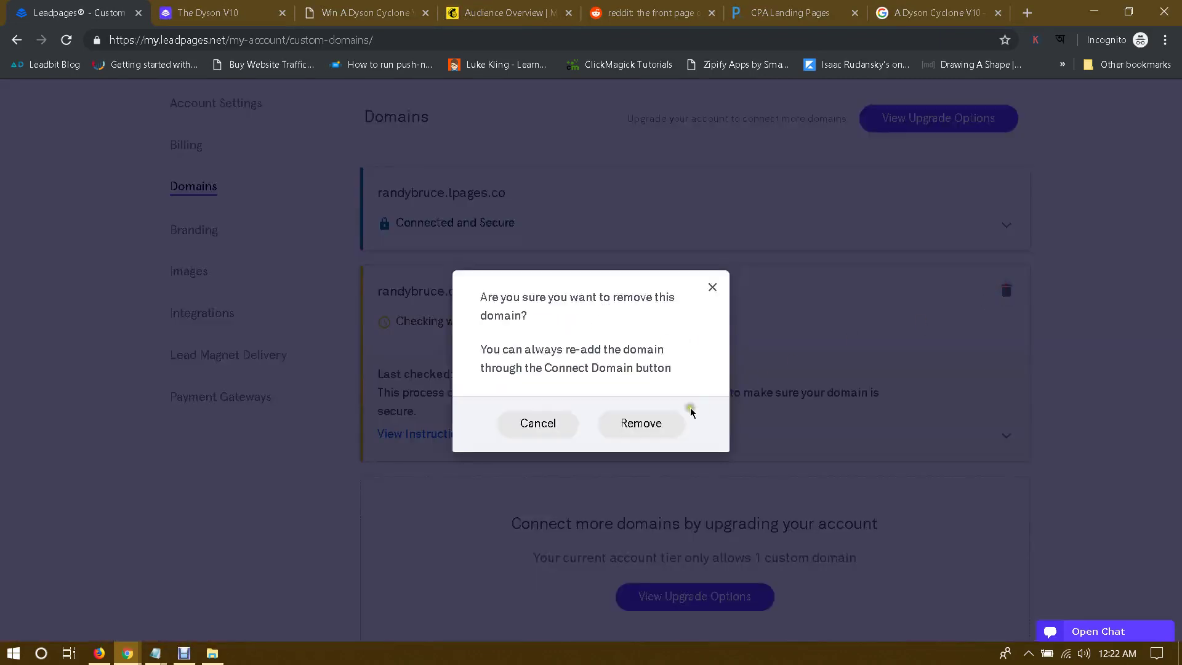
{"action": "left_click", "coordinate": [653, 422]}
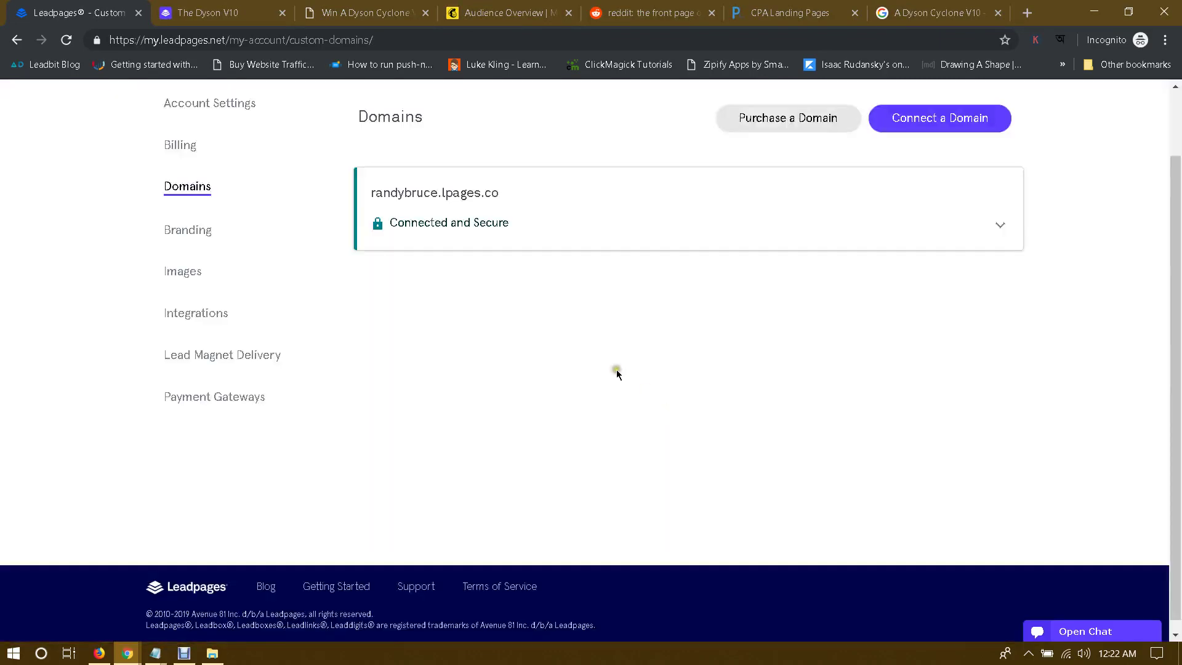
{"action": "scroll", "coordinate": [750, 379], "scroll_direction": "up", "scroll_amount": 2}
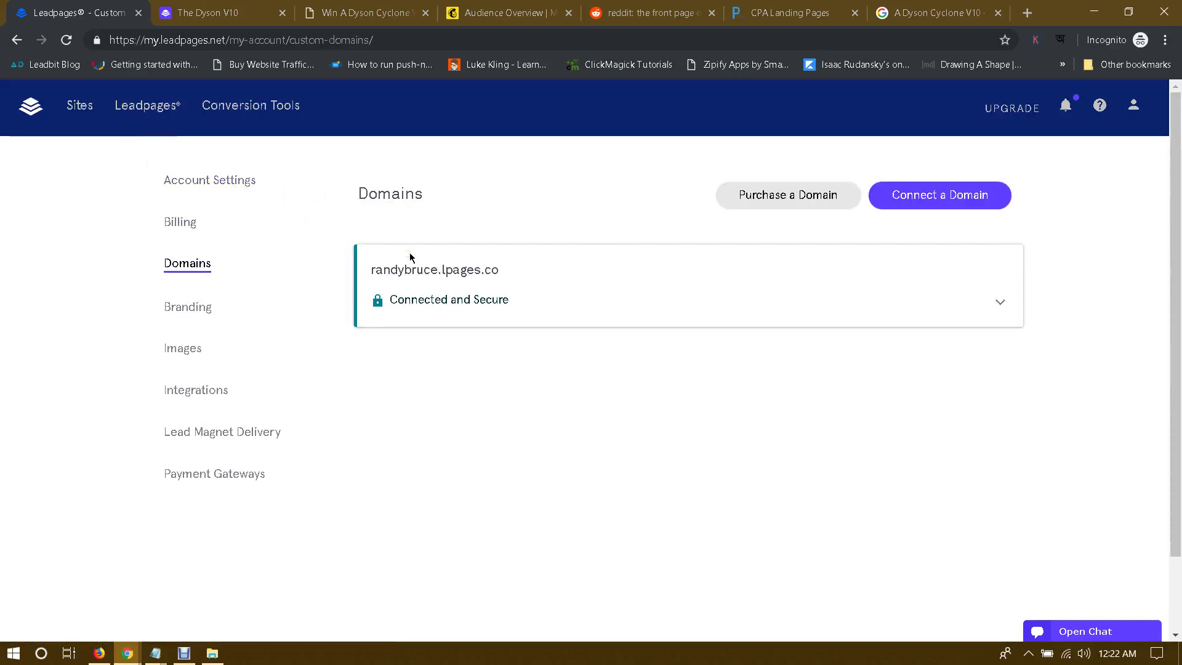
{"action": "left_click", "coordinate": [23, 106]}
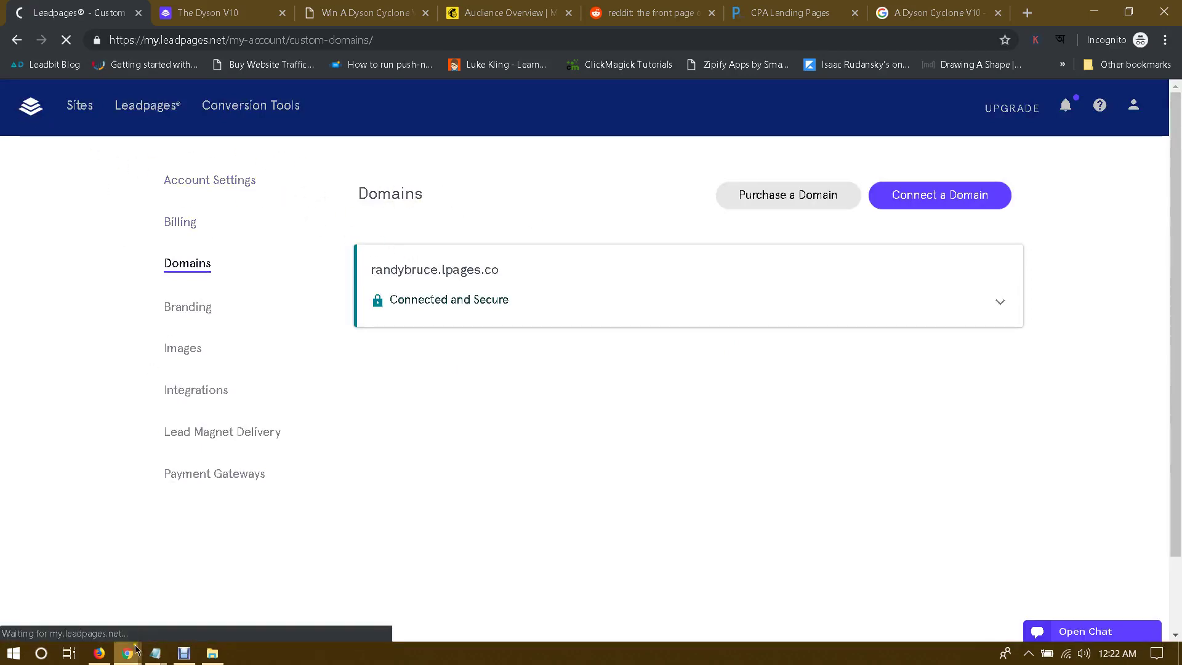
Step: Open the domain's main details page in Namecheap
{"action": "mouse_move", "coordinate": [127, 653]}
{"action": "left_click", "coordinate": [90, 617]}
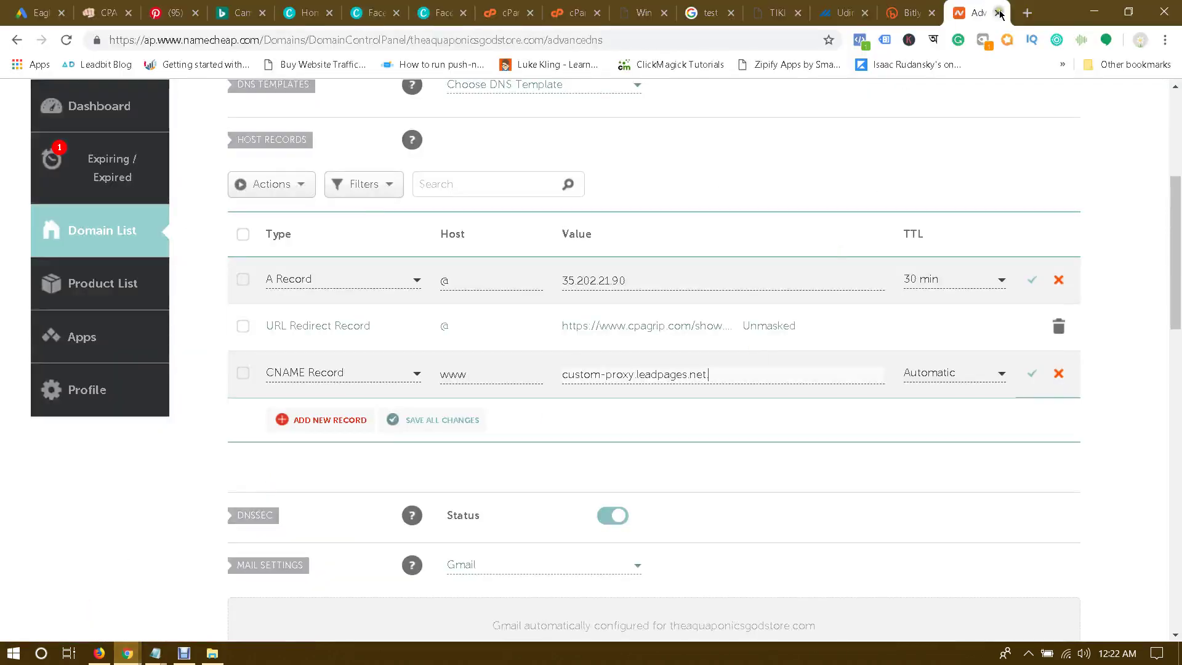
{"action": "scroll", "coordinate": [340, 311], "scroll_direction": "up", "scroll_amount": 5}
{"action": "left_click", "coordinate": [463, 335]}
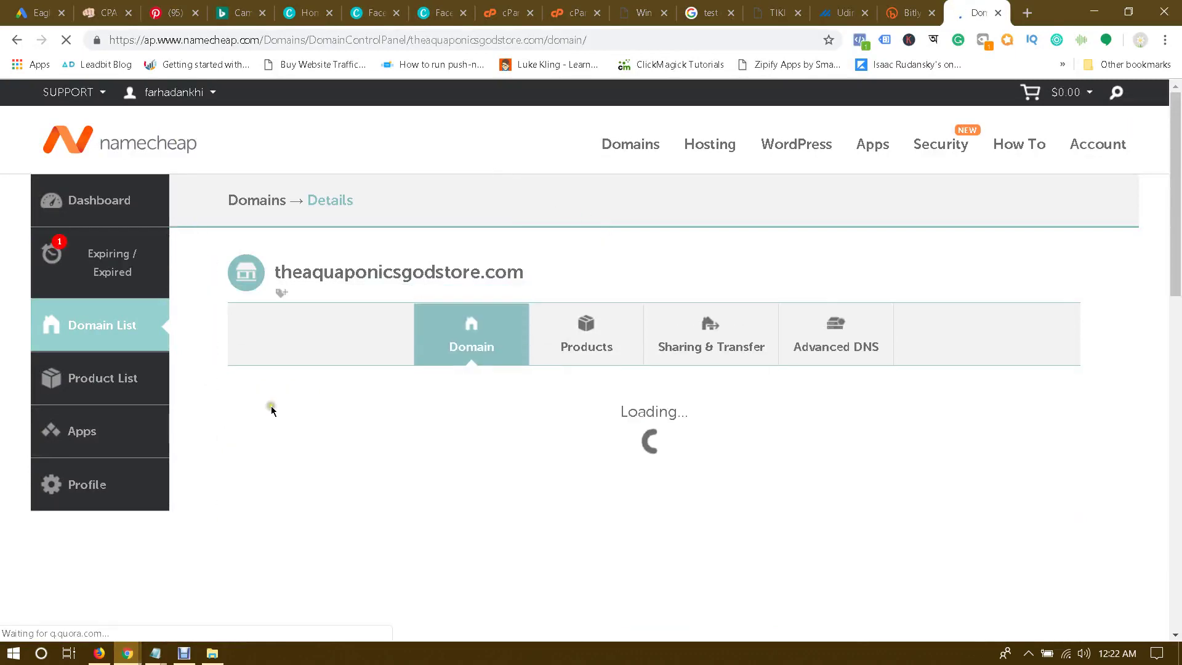
{"action": "left_click", "coordinate": [96, 654]}
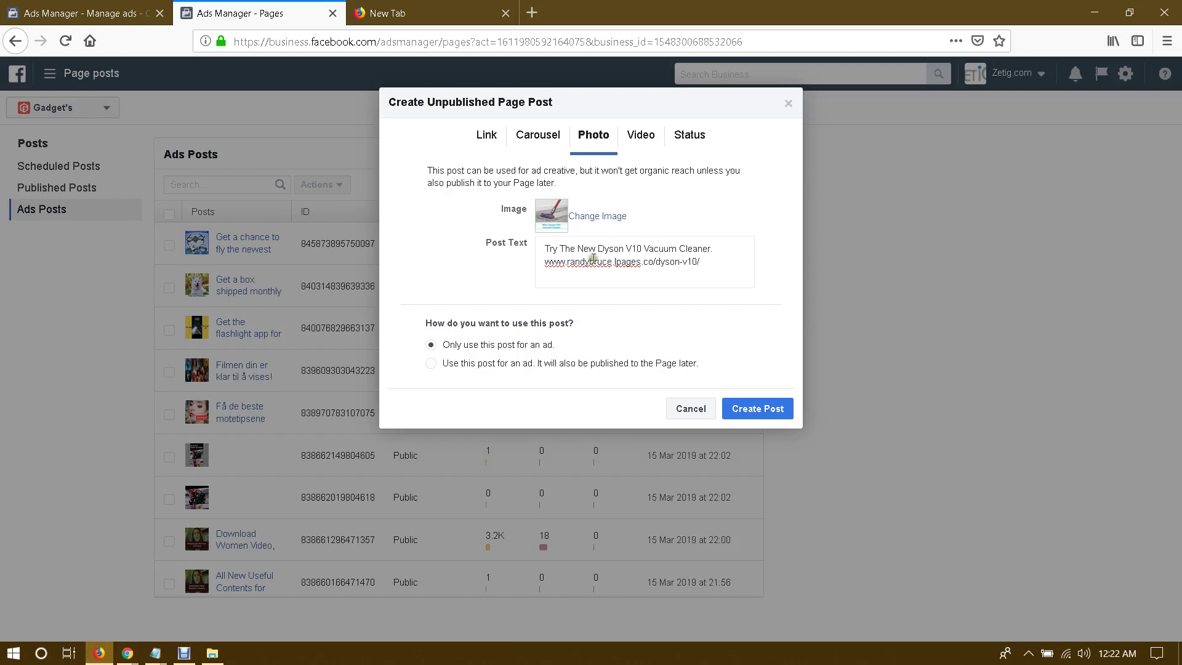
Step: Create the unpublished Dyson V10 photo post, open its details and test its link
{"action": "left_click", "coordinate": [758, 409]}
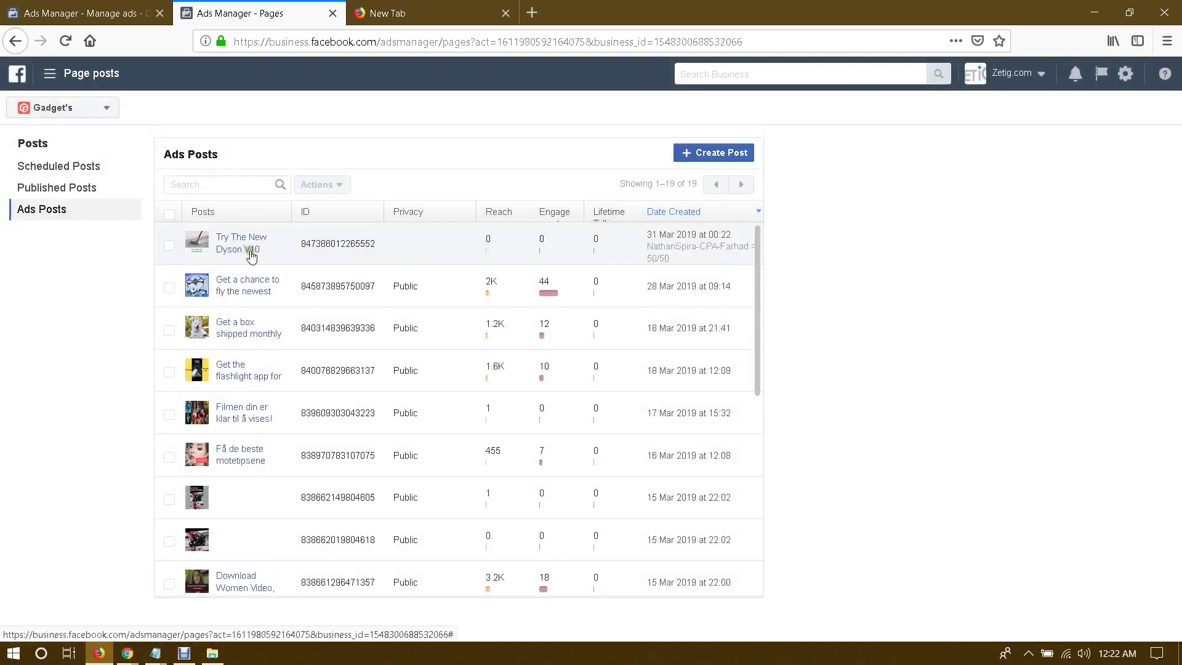
{"action": "left_click", "coordinate": [277, 243]}
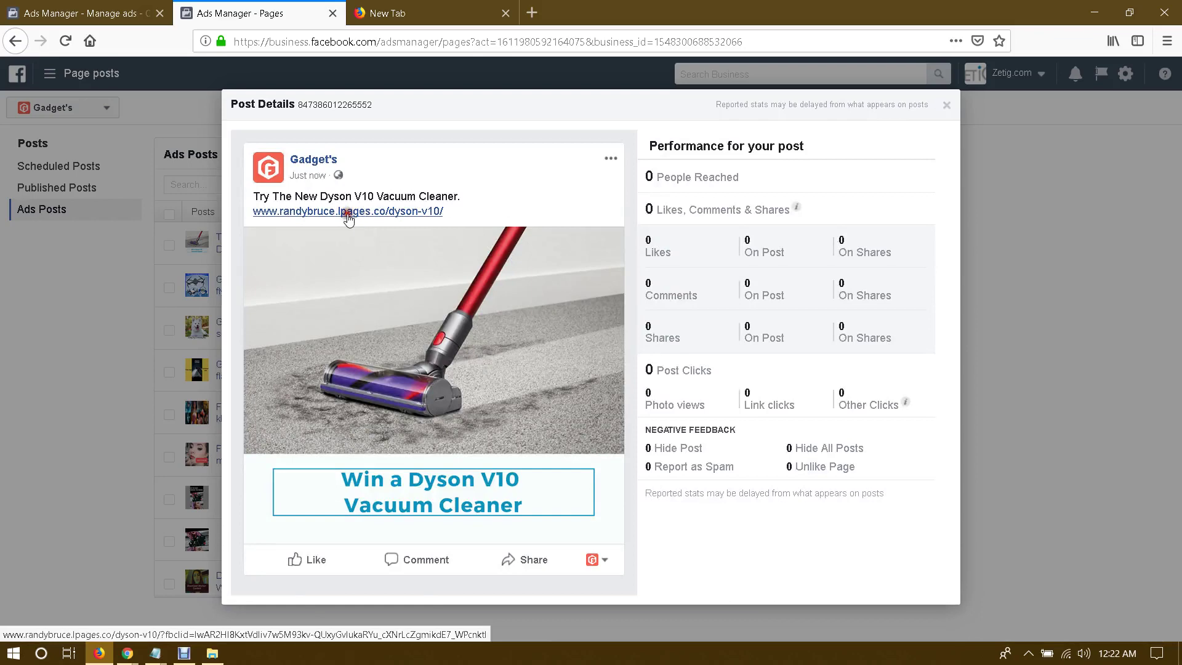
{"action": "left_click", "coordinate": [348, 212]}
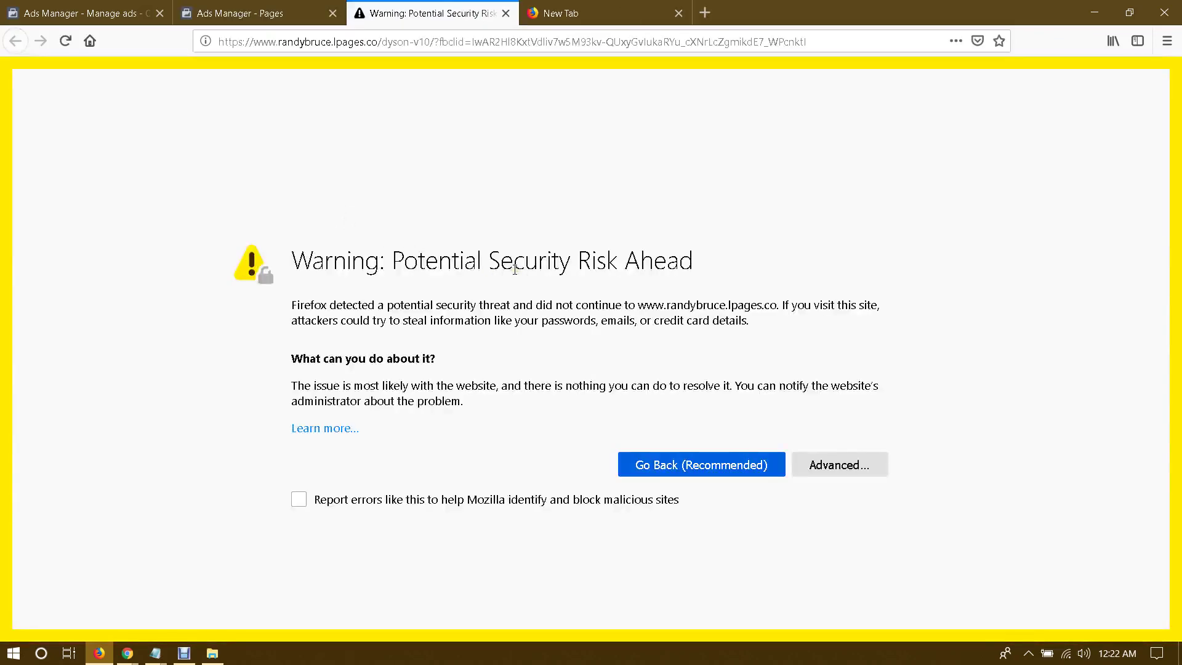
{"action": "left_click_drag", "start_coordinate": [407, 266], "coordinate": [655, 266]}
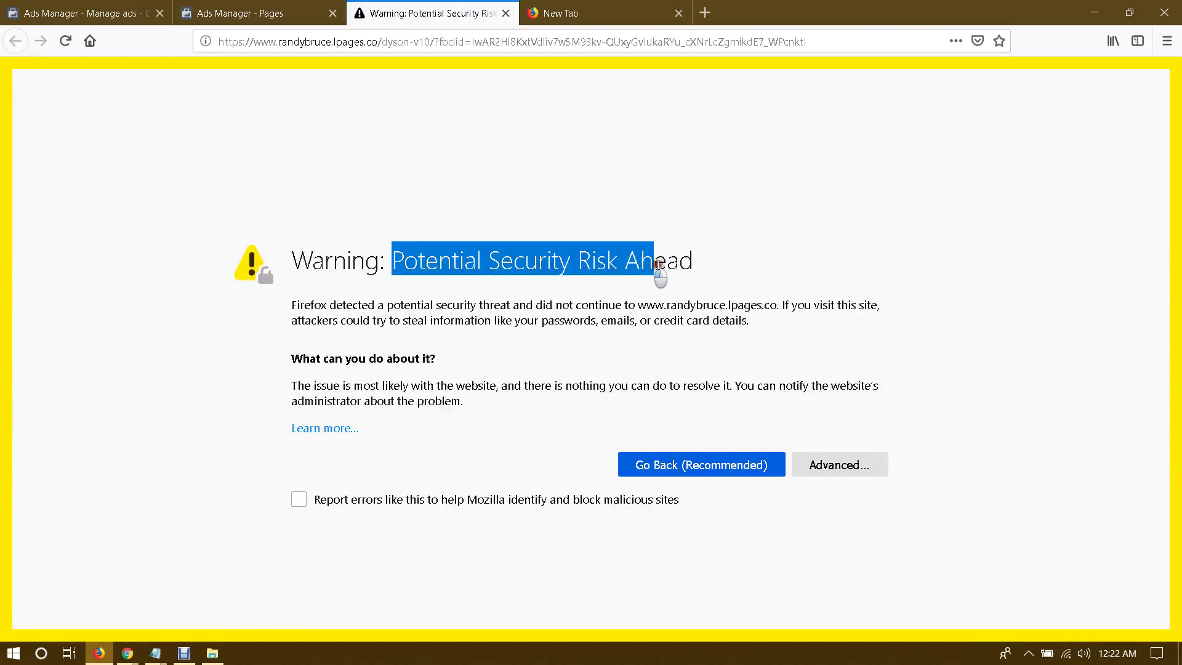
{"action": "left_click", "coordinate": [665, 266]}
{"action": "left_click", "coordinate": [284, 12]}
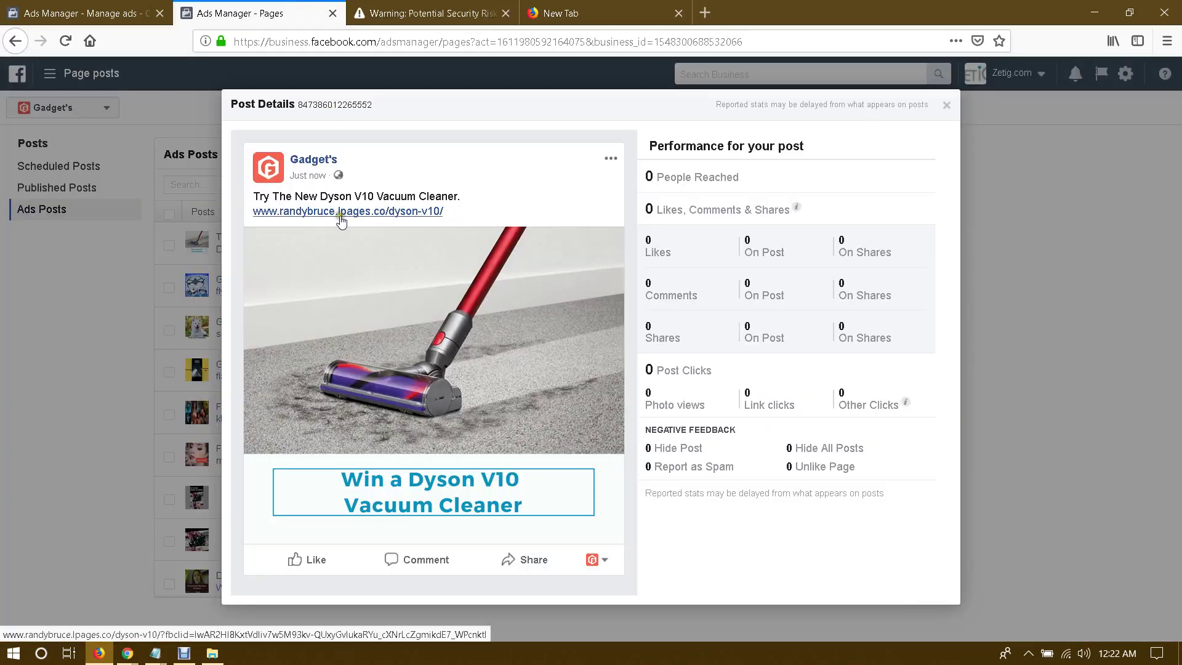
{"action": "left_click", "coordinate": [611, 158]}
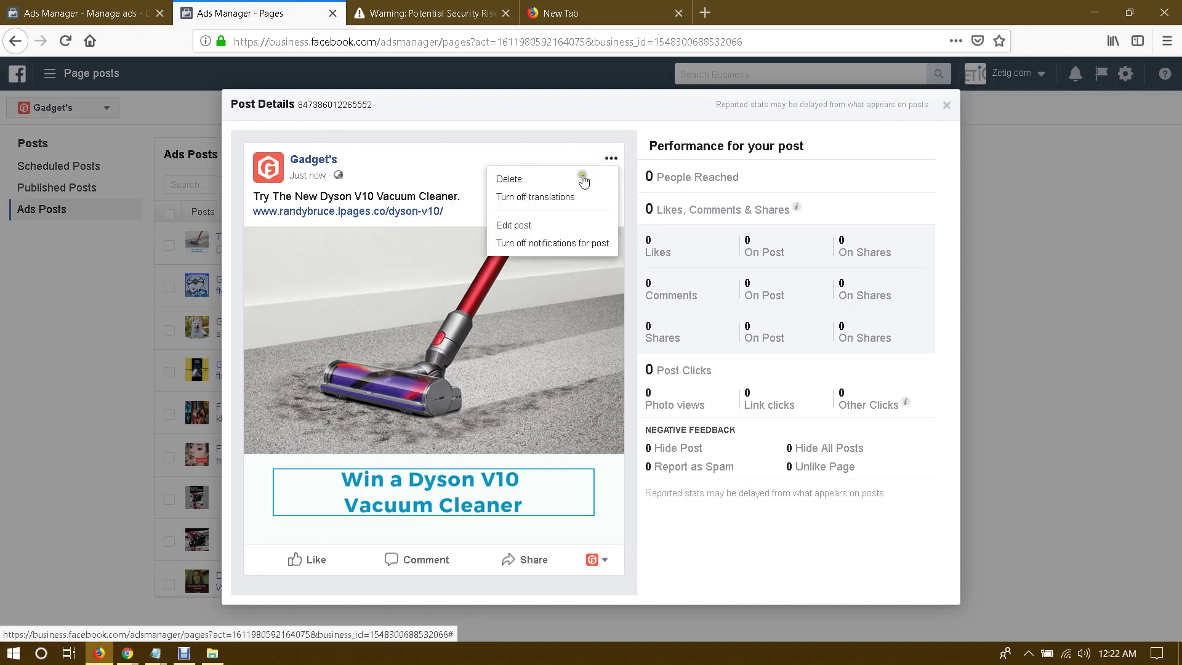
Step: Make the post editable and copy the Dyson giveaway page address from Chrome
{"action": "left_click", "coordinate": [514, 226]}
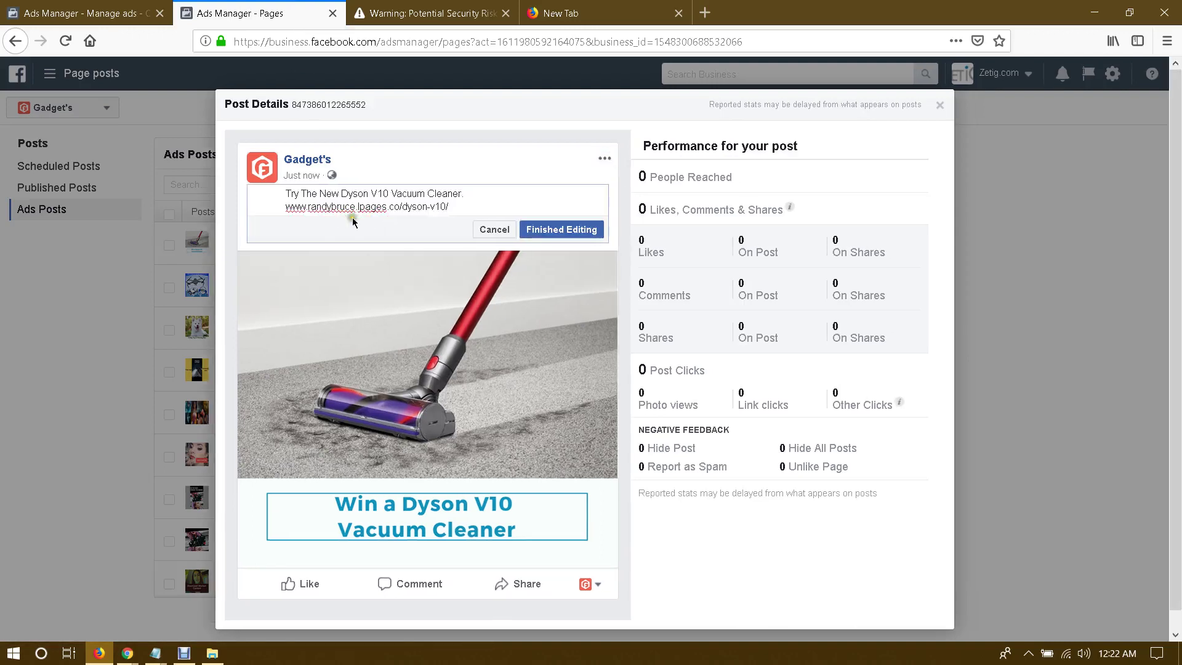
{"action": "left_click_drag", "start_coordinate": [307, 205], "coordinate": [440, 210]}
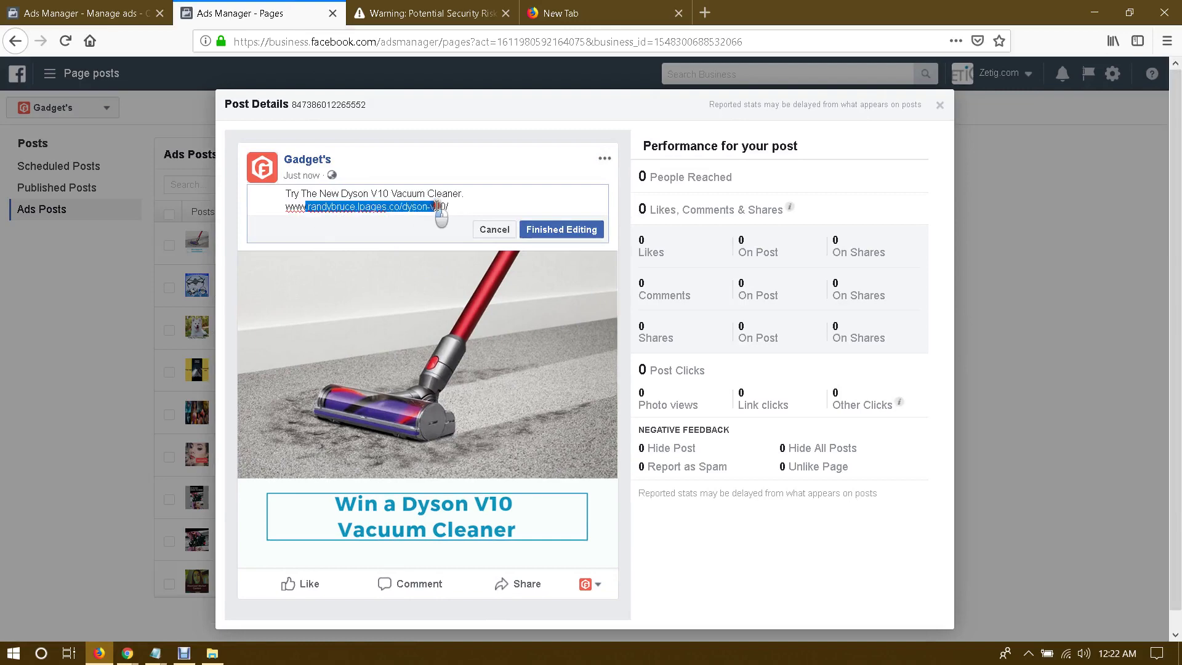
{"action": "left_click", "coordinate": [448, 208]}
{"action": "left_click_drag", "start_coordinate": [337, 208], "coordinate": [449, 208]}
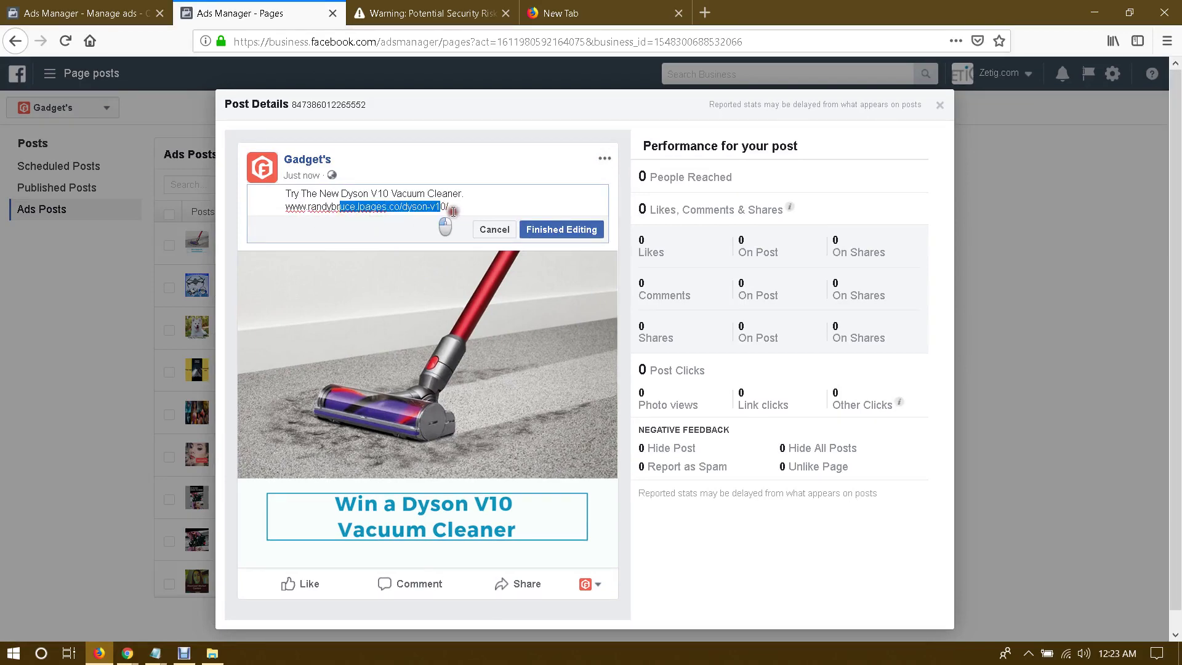
{"action": "left_click", "coordinate": [411, 234]}
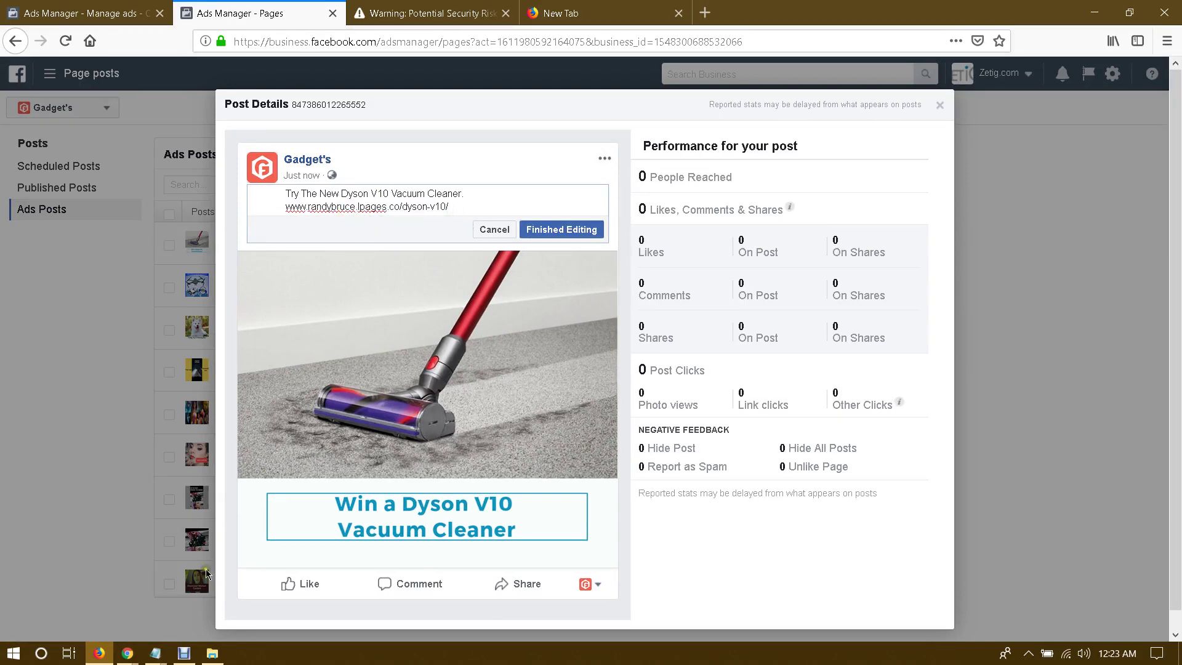
{"action": "mouse_move", "coordinate": [127, 655]}
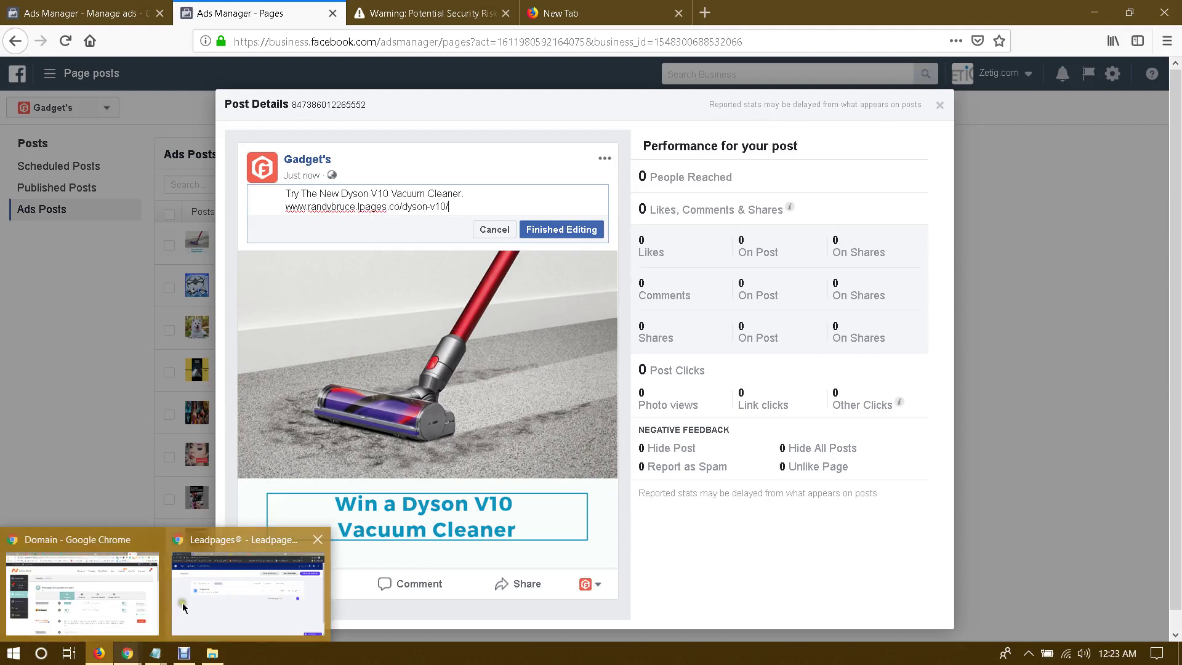
{"action": "left_click", "coordinate": [133, 579]}
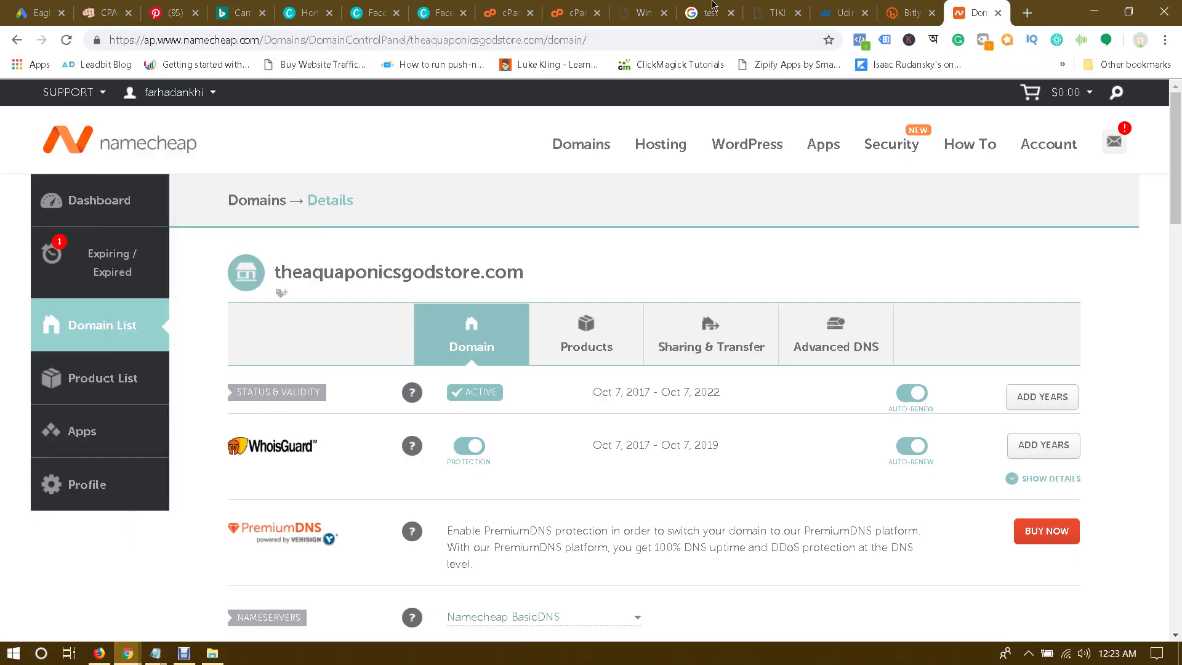
{"action": "left_click", "coordinate": [638, 5]}
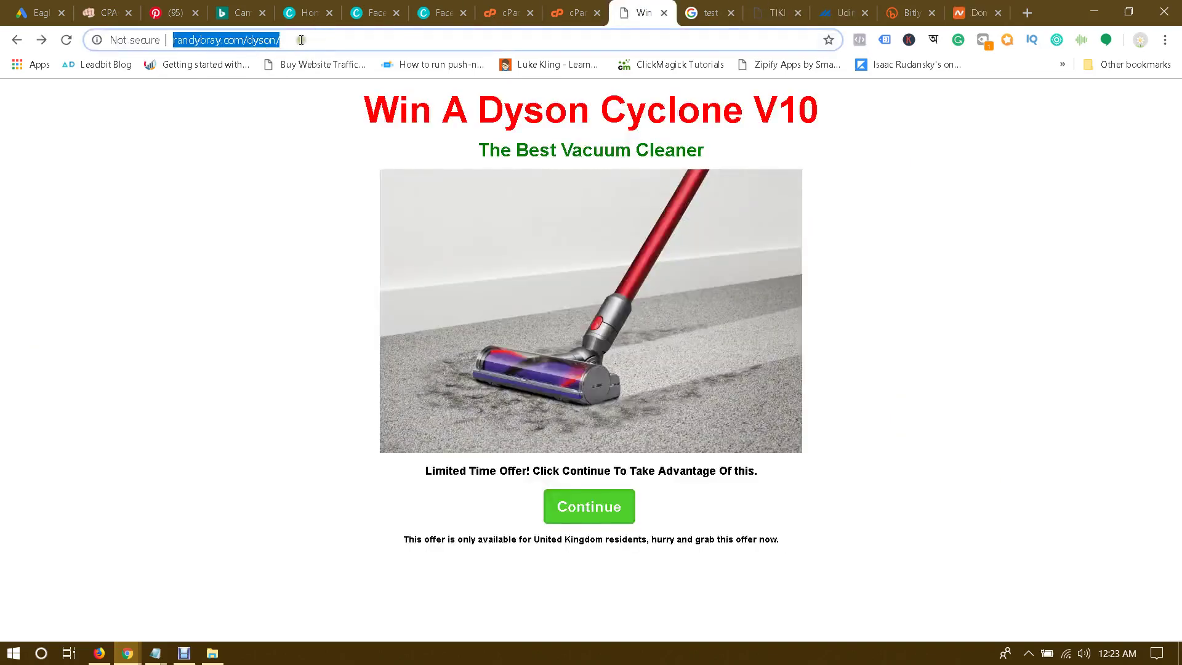
{"action": "mouse_move", "coordinate": [127, 654]}
{"action": "left_click", "coordinate": [212, 582]}
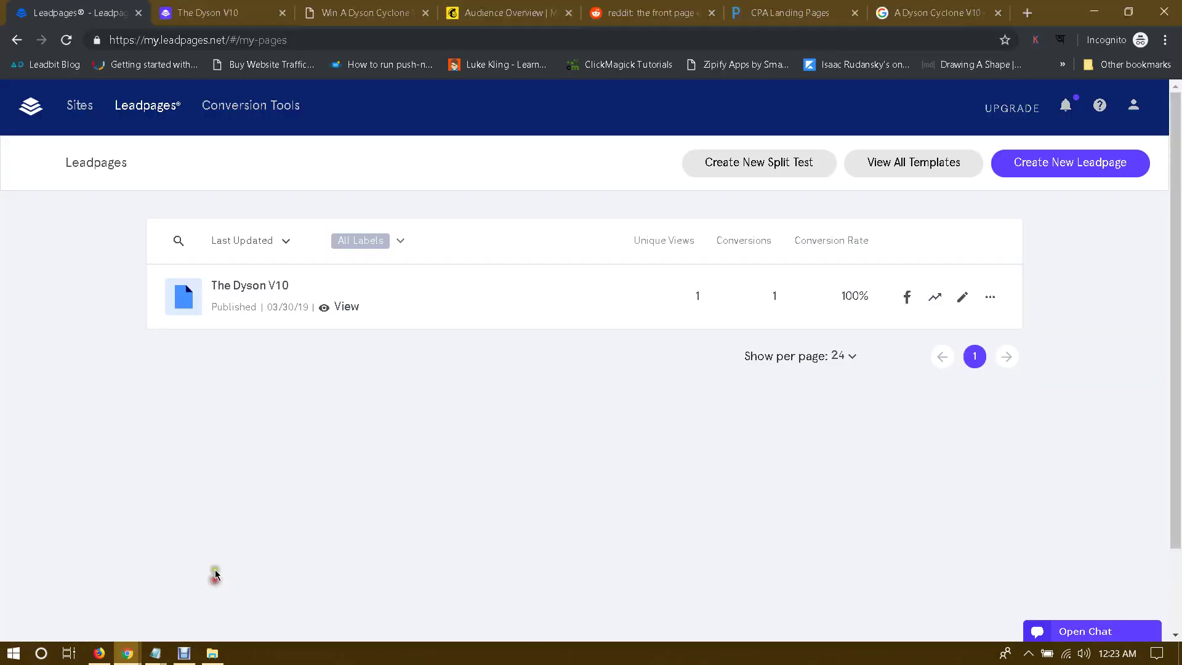
{"action": "left_click", "coordinate": [99, 653]}
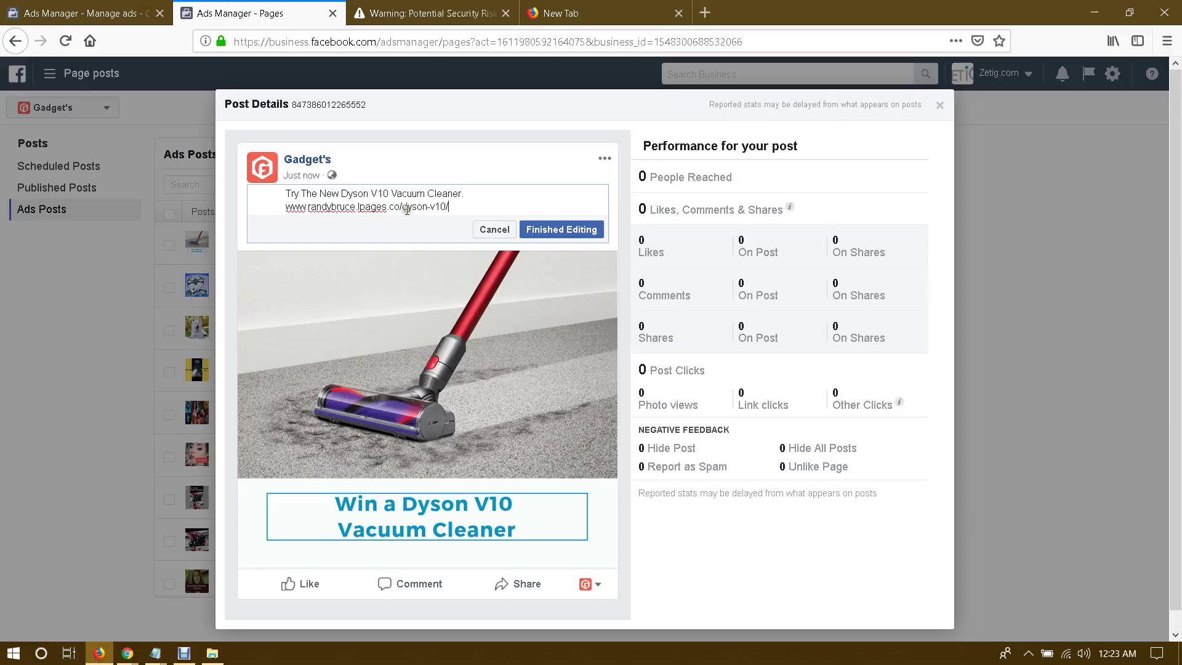
{"action": "left_click_drag", "start_coordinate": [455, 207], "coordinate": [286, 211]}
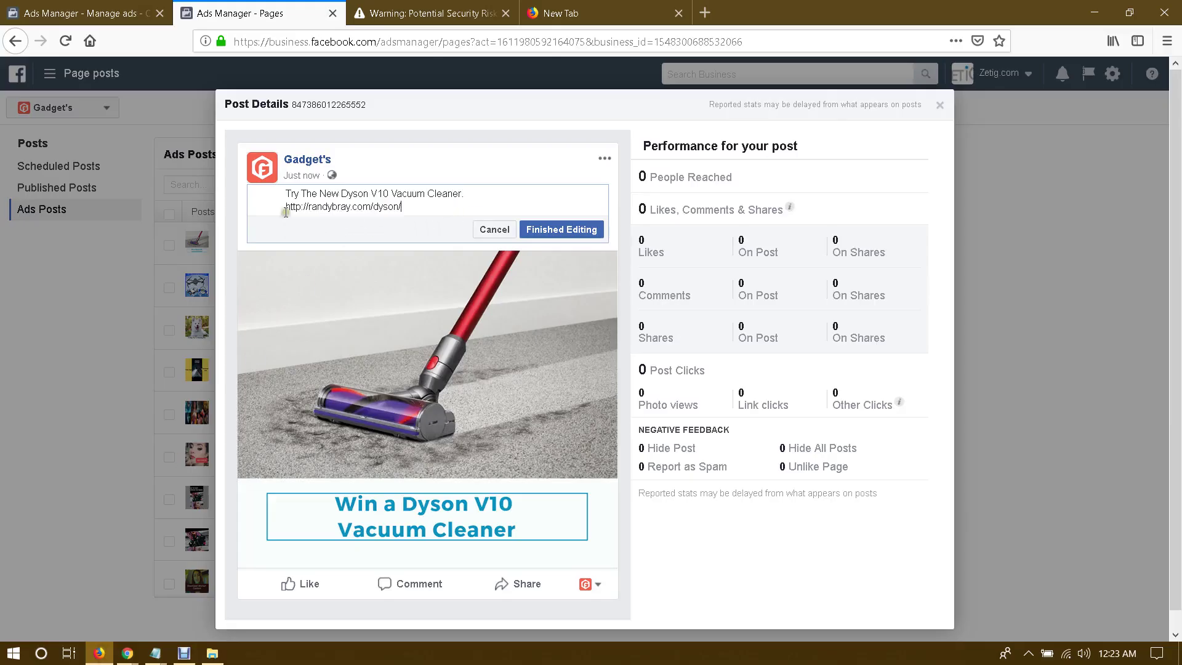
{"action": "left_click", "coordinate": [310, 203]}
{"action": "key", "text": "BackSpace"}
{"action": "key", "text": "BackSpace"}
{"action": "key", "text": "BackSpace"}
{"action": "key", "text": "BackSpace"}
{"action": "key", "text": "BackSpace"}
{"action": "key", "text": "BackSpace"}
{"action": "key", "text": "BackSpace"}
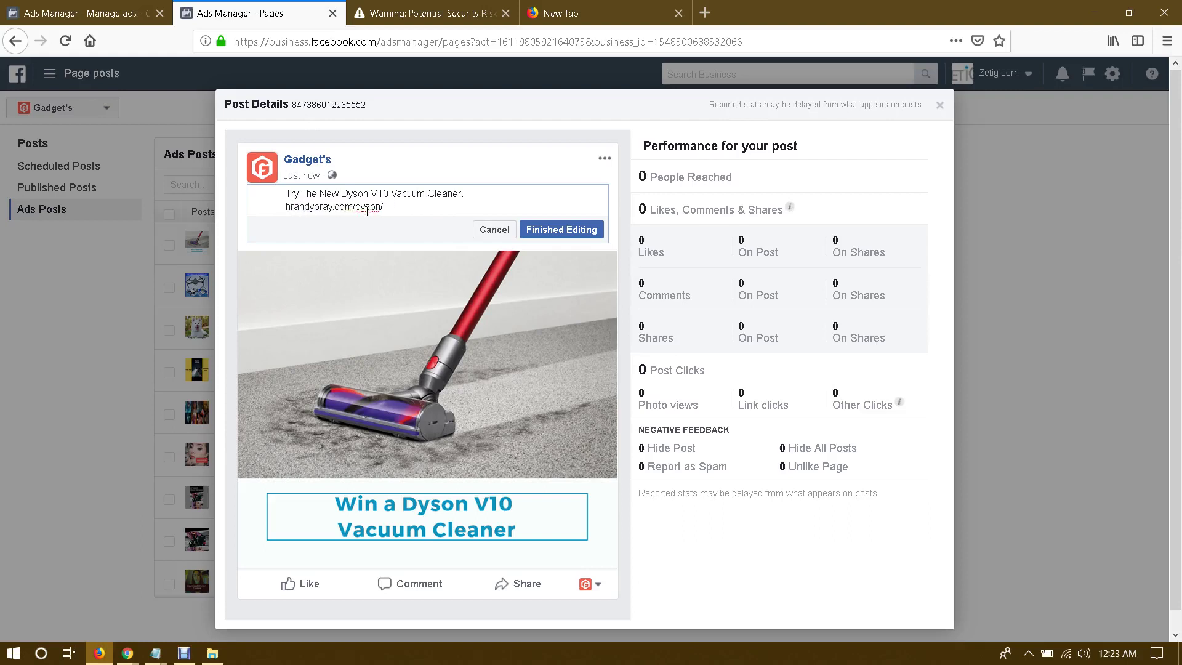
{"action": "type", "text": "www."}
{"action": "left_click", "coordinate": [555, 228]}
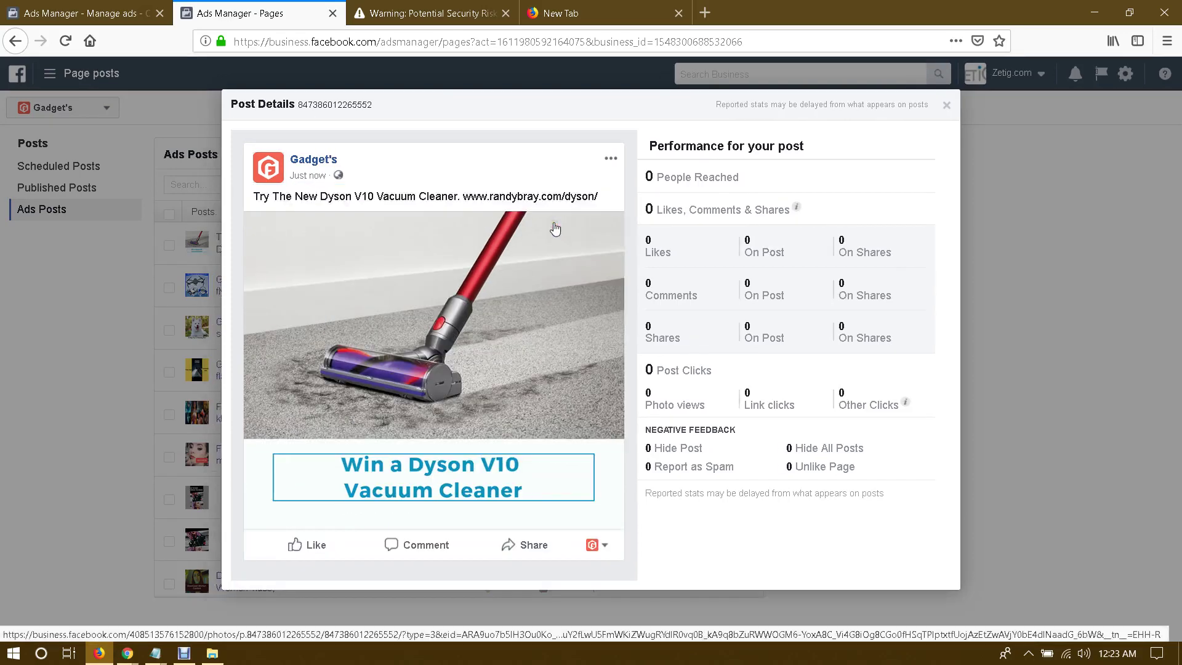
Step: Test the updated Dyson link, close the security-warning tab and the Post Details dialog
{"action": "left_click", "coordinate": [336, 215]}
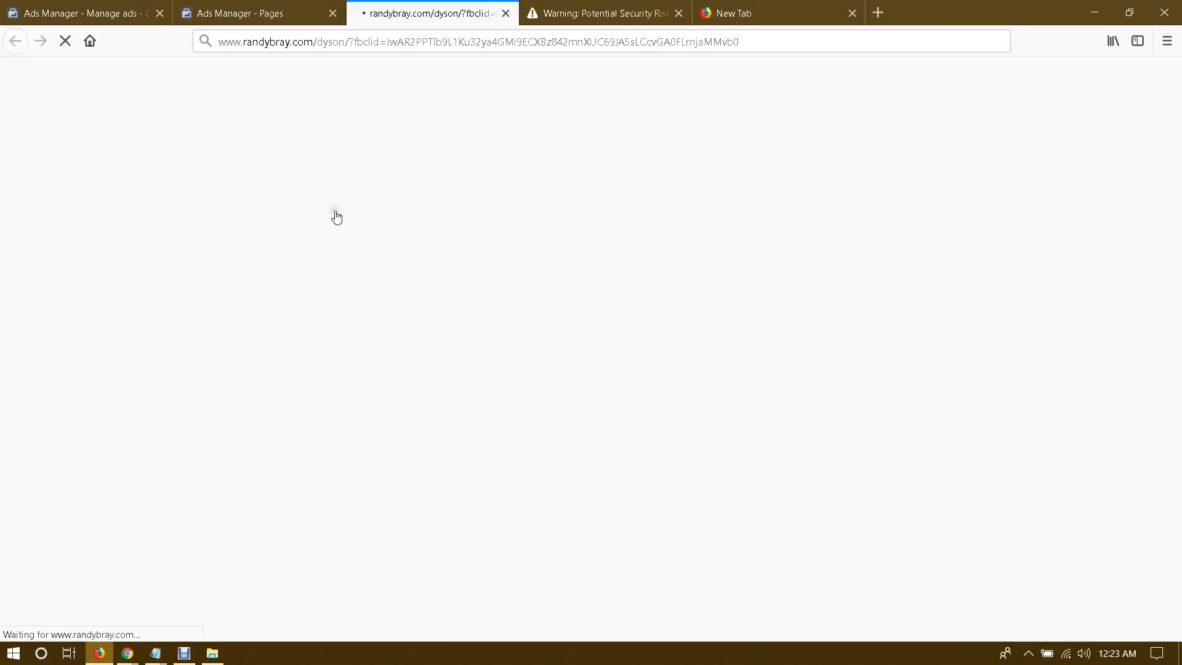
{"action": "middle_click", "coordinate": [663, 19]}
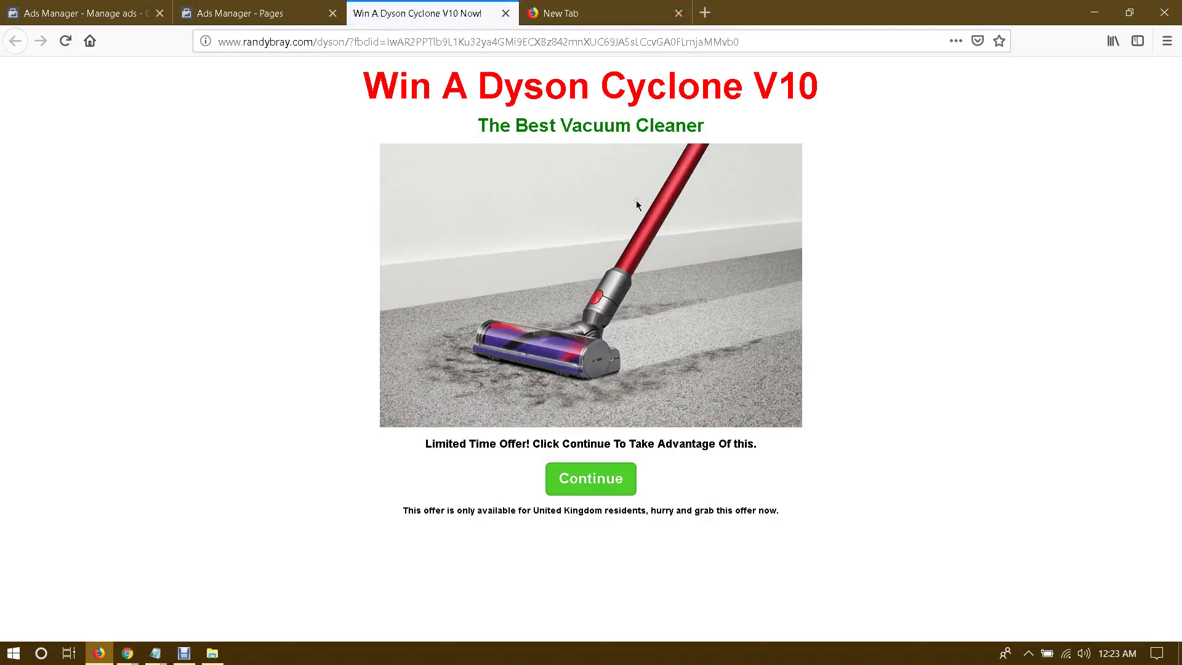
{"action": "left_click", "coordinate": [258, 13]}
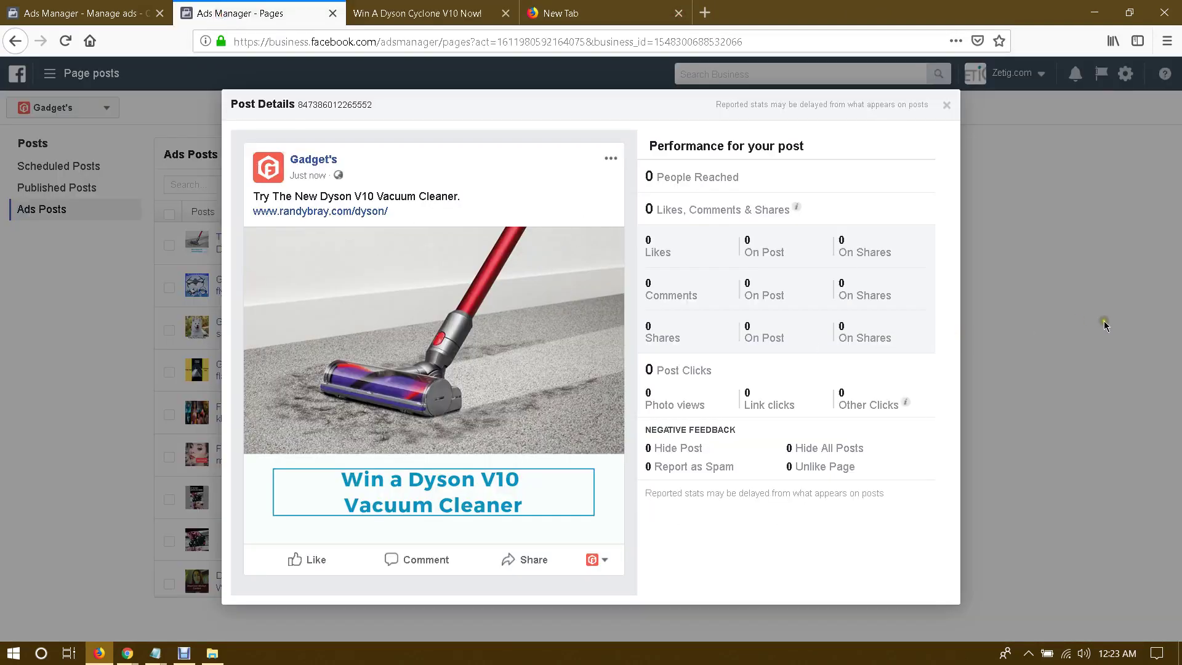
{"action": "left_click", "coordinate": [1061, 316]}
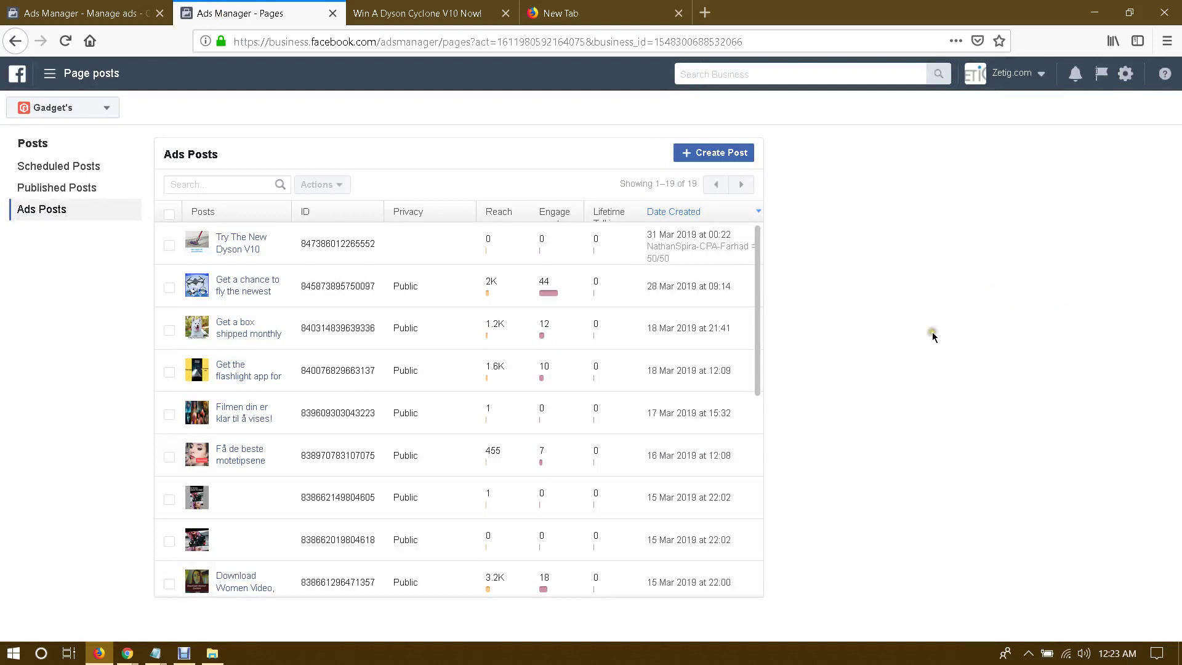
{"action": "left_click", "coordinate": [894, 310]}
{"action": "left_click", "coordinate": [893, 283]}
{"action": "left_click", "coordinate": [419, 13]}
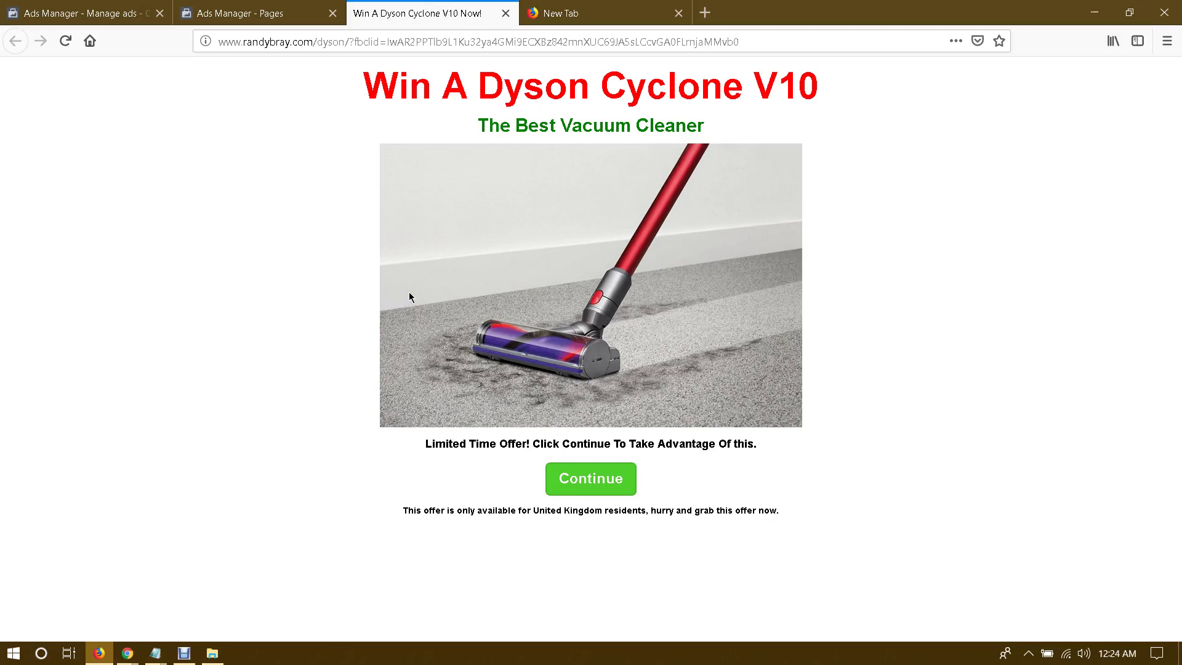
{"action": "left_click", "coordinate": [285, 6]}
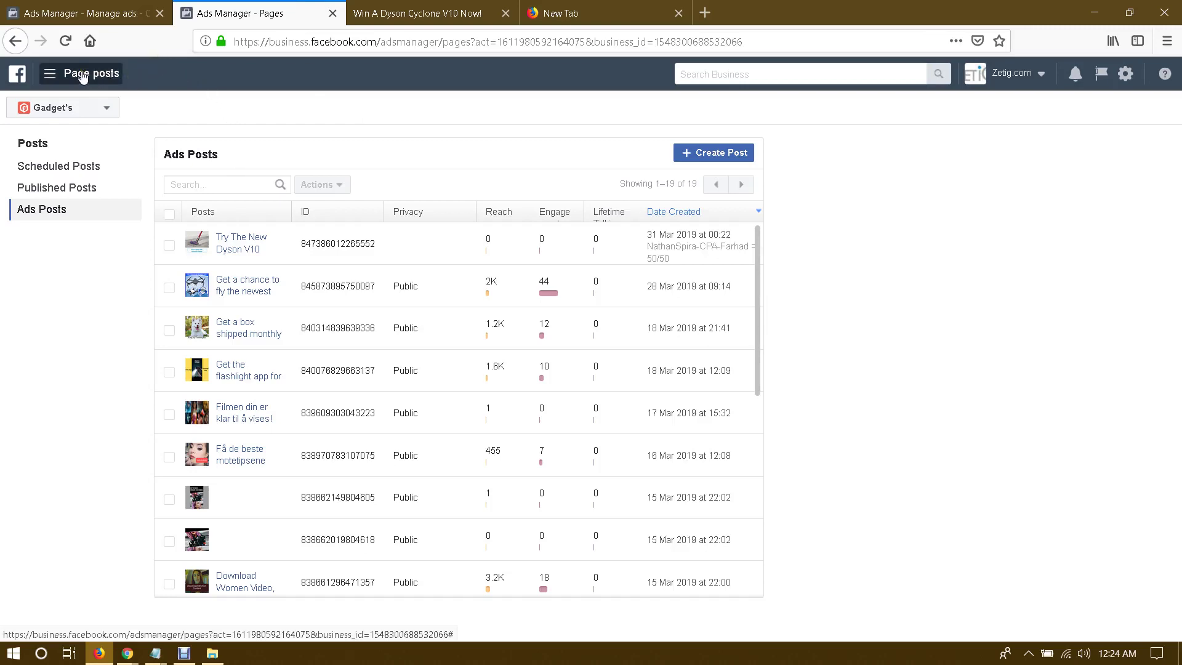
Step: Go to Events Manager's pixels page, listing two pixels with 141 and 17 events
{"action": "left_click", "coordinate": [83, 75]}
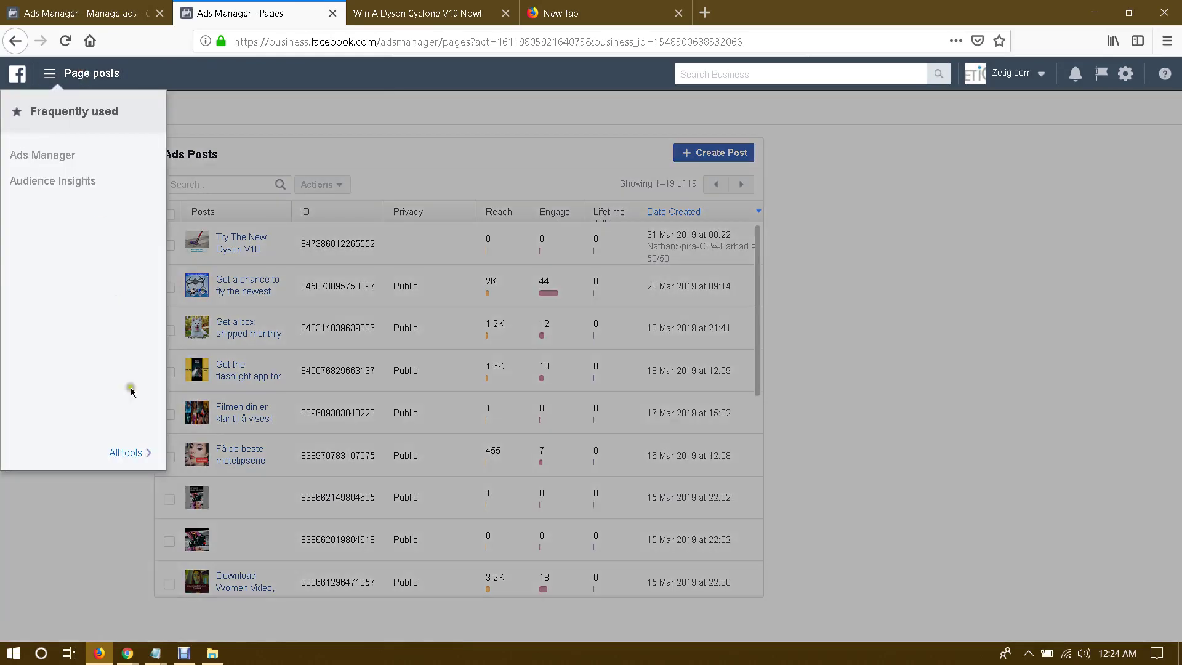
{"action": "mouse_move", "coordinate": [139, 458]}
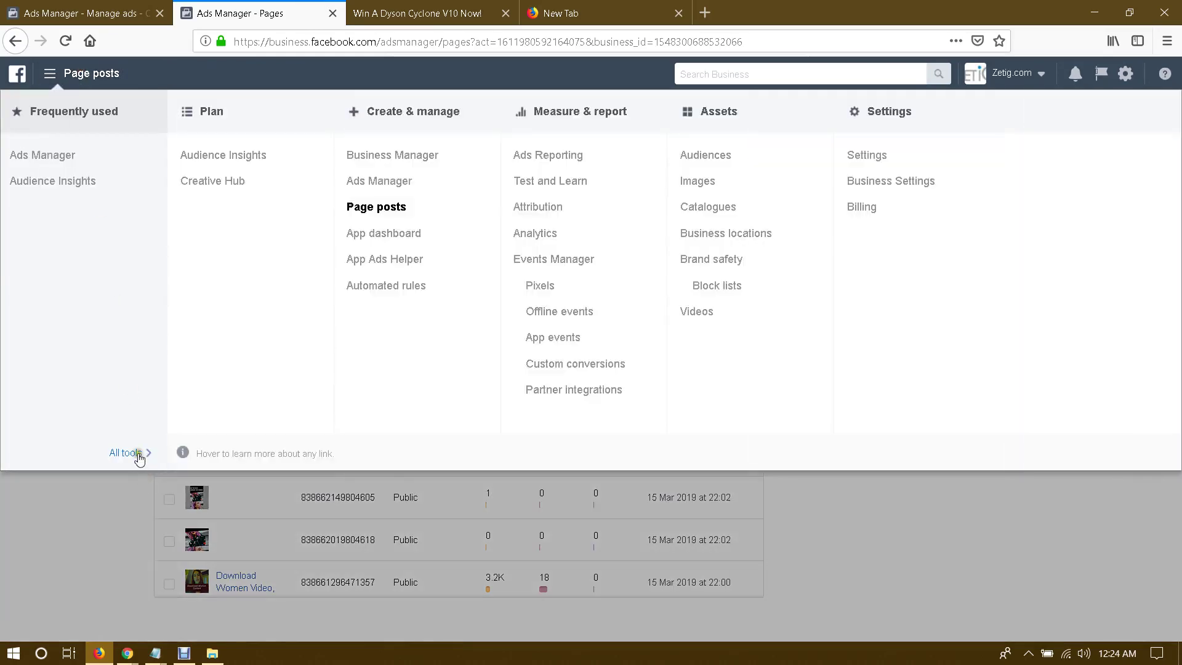
{"action": "left_click", "coordinate": [538, 285]}
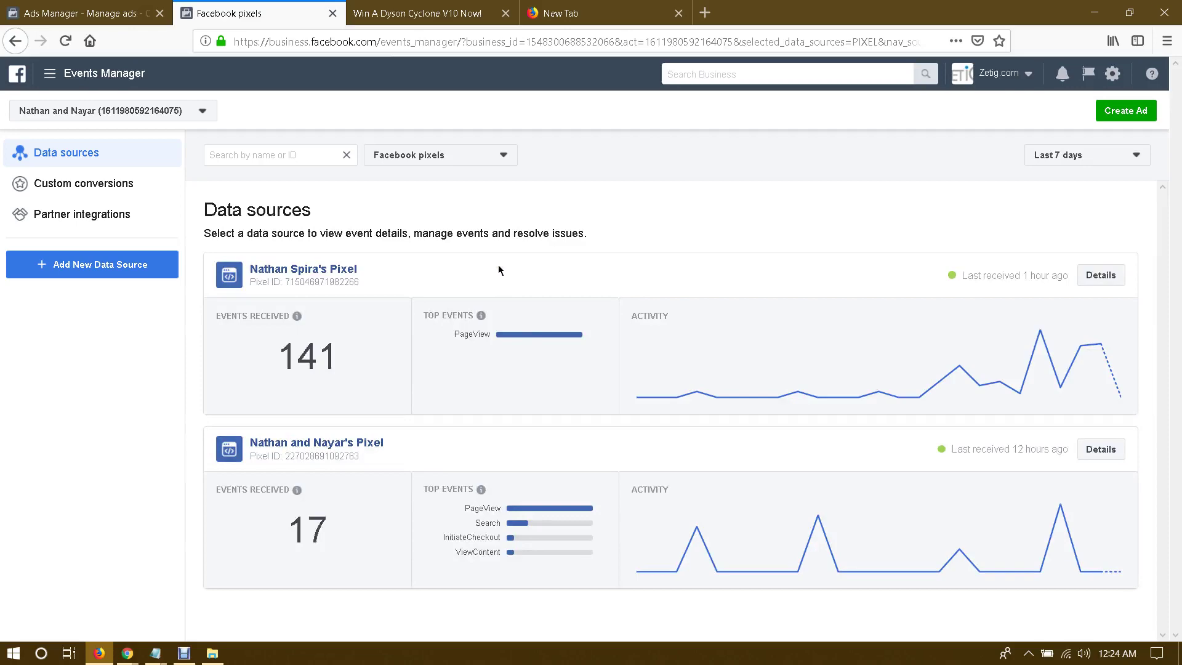
{"action": "left_click", "coordinate": [472, 15]}
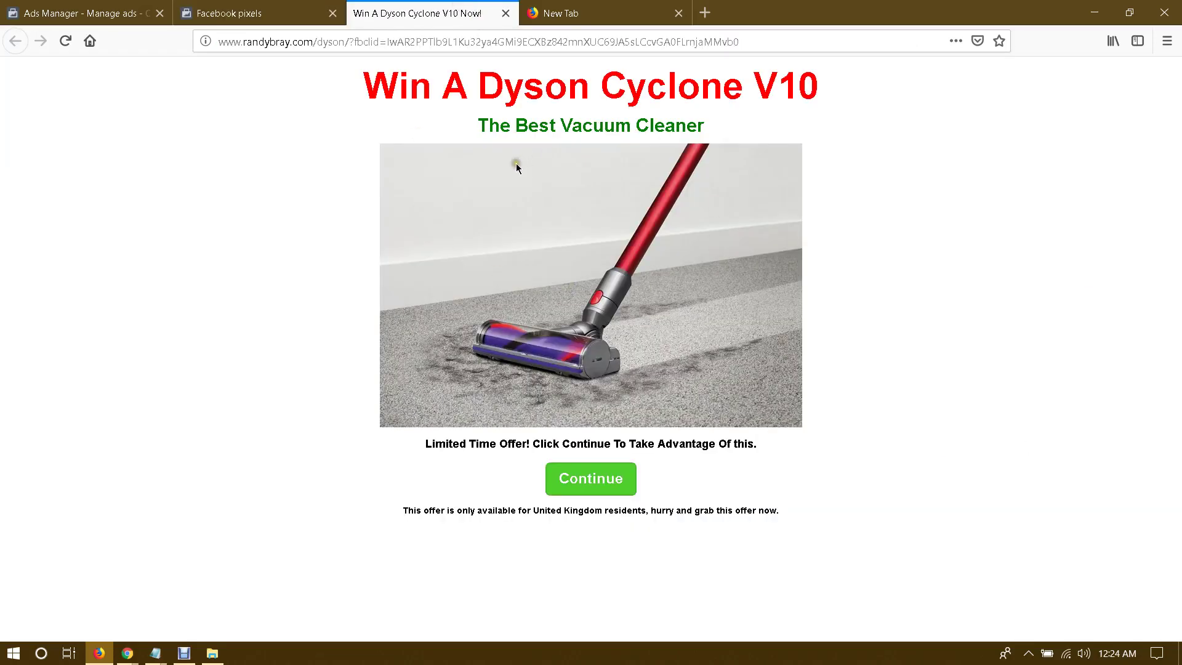
{"action": "left_click_drag", "start_coordinate": [419, 102], "coordinate": [677, 86]}
{"action": "left_click", "coordinate": [794, 87]}
{"action": "left_click", "coordinate": [245, 14]}
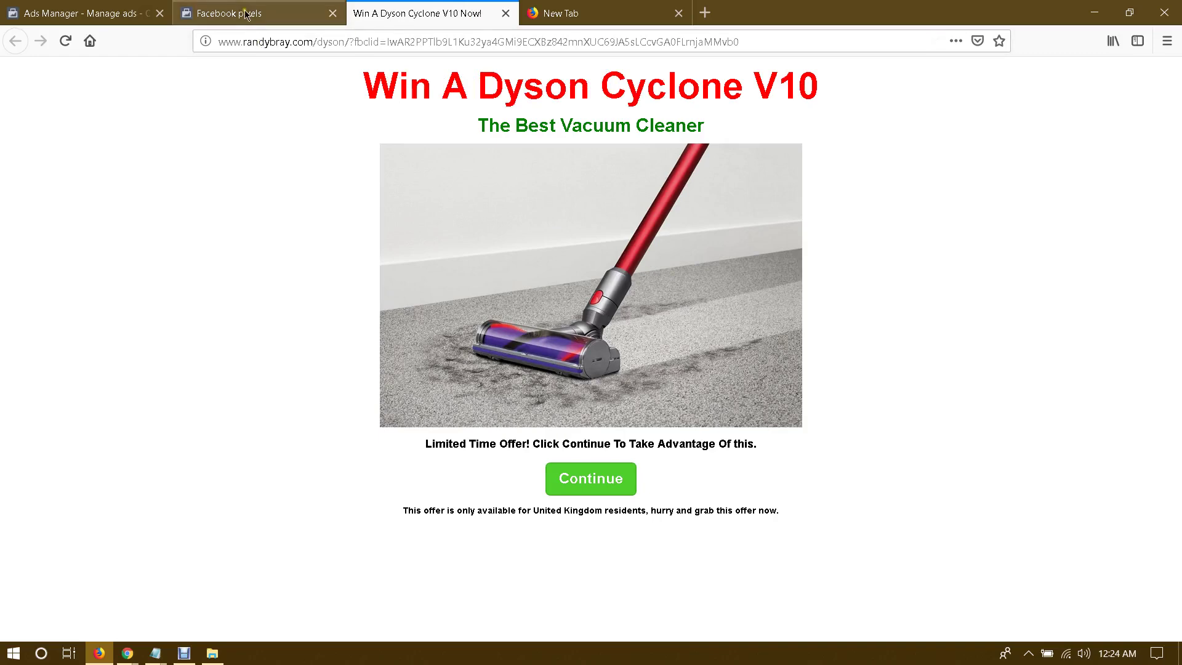
{"action": "key", "text": "ctrl+Tab"}
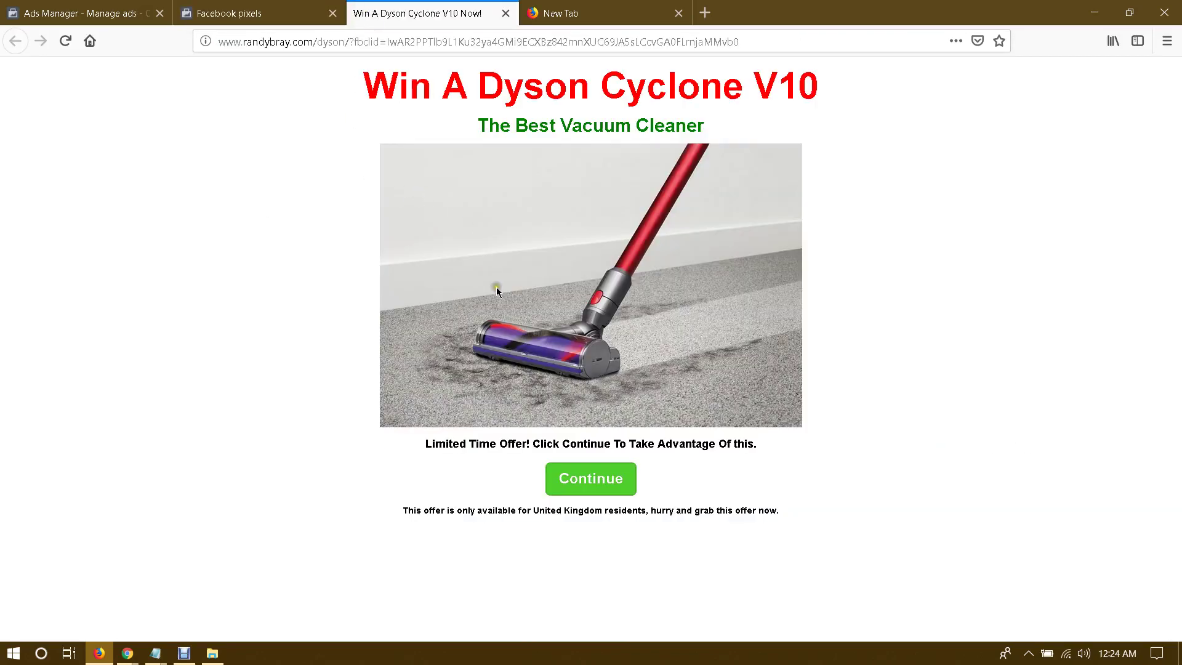
{"action": "left_click", "coordinate": [256, 11]}
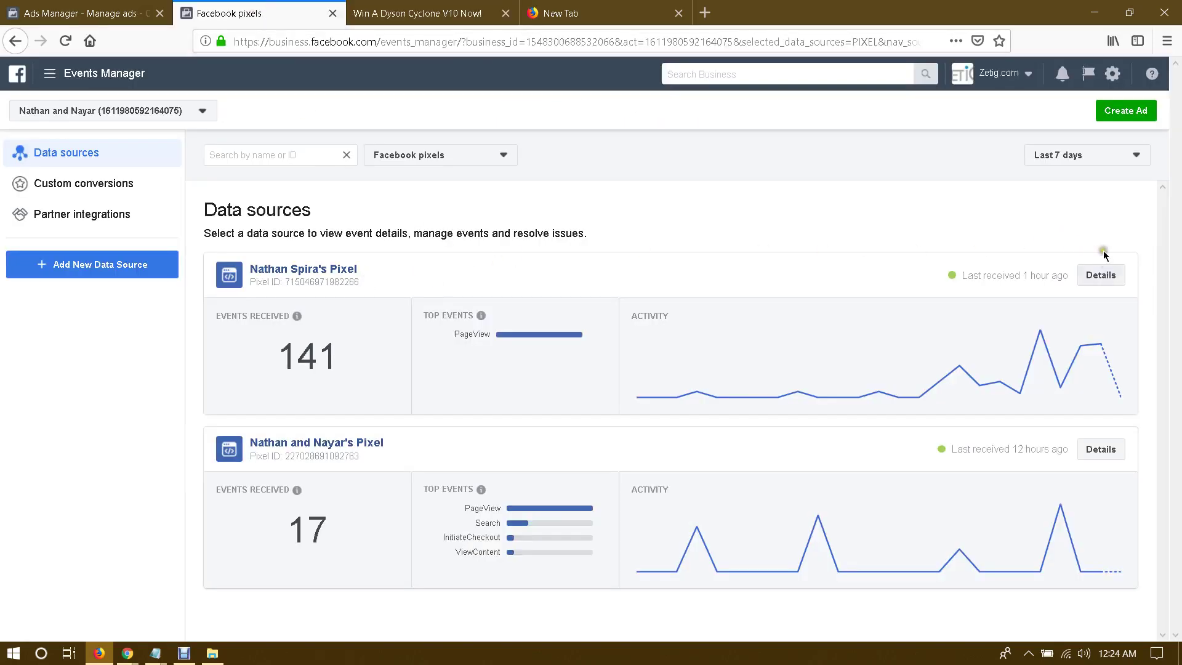
Step: Copy the first pixel's base code via Set Up > Install Pixel > Manually install
{"action": "left_click", "coordinate": [316, 273]}
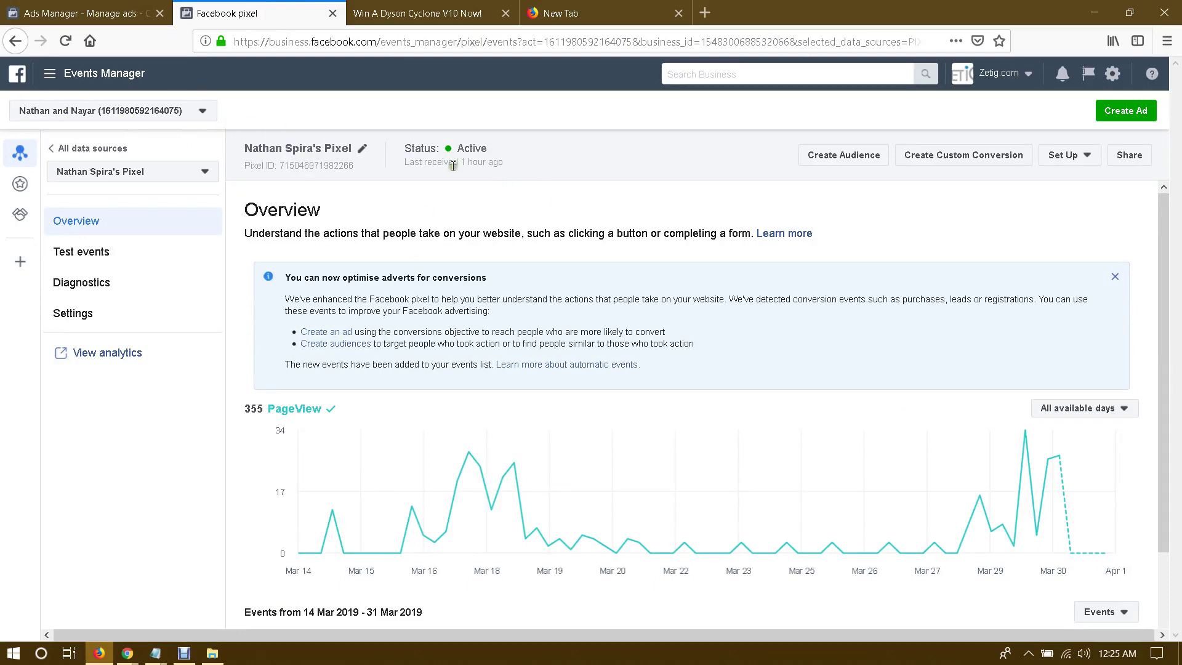
{"action": "left_click", "coordinate": [1067, 157]}
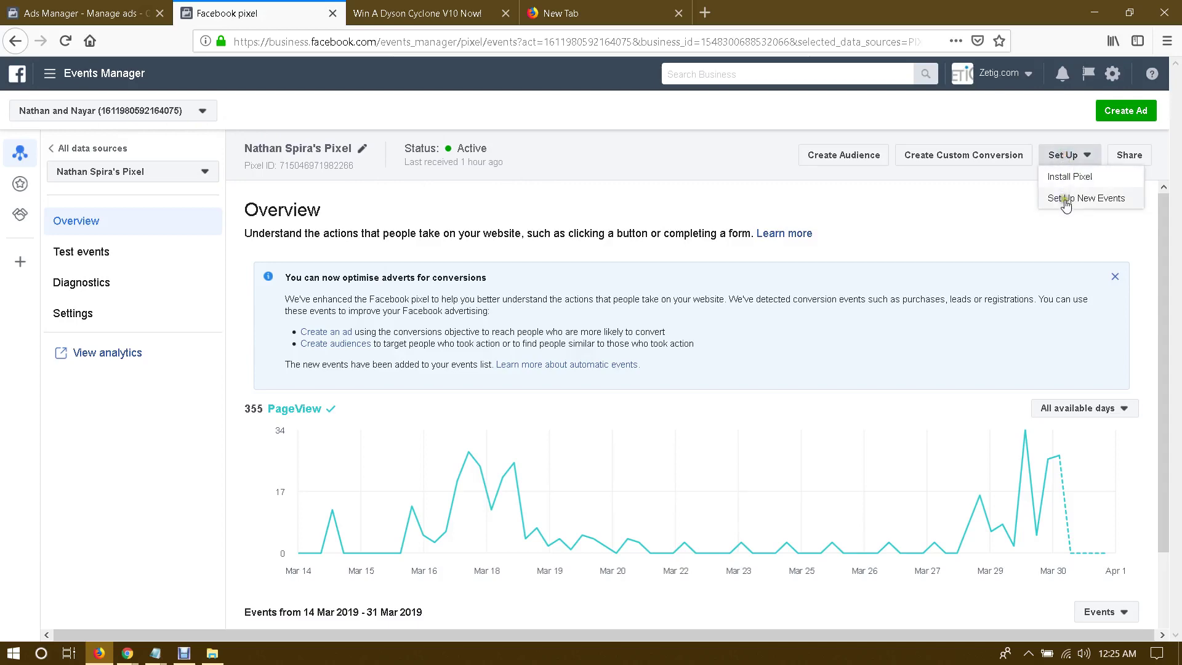
{"action": "left_click", "coordinate": [1066, 178]}
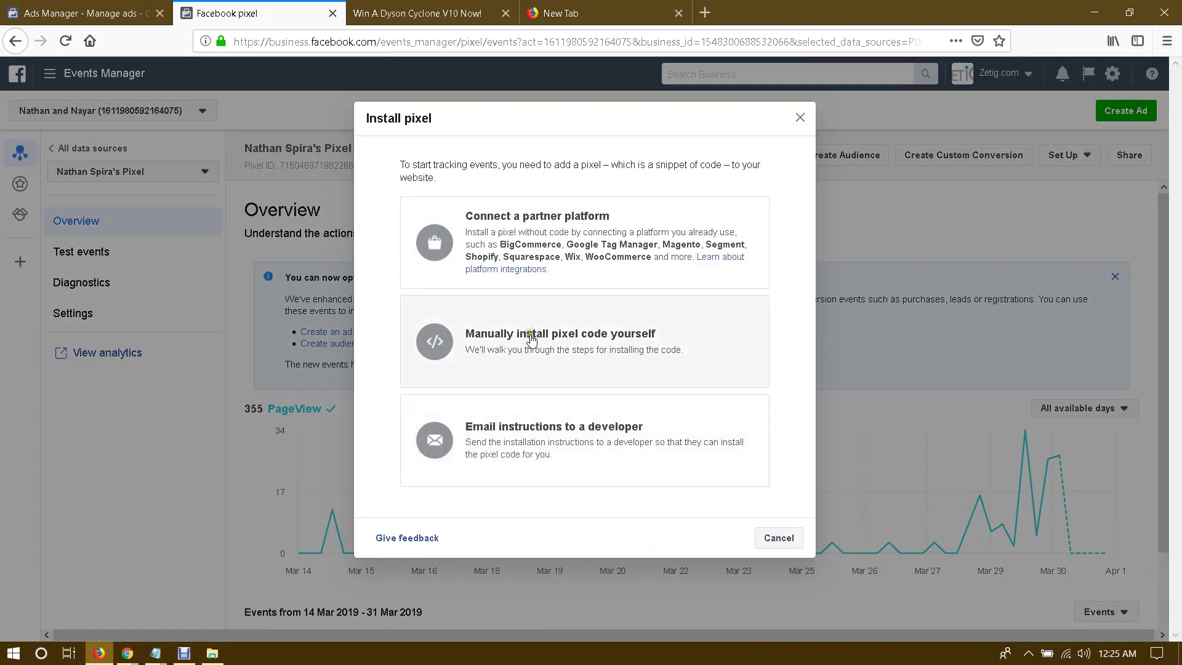
{"action": "left_click", "coordinate": [531, 340]}
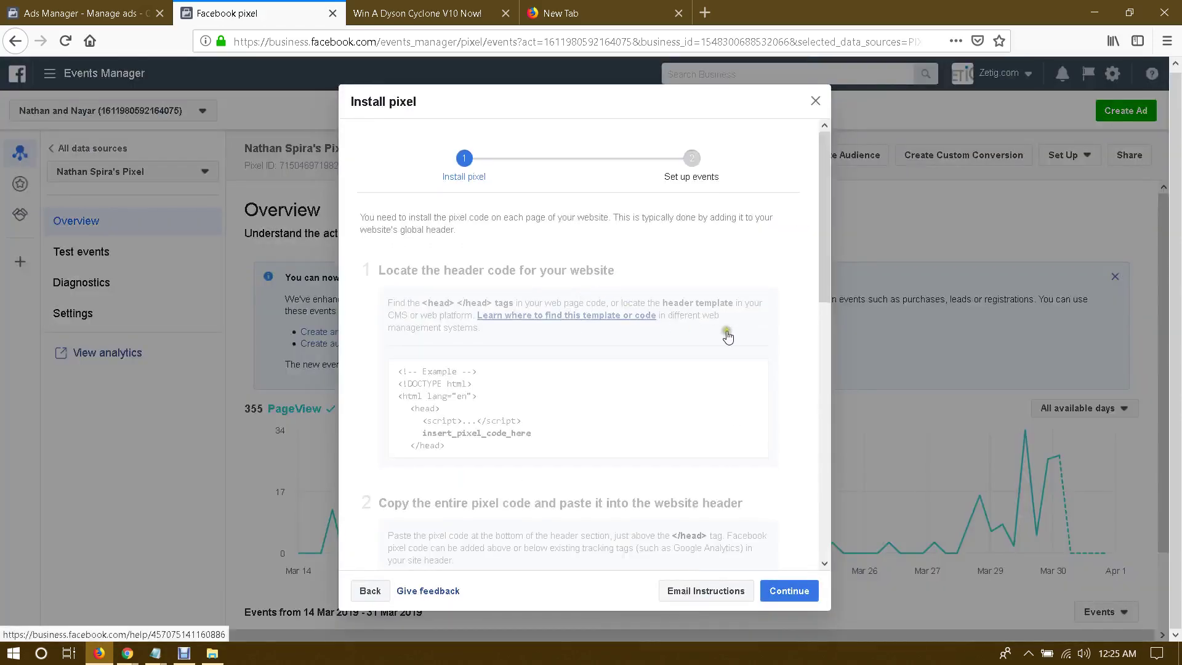
{"action": "scroll", "coordinate": [730, 338], "scroll_direction": "down", "scroll_amount": 5}
{"action": "scroll", "coordinate": [741, 362], "scroll_direction": "down", "scroll_amount": 2}
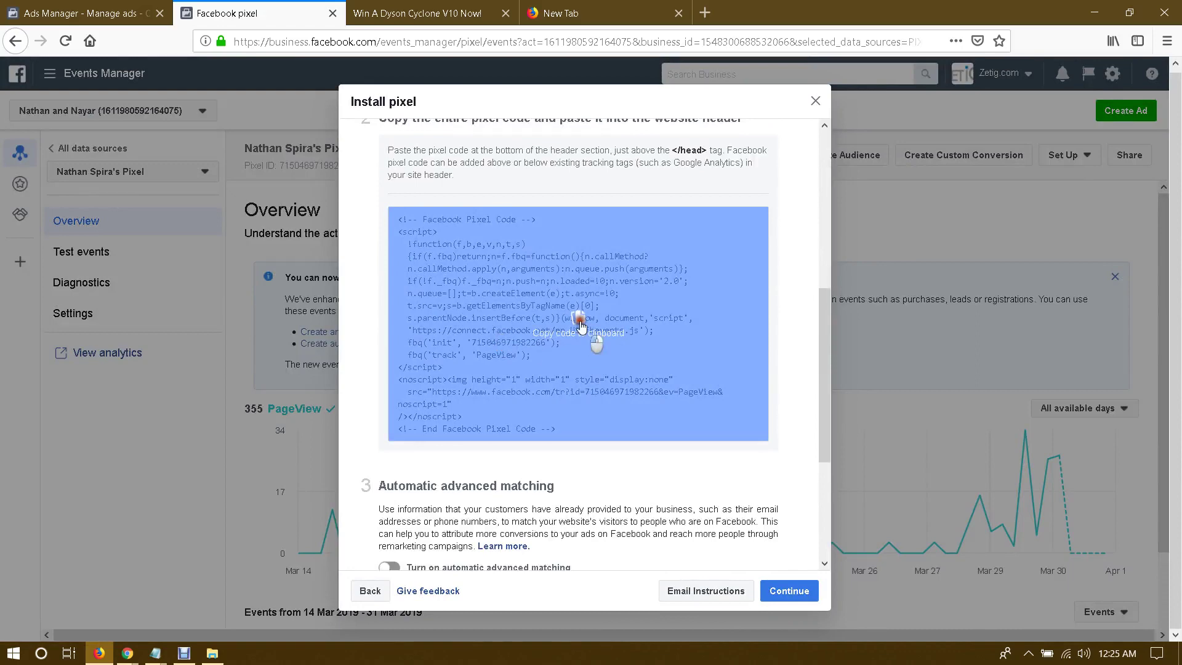
{"action": "left_click", "coordinate": [579, 332]}
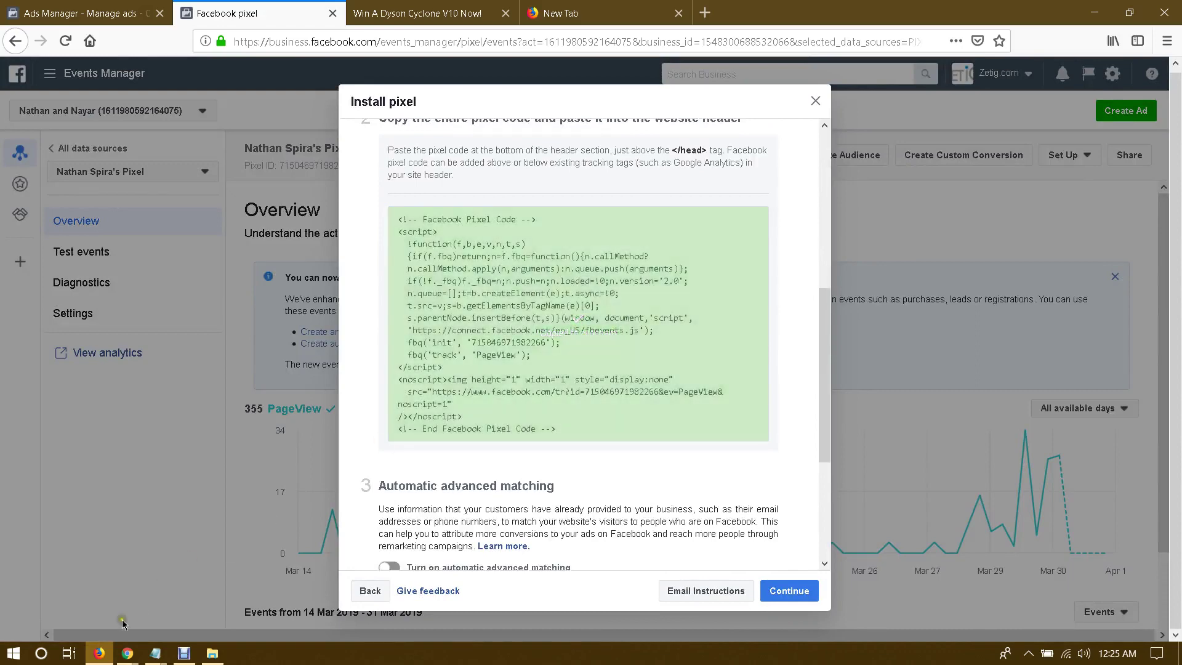
{"action": "left_click", "coordinate": [127, 653]}
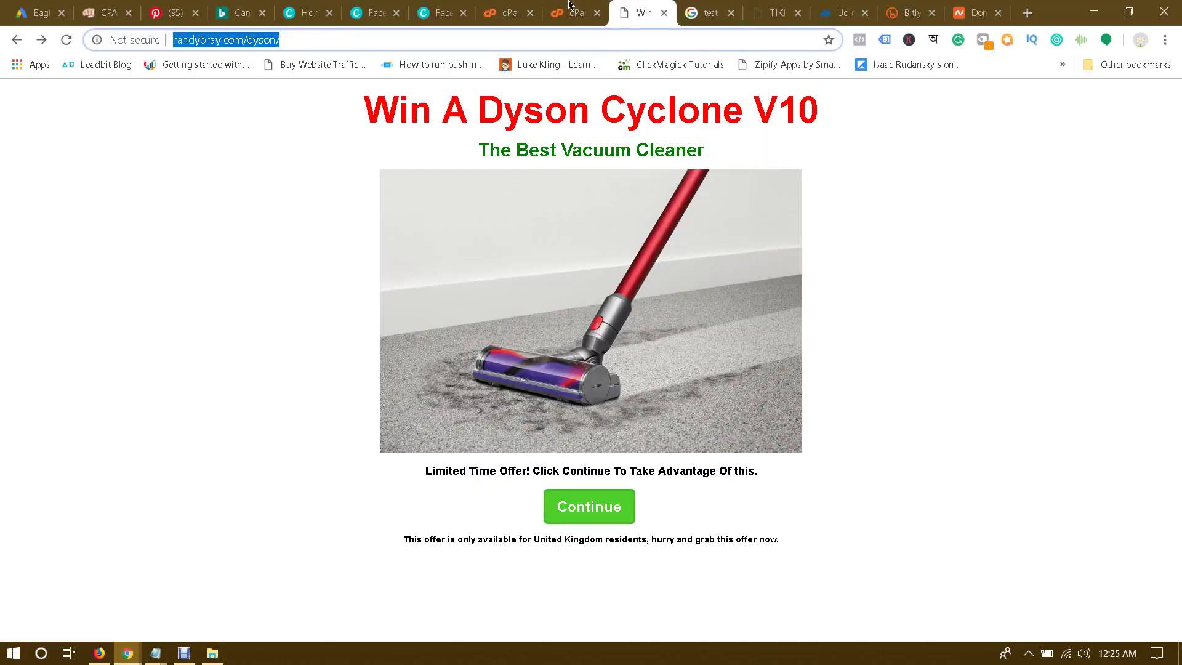
Step: Dismiss the Skype popup and choose Edit on index.html in the cPanel dyson folder
{"action": "left_click", "coordinate": [573, 12]}
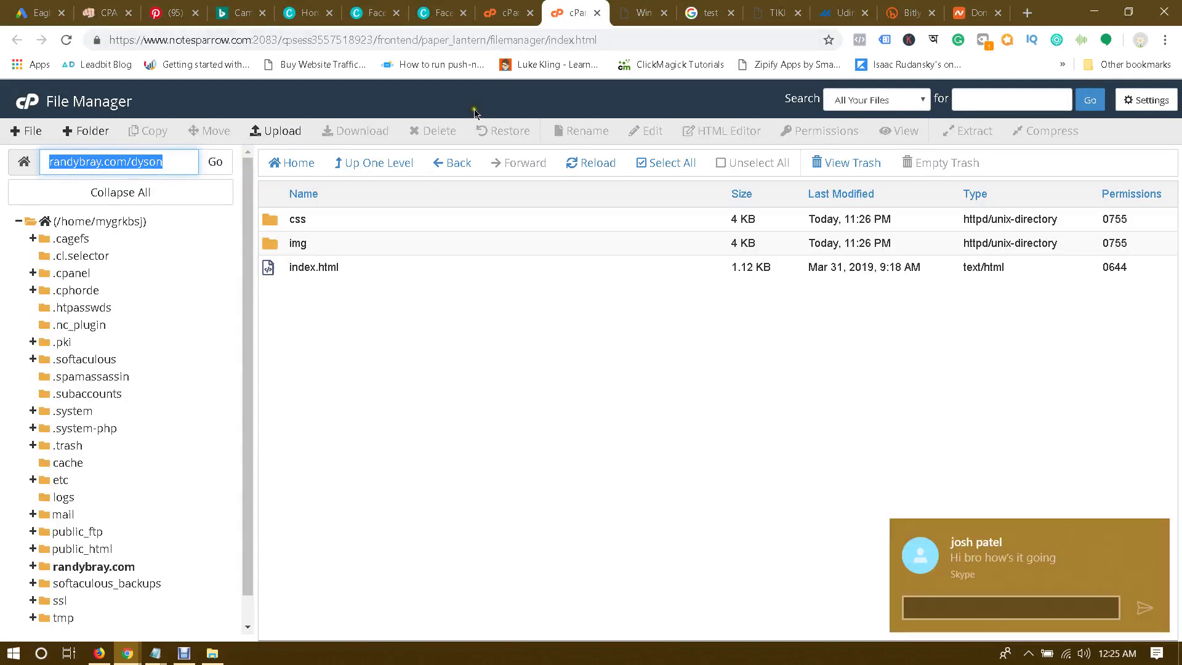
{"action": "left_click", "coordinate": [483, 307]}
{"action": "left_click", "coordinate": [1156, 529]}
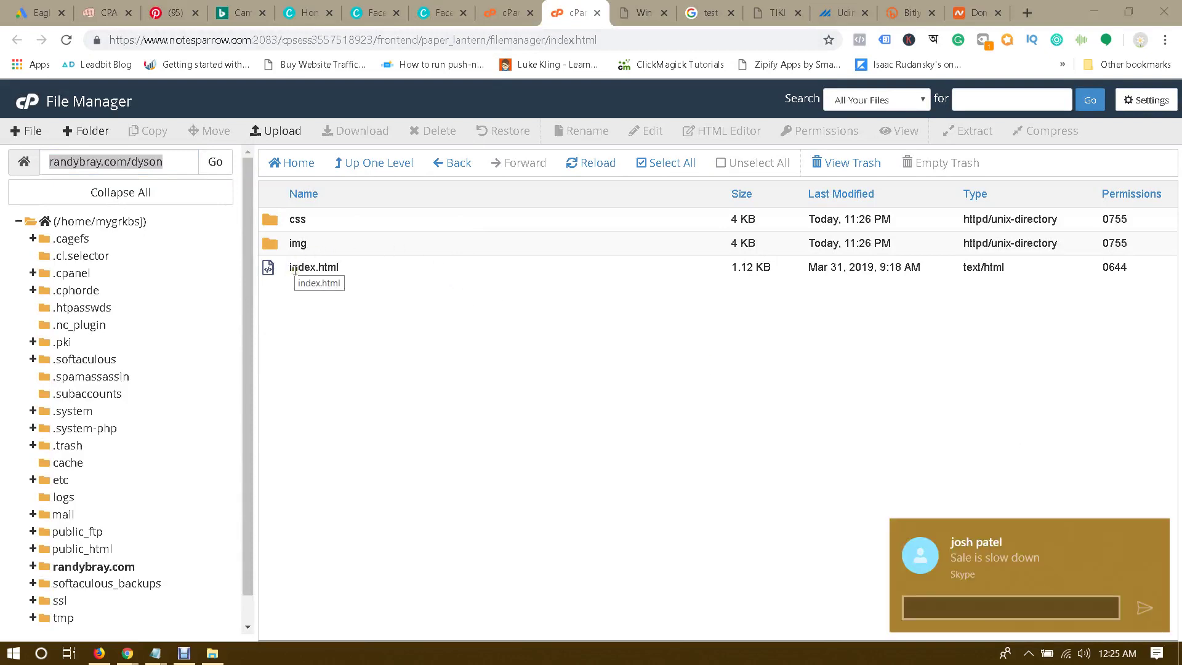
{"action": "right_click", "coordinate": [270, 270]}
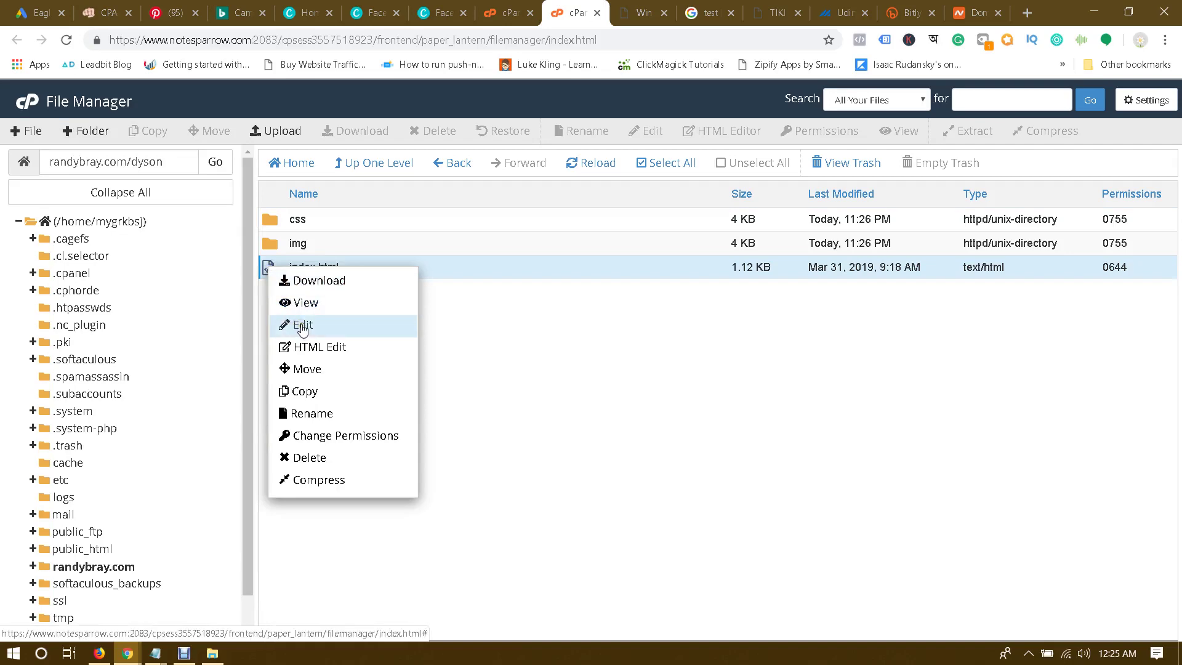
{"action": "left_click", "coordinate": [302, 328]}
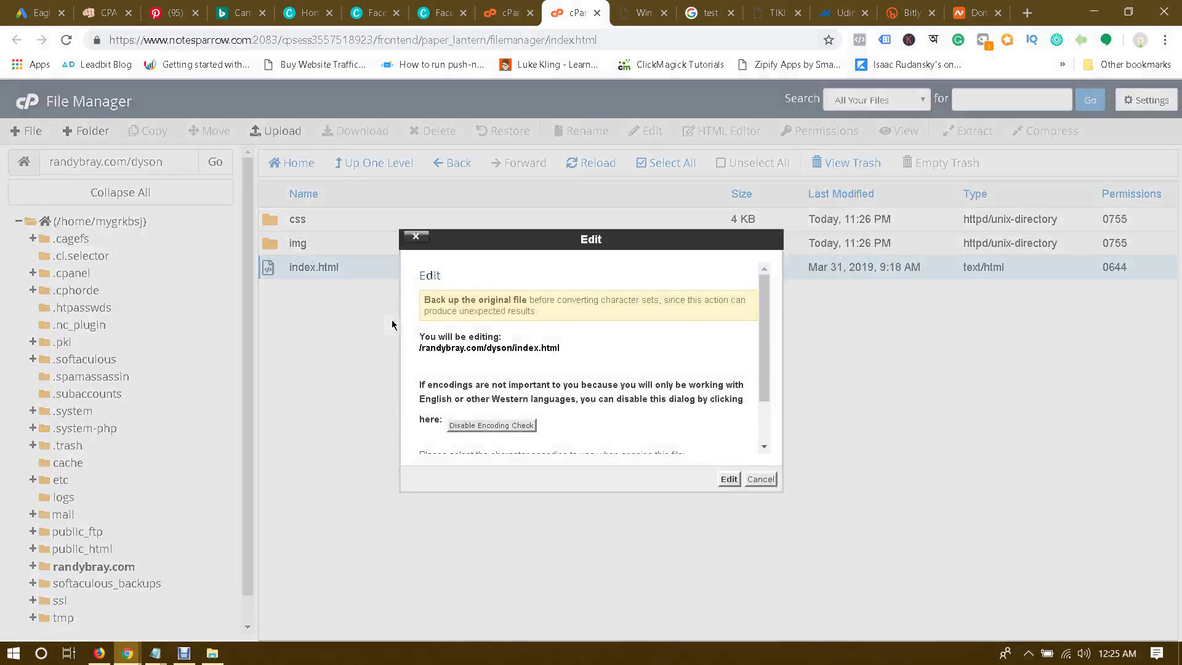
Step: Paste the Facebook Pixel code after line 7, above index.html's closing head tag, in cPanel
{"action": "left_click", "coordinate": [729, 479]}
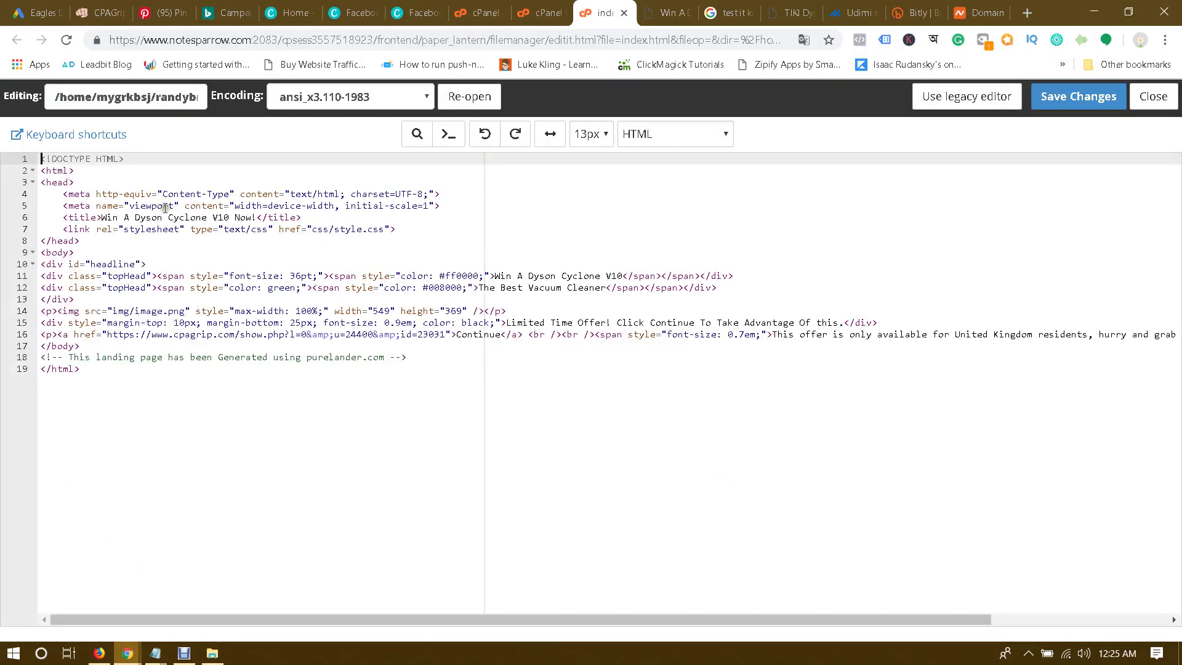
{"action": "left_click", "coordinate": [409, 229]}
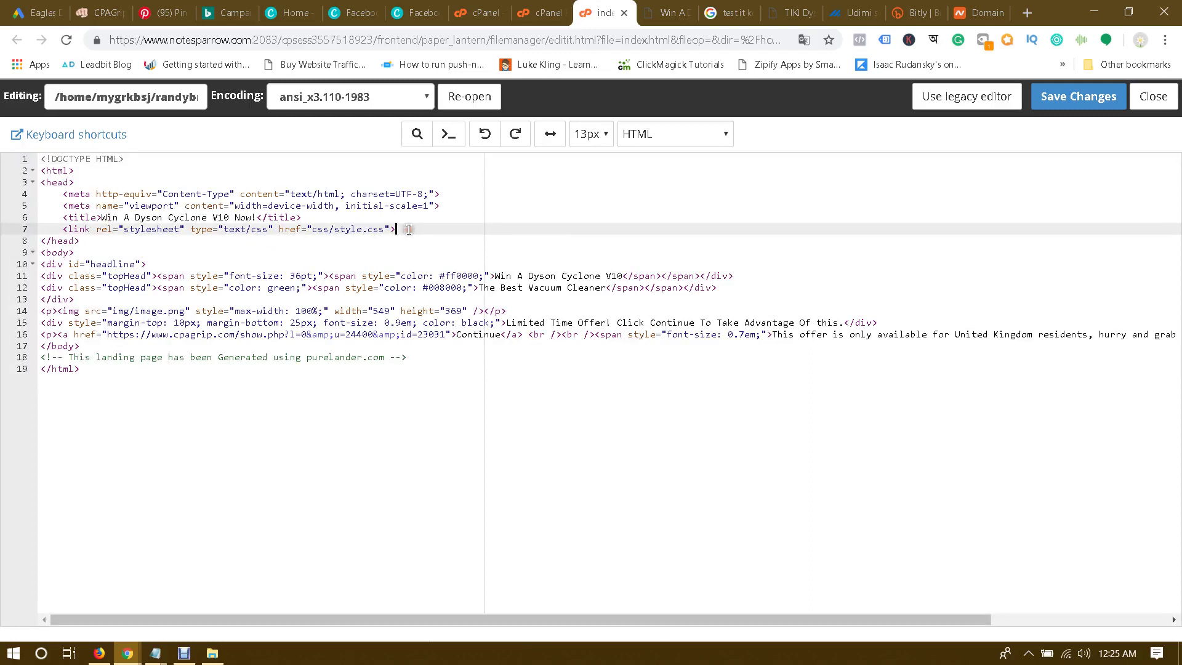
{"action": "key", "text": "Return"}
{"action": "key", "text": "Return"}
{"action": "key", "text": "Return"}
{"action": "key", "text": "Return"}
{"action": "key", "text": "Up"}
{"action": "key", "text": "Up"}
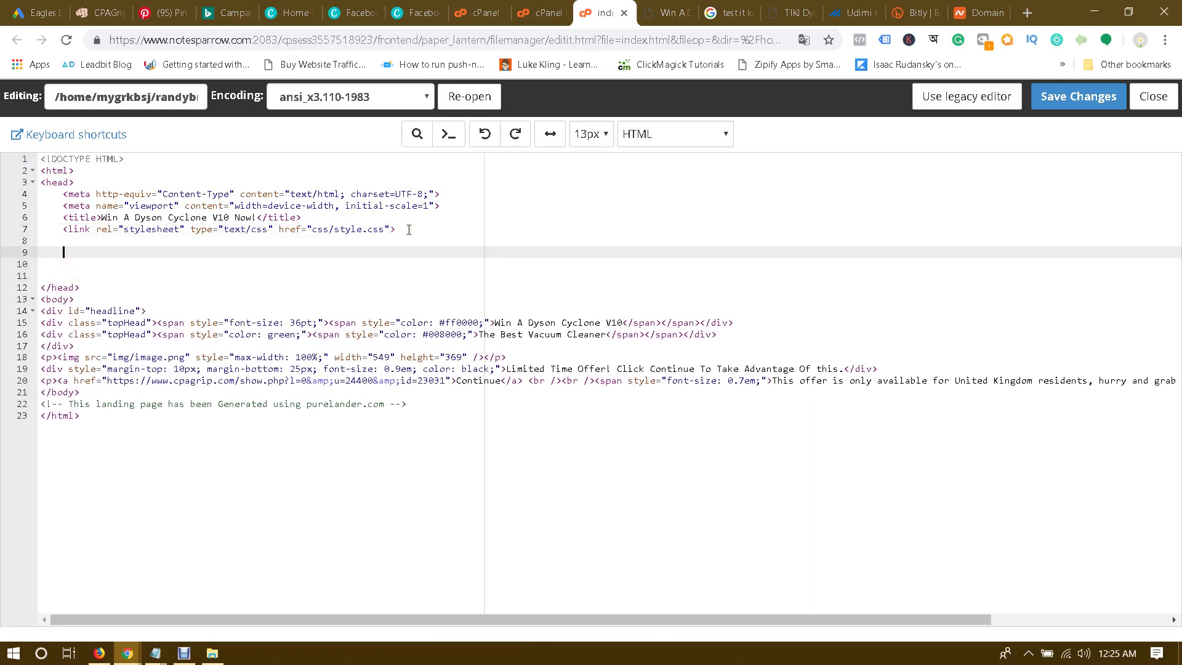
{"action": "key", "text": "ctrl+v"}
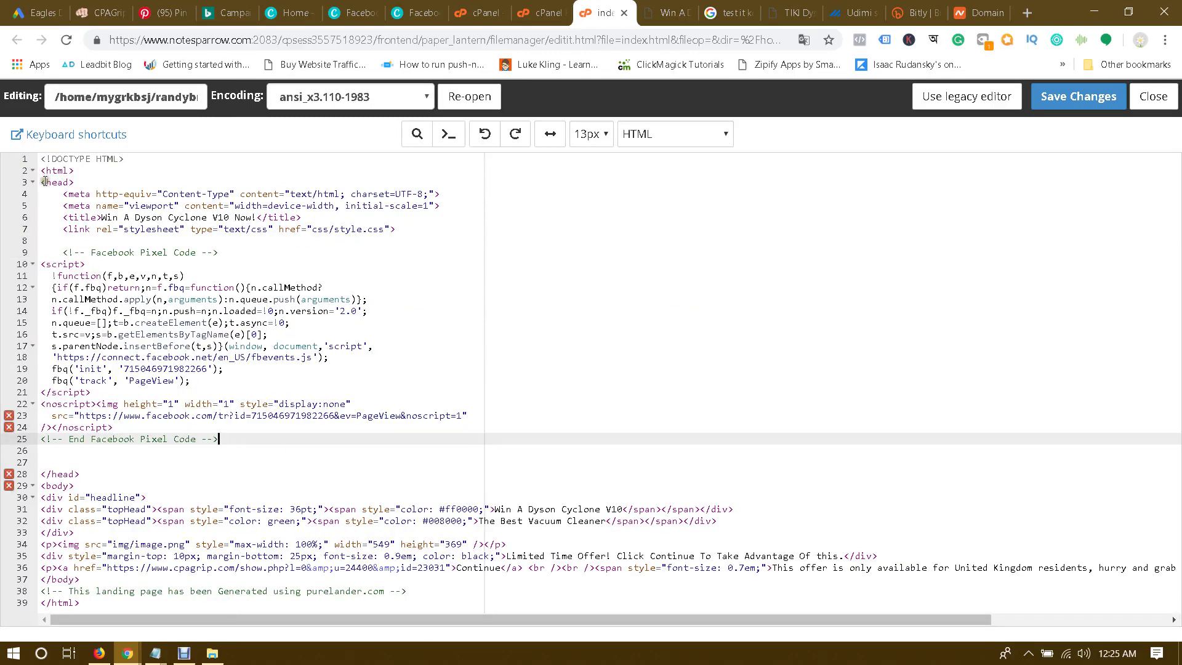
{"action": "double_click", "coordinate": [68, 182]}
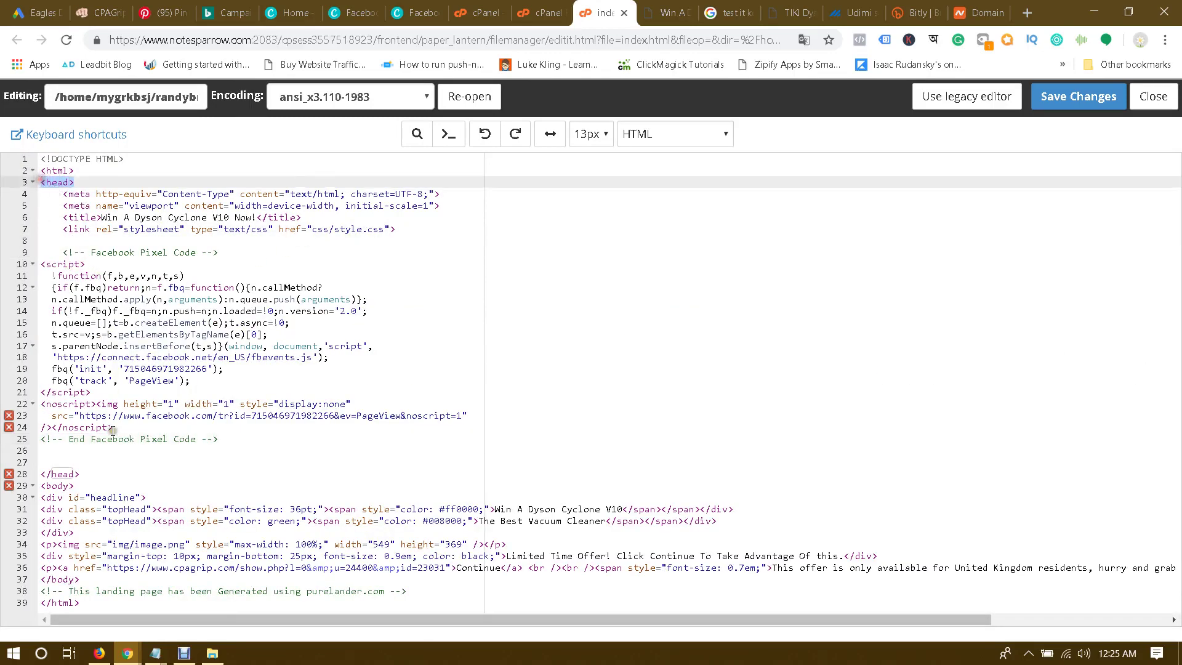
{"action": "double_click", "coordinate": [68, 474]}
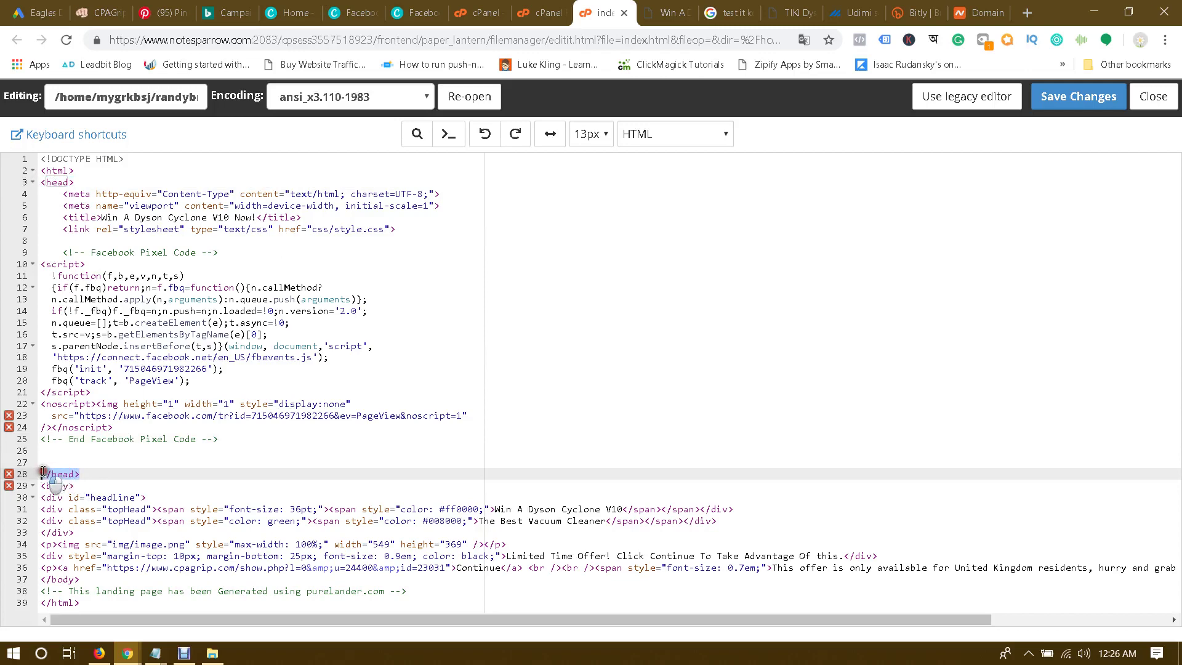
{"action": "left_click", "coordinate": [98, 473]}
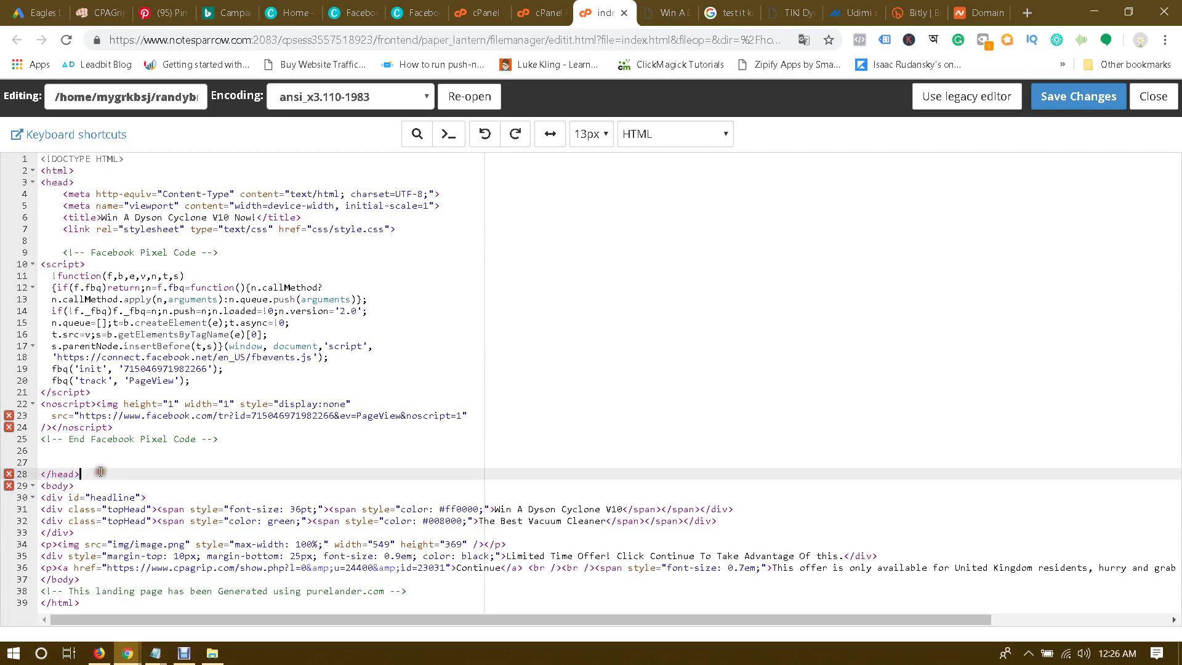
{"action": "left_click", "coordinate": [212, 652]}
Step: Paste the pixel code after line 7 of the local index.html in Notepad++ and save
{"action": "right_click", "coordinate": [215, 146]}
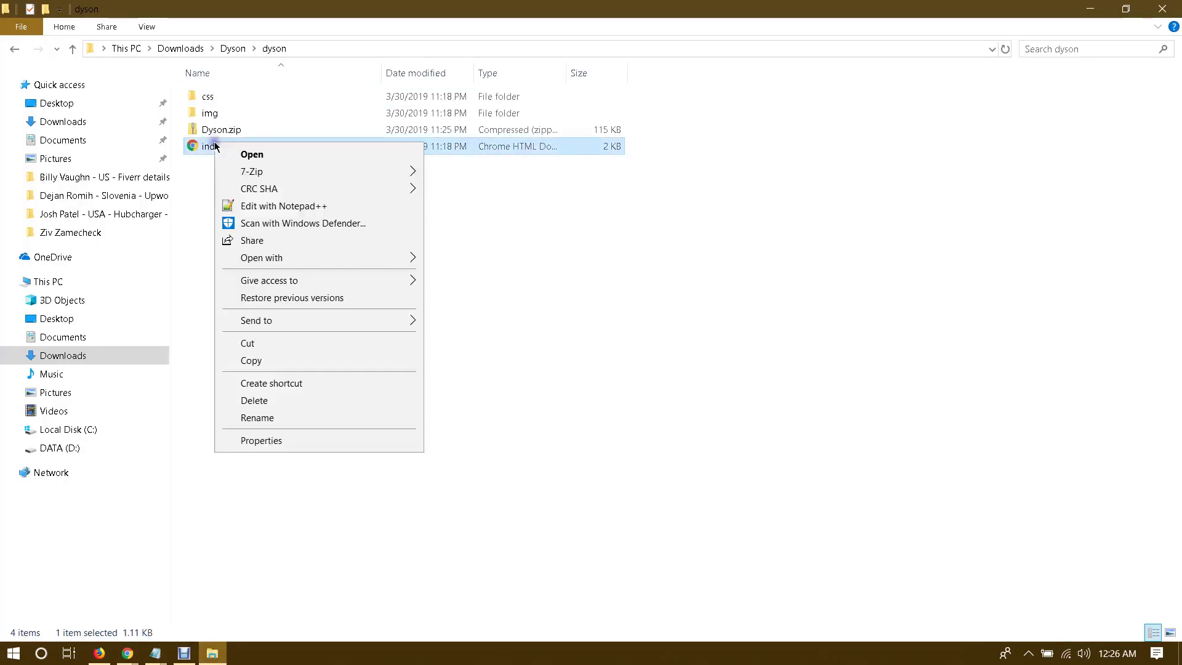
{"action": "right_click", "coordinate": [199, 146]}
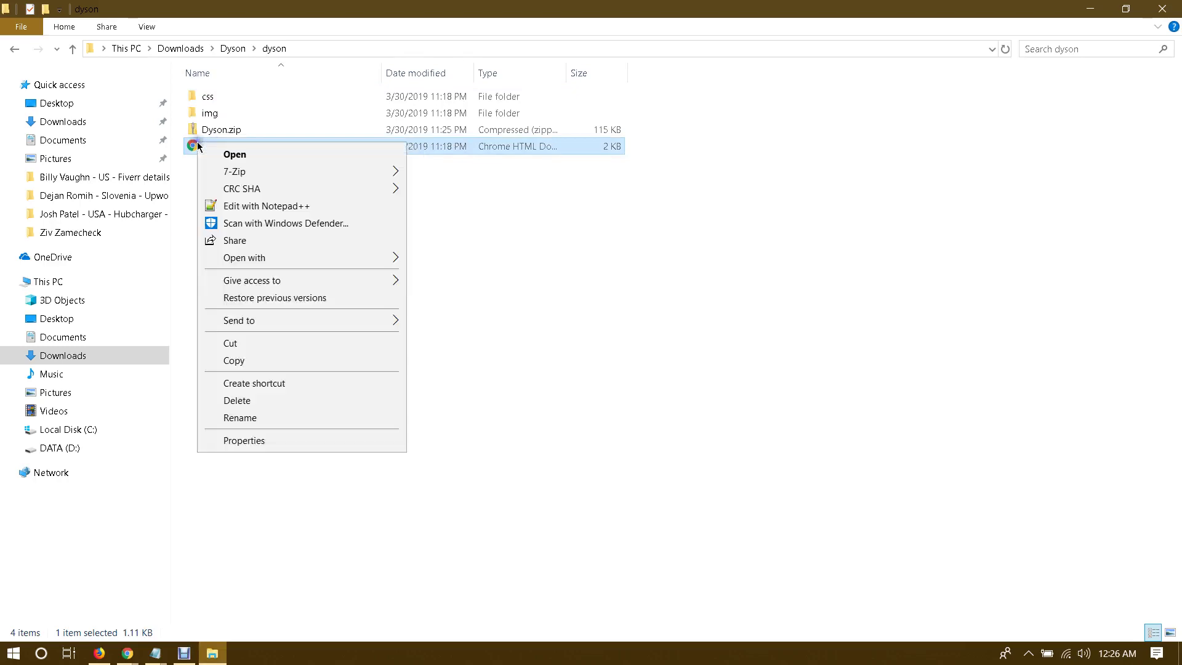
{"action": "left_click", "coordinate": [243, 208]}
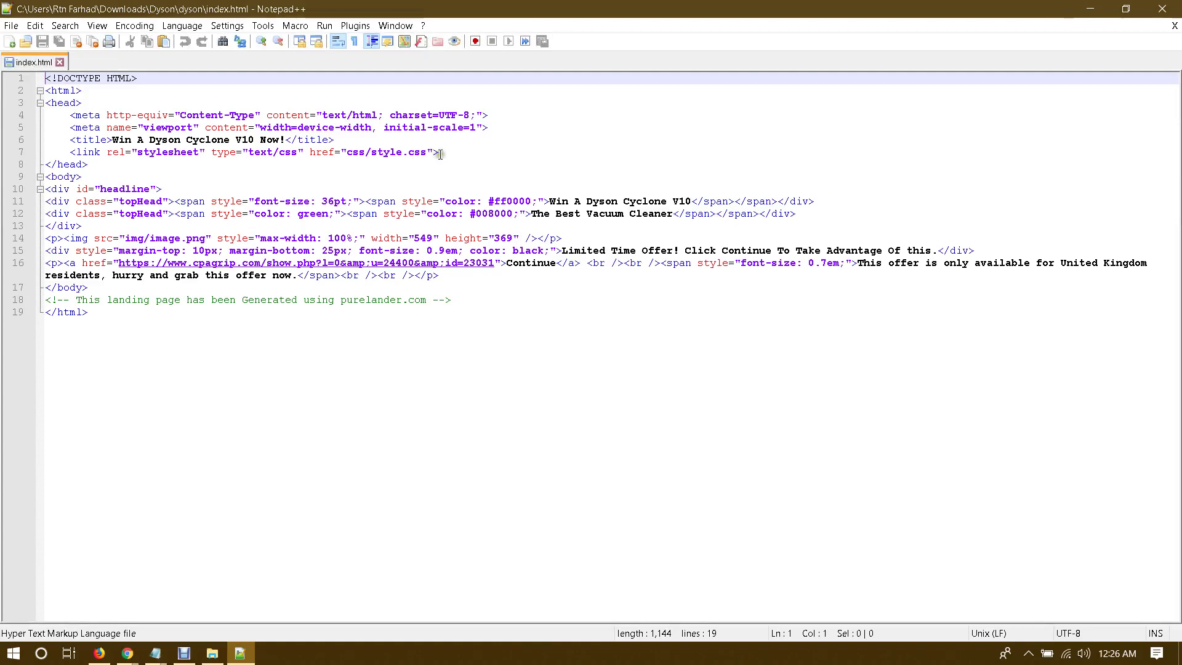
{"action": "left_click", "coordinate": [443, 151]}
{"action": "key", "text": "Return"}
{"action": "key", "text": "Return"}
{"action": "key", "text": "Return"}
{"action": "key", "text": "Return"}
{"action": "key", "text": "Return"}
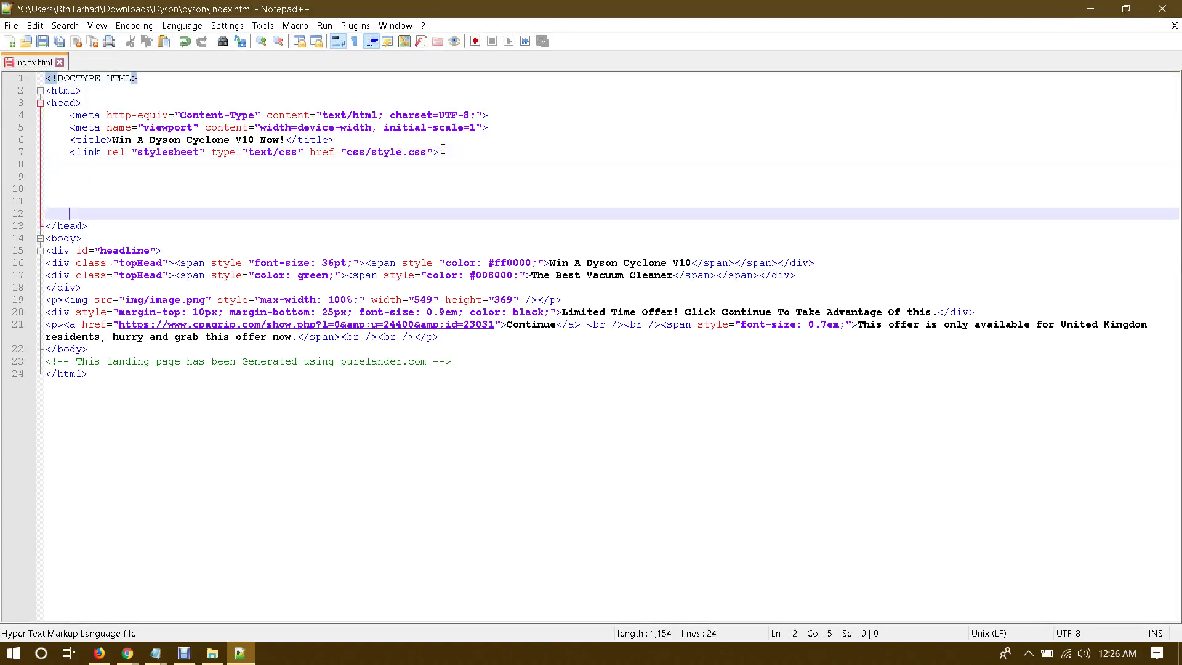
{"action": "key", "text": "Up"}
{"action": "key", "text": "Up"}
{"action": "key", "text": "Up"}
{"action": "key", "text": "ctrl+v"}
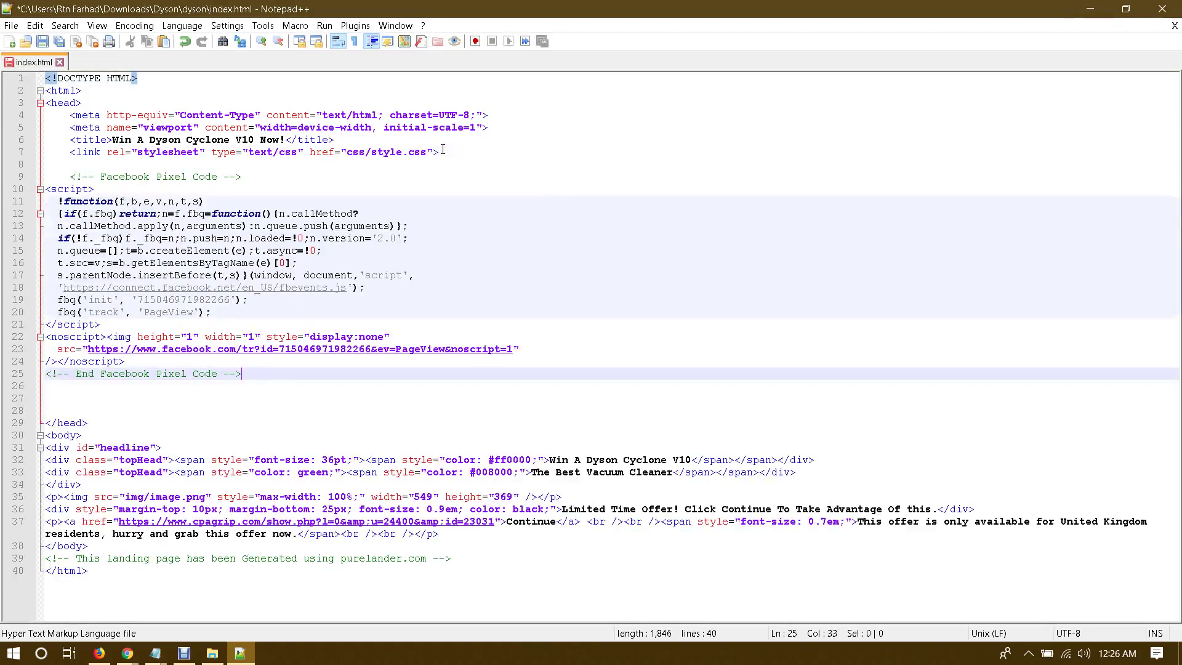
{"action": "key", "text": "ctrl+s"}
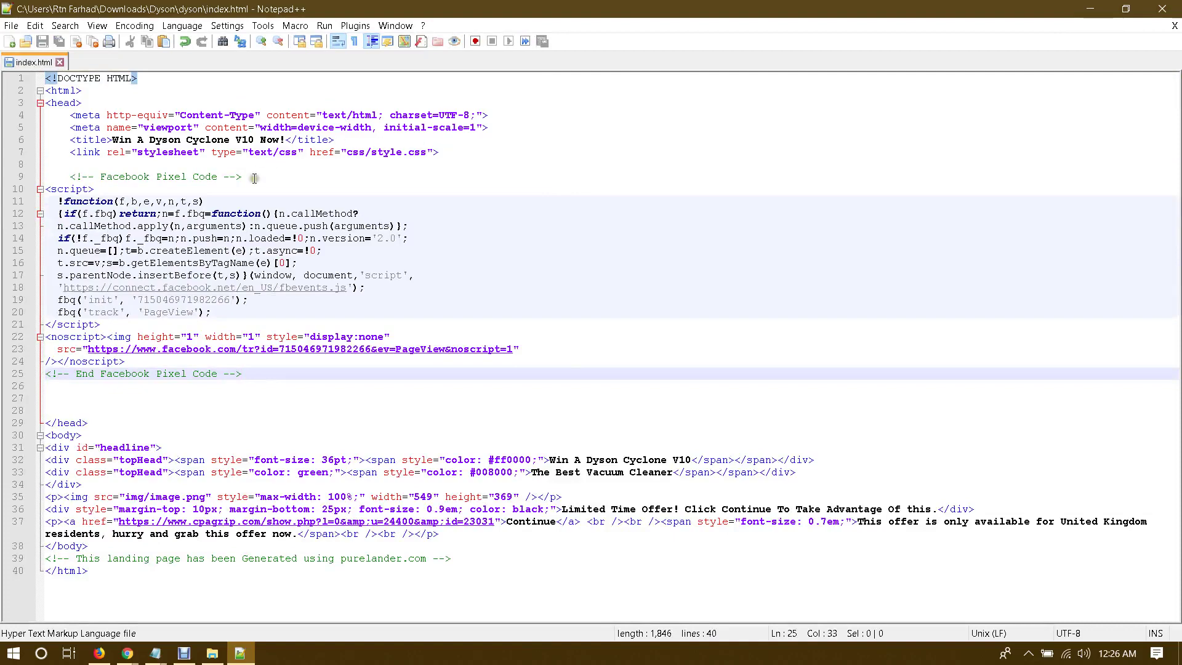
Step: Close Notepad++ and save the changes to the online index.html in cPanel's editor
{"action": "left_click", "coordinate": [1162, 9]}
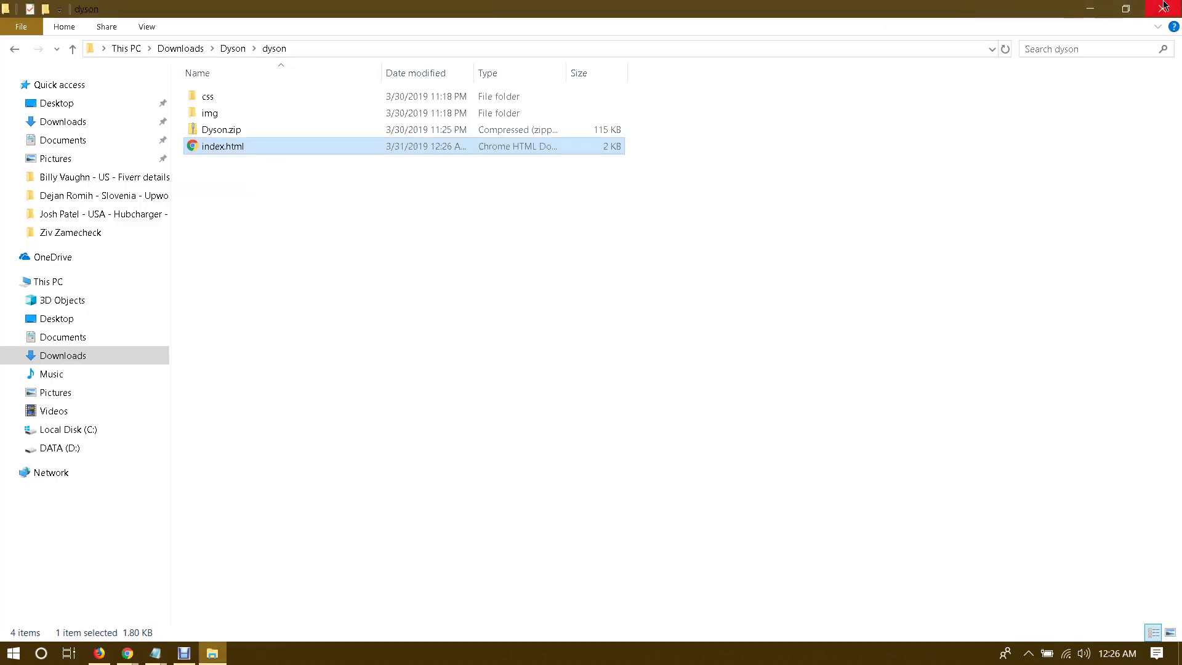
{"action": "left_click", "coordinate": [127, 652]}
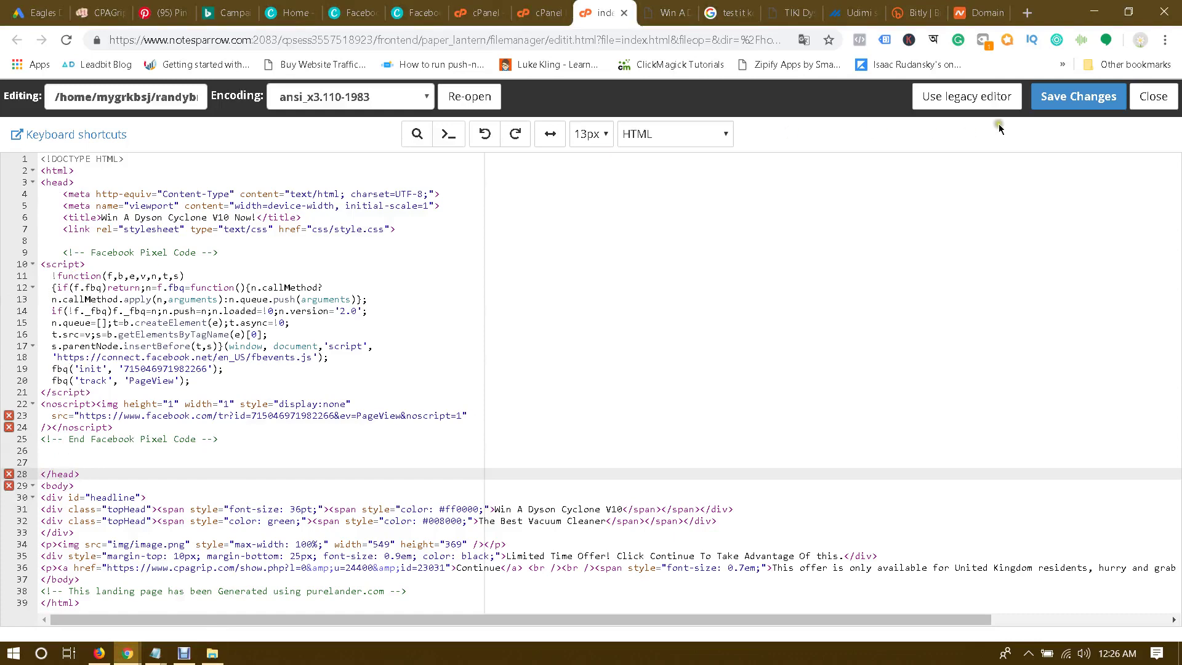
{"action": "left_click", "coordinate": [1076, 100]}
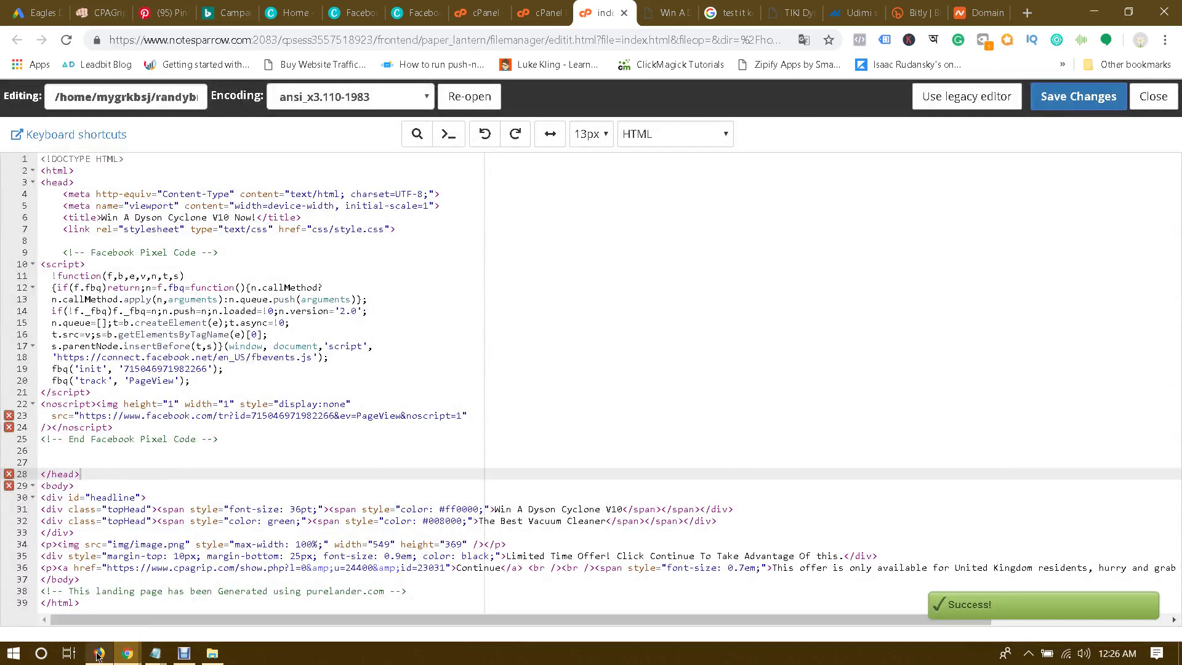
Step: Complete the pixel installation dialog in Firefox, then go to Audience Insights from the menu
{"action": "mouse_move", "coordinate": [99, 651]}
{"action": "left_click", "coordinate": [130, 607]}
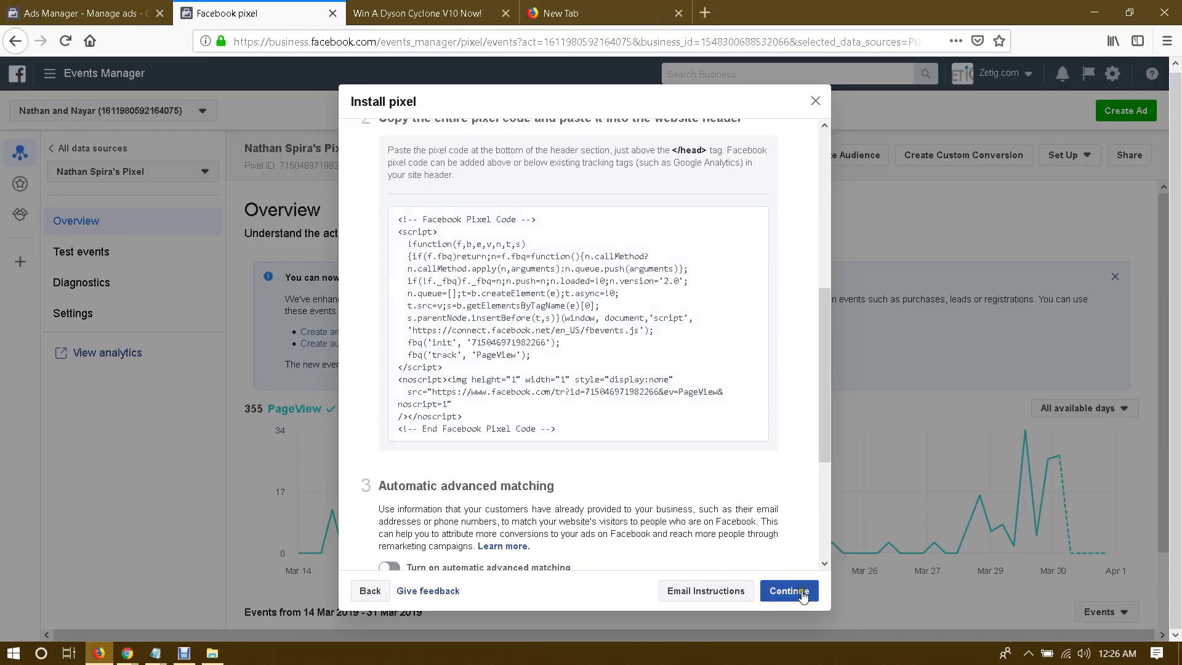
{"action": "left_click", "coordinate": [789, 591]}
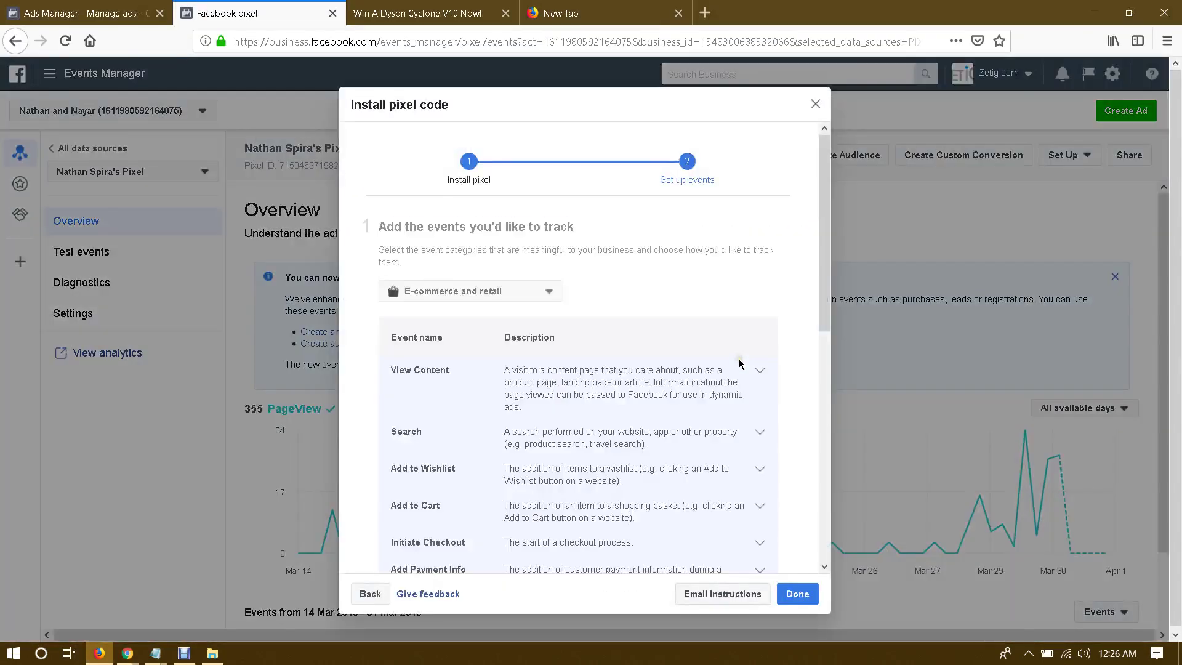
{"action": "left_click", "coordinate": [796, 592]}
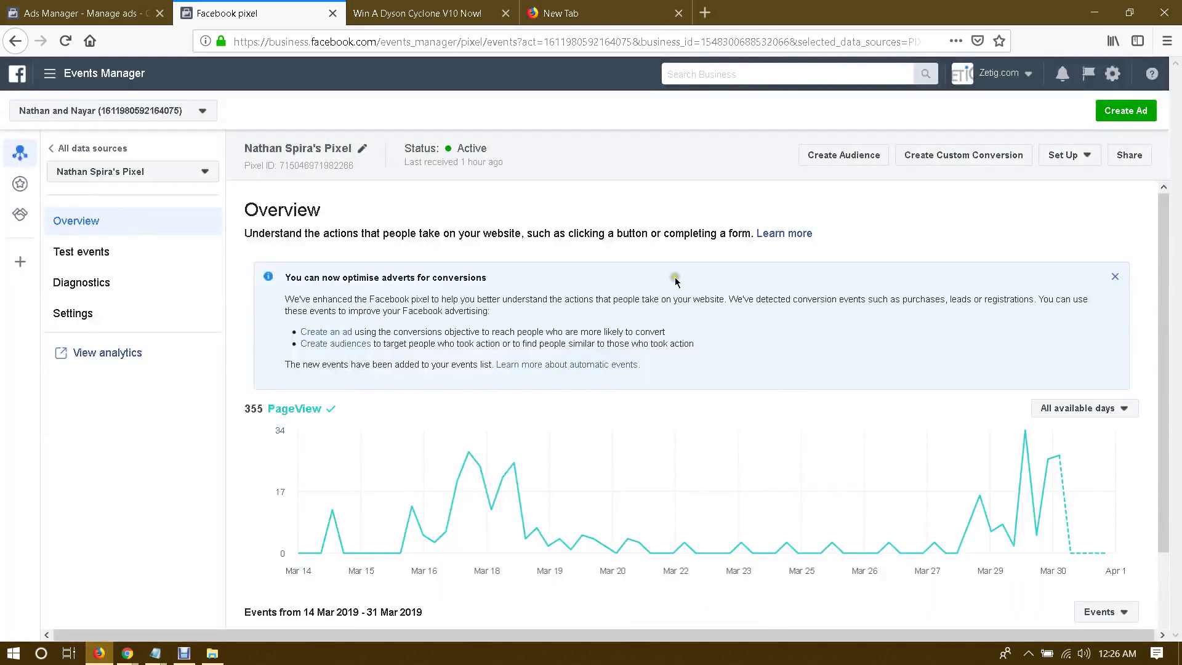
{"action": "left_click", "coordinate": [49, 74]}
{"action": "left_click", "coordinate": [48, 183]}
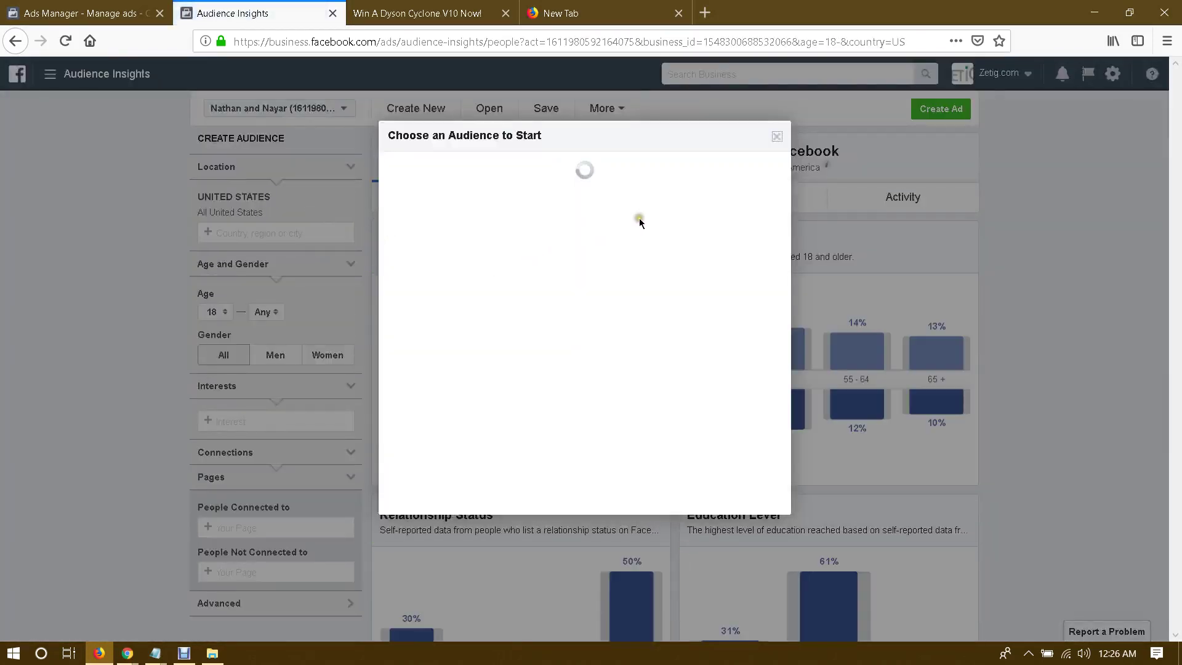
Step: Set the audience location to United Kingdom only, removing United States
{"action": "left_click", "coordinate": [776, 136]}
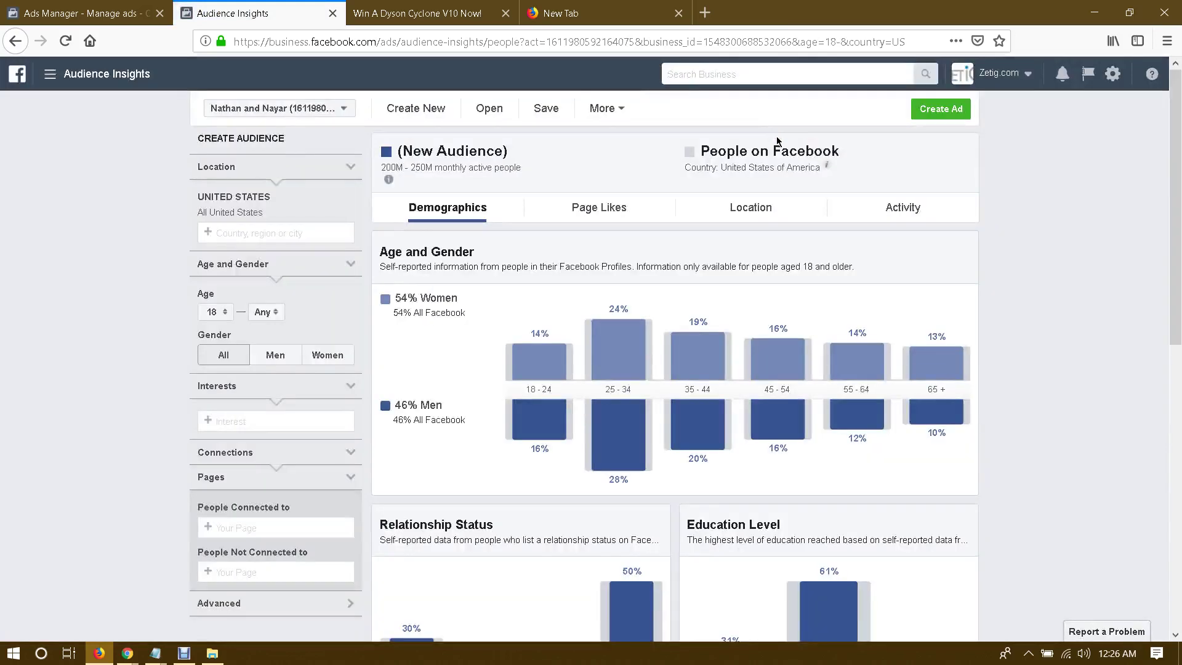
{"action": "left_click", "coordinate": [274, 232]}
{"action": "type", "text": "united king"}
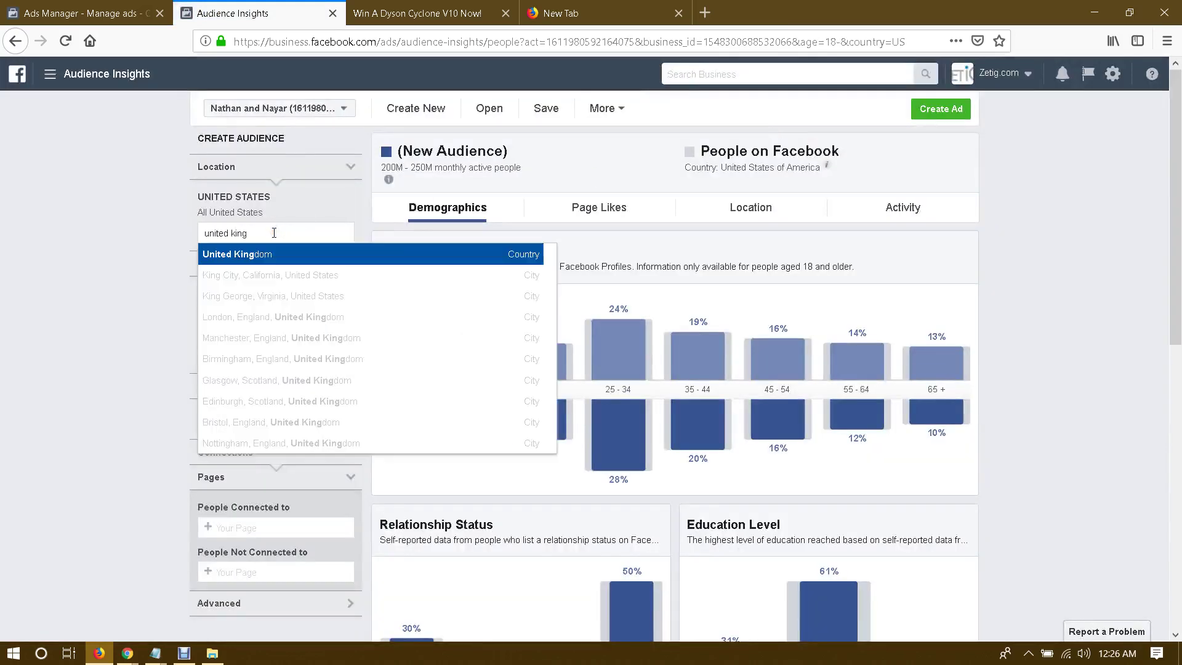
{"action": "left_click", "coordinate": [261, 253]}
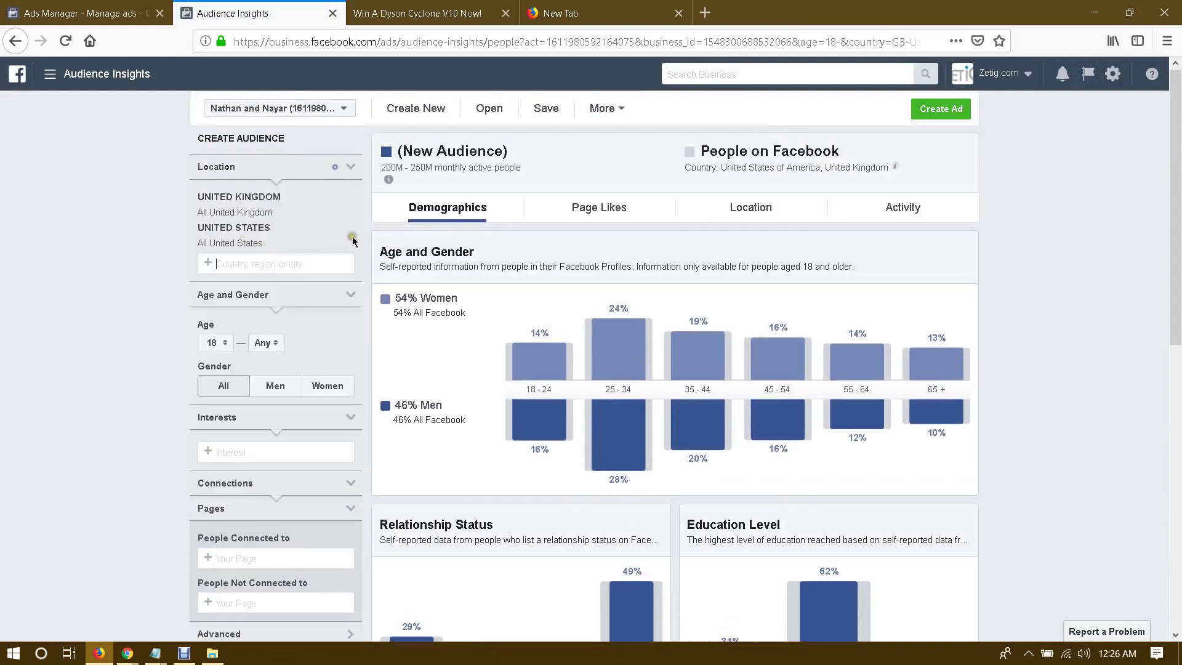
{"action": "left_click", "coordinate": [351, 240]}
Step: Add Vacuum cleaner as an interest
{"action": "left_click", "coordinate": [252, 420]}
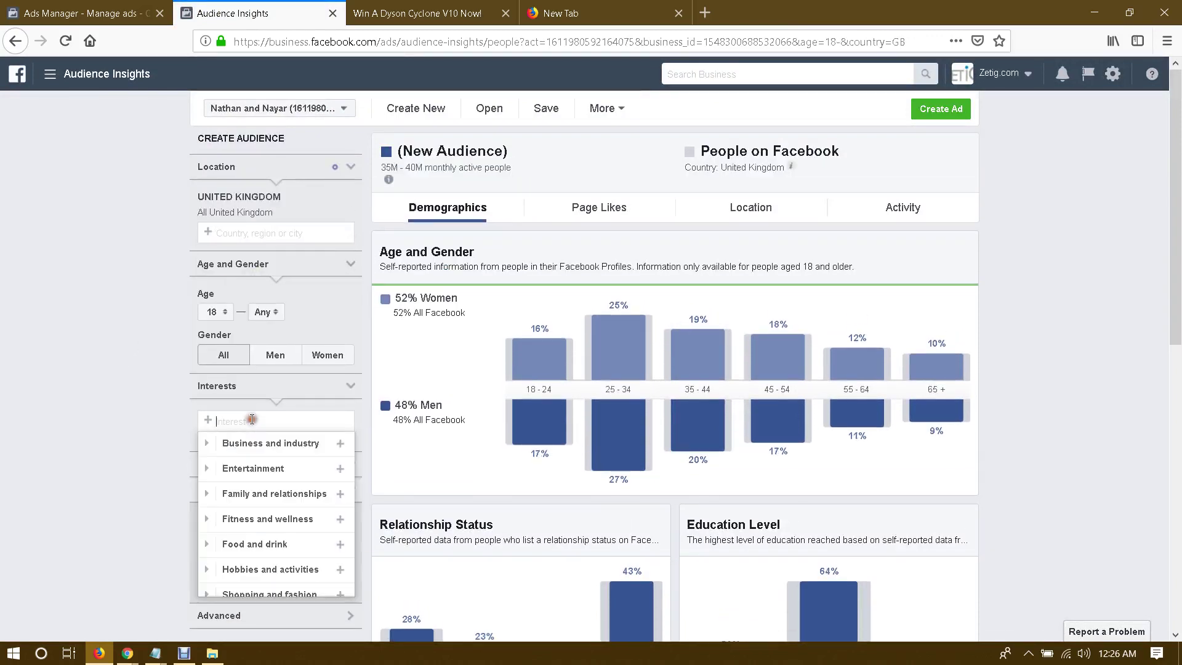
{"action": "type", "text": "ac"}
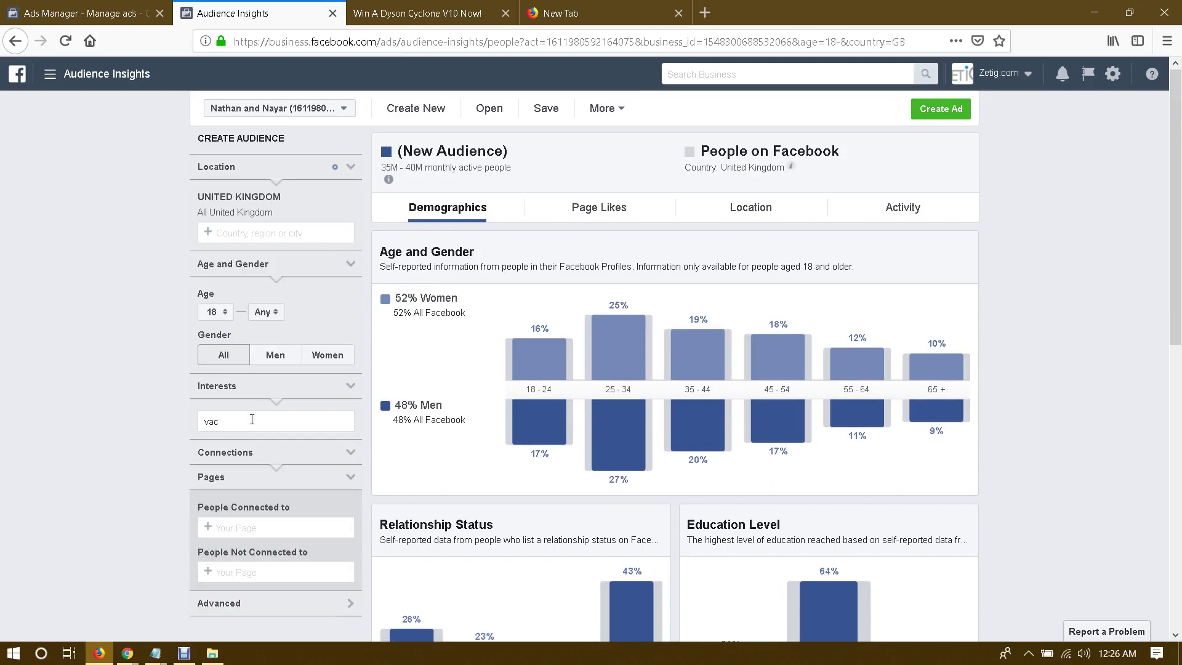
{"action": "type", "text": "uum"}
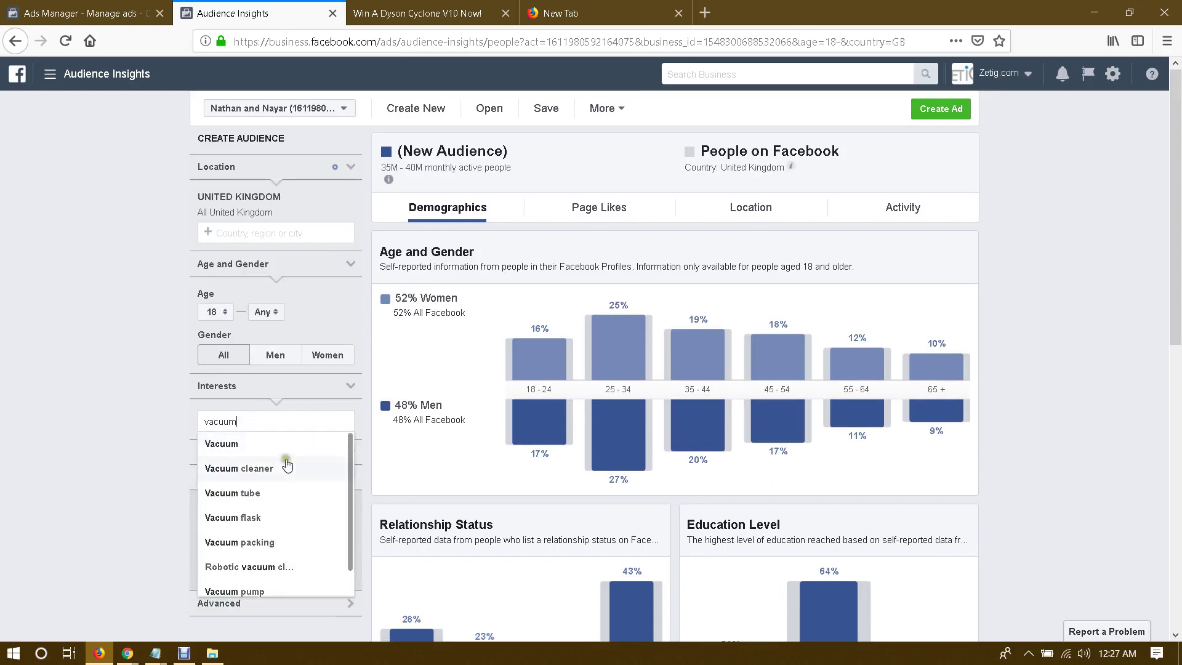
{"action": "left_click", "coordinate": [287, 465]}
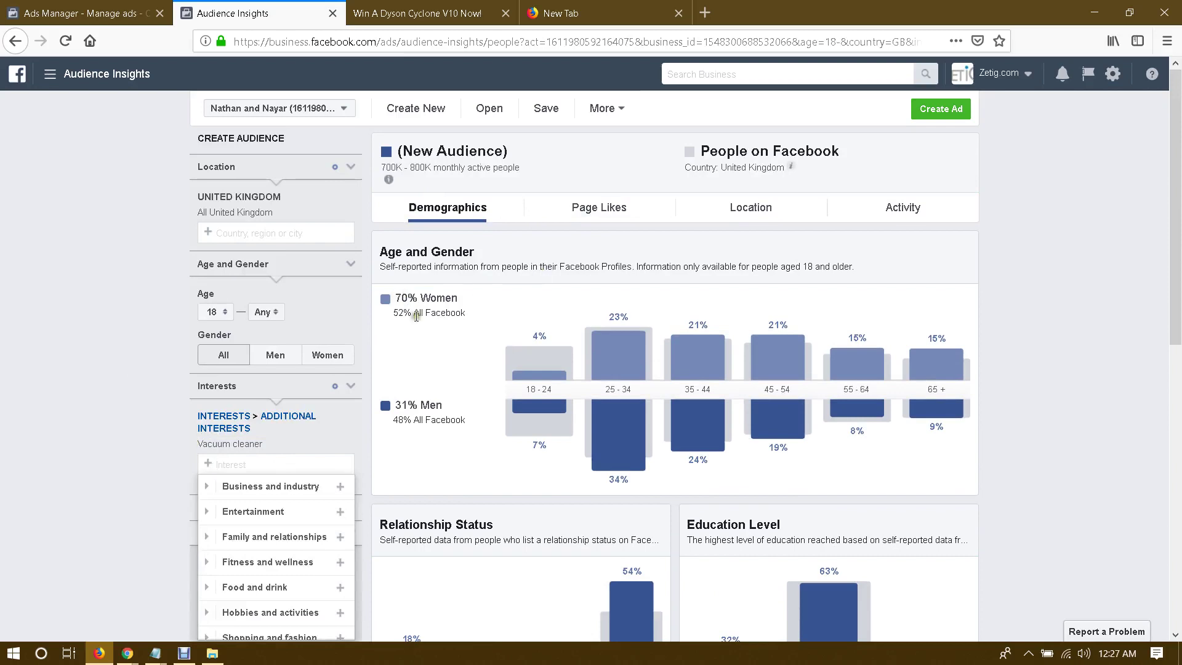
Step: Restrict the audience to women with a minimum age of 25
{"action": "left_click", "coordinate": [328, 356]}
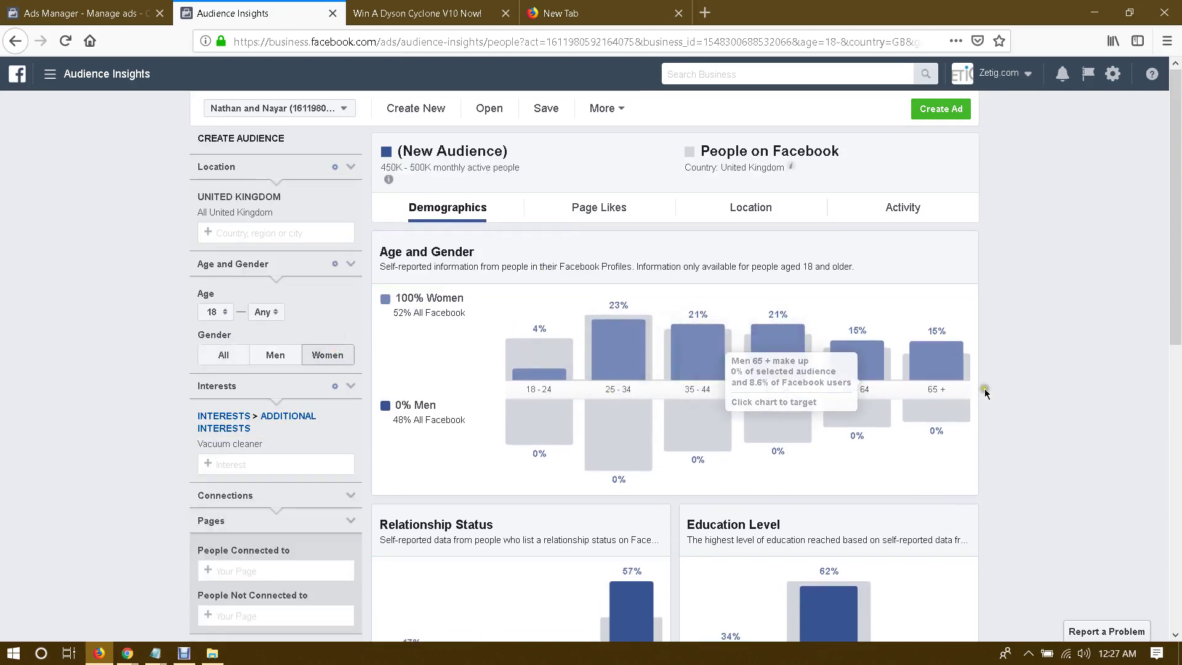
{"action": "left_click", "coordinate": [216, 312]}
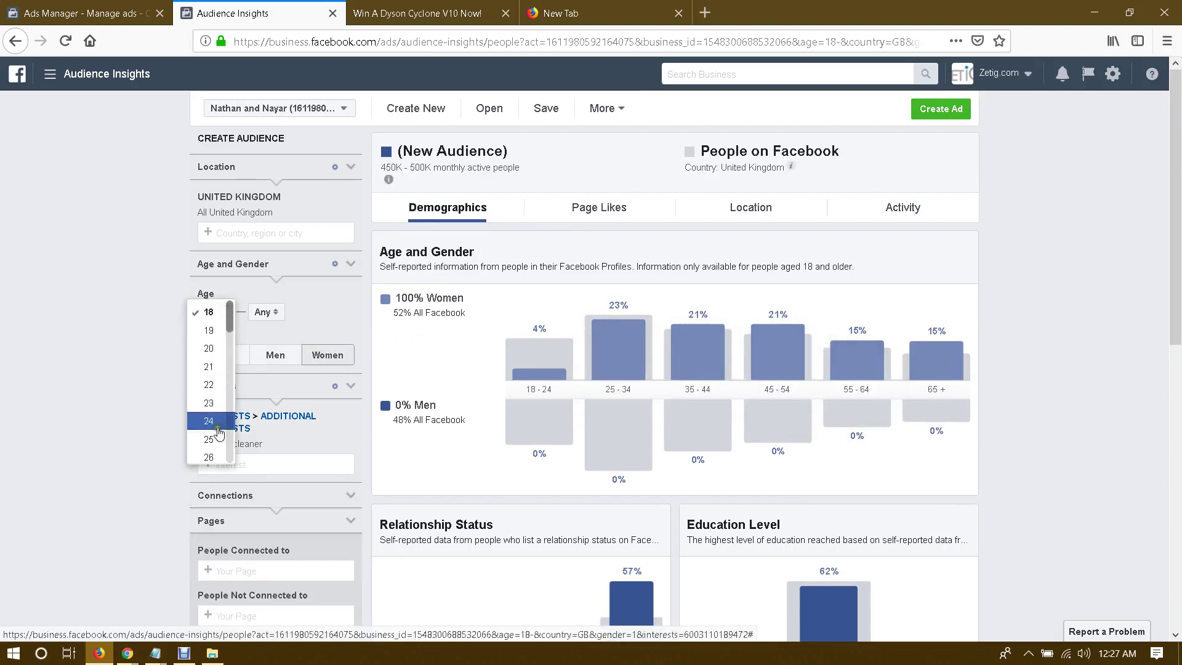
{"action": "left_click", "coordinate": [217, 424]}
{"action": "left_click", "coordinate": [217, 311]}
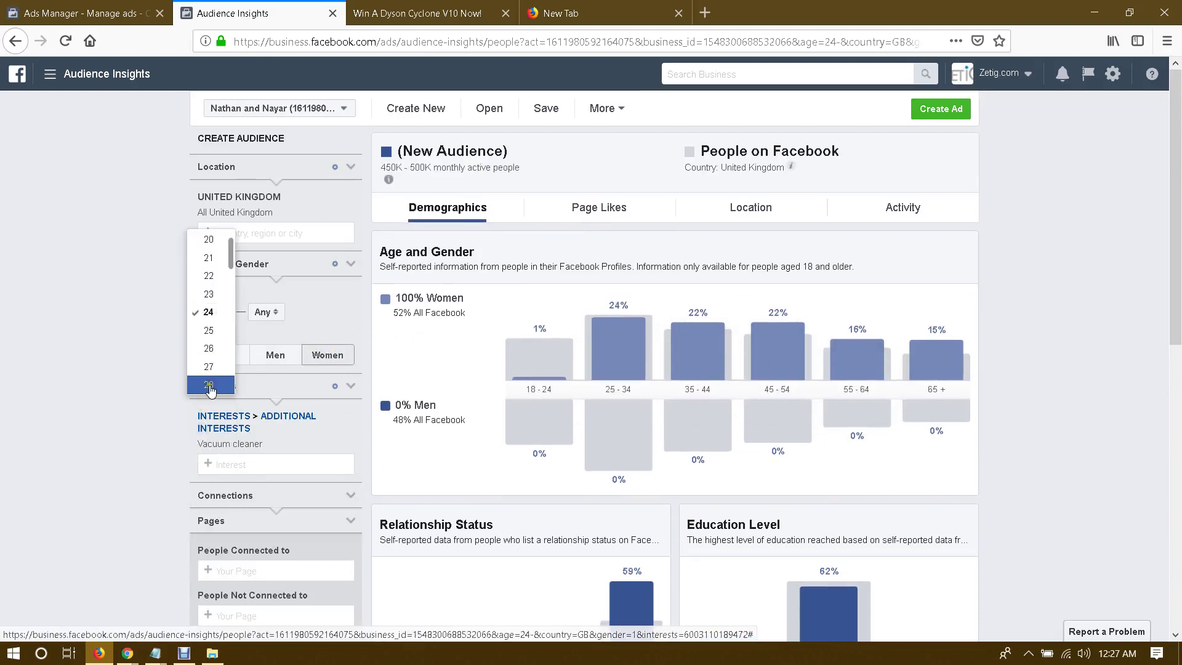
{"action": "left_click", "coordinate": [209, 330]}
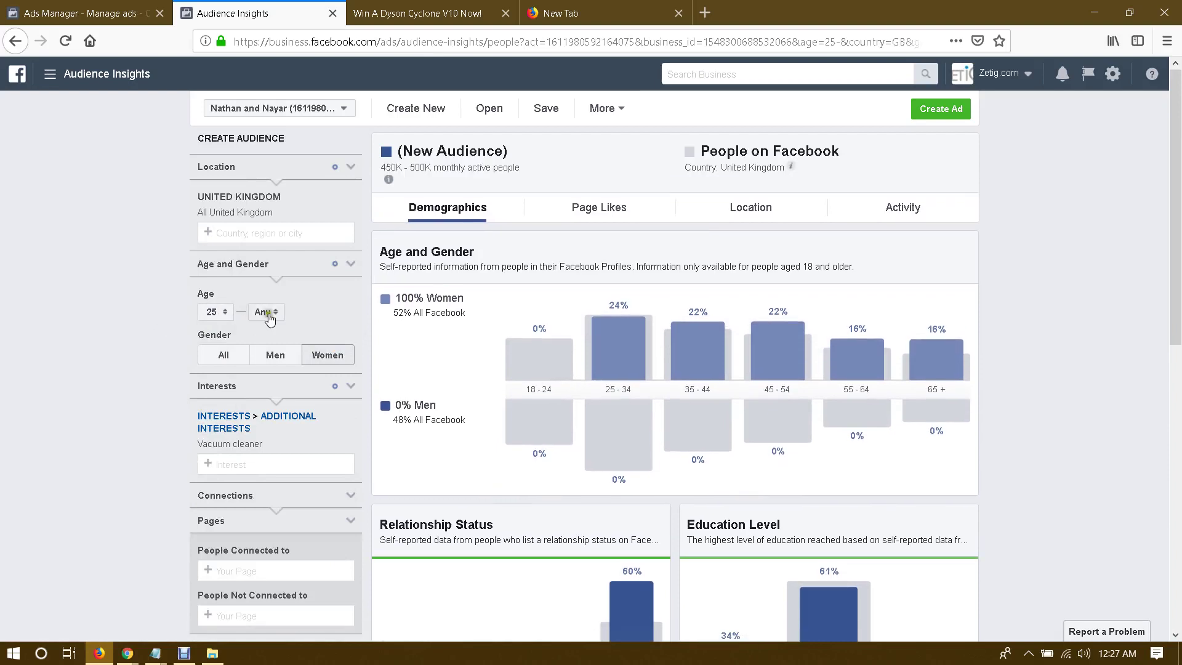
Step: Set the maximum age to 64
{"action": "left_click", "coordinate": [269, 312]}
{"action": "scroll", "coordinate": [264, 394], "scroll_direction": "down", "scroll_amount": 10}
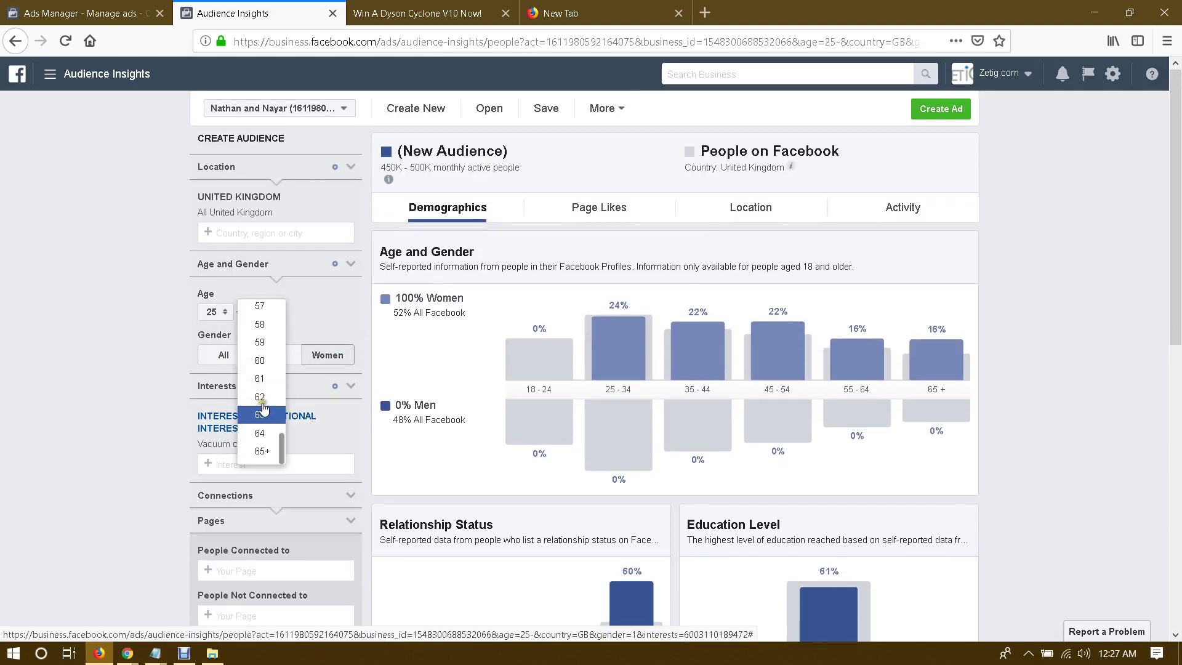
{"action": "scroll", "coordinate": [263, 407], "scroll_direction": "up", "scroll_amount": 3}
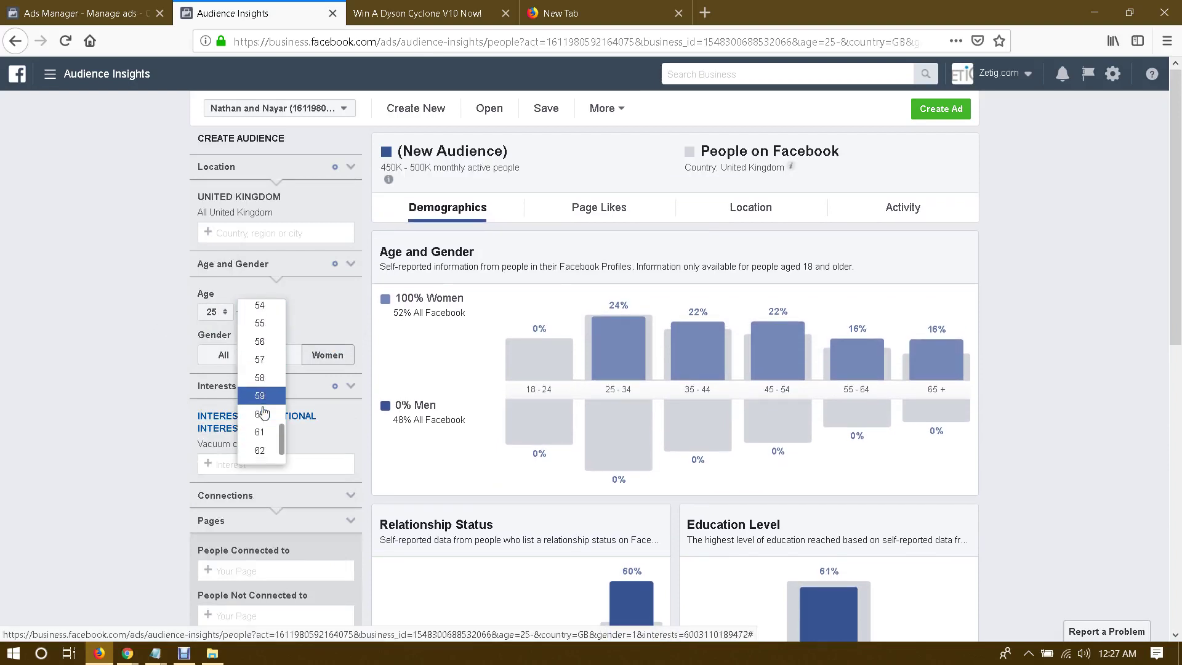
{"action": "scroll", "coordinate": [264, 407], "scroll_direction": "down", "scroll_amount": 2}
{"action": "scroll", "coordinate": [265, 365], "scroll_direction": "up", "scroll_amount": 3}
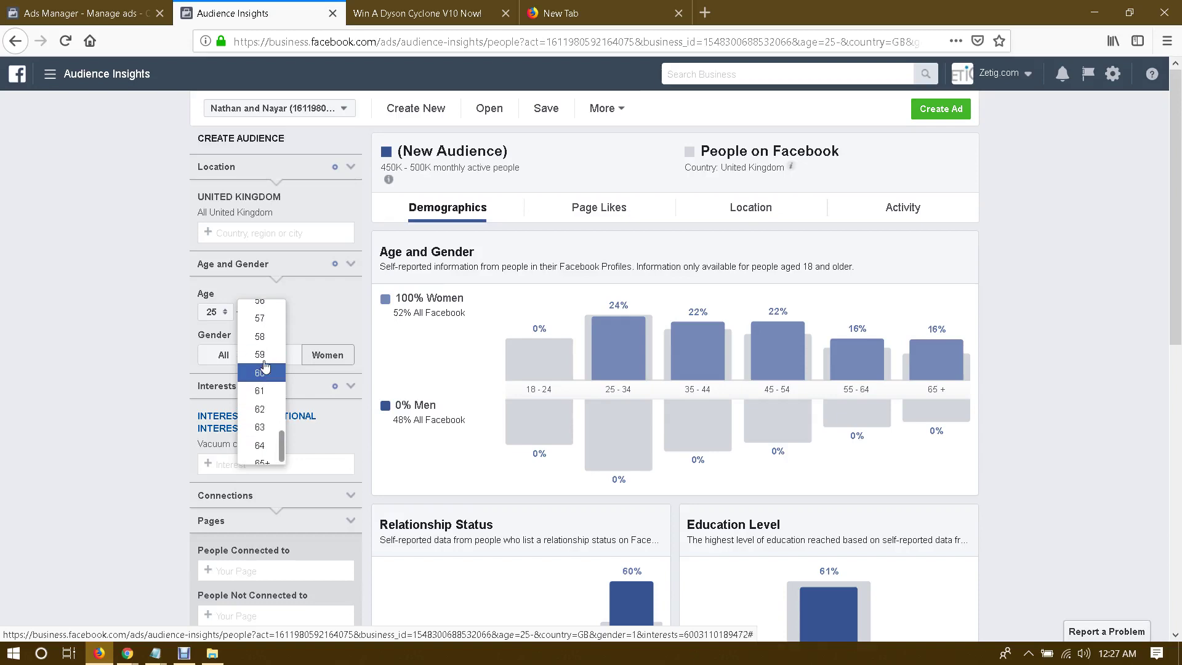
{"action": "scroll", "coordinate": [264, 406], "scroll_direction": "up", "scroll_amount": 3}
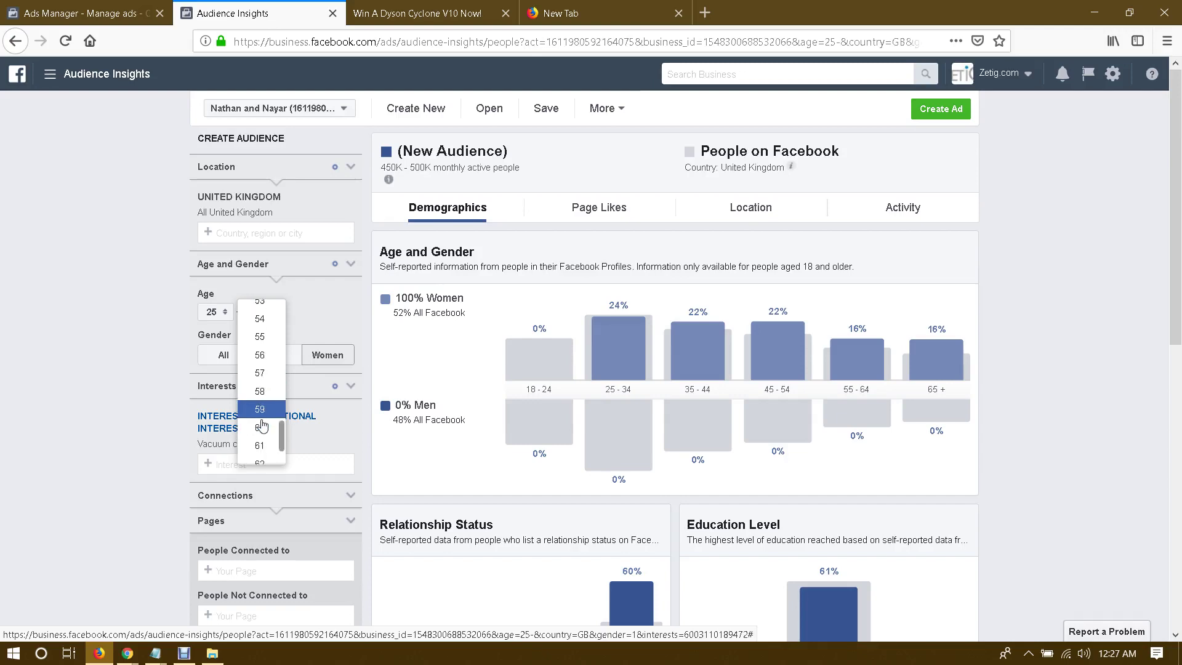
{"action": "scroll", "coordinate": [260, 426], "scroll_direction": "down", "scroll_amount": 3}
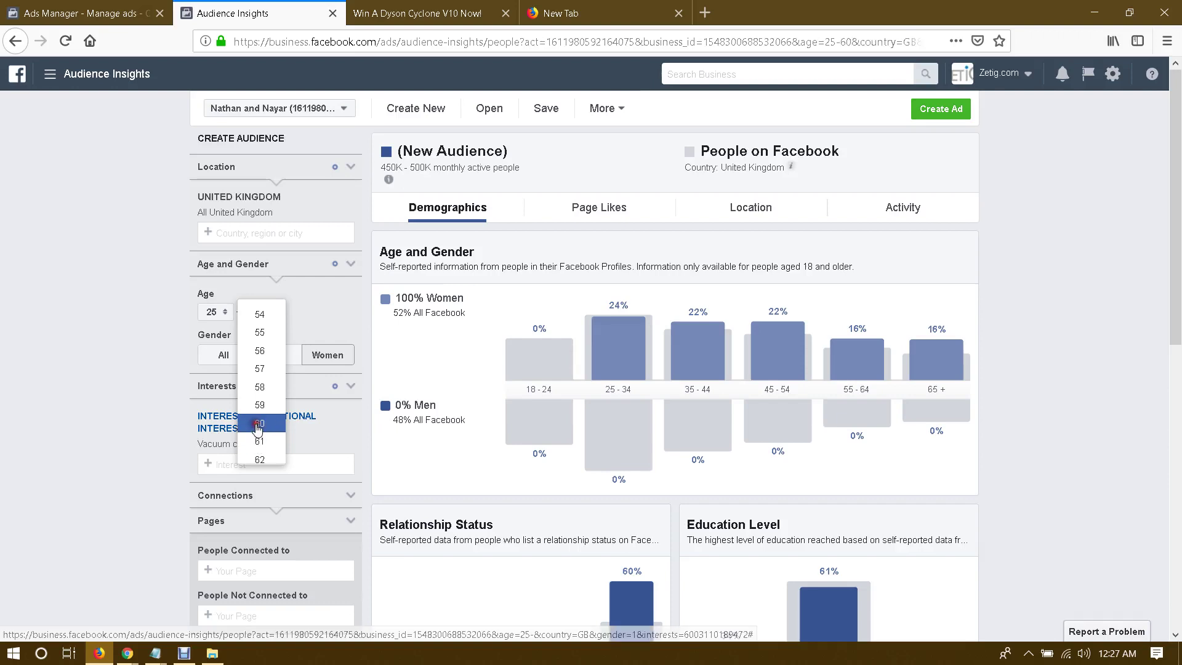
{"action": "left_click", "coordinate": [258, 428]}
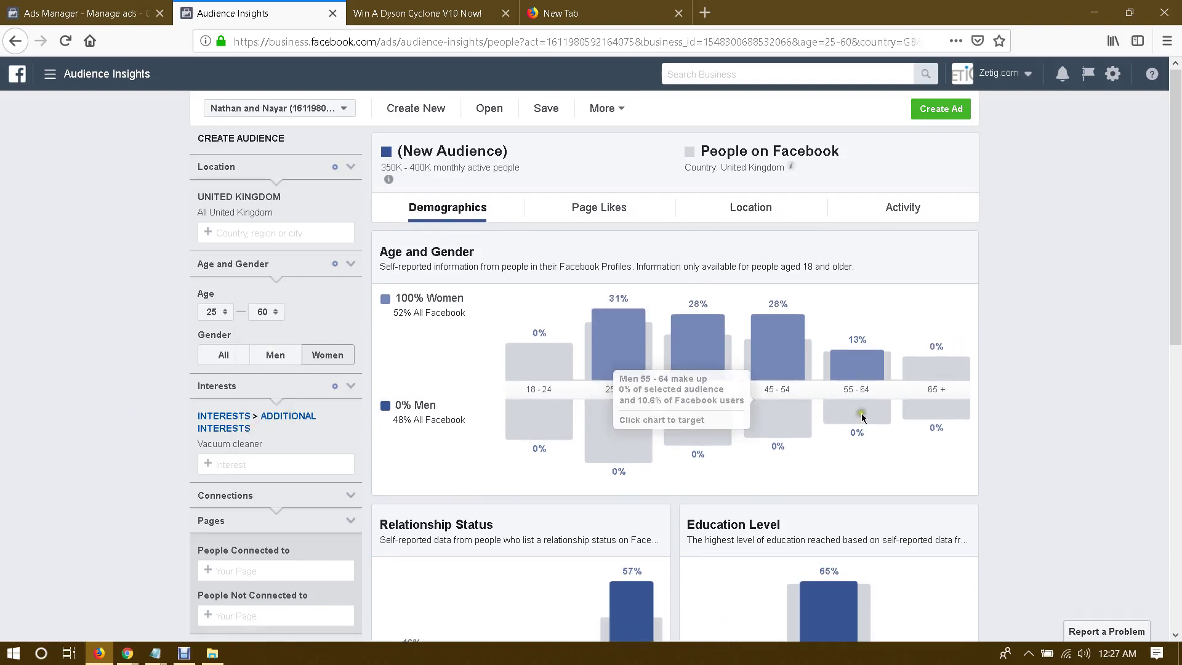
{"action": "left_click", "coordinate": [261, 312]}
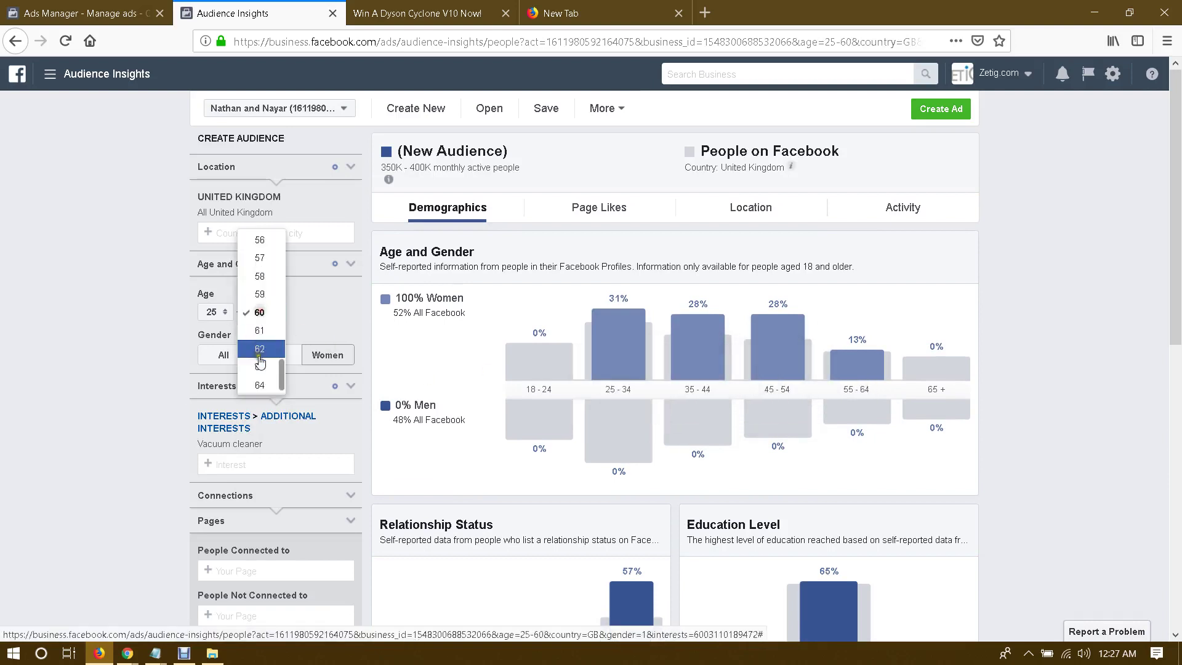
{"action": "left_click", "coordinate": [263, 379]}
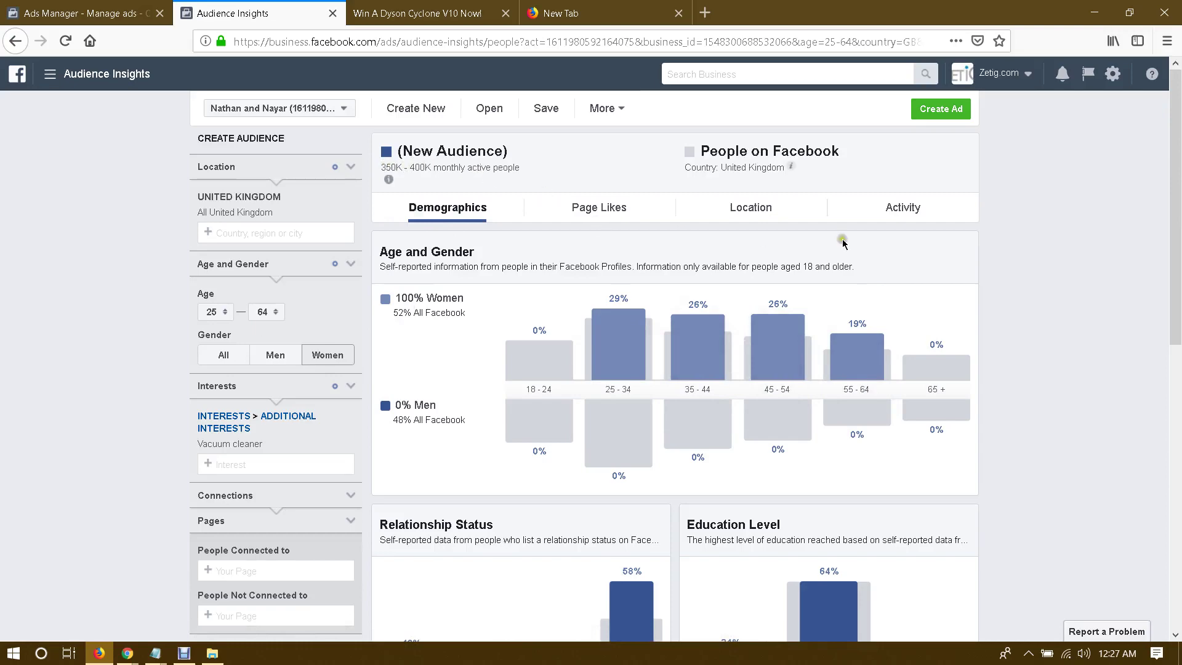
{"action": "scroll", "coordinate": [838, 237], "scroll_direction": "down", "scroll_amount": 5}
{"action": "scroll", "coordinate": [976, 264], "scroll_direction": "up", "scroll_amount": 5}
Step: Show the Page Likes this audience has
{"action": "left_click", "coordinate": [585, 215]}
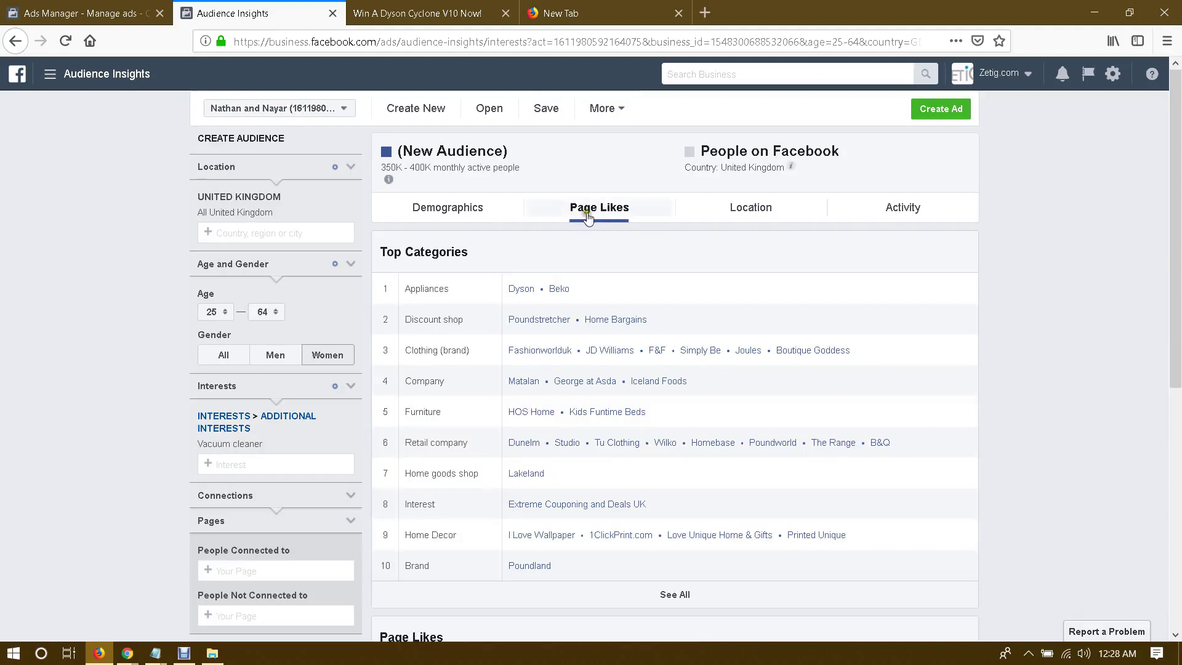
{"action": "left_click_drag", "start_coordinate": [196, 445], "coordinate": [271, 444]}
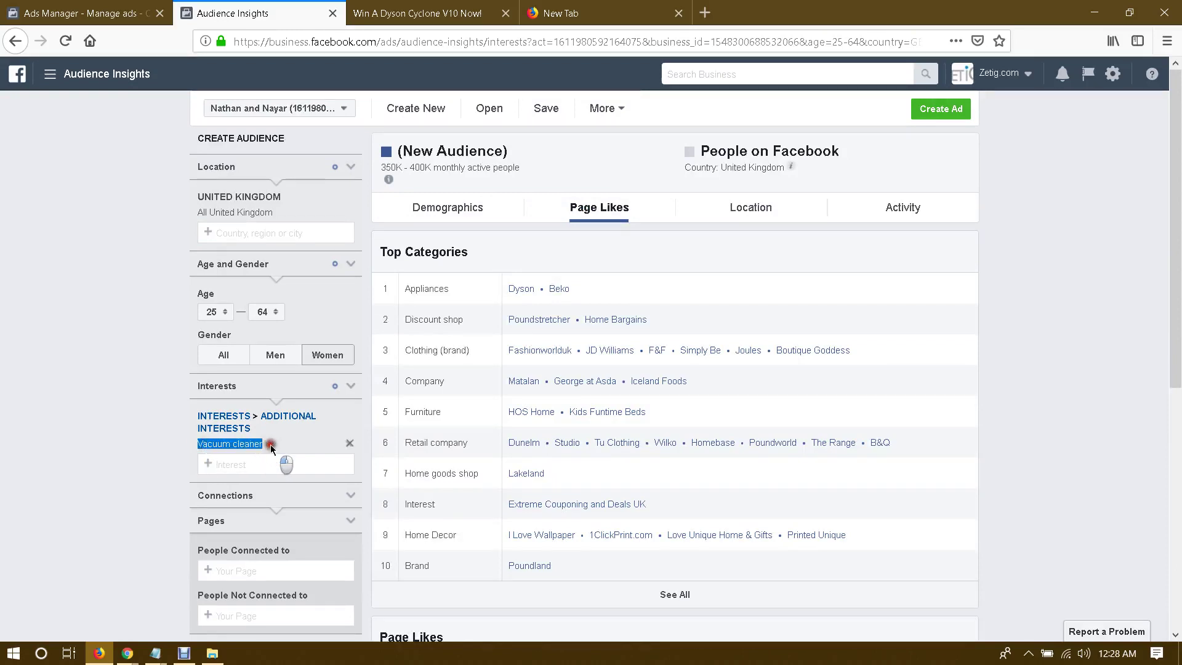
{"action": "left_click", "coordinate": [271, 444]}
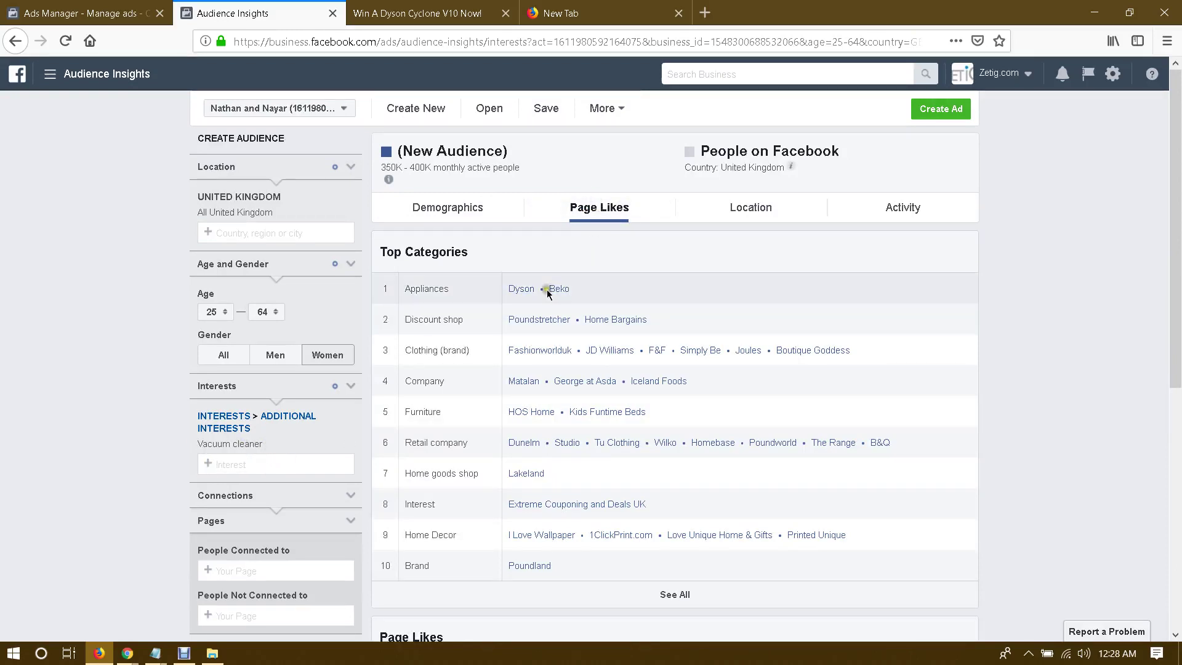
Step: Open the top-ranked Dyson page in a new tab and return to Audience Insights
{"action": "scroll", "coordinate": [587, 265], "scroll_direction": "down", "scroll_amount": 4}
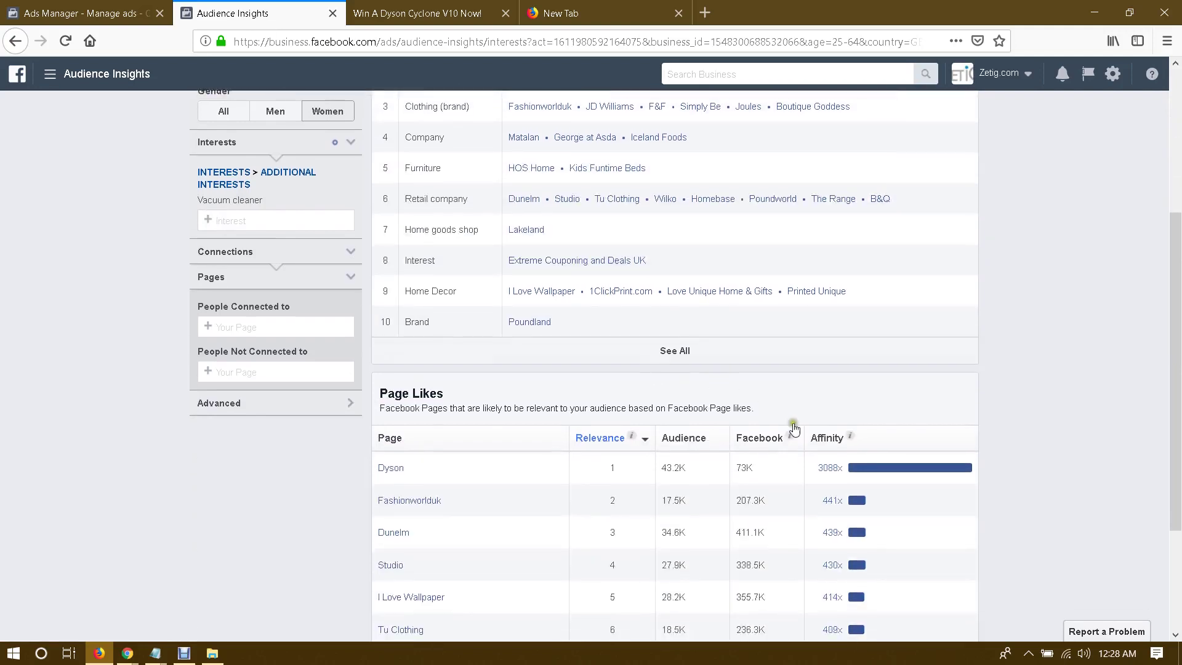
{"action": "left_click", "coordinate": [390, 468]}
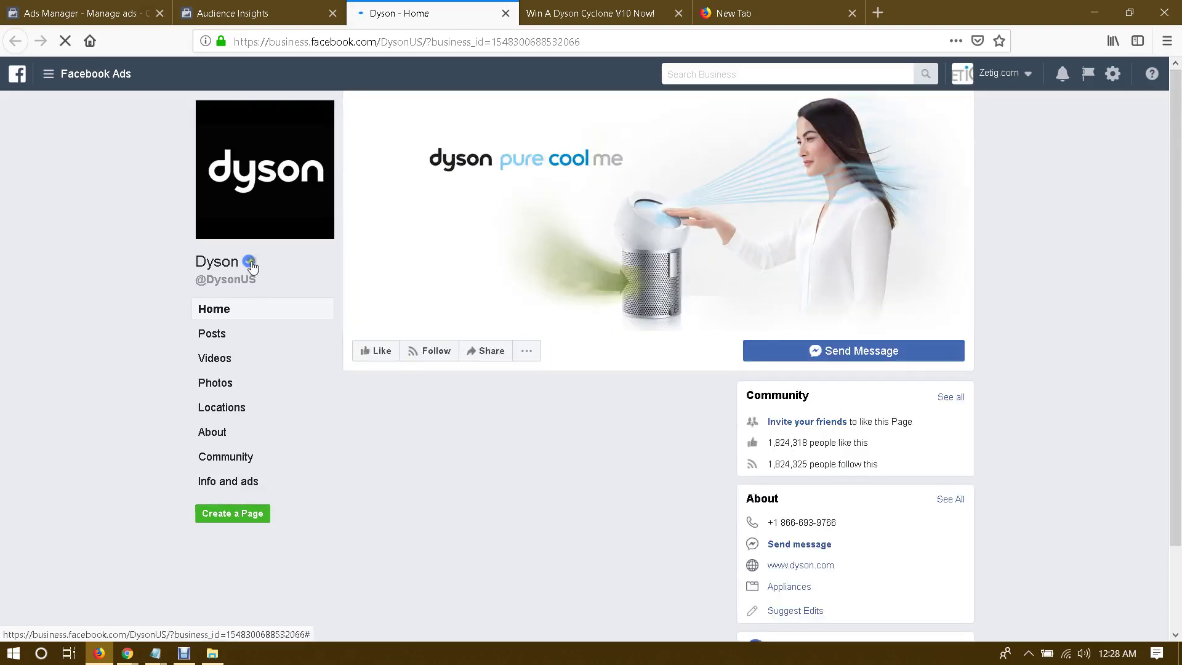
{"action": "left_click_drag", "start_coordinate": [206, 264], "coordinate": [228, 263]}
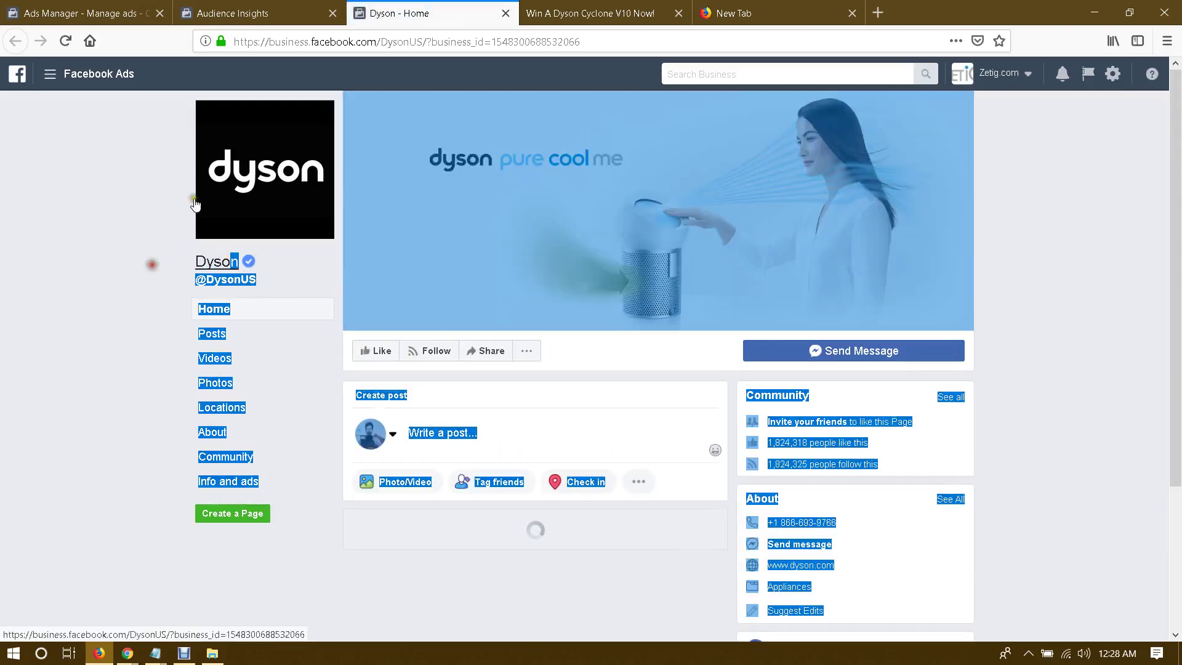
{"action": "left_click", "coordinate": [287, 12]}
Step: Add Dyson (company) as an interest
{"action": "left_click", "coordinate": [260, 219]}
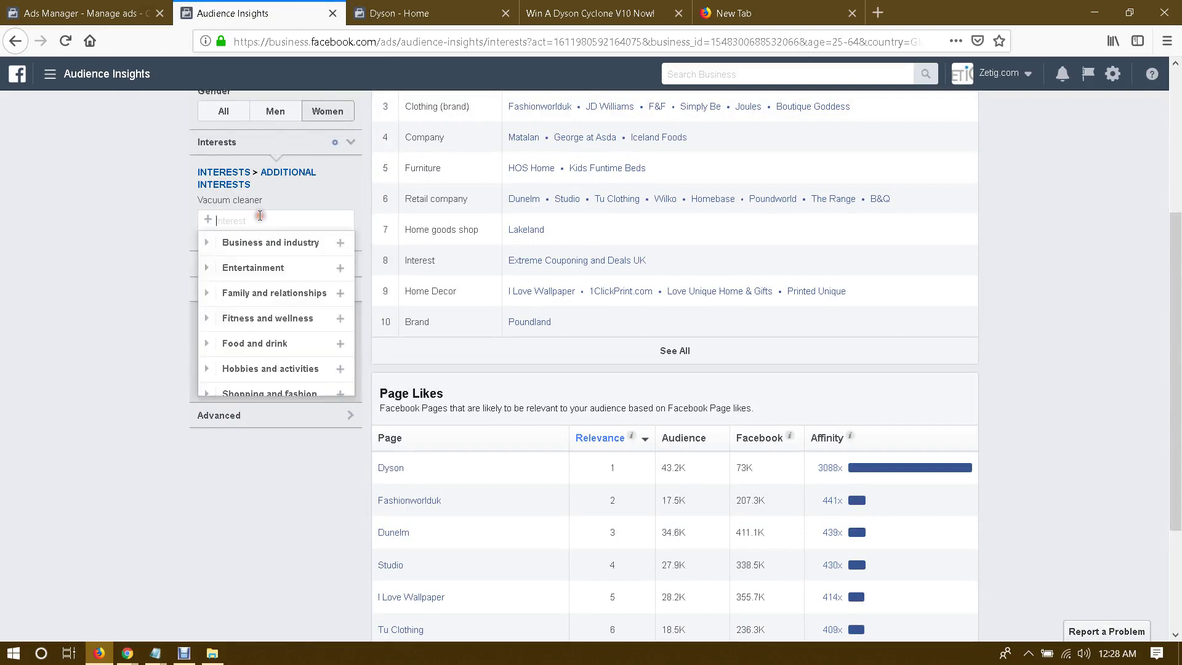
{"action": "type", "text": "dyson"}
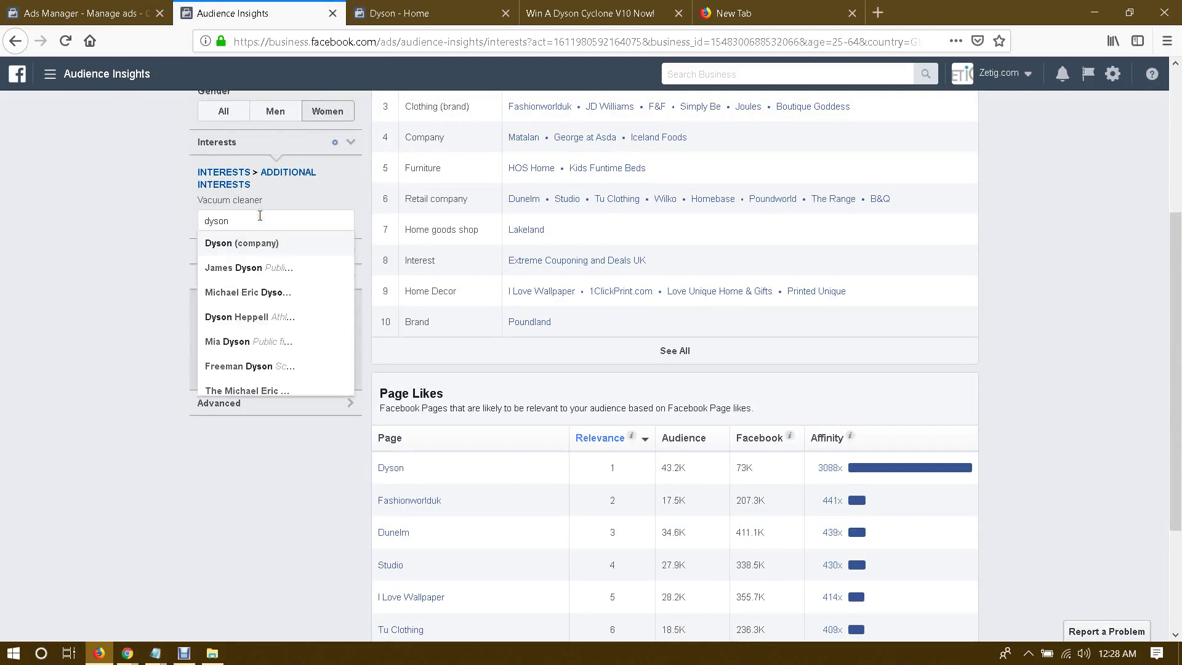
{"action": "left_click", "coordinate": [210, 243]}
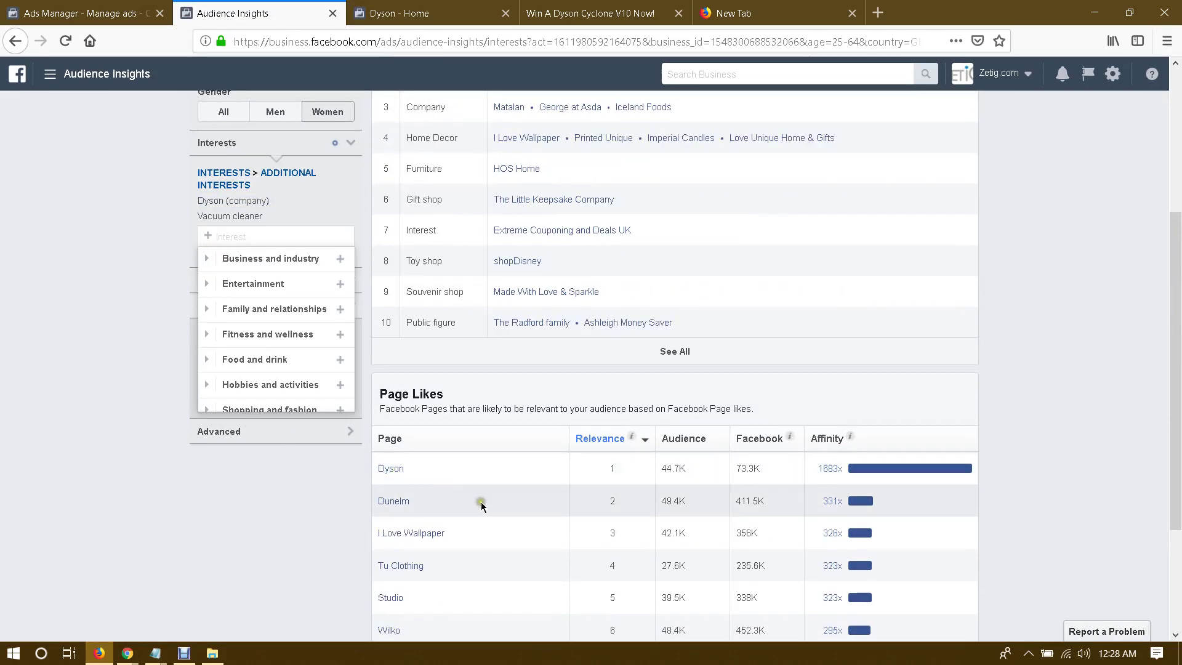
Step: Open the Dunelm page in a new tab, review the report, and select The Little Keepsake Company name
{"action": "left_click", "coordinate": [390, 508]}
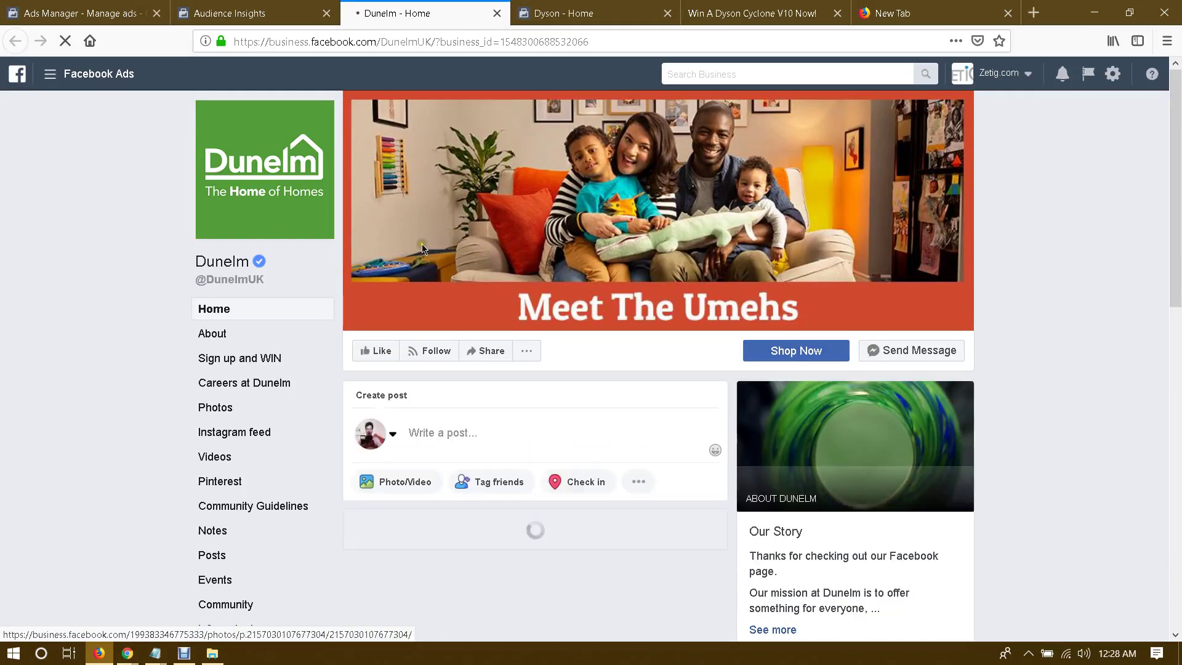
{"action": "scroll", "coordinate": [422, 246], "scroll_direction": "down", "scroll_amount": 8}
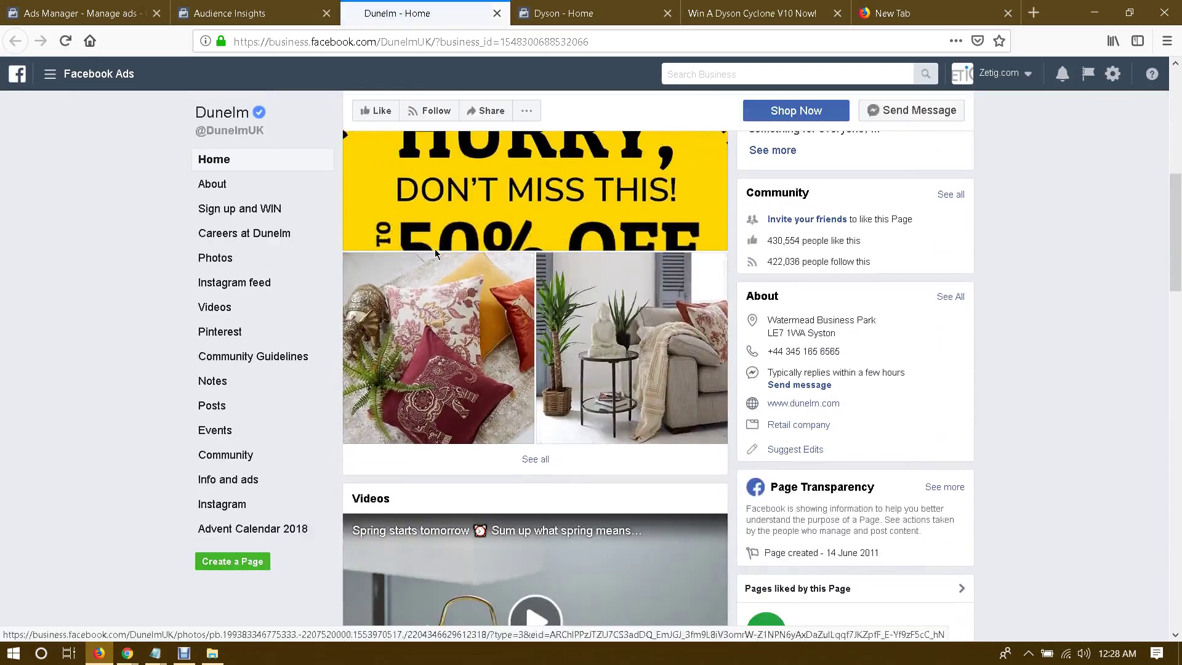
{"action": "scroll", "coordinate": [434, 249], "scroll_direction": "up", "scroll_amount": 8}
{"action": "key", "text": "ctrl+shift+Tab"}
{"action": "scroll", "coordinate": [422, 370], "scroll_direction": "down", "scroll_amount": 2}
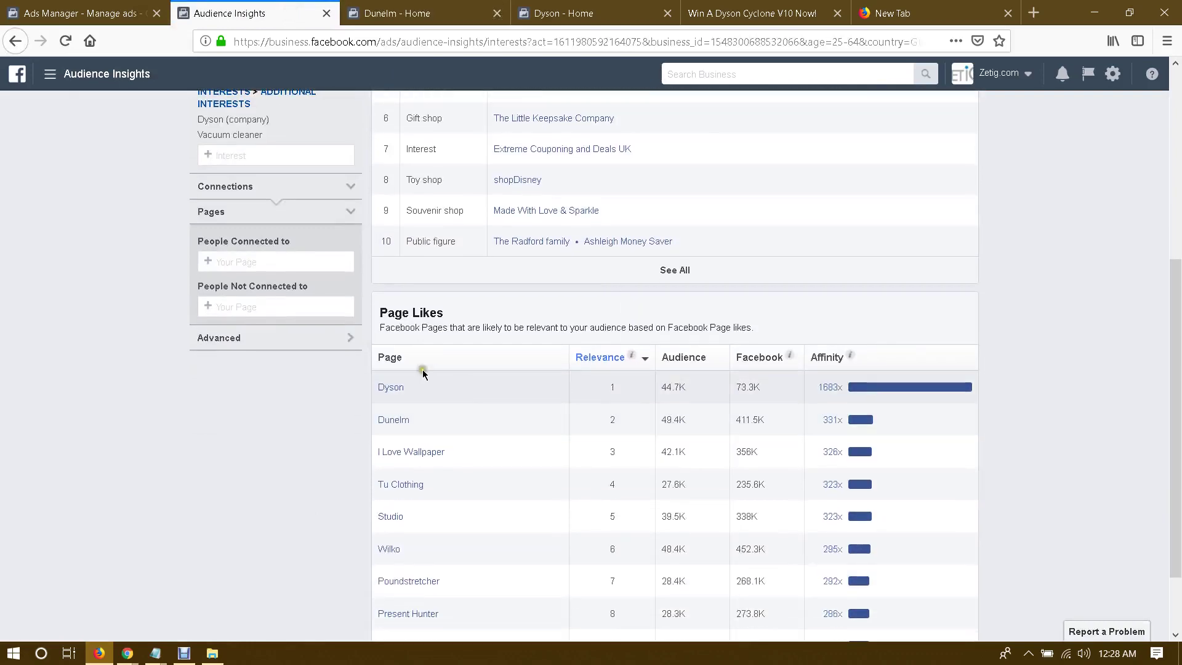
{"action": "scroll", "coordinate": [422, 369], "scroll_direction": "up", "scroll_amount": 5}
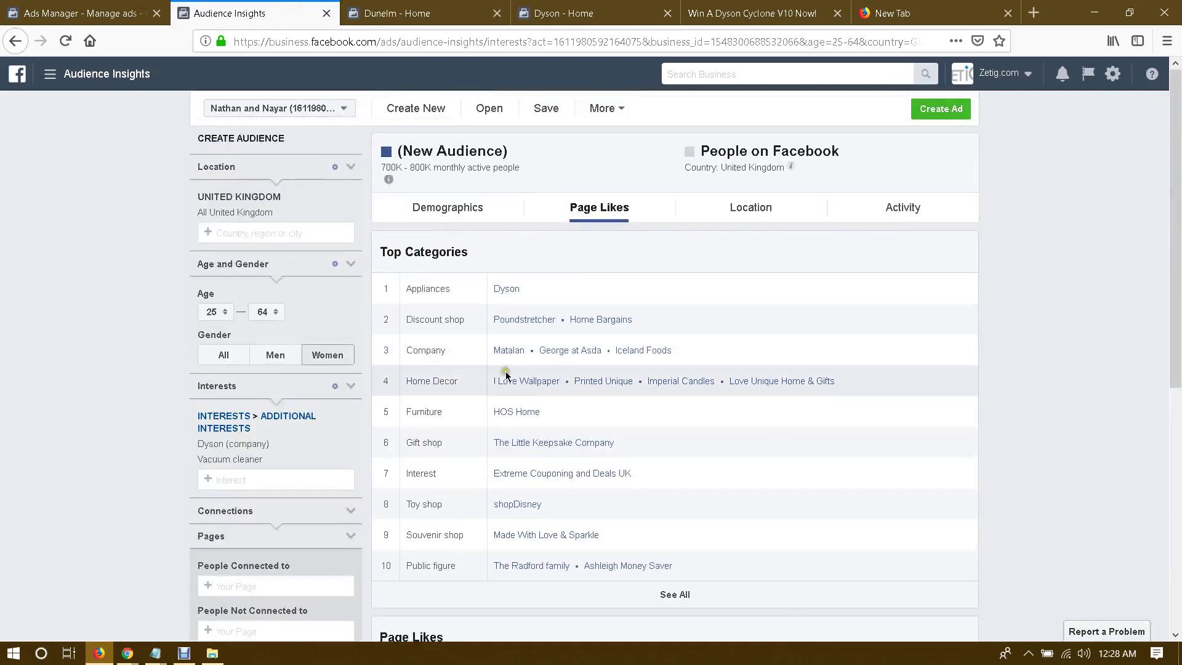
{"action": "scroll", "coordinate": [486, 385], "scroll_direction": "down", "scroll_amount": 5}
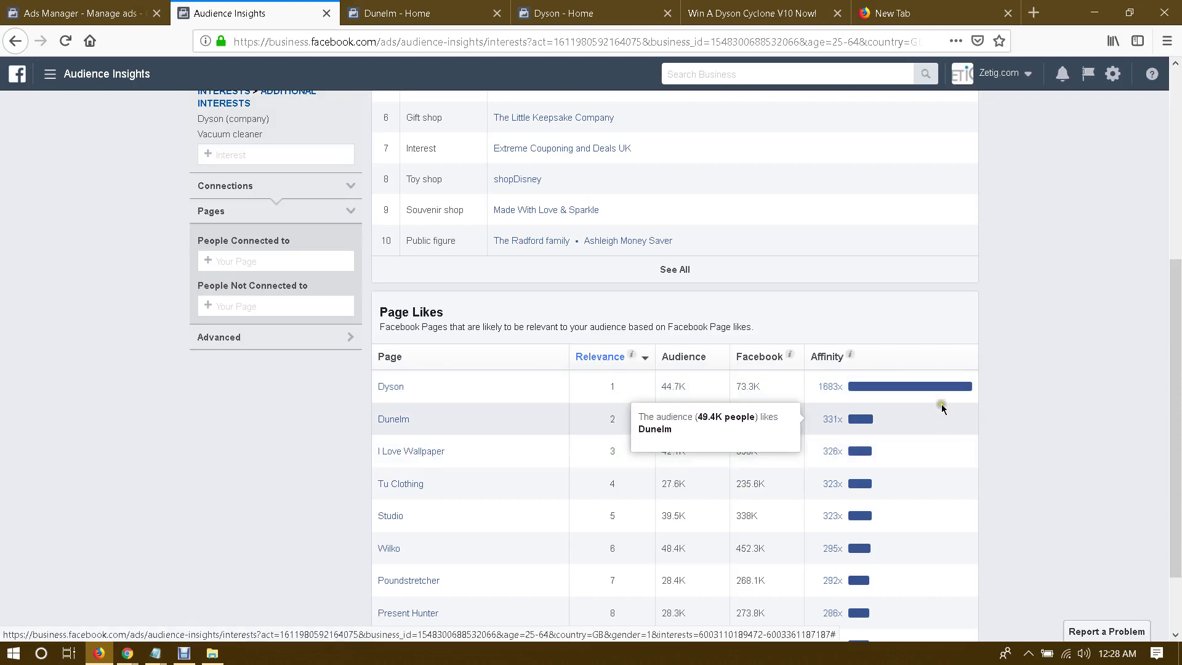
{"action": "scroll", "coordinate": [874, 366], "scroll_direction": "up", "scroll_amount": 3}
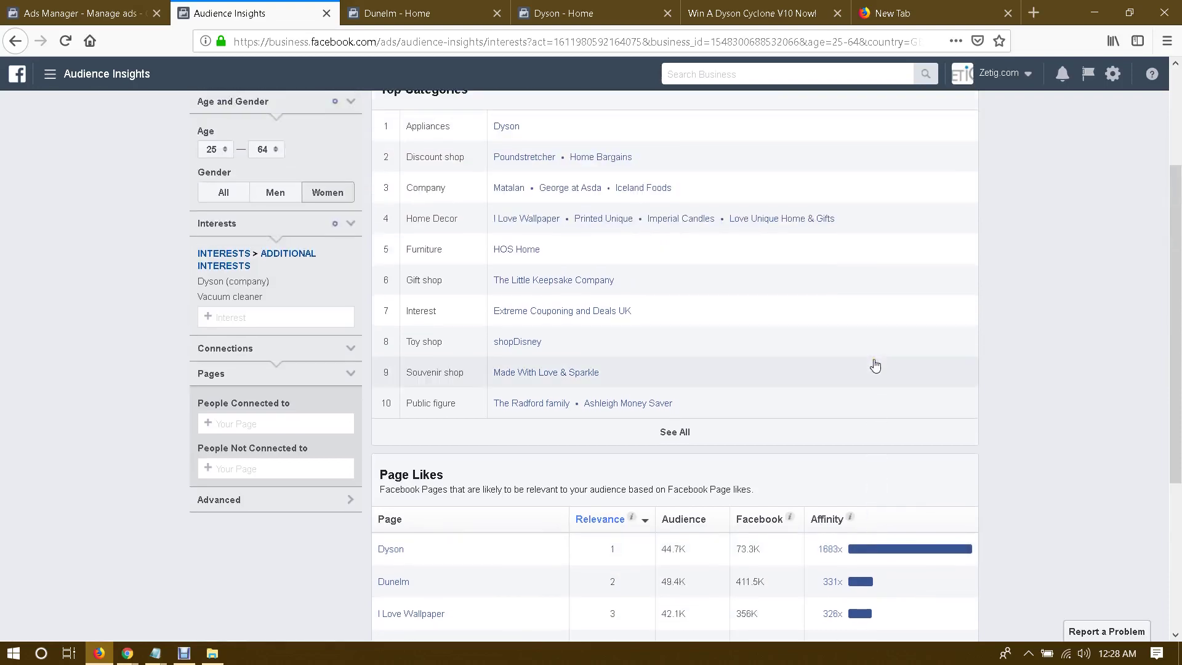
{"action": "scroll", "coordinate": [874, 367], "scroll_direction": "down", "scroll_amount": 3}
{"action": "scroll", "coordinate": [614, 408], "scroll_direction": "up", "scroll_amount": 6}
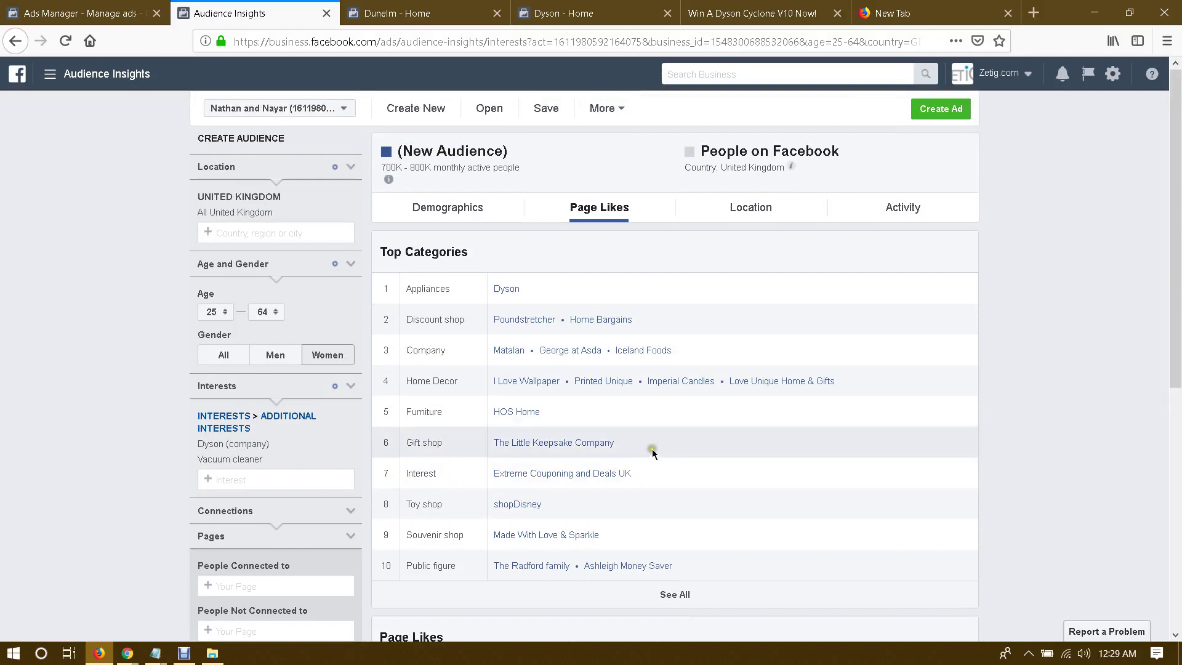
{"action": "left_click_drag", "start_coordinate": [652, 449], "coordinate": [240, 476]}
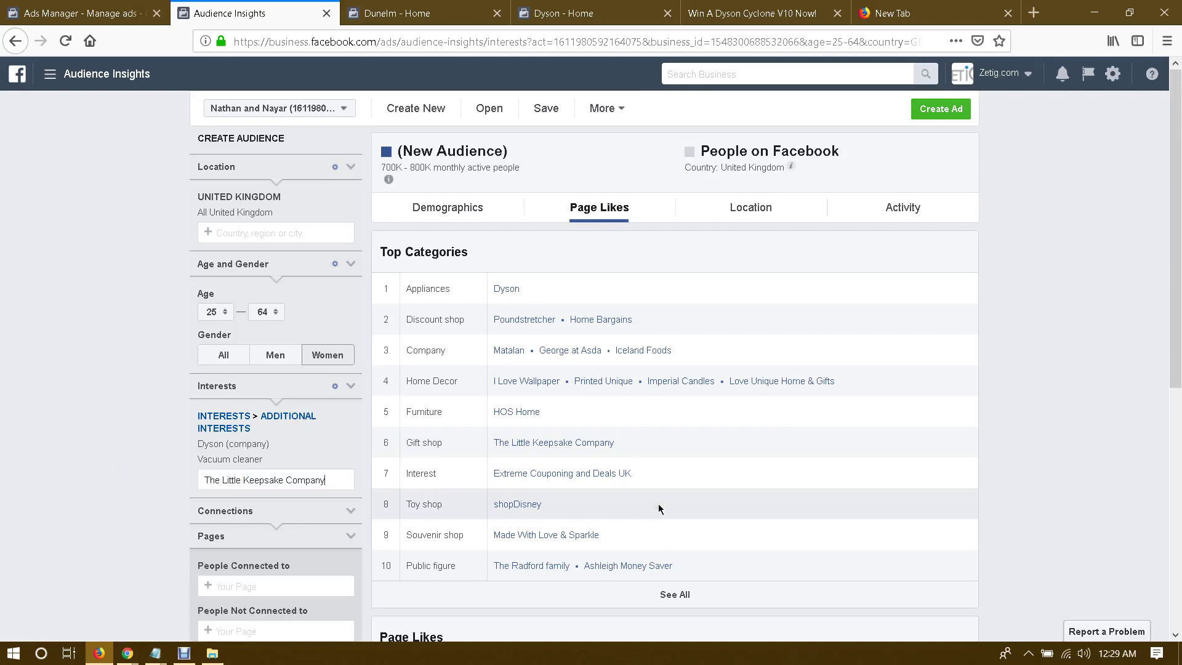
Step: Add Robotic vacuum cleaner as an interest from a 'vacuum cleaner' search, then choose Create Ad
{"action": "left_click", "coordinate": [126, 477]}
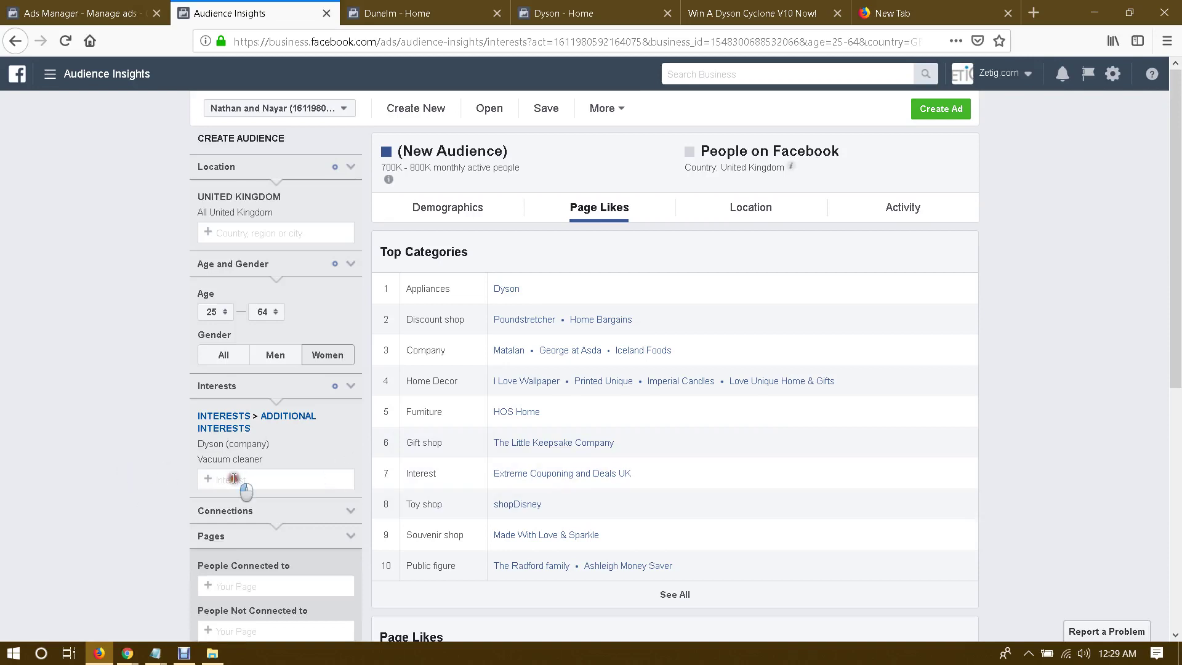
{"action": "left_click", "coordinate": [234, 478]}
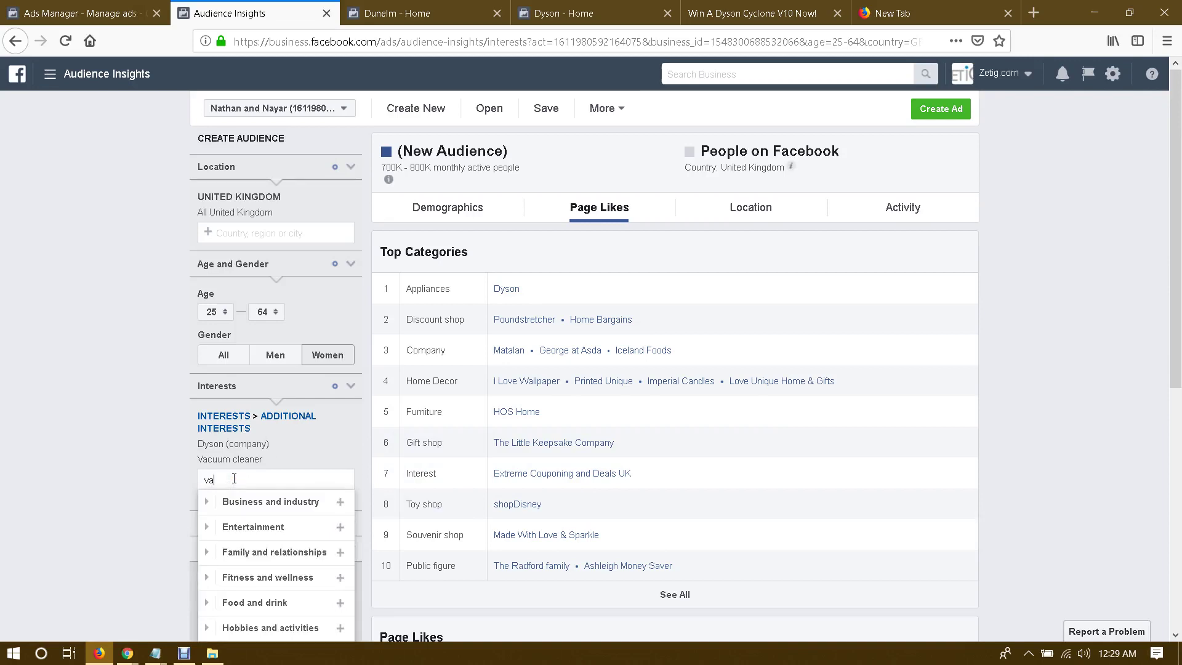
{"action": "type", "text": "vacuum "}
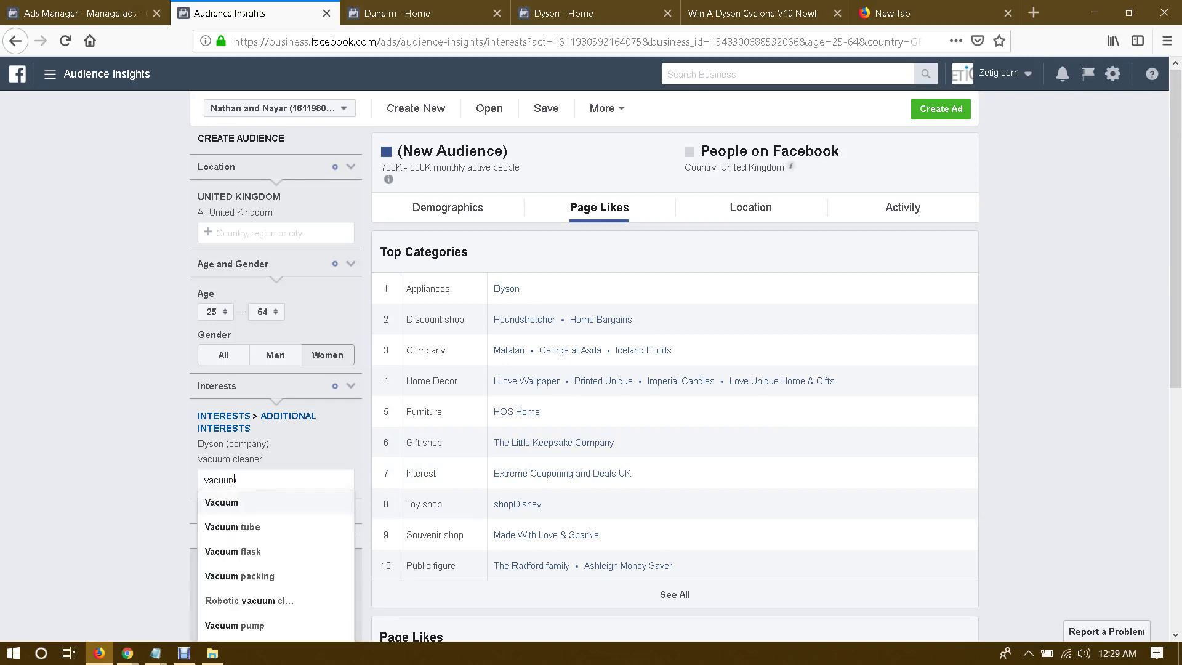
{"action": "type", "text": "cleaner"}
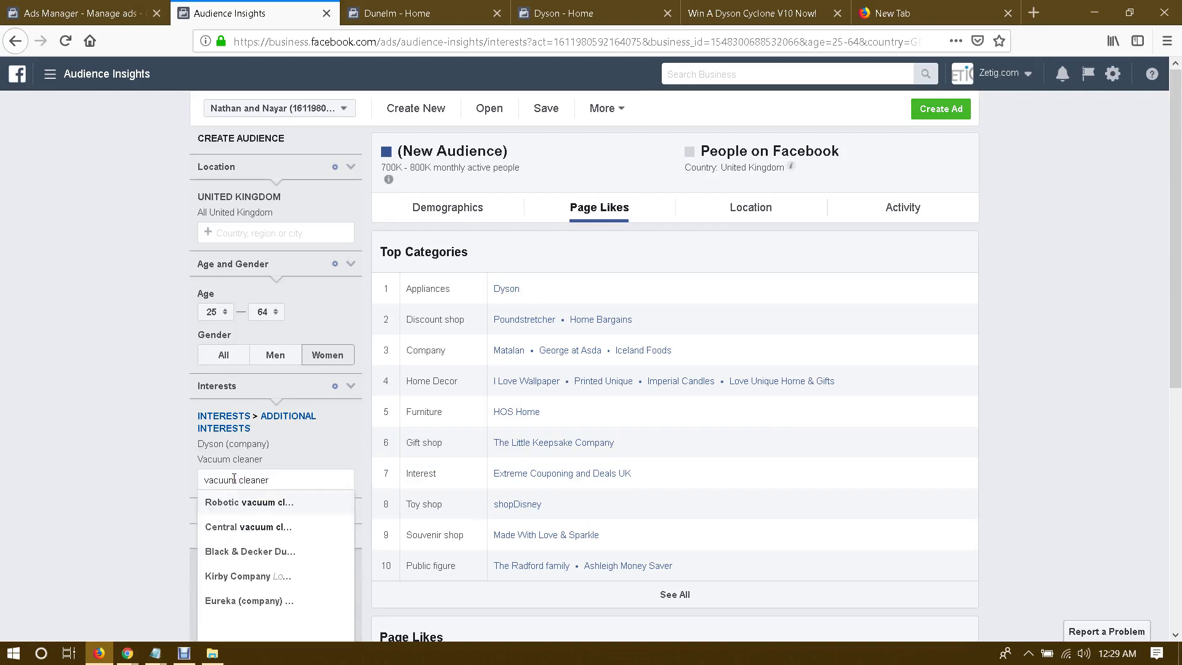
{"action": "left_click", "coordinate": [249, 502]}
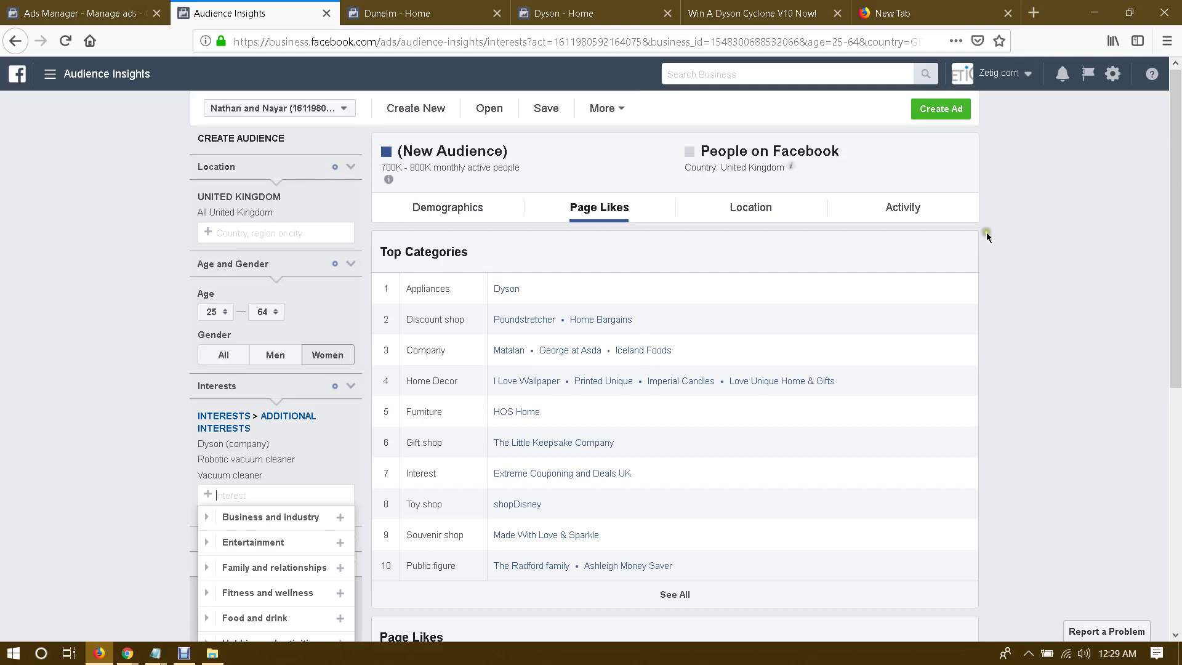
{"action": "left_click", "coordinate": [940, 109]}
Step: Use the full ad creation tool and choose Traffic as the campaign objective
{"action": "left_click", "coordinate": [441, 381]}
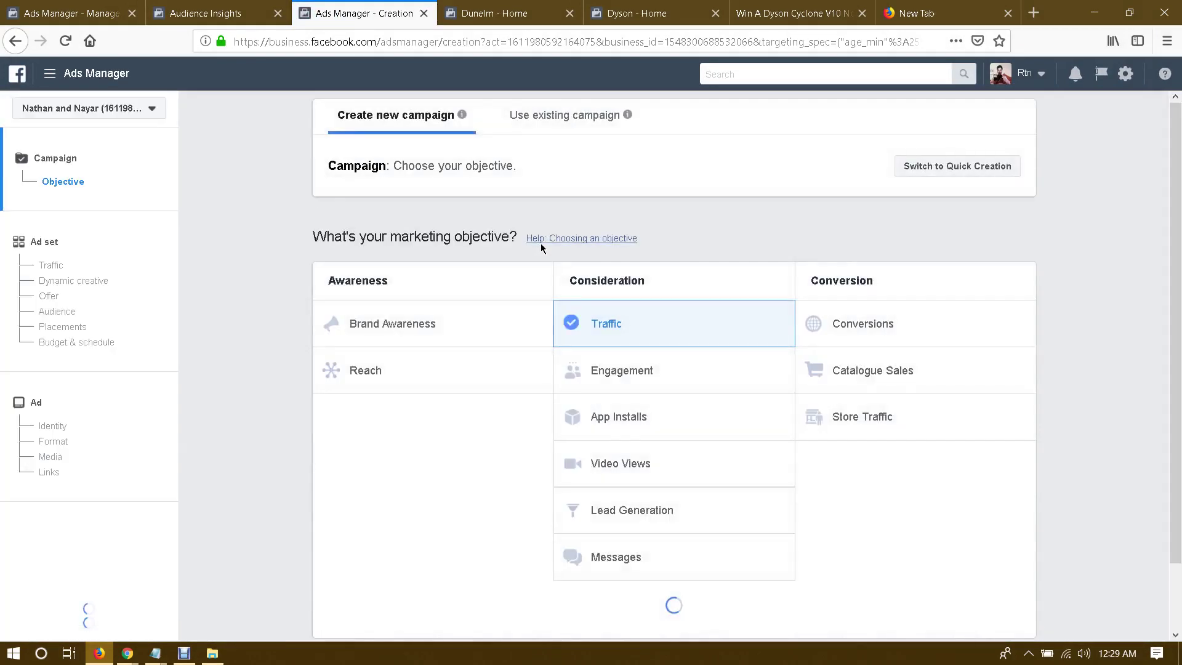
{"action": "scroll", "coordinate": [639, 266], "scroll_direction": "down", "scroll_amount": 1}
{"action": "left_click", "coordinate": [639, 266]}
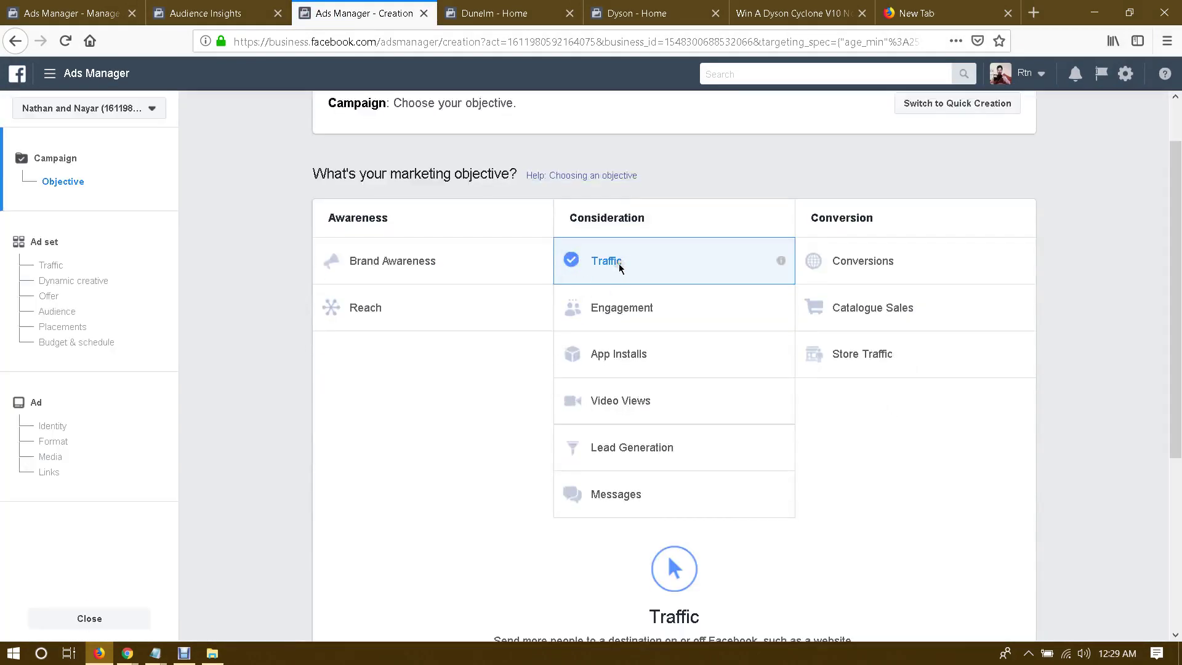
{"action": "scroll", "coordinate": [622, 271], "scroll_direction": "down", "scroll_amount": 2}
{"action": "scroll", "coordinate": [850, 374], "scroll_direction": "down", "scroll_amount": 3}
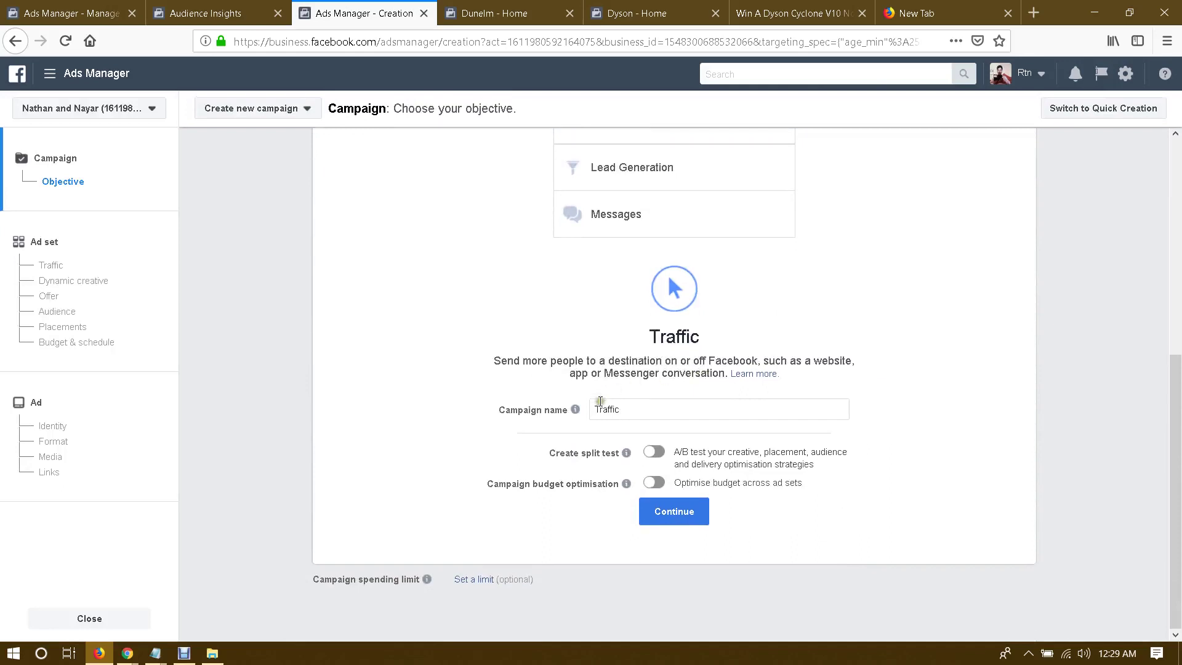
Step: Name the campaign 'Traffic > $5/d || Dyson || UK || F || MD || 25 - 64 ||', copy it, and continue
{"action": "left_click", "coordinate": [652, 411]}
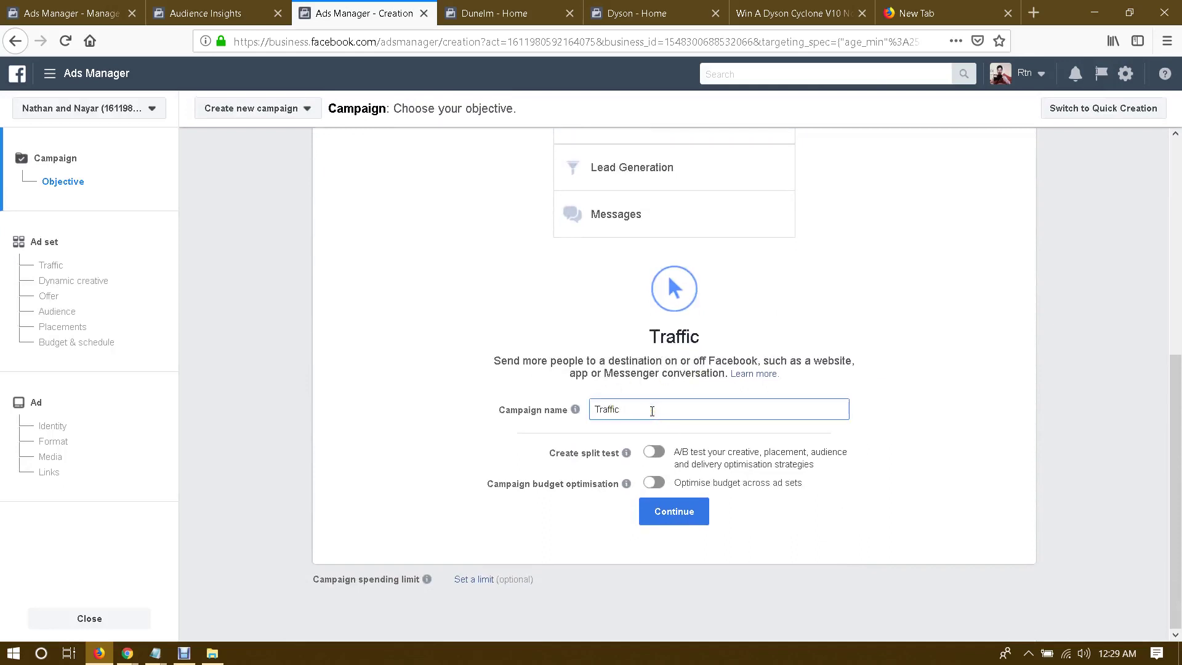
{"action": "type", "text": "> $5/d | > Dyson || UK || F || MD ||"}
{"action": "type", "text": "25 - 64 ||"}
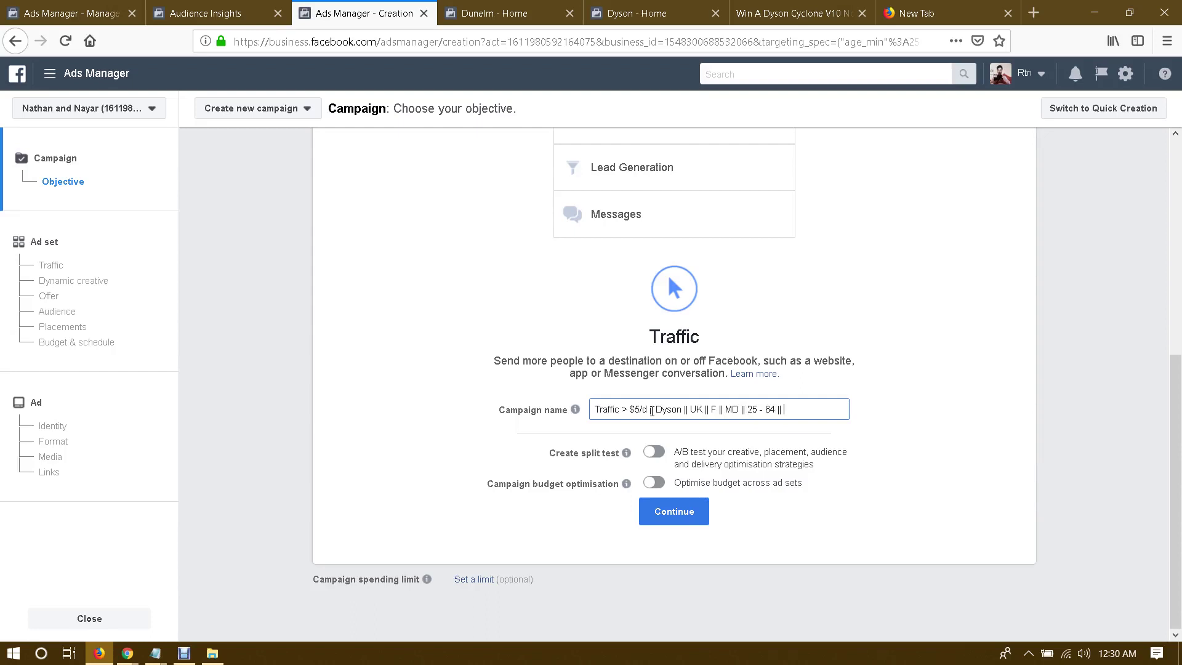
{"action": "key", "text": "ctrl+a"}
{"action": "key", "text": "ctrl+c"}
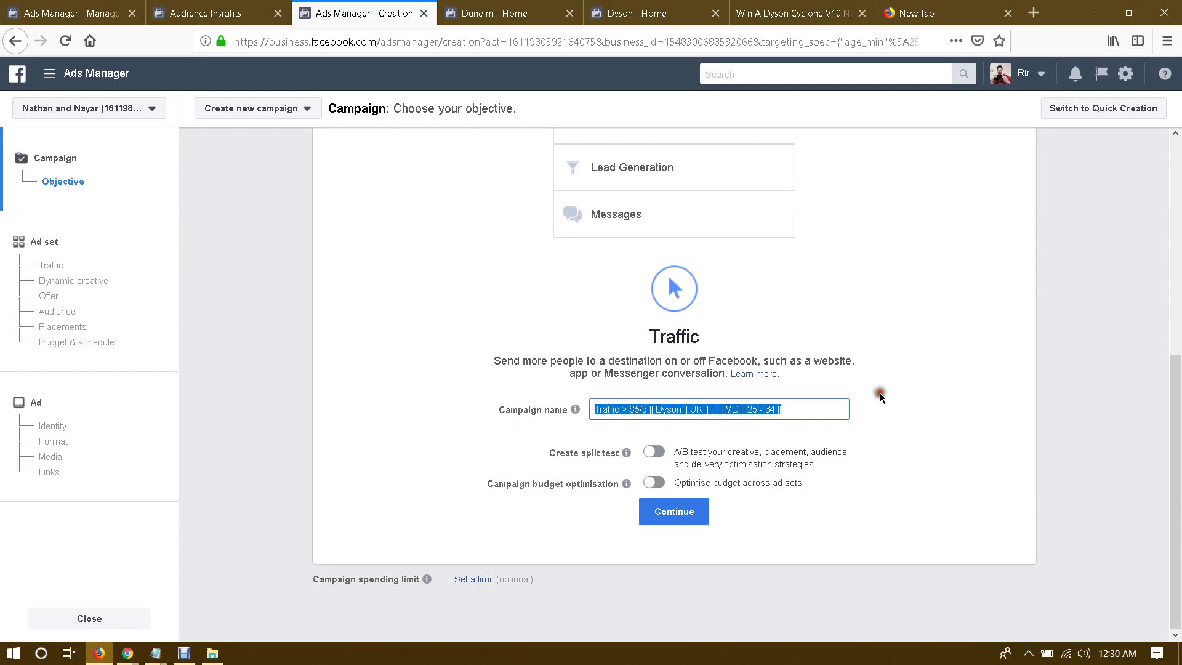
{"action": "left_click", "coordinate": [702, 519]}
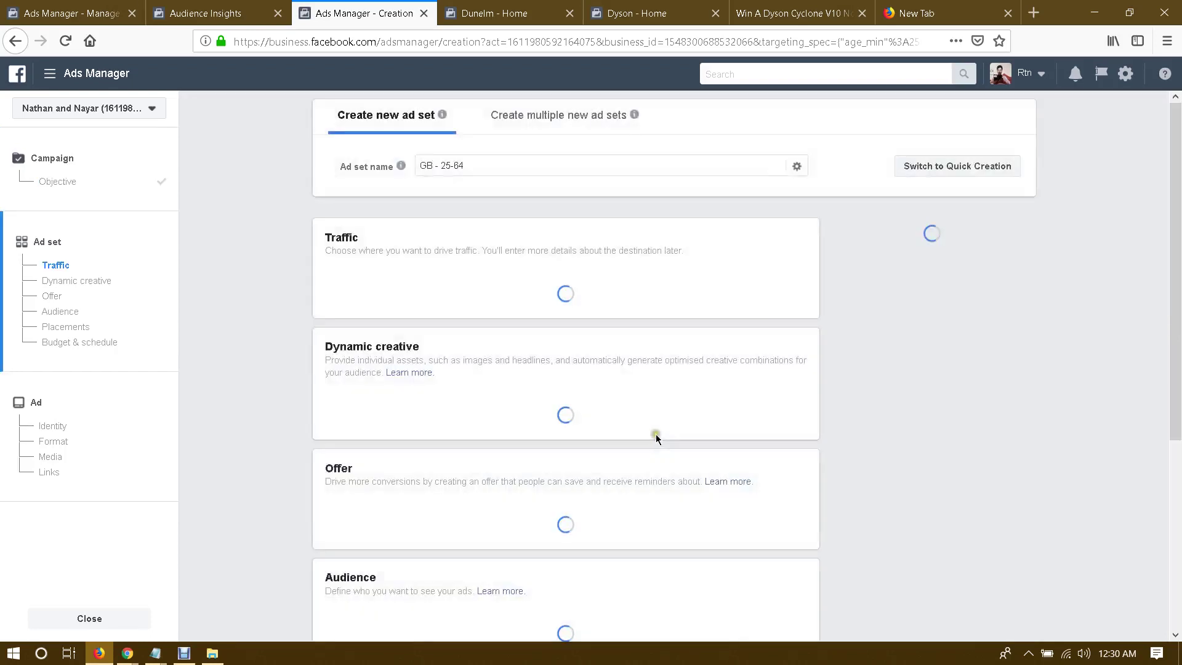
Step: Replace the ad set name with the pasted campaign name
{"action": "double_click", "coordinate": [502, 165]}
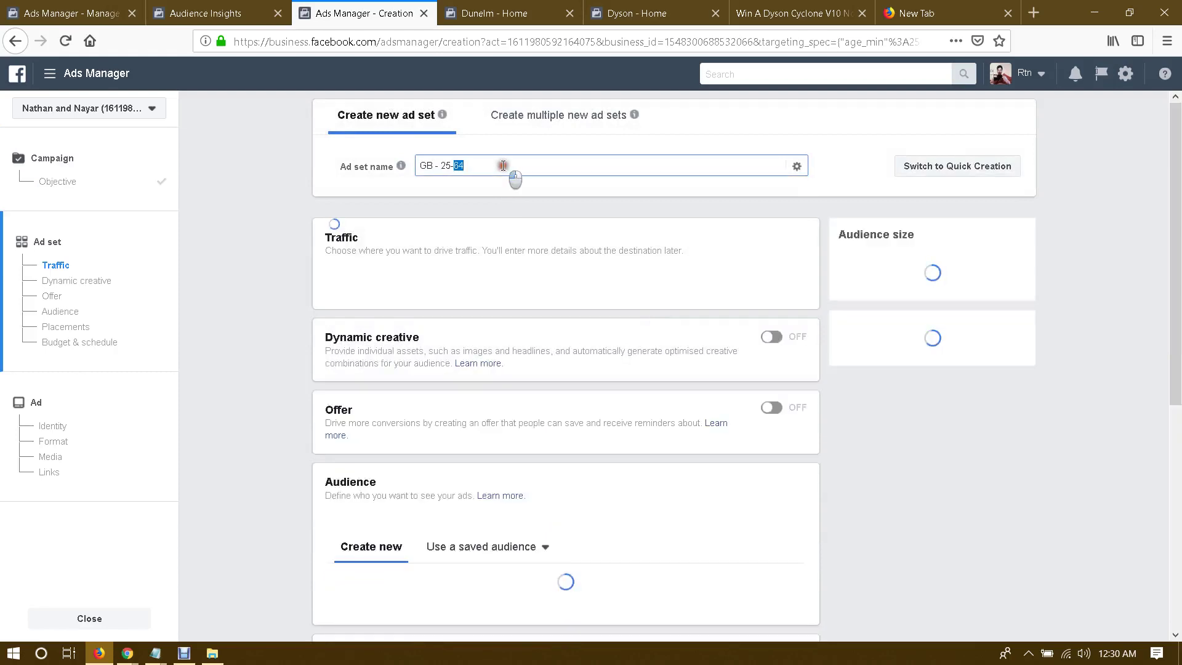
{"action": "triple_click", "coordinate": [503, 165]}
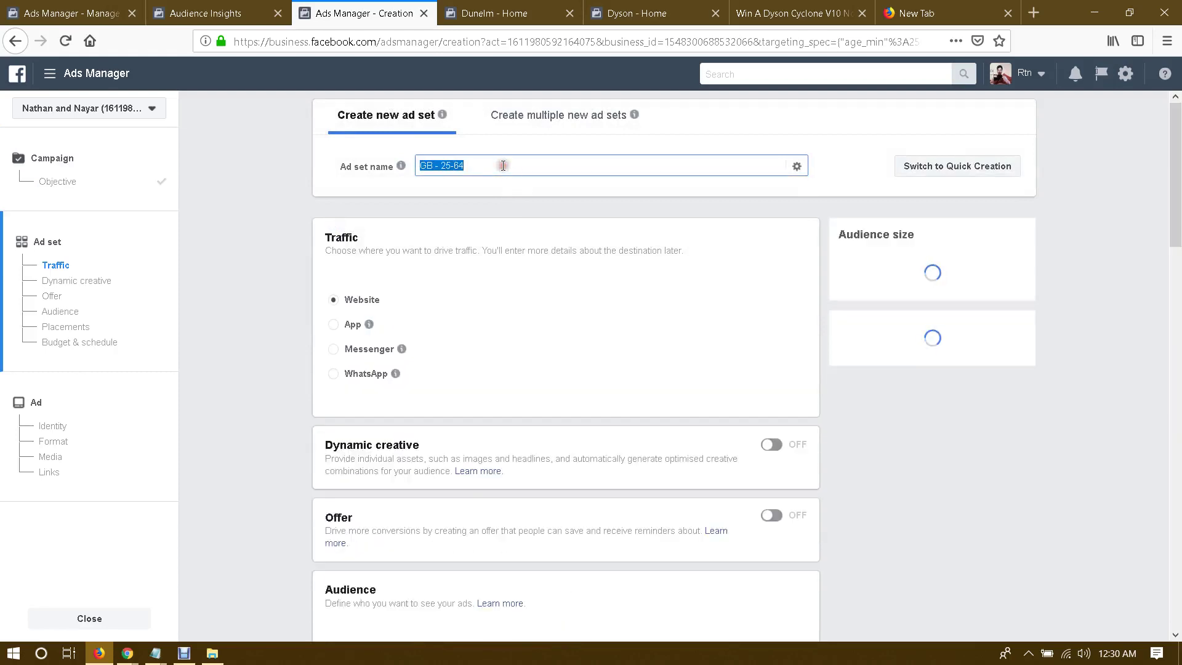
{"action": "double_click", "coordinate": [503, 165]}
{"action": "left_click", "coordinate": [502, 165]}
{"action": "double_click", "coordinate": [503, 165]}
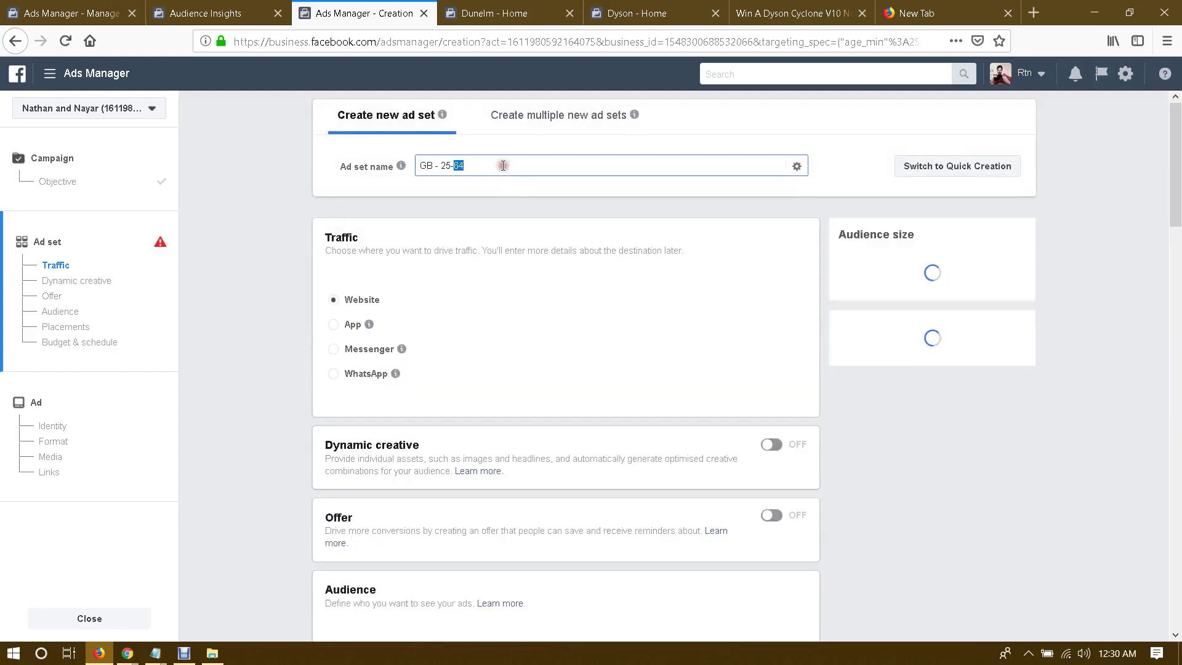
{"action": "triple_click", "coordinate": [503, 165]}
{"action": "key", "text": "ctrl+v"}
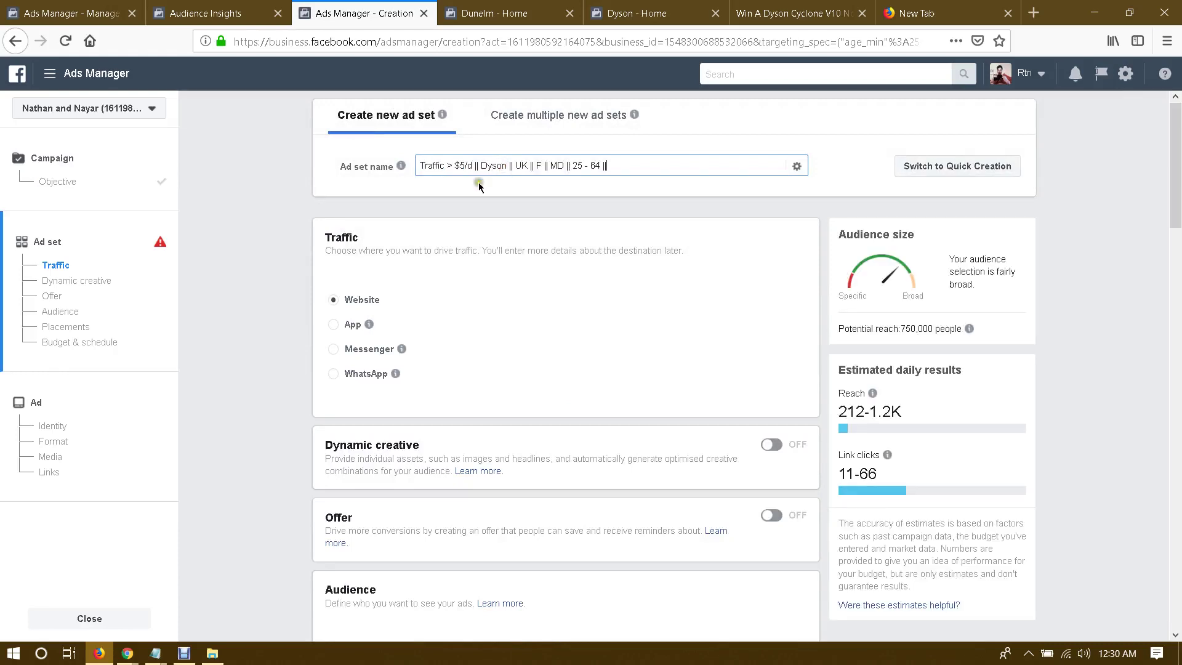
{"action": "left_click", "coordinate": [451, 208]}
Step: Show suggested interests under Detailed targeting
{"action": "scroll", "coordinate": [287, 240], "scroll_direction": "down", "scroll_amount": 3}
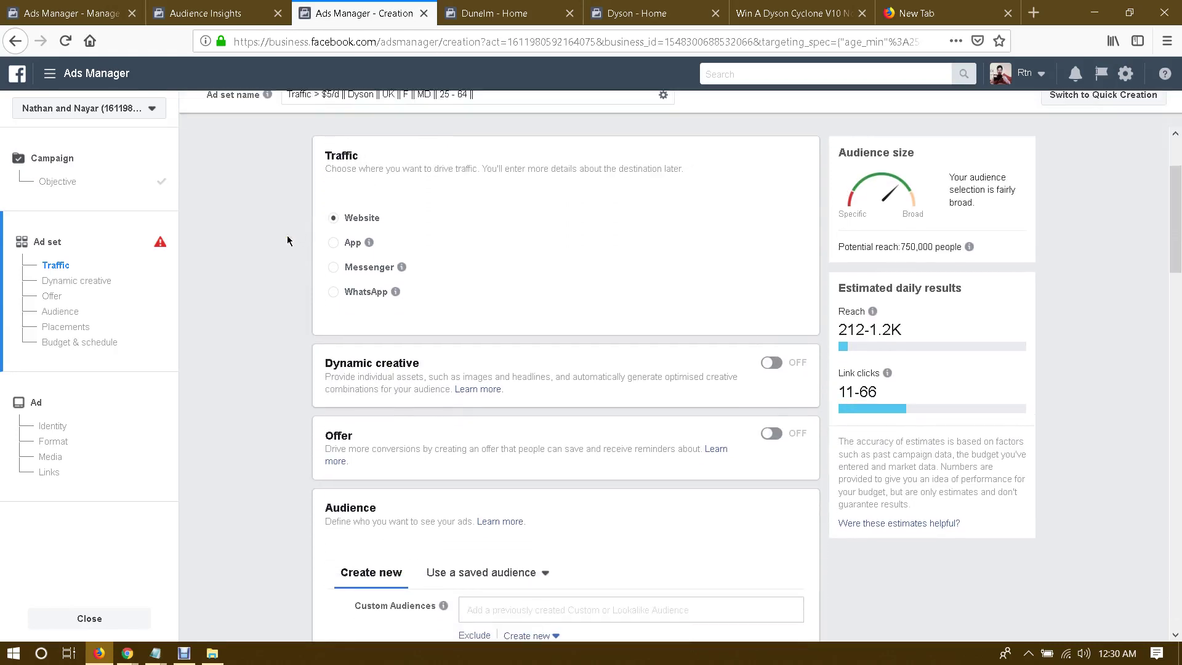
{"action": "scroll", "coordinate": [338, 284], "scroll_direction": "down", "scroll_amount": 2}
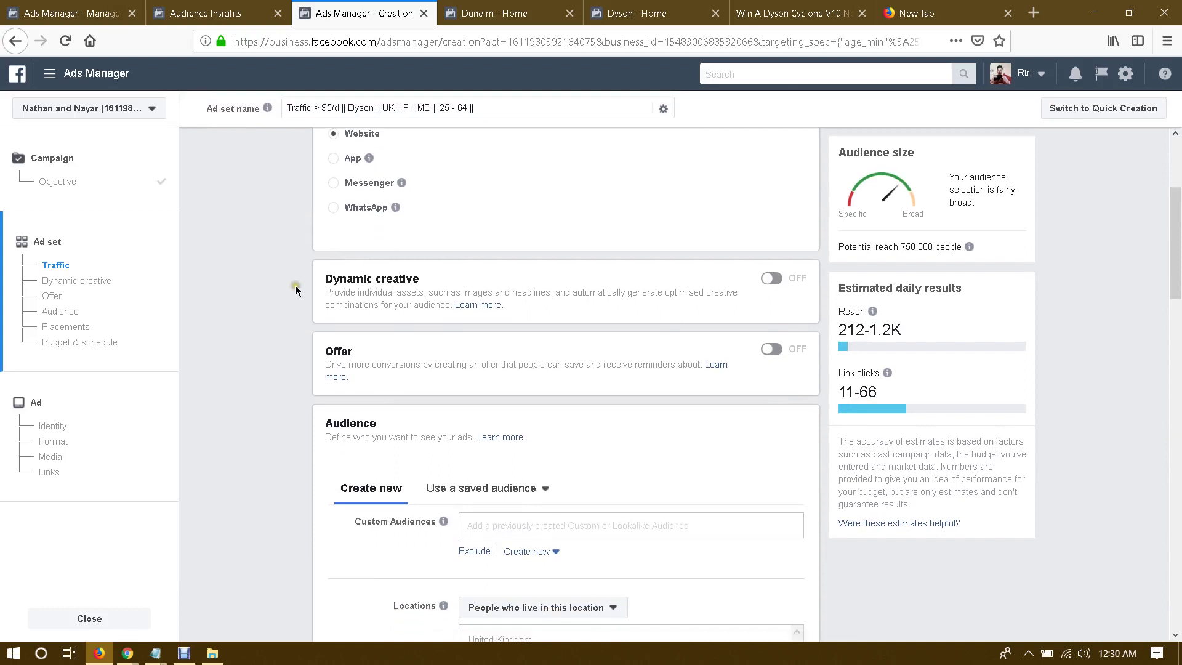
{"action": "scroll", "coordinate": [763, 392], "scroll_direction": "down", "scroll_amount": 7}
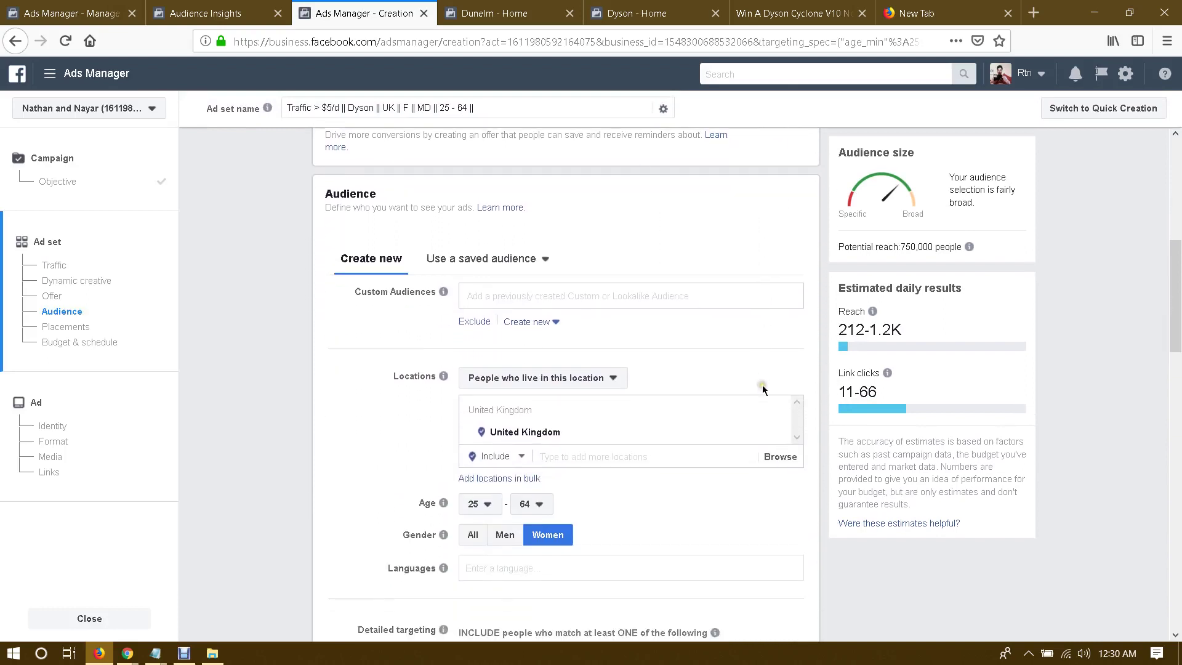
{"action": "scroll", "coordinate": [708, 283], "scroll_direction": "down", "scroll_amount": 1}
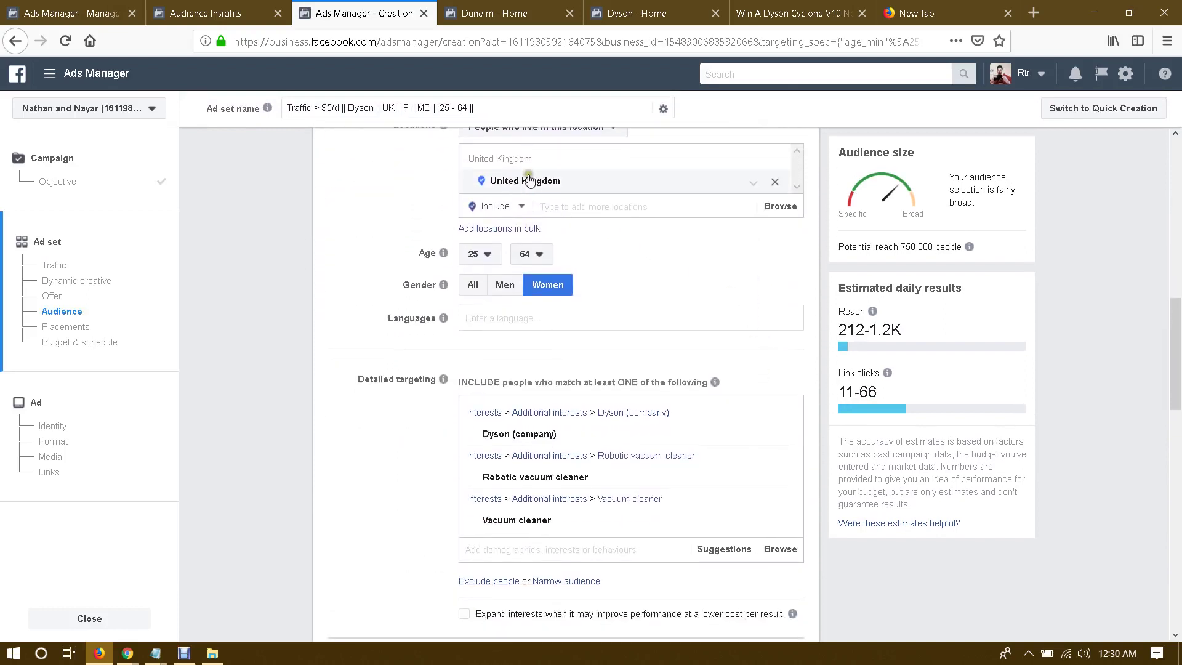
{"action": "scroll", "coordinate": [707, 286], "scroll_direction": "down", "scroll_amount": 5}
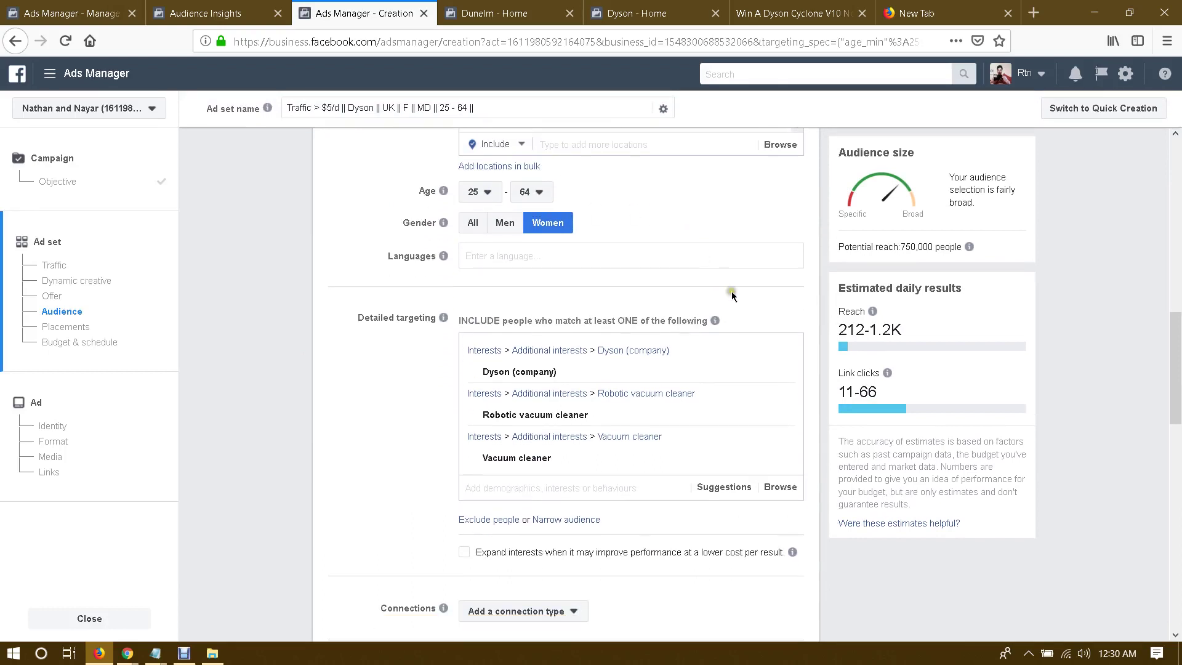
{"action": "scroll", "coordinate": [714, 304], "scroll_direction": "up", "scroll_amount": 1}
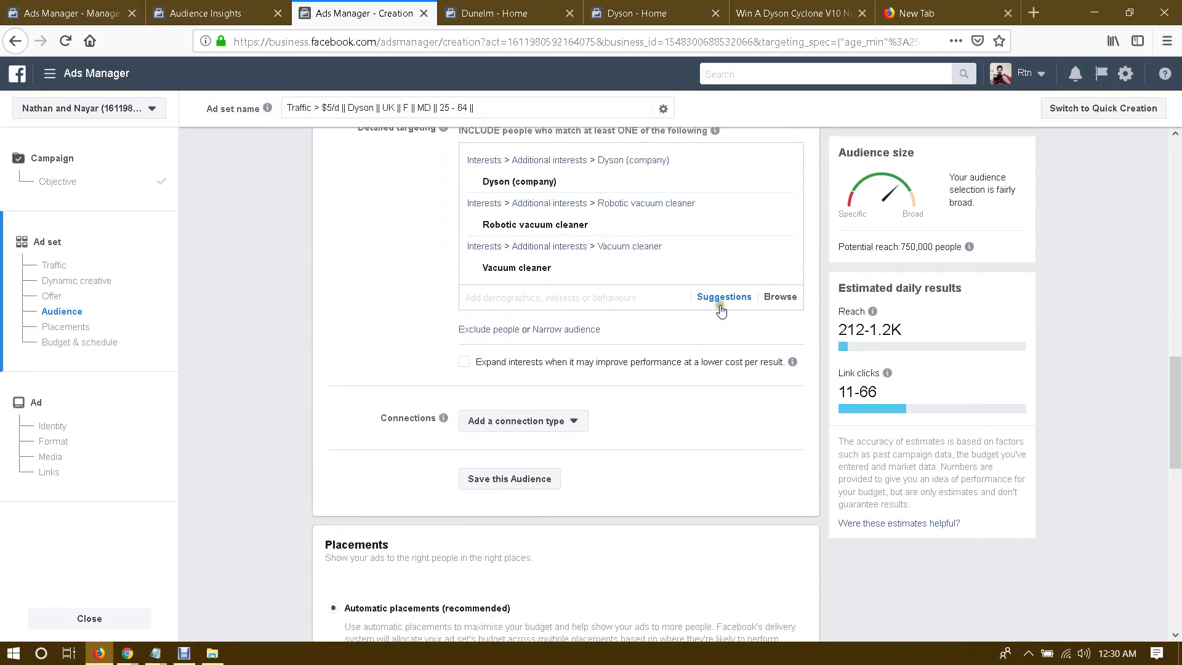
{"action": "left_click", "coordinate": [722, 302]}
{"action": "mouse_move", "coordinate": [480, 336]}
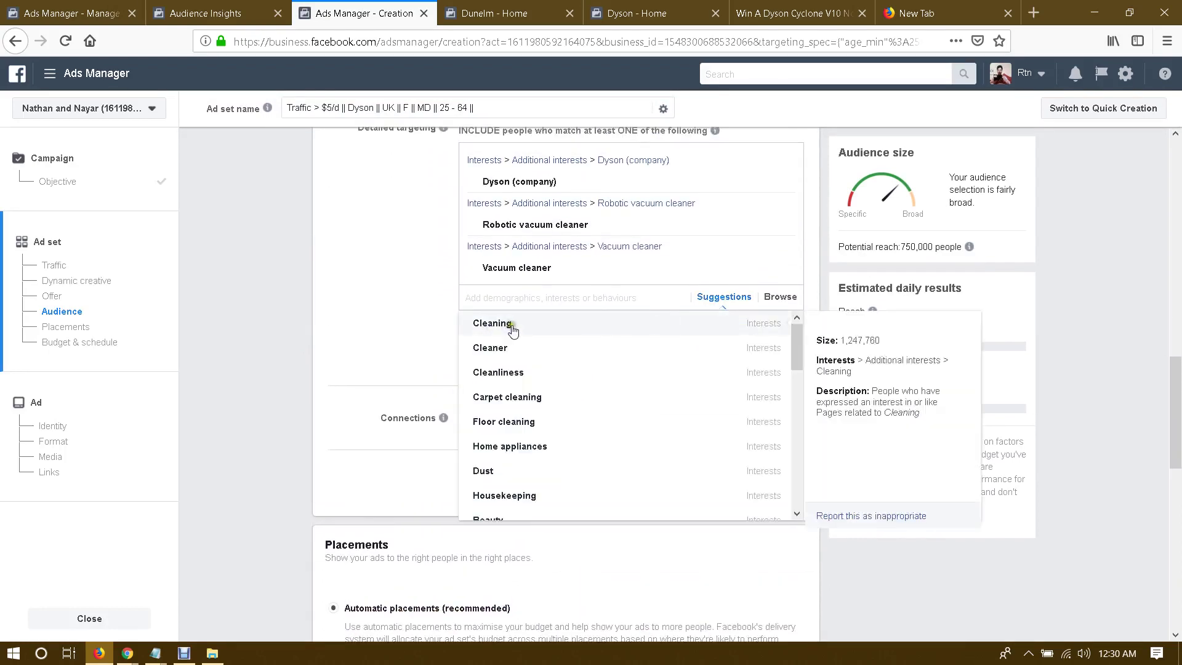
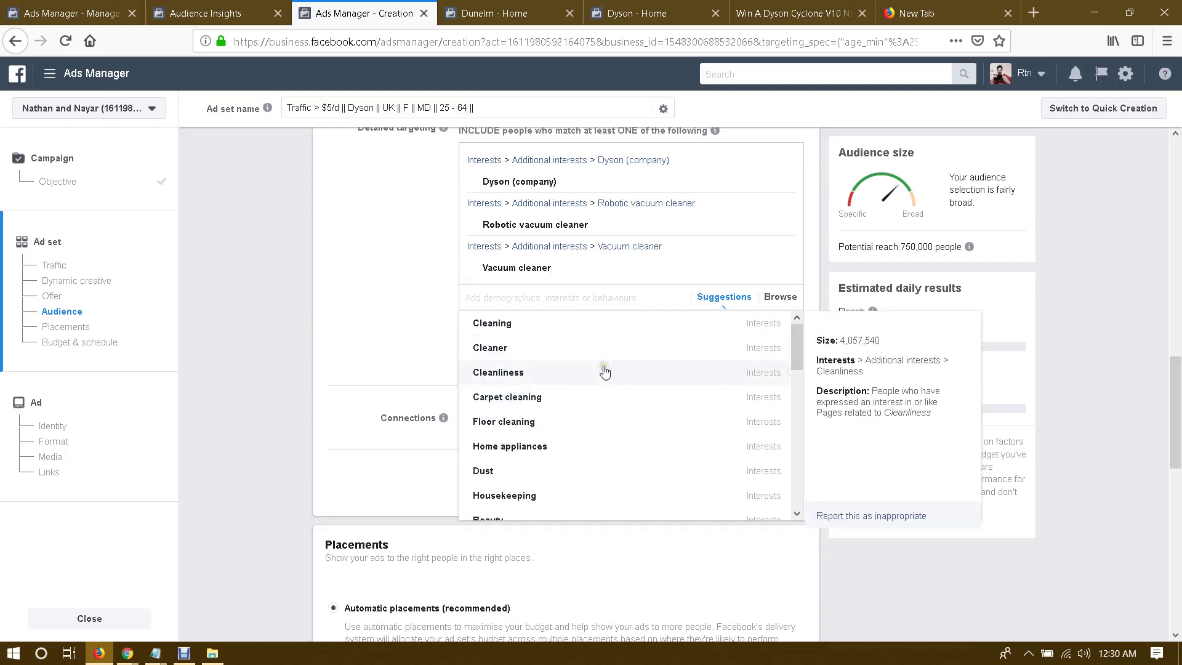
Step: Close the interest suggestions, keeping the Dyson, Robotic vacuum cleaner and Vacuum cleaner interests
{"action": "scroll", "coordinate": [606, 375], "scroll_direction": "down", "scroll_amount": 2}
{"action": "scroll", "coordinate": [608, 381], "scroll_direction": "down", "scroll_amount": 4}
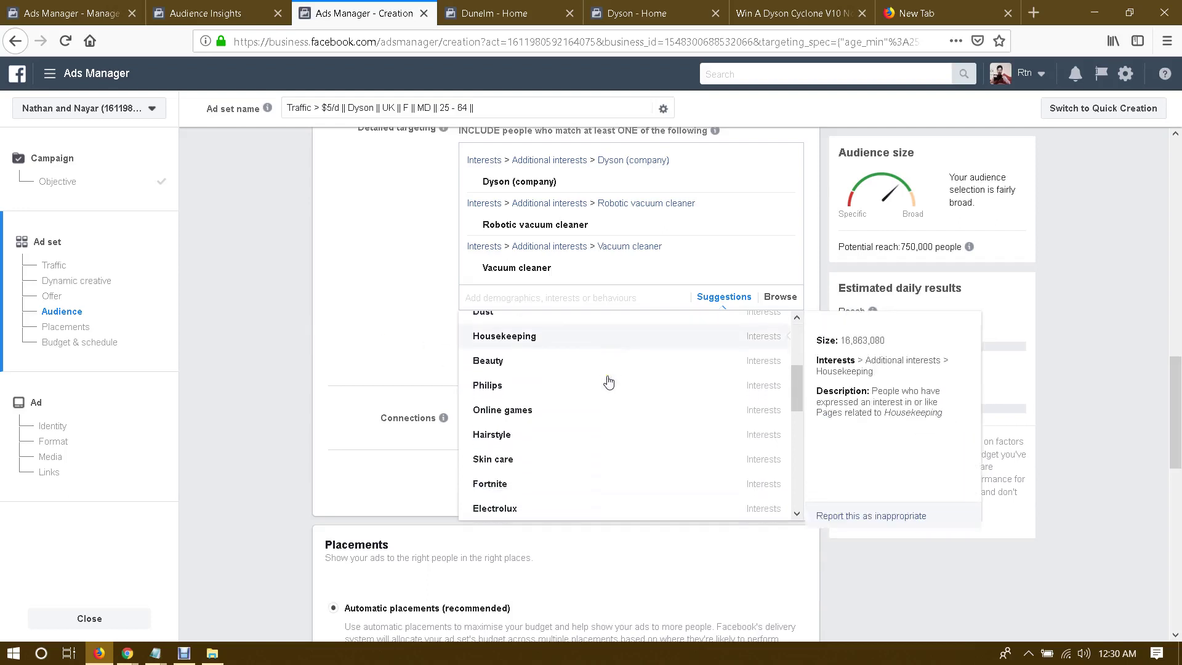
{"action": "scroll", "coordinate": [608, 382], "scroll_direction": "down", "scroll_amount": 2}
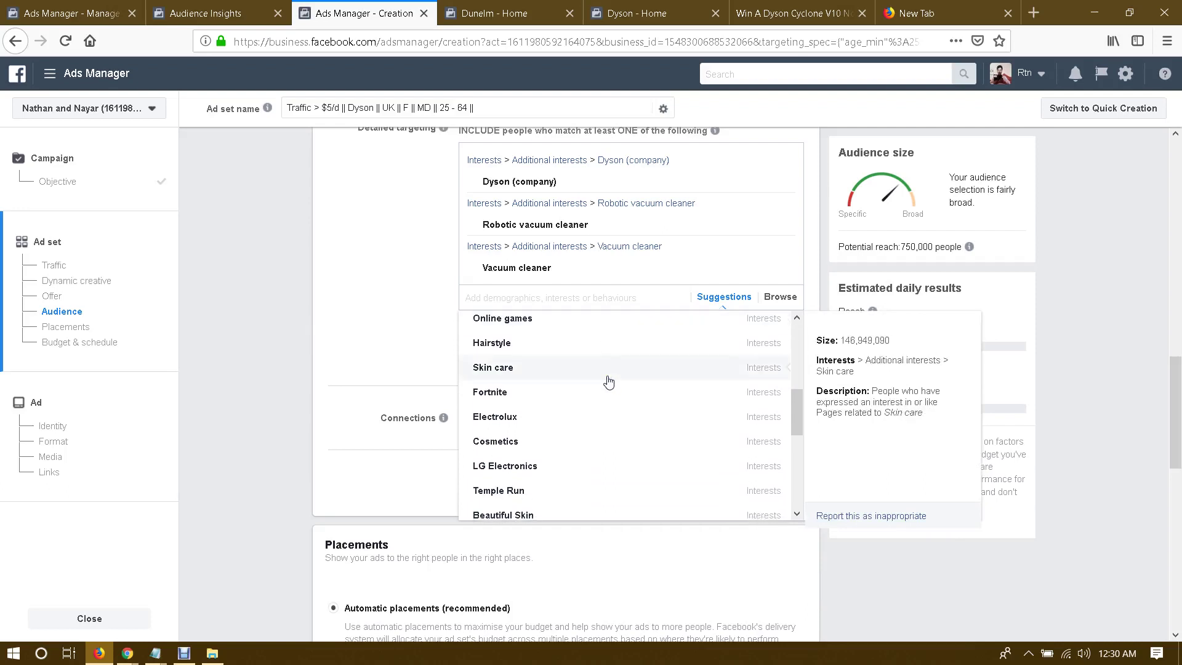
{"action": "scroll", "coordinate": [608, 382], "scroll_direction": "down", "scroll_amount": 8}
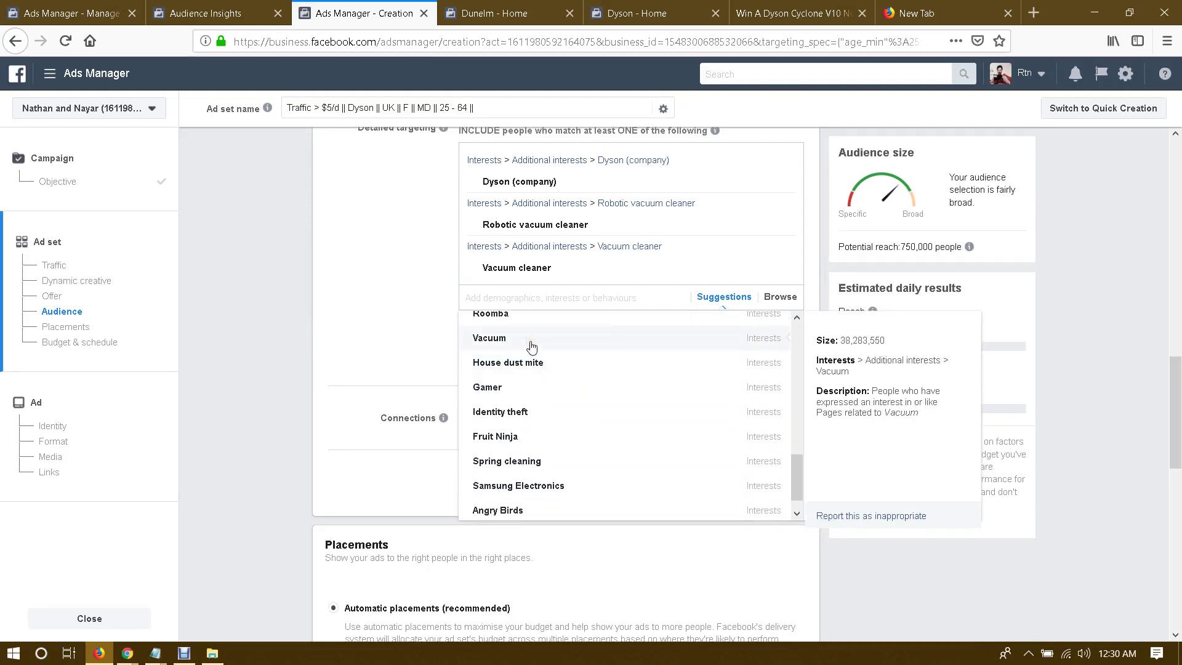
{"action": "scroll", "coordinate": [575, 404], "scroll_direction": "down", "scroll_amount": 1}
{"action": "scroll", "coordinate": [576, 405], "scroll_direction": "up", "scroll_amount": 10}
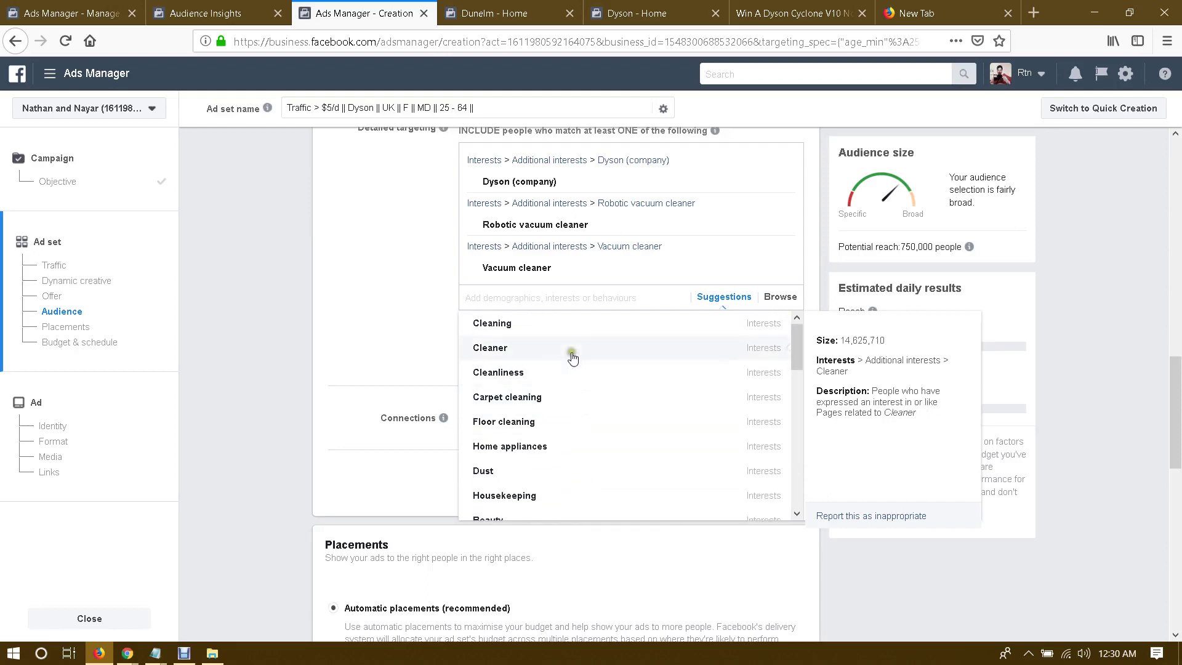
{"action": "left_click", "coordinate": [385, 346]}
{"action": "scroll", "coordinate": [386, 346], "scroll_direction": "up", "scroll_amount": 1}
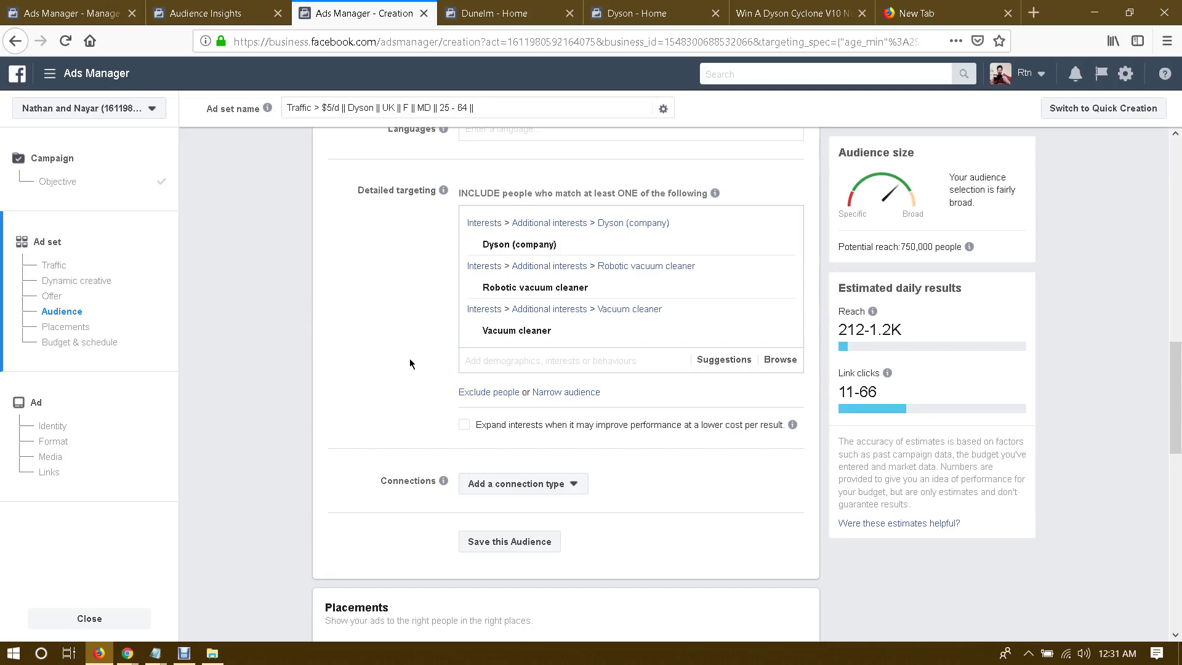
Step: Switch the ad set to manual placements
{"action": "scroll", "coordinate": [401, 327], "scroll_direction": "up", "scroll_amount": 2}
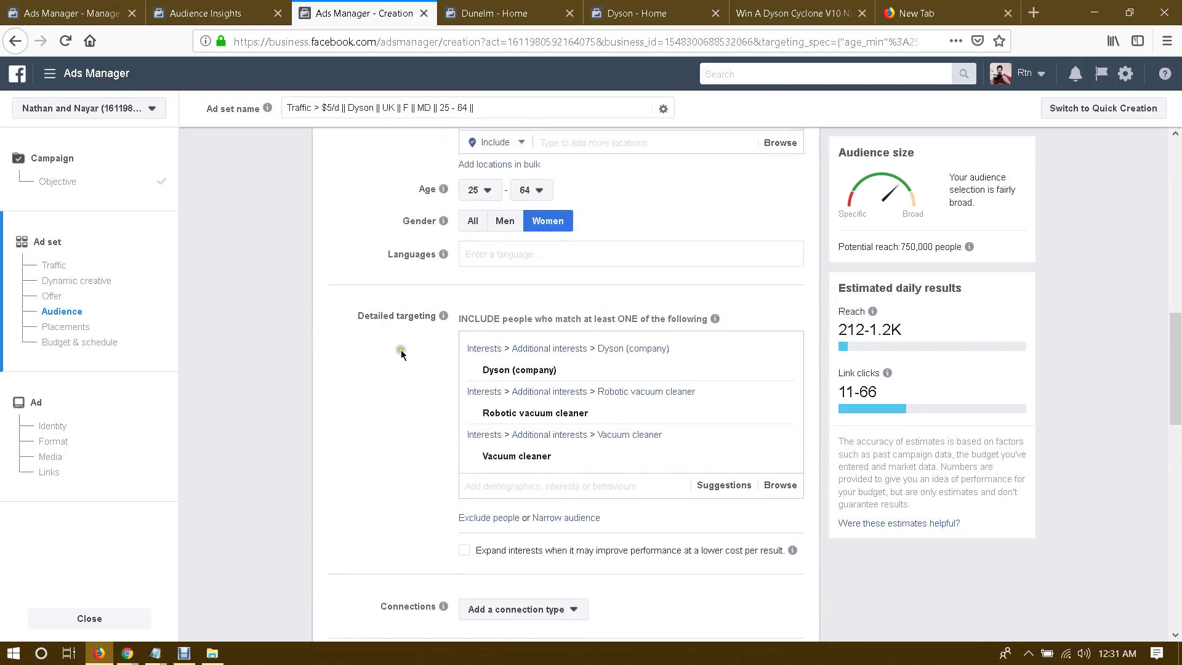
{"action": "scroll", "coordinate": [392, 366], "scroll_direction": "down", "scroll_amount": 2}
{"action": "scroll", "coordinate": [392, 367], "scroll_direction": "down", "scroll_amount": 5}
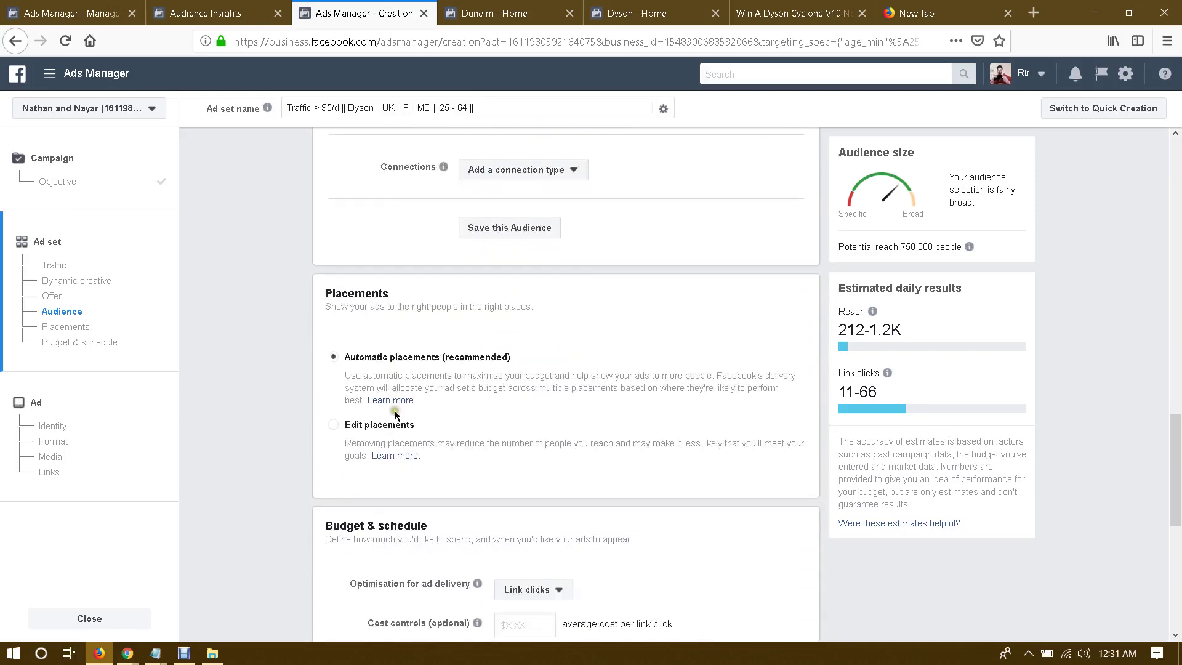
{"action": "left_click", "coordinate": [355, 423]}
{"action": "scroll", "coordinate": [264, 408], "scroll_direction": "down", "scroll_amount": 3}
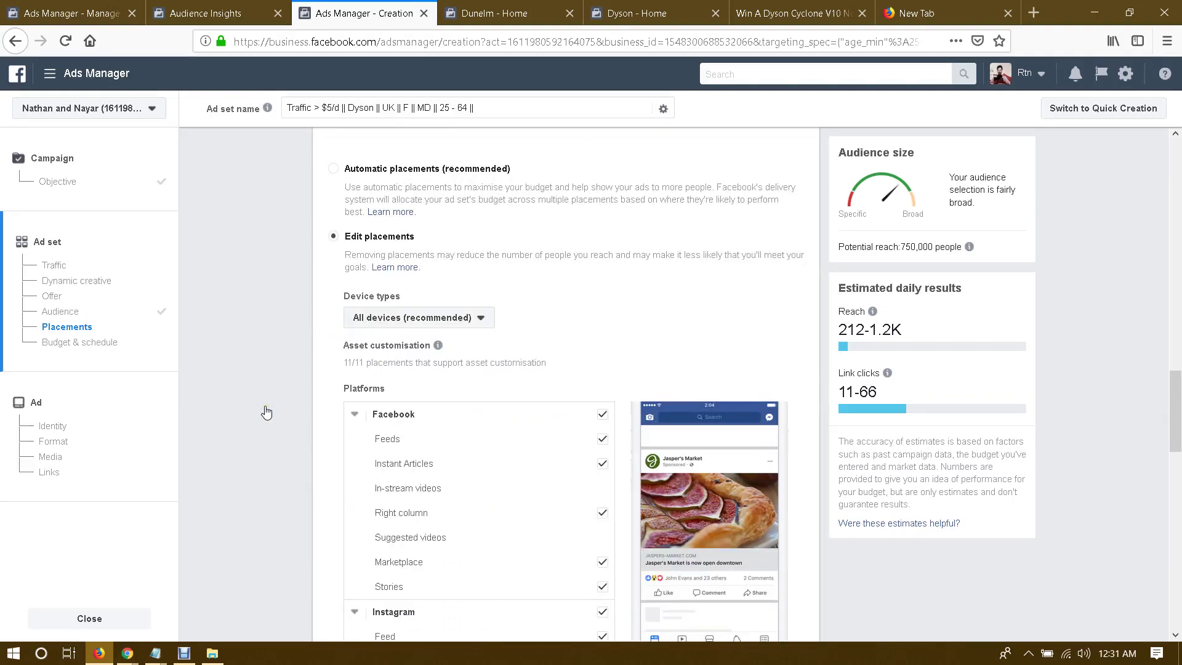
{"action": "scroll", "coordinate": [603, 357], "scroll_direction": "down", "scroll_amount": 2}
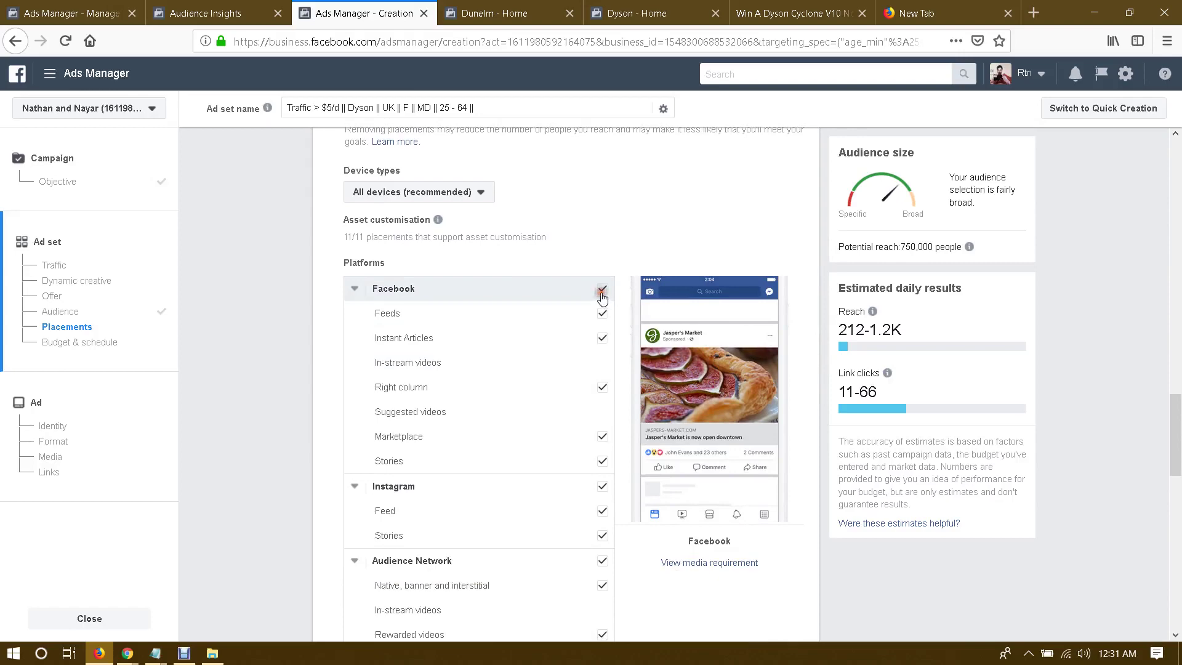
Step: Keep only Facebook Feeds, removing the Instagram, Audience Network and Messenger placements
{"action": "left_click", "coordinate": [602, 289]}
{"action": "scroll", "coordinate": [601, 277], "scroll_direction": "down", "scroll_amount": 2}
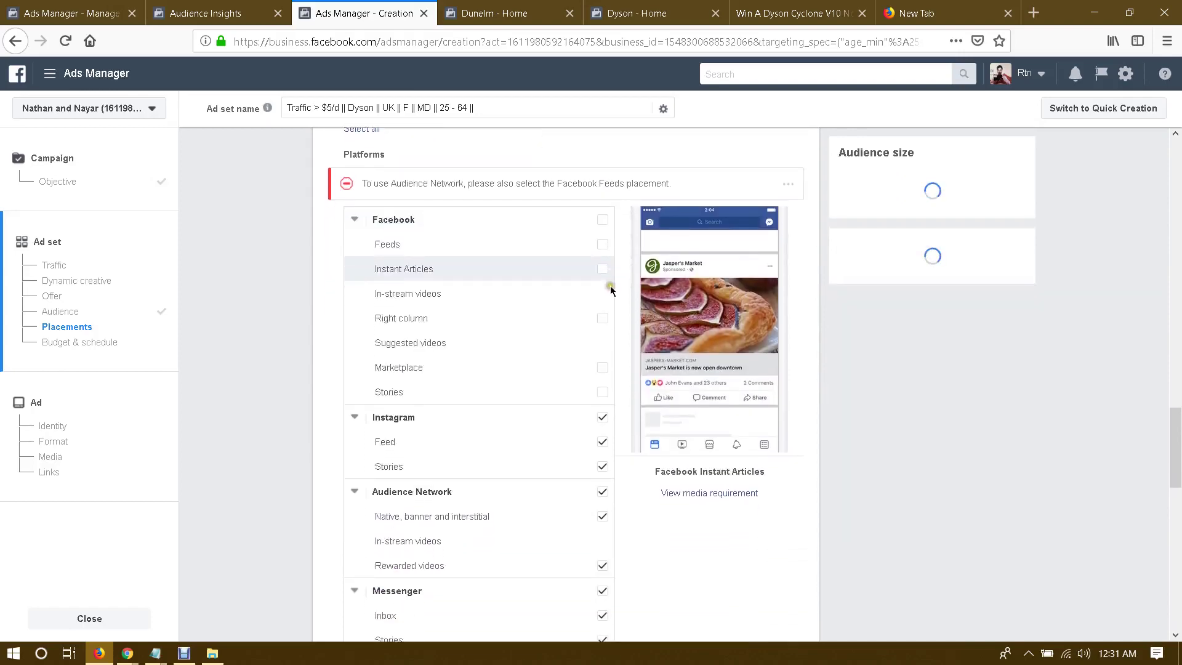
{"action": "left_click", "coordinate": [601, 242]}
{"action": "scroll", "coordinate": [609, 298], "scroll_direction": "down", "scroll_amount": 2}
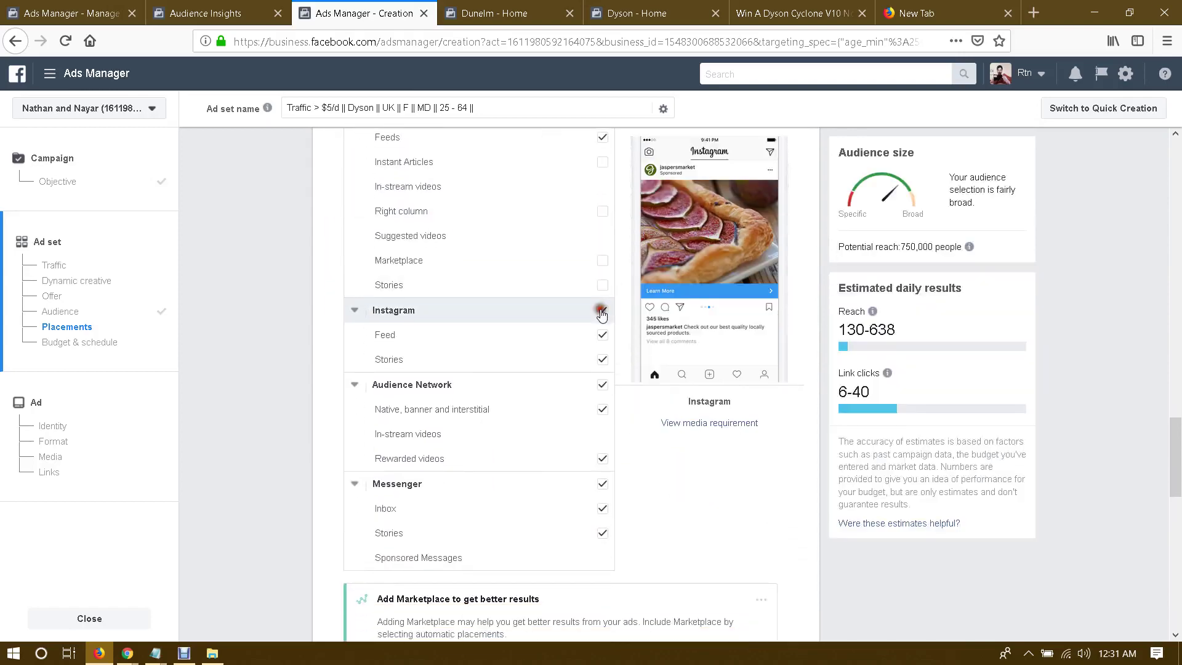
{"action": "left_click", "coordinate": [601, 312]}
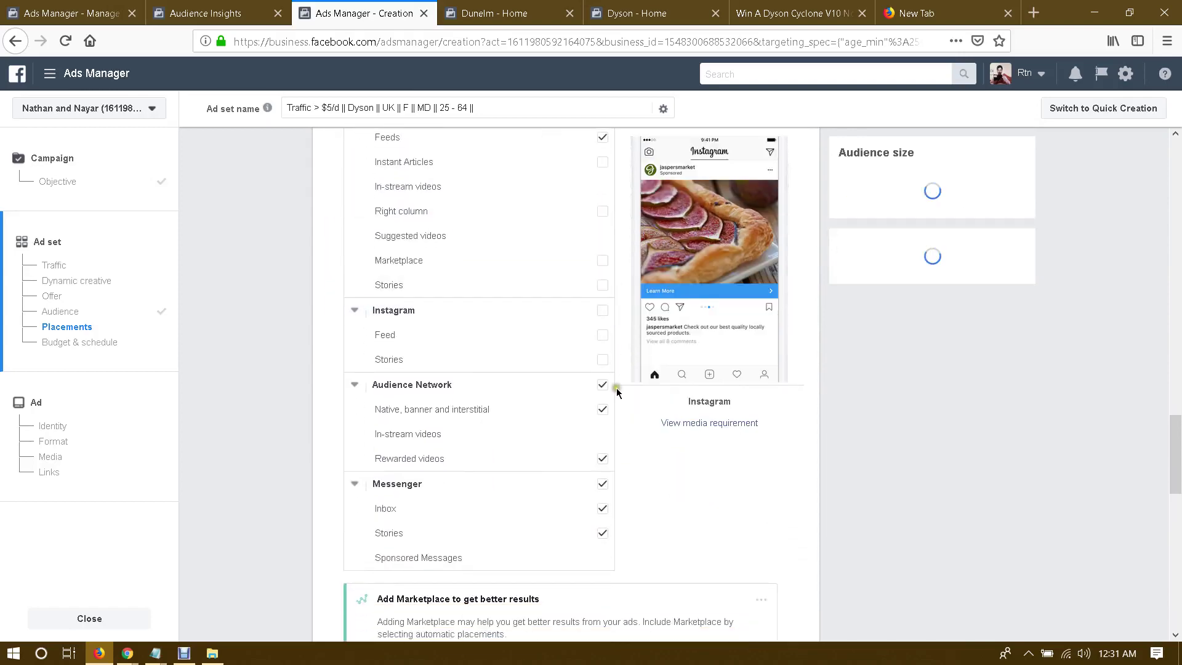
{"action": "left_click", "coordinate": [600, 461]}
{"action": "left_click", "coordinate": [562, 486]}
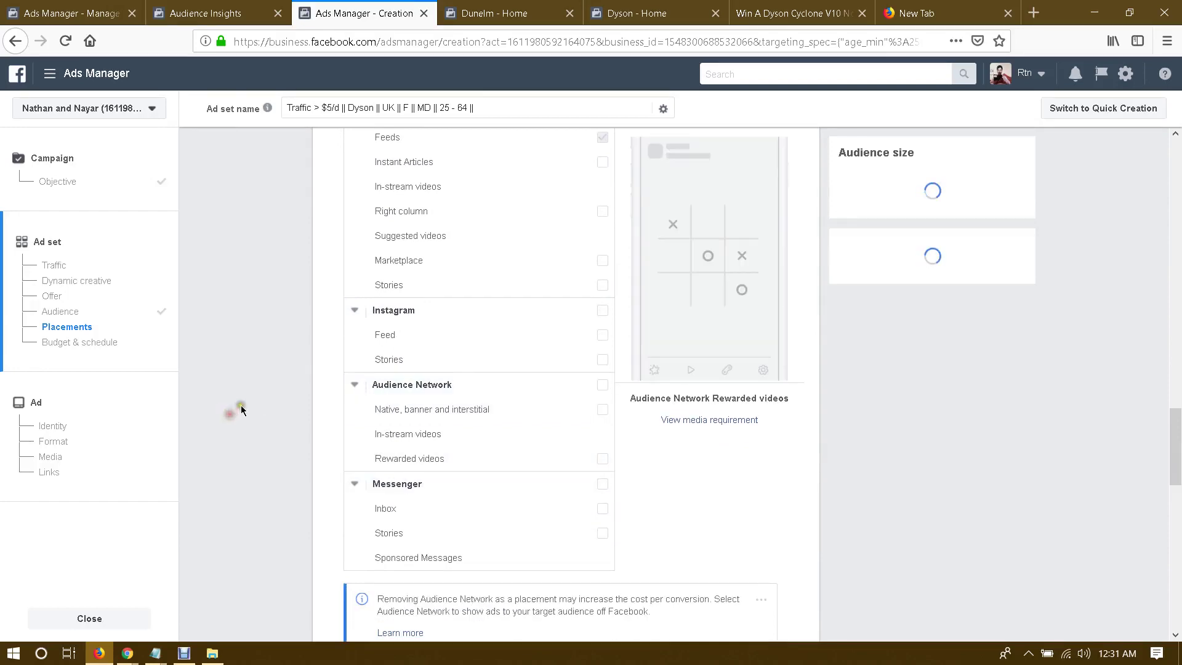
{"action": "scroll", "coordinate": [241, 410], "scroll_direction": "up", "scroll_amount": 4}
{"action": "scroll", "coordinate": [241, 409], "scroll_direction": "down", "scroll_amount": 2}
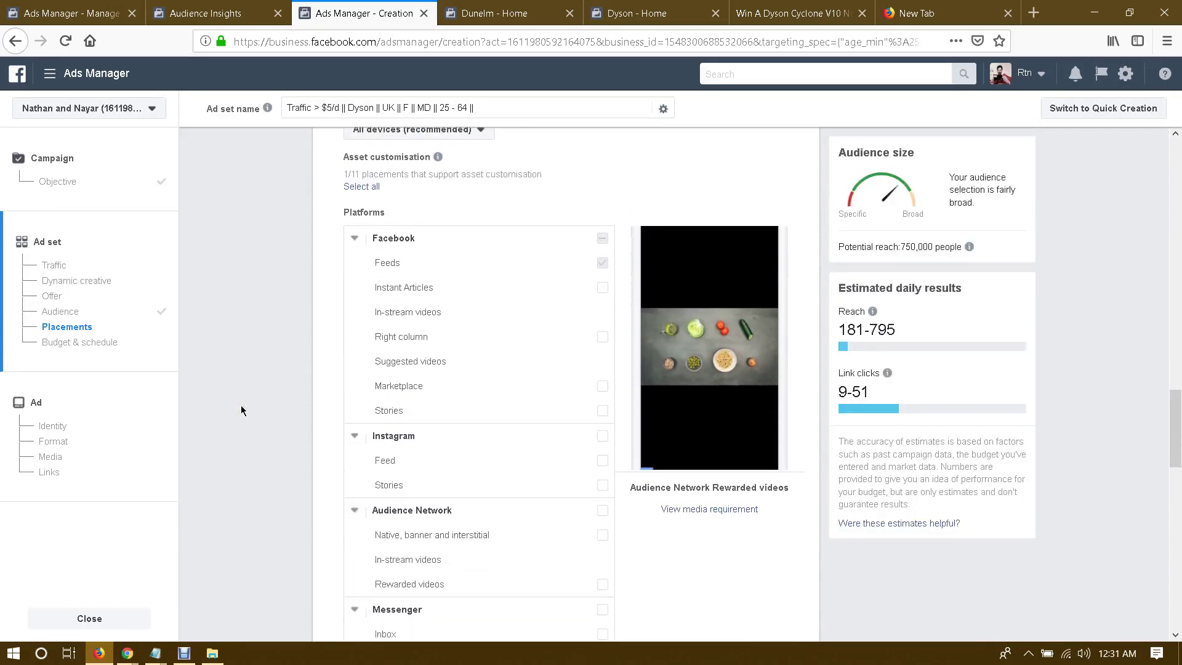
{"action": "scroll", "coordinate": [241, 405], "scroll_direction": "down", "scroll_amount": 10}
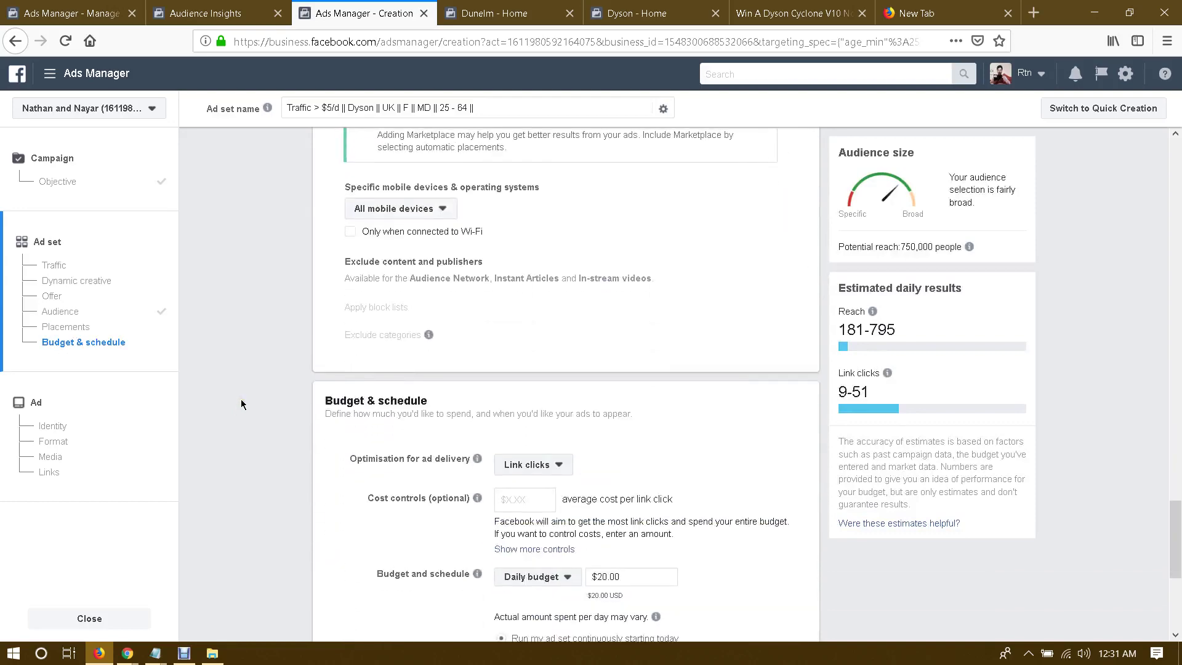
Step: Optimise delivery for Landing page views on a $5.00 daily budget
{"action": "scroll", "coordinate": [241, 404], "scroll_direction": "down", "scroll_amount": 3}
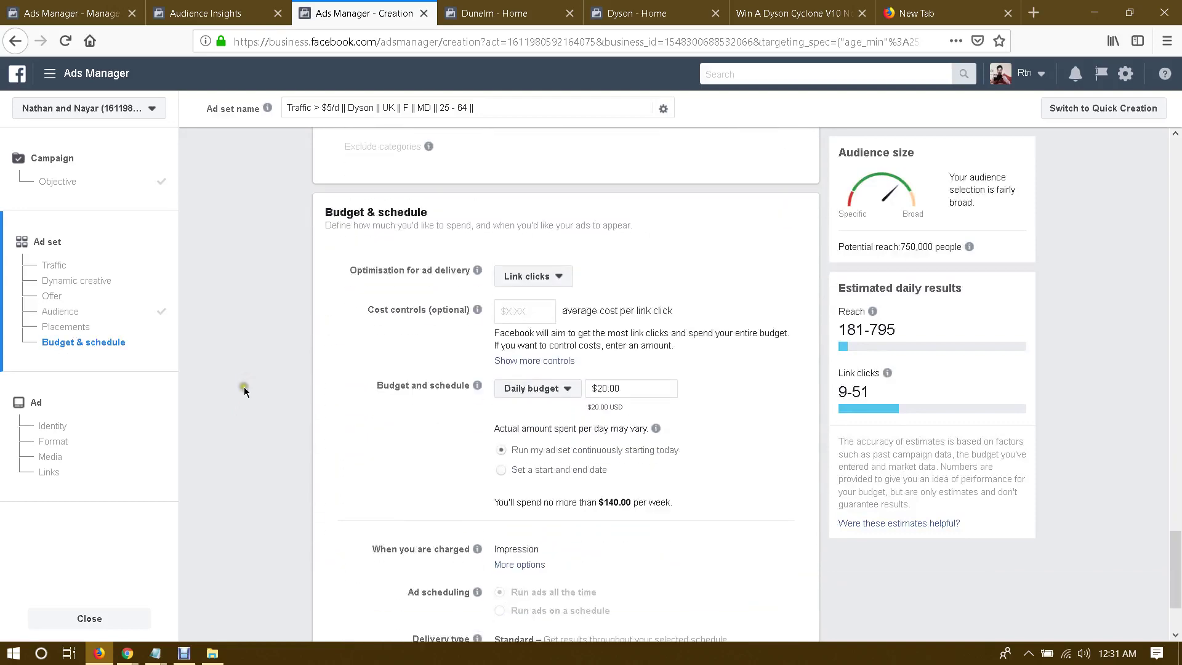
{"action": "left_click", "coordinate": [520, 280]}
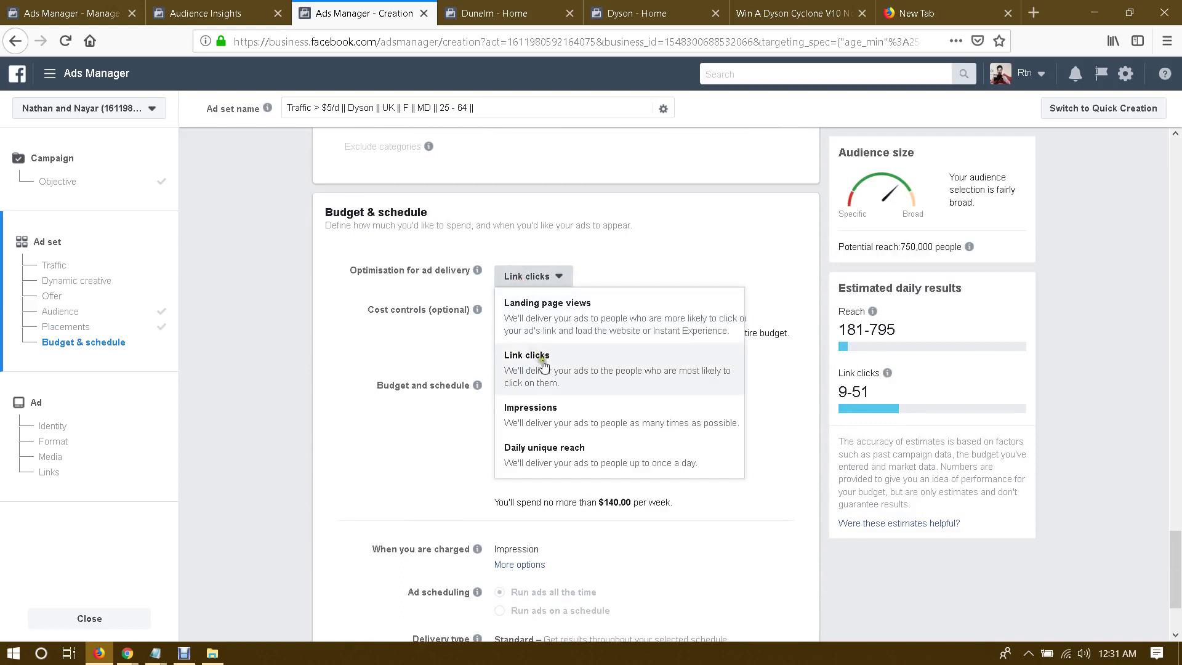
{"action": "left_click", "coordinate": [546, 306]}
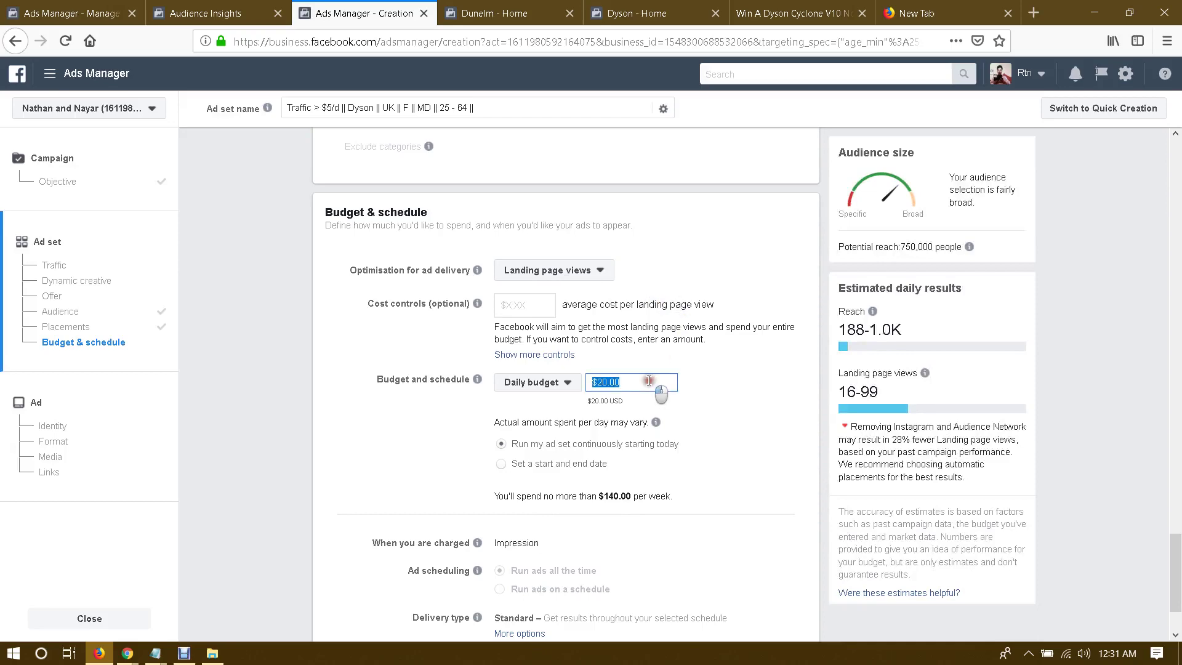
{"action": "left_click", "coordinate": [707, 373]}
{"action": "scroll", "coordinate": [707, 377], "scroll_direction": "down", "scroll_amount": 2}
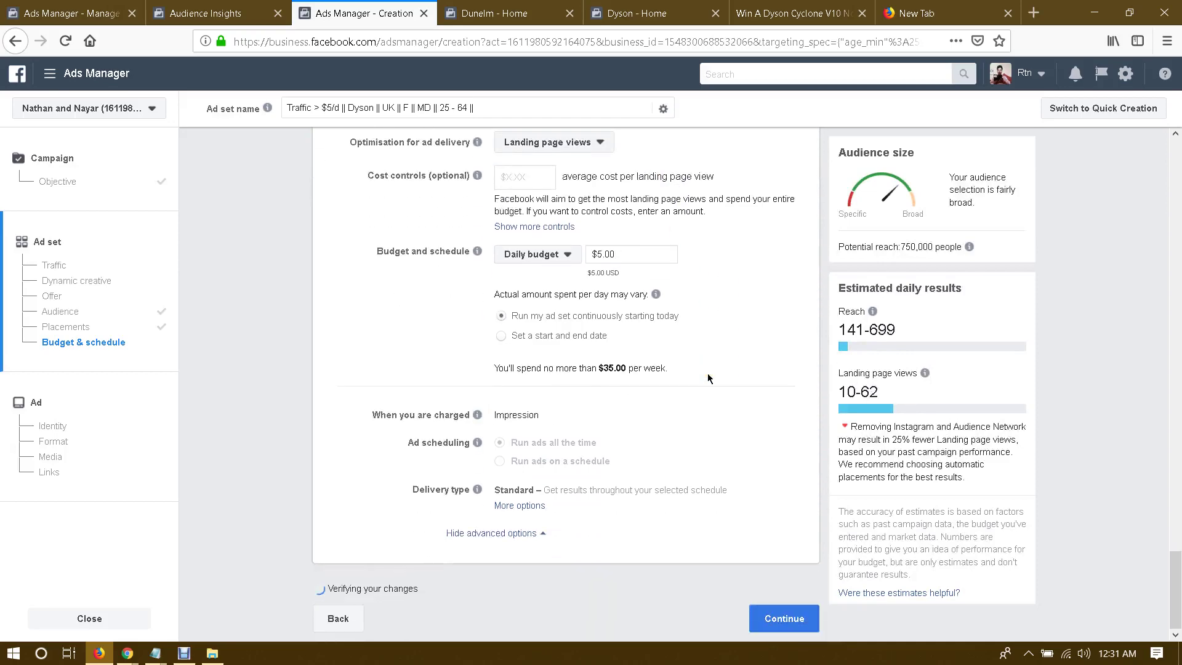
{"action": "scroll", "coordinate": [707, 378], "scroll_direction": "up", "scroll_amount": 20}
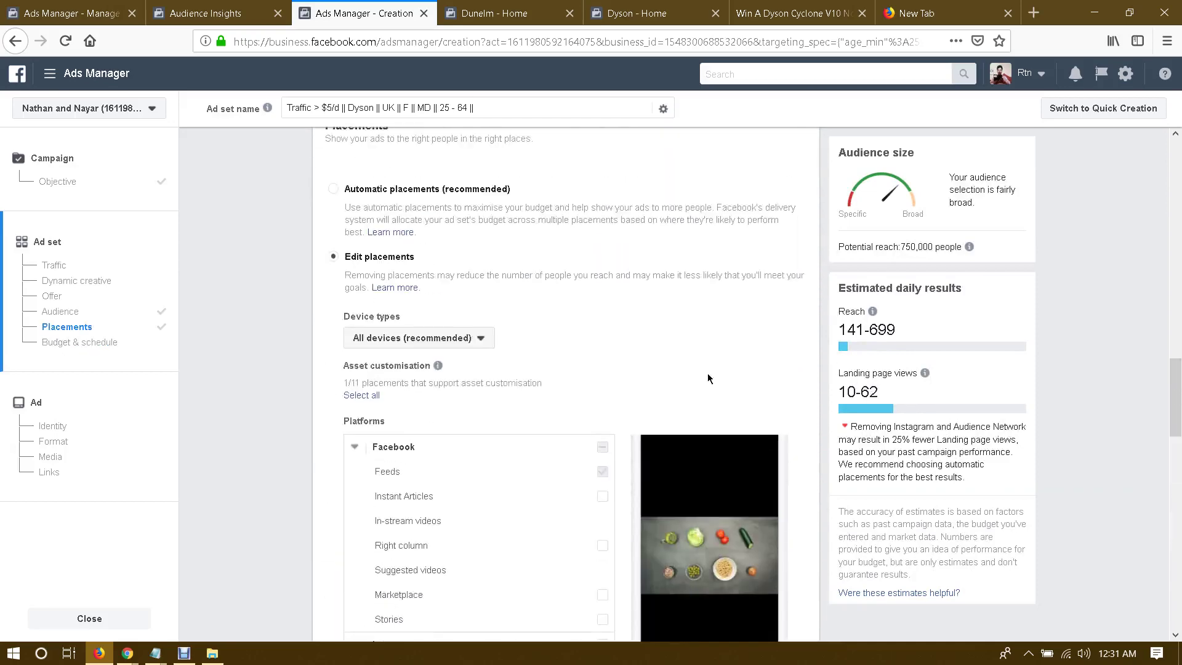
{"action": "scroll", "coordinate": [707, 378], "scroll_direction": "up", "scroll_amount": 7}
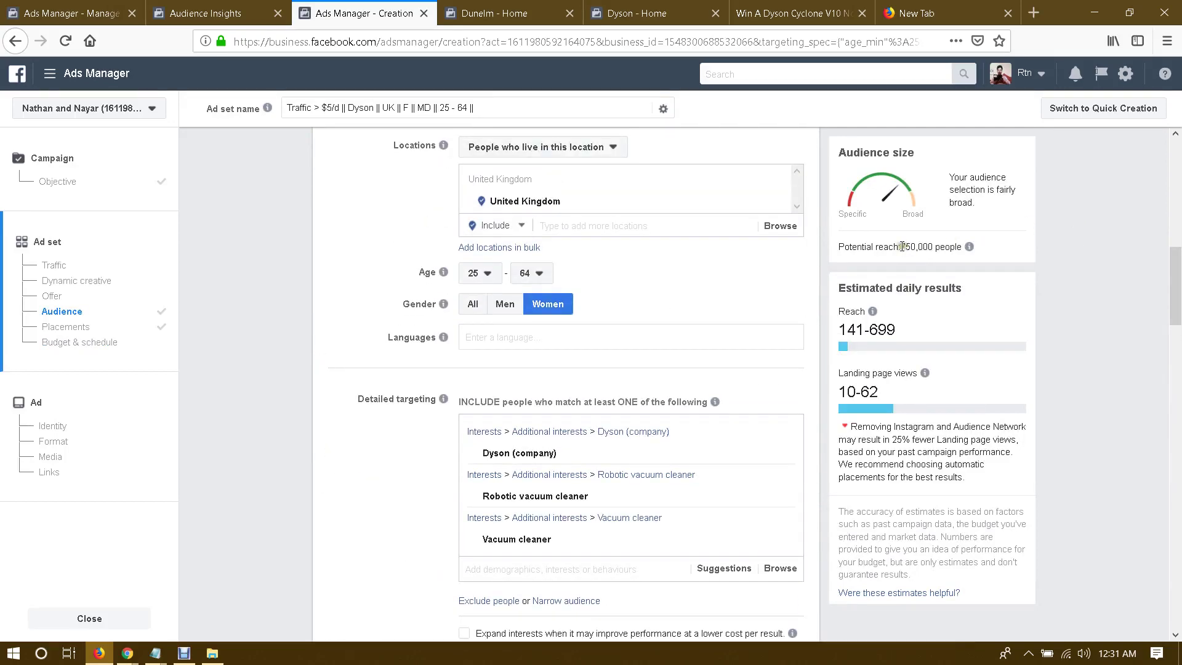
Step: Check the 750,000 potential reach, then add Vacuum as another targeting interest
{"action": "left_click_drag", "start_coordinate": [902, 246], "coordinate": [964, 246]}
{"action": "left_click", "coordinate": [933, 248]}
{"action": "scroll", "coordinate": [770, 286], "scroll_direction": "down", "scroll_amount": 3}
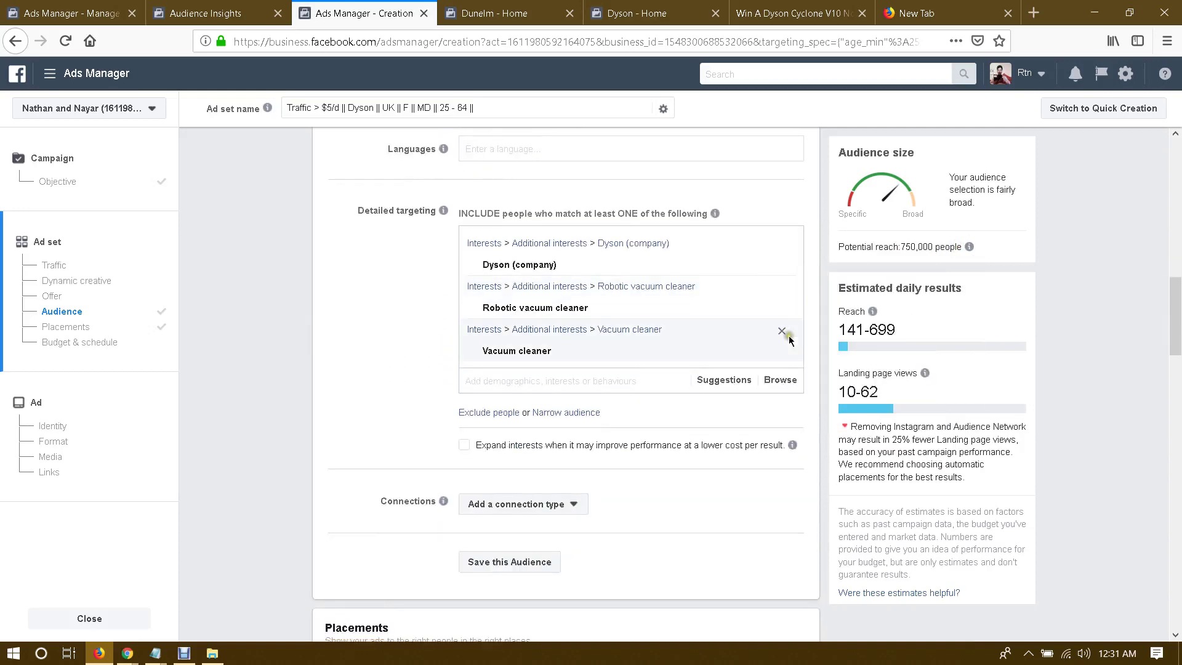
{"action": "left_click", "coordinate": [713, 379]}
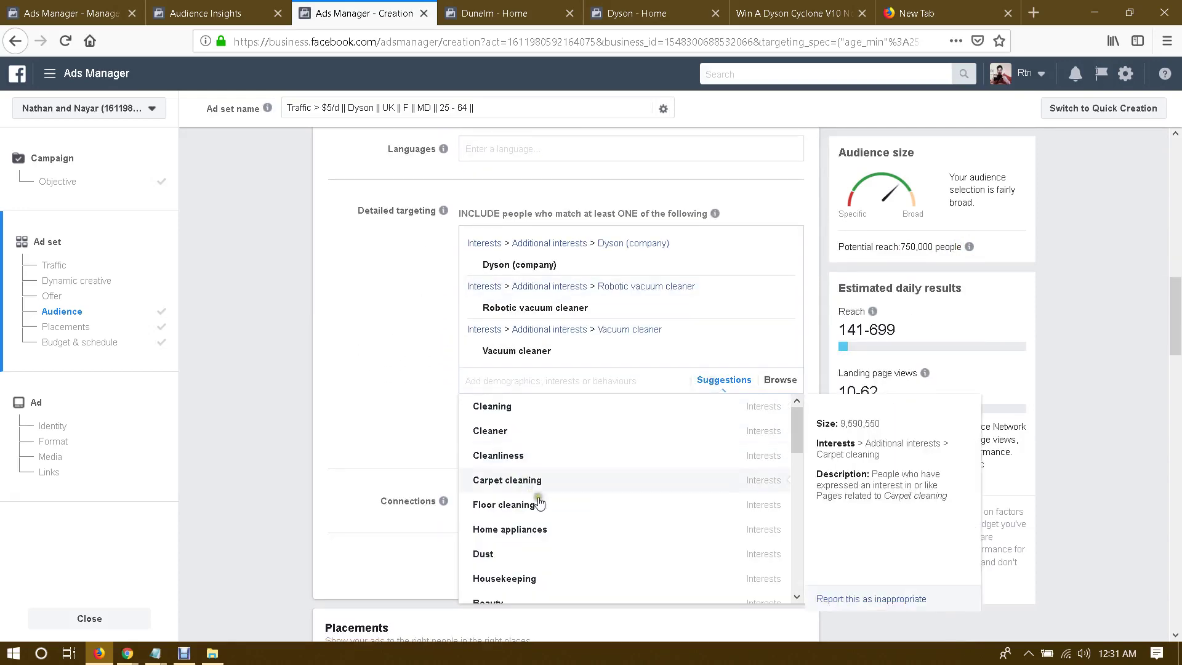
{"action": "scroll", "coordinate": [561, 511], "scroll_direction": "down", "scroll_amount": 3}
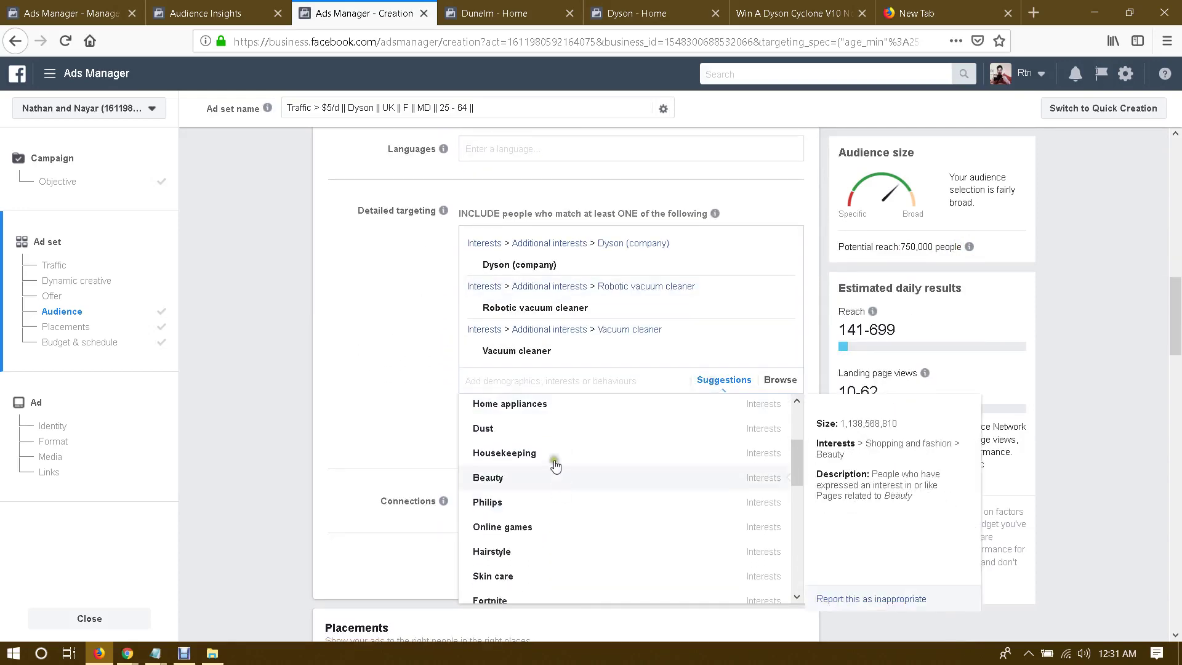
{"action": "scroll", "coordinate": [561, 466], "scroll_direction": "down", "scroll_amount": 5}
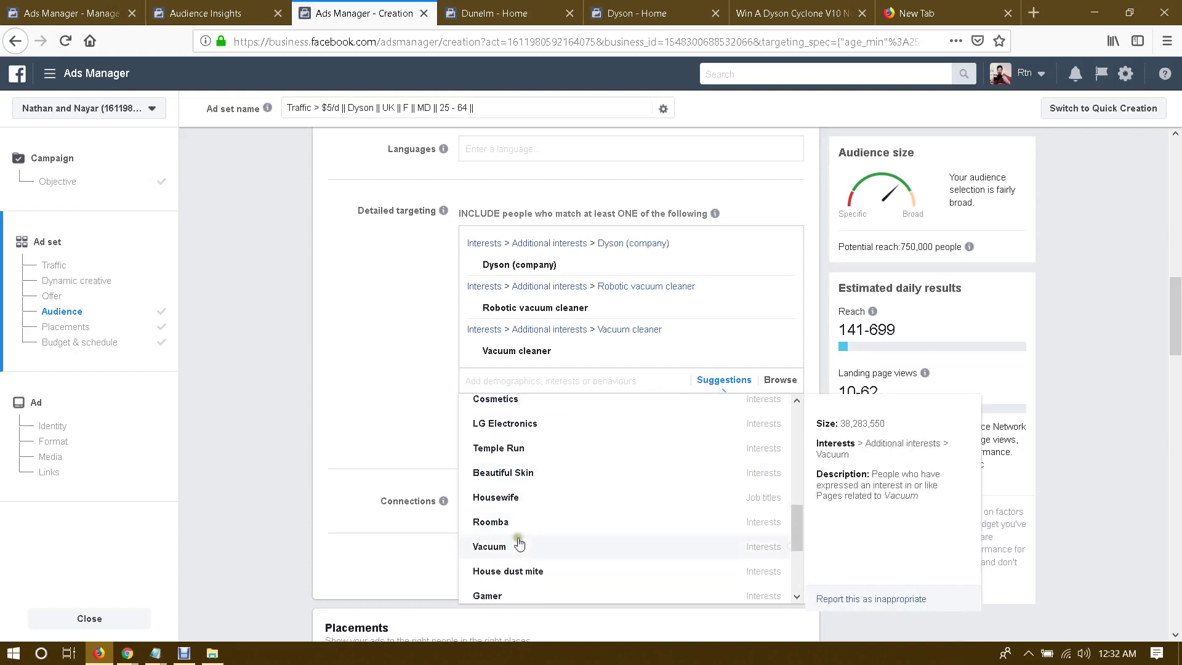
{"action": "left_click", "coordinate": [522, 546]}
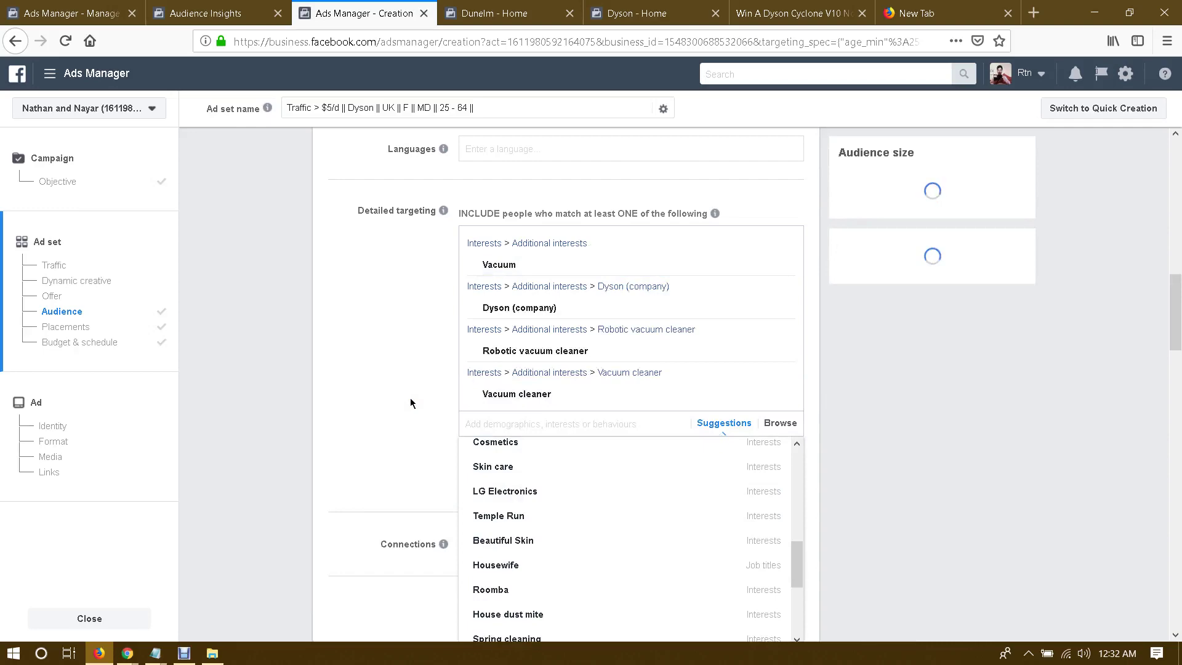
{"action": "left_click", "coordinate": [411, 403]}
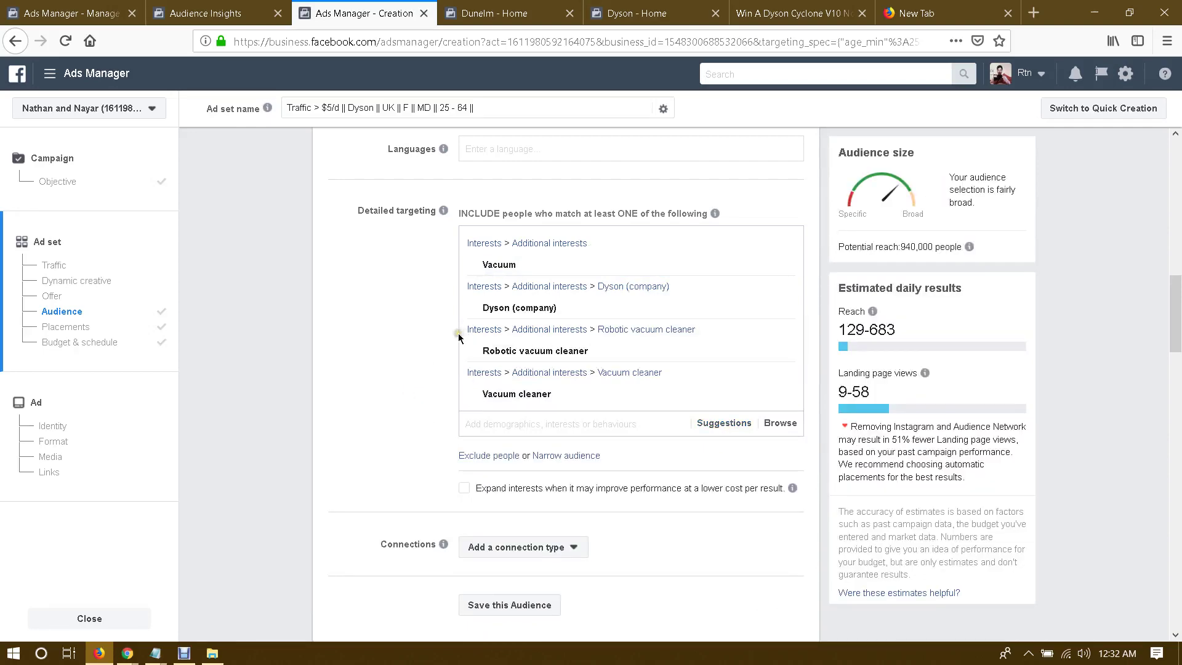
Step: Review the updated reach estimates and scroll down to the $5.00 daily budget
{"action": "scroll", "coordinate": [388, 349], "scroll_direction": "down", "scroll_amount": 8}
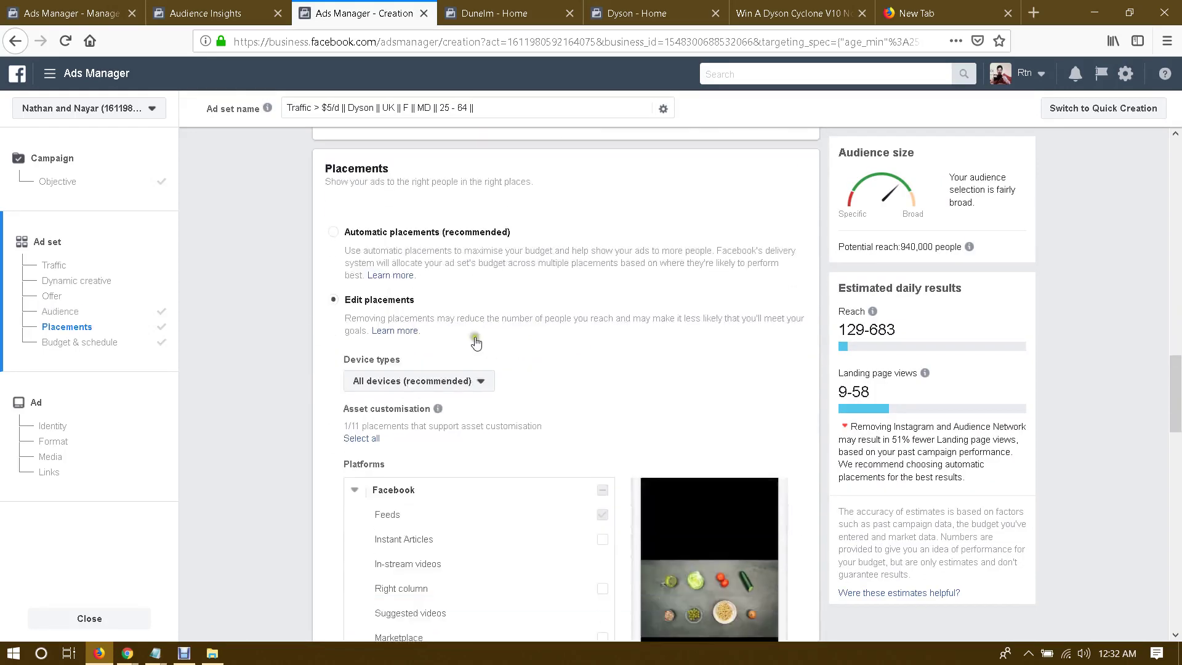
{"action": "mouse_move", "coordinate": [918, 249]}
{"action": "mouse_move", "coordinate": [968, 247]}
{"action": "scroll", "coordinate": [1014, 307], "scroll_direction": "down", "scroll_amount": 1}
{"action": "scroll", "coordinate": [737, 427], "scroll_direction": "down", "scroll_amount": 5}
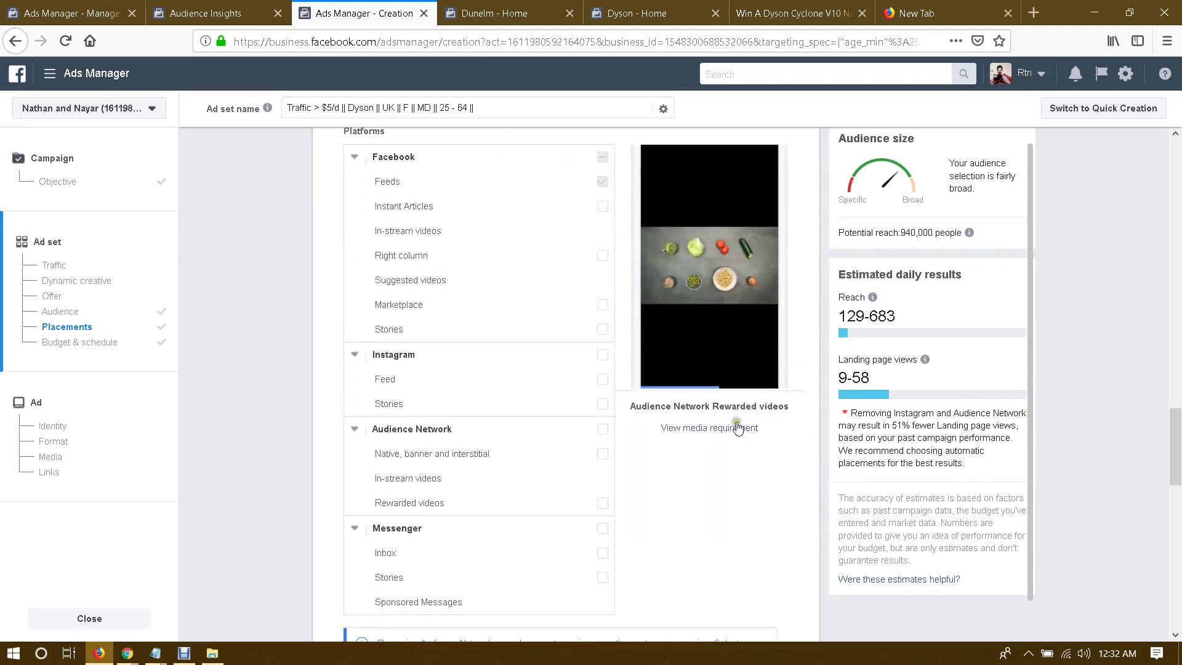
{"action": "scroll", "coordinate": [737, 424], "scroll_direction": "down", "scroll_amount": 10}
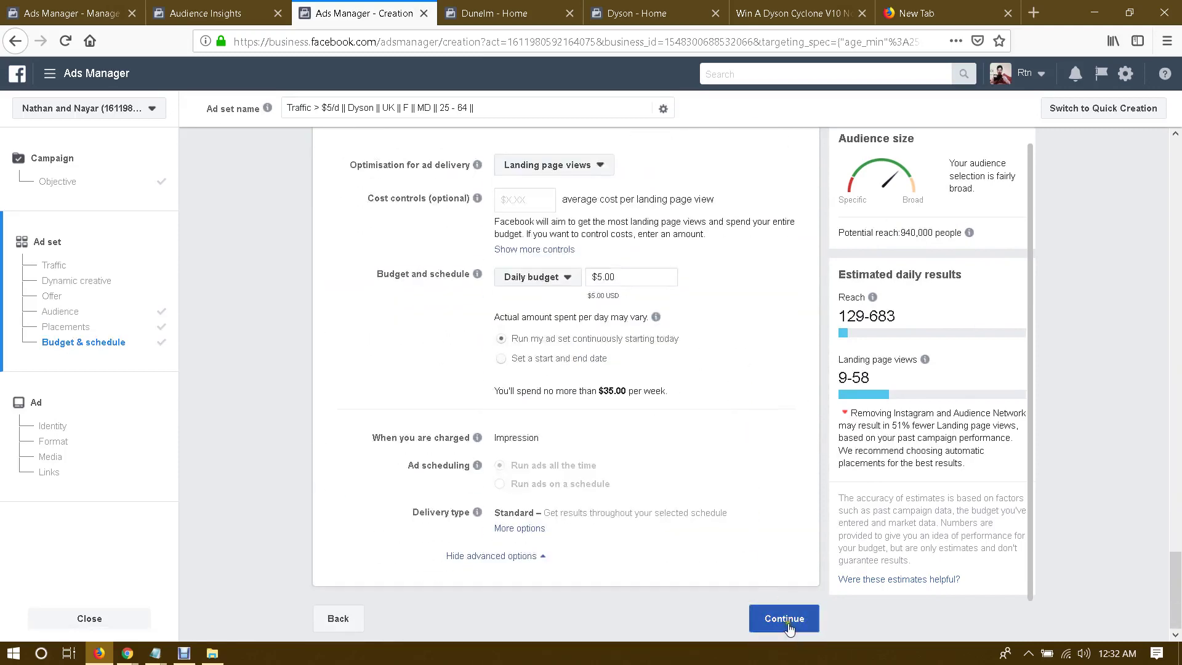
Step: Continue to the ad and name it with the pasted Dyson traffic ad set name
{"action": "left_click", "coordinate": [783, 618]}
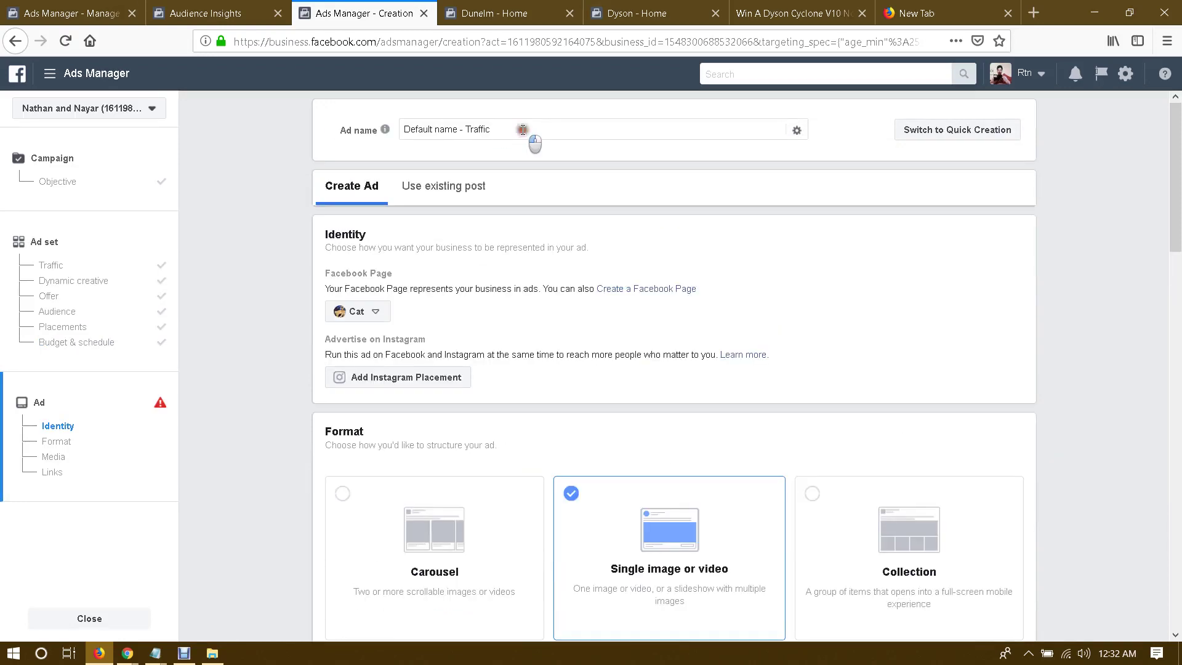
{"action": "triple_click", "coordinate": [522, 130]}
{"action": "left_click", "coordinate": [522, 129]}
{"action": "type", "text": "> $5/d || Dyson || UK || F || MD || 25 - 64 ||"}
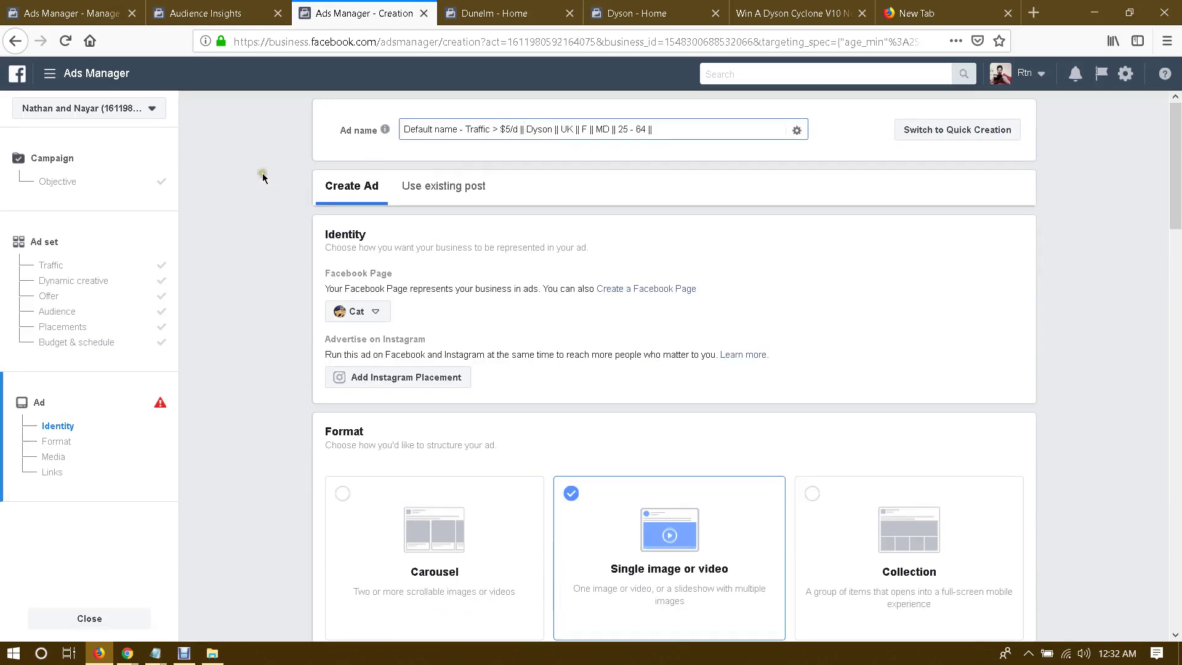
{"action": "triple_click", "coordinate": [675, 128]}
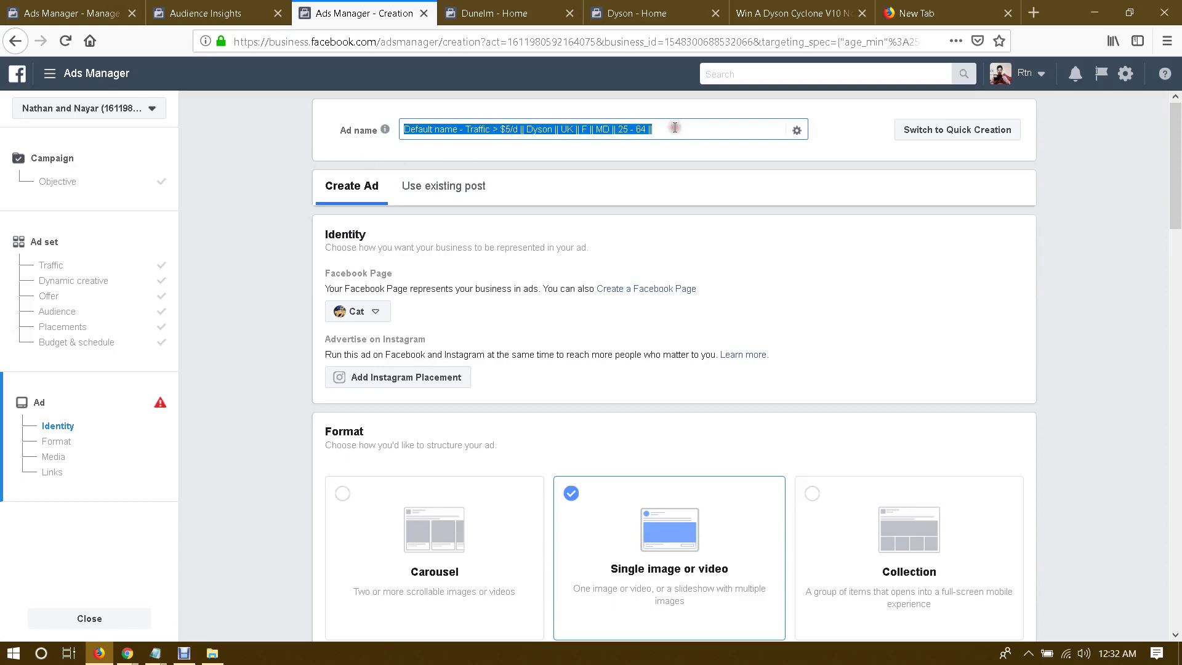
{"action": "type", "text": "Traffic > $5/d || Dyson || UK || F || MD || 25 - 64 ||"}
{"action": "left_click", "coordinate": [256, 189]}
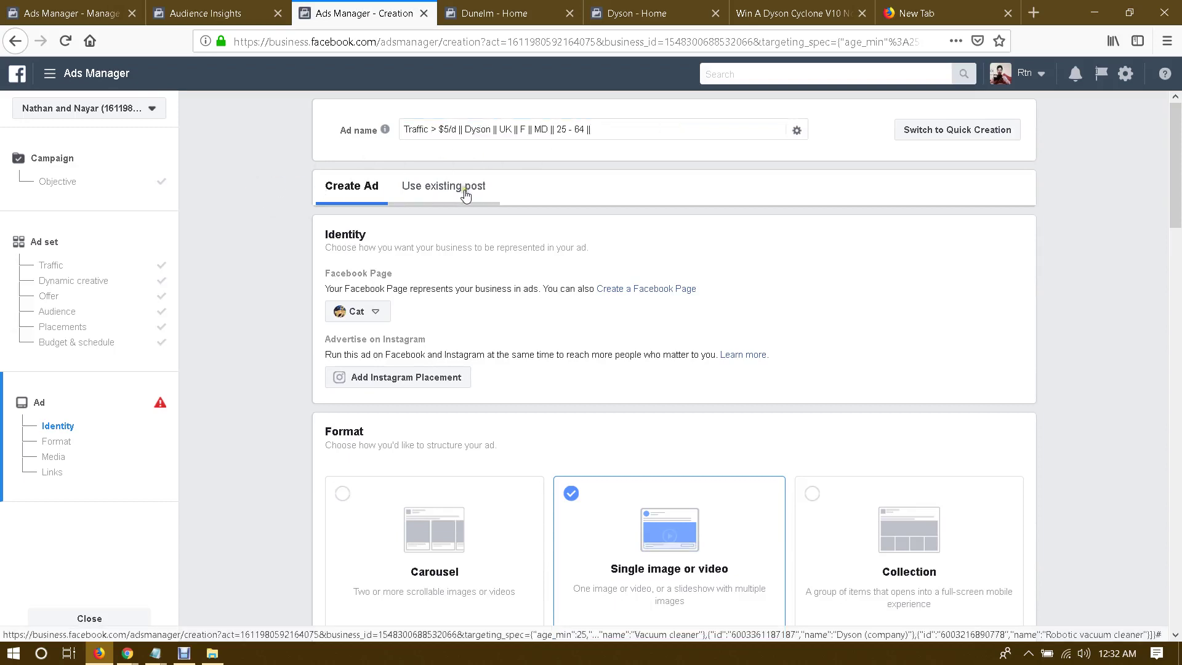
Step: Set Gadget's as the ad's Facebook Page and choose to use an existing post
{"action": "left_click", "coordinate": [370, 317]}
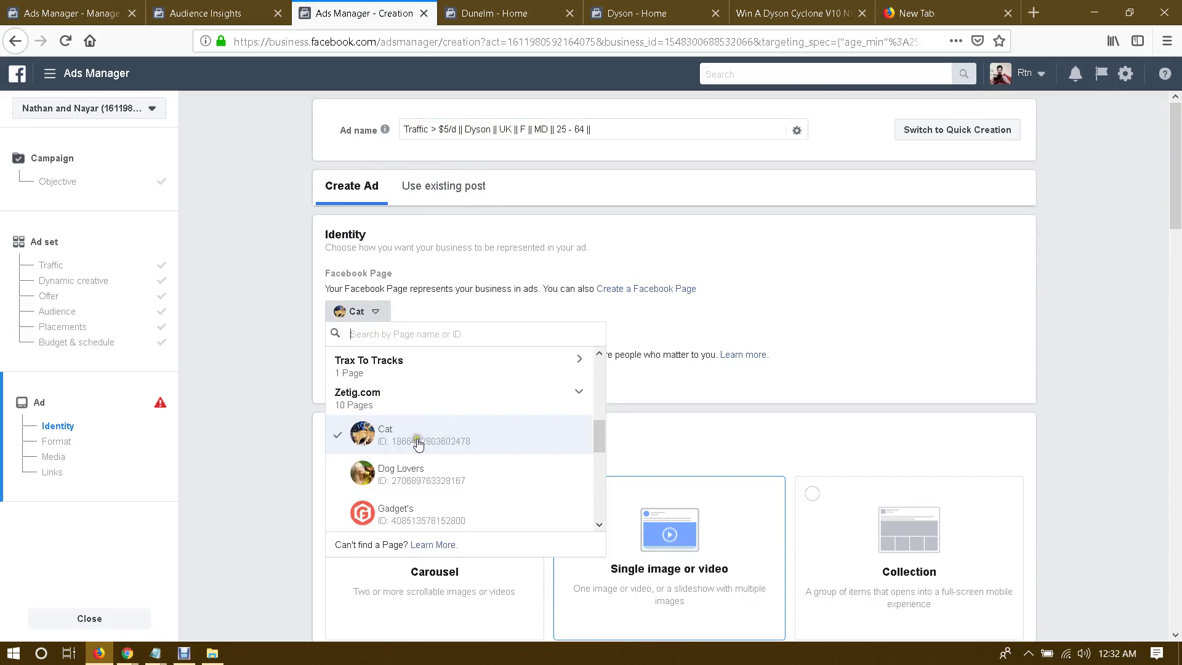
{"action": "left_click", "coordinate": [399, 510]}
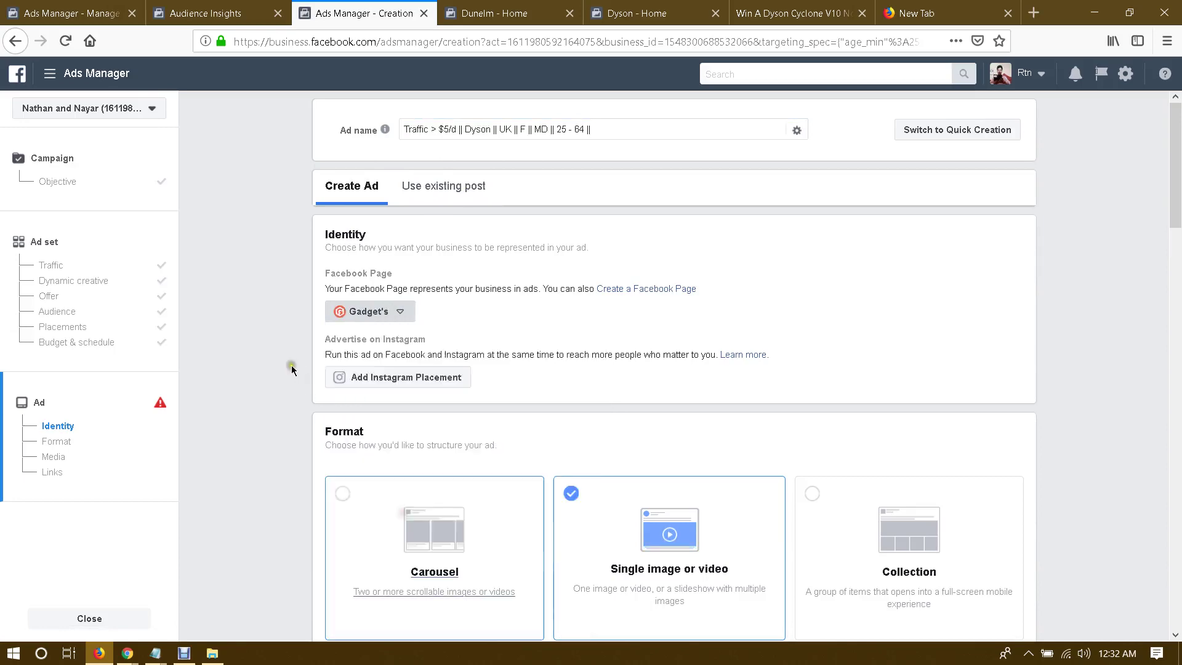
{"action": "left_click", "coordinate": [447, 187]}
{"action": "left_click", "coordinate": [70, 9]}
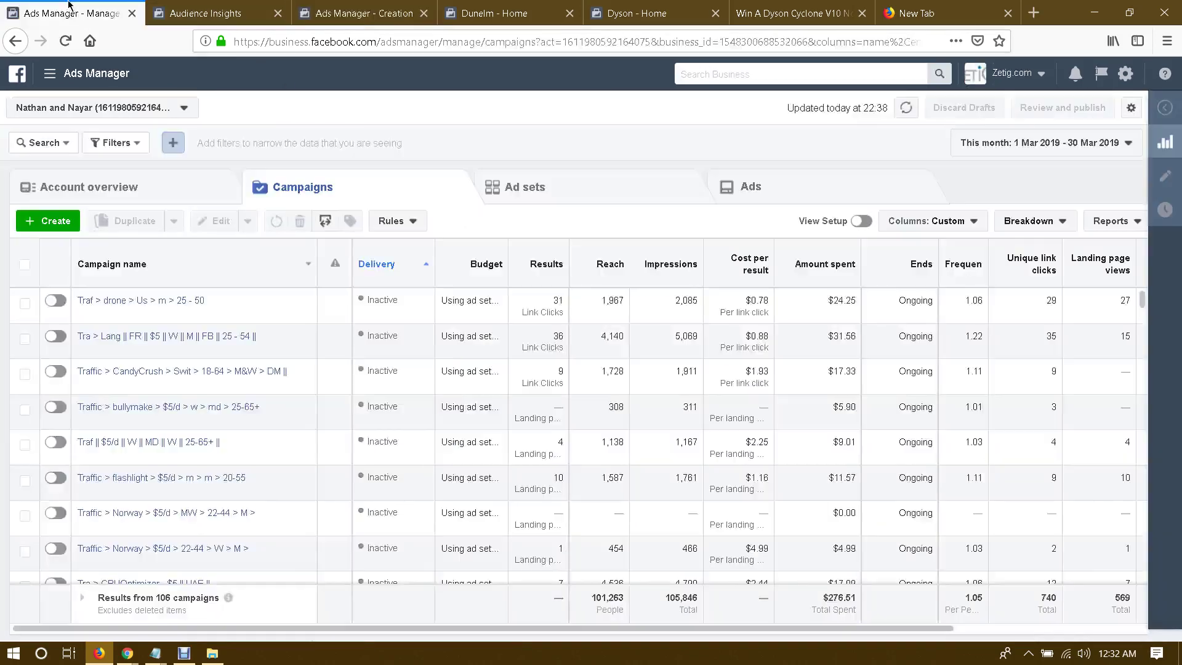
Step: Go to the Page posts section from the Ads Manager tools menu
{"action": "left_click", "coordinate": [258, 13]}
{"action": "left_click", "coordinate": [466, 8]}
{"action": "key", "text": "ctrl+Tab"}
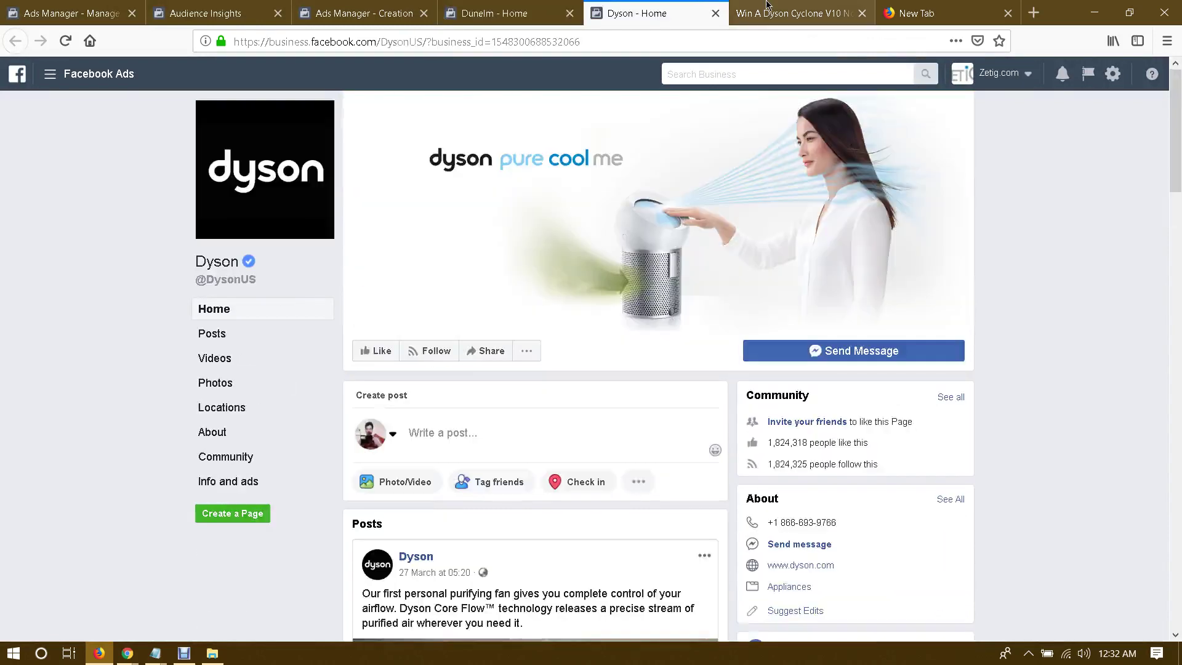
{"action": "key", "text": "ctrl+Tab"}
{"action": "key", "text": "ctrl+shift+Tab"}
{"action": "left_click", "coordinate": [363, 13]}
{"action": "left_click", "coordinate": [265, 13]}
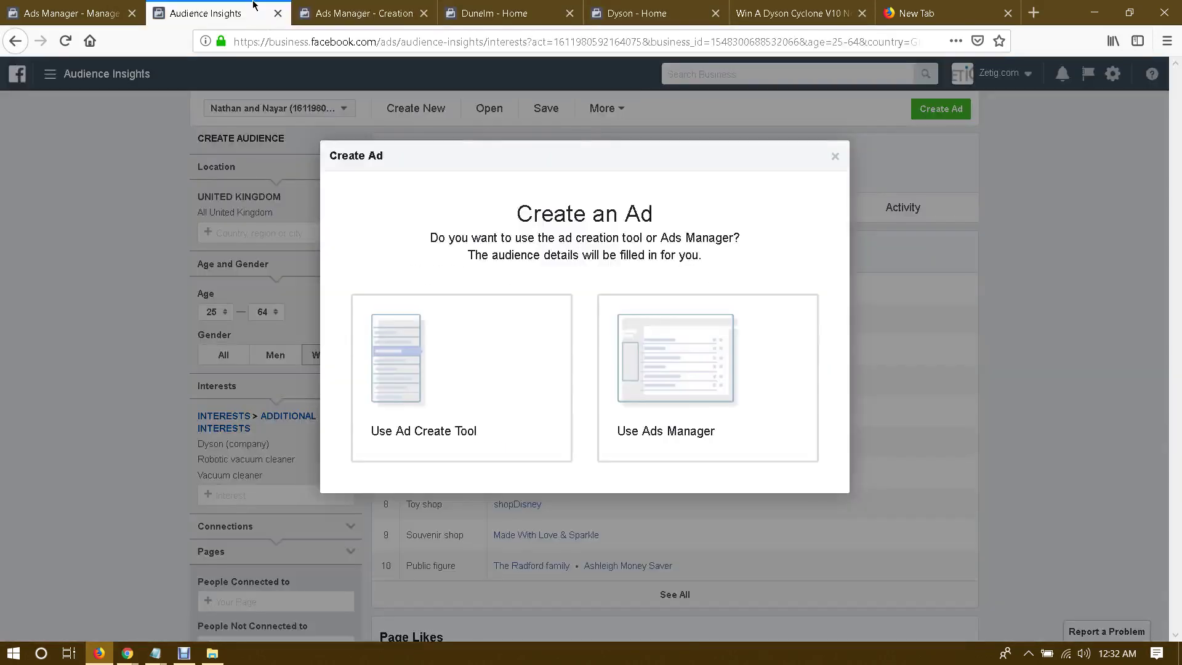
{"action": "left_click", "coordinate": [74, 13]}
{"action": "left_click", "coordinate": [50, 74]}
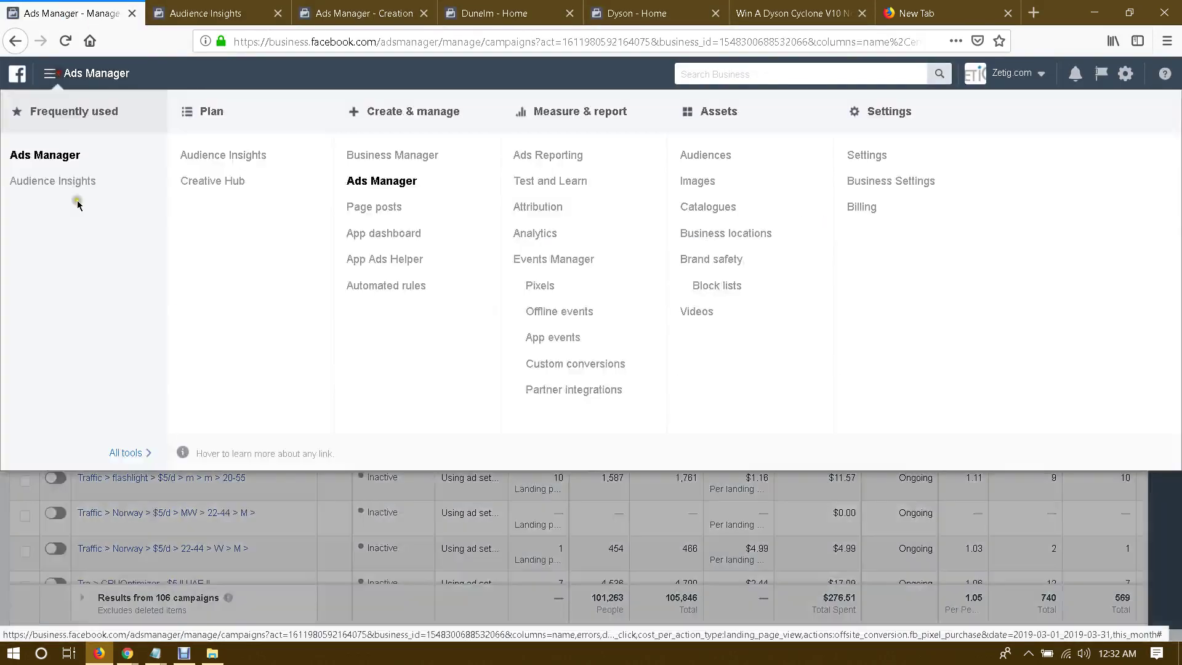
{"action": "left_click", "coordinate": [374, 209]}
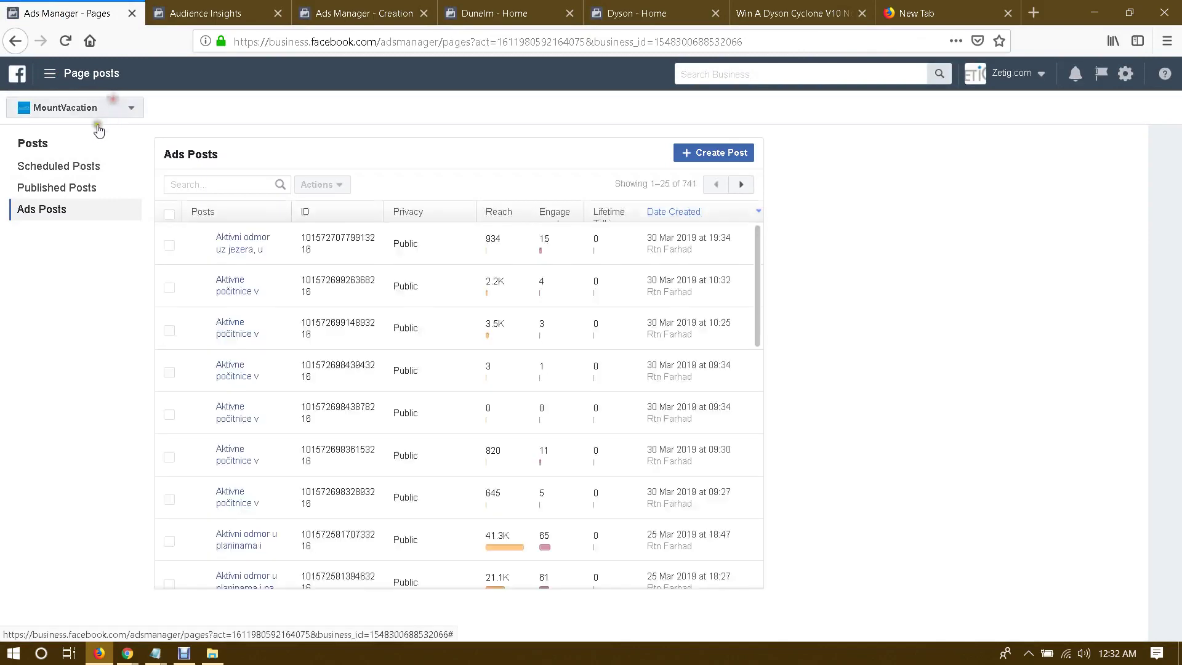
Step: Show Gadget's page posts and open the 'Try The New Dyson V10 Vacuum Cleaner' post
{"action": "left_click", "coordinate": [98, 111]}
{"action": "scroll", "coordinate": [125, 258], "scroll_direction": "down", "scroll_amount": 6}
{"action": "scroll", "coordinate": [126, 261], "scroll_direction": "down", "scroll_amount": 15}
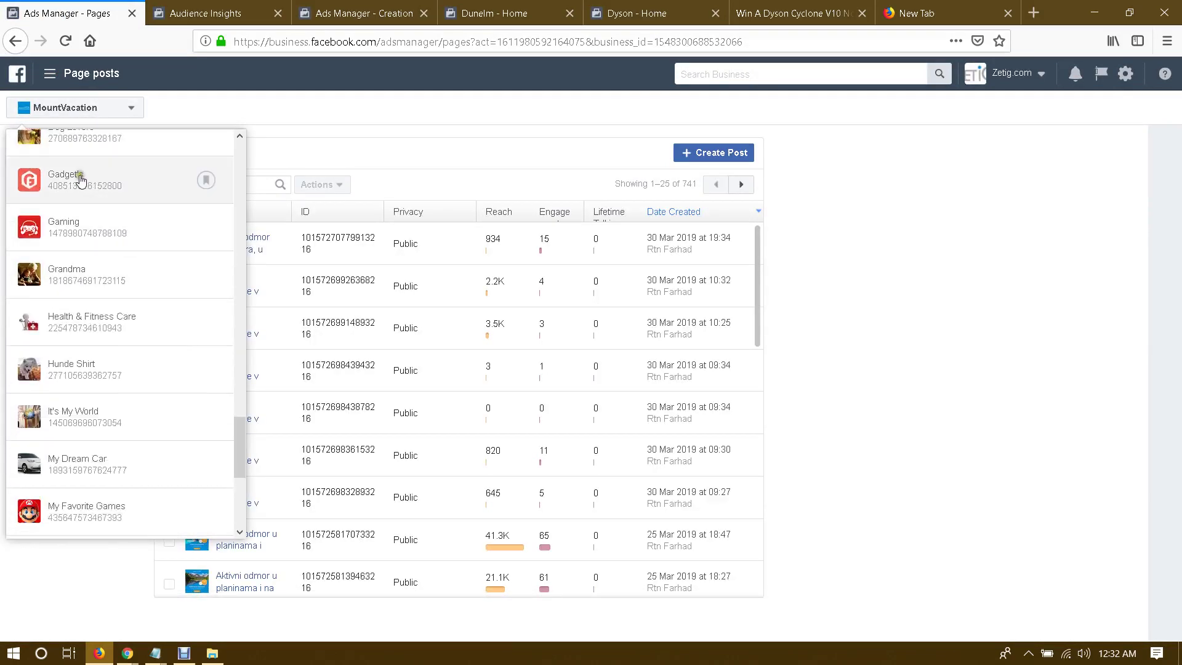
{"action": "left_click", "coordinate": [79, 179]}
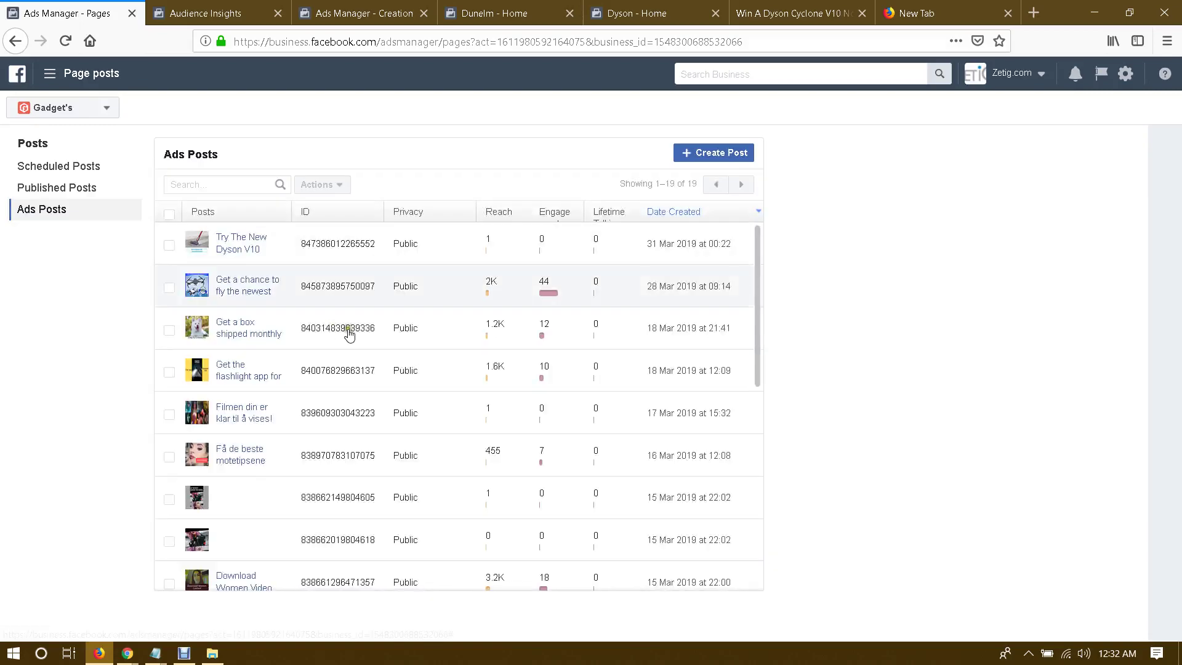
{"action": "left_click", "coordinate": [334, 231]}
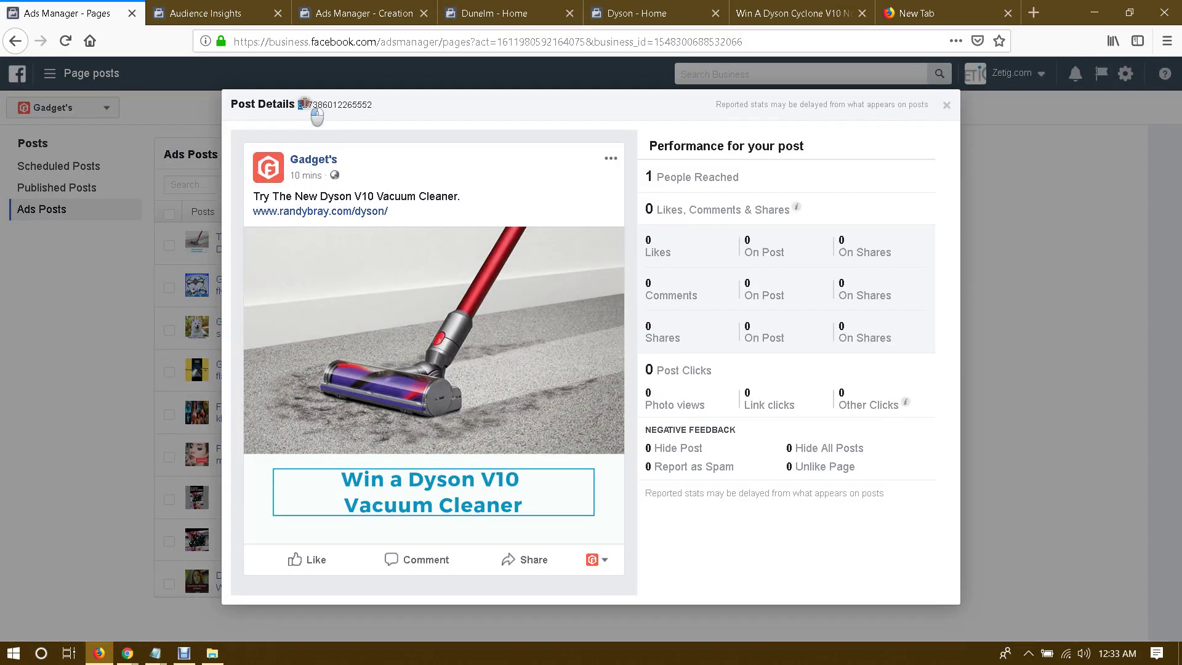
Step: Copy the post's ID and return to the ad creation form
{"action": "left_click_drag", "start_coordinate": [304, 103], "coordinate": [371, 104]}
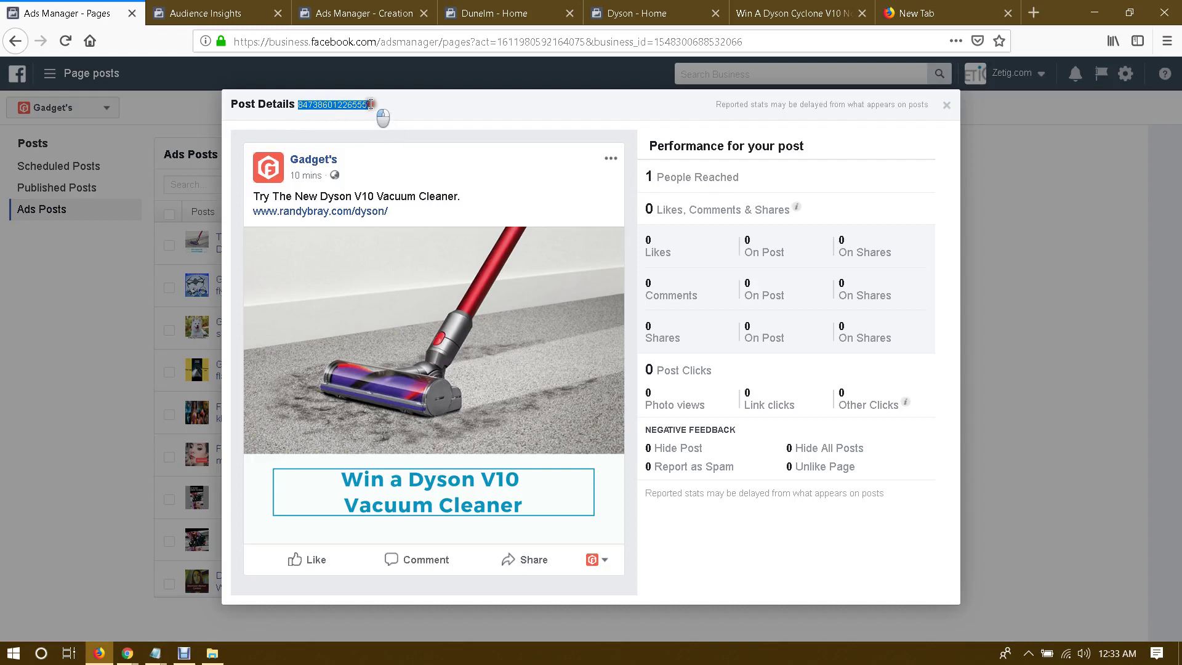
{"action": "right_click", "coordinate": [352, 101]}
{"action": "left_click", "coordinate": [369, 113]}
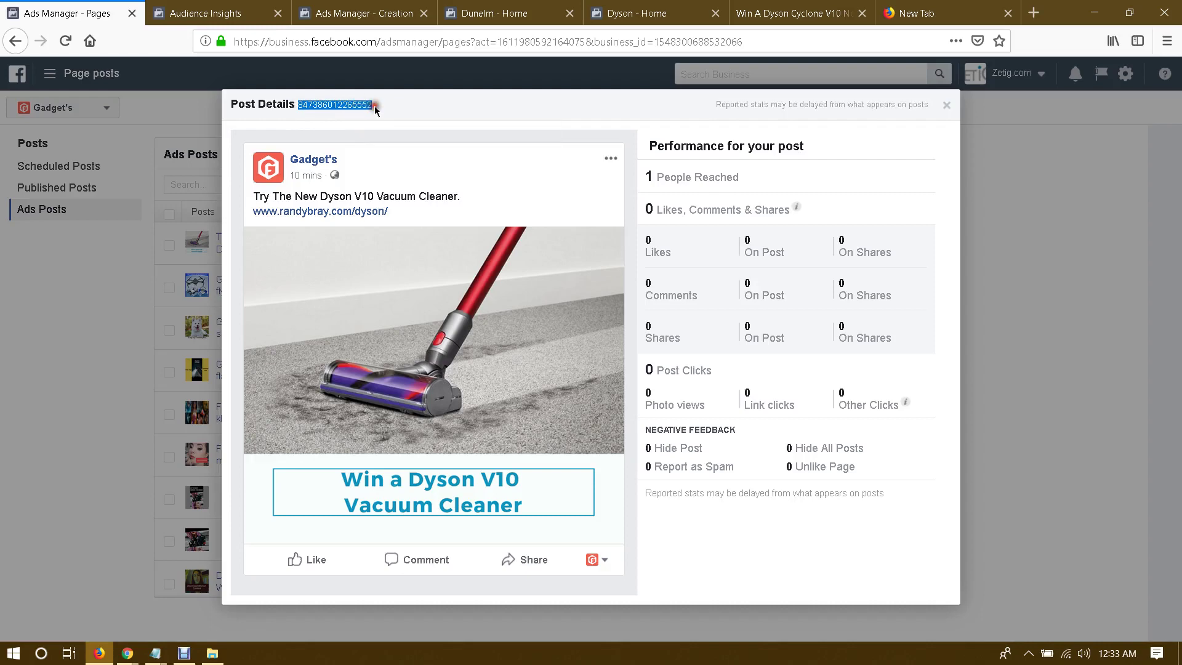
{"action": "left_click", "coordinate": [209, 7]}
{"action": "left_click", "coordinate": [67, 13]}
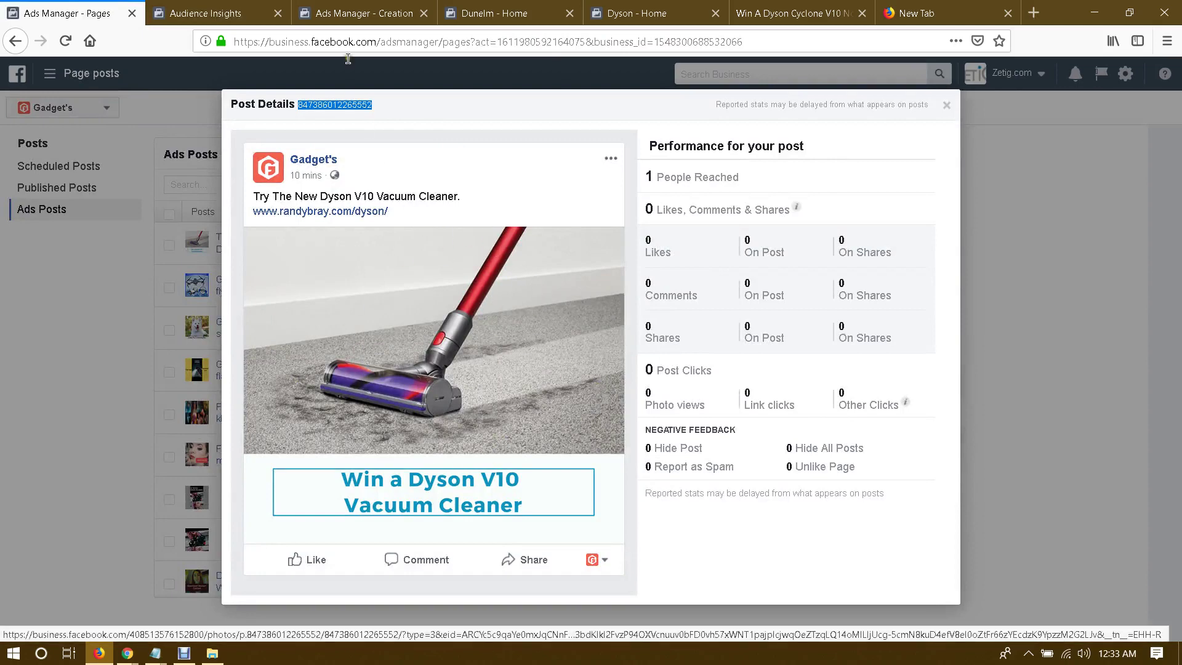
{"action": "left_click", "coordinate": [363, 13]}
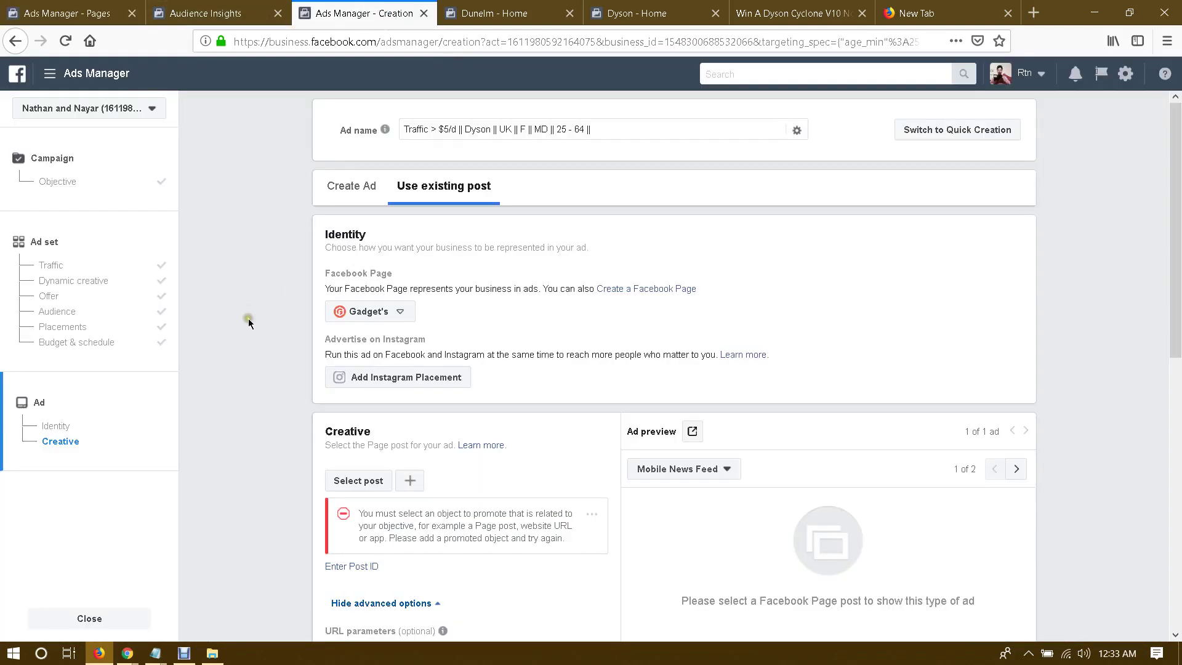
Step: Use the copied post ID as the ad's existing post
{"action": "scroll", "coordinate": [249, 323], "scroll_direction": "down", "scroll_amount": 3}
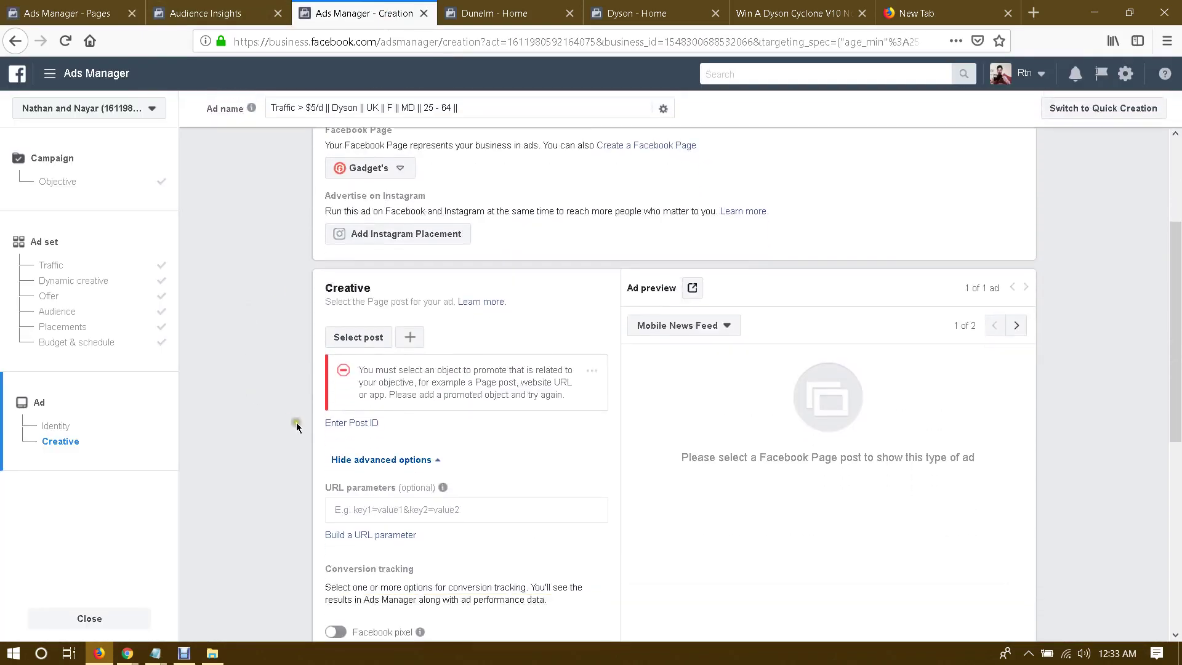
{"action": "left_click", "coordinate": [344, 422]}
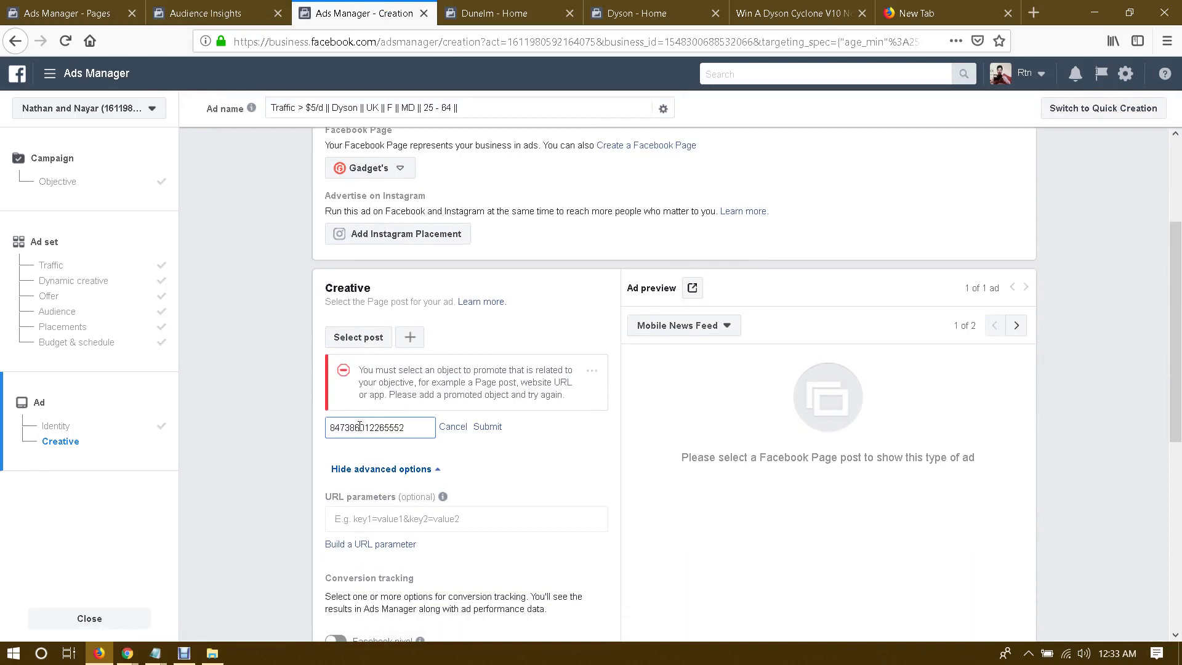
{"action": "left_click", "coordinate": [280, 423]}
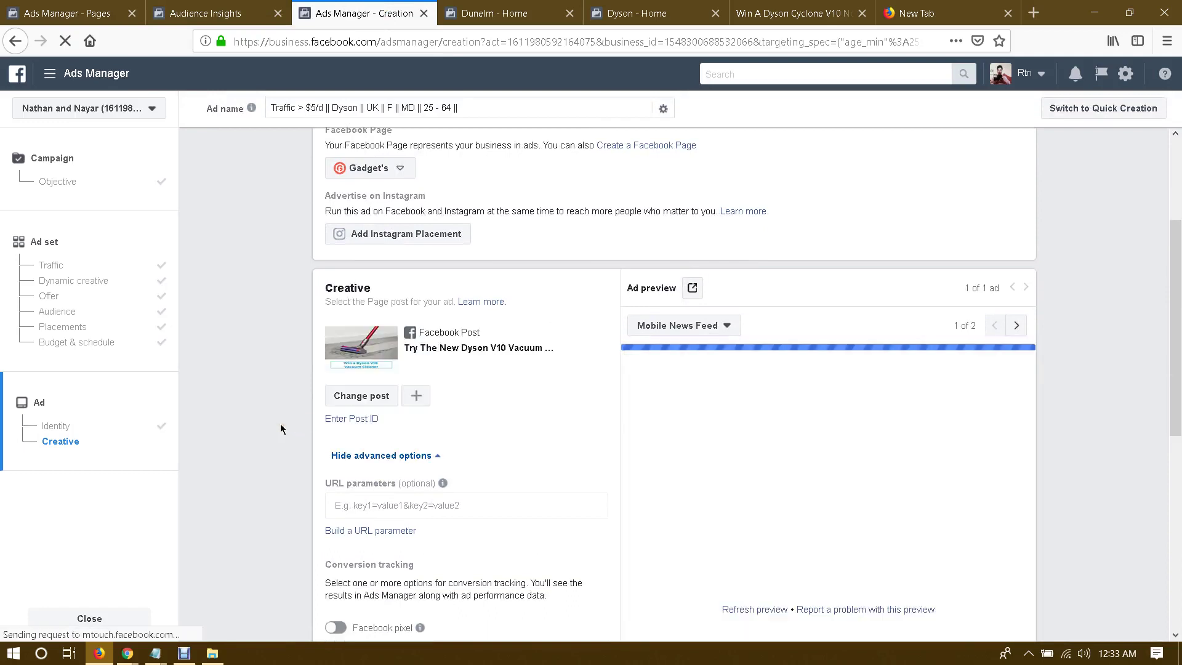
{"action": "scroll", "coordinate": [280, 429], "scroll_direction": "down", "scroll_amount": 1}
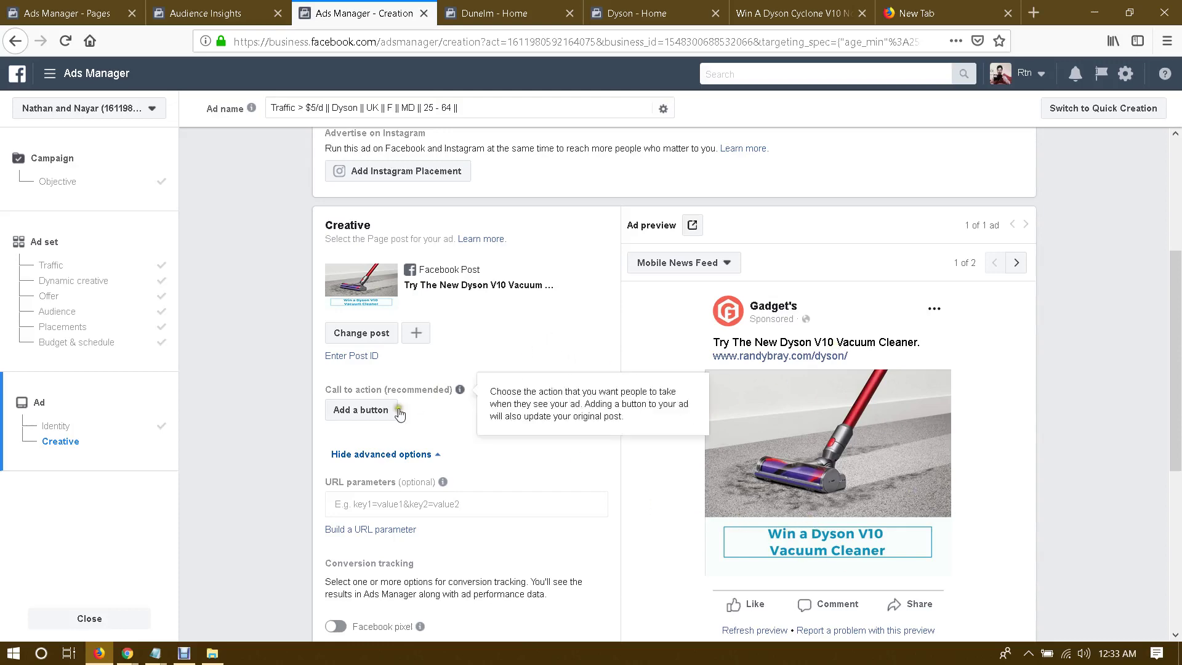
Step: Add a Sign Up call-to-action button to the post
{"action": "left_click", "coordinate": [363, 409]}
{"action": "left_click", "coordinate": [451, 292]}
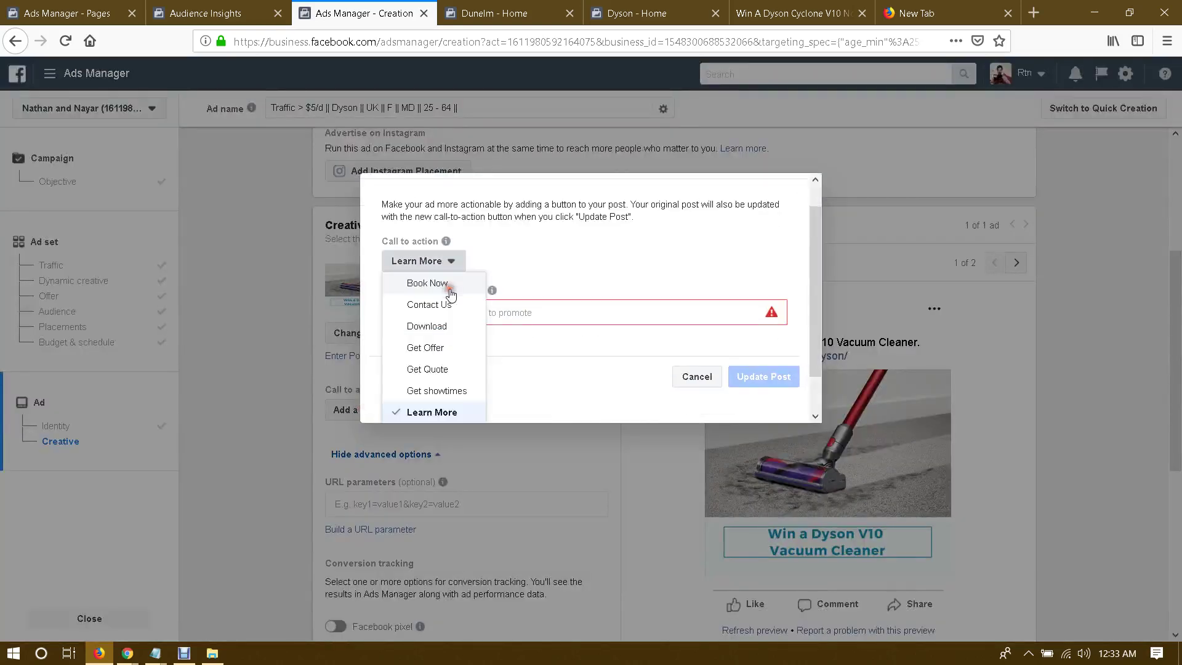
{"action": "scroll", "coordinate": [654, 293], "scroll_direction": "down", "scroll_amount": 2}
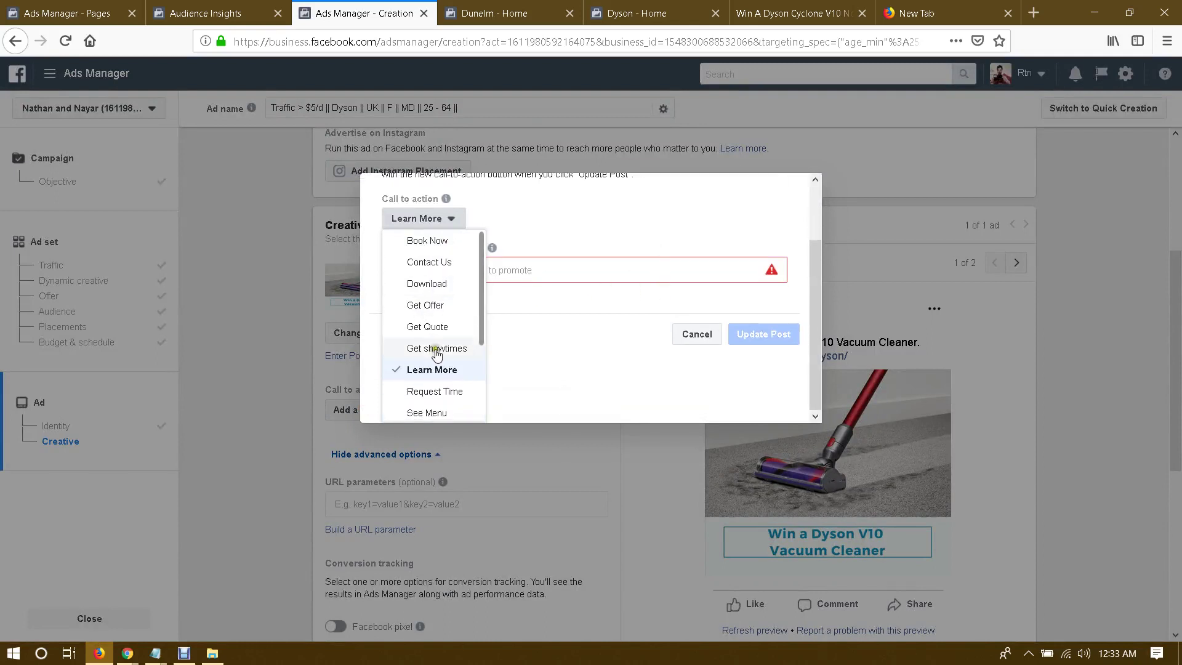
{"action": "left_click", "coordinate": [446, 307]}
{"action": "left_click", "coordinate": [455, 340]}
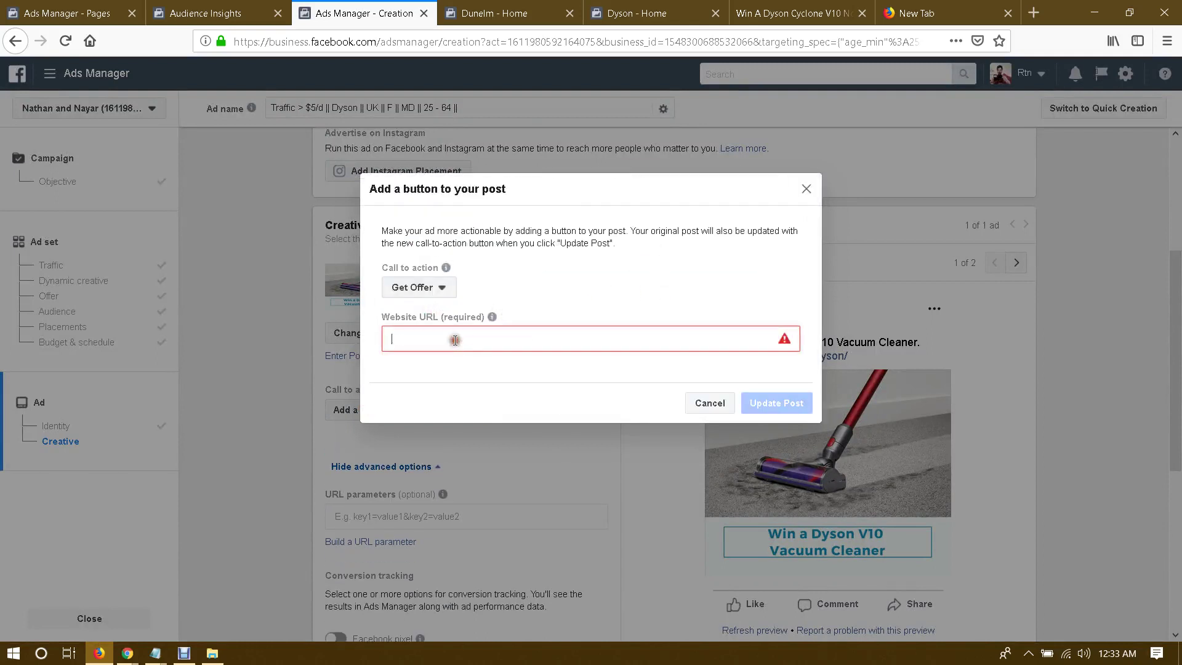
{"action": "left_click", "coordinate": [434, 289]}
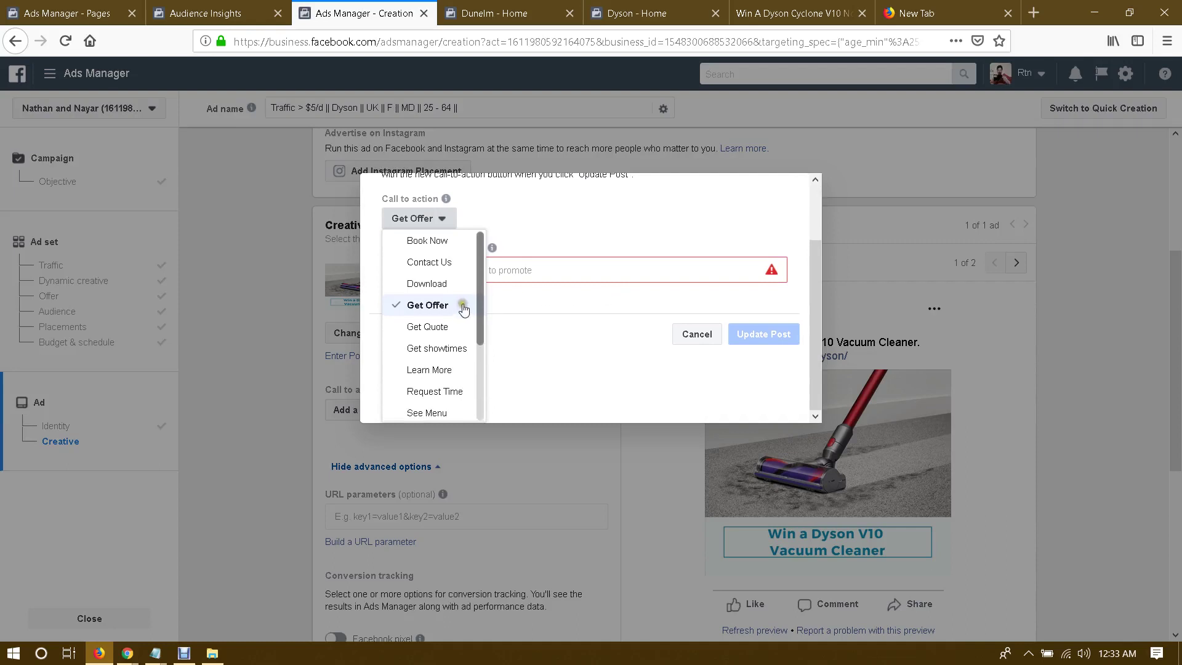
{"action": "scroll", "coordinate": [458, 311], "scroll_direction": "down", "scroll_amount": 2}
{"action": "scroll", "coordinate": [454, 344], "scroll_direction": "down", "scroll_amount": 2}
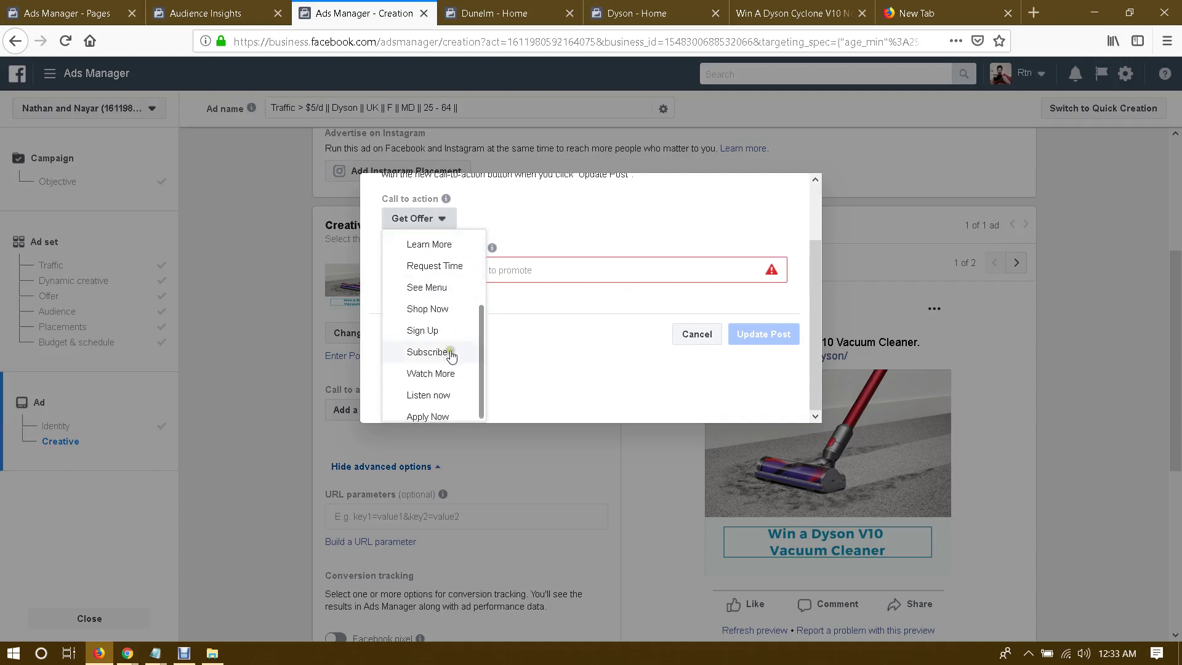
{"action": "scroll", "coordinate": [451, 356], "scroll_direction": "down", "scroll_amount": 1}
{"action": "left_click", "coordinate": [418, 328]}
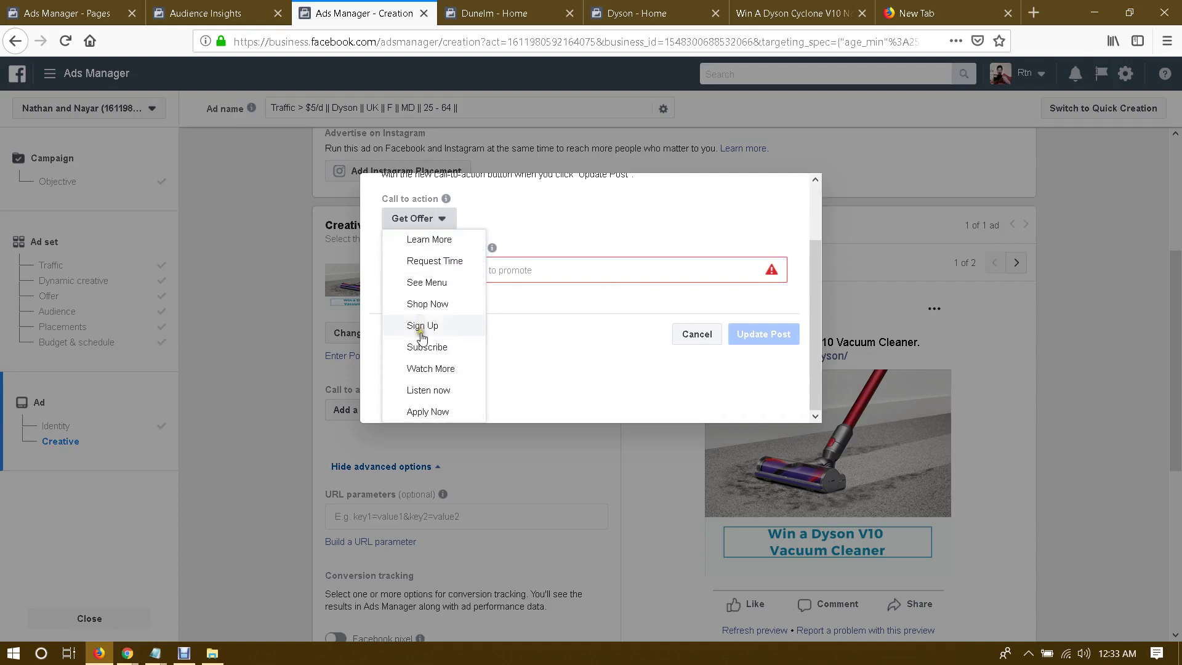
{"action": "left_click", "coordinate": [423, 326]}
{"action": "left_click", "coordinate": [449, 337]}
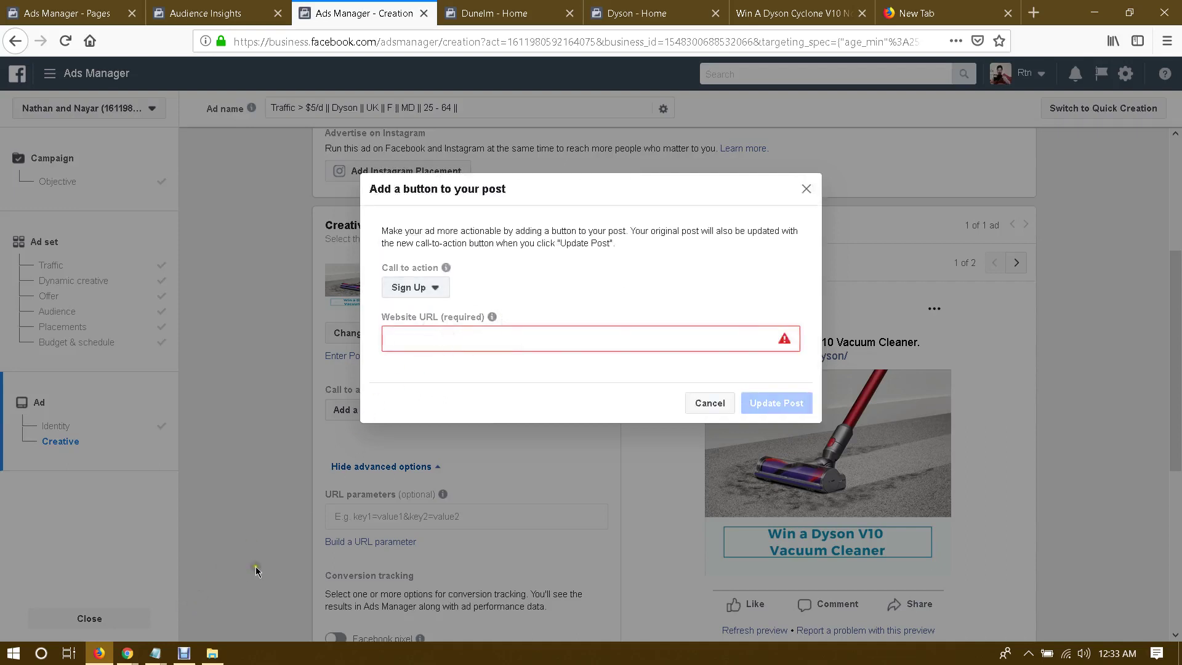
{"action": "left_click", "coordinate": [811, 13]}
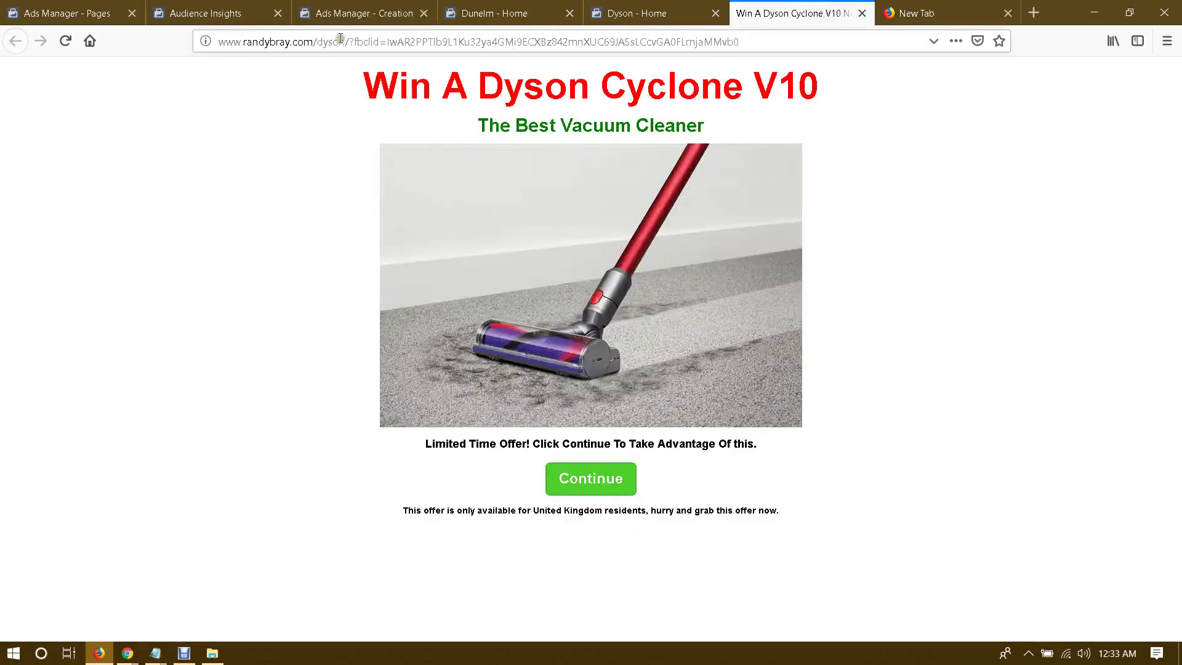
{"action": "left_click_drag", "start_coordinate": [349, 40], "coordinate": [796, 49]}
{"action": "key", "text": "BackSpace"}
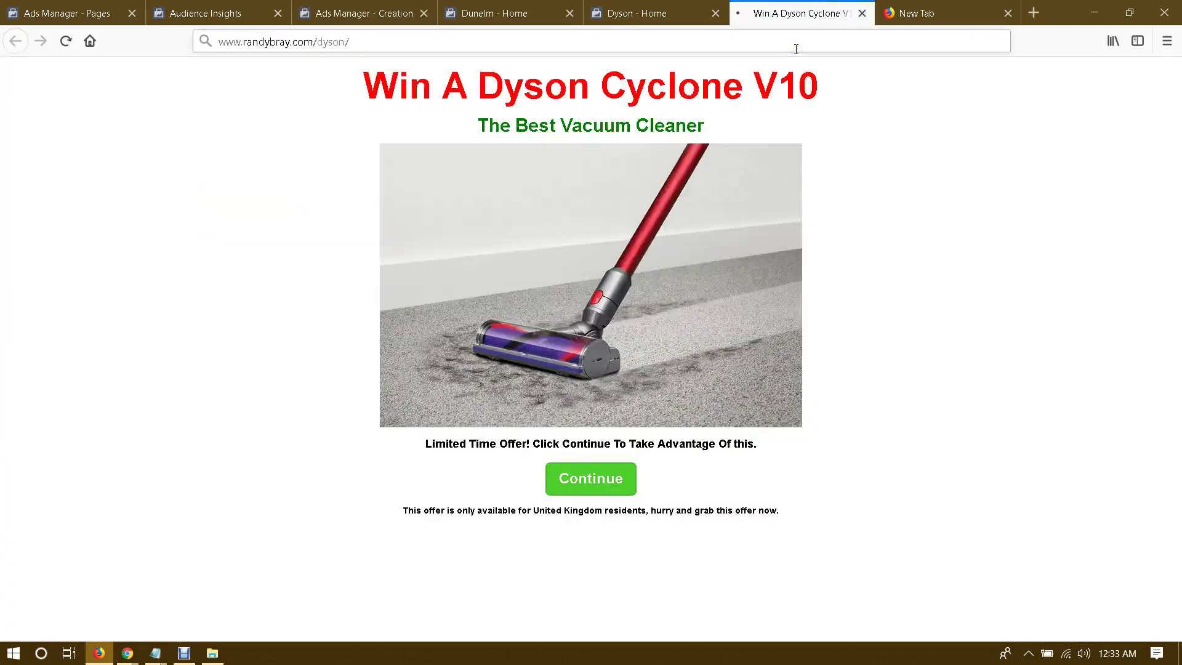
{"action": "key", "text": "Return"}
{"action": "left_click", "coordinate": [667, 48]}
{"action": "key", "text": "ctrl+c"}
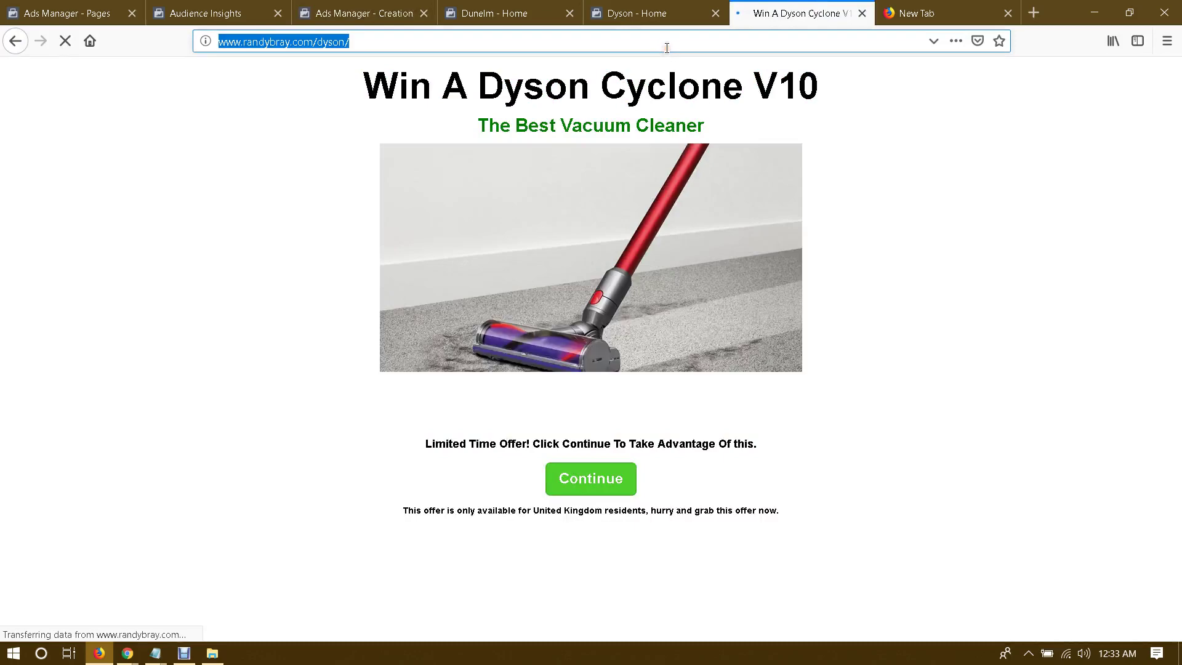
Step: Paste the clean landing page address as the Website URL and update the post
{"action": "left_click", "coordinate": [192, 6]}
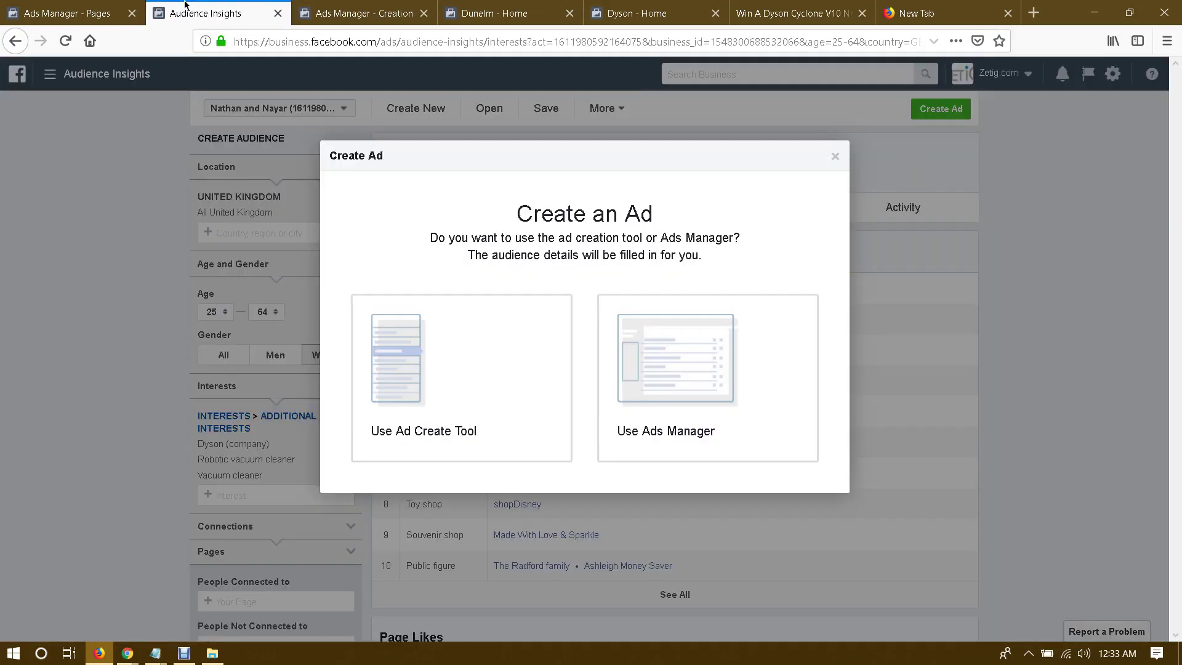
{"action": "left_click", "coordinate": [523, 12]}
{"action": "left_click", "coordinate": [394, 12]}
{"action": "key", "text": "ctrl+v"}
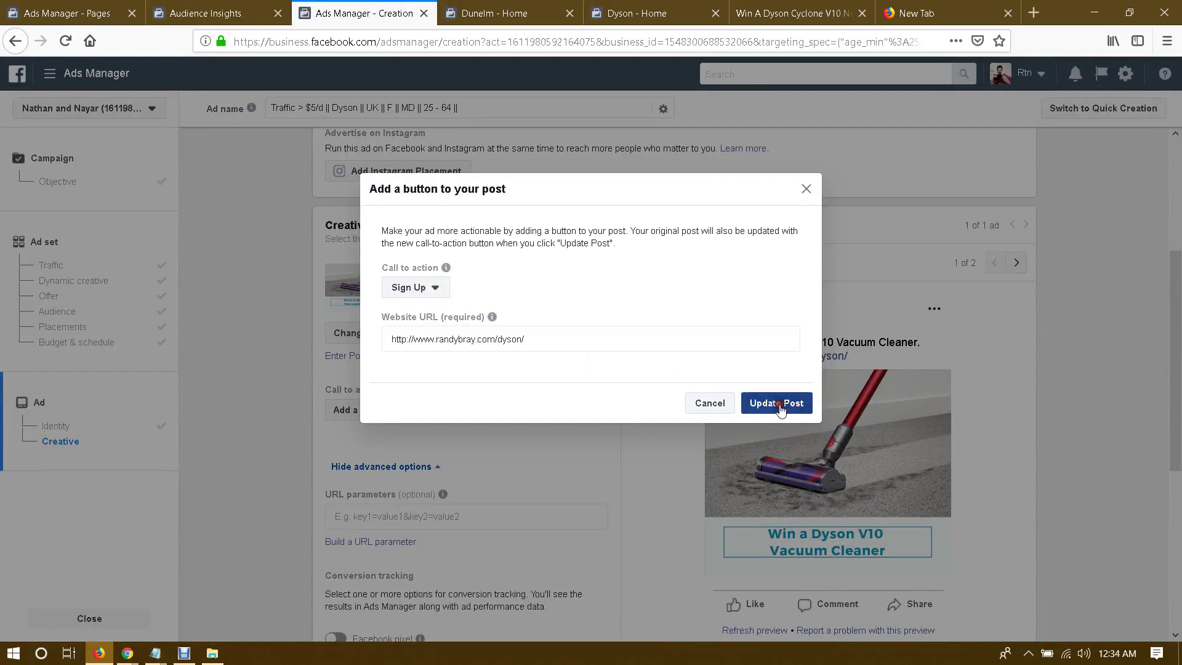
{"action": "left_click", "coordinate": [791, 404]}
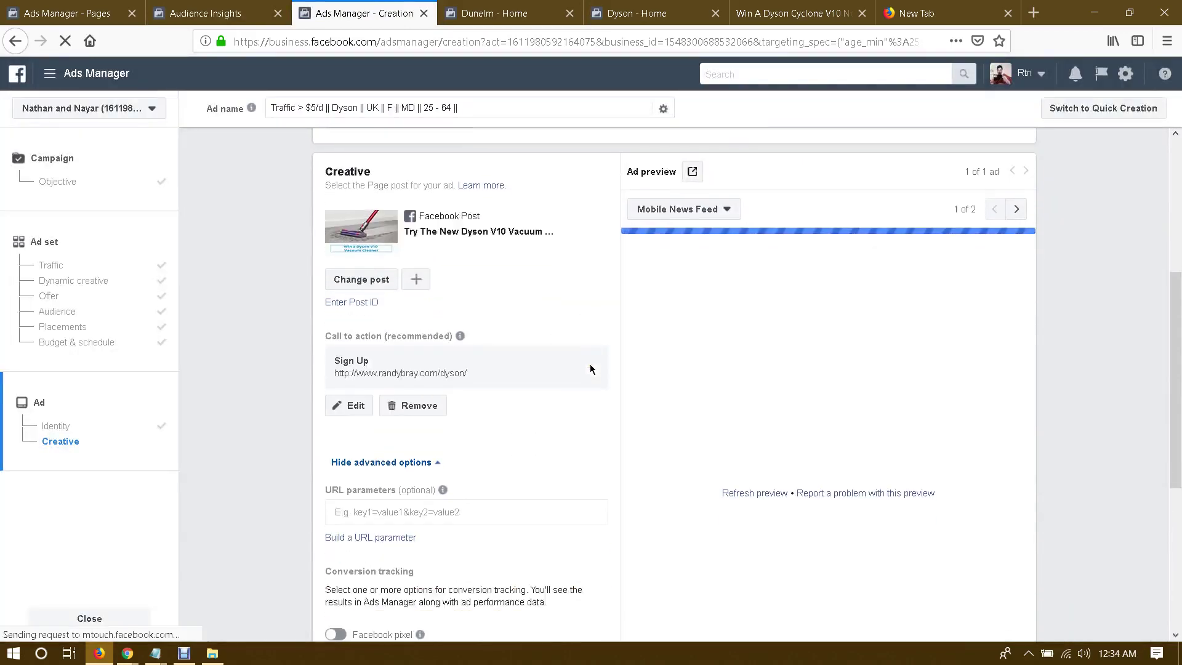
Step: Enable Facebook pixel conversion tracking and confirm to publish the Dyson ad
{"action": "scroll", "coordinate": [590, 370], "scroll_direction": "down", "scroll_amount": 5}
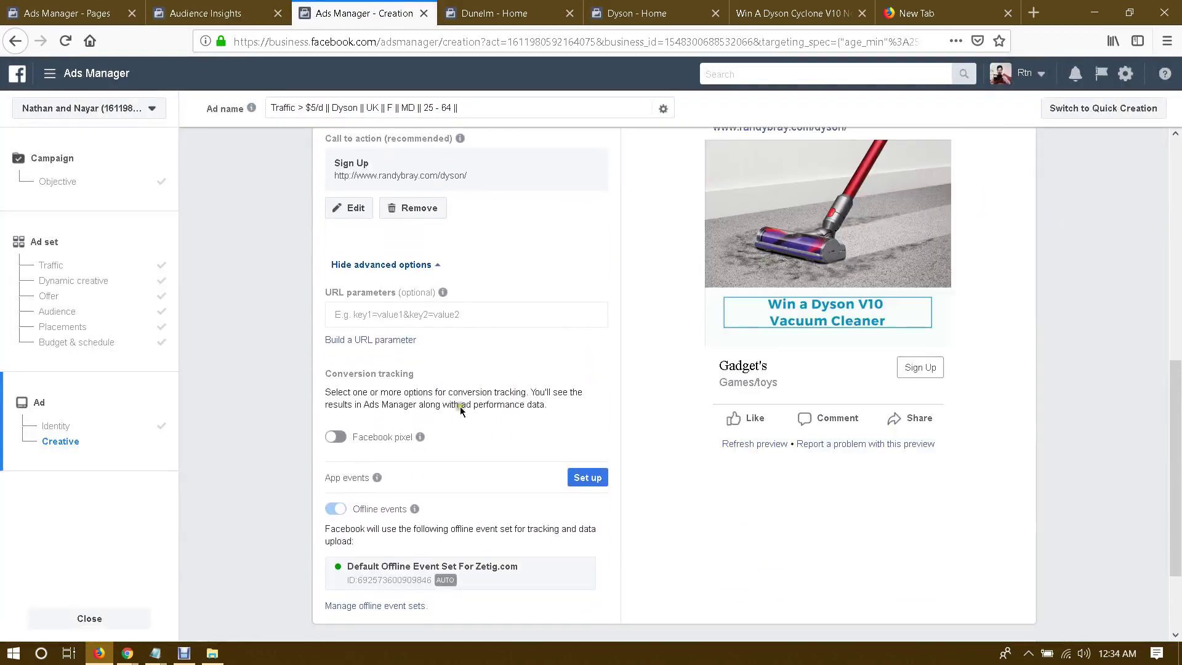
{"action": "left_click", "coordinate": [336, 438]}
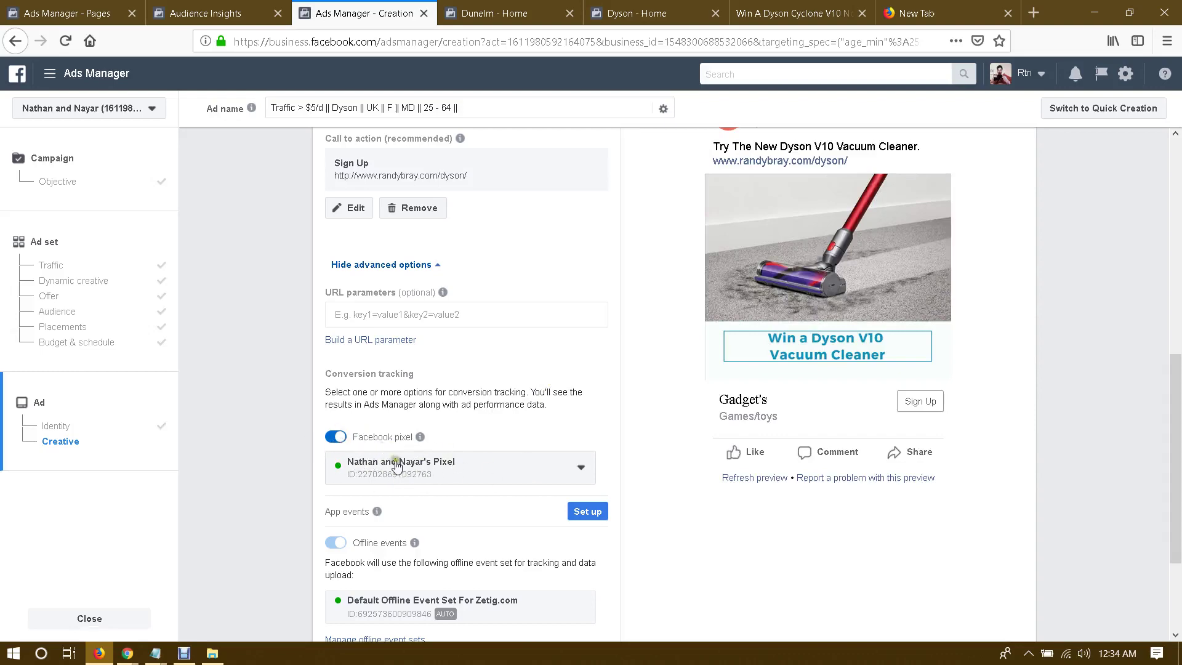
{"action": "scroll", "coordinate": [588, 464], "scroll_direction": "down", "scroll_amount": 2}
{"action": "scroll", "coordinate": [637, 463], "scroll_direction": "up", "scroll_amount": 8}
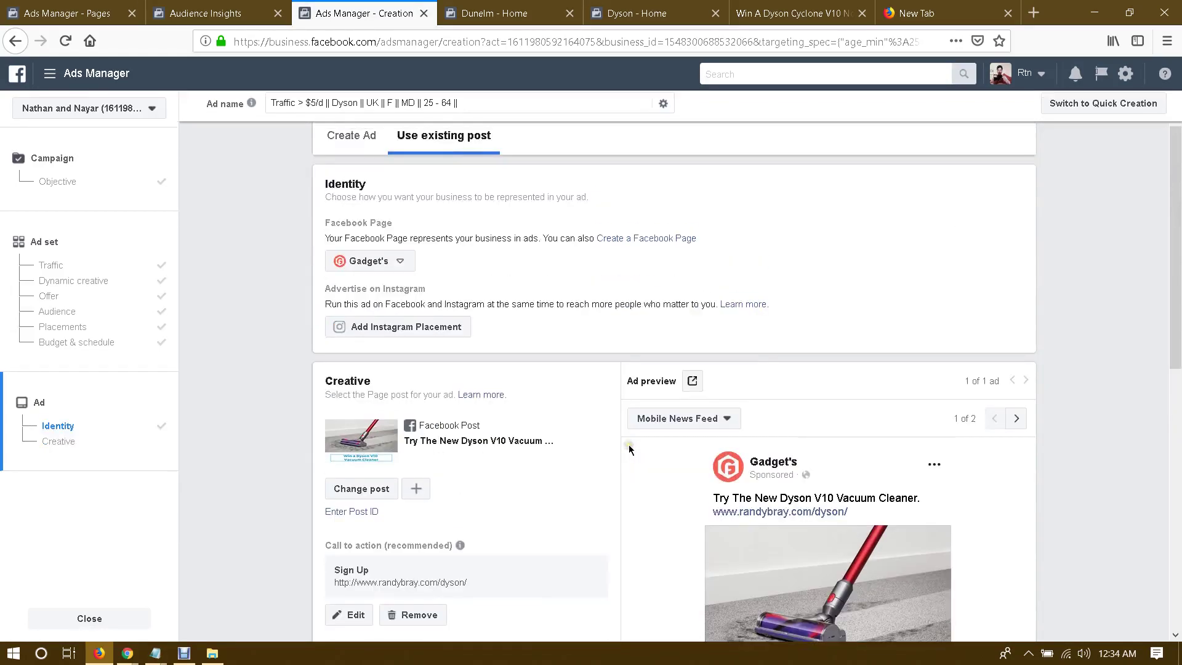
{"action": "scroll", "coordinate": [629, 449], "scroll_direction": "down", "scroll_amount": 8}
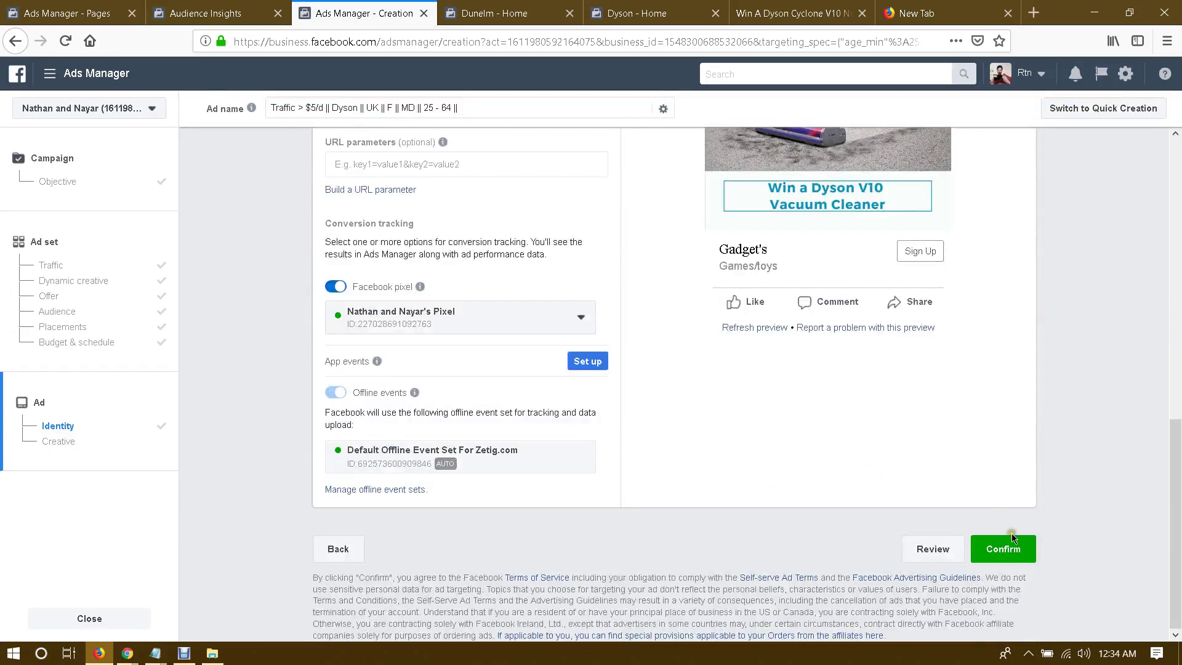
{"action": "left_click", "coordinate": [1004, 549]}
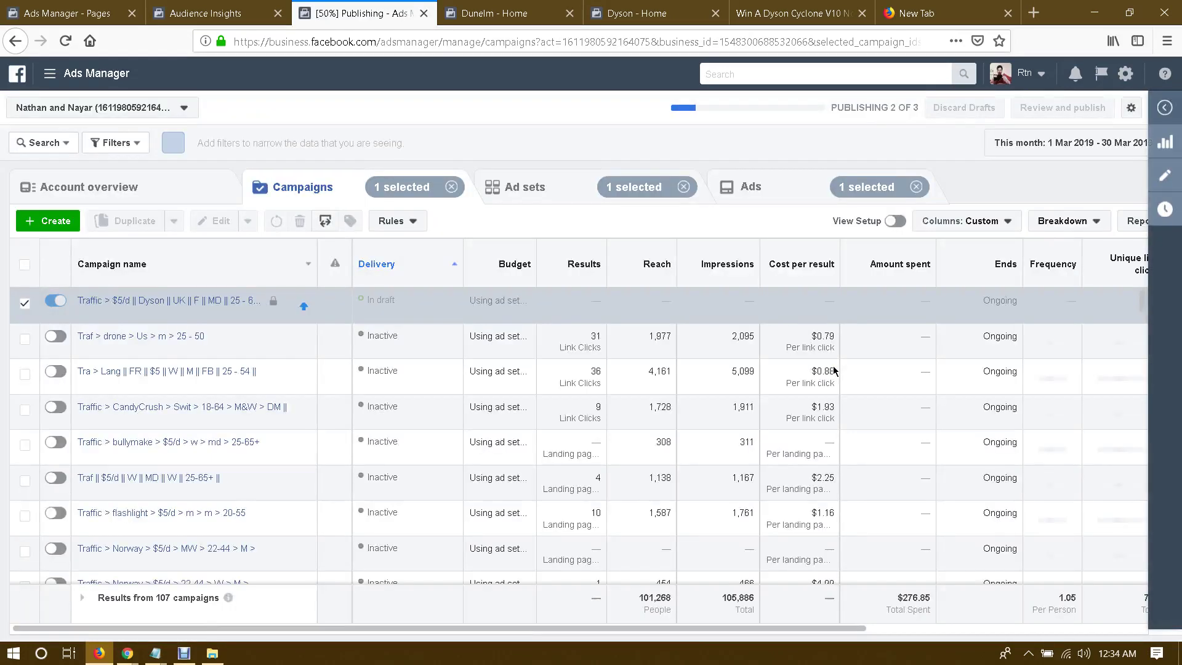
Step: Duplicate the Dyson traffic ad set once within its original campaign
{"action": "left_click", "coordinate": [178, 304]}
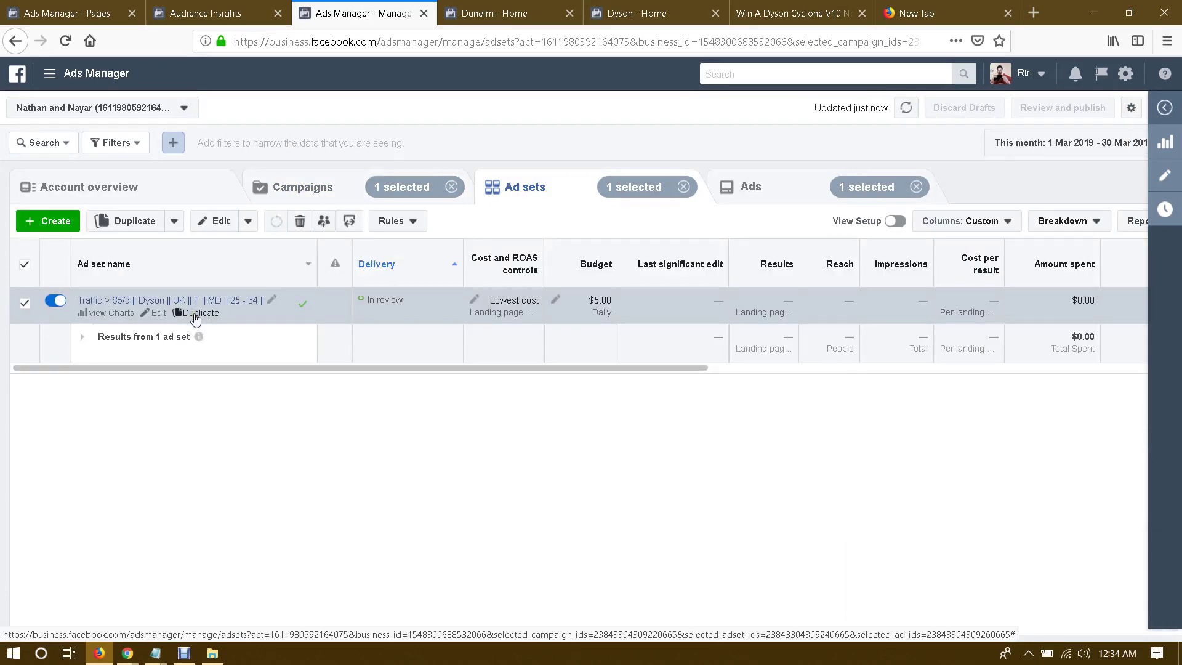
{"action": "left_click", "coordinate": [196, 313]}
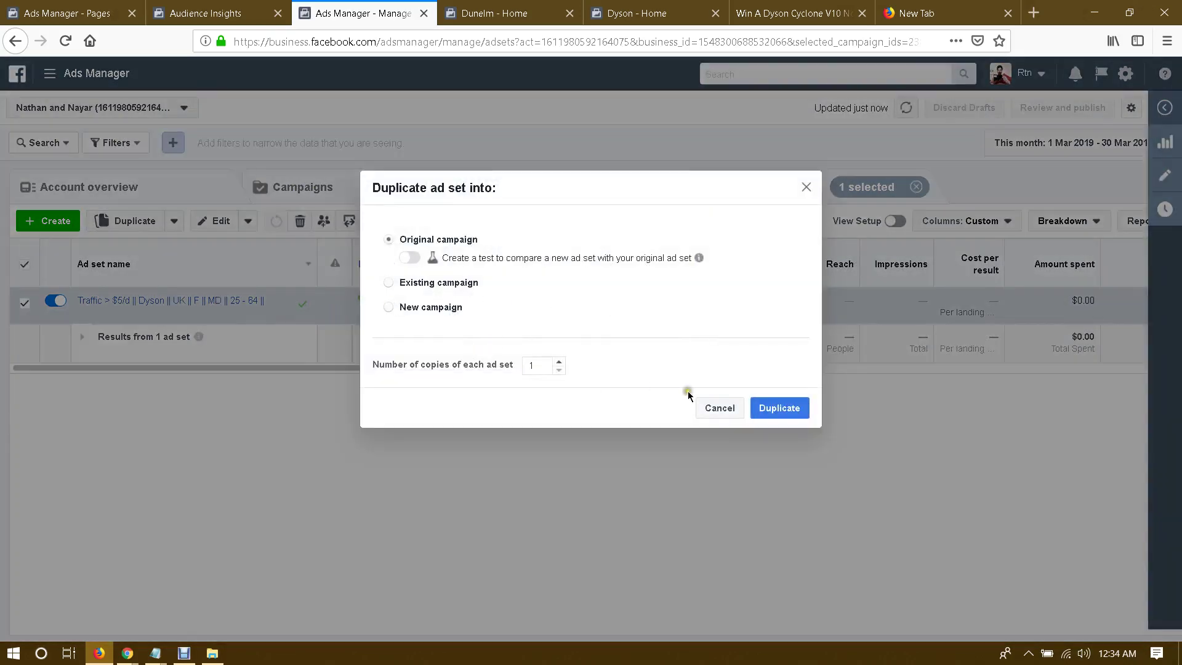
{"action": "left_click", "coordinate": [783, 408]}
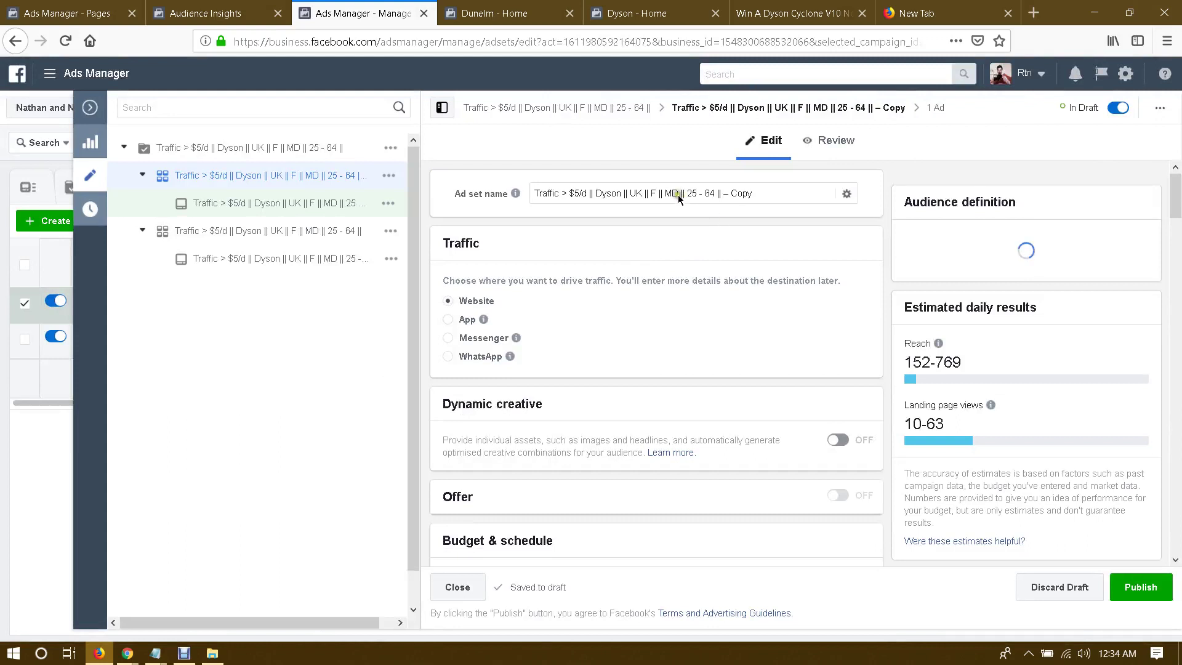
Step: Rename the ad set with an '|| IG' suffix and add Instagram Feed and Stories placements
{"action": "left_click_drag", "start_coordinate": [723, 194], "coordinate": [779, 198]}
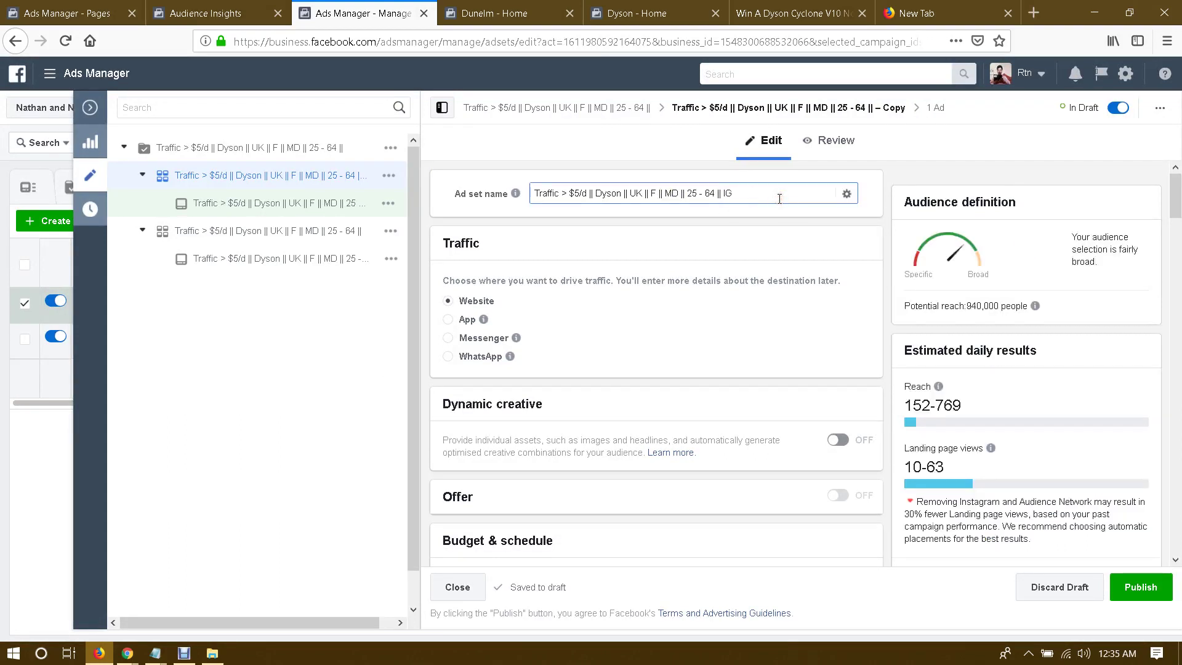
{"action": "left_click", "coordinate": [795, 232]}
{"action": "scroll", "coordinate": [800, 246], "scroll_direction": "down", "scroll_amount": 12}
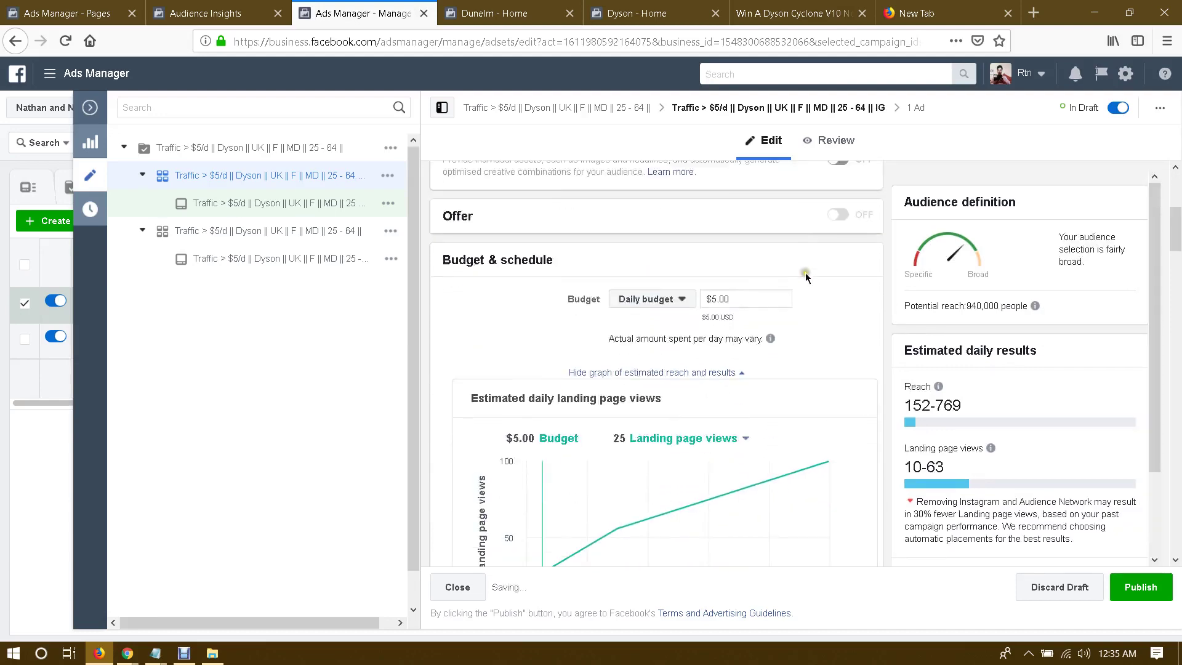
{"action": "scroll", "coordinate": [827, 294], "scroll_direction": "down", "scroll_amount": 15}
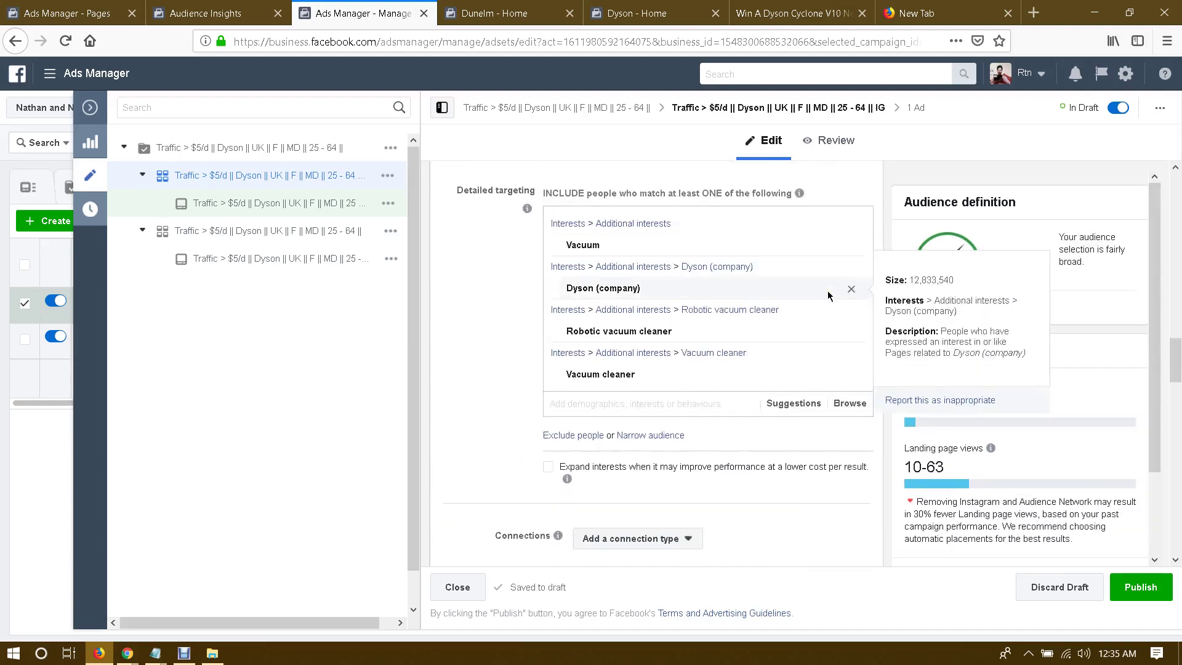
{"action": "scroll", "coordinate": [827, 290], "scroll_direction": "down", "scroll_amount": 4}
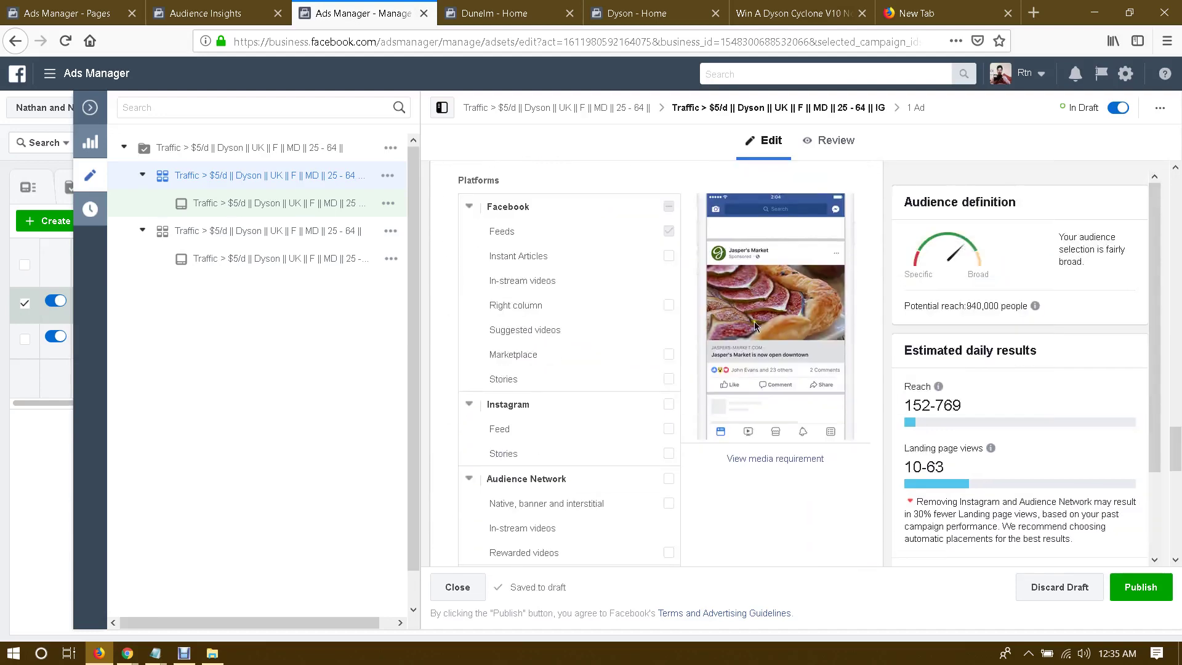
{"action": "scroll", "coordinate": [671, 226], "scroll_direction": "down", "scroll_amount": 3}
{"action": "left_click", "coordinate": [669, 218]}
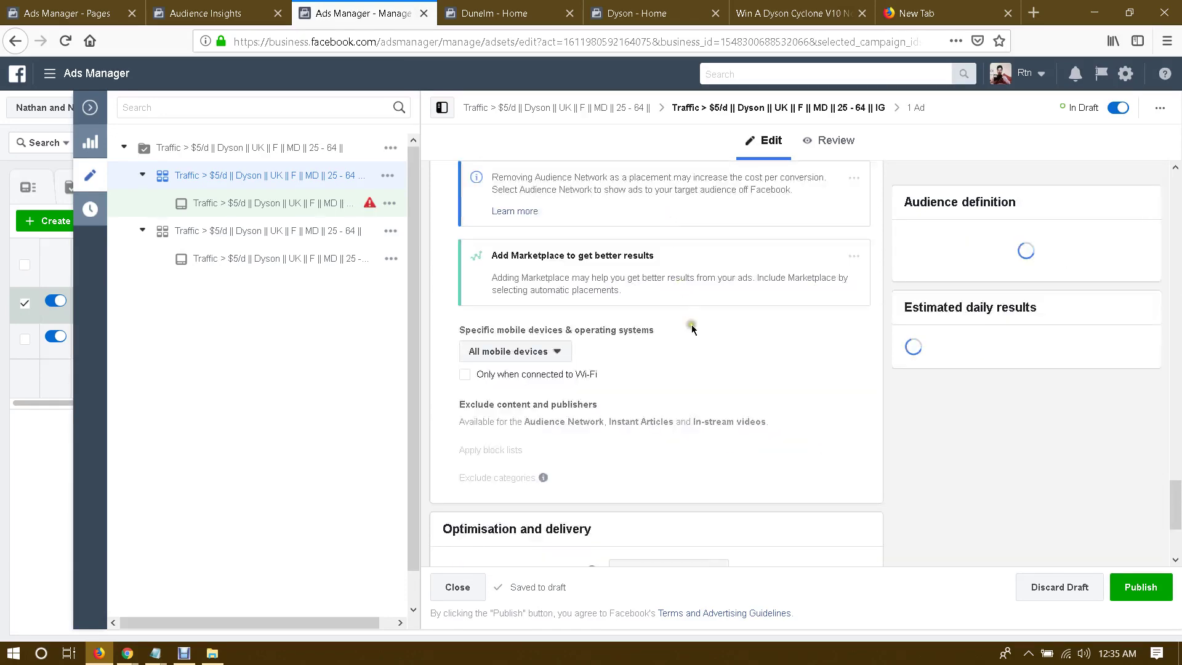
{"action": "scroll", "coordinate": [733, 385], "scroll_direction": "up", "scroll_amount": 8}
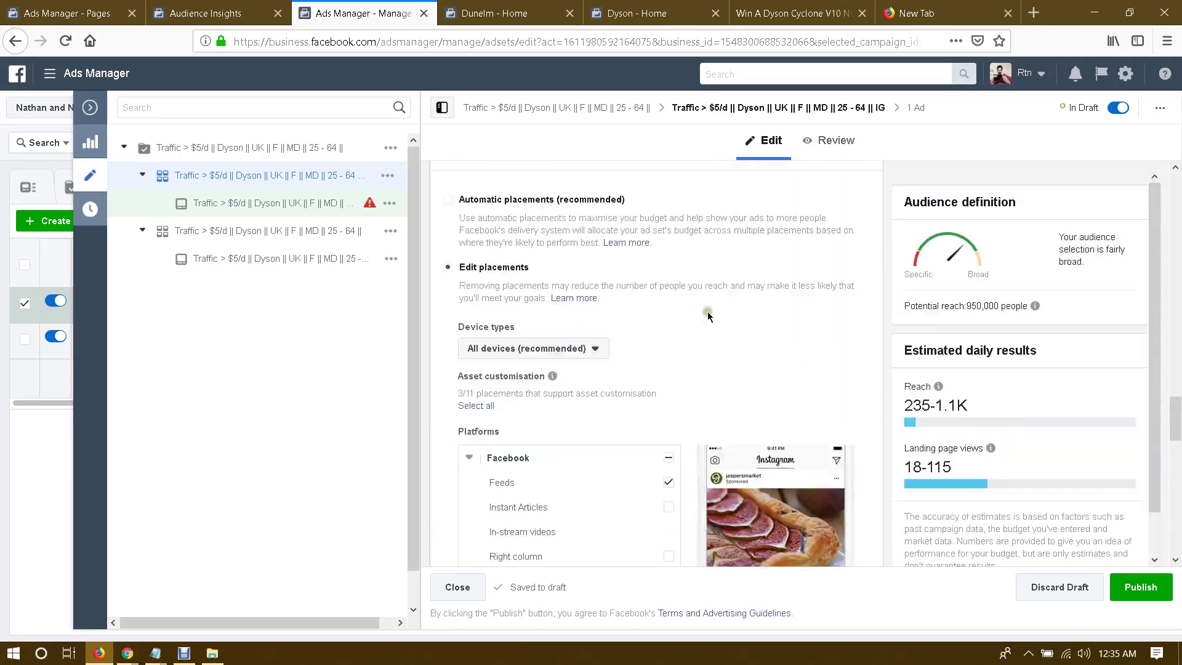
{"action": "scroll", "coordinate": [707, 311], "scroll_direction": "down", "scroll_amount": 4}
Step: Remove Facebook Feeds from placements and restrict delivery to mobile devices only
{"action": "left_click", "coordinate": [669, 293]}
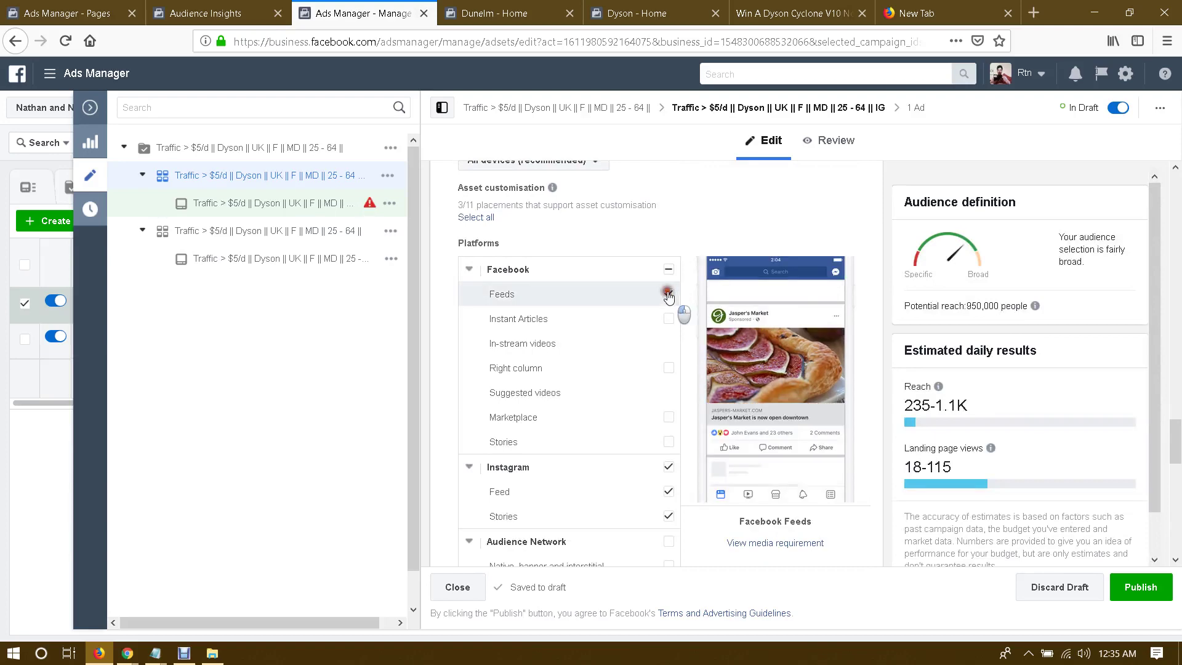
{"action": "scroll", "coordinate": [703, 263], "scroll_direction": "down", "scroll_amount": 3}
{"action": "scroll", "coordinate": [697, 251], "scroll_direction": "up", "scroll_amount": 10}
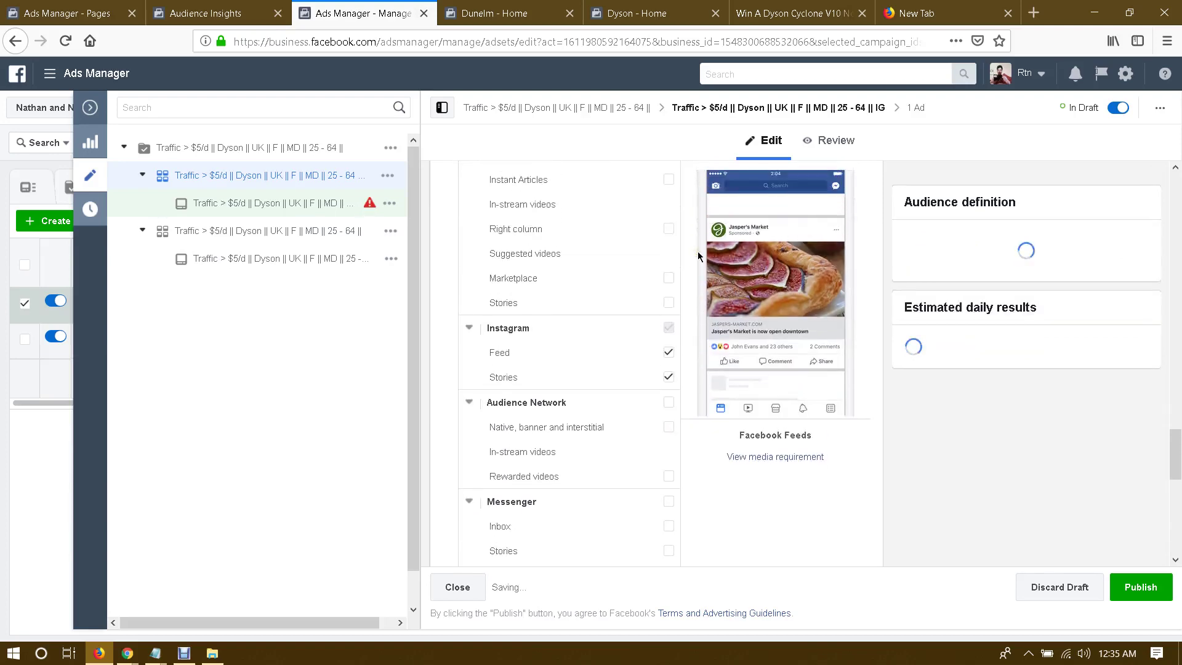
{"action": "scroll", "coordinate": [696, 251], "scroll_direction": "up", "scroll_amount": 5}
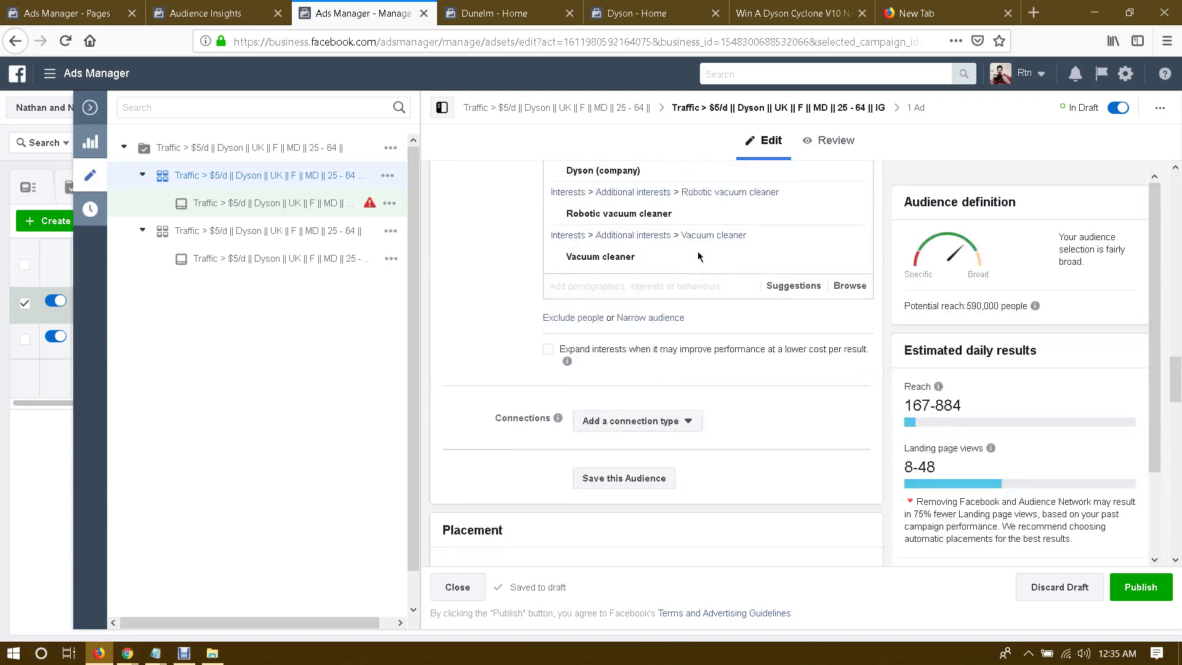
{"action": "scroll", "coordinate": [696, 251], "scroll_direction": "down", "scroll_amount": 8}
{"action": "scroll", "coordinate": [697, 252], "scroll_direction": "down", "scroll_amount": 5}
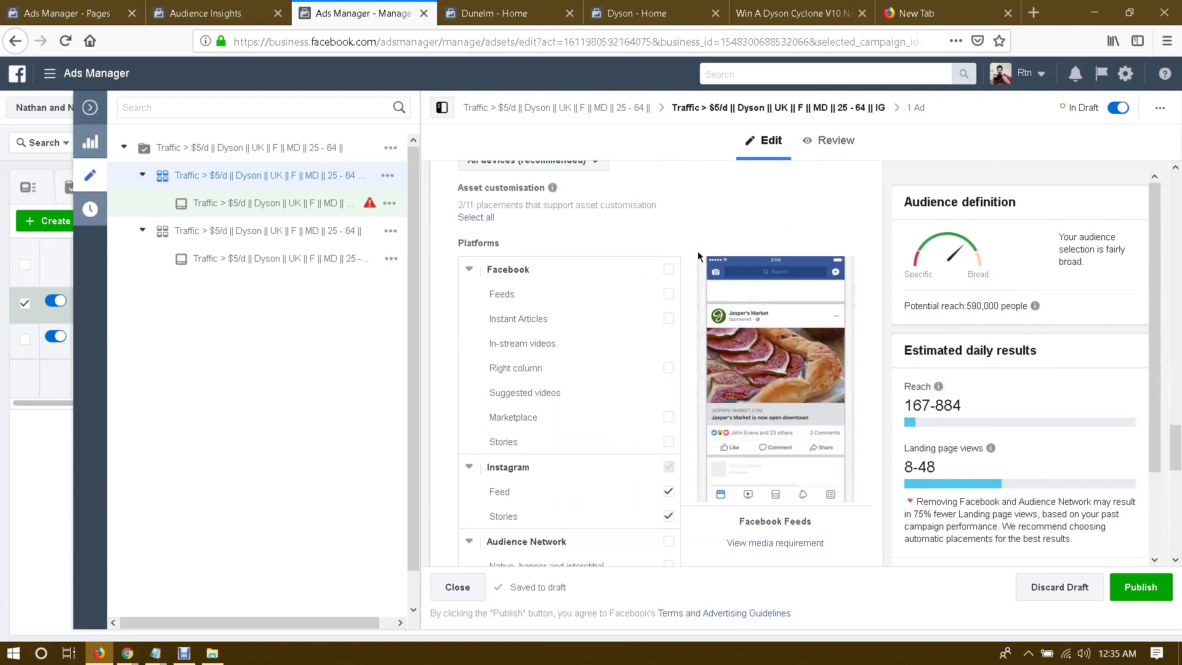
{"action": "scroll", "coordinate": [686, 274], "scroll_direction": "up", "scroll_amount": 6}
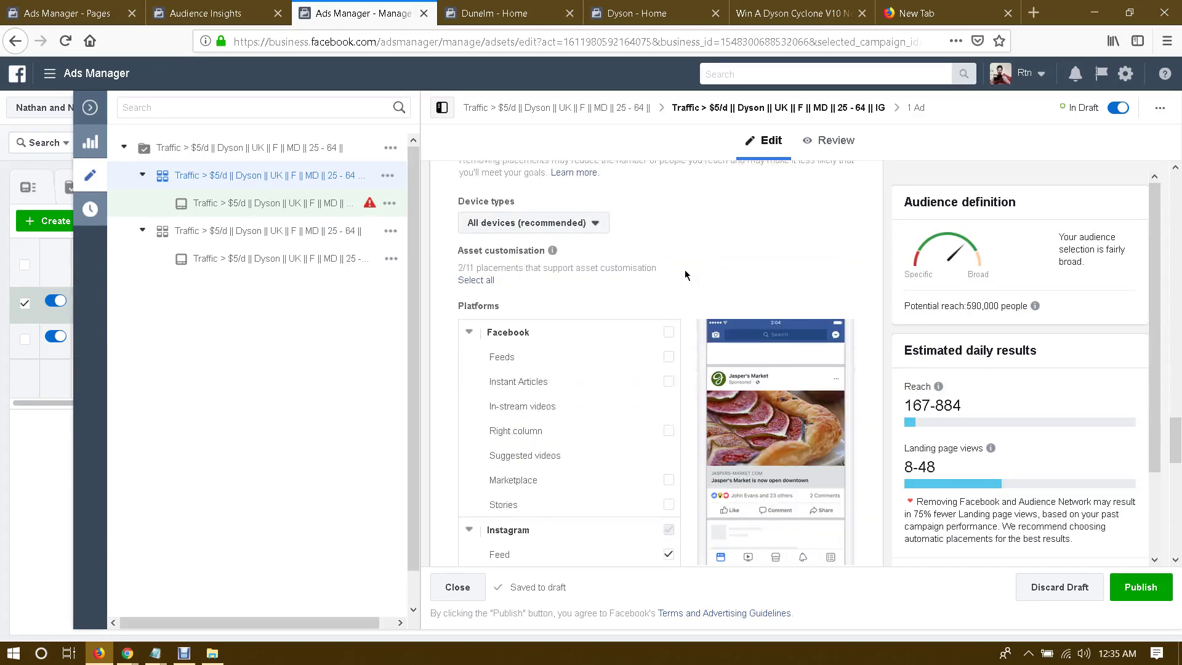
{"action": "left_click", "coordinate": [533, 288]}
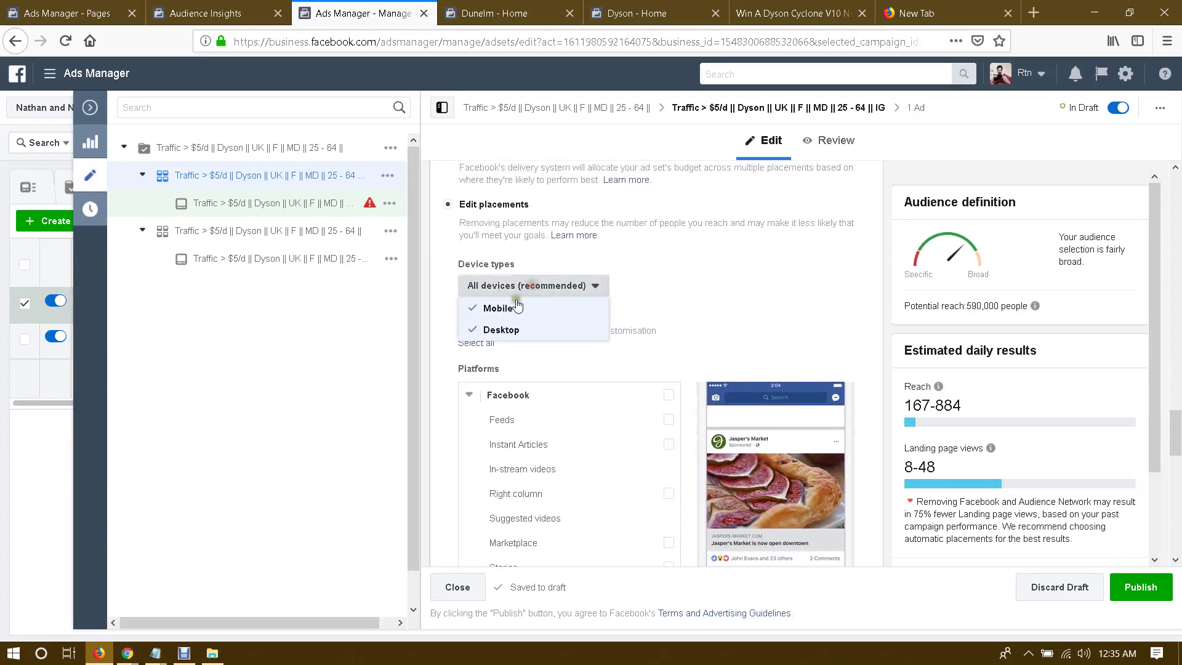
{"action": "left_click", "coordinate": [664, 301]}
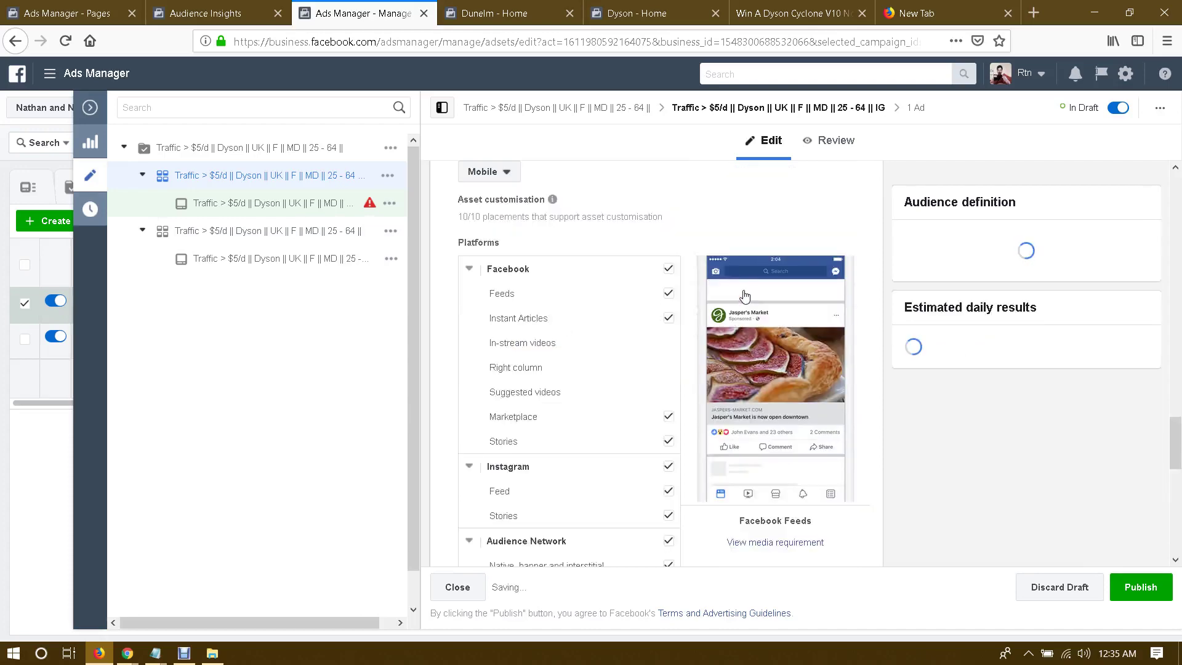
Step: Untick Facebook, Audience Network and Messenger so only Instagram placements remain error-free
{"action": "scroll", "coordinate": [671, 266], "scroll_direction": "up", "scroll_amount": 5}
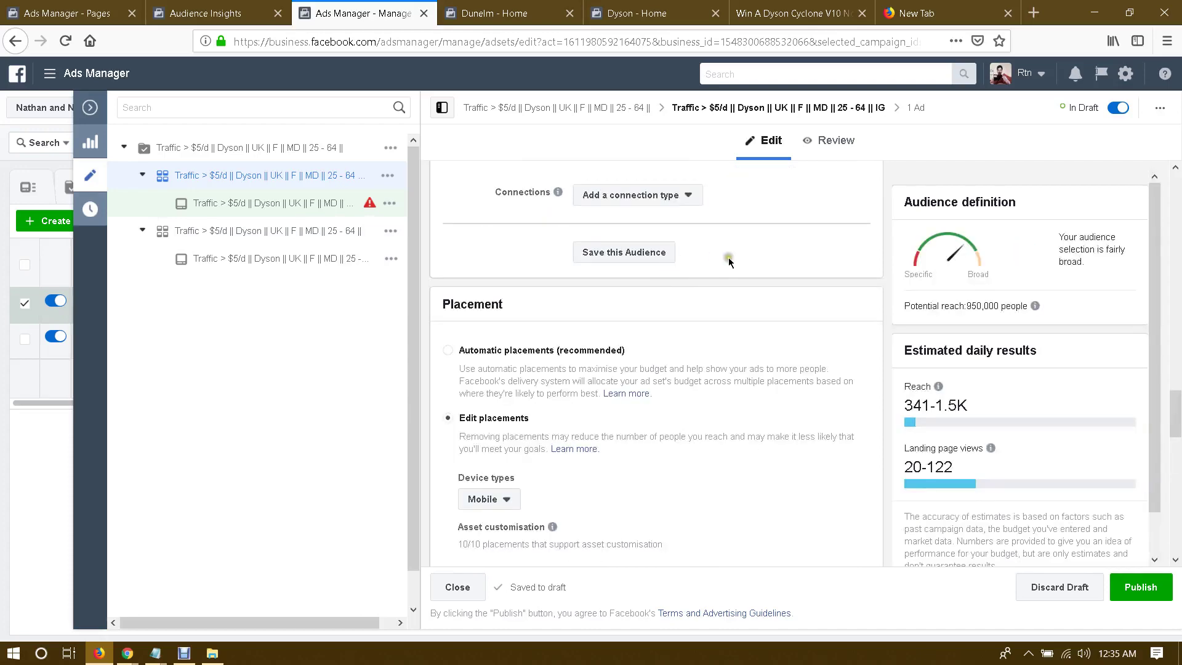
{"action": "scroll", "coordinate": [729, 257], "scroll_direction": "up", "scroll_amount": 4}
{"action": "scroll", "coordinate": [731, 257], "scroll_direction": "down", "scroll_amount": 10}
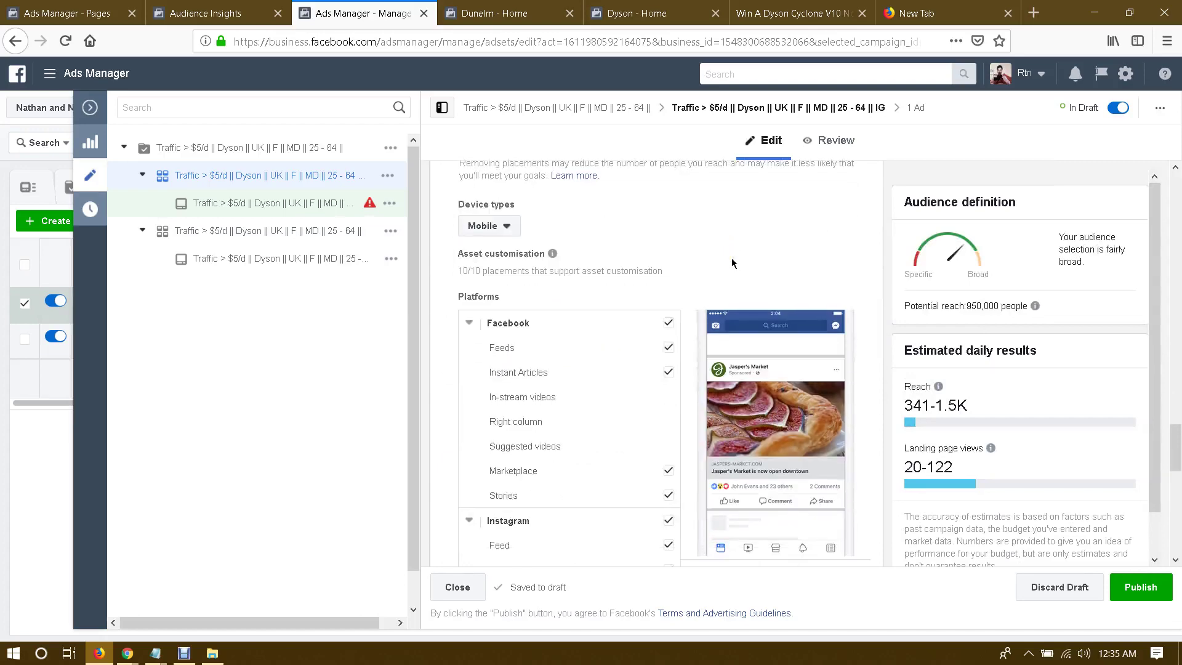
{"action": "left_click", "coordinate": [668, 282]}
{"action": "scroll", "coordinate": [700, 263], "scroll_direction": "down", "scroll_amount": 4}
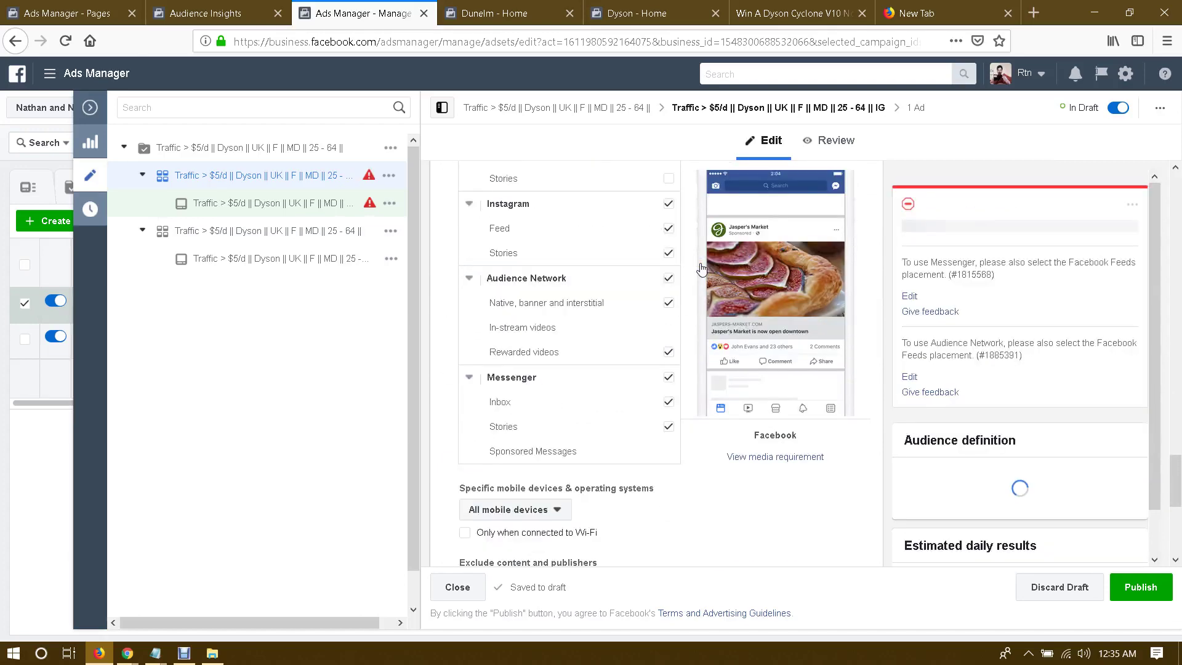
{"action": "scroll", "coordinate": [668, 277], "scroll_direction": "up", "scroll_amount": 5}
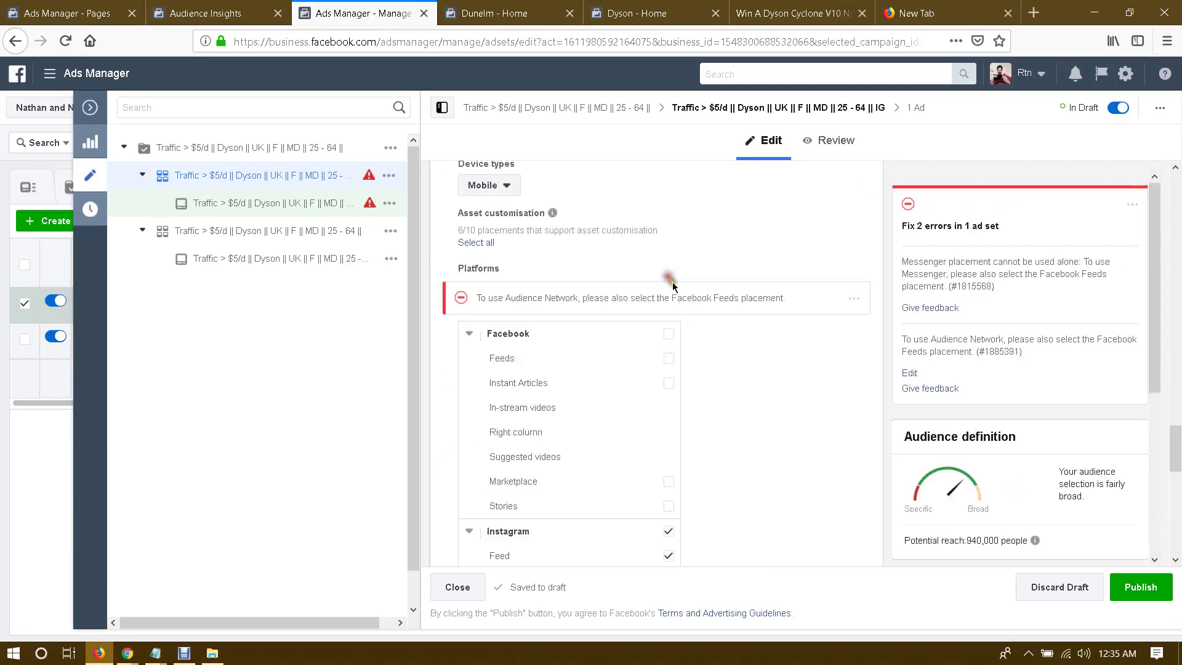
{"action": "scroll", "coordinate": [680, 305], "scroll_direction": "down", "scroll_amount": 4}
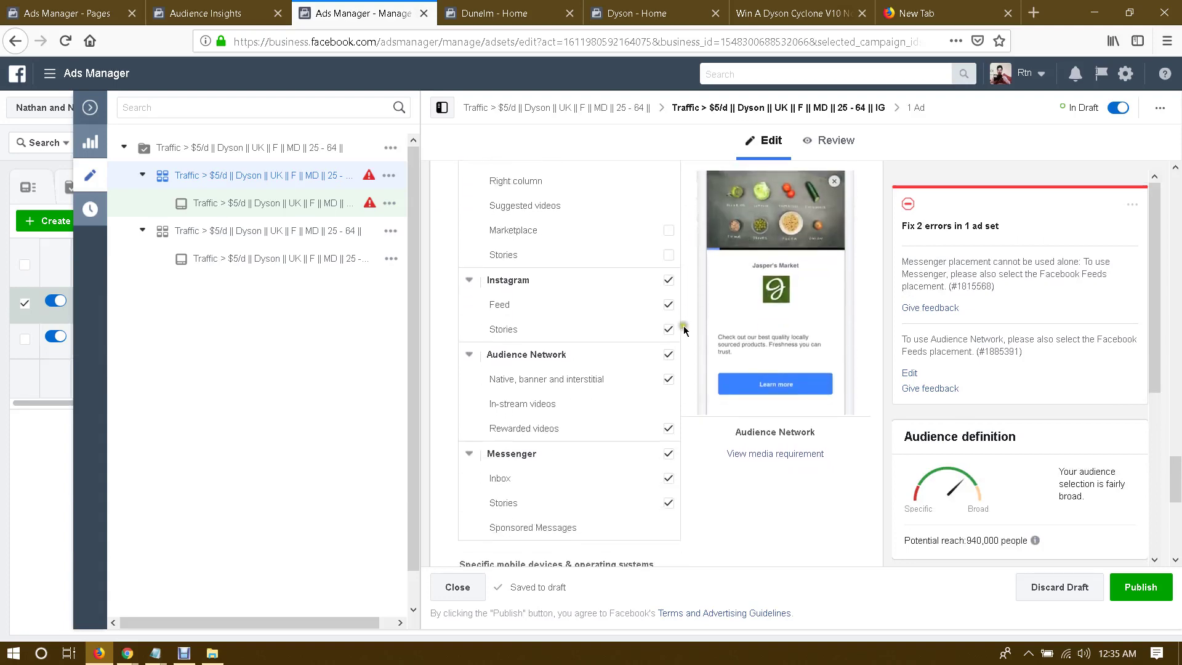
{"action": "left_click", "coordinate": [668, 354]}
{"action": "scroll", "coordinate": [692, 360], "scroll_direction": "down", "scroll_amount": 5}
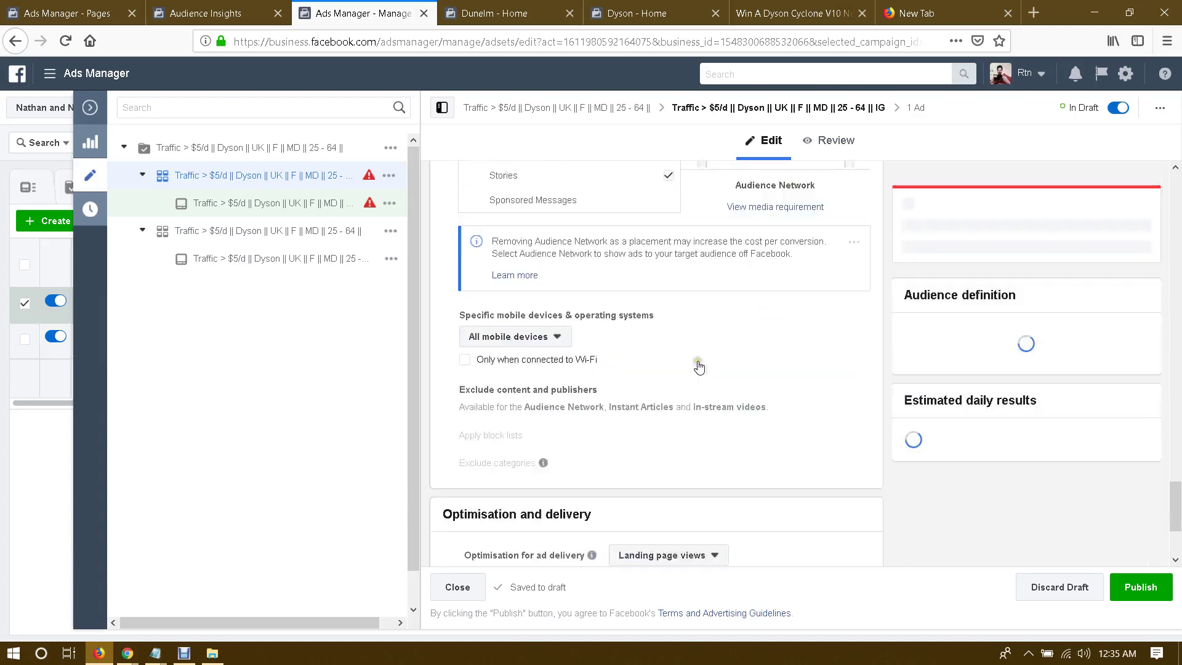
{"action": "scroll", "coordinate": [699, 368], "scroll_direction": "up", "scroll_amount": 6}
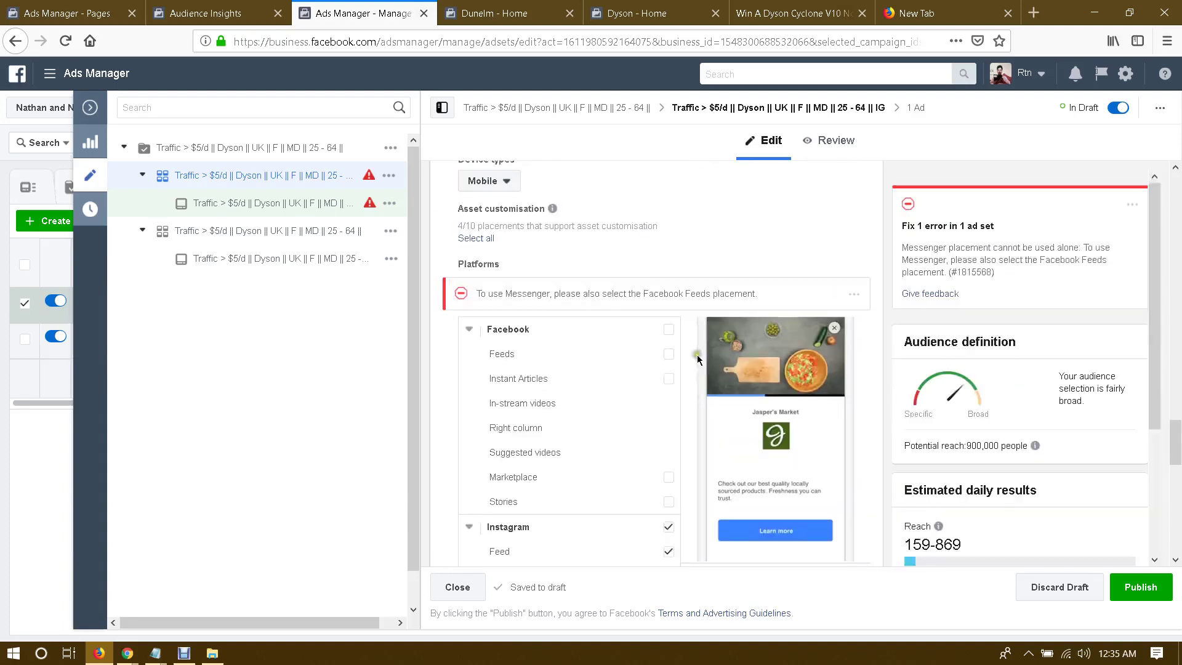
{"action": "scroll", "coordinate": [688, 389], "scroll_direction": "down", "scroll_amount": 4}
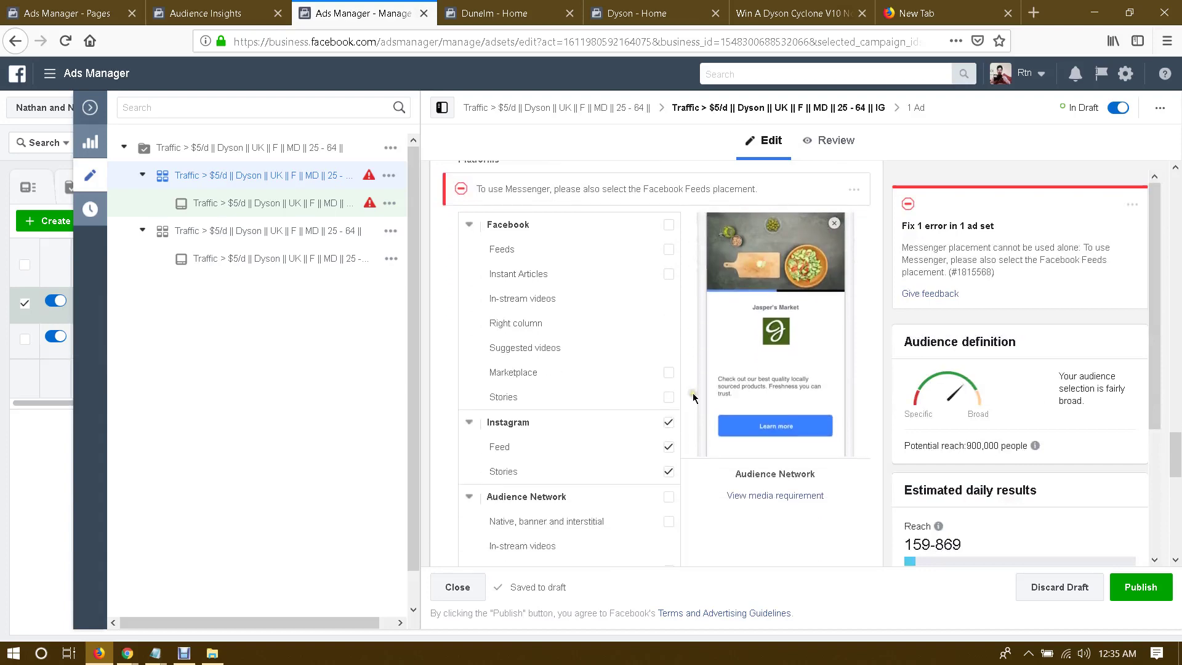
{"action": "left_click", "coordinate": [668, 454]}
{"action": "scroll", "coordinate": [726, 418], "scroll_direction": "down", "scroll_amount": 3}
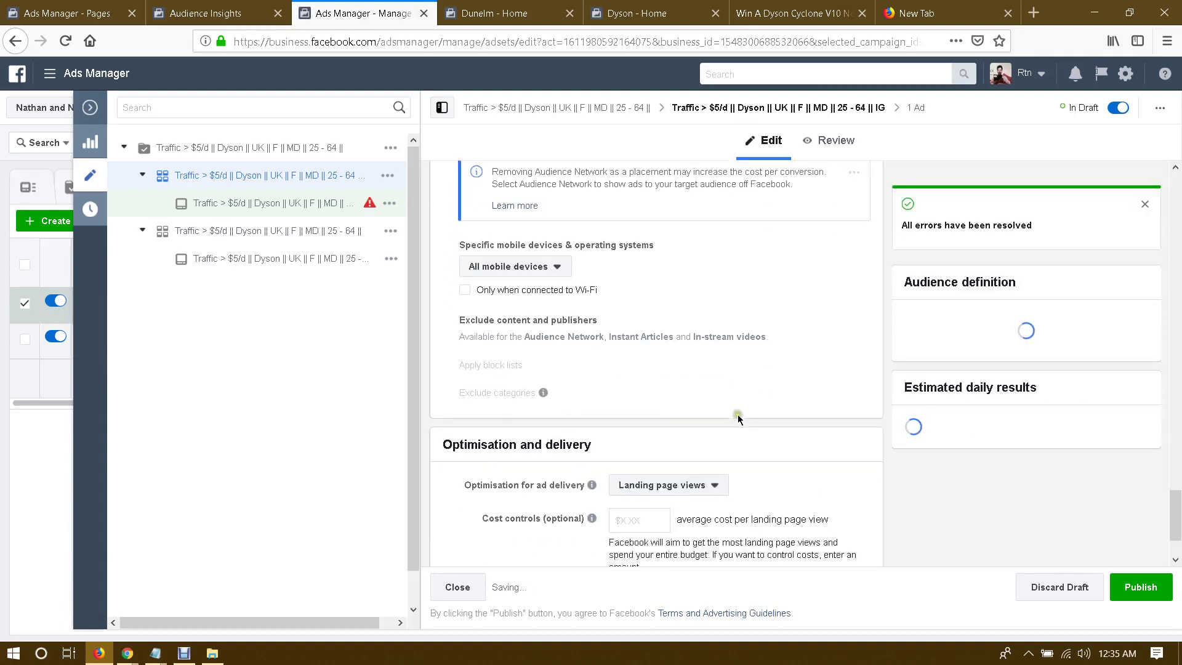
{"action": "scroll", "coordinate": [739, 400], "scroll_direction": "up", "scroll_amount": 8}
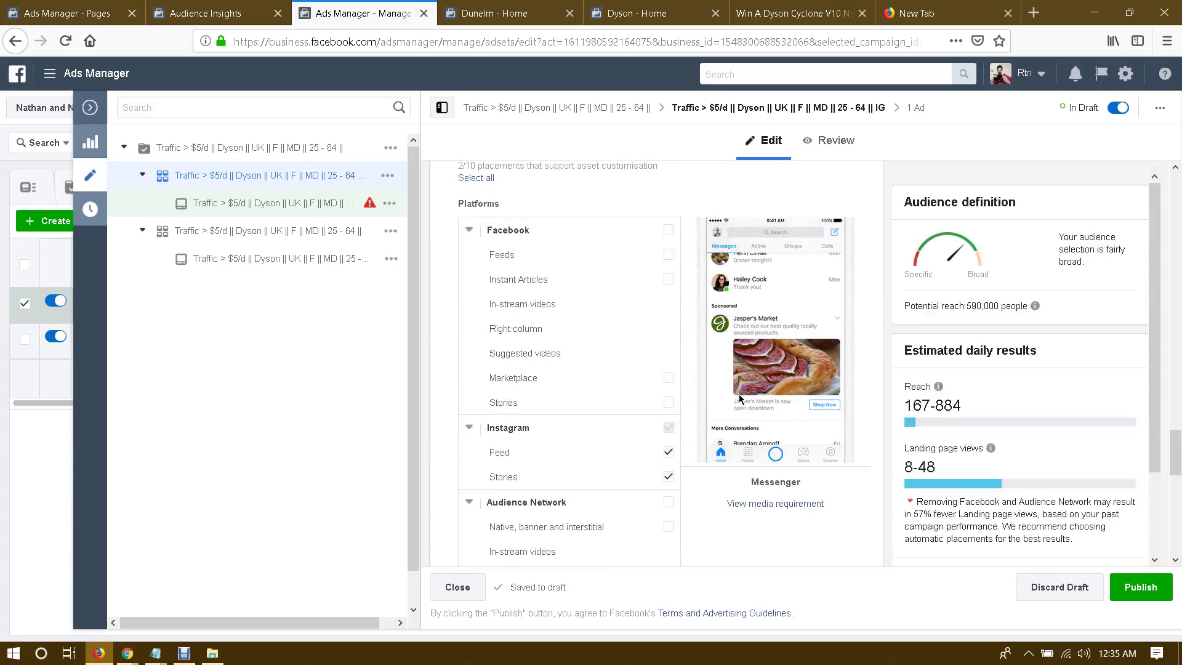
{"action": "scroll", "coordinate": [708, 339], "scroll_direction": "up", "scroll_amount": 6}
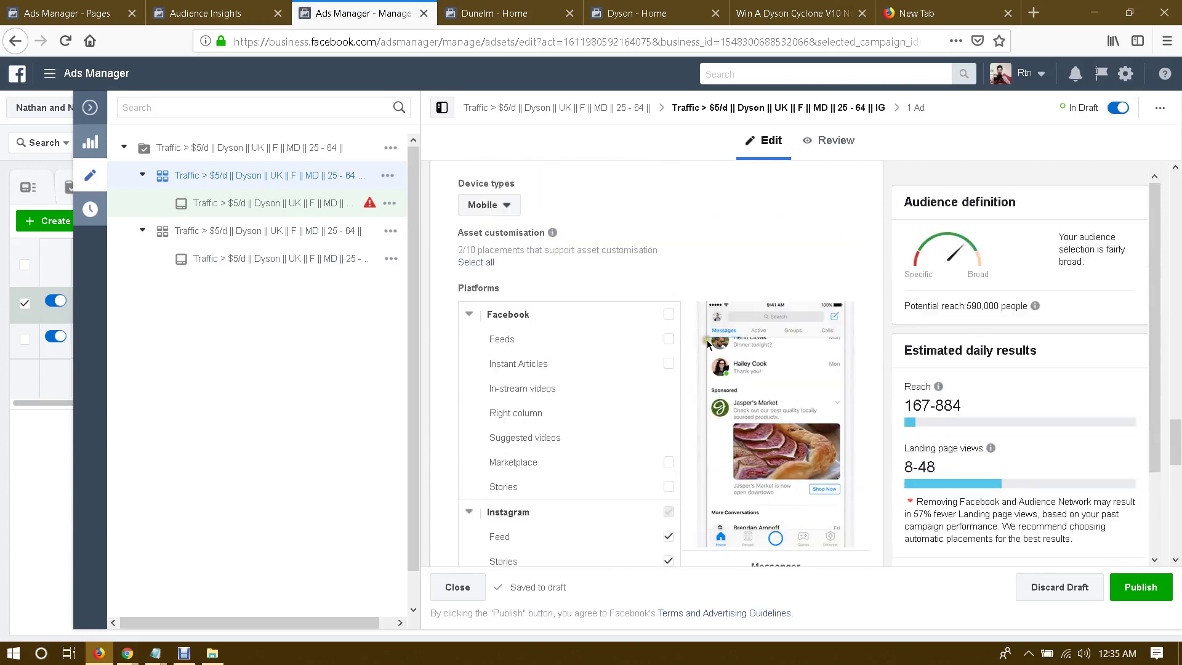
Step: Add Housekeeping from the suggested interests in detailed targeting
{"action": "scroll", "coordinate": [707, 344], "scroll_direction": "up", "scroll_amount": 5}
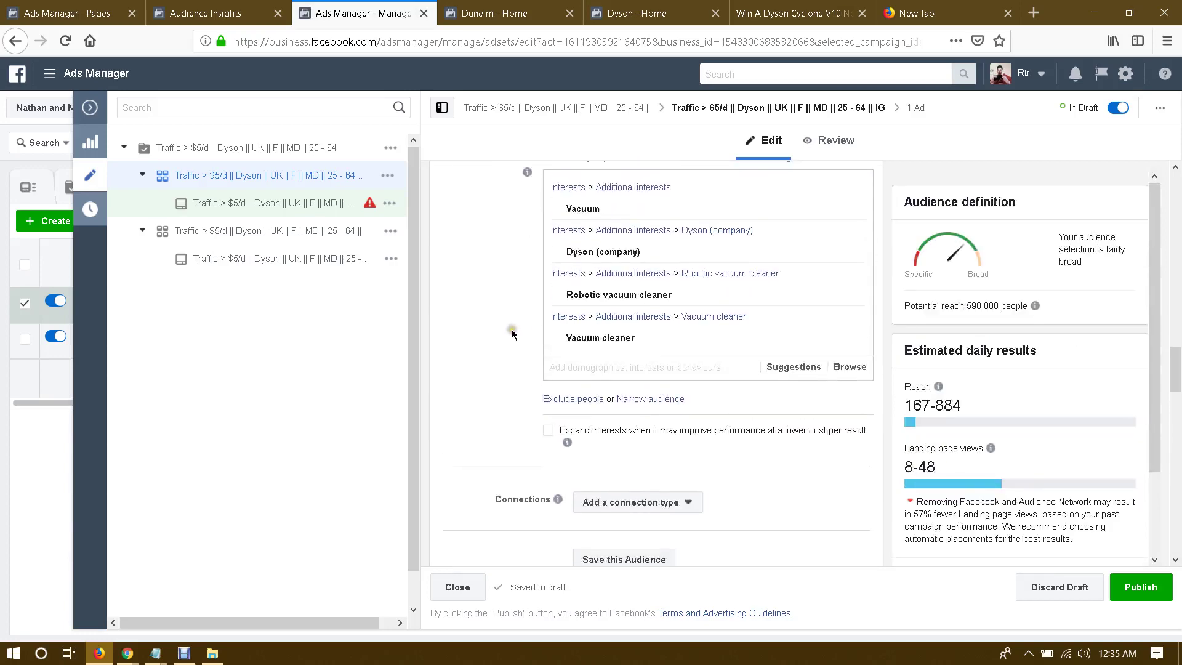
{"action": "left_click", "coordinate": [785, 373]}
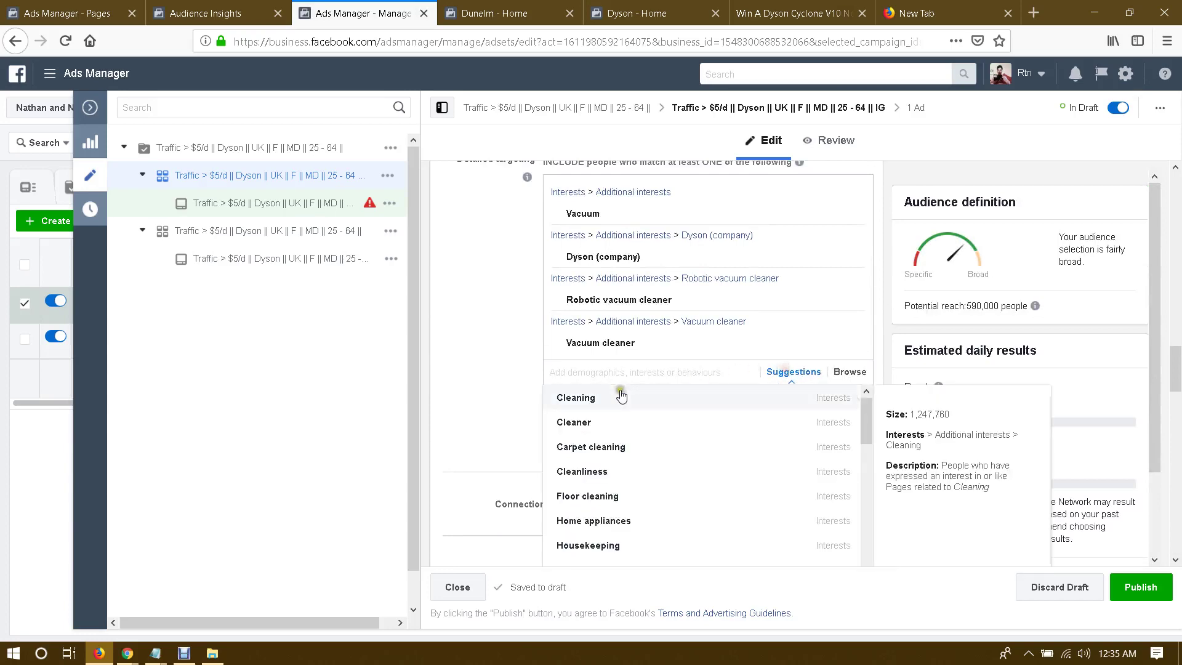
{"action": "scroll", "coordinate": [492, 389], "scroll_direction": "down", "scroll_amount": 5}
{"action": "scroll", "coordinate": [517, 397], "scroll_direction": "up", "scroll_amount": 3}
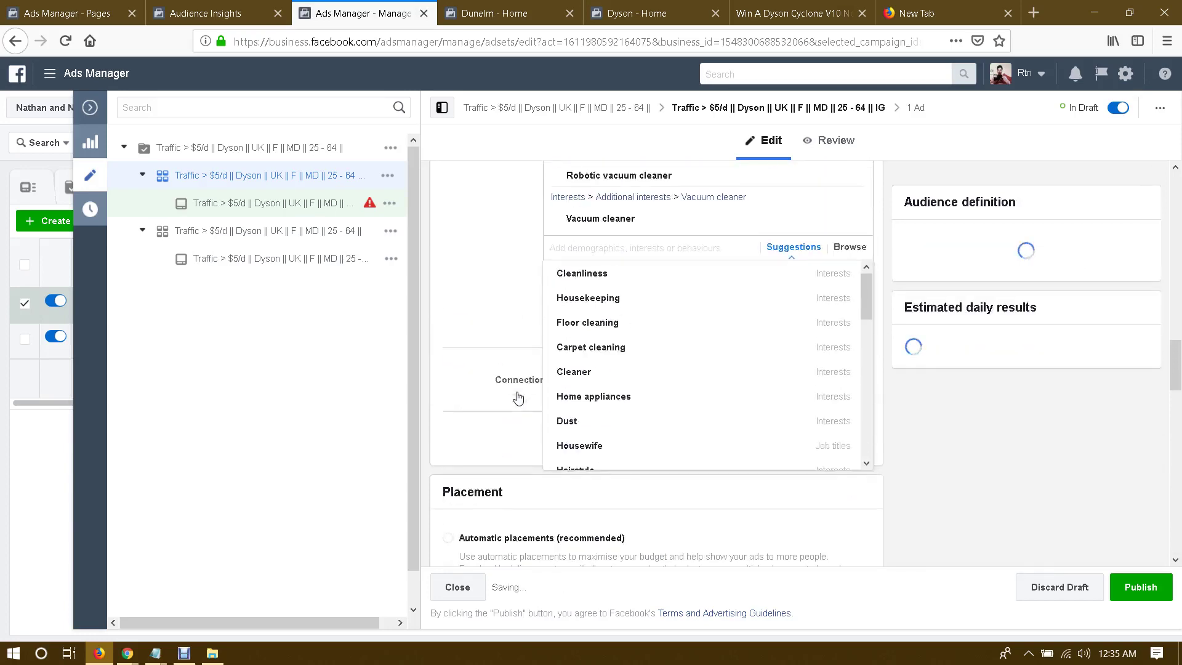
{"action": "left_click", "coordinate": [535, 308]}
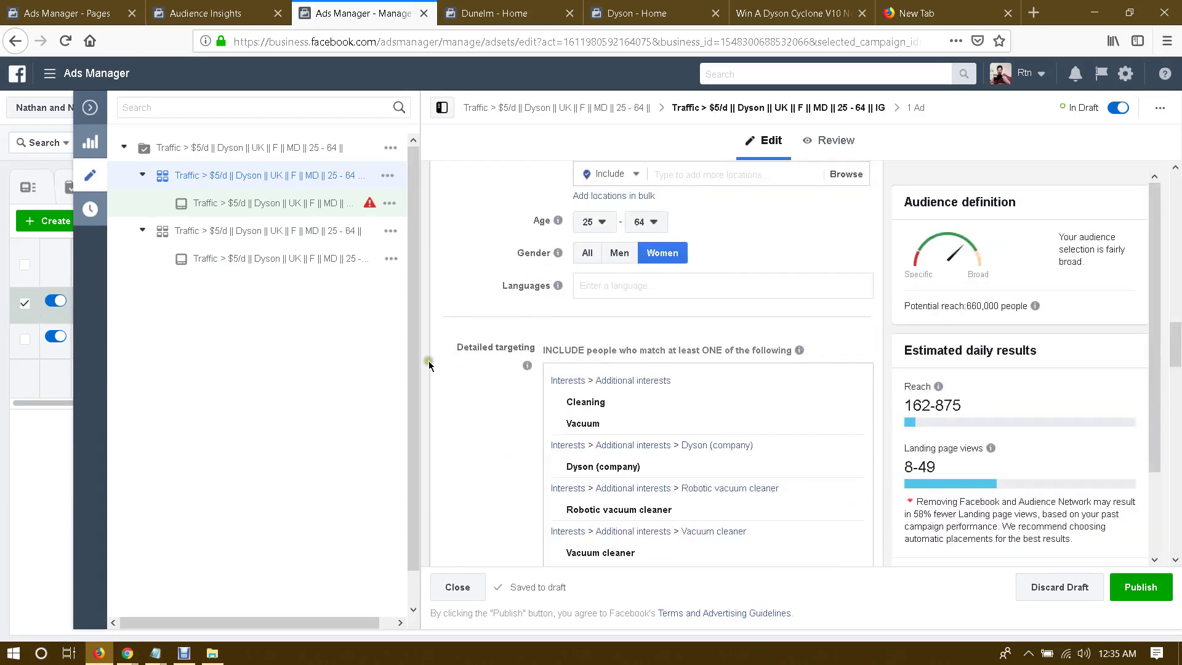
{"action": "scroll", "coordinate": [431, 360], "scroll_direction": "down", "scroll_amount": 4}
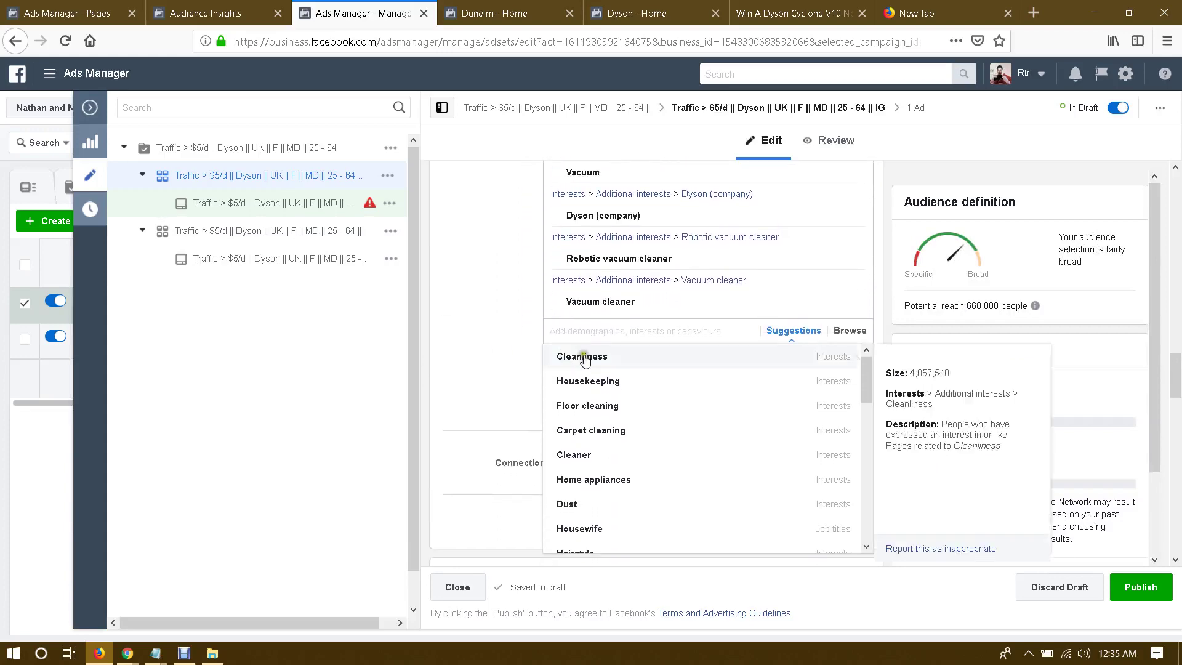
{"action": "left_click", "coordinate": [590, 381]}
{"action": "scroll", "coordinate": [492, 365], "scroll_direction": "down", "scroll_amount": 5}
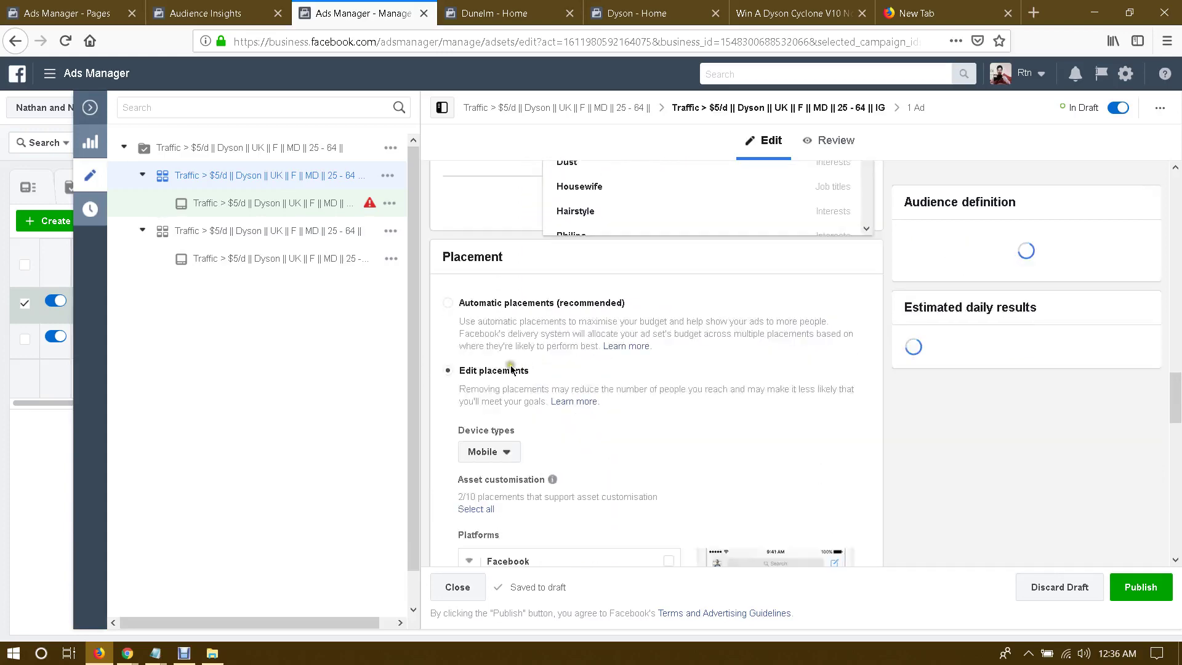
{"action": "scroll", "coordinate": [498, 354], "scroll_direction": "up", "scroll_amount": 4}
{"action": "scroll", "coordinate": [497, 332], "scroll_direction": "up", "scroll_amount": 5}
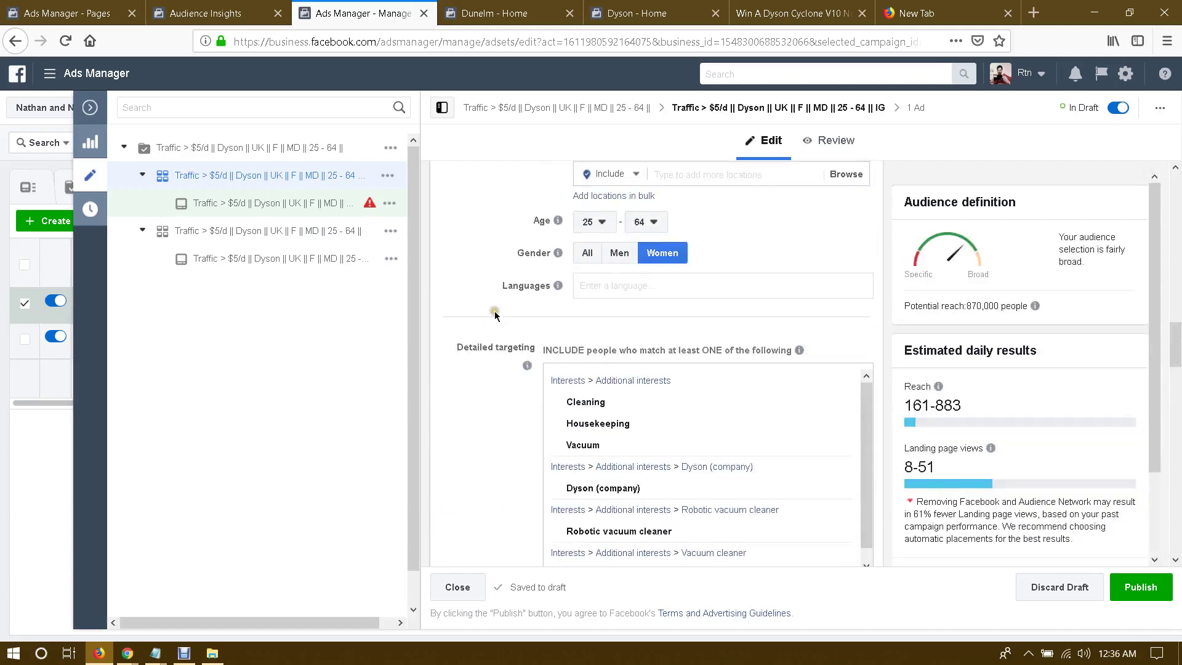
{"action": "scroll", "coordinate": [457, 376], "scroll_direction": "down", "scroll_amount": 4}
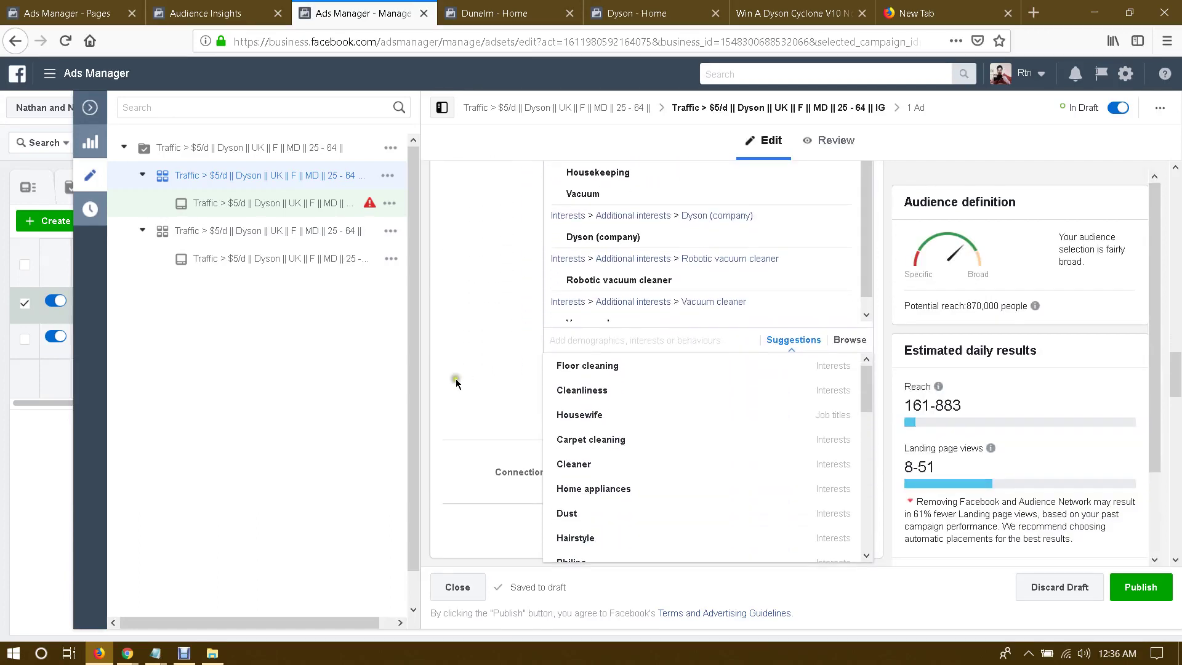
Step: Add Carpet cleaning and Floor cleaning interests, raising potential reach to 1,200,000
{"action": "left_click", "coordinate": [627, 440]}
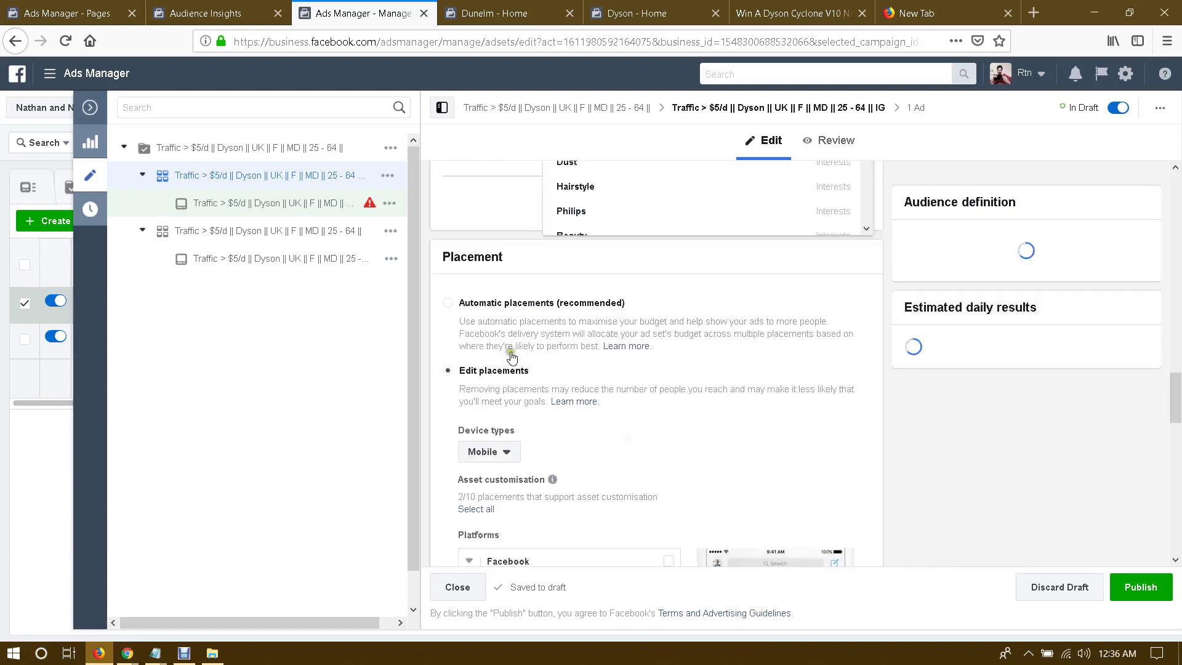
{"action": "scroll", "coordinate": [520, 366], "scroll_direction": "up", "scroll_amount": 3}
{"action": "scroll", "coordinate": [520, 366], "scroll_direction": "up", "scroll_amount": 2}
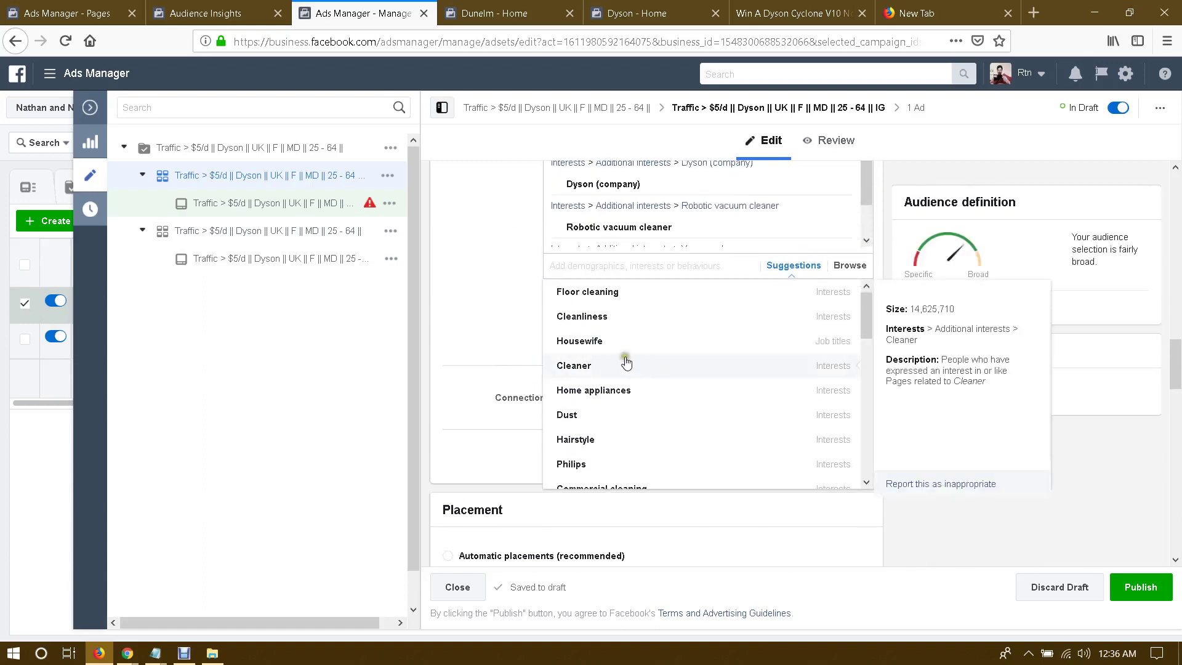
{"action": "left_click", "coordinate": [606, 293]}
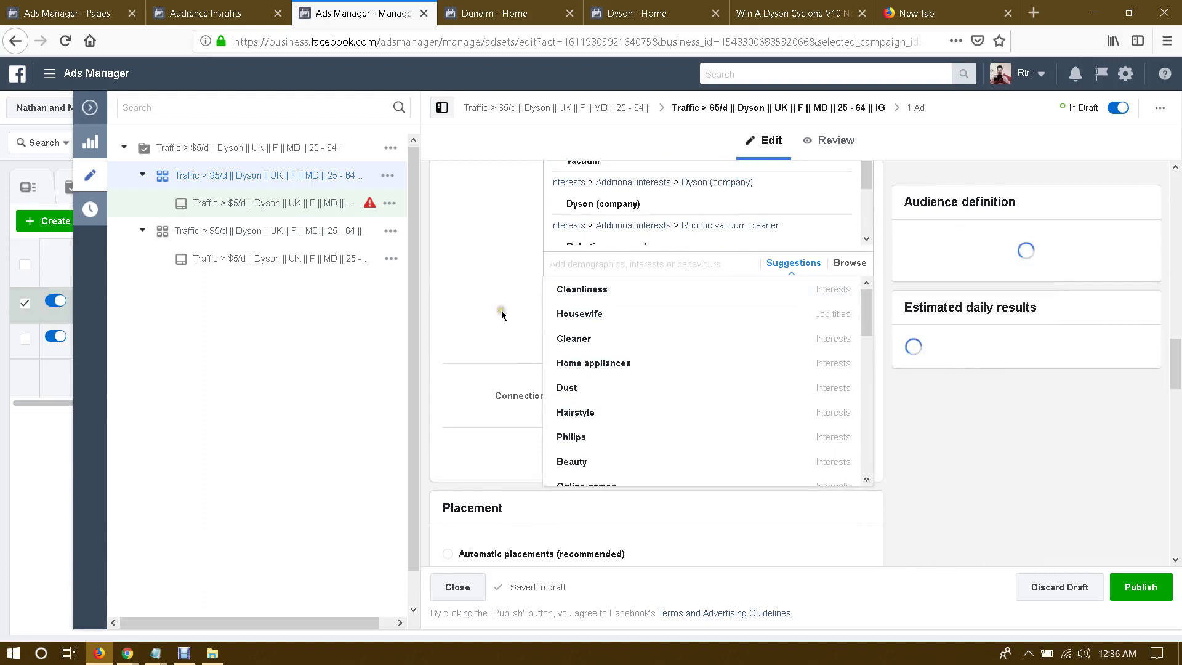
{"action": "scroll", "coordinate": [489, 323], "scroll_direction": "down", "scroll_amount": 3}
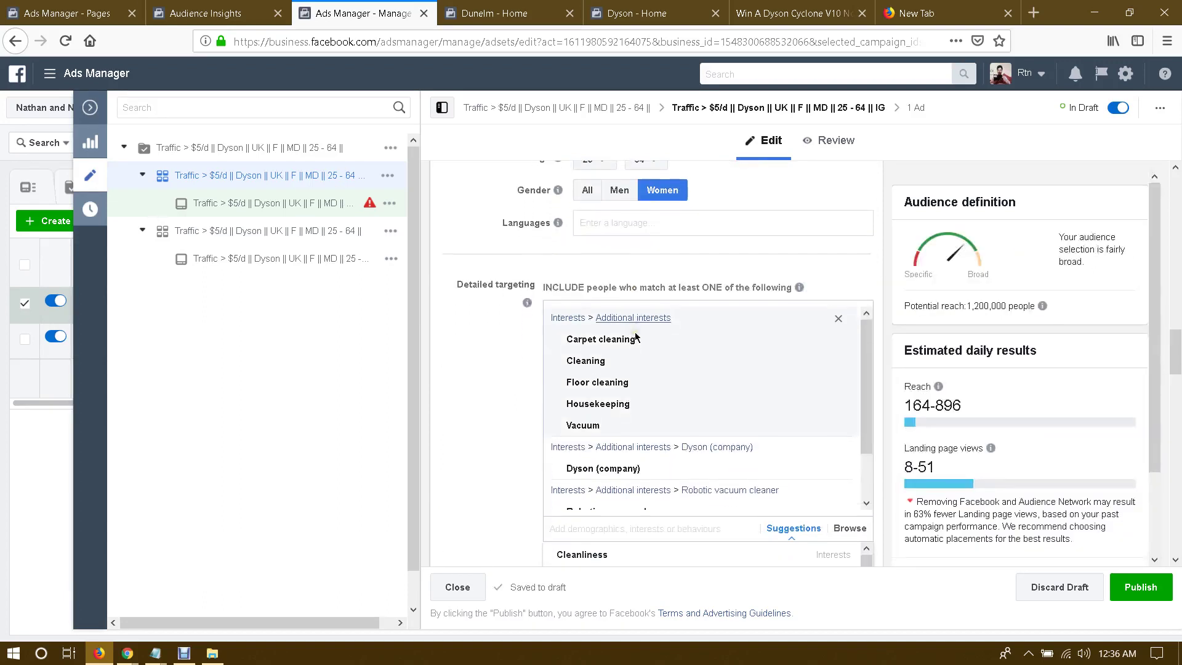
{"action": "left_click", "coordinate": [488, 323]}
{"action": "scroll", "coordinate": [488, 326], "scroll_direction": "down", "scroll_amount": 8}
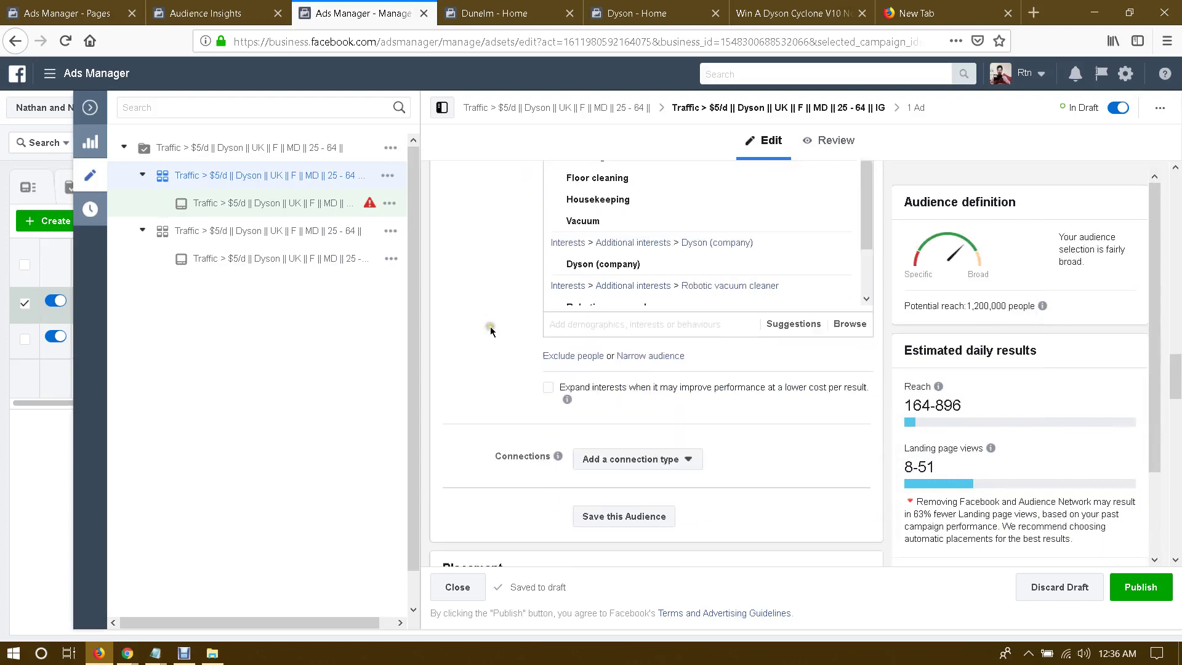
{"action": "scroll", "coordinate": [783, 368], "scroll_direction": "down", "scroll_amount": 15}
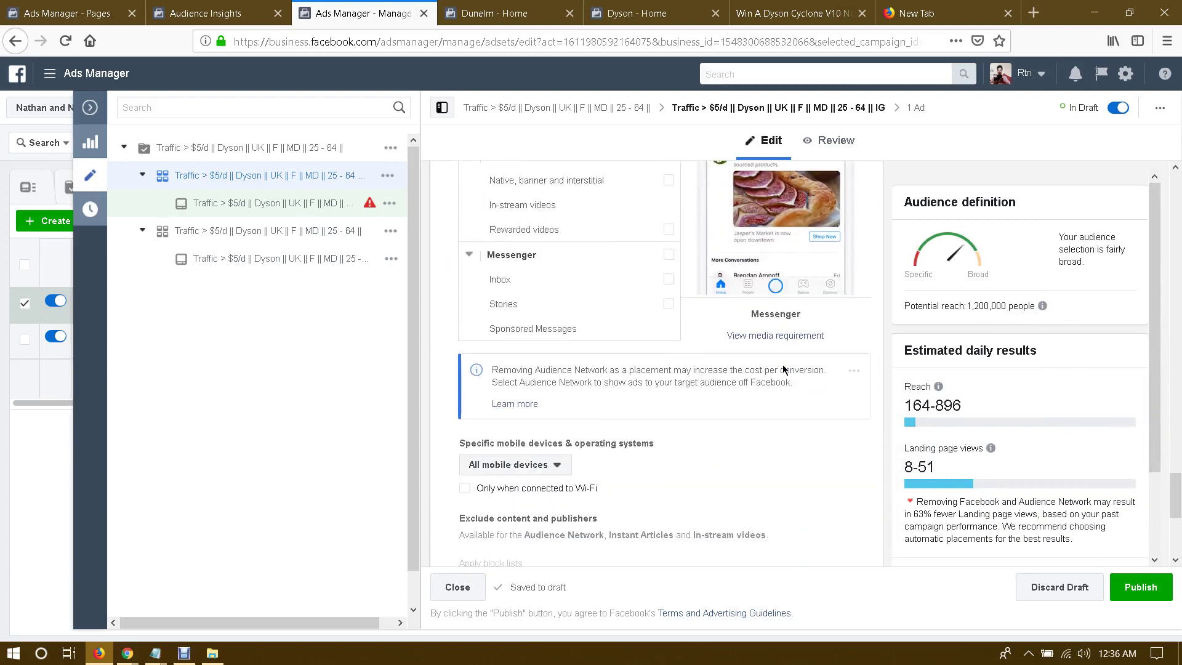
{"action": "scroll", "coordinate": [783, 368], "scroll_direction": "up", "scroll_amount": 10}
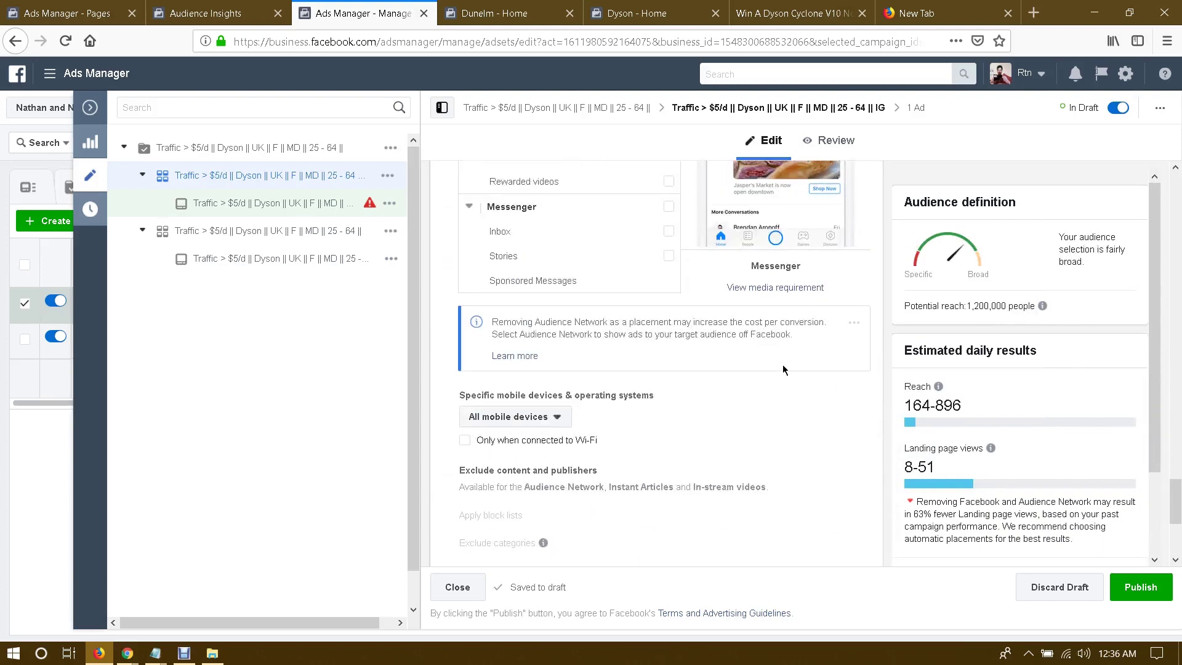
{"action": "scroll", "coordinate": [783, 368], "scroll_direction": "up", "scroll_amount": 12}
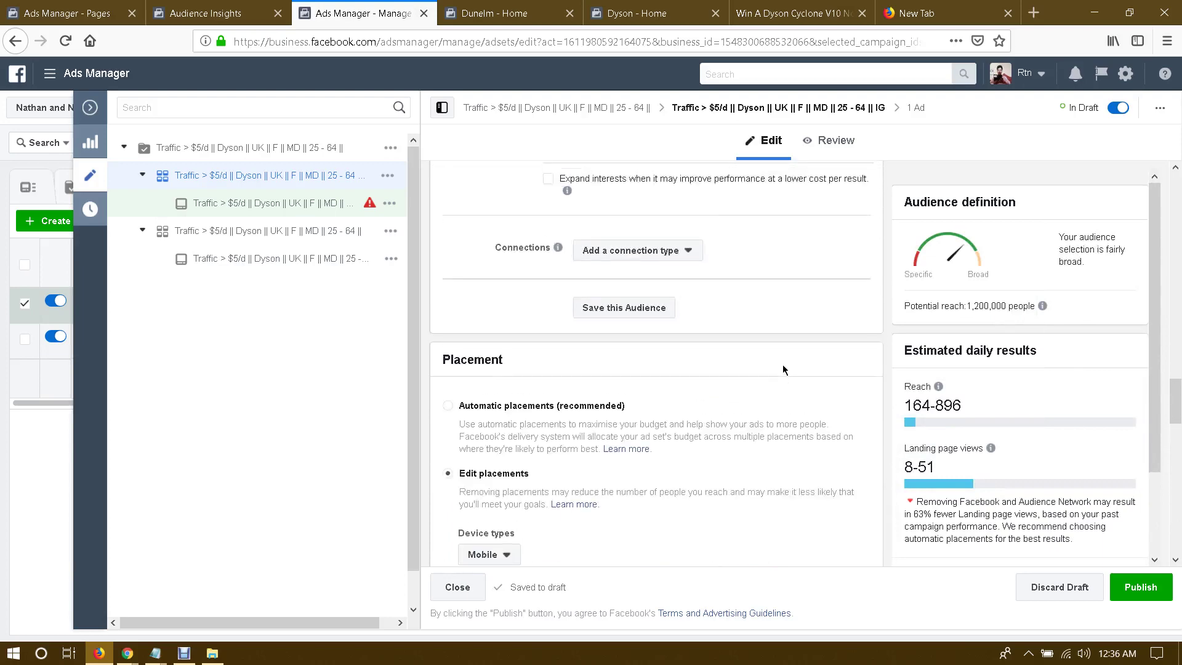
{"action": "scroll", "coordinate": [878, 409], "scroll_direction": "up", "scroll_amount": 3}
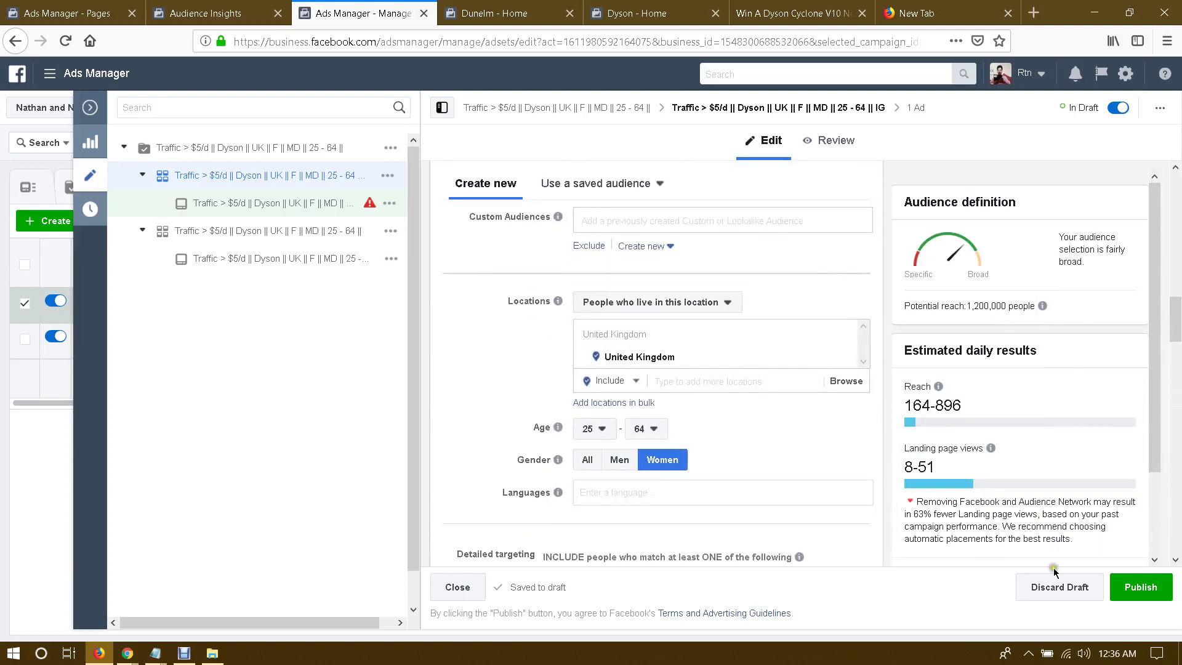
Step: Publish the Dyson IG traffic ad set and its ad for review
{"action": "left_click", "coordinate": [1140, 588]}
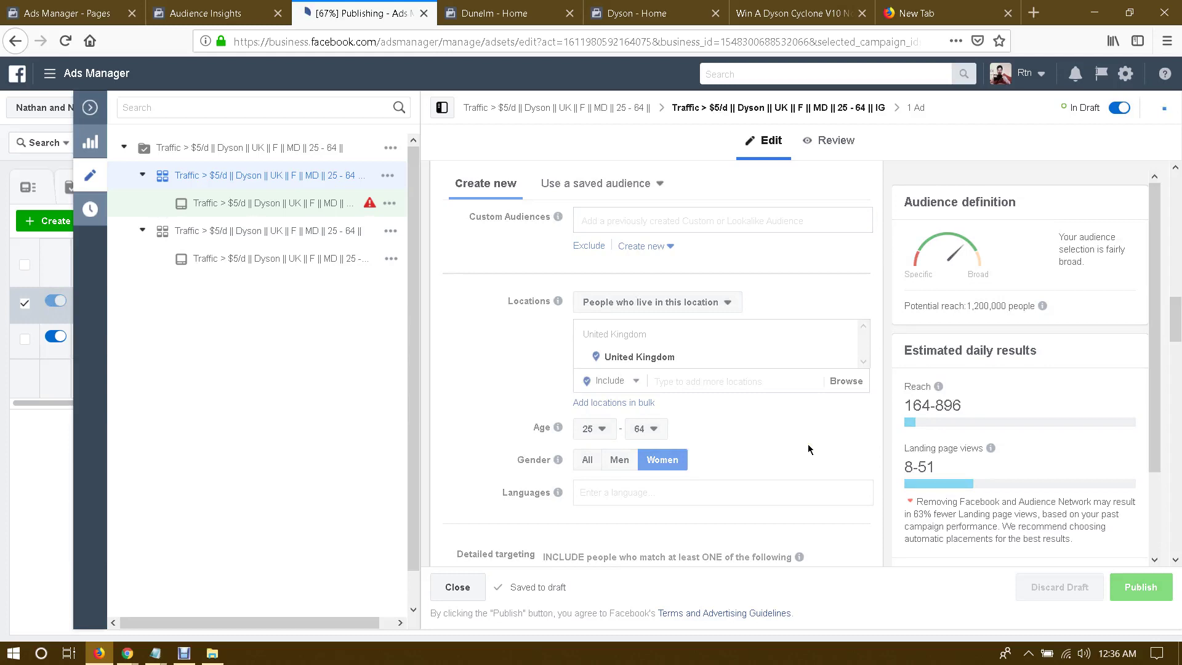
{"action": "mouse_move", "coordinate": [369, 207]}
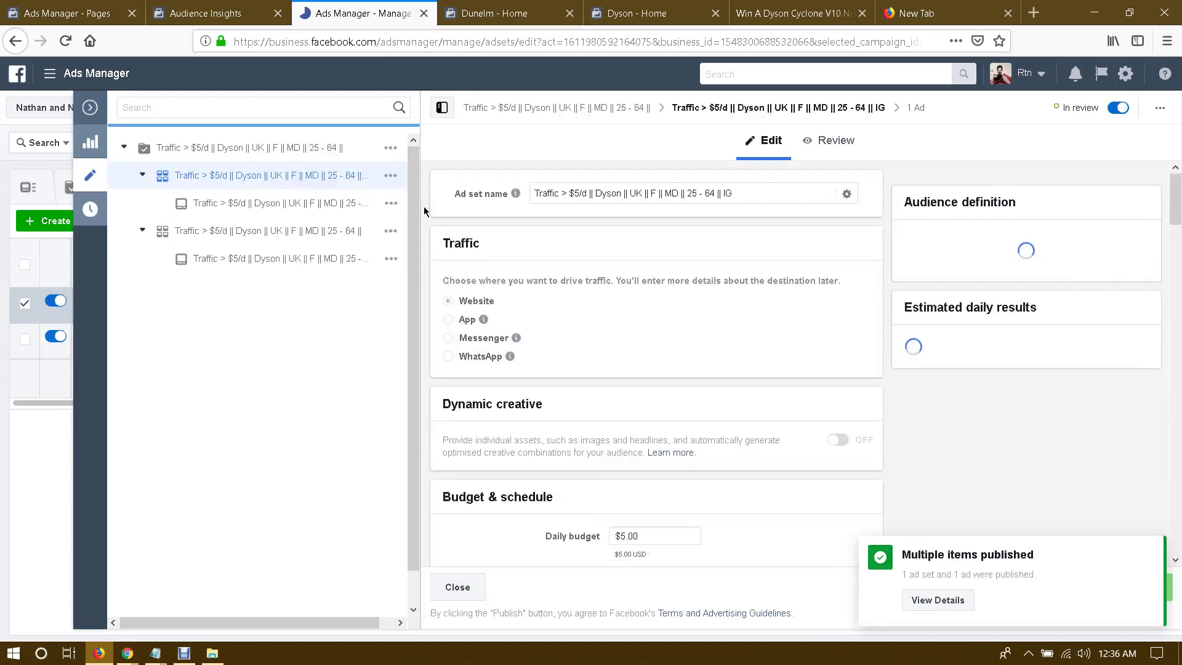
Step: Open the Dyson ad and check its Instagram account, leaving it unchanged
{"action": "left_click", "coordinate": [296, 205]}
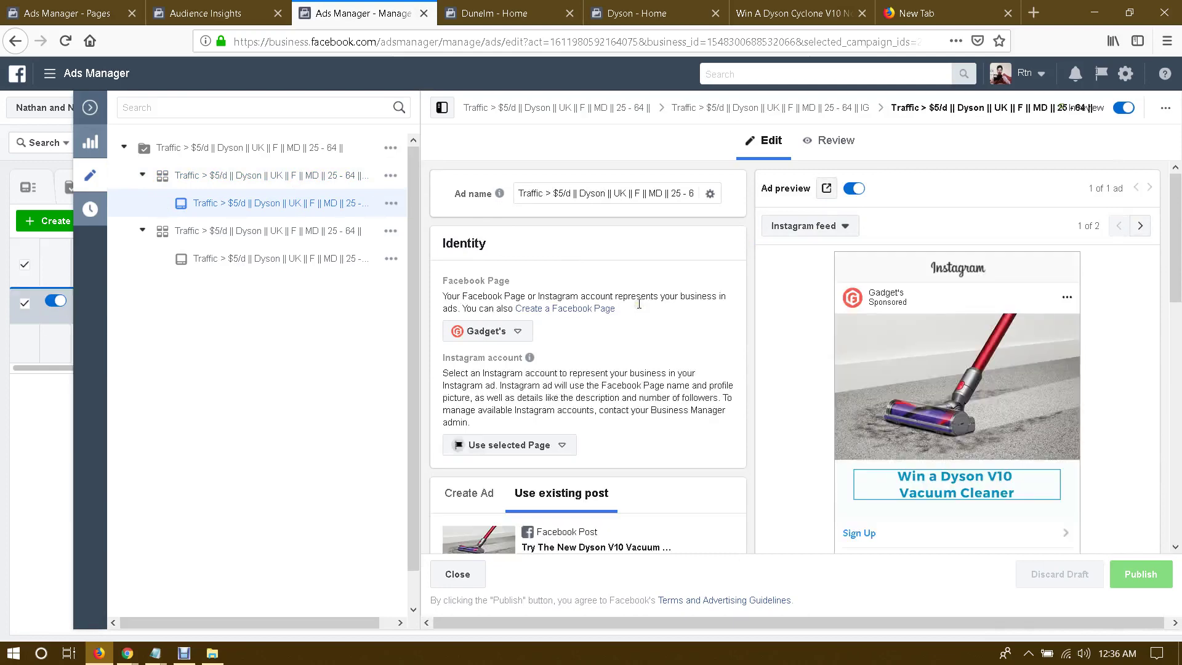
{"action": "scroll", "coordinate": [553, 320], "scroll_direction": "down", "scroll_amount": 2}
{"action": "left_click", "coordinate": [518, 320]}
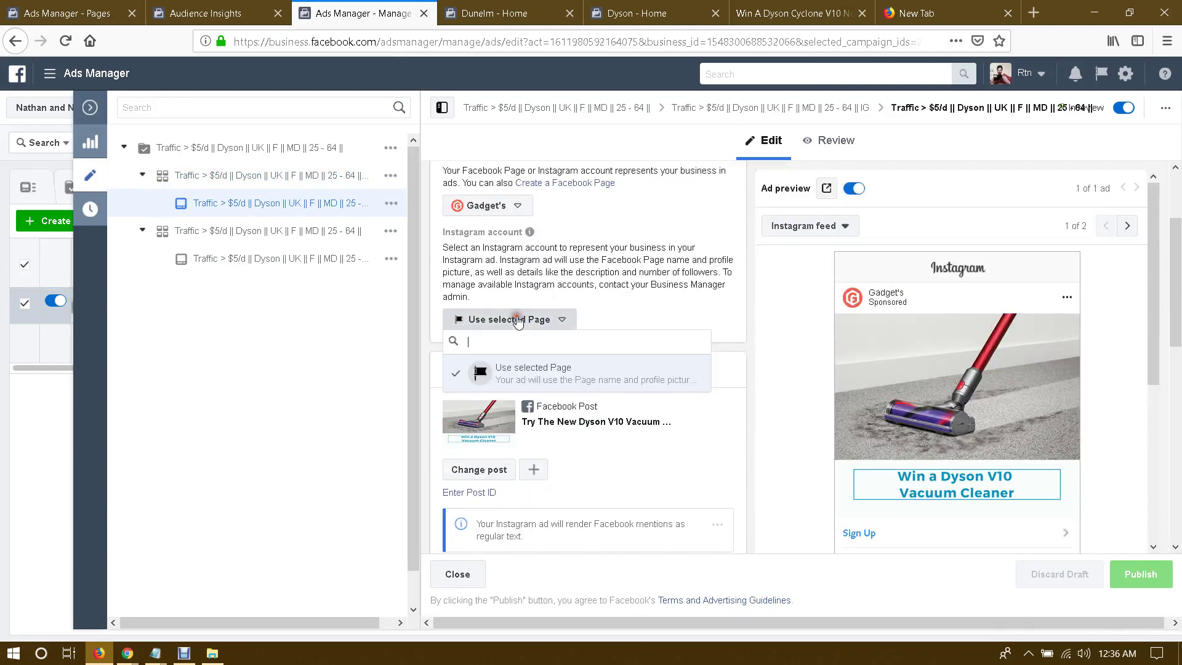
{"action": "left_click", "coordinate": [610, 301]}
Step: Review the ad form and the Dyson V10 Instagram feed preview
{"action": "scroll", "coordinate": [720, 320], "scroll_direction": "down", "scroll_amount": 2}
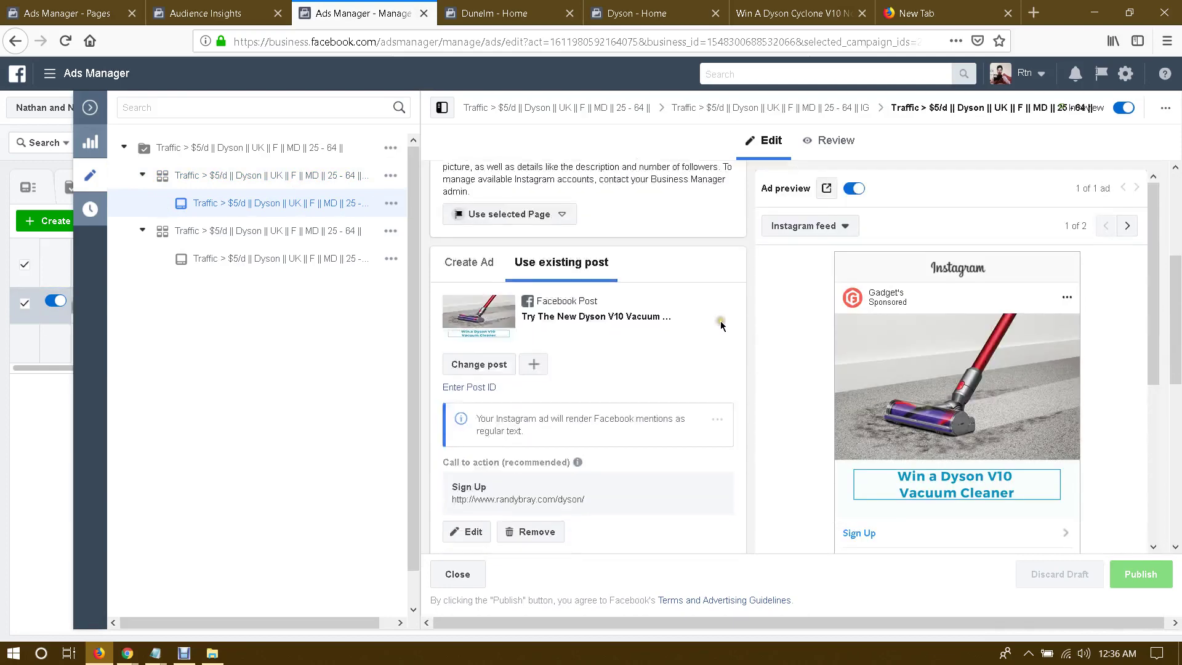
{"action": "scroll", "coordinate": [863, 340], "scroll_direction": "down", "scroll_amount": 1}
{"action": "scroll", "coordinate": [863, 341], "scroll_direction": "down", "scroll_amount": 1}
{"action": "scroll", "coordinate": [777, 353], "scroll_direction": "down", "scroll_amount": 2}
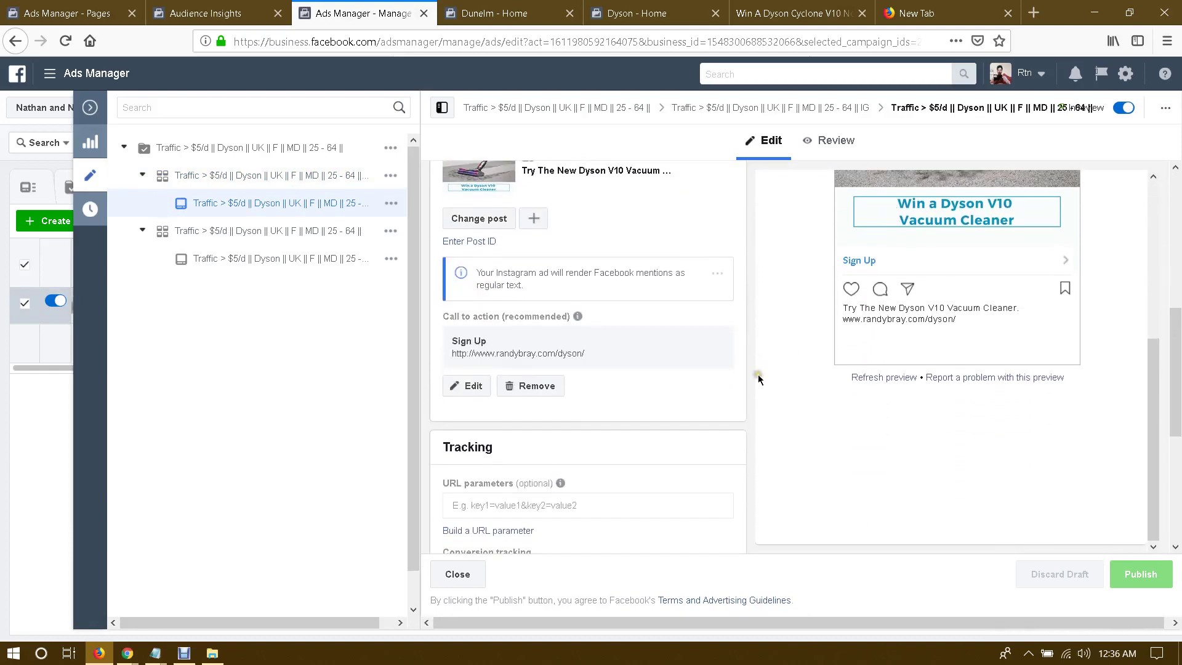
{"action": "scroll", "coordinate": [743, 379], "scroll_direction": "down", "scroll_amount": 5}
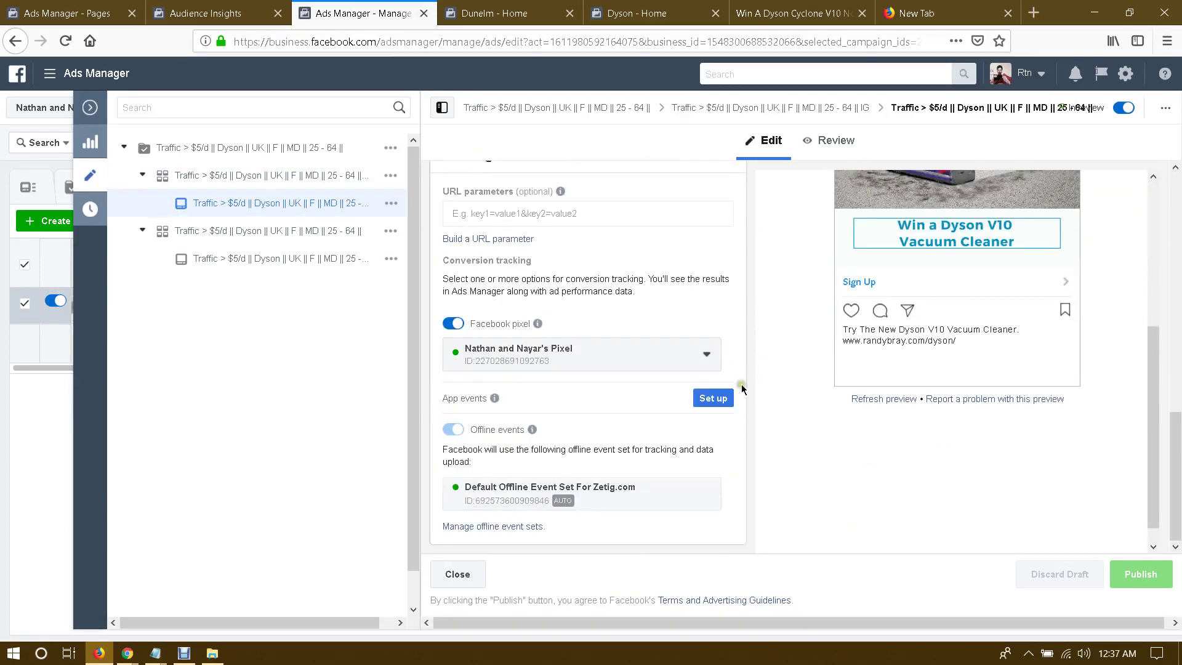
{"action": "scroll", "coordinate": [726, 369], "scroll_direction": "up", "scroll_amount": 10}
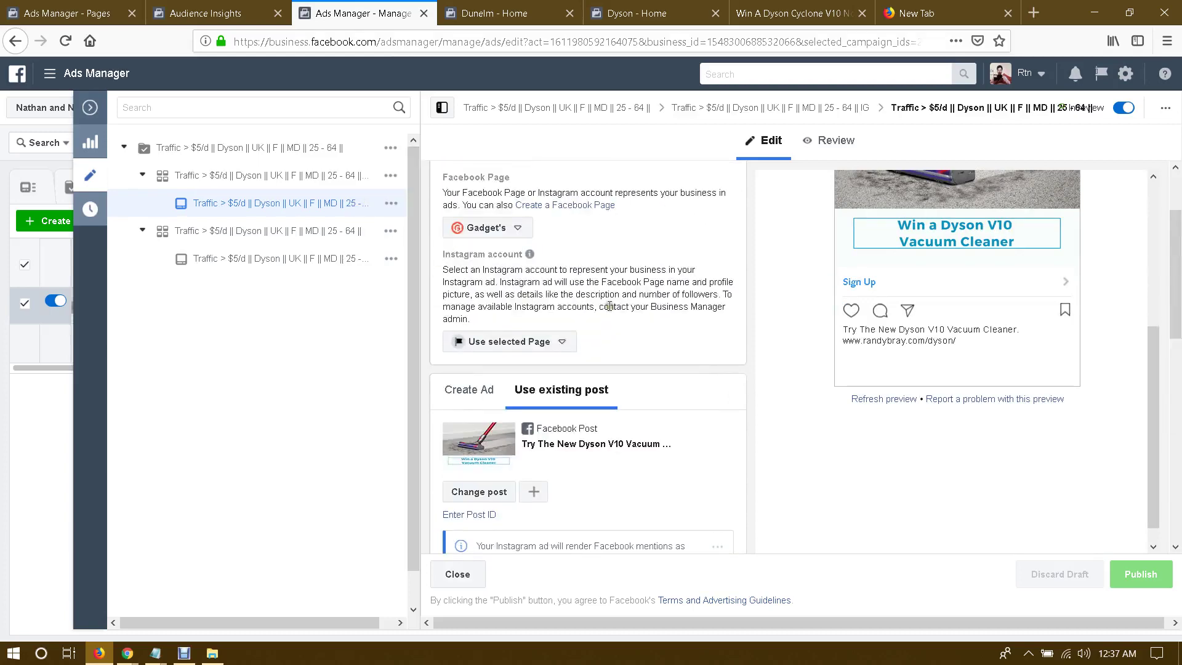
{"action": "scroll", "coordinate": [632, 311], "scroll_direction": "up", "scroll_amount": 2}
{"action": "left_click", "coordinate": [653, 284]}
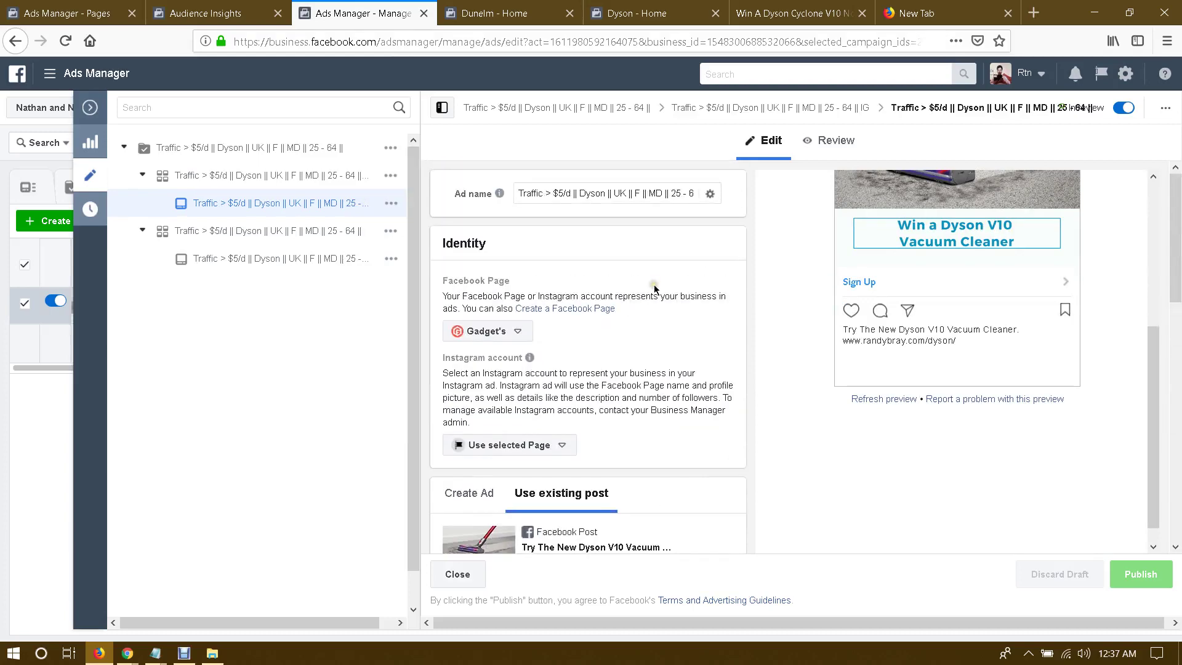
{"action": "scroll", "coordinate": [833, 382], "scroll_direction": "up", "scroll_amount": 5}
{"action": "scroll", "coordinate": [810, 370], "scroll_direction": "down", "scroll_amount": 2}
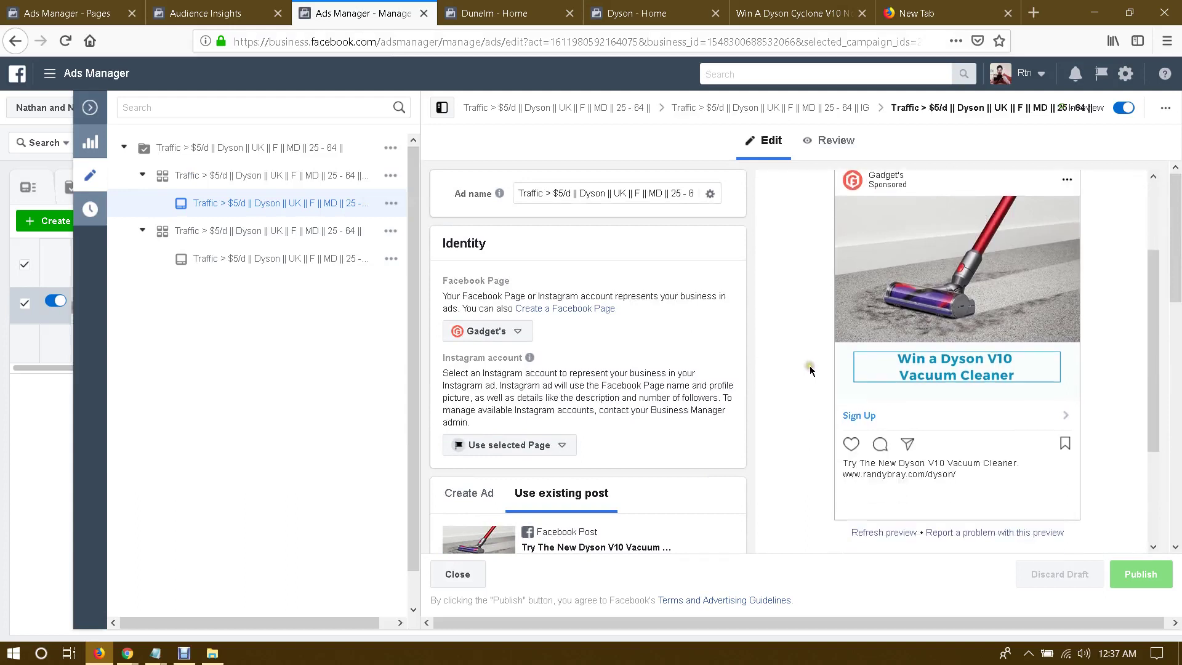
{"action": "scroll", "coordinate": [810, 370], "scroll_direction": "down", "scroll_amount": 2}
{"action": "scroll", "coordinate": [950, 355], "scroll_direction": "up", "scroll_amount": 1}
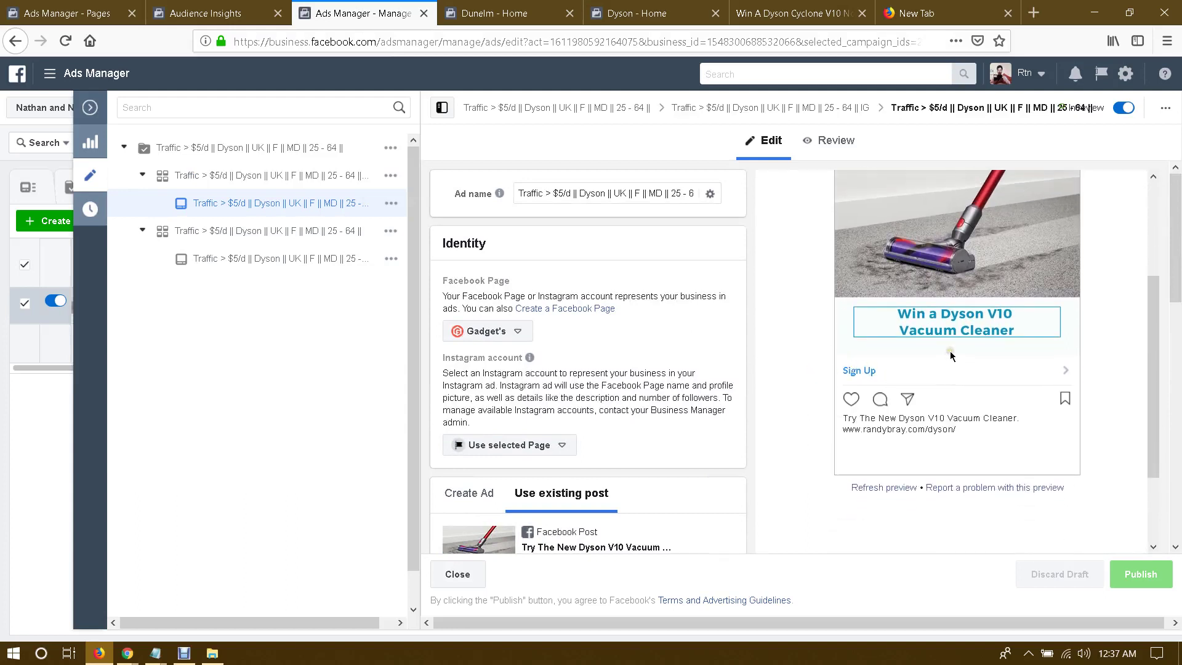
{"action": "scroll", "coordinate": [950, 355], "scroll_direction": "up", "scroll_amount": 1}
{"action": "scroll", "coordinate": [818, 409], "scroll_direction": "up", "scroll_amount": 2}
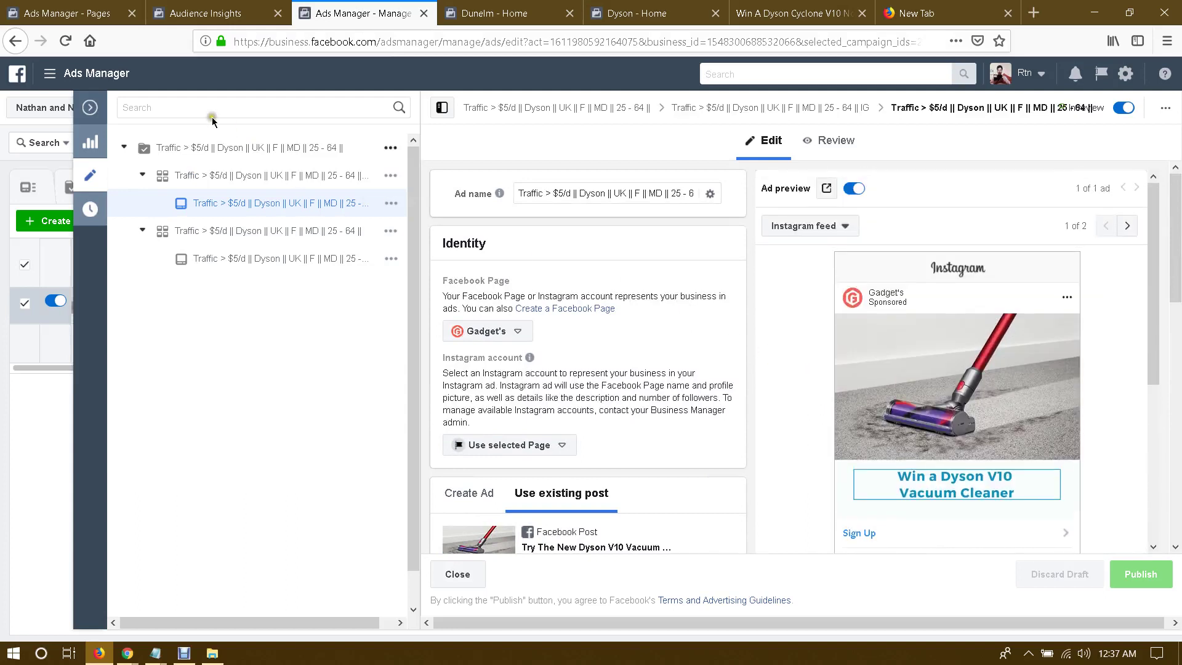
Step: Close the editor and confirm the ad set and campaign show In review
{"action": "left_click", "coordinate": [90, 108]}
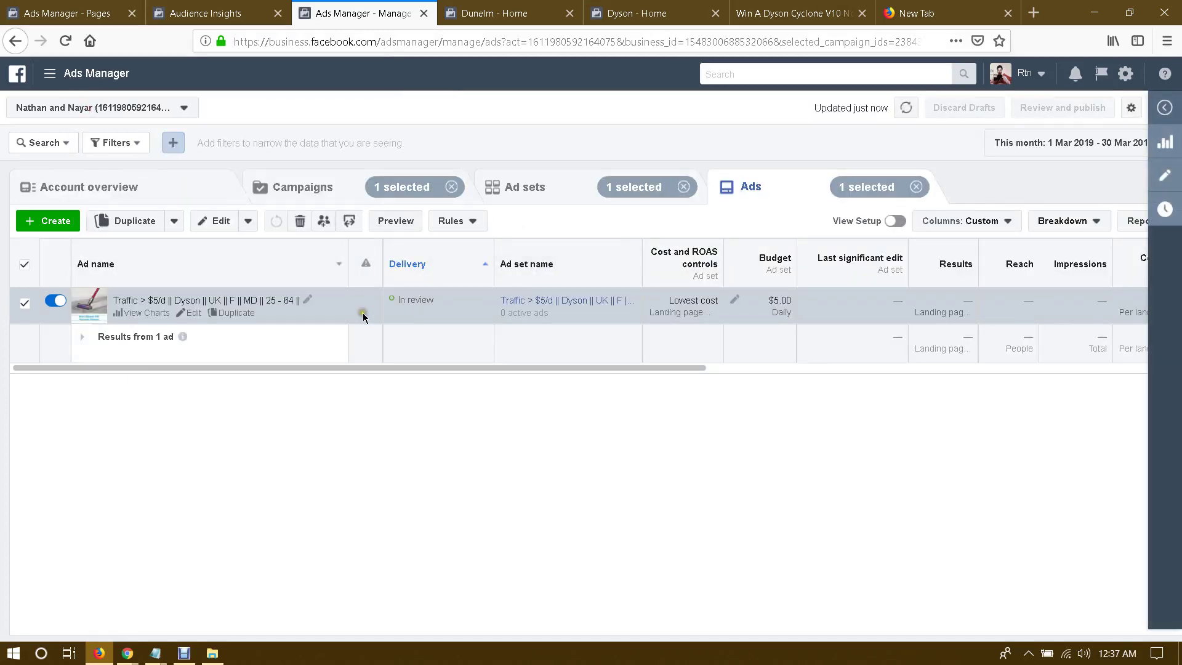
{"action": "left_click", "coordinate": [517, 187]}
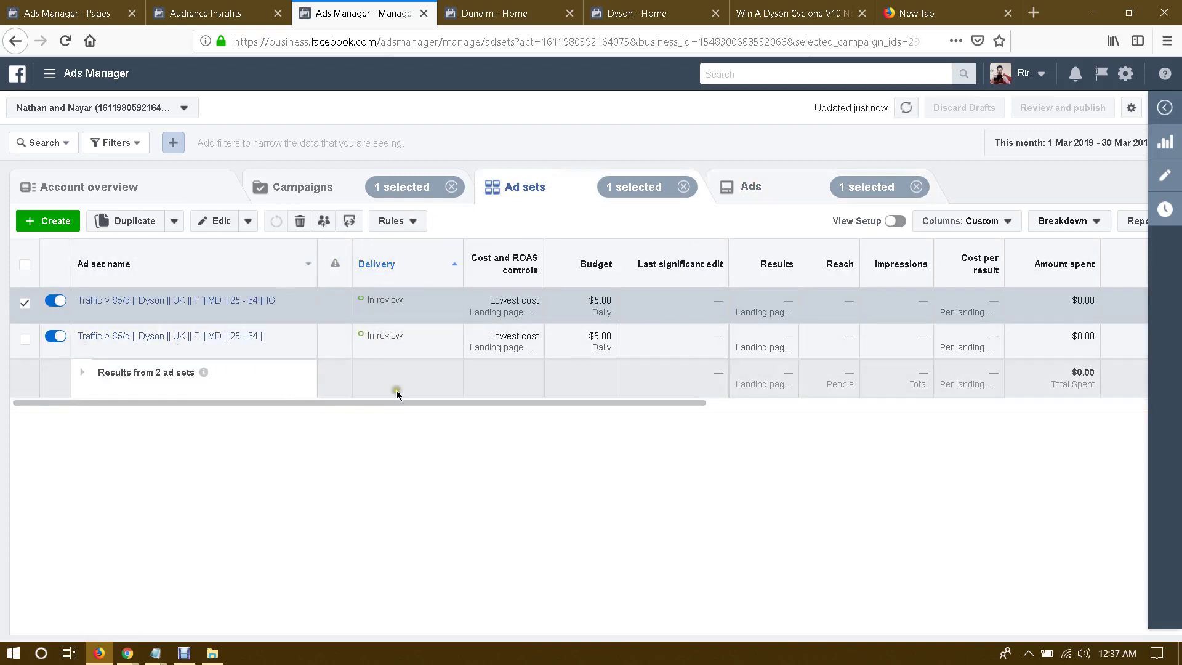
{"action": "left_click_drag", "start_coordinate": [342, 401], "coordinate": [265, 405]}
{"action": "left_click", "coordinate": [305, 183]}
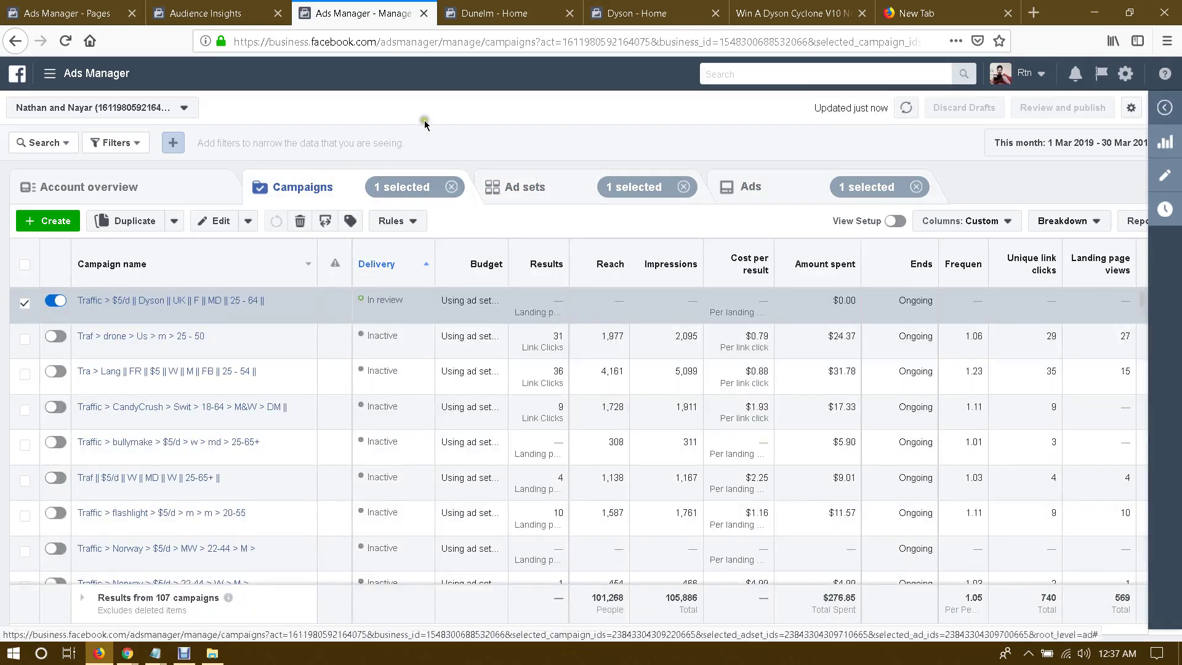
Step: Switch over to the Google Ads account in Chrome
{"action": "mouse_move", "coordinate": [131, 656]}
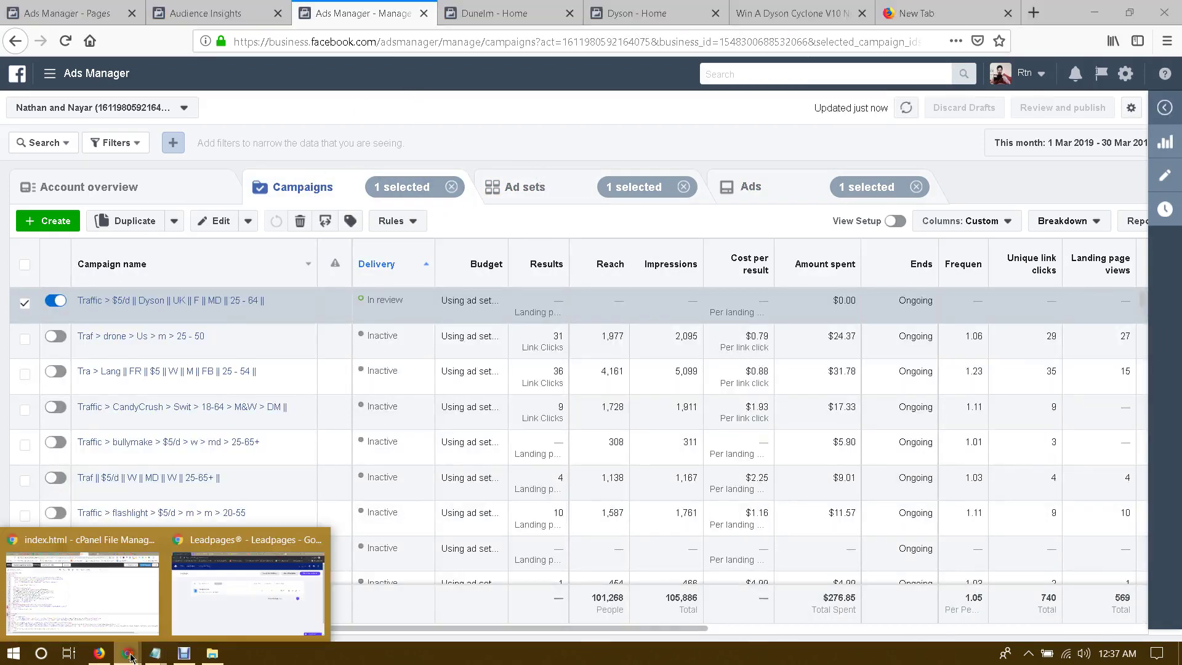
{"action": "left_click", "coordinate": [125, 618]}
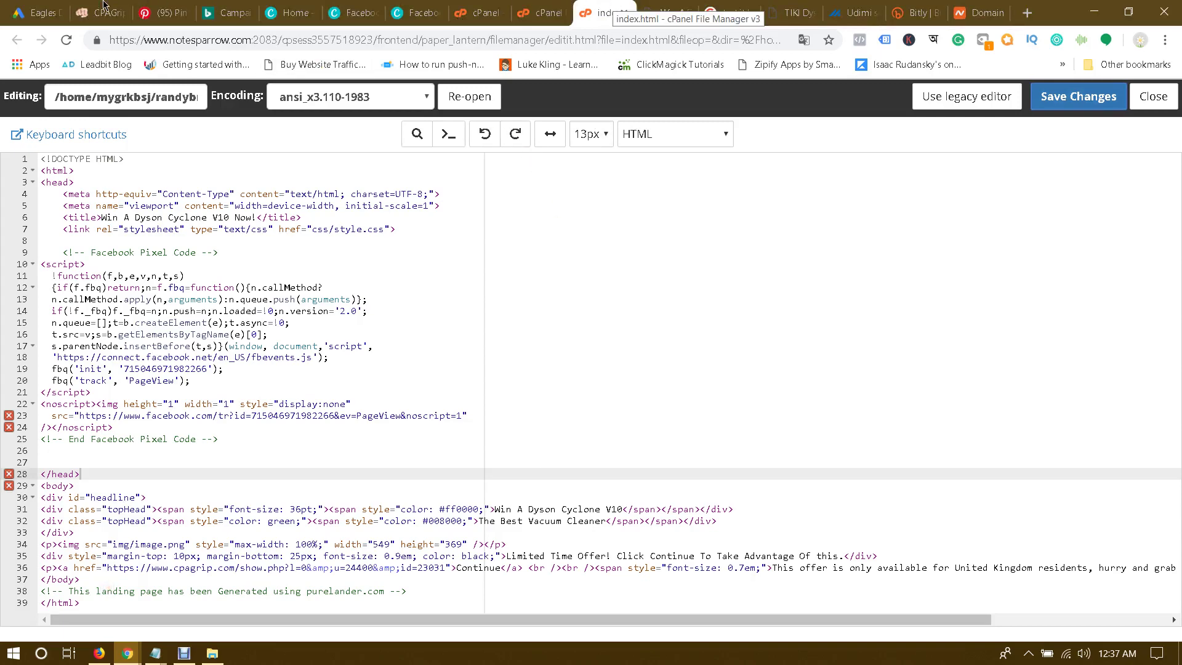
{"action": "left_click", "coordinate": [49, 11]}
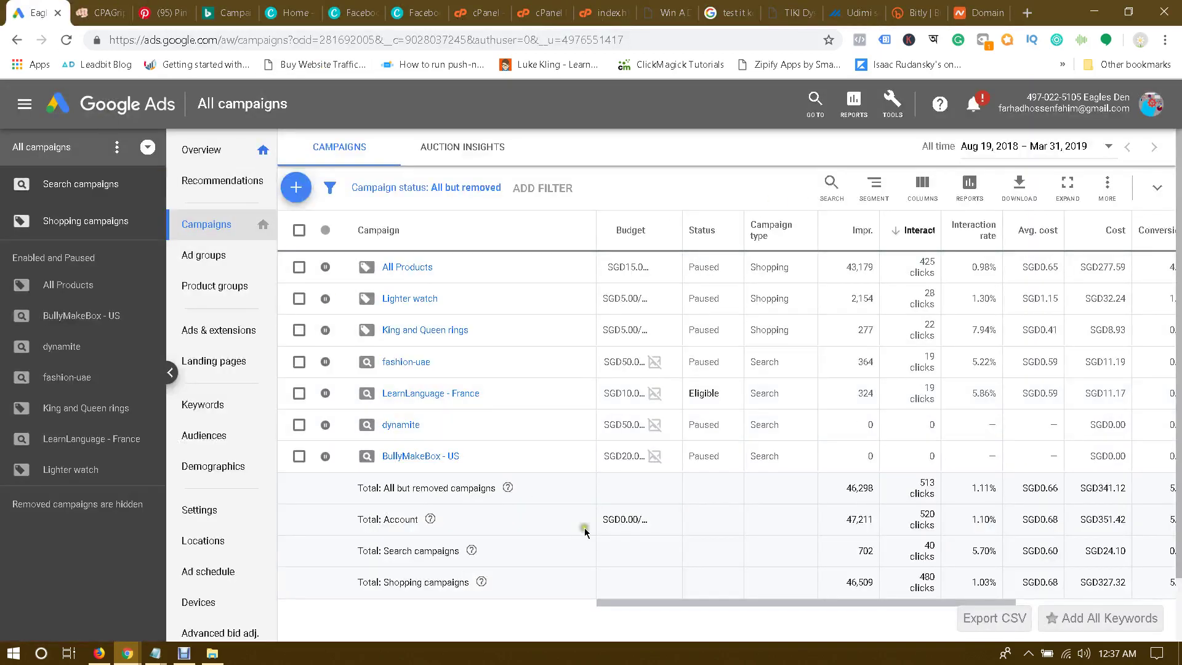
Step: Open Keyword Planner's Find new keywords tool
{"action": "left_click", "coordinate": [892, 105]}
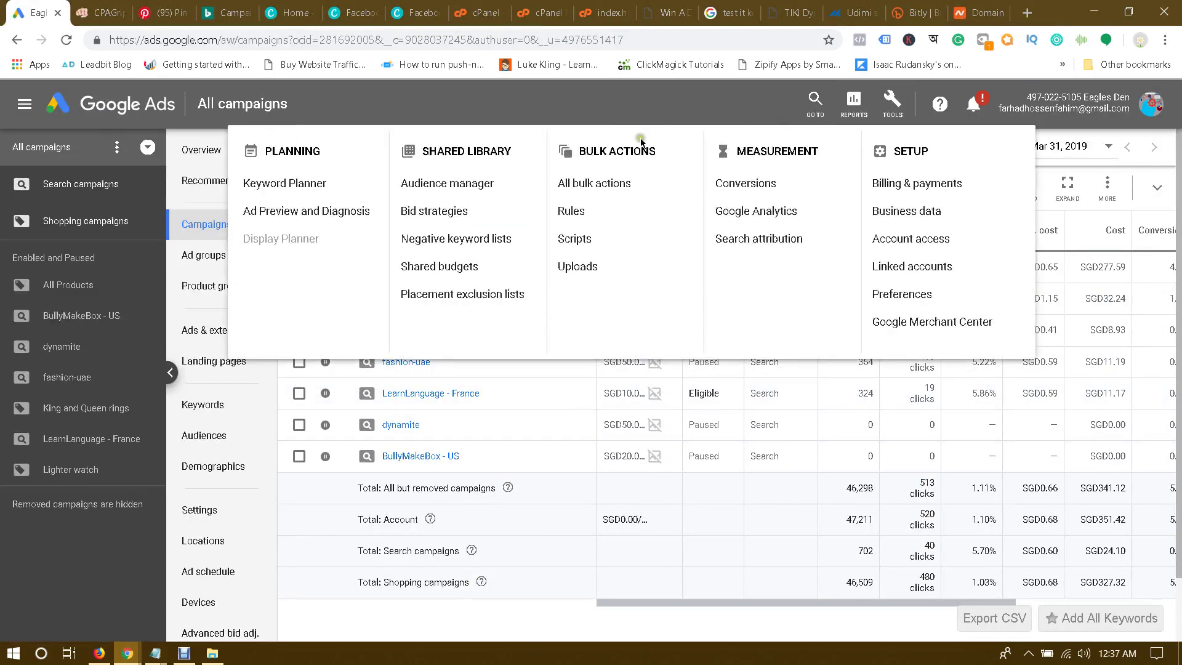
{"action": "left_click", "coordinate": [292, 183]}
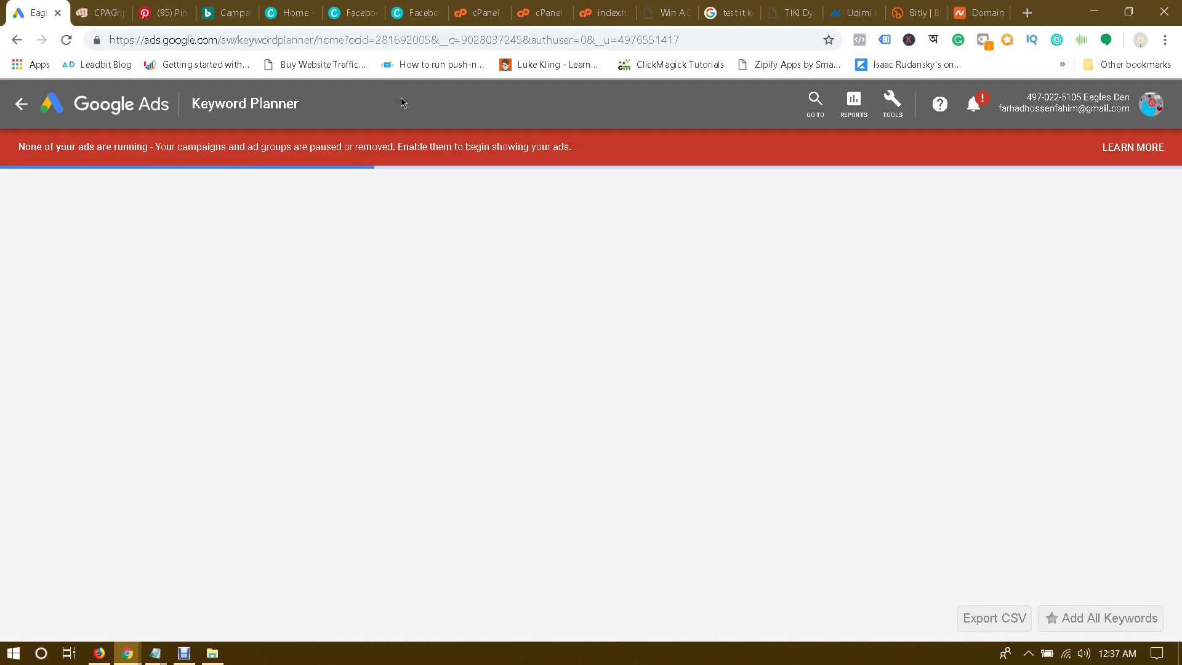
{"action": "left_click", "coordinate": [374, 276]}
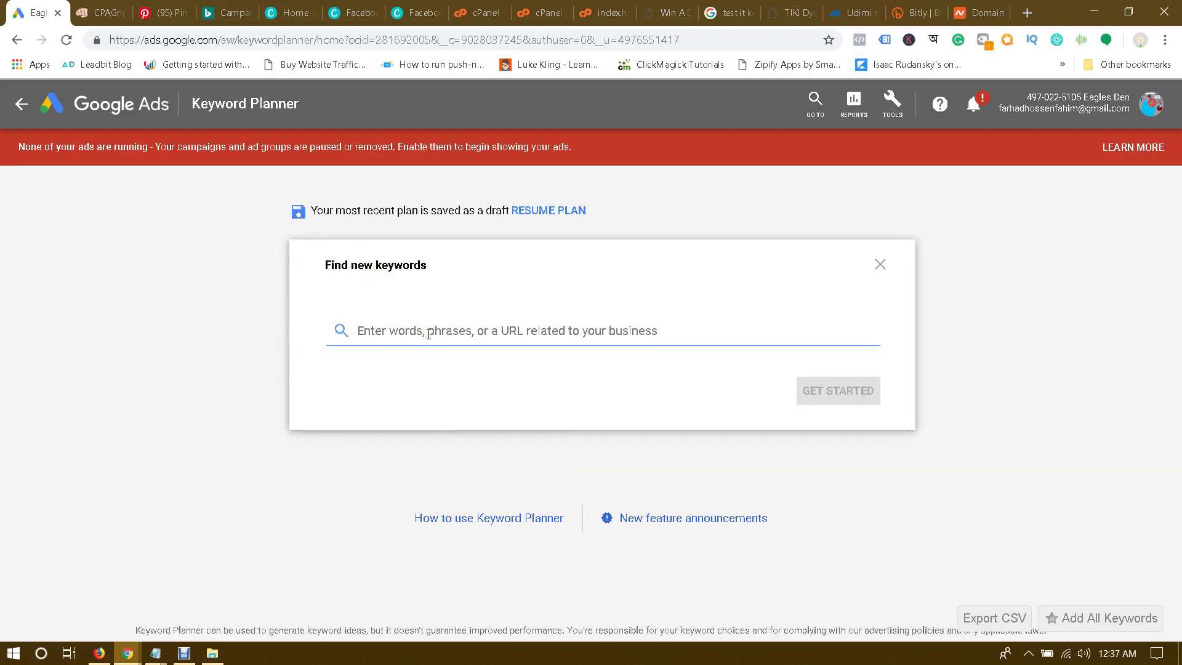
Step: Enter seed keywords vacuum cleaner, dyson vacuum cleaner and best vacuum cleaner
{"action": "type", "text": "vacu"}
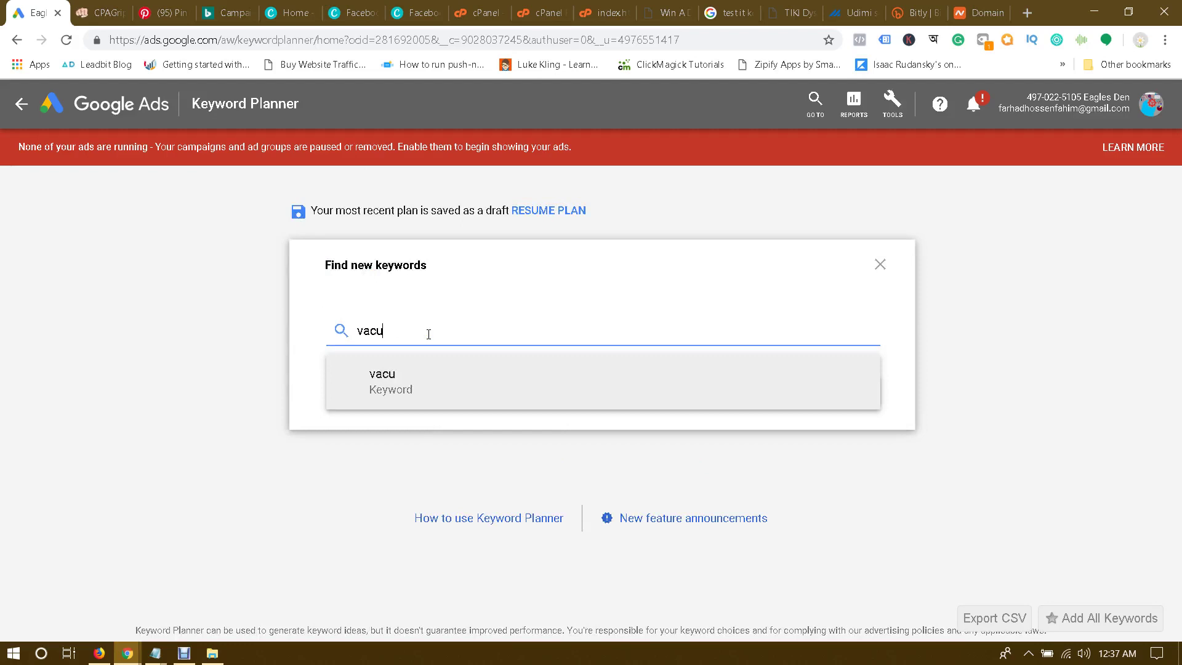
{"action": "type", "text": "um cleaner"}
{"action": "key", "text": "Return"}
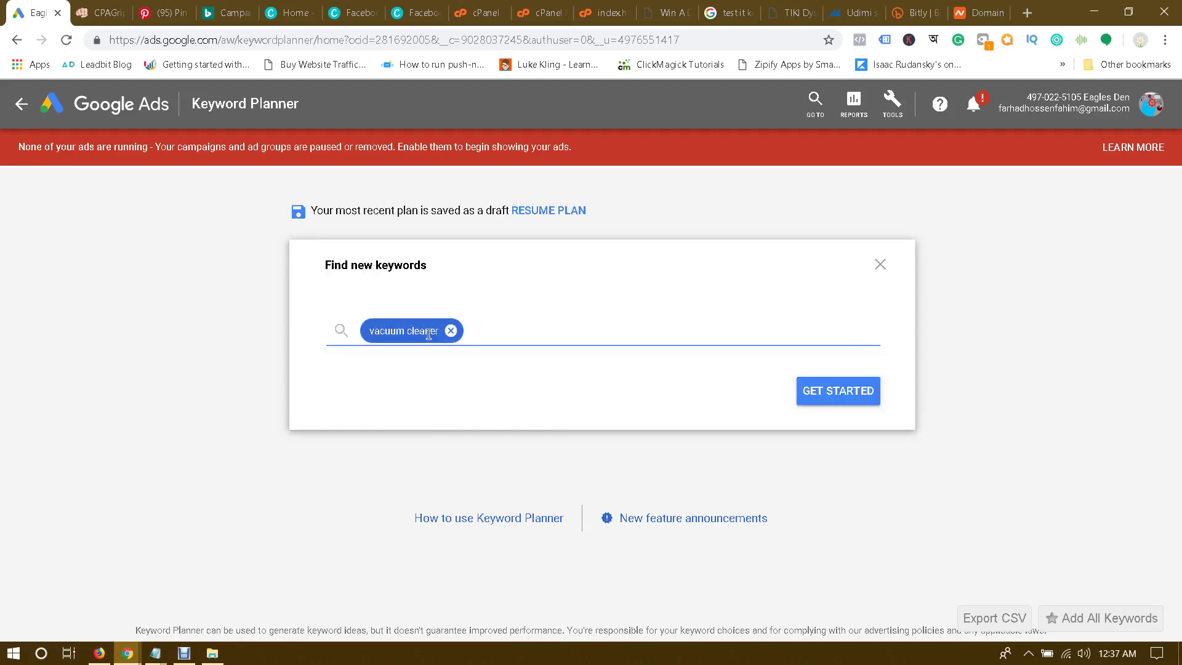
{"action": "type", "text": "dyson"}
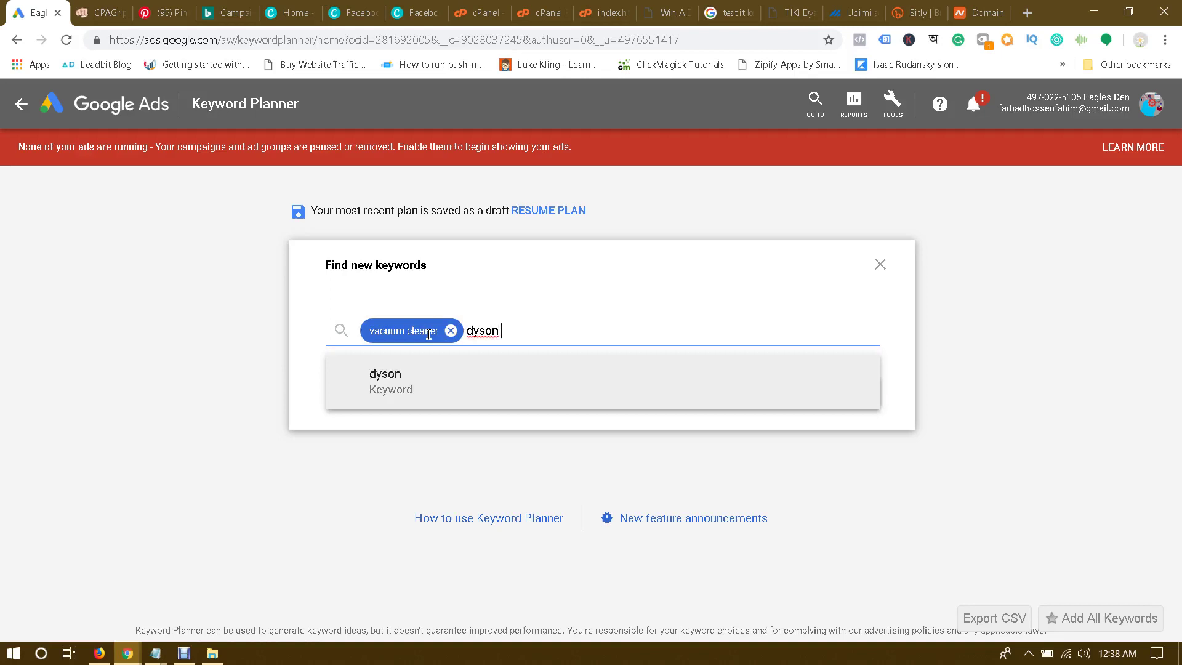
{"action": "key", "text": "BackSpace"}
{"action": "key", "text": "BackSpace"}
{"action": "key", "text": "BackSpace"}
{"action": "type", "text": "vacuum clean"}
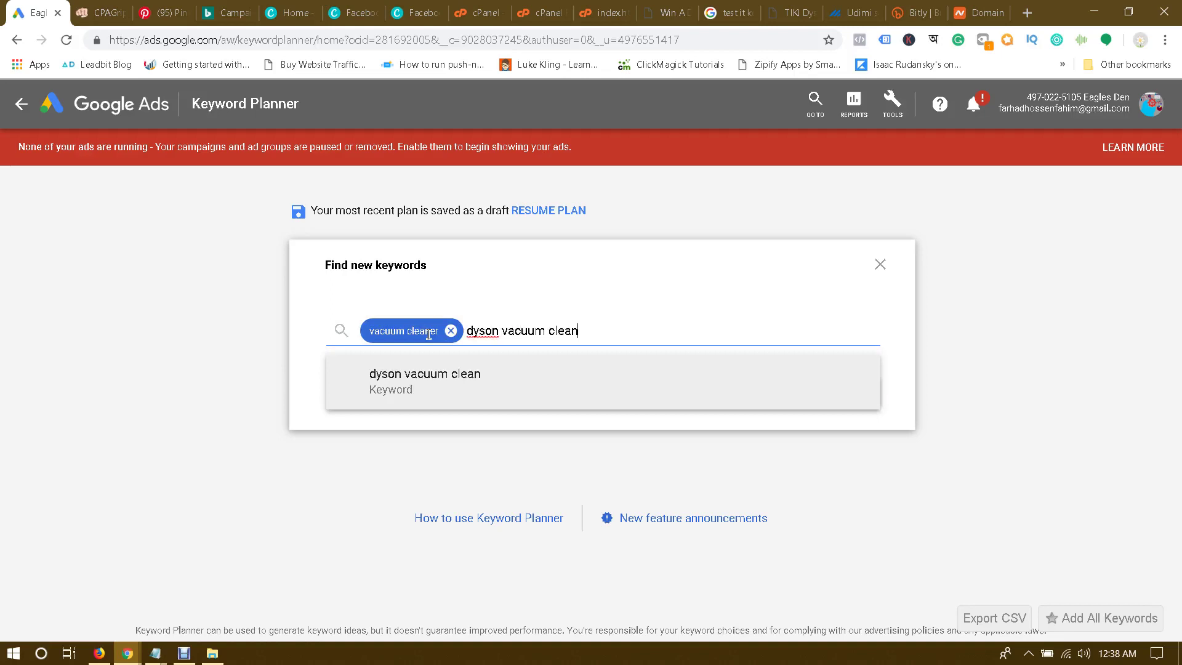
{"action": "type", "text": "er"}
{"action": "key", "text": "Return"}
{"action": "type", "text": "bes"}
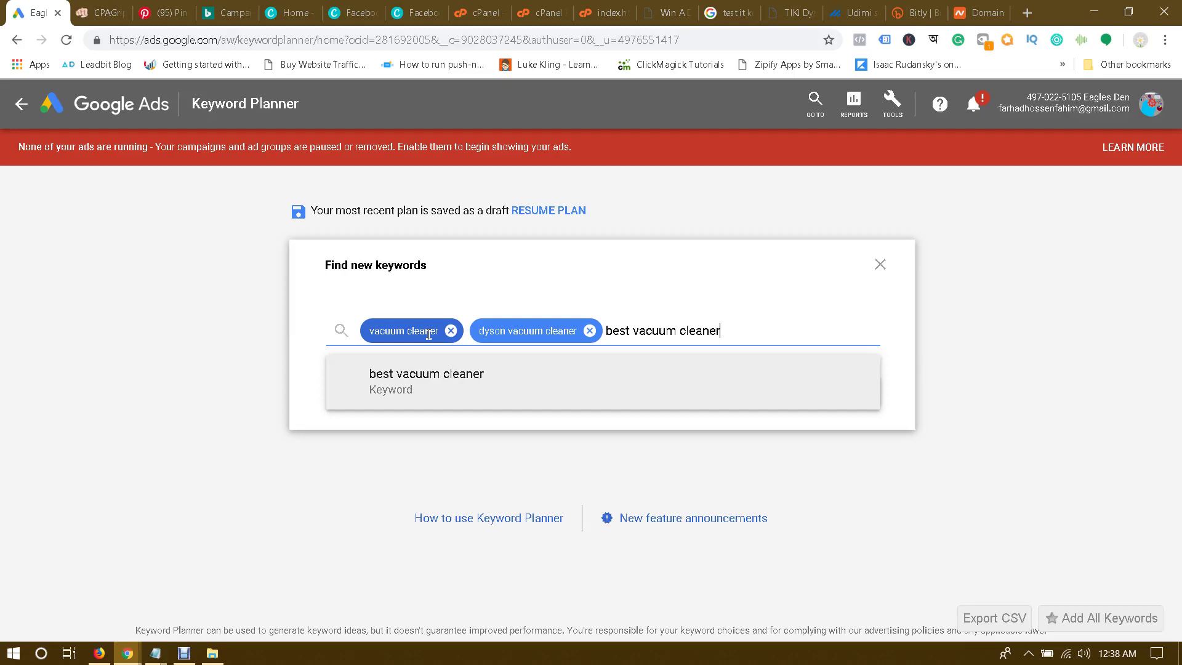
{"action": "type", "text": "t vacuum cleaner"}
{"action": "key", "text": "Return"}
Step: Generate keyword ideas and change the target location from Singapore to United Kingdom
{"action": "left_click", "coordinate": [828, 389]}
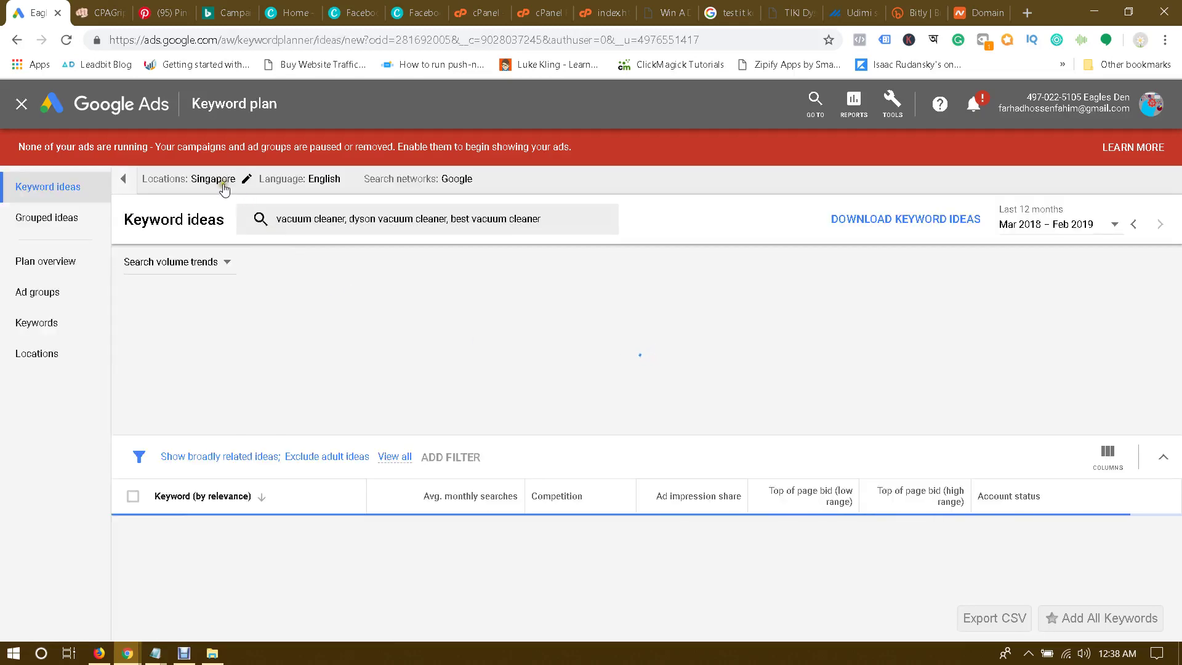
{"action": "left_click", "coordinate": [219, 180]}
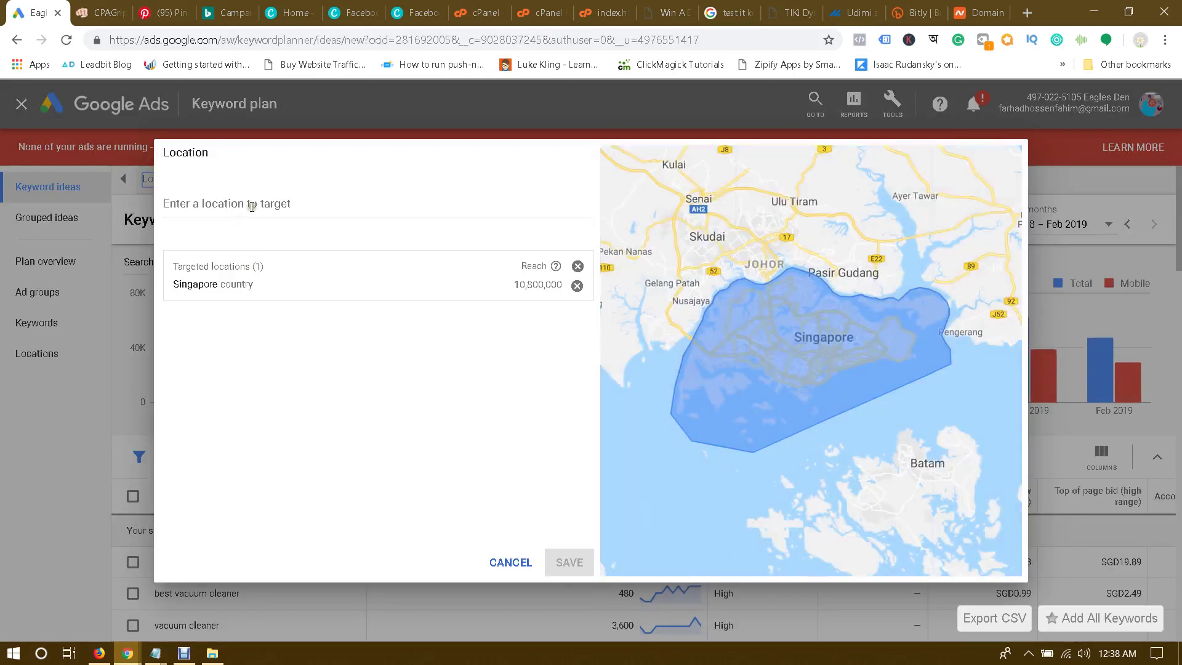
{"action": "left_click", "coordinate": [252, 207]}
{"action": "type", "text": "united "}
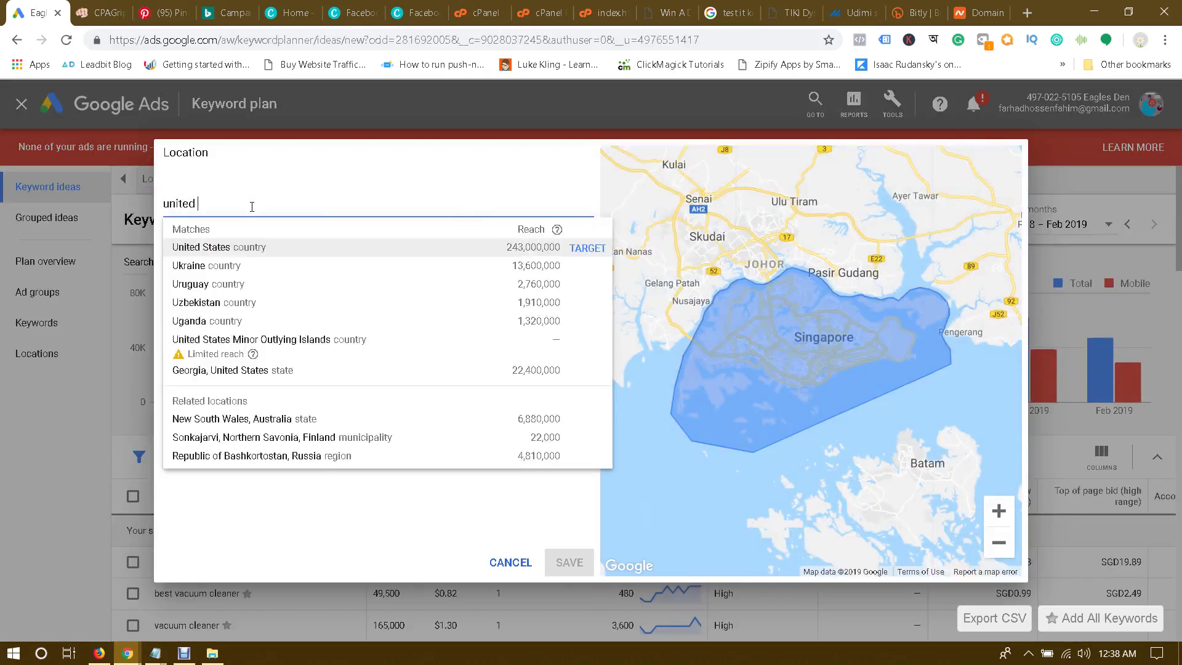
{"action": "type", "text": "king"}
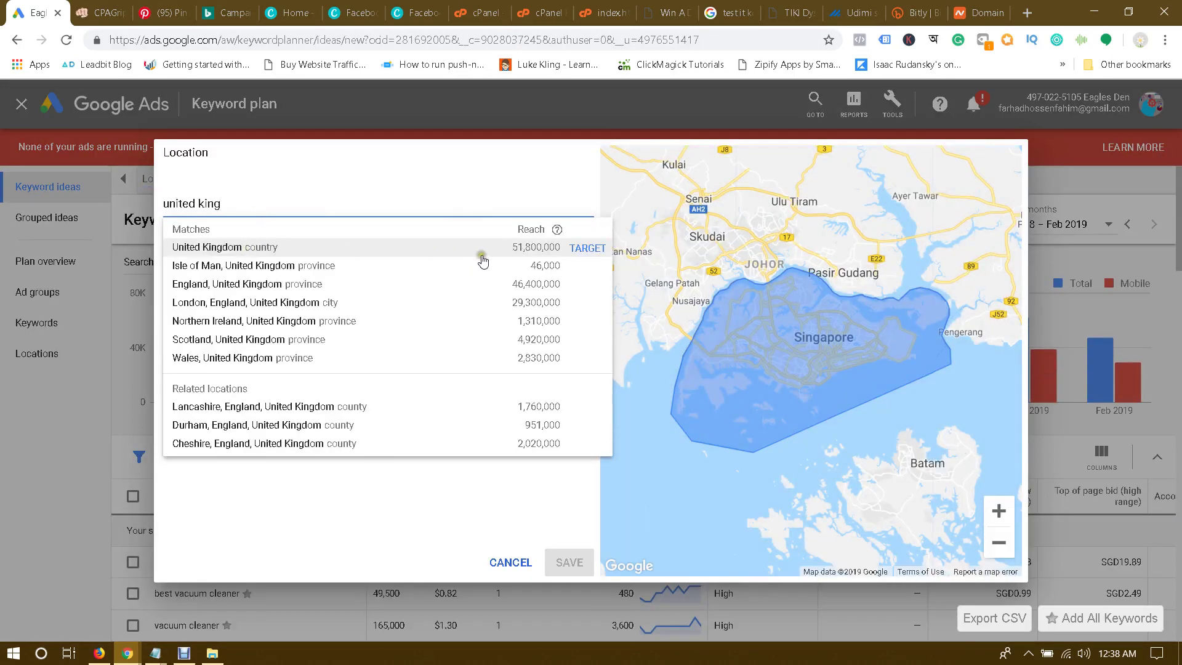
{"action": "left_click", "coordinate": [586, 249]}
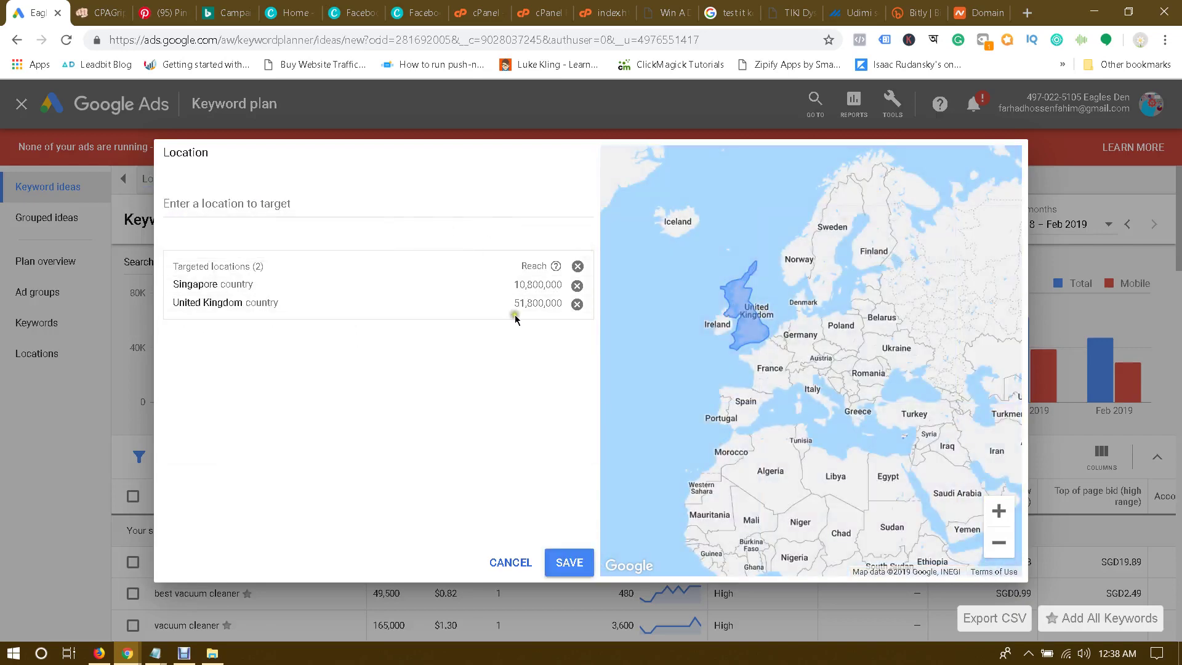
{"action": "left_click", "coordinate": [576, 285]}
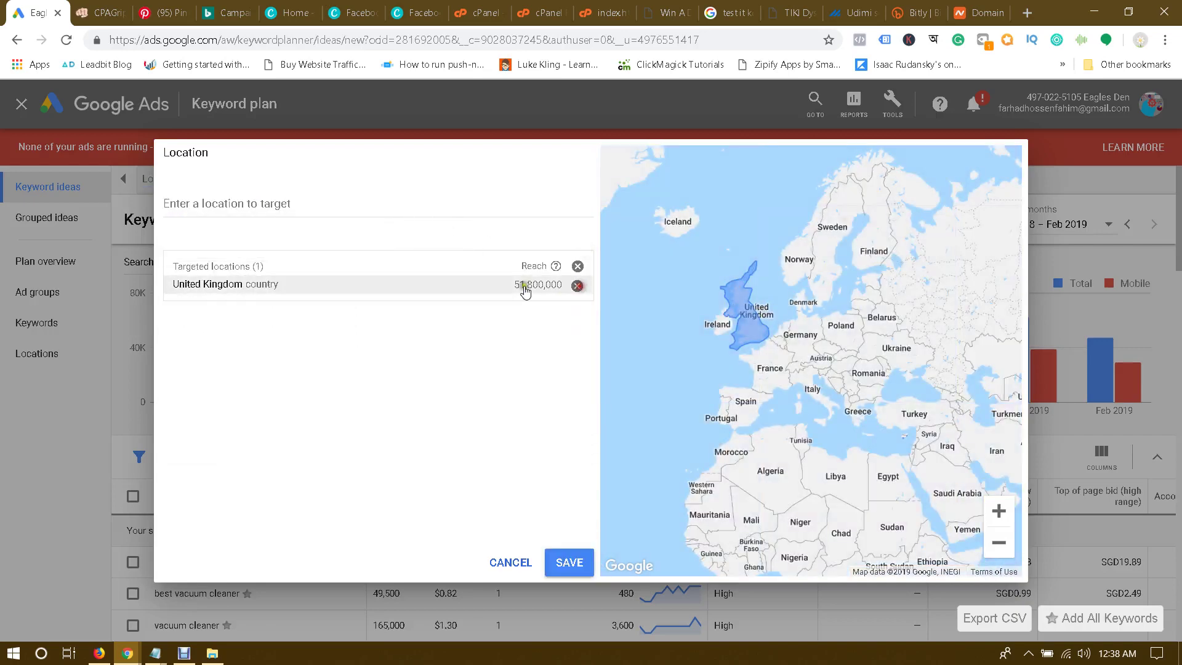
{"action": "left_click", "coordinate": [566, 561]}
{"action": "scroll", "coordinate": [499, 368], "scroll_direction": "down", "scroll_amount": 5}
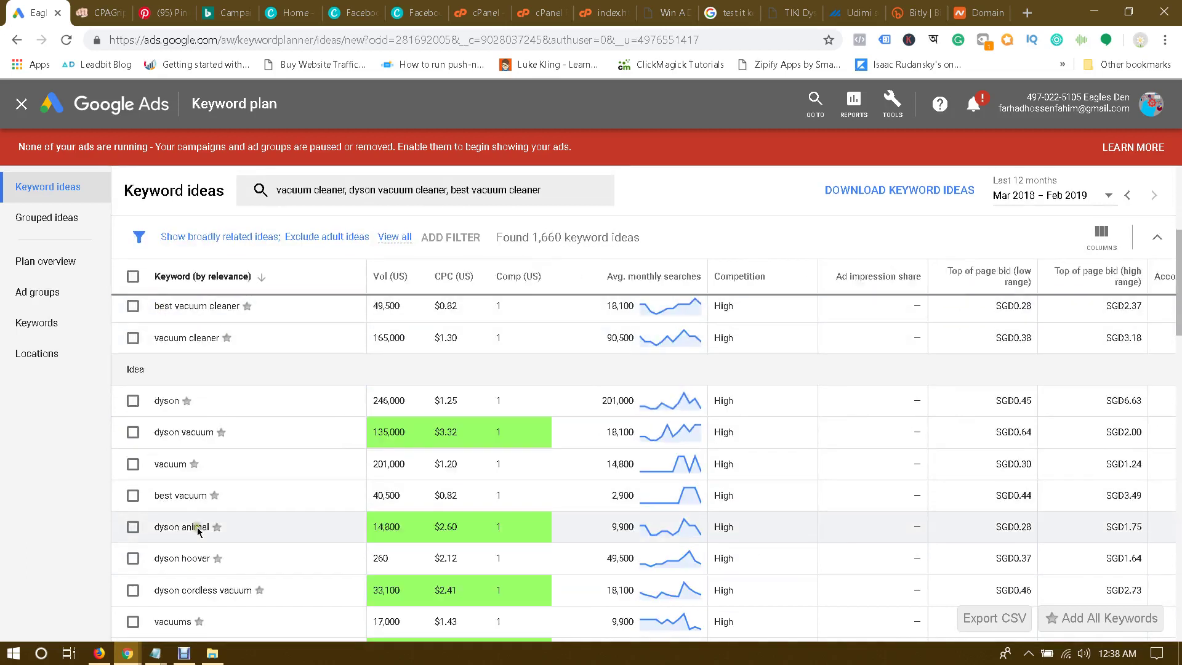
Step: Copy best vacuum cleaner from the ideas table onto a new Notepad line
{"action": "mouse_move", "coordinate": [155, 651]}
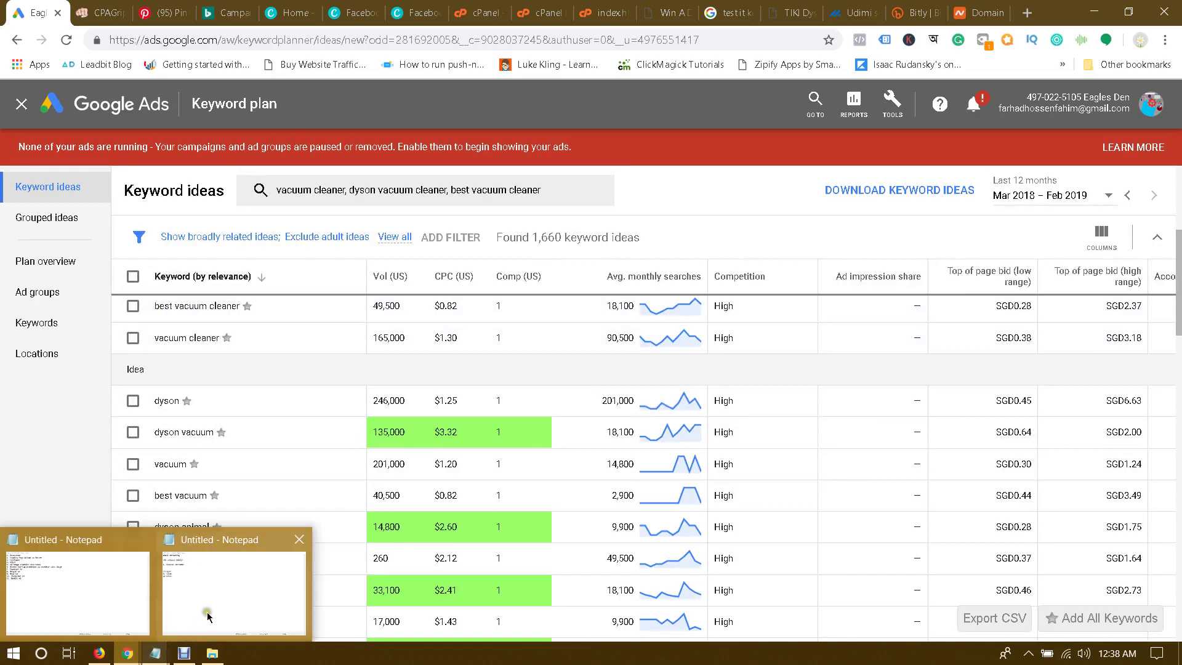
{"action": "left_click", "coordinate": [234, 585]}
{"action": "left_click", "coordinate": [57, 463]}
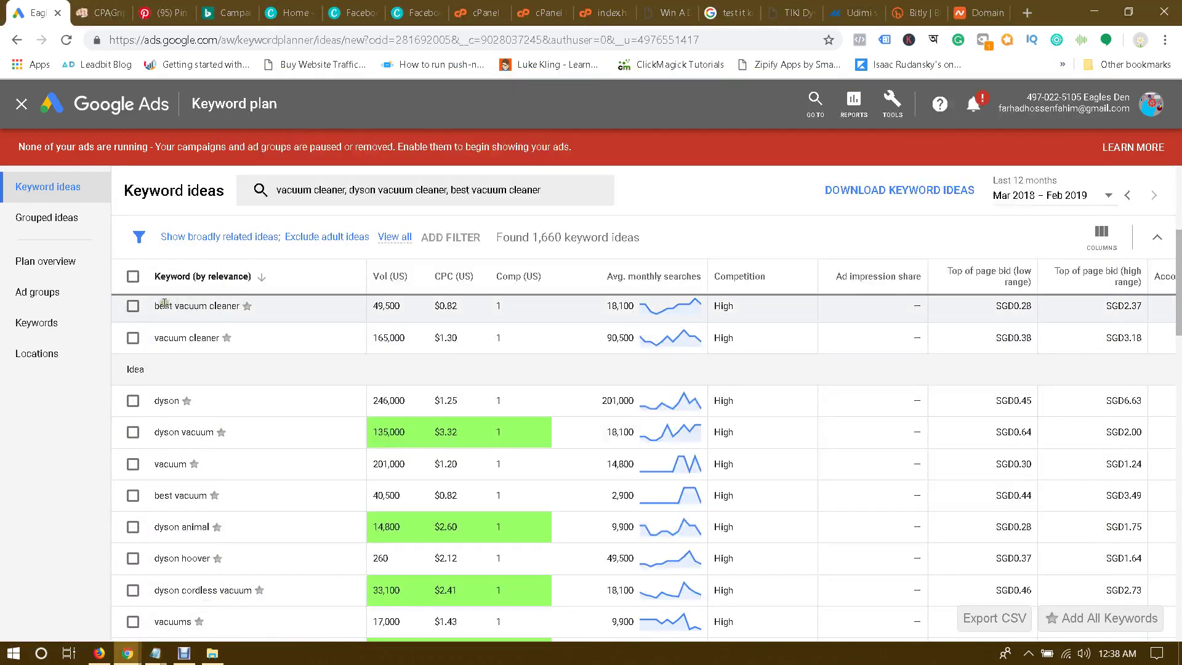
{"action": "left_click_drag", "start_coordinate": [155, 309], "coordinate": [239, 307]}
{"action": "key", "text": "ctrl+c"}
{"action": "mouse_move", "coordinate": [155, 651]}
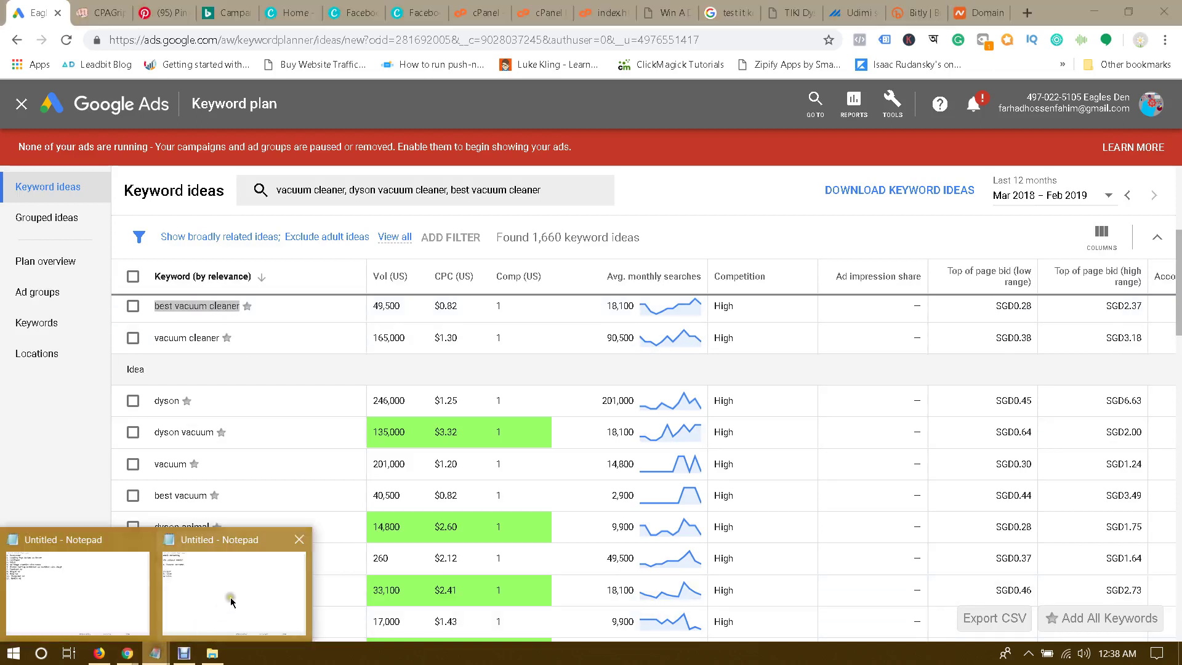
{"action": "left_click", "coordinate": [235, 589]}
{"action": "key", "text": "ctrl+a"}
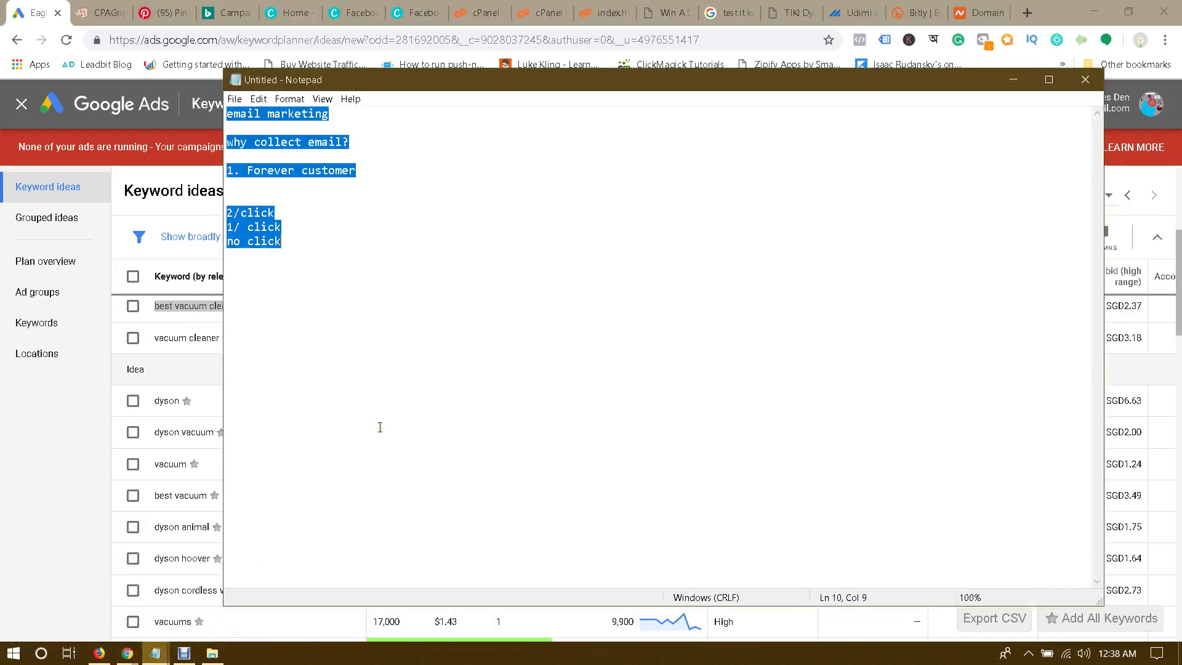
{"action": "left_click", "coordinate": [390, 363]}
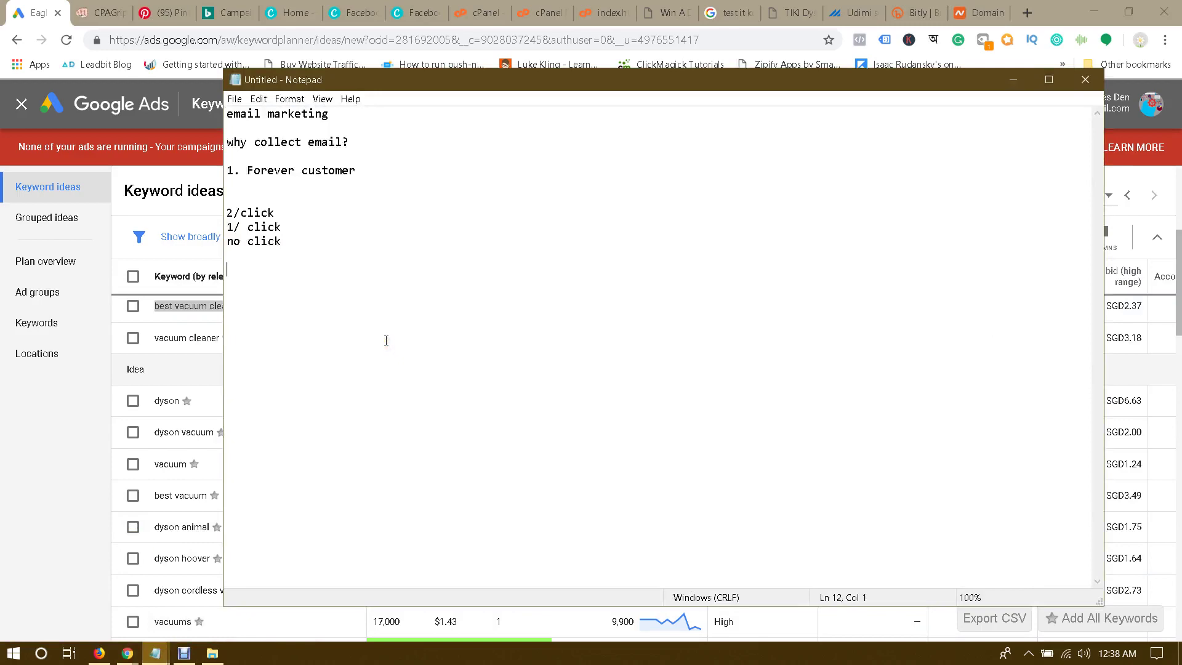
{"action": "key", "text": "Return"}
{"action": "key", "text": "ctrl+v"}
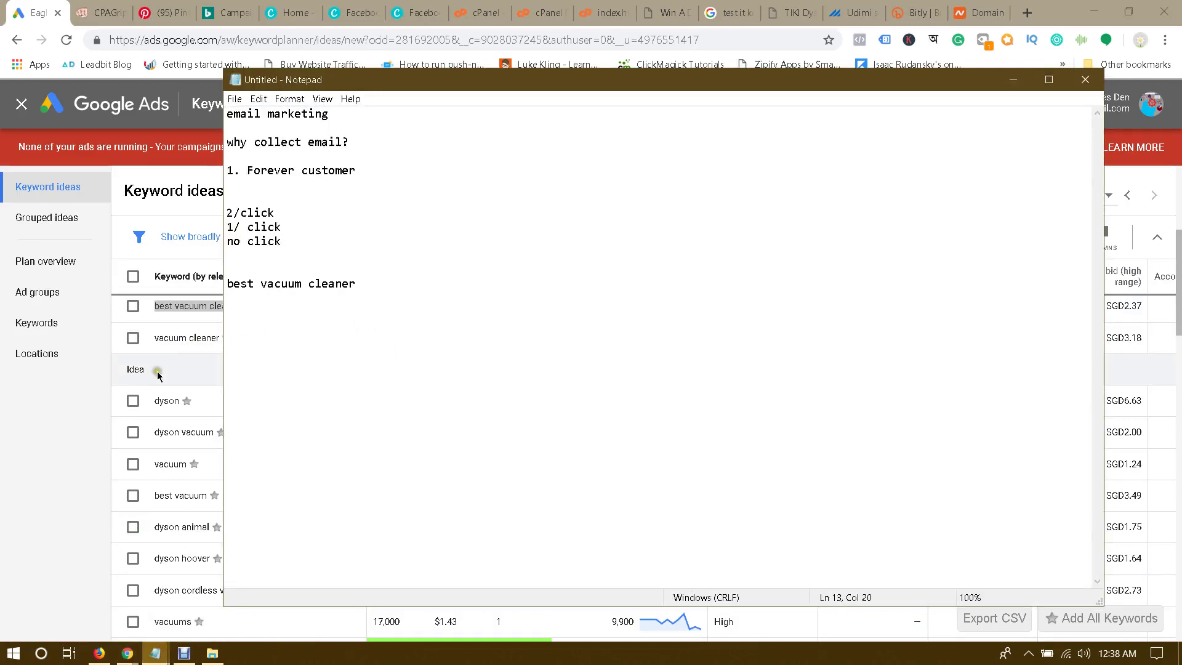
Step: Copy vacuum cleaner into Notepad below best vacuum cleaner
{"action": "left_click", "coordinate": [55, 405]}
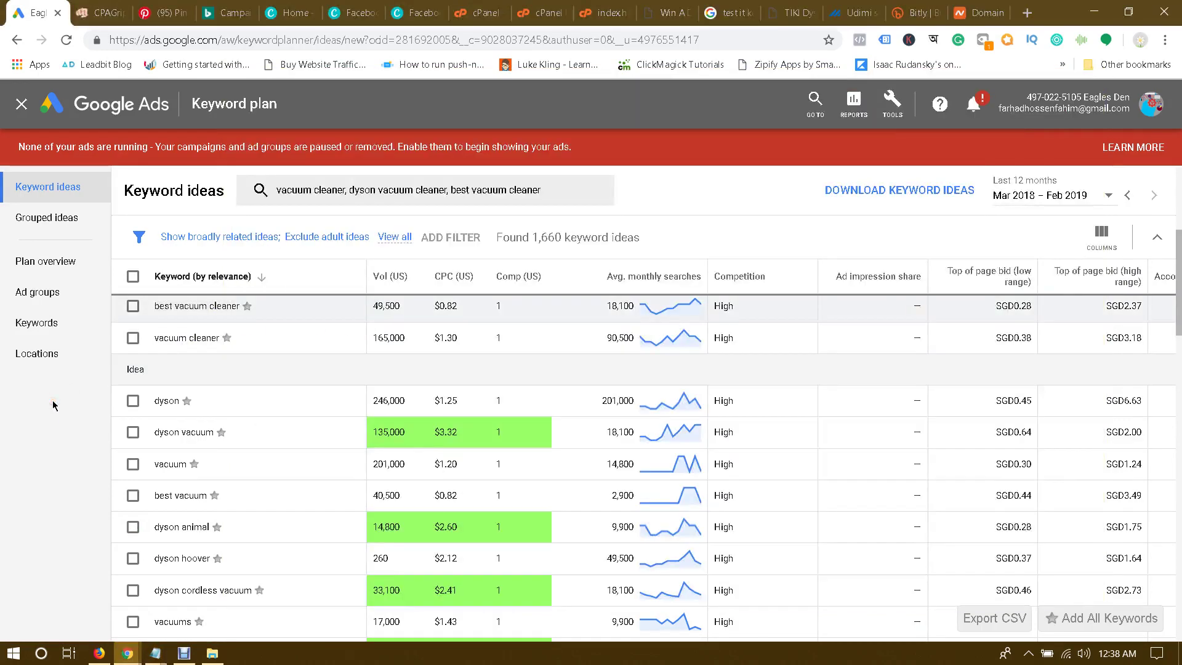
{"action": "left_click", "coordinate": [228, 370]}
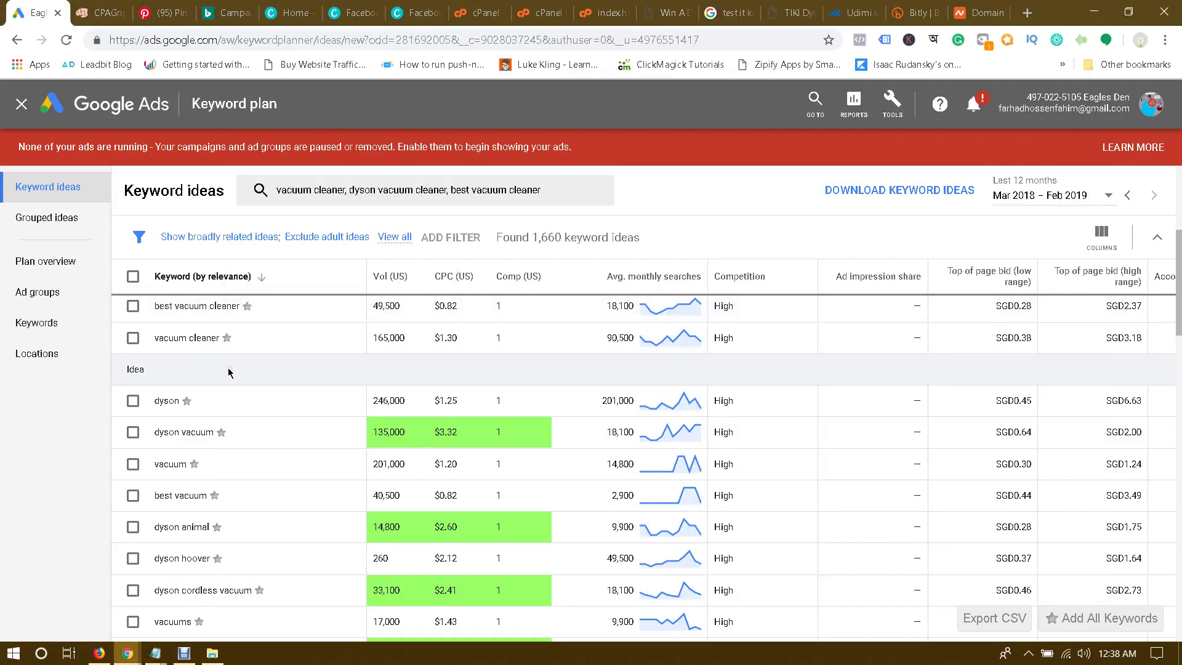
{"action": "left_click", "coordinate": [158, 339]}
{"action": "left_click_drag", "start_coordinate": [157, 338], "coordinate": [221, 340]}
{"action": "key", "text": "ctrl+c"}
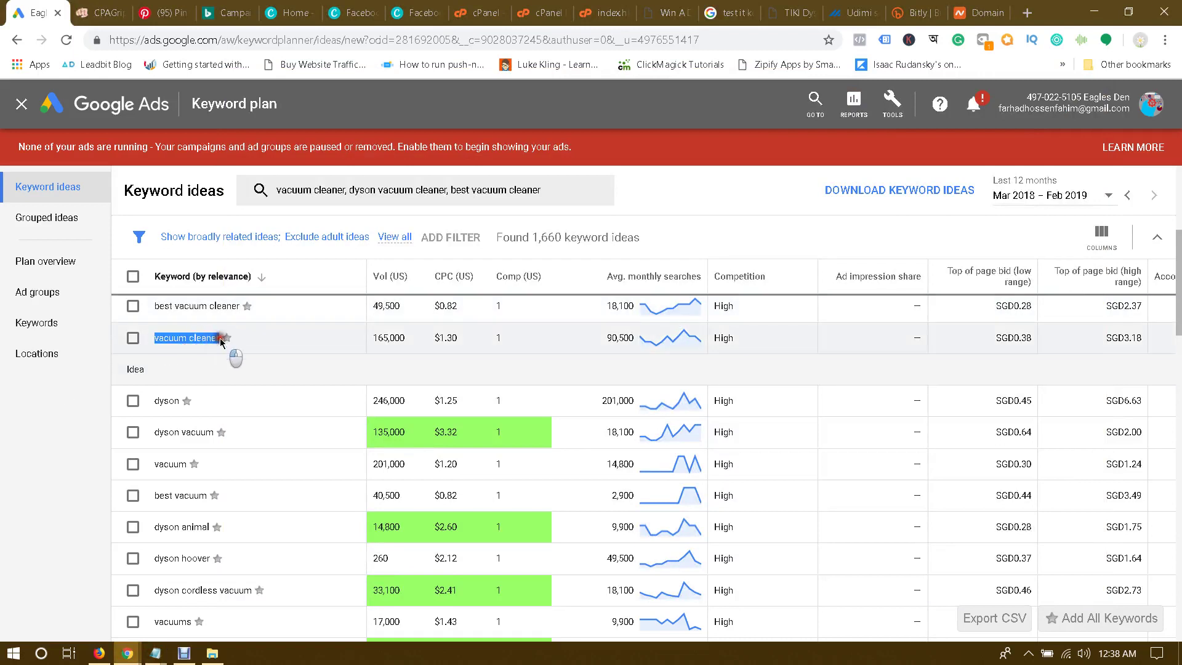
{"action": "mouse_move", "coordinate": [156, 653]}
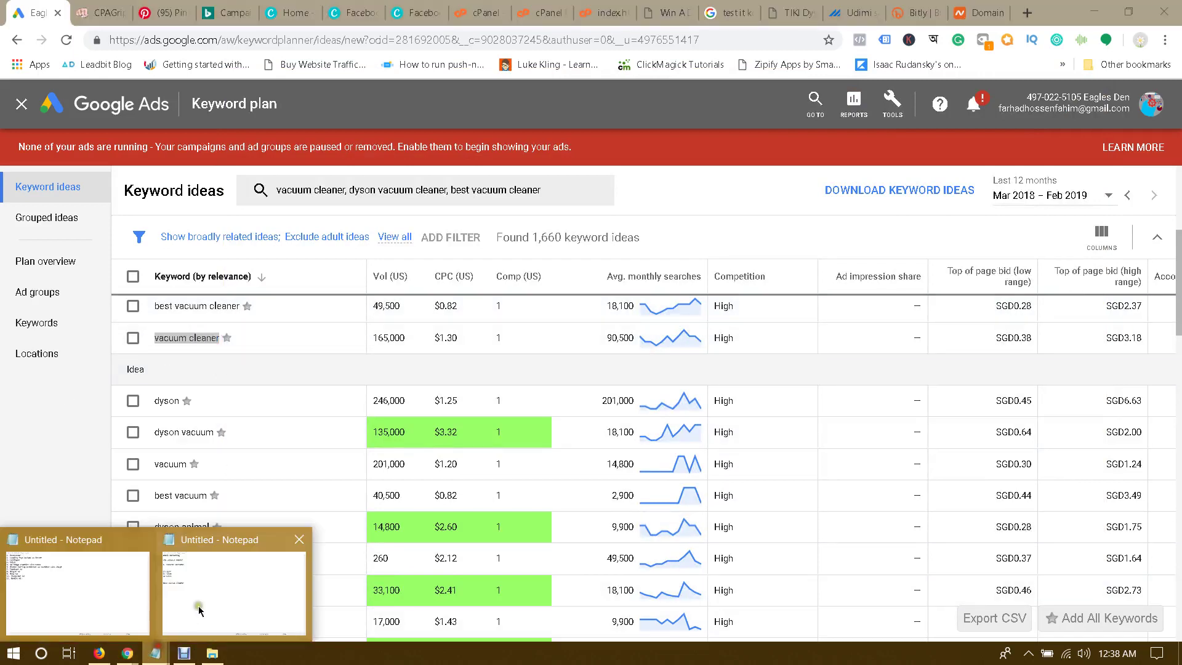
{"action": "left_click", "coordinate": [222, 579]}
{"action": "key", "text": "Return"}
{"action": "key", "text": "ctrl+v"}
{"action": "key", "text": "Return"}
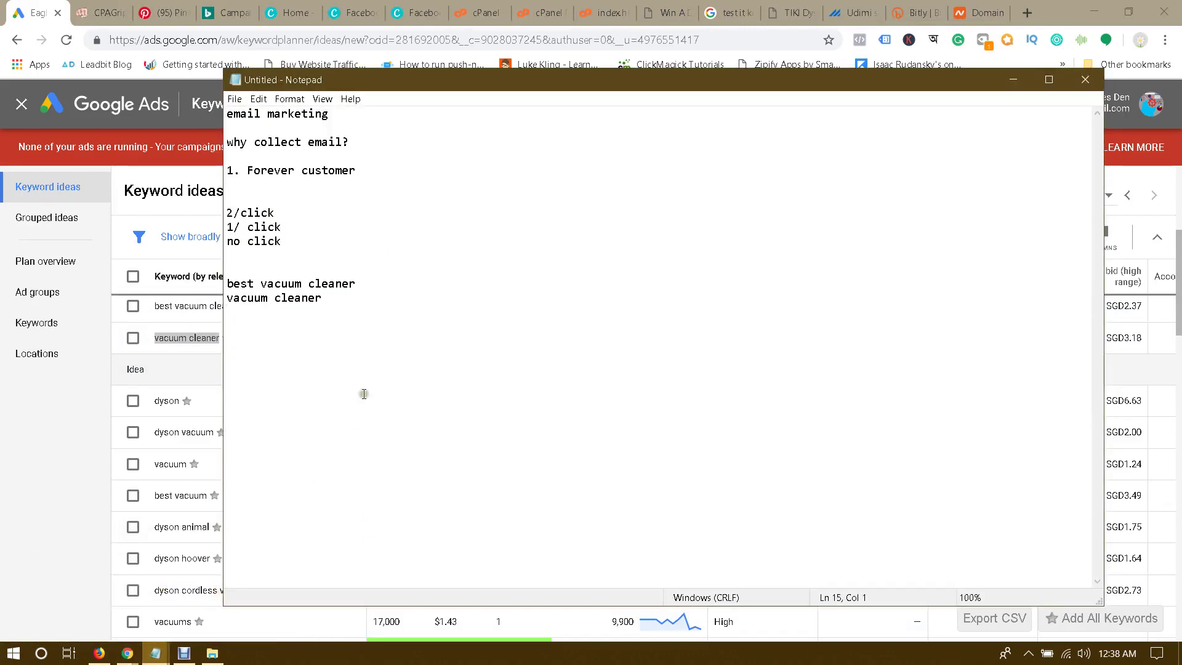
{"action": "left_click", "coordinate": [2, 453]}
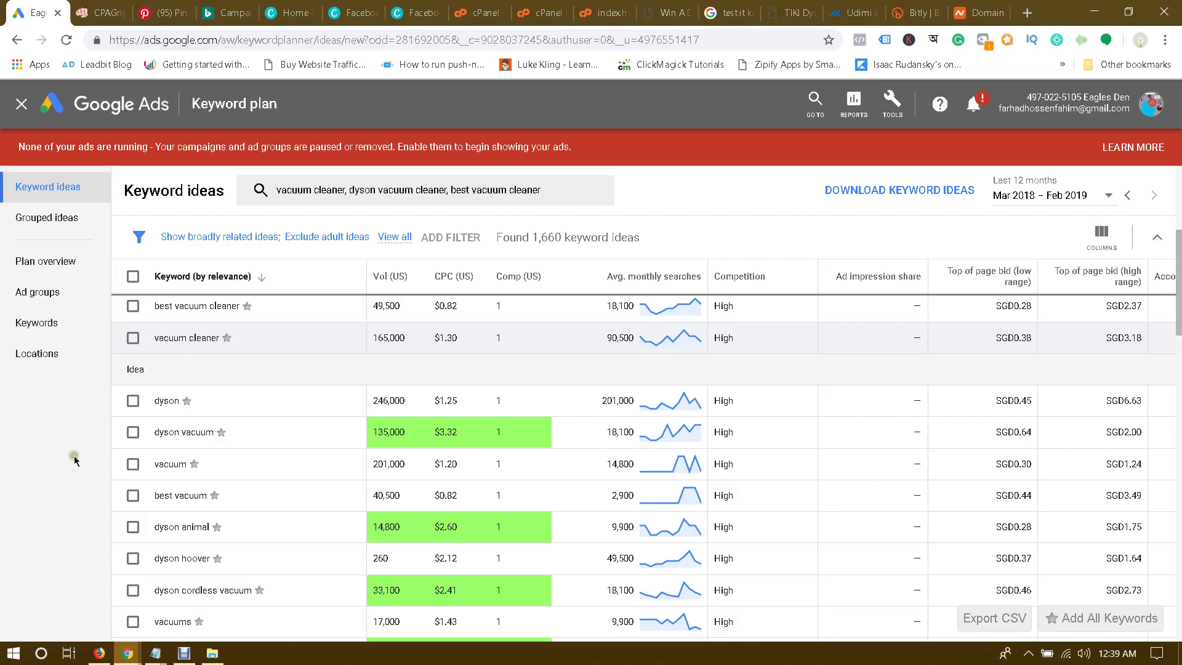
Step: Copy dyson vacuum from the keyword ideas into the Notepad list
{"action": "scroll", "coordinate": [201, 463], "scroll_direction": "down", "scroll_amount": 2}
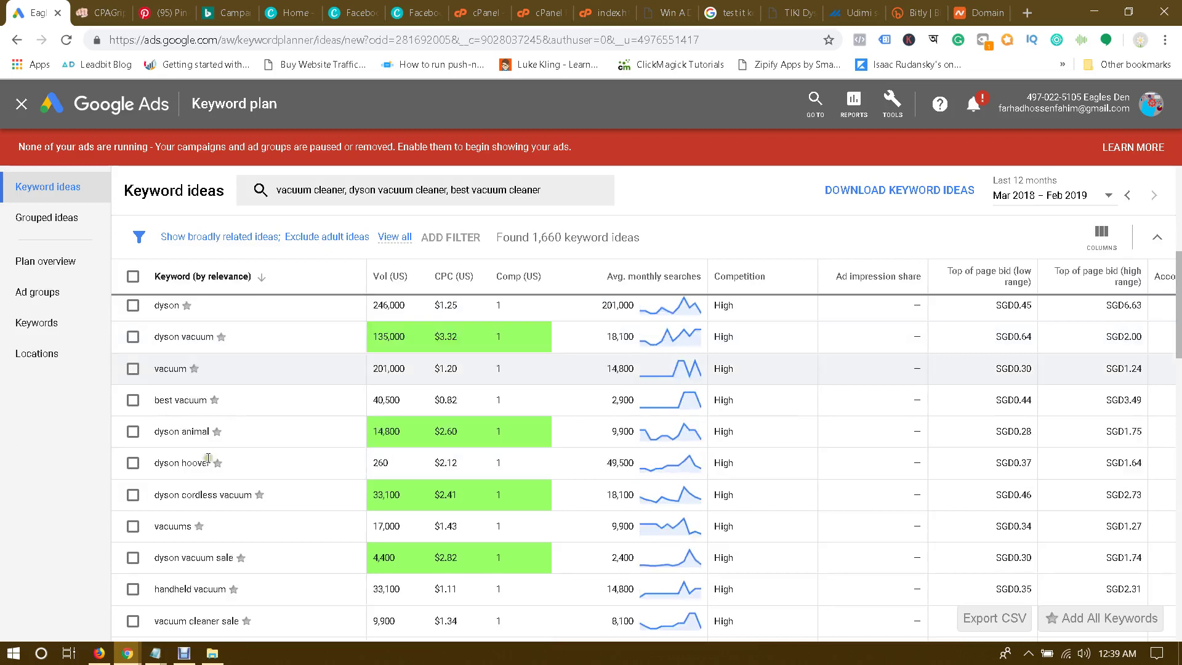
{"action": "triple_click", "coordinate": [157, 337]}
{"action": "key", "text": "ctrl+c"}
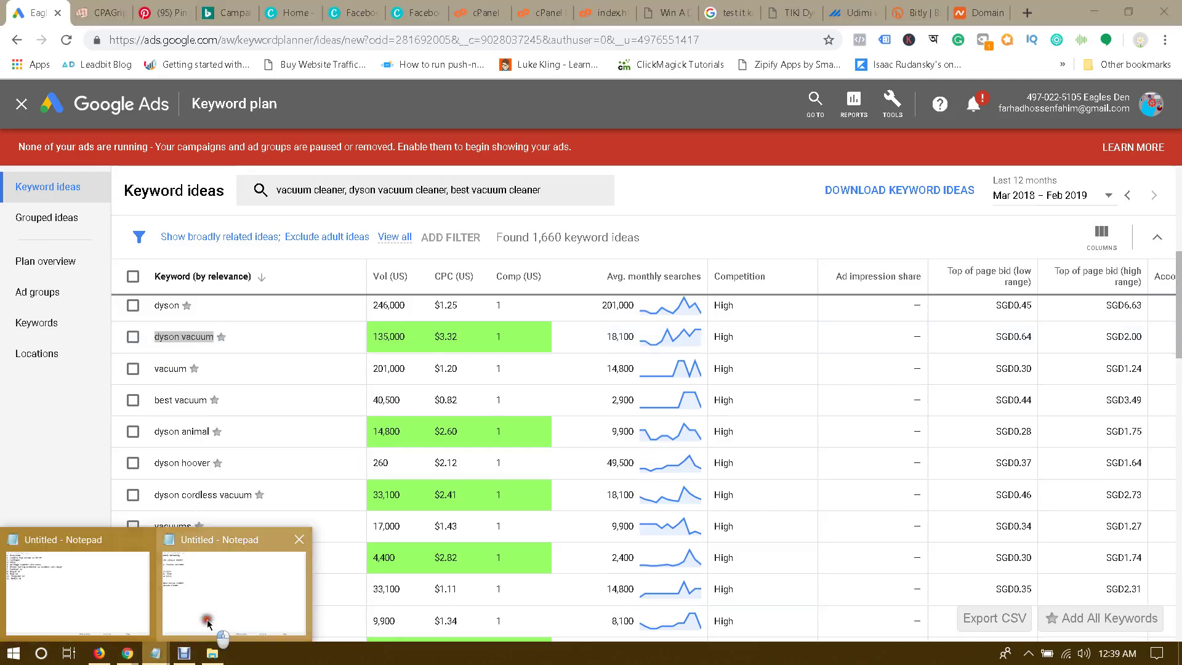
{"action": "left_click", "coordinate": [246, 579]}
{"action": "key", "text": "ctrl+v"}
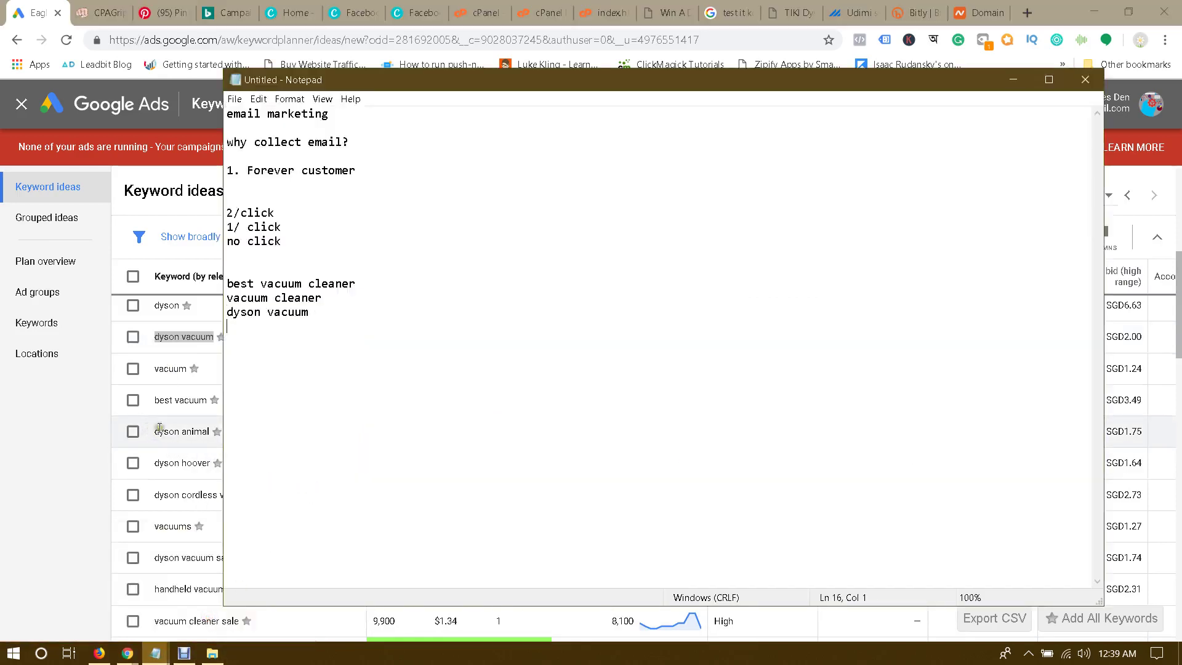
{"action": "left_click", "coordinate": [70, 460]}
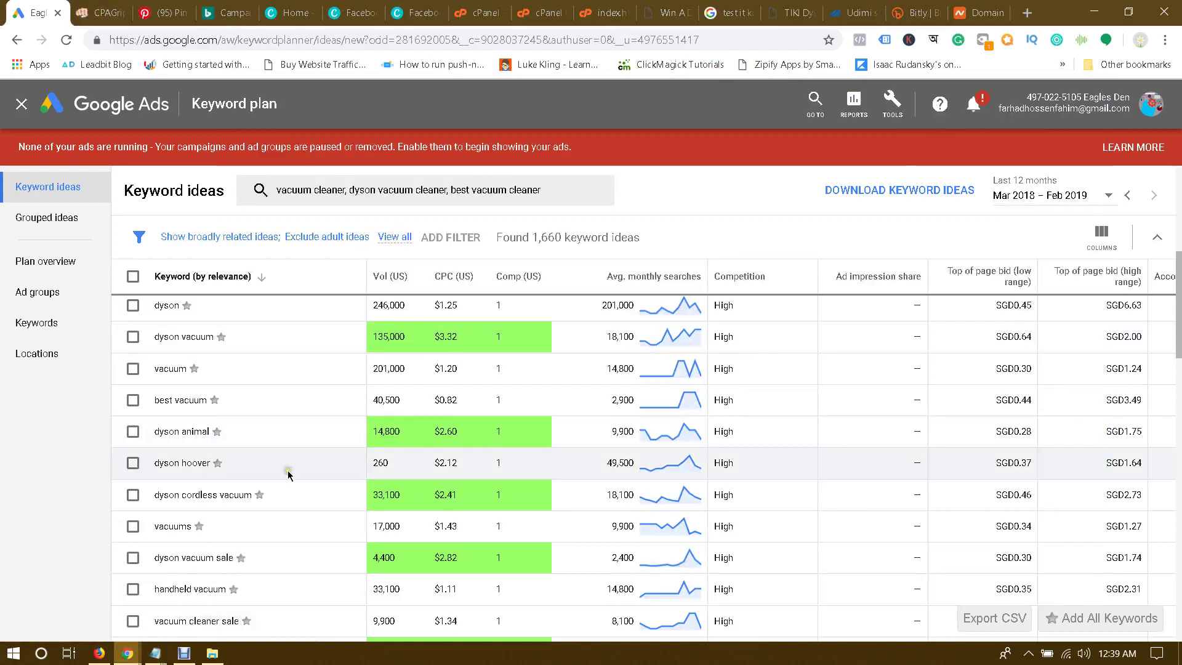
Step: Copy dyson vacuum sale into Notepad below dyson vacuum
{"action": "scroll", "coordinate": [287, 474], "scroll_direction": "down", "scroll_amount": 2}
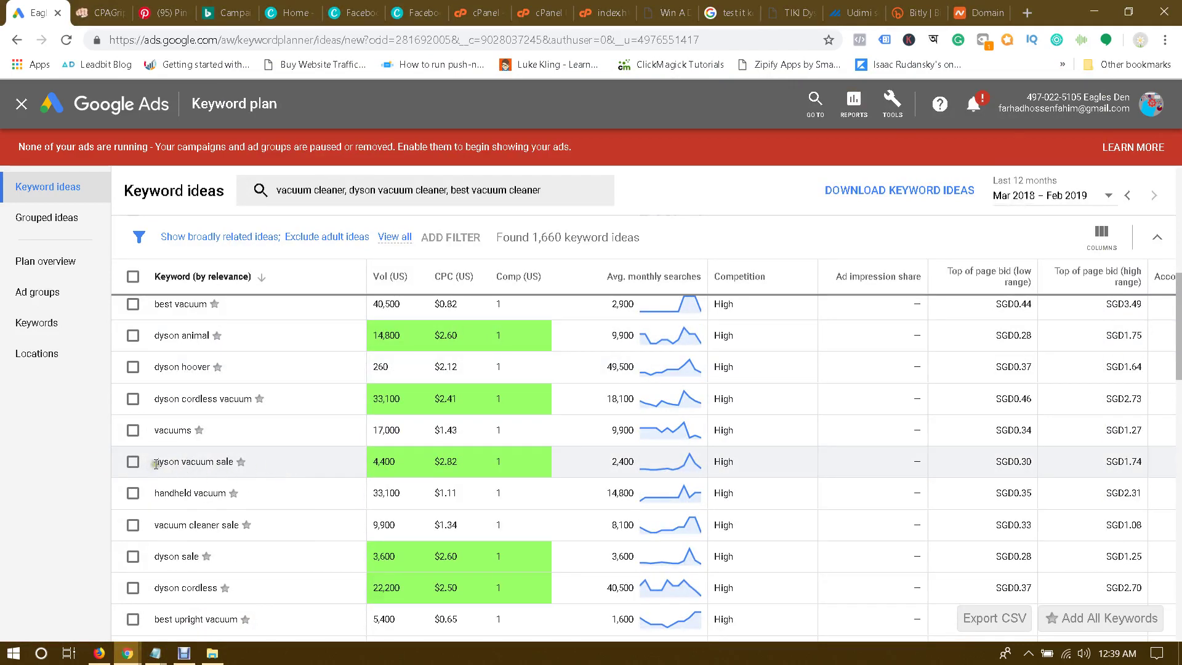
{"action": "left_click_drag", "start_coordinate": [156, 464], "coordinate": [232, 462]}
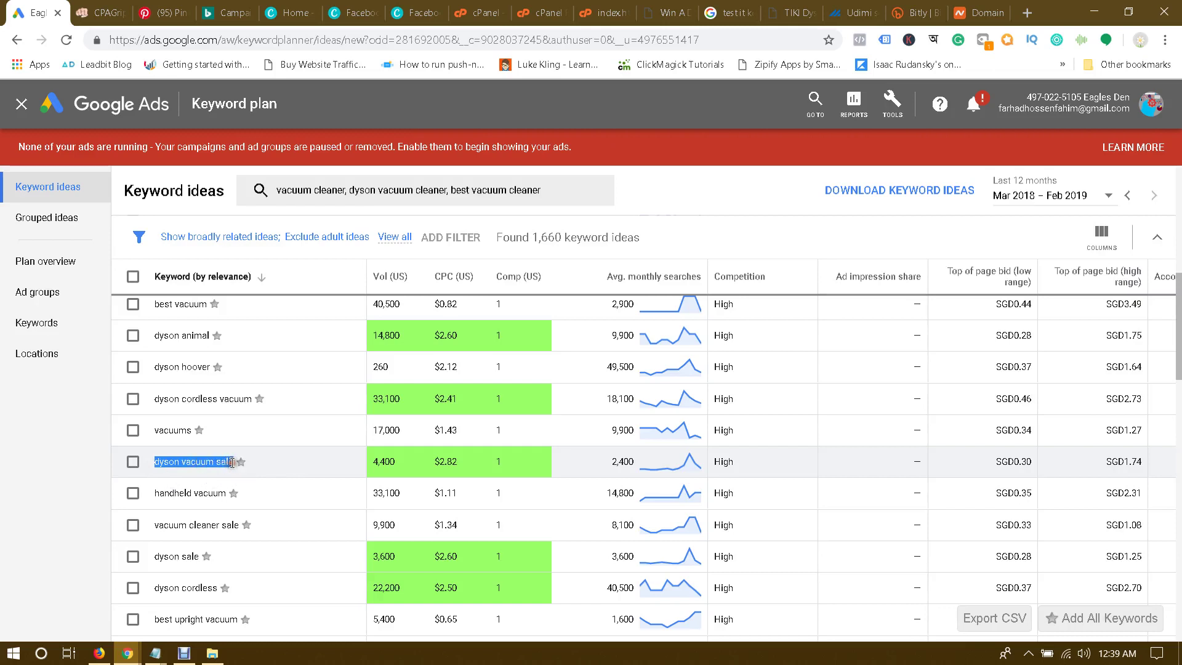
{"action": "mouse_move", "coordinate": [156, 652]}
{"action": "left_click", "coordinate": [235, 600]}
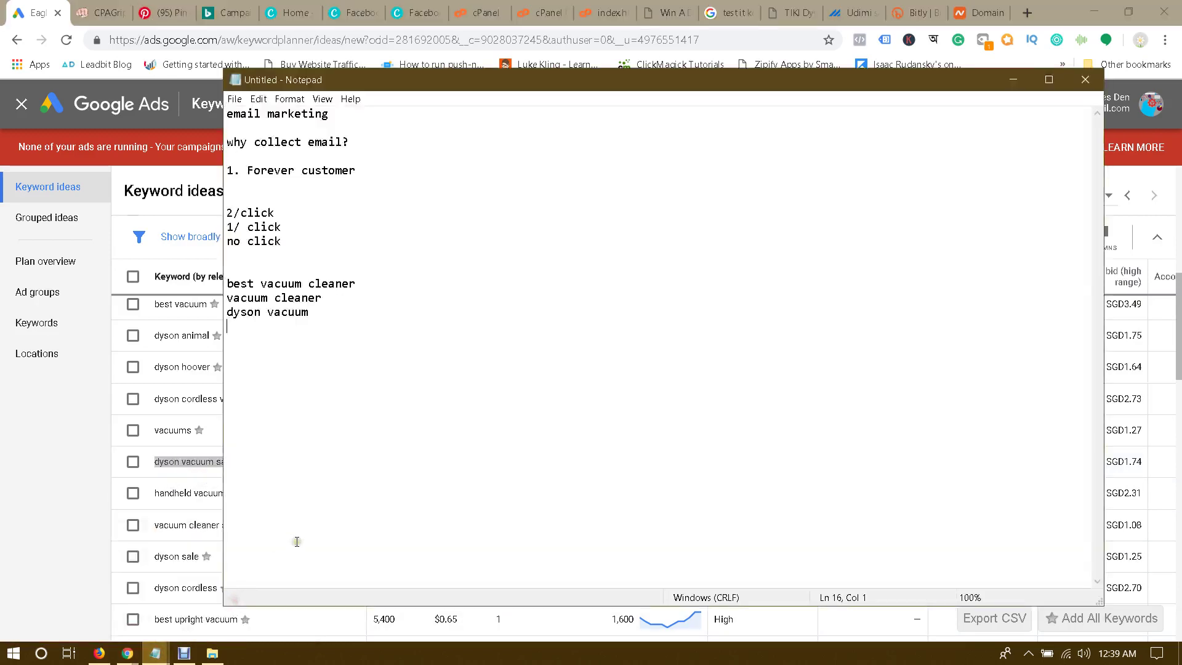
{"action": "type", "text": "dyson vacuum sale"}
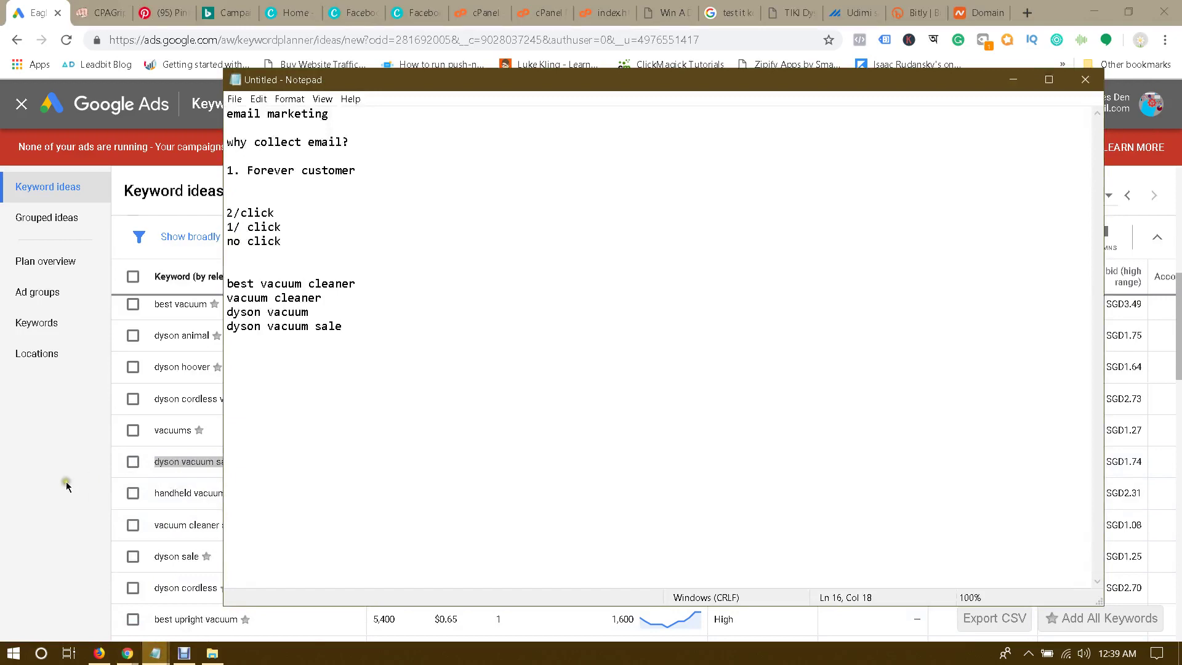
{"action": "left_click", "coordinate": [67, 486]}
{"action": "scroll", "coordinate": [299, 471], "scroll_direction": "down", "scroll_amount": 2}
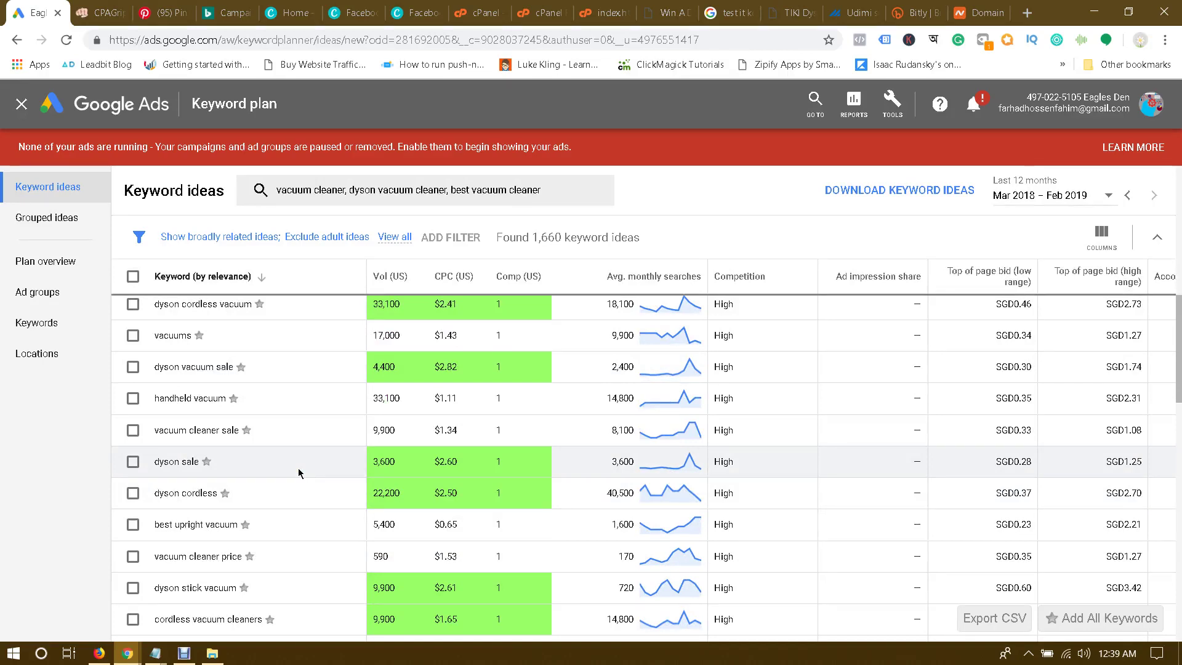
Step: Review the Win A Dyson Cyclone V10 headline and Best Vacuum Cleaner subtitle, then go to CPAGrip
{"action": "left_click", "coordinate": [668, 12]}
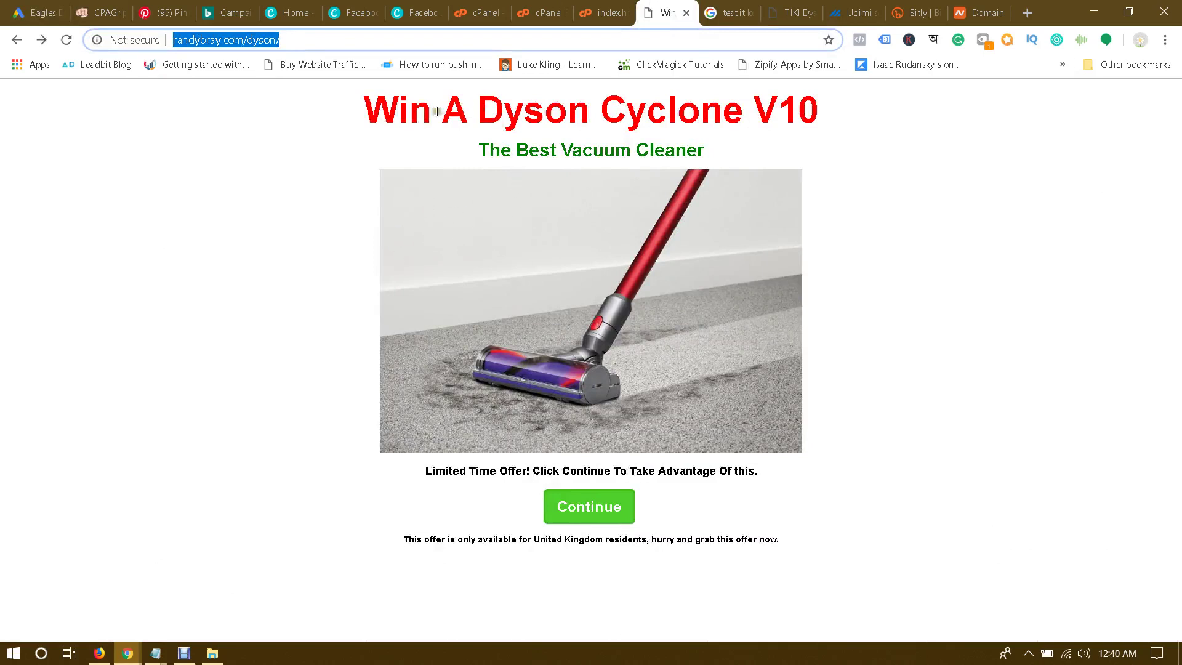
{"action": "left_click_drag", "start_coordinate": [441, 113], "coordinate": [821, 123]}
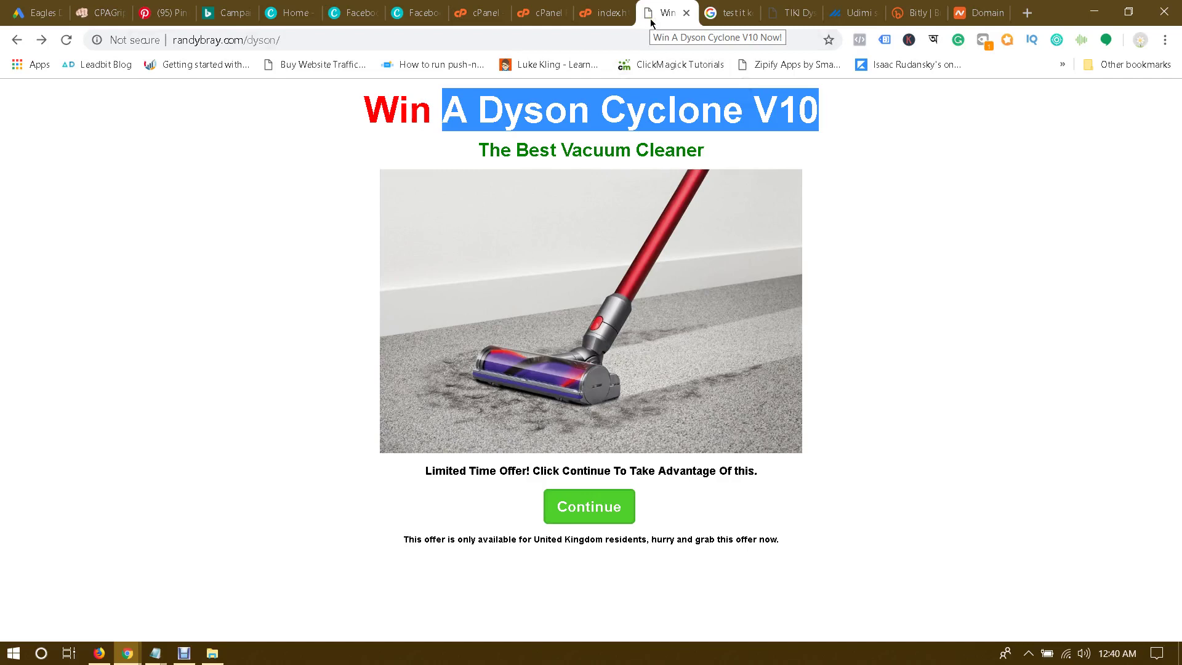
{"action": "left_click", "coordinate": [608, 117]}
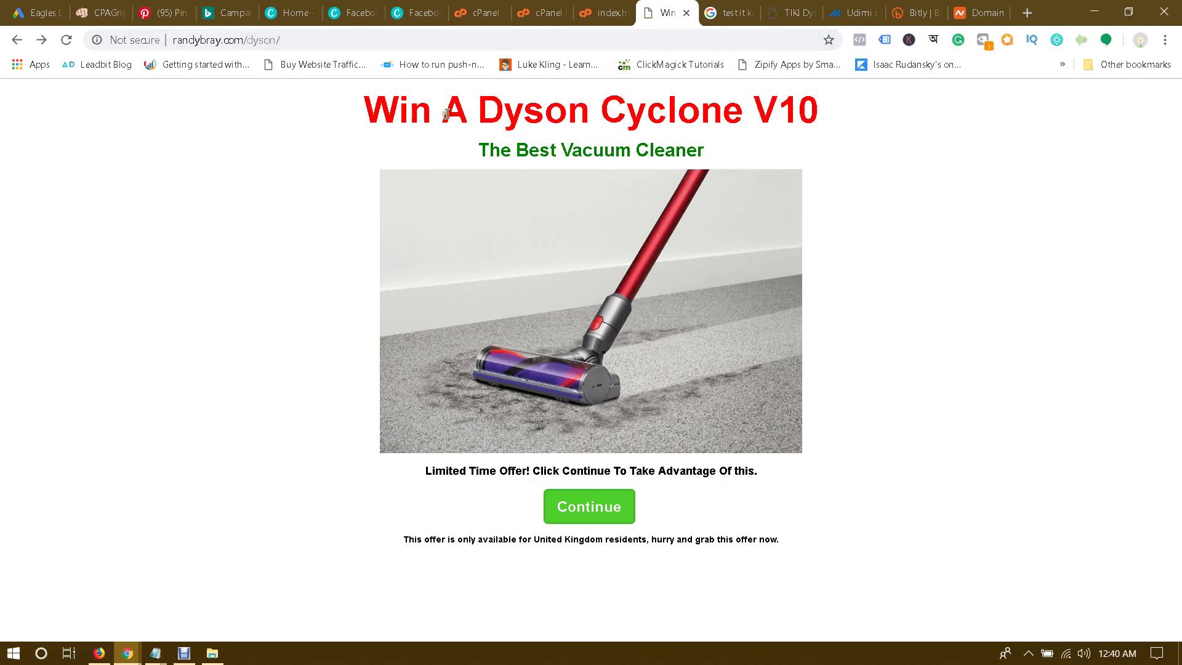
{"action": "left_click_drag", "start_coordinate": [442, 113], "coordinate": [894, 111]}
{"action": "left_click", "coordinate": [894, 110]}
{"action": "left_click_drag", "start_coordinate": [520, 149], "coordinate": [733, 150]}
{"action": "left_click", "coordinate": [733, 150]}
{"action": "left_click_drag", "start_coordinate": [479, 108], "coordinate": [822, 107]}
{"action": "left_click", "coordinate": [96, 5]}
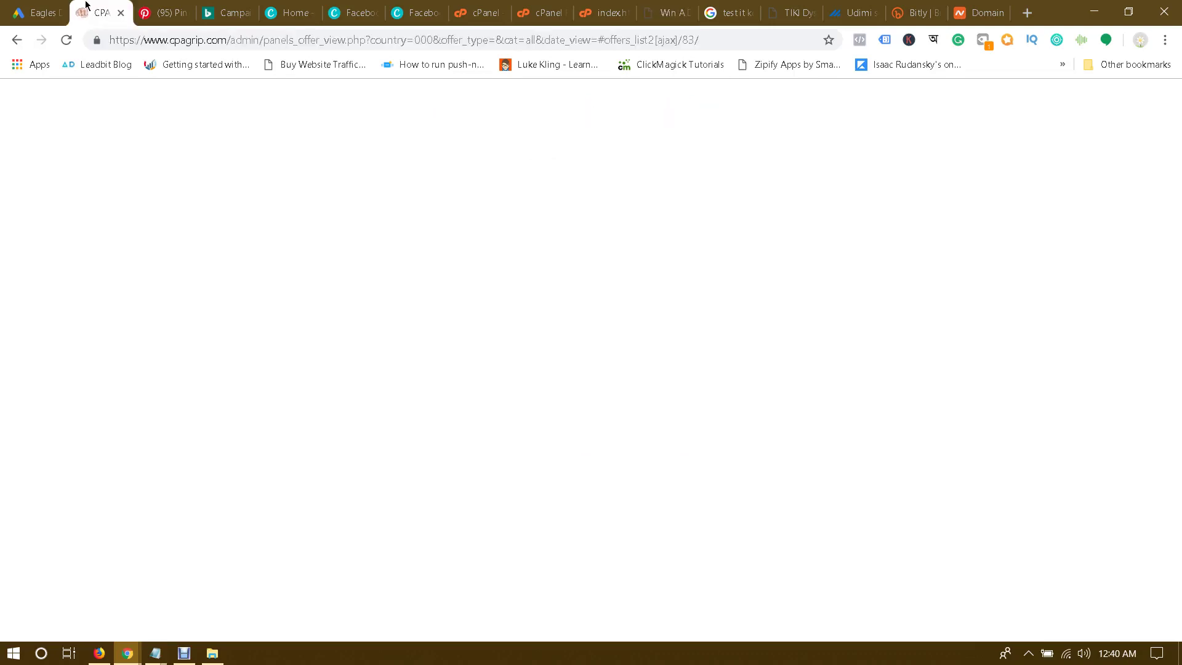
Step: Add 'dyson cyclone v10' as a seed keyword and refresh ideas, then select its result row
{"action": "left_click", "coordinate": [52, 9]}
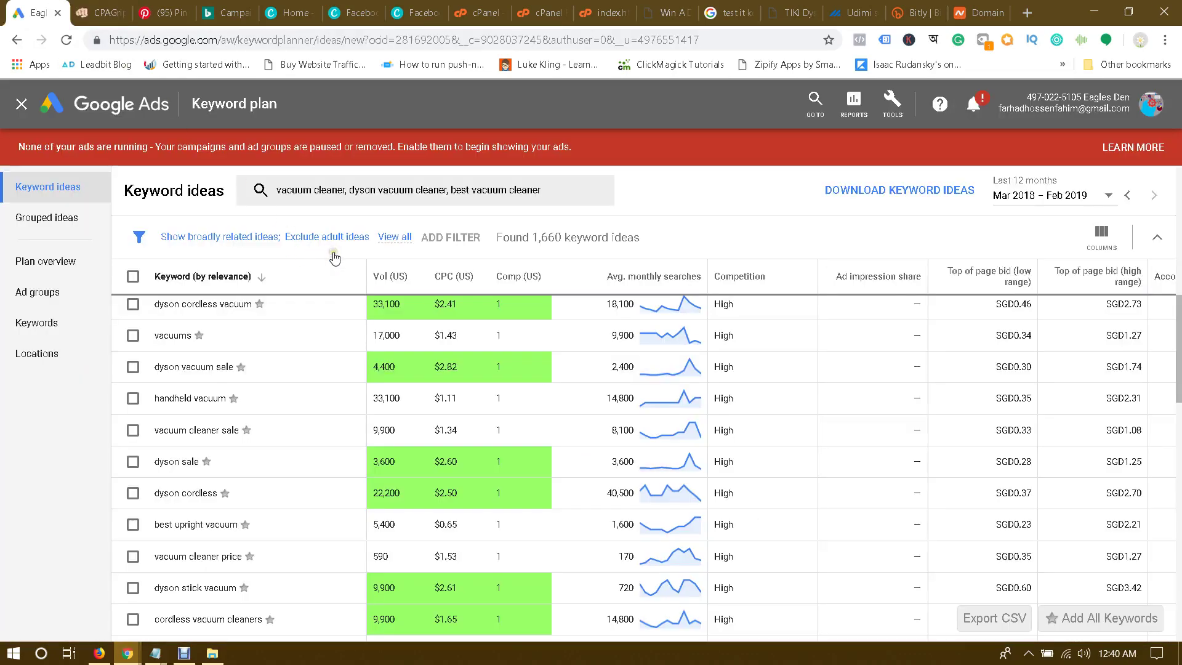
{"action": "scroll", "coordinate": [335, 289], "scroll_direction": "up", "scroll_amount": 10}
{"action": "left_click", "coordinate": [567, 223]}
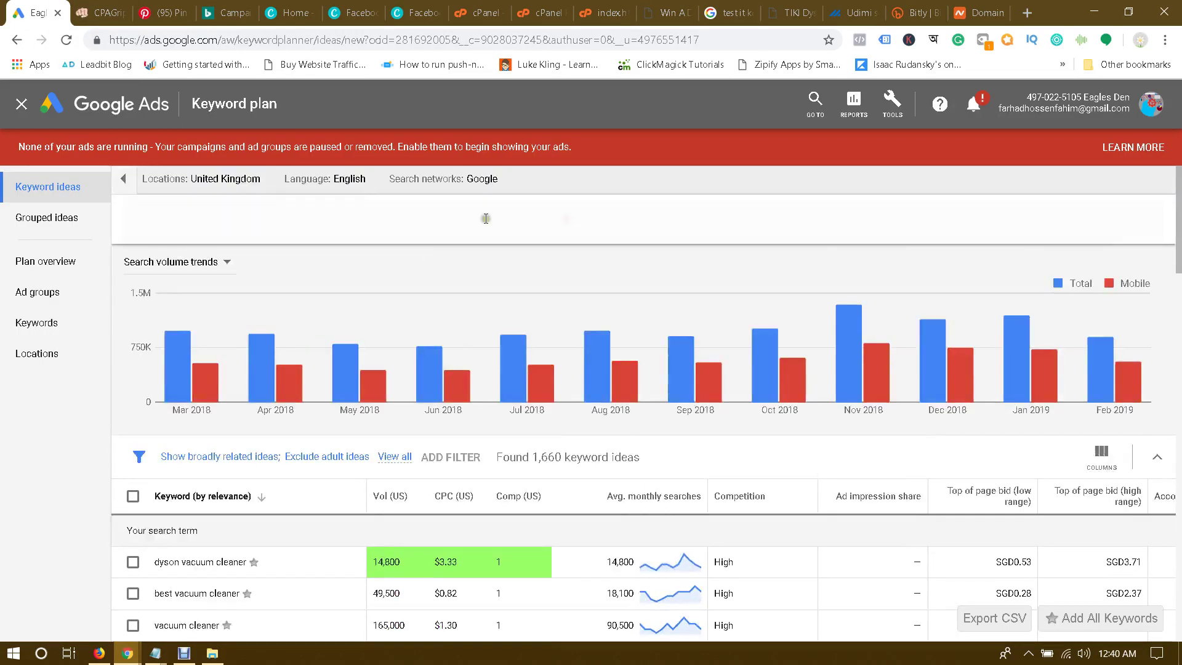
{"action": "type", "text": "d"}
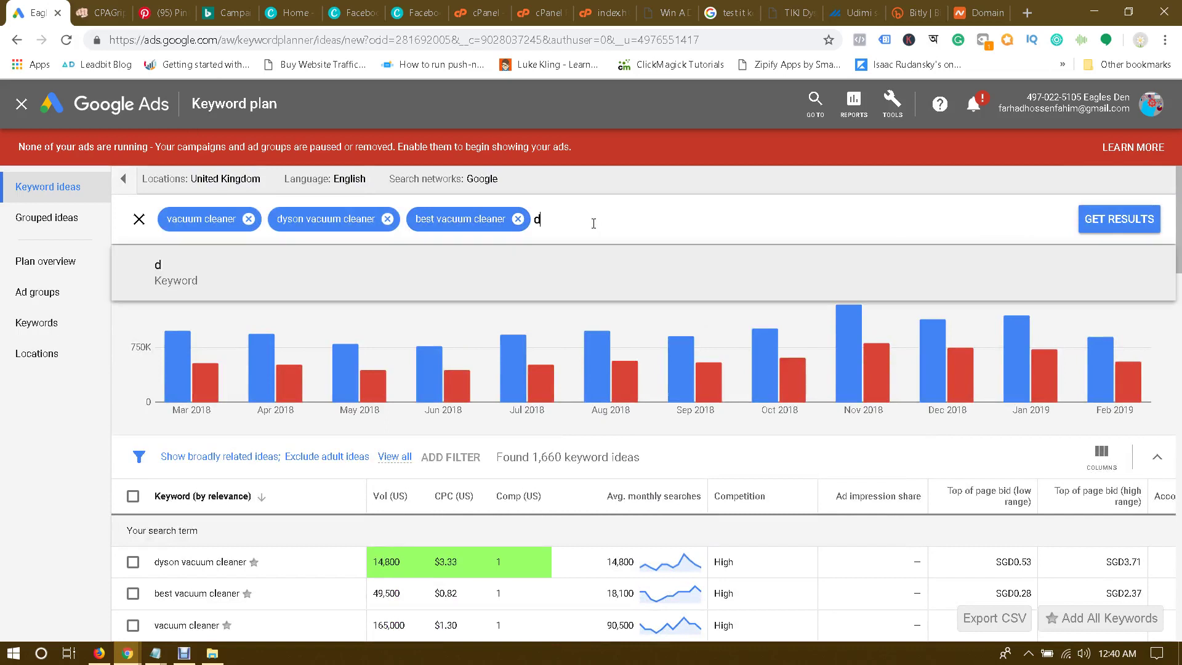
{"action": "type", "text": "yson cyclone "}
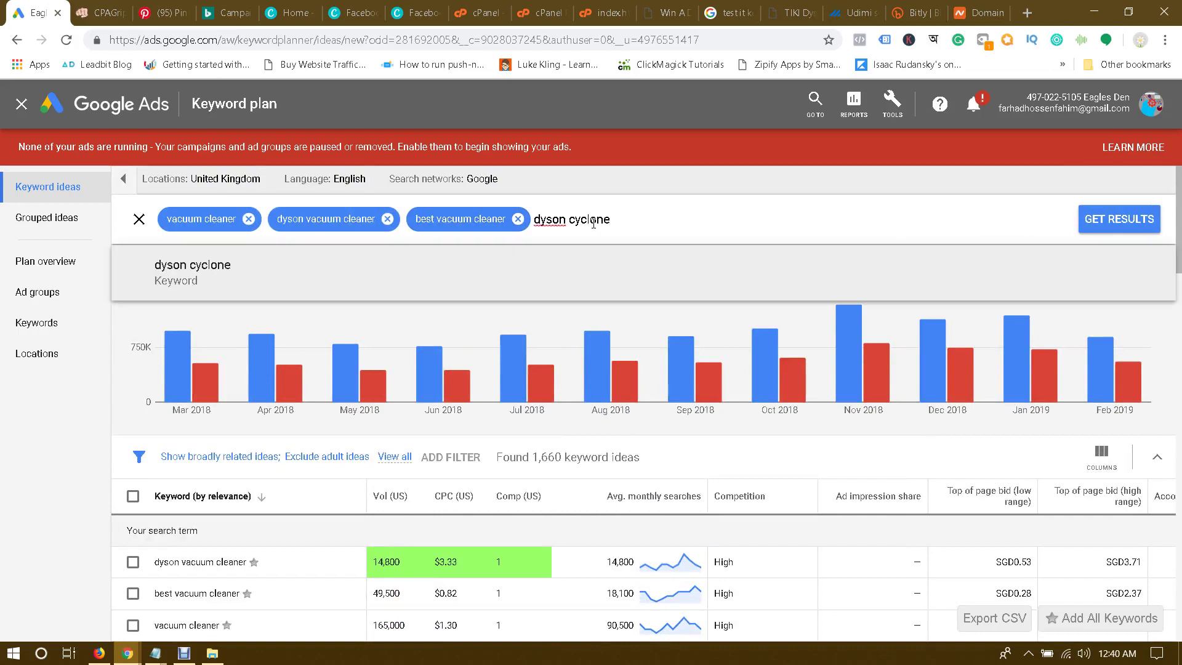
{"action": "type", "text": "v10"}
{"action": "key", "text": "Return"}
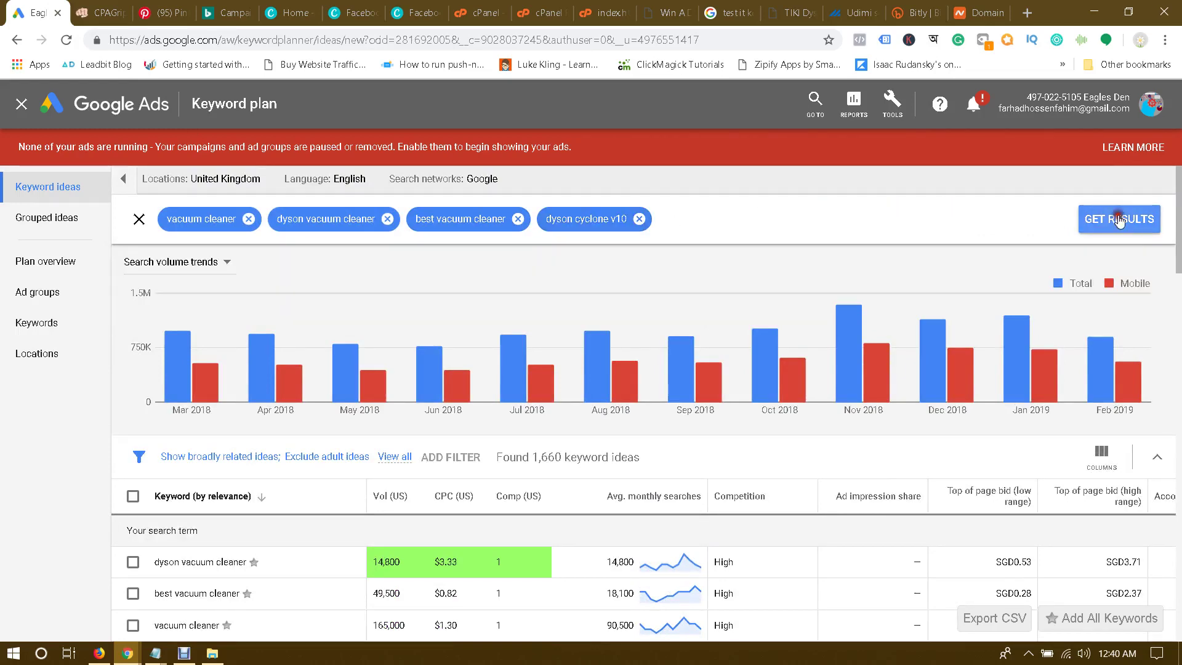
{"action": "left_click", "coordinate": [1114, 220]}
{"action": "scroll", "coordinate": [513, 363], "scroll_direction": "down", "scroll_amount": 3}
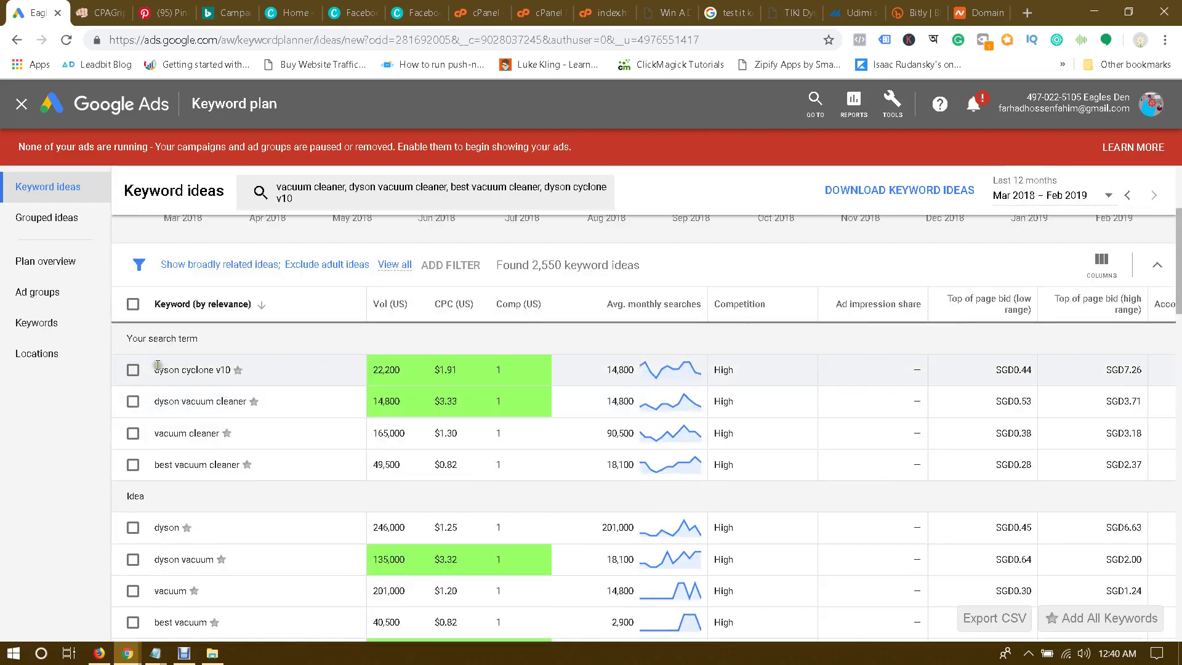
{"action": "left_click_drag", "start_coordinate": [154, 369], "coordinate": [228, 370]}
{"action": "key", "text": "ctrl+c"}
Step: Paste 'dyson cyclone v10' on a new line after 'dyson vacuum sale' in Notepad
{"action": "mouse_move", "coordinate": [155, 652]}
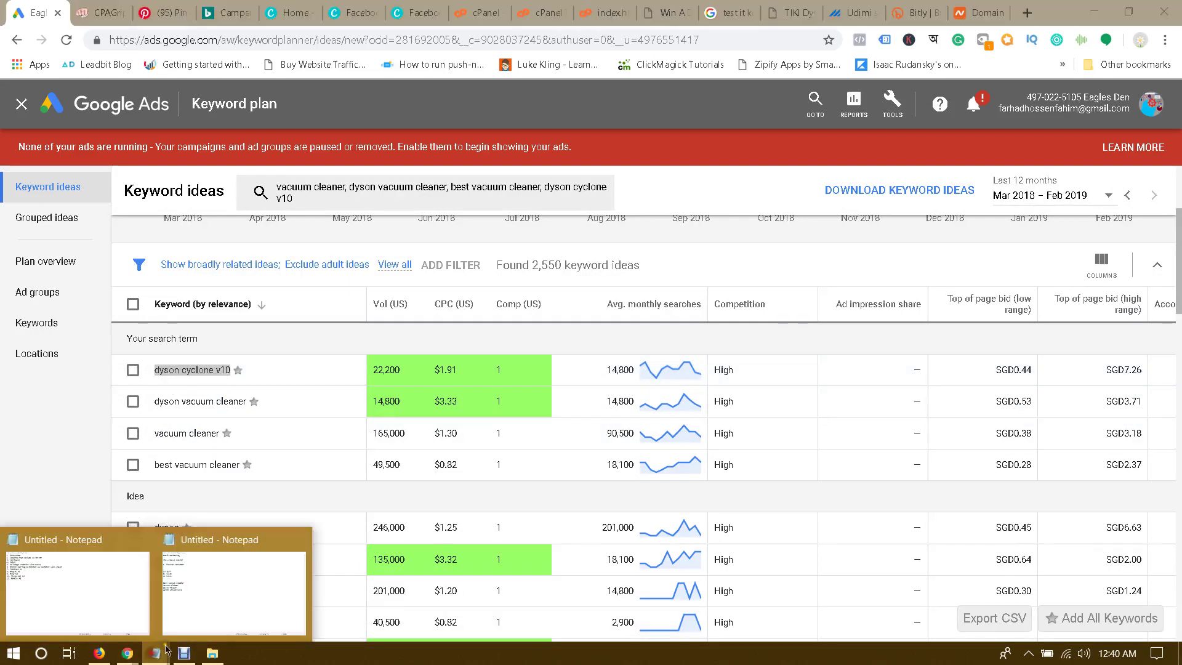
{"action": "left_click", "coordinate": [197, 615]}
{"action": "key", "text": "Return"}
{"action": "key", "text": "ctrl+v"}
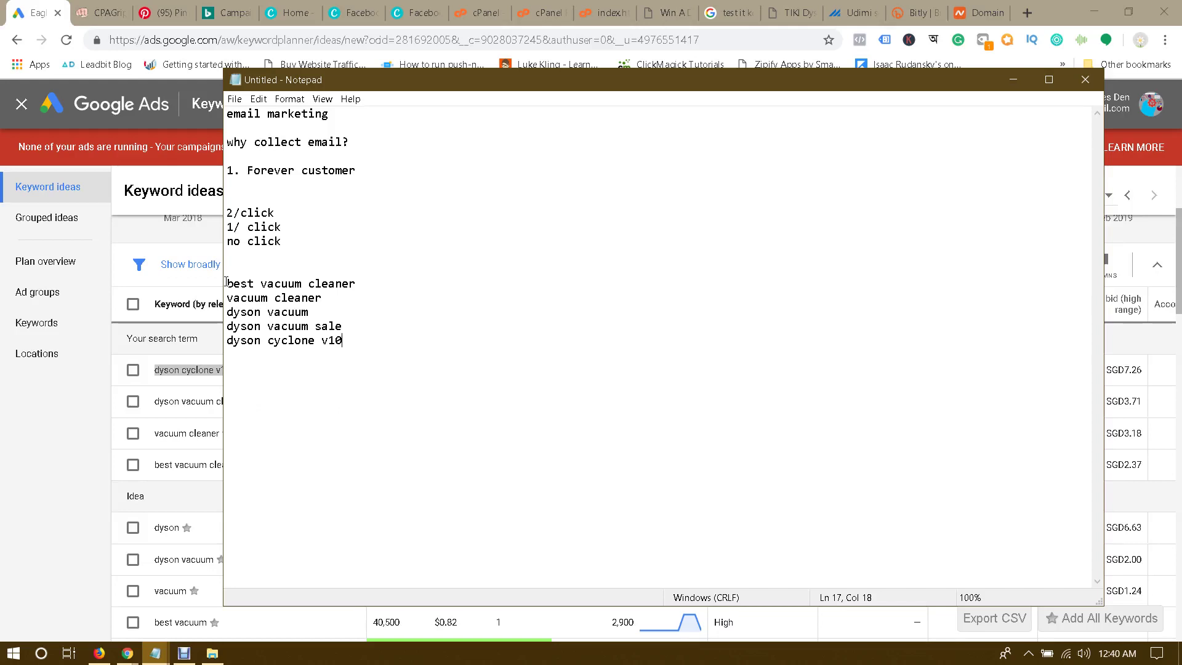
{"action": "key", "text": "Return"}
{"action": "key", "text": "Return"}
{"action": "key", "text": "Return"}
Step: Write 'why google ad is expensive?' and '$1/click - 1 click', then select the five keyword lines
{"action": "type", "text": "why google ad is expen"}
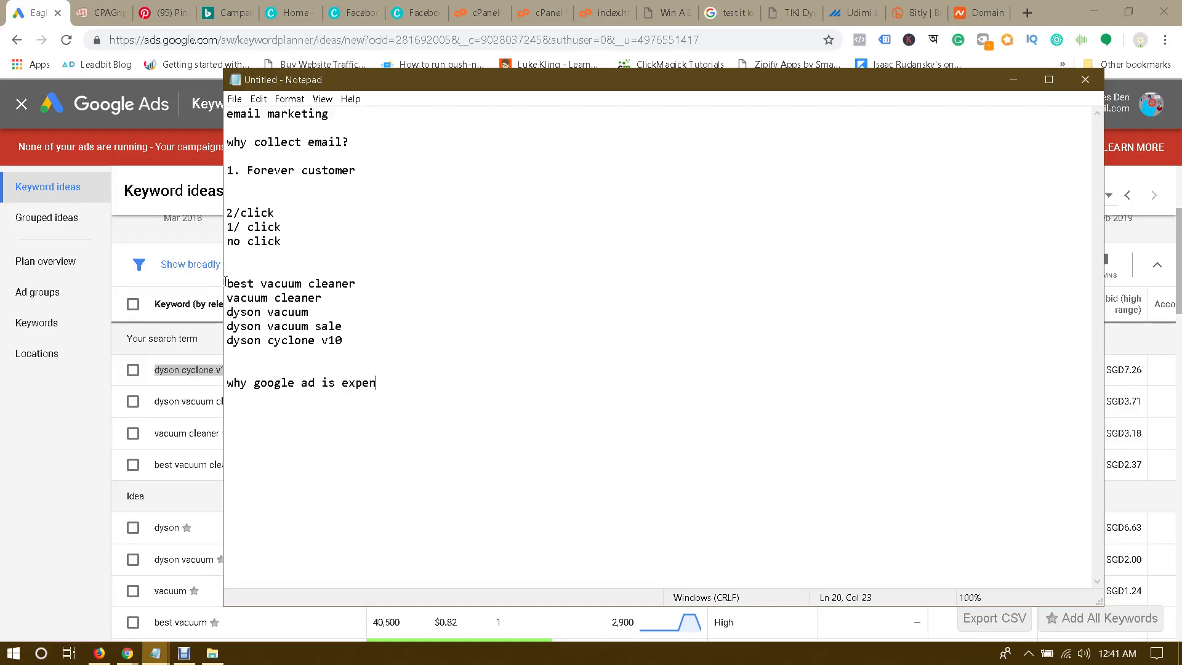
{"action": "type", "text": "sive?"}
{"action": "key", "text": "Return"}
{"action": "key", "text": "Return"}
{"action": "type", "text": "$1/co"}
{"action": "key", "text": "BackSpace"}
{"action": "type", "text": "lick - 1 click"}
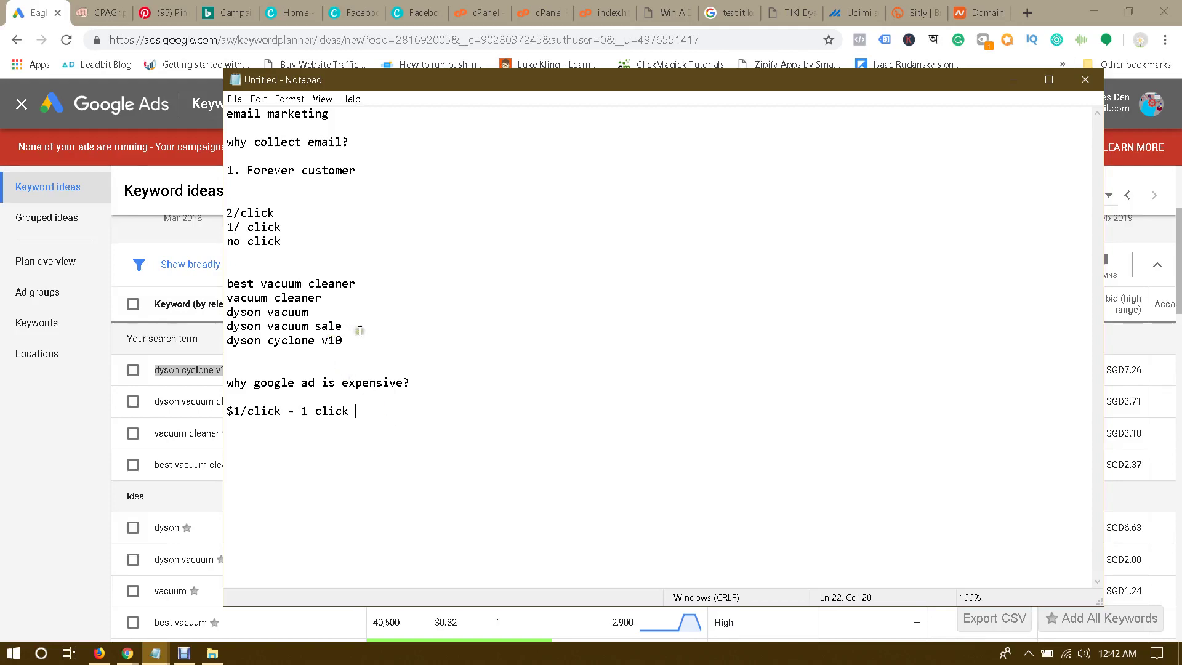
{"action": "left_click", "coordinate": [229, 282]}
{"action": "left_click_drag", "start_coordinate": [368, 340], "coordinate": [217, 285]}
Step: Leave Keyword Planner and create a new campaign with the Website traffic goal and Search type
{"action": "key", "text": "alt+Tab"}
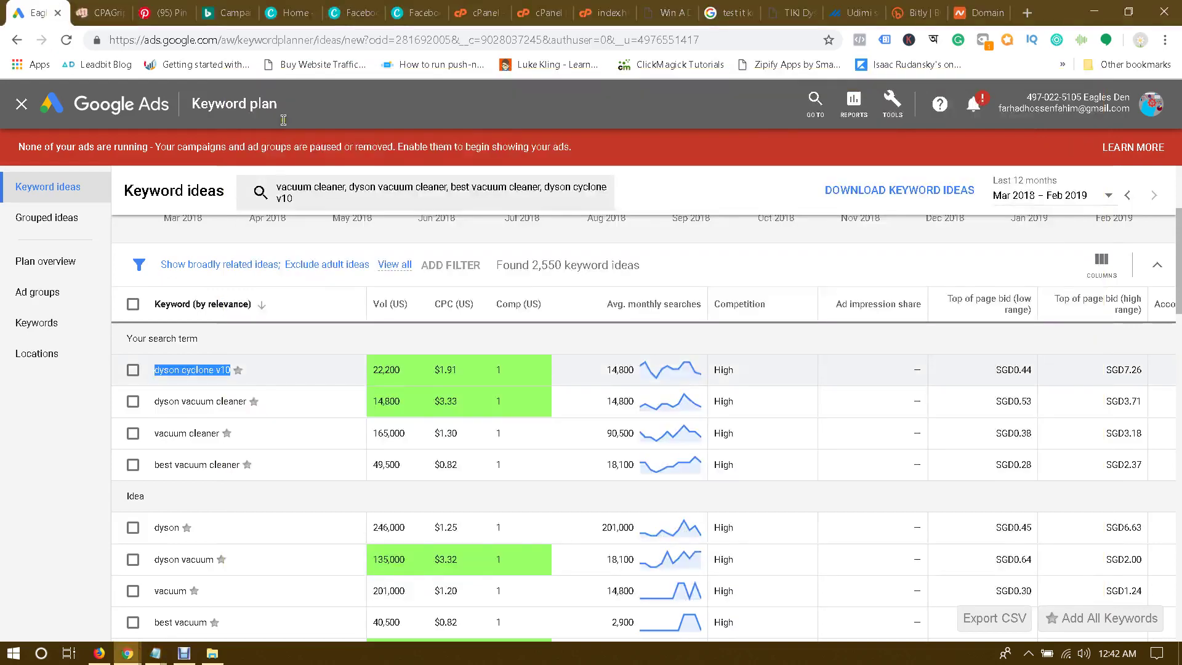
{"action": "scroll", "coordinate": [861, 157], "scroll_direction": "up", "scroll_amount": 4}
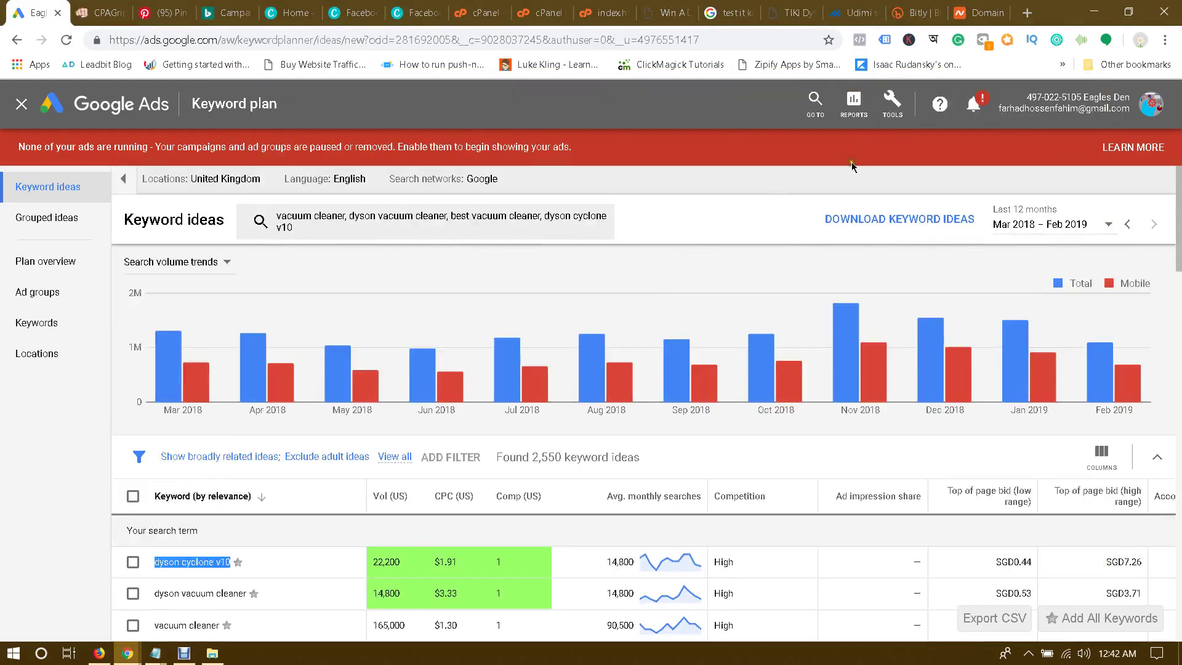
{"action": "left_click", "coordinate": [22, 103]}
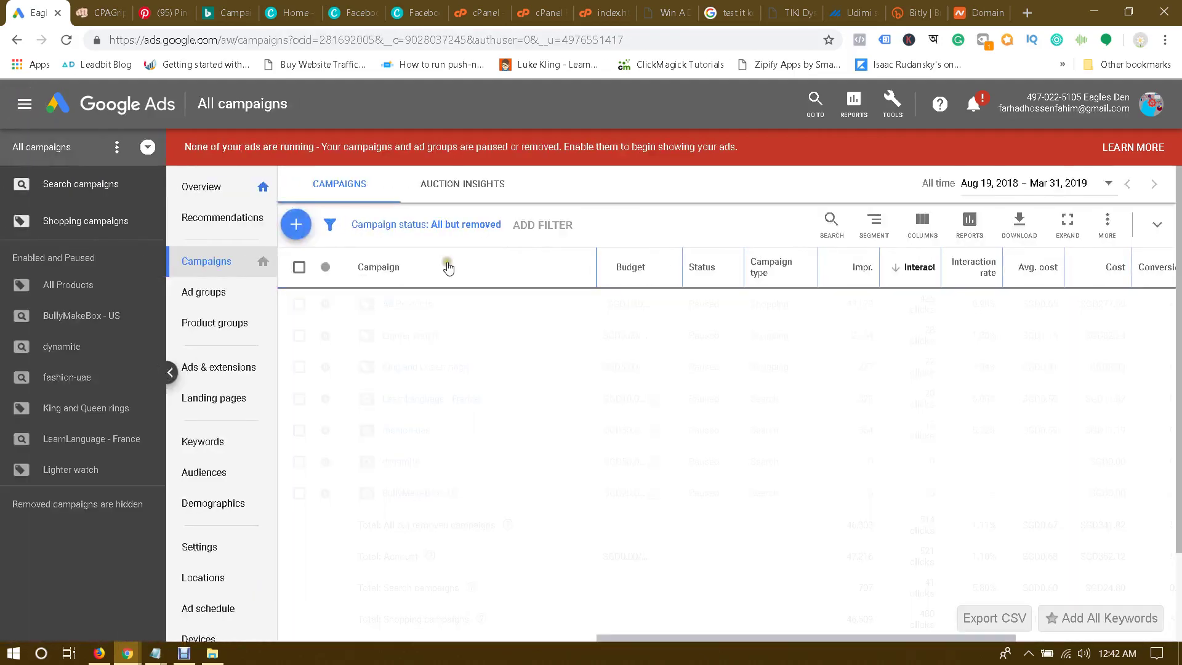
{"action": "left_click", "coordinate": [295, 224]}
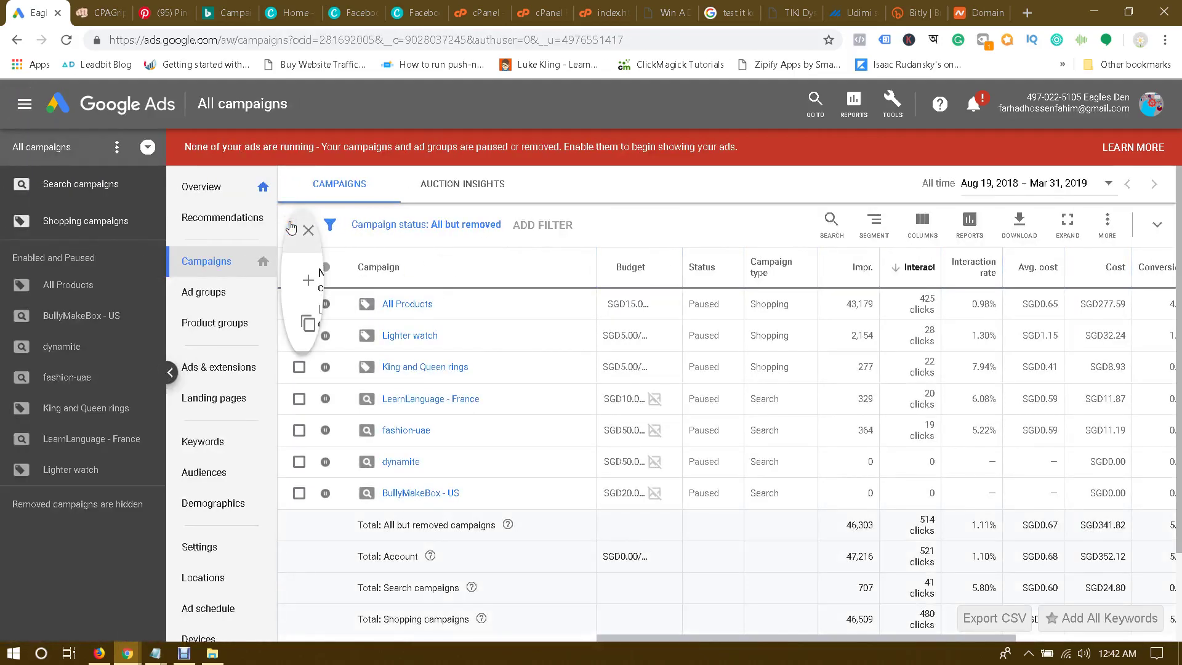
{"action": "left_click", "coordinate": [362, 292]}
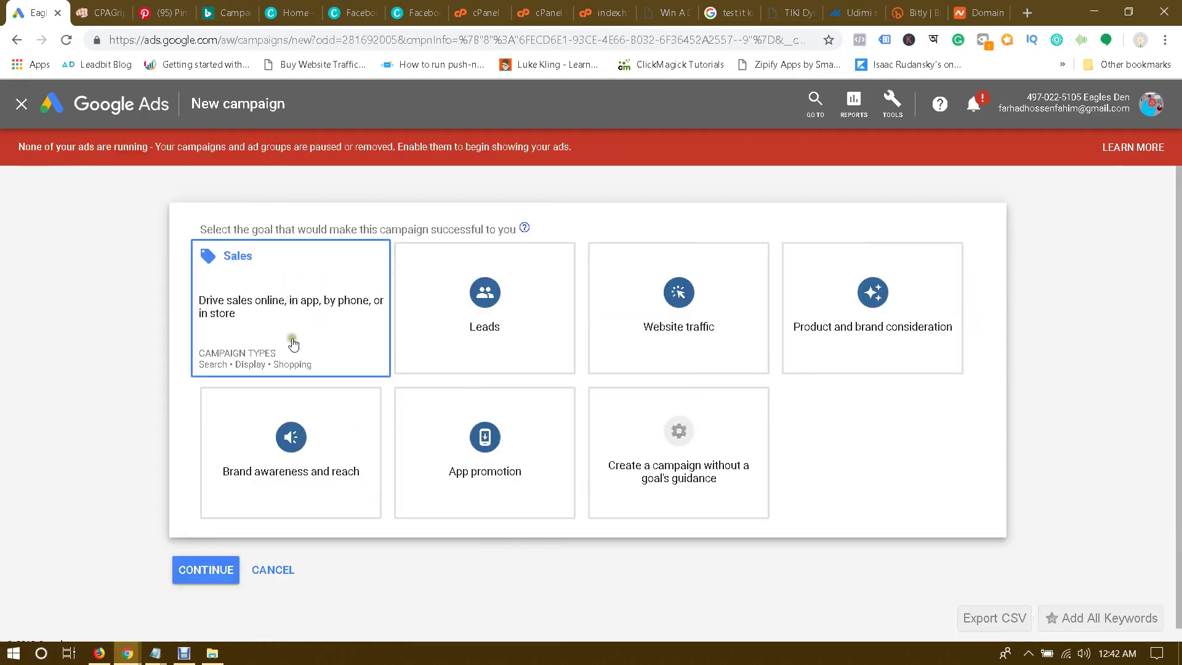
{"action": "left_click", "coordinate": [675, 318]}
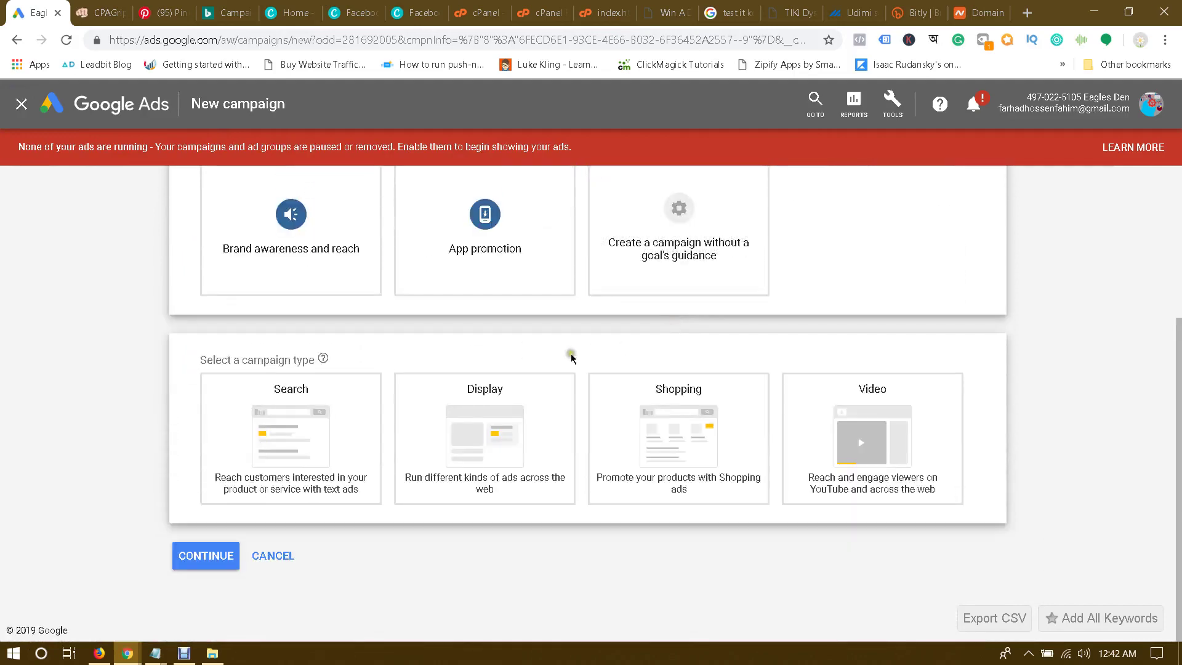
{"action": "left_click", "coordinate": [320, 429]}
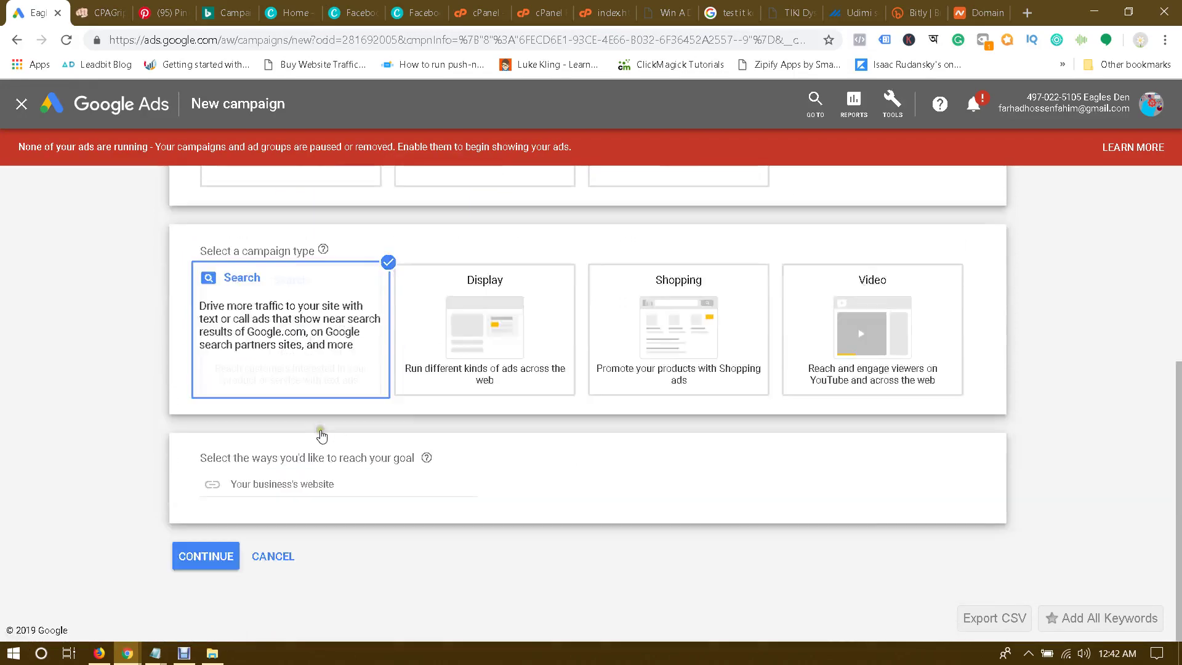
{"action": "left_click", "coordinate": [190, 556]}
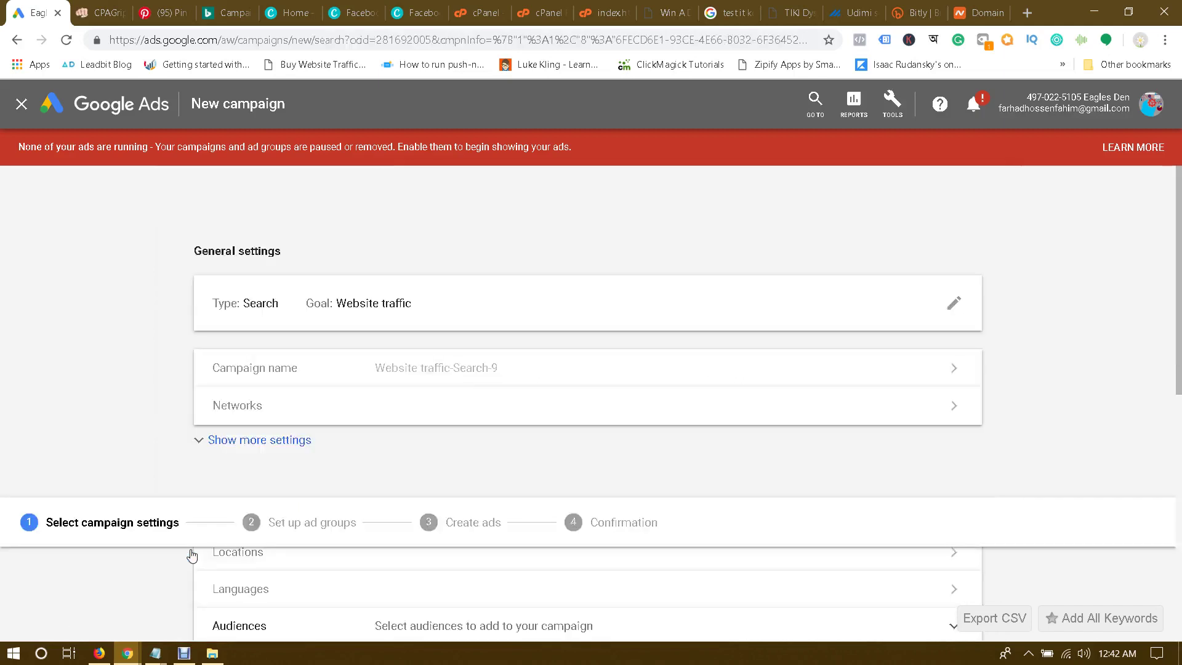
Step: Name the campaign 'Dyson V10 - UK' and exclude search partners and the Display Network
{"action": "left_click", "coordinate": [536, 386]}
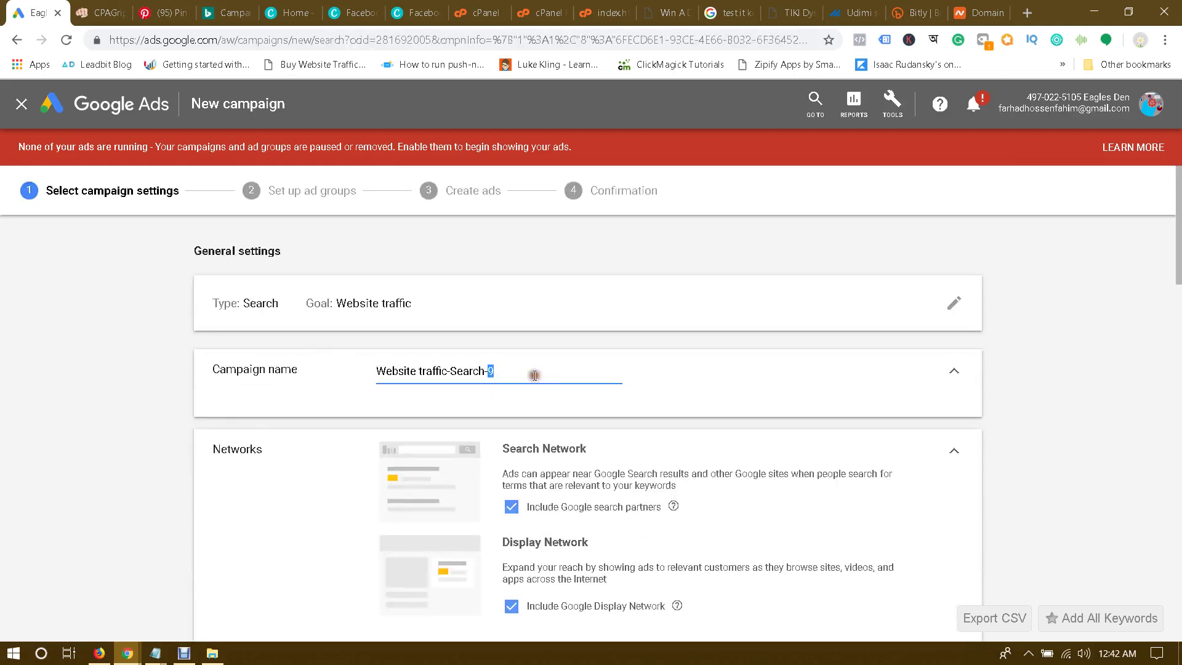
{"action": "key", "text": "ctrl+a"}
{"action": "type", "text": "Dyson"}
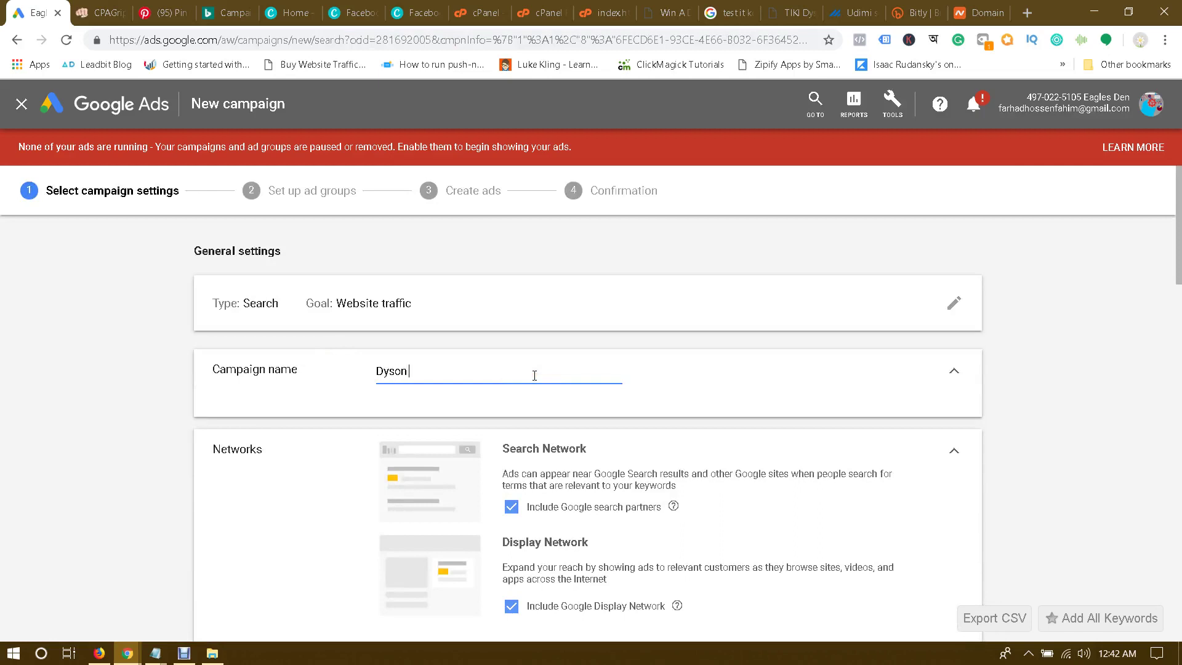
{"action": "type", "text": " V10 - UK"}
{"action": "scroll", "coordinate": [534, 376], "scroll_direction": "down", "scroll_amount": 3}
{"action": "left_click", "coordinate": [511, 314]}
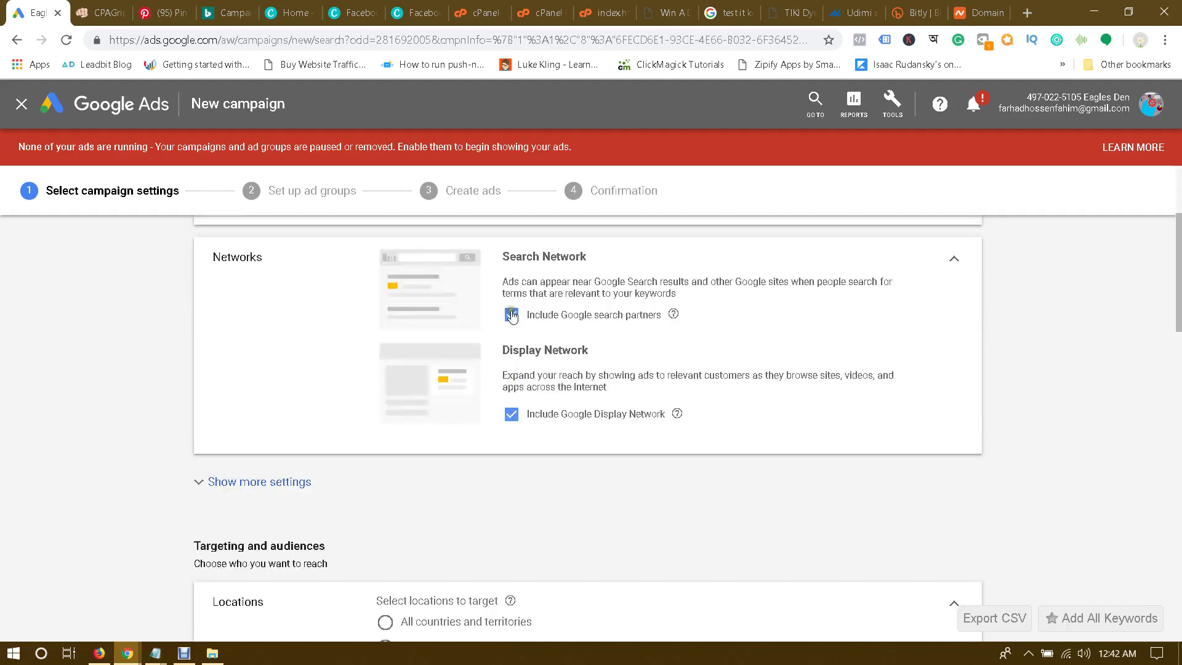
{"action": "left_click", "coordinate": [512, 426]}
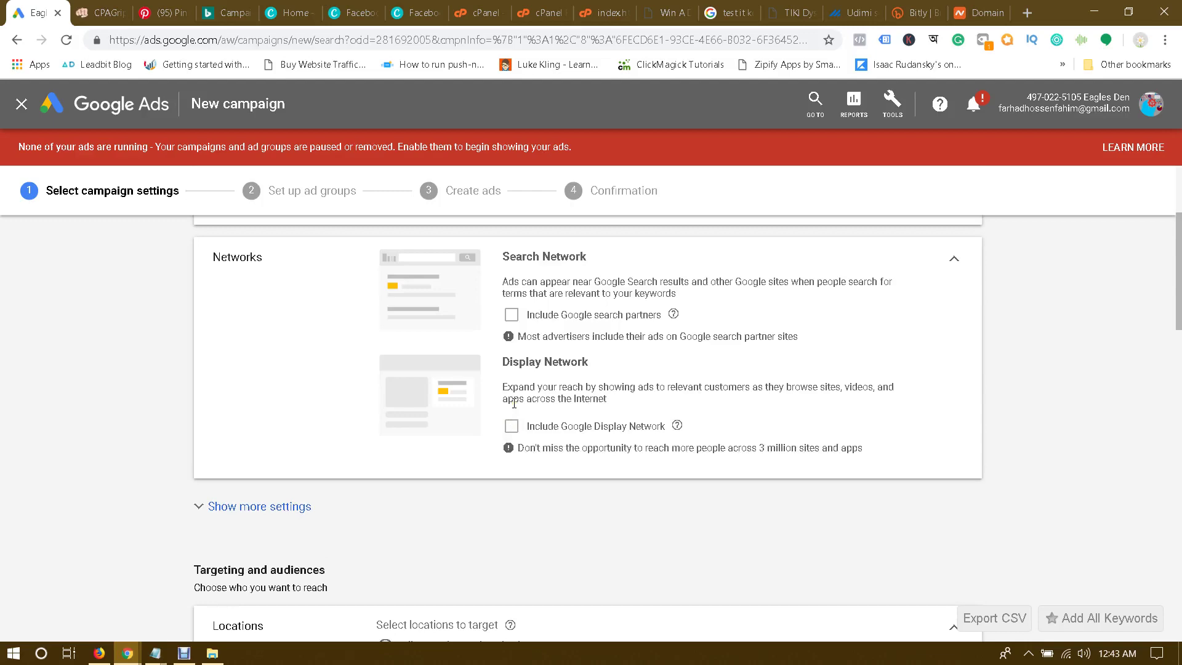
Step: Target the United Kingdom instead of France, reaching only people in the targeted locations
{"action": "scroll", "coordinate": [514, 403], "scroll_direction": "up", "scroll_amount": 2}
{"action": "scroll", "coordinate": [514, 404], "scroll_direction": "down", "scroll_amount": 3}
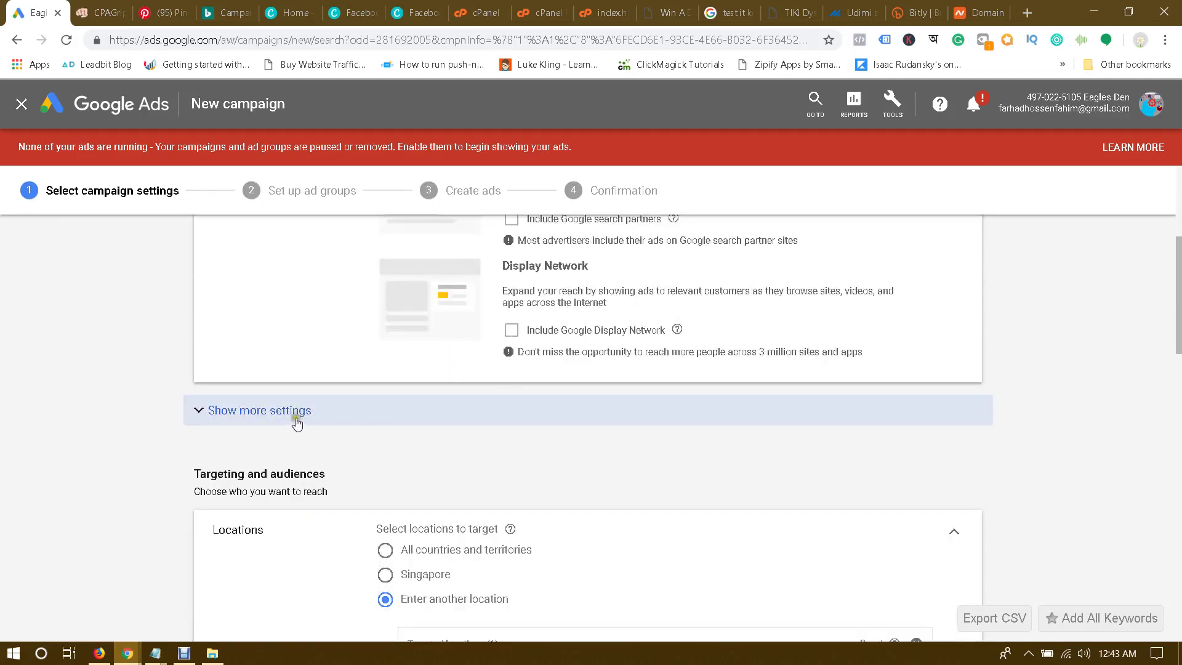
{"action": "left_click", "coordinate": [296, 423]}
{"action": "scroll", "coordinate": [161, 419], "scroll_direction": "down", "scroll_amount": 7}
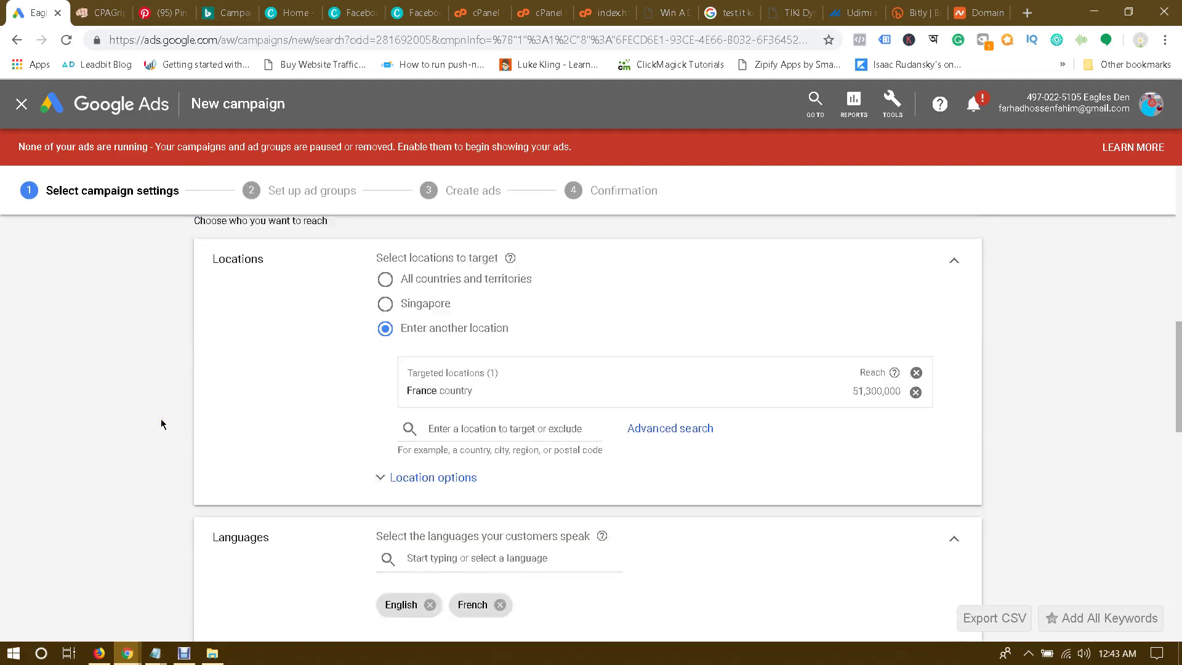
{"action": "left_click", "coordinate": [448, 430]}
{"action": "type", "text": "united king"}
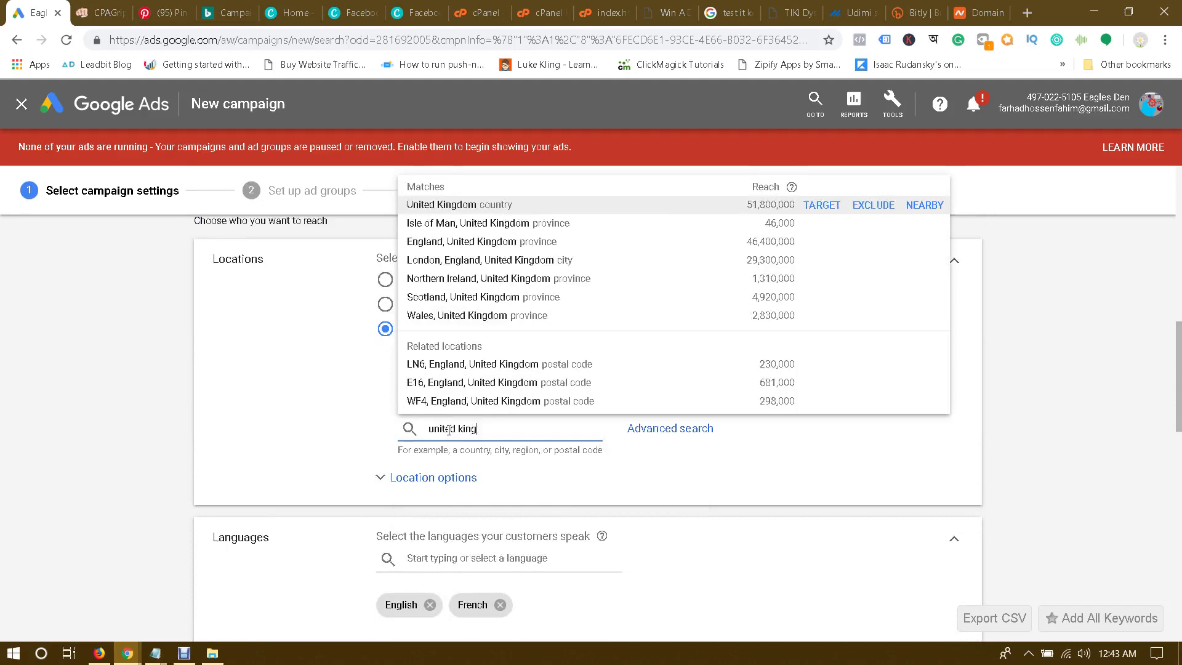
{"action": "left_click", "coordinate": [822, 205]}
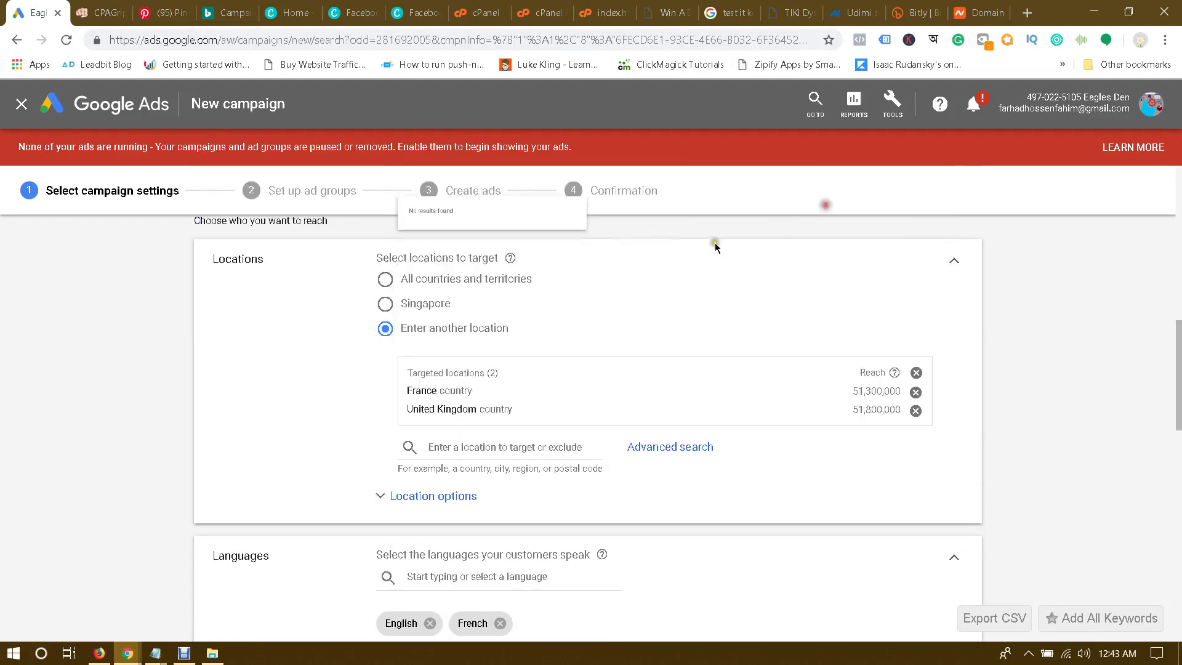
{"action": "left_click", "coordinate": [915, 392]}
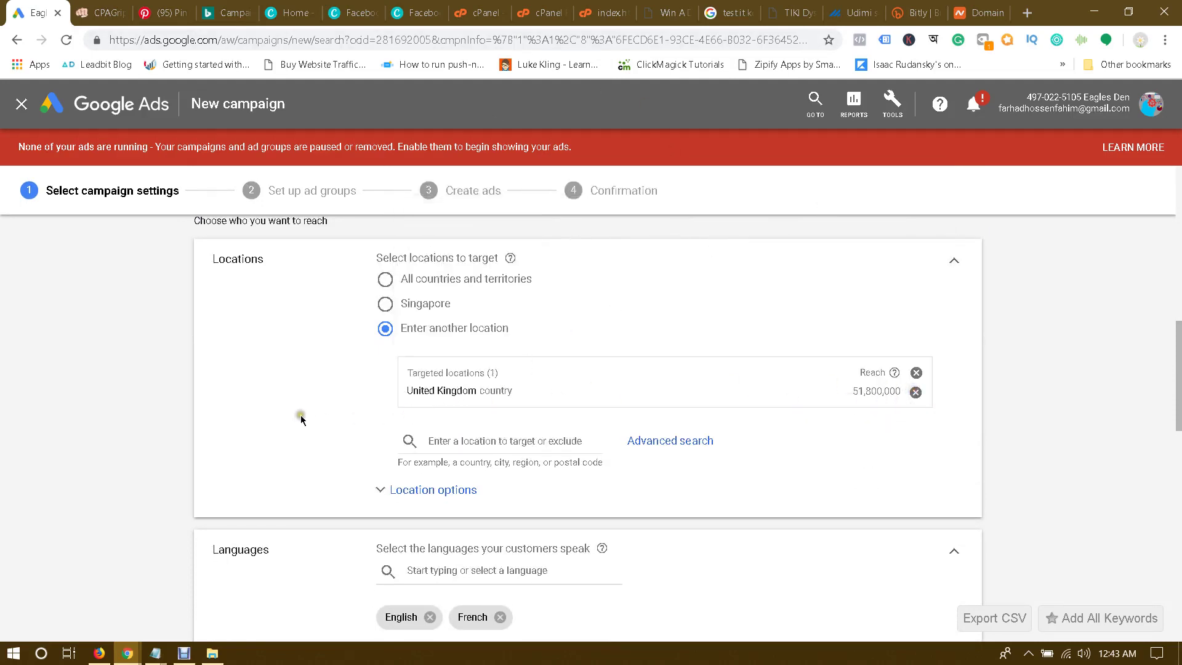
{"action": "key", "text": "Tab"}
{"action": "key", "text": "Return"}
{"action": "scroll", "coordinate": [333, 458], "scroll_direction": "down", "scroll_amount": 3}
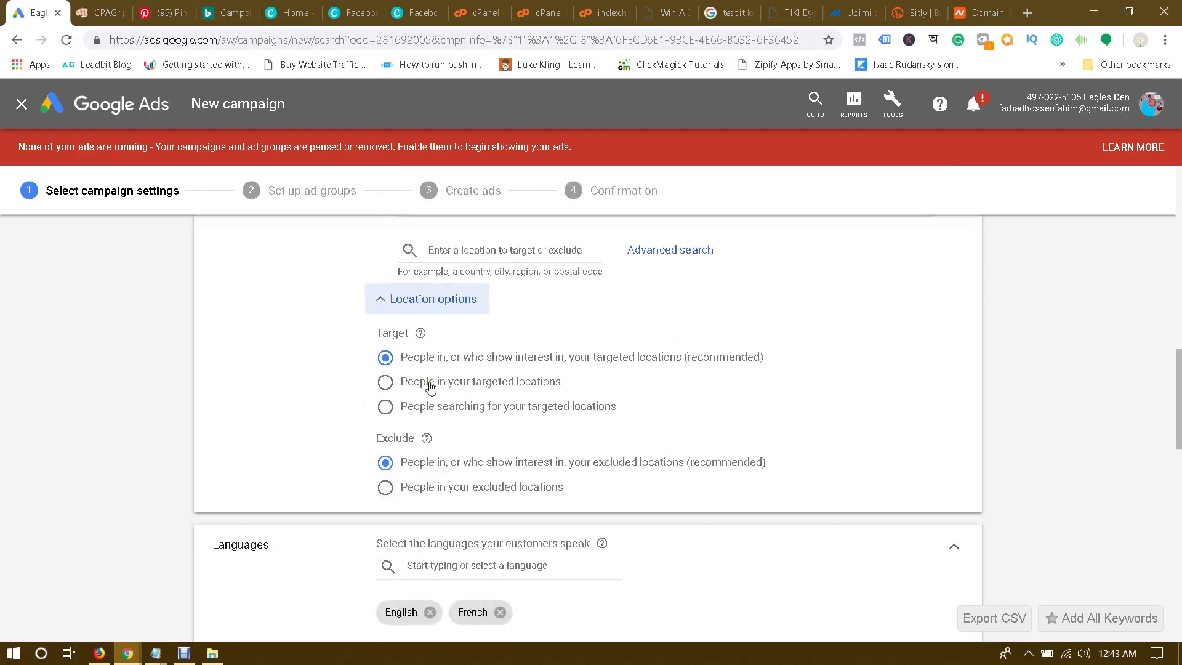
{"action": "left_click", "coordinate": [431, 386]}
Step: Remove French from the campaign languages, leaving English only
{"action": "scroll", "coordinate": [304, 402], "scroll_direction": "down", "scroll_amount": 3}
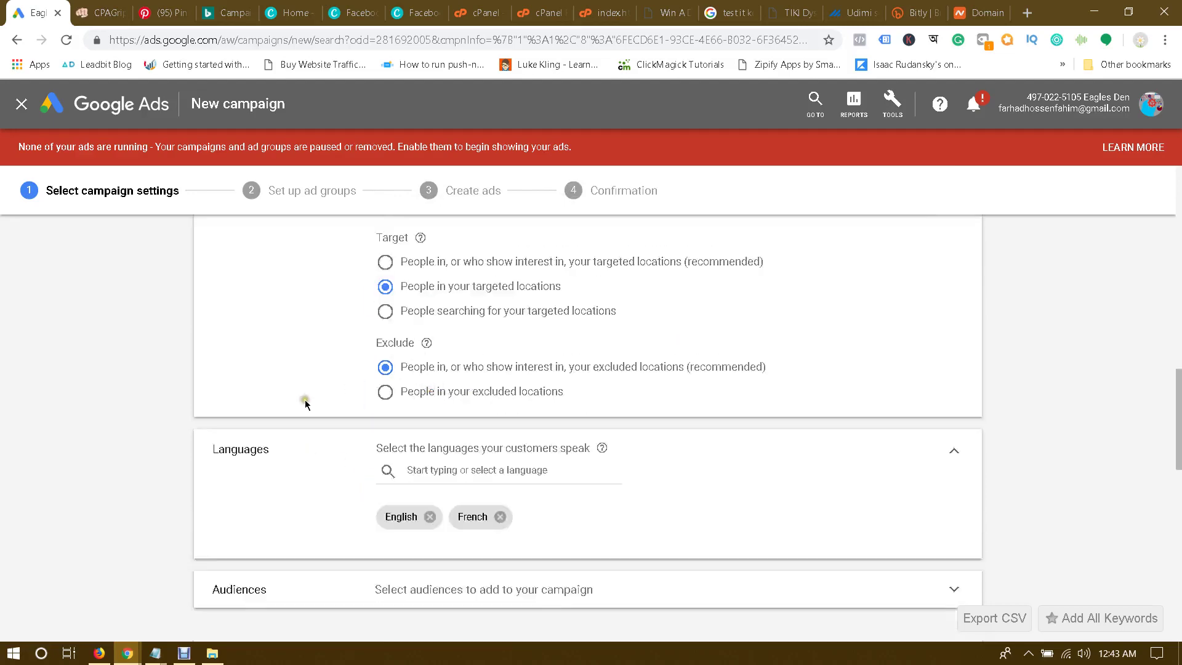
{"action": "scroll", "coordinate": [305, 401], "scroll_direction": "up", "scroll_amount": 2}
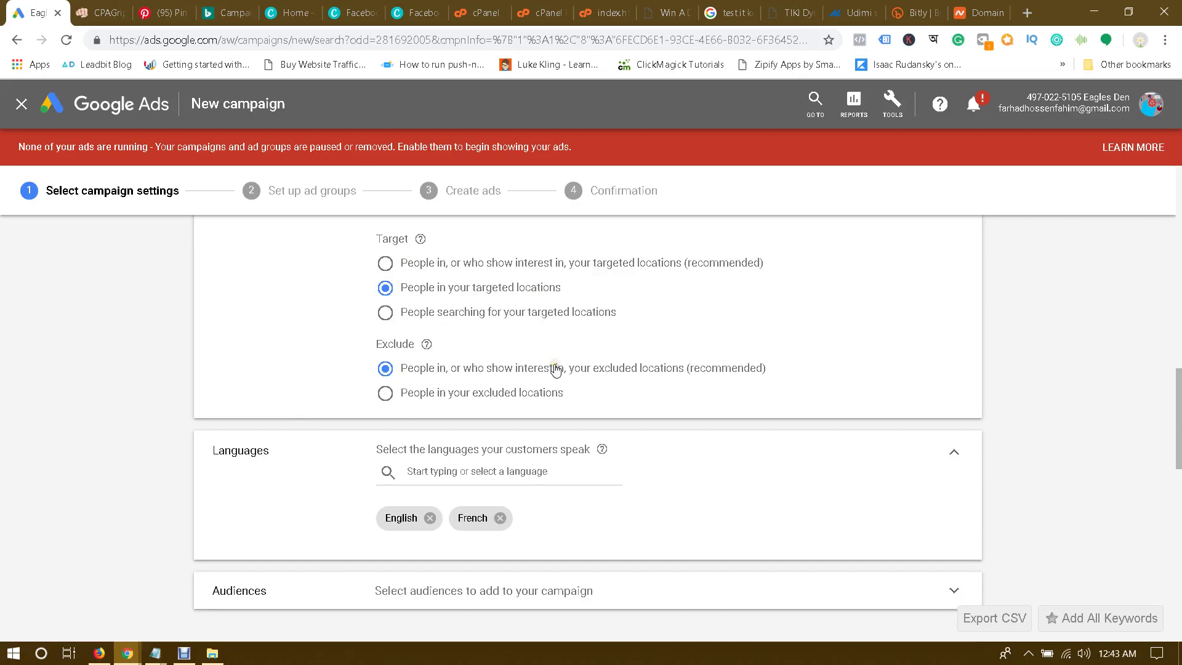
{"action": "scroll", "coordinate": [506, 431], "scroll_direction": "down", "scroll_amount": 2}
{"action": "left_click", "coordinate": [501, 421]}
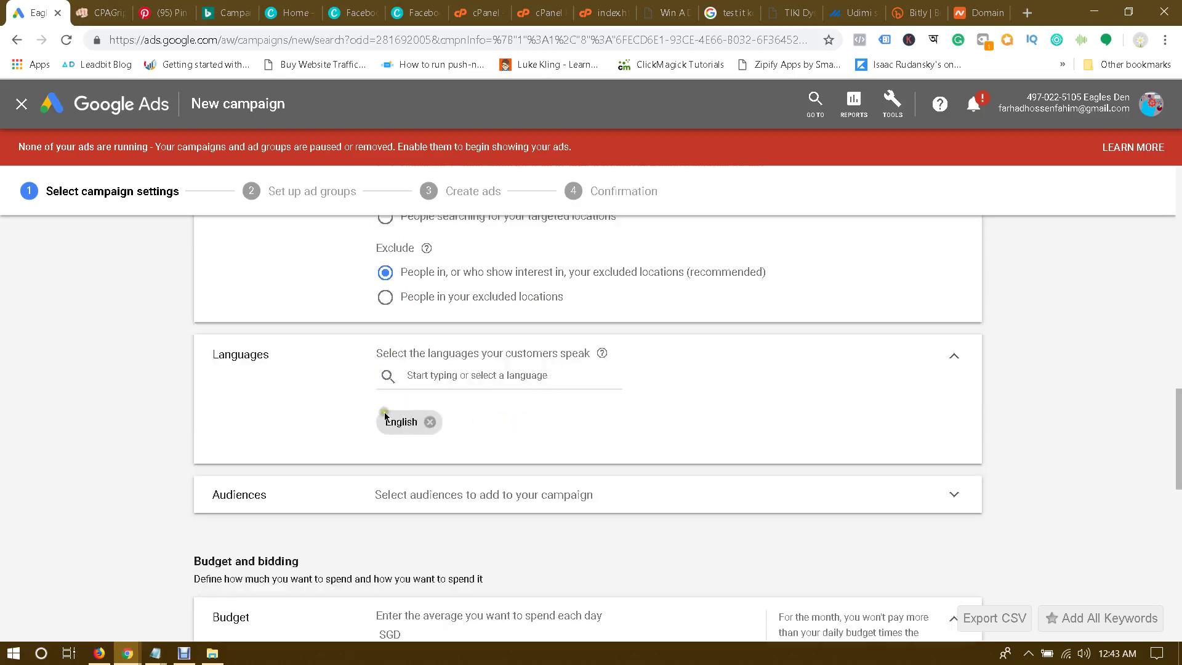
Step: Set a SGD 20 daily budget with Accelerated delivery
{"action": "scroll", "coordinate": [197, 393], "scroll_direction": "down", "scroll_amount": 4}
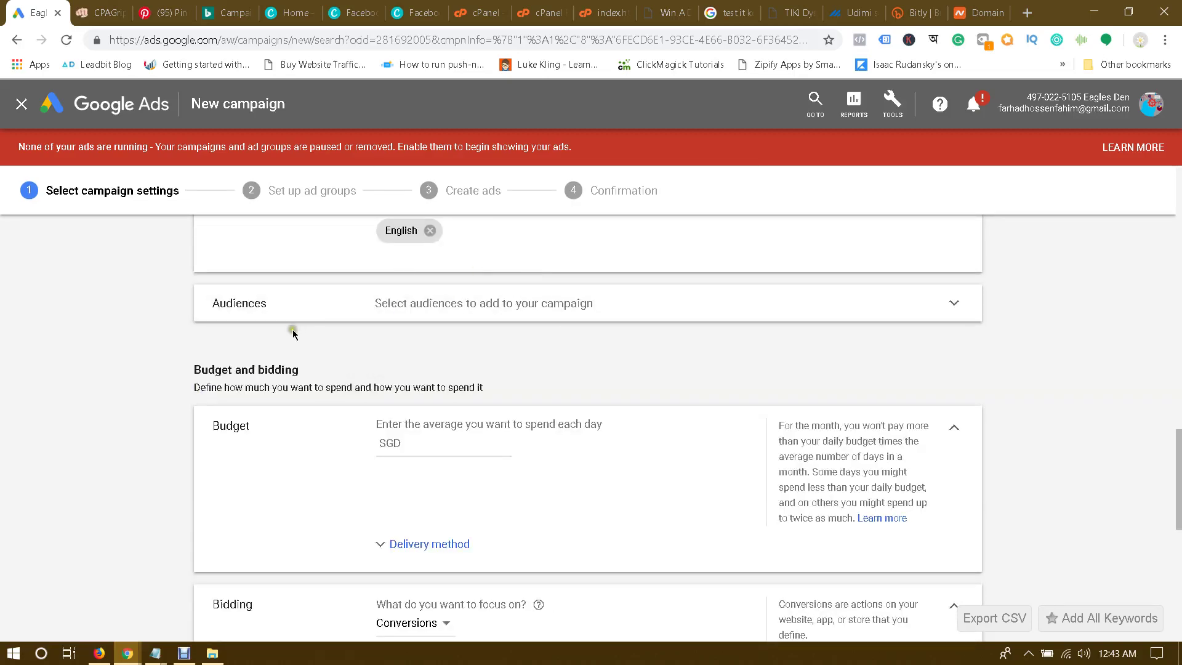
{"action": "scroll", "coordinate": [293, 329], "scroll_direction": "down", "scroll_amount": 4}
{"action": "scroll", "coordinate": [299, 316], "scroll_direction": "up", "scroll_amount": 2}
{"action": "left_click", "coordinate": [426, 350]}
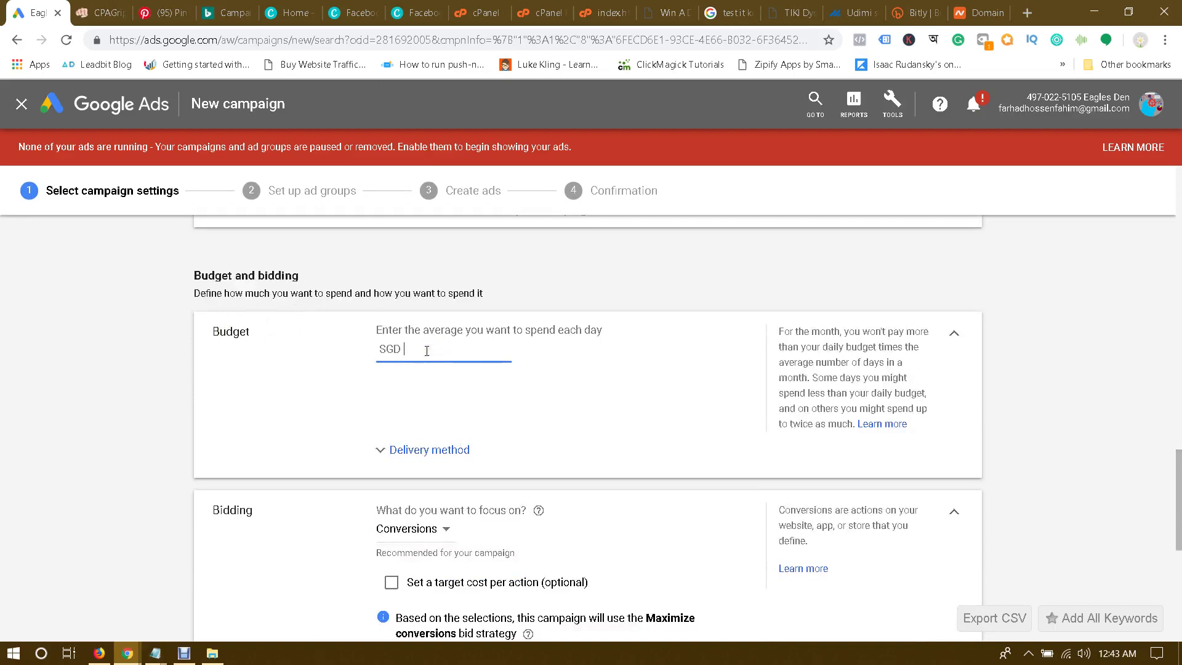
{"action": "type", "text": "0"}
{"action": "left_click", "coordinate": [268, 382]}
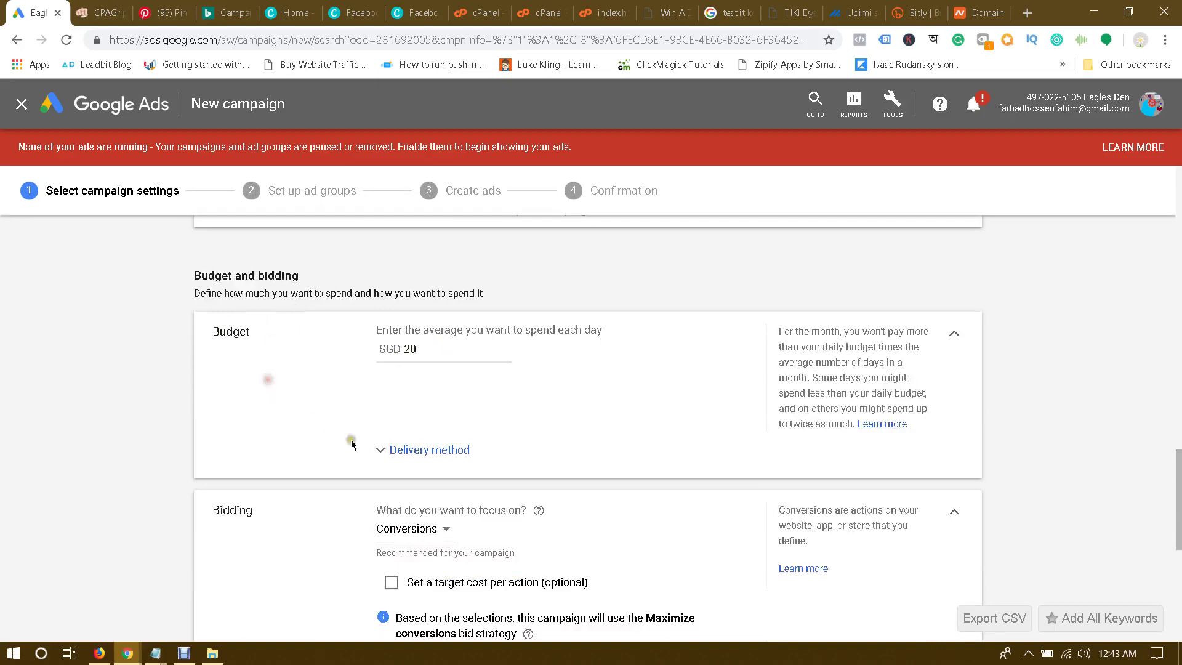
{"action": "left_click", "coordinate": [422, 449]}
{"action": "left_click", "coordinate": [403, 409]}
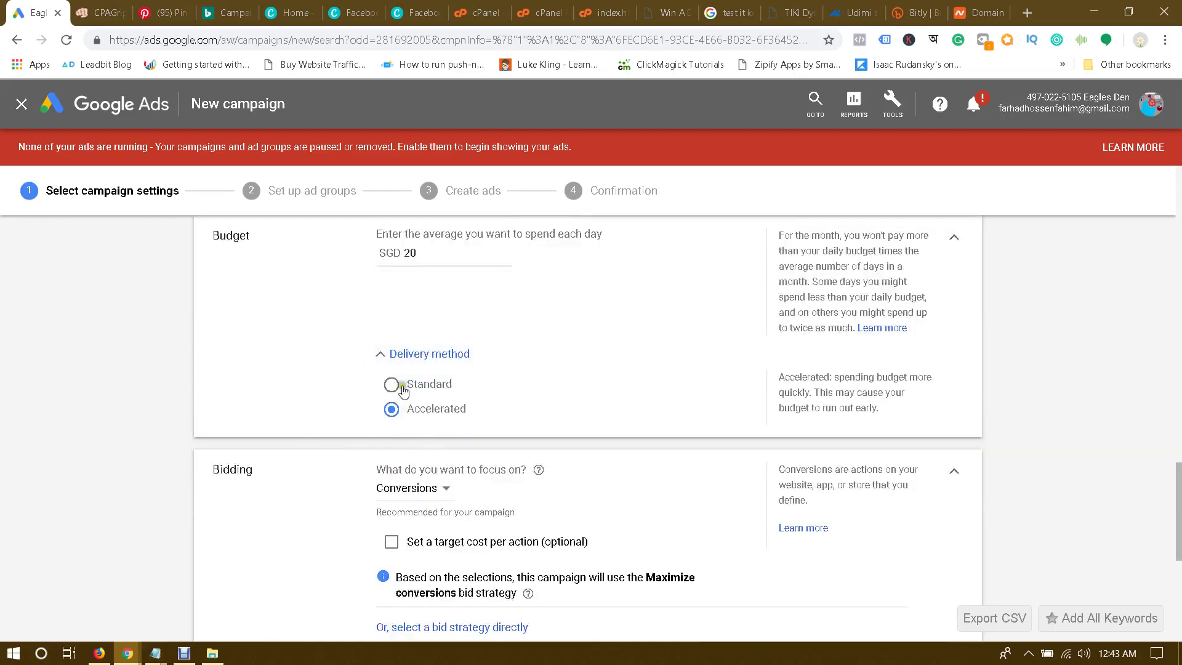
Step: Choose Manual CPC as the bid strategy with Enhanced CPC turned off
{"action": "scroll", "coordinate": [322, 398], "scroll_direction": "down", "scroll_amount": 3}
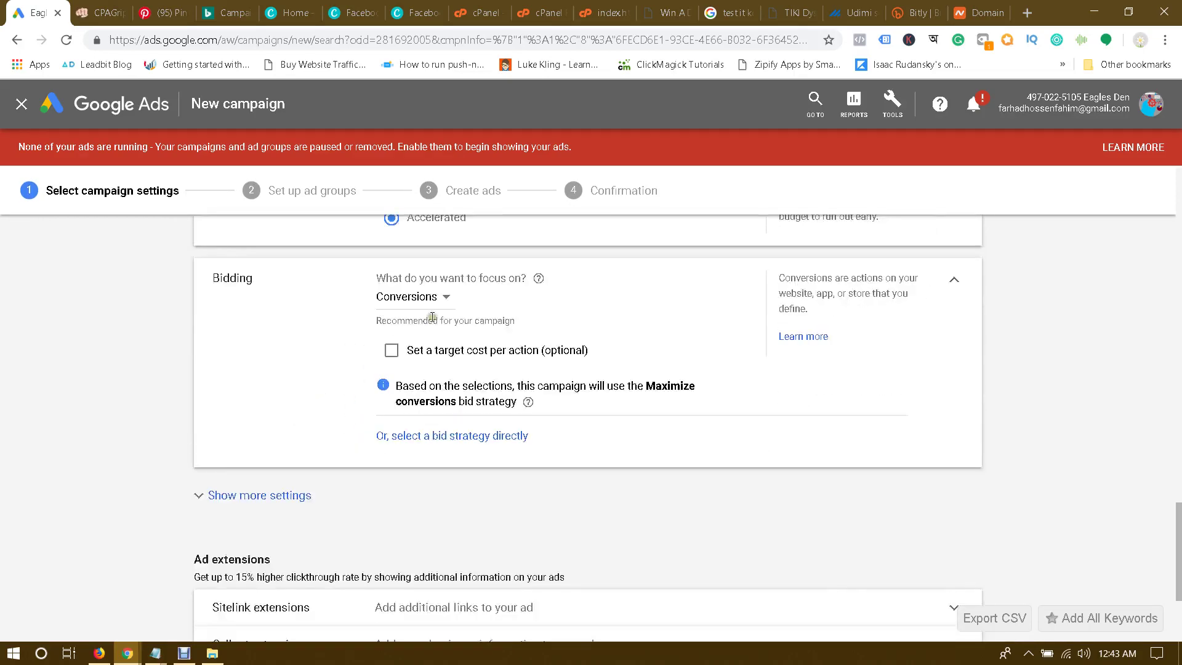
{"action": "left_click", "coordinate": [423, 298]}
{"action": "left_click", "coordinate": [410, 338]}
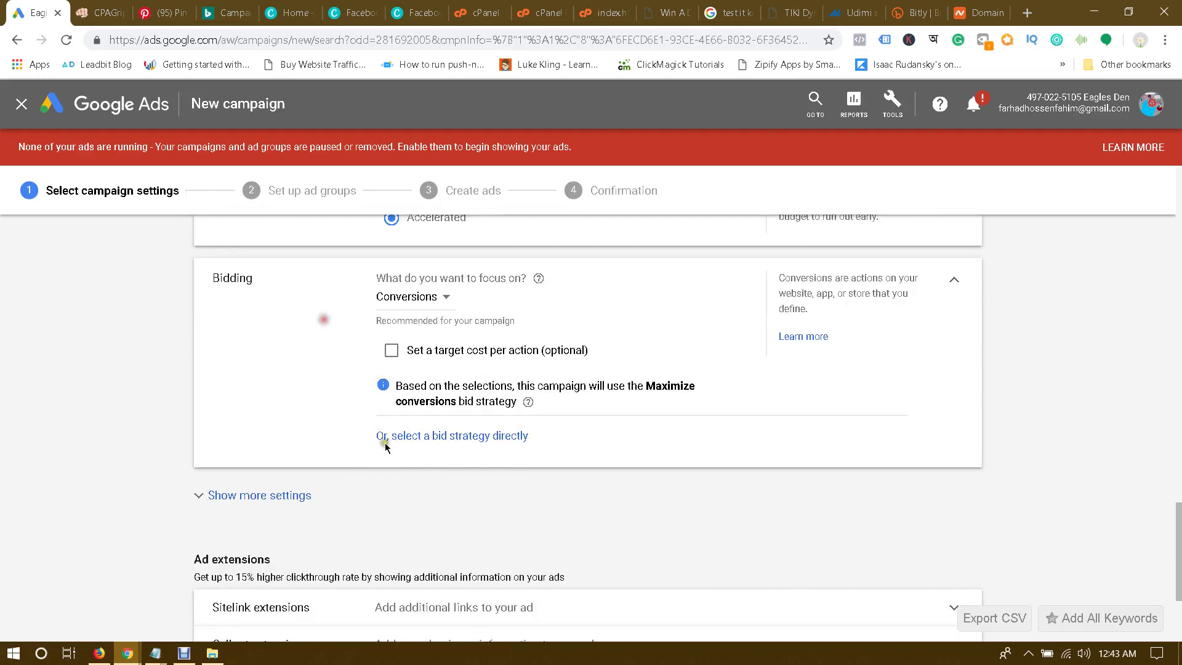
{"action": "left_click", "coordinate": [438, 441]}
{"action": "left_click", "coordinate": [437, 332]}
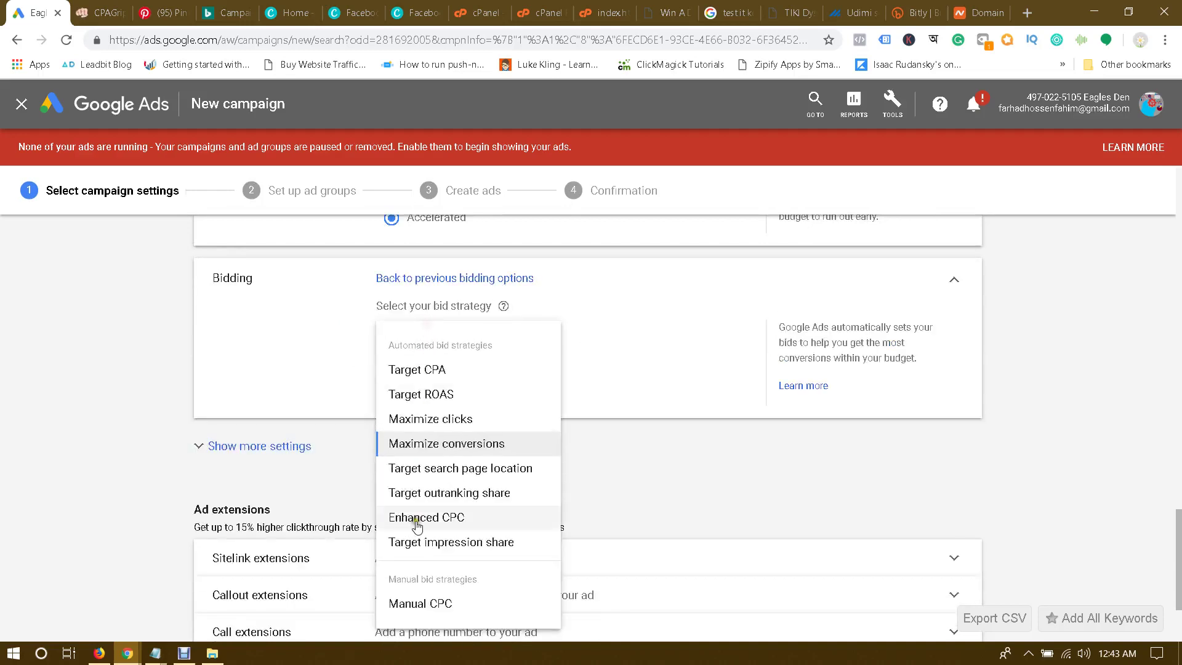
{"action": "left_click", "coordinate": [423, 604]}
{"action": "left_click", "coordinate": [386, 370]}
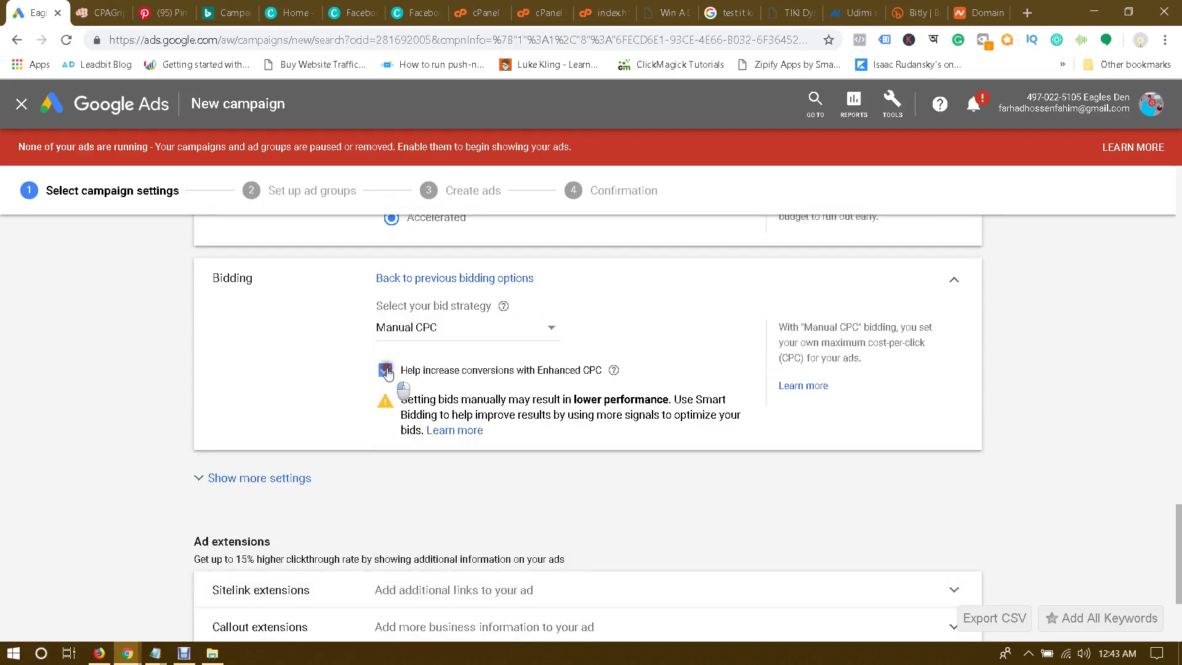
Step: Save the campaign settings and continue to ad group setup
{"action": "scroll", "coordinate": [271, 407], "scroll_direction": "down", "scroll_amount": 2}
{"action": "left_click", "coordinate": [239, 382]}
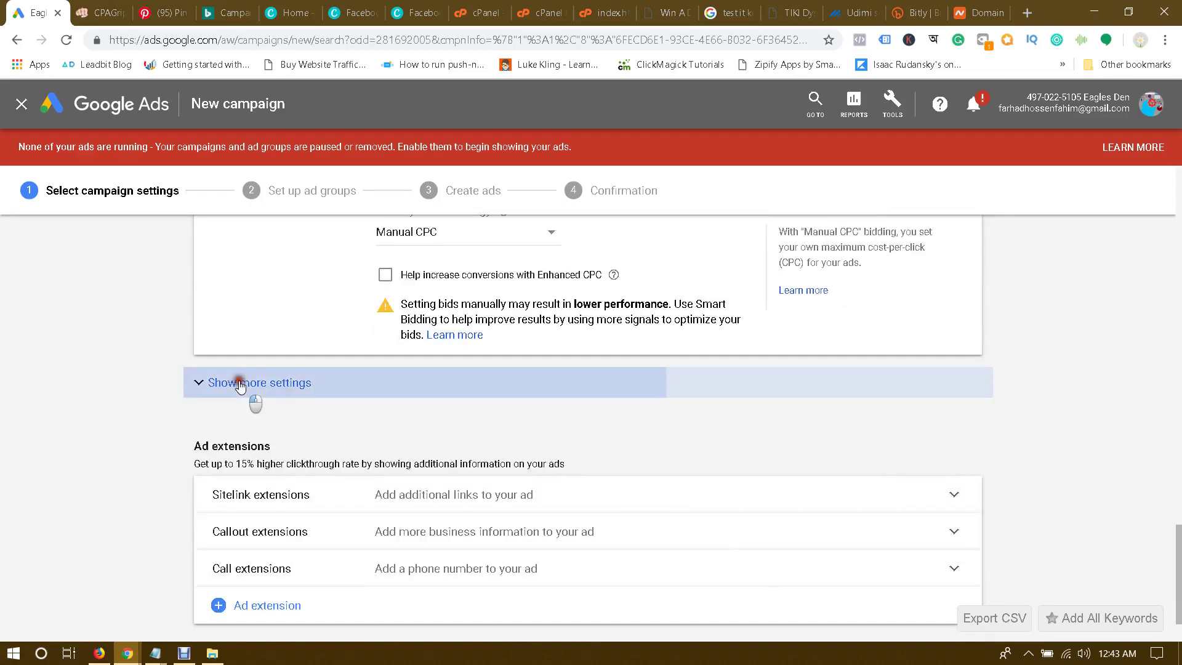
{"action": "scroll", "coordinate": [277, 425], "scroll_direction": "down", "scroll_amount": 3}
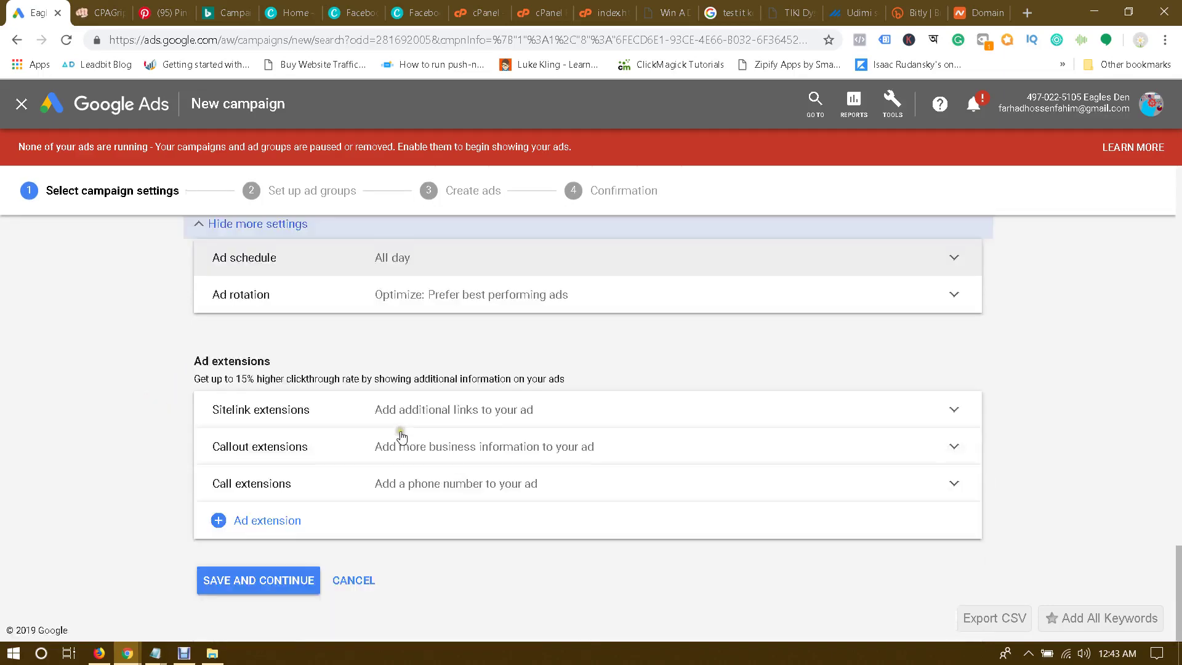
{"action": "left_click", "coordinate": [253, 581]}
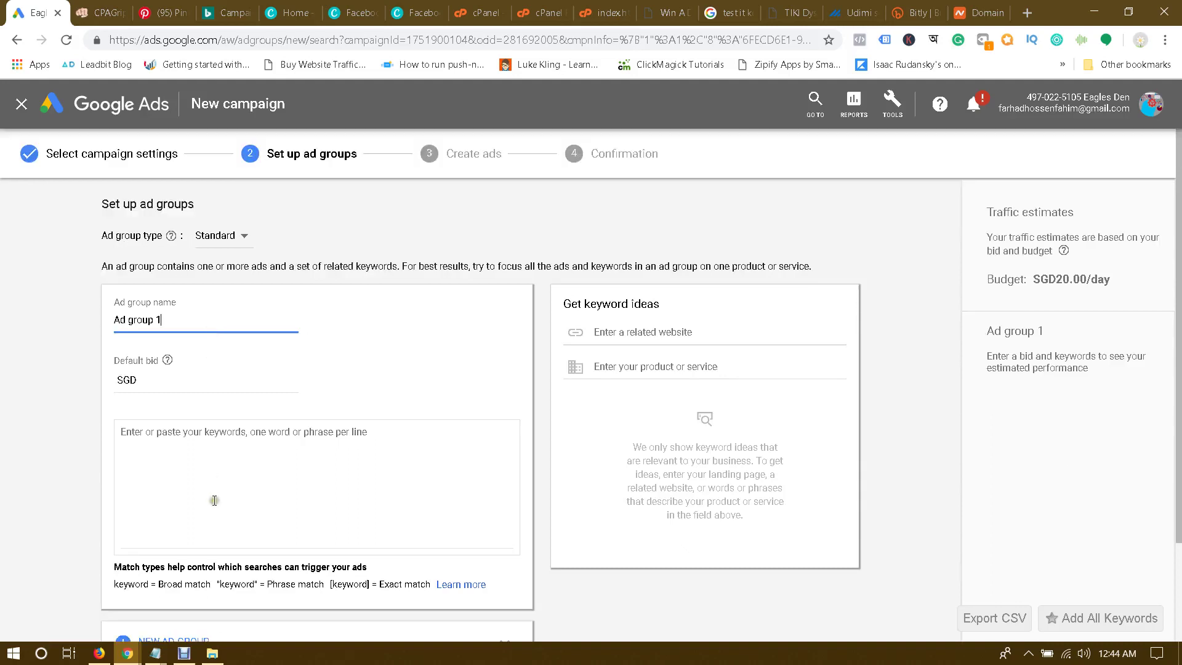
Step: Paste the five vacuum keywords into Ad group 1's keyword box
{"action": "left_click", "coordinate": [211, 468]}
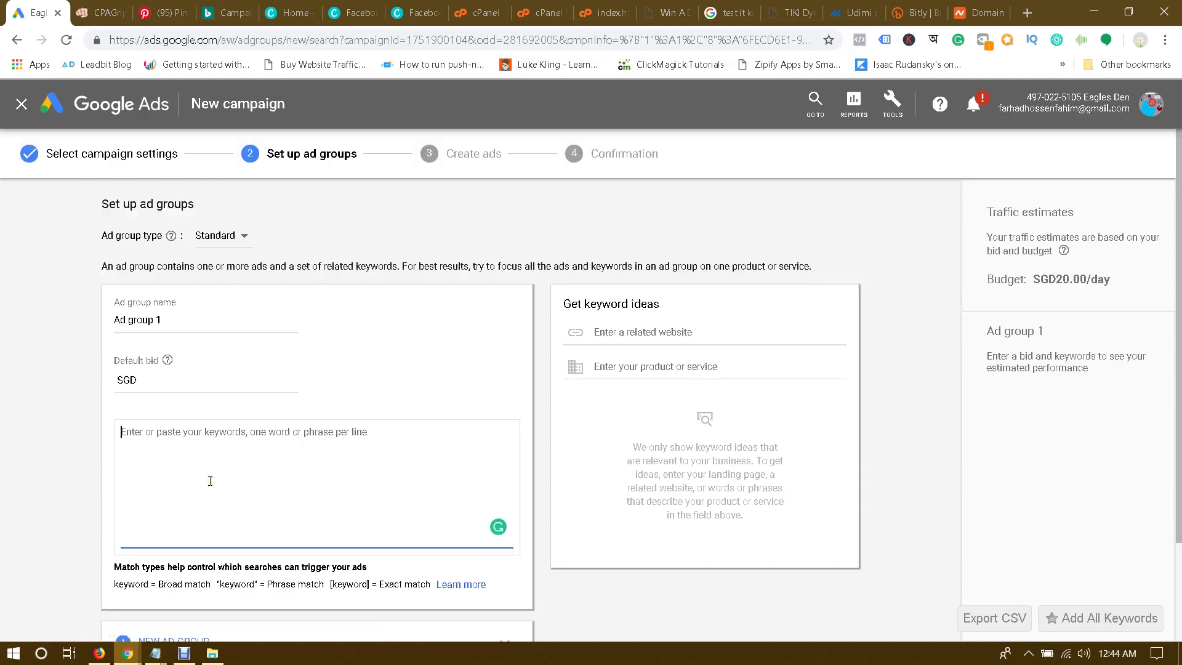
{"action": "type", "text": "best vacuum cleaner vacuum cleaner dyson vacuum dyson vacuum sale dyson cyclone v10"}
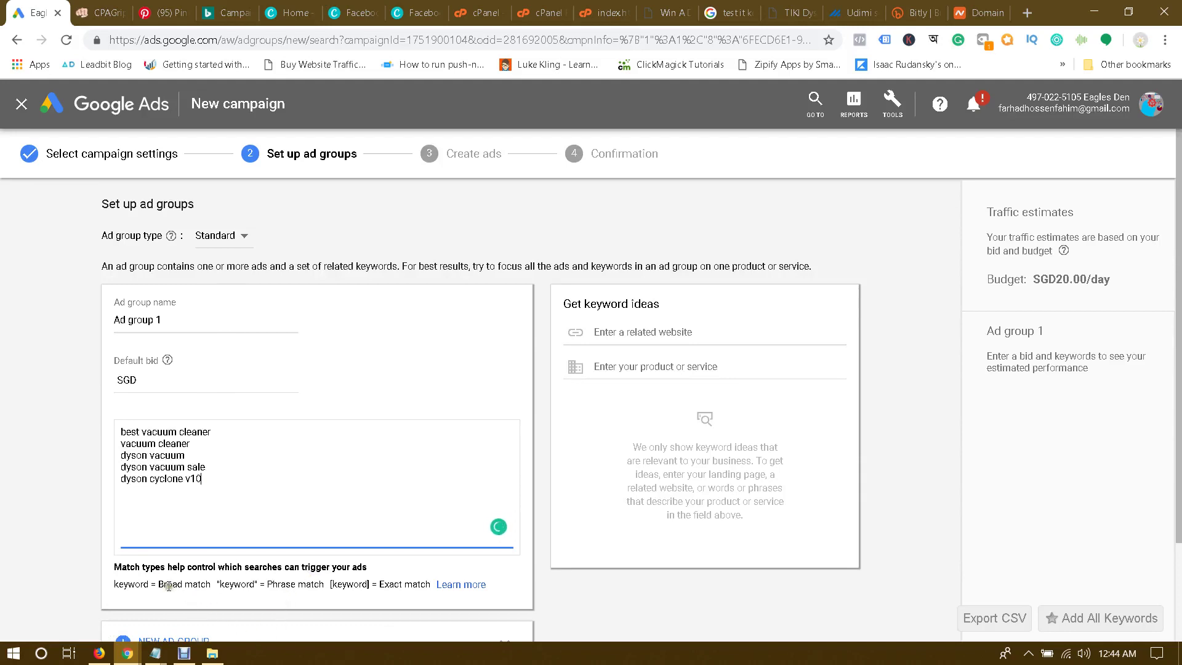
{"action": "left_click_drag", "start_coordinate": [253, 480], "coordinate": [117, 435]}
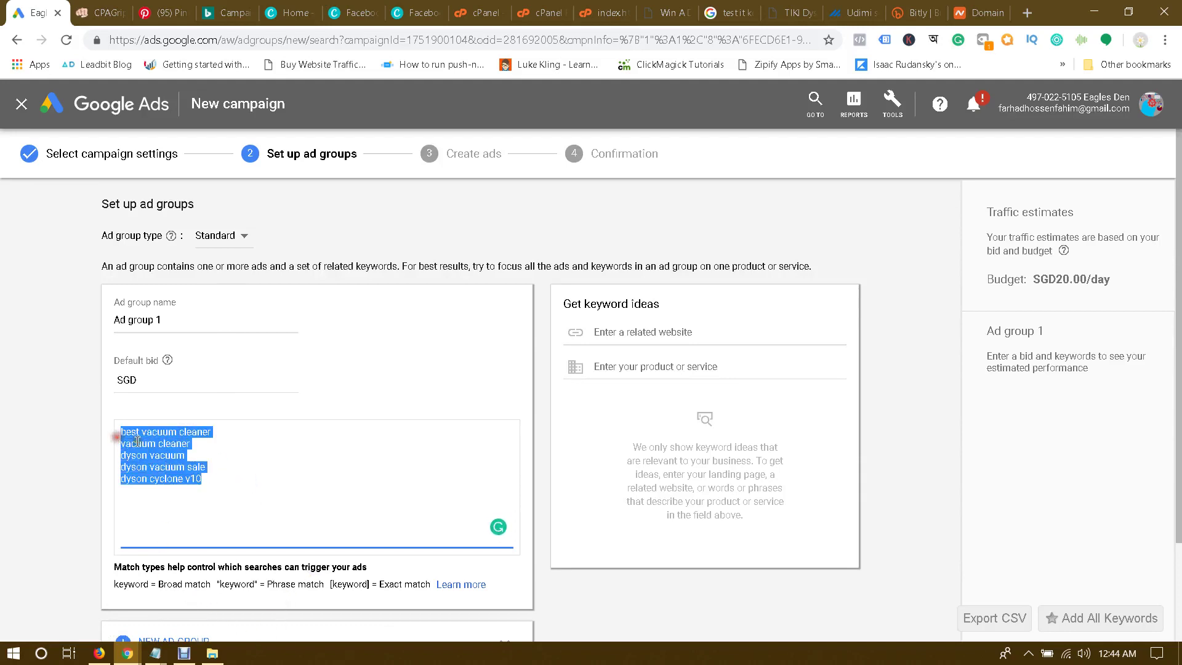
{"action": "left_click", "coordinate": [137, 440]}
{"action": "left_click_drag", "start_coordinate": [267, 585], "coordinate": [431, 585]}
{"action": "left_click", "coordinate": [325, 586]}
{"action": "left_click", "coordinate": [425, 585]}
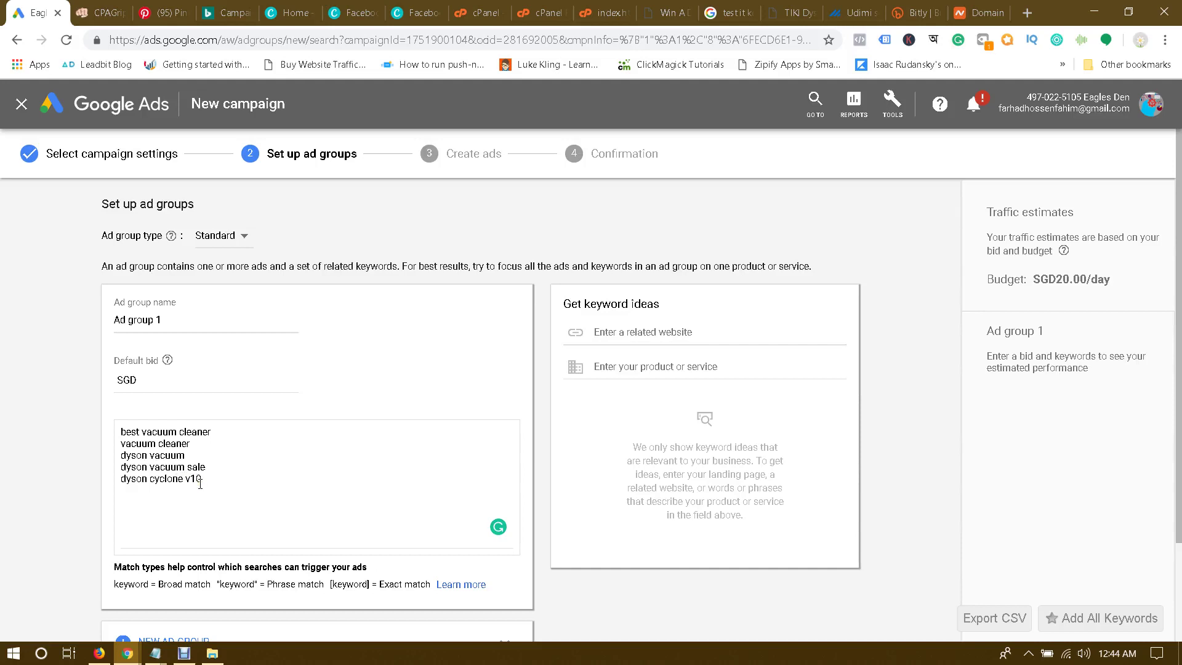
Step: Try default bids of .03, .30 and .5, settling on a SGD .8 default bid
{"action": "left_click", "coordinate": [150, 381]}
{"action": "key", "text": "BackSpace"}
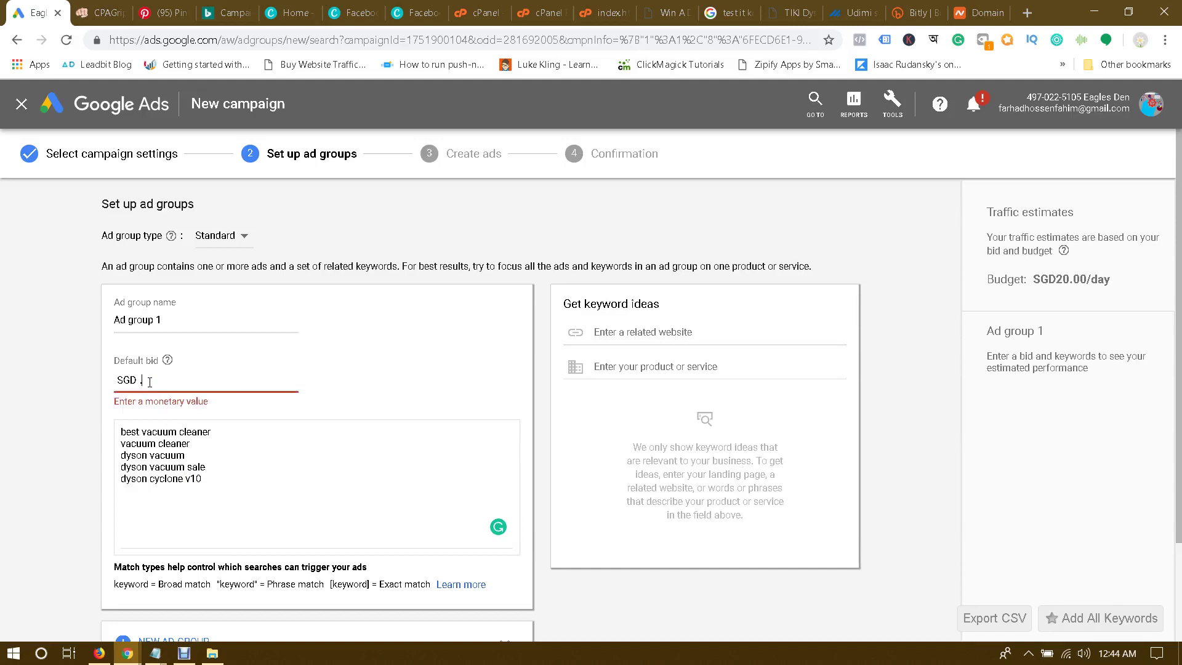
{"action": "type", "text": ".03"}
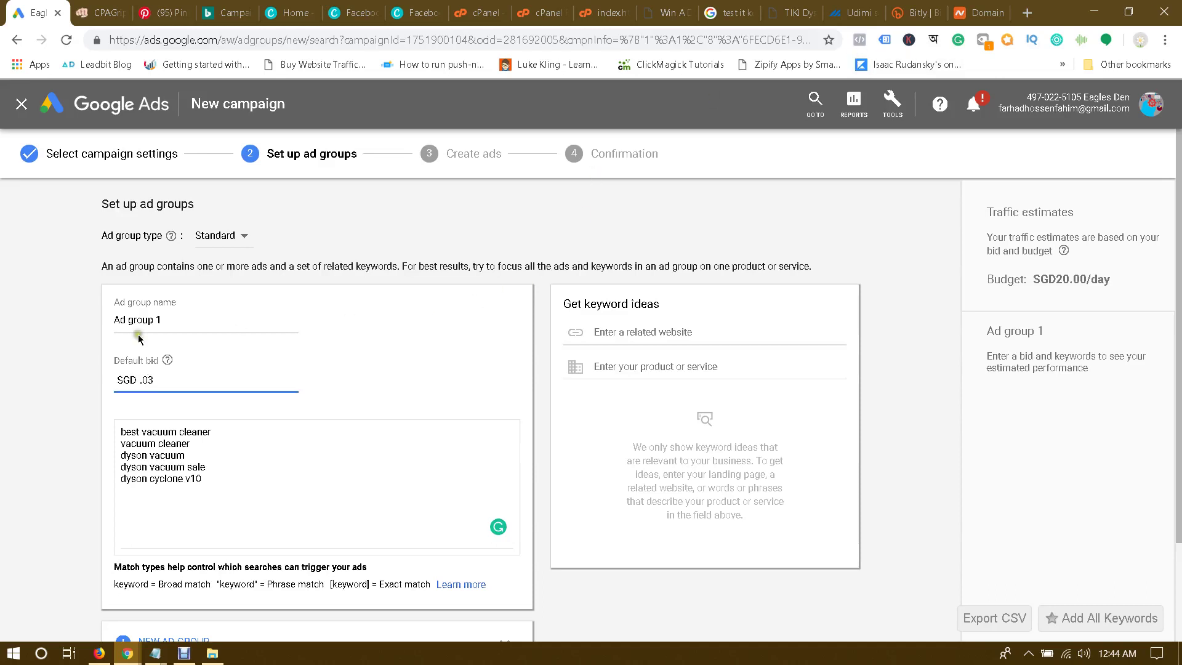
{"action": "left_click", "coordinate": [0, 343]}
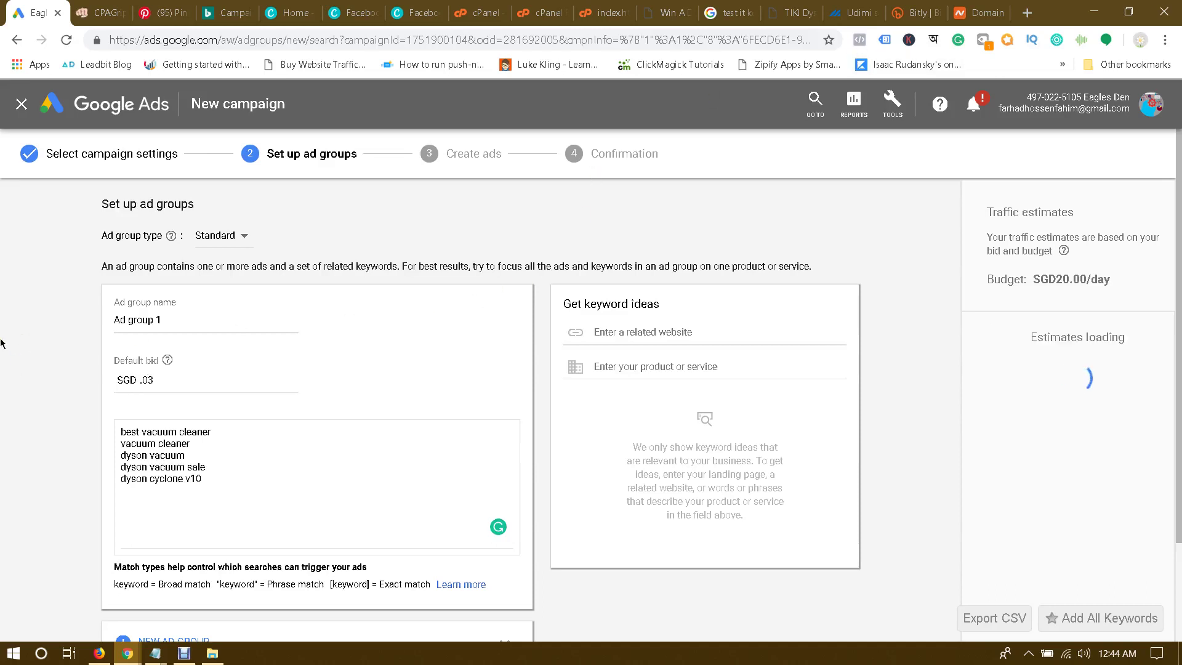
{"action": "left_click", "coordinate": [183, 380]}
{"action": "key", "text": "BackSpace"}
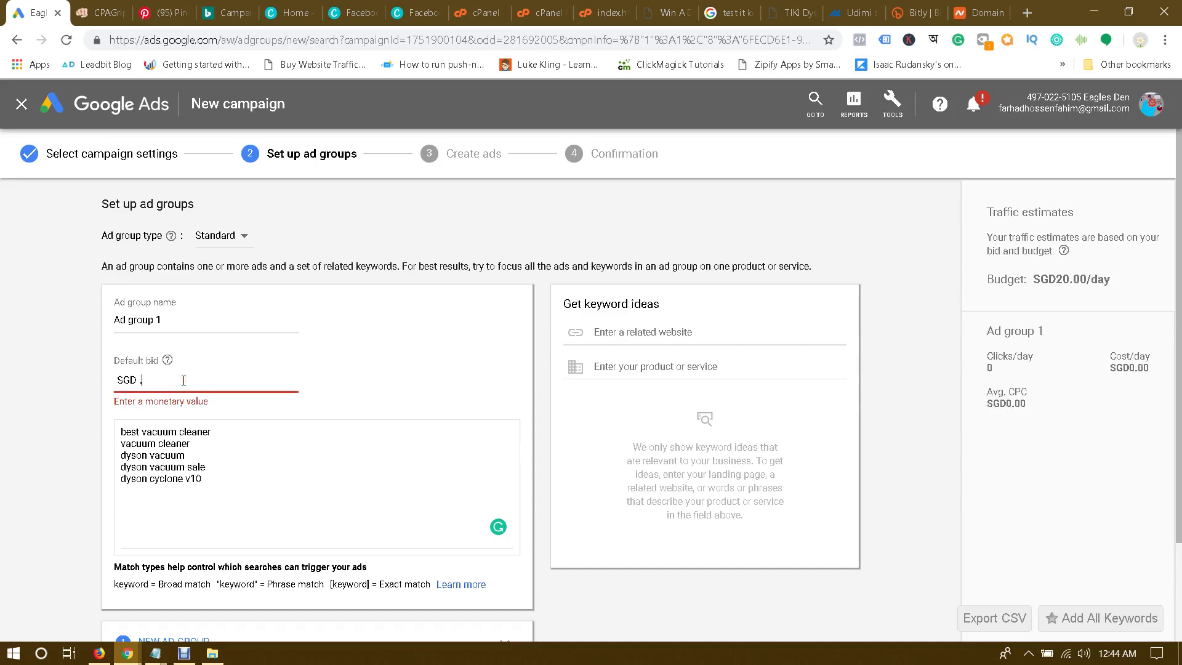
{"action": "type", "text": "30"}
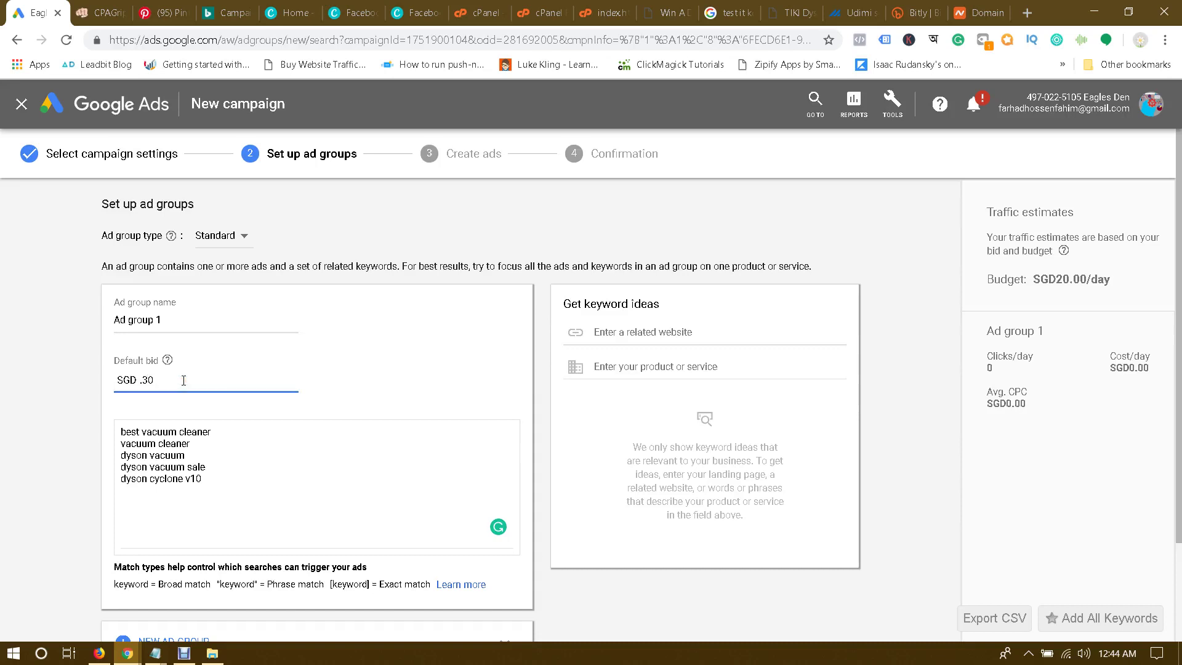
{"action": "left_click", "coordinate": [90, 383]}
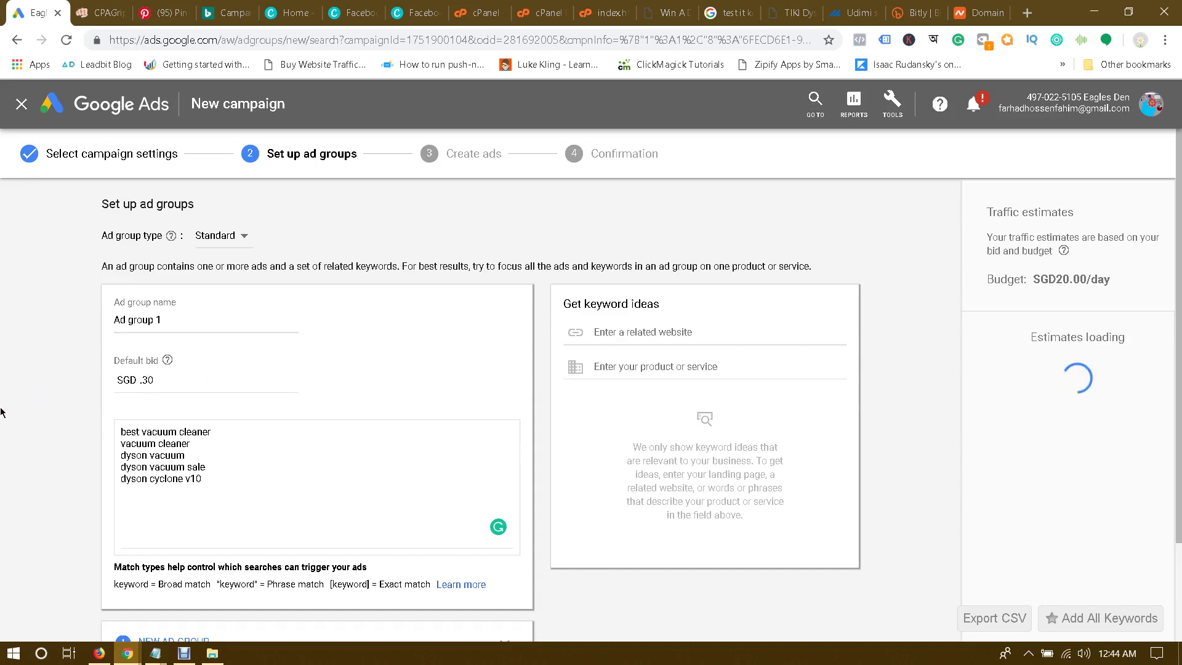
{"action": "left_click", "coordinate": [168, 378]}
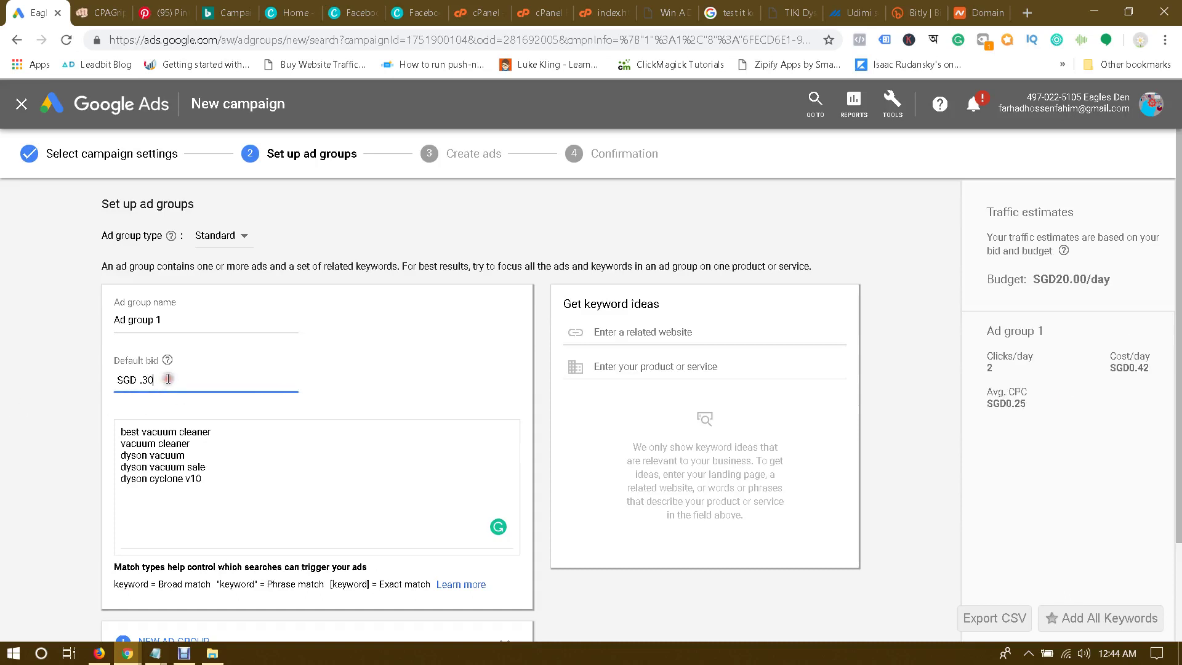
{"action": "key", "text": "BackSpace"}
{"action": "key", "text": "BackSpace"}
{"action": "type", "text": "5"}
{"action": "left_click", "coordinate": [14, 398]}
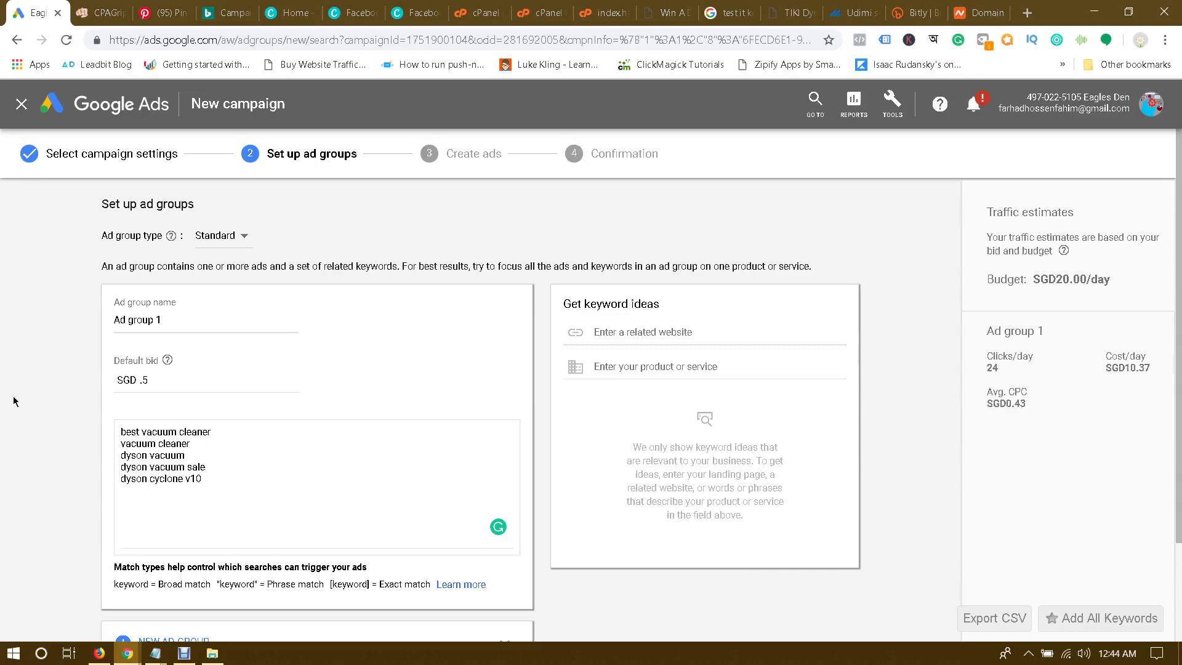
{"action": "left_click", "coordinate": [177, 384]}
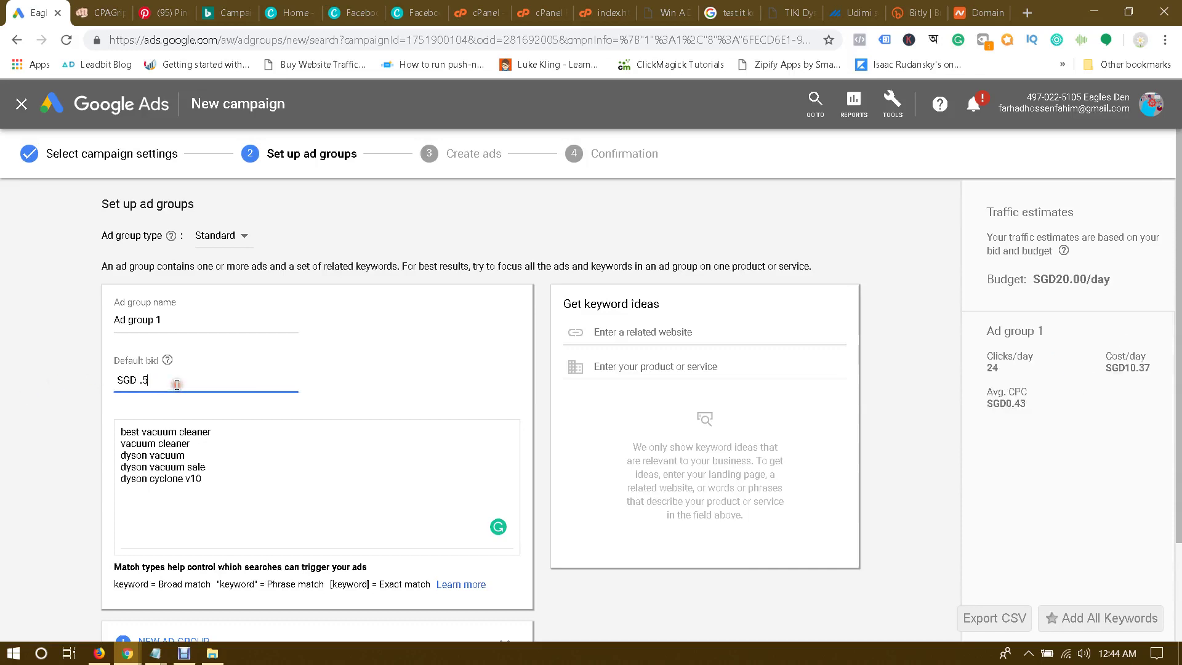
{"action": "key", "text": "BackSpace"}
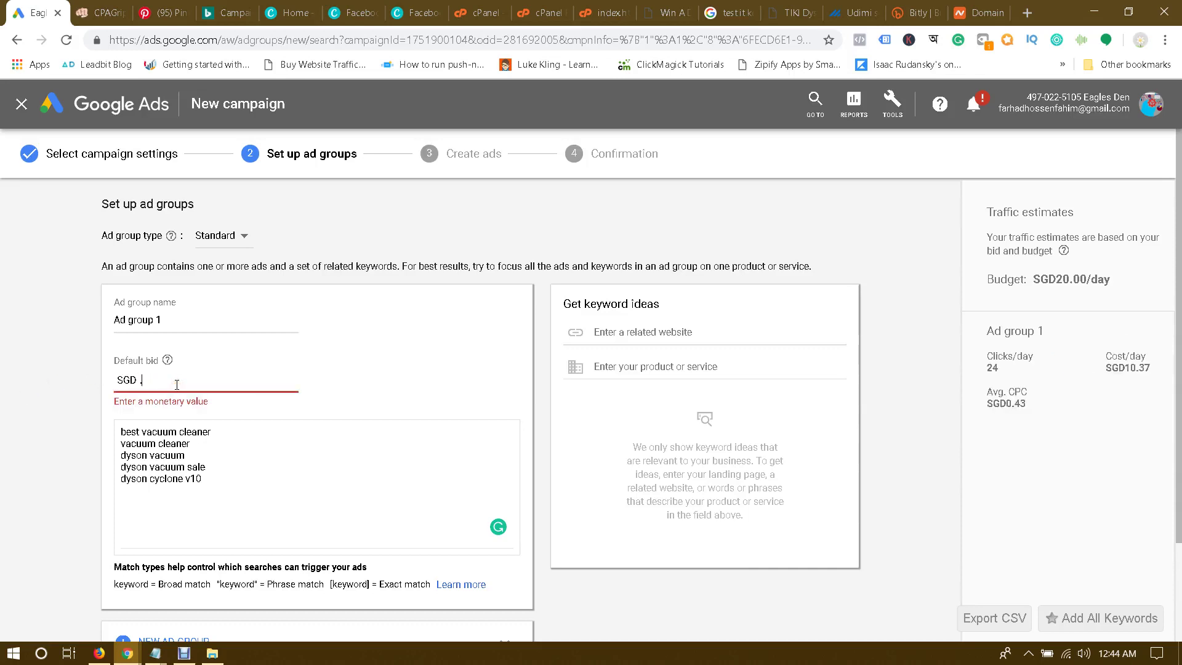
{"action": "type", "text": "8"}
{"action": "left_click", "coordinate": [11, 430]}
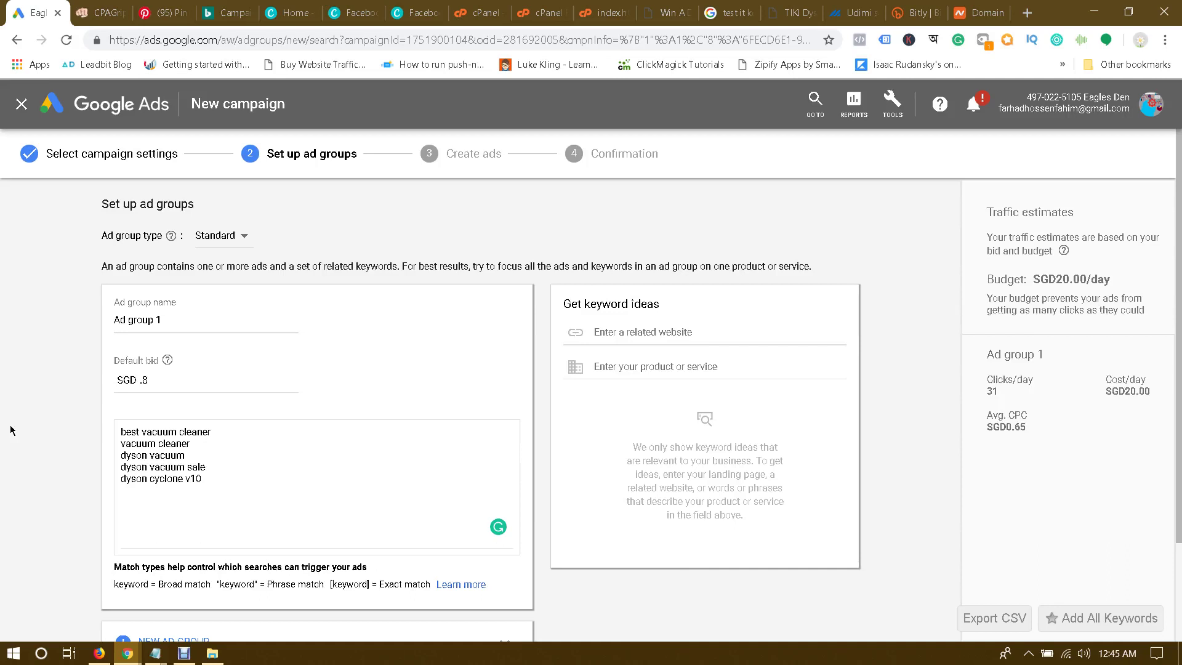
{"action": "left_click", "coordinate": [180, 378]}
{"action": "left_click", "coordinate": [32, 404]}
Step: Check the ad group name, keeping it as Ad group 1, and review the estimates
{"action": "scroll", "coordinate": [67, 440], "scroll_direction": "down", "scroll_amount": 2}
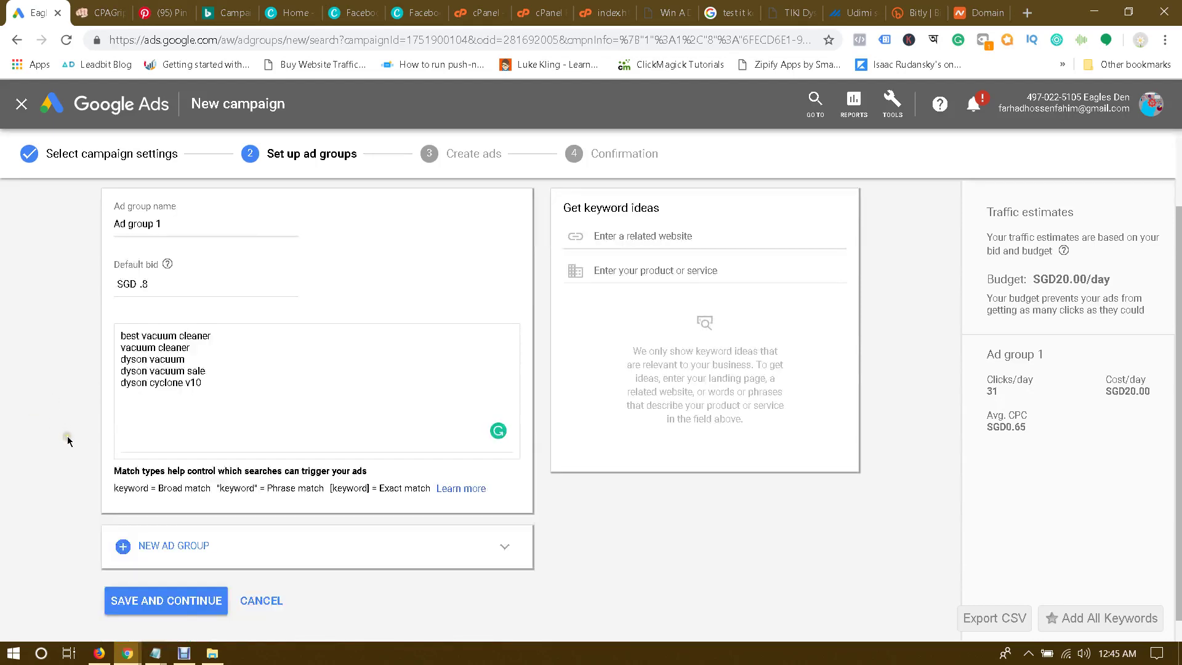
{"action": "scroll", "coordinate": [68, 441], "scroll_direction": "up", "scroll_amount": 2}
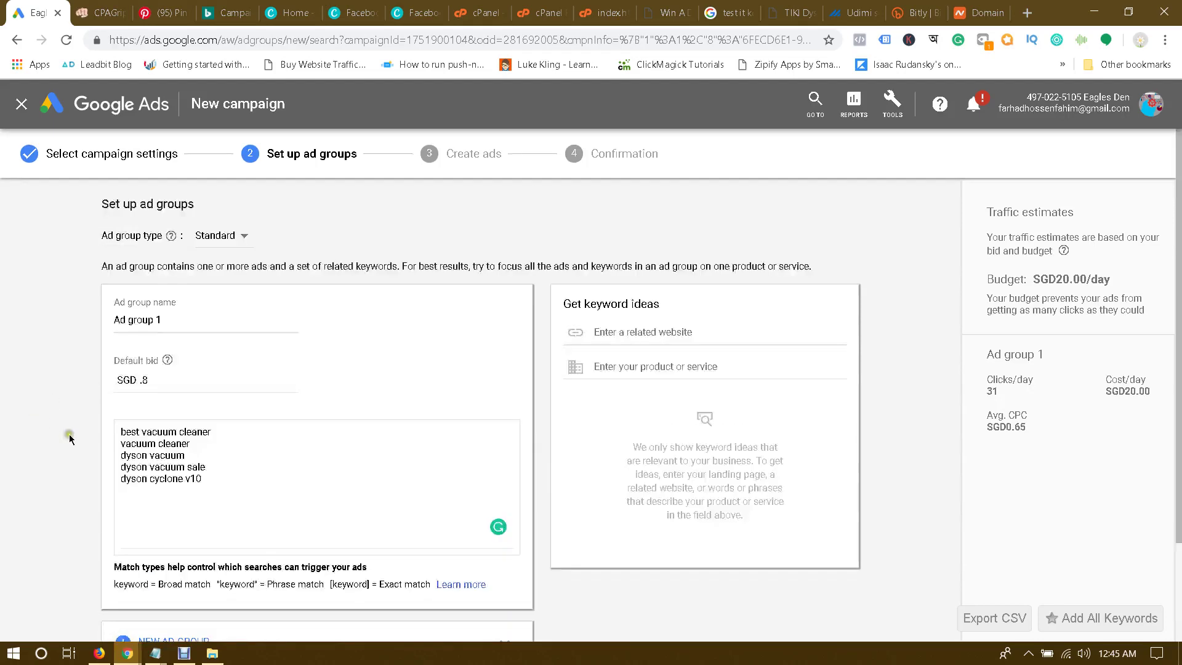
{"action": "left_click", "coordinate": [98, 361]}
{"action": "left_click", "coordinate": [201, 368]}
{"action": "left_click", "coordinate": [195, 319]}
{"action": "double_click", "coordinate": [195, 318]}
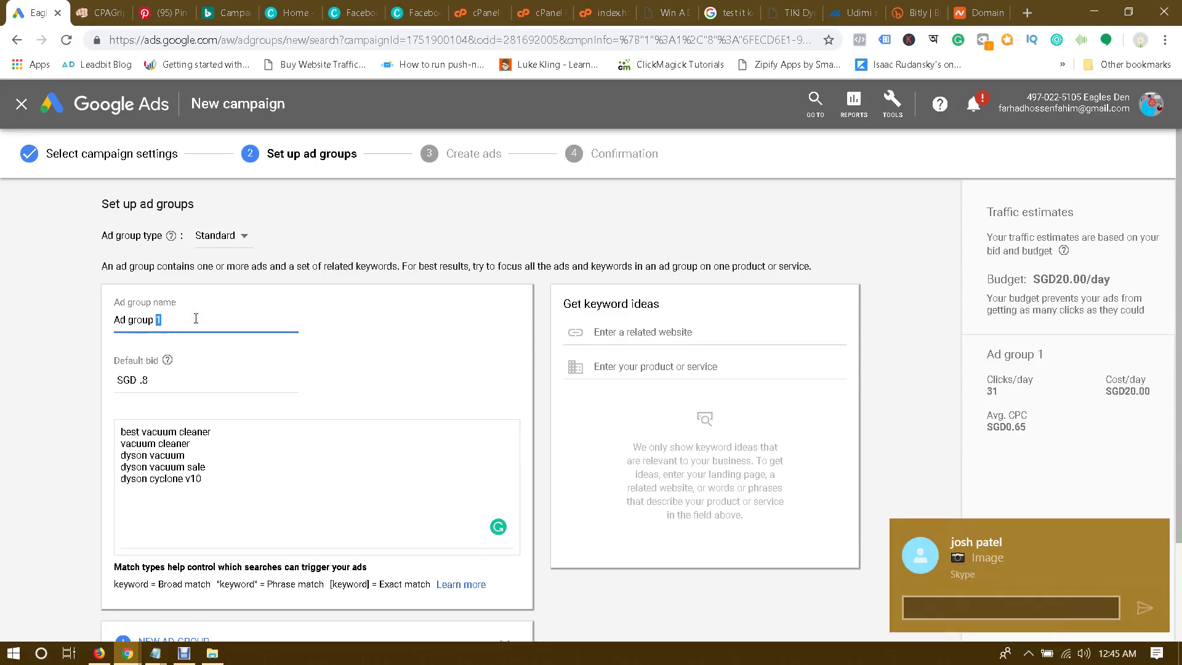
{"action": "left_click", "coordinate": [537, 406]}
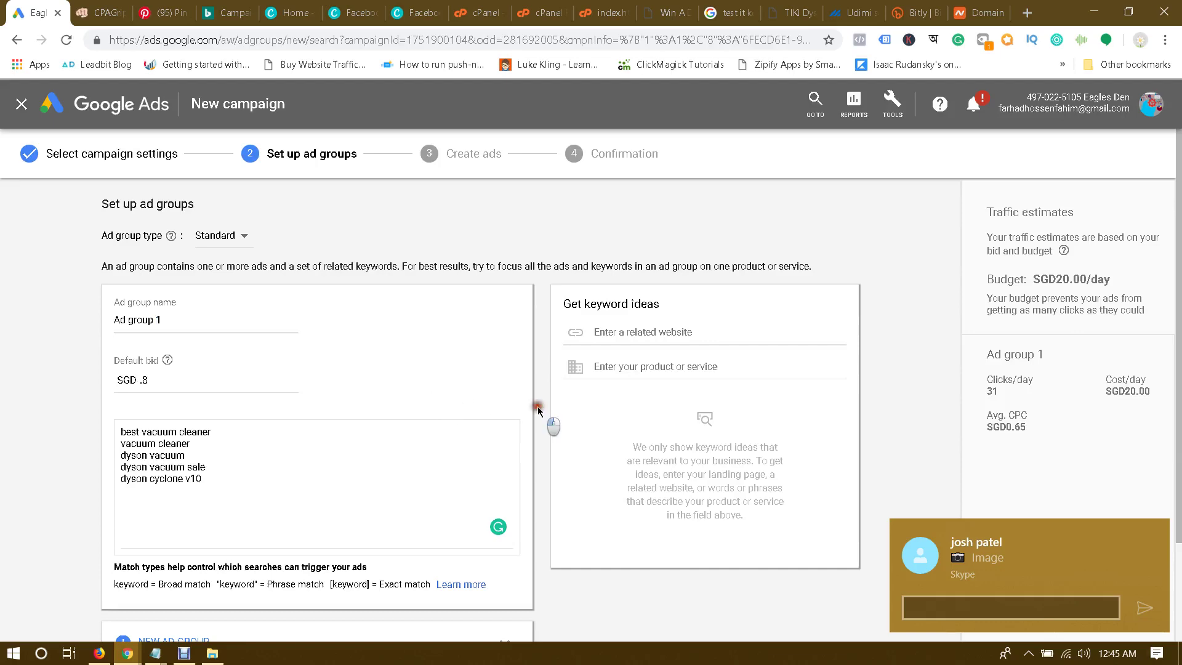
{"action": "scroll", "coordinate": [537, 406], "scroll_direction": "down", "scroll_amount": 2}
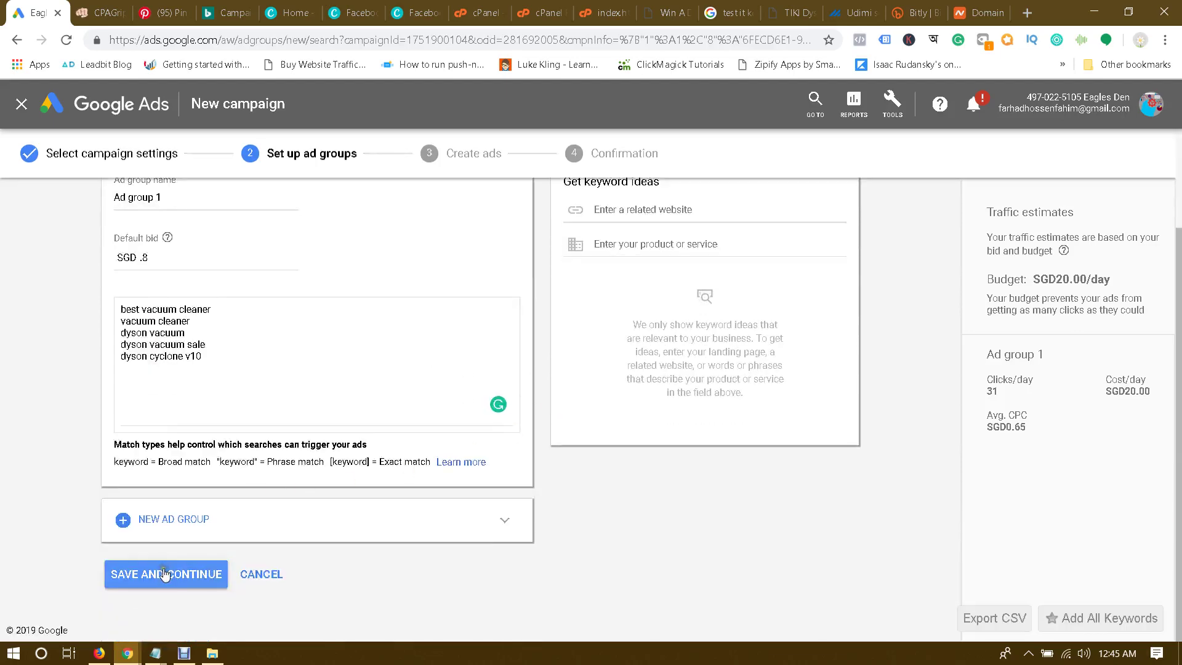
{"action": "scroll", "coordinate": [236, 352], "scroll_direction": "up", "scroll_amount": 2}
{"action": "scroll", "coordinate": [242, 348], "scroll_direction": "down", "scroll_amount": 2}
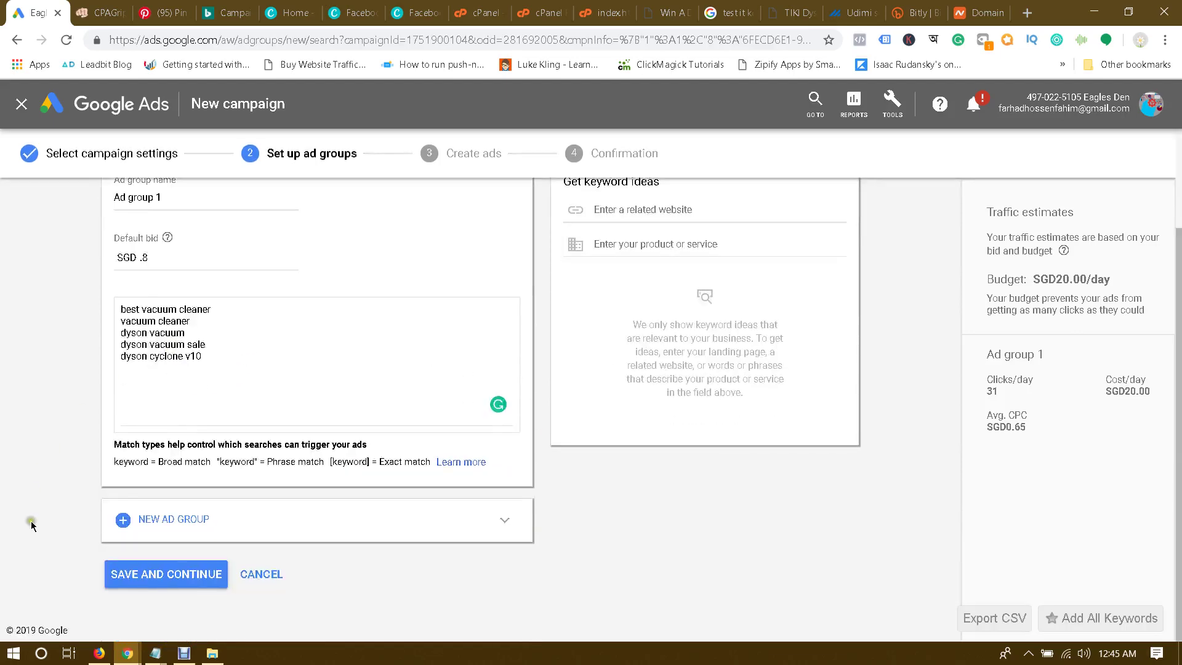
{"action": "left_click", "coordinate": [167, 582]}
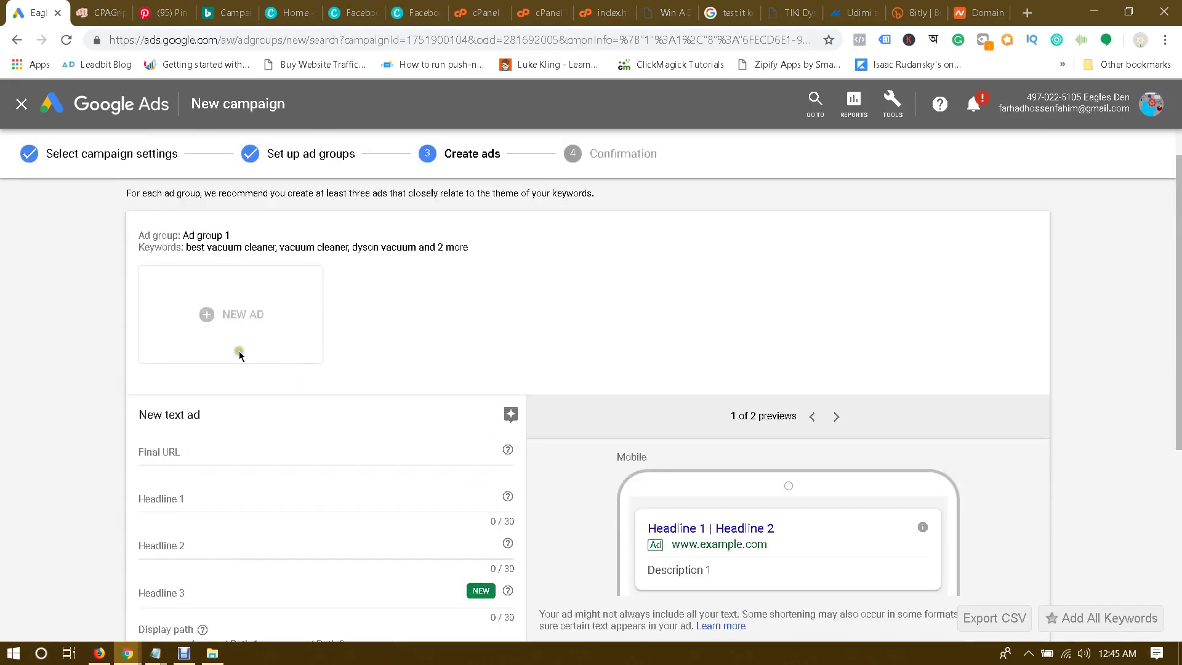
{"action": "left_click", "coordinate": [220, 452]}
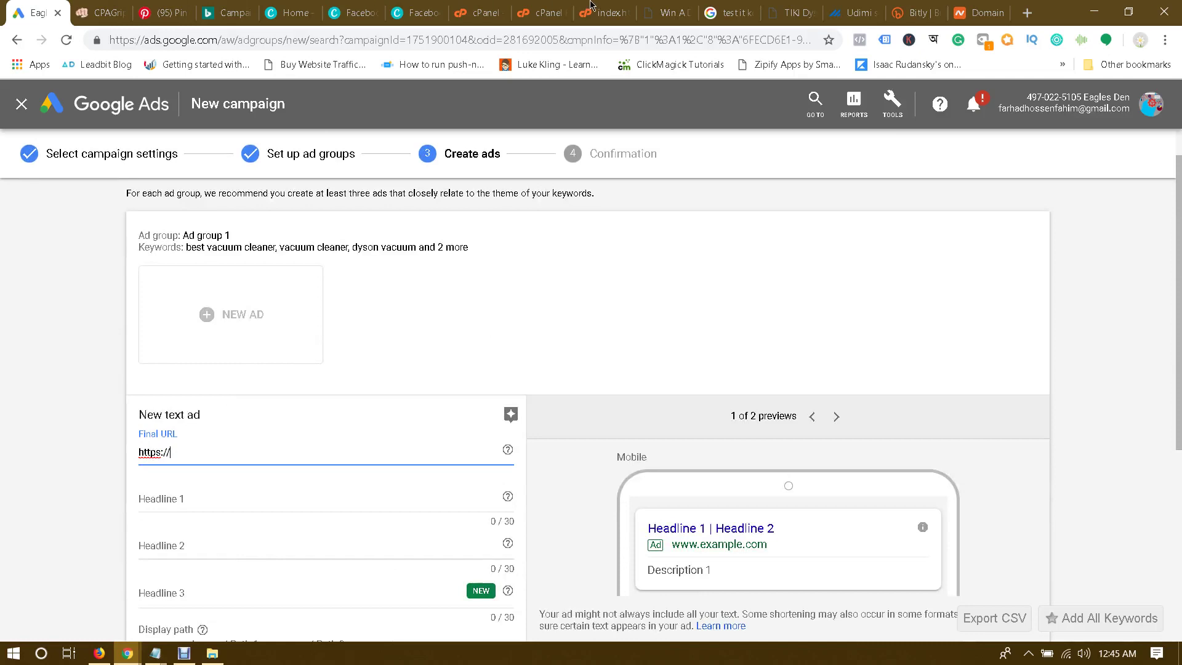
{"action": "left_click", "coordinate": [671, 5]}
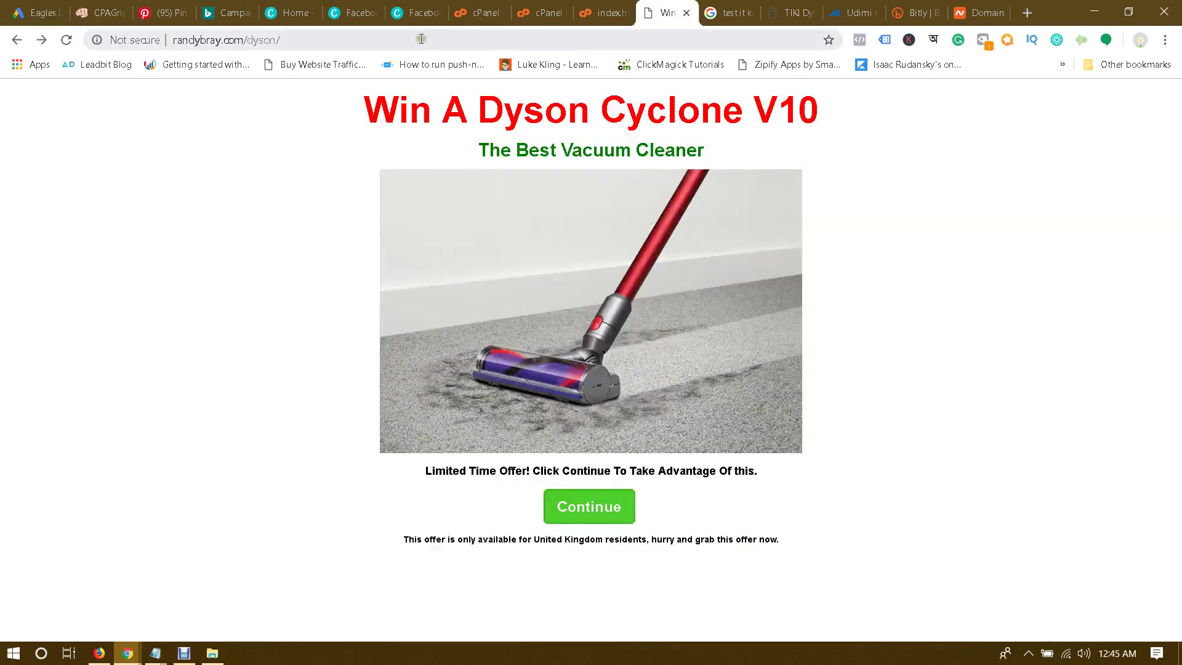
{"action": "left_click", "coordinate": [421, 39]}
{"action": "key", "text": "ctrl+c"}
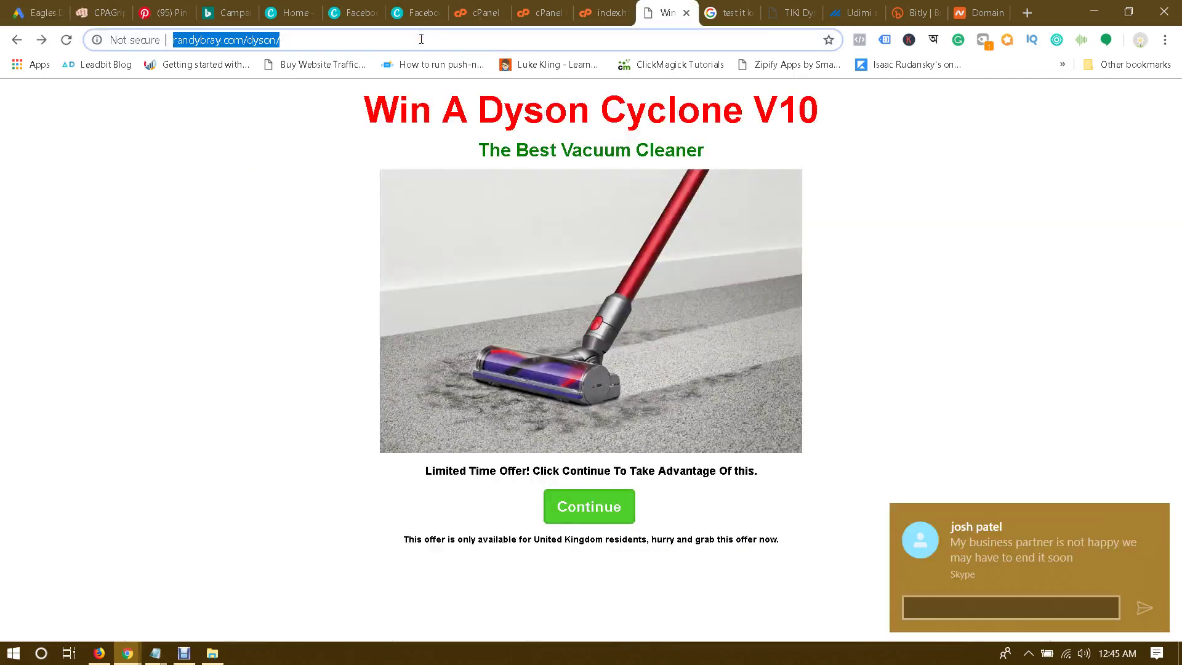
{"action": "key", "text": "Return"}
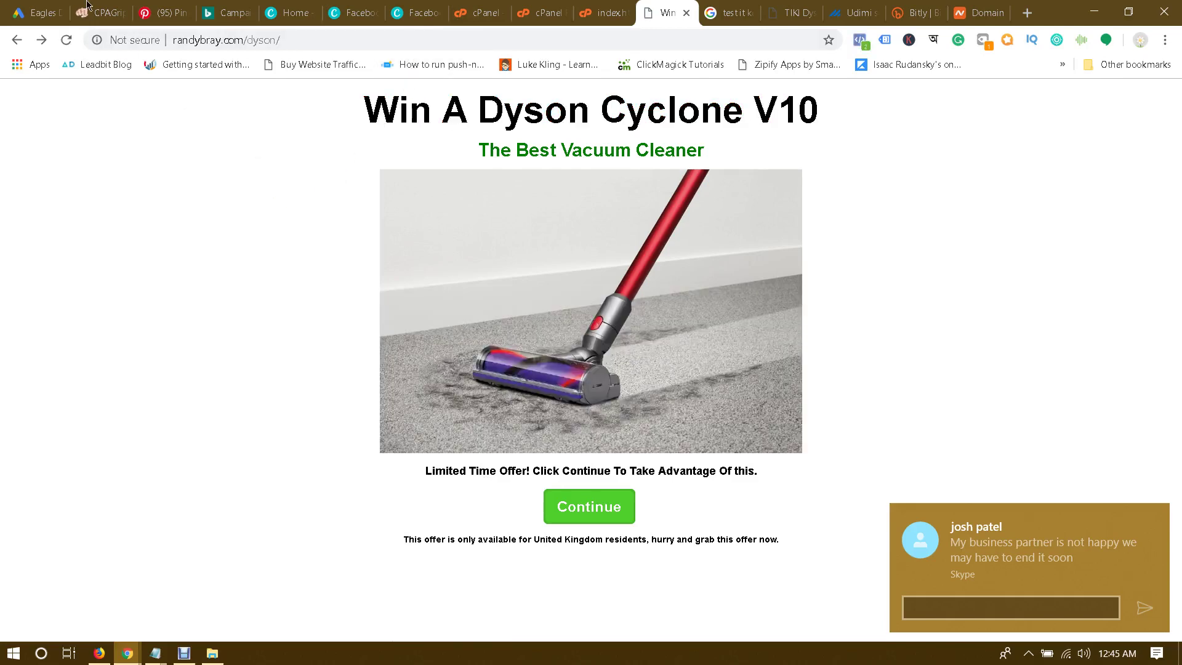
{"action": "left_click", "coordinate": [64, 14]}
{"action": "key", "text": "ctrl+a"}
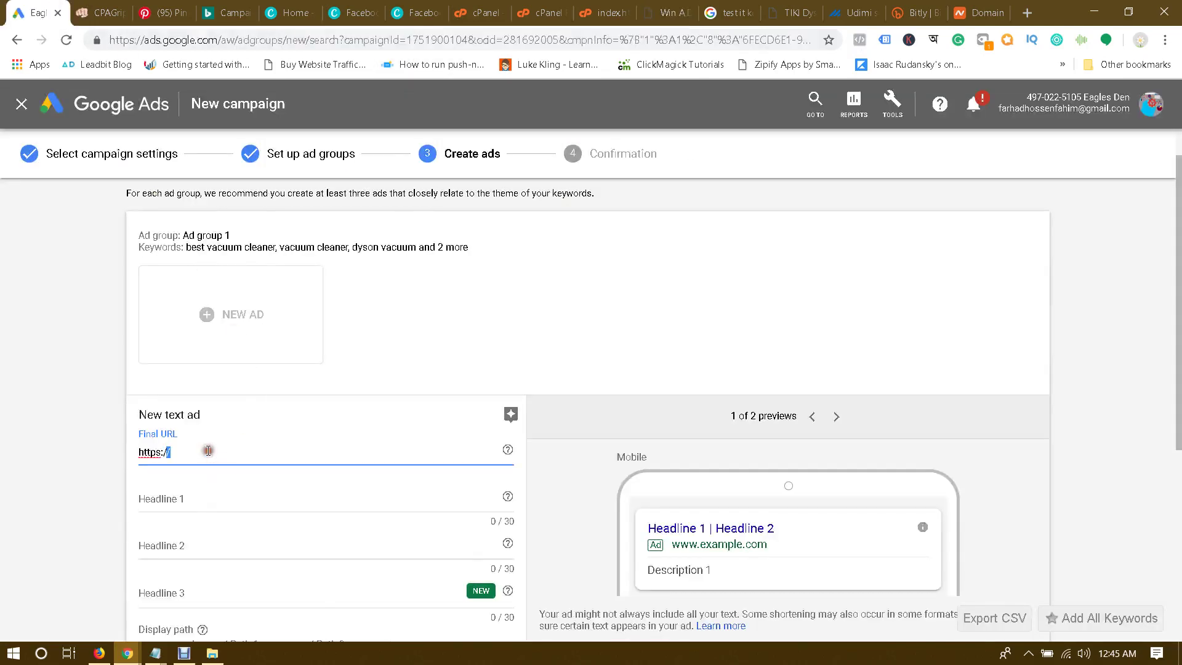
{"action": "key", "text": "ctrl+v"}
{"action": "left_click", "coordinate": [54, 452]}
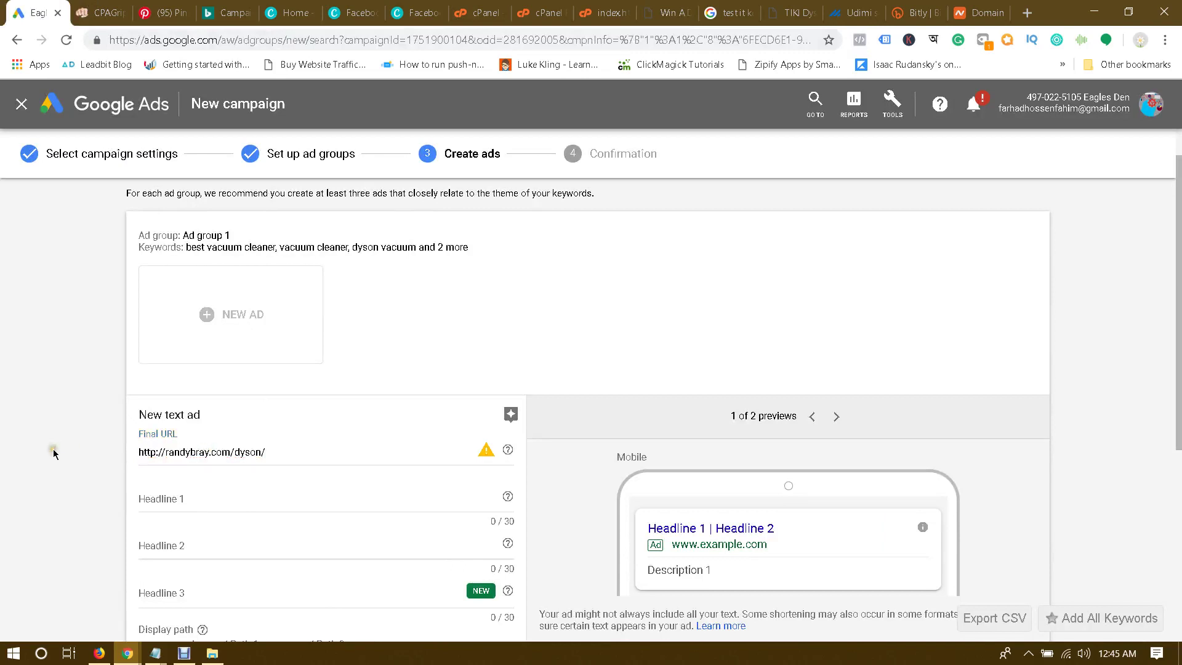
{"action": "scroll", "coordinate": [54, 453], "scroll_direction": "down", "scroll_amount": 2}
{"action": "scroll", "coordinate": [52, 446], "scroll_direction": "down", "scroll_amount": 2}
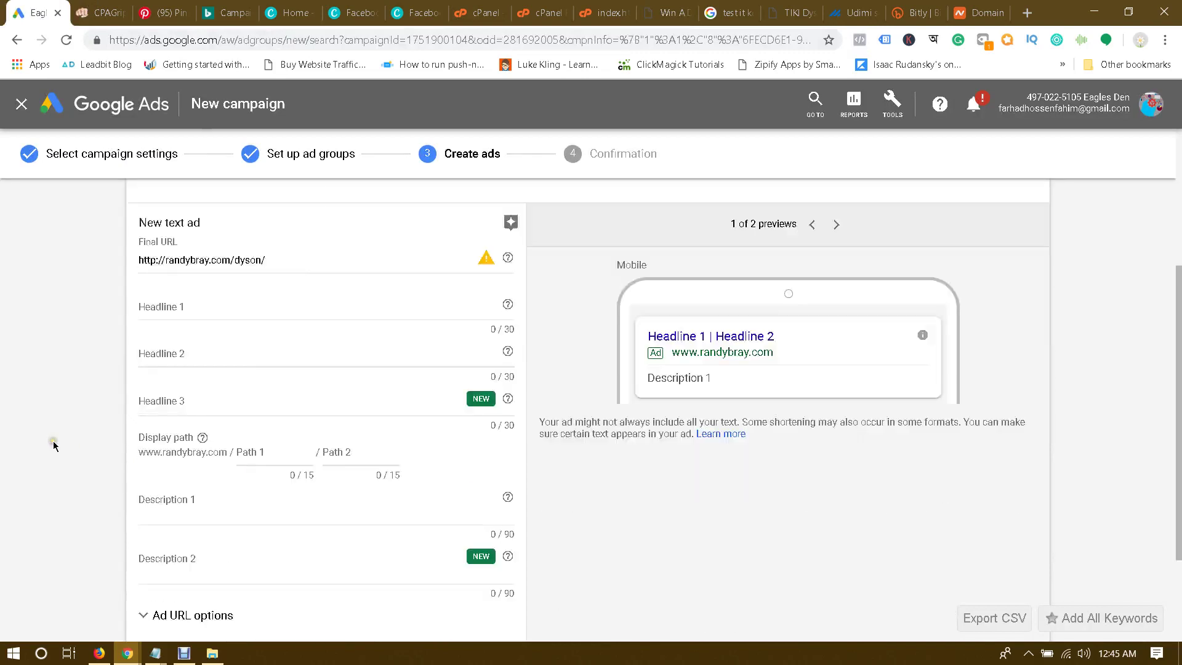
{"action": "left_click", "coordinate": [186, 304]}
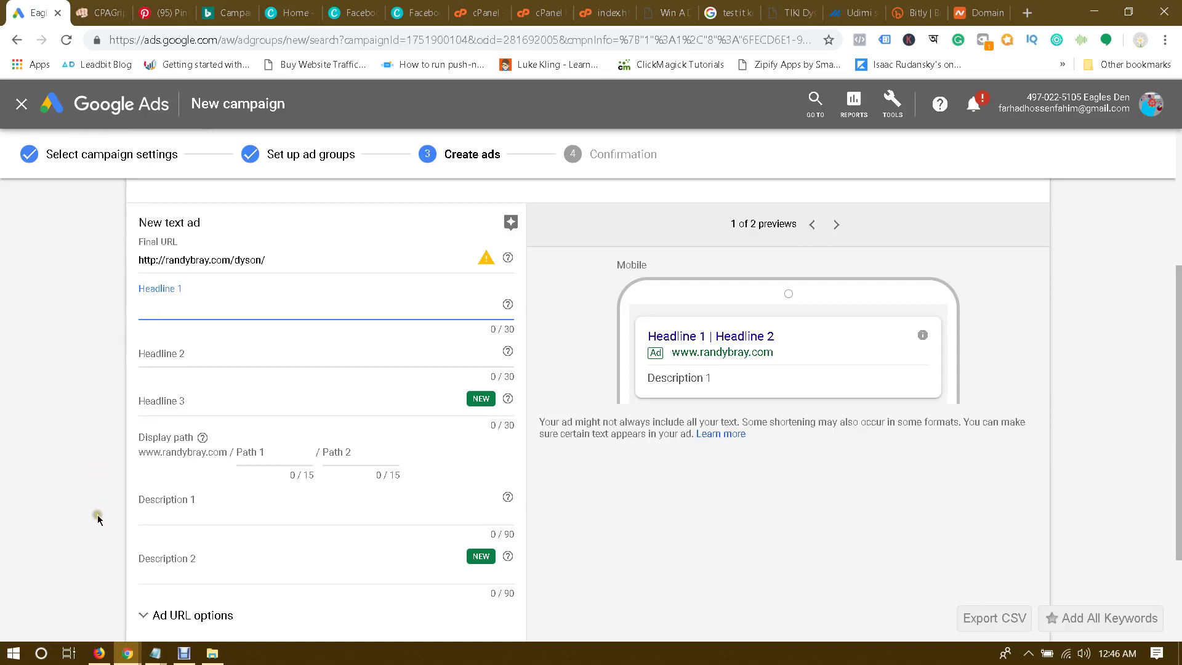
Step: Draft the first headline as 'Dyson Cyclone V10 Vacuum' using the landing page heading, within 30 characters
{"action": "left_click", "coordinate": [184, 653]}
{"action": "left_click", "coordinate": [429, 397]}
{"action": "left_click", "coordinate": [196, 305]}
{"action": "left_click", "coordinate": [196, 306]}
{"action": "left_click", "coordinate": [664, 12]}
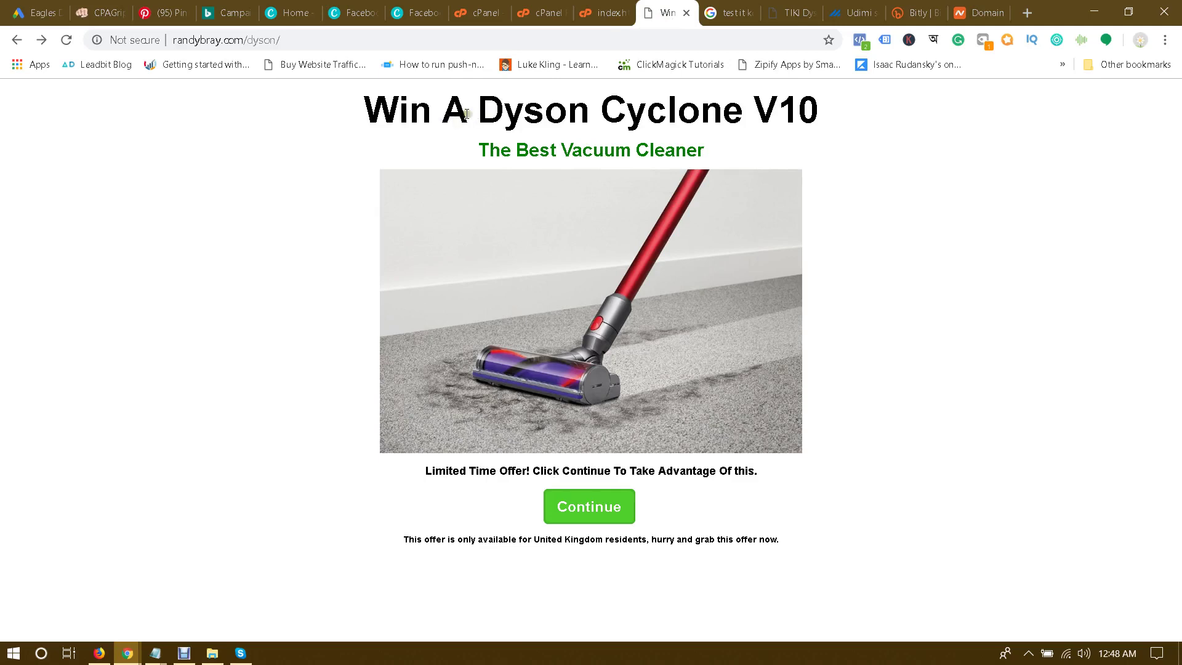
{"action": "left_click_drag", "start_coordinate": [477, 110], "coordinate": [828, 112]}
{"action": "key", "text": "ctrl+c"}
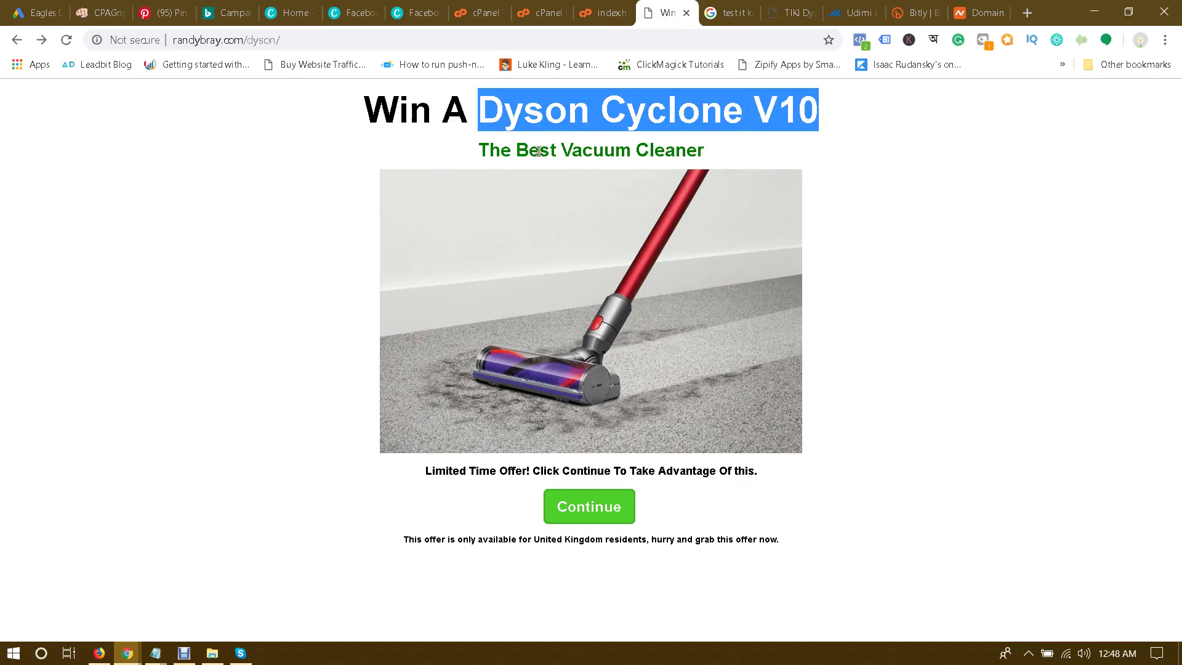
{"action": "left_click", "coordinate": [36, 12]}
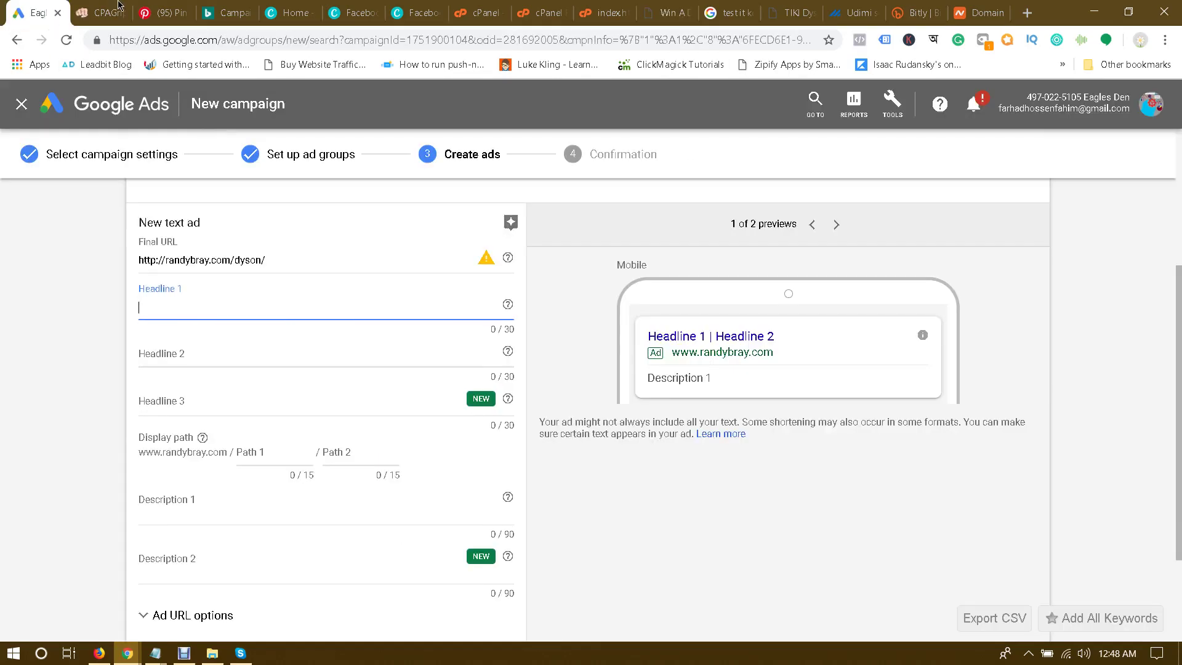
{"action": "key", "text": "ctrl+v"}
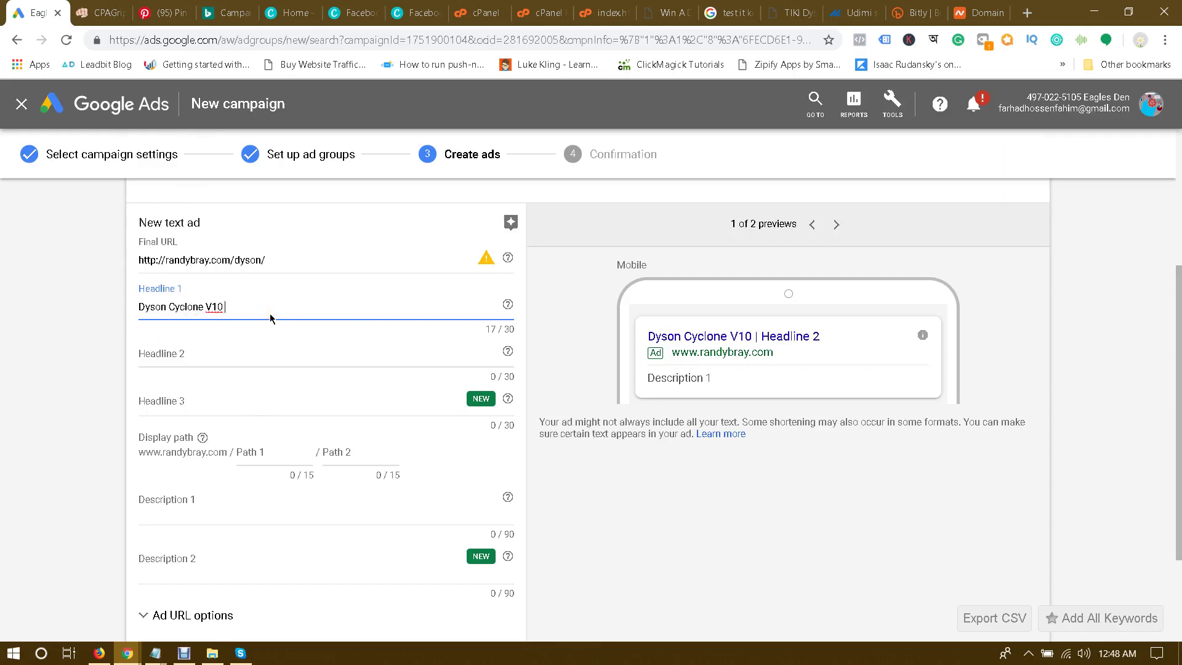
{"action": "type", "text": "C"}
{"action": "key", "text": "BackSpace"}
{"action": "type", "text": "Vacuum C"}
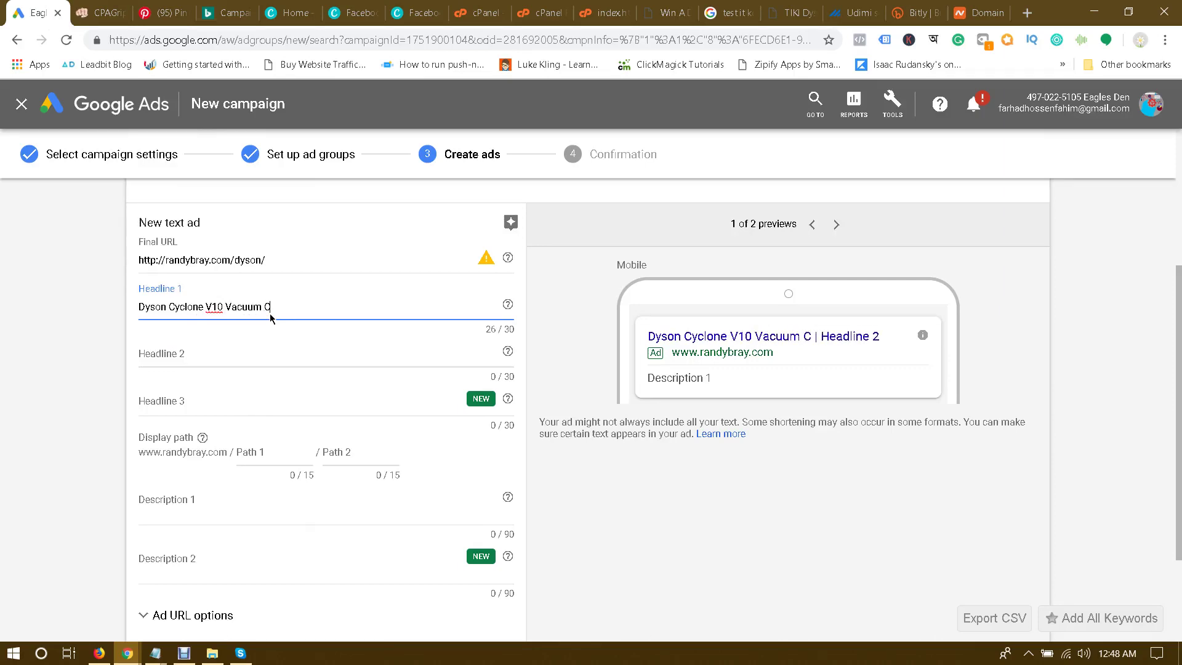
{"action": "type", "text": "leaner"}
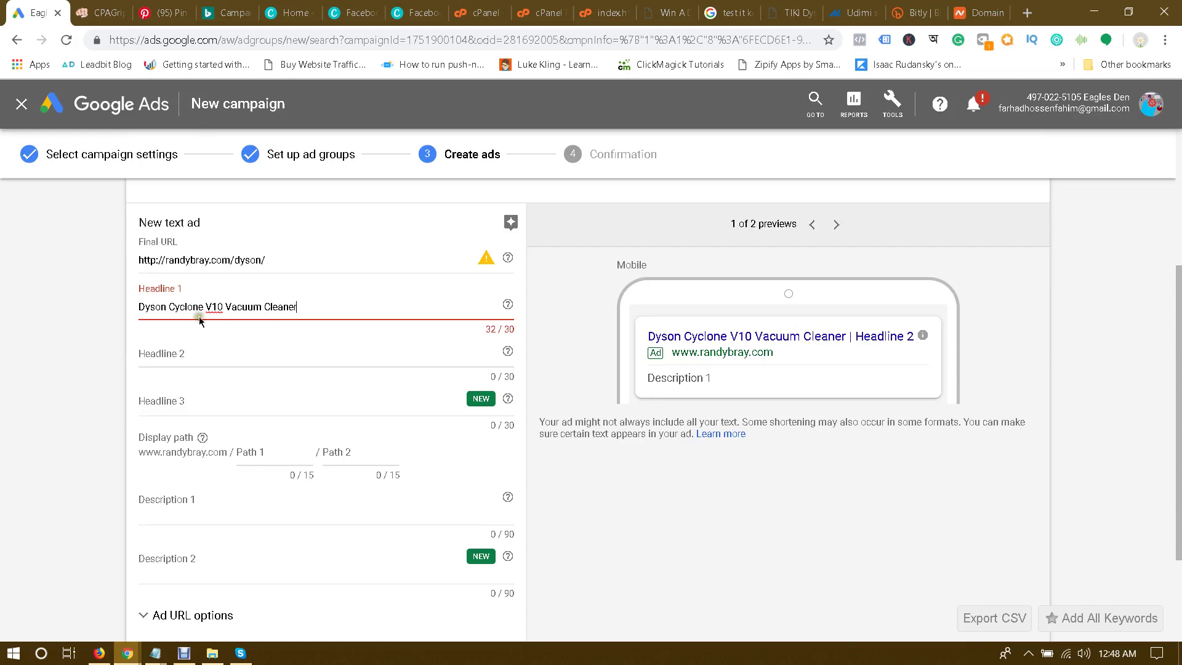
{"action": "double_click", "coordinate": [286, 306]}
{"action": "key", "text": "BackSpace"}
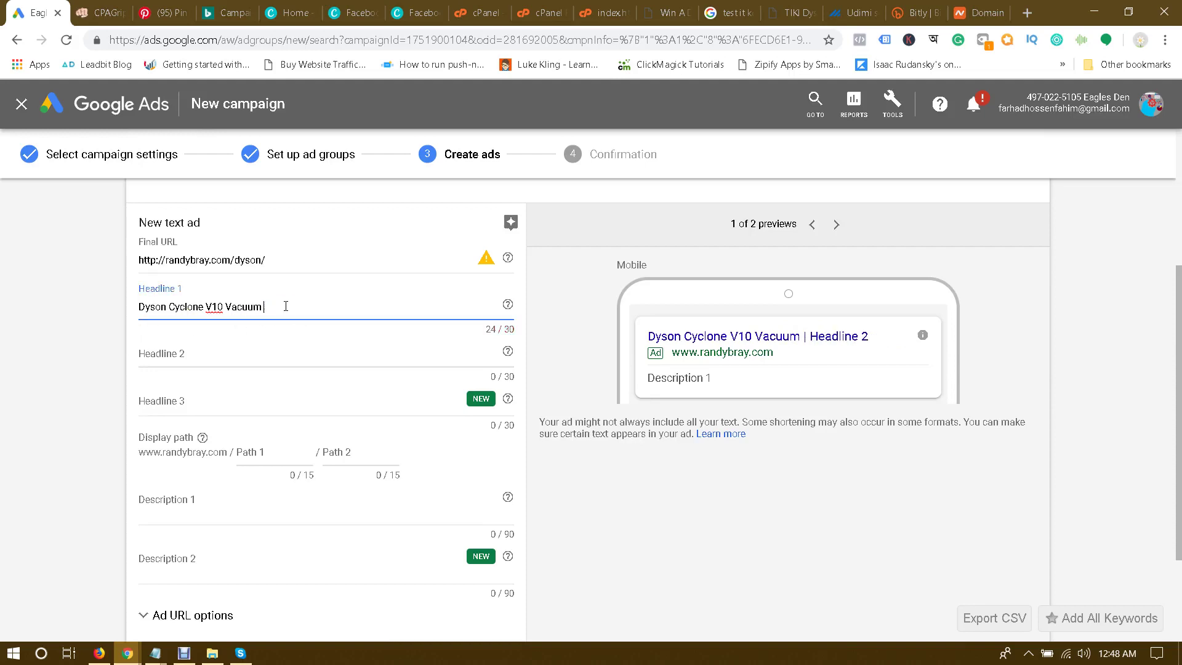
{"action": "left_click", "coordinate": [27, 356]}
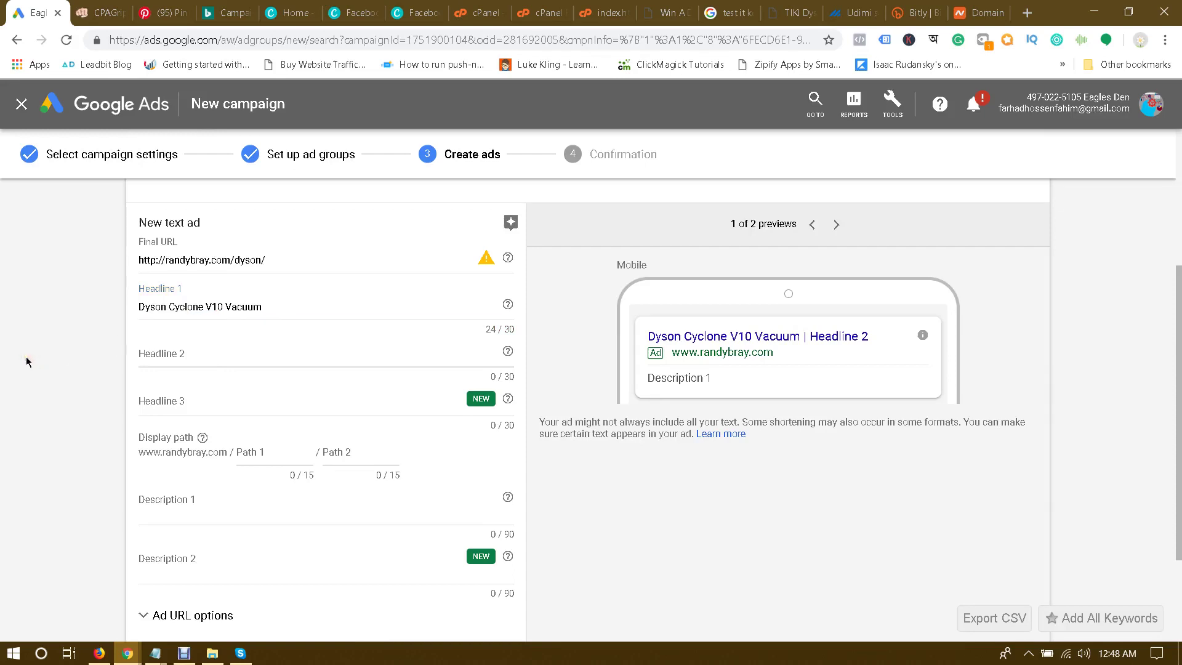
Step: Replace the first headline with the full landing page heading 'Win A Dyson Cyclone V10'
{"action": "left_click", "coordinate": [671, 5]}
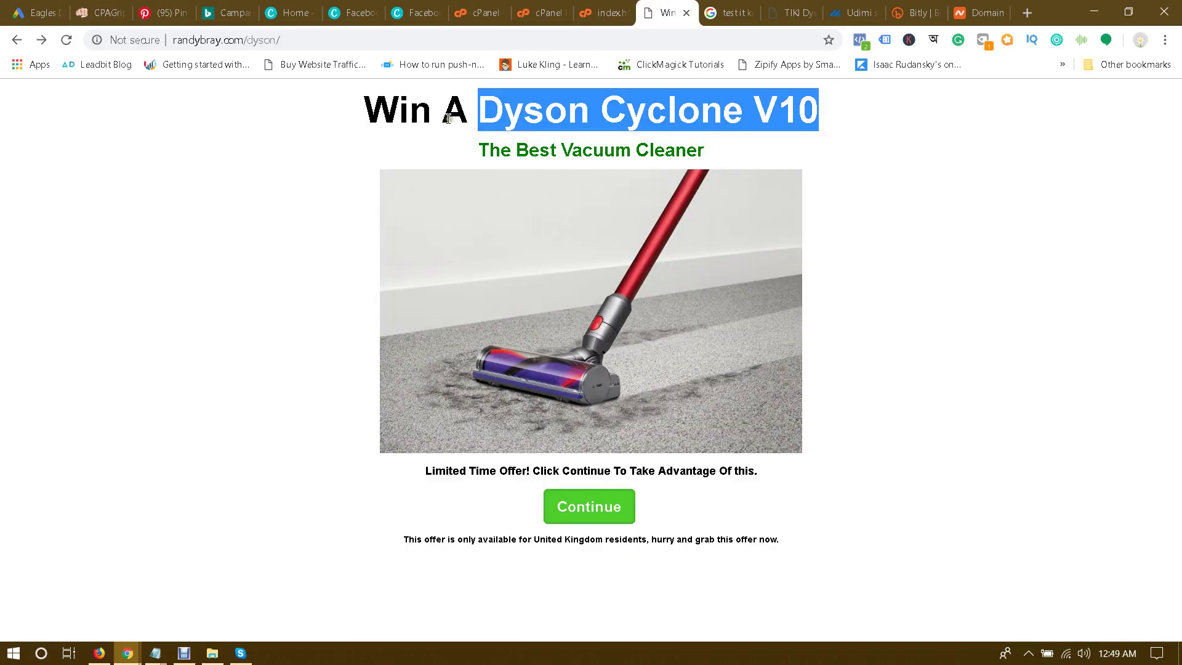
{"action": "left_click_drag", "start_coordinate": [373, 103], "coordinate": [866, 97]}
{"action": "key", "text": "ctrl+c"}
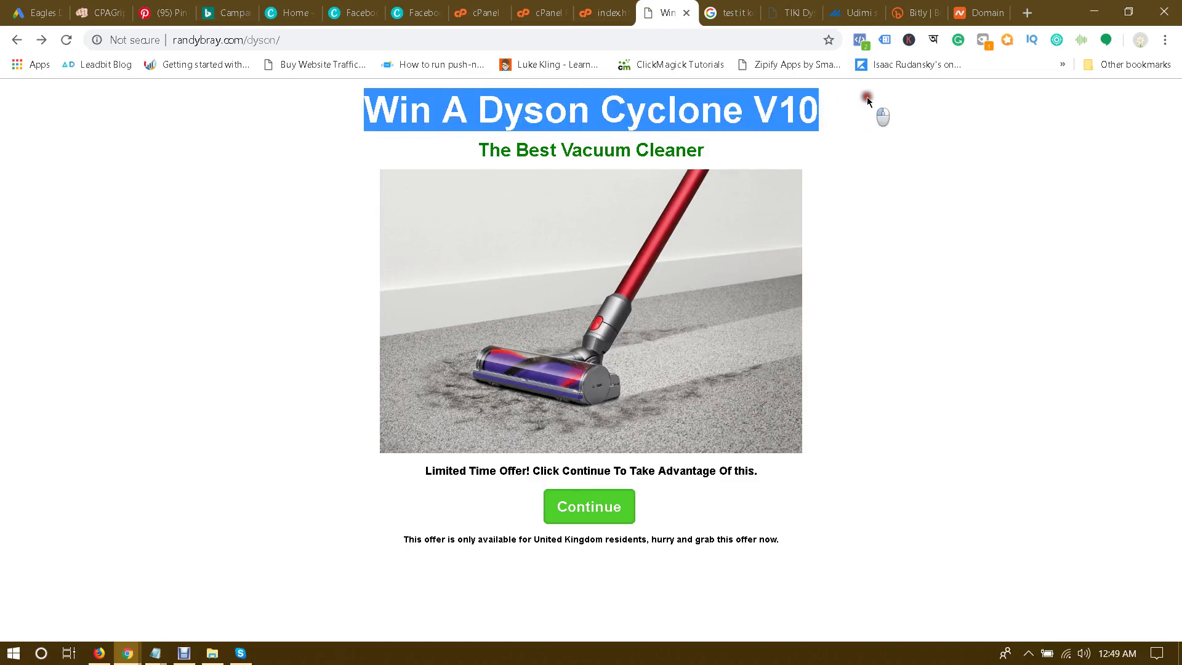
{"action": "left_click", "coordinate": [1, 4]}
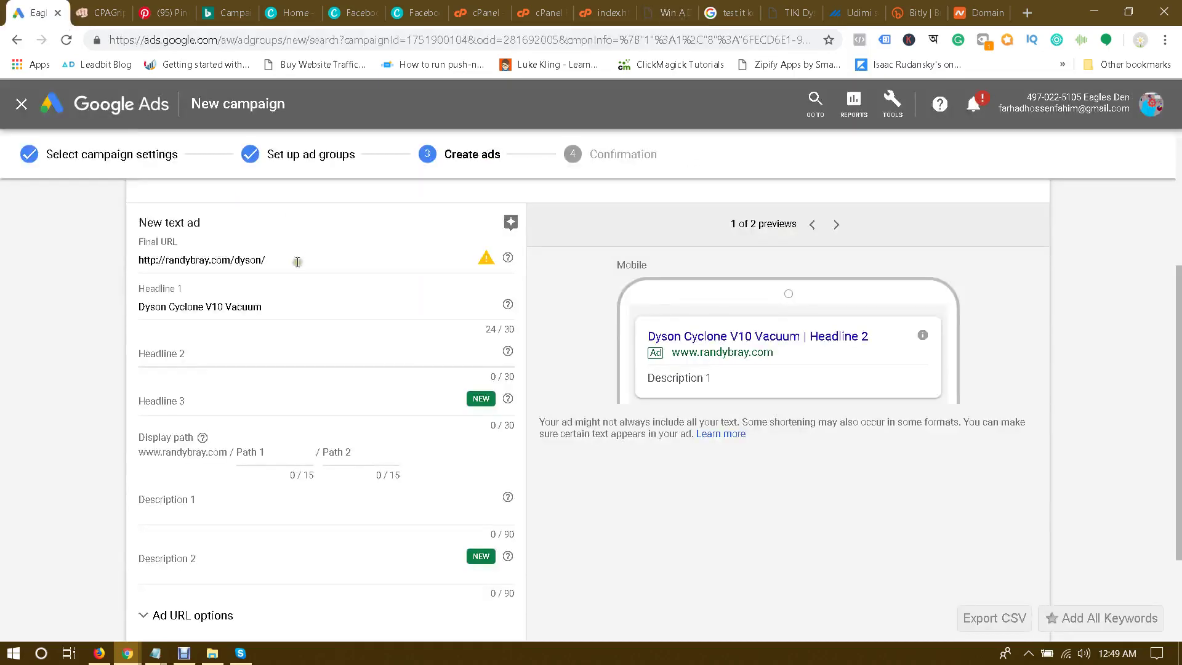
{"action": "triple_click", "coordinate": [280, 304]}
{"action": "key", "text": "ctrl+v"}
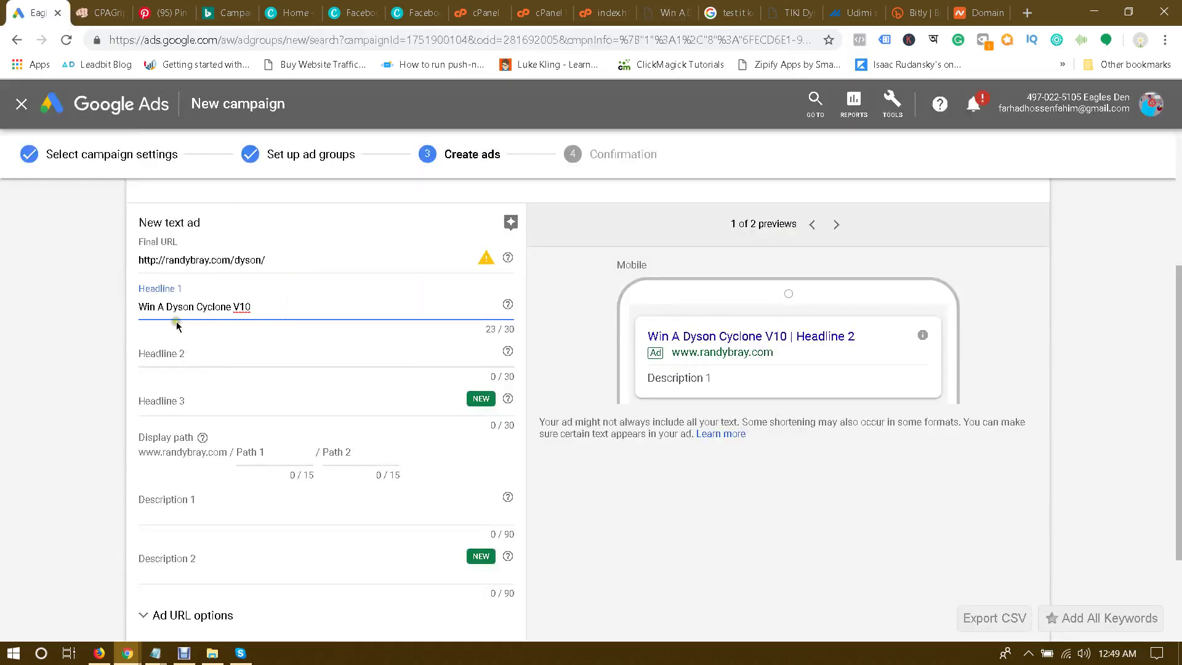
{"action": "left_click", "coordinate": [69, 343]}
Step: Paste the landing page subheading 'The Best Vacuum Cleaner' into the second headline
{"action": "left_click", "coordinate": [666, 7]}
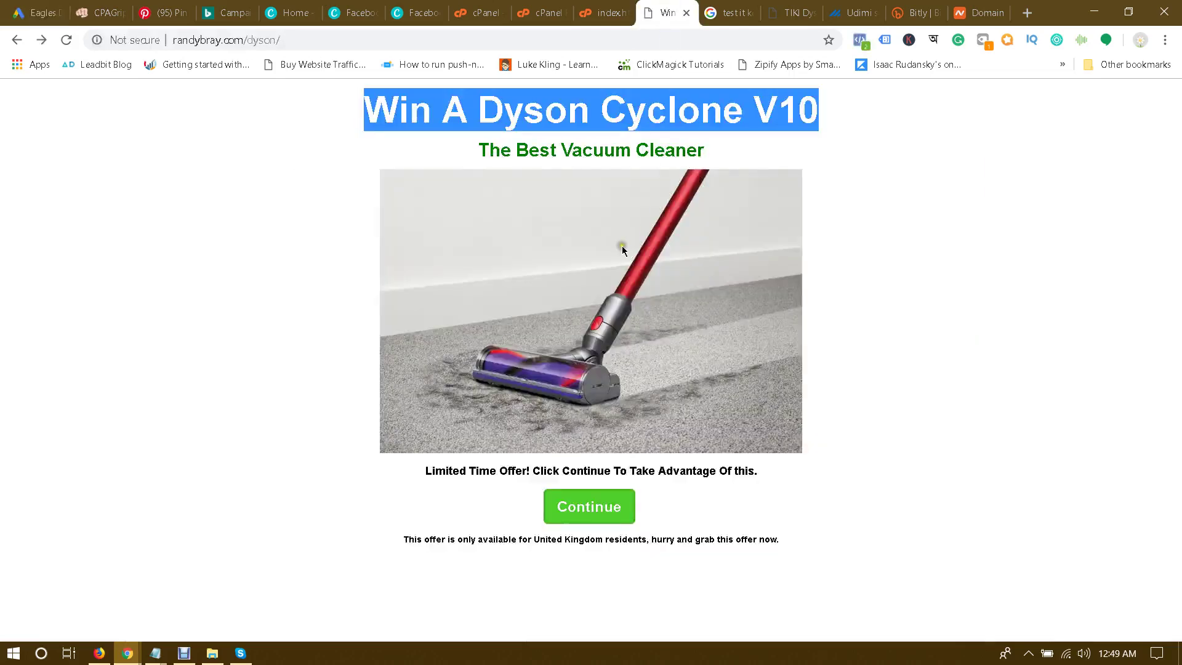
{"action": "left_click_drag", "start_coordinate": [486, 145], "coordinate": [708, 150]}
{"action": "key", "text": "ctrl+c"}
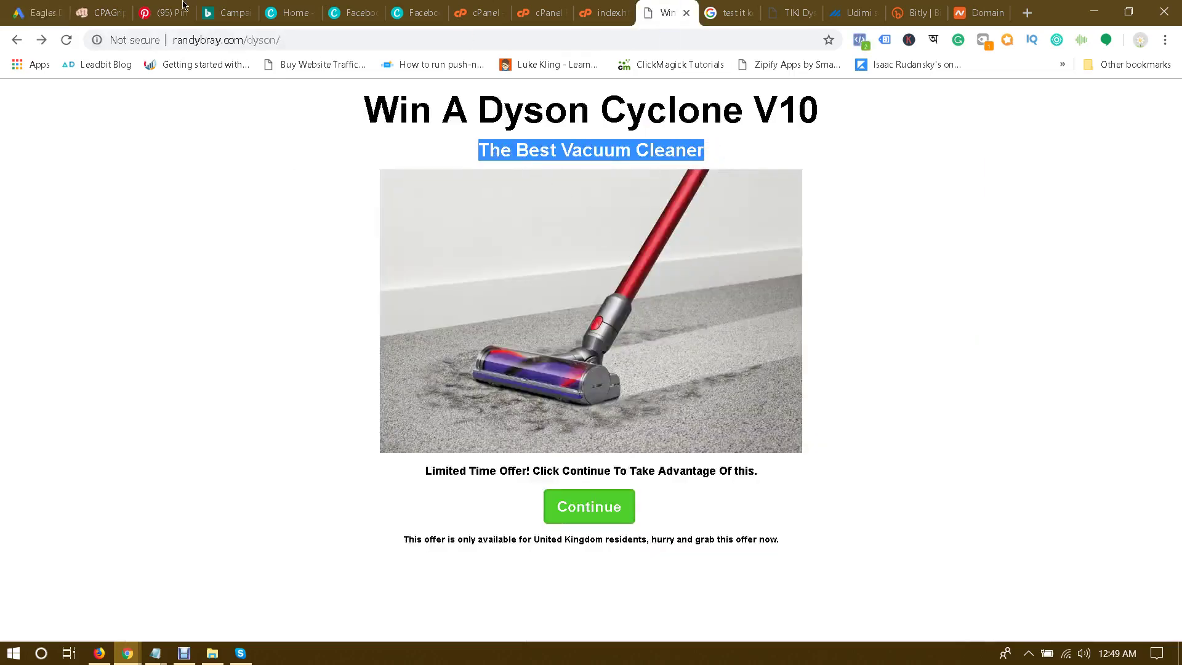
{"action": "left_click", "coordinate": [43, 5]}
{"action": "left_click", "coordinate": [180, 357]}
{"action": "key", "text": "ctrl+v"}
{"action": "left_click", "coordinate": [29, 373]}
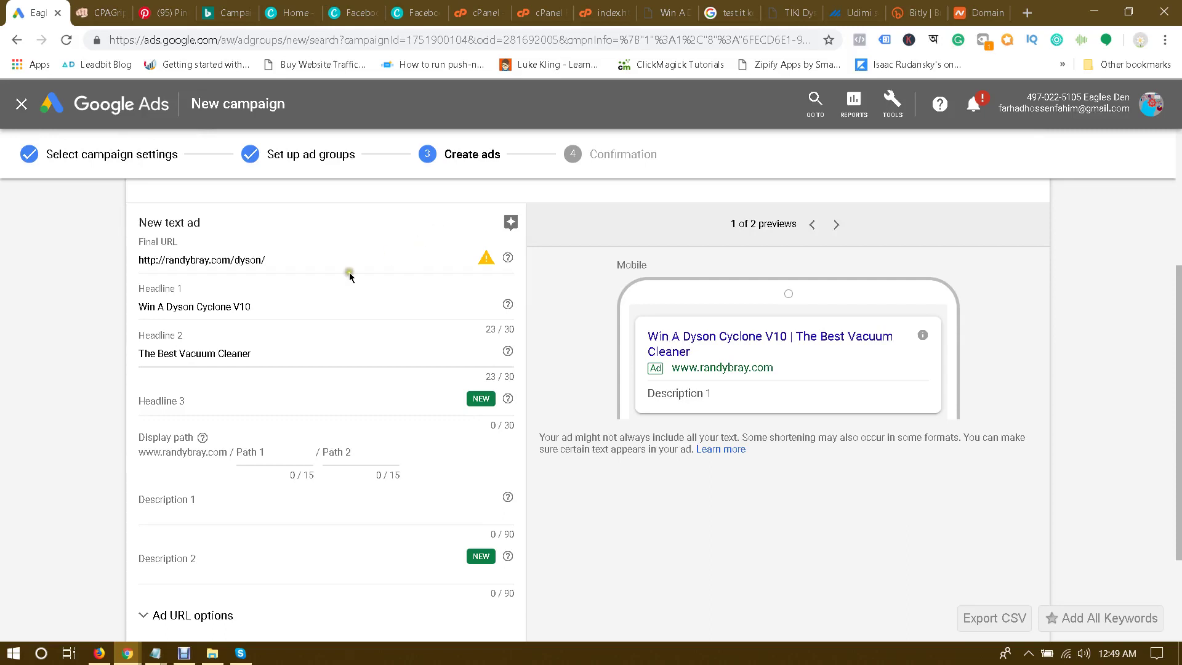
Step: Enter 'dyson' as Path 1 and 'vacuum-cleaner' as Path 2, giving randybray.com/dyson/vacuum-cleaner
{"action": "scroll", "coordinate": [93, 353], "scroll_direction": "down", "scroll_amount": 2}
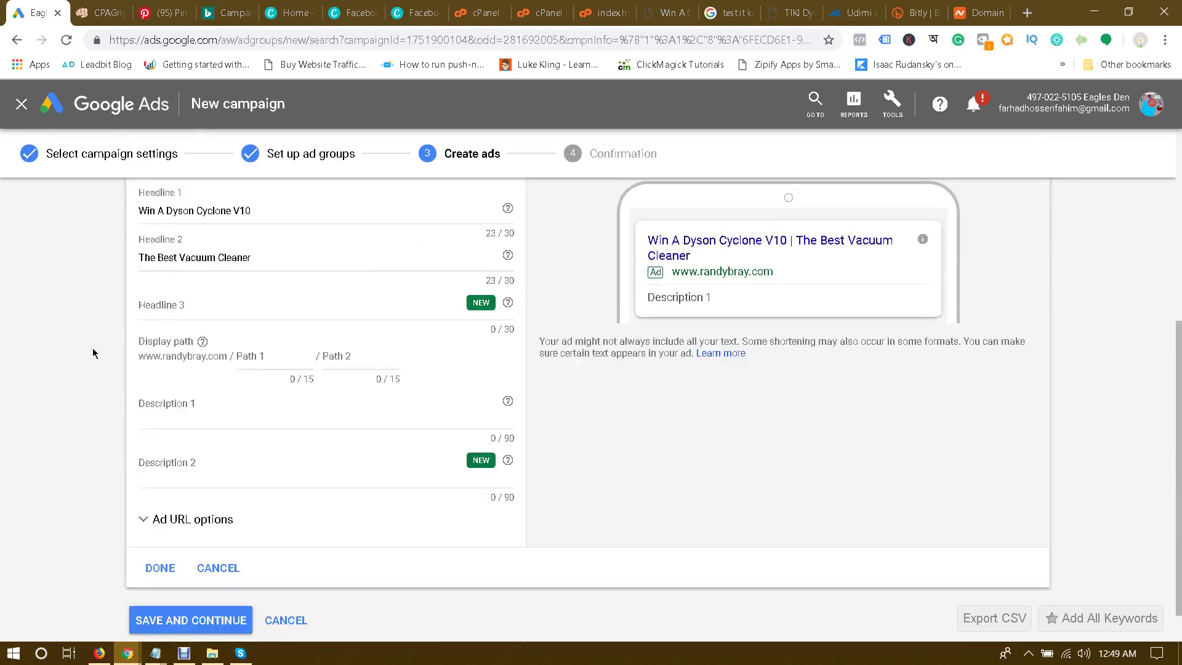
{"action": "left_click", "coordinate": [270, 361]}
{"action": "left_click", "coordinate": [665, 12]}
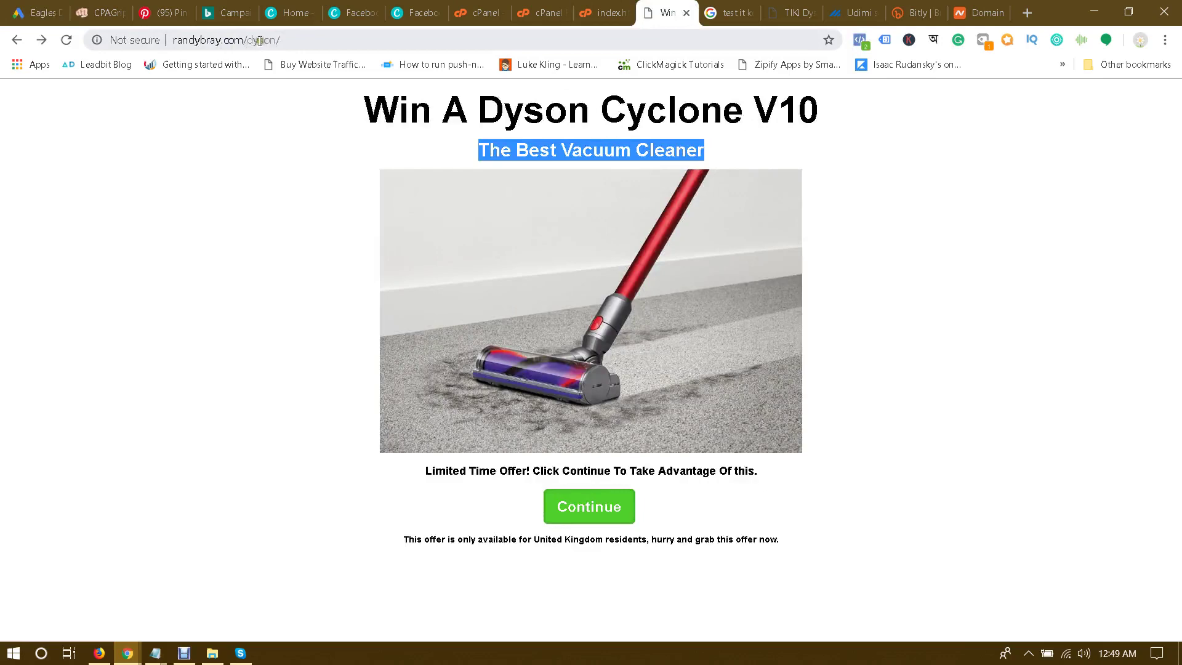
{"action": "left_click", "coordinate": [39, 12]}
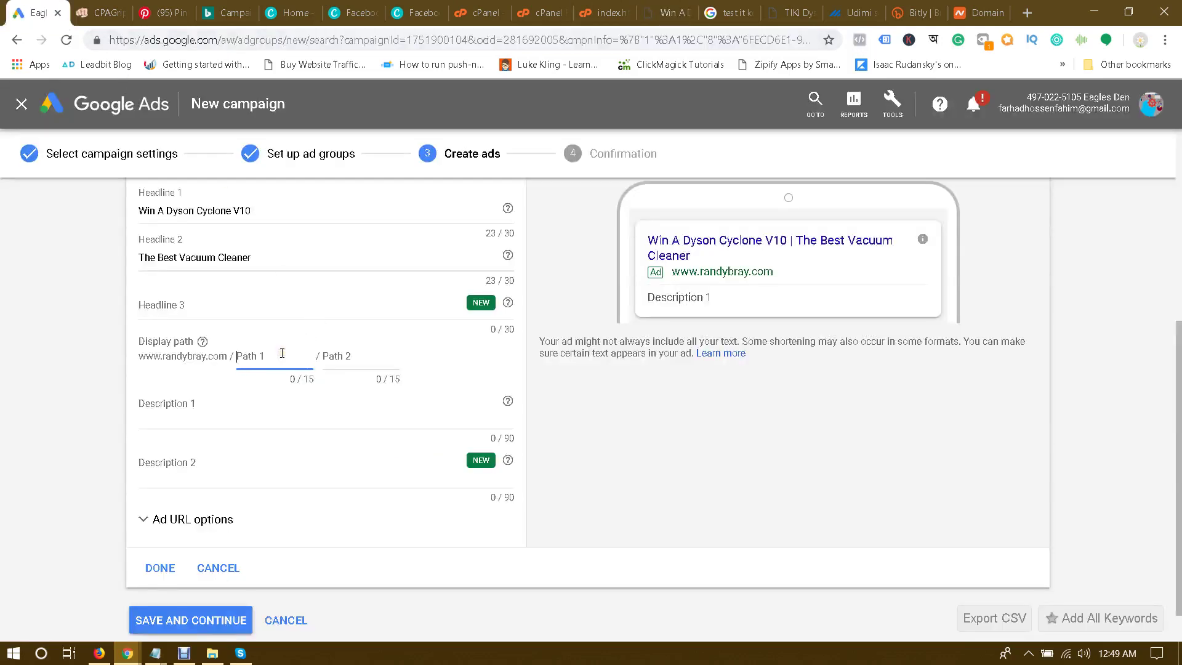
{"action": "type", "text": "dyson"}
{"action": "key", "text": "Tab"}
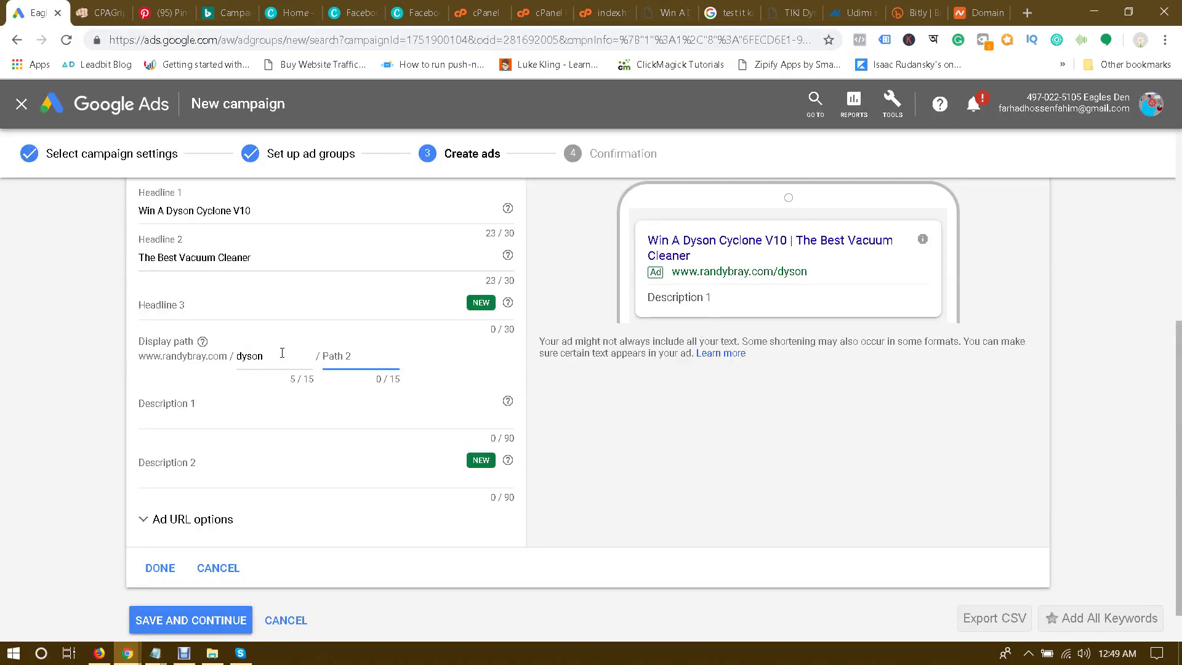
{"action": "type", "text": "vacuum-cleaner"}
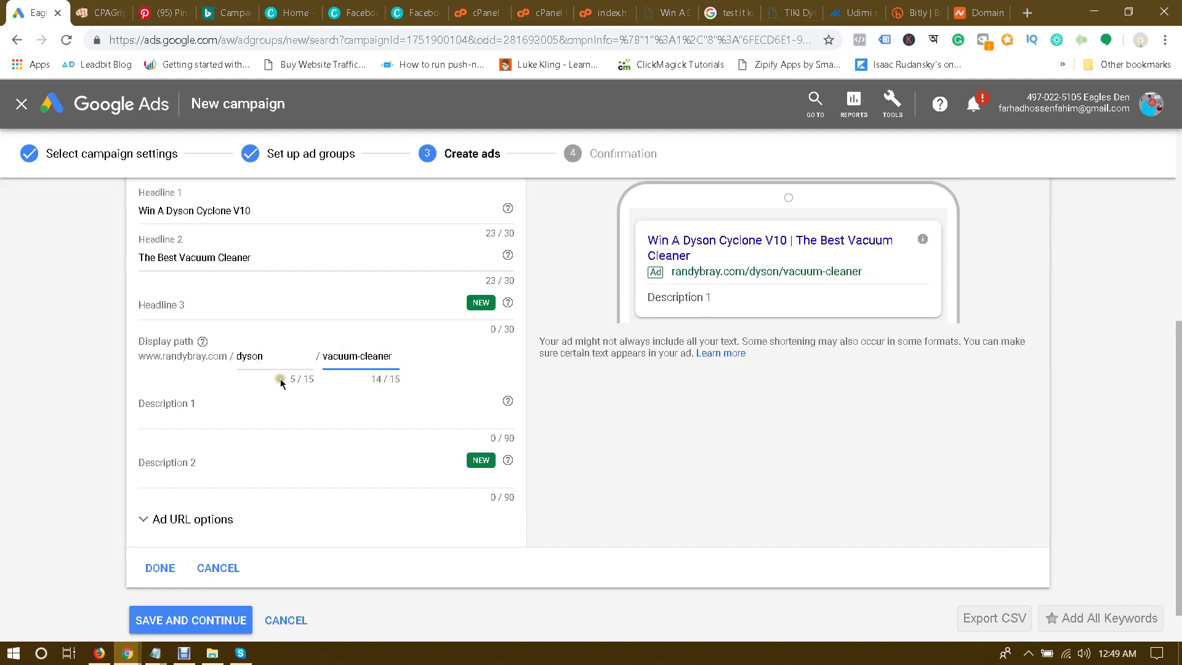
{"action": "left_click", "coordinate": [225, 418]}
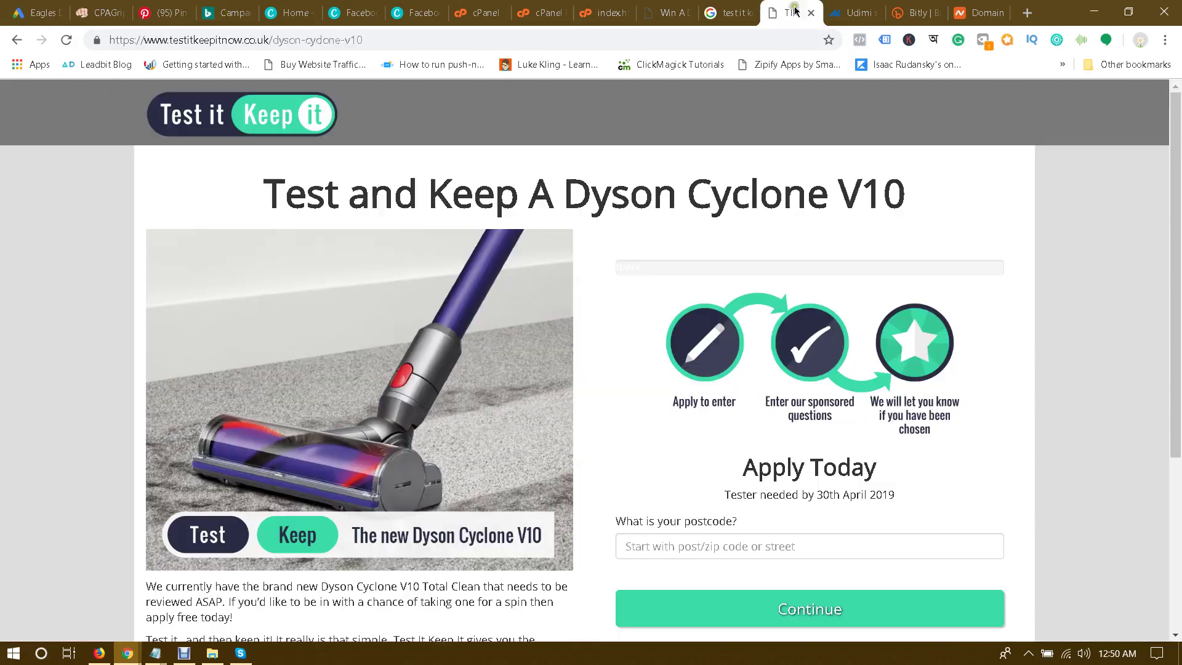
Step: Search Google for 'dyson v10 vacuum cleaner' in a new tab
{"action": "left_click", "coordinate": [792, 13]}
{"action": "scroll", "coordinate": [711, 317], "scroll_direction": "down", "scroll_amount": 3}
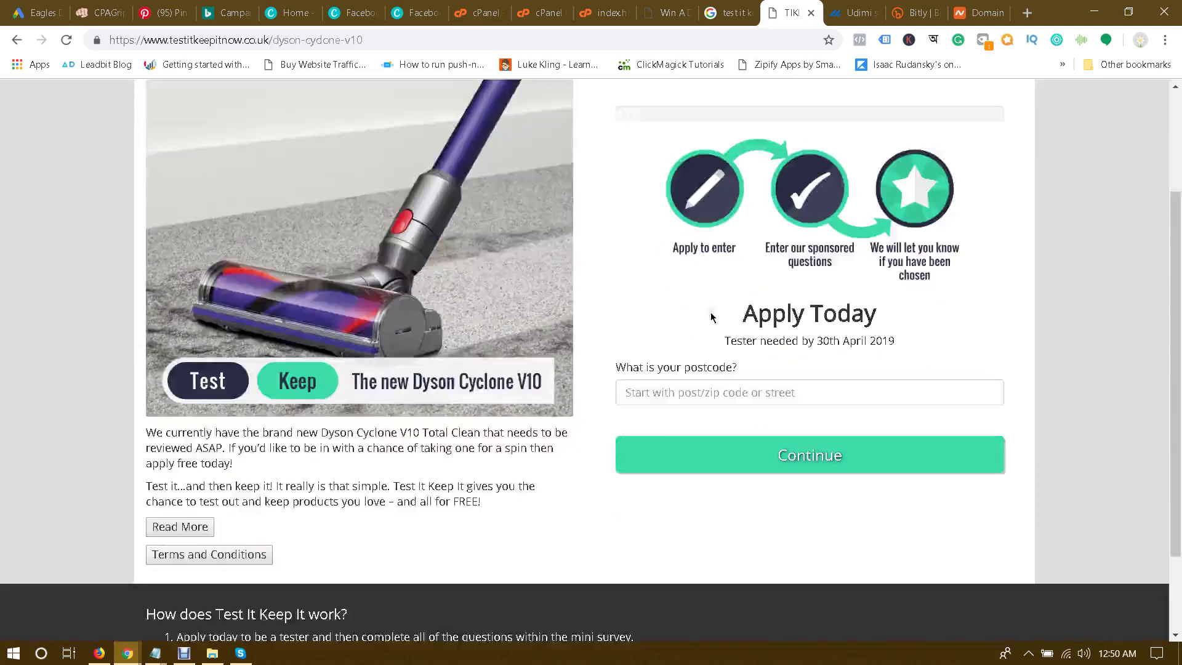
{"action": "scroll", "coordinate": [570, 348], "scroll_direction": "up", "scroll_amount": 4}
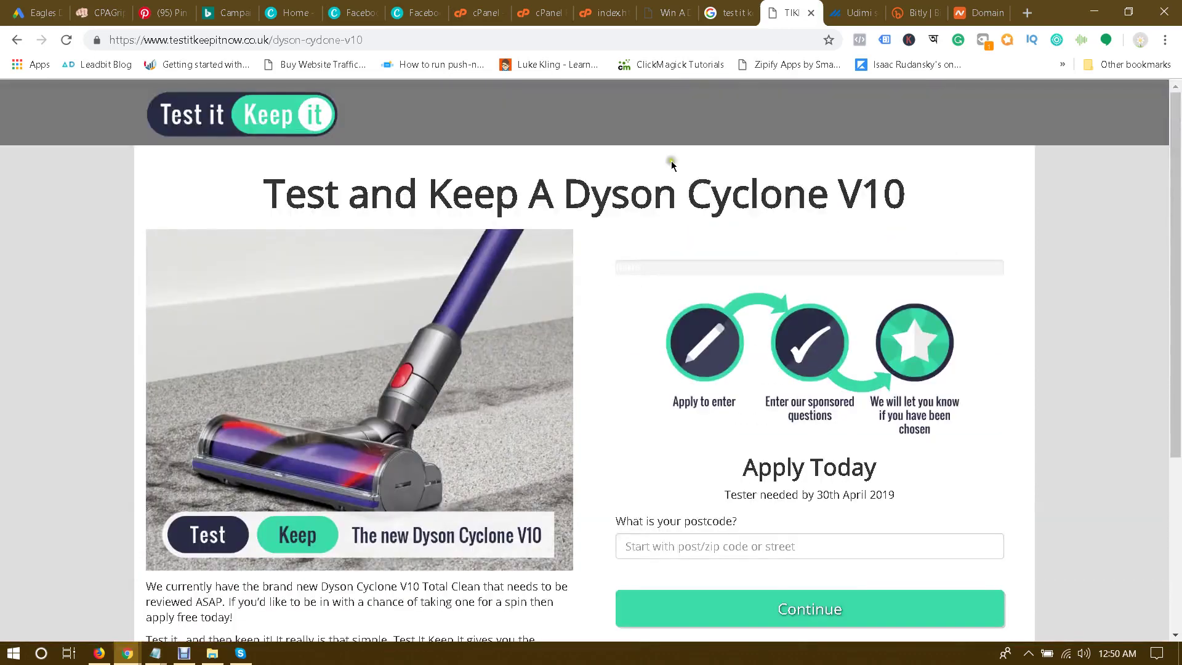
{"action": "left_click", "coordinate": [860, 9]}
{"action": "left_click", "coordinate": [1026, 13]}
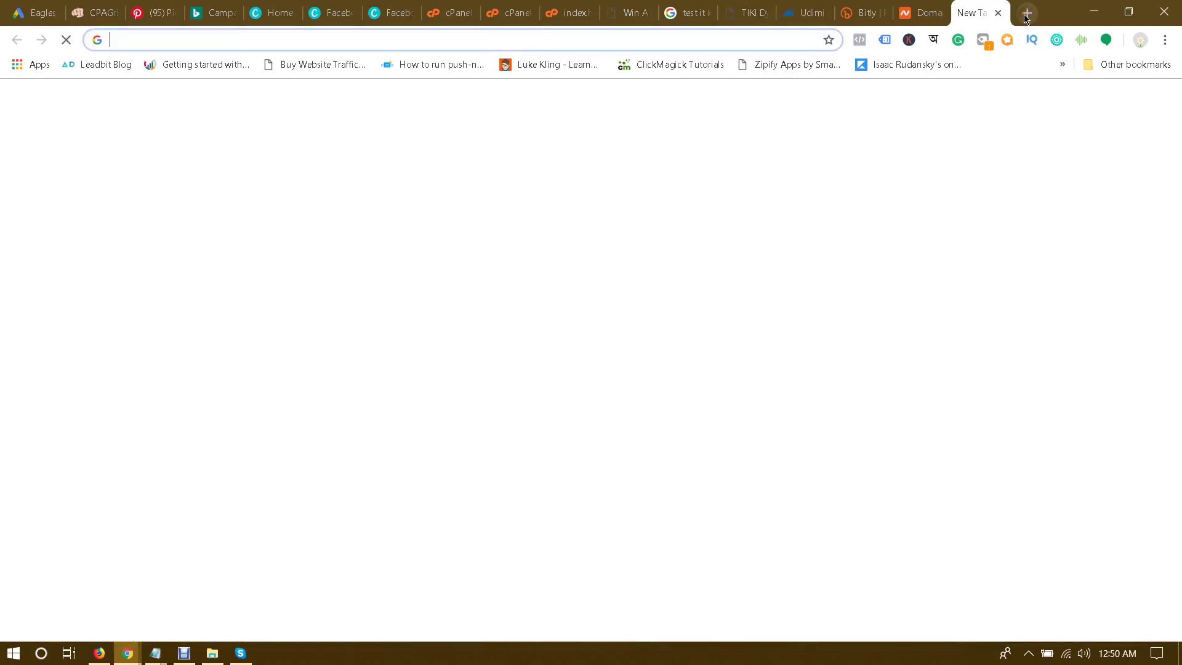
{"action": "type", "text": "dyson"}
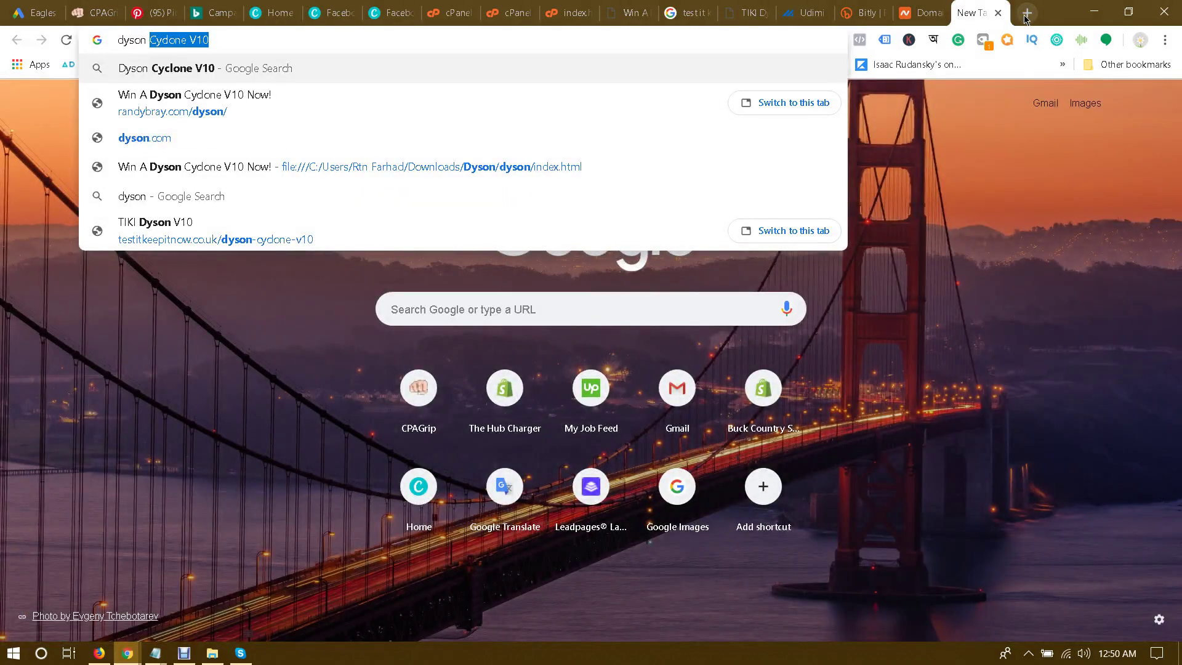
{"action": "type", "text": " v10 "}
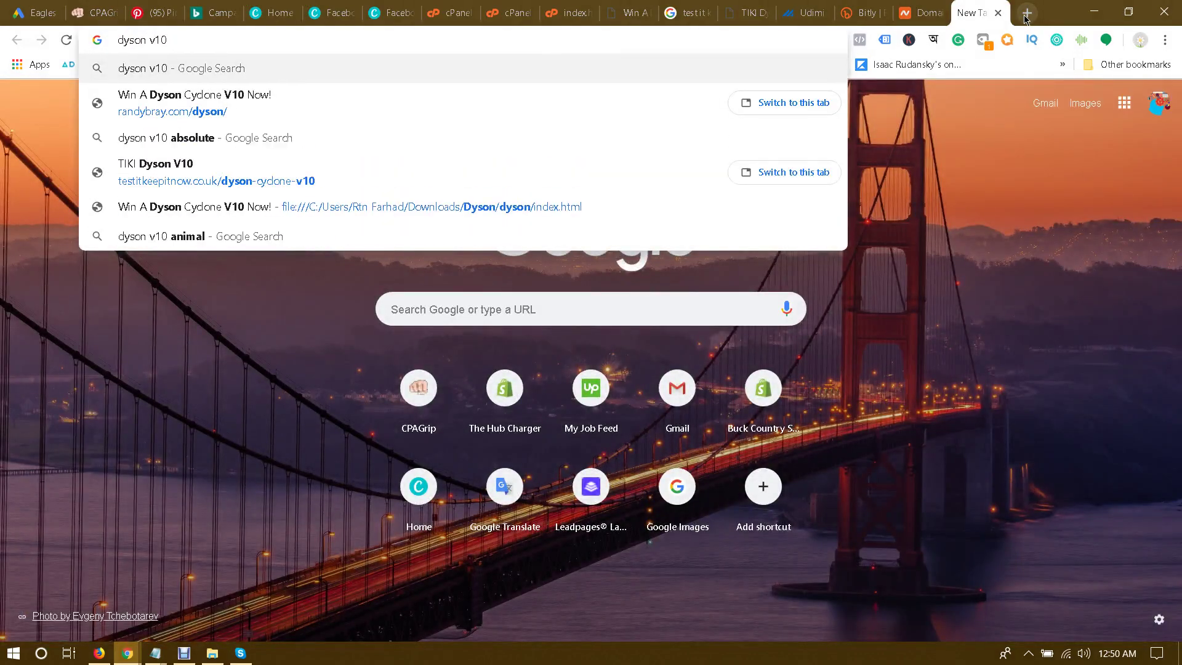
{"action": "type", "text": "vacuum cleanr"}
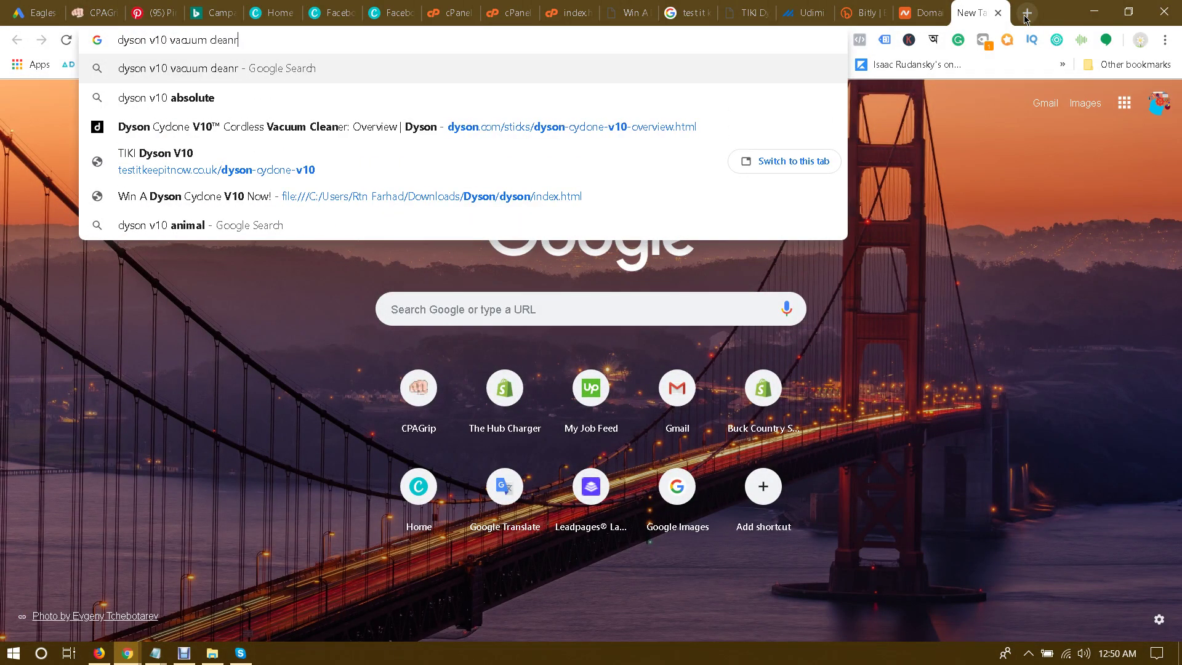
{"action": "key", "text": "BackSpace"}
{"action": "type", "text": "er"}
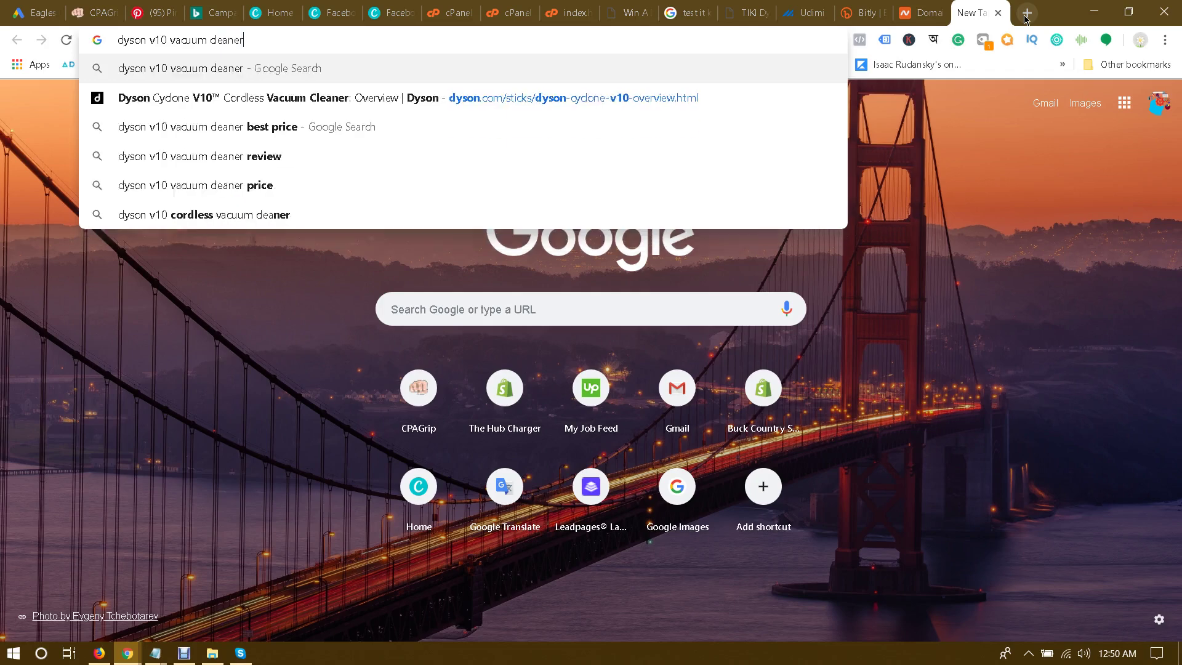
{"action": "key", "text": "Return"}
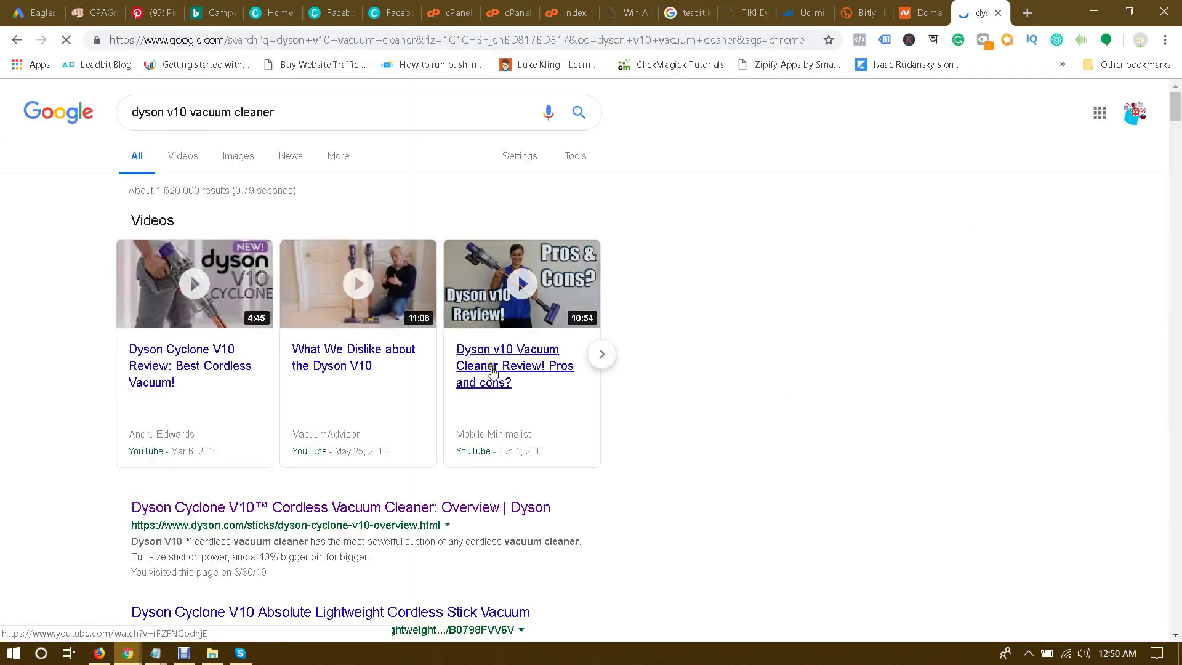
Step: Open the Dyson, Amazon, Dyson India, Trusted Reviews and Argos results in background tabs
{"action": "middle_click", "coordinate": [280, 507]}
{"action": "scroll", "coordinate": [280, 430], "scroll_direction": "down", "scroll_amount": 3}
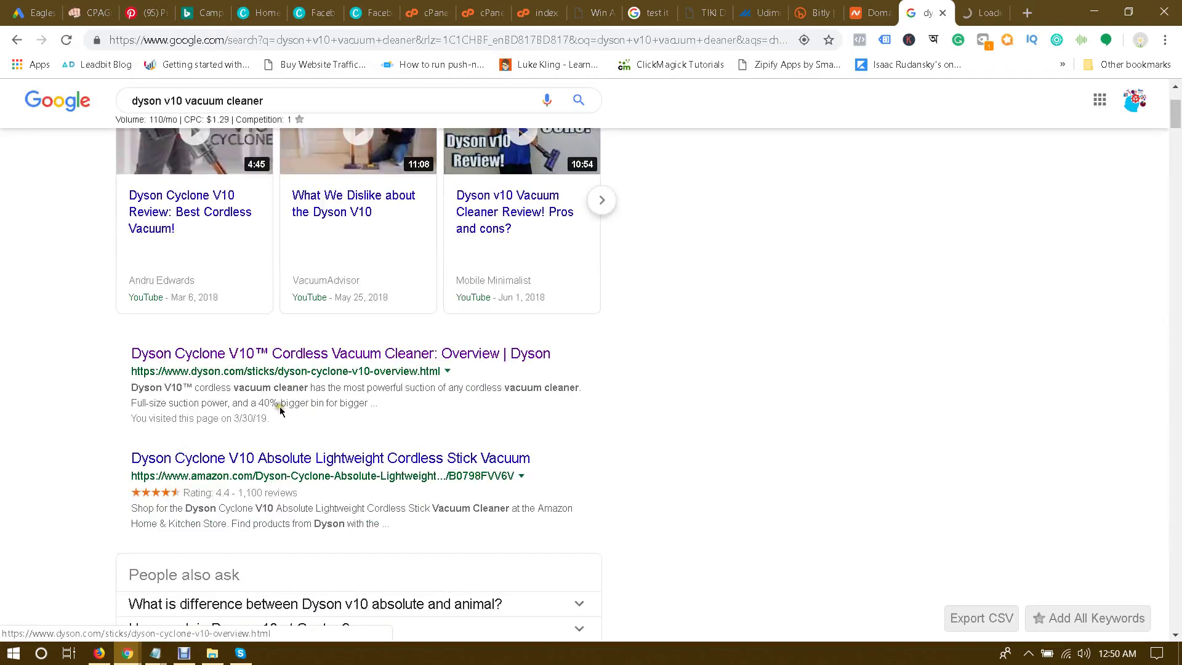
{"action": "middle_click", "coordinate": [333, 457]}
{"action": "scroll", "coordinate": [368, 437], "scroll_direction": "down", "scroll_amount": 6}
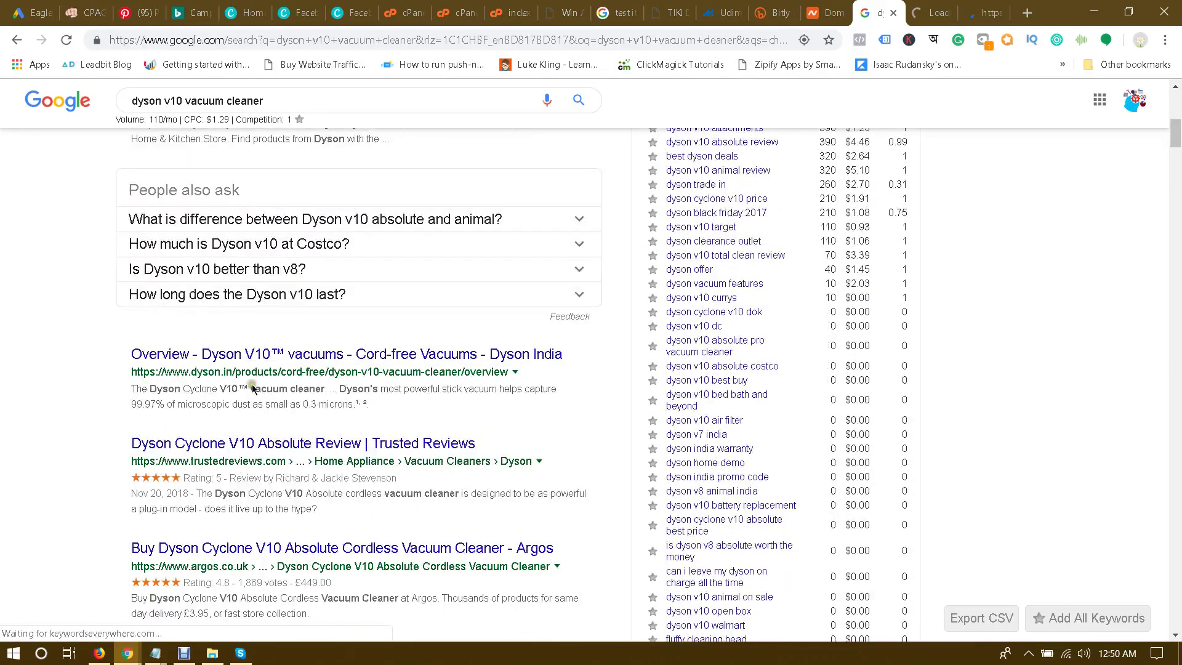
{"action": "middle_click", "coordinate": [258, 355]}
{"action": "middle_click", "coordinate": [265, 444]}
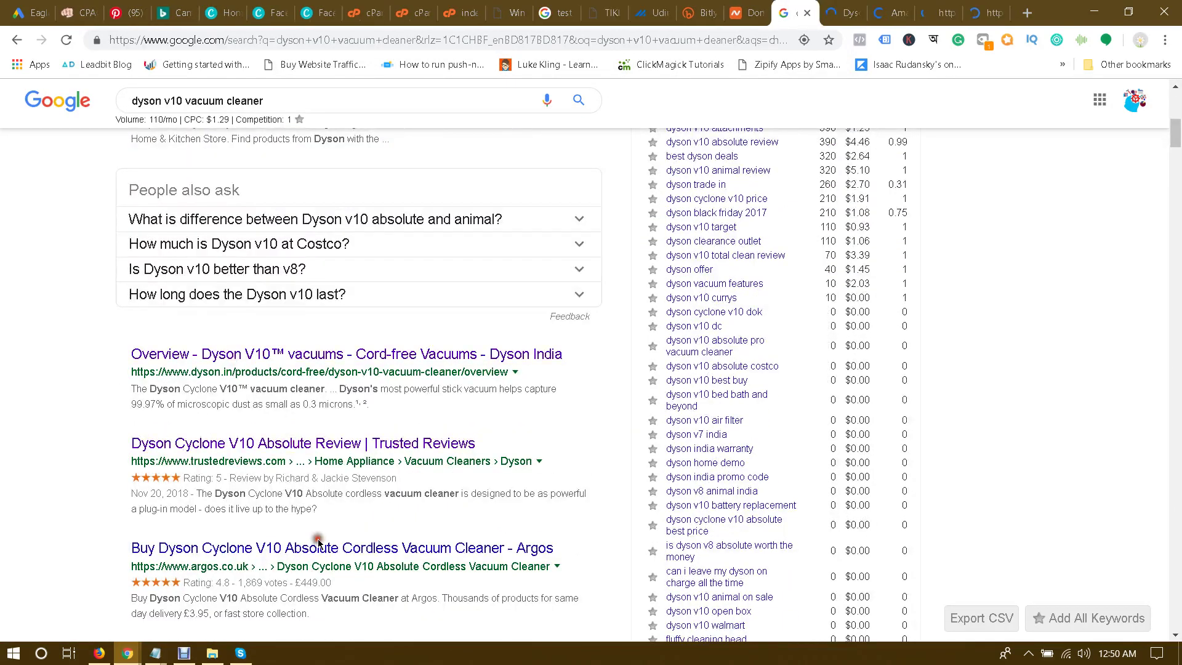
{"action": "middle_click", "coordinate": [318, 542]}
{"action": "key", "text": "ctrl+Tab"}
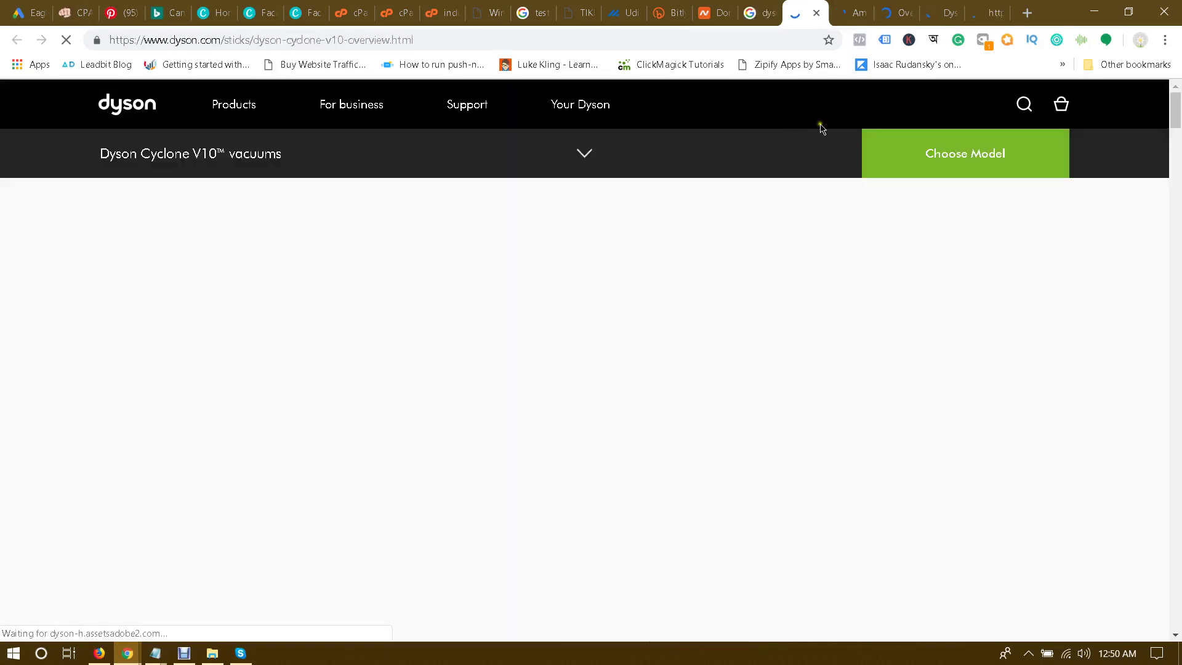
Step: Paste Amazon's title 'Dyson Cyclone V10 Absolute Lightweight Cordless Stick Vacuum Cleaner' into Description 1
{"action": "scroll", "coordinate": [677, 239], "scroll_direction": "down", "scroll_amount": 10}
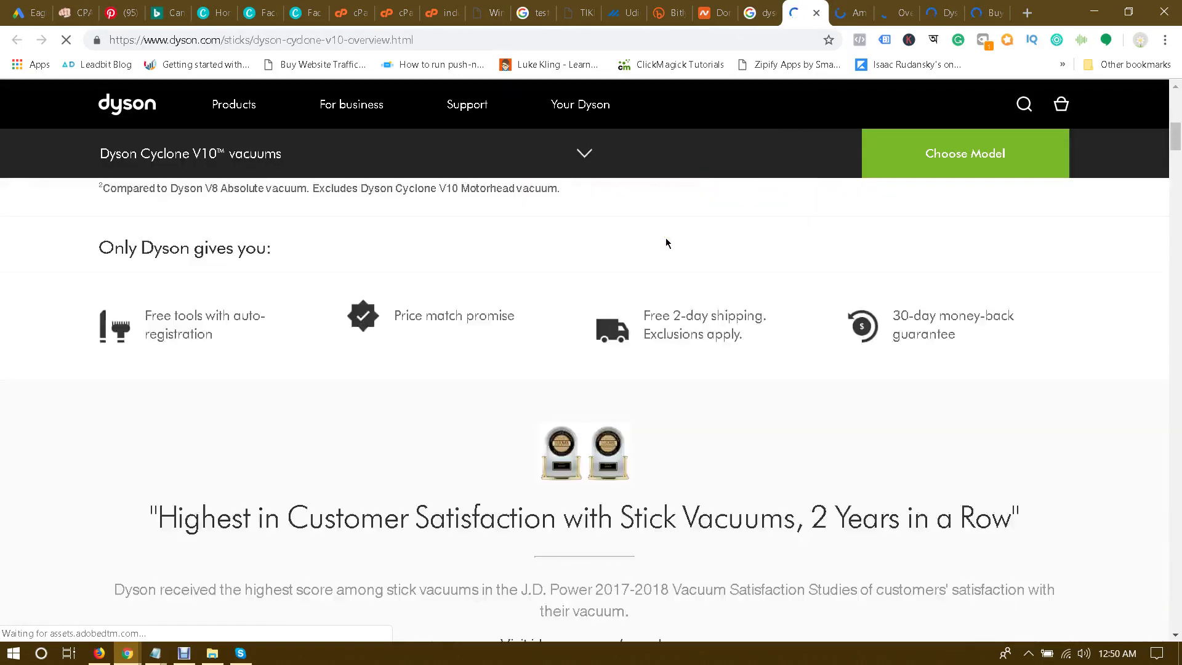
{"action": "scroll", "coordinate": [666, 243], "scroll_direction": "down", "scroll_amount": 4}
{"action": "scroll", "coordinate": [666, 244], "scroll_direction": "up", "scroll_amount": 4}
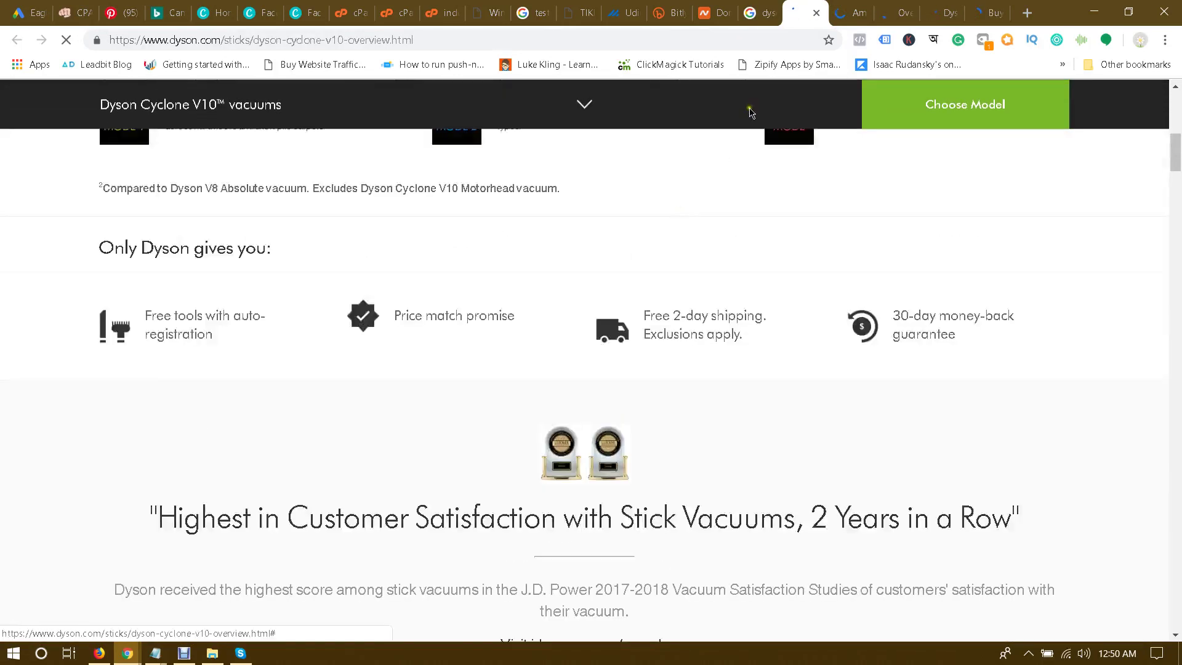
{"action": "left_click", "coordinate": [852, 12]}
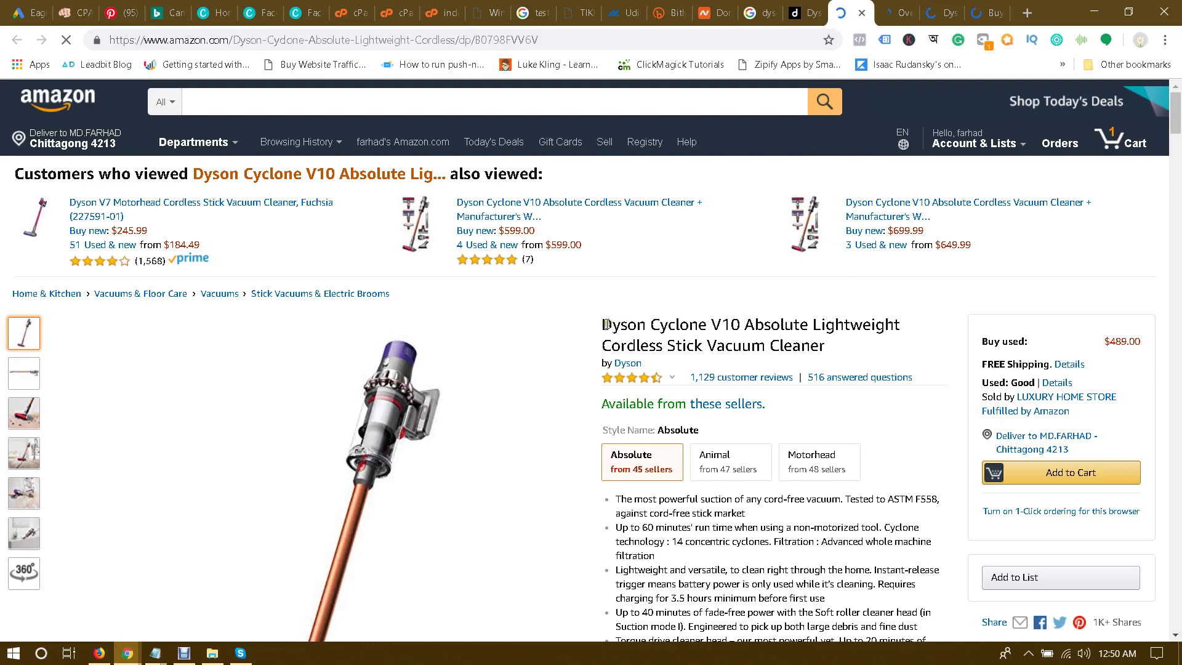
{"action": "left_click_drag", "start_coordinate": [604, 324], "coordinate": [838, 348]}
{"action": "key", "text": "ctrl+c"}
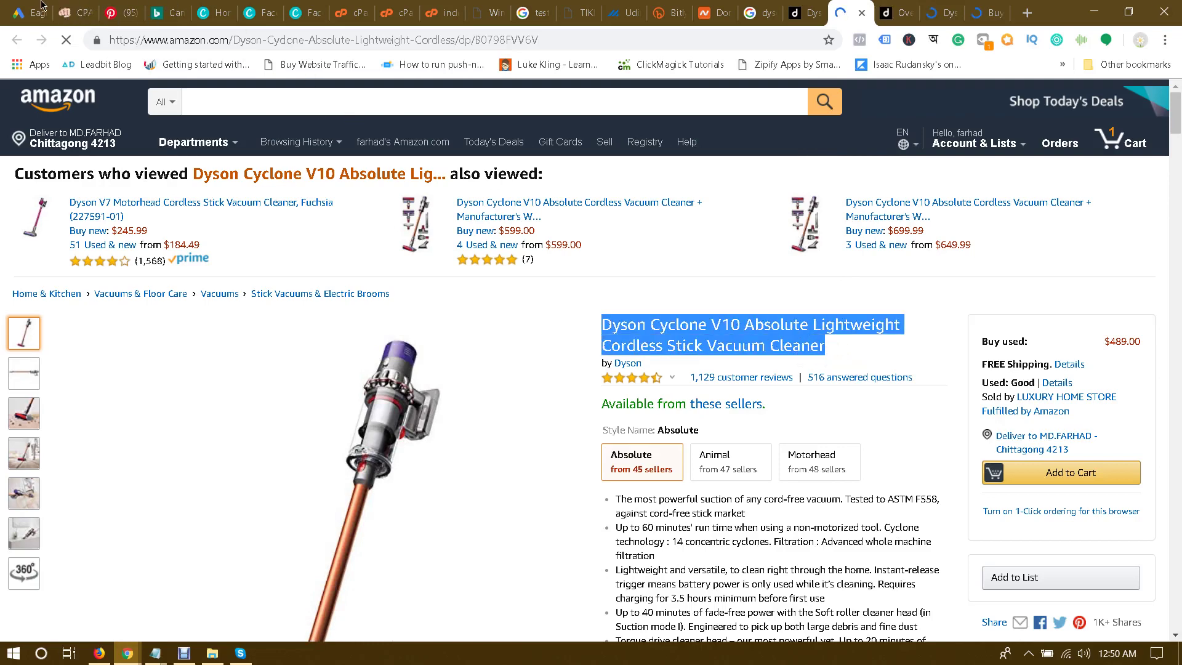
{"action": "left_click", "coordinate": [41, 5]}
{"action": "key", "text": "ctrl+v"}
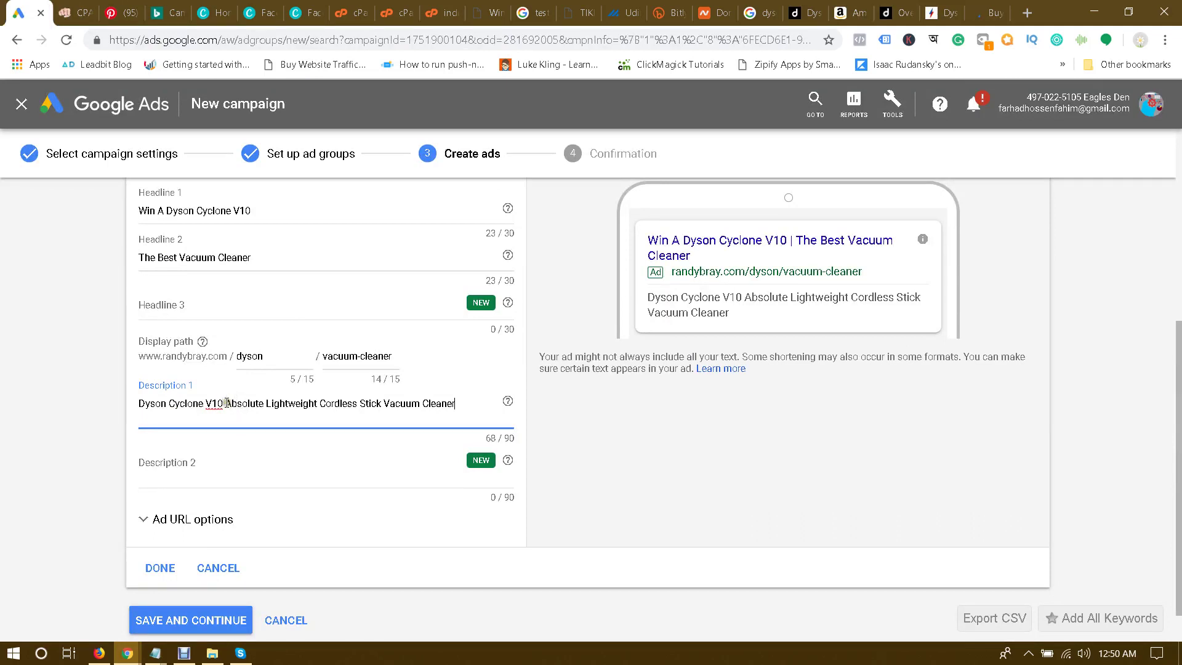
Step: Move 'Vacuum Cleaner' from the description's end to after 'V10', followed by '. The'
{"action": "left_click_drag", "start_coordinate": [385, 403], "coordinate": [459, 404]}
{"action": "key", "text": "ctrl+c"}
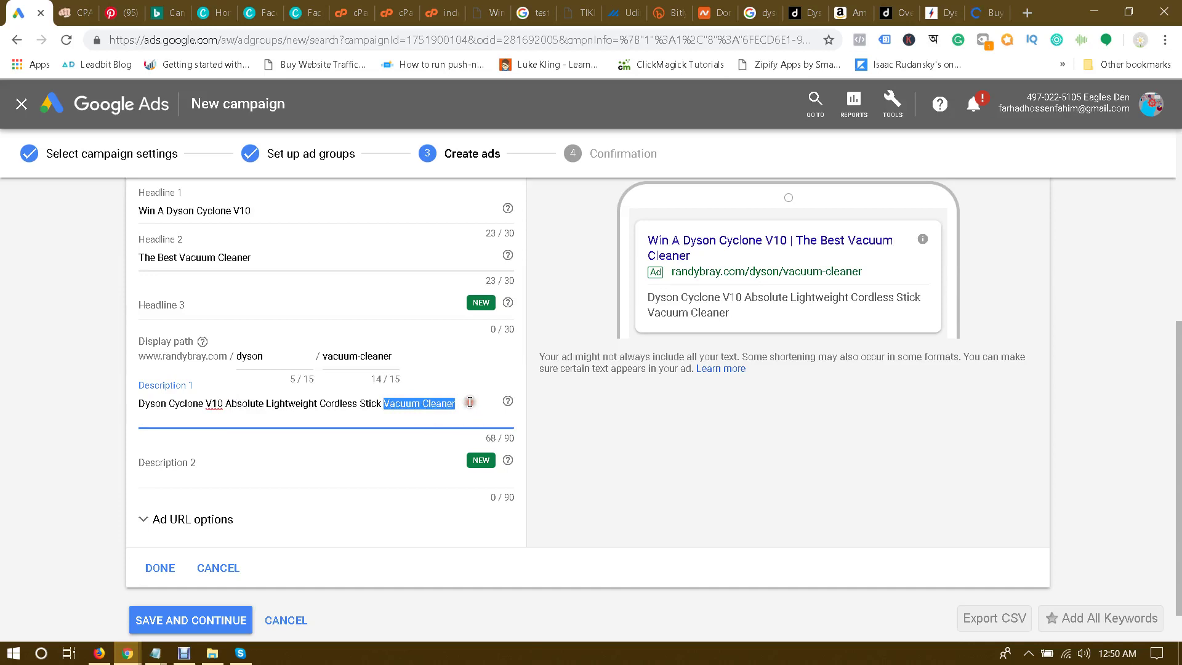
{"action": "key", "text": "BackSpace"}
{"action": "left_click", "coordinate": [225, 404]}
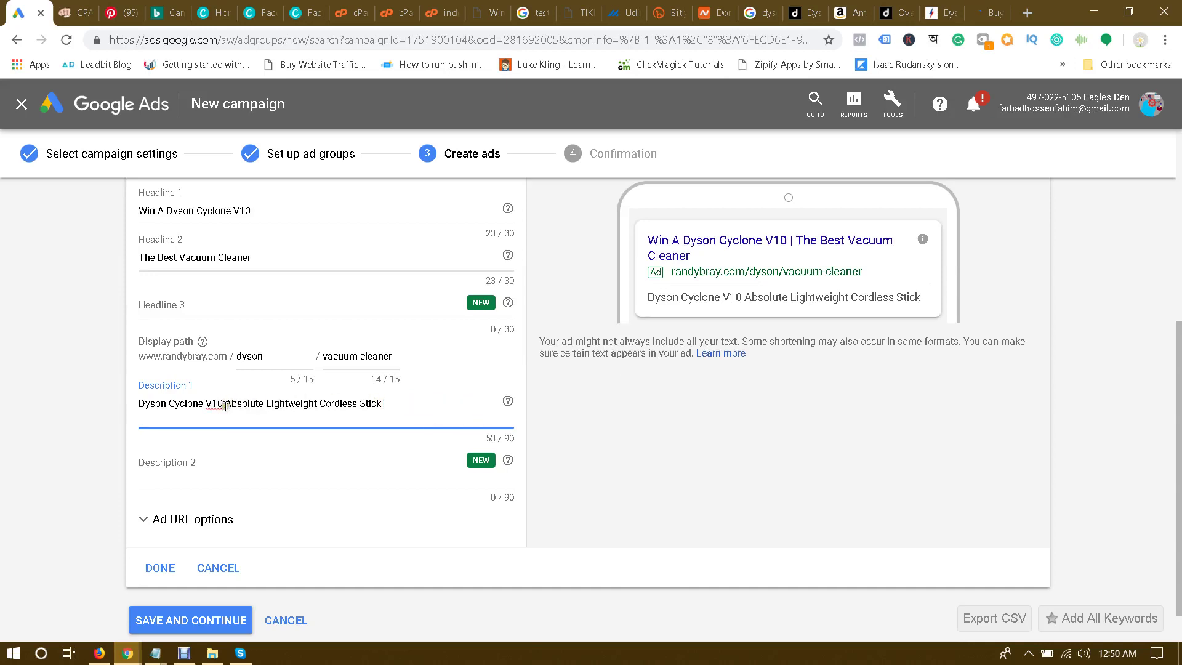
{"action": "key", "text": "ctrl+v"}
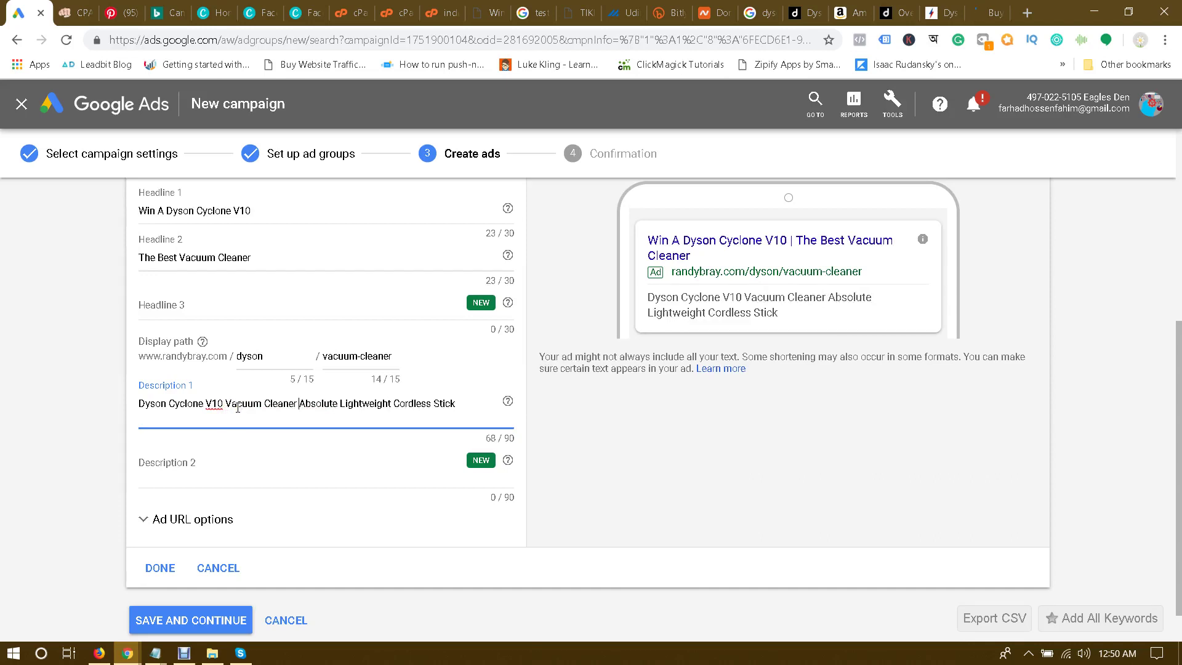
{"action": "key", "text": "BackSpace"}
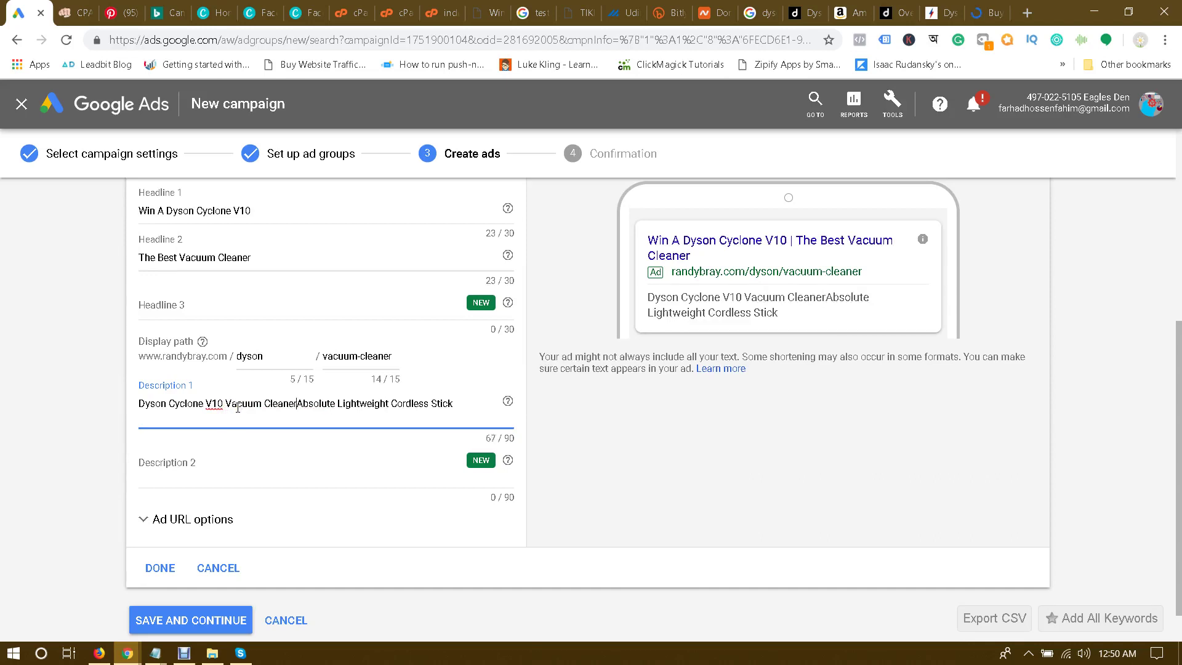
{"action": "type", "text": ". The"}
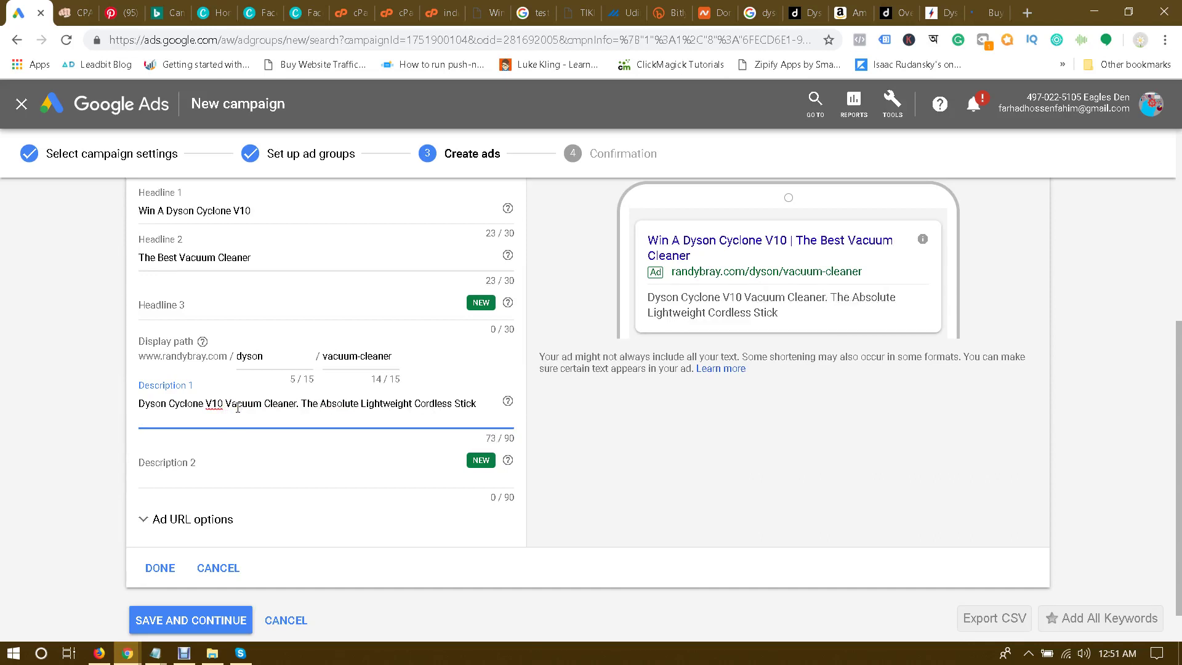
Step: Append ' Vacuum Cleaner.' after 'Stick' to complete the first description
{"action": "left_click", "coordinate": [482, 403]}
{"action": "type", "text": "Vacuum Cleaner."}
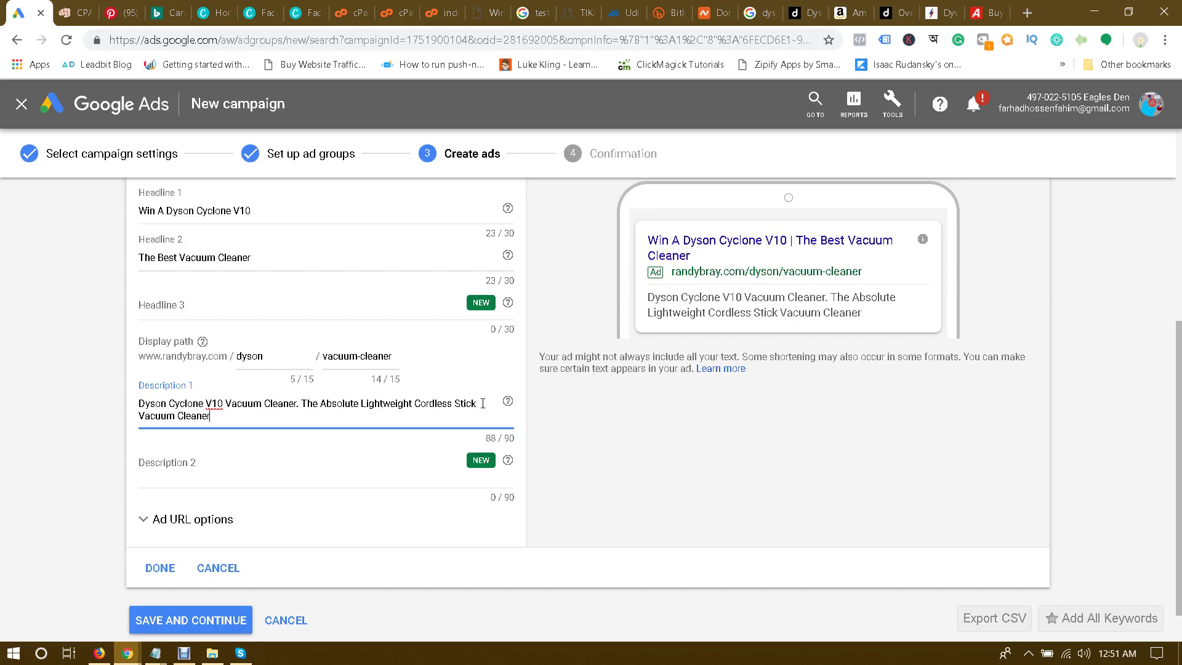
{"action": "left_click", "coordinate": [20, 443]}
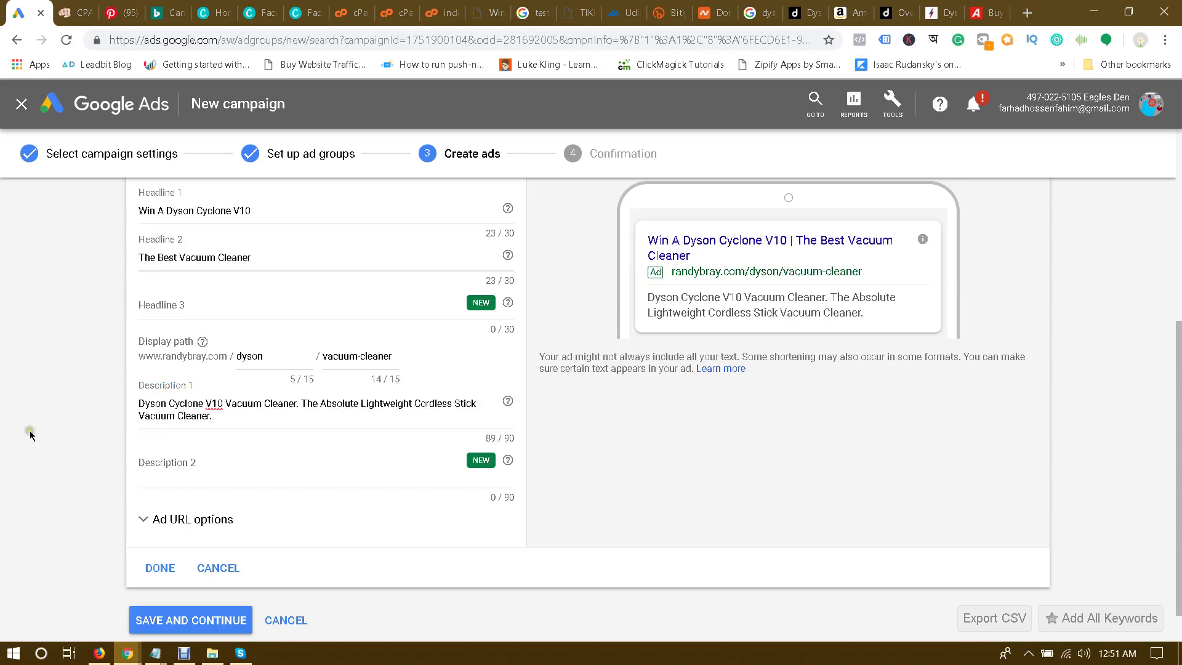
{"action": "scroll", "coordinate": [30, 431], "scroll_direction": "up", "scroll_amount": 5}
{"action": "scroll", "coordinate": [28, 426], "scroll_direction": "down", "scroll_amount": 6}
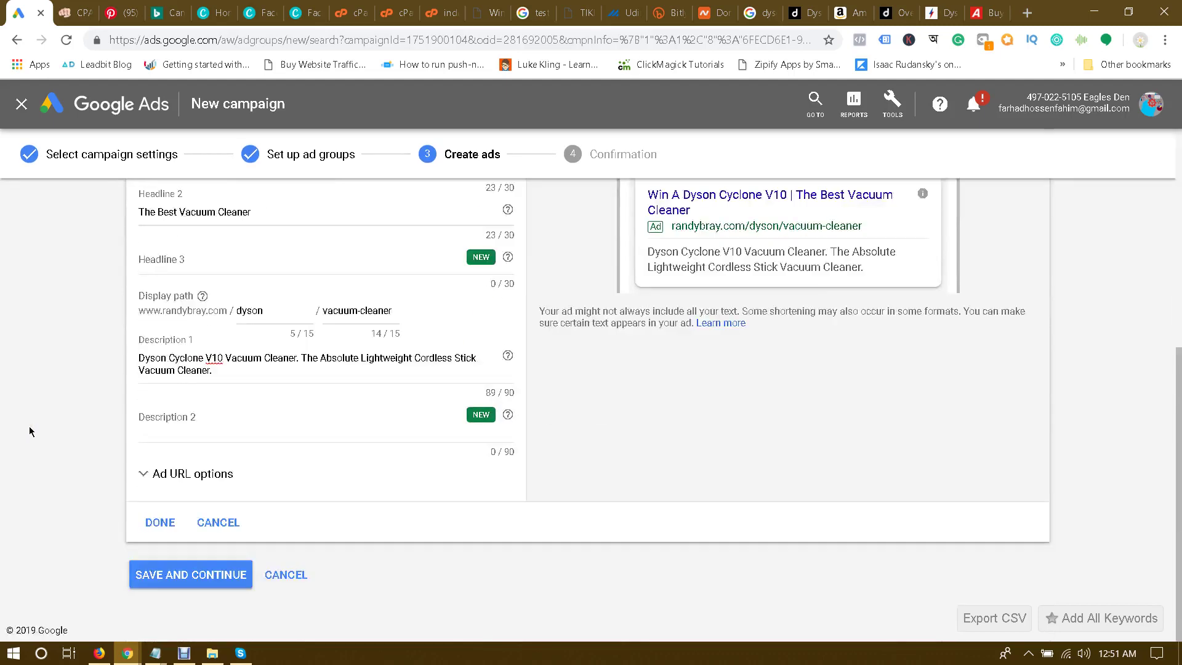
Step: Save the Dyson text ad and the campaign's ads, then go to the Dyson V10 - UK campaign
{"action": "left_click", "coordinate": [156, 522]}
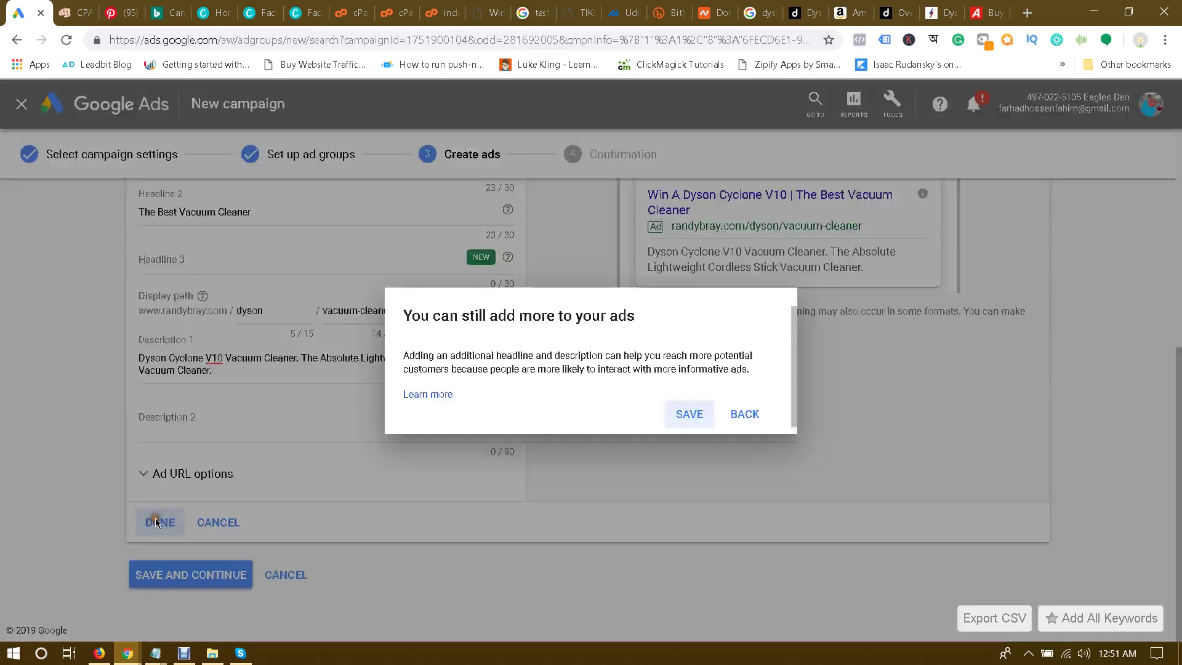
{"action": "left_click", "coordinate": [690, 415]}
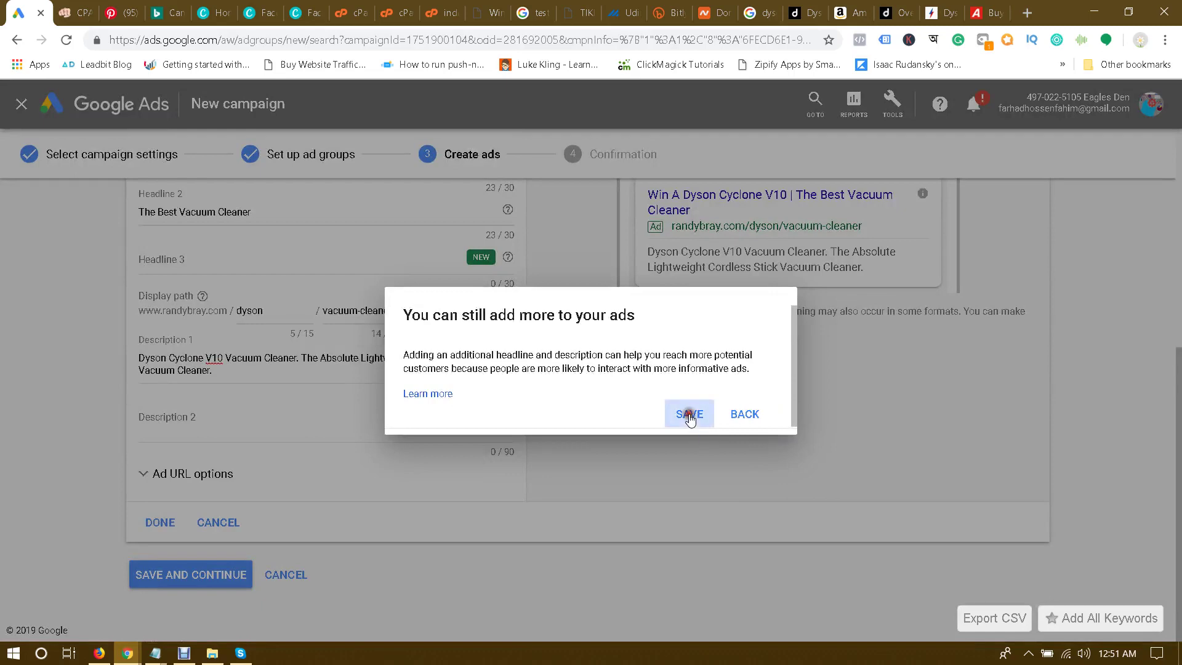
{"action": "left_click", "coordinate": [188, 475]}
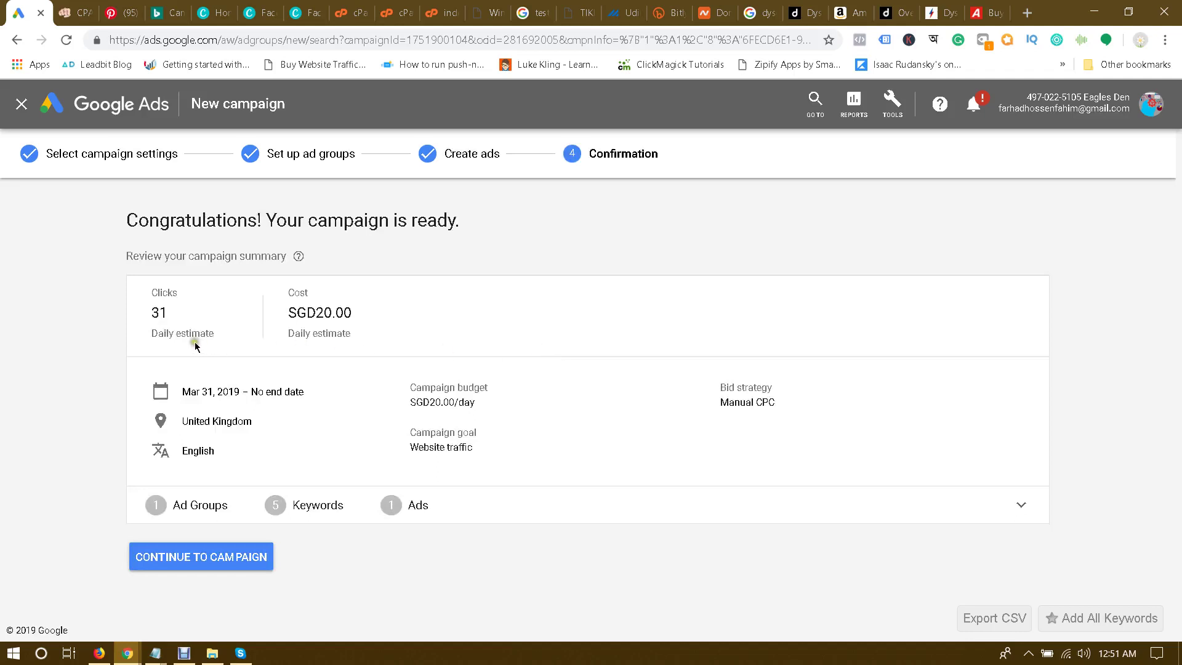
{"action": "left_click", "coordinate": [199, 558]}
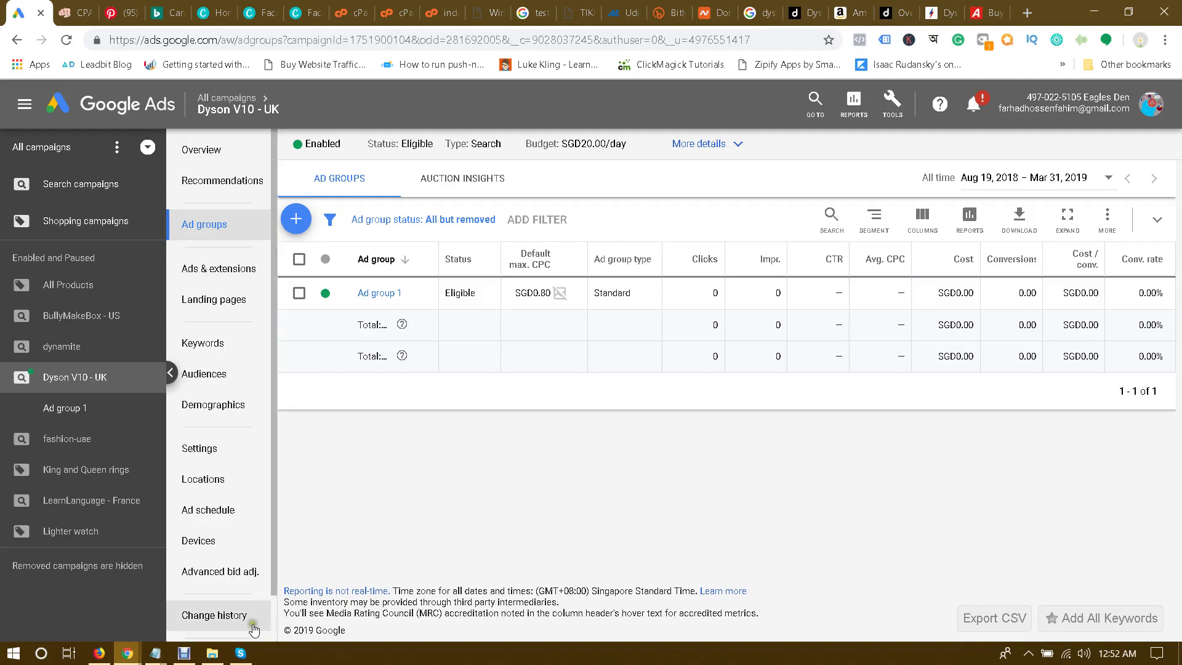
{"action": "left_click", "coordinate": [185, 654]}
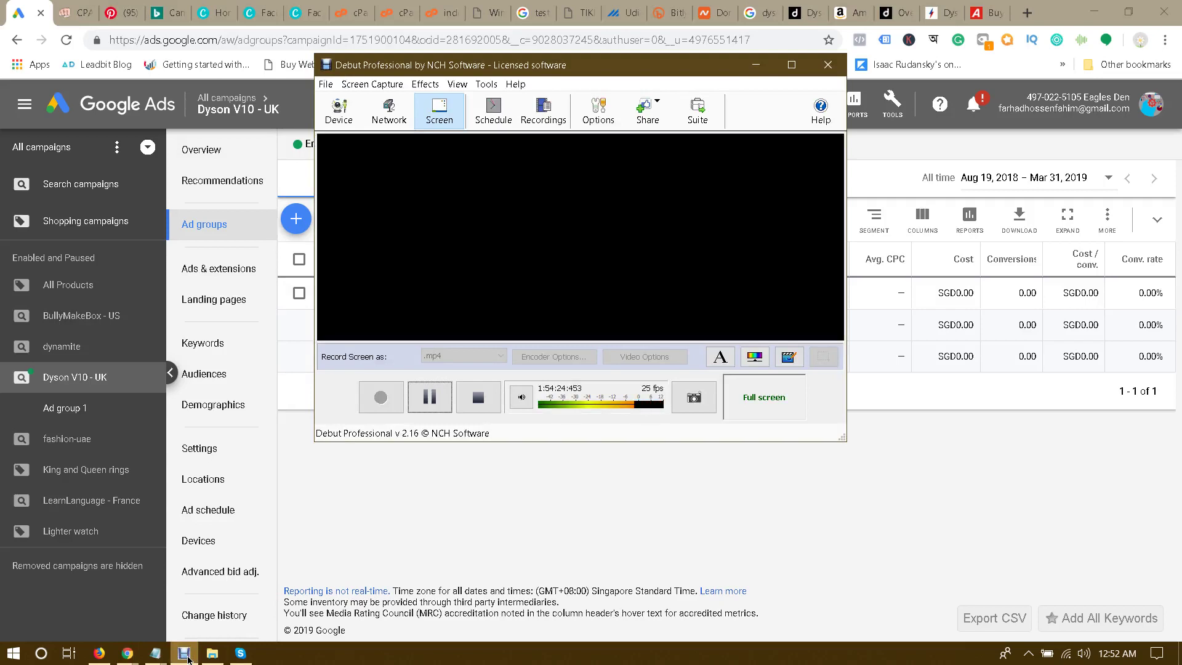
{"action": "left_click", "coordinate": [185, 654]}
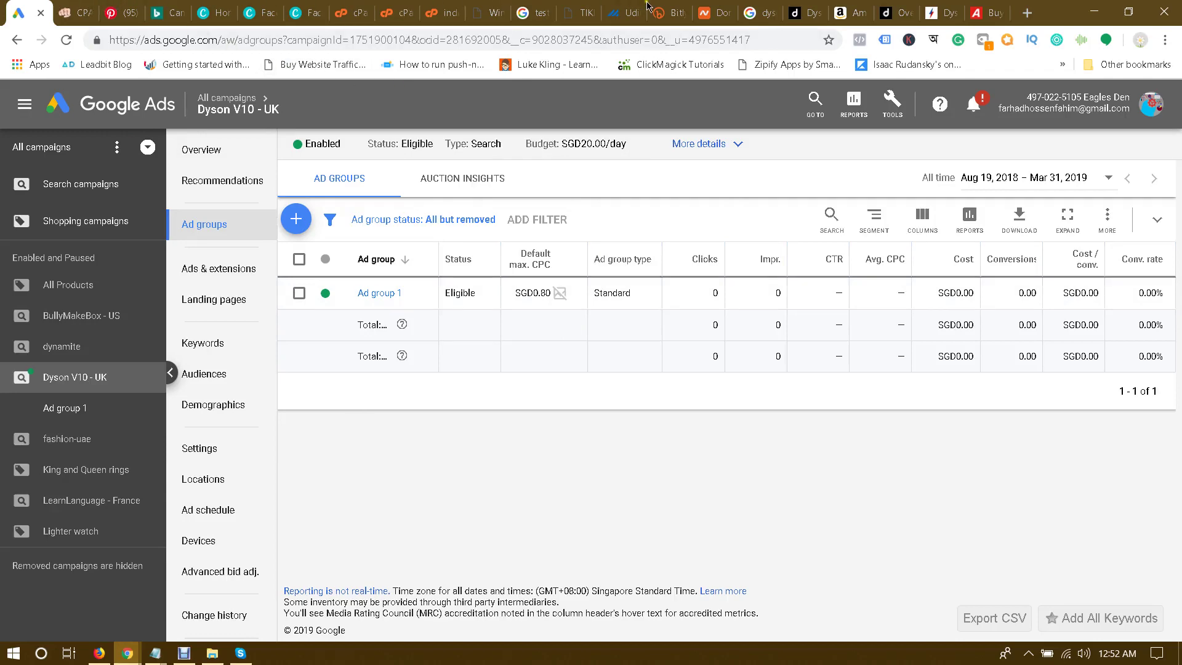
Step: Switch through the open tabs to the Bing Ads campaigns page
{"action": "left_click", "coordinate": [675, 6]}
{"action": "left_click", "coordinate": [708, 8]}
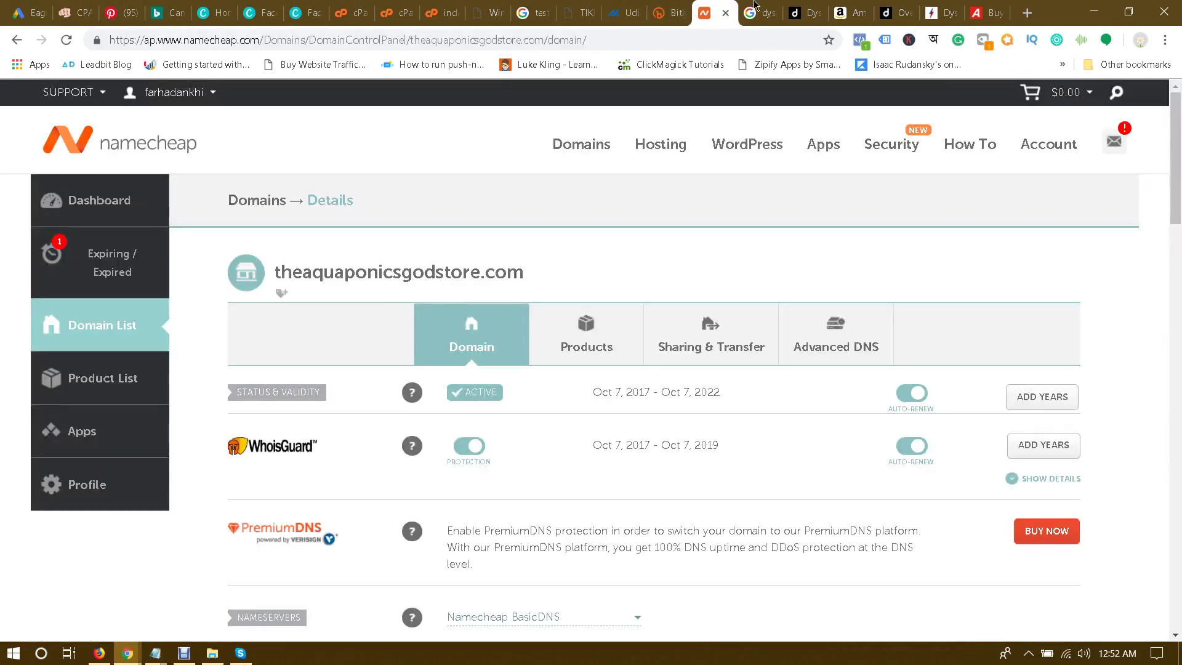
{"action": "left_click", "coordinate": [774, 6]}
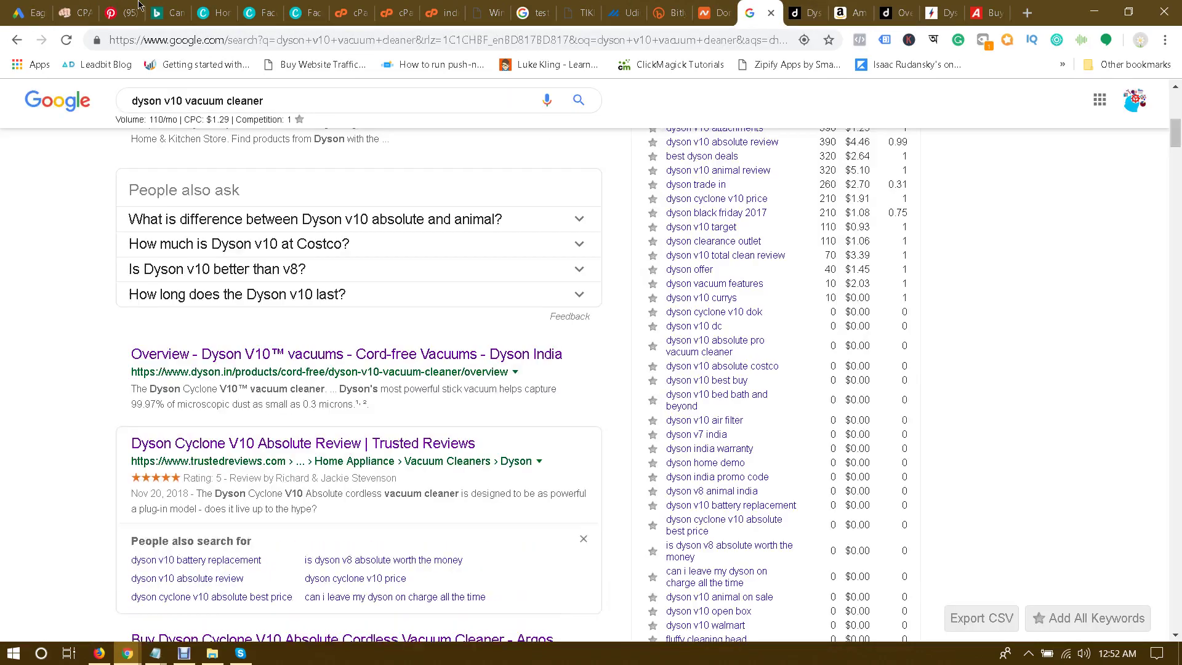
{"action": "left_click", "coordinate": [165, 8]}
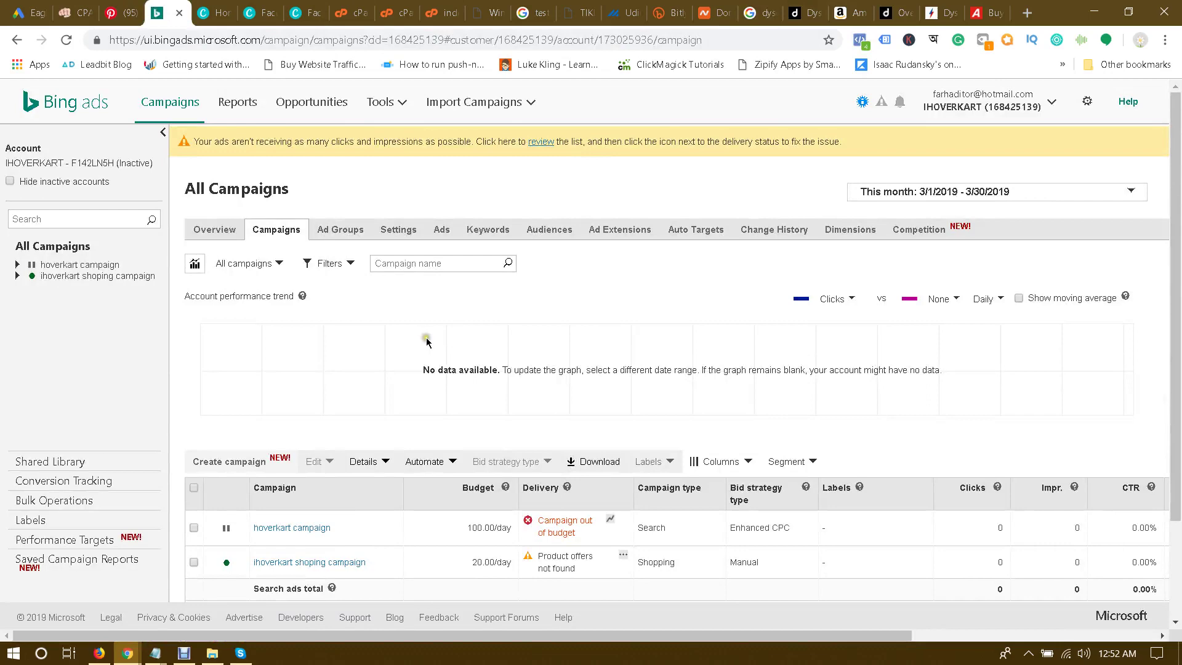
{"action": "scroll", "coordinate": [428, 342], "scroll_direction": "down", "scroll_amount": 1}
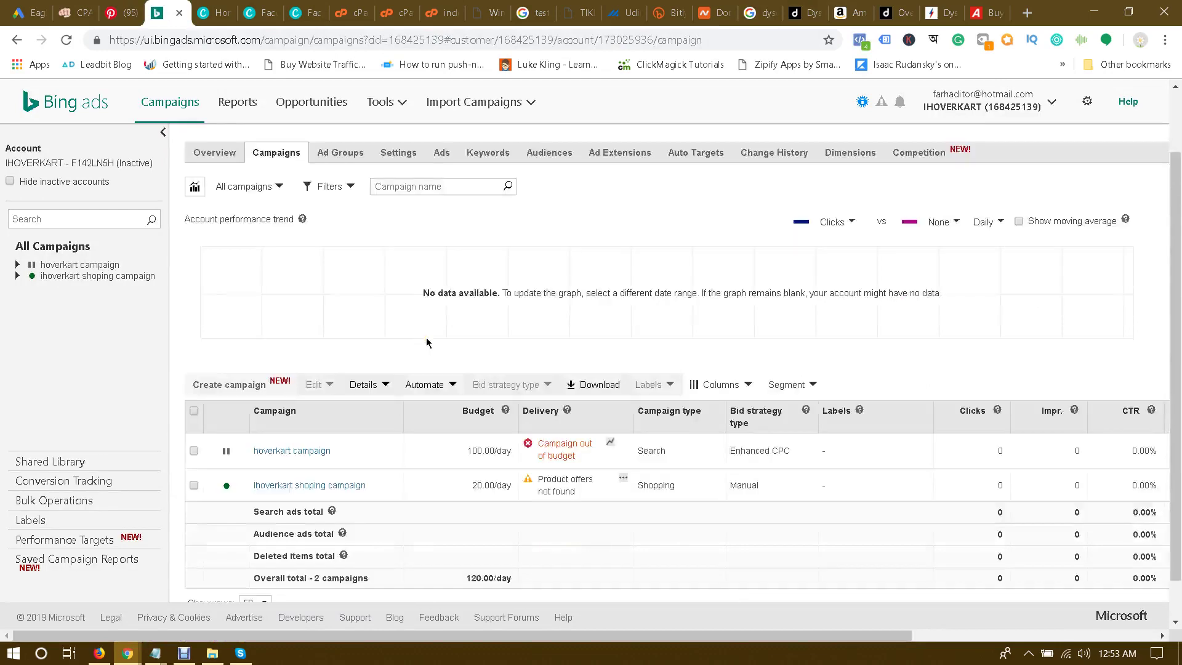
{"action": "scroll", "coordinate": [425, 345], "scroll_direction": "up", "scroll_amount": 1}
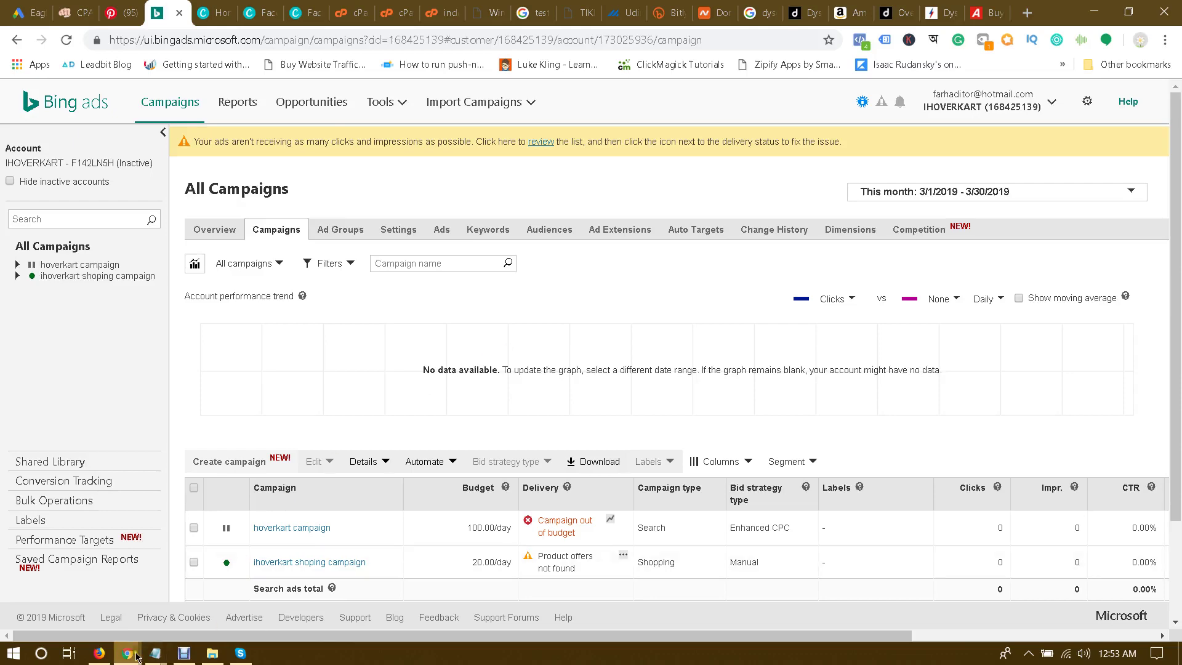
Step: Check the keyword notes in Notepad, reload All Campaigns, and start a new campaign
{"action": "mouse_move", "coordinate": [155, 654]}
{"action": "left_click", "coordinate": [227, 595]}
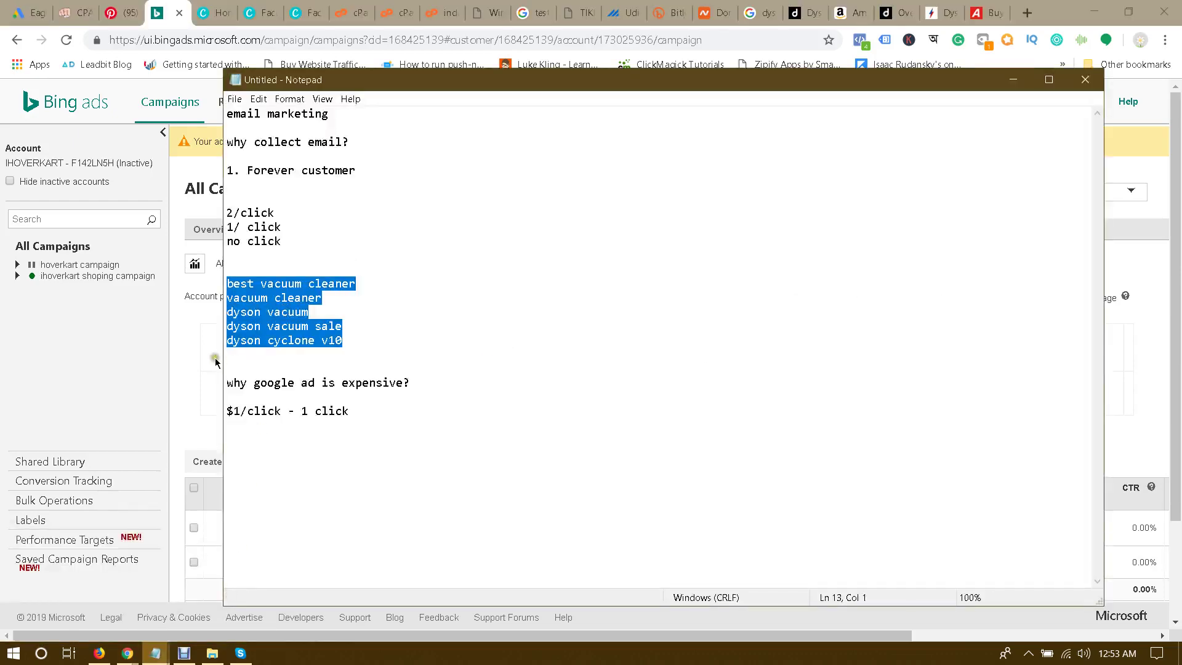
{"action": "left_click", "coordinate": [187, 363]}
{"action": "scroll", "coordinate": [400, 308], "scroll_direction": "down", "scroll_amount": 1}
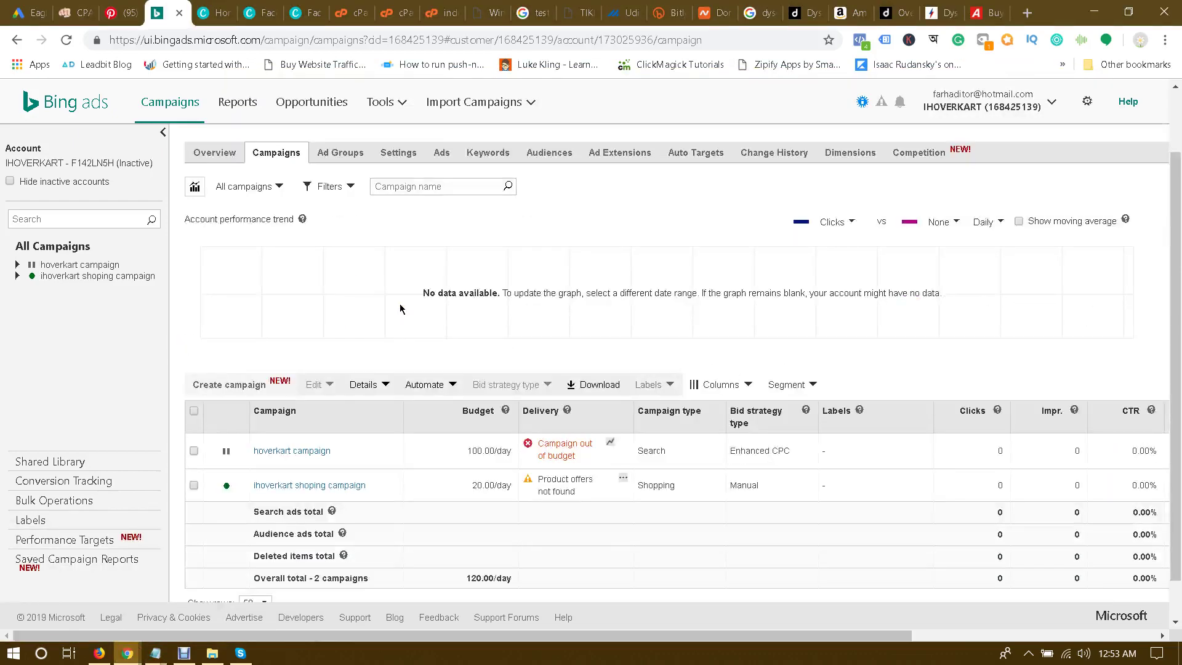
{"action": "scroll", "coordinate": [400, 309], "scroll_direction": "up", "scroll_amount": 1}
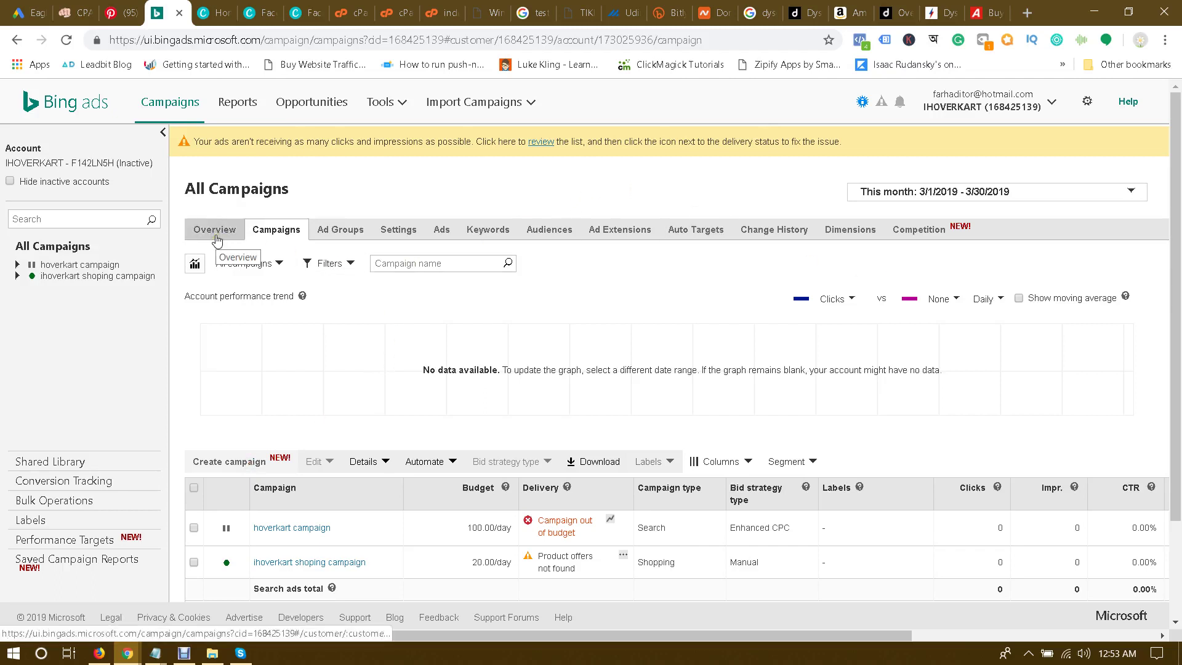
{"action": "left_click", "coordinate": [167, 103]}
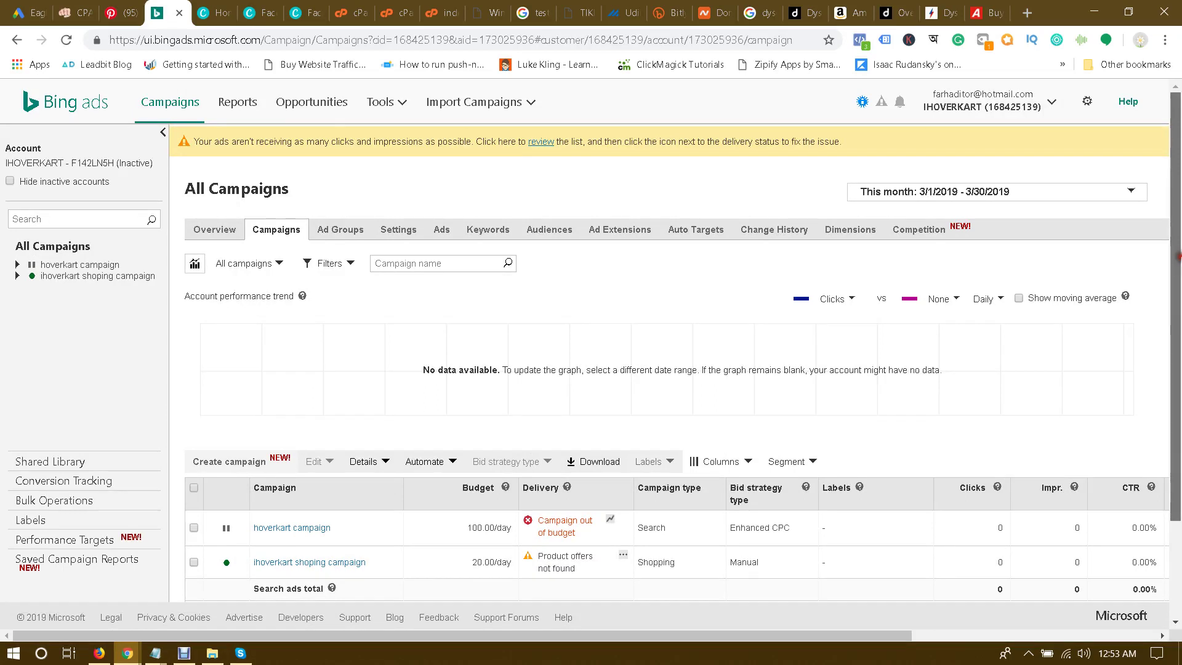
{"action": "left_click_drag", "start_coordinate": [1176, 257], "coordinate": [1177, 277]}
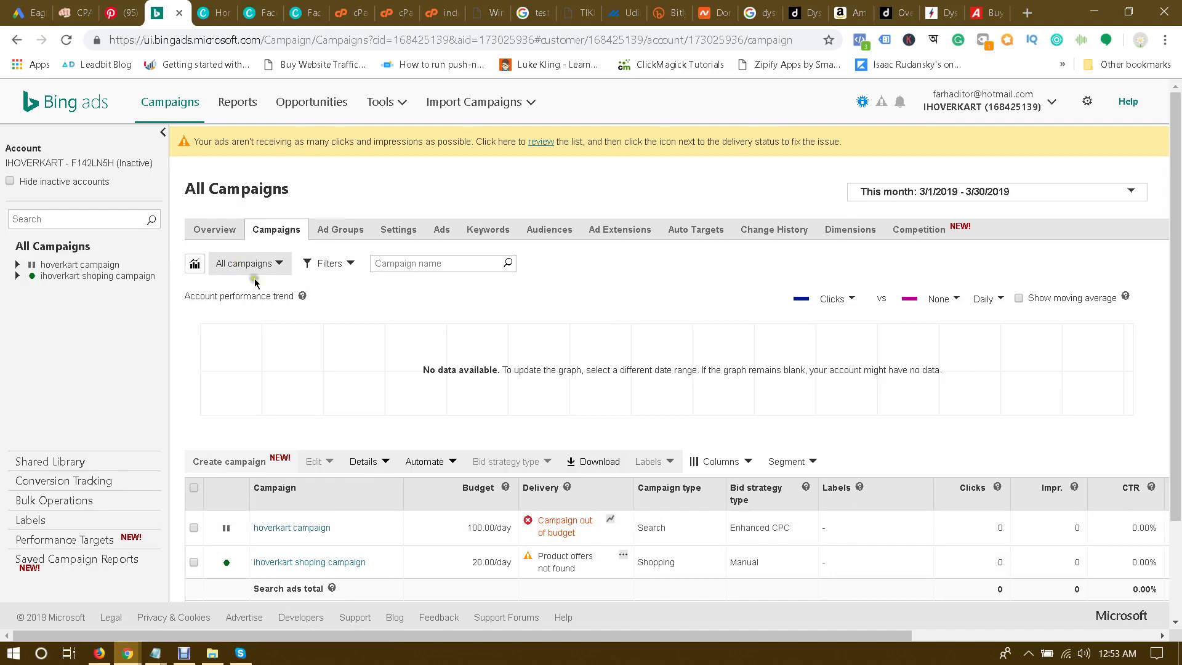
{"action": "left_click", "coordinate": [183, 653]}
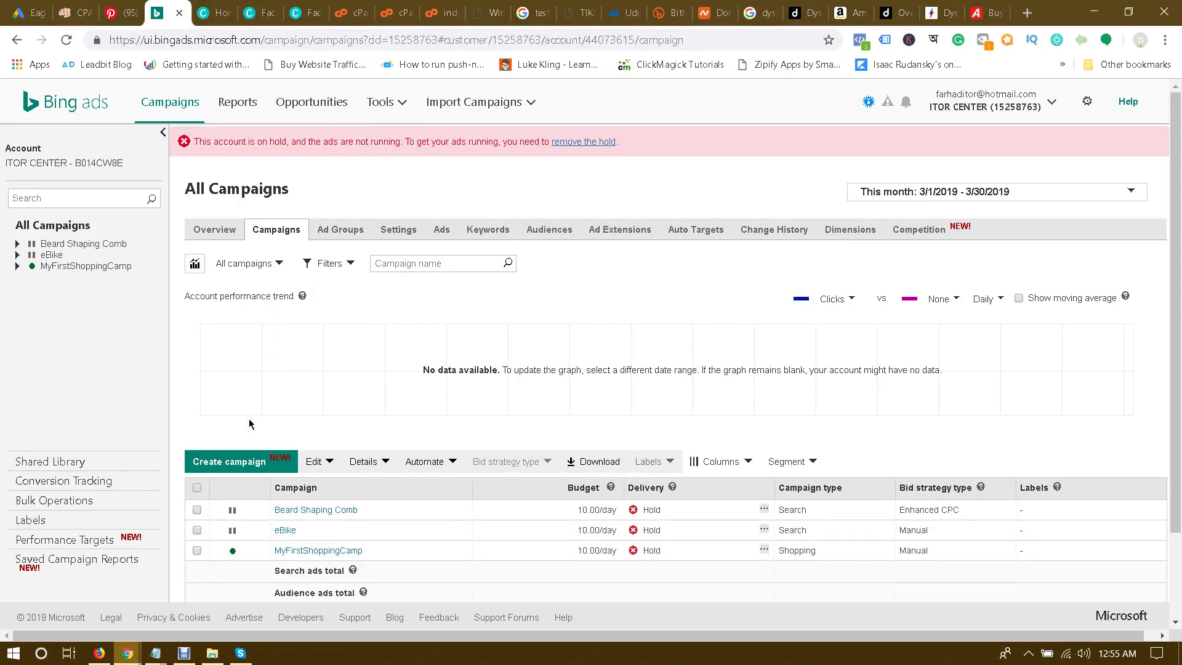
{"action": "left_click", "coordinate": [238, 471]}
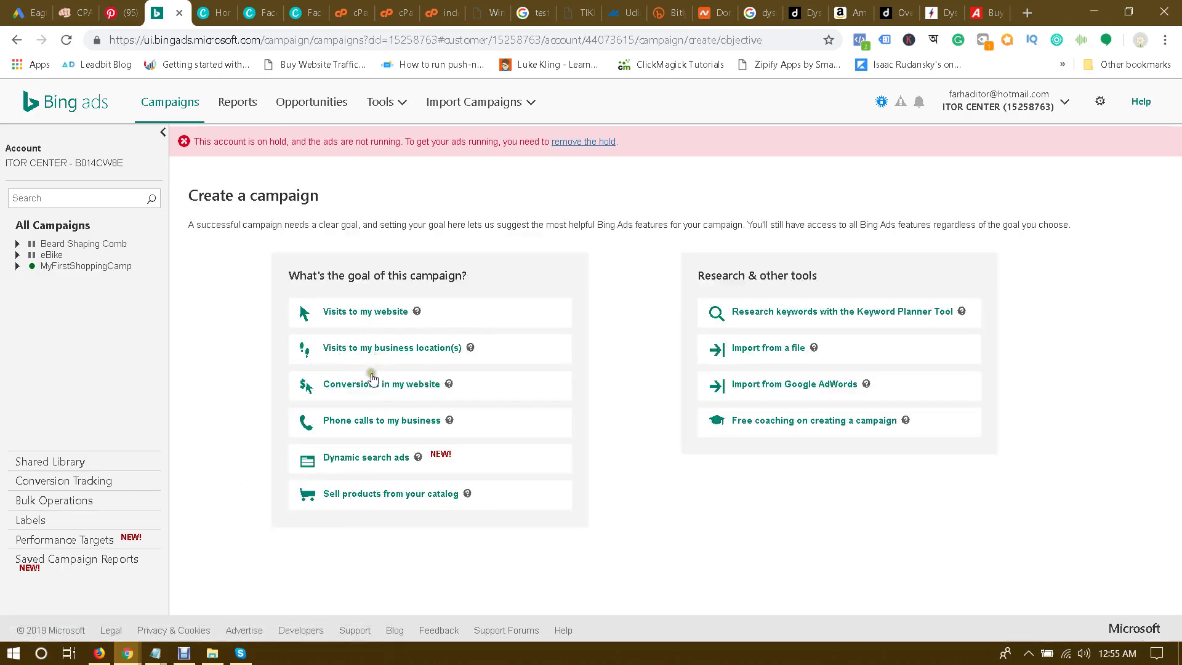
Step: Choose the Visits to my website goal, name the campaign Dyson V10, and set a 10 USD daily budget
{"action": "left_click", "coordinate": [356, 312]}
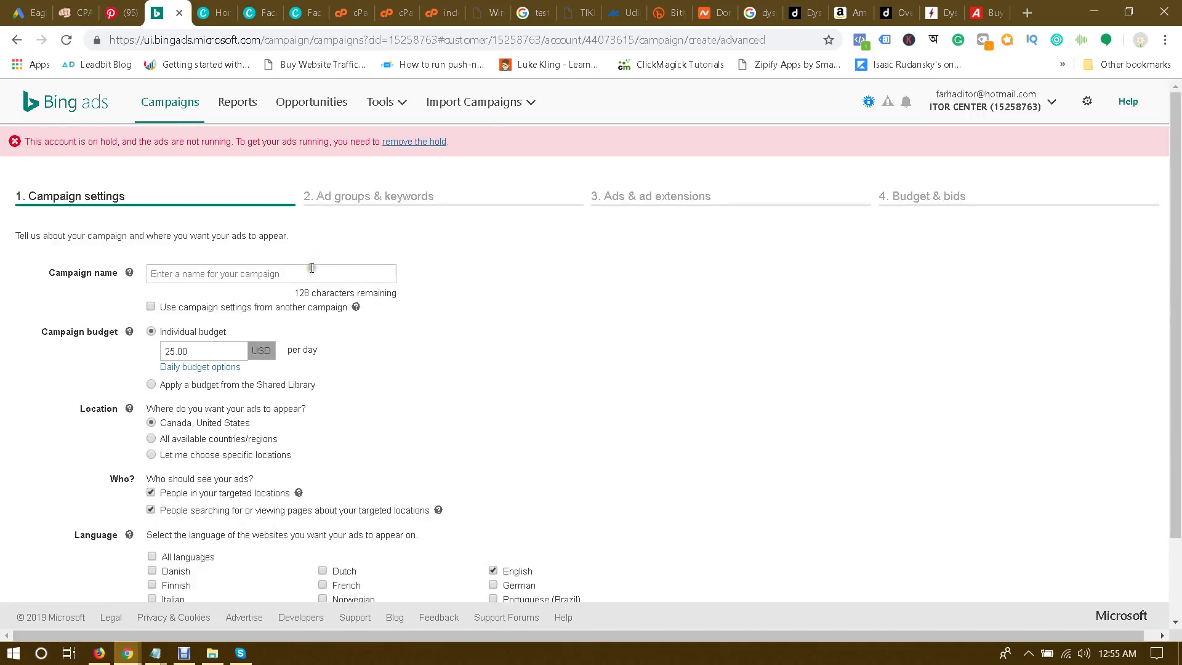
{"action": "left_click", "coordinate": [227, 276]}
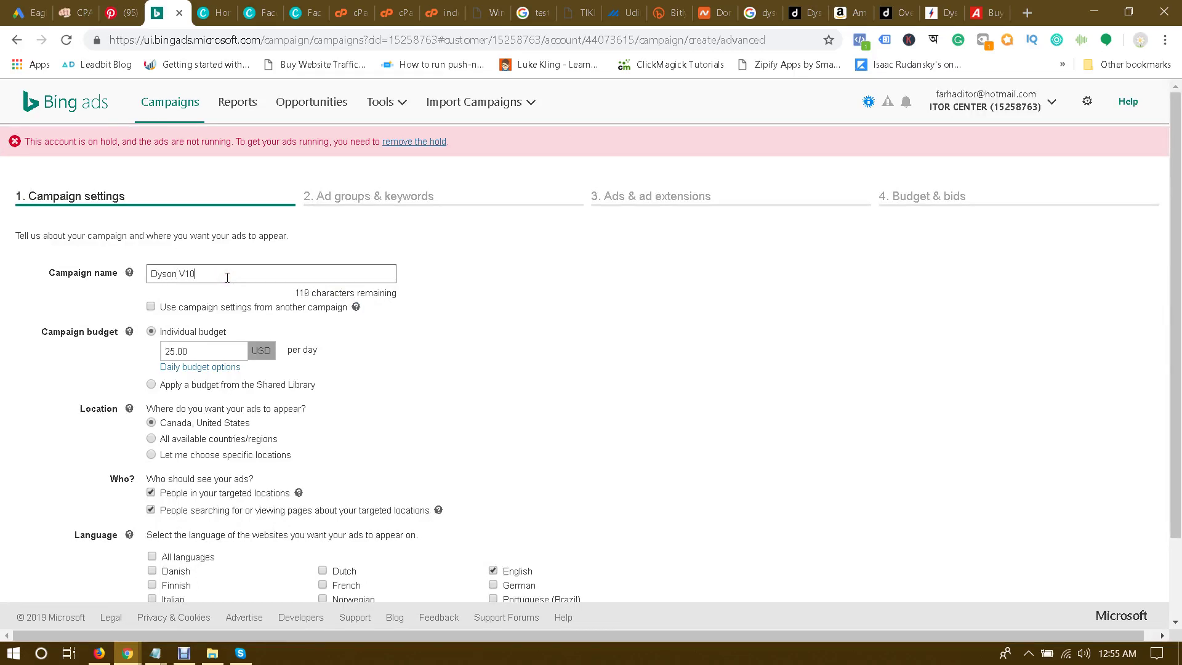
{"action": "double_click", "coordinate": [210, 355]}
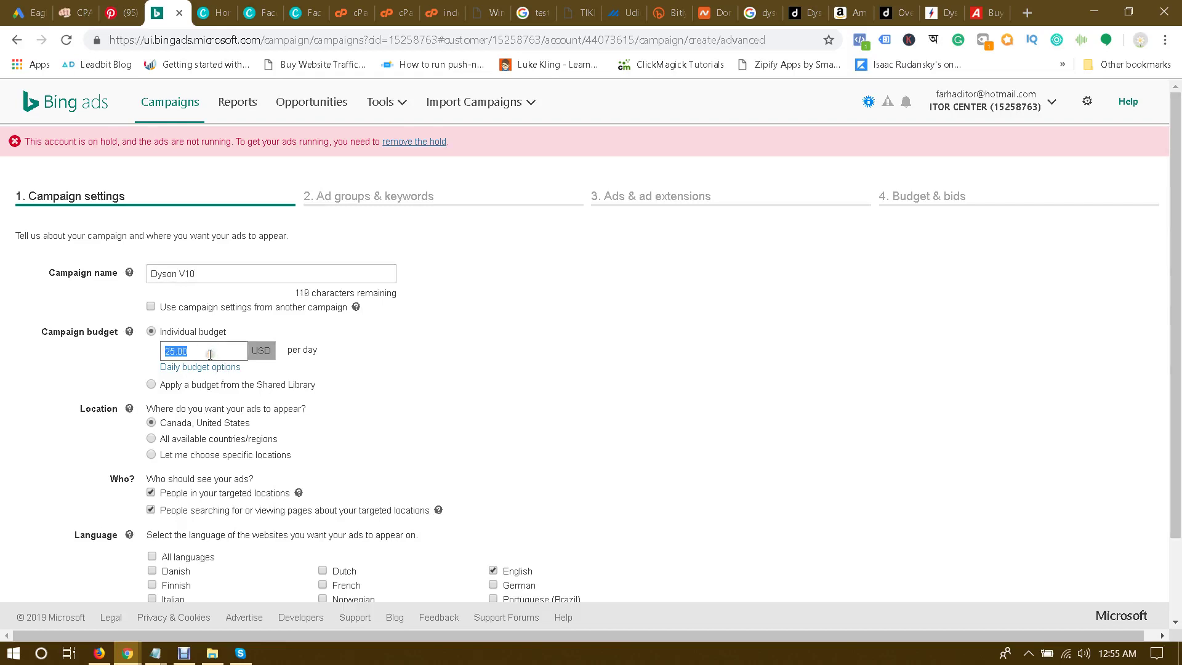
{"action": "type", "text": "10"}
{"action": "left_click", "coordinate": [83, 370]}
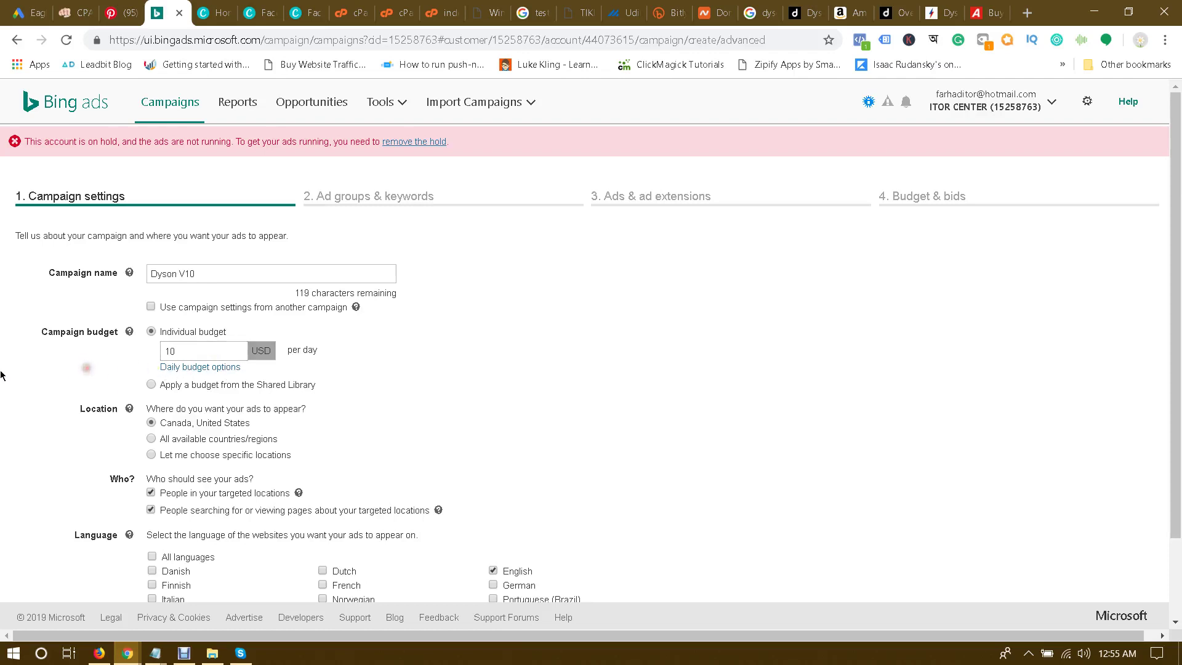
{"action": "scroll", "coordinate": [3, 376], "scroll_direction": "down", "scroll_amount": 1}
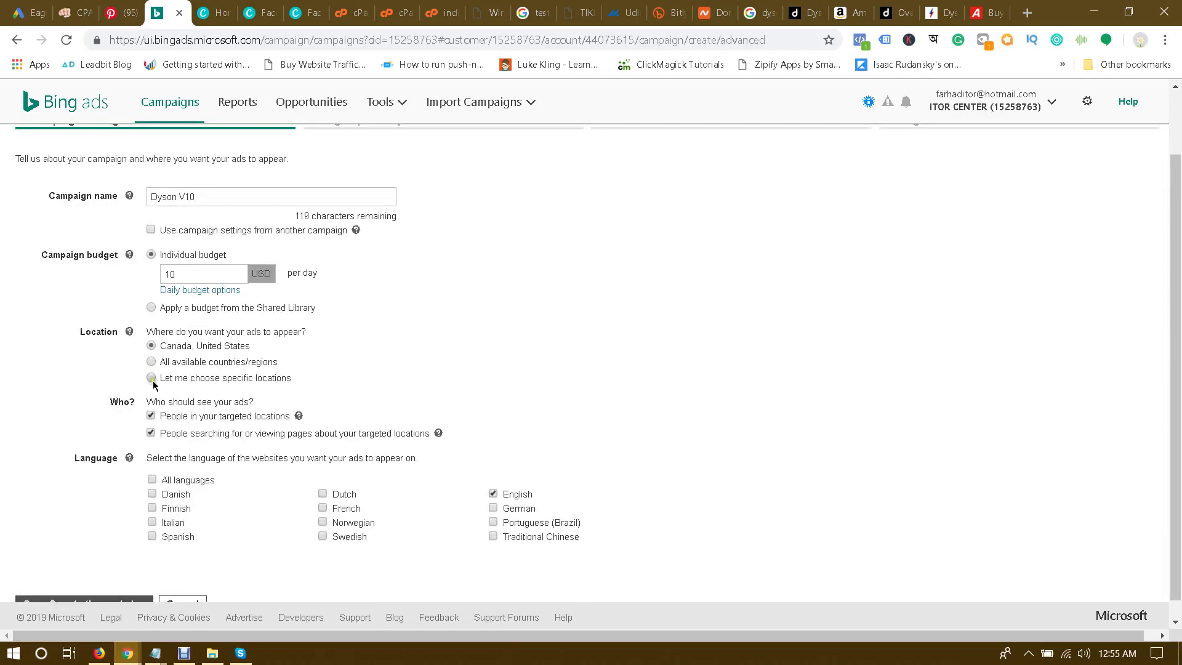
Step: Add the United Kingdom as a specific target location
{"action": "left_click", "coordinate": [150, 377]}
{"action": "left_click", "coordinate": [194, 409]}
{"action": "type", "text": "u"}
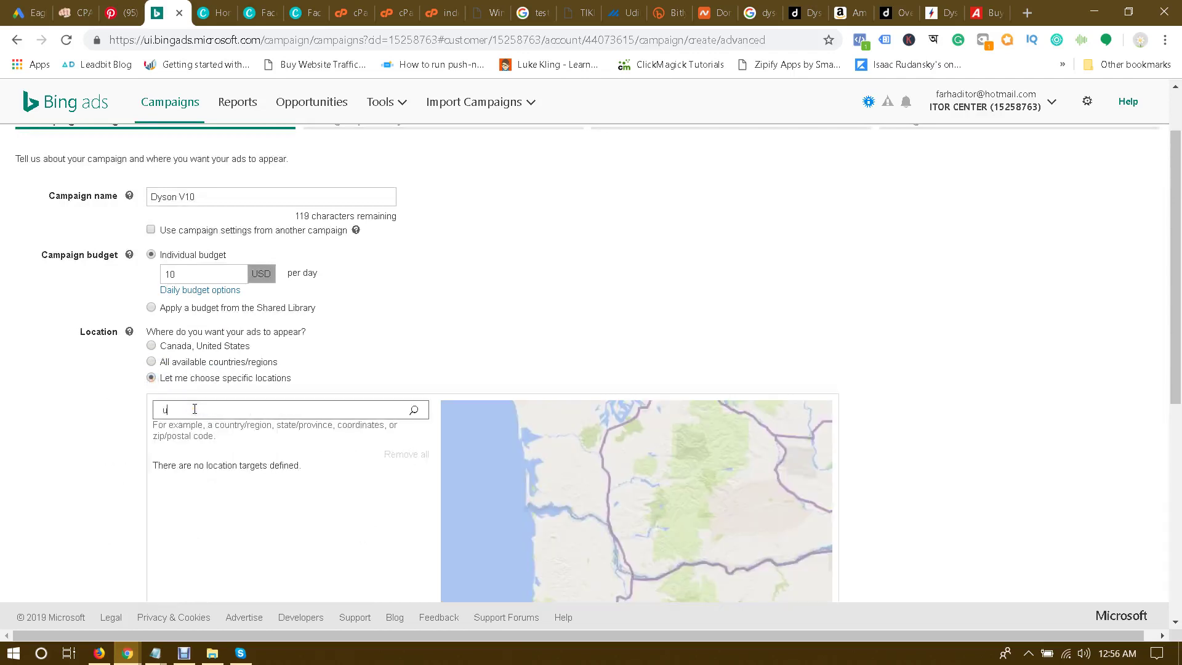
{"action": "type", "text": "nited king"}
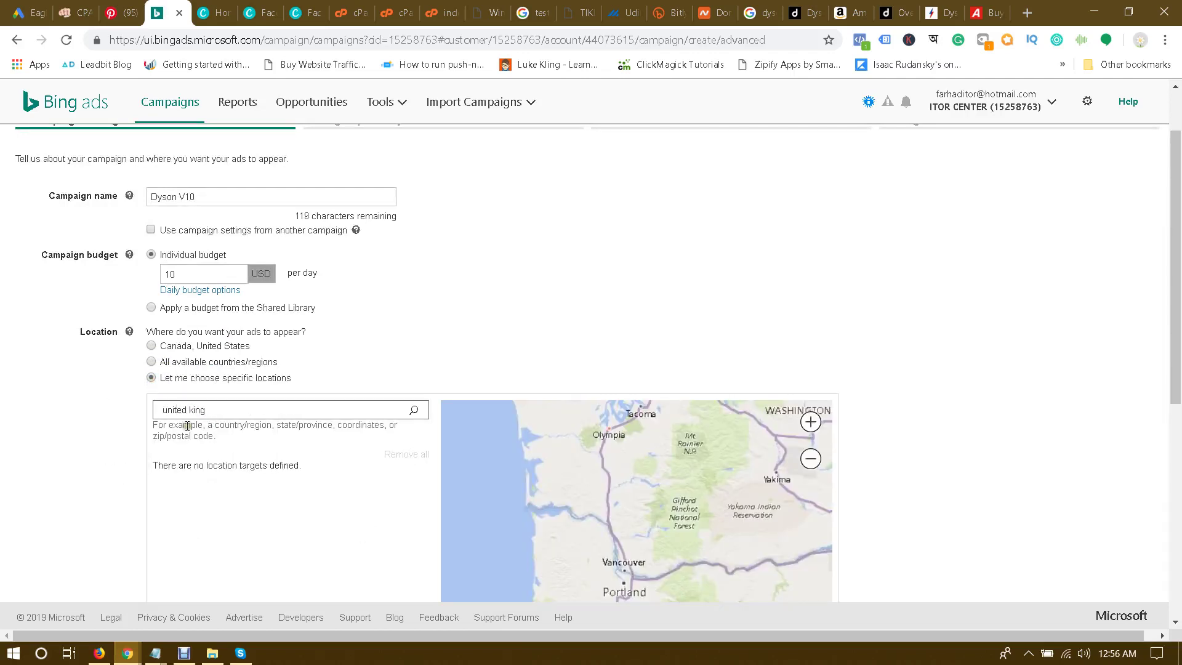
{"action": "type", "text": "dom"}
{"action": "key", "text": "Return"}
{"action": "scroll", "coordinate": [110, 414], "scroll_direction": "down", "scroll_amount": 1}
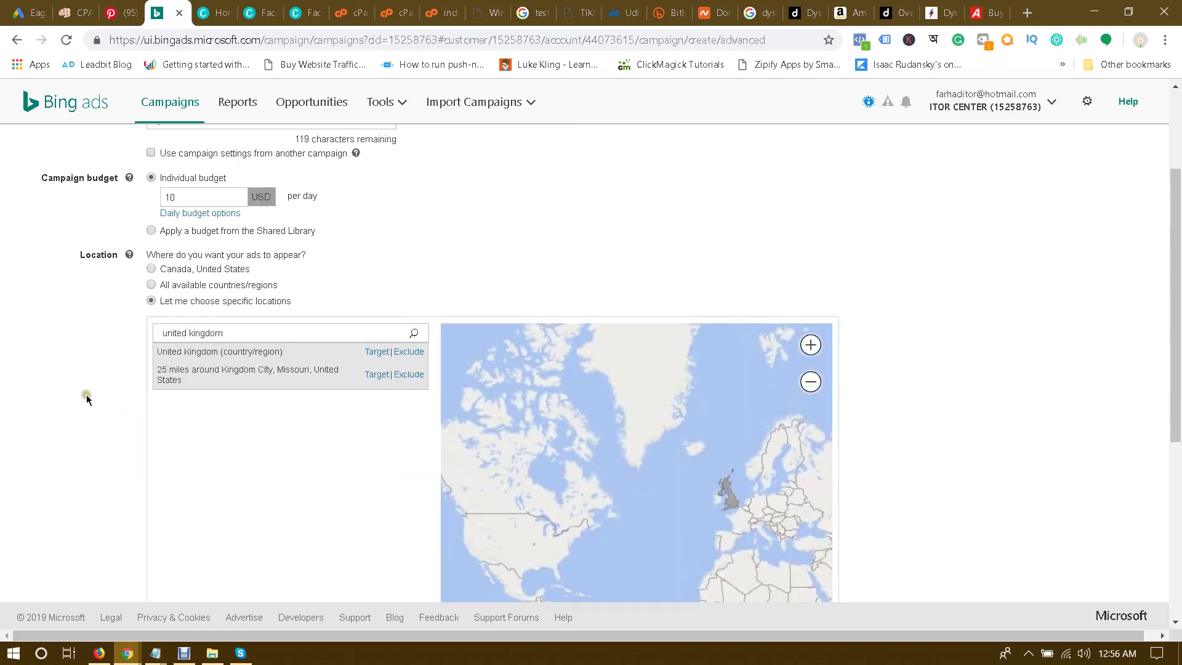
{"action": "left_click", "coordinate": [375, 352]}
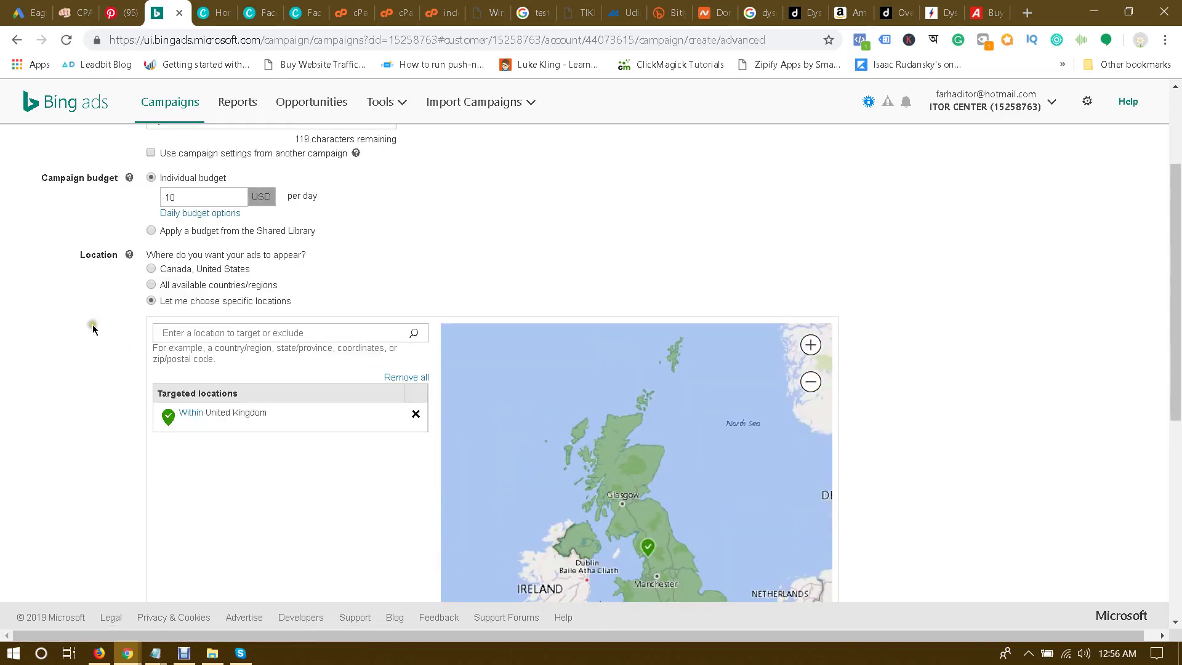
Step: Target only people in the chosen locations and save the campaign settings
{"action": "scroll", "coordinate": [94, 315], "scroll_direction": "down", "scroll_amount": 1}
{"action": "scroll", "coordinate": [94, 315], "scroll_direction": "down", "scroll_amount": 3}
{"action": "scroll", "coordinate": [93, 325], "scroll_direction": "up", "scroll_amount": 3}
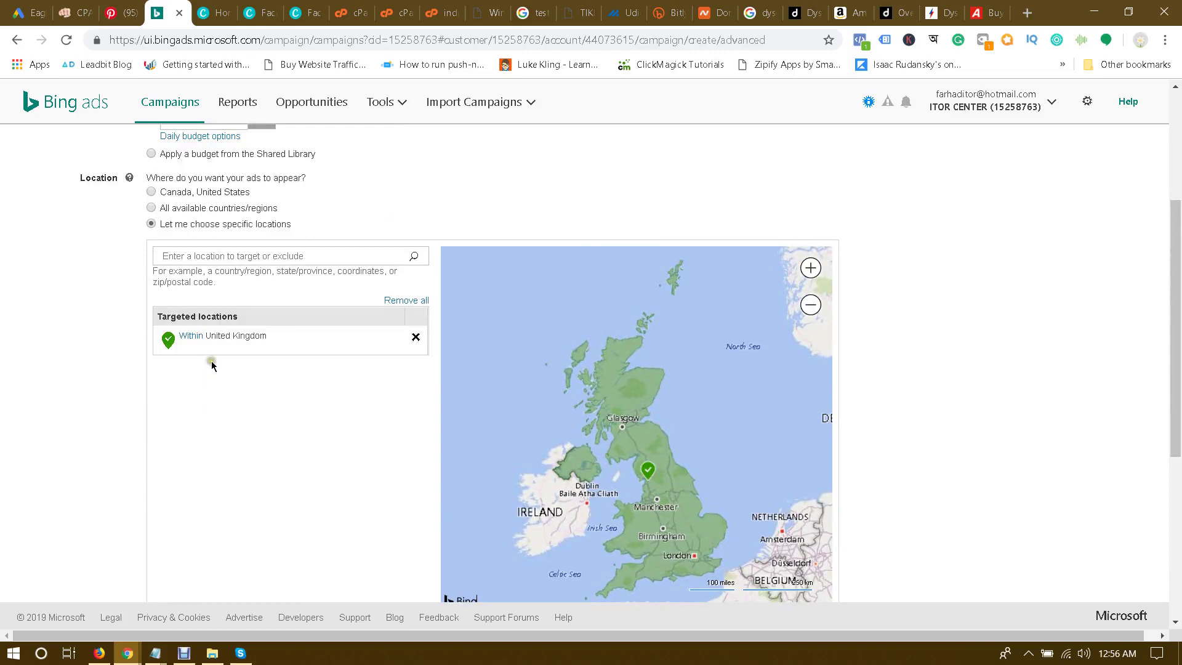
{"action": "scroll", "coordinate": [184, 382], "scroll_direction": "down", "scroll_amount": 1}
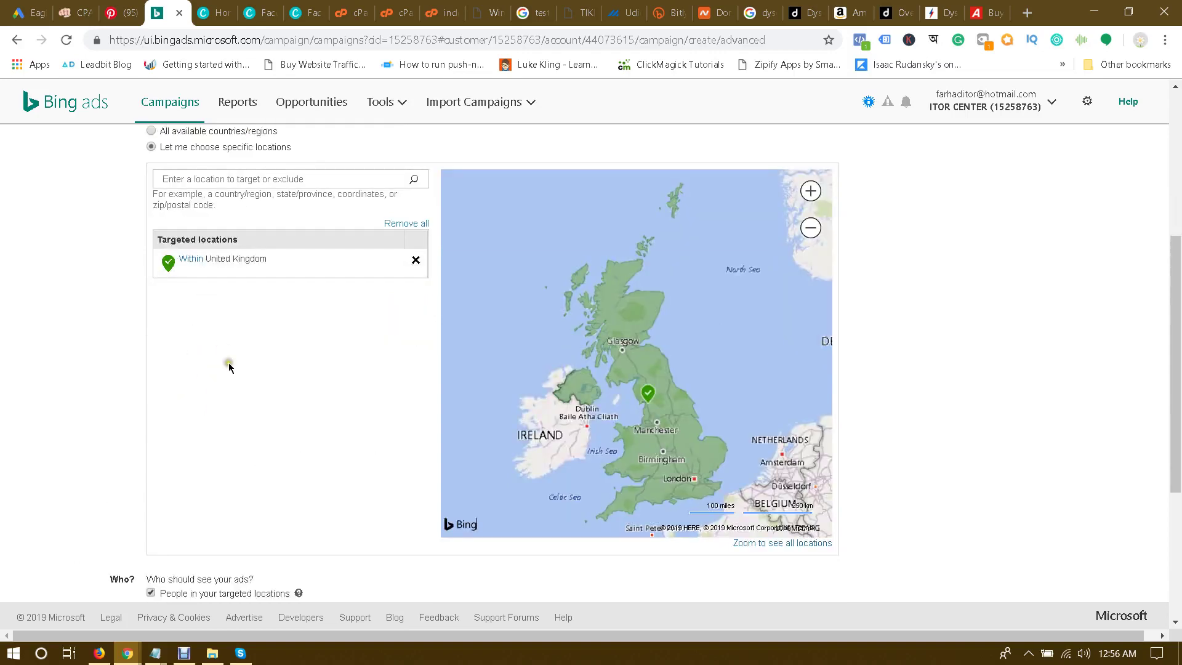
{"action": "scroll", "coordinate": [227, 364], "scroll_direction": "down", "scroll_amount": 2}
{"action": "scroll", "coordinate": [61, 375], "scroll_direction": "down", "scroll_amount": 1}
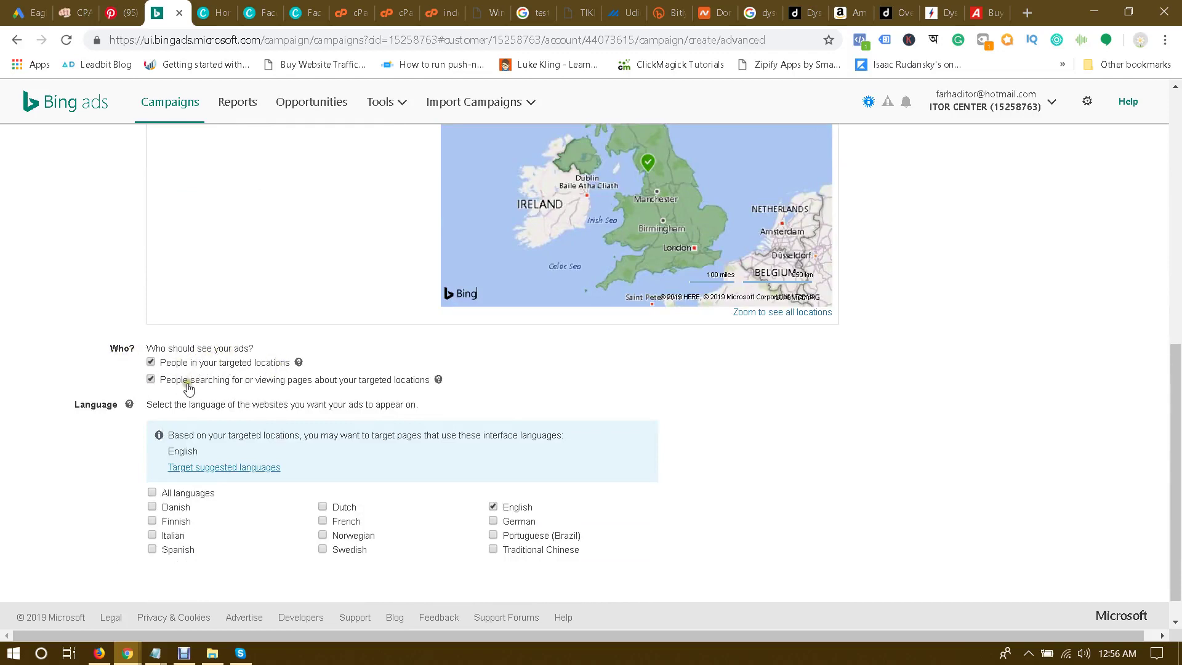
{"action": "left_click", "coordinate": [150, 379]}
{"action": "scroll", "coordinate": [39, 386], "scroll_direction": "down", "scroll_amount": 1}
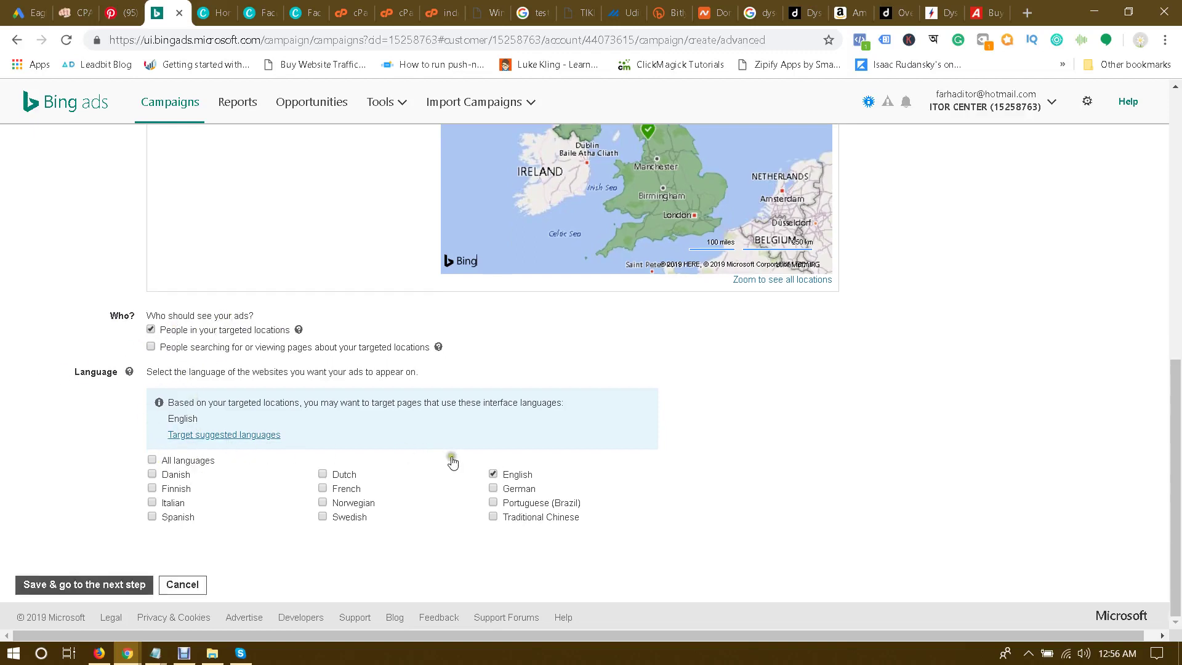
{"action": "left_click", "coordinate": [92, 586]}
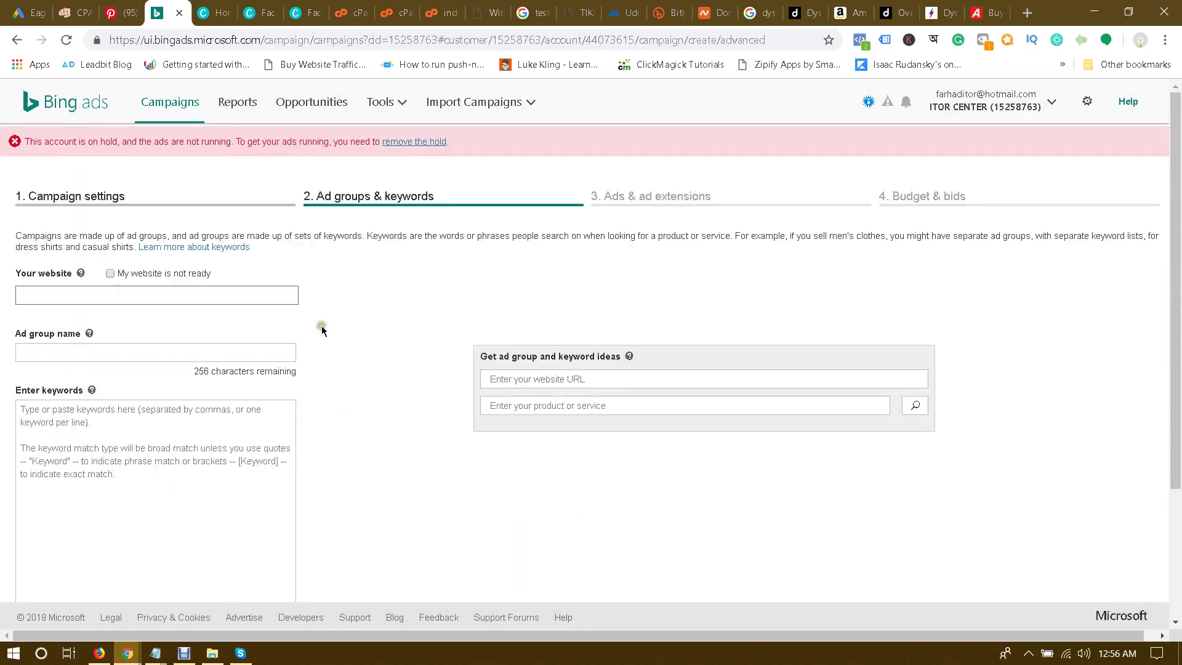
Step: Use the Dyson landing page address as the website and name the ad group 'first ad group'
{"action": "left_click", "coordinate": [489, 12]}
{"action": "left_click", "coordinate": [359, 41]}
{"action": "key", "text": "ctrl+c"}
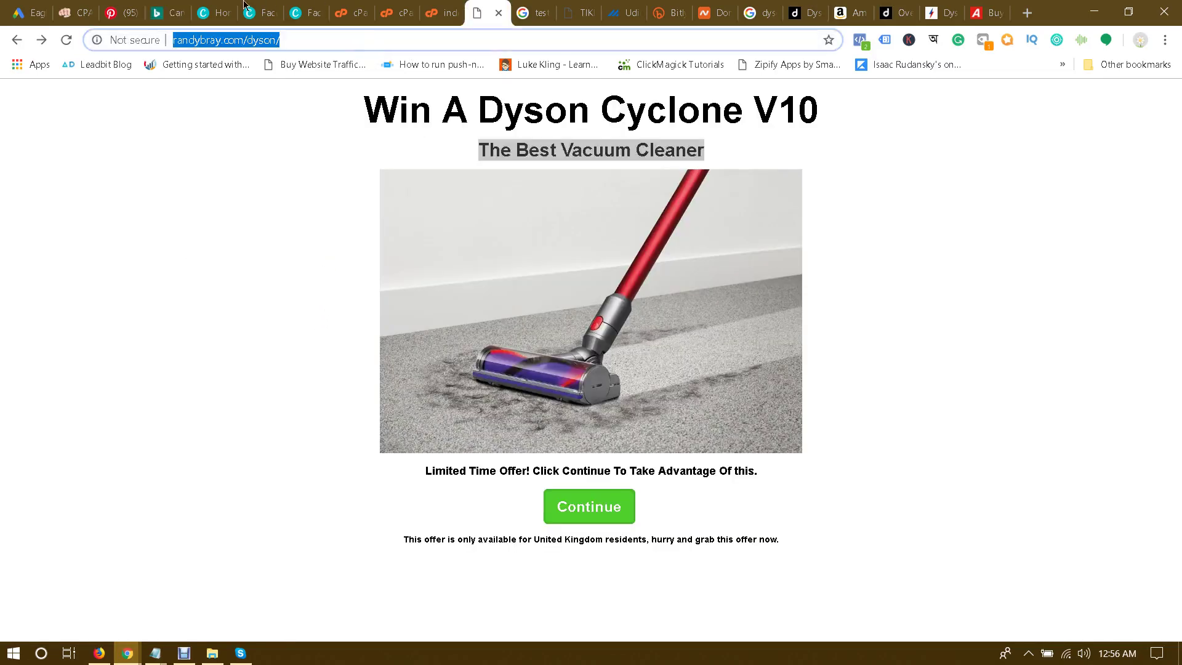
{"action": "left_click", "coordinate": [175, 12]}
{"action": "left_click", "coordinate": [105, 295]}
{"action": "key", "text": "ctrl+v"}
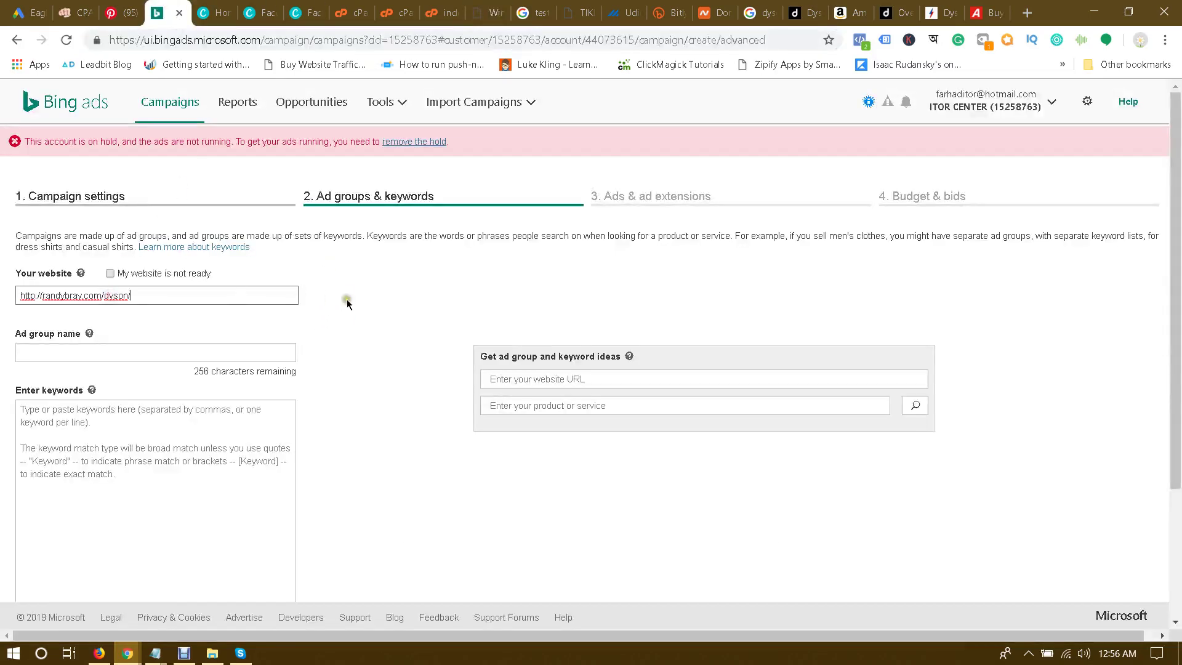
{"action": "left_click", "coordinate": [347, 301]}
{"action": "left_click", "coordinate": [95, 352]}
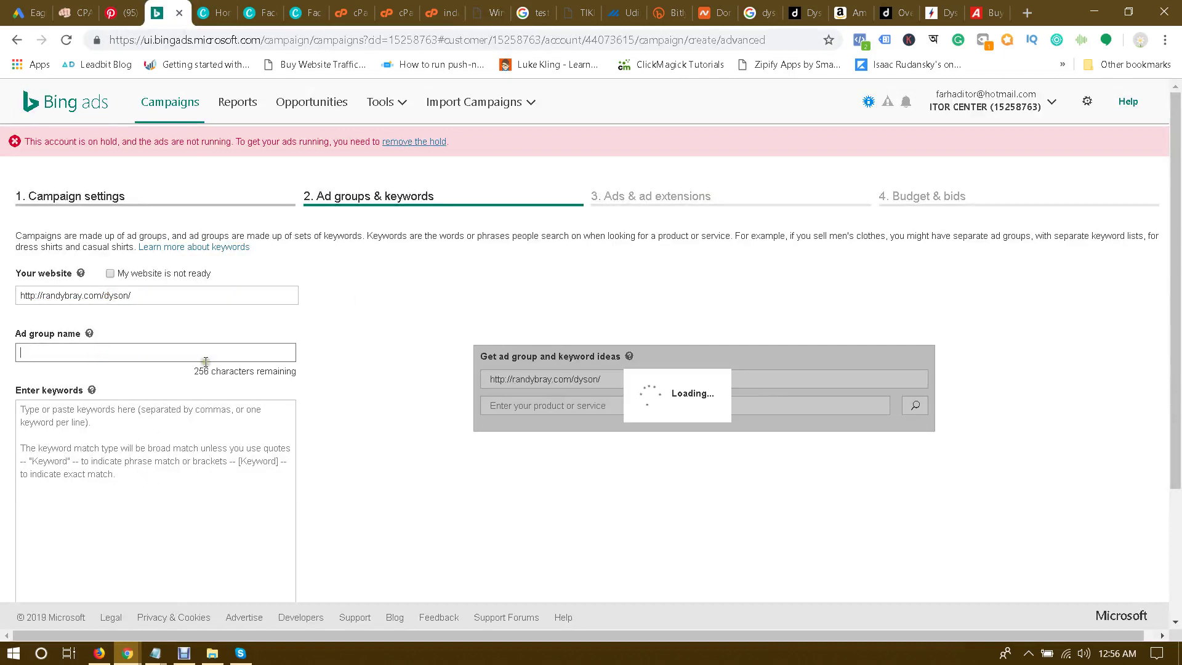
{"action": "type", "text": "first ad group"}
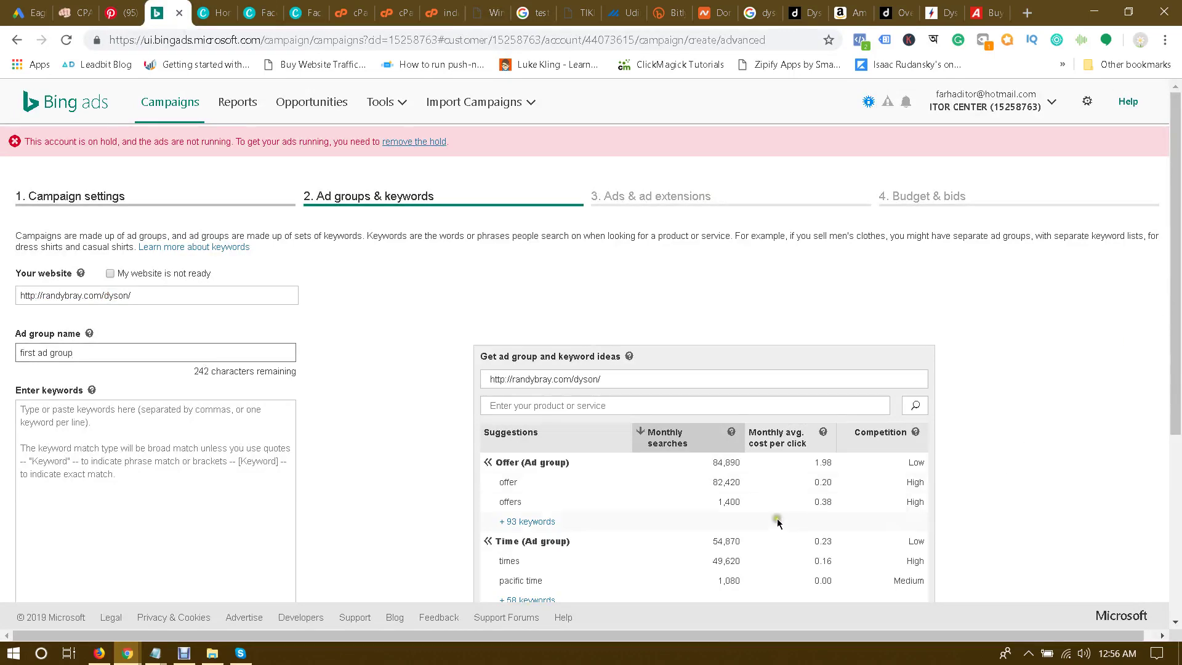
Step: Paste the five Dyson vacuum keywords from Notepad, fetch keyword ideas, and save the ad group
{"action": "left_click", "coordinate": [213, 422]}
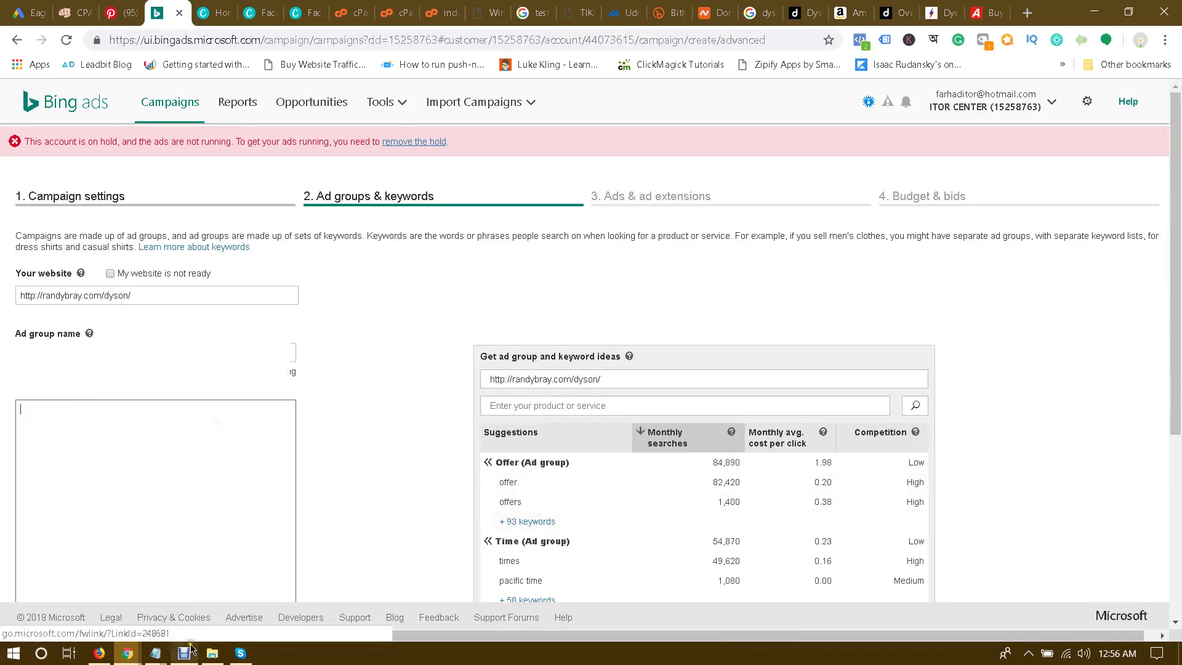
{"action": "left_click", "coordinate": [157, 654]}
{"action": "left_click", "coordinate": [194, 579]}
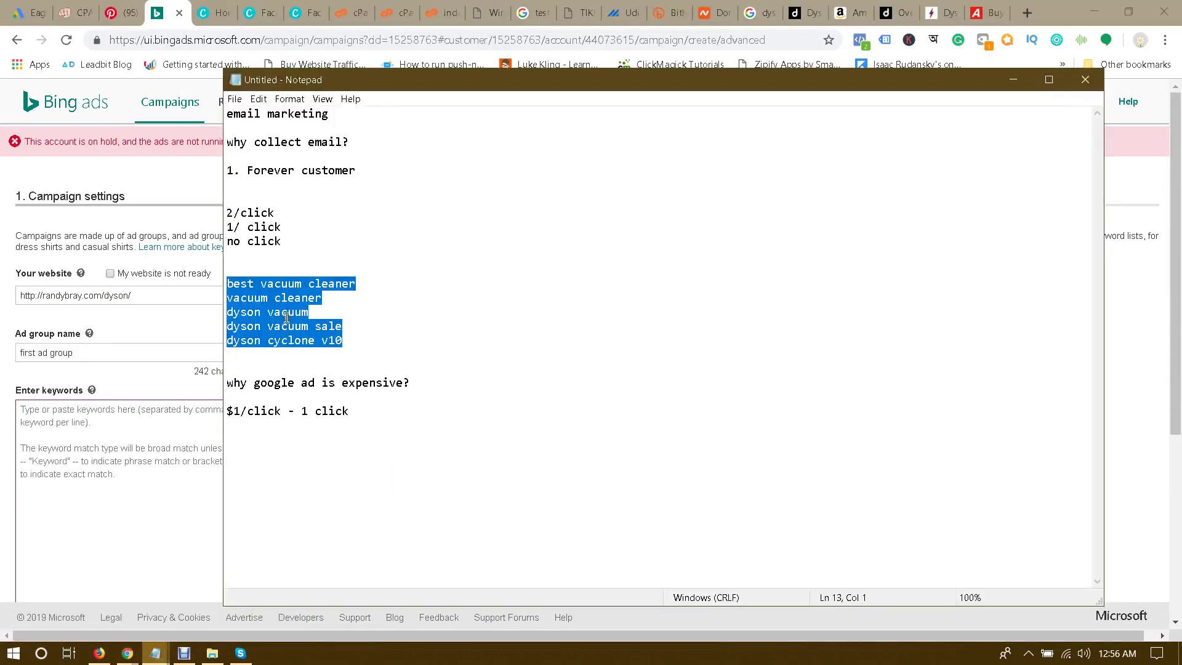
{"action": "left_click", "coordinate": [137, 431]}
{"action": "type", "text": "best vacuum cleaner vacuum cleaner dyson vacuum dyson vacuum sale dyson cyclone v10"}
{"action": "scroll", "coordinate": [401, 394], "scroll_direction": "down", "scroll_amount": 4}
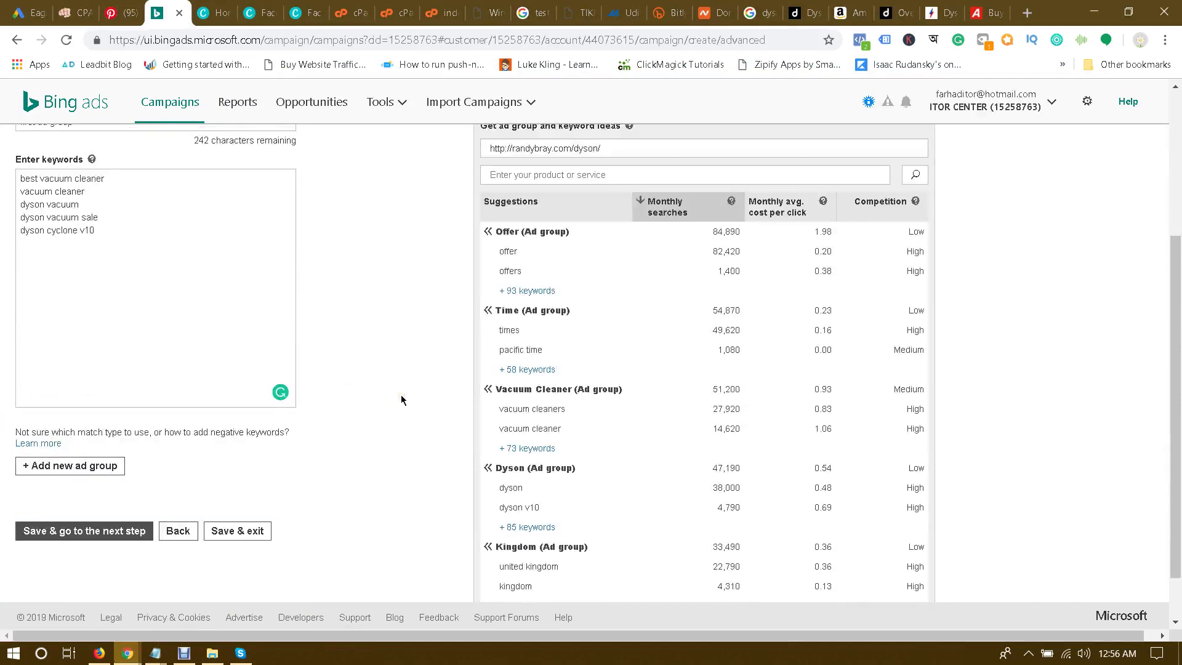
{"action": "left_click", "coordinate": [397, 395]}
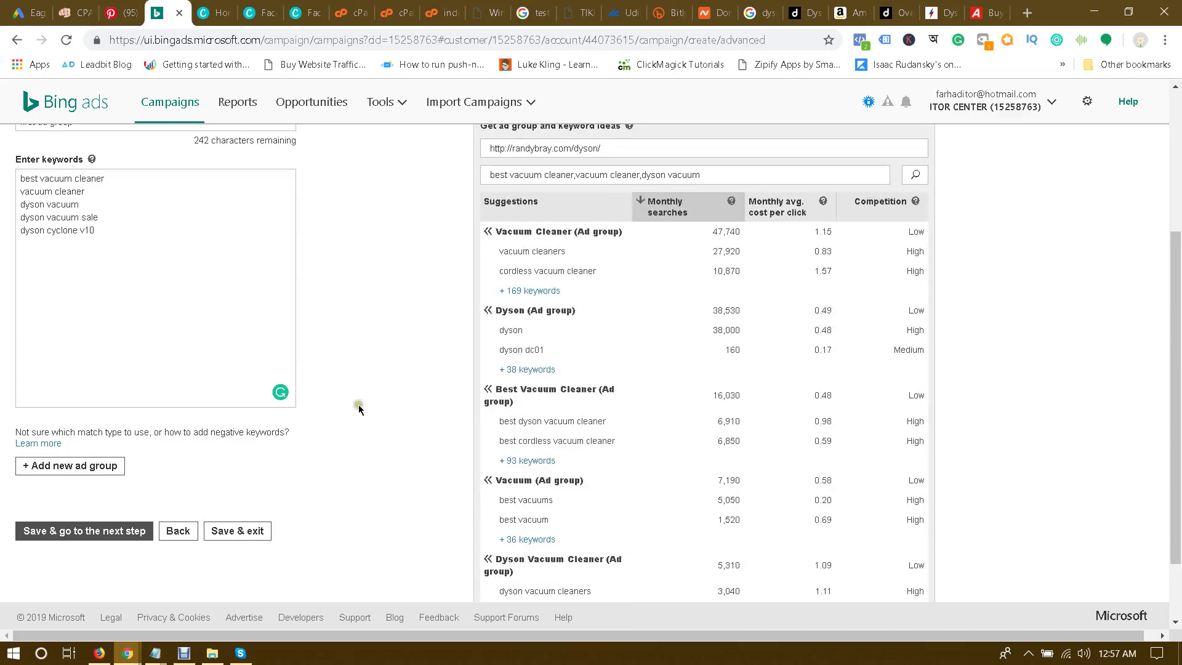
{"action": "left_click", "coordinate": [89, 532]}
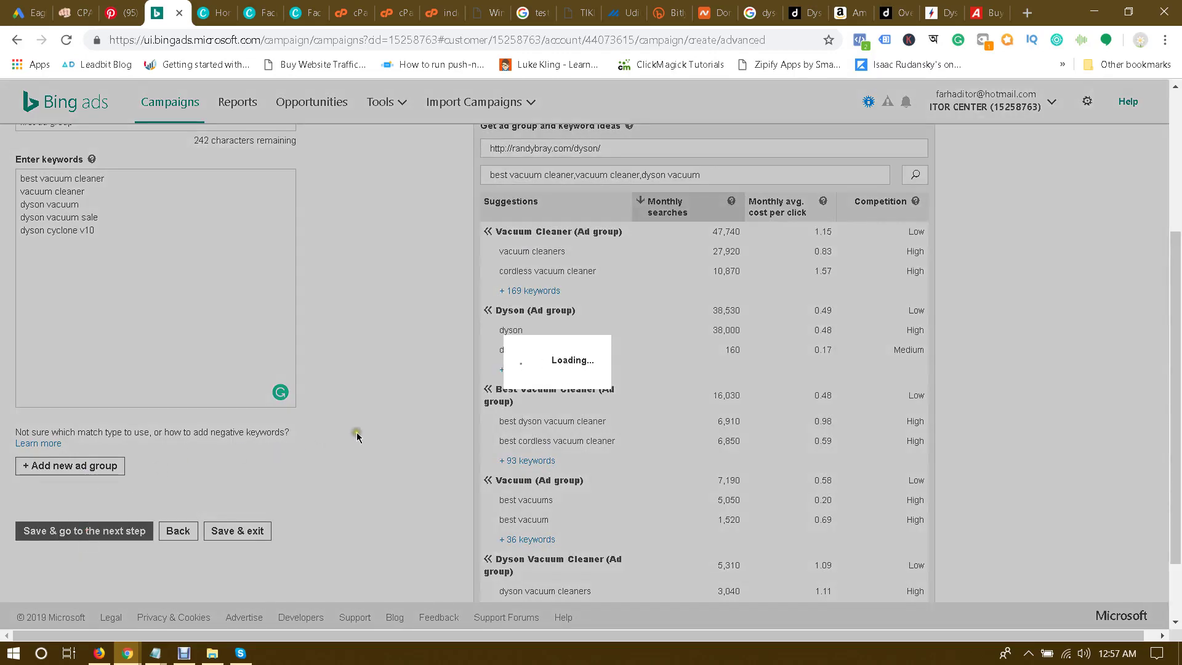
Step: Start a text ad for the first ad group, with the landing page address as its final URL
{"action": "scroll", "coordinate": [501, 330], "scroll_direction": "down", "scroll_amount": 4}
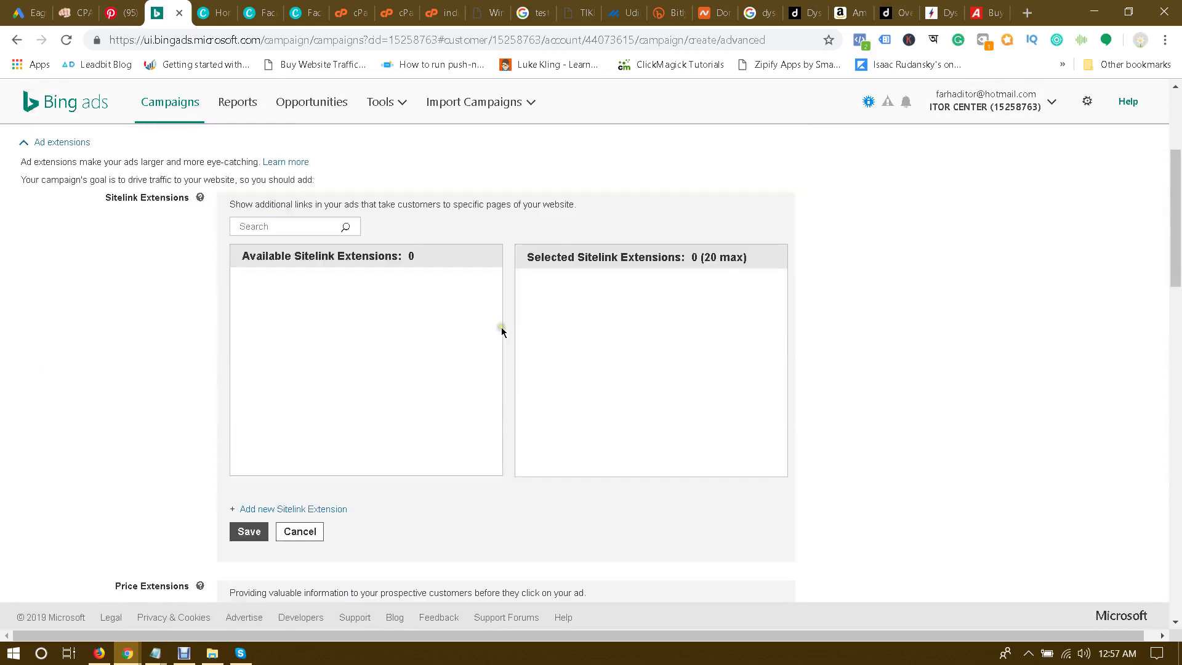
{"action": "scroll", "coordinate": [369, 314], "scroll_direction": "up", "scroll_amount": 4}
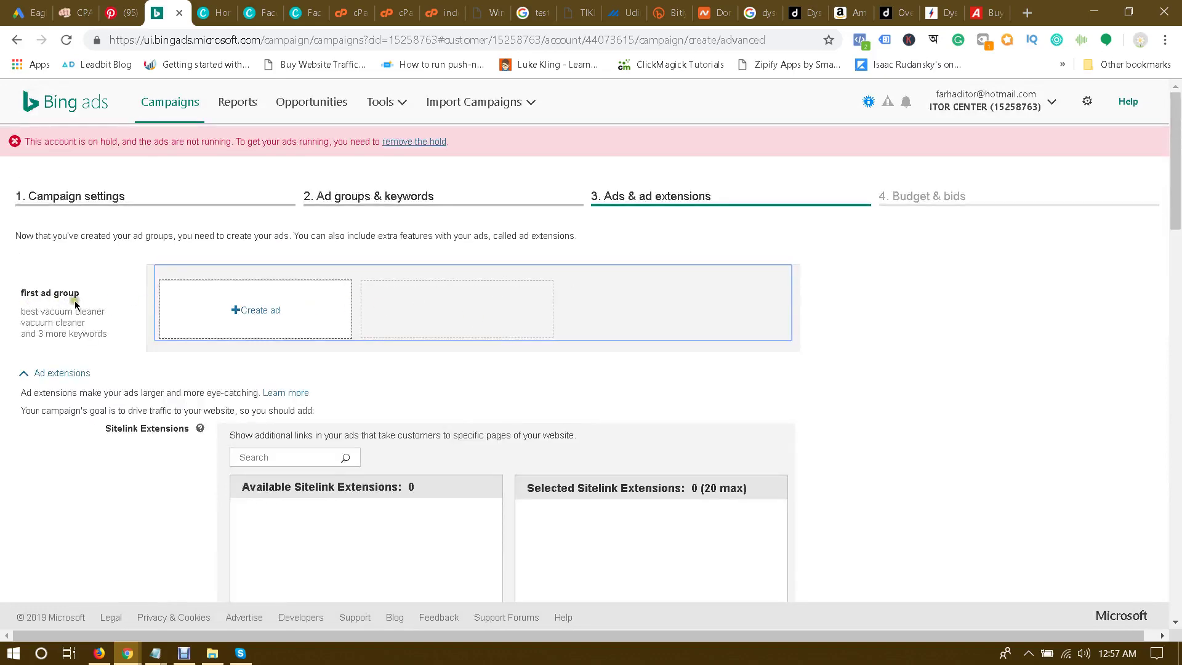
{"action": "scroll", "coordinate": [329, 360], "scroll_direction": "down", "scroll_amount": 5}
{"action": "scroll", "coordinate": [328, 360], "scroll_direction": "up", "scroll_amount": 4}
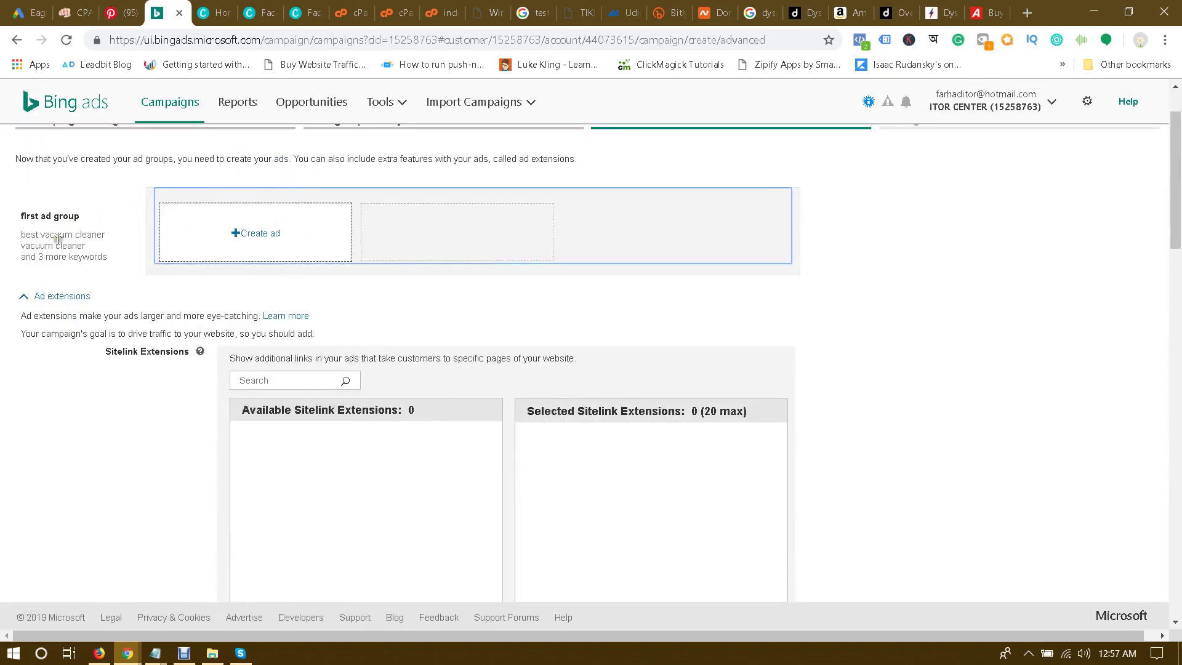
{"action": "scroll", "coordinate": [788, 338], "scroll_direction": "down", "scroll_amount": 6}
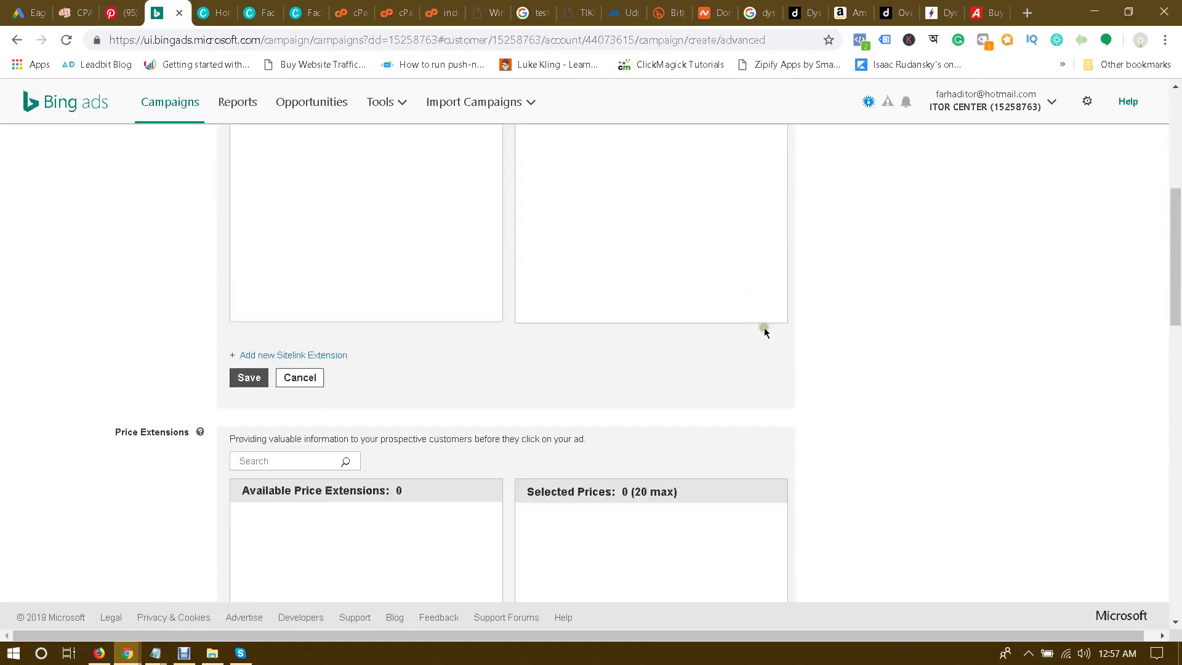
{"action": "scroll", "coordinate": [823, 352], "scroll_direction": "up", "scroll_amount": 8}
{"action": "left_click", "coordinate": [242, 311]}
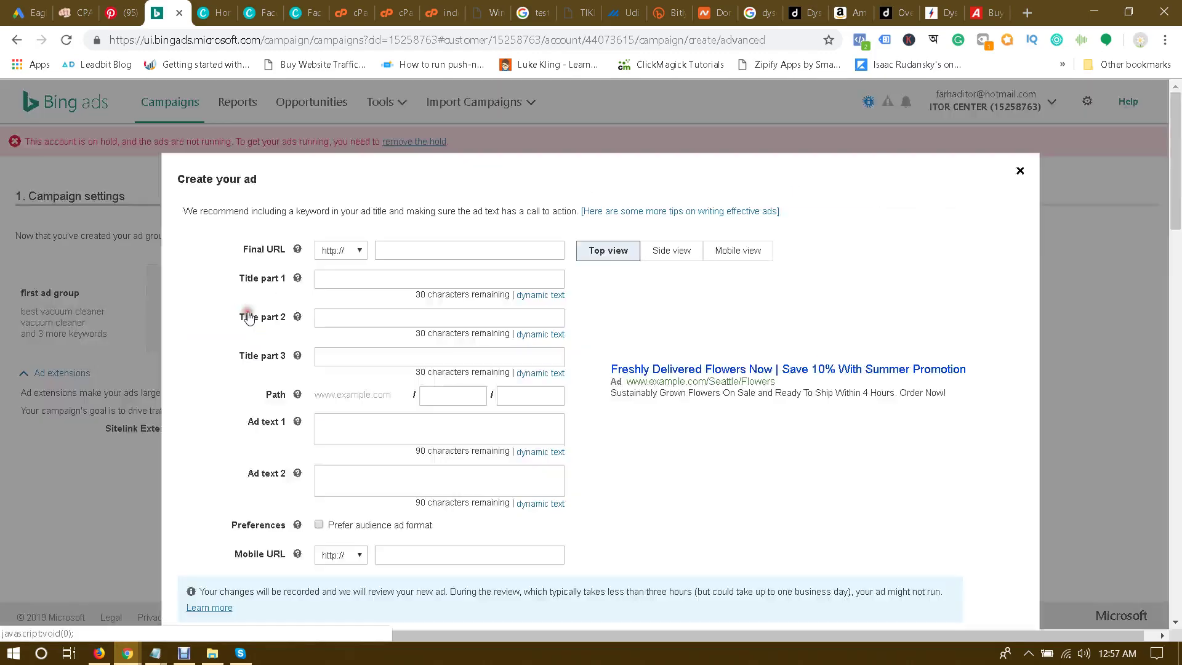
{"action": "left_click", "coordinate": [433, 245]}
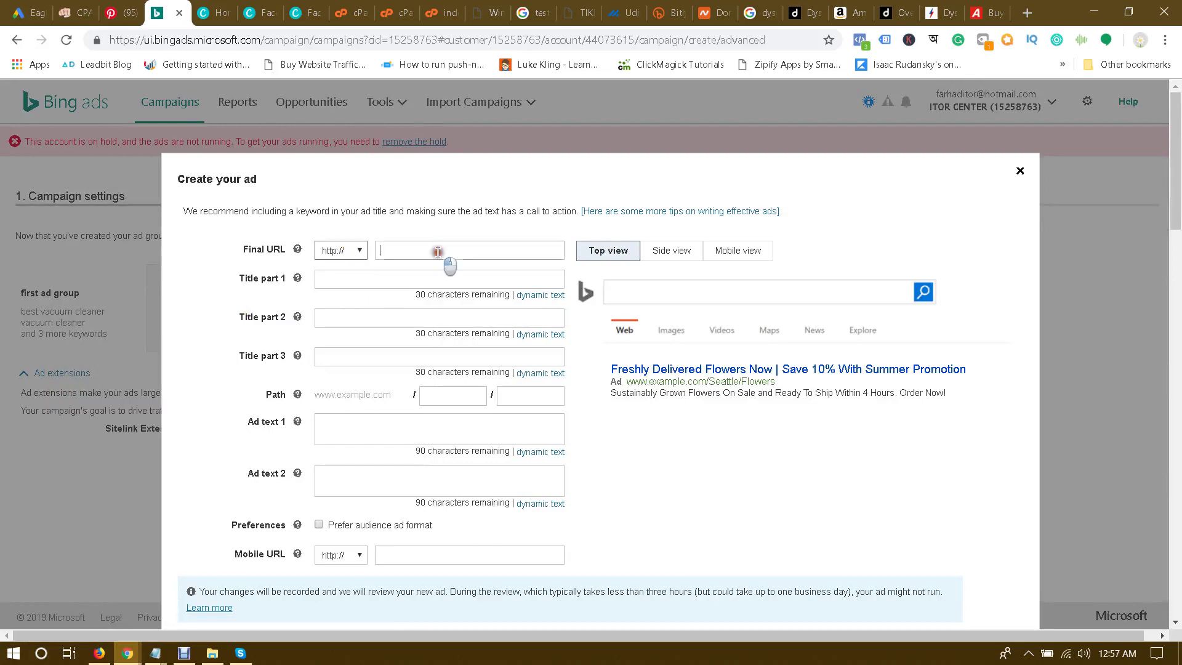
{"action": "type", "text": "best vacuum cleaner vacuum cleaner dyson vacuum dyson vacuum sale dyson cyclone v10"}
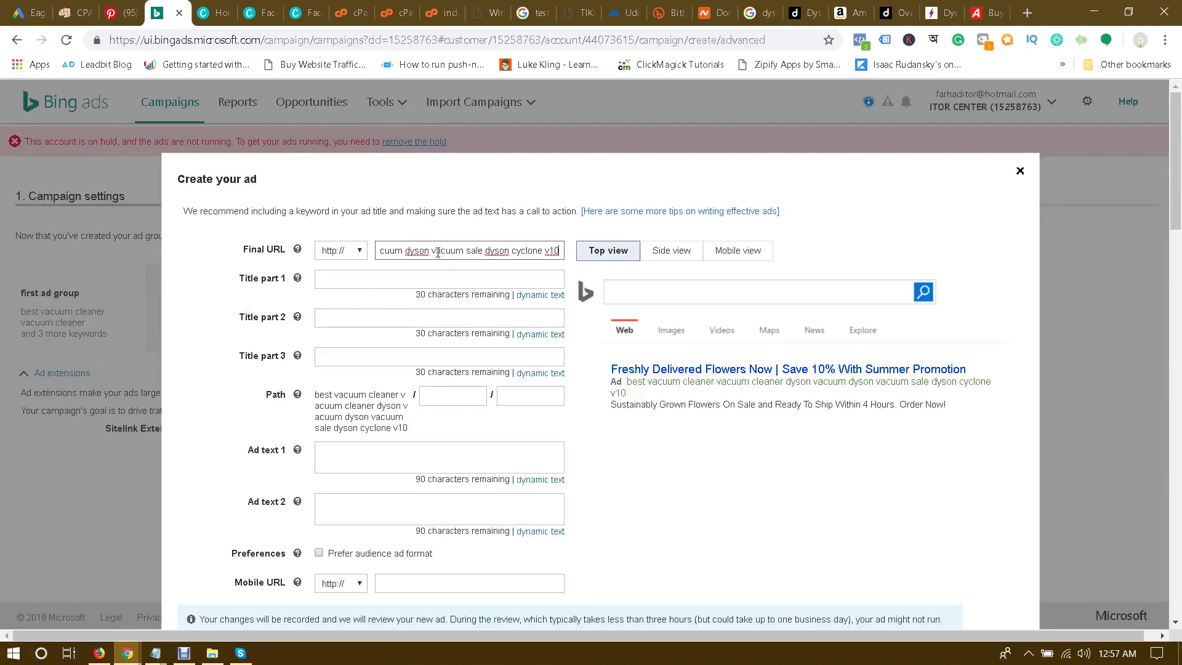
{"action": "key", "text": "ctrl+a"}
{"action": "key", "text": "BackSpace"}
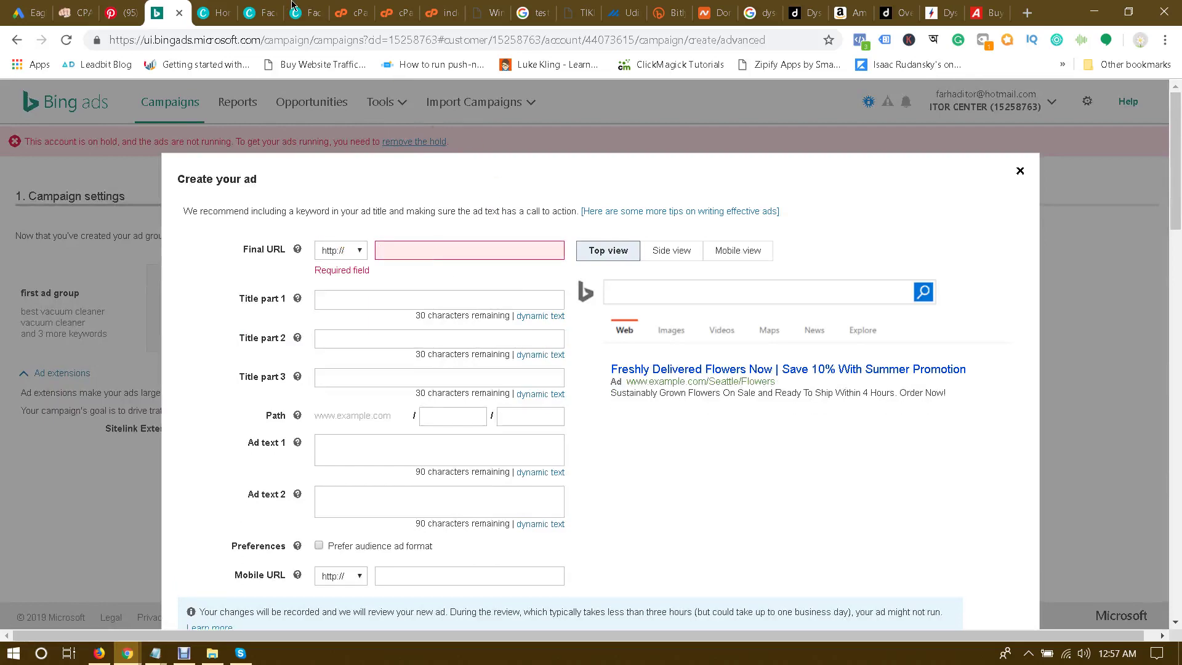
{"action": "left_click", "coordinate": [494, 7]}
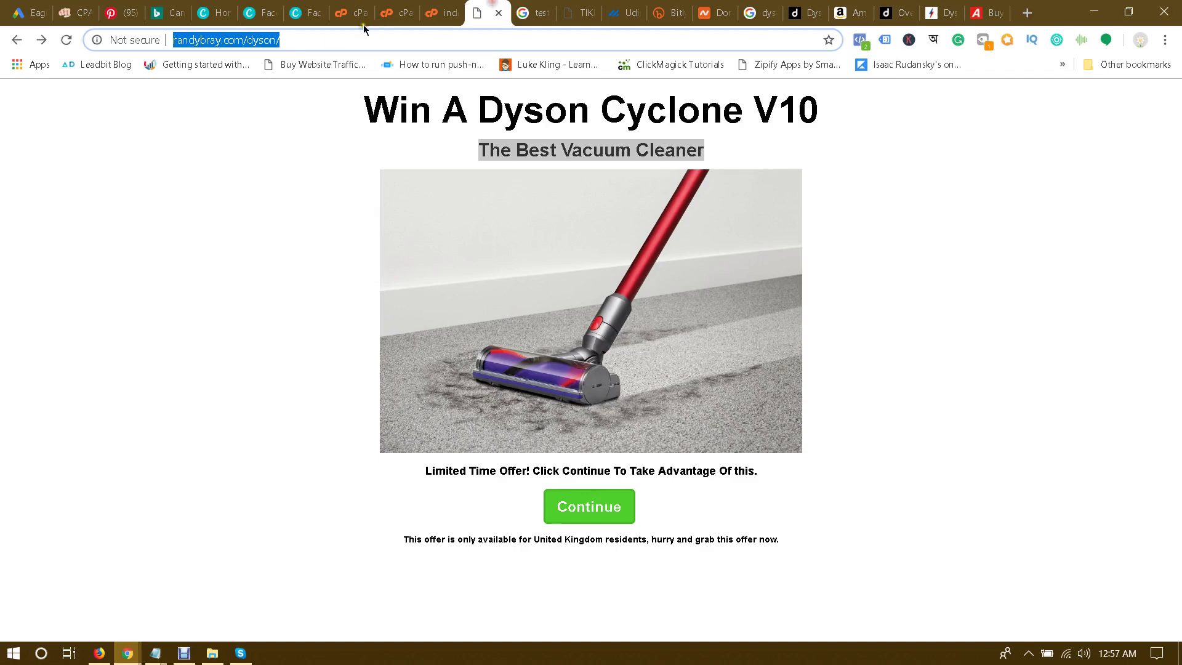
{"action": "left_click", "coordinate": [163, 9]}
{"action": "type", "text": "randybray.com/dyson/"}
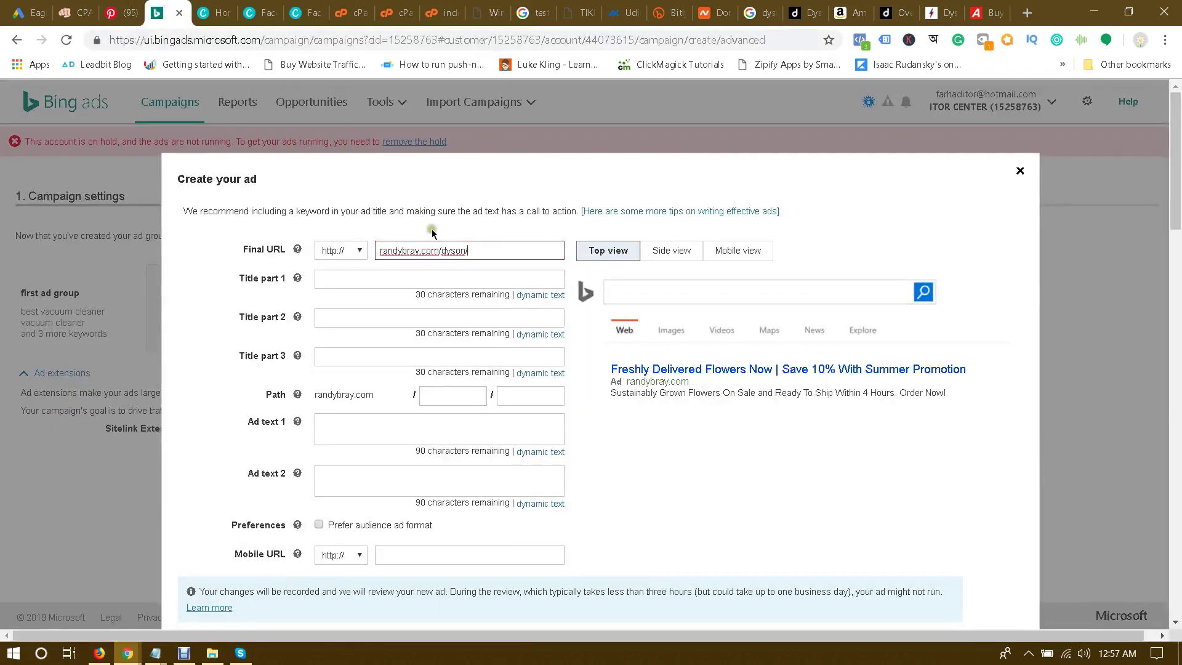
Step: Set the titles to 'Win A Dyson Cyclone V10' and 'The Best Vacuum Cleaner' from the landing page
{"action": "left_click", "coordinate": [372, 277]}
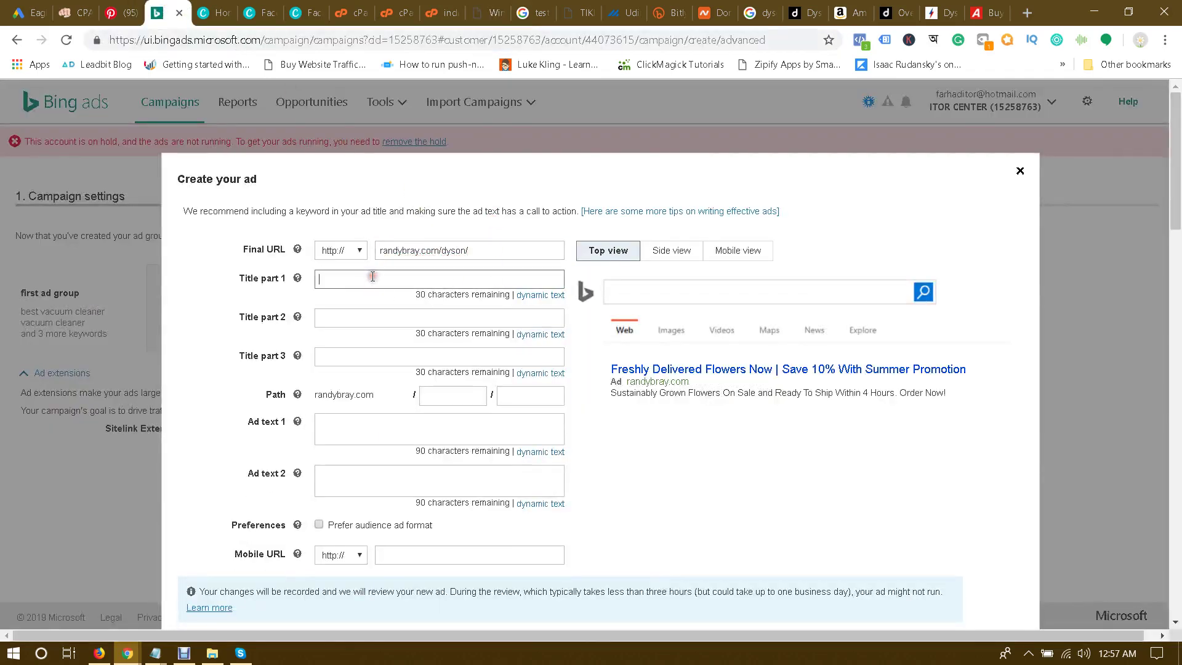
{"action": "left_click_drag", "start_coordinate": [506, 14], "coordinate": [257, 12]}
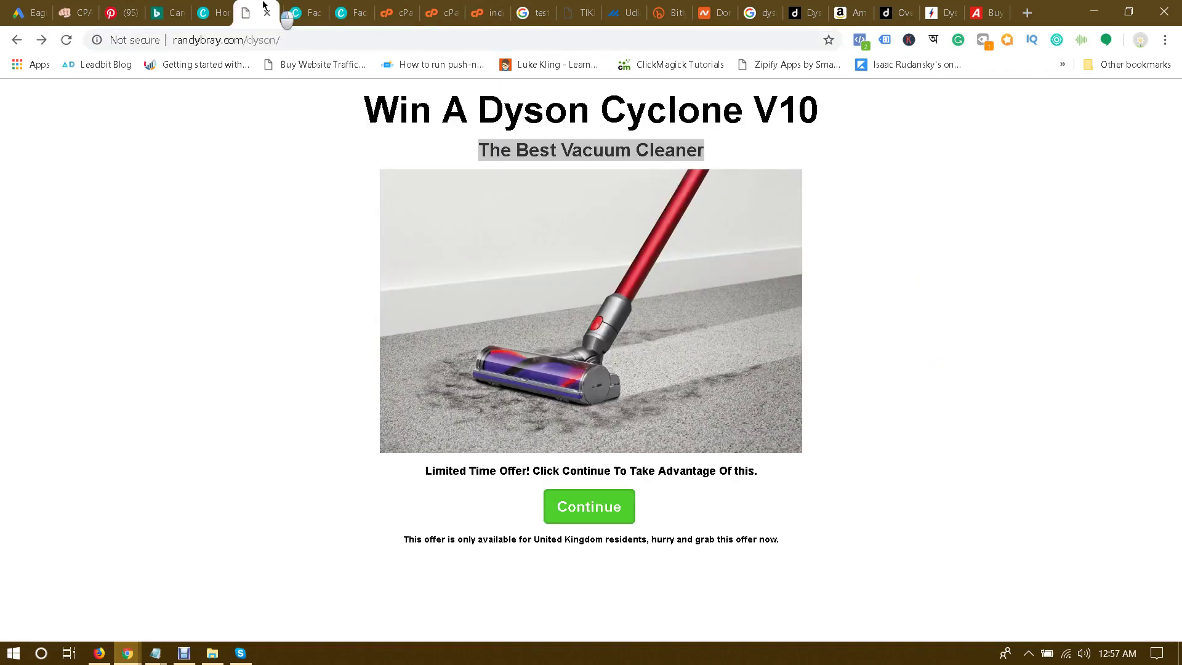
{"action": "left_click_drag", "start_coordinate": [369, 108], "coordinate": [823, 121]}
{"action": "key", "text": "ctrl+c"}
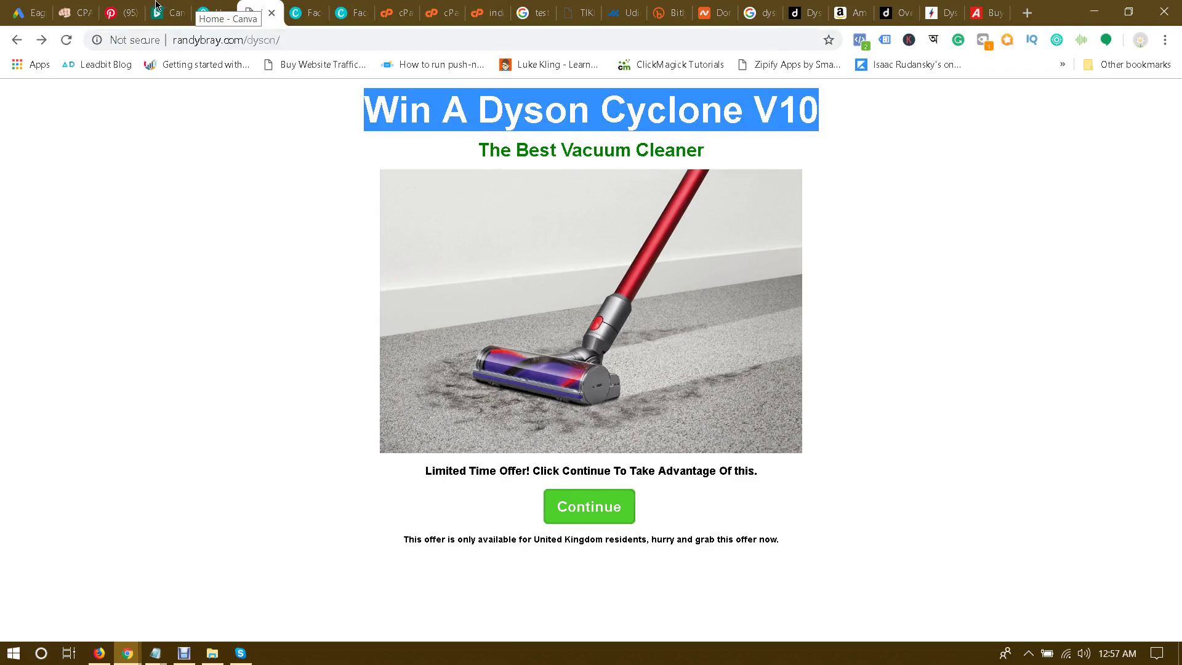
{"action": "left_click", "coordinate": [155, 12]}
{"action": "key", "text": "ctrl+v"}
{"action": "left_click", "coordinate": [203, 288]}
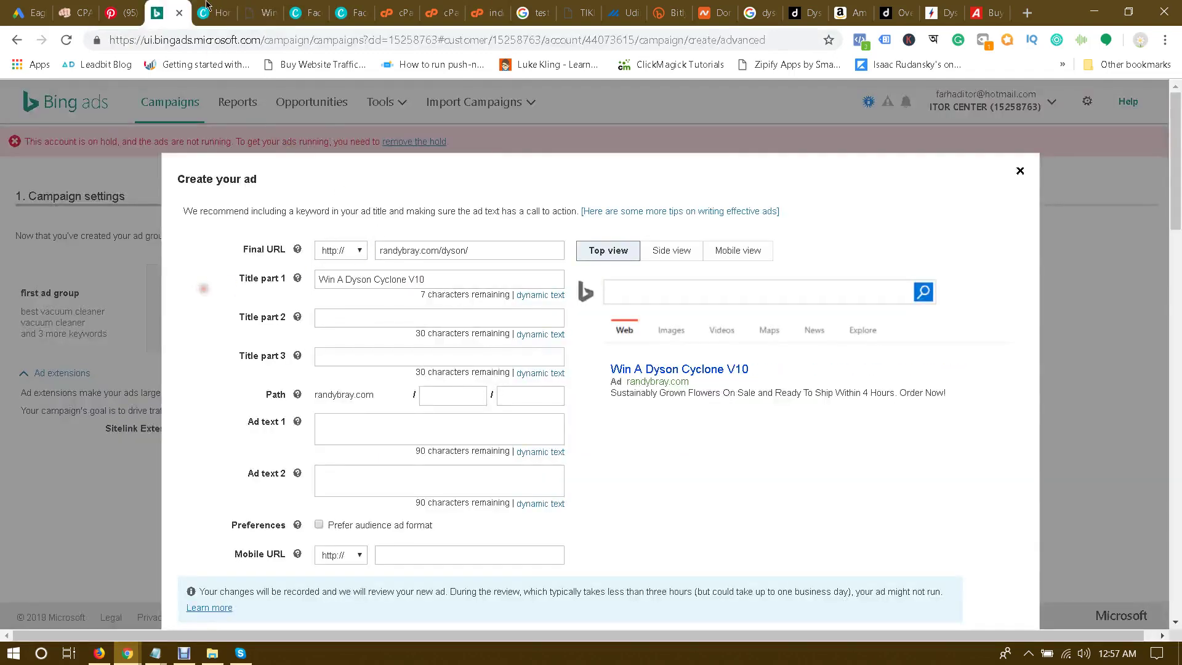
{"action": "left_click", "coordinate": [262, 12]}
{"action": "left_click_drag", "start_coordinate": [478, 150], "coordinate": [718, 156]}
{"action": "key", "text": "ctrl+c"}
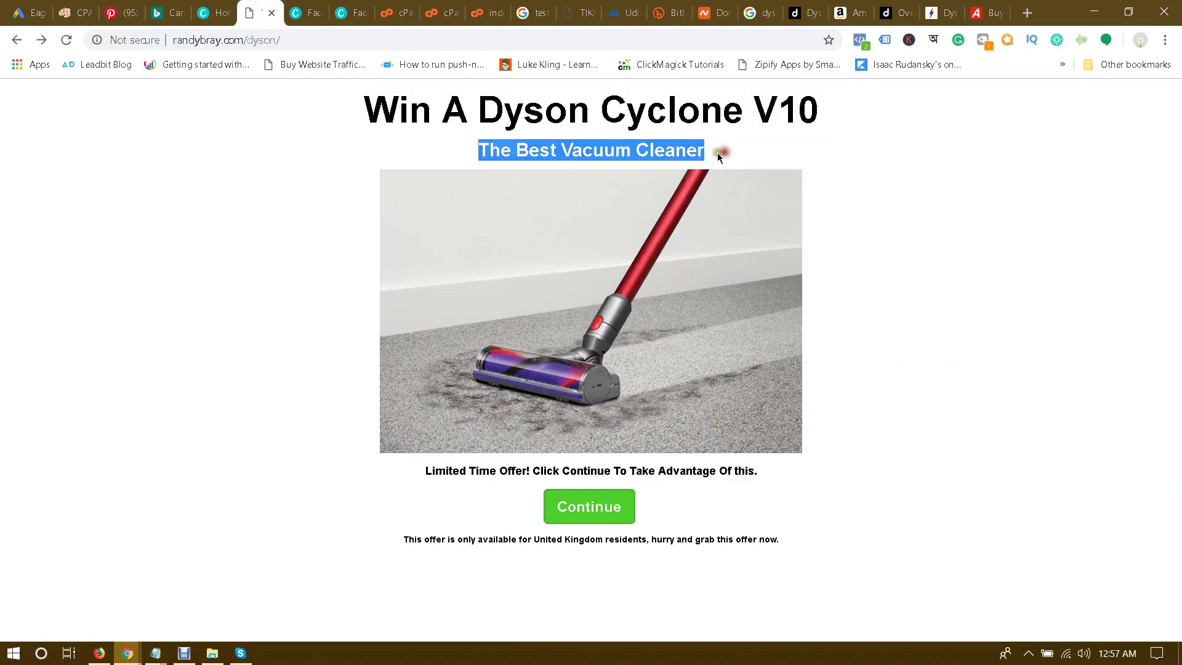
{"action": "left_click", "coordinate": [157, 12]}
{"action": "left_click", "coordinate": [346, 318]}
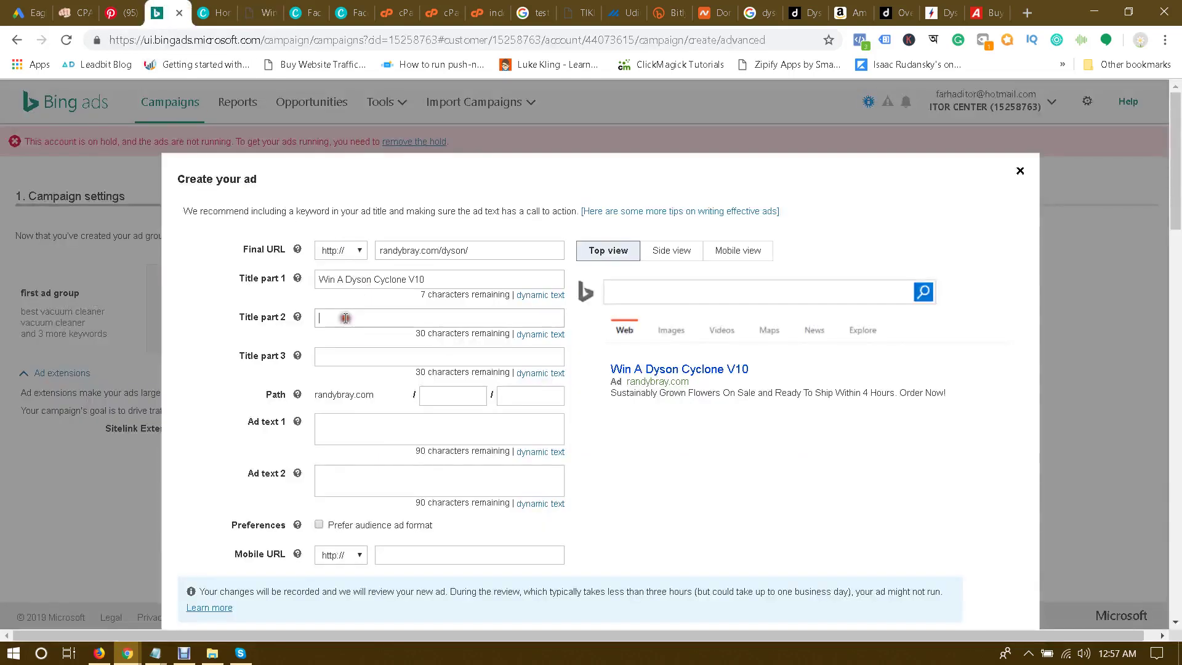
{"action": "key", "text": "ctrl+v"}
{"action": "scroll", "coordinate": [243, 337], "scroll_direction": "down", "scroll_amount": 1}
Step: Use the Amazon Dyson V10 product title as the ad text
{"action": "left_click", "coordinate": [362, 346]}
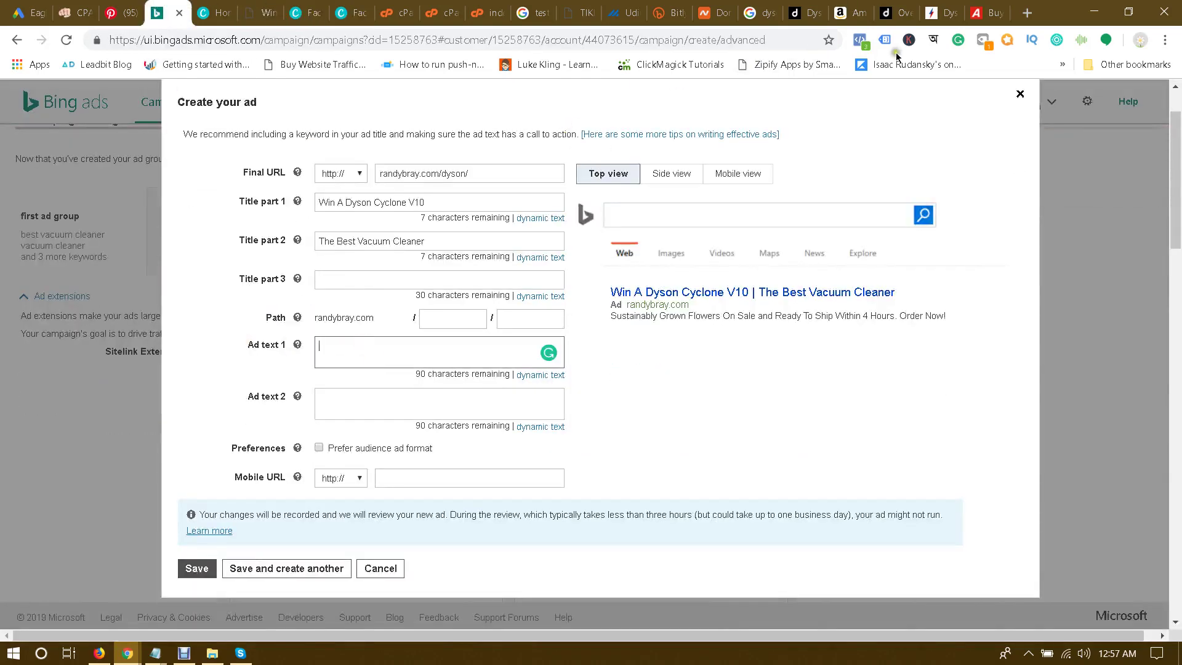
{"action": "left_click", "coordinate": [902, 8]}
{"action": "left_click", "coordinate": [946, 6]}
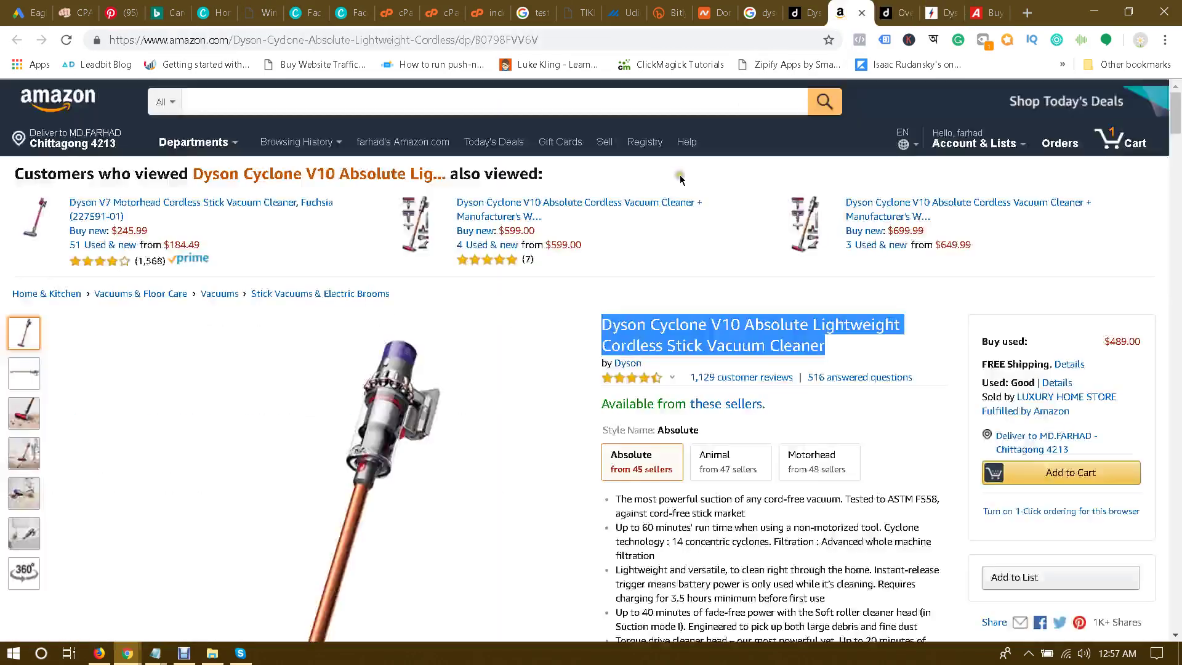
{"action": "left_click", "coordinate": [849, 12]}
{"action": "right_click", "coordinate": [699, 321]}
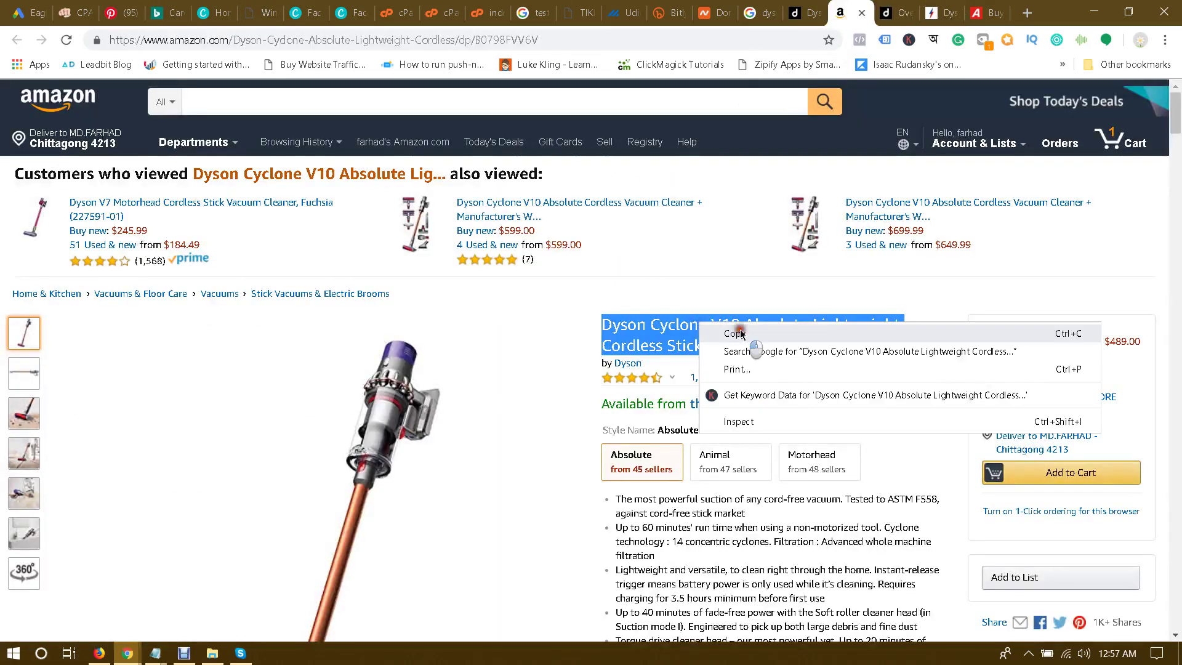
{"action": "left_click", "coordinate": [736, 334]}
{"action": "left_click", "coordinate": [161, 13]}
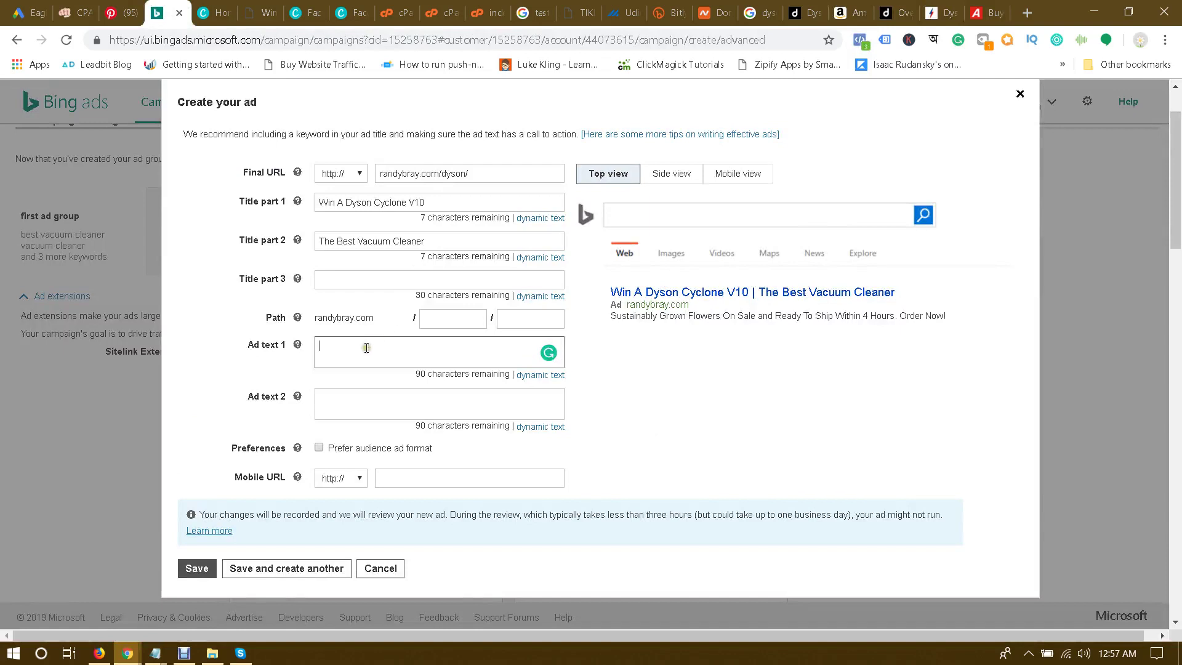
{"action": "key", "text": "ctrl+v"}
Step: Add 'vacuum' to the display path and compare the ad with the landing page
{"action": "left_click", "coordinate": [459, 318]}
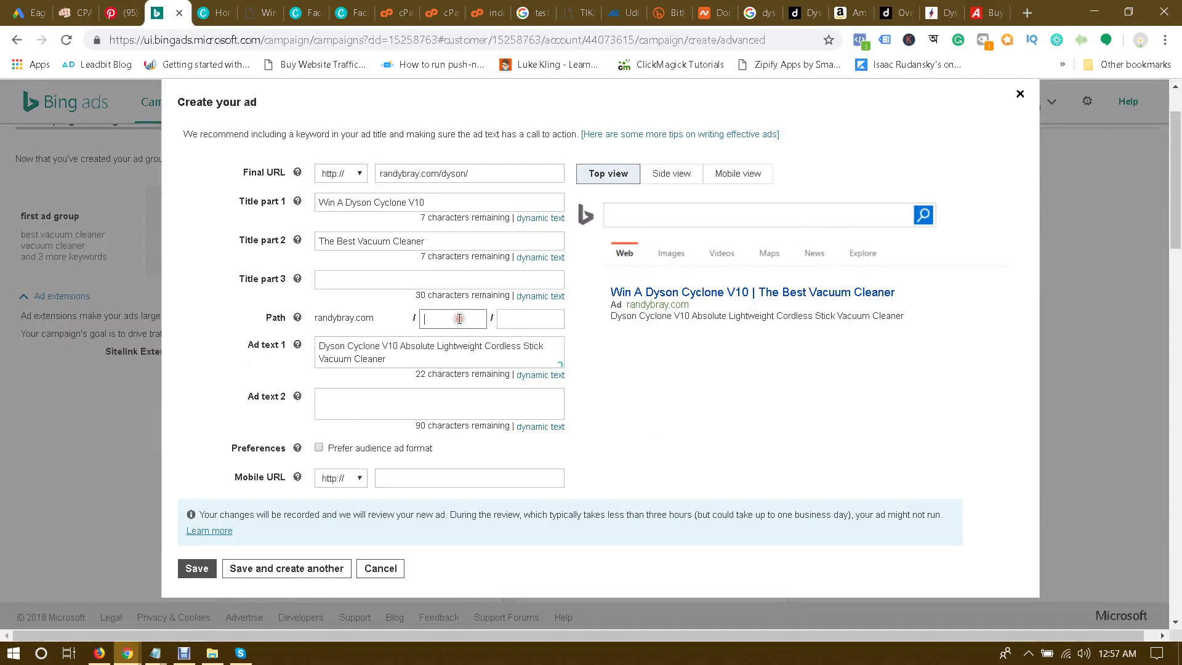
{"action": "key", "text": "Tab"}
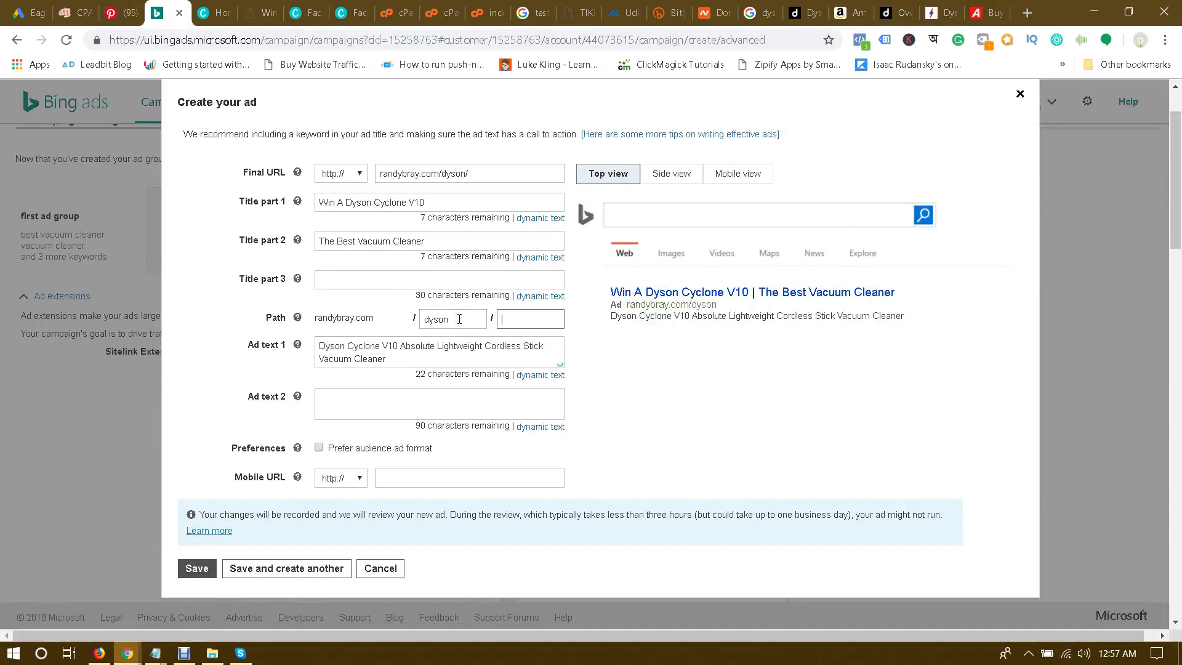
{"action": "type", "text": "vacuum-cleaner"}
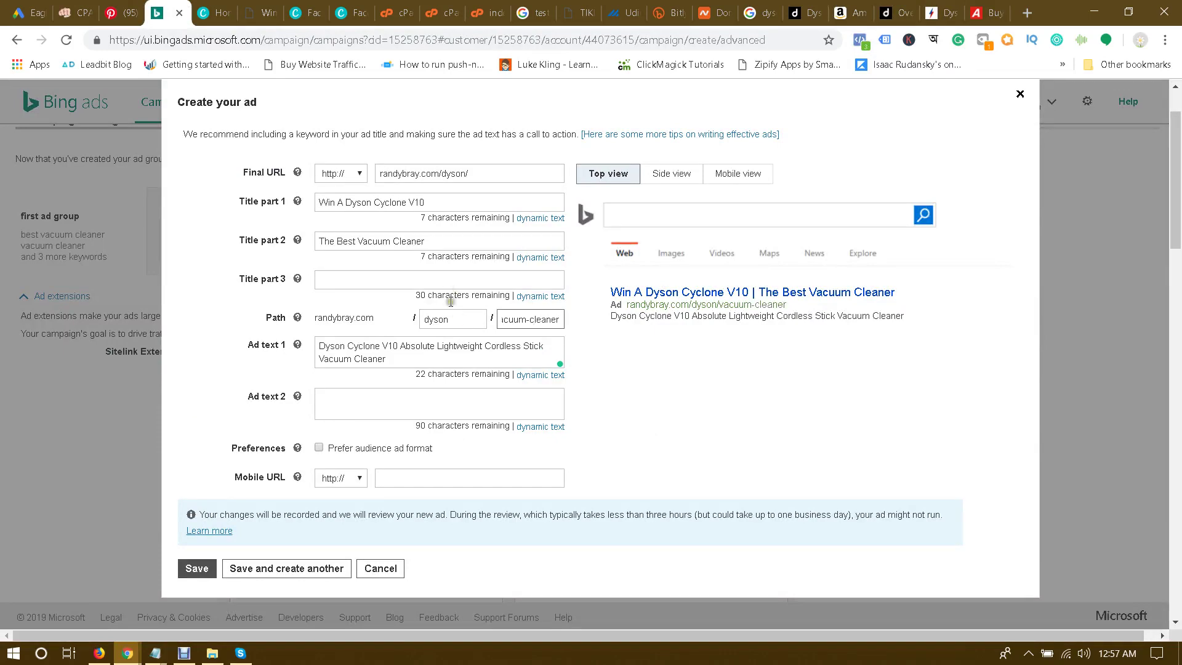
{"action": "left_click", "coordinate": [261, 8]}
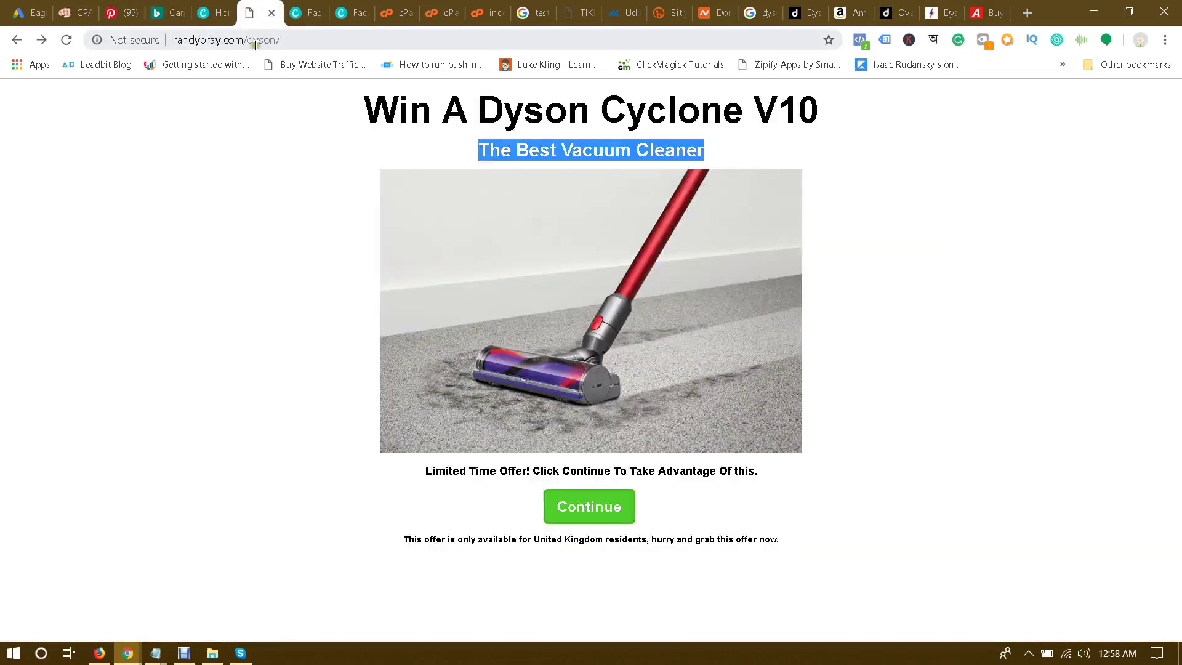
{"action": "left_click", "coordinate": [168, 12]}
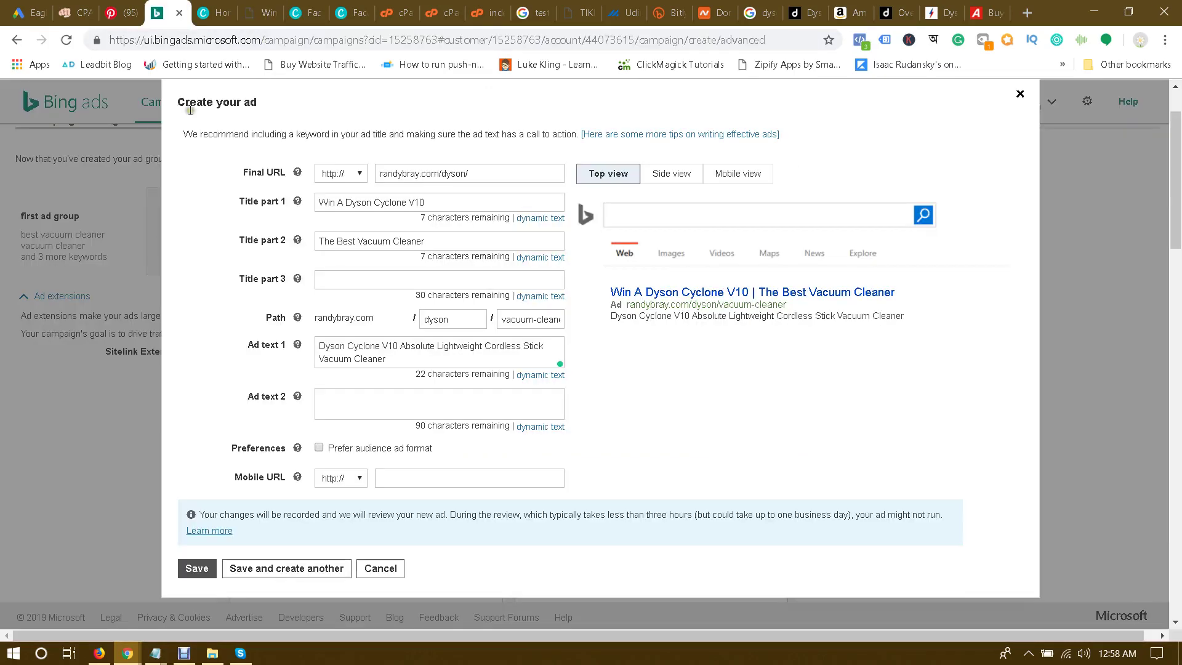
{"action": "left_click", "coordinate": [264, 9]}
{"action": "left_click", "coordinate": [606, 154]}
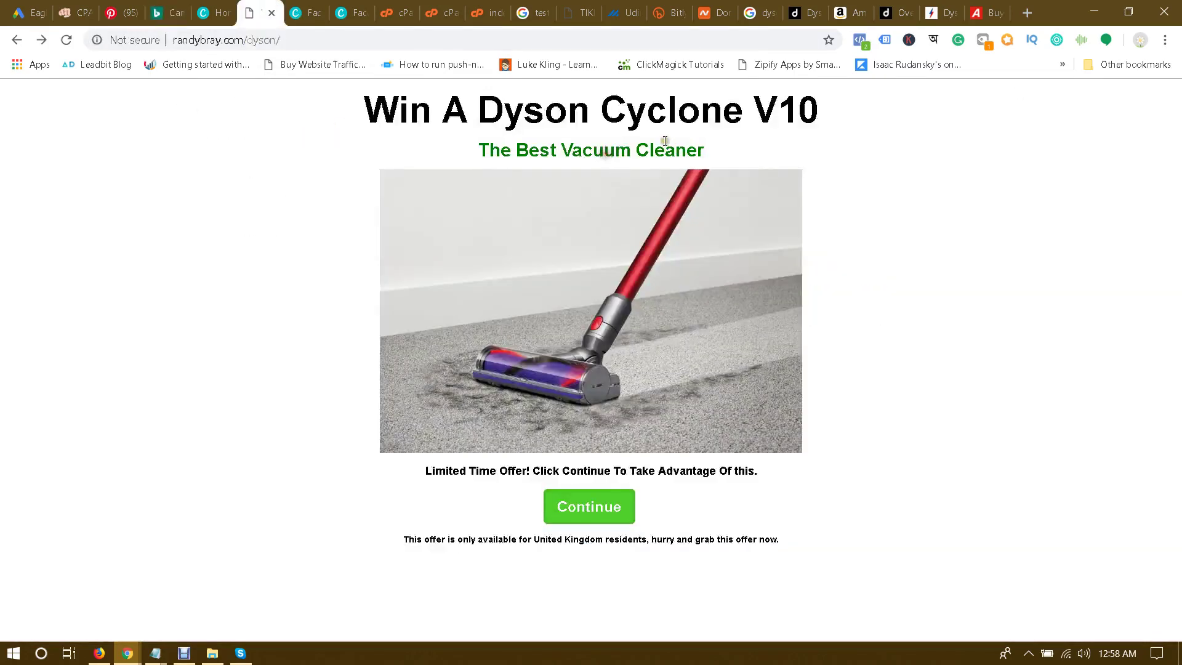
{"action": "left_click", "coordinate": [165, 7]}
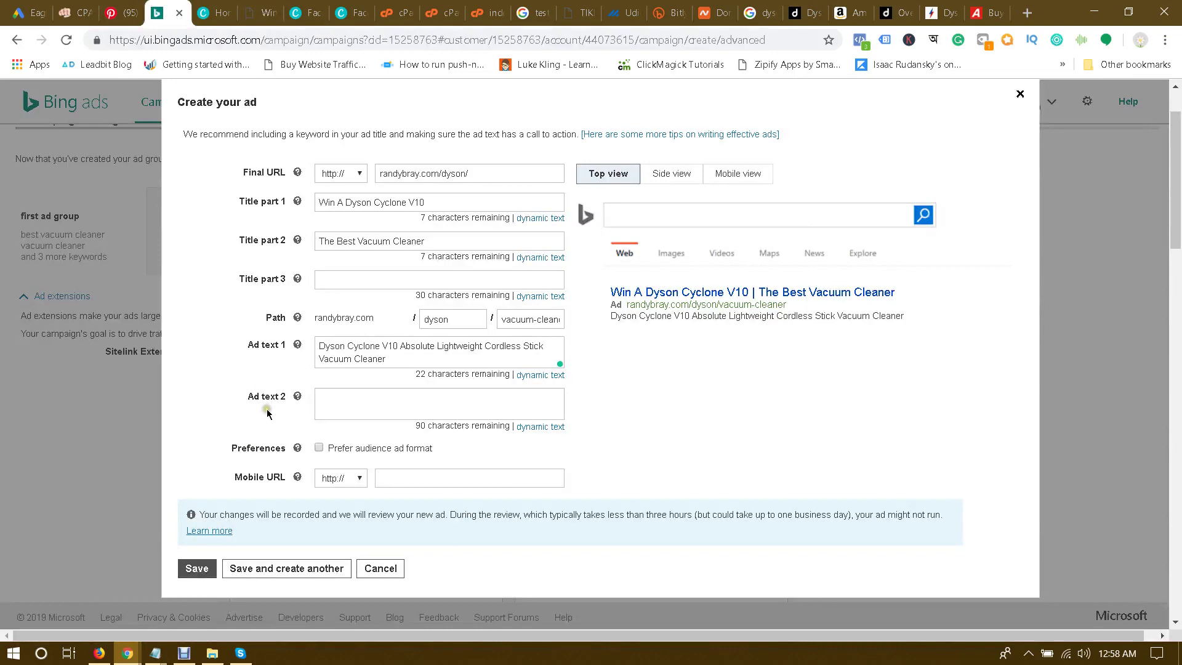
Step: Review the drafted ad and save it
{"action": "scroll", "coordinate": [267, 409], "scroll_direction": "down", "scroll_amount": 3}
{"action": "scroll", "coordinate": [257, 422], "scroll_direction": "up", "scroll_amount": 4}
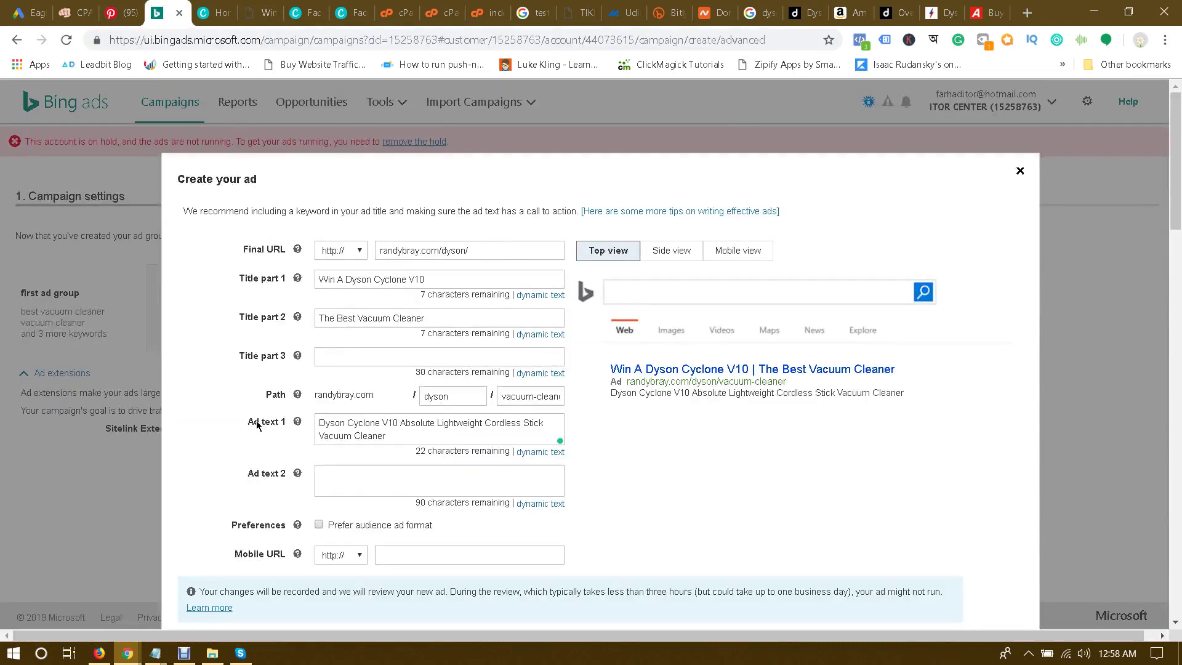
{"action": "scroll", "coordinate": [257, 424], "scroll_direction": "down", "scroll_amount": 2}
{"action": "scroll", "coordinate": [256, 416], "scroll_direction": "up", "scroll_amount": 1}
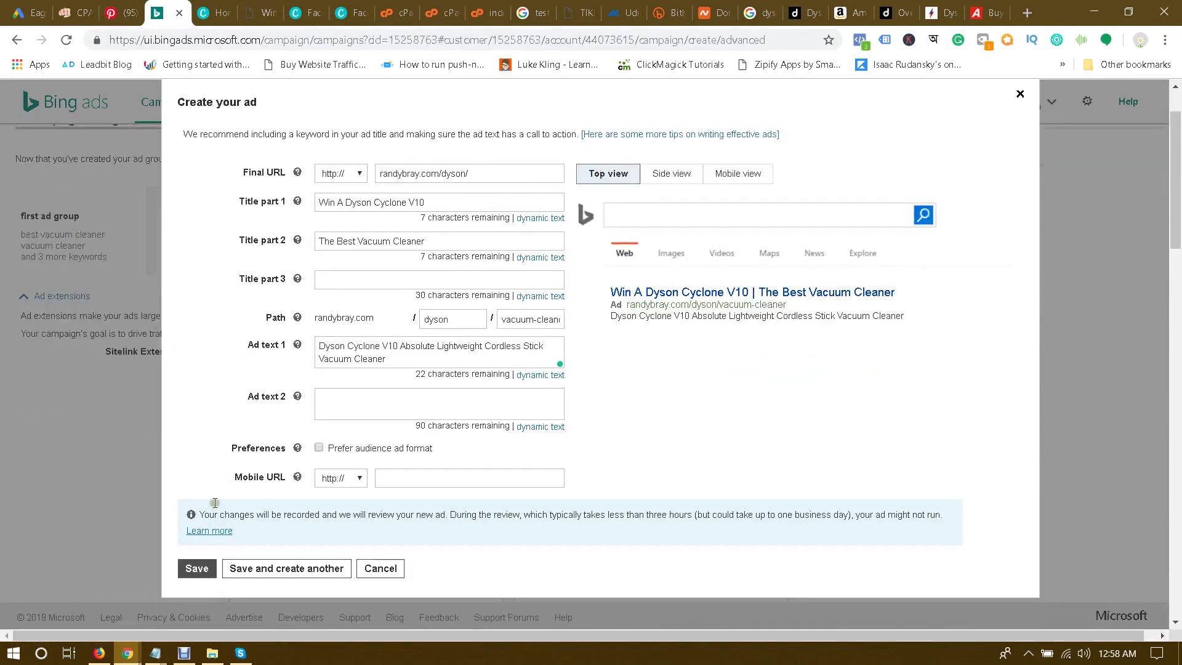
{"action": "left_click", "coordinate": [195, 567]}
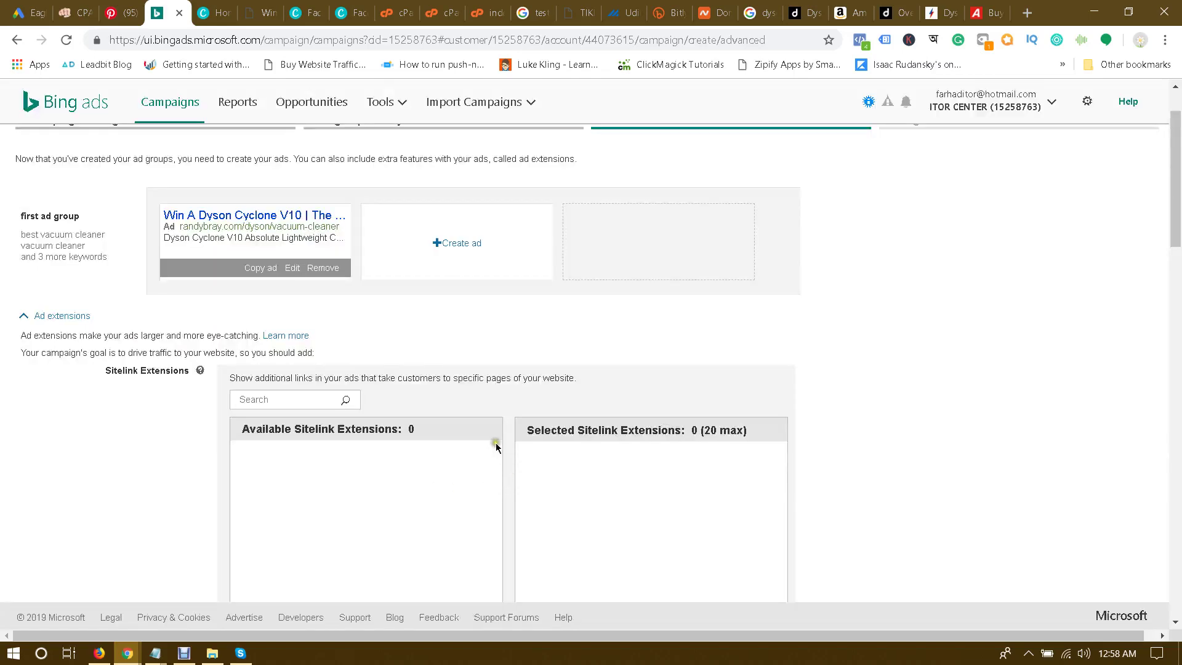
{"action": "scroll", "coordinate": [496, 447], "scroll_direction": "down", "scroll_amount": 15}
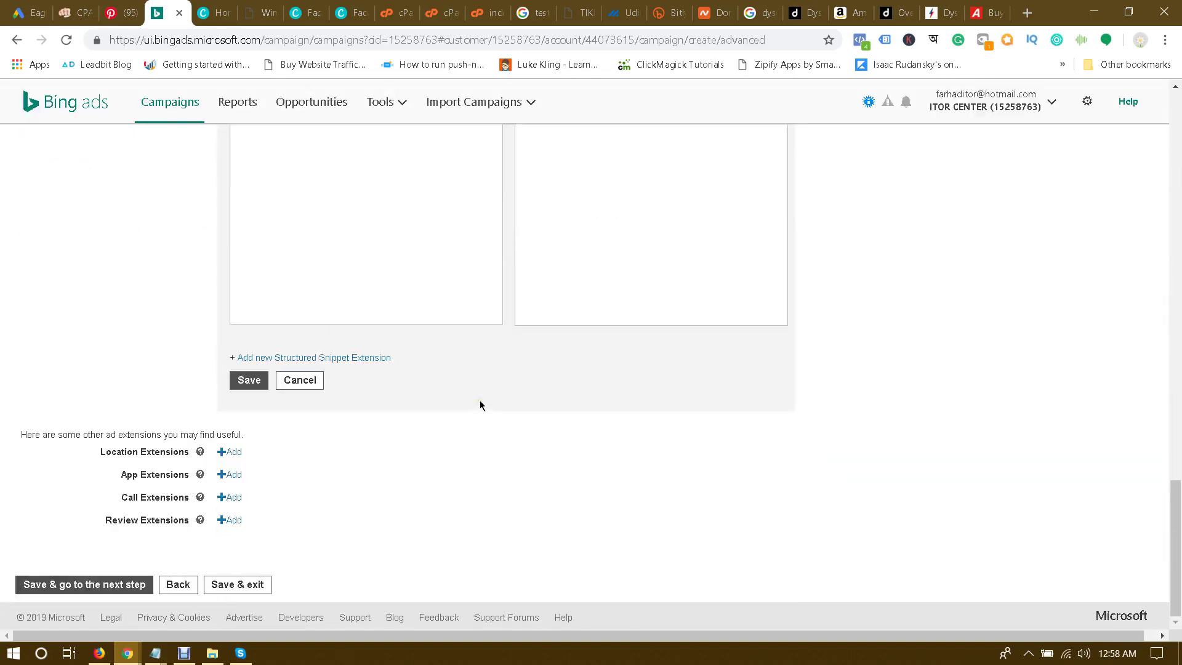
Step: Continue to Budget & bids, set the first ad group's bid to 0.75 USD, and choose Manual bidding
{"action": "left_click", "coordinate": [91, 586]}
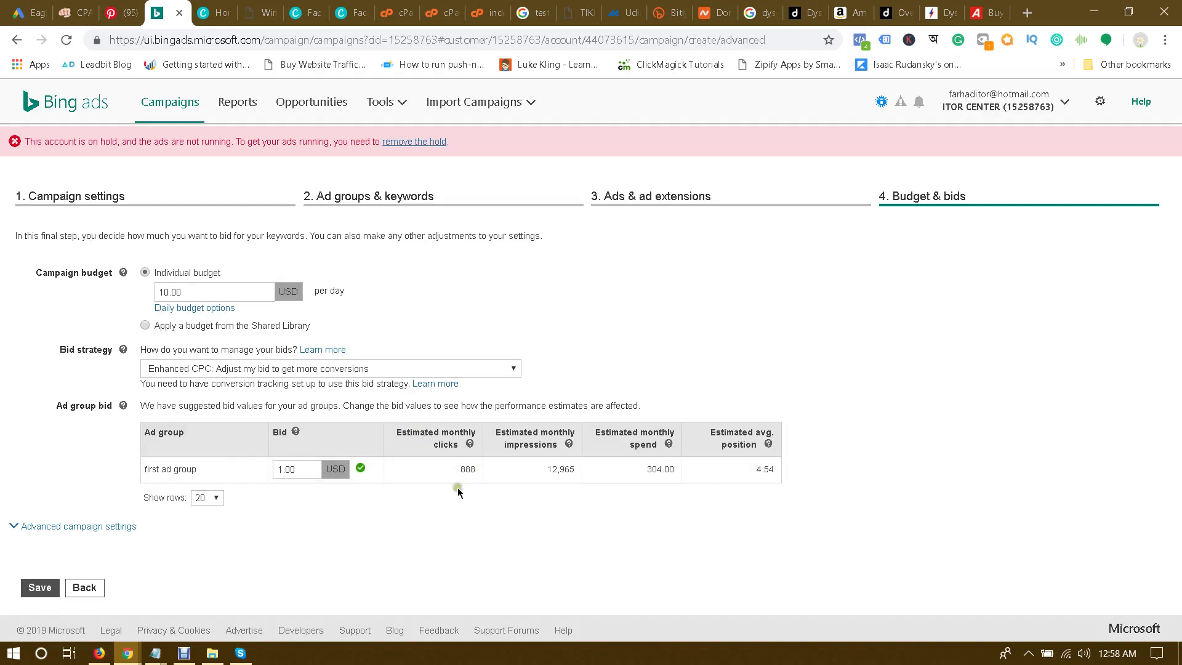
{"action": "double_click", "coordinate": [300, 464]}
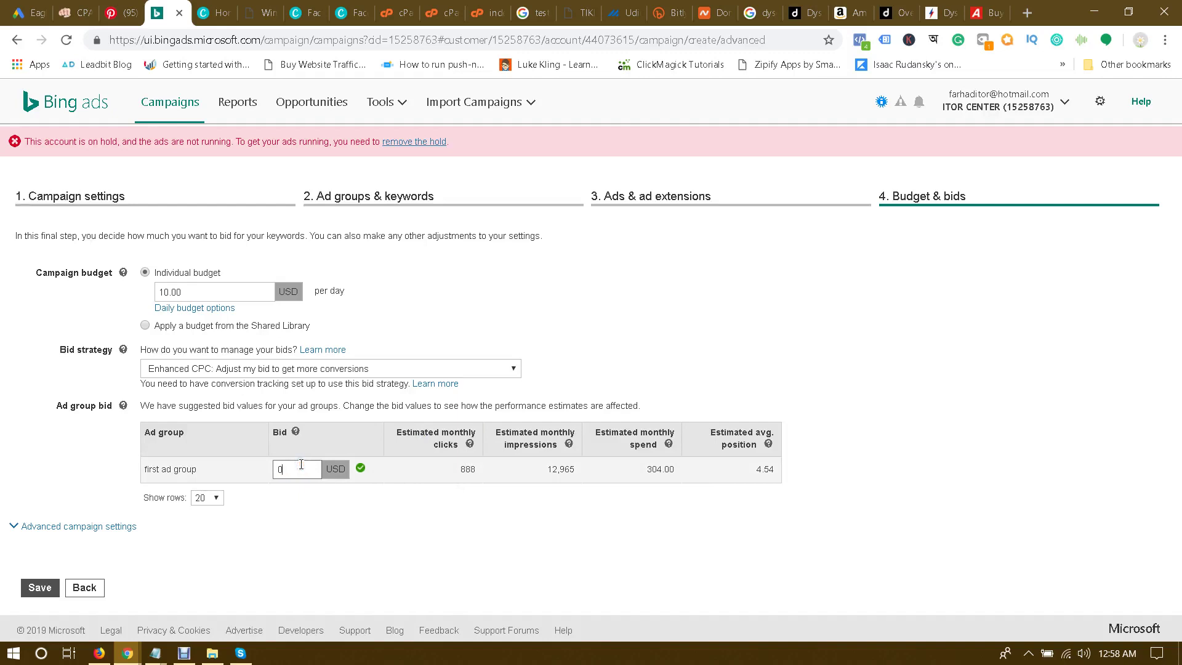
{"action": "type", "text": "0.75"}
{"action": "left_click", "coordinate": [285, 518]}
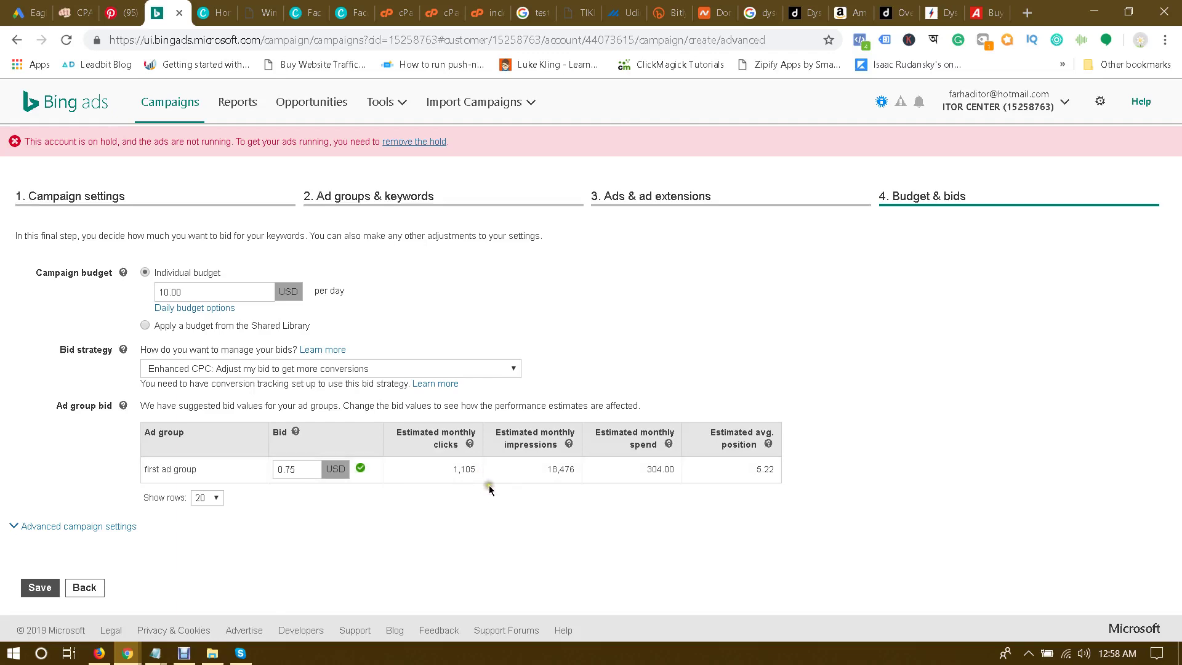
{"action": "left_click", "coordinate": [397, 369]}
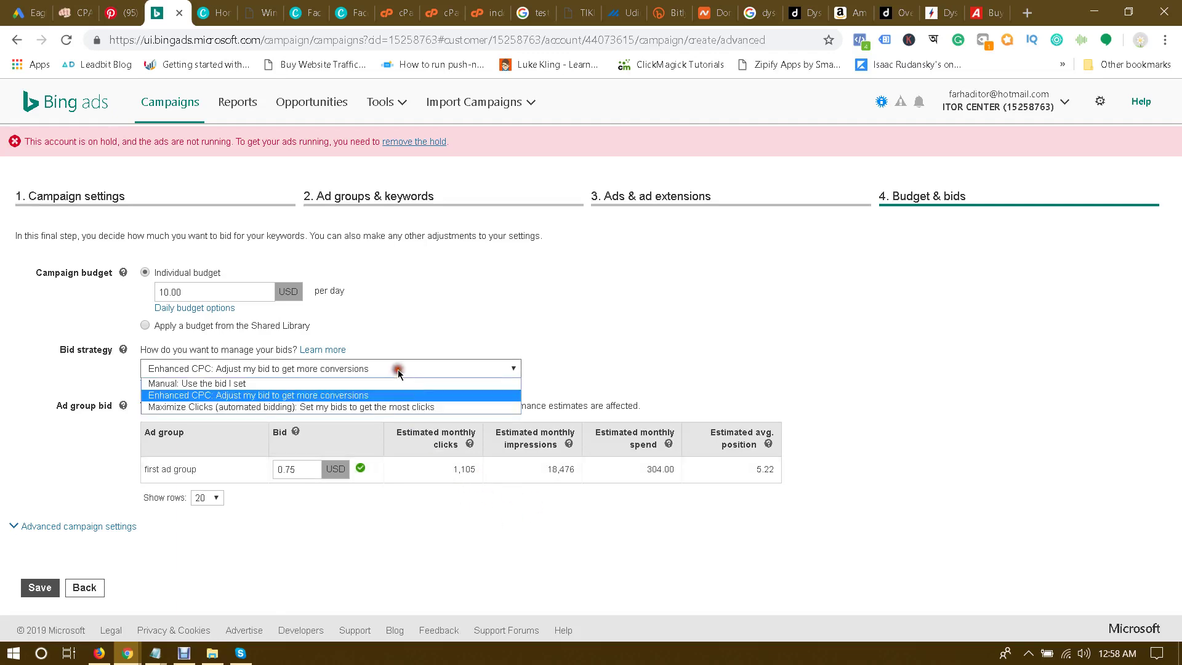
{"action": "left_click", "coordinate": [252, 383]}
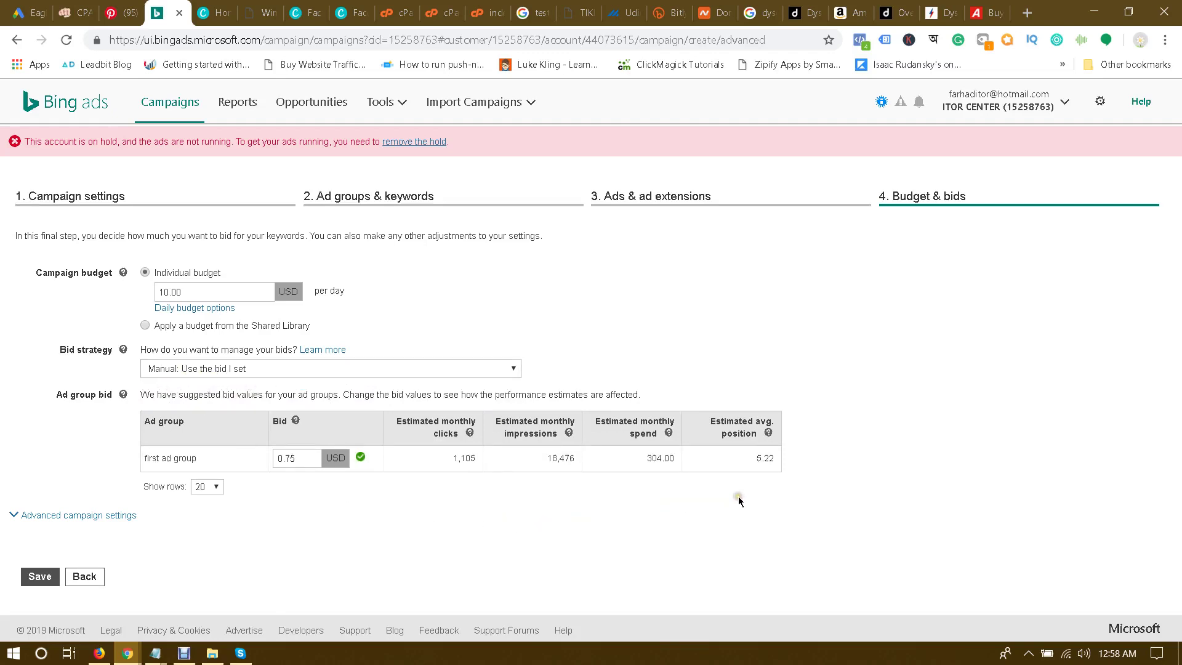
Step: Review the advanced campaign settings' location and device bid adjustments, leaving them unchanged
{"action": "left_click", "coordinate": [83, 516]}
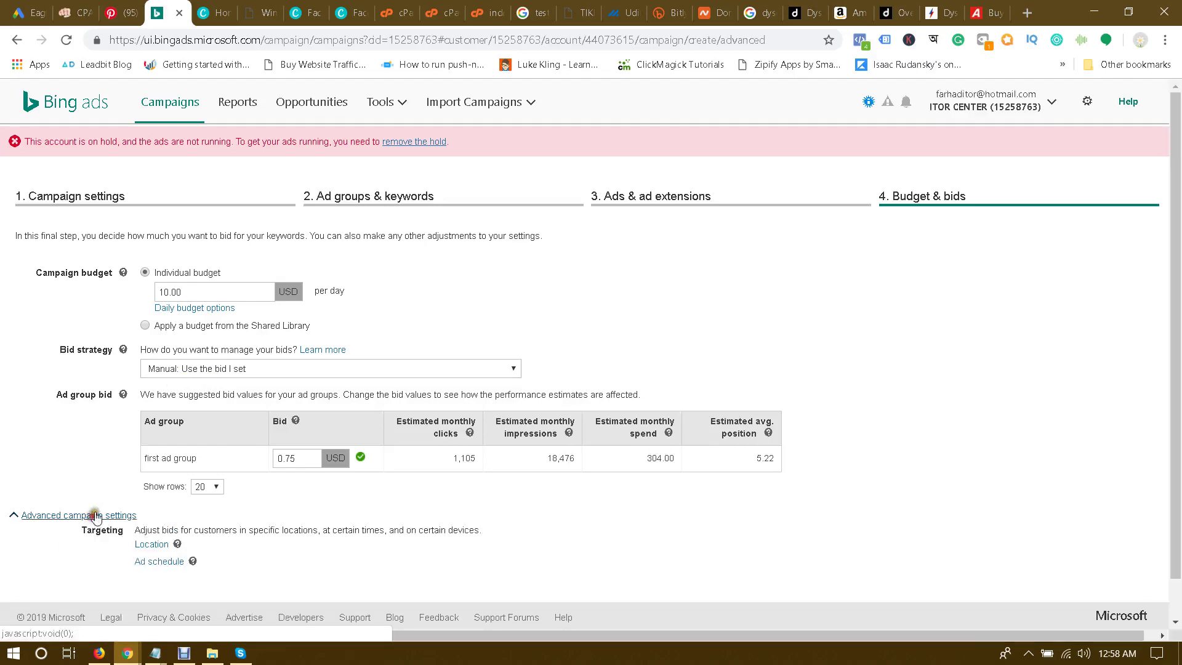
{"action": "scroll", "coordinate": [97, 511], "scroll_direction": "down", "scroll_amount": 2}
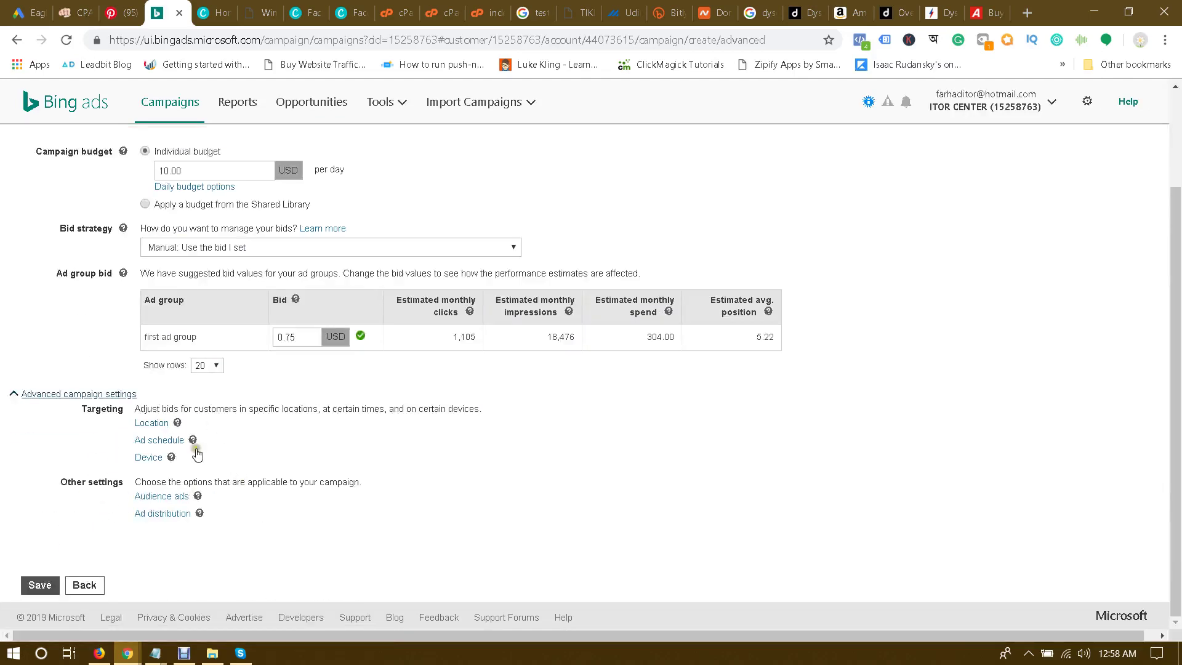
{"action": "left_click", "coordinate": [150, 424]}
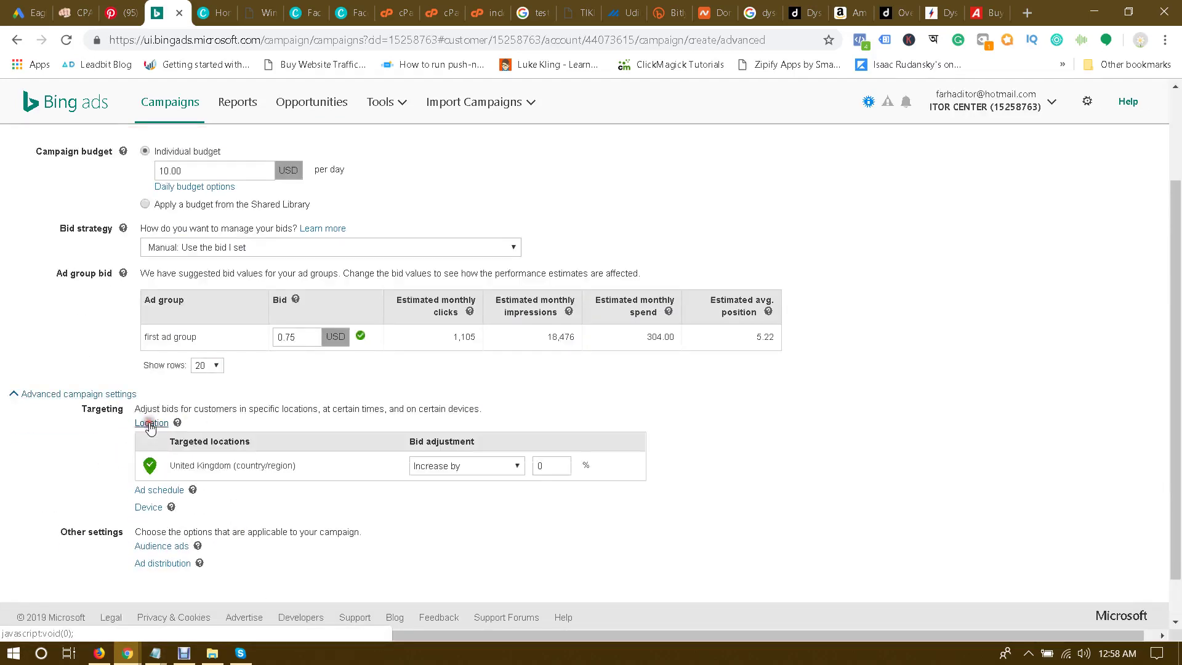
{"action": "scroll", "coordinate": [326, 475], "scroll_direction": "down", "scroll_amount": 2}
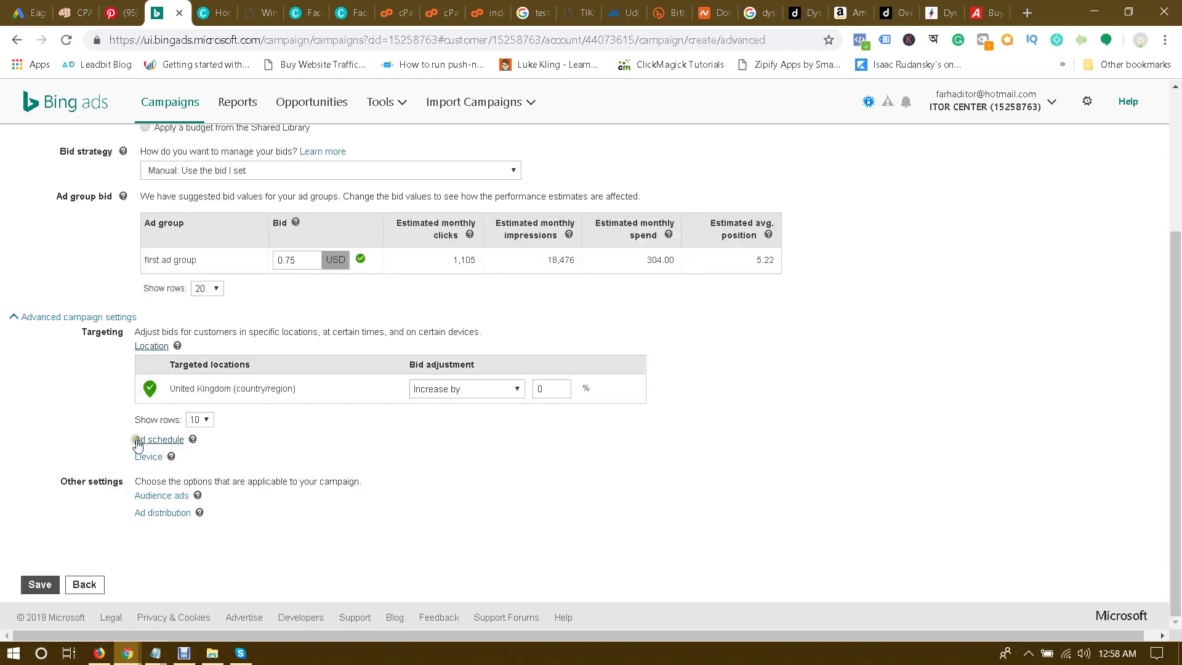
{"action": "left_click", "coordinate": [148, 456]}
{"action": "scroll", "coordinate": [315, 424], "scroll_direction": "down", "scroll_amount": 2}
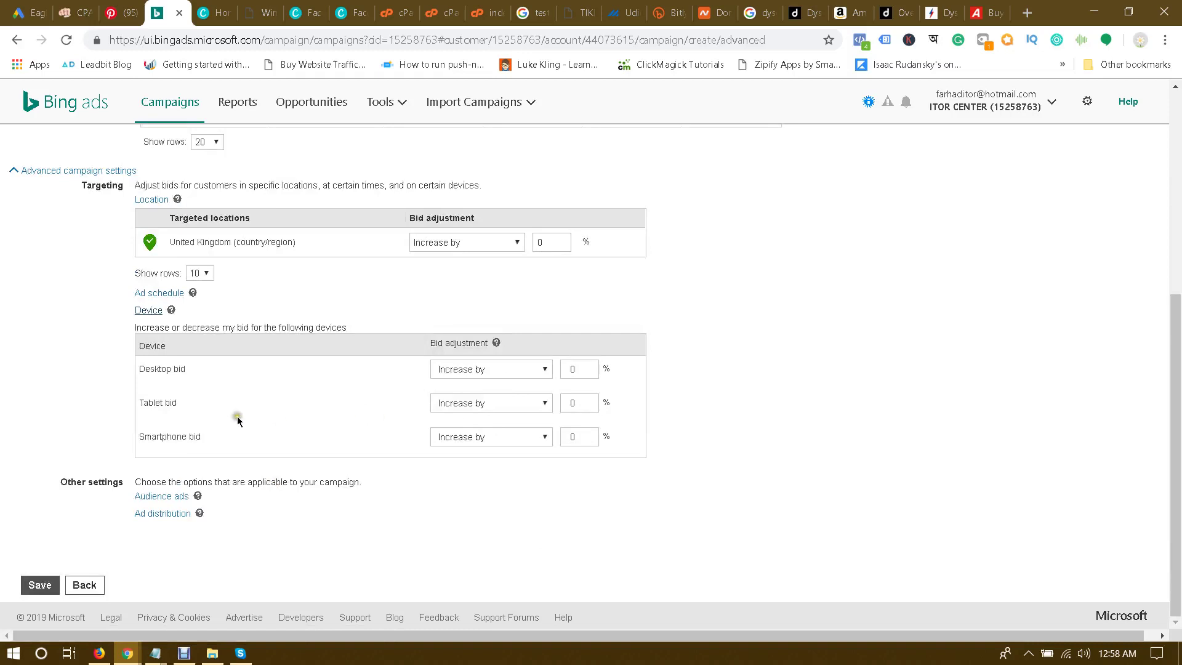
{"action": "left_click", "coordinate": [483, 368]}
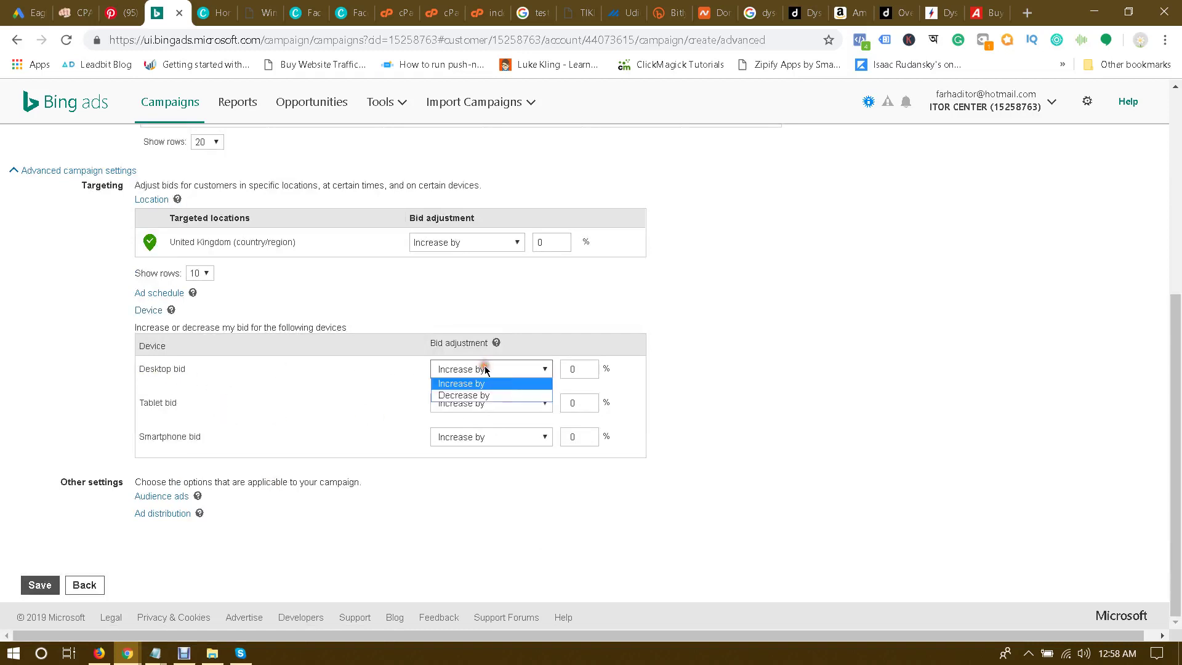
{"action": "left_click", "coordinate": [483, 368]}
{"action": "double_click", "coordinate": [579, 369]}
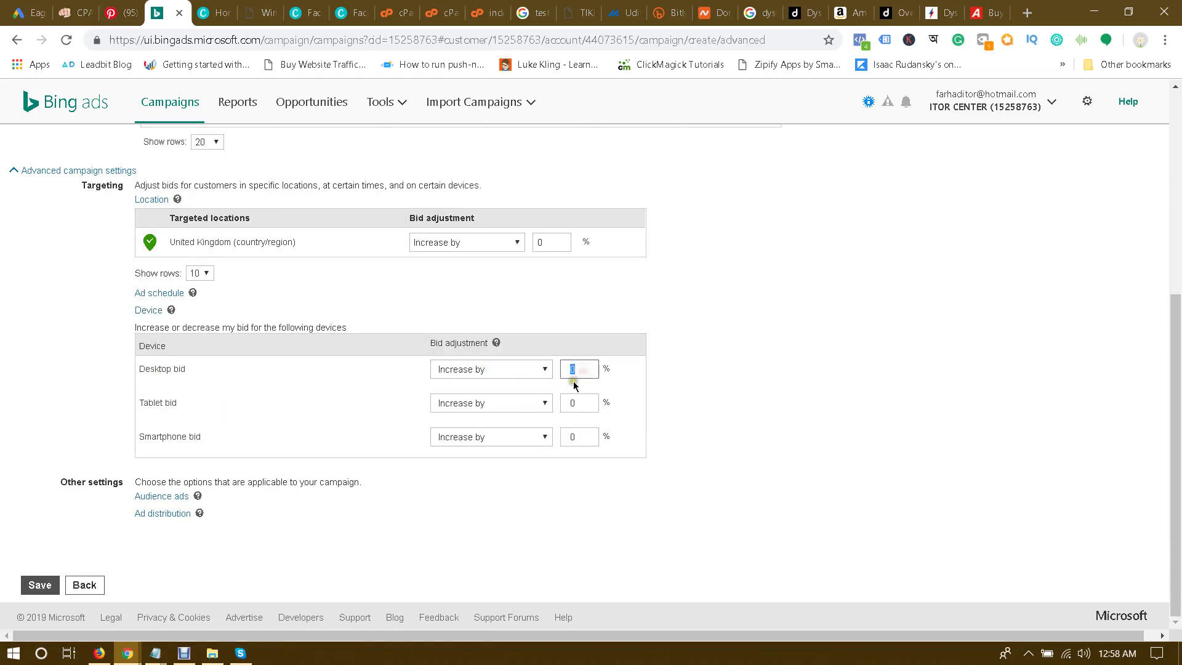
{"action": "left_click", "coordinate": [457, 403]}
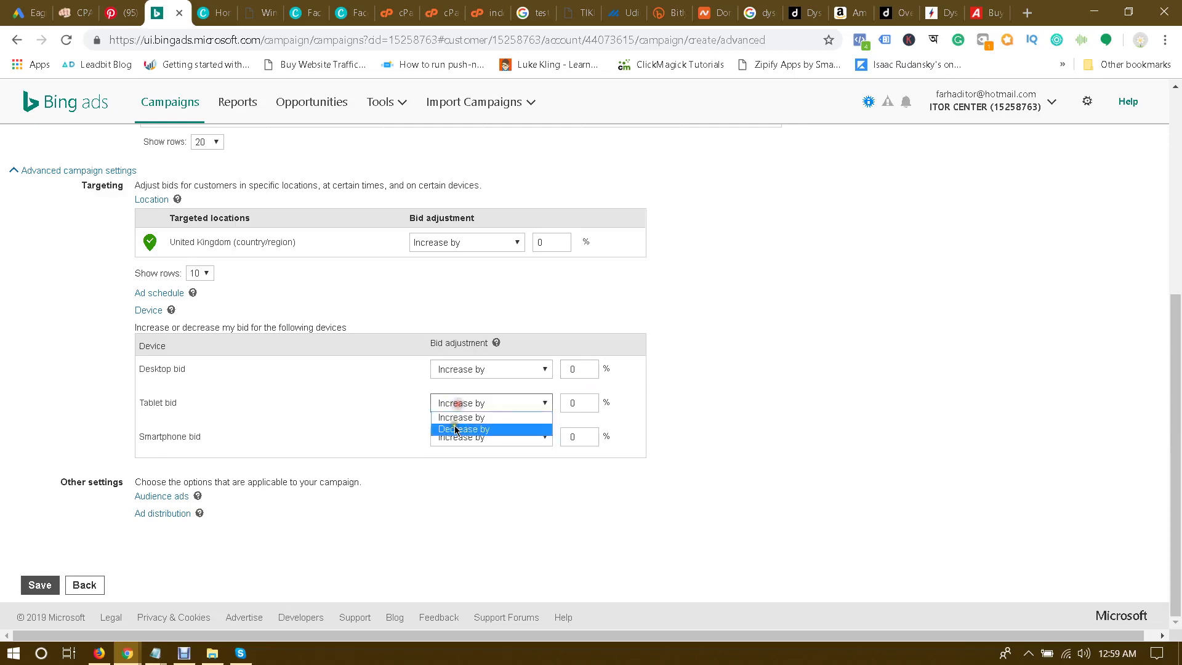
{"action": "left_click", "coordinate": [468, 521]}
Step: Save the campaign and dismiss the Campaign created notice
{"action": "left_click", "coordinate": [40, 584]}
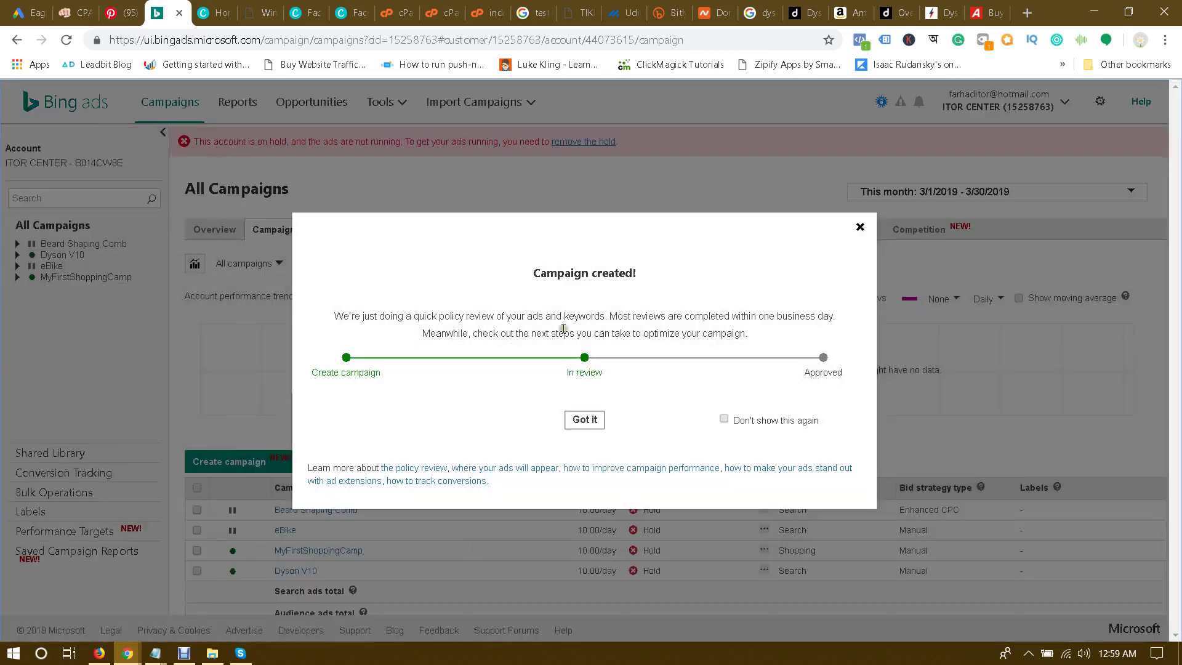
{"action": "left_click", "coordinate": [527, 279]}
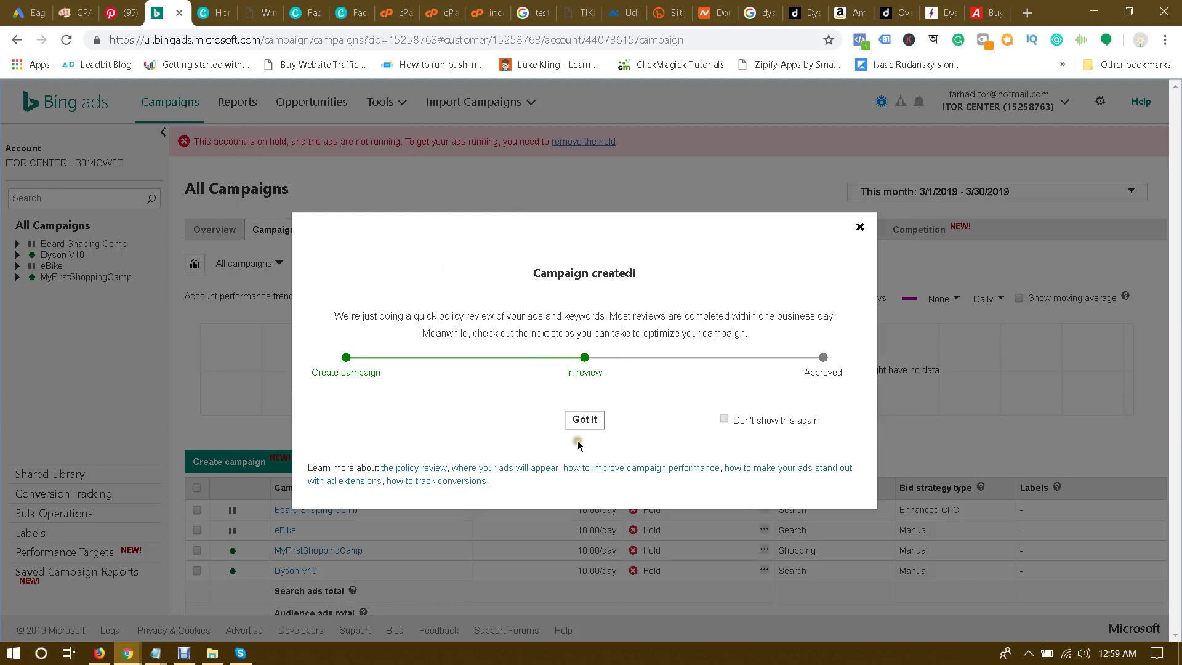
{"action": "left_click", "coordinate": [584, 419]}
{"action": "scroll", "coordinate": [345, 433], "scroll_direction": "down", "scroll_amount": 2}
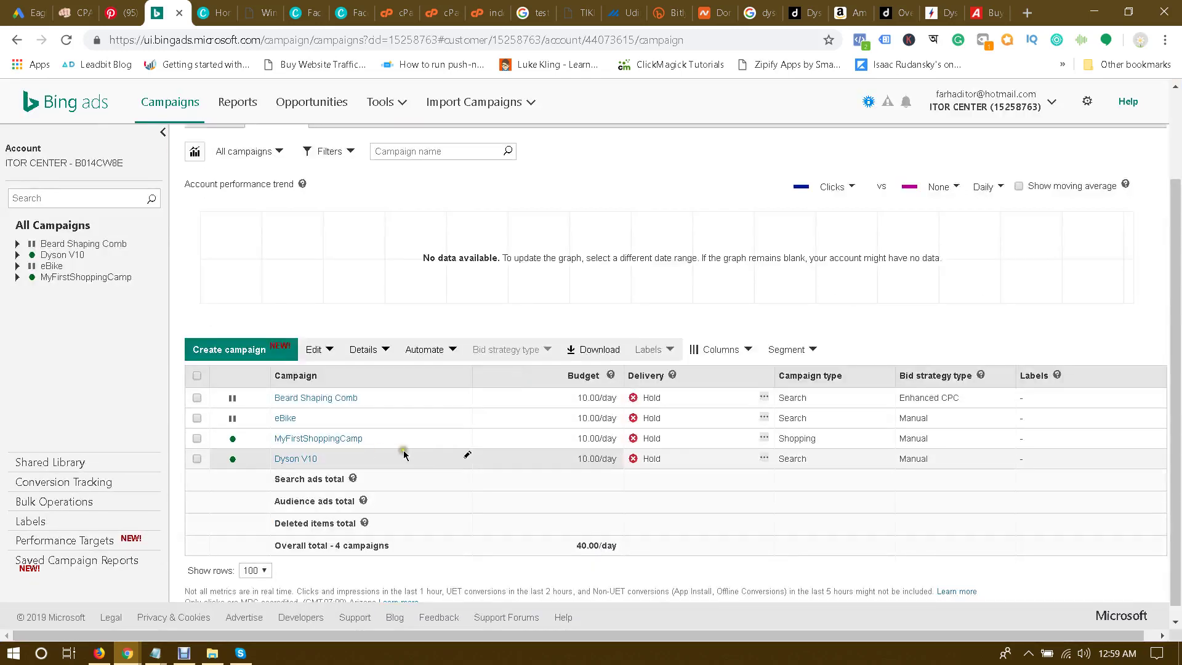
{"action": "scroll", "coordinate": [545, 409], "scroll_direction": "up", "scroll_amount": 2}
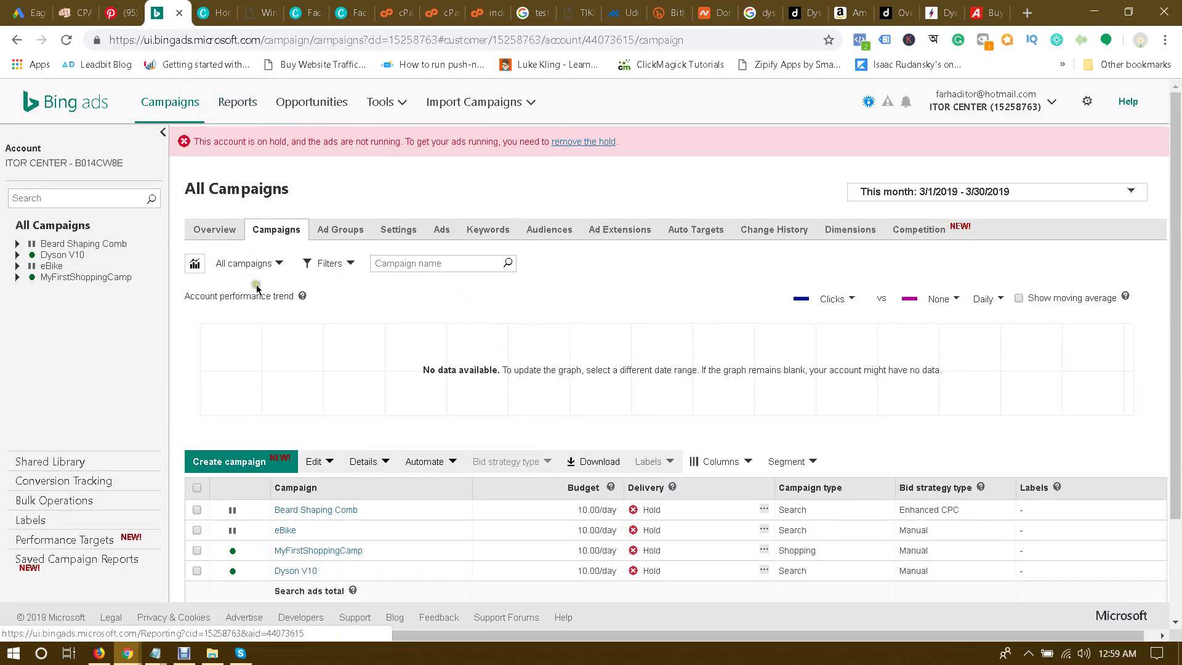
Step: In the incognito window, go to the Reddit front page and follow its Advertise link
{"action": "mouse_move", "coordinate": [127, 652]}
{"action": "left_click", "coordinate": [193, 600]}
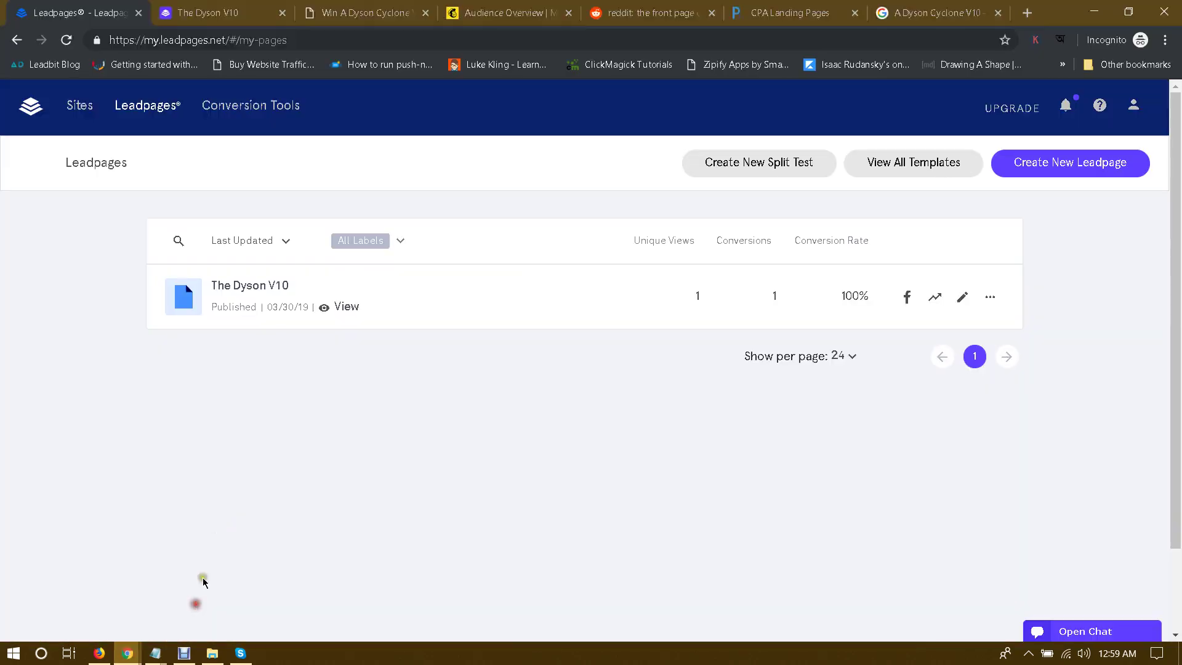
{"action": "left_click", "coordinate": [624, 5]}
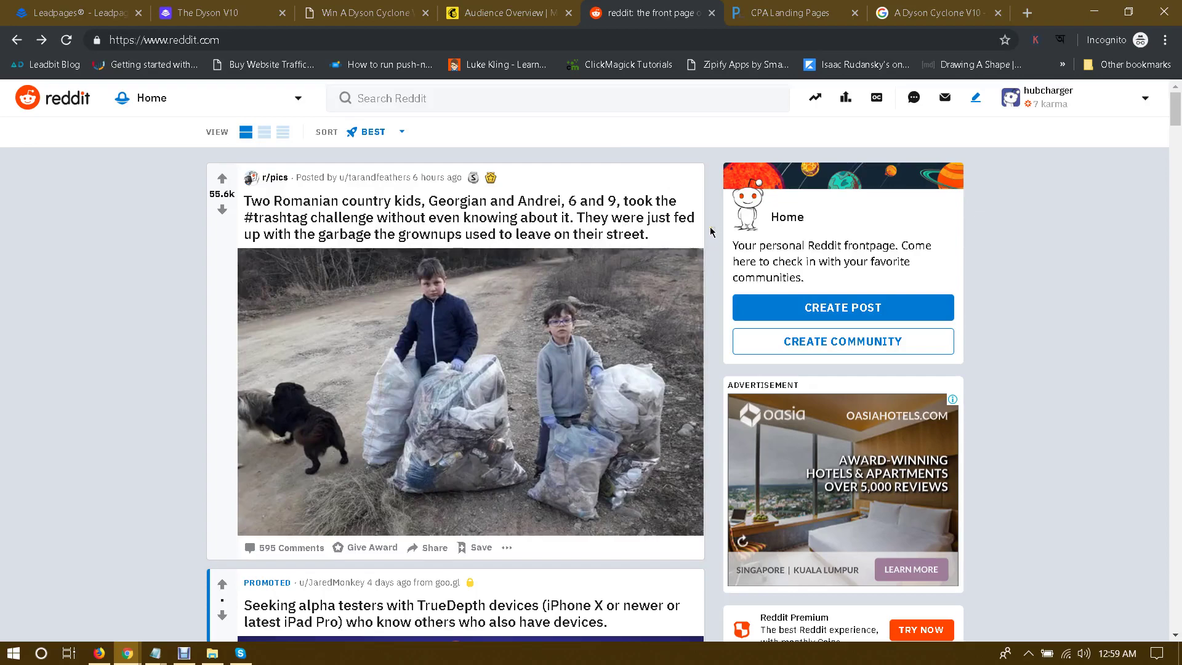
{"action": "scroll", "coordinate": [710, 232], "scroll_direction": "down", "scroll_amount": 7}
{"action": "scroll", "coordinate": [710, 232], "scroll_direction": "up", "scroll_amount": 7}
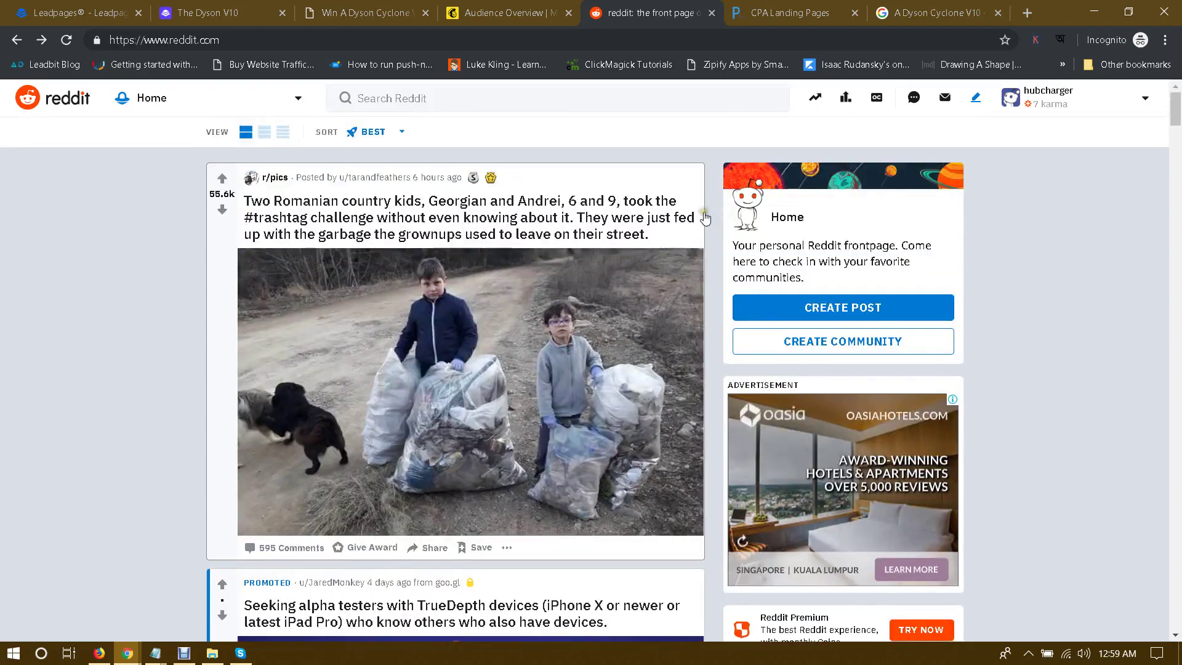
{"action": "scroll", "coordinate": [708, 218], "scroll_direction": "down", "scroll_amount": 11}
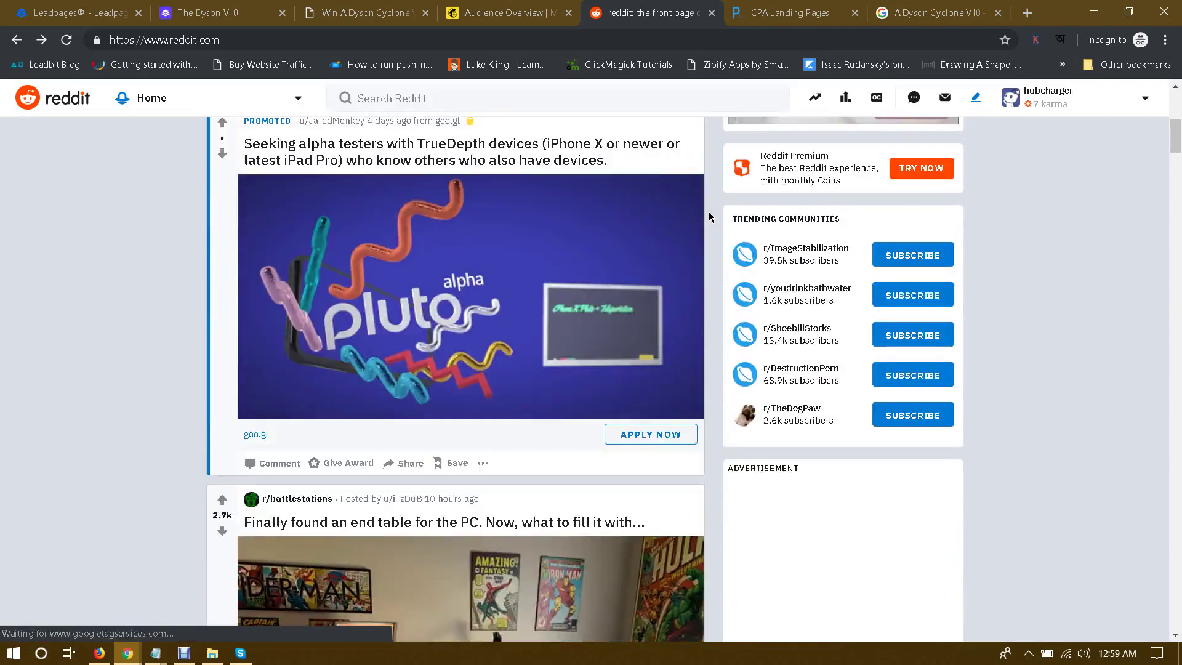
{"action": "scroll", "coordinate": [709, 217], "scroll_direction": "up", "scroll_amount": 11}
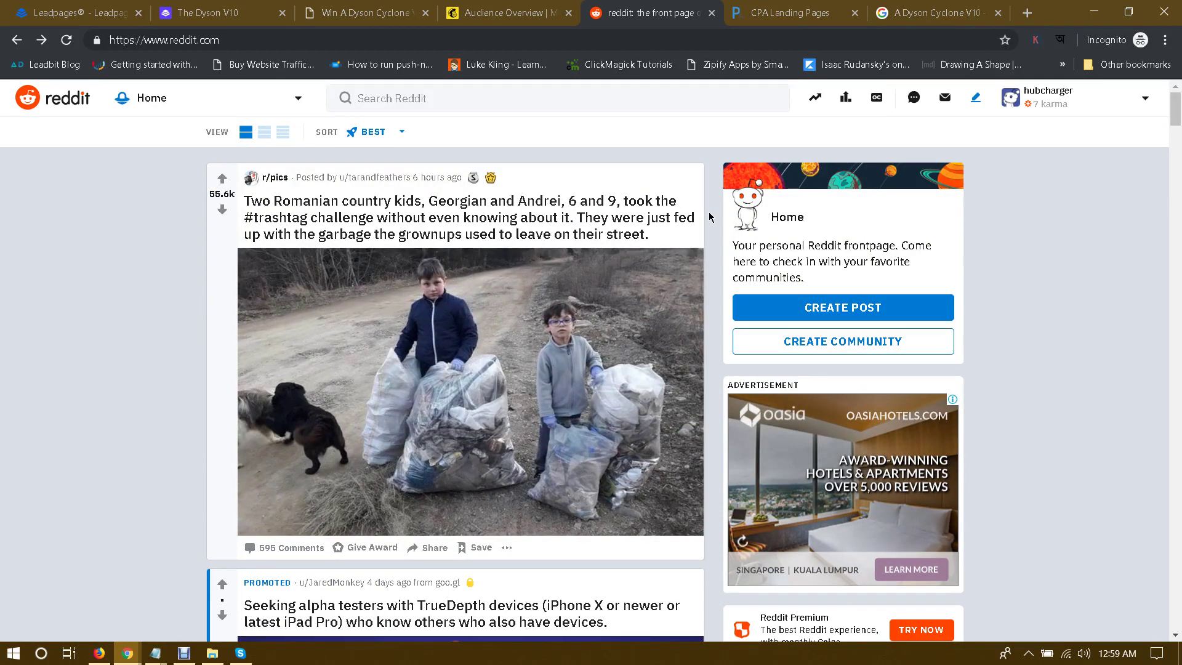
{"action": "scroll", "coordinate": [709, 216], "scroll_direction": "down", "scroll_amount": 12}
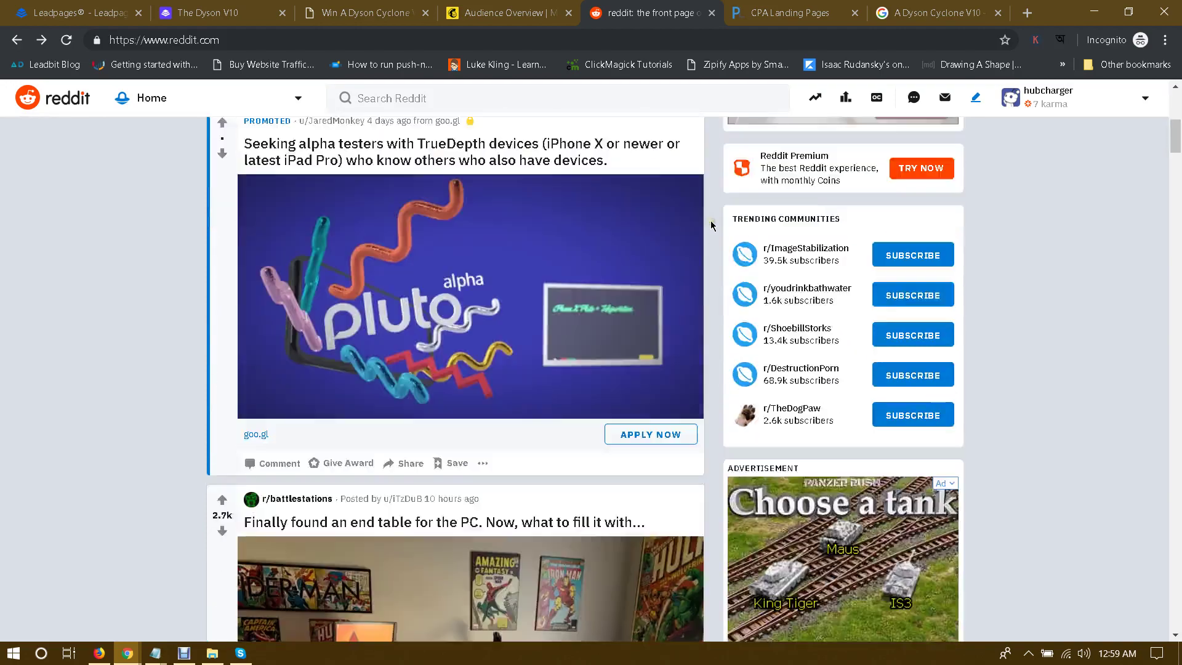
{"action": "scroll", "coordinate": [711, 225], "scroll_direction": "down", "scroll_amount": 1}
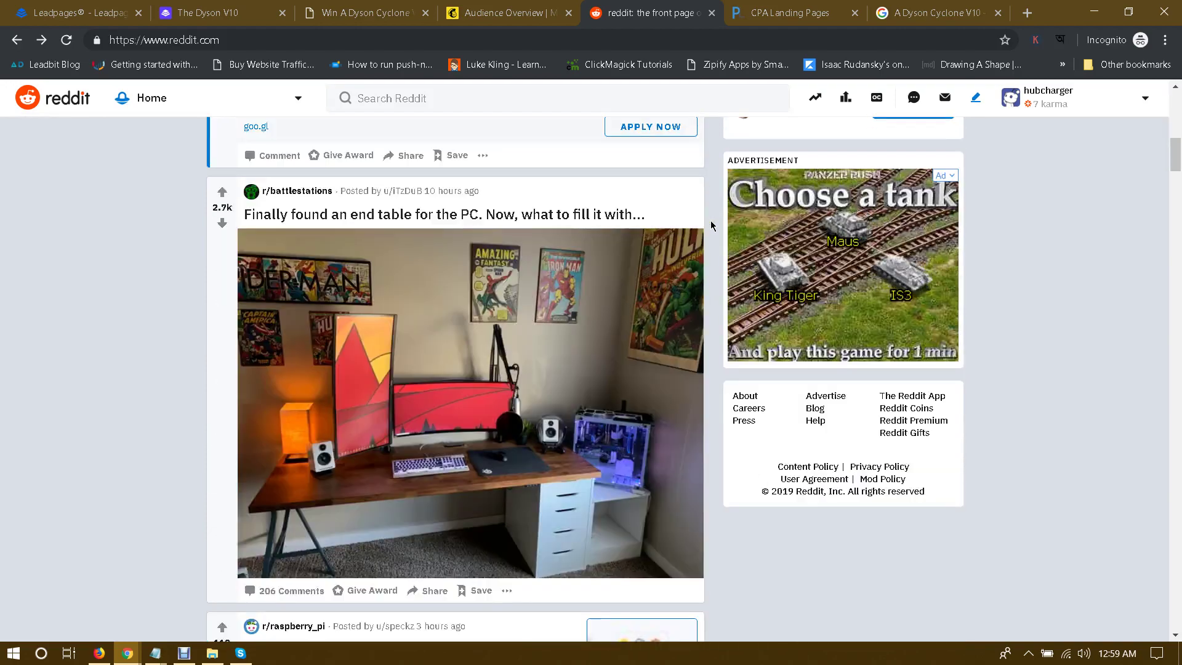
{"action": "scroll", "coordinate": [246, 215], "scroll_direction": "up", "scroll_amount": 1}
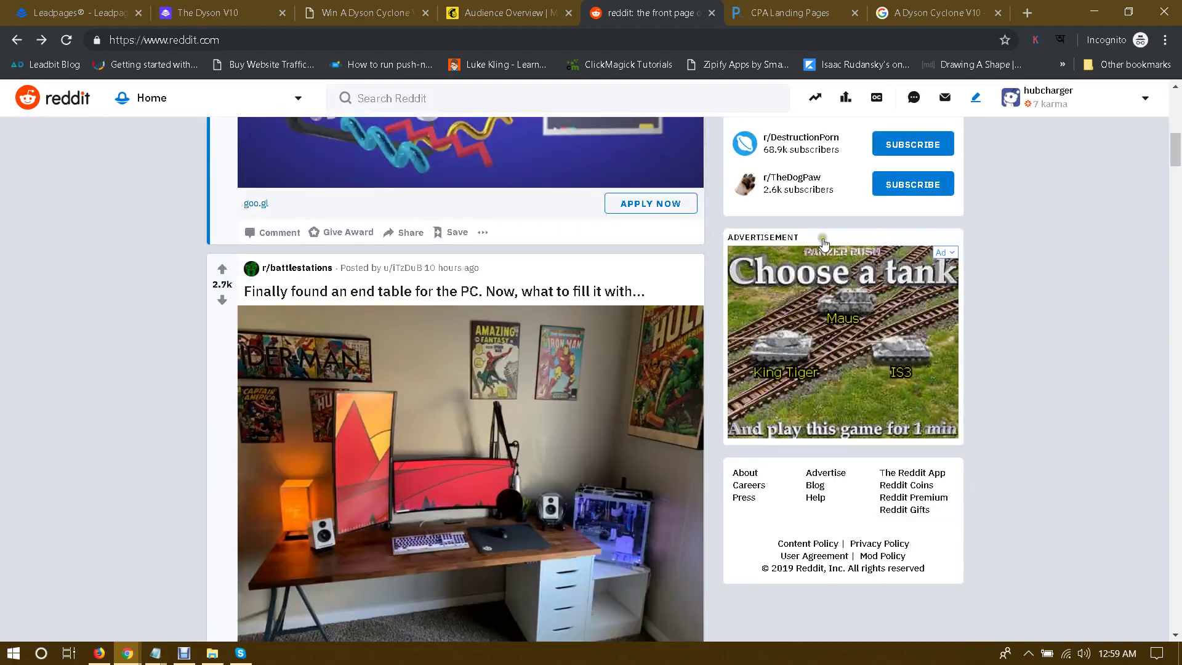
{"action": "scroll", "coordinate": [821, 277], "scroll_direction": "down", "scroll_amount": 1}
{"action": "left_click", "coordinate": [823, 398]}
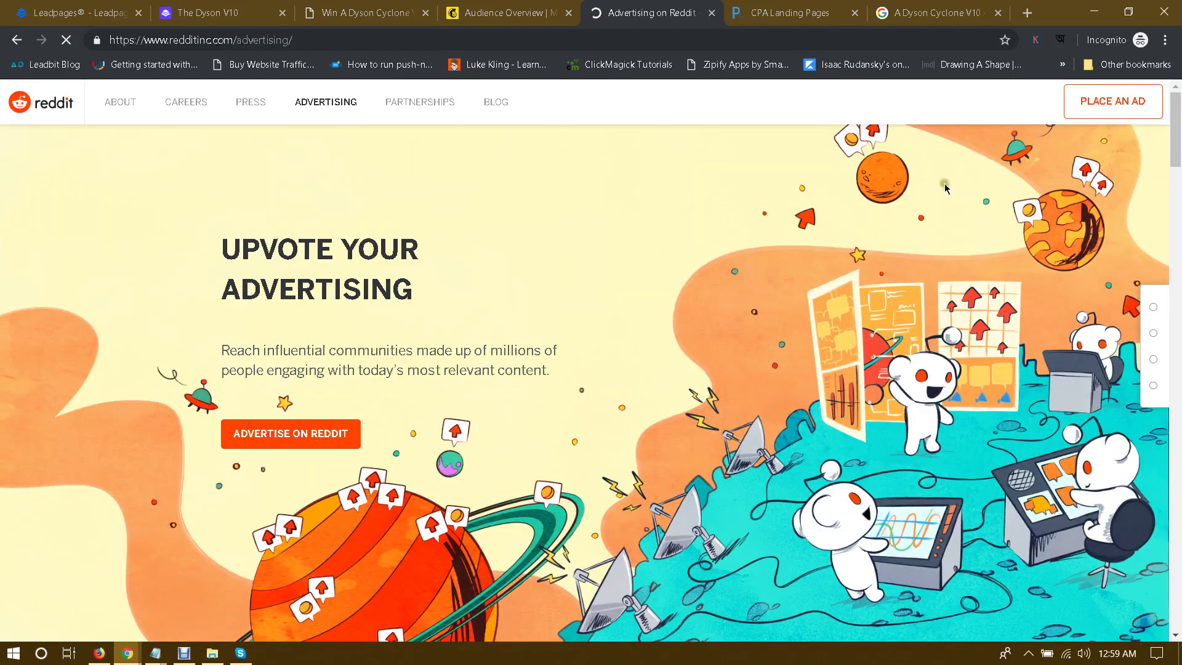
Step: Via Place an Ad, create campaign 'Dyson V10' with the Traffic objective and continue
{"action": "left_click", "coordinate": [1105, 104]}
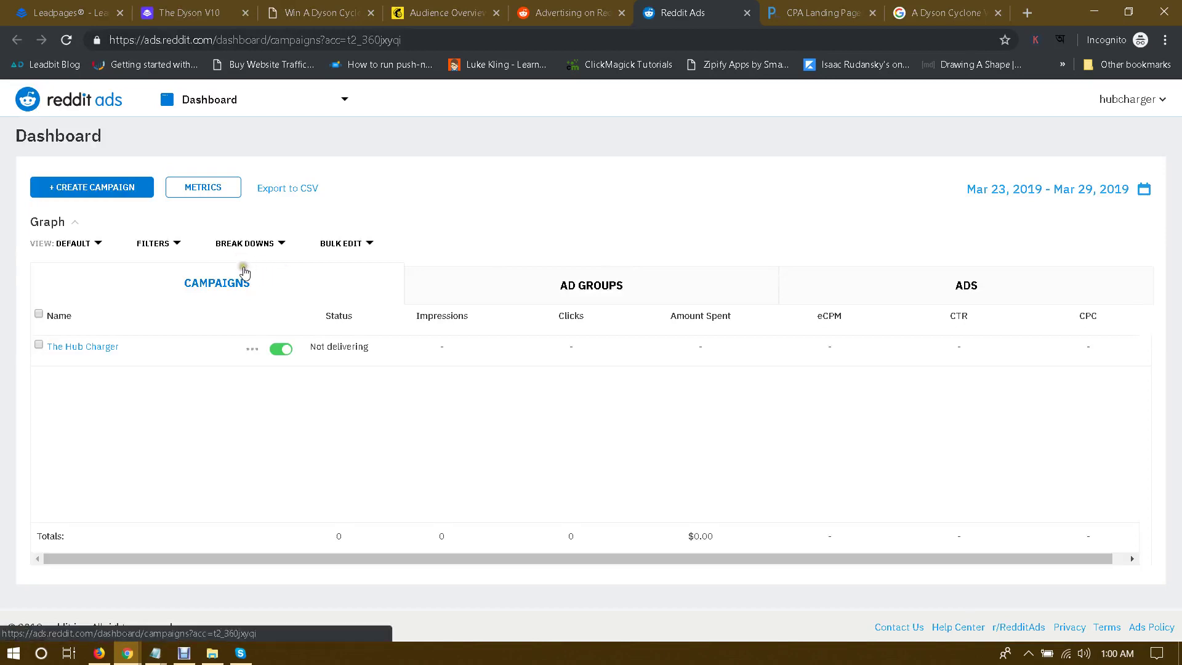
{"action": "left_click", "coordinate": [109, 192]}
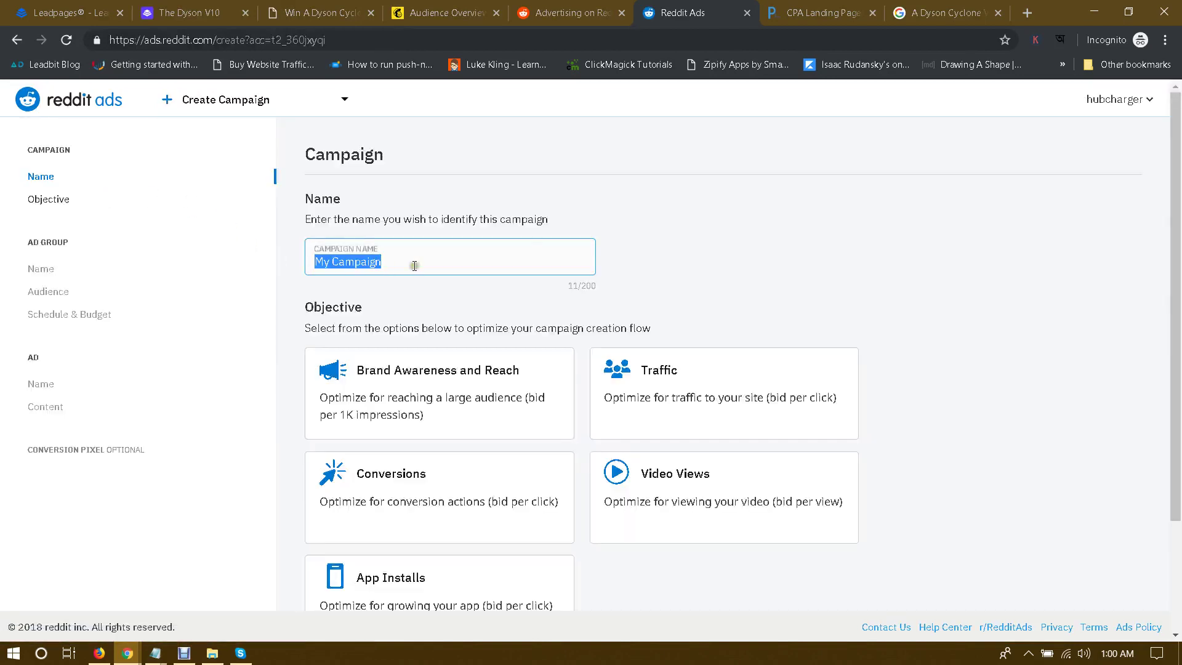
{"action": "type", "text": "d"}
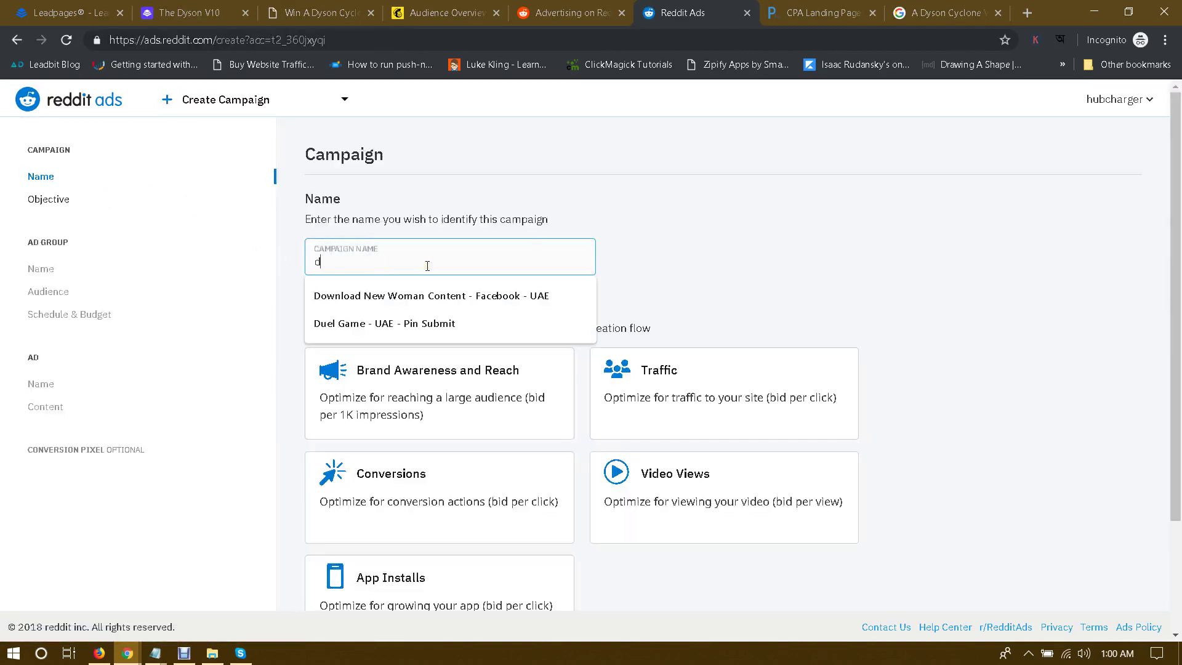
{"action": "key", "text": "BackSpace"}
{"action": "type", "text": "Dyson V10"}
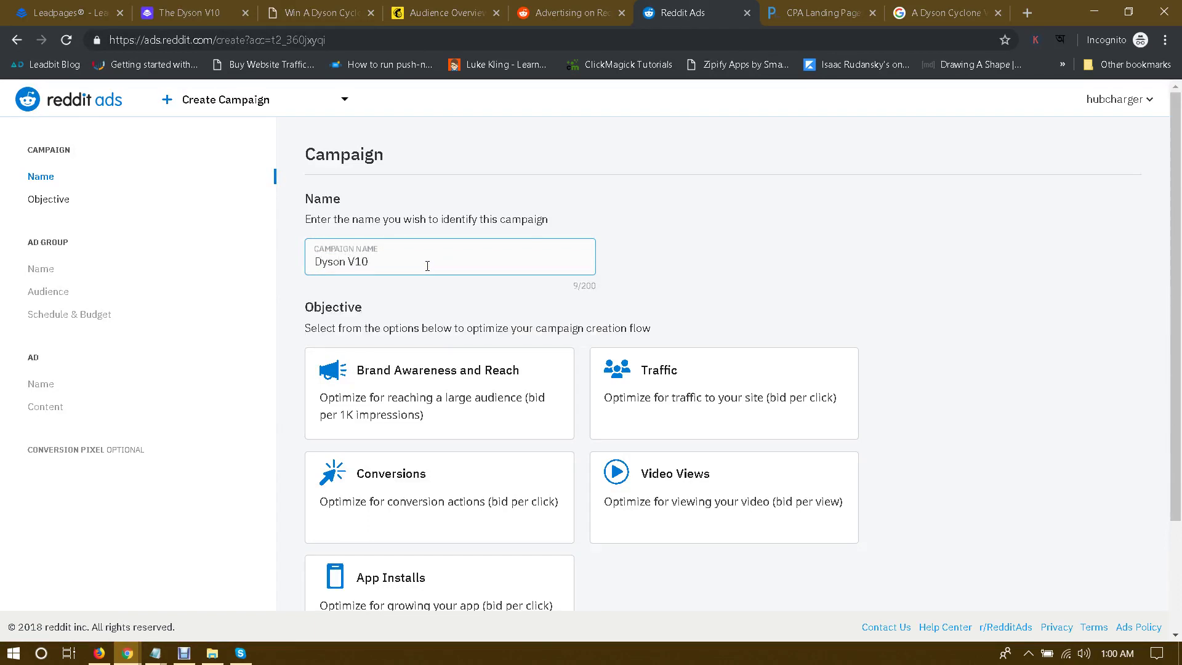
{"action": "scroll", "coordinate": [443, 261], "scroll_direction": "down", "scroll_amount": 2}
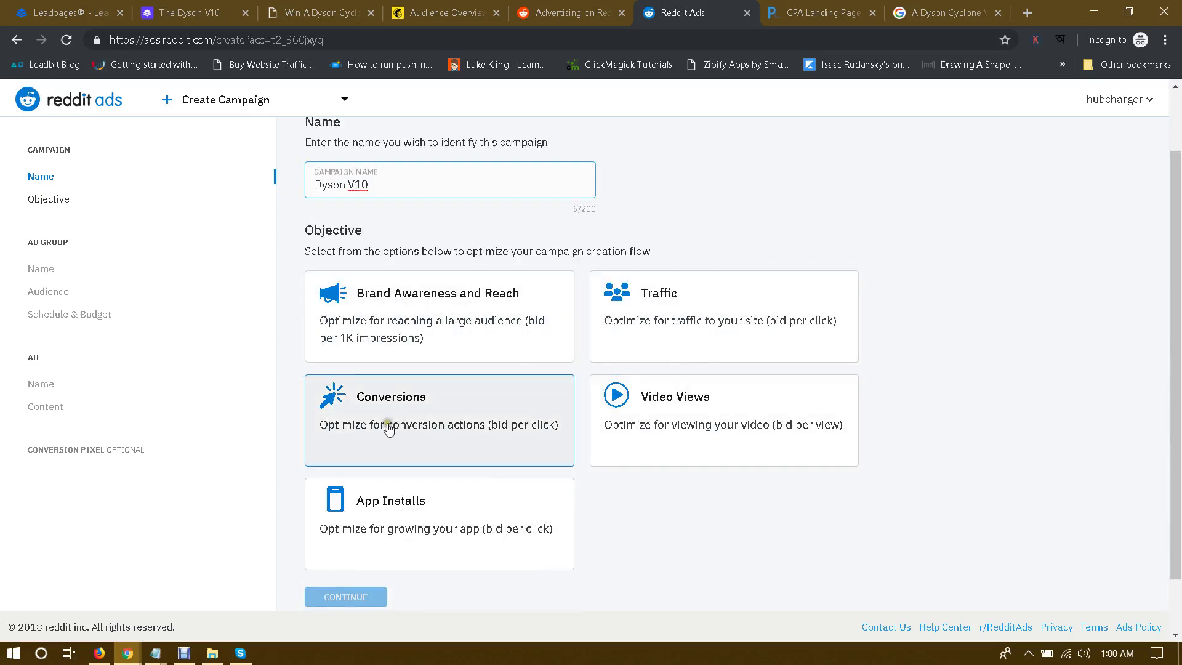
{"action": "left_click", "coordinate": [663, 306]}
{"action": "scroll", "coordinate": [662, 302], "scroll_direction": "down", "scroll_amount": 2}
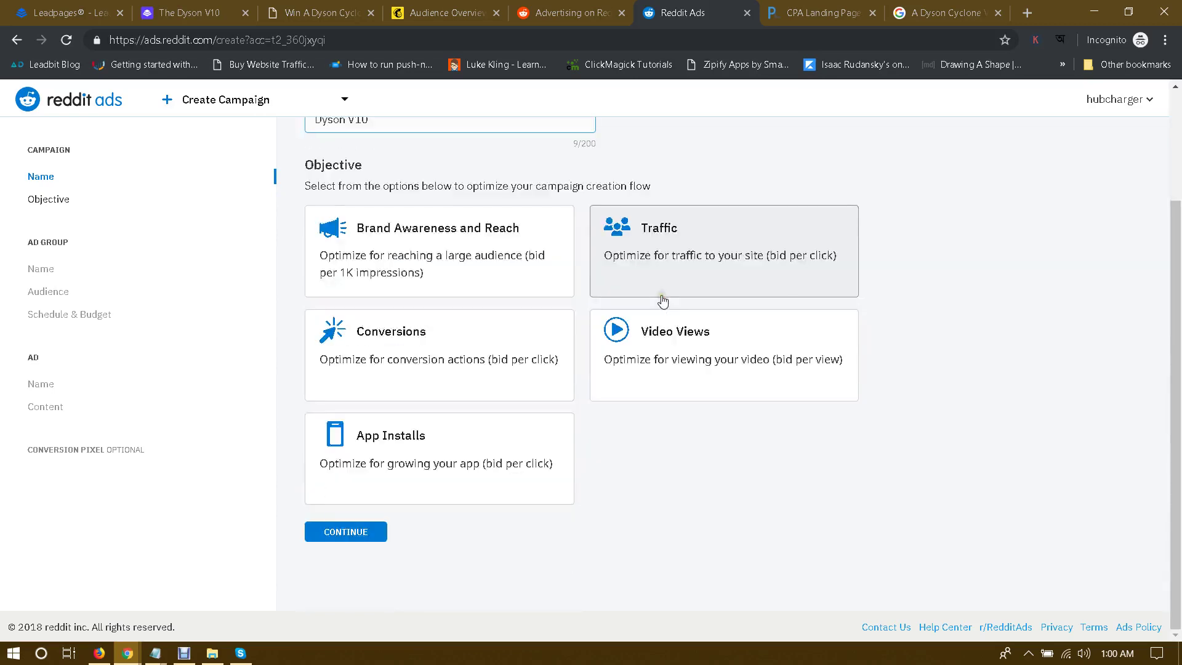
{"action": "left_click", "coordinate": [349, 533]}
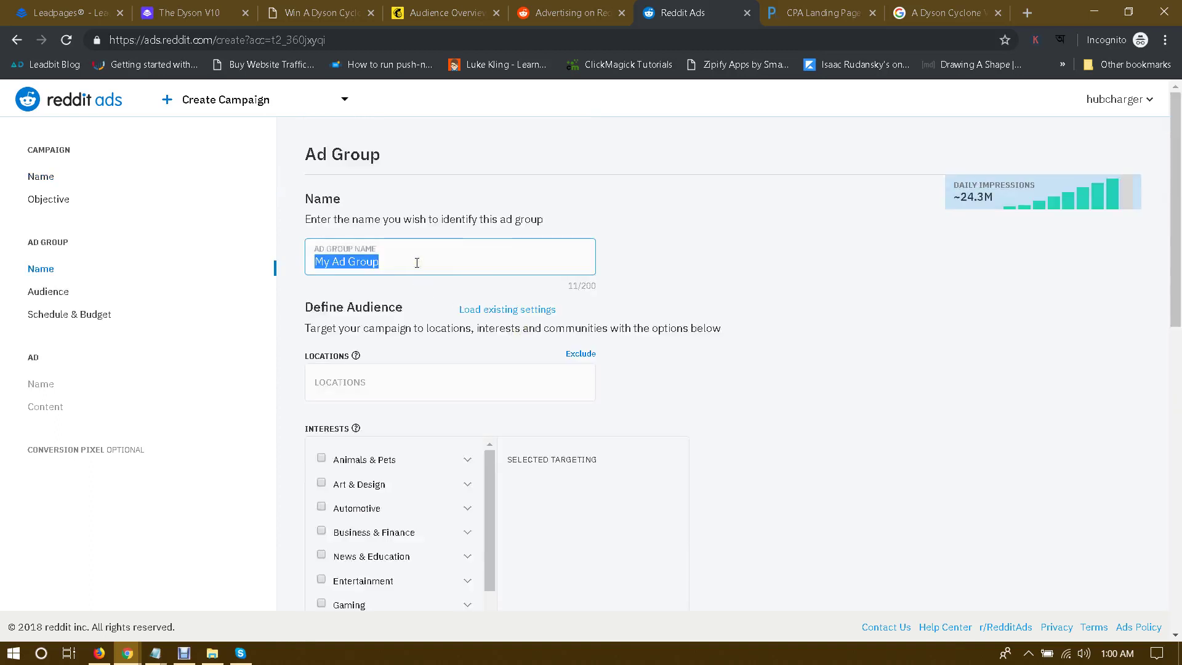
Step: Name the ad group 'first ad group' and add United Kingdom as its location
{"action": "type", "text": "first ad g"}
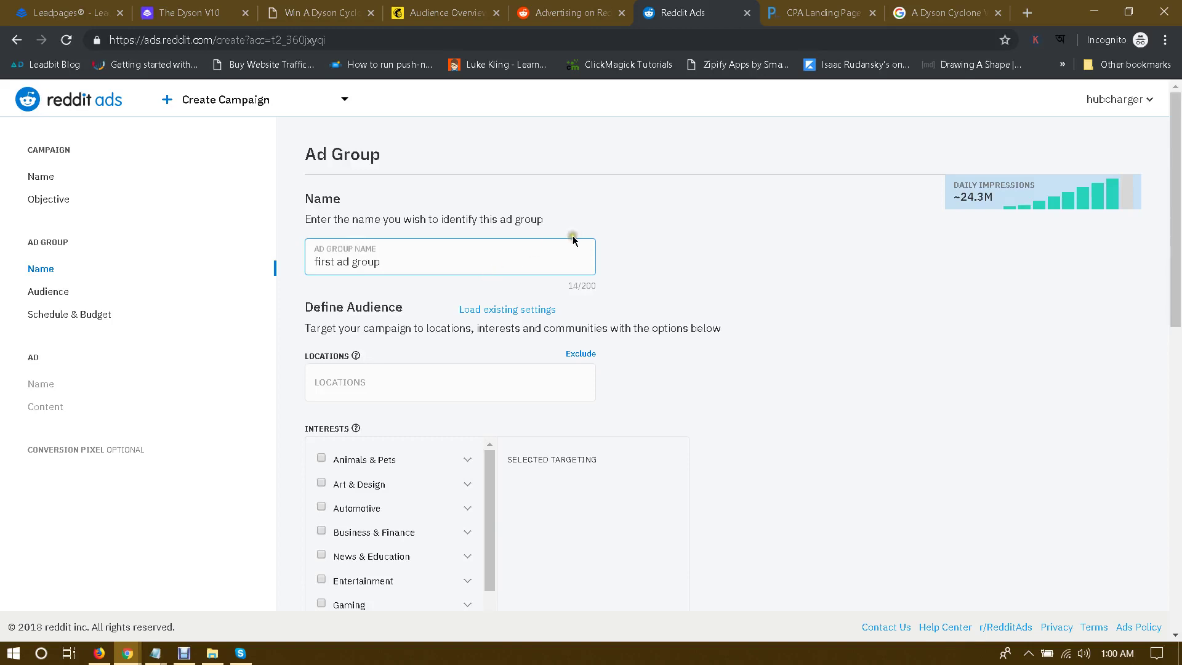
{"action": "scroll", "coordinate": [618, 270], "scroll_direction": "down", "scroll_amount": 1}
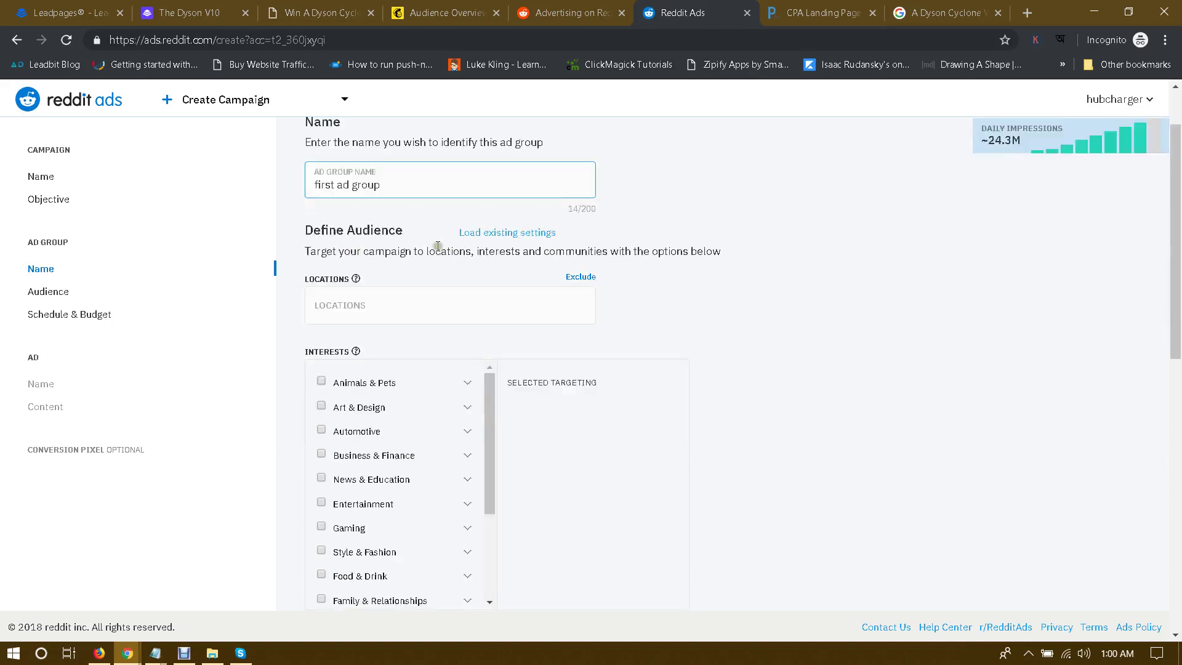
{"action": "left_click", "coordinate": [357, 307]}
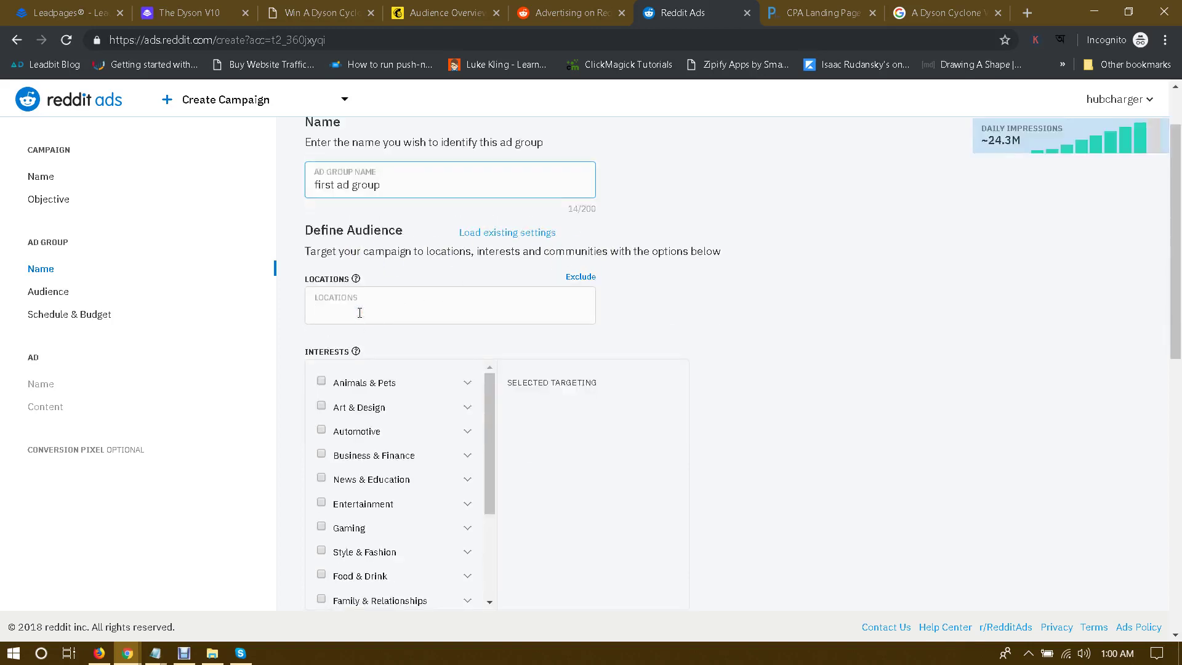
{"action": "type", "text": "united king"}
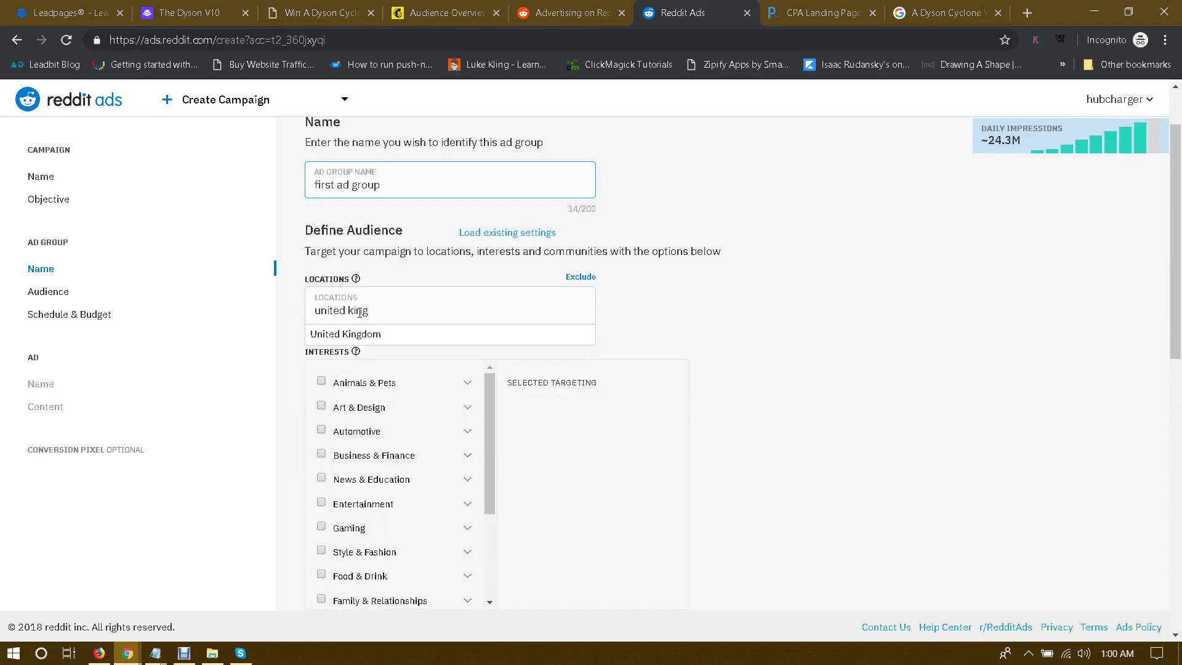
{"action": "left_click", "coordinate": [348, 333]}
{"action": "scroll", "coordinate": [892, 277], "scroll_direction": "up", "scroll_amount": 2}
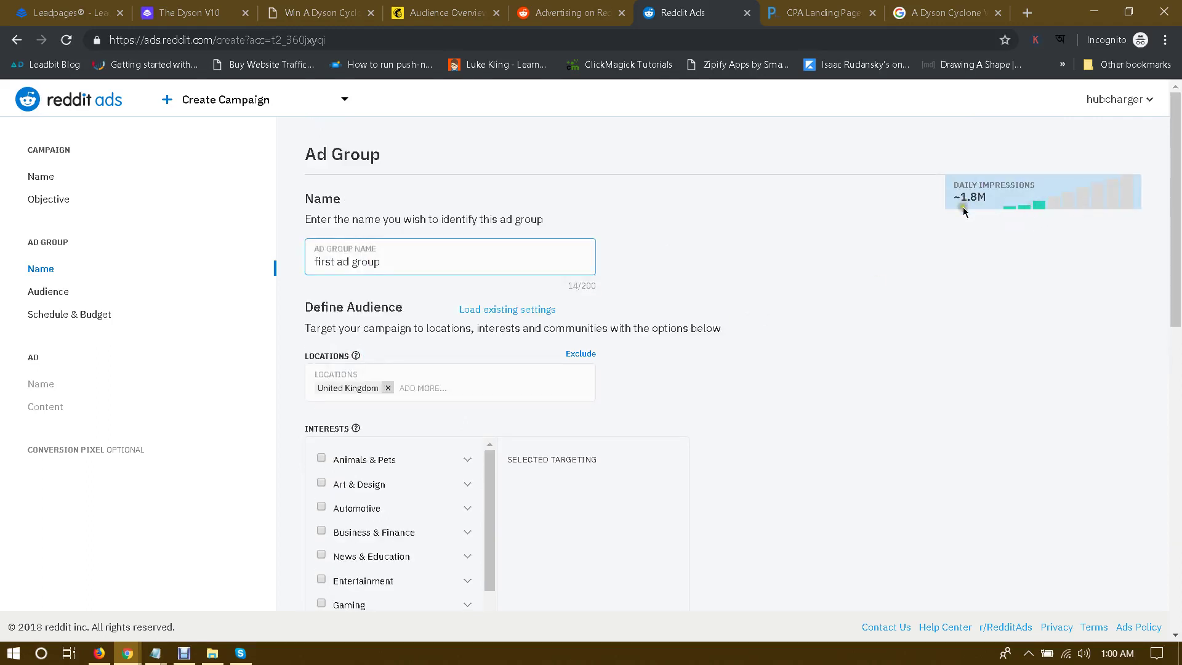
{"action": "scroll", "coordinate": [755, 345], "scroll_direction": "down", "scroll_amount": 2}
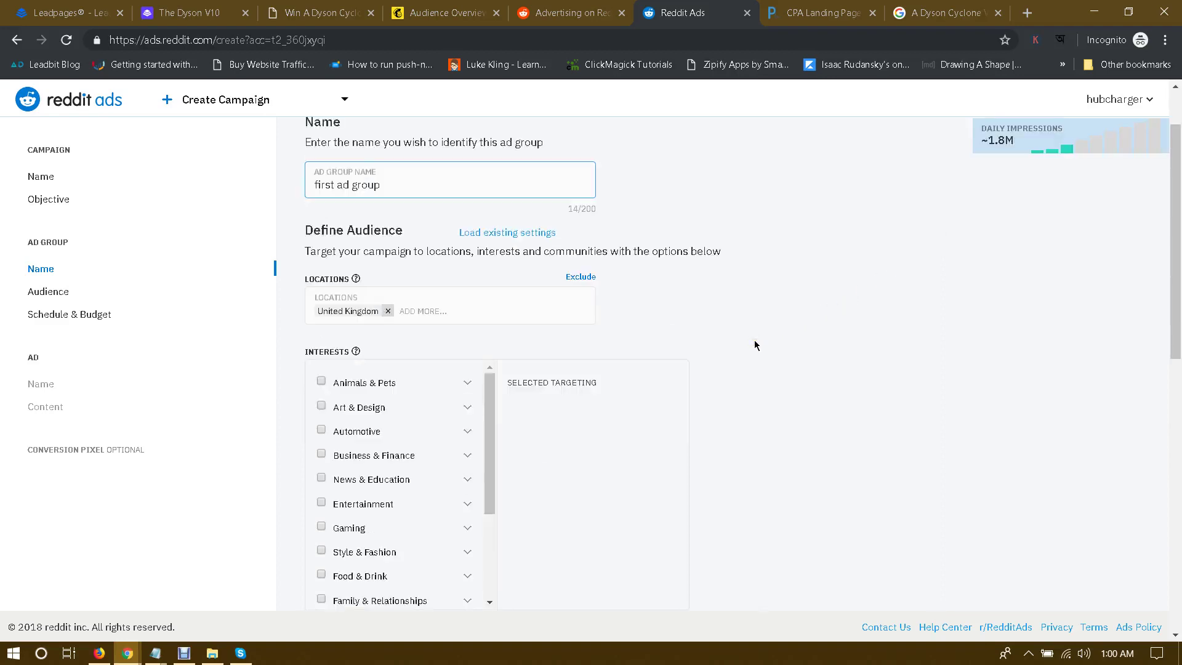
{"action": "scroll", "coordinate": [756, 344], "scroll_direction": "down", "scroll_amount": 4}
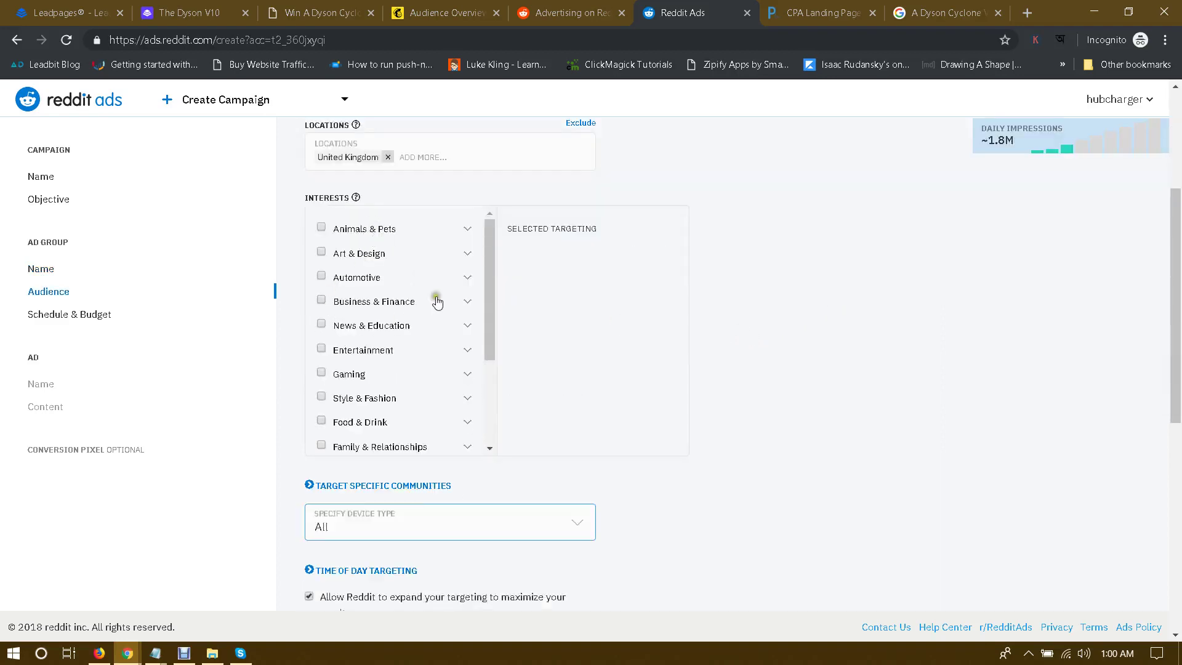
Step: Tick the Family & Relationships and Technology & Computing interests
{"action": "left_click_drag", "start_coordinate": [491, 260], "coordinate": [483, 335]}
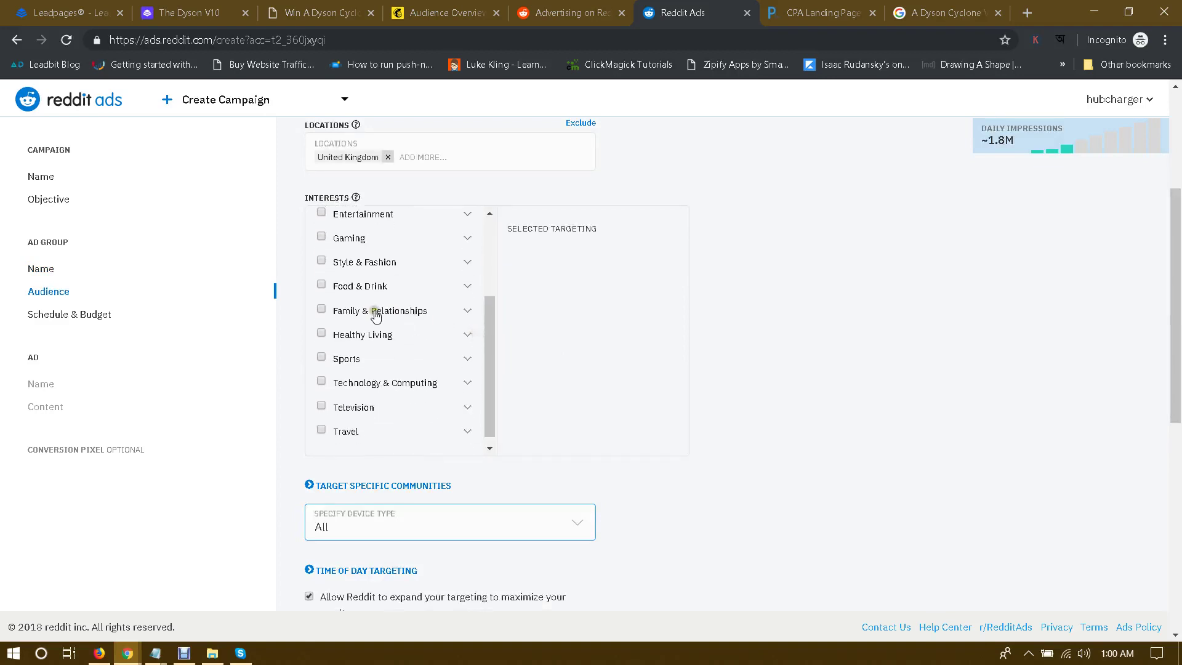
{"action": "left_click", "coordinate": [321, 309]}
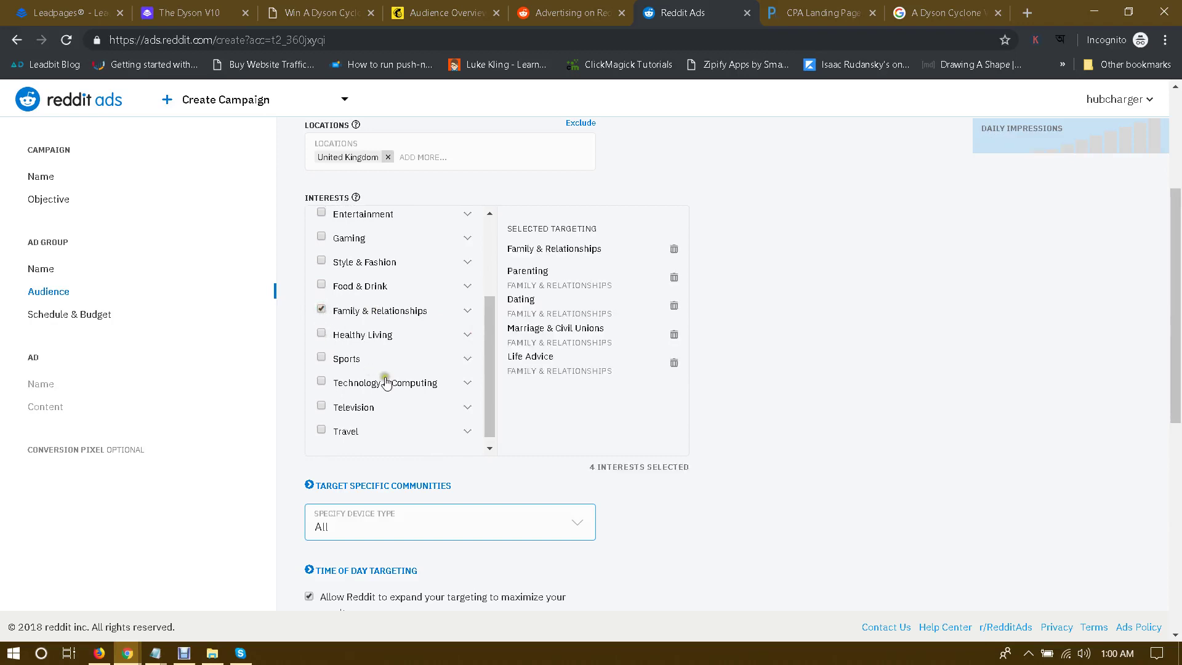
{"action": "left_click", "coordinate": [321, 382]}
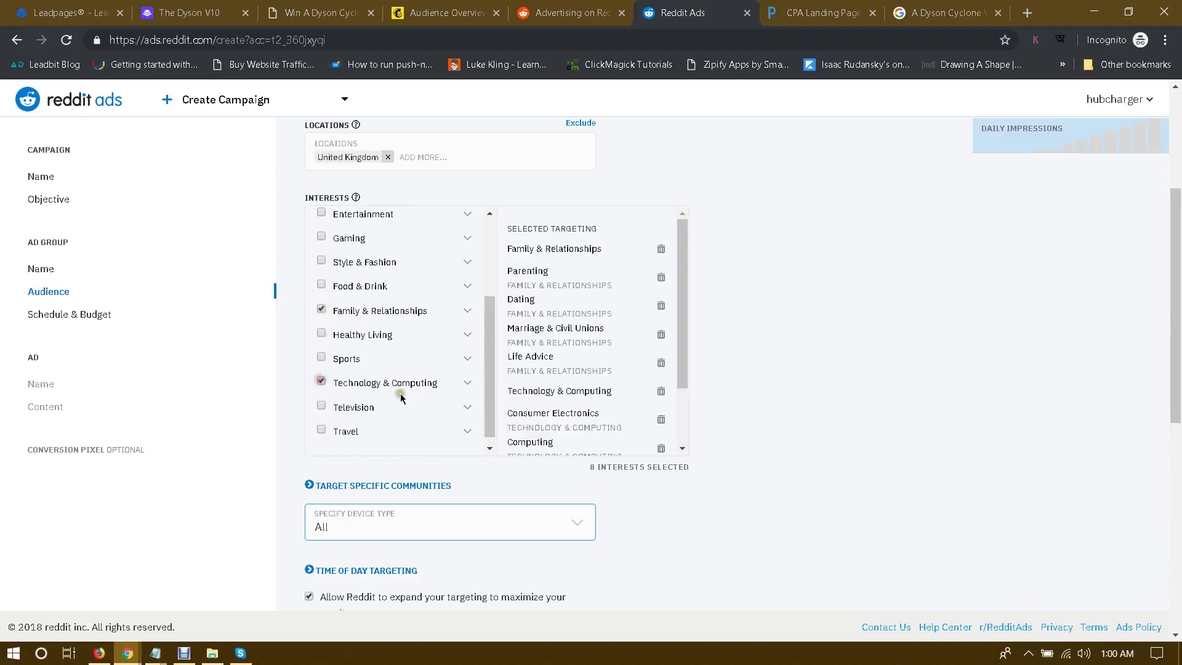
{"action": "left_click_drag", "start_coordinate": [494, 411], "coordinate": [501, 407]}
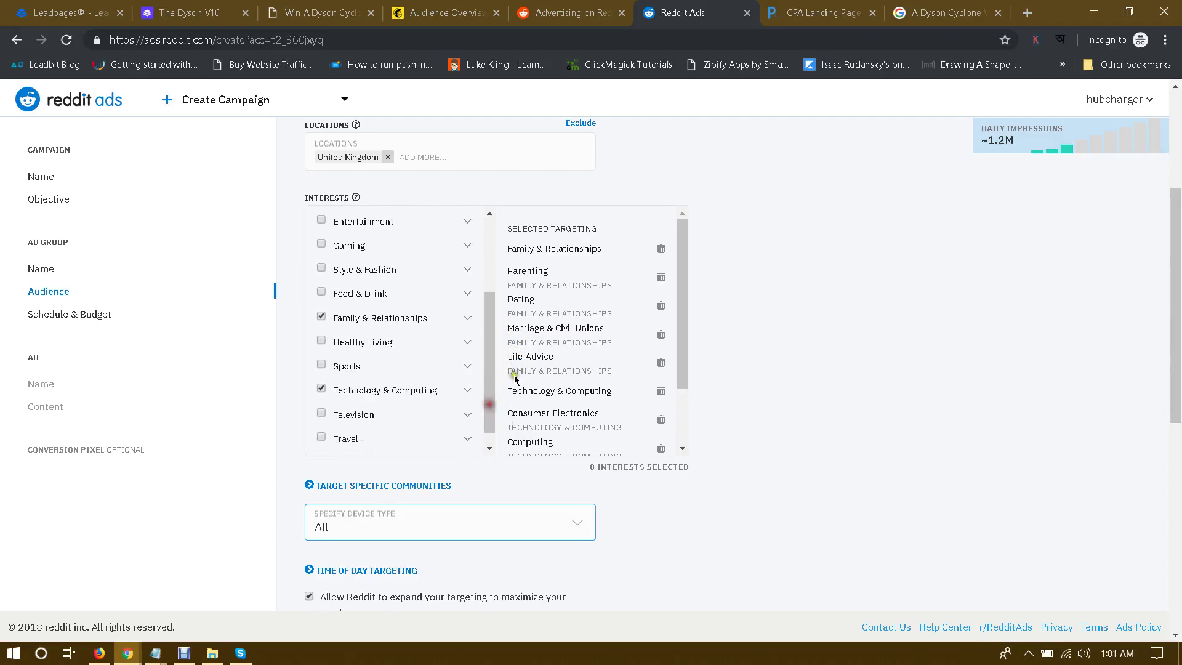
{"action": "scroll", "coordinate": [511, 333], "scroll_direction": "down", "scroll_amount": 1}
{"action": "scroll", "coordinate": [587, 318], "scroll_direction": "up", "scroll_amount": 1}
{"action": "scroll", "coordinate": [743, 298], "scroll_direction": "down", "scroll_amount": 5}
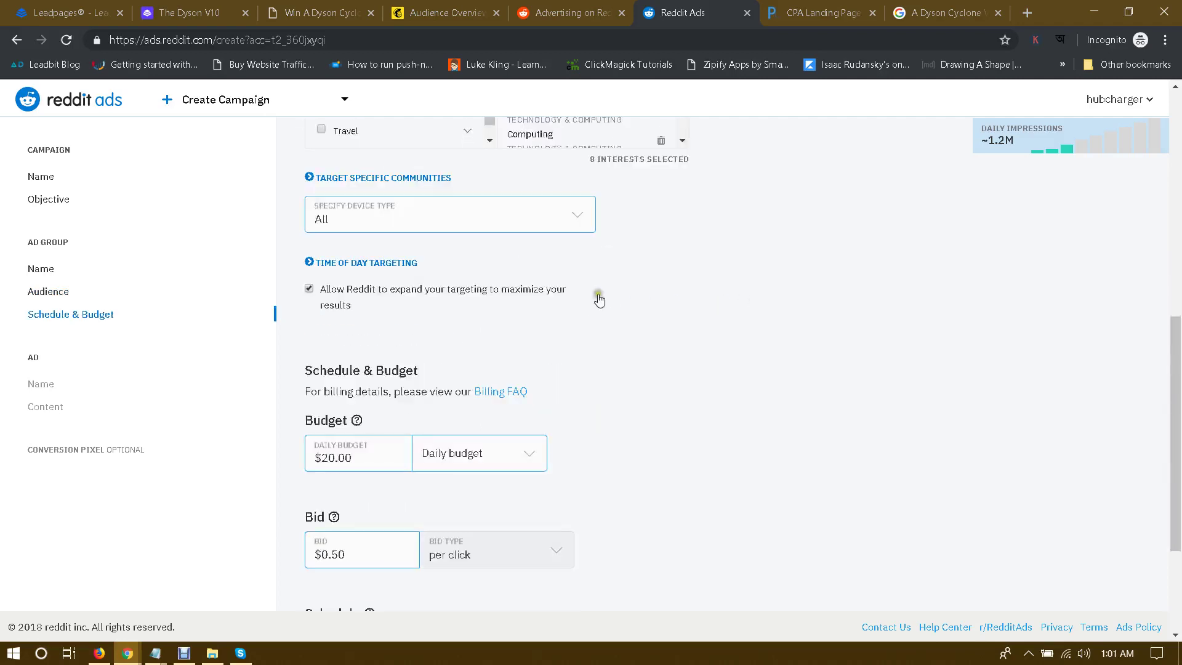
Step: Keep device type on All, turn off automatic targeting expansion, and leave time-of-day scheduling off
{"action": "left_click", "coordinate": [438, 217]}
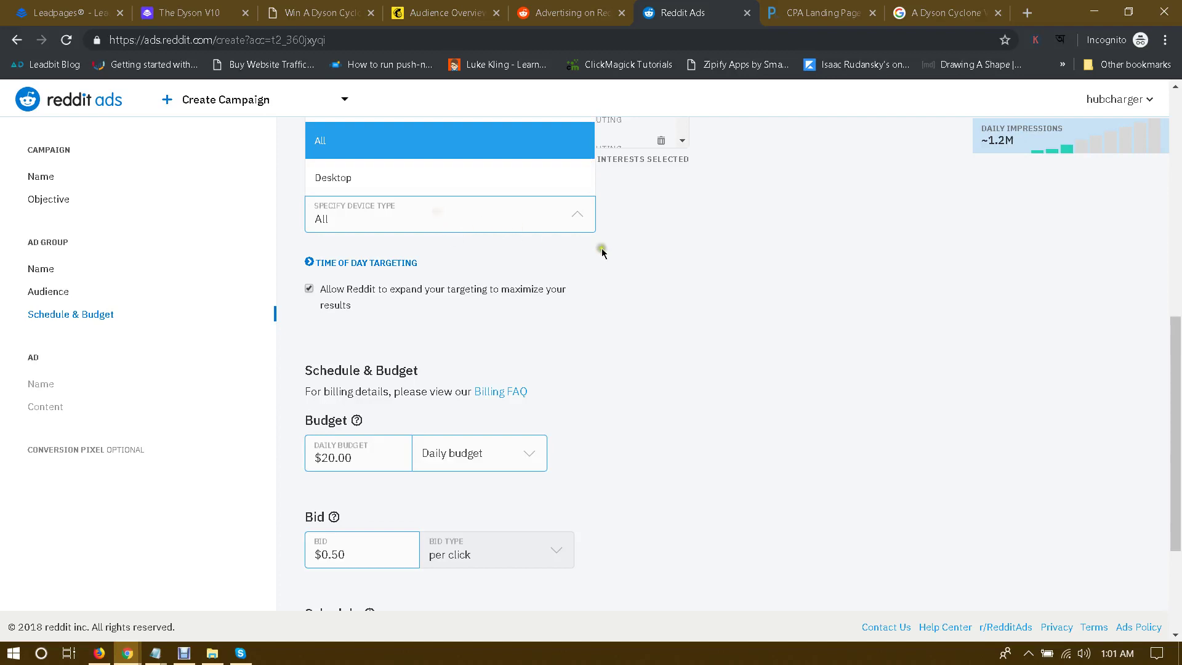
{"action": "left_click", "coordinate": [658, 261]}
{"action": "scroll", "coordinate": [679, 263], "scroll_direction": "up", "scroll_amount": 1}
{"action": "left_click", "coordinate": [465, 293]}
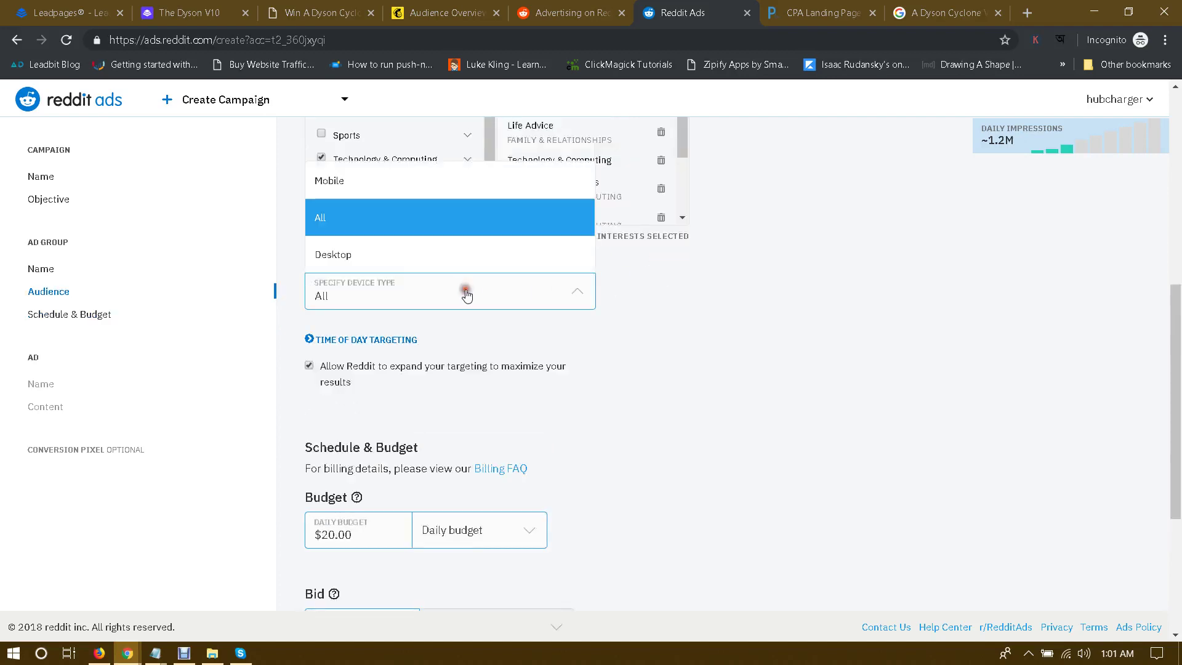
{"action": "left_click", "coordinate": [780, 361]}
{"action": "scroll", "coordinate": [685, 389], "scroll_direction": "down", "scroll_amount": 1}
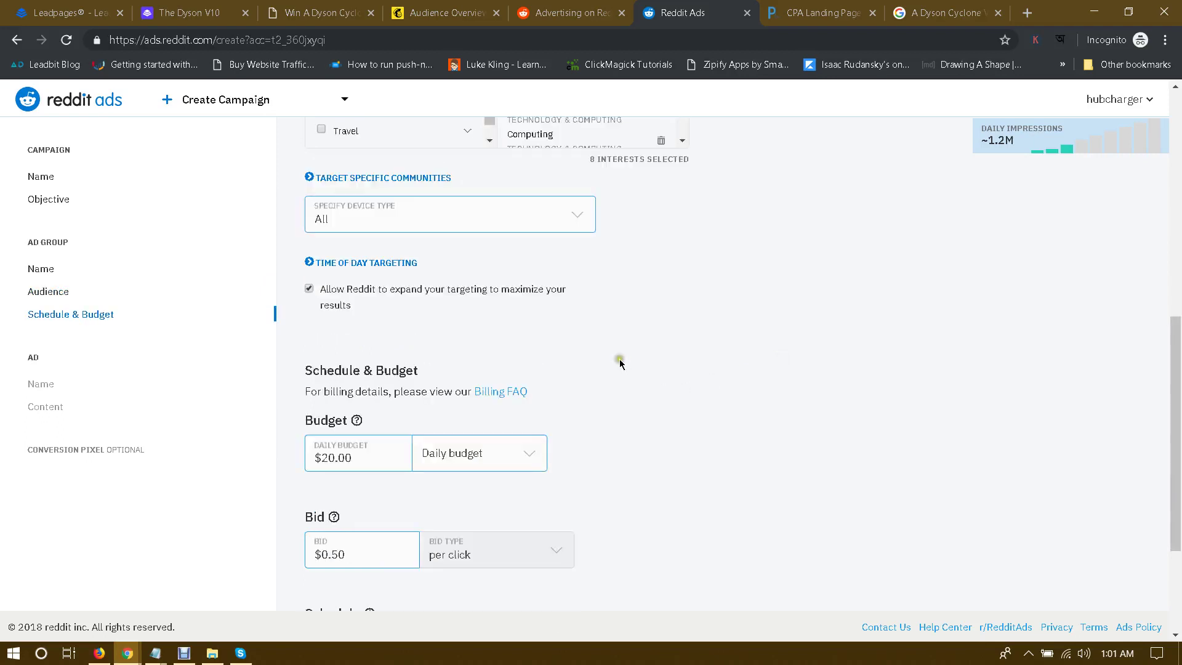
{"action": "left_click", "coordinate": [358, 275]}
{"action": "left_click", "coordinate": [308, 288]}
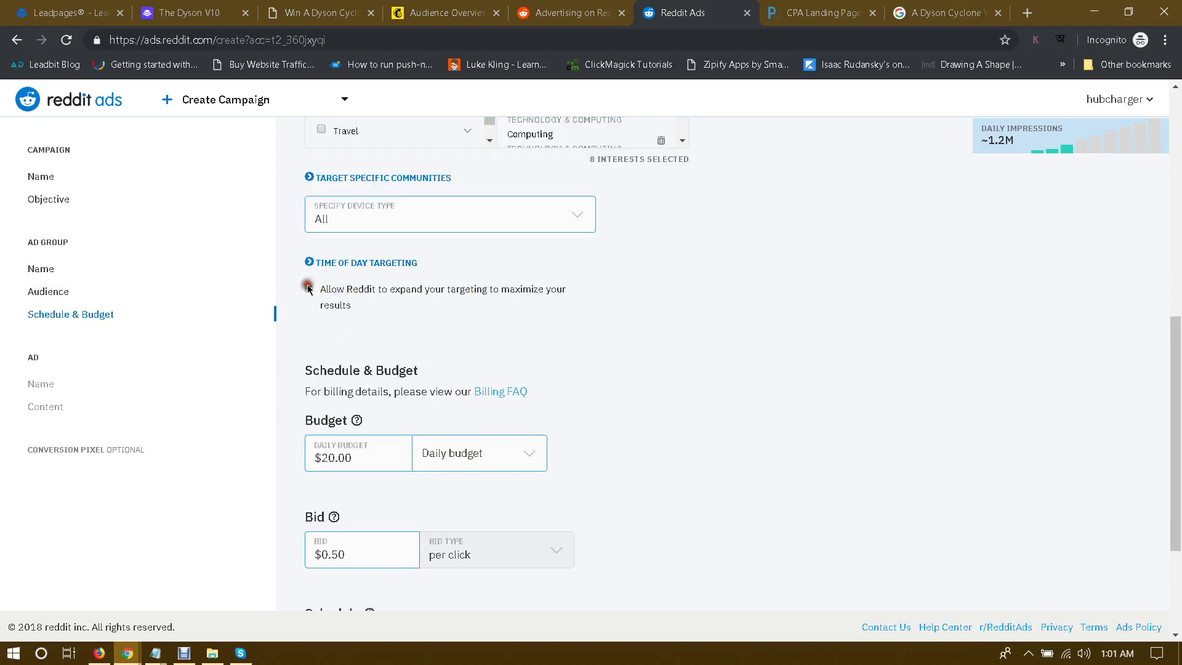
{"action": "left_click", "coordinate": [371, 262]}
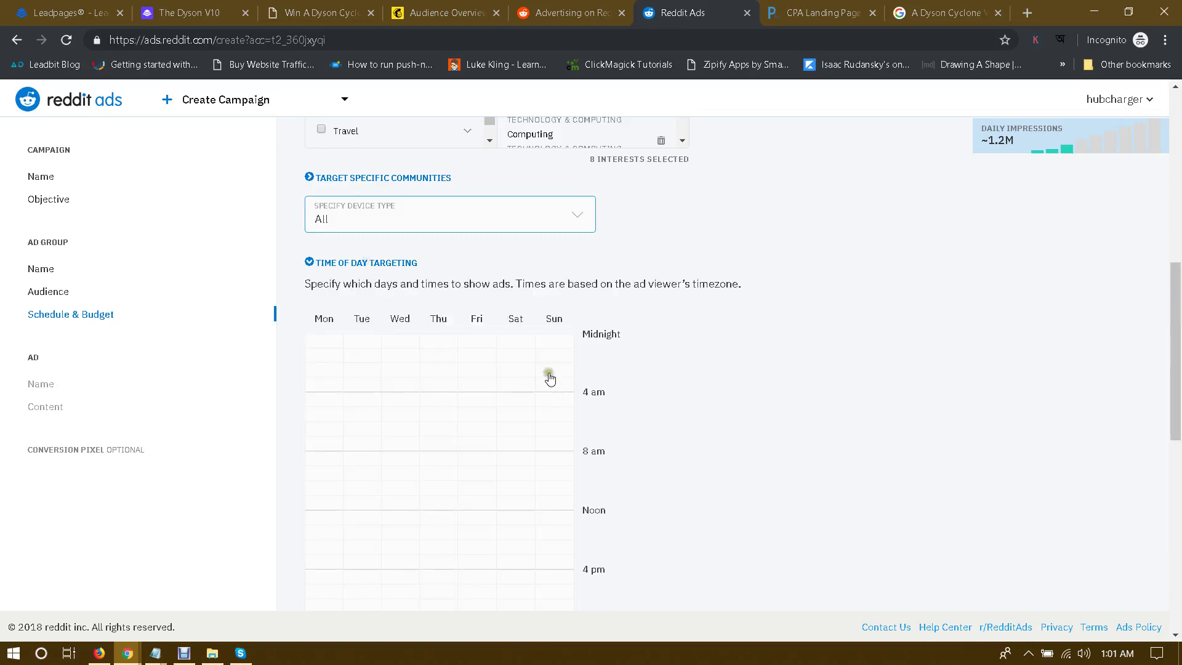
{"action": "left_click", "coordinate": [327, 264]}
Step: Search subreddits for 'vacuum', 'dyson' and 'cleaning', then collapse community targeting without adding any
{"action": "left_click", "coordinate": [372, 178]}
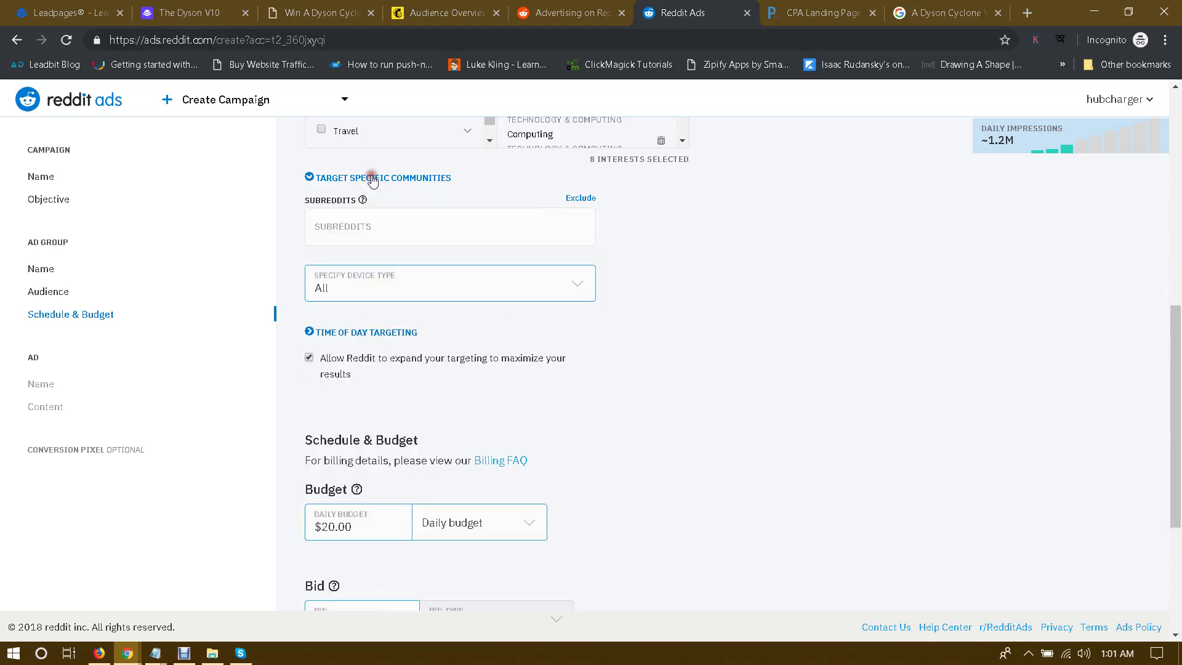
{"action": "scroll", "coordinate": [351, 298], "scroll_direction": "up", "scroll_amount": 1}
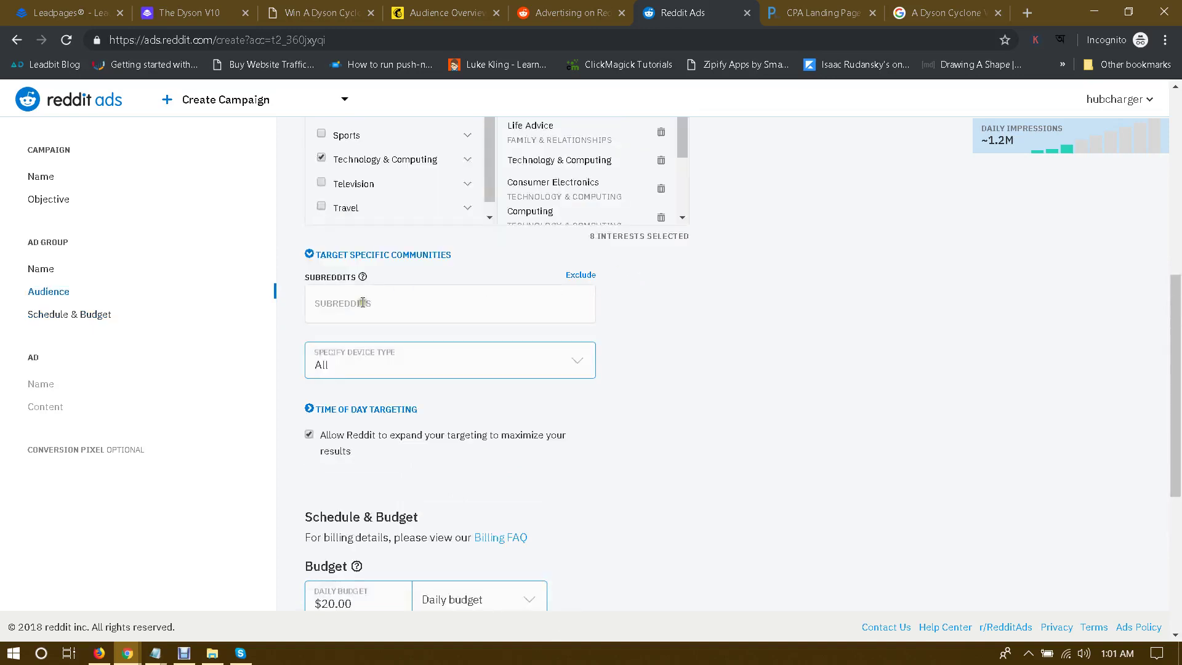
{"action": "left_click", "coordinate": [350, 303]}
{"action": "type", "text": "vacuum"}
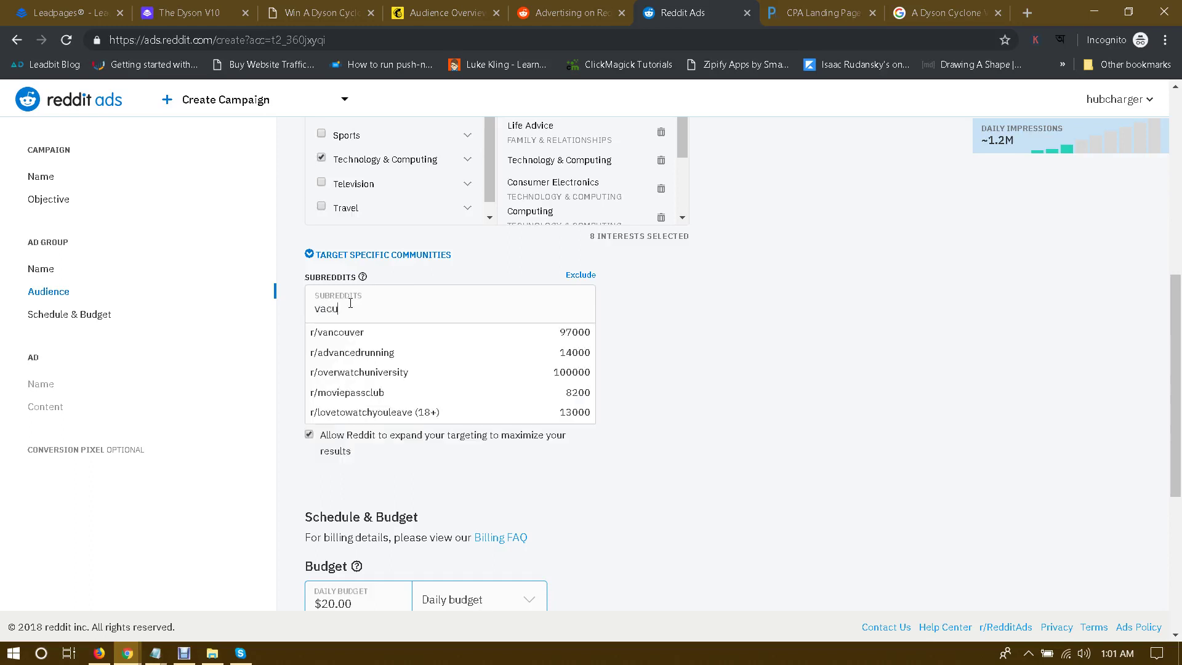
{"action": "key", "text": "BackSpace"}
{"action": "key", "text": "BackSpace"}
{"action": "key", "text": "BackSpace"}
{"action": "key", "text": "BackSpace"}
{"action": "key", "text": "BackSpace"}
{"action": "key", "text": "BackSpace"}
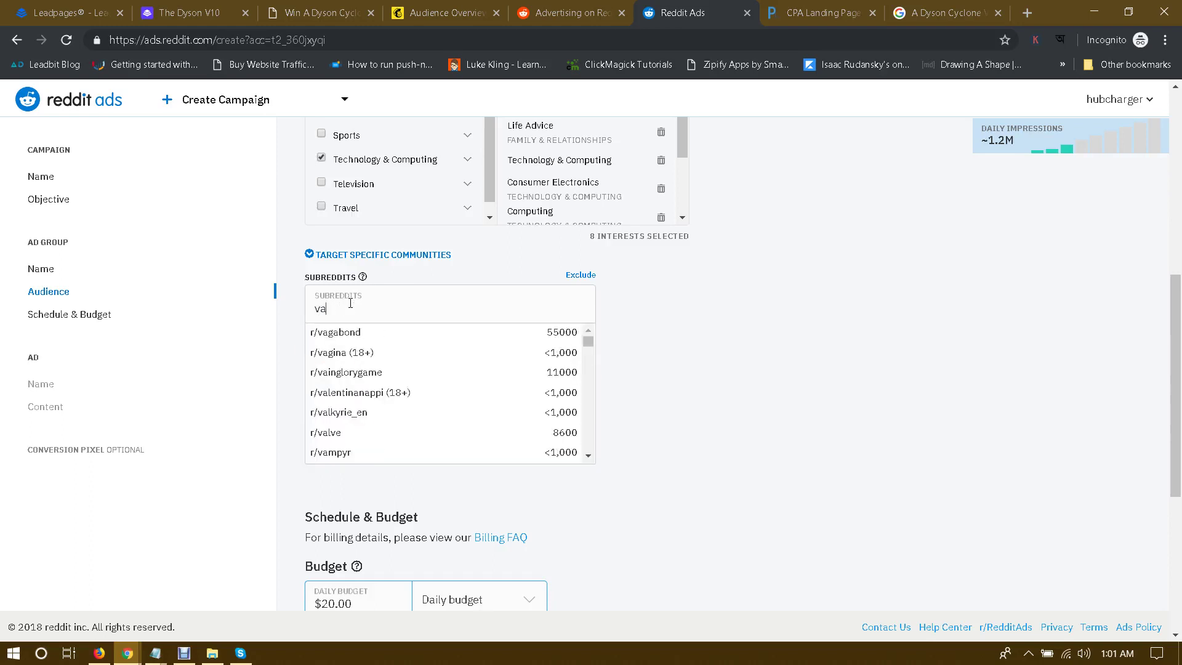
{"action": "type", "text": "dyson"}
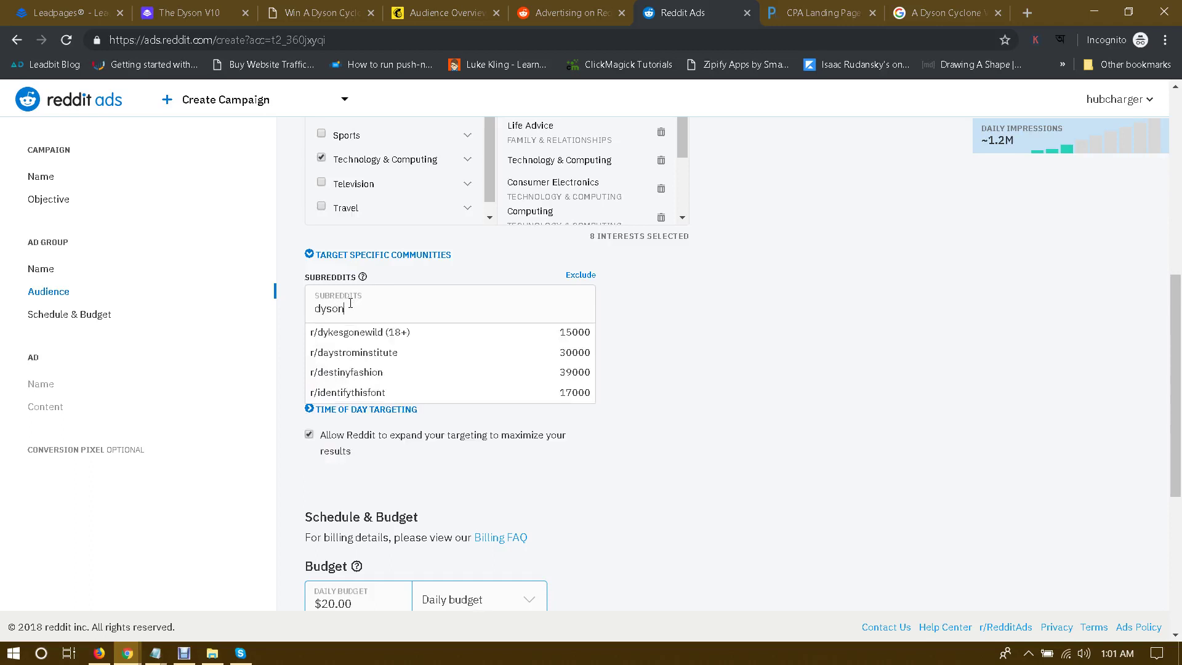
{"action": "key", "text": "BackSpace"}
{"action": "key", "text": "BackSpace"}
{"action": "key", "text": "BackSpace"}
{"action": "key", "text": "BackSpace"}
{"action": "key", "text": "BackSpace"}
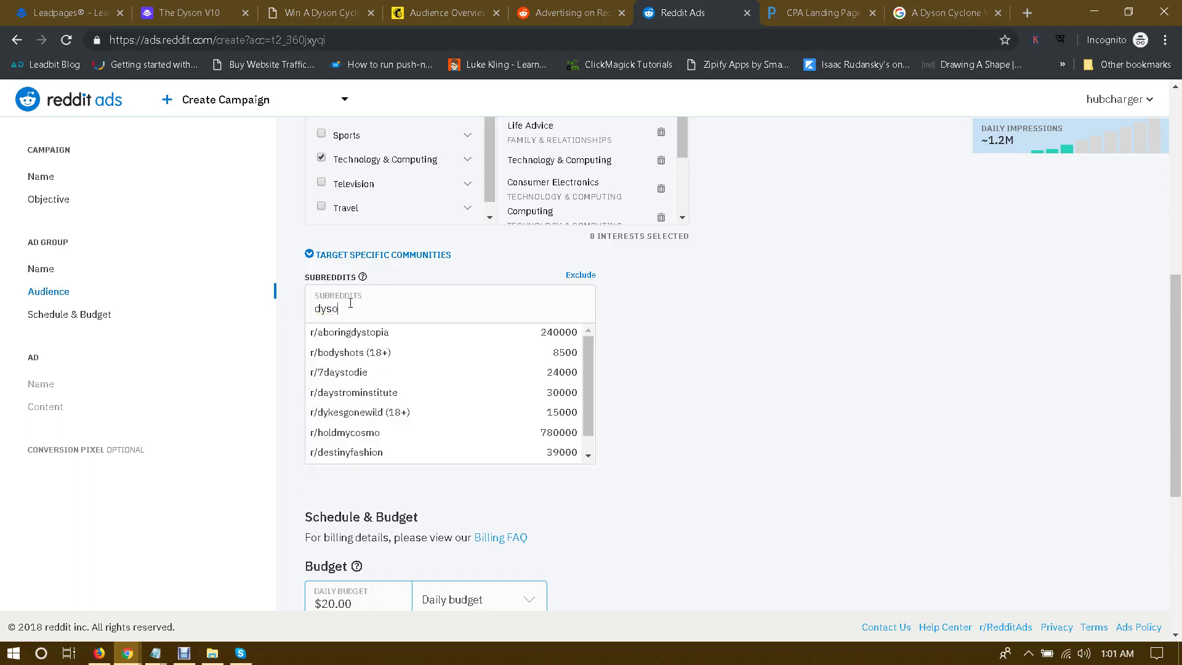
{"action": "type", "text": "cleaning"}
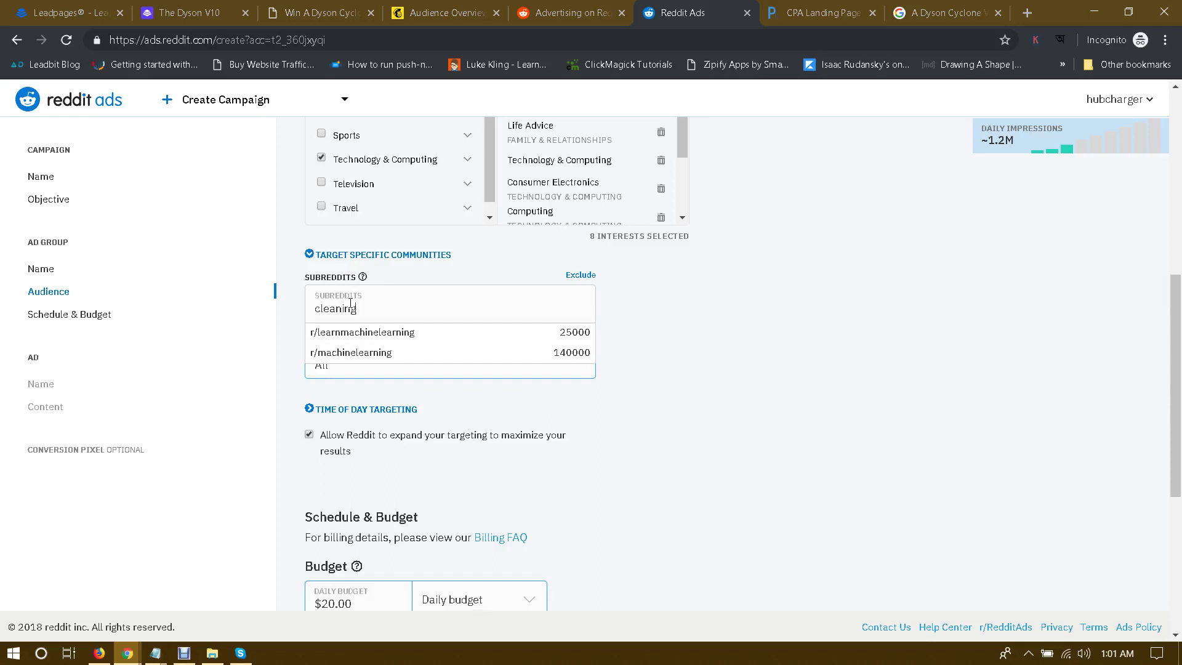
{"action": "double_click", "coordinate": [430, 308]}
{"action": "left_click", "coordinate": [431, 305]}
{"action": "left_click", "coordinate": [578, 275]}
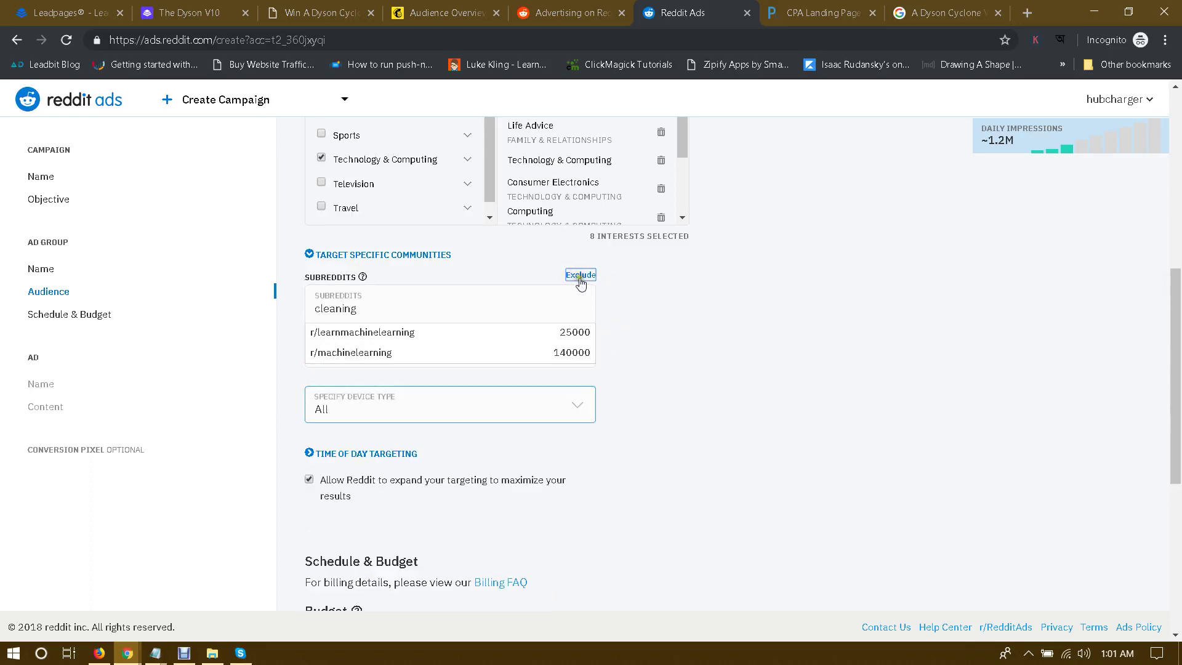
{"action": "left_click", "coordinate": [580, 277]}
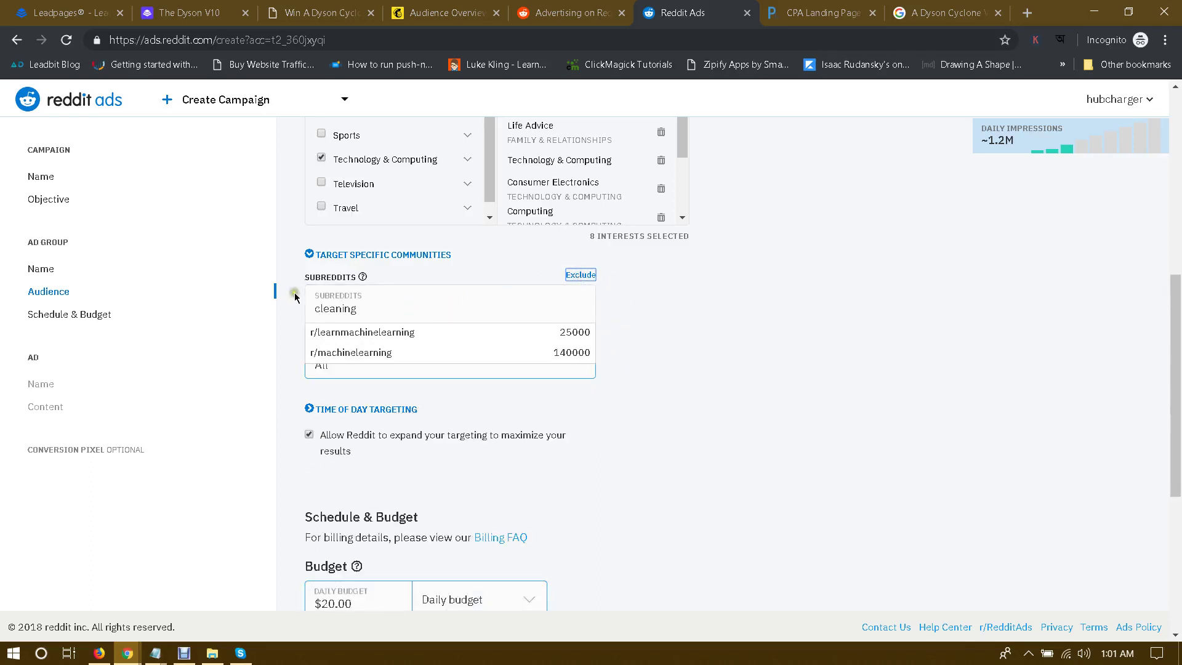
{"action": "left_click", "coordinate": [338, 255]}
Step: Keep device type on All, set the daily budget to $5.00, and keep the $0.50 bid
{"action": "left_click", "coordinate": [474, 300]}
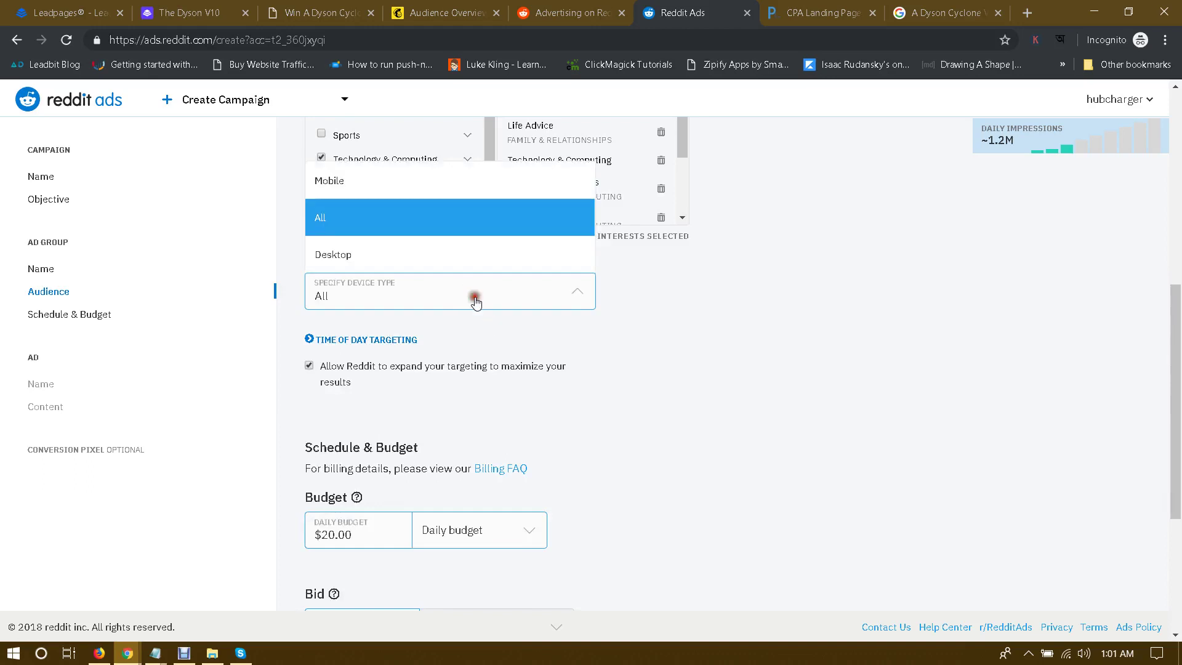
{"action": "left_click", "coordinate": [656, 382]}
{"action": "scroll", "coordinate": [656, 382], "scroll_direction": "down", "scroll_amount": 2}
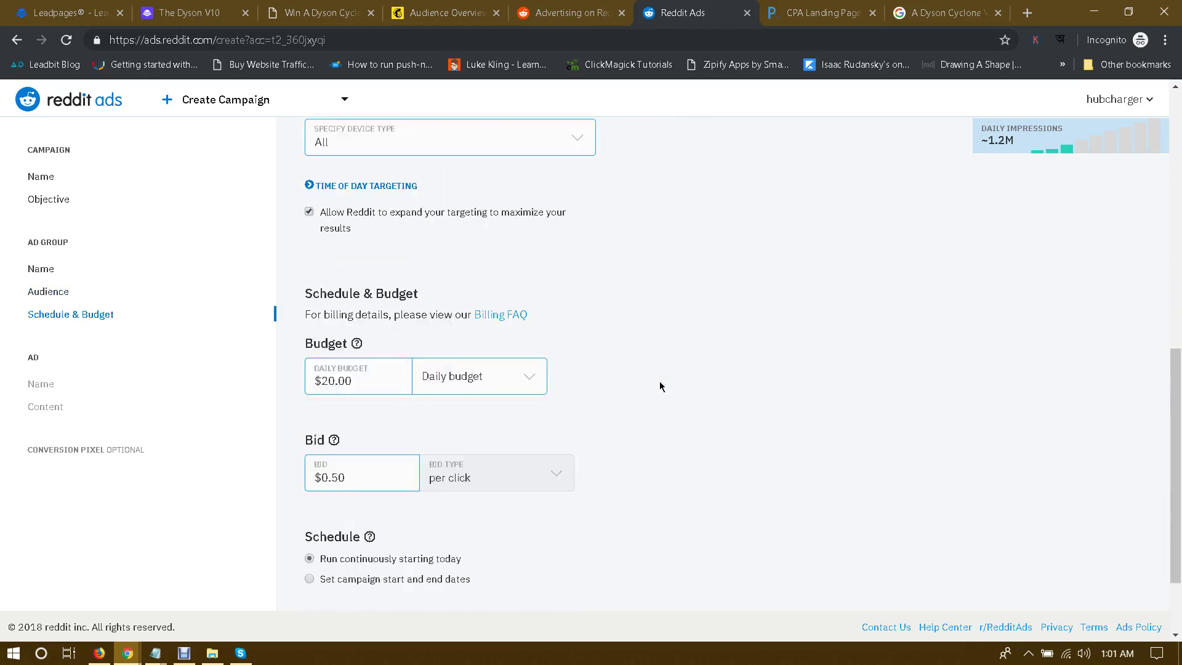
{"action": "double_click", "coordinate": [369, 381]}
{"action": "type", "text": "5"}
{"action": "left_click", "coordinate": [622, 392]}
{"action": "scroll", "coordinate": [627, 397], "scroll_direction": "down", "scroll_amount": 2}
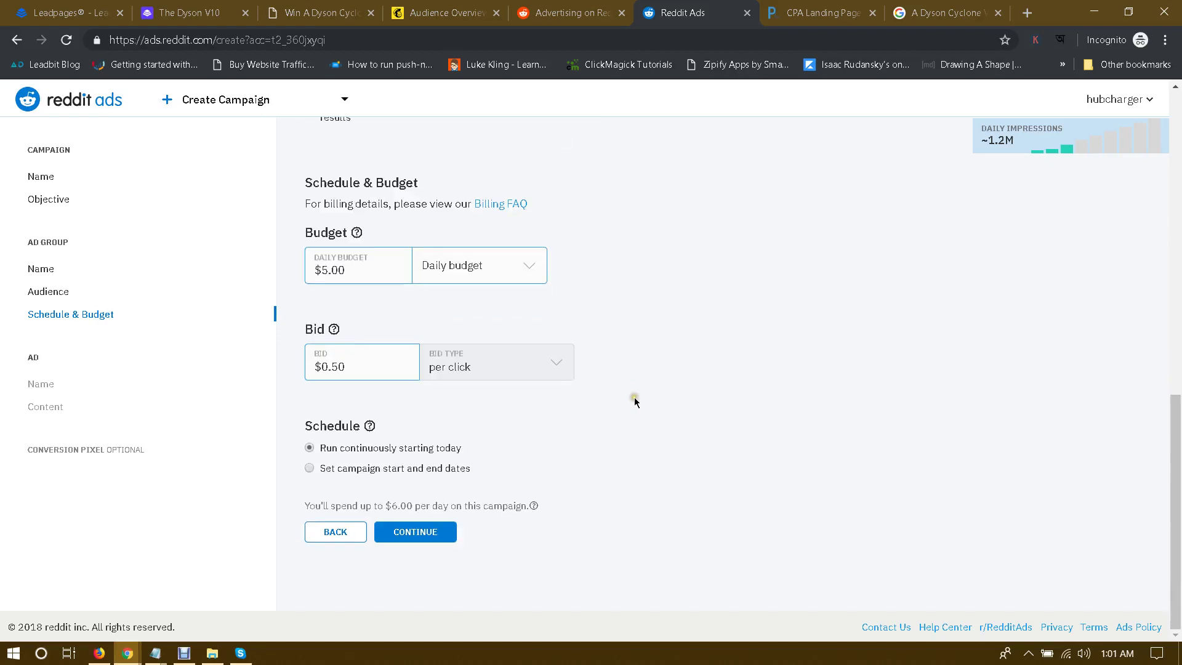
{"action": "left_click", "coordinate": [369, 370]}
Step: Name the link-post ad 'first ad' and go to the headline field, then bring up the landing page builder
{"action": "left_click", "coordinate": [415, 532]}
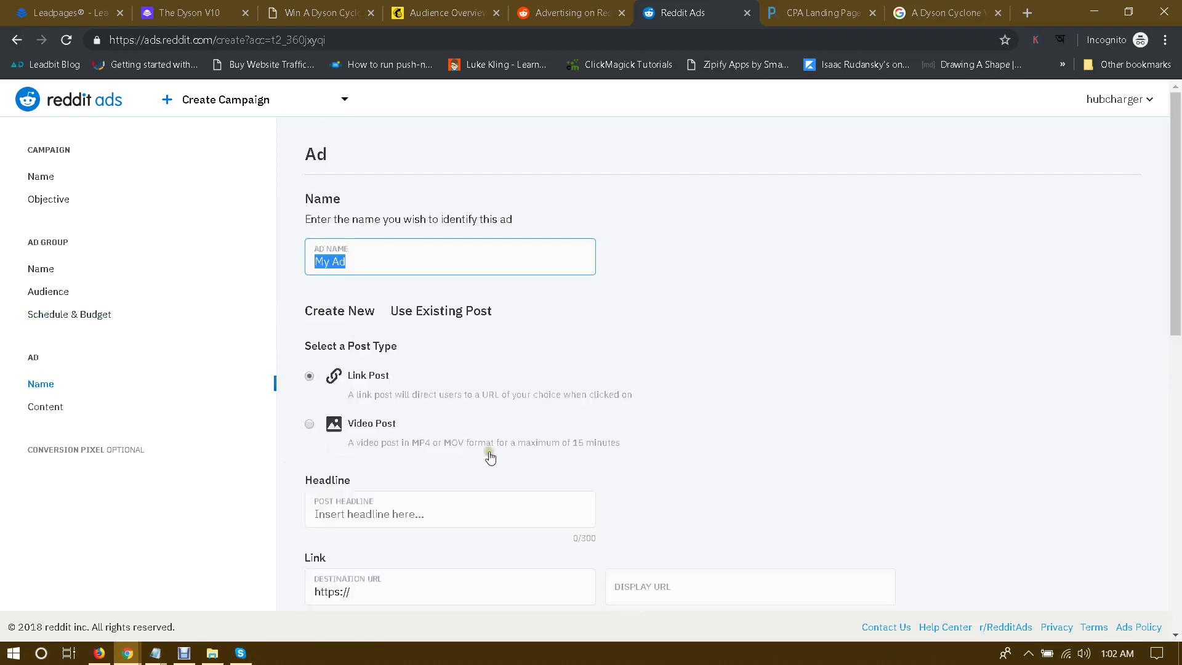
{"action": "type", "text": "fsrit"}
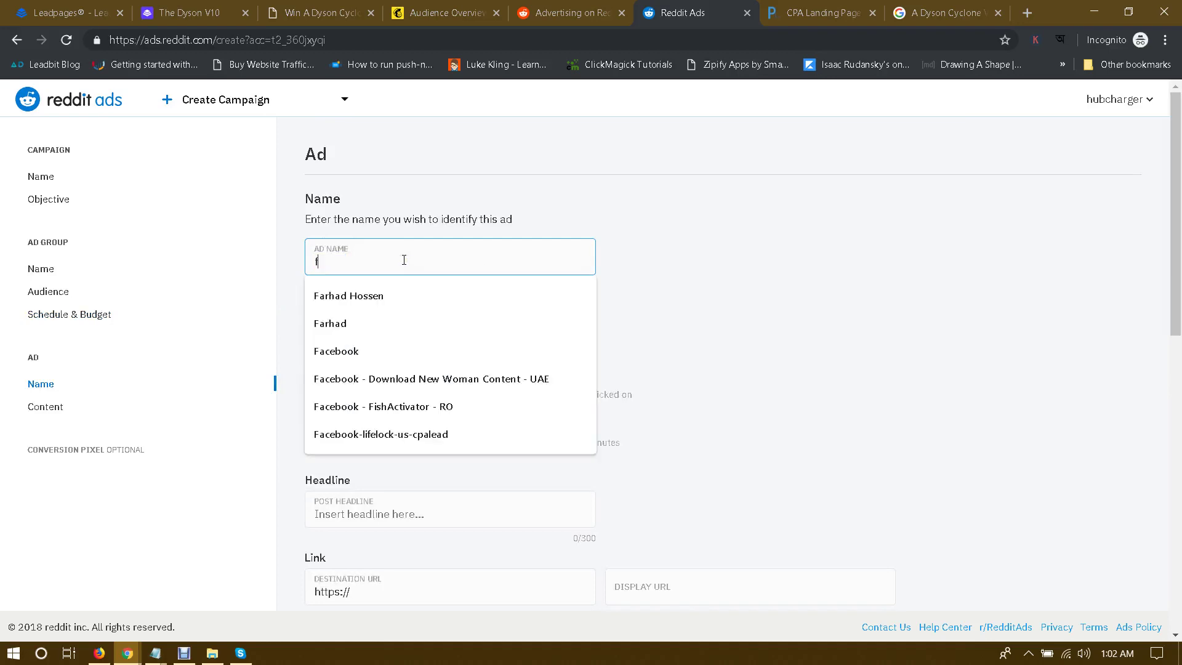
{"action": "key", "text": "BackSpace"}
{"action": "key", "text": "BackSpace"}
{"action": "type", "text": "ir"}
{"action": "scroll", "coordinate": [634, 375], "scroll_direction": "down", "scroll_amount": 1}
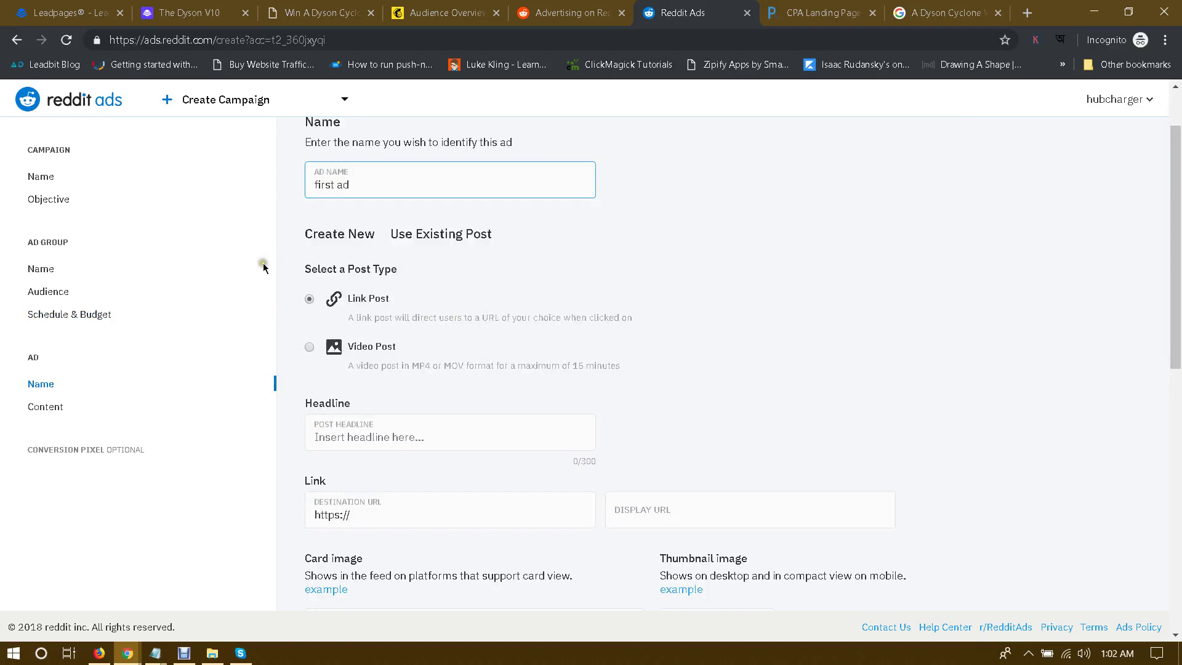
{"action": "scroll", "coordinate": [466, 295], "scroll_direction": "down", "scroll_amount": 2}
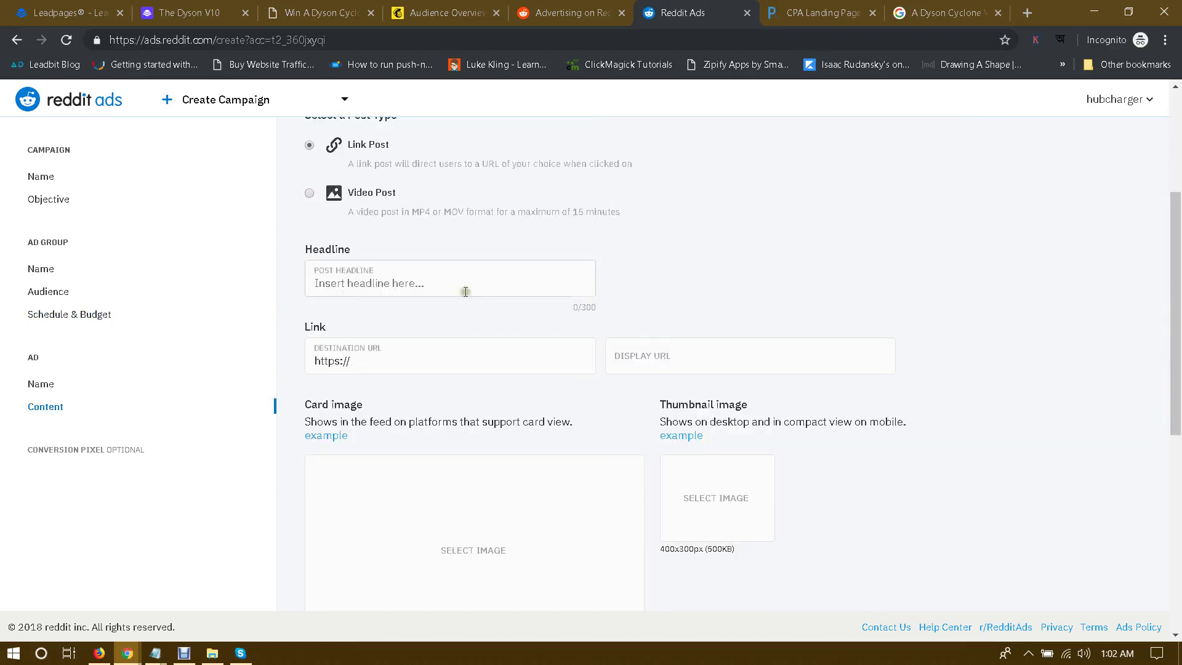
{"action": "left_click", "coordinate": [429, 289]}
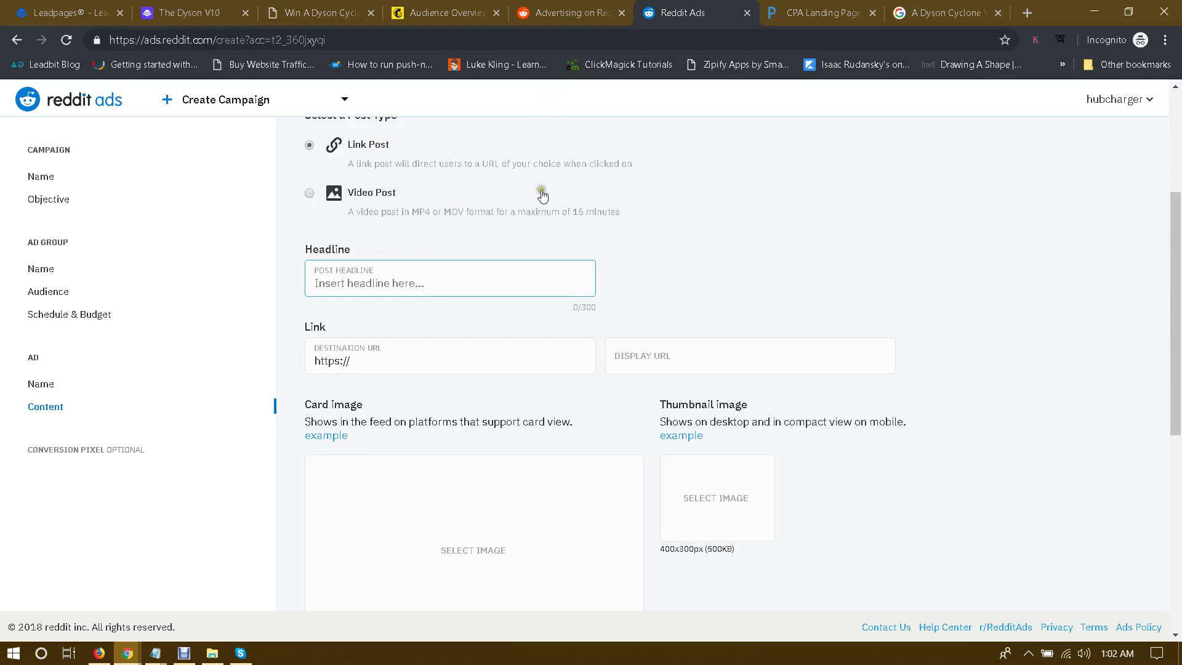
{"action": "left_click", "coordinate": [918, 5]}
Step: Copy the landing page heading 'Win A Dyson Cyclone V10' into the post headline
{"action": "left_click", "coordinate": [839, 14]}
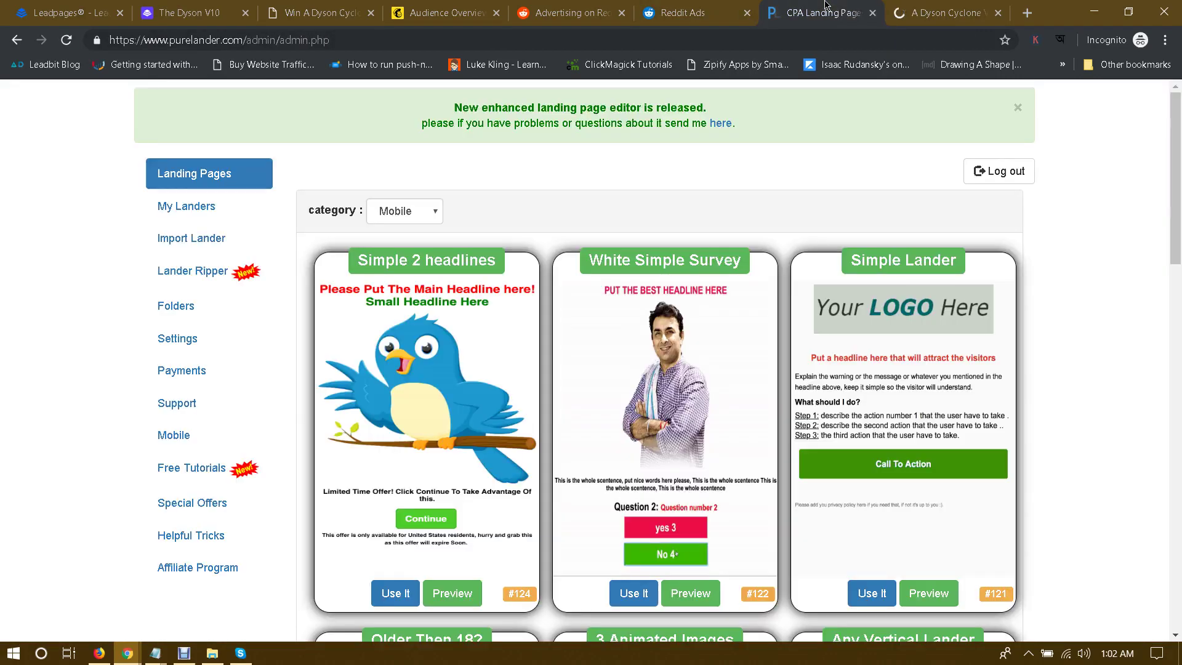
{"action": "left_click", "coordinate": [318, 7]}
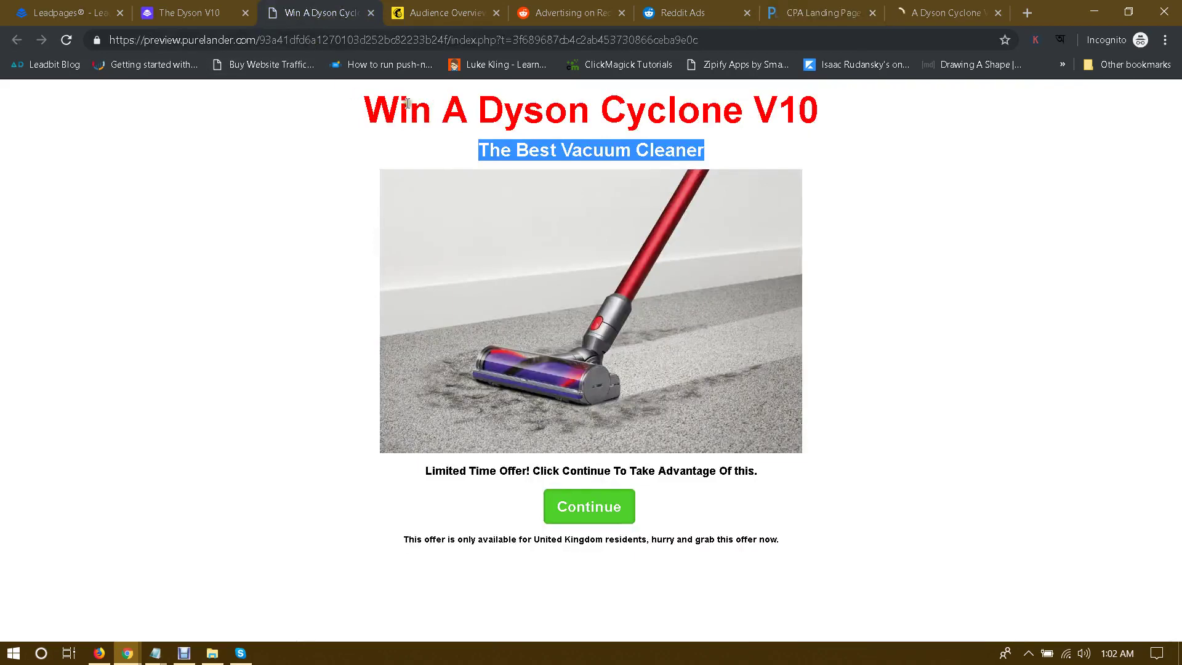
{"action": "left_click_drag", "start_coordinate": [407, 104], "coordinate": [825, 86]}
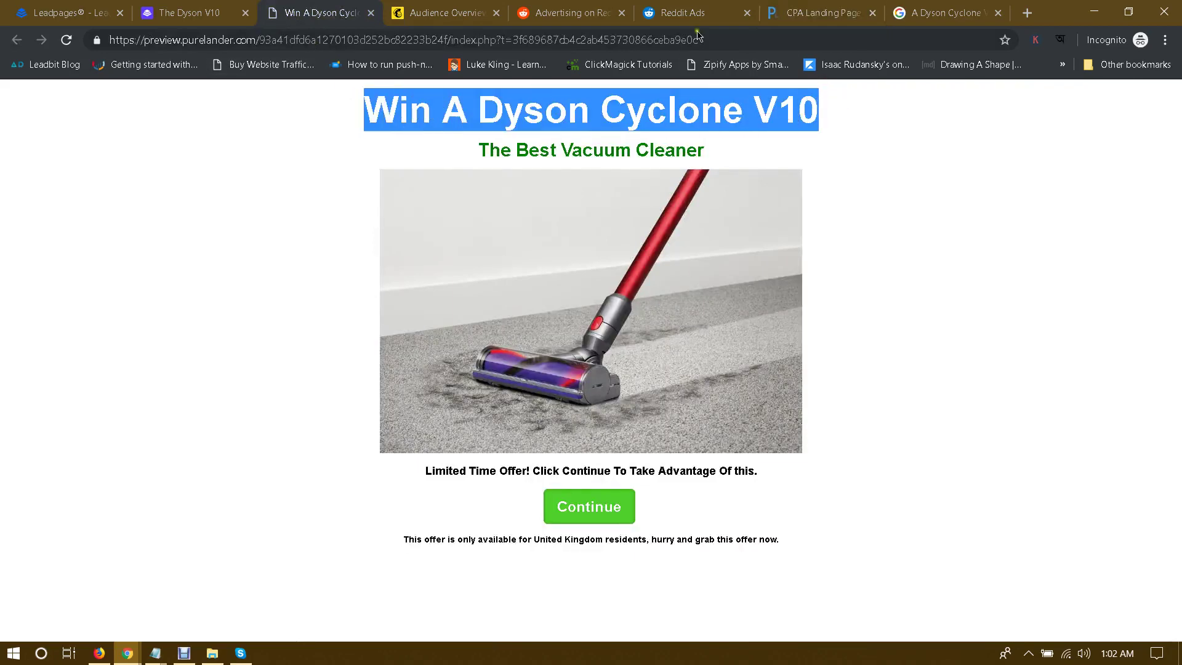
{"action": "left_click", "coordinate": [684, 4]}
{"action": "left_click", "coordinate": [469, 268]}
{"action": "type", "text": "Win A Dyson Cyclone V10"}
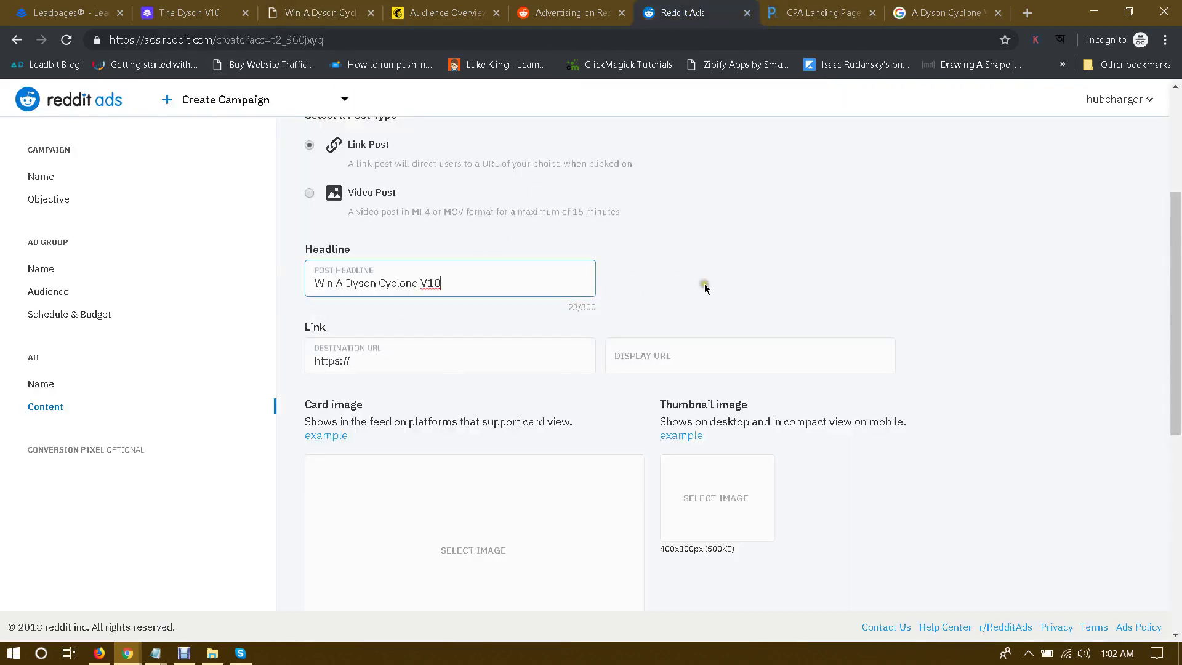
{"action": "scroll", "coordinate": [736, 286], "scroll_direction": "down", "scroll_amount": 1}
{"action": "left_click", "coordinate": [420, 292]}
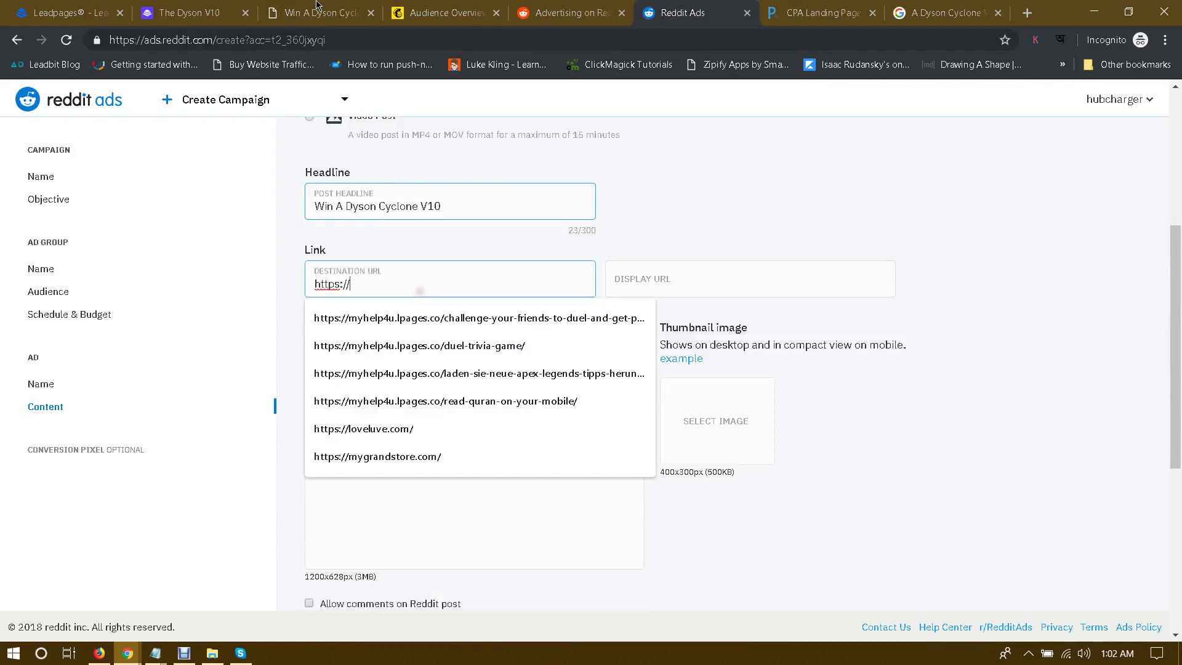
{"action": "left_click", "coordinate": [320, 9]}
{"action": "mouse_move", "coordinate": [136, 656]}
{"action": "left_click", "coordinate": [93, 594]}
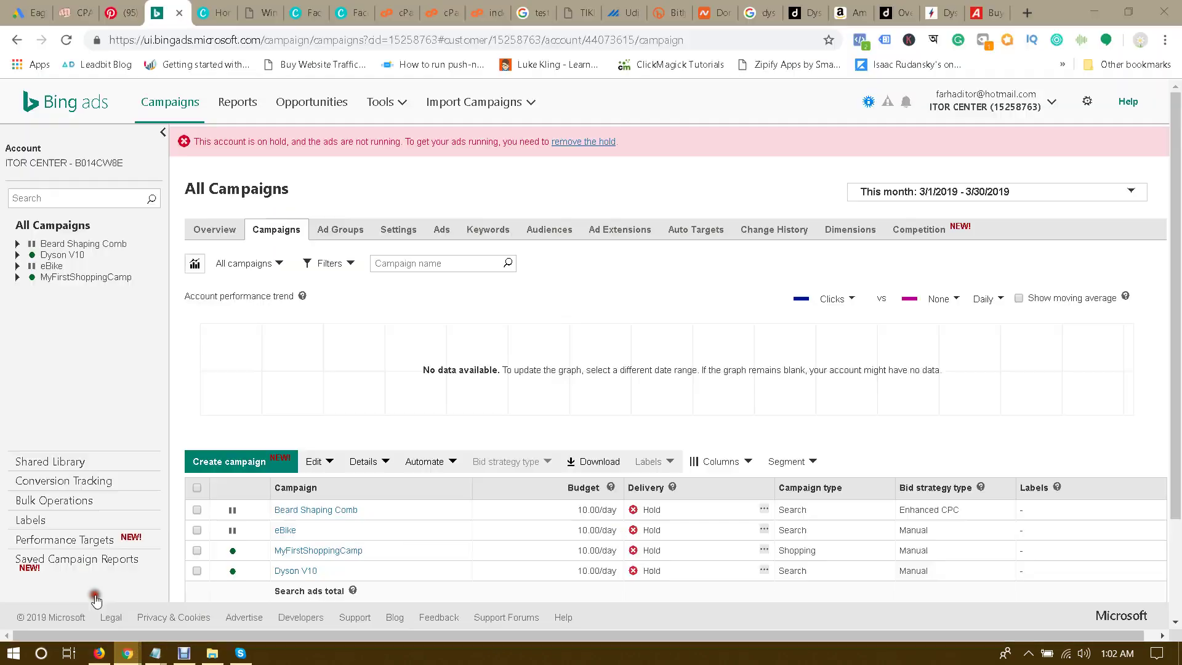
{"action": "left_click", "coordinate": [268, 7]}
{"action": "left_click", "coordinate": [320, 39]}
{"action": "key", "text": "ctrl+c"}
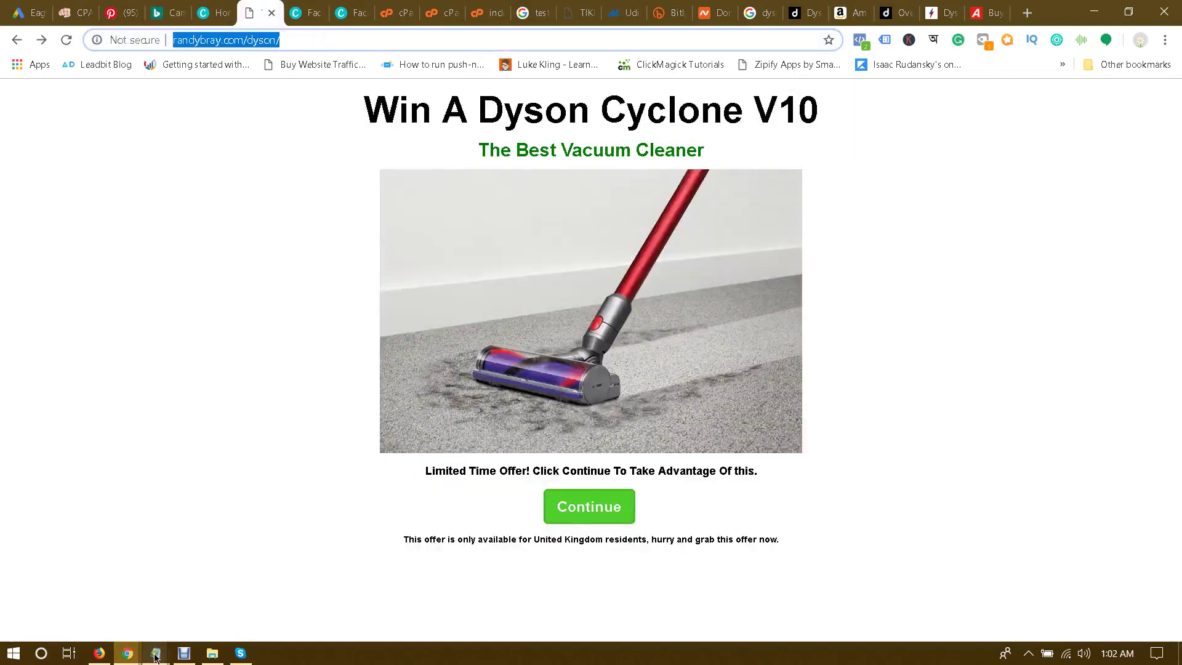
{"action": "left_click", "coordinate": [155, 657]}
{"action": "left_click", "coordinate": [206, 601]}
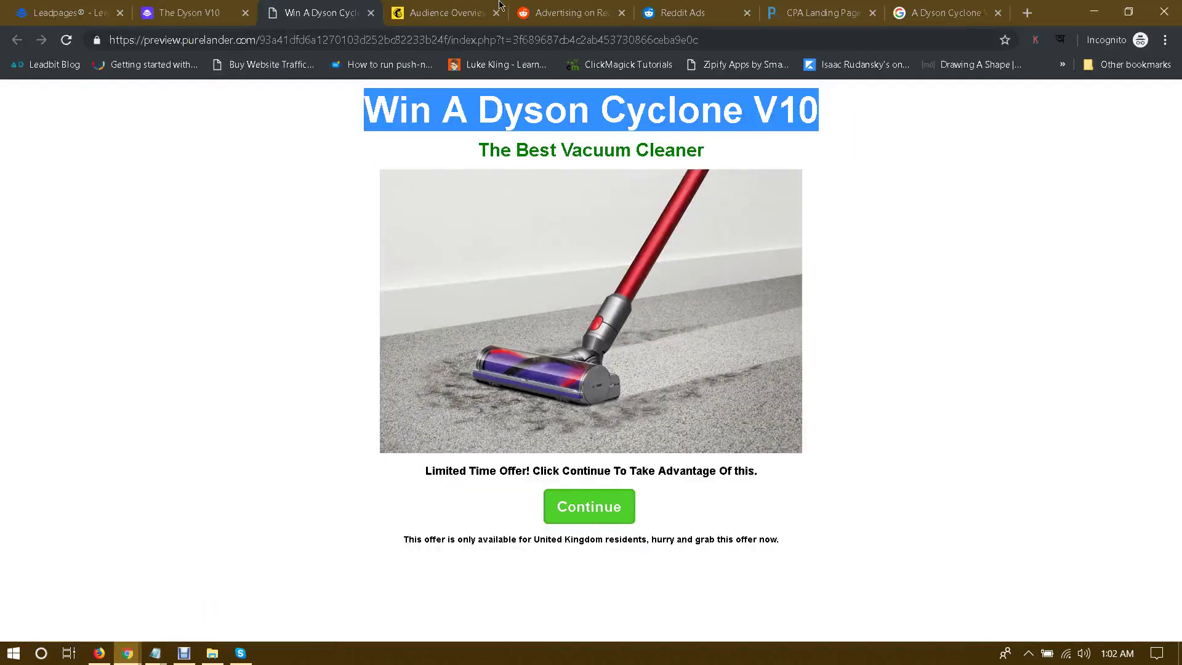
{"action": "left_click", "coordinate": [528, 7]}
{"action": "left_click", "coordinate": [656, 8]}
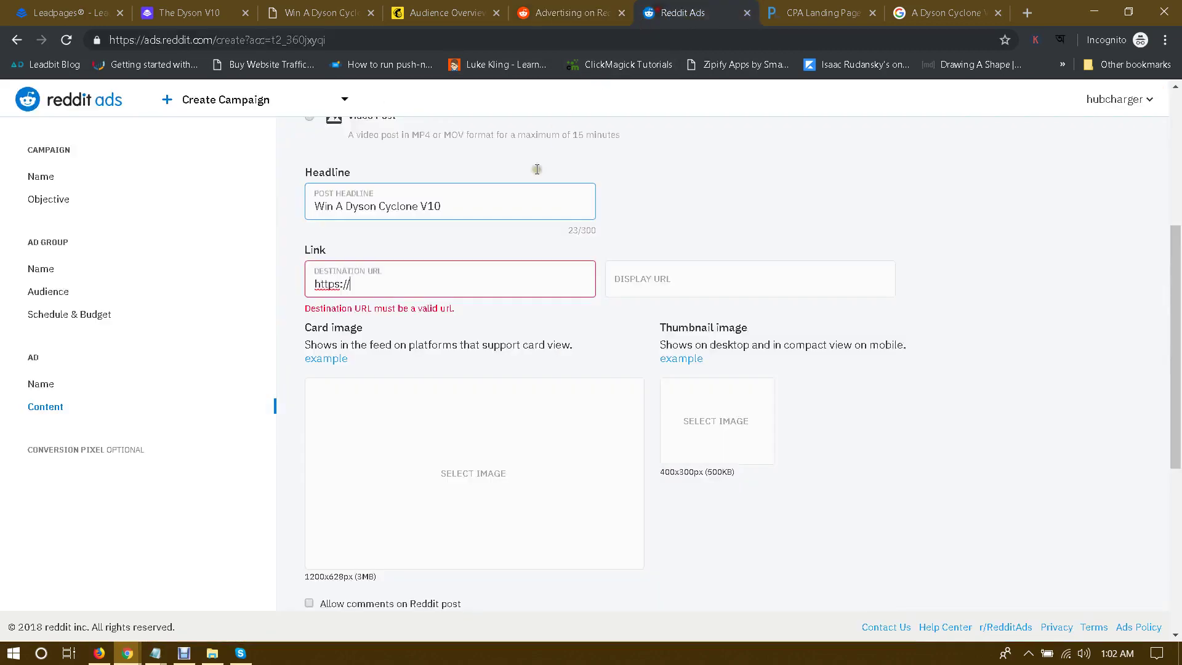
{"action": "triple_click", "coordinate": [422, 291]}
{"action": "key", "text": "ctrl+v"}
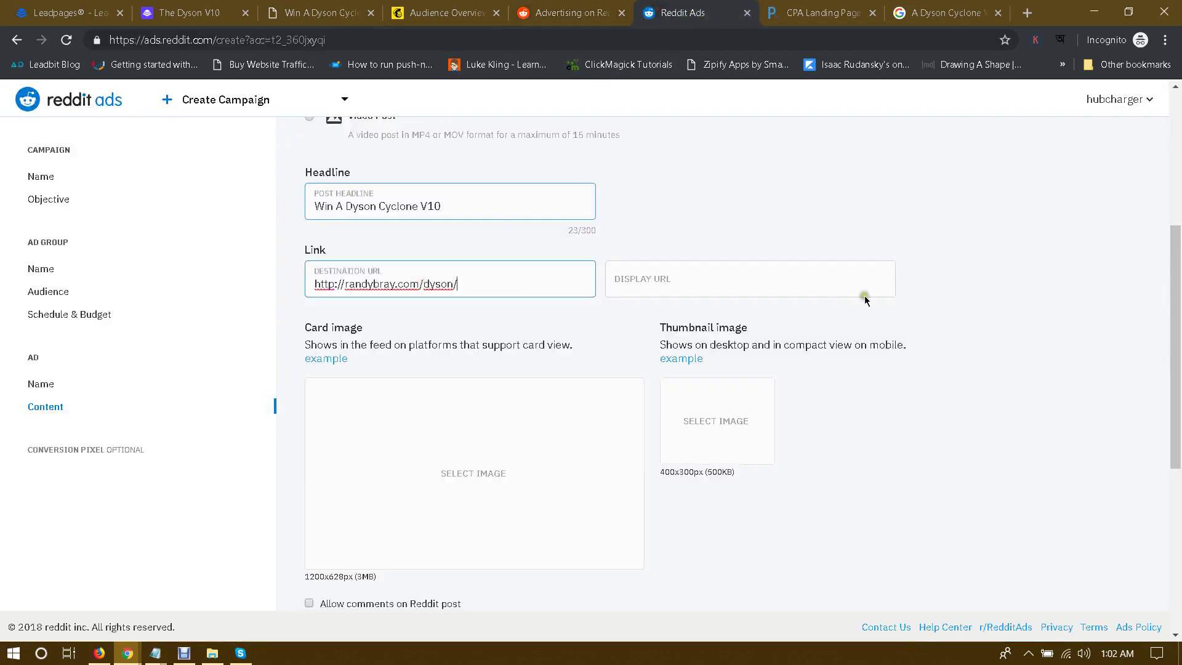
Step: Fill the display URL with the randybray.com domain and start capitalising it to RandyBray.com
{"action": "left_click", "coordinate": [663, 282]}
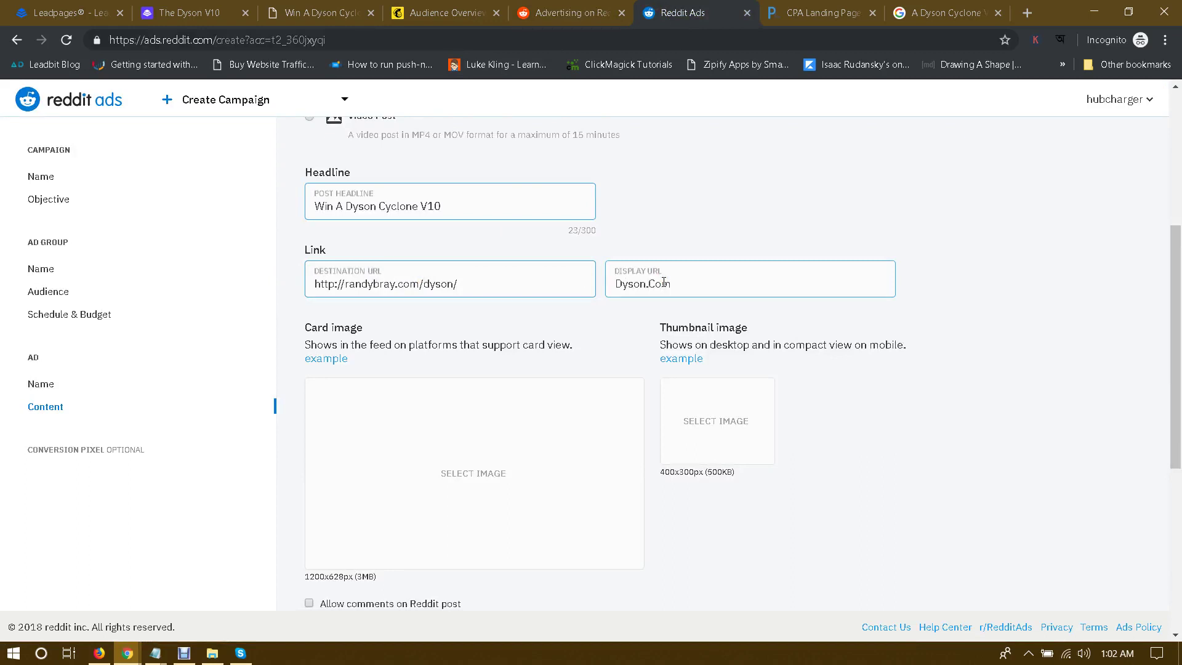
{"action": "left_click_drag", "start_coordinate": [344, 284], "coordinate": [422, 289]}
{"action": "key", "text": "ctrl+c"}
{"action": "left_click", "coordinate": [684, 288]}
{"action": "key", "text": "ctrl+a"}
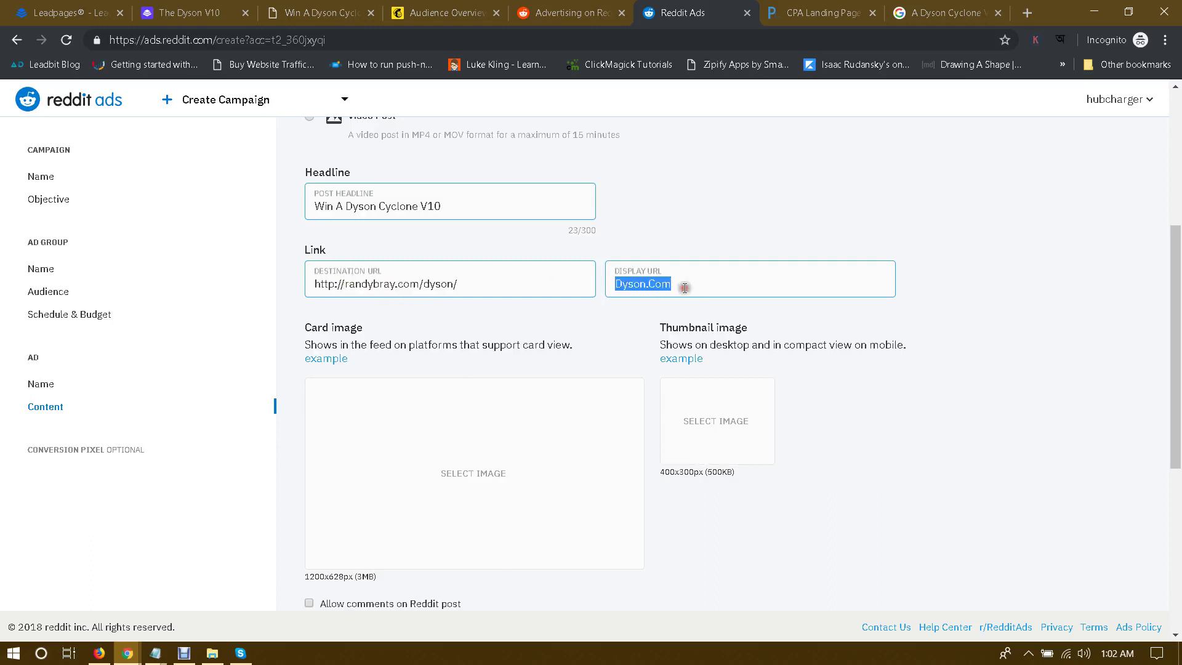
{"action": "key", "text": "ctrl+v"}
{"action": "left_click_drag", "start_coordinate": [620, 284], "coordinate": [625, 285]}
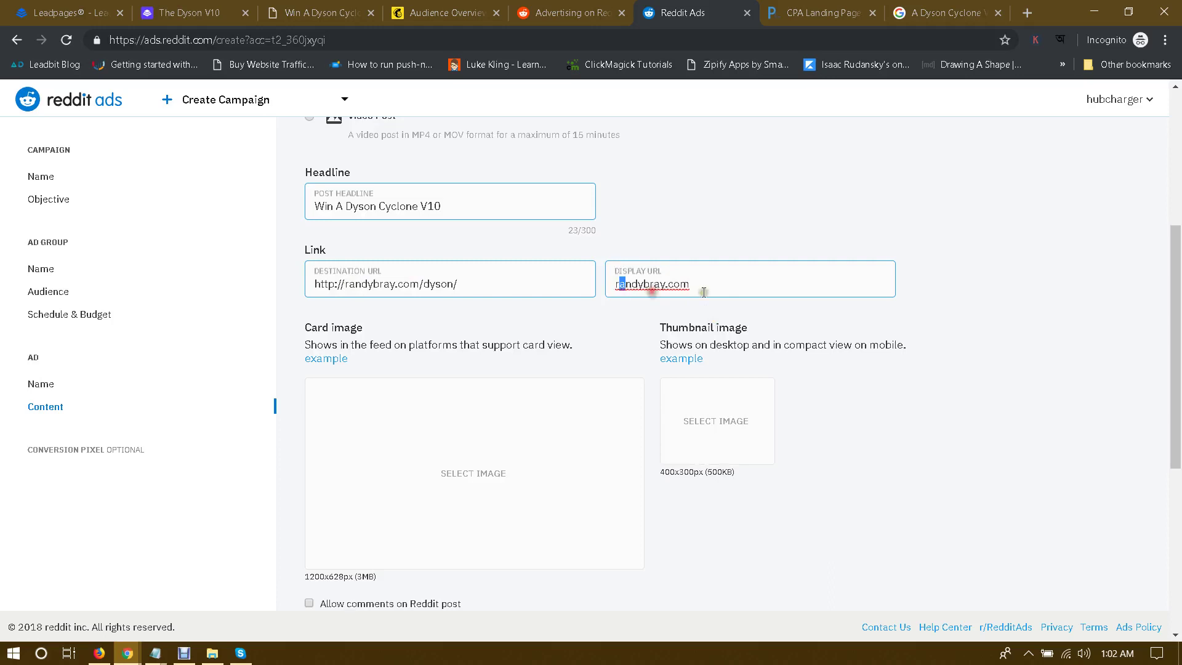
{"action": "key", "text": "BackSpace"}
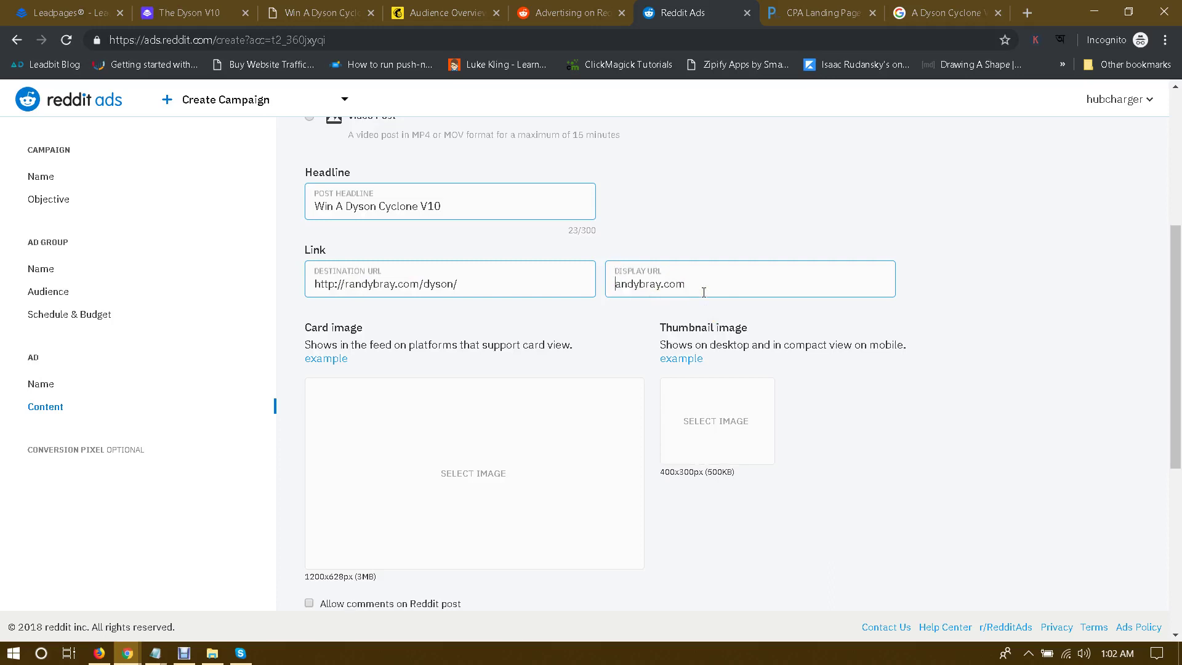
{"action": "type", "text": "R"}
{"action": "left_click_drag", "start_coordinate": [653, 287], "coordinate": [645, 286]}
{"action": "key", "text": "BackSpace"}
Step: Finish the RandyBray.com display URL and upload final.jpg as the card image
{"action": "type", "text": "B"}
{"action": "scroll", "coordinate": [853, 339], "scroll_direction": "down", "scroll_amount": 2}
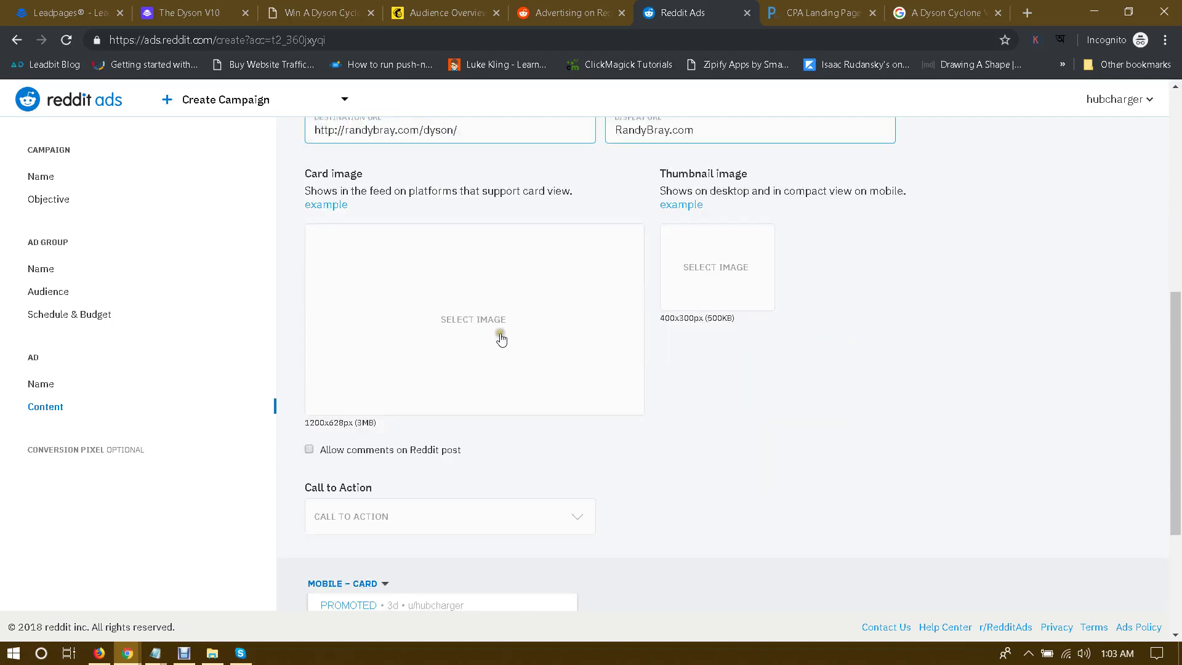
{"action": "scroll", "coordinate": [722, 453], "scroll_direction": "down", "scroll_amount": 1}
{"action": "scroll", "coordinate": [739, 467], "scroll_direction": "up", "scroll_amount": 1}
{"action": "left_click", "coordinate": [469, 334]}
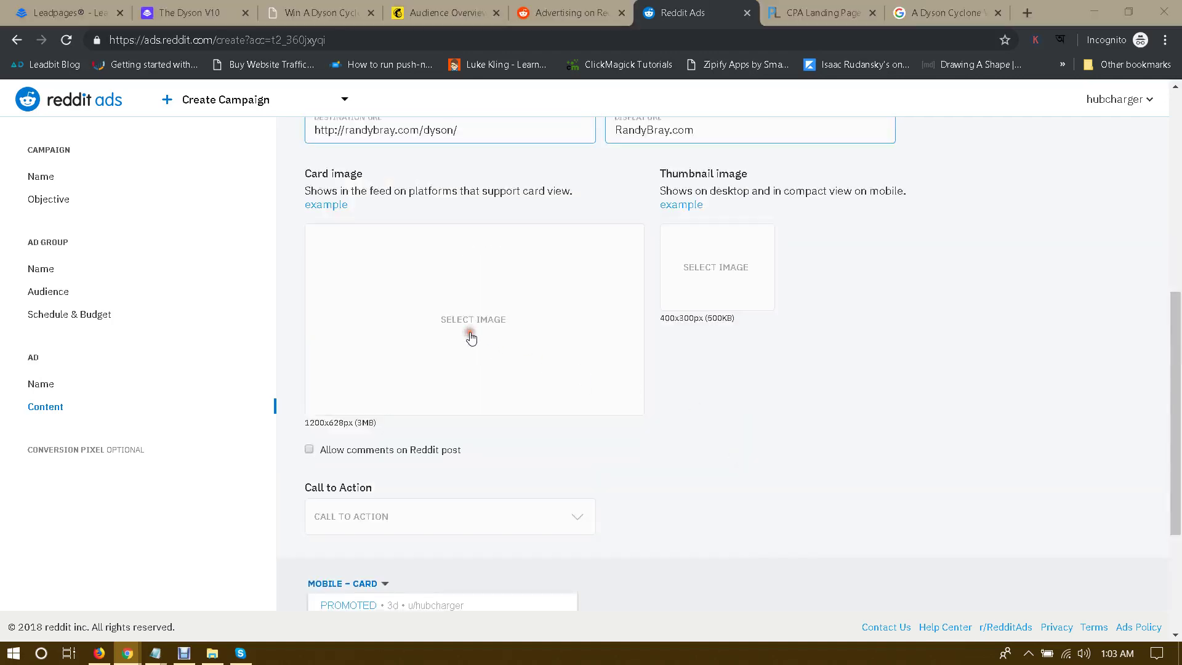
{"action": "double_click", "coordinate": [516, 262]}
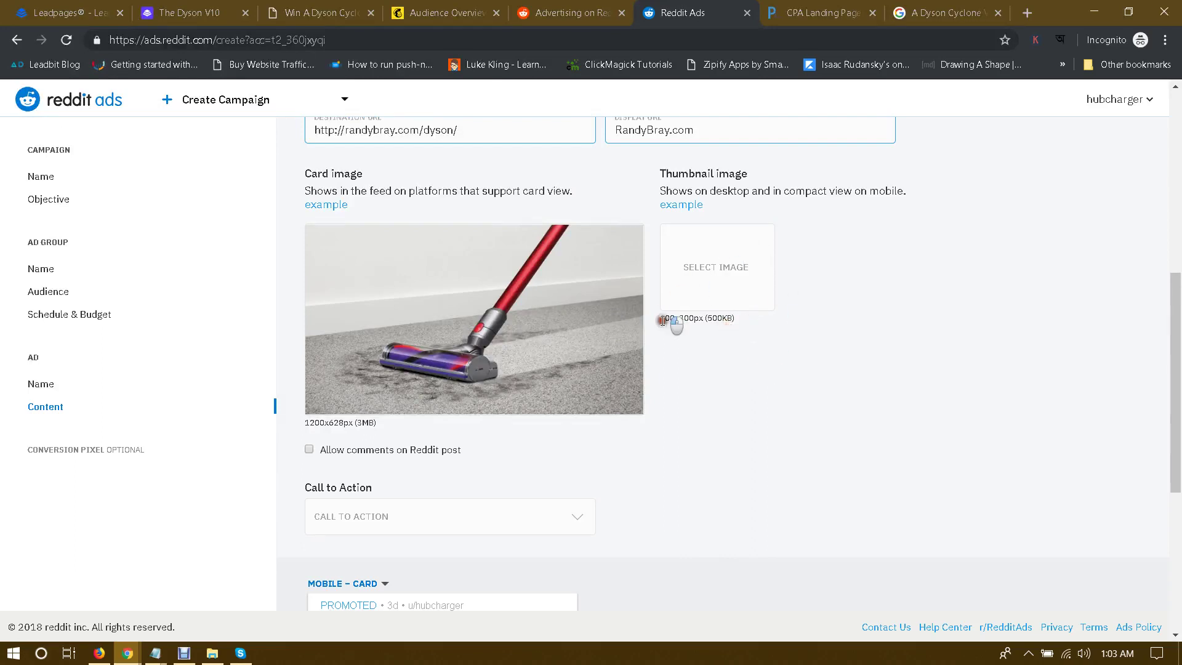
Step: Review the card image size requirement, then open and cancel the thumbnail file chooser
{"action": "left_click_drag", "start_coordinate": [330, 423], "coordinate": [412, 422]}
{"action": "left_click", "coordinate": [413, 425]}
{"action": "left_click_drag", "start_coordinate": [305, 422], "coordinate": [390, 427]}
{"action": "left_click", "coordinate": [378, 426]}
{"action": "left_click", "coordinate": [718, 300]}
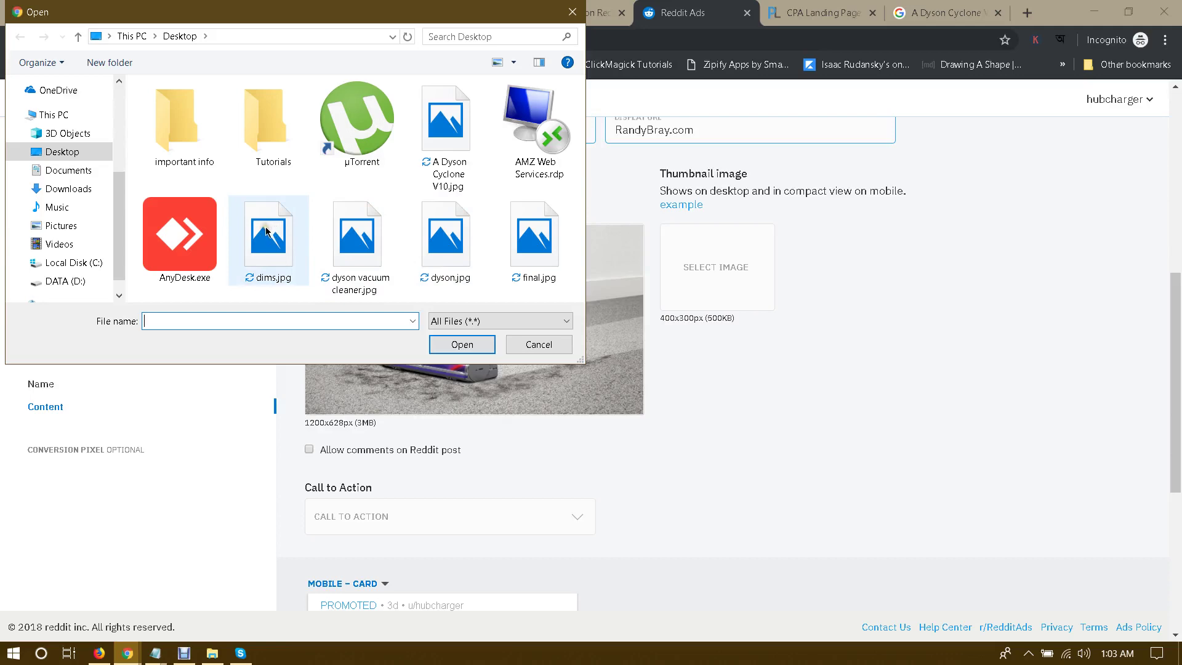
{"action": "left_click", "coordinate": [538, 344]}
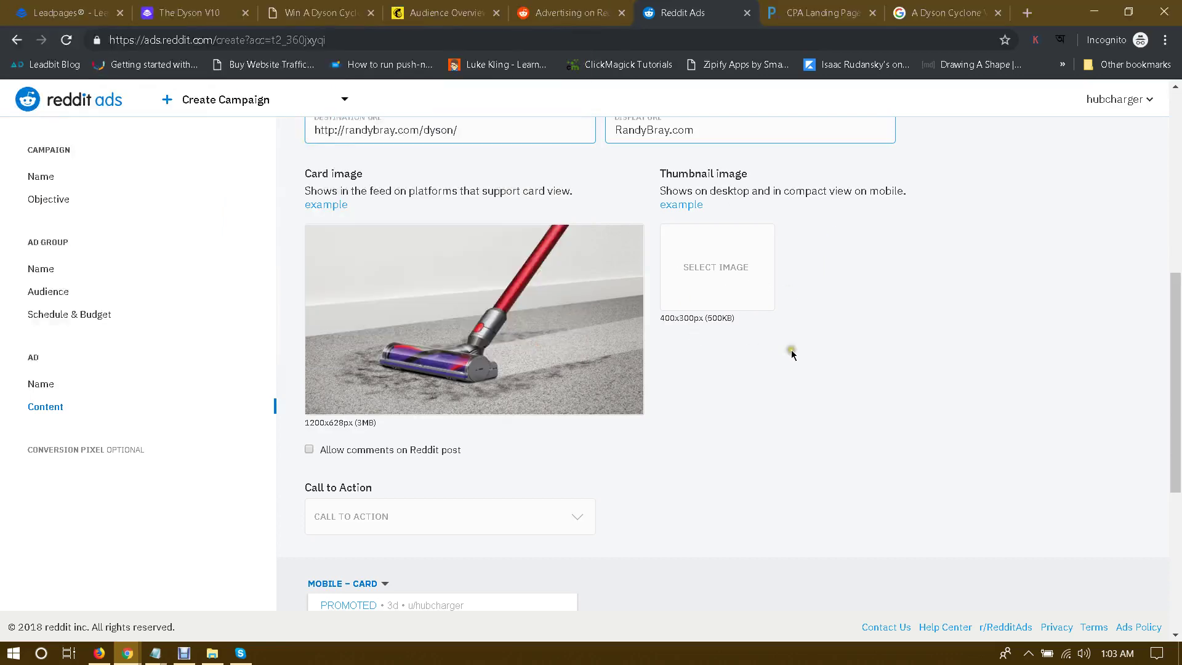
{"action": "left_click", "coordinate": [933, 12]}
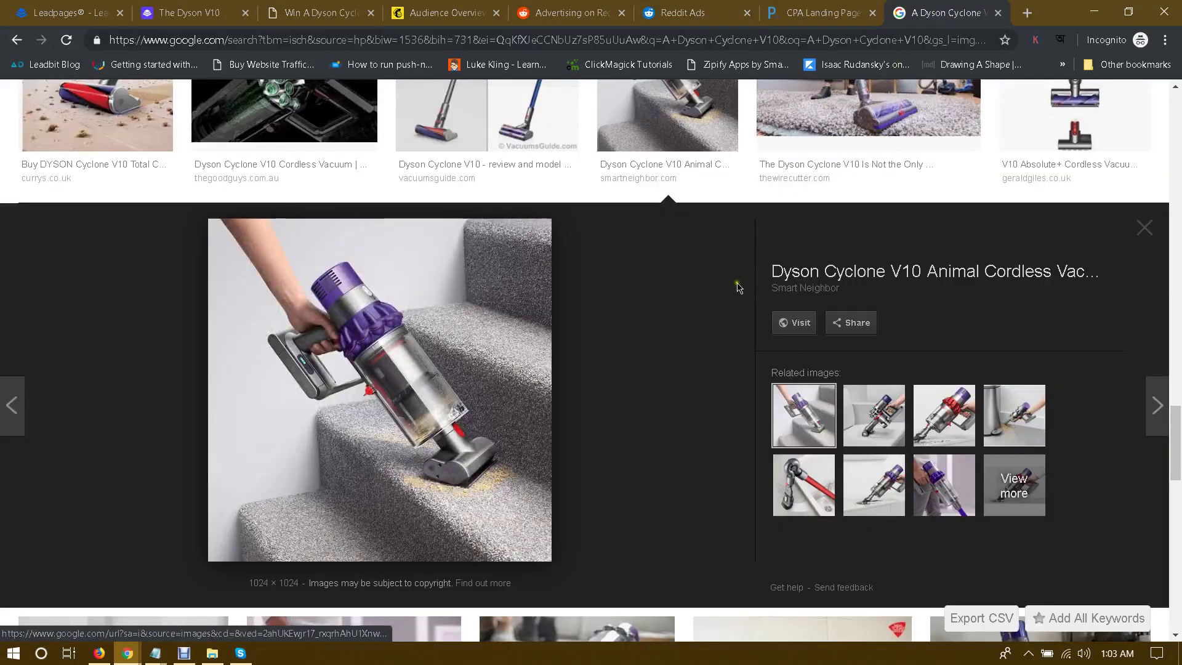
Step: Save the stair-cleaning Dyson vacuum image from Google Images as 1.jpg
{"action": "right_click", "coordinate": [364, 296]}
{"action": "left_click", "coordinate": [418, 436]}
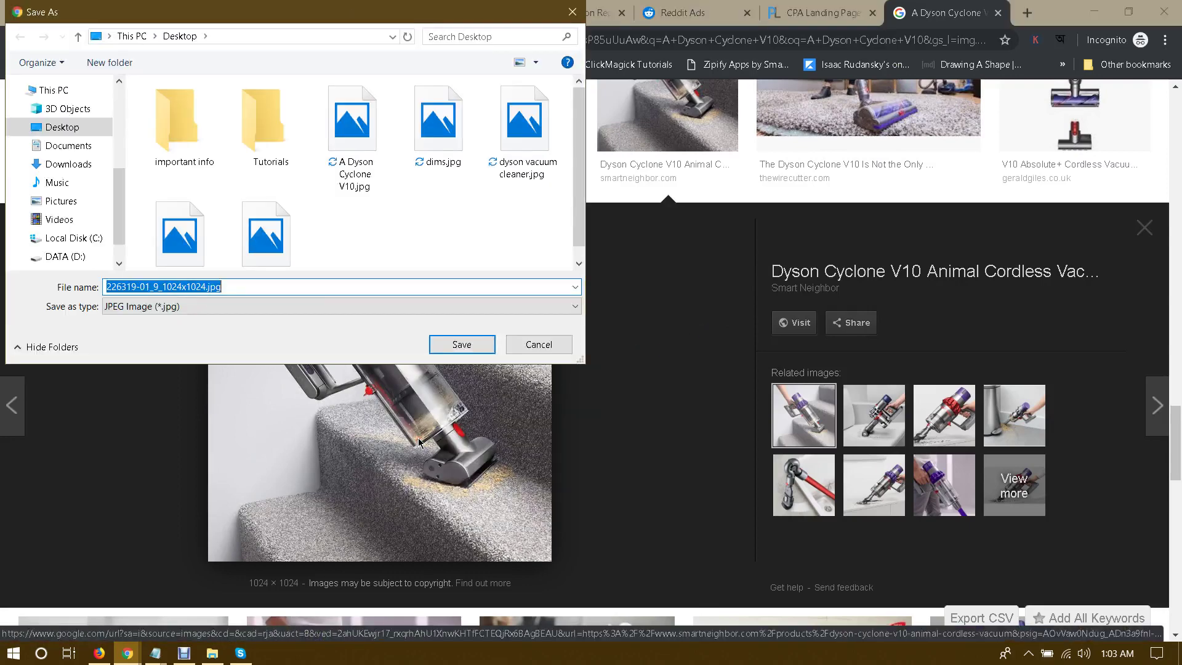
{"action": "type", "text": "1"}
{"action": "key", "text": "Return"}
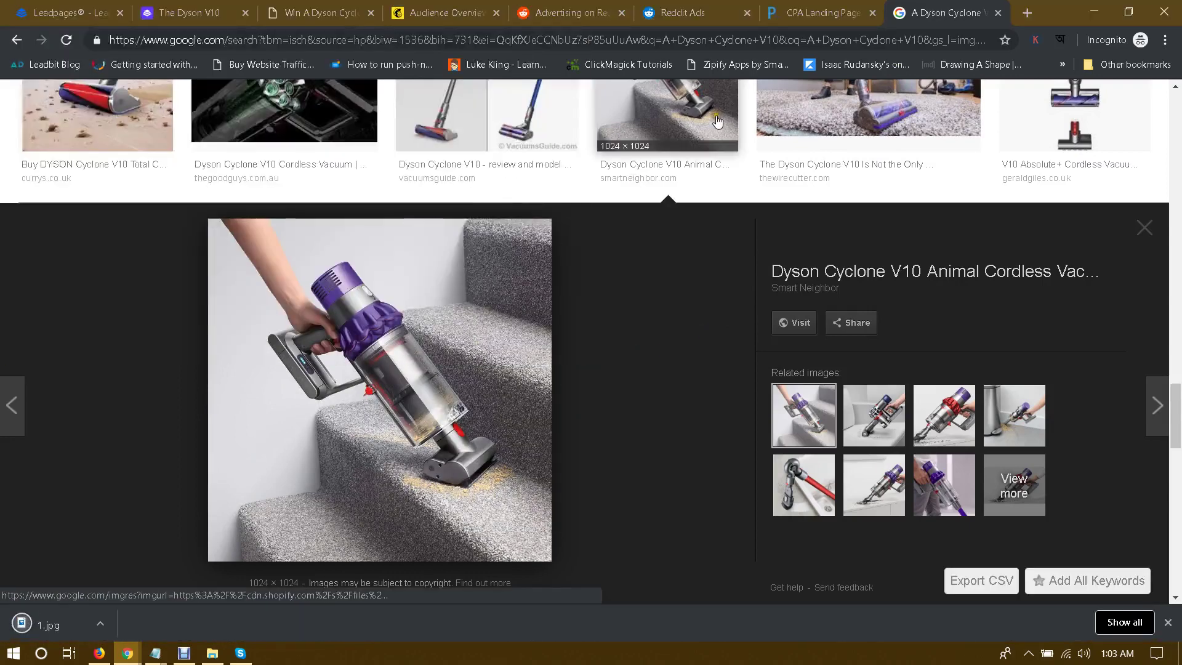
Step: Upload 1.jpg as the ad's thumbnail image
{"action": "left_click", "coordinate": [681, 13]}
{"action": "left_click", "coordinate": [732, 272]}
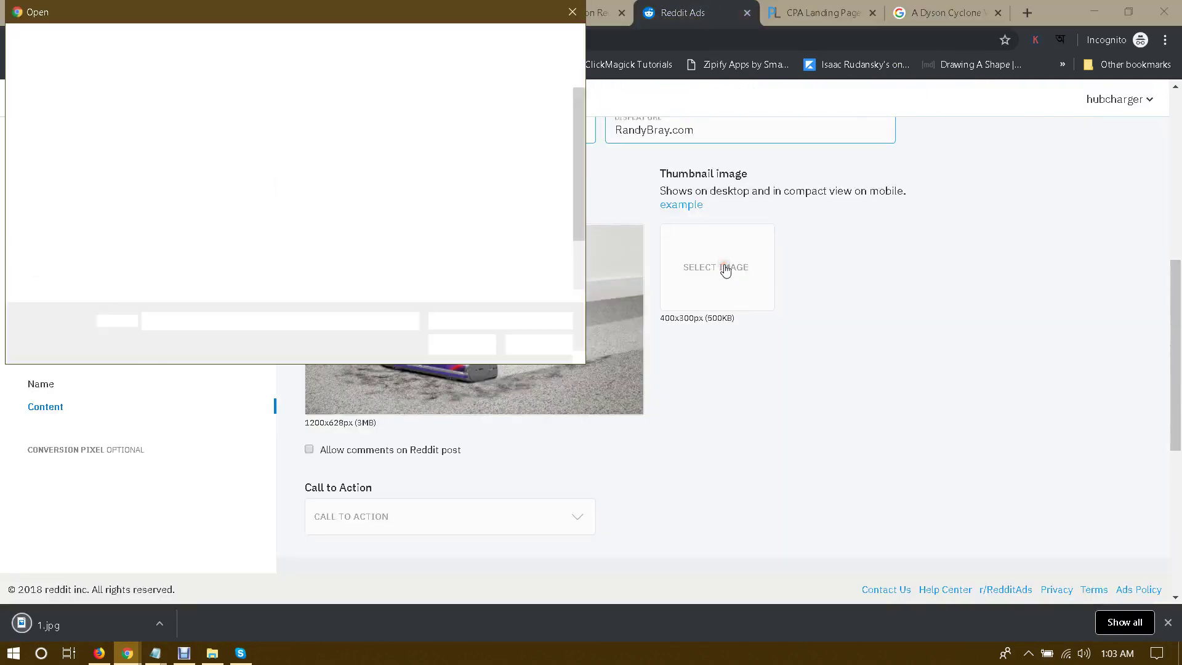
{"action": "double_click", "coordinate": [452, 146]}
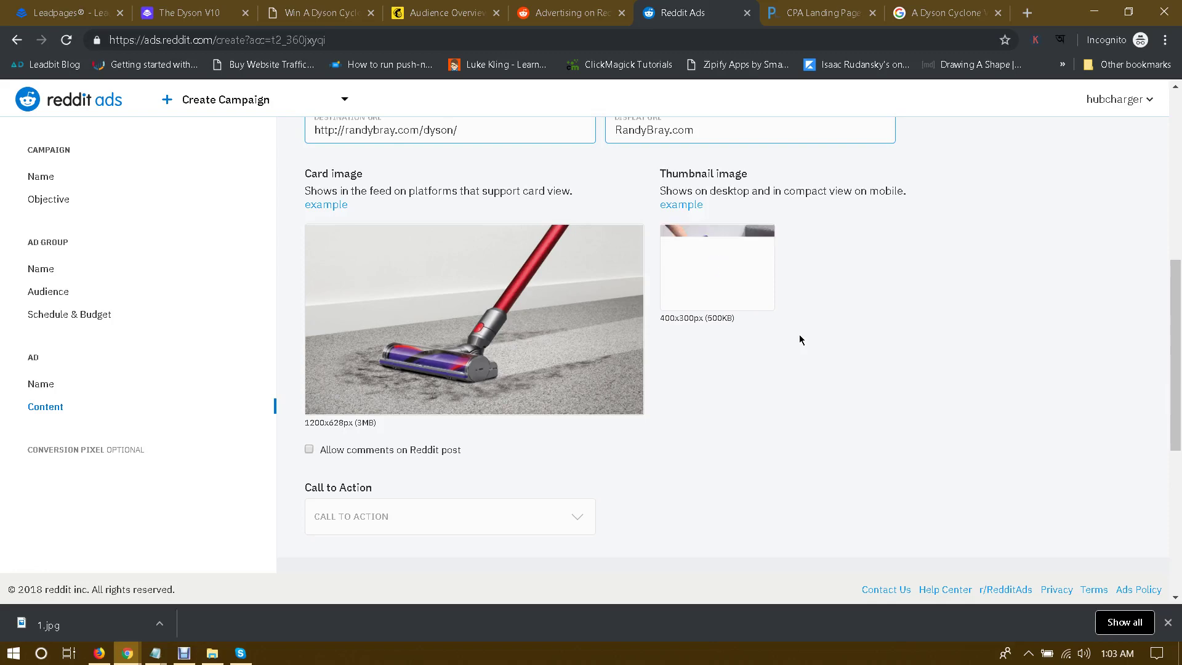
{"action": "scroll", "coordinate": [798, 335], "scroll_direction": "down", "scroll_amount": 3}
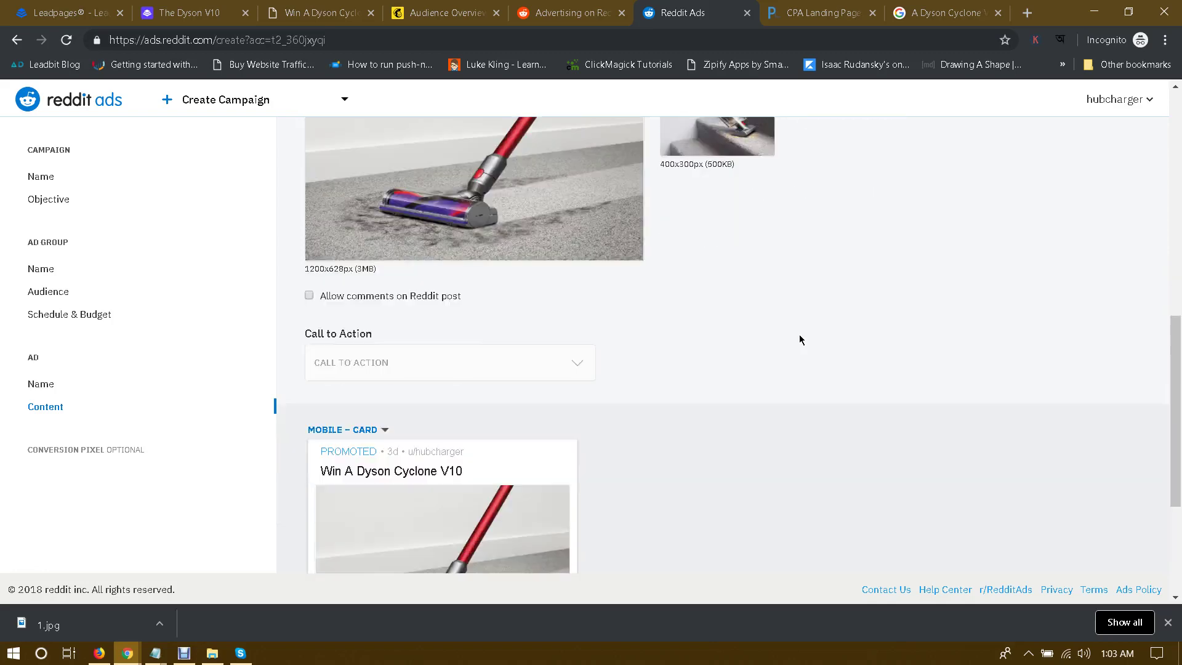
{"action": "scroll", "coordinate": [799, 334], "scroll_direction": "up", "scroll_amount": 3}
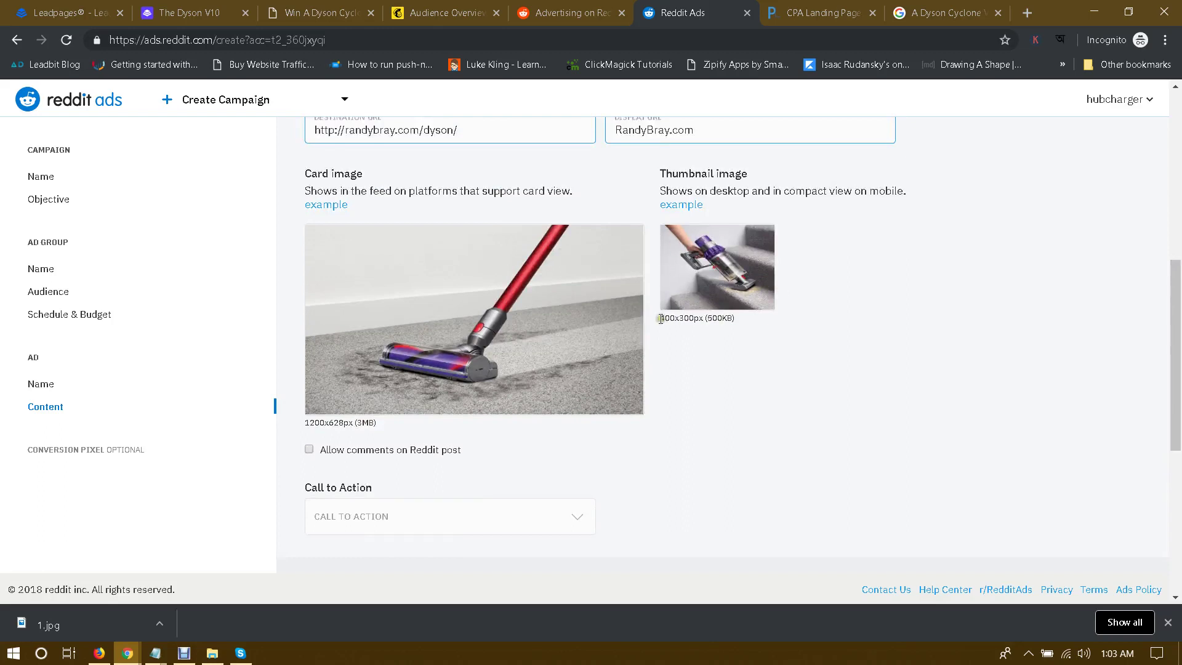
Step: Allow comments on the Reddit post
{"action": "left_click_drag", "start_coordinate": [661, 318], "coordinate": [735, 319]}
{"action": "left_click", "coordinate": [806, 417]}
{"action": "scroll", "coordinate": [686, 395], "scroll_direction": "down", "scroll_amount": 3}
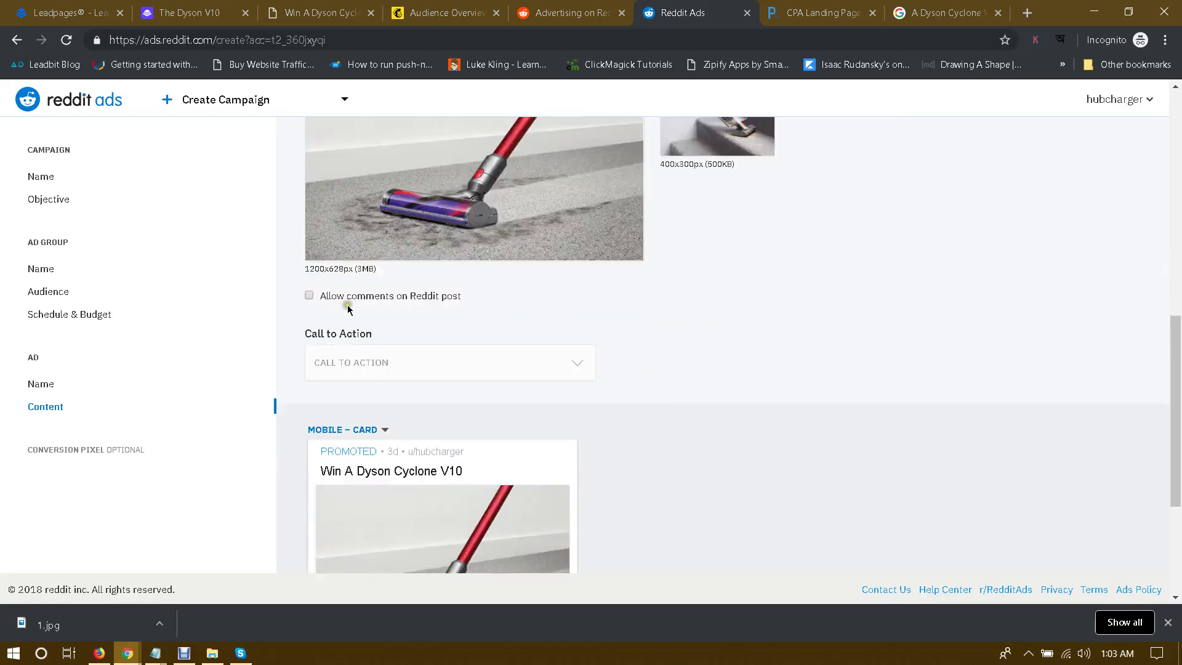
{"action": "left_click", "coordinate": [317, 296]}
Step: Set the ad's call to action to Sign Up
{"action": "scroll", "coordinate": [549, 327], "scroll_direction": "down", "scroll_amount": 1}
{"action": "left_click", "coordinate": [405, 287]}
{"action": "scroll", "coordinate": [582, 301], "scroll_direction": "up", "scroll_amount": 3}
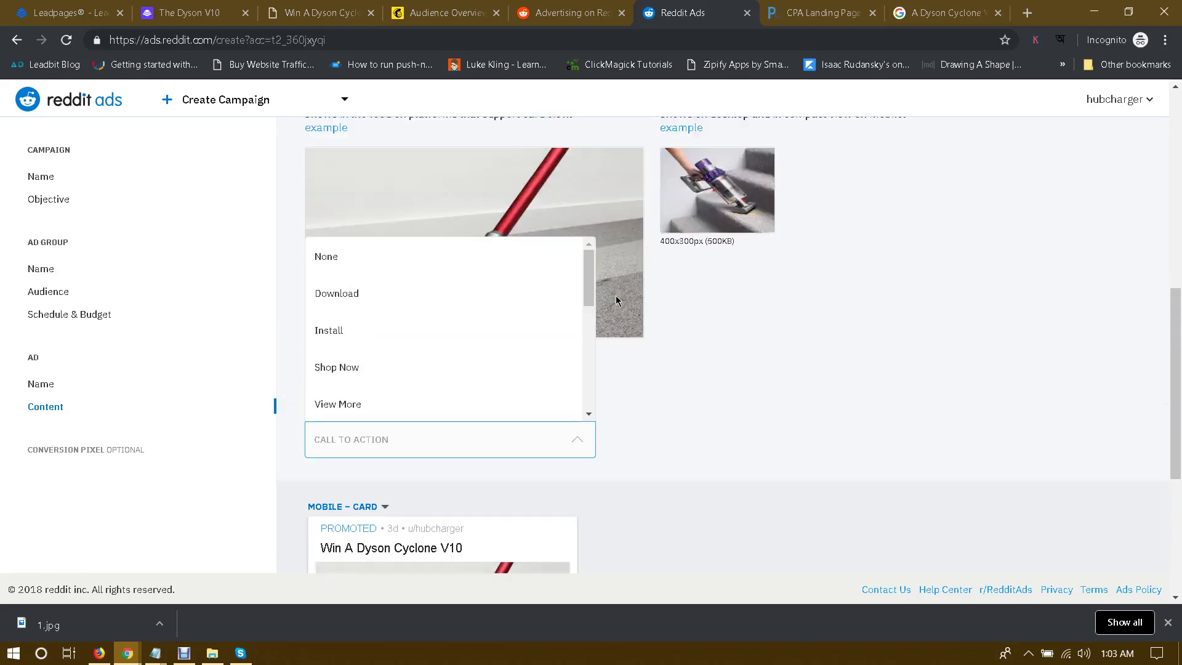
{"action": "scroll", "coordinate": [416, 352], "scroll_direction": "down", "scroll_amount": 1}
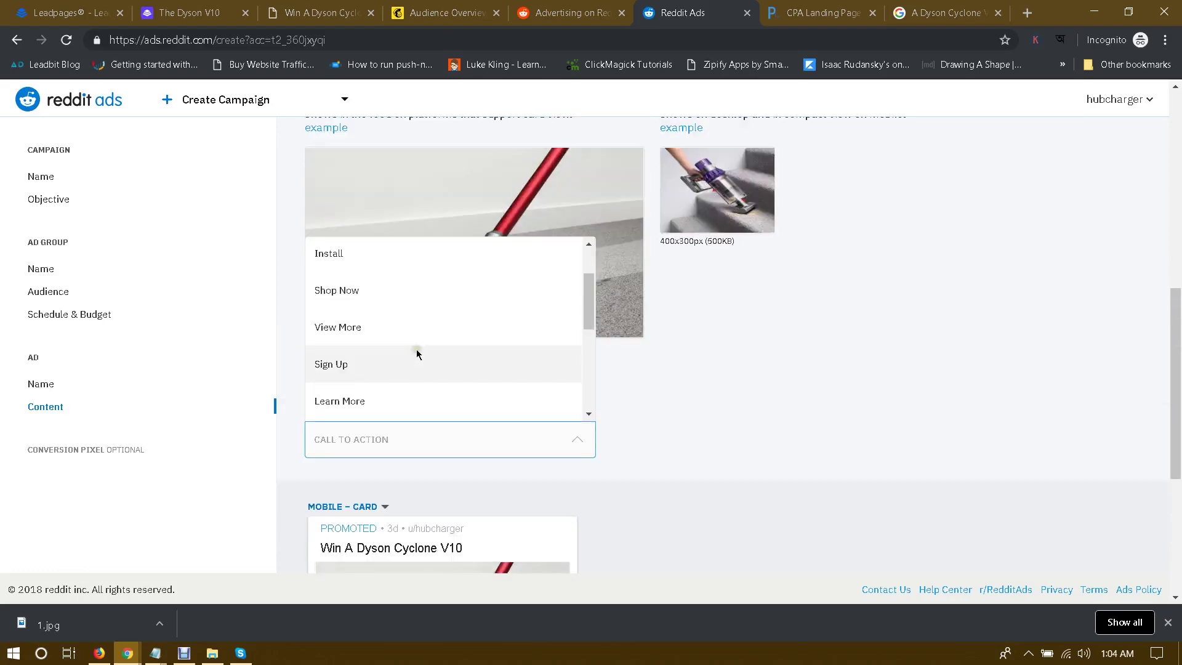
{"action": "scroll", "coordinate": [417, 352], "scroll_direction": "down", "scroll_amount": 1}
{"action": "left_click", "coordinate": [358, 296]}
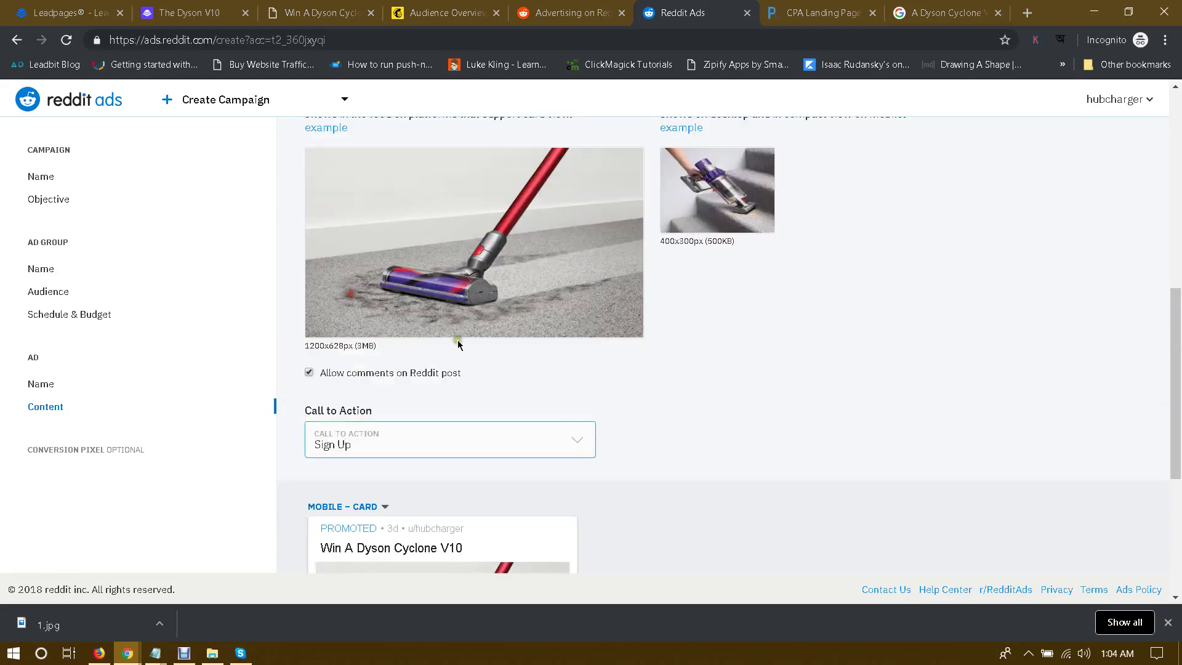
{"action": "scroll", "coordinate": [712, 388], "scroll_direction": "down", "scroll_amount": 4}
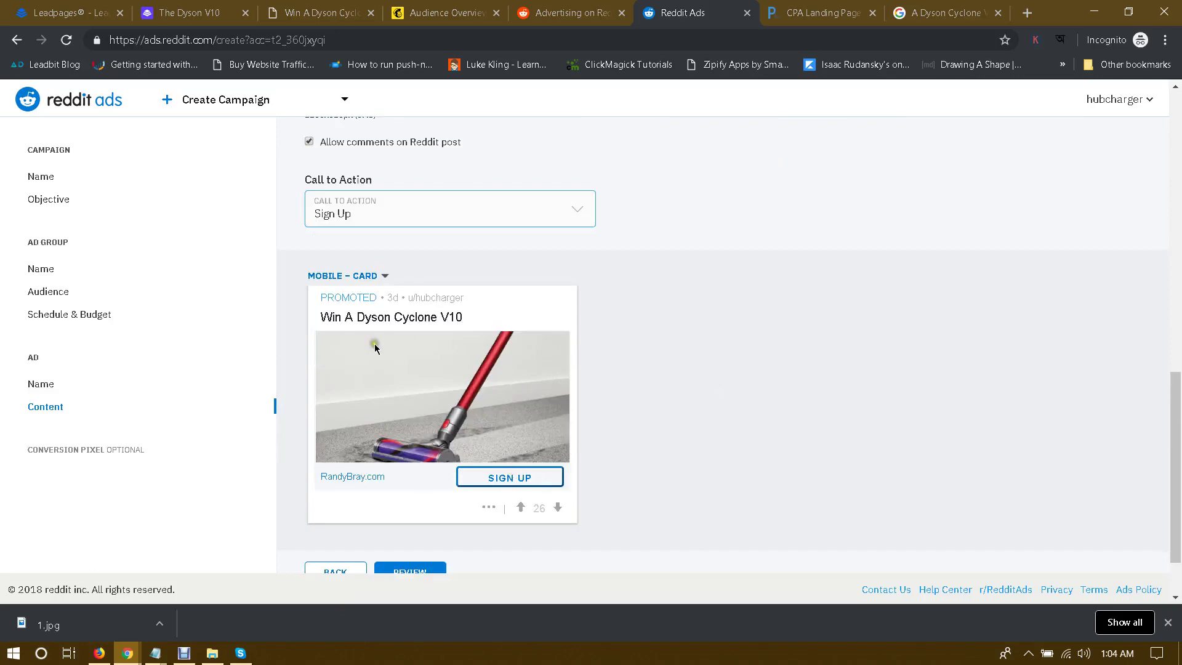
{"action": "scroll", "coordinate": [372, 345], "scroll_direction": "down", "scroll_amount": 2}
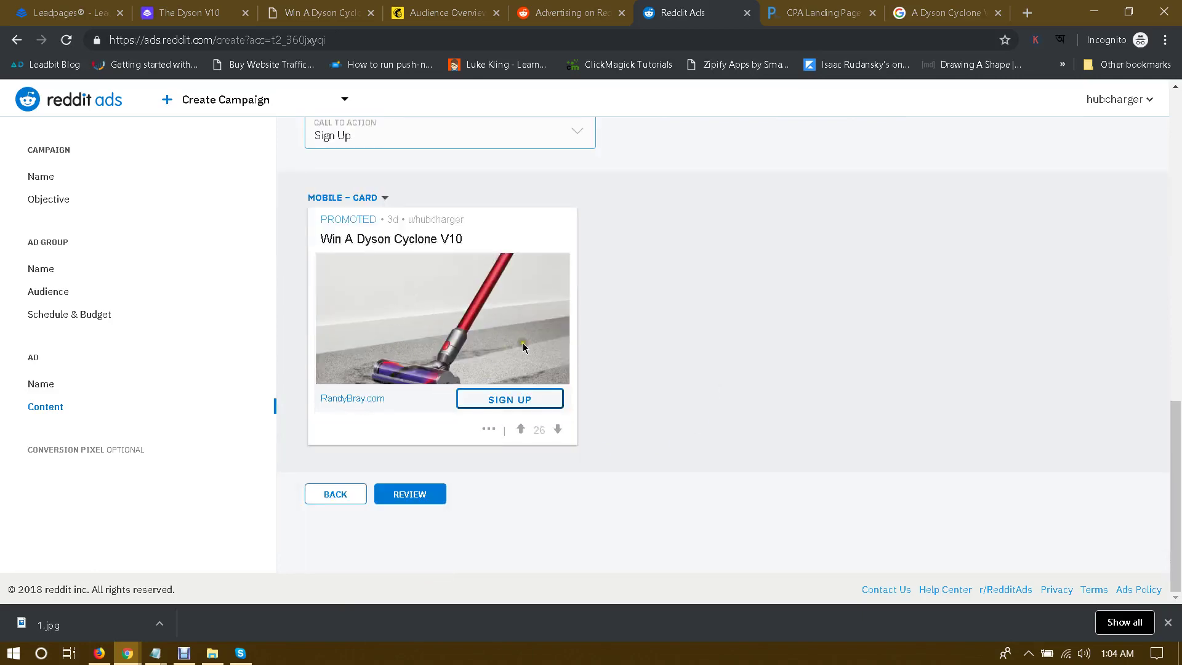
{"action": "scroll", "coordinate": [508, 319], "scroll_direction": "up", "scroll_amount": 4}
{"action": "scroll", "coordinate": [634, 240], "scroll_direction": "down", "scroll_amount": 4}
Step: Open the campaign Review page and scroll through the summary
{"action": "left_click", "coordinate": [400, 498]}
{"action": "scroll", "coordinate": [702, 329], "scroll_direction": "down", "scroll_amount": 5}
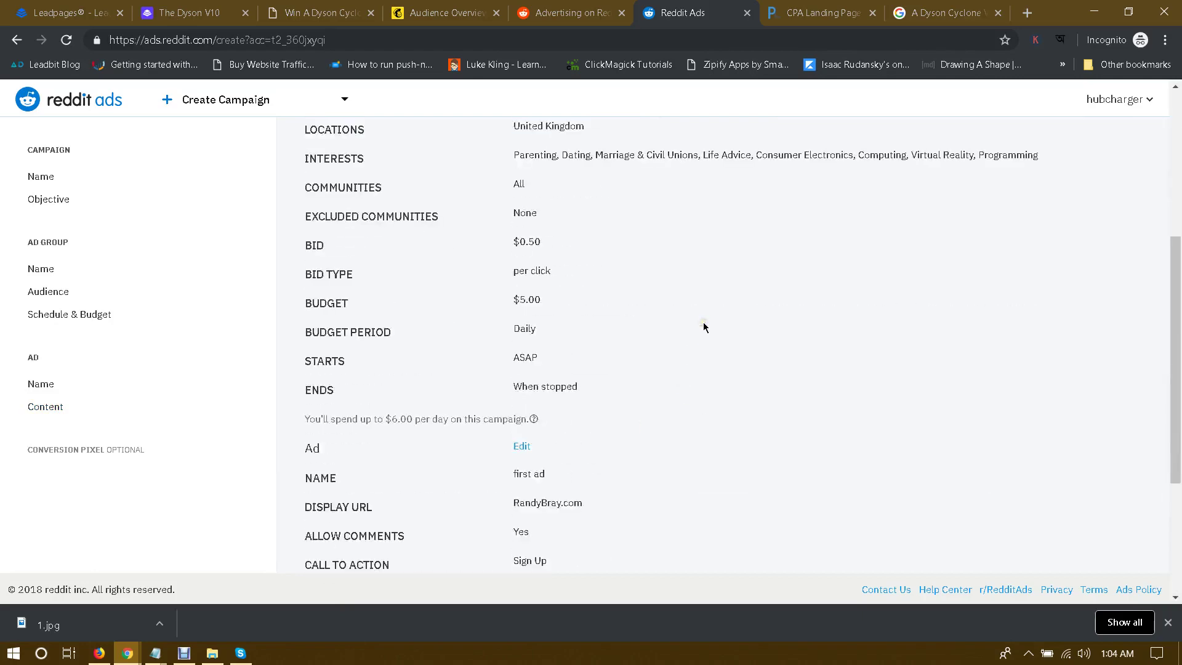
{"action": "scroll", "coordinate": [703, 326], "scroll_direction": "down", "scroll_amount": 4}
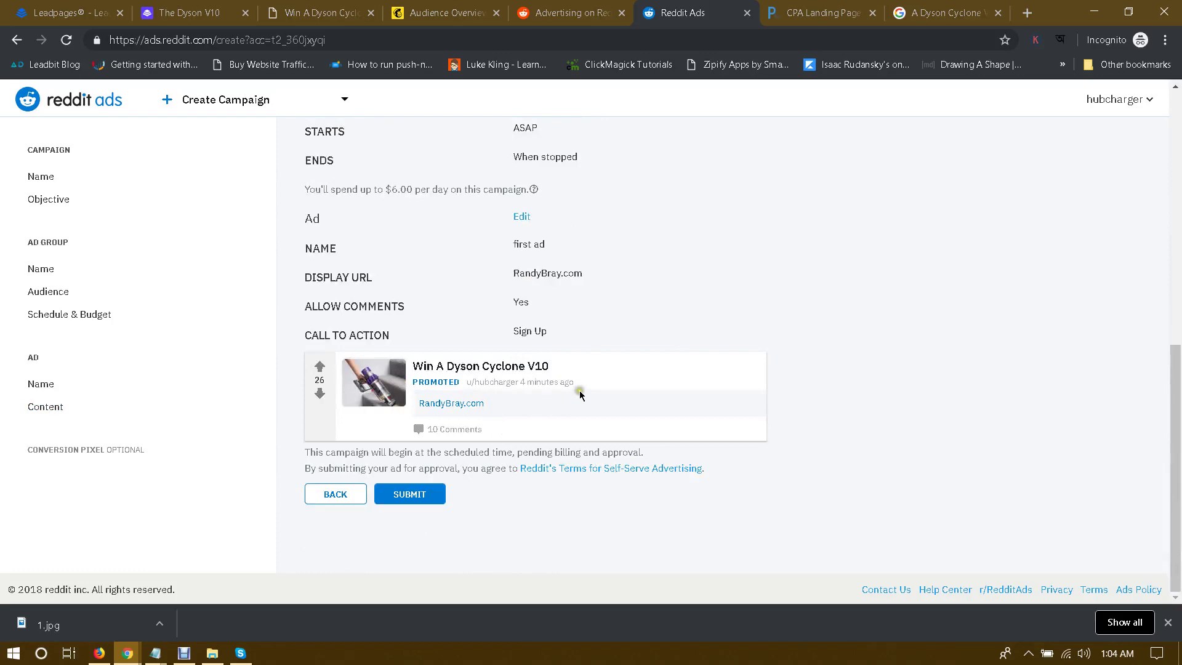
Step: Load reddit.com in the Advertising on Reddit tab and reload it
{"action": "left_click", "coordinate": [566, 8]}
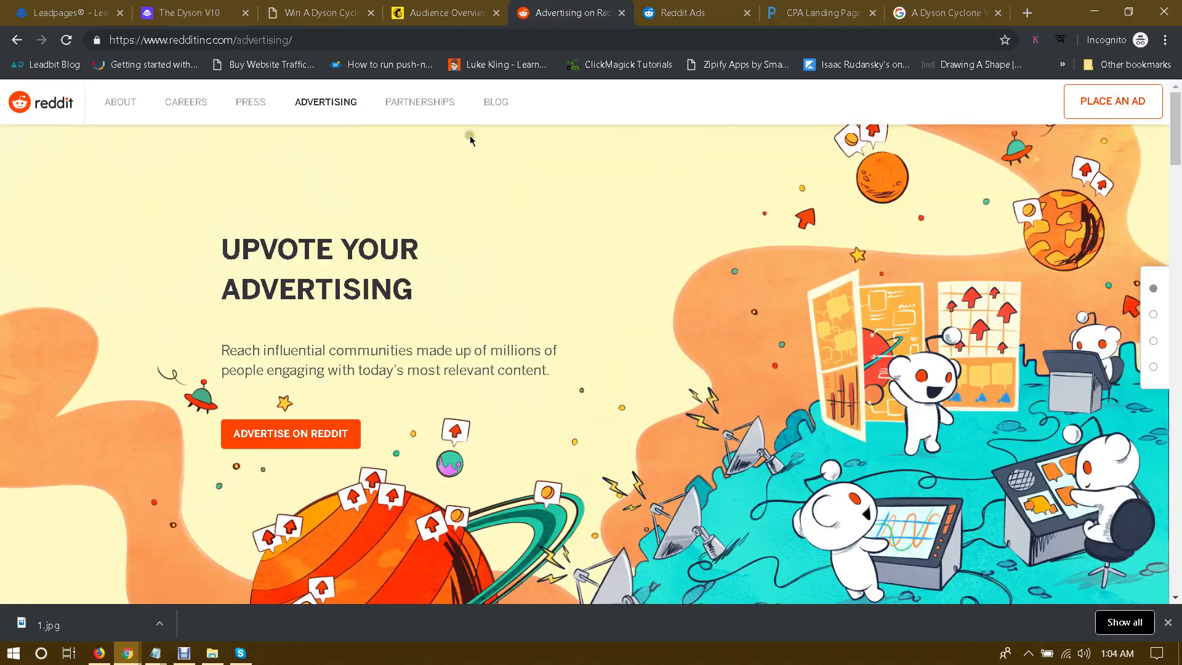
{"action": "left_click", "coordinate": [18, 39]}
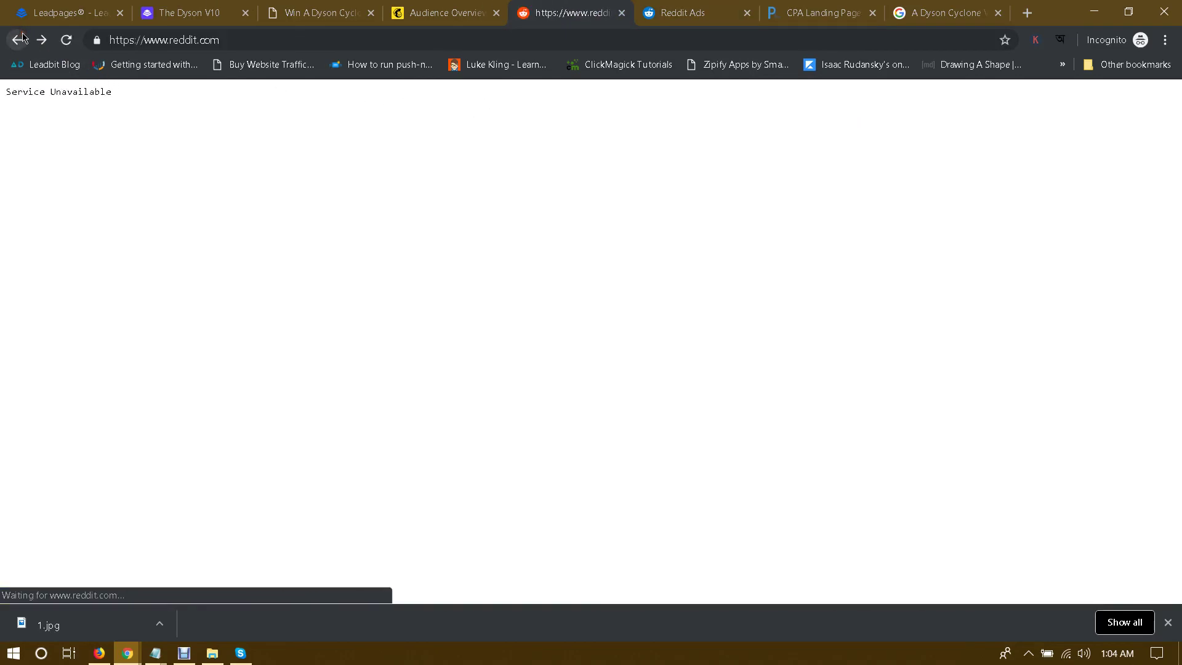
{"action": "left_click", "coordinate": [16, 42]}
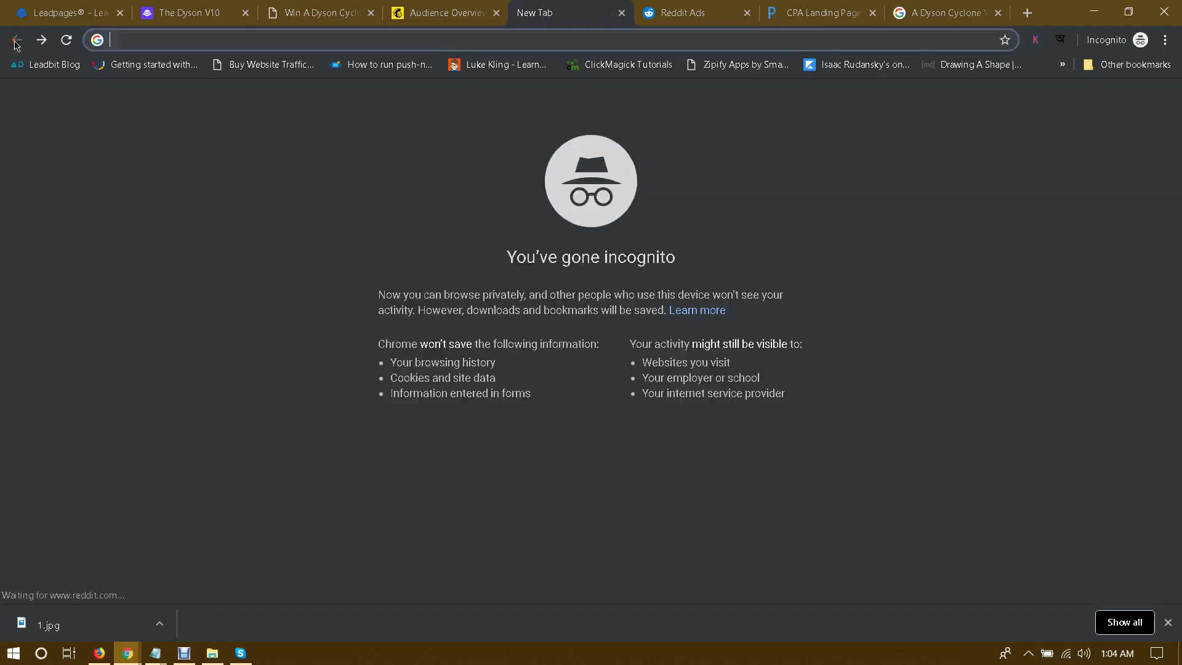
{"action": "type", "text": "reddit.com"}
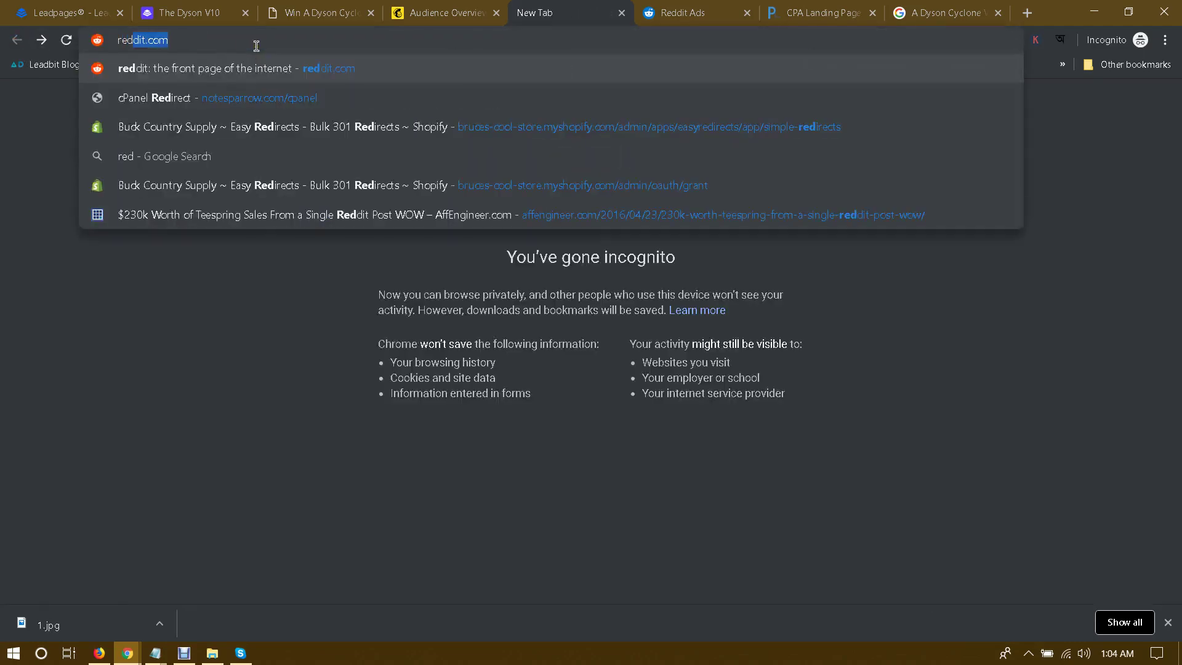
{"action": "key", "text": "Return"}
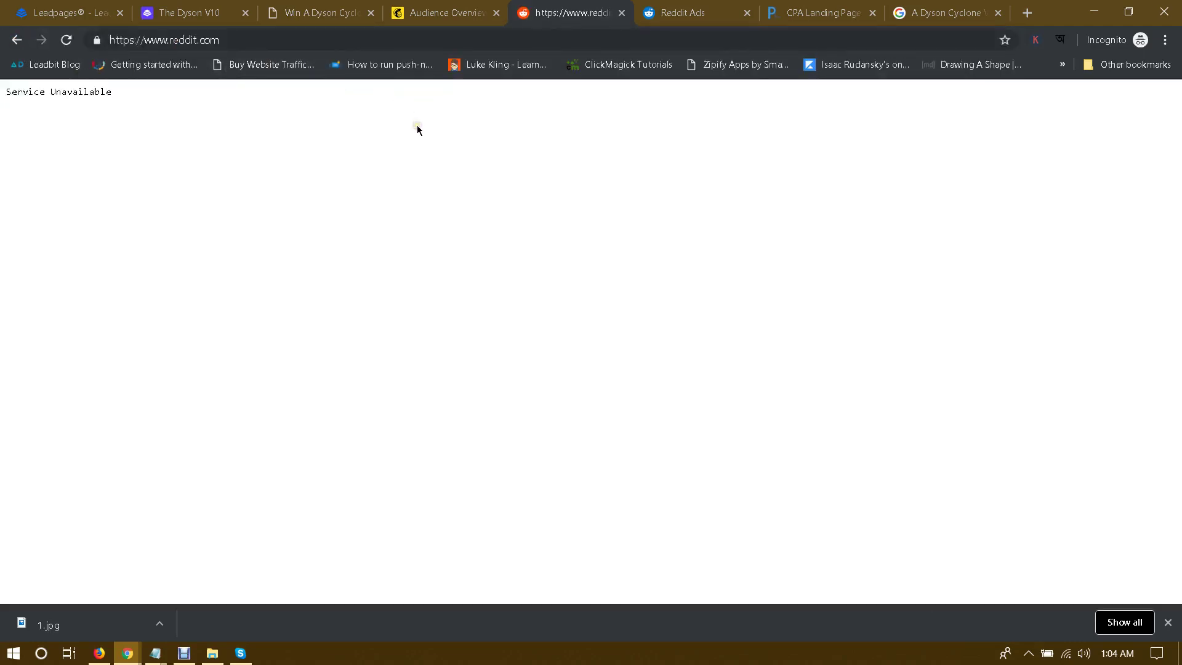
{"action": "left_click", "coordinate": [364, 40]}
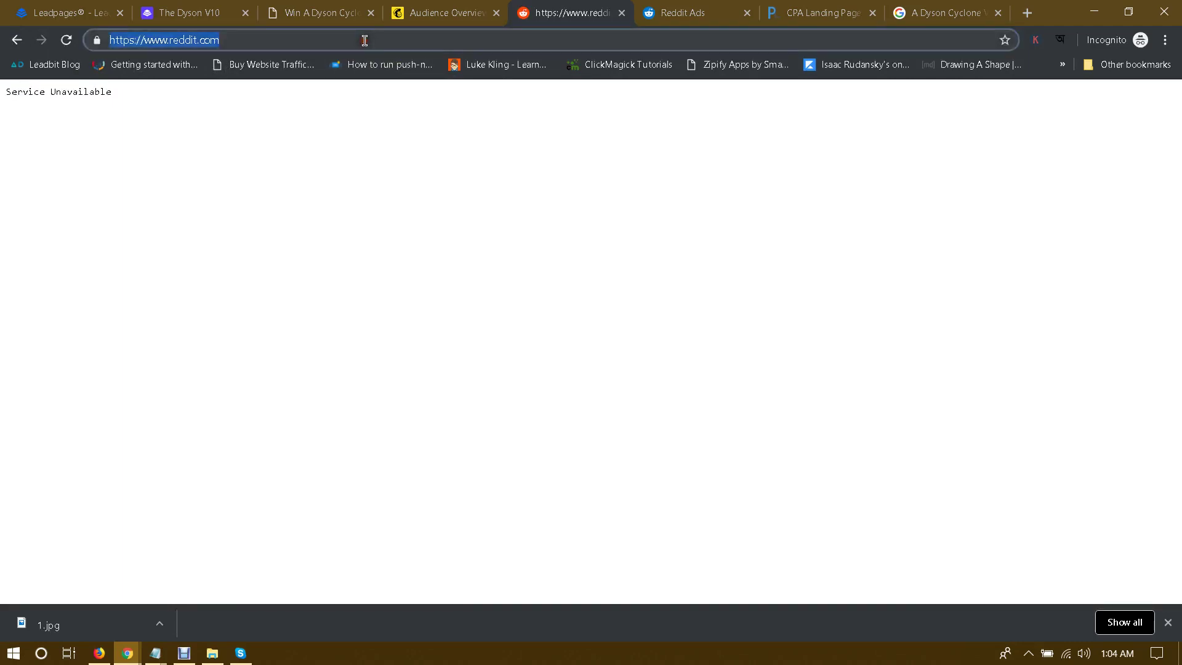
{"action": "key", "text": "Return"}
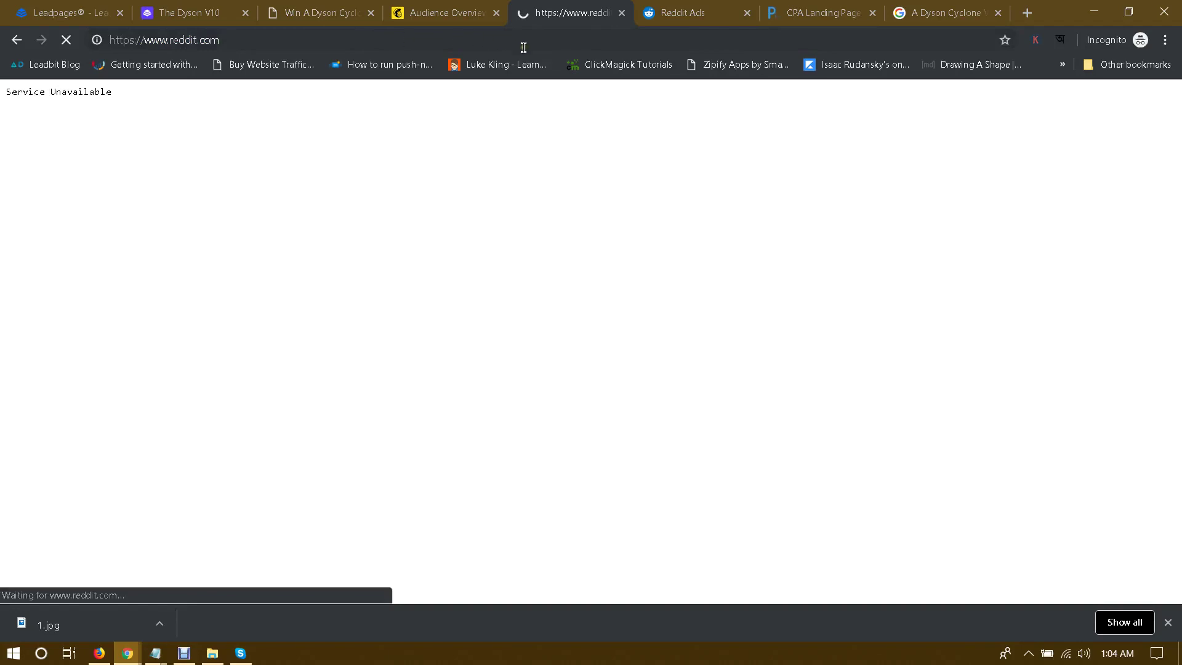
Step: Switch the Reddit front page to the compact Classic view, then return to the Ads review
{"action": "left_click", "coordinate": [669, 10]}
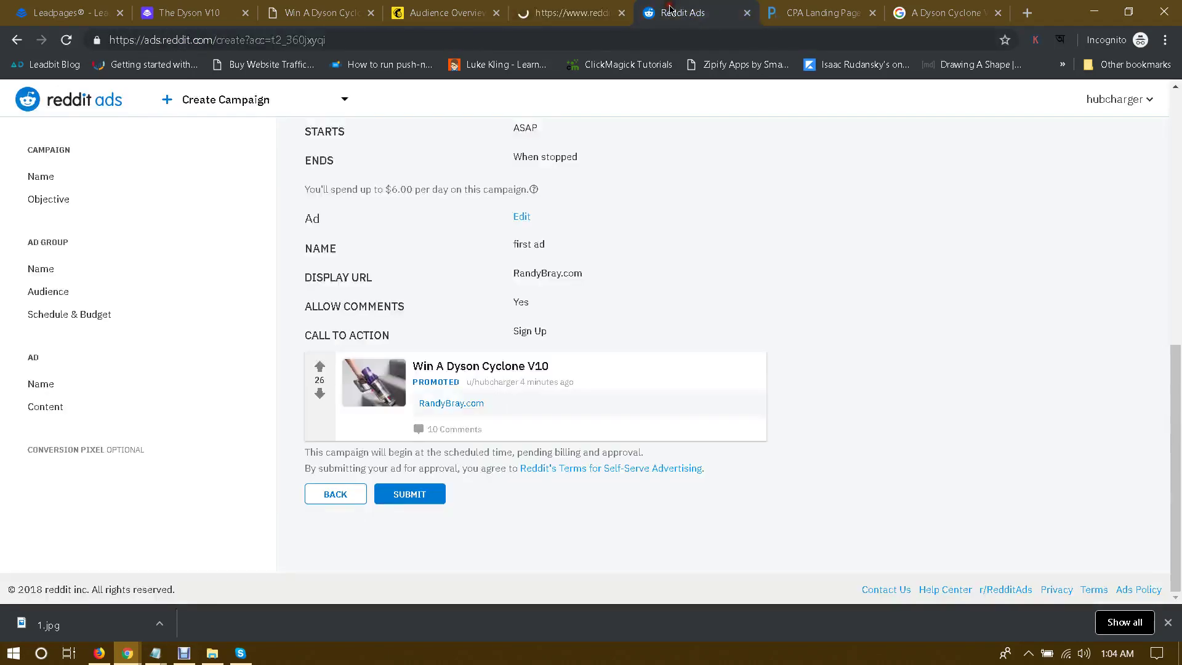
{"action": "left_click", "coordinate": [566, 7]}
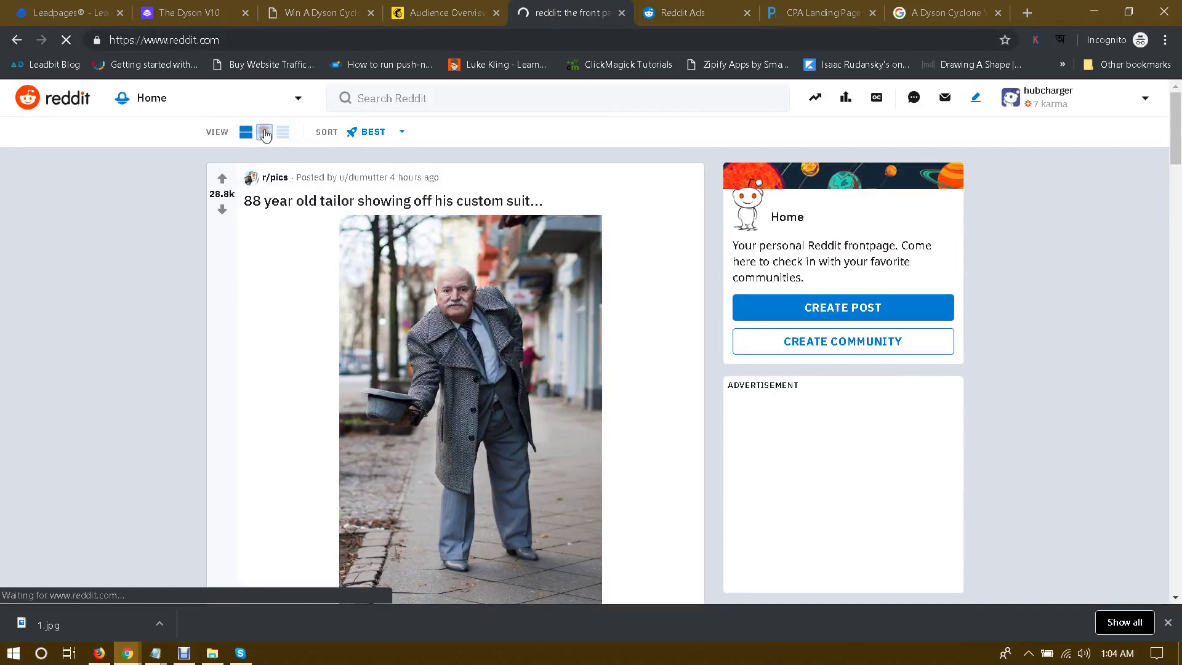
{"action": "left_click", "coordinate": [265, 133]}
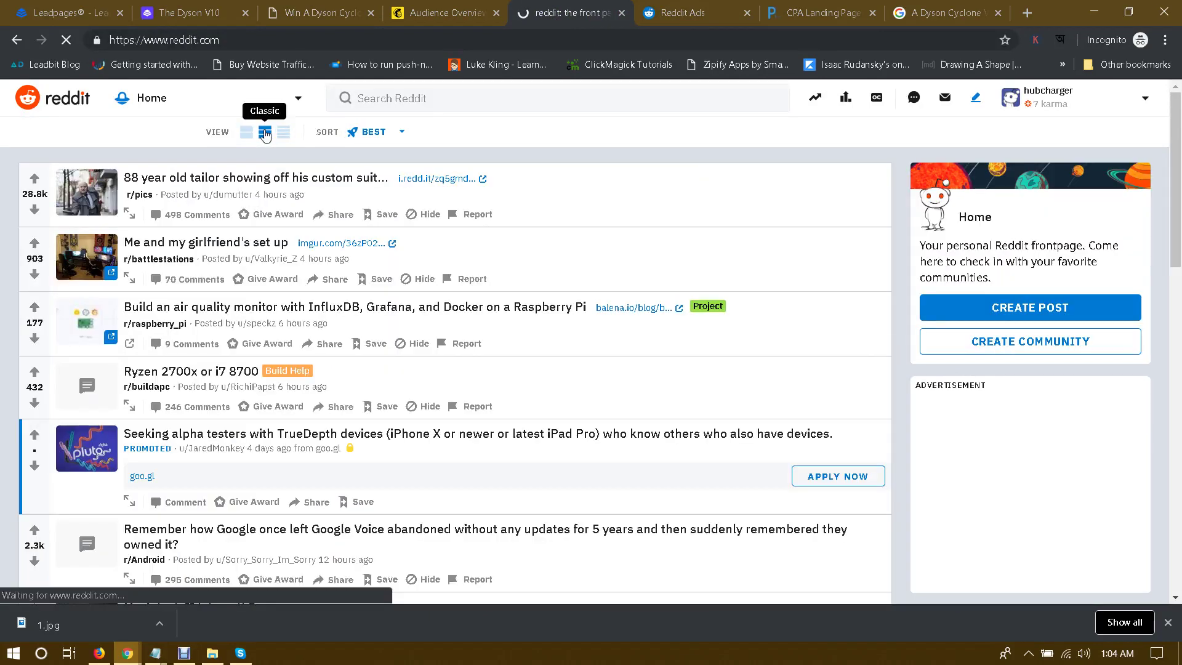
{"action": "left_click", "coordinate": [709, 7]}
{"action": "left_click", "coordinate": [458, 8]}
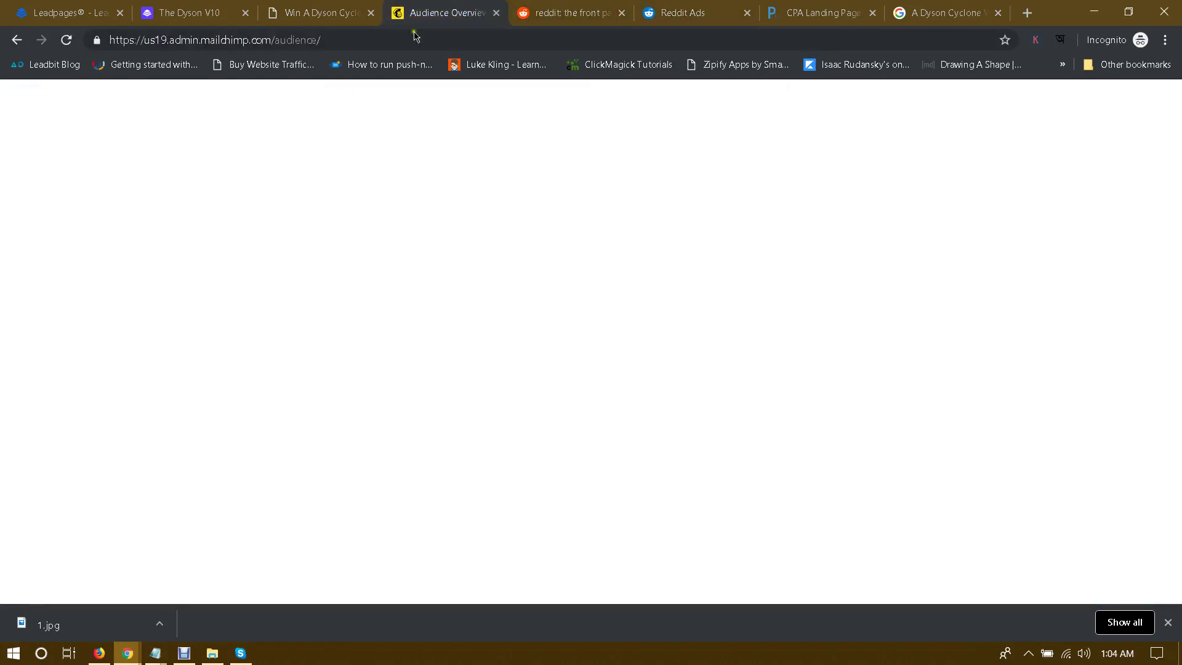
{"action": "key", "text": "ctrl+Tab"}
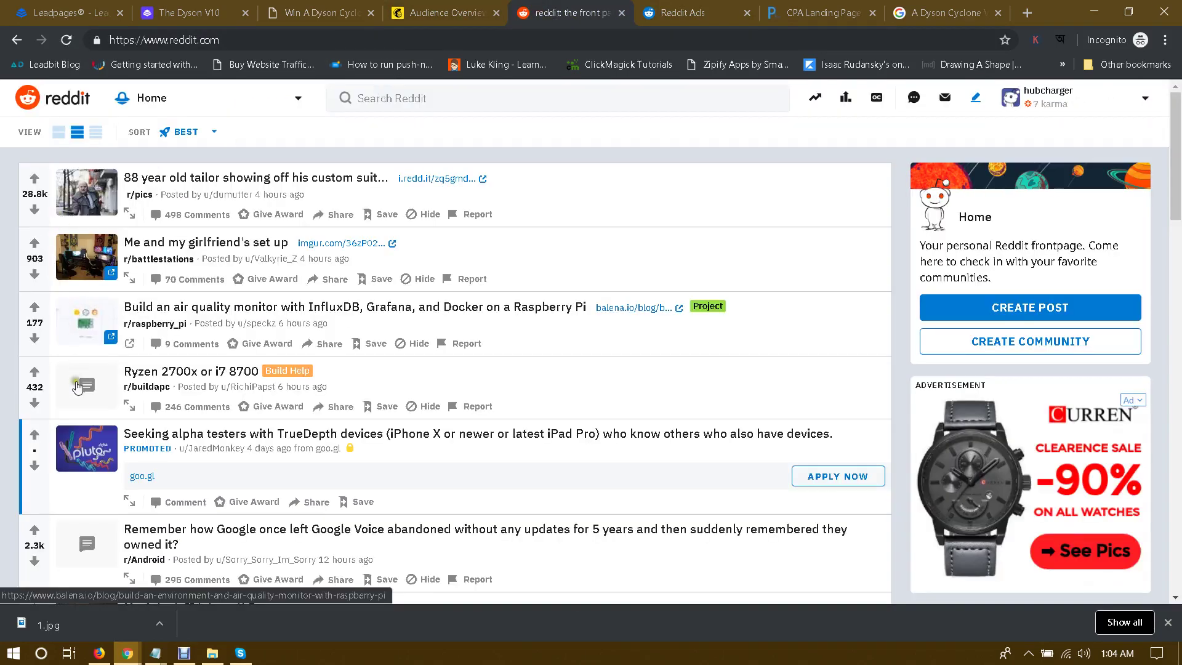
{"action": "key", "text": "ctrl+Tab"}
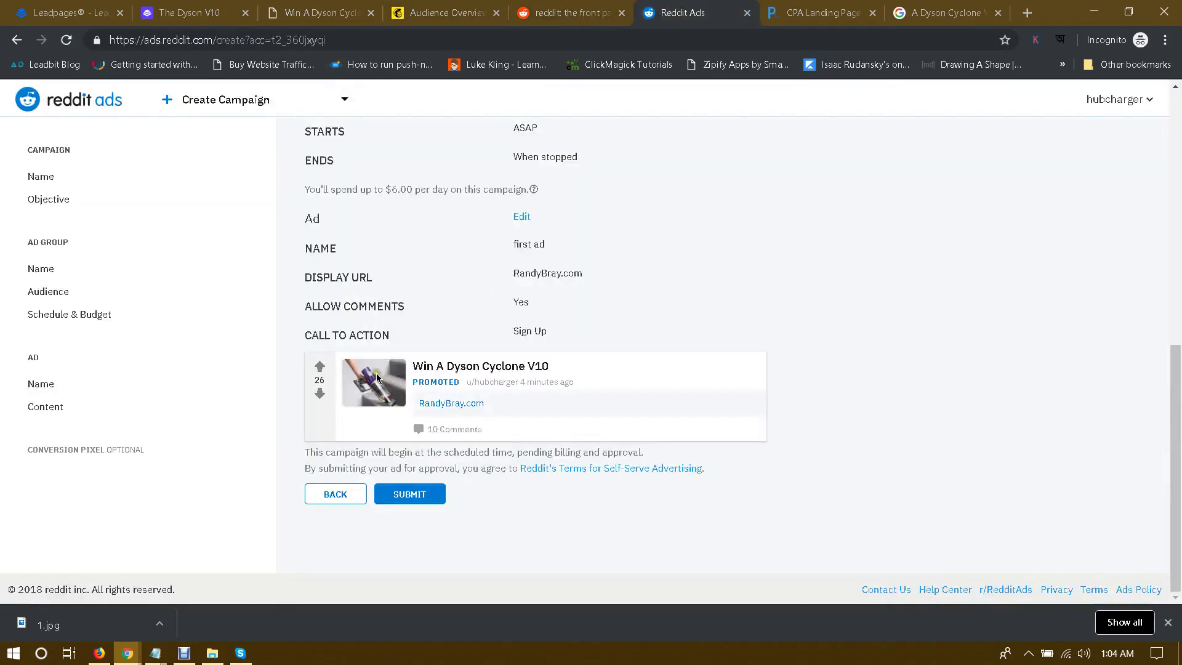
Step: Submit the Dyson V10 campaign and confirm 'first ad' in first ad group is pending approval
{"action": "left_click", "coordinate": [408, 494]}
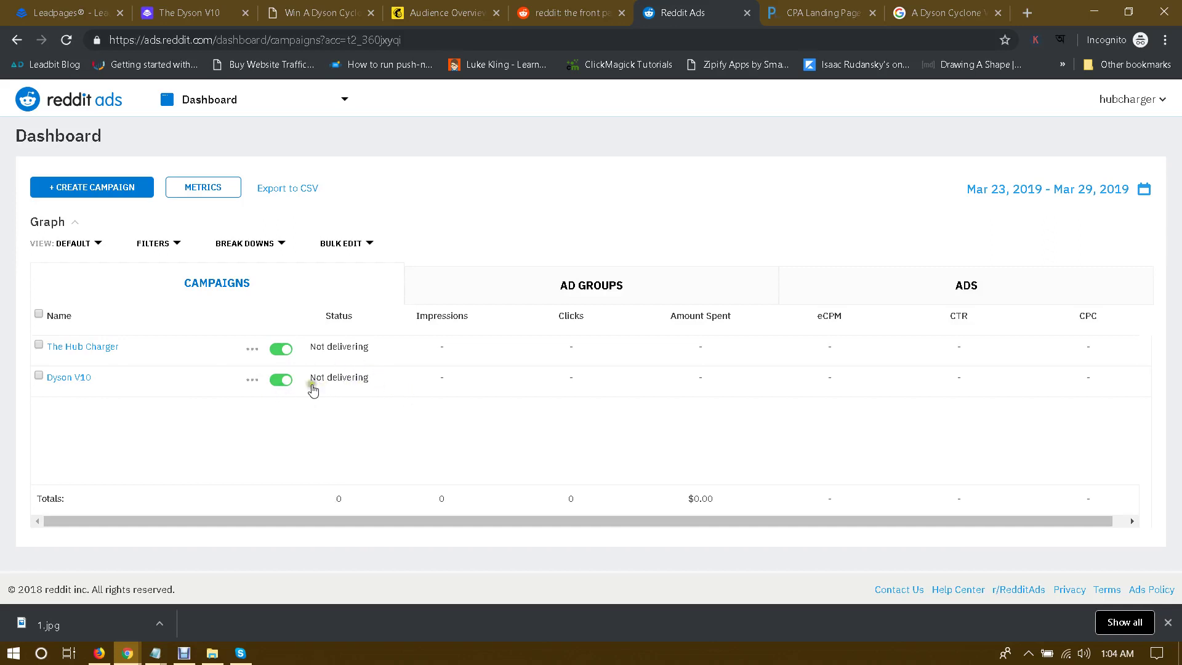
{"action": "left_click", "coordinate": [70, 378]}
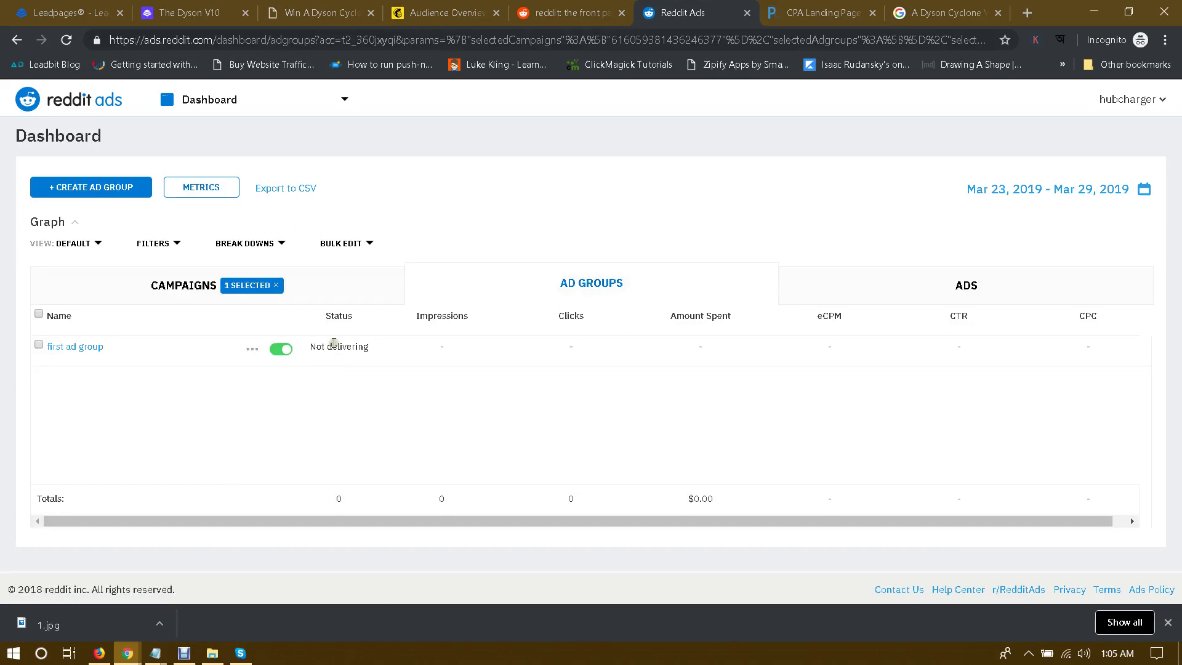
{"action": "left_click", "coordinate": [77, 347]}
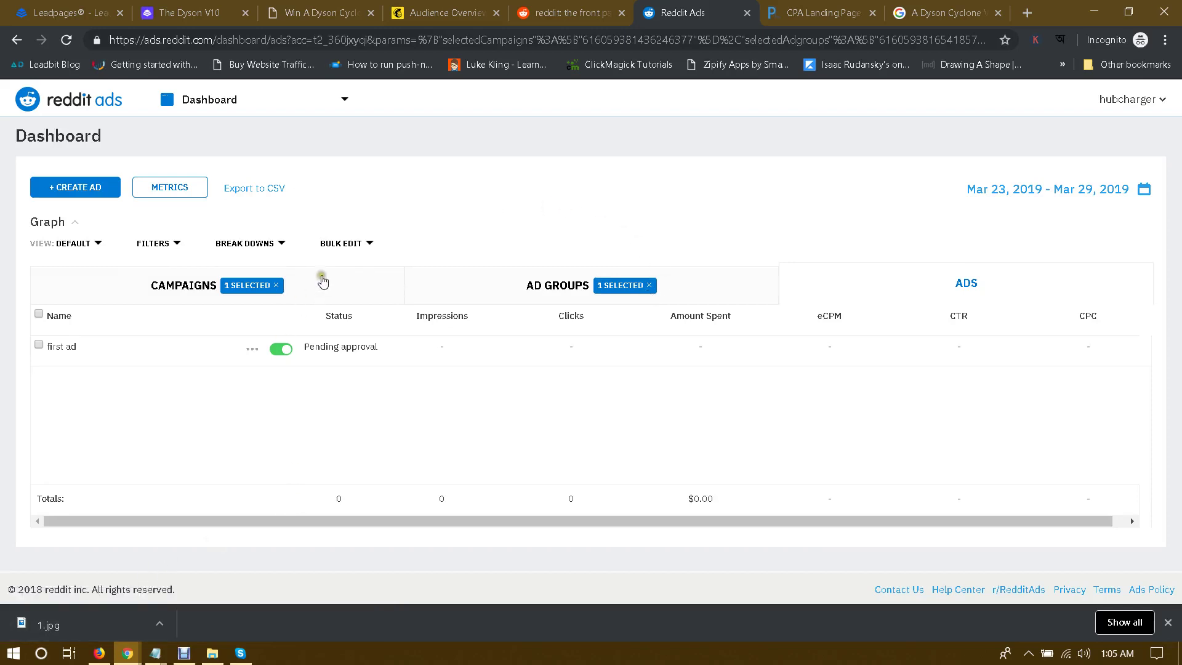
Step: Close the downloads bar and move over to the Pinterest page
{"action": "left_click", "coordinate": [1167, 622]}
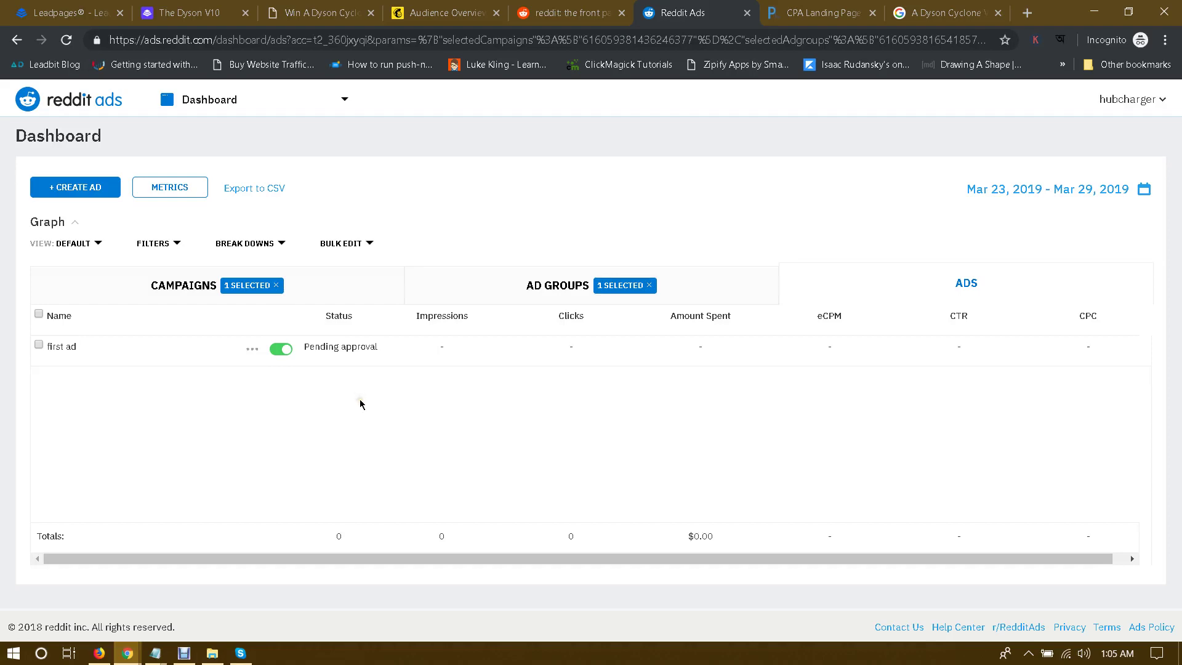
{"action": "mouse_move", "coordinate": [128, 652]}
{"action": "left_click", "coordinate": [113, 596]}
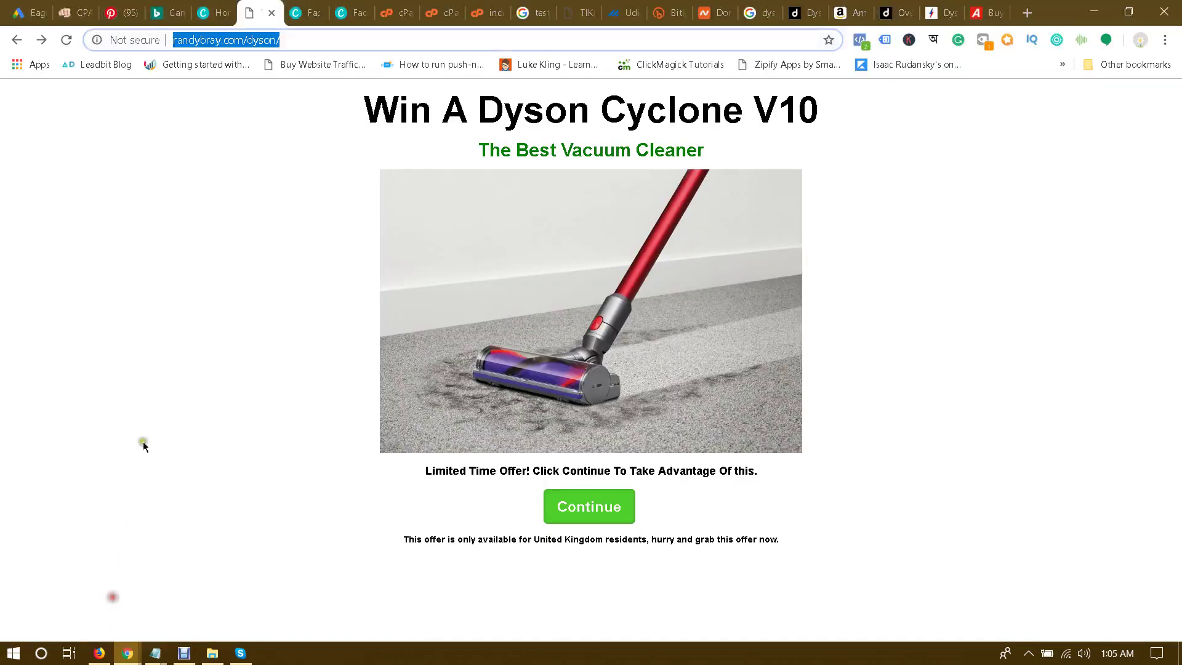
{"action": "left_click", "coordinate": [131, 13]}
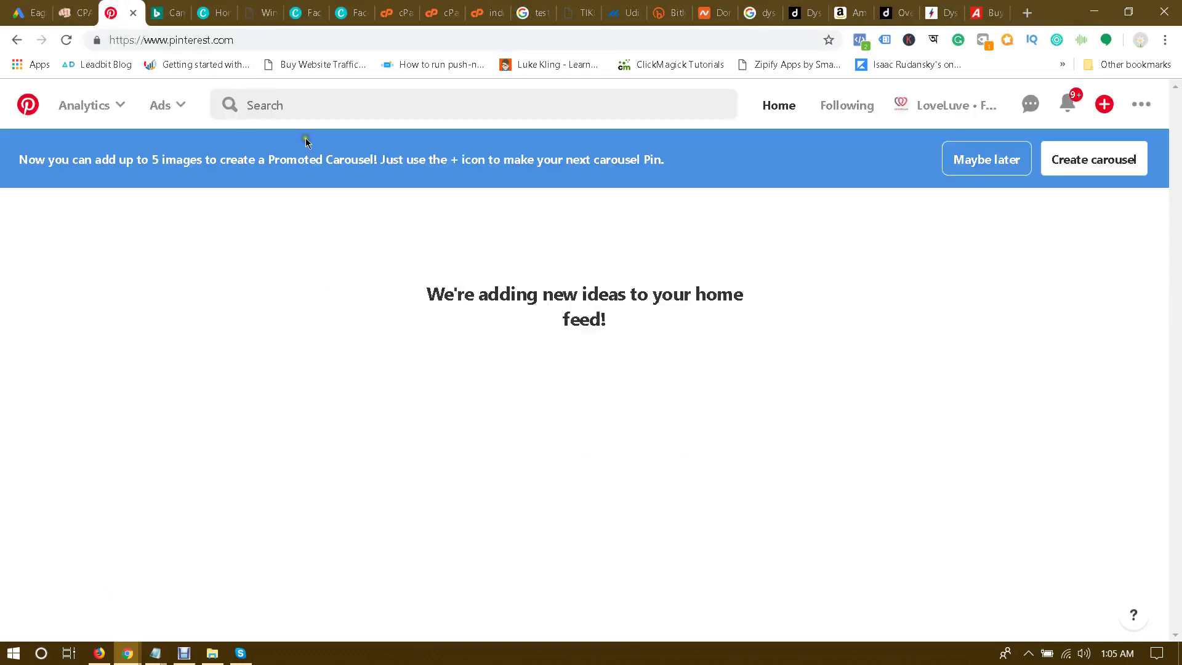
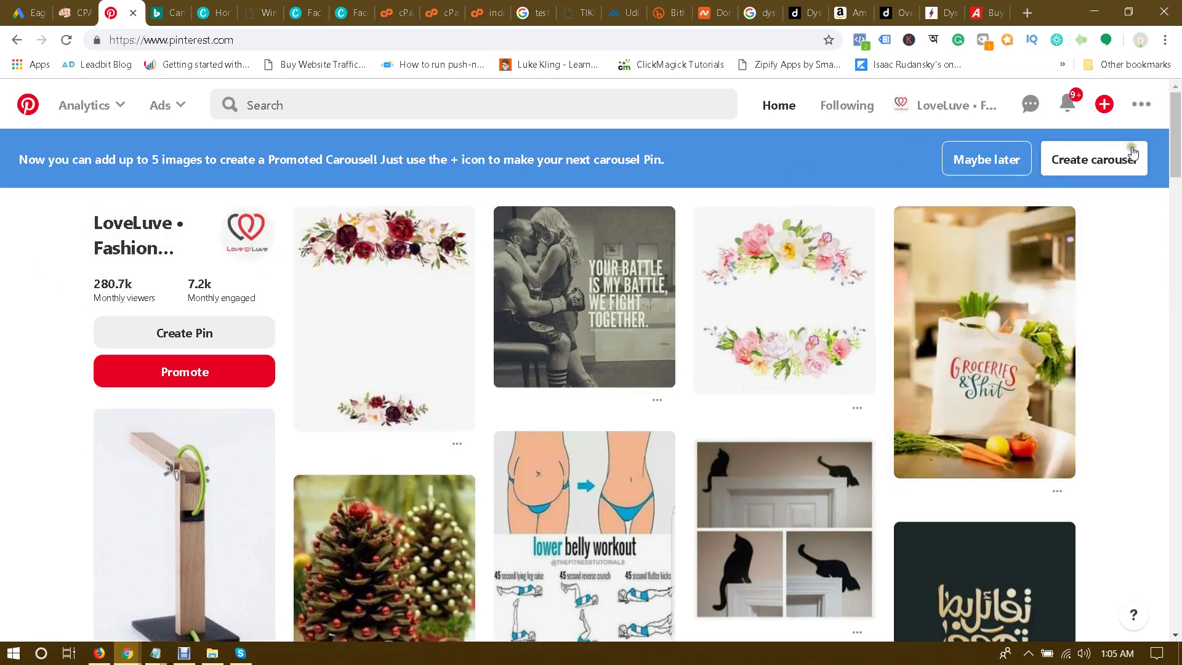
Step: Start creating a new ad from the Ads menu, keeping the Traffic objective
{"action": "left_click", "coordinate": [173, 105]}
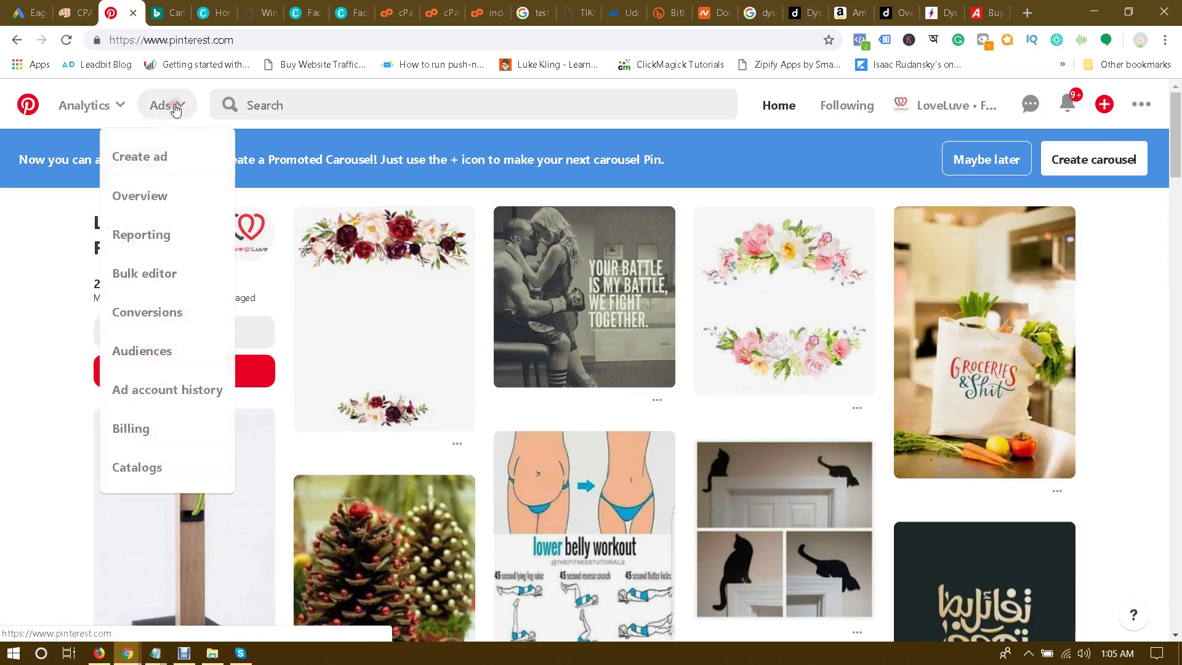
{"action": "left_click", "coordinate": [151, 156]}
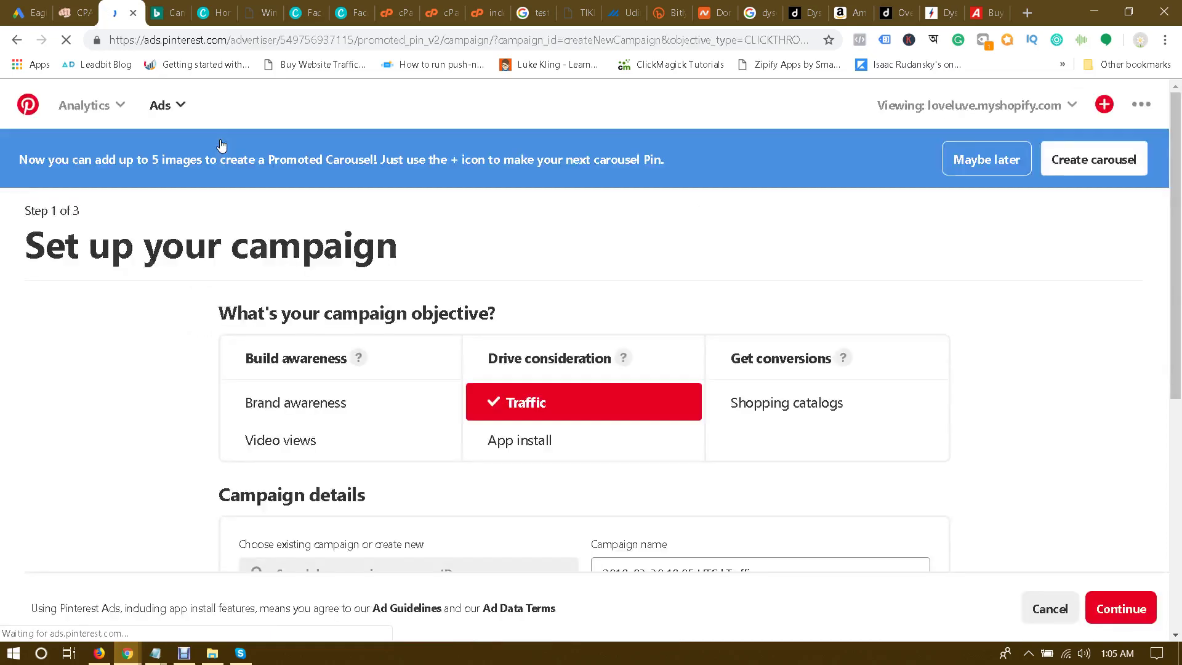
{"action": "left_click_drag", "start_coordinate": [57, 258], "coordinate": [437, 250]}
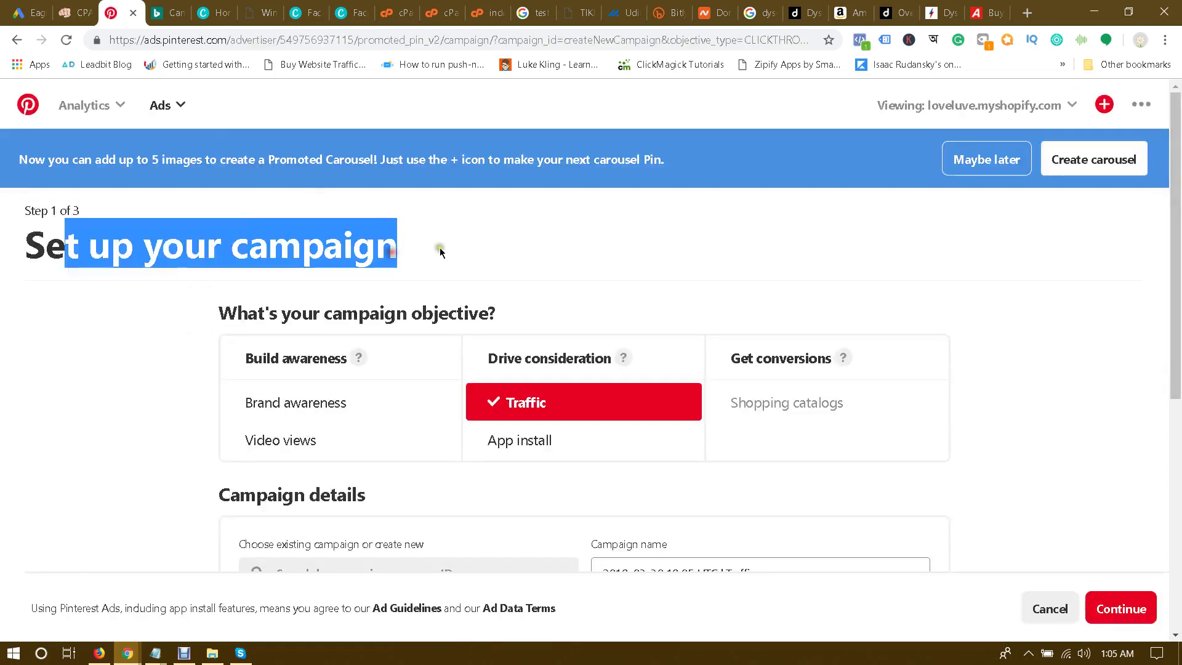
{"action": "left_click", "coordinate": [193, 303]}
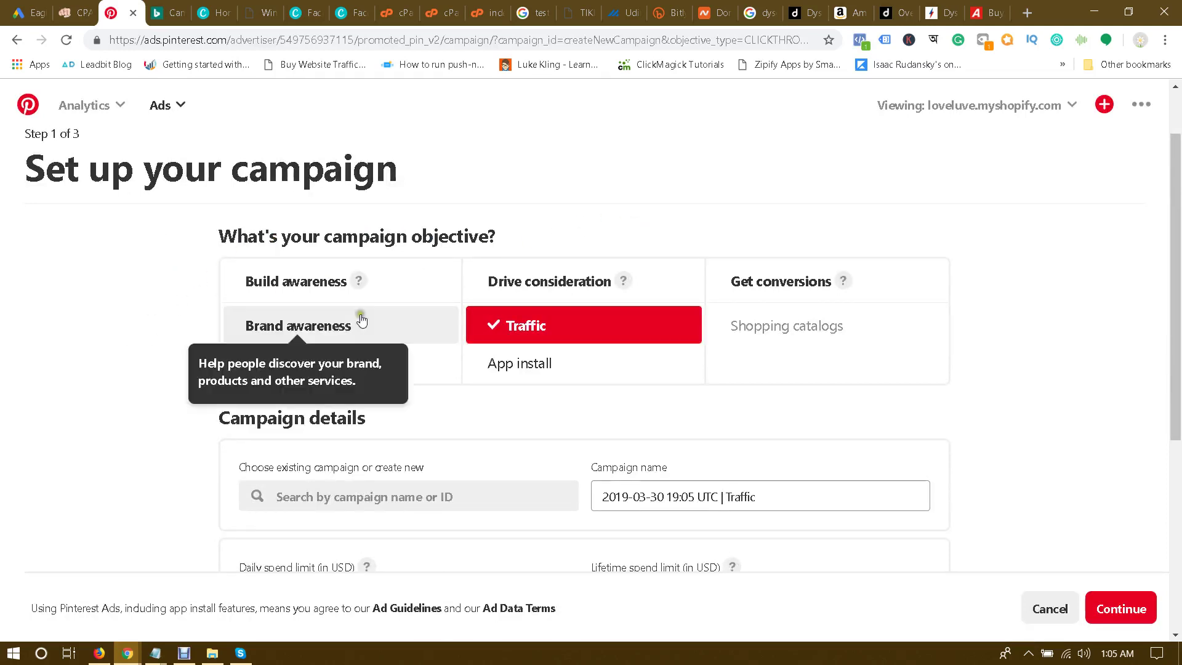
{"action": "scroll", "coordinate": [1015, 314], "scroll_direction": "down", "scroll_amount": 1}
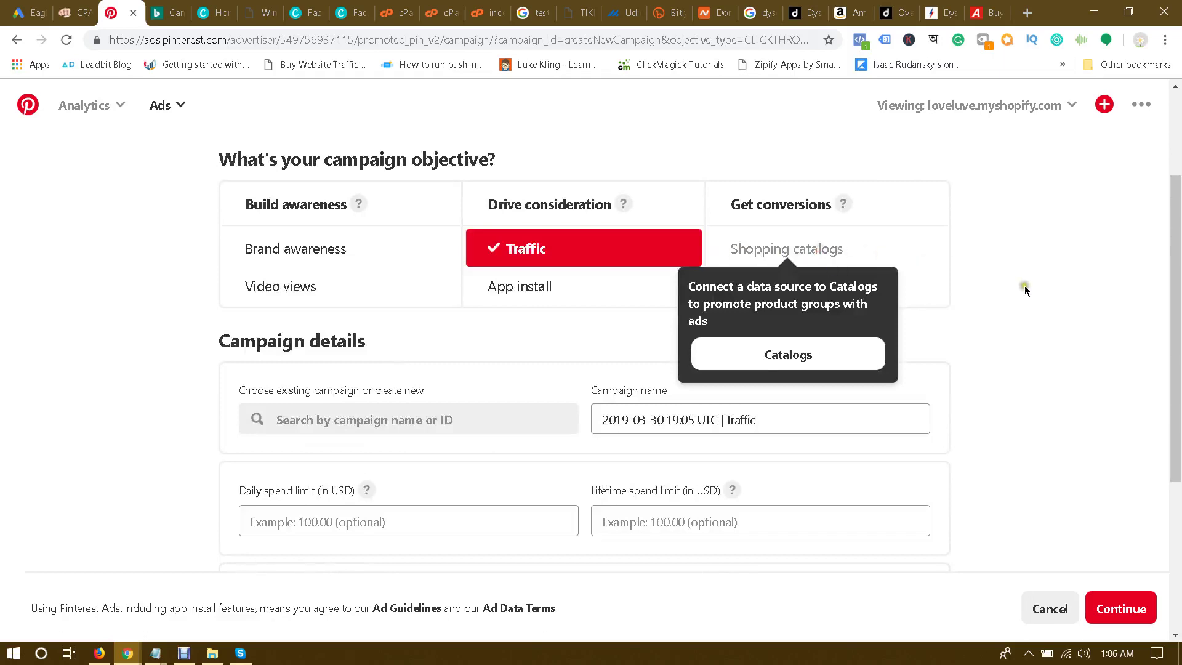
{"action": "scroll", "coordinate": [986, 283], "scroll_direction": "down", "scroll_amount": 1}
{"action": "scroll", "coordinate": [986, 284], "scroll_direction": "up", "scroll_amount": 2}
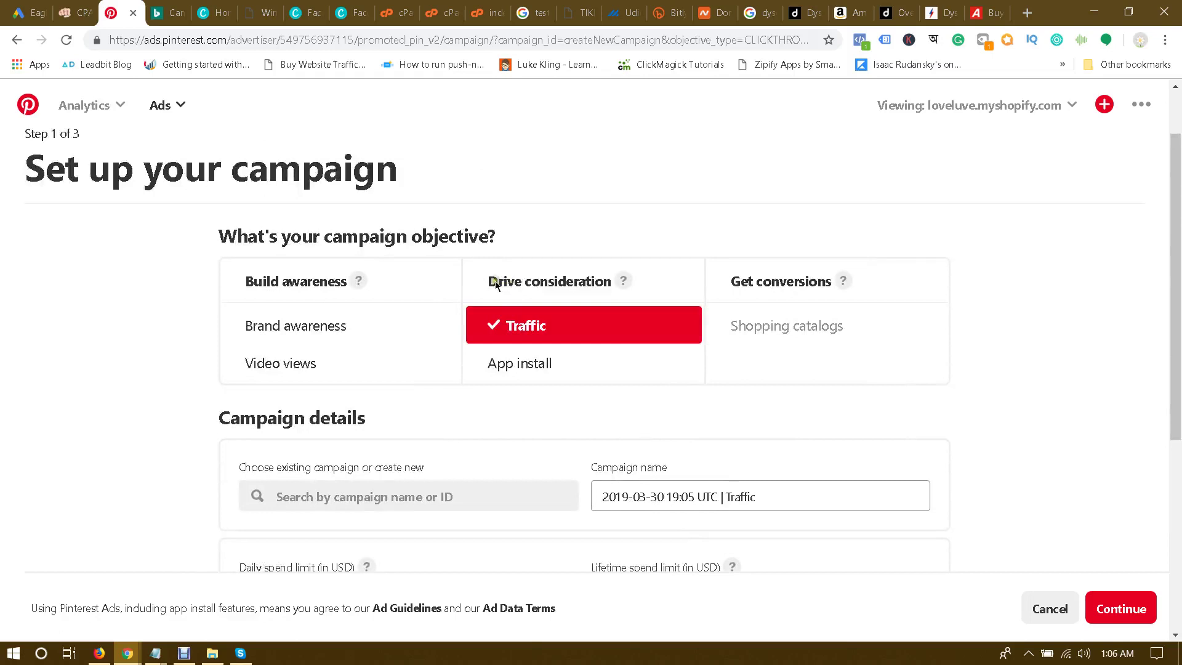
{"action": "scroll", "coordinate": [832, 267], "scroll_direction": "down", "scroll_amount": 2}
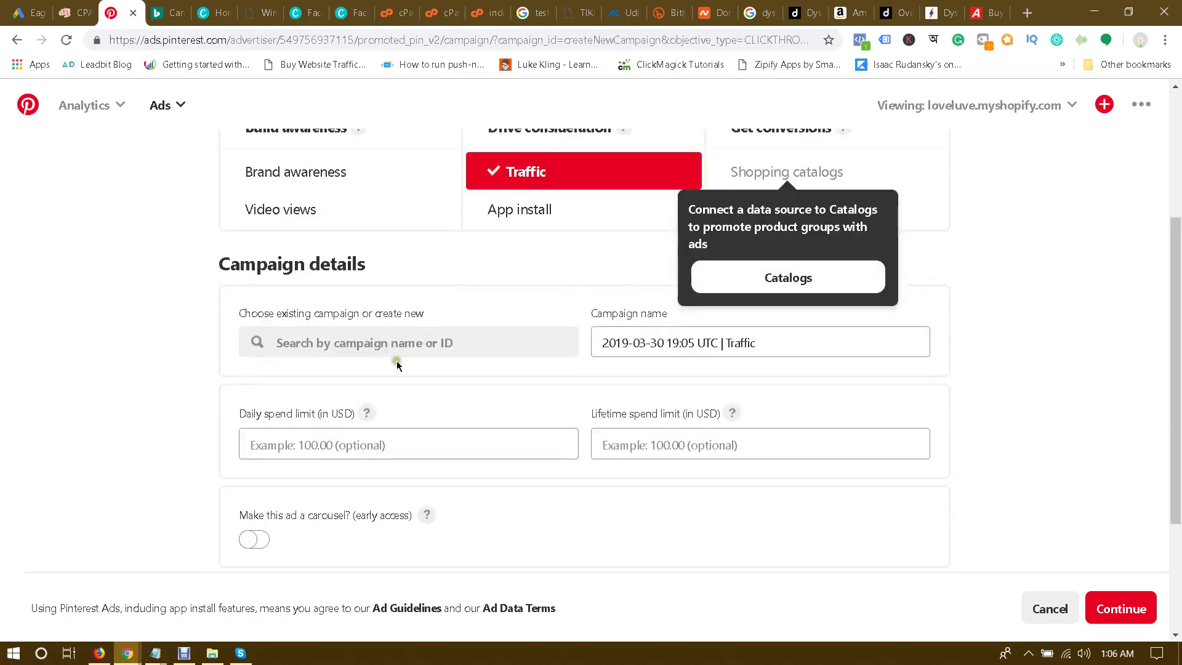
Step: Name the campaign 'dyson V10' and set a 5.00 daily spend limit
{"action": "left_click", "coordinate": [391, 338]}
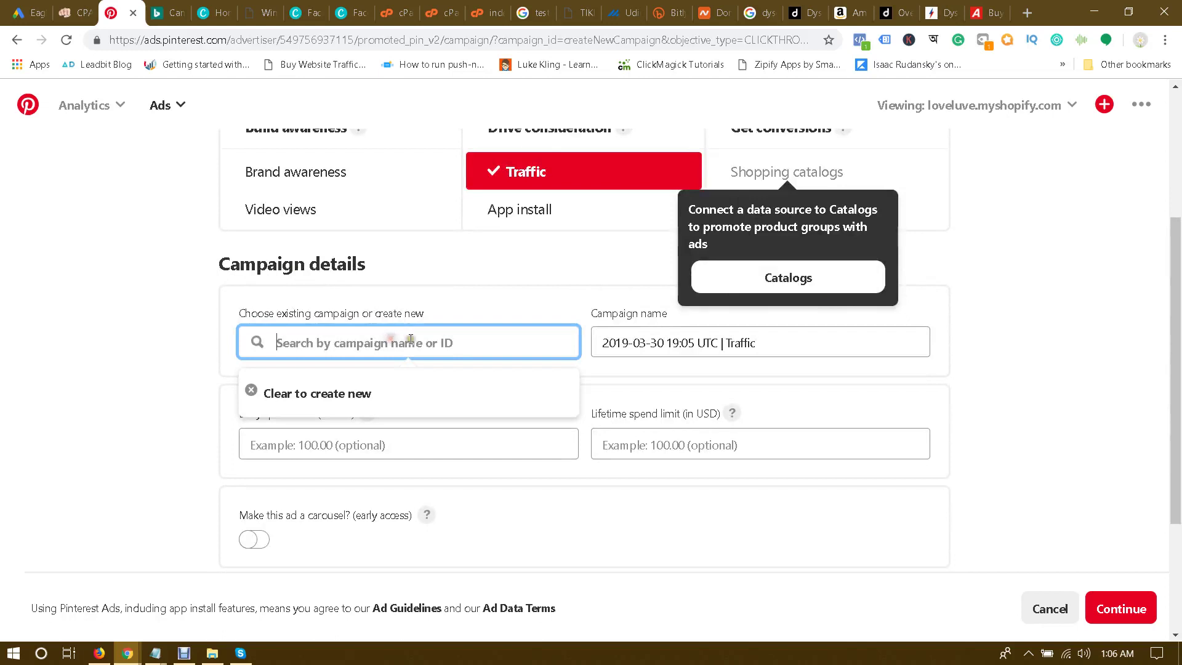
{"action": "triple_click", "coordinate": [769, 338]}
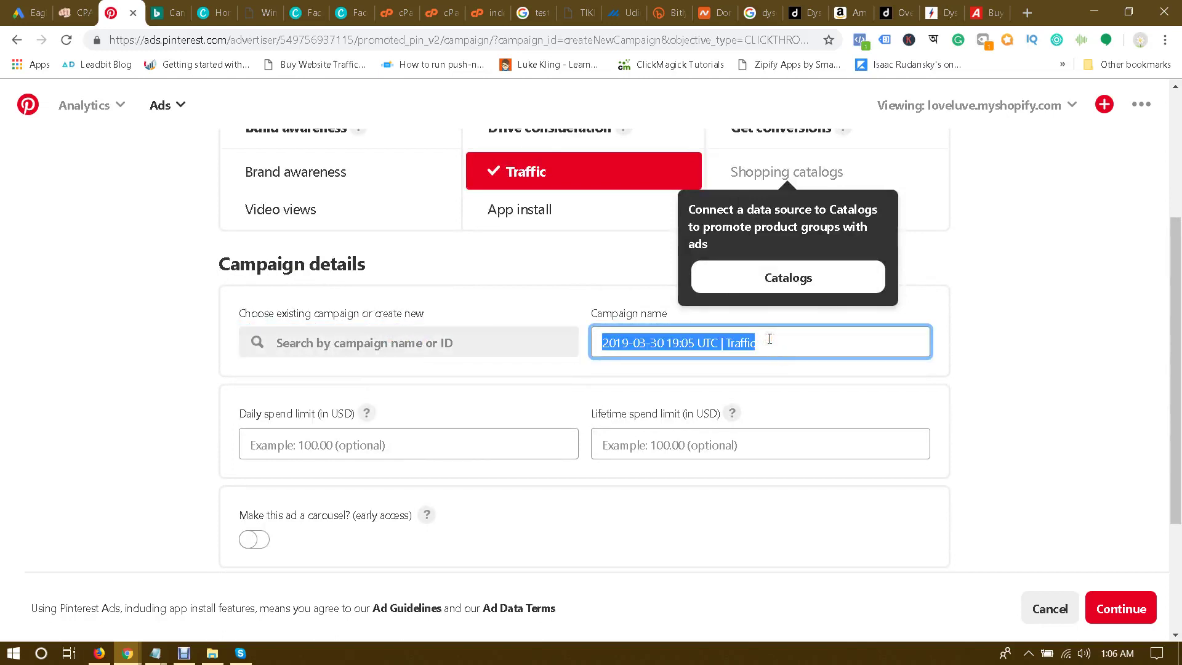
{"action": "type", "text": "dyson V10"}
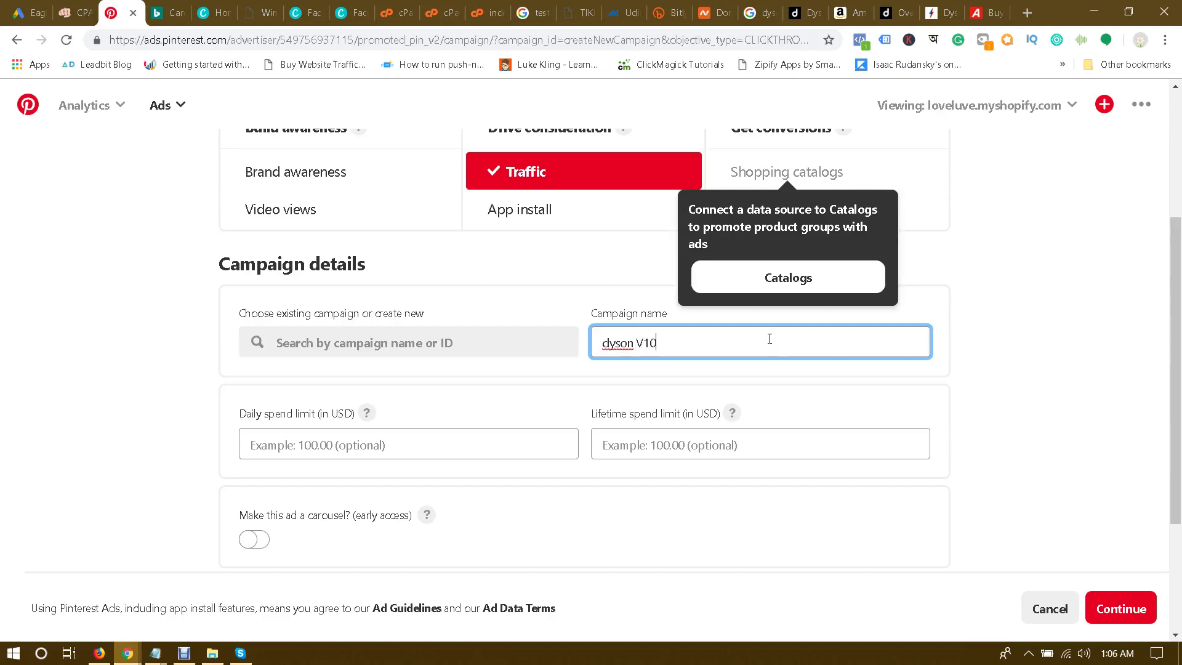
{"action": "left_click", "coordinate": [333, 451]}
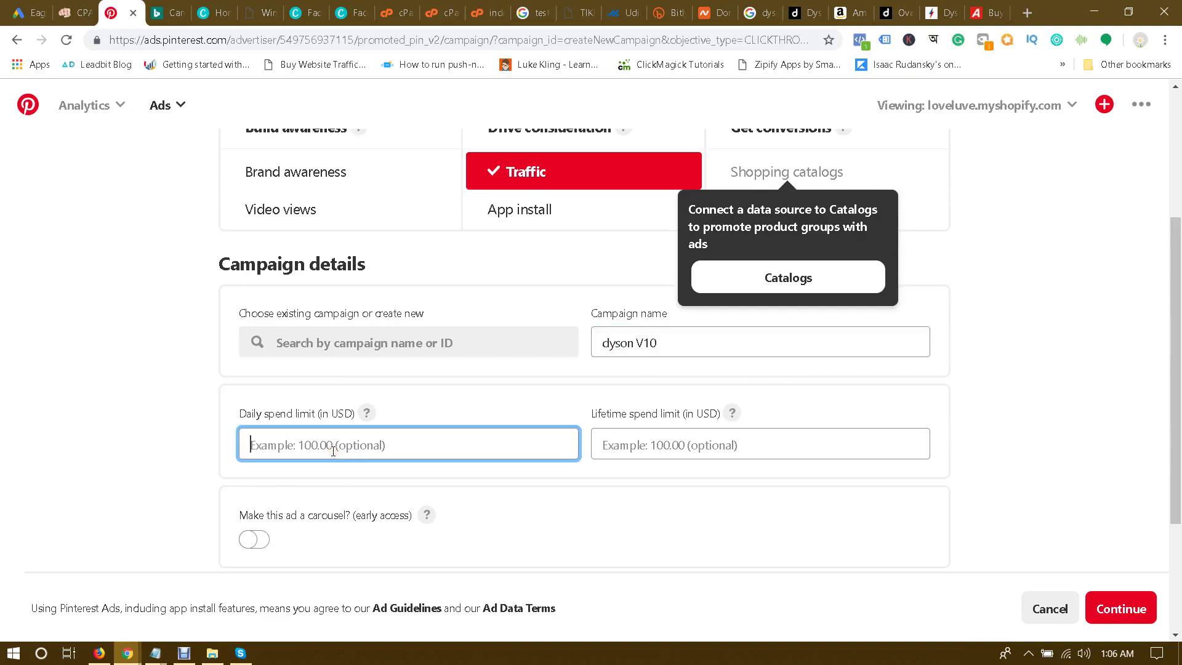
{"action": "type", "text": "5"}
{"action": "left_click", "coordinate": [64, 463]}
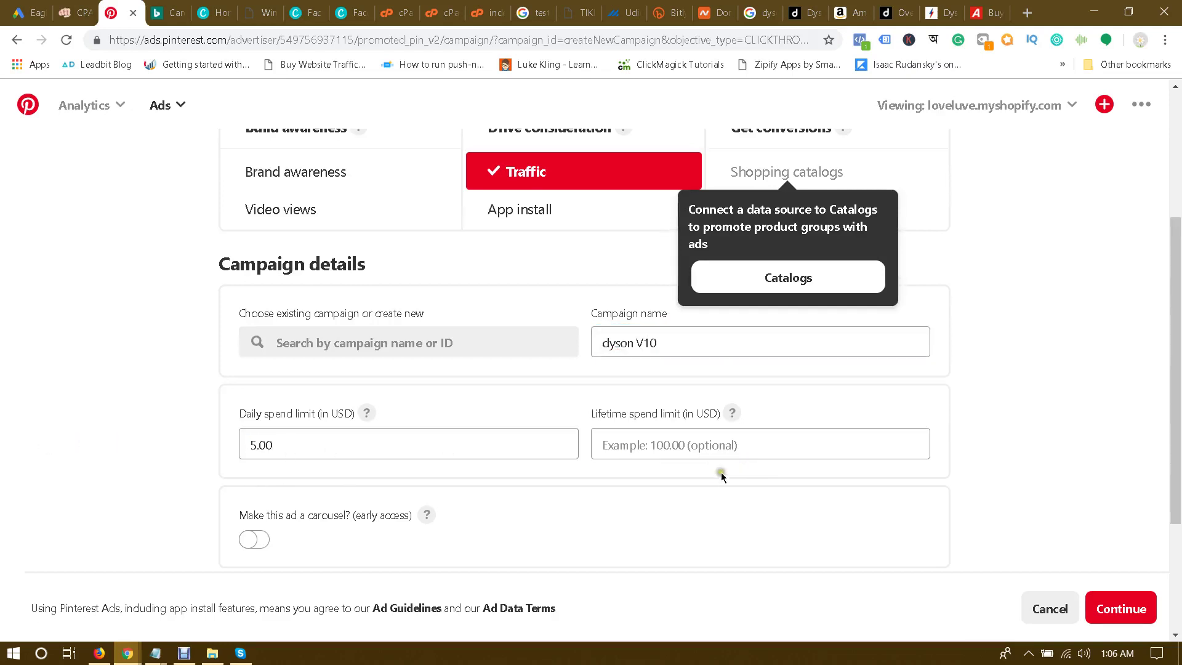
Step: Set the campaign's lifetime spend limit to 100.00
{"action": "scroll", "coordinate": [718, 482], "scroll_direction": "down", "scroll_amount": 1}
{"action": "left_click", "coordinate": [677, 372]}
{"action": "type", "text": "100"}
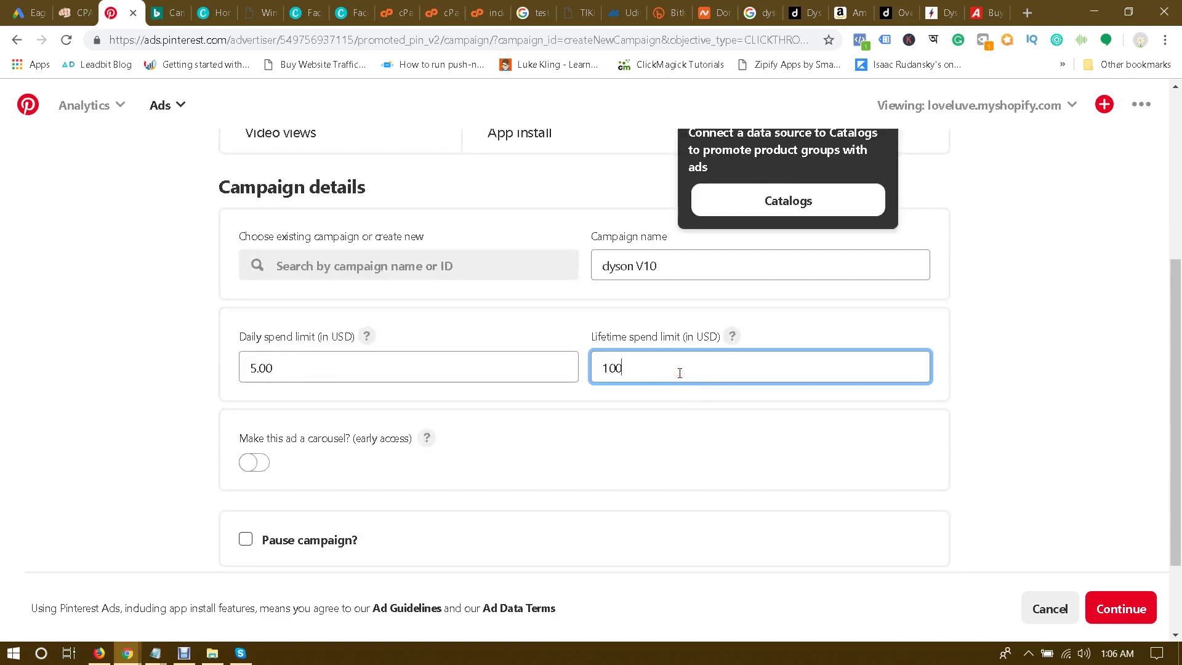
{"action": "left_click", "coordinate": [697, 413]}
{"action": "scroll", "coordinate": [697, 413], "scroll_direction": "down", "scroll_amount": 1}
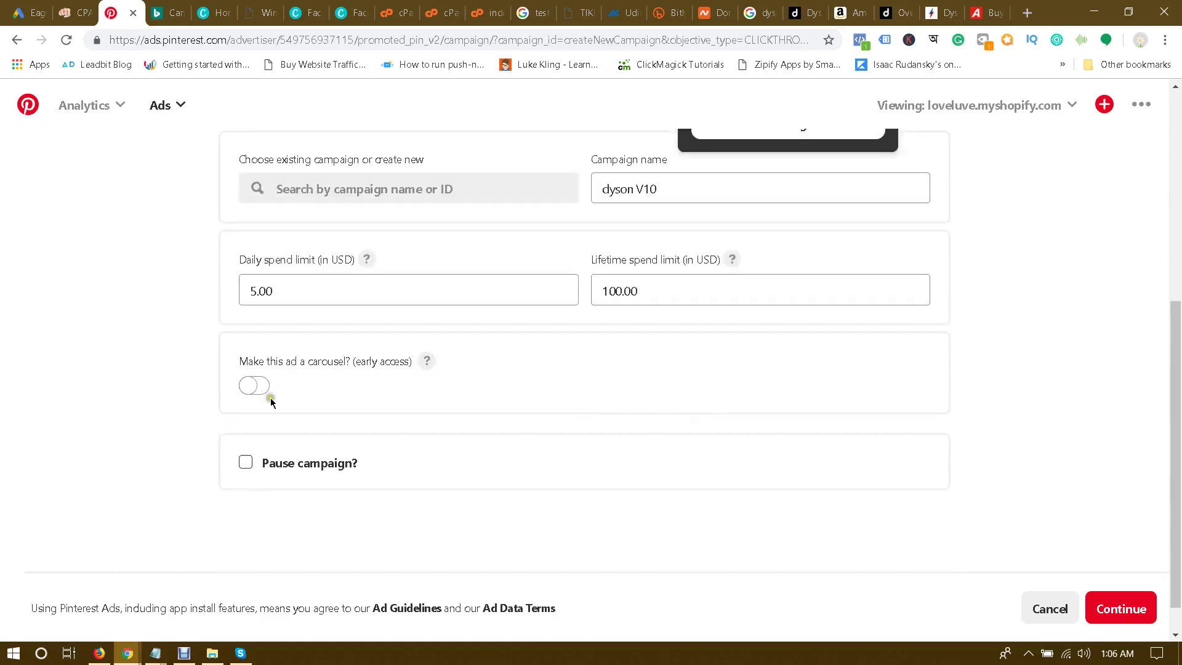
{"action": "scroll", "coordinate": [332, 397], "scroll_direction": "up", "scroll_amount": 1}
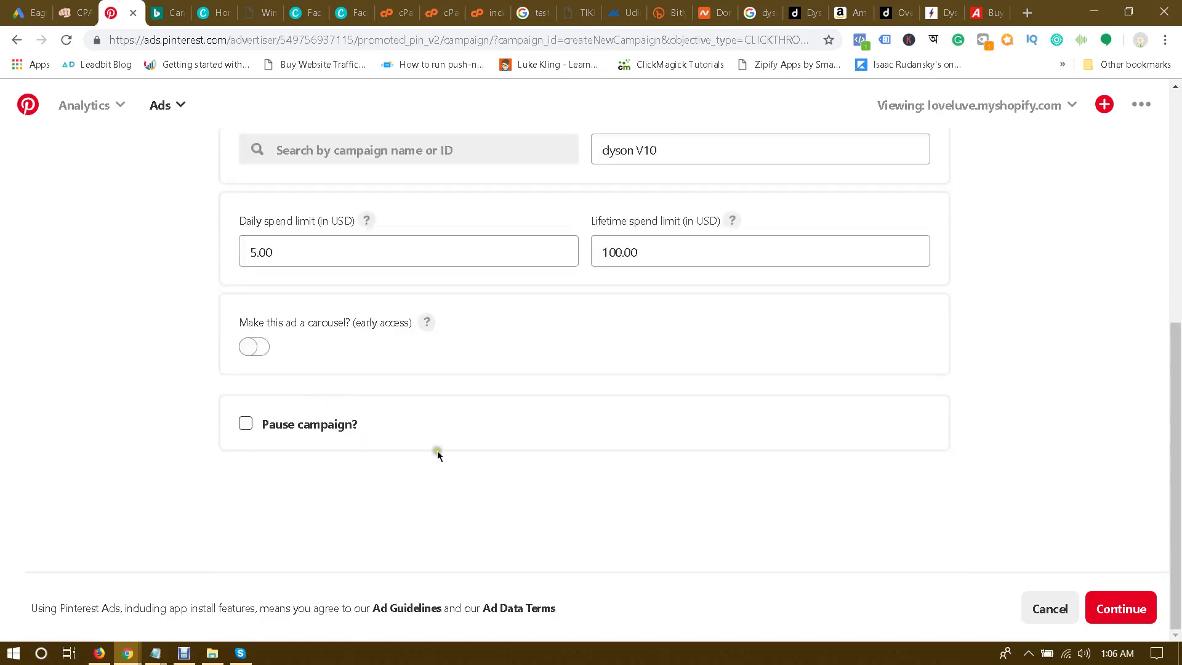
{"action": "scroll", "coordinate": [886, 458], "scroll_direction": "up", "scroll_amount": 5}
{"action": "scroll", "coordinate": [923, 447], "scroll_direction": "down", "scroll_amount": 5}
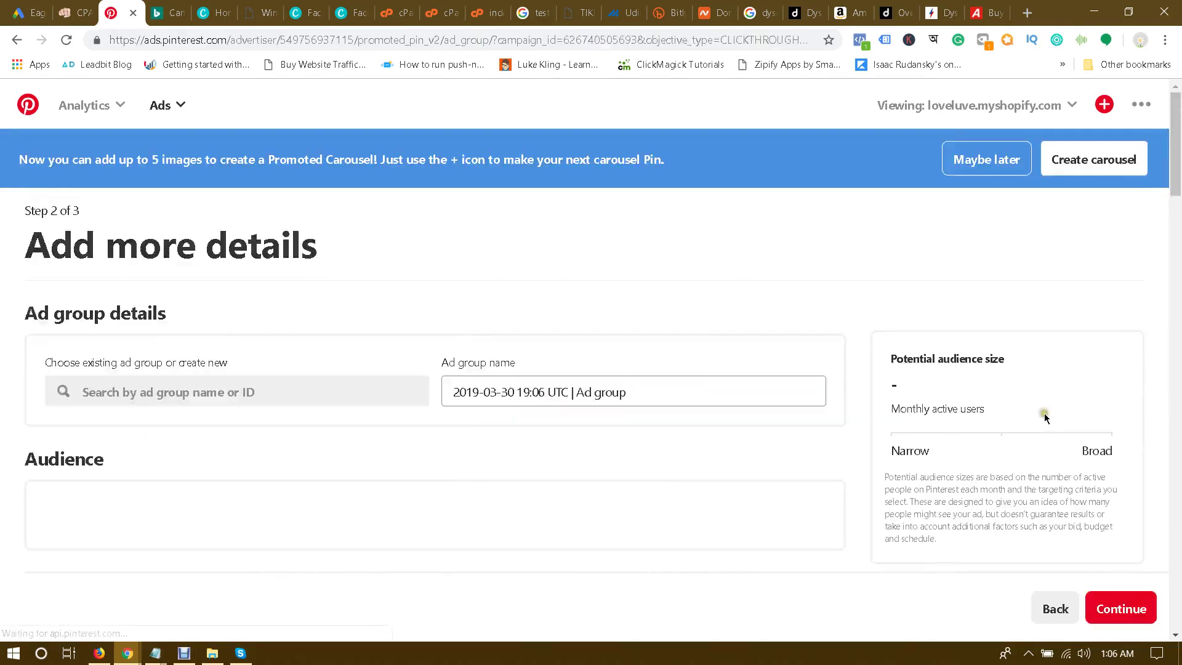
Step: Rename the ad group to 'dyson v10 women'
{"action": "scroll", "coordinate": [698, 368], "scroll_direction": "down", "scroll_amount": 1}
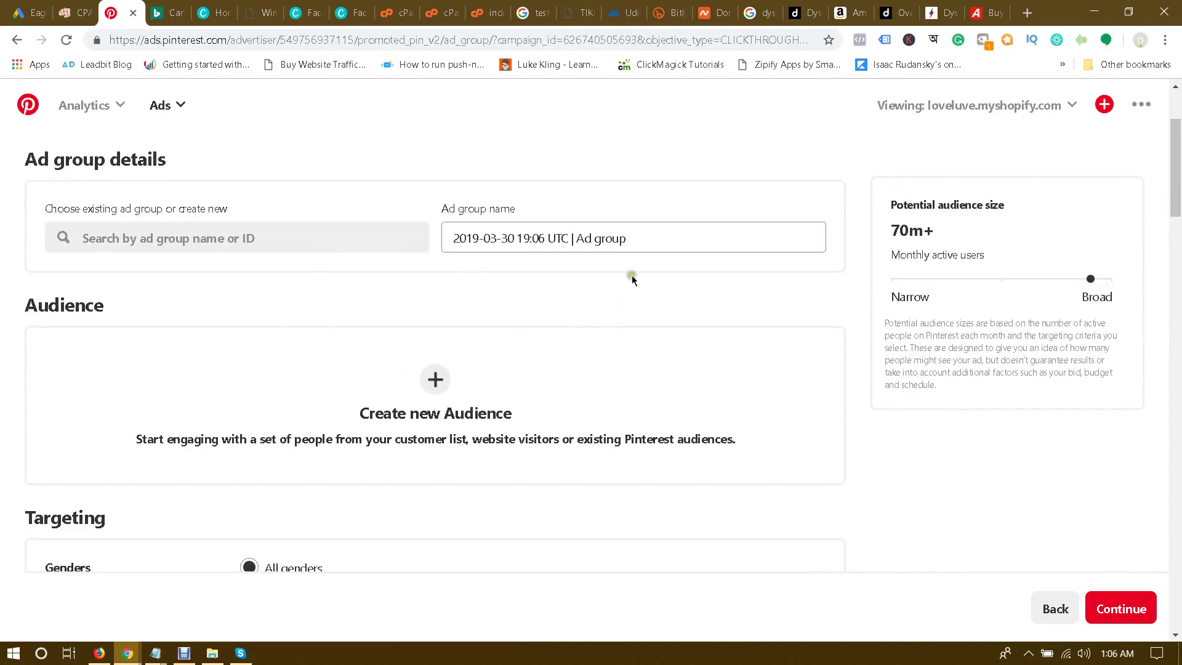
{"action": "triple_click", "coordinate": [653, 240]}
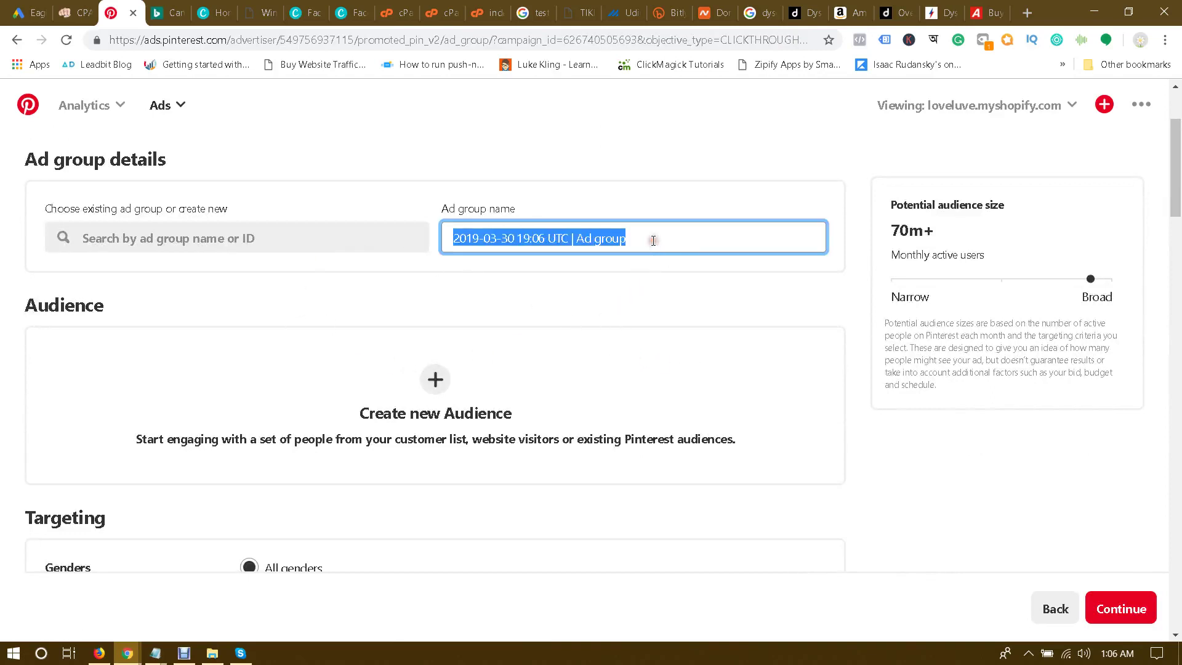
{"action": "type", "text": "dyson "}
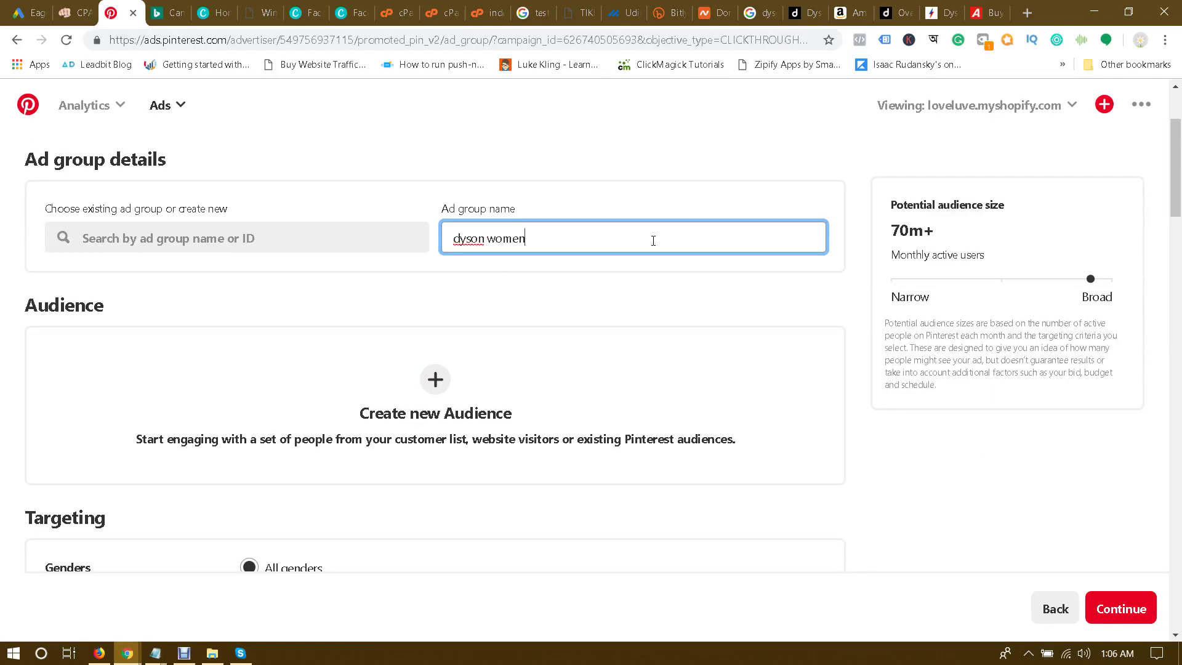
{"action": "type", "text": "v10"}
{"action": "left_click", "coordinate": [480, 287]}
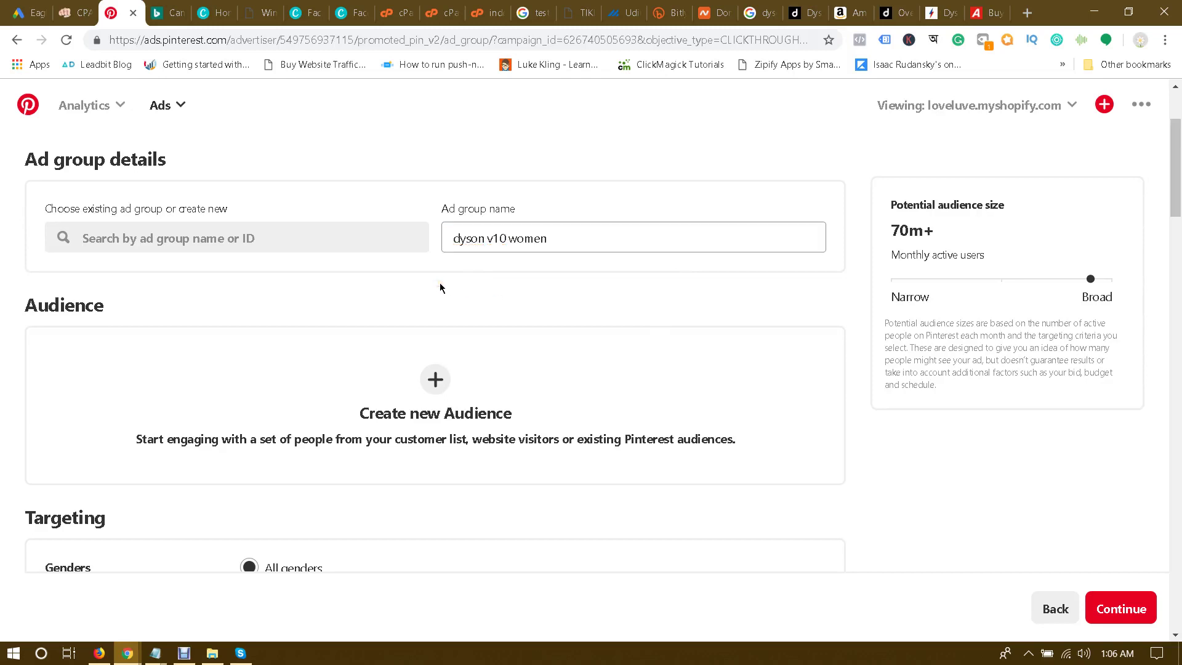
Step: Restrict the audience to females only, excluding the 18-24 age range
{"action": "scroll", "coordinate": [440, 287], "scroll_direction": "down", "scroll_amount": 1}
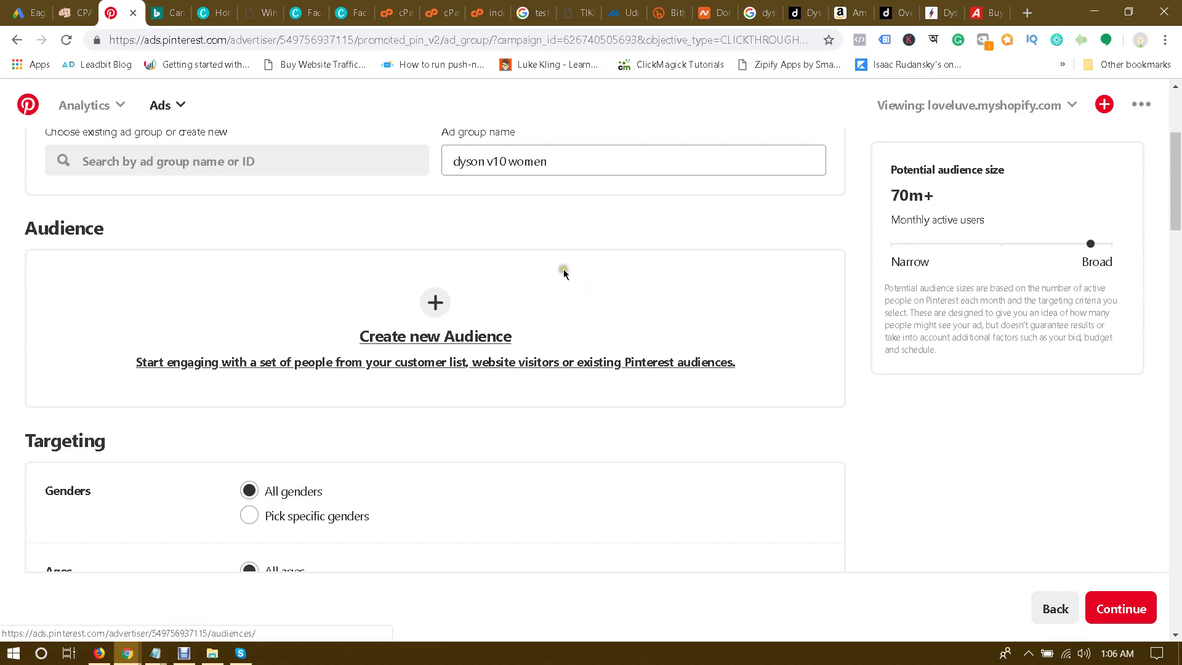
{"action": "scroll", "coordinate": [320, 302], "scroll_direction": "down", "scroll_amount": 1}
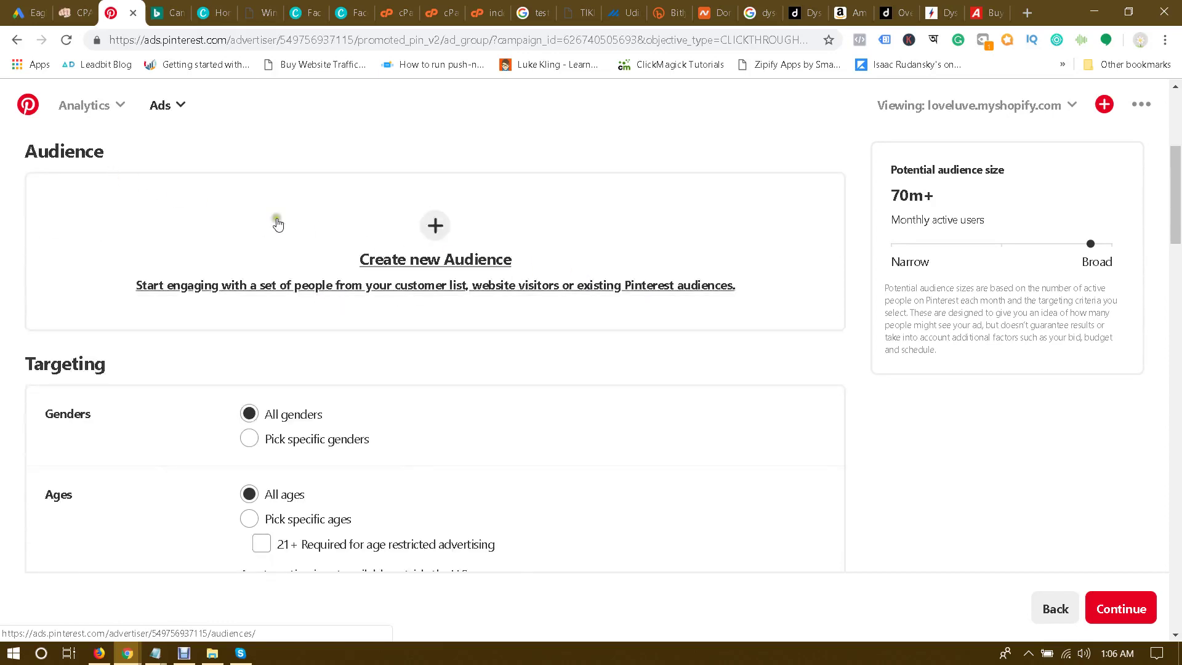
{"action": "scroll", "coordinate": [311, 322], "scroll_direction": "down", "scroll_amount": 1}
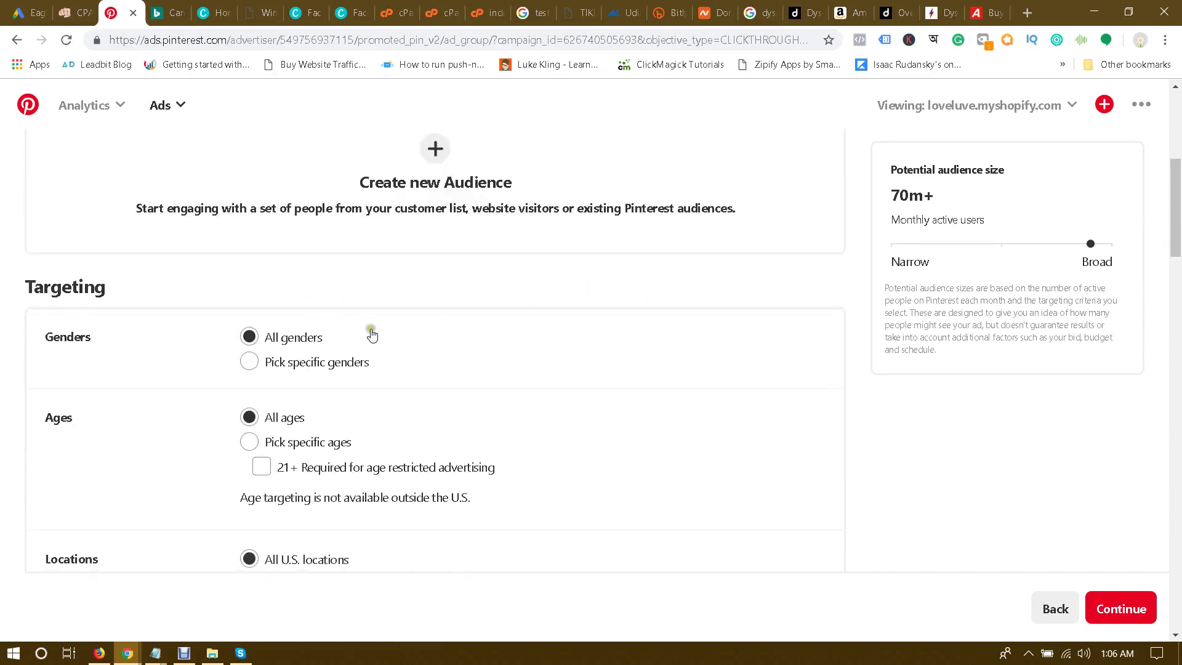
{"action": "left_click", "coordinate": [293, 363]}
{"action": "left_click", "coordinate": [340, 395]}
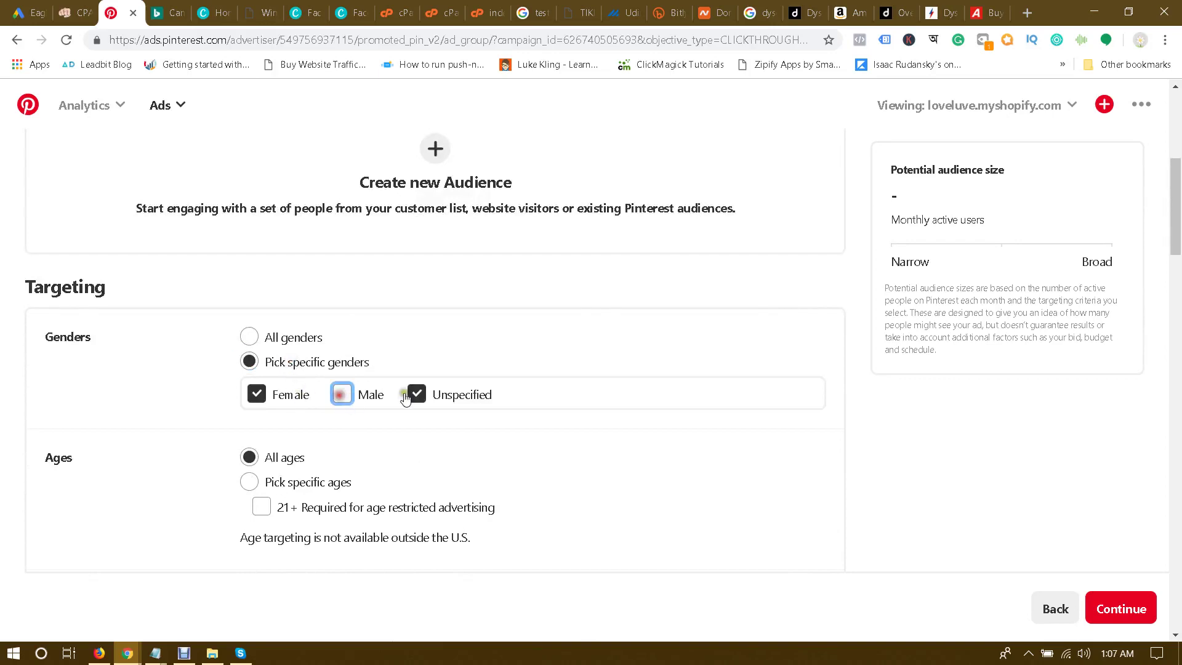
{"action": "left_click", "coordinate": [416, 394]}
{"action": "scroll", "coordinate": [203, 387], "scroll_direction": "down", "scroll_amount": 2}
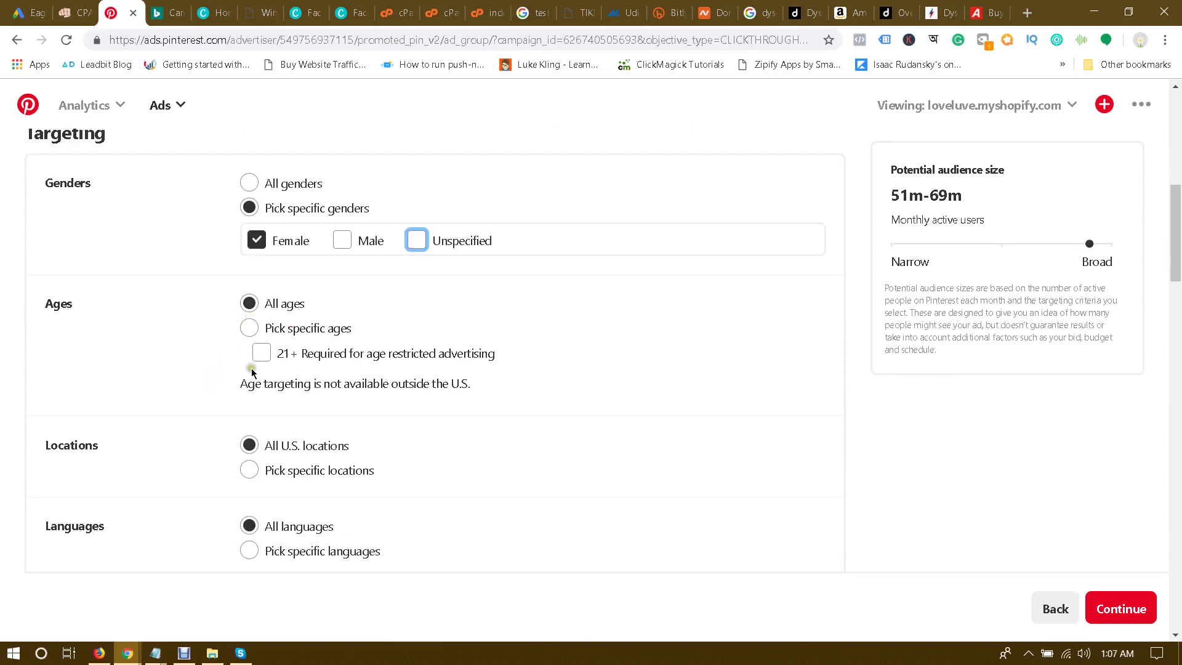
{"action": "left_click", "coordinate": [249, 327]}
{"action": "left_click", "coordinate": [271, 400]}
Step: Switch location targeting to specific locations and show the country list
{"action": "scroll", "coordinate": [185, 418], "scroll_direction": "down", "scroll_amount": 1}
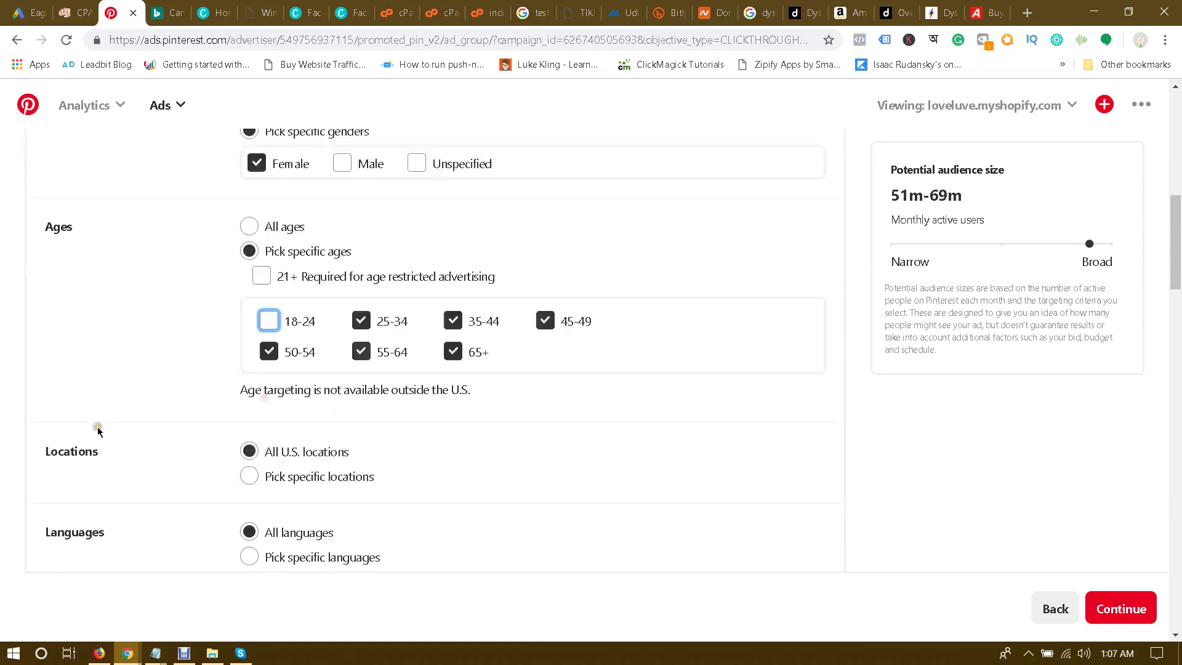
{"action": "scroll", "coordinate": [243, 367], "scroll_direction": "down", "scroll_amount": 1}
{"action": "scroll", "coordinate": [136, 383], "scroll_direction": "down", "scroll_amount": 1}
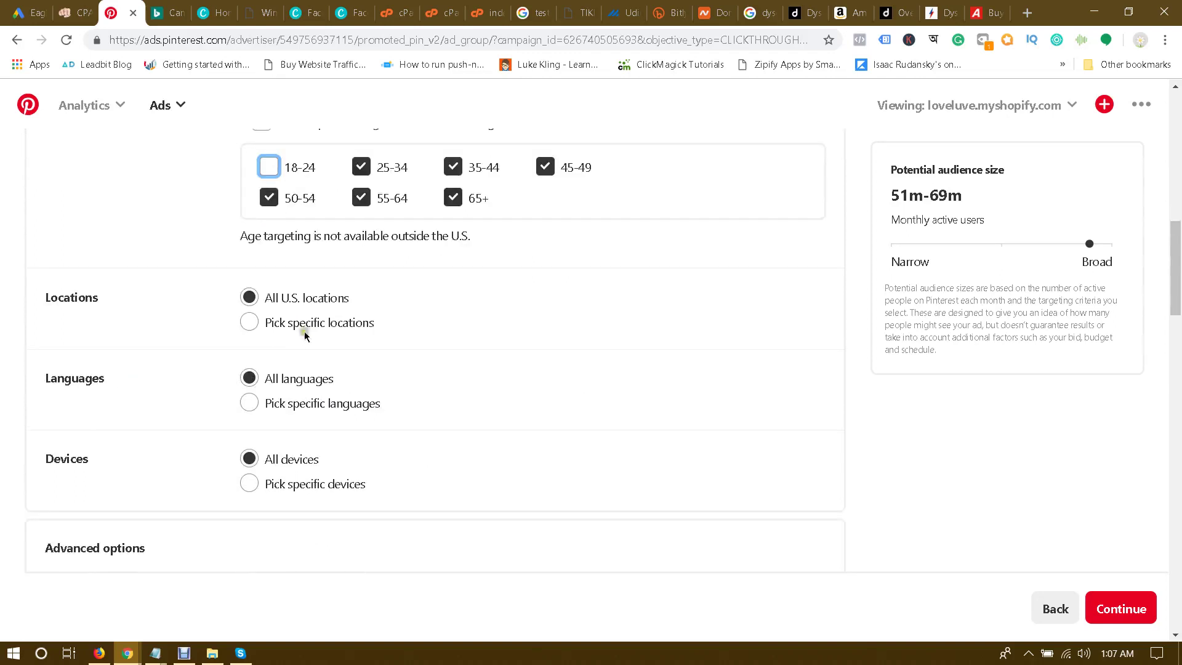
{"action": "left_click", "coordinate": [299, 323]}
{"action": "left_click", "coordinate": [333, 365]}
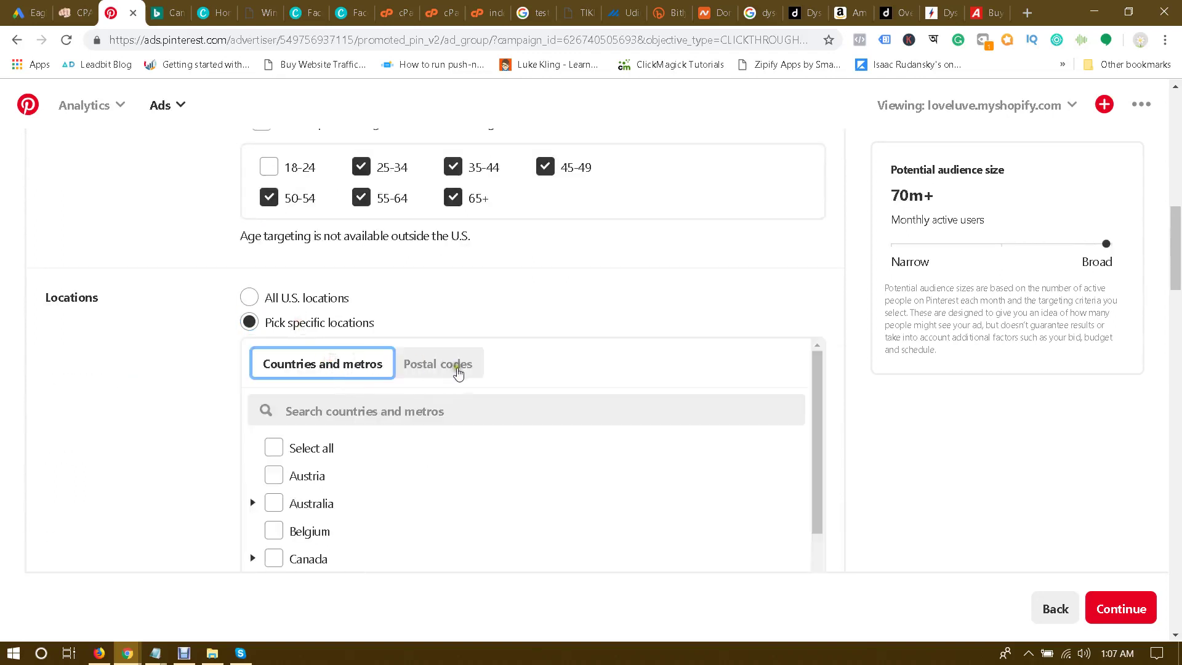
Step: Select the U.K. as the ad group's target location
{"action": "scroll", "coordinate": [456, 371], "scroll_direction": "down", "scroll_amount": 1}
{"action": "scroll", "coordinate": [405, 403], "scroll_direction": "up", "scroll_amount": 1}
{"action": "left_click", "coordinate": [355, 401]}
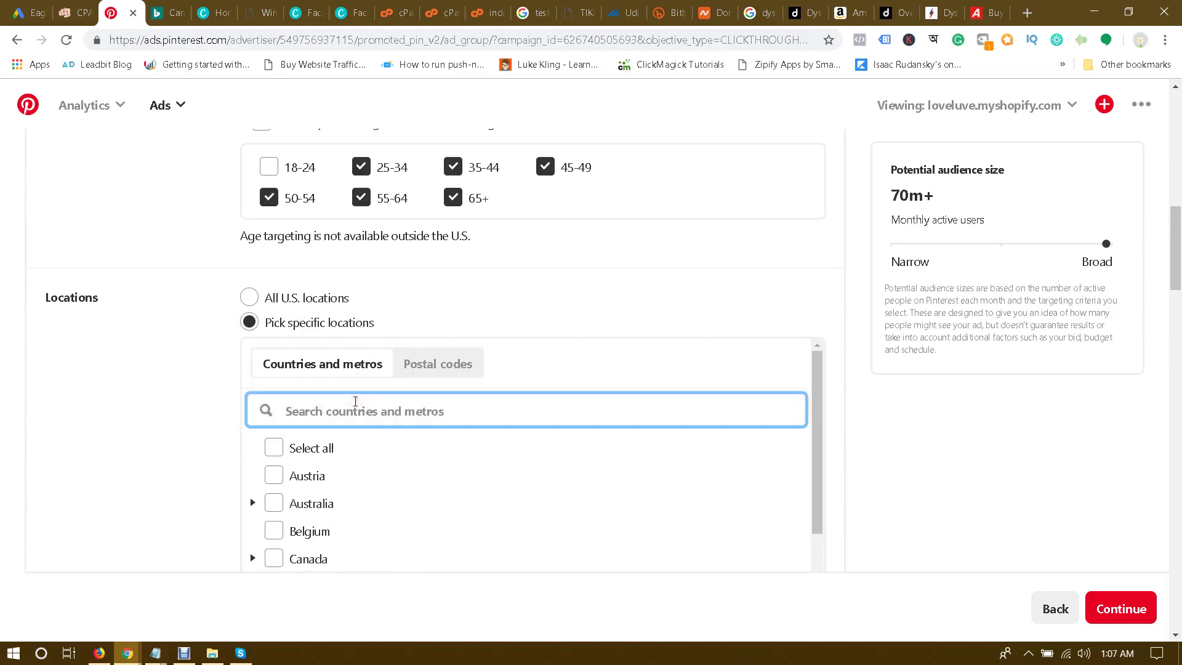
{"action": "type", "text": "united kingdom"}
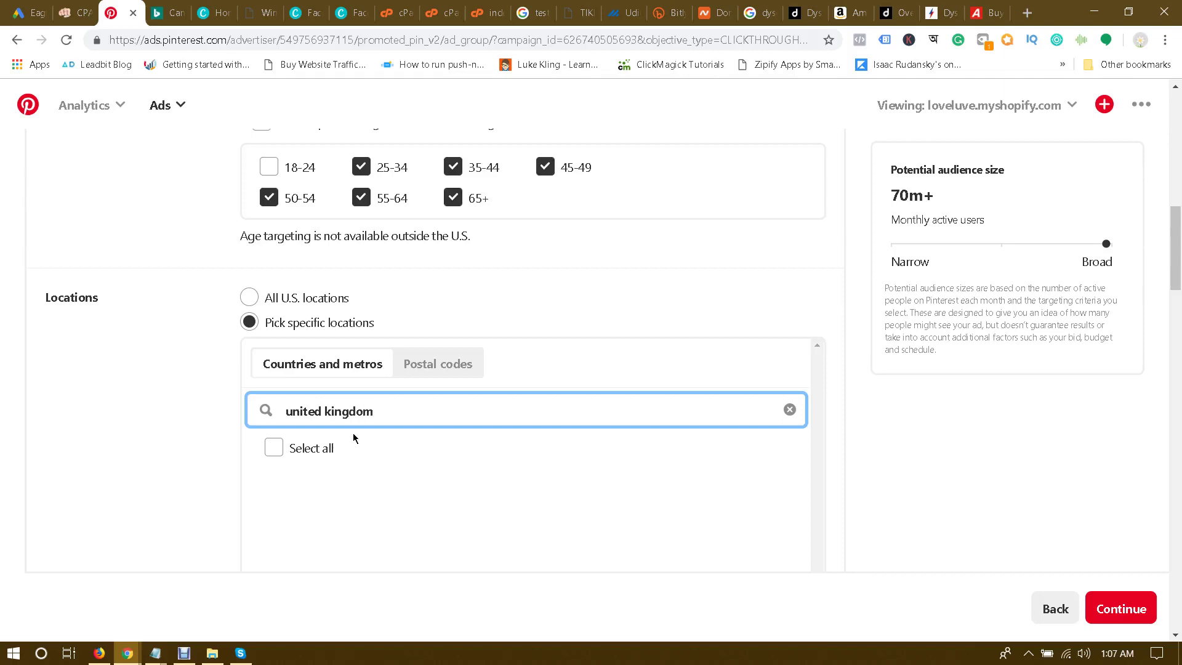
{"action": "scroll", "coordinate": [286, 437], "scroll_direction": "down", "scroll_amount": 3}
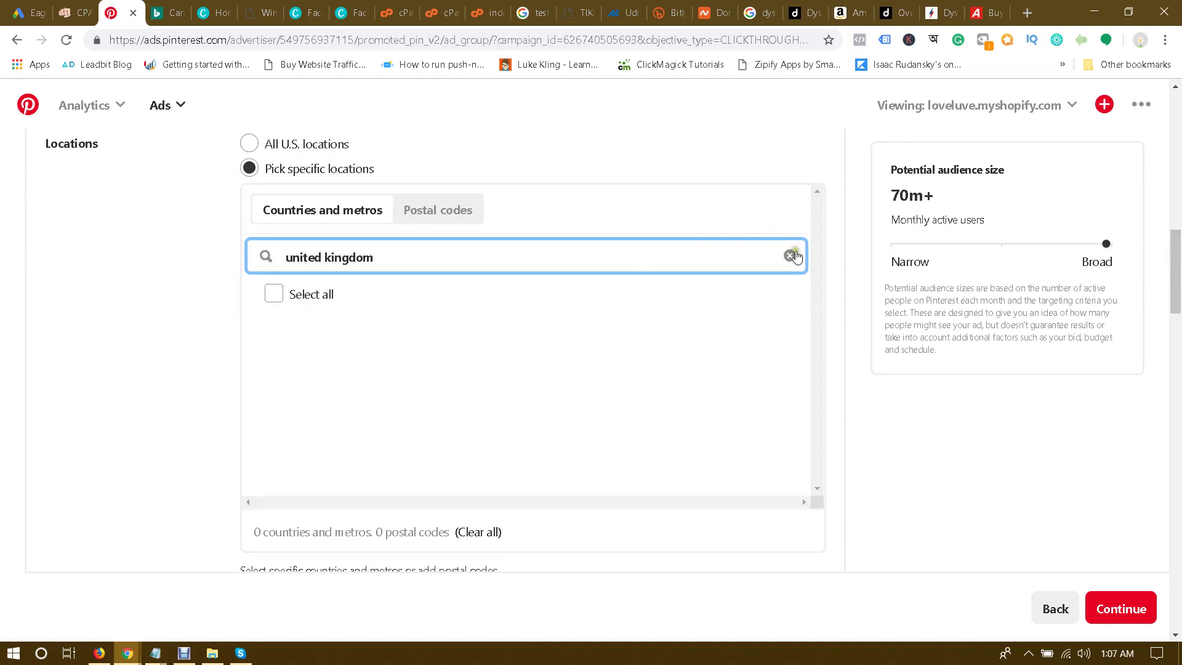
{"action": "left_click", "coordinate": [760, 257]}
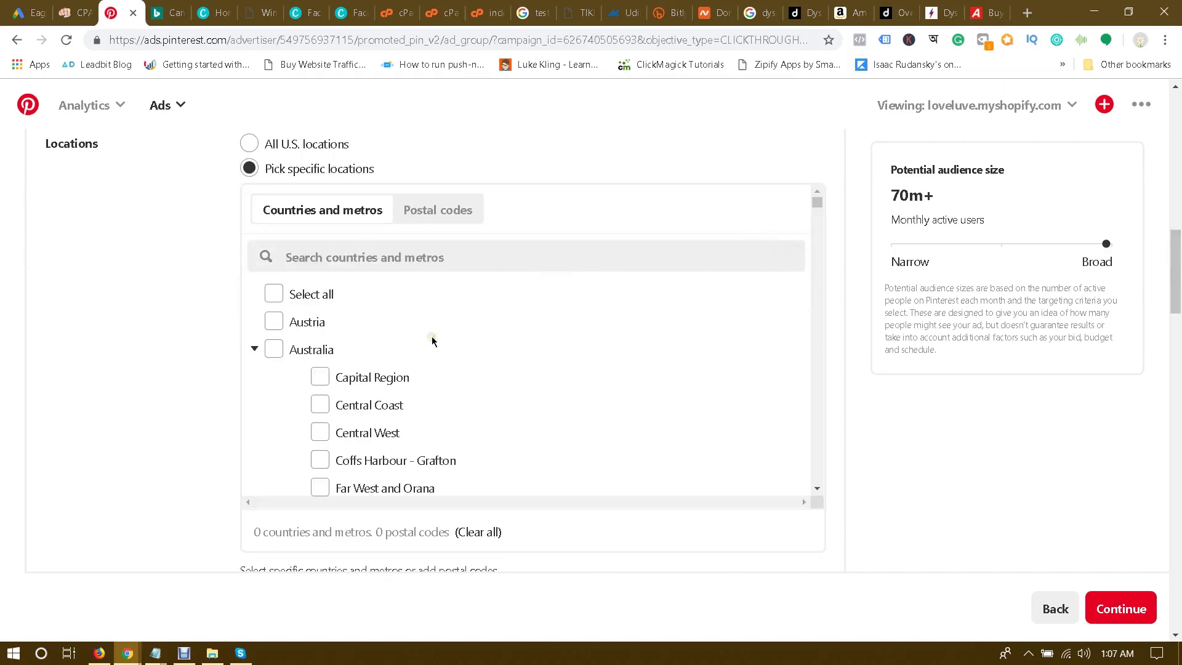
{"action": "scroll", "coordinate": [432, 341], "scroll_direction": "down", "scroll_amount": 10}
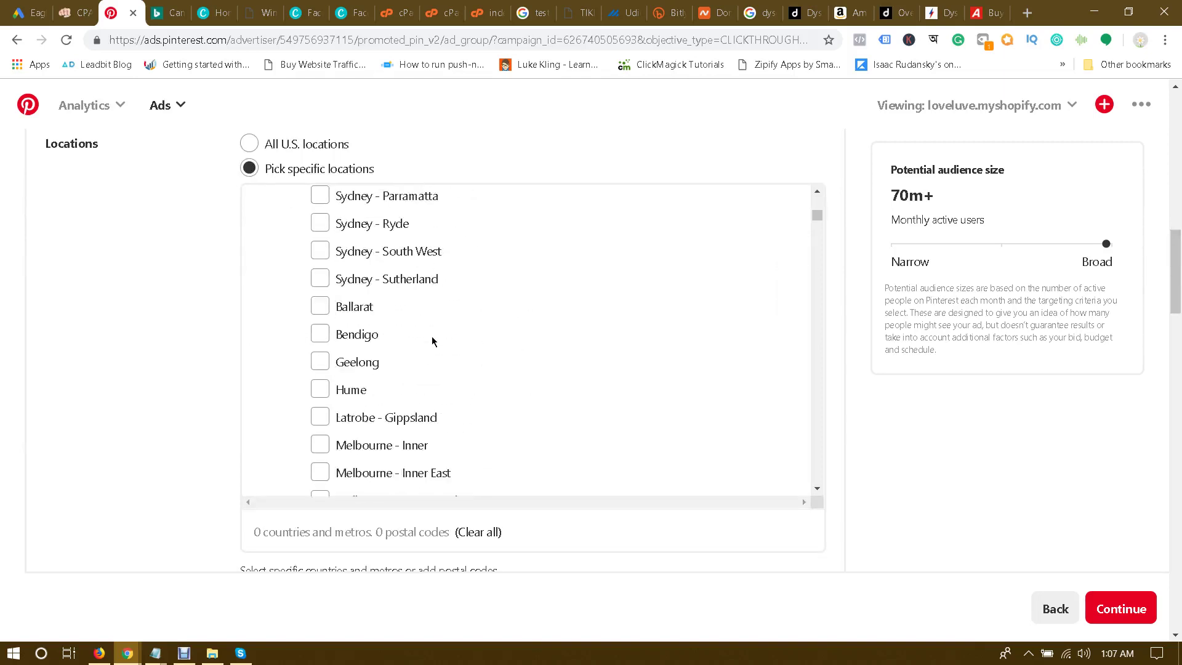
{"action": "left_click_drag", "start_coordinate": [817, 218], "coordinate": [781, 475]}
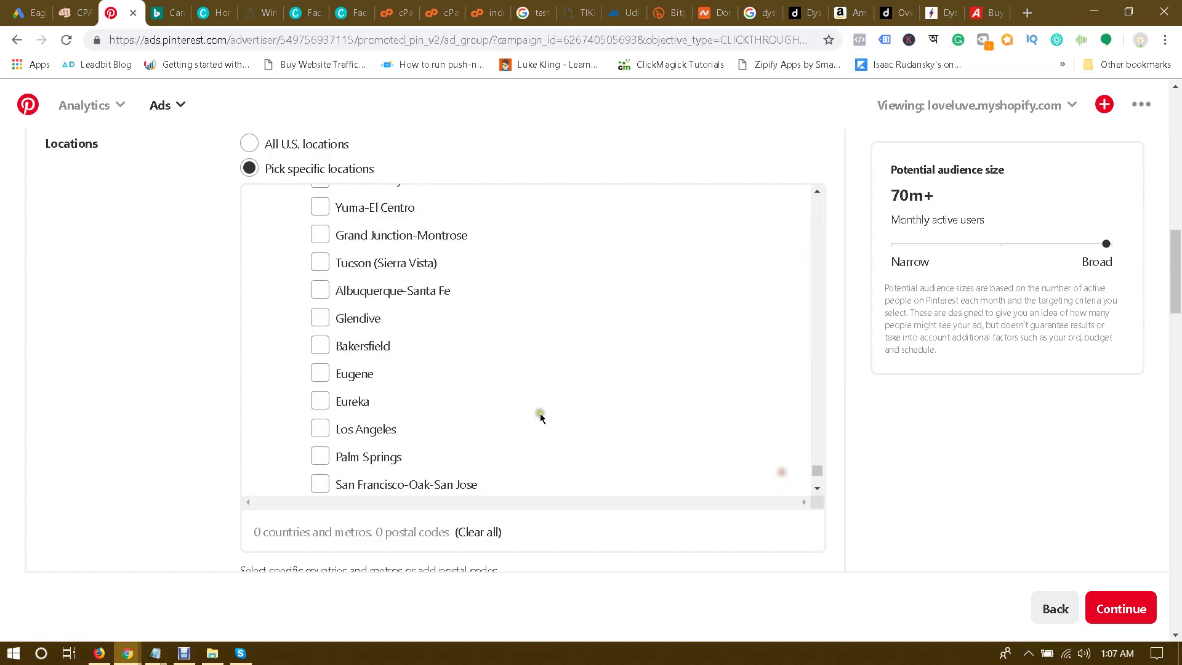
{"action": "scroll", "coordinate": [540, 412], "scroll_direction": "down", "scroll_amount": 8}
{"action": "scroll", "coordinate": [541, 412], "scroll_direction": "up", "scroll_amount": 2}
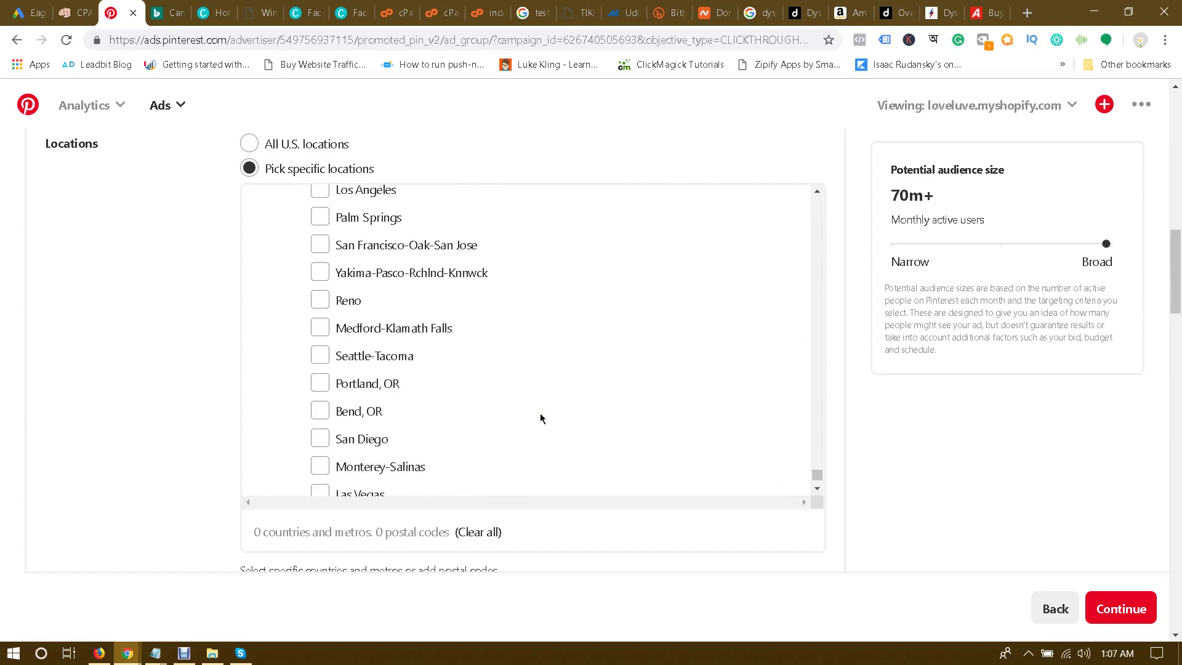
{"action": "scroll", "coordinate": [541, 412], "scroll_direction": "down", "scroll_amount": 2}
{"action": "scroll", "coordinate": [541, 412], "scroll_direction": "up", "scroll_amount": 7}
{"action": "scroll", "coordinate": [541, 412], "scroll_direction": "up", "scroll_amount": 15}
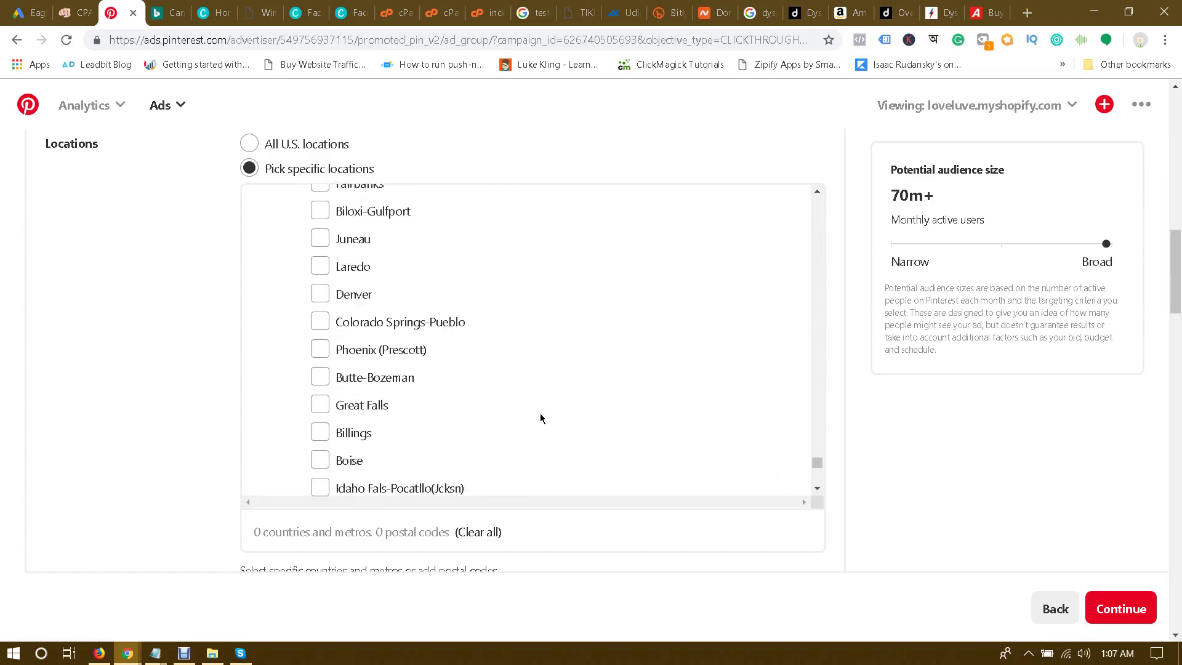
{"action": "scroll", "coordinate": [540, 416], "scroll_direction": "up", "scroll_amount": 15}
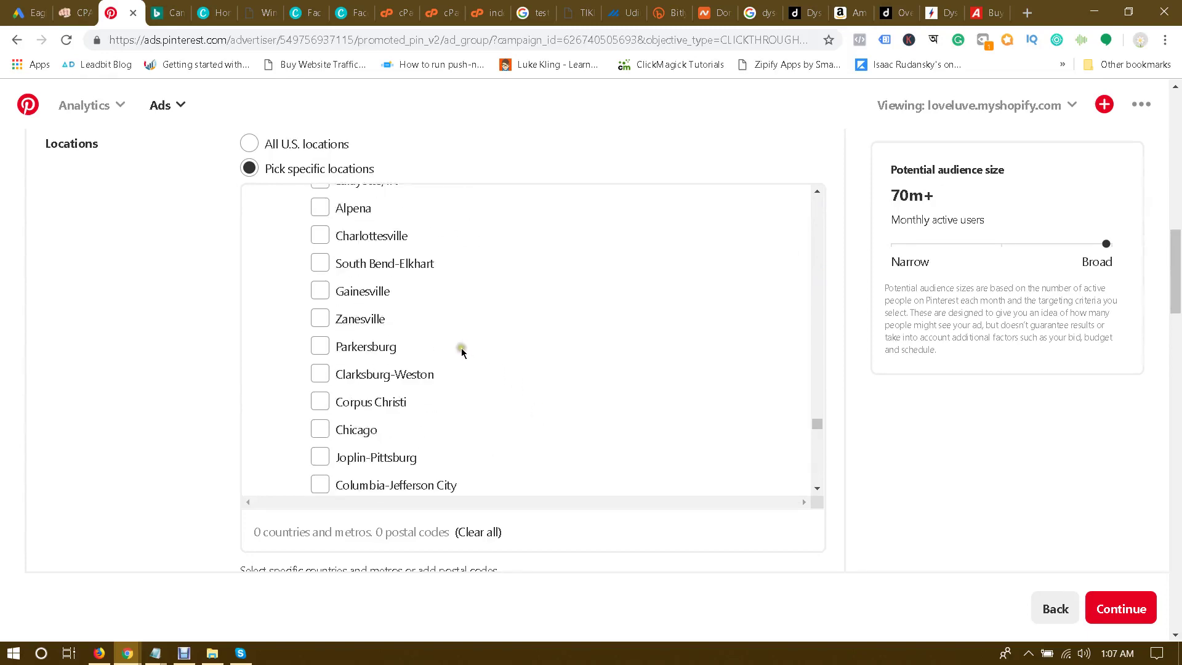
{"action": "scroll", "coordinate": [462, 353], "scroll_direction": "up", "scroll_amount": 4}
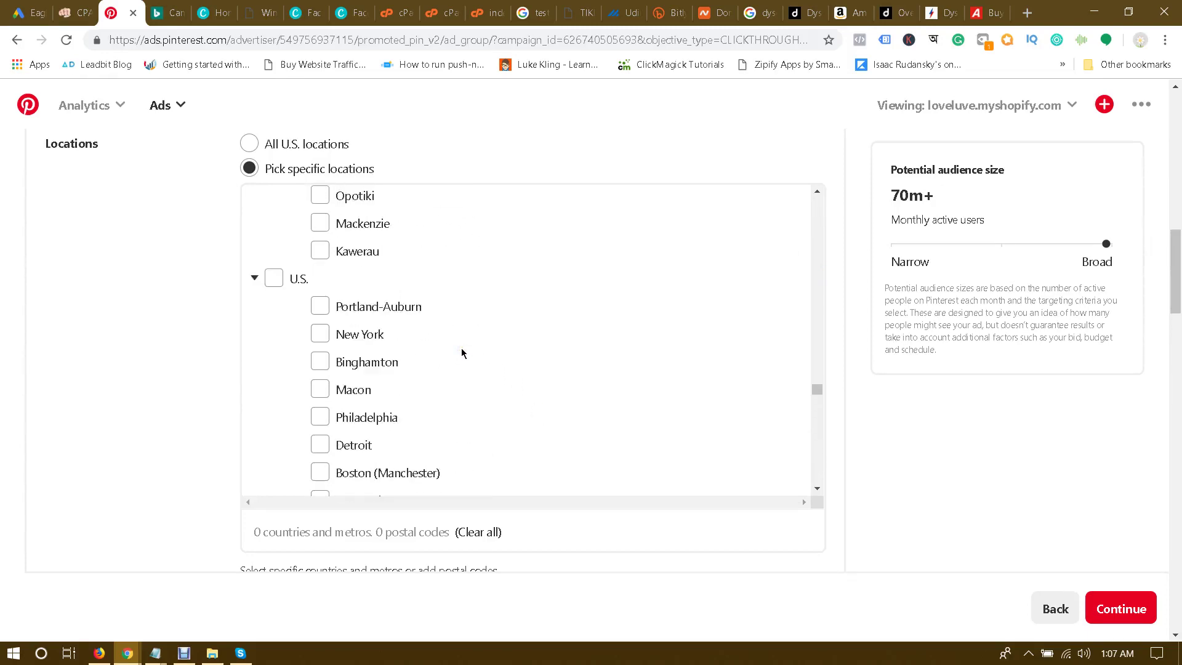
{"action": "scroll", "coordinate": [463, 353], "scroll_direction": "up", "scroll_amount": 15}
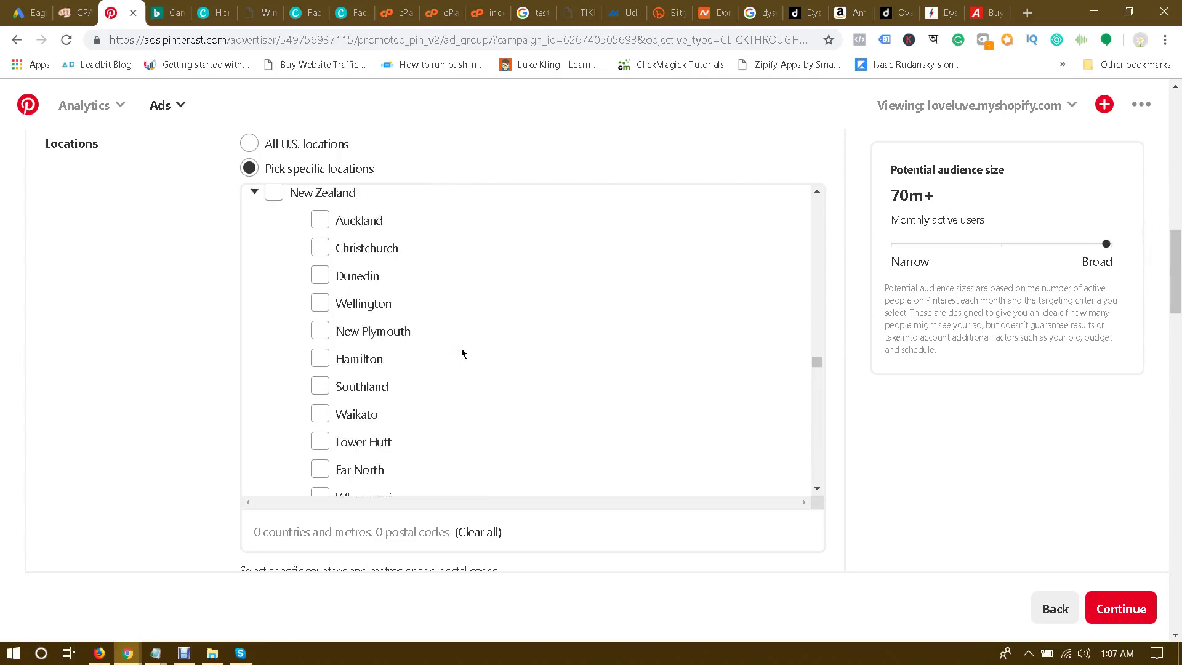
{"action": "scroll", "coordinate": [462, 353], "scroll_direction": "up", "scroll_amount": 8}
{"action": "scroll", "coordinate": [462, 352], "scroll_direction": "down", "scroll_amount": 4}
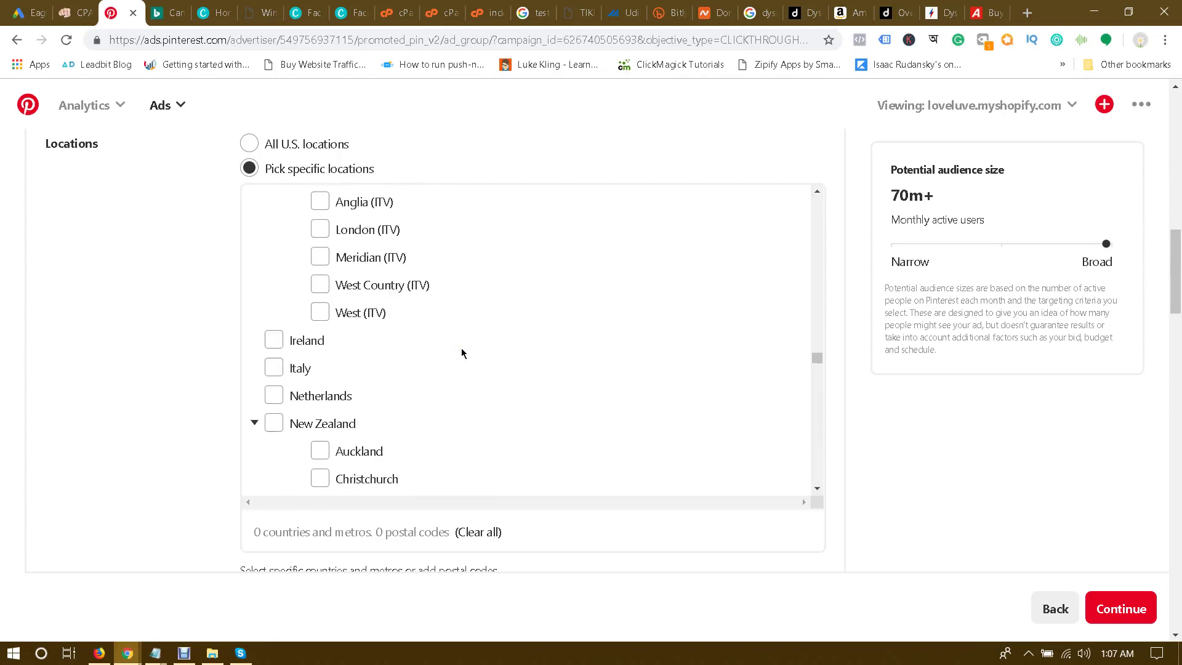
{"action": "scroll", "coordinate": [462, 353], "scroll_direction": "down", "scroll_amount": 3}
{"action": "scroll", "coordinate": [462, 353], "scroll_direction": "down", "scroll_amount": 3}
{"action": "scroll", "coordinate": [462, 353], "scroll_direction": "up", "scroll_amount": 8}
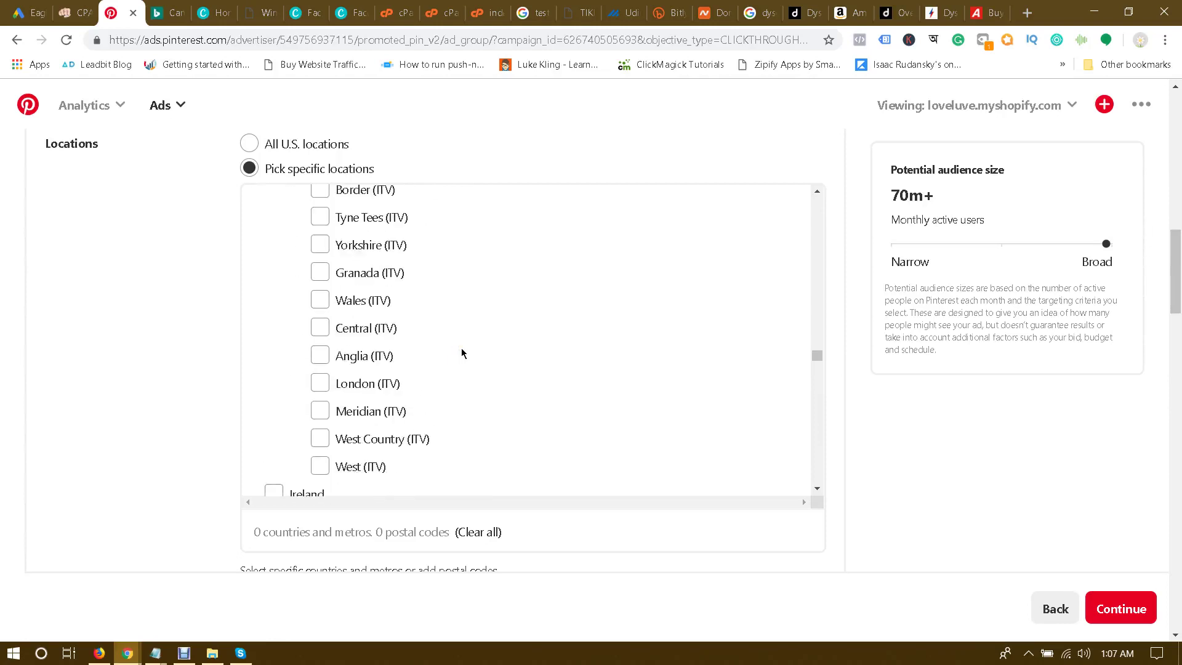
{"action": "scroll", "coordinate": [462, 353], "scroll_direction": "up", "scroll_amount": 9}
{"action": "scroll", "coordinate": [463, 353], "scroll_direction": "down", "scroll_amount": 5}
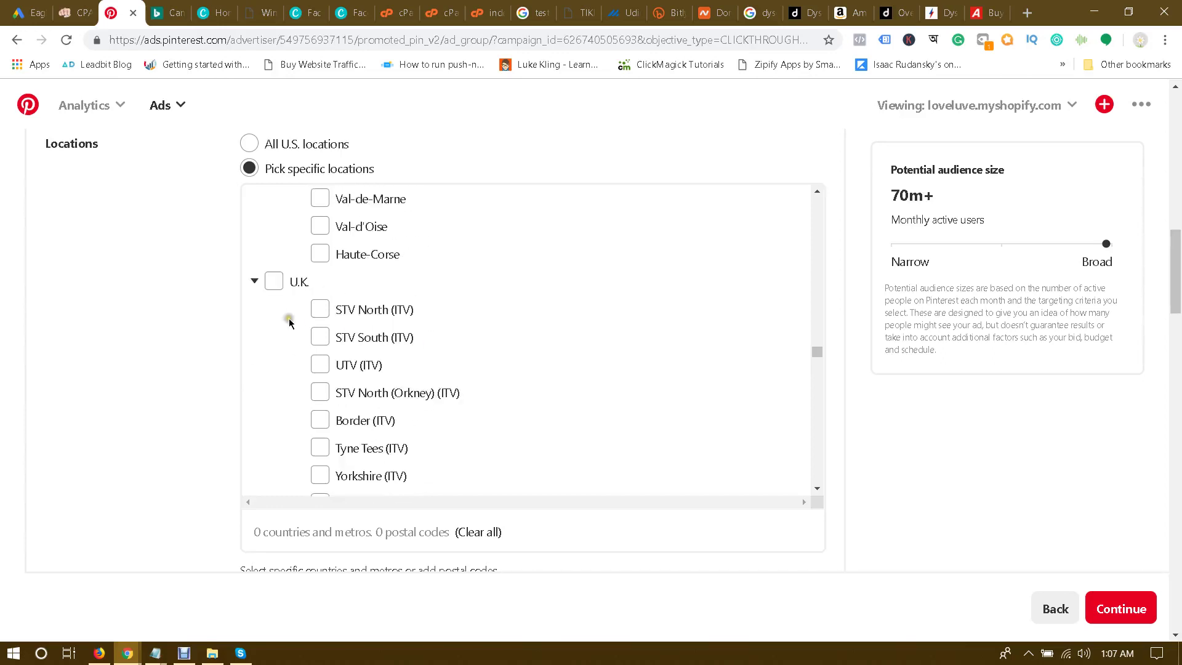
{"action": "left_click", "coordinate": [274, 281]}
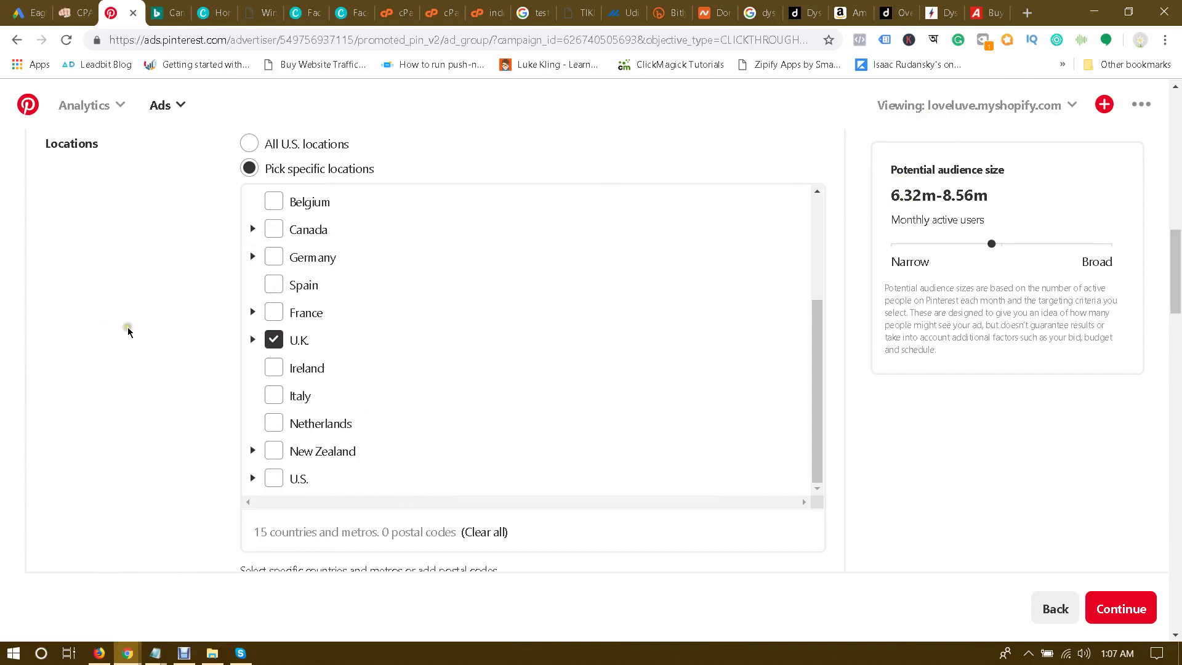
Step: Limit language targeting to English only
{"action": "scroll", "coordinate": [156, 303], "scroll_direction": "down", "scroll_amount": 1}
{"action": "scroll", "coordinate": [156, 303], "scroll_direction": "down", "scroll_amount": 1}
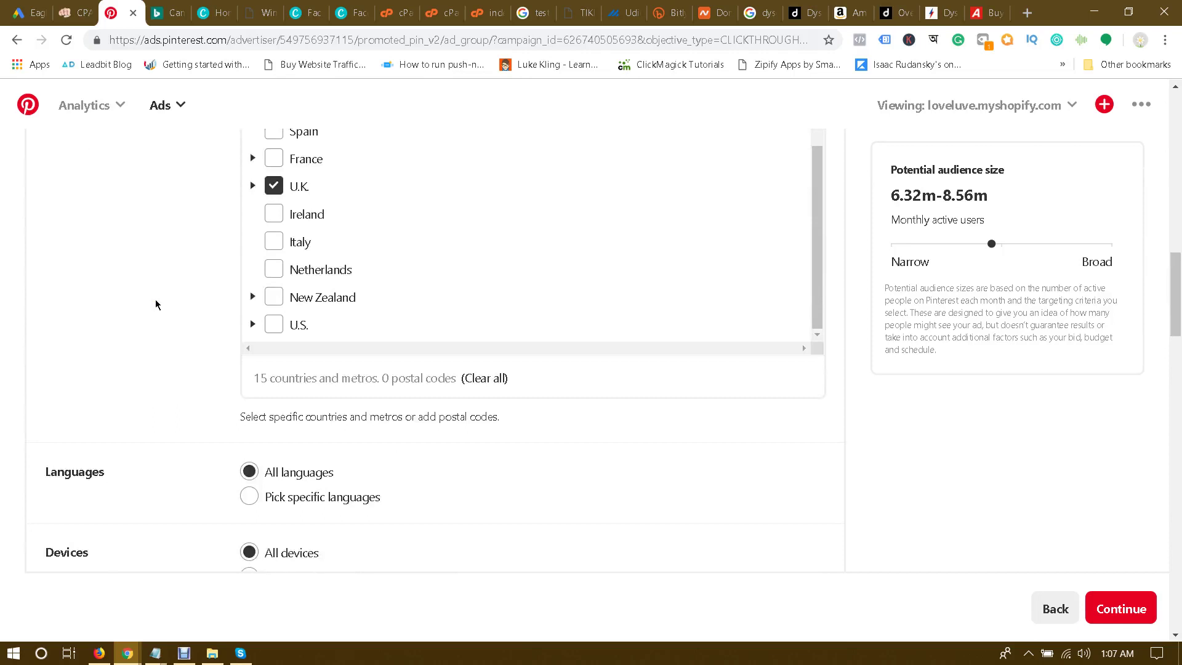
{"action": "scroll", "coordinate": [155, 299], "scroll_direction": "down", "scroll_amount": 2}
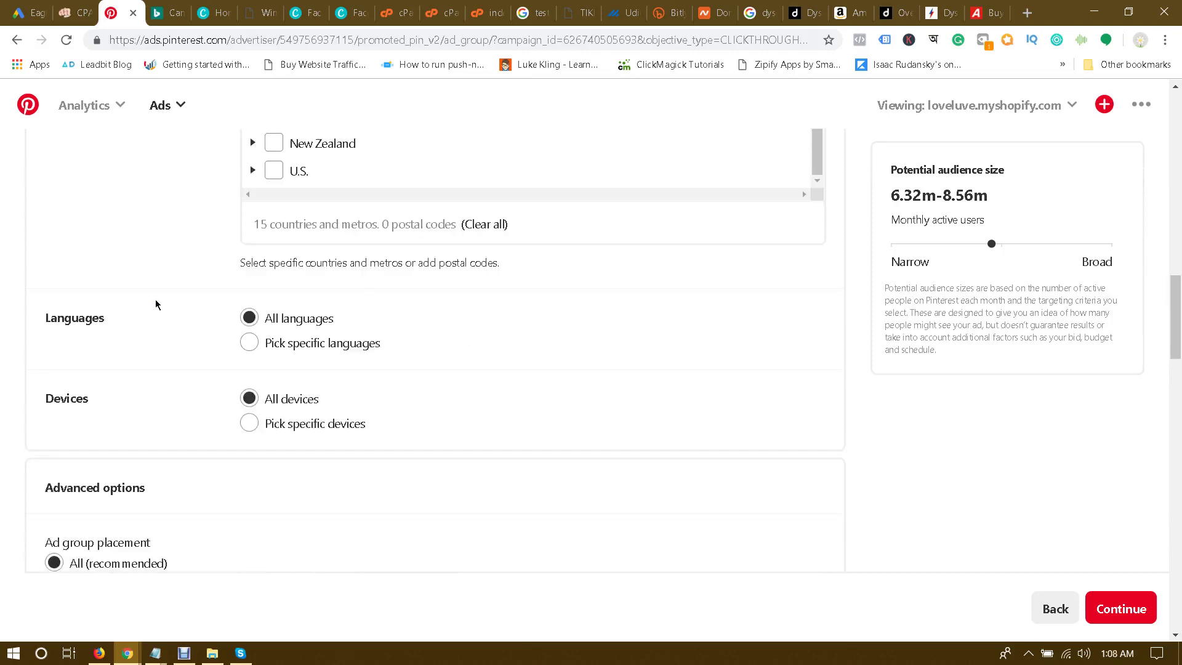
{"action": "left_click", "coordinate": [269, 343]}
{"action": "left_click", "coordinate": [320, 382]}
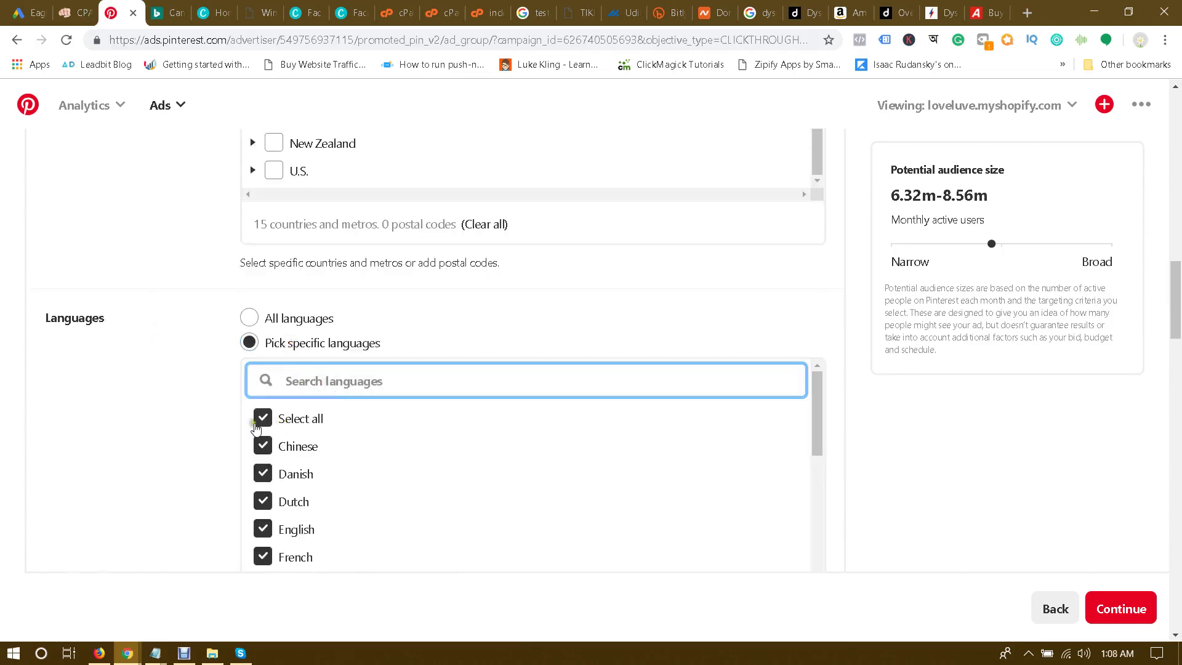
{"action": "left_click", "coordinate": [260, 421]}
{"action": "left_click", "coordinate": [325, 380]}
{"action": "type", "text": "e"}
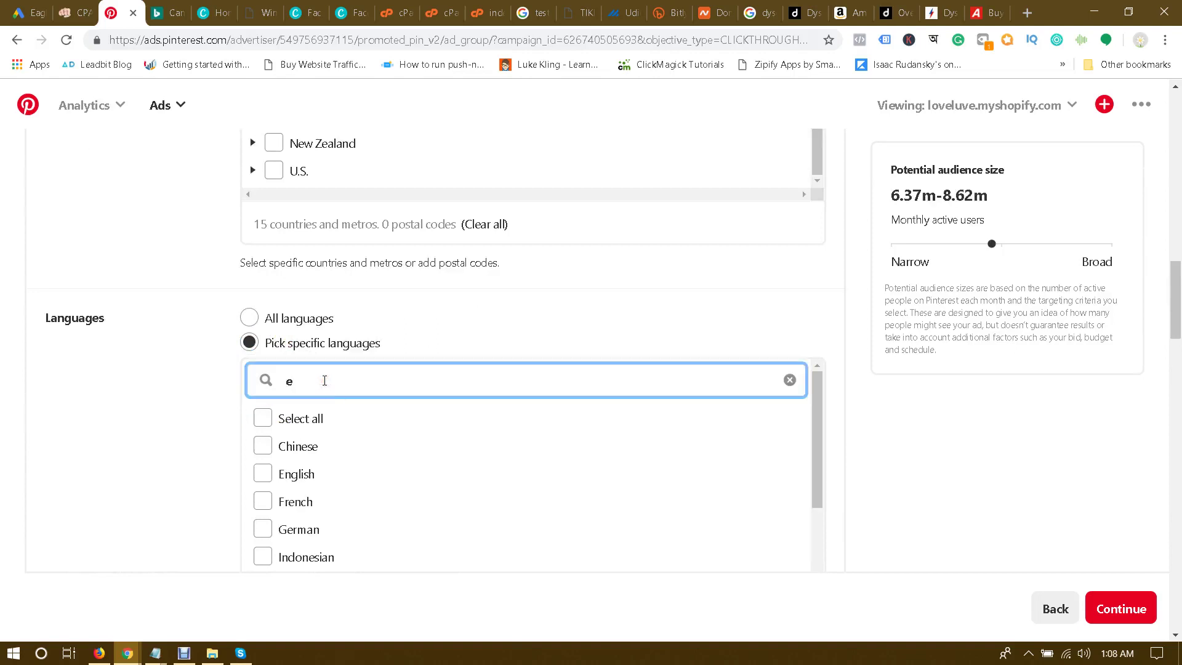
{"action": "type", "text": "n"}
{"action": "left_click", "coordinate": [277, 445]}
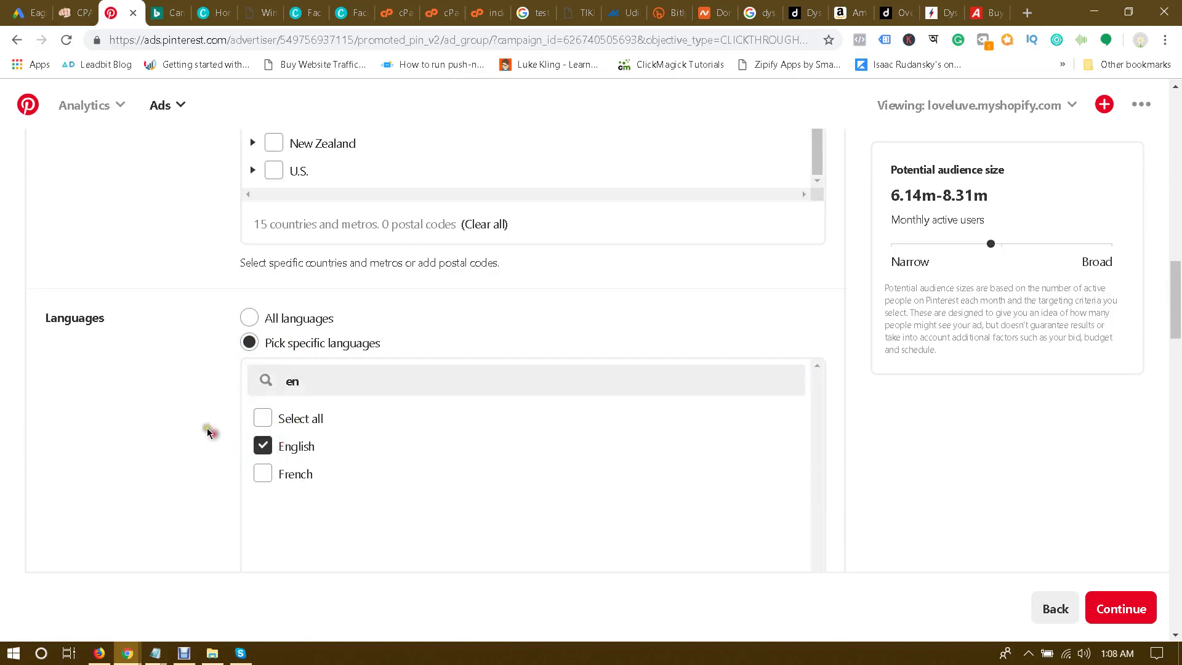
{"action": "scroll", "coordinate": [175, 392], "scroll_direction": "down", "scroll_amount": 6}
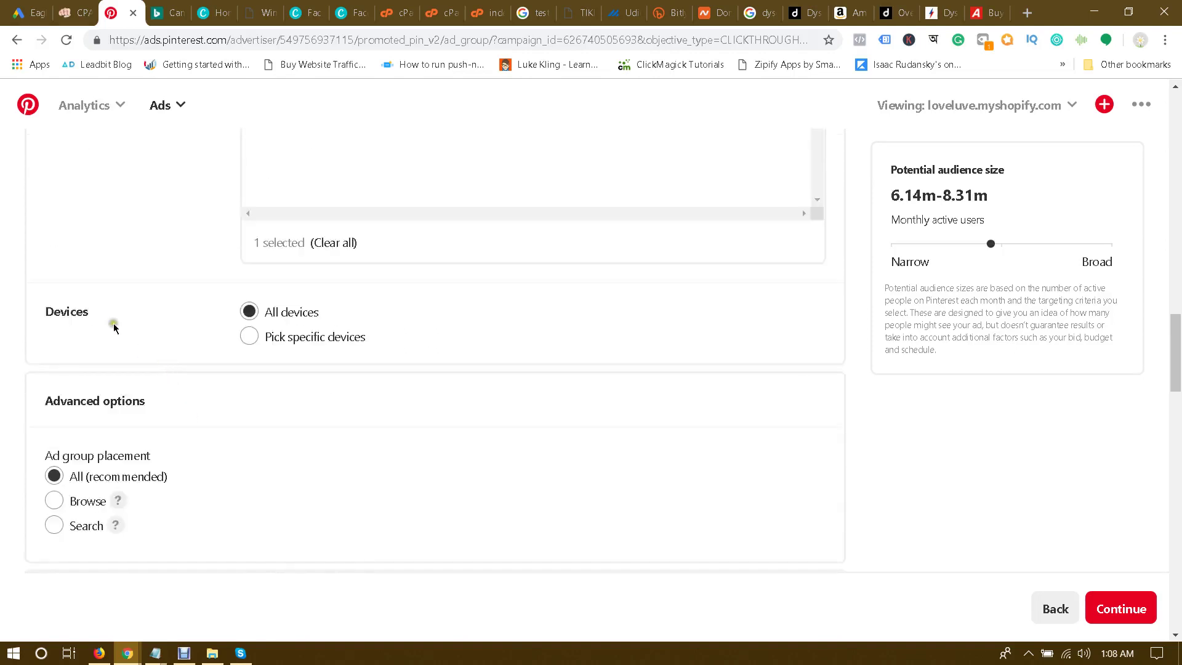
{"action": "scroll", "coordinate": [164, 351], "scroll_direction": "down", "scroll_amount": 2}
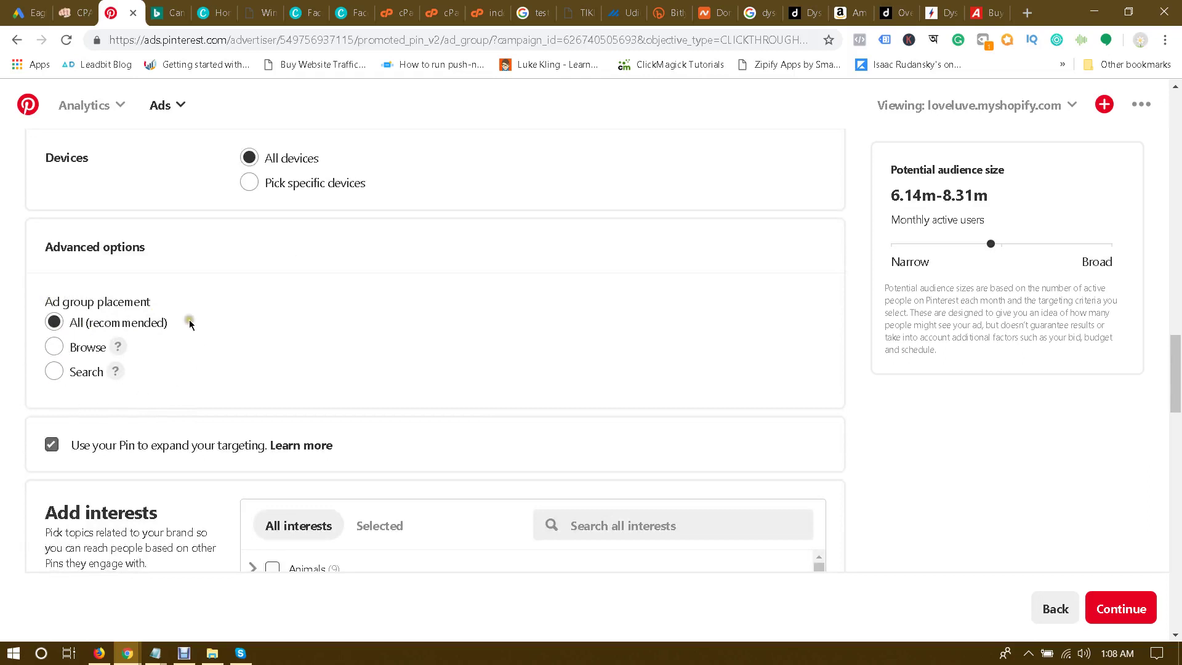
{"action": "scroll", "coordinate": [189, 323], "scroll_direction": "down", "scroll_amount": 2}
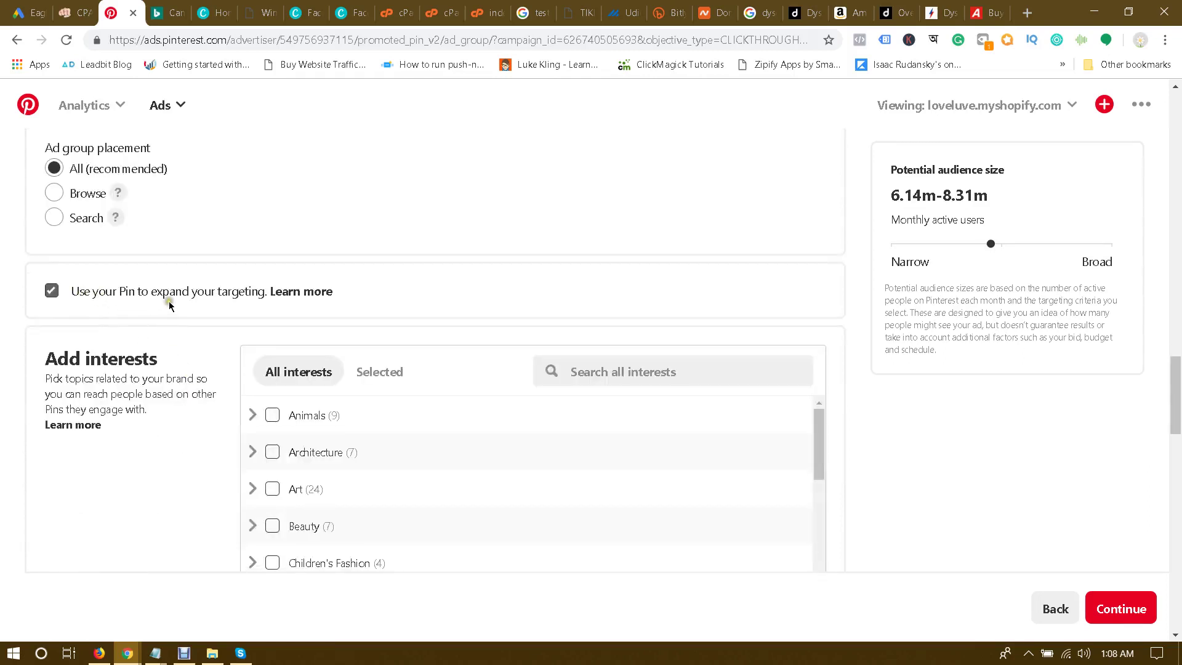
{"action": "scroll", "coordinate": [168, 303], "scroll_direction": "up", "scroll_amount": 1}
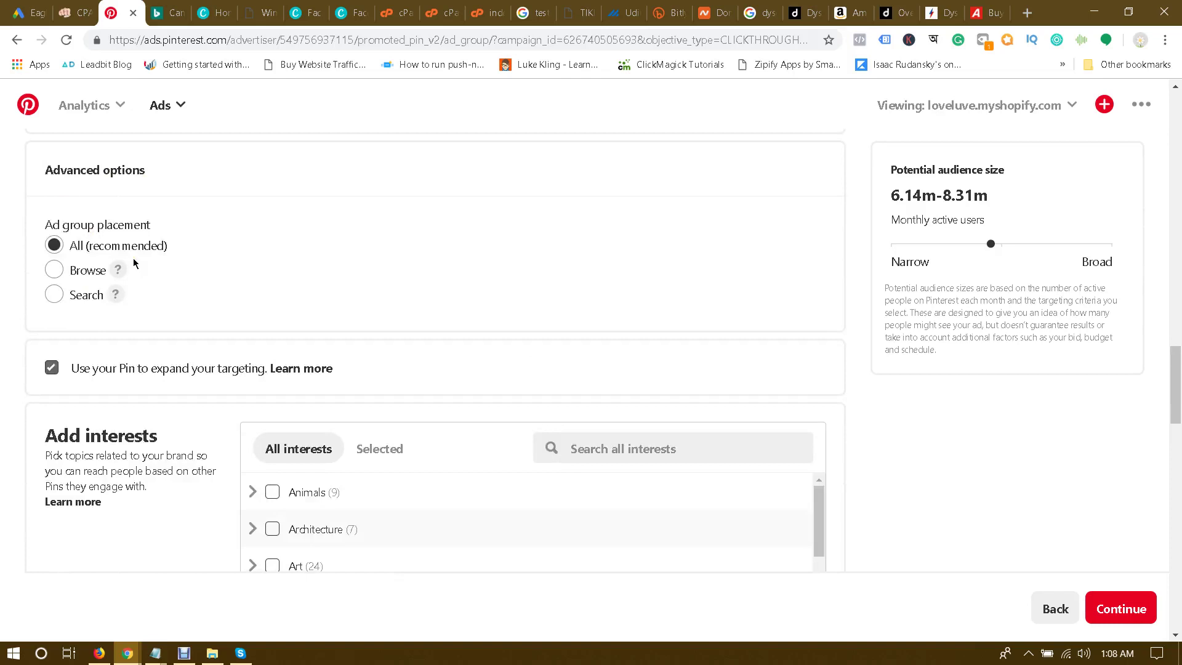
{"action": "scroll", "coordinate": [133, 258], "scroll_direction": "down", "scroll_amount": 3}
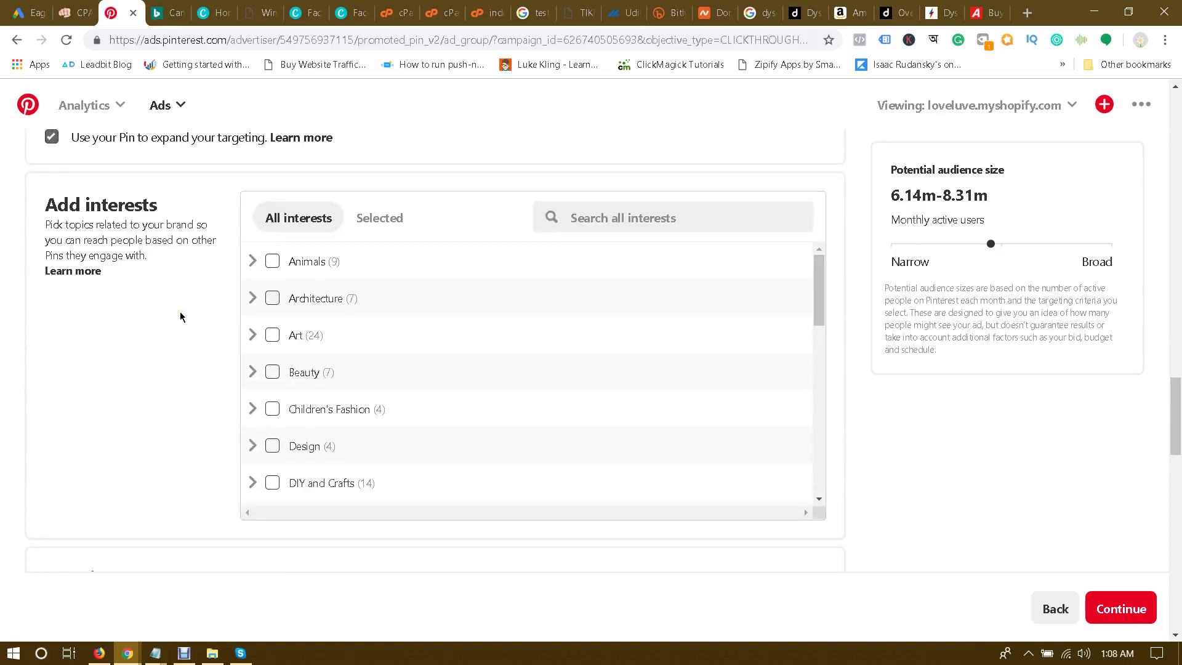
{"action": "scroll", "coordinate": [181, 316], "scroll_direction": "up", "scroll_amount": 15}
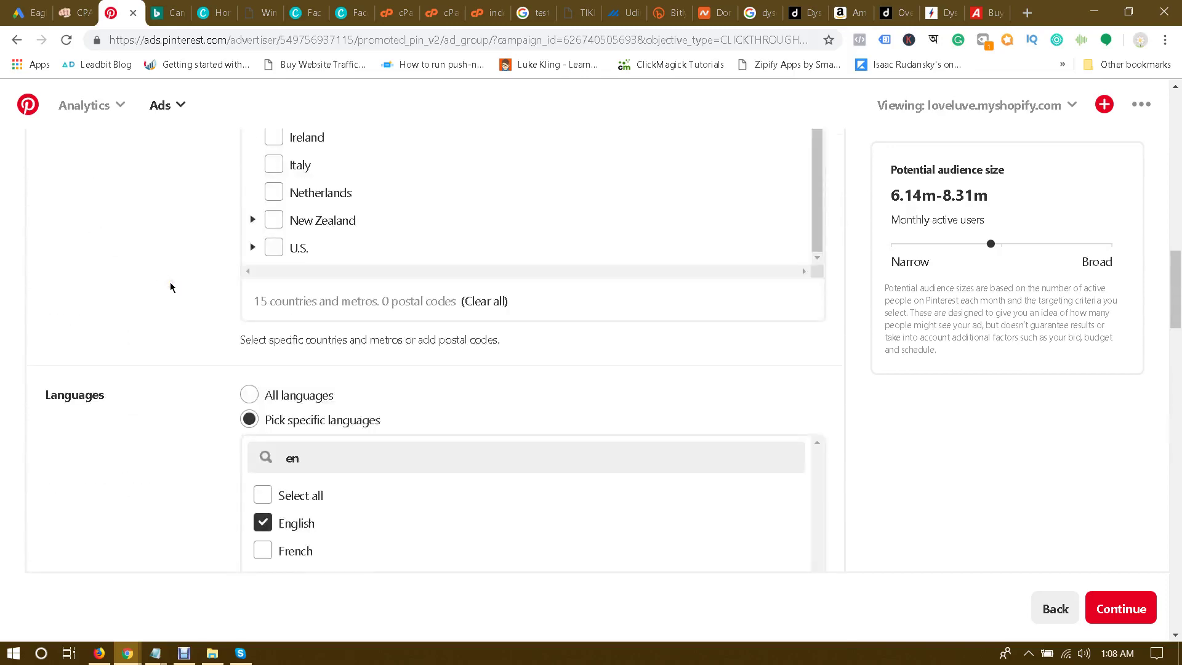
{"action": "scroll", "coordinate": [170, 287], "scroll_direction": "down", "scroll_amount": 12}
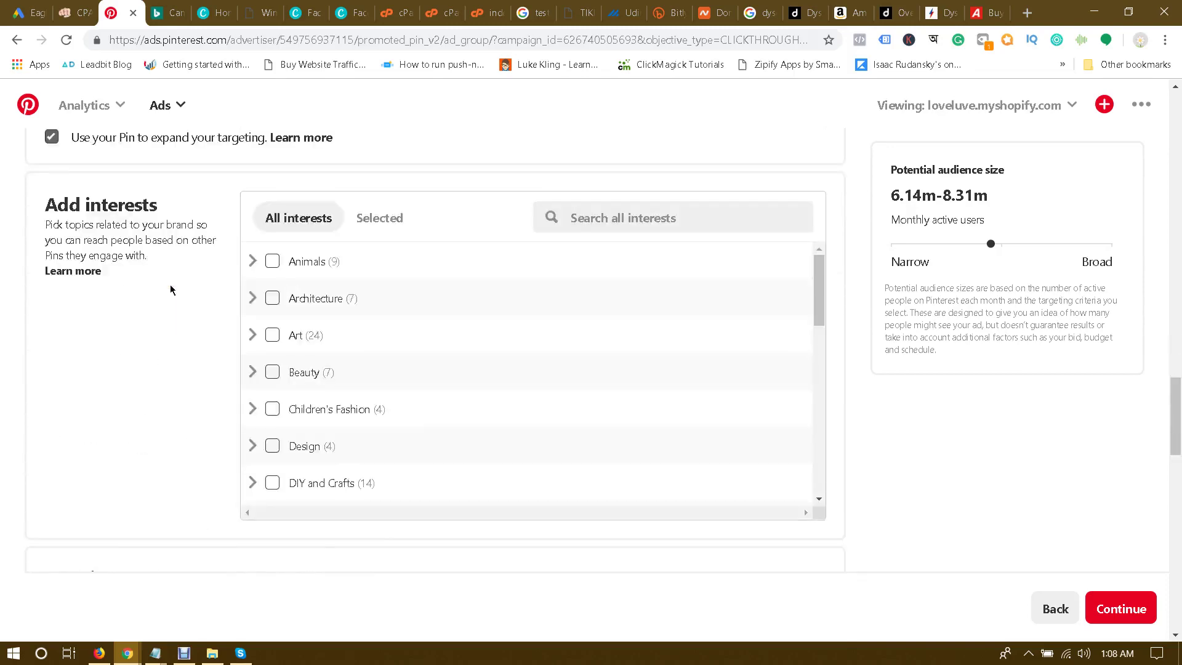
Step: Add the DIY and Crafts interest to the ad group
{"action": "left_click", "coordinate": [609, 255]}
{"action": "left_click", "coordinate": [273, 483]}
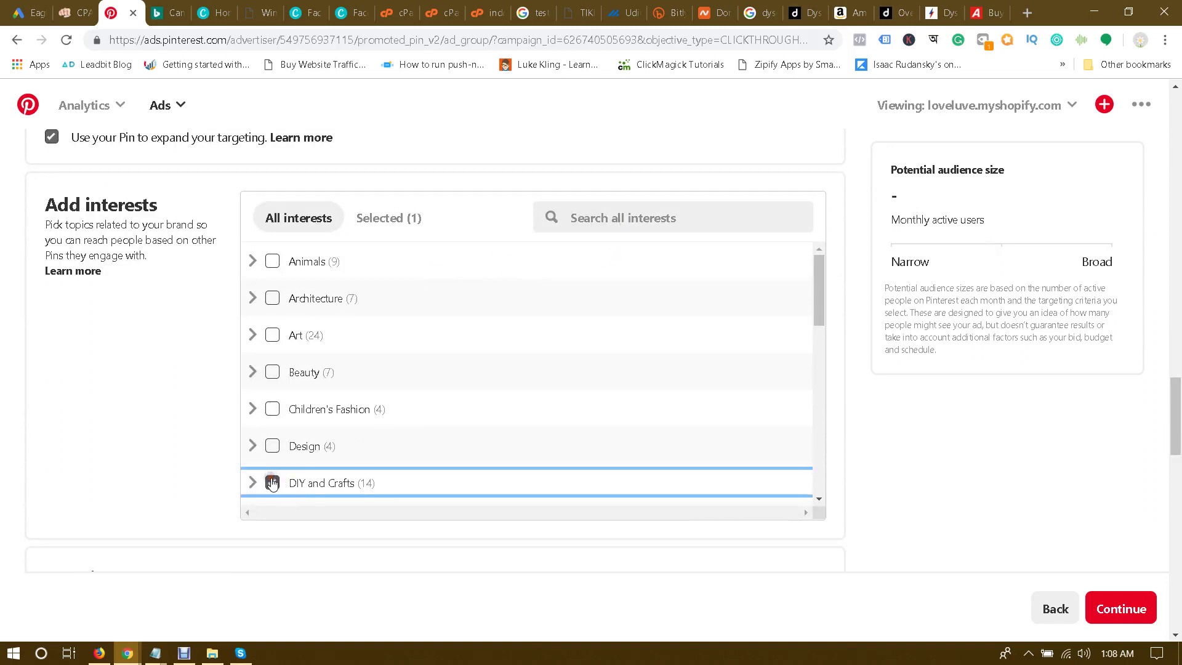
{"action": "scroll", "coordinate": [394, 399], "scroll_direction": "down", "scroll_amount": 4}
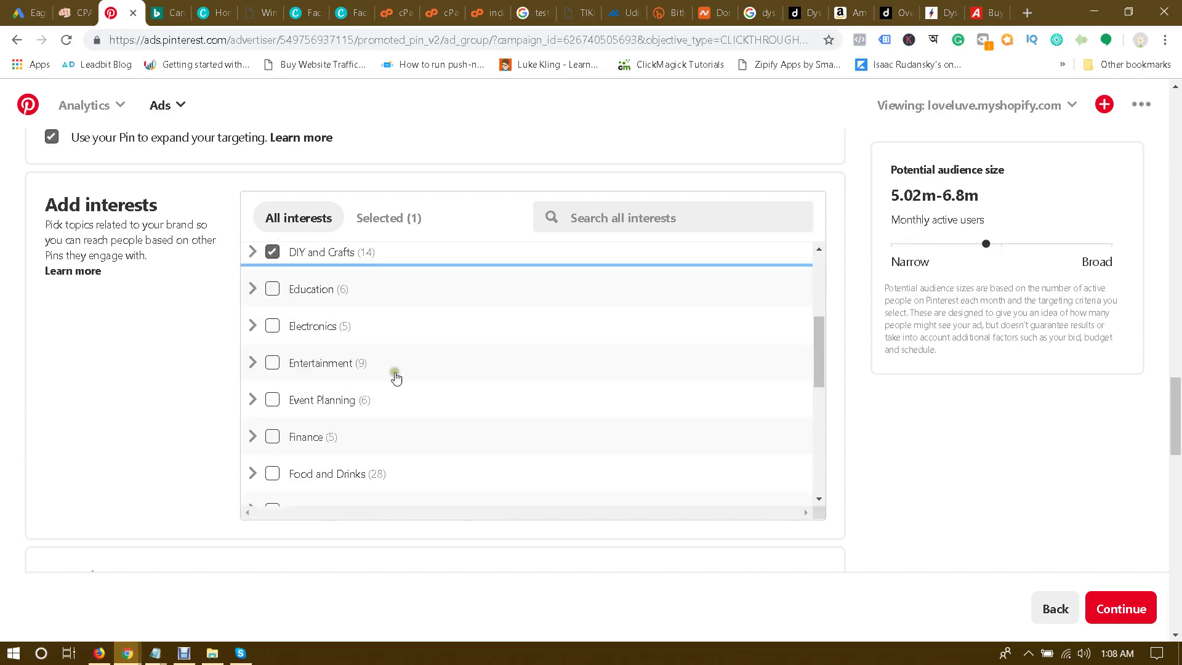
Step: Search 'cleaning' and add Schedule, Kitchen, Bedroom, Hacks, Kids Room, Bathroom, Supplies, Spring Cleaning interests
{"action": "left_click", "coordinate": [605, 222]}
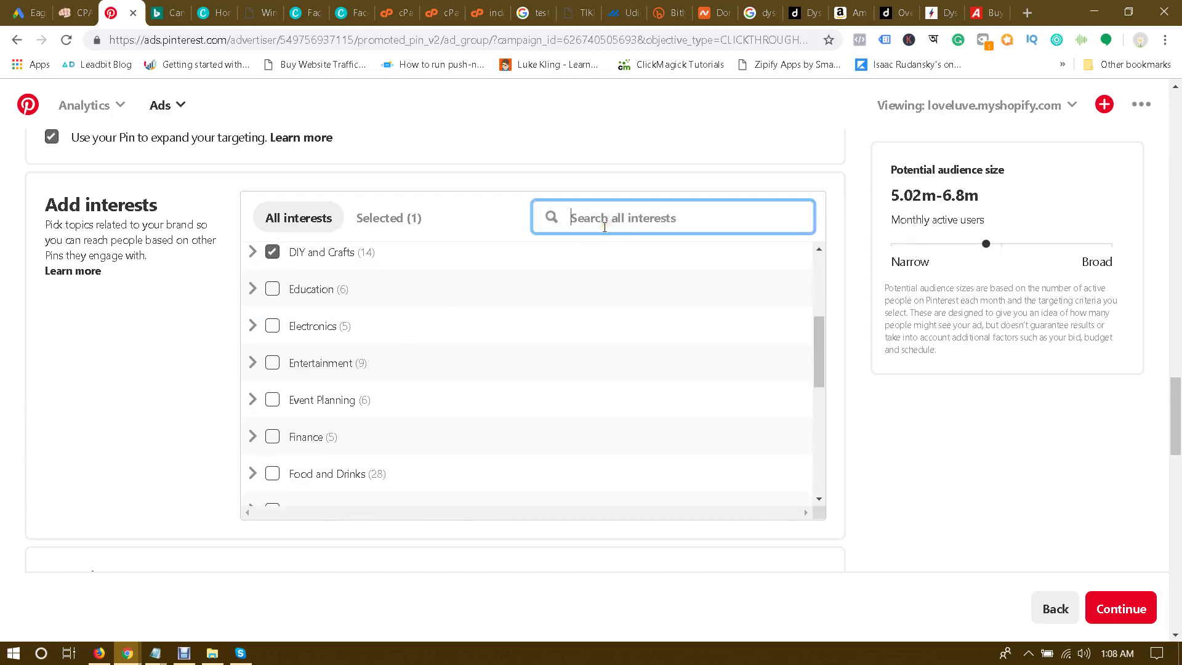
{"action": "type", "text": "vac"}
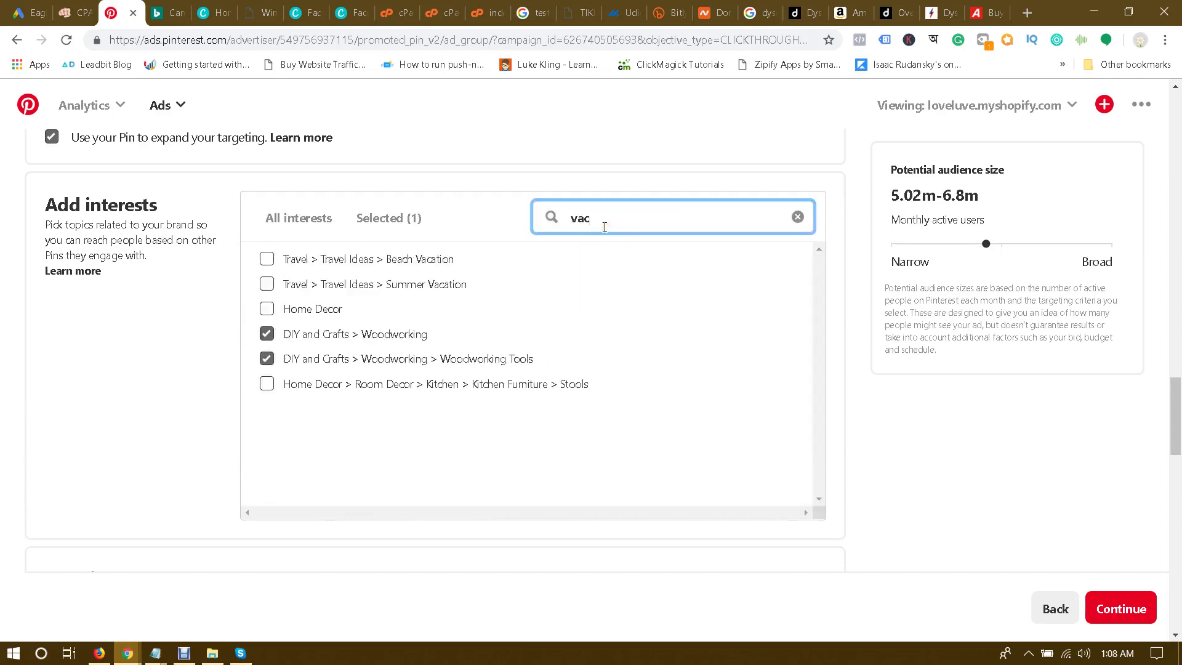
{"action": "type", "text": "u"}
{"action": "key", "text": "BackSpace"}
{"action": "key", "text": "BackSpace"}
{"action": "key", "text": "BackSpace"}
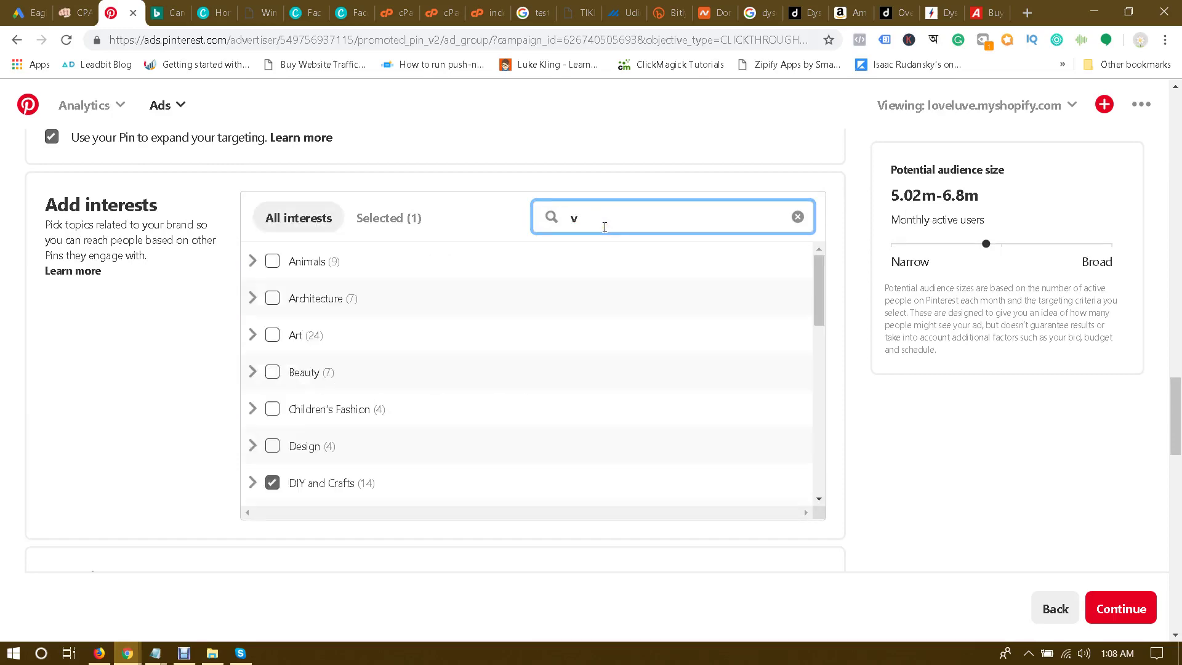
{"action": "type", "text": "clea"}
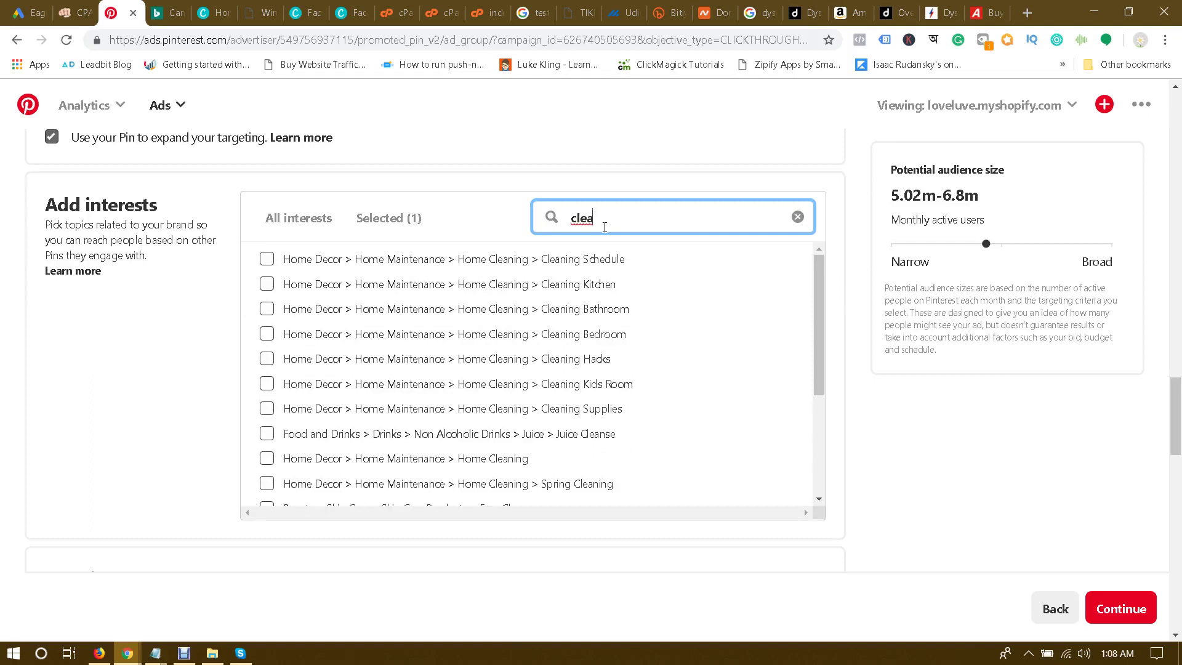
{"action": "type", "text": "ning"}
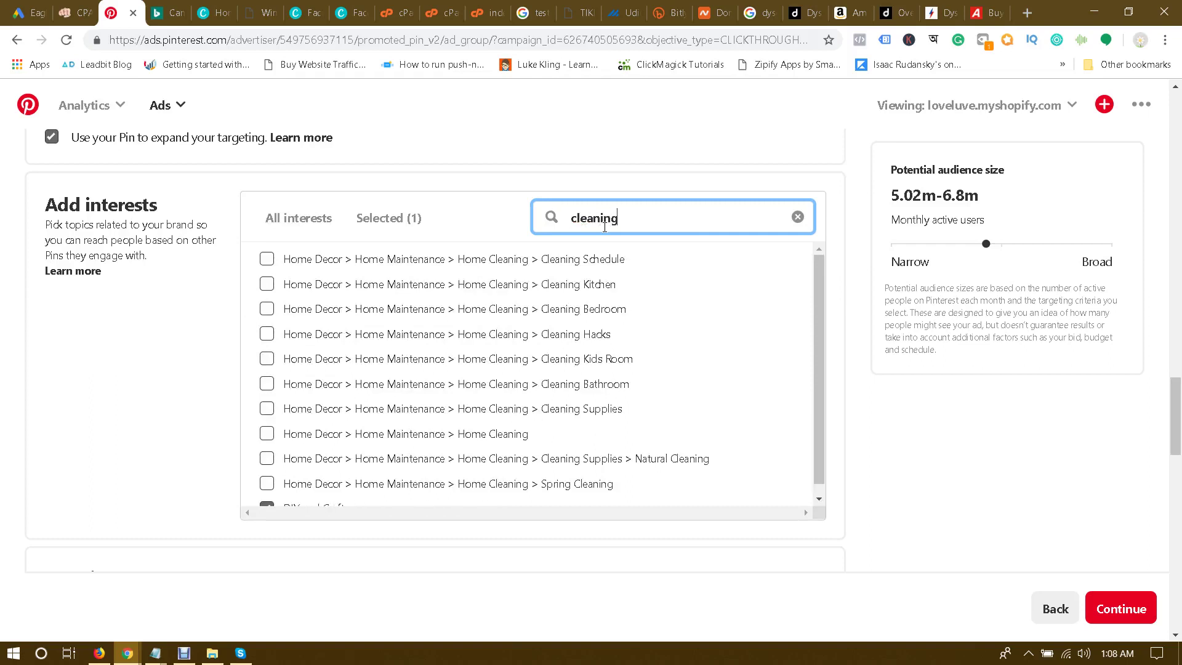
{"action": "left_click", "coordinate": [266, 258]}
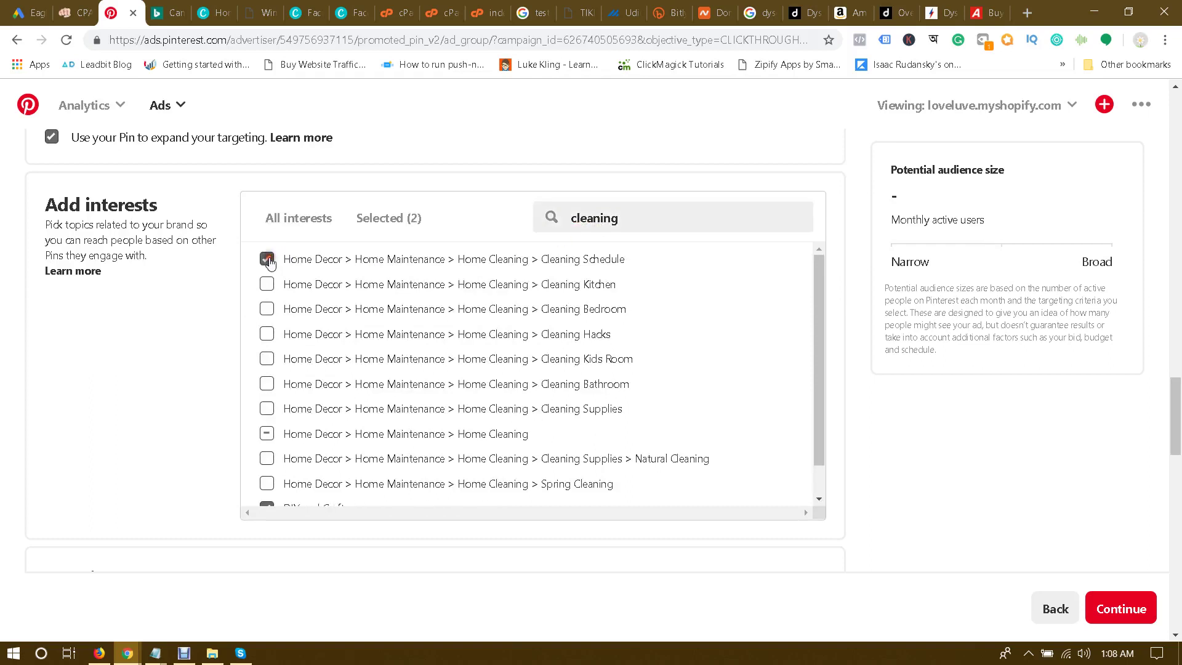
{"action": "left_click", "coordinate": [266, 284]}
{"action": "left_click", "coordinate": [267, 309]}
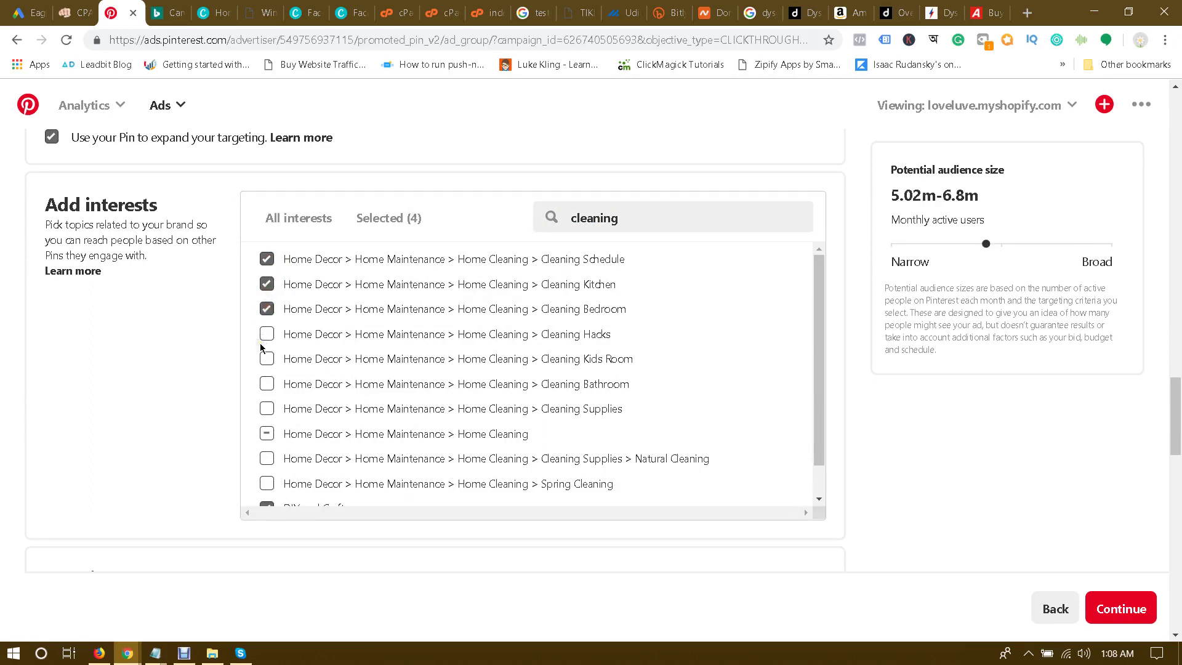
{"action": "left_click", "coordinate": [266, 333]}
{"action": "left_click", "coordinate": [266, 359]}
{"action": "left_click", "coordinate": [267, 383]}
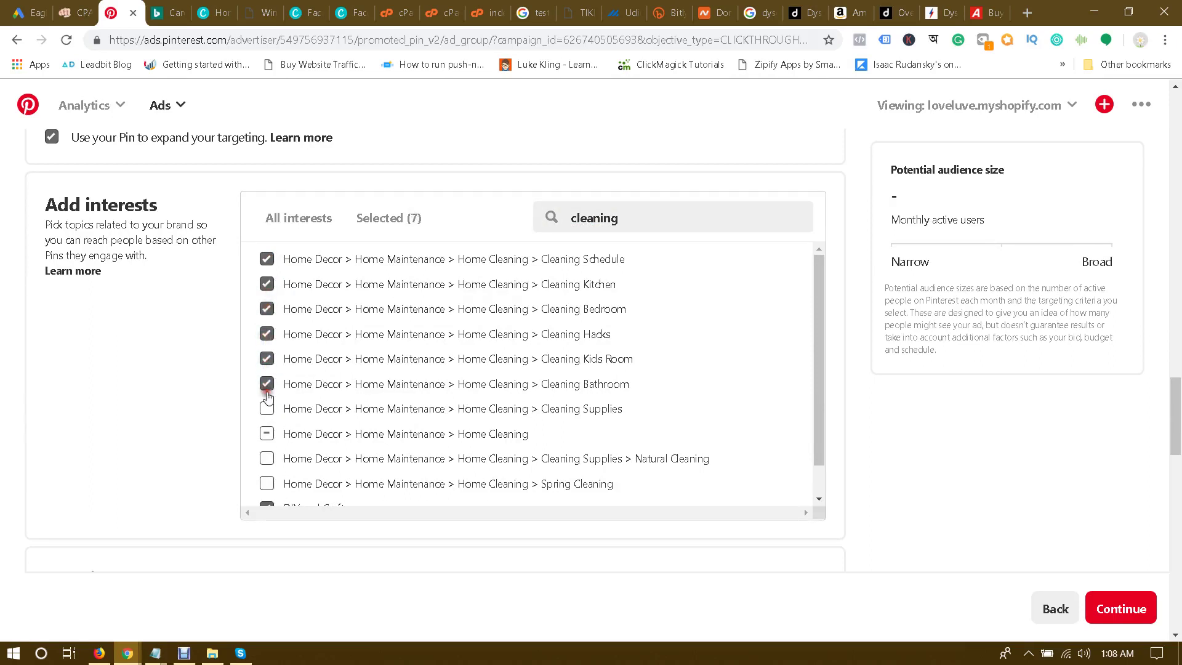
{"action": "left_click", "coordinate": [268, 414]}
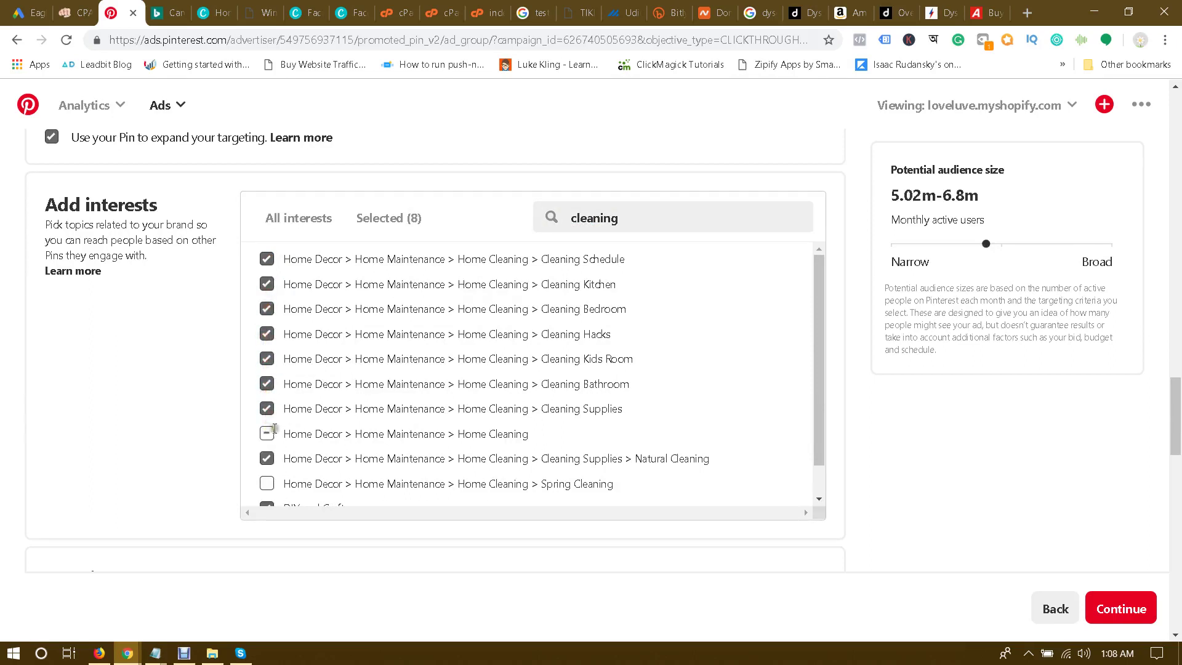
{"action": "scroll", "coordinate": [451, 386], "scroll_direction": "down", "scroll_amount": 1}
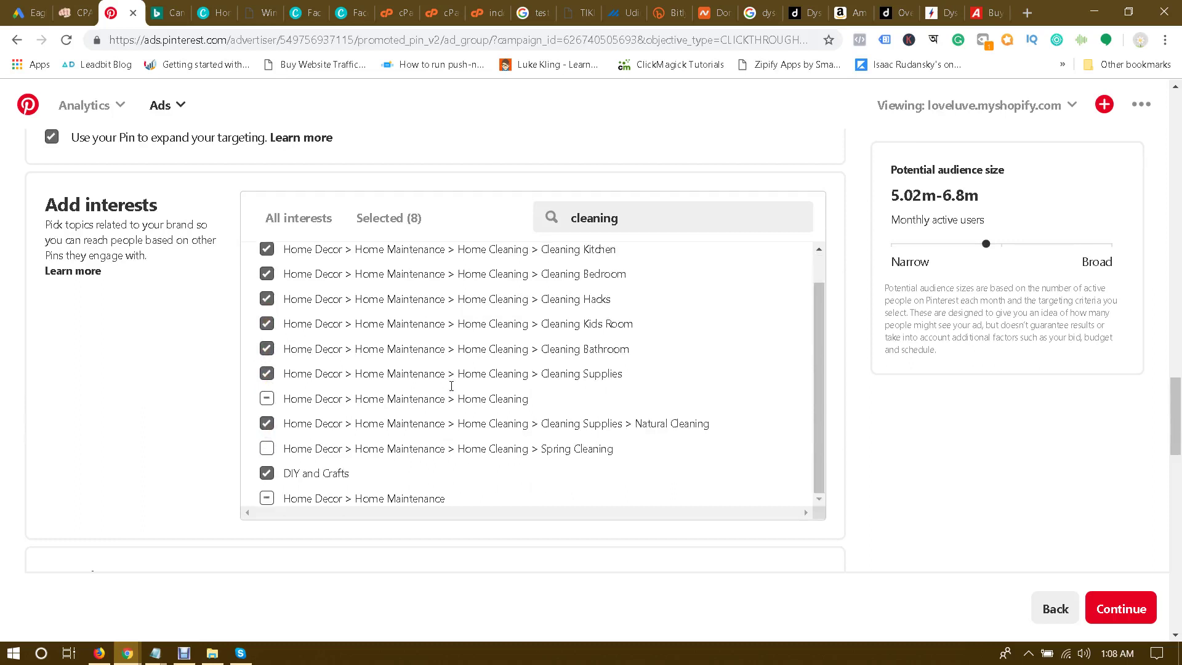
{"action": "left_click", "coordinate": [267, 449]}
{"action": "scroll", "coordinate": [364, 399], "scroll_direction": "down", "scroll_amount": 1}
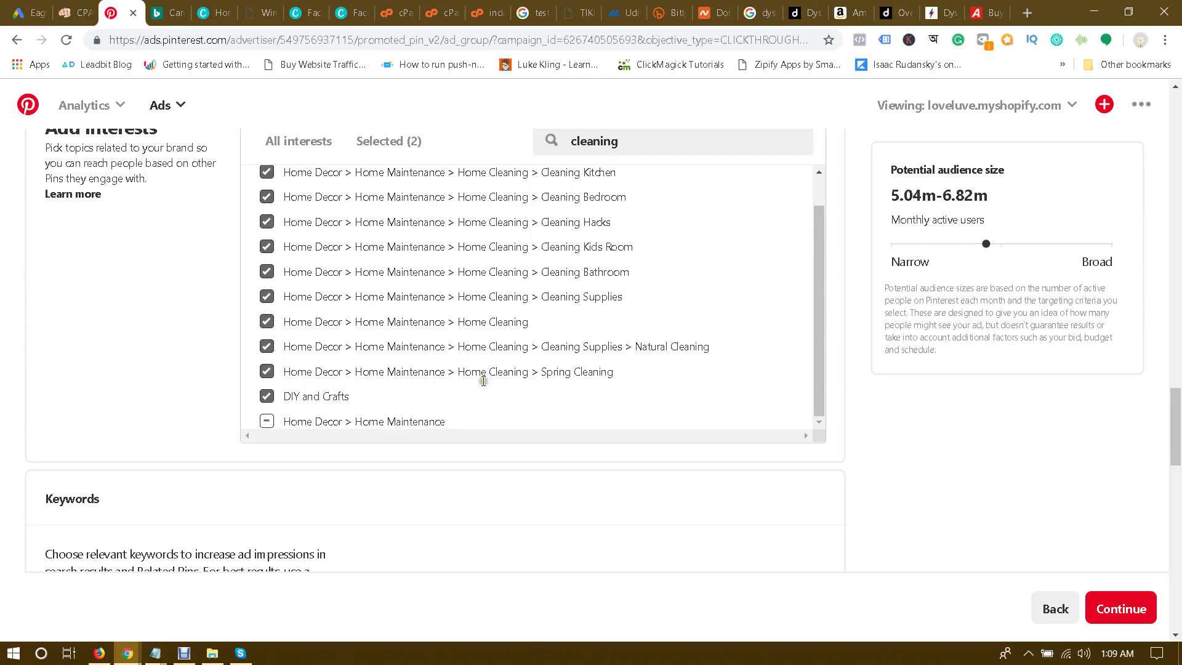
{"action": "scroll", "coordinate": [483, 378], "scroll_direction": "up", "scroll_amount": 1}
{"action": "scroll", "coordinate": [868, 314], "scroll_direction": "up", "scroll_amount": 2}
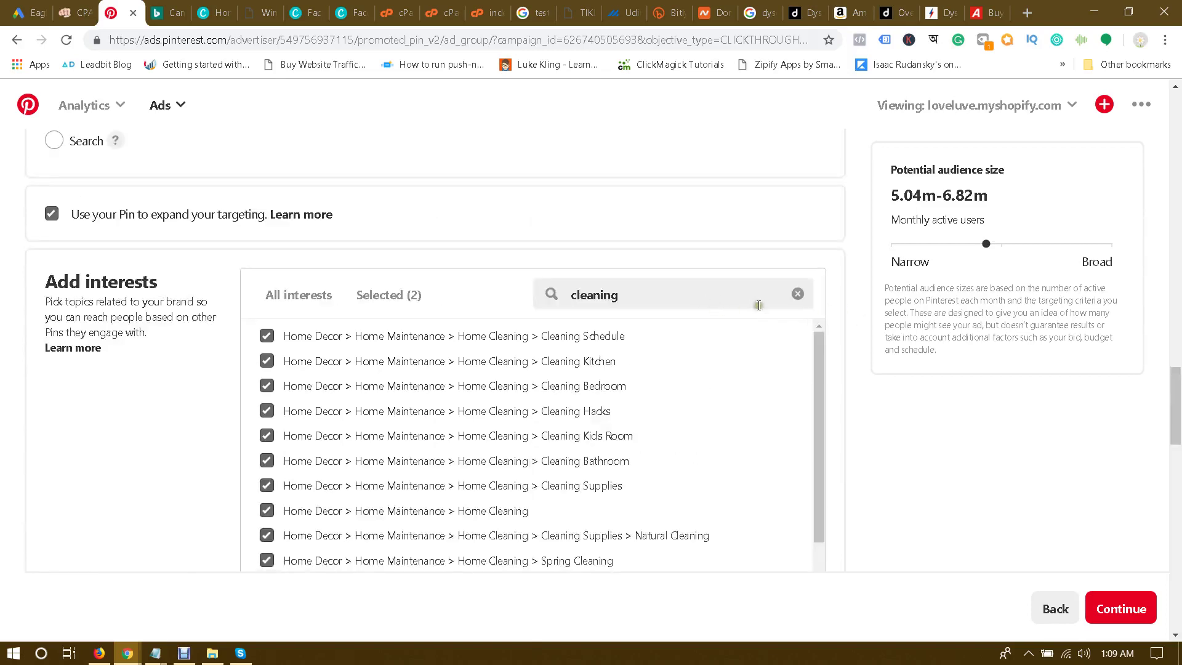
Step: Paste the five saved keywords from Notepad into the ad group's keyword box
{"action": "scroll", "coordinate": [862, 344], "scroll_direction": "down", "scroll_amount": 6}
{"action": "scroll", "coordinate": [874, 363], "scroll_direction": "down", "scroll_amount": 1}
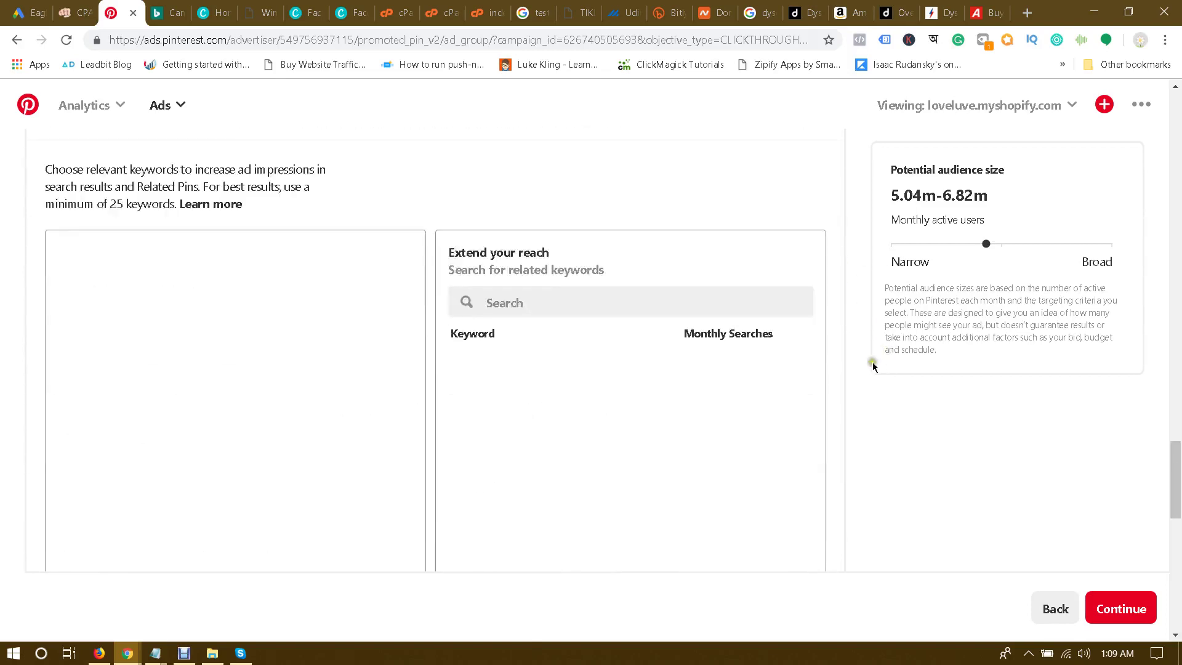
{"action": "left_click", "coordinate": [315, 314]}
{"action": "mouse_move", "coordinate": [155, 653]}
{"action": "left_click", "coordinate": [174, 600]}
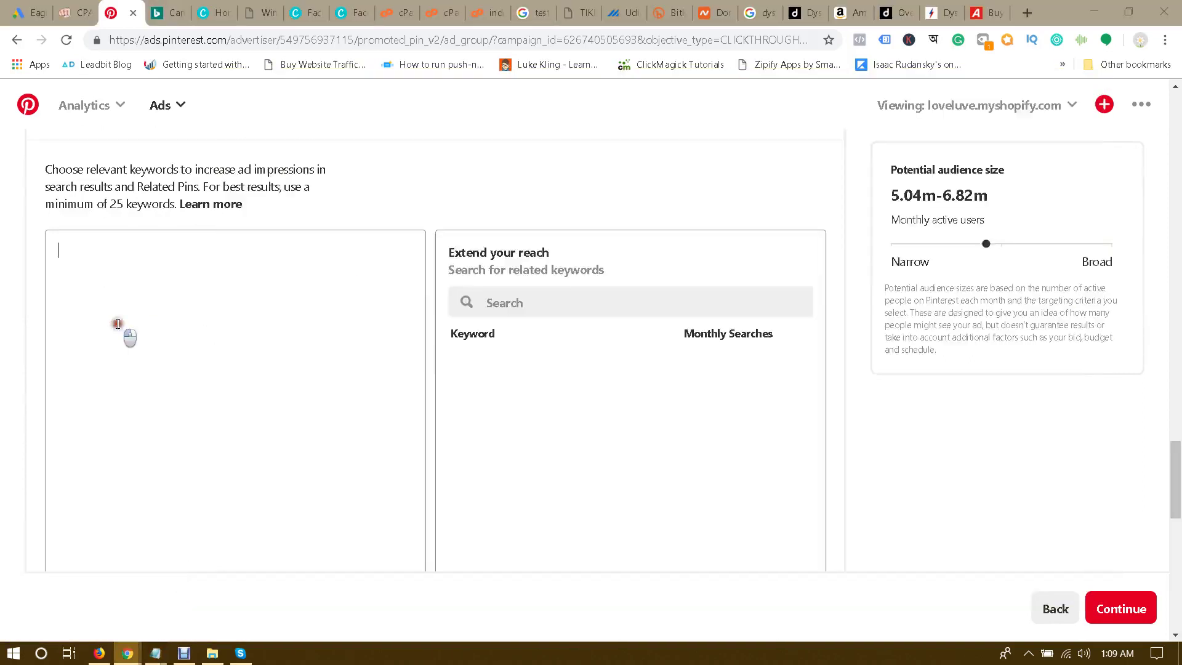
{"action": "left_click", "coordinate": [119, 325]}
{"action": "type", "text": "best vacuum cleaner vacuum cleaner dyson vacuum dyson vacuum sale dyson cyclone v10"}
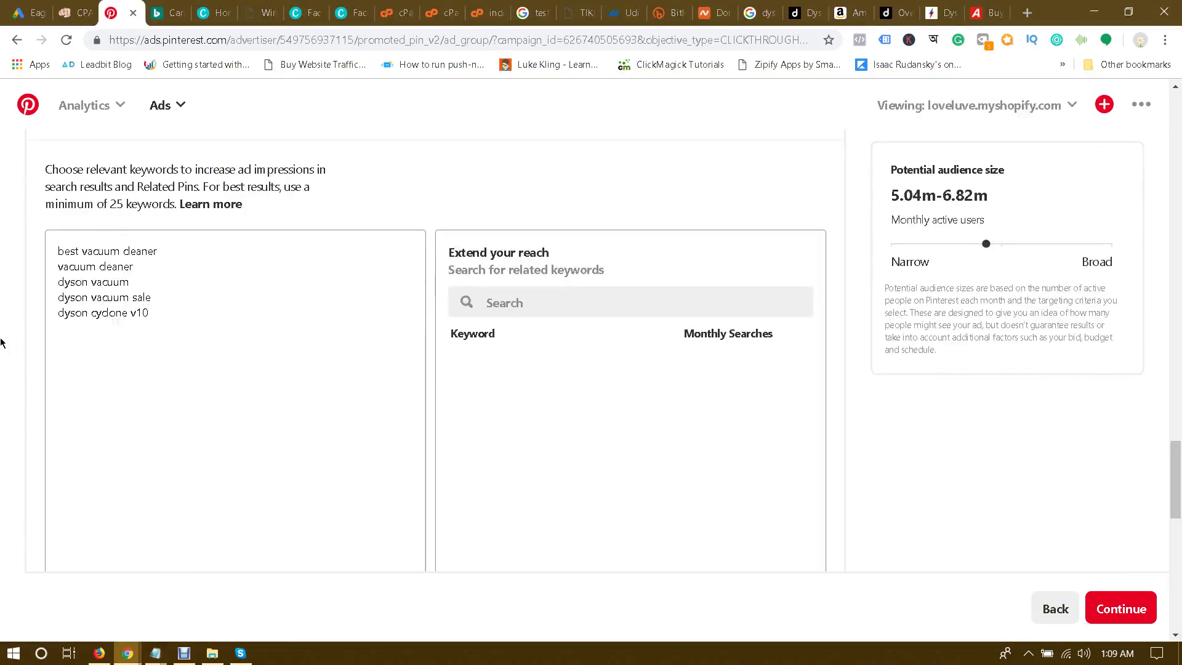
{"action": "scroll", "coordinate": [1, 342], "scroll_direction": "down", "scroll_amount": 3}
{"action": "scroll", "coordinate": [18, 333], "scroll_direction": "up", "scroll_amount": 1}
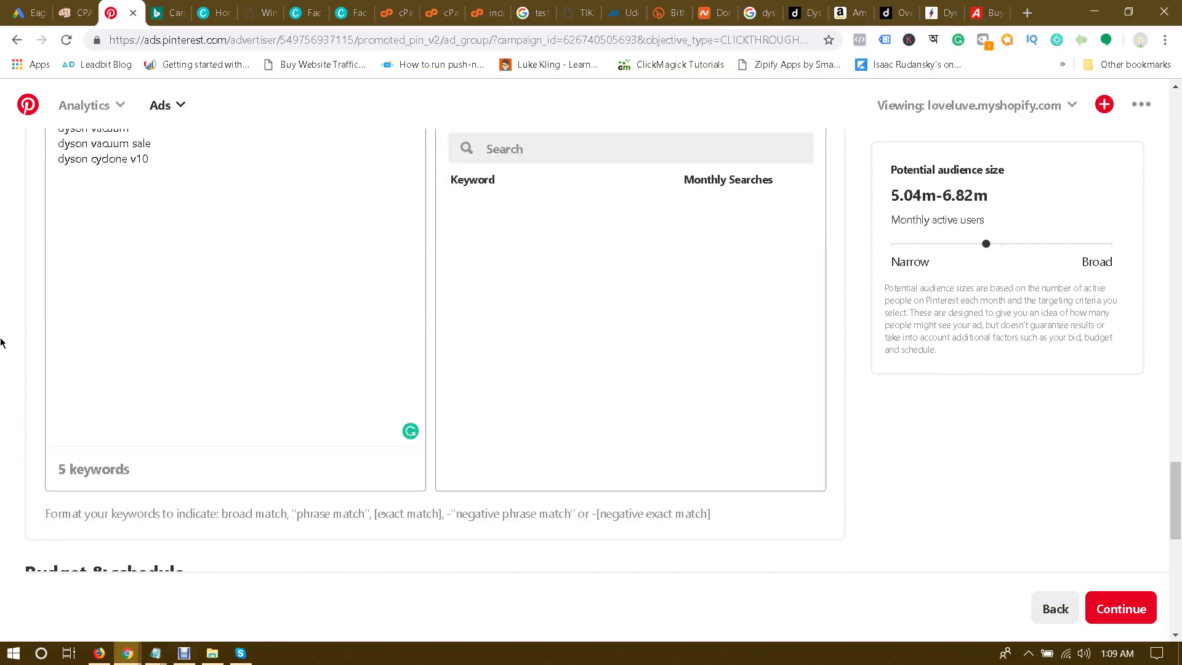
{"action": "scroll", "coordinate": [155, 276], "scroll_direction": "up", "scroll_amount": 1}
Step: Search 'vacuum' and add suggestions vacuum, vaccum, hand vacuum and cordless vacuum
{"action": "left_click", "coordinate": [557, 221]}
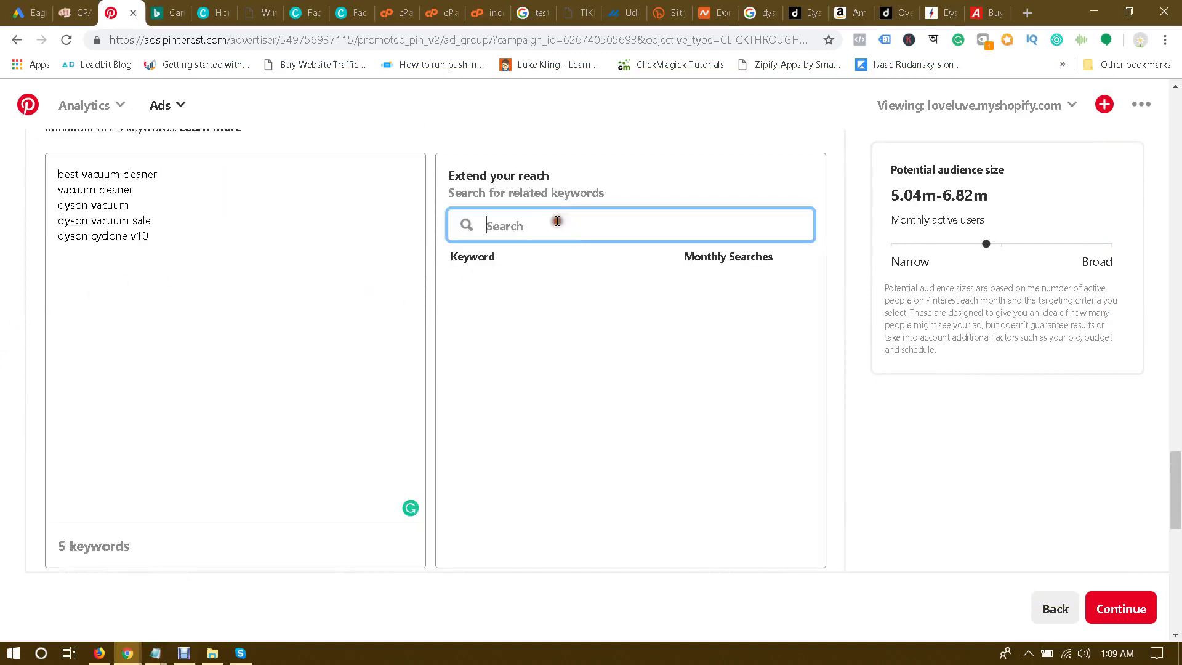
{"action": "type", "text": "vacuum"}
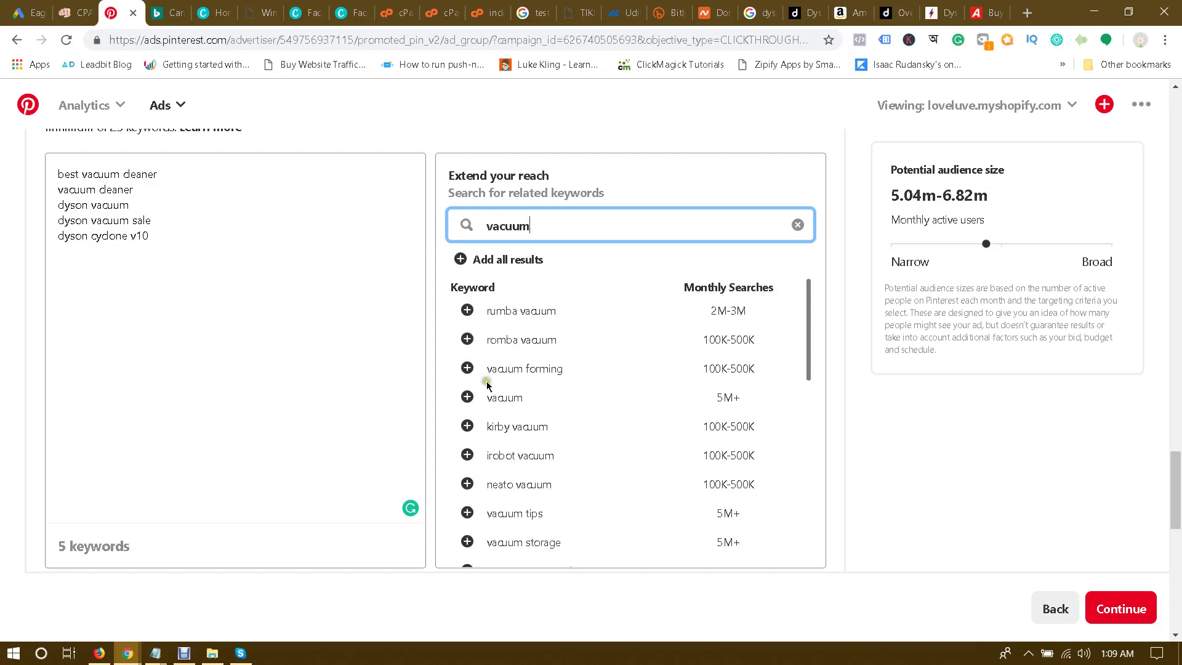
{"action": "left_click", "coordinate": [467, 397]}
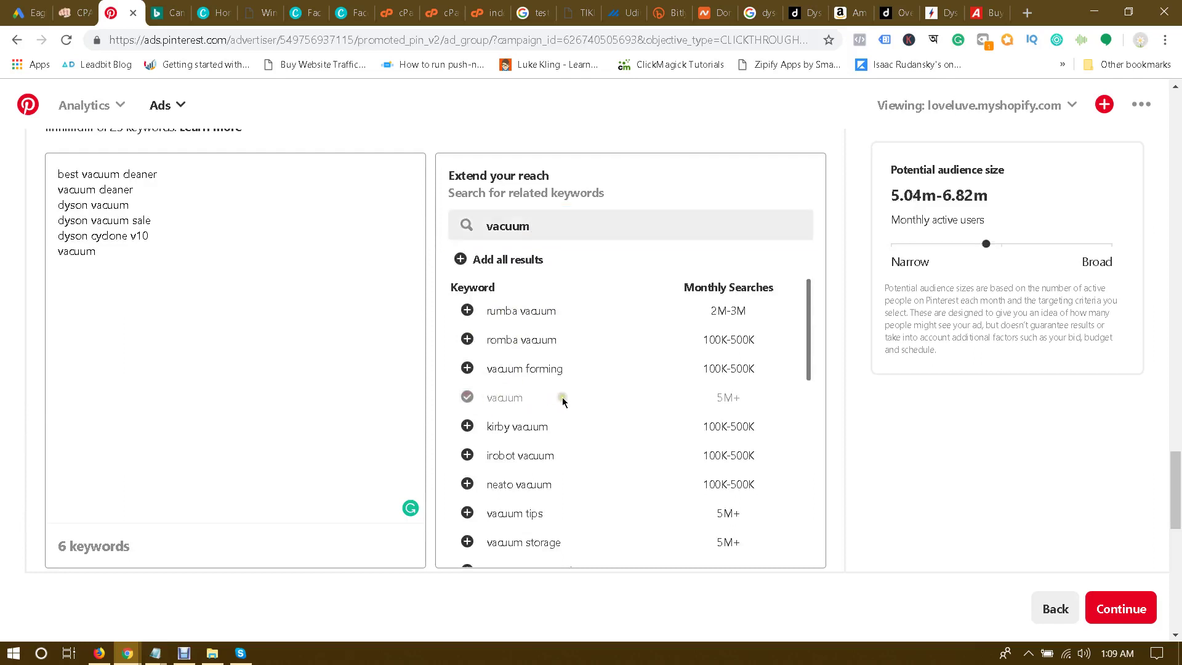
{"action": "scroll", "coordinate": [563, 396], "scroll_direction": "down", "scroll_amount": 1}
{"action": "scroll", "coordinate": [562, 396], "scroll_direction": "down", "scroll_amount": 2}
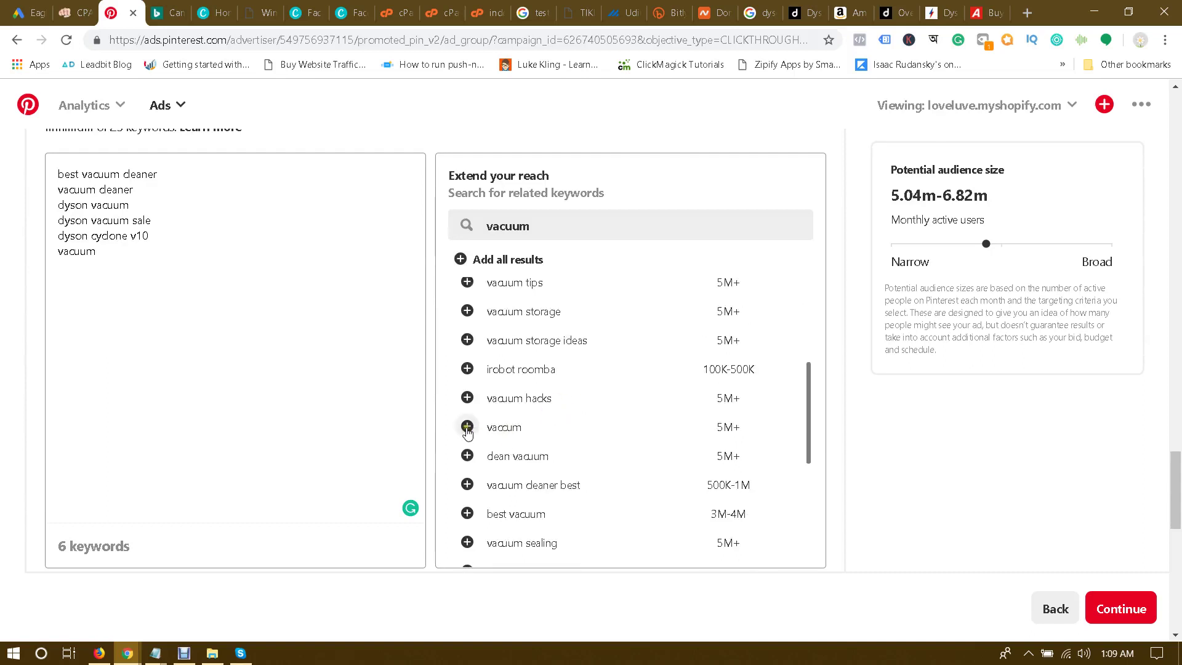
{"action": "left_click", "coordinate": [467, 426]}
{"action": "scroll", "coordinate": [566, 425], "scroll_direction": "down", "scroll_amount": 3}
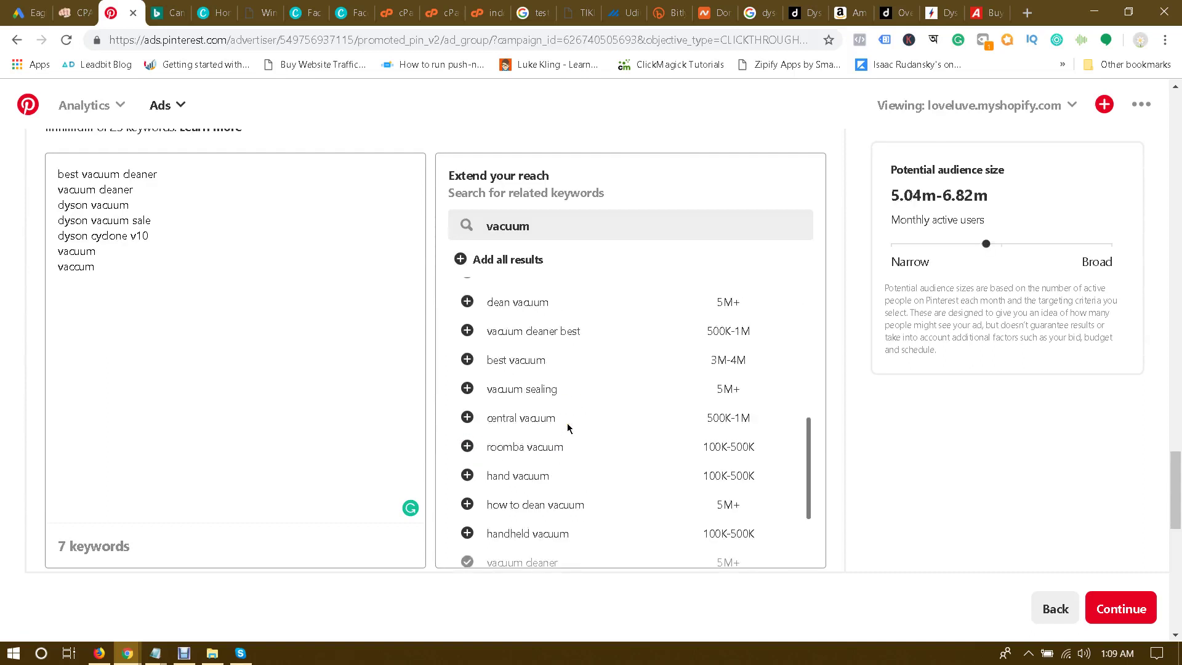
{"action": "scroll", "coordinate": [567, 423], "scroll_direction": "down", "scroll_amount": 1}
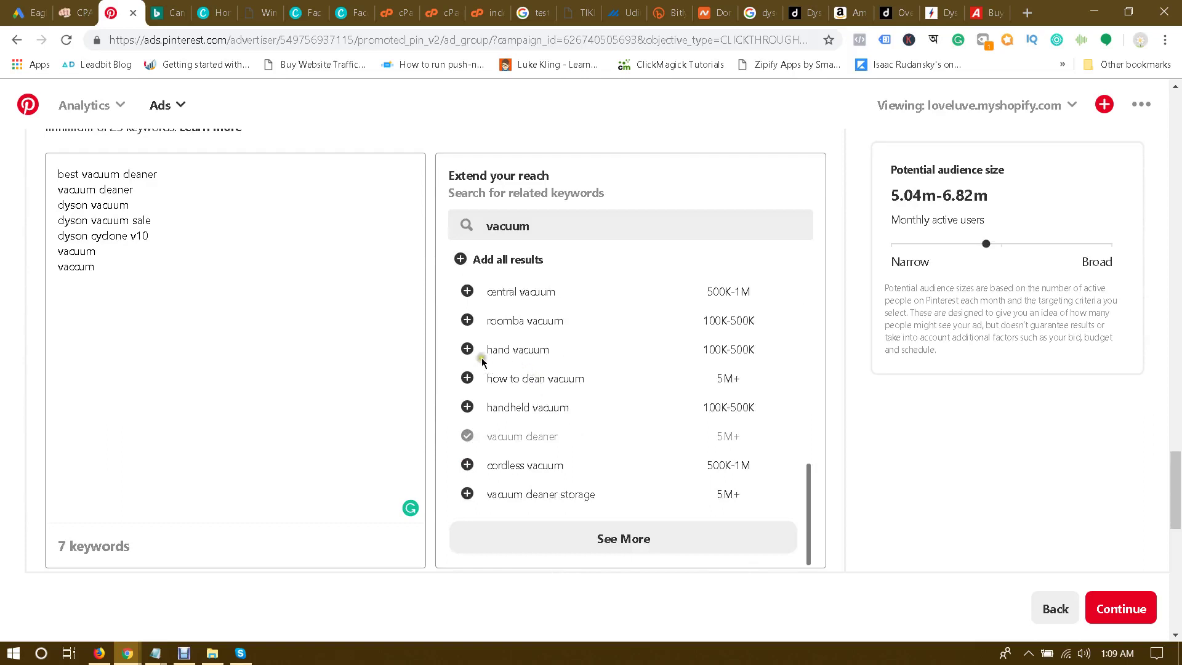
{"action": "left_click", "coordinate": [458, 350]}
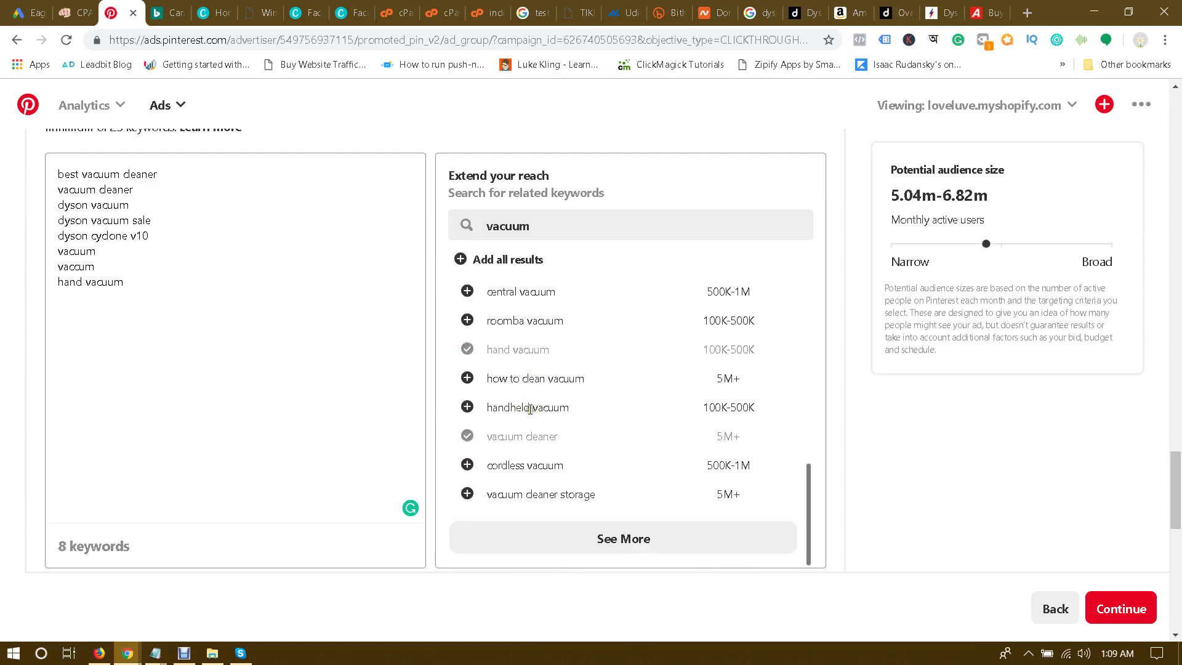
{"action": "scroll", "coordinate": [520, 407], "scroll_direction": "down", "scroll_amount": 1}
{"action": "left_click", "coordinate": [466, 388]}
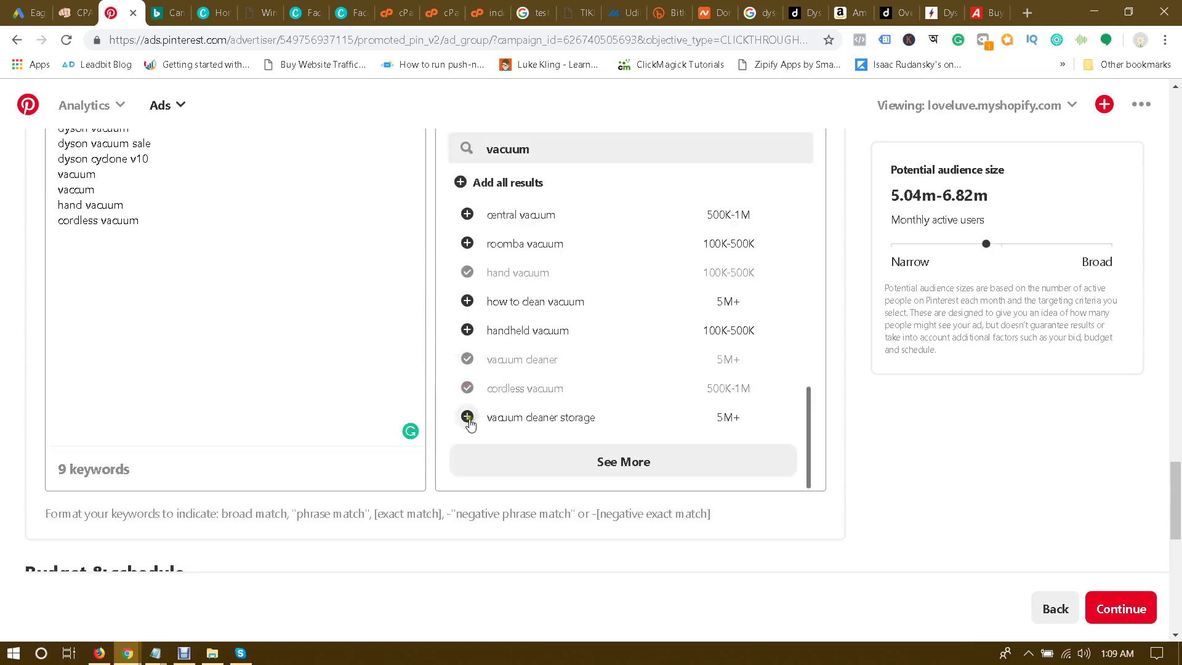
{"action": "scroll", "coordinate": [2, 292], "scroll_direction": "up", "scroll_amount": 2}
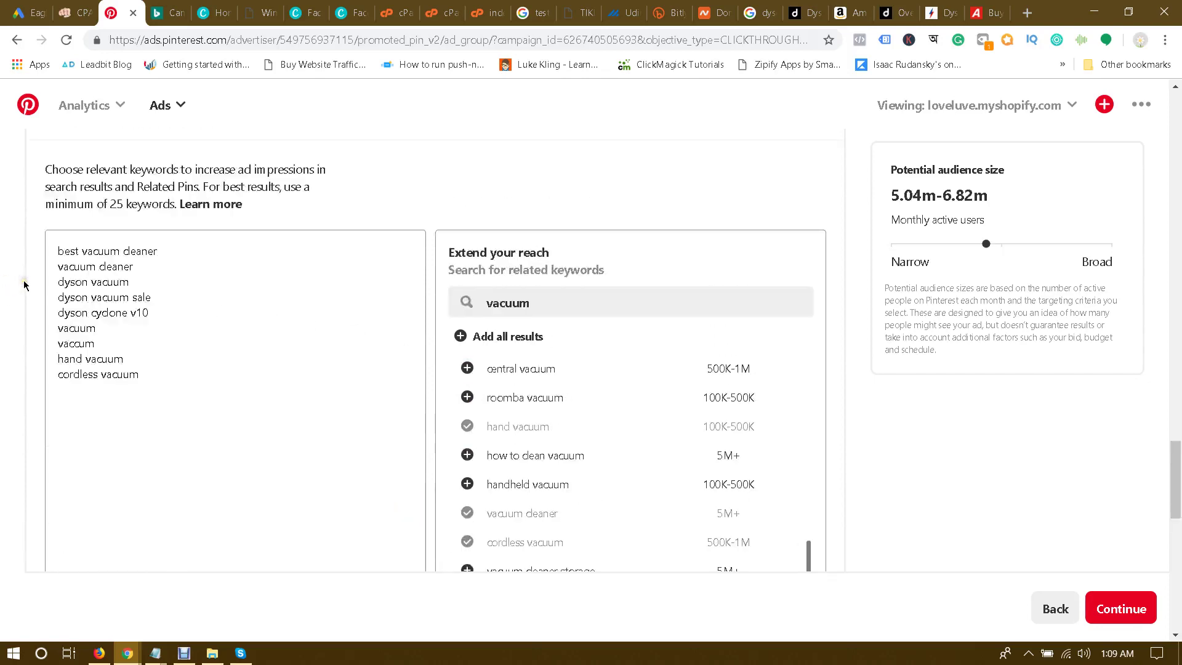
{"action": "scroll", "coordinate": [1, 298], "scroll_direction": "down", "scroll_amount": 4}
{"action": "scroll", "coordinate": [2, 297], "scroll_direction": "down", "scroll_amount": 2}
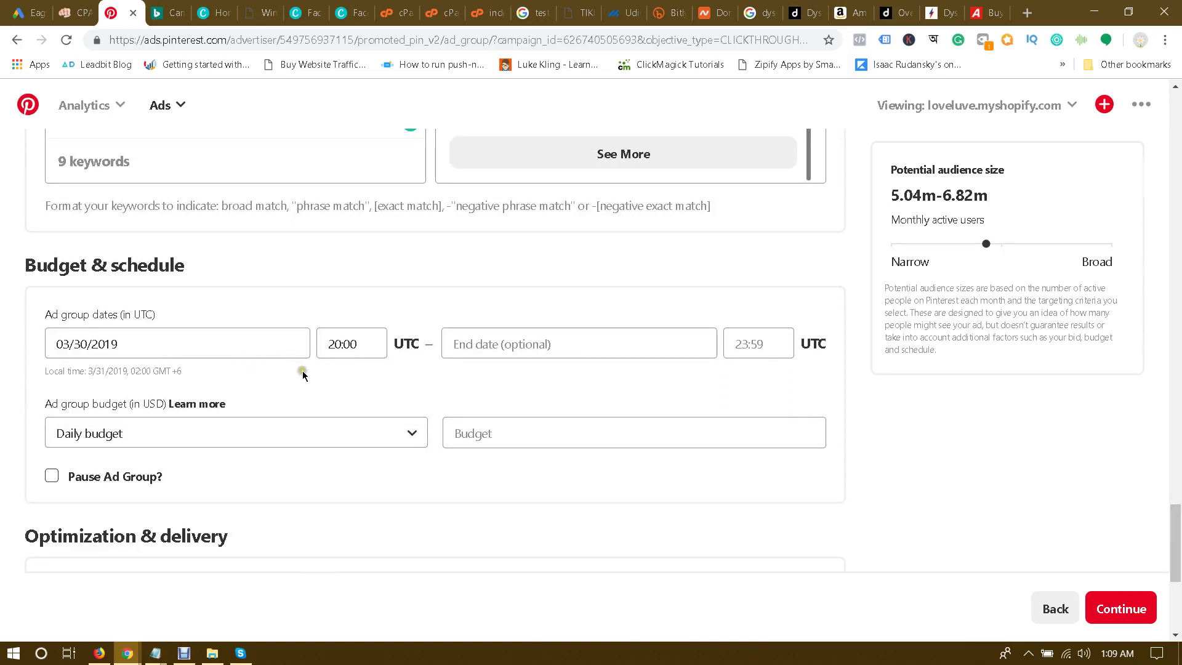
Step: Set the ad group's daily budget to 5.00
{"action": "scroll", "coordinate": [308, 373], "scroll_direction": "down", "scroll_amount": 1}
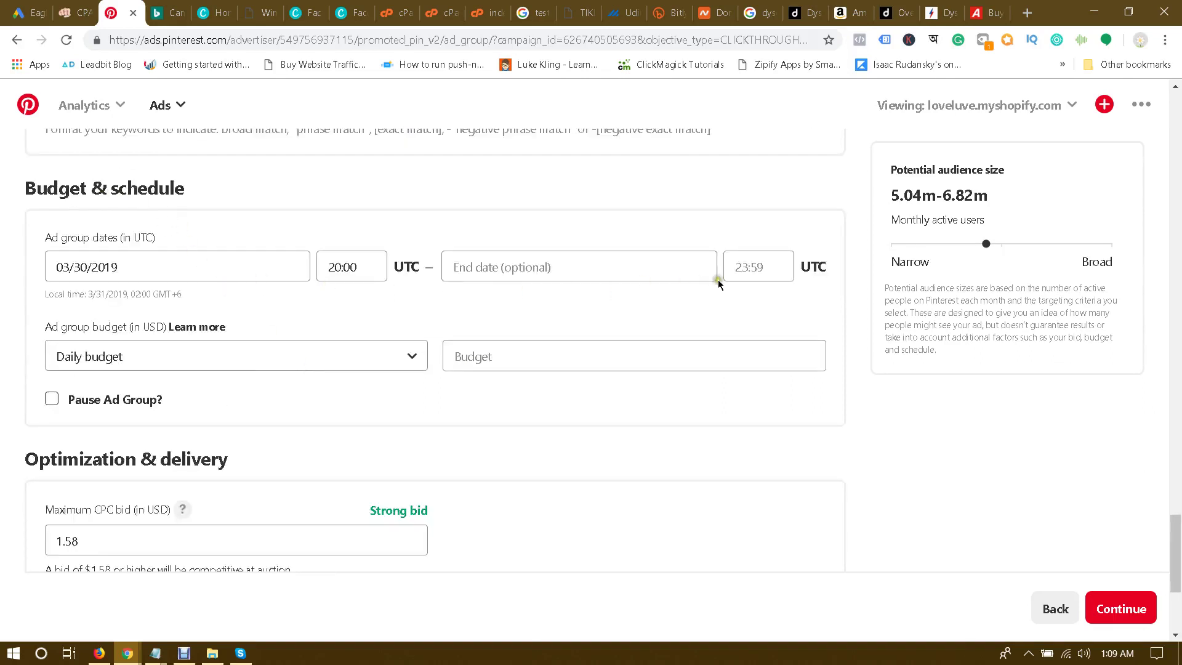
{"action": "left_click", "coordinate": [540, 366]}
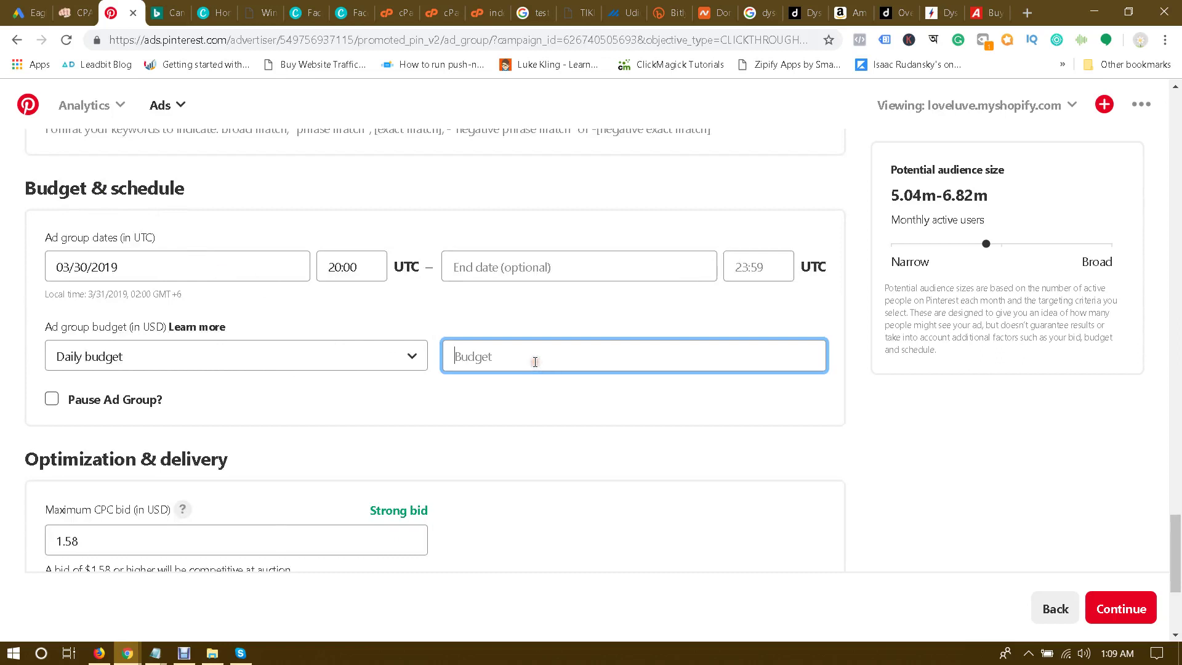
{"action": "type", "text": "5"}
{"action": "left_click", "coordinate": [501, 399]}
Step: Lower the maximum CPC bid from 1.58 to 0.50 and use Accelerated pacing
{"action": "scroll", "coordinate": [377, 412], "scroll_direction": "down", "scroll_amount": 3}
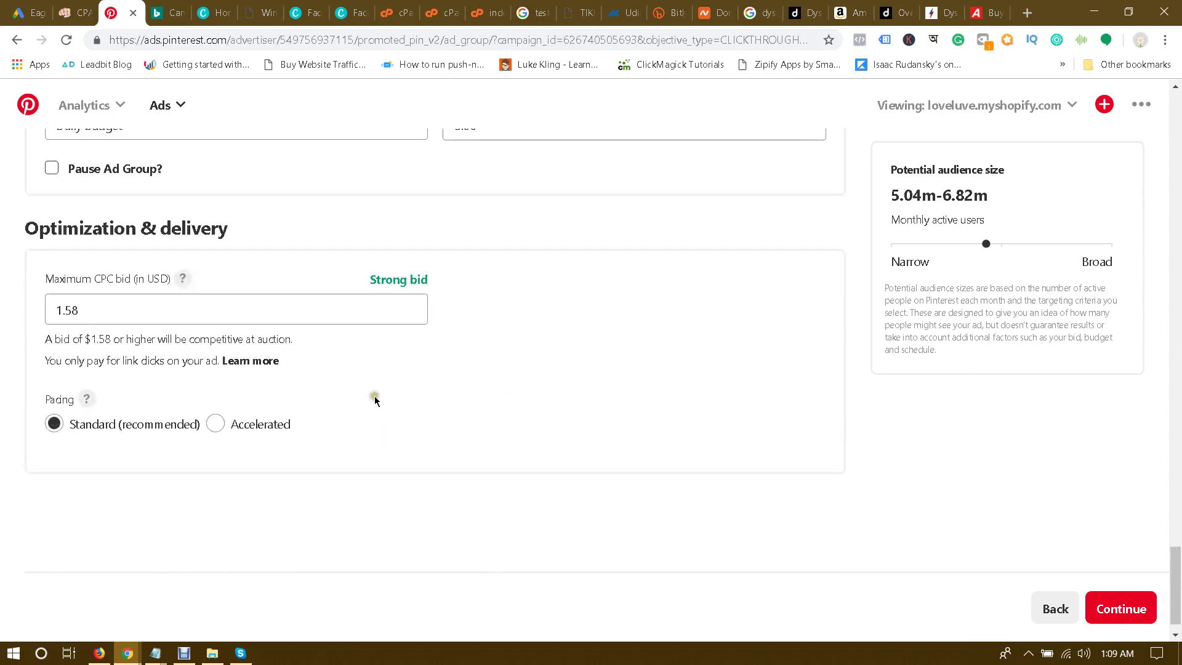
{"action": "left_click", "coordinate": [124, 312]}
{"action": "double_click", "coordinate": [124, 312]}
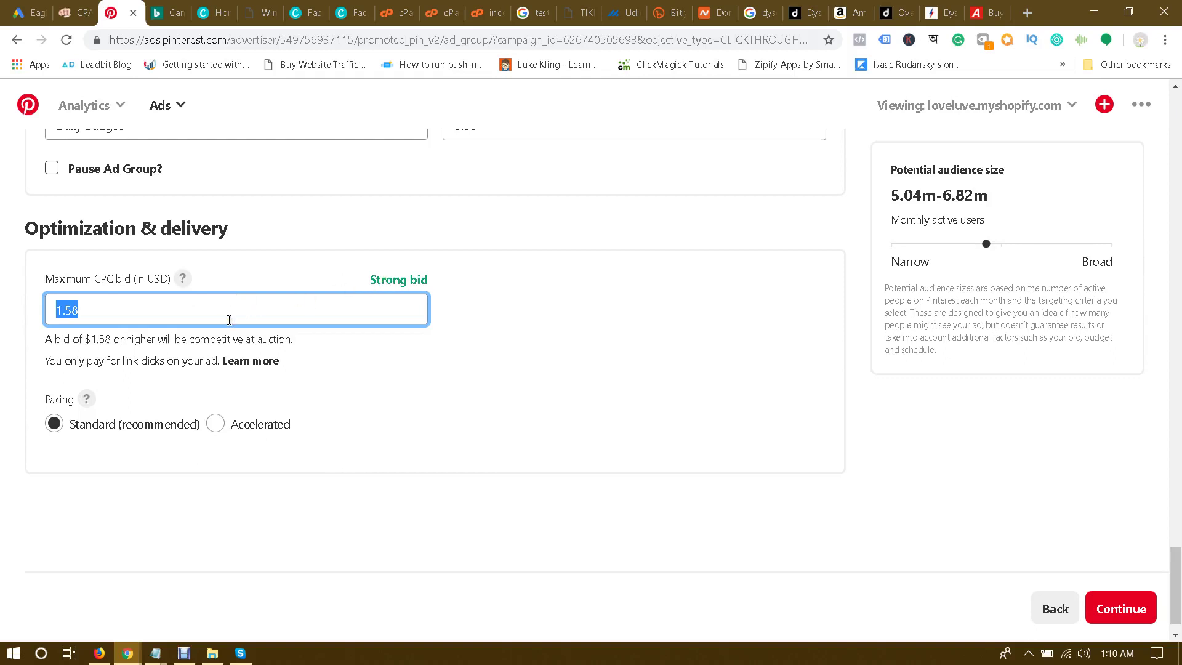
{"action": "type", "text": "0"}
{"action": "left_click", "coordinate": [0, 337]}
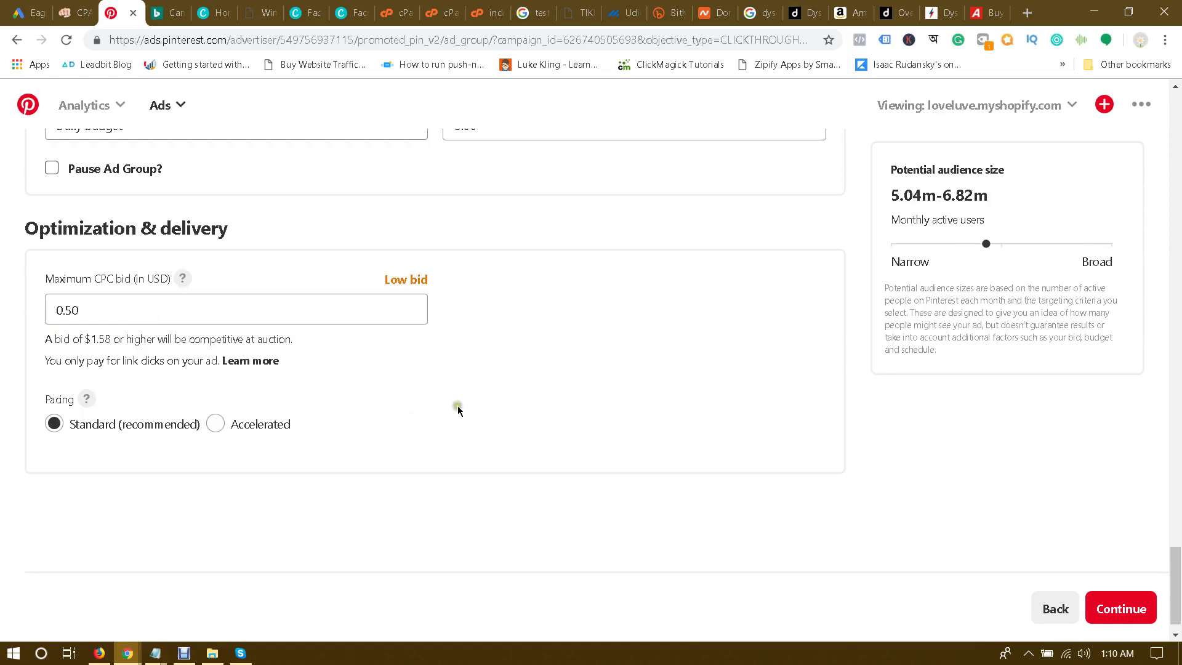
{"action": "left_click", "coordinate": [215, 423]}
Step: Try to submit the ad group details and continue
{"action": "scroll", "coordinate": [911, 421], "scroll_direction": "up", "scroll_amount": 6}
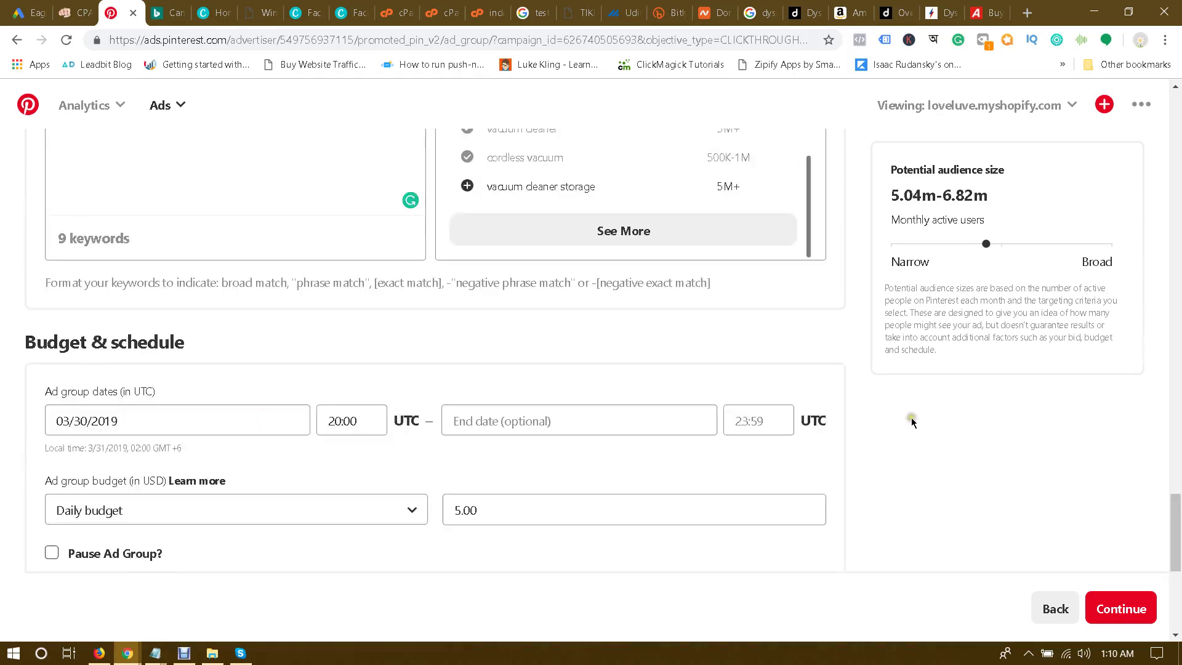
{"action": "scroll", "coordinate": [844, 419], "scroll_direction": "up", "scroll_amount": 15}
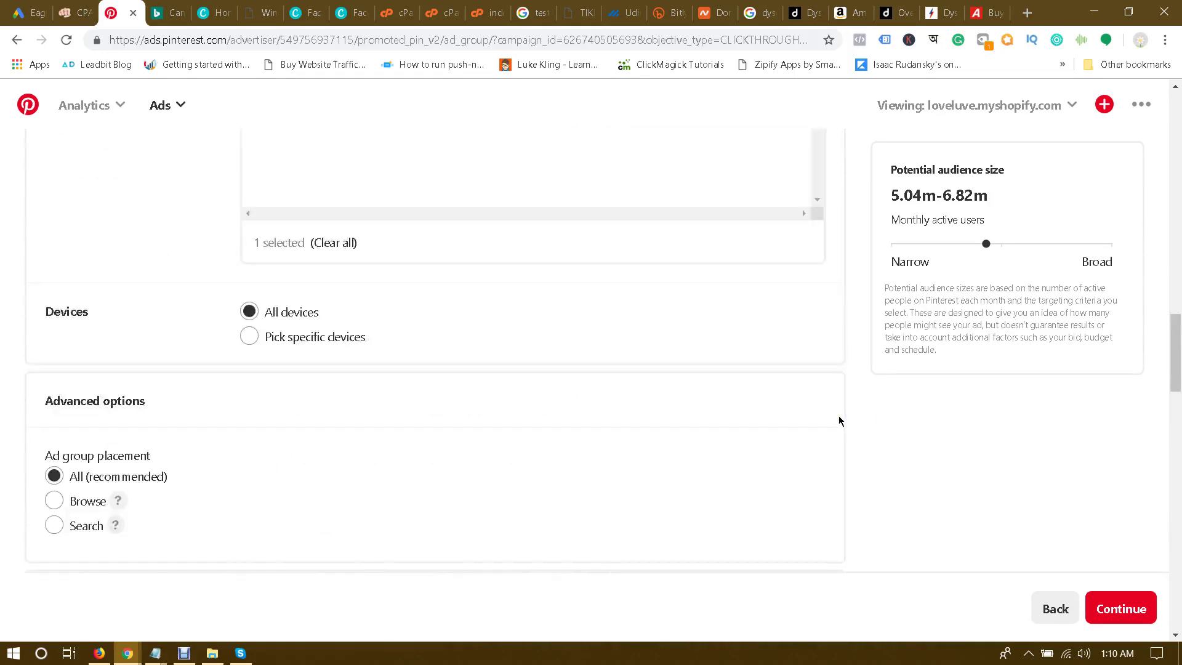
{"action": "scroll", "coordinate": [837, 414], "scroll_direction": "up", "scroll_amount": 15}
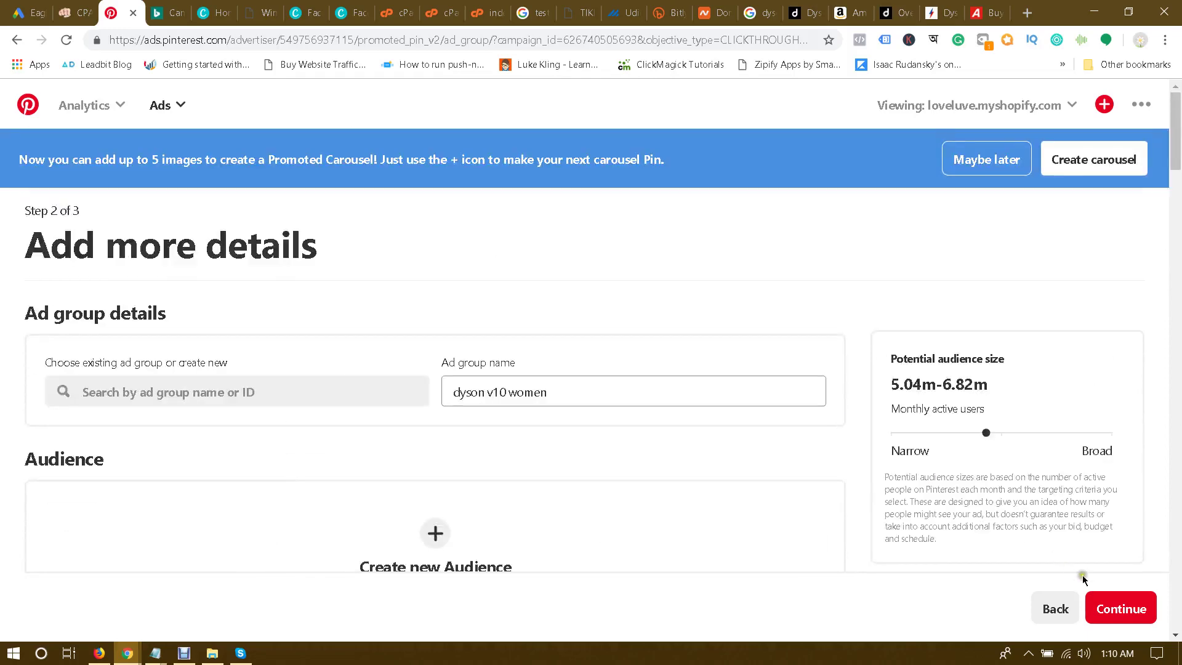
{"action": "left_click", "coordinate": [1121, 602]}
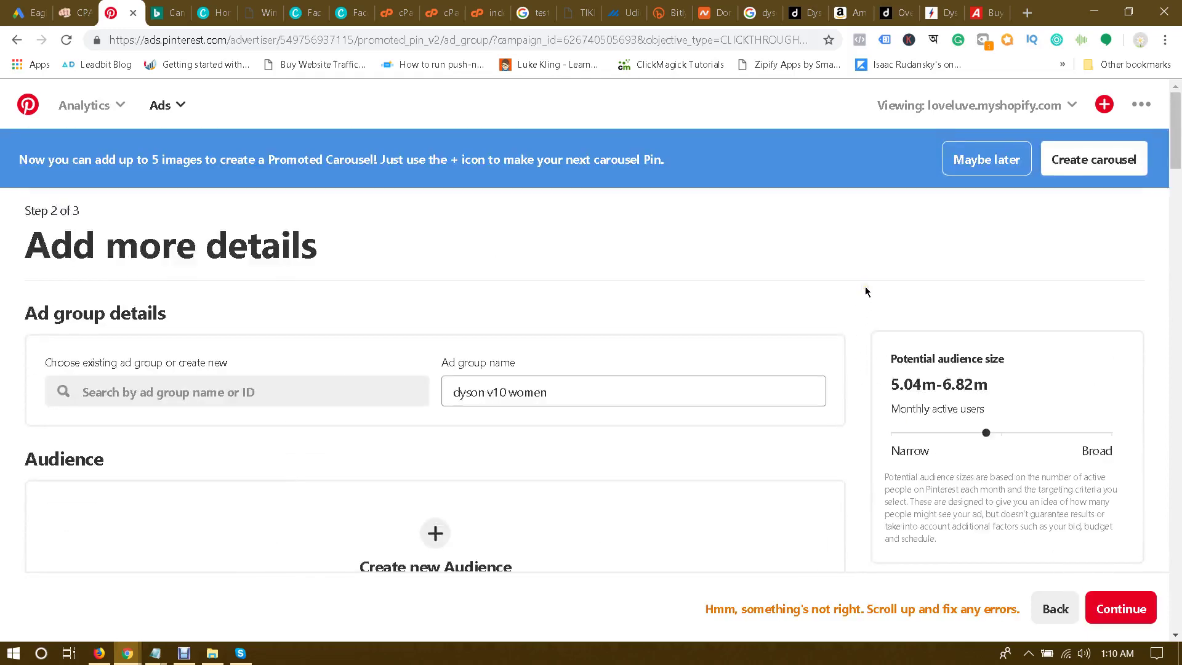
Step: Switch age targeting to All ages to clear the error, then continue to Step 3
{"action": "scroll", "coordinate": [926, 414], "scroll_direction": "down", "scroll_amount": 12}
{"action": "scroll", "coordinate": [929, 448], "scroll_direction": "down", "scroll_amount": 15}
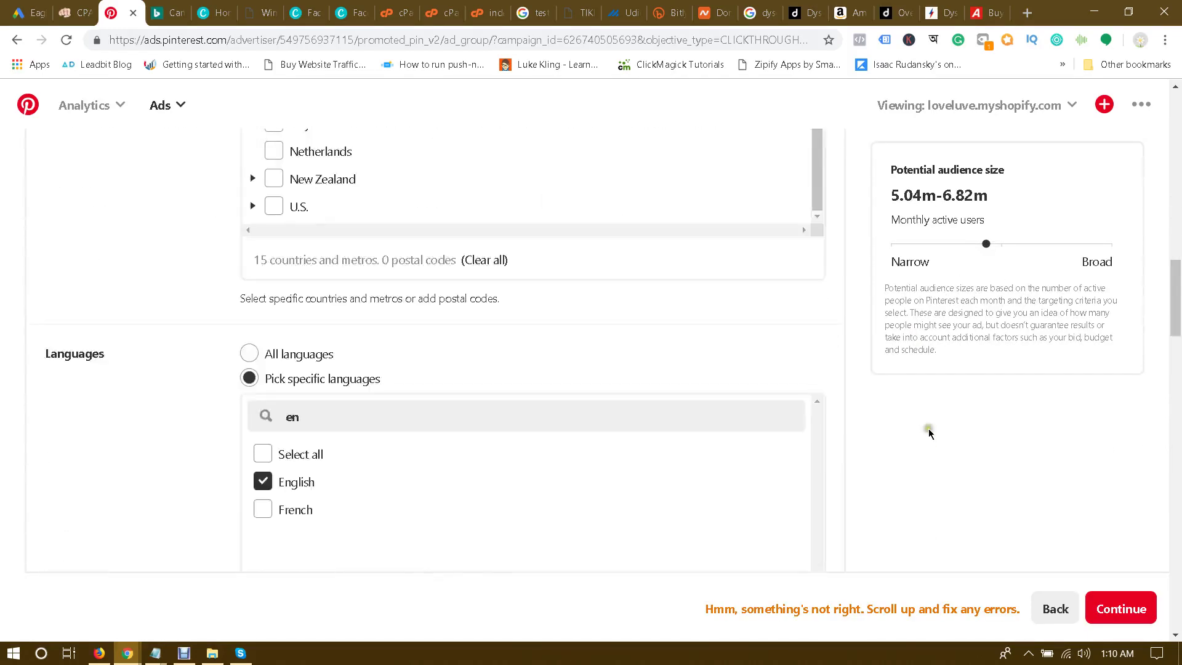
{"action": "scroll", "coordinate": [930, 430], "scroll_direction": "down", "scroll_amount": 12}
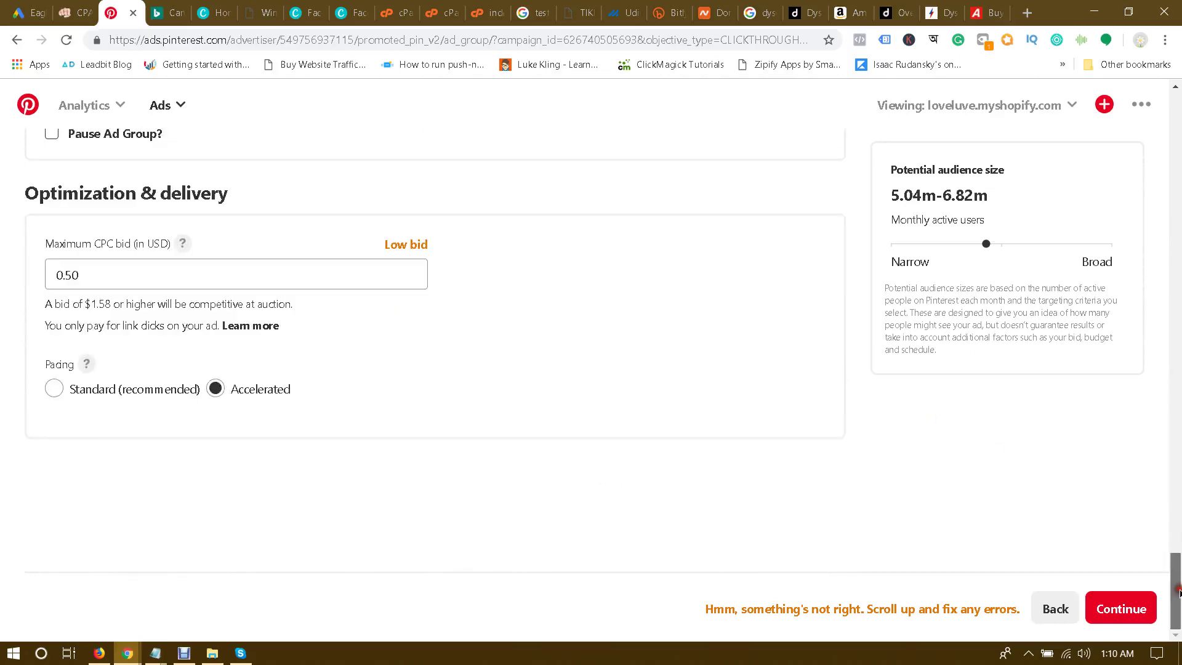
{"action": "left_click_drag", "start_coordinate": [1175, 591], "coordinate": [1165, 342]}
{"action": "left_click_drag", "start_coordinate": [1159, 274], "coordinate": [1160, 222]}
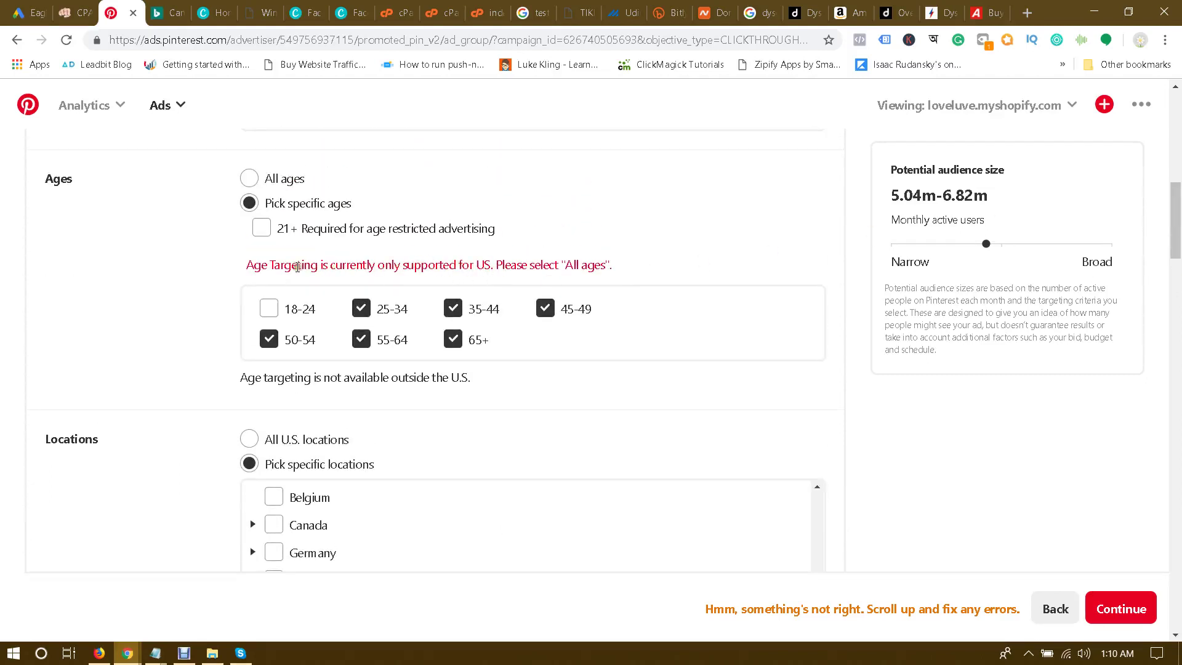
{"action": "left_click", "coordinate": [268, 309]}
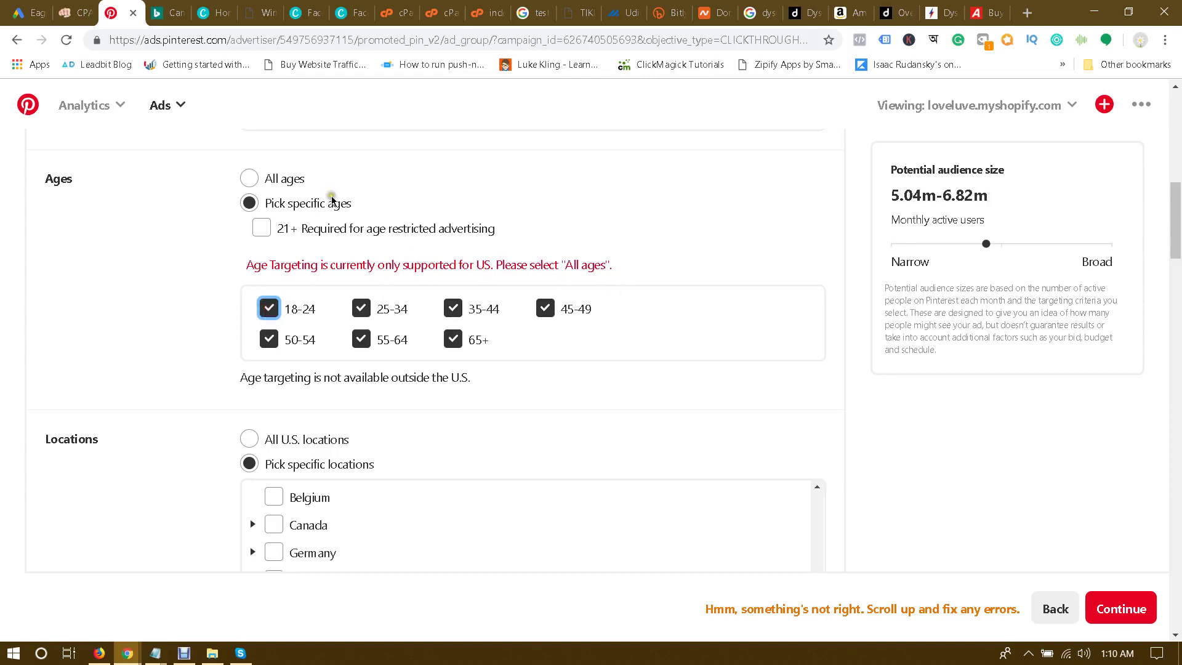
{"action": "left_click", "coordinate": [249, 178]}
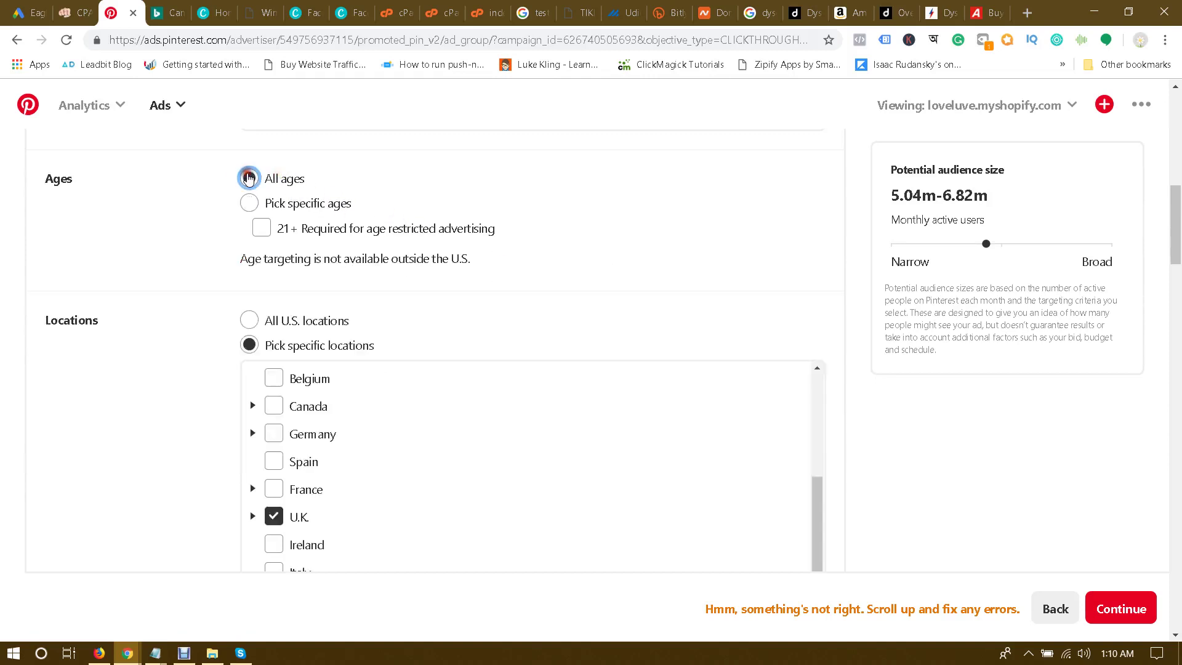
{"action": "left_click_drag", "start_coordinate": [1176, 235], "coordinate": [1177, 557]}
{"action": "left_click", "coordinate": [1111, 608]}
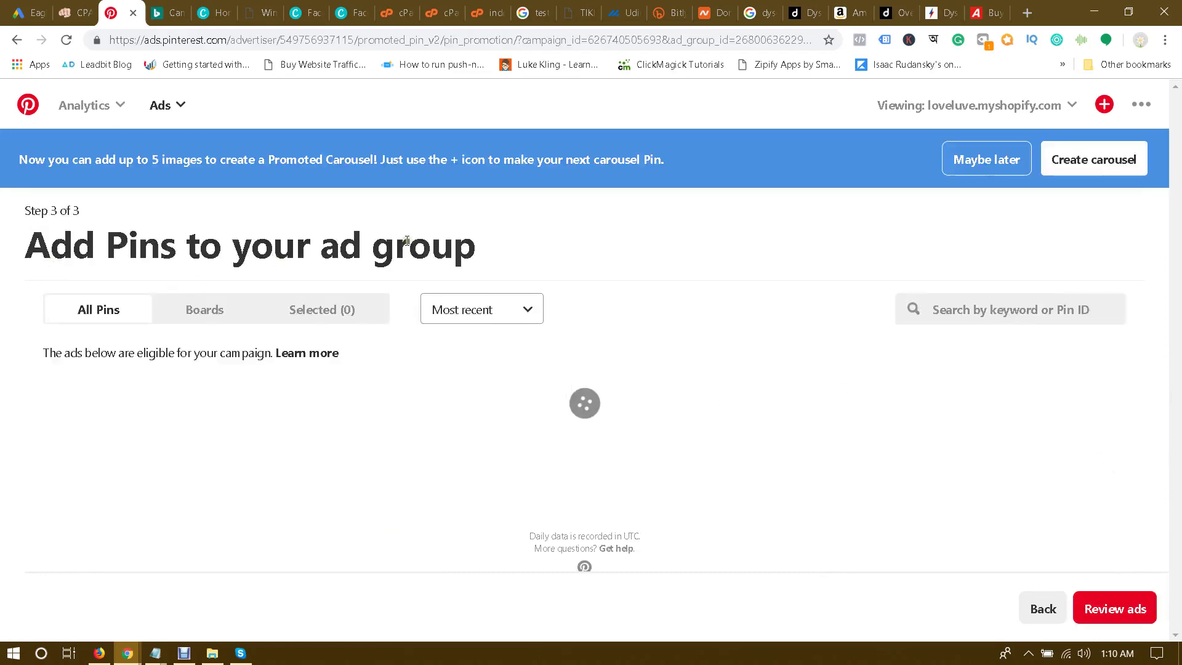
Step: Scroll through the Pins eligible for the dyson V10 campaign, from t-shirts to Dell PowerEdge R620
{"action": "scroll", "coordinate": [406, 246], "scroll_direction": "down", "scroll_amount": 1}
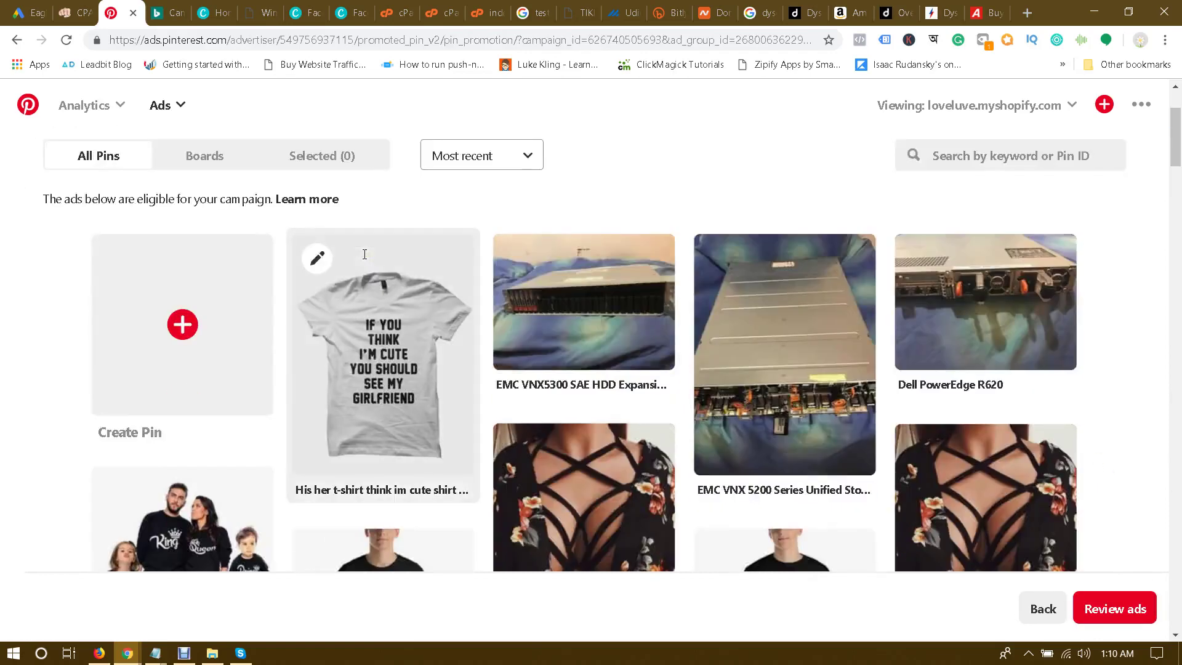
{"action": "scroll", "coordinate": [406, 247], "scroll_direction": "down", "scroll_amount": 8}
{"action": "scroll", "coordinate": [414, 255], "scroll_direction": "up", "scroll_amount": 9}
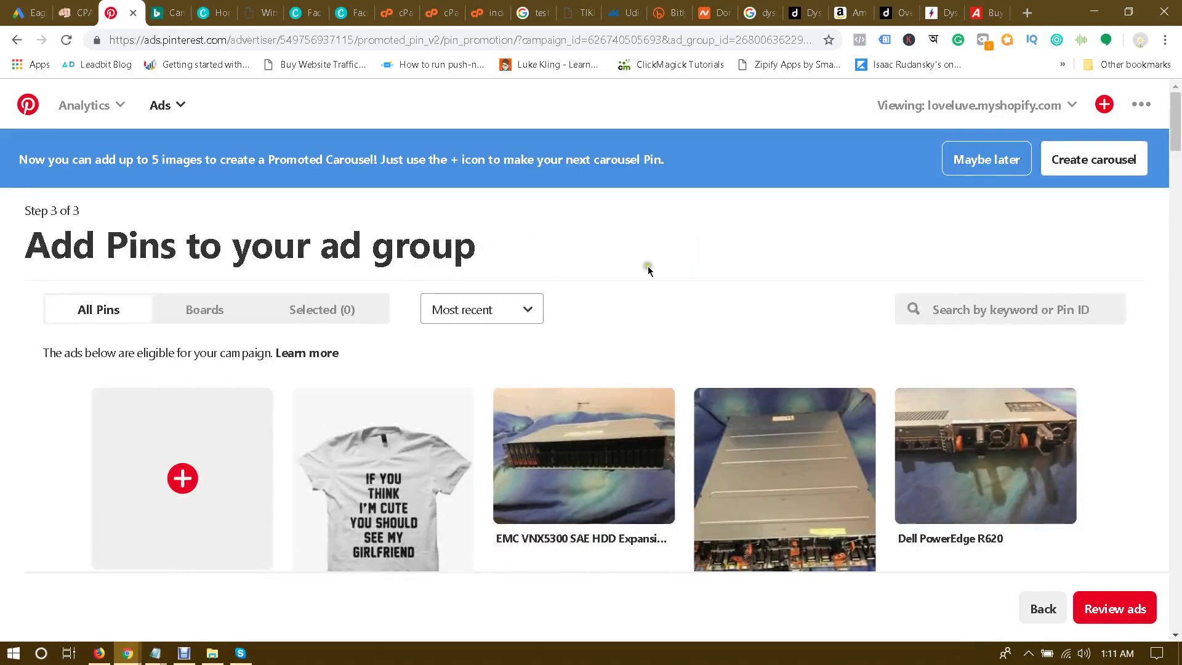
{"action": "scroll", "coordinate": [898, 259], "scroll_direction": "down", "scroll_amount": 3}
{"action": "left_click_drag", "start_coordinate": [1175, 148], "coordinate": [1174, 114]}
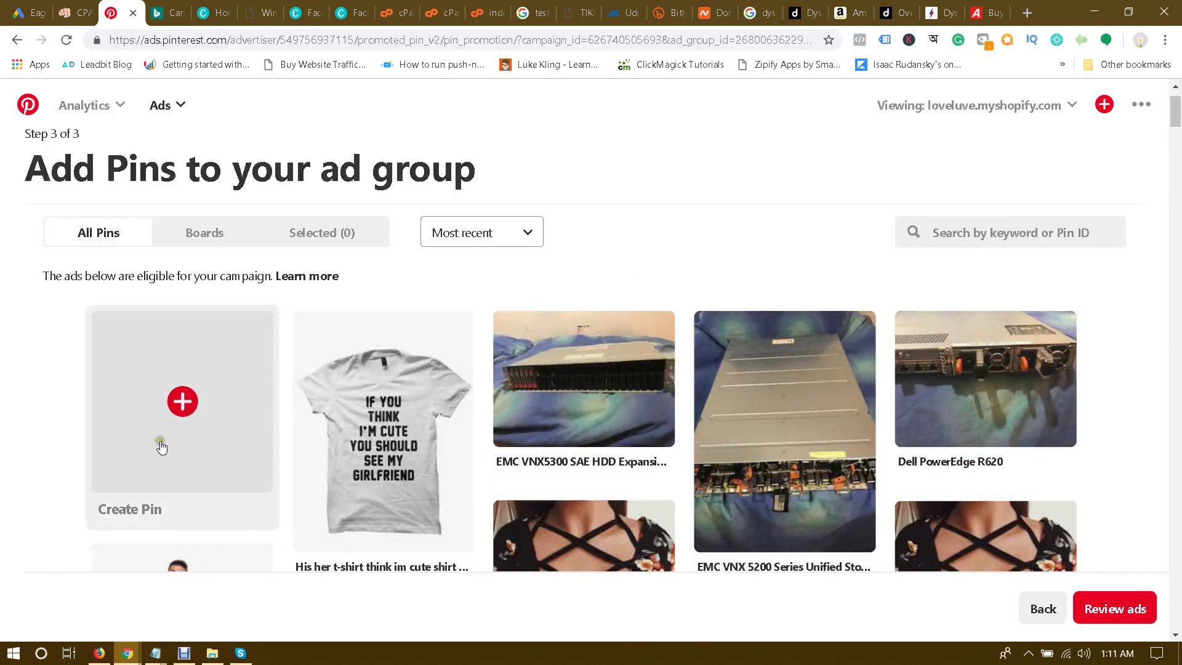
Step: Start a new Pin and upload 1.jpg as its image, replacing the first vacuum image
{"action": "left_click", "coordinate": [181, 411]}
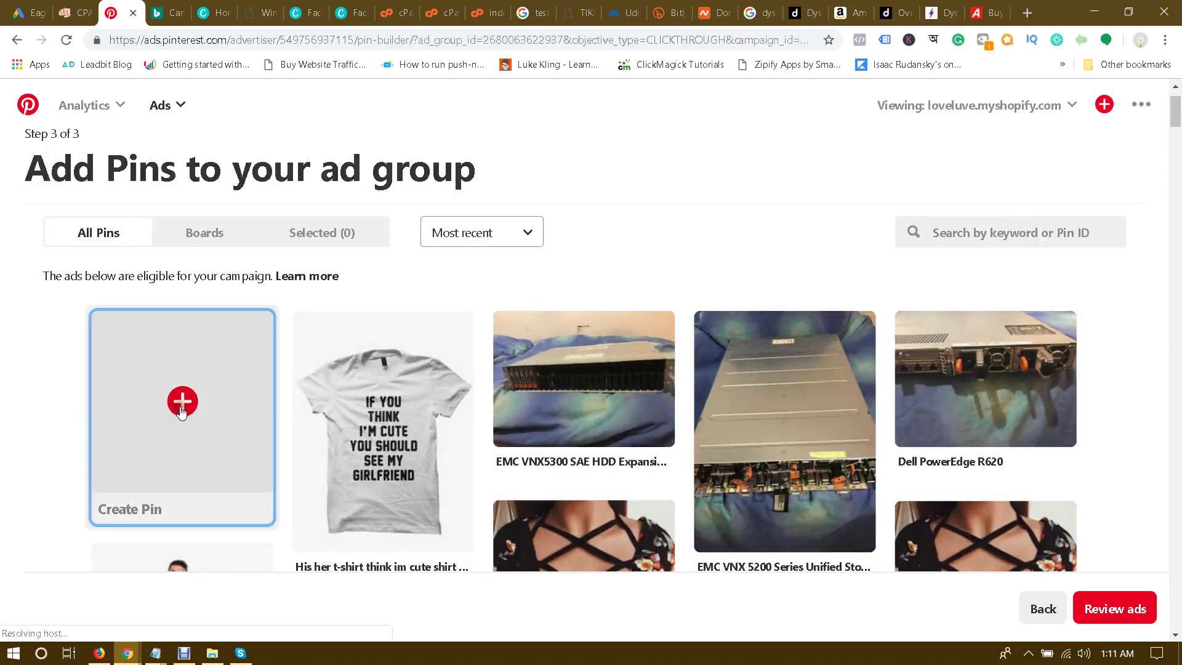
{"action": "left_click", "coordinate": [405, 374]}
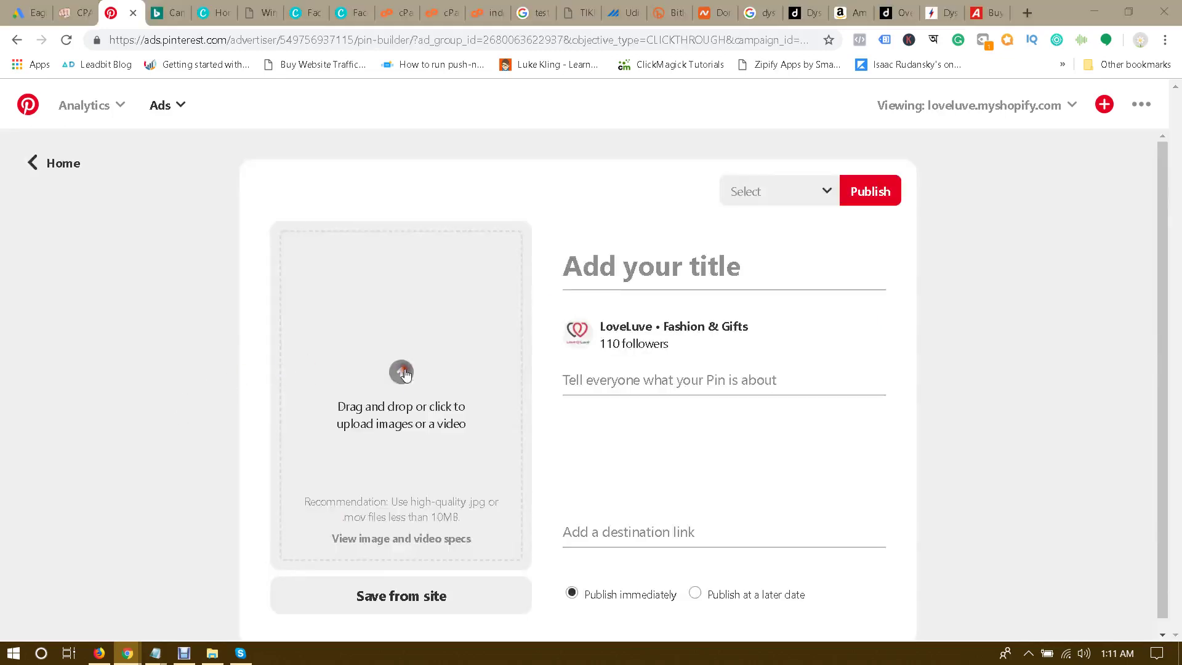
{"action": "double_click", "coordinate": [356, 247]}
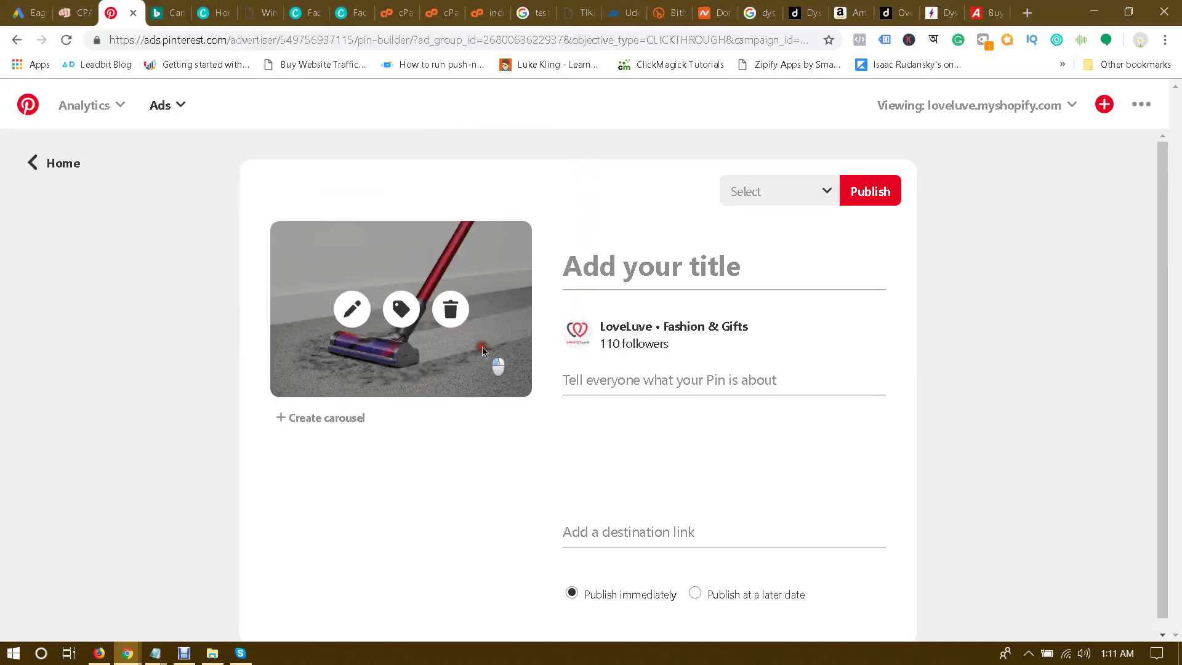
{"action": "left_click", "coordinate": [450, 309]}
{"action": "left_click", "coordinate": [422, 368]}
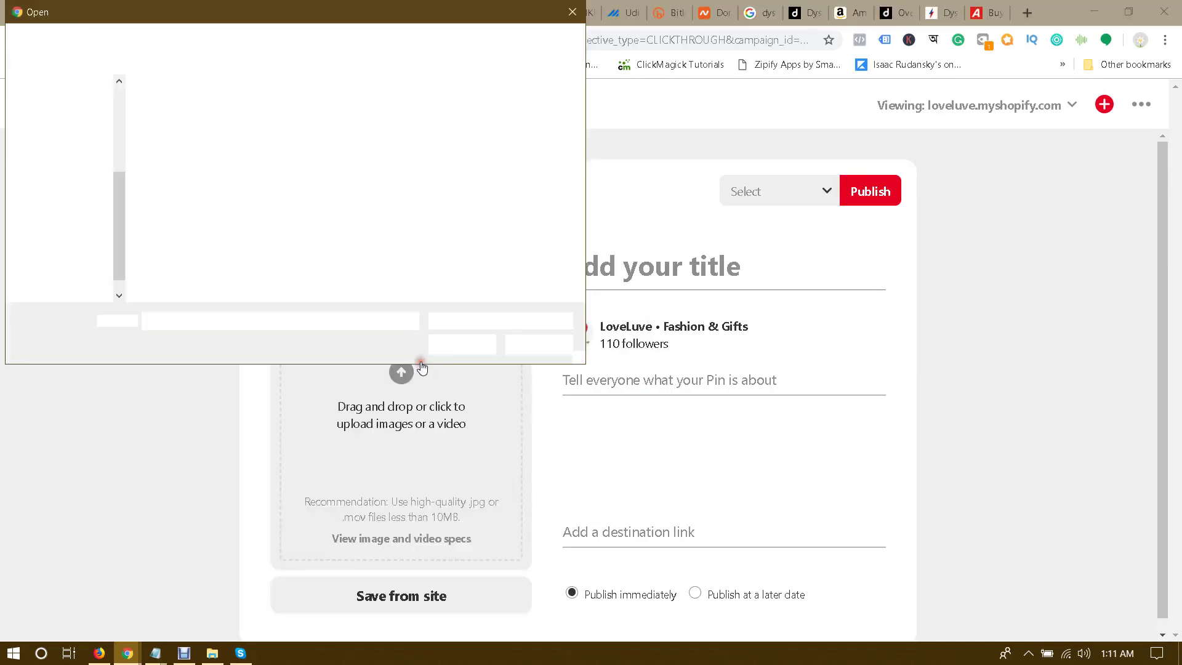
{"action": "double_click", "coordinate": [345, 143]}
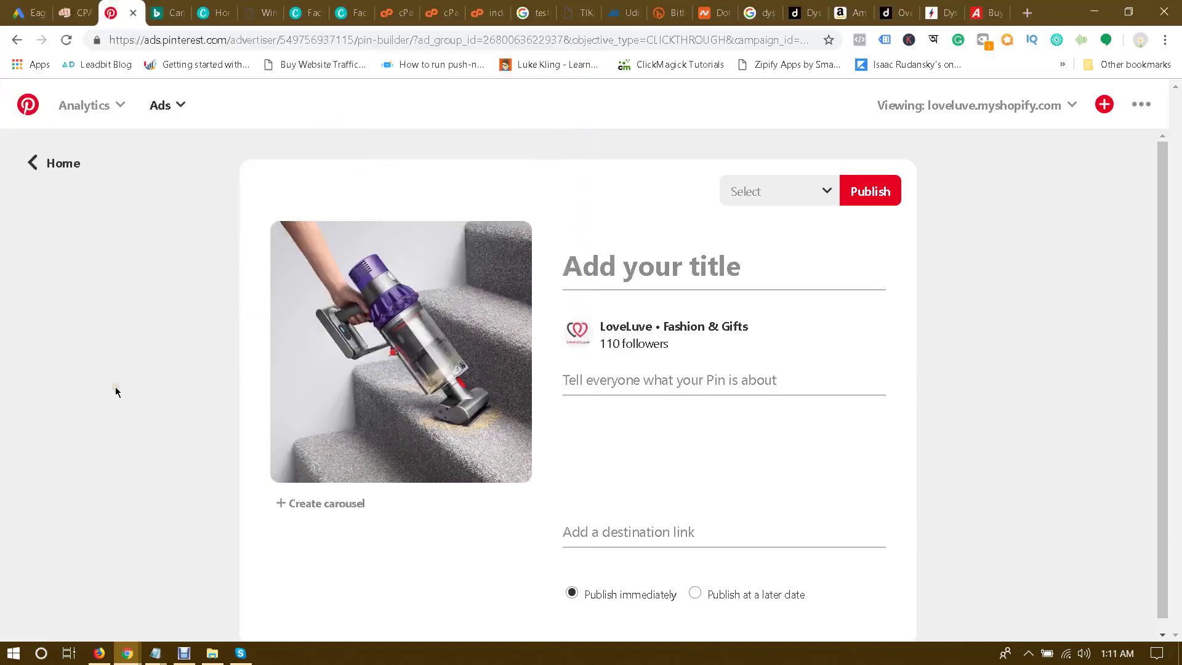
Step: Copy the 'Win A Dyson Cyclone V10' heading from randybray.com and paste it as the Pin title
{"action": "left_click", "coordinate": [721, 260]}
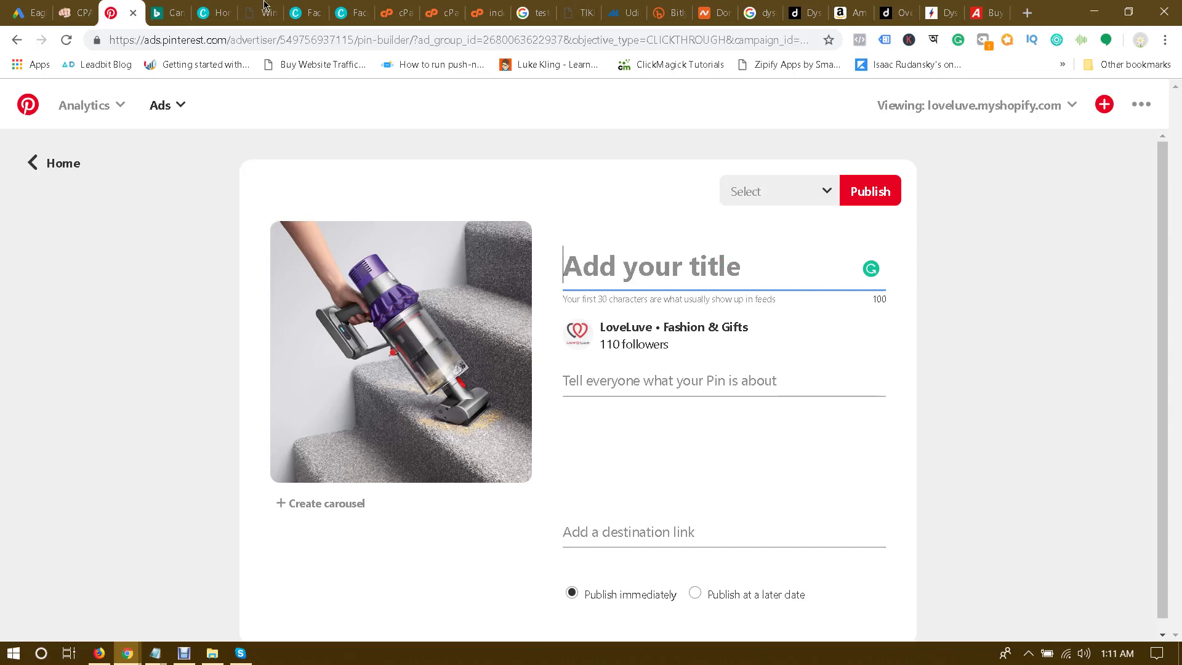
{"action": "left_click_drag", "start_coordinate": [261, 8], "coordinate": [158, 9]}
{"action": "left_click", "coordinate": [224, 39]}
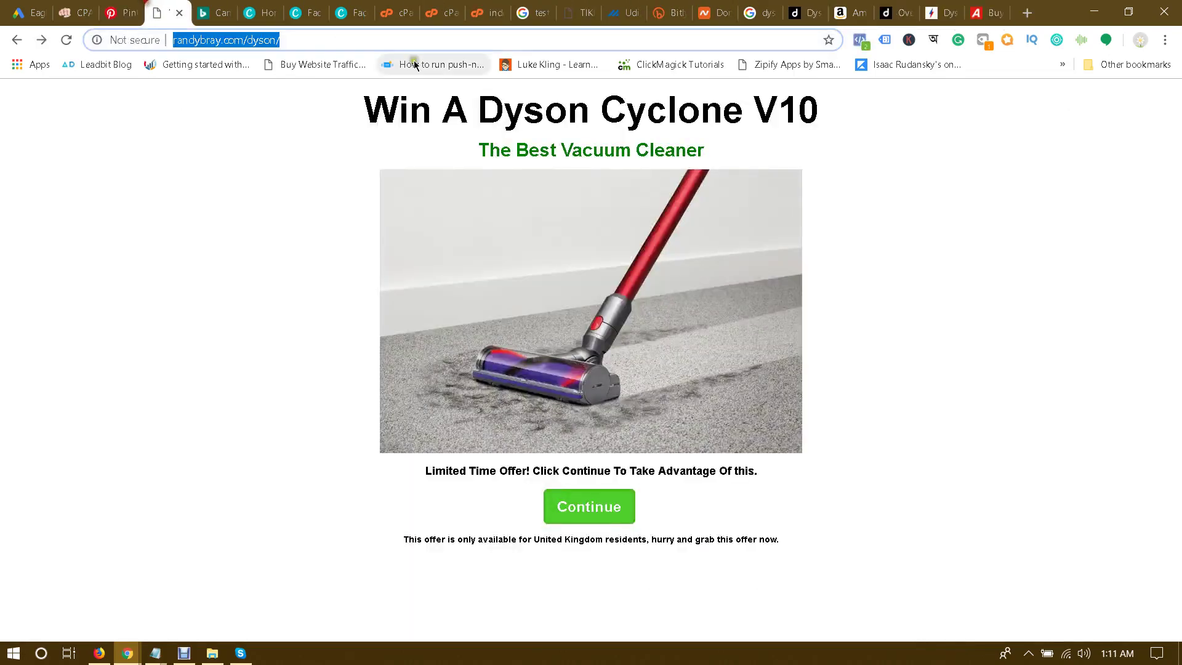
{"action": "left_click_drag", "start_coordinate": [382, 114], "coordinate": [836, 113]}
{"action": "key", "text": "ctrl+c"}
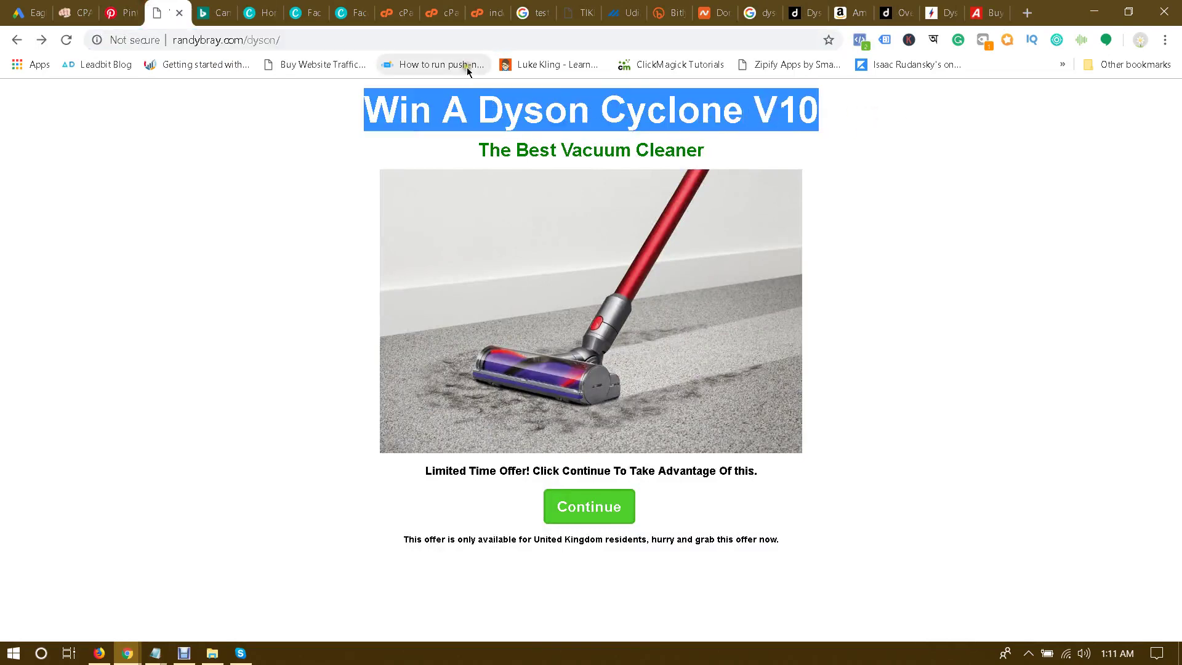
{"action": "left_click", "coordinate": [108, 5]}
{"action": "key", "text": "ctrl+v"}
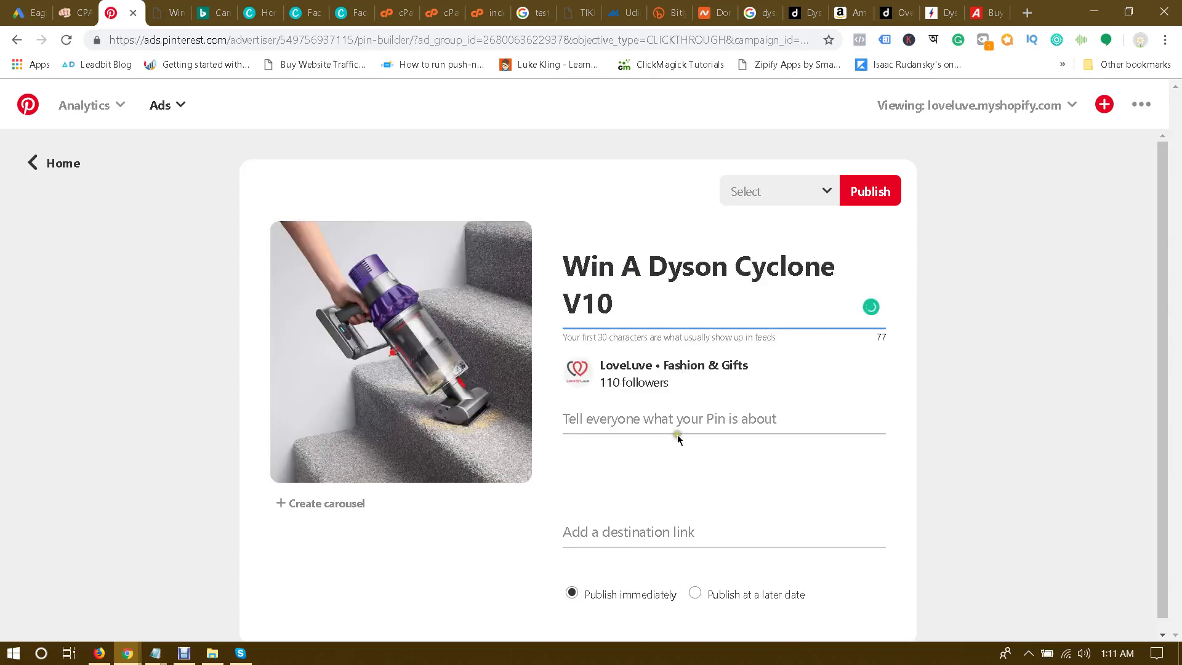
Step: Check the landing page and Bing Ads tabs for Pin description text, then return to the Pin
{"action": "left_click", "coordinate": [659, 423]}
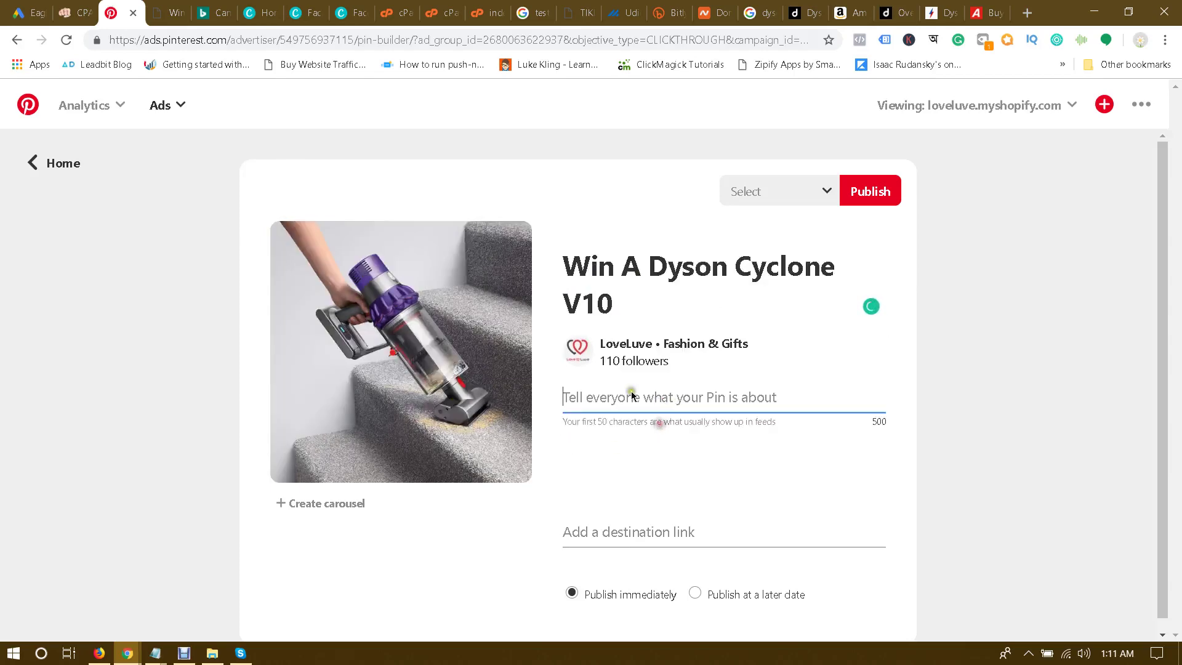
{"action": "left_click", "coordinate": [176, 13]}
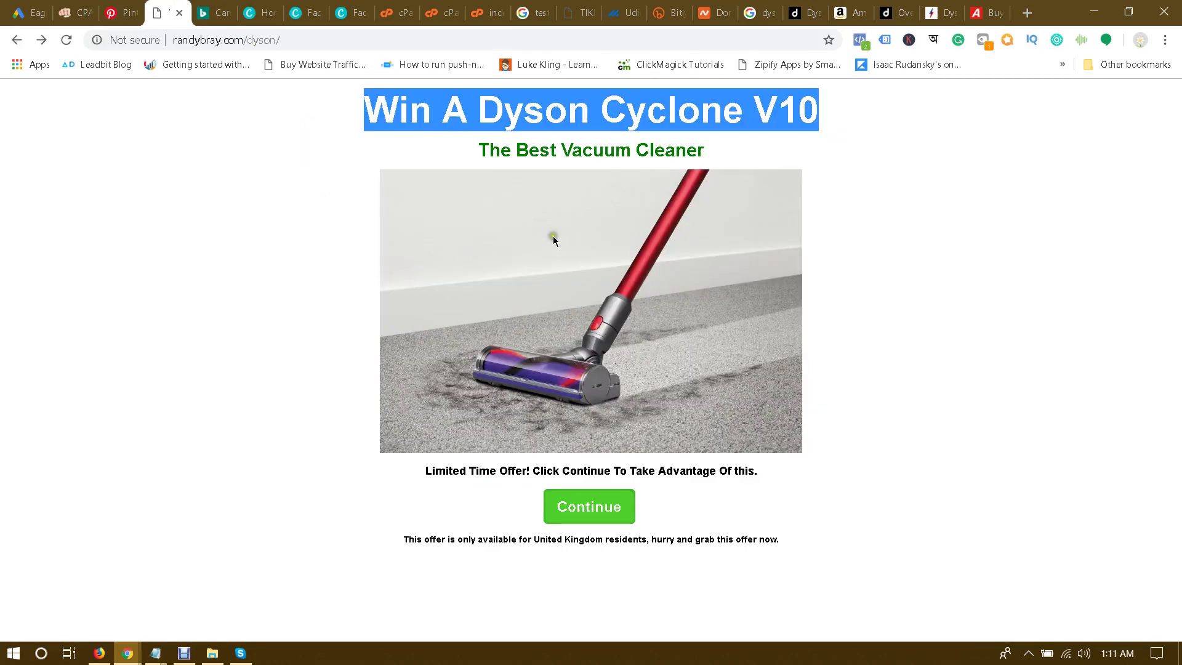
{"action": "left_click", "coordinate": [212, 13]}
{"action": "left_click", "coordinate": [137, 6]}
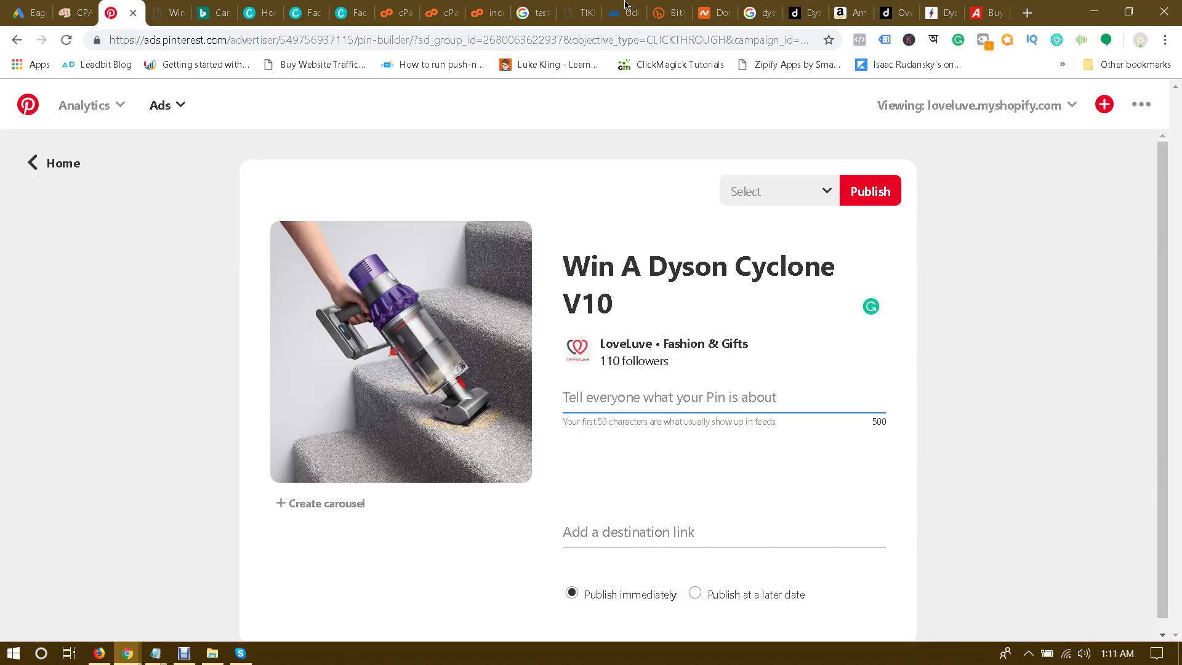
Step: Paste the 'Test and Keep A Dyson Cyclone V10' heading as the description, prefixed with 'Just'
{"action": "left_click", "coordinate": [575, 9]}
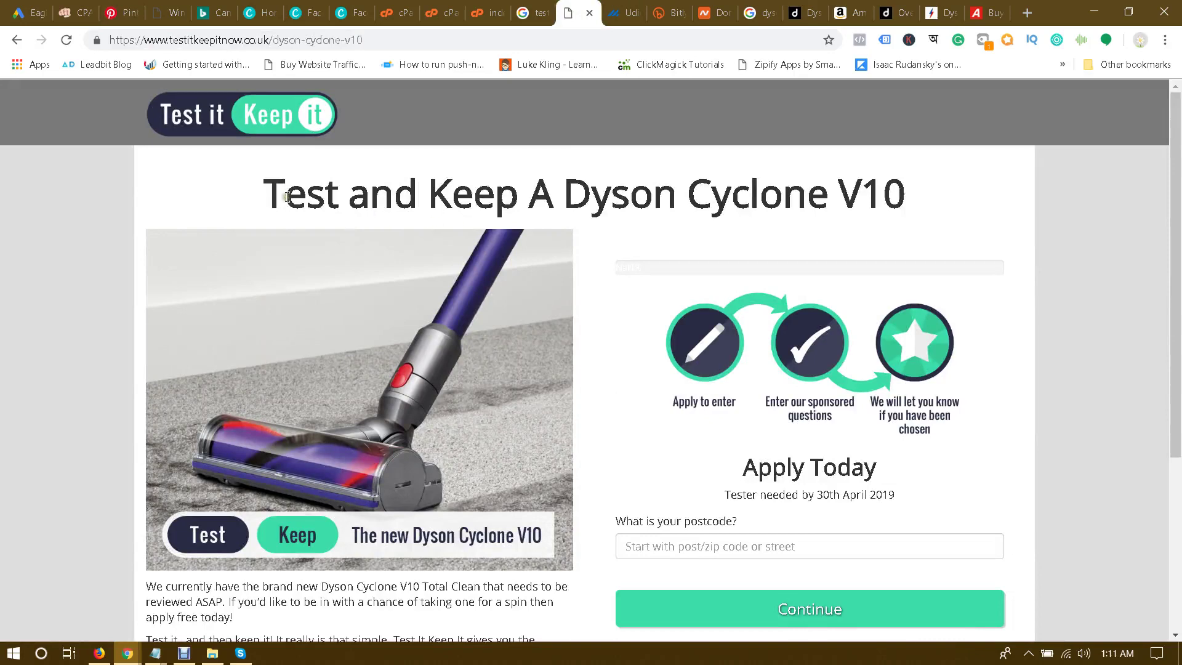
{"action": "left_click_drag", "start_coordinate": [267, 194], "coordinate": [950, 203]}
{"action": "key", "text": "ctrl+c"}
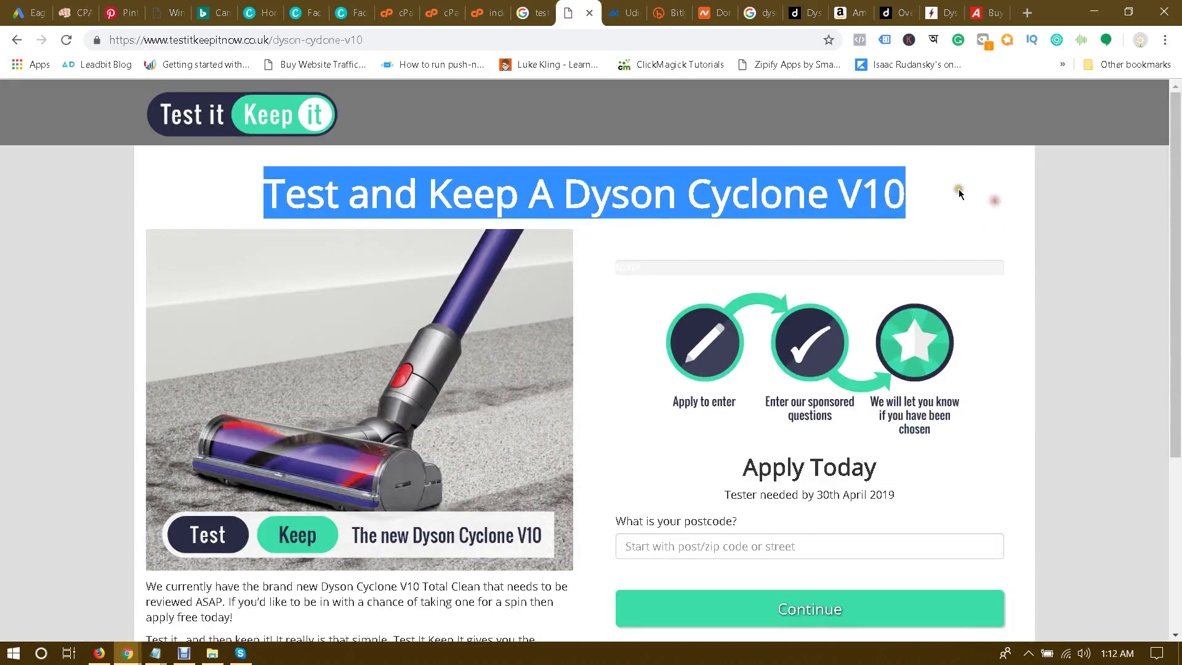
{"action": "left_click", "coordinate": [126, 8]}
{"action": "key", "text": "ctrl+v"}
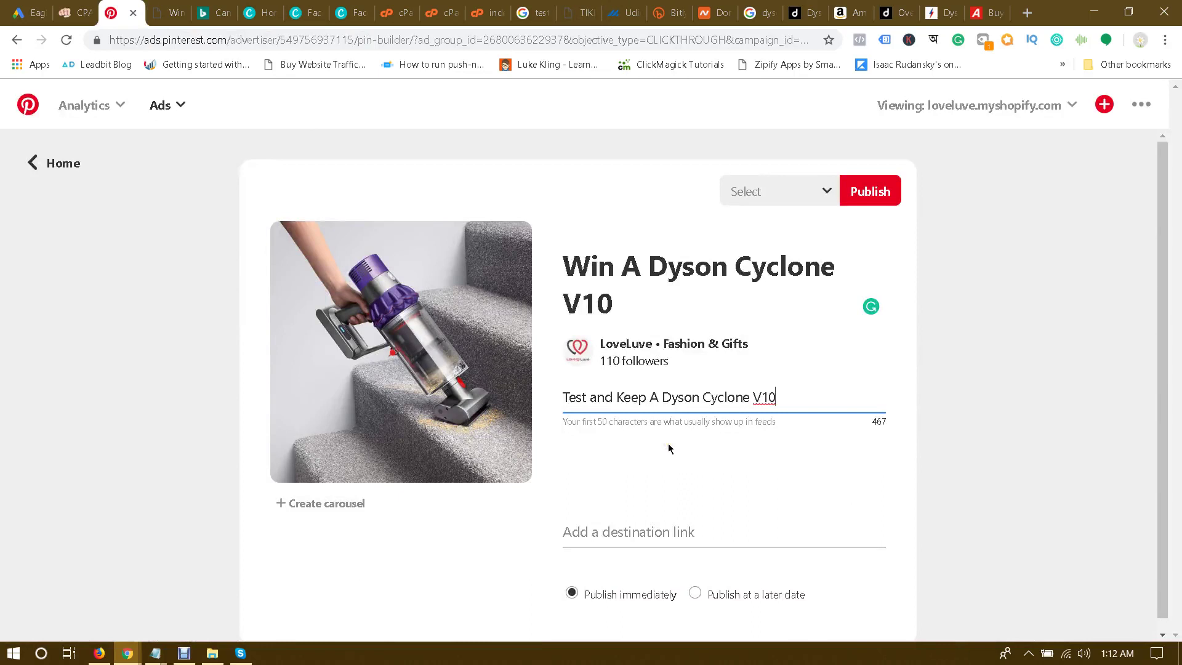
{"action": "left_click", "coordinate": [565, 394]}
{"action": "type", "text": "JUST"}
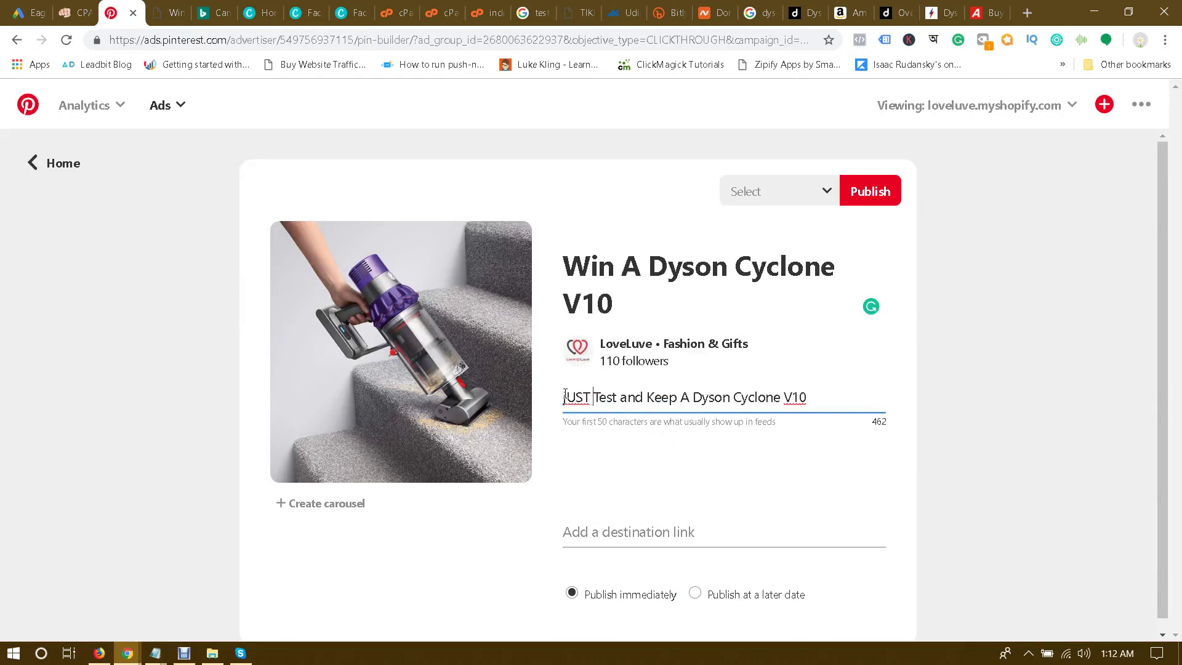
{"action": "key", "text": "BackSpace"}
{"action": "key", "text": "BackSpace"}
{"action": "key", "text": "BackSpace"}
{"action": "key", "text": "BackSpace"}
{"action": "key", "text": "BackSpace"}
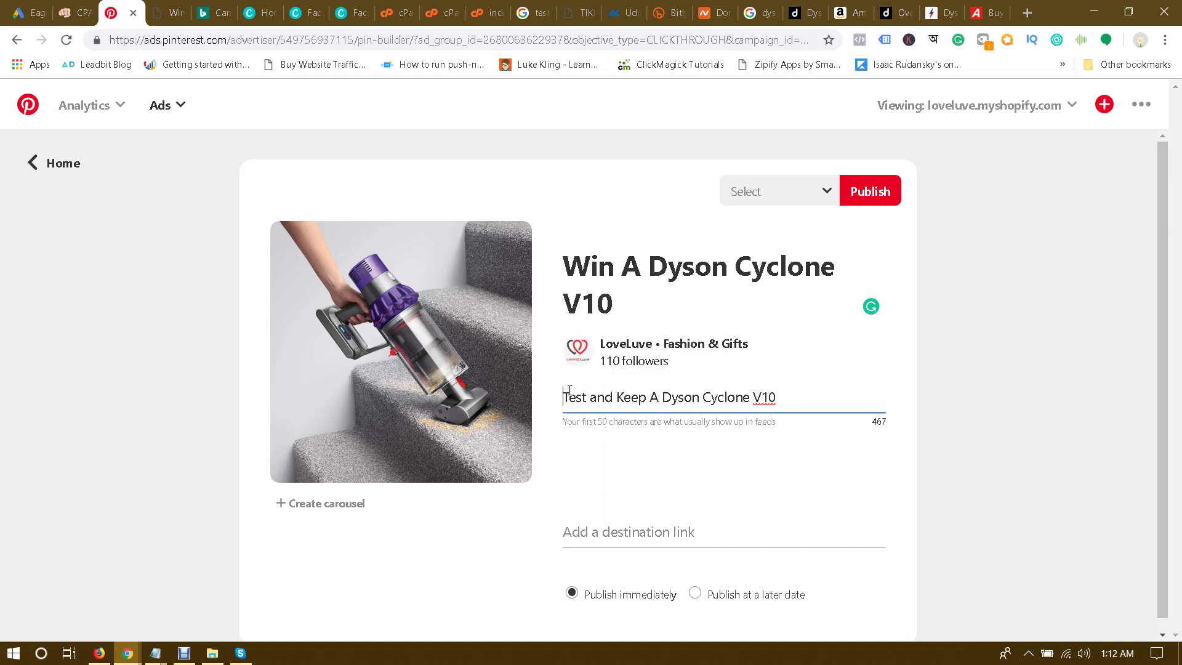
{"action": "type", "text": "Just"}
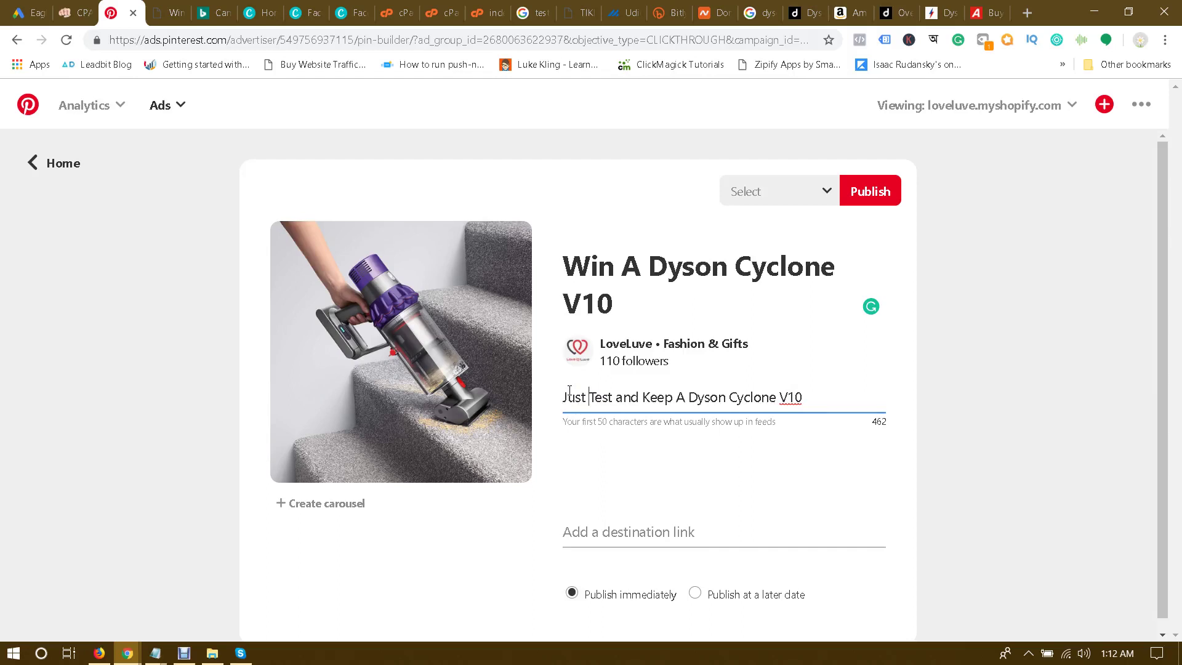
Step: Insert 'Review For a The Best Vacuum Cleaner. So, You Can' and append 'Vacuum Cleaner' after V10
{"action": "left_click", "coordinate": [616, 397]}
{"action": "type", "text": "Review "}
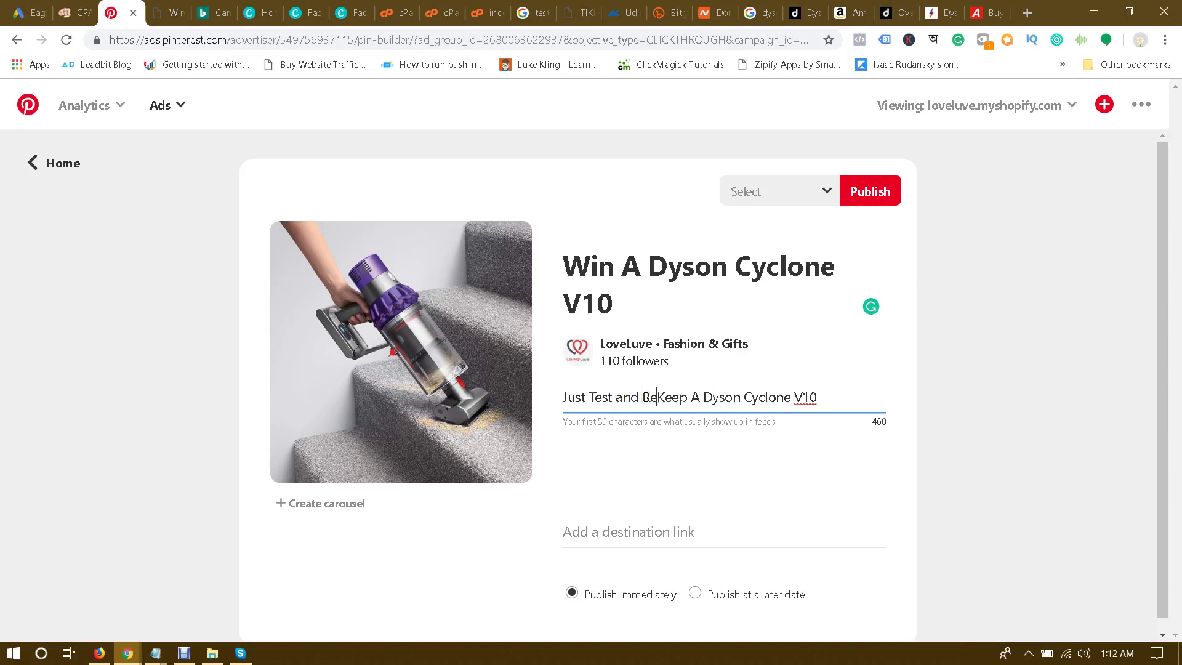
{"action": "type", "text": "For "}
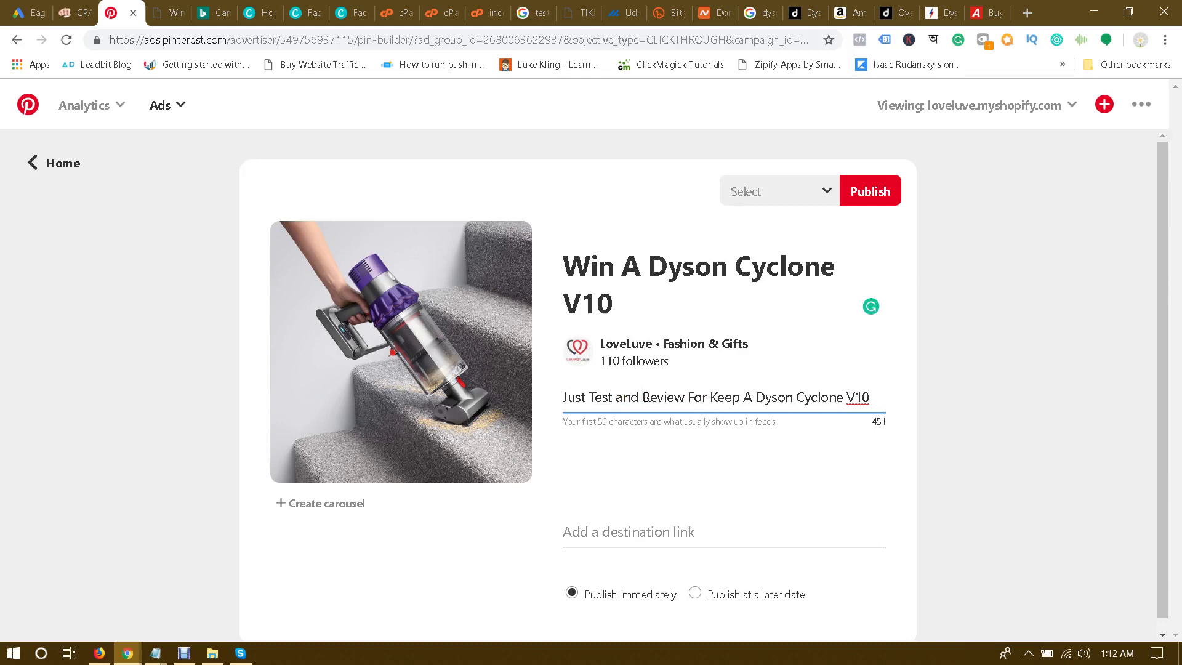
{"action": "type", "text": "a "}
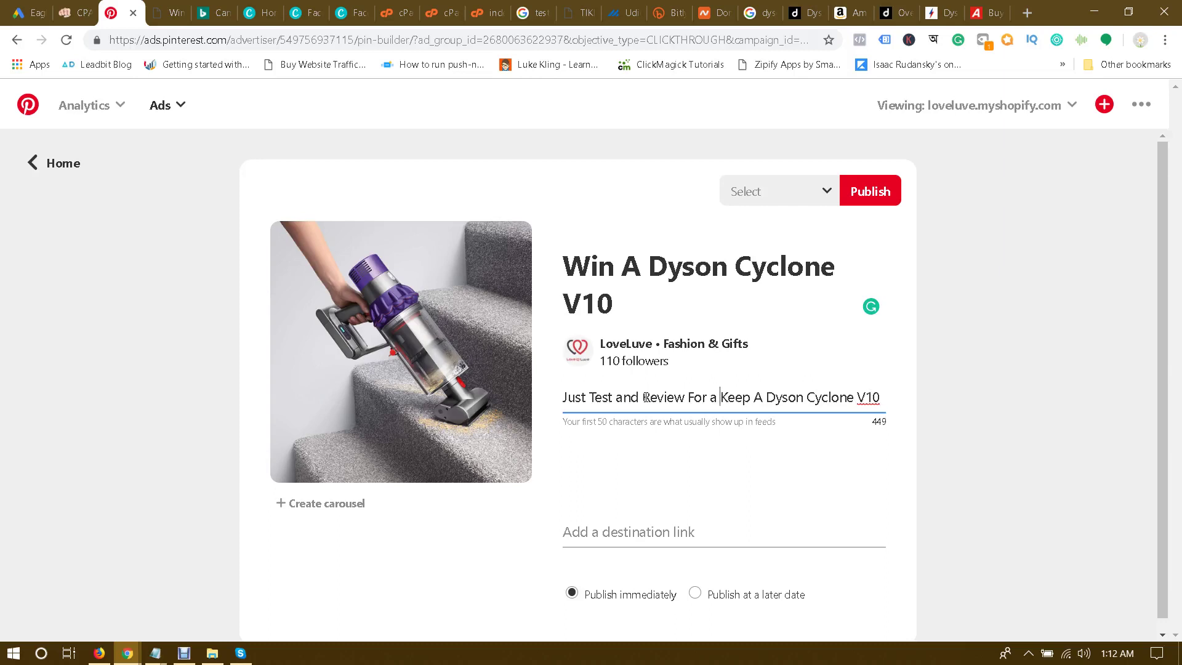
{"action": "type", "text": "Th"}
{"action": "type", "text": "e Best Va"}
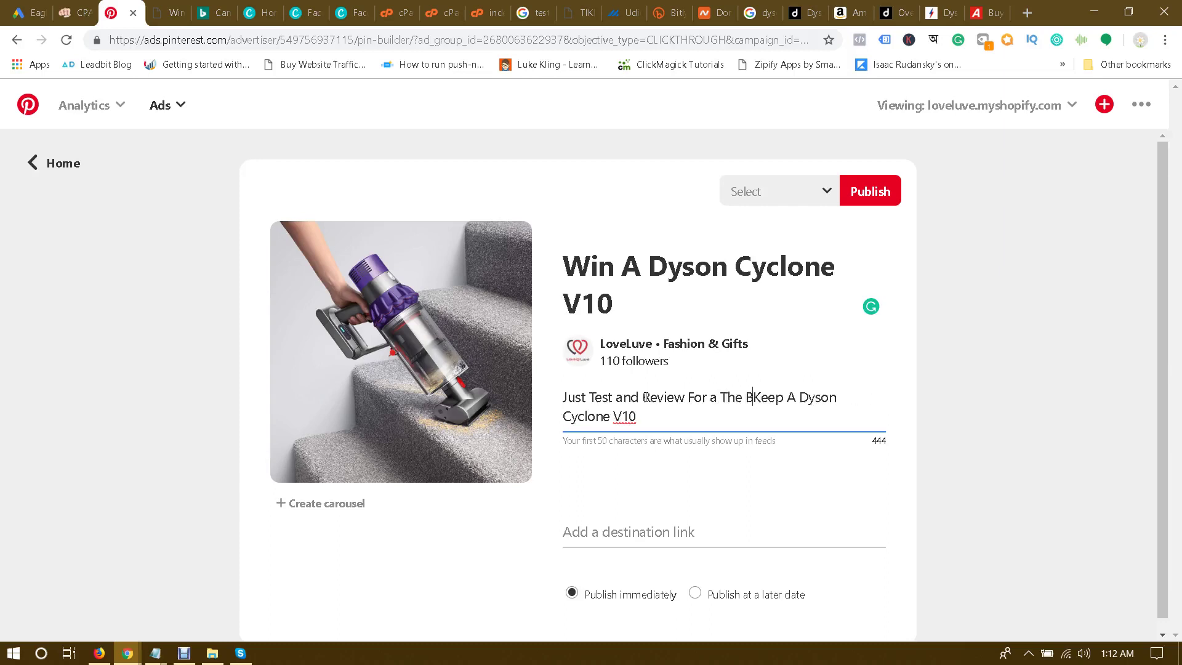
{"action": "type", "text": "cuum Cl"}
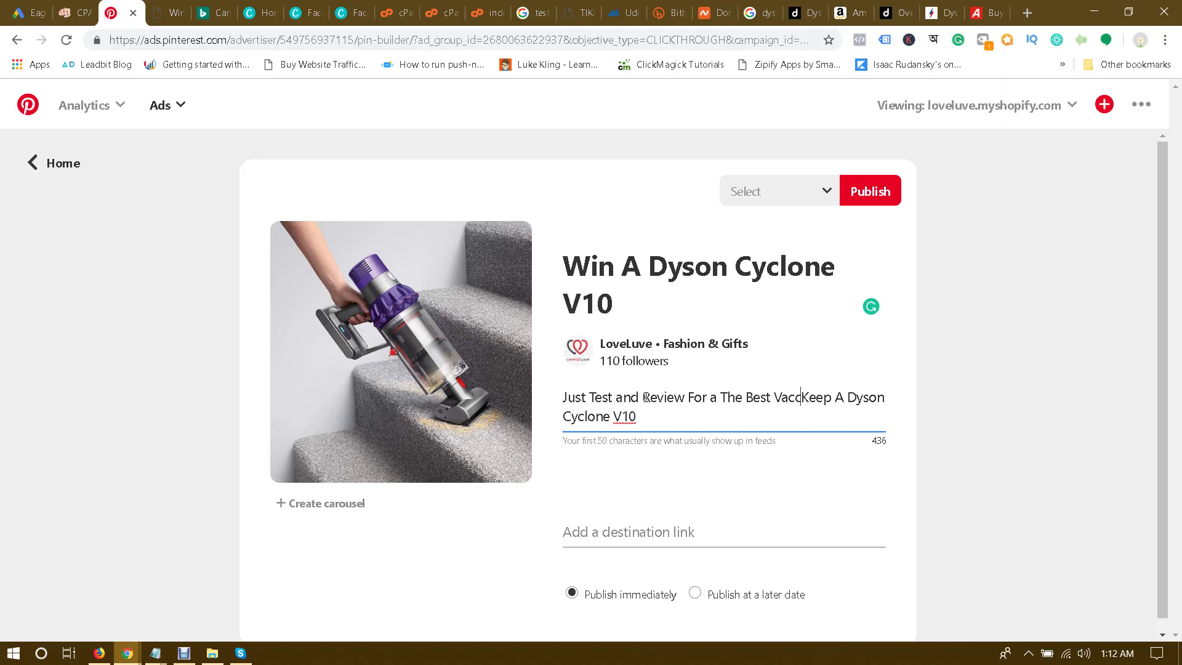
{"action": "type", "text": "eaner"}
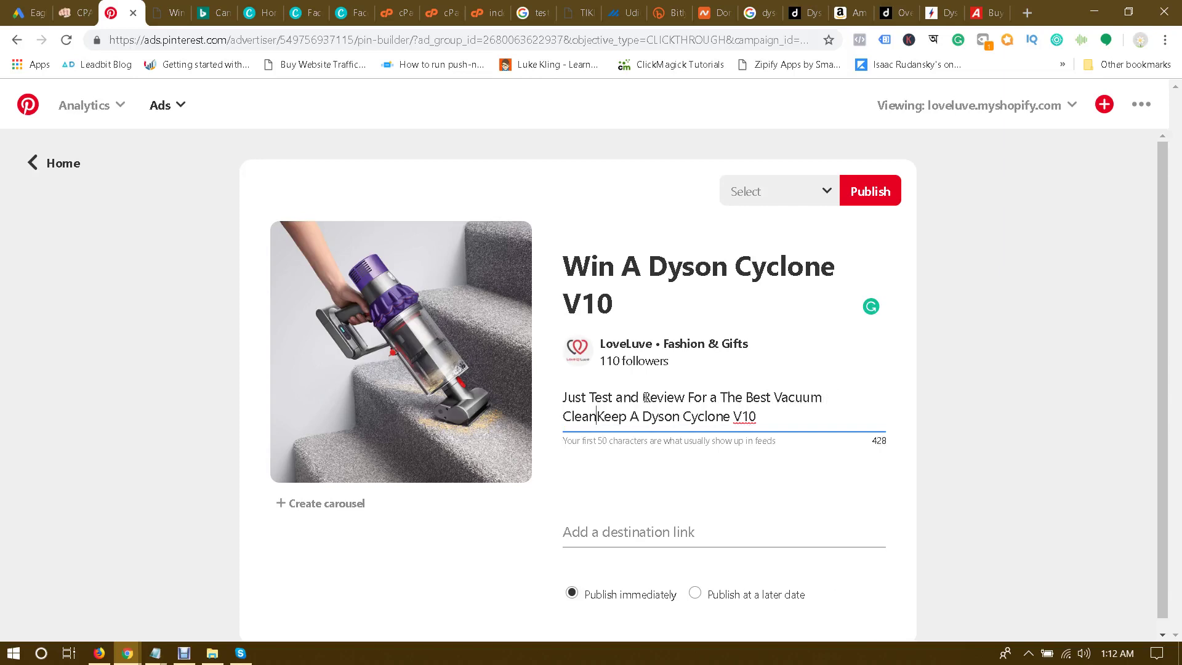
{"action": "type", "text": ". "}
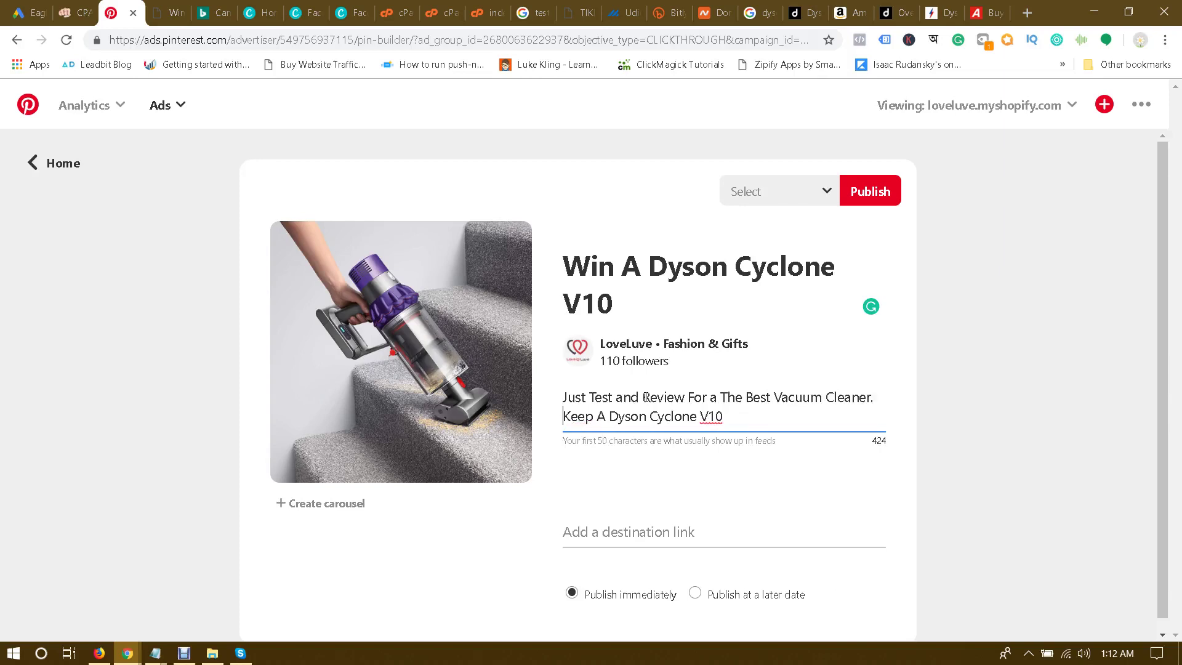
{"action": "type", "text": "So, Y"}
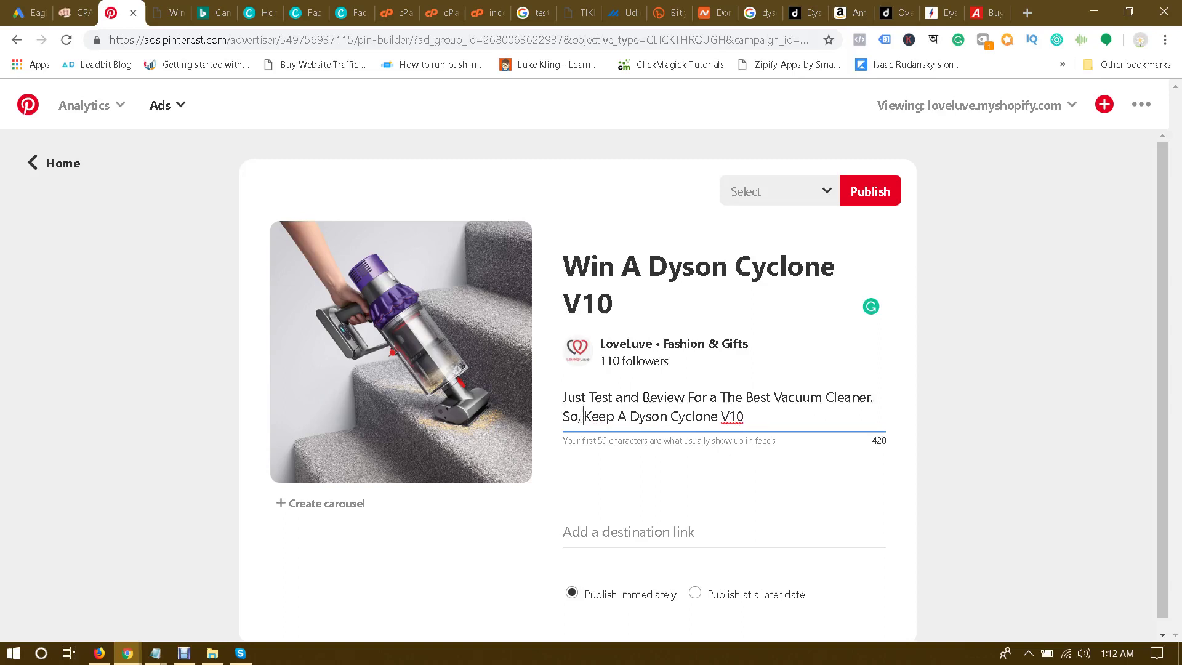
{"action": "type", "text": "ou Can"}
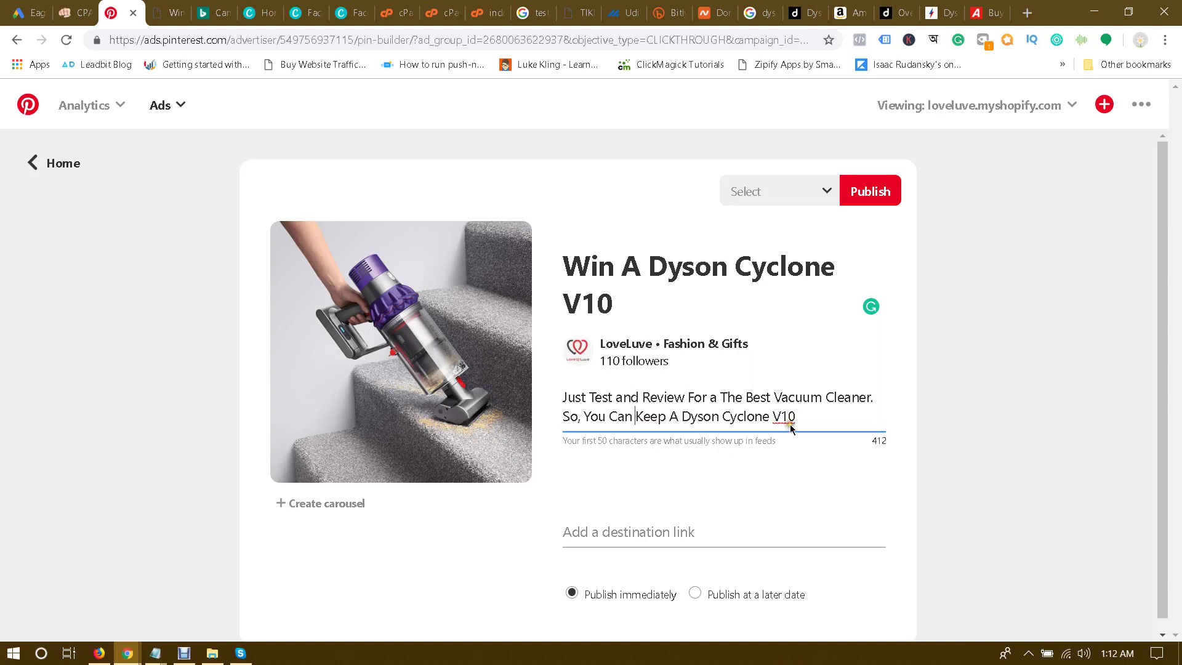
{"action": "left_click", "coordinate": [809, 415]}
{"action": "type", "text": "Vacuum Cl"}
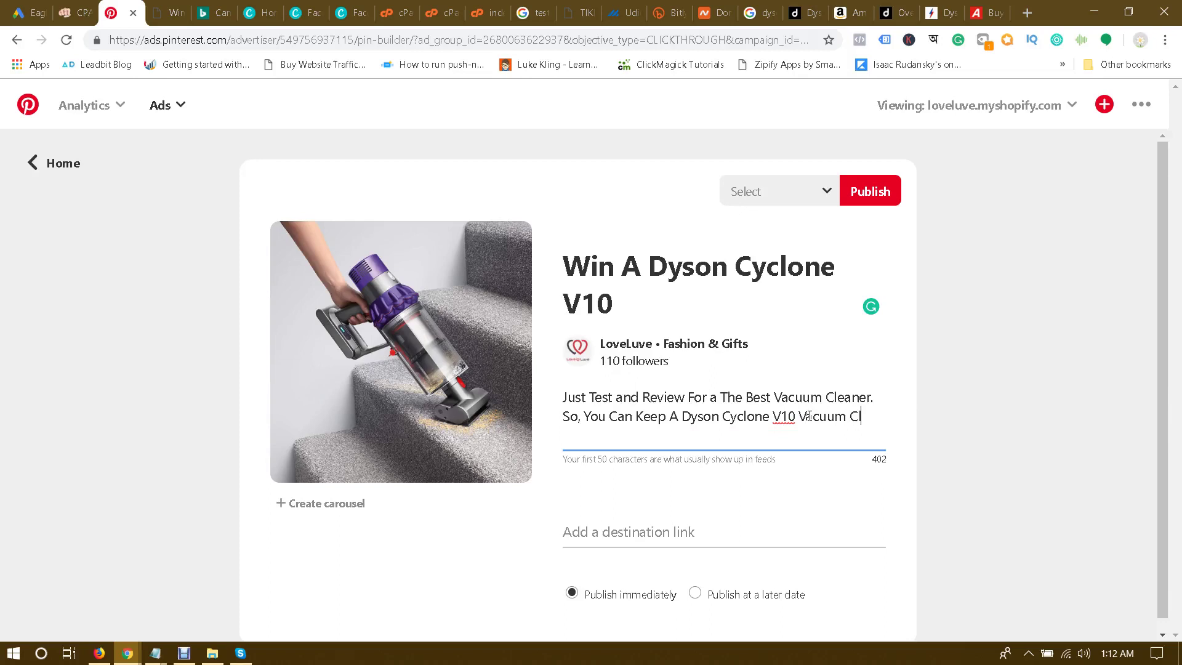
{"action": "type", "text": "eaner For Free."}
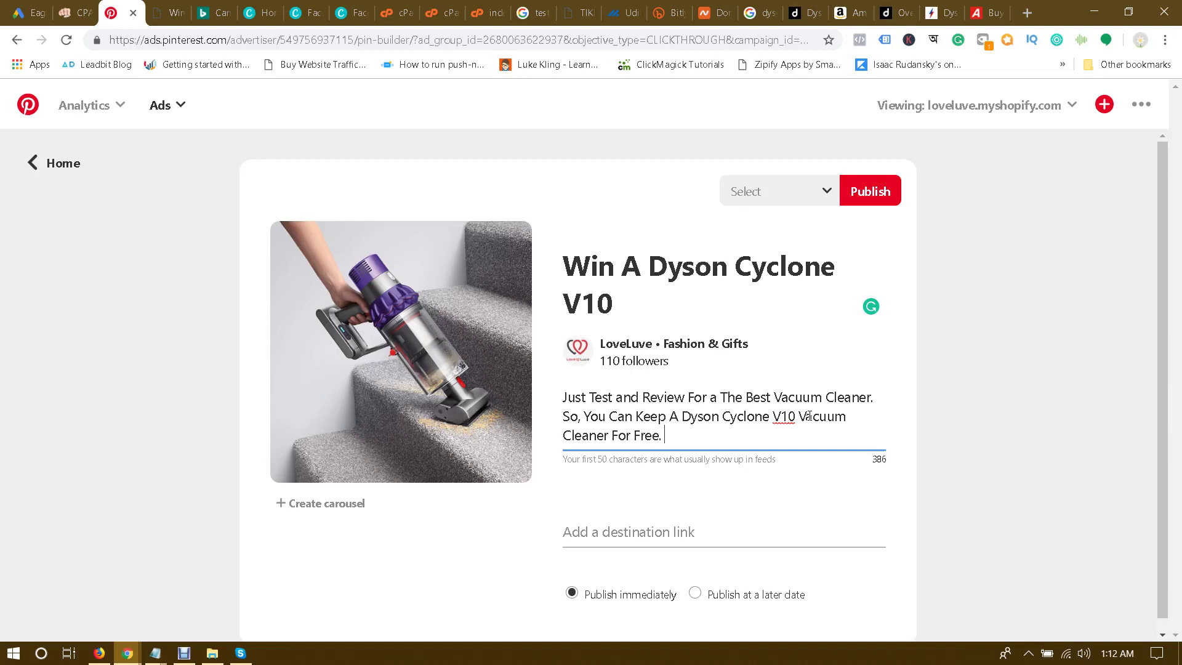
Step: Replace 'Can' with 'May' and 'Keep' with 'Win', and delete the stray 'a'
{"action": "double_click", "coordinate": [615, 418]}
{"action": "type", "text": "May"}
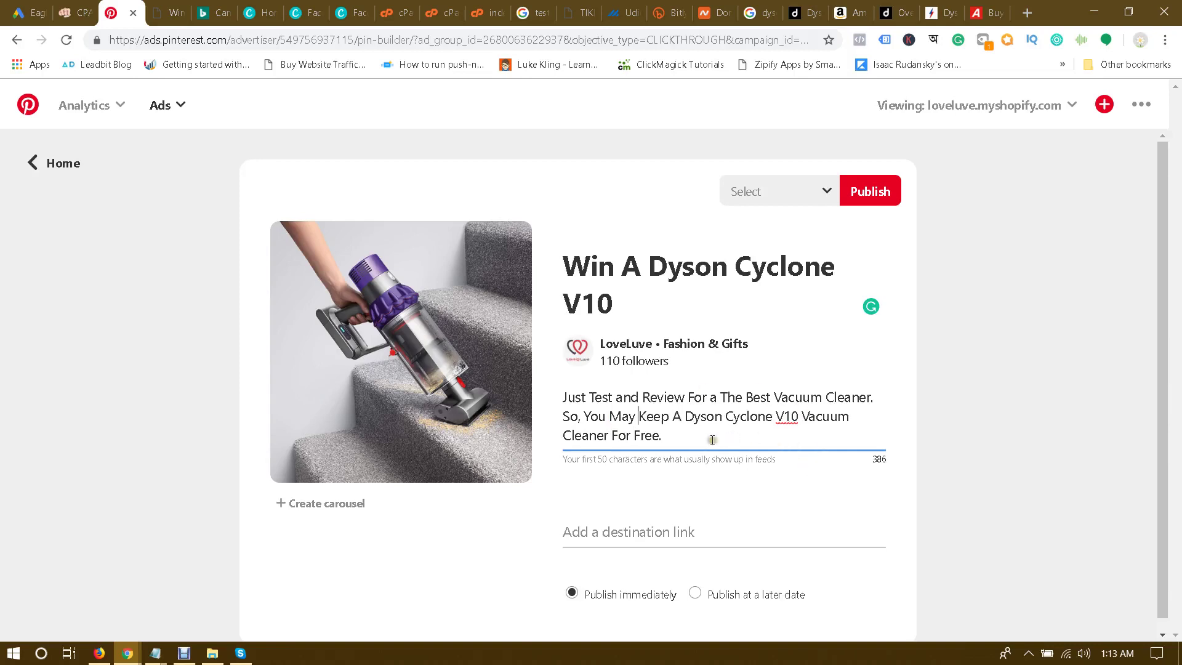
{"action": "left_click", "coordinate": [700, 474]}
{"action": "scroll", "coordinate": [751, 470], "scroll_direction": "down", "scroll_amount": 1}
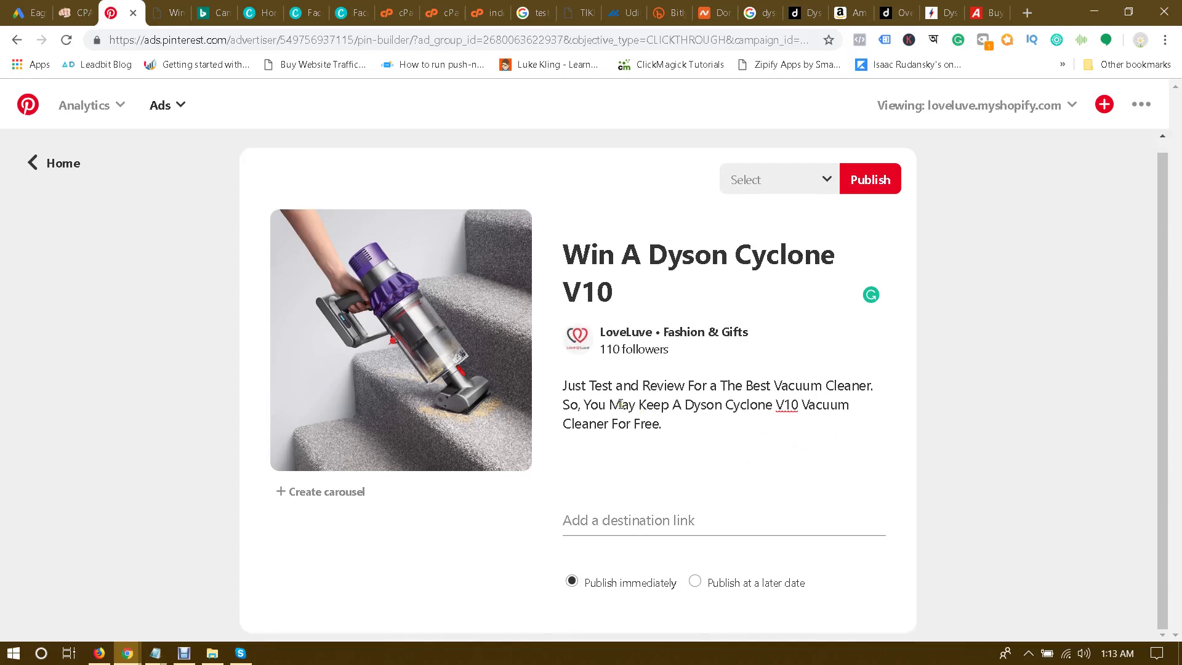
{"action": "double_click", "coordinate": [648, 405]}
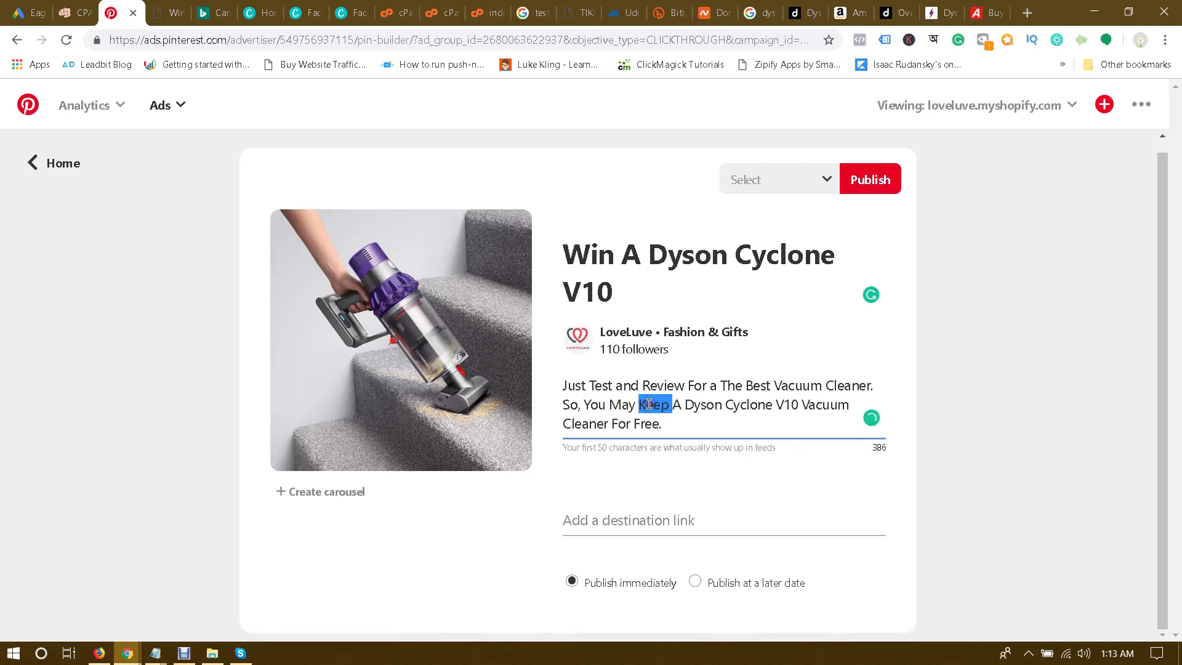
{"action": "type", "text": "Win"}
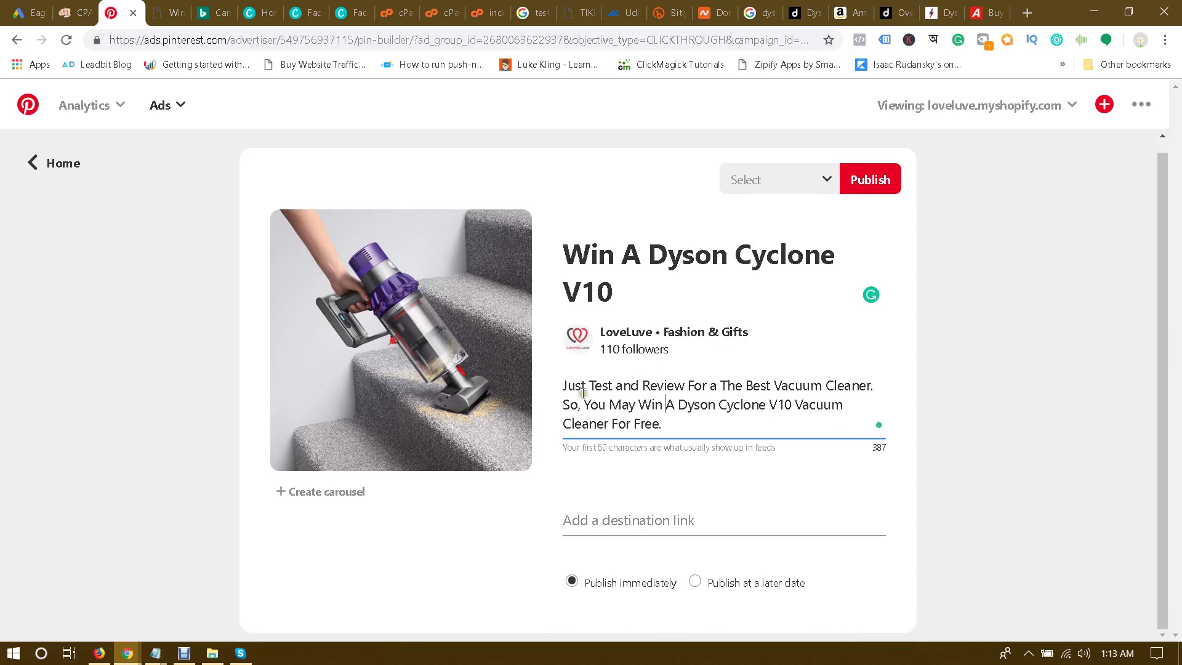
{"action": "double_click", "coordinate": [712, 387]}
{"action": "key", "text": "BackSpace"}
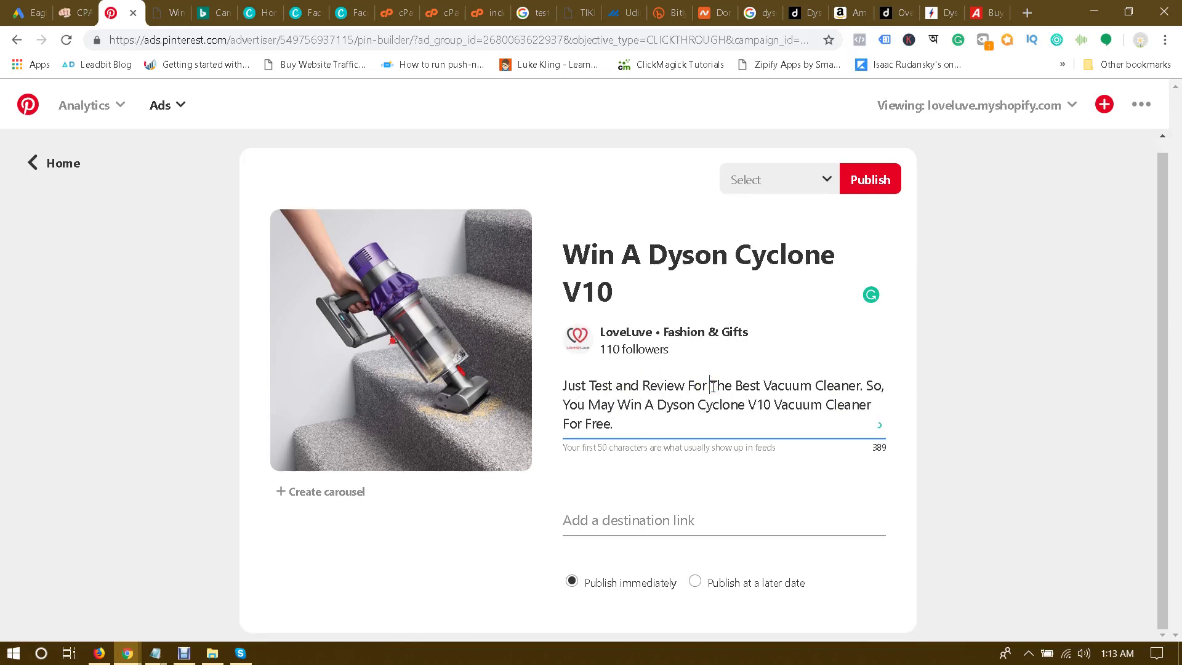
{"action": "left_click", "coordinate": [899, 409]}
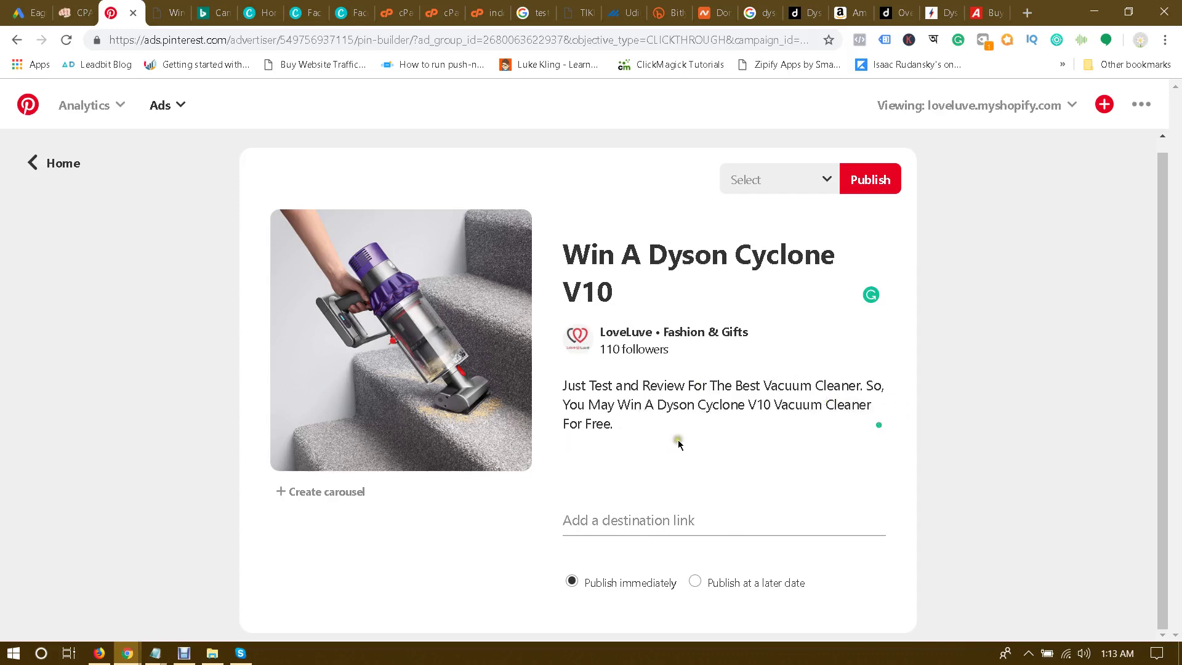
Step: Copy the randybray.com/dyson landing page URL into the Pin's destination link
{"action": "left_click", "coordinate": [651, 520]}
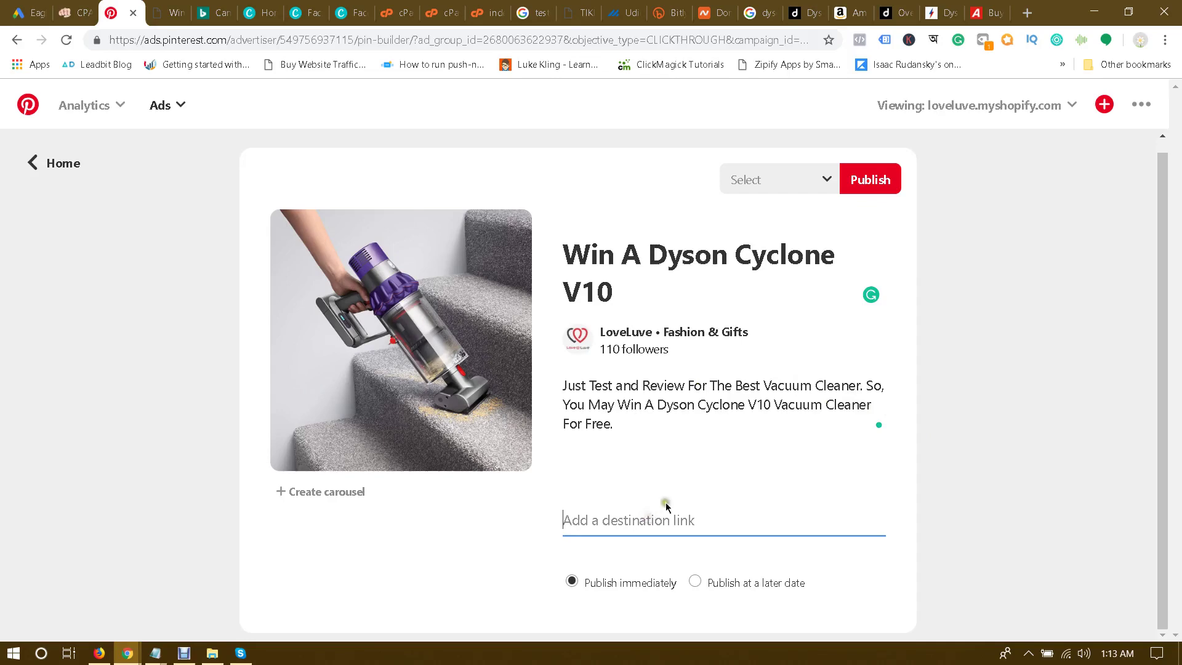
{"action": "left_click", "coordinate": [168, 5]}
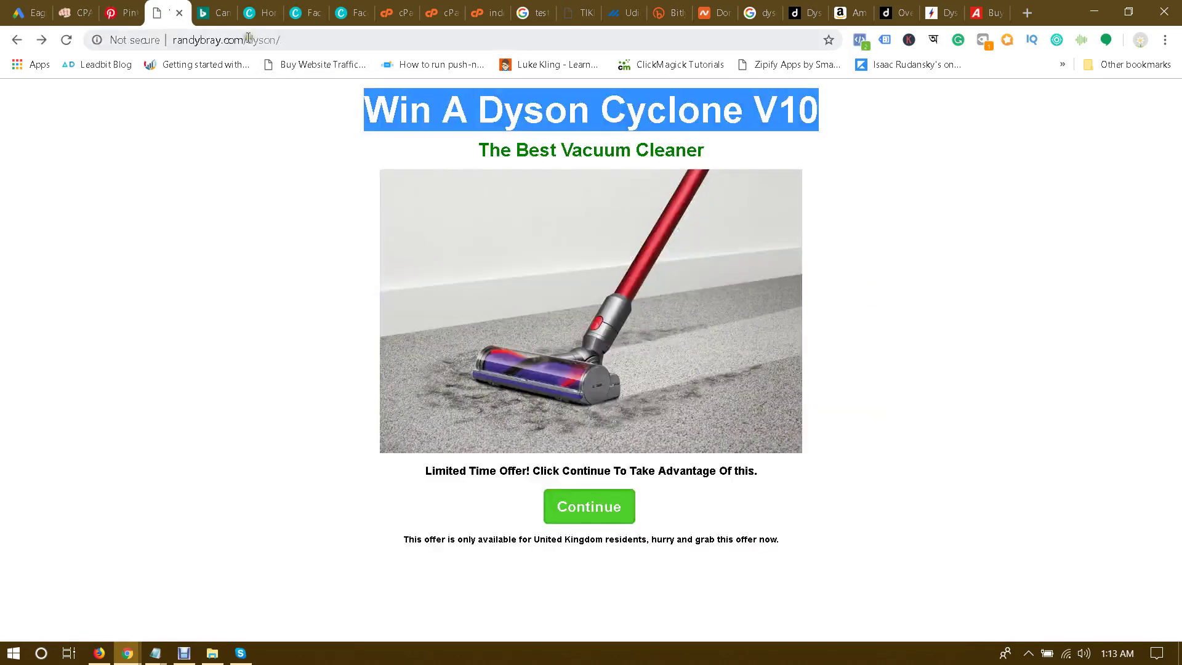
{"action": "left_click", "coordinate": [249, 39]}
{"action": "key", "text": "ctrl+c"}
{"action": "left_click", "coordinate": [125, 9]}
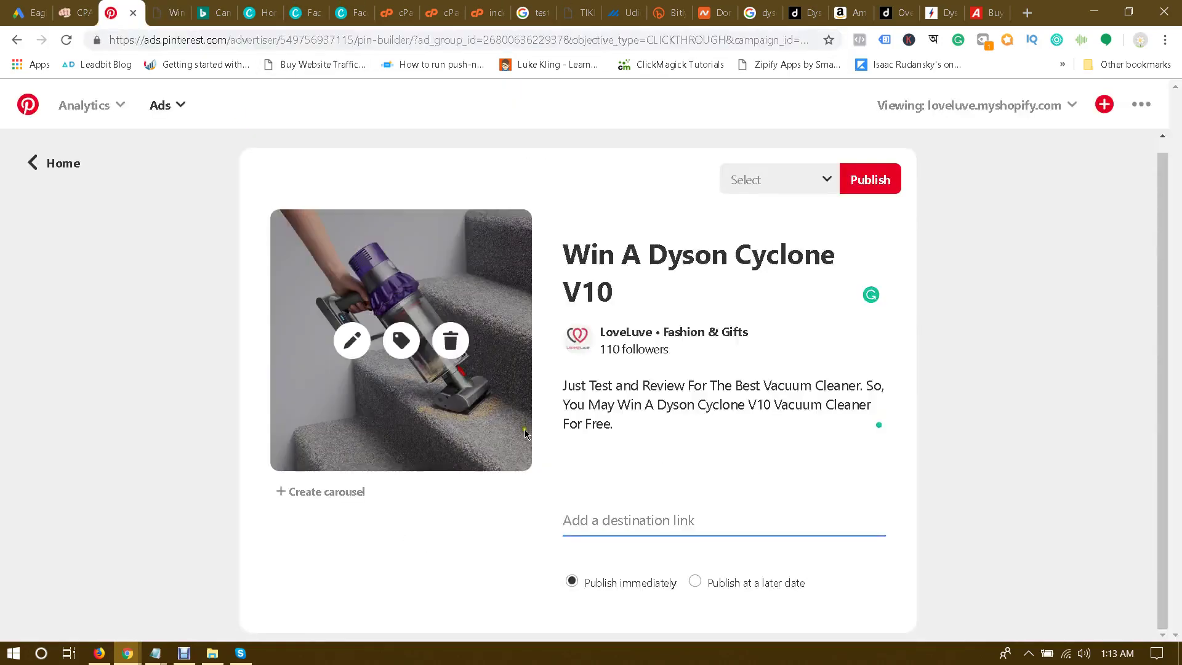
{"action": "key", "text": "ctrl+v"}
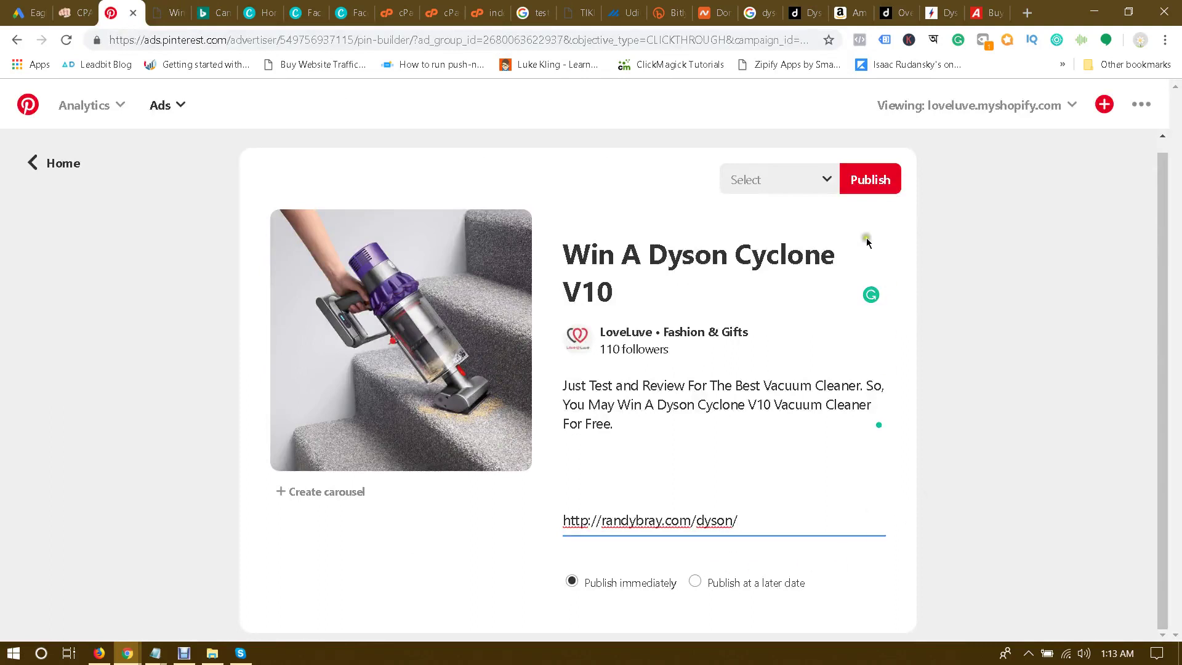
Step: Publish the Pin to the Accessories board and promote it
{"action": "left_click", "coordinate": [813, 183]}
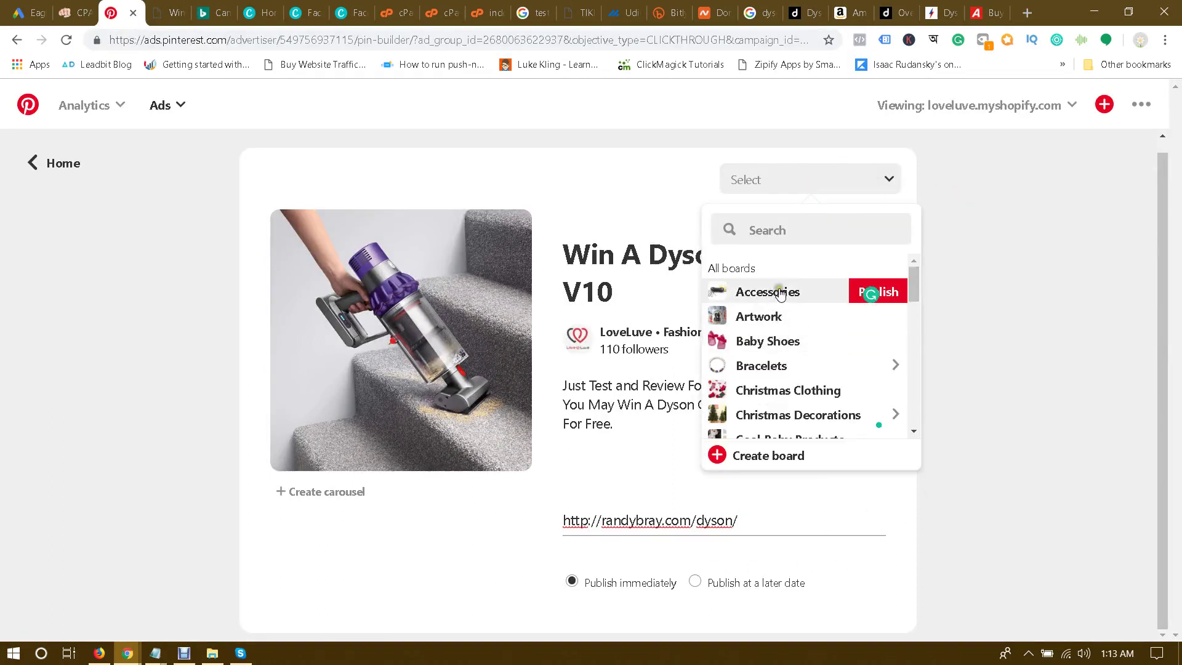
{"action": "left_click", "coordinate": [893, 293]}
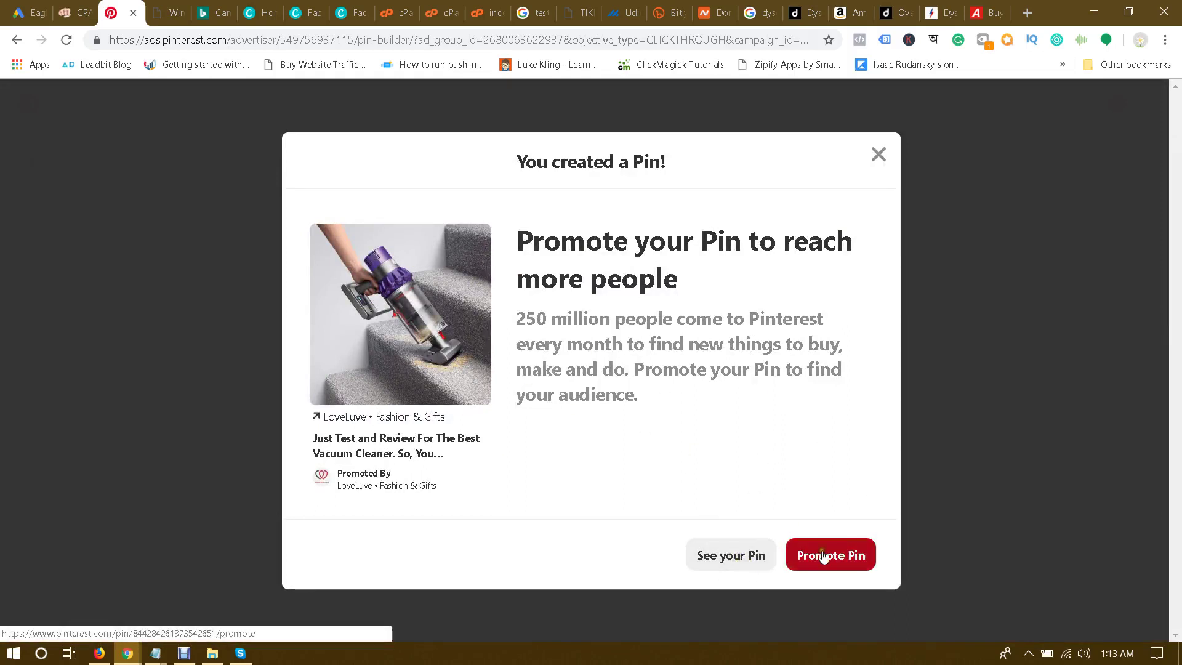
{"action": "left_click", "coordinate": [878, 154]}
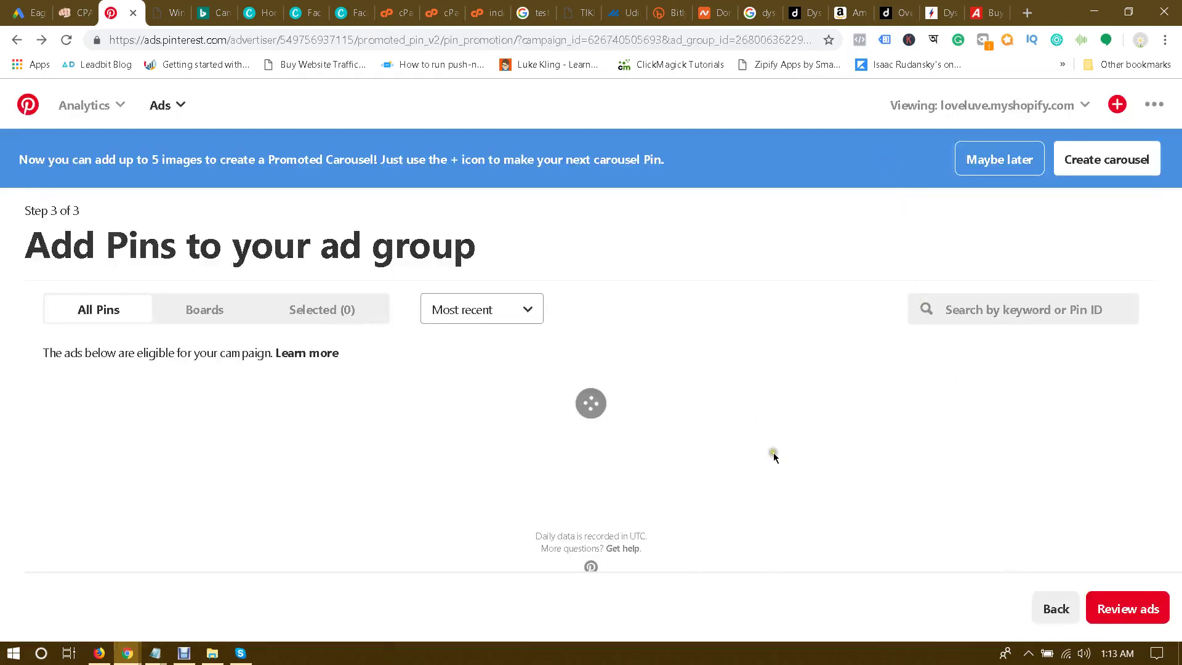
Step: Add the Dyson vacuum pin from All Pins and launch the ad 'Traffic | Win A Dyson Cyclone V10'
{"action": "left_click", "coordinate": [1130, 610]}
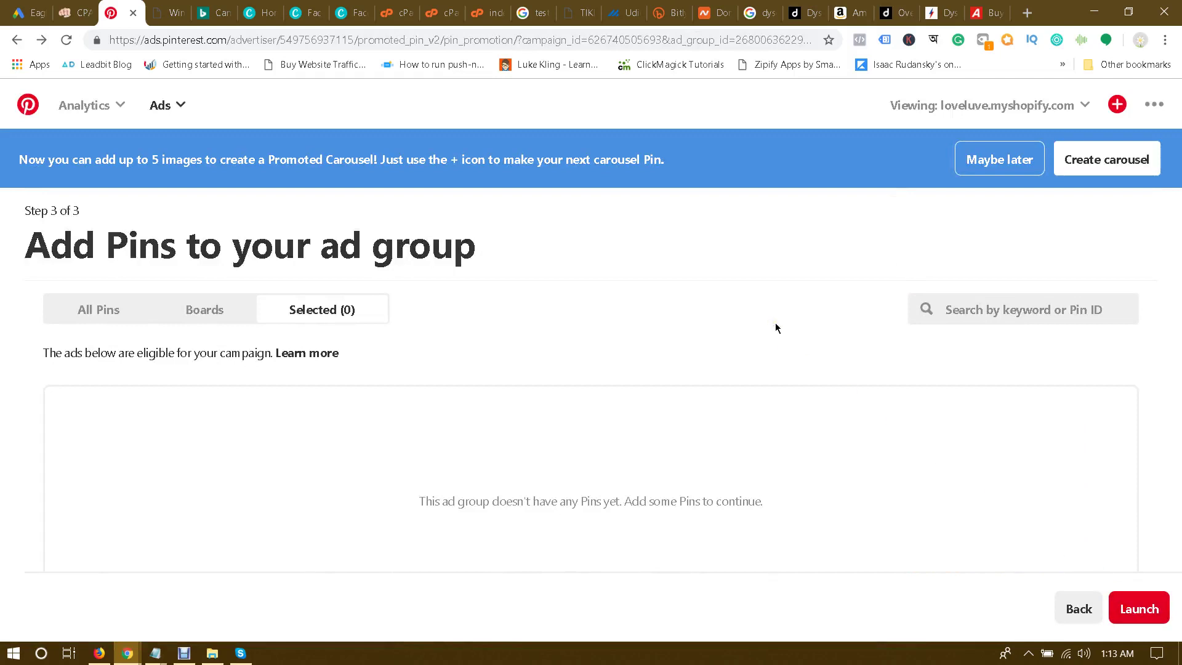
{"action": "left_click", "coordinate": [1027, 310]}
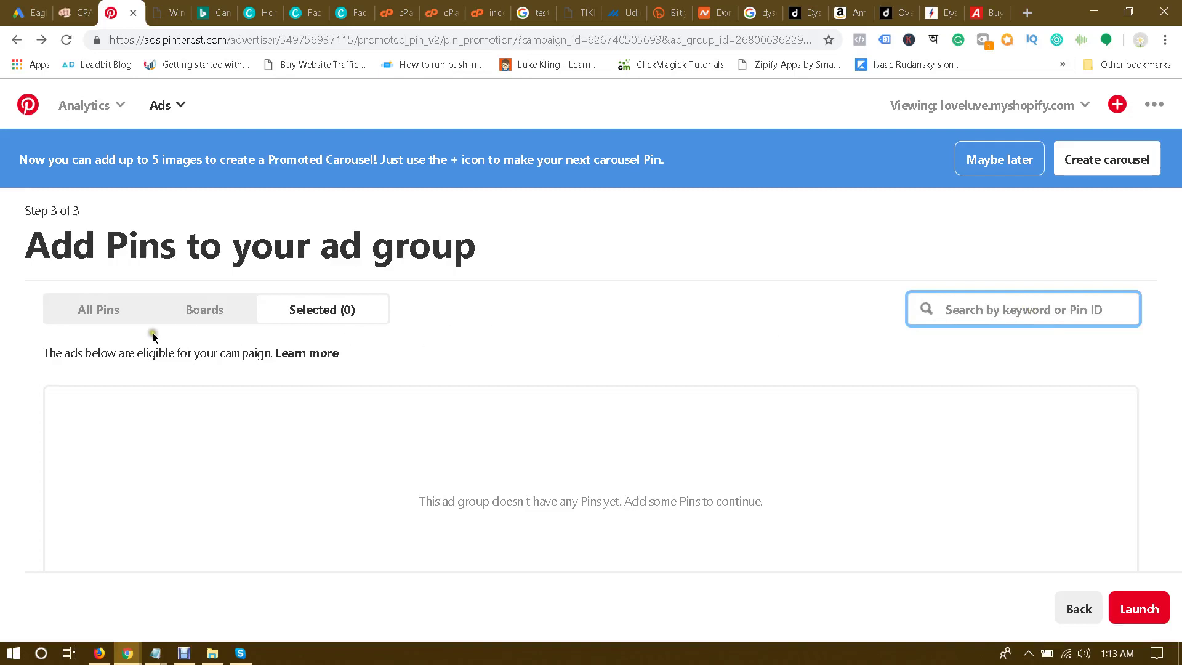
{"action": "left_click", "coordinate": [100, 318]}
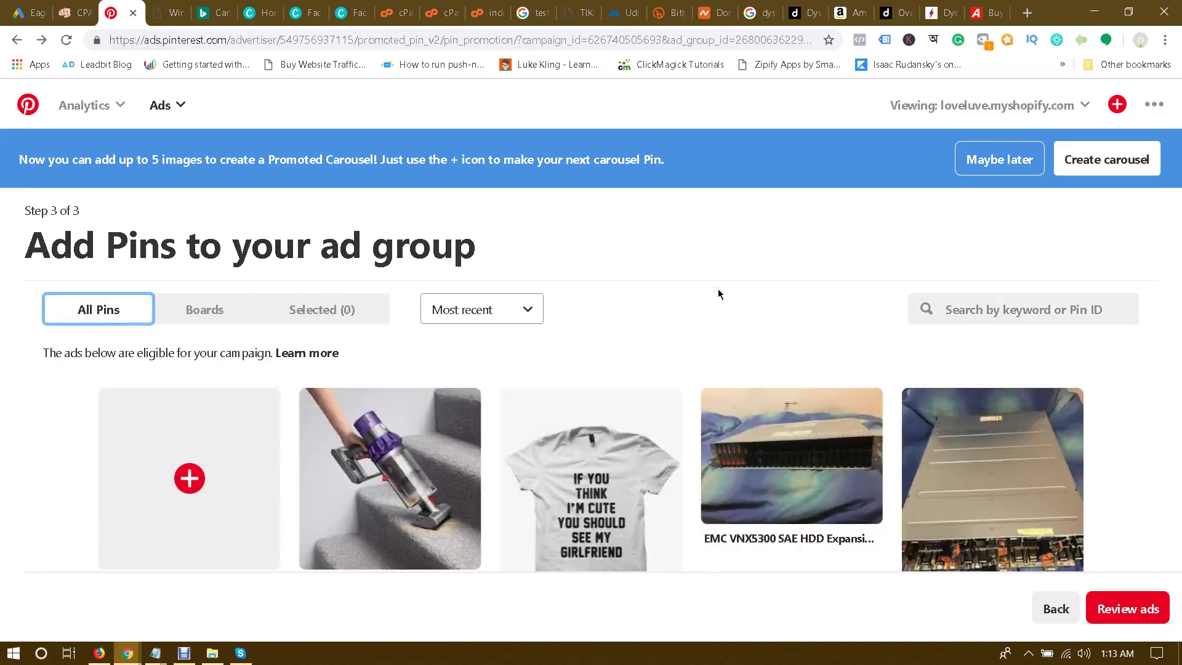
{"action": "left_click", "coordinate": [477, 395]}
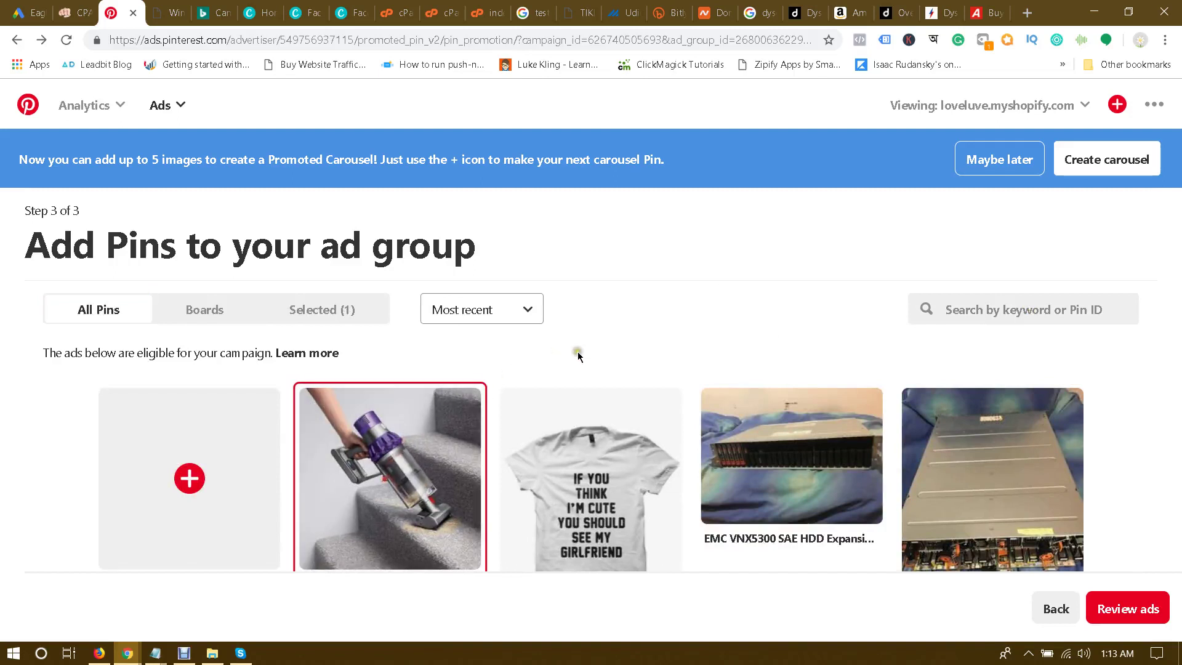
{"action": "left_click", "coordinate": [1108, 610]}
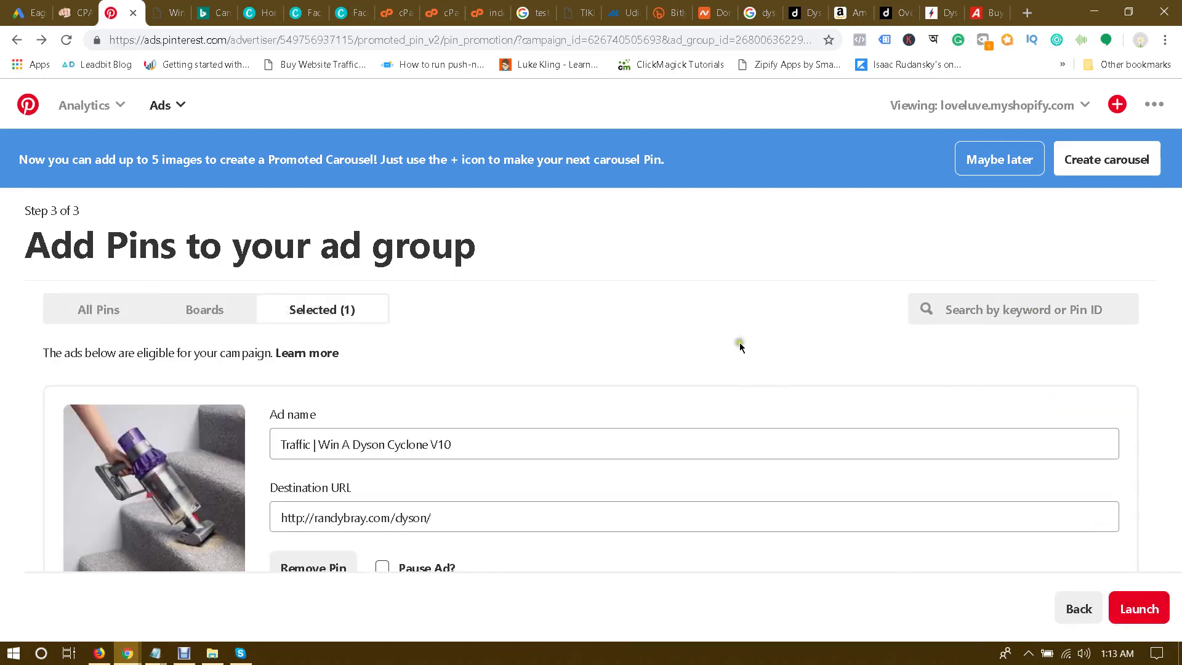
{"action": "left_click", "coordinate": [1140, 609]}
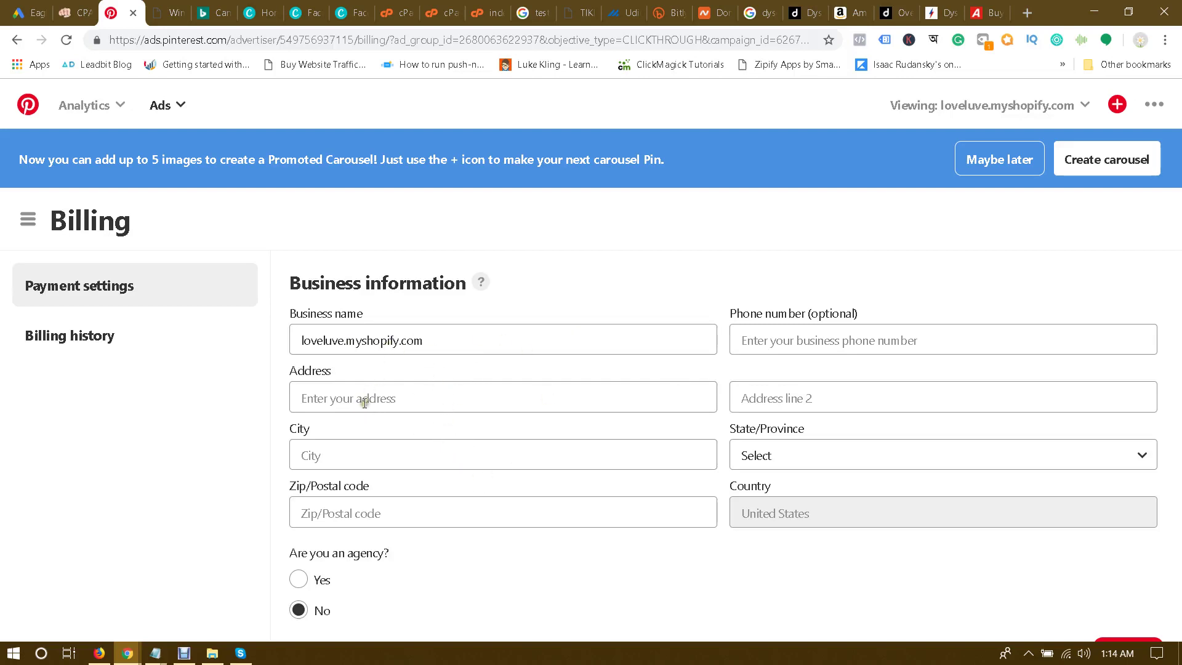
Step: Enter the business street address and the city Chittagong on the billing form
{"action": "left_click", "coordinate": [378, 390]}
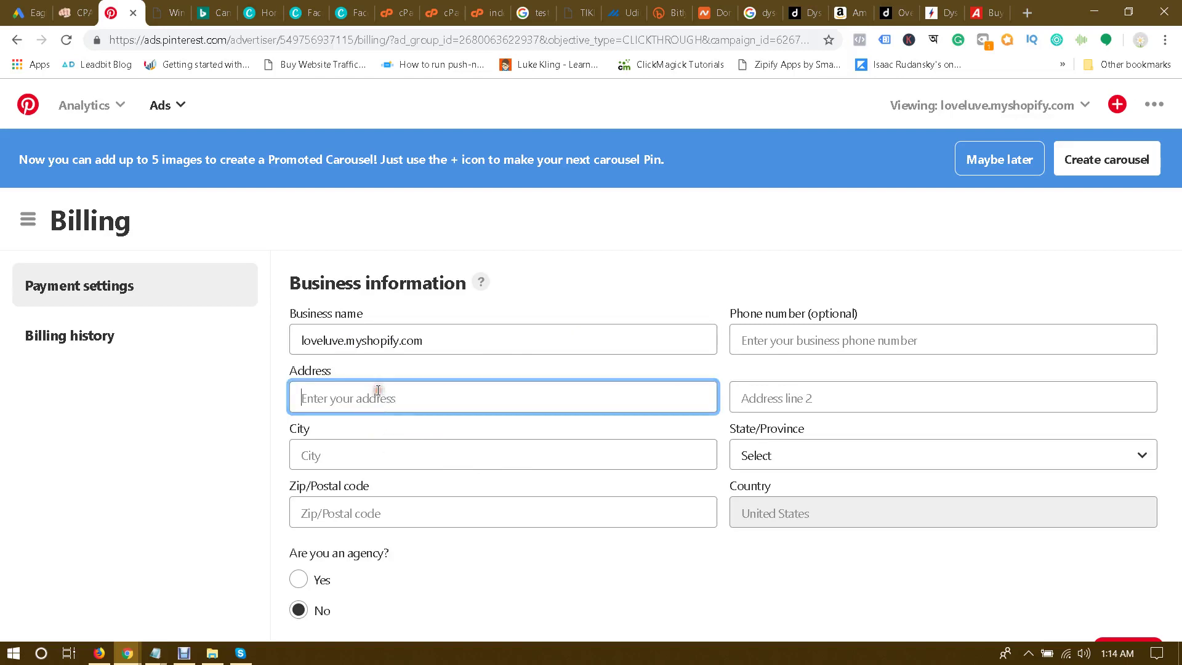
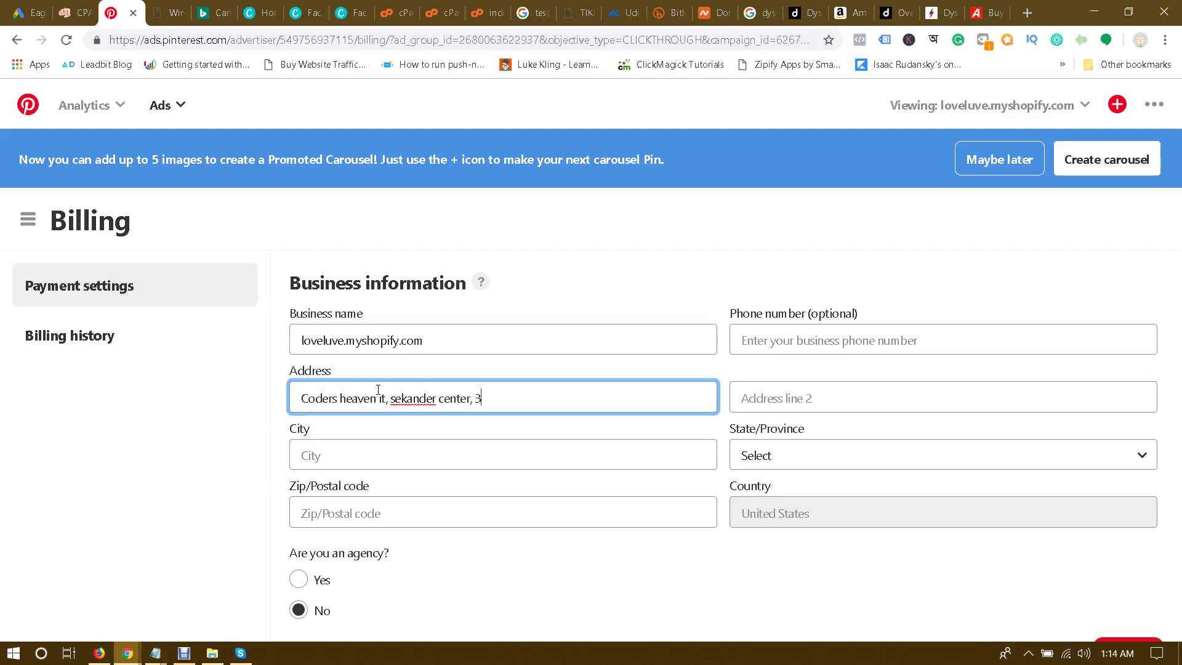
{"action": "key", "text": "Tab"}
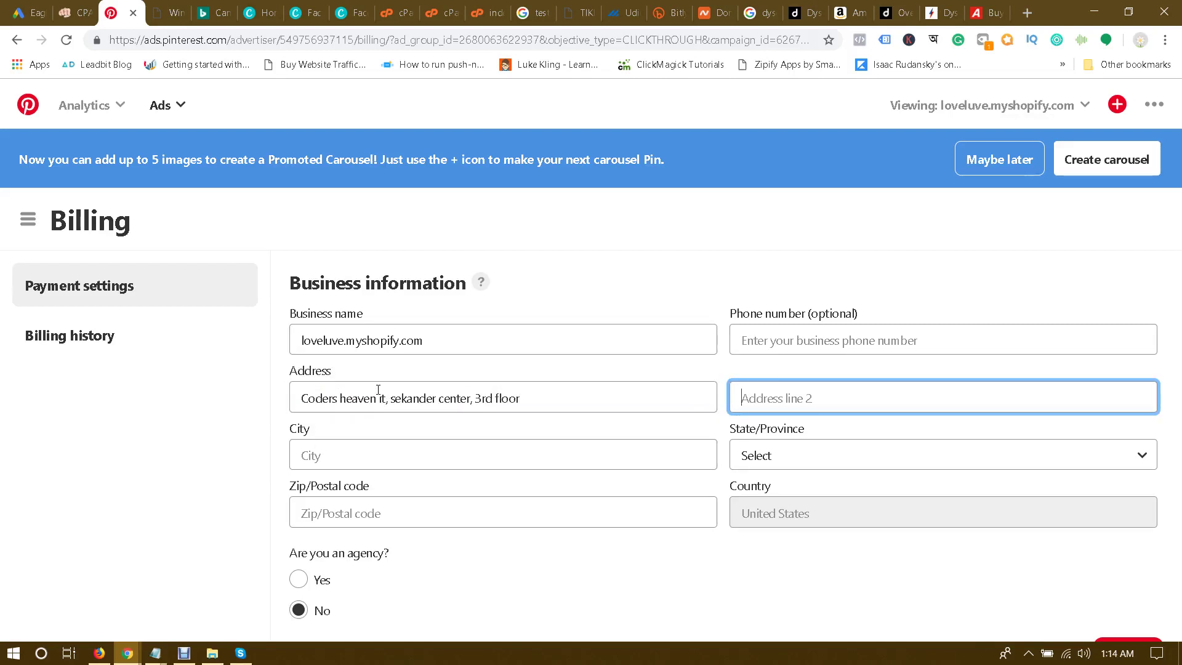
{"action": "key", "text": "Tab"}
{"action": "type", "text": "C"}
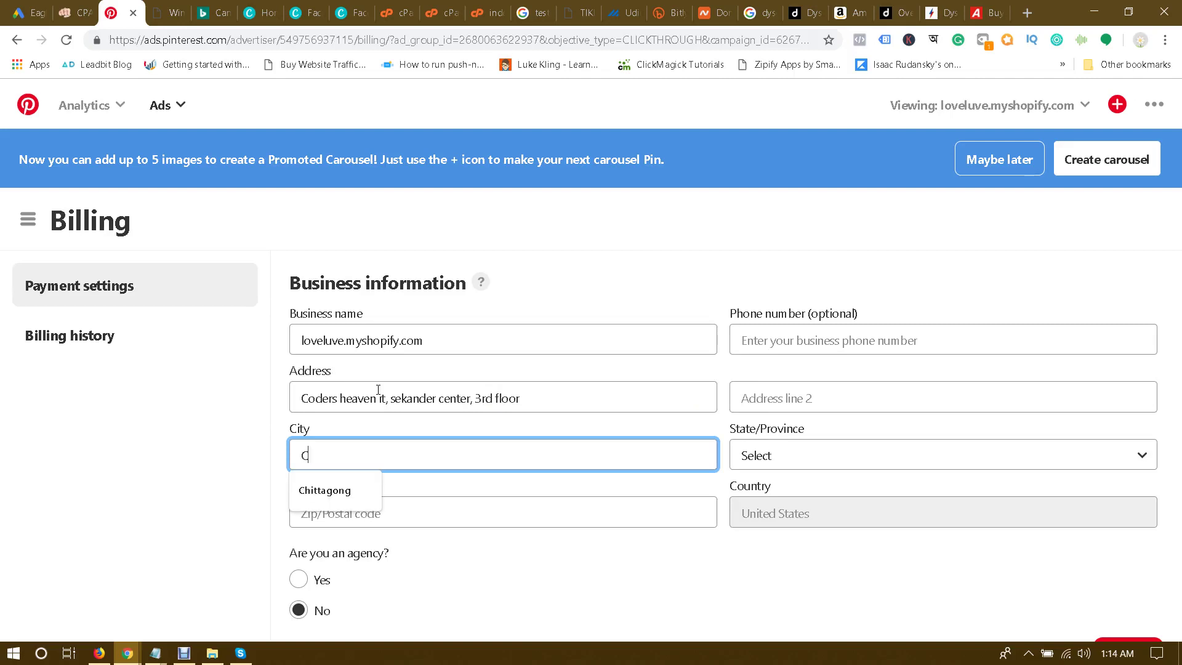
{"action": "type", "text": "hittagong"}
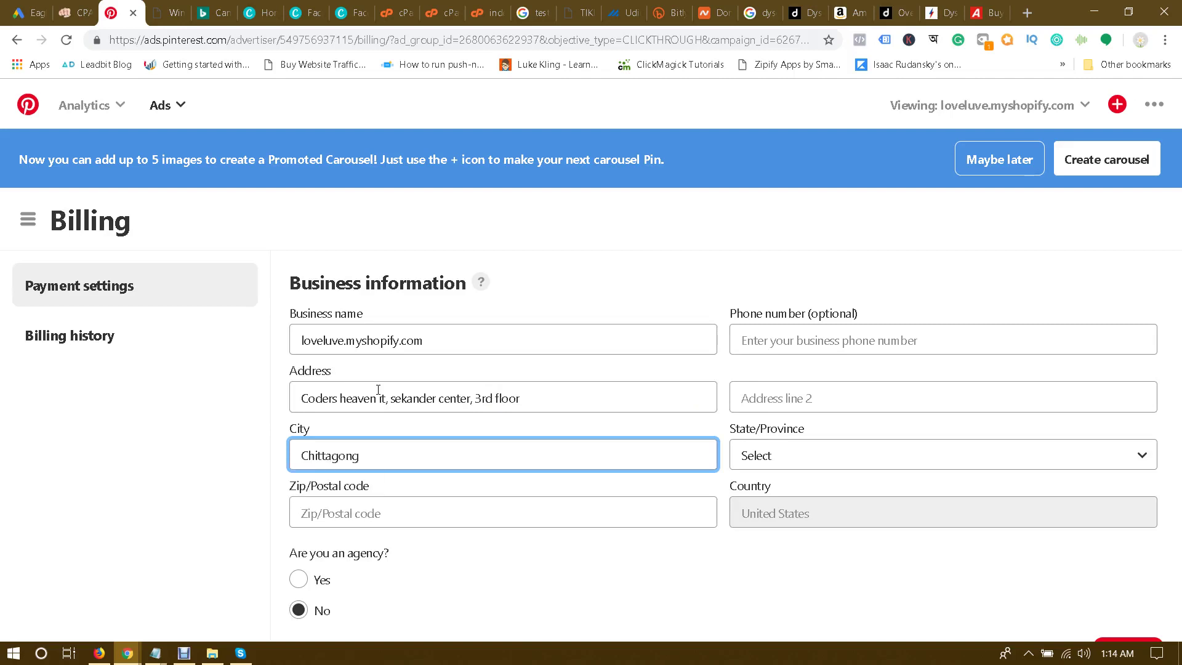
{"action": "key", "text": "Tab"}
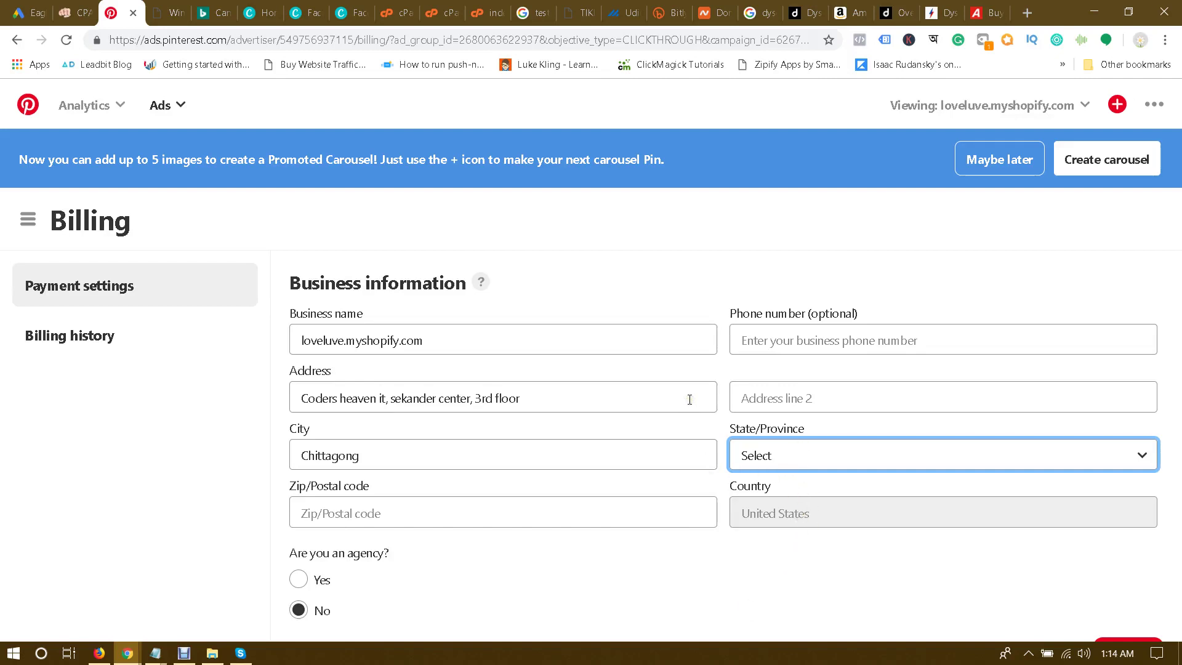
{"action": "triple_click", "coordinate": [555, 395]}
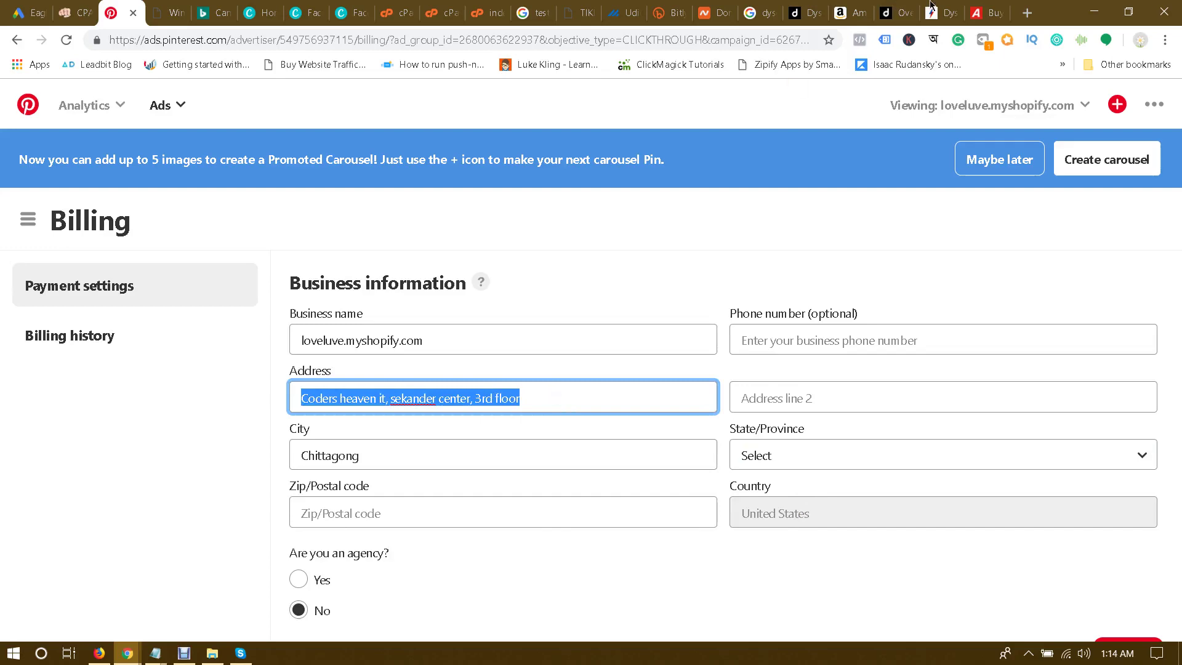
{"action": "left_click", "coordinate": [1026, 11]}
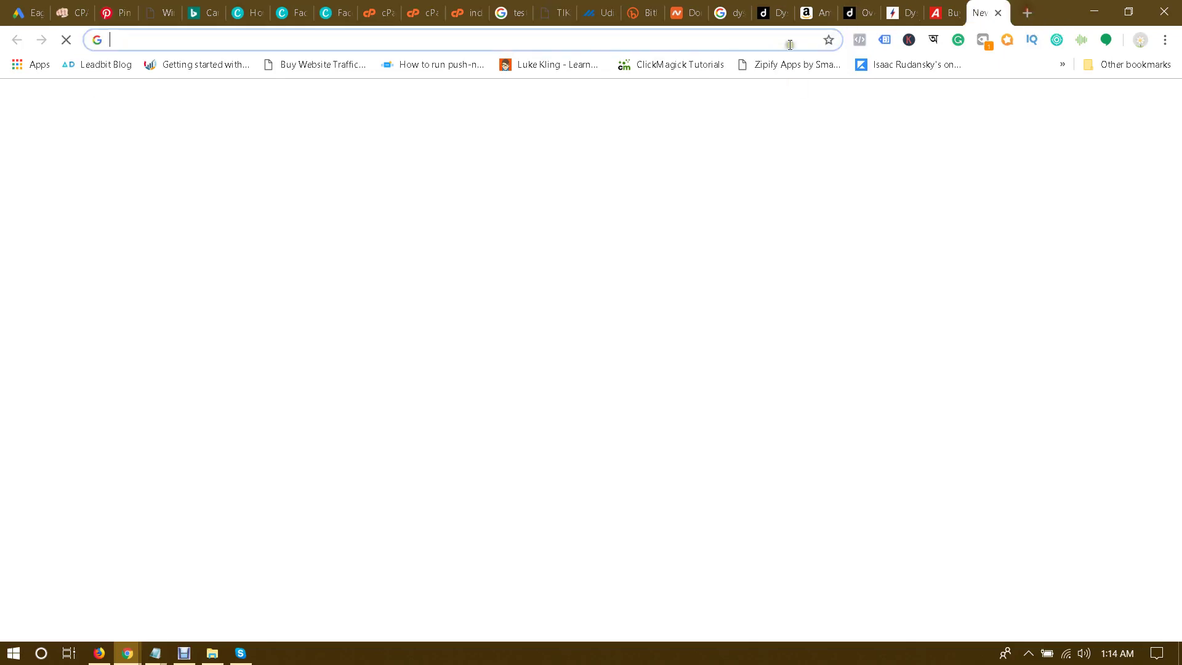
Step: Generate an identity on Fake Name Generator and copy its postal address
{"action": "type", "text": "faken"}
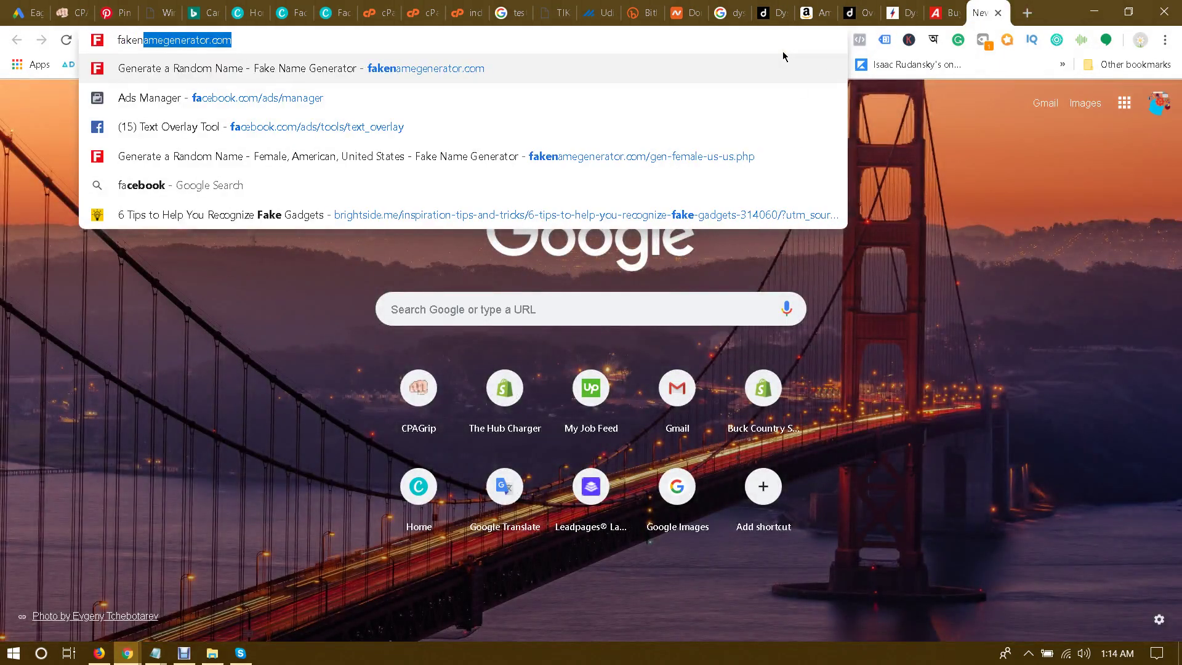
{"action": "key", "text": "Return"}
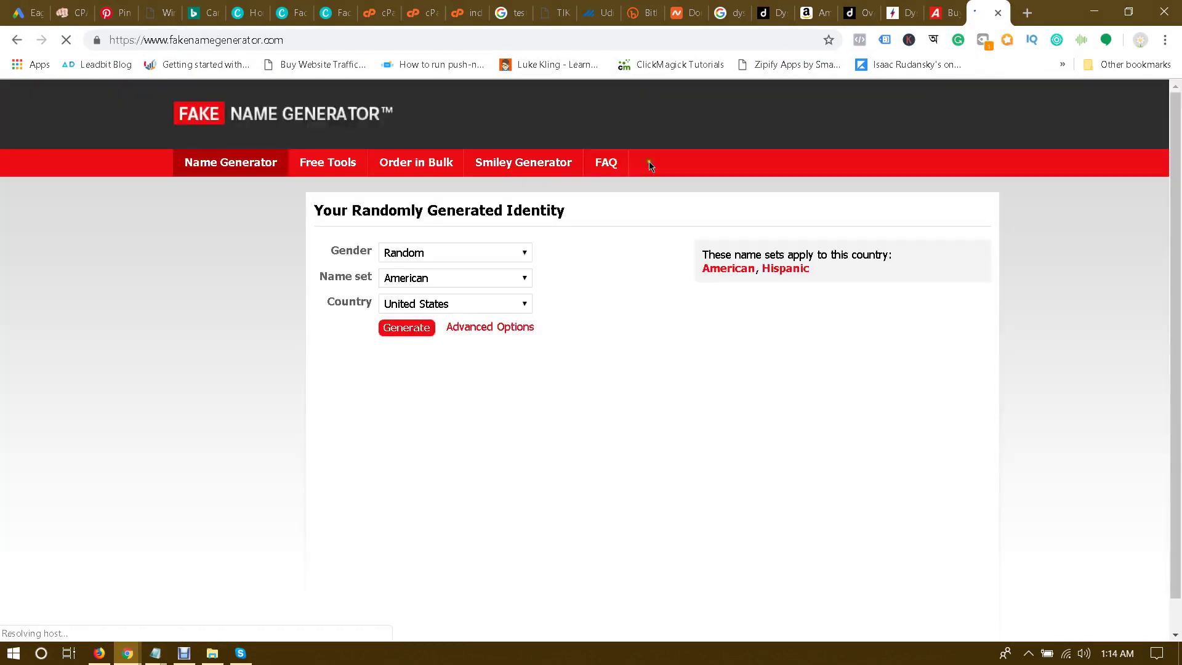
{"action": "scroll", "coordinate": [553, 295], "scroll_direction": "down", "scroll_amount": 1}
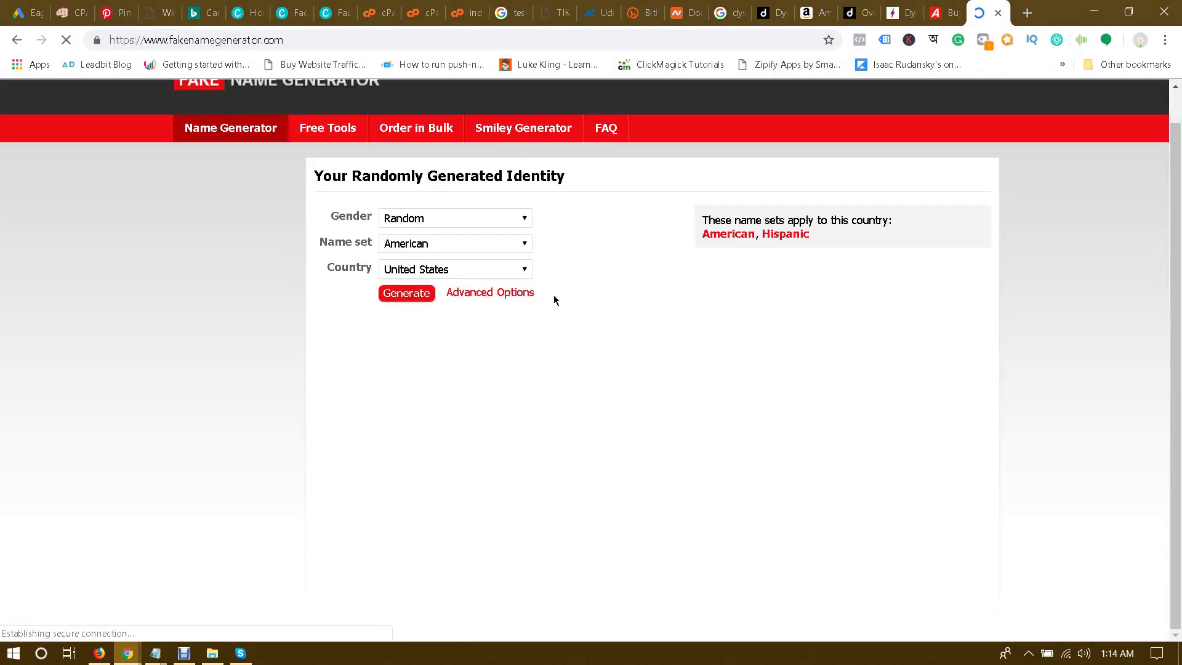
{"action": "scroll", "coordinate": [516, 349], "scroll_direction": "down", "scroll_amount": 3}
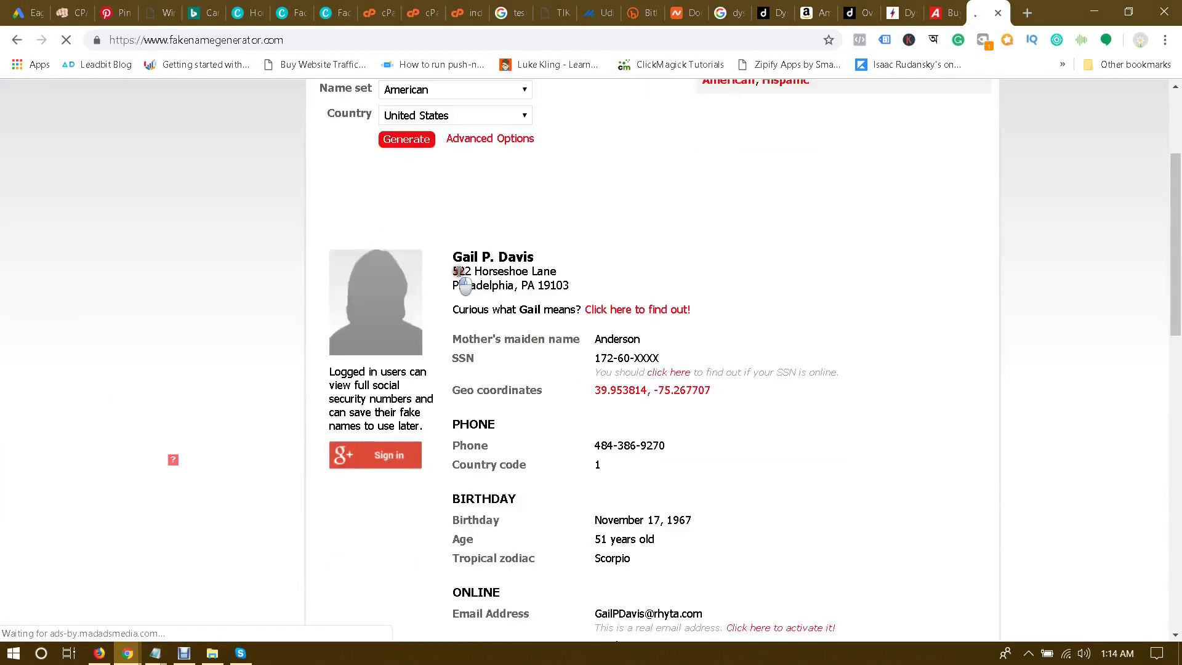
{"action": "left_click_drag", "start_coordinate": [453, 270], "coordinate": [575, 289]}
{"action": "key", "text": "ctrl+c"}
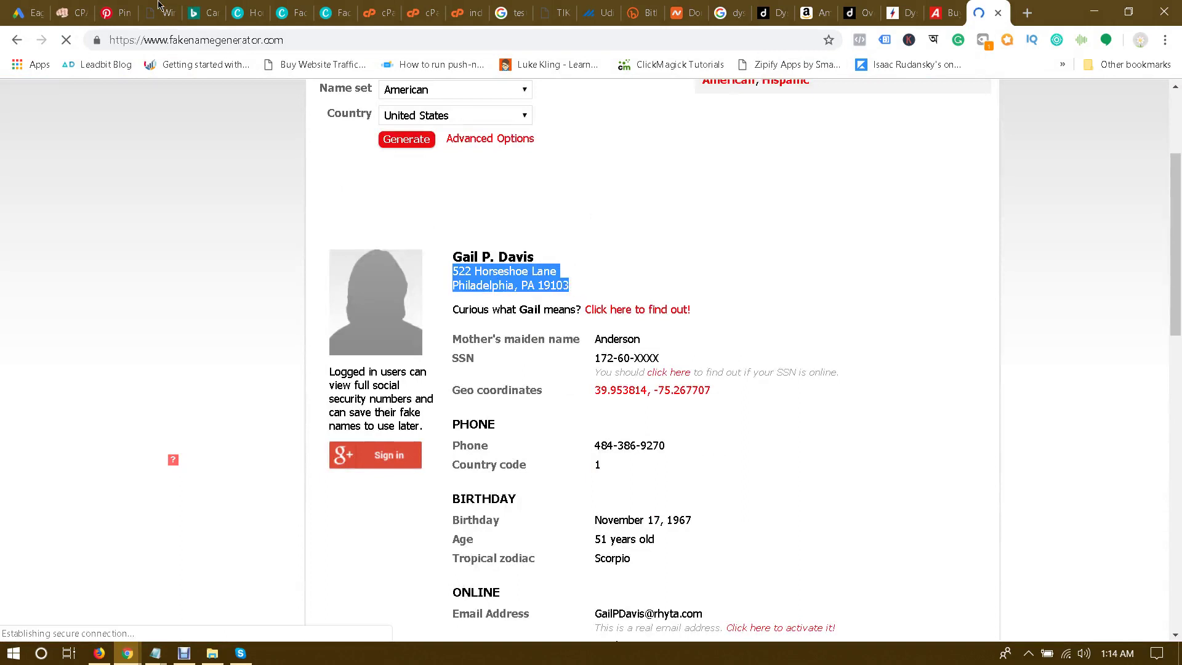
{"action": "left_click", "coordinate": [119, 6]}
Step: Paste the address, moving its zip code into Zip/Postal code and its city over Chittagong
{"action": "key", "text": "ctrl+v"}
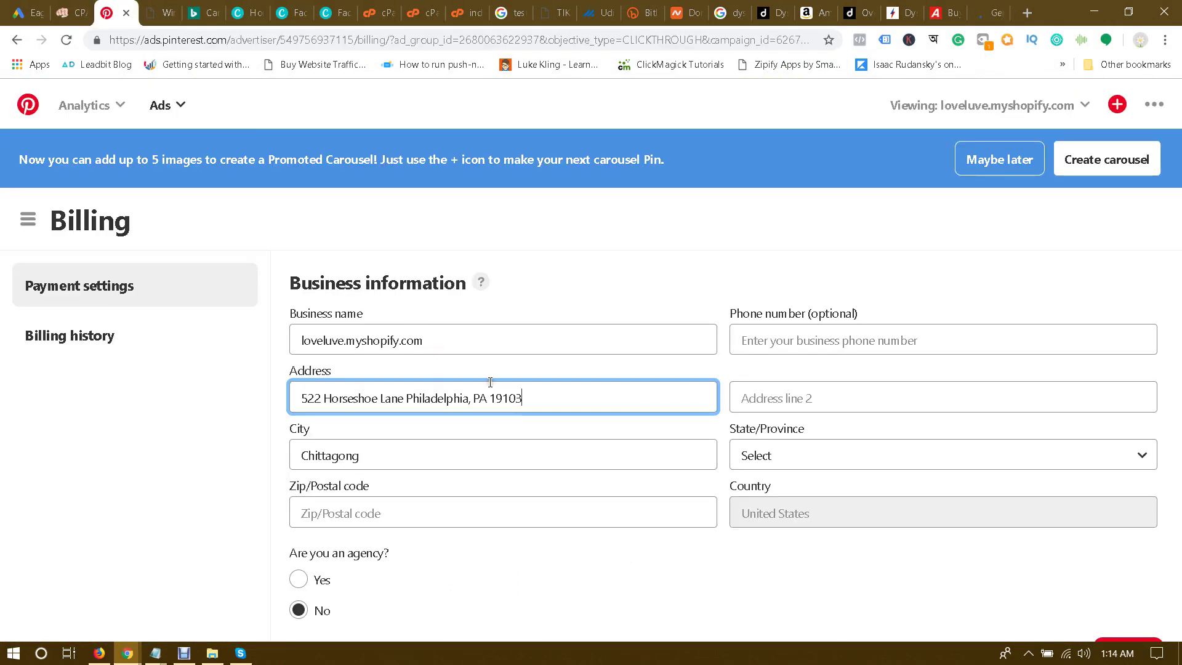
{"action": "double_click", "coordinate": [502, 395]}
{"action": "key", "text": "ctrl+x"}
{"action": "left_click", "coordinate": [392, 508]}
{"action": "key", "text": "ctrl+v"}
{"action": "left_click", "coordinate": [202, 487]}
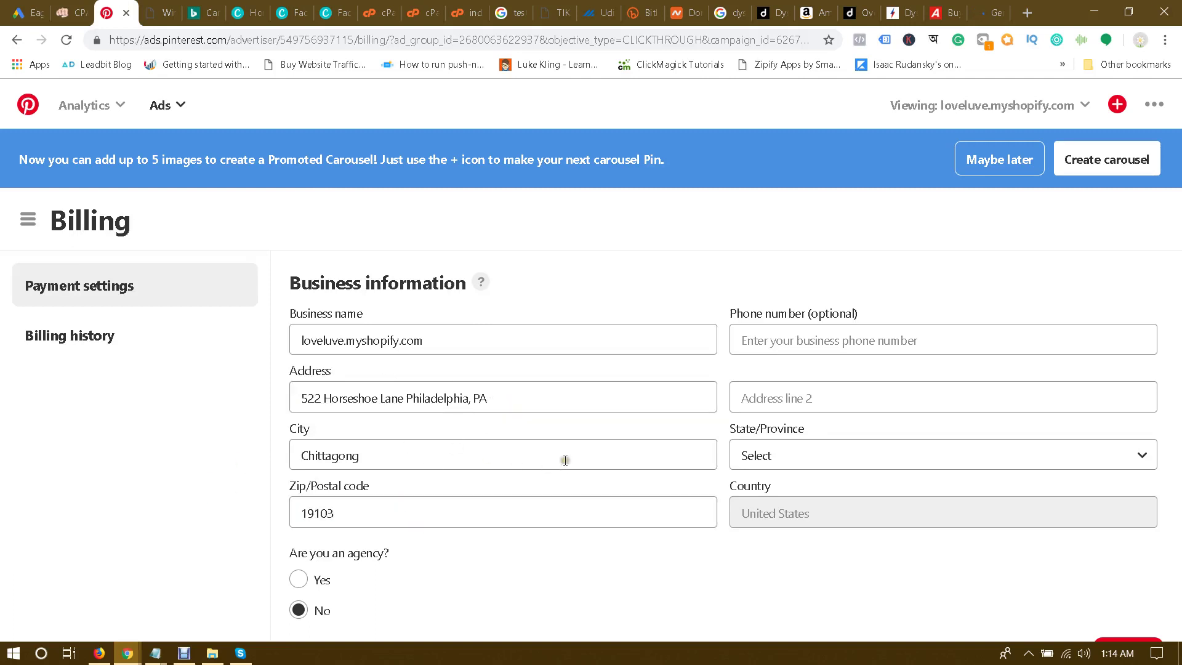
{"action": "double_click", "coordinate": [437, 398]}
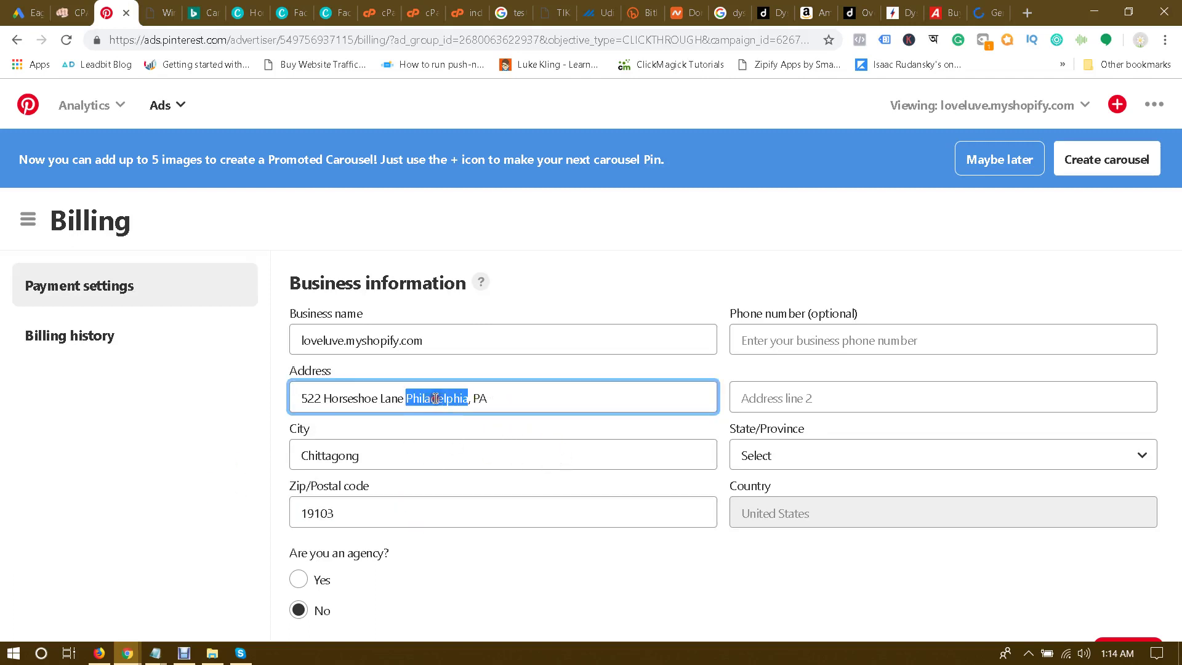
{"action": "key", "text": "ctrl+x"}
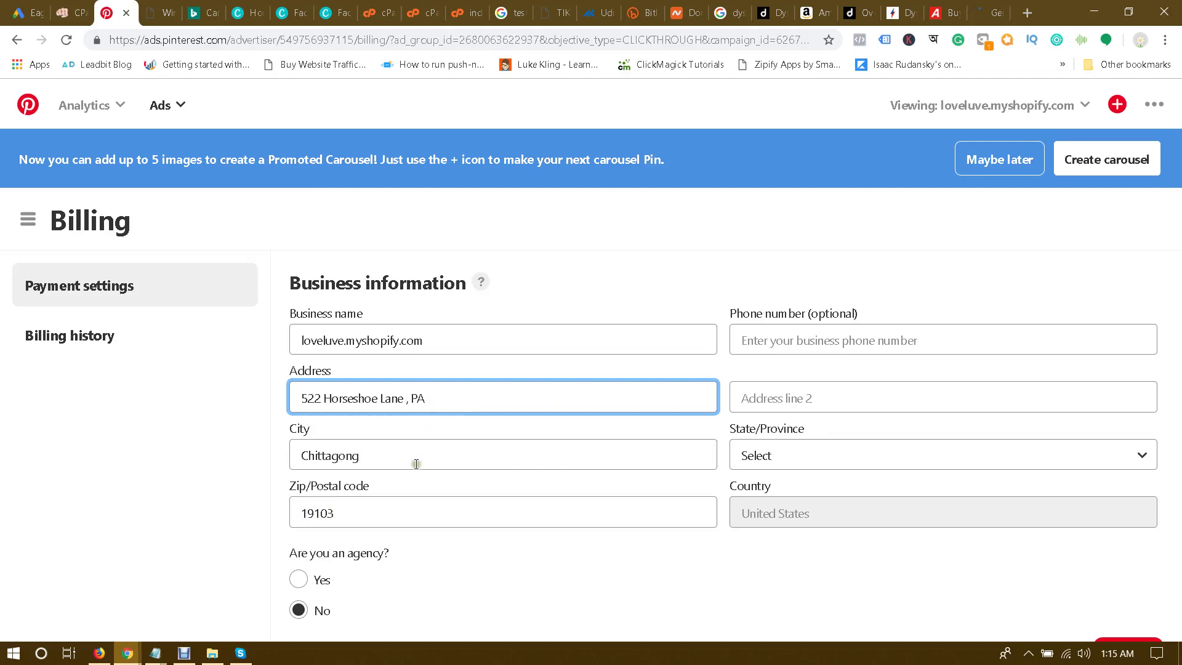
{"action": "double_click", "coordinate": [415, 458]}
{"action": "key", "text": "ctrl+v"}
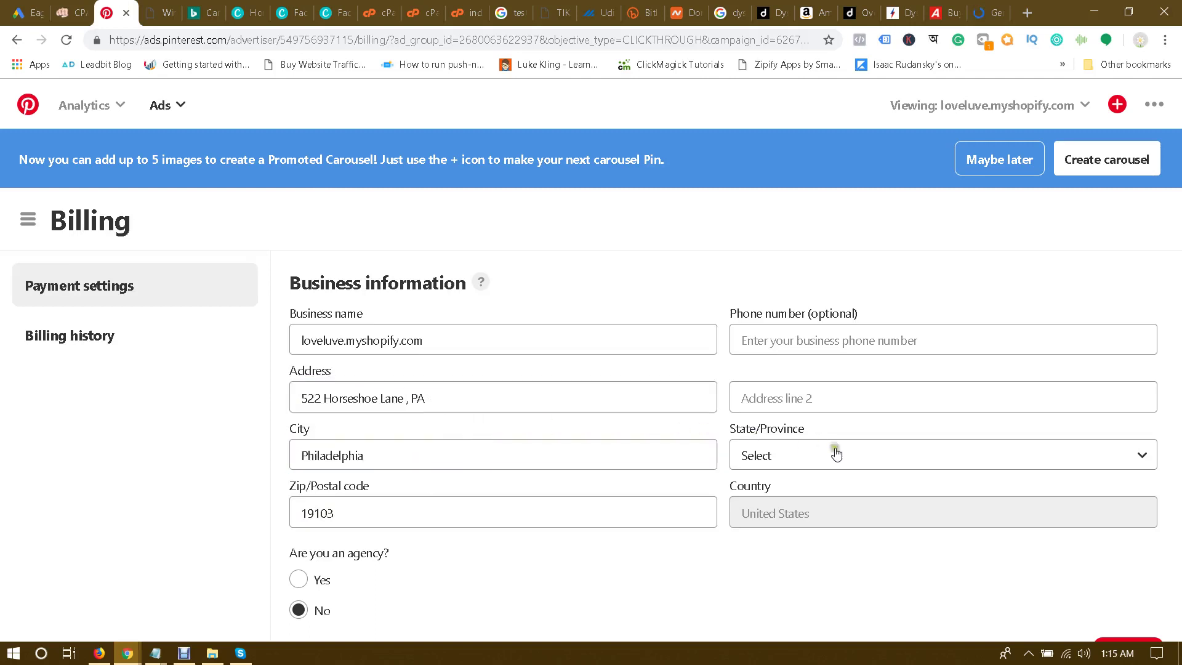
Step: Set the state to Pennsylvania and delete the leftover ', PA' from the street address
{"action": "left_click", "coordinate": [833, 452]}
{"action": "scroll", "coordinate": [847, 274], "scroll_direction": "down", "scroll_amount": 9}
{"action": "scroll", "coordinate": [848, 275], "scroll_direction": "down", "scroll_amount": 3}
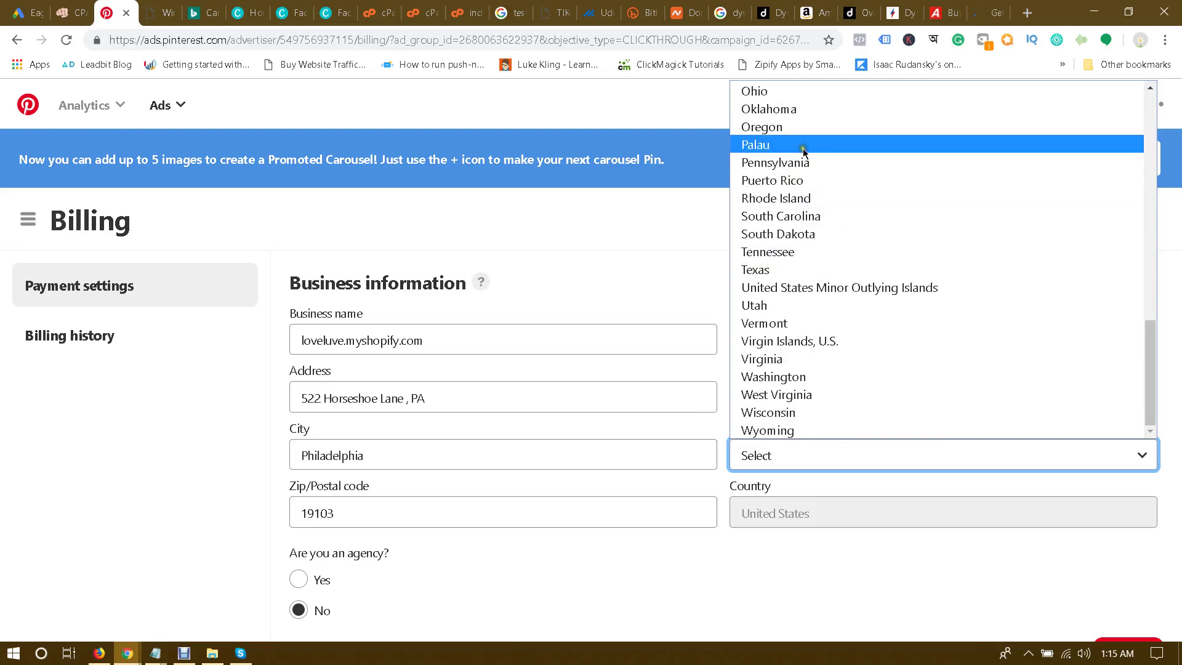
{"action": "left_click", "coordinate": [783, 164]}
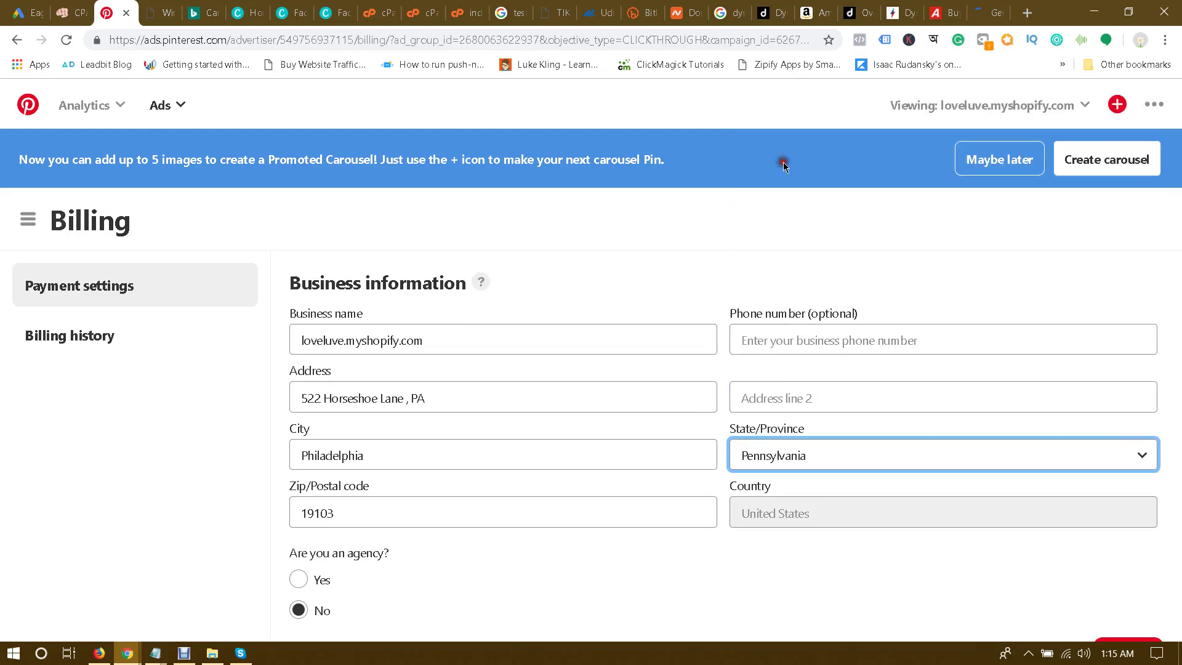
{"action": "left_click", "coordinate": [666, 427]}
{"action": "left_click_drag", "start_coordinate": [405, 397], "coordinate": [425, 399]}
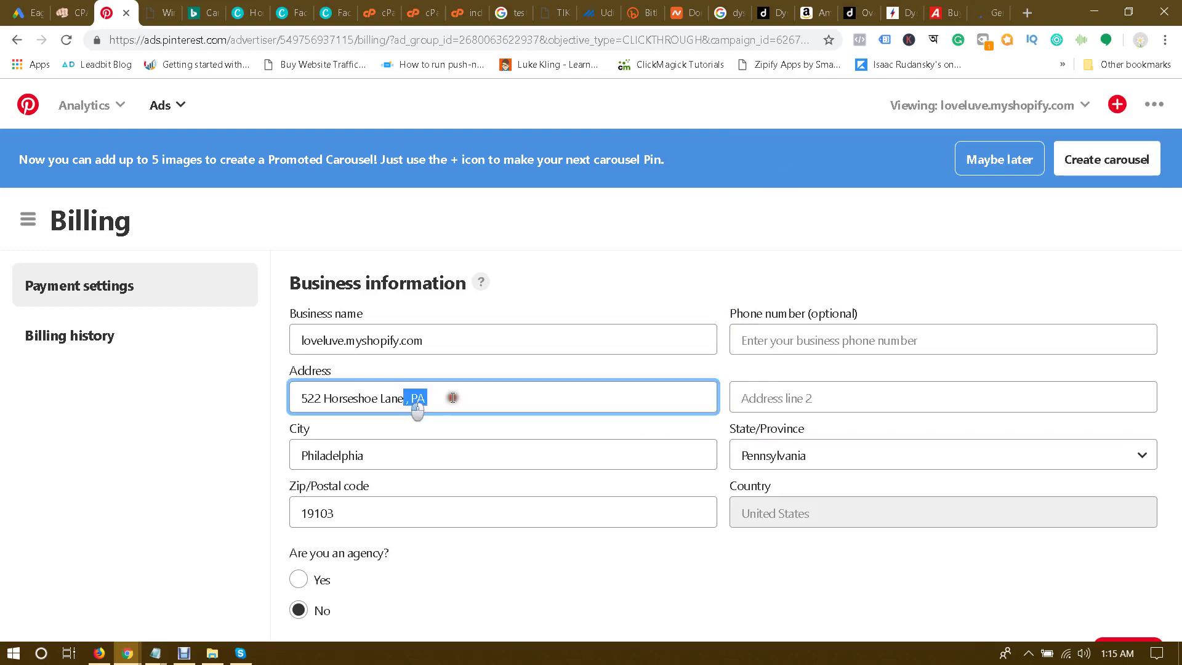
{"action": "key", "text": "BackSpace"}
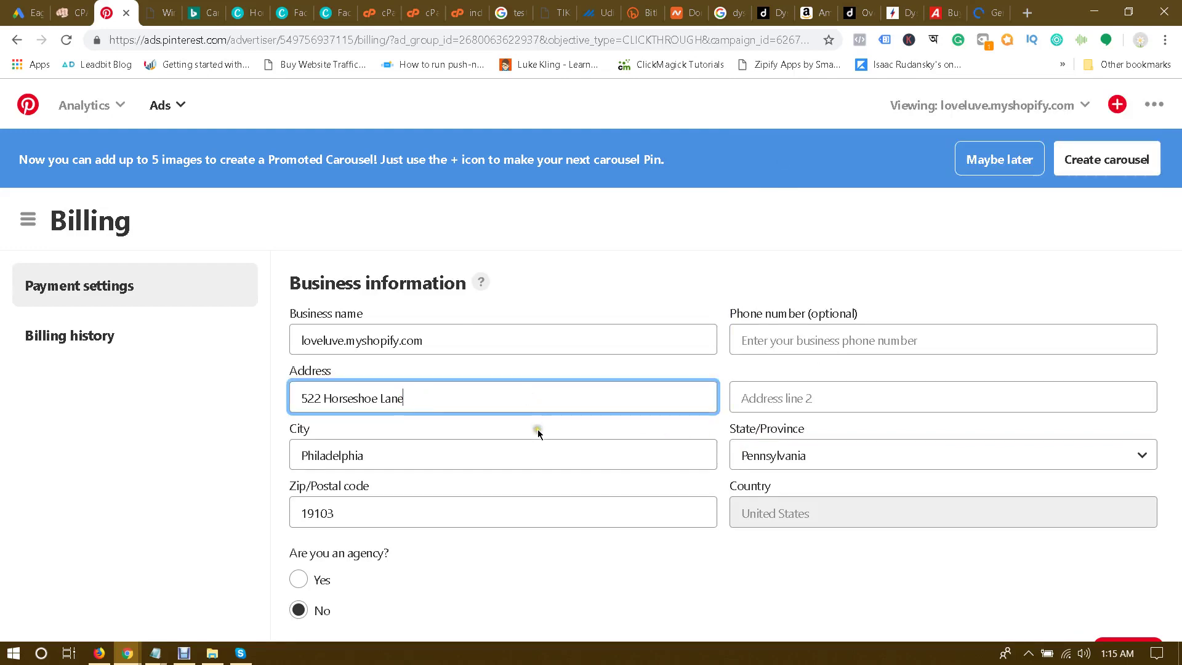
{"action": "left_click", "coordinate": [542, 431]}
Step: Change the State/Province to Palau
{"action": "left_click", "coordinate": [804, 452]}
{"action": "scroll", "coordinate": [813, 431], "scroll_direction": "down", "scroll_amount": 1}
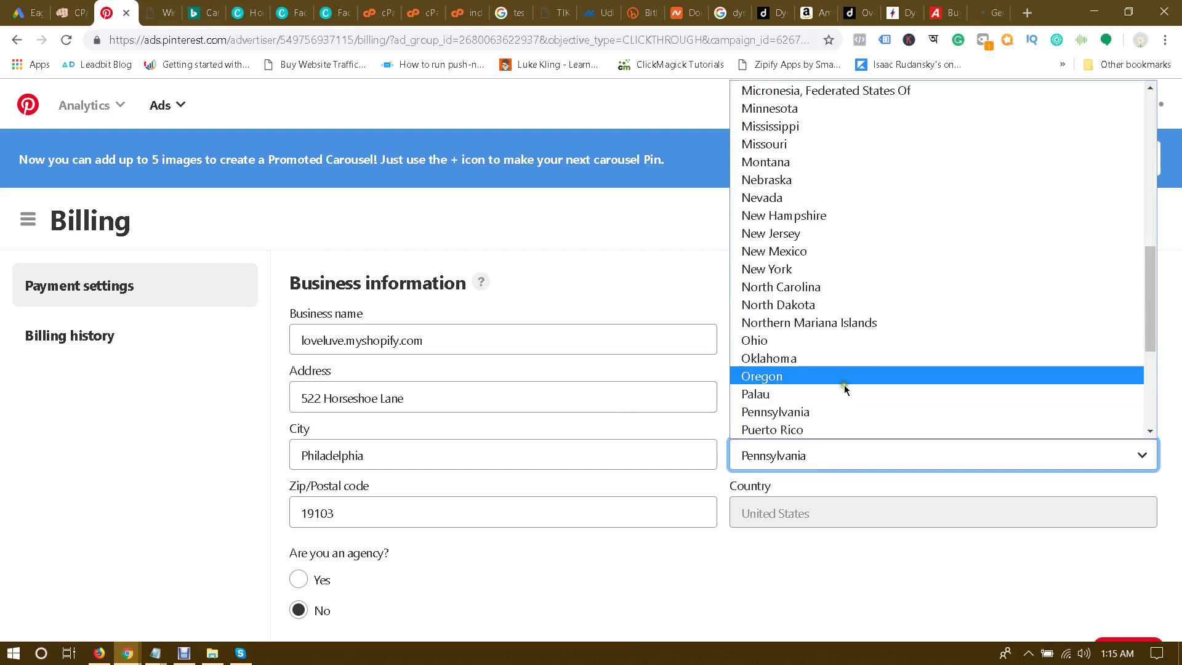
{"action": "scroll", "coordinate": [844, 386], "scroll_direction": "down", "scroll_amount": 3}
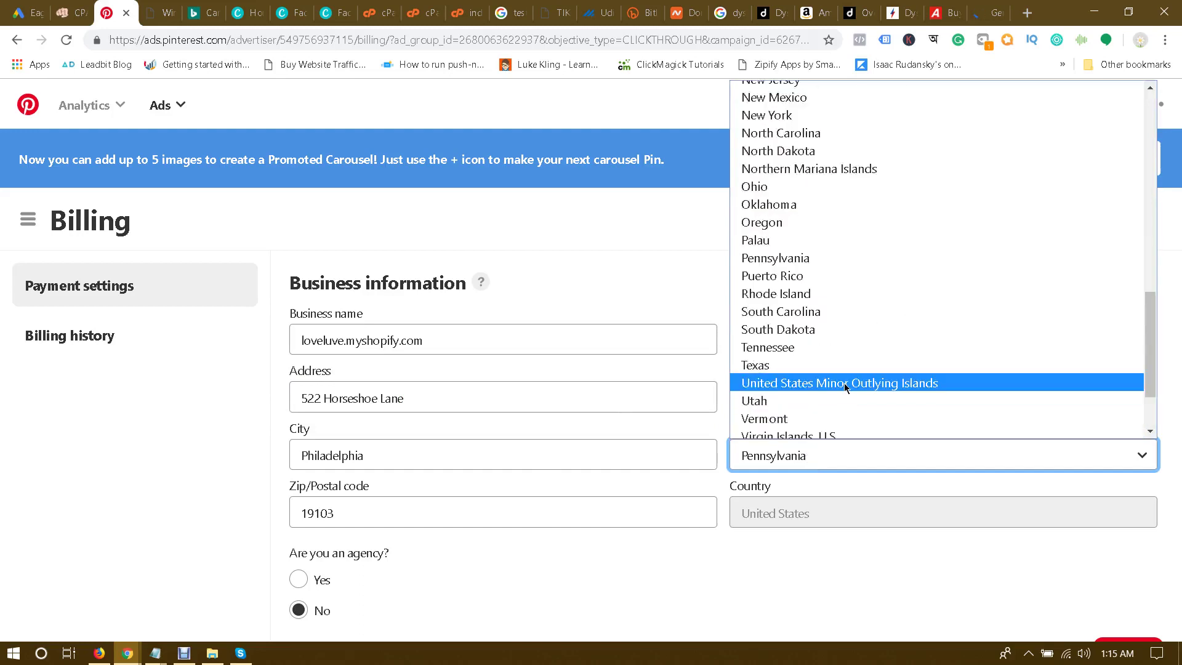
{"action": "left_click", "coordinate": [802, 244]}
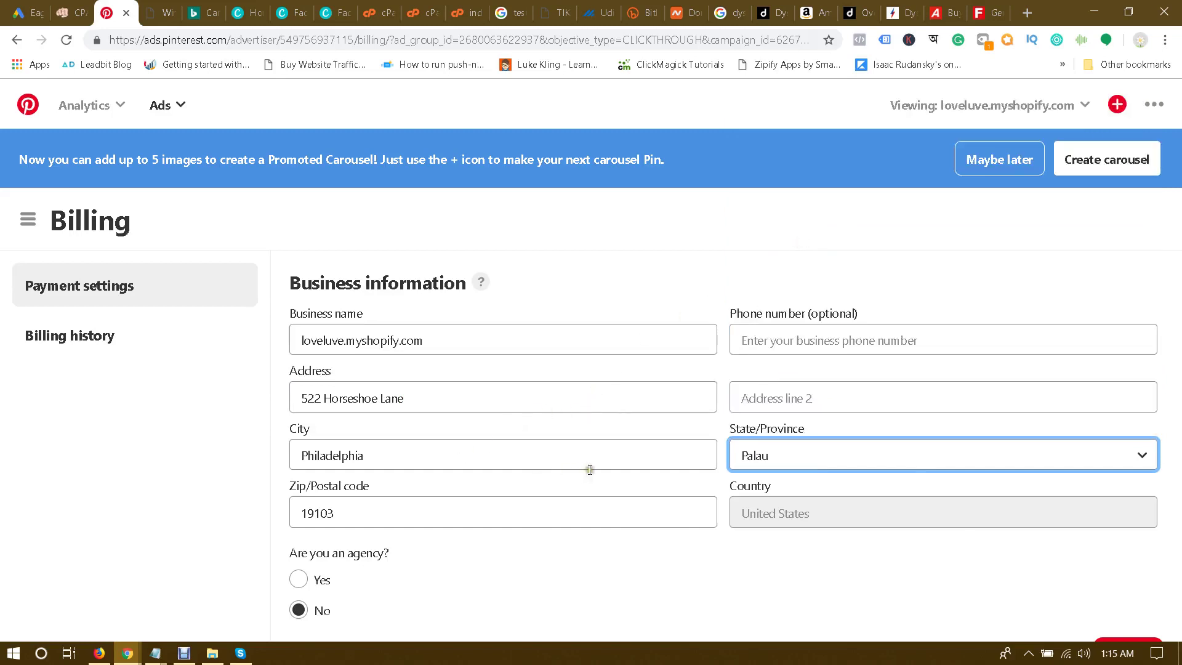
{"action": "left_click", "coordinate": [466, 420]}
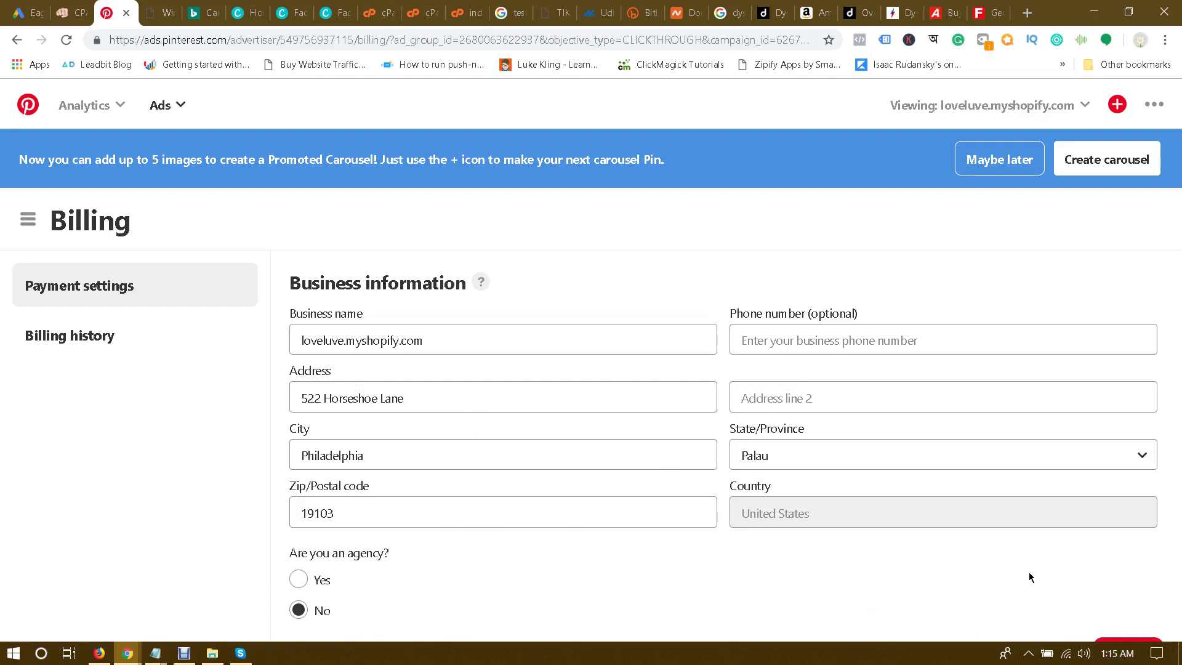
{"action": "key", "text": "ctrl+minus"}
Step: Save the business information on the billing form
{"action": "left_click", "coordinate": [1128, 596]}
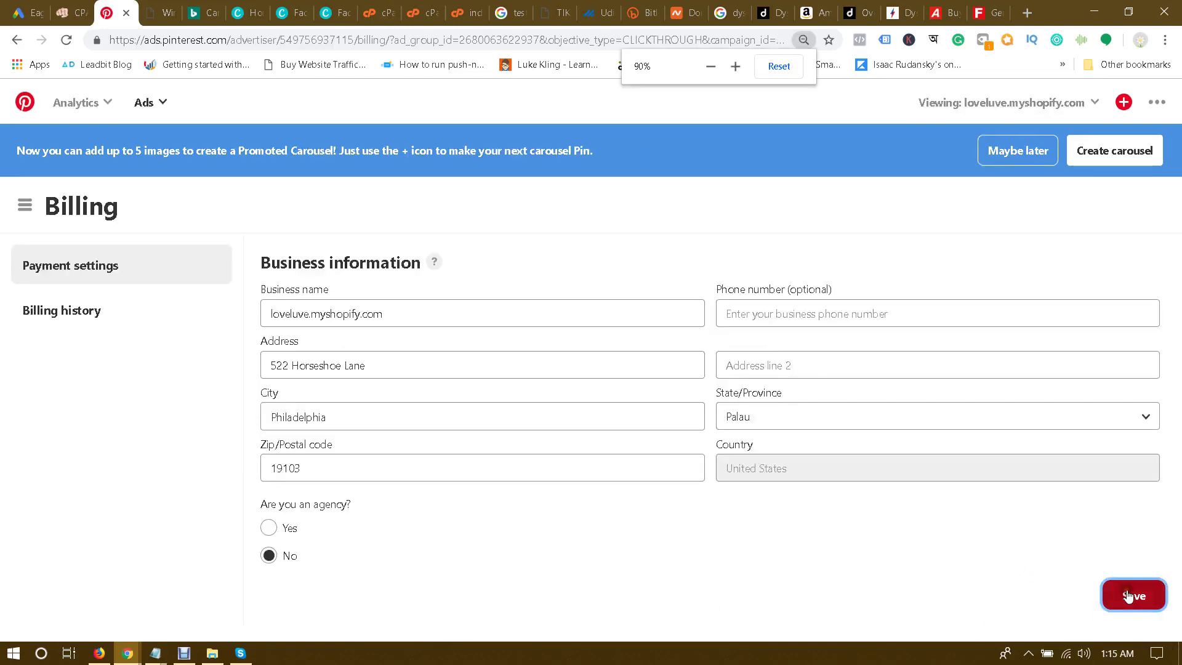
{"action": "scroll", "coordinate": [971, 507], "scroll_direction": "down", "scroll_amount": 3}
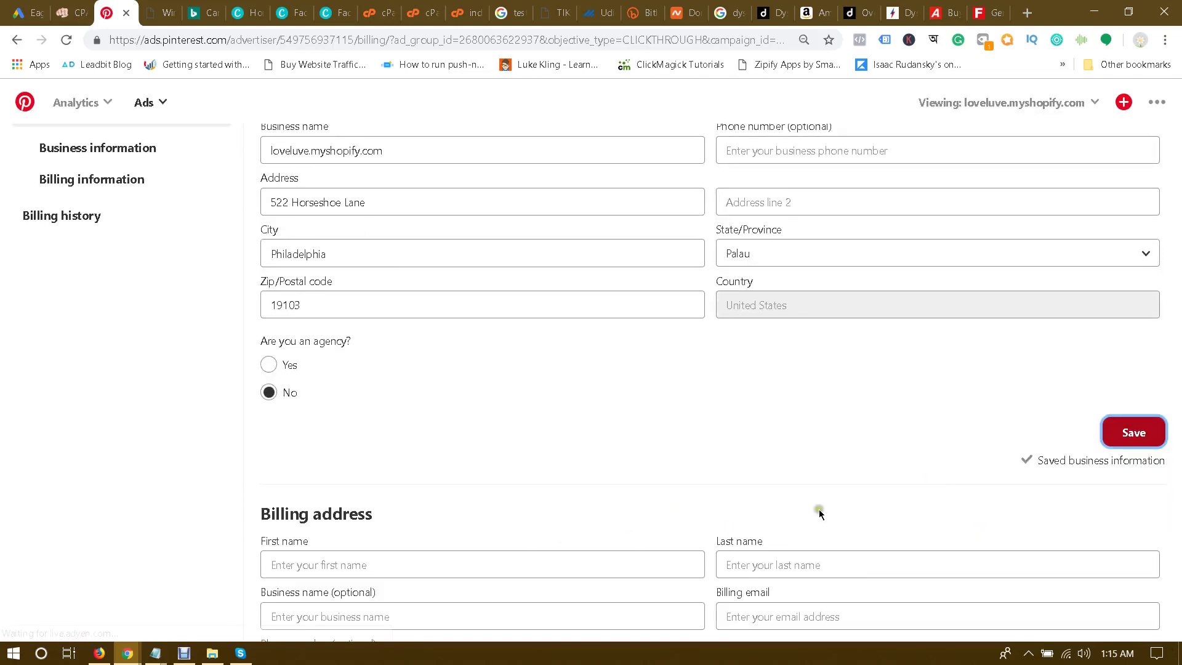
{"action": "key", "text": "ctrl+minus"}
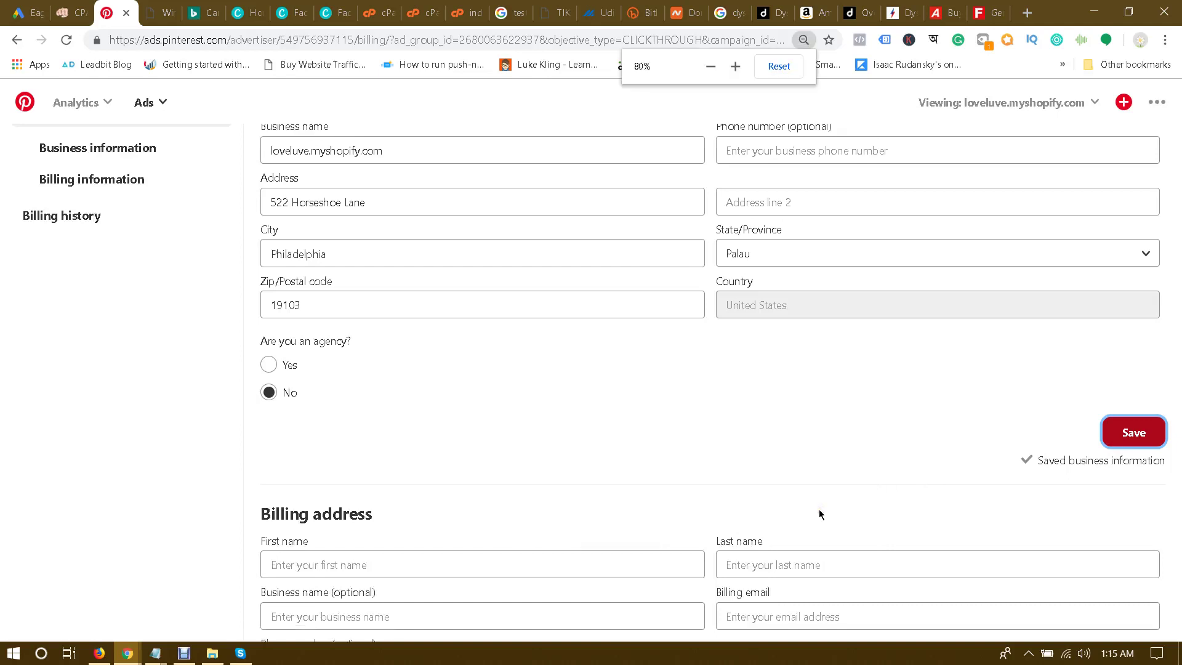
{"action": "key", "text": "ctrl+minus"}
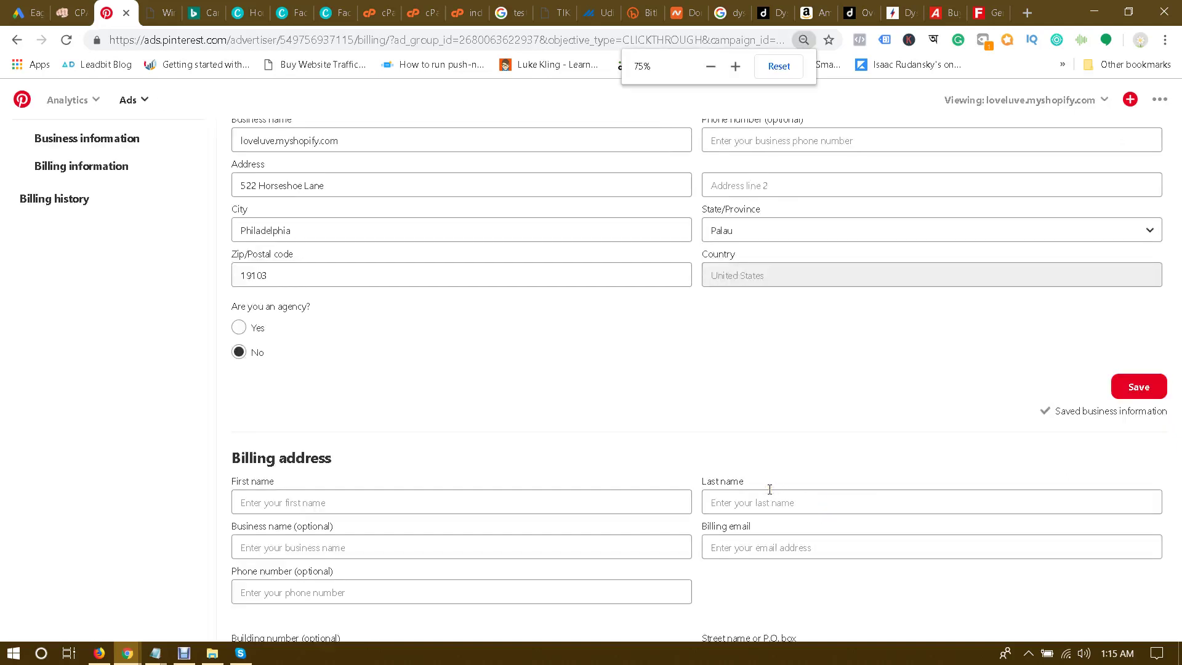
{"action": "scroll", "coordinate": [769, 489], "scroll_direction": "down", "scroll_amount": 5}
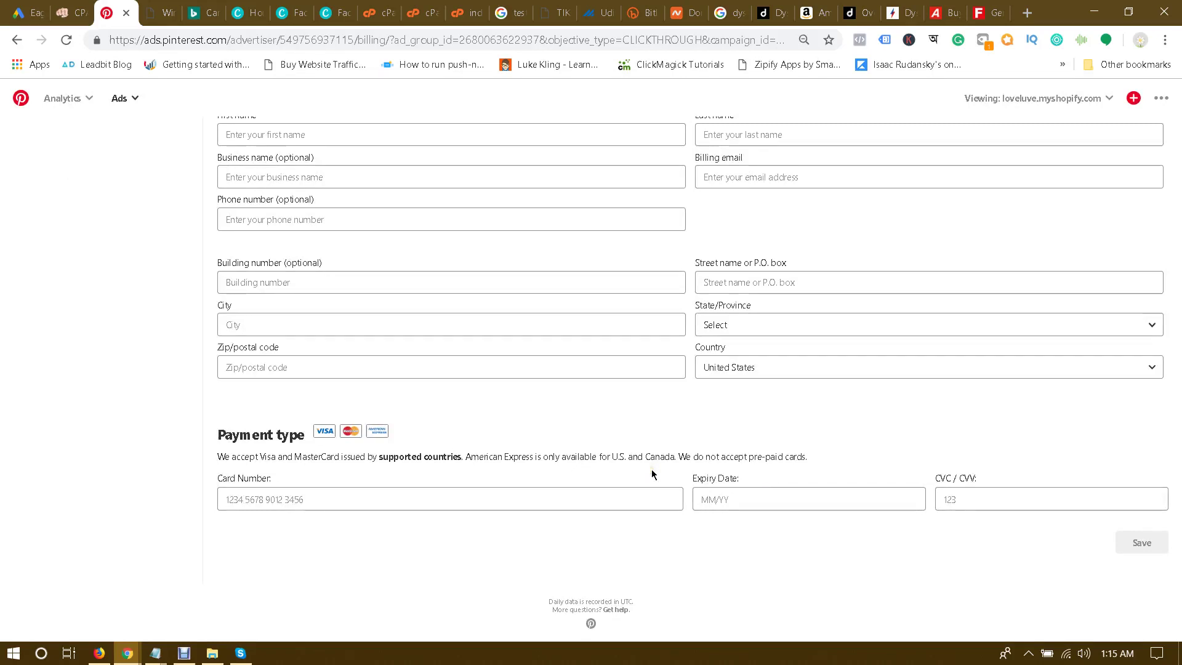
Step: Inspect the card number and expiry fields, then bring up CPAGrip's 'Test and Keep the Dyson V10 Now!' offer
{"action": "left_click", "coordinate": [315, 497]}
{"action": "left_click", "coordinate": [920, 497]}
{"action": "left_click", "coordinate": [979, 466]}
{"action": "key", "text": "ctrl+plus"}
{"action": "key", "text": "ctrl+plus"}
{"action": "key", "text": "ctrl+plus"}
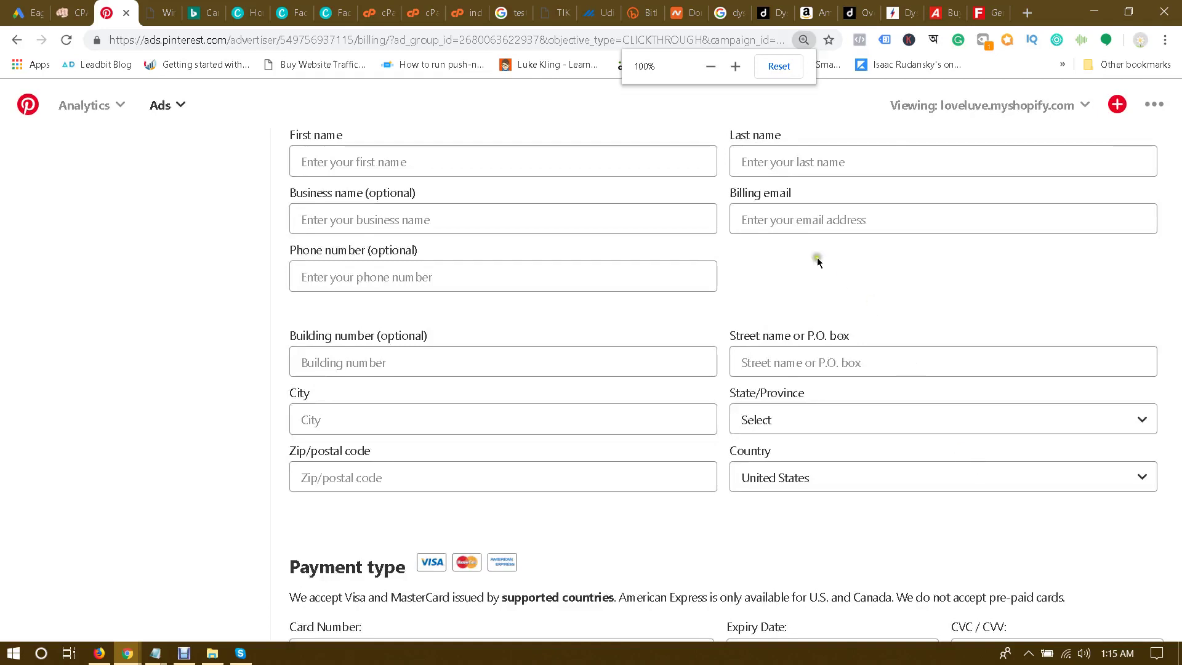
{"action": "left_click", "coordinate": [600, 133]}
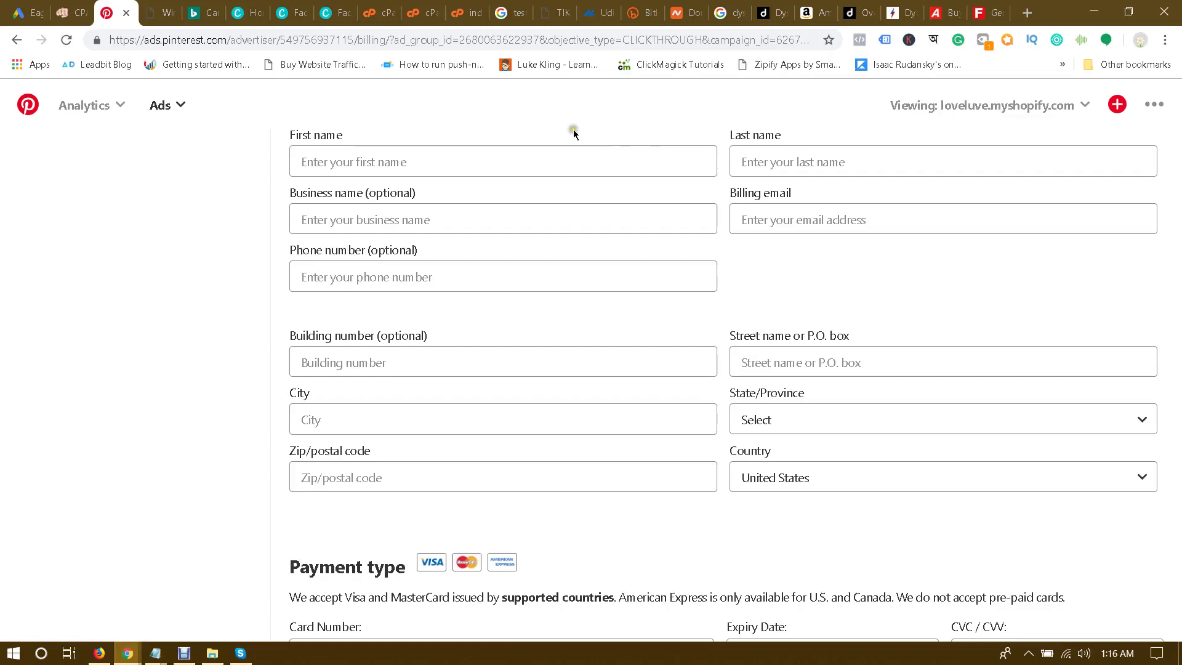
{"action": "left_click", "coordinate": [79, 13]}
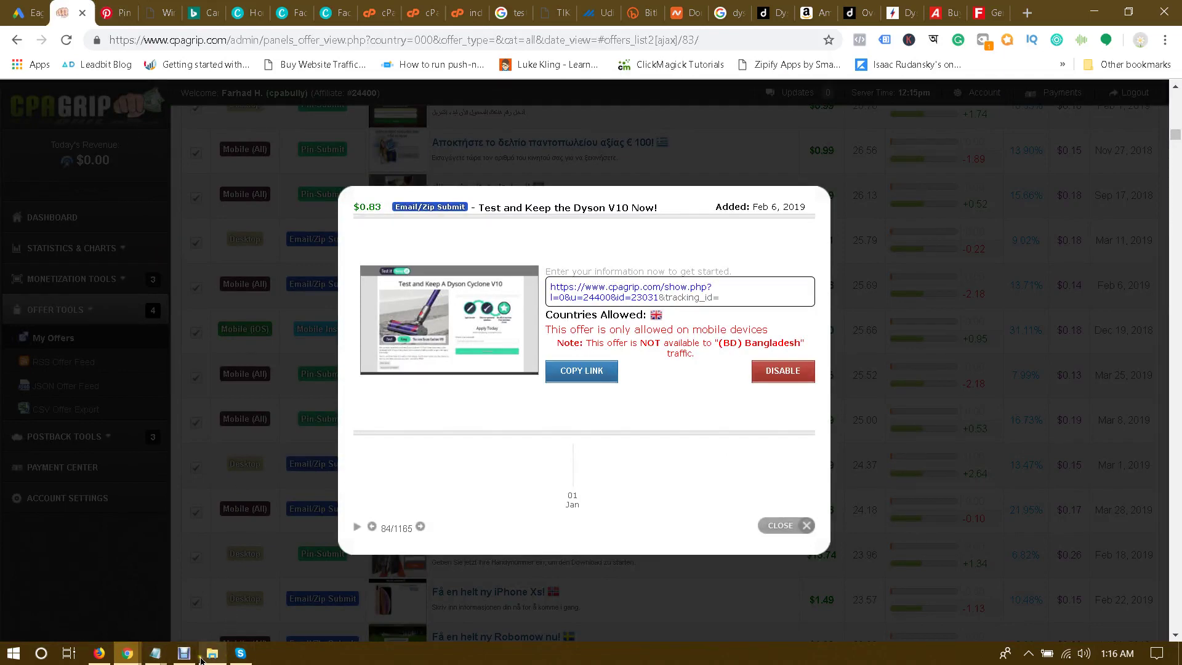
Step: Bring the untitled Notepad list forward and step through its Bing, Pinterest and Facebook Ad lines
{"action": "mouse_move", "coordinate": [155, 652]}
{"action": "left_click", "coordinate": [127, 594]}
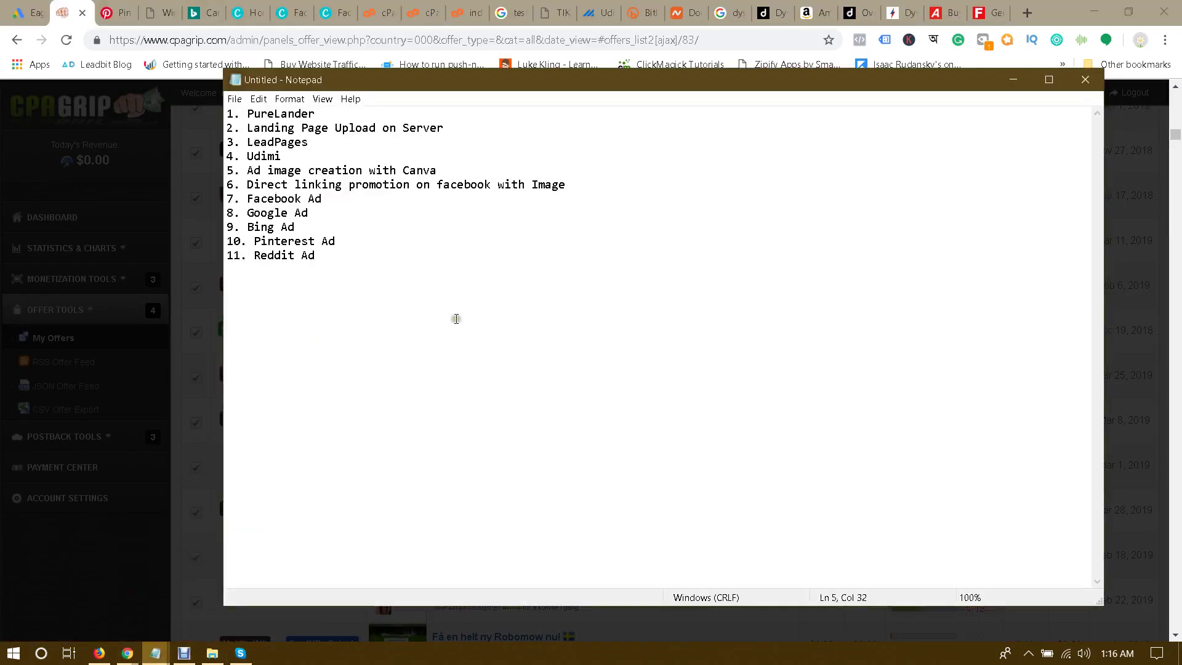
{"action": "left_click", "coordinate": [241, 226]}
{"action": "left_click", "coordinate": [382, 240]}
{"action": "left_click", "coordinate": [370, 255]}
{"action": "left_click", "coordinate": [351, 212]}
{"action": "left_click", "coordinate": [261, 199]}
Step: Highlight parts of the Direct linking and Ad image creation with Canva lines while reviewing them
{"action": "left_click_drag", "start_coordinate": [265, 184], "coordinate": [442, 182]}
{"action": "left_click", "coordinate": [442, 179]}
{"action": "left_click_drag", "start_coordinate": [551, 184], "coordinate": [389, 184]}
{"action": "left_click", "coordinate": [557, 182]}
{"action": "left_click_drag", "start_coordinate": [573, 184], "coordinate": [530, 166]}
{"action": "left_click", "coordinate": [307, 185]}
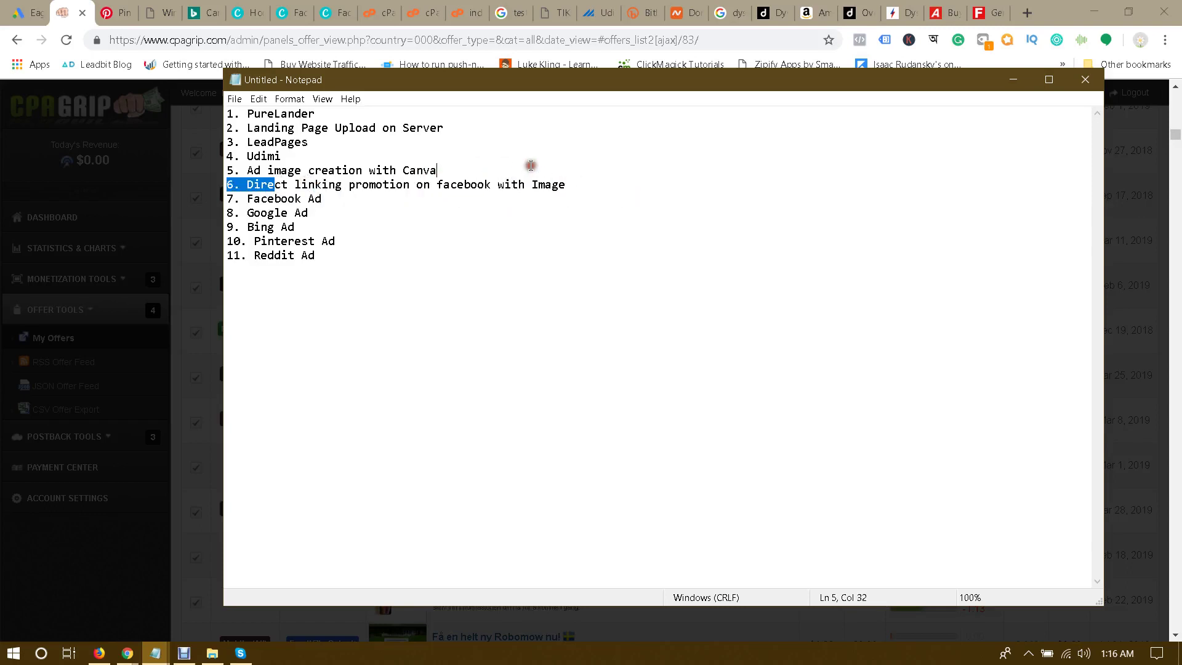
{"action": "left_click", "coordinate": [530, 167]}
{"action": "left_click_drag", "start_coordinate": [248, 170], "coordinate": [437, 167]}
{"action": "left_click", "coordinate": [440, 166]}
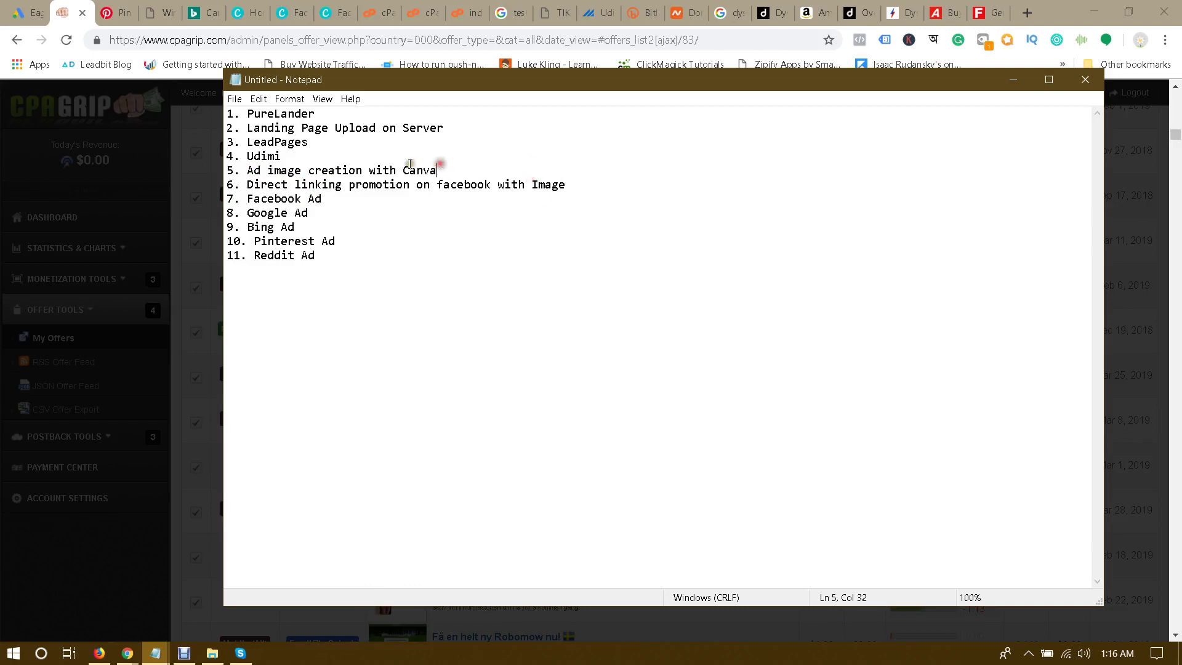
{"action": "left_click_drag", "start_coordinate": [277, 170], "coordinate": [448, 169]}
{"action": "left_click", "coordinate": [449, 168]}
{"action": "left_click_drag", "start_coordinate": [343, 171], "coordinate": [482, 167]}
{"action": "left_click", "coordinate": [483, 168]}
{"action": "left_click_drag", "start_coordinate": [321, 172], "coordinate": [423, 170]}
{"action": "left_click", "coordinate": [416, 170]}
Step: Review the LeadPages, Landing Page Upload on Server and PureLander lines
{"action": "left_click", "coordinate": [261, 170]}
{"action": "left_click", "coordinate": [281, 141]}
{"action": "left_click_drag", "start_coordinate": [281, 141], "coordinate": [326, 129]}
{"action": "left_click", "coordinate": [443, 132]}
{"action": "left_click_drag", "start_coordinate": [480, 128], "coordinate": [362, 128]}
{"action": "left_click", "coordinate": [362, 128]}
{"action": "left_click", "coordinate": [253, 113]}
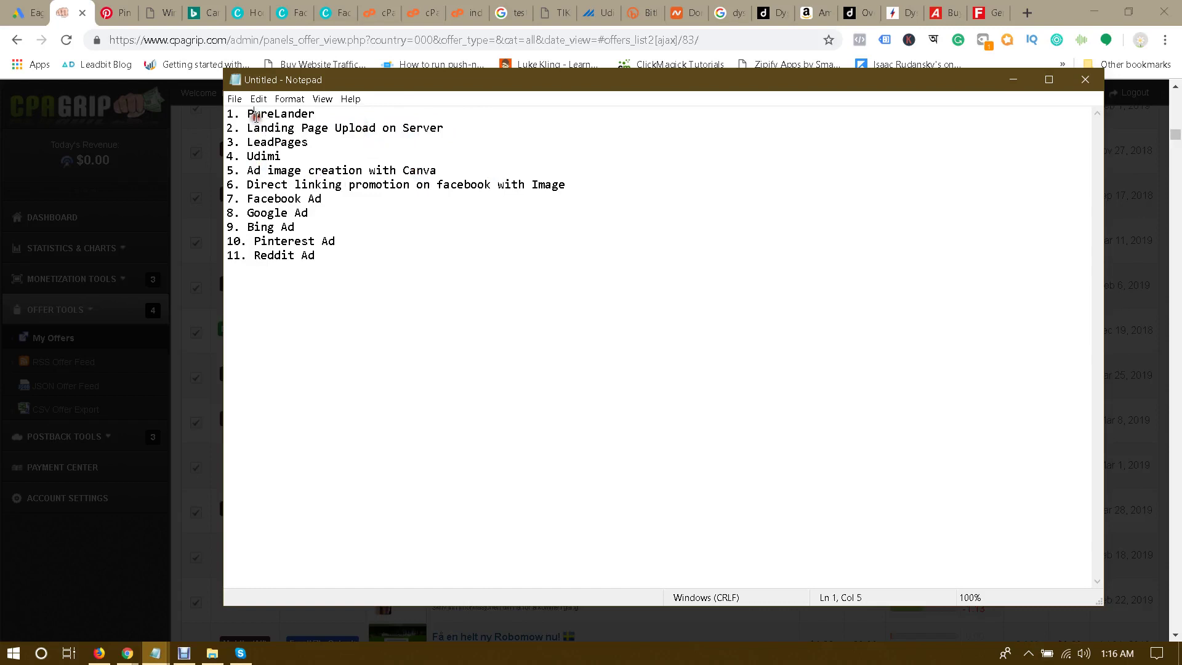